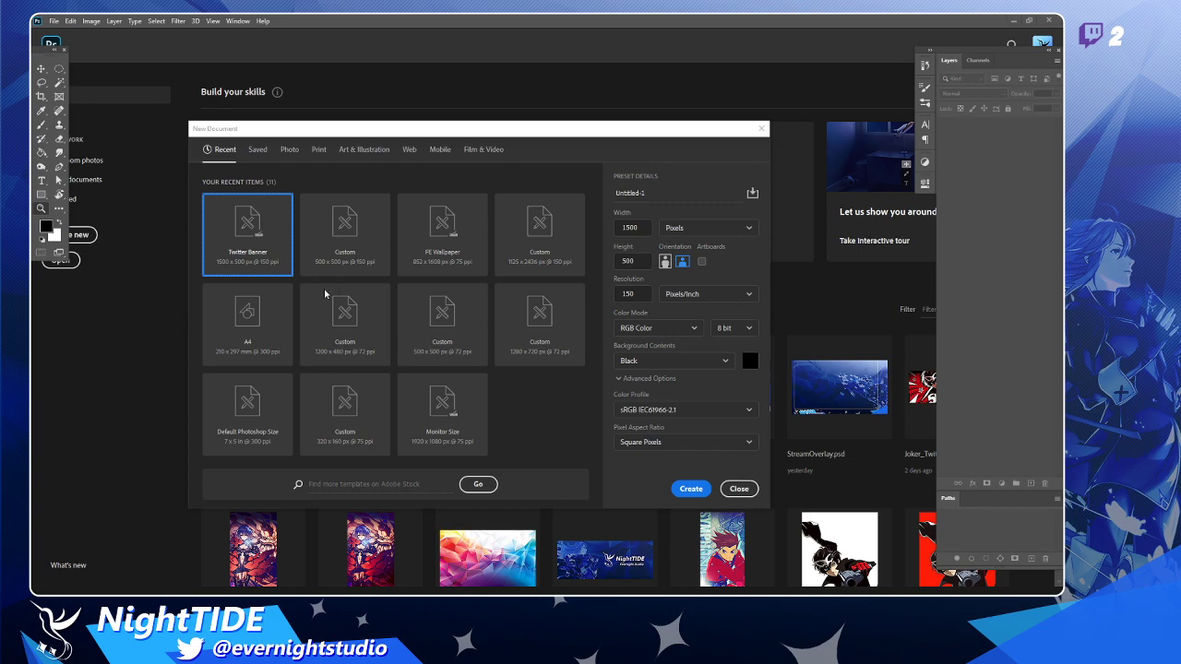
Create the 1500×500 Twitter Banner document and float it in its own window.
{"action": "left_click", "coordinate": [694, 489]}
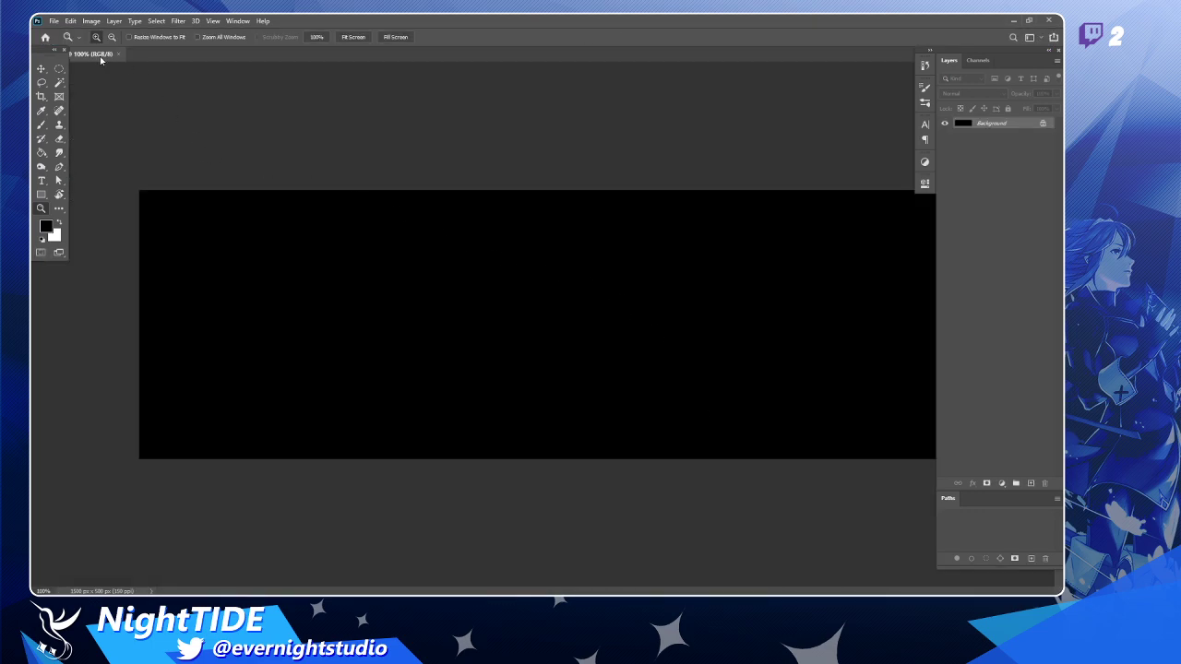
{"action": "left_click_drag", "start_coordinate": [100, 54], "coordinate": [231, 145]}
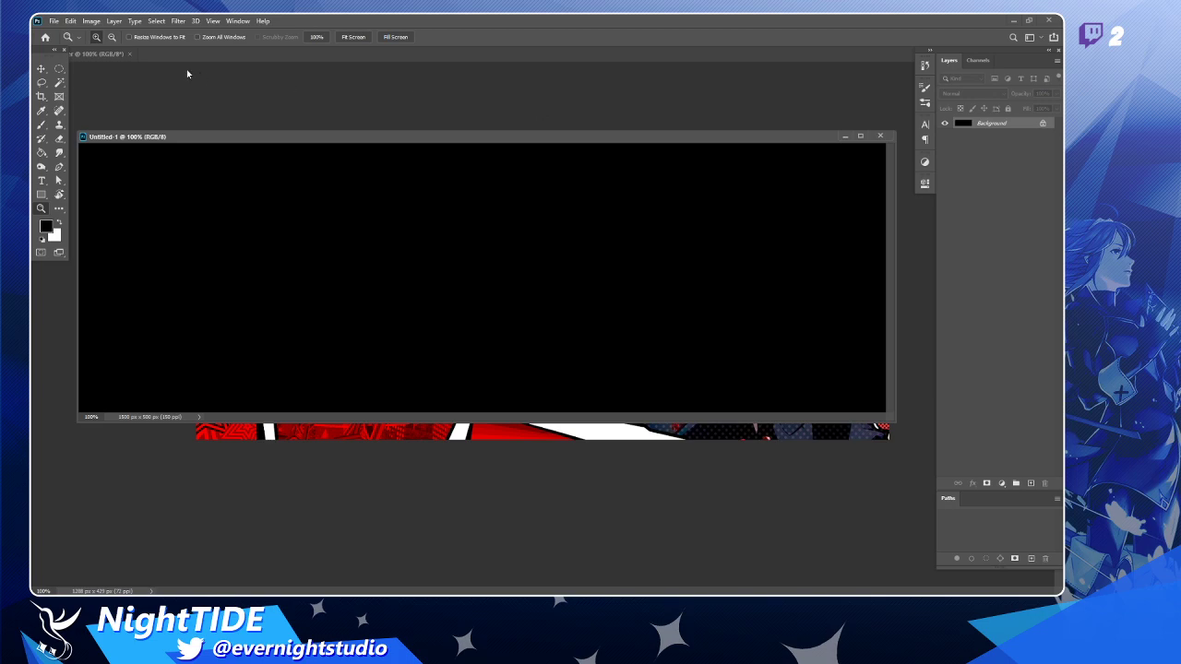
Float the Joker banner window and drag its artwork into Untitled-1 with the Move tool.
{"action": "left_click_drag", "start_coordinate": [88, 55], "coordinate": [150, 88]}
{"action": "left_click_drag", "start_coordinate": [261, 94], "coordinate": [316, 92]}
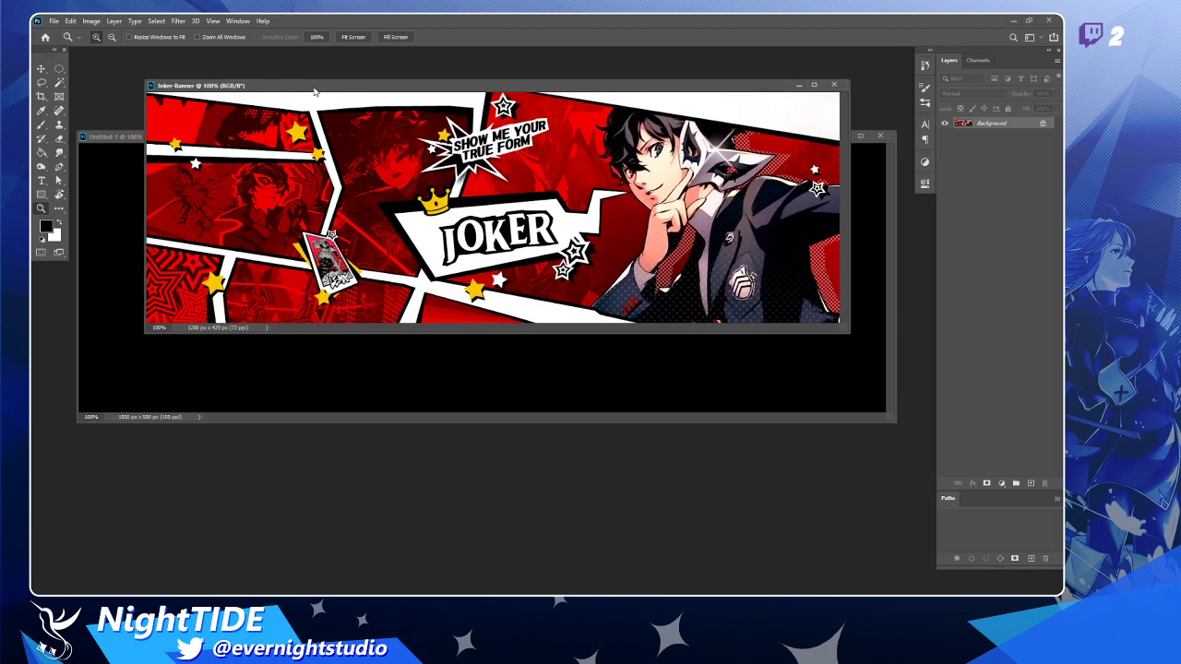
{"action": "left_click", "coordinate": [41, 69]}
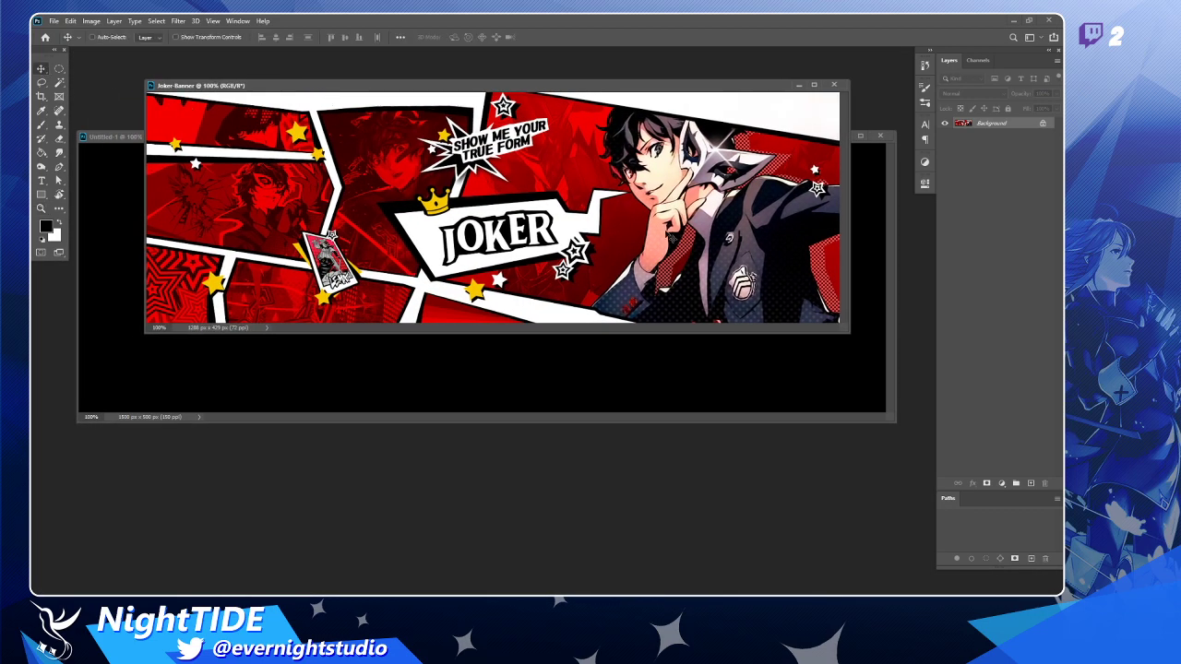
{"action": "left_click_drag", "start_coordinate": [673, 151], "coordinate": [608, 224]}
Scale the Joker layer to fill the canvas, then close the original Joker document.
{"action": "key", "text": "ctrl+t"}
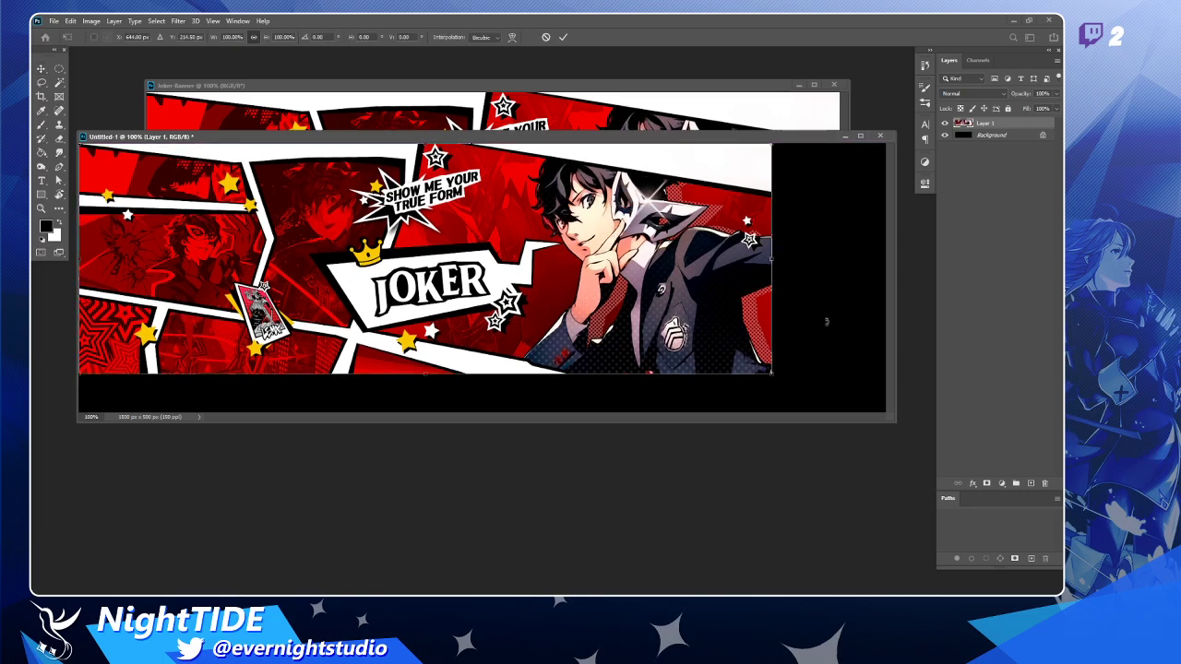
{"action": "left_click_drag", "start_coordinate": [772, 375], "coordinate": [887, 413]}
{"action": "key", "text": "Return"}
{"action": "left_click", "coordinate": [838, 89]}
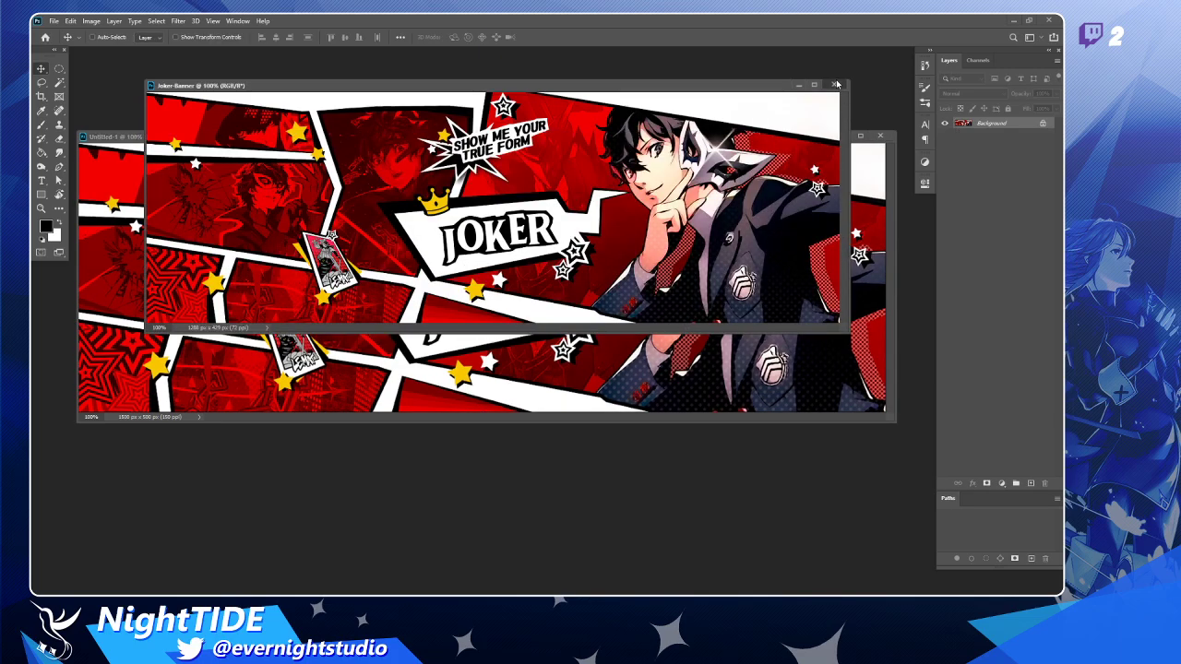
{"action": "left_click", "coordinate": [835, 85]}
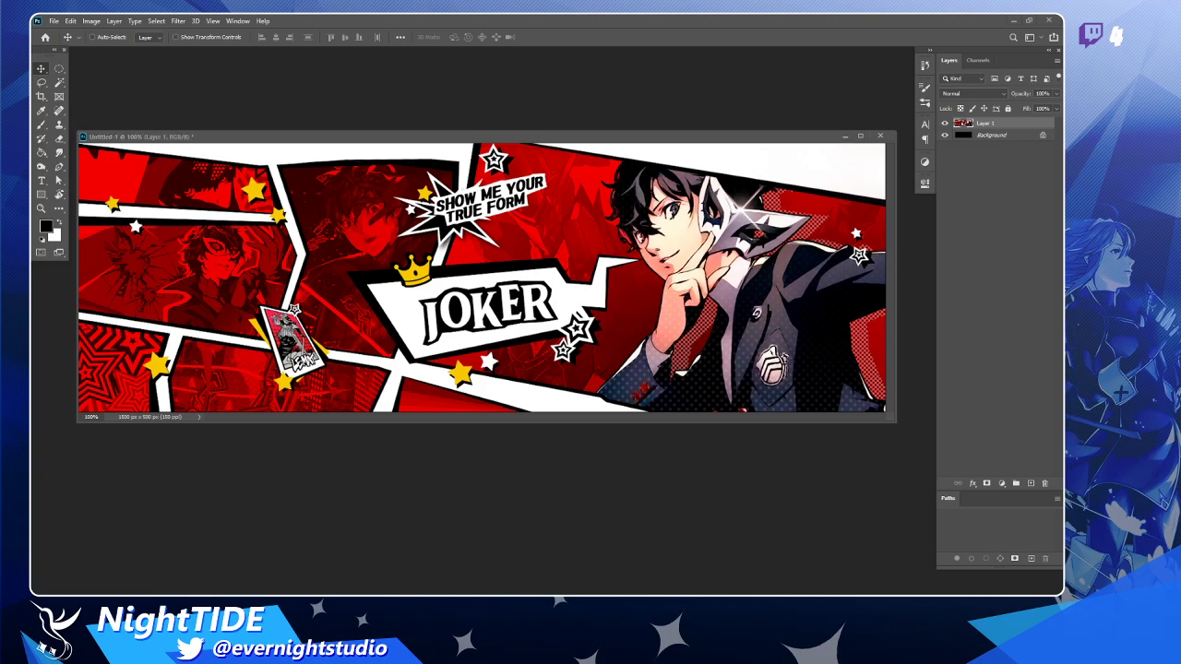
Open Twins wallpaper.png as a floating window arranged beside the banner.
{"action": "left_click_drag", "start_coordinate": [826, 196], "coordinate": [562, 93]}
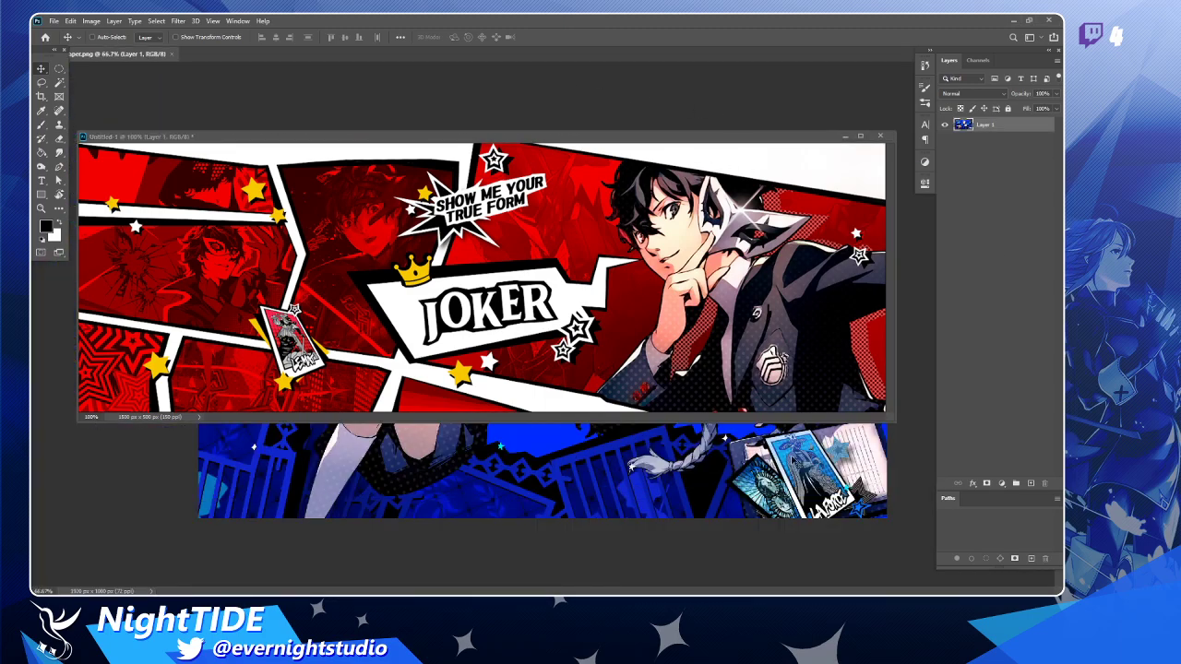
{"action": "left_click_drag", "start_coordinate": [120, 54], "coordinate": [173, 89]}
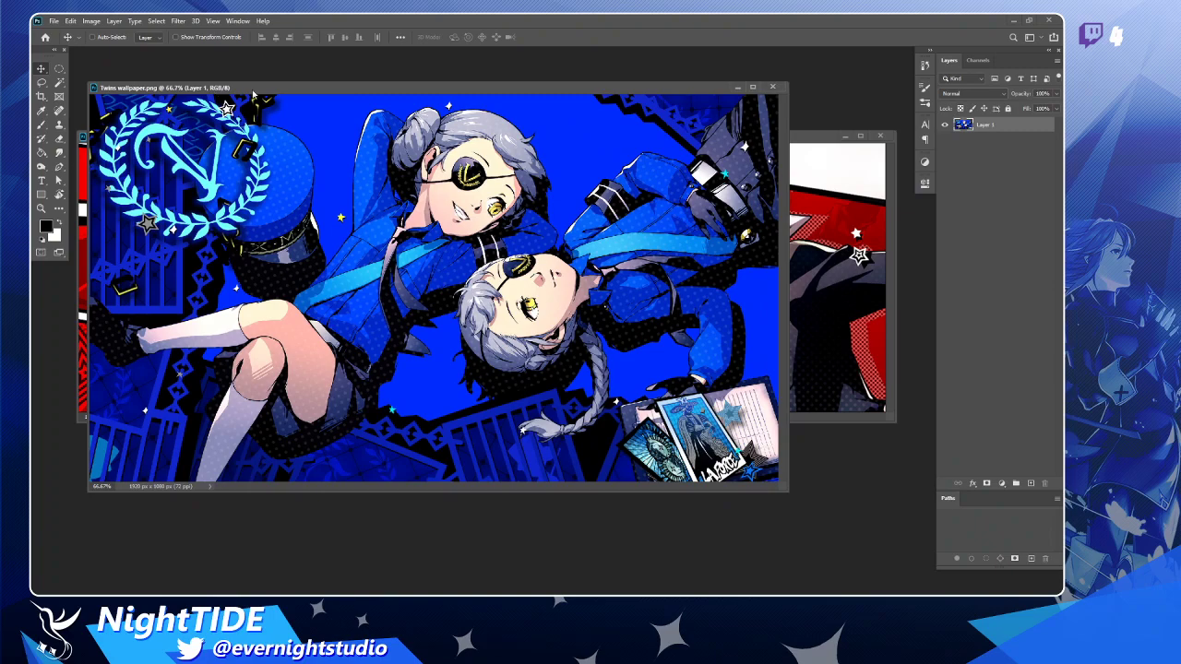
{"action": "left_click_drag", "start_coordinate": [261, 93], "coordinate": [310, 89]}
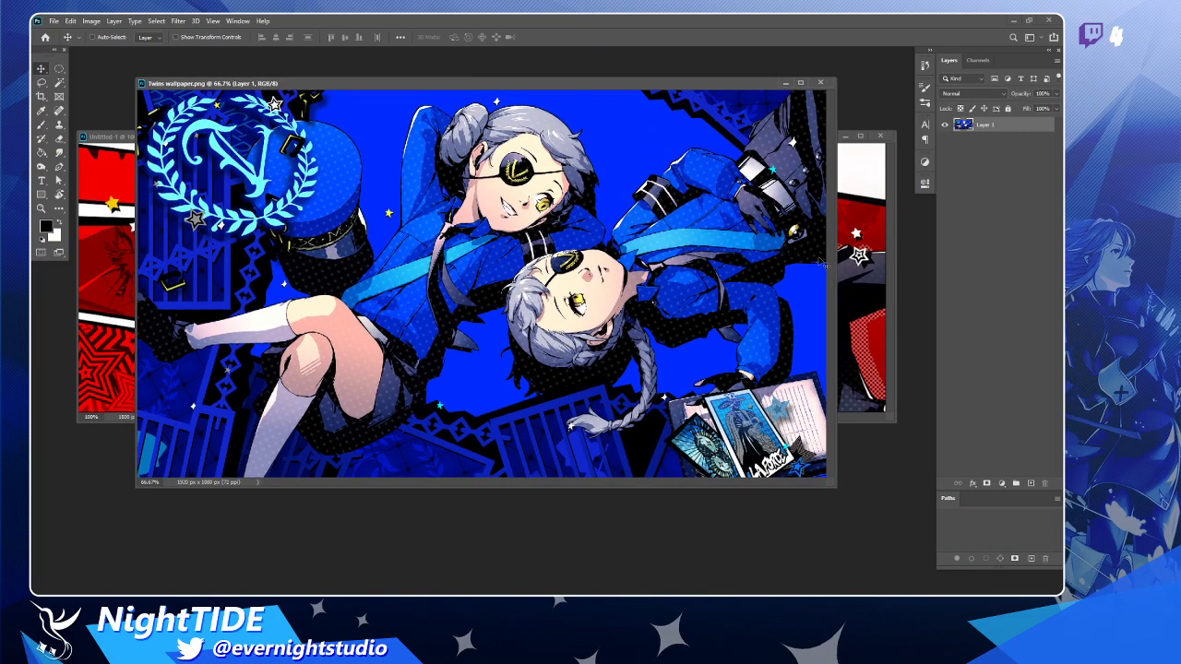
{"action": "left_click", "coordinate": [888, 275]}
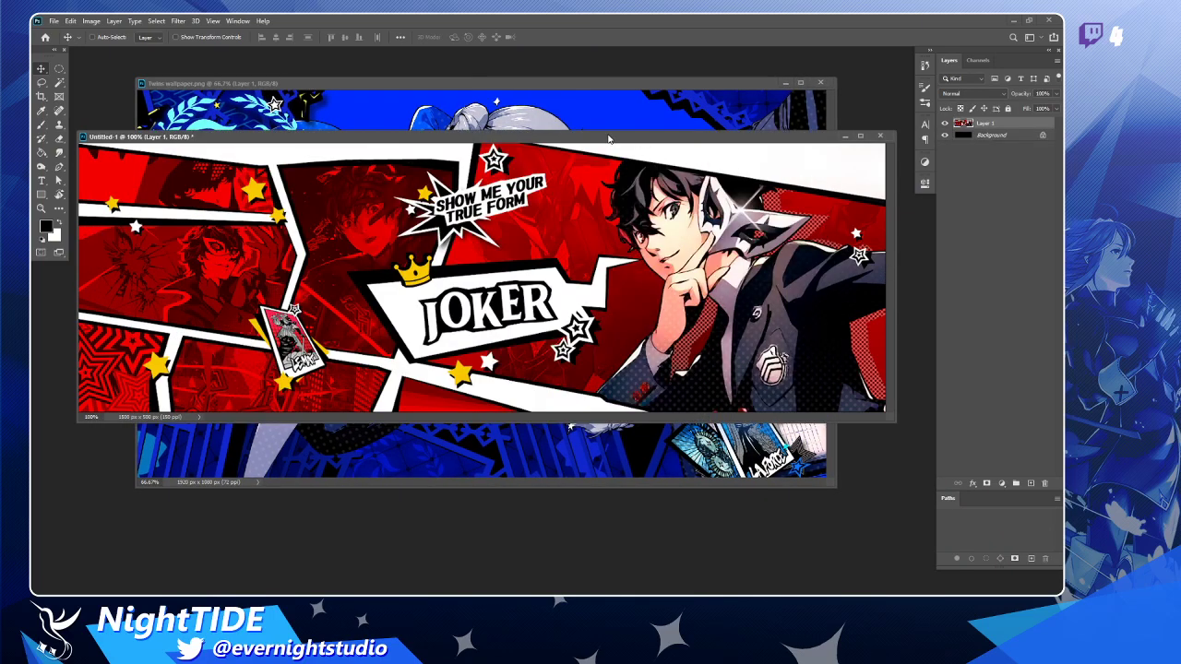
{"action": "left_click_drag", "start_coordinate": [609, 139], "coordinate": [629, 237]}
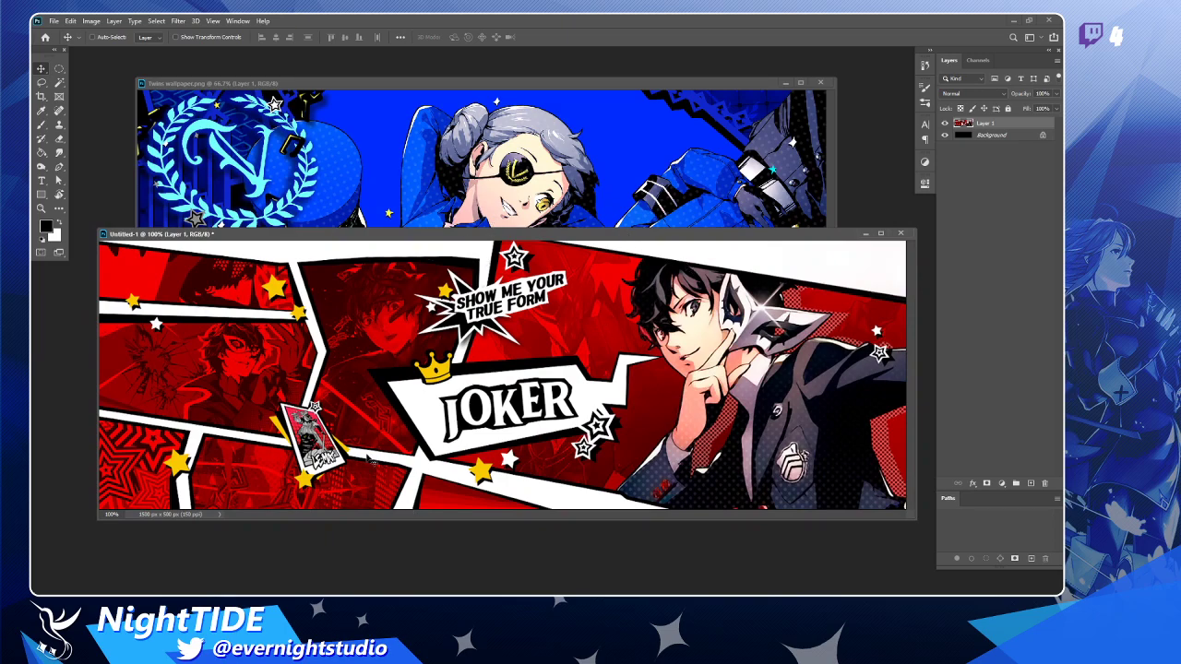
{"action": "left_click", "coordinate": [638, 88]}
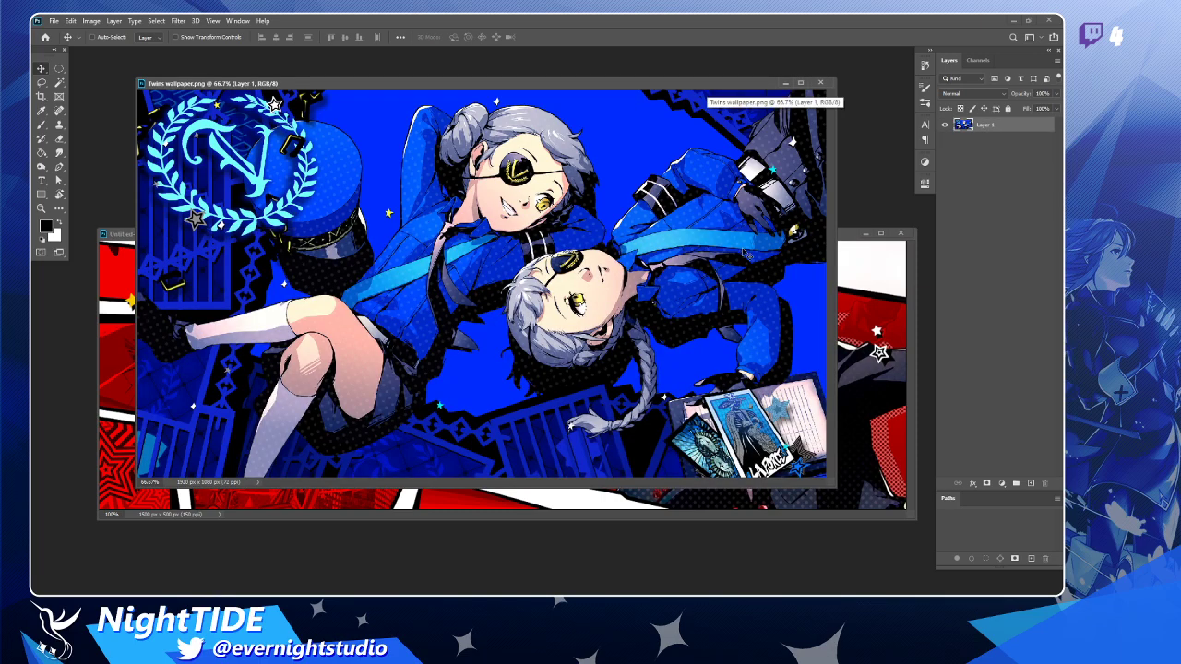
{"action": "left_click", "coordinate": [846, 236]}
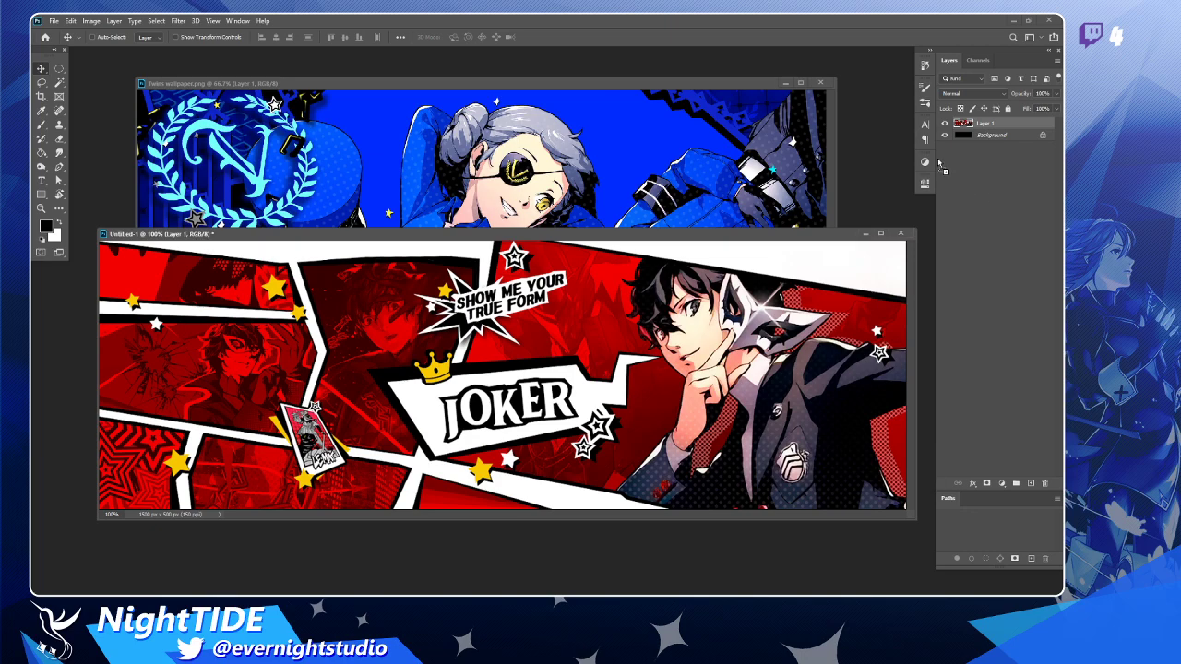
Open TwinWardens.png as a floating window and zoom the banner view out.
{"action": "left_click_drag", "start_coordinate": [1061, 101], "coordinate": [877, 110]}
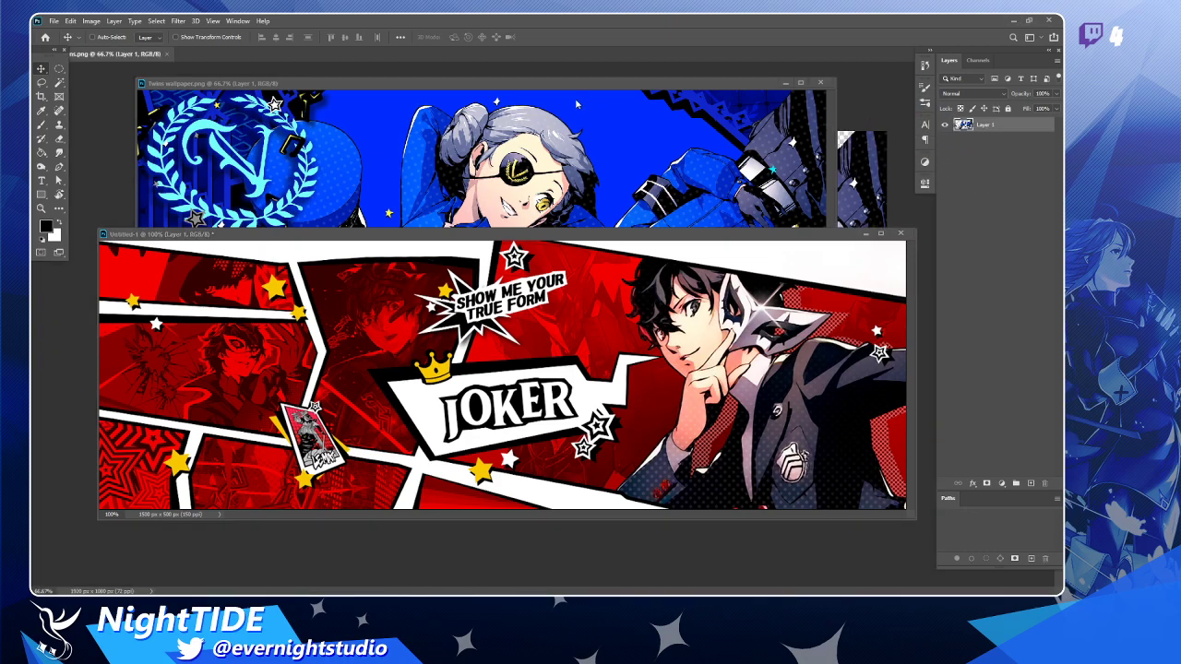
{"action": "left_click_drag", "start_coordinate": [550, 85], "coordinate": [563, 136]}
{"action": "left_click_drag", "start_coordinate": [131, 54], "coordinate": [198, 88]}
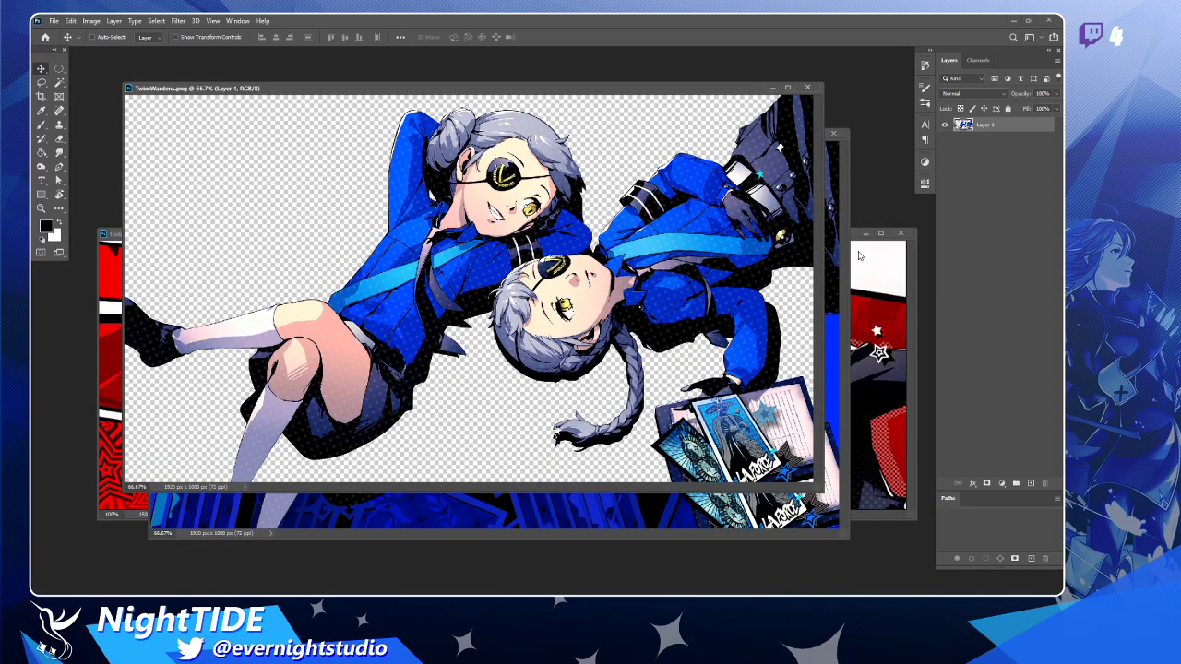
{"action": "left_click", "coordinate": [898, 301]}
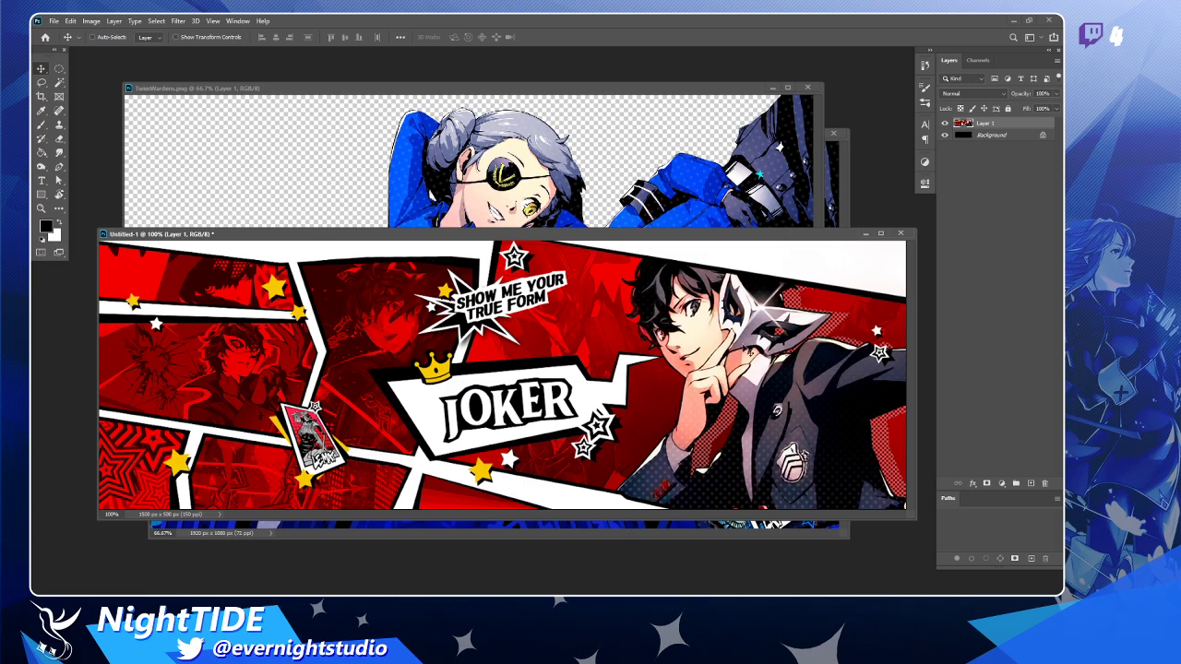
{"action": "key", "text": "z"}
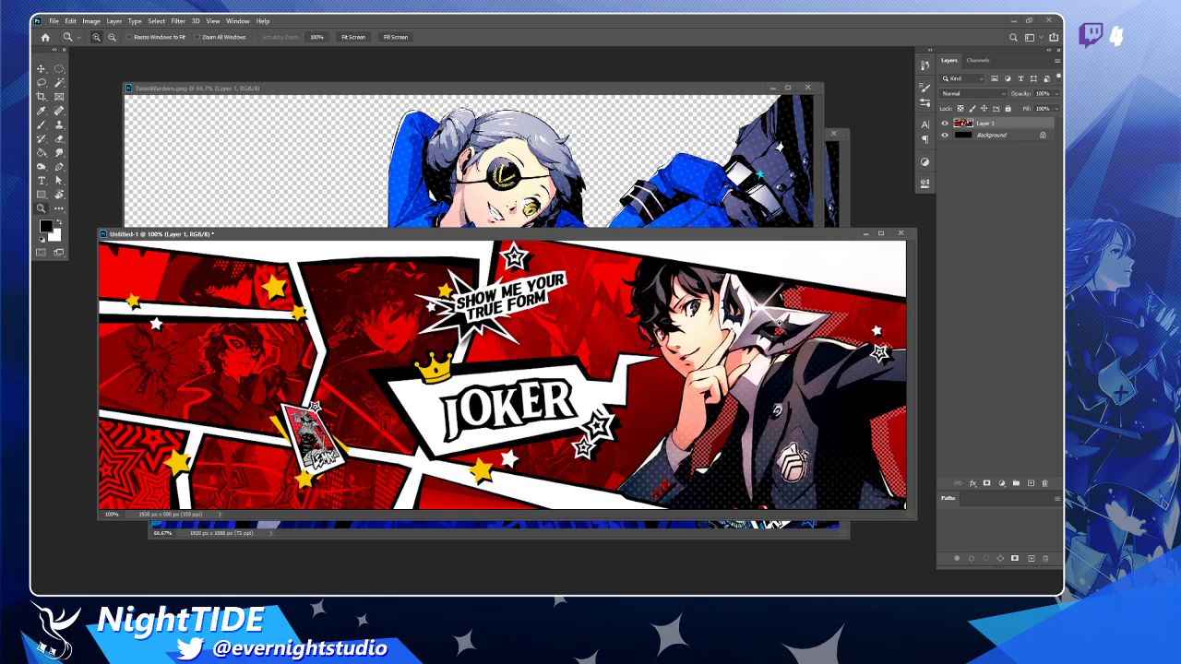
{"action": "left_click", "coordinate": [781, 325], "text": "alt"}
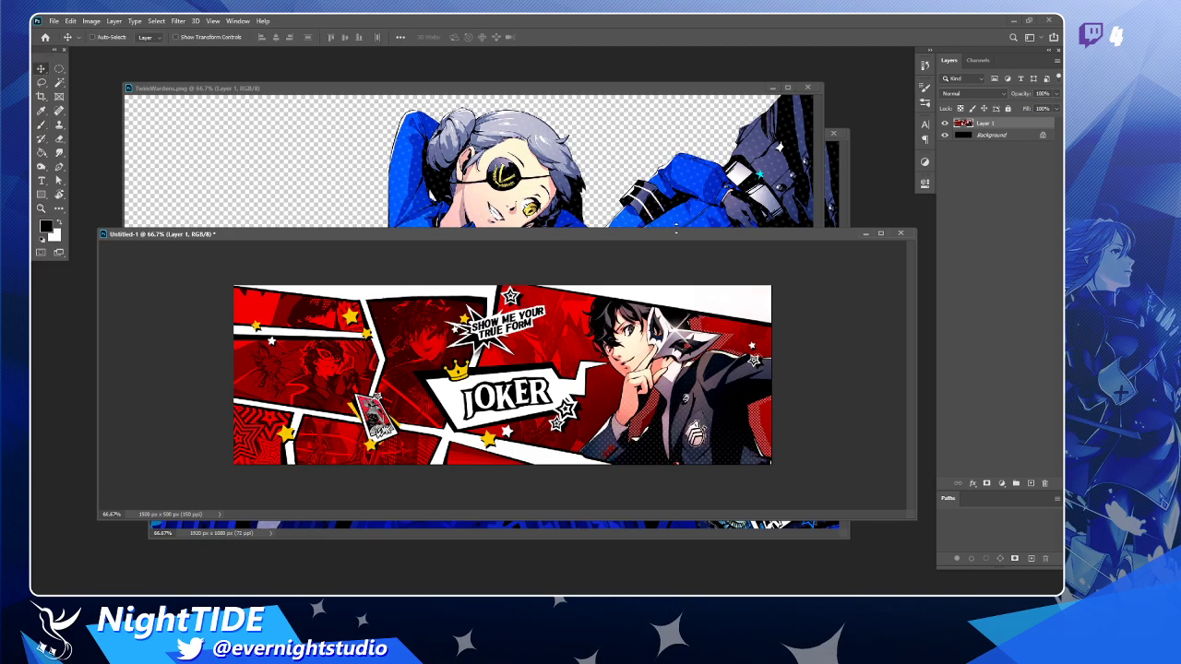
Lower the Joker layer's opacity and arrange the TwinWardens window over the banner.
{"action": "left_click_drag", "start_coordinate": [675, 233], "coordinate": [652, 173]}
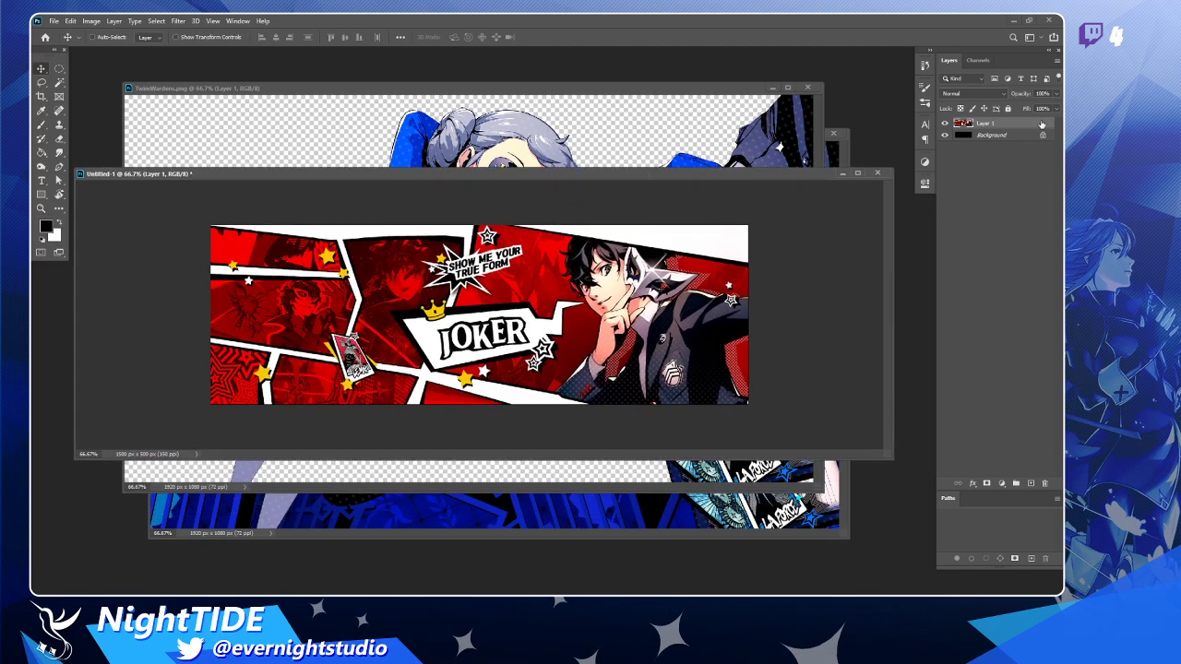
{"action": "left_click", "coordinate": [1058, 94]}
{"action": "left_click_drag", "start_coordinate": [1057, 109], "coordinate": [1017, 108]}
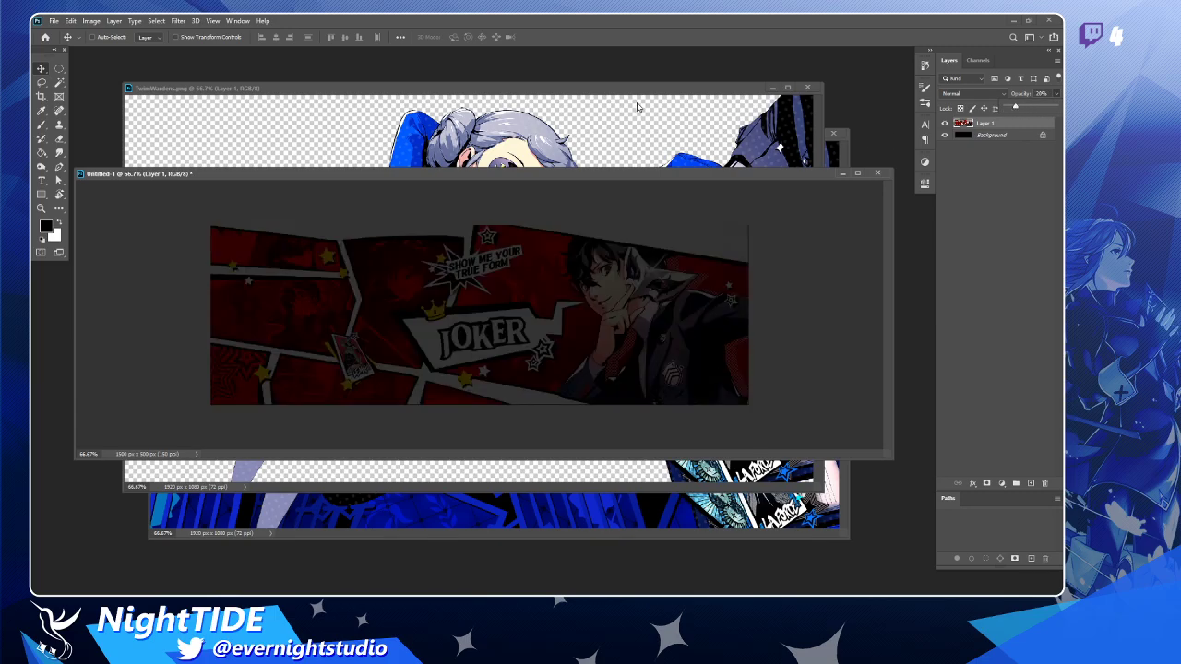
{"action": "left_click_drag", "start_coordinate": [619, 91], "coordinate": [748, 217]}
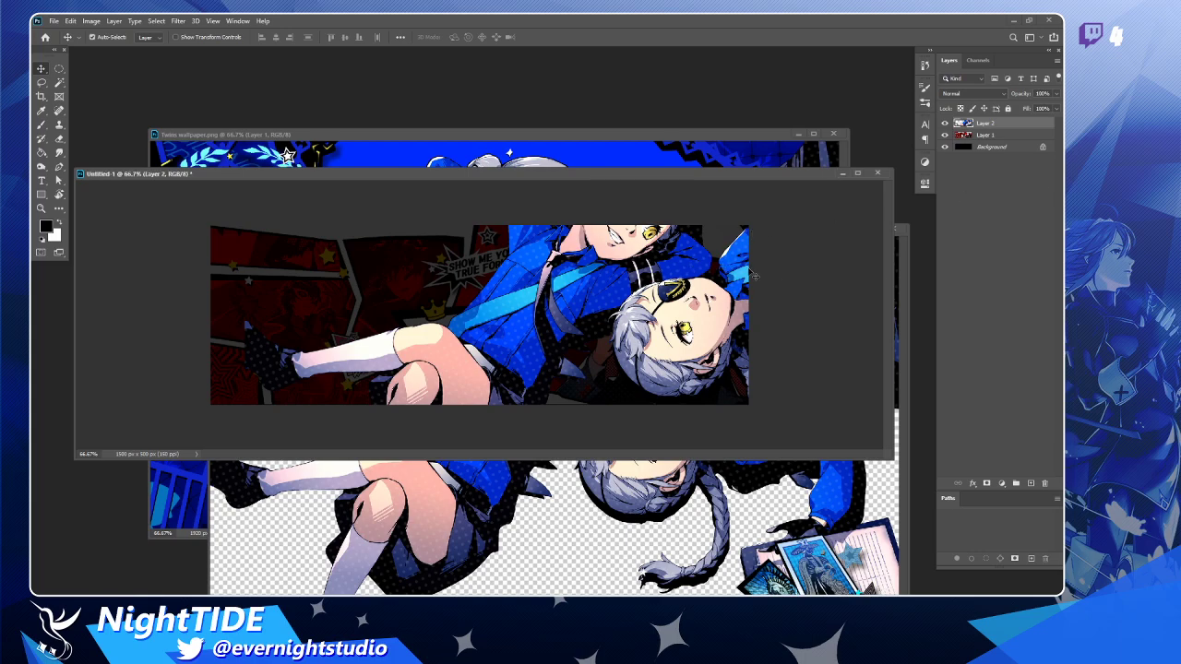
Shrink the twins layer and position it toward the banner's right side.
{"action": "key", "text": "ctrl+t"}
{"action": "left_click_drag", "start_coordinate": [731, 277], "coordinate": [655, 314]}
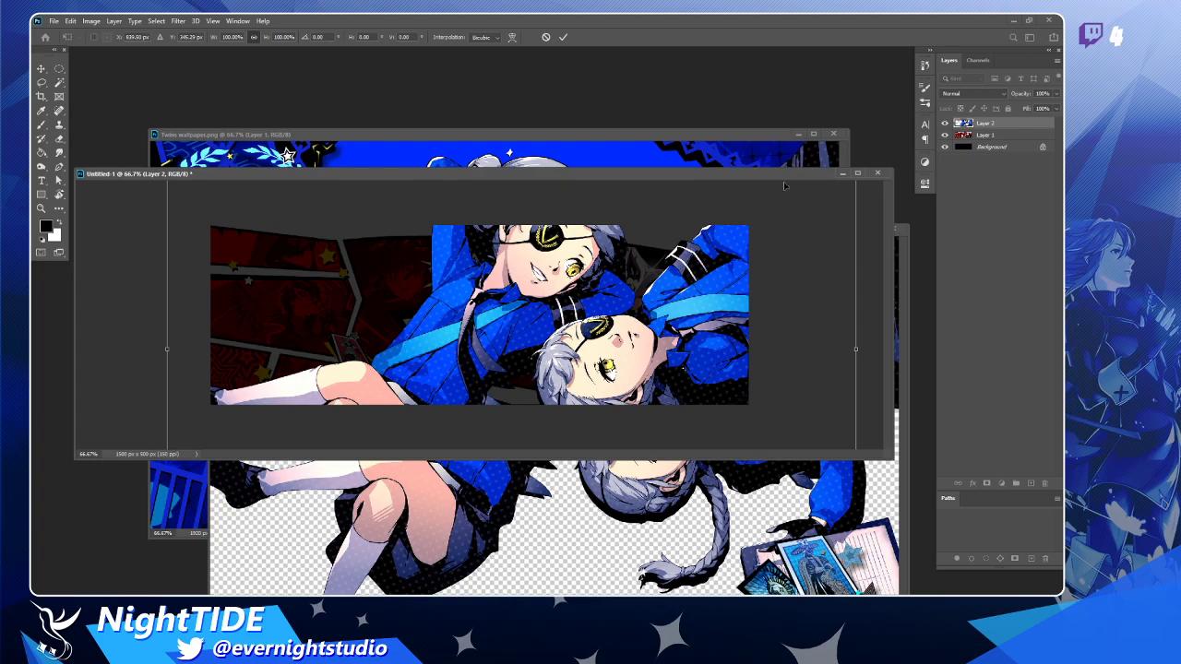
{"action": "left_click_drag", "start_coordinate": [775, 169], "coordinate": [780, 100]}
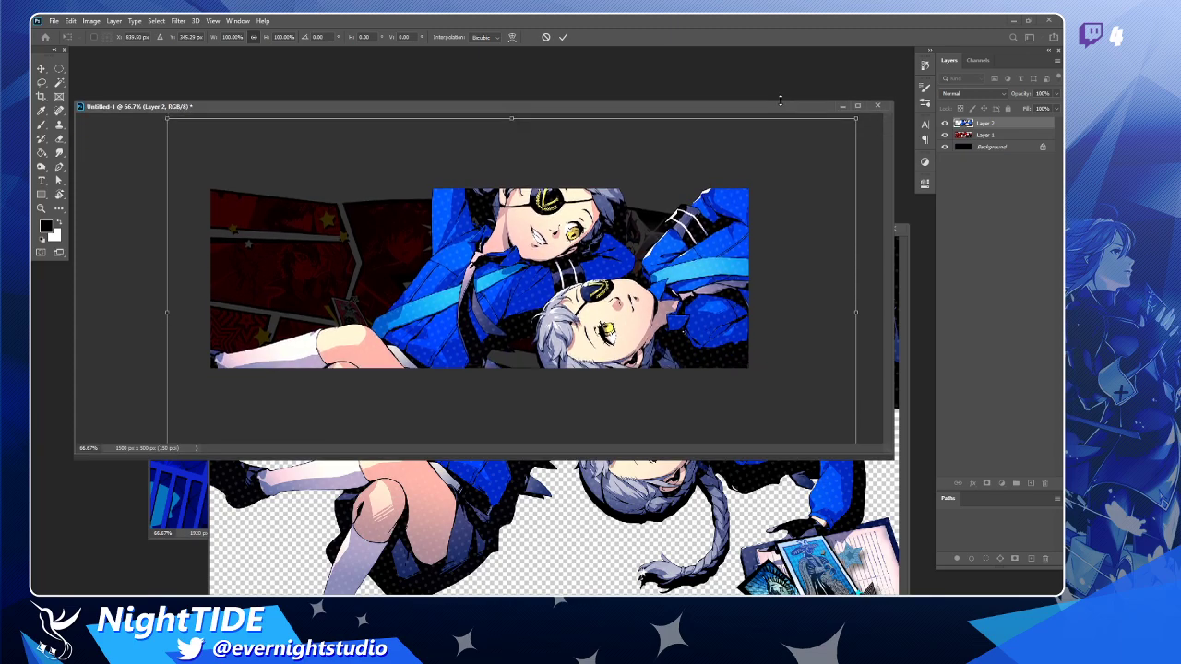
{"action": "left_click_drag", "start_coordinate": [856, 118], "coordinate": [595, 314]}
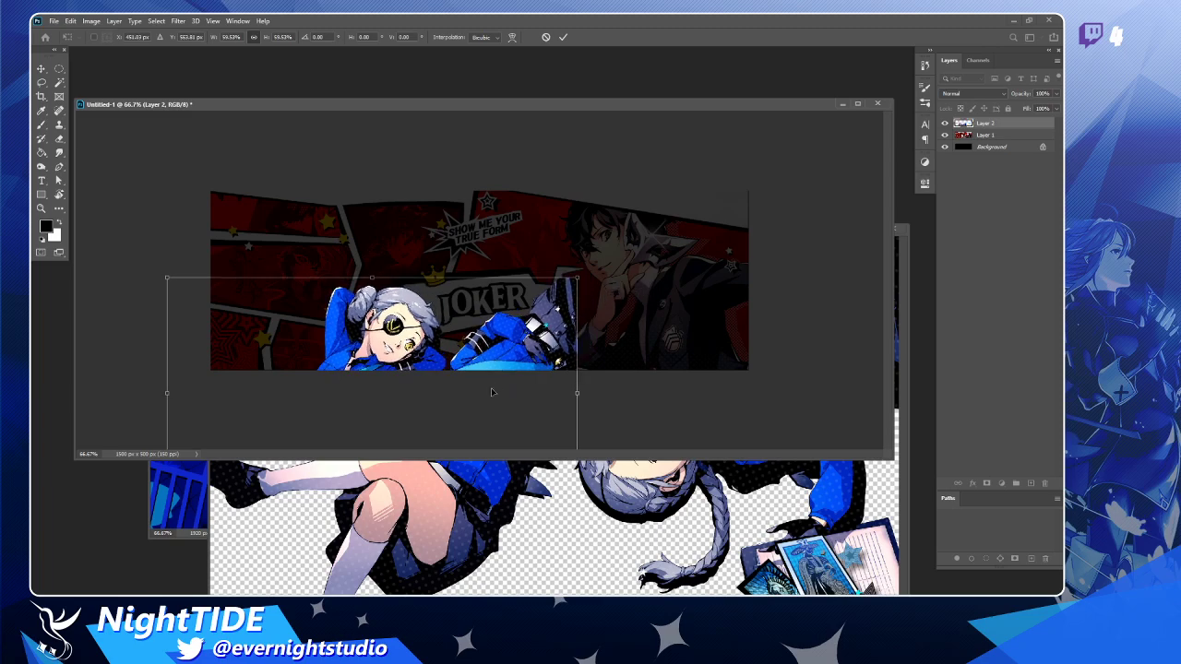
{"action": "left_click_drag", "start_coordinate": [494, 392], "coordinate": [672, 314]}
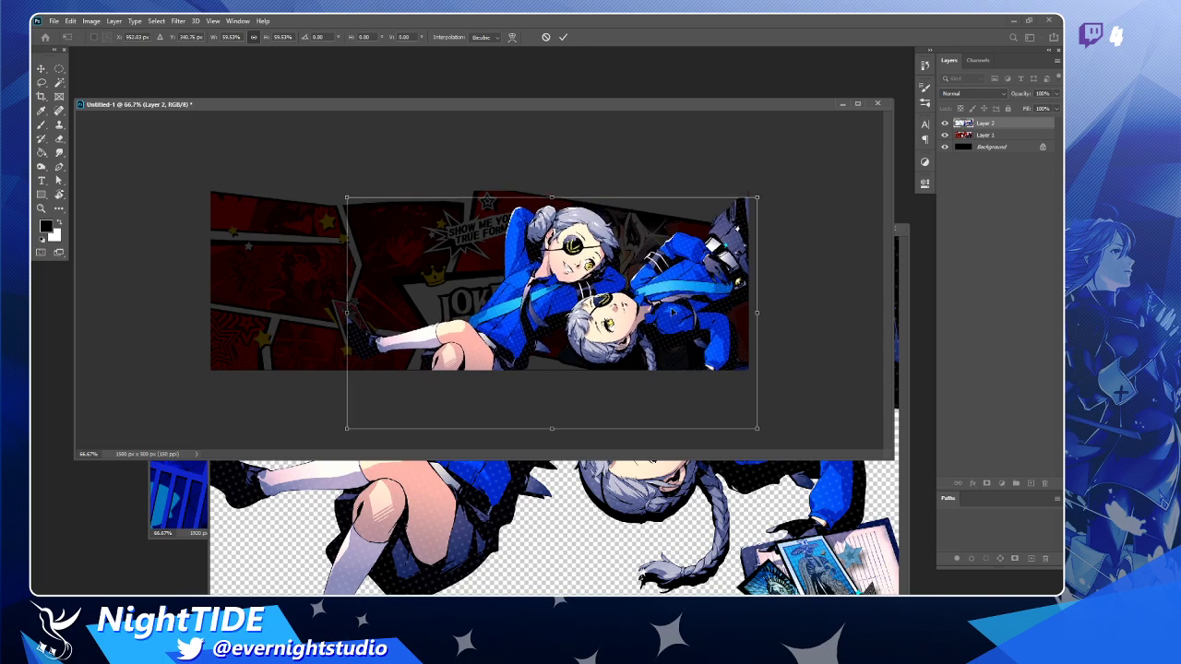
{"action": "key", "text": "Return"}
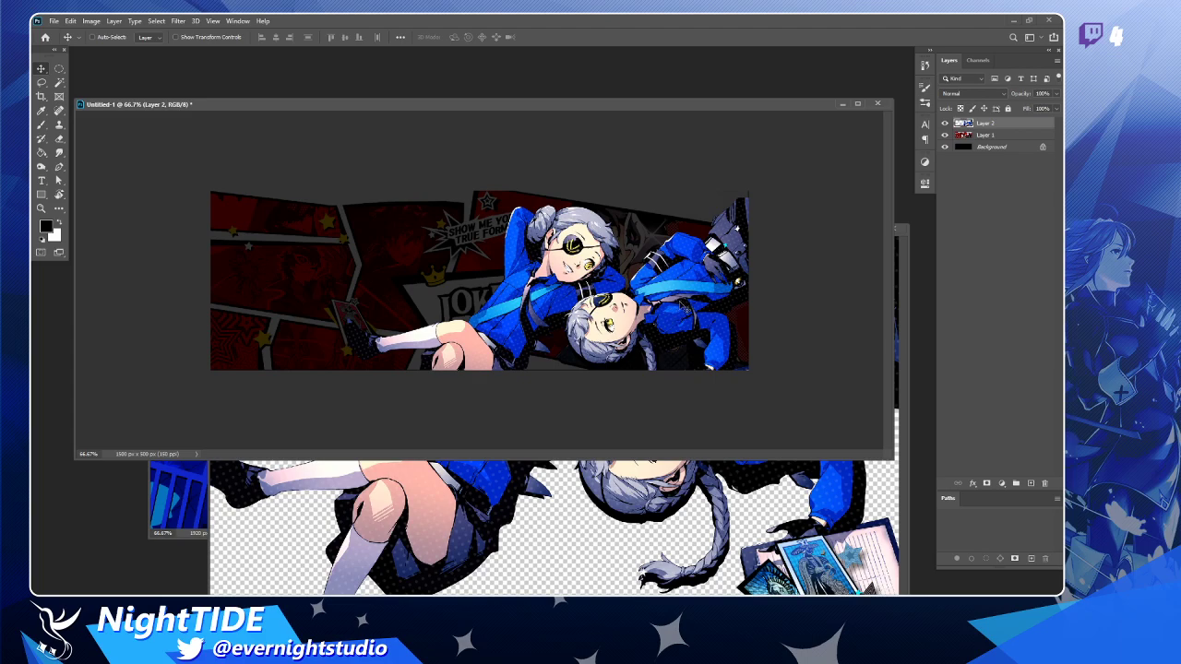
Tilt the twins slightly counterclockwise and move the Joker layer above them.
{"action": "left_click_drag", "start_coordinate": [680, 302], "coordinate": [683, 302]}
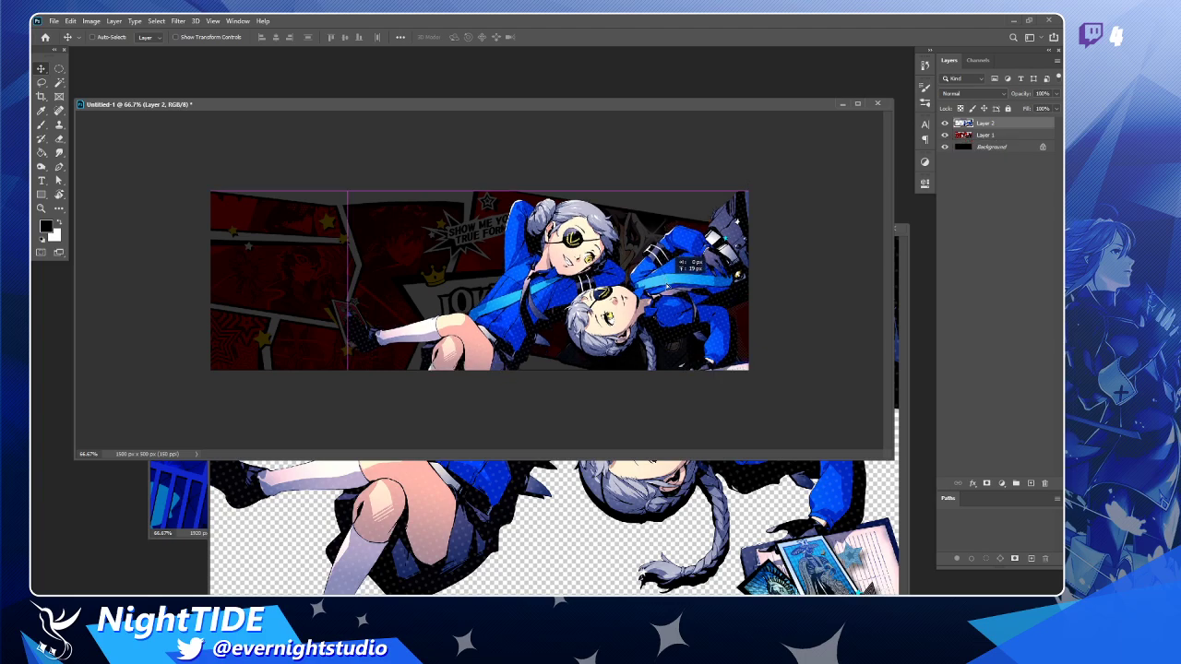
{"action": "left_click_drag", "start_coordinate": [750, 284], "coordinate": [696, 294]}
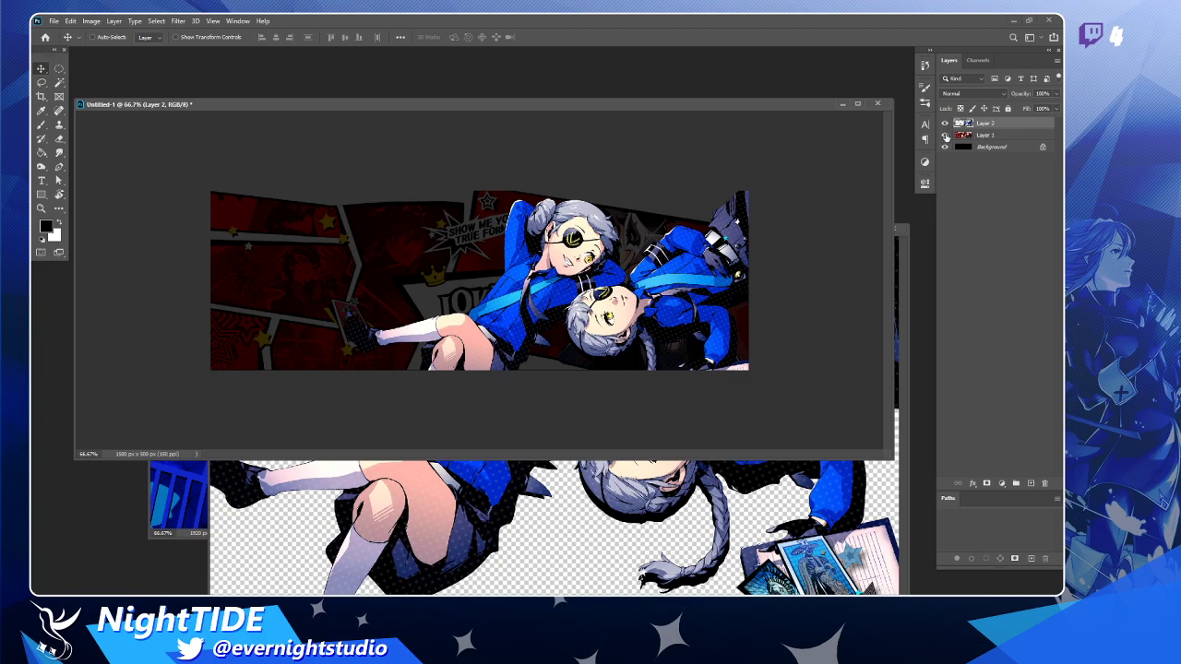
{"action": "left_click_drag", "start_coordinate": [980, 136], "coordinate": [1042, 106]}
Raise the Joker layer's opacity and check the banner at 100% zoom.
{"action": "left_click", "coordinate": [1057, 95]}
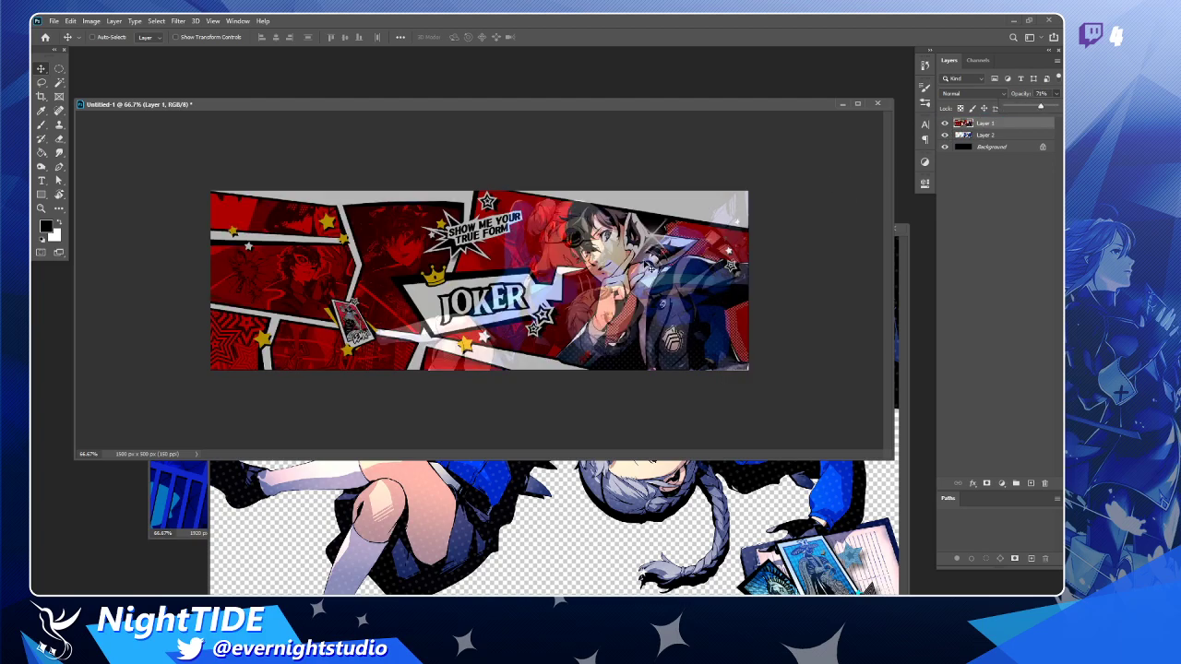
{"action": "key", "text": "z"}
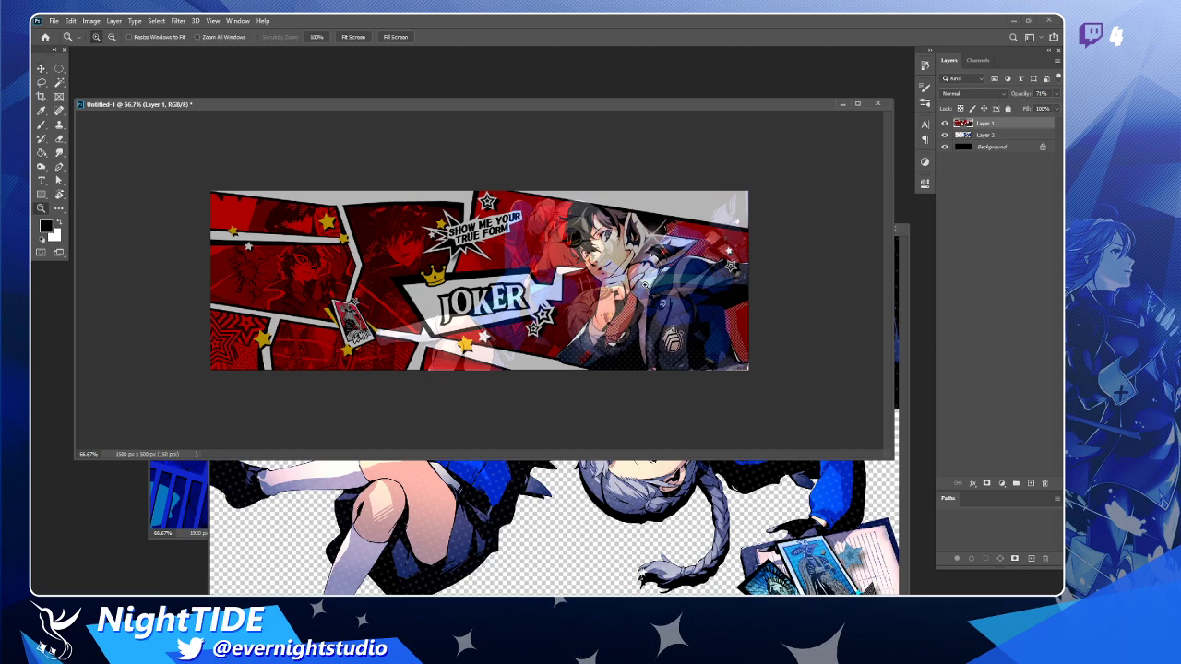
{"action": "left_click", "coordinate": [647, 286]}
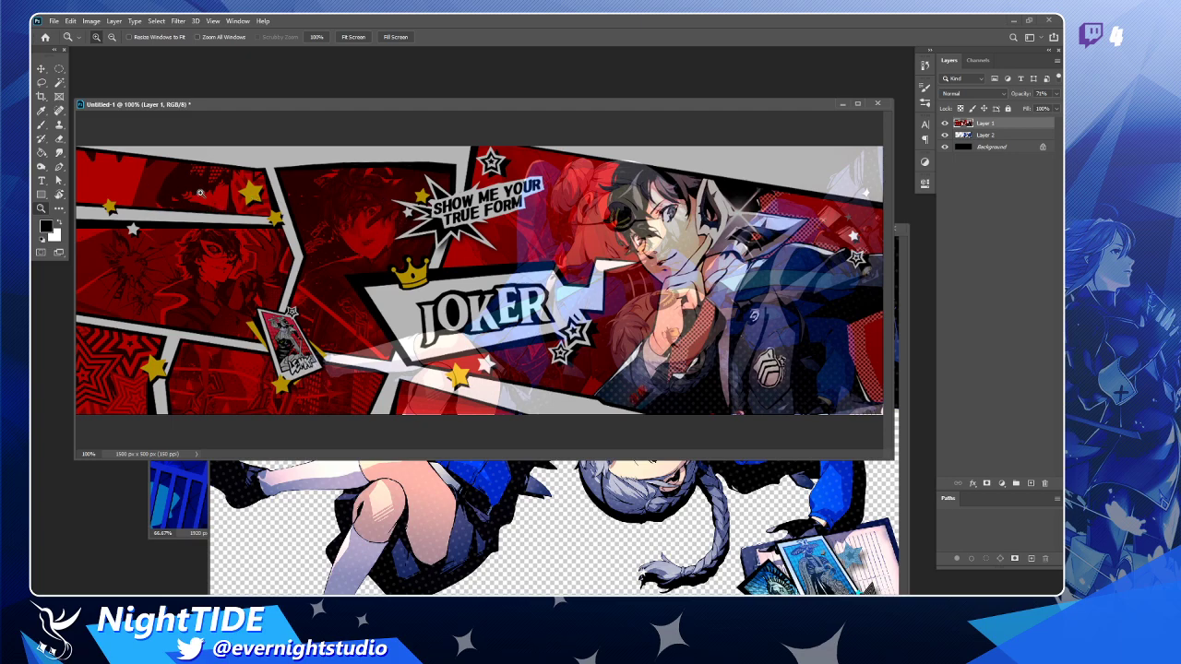
{"action": "left_click", "coordinate": [360, 237], "text": "alt"}
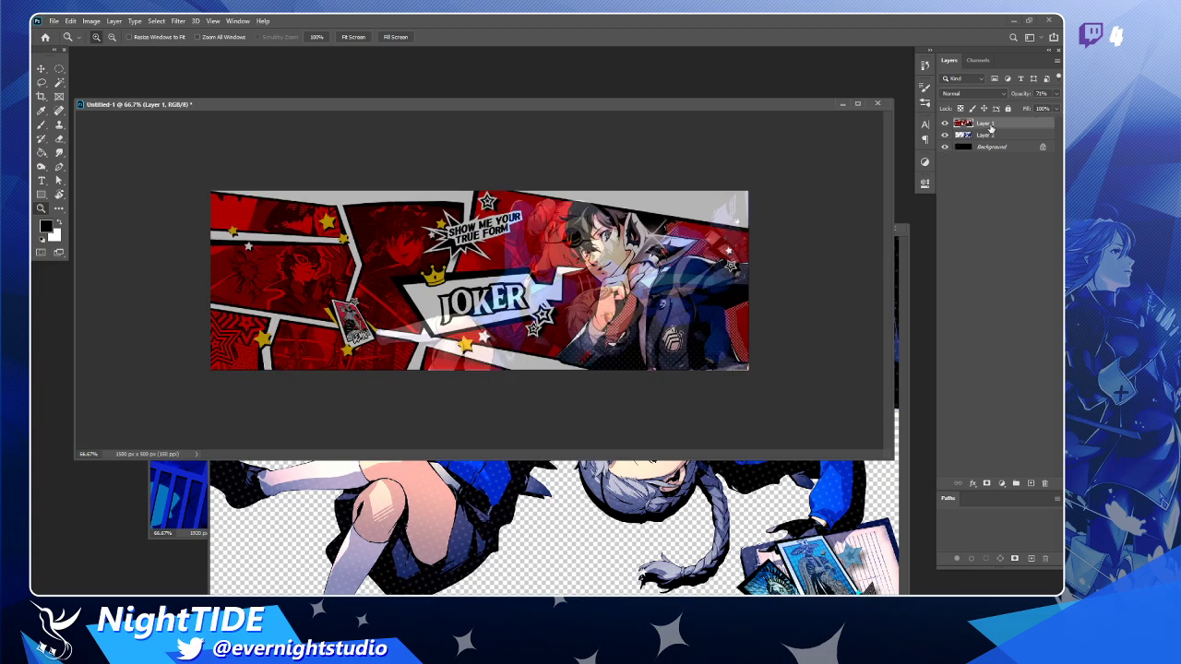
Move the Joker layer back beneath the twins and adjust its opacity.
{"action": "left_click_drag", "start_coordinate": [990, 130], "coordinate": [989, 142]}
{"action": "left_click", "coordinate": [1058, 96]}
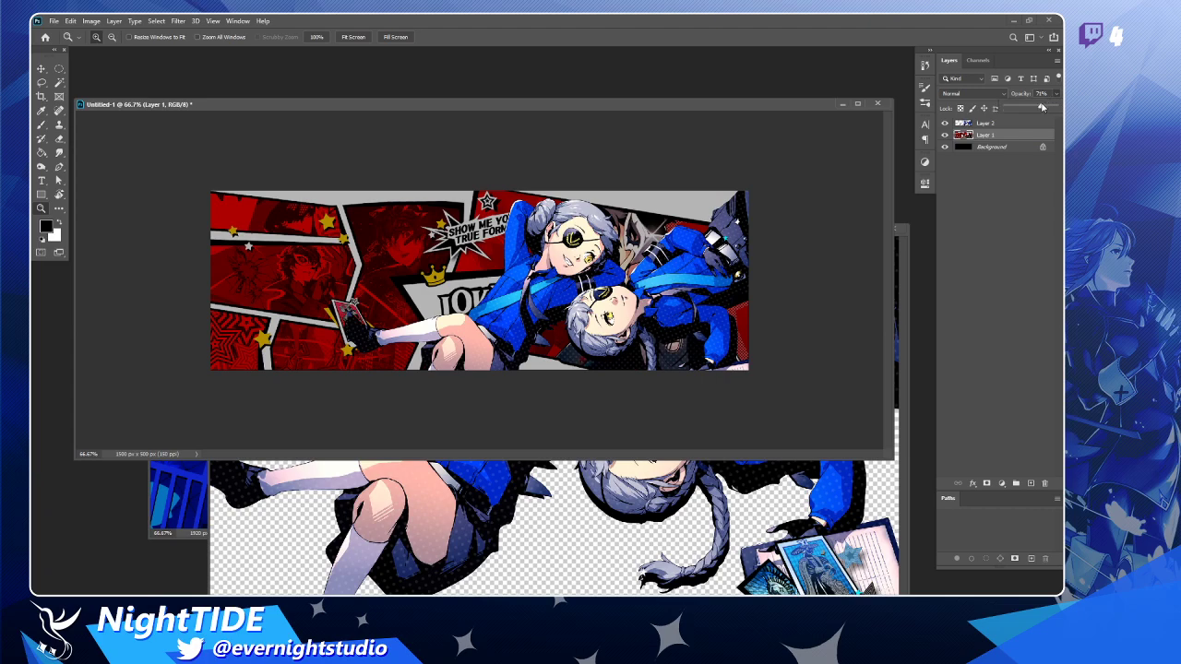
{"action": "left_click_drag", "start_coordinate": [1043, 107], "coordinate": [1013, 108]}
Convert the Background into Layer 0 and close TwinWardens.png.
{"action": "double_click", "coordinate": [992, 146]}
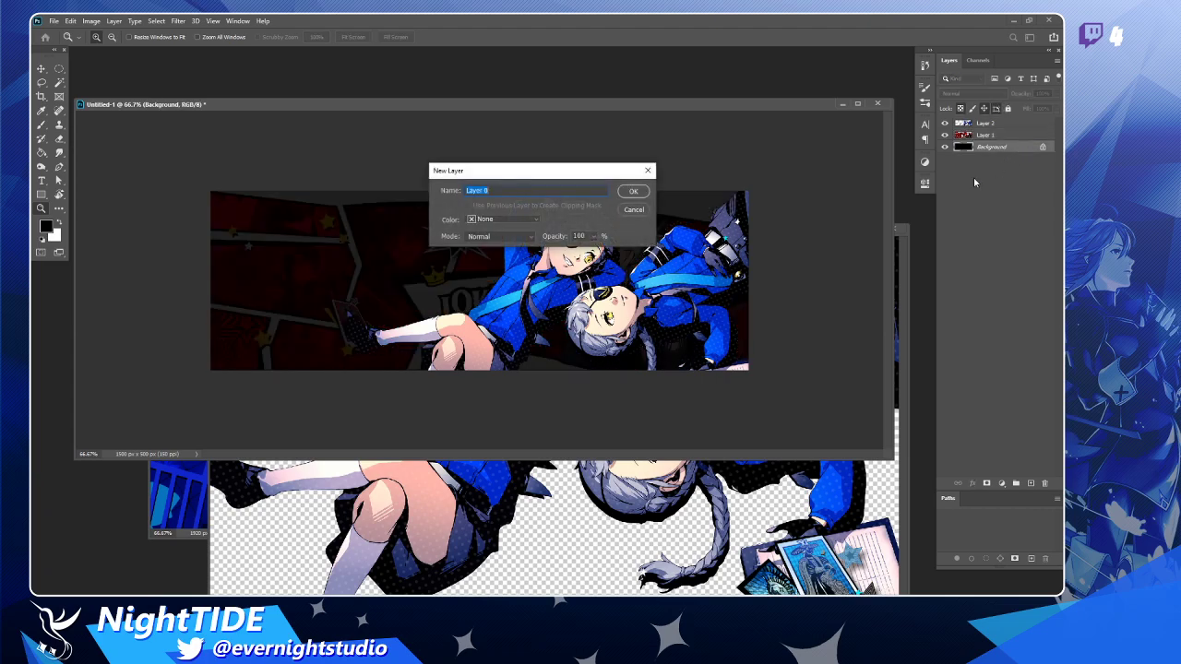
{"action": "left_click", "coordinate": [633, 191]}
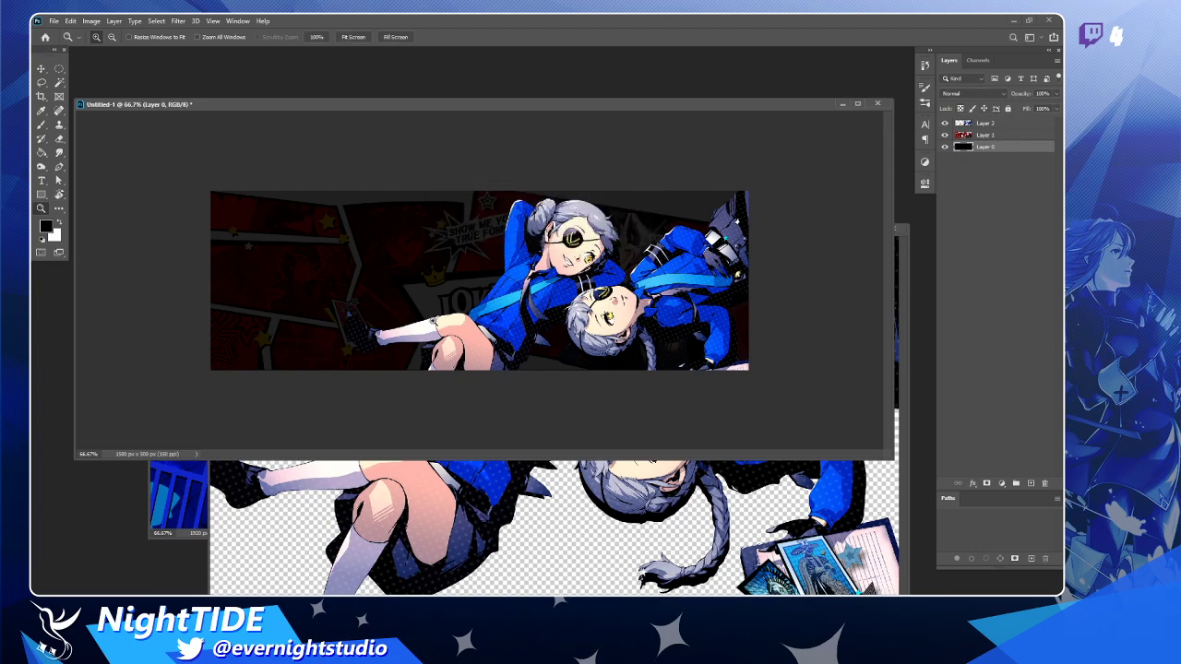
{"action": "left_click", "coordinate": [213, 497]}
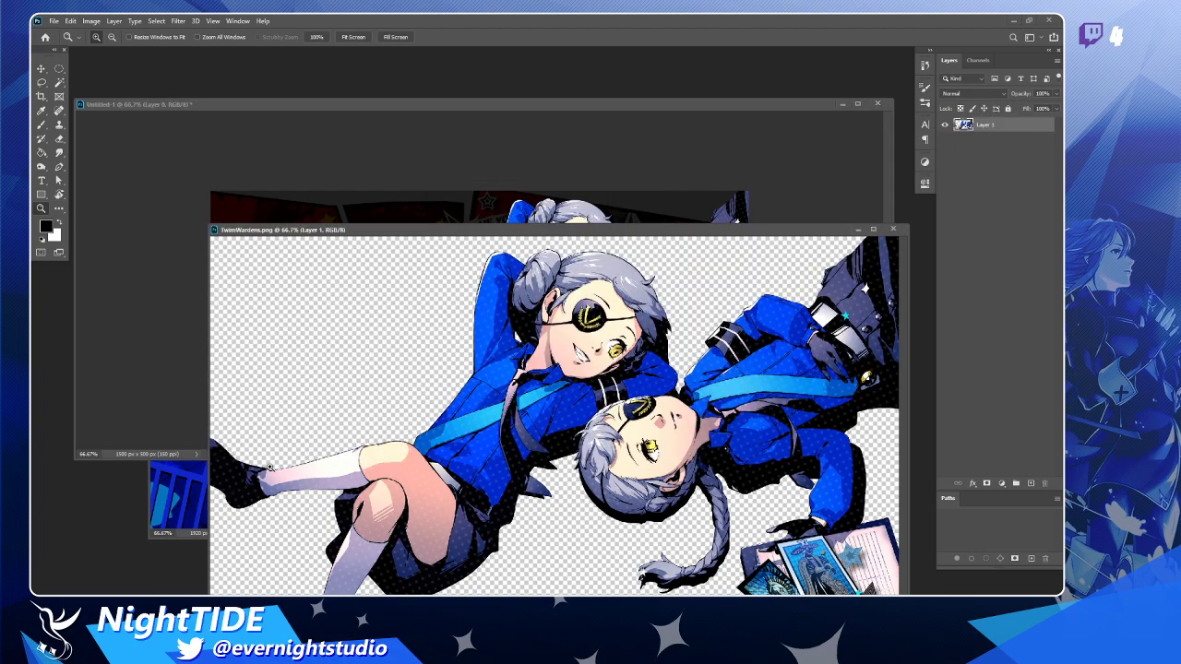
{"action": "left_click", "coordinate": [892, 229]}
{"action": "key", "text": "ctrl+Tab"}
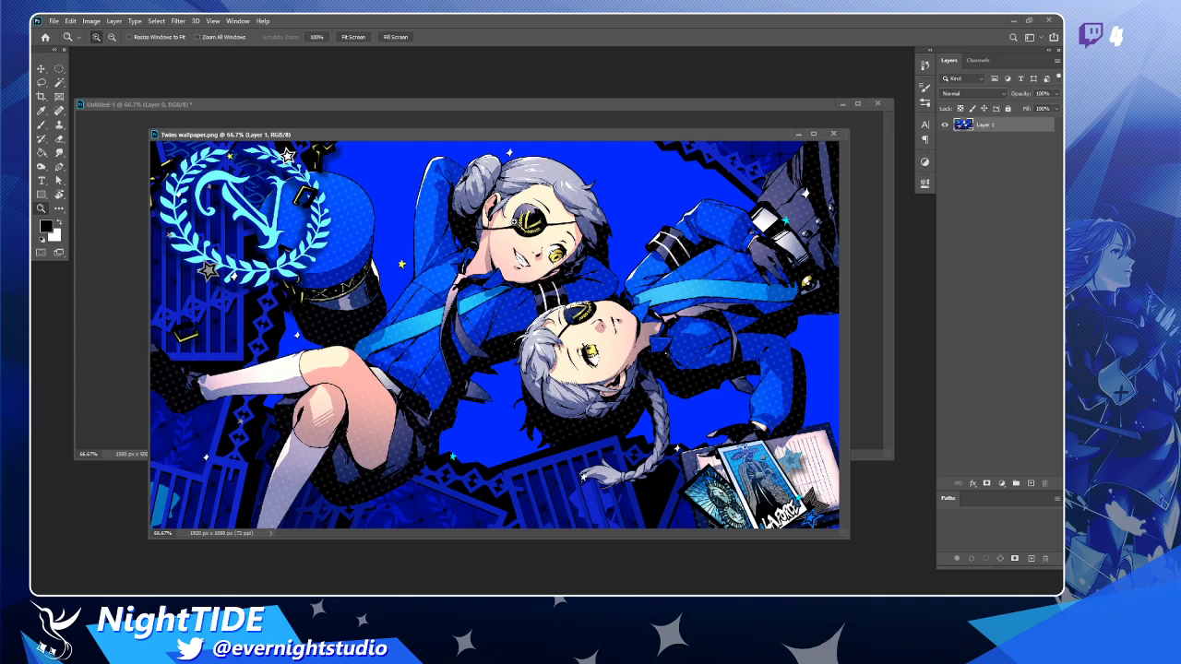
Sample the Twins wallpaper's blue as the foreground colour with the Eyedropper.
{"action": "key", "text": "i"}
{"action": "left_click", "coordinate": [643, 182]}
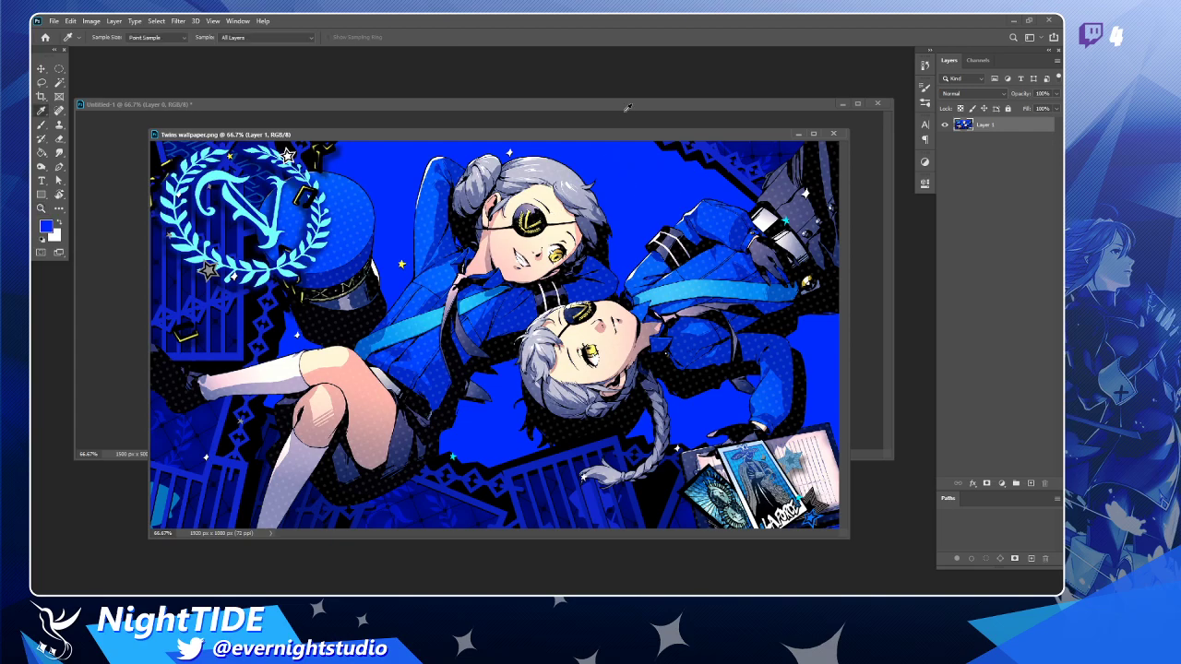
{"action": "left_click_drag", "start_coordinate": [658, 139], "coordinate": [615, 166]}
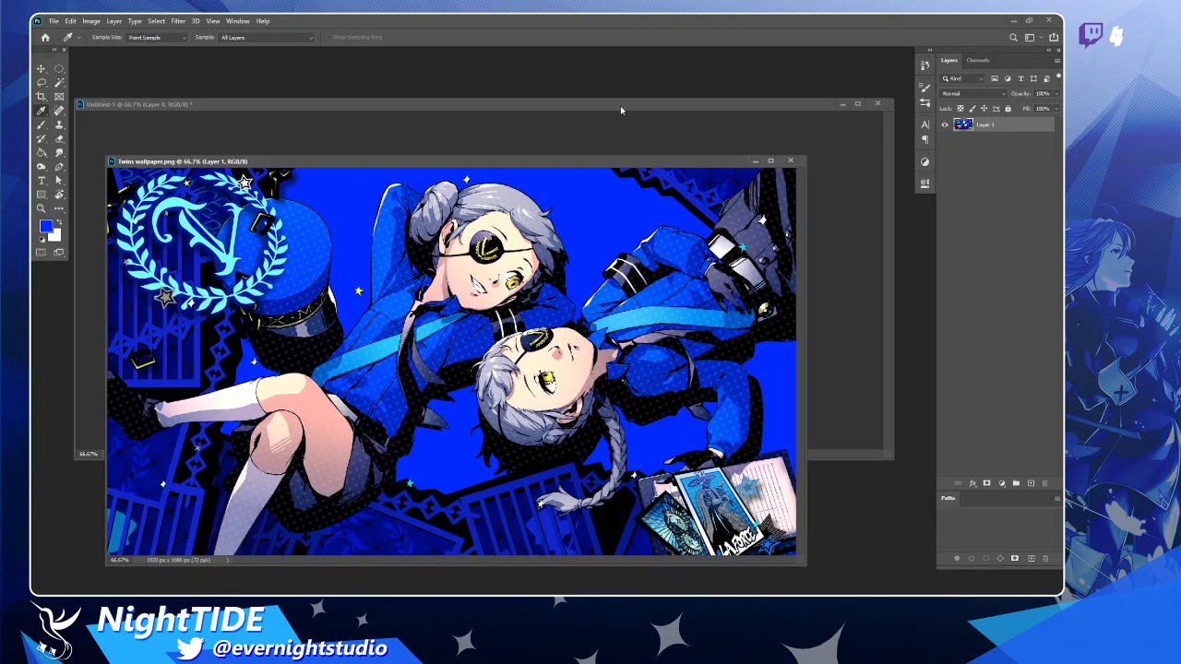
{"action": "left_click", "coordinate": [622, 108]}
Fill a new Layer 3 with the sampled blue using the Paint Bucket.
{"action": "key", "text": "g"}
{"action": "left_click", "coordinate": [647, 246]}
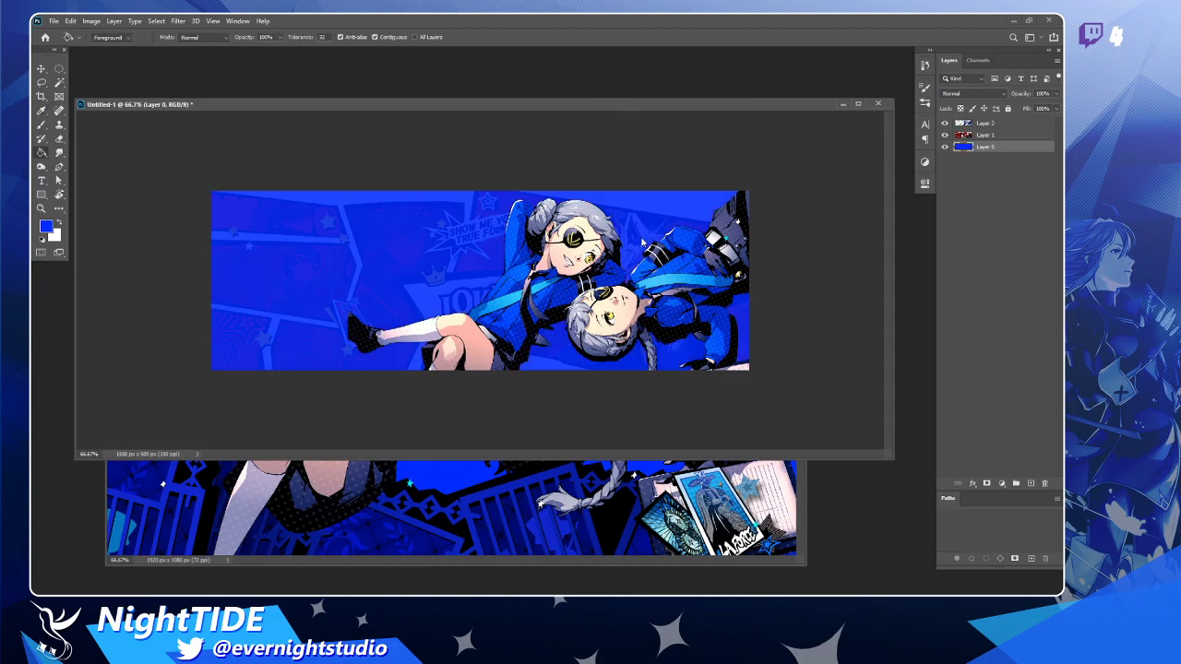
{"action": "key", "text": "ctrl+z"}
{"action": "left_click", "coordinate": [1031, 485]}
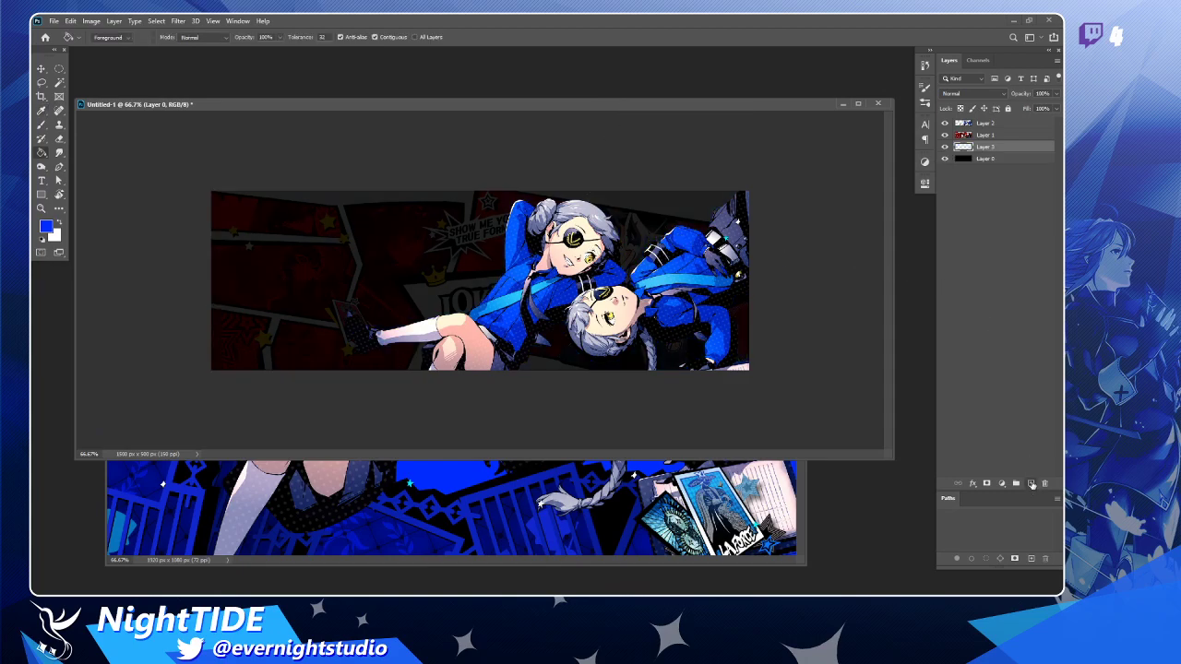
{"action": "left_click", "coordinate": [658, 304]}
Compare the blue banner with and without the Joker layer visible.
{"action": "key", "text": "v"}
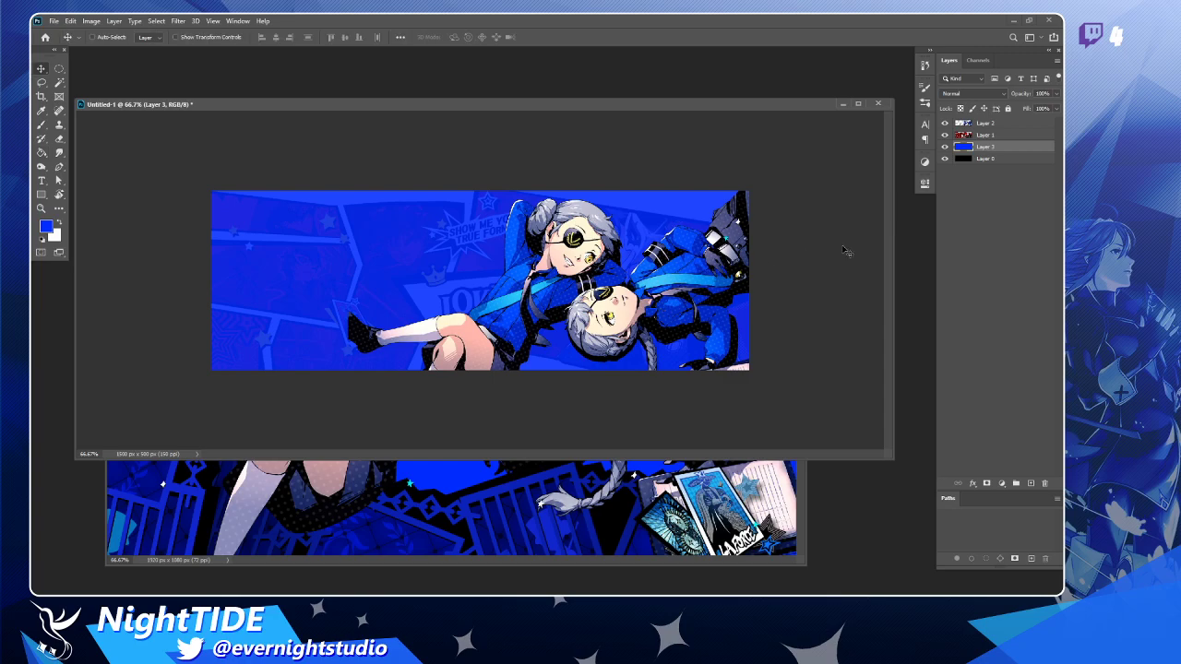
{"action": "left_click", "coordinate": [944, 135]}
{"action": "left_click", "coordinate": [944, 134]}
{"action": "left_click", "coordinate": [944, 135]}
{"action": "left_click", "coordinate": [944, 135]}
{"action": "left_click", "coordinate": [565, 477]}
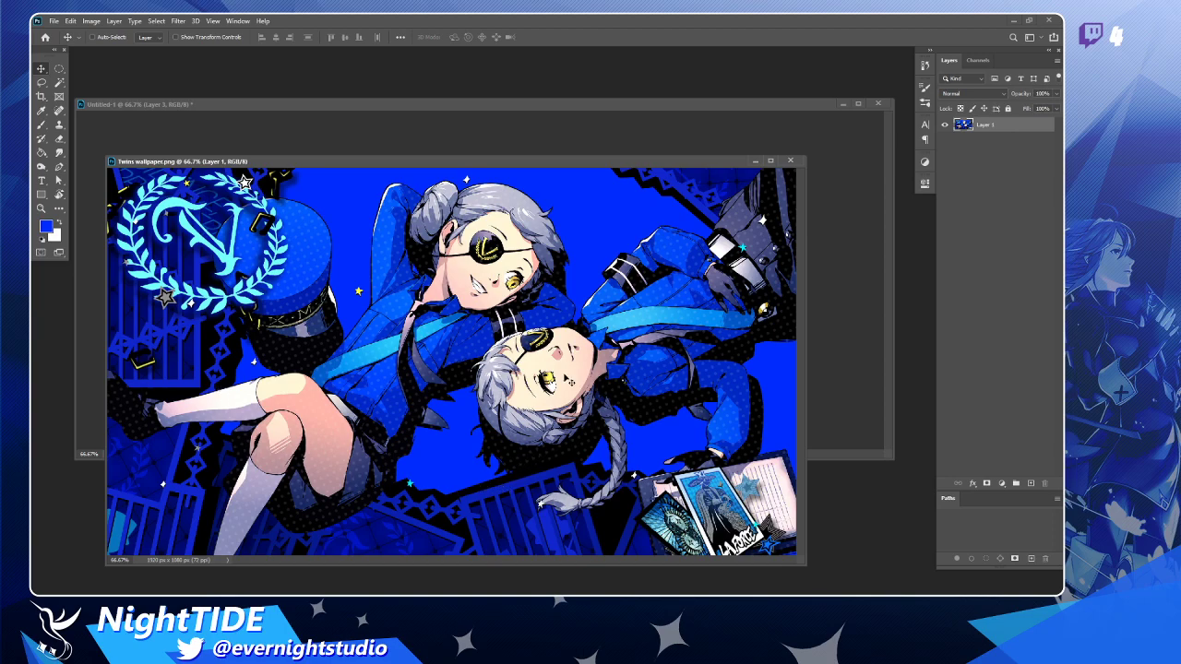
{"action": "left_click_drag", "start_coordinate": [590, 166], "coordinate": [551, 203]}
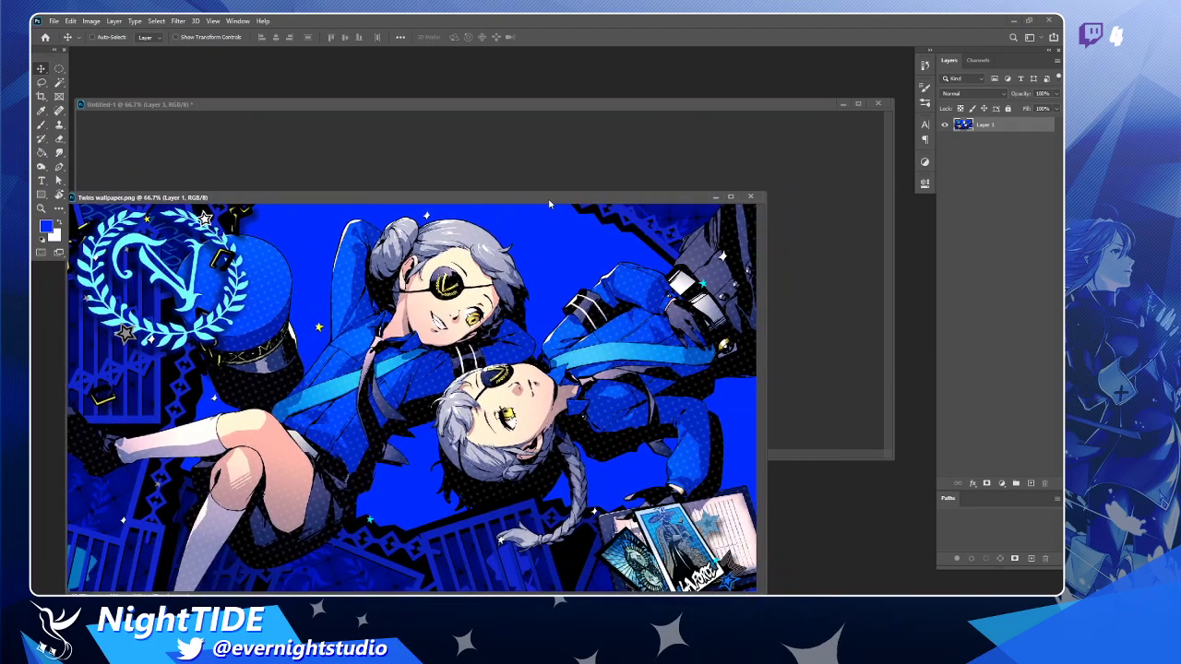
{"action": "left_click", "coordinate": [580, 103]}
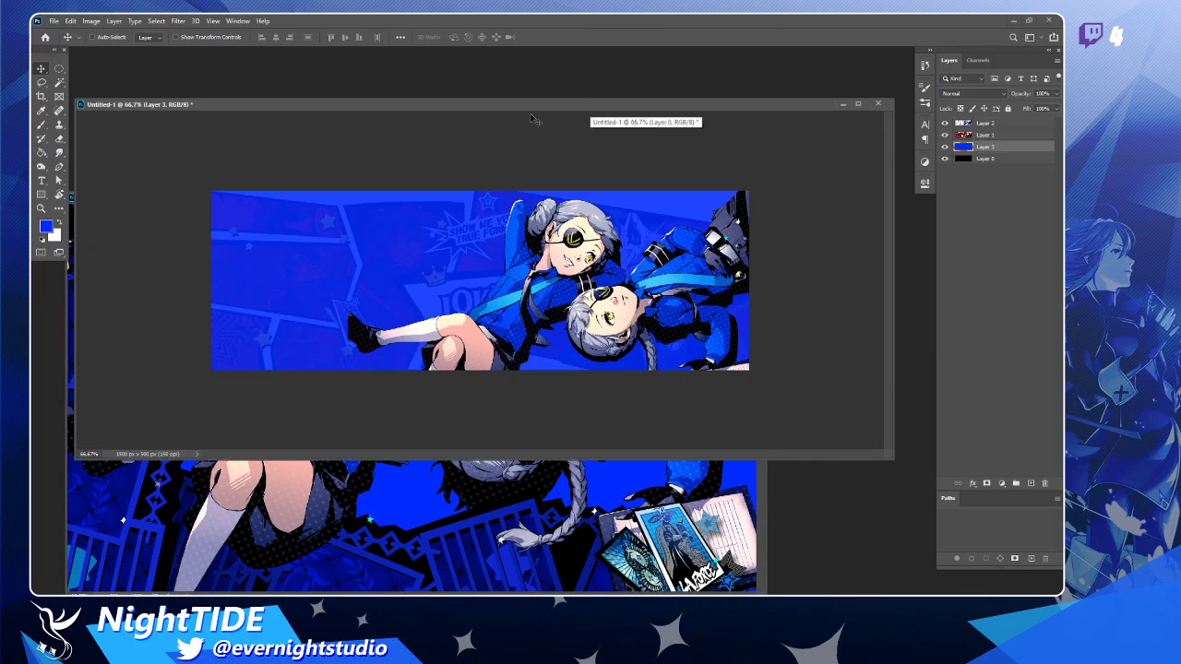
Add a new layer above the twins and paint black lines along the upper edges.
{"action": "left_click", "coordinate": [1028, 123]}
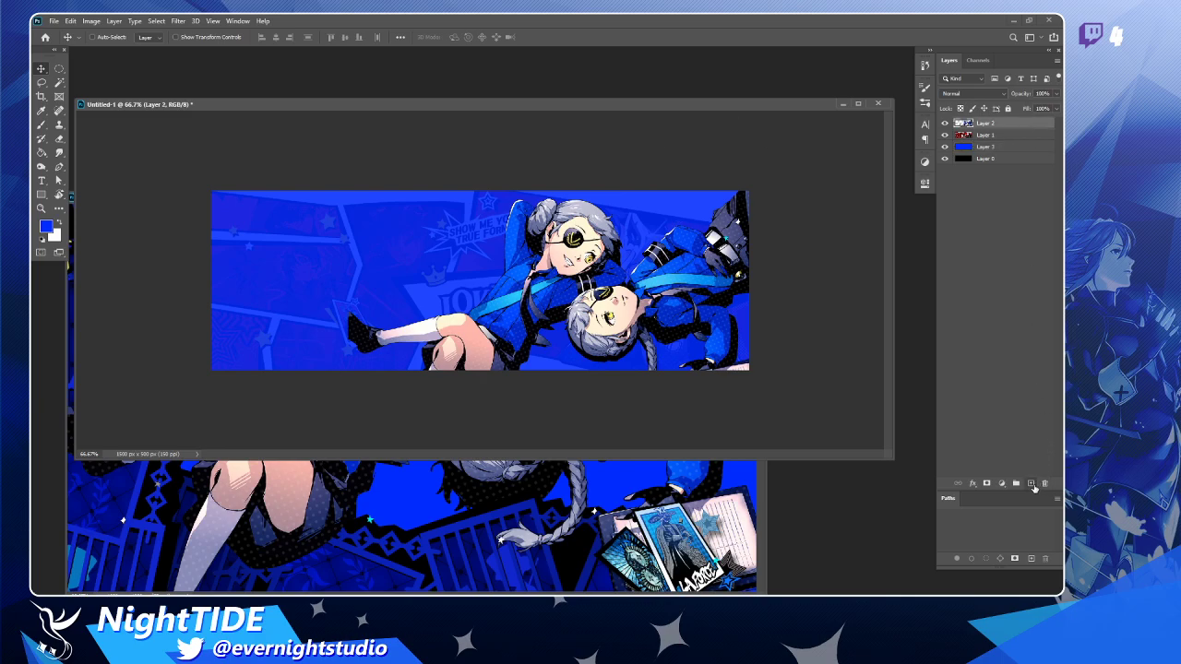
{"action": "left_click", "coordinate": [1031, 485]}
{"action": "key", "text": "d"}
{"action": "key", "text": "b"}
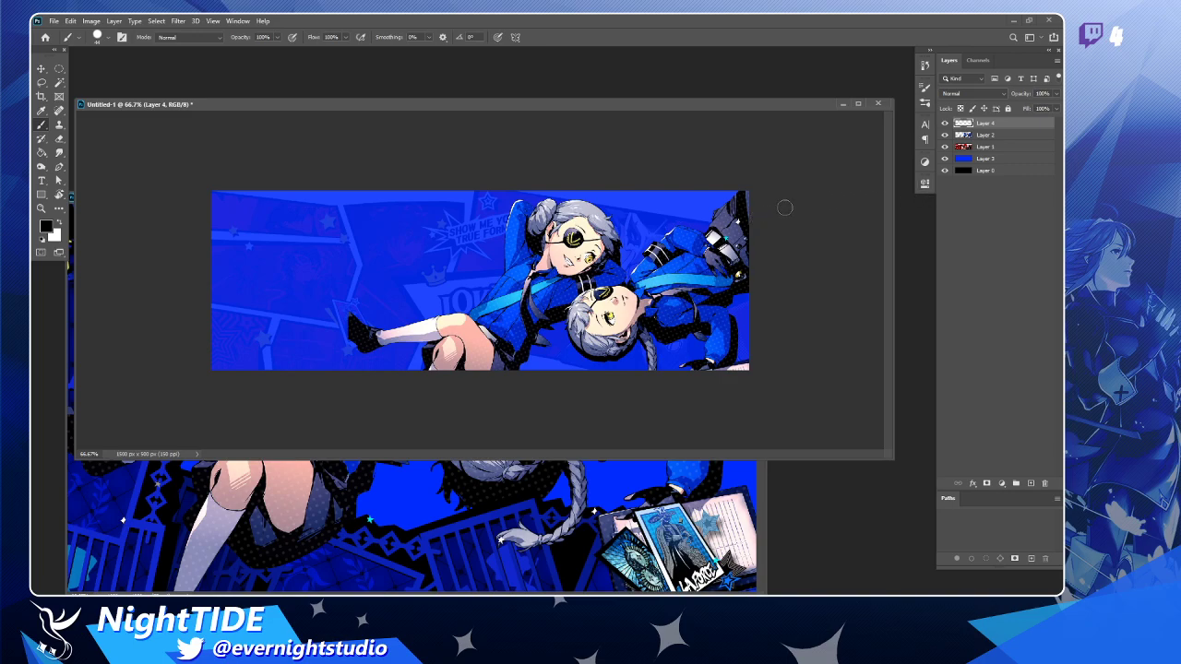
{"action": "mouse_move", "coordinate": [749, 212]}
{"action": "left_mouse_down"}
{"action": "mouse_move", "coordinate": [499, 187]}
{"action": "mouse_move", "coordinate": [686, 189]}
{"action": "mouse_move", "coordinate": [640, 195]}
{"action": "mouse_move", "coordinate": [778, 205]}
{"action": "mouse_move", "coordinate": [738, 200]}
{"action": "left_mouse_up"}
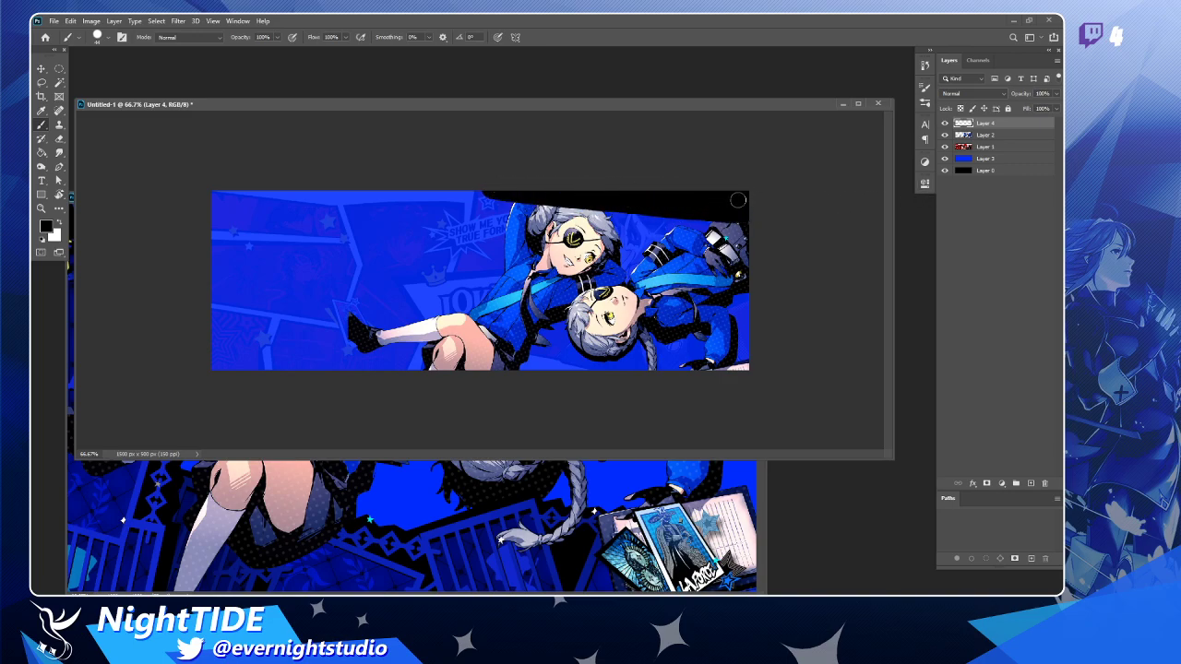
{"action": "mouse_move", "coordinate": [214, 191]}
{"action": "left_mouse_down"}
{"action": "mouse_move", "coordinate": [523, 191]}
{"action": "mouse_move", "coordinate": [466, 223]}
{"action": "mouse_move", "coordinate": [406, 380]}
{"action": "left_mouse_up"}
Set the brush to 37 px and paint more black panel lines at the left.
{"action": "right_click", "coordinate": [265, 298]}
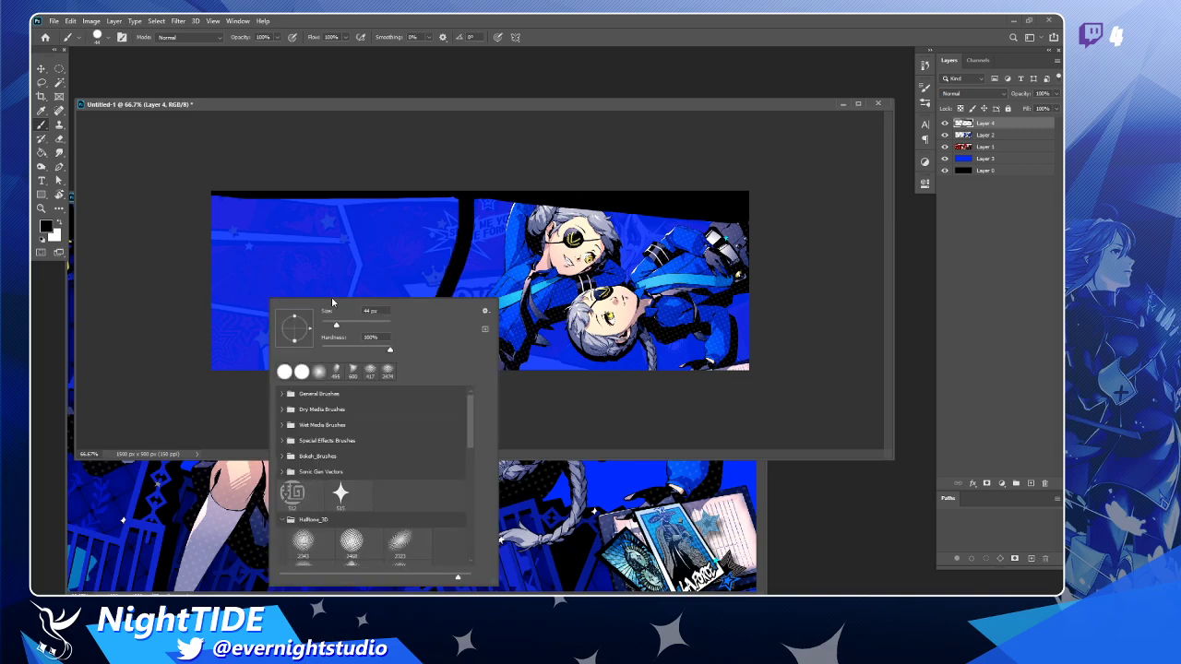
{"action": "left_click_drag", "start_coordinate": [328, 326], "coordinate": [323, 328]}
{"action": "left_click", "coordinate": [263, 312]}
{"action": "left_click_drag", "start_coordinate": [212, 304], "coordinate": [362, 330]}
{"action": "left_click_drag", "start_coordinate": [281, 321], "coordinate": [266, 374]}
{"action": "mouse_move", "coordinate": [339, 202]}
{"action": "left_mouse_down"}
{"action": "mouse_move", "coordinate": [359, 264]}
{"action": "mouse_move", "coordinate": [348, 326]}
{"action": "left_mouse_up"}
{"action": "left_click_drag", "start_coordinate": [215, 235], "coordinate": [337, 241]}
Enlarge the brush and paint a thick black band across the bottom.
{"action": "right_click", "coordinate": [490, 344]}
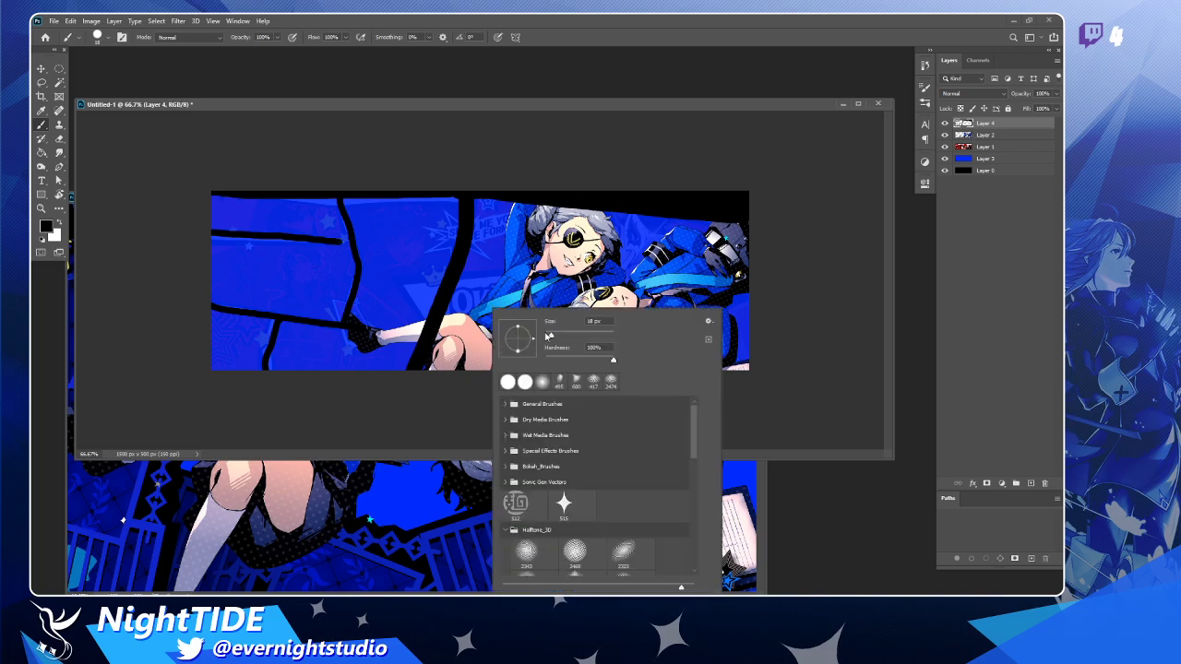
{"action": "mouse_move", "coordinate": [548, 336]}
{"action": "left_mouse_down"}
{"action": "mouse_move", "coordinate": [558, 339]}
{"action": "mouse_move", "coordinate": [569, 134]}
{"action": "left_mouse_up"}
{"action": "left_click", "coordinate": [557, 112]}
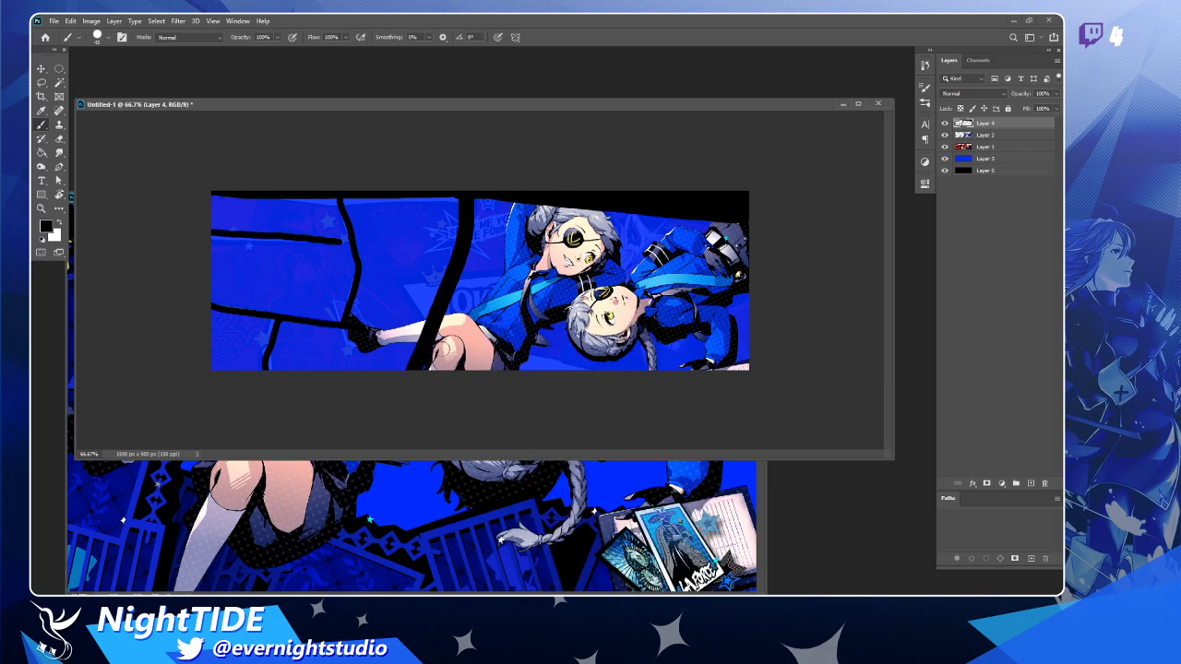
{"action": "mouse_move", "coordinate": [430, 345]}
{"action": "left_mouse_down"}
{"action": "mouse_move", "coordinate": [578, 374]}
{"action": "mouse_move", "coordinate": [436, 353]}
{"action": "mouse_move", "coordinate": [432, 369]}
{"action": "mouse_move", "coordinate": [445, 367]}
{"action": "left_mouse_up"}
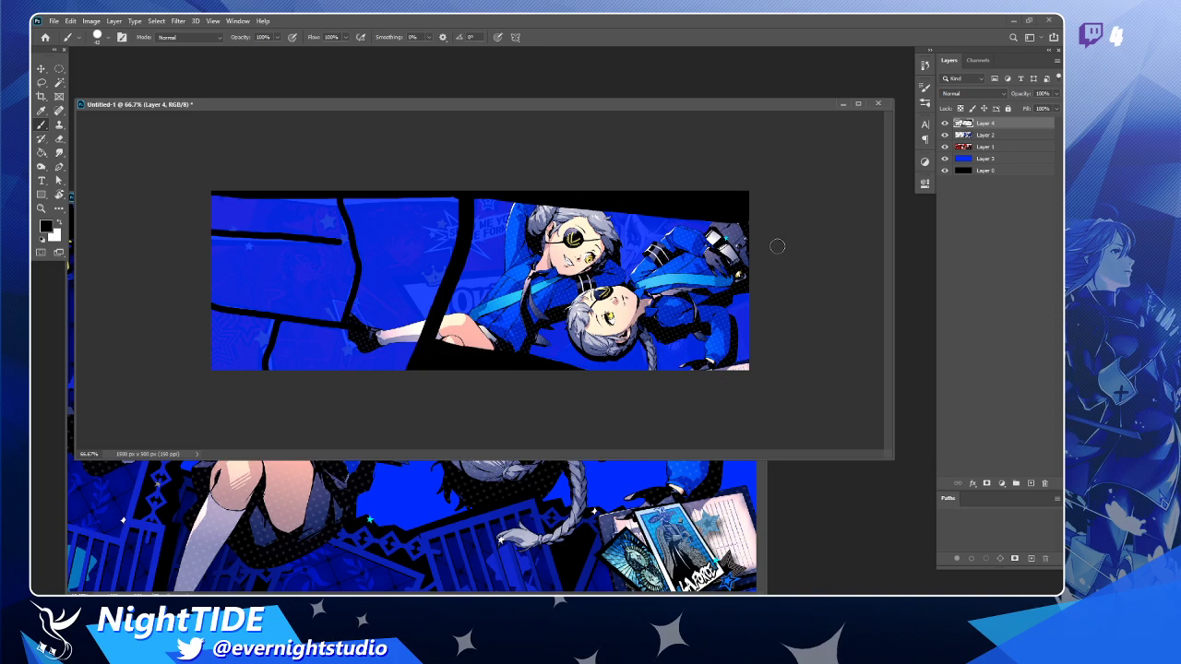
Move the twins layer slightly lower on the banner.
{"action": "left_click", "coordinate": [41, 69]}
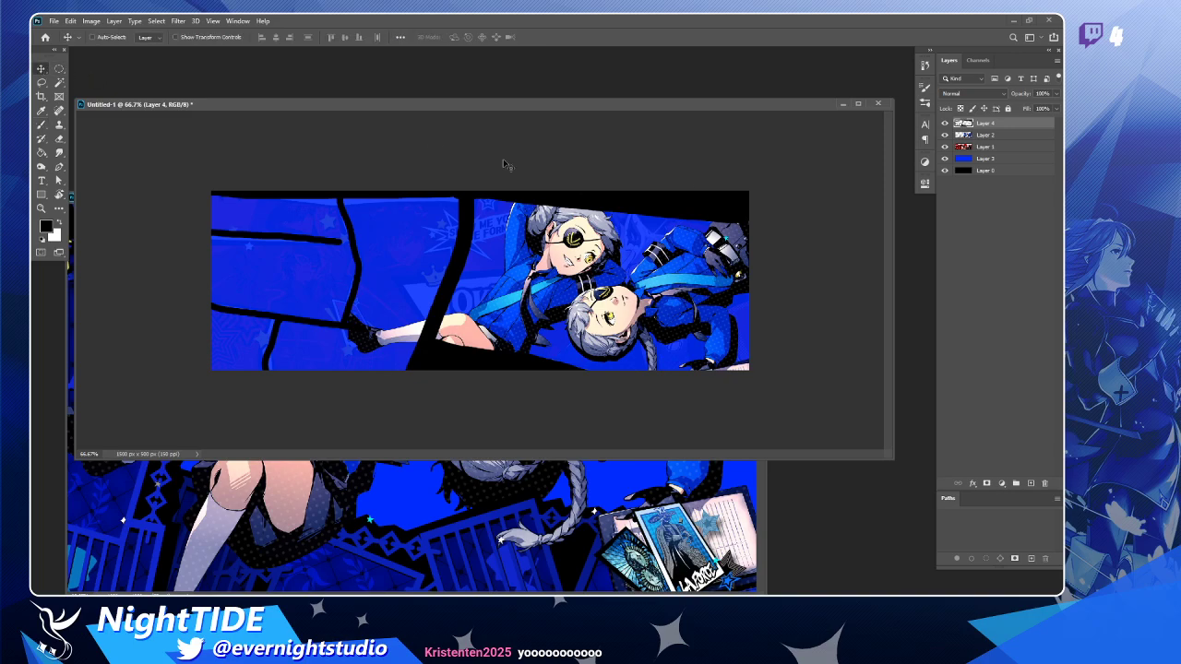
{"action": "left_click", "coordinate": [982, 135]}
{"action": "left_click_drag", "start_coordinate": [670, 299], "coordinate": [707, 326]}
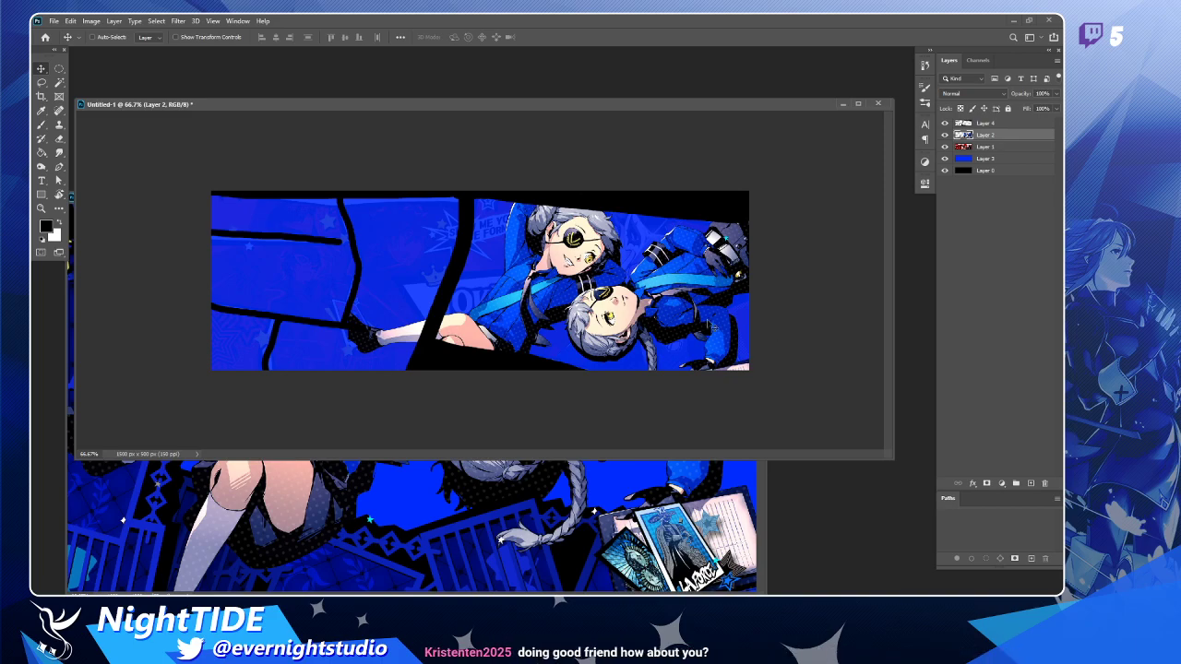
Zoom the banner to 100% and enlarge its window to inspect the canvas.
{"action": "key", "text": "z"}
{"action": "left_click", "coordinate": [583, 296]}
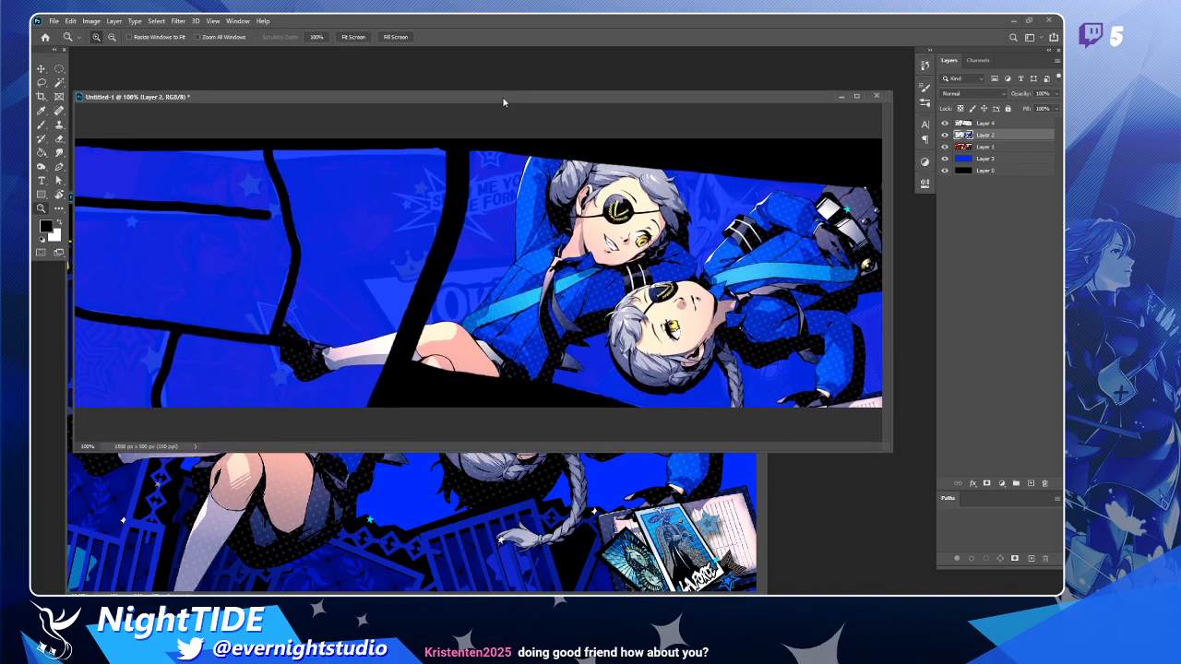
{"action": "left_click_drag", "start_coordinate": [504, 101], "coordinate": [502, 83]}
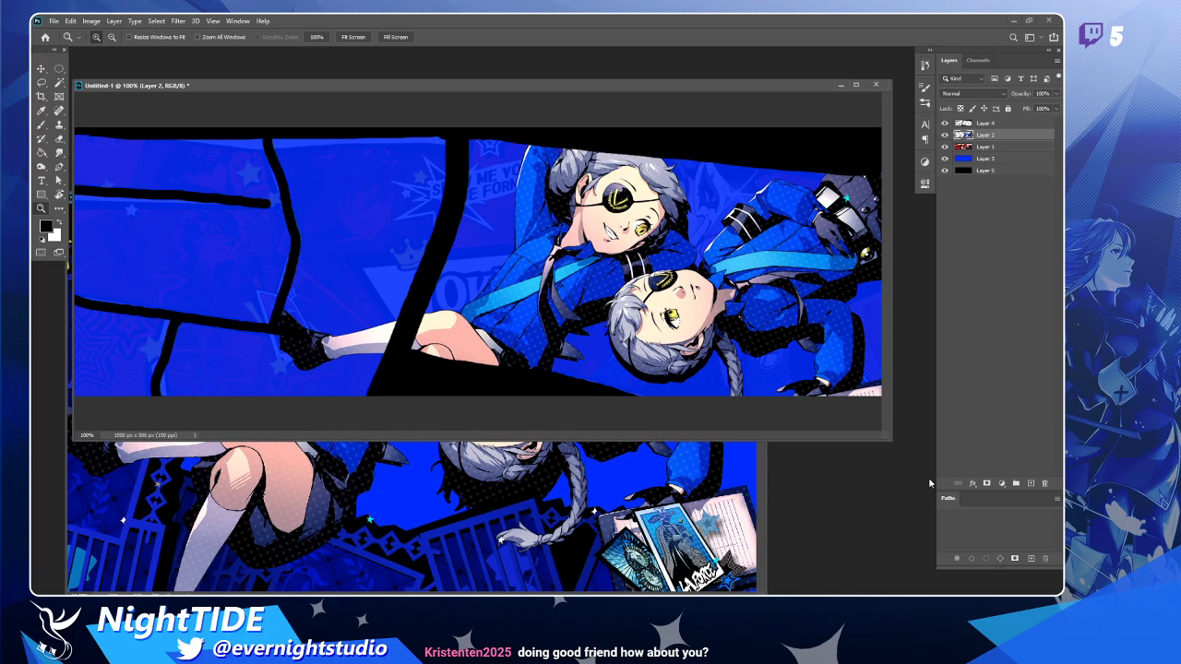
{"action": "mouse_move", "coordinate": [929, 478]}
{"action": "left_mouse_down"}
{"action": "mouse_move", "coordinate": [921, 466]}
{"action": "mouse_move", "coordinate": [935, 487]}
{"action": "left_mouse_up"}
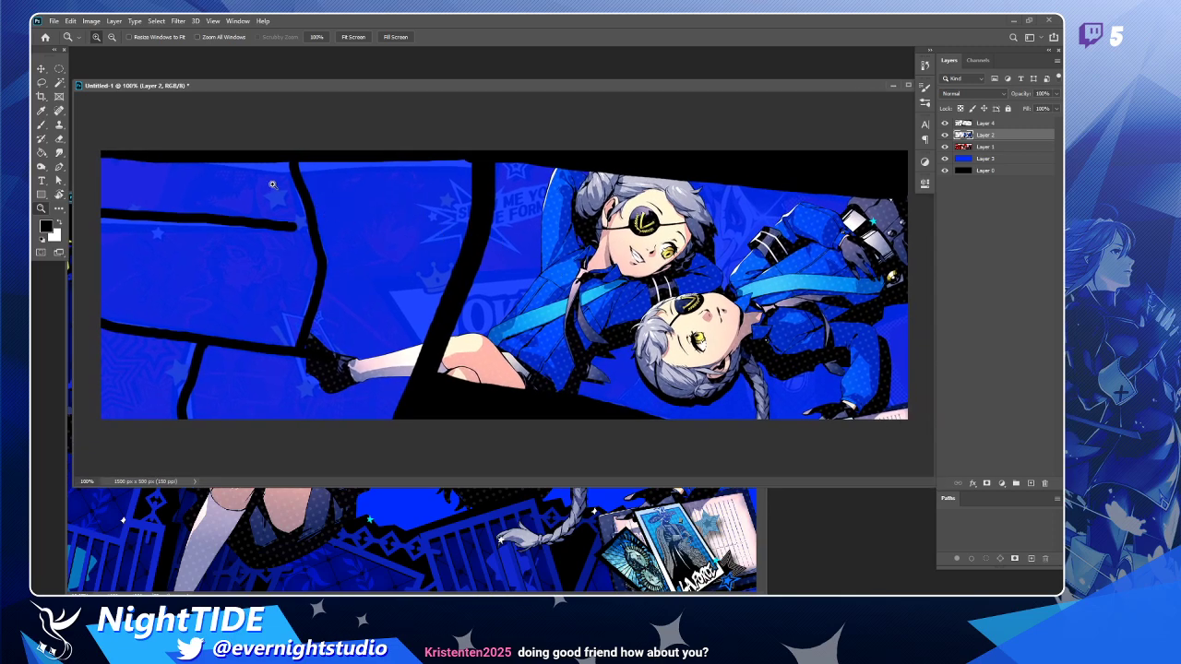
{"action": "scroll", "coordinate": [623, 385], "scroll_direction": "down", "scroll_amount": 1}
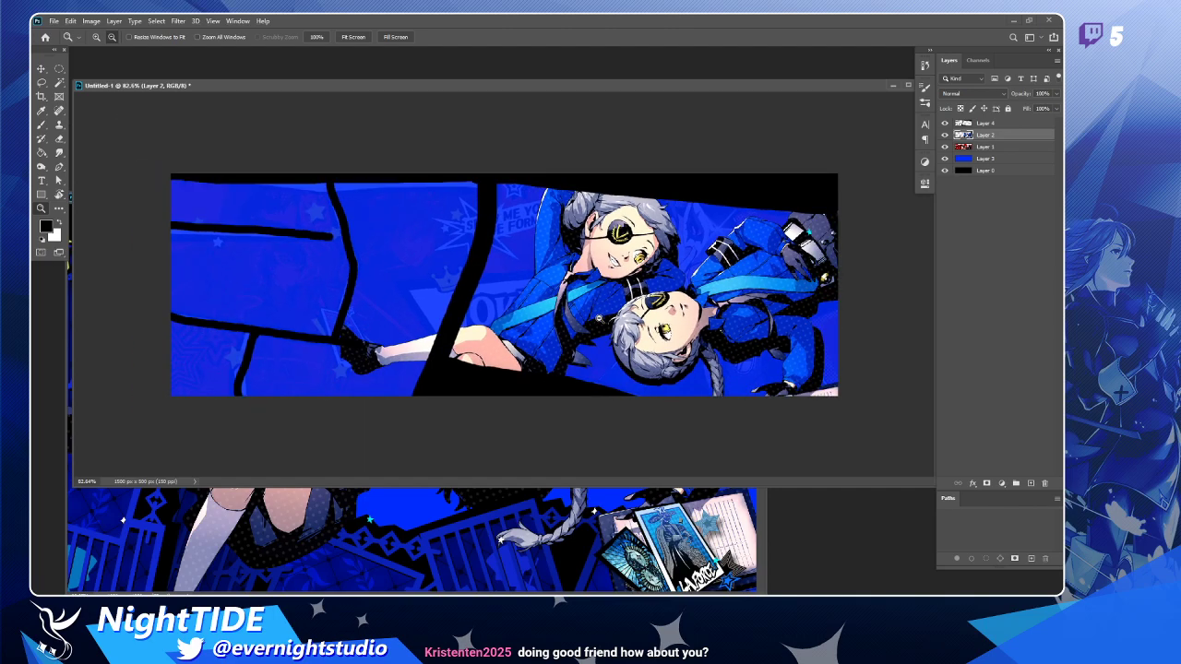
{"action": "scroll", "coordinate": [598, 318], "scroll_direction": "down", "scroll_amount": 3}
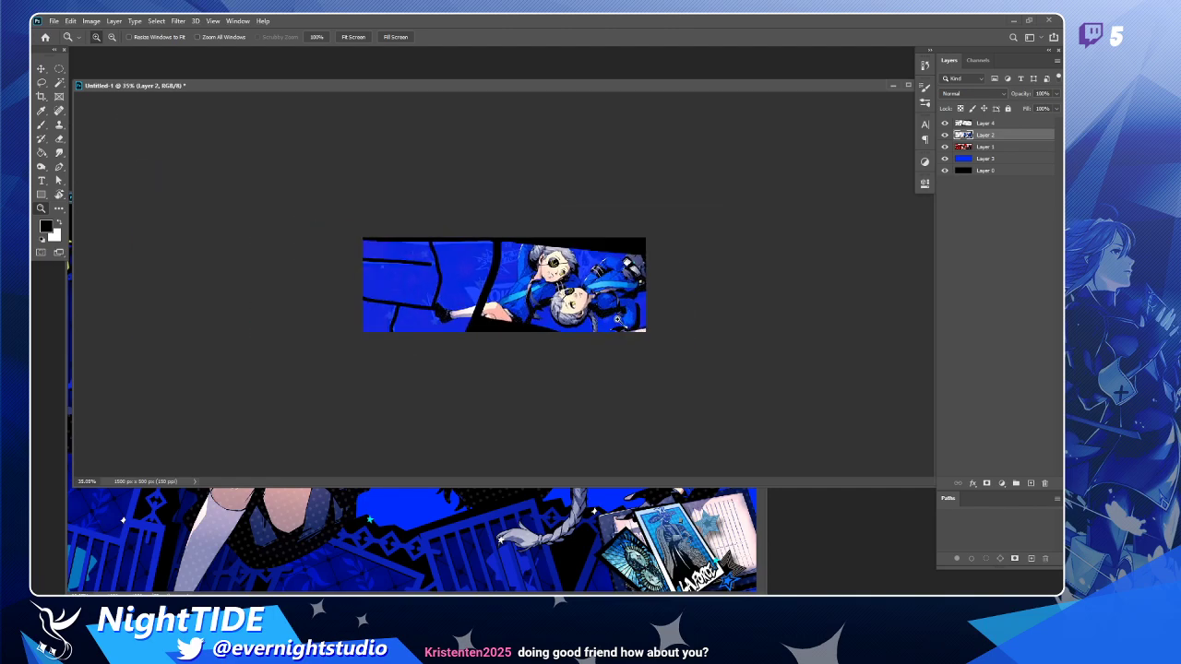
{"action": "scroll", "coordinate": [560, 308], "scroll_direction": "up", "scroll_amount": 2}
{"action": "scroll", "coordinate": [507, 280], "scroll_direction": "up", "scroll_amount": 4}
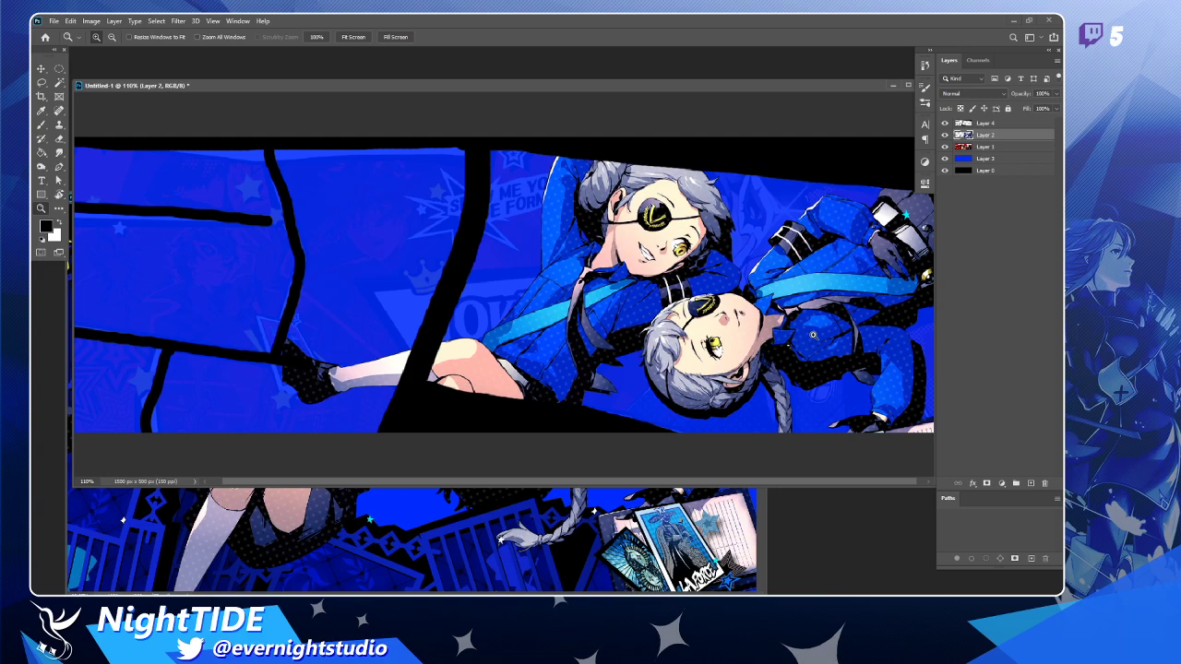
Nudge the twins layer slightly and float the banner in its own window.
{"action": "left_click", "coordinate": [749, 533]}
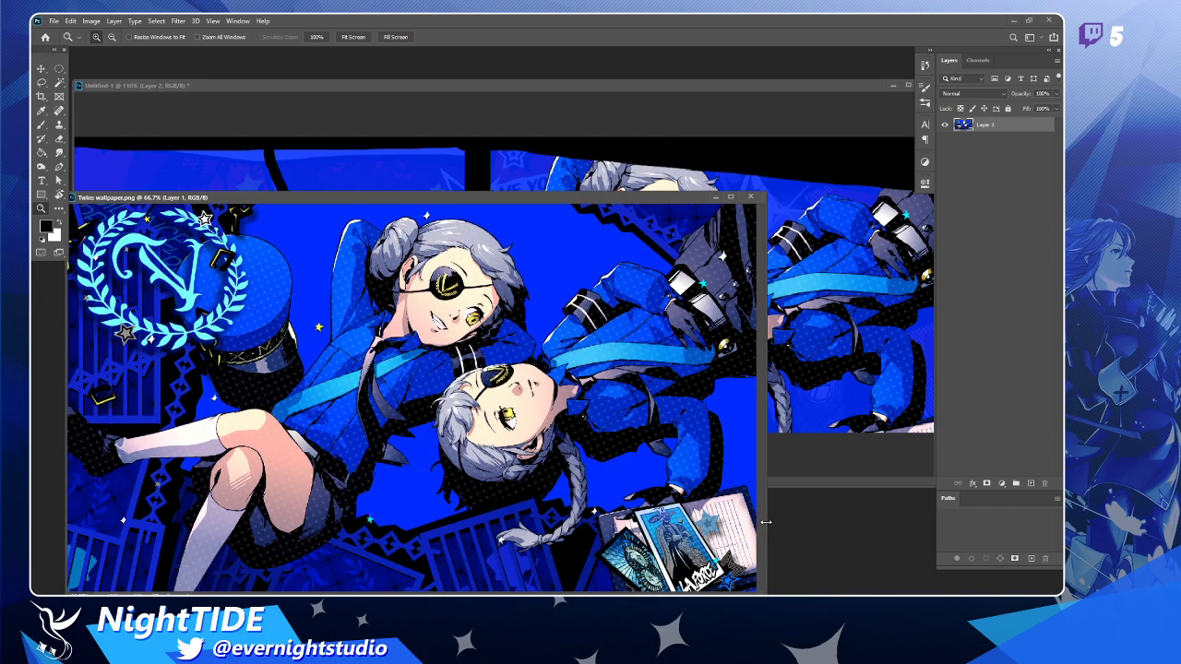
{"action": "left_click", "coordinate": [611, 96]}
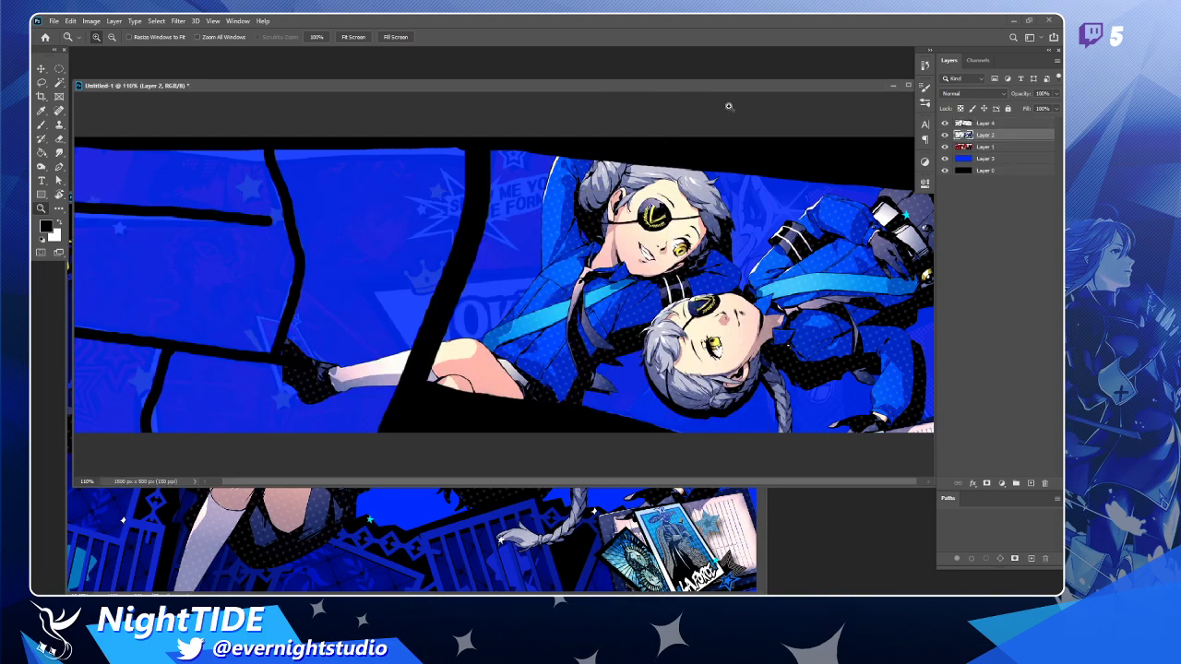
{"action": "left_click", "coordinate": [42, 70]}
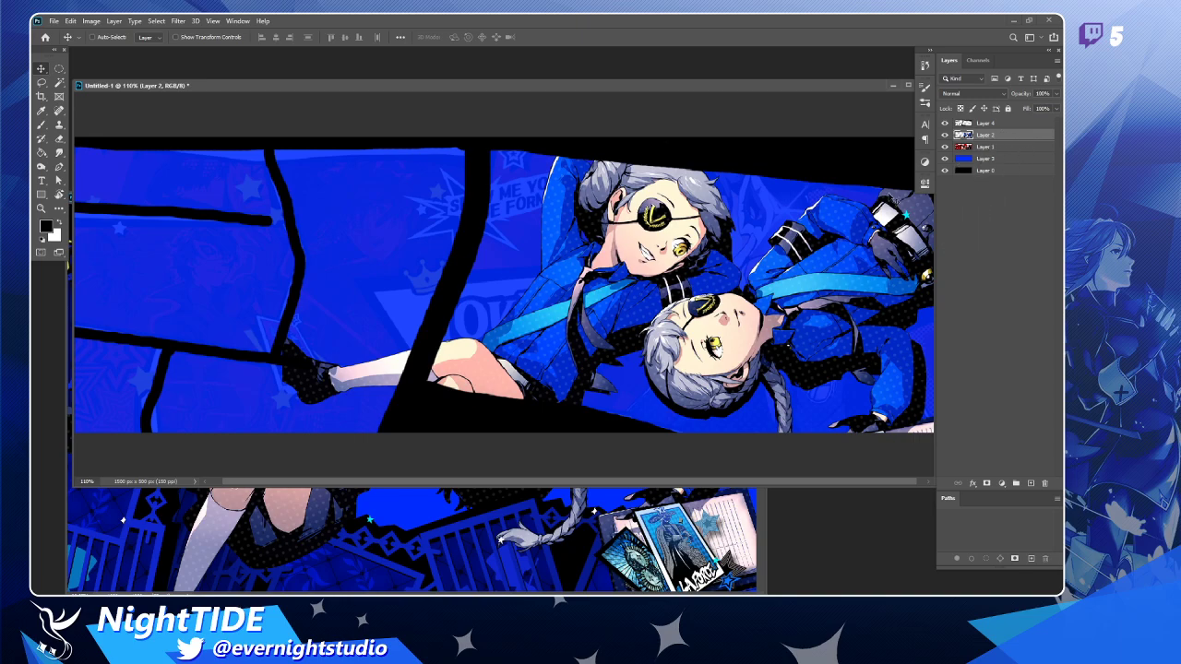
{"action": "mouse_move", "coordinate": [779, 263]}
{"action": "left_mouse_down"}
{"action": "mouse_move", "coordinate": [793, 254]}
{"action": "mouse_move", "coordinate": [780, 270]}
{"action": "left_mouse_up"}
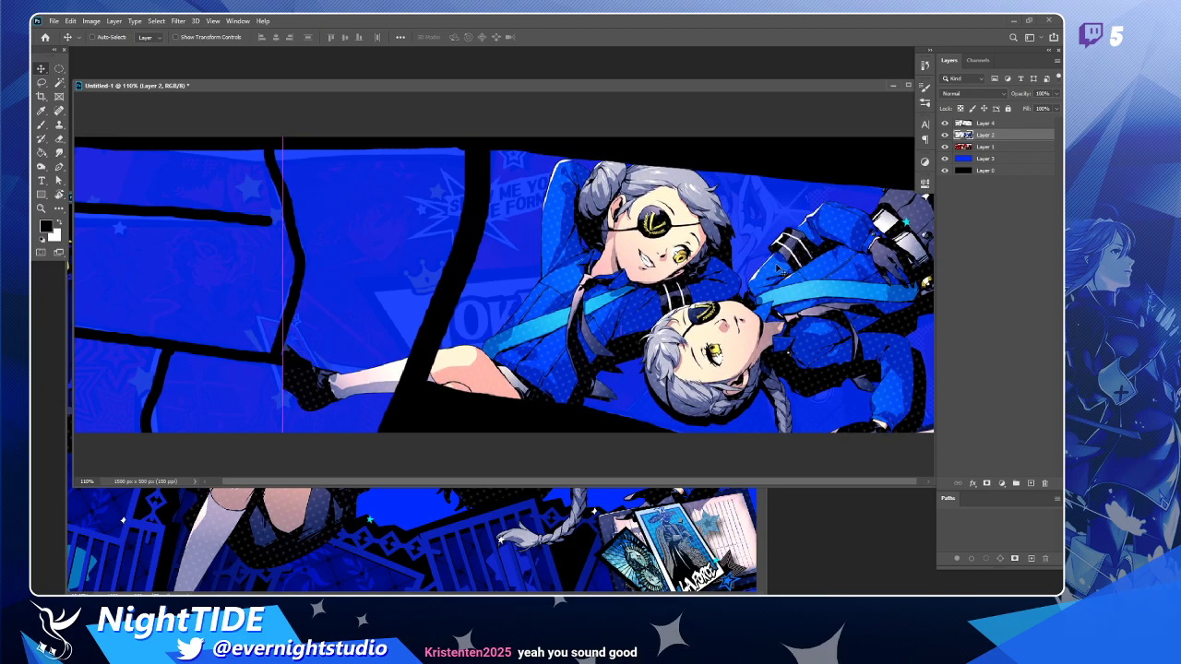
{"action": "left_click_drag", "start_coordinate": [702, 92], "coordinate": [645, 95]}
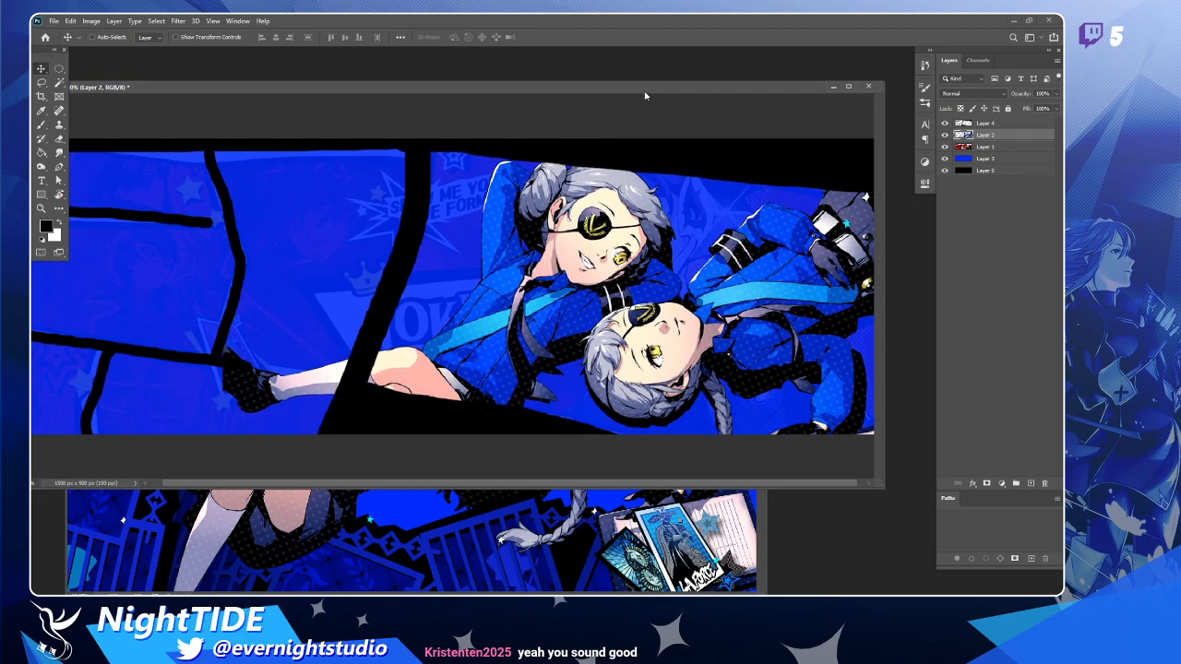
Lasso the stray left leg on Layer 2, delete it, and deselect.
{"action": "key", "text": "l"}
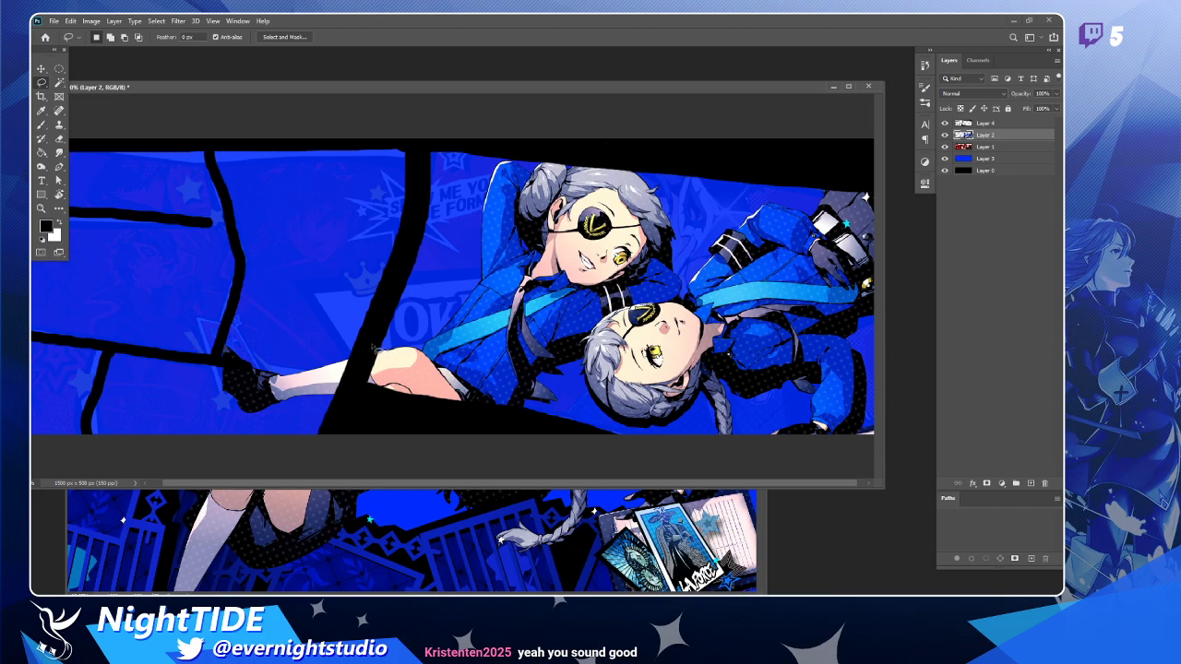
{"action": "mouse_move", "coordinate": [377, 349]}
{"action": "left_mouse_down"}
{"action": "mouse_move", "coordinate": [314, 443]}
{"action": "mouse_move", "coordinate": [179, 417]}
{"action": "mouse_move", "coordinate": [291, 269]}
{"action": "mouse_move", "coordinate": [354, 311]}
{"action": "mouse_move", "coordinate": [374, 346]}
{"action": "left_mouse_up"}
{"action": "key", "text": "Delete"}
{"action": "key", "text": "ctrl+d"}
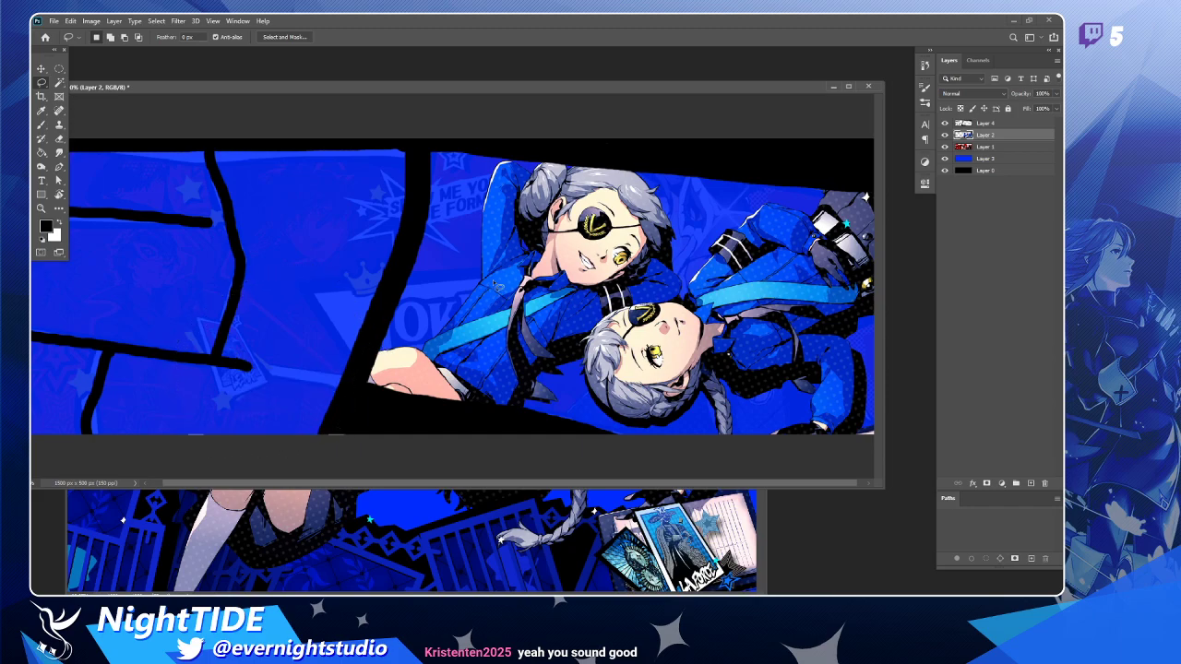
{"action": "left_click_drag", "start_coordinate": [273, 87], "coordinate": [367, 82]}
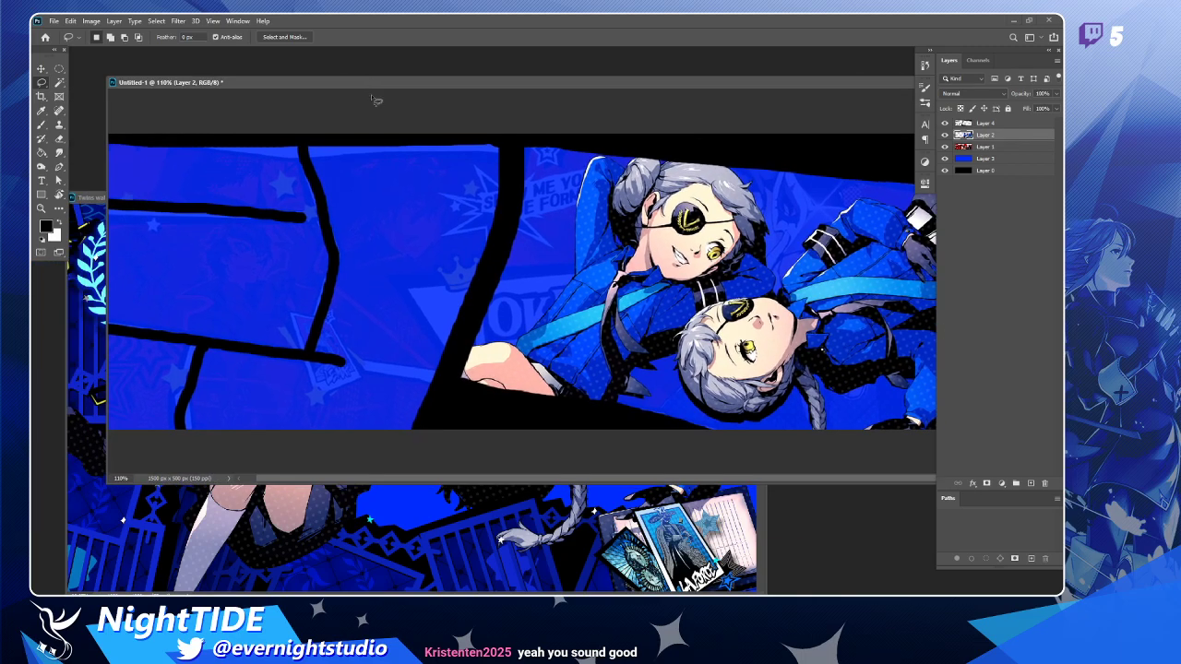
On Layer 4, paint 25 px black strokes extending the lower and upper comic lines across the gap.
{"action": "left_click", "coordinate": [984, 123]}
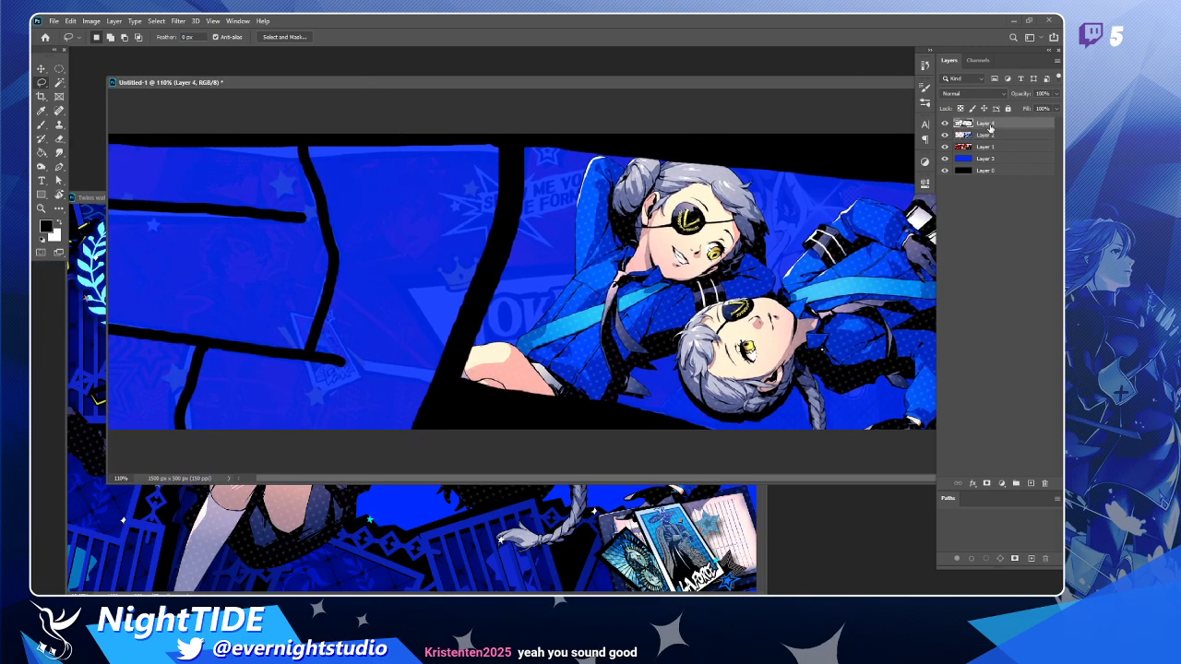
{"action": "key", "text": "b"}
{"action": "right_click", "coordinate": [334, 357]}
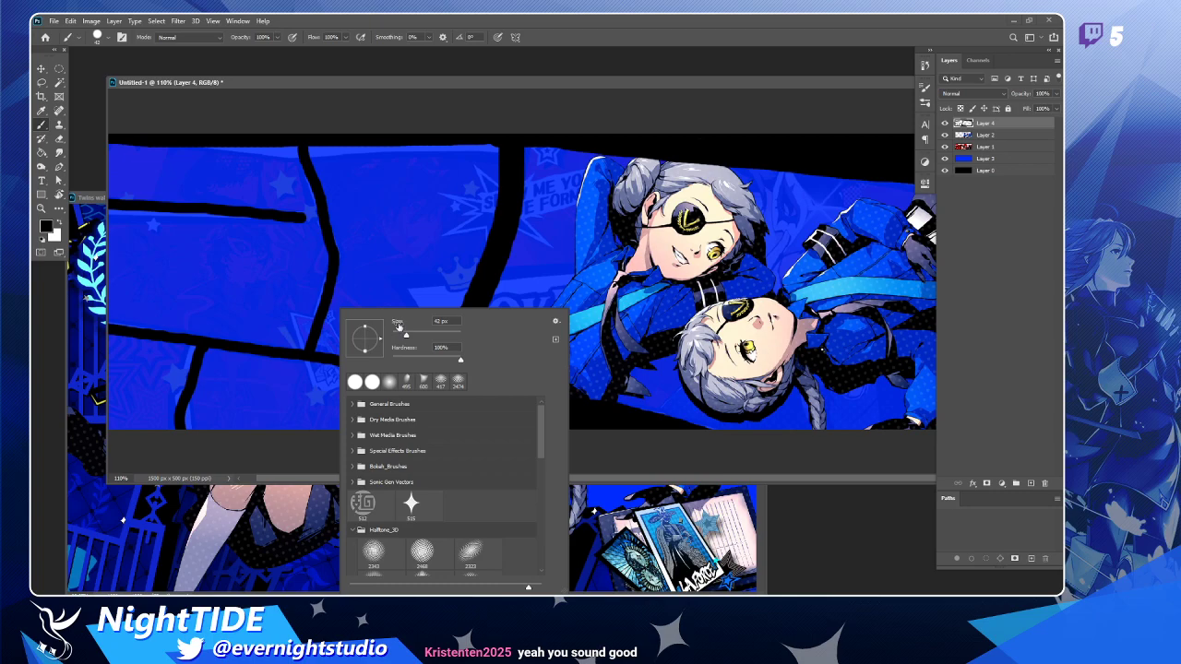
{"action": "left_click_drag", "start_coordinate": [406, 335], "coordinate": [400, 335]}
{"action": "left_click", "coordinate": [321, 356]}
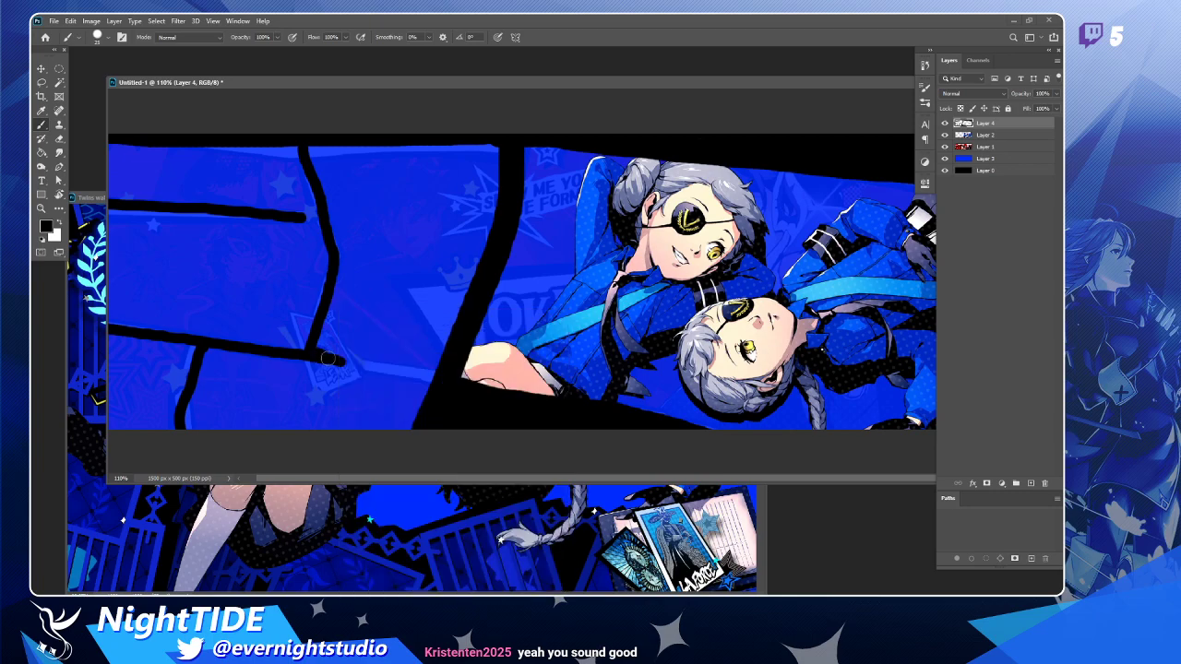
{"action": "left_click_drag", "start_coordinate": [321, 356], "coordinate": [435, 381]}
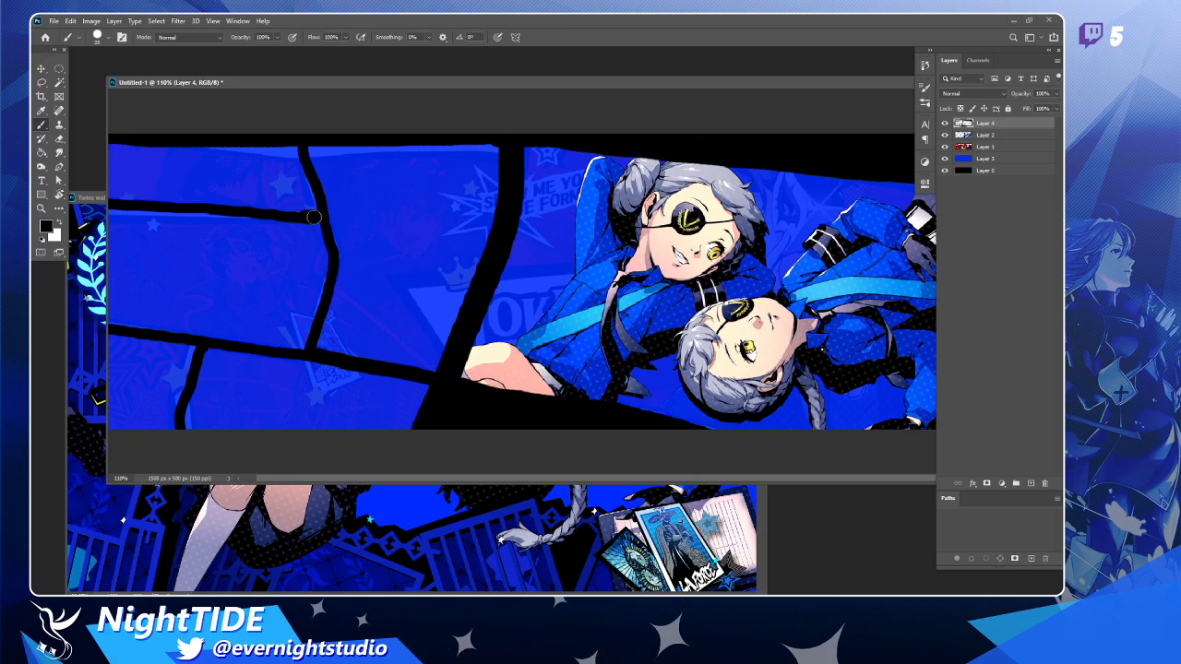
{"action": "left_click", "coordinate": [314, 216]}
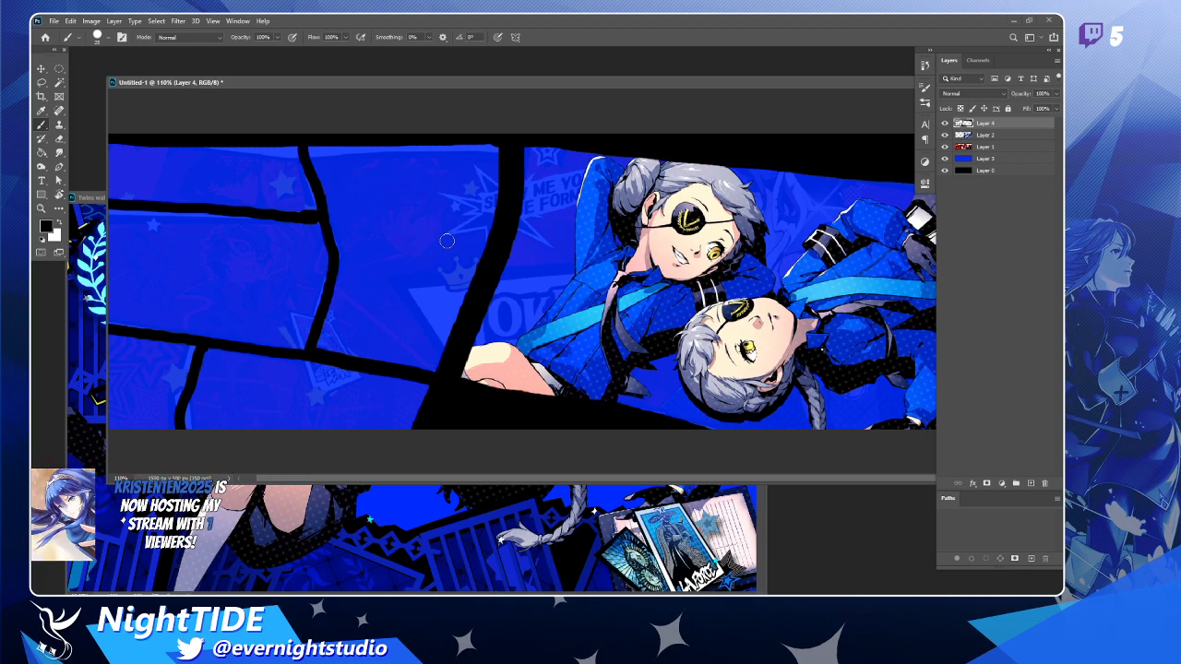
Shift the banner window left and zoom the view to 100%.
{"action": "scroll", "coordinate": [449, 237], "scroll_direction": "down", "scroll_amount": 2}
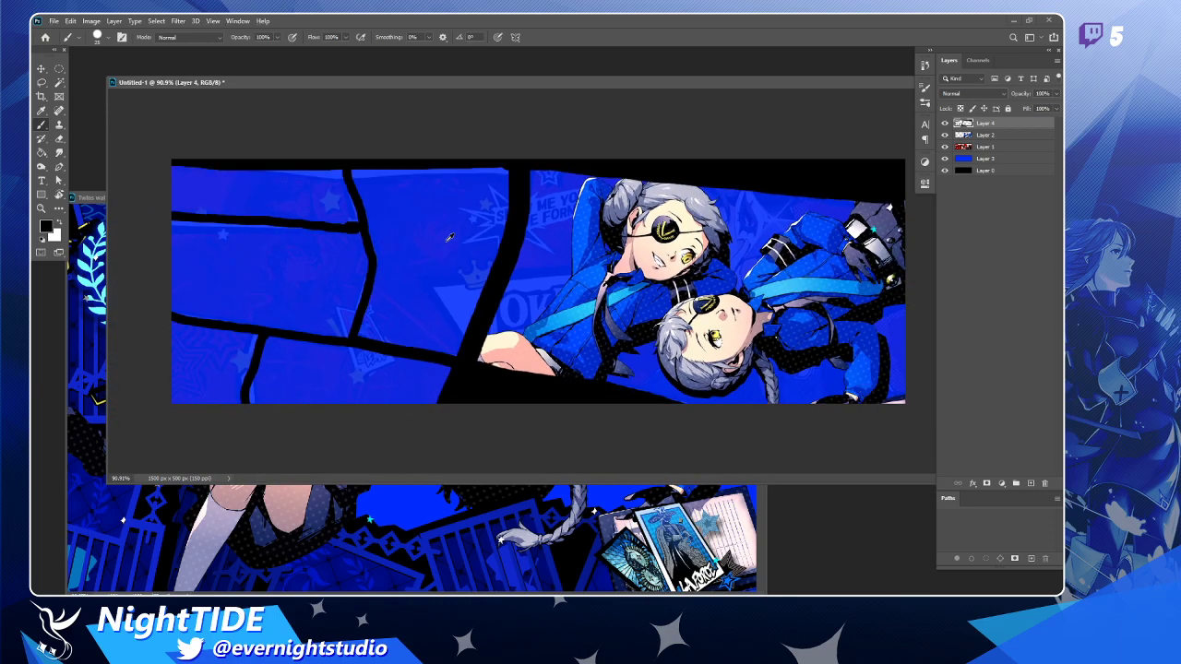
{"action": "left_click_drag", "start_coordinate": [548, 86], "coordinate": [529, 85]}
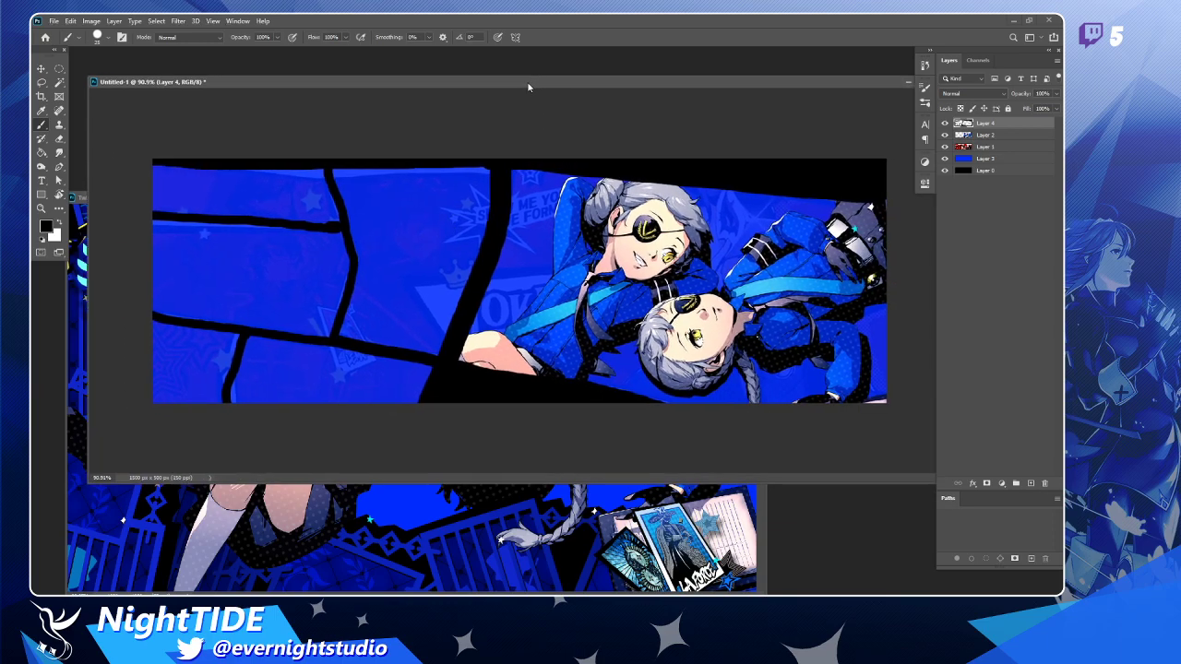
{"action": "left_click", "coordinate": [40, 208]}
{"action": "left_click", "coordinate": [452, 255]}
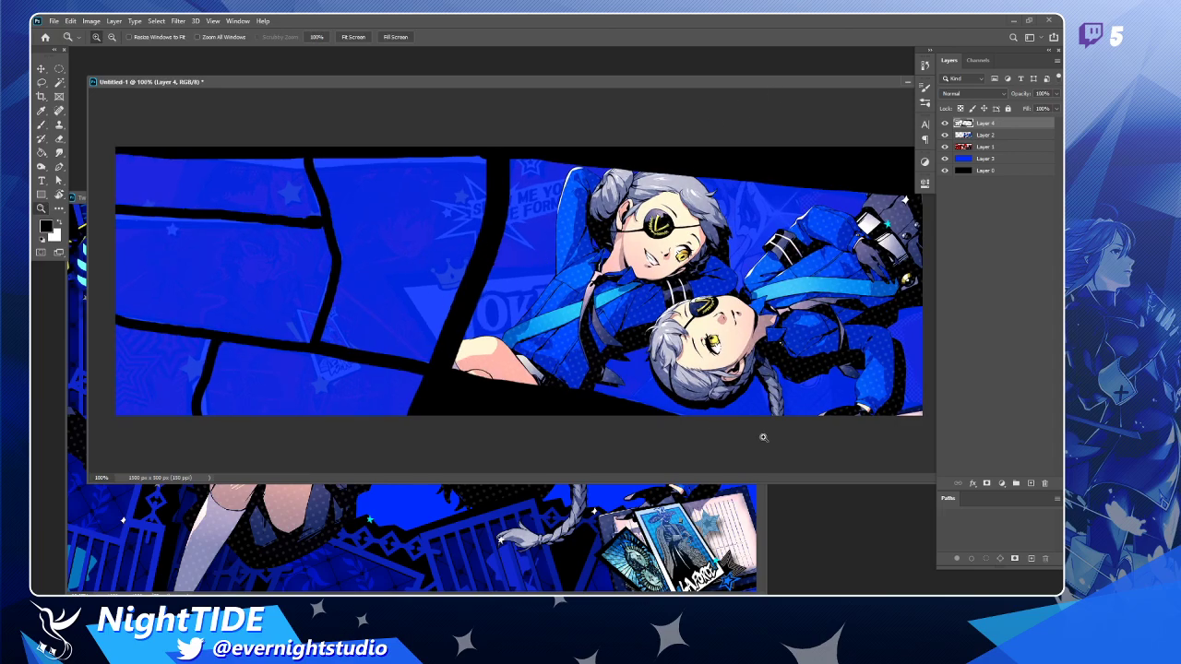
{"action": "left_click", "coordinate": [40, 69]}
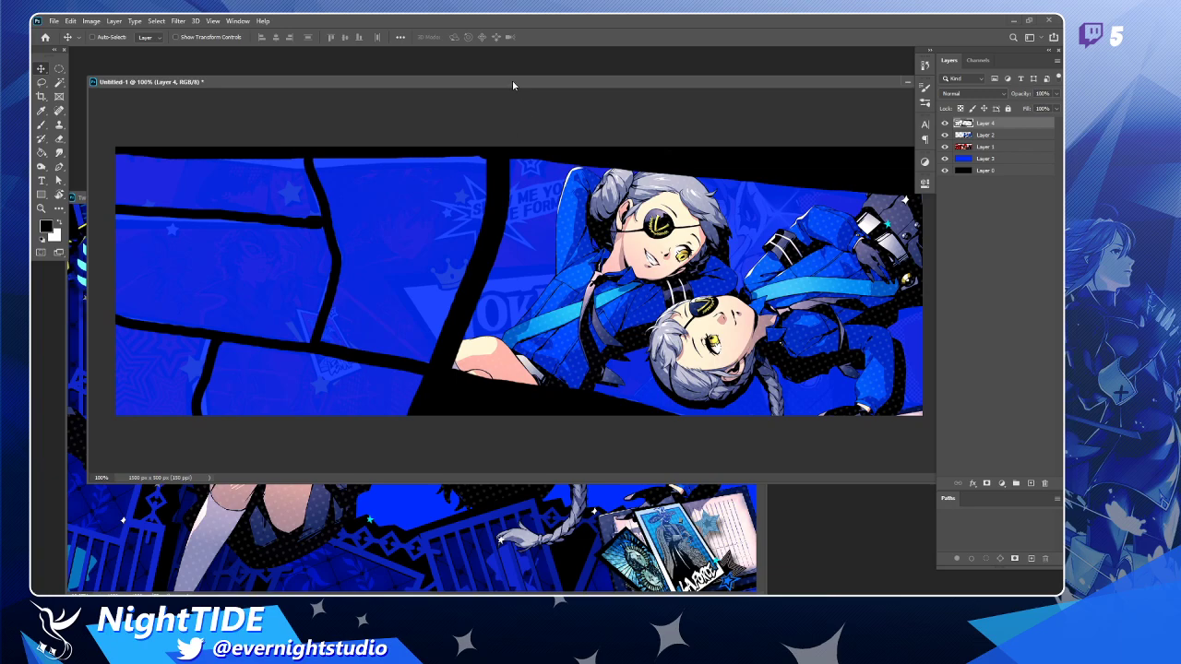
{"action": "left_click_drag", "start_coordinate": [513, 82], "coordinate": [487, 86]}
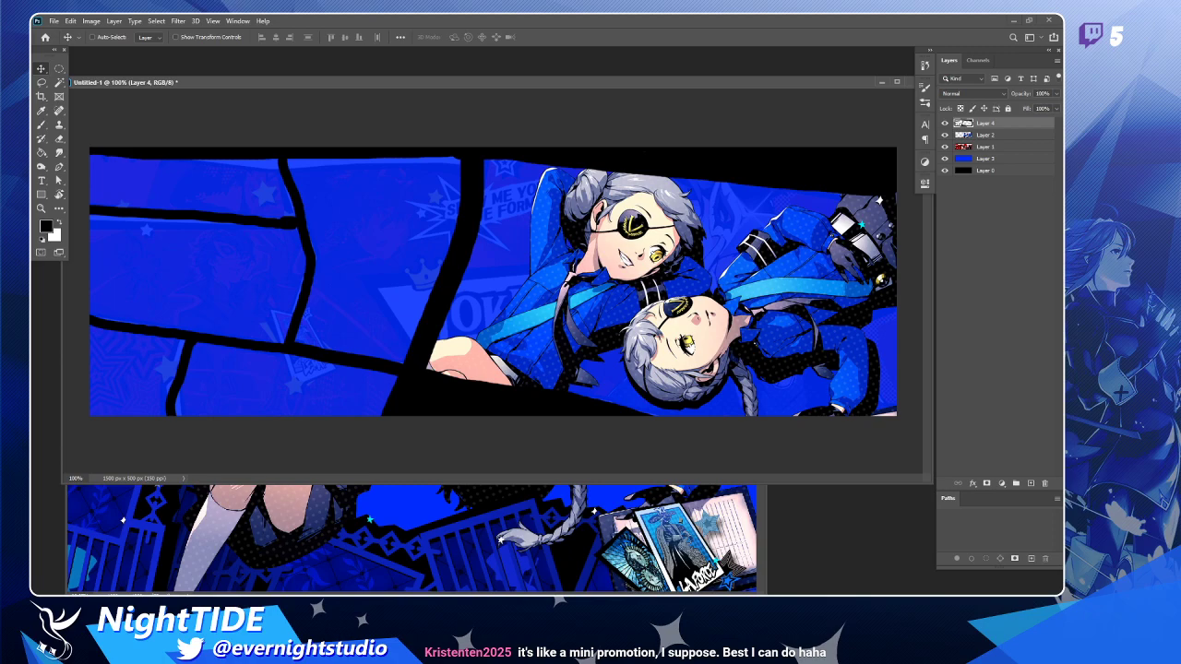
{"action": "left_click", "coordinate": [989, 123]}
{"action": "left_click_drag", "start_coordinate": [989, 123], "coordinate": [992, 125]}
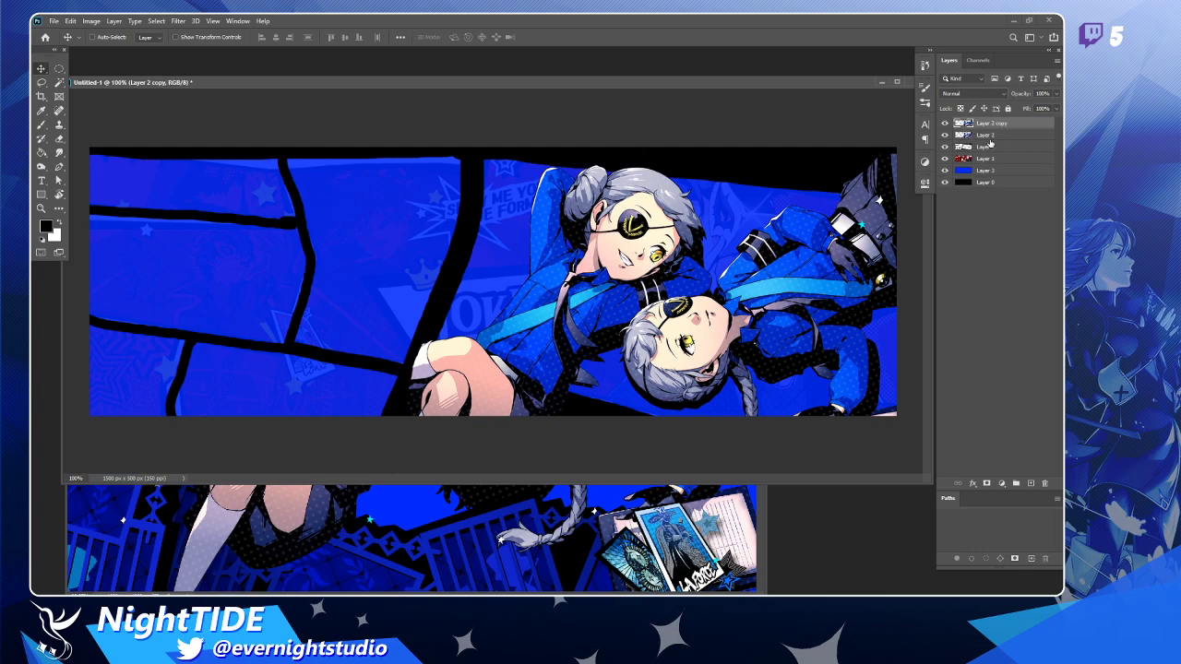
{"action": "left_click_drag", "start_coordinate": [998, 125], "coordinate": [1000, 140]}
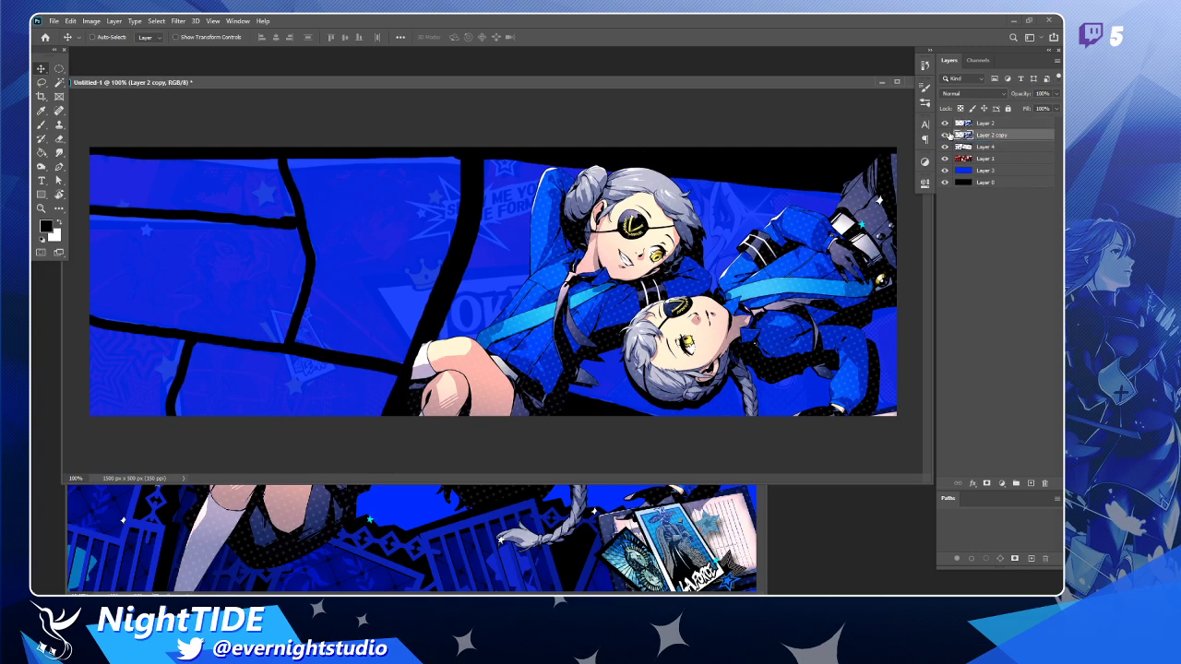
{"action": "key", "text": "l"}
{"action": "mouse_move", "coordinate": [350, 383]}
{"action": "left_mouse_down"}
{"action": "mouse_move", "coordinate": [411, 300]}
{"action": "mouse_move", "coordinate": [595, 438]}
{"action": "mouse_move", "coordinate": [476, 459]}
{"action": "mouse_move", "coordinate": [358, 436]}
{"action": "mouse_move", "coordinate": [318, 412]}
{"action": "left_mouse_up"}
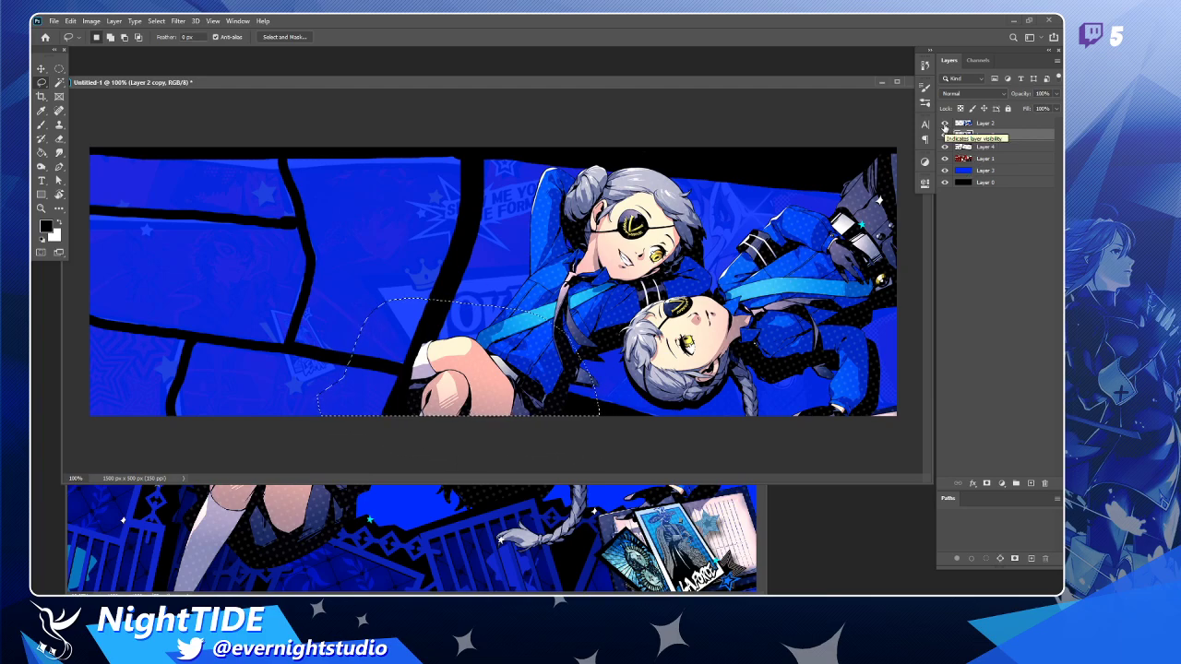
{"action": "key", "text": "ctrl+d"}
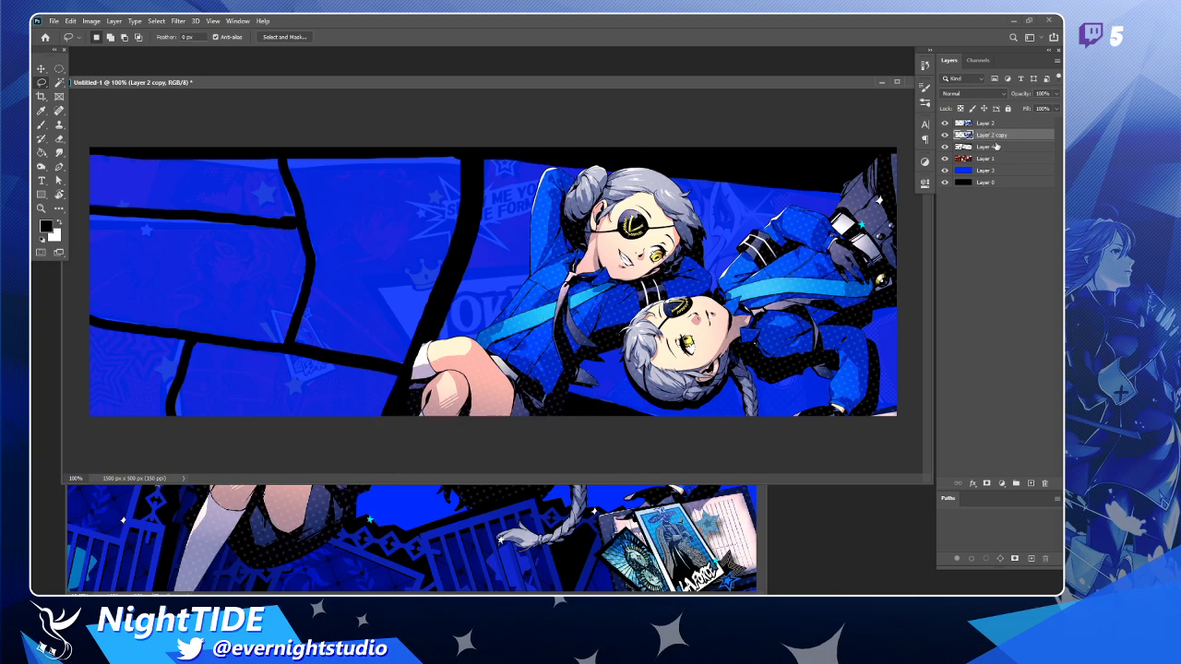
{"action": "left_click", "coordinate": [989, 122], "text": "ctrl"}
{"action": "left_click_drag", "start_coordinate": [996, 122], "coordinate": [997, 123]}
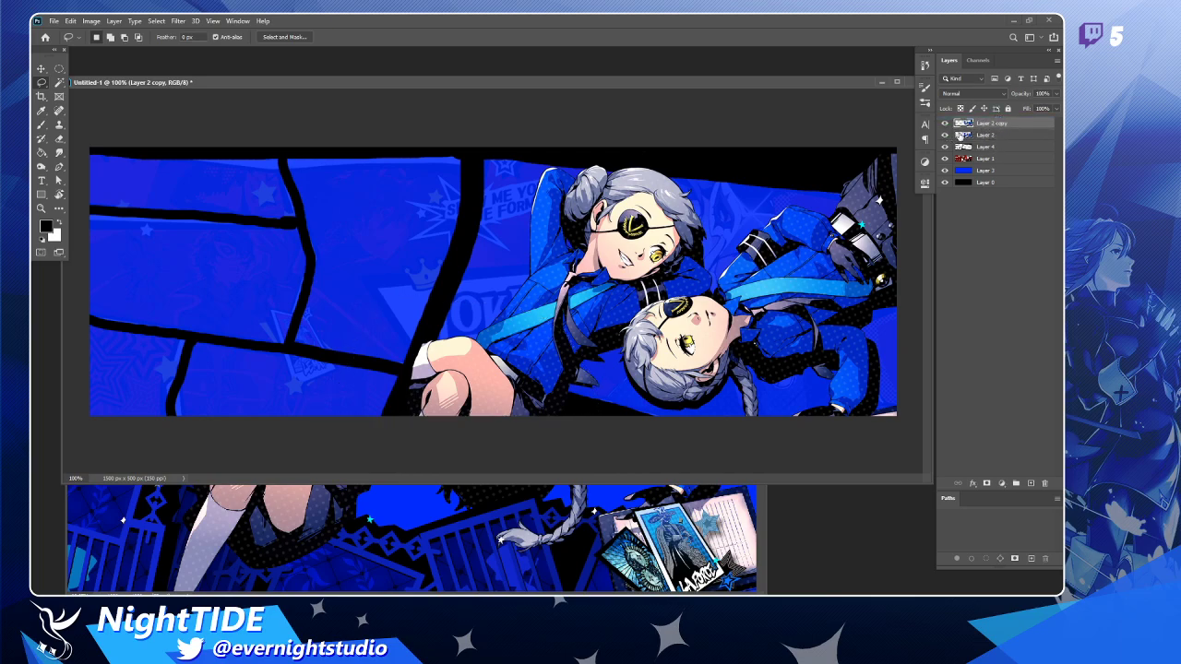
{"action": "left_click_drag", "start_coordinate": [993, 149], "coordinate": [994, 136]}
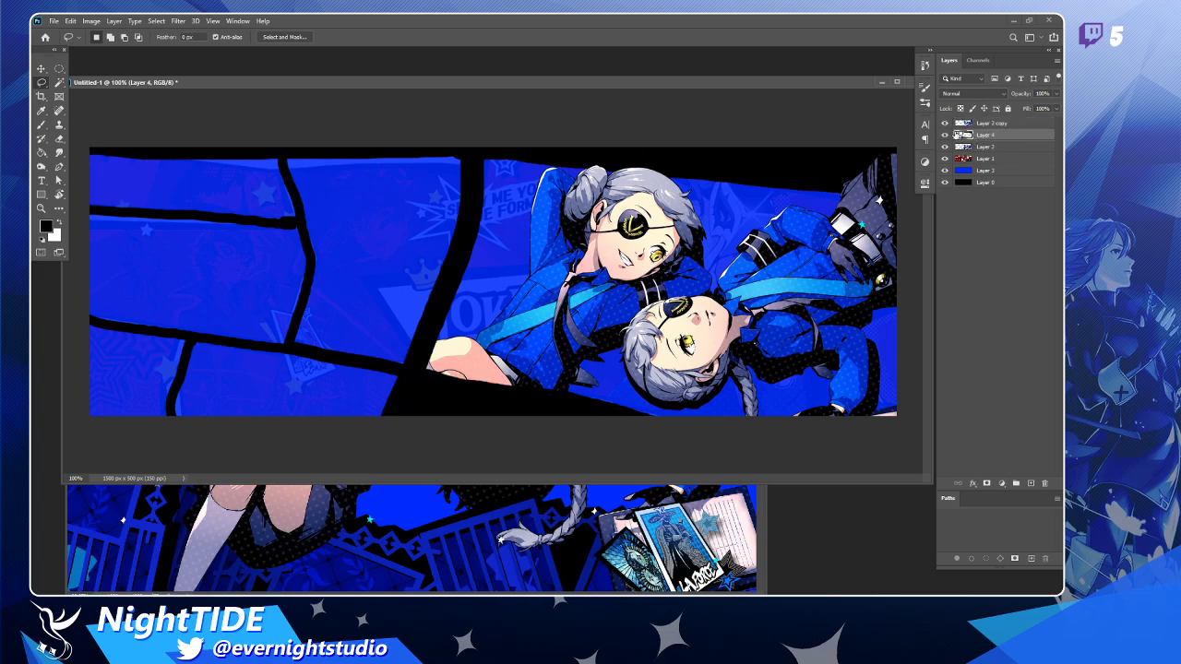
{"action": "left_click", "coordinate": [945, 123]}
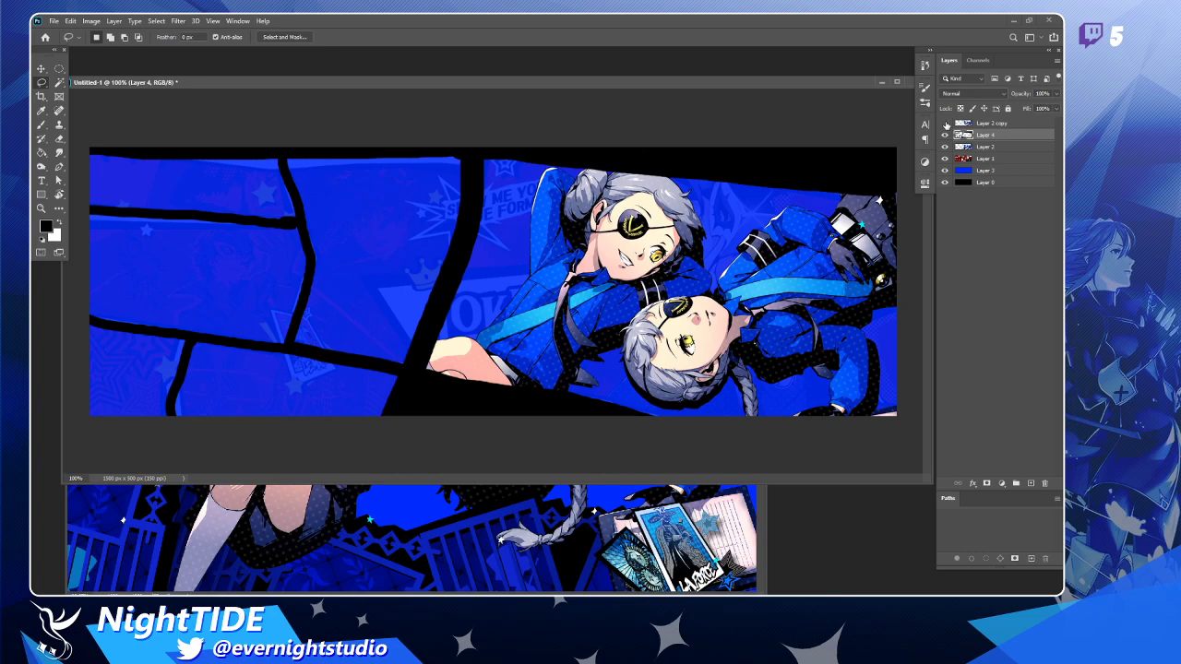
{"action": "left_click", "coordinate": [945, 123]}
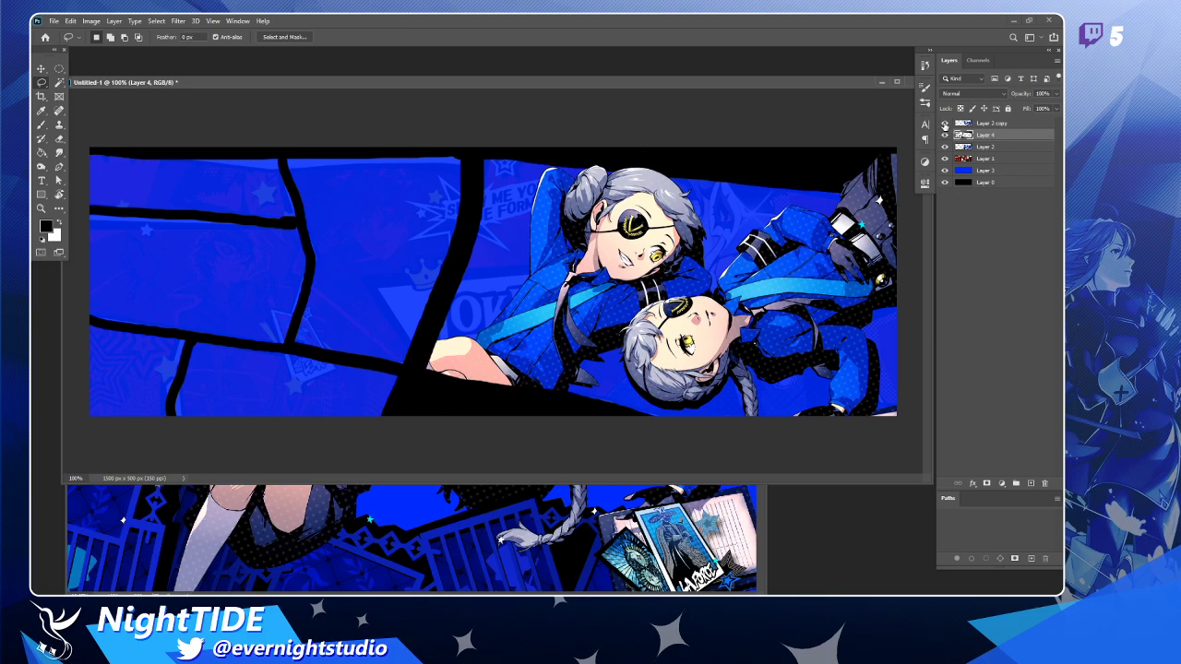
{"action": "left_click", "coordinate": [945, 123]}
{"action": "left_click", "coordinate": [945, 124]}
{"action": "left_click", "coordinate": [945, 147]}
{"action": "left_click", "coordinate": [945, 146]}
{"action": "left_click", "coordinate": [945, 146]}
{"action": "left_click", "coordinate": [945, 147]}
{"action": "left_click", "coordinate": [945, 135]}
{"action": "left_click", "coordinate": [945, 135]}
{"action": "left_click", "coordinate": [41, 69]}
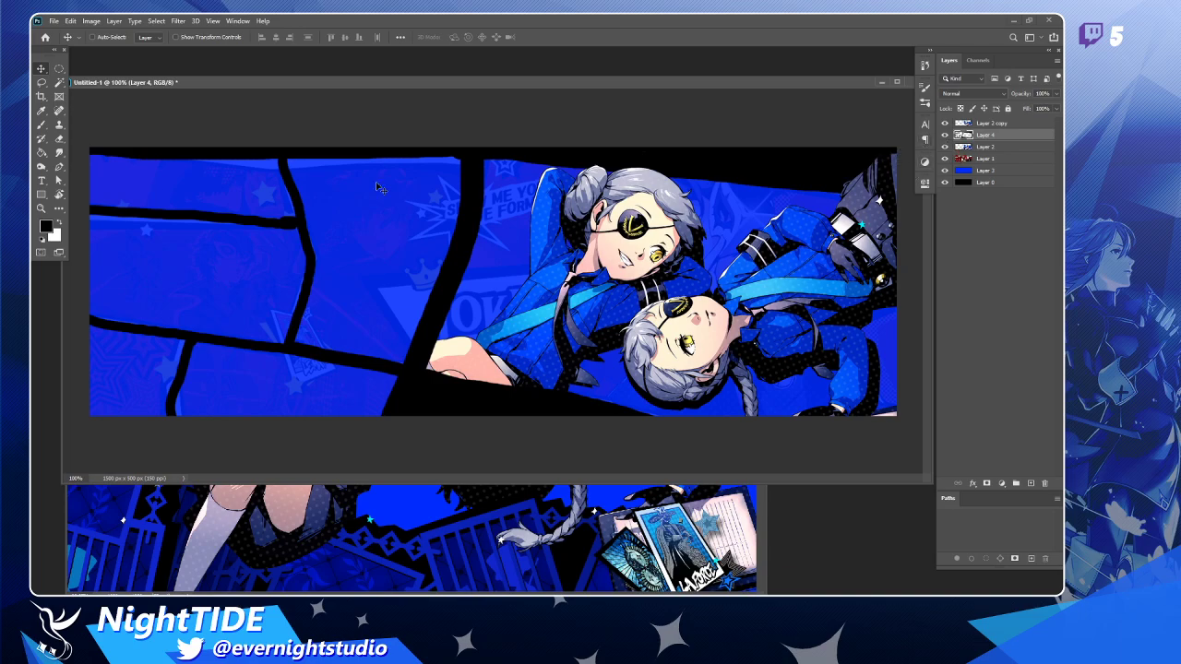
{"action": "left_click", "coordinate": [59, 152]}
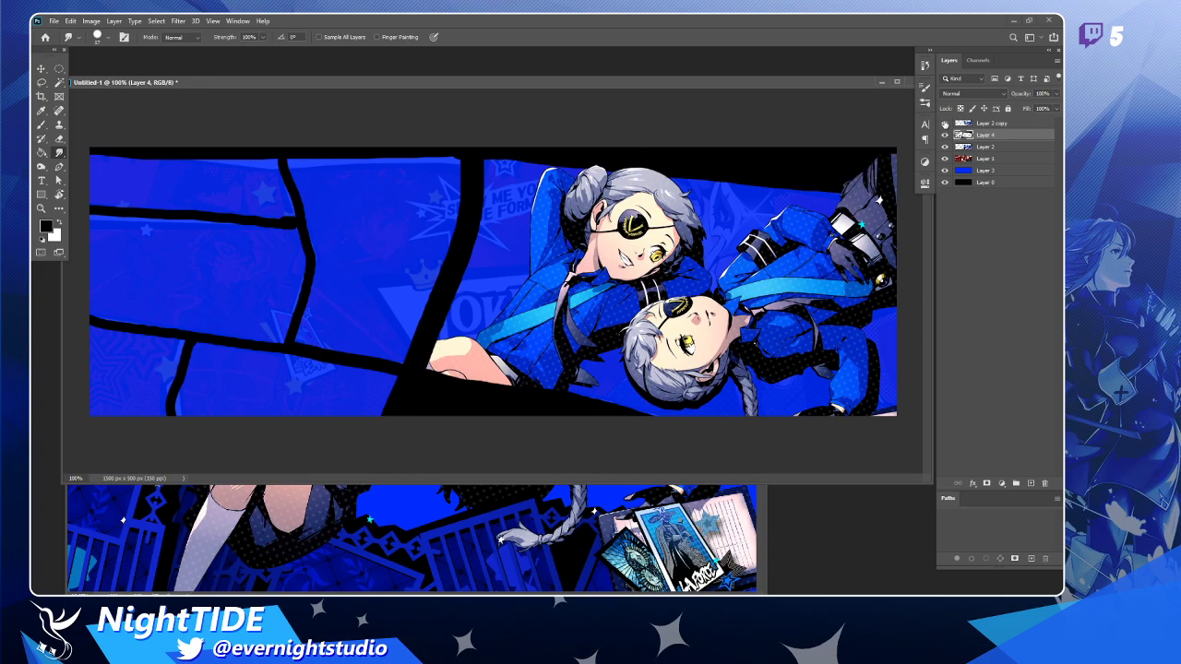
{"action": "left_click", "coordinate": [979, 124]}
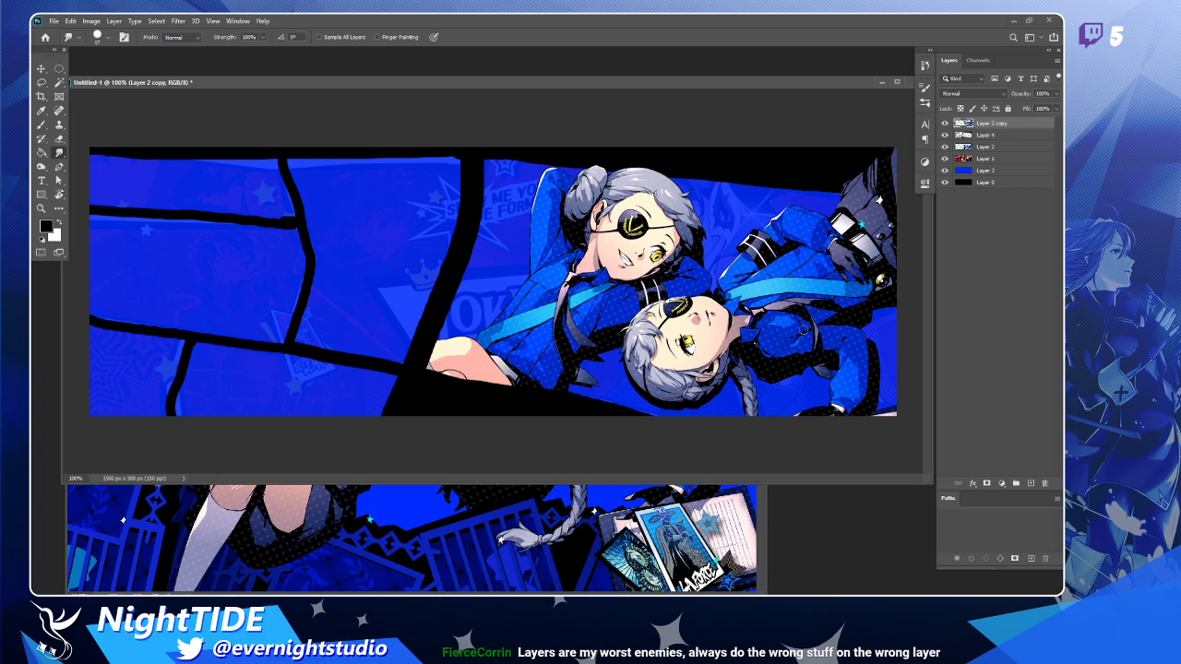
{"action": "key", "text": "z"}
{"action": "left_click", "coordinate": [836, 326]}
{"action": "left_click", "coordinate": [836, 327]}
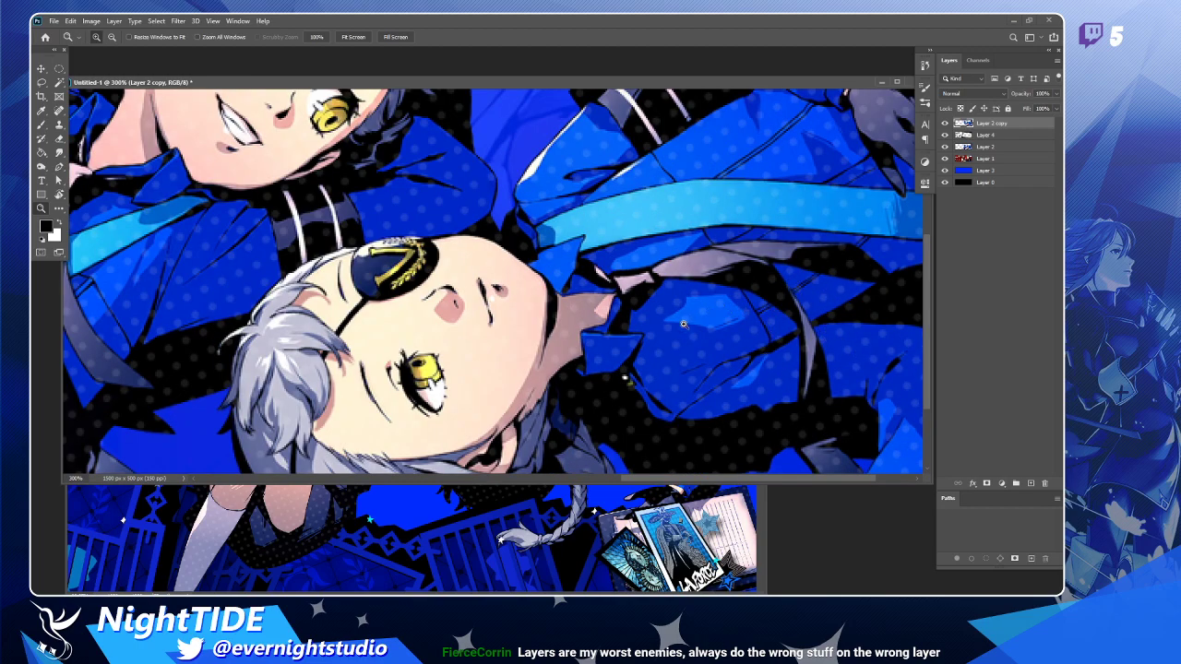
Zoom out to the whole banner, make Layer 2 active and shift the window left.
{"action": "left_click", "coordinate": [711, 314], "text": "alt"}
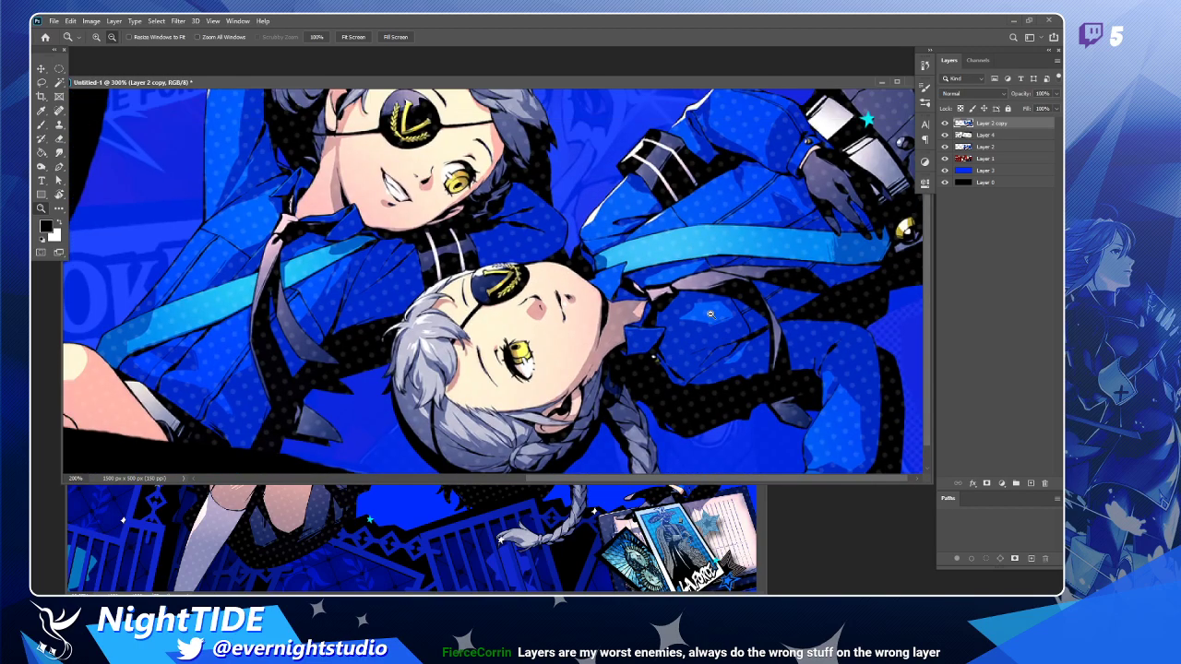
{"action": "left_click", "coordinate": [849, 351], "text": "alt"}
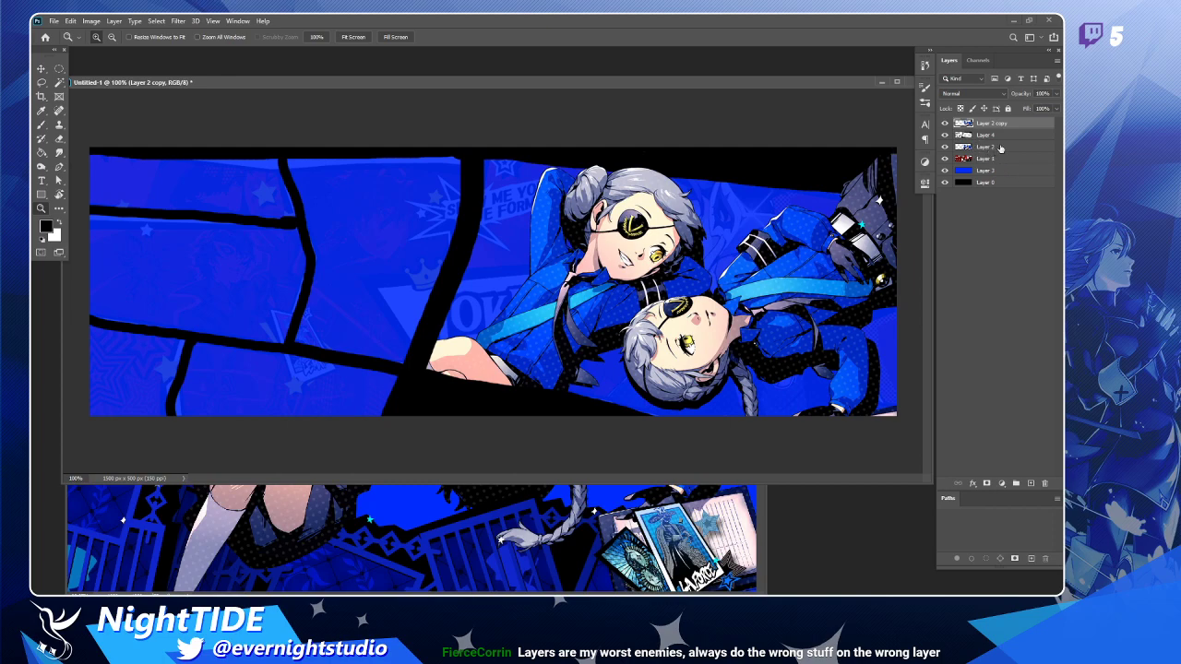
{"action": "left_click", "coordinate": [40, 69]}
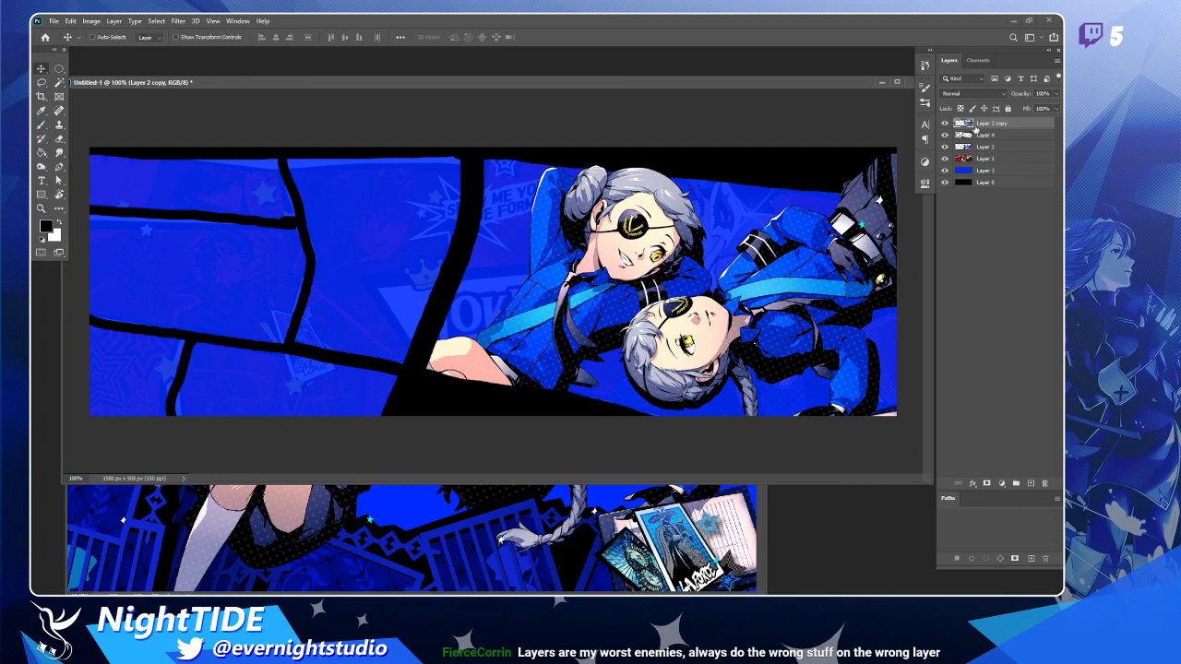
{"action": "left_click", "coordinate": [1009, 149]}
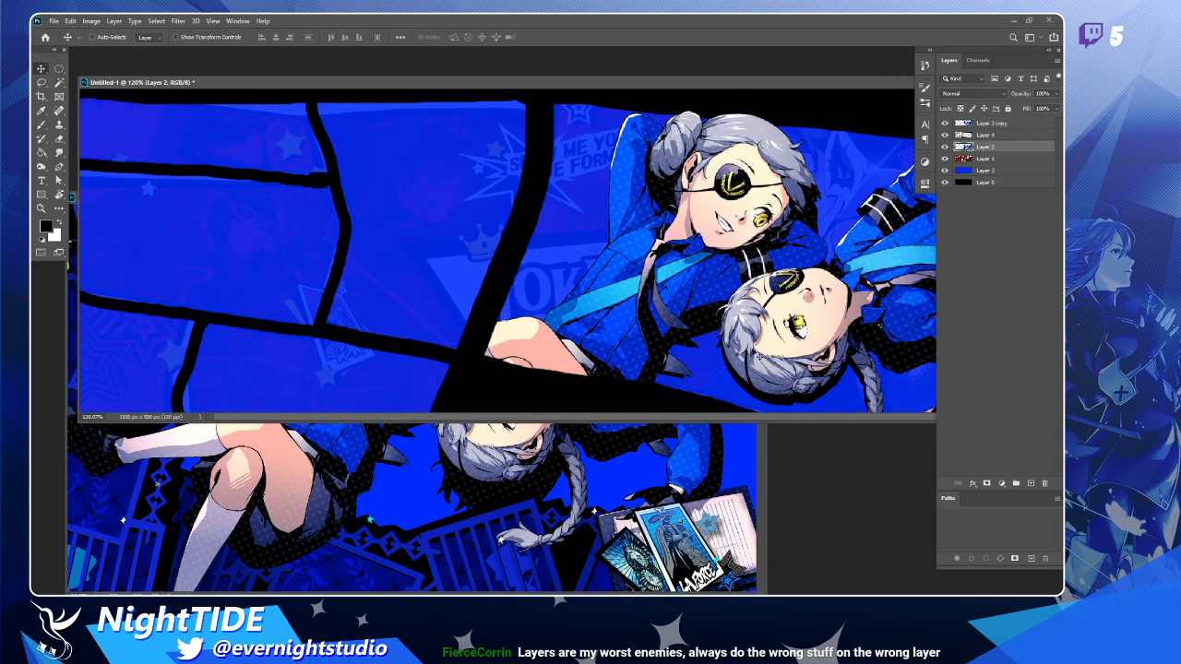
{"action": "scroll", "coordinate": [757, 355], "scroll_direction": "down", "scroll_amount": 1}
{"action": "left_click_drag", "start_coordinate": [716, 87], "coordinate": [643, 104]}
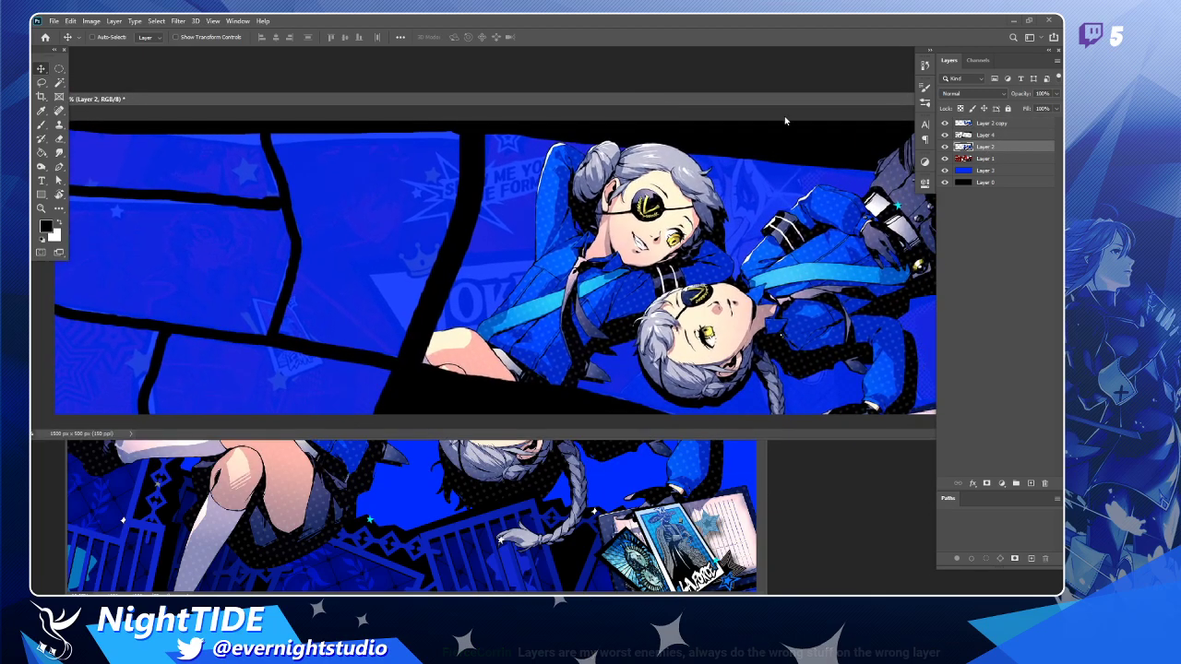
{"action": "left_click_drag", "start_coordinate": [775, 107], "coordinate": [739, 109]}
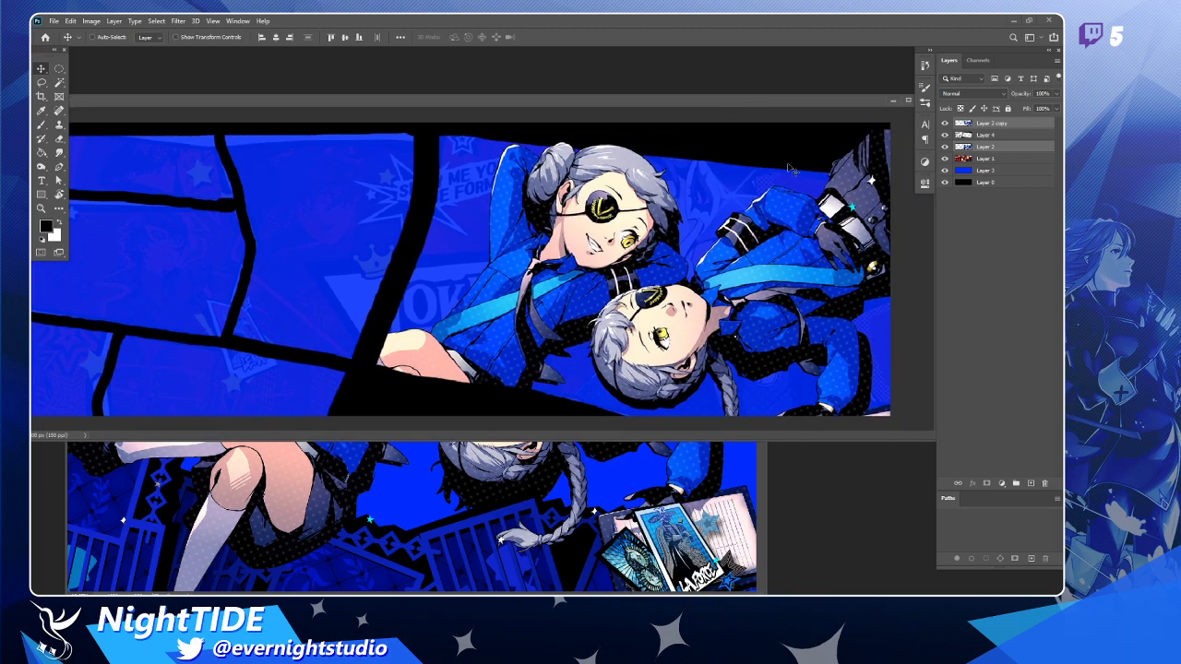
Nudge Layer 2's contents, then lasso around the pale legs at the lower edge.
{"action": "left_click_drag", "start_coordinate": [868, 220], "coordinate": [865, 207]}
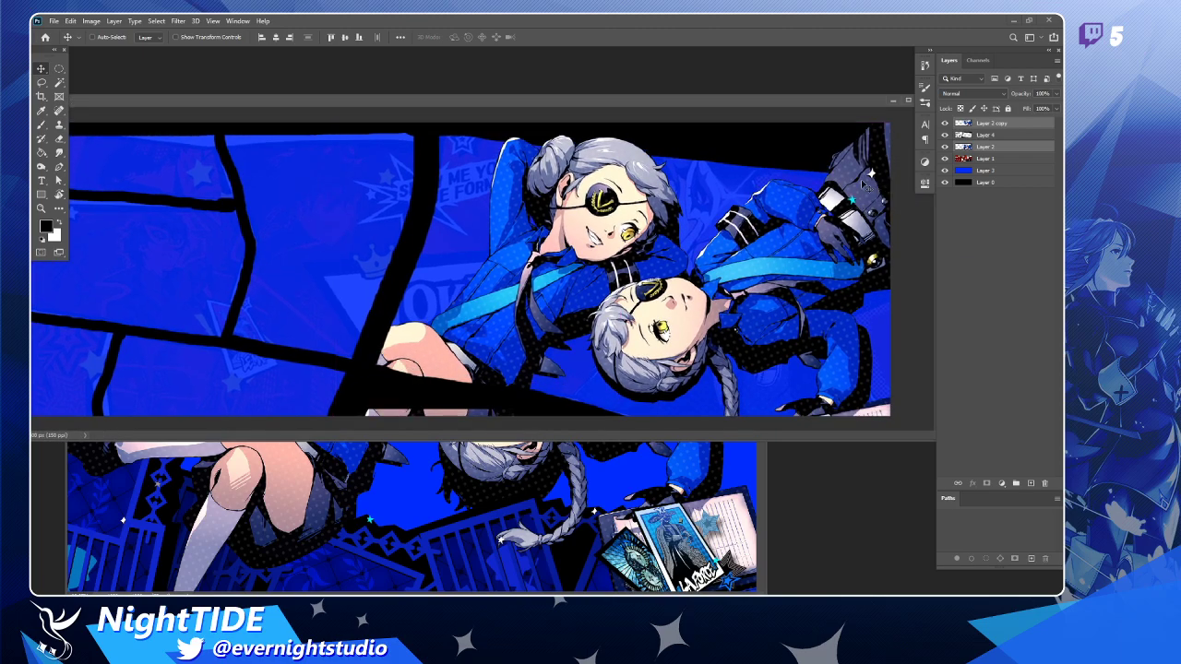
{"action": "key", "text": "l"}
{"action": "mouse_move", "coordinate": [379, 409]}
{"action": "left_mouse_down"}
{"action": "mouse_move", "coordinate": [378, 397]}
{"action": "mouse_move", "coordinate": [531, 411]}
{"action": "mouse_move", "coordinate": [334, 455]}
{"action": "mouse_move", "coordinate": [343, 441]}
{"action": "left_mouse_up"}
Check Layer 2's selection, then fill a lassoed bottom-edge strip on Layer 2 copy with black and deselect.
{"action": "left_click", "coordinate": [944, 146]}
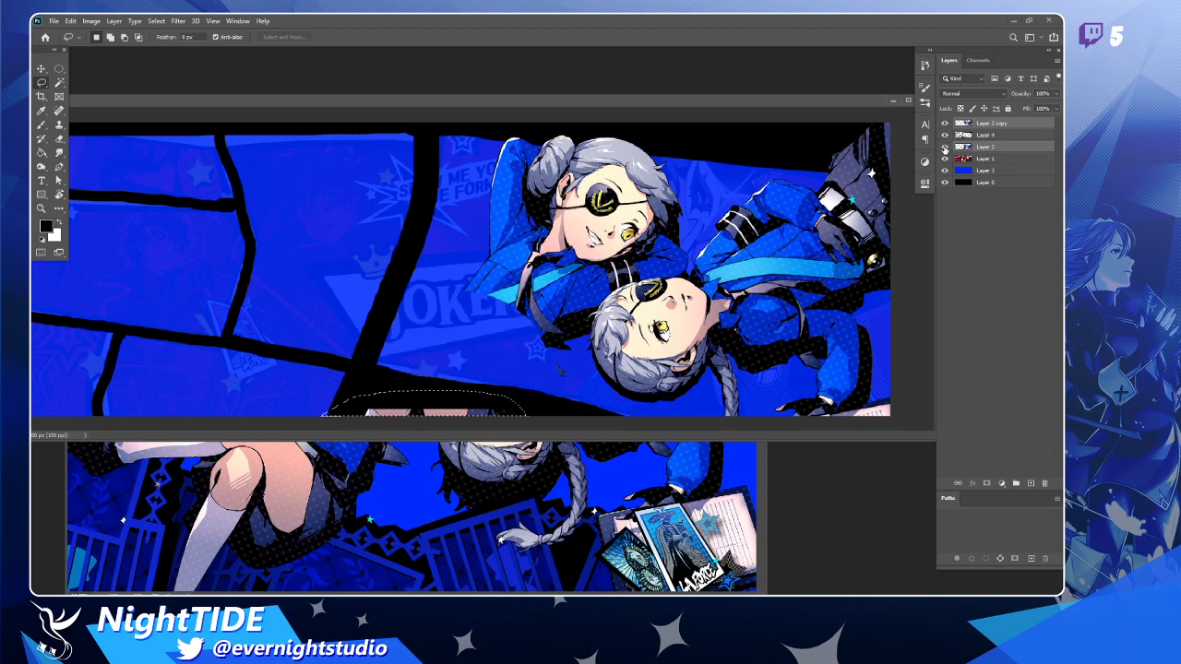
{"action": "left_click", "coordinate": [944, 147]}
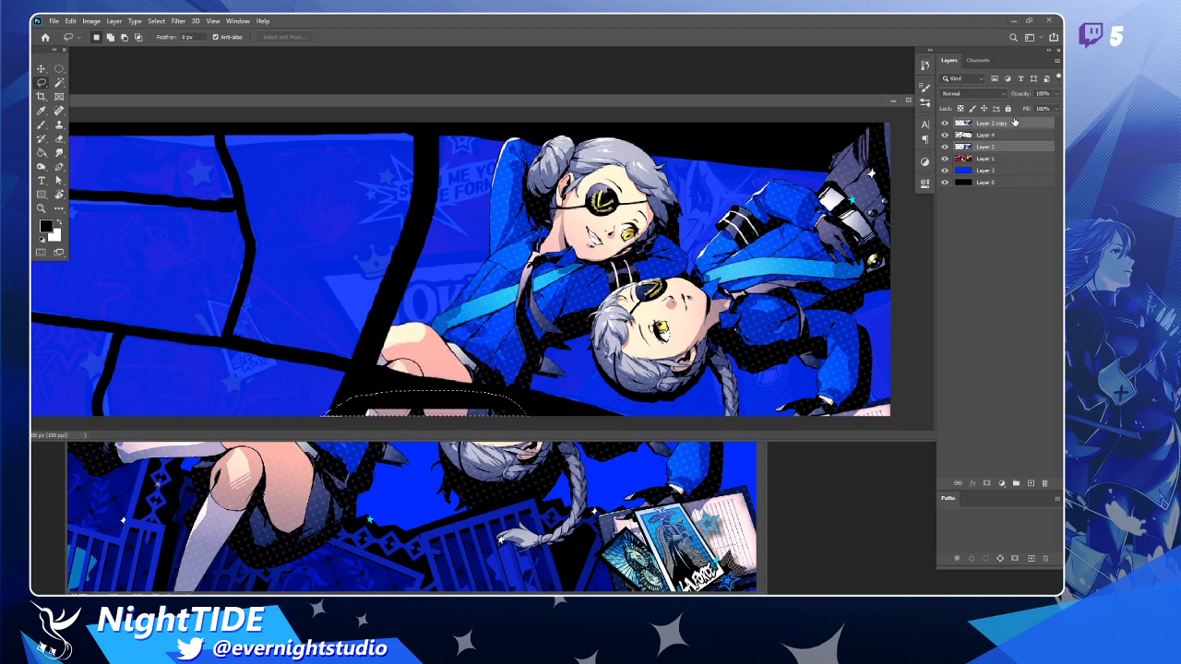
{"action": "left_click", "coordinate": [1015, 123]}
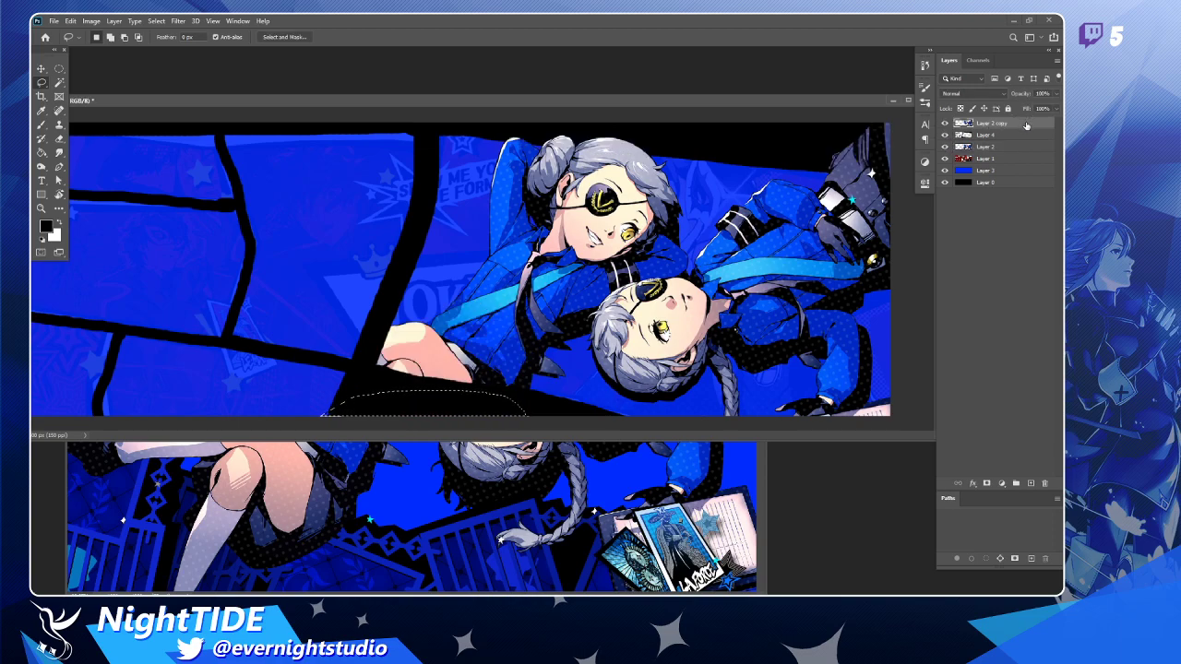
{"action": "mouse_move", "coordinate": [349, 407]}
{"action": "left_mouse_down"}
{"action": "mouse_move", "coordinate": [311, 441]}
{"action": "mouse_move", "coordinate": [625, 459]}
{"action": "mouse_move", "coordinate": [555, 415]}
{"action": "mouse_move", "coordinate": [309, 414]}
{"action": "left_mouse_up"}
{"action": "key", "text": "alt+BackSpace"}
{"action": "key", "text": "ctrl+d"}
{"action": "scroll", "coordinate": [811, 359], "scroll_direction": "down", "scroll_amount": 1}
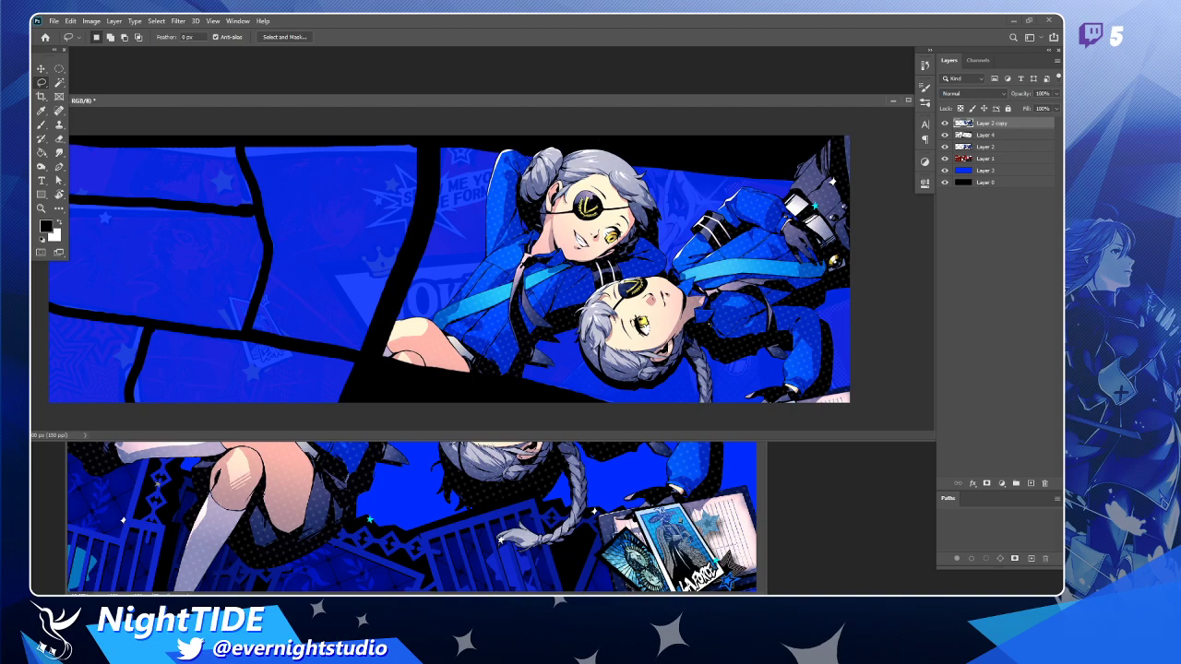
{"action": "left_click", "coordinate": [41, 70]}
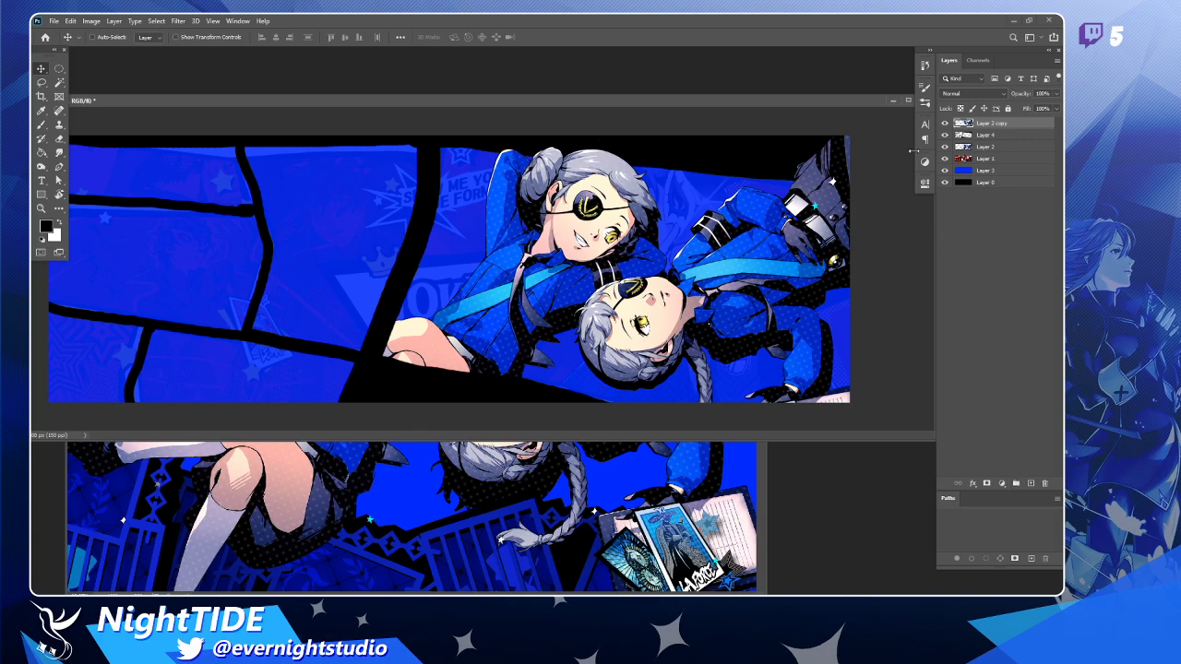
Toggle Layer 1 off and on, then bring the Twins wallpaper.png document forward.
{"action": "left_click", "coordinate": [945, 160]}
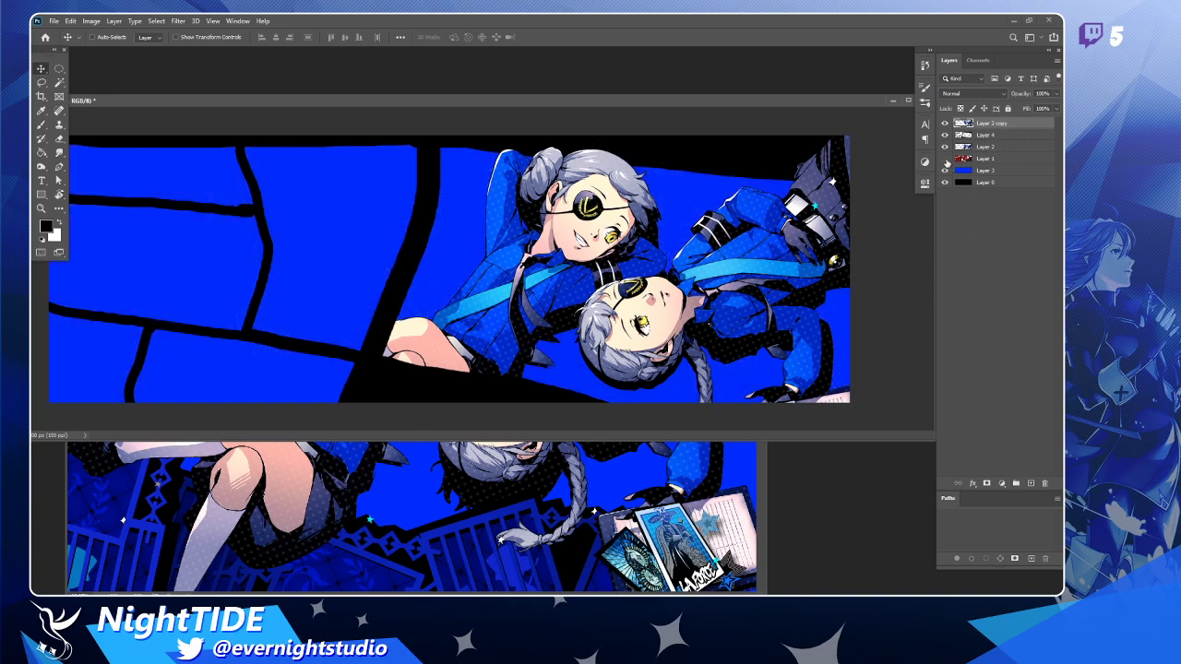
{"action": "left_click", "coordinate": [945, 159]}
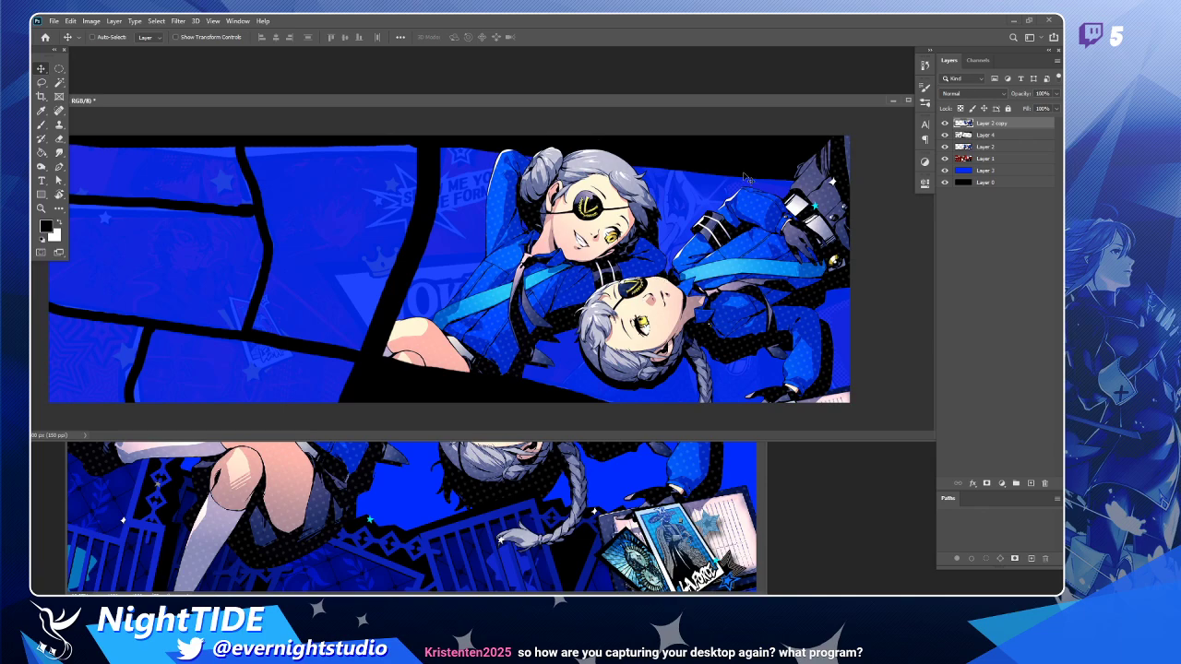
{"action": "left_click", "coordinate": [607, 485]}
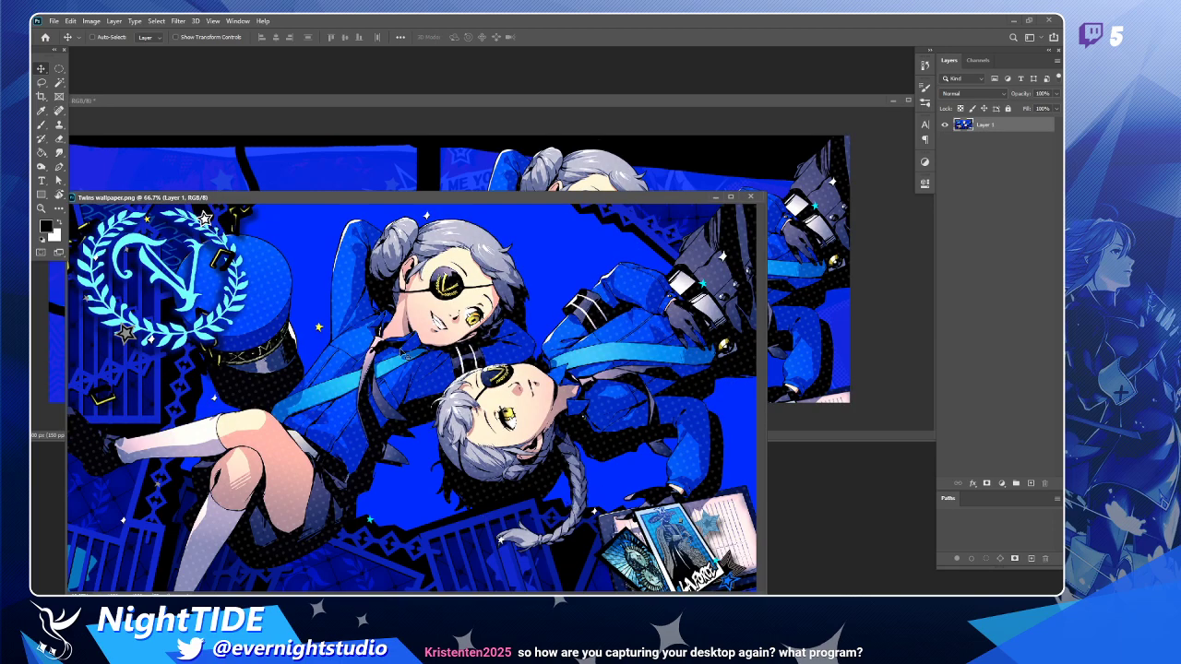
Zoom the Twins wallpaper reference to 200% on the diamond railing and shrink its window from the top.
{"action": "left_click_drag", "start_coordinate": [397, 197], "coordinate": [435, 170]}
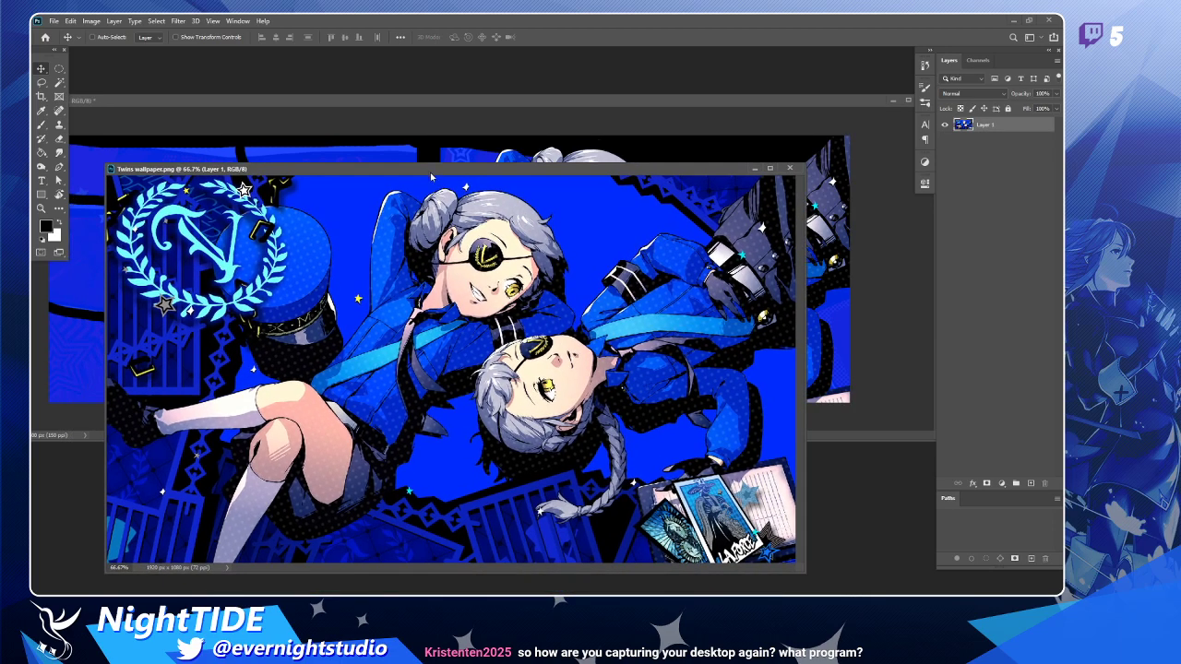
{"action": "key", "text": "z"}
{"action": "left_click", "coordinate": [428, 528]}
{"action": "left_click", "coordinate": [429, 528]}
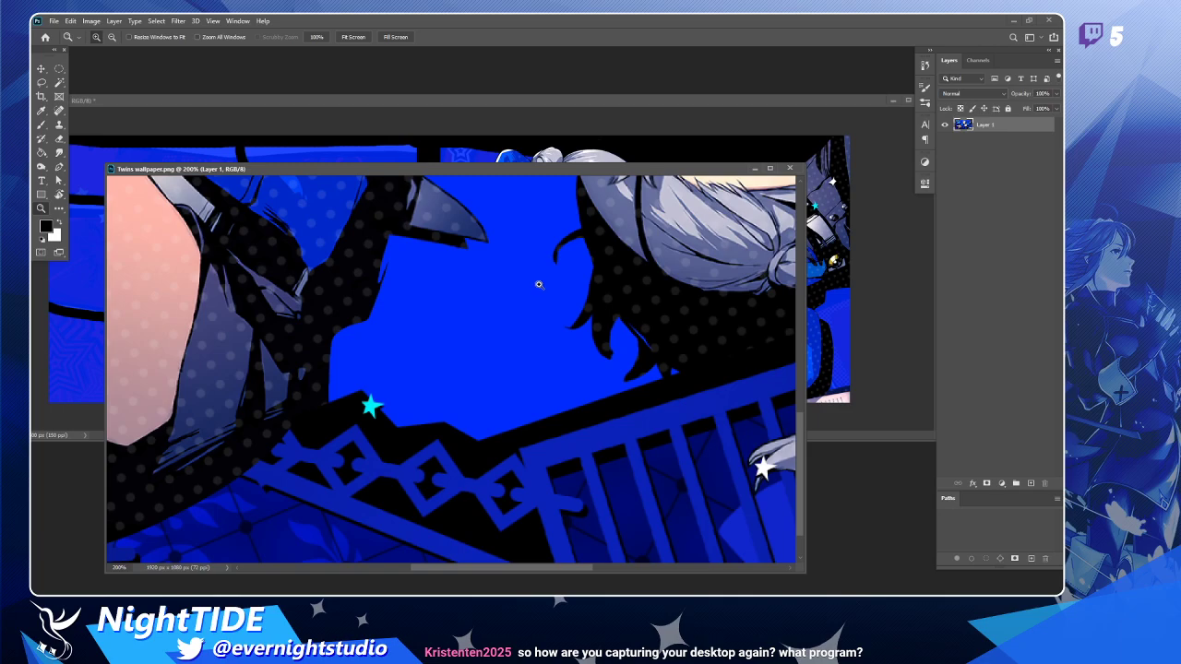
{"action": "left_click_drag", "start_coordinate": [523, 166], "coordinate": [523, 441]}
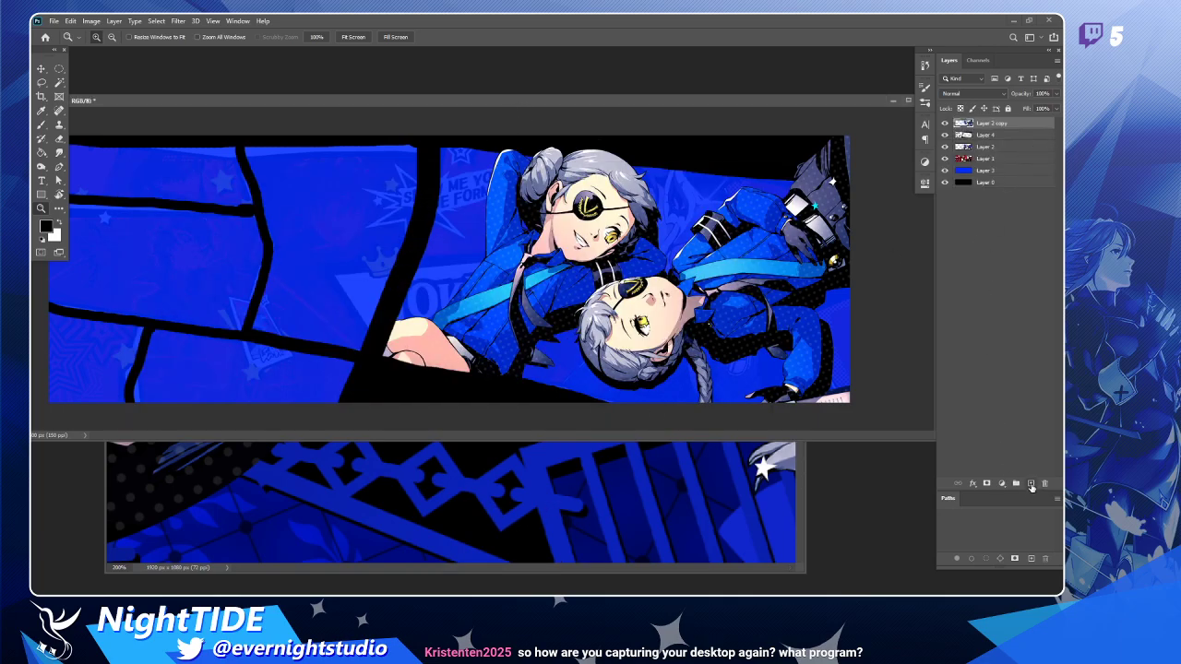
Draw a rectangle left of the twins and sample the blue from the reference background.
{"action": "left_click", "coordinate": [42, 195]}
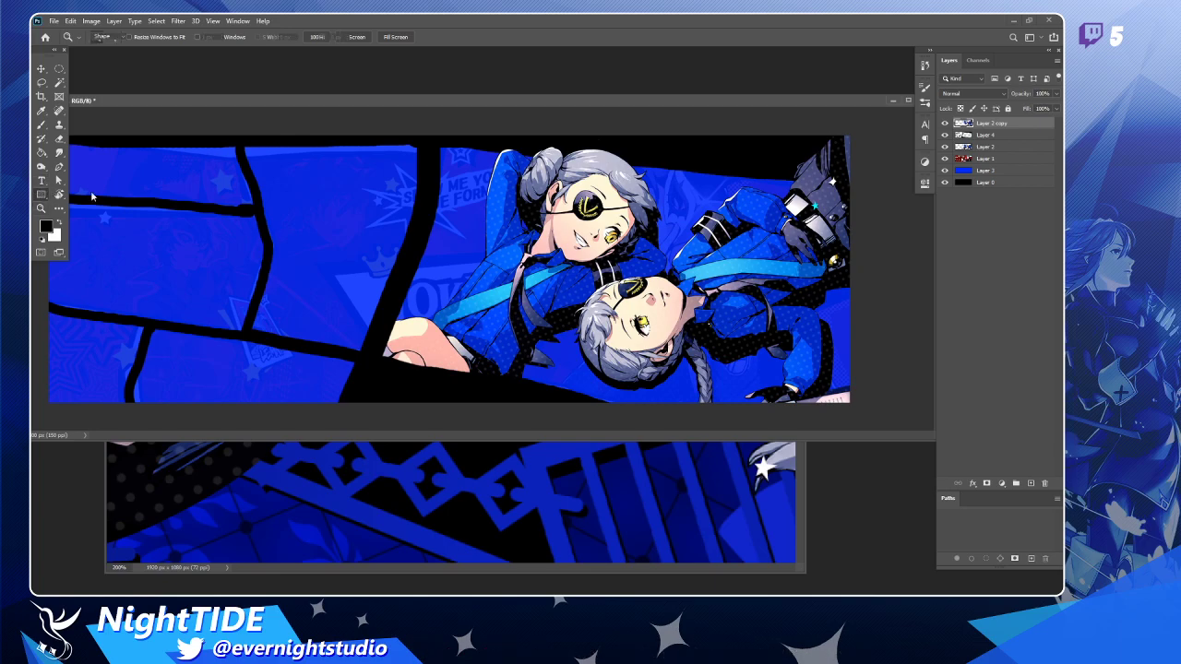
{"action": "left_click_drag", "start_coordinate": [357, 216], "coordinate": [486, 346]}
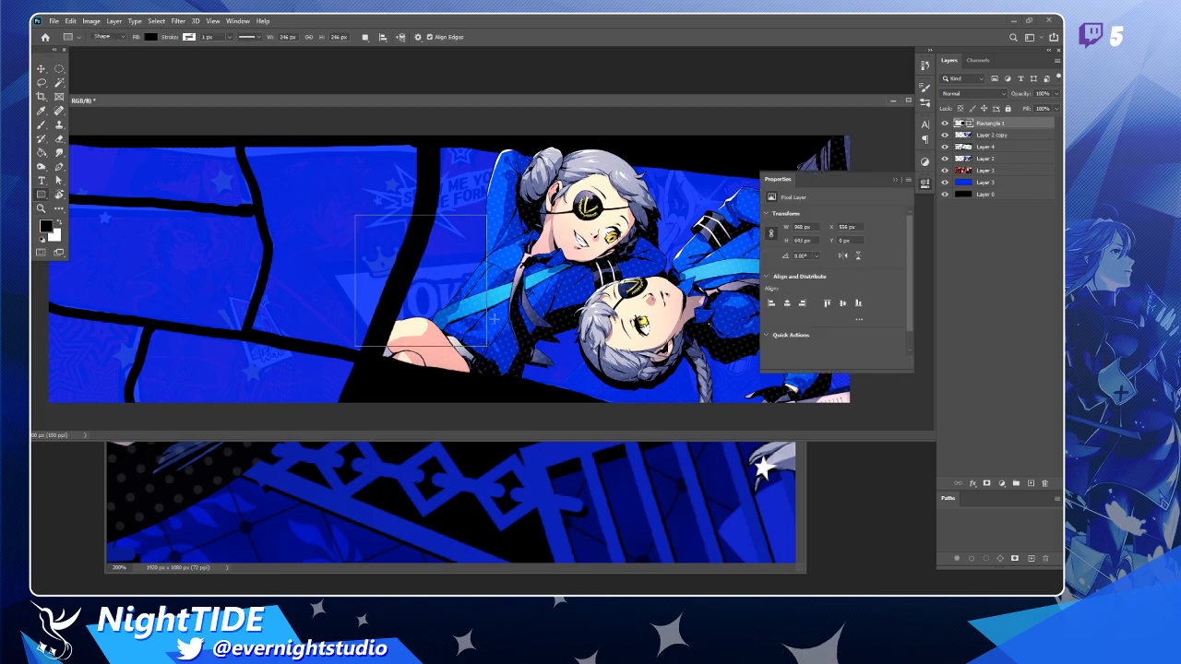
{"action": "left_click", "coordinate": [566, 475]}
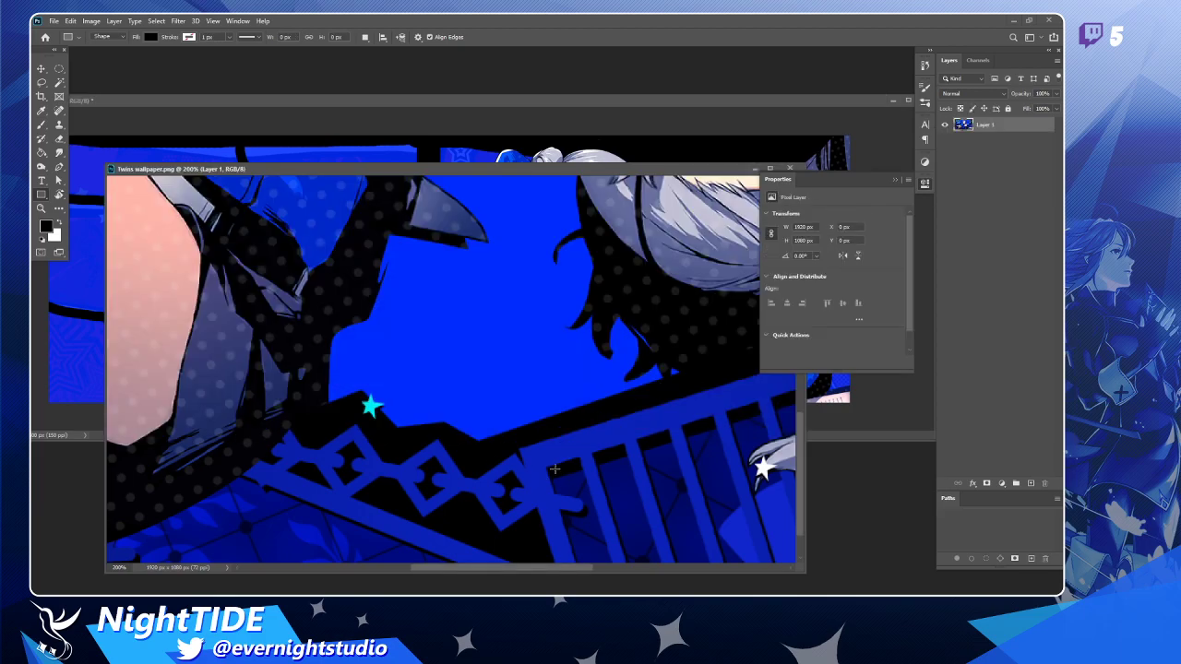
{"action": "key", "text": "i"}
{"action": "left_click", "coordinate": [509, 466]}
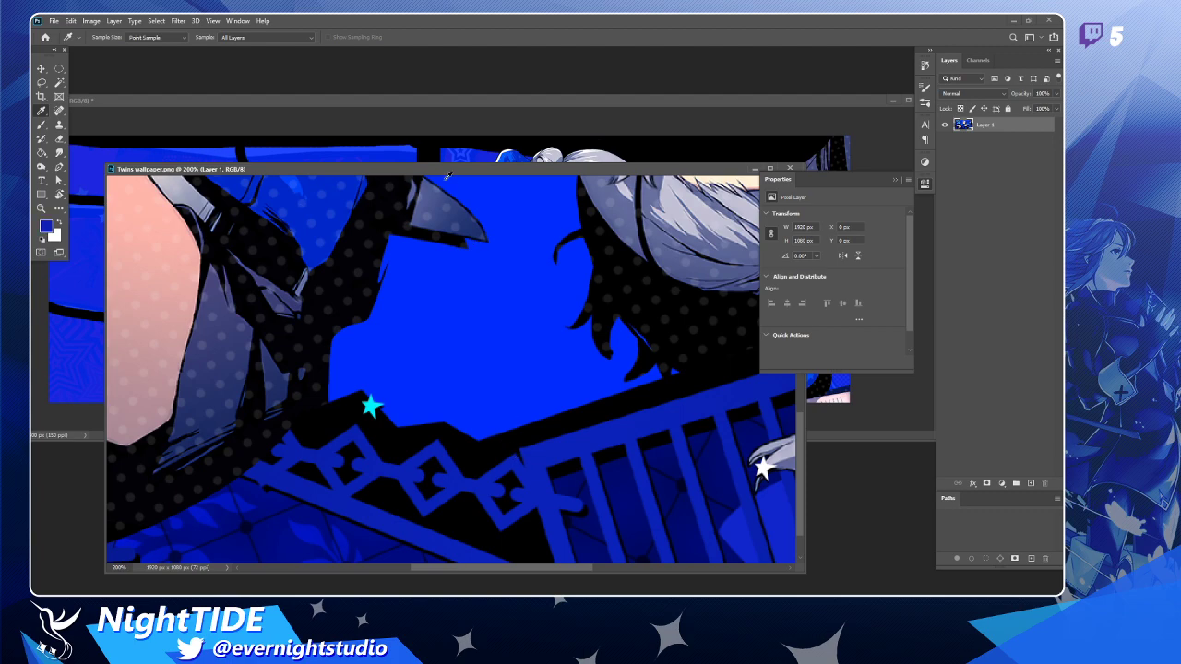
{"action": "left_click", "coordinate": [421, 100]}
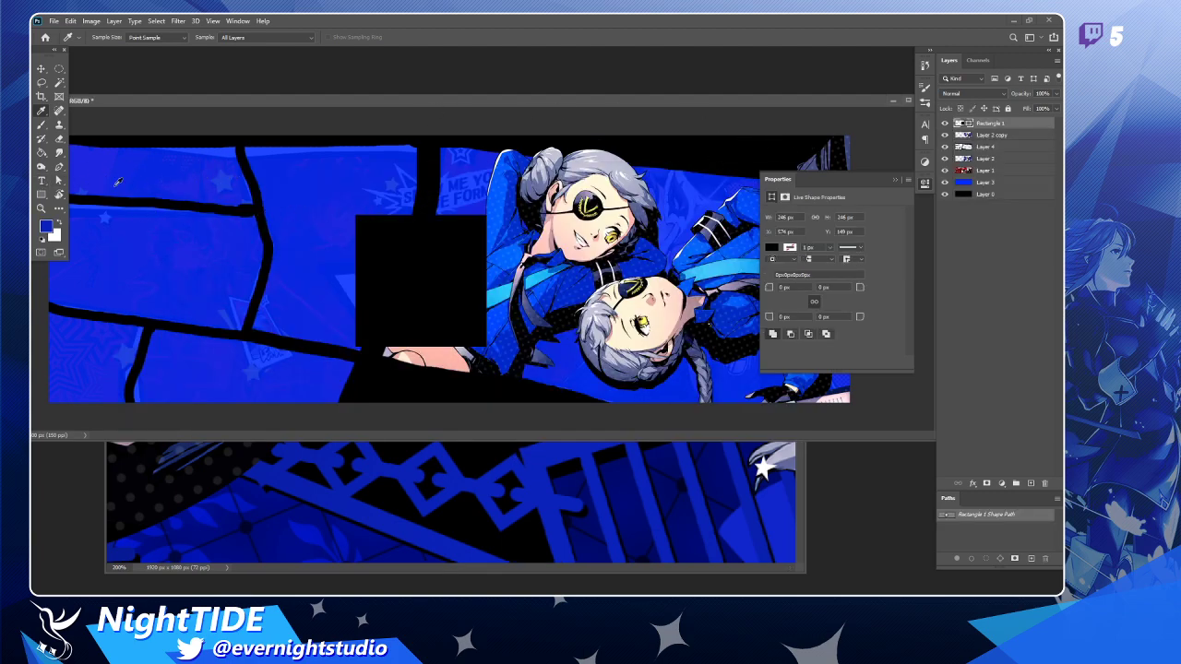
Undo a second rectangle and set the square's fill to the recent blue colour.
{"action": "left_click", "coordinate": [41, 193]}
{"action": "left_click_drag", "start_coordinate": [248, 214], "coordinate": [380, 345]}
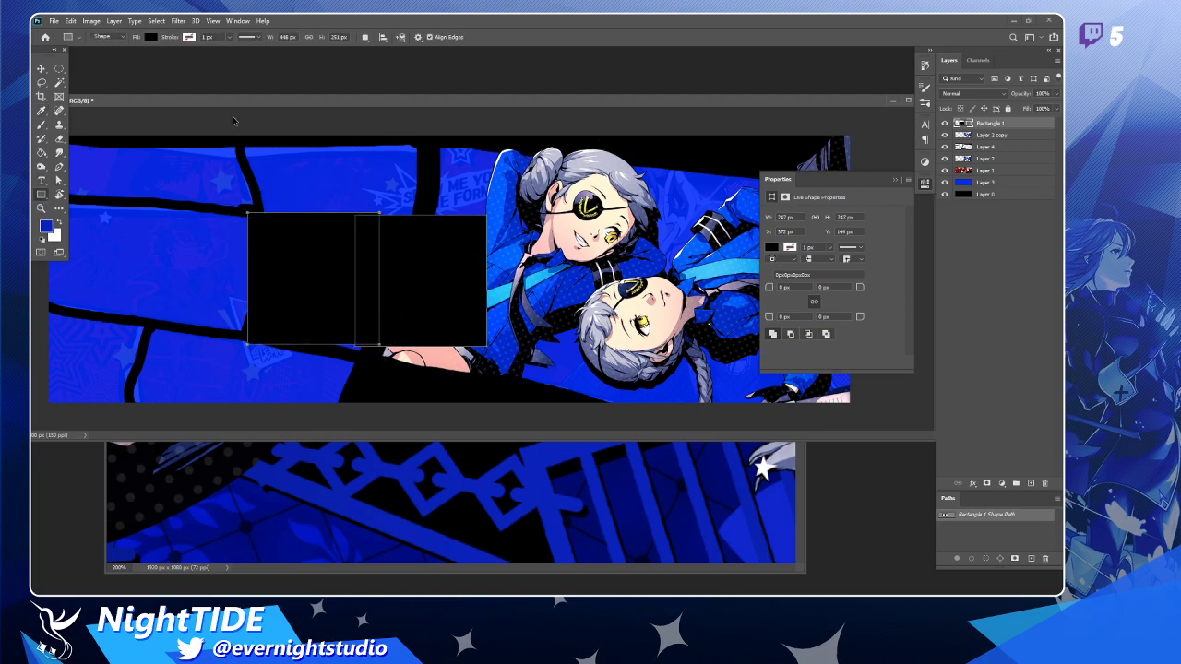
{"action": "key", "text": "ctrl+z"}
{"action": "left_click", "coordinate": [150, 37]}
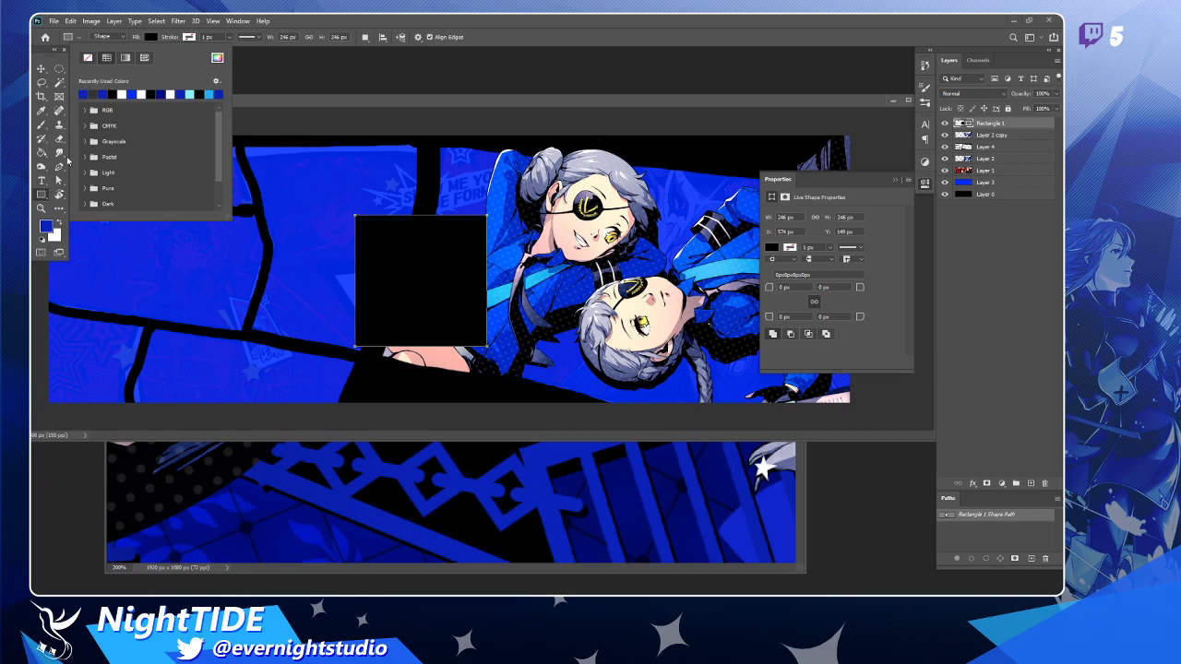
{"action": "left_click", "coordinate": [45, 226]}
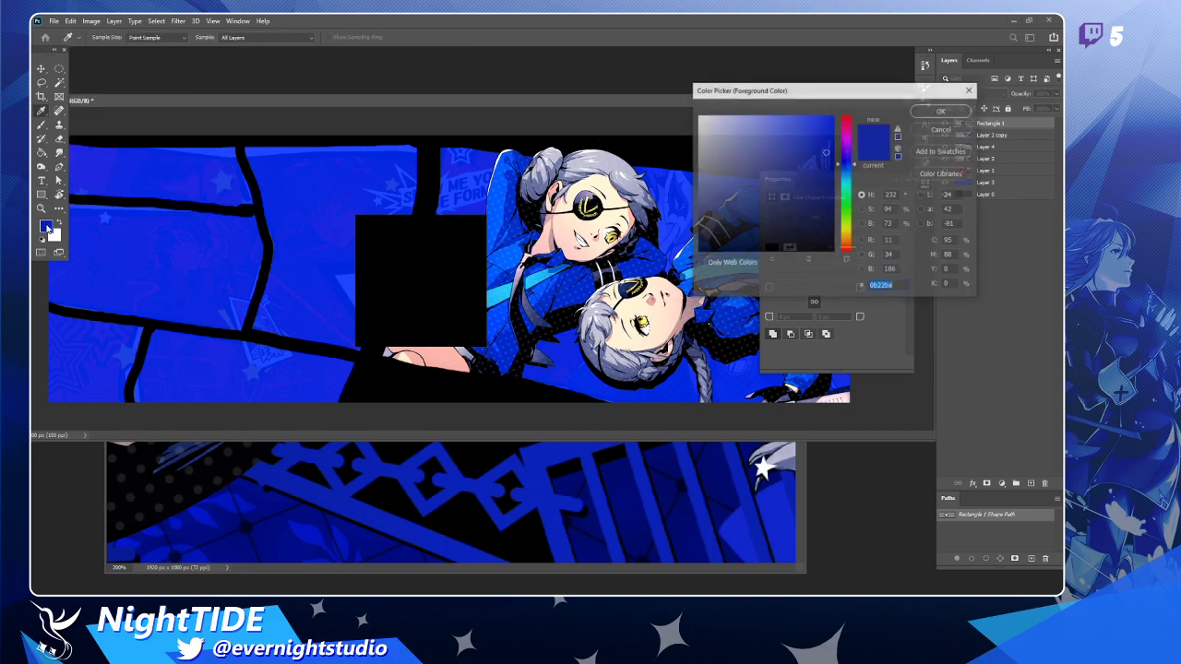
{"action": "left_click", "coordinate": [938, 112]}
{"action": "left_click", "coordinate": [148, 37]}
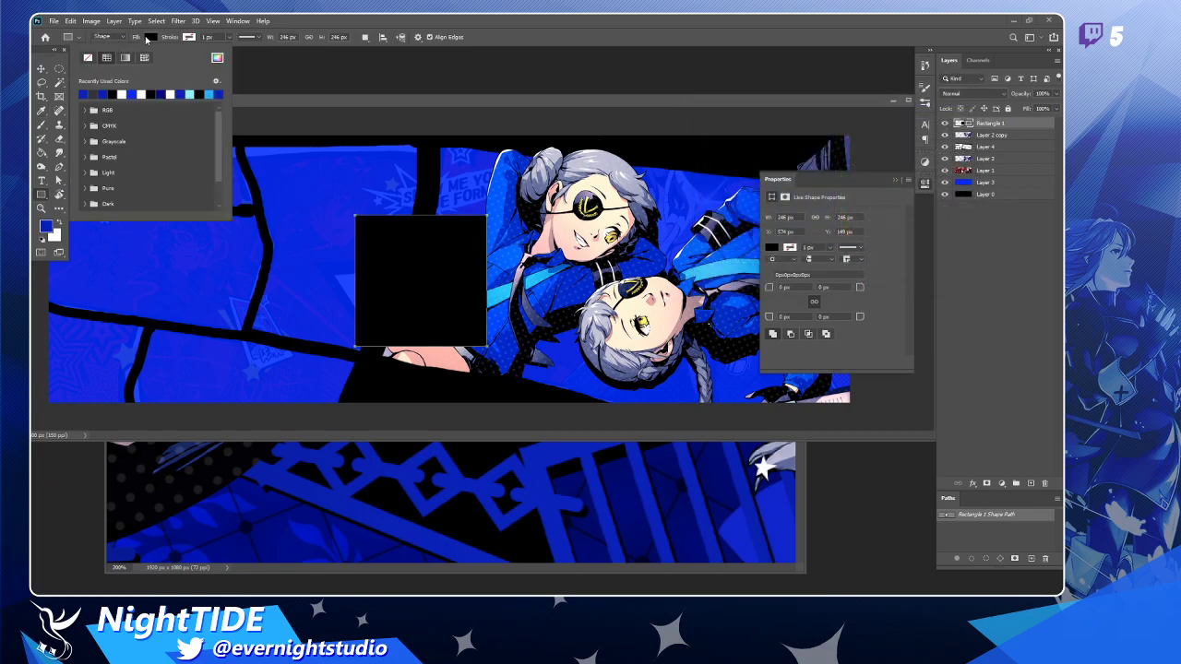
{"action": "left_click", "coordinate": [90, 93]}
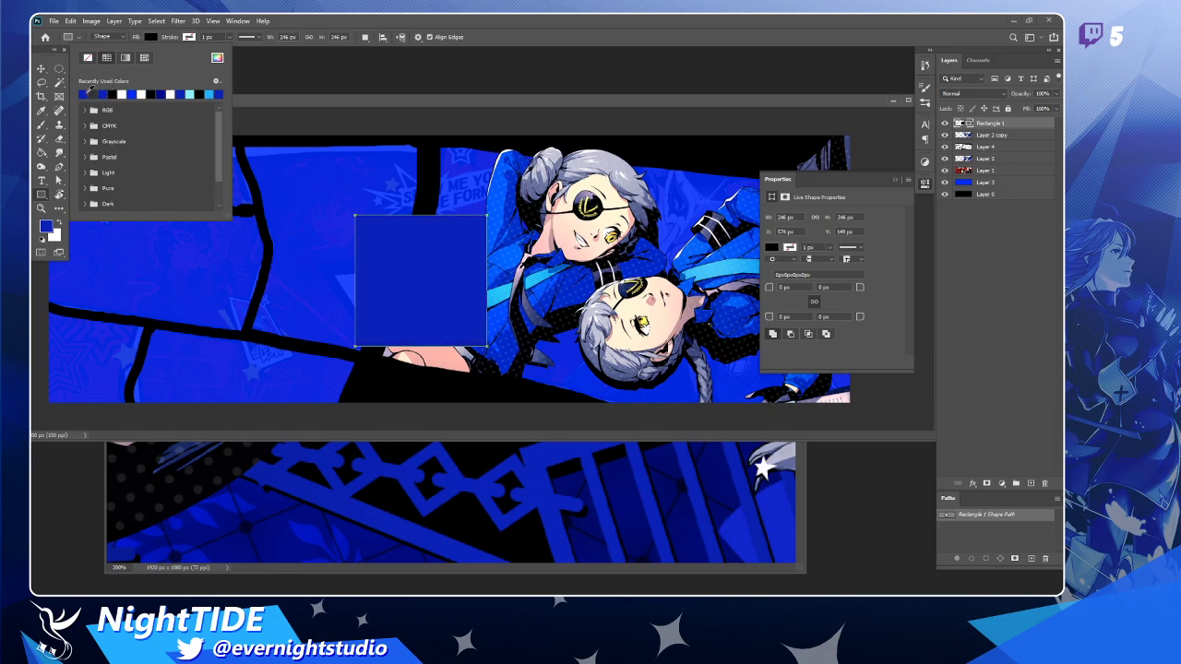
Move the blue square left over the background.
{"action": "left_click", "coordinate": [445, 97]}
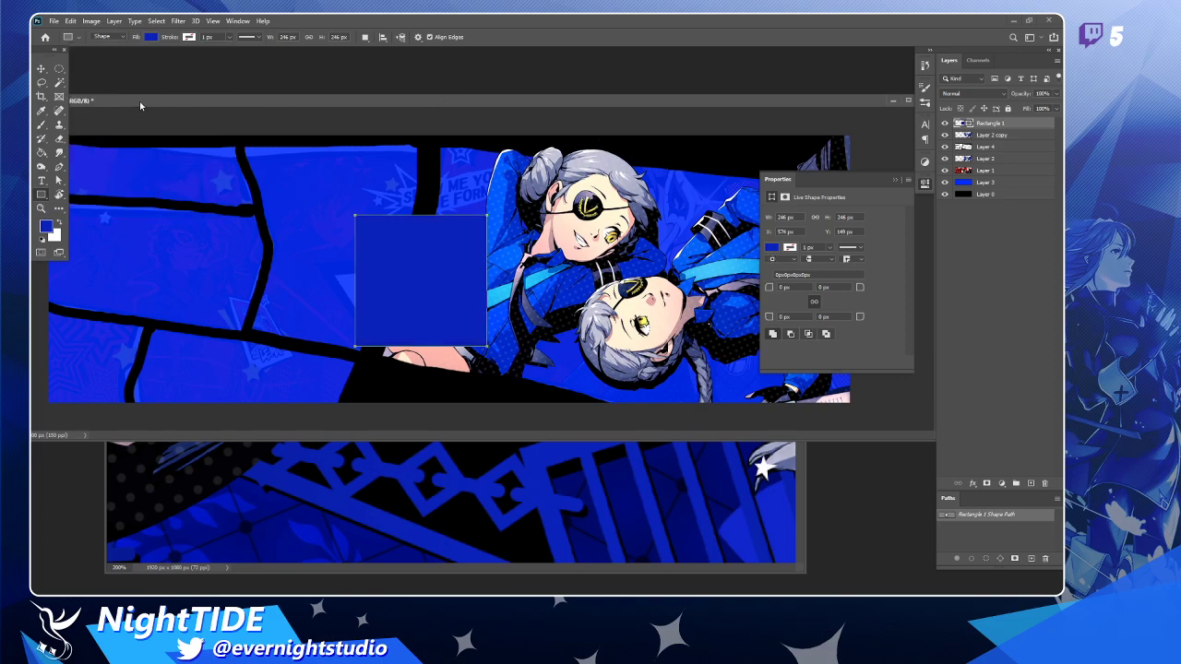
{"action": "left_click", "coordinate": [41, 68]}
{"action": "left_click", "coordinate": [451, 273]}
{"action": "left_click_drag", "start_coordinate": [451, 273], "coordinate": [397, 275]}
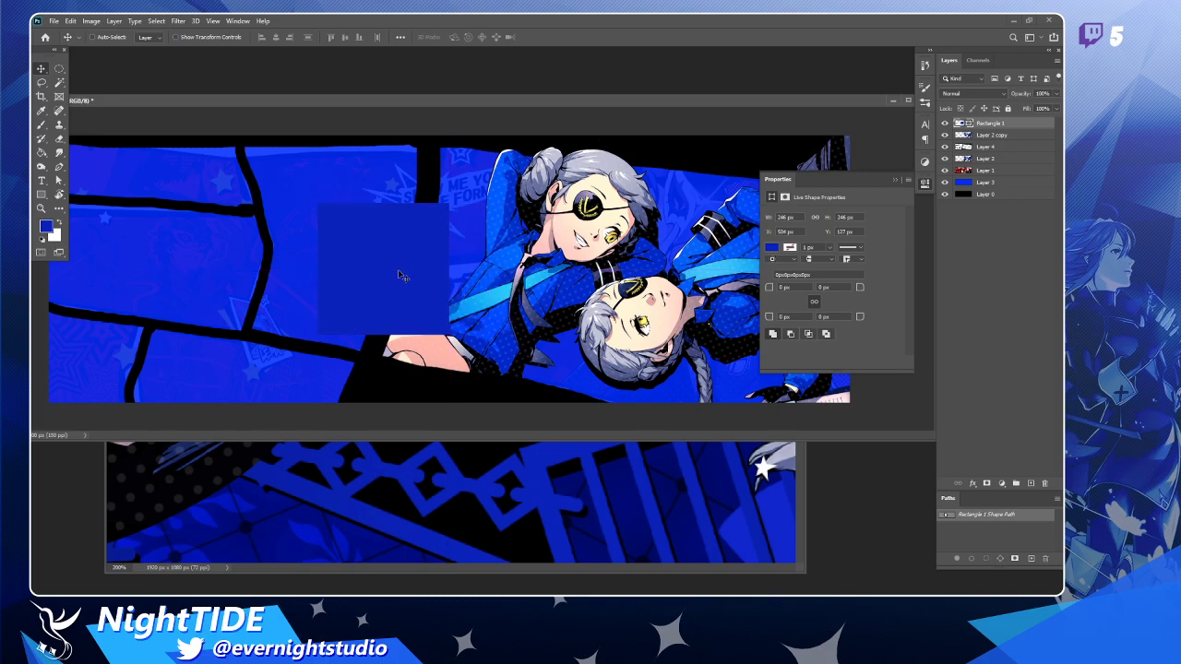
Duplicate Rectangle 1 with Ctrl+J and select the Rectangle 1 copy layer.
{"action": "key", "text": "ctrl+j"}
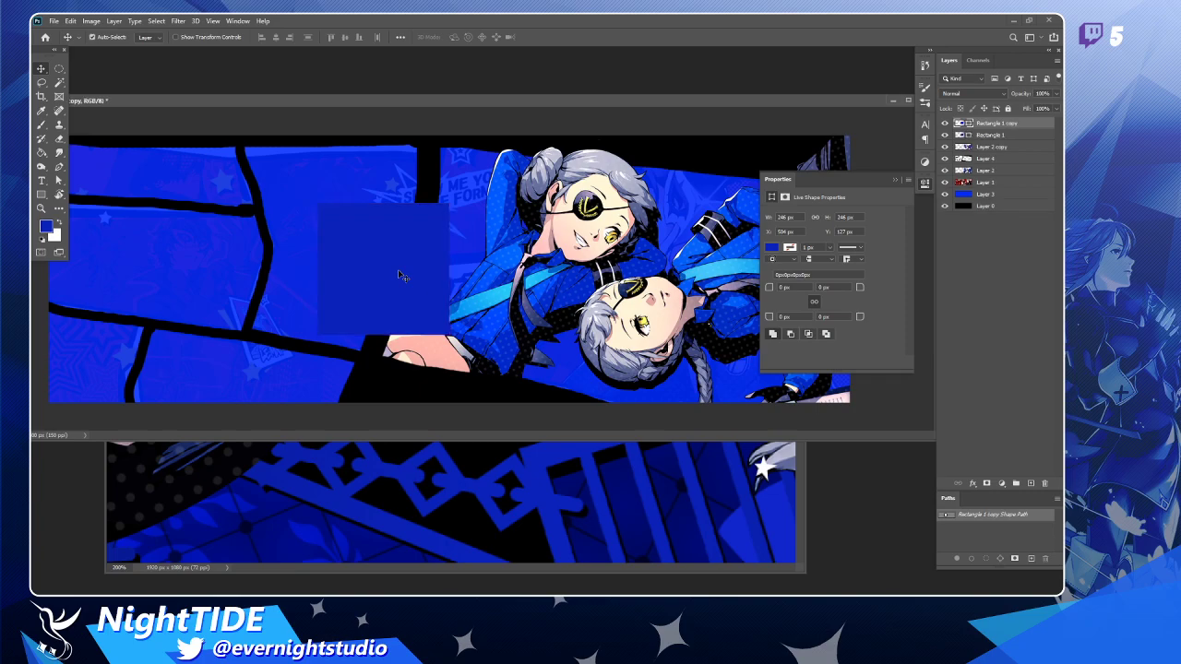
{"action": "key", "text": "ctrl+t"}
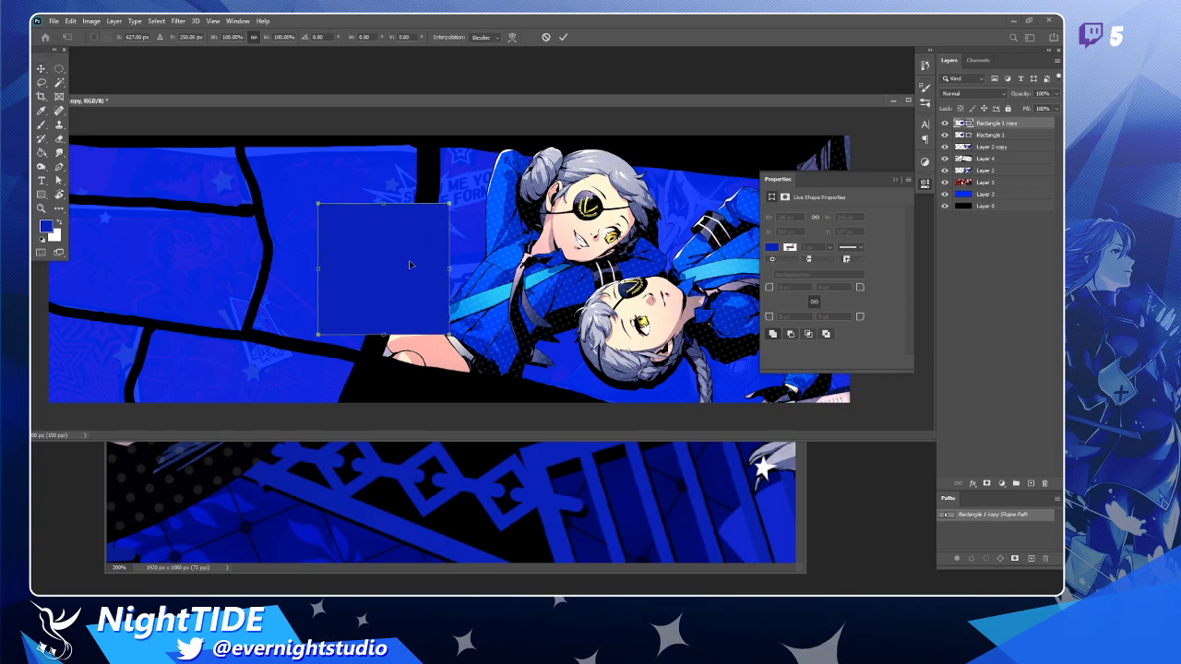
{"action": "key", "text": "Return"}
{"action": "right_click", "coordinate": [980, 183]}
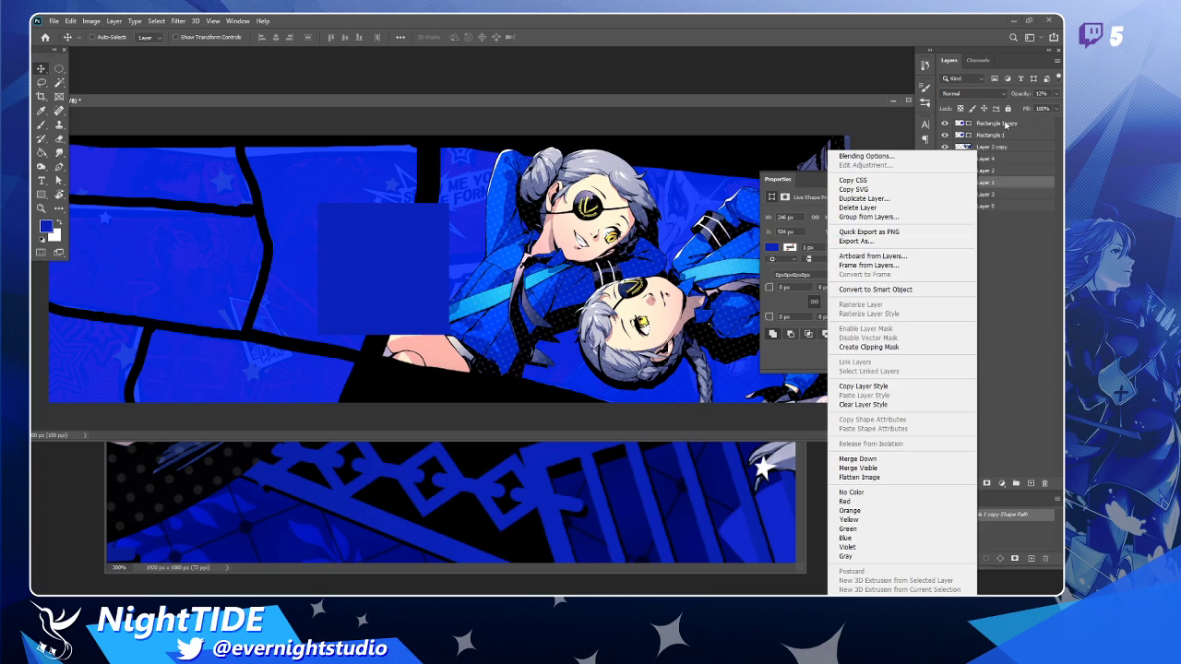
{"action": "left_click", "coordinate": [1006, 124]}
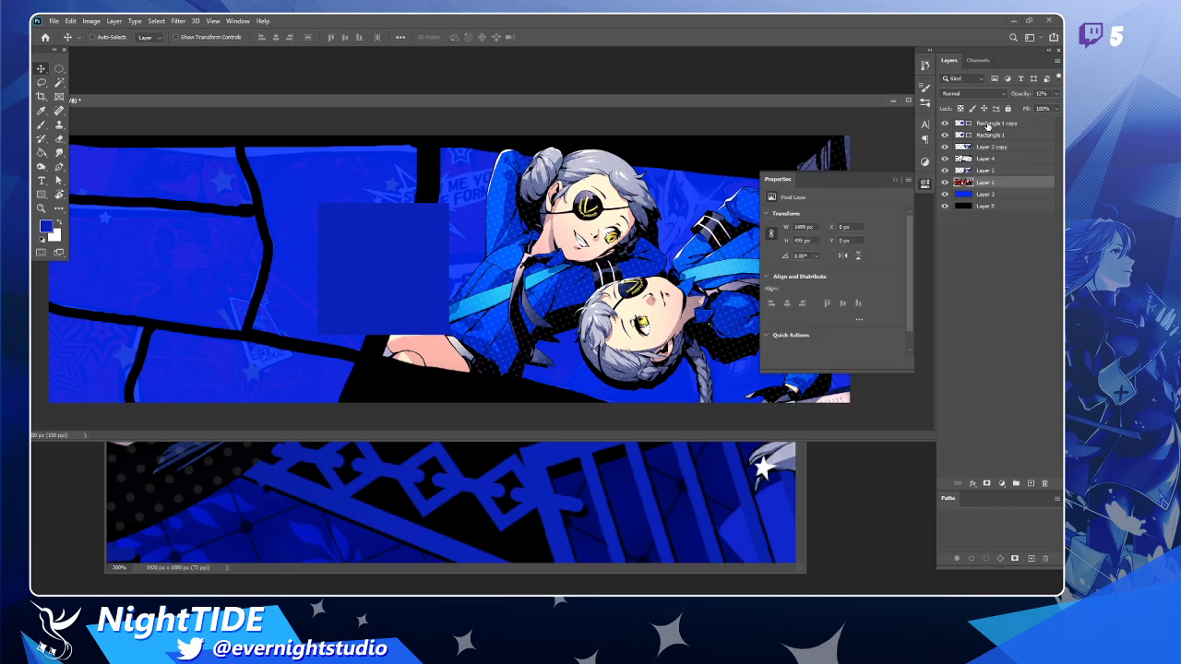
{"action": "left_click", "coordinate": [987, 124]}
Scale the copy to about 71% and load its outline as a selection.
{"action": "key", "text": "ctrl+t"}
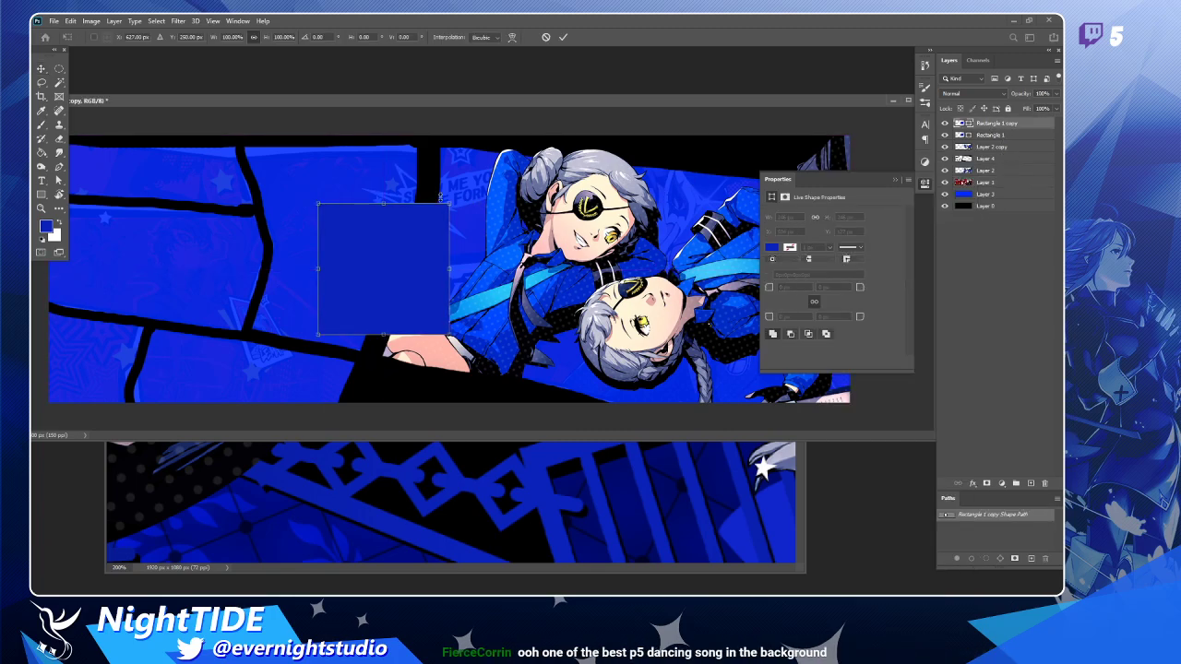
{"action": "left_click_drag", "start_coordinate": [449, 203], "coordinate": [428, 223]}
{"action": "key", "text": "Return"}
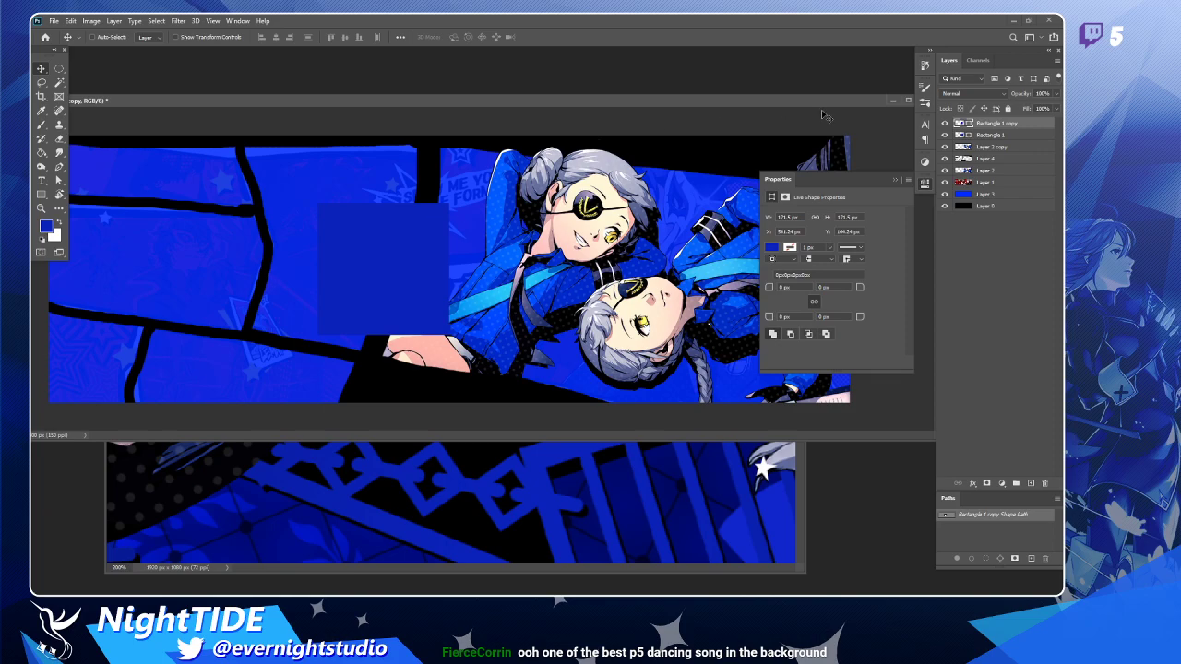
{"action": "left_click", "coordinate": [969, 127], "text": "ctrl"}
{"action": "left_click", "coordinate": [964, 180], "text": "ctrl"}
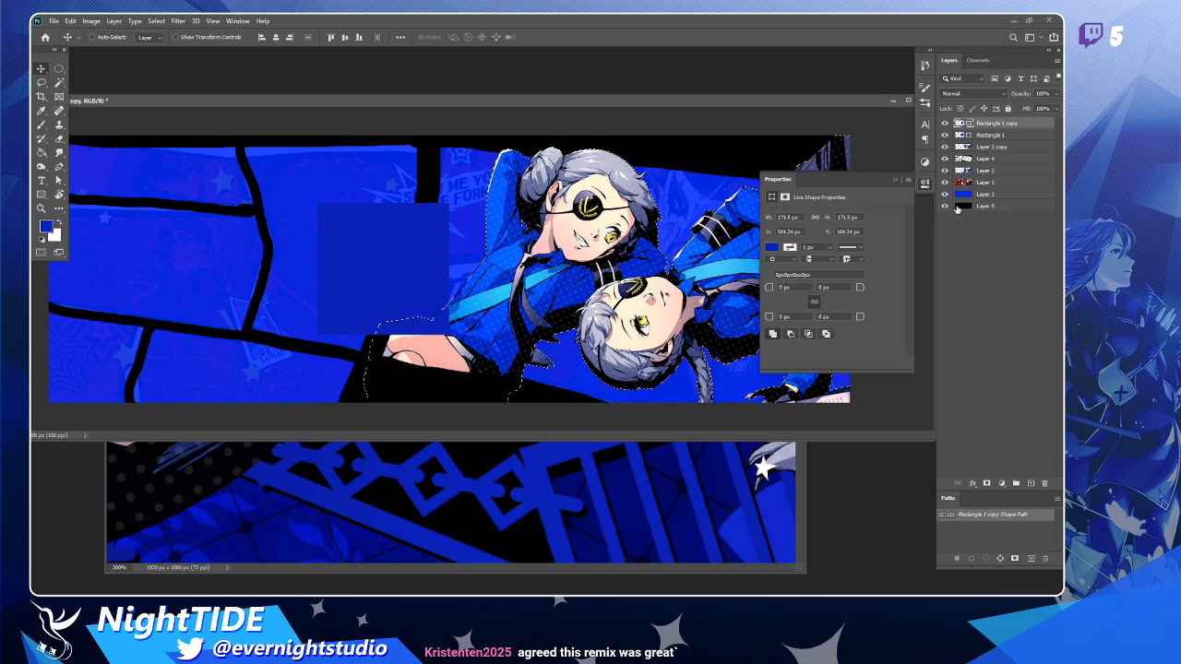
{"action": "key", "text": "ctrl"}
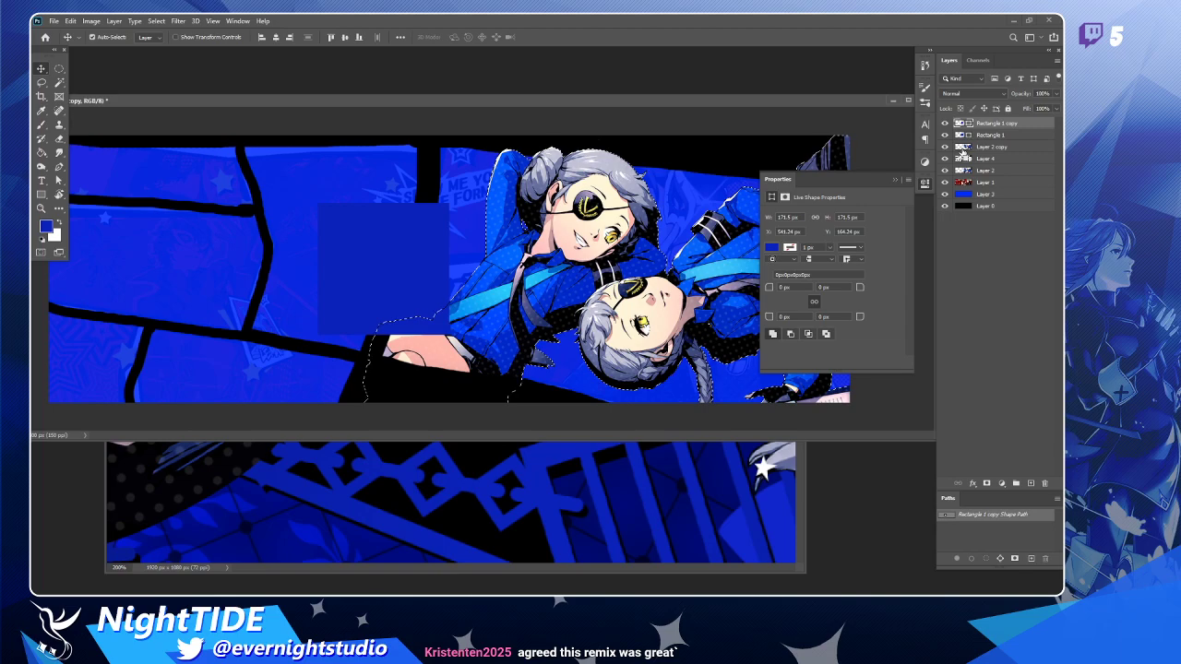
{"action": "left_click", "coordinate": [963, 159], "text": "ctrl"}
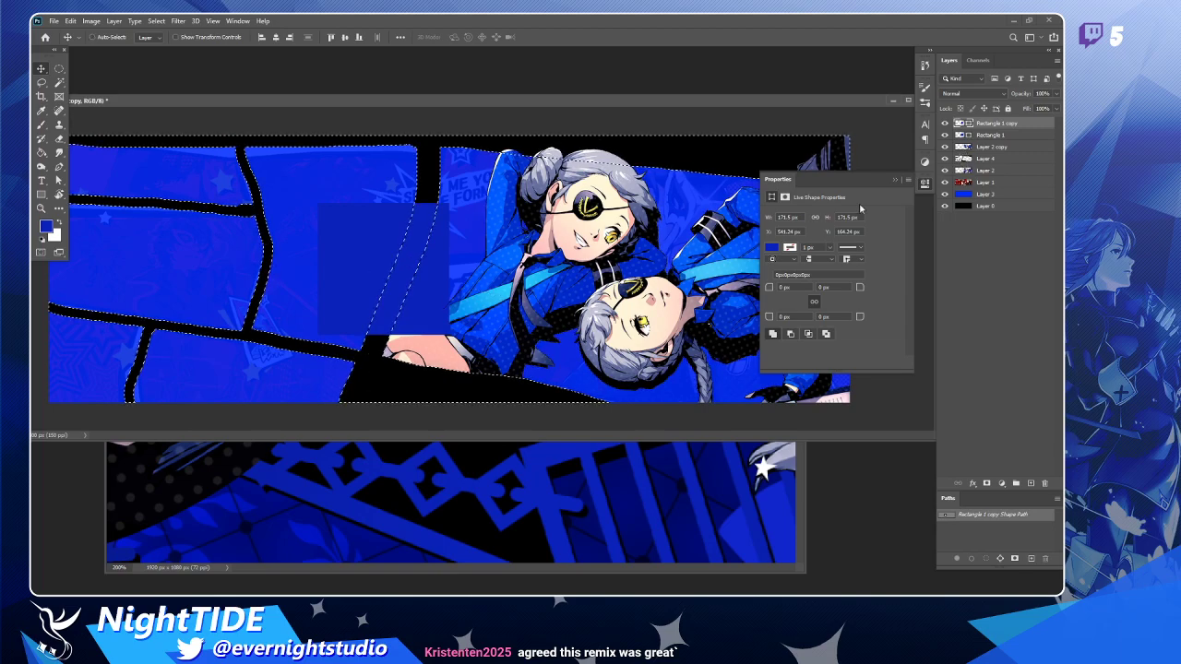
{"action": "left_click", "coordinate": [962, 135], "text": "ctrl"}
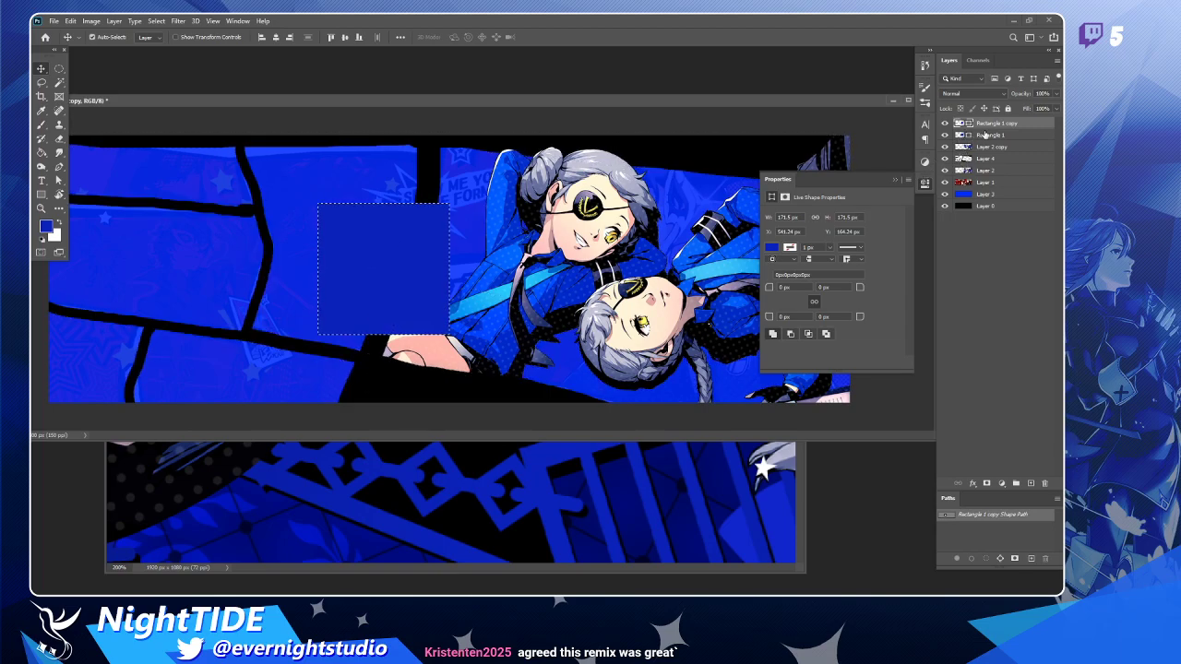
{"action": "left_click", "coordinate": [962, 123], "text": "ctrl"}
{"action": "left_click", "coordinate": [986, 135]}
{"action": "key", "text": "Delete"}
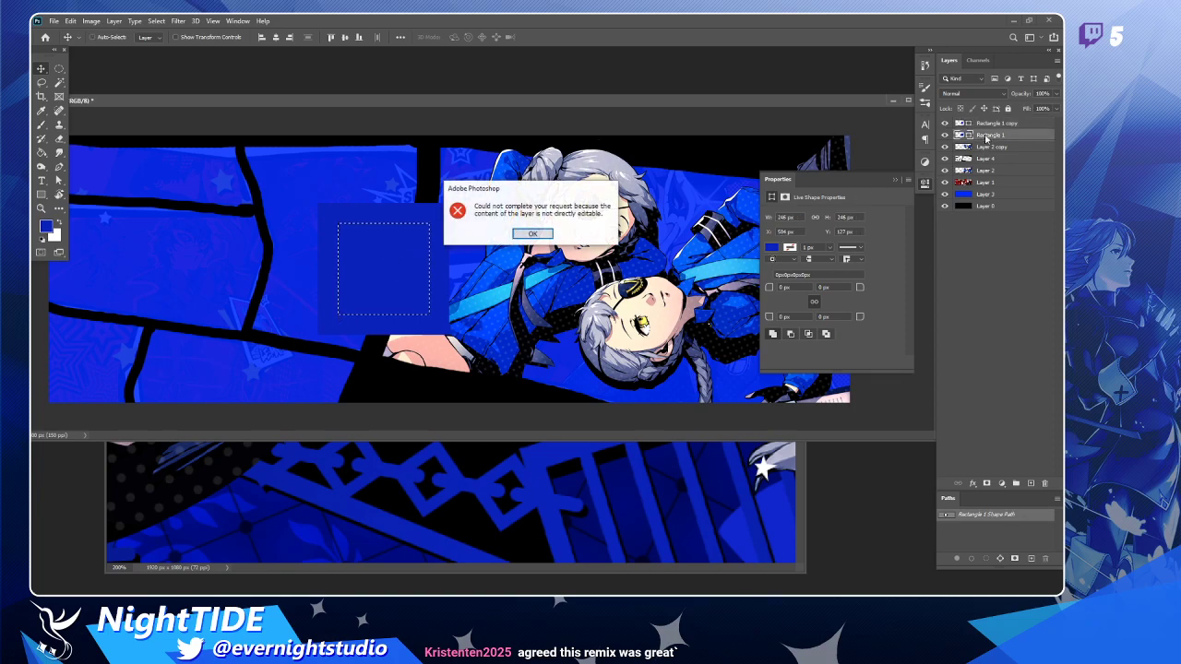
{"action": "key", "text": "Return"}
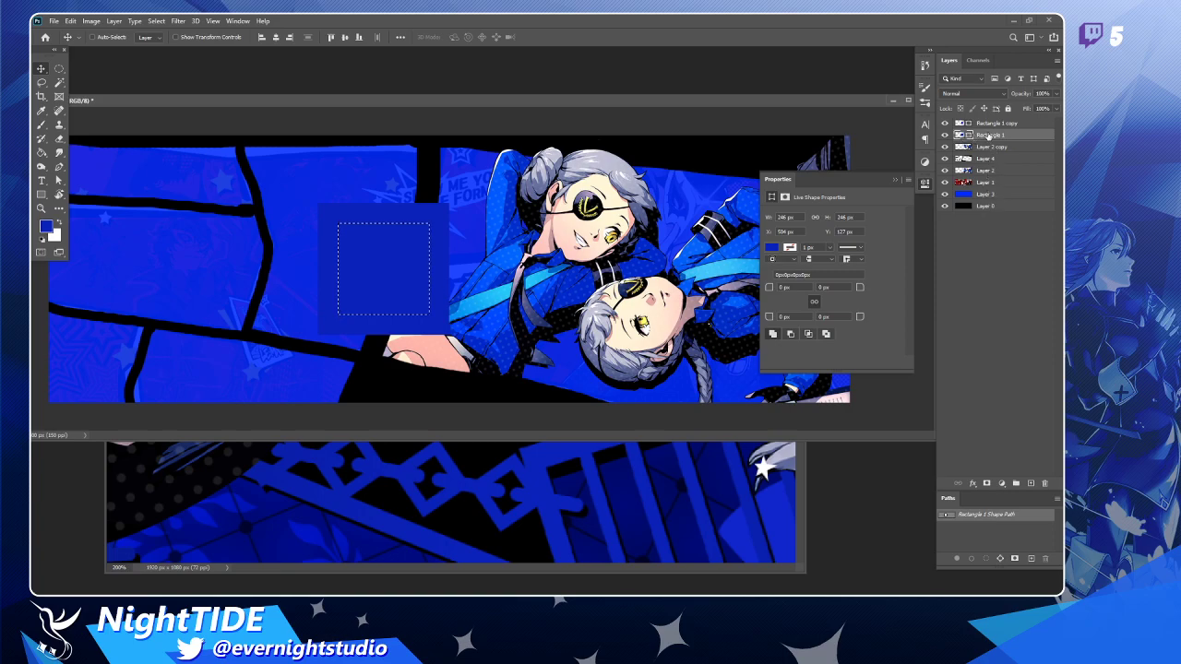
Rasterize the Rectangle 1 layer and reselect it after checking the copy layer.
{"action": "right_click", "coordinate": [989, 136]}
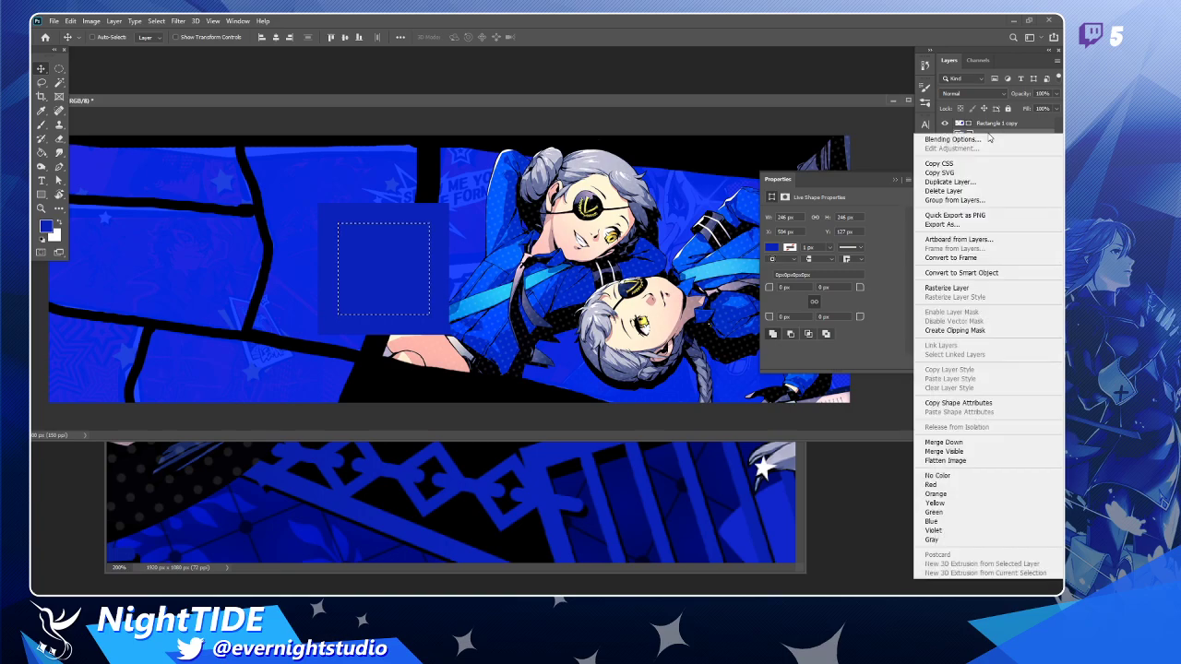
{"action": "left_click", "coordinate": [965, 292]}
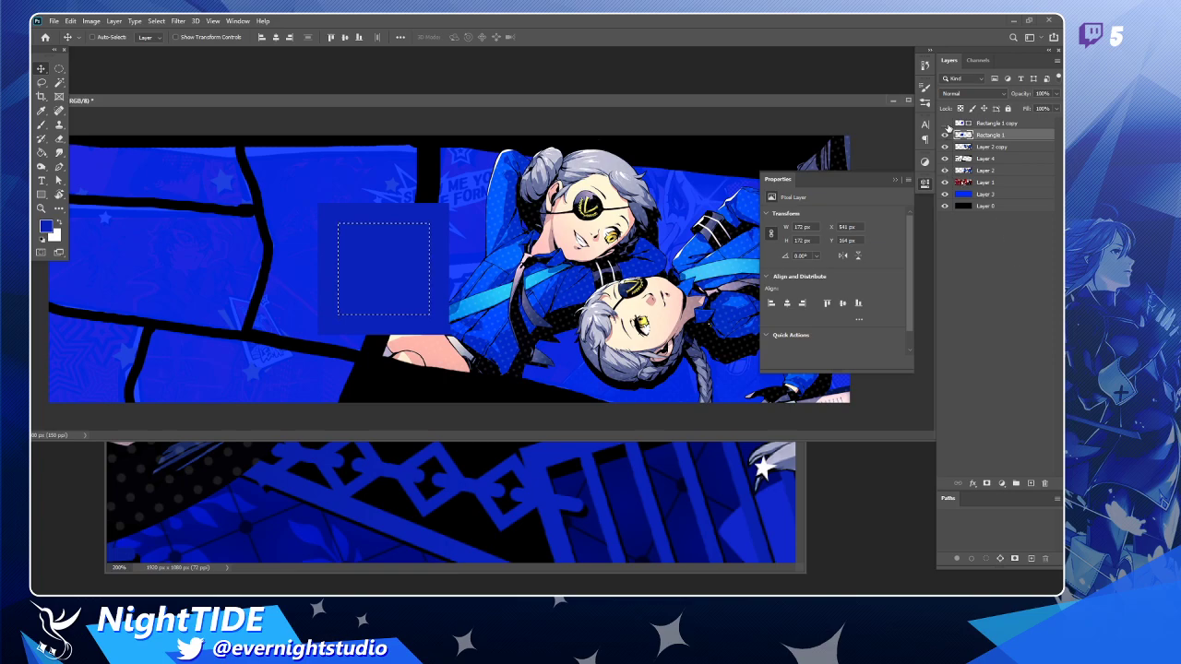
{"action": "left_click", "coordinate": [1001, 123]}
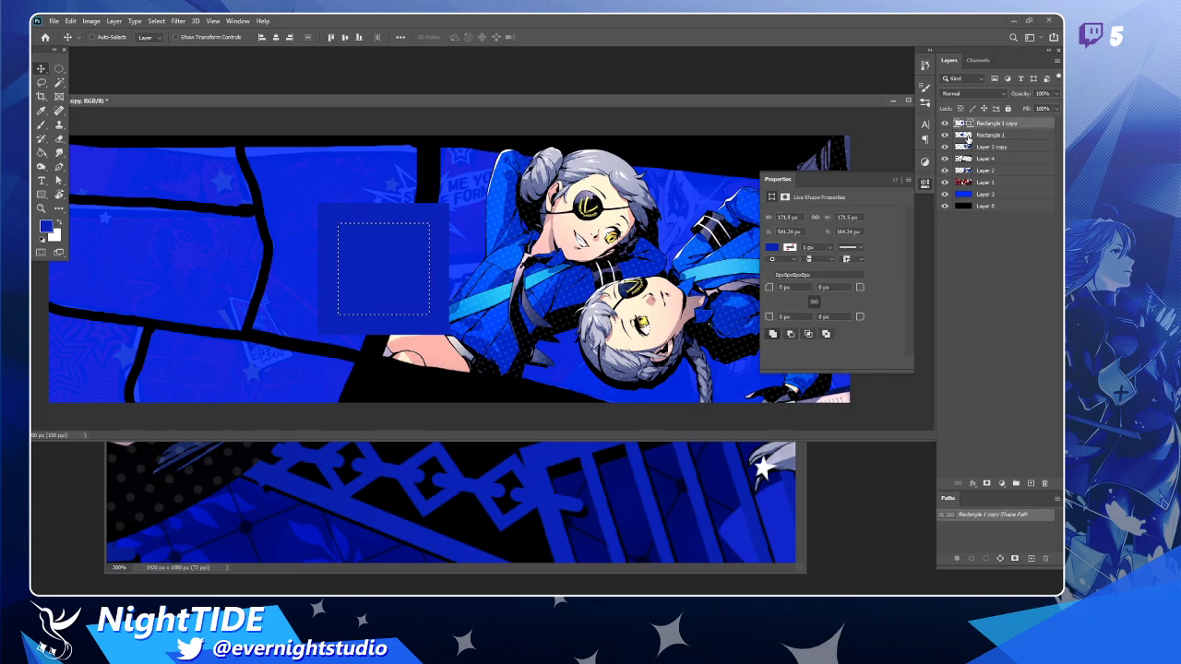
{"action": "left_click", "coordinate": [994, 136]}
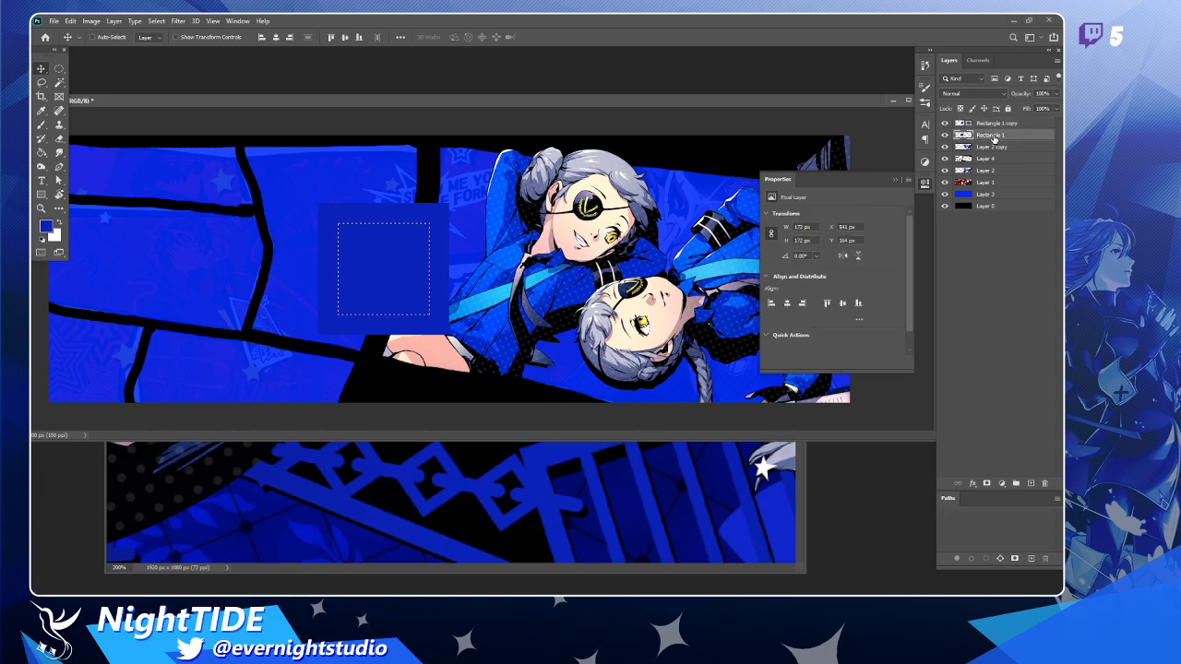
Hide the smaller copy, clear the square's centre, and rotate the frame 45° into a diamond.
{"action": "left_click", "coordinate": [944, 123]}
{"action": "key", "text": "ctrl+d"}
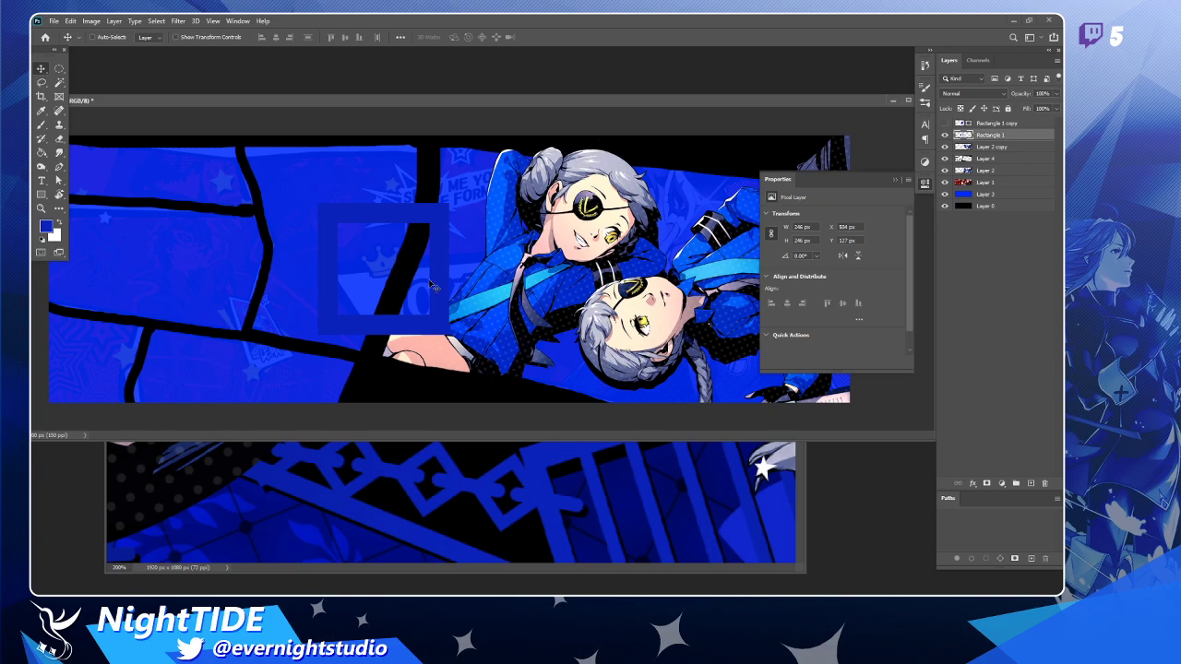
{"action": "key", "text": "ctrl+t"}
{"action": "left_click_drag", "start_coordinate": [493, 296], "coordinate": [475, 217]}
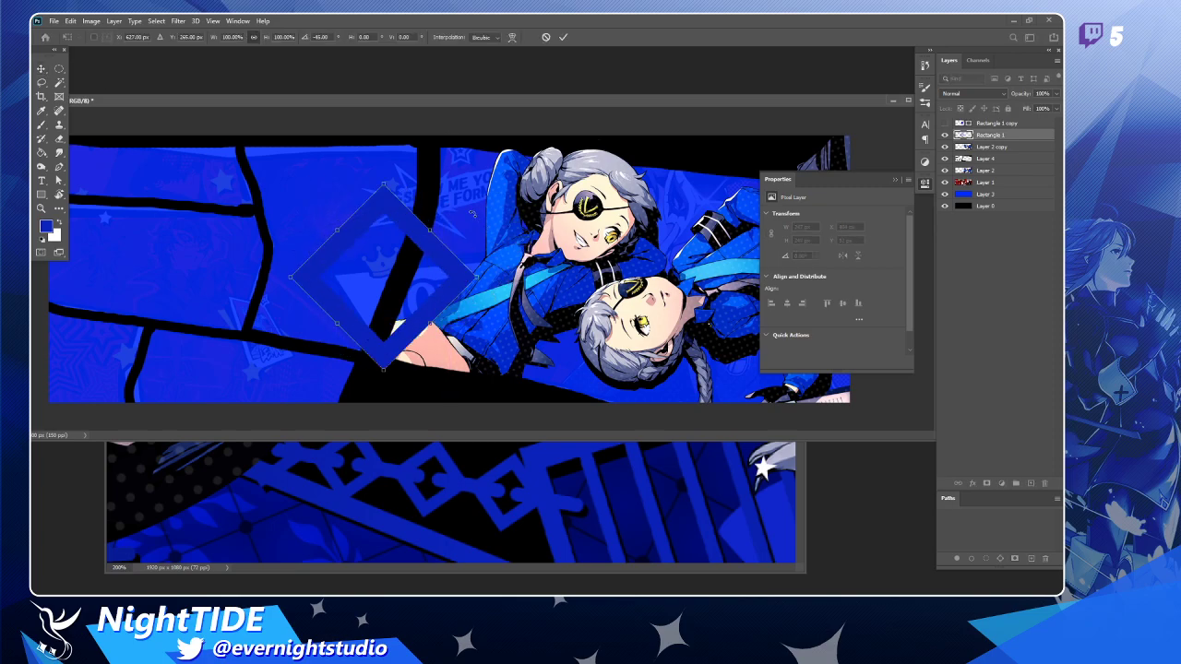
{"action": "key", "text": "Return"}
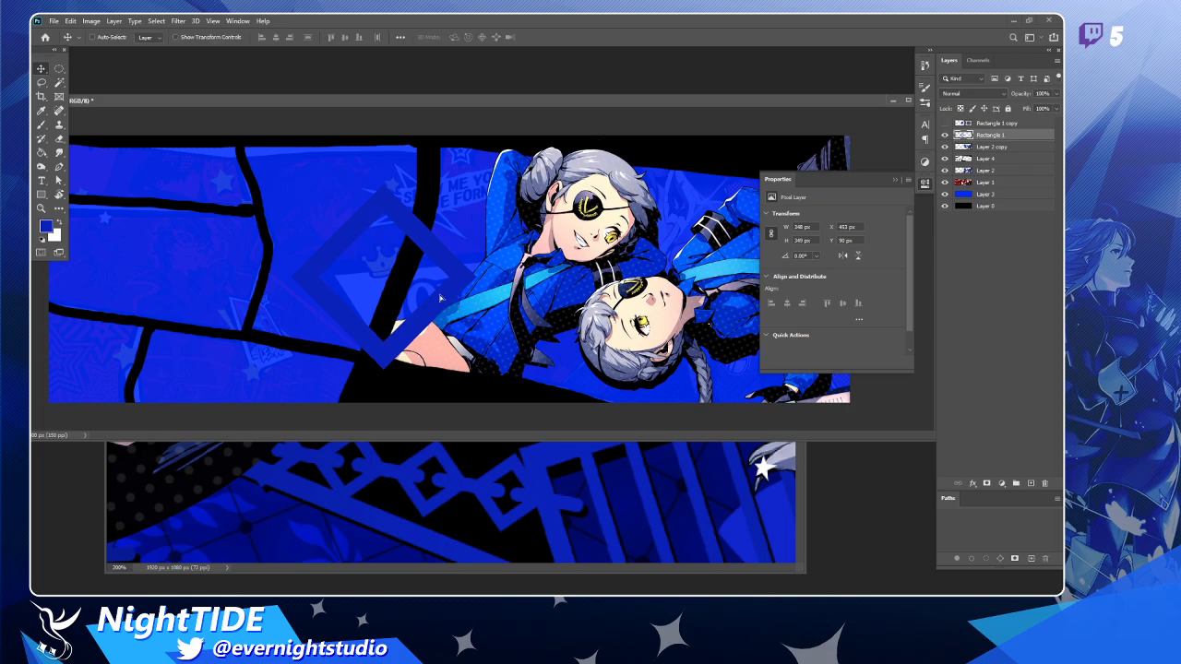
Collapse the Properties panel, zoom out to the whole banner, and nudge the diamond.
{"action": "left_click", "coordinate": [925, 184]}
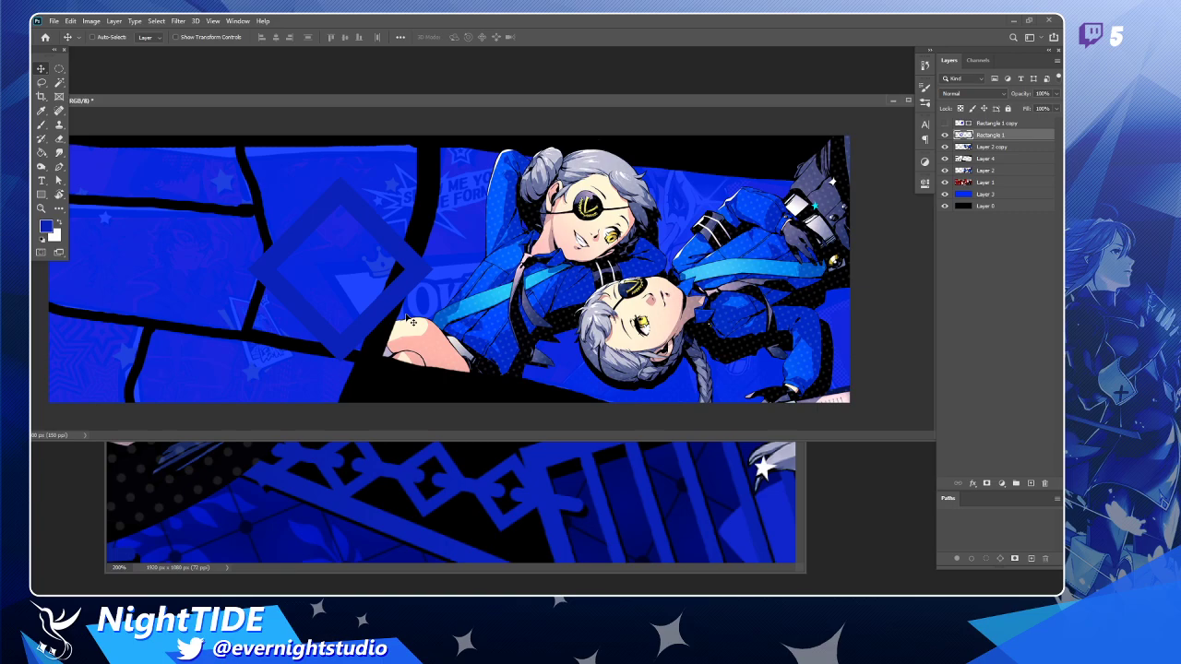
{"action": "key", "text": "ctrl+minus"}
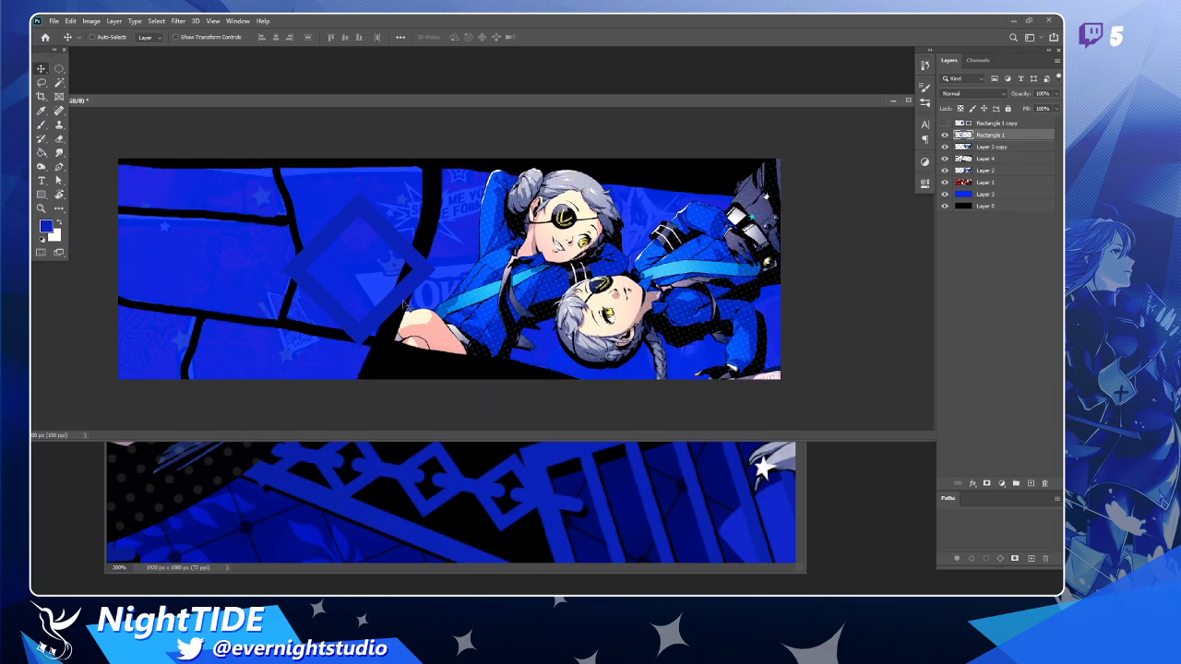
{"action": "left_click_drag", "start_coordinate": [388, 302], "coordinate": [408, 282]}
Alt-drag a copy of the hollow diamond to add Rectangle 1 copy 2 beside the original.
{"action": "left_click", "coordinate": [414, 267]}
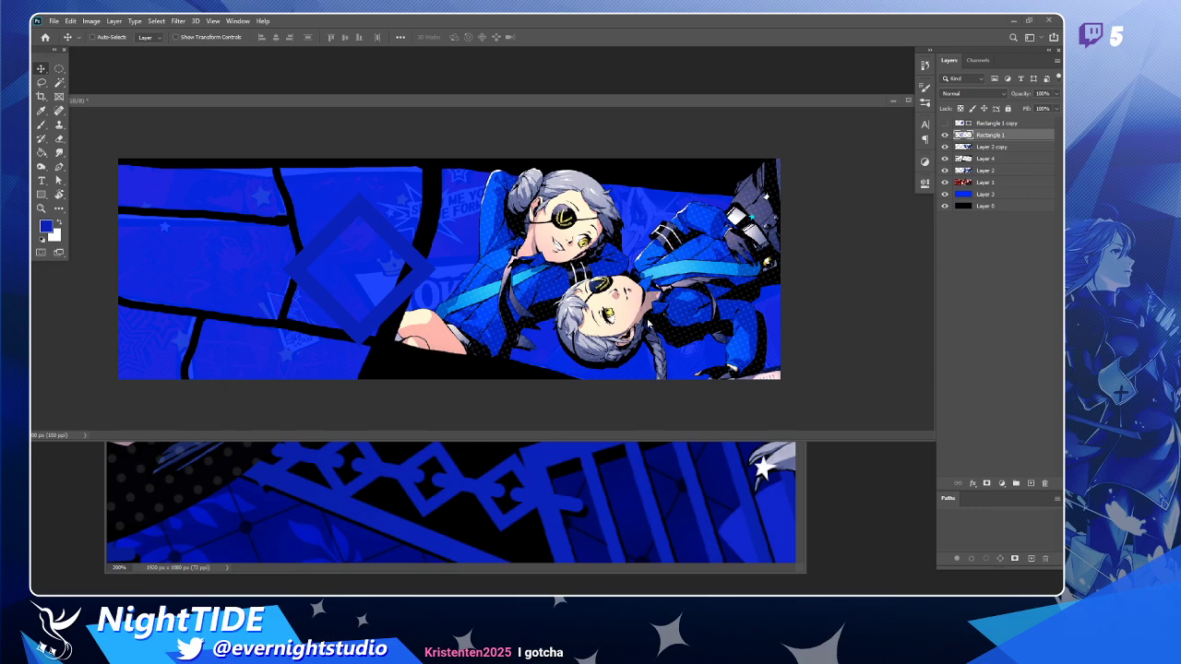
{"action": "left_click_drag", "start_coordinate": [427, 275], "coordinate": [485, 251]}
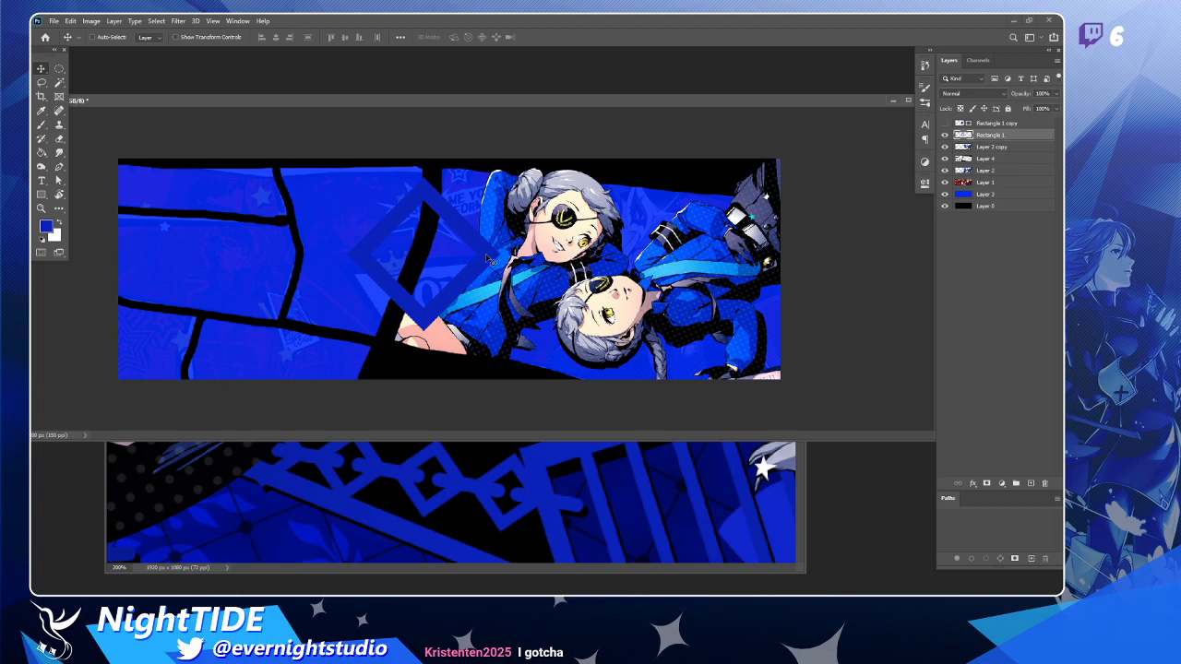
{"action": "mouse_move", "coordinate": [478, 273]}
{"action": "left_mouse_down"}
{"action": "mouse_move", "coordinate": [397, 264]}
{"action": "mouse_move", "coordinate": [537, 286]}
{"action": "mouse_move", "coordinate": [464, 285]}
{"action": "left_mouse_up"}
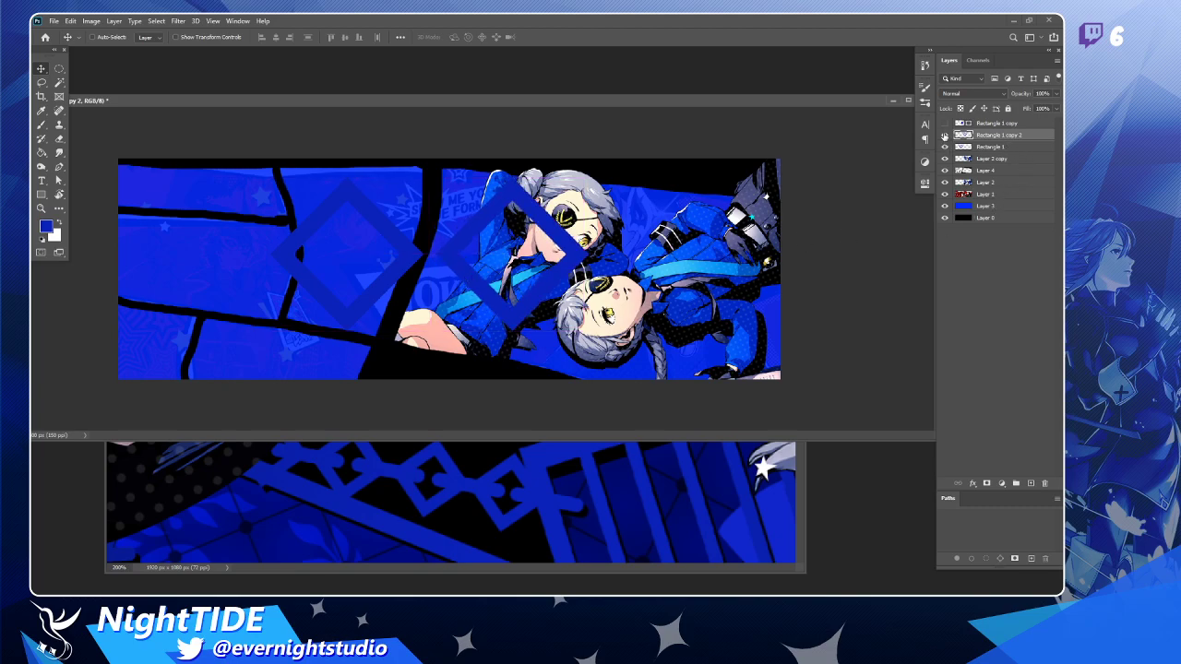
Delete the hidden spare diamond and duplicate the original into two more diamonds.
{"action": "left_click", "coordinate": [973, 124]}
{"action": "key", "text": "Delete"}
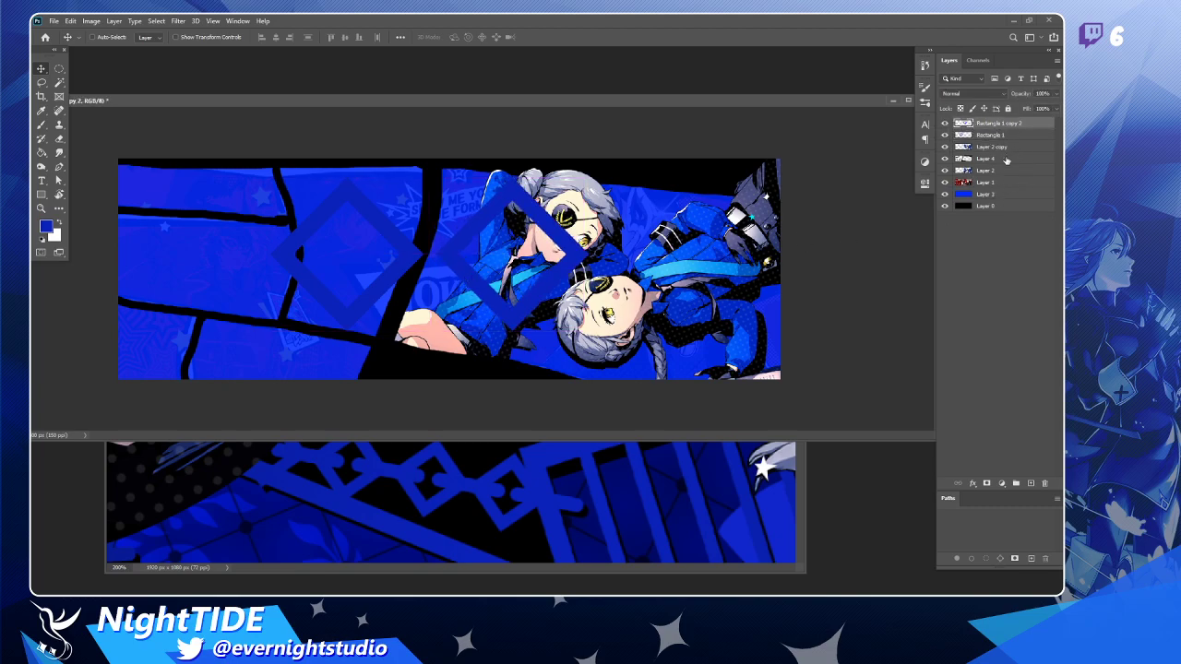
{"action": "left_click", "coordinate": [1019, 136]}
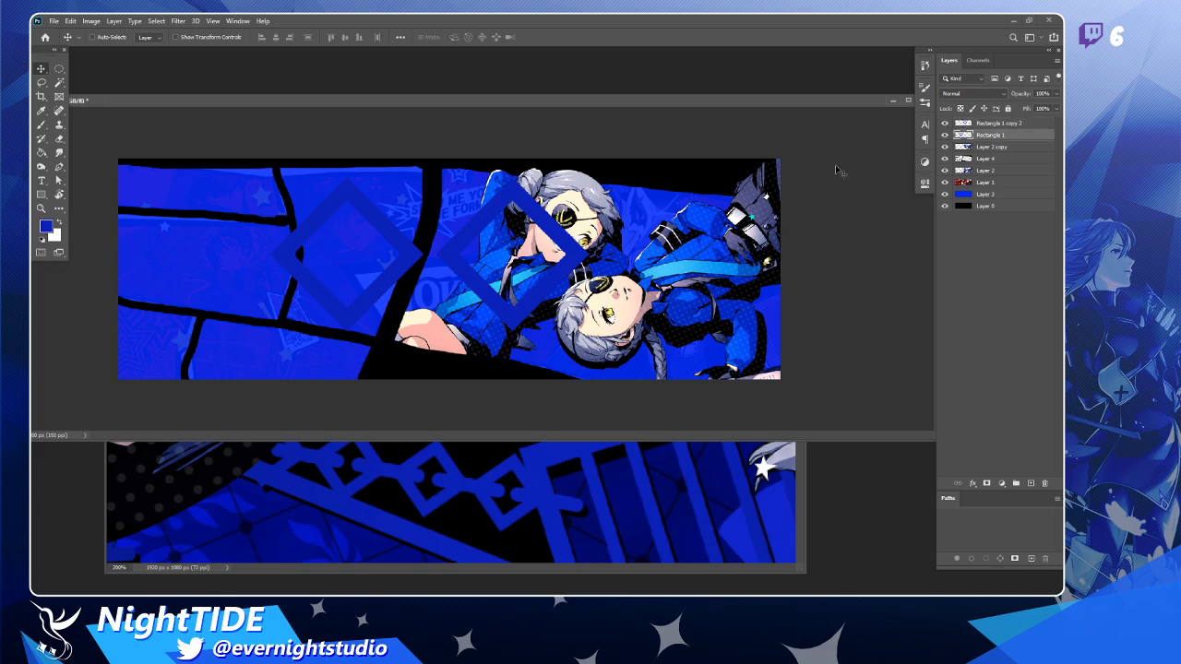
{"action": "left_click_drag", "start_coordinate": [471, 287], "coordinate": [631, 280]}
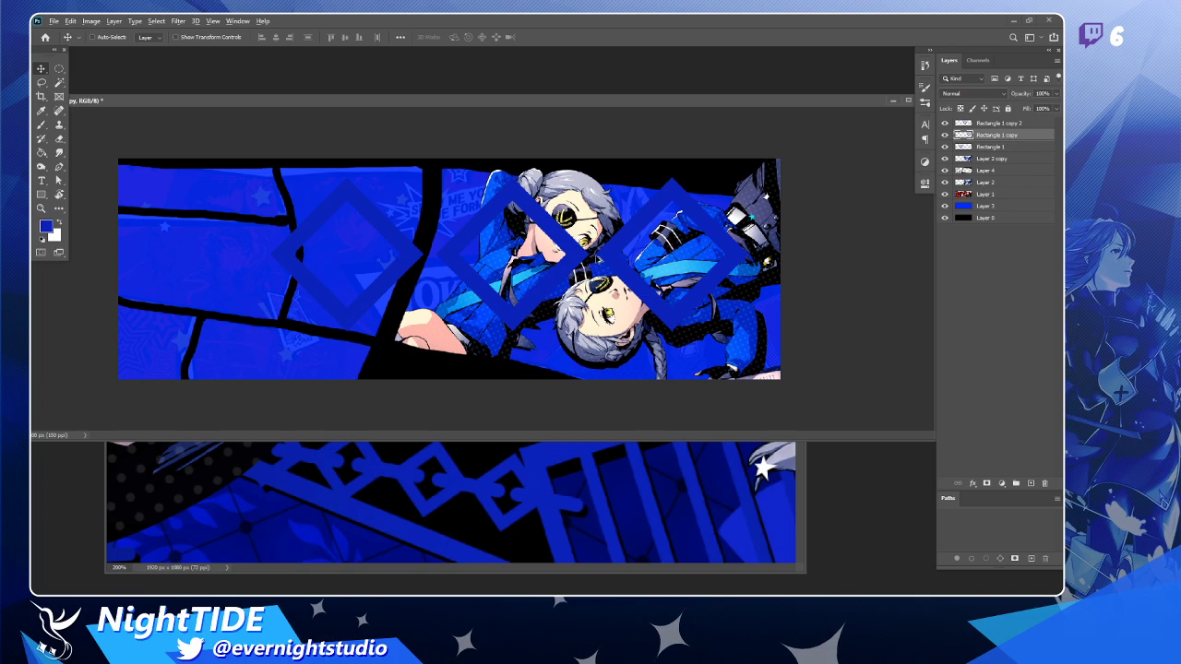
{"action": "left_click_drag", "start_coordinate": [687, 261], "coordinate": [197, 273]}
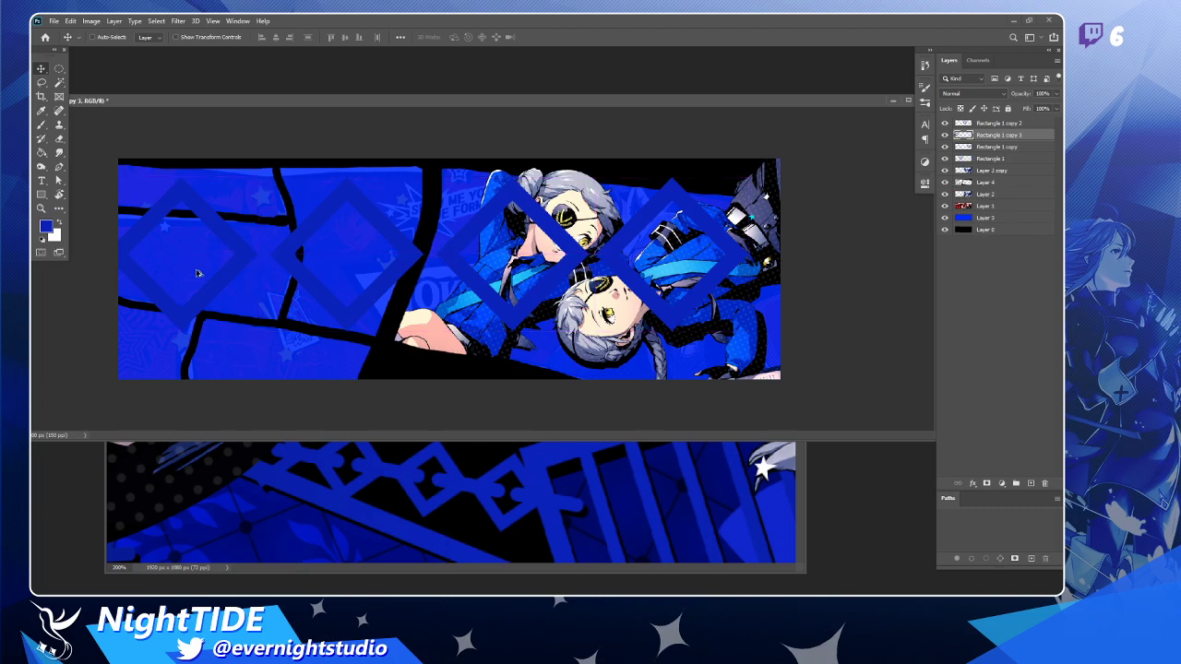
Select all four diamond layers and nudge the row slightly.
{"action": "left_click", "coordinate": [1024, 123]}
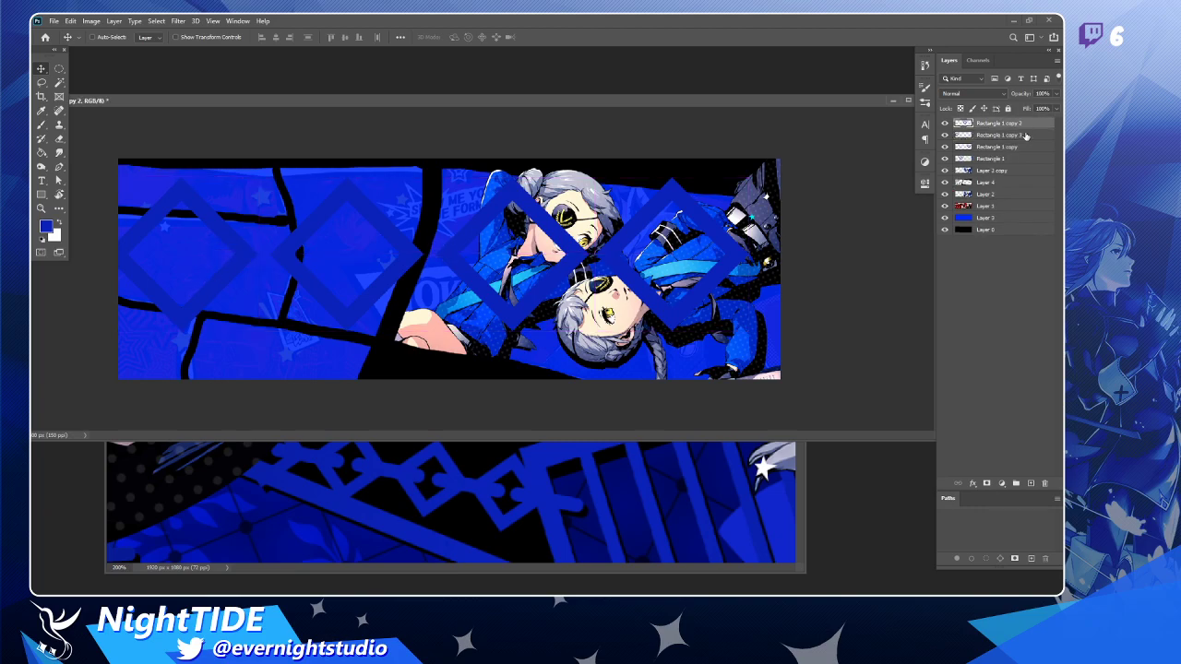
{"action": "left_click", "coordinate": [1021, 147], "text": "shift"}
{"action": "left_click", "coordinate": [1021, 159], "text": "shift"}
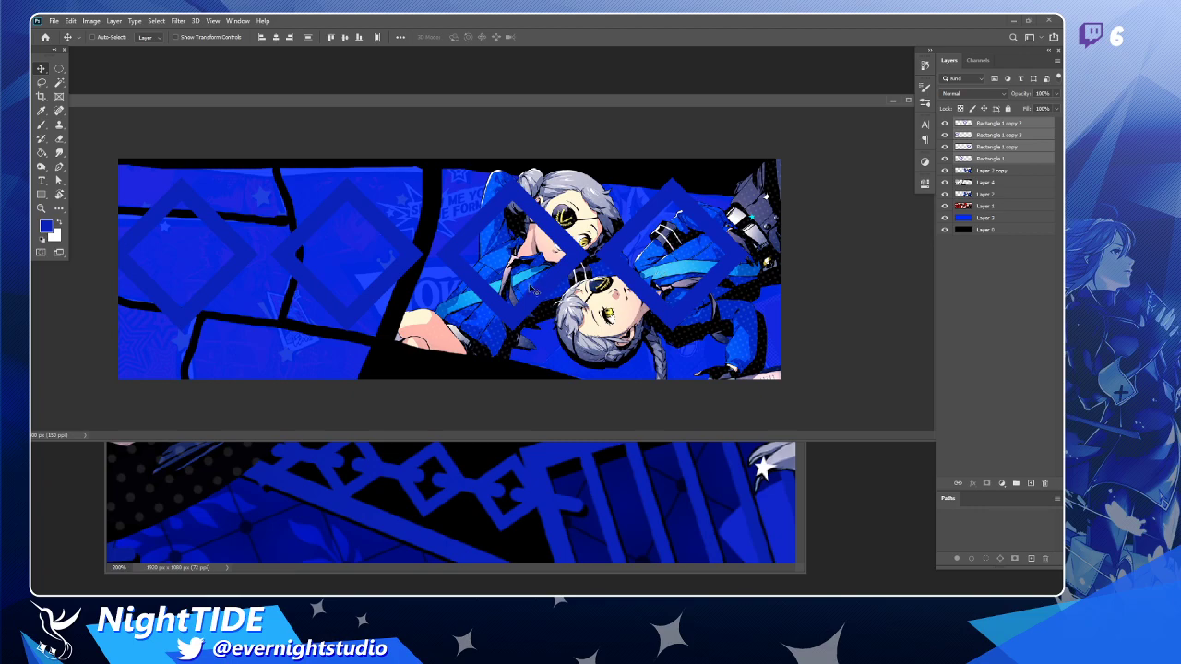
{"action": "left_click_drag", "start_coordinate": [534, 287], "coordinate": [549, 293]}
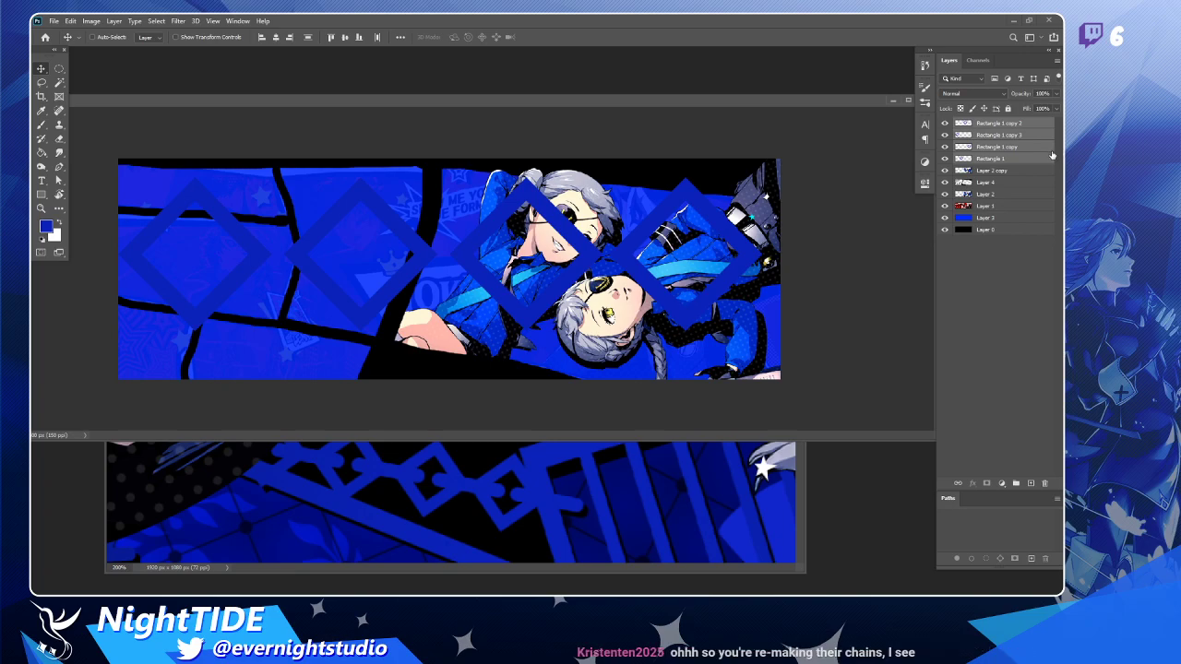
Merge the four diamonds into one layer, scale it to about 66%, and copy it rightward.
{"action": "key", "text": "ctrl+e"}
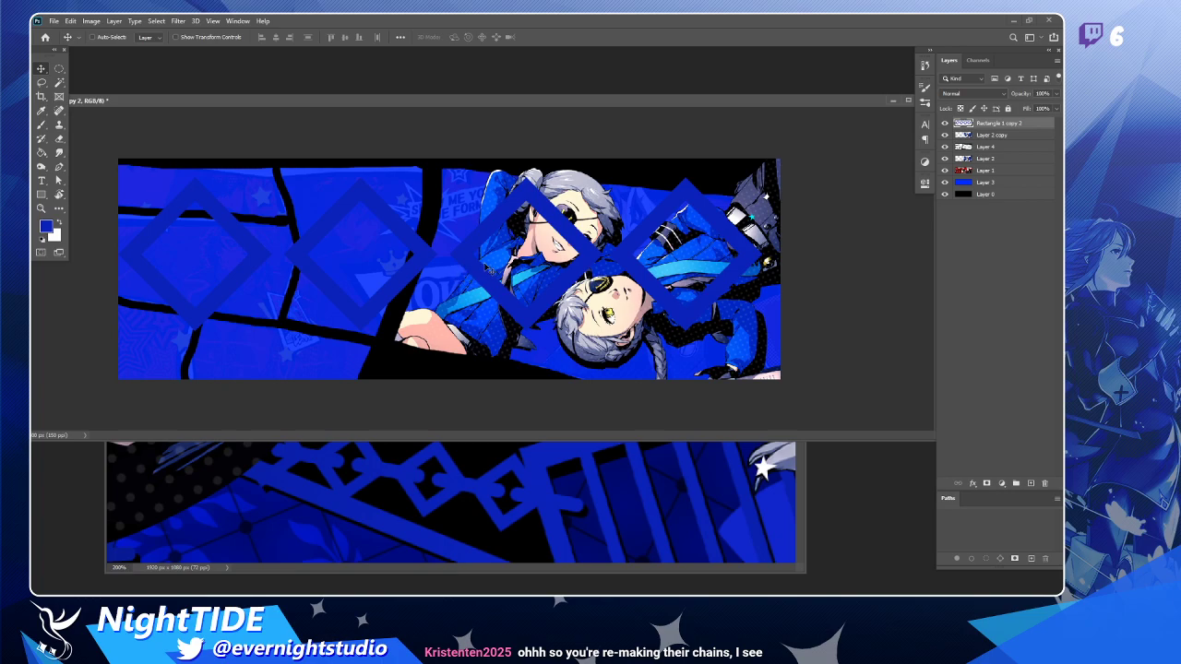
{"action": "key", "text": "ctrl"}
{"action": "key", "text": "ctrl+t"}
{"action": "left_click_drag", "start_coordinate": [764, 176], "coordinate": [557, 226]}
{"action": "key", "text": "Return"}
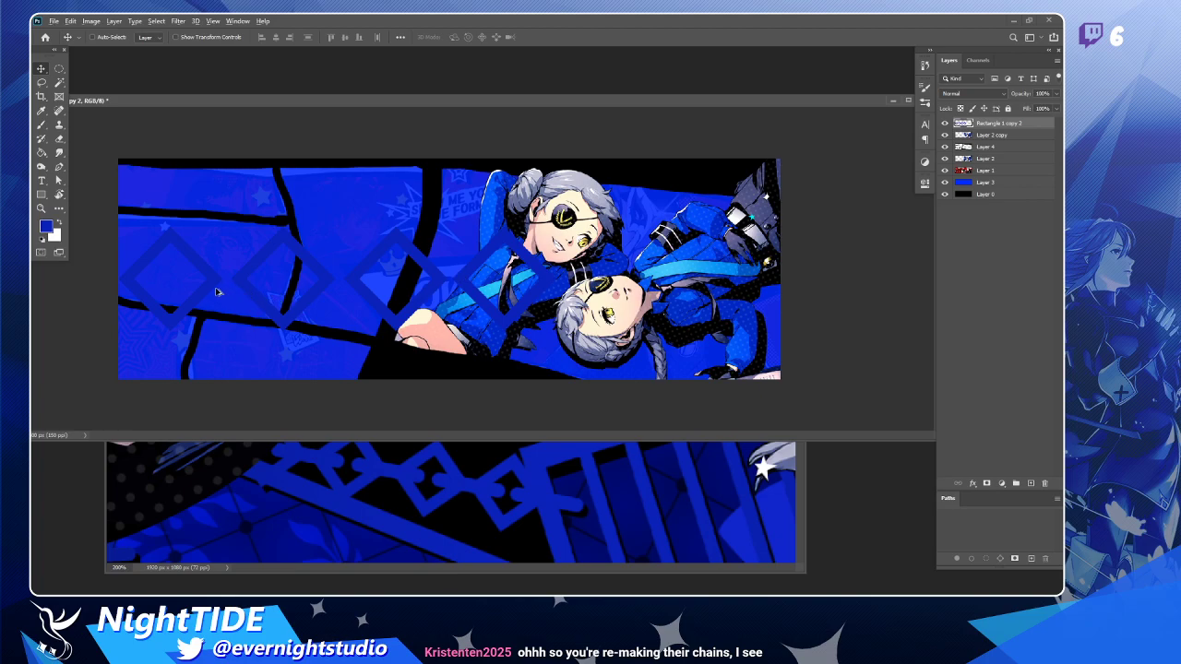
{"action": "left_click_drag", "start_coordinate": [216, 288], "coordinate": [657, 270]}
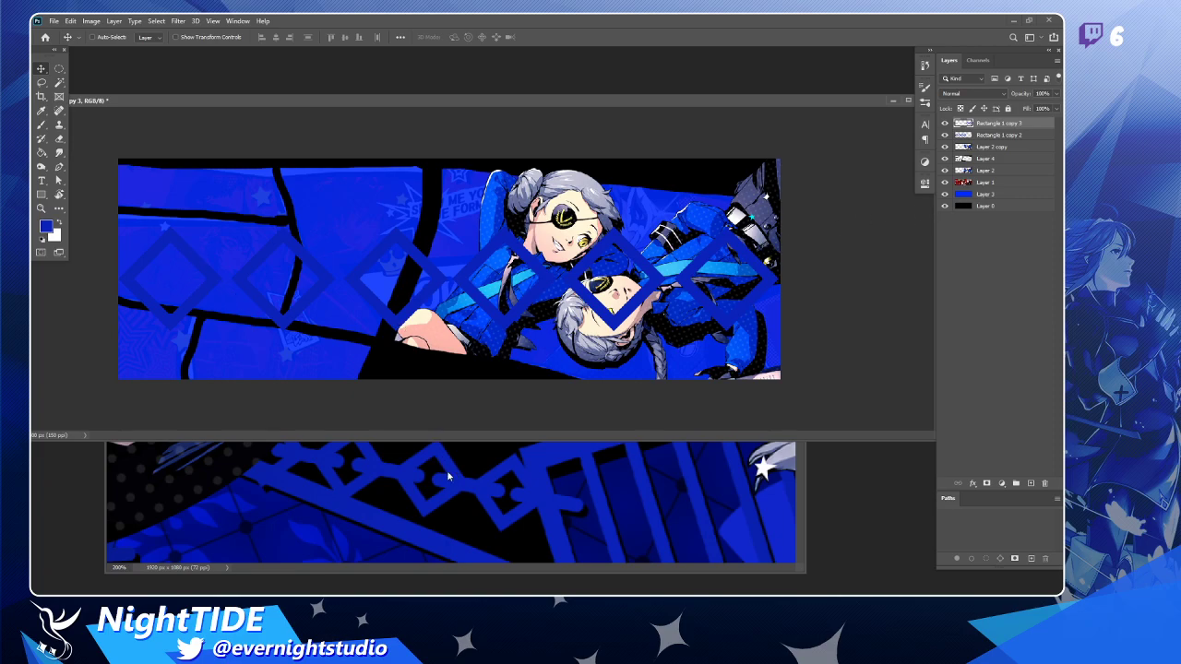
Merge the two diamond chain layers into a single layer.
{"action": "left_click", "coordinate": [457, 462]}
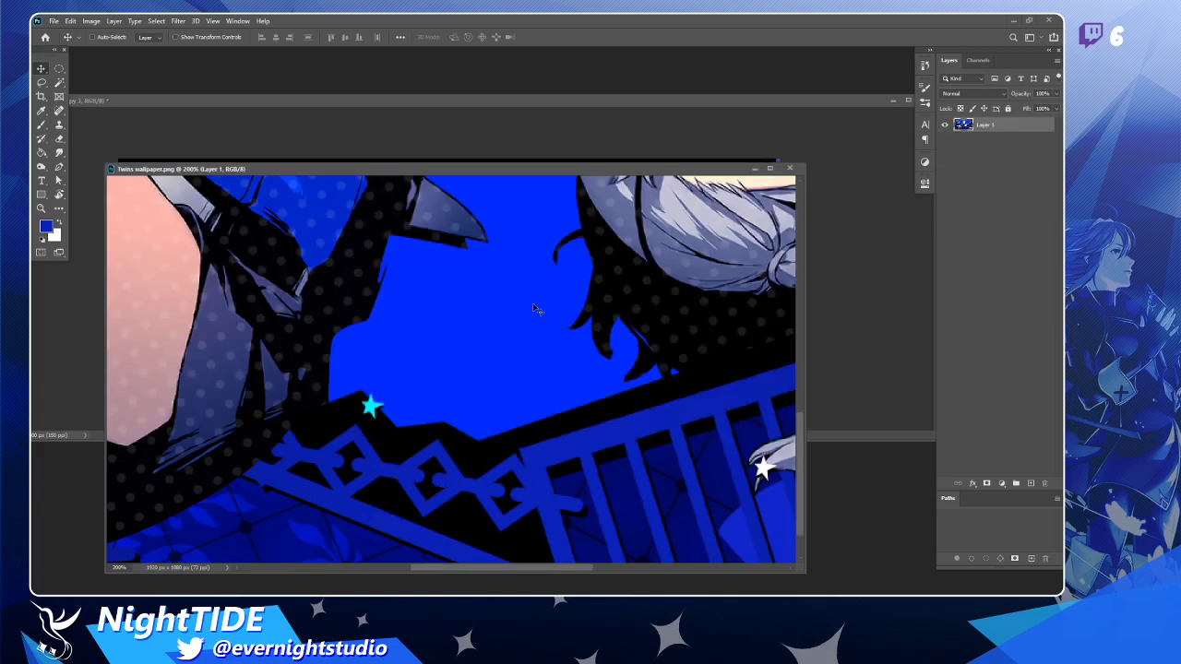
{"action": "left_click", "coordinate": [444, 106]}
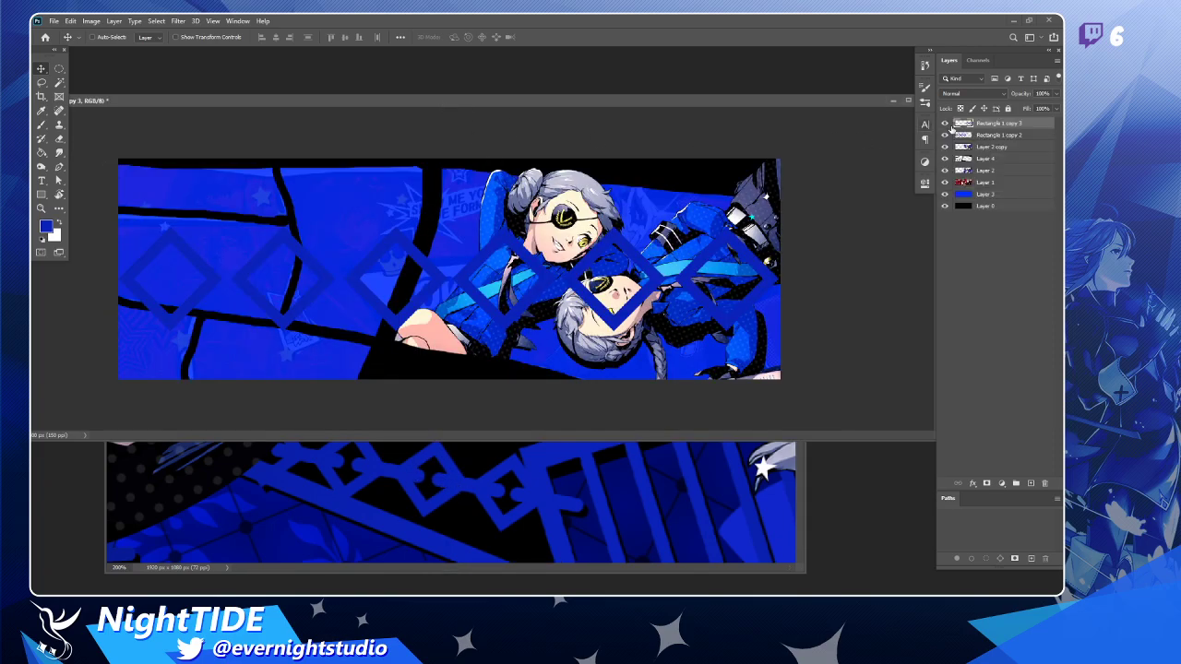
{"action": "left_click", "coordinate": [997, 136], "text": "shift"}
{"action": "key", "text": "ctrl+e"}
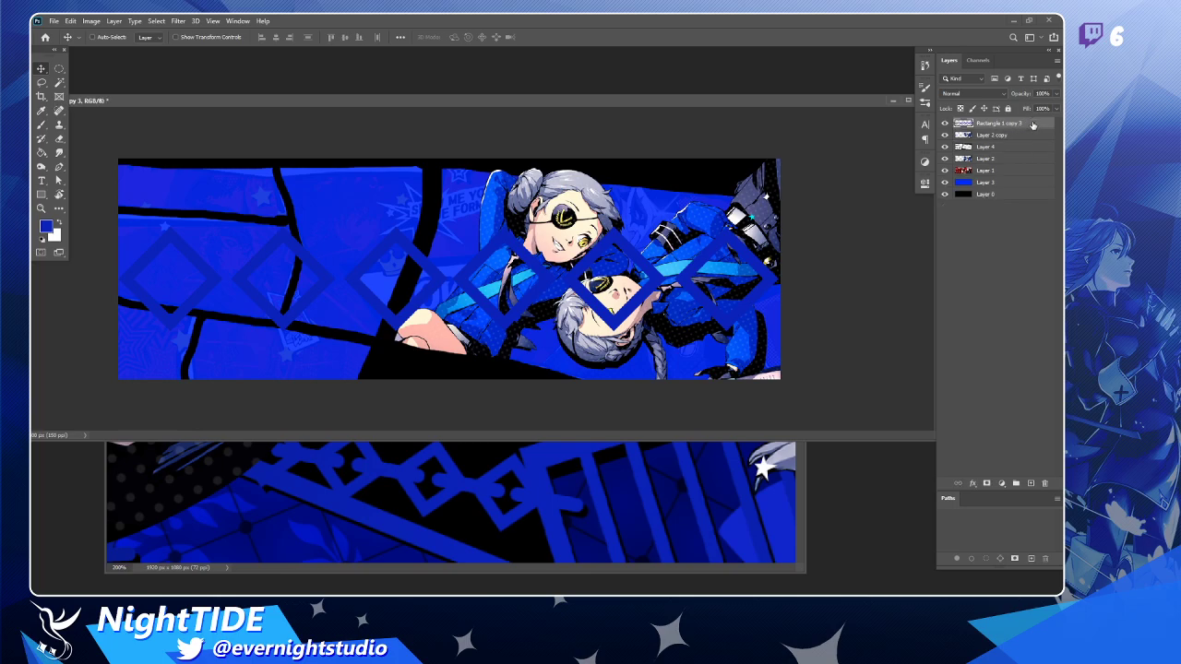
Add a 6 px Stroke in blue 0b22ba to the diamond chain layer.
{"action": "double_click", "coordinate": [1032, 125]}
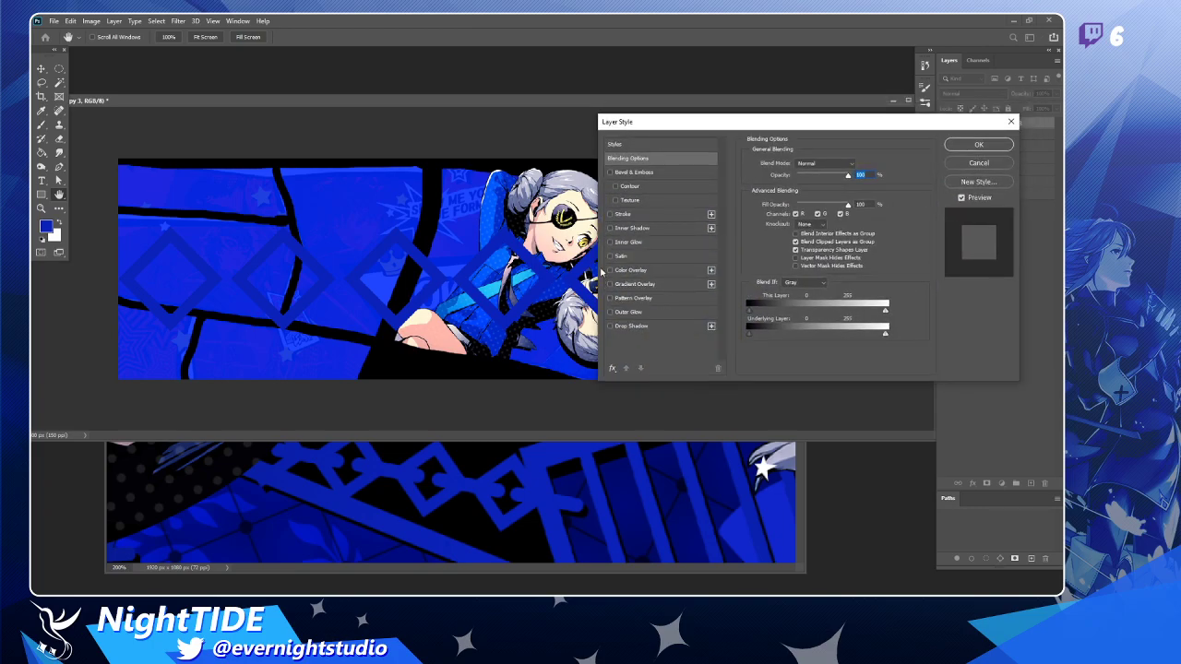
{"action": "left_click", "coordinate": [623, 214]}
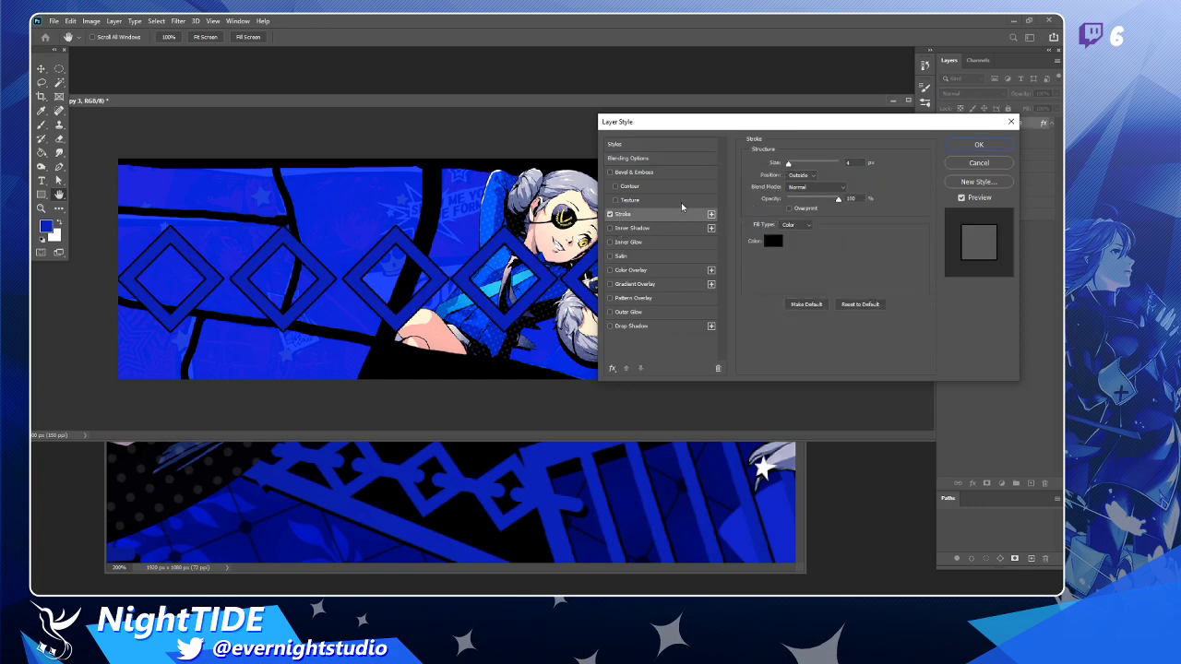
{"action": "left_click", "coordinate": [775, 242]}
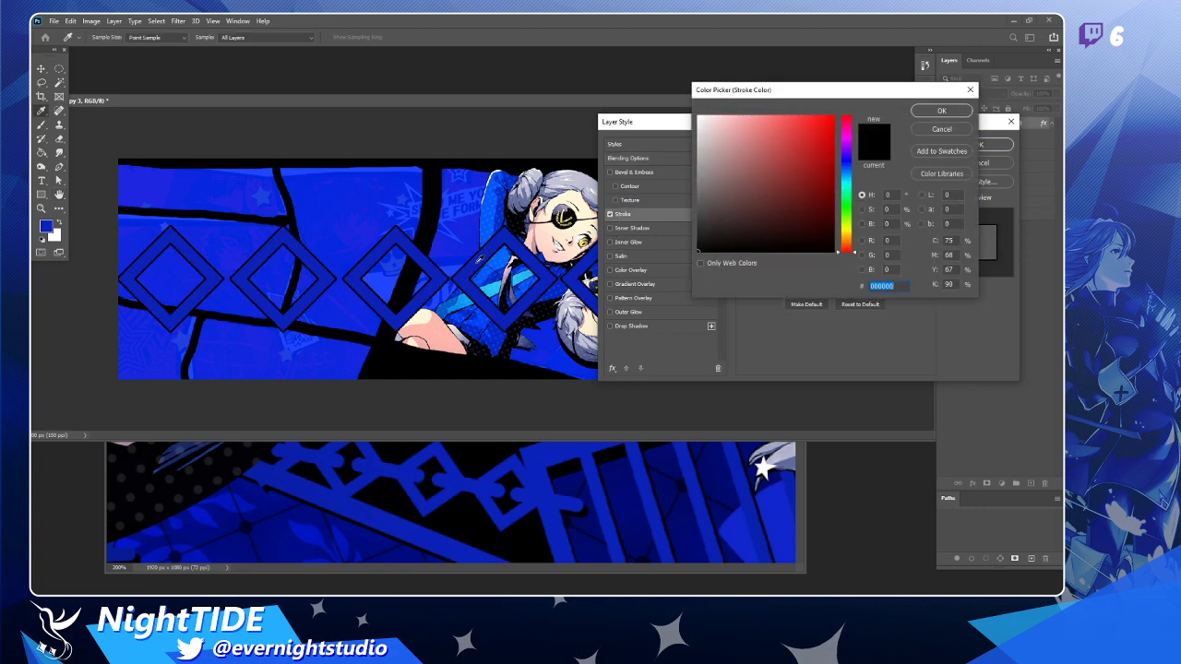
{"action": "left_click", "coordinate": [479, 260]}
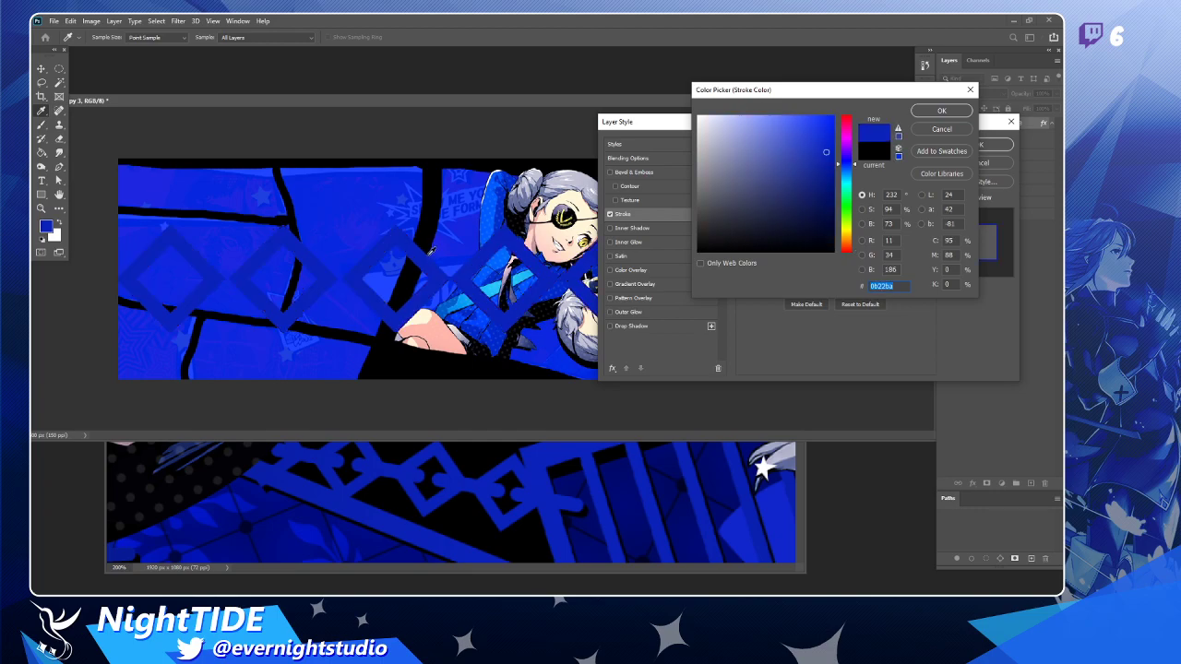
{"action": "key", "text": "Return"}
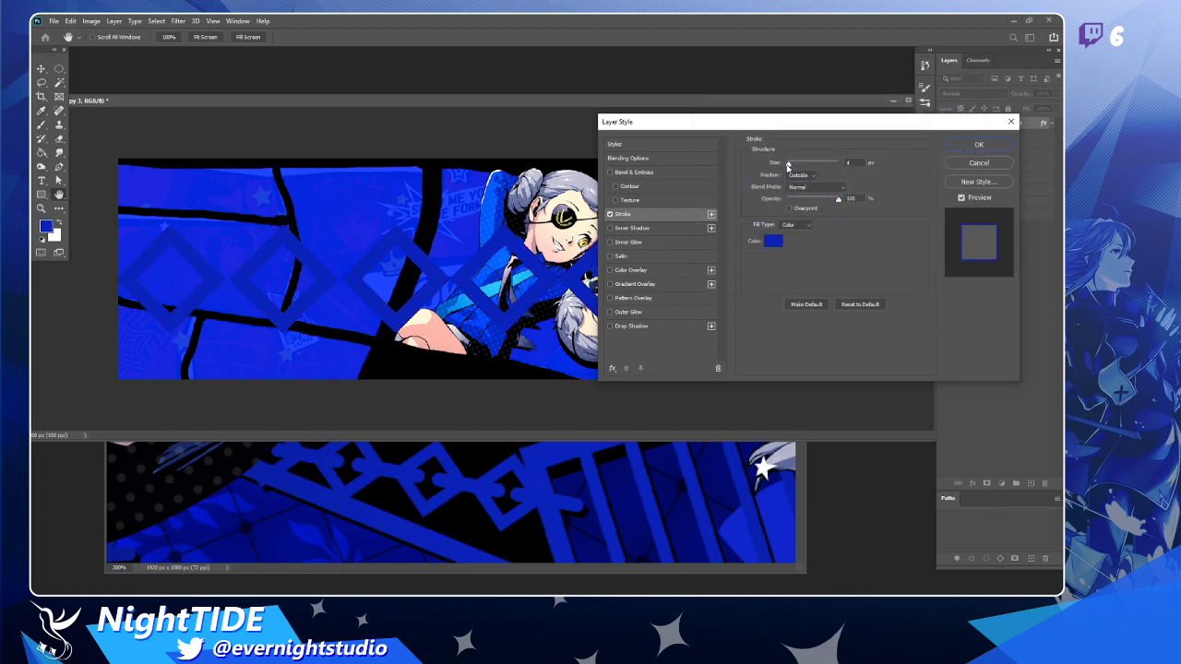
{"action": "left_click_drag", "start_coordinate": [787, 164], "coordinate": [791, 166]}
{"action": "left_click", "coordinate": [978, 145]}
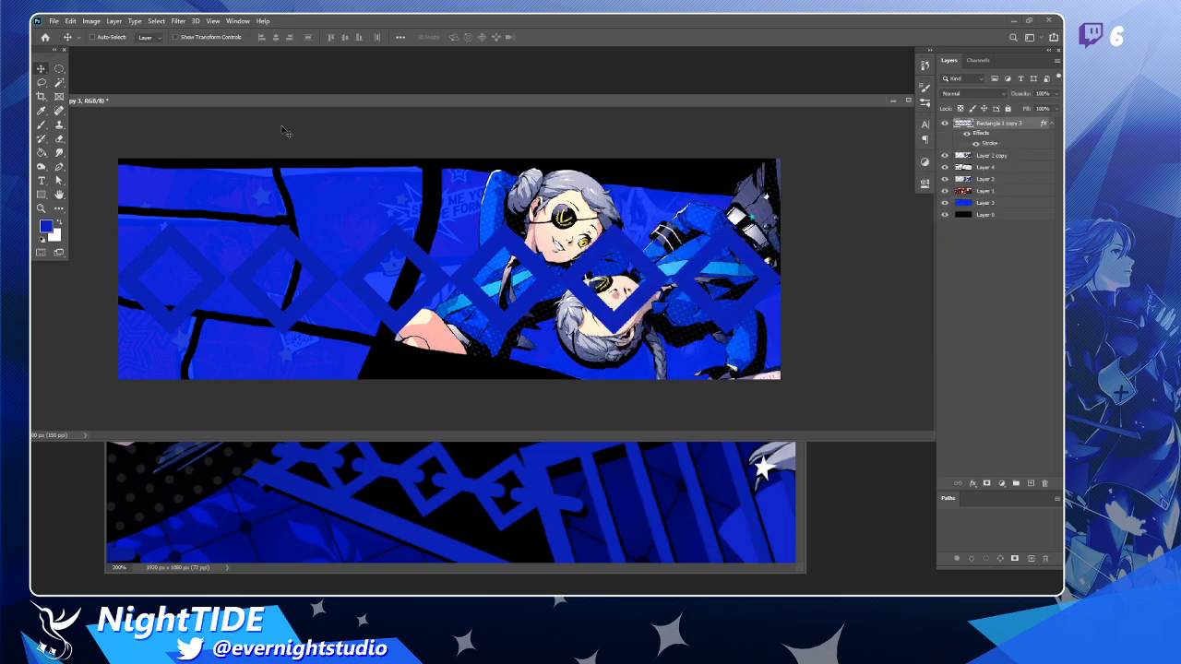
{"action": "key", "text": "z"}
{"action": "left_click", "coordinate": [427, 261]}
Zoom out to view the whole banner and compare it with the Twins wallpaper reference.
{"action": "left_click", "coordinate": [544, 294]}
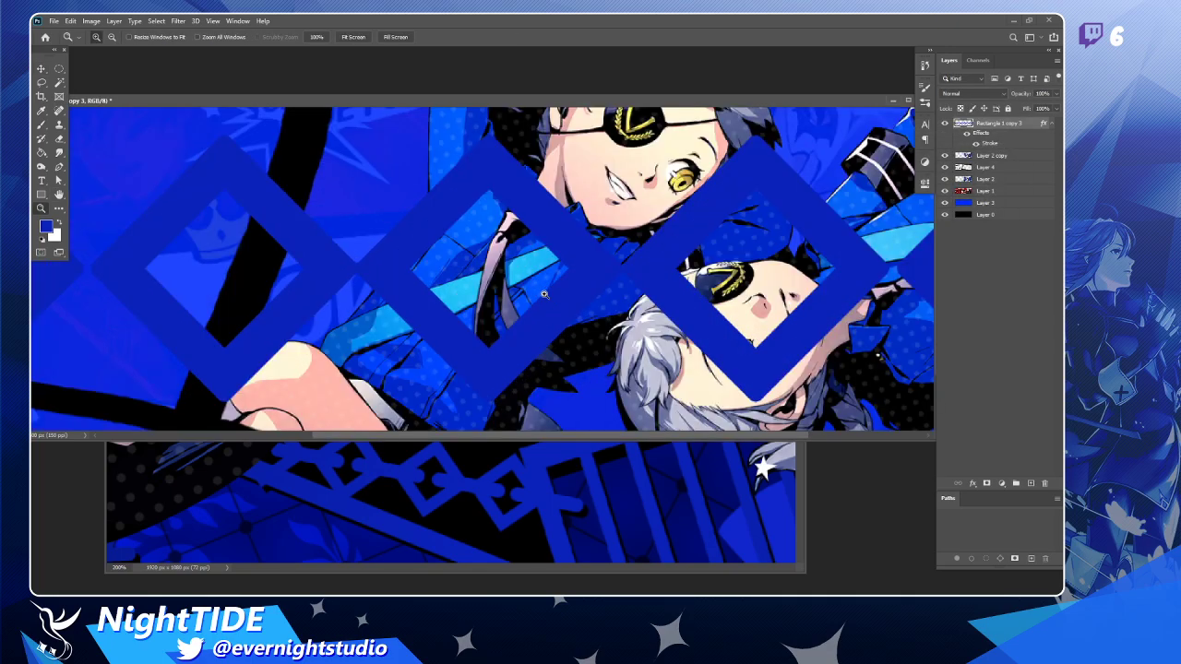
{"action": "left_click", "coordinate": [544, 294], "text": "alt"}
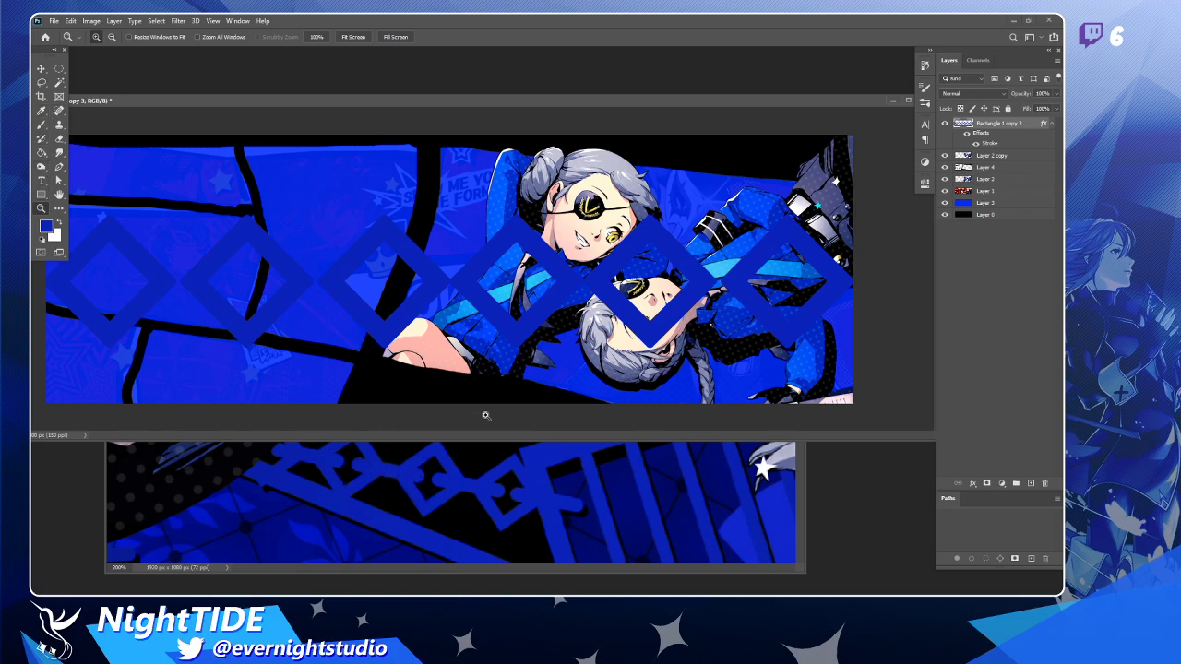
{"action": "left_click", "coordinate": [527, 469]}
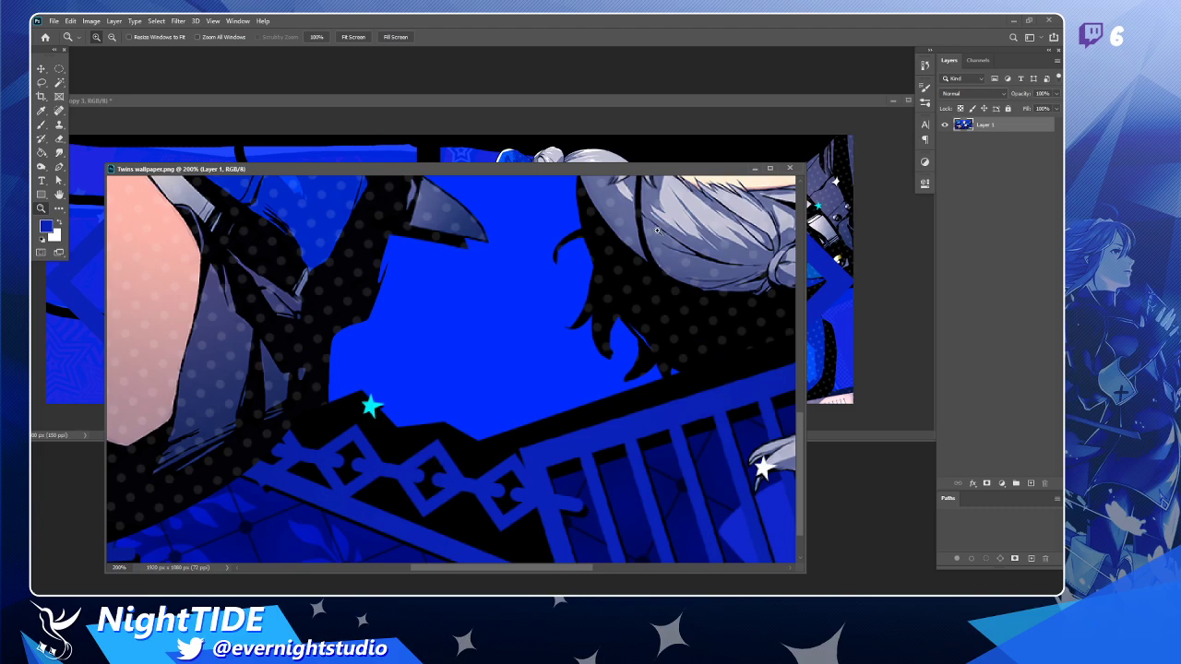
{"action": "left_click", "coordinate": [624, 118]}
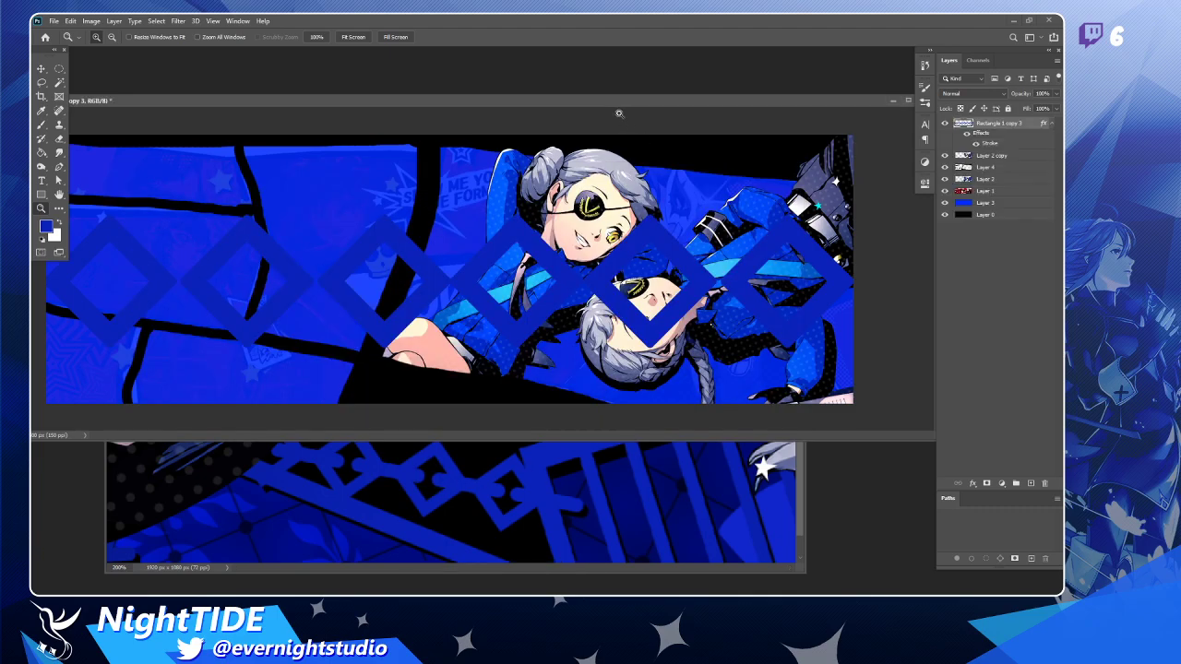
{"action": "left_click", "coordinate": [40, 70]}
Raise the diamond chain about 22 px and squash a duplicate of it into a thin strip.
{"action": "left_click_drag", "start_coordinate": [669, 312], "coordinate": [651, 296]}
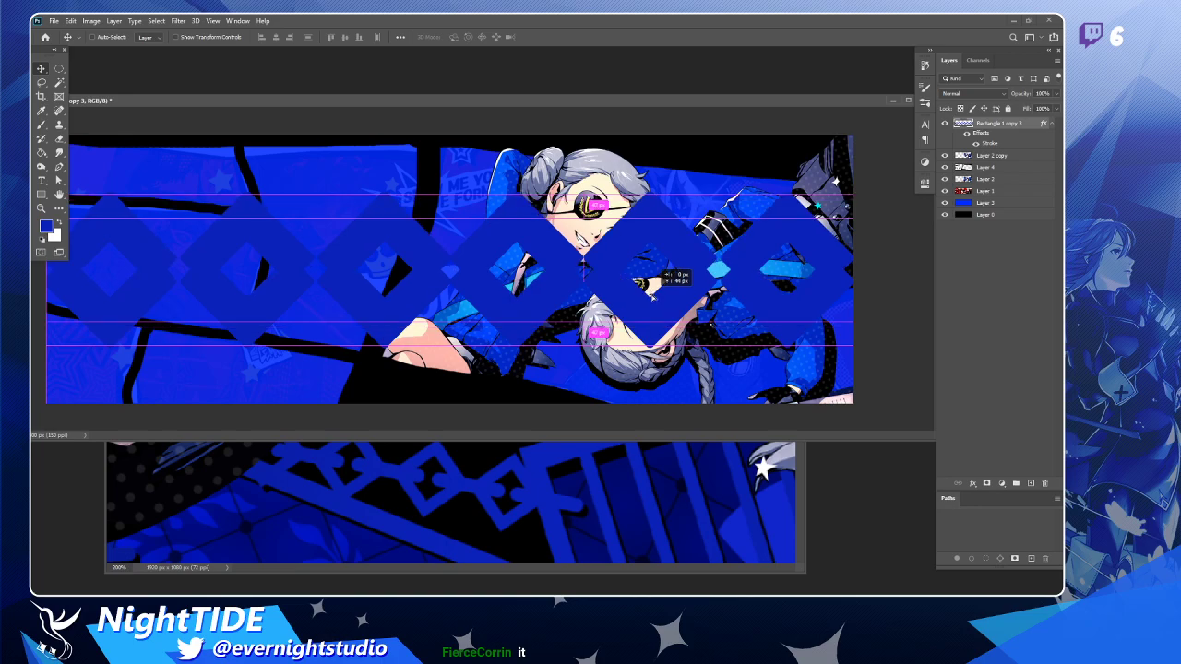
{"action": "key", "text": "ctrl+j"}
{"action": "key", "text": "ctrl+t"}
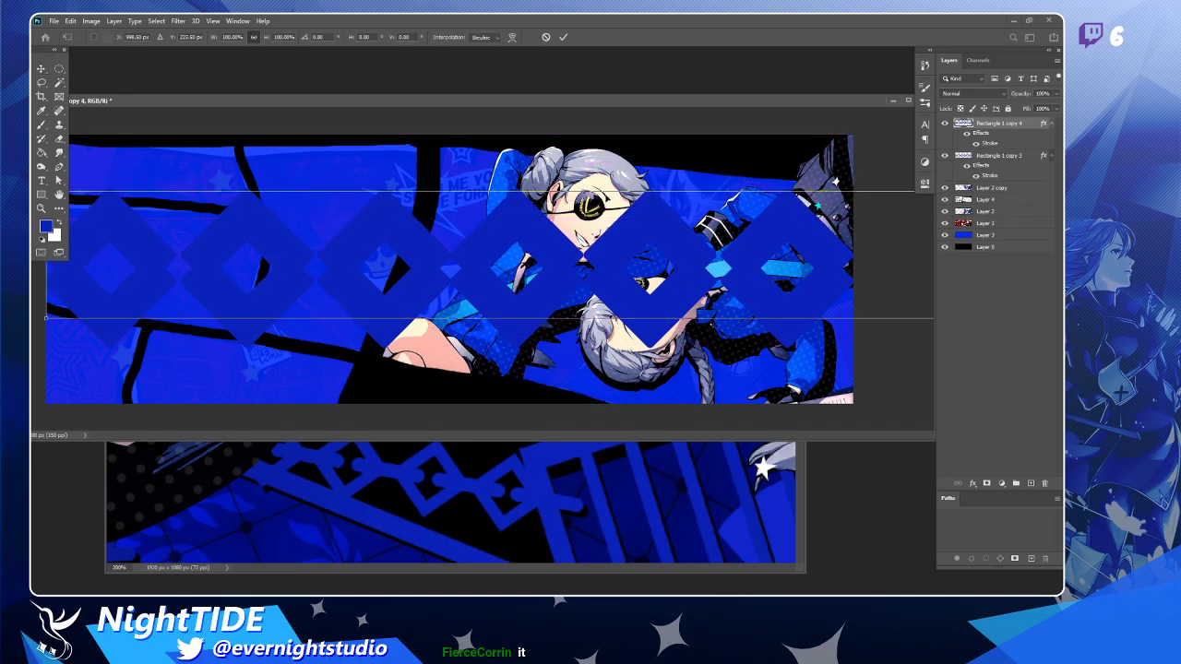
{"action": "left_click_drag", "start_coordinate": [587, 192], "coordinate": [655, 288]}
{"action": "key", "text": "Return"}
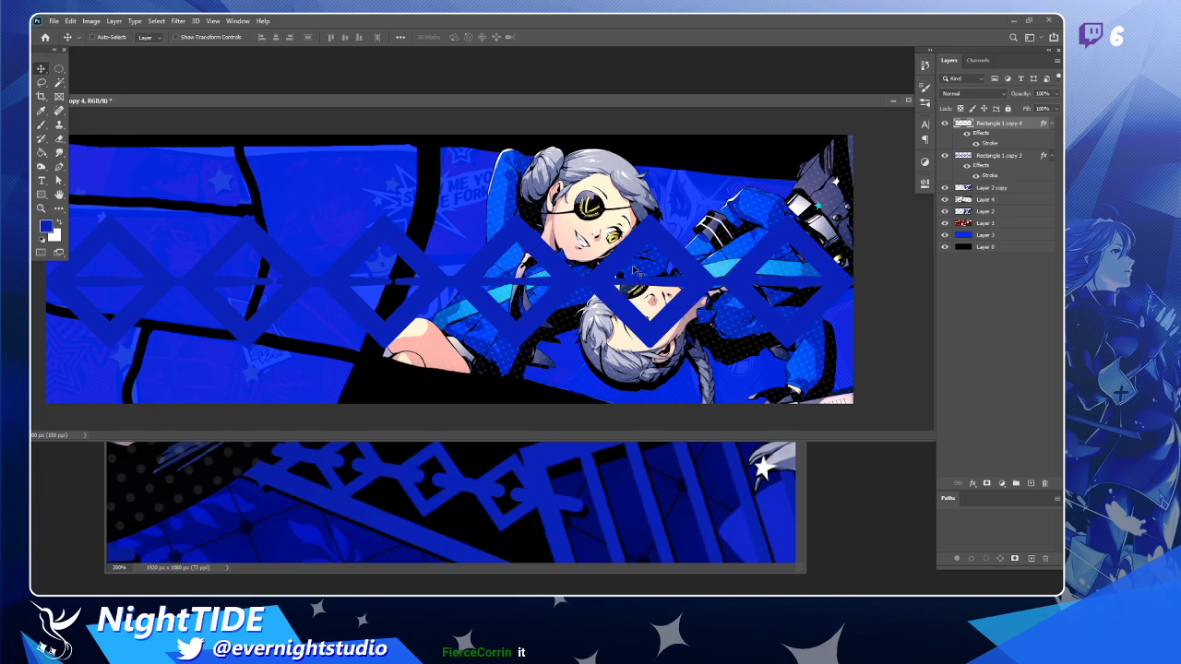
Discard the strip and draw a 193 × 36 px blue bar between two diamonds.
{"action": "key", "text": "Delete"}
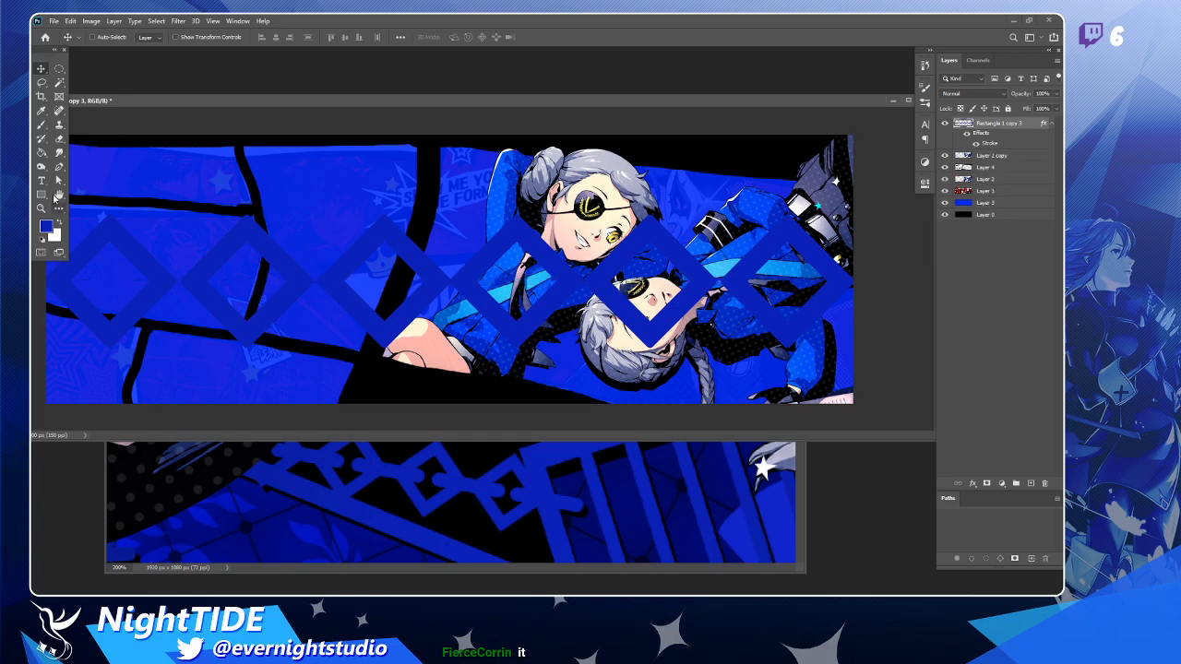
{"action": "left_click", "coordinate": [41, 195]}
{"action": "left_click_drag", "start_coordinate": [397, 245], "coordinate": [451, 283]}
Round the corners of the connector bar in the live shape properties.
{"action": "left_click", "coordinate": [41, 69]}
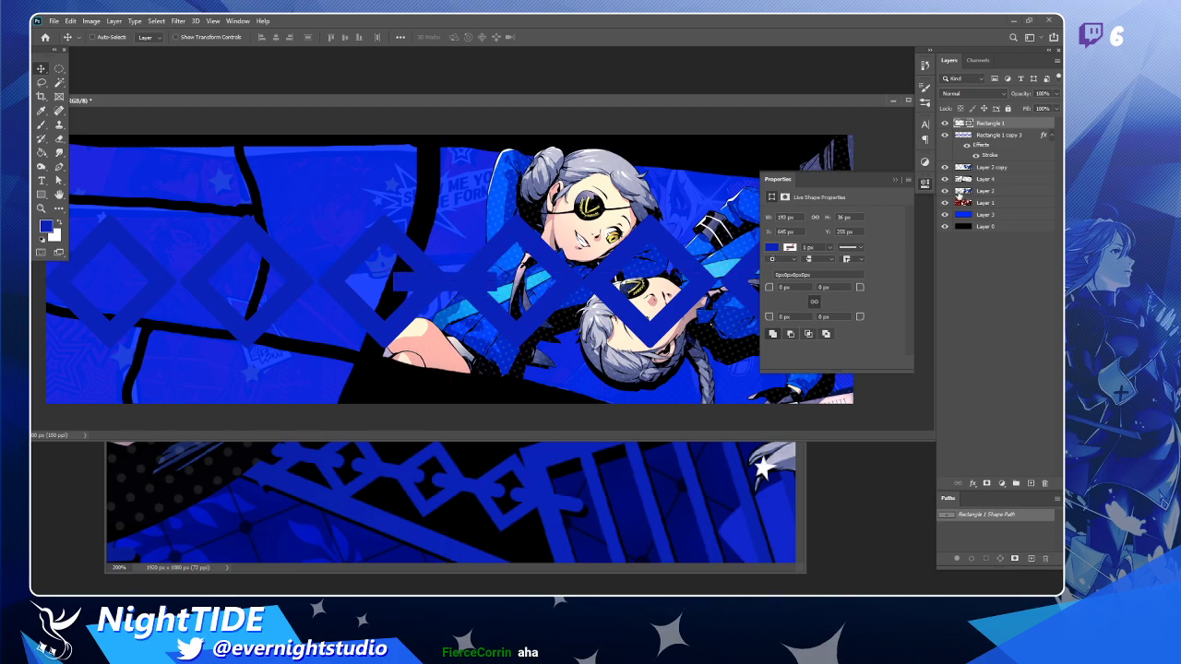
{"action": "left_click", "coordinate": [927, 183]}
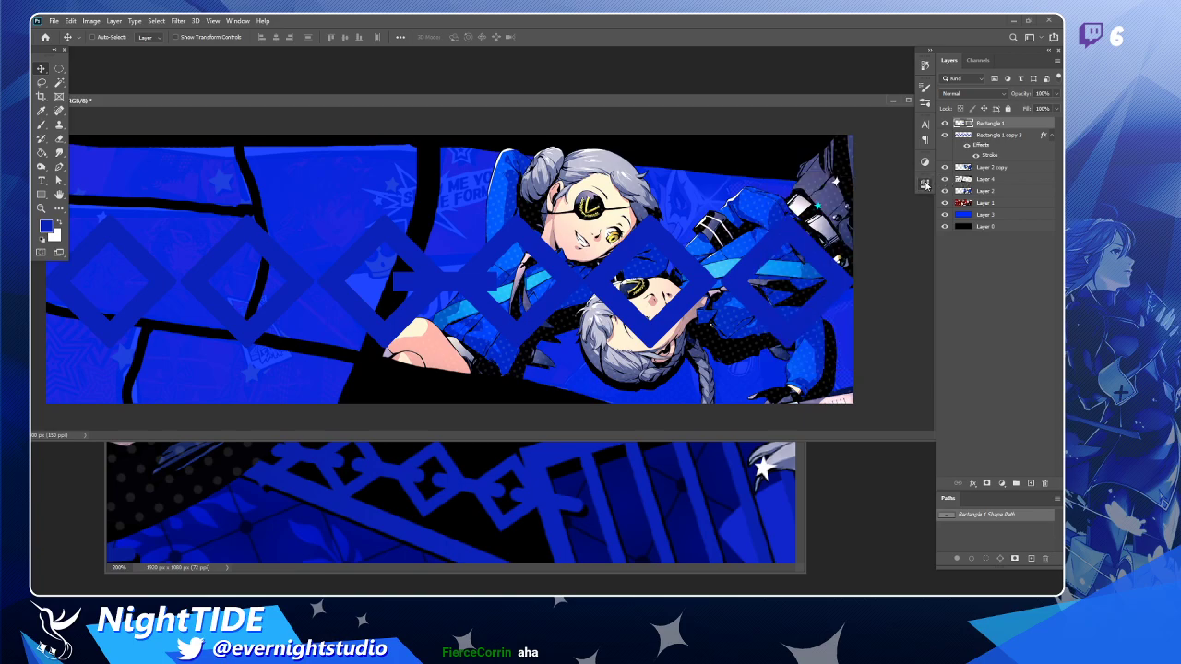
{"action": "left_click", "coordinate": [925, 185]}
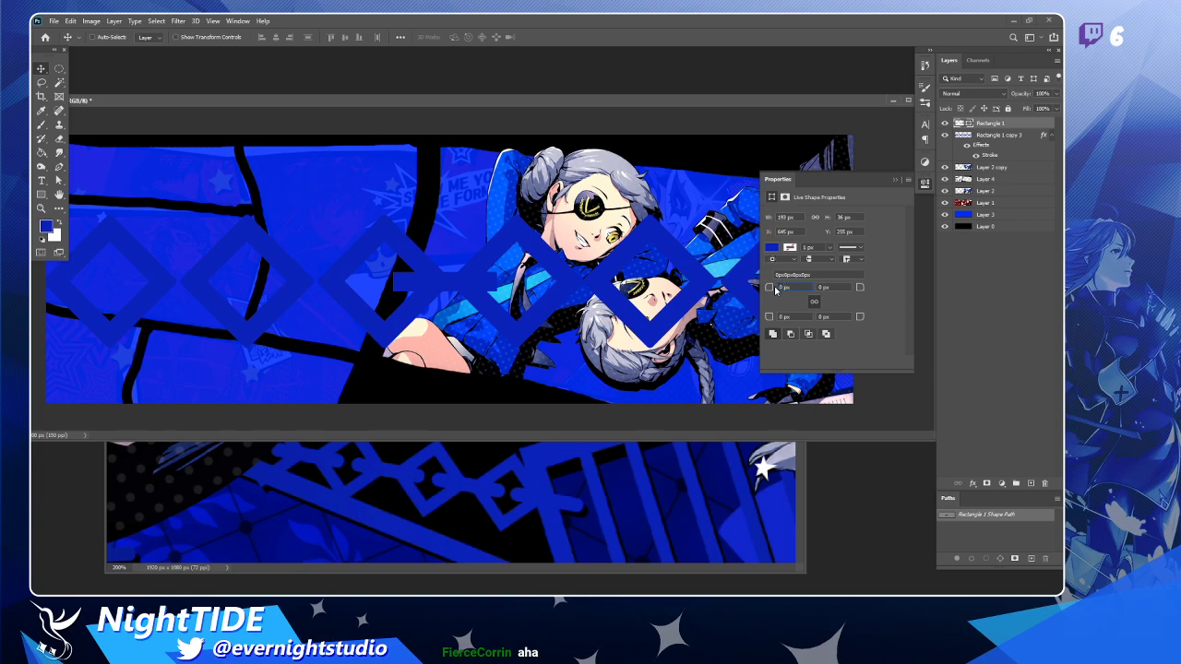
{"action": "mouse_move", "coordinate": [770, 288]}
{"action": "left_mouse_down"}
{"action": "mouse_move", "coordinate": [799, 290]}
{"action": "mouse_move", "coordinate": [784, 289]}
{"action": "left_mouse_up"}
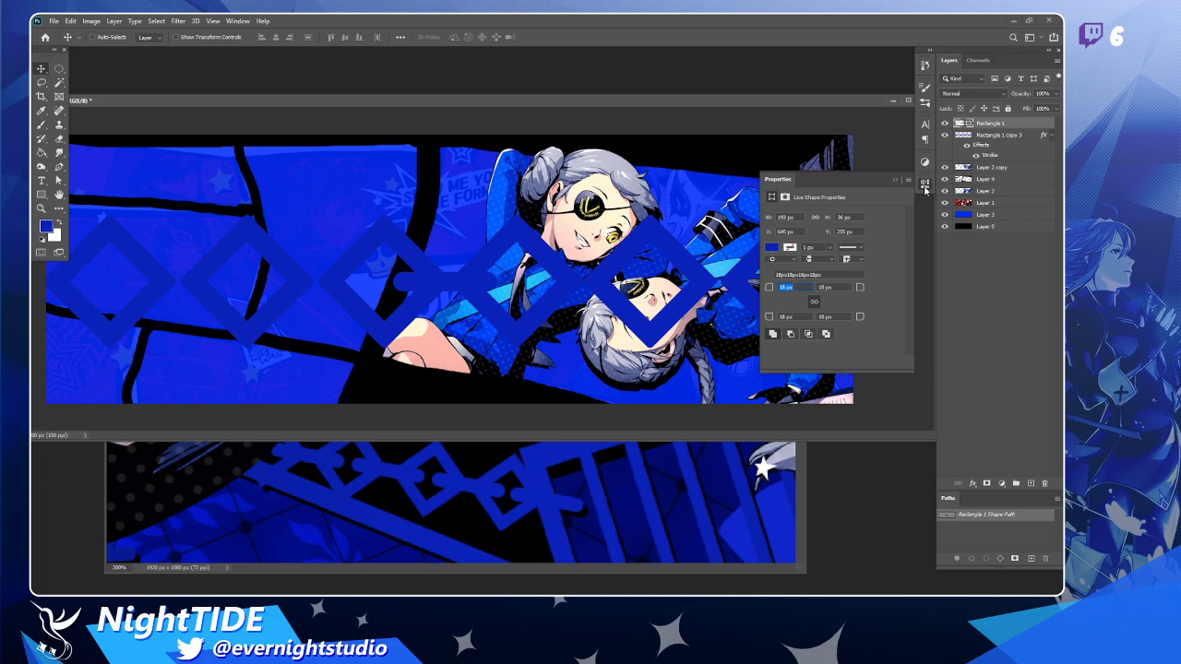
{"action": "left_click", "coordinate": [925, 185]}
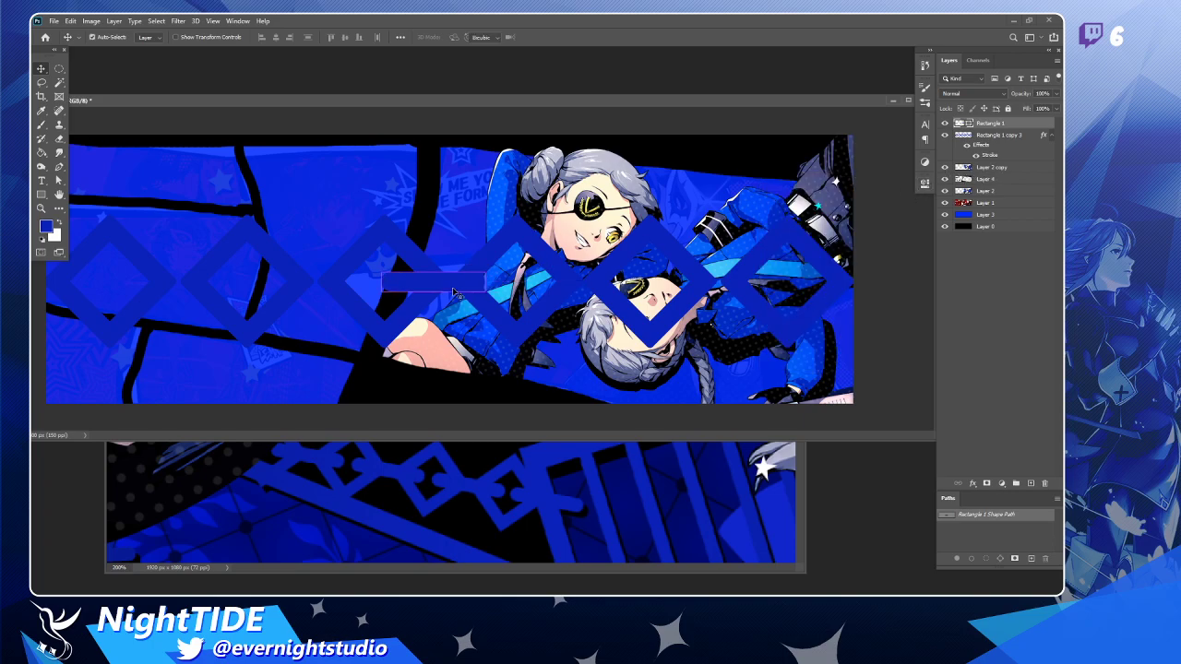
Widen the connector bar to 111%.
{"action": "key", "text": "ctrl+t"}
{"action": "left_click_drag", "start_coordinate": [484, 283], "coordinate": [314, 291]}
{"action": "key", "text": "Return"}
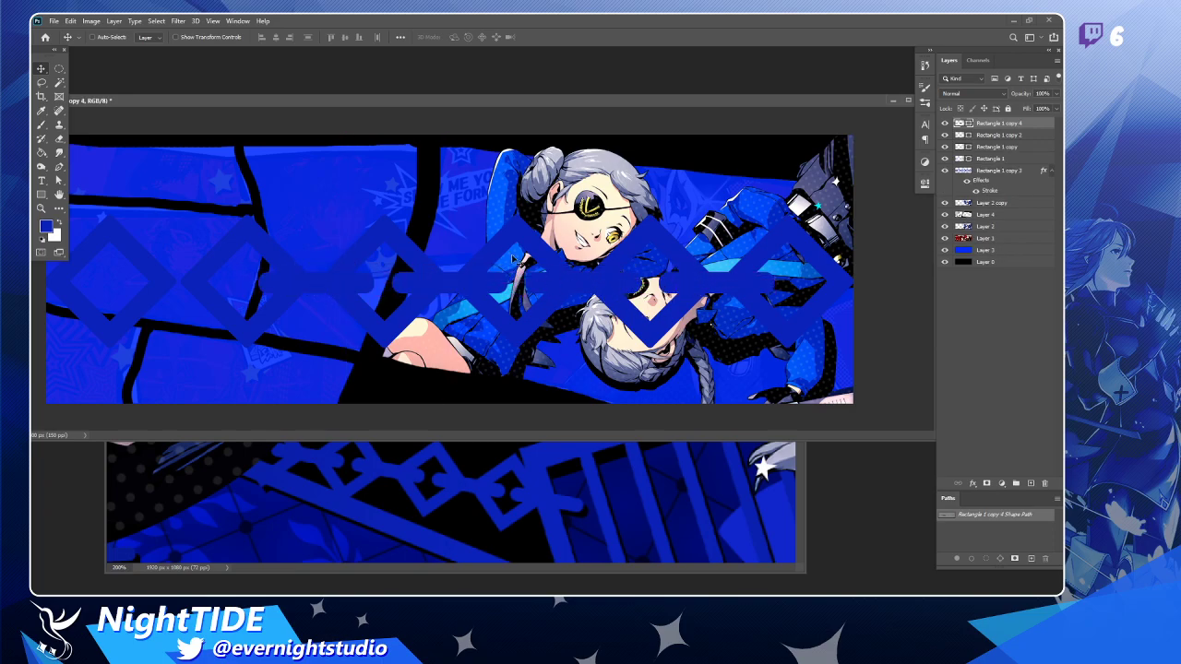
Place the connector bar between two diamonds and shift Rectangle 1 copy 5 through copy 3 sideways.
{"action": "left_click_drag", "start_coordinate": [433, 297], "coordinate": [305, 298]}
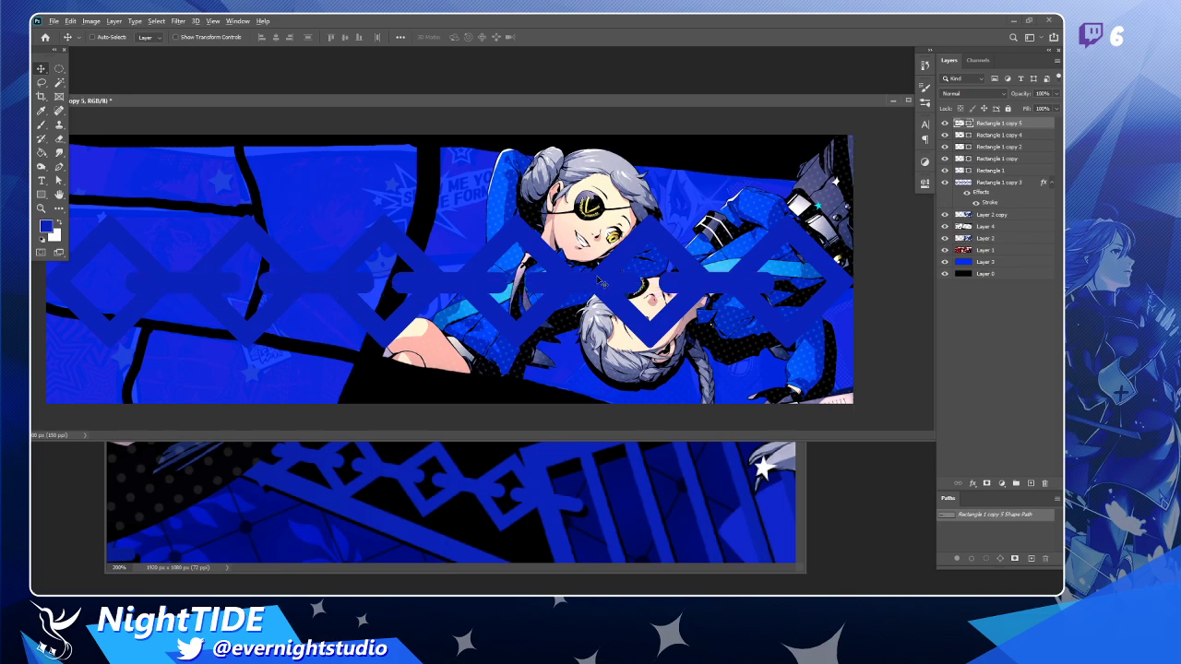
{"action": "key", "text": "ctrl+minus"}
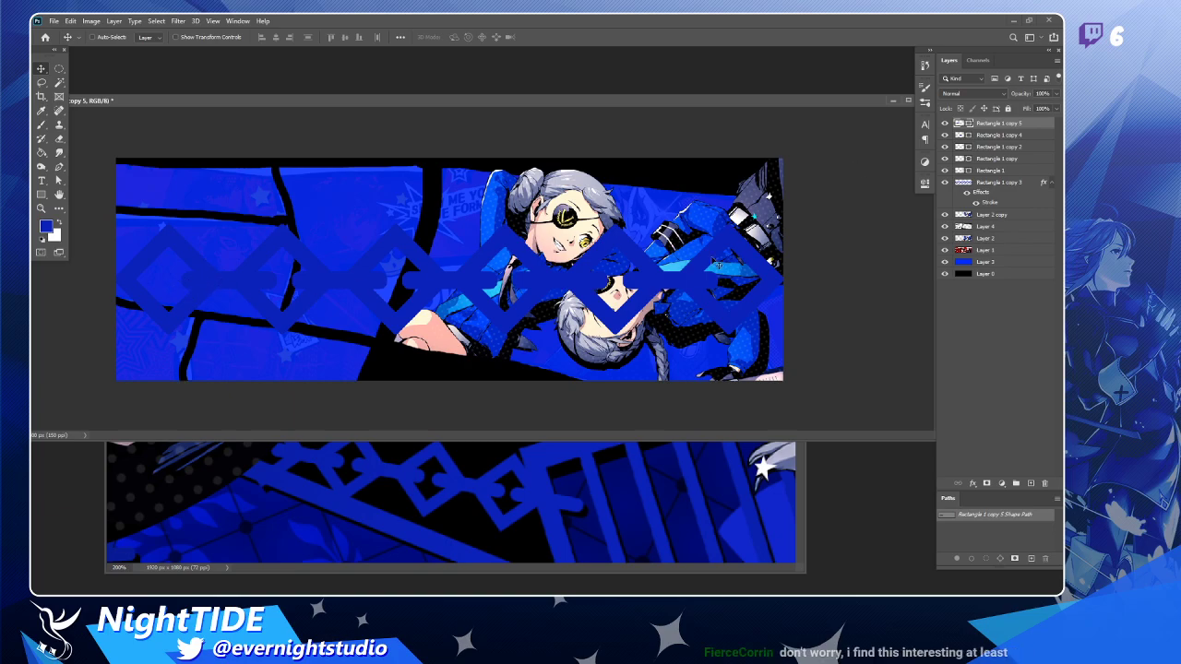
{"action": "left_click", "coordinate": [1019, 183], "text": "shift"}
{"action": "left_click_drag", "start_coordinate": [283, 312], "coordinate": [340, 306]}
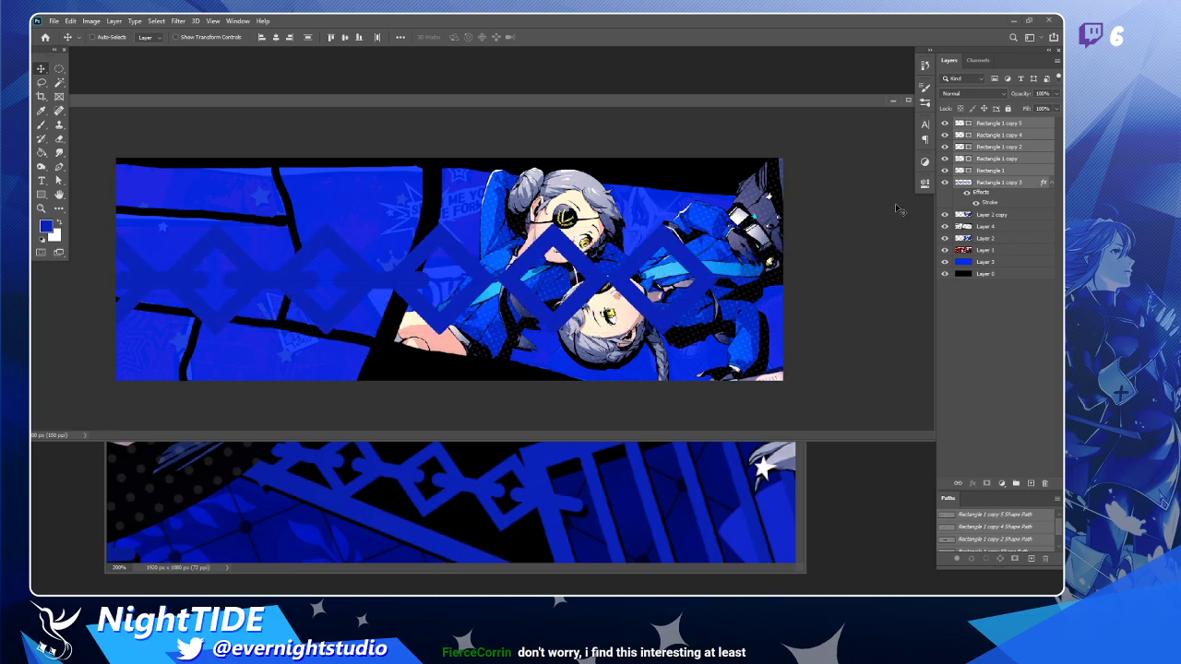
Move Rectangle 1 copy 5 through copy 2 rightward, nudging them 18 px along the chain.
{"action": "left_click", "coordinate": [1004, 125]}
{"action": "left_click", "coordinate": [1014, 148], "text": "shift"}
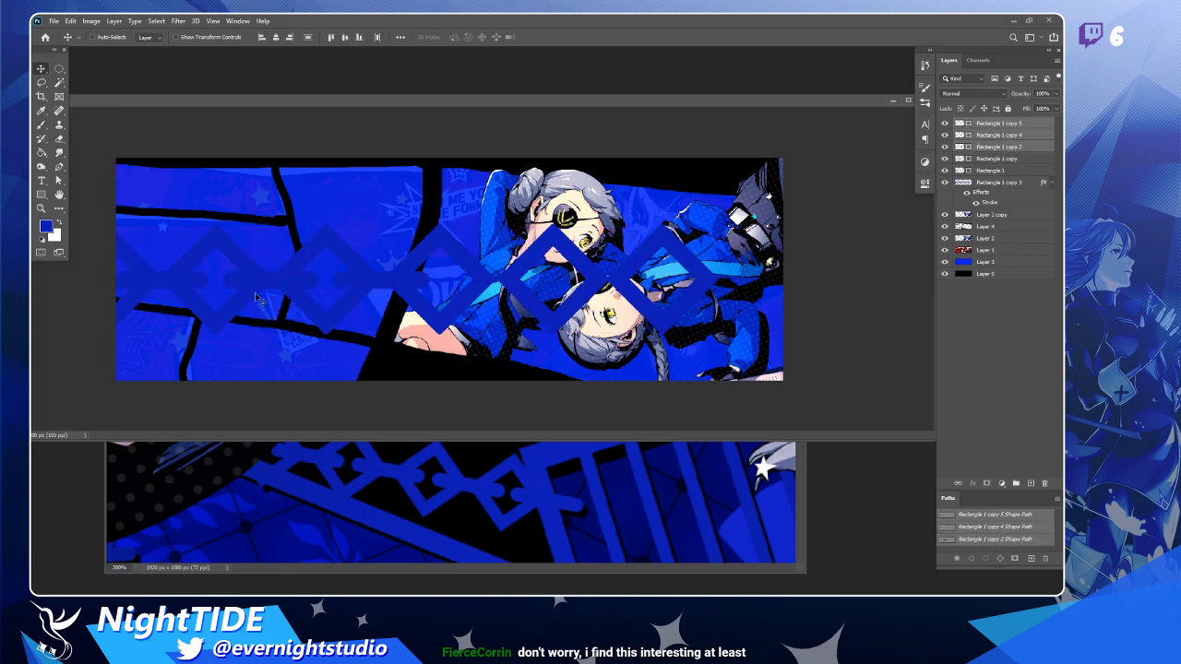
{"action": "left_click_drag", "start_coordinate": [148, 296], "coordinate": [699, 290]}
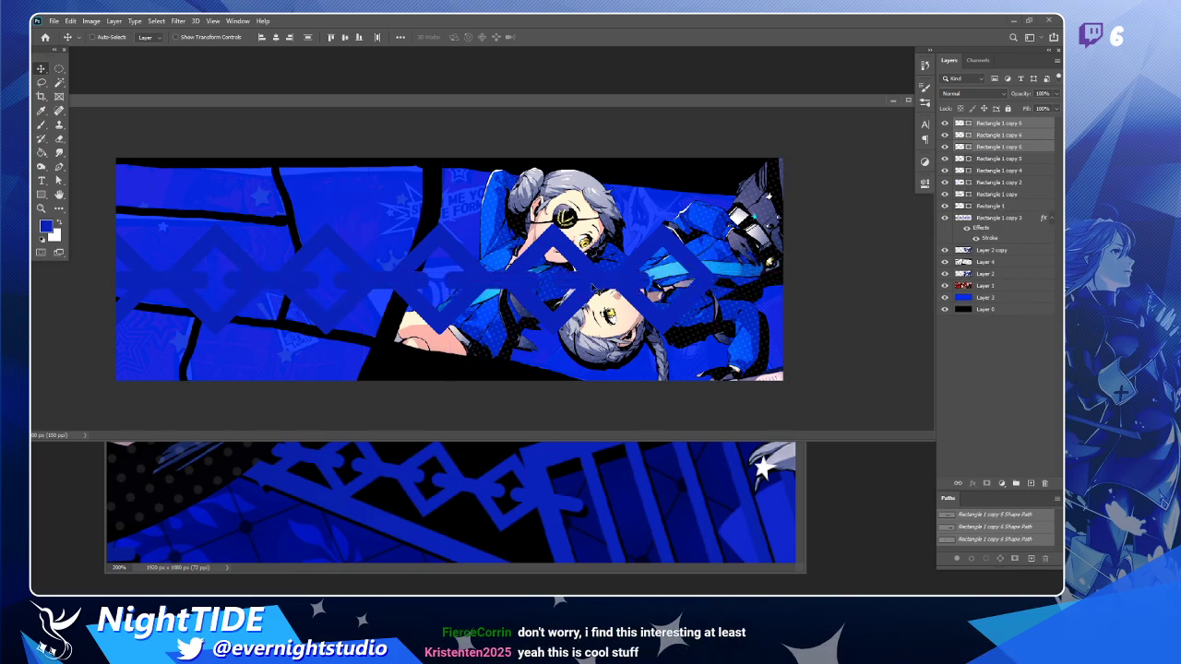
{"action": "mouse_move", "coordinate": [593, 285]}
{"action": "left_mouse_down"}
{"action": "mouse_move", "coordinate": [605, 277]}
{"action": "mouse_move", "coordinate": [587, 286]}
{"action": "left_mouse_up"}
Reposition a Rectangle 1 copy 6 piece, then select all rectangle layers down to Rectangle 1.
{"action": "left_click", "coordinate": [943, 148]}
{"action": "left_click", "coordinate": [972, 150]}
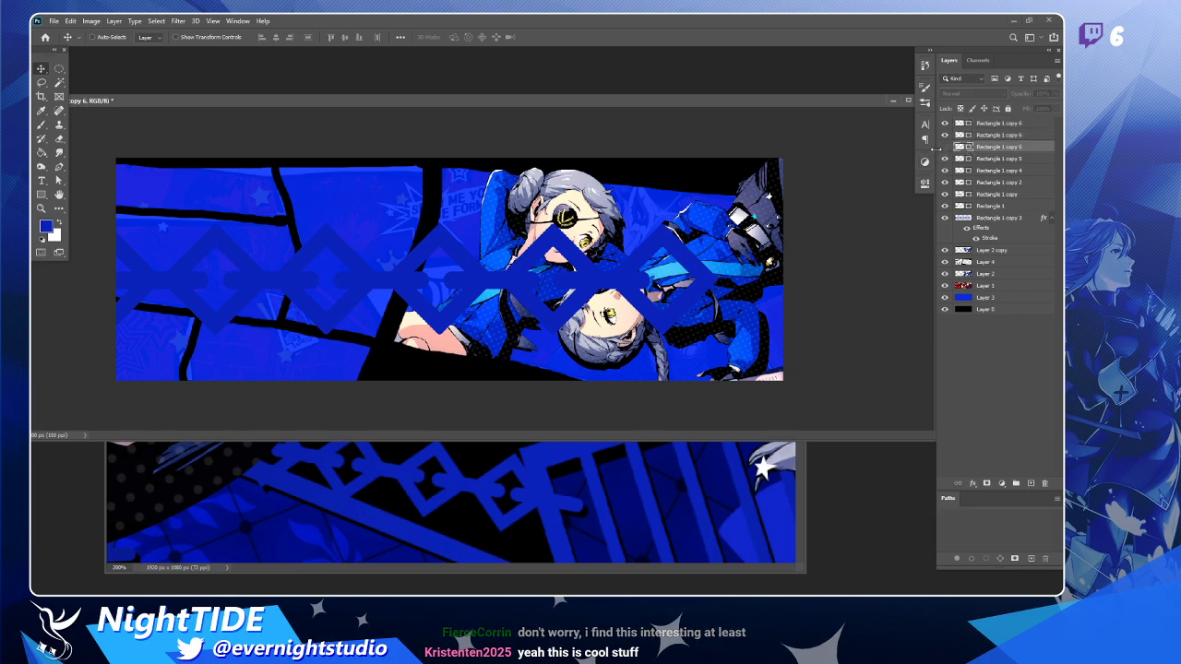
{"action": "left_click_drag", "start_coordinate": [775, 277], "coordinate": [622, 275]}
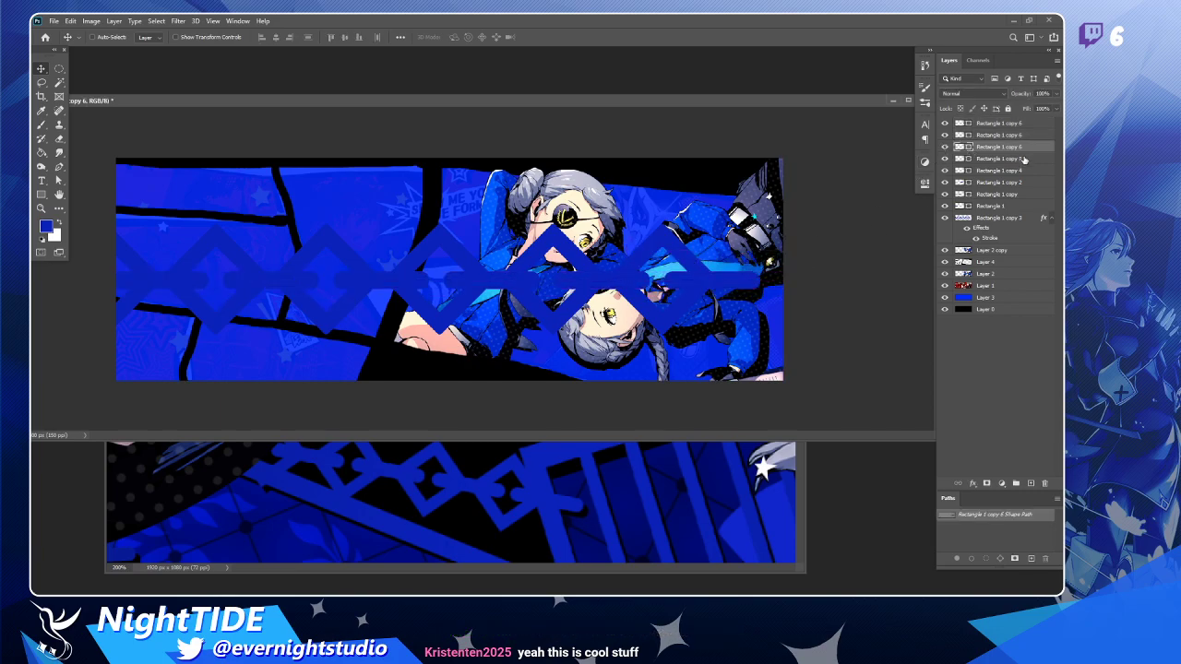
{"action": "left_click", "coordinate": [1018, 126]}
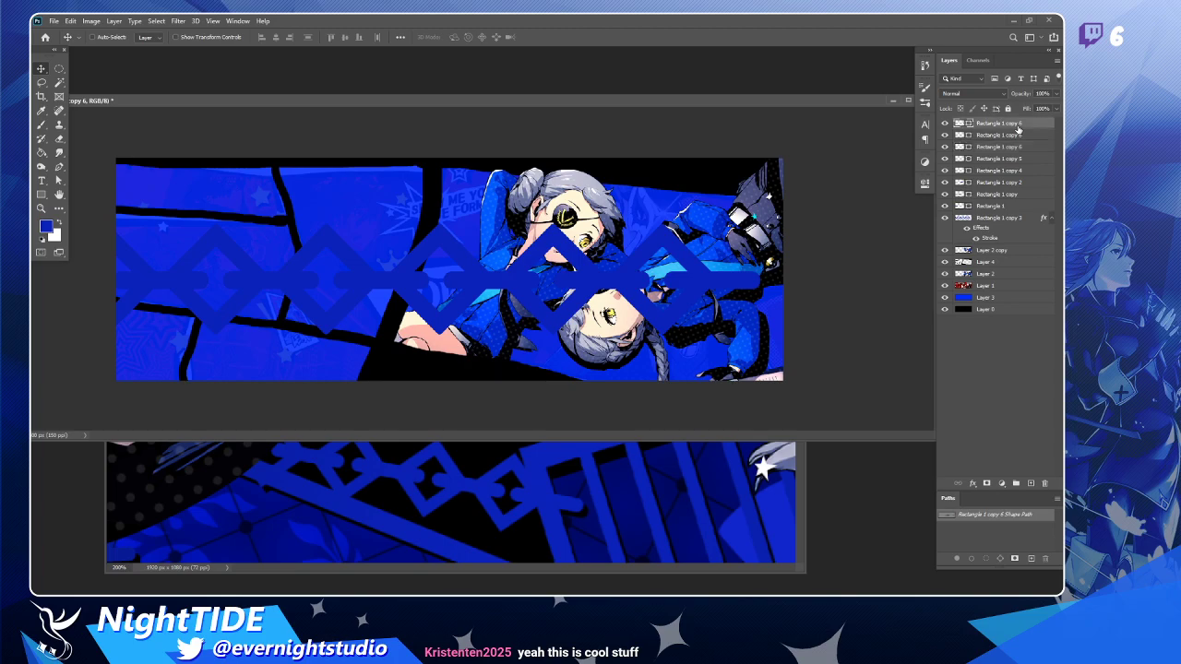
{"action": "left_click", "coordinate": [1005, 207], "text": "shift"}
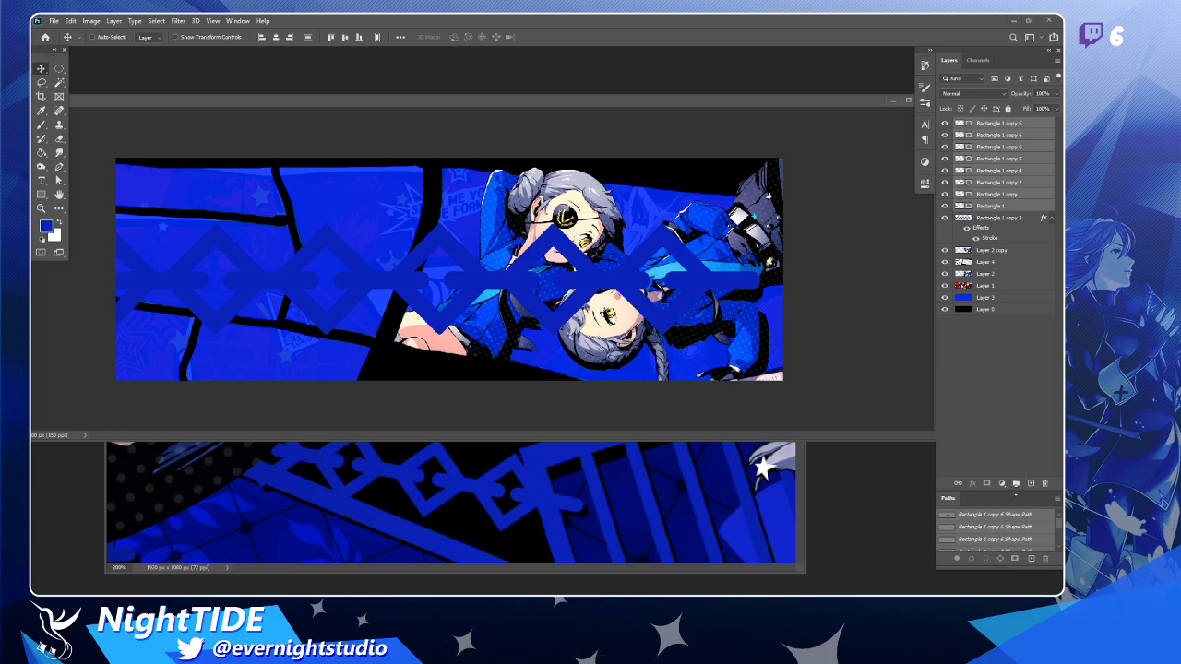
Group the diamond chain layers into Group 1 and move the chain up and right.
{"action": "left_click", "coordinate": [1017, 485]}
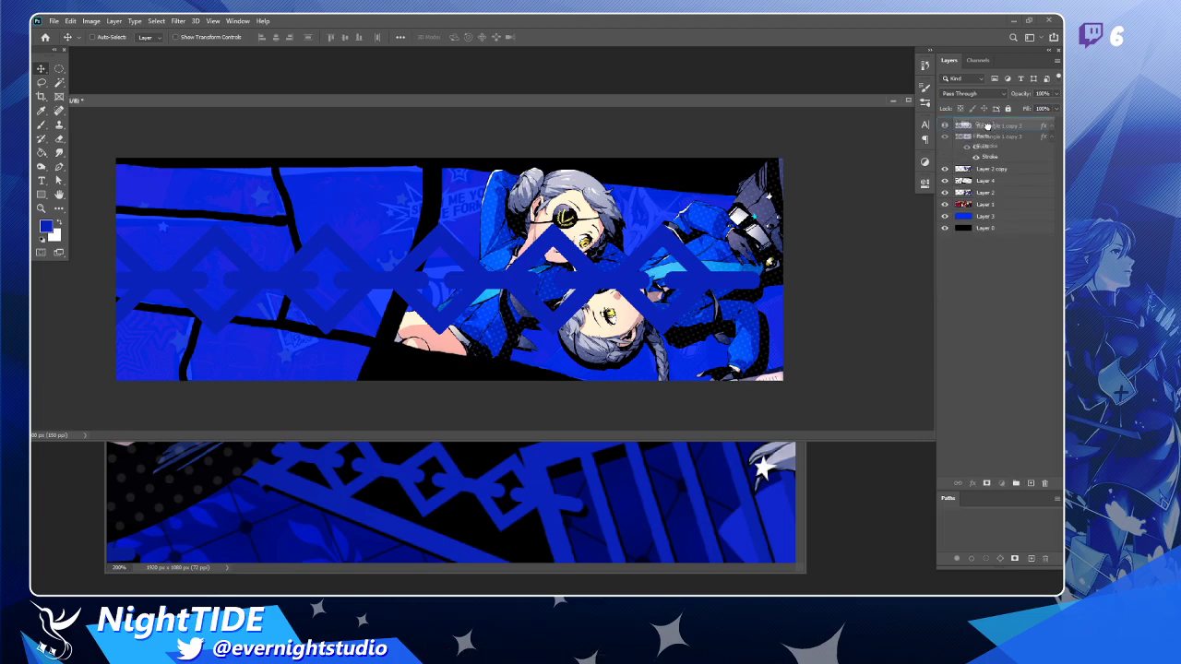
{"action": "left_click", "coordinate": [944, 124]}
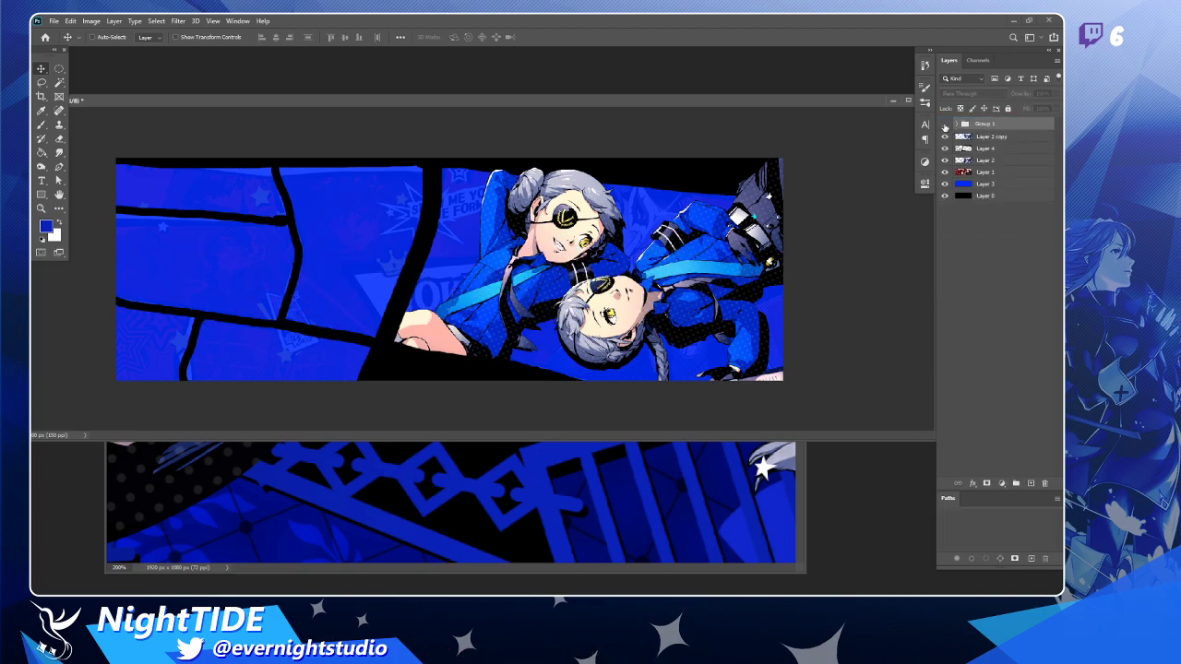
{"action": "left_click", "coordinate": [945, 124]}
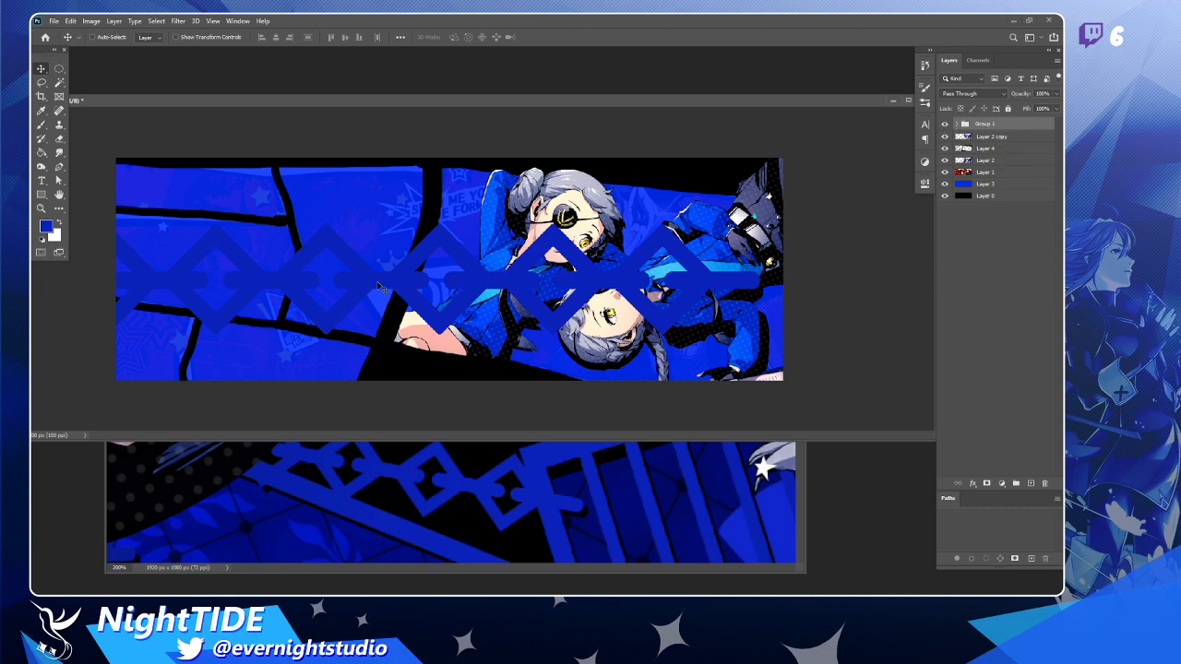
{"action": "left_click_drag", "start_coordinate": [382, 289], "coordinate": [662, 269]}
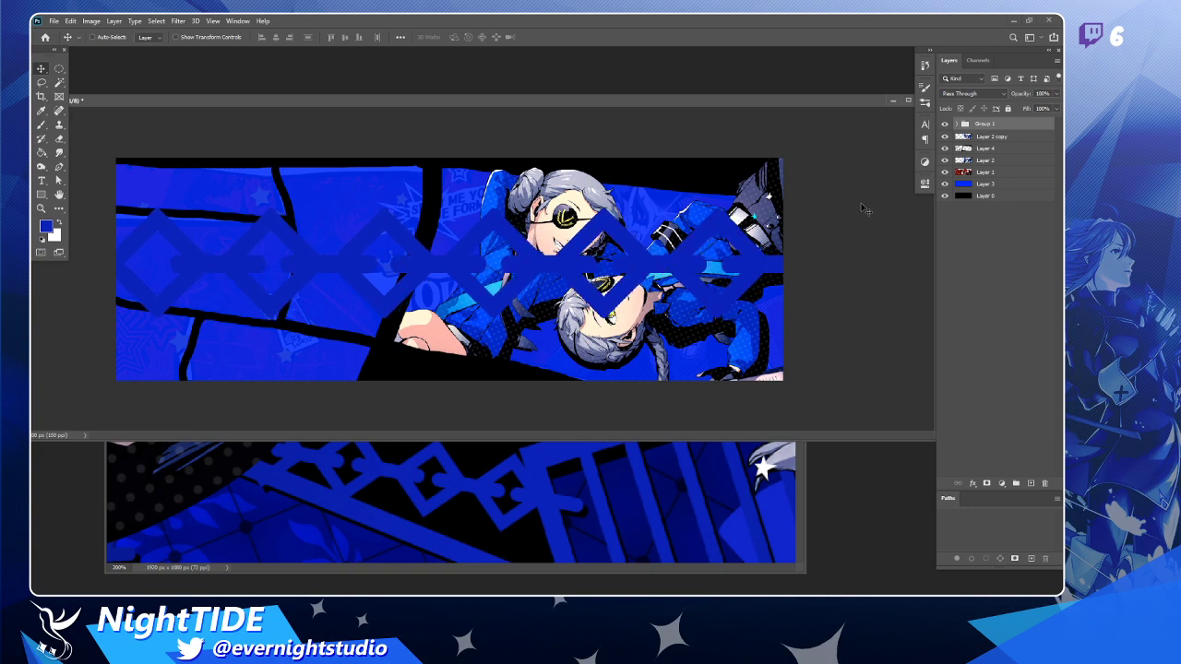
Find the Rectangle 1 copy 5 connector by toggling visibility and move it up into line.
{"action": "left_click", "coordinate": [956, 124]}
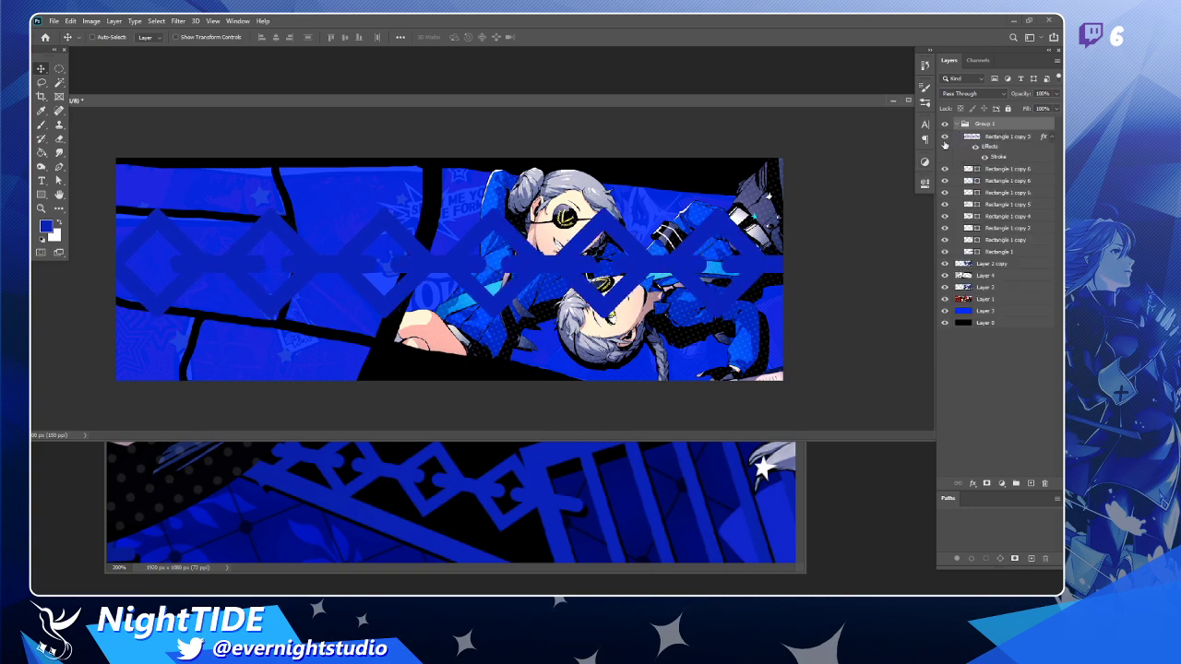
{"action": "left_click", "coordinate": [945, 170]}
{"action": "left_click", "coordinate": [944, 169]}
{"action": "left_click", "coordinate": [945, 252]}
{"action": "left_click", "coordinate": [945, 252]}
{"action": "left_click", "coordinate": [945, 240]}
{"action": "left_click", "coordinate": [945, 239]}
{"action": "left_click", "coordinate": [945, 229]}
{"action": "left_click", "coordinate": [945, 229]}
{"action": "left_click", "coordinate": [944, 217]}
{"action": "left_click", "coordinate": [944, 216]}
{"action": "left_click", "coordinate": [944, 205]}
{"action": "left_click", "coordinate": [944, 205]}
{"action": "left_click", "coordinate": [974, 203]}
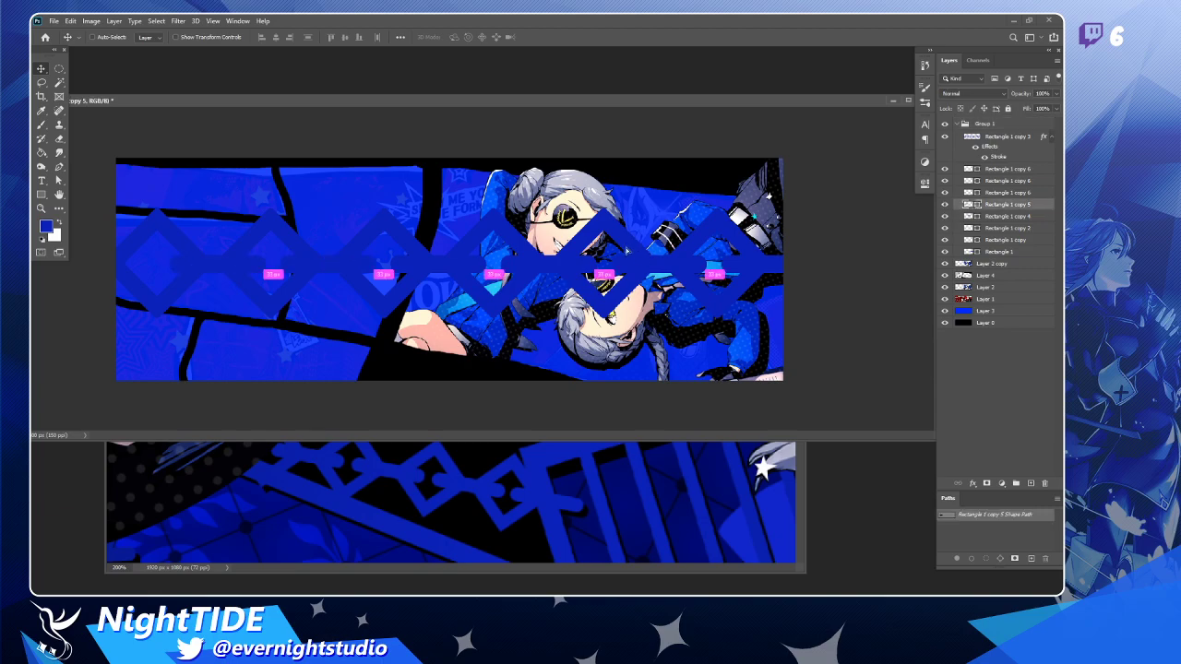
{"action": "left_click_drag", "start_coordinate": [627, 275], "coordinate": [627, 251]}
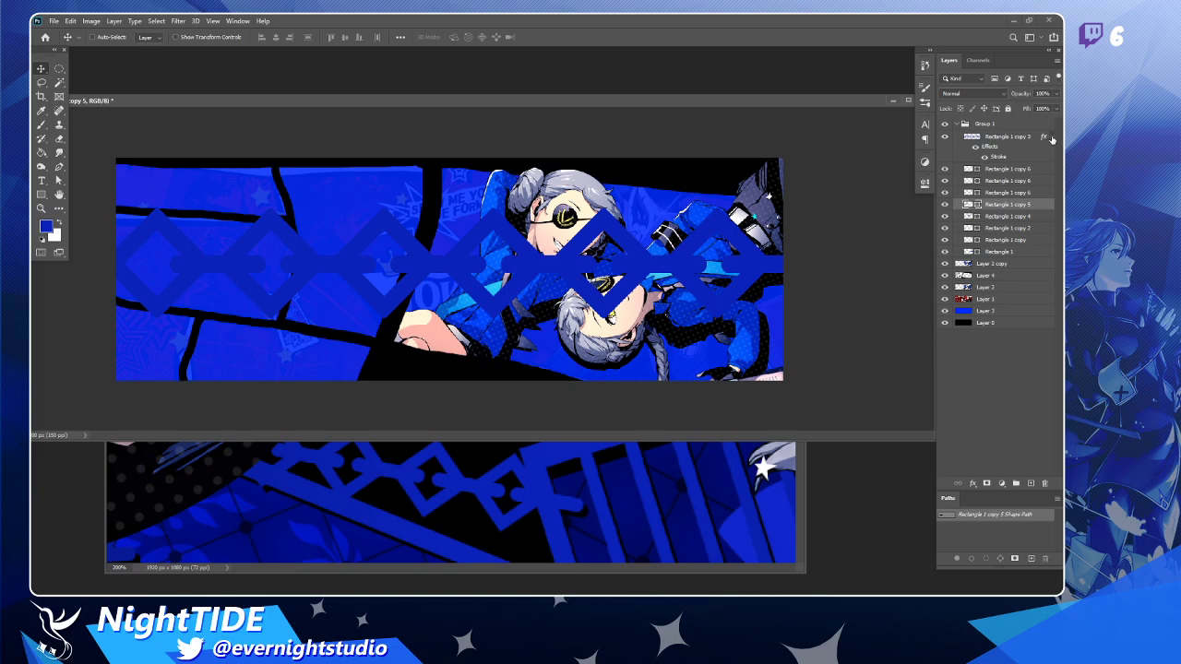
Collapse the stroke effect rows and Group 1 in the Layers panel.
{"action": "left_click", "coordinate": [1052, 138]}
{"action": "left_click", "coordinate": [956, 126]}
{"action": "left_click", "coordinate": [956, 124]}
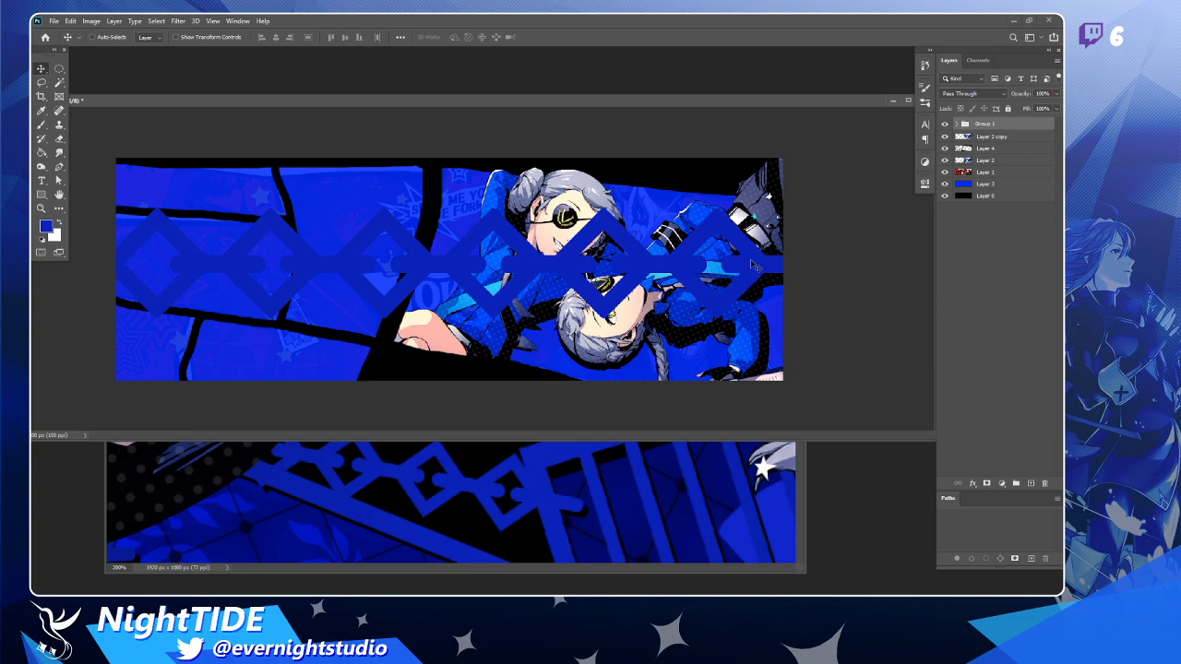
Undo the last change and move the group's diamond band down and to the right.
{"action": "key", "text": "ctrl+z"}
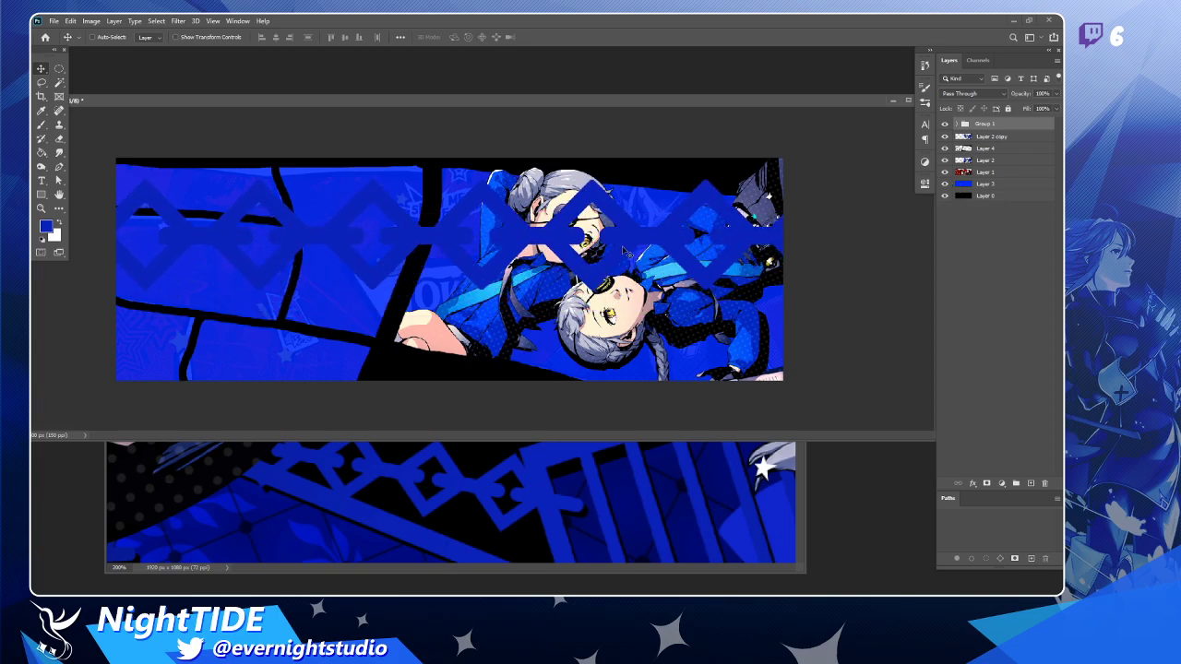
{"action": "left_click_drag", "start_coordinate": [588, 249], "coordinate": [655, 242]}
{"action": "key", "text": "ctrl+t"}
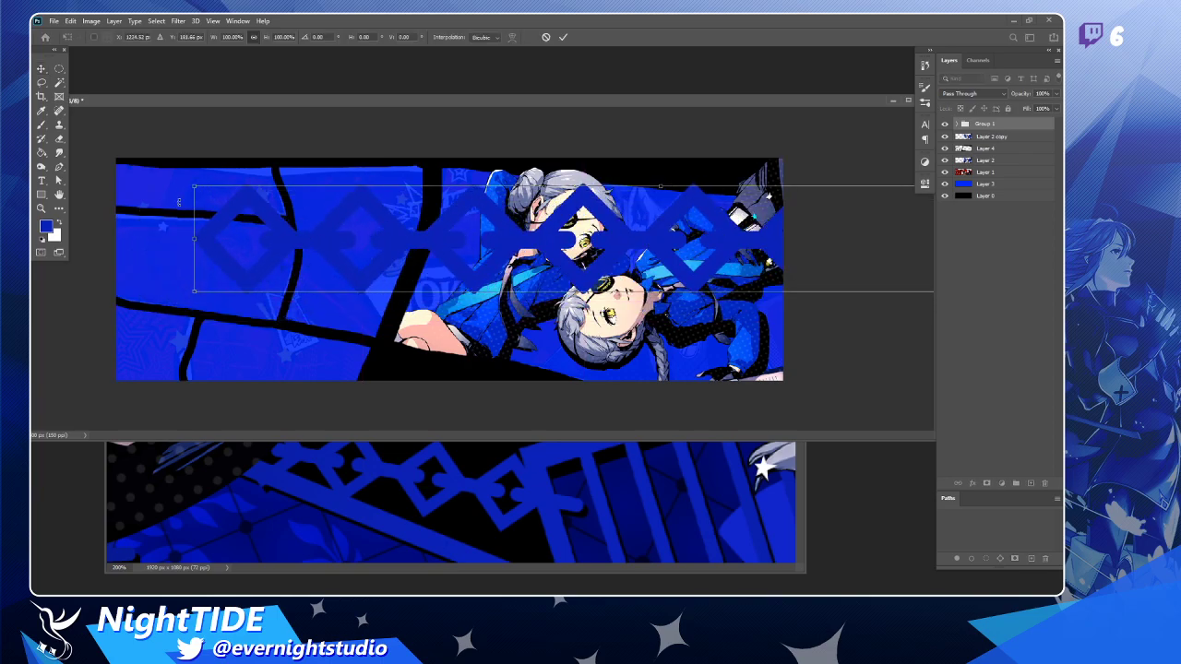
{"action": "key", "text": "Return"}
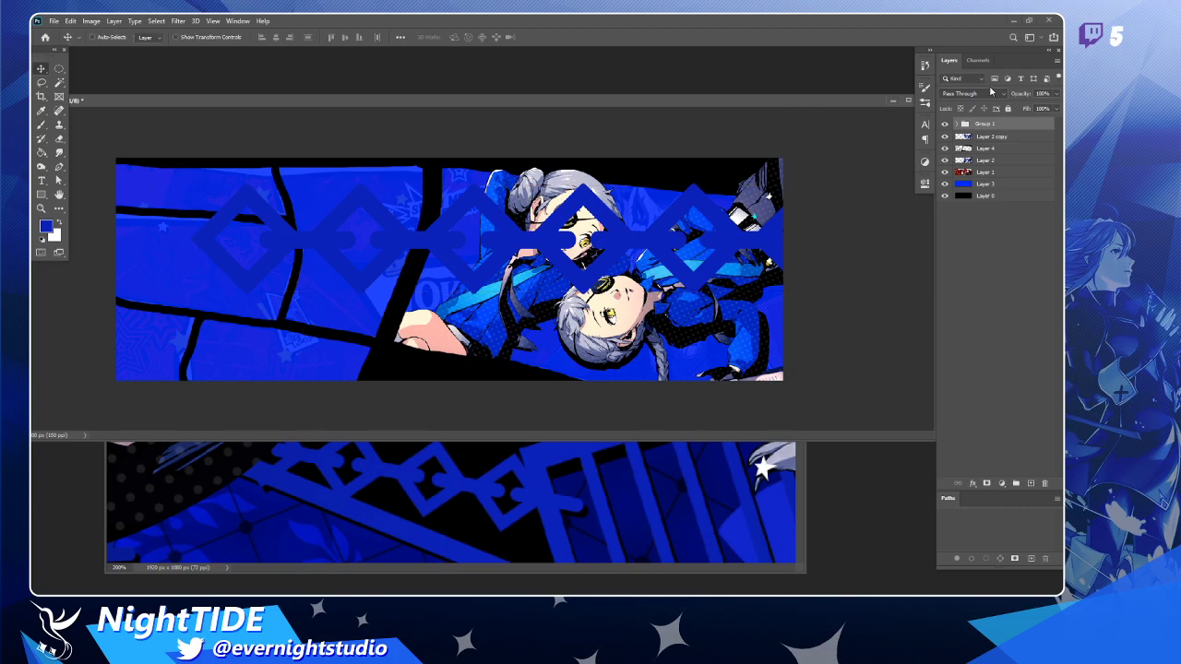
Move the Rectangle 1 copy 5 connector into the chain's gap.
{"action": "left_click", "coordinate": [958, 126]}
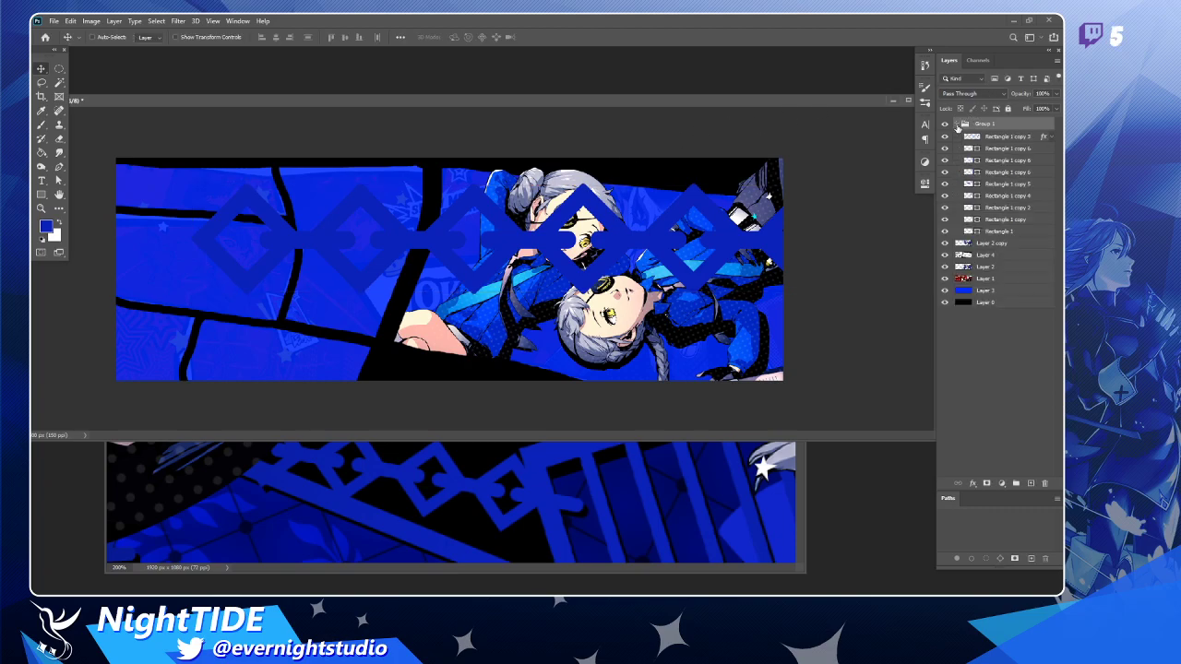
{"action": "left_click", "coordinate": [945, 187]}
{"action": "left_click", "coordinate": [945, 187]}
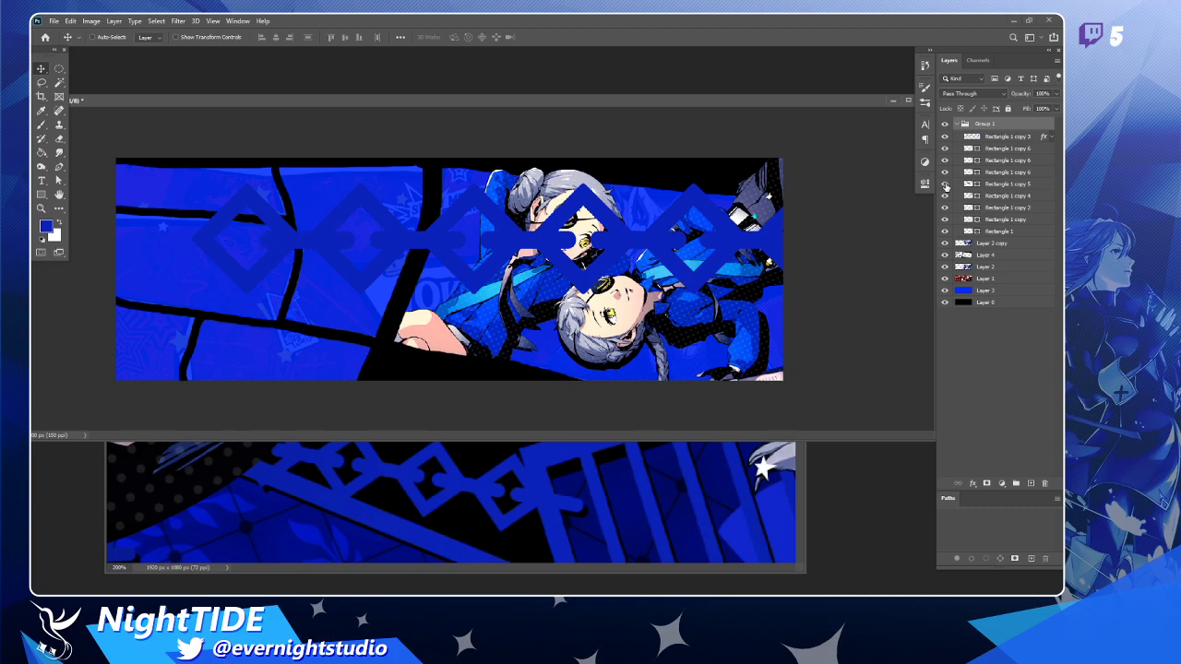
{"action": "left_click", "coordinate": [997, 186]}
{"action": "left_click_drag", "start_coordinate": [600, 237], "coordinate": [475, 258]}
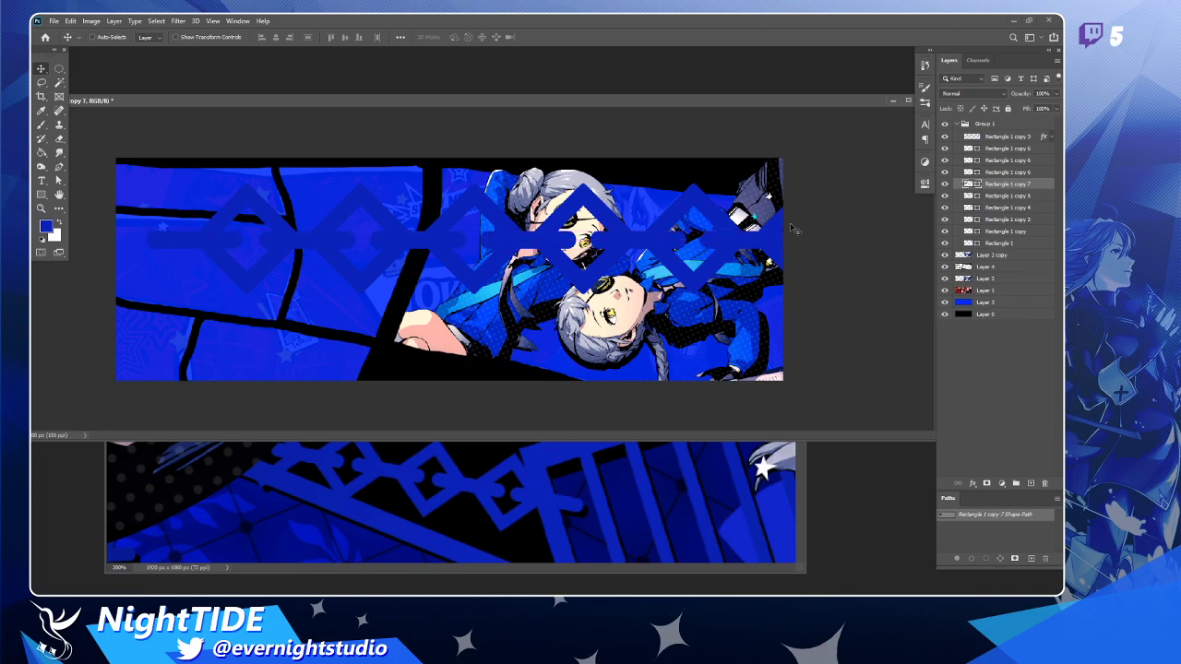
{"action": "left_click", "coordinate": [956, 126]}
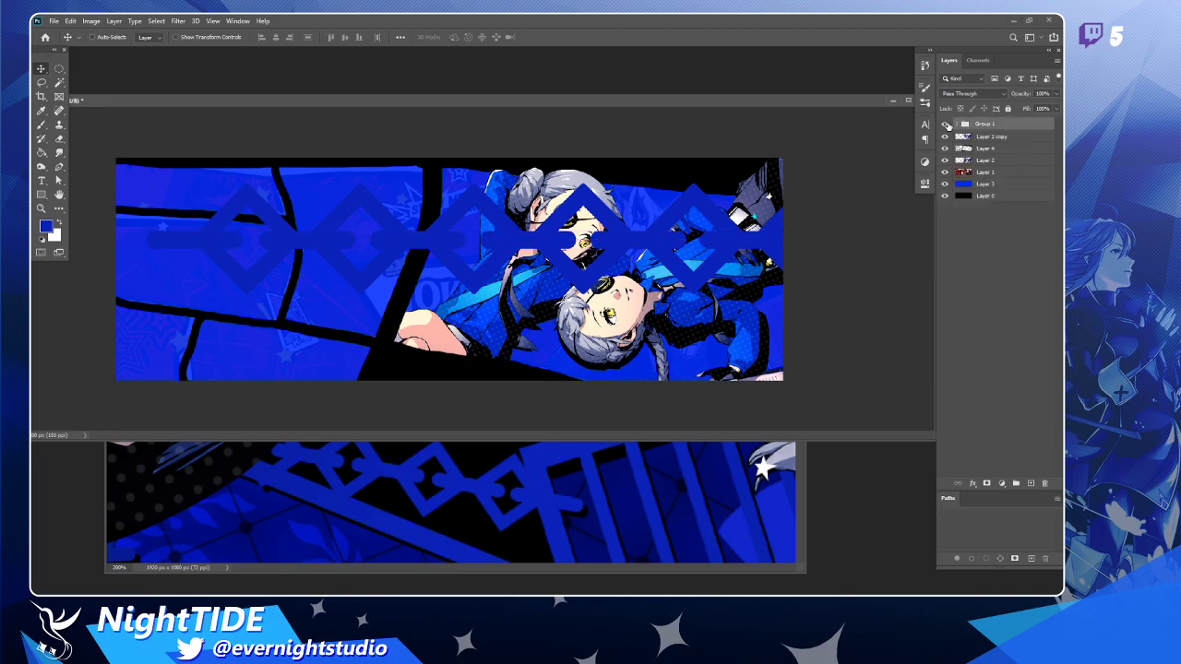
Move the diamond chain up and left, then duplicate Group 1 as Group 1 copy.
{"action": "left_click", "coordinate": [945, 125]}
{"action": "left_click", "coordinate": [945, 124]}
{"action": "left_click_drag", "start_coordinate": [601, 255], "coordinate": [581, 207]}
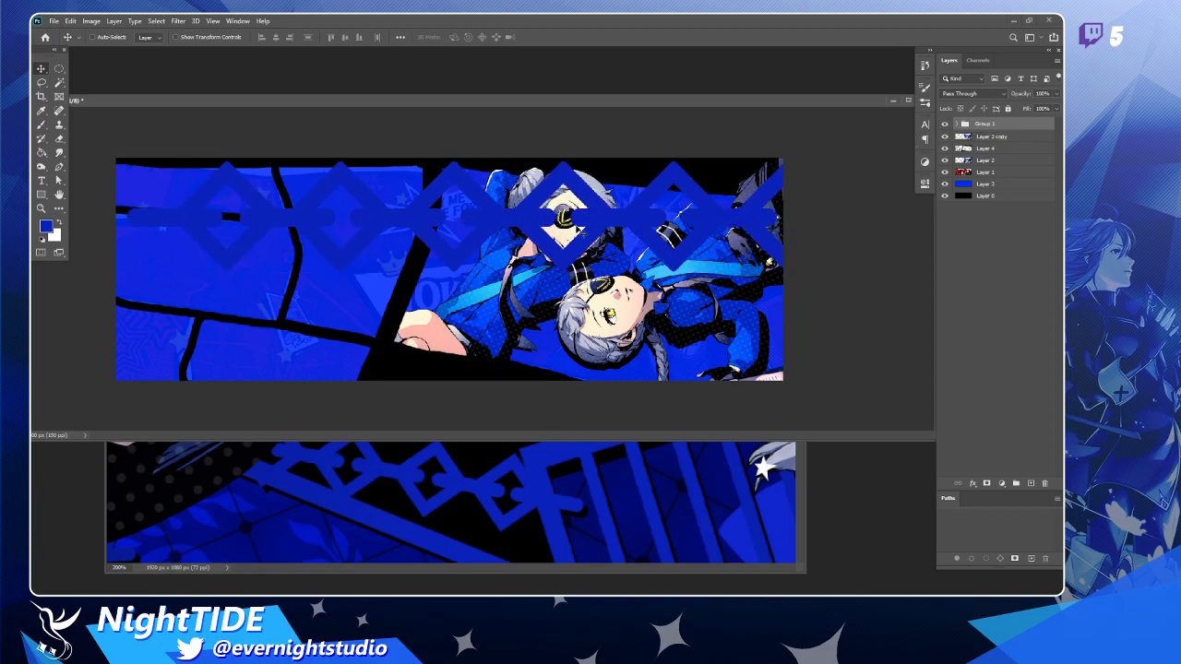
{"action": "key", "text": "ctrl+t"}
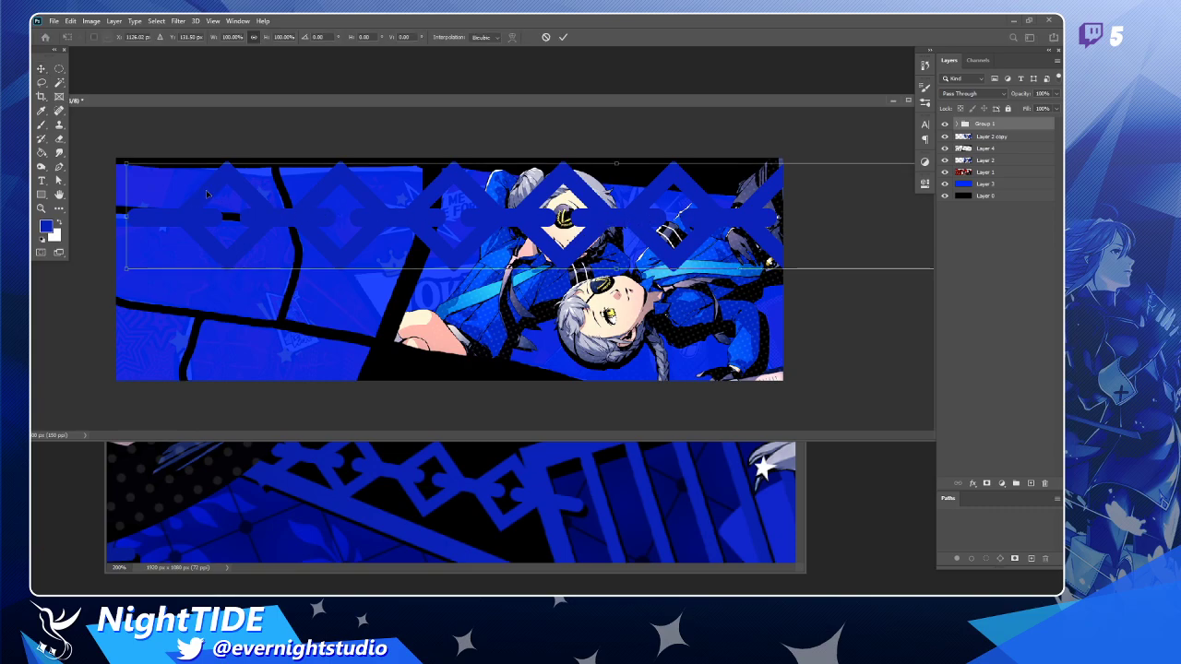
{"action": "key", "text": "Return"}
{"action": "key", "text": "ctrl+j"}
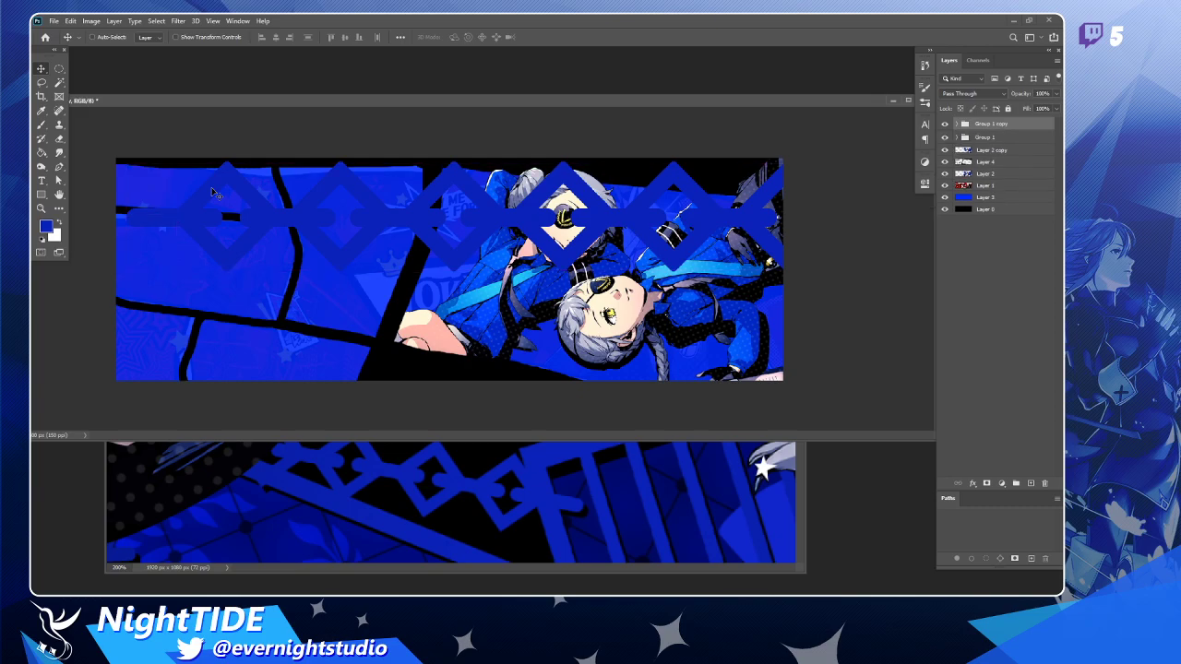
Move the original Group 1 chain down to the banner's bottom edge.
{"action": "left_click", "coordinate": [974, 136]}
{"action": "left_click_drag", "start_coordinate": [718, 219], "coordinate": [731, 238]}
{"action": "left_click_drag", "start_coordinate": [690, 340], "coordinate": [698, 356]}
Skew the Group 1 copy chain's left end and rotate it about 5 degrees.
{"action": "left_click", "coordinate": [1012, 126]}
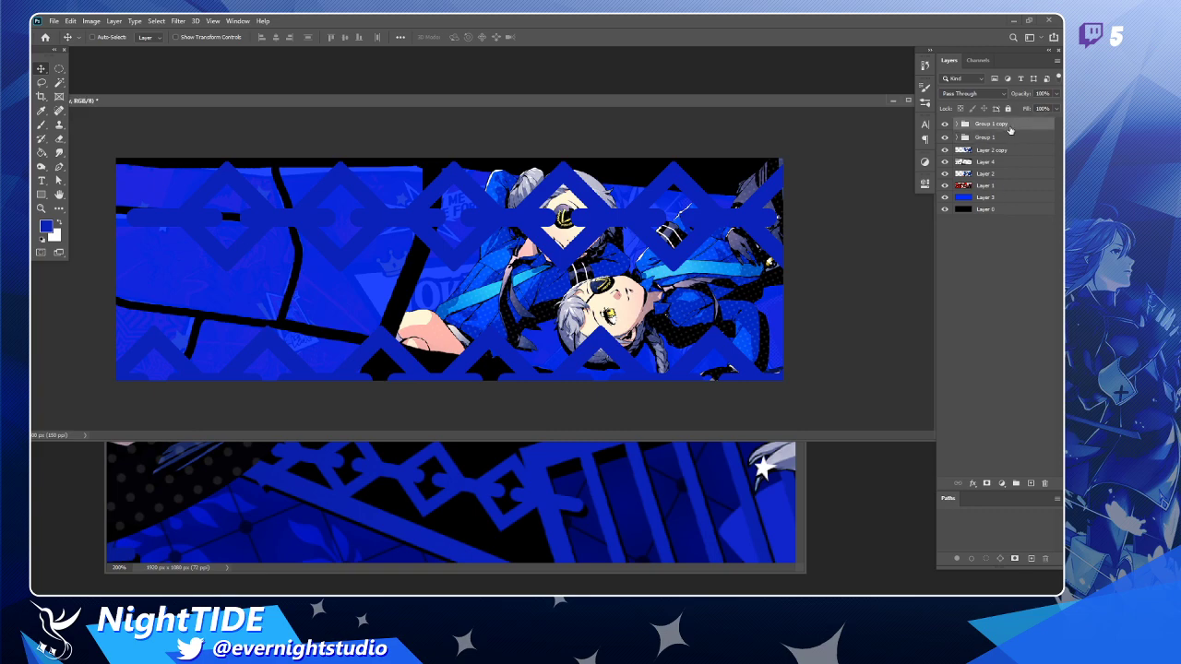
{"action": "key", "text": "ctrl+t"}
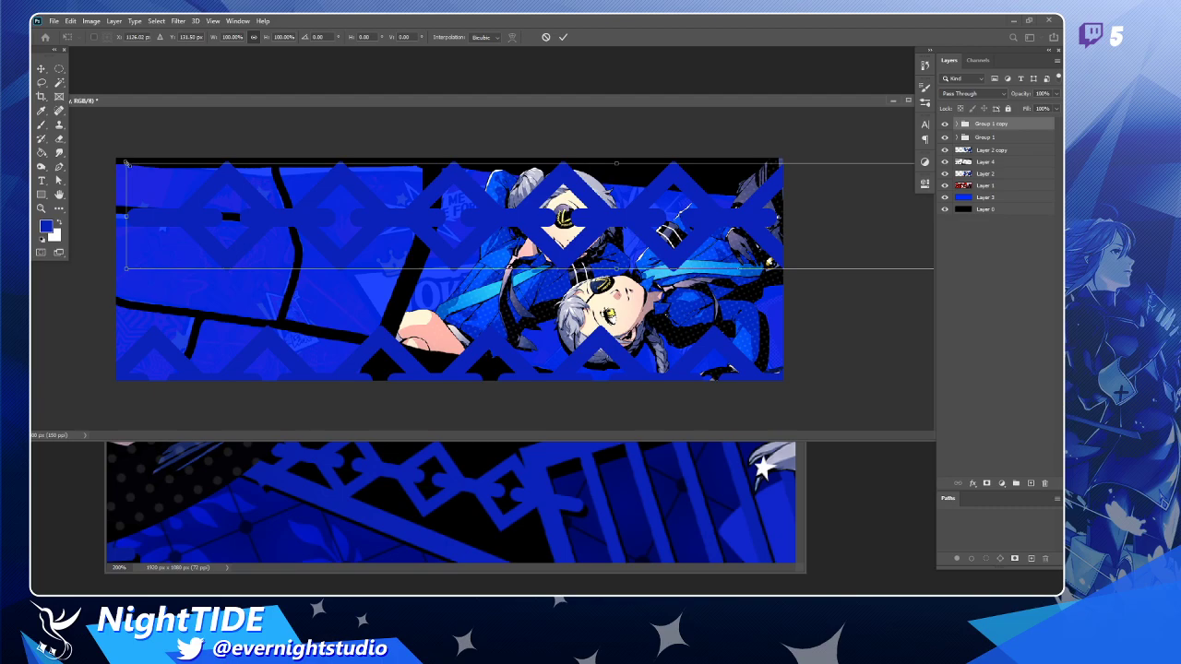
{"action": "key", "text": "Return"}
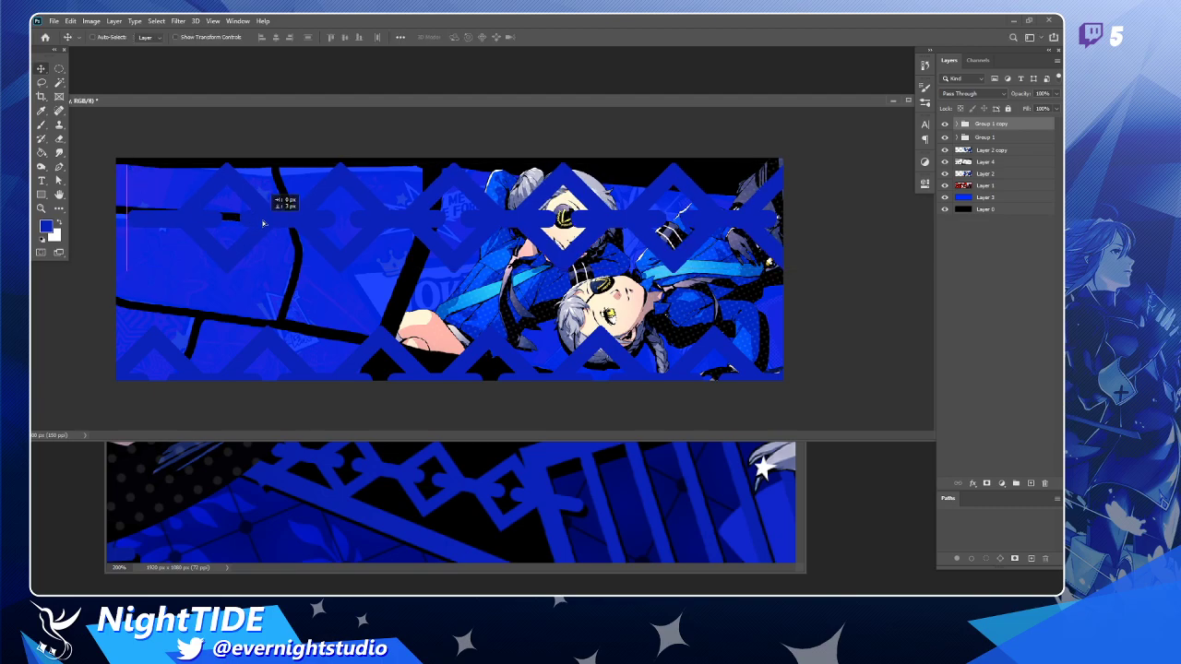
{"action": "key", "text": "ctrl+t"}
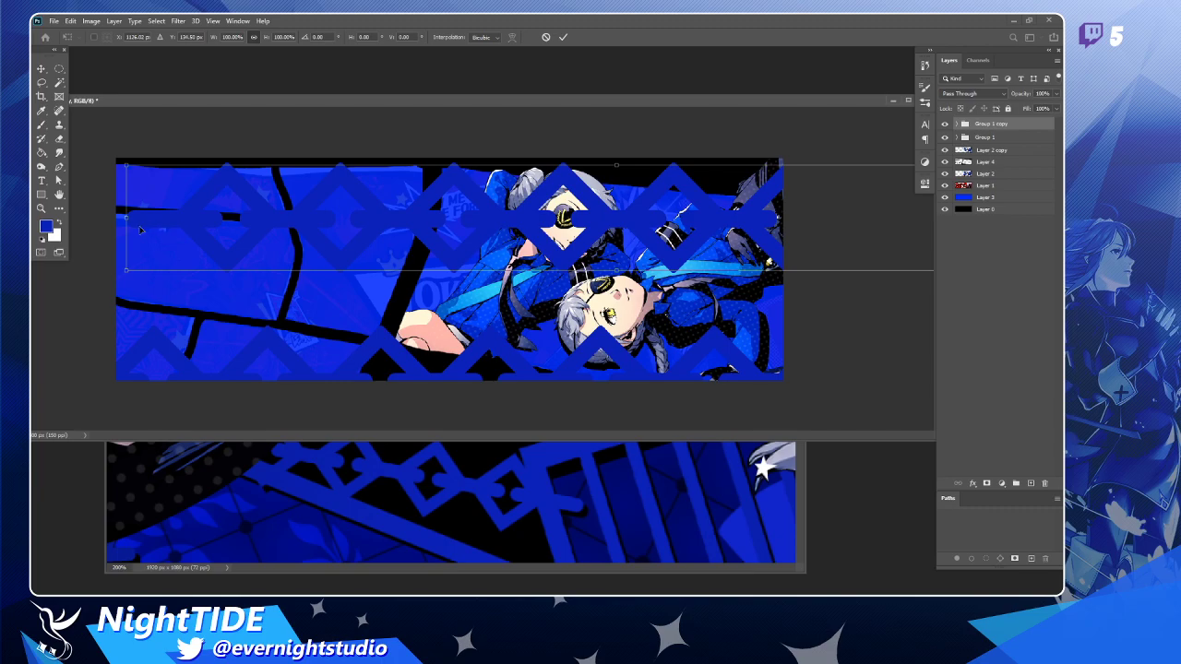
{"action": "left_click_drag", "start_coordinate": [129, 169], "coordinate": [159, 170]}
{"action": "left_click_drag", "start_coordinate": [127, 271], "coordinate": [169, 238]}
{"action": "left_click_drag", "start_coordinate": [160, 173], "coordinate": [194, 184]}
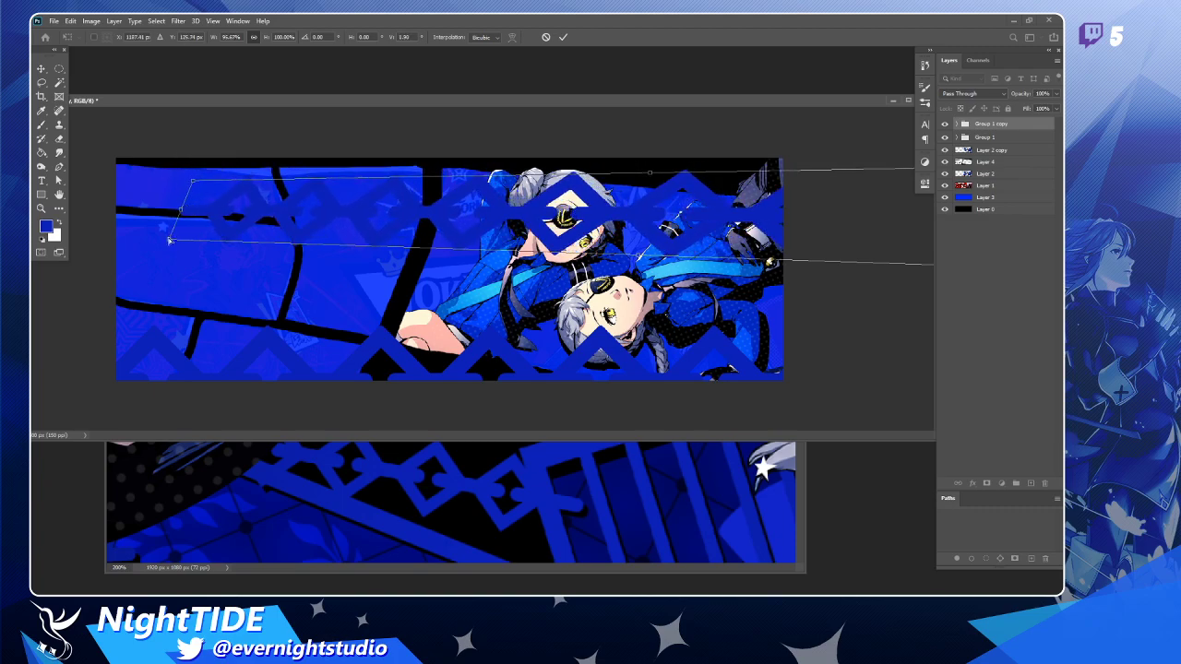
{"action": "left_click_drag", "start_coordinate": [166, 245], "coordinate": [187, 202]}
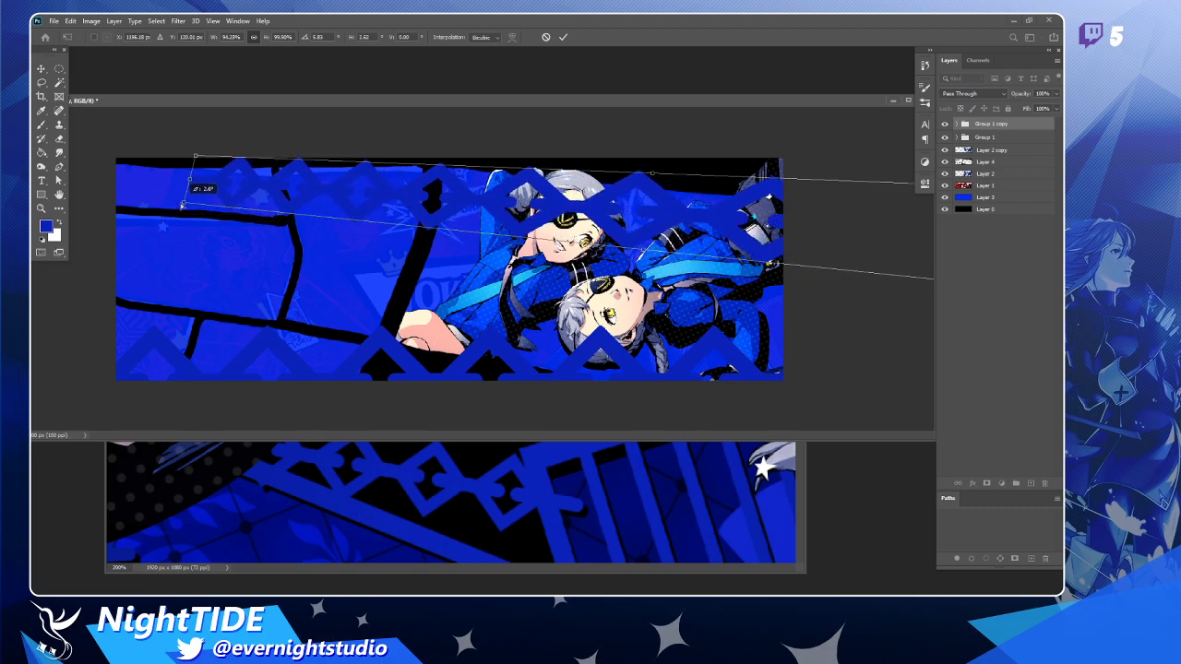
Shift the angled copy left and down, narrow it, and commit the transform.
{"action": "left_click_drag", "start_coordinate": [198, 160], "coordinate": [199, 161]}
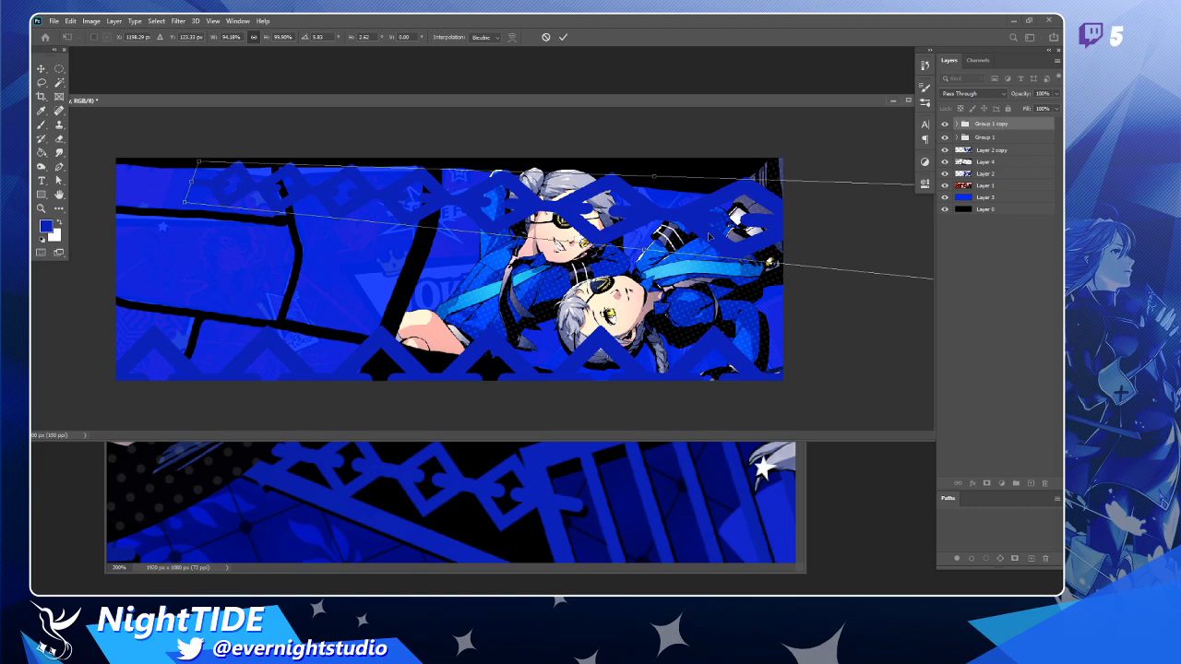
{"action": "left_click_drag", "start_coordinate": [709, 236], "coordinate": [618, 245]}
{"action": "left_click_drag", "start_coordinate": [740, 251], "coordinate": [533, 373]}
{"action": "key", "text": "Return"}
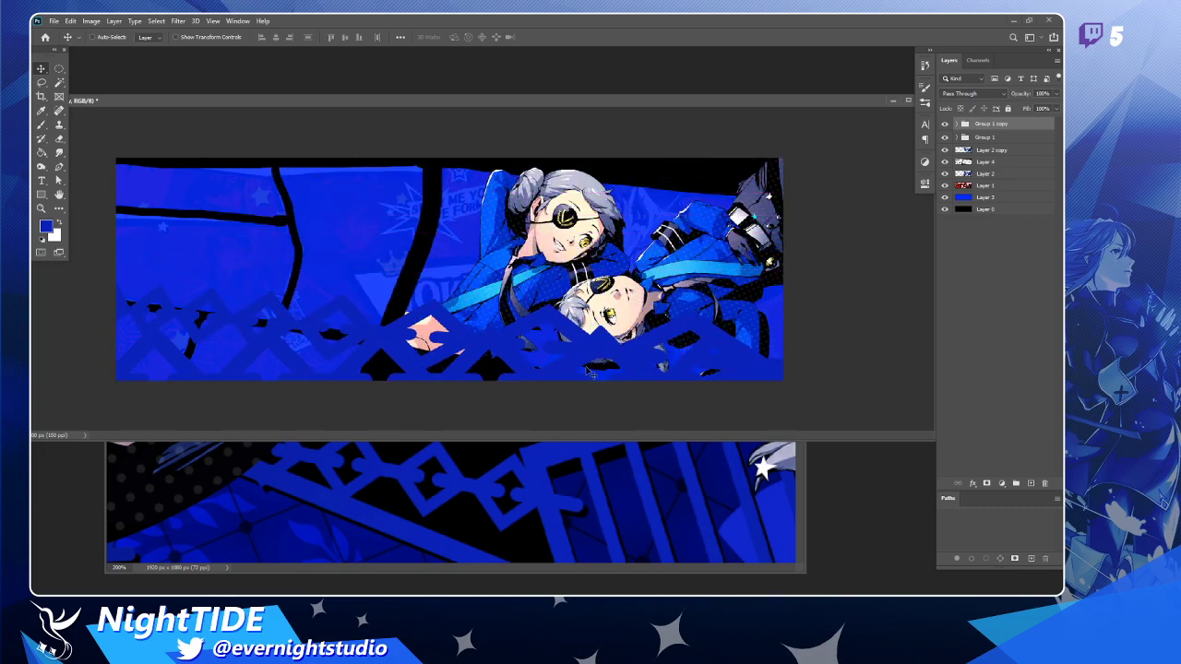
Hide the original Group 1 chain and reposition the copied chain over the characters.
{"action": "left_click_drag", "start_coordinate": [553, 358], "coordinate": [522, 265]}
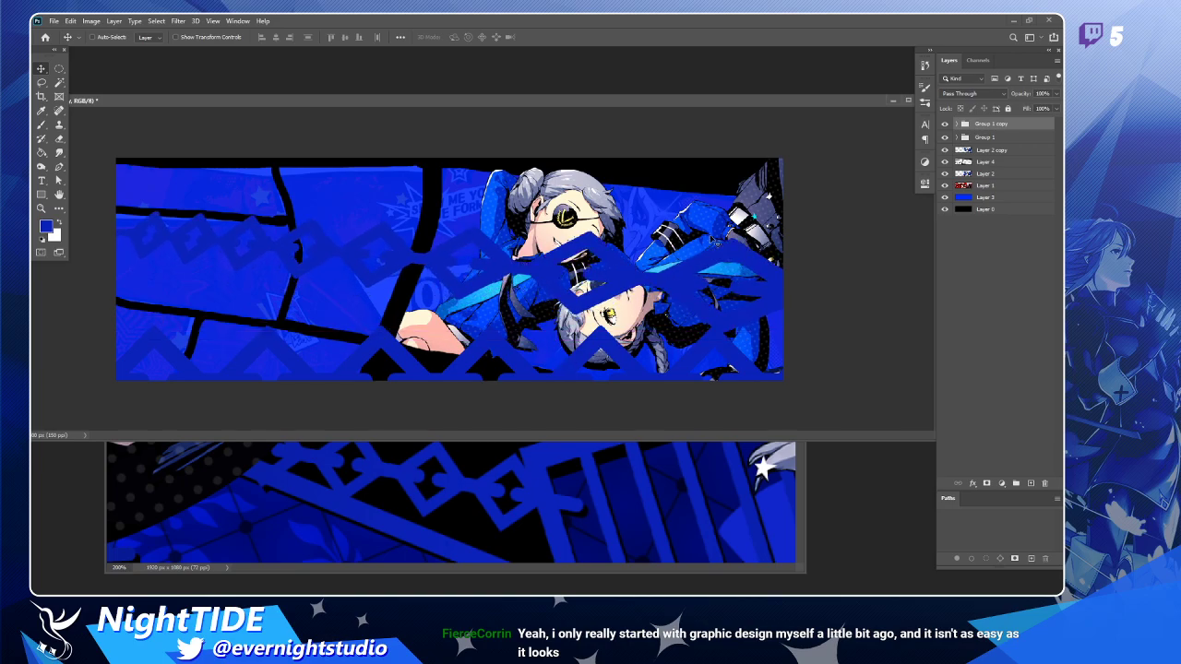
{"action": "left_click", "coordinate": [945, 137]}
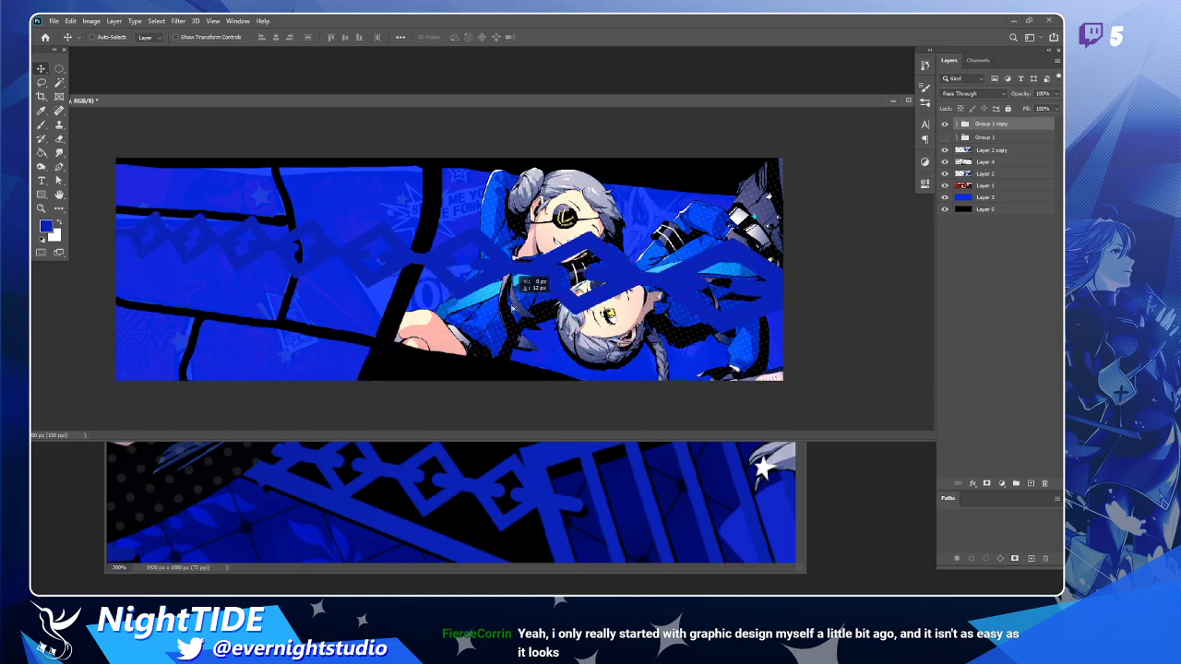
{"action": "left_click_drag", "start_coordinate": [521, 288], "coordinate": [522, 325]}
Transform the copied chain: scale to about 93%, rotate about 3.5 degrees, distort its left end.
{"action": "key", "text": "ctrl+t"}
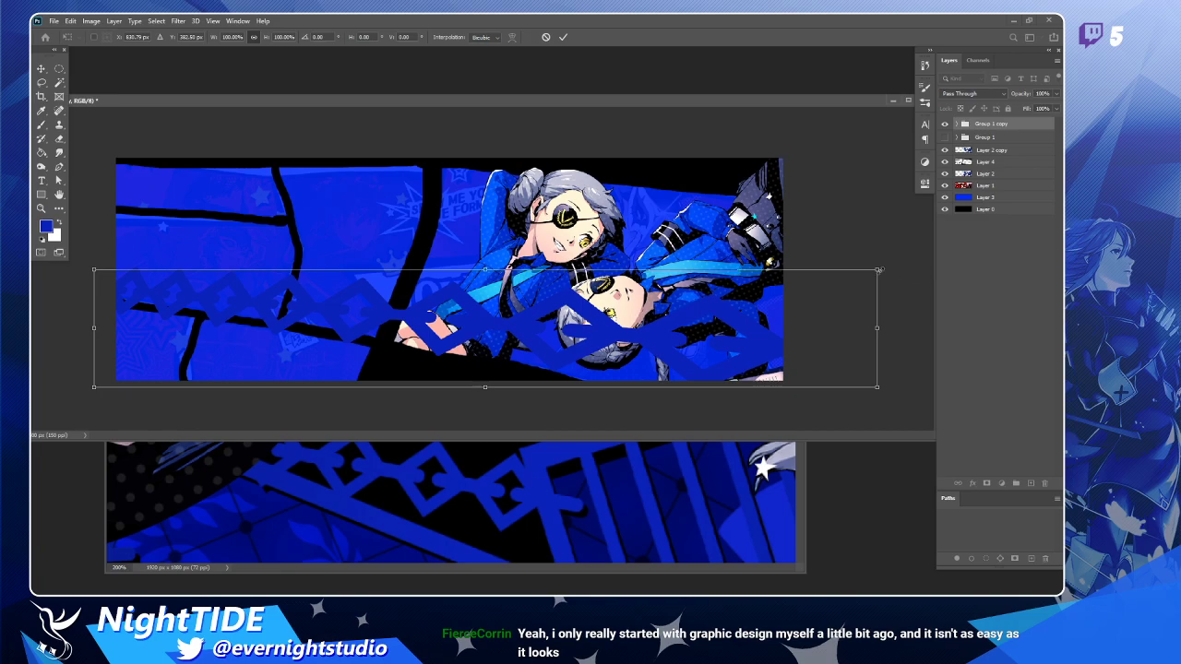
{"action": "left_click_drag", "start_coordinate": [879, 270], "coordinate": [838, 302]}
{"action": "left_click_drag", "start_coordinate": [657, 330], "coordinate": [671, 359]}
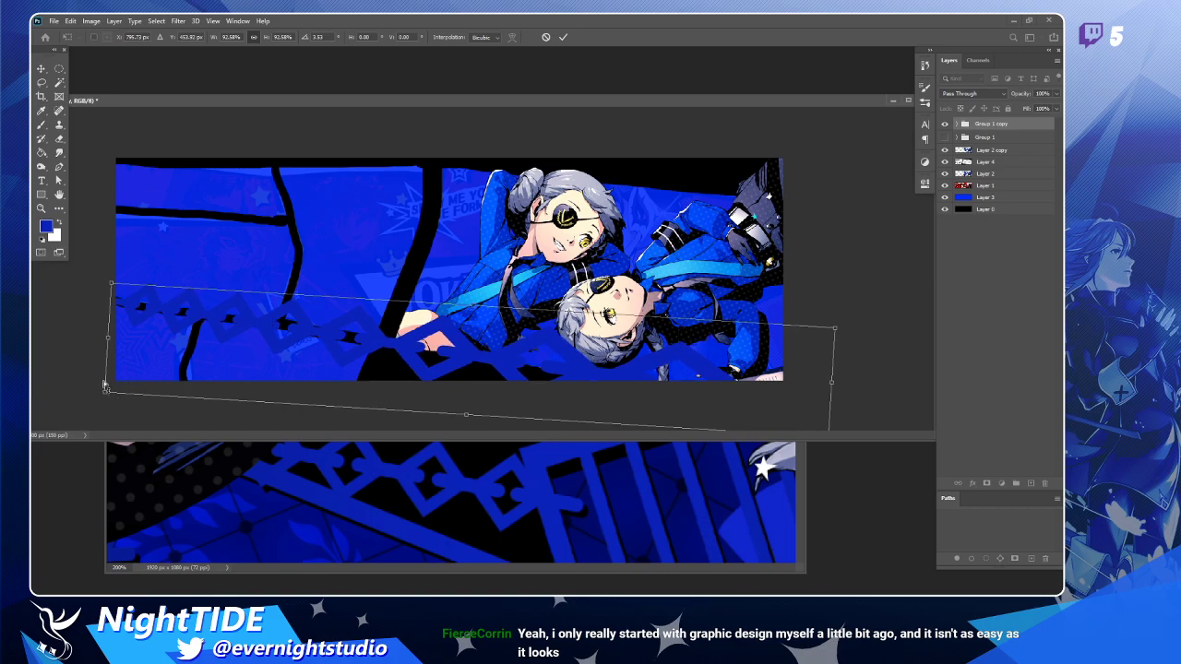
{"action": "left_click_drag", "start_coordinate": [106, 388], "coordinate": [109, 375]}
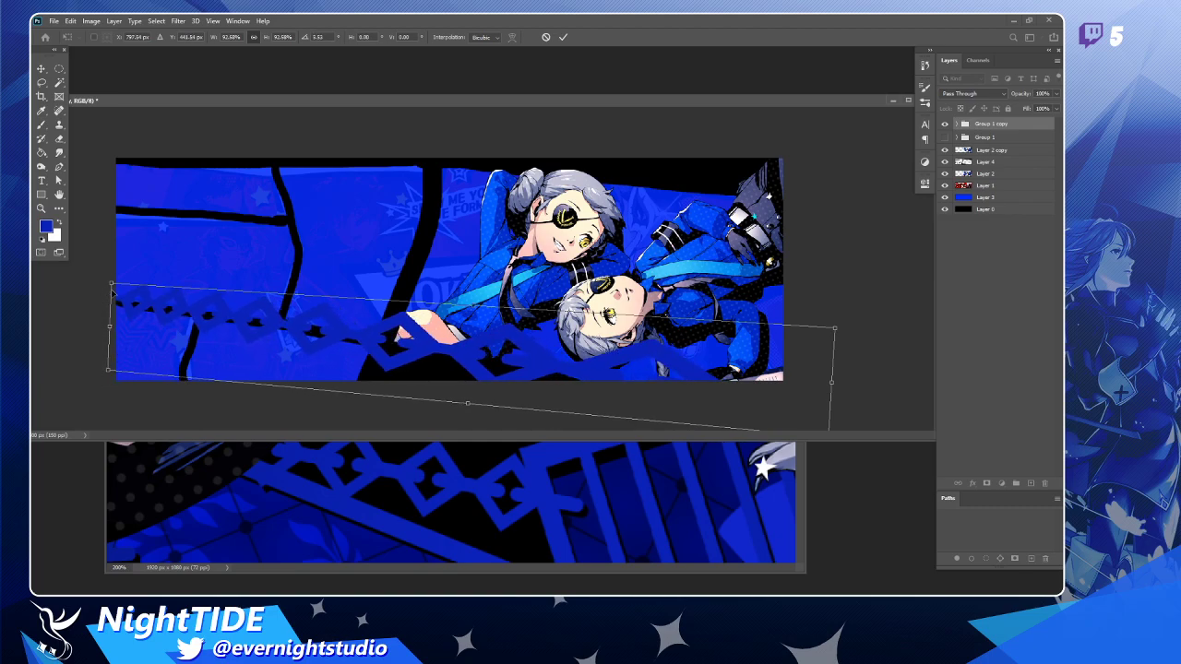
{"action": "left_click_drag", "start_coordinate": [113, 289], "coordinate": [121, 300]}
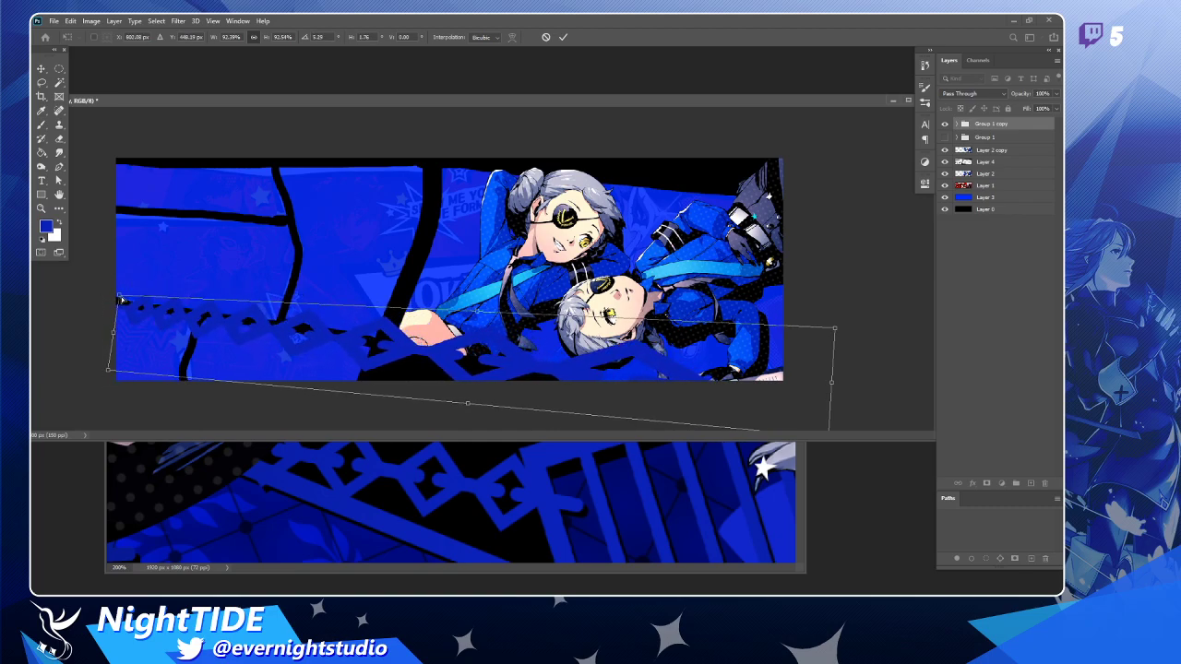
{"action": "left_click_drag", "start_coordinate": [387, 359], "coordinate": [381, 354]}
{"action": "key", "text": "Return"}
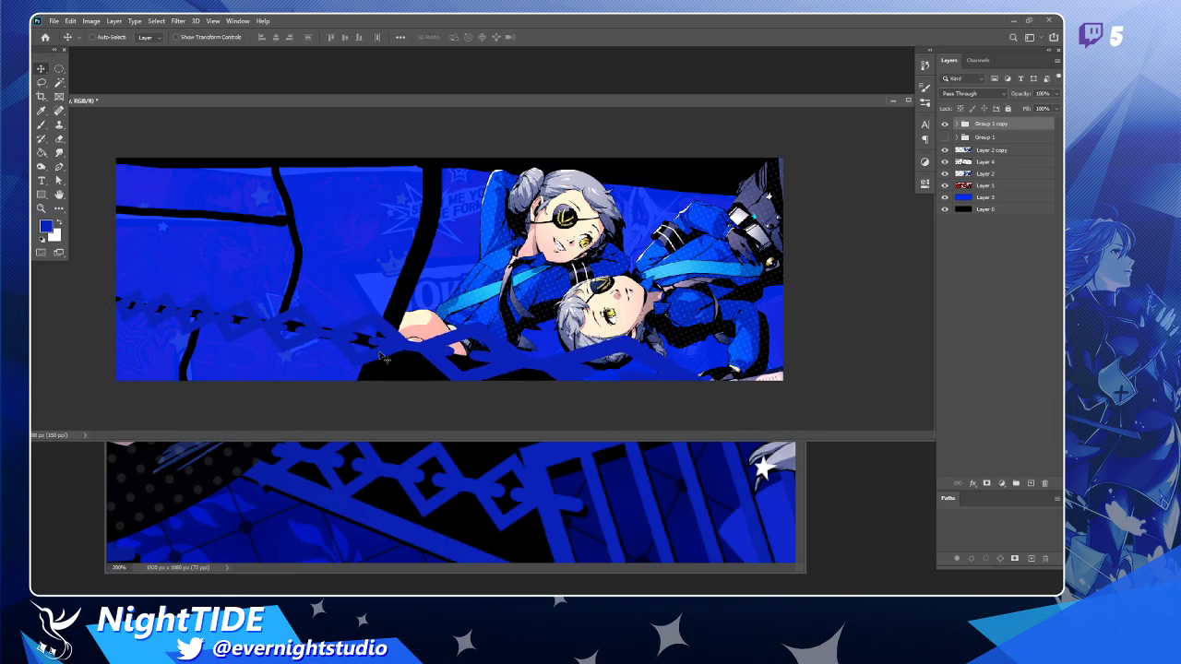
Show Group 1 again, hide Group 1 copy, and select Group 1.
{"action": "left_click", "coordinate": [944, 137]}
{"action": "left_click", "coordinate": [944, 123]}
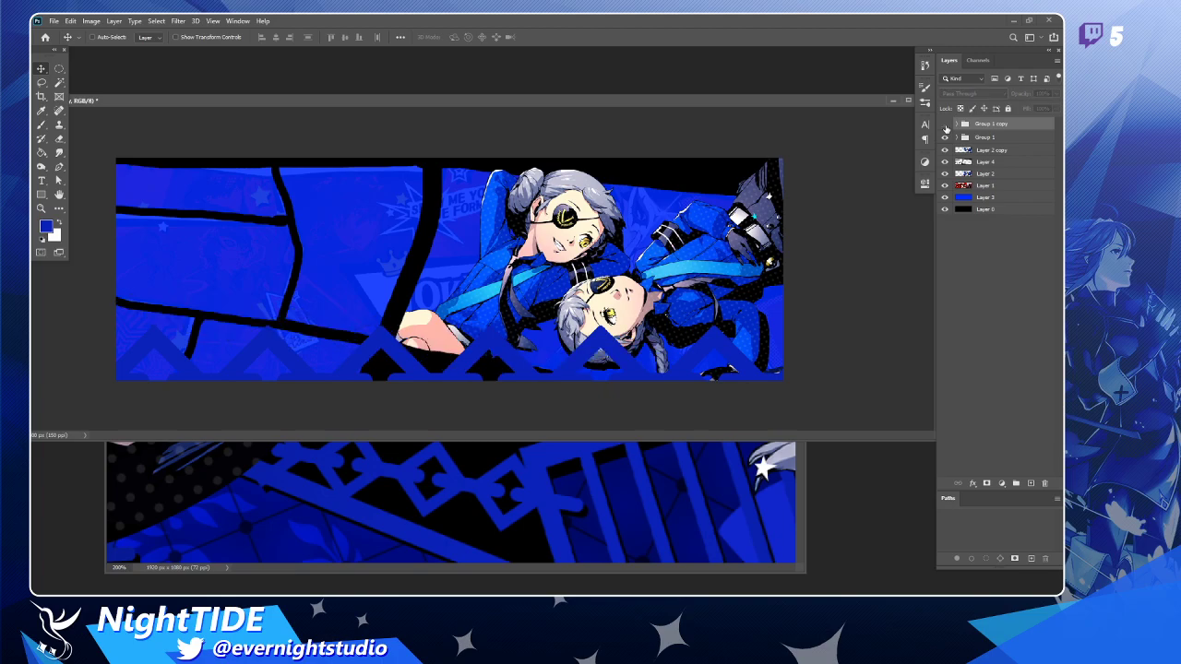
{"action": "left_click", "coordinate": [978, 137]}
Move the Group 1 chain up over the characters and shrink it from its left end.
{"action": "left_click_drag", "start_coordinate": [575, 338], "coordinate": [614, 280]}
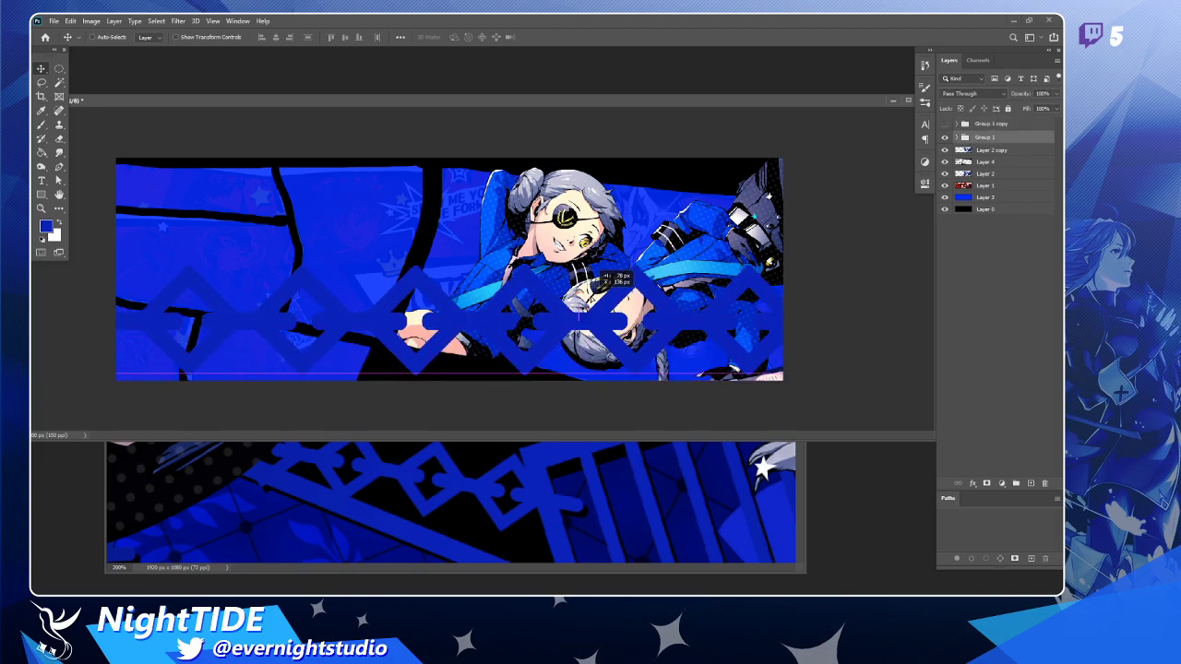
{"action": "key", "text": "ctrl+t"}
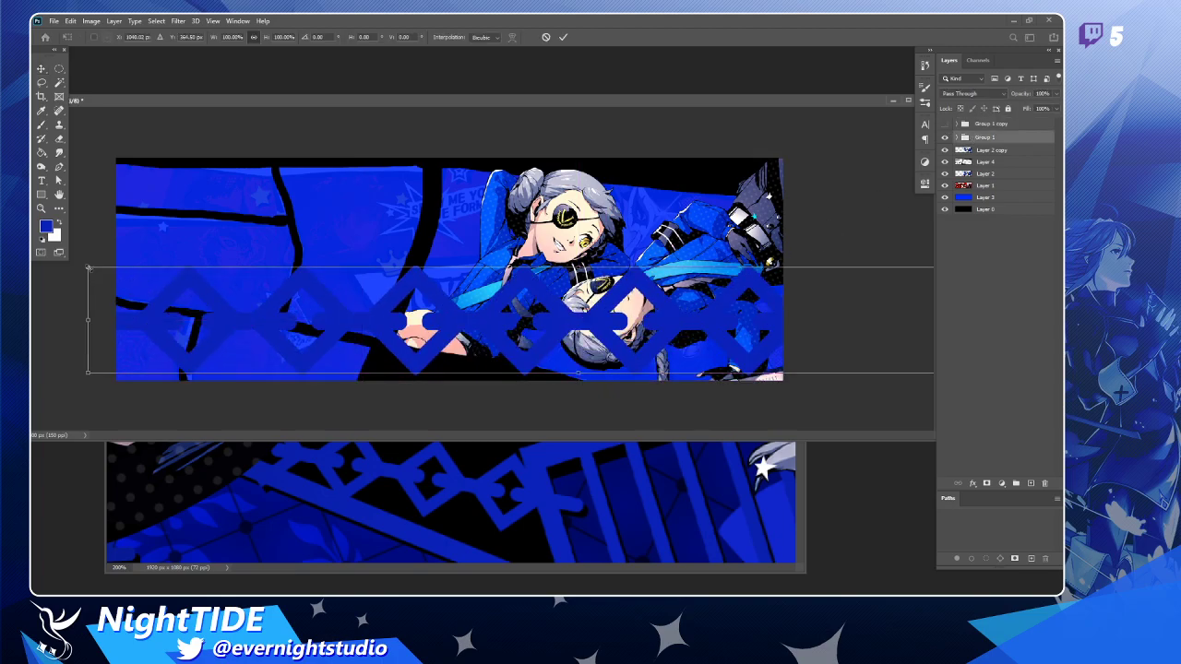
{"action": "left_click_drag", "start_coordinate": [87, 268], "coordinate": [173, 274]}
{"action": "key", "text": "Return"}
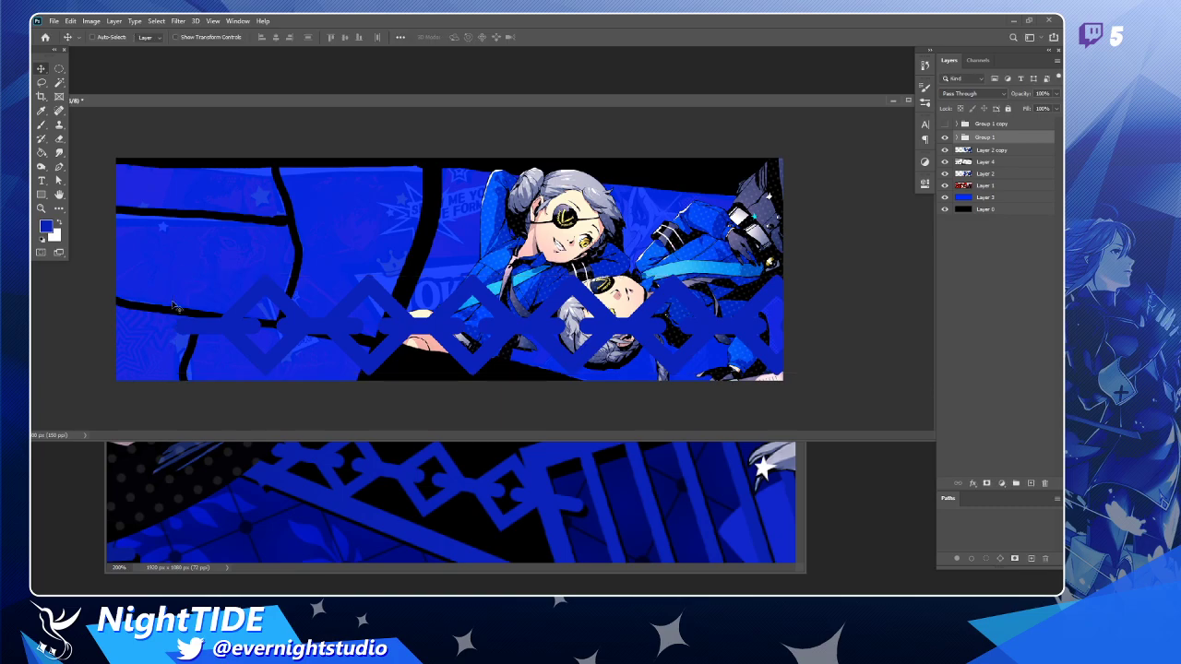
Duplicate the chain as Group 1 copy 2, hide Group 1, and move the copy toward the top.
{"action": "key", "text": "ctrl+j"}
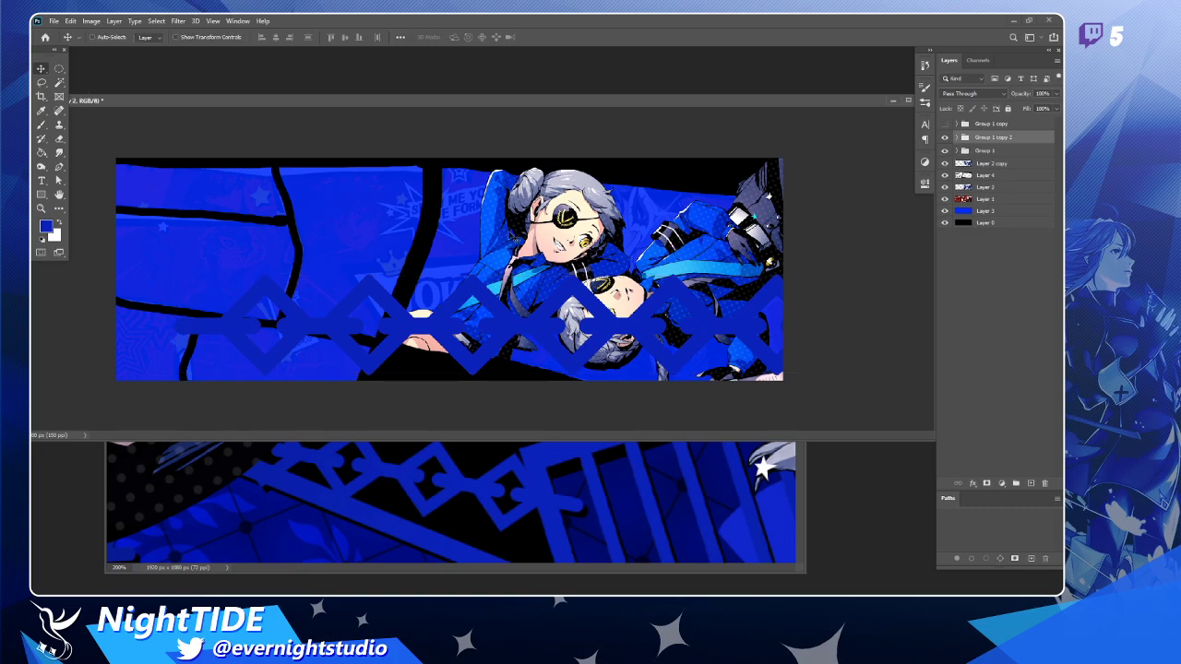
{"action": "left_click", "coordinate": [945, 150]}
{"action": "left_click_drag", "start_coordinate": [695, 331], "coordinate": [591, 245]}
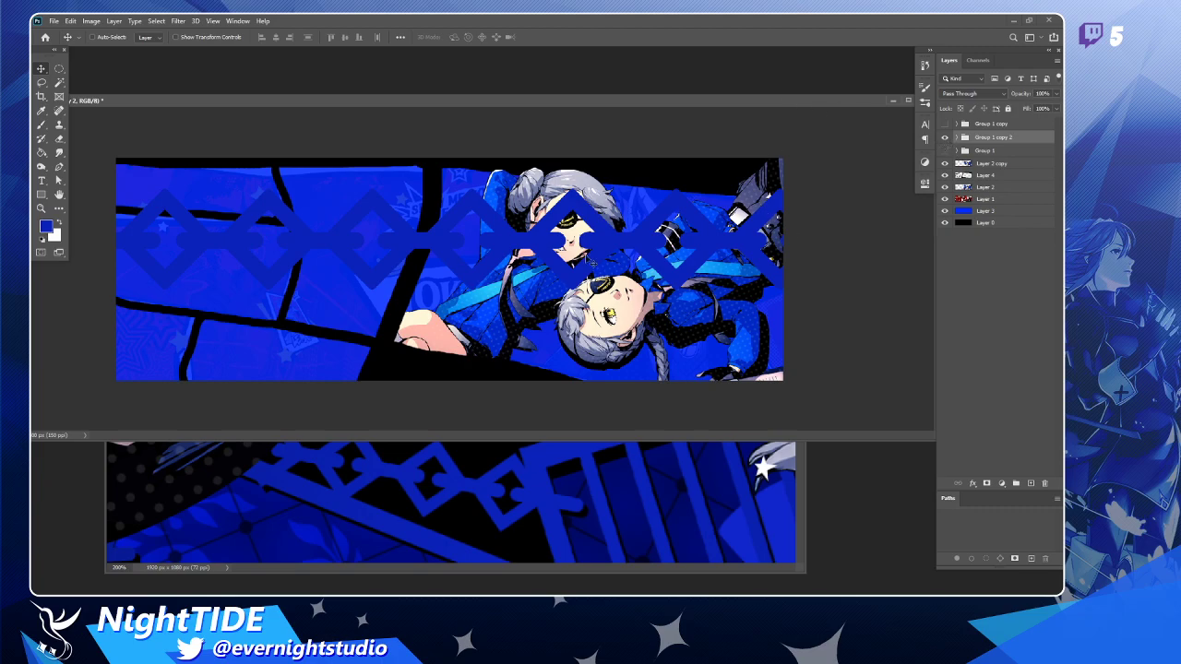
Move the diamond chain, then merge Group 1 copy 2 and Group 1 copy 3 into one layer.
{"action": "left_click_drag", "start_coordinate": [590, 262], "coordinate": [382, 234]}
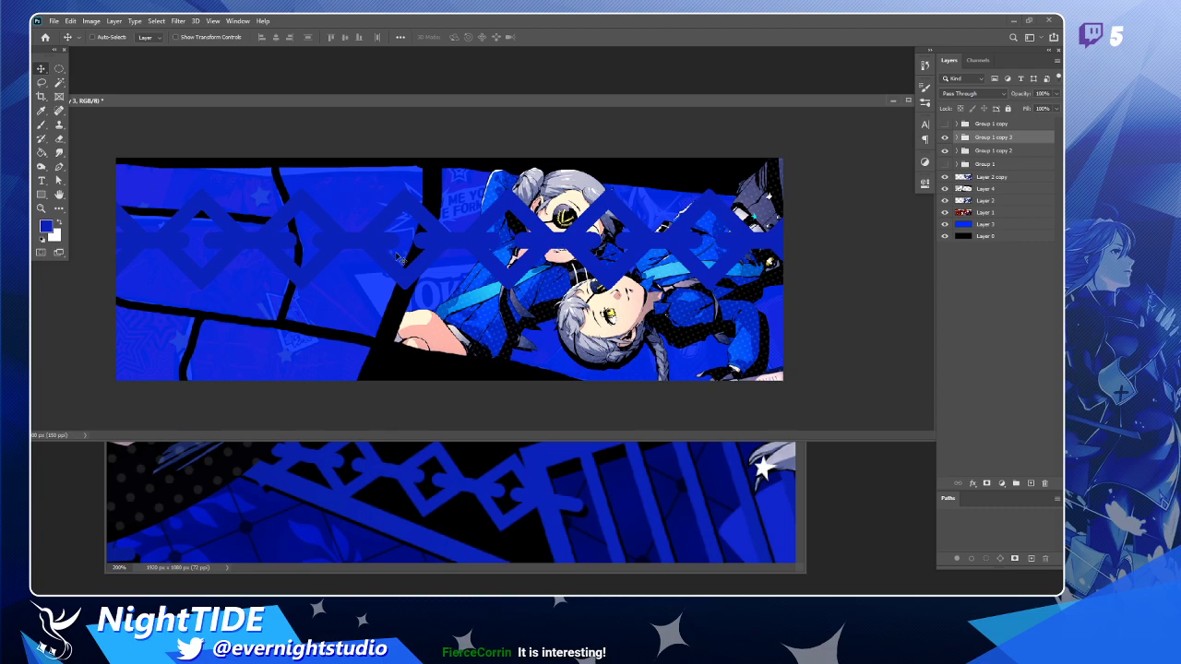
{"action": "left_click", "coordinate": [994, 151], "text": "shift"}
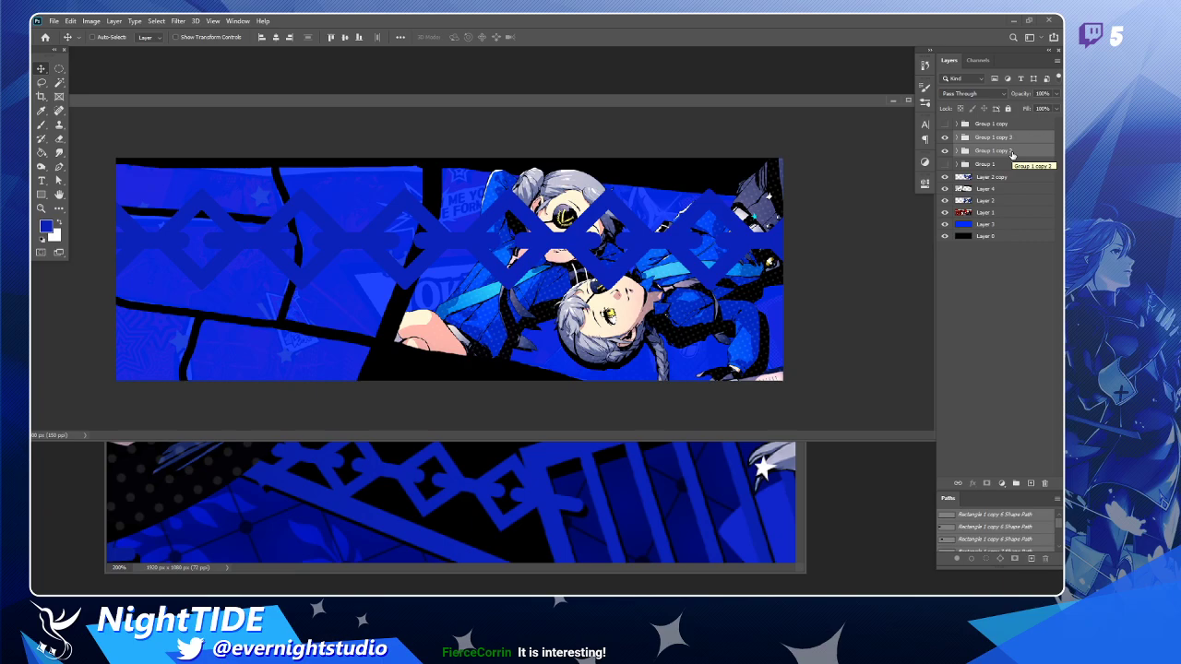
{"action": "key", "text": "ctrl+e"}
Shift the merged diamond chain pattern up onto the banner's upper band with Free Transform.
{"action": "left_click_drag", "start_coordinate": [587, 231], "coordinate": [680, 228]}
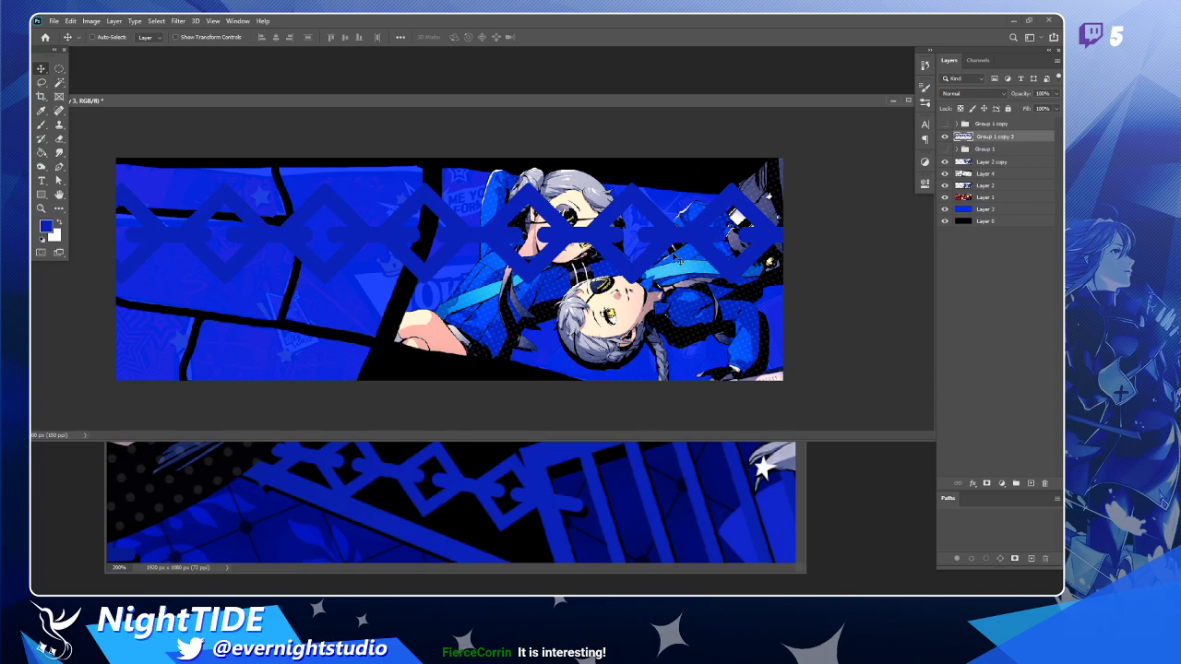
{"action": "key", "text": "ctrl+t"}
{"action": "left_click_drag", "start_coordinate": [440, 226], "coordinate": [208, 214]}
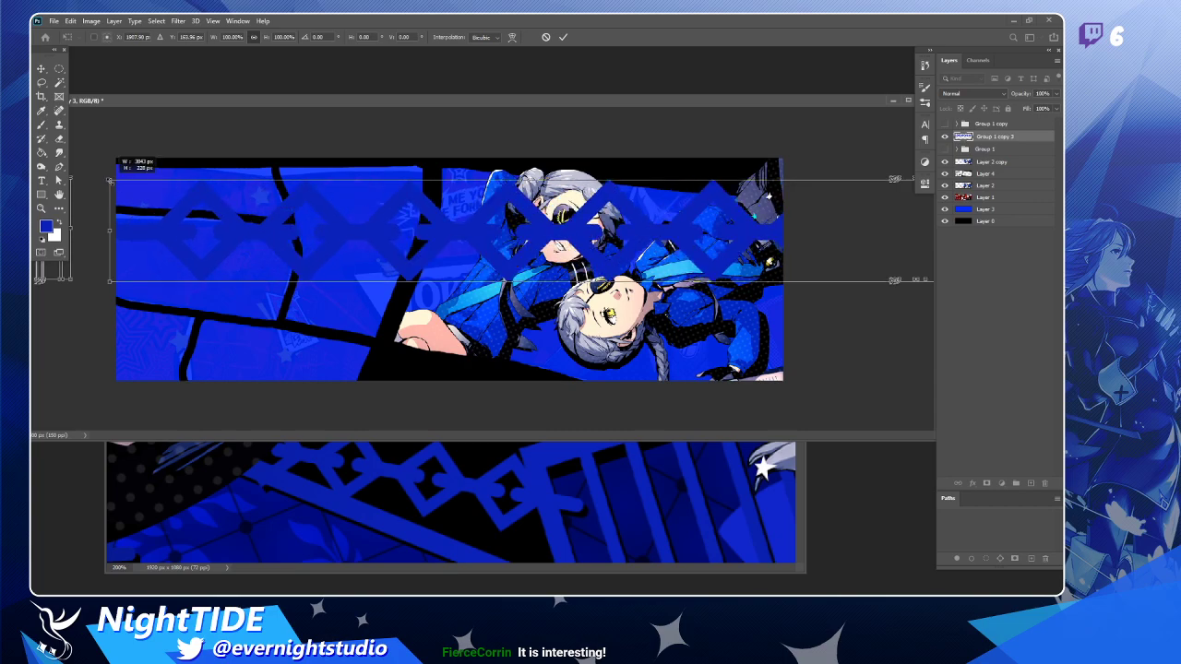
Scale the diamond chain down to about 49% and shift it left across the banner.
{"action": "left_click_drag", "start_coordinate": [112, 185], "coordinate": [551, 223]}
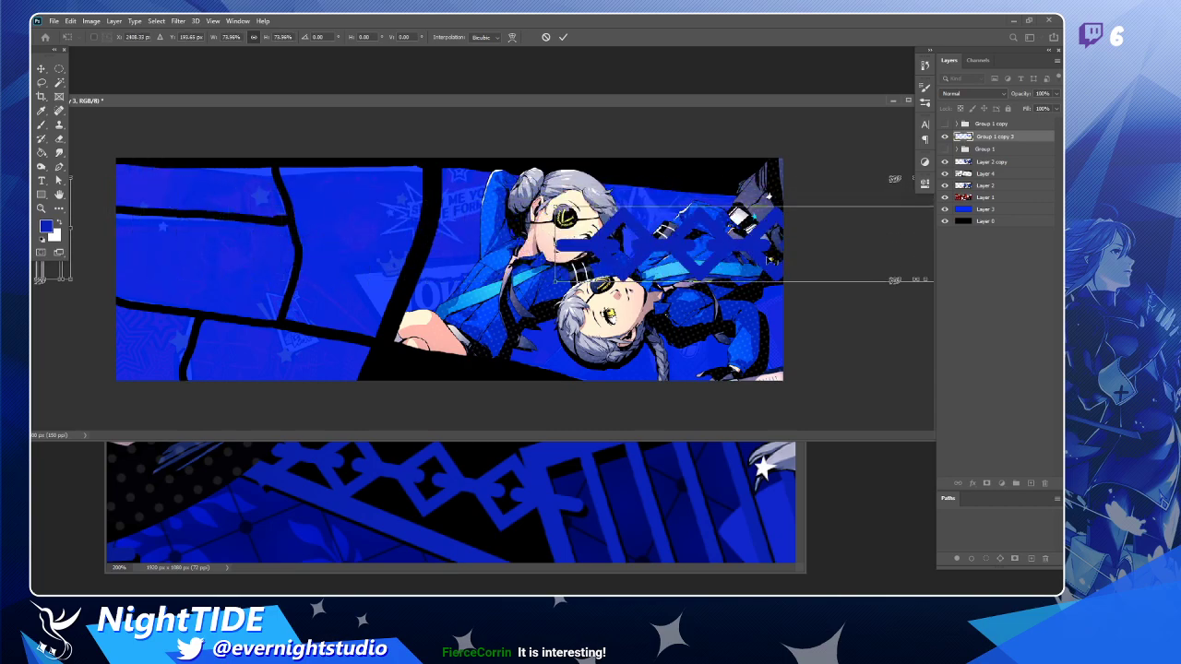
{"action": "left_click_drag", "start_coordinate": [673, 229], "coordinate": [181, 243]}
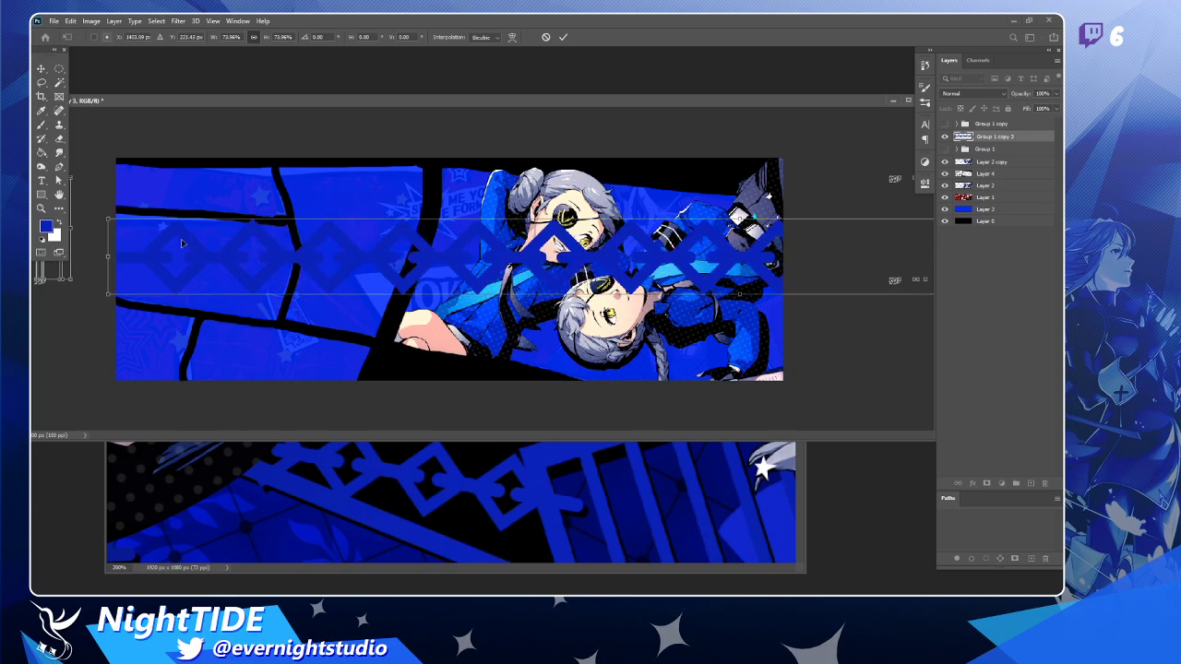
{"action": "left_click_drag", "start_coordinate": [106, 220], "coordinate": [357, 233]}
{"action": "left_click_drag", "start_coordinate": [725, 262], "coordinate": [467, 267]}
{"action": "left_click_drag", "start_coordinate": [104, 245], "coordinate": [155, 247]}
{"action": "left_click_drag", "start_coordinate": [176, 108], "coordinate": [222, 102]}
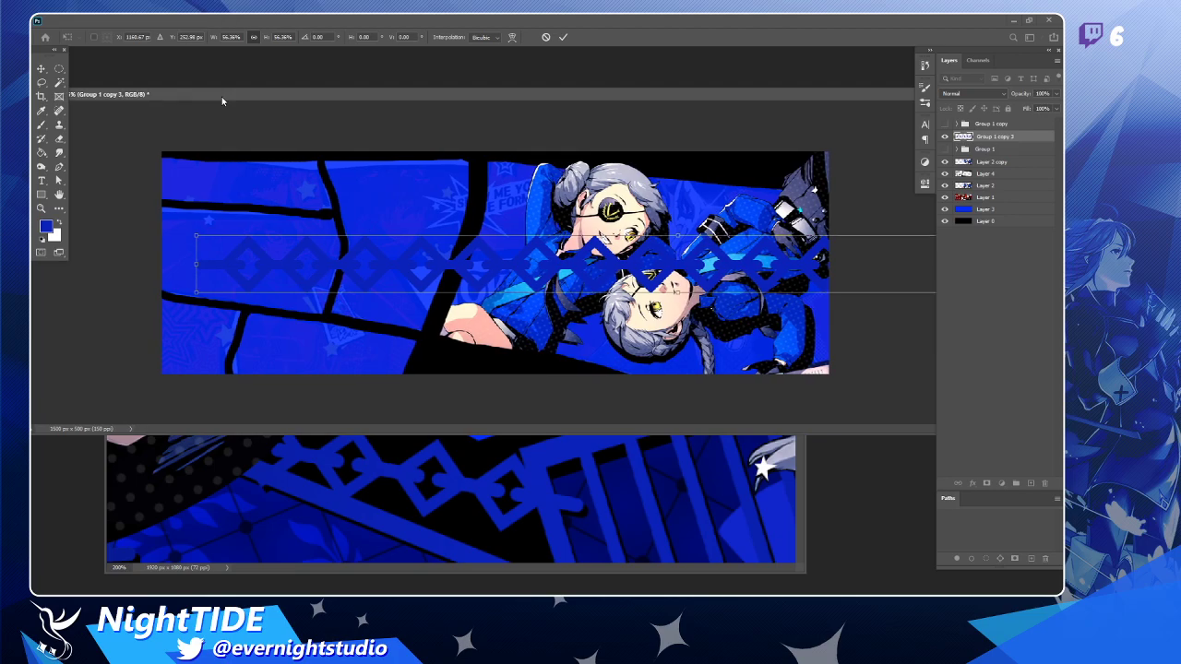
{"action": "left_click_drag", "start_coordinate": [513, 267], "coordinate": [466, 268]}
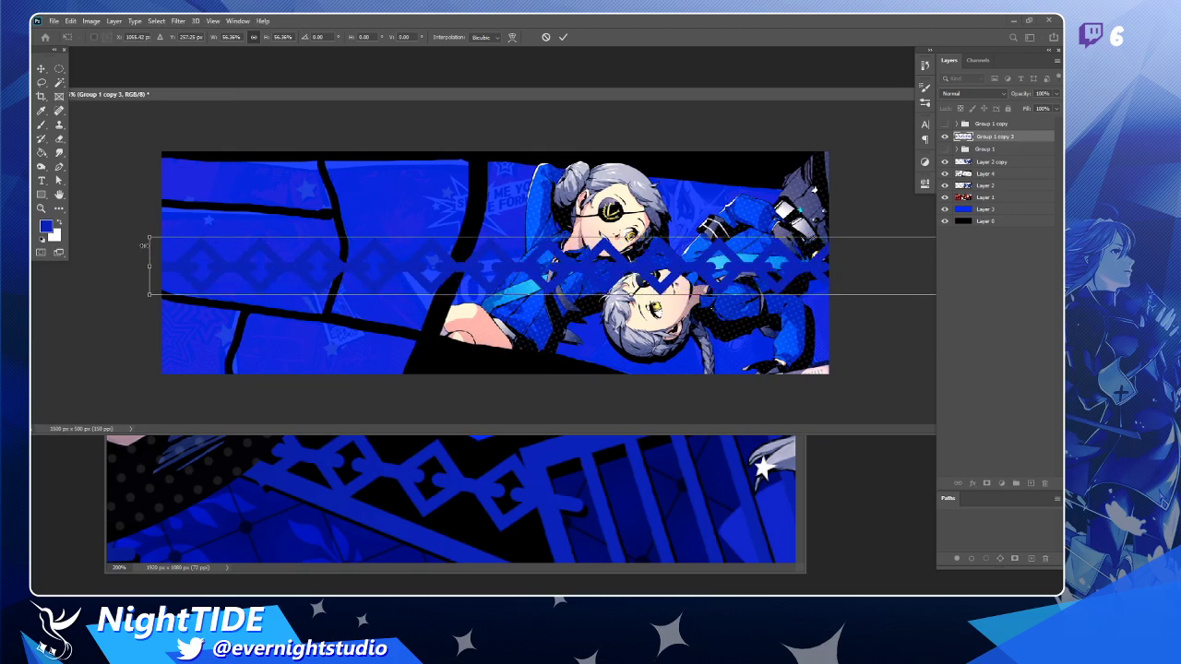
{"action": "left_click_drag", "start_coordinate": [150, 238], "coordinate": [274, 245]}
{"action": "left_click_drag", "start_coordinate": [900, 254], "coordinate": [778, 261]}
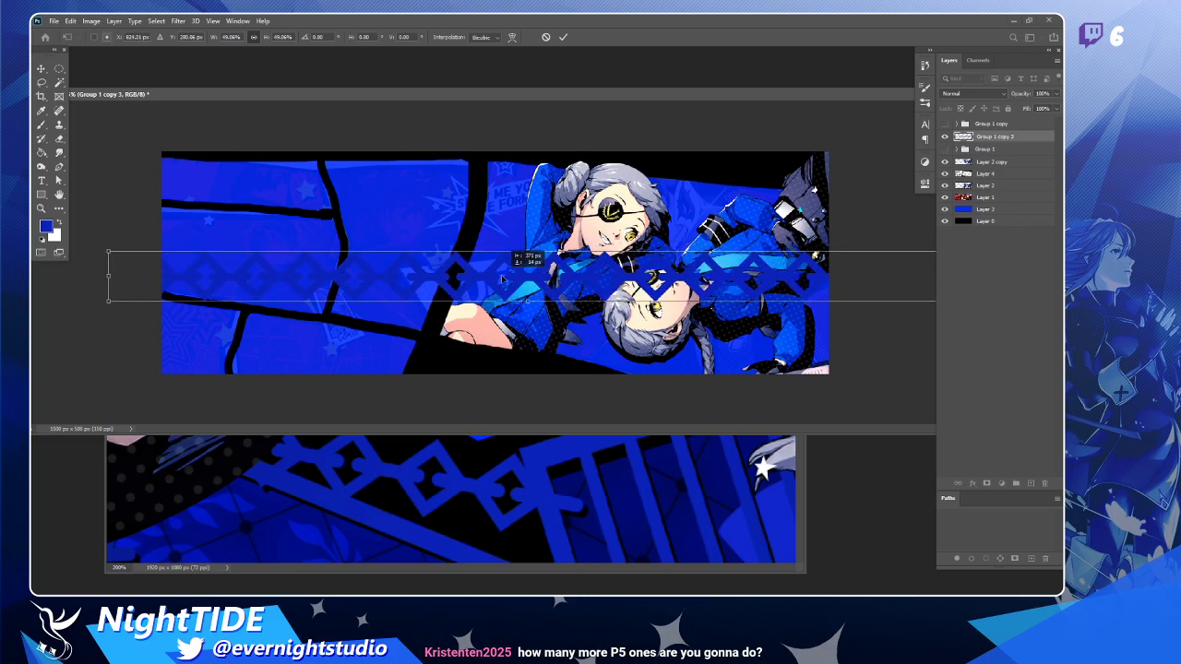
Tilt the chain about 6°, skew and stretch it into a slanted strip, and commit.
{"action": "left_click_drag", "start_coordinate": [110, 242], "coordinate": [144, 224]}
{"action": "left_click_drag", "start_coordinate": [503, 278], "coordinate": [454, 329]}
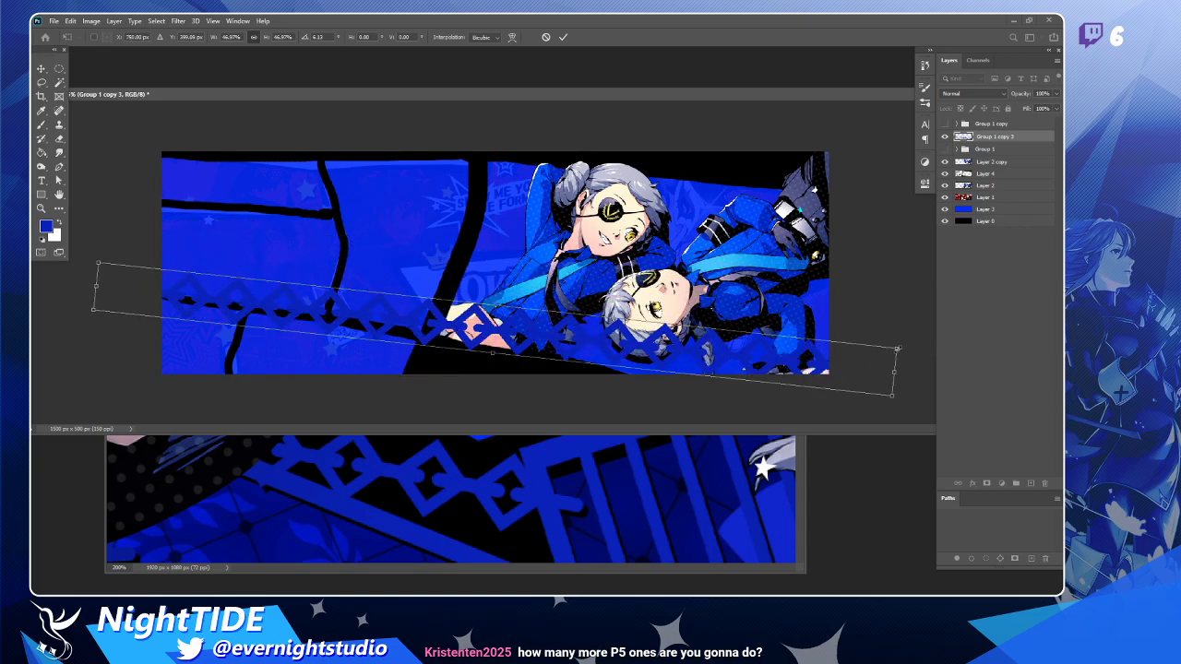
{"action": "mouse_move", "coordinate": [898, 352]}
{"action": "left_mouse_down"}
{"action": "mouse_move", "coordinate": [906, 333]}
{"action": "mouse_move", "coordinate": [900, 362]}
{"action": "left_mouse_up"}
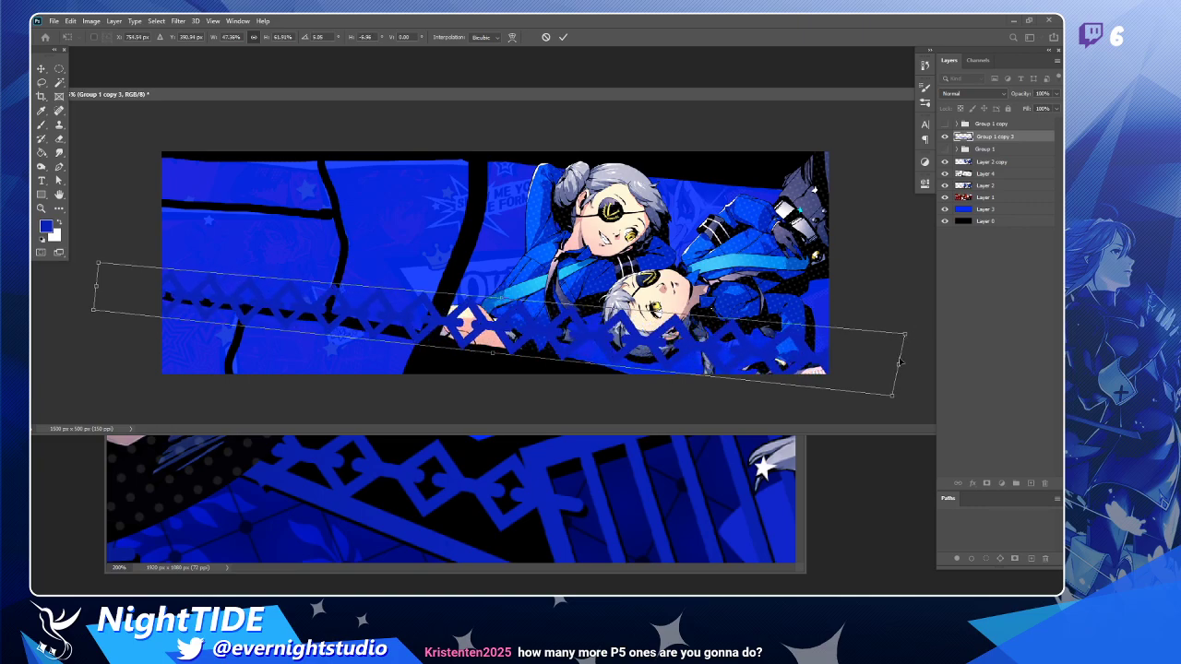
{"action": "mouse_move", "coordinate": [891, 402]}
{"action": "left_mouse_down"}
{"action": "mouse_move", "coordinate": [906, 407]}
{"action": "mouse_move", "coordinate": [903, 419]}
{"action": "left_mouse_up"}
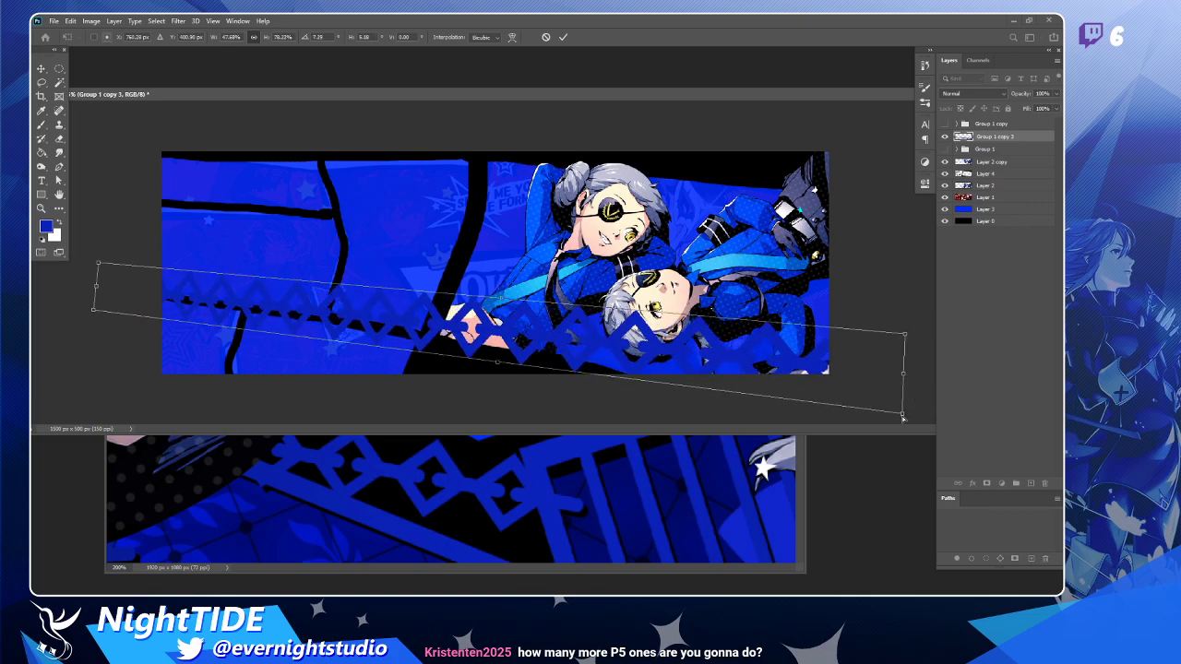
{"action": "left_click_drag", "start_coordinate": [98, 264], "coordinate": [110, 273]}
{"action": "left_click_drag", "start_coordinate": [92, 314], "coordinate": [100, 310]}
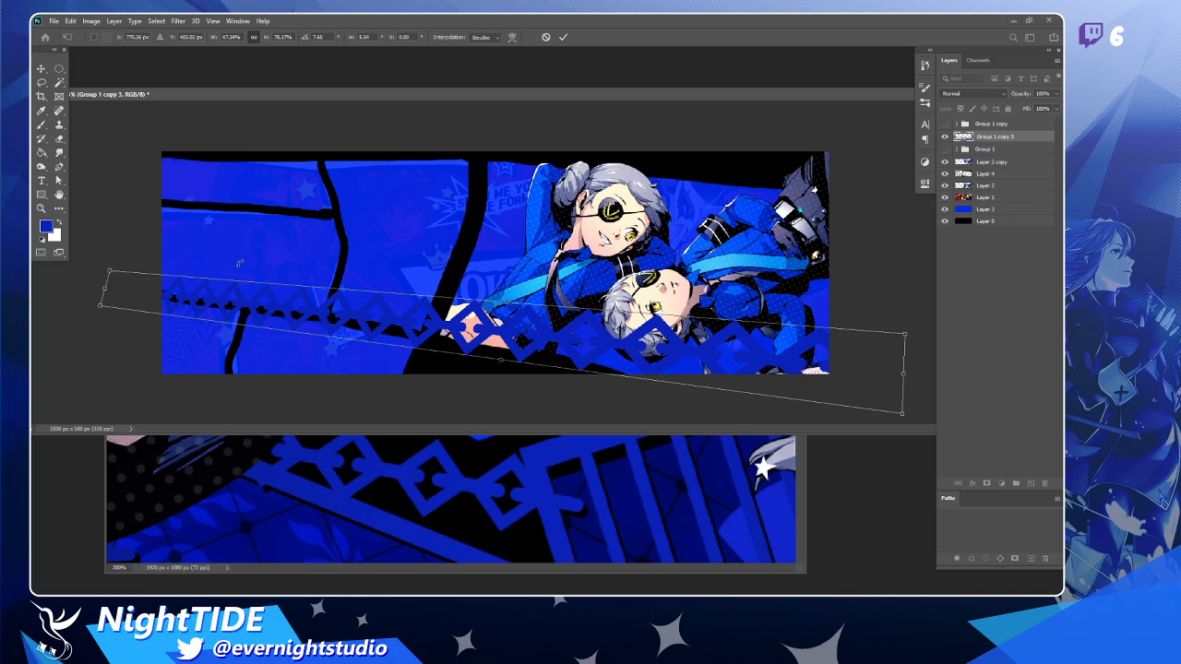
{"action": "mouse_move", "coordinate": [856, 358]}
{"action": "left_mouse_down"}
{"action": "mouse_move", "coordinate": [870, 337]}
{"action": "mouse_move", "coordinate": [856, 359]}
{"action": "left_mouse_up"}
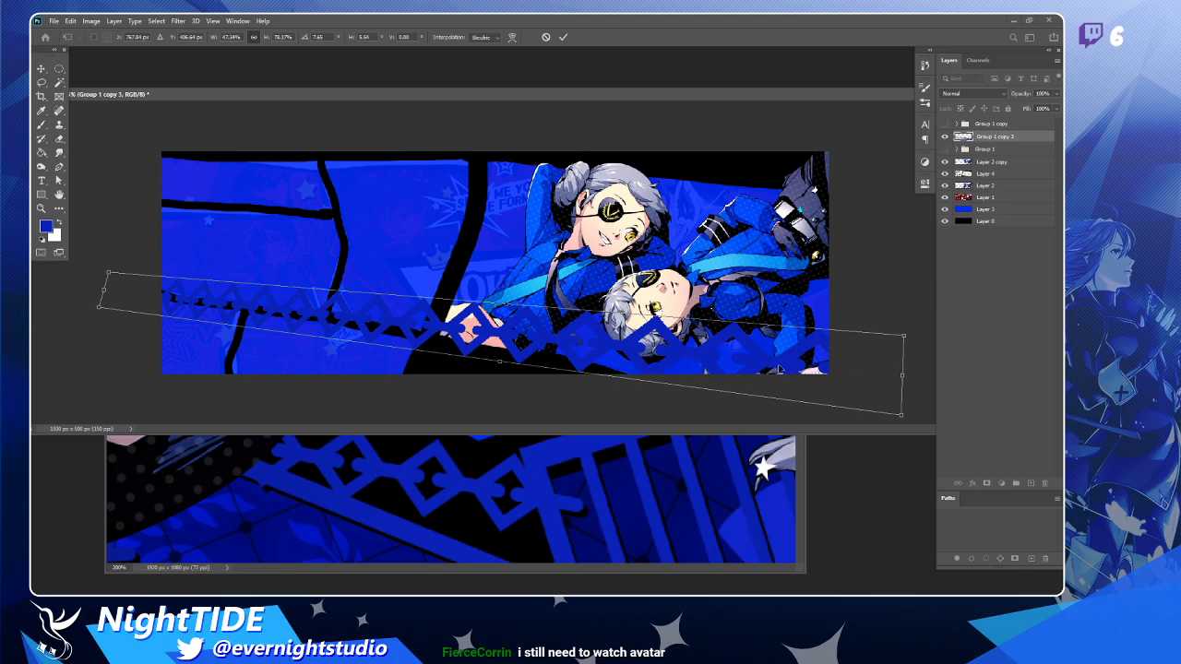
{"action": "left_click_drag", "start_coordinate": [703, 365], "coordinate": [723, 341]}
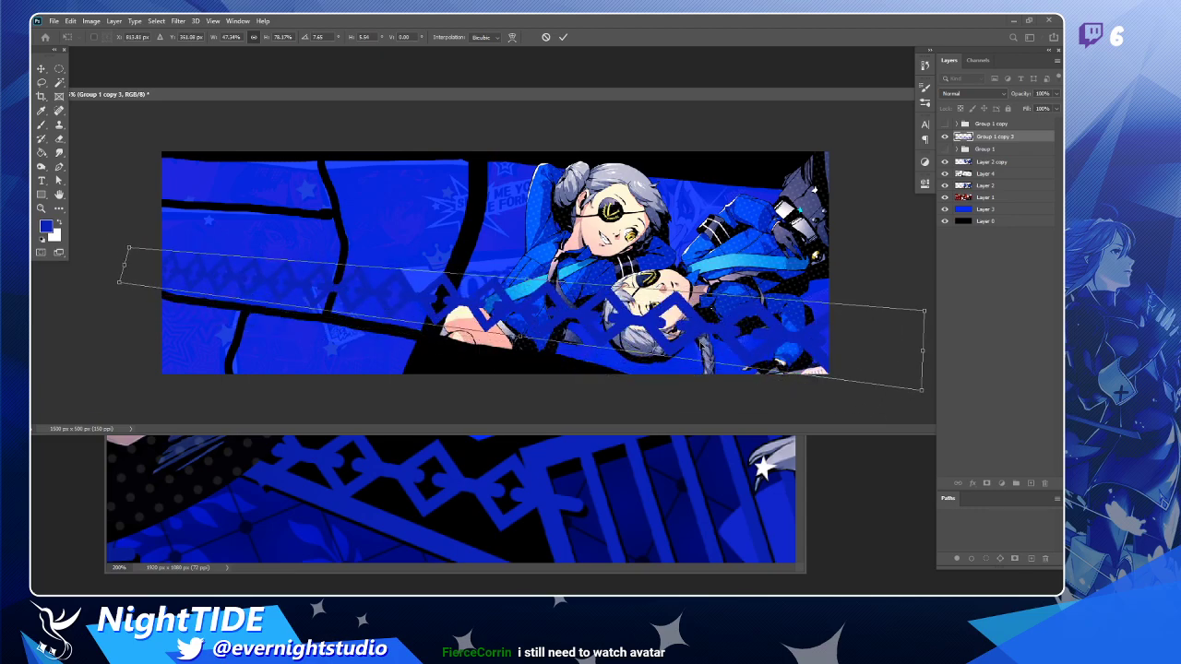
{"action": "key", "text": "Return"}
Distort the chain band's top-left, top-right and bottom-right corners into a diagonal perspective sweep.
{"action": "left_click", "coordinate": [70, 20]}
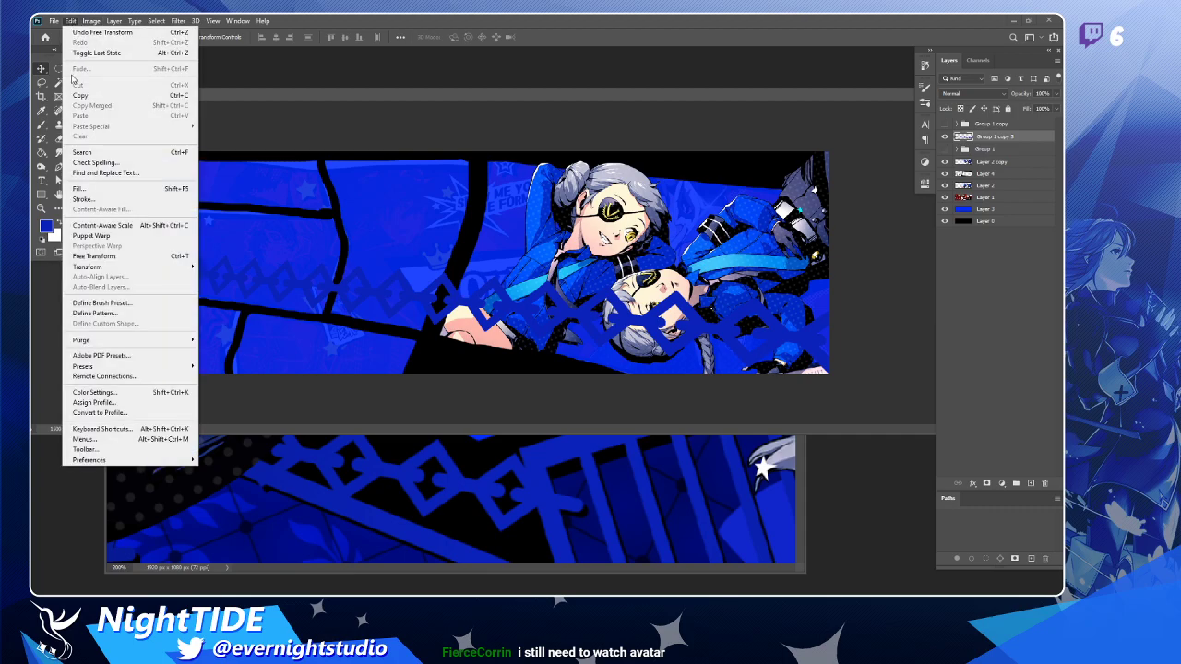
{"action": "mouse_move", "coordinate": [149, 270]}
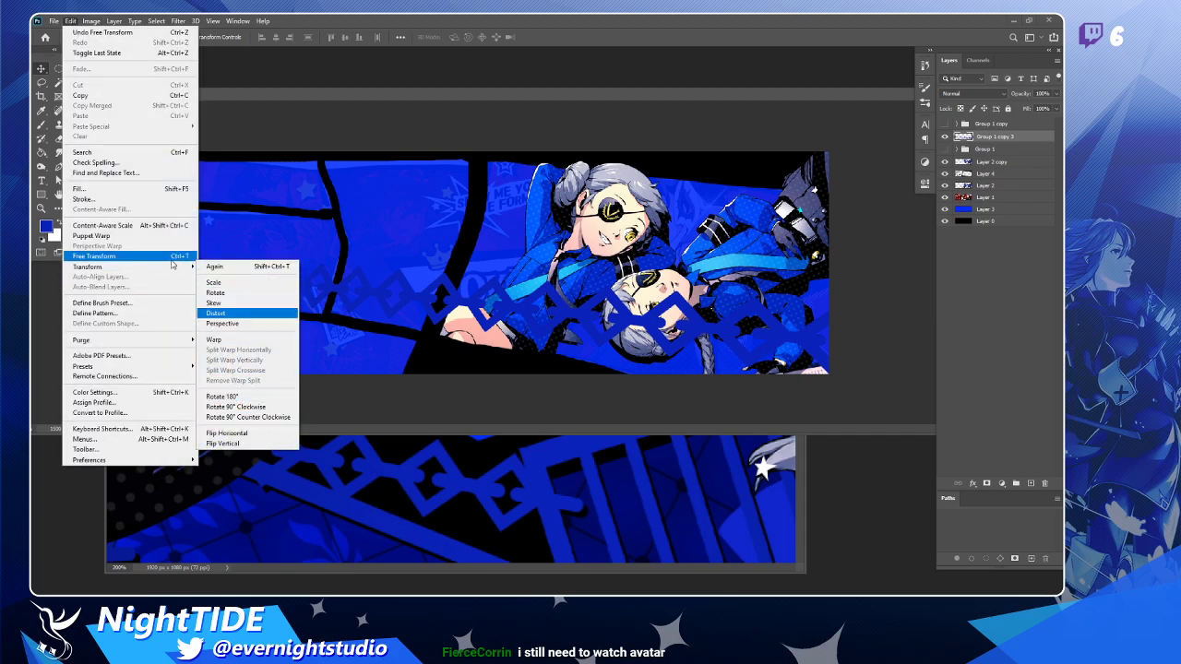
{"action": "left_click", "coordinate": [115, 259]}
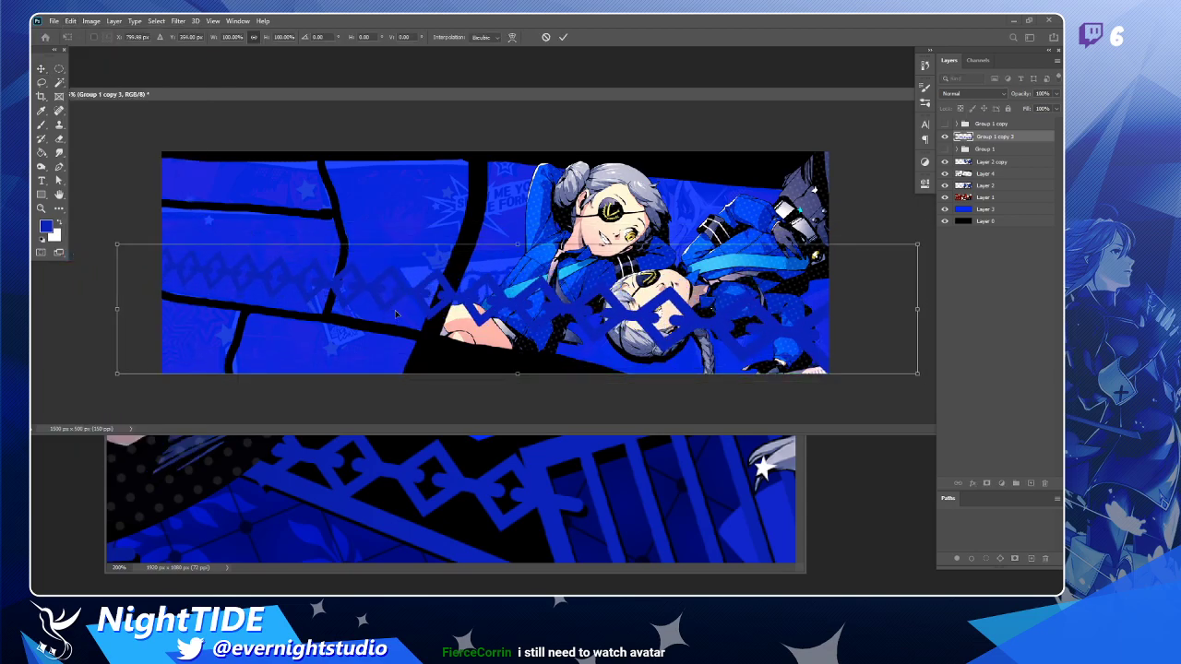
{"action": "key", "text": "Return"}
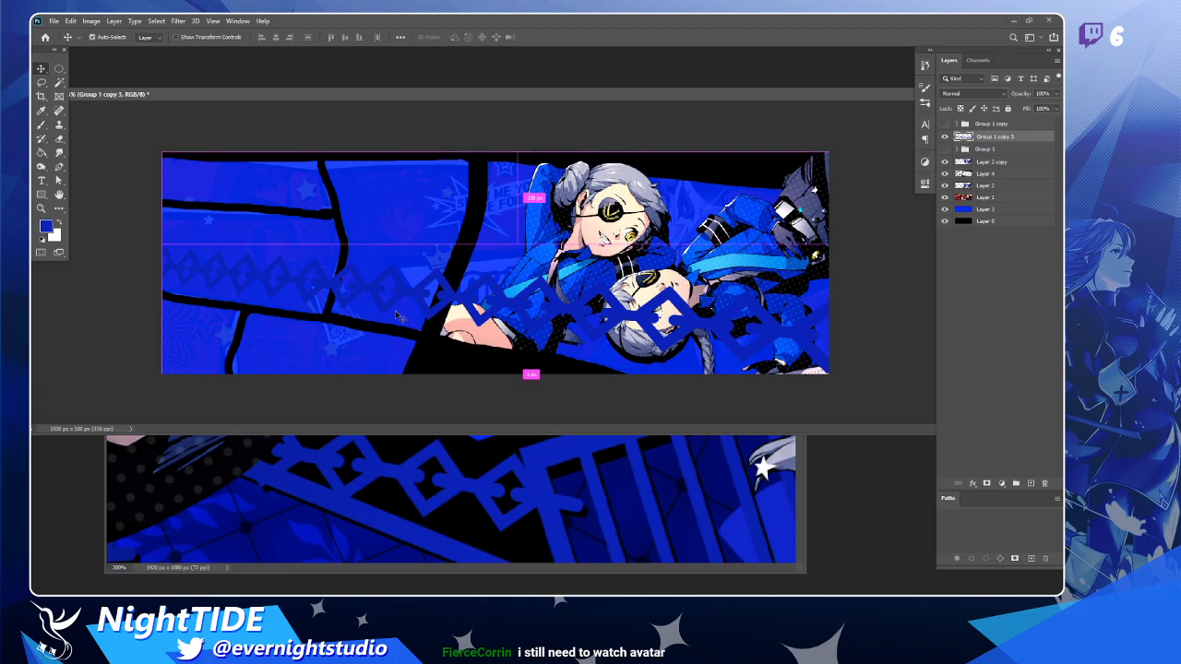
{"action": "key", "text": "ctrl+t"}
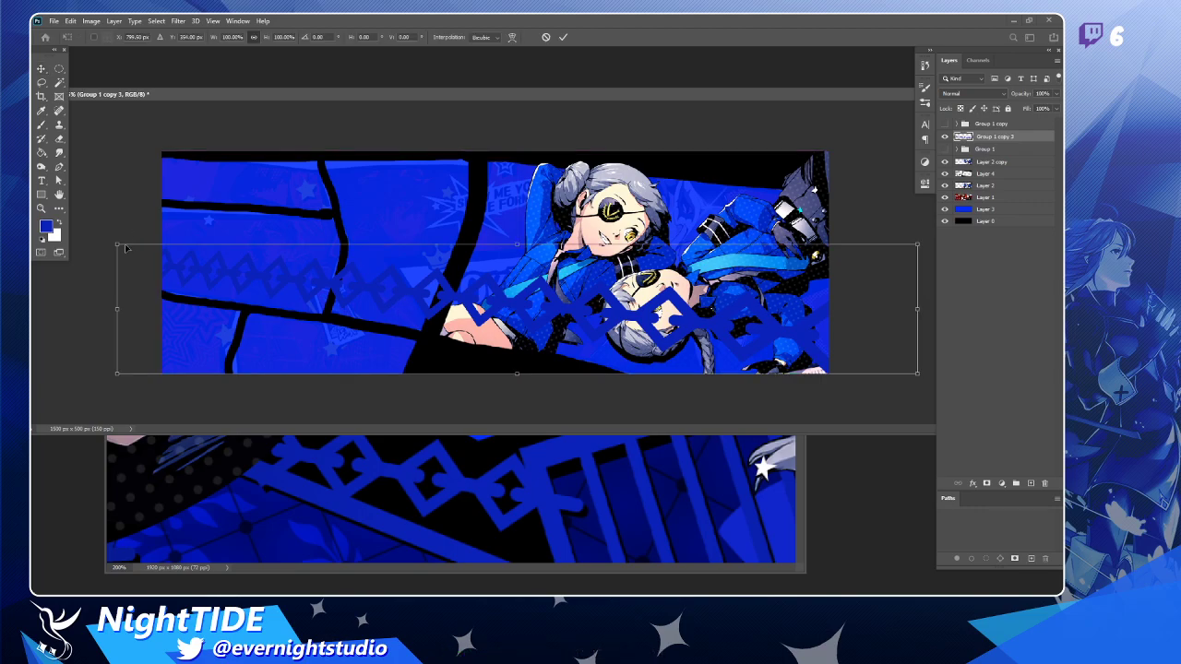
{"action": "left_click_drag", "start_coordinate": [118, 247], "coordinate": [149, 243]}
{"action": "left_click_drag", "start_coordinate": [930, 246], "coordinate": [777, 301]}
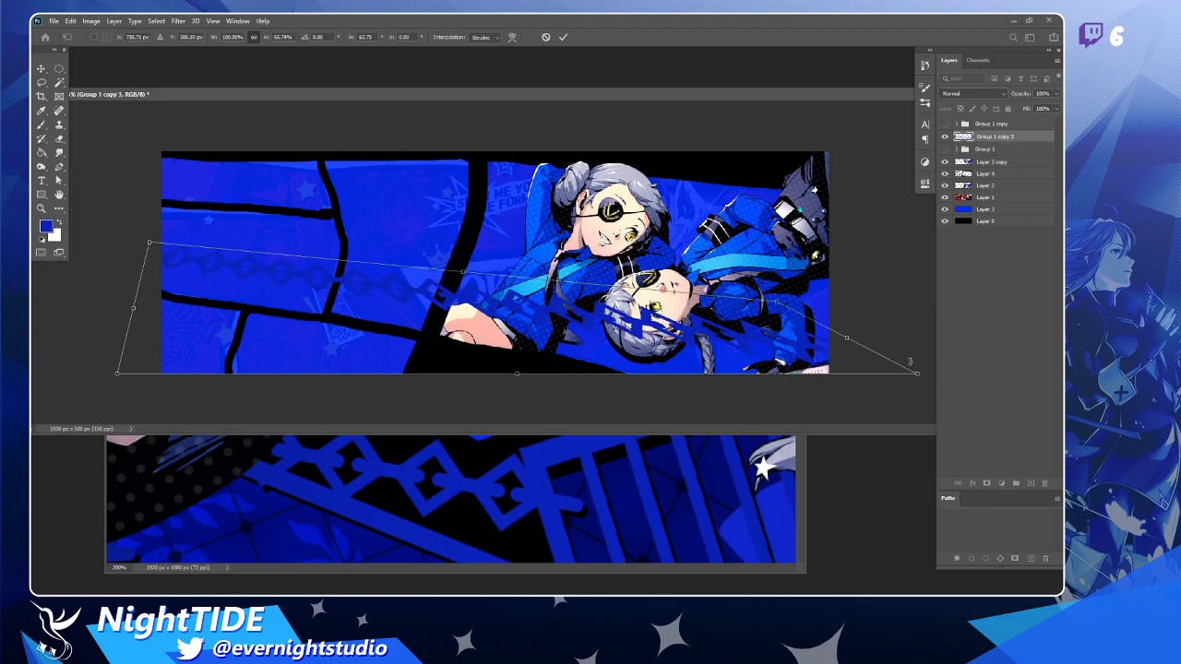
{"action": "left_click_drag", "start_coordinate": [918, 377], "coordinate": [814, 374]}
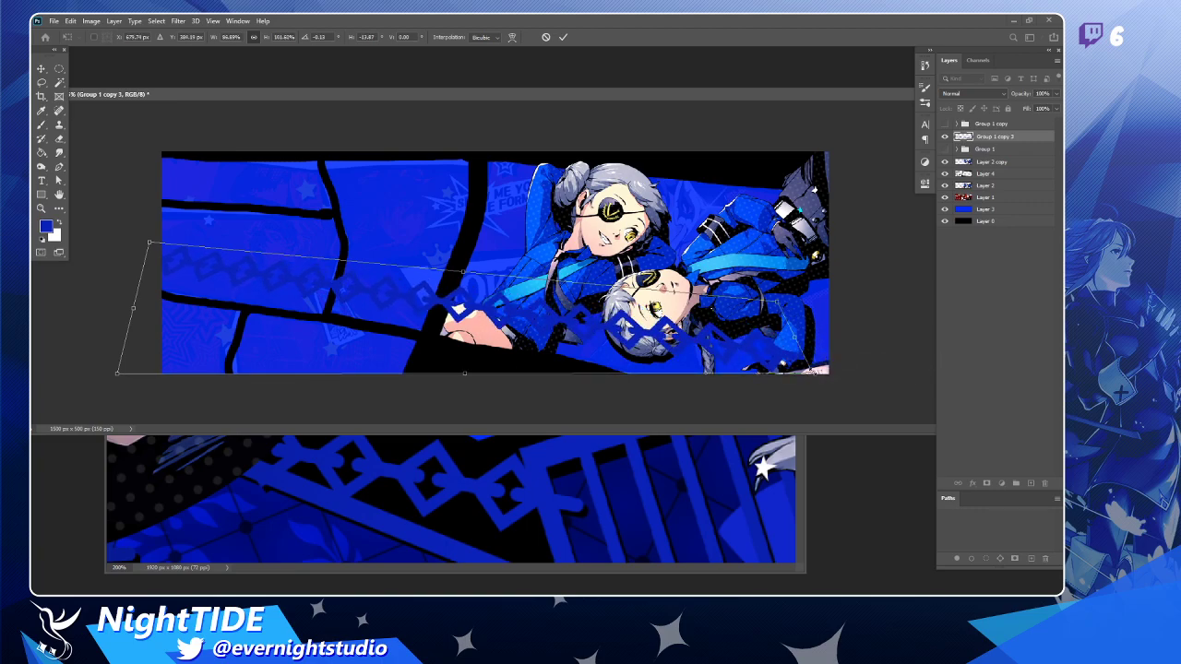
{"action": "key", "text": "Return"}
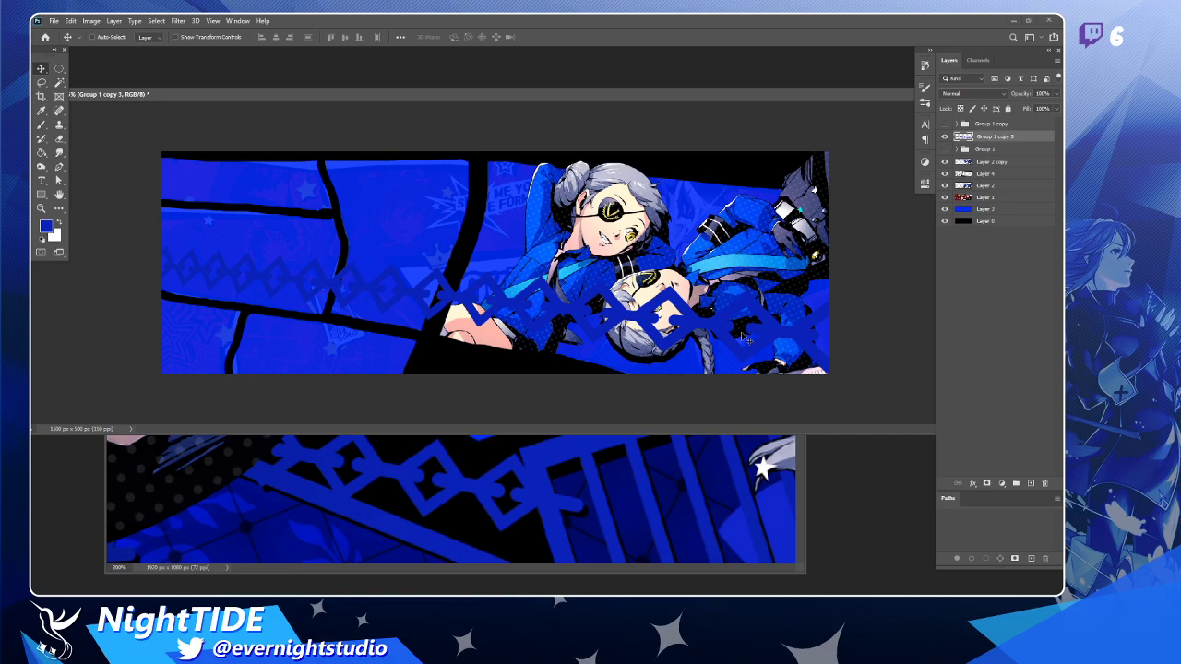
Rotate the chain band about 1.56° and move it down and left.
{"action": "key", "text": "ctrl+t"}
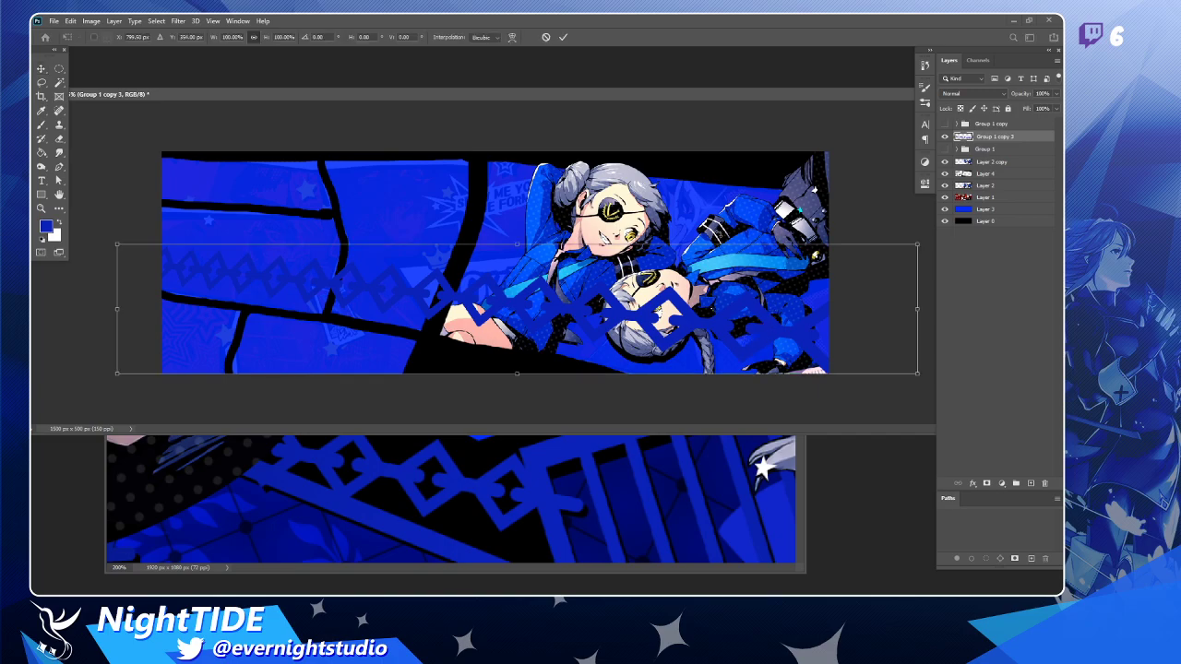
{"action": "left_click_drag", "start_coordinate": [268, 235], "coordinate": [269, 228]}
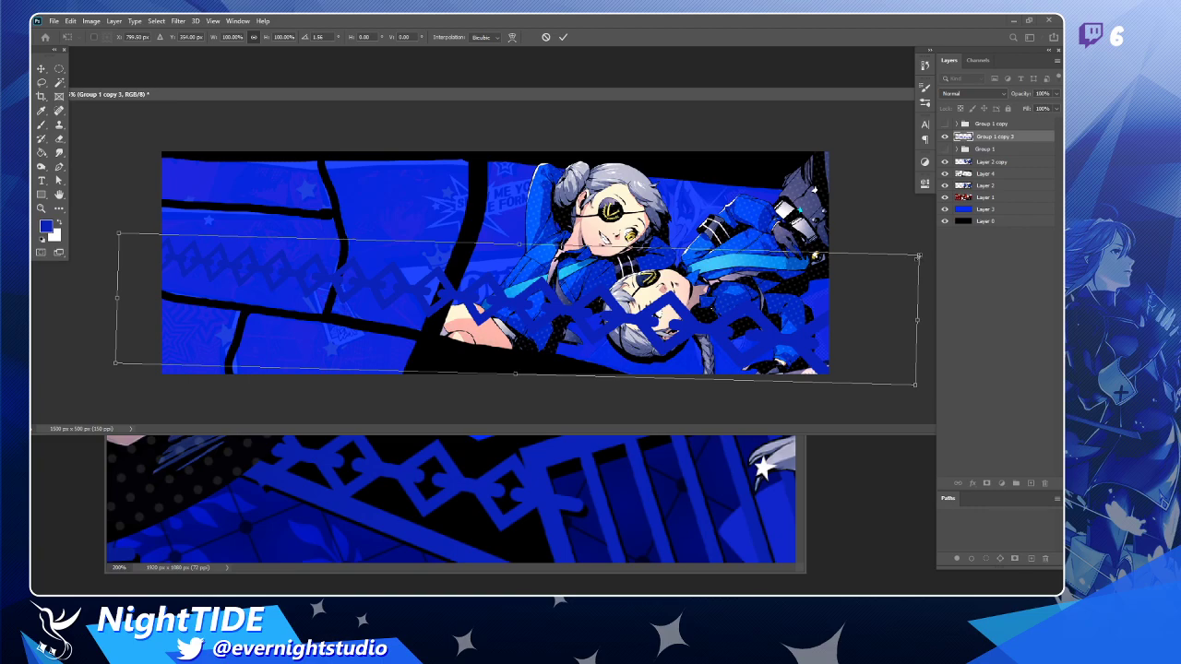
{"action": "key", "text": "Return"}
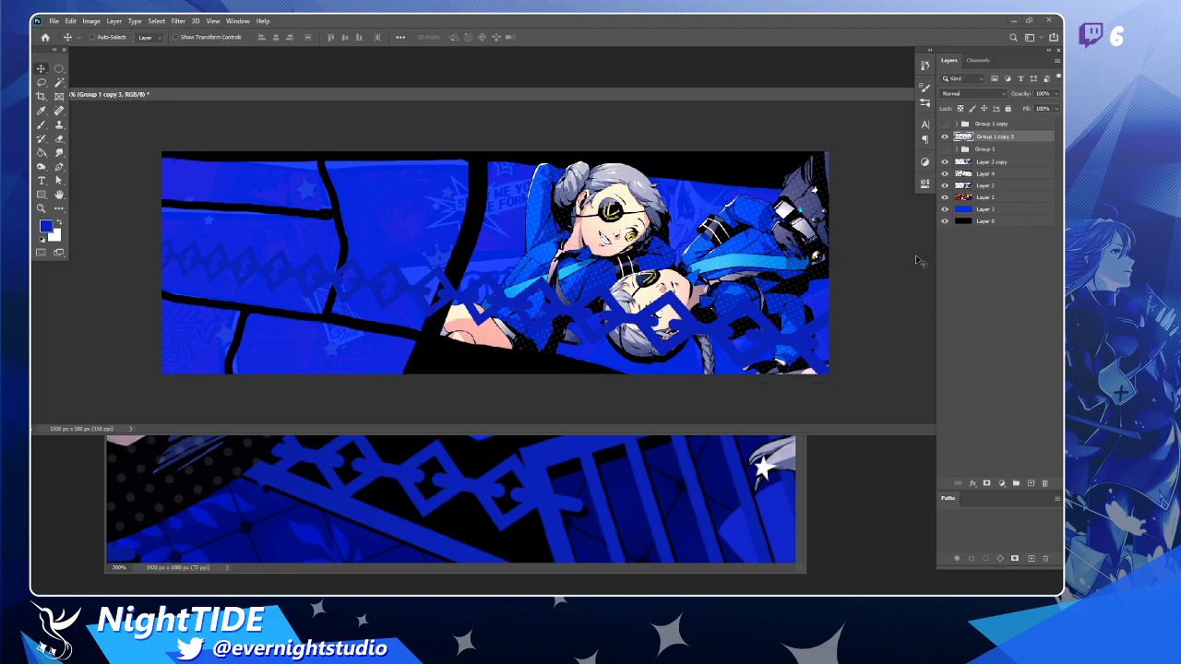
{"action": "left_click_drag", "start_coordinate": [838, 316], "coordinate": [816, 324]}
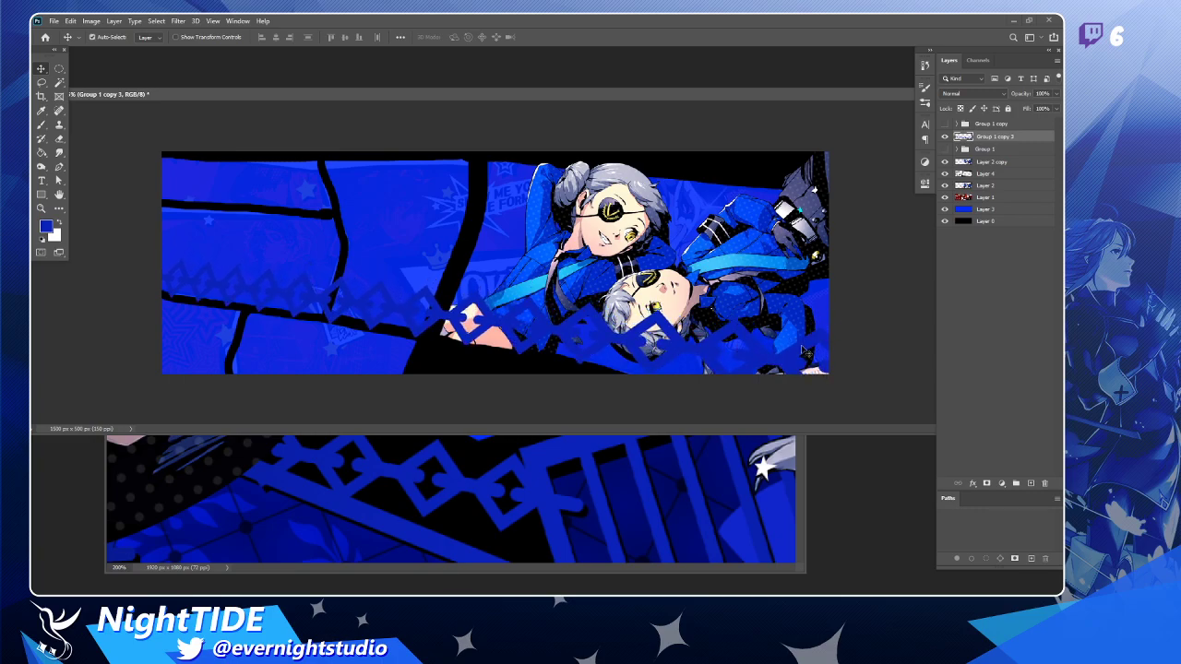
Scale the chain band to about 90%, adjust its height and rotation, then lower it.
{"action": "key", "text": "ctrl+t"}
{"action": "left_click_drag", "start_coordinate": [903, 254], "coordinate": [829, 268]}
{"action": "left_click_drag", "start_coordinate": [466, 311], "coordinate": [468, 314]}
{"action": "left_click_drag", "start_coordinate": [468, 274], "coordinate": [468, 286]}
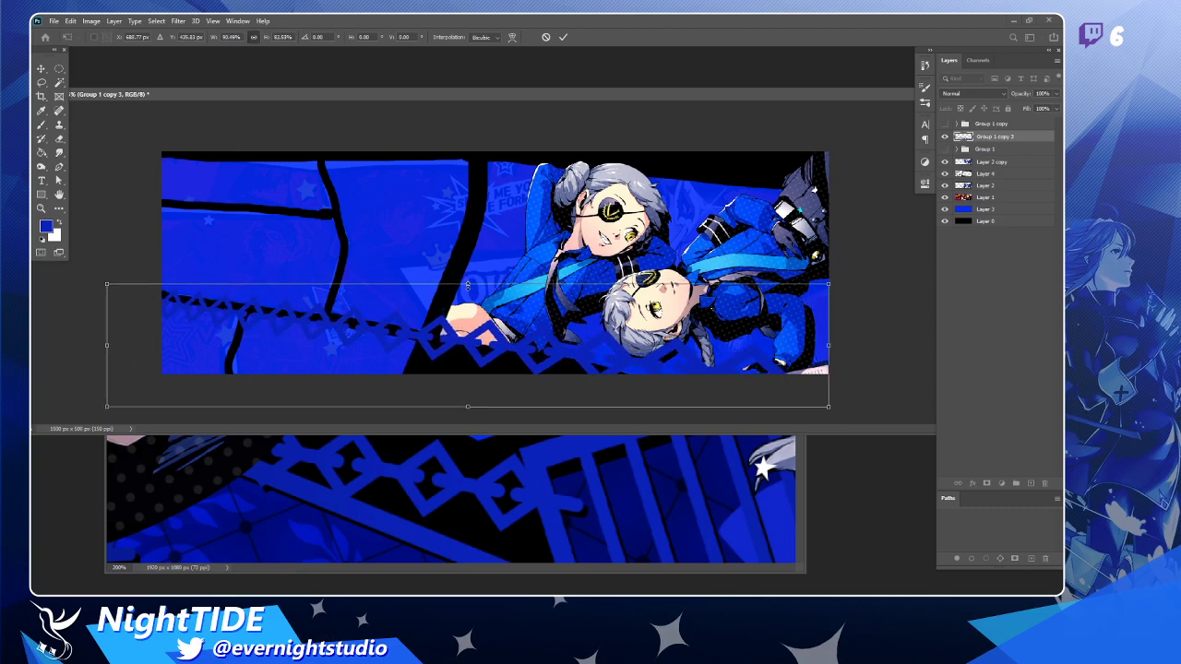
{"action": "mouse_move", "coordinate": [851, 275]}
{"action": "left_mouse_down"}
{"action": "mouse_move", "coordinate": [870, 267]}
{"action": "mouse_move", "coordinate": [856, 288]}
{"action": "left_mouse_up"}
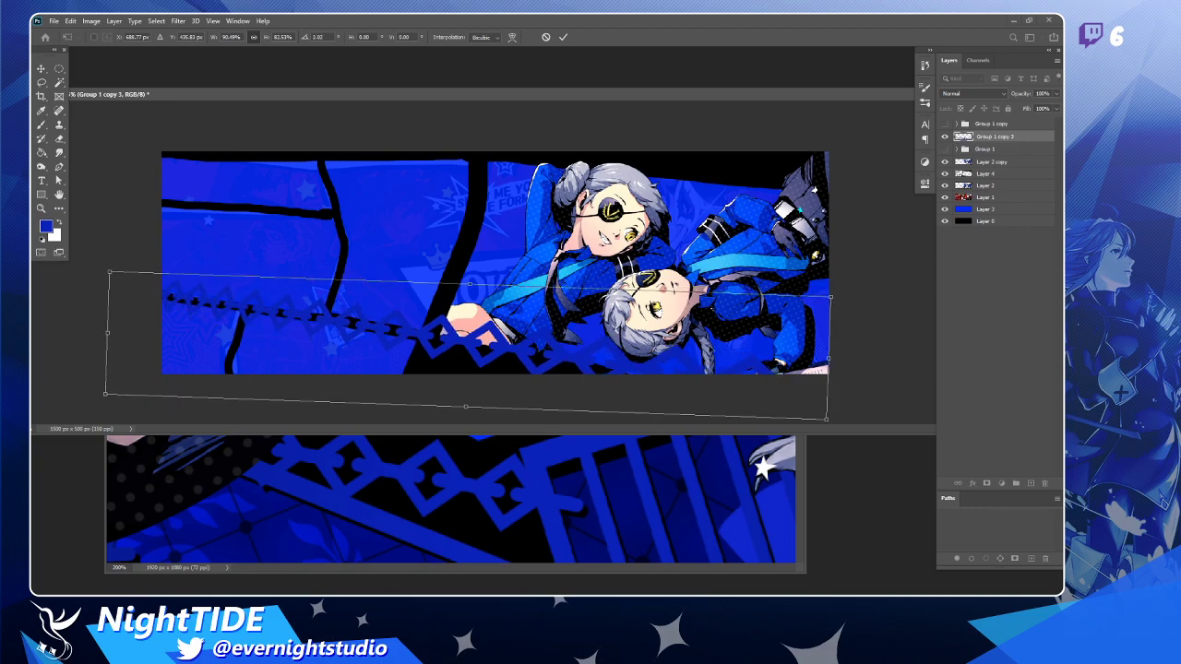
{"action": "key", "text": "Return"}
{"action": "left_click_drag", "start_coordinate": [680, 361], "coordinate": [673, 373]}
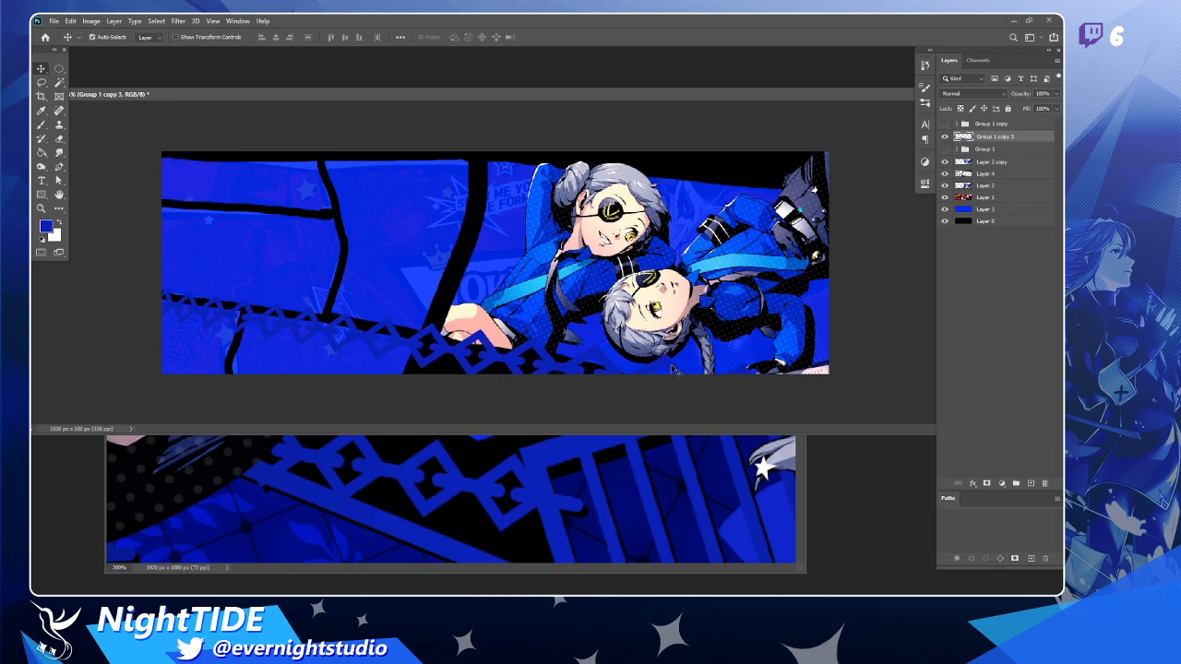
Narrow and slant the chain band, rotate it into a diagonal, and move it down.
{"action": "key", "text": "ctrl+t"}
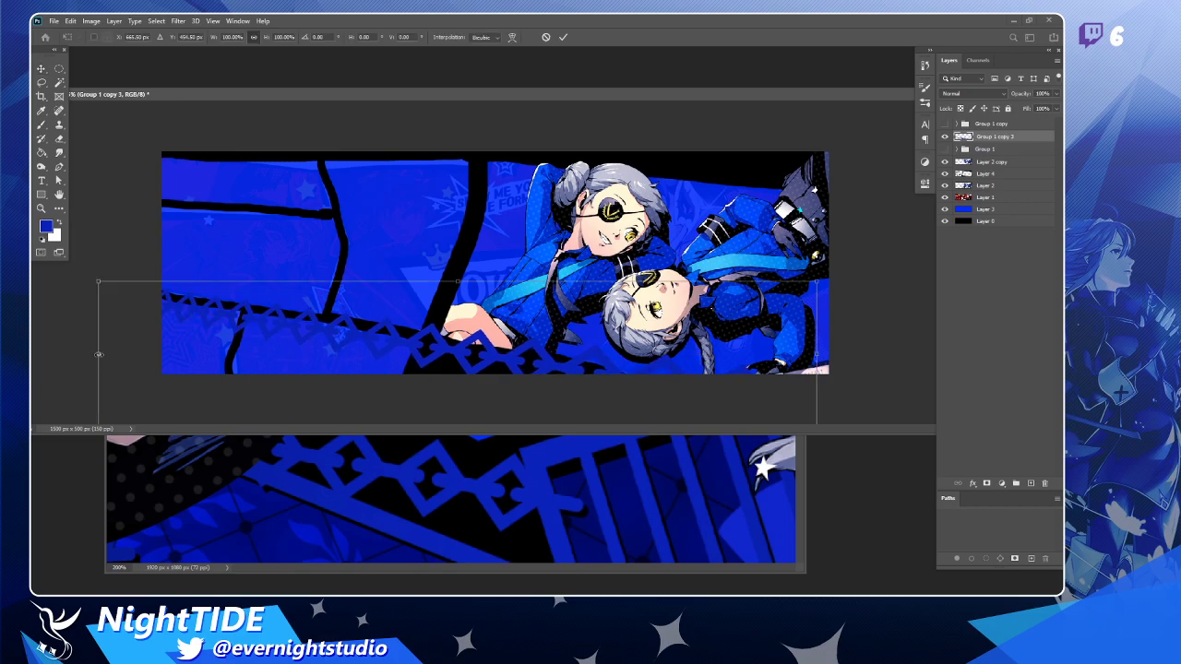
{"action": "left_click_drag", "start_coordinate": [97, 359], "coordinate": [124, 359]}
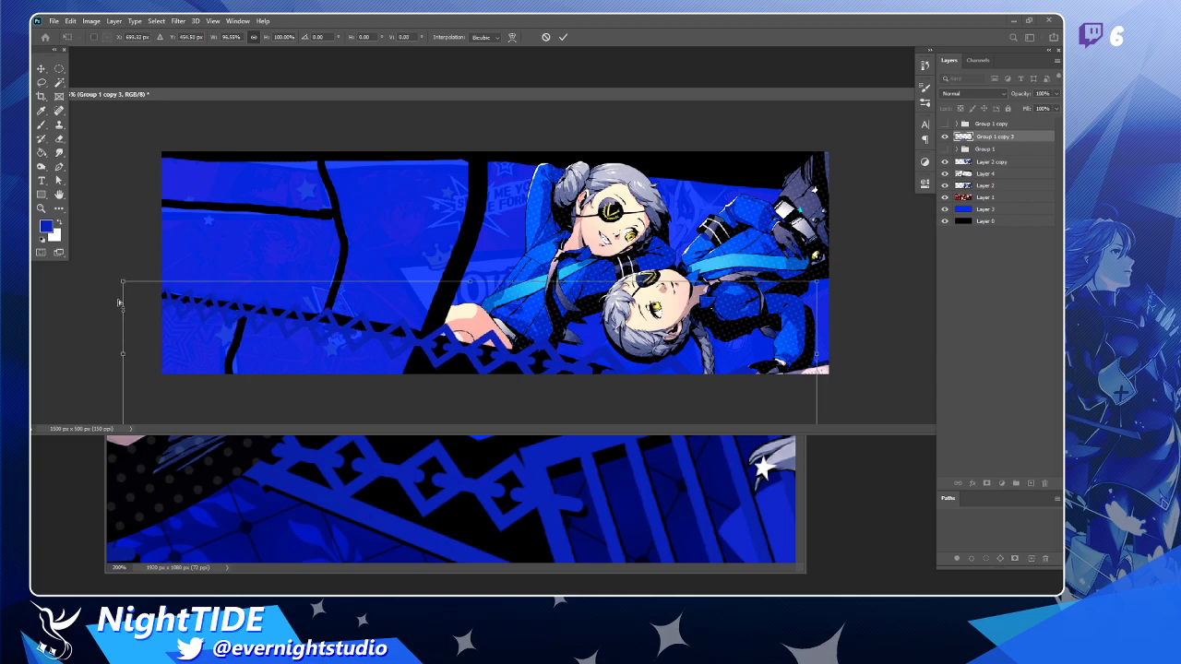
{"action": "left_click_drag", "start_coordinate": [124, 282], "coordinate": [149, 299]}
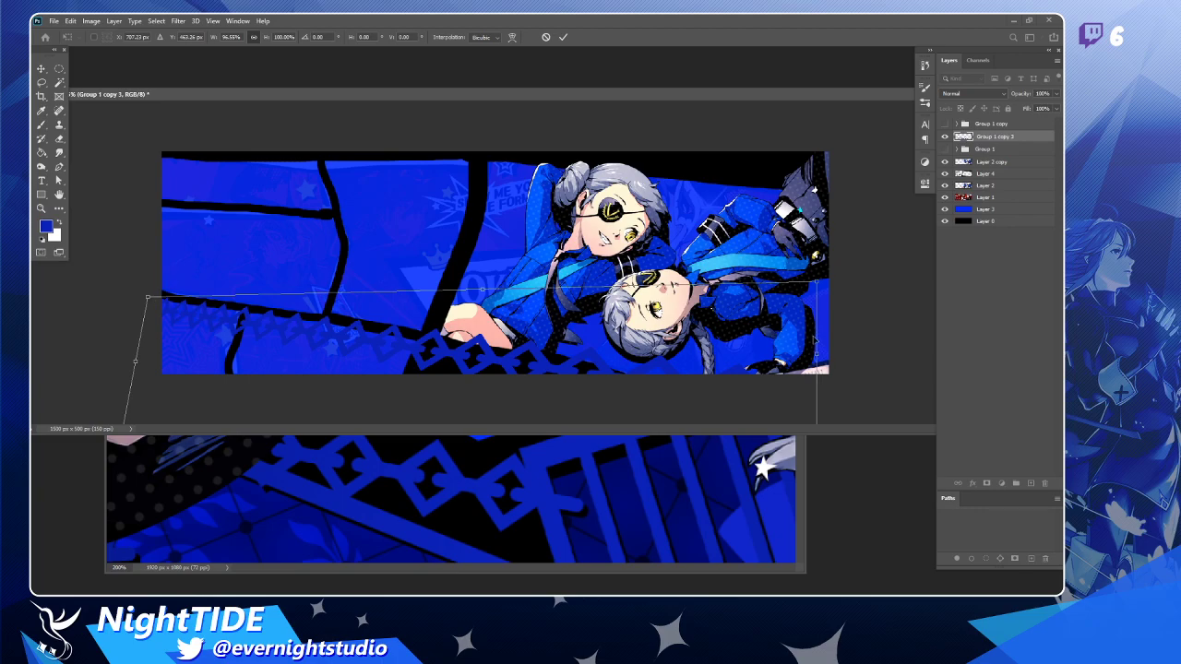
{"action": "mouse_move", "coordinate": [818, 351]}
{"action": "left_mouse_down"}
{"action": "mouse_move", "coordinate": [836, 347]}
{"action": "mouse_move", "coordinate": [822, 349]}
{"action": "left_mouse_up"}
{"action": "left_click_drag", "start_coordinate": [715, 344], "coordinate": [706, 261]}
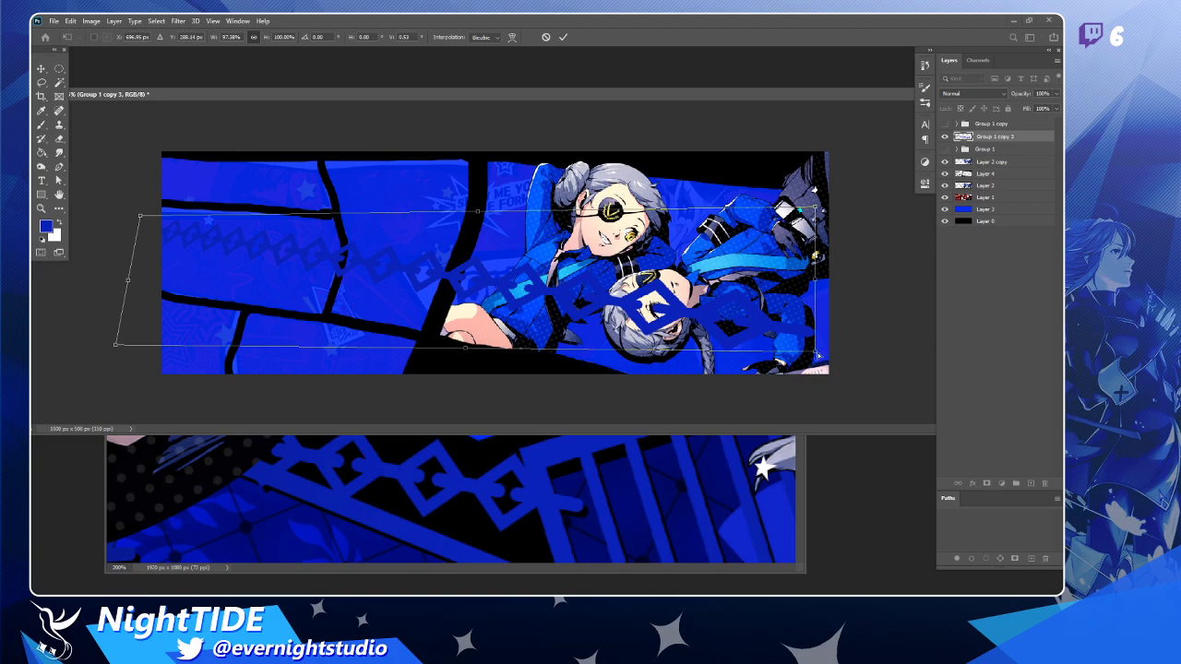
{"action": "left_click_drag", "start_coordinate": [817, 356], "coordinate": [817, 364]}
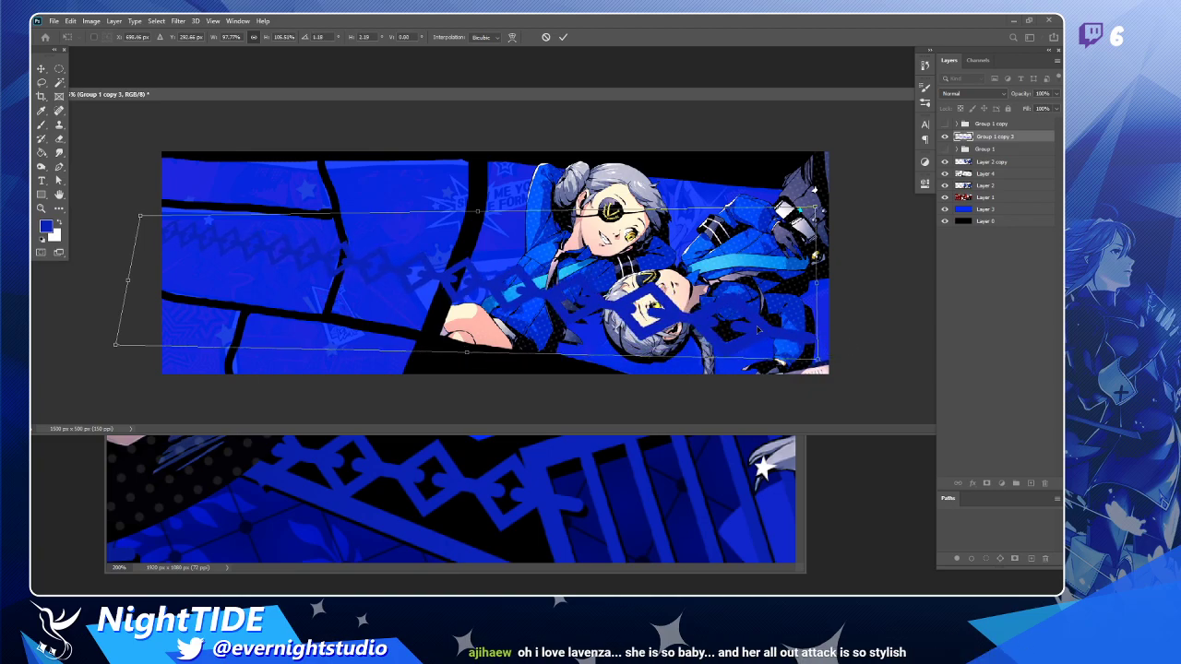
{"action": "key", "text": "Return"}
{"action": "left_click_drag", "start_coordinate": [744, 307], "coordinate": [753, 375]}
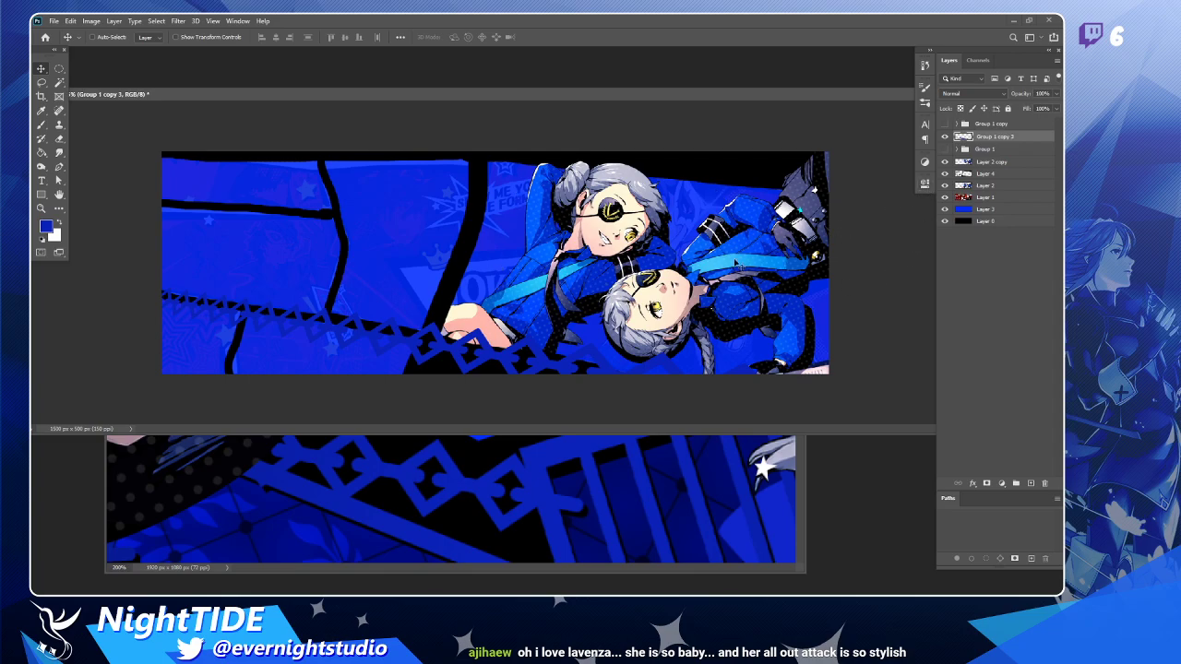
Toggle two layers off and on to check their content.
{"action": "left_click", "coordinate": [945, 161]}
{"action": "left_click", "coordinate": [945, 162]}
{"action": "left_click", "coordinate": [944, 137]}
{"action": "left_click", "coordinate": [944, 136]}
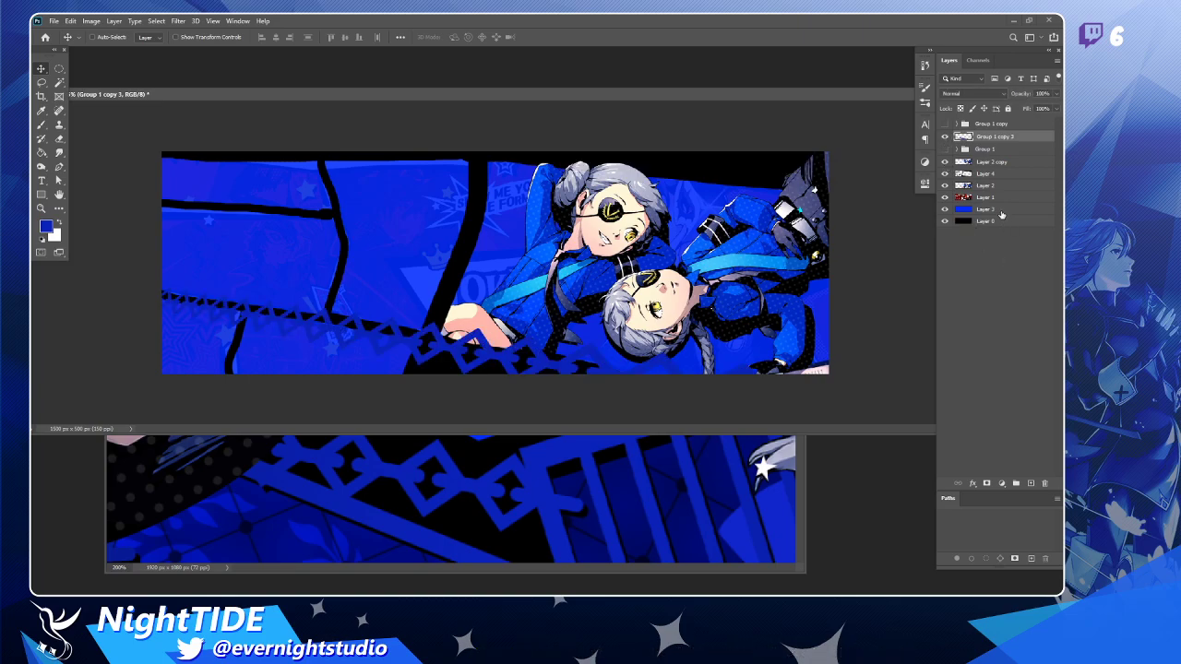
Pen-trace the chain band's upper zigzag edge from its left end past the right end.
{"action": "key", "text": "p"}
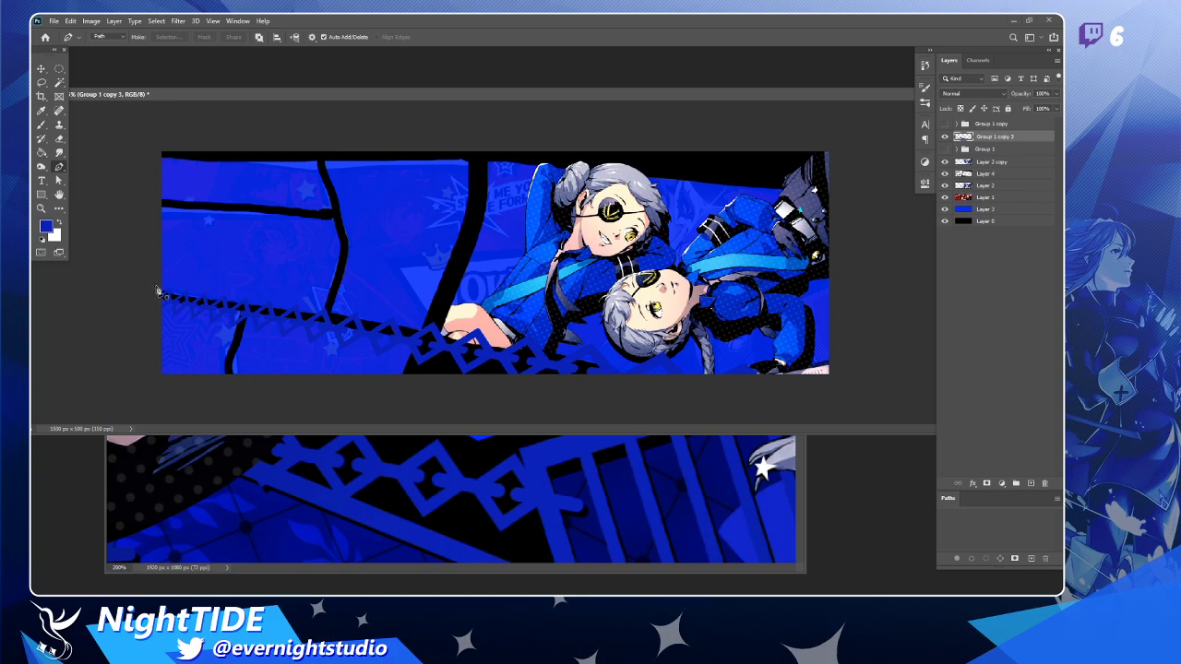
{"action": "left_click", "coordinate": [159, 289]}
{"action": "left_click", "coordinate": [230, 293]}
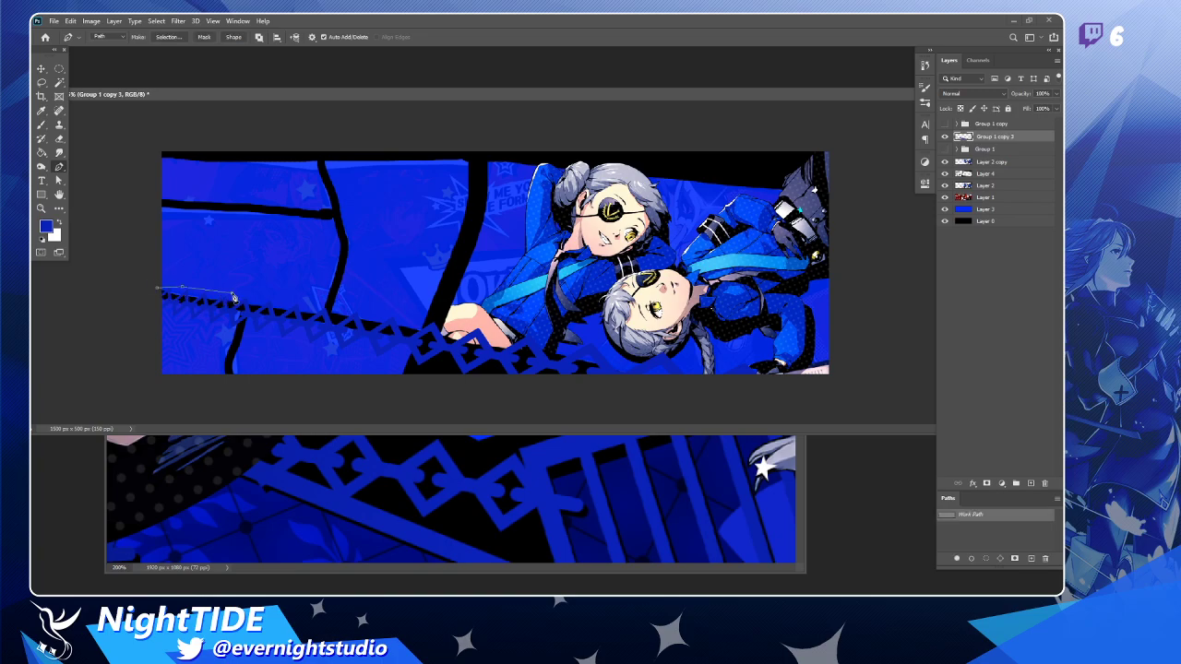
{"action": "left_click", "coordinate": [280, 301]}
{"action": "left_click", "coordinate": [324, 304]}
{"action": "left_click", "coordinate": [389, 319]}
{"action": "left_click", "coordinate": [444, 322]}
{"action": "left_click", "coordinate": [607, 347]}
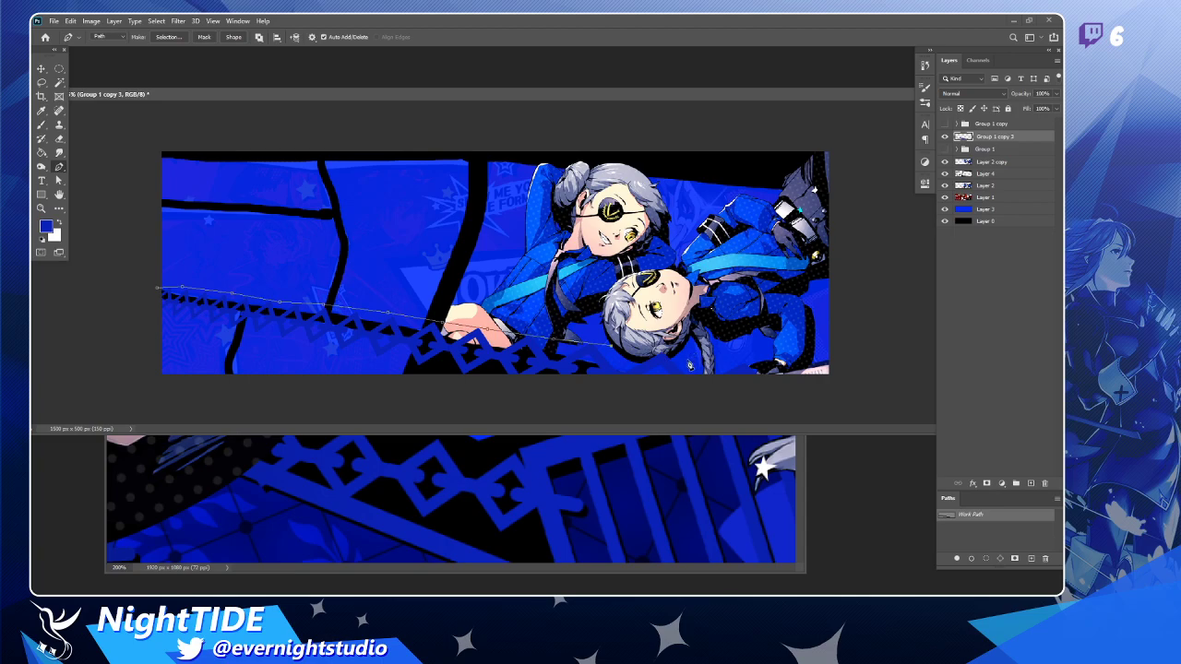
{"action": "left_click", "coordinate": [769, 381]}
Trace back along the band's lower edge, close the path, and convert it to a selection.
{"action": "left_click", "coordinate": [647, 397]}
{"action": "left_click", "coordinate": [480, 383]}
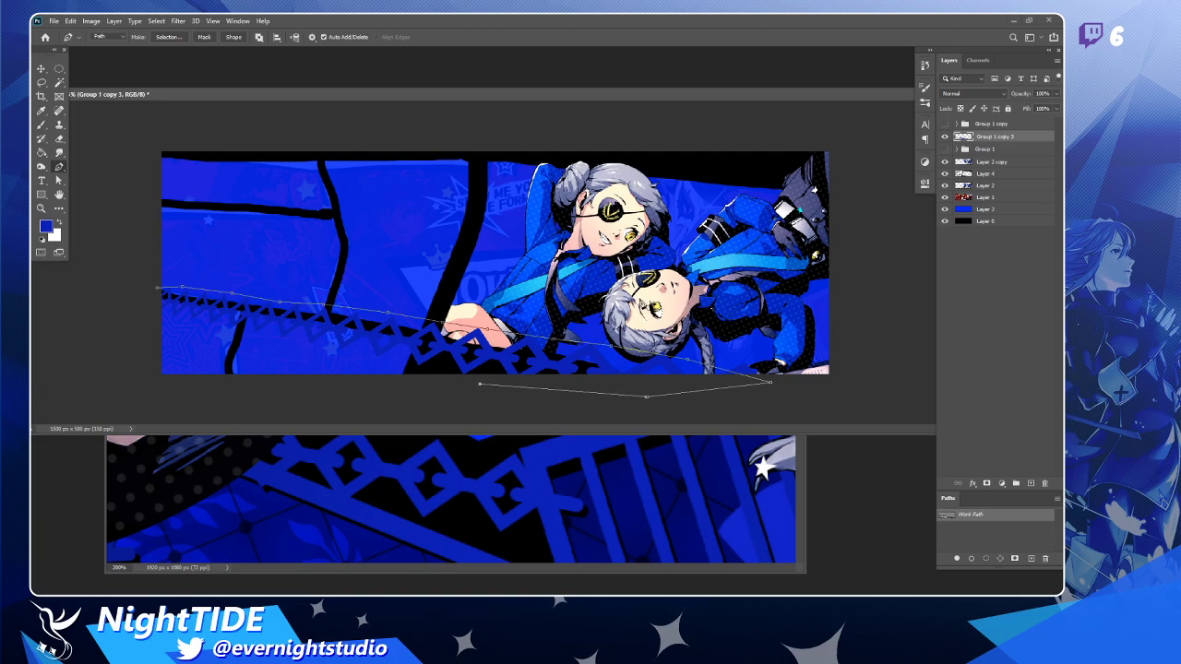
{"action": "left_click", "coordinate": [393, 368]}
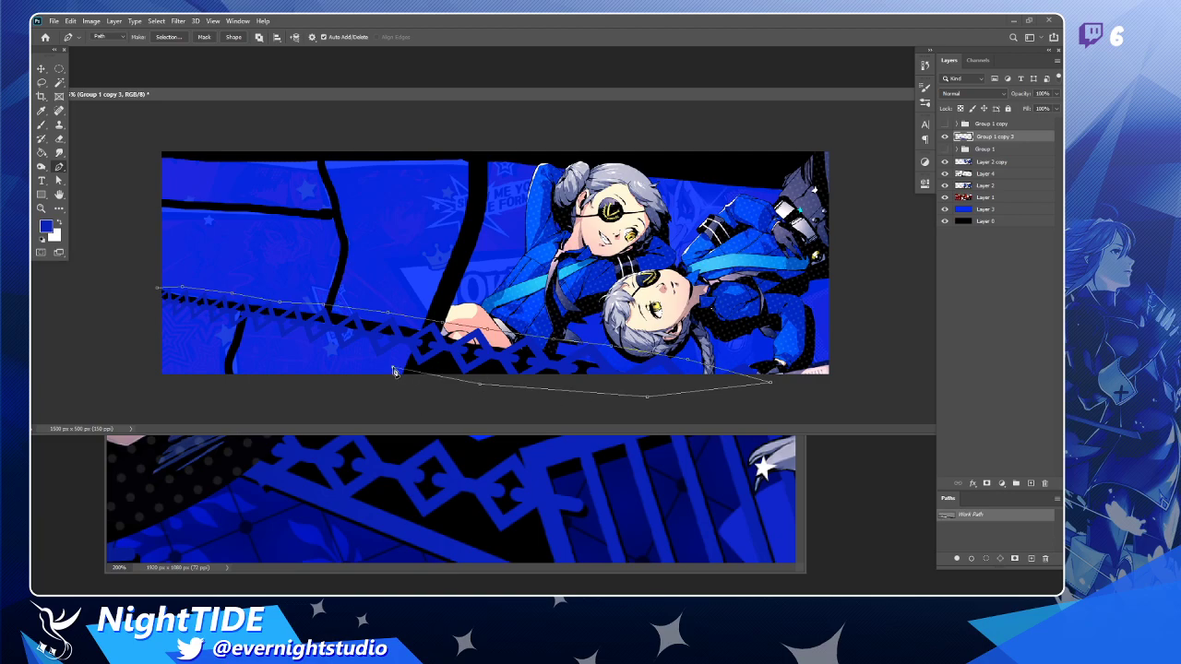
{"action": "left_click", "coordinate": [306, 347]}
{"action": "left_click", "coordinate": [248, 336]}
{"action": "left_click", "coordinate": [211, 328]}
{"action": "left_click", "coordinate": [152, 319]}
{"action": "left_click", "coordinate": [158, 288]}
{"action": "left_click", "coordinate": [951, 516], "text": "ctrl"}
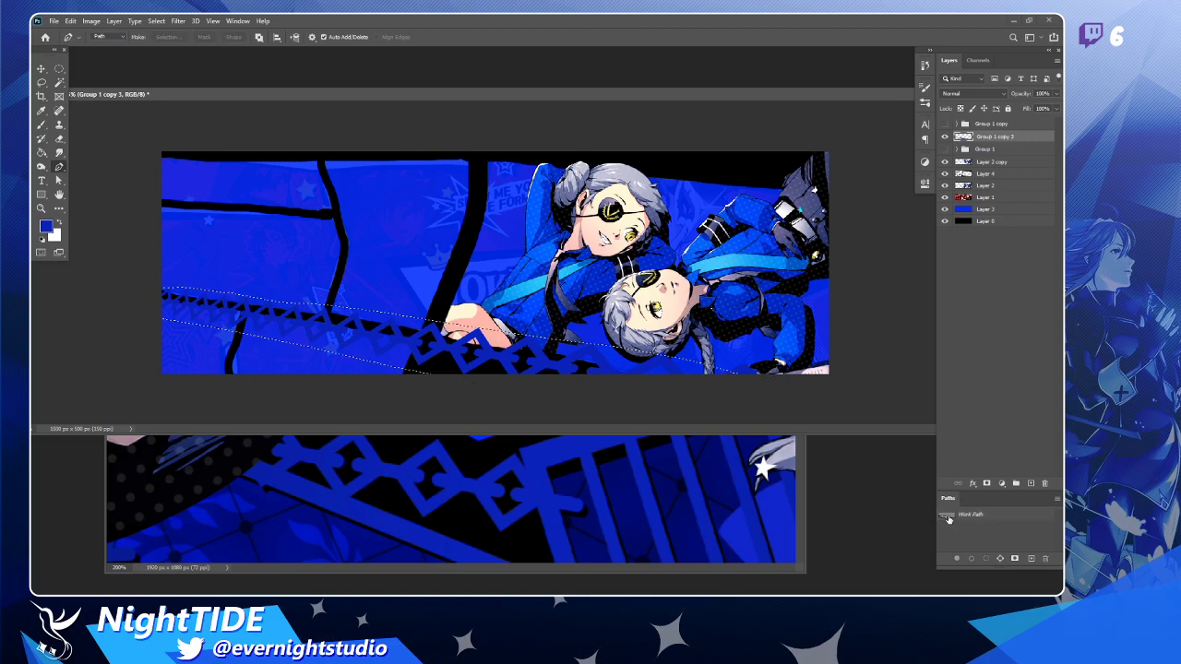
Fill the band selection with black on a new layer above Layer 1, then deselect.
{"action": "left_click", "coordinate": [1013, 197]}
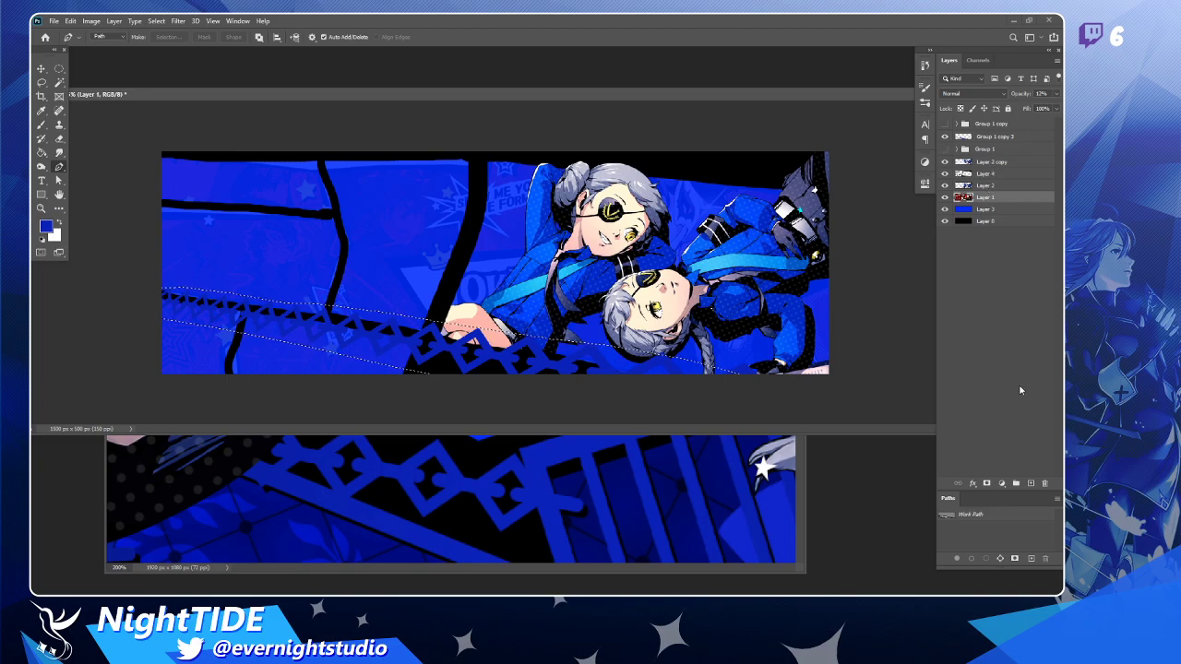
{"action": "left_click", "coordinate": [1031, 483]}
{"action": "key", "text": "g"}
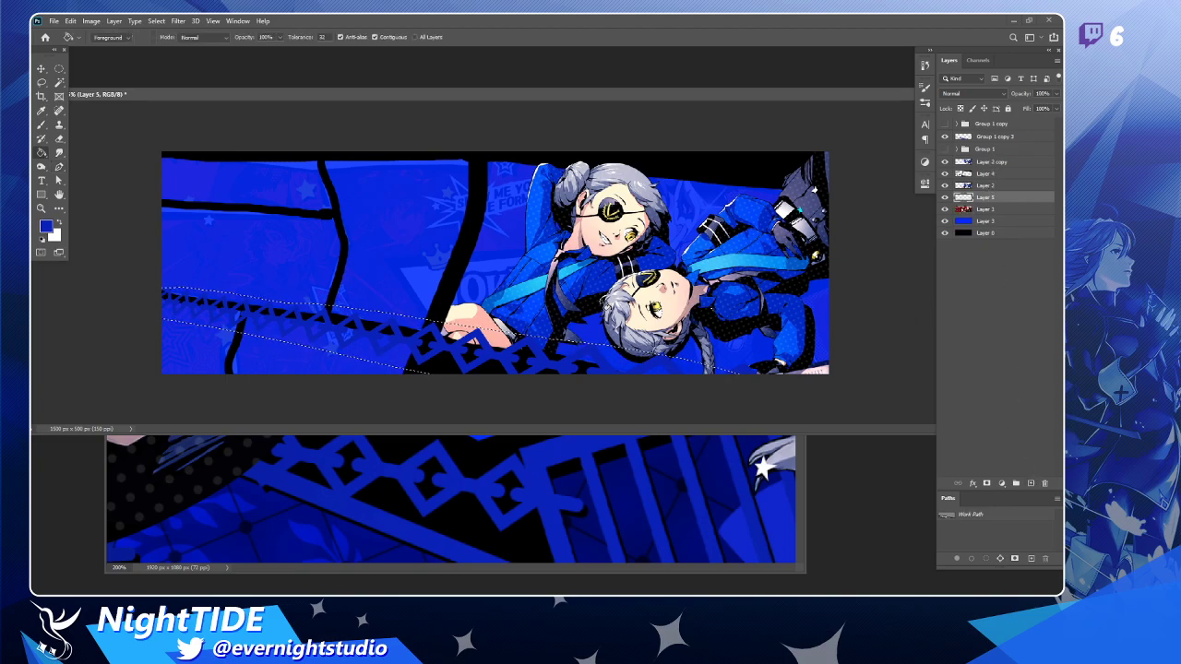
{"action": "key", "text": "d"}
{"action": "left_click", "coordinate": [418, 341]}
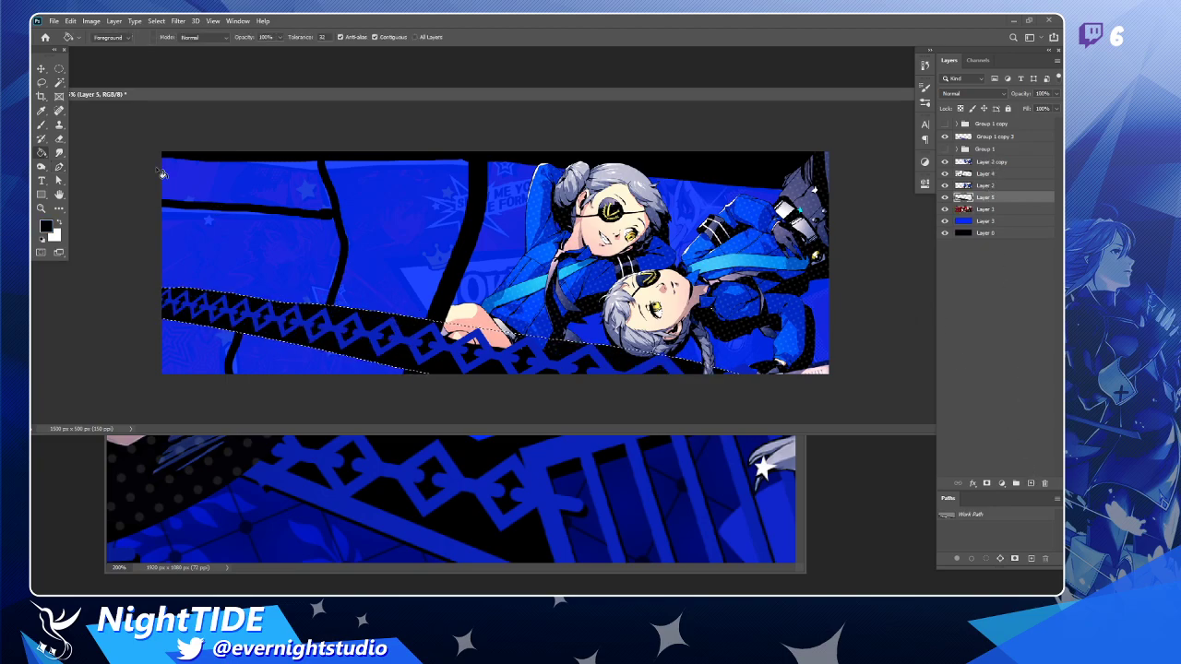
{"action": "key", "text": "v"}
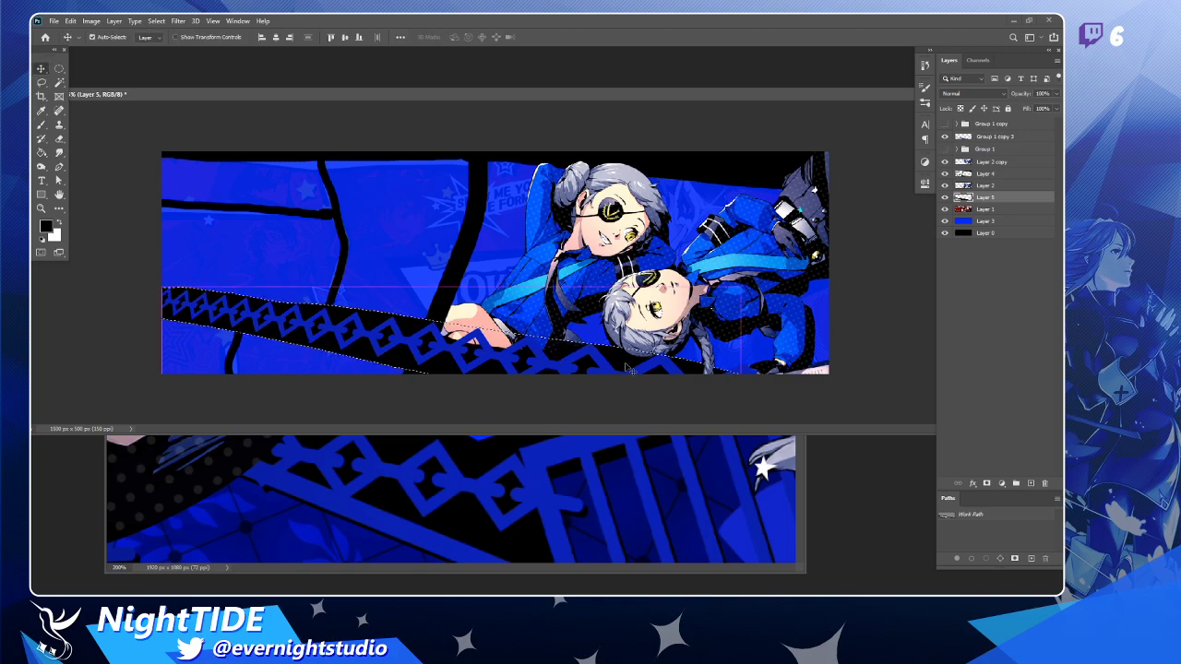
{"action": "key", "text": "ctrl+d"}
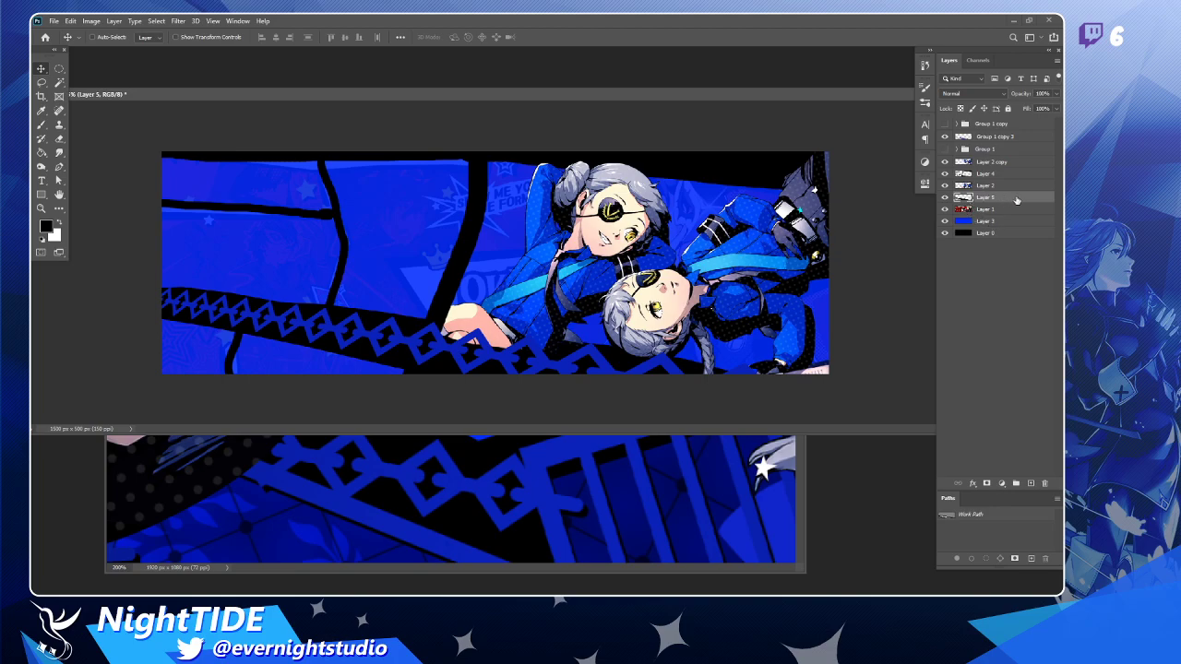
Move Layer 5 above Layer 2 copy and select it together with Group 1 copy 3.
{"action": "left_click_drag", "start_coordinate": [1022, 200], "coordinate": [1023, 164]}
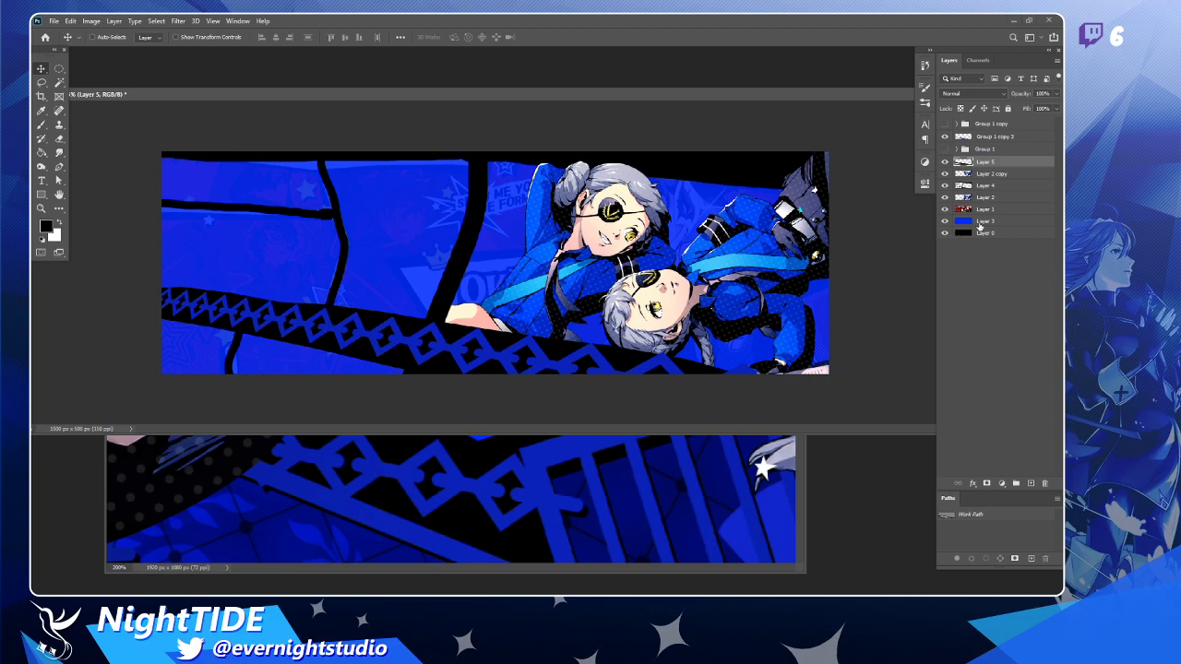
{"action": "left_click", "coordinate": [945, 162]}
{"action": "left_click", "coordinate": [945, 163]}
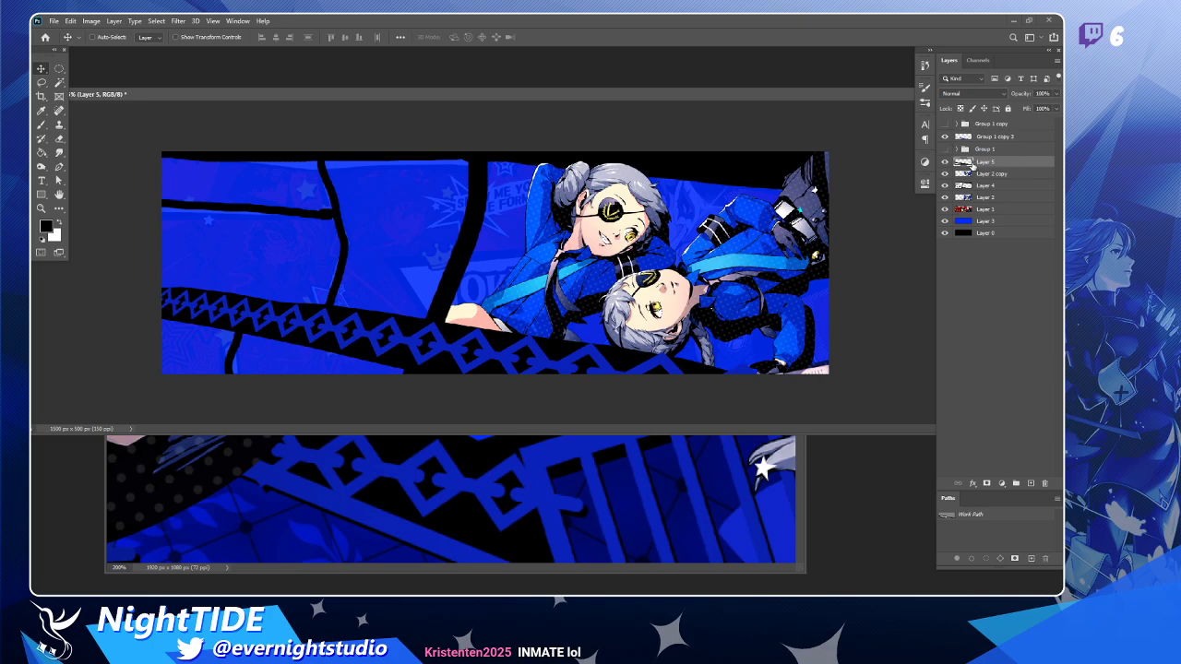
{"action": "left_click", "coordinate": [993, 137], "text": "ctrl"}
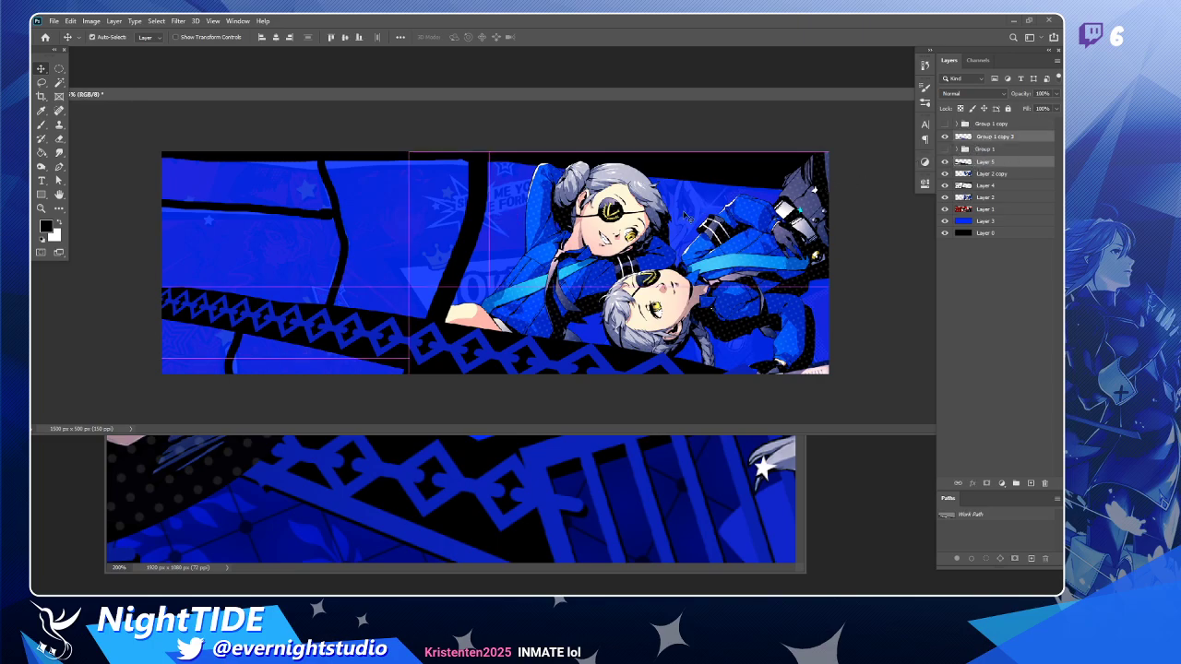
Rotate the black band and chain about 3.17° clockwise and nudge them down-left.
{"action": "key", "text": "ctrl+t"}
{"action": "left_click_drag", "start_coordinate": [771, 212], "coordinate": [803, 210]}
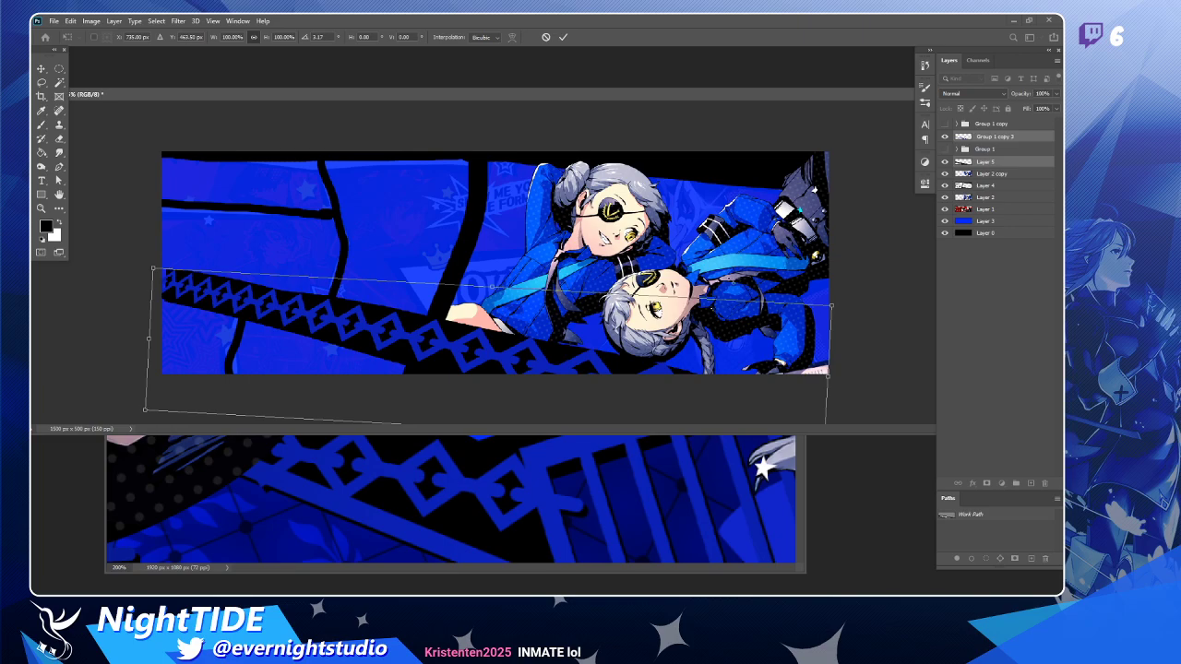
{"action": "mouse_move", "coordinate": [731, 323]}
{"action": "left_mouse_down"}
{"action": "mouse_move", "coordinate": [714, 337]}
{"action": "mouse_move", "coordinate": [724, 306]}
{"action": "left_mouse_up"}
{"action": "key", "text": "Return"}
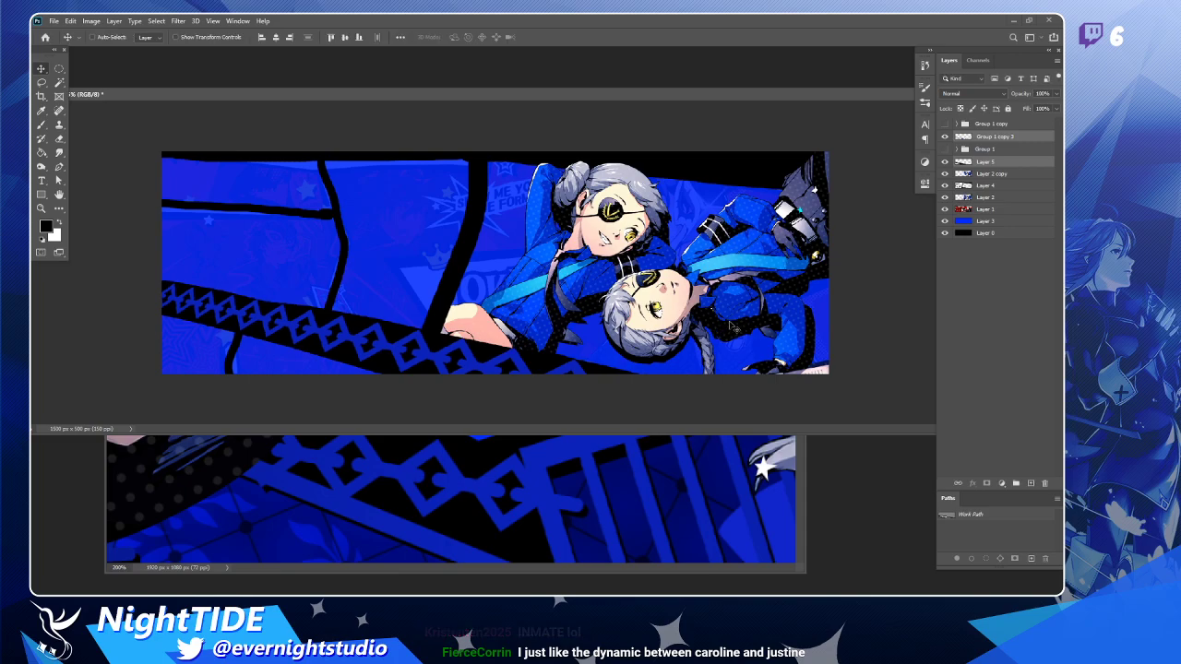
Pen-trace the tilted band's top edge from its left end to below the canvas edge.
{"action": "key", "text": "p"}
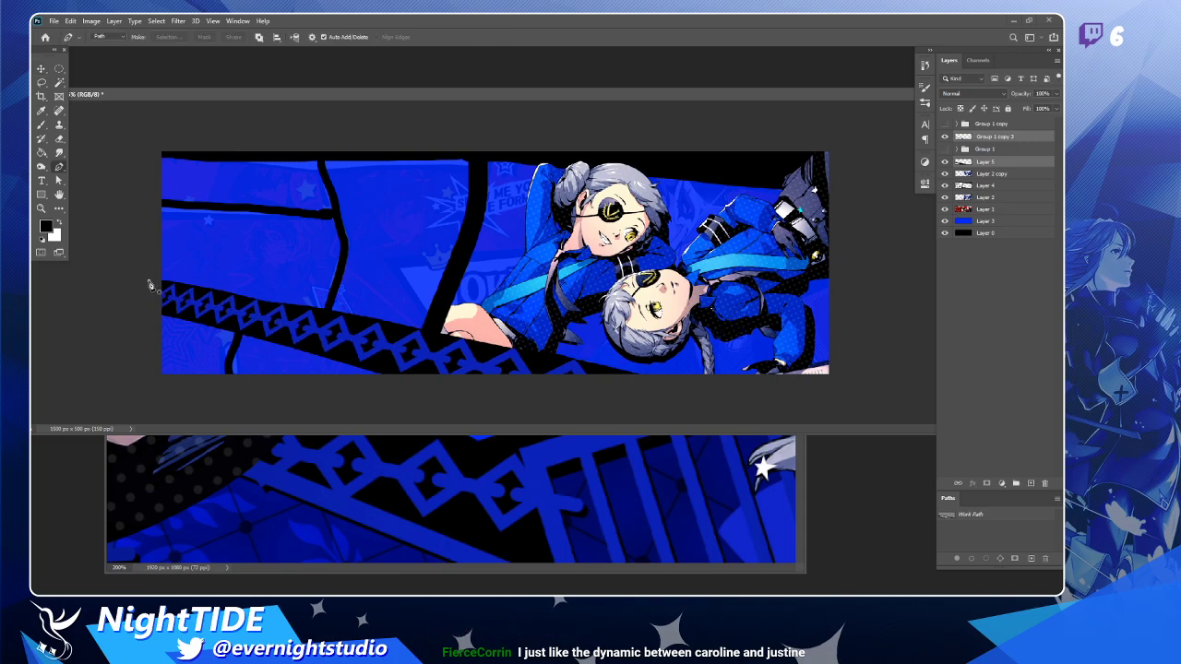
{"action": "left_click", "coordinate": [148, 279]}
{"action": "left_click", "coordinate": [176, 279]}
{"action": "left_click", "coordinate": [215, 288]}
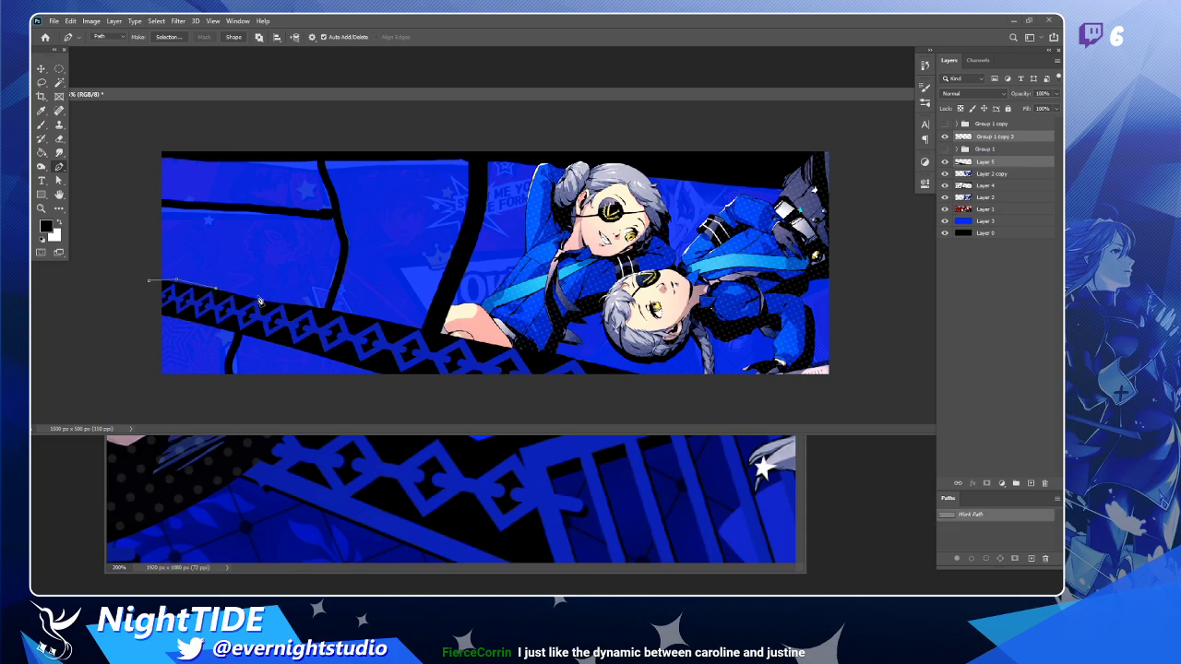
{"action": "left_click", "coordinate": [258, 296]}
{"action": "left_click", "coordinate": [326, 306]}
{"action": "left_click", "coordinate": [354, 318]}
{"action": "left_click", "coordinate": [433, 328]}
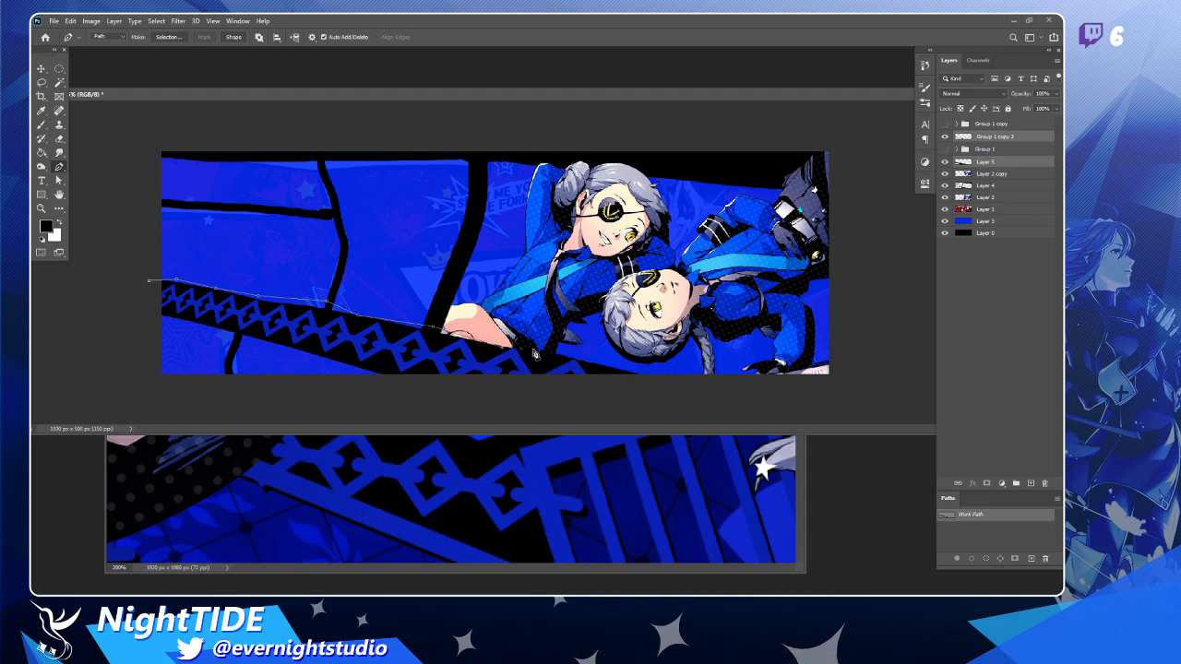
{"action": "left_click", "coordinate": [594, 365]}
{"action": "left_click", "coordinate": [657, 387]}
Continue the path leftward along the band's lower side and close it at the start.
{"action": "left_click", "coordinate": [430, 395]}
{"action": "left_click", "coordinate": [370, 372]}
{"action": "key", "text": "Escape"}
{"action": "left_click", "coordinate": [375, 376]}
{"action": "left_click", "coordinate": [348, 368]}
{"action": "left_click", "coordinate": [308, 357]}
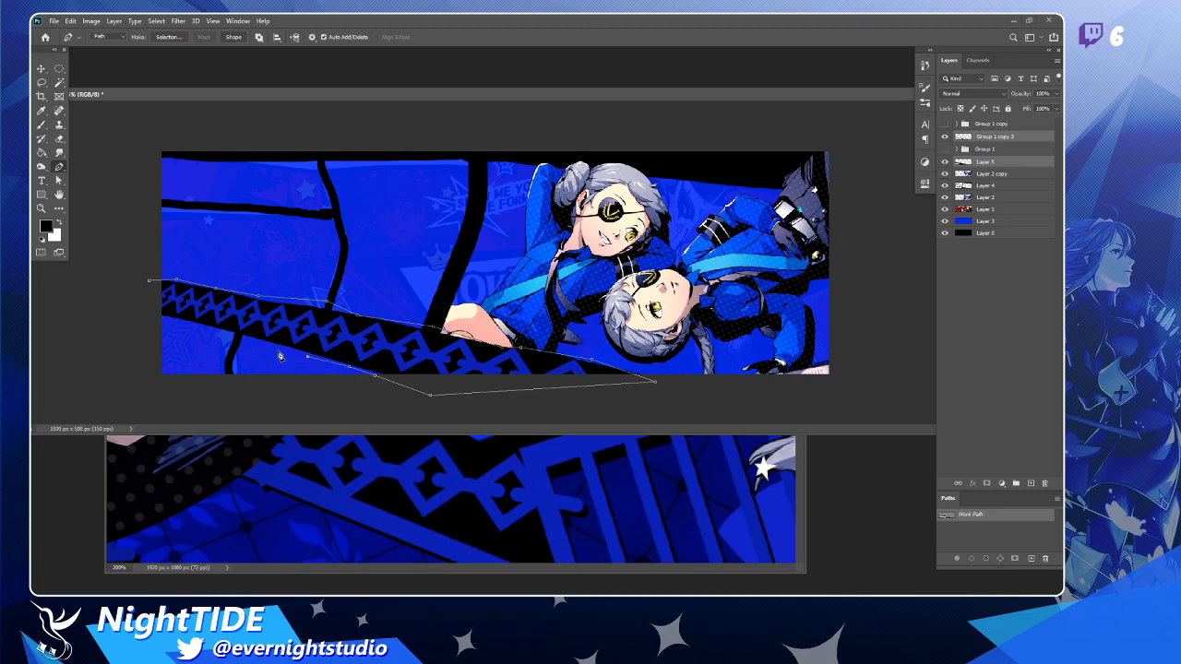
{"action": "left_click", "coordinate": [268, 341]}
{"action": "left_click", "coordinate": [205, 328]}
{"action": "left_click", "coordinate": [158, 318]}
{"action": "left_click", "coordinate": [149, 282]}
Convert the path to a selection and make Layer 5 active with the Brush tool.
{"action": "left_click", "coordinate": [945, 514], "text": "ctrl"}
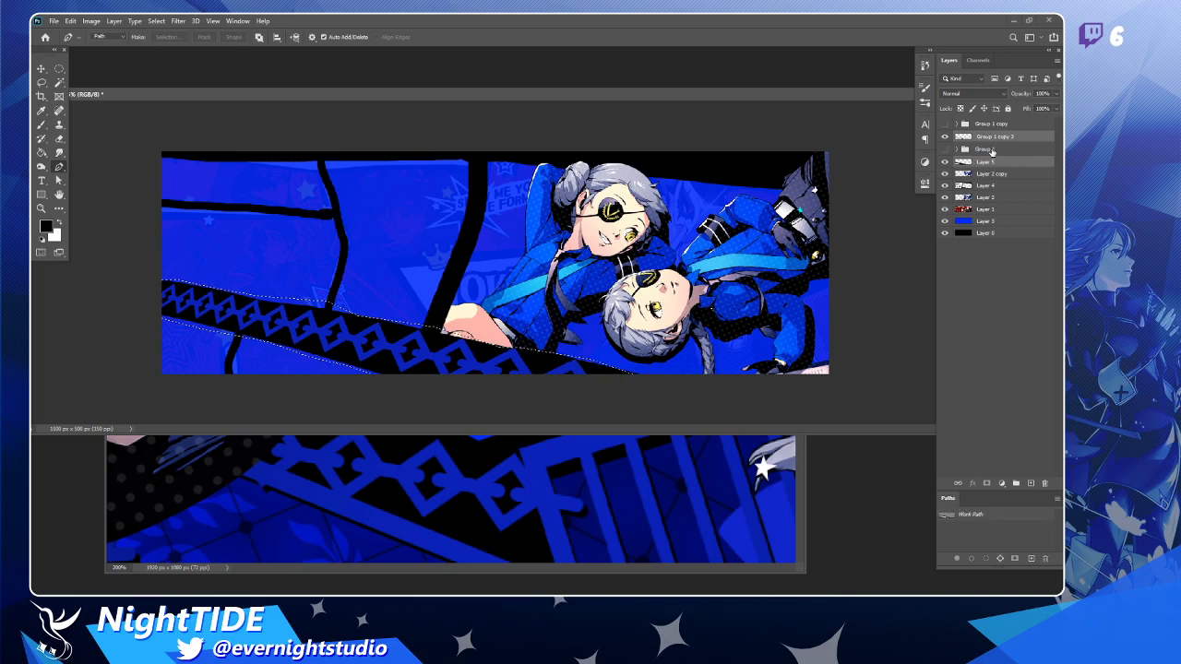
{"action": "left_click", "coordinate": [945, 162]}
{"action": "left_click", "coordinate": [945, 163]}
{"action": "left_click", "coordinate": [987, 163]}
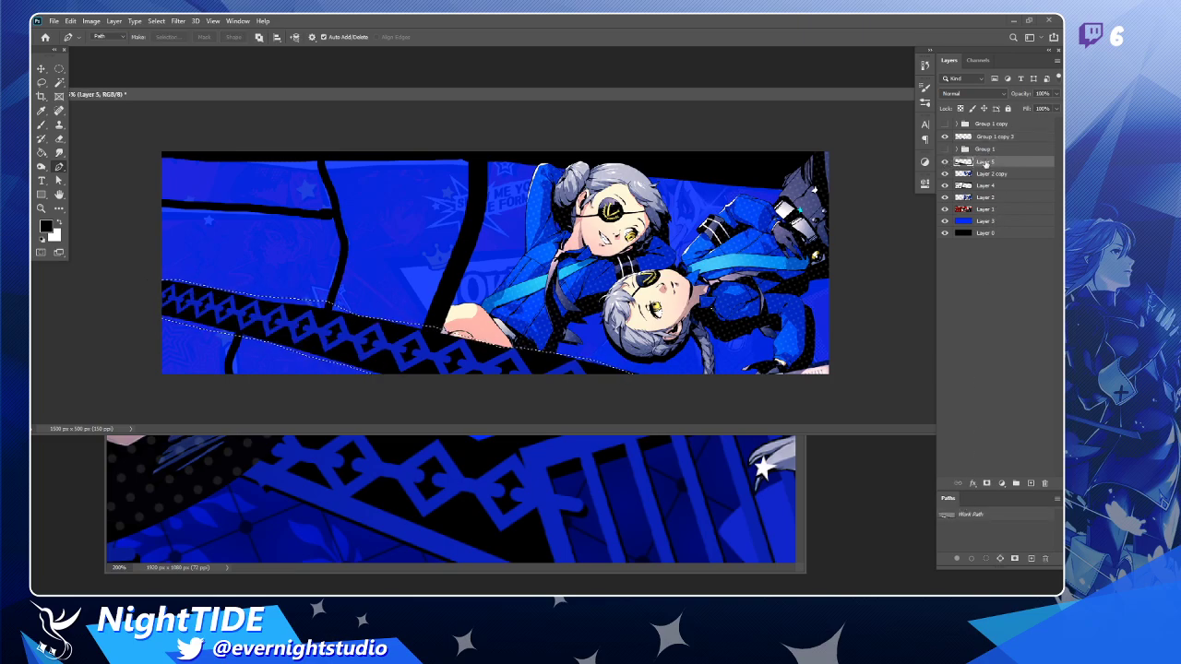
{"action": "key", "text": "b"}
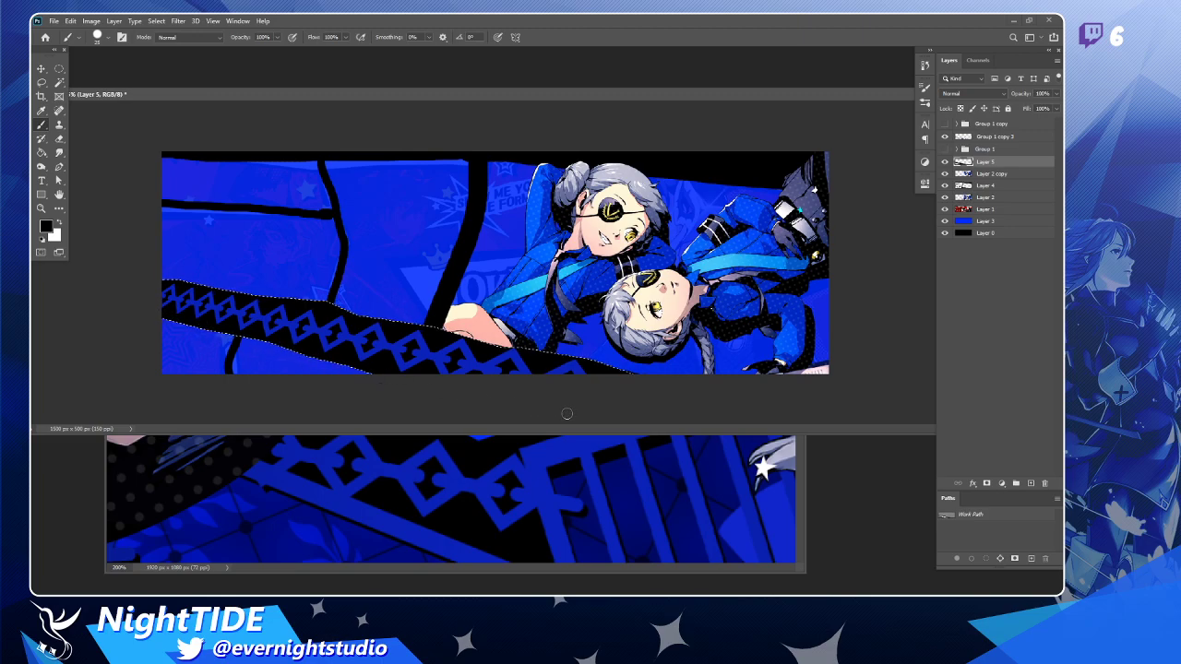
Shift the document window slightly right and clear the selection around the band.
{"action": "left_click", "coordinate": [40, 68]}
{"action": "left_click_drag", "start_coordinate": [223, 93], "coordinate": [249, 91]}
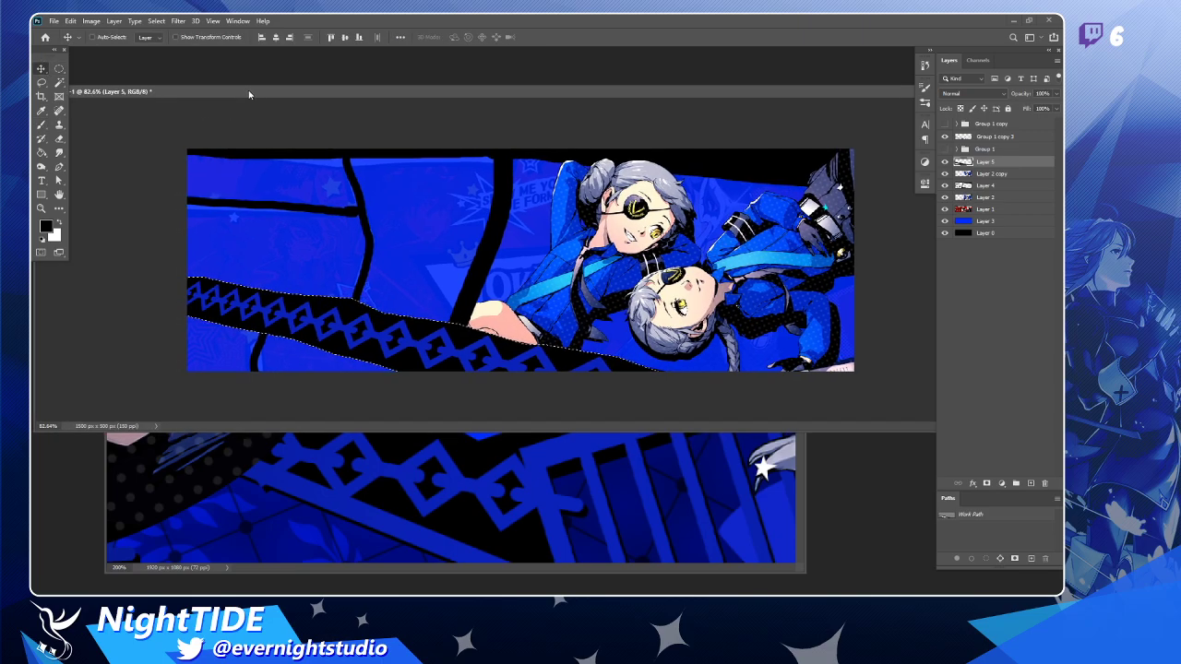
{"action": "key", "text": "ctrl+d"}
Zoom the banner back to 100% and move its document window slightly left.
{"action": "key", "text": "z"}
{"action": "left_click", "coordinate": [478, 329]}
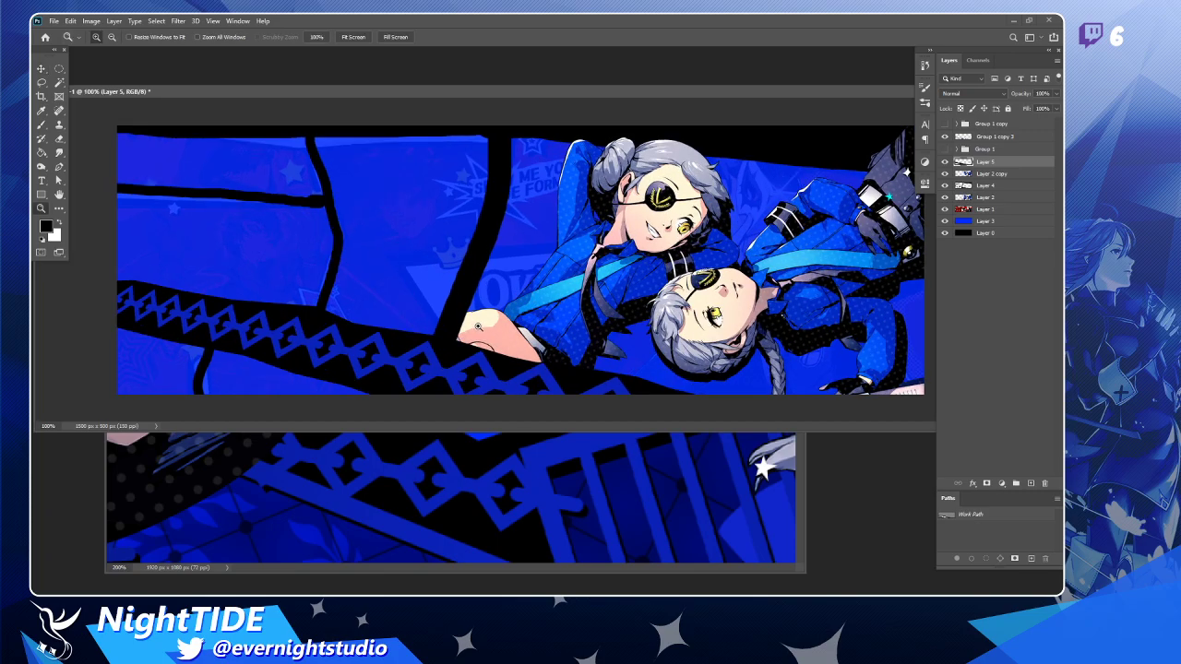
{"action": "left_click", "coordinate": [547, 238], "text": "alt"}
{"action": "left_click", "coordinate": [542, 257]}
{"action": "left_click_drag", "start_coordinate": [546, 92], "coordinate": [524, 96]}
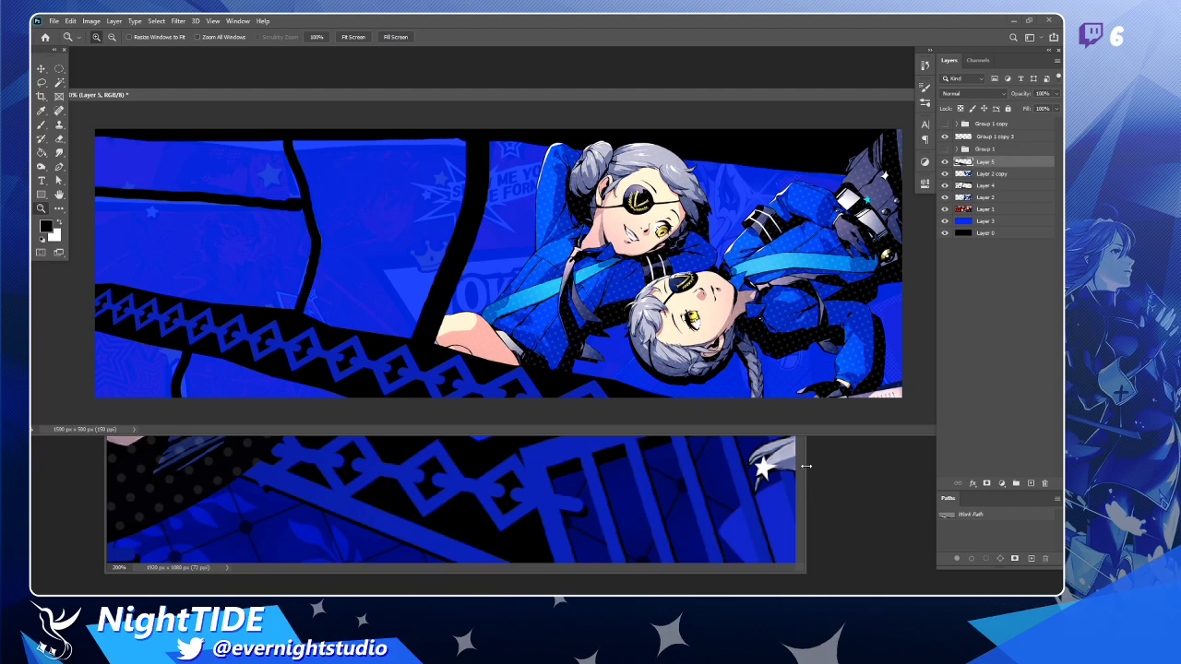
{"action": "left_click", "coordinate": [41, 69]}
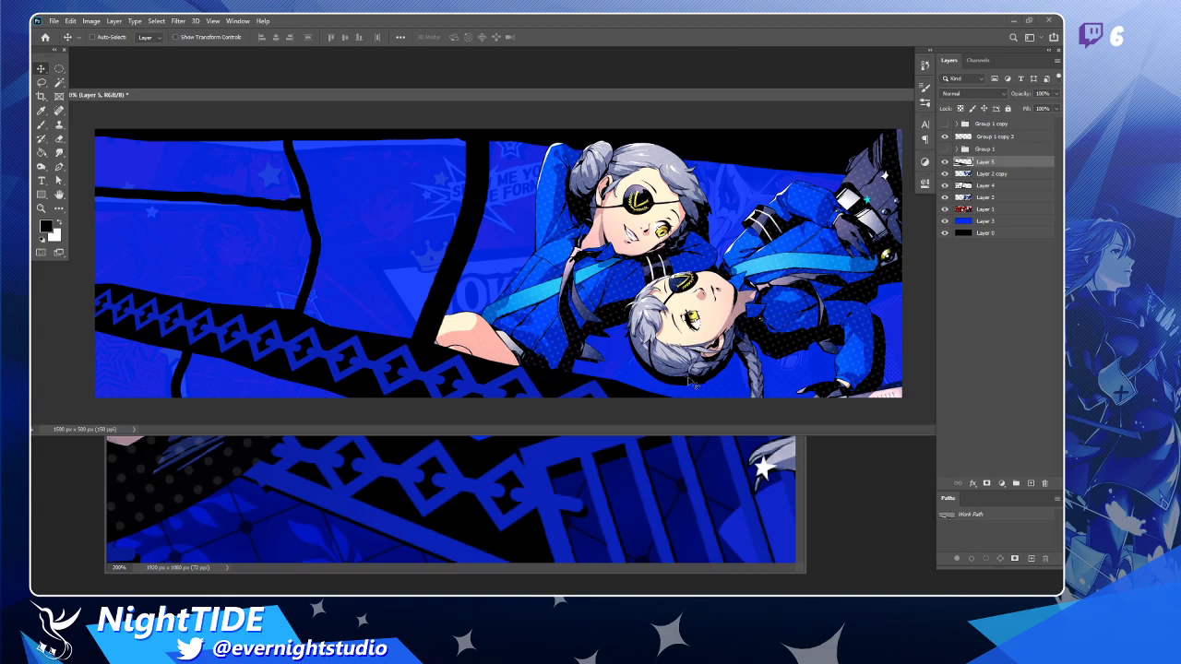
Trace a four-point shape at the lower left along the chain band and fill it black.
{"action": "left_click", "coordinate": [944, 164]}
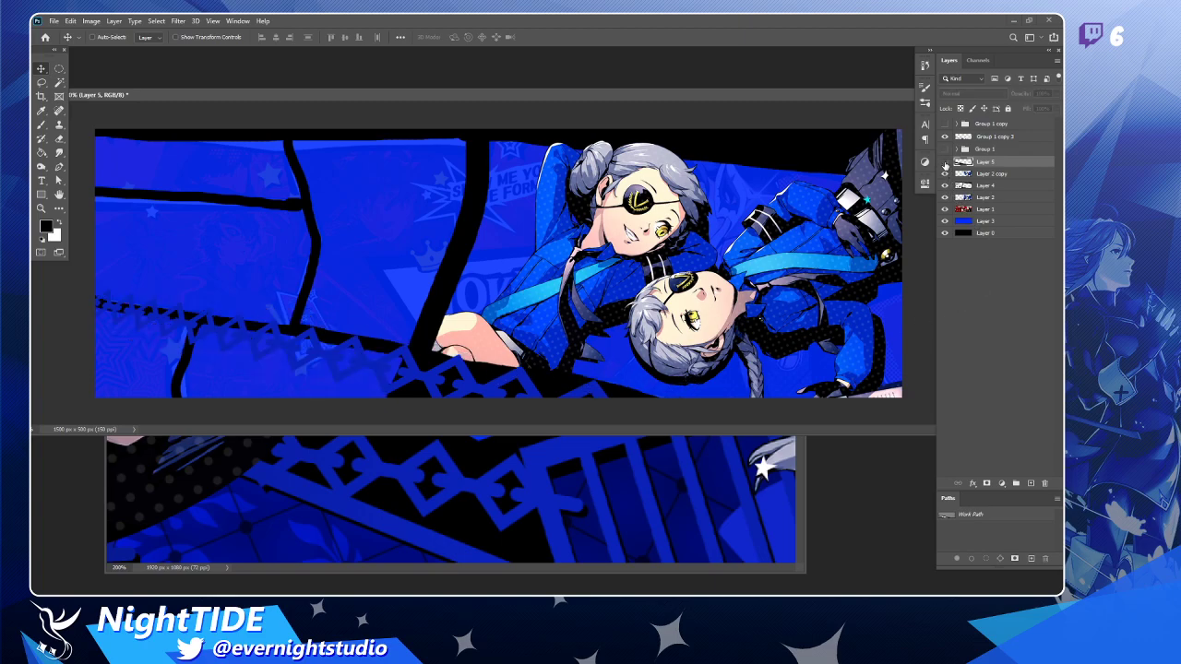
{"action": "left_click", "coordinate": [944, 163]}
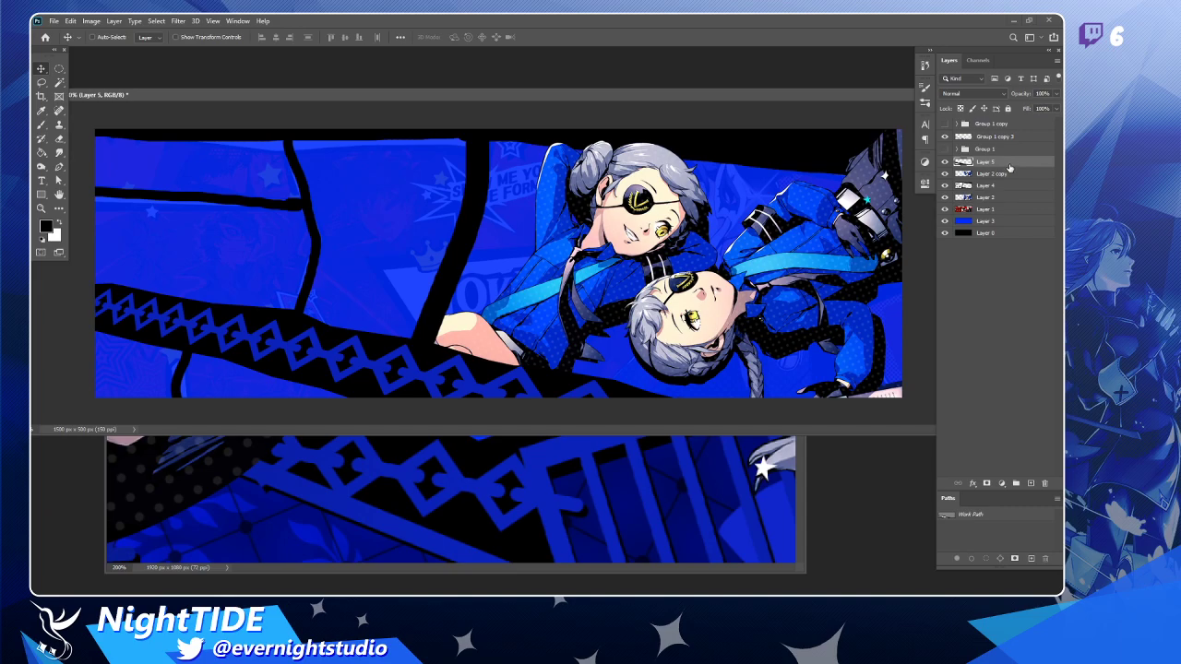
{"action": "key", "text": "p"}
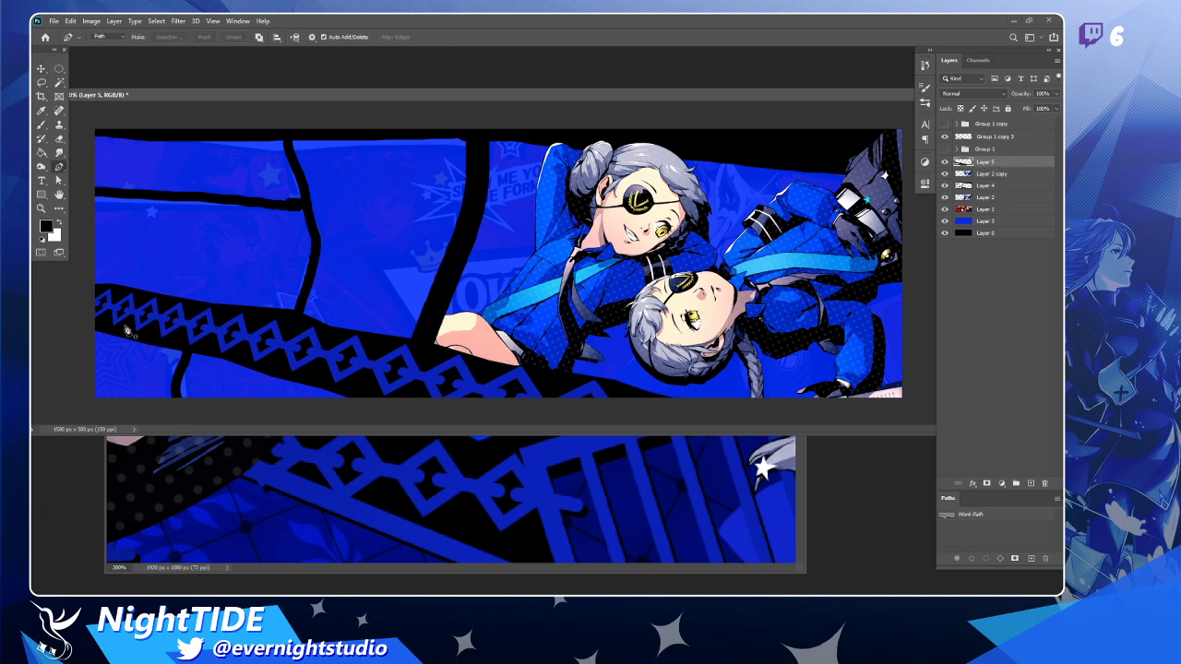
{"action": "left_click", "coordinate": [84, 331]}
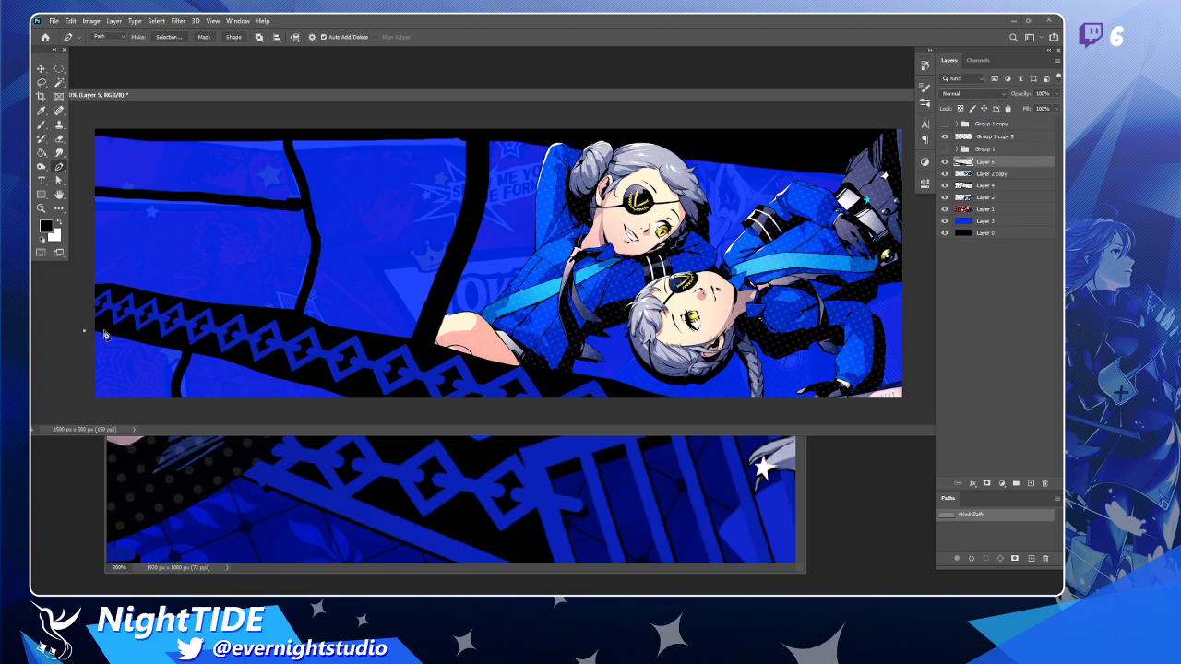
{"action": "left_click", "coordinate": [140, 344]}
{"action": "left_click", "coordinate": [219, 367]}
{"action": "left_click", "coordinate": [109, 377]}
{"action": "left_click", "coordinate": [84, 330]}
{"action": "left_click", "coordinate": [943, 515], "text": "ctrl"}
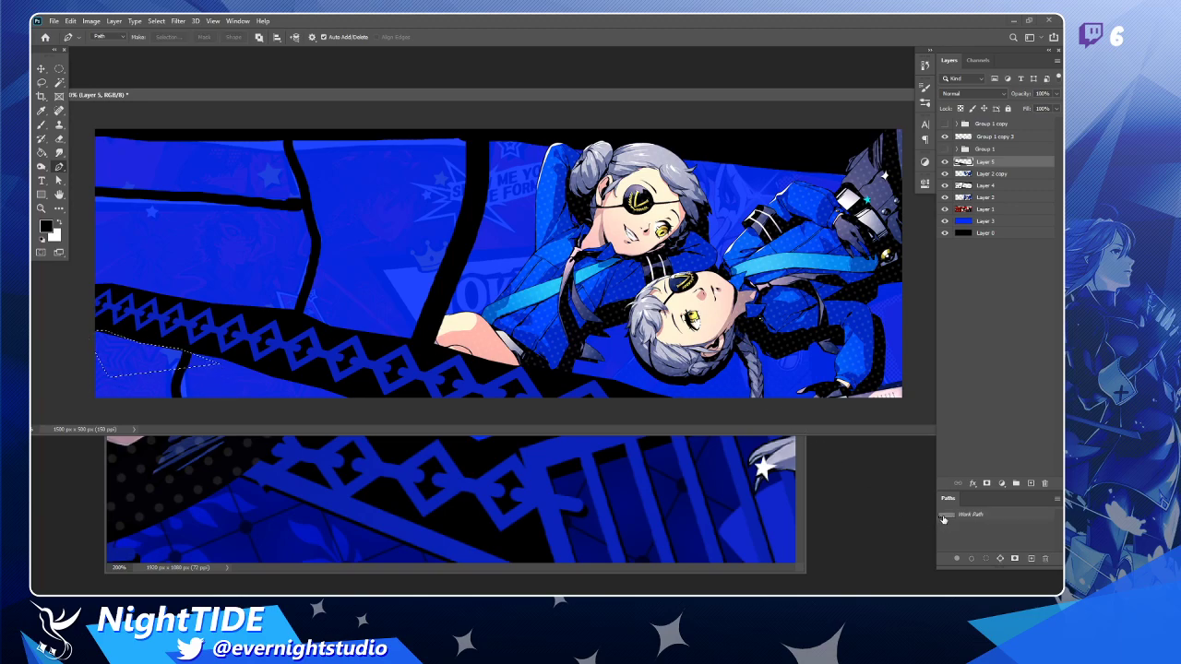
{"action": "key", "text": "alt+BackSpace"}
{"action": "key", "text": "ctrl+d"}
Trace a second small shape beside it, turn it into a selection, and deselect.
{"action": "left_click", "coordinate": [228, 293]}
{"action": "left_click", "coordinate": [281, 314]}
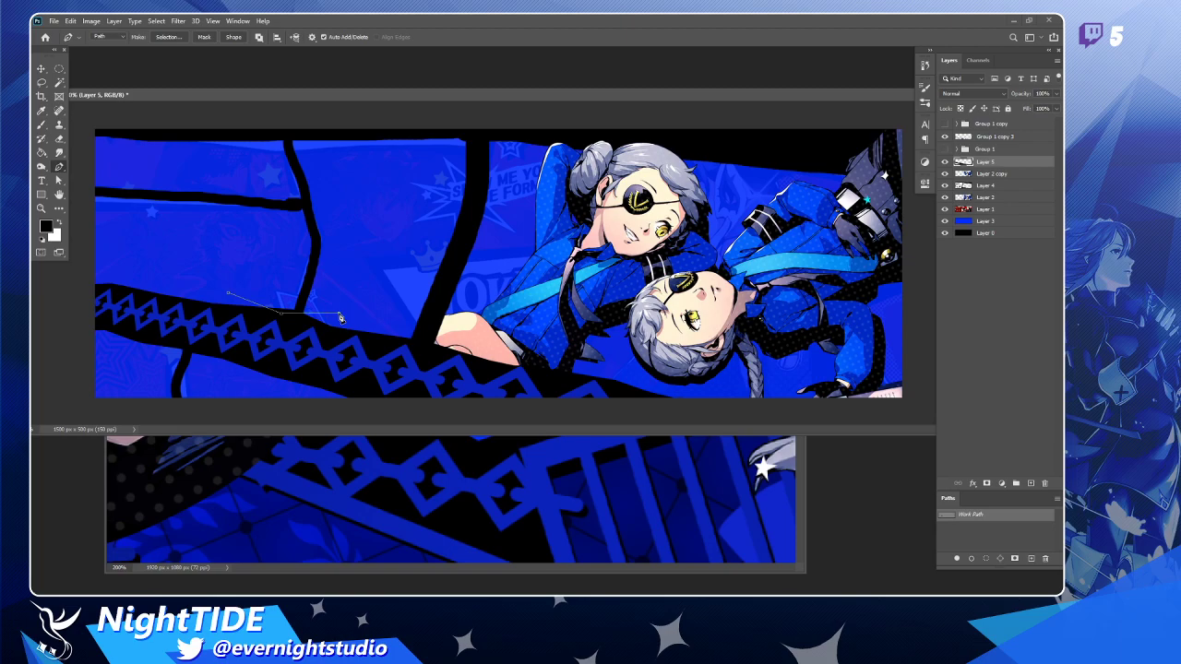
{"action": "left_click", "coordinate": [228, 294]}
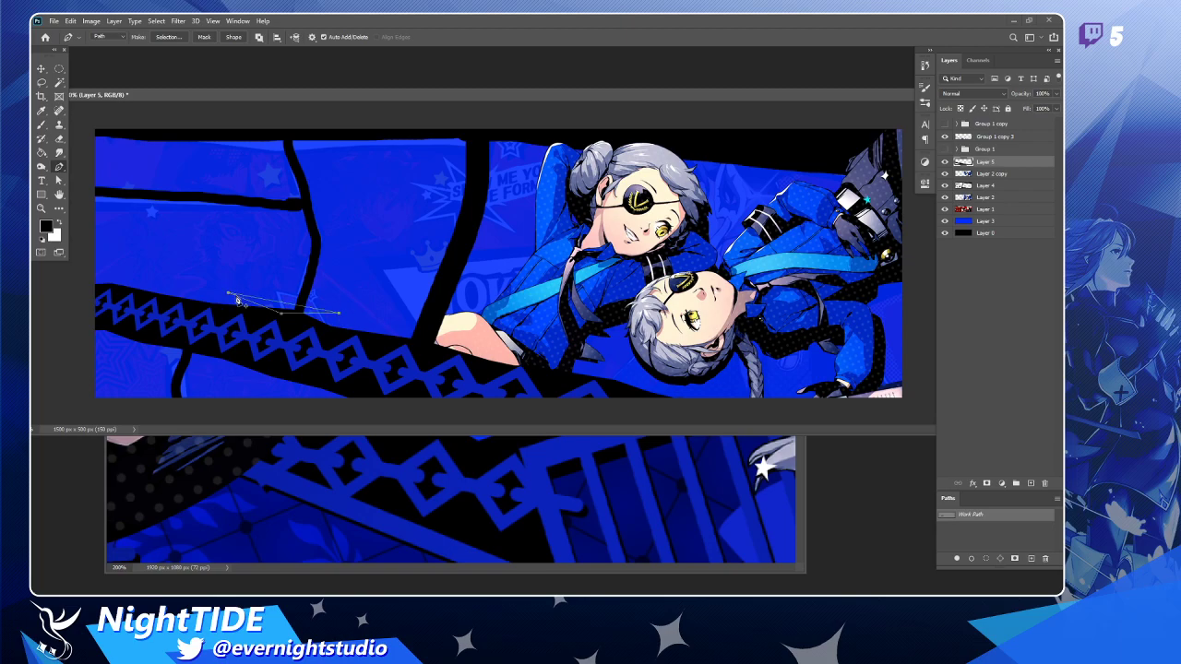
{"action": "left_click", "coordinate": [954, 518], "text": "ctrl"}
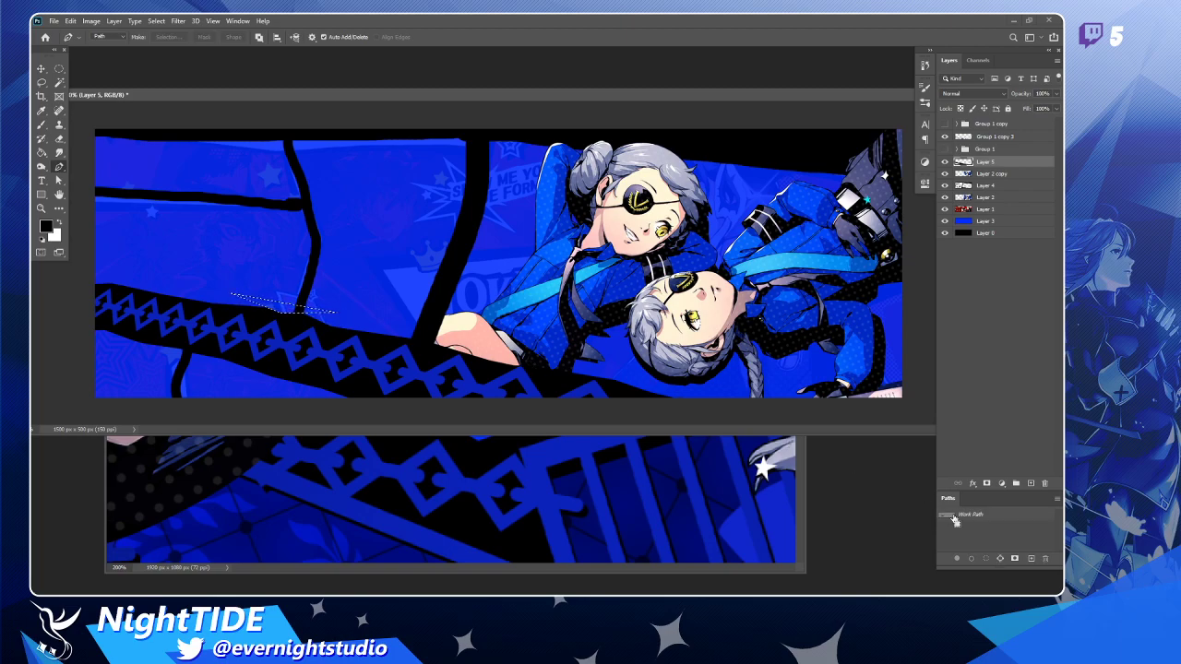
{"action": "key", "text": "ctrl+d"}
Duplicate the Group 1 chain band and hide the original.
{"action": "left_click", "coordinate": [945, 148]}
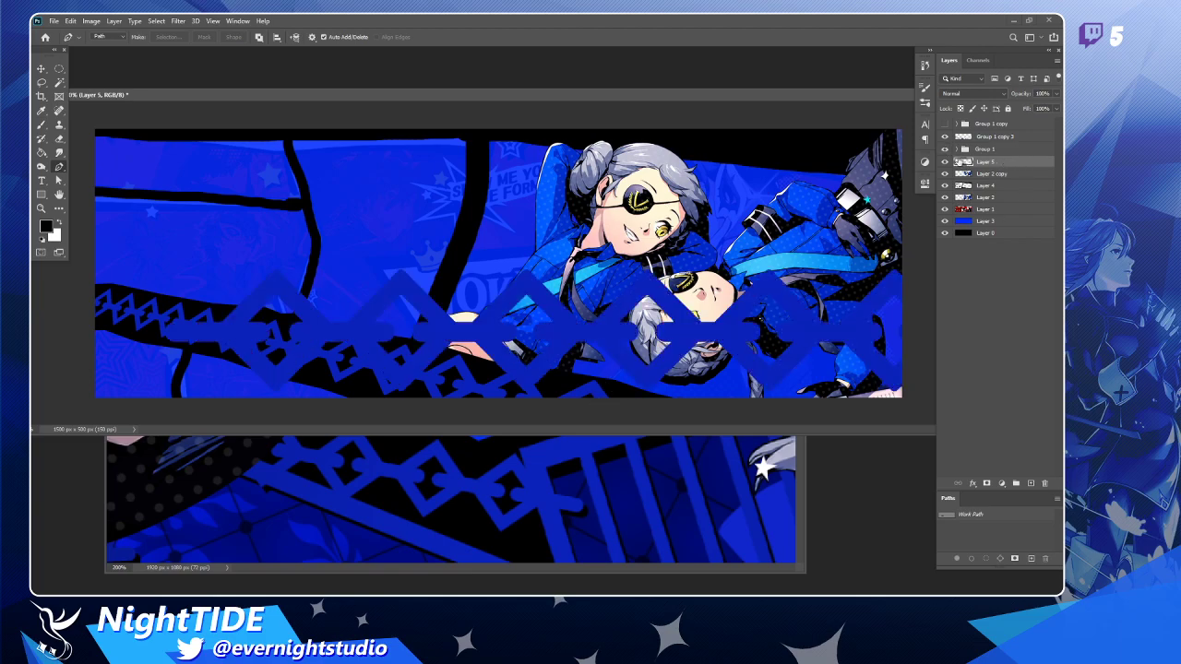
{"action": "left_click", "coordinate": [976, 151]}
{"action": "key", "text": "ctrl+j"}
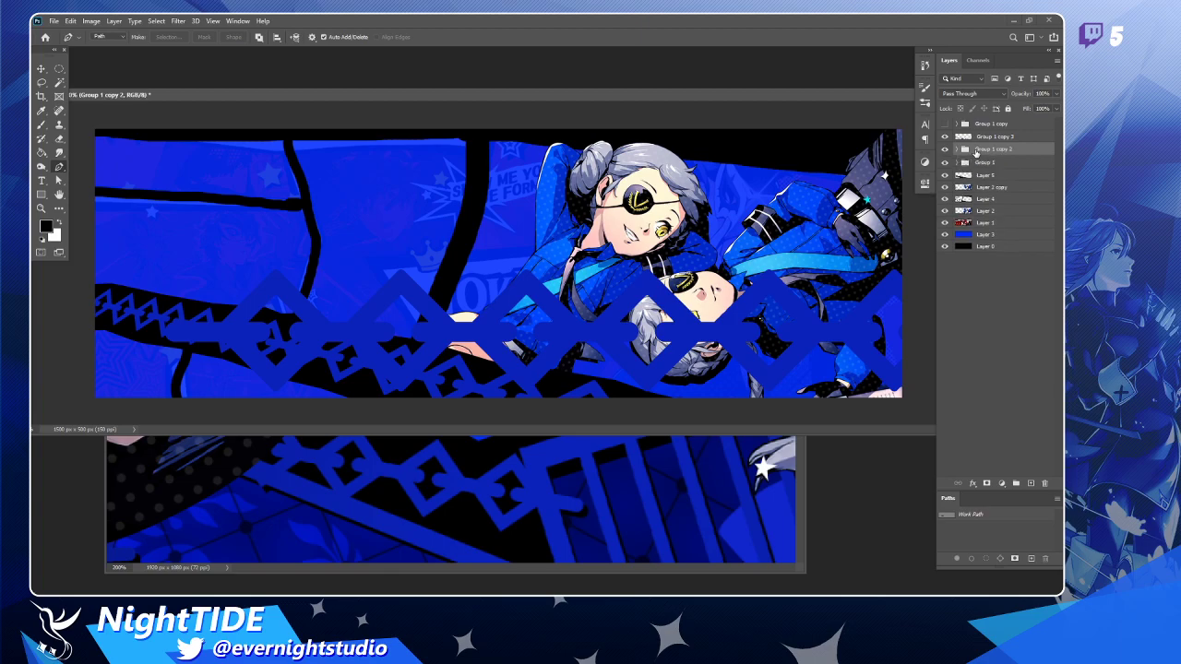
{"action": "left_click", "coordinate": [944, 161]}
Move Layer 1 to the top of the layer stack and check its opacity setting.
{"action": "left_click_drag", "start_coordinate": [714, 350], "coordinate": [721, 421]}
{"action": "key", "text": "Escape"}
{"action": "key", "text": "v"}
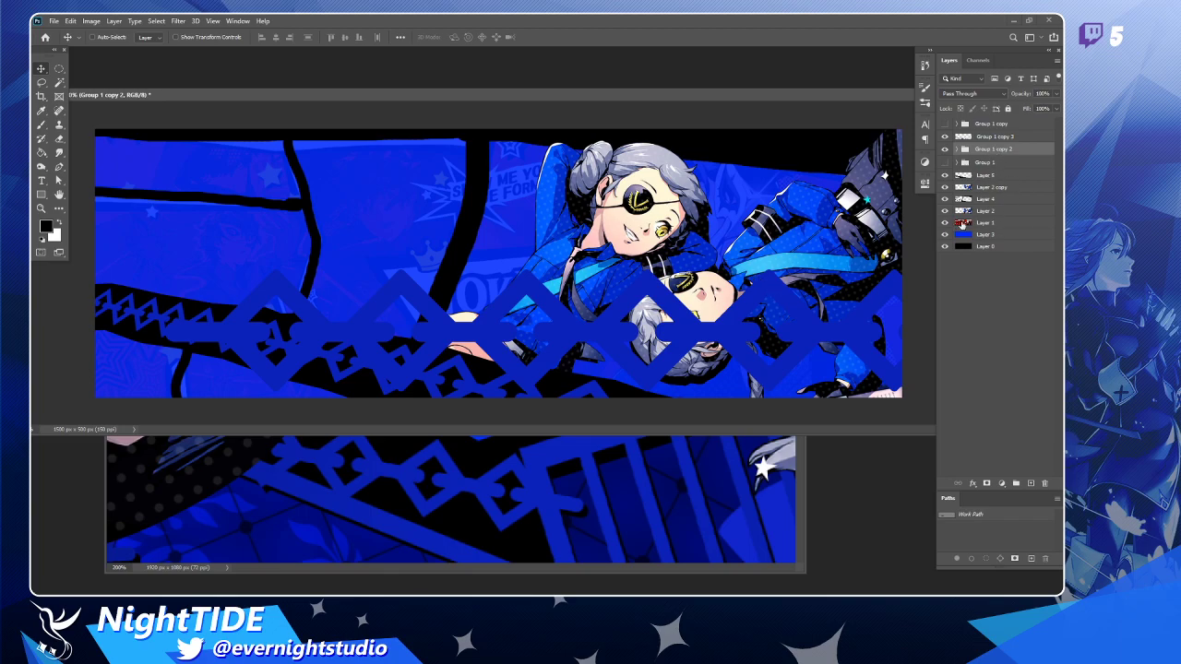
{"action": "left_click_drag", "start_coordinate": [963, 224], "coordinate": [989, 126]}
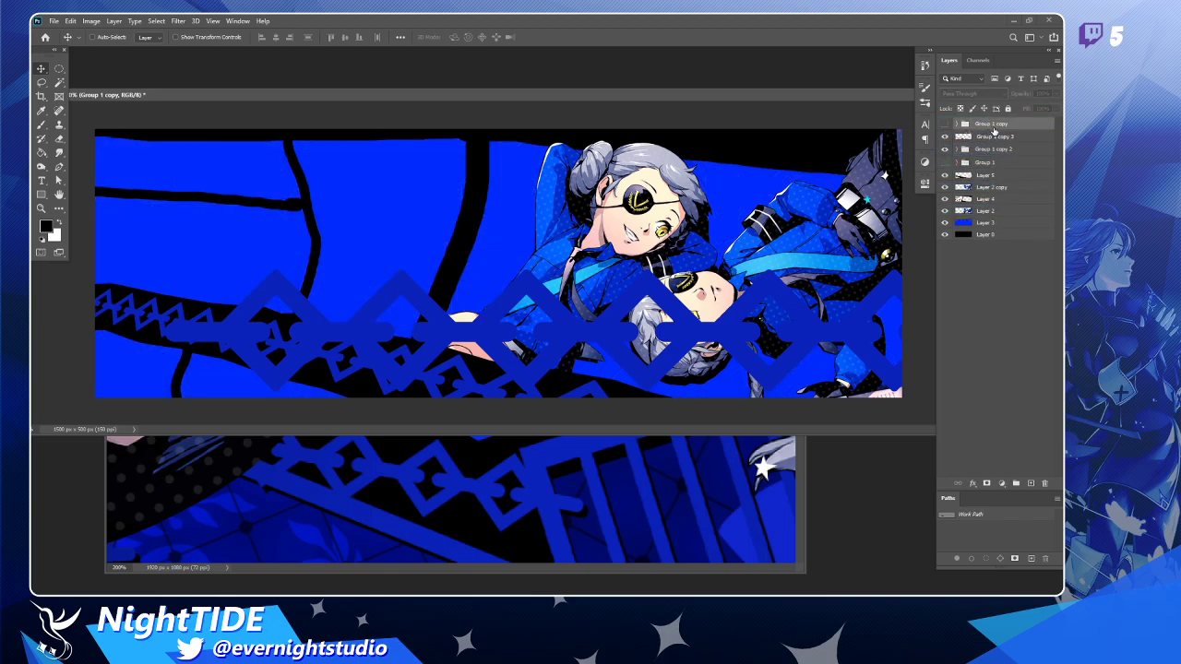
{"action": "key", "text": "ctrl+z"}
{"action": "mouse_move", "coordinate": [999, 225]}
{"action": "left_mouse_down"}
{"action": "mouse_move", "coordinate": [991, 129]}
{"action": "mouse_move", "coordinate": [1043, 108]}
{"action": "mouse_move", "coordinate": [1009, 109]}
{"action": "mouse_move", "coordinate": [1006, 228]}
{"action": "left_mouse_up"}
{"action": "left_click", "coordinate": [1059, 95]}
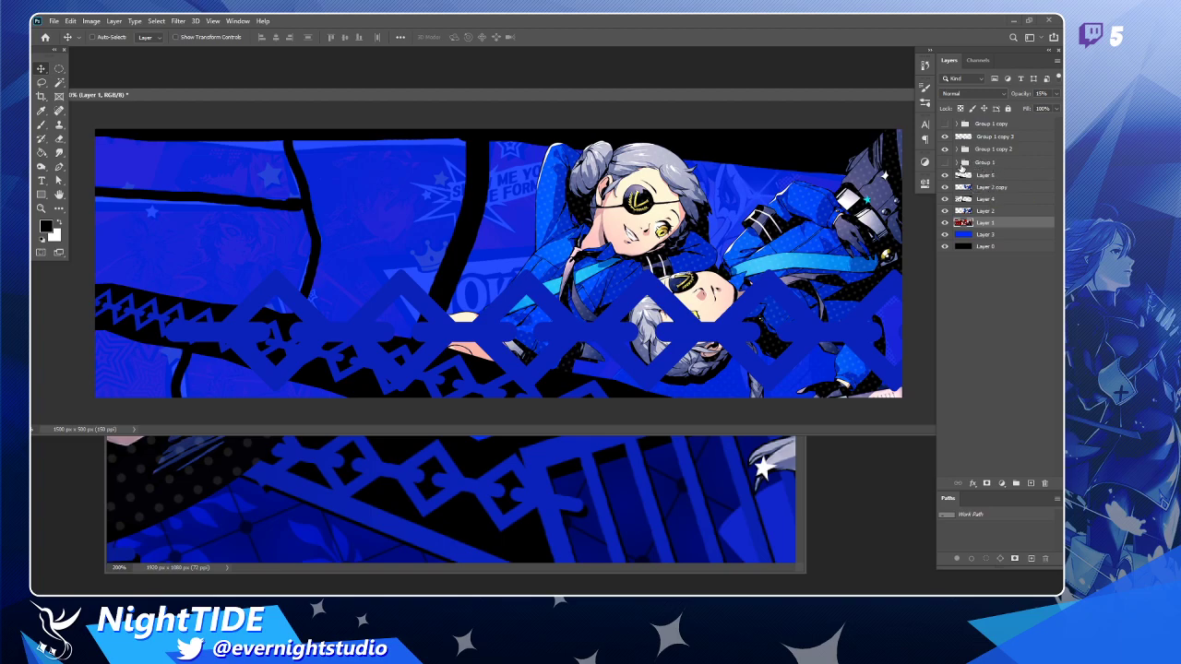
Move the band copy above Layer 4 and shrink it to about 65% along the top edge.
{"action": "left_click", "coordinate": [945, 147]}
{"action": "left_click", "coordinate": [944, 146]}
{"action": "left_click", "coordinate": [946, 151]}
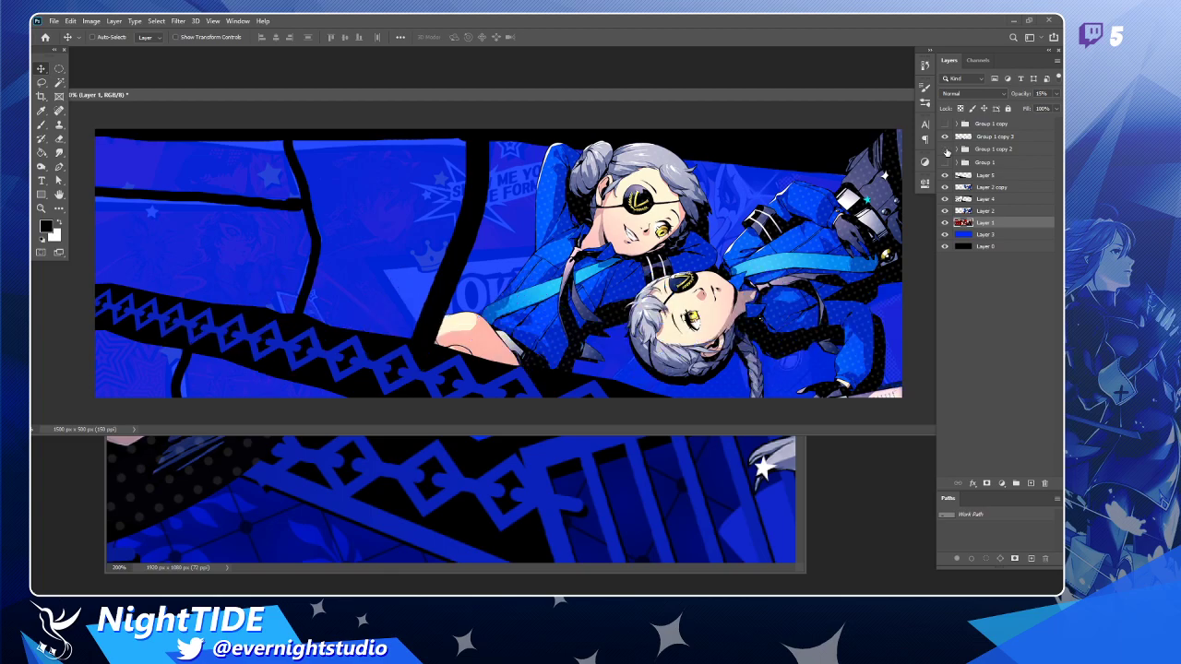
{"action": "left_click", "coordinate": [945, 148]}
{"action": "left_click", "coordinate": [965, 150]}
{"action": "left_click_drag", "start_coordinate": [965, 156], "coordinate": [995, 203]}
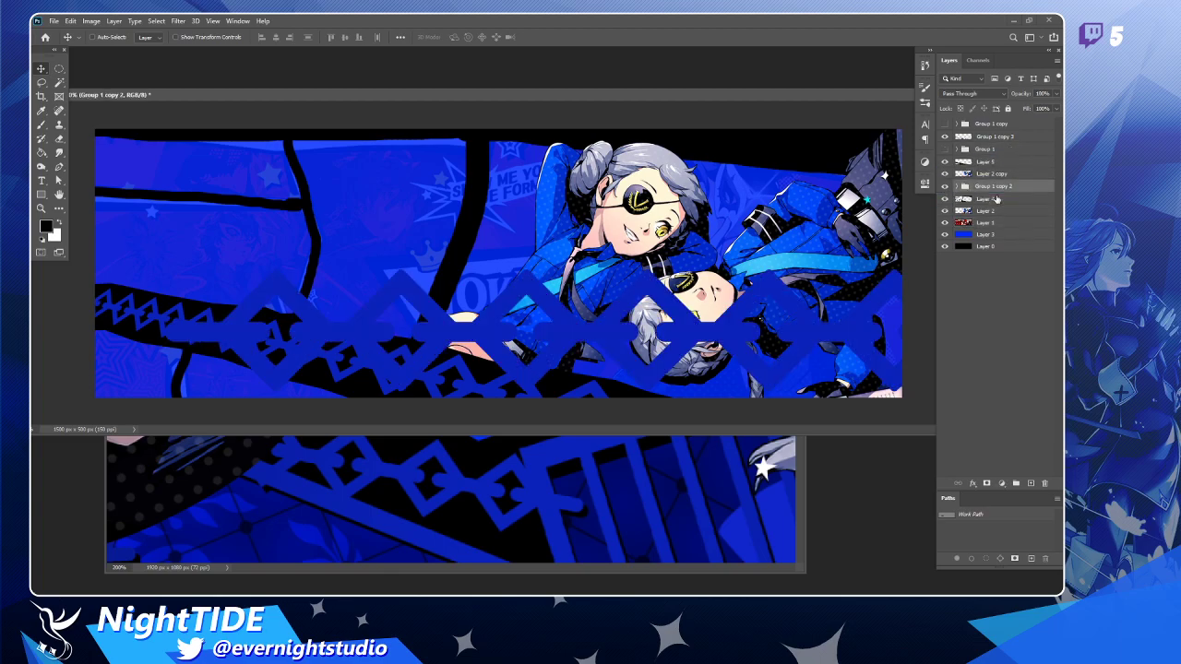
{"action": "left_click_drag", "start_coordinate": [625, 360], "coordinate": [328, 205]}
{"action": "key", "text": "ctrl+t"}
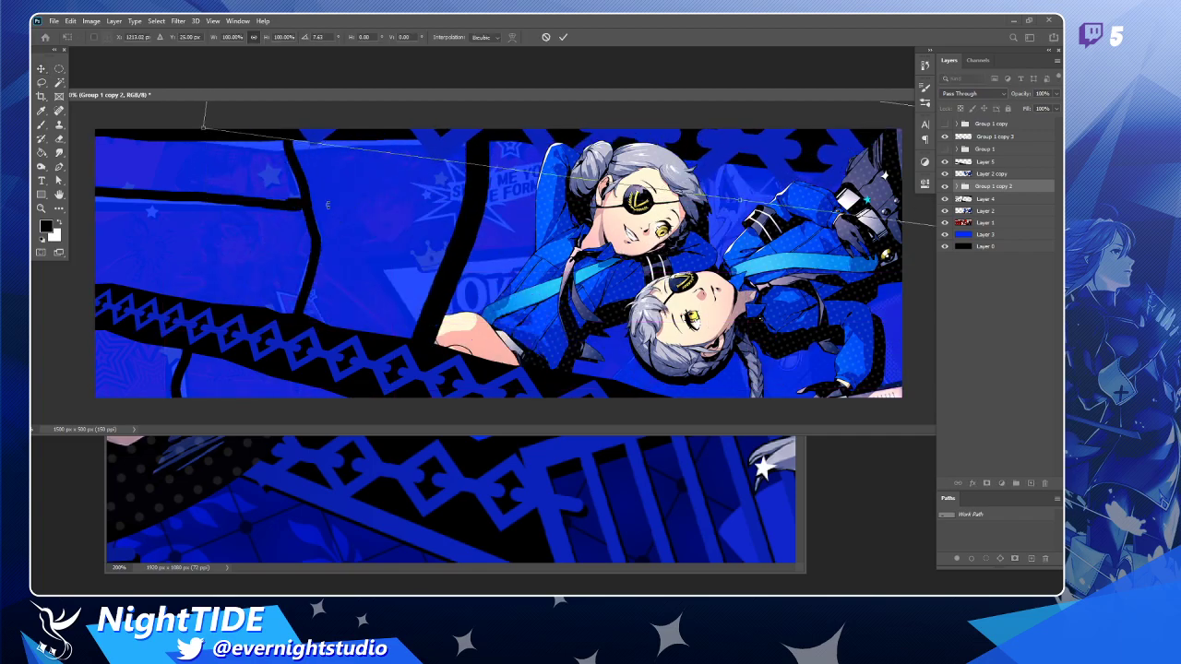
{"action": "left_click_drag", "start_coordinate": [200, 127], "coordinate": [659, 122]}
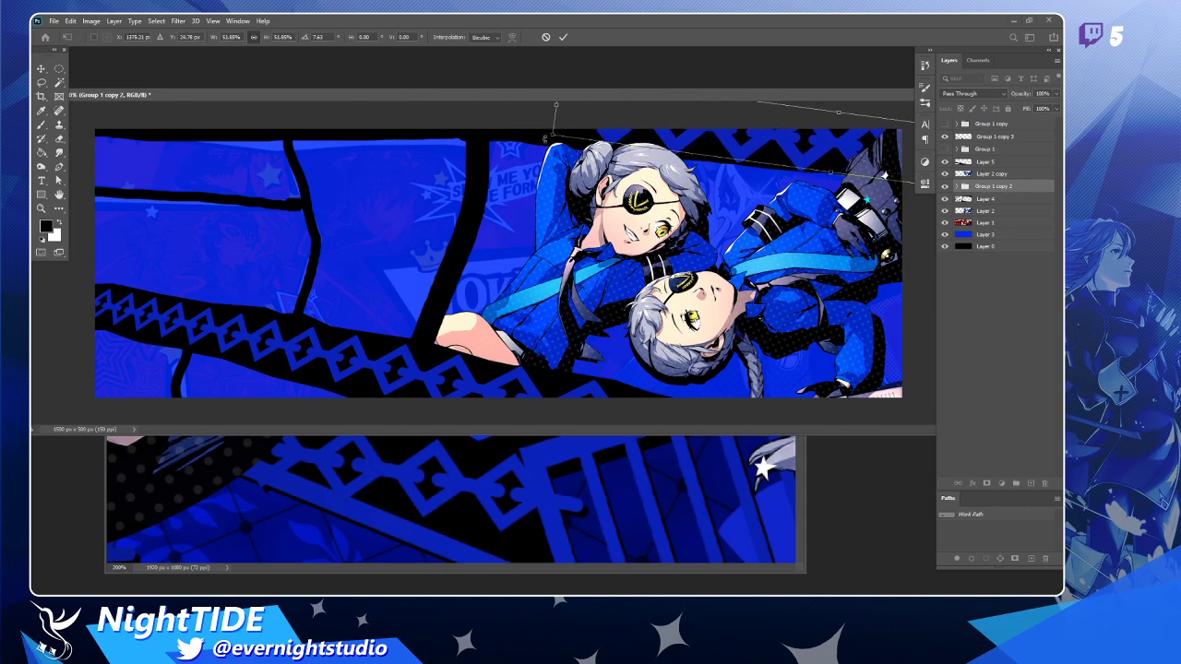
{"action": "left_click_drag", "start_coordinate": [555, 137], "coordinate": [561, 135]}
{"action": "key", "text": "Return"}
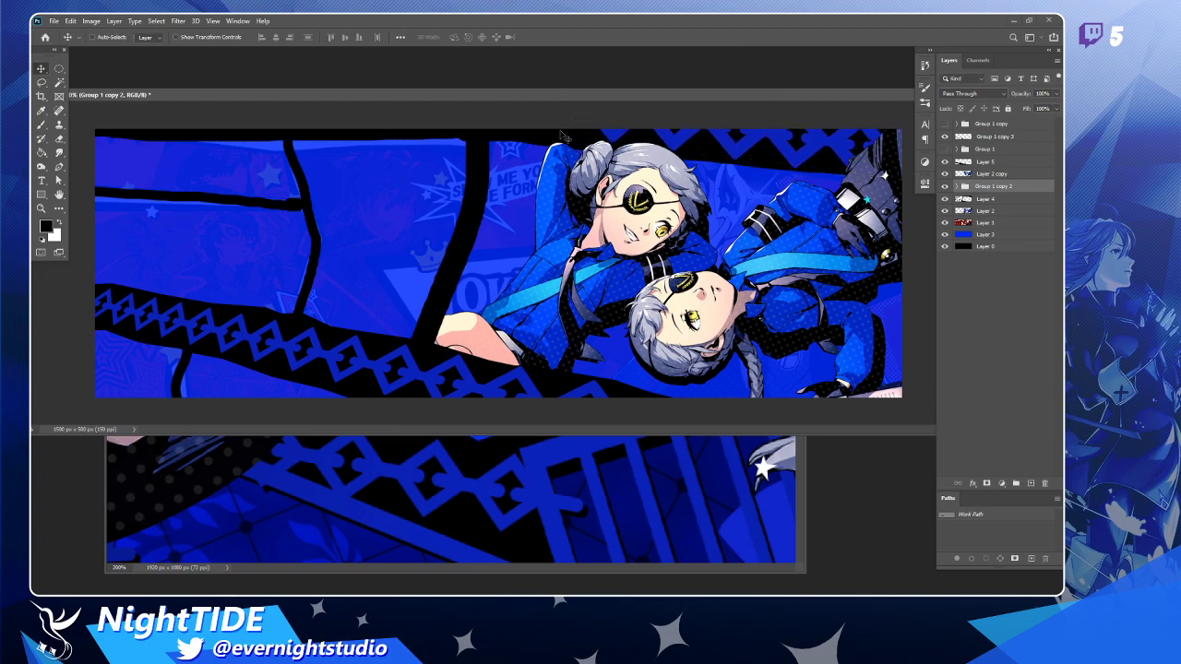
Nudge the band copy along the top edge and merge its group into one layer.
{"action": "left_click", "coordinate": [956, 187]}
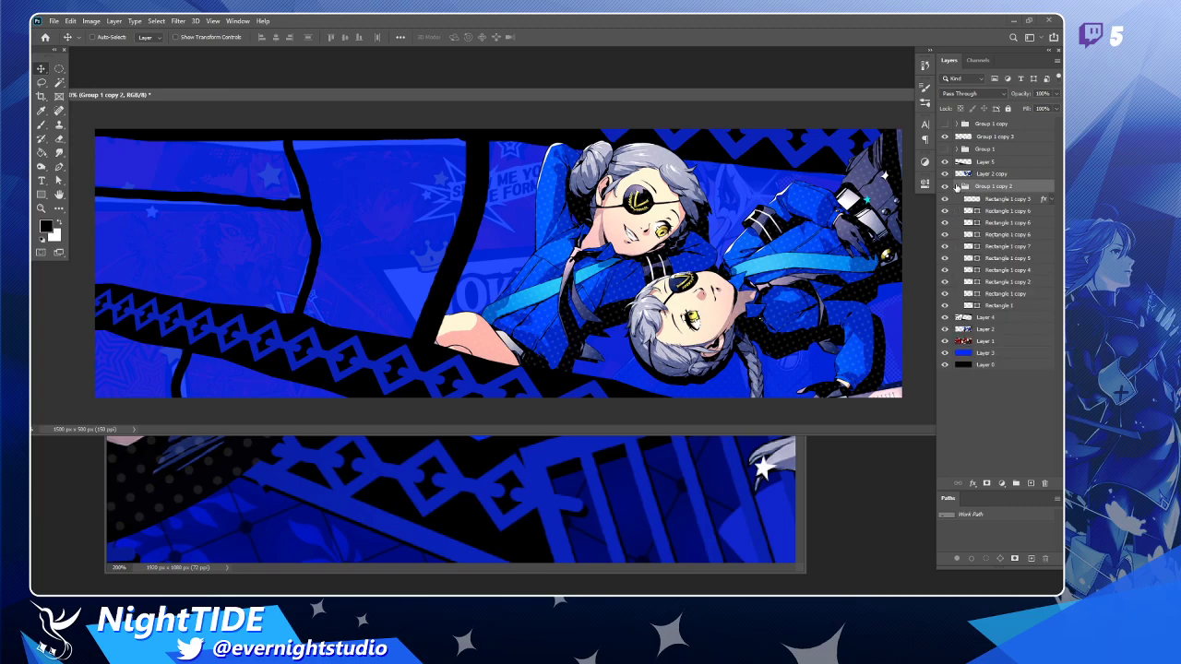
{"action": "left_click_drag", "start_coordinate": [865, 229], "coordinate": [930, 220]}
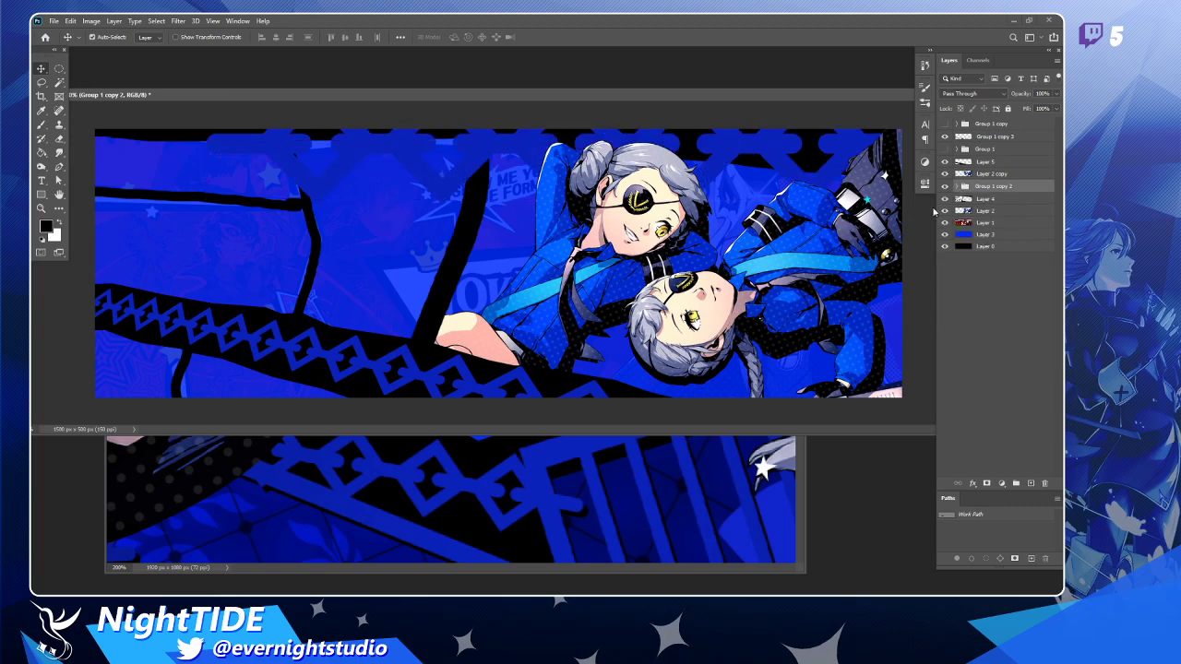
{"action": "right_click", "coordinate": [986, 190]}
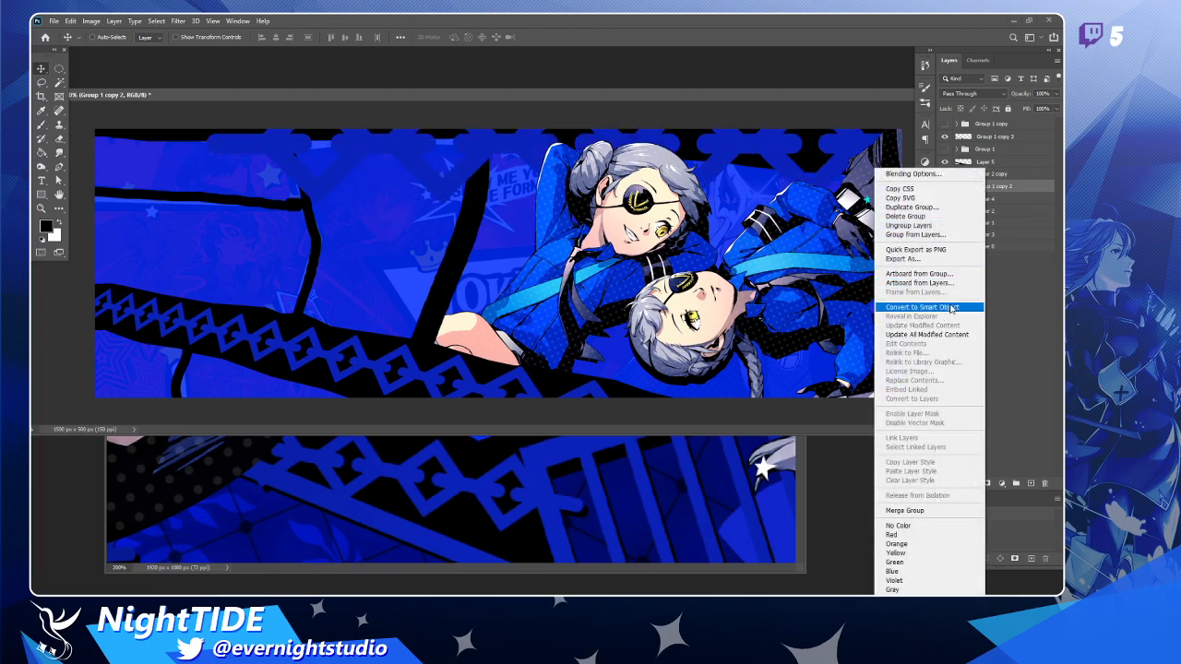
{"action": "left_click", "coordinate": [1015, 274]}
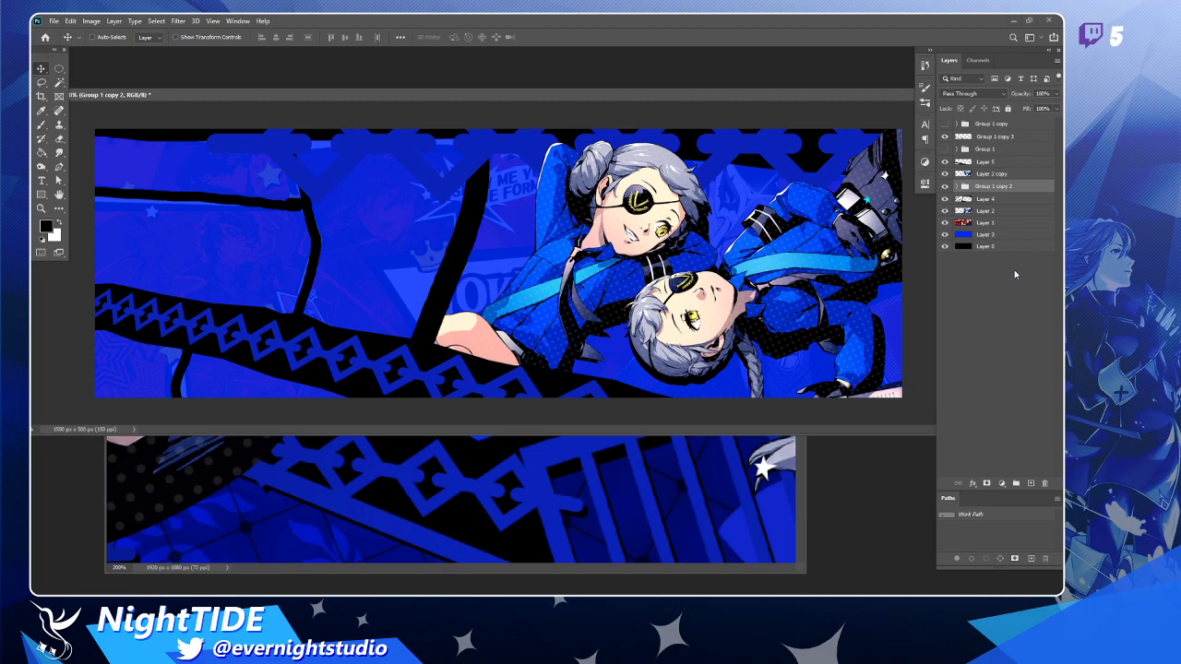
{"action": "key", "text": "ctrl+e"}
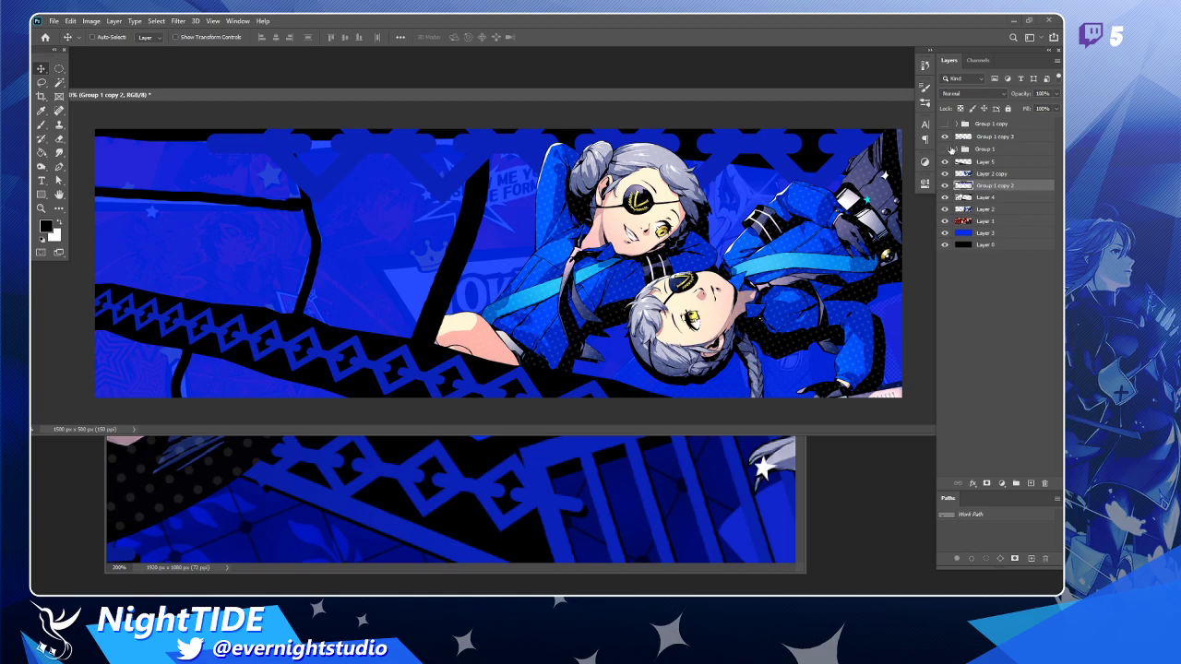
Scale the merged chain band down to about half size and place it near the top.
{"action": "left_click", "coordinate": [945, 149]}
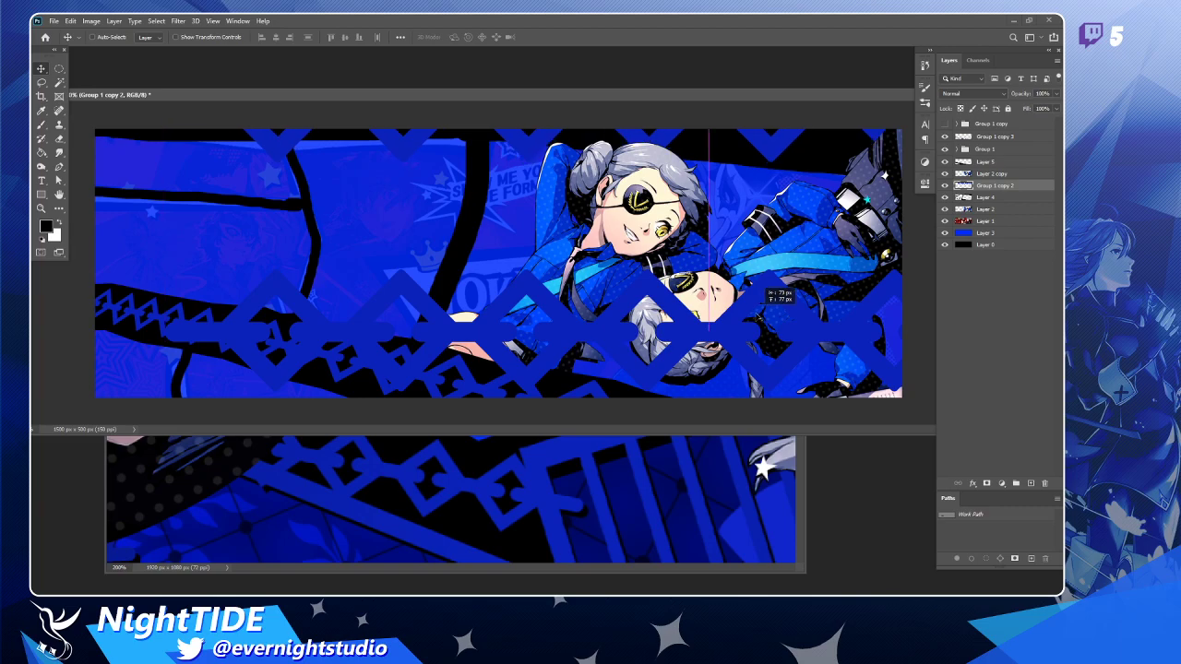
{"action": "left_click", "coordinate": [945, 149]}
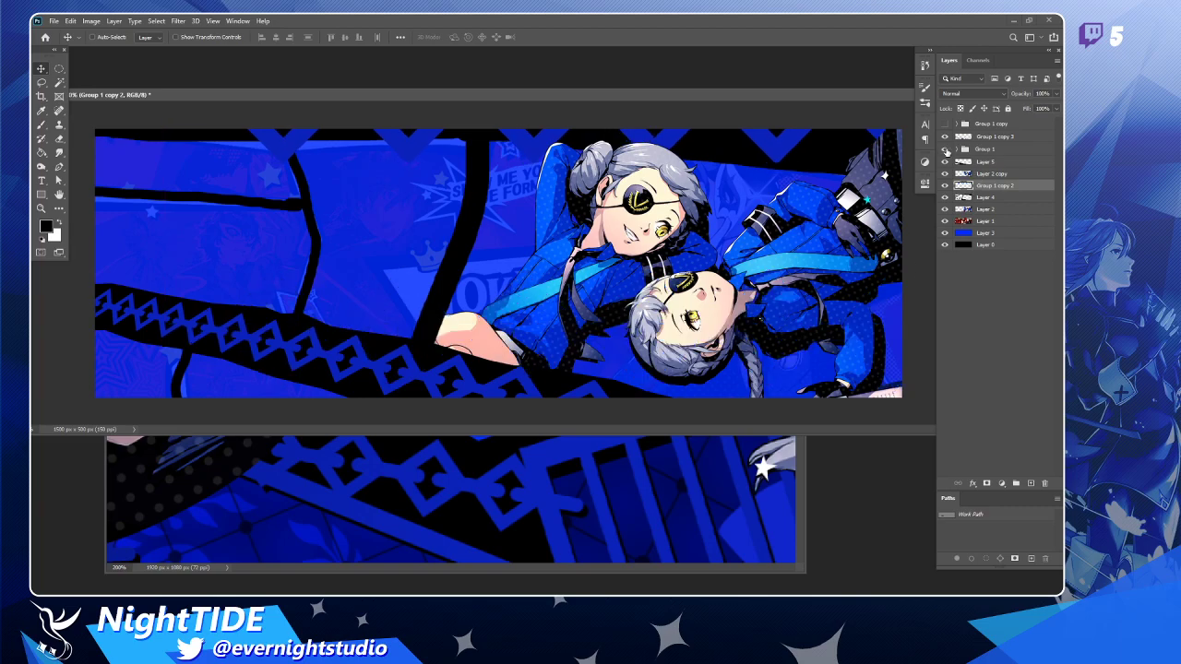
{"action": "left_click", "coordinate": [945, 148]}
{"action": "left_click", "coordinate": [945, 148]}
{"action": "left_click", "coordinate": [945, 149]}
{"action": "left_click", "coordinate": [945, 149]}
{"action": "key", "text": "ctrl+t"}
{"action": "left_click_drag", "start_coordinate": [170, 167], "coordinate": [603, 193]}
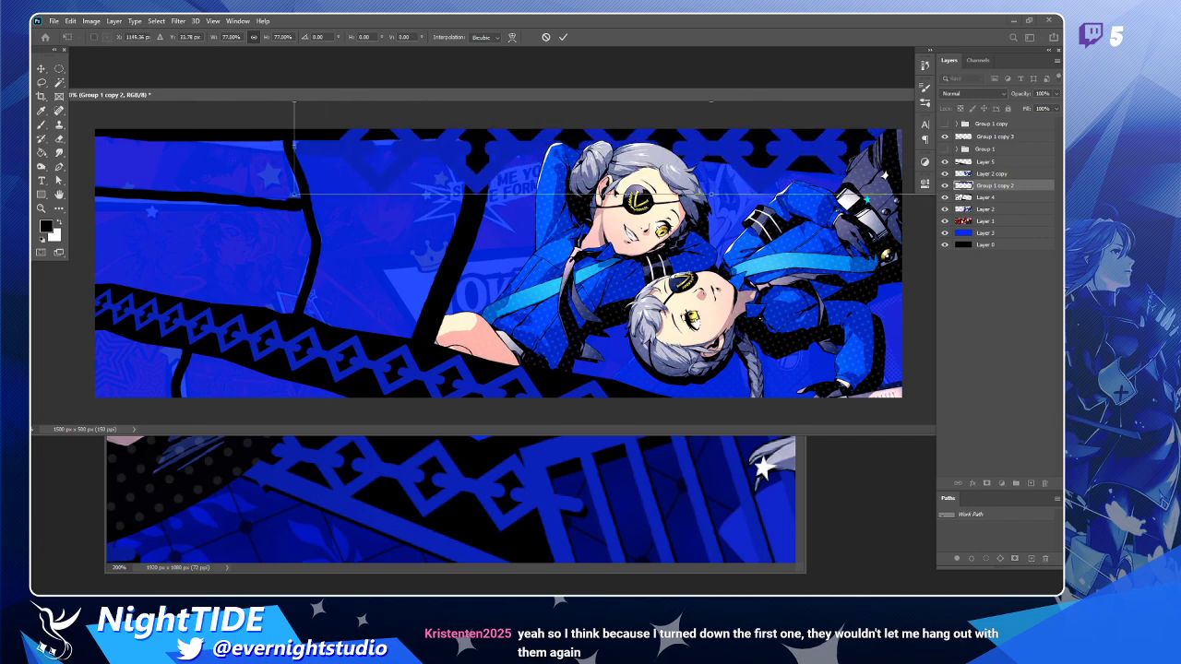
{"action": "left_click_drag", "start_coordinate": [293, 196], "coordinate": [689, 130]}
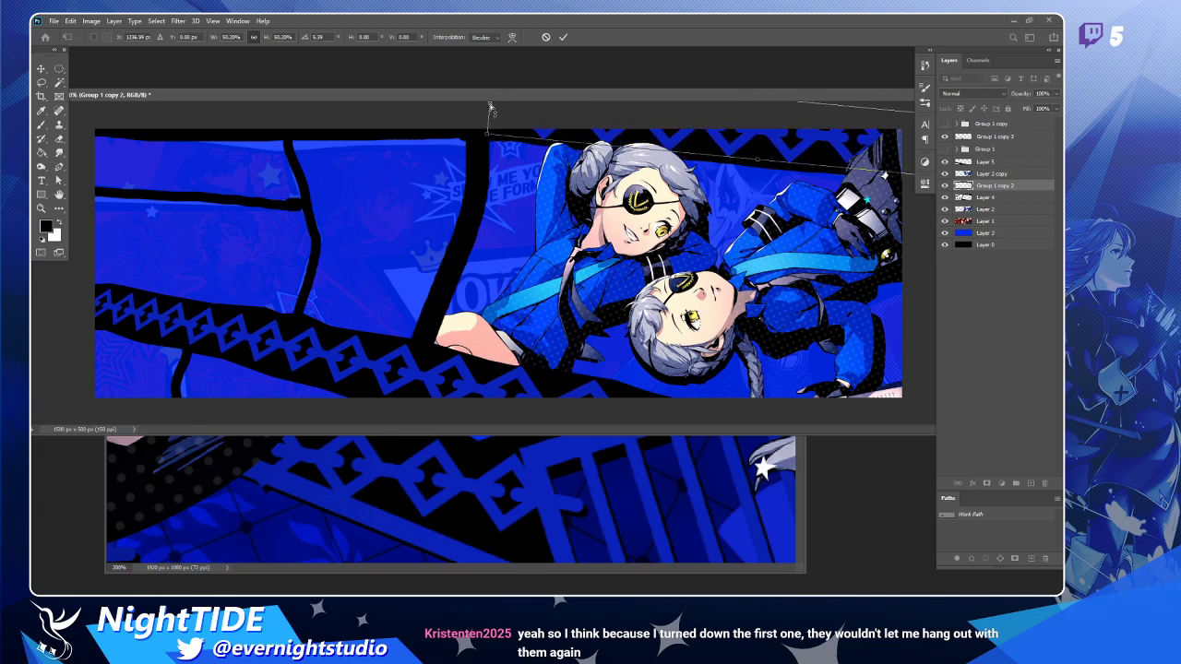
{"action": "left_click_drag", "start_coordinate": [501, 110], "coordinate": [499, 116]}
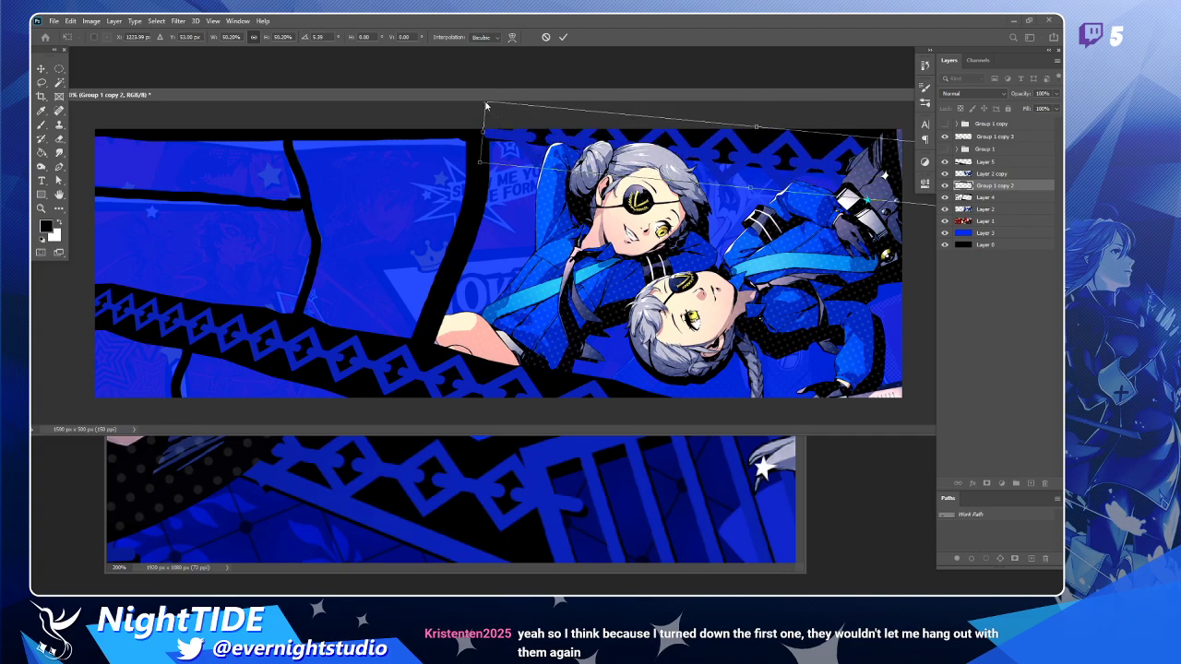
Tilt and skew the band's sides and corners to follow the top edge, then commit.
{"action": "left_click_drag", "start_coordinate": [532, 136], "coordinate": [493, 123]}
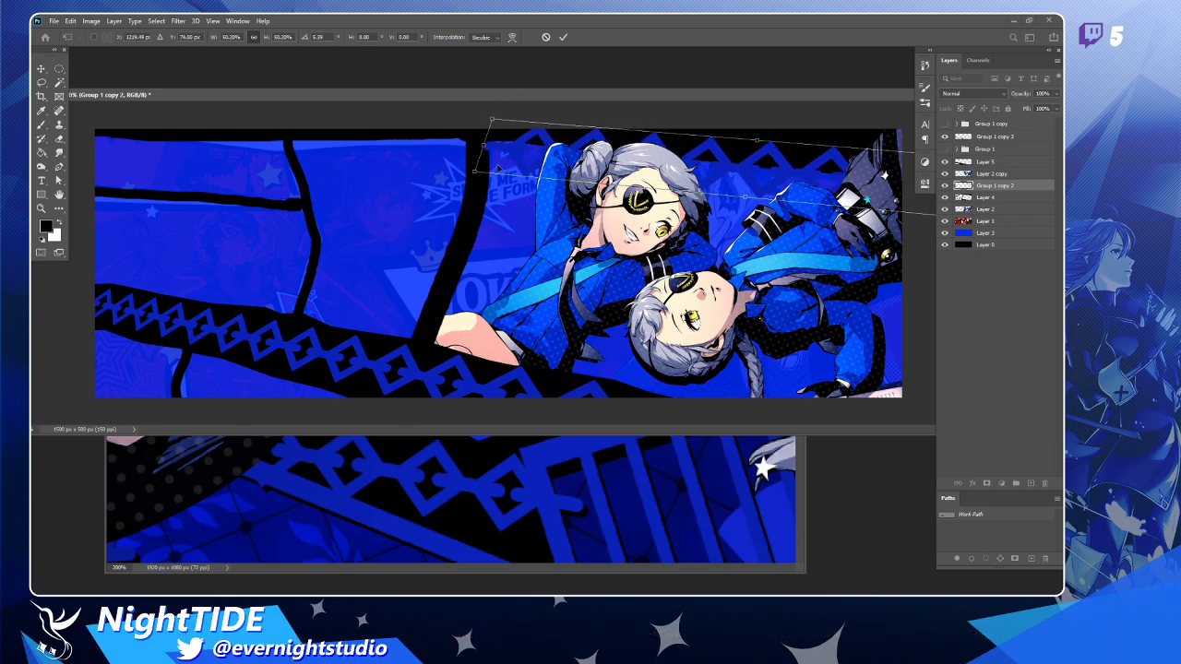
{"action": "left_click_drag", "start_coordinate": [475, 178], "coordinate": [387, 146]}
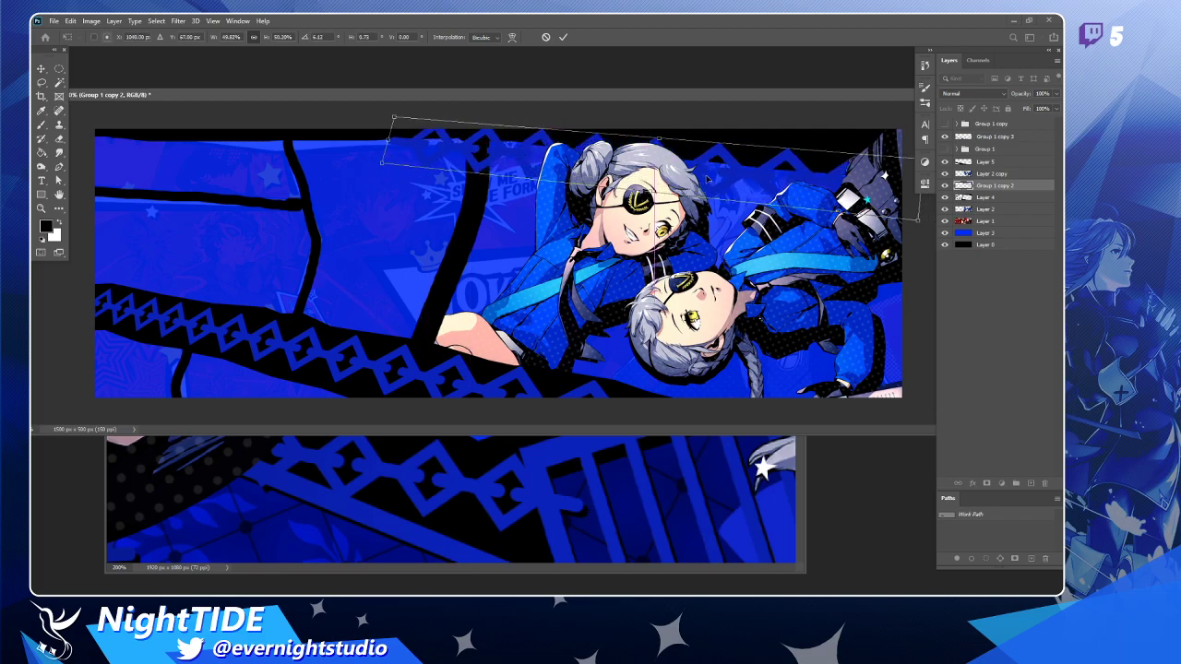
{"action": "left_click_drag", "start_coordinate": [925, 224], "coordinate": [922, 240]}
{"action": "left_click_drag", "start_coordinate": [836, 195], "coordinate": [836, 160]}
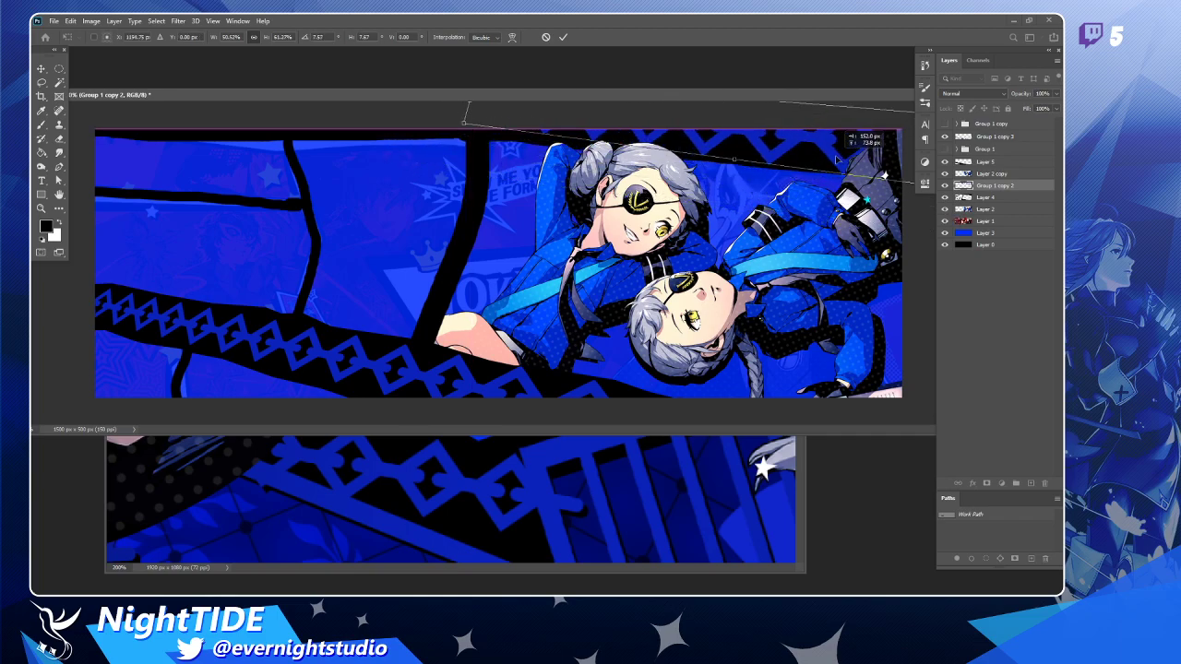
{"action": "left_click_drag", "start_coordinate": [464, 123], "coordinate": [724, 125]}
{"action": "left_click_drag", "start_coordinate": [488, 125], "coordinate": [558, 109]}
{"action": "left_click_drag", "start_coordinate": [805, 140], "coordinate": [791, 144]}
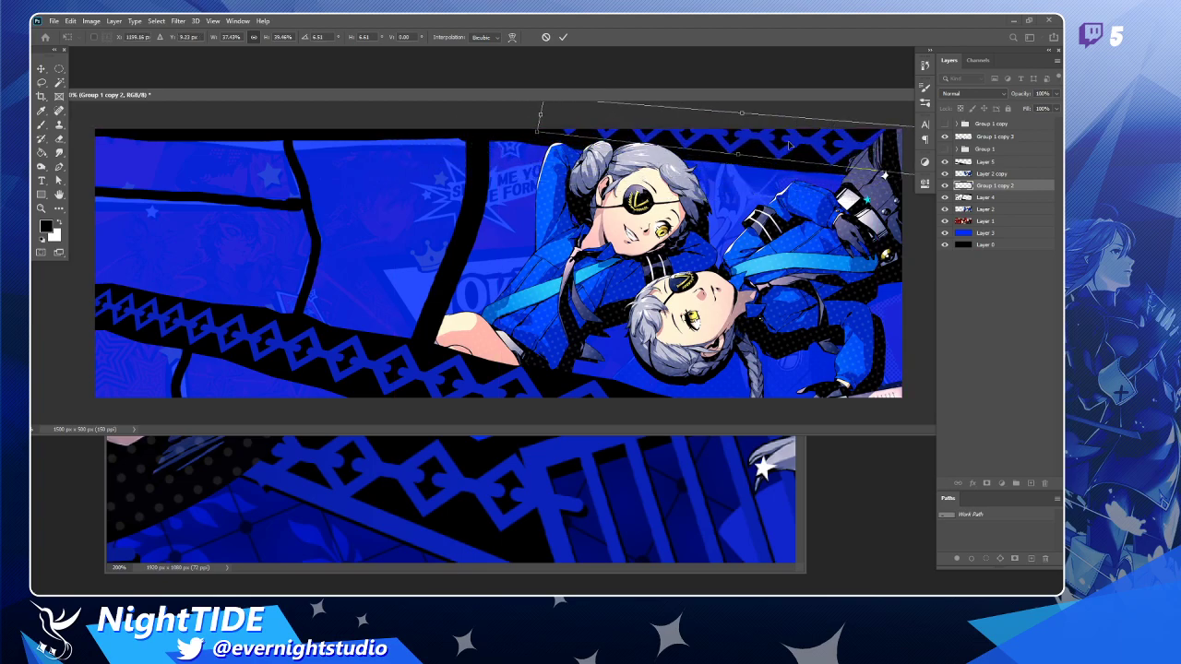
{"action": "key", "text": "Return"}
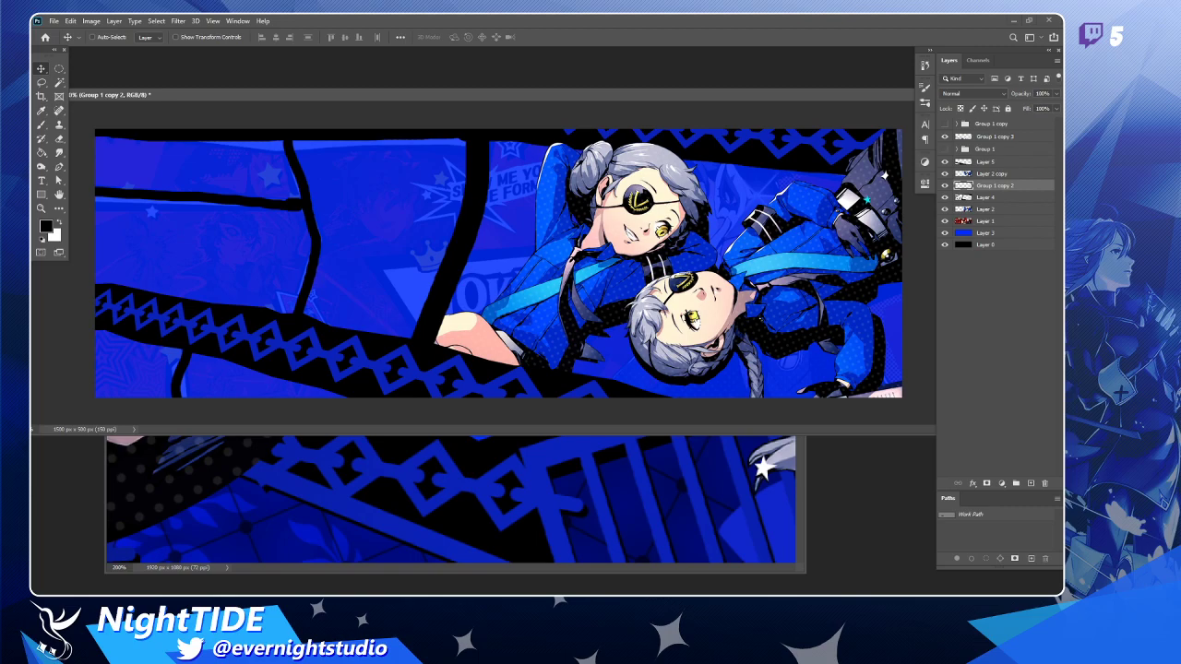
Trace a closed outline just above the characters, make it a selection, and select Layer 4.
{"action": "key", "text": "p"}
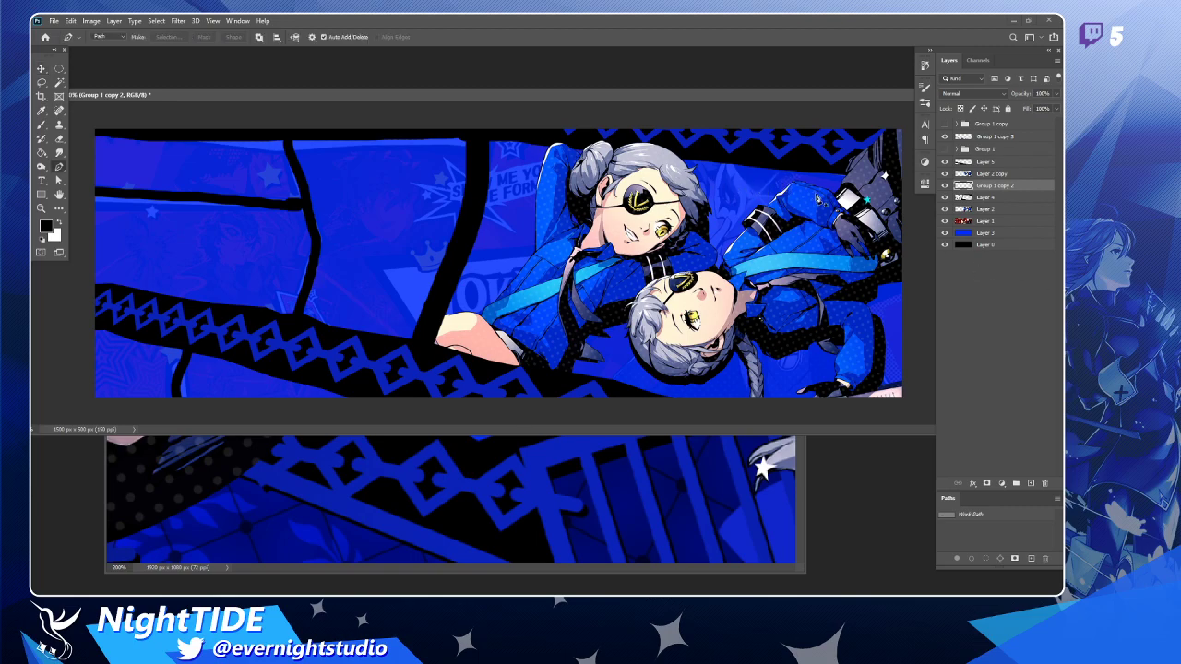
{"action": "left_click_drag", "start_coordinate": [854, 96], "coordinate": [813, 96]}
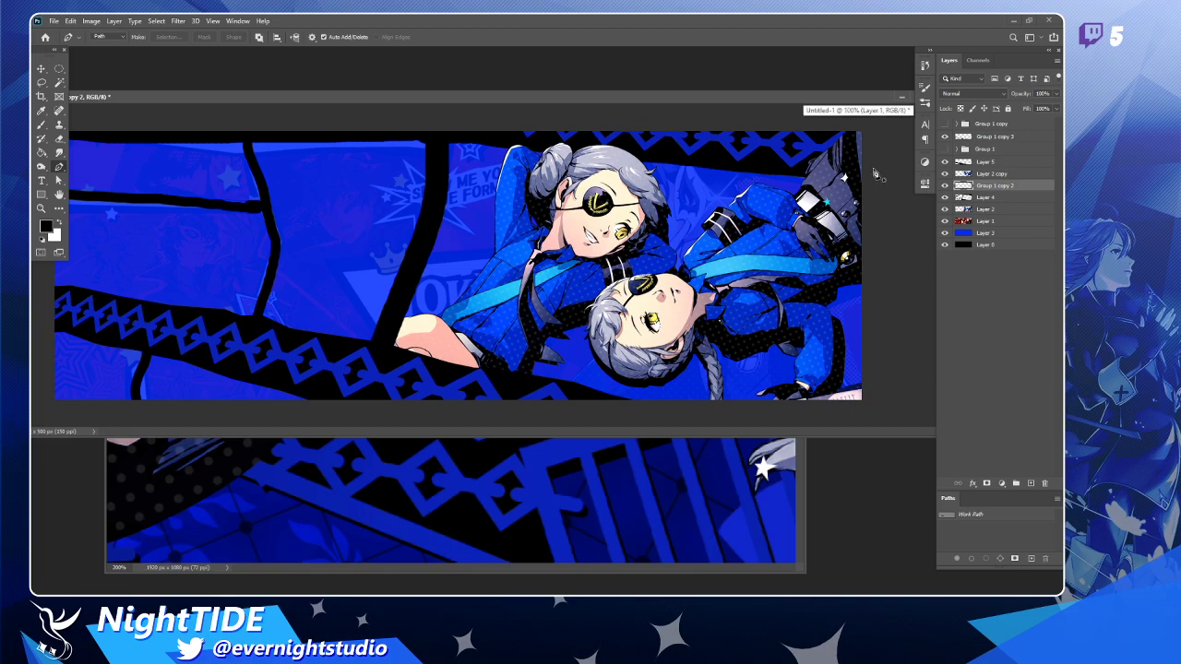
{"action": "left_click", "coordinate": [873, 169]}
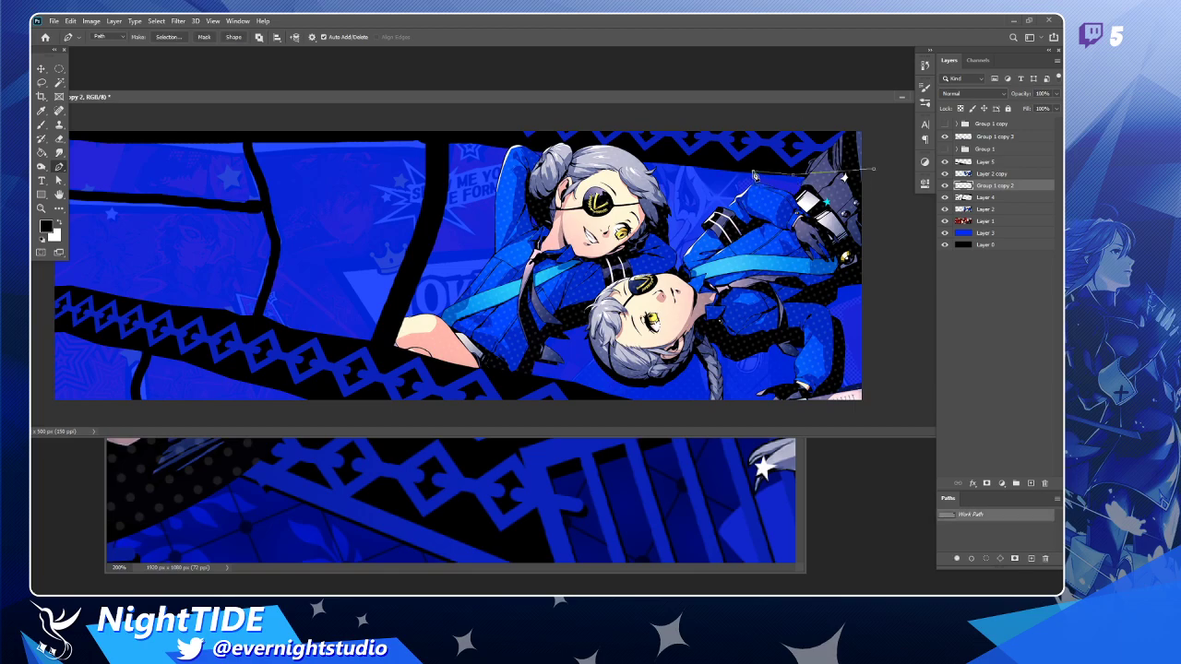
{"action": "left_click", "coordinate": [753, 172]}
{"action": "left_click", "coordinate": [625, 160]}
{"action": "left_click", "coordinate": [416, 122]}
{"action": "left_click", "coordinate": [592, 109]}
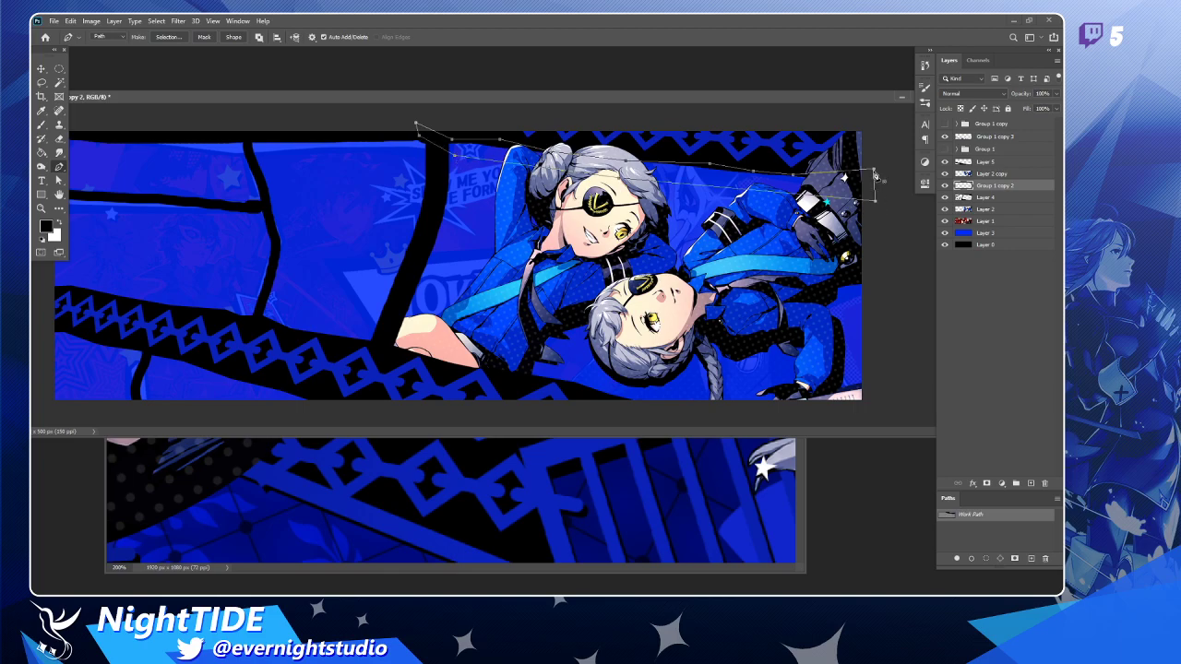
{"action": "left_click", "coordinate": [951, 515], "text": "ctrl"}
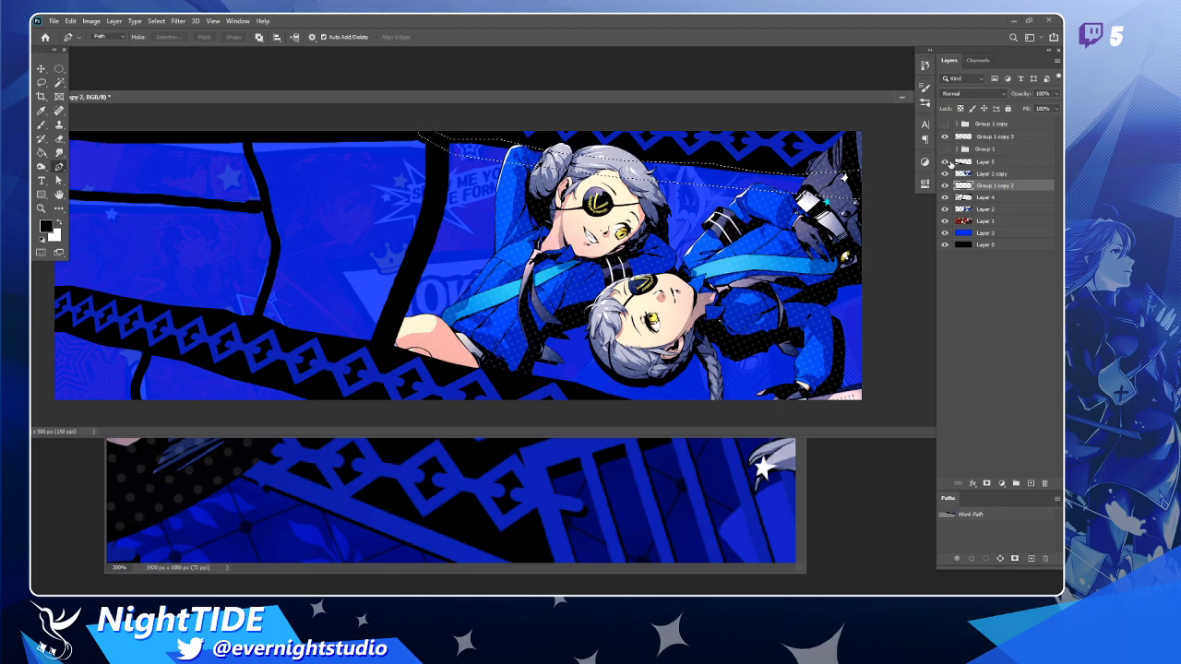
{"action": "left_click", "coordinate": [980, 198]}
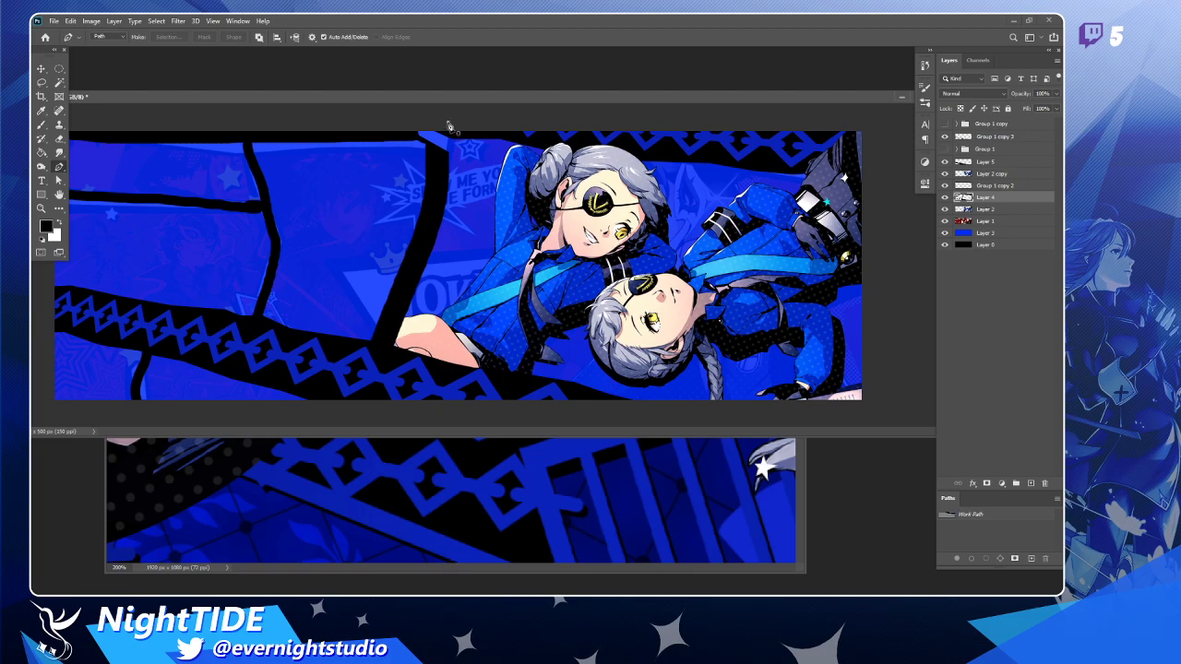
Pen-trace outlines of the diagonal black divider line and the small lower-left stroke.
{"action": "left_click_drag", "start_coordinate": [448, 124], "coordinate": [451, 175]}
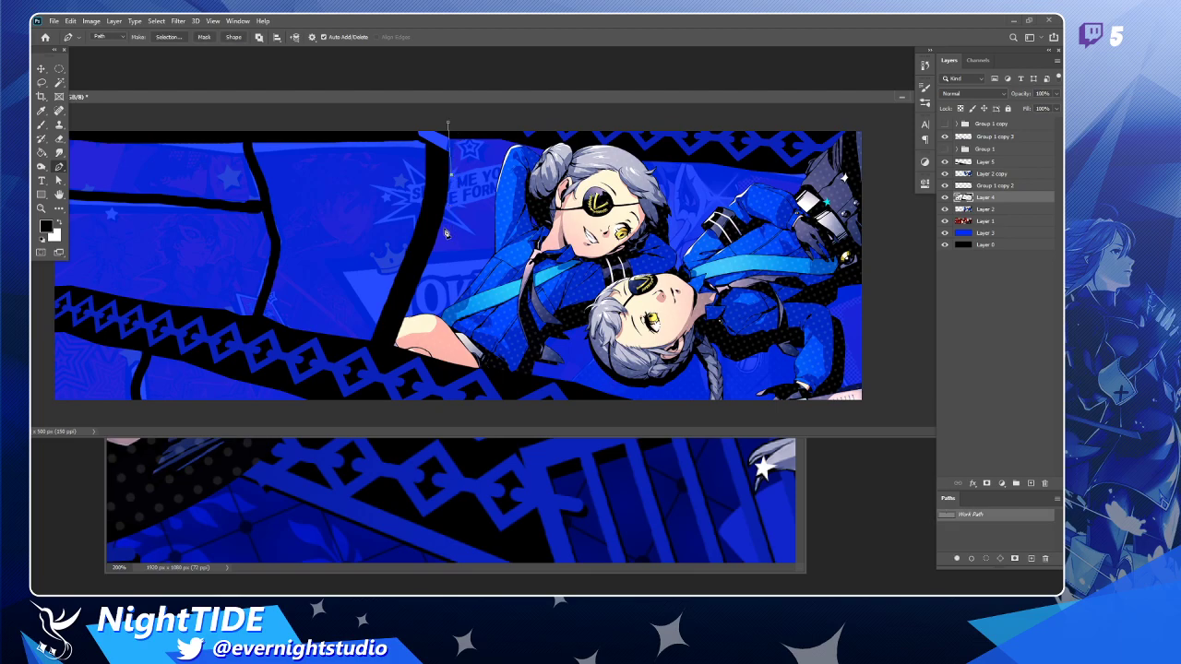
{"action": "left_click", "coordinate": [394, 359]}
{"action": "left_click", "coordinate": [361, 350]}
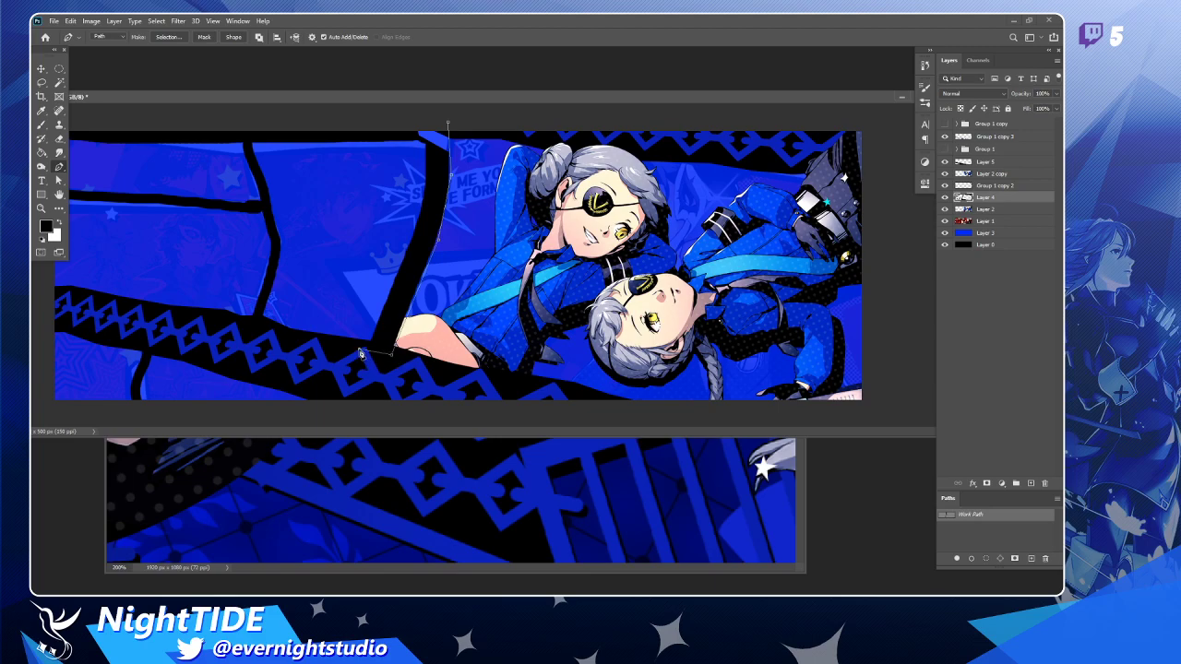
{"action": "left_click", "coordinate": [420, 232]}
{"action": "left_click", "coordinate": [419, 121]}
{"action": "left_click", "coordinate": [449, 125]}
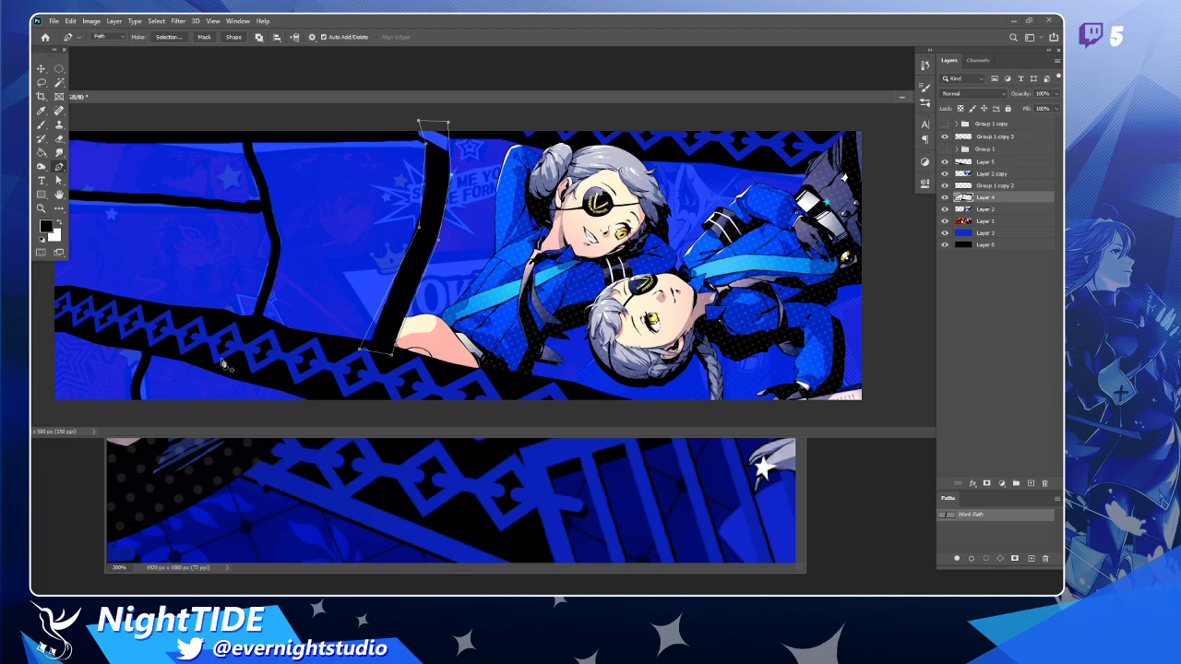
{"action": "left_click", "coordinate": [145, 344]}
{"action": "left_click", "coordinate": [148, 420]}
{"action": "left_click", "coordinate": [169, 419]}
{"action": "left_click", "coordinate": [146, 347]}
Fill both outlines solid black on new Layer 6, then reselect Layer 4.
{"action": "left_click_drag", "start_coordinate": [306, 100], "coordinate": [375, 99]}
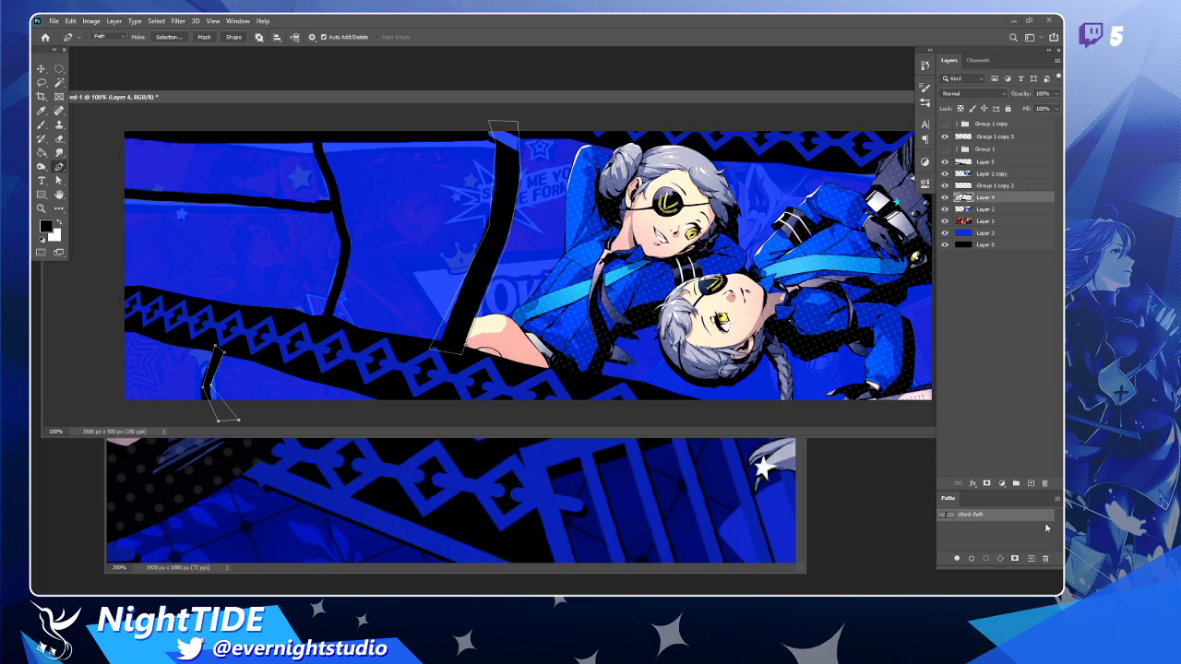
{"action": "left_click", "coordinate": [952, 515], "text": "ctrl"}
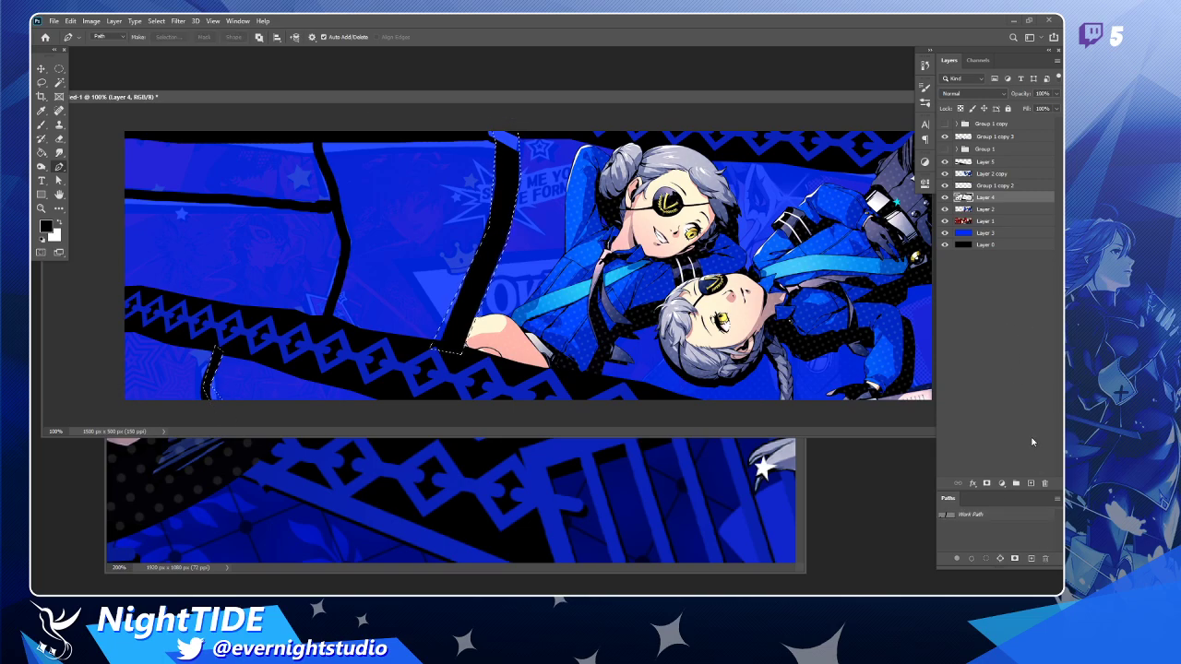
{"action": "left_click", "coordinate": [1029, 484]}
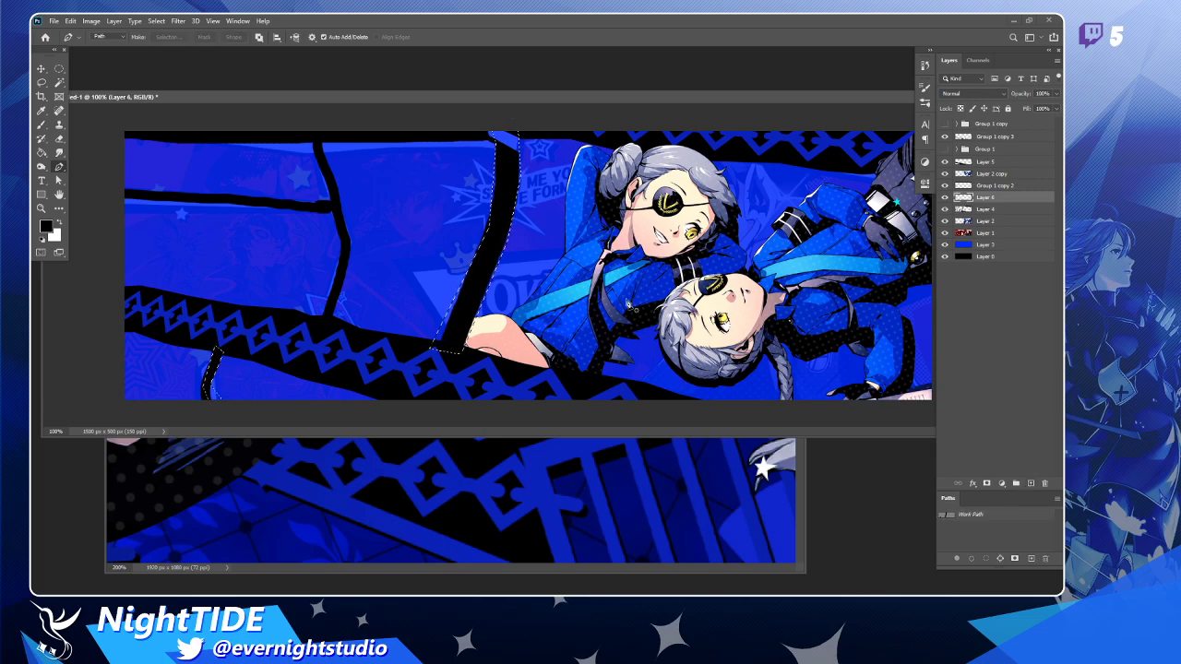
{"action": "key", "text": "g"}
{"action": "left_click", "coordinate": [510, 152]}
{"action": "key", "text": "ctrl+d"}
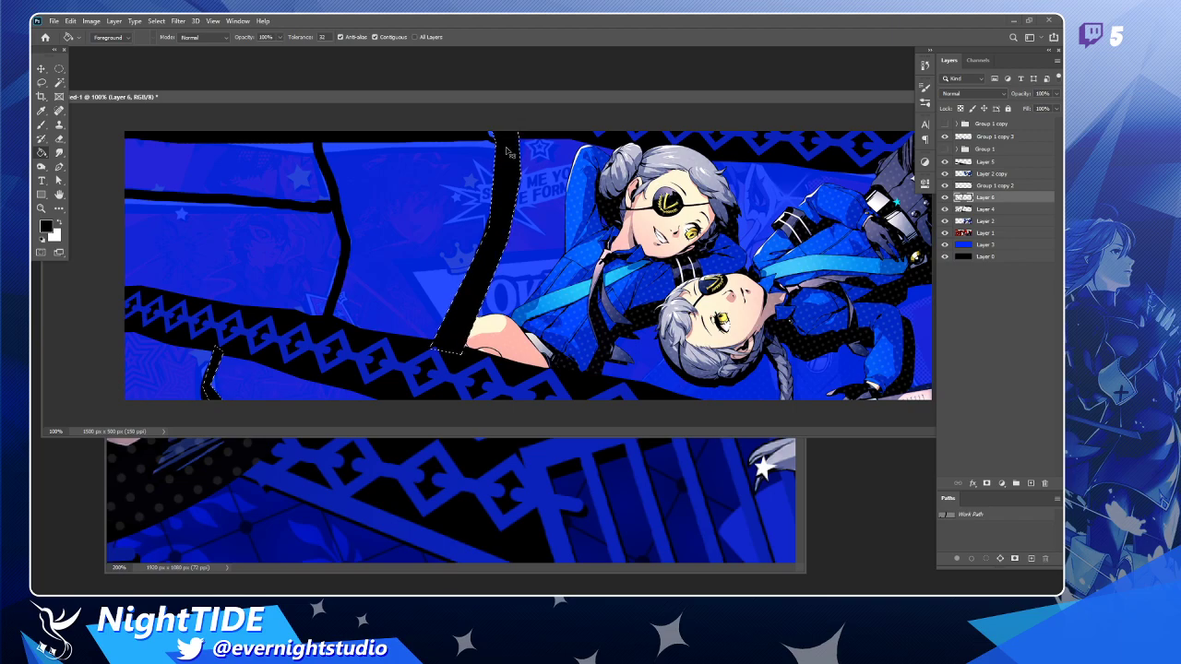
{"action": "left_click", "coordinate": [972, 210]}
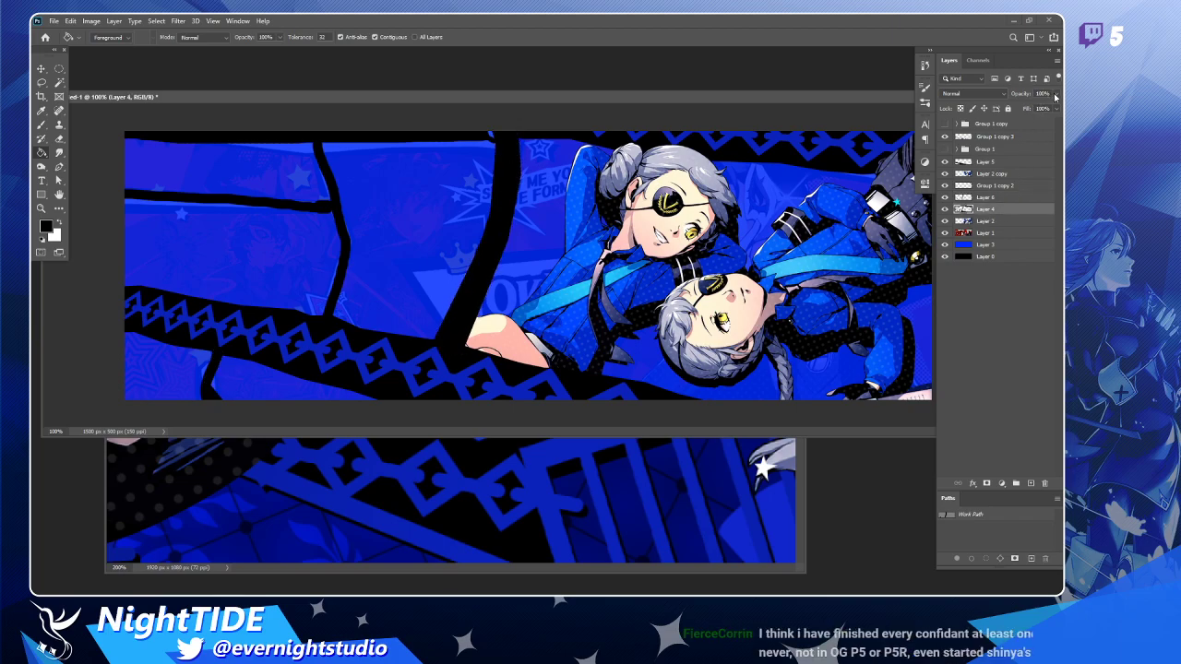
Lower Layer 4's opacity to 20% so its original black lines fade.
{"action": "left_click_drag", "start_coordinate": [1041, 107], "coordinate": [1020, 108]}
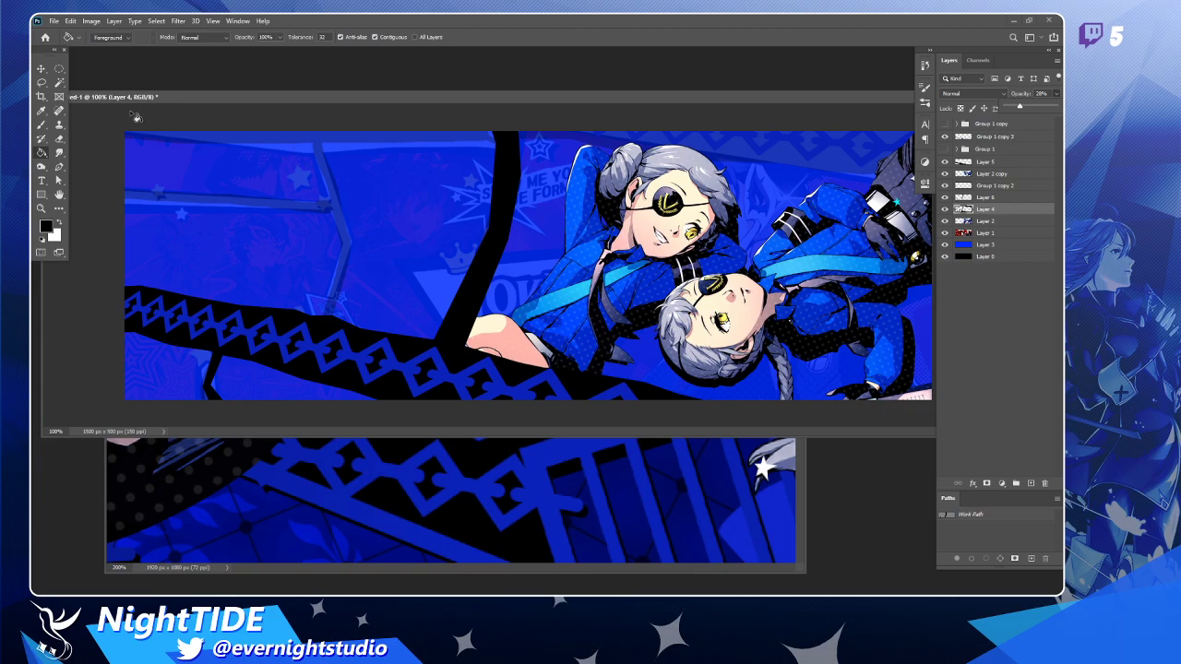
{"action": "left_click", "coordinate": [58, 167]}
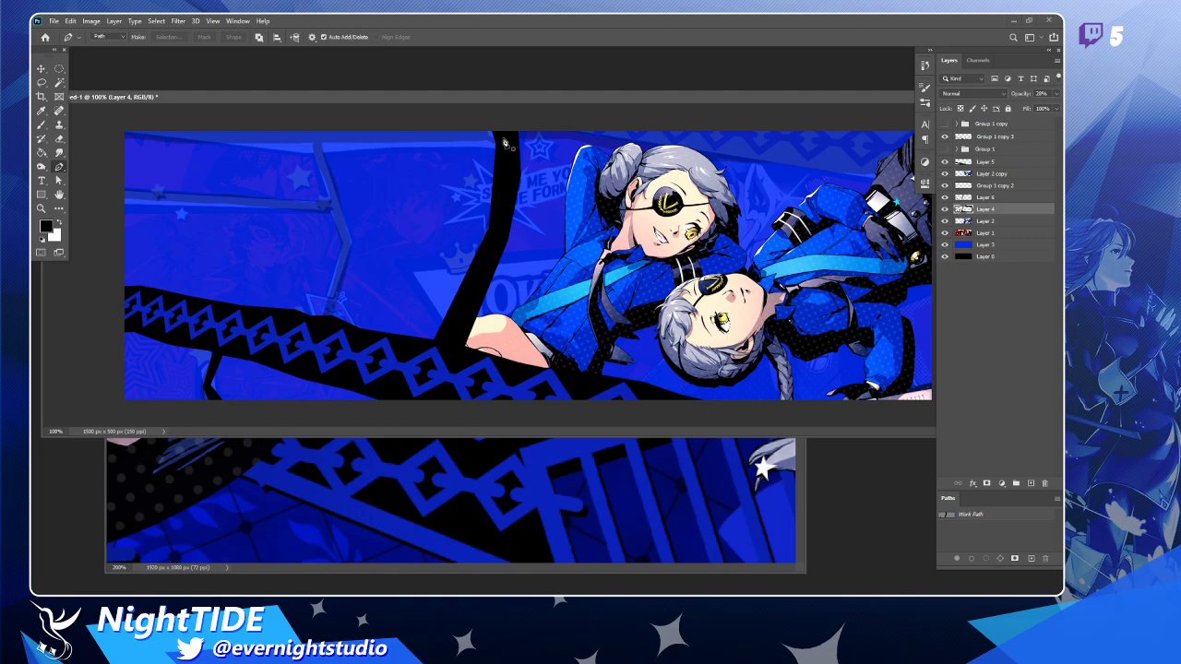
Paint a black strip along the banner's top-left edge on Layer 6.
{"action": "left_click", "coordinate": [503, 138]}
{"action": "left_click", "coordinate": [314, 148]}
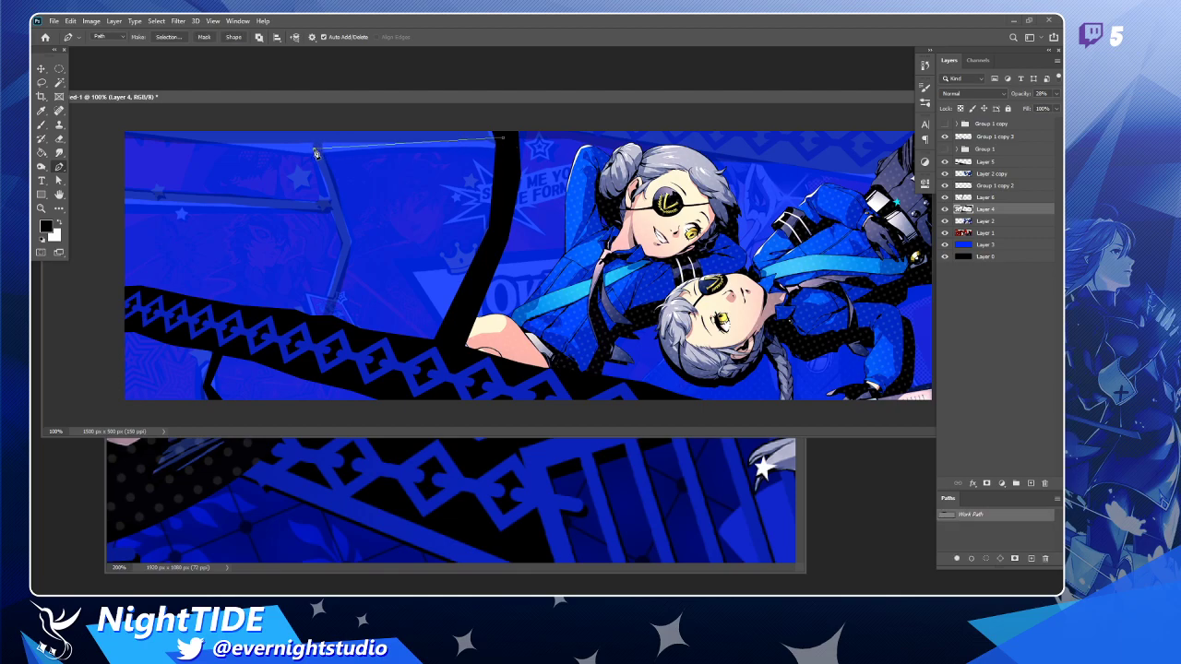
{"action": "left_click", "coordinate": [129, 127]}
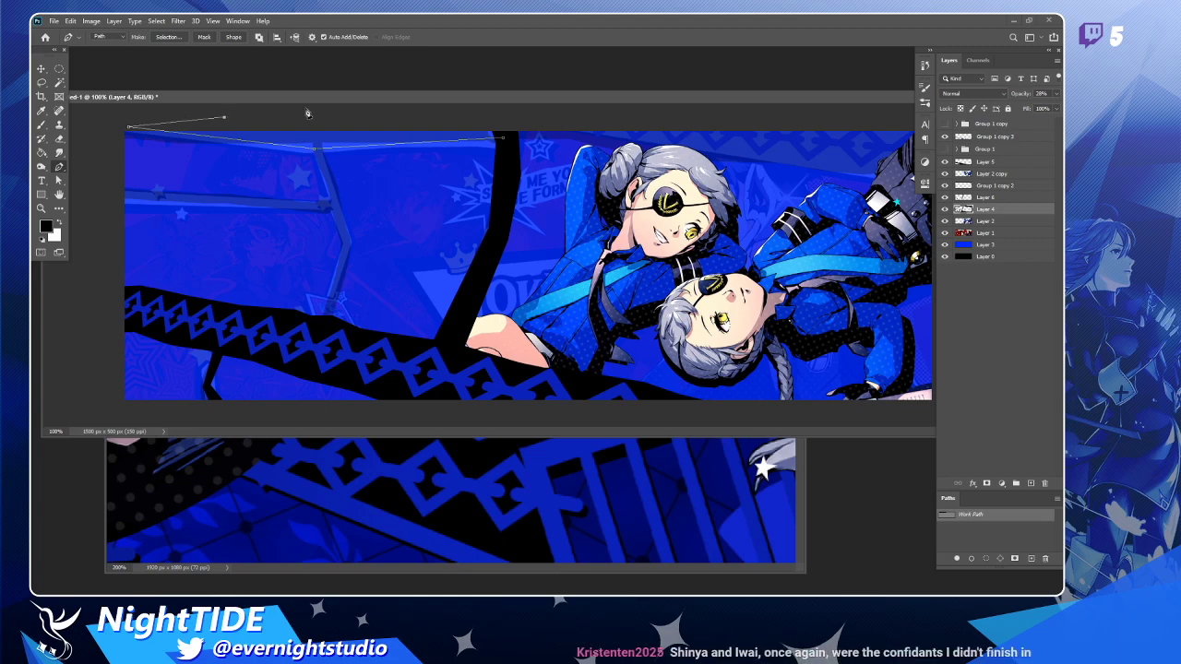
{"action": "left_click", "coordinate": [502, 118]}
{"action": "left_click", "coordinate": [503, 139]}
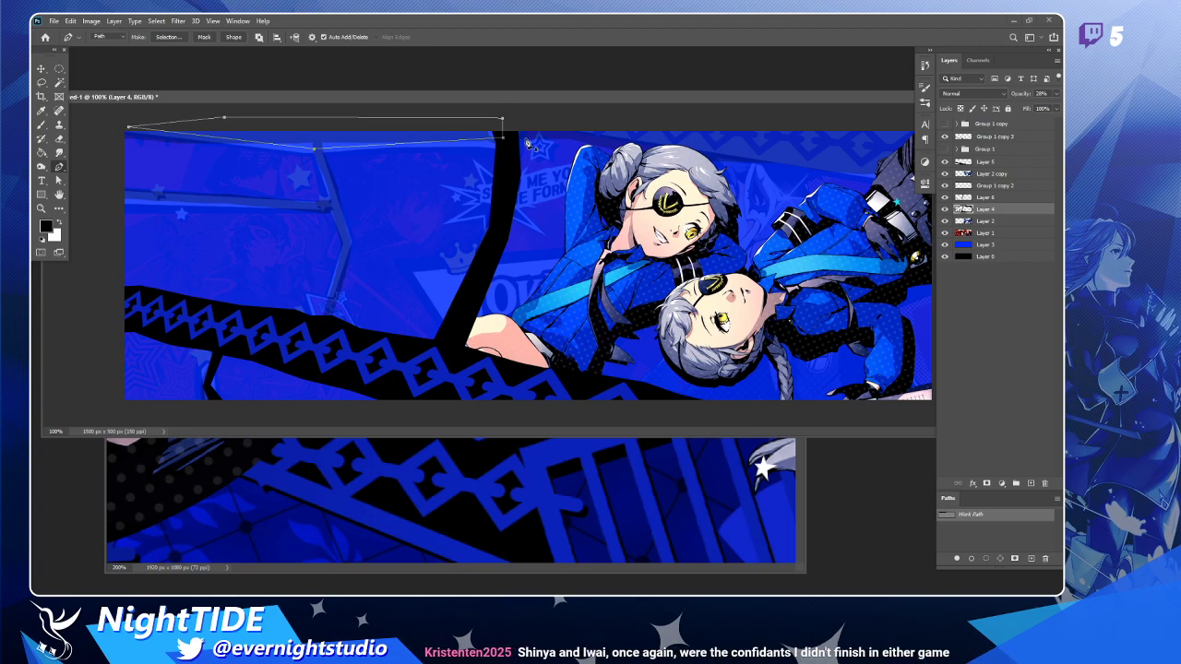
{"action": "left_click", "coordinate": [950, 518], "text": "ctrl"}
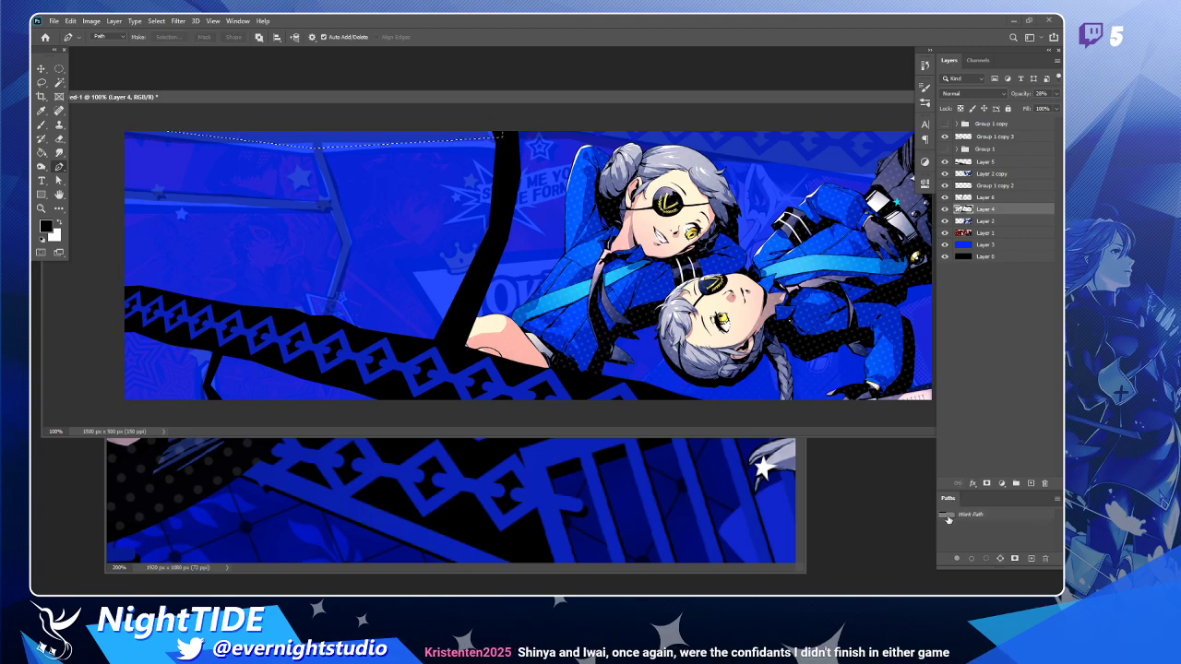
{"action": "left_click", "coordinate": [944, 210]}
{"action": "left_click", "coordinate": [944, 209]}
{"action": "key", "text": "b"}
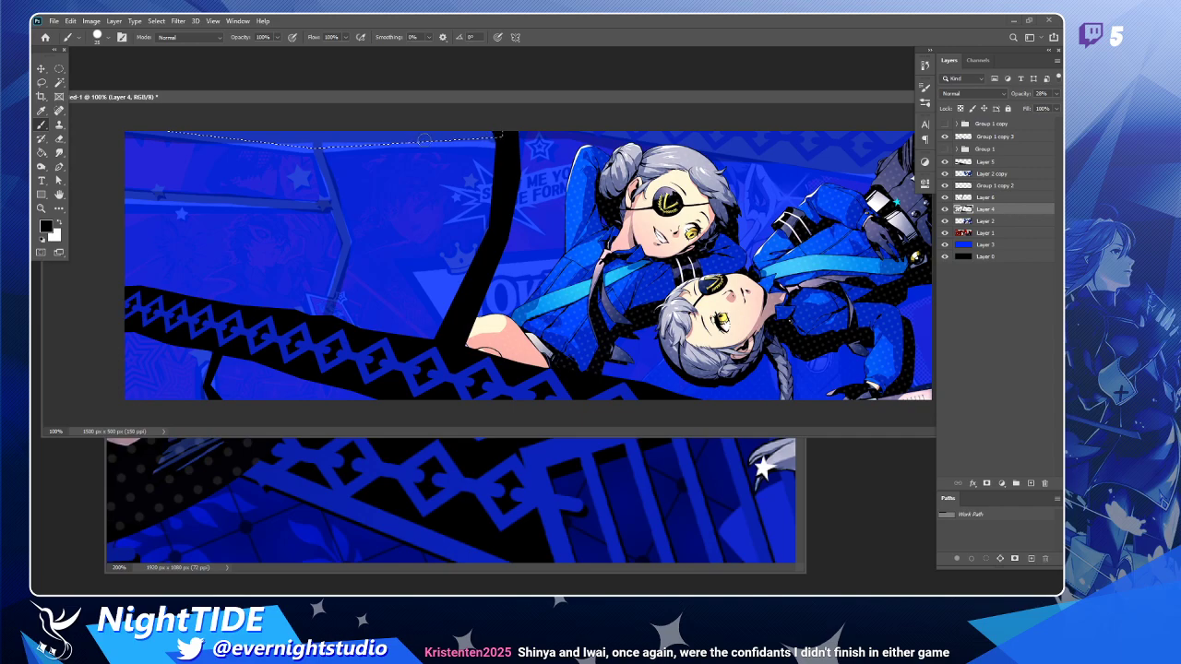
{"action": "left_click", "coordinate": [944, 197]}
{"action": "left_click", "coordinate": [944, 197]}
{"action": "left_click", "coordinate": [975, 199]}
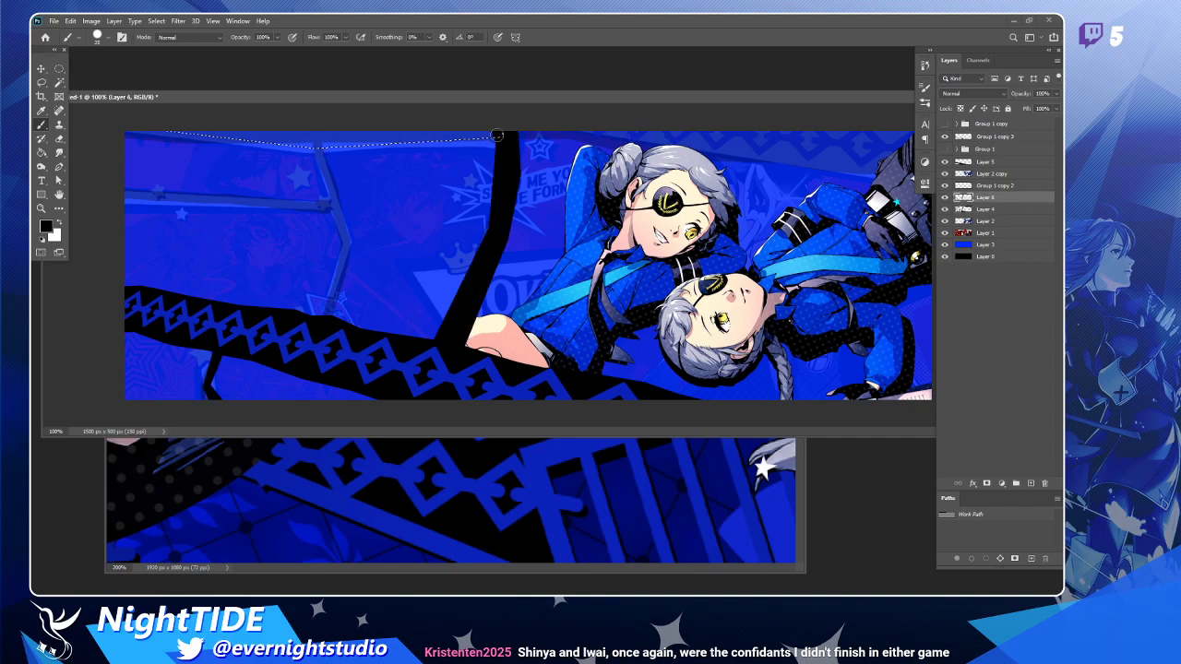
{"action": "mouse_move", "coordinate": [471, 136]}
{"action": "left_mouse_down"}
{"action": "mouse_move", "coordinate": [288, 145]}
{"action": "mouse_move", "coordinate": [148, 135]}
{"action": "left_mouse_up"}
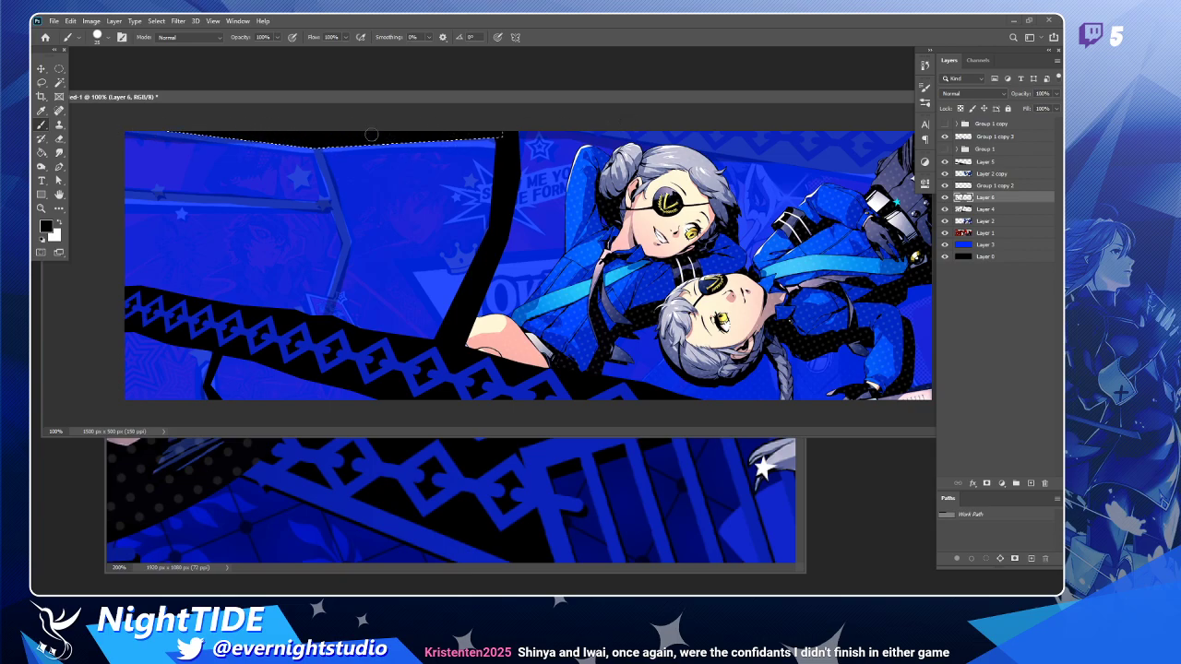
{"action": "key", "text": "ctrl+d"}
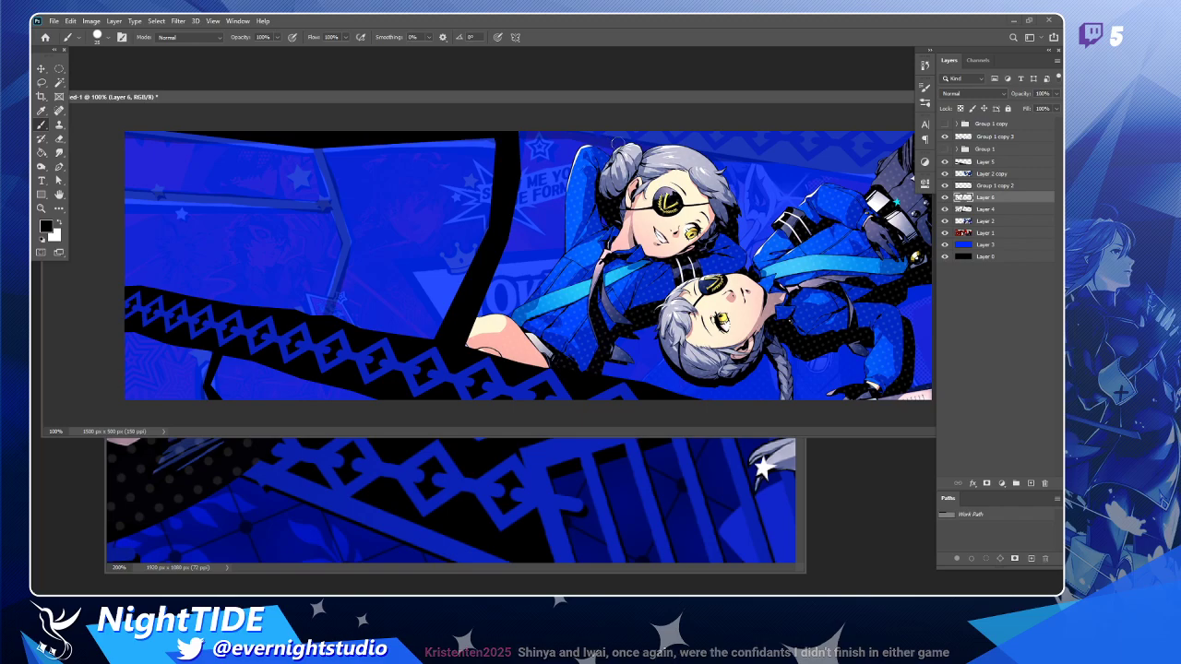
Trace a small wedge at the diagonal band's top and brush it solid black.
{"action": "key", "text": "p"}
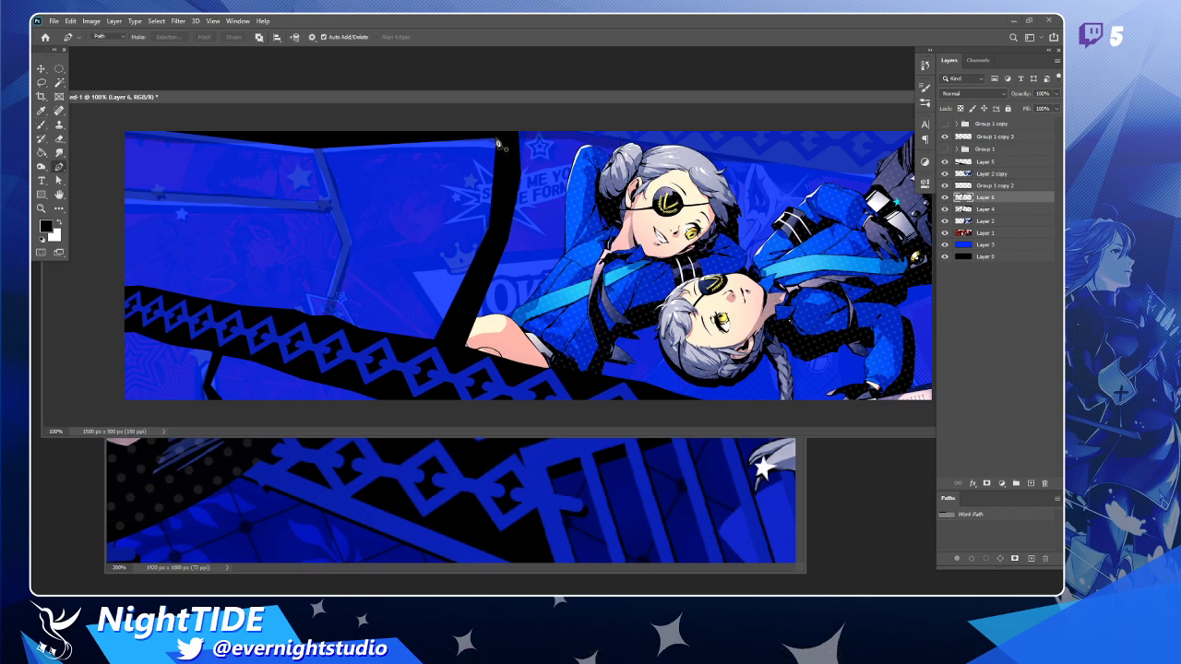
{"action": "left_click", "coordinate": [482, 129]}
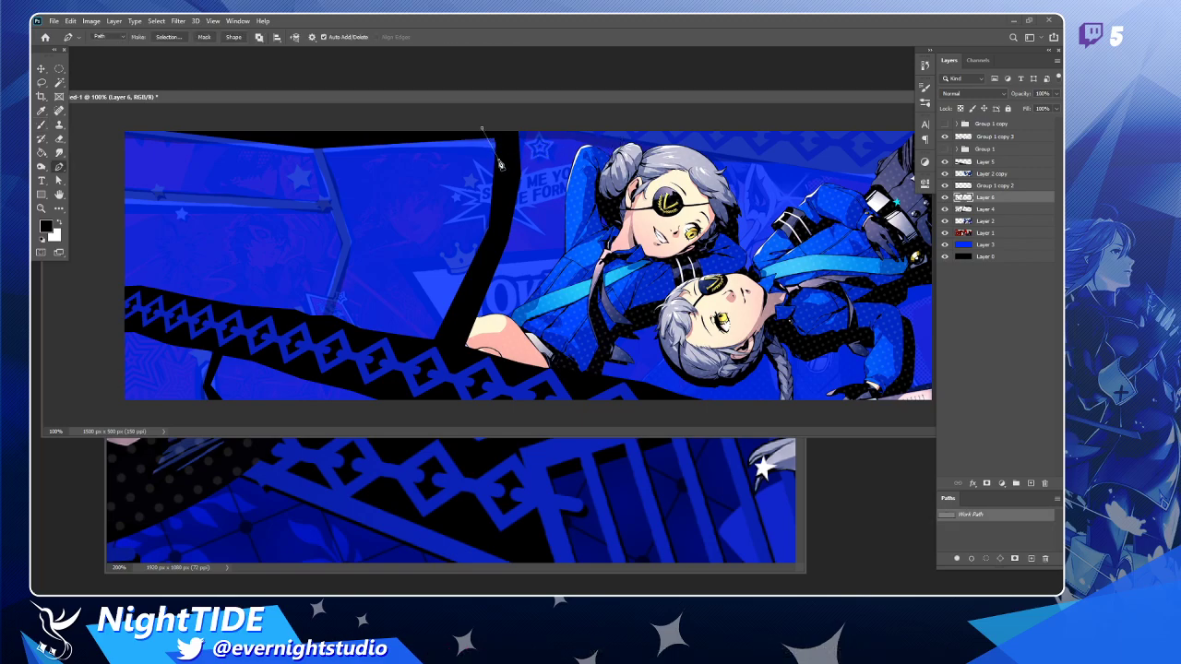
{"action": "left_click", "coordinate": [498, 157]}
{"action": "left_click", "coordinate": [502, 132]}
{"action": "left_click", "coordinate": [484, 130]}
{"action": "left_click", "coordinate": [945, 519], "text": "ctrl"}
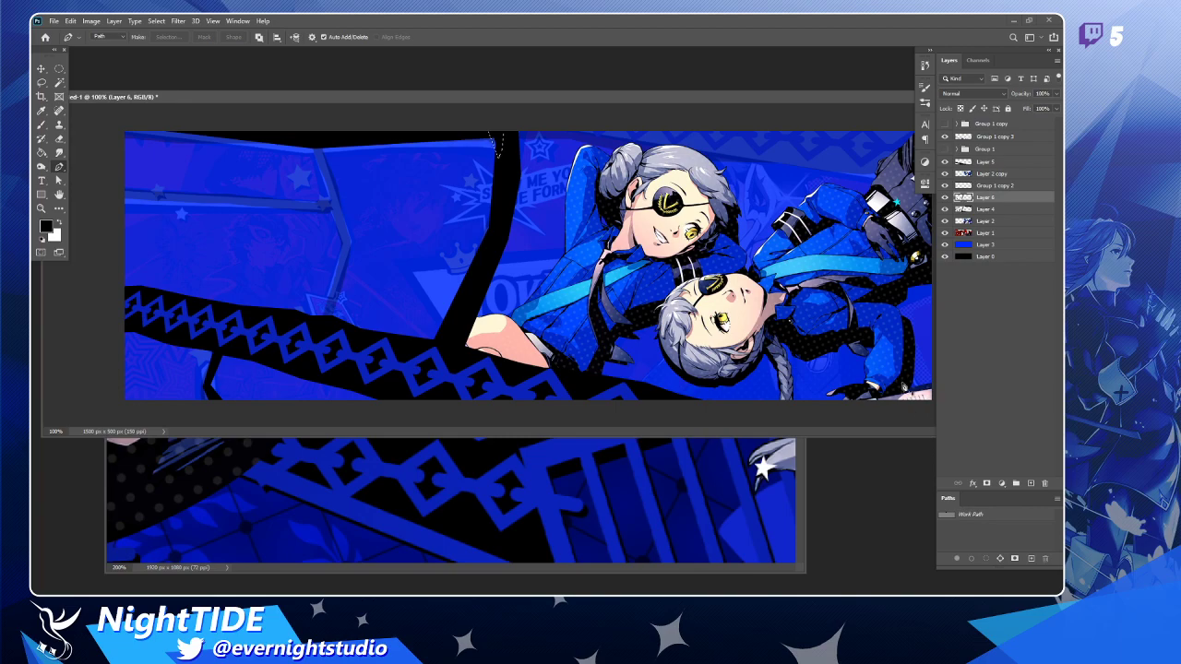
{"action": "key", "text": "b"}
{"action": "mouse_move", "coordinate": [499, 173]}
{"action": "left_mouse_down"}
{"action": "mouse_move", "coordinate": [483, 132]}
{"action": "mouse_move", "coordinate": [501, 165]}
{"action": "left_mouse_up"}
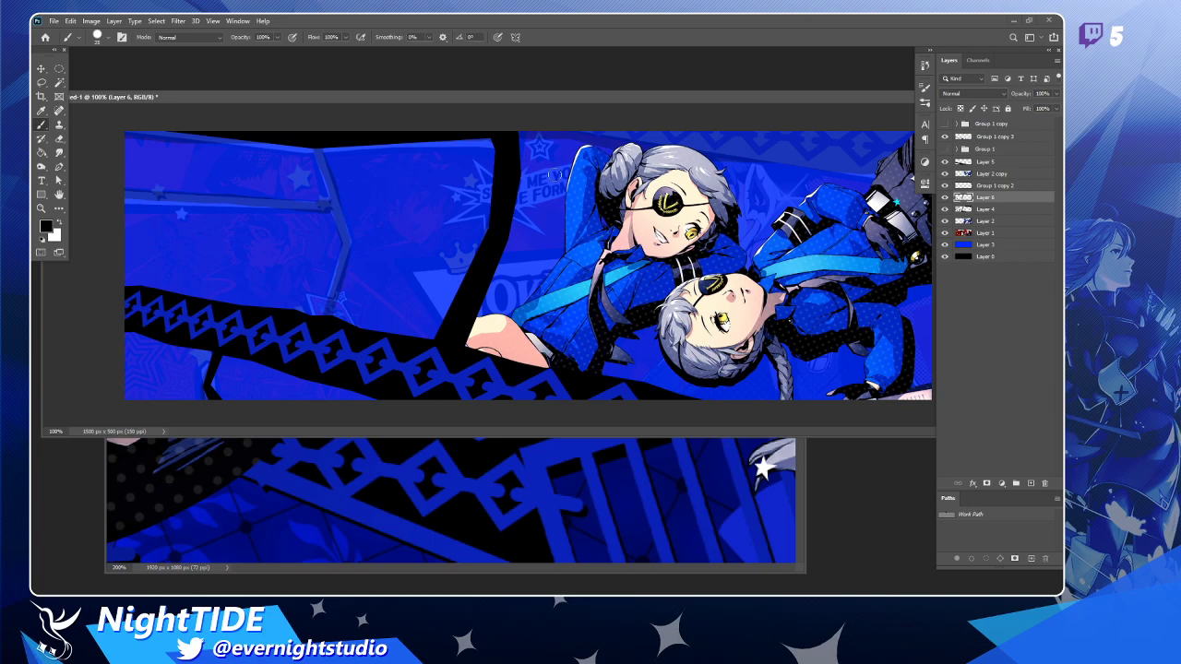
Outline an angled vertical stripe from the top down to the chain band and paint it black.
{"action": "key", "text": "p"}
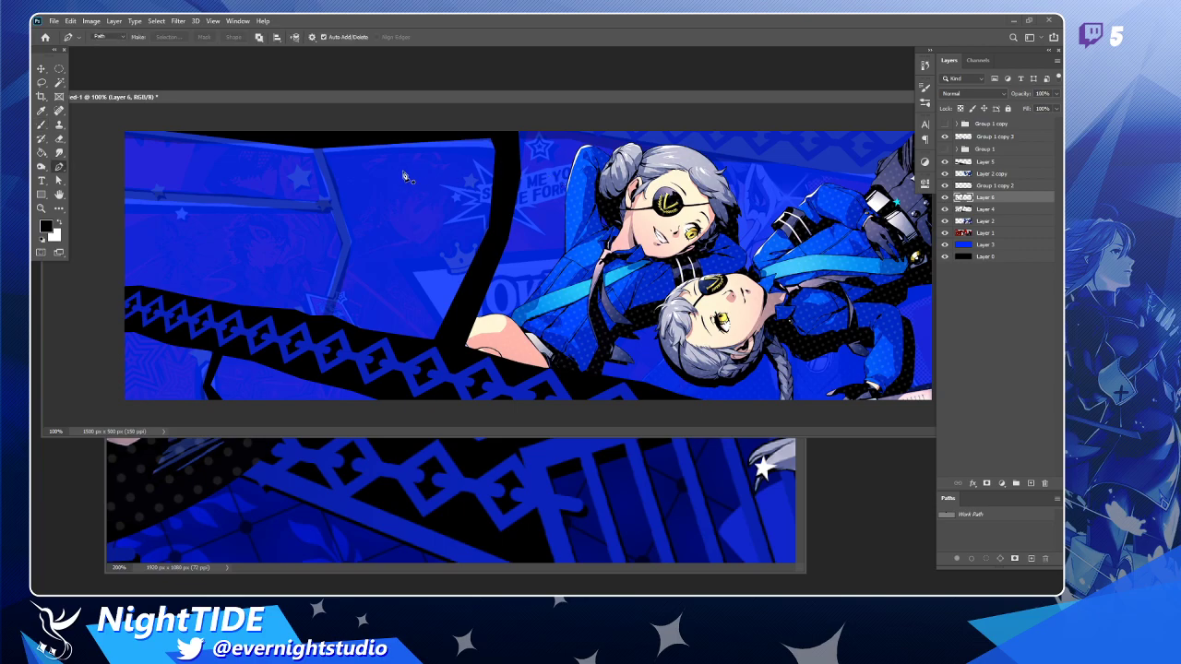
{"action": "left_click", "coordinate": [305, 141]}
{"action": "left_click", "coordinate": [343, 244]}
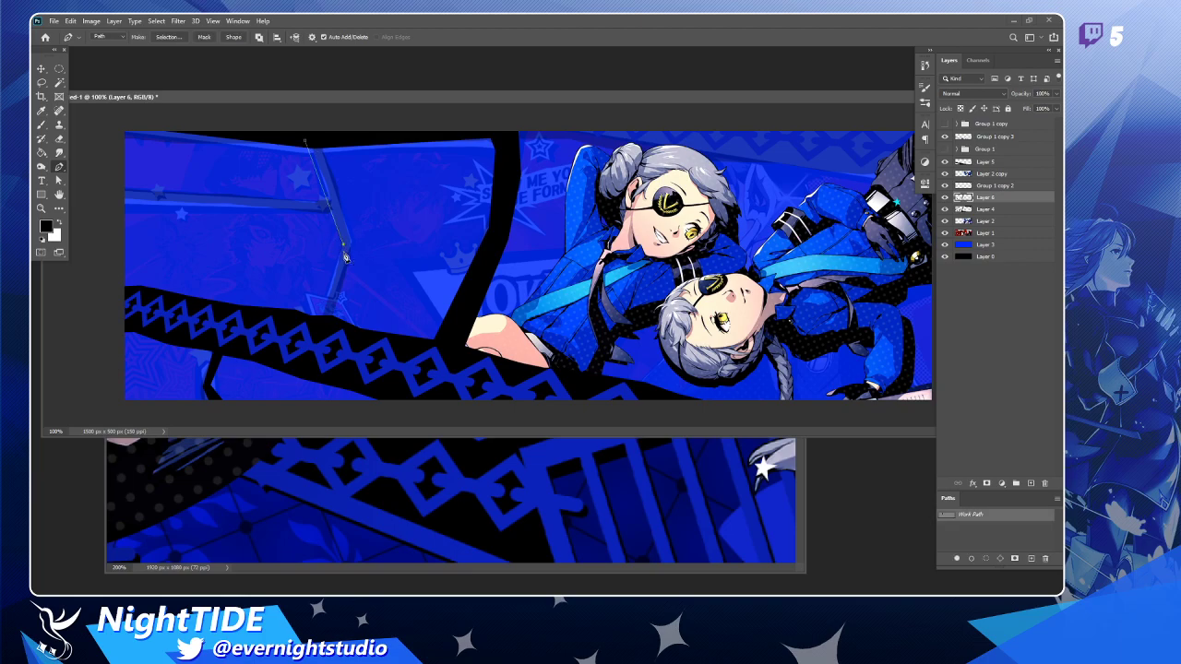
{"action": "left_click", "coordinate": [324, 322]}
{"action": "left_click", "coordinate": [355, 238]}
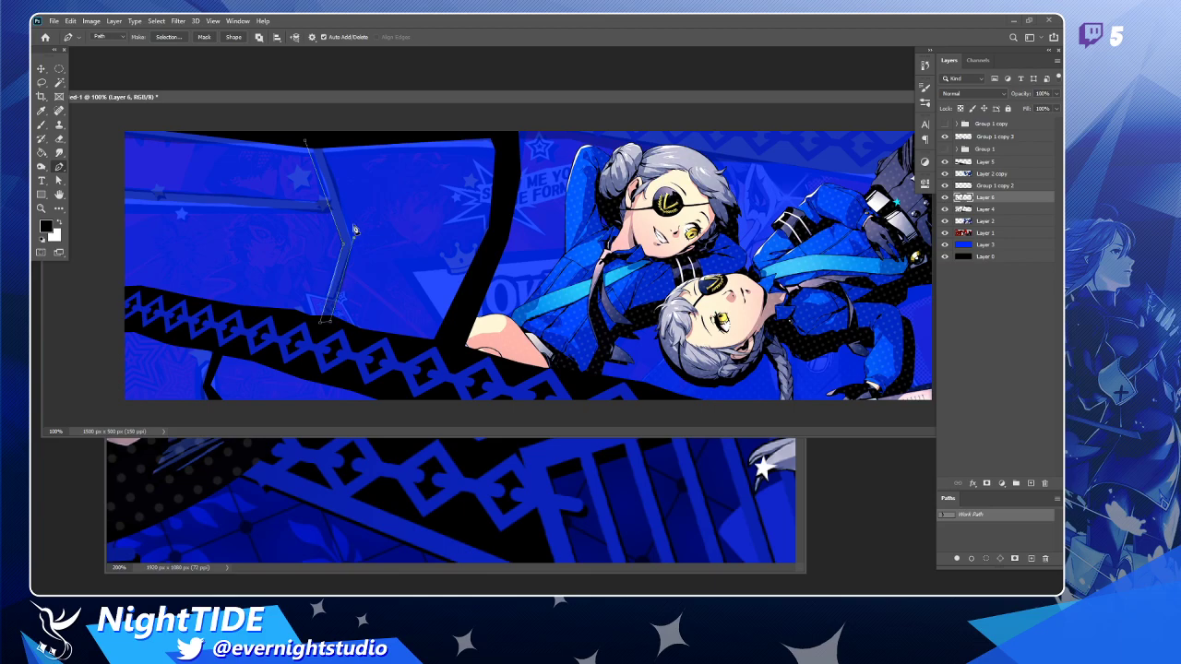
{"action": "left_click", "coordinate": [313, 138]}
{"action": "left_click", "coordinate": [312, 140]}
{"action": "left_click_drag", "start_coordinate": [265, 128], "coordinate": [321, 154]}
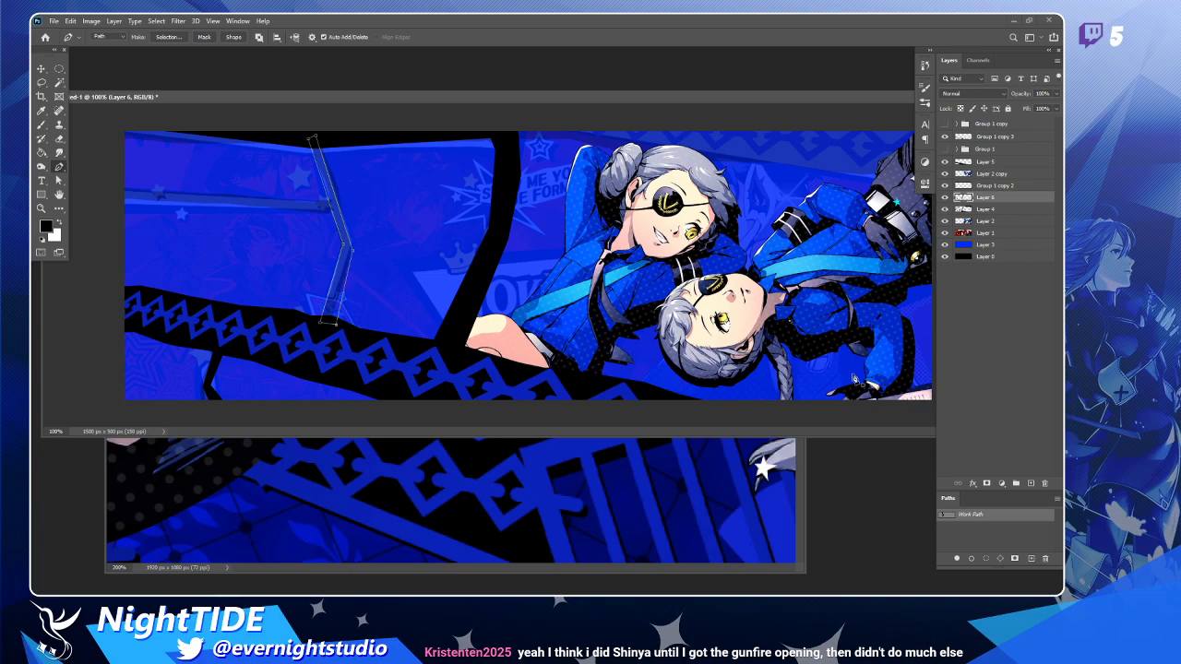
{"action": "left_click", "coordinate": [951, 515], "text": "ctrl"}
{"action": "key", "text": "b"}
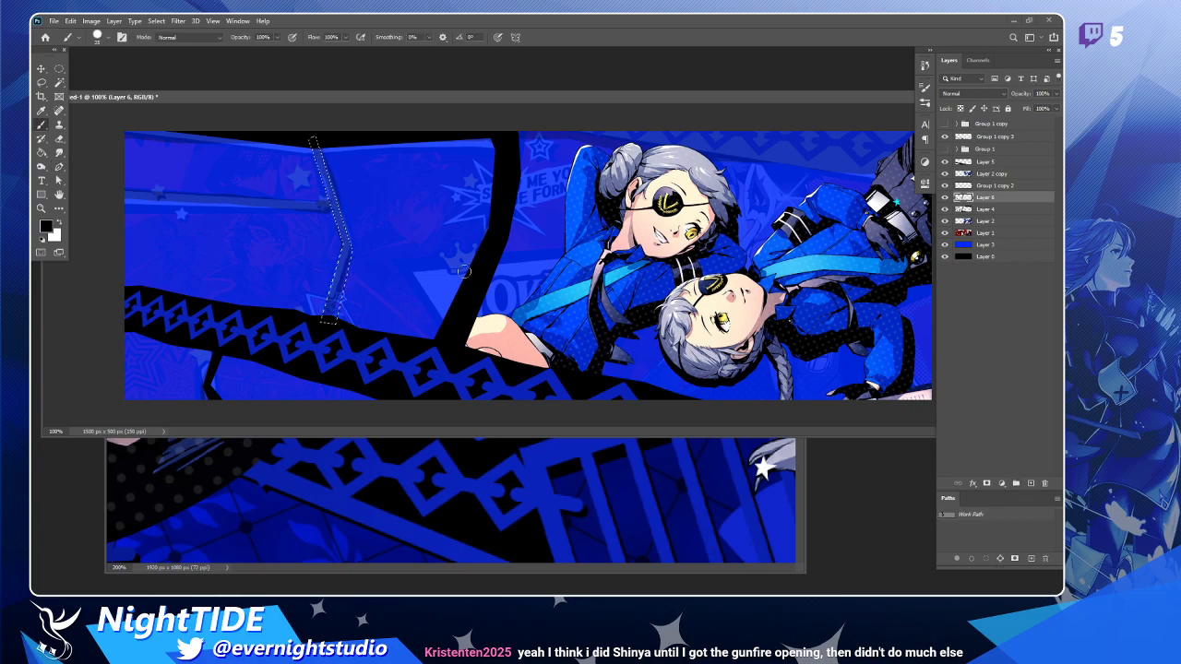
{"action": "mouse_move", "coordinate": [313, 138]}
{"action": "left_mouse_down"}
{"action": "mouse_move", "coordinate": [337, 207]}
{"action": "mouse_move", "coordinate": [338, 279]}
{"action": "mouse_move", "coordinate": [351, 262]}
{"action": "mouse_move", "coordinate": [354, 275]}
{"action": "mouse_move", "coordinate": [346, 325]}
{"action": "left_mouse_up"}
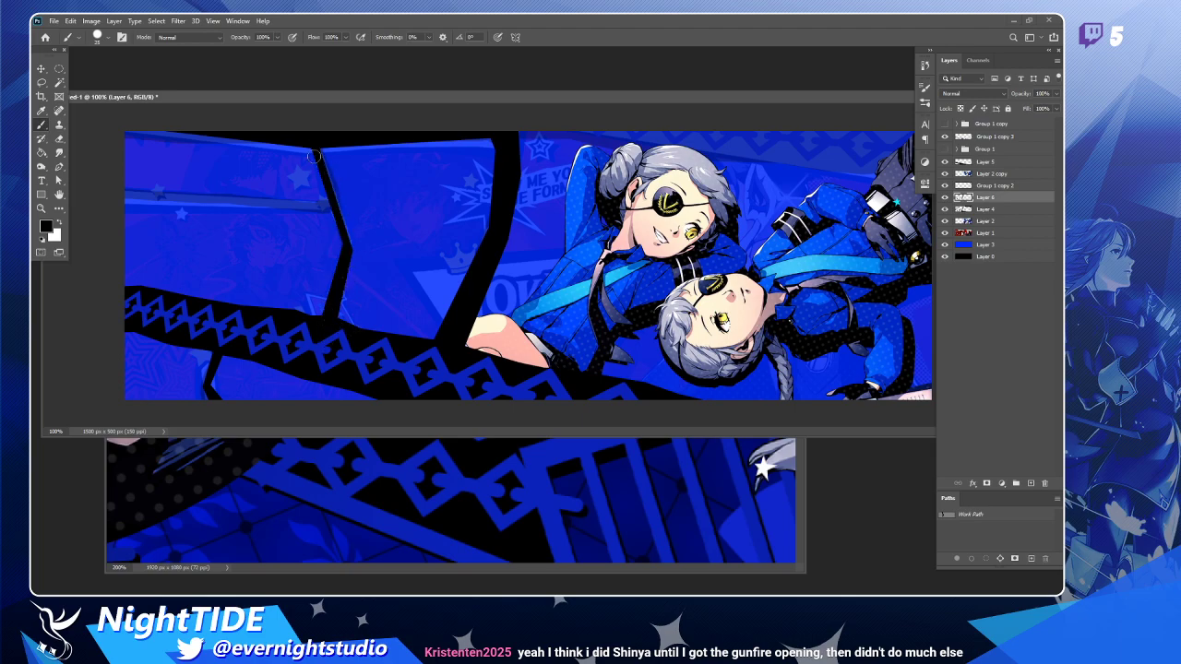
{"action": "key", "text": "ctrl+d"}
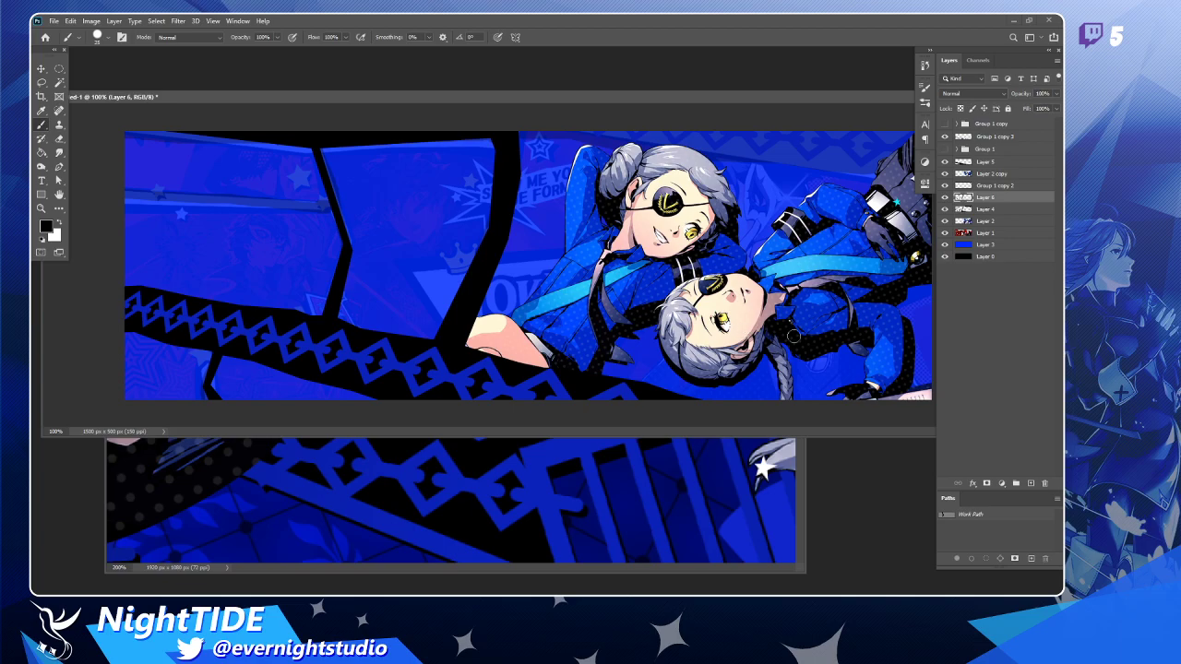
Outline a thin horizontal stripe from the left edge to the divider and paint it black.
{"action": "key", "text": "p"}
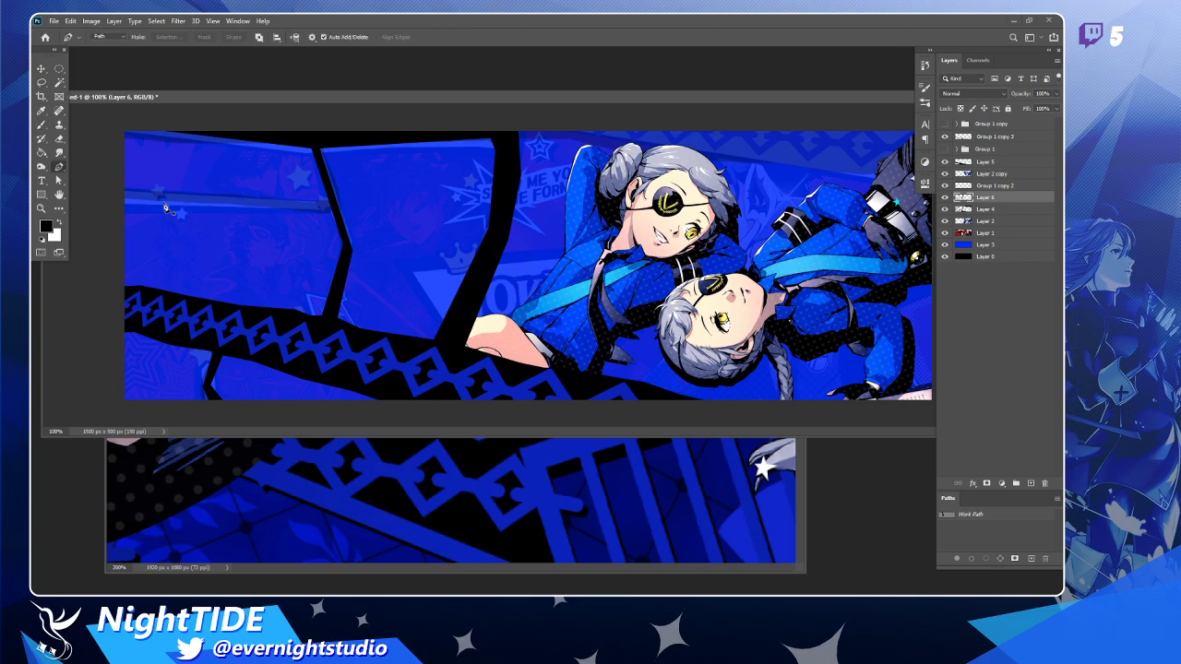
{"action": "left_click", "coordinate": [118, 187]}
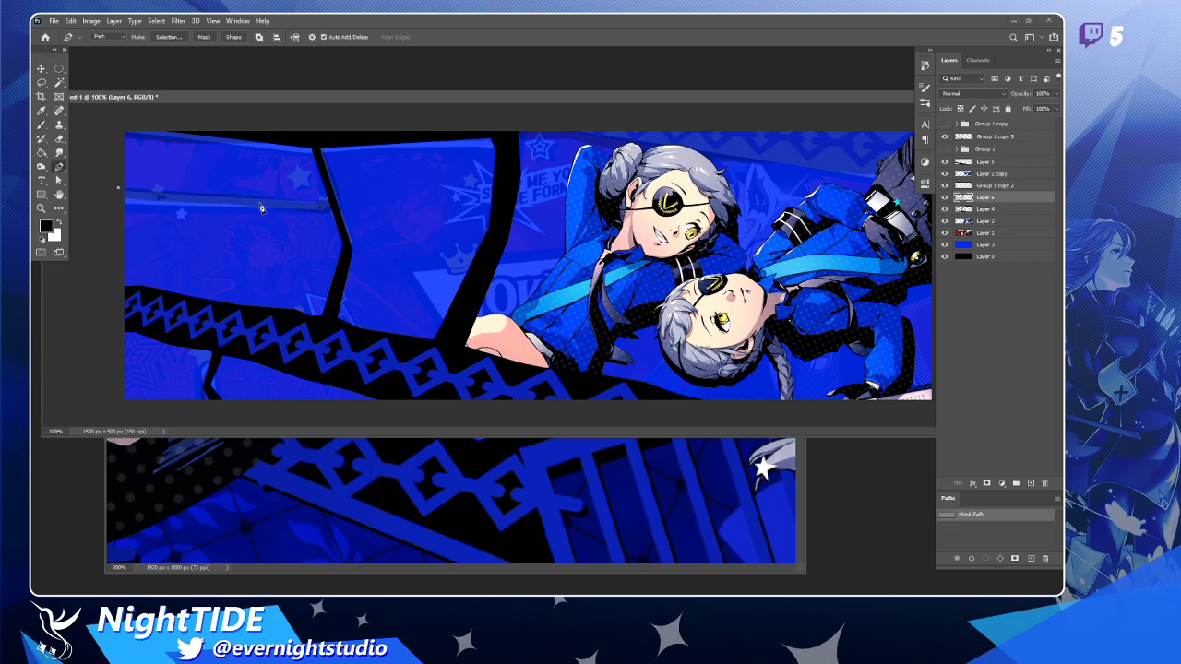
{"action": "left_click", "coordinate": [315, 205]}
{"action": "left_click", "coordinate": [332, 198]}
{"action": "left_click", "coordinate": [310, 212]}
{"action": "left_click", "coordinate": [115, 198]}
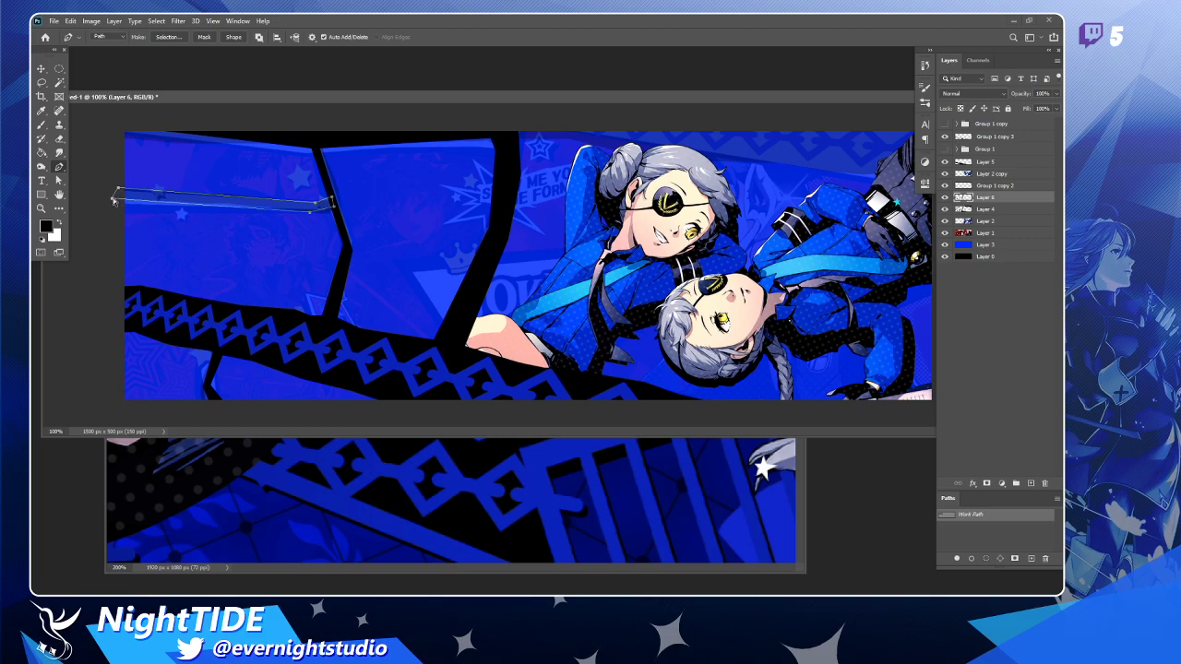
{"action": "left_click_drag", "start_coordinate": [115, 198], "coordinate": [111, 202]}
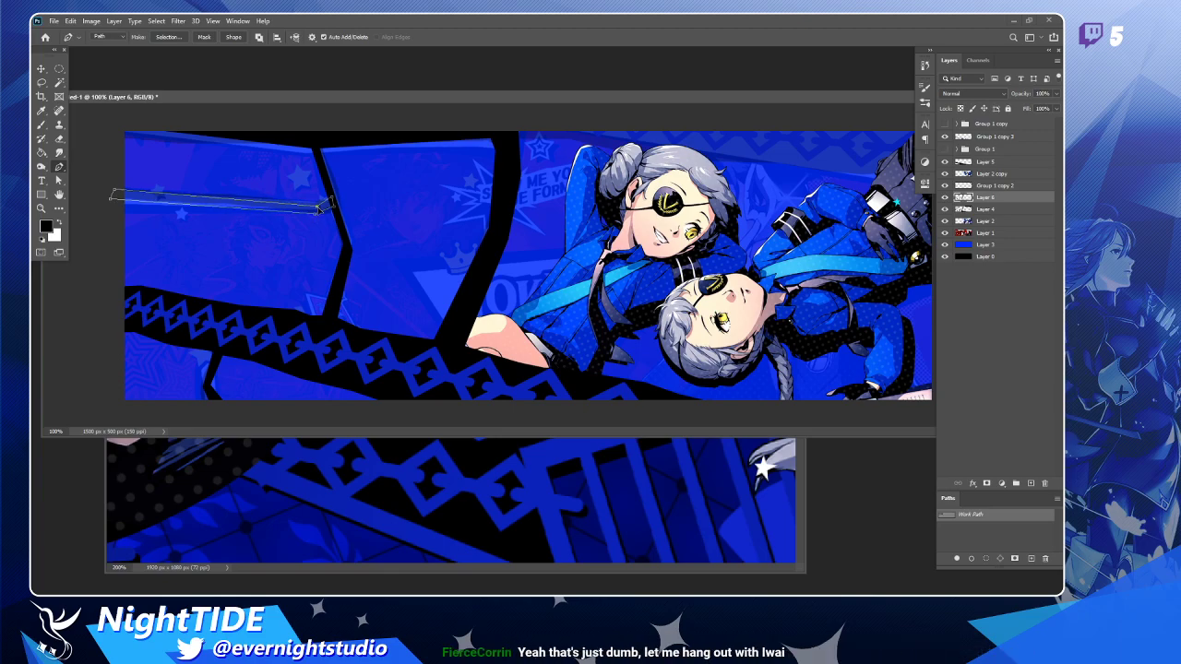
{"action": "left_click", "coordinate": [318, 210]}
{"action": "left_click", "coordinate": [105, 198]}
{"action": "left_click", "coordinate": [949, 515], "text": "ctrl"}
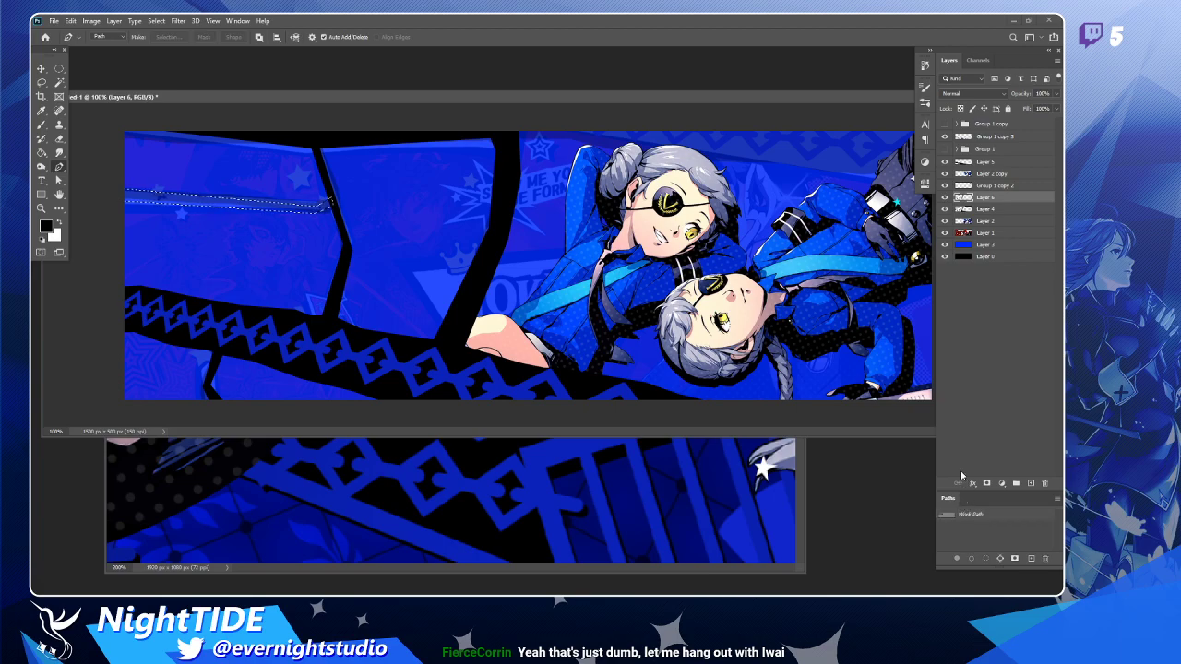
{"action": "key", "text": "b"}
{"action": "mouse_move", "coordinate": [250, 205]}
{"action": "left_mouse_down"}
{"action": "mouse_move", "coordinate": [123, 195]}
{"action": "mouse_move", "coordinate": [269, 205]}
{"action": "left_mouse_up"}
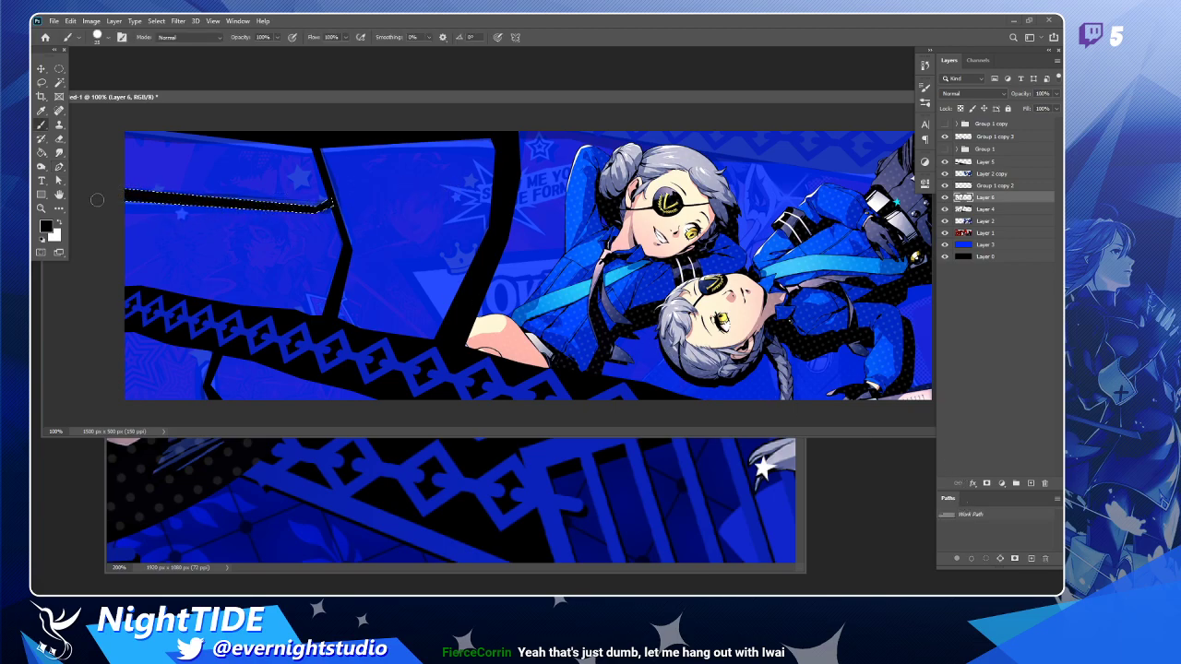
{"action": "key", "text": "ctrl+d"}
{"action": "left_click", "coordinate": [945, 234]}
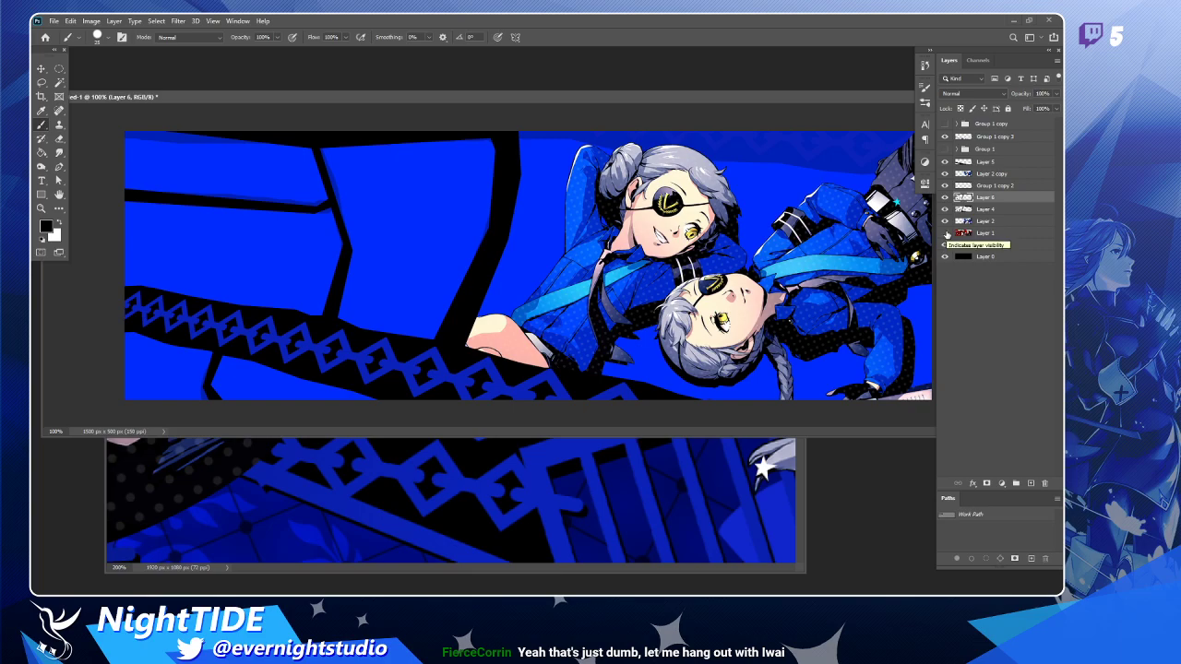
{"action": "left_click", "coordinate": [945, 234]}
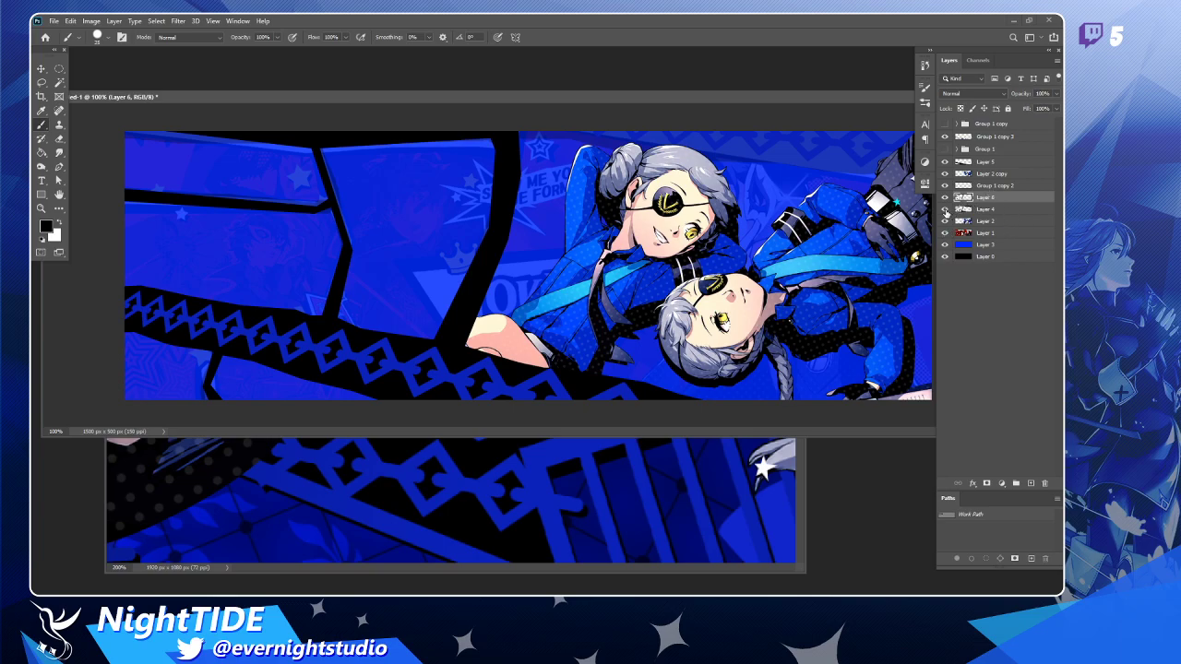
Raise Layer 4's black pattern opacity to 100%.
{"action": "left_click", "coordinate": [1057, 94]}
{"action": "left_click", "coordinate": [969, 210]}
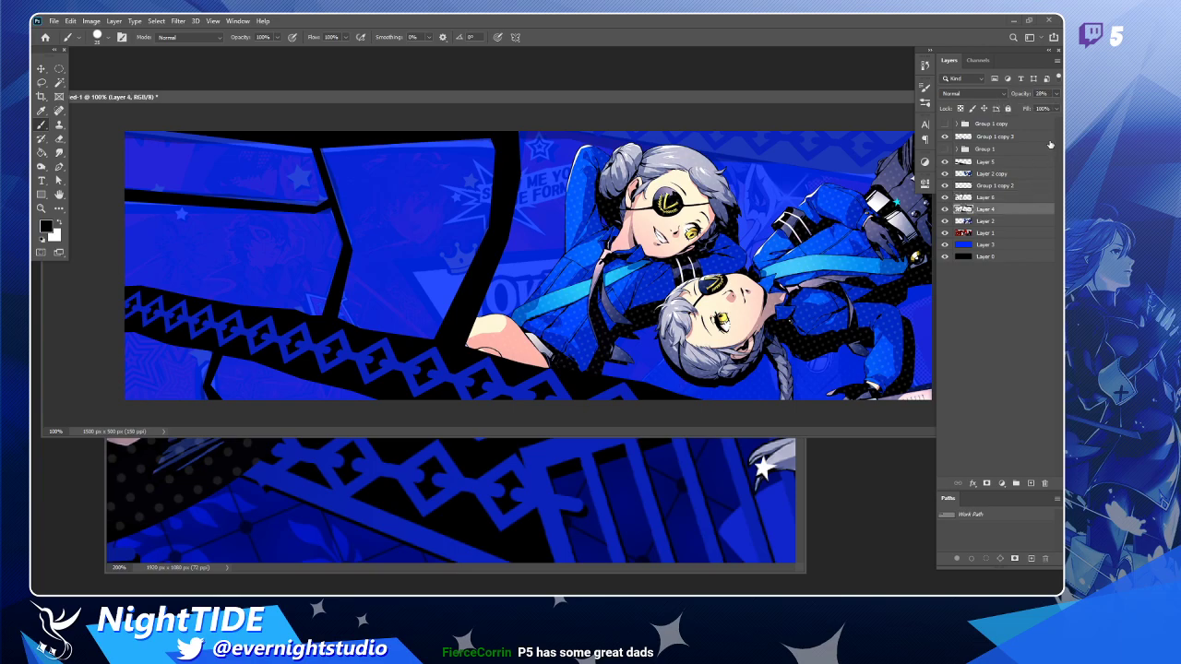
{"action": "left_click", "coordinate": [1057, 95]}
{"action": "left_click_drag", "start_coordinate": [1019, 107], "coordinate": [1055, 107]}
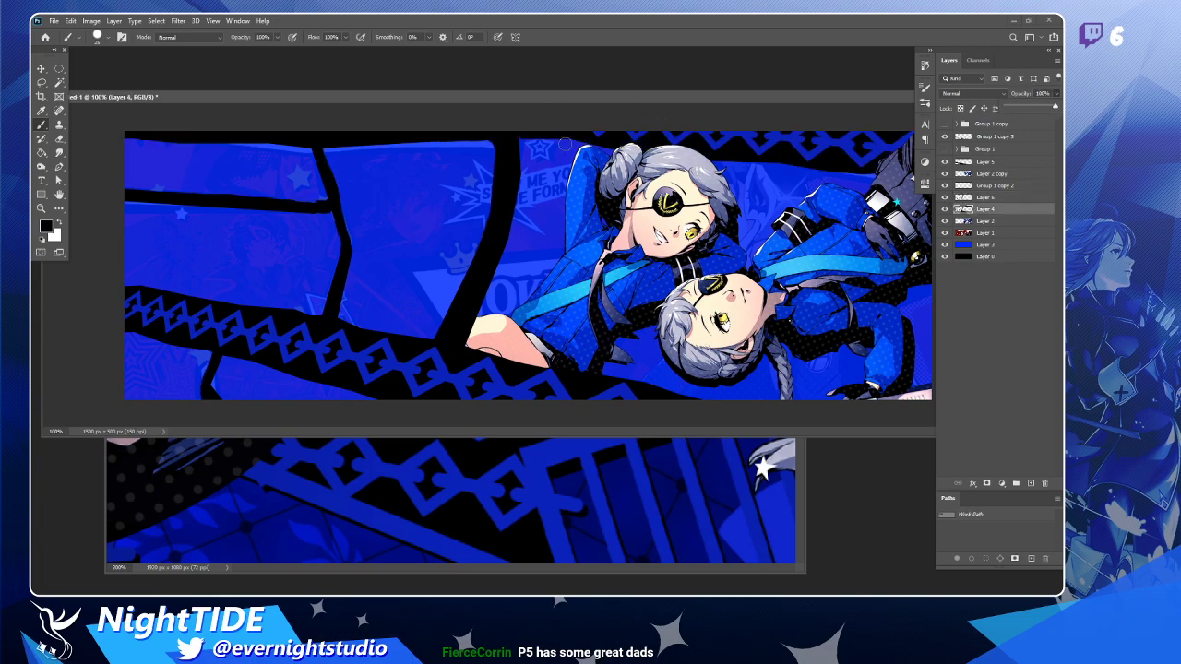
Hide the textured background Layer 1.
{"action": "key", "text": "l"}
{"action": "mouse_move", "coordinate": [524, 155]}
{"action": "left_mouse_down"}
{"action": "mouse_move", "coordinate": [513, 130]}
{"action": "mouse_move", "coordinate": [381, 106]}
{"action": "mouse_move", "coordinate": [185, 107]}
{"action": "left_mouse_up"}
{"action": "mouse_move", "coordinate": [64, 129]}
{"action": "left_mouse_down"}
{"action": "mouse_move", "coordinate": [169, 492]}
{"action": "mouse_move", "coordinate": [758, 499]}
{"action": "mouse_move", "coordinate": [729, 308]}
{"action": "mouse_move", "coordinate": [571, 197]}
{"action": "left_mouse_up"}
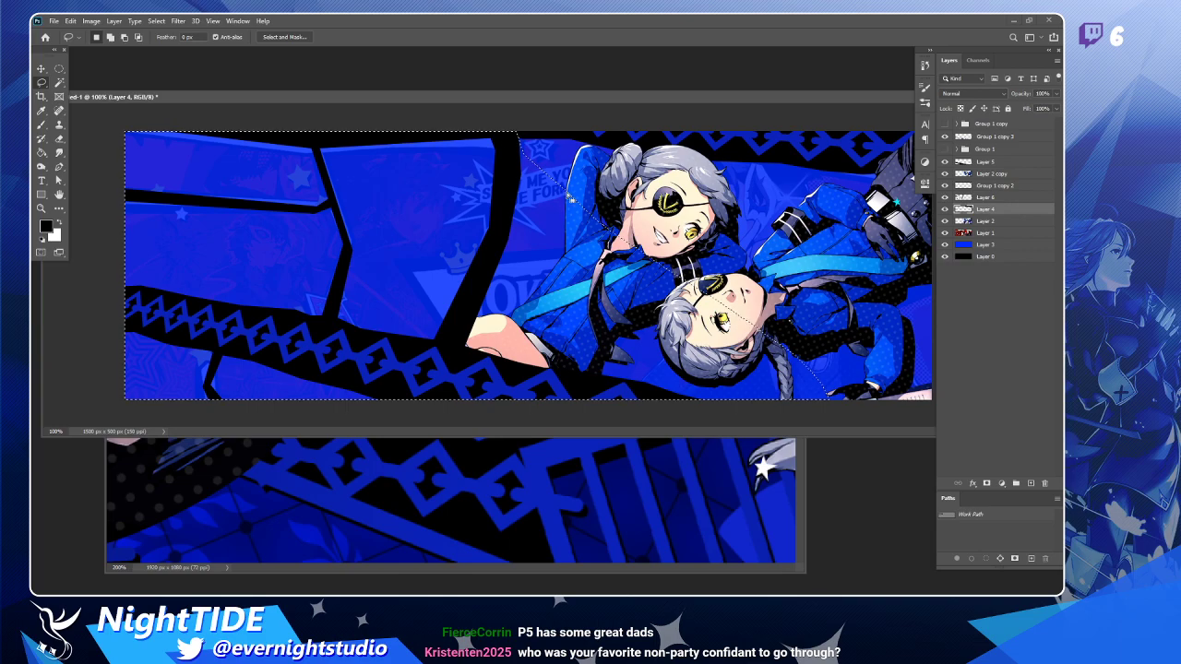
{"action": "key", "text": "ctrl+d"}
{"action": "left_click", "coordinate": [945, 232]}
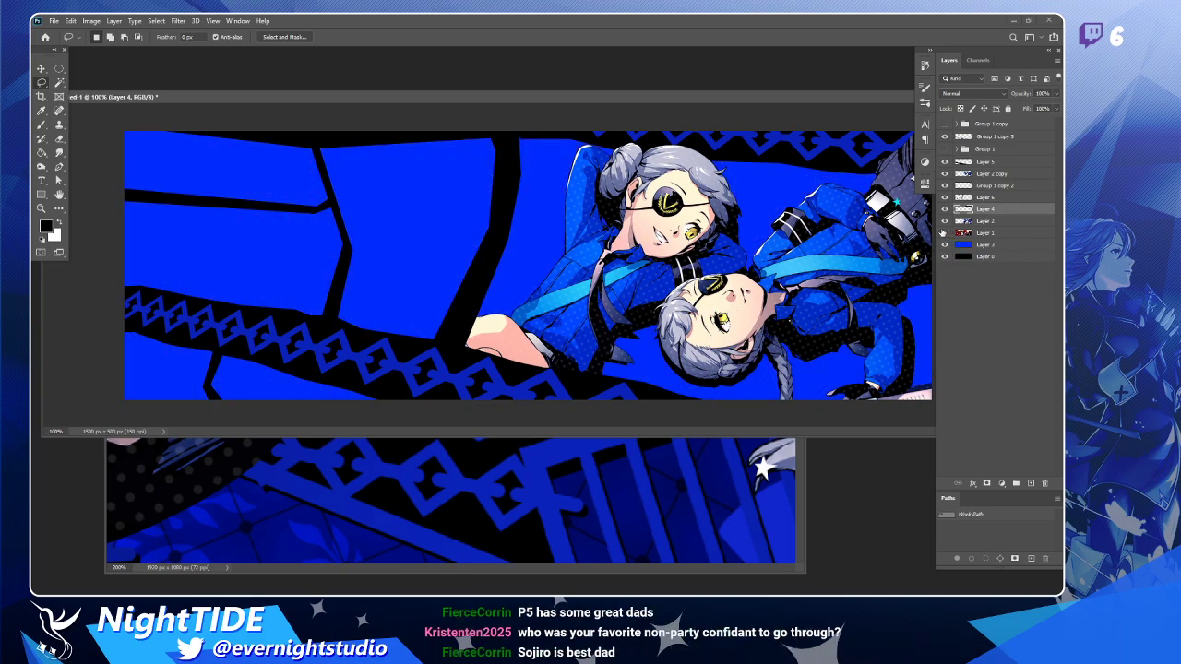
Delete Layer 0 and add a new empty Layer 7 above Layer 3.
{"action": "left_click", "coordinate": [990, 246]}
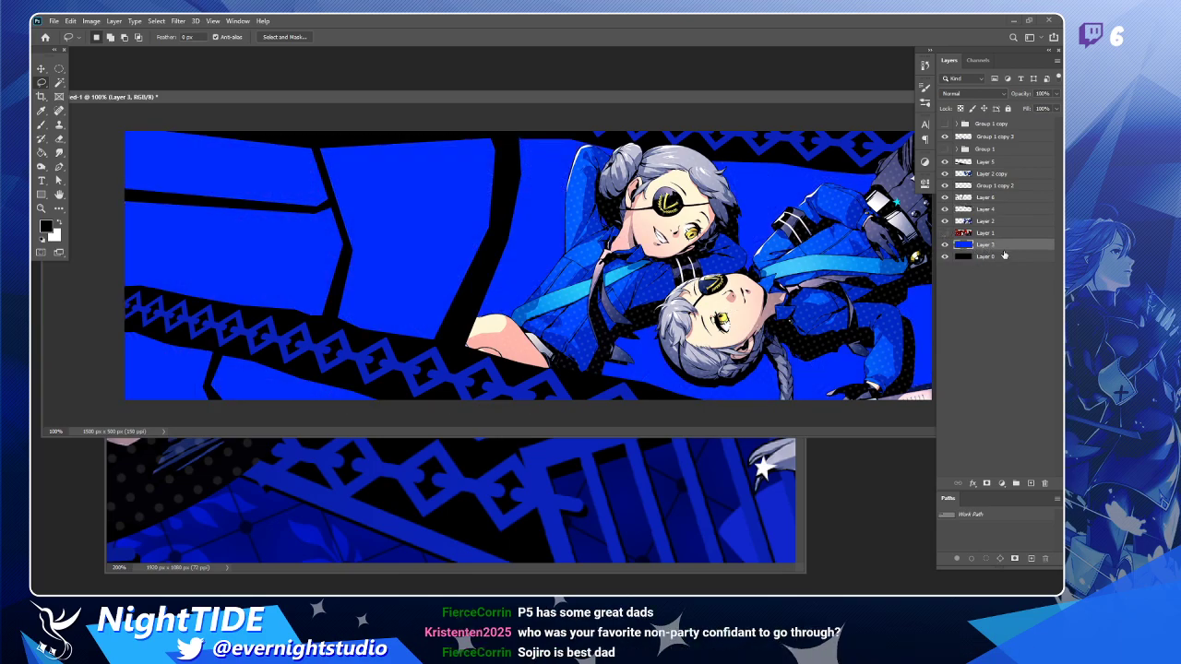
{"action": "left_click", "coordinate": [996, 259]}
{"action": "key", "text": "Delete"}
{"action": "left_click", "coordinate": [1032, 484]}
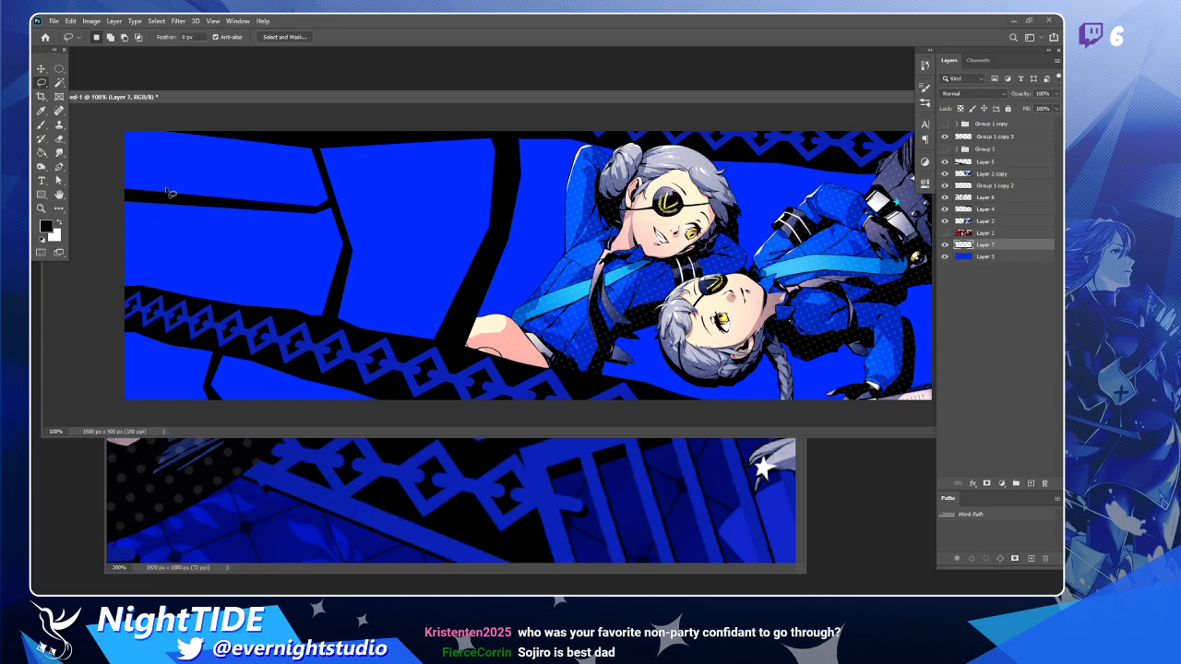
Sample dark blue as background and black as foreground from Twins wallpaper.png.
{"action": "left_click", "coordinate": [344, 544]}
{"action": "key", "text": "i"}
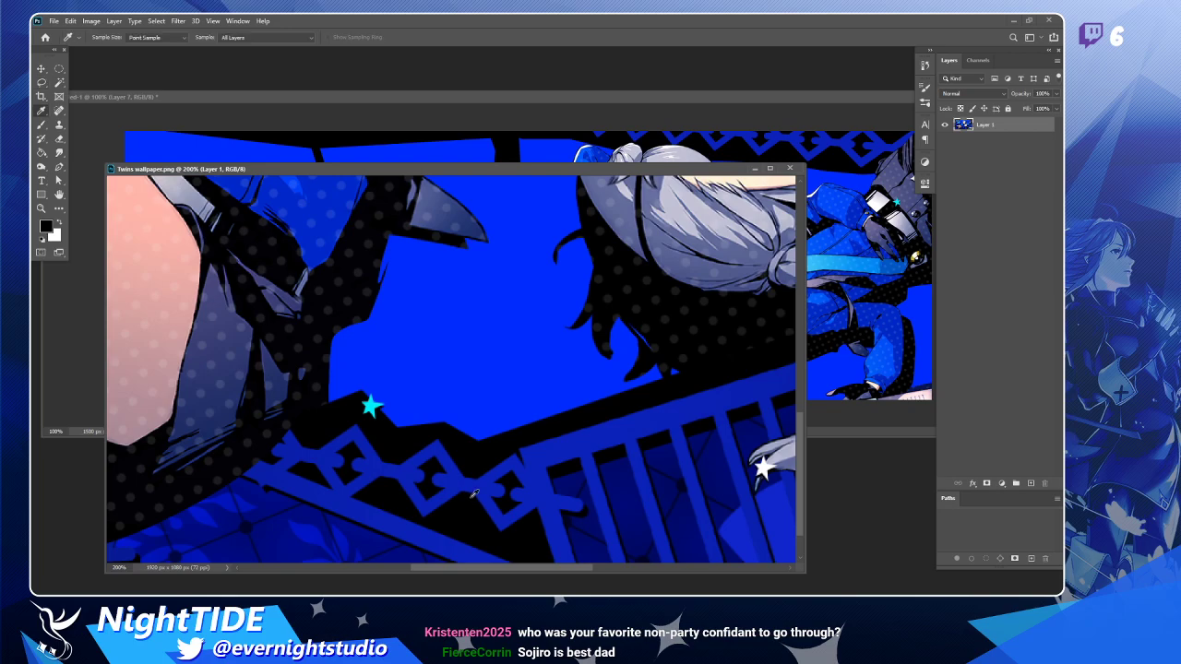
{"action": "left_click", "coordinate": [267, 504]}
{"action": "left_click", "coordinate": [60, 224]}
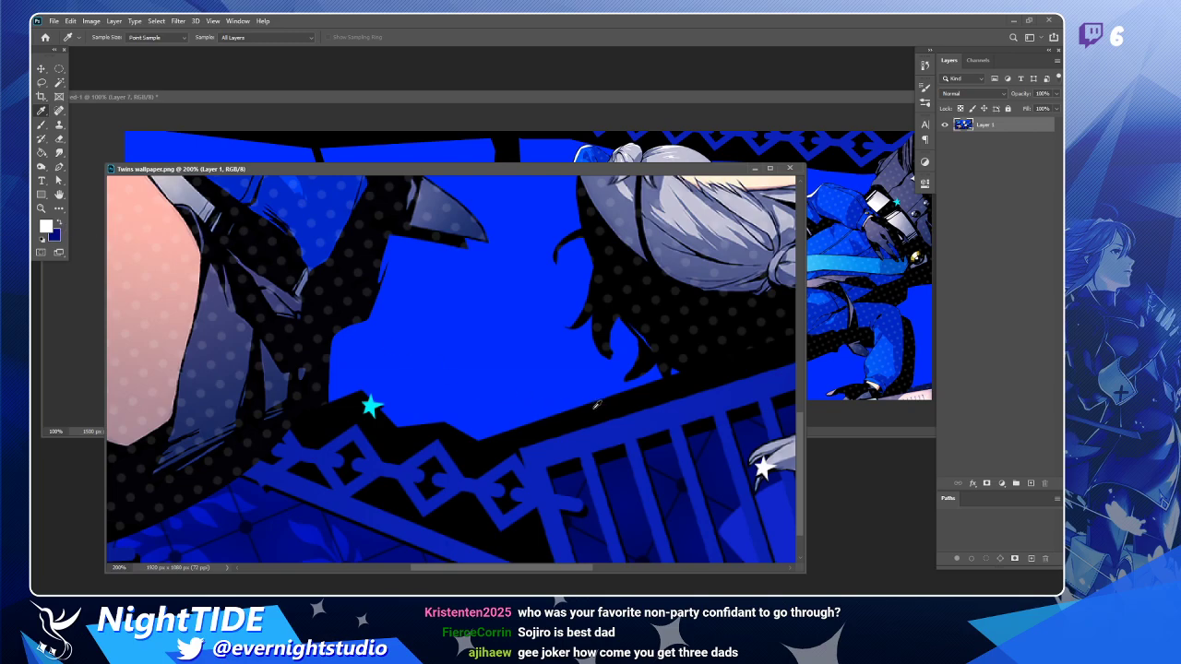
{"action": "left_click", "coordinate": [415, 432]}
Return to the banner document and select the Gradient Tool.
{"action": "left_click", "coordinate": [452, 95]}
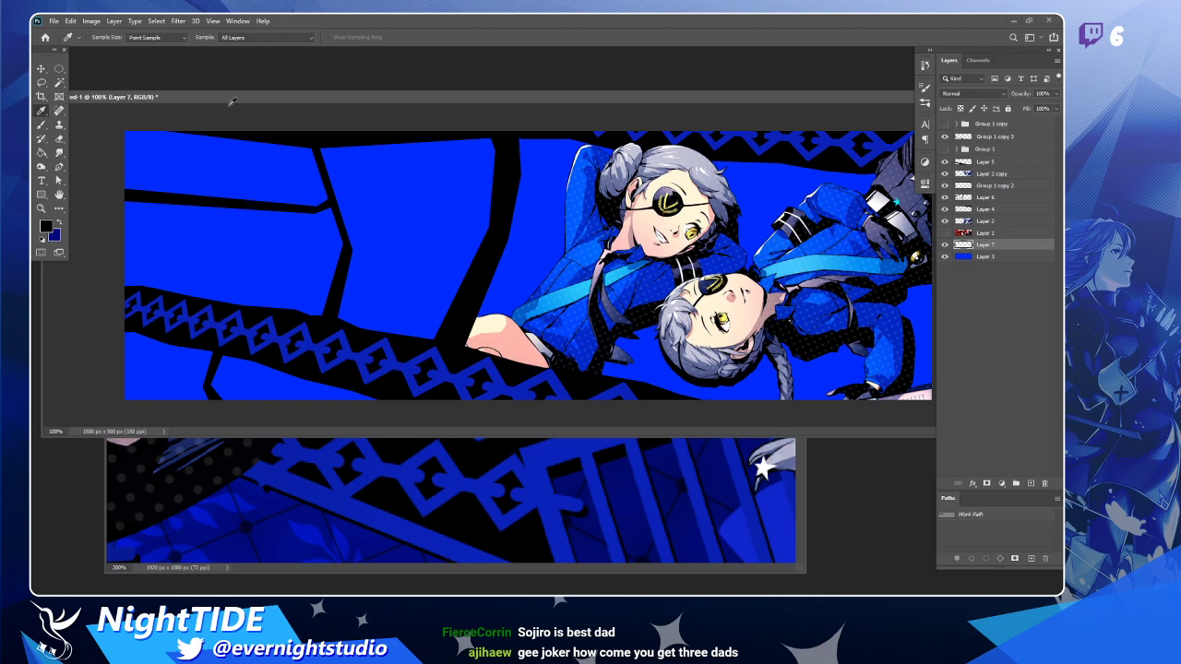
{"action": "left_click", "coordinate": [41, 152]}
{"action": "right_click", "coordinate": [41, 152]}
{"action": "left_click", "coordinate": [74, 154]}
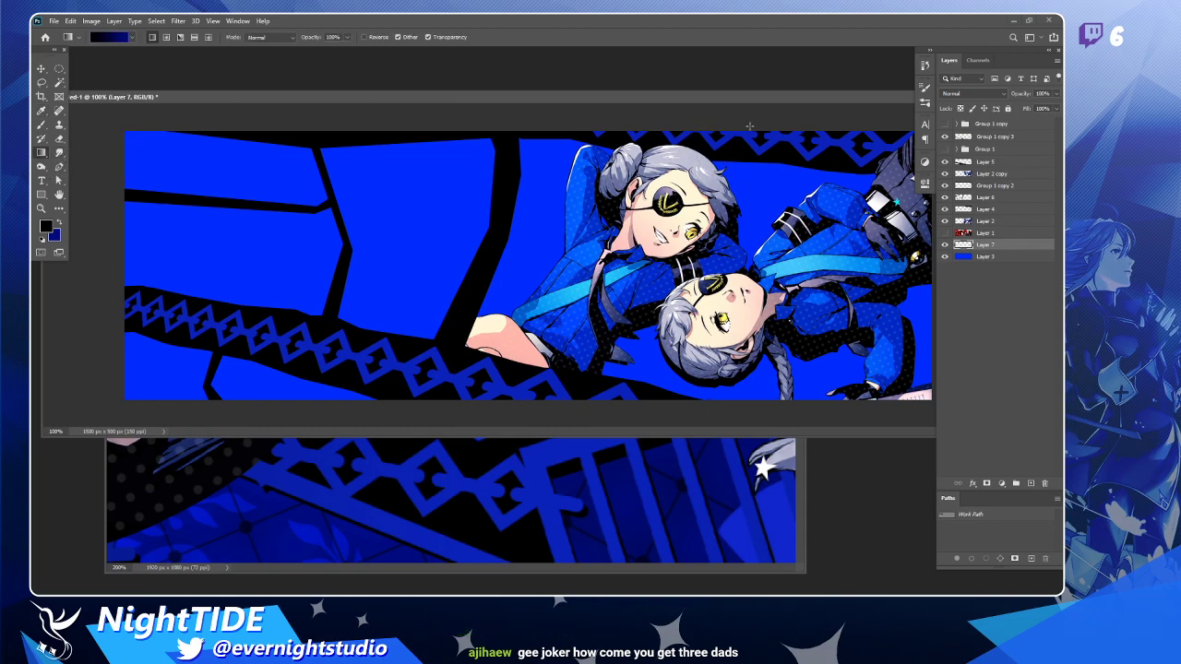
Draw a black-to-dark-blue gradient on Layer 7 from the bottom edge up-right.
{"action": "left_click_drag", "start_coordinate": [740, 132], "coordinate": [385, 479]}
{"action": "key", "text": "ctrl+z"}
{"action": "left_click_drag", "start_coordinate": [470, 399], "coordinate": [716, 118]}
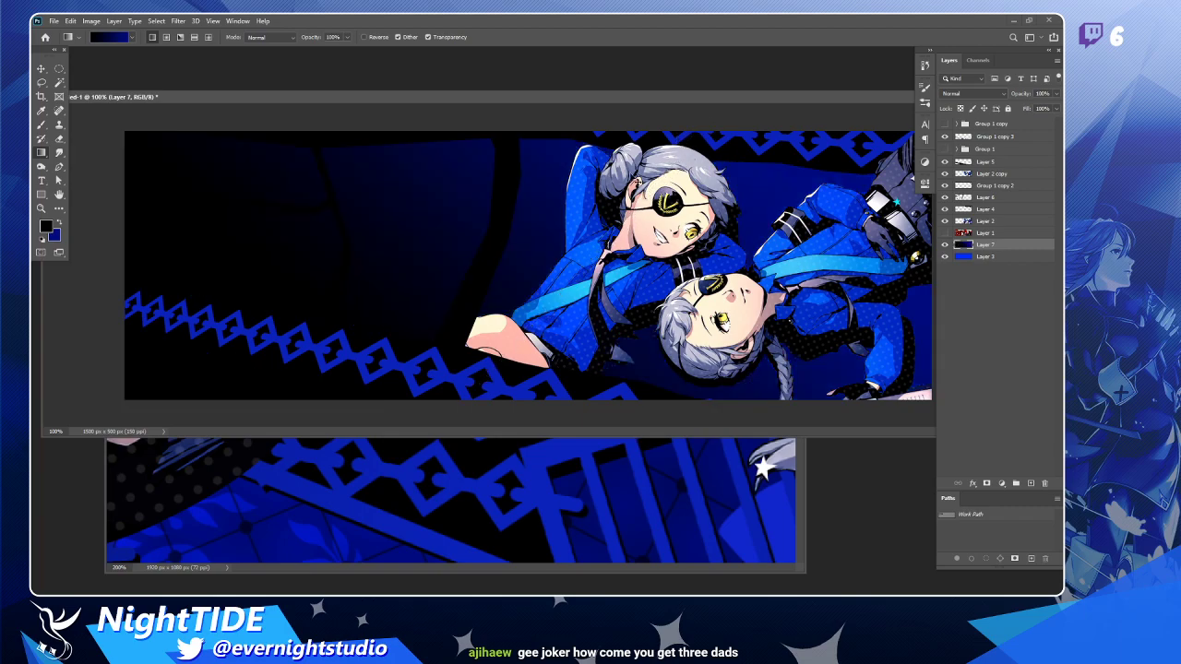
{"action": "key", "text": "ctrl+z"}
{"action": "left_click_drag", "start_coordinate": [445, 400], "coordinate": [591, 120]}
Lower Layer 7's opacity to 49%.
{"action": "key", "text": "v"}
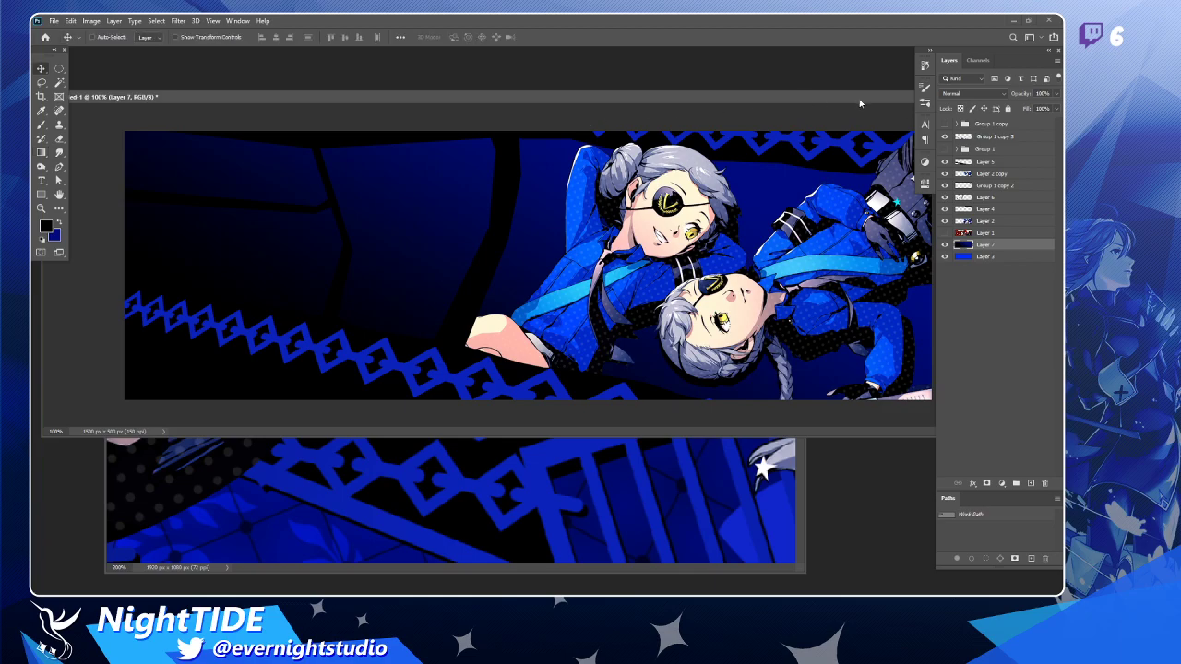
{"action": "left_click", "coordinate": [1050, 108]}
{"action": "mouse_move", "coordinate": [1050, 108]}
{"action": "left_mouse_down"}
{"action": "mouse_move", "coordinate": [1006, 110]}
{"action": "mouse_move", "coordinate": [1031, 109]}
{"action": "left_mouse_up"}
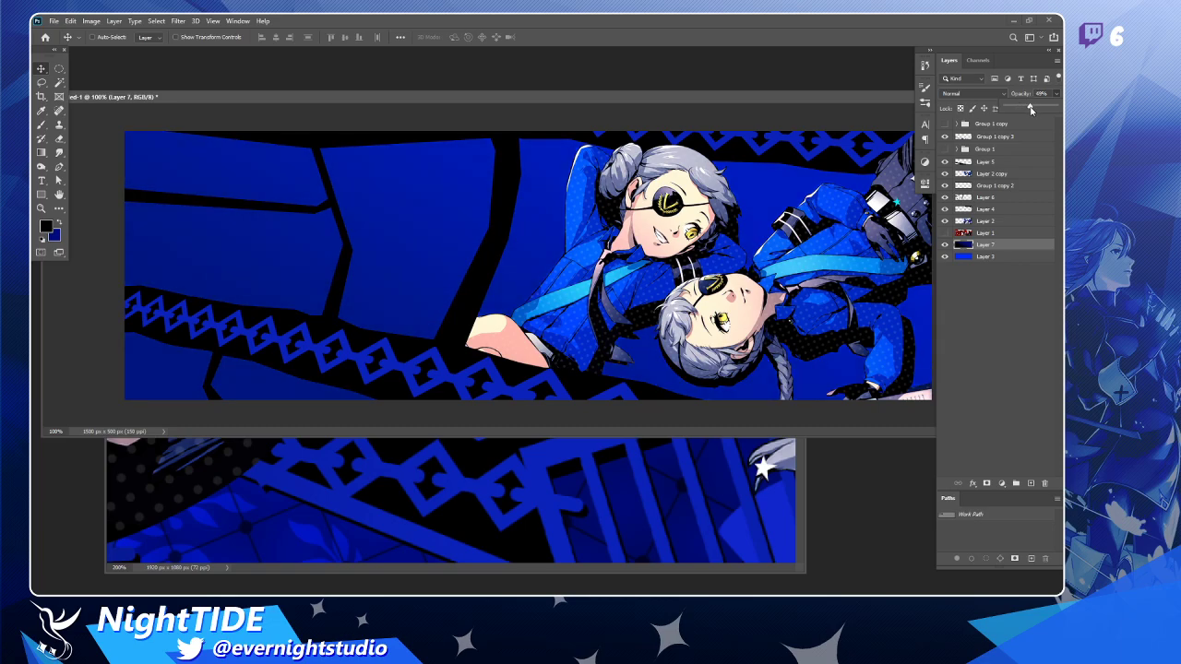
{"action": "left_click", "coordinate": [41, 78]}
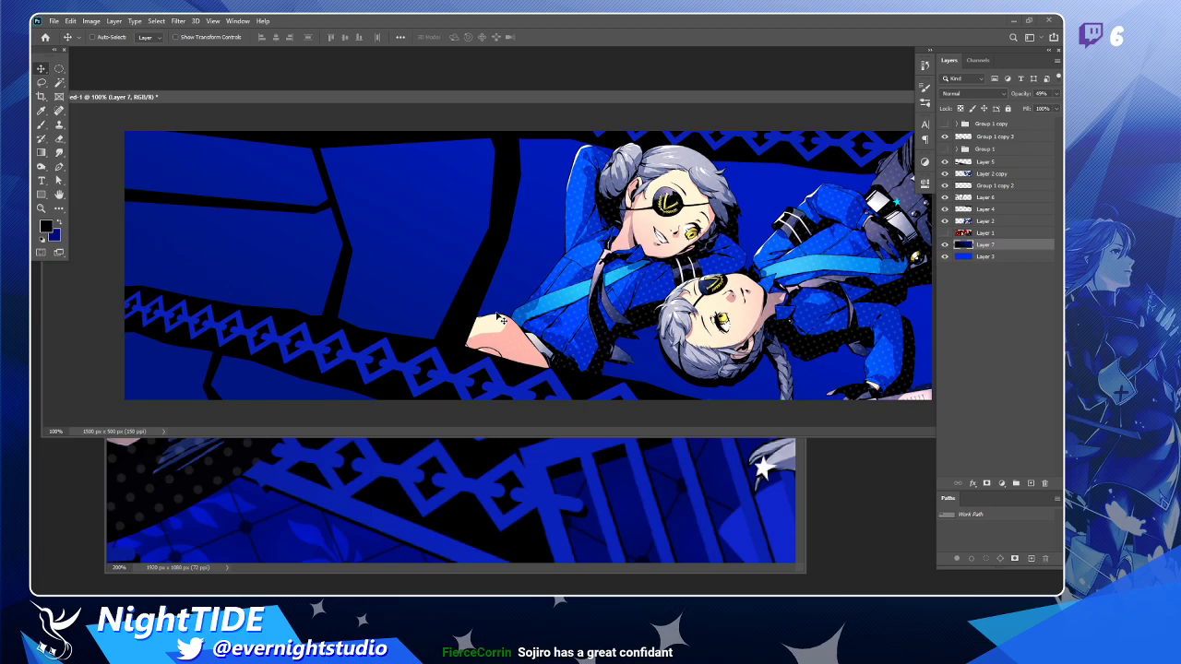
{"action": "left_click_drag", "start_coordinate": [740, 97], "coordinate": [652, 94]}
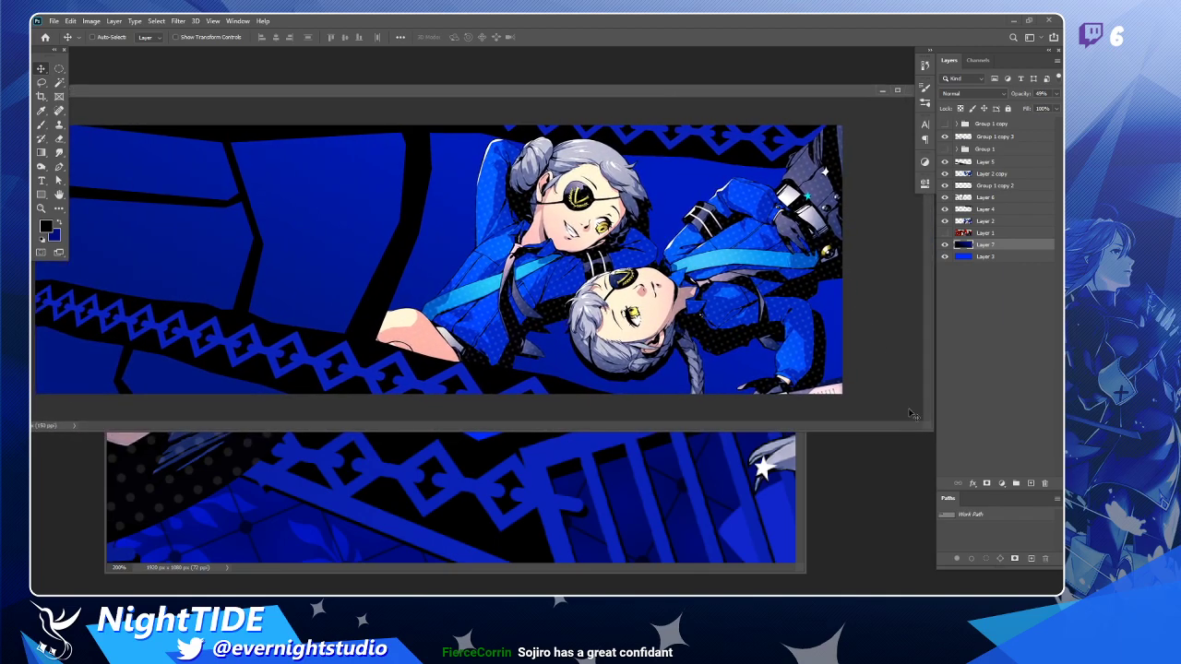
{"action": "left_click_drag", "start_coordinate": [912, 414], "coordinate": [849, 466]}
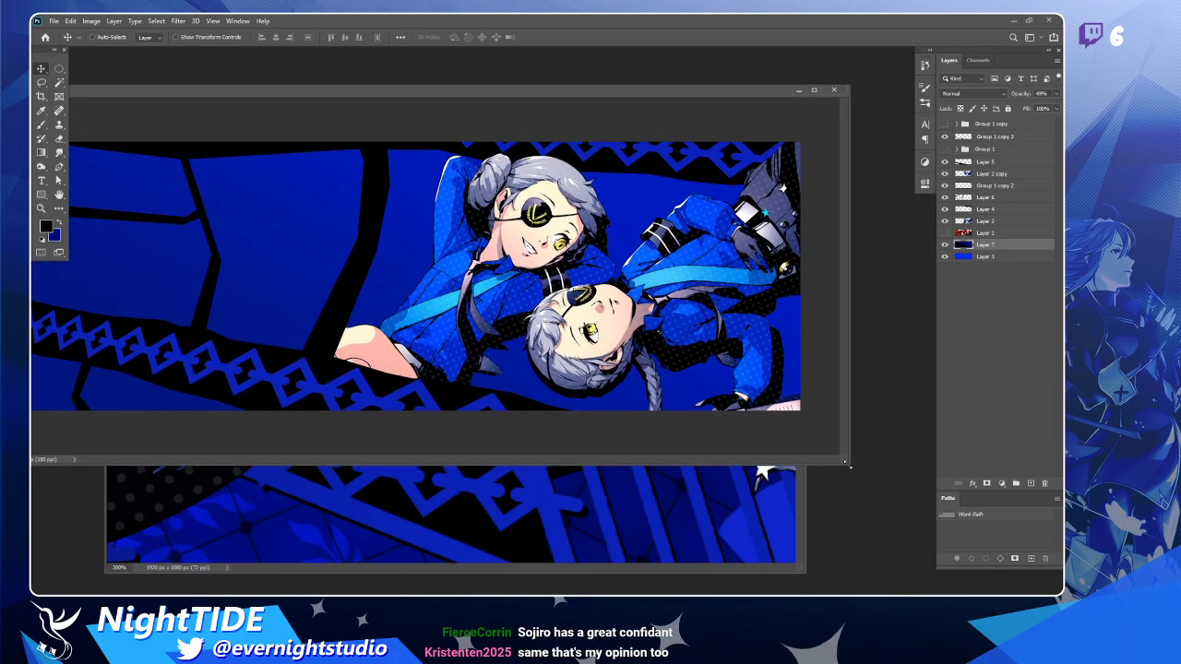
{"action": "left_click_drag", "start_coordinate": [446, 98], "coordinate": [518, 105]}
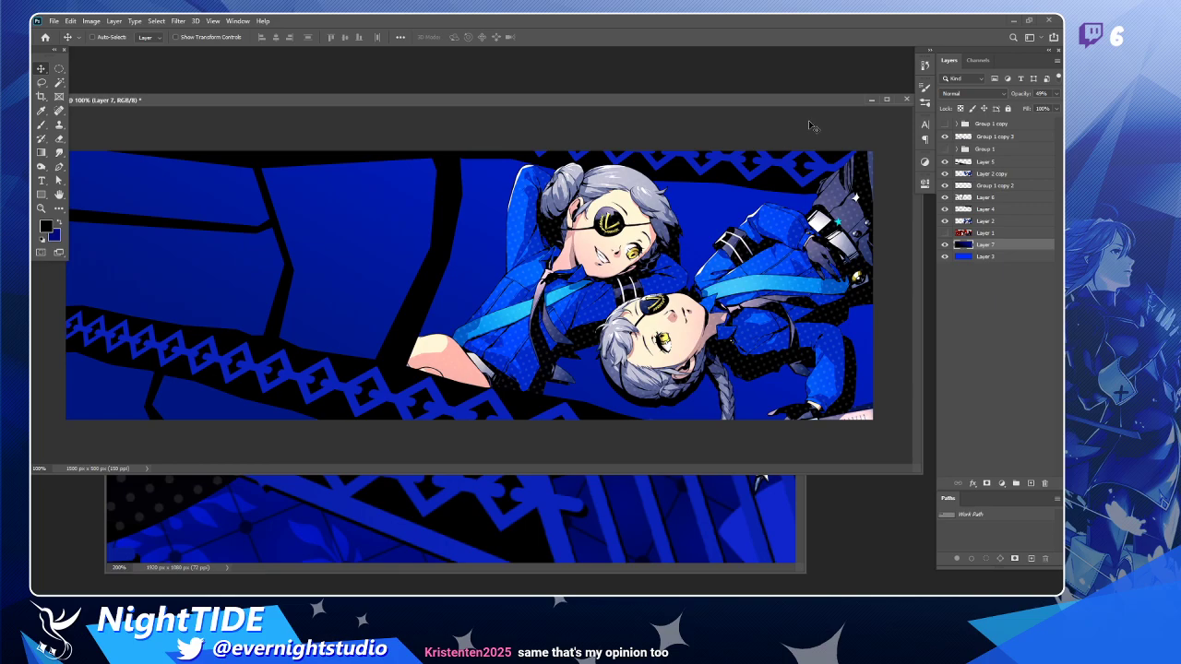
{"action": "left_click_drag", "start_coordinate": [753, 98], "coordinate": [779, 105]}
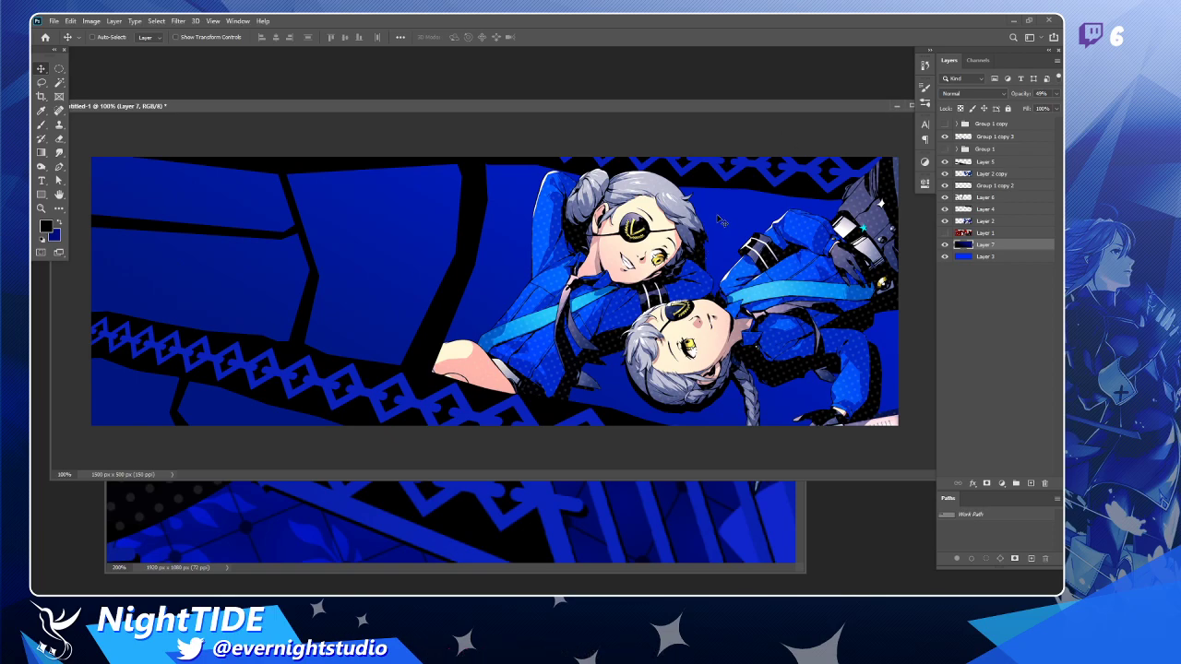
{"action": "left_click_drag", "start_coordinate": [738, 106], "coordinate": [732, 109]}
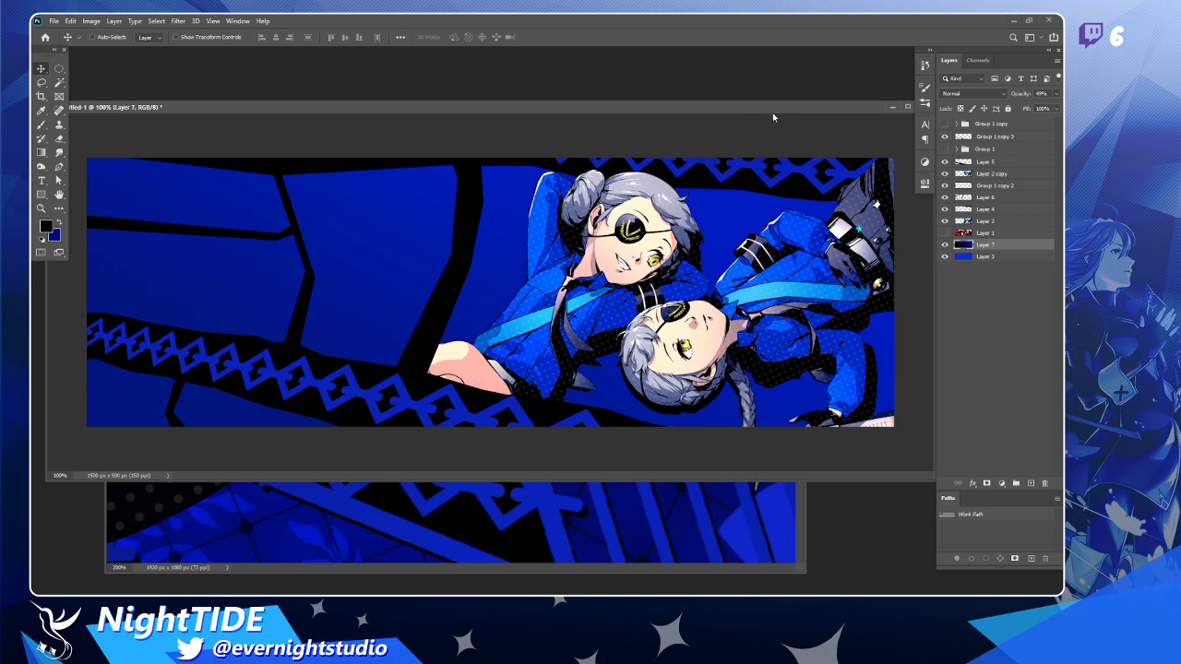
{"action": "left_click_drag", "start_coordinate": [763, 112], "coordinate": [759, 110]}
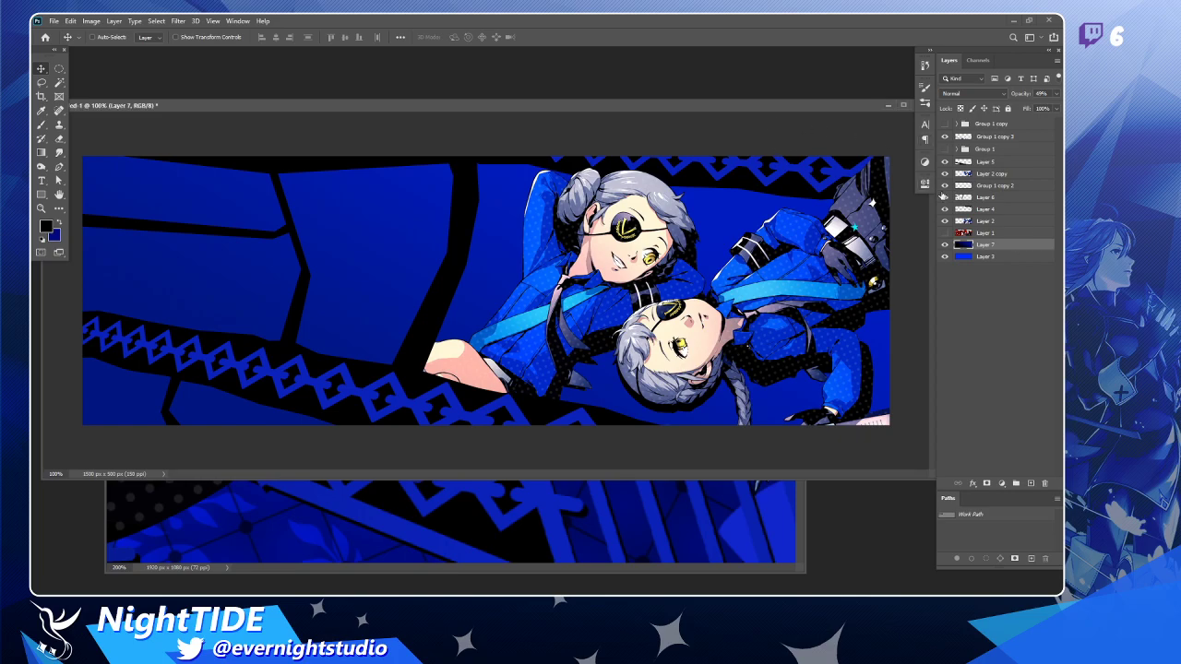
Show the Joker banner layer and move it to the top of the stack.
{"action": "left_click", "coordinate": [944, 233]}
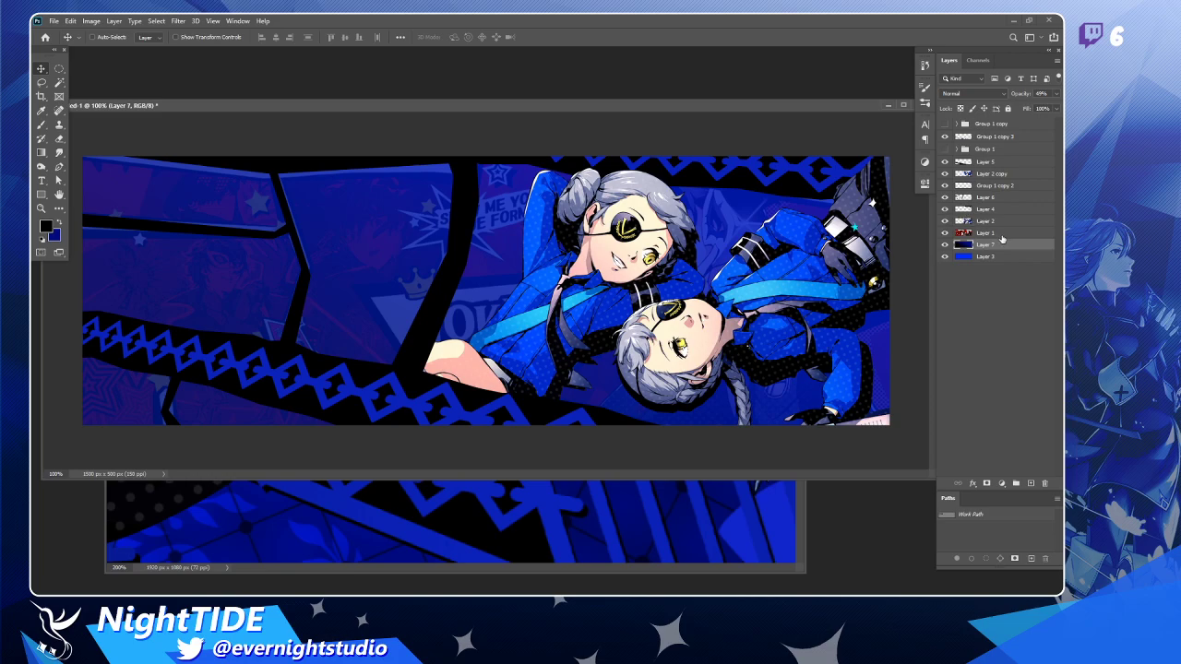
{"action": "left_click_drag", "start_coordinate": [1001, 238], "coordinate": [1054, 108]}
{"action": "left_click", "coordinate": [1053, 93]}
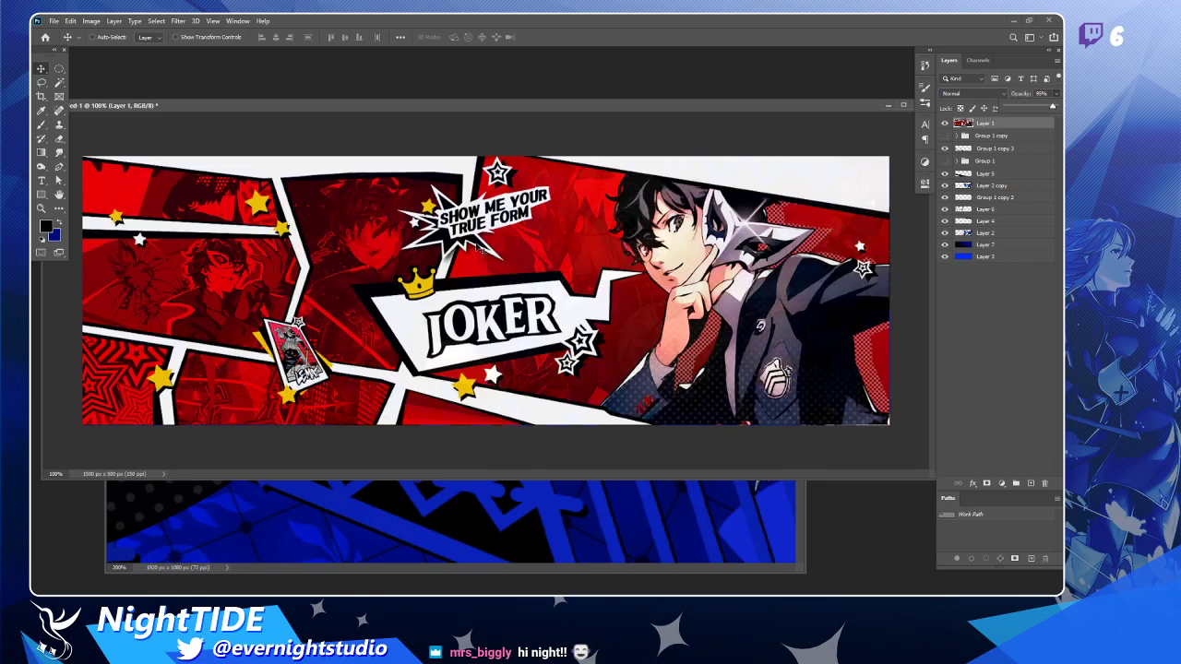
Minimize the twins wallpaper window, hide the Joker layer, and restore the wallpaper document.
{"action": "left_click", "coordinate": [710, 517]}
{"action": "left_click", "coordinate": [755, 169]}
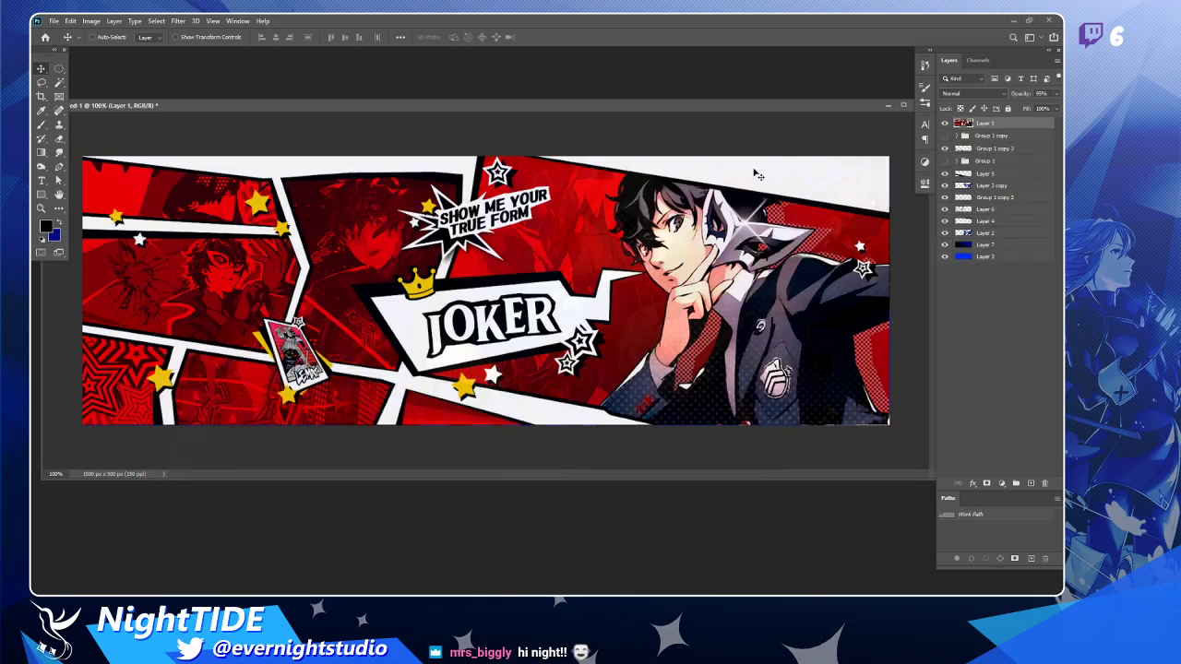
{"action": "left_click", "coordinate": [944, 124]}
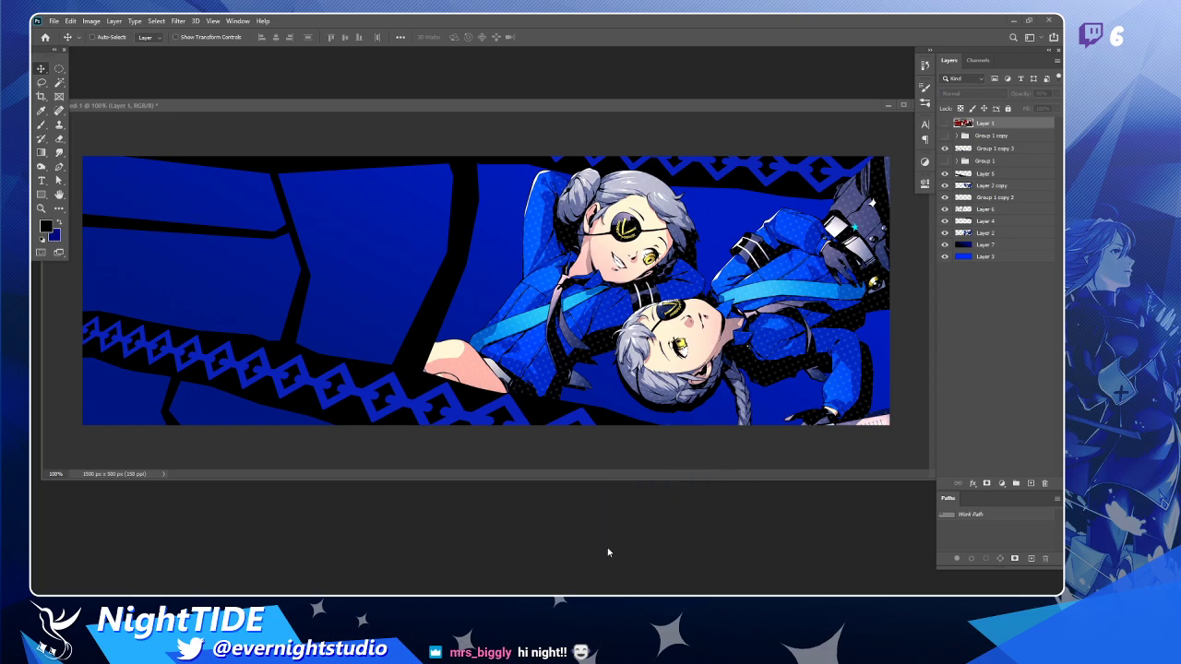
{"action": "double_click", "coordinate": [633, 548]}
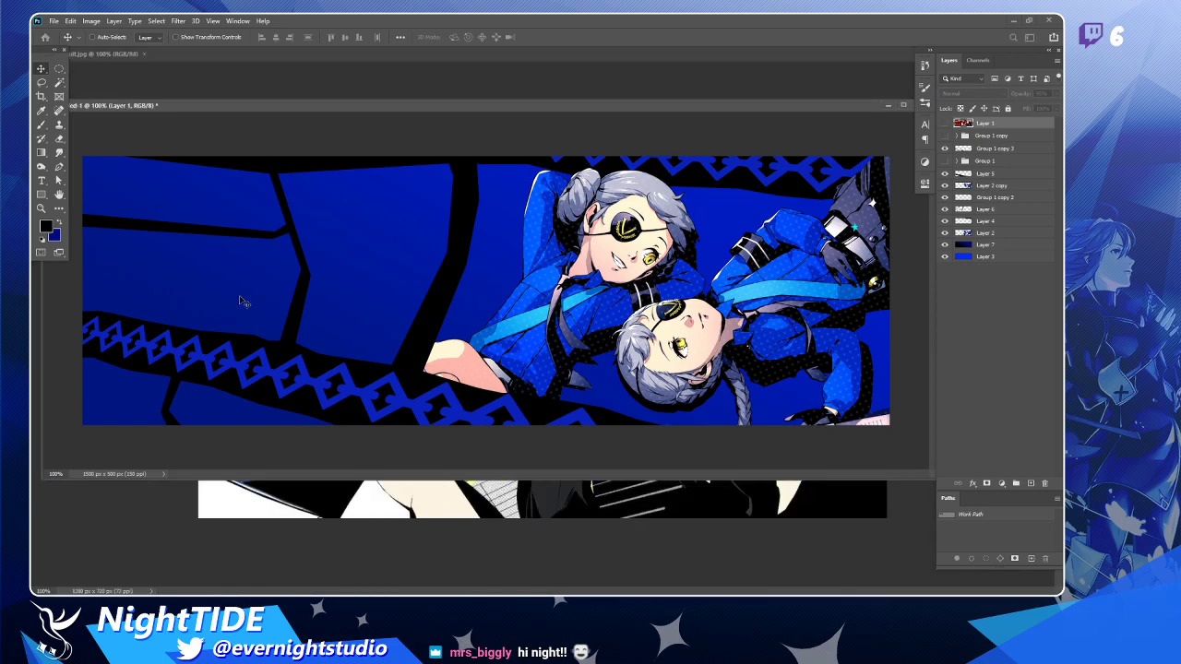
Bring the maxresdefault.jpg wallpaper into the banner and move it below Layer 6.
{"action": "left_click", "coordinate": [600, 495]}
{"action": "left_click_drag", "start_coordinate": [114, 54], "coordinate": [217, 83]}
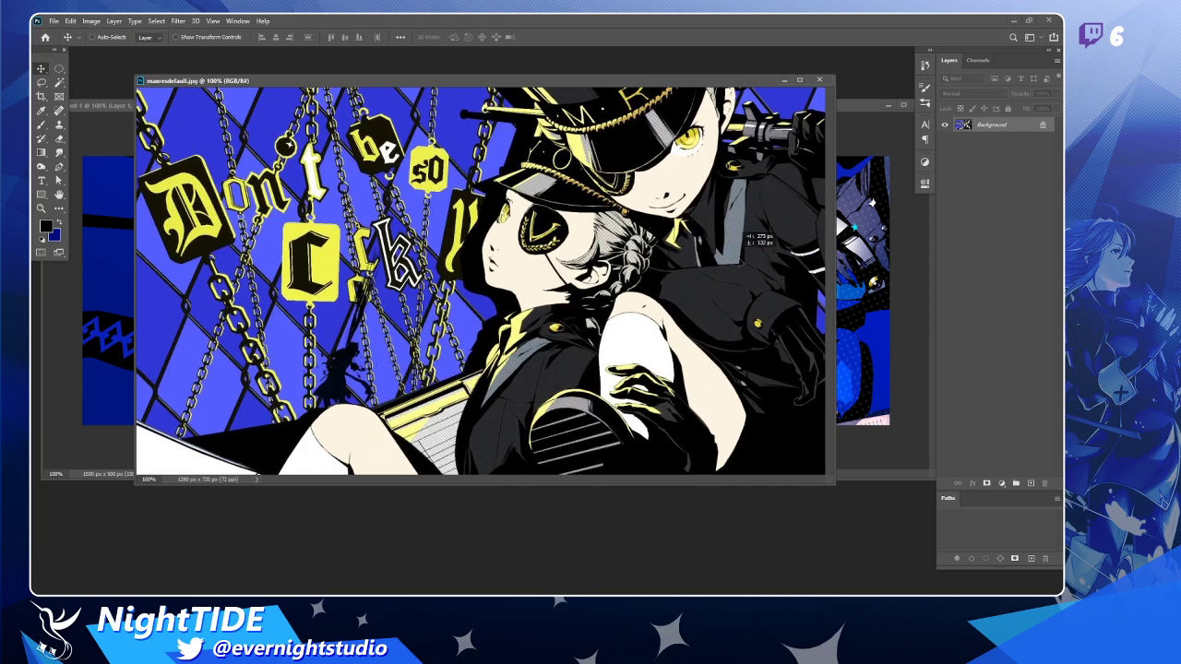
{"action": "left_click", "coordinate": [862, 305]}
{"action": "key", "text": "shift+Left"}
{"action": "key", "text": "shift+Left"}
{"action": "key", "text": "shift+Left"}
{"action": "key", "text": "shift+Left"}
{"action": "key", "text": "shift+Left"}
{"action": "key", "text": "shift+Left"}
{"action": "key", "text": "shift+Left"}
{"action": "key", "text": "shift+Left"}
{"action": "key", "text": "shift+Left"}
{"action": "key", "text": "shift+Left"}
{"action": "key", "text": "shift+Left"}
{"action": "key", "text": "shift+Left"}
{"action": "key", "text": "shift+Left"}
{"action": "key", "text": "shift+Left"}
{"action": "key", "text": "shift+Left"}
{"action": "key", "text": "shift+Left"}
{"action": "key", "text": "shift+Left"}
{"action": "key", "text": "shift+Left"}
{"action": "key", "text": "shift+Left"}
{"action": "key", "text": "shift+Left"}
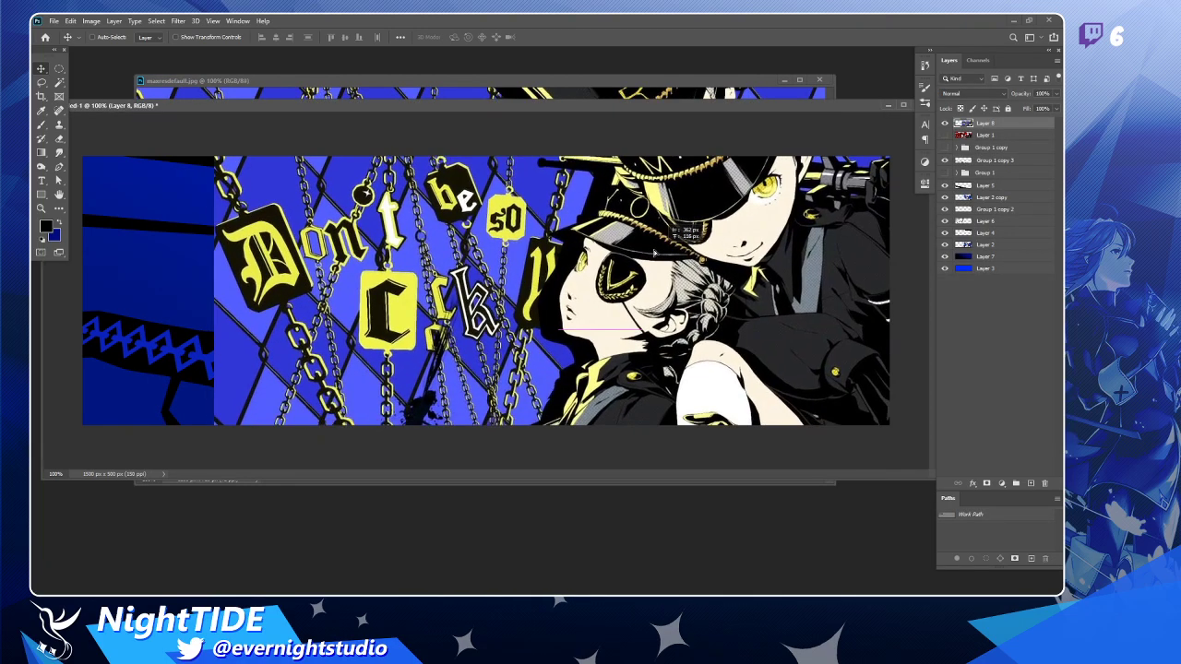
{"action": "left_click_drag", "start_coordinate": [997, 222], "coordinate": [997, 225]}
{"action": "key", "text": "shift+Left"}
{"action": "key", "text": "shift+Left"}
{"action": "key", "text": "shift+Left"}
{"action": "key", "text": "shift+Left"}
{"action": "key", "text": "shift+Left"}
{"action": "key", "text": "shift+Left"}
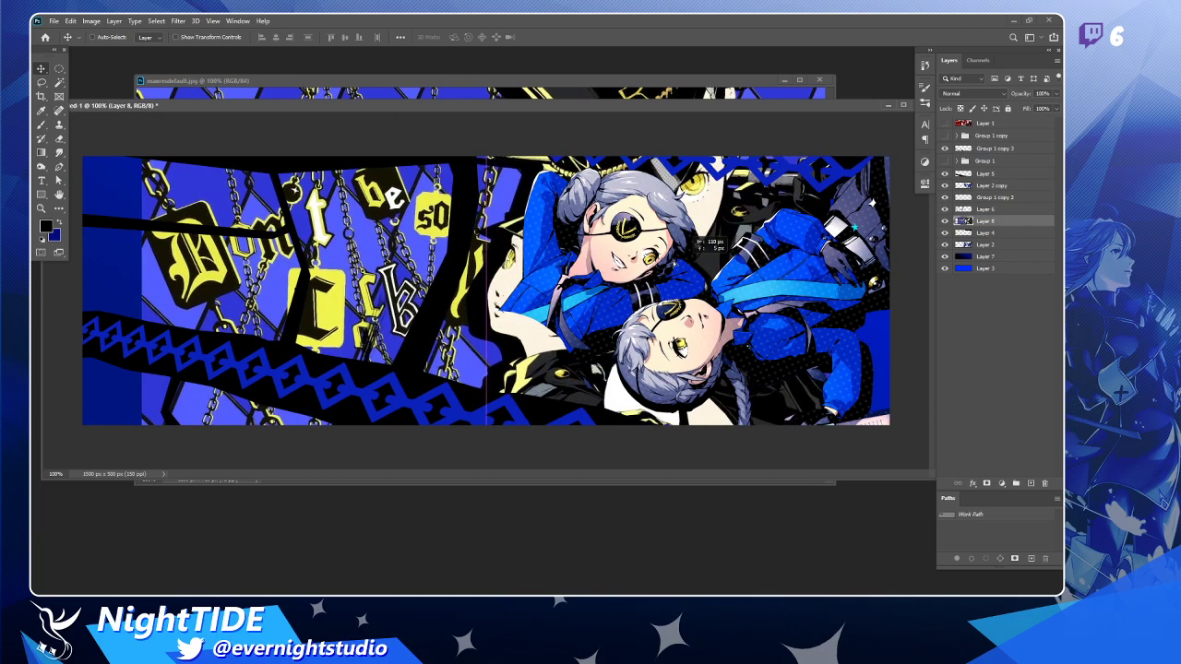
Scale the wallpaper art to about 33% and move it into the left panel.
{"action": "key", "text": "ctrl+t"}
{"action": "left_click_drag", "start_coordinate": [796, 125], "coordinate": [351, 276]}
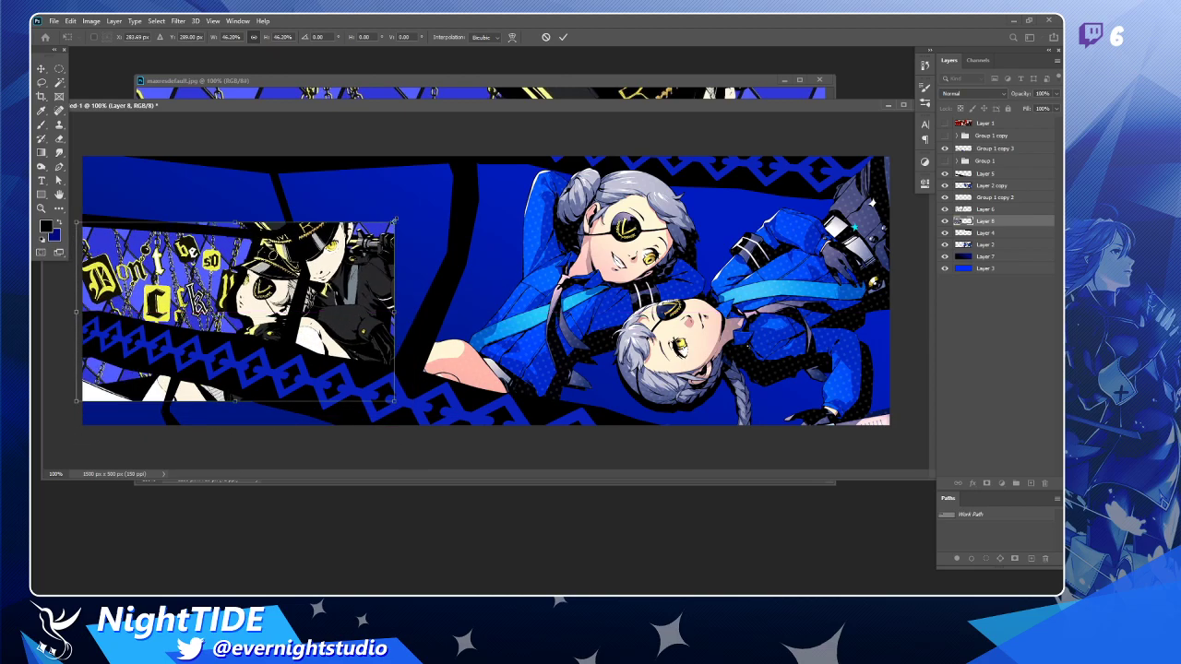
{"action": "left_click_drag", "start_coordinate": [392, 221], "coordinate": [300, 245]}
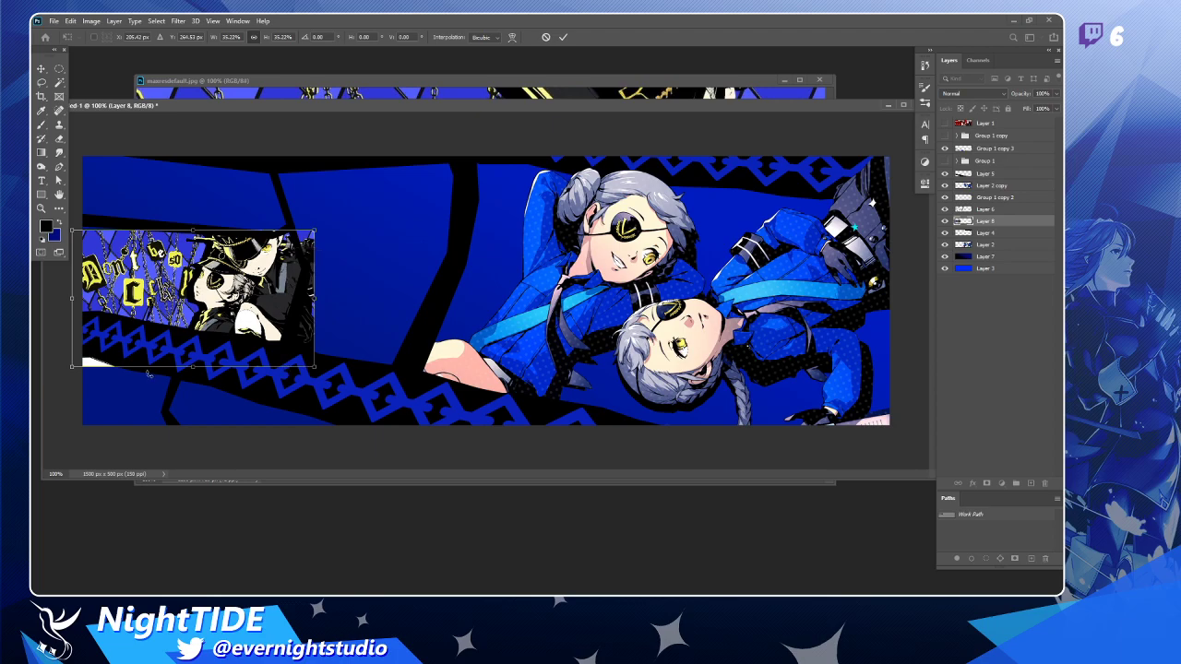
{"action": "left_click_drag", "start_coordinate": [71, 369], "coordinate": [81, 361]}
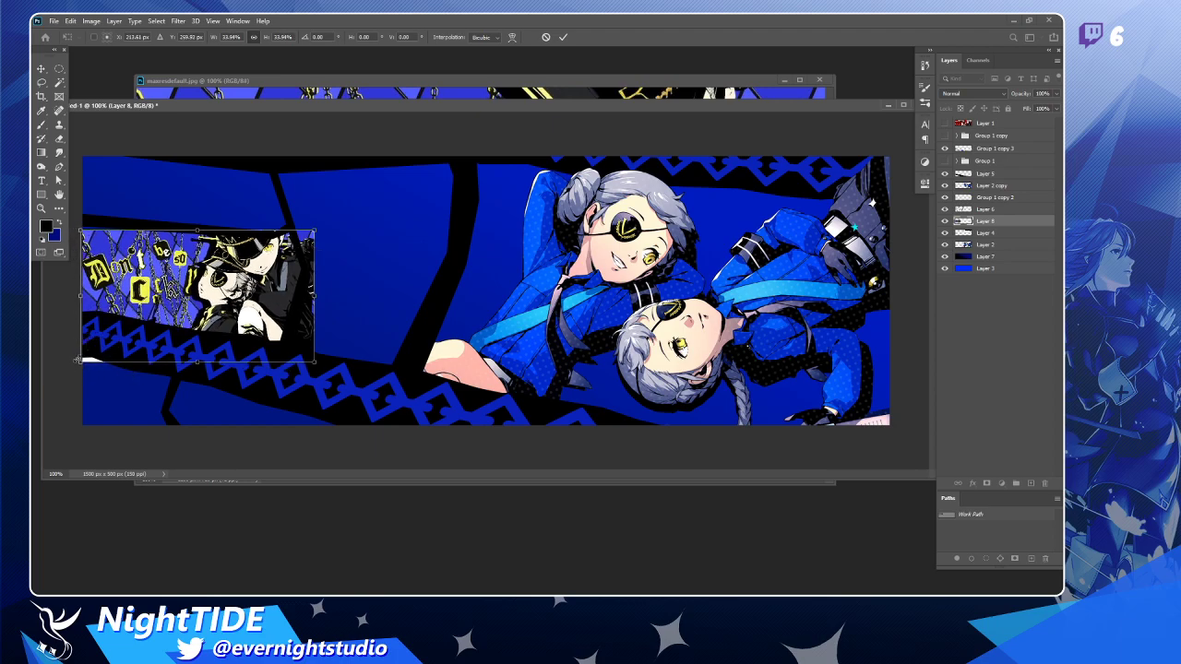
{"action": "left_click_drag", "start_coordinate": [315, 361], "coordinate": [307, 357]}
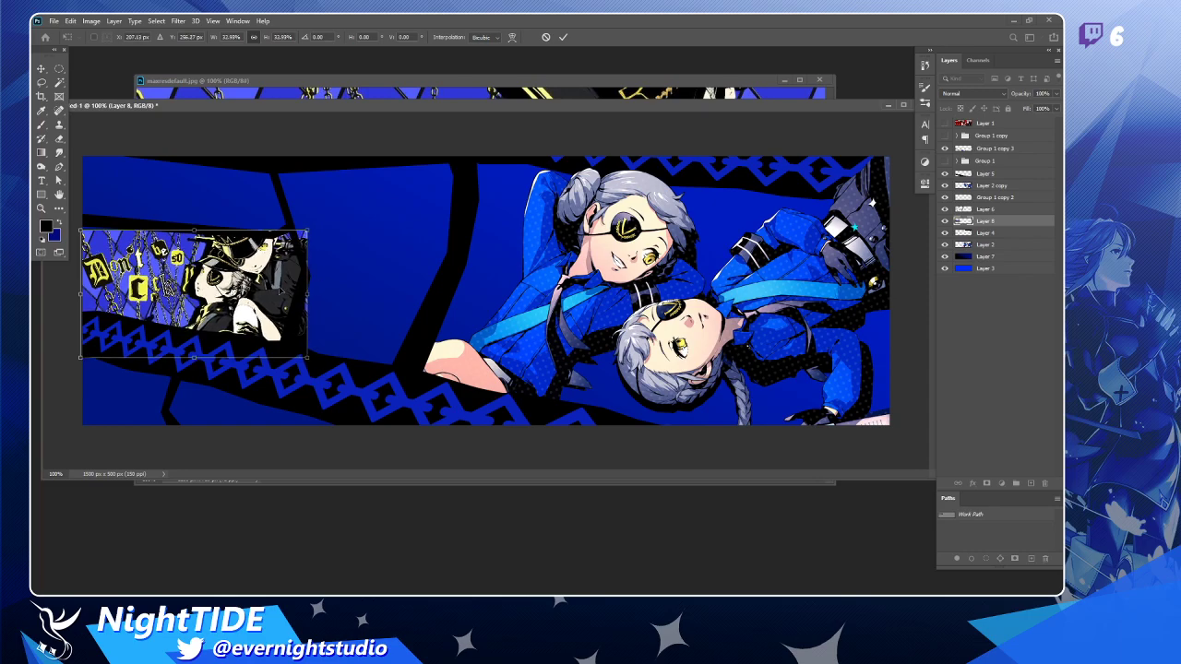
{"action": "key", "text": "Return"}
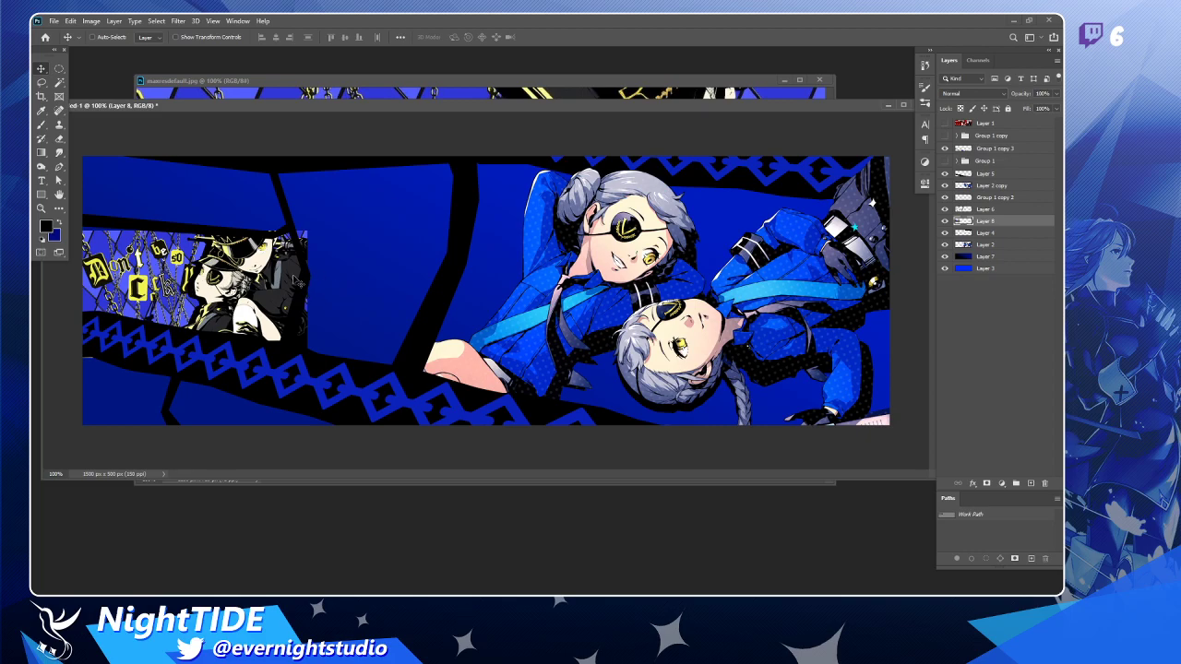
{"action": "mouse_move", "coordinate": [286, 279]}
{"action": "left_mouse_down"}
{"action": "mouse_move", "coordinate": [314, 282]}
{"action": "mouse_move", "coordinate": [337, 259]}
{"action": "mouse_move", "coordinate": [292, 262]}
{"action": "left_mouse_up"}
Tilt the wallpaper art about 3 degrees and shrink it slightly.
{"action": "key", "text": "ctrl+t"}
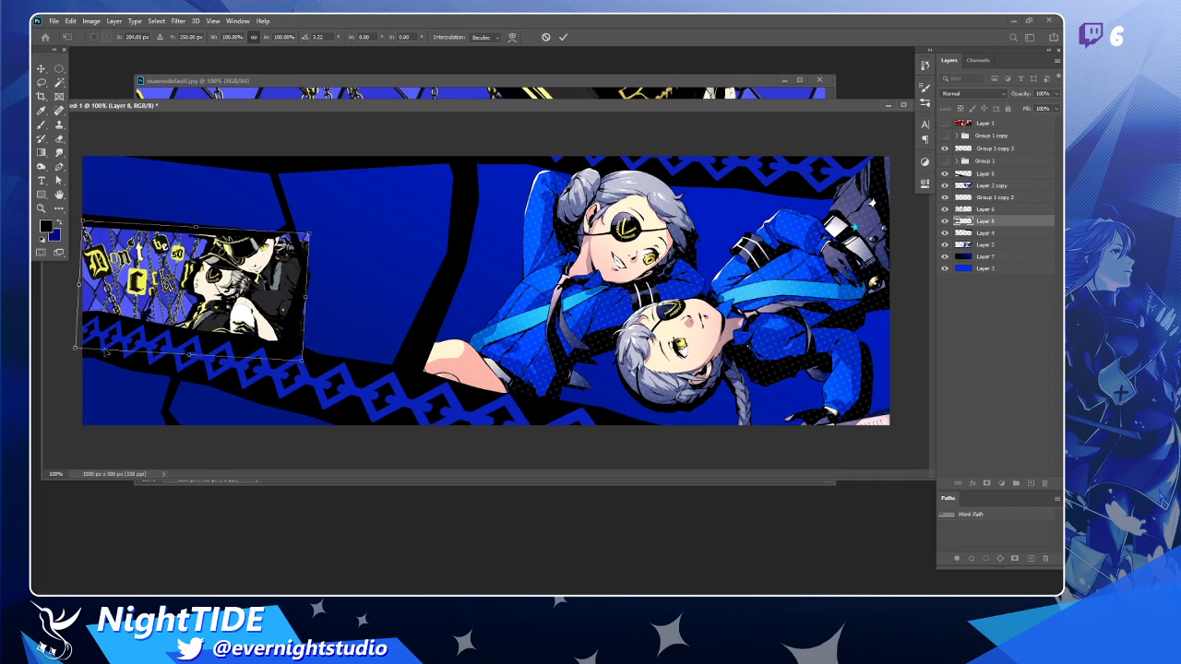
{"action": "left_click_drag", "start_coordinate": [74, 349], "coordinate": [76, 347]}
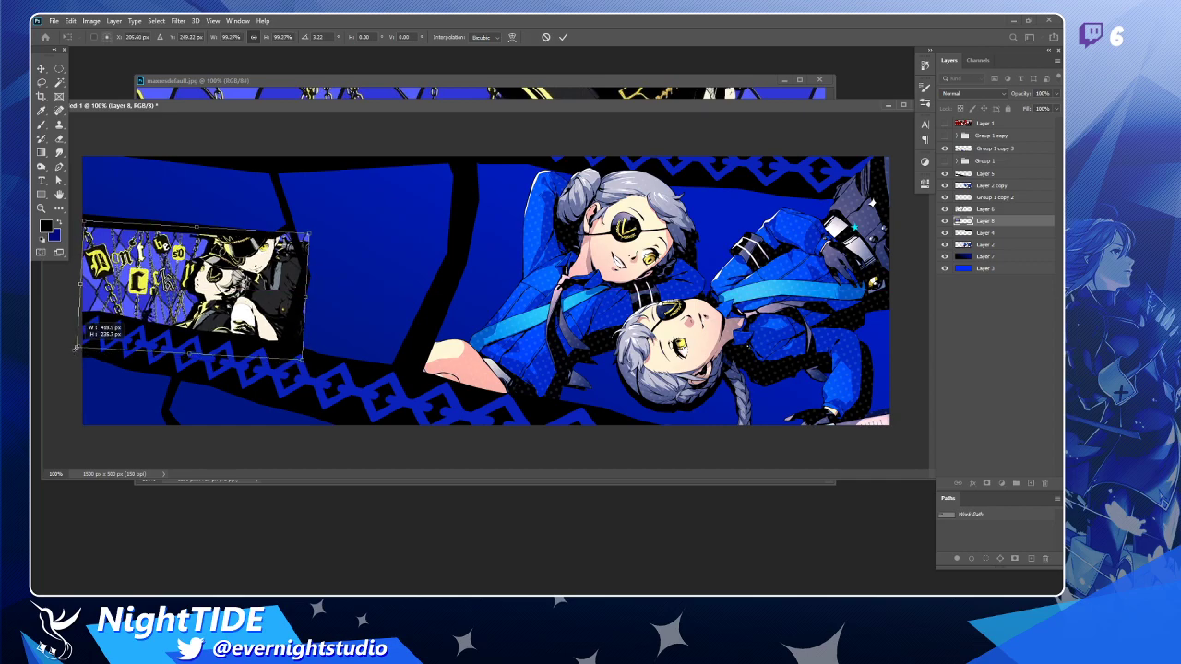
{"action": "left_click_drag", "start_coordinate": [302, 360], "coordinate": [298, 358]}
{"action": "key", "text": "Return"}
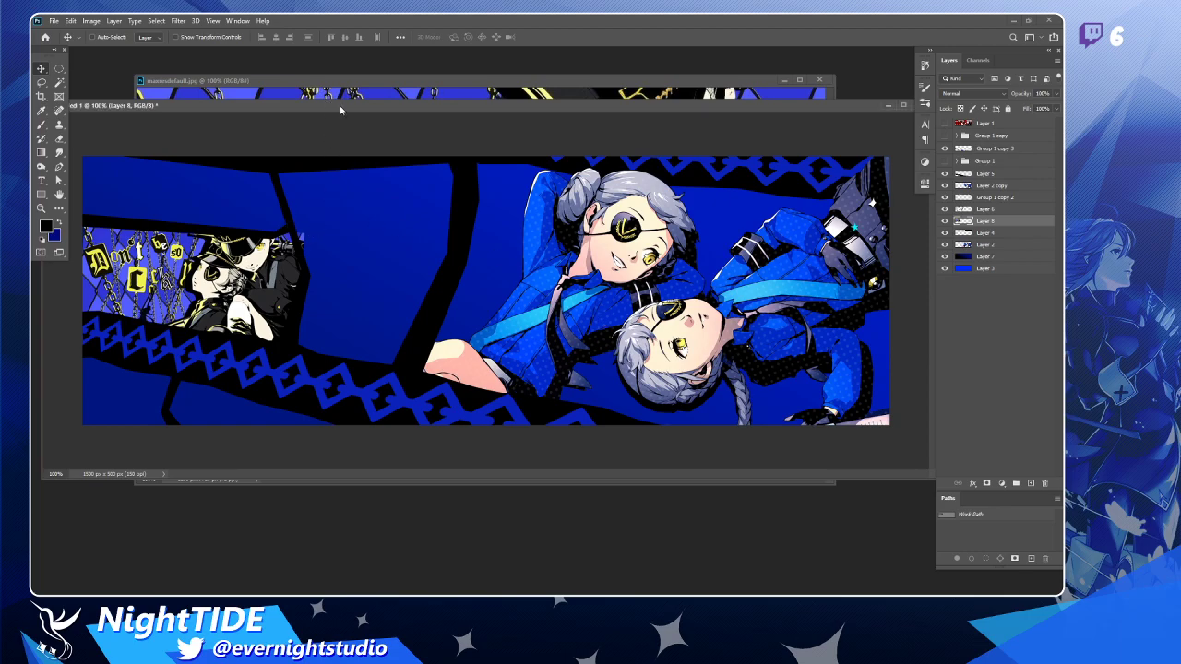
{"action": "left_click_drag", "start_coordinate": [339, 105], "coordinate": [347, 112]}
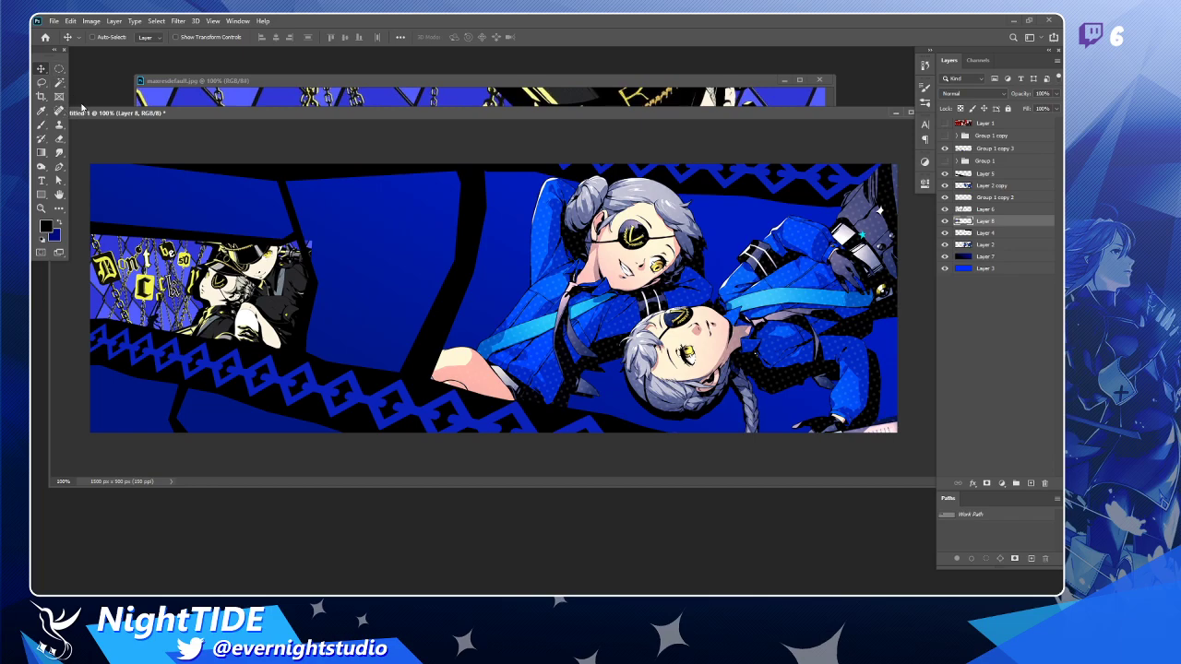
Fill a lasso-outlined strip beside the black divider with black.
{"action": "key", "text": "l"}
{"action": "mouse_move", "coordinate": [299, 238]}
{"action": "left_mouse_down"}
{"action": "mouse_move", "coordinate": [330, 333]}
{"action": "mouse_move", "coordinate": [354, 214]}
{"action": "mouse_move", "coordinate": [312, 212]}
{"action": "left_mouse_up"}
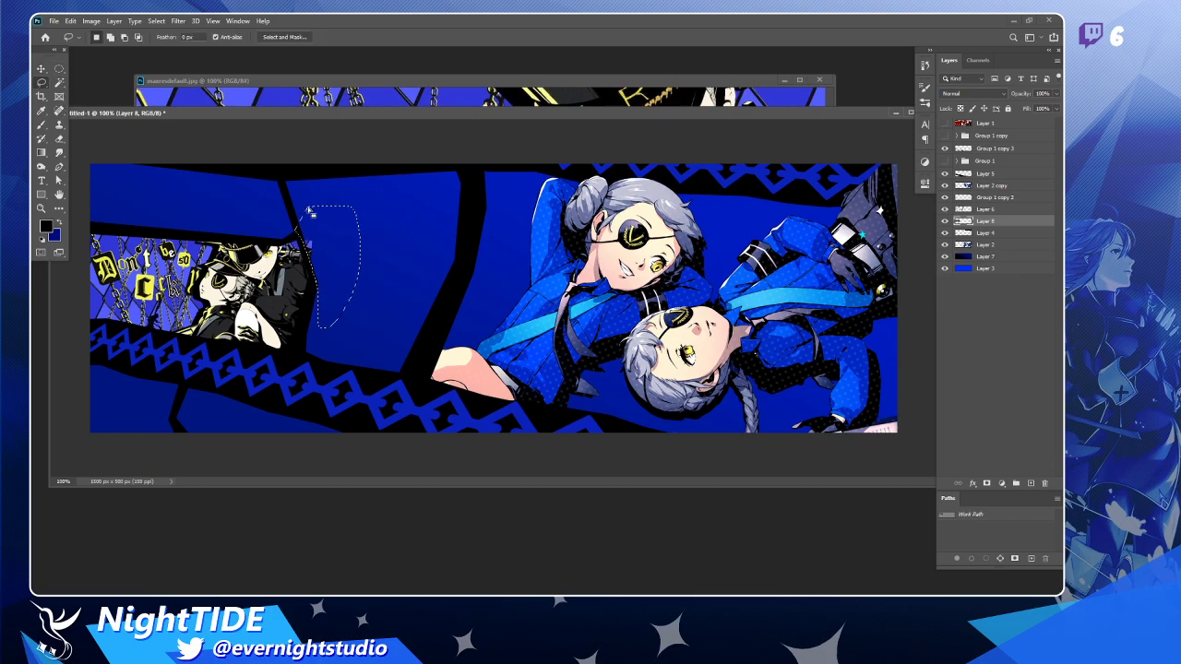
{"action": "key", "text": "Delete"}
{"action": "key", "text": "ctrl+d"}
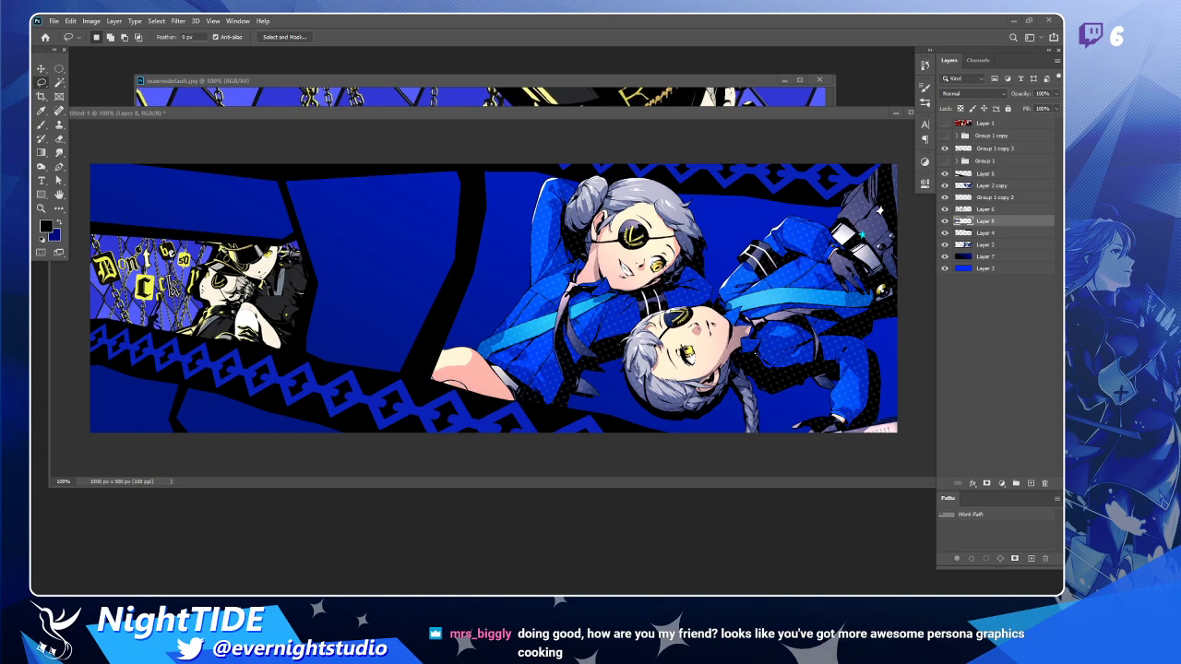
Close the wallpaper document and bring ChainArt.png into the banner.
{"action": "left_click", "coordinate": [821, 83]}
{"action": "left_click", "coordinate": [821, 81]}
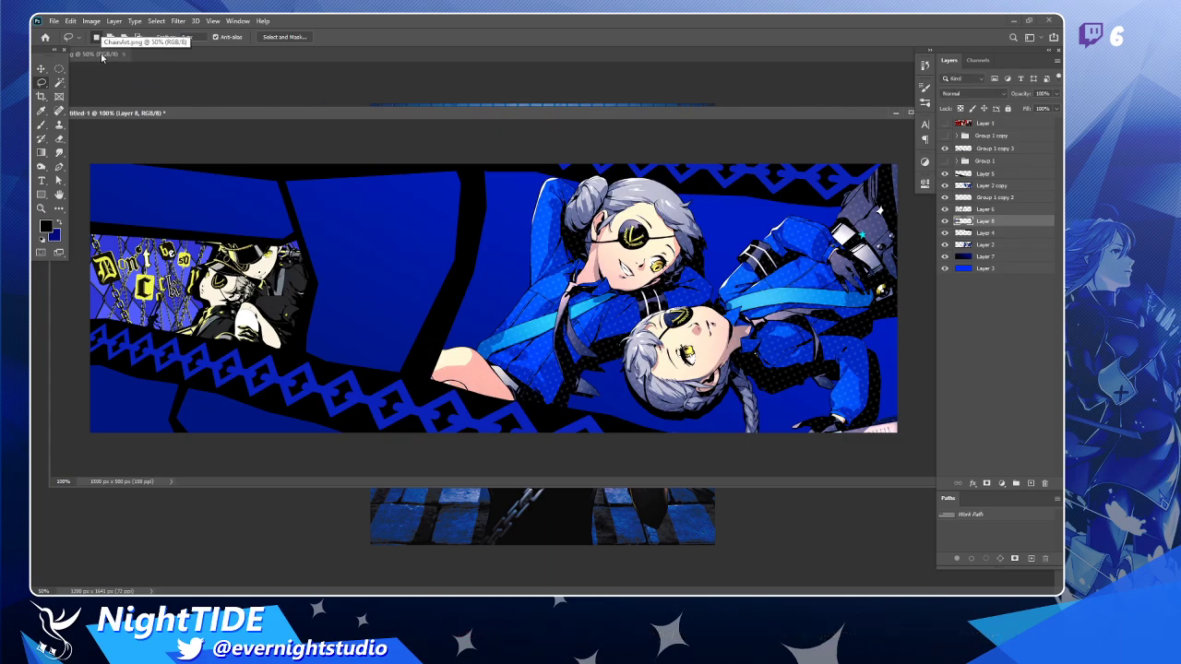
{"action": "left_click", "coordinate": [146, 70]}
{"action": "left_click_drag", "start_coordinate": [146, 70], "coordinate": [147, 74]}
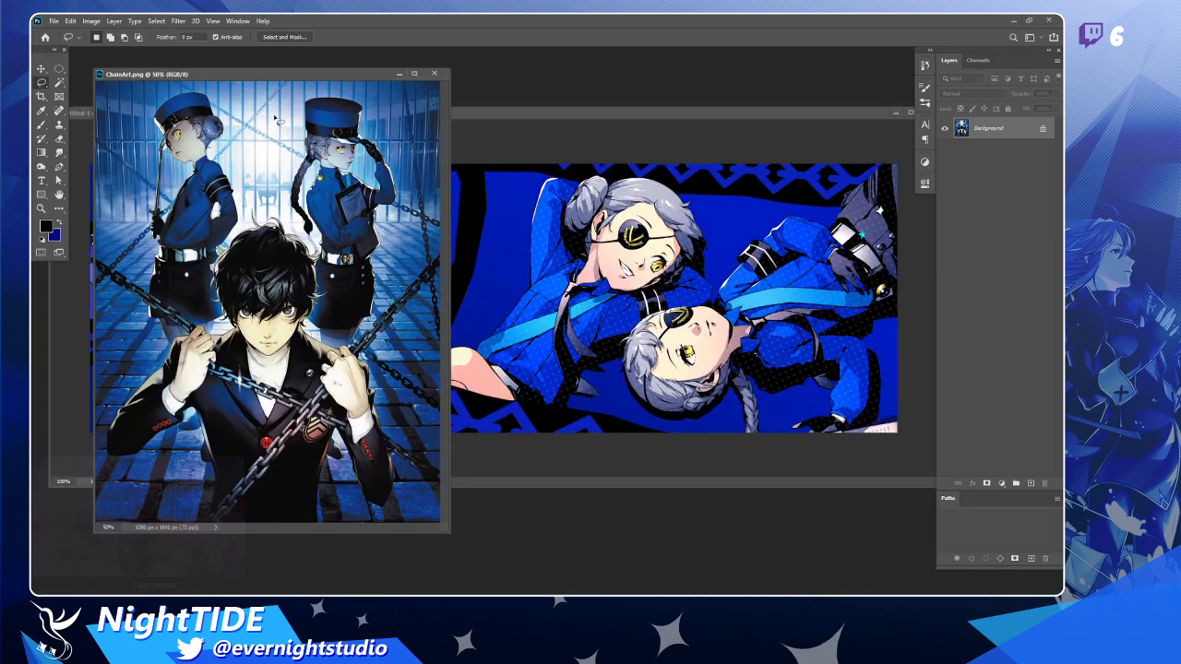
{"action": "left_click", "coordinate": [42, 69]}
{"action": "left_click", "coordinate": [457, 278]}
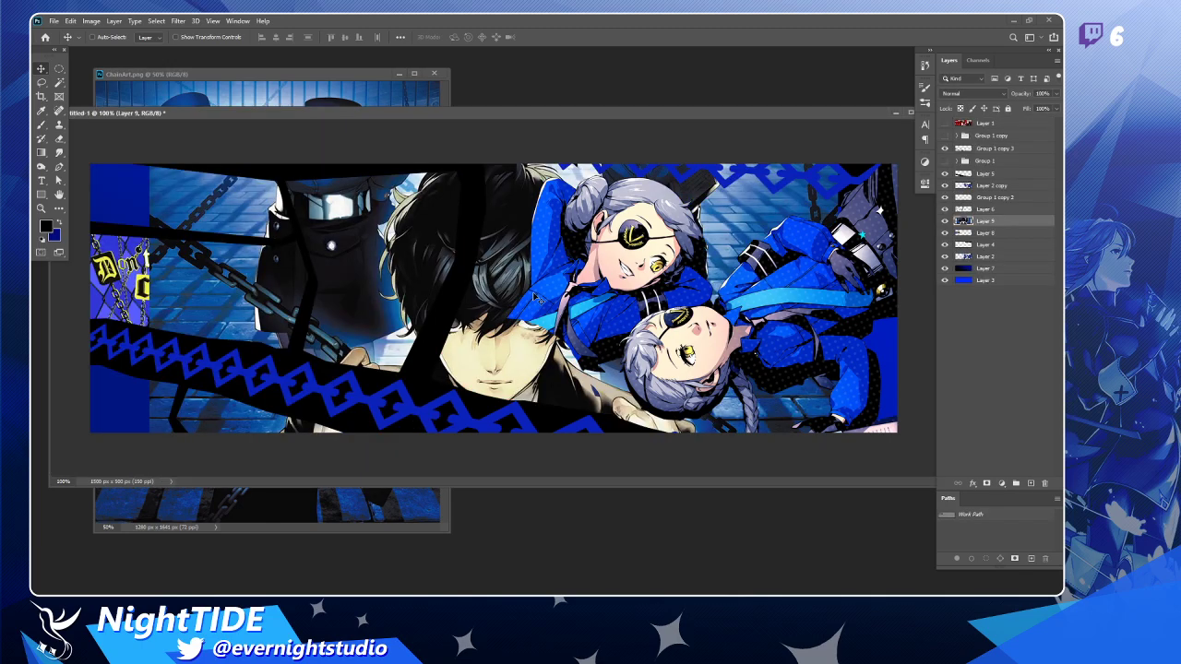
Scale the prison scene to about 26%, center it mid-banner, tilt it 4° counterclockwise.
{"action": "key", "text": "ctrl+t"}
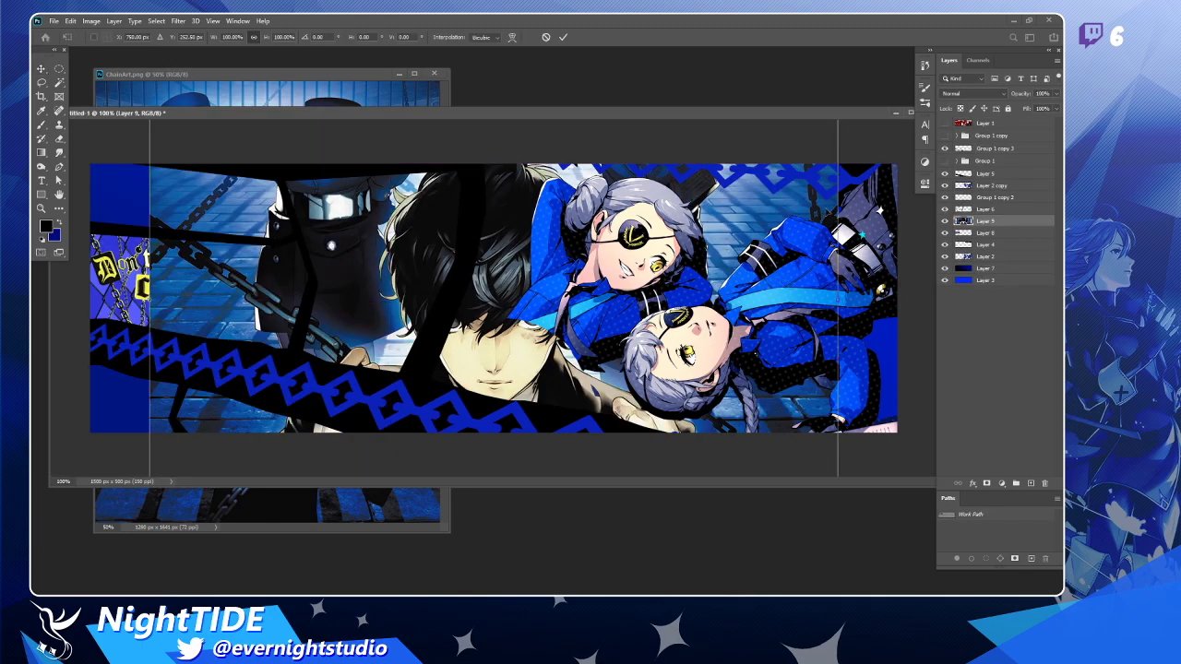
{"action": "left_click_drag", "start_coordinate": [780, 171], "coordinate": [833, 197]}
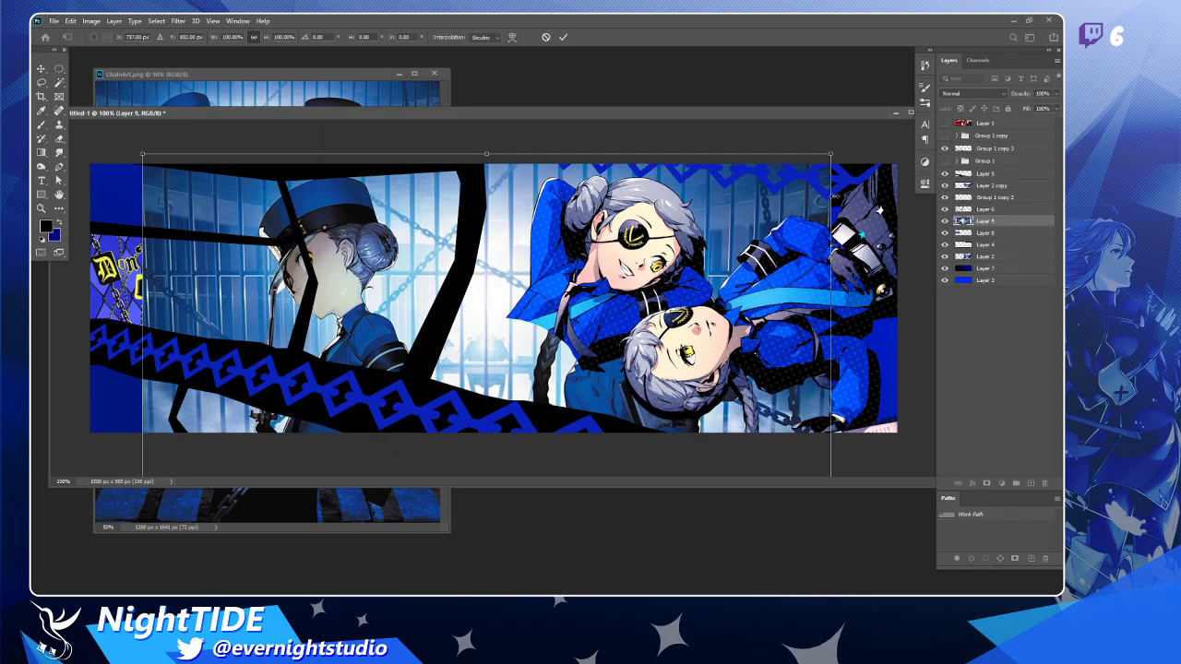
{"action": "left_click_drag", "start_coordinate": [831, 155], "coordinate": [530, 418]}
{"action": "left_click_drag", "start_coordinate": [530, 474], "coordinate": [468, 339]}
{"action": "left_click_drag", "start_coordinate": [467, 454], "coordinate": [506, 194]}
{"action": "left_click_drag", "start_coordinate": [574, 174], "coordinate": [545, 171]}
{"action": "left_click_drag", "start_coordinate": [499, 258], "coordinate": [498, 250]}
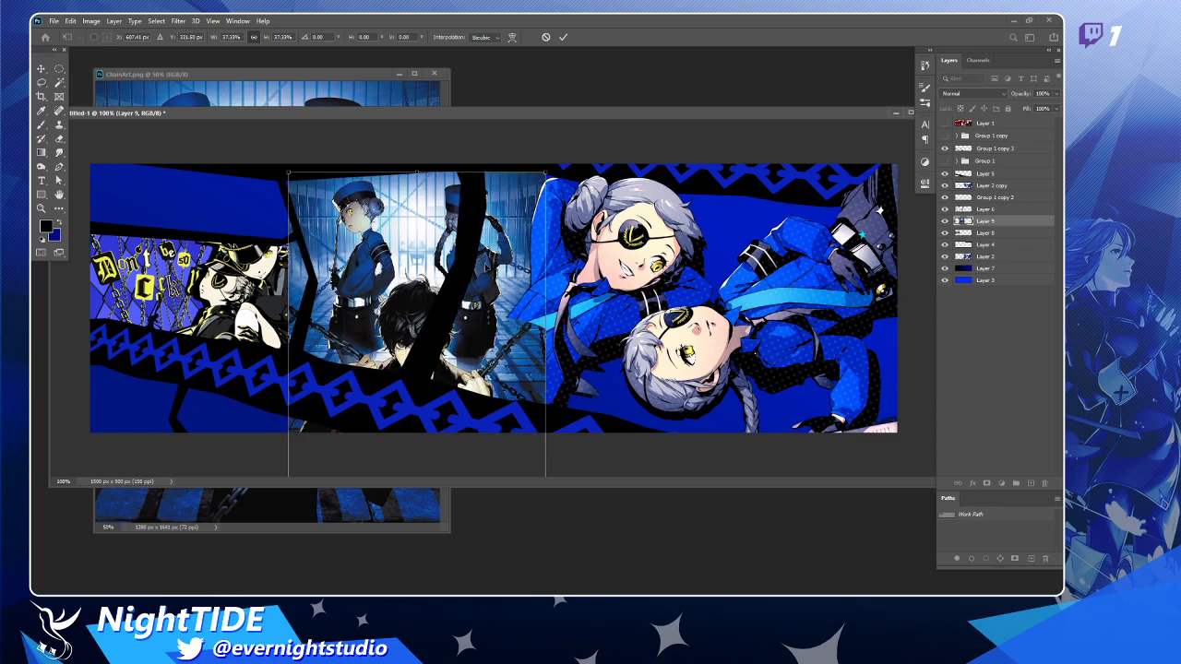
{"action": "left_click_drag", "start_coordinate": [544, 172], "coordinate": [450, 258]}
{"action": "left_click_drag", "start_coordinate": [431, 377], "coordinate": [433, 277]}
{"action": "left_click_drag", "start_coordinate": [482, 318], "coordinate": [487, 312]}
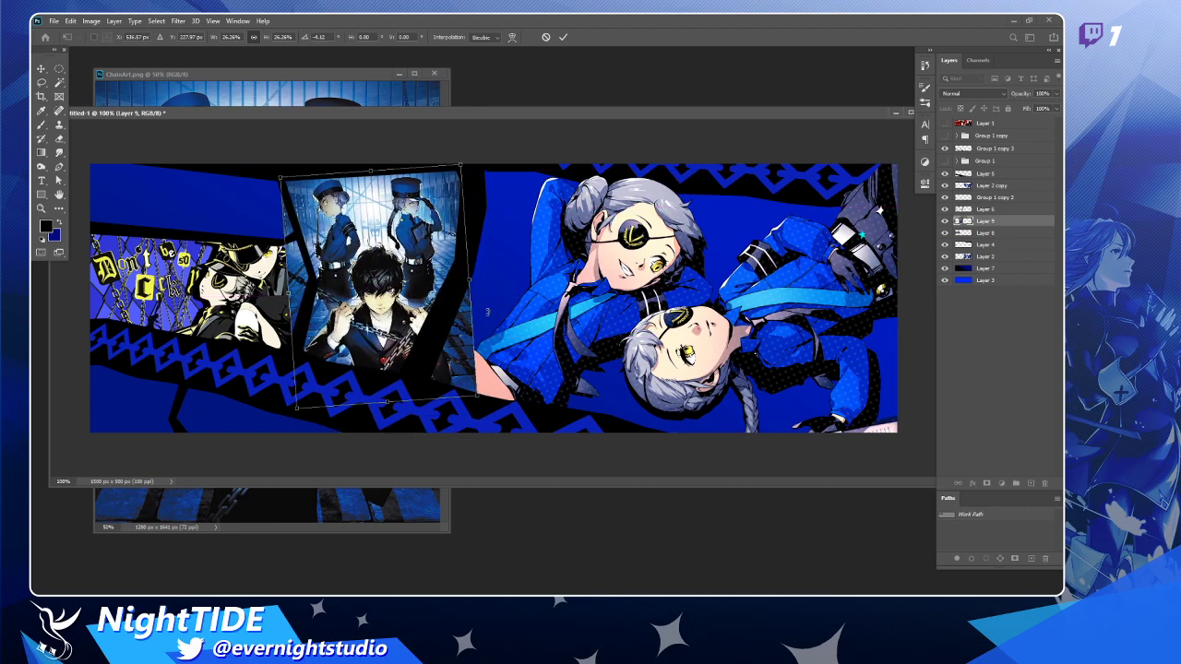
{"action": "key", "text": "Return"}
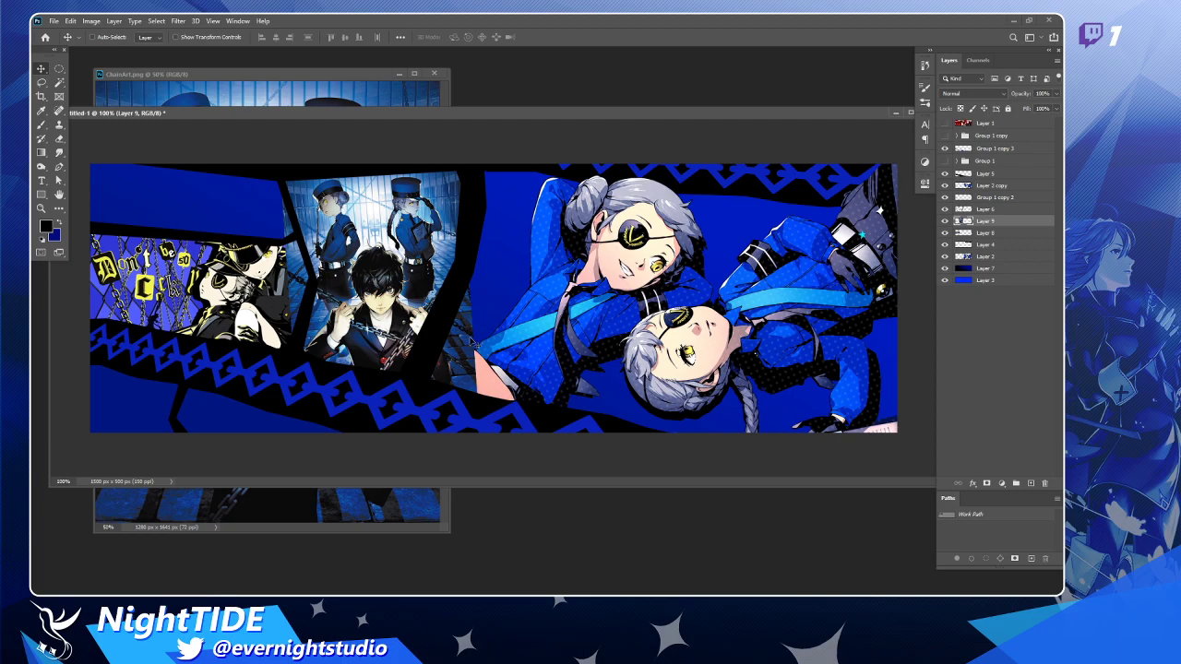
Skew the prison image's top corners, rotate it about -3°, and raise it slightly.
{"action": "key", "text": "ctrl+t"}
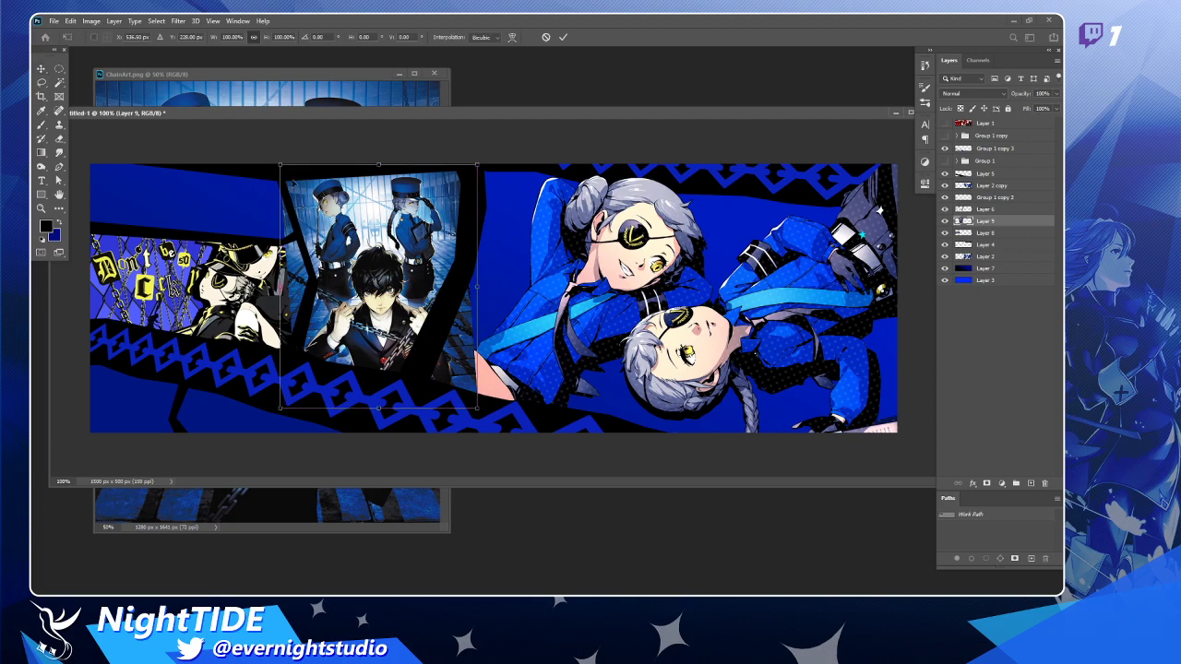
{"action": "left_click_drag", "start_coordinate": [282, 167], "coordinate": [282, 174]}
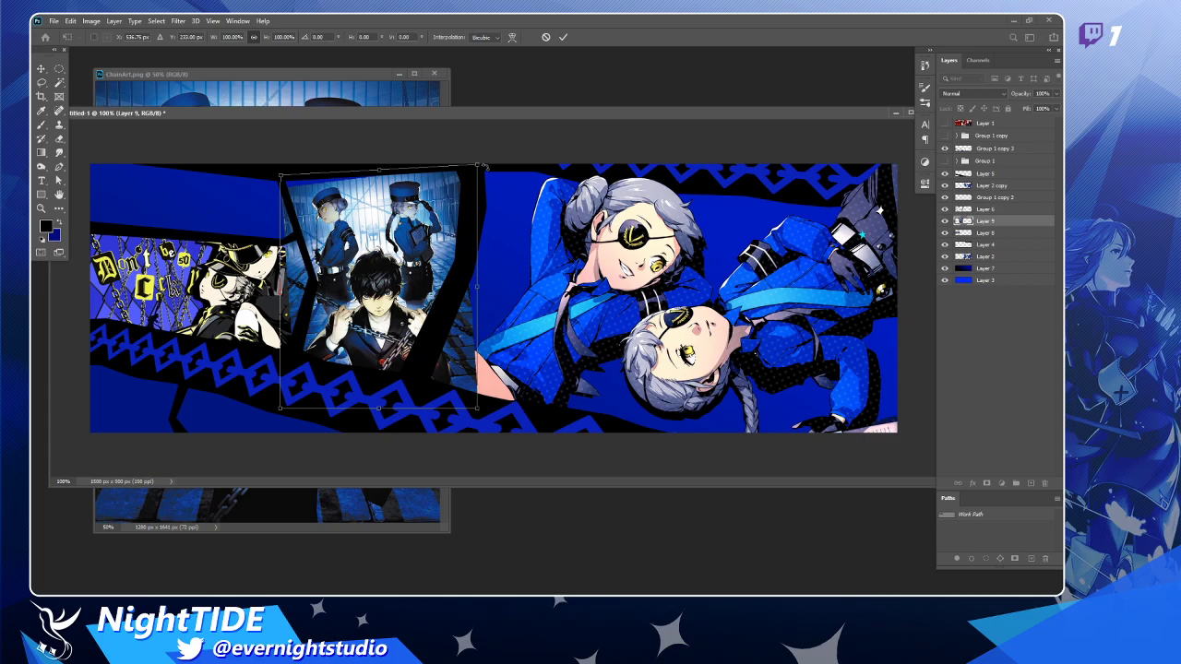
{"action": "left_click_drag", "start_coordinate": [477, 167], "coordinate": [474, 159]}
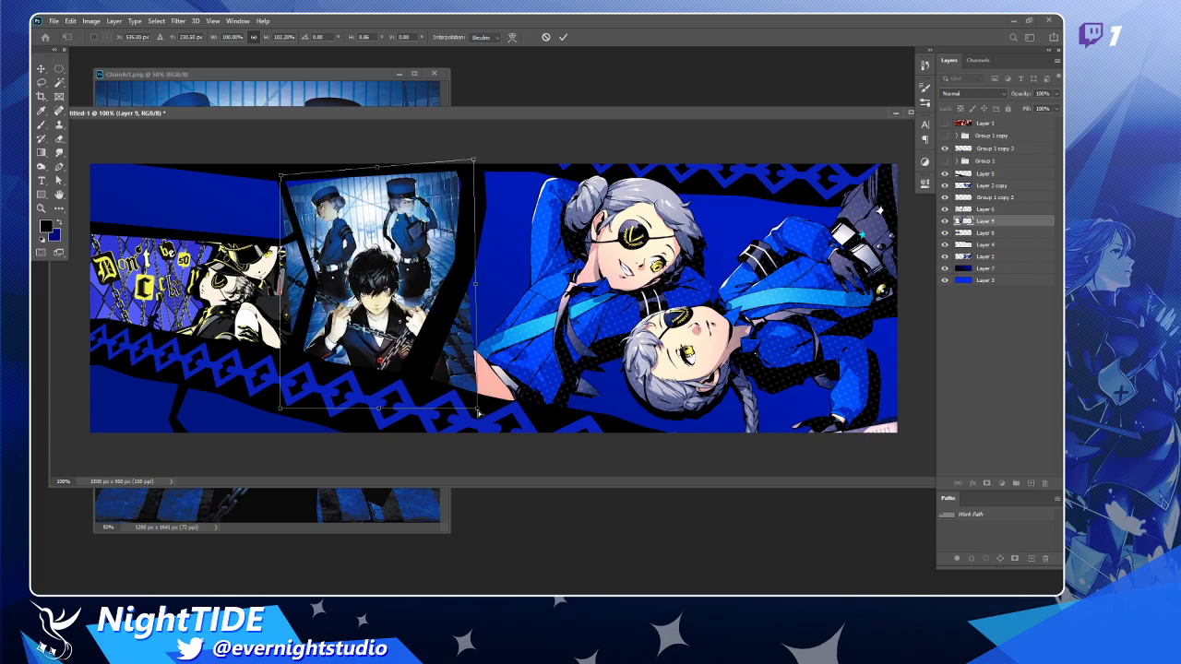
{"action": "left_click_drag", "start_coordinate": [478, 413], "coordinate": [420, 349]}
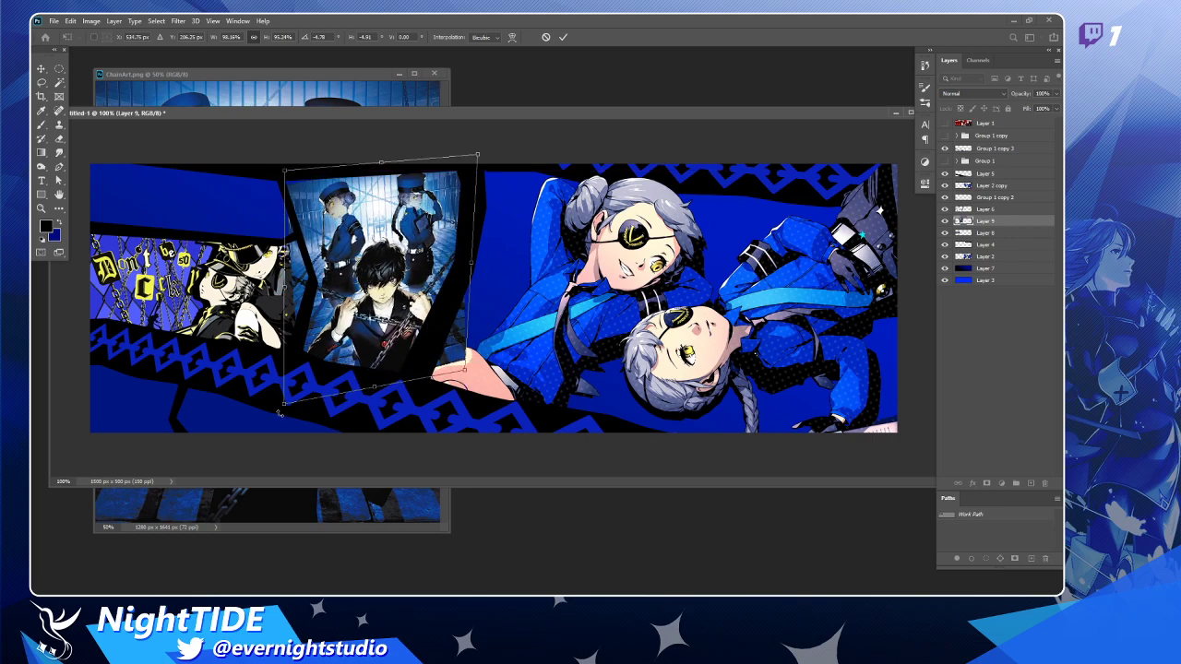
{"action": "left_click_drag", "start_coordinate": [280, 414], "coordinate": [275, 411]}
{"action": "left_click_drag", "start_coordinate": [374, 309], "coordinate": [371, 309]}
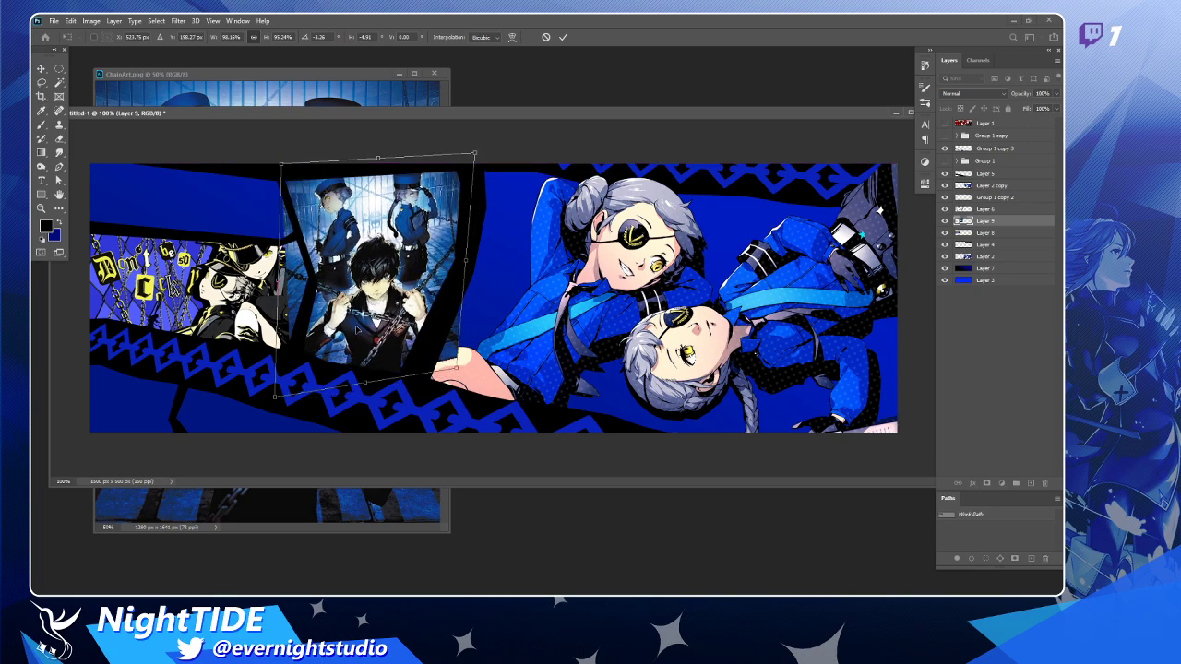
{"action": "key", "text": "Return"}
Toggle the red Joker reference banner to compare, leaving it hidden.
{"action": "left_click", "coordinate": [945, 124]}
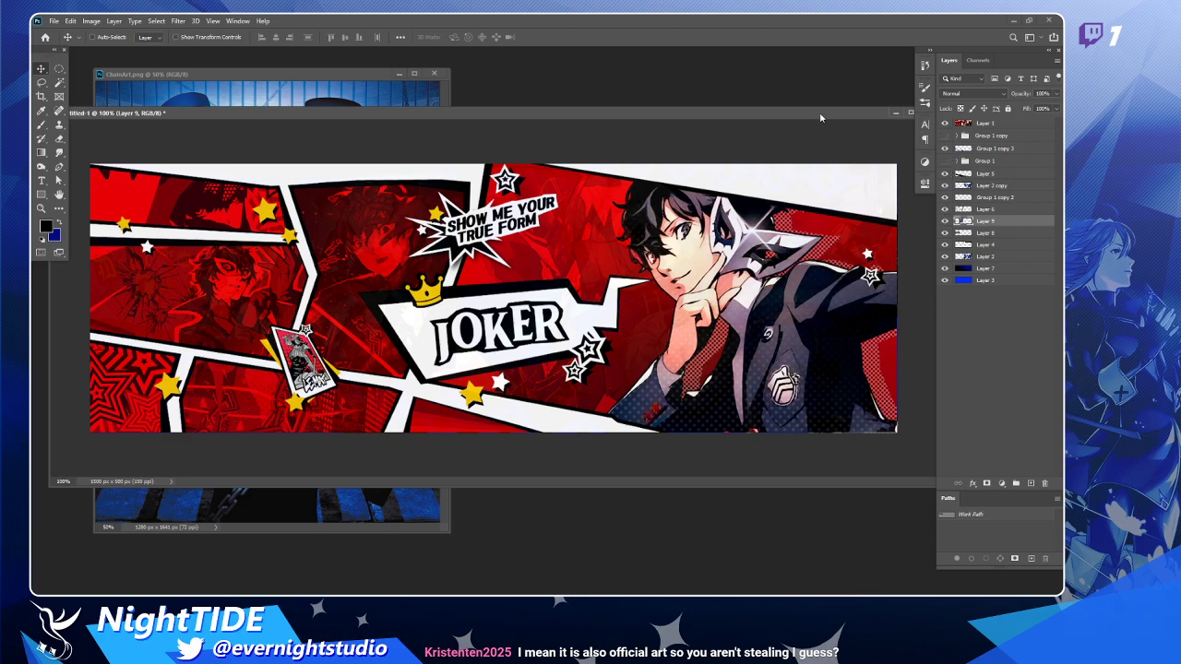
{"action": "left_click", "coordinate": [945, 124]}
{"action": "left_click", "coordinate": [945, 123]}
{"action": "left_click", "coordinate": [945, 124]}
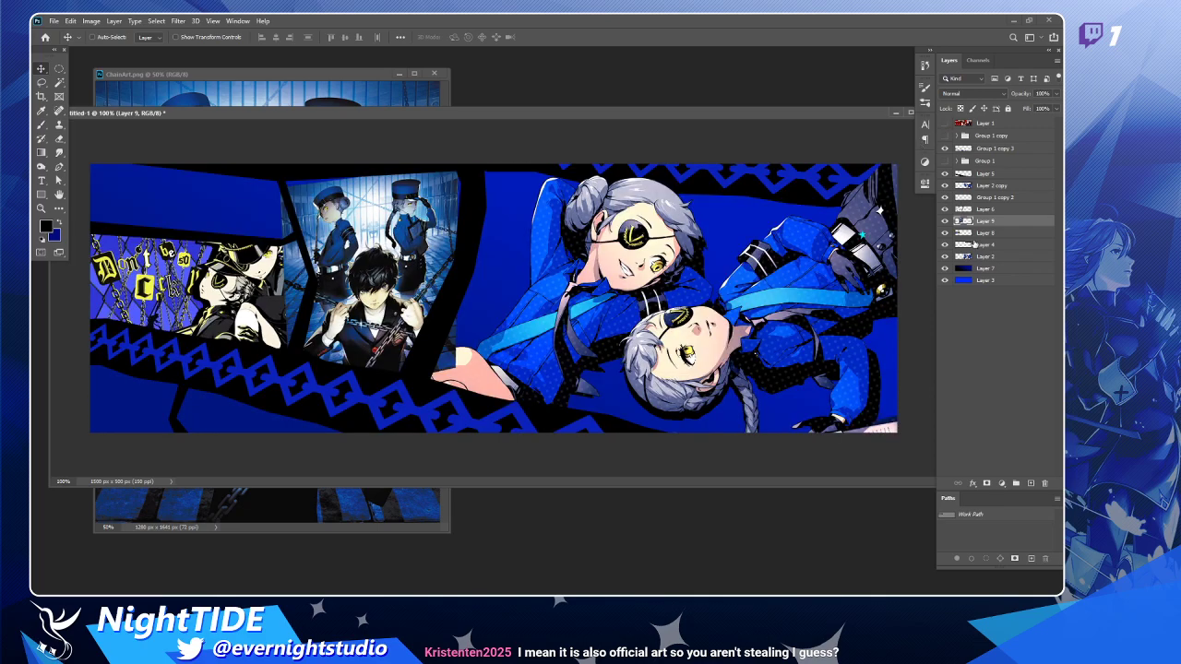
Nudge the prison-scene panel upward into place.
{"action": "left_click", "coordinate": [469, 325]}
{"action": "left_click_drag", "start_coordinate": [469, 325], "coordinate": [465, 327]}
{"action": "key", "text": "ctrl+z"}
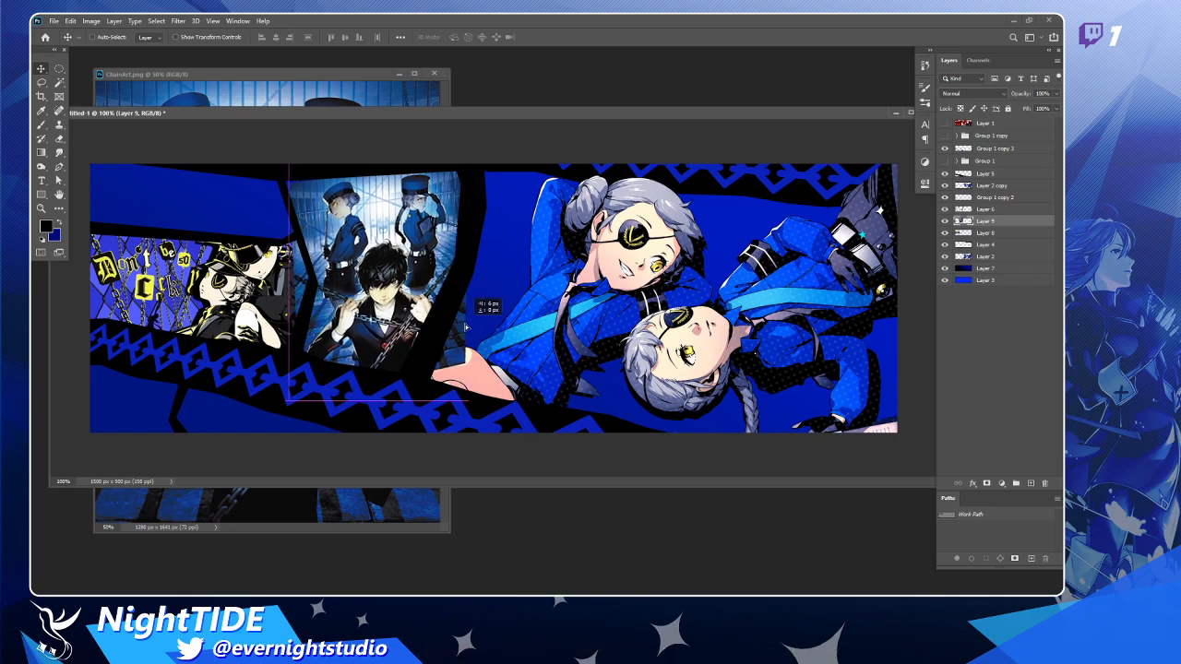
{"action": "key", "text": "Up"}
{"action": "key", "text": "Up"}
{"action": "key", "text": "Up"}
{"action": "key", "text": "Up"}
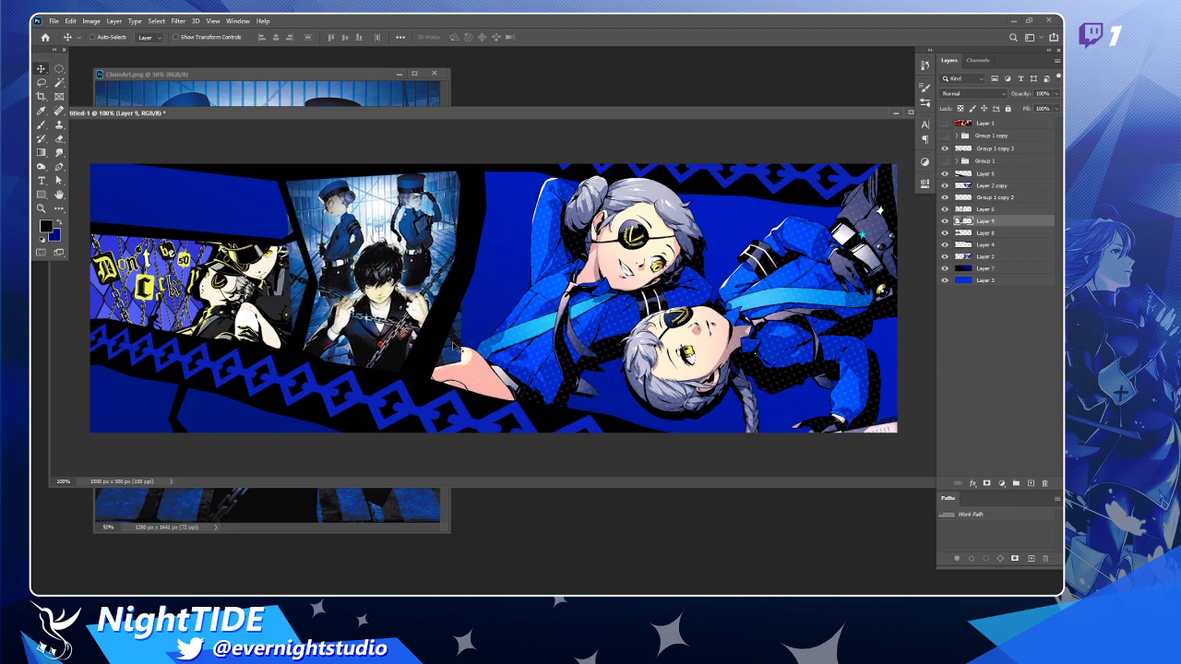
Trim the overspill along the panel's right edge with a lasso selection.
{"action": "key", "text": "l"}
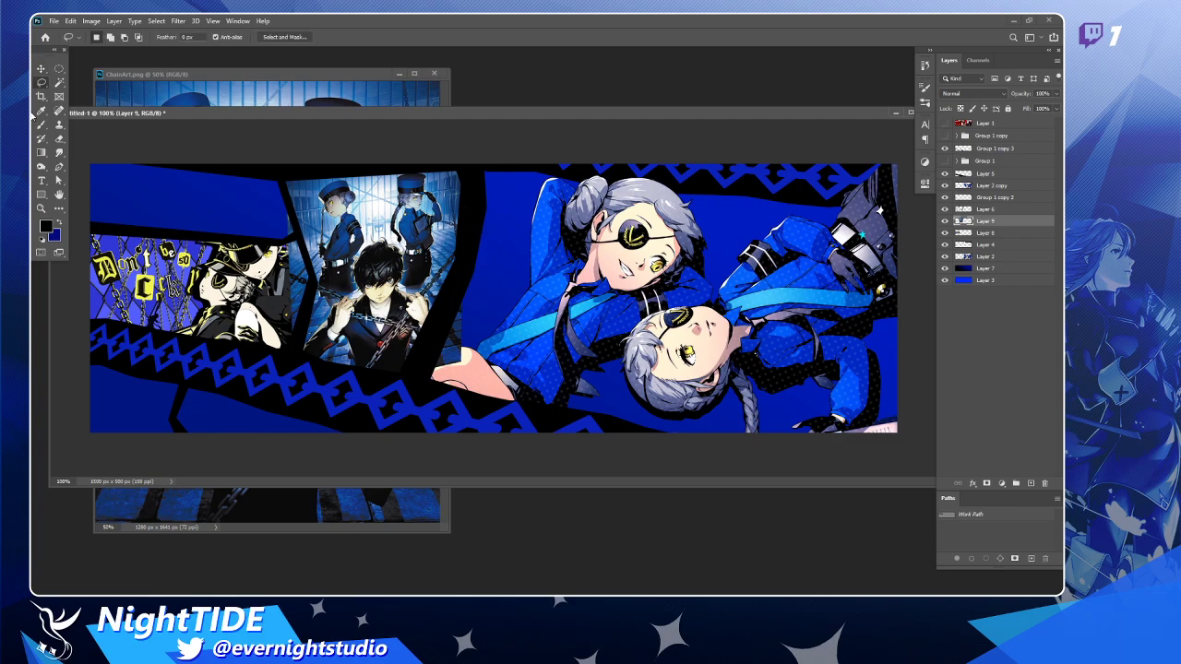
{"action": "mouse_move", "coordinate": [470, 222]}
{"action": "left_mouse_down"}
{"action": "mouse_move", "coordinate": [467, 266]}
{"action": "mouse_move", "coordinate": [416, 399]}
{"action": "mouse_move", "coordinate": [504, 372]}
{"action": "mouse_move", "coordinate": [547, 171]}
{"action": "mouse_move", "coordinate": [348, 101]}
{"action": "mouse_move", "coordinate": [192, 198]}
{"action": "mouse_move", "coordinate": [205, 395]}
{"action": "mouse_move", "coordinate": [277, 377]}
{"action": "mouse_move", "coordinate": [300, 354]}
{"action": "mouse_move", "coordinate": [321, 280]}
{"action": "mouse_move", "coordinate": [282, 189]}
{"action": "mouse_move", "coordinate": [314, 175]}
{"action": "mouse_move", "coordinate": [457, 176]}
{"action": "mouse_move", "coordinate": [468, 197]}
{"action": "left_mouse_up"}
{"action": "key", "text": "Delete"}
{"action": "key", "text": "ctrl+d"}
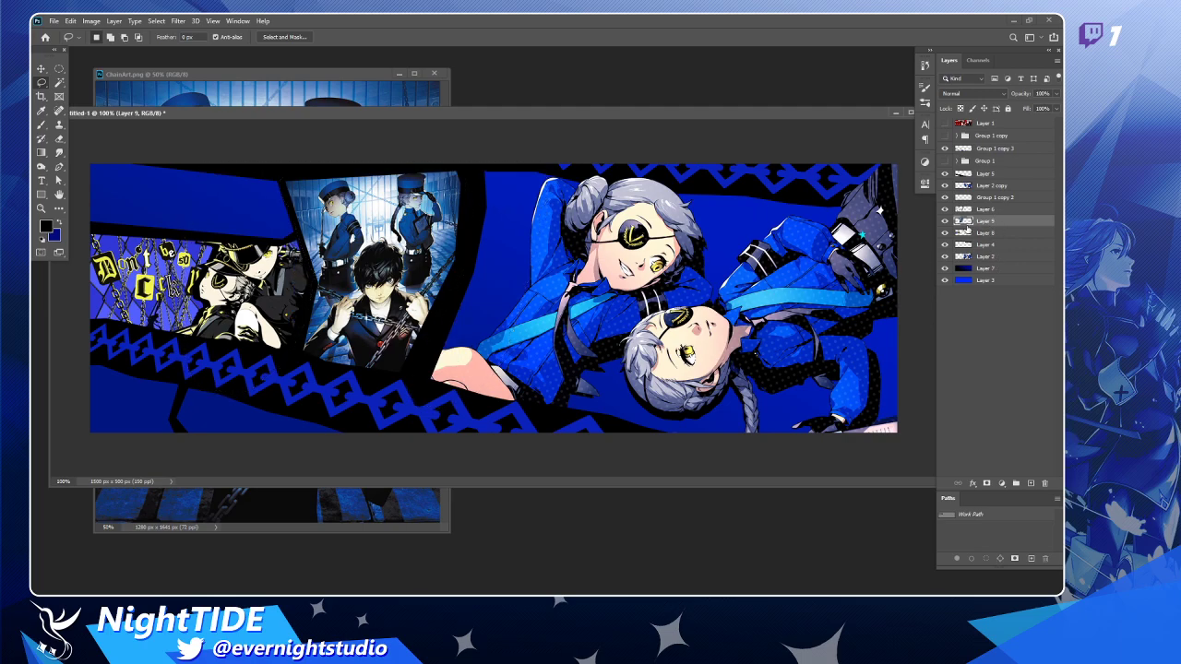
Add a Gradient Map adjustment layer and open its gradient for editing.
{"action": "left_click", "coordinate": [1002, 485]}
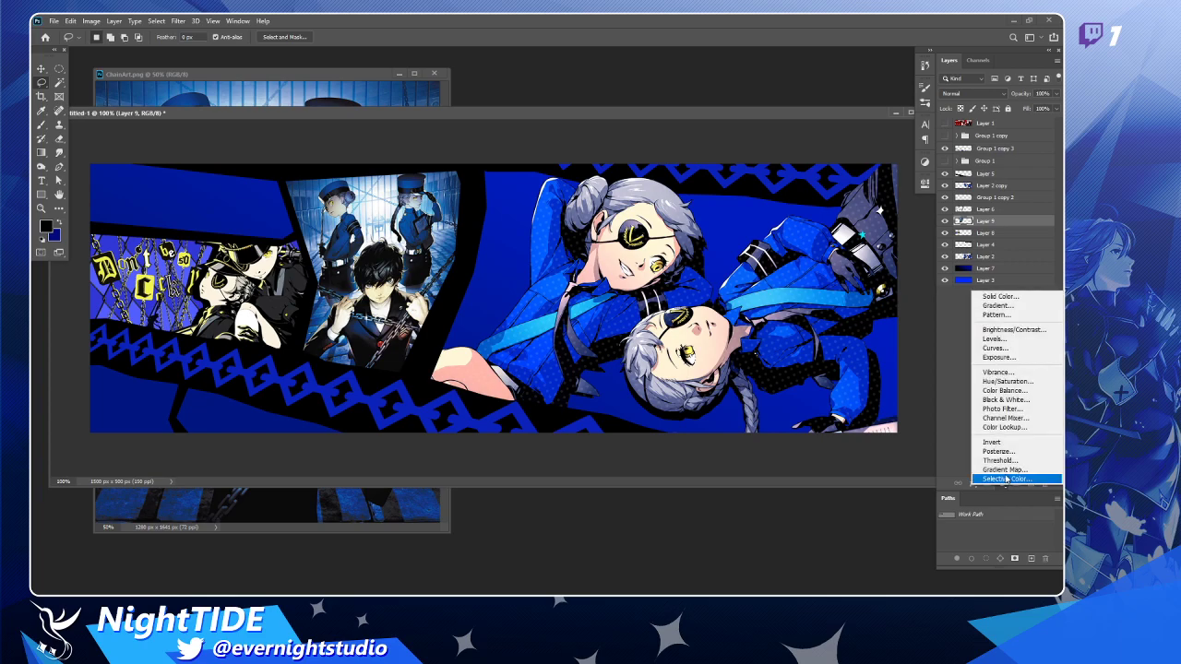
{"action": "left_click", "coordinate": [950, 323]}
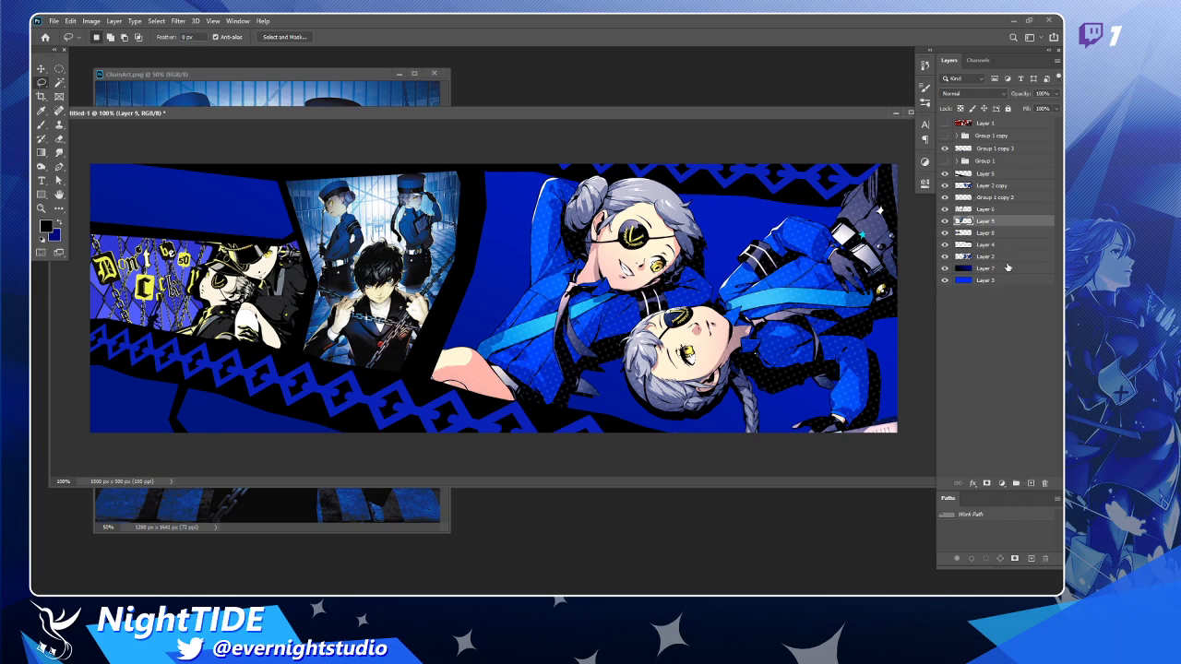
{"action": "left_click", "coordinate": [944, 221]}
{"action": "left_click", "coordinate": [944, 222]}
{"action": "left_click", "coordinate": [1004, 484]}
{"action": "left_click", "coordinate": [999, 471]}
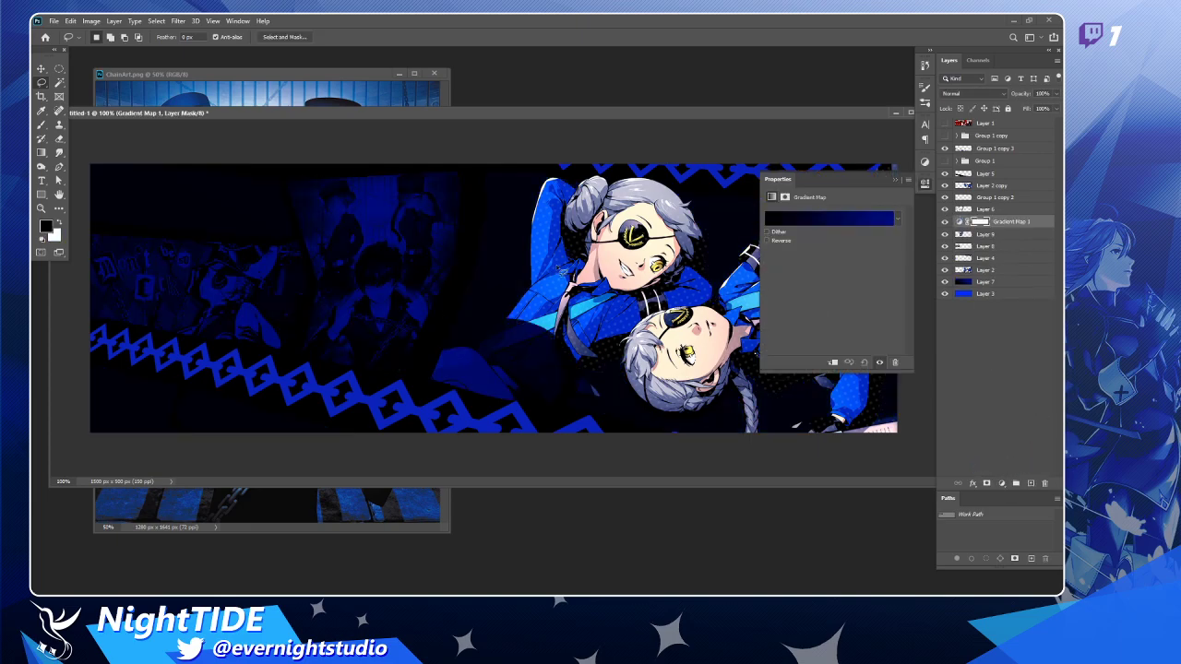
{"action": "left_click", "coordinate": [828, 219]}
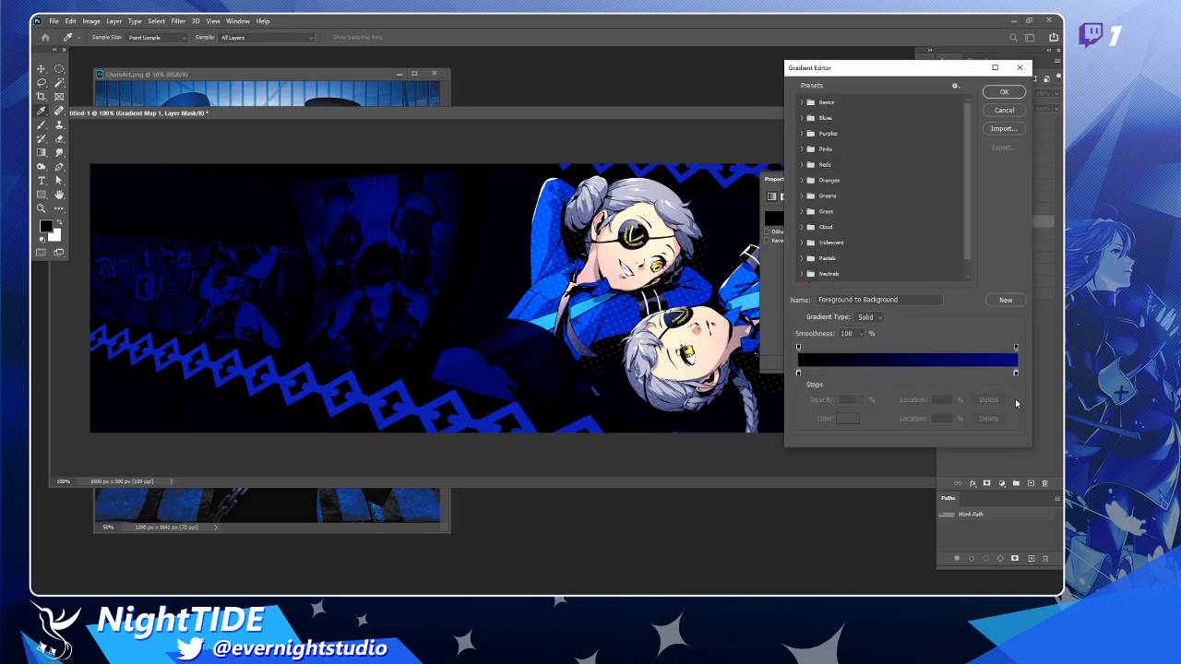
Move the gradient stops to 92% and 52%, and set the darkest stop to #000069.
{"action": "left_click_drag", "start_coordinate": [1017, 374], "coordinate": [998, 375]}
{"action": "left_click_drag", "start_coordinate": [914, 375], "coordinate": [912, 375]}
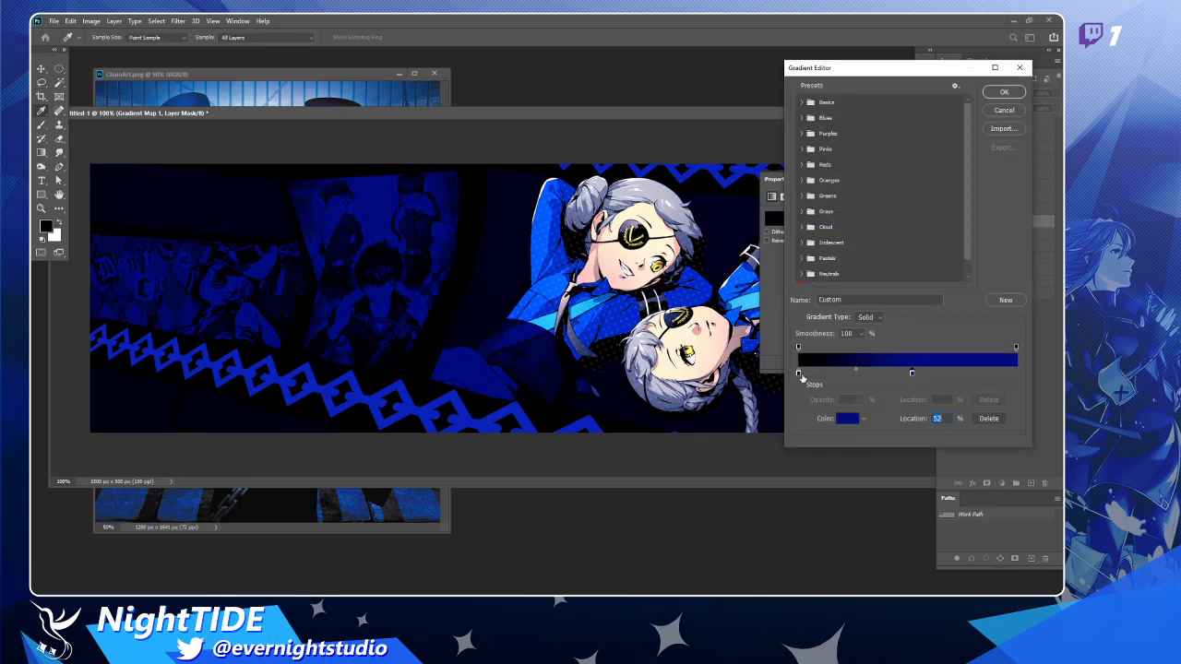
{"action": "left_click", "coordinate": [799, 375]}
{"action": "left_click", "coordinate": [844, 420]}
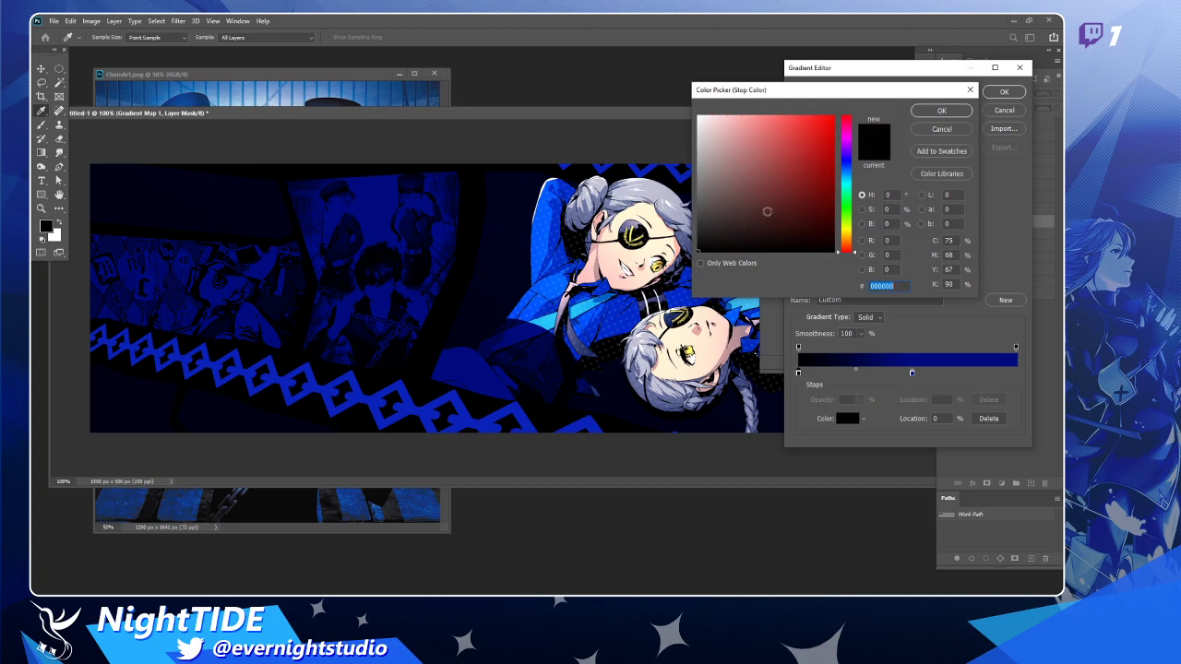
{"action": "left_click", "coordinate": [846, 164]}
{"action": "left_click", "coordinate": [810, 192]}
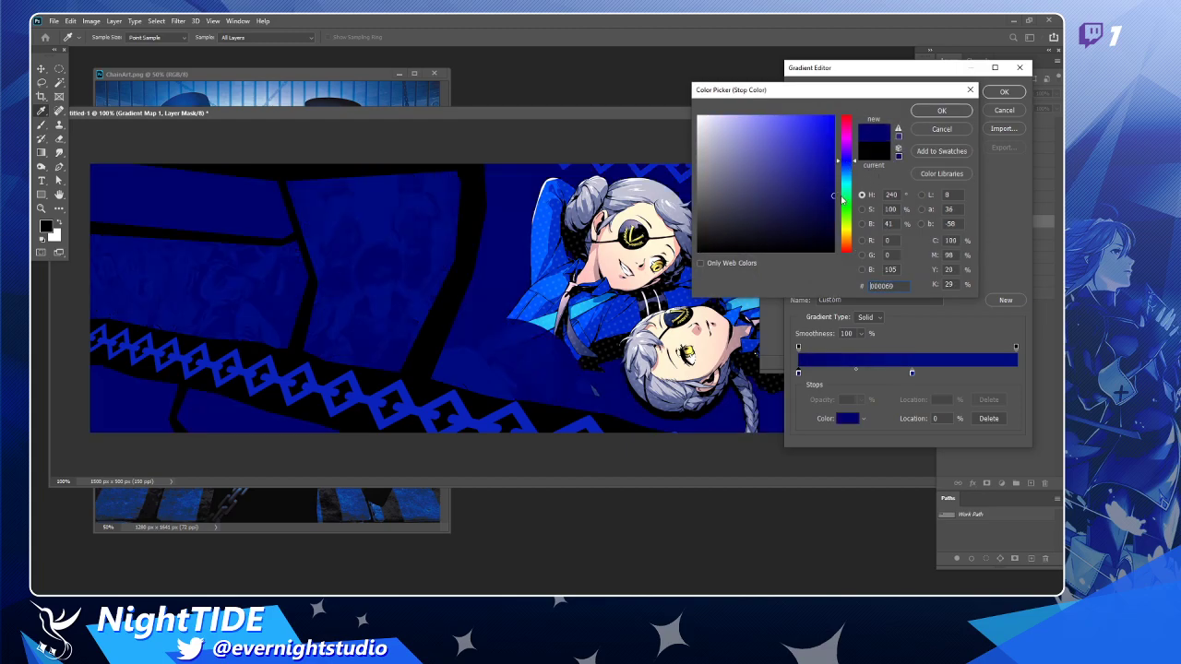
{"action": "left_click", "coordinate": [942, 111]}
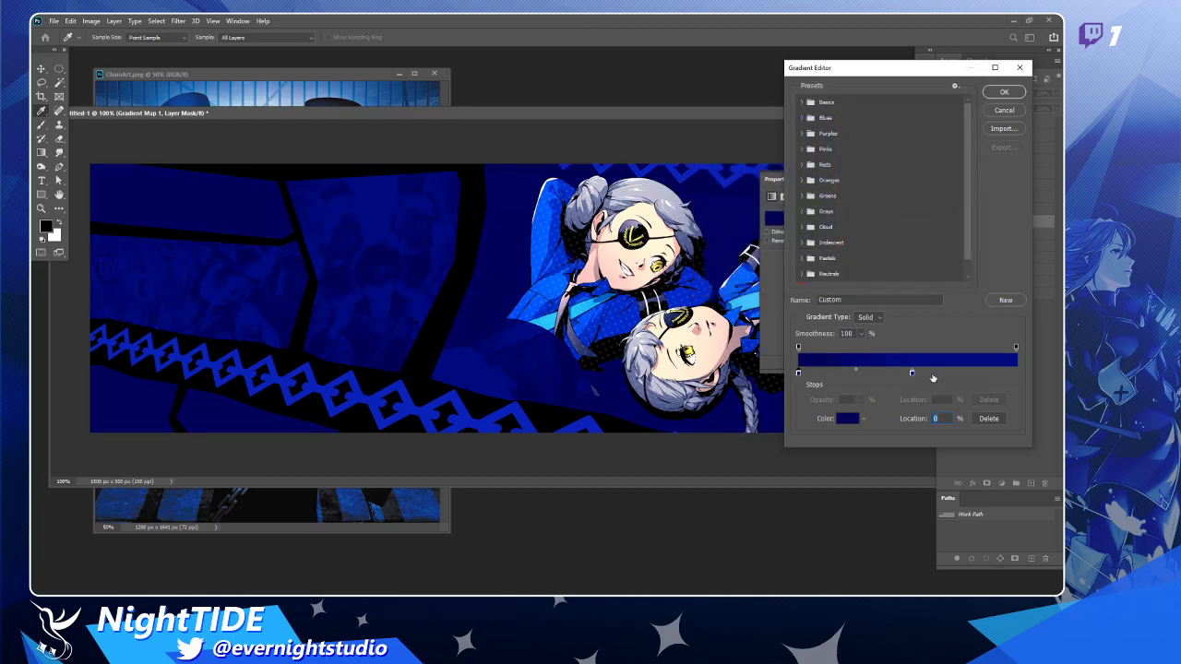
Add a light blue #57c2ff stop at 96%.
{"action": "left_click", "coordinate": [1007, 373]}
{"action": "left_click", "coordinate": [848, 419]}
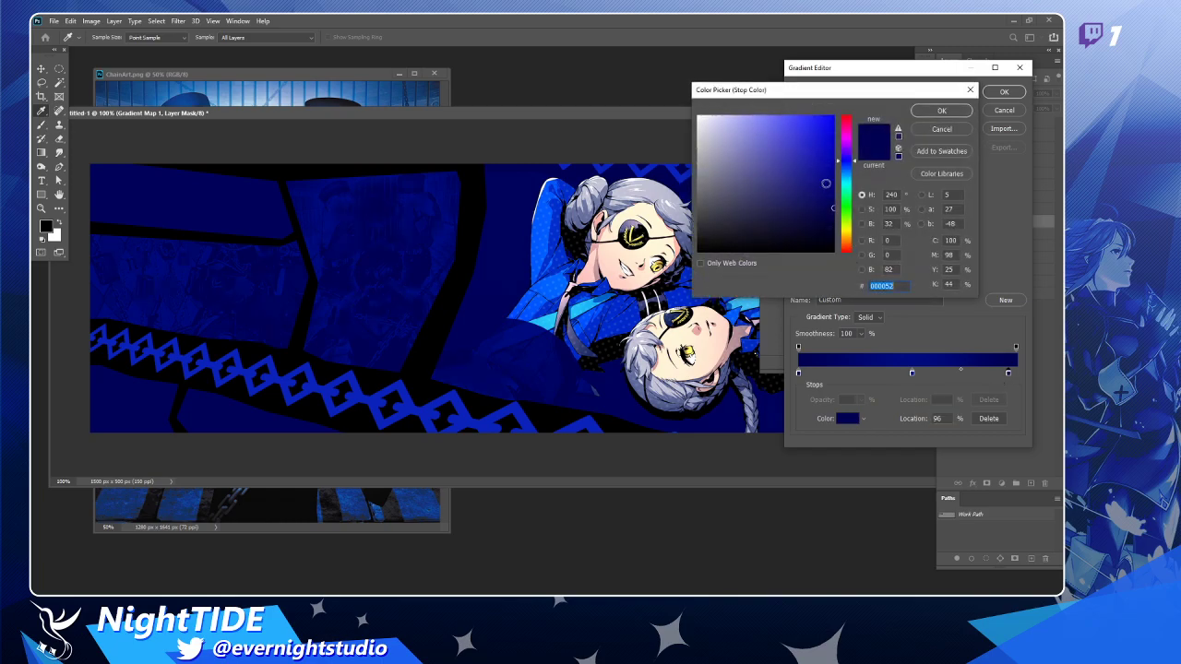
{"action": "left_click", "coordinate": [842, 175]}
{"action": "left_click", "coordinate": [800, 143]}
{"action": "left_click_drag", "start_coordinate": [800, 143], "coordinate": [788, 115]}
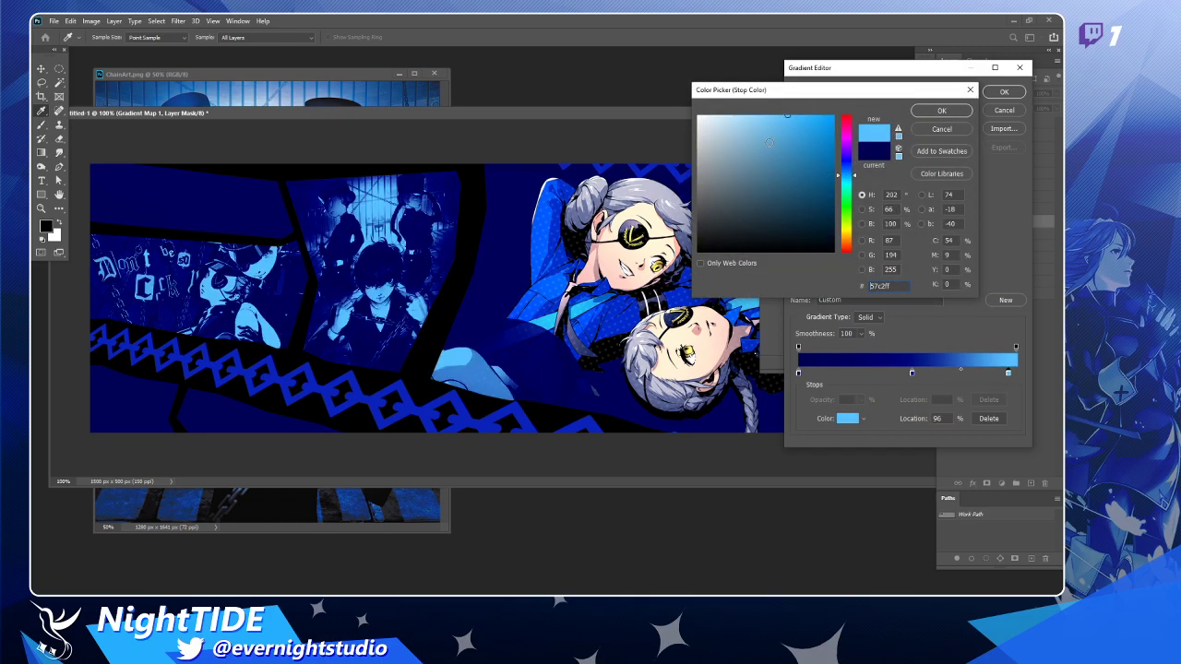
{"action": "left_click", "coordinate": [940, 111]}
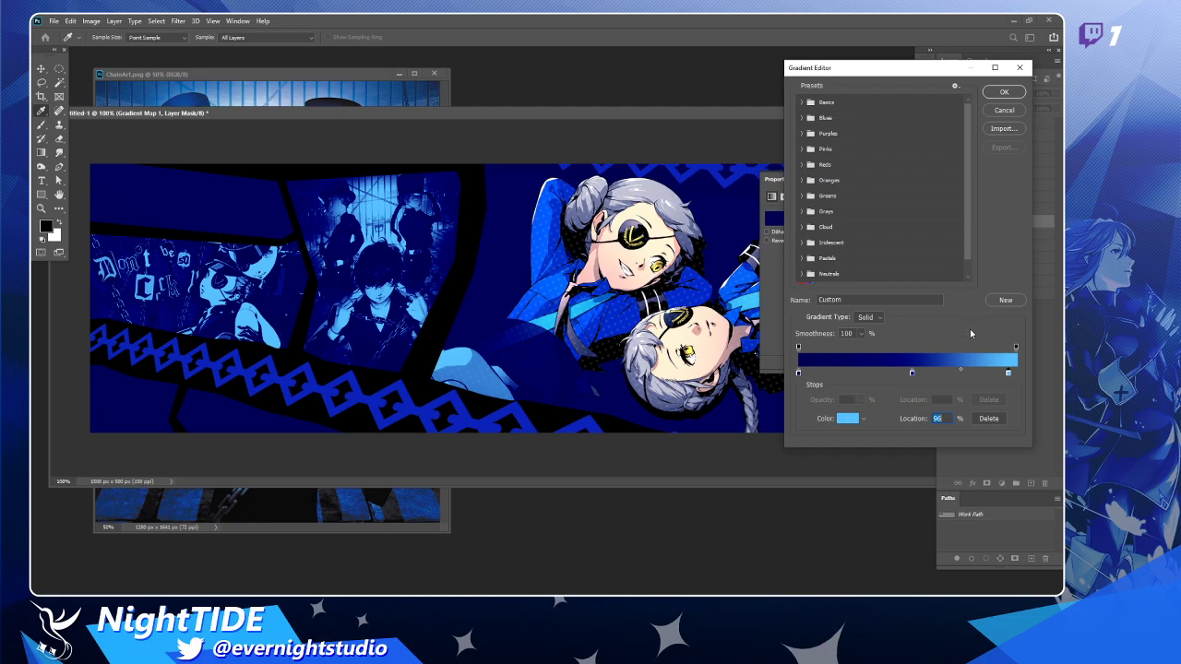
Set the middle stop to royal blue and move the light blue stop to 100%.
{"action": "double_click", "coordinate": [911, 373]}
{"action": "mouse_move", "coordinate": [832, 219]}
{"action": "left_mouse_down"}
{"action": "mouse_move", "coordinate": [822, 173]}
{"action": "mouse_move", "coordinate": [829, 104]}
{"action": "mouse_move", "coordinate": [819, 120]}
{"action": "mouse_move", "coordinate": [771, 102]}
{"action": "mouse_move", "coordinate": [773, 132]}
{"action": "mouse_move", "coordinate": [793, 115]}
{"action": "left_mouse_up"}
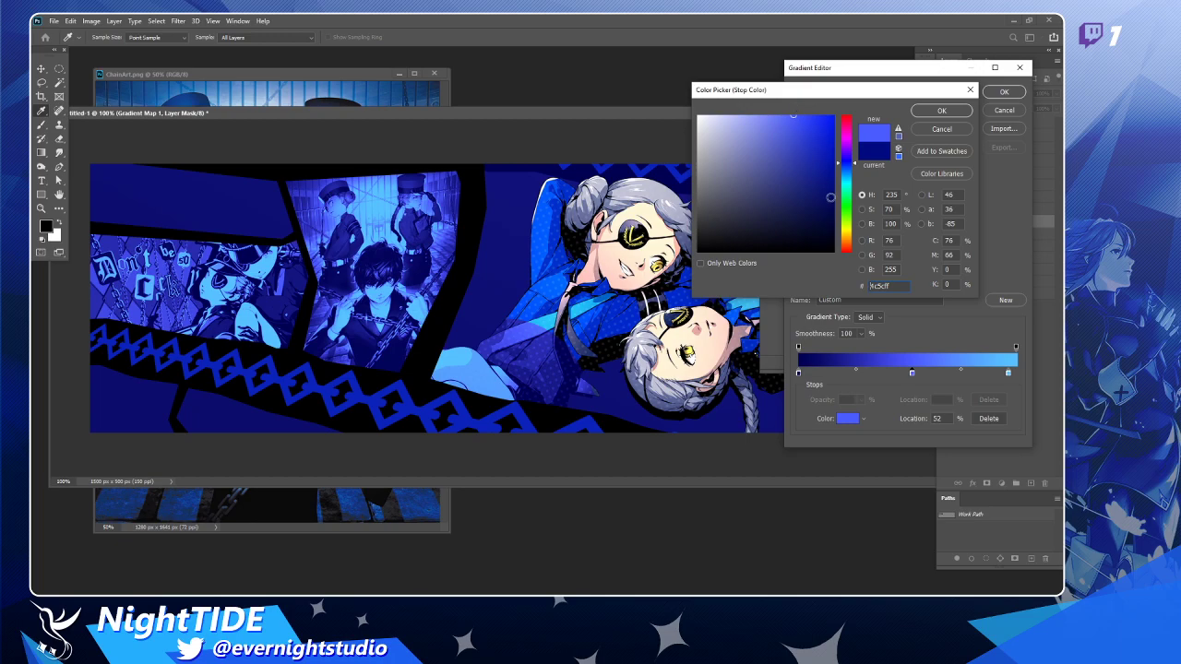
{"action": "mouse_move", "coordinate": [796, 124]}
{"action": "left_mouse_down"}
{"action": "mouse_move", "coordinate": [813, 116]}
{"action": "mouse_move", "coordinate": [809, 155]}
{"action": "mouse_move", "coordinate": [812, 143]}
{"action": "left_mouse_up"}
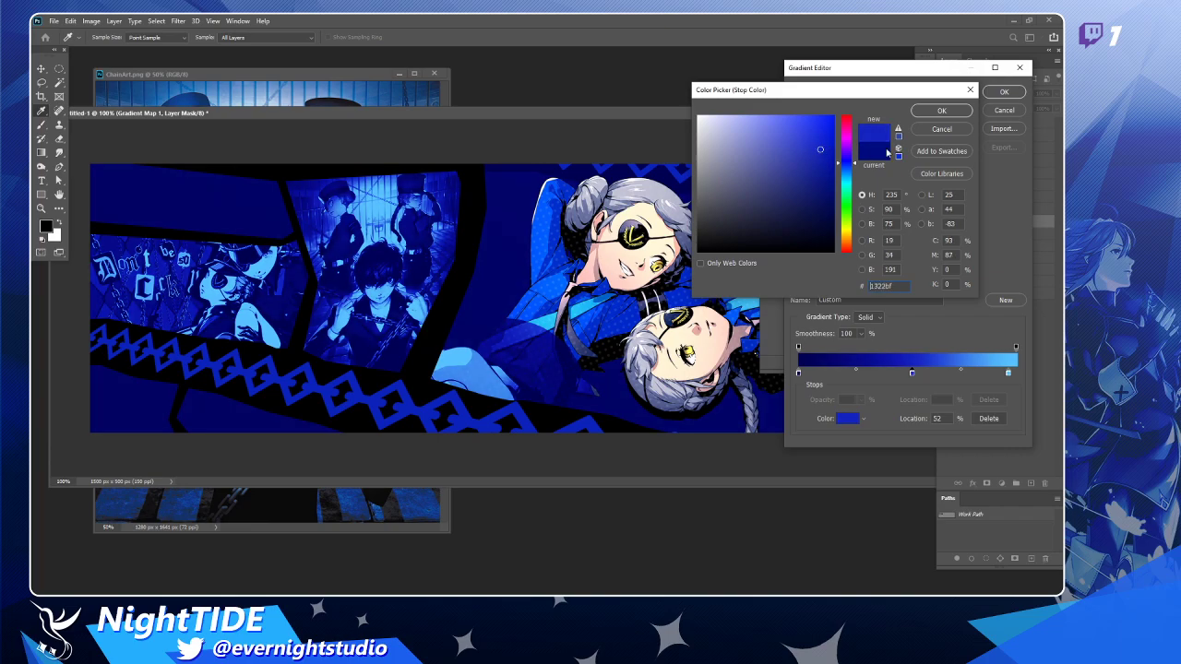
{"action": "left_click", "coordinate": [942, 110]}
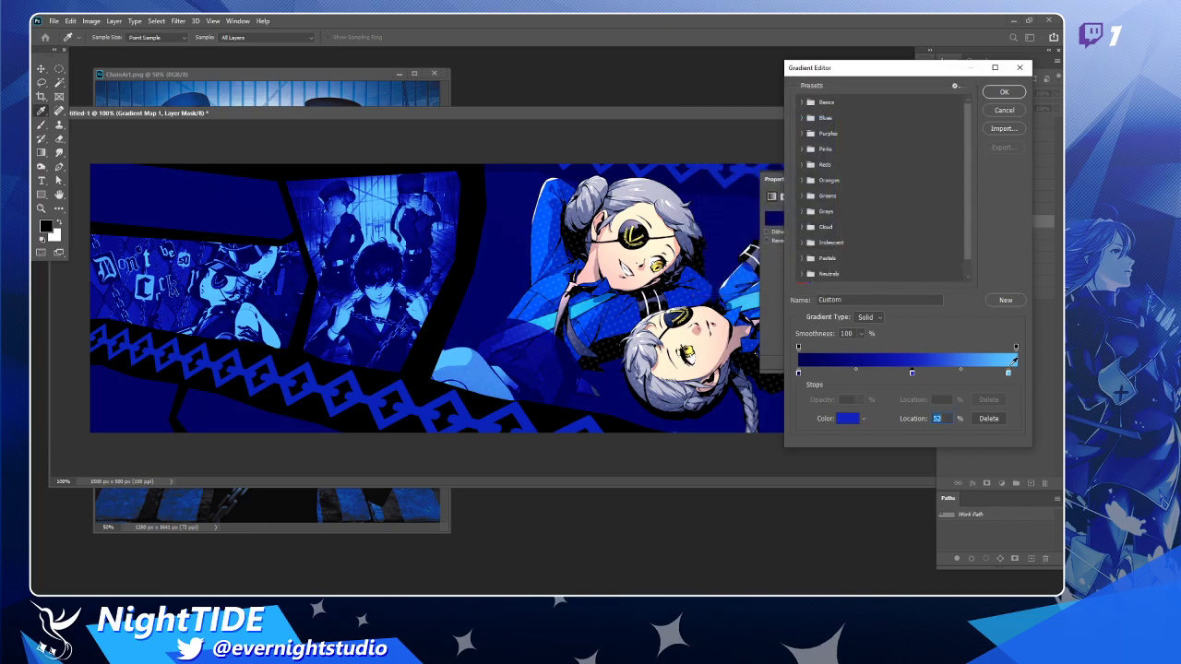
{"action": "left_click_drag", "start_coordinate": [1009, 375], "coordinate": [1017, 374]}
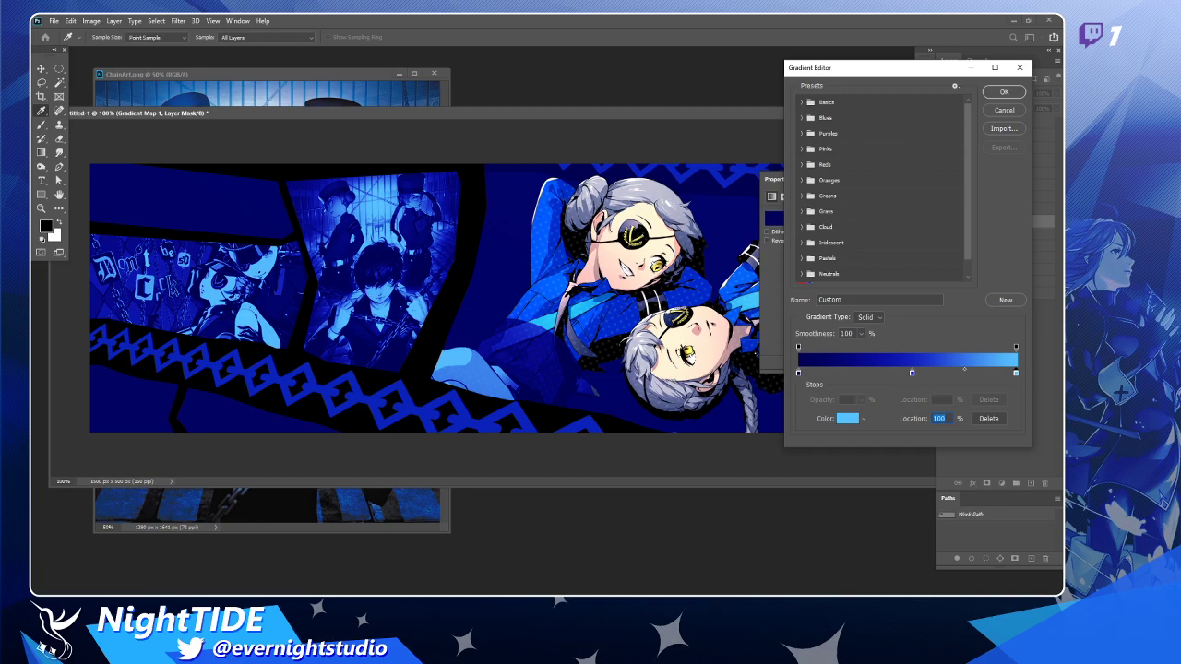
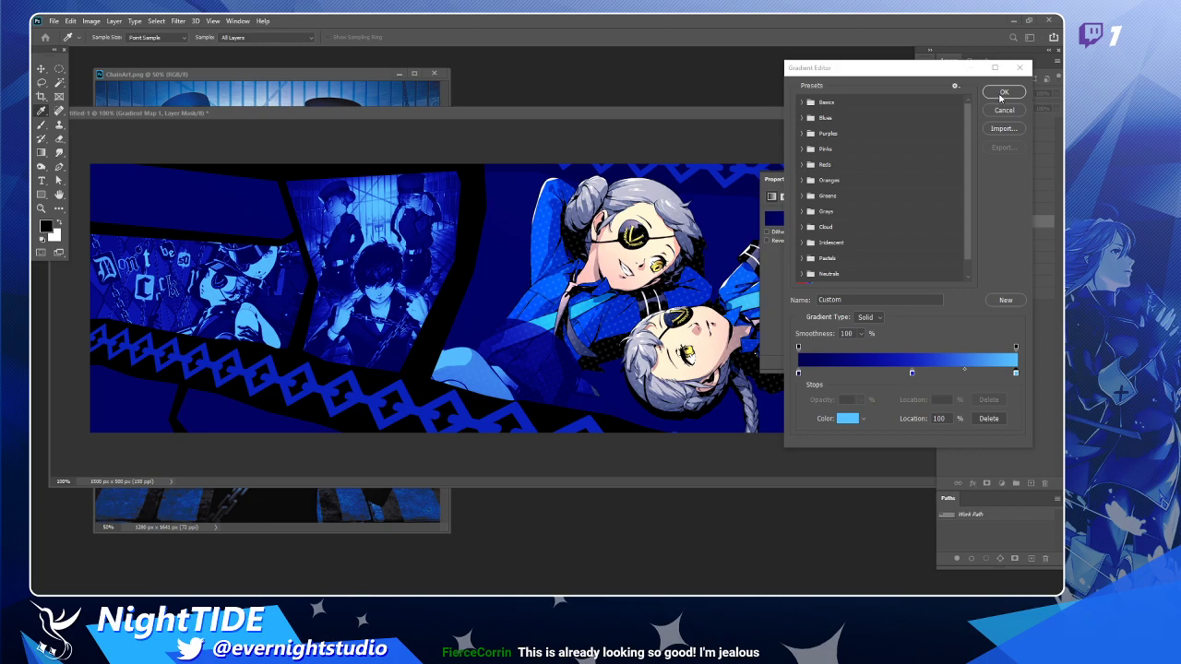
Accept the edited blue gradient and move Layer 4 above Gradient Map 1.
{"action": "left_click", "coordinate": [997, 123]}
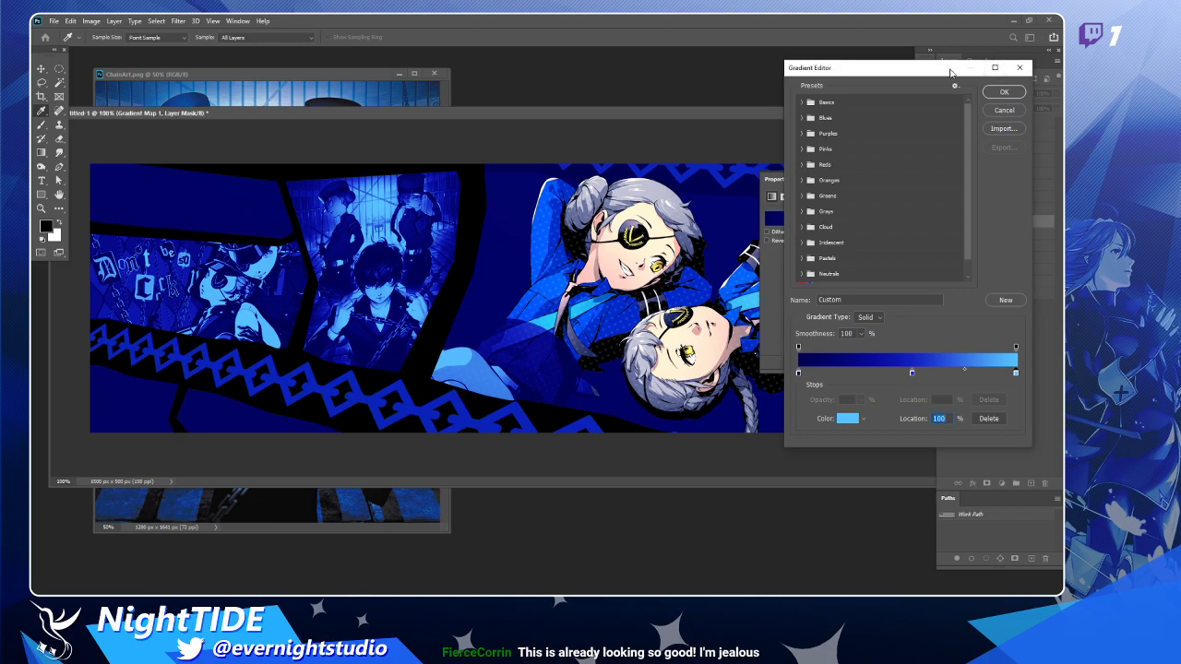
{"action": "left_click", "coordinate": [1001, 93]}
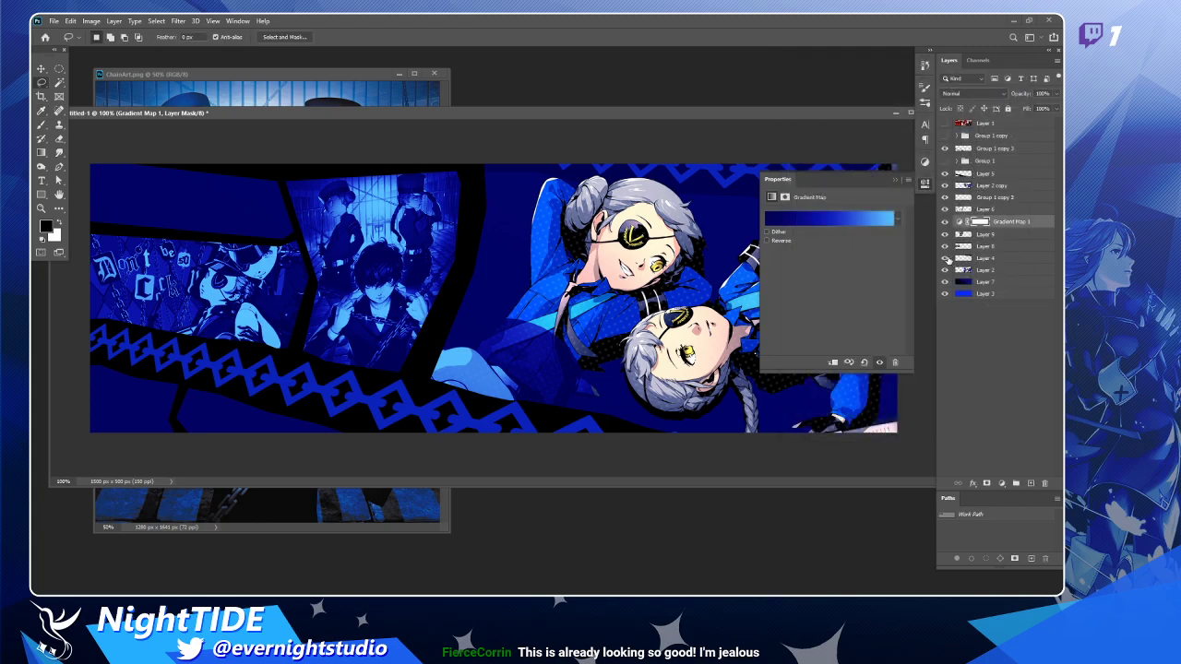
{"action": "left_click_drag", "start_coordinate": [987, 240], "coordinate": [1002, 218]}
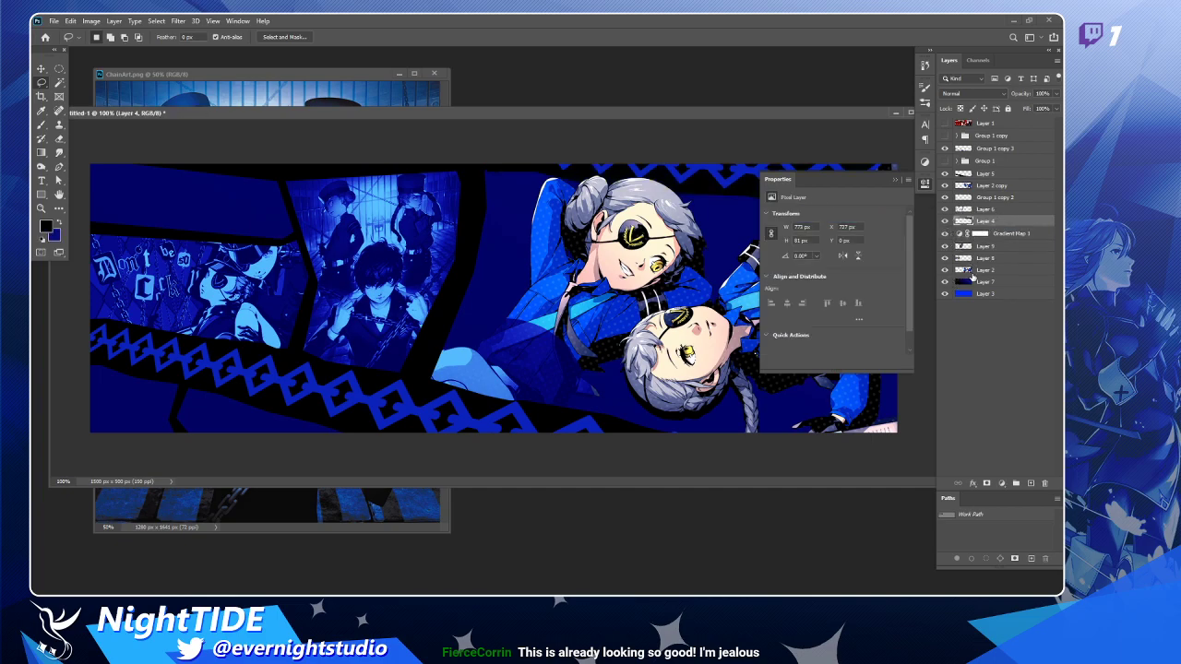
Compare layers by toggling visibility, move Gradient Map 1 below the twins layer, close Properties.
{"action": "left_click", "coordinate": [1007, 236]}
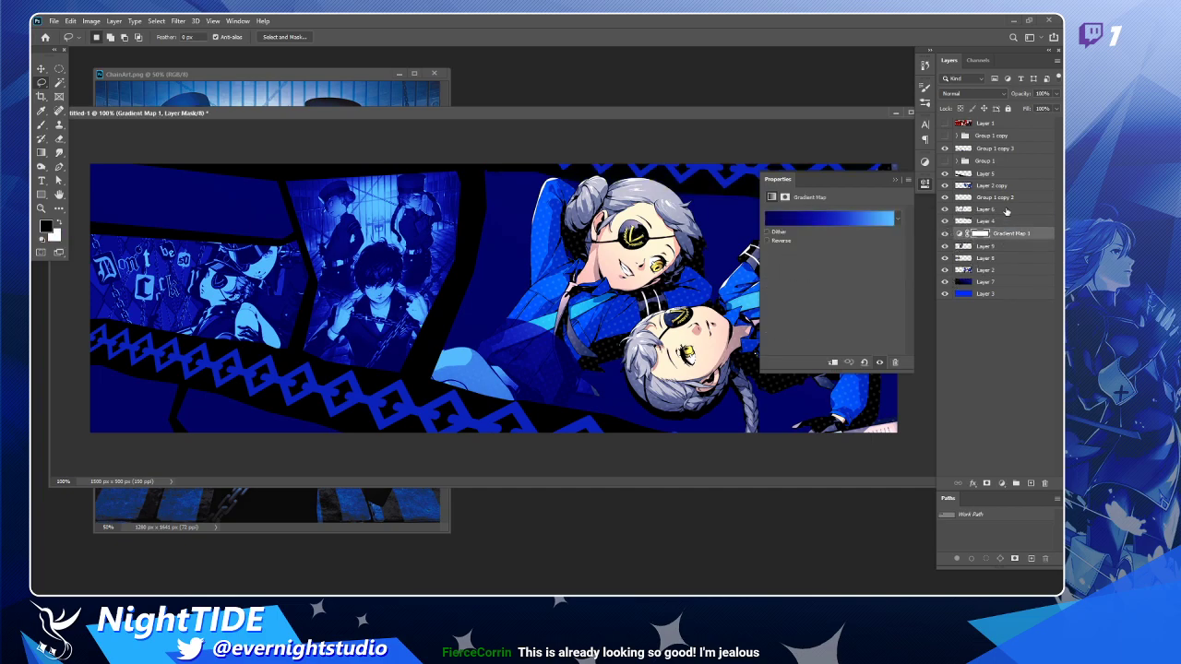
{"action": "left_click", "coordinate": [945, 293]}
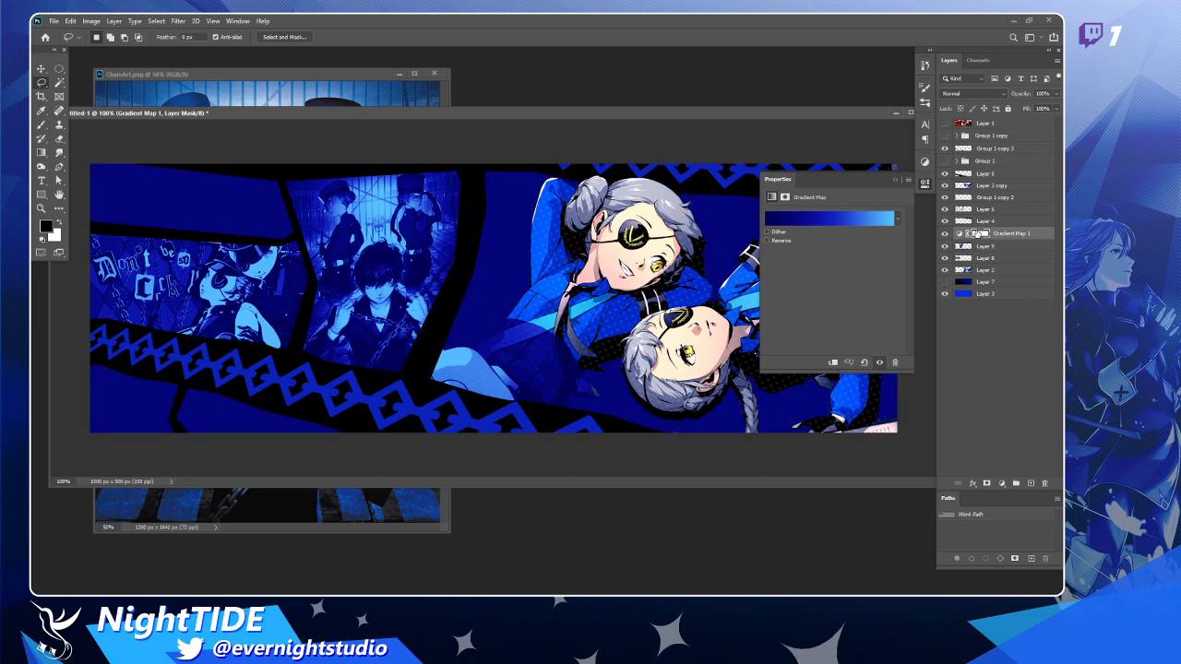
{"action": "left_click", "coordinate": [944, 185]}
{"action": "left_click", "coordinate": [944, 185]}
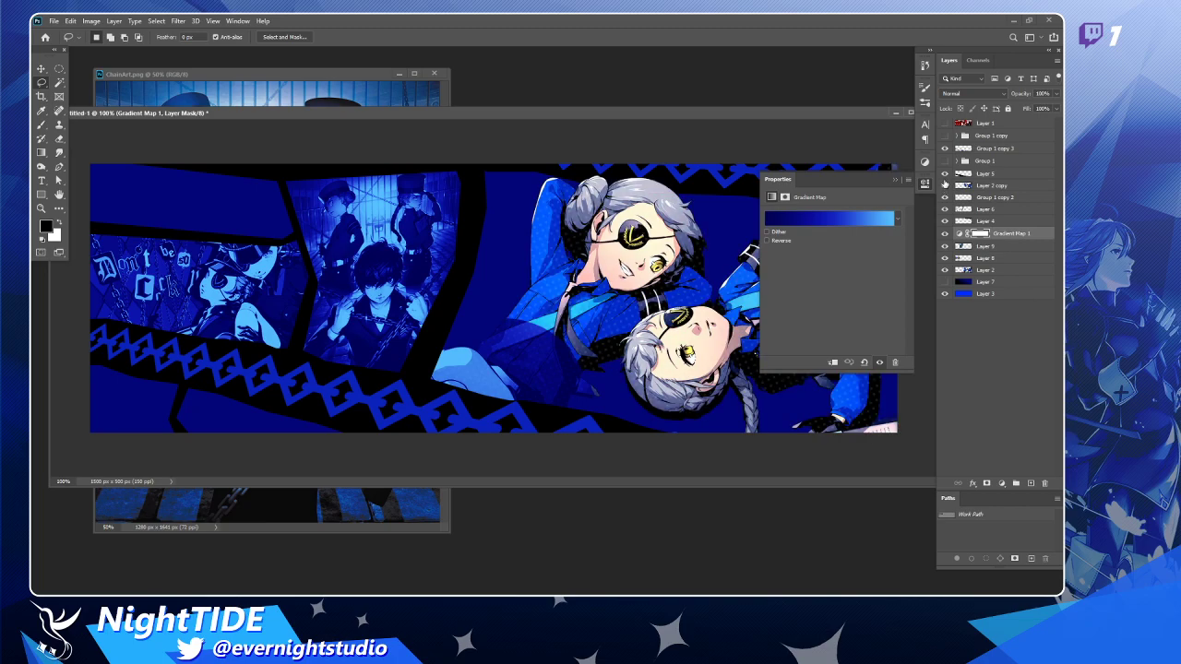
{"action": "left_click", "coordinate": [944, 247]}
{"action": "left_click", "coordinate": [944, 247]}
{"action": "left_click", "coordinate": [945, 270]}
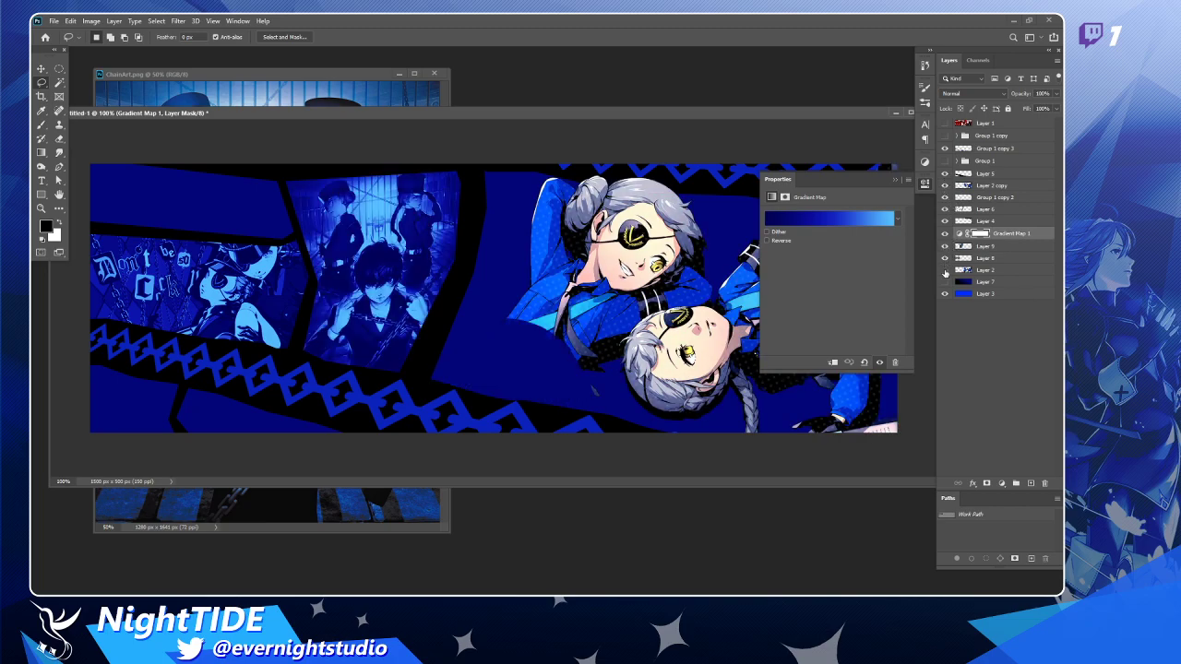
{"action": "left_click", "coordinate": [945, 270]}
{"action": "mouse_move", "coordinate": [1004, 236]}
{"action": "left_mouse_down"}
{"action": "mouse_move", "coordinate": [1006, 211]}
{"action": "mouse_move", "coordinate": [1005, 229]}
{"action": "left_mouse_up"}
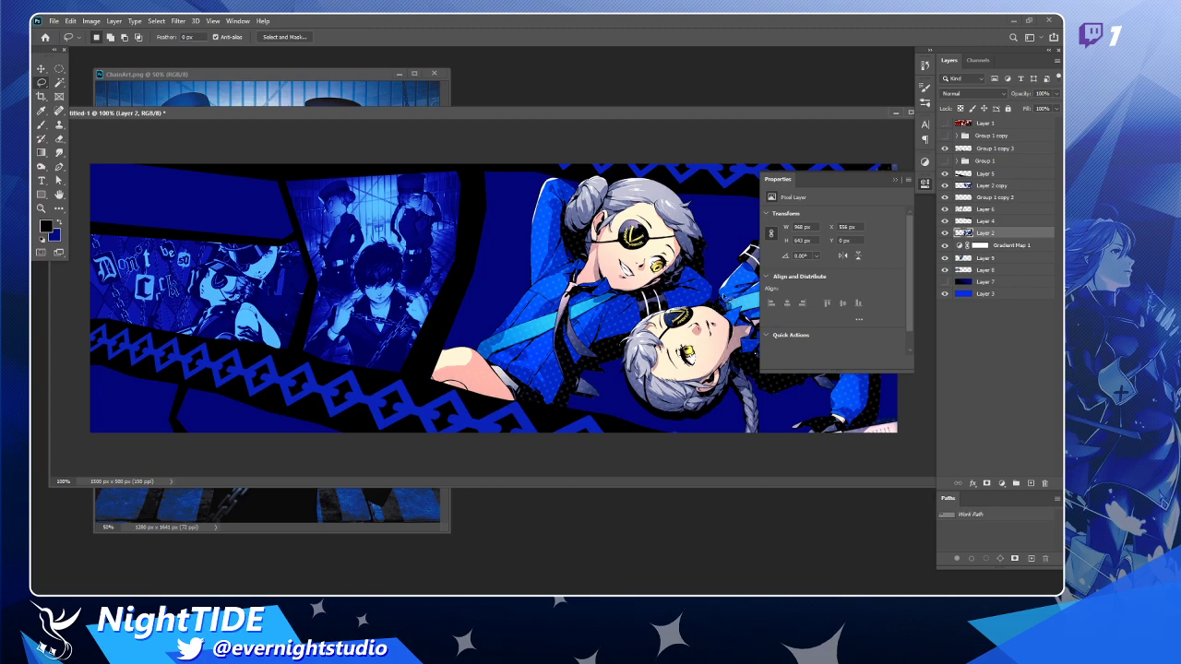
{"action": "left_click", "coordinate": [925, 184]}
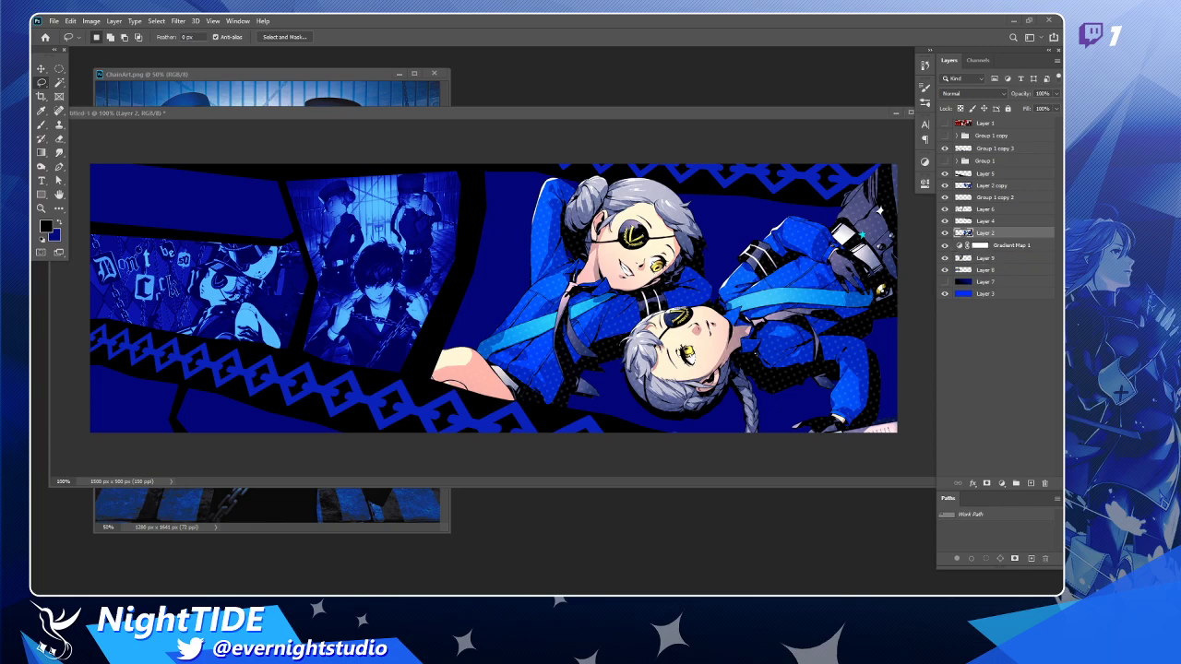
Lasso the Justine & Caroline card in the confidant guide and drag it into the banner.
{"action": "left_click_drag", "start_coordinate": [689, 81], "coordinate": [686, 98]}
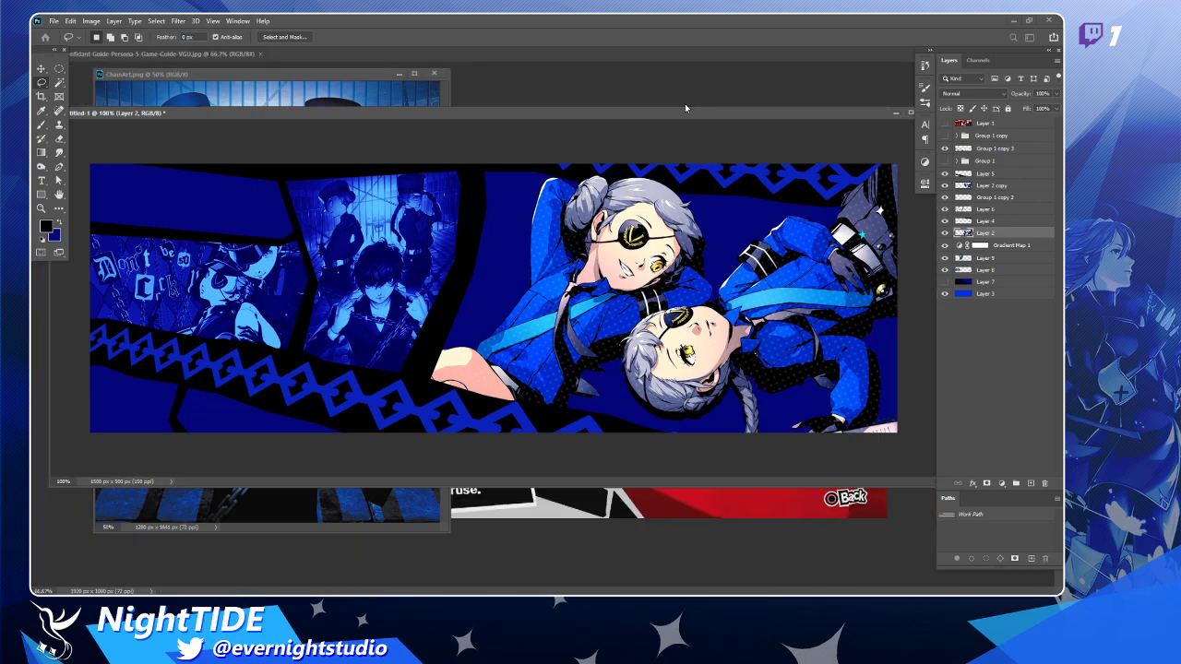
{"action": "left_click", "coordinate": [401, 86]}
{"action": "left_click", "coordinate": [434, 73]}
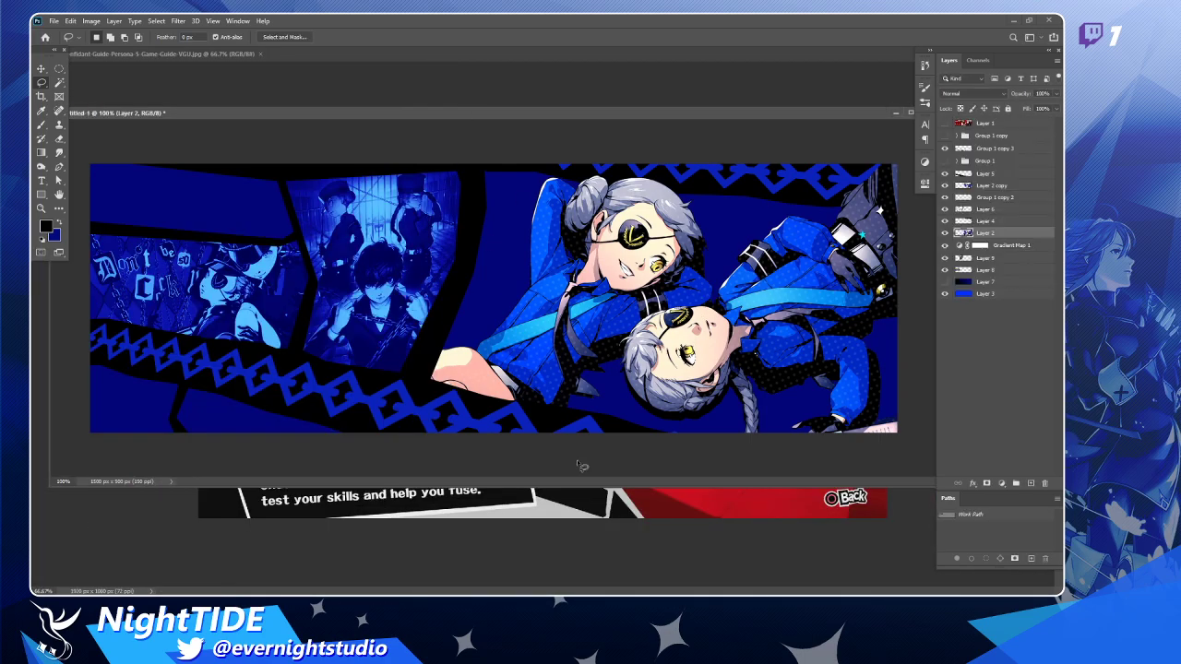
{"action": "left_click", "coordinate": [619, 513]}
{"action": "left_click_drag", "start_coordinate": [662, 503], "coordinate": [638, 499]}
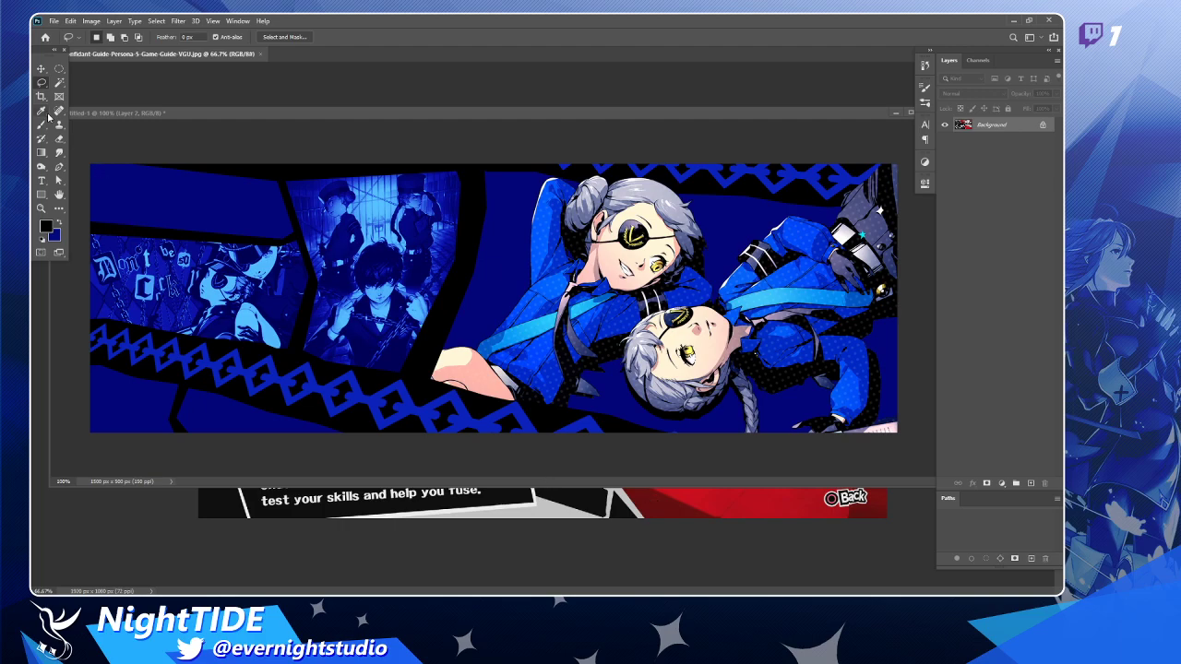
{"action": "left_click", "coordinate": [41, 69]}
{"action": "left_click_drag", "start_coordinate": [545, 490], "coordinate": [453, 346]}
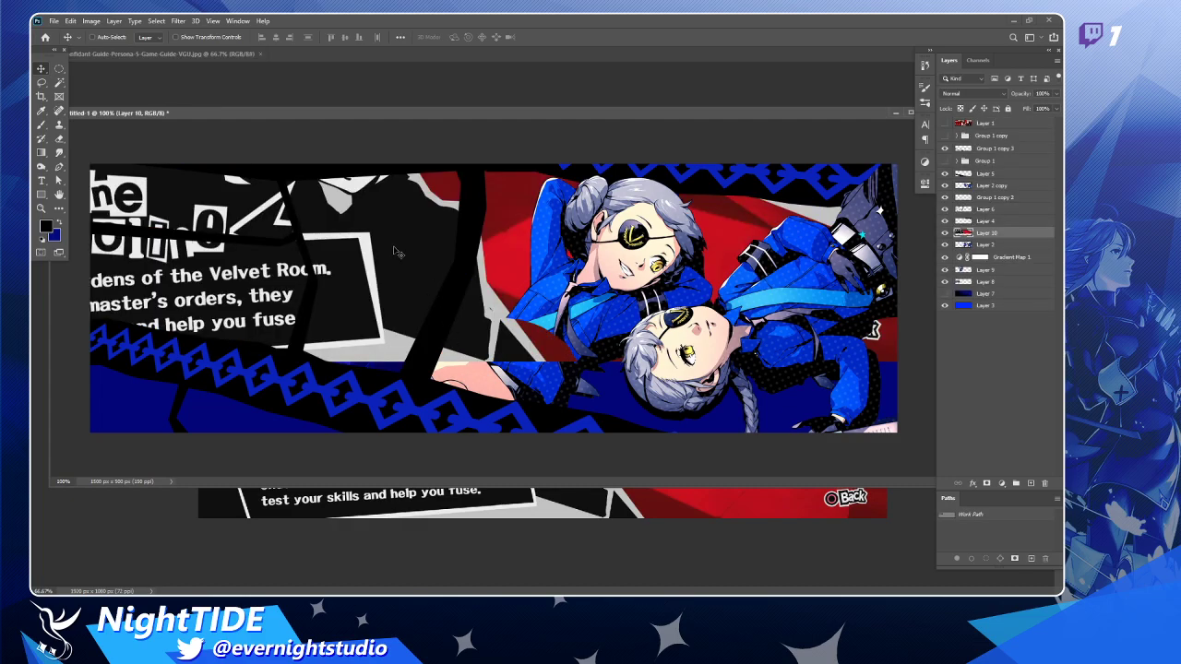
Scale the card to about 35%, tilt it 7° at upper left, and place it below Gradient Map 1.
{"action": "left_click_drag", "start_coordinate": [395, 249], "coordinate": [477, 378]}
{"action": "key", "text": "ctrl+t"}
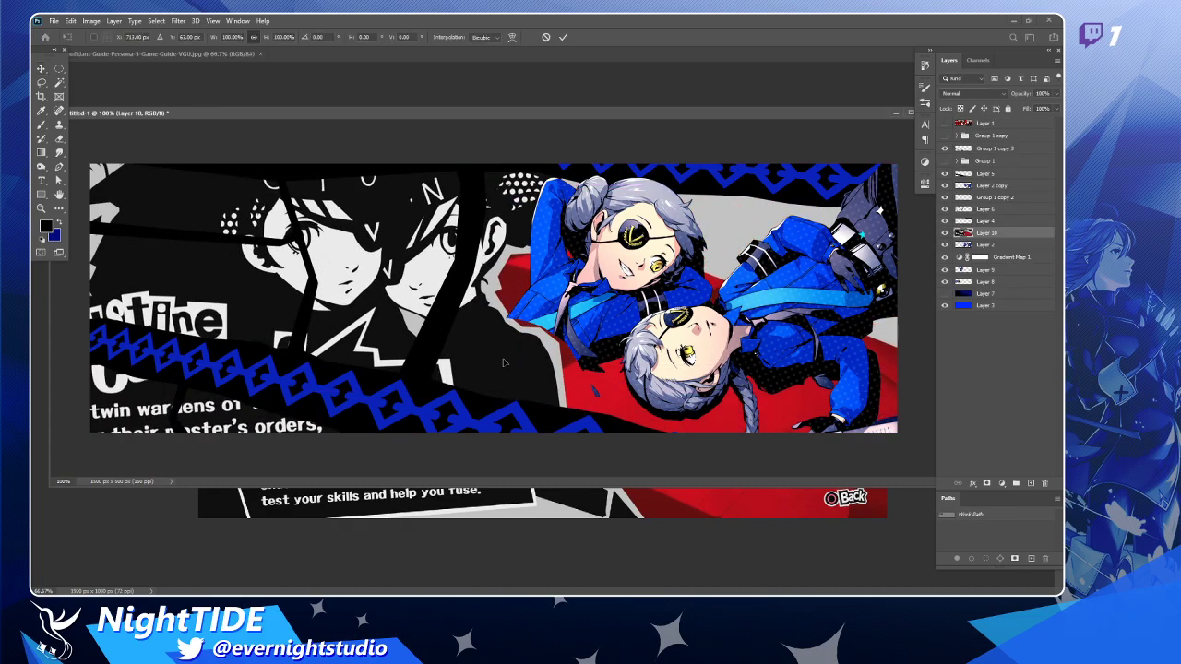
{"action": "key", "text": "ctrl+0"}
{"action": "mouse_move", "coordinate": [576, 117]}
{"action": "left_mouse_down"}
{"action": "mouse_move", "coordinate": [613, 380]}
{"action": "mouse_move", "coordinate": [594, 116]}
{"action": "left_mouse_up"}
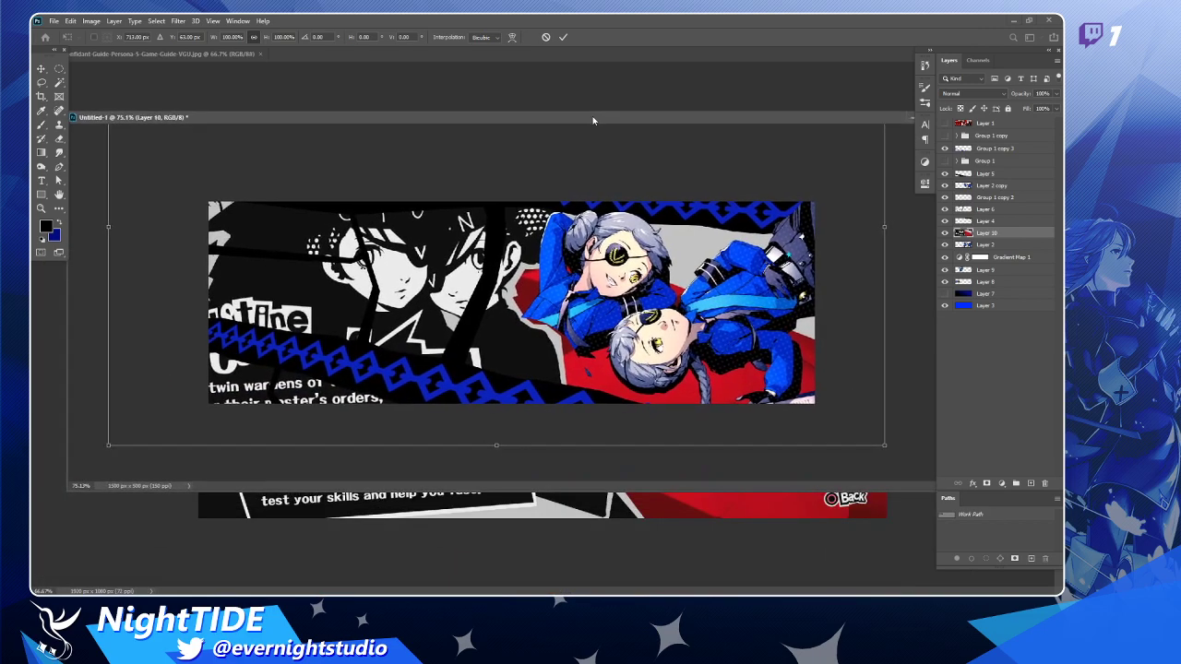
{"action": "left_click_drag", "start_coordinate": [884, 451], "coordinate": [454, 205]}
{"action": "left_click_drag", "start_coordinate": [382, 166], "coordinate": [406, 264]}
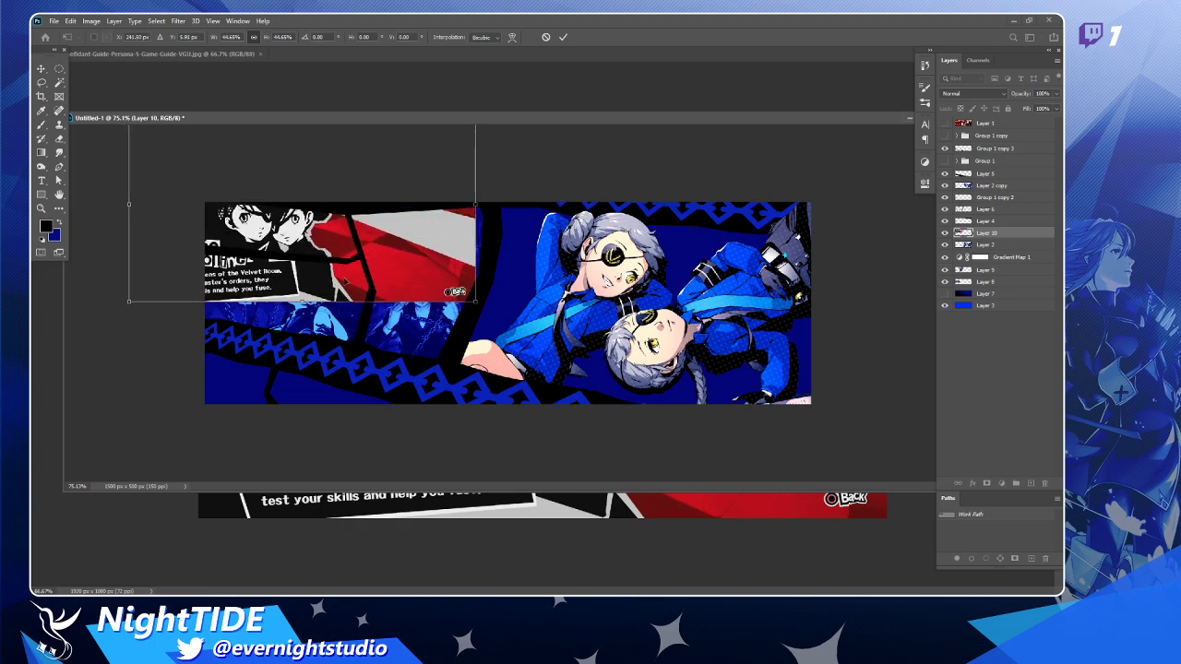
{"action": "left_click_drag", "start_coordinate": [128, 303], "coordinate": [203, 266]}
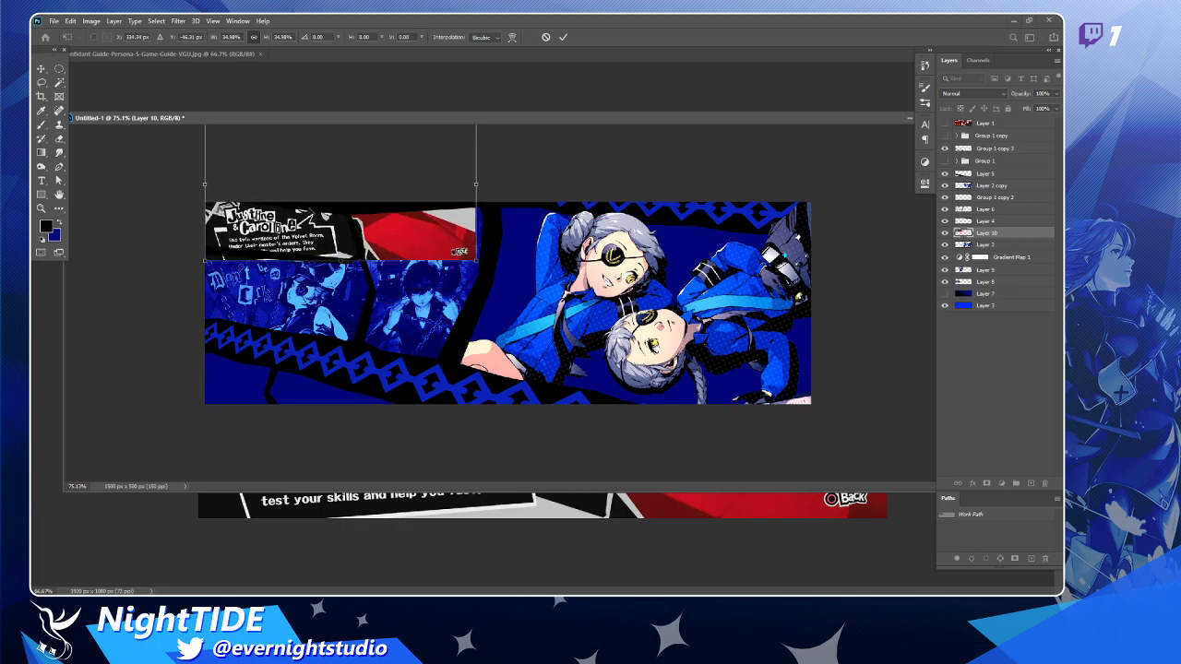
{"action": "left_click_drag", "start_coordinate": [451, 259], "coordinate": [447, 279]}
{"action": "left_click_drag", "start_coordinate": [477, 317], "coordinate": [494, 302]}
{"action": "key", "text": "Return"}
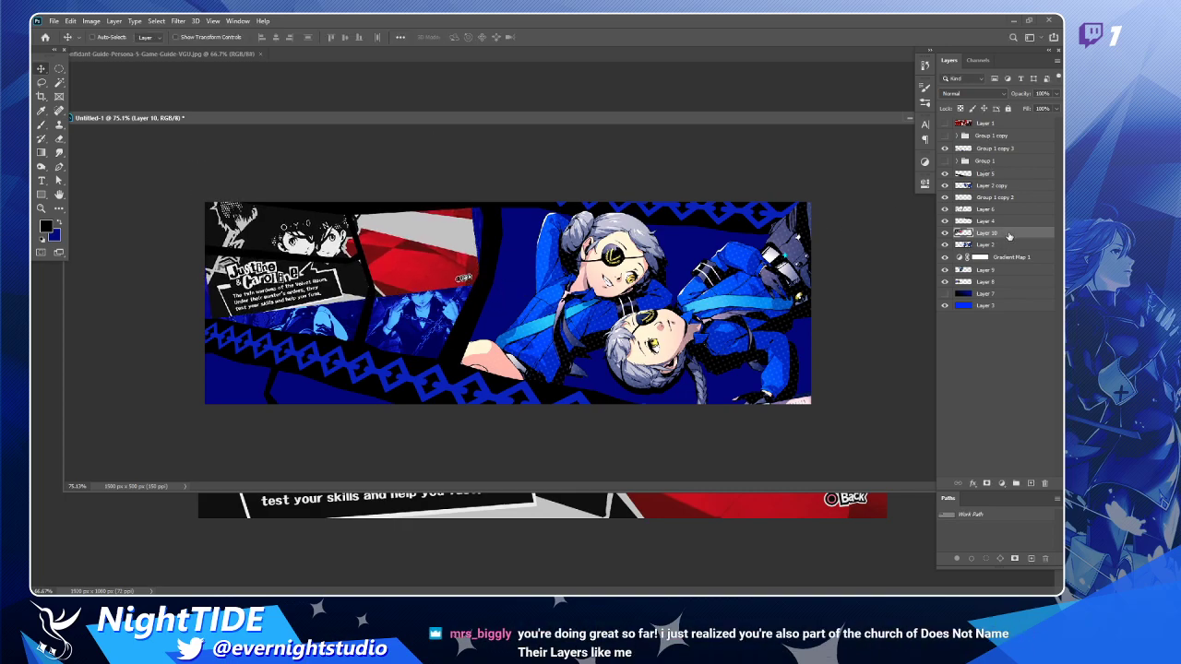
{"action": "left_click_drag", "start_coordinate": [1010, 236], "coordinate": [1010, 266]}
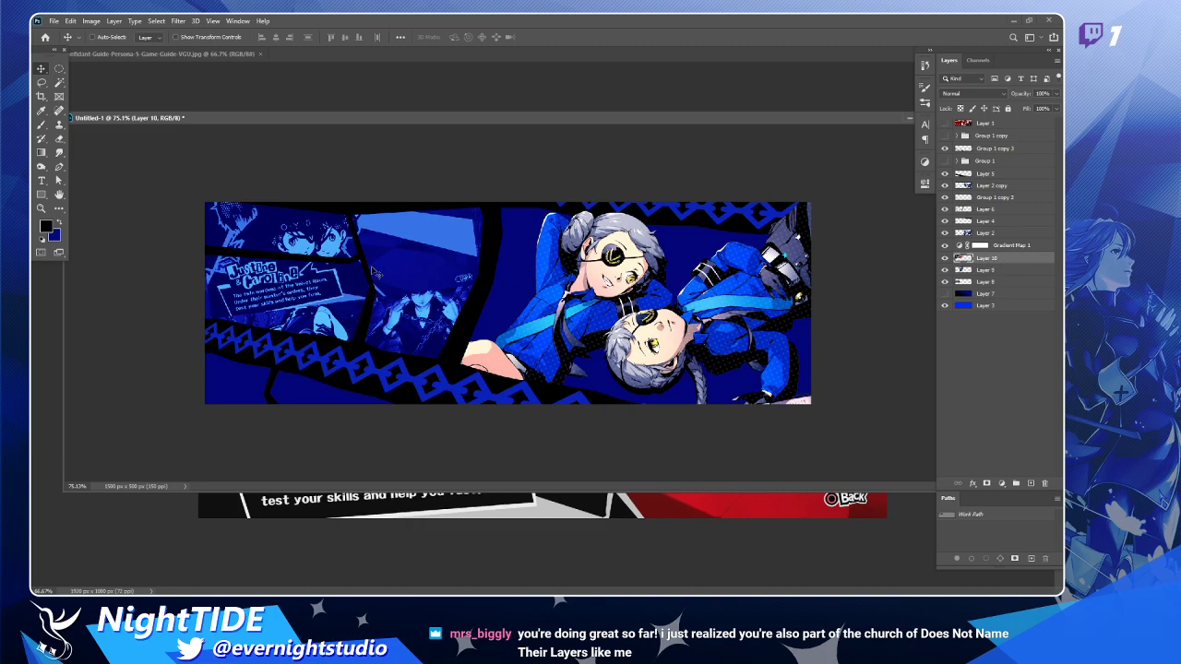
Rescale the guide card to about 92%, tilt it slightly, and nudge it up and right.
{"action": "key", "text": "ctrl+t"}
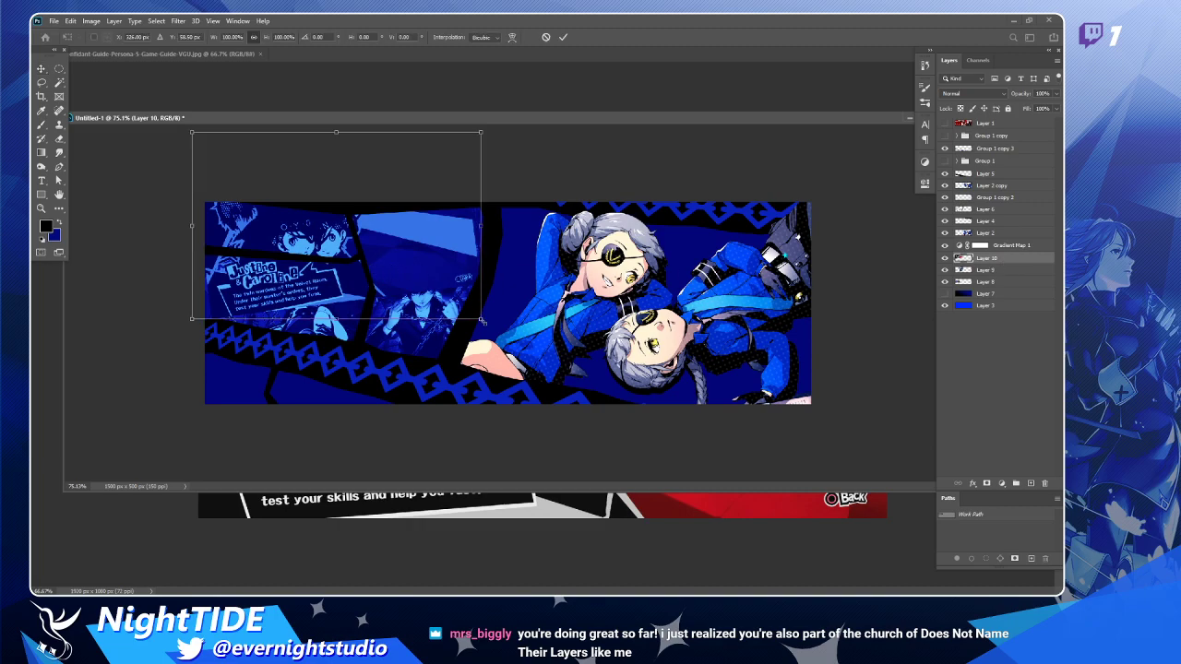
{"action": "left_click_drag", "start_coordinate": [481, 226], "coordinate": [464, 225]}
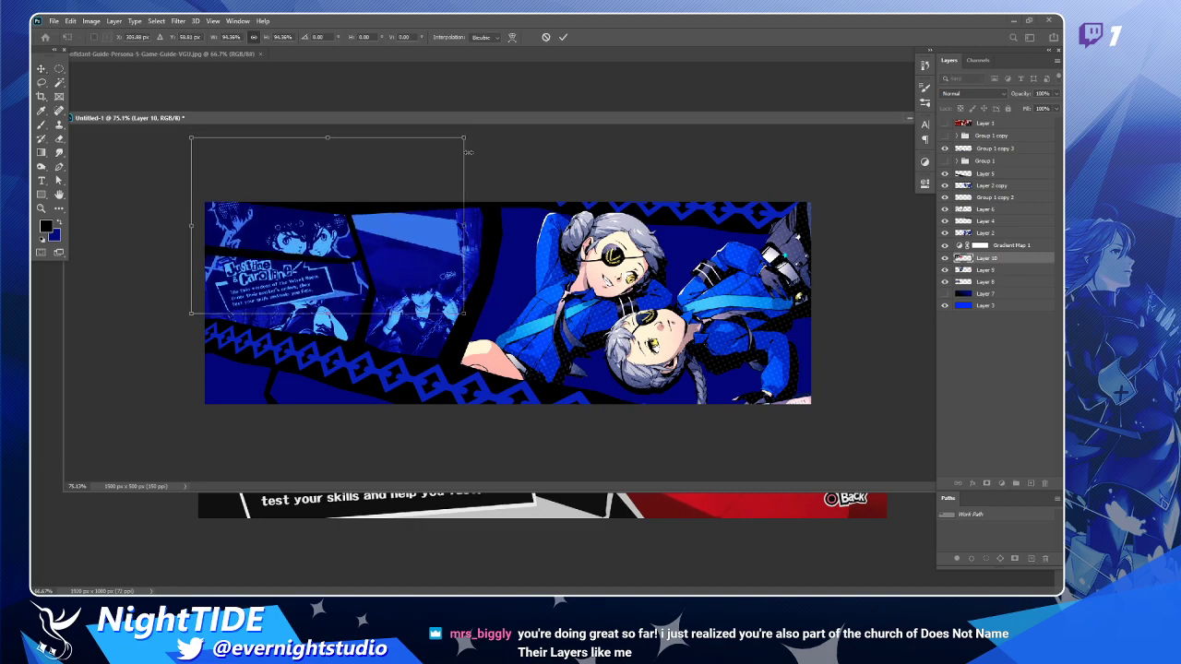
{"action": "left_click_drag", "start_coordinate": [471, 134], "coordinate": [466, 129]}
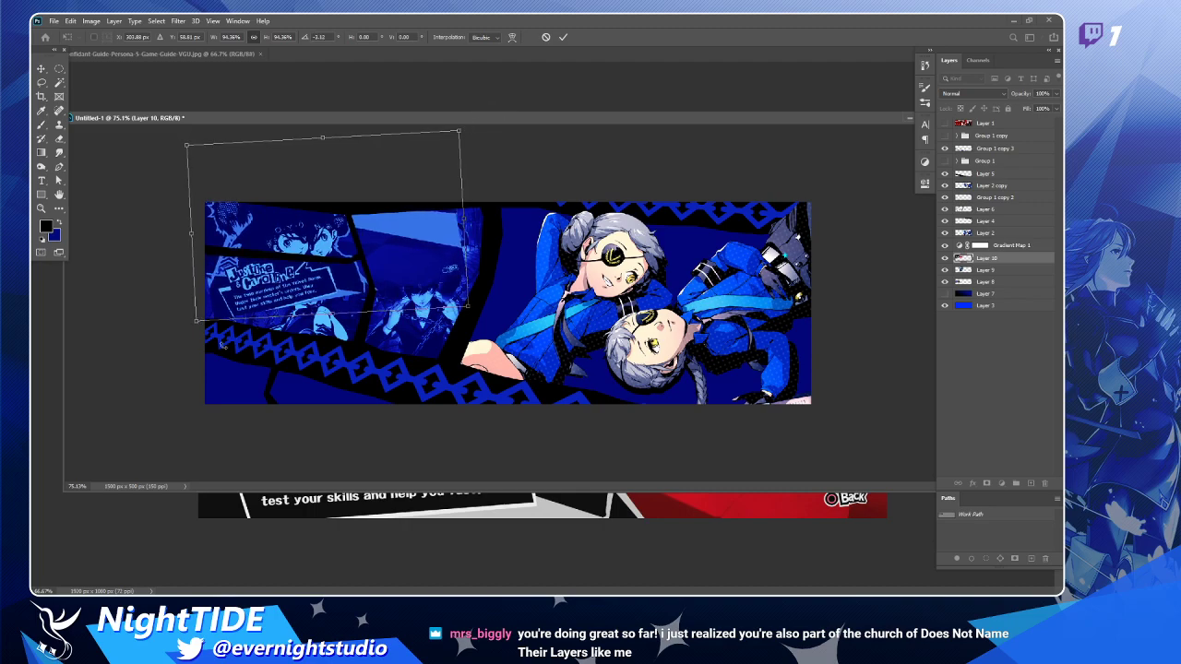
{"action": "left_click_drag", "start_coordinate": [195, 322], "coordinate": [202, 303]}
{"action": "left_click_drag", "start_coordinate": [328, 260], "coordinate": [335, 265]}
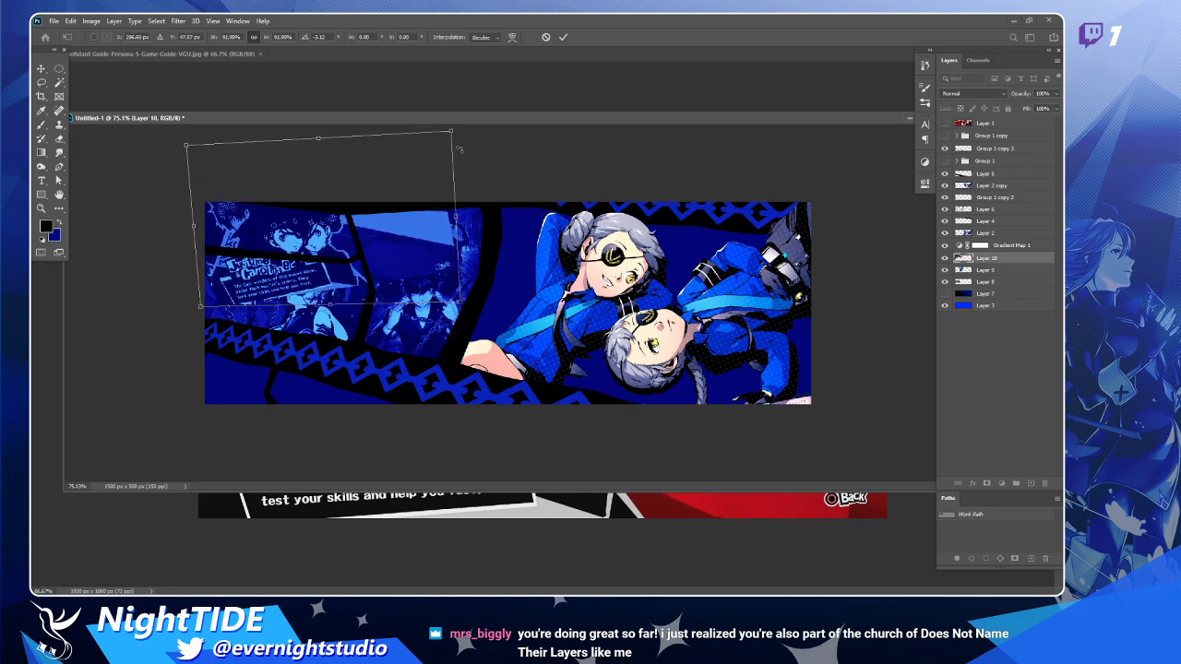
{"action": "left_click_drag", "start_coordinate": [462, 134], "coordinate": [450, 142]}
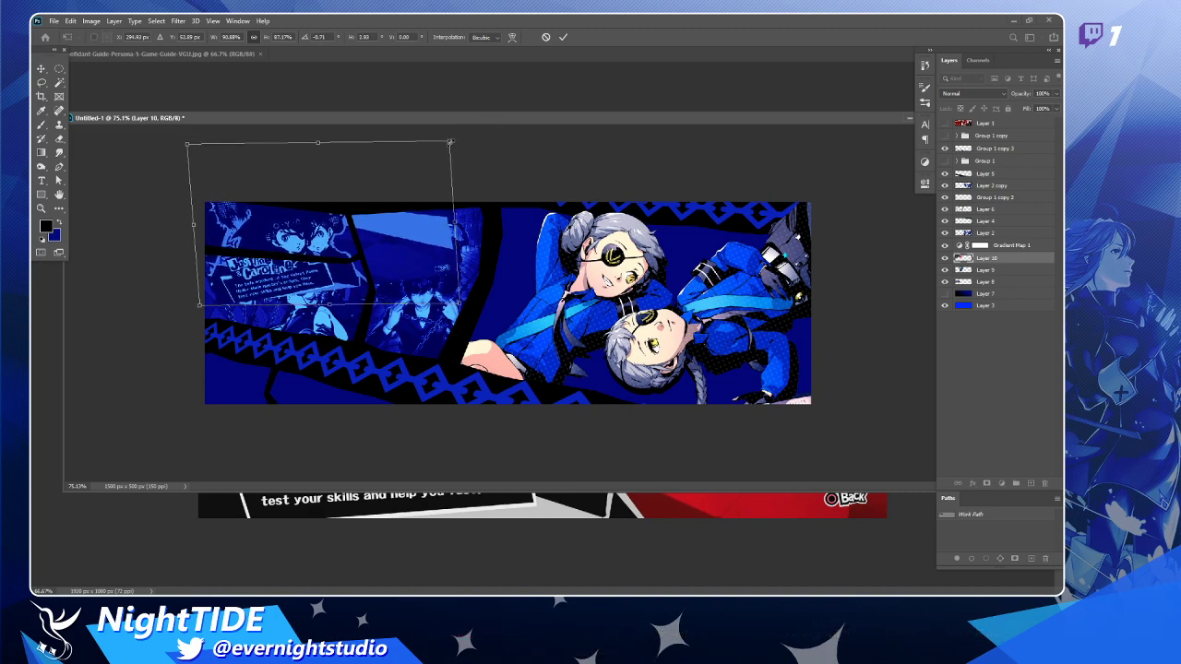
{"action": "key", "text": "Return"}
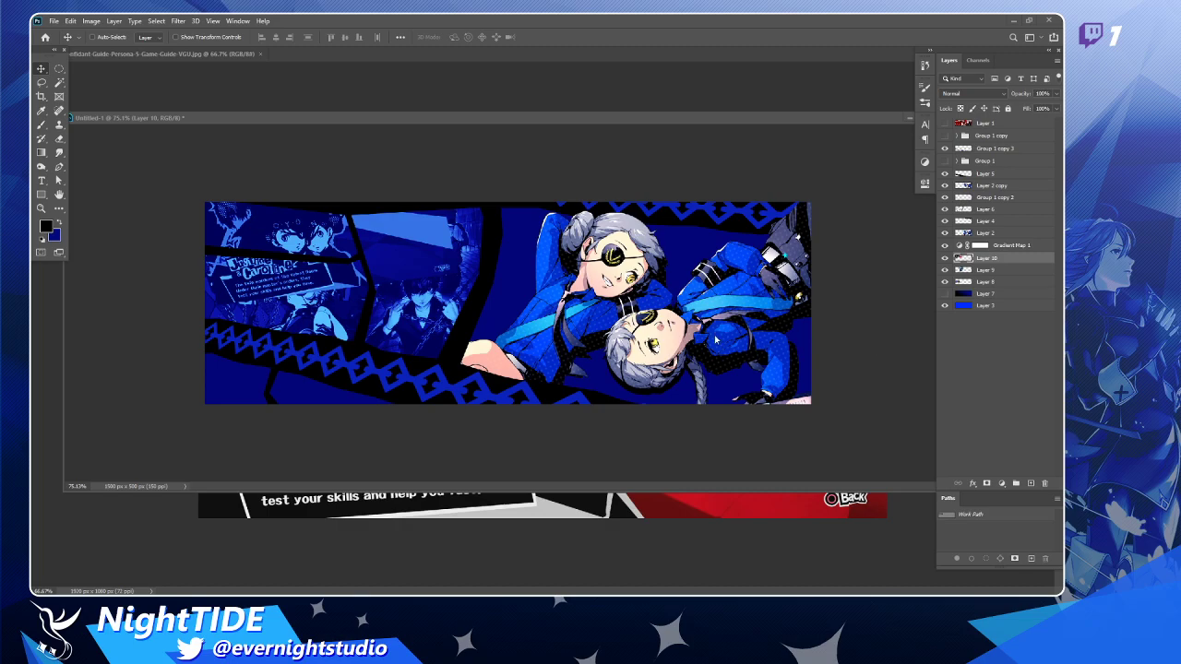
{"action": "left_click", "coordinate": [984, 186]}
{"action": "left_click_drag", "start_coordinate": [821, 388], "coordinate": [798, 312]}
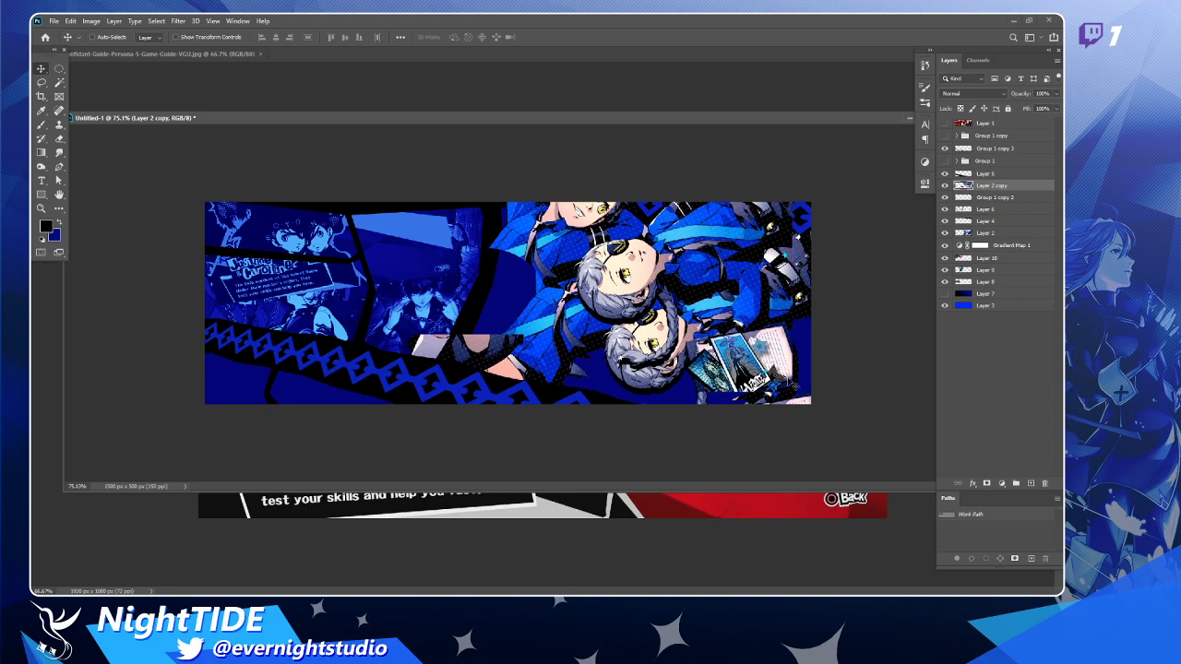
{"action": "key", "text": "z"}
{"action": "left_click_drag", "start_coordinate": [736, 351], "coordinate": [806, 413]}
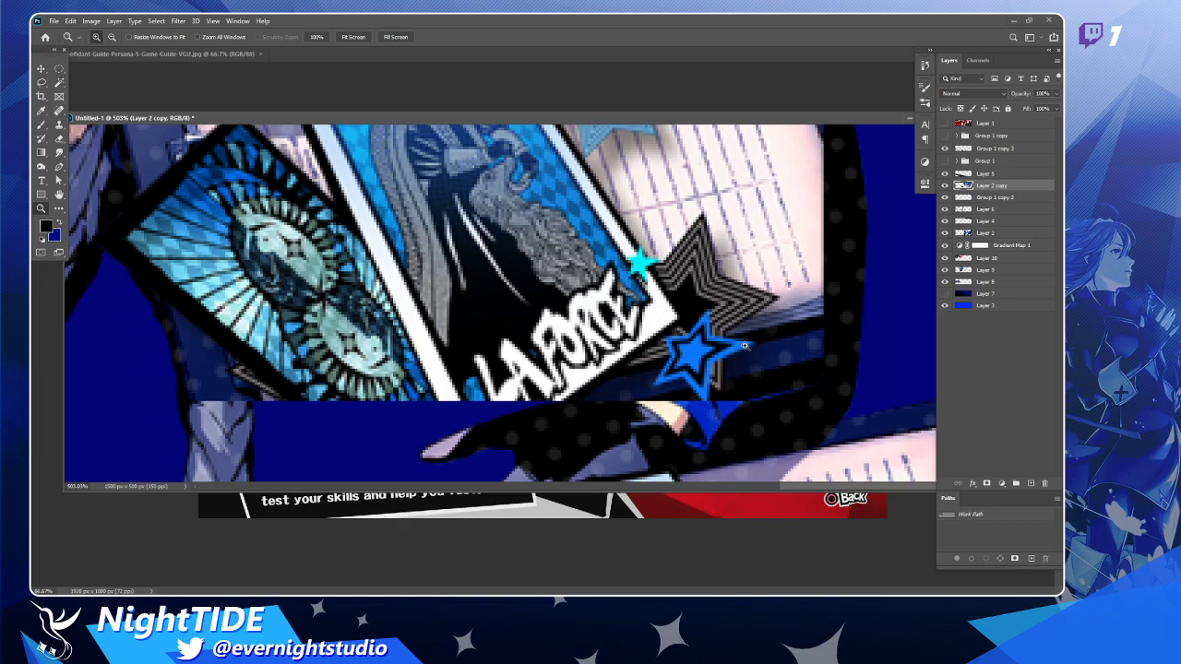
{"action": "key", "text": "ctrl+z"}
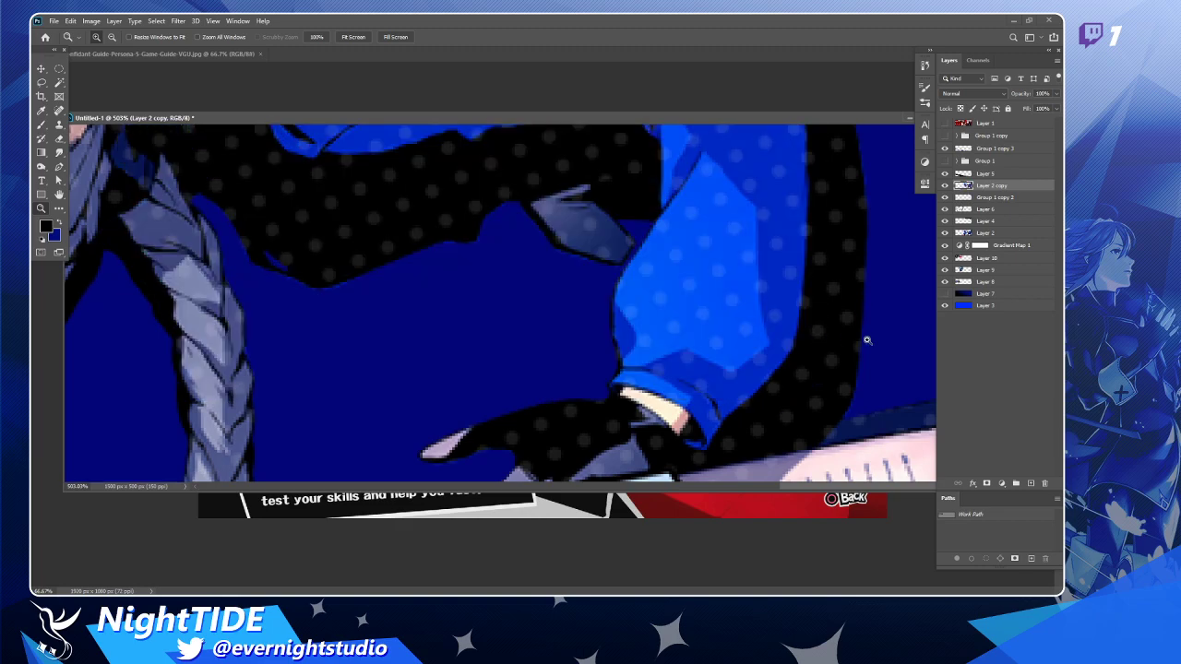
{"action": "left_click", "coordinate": [726, 347], "text": "alt"}
{"action": "left_click", "coordinate": [726, 346], "text": "alt"}
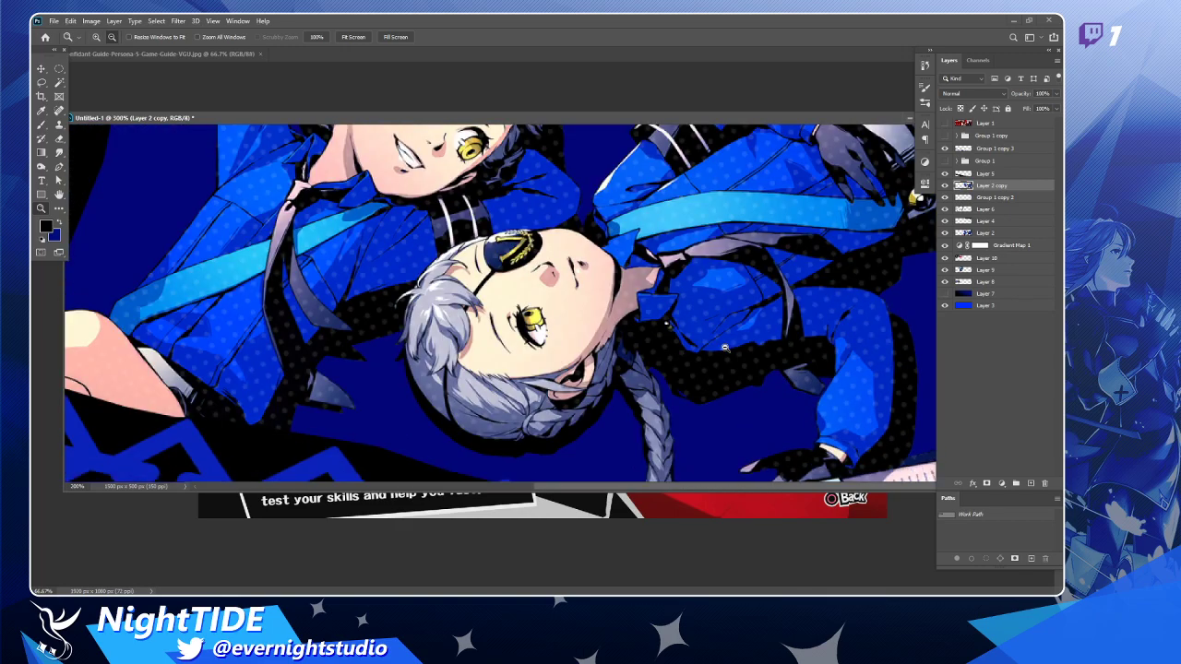
{"action": "left_click", "coordinate": [725, 346], "text": "alt"}
{"action": "left_click", "coordinate": [725, 346], "text": "alt"}
{"action": "left_click", "coordinate": [726, 346], "text": "alt"}
{"action": "left_click", "coordinate": [725, 346]}
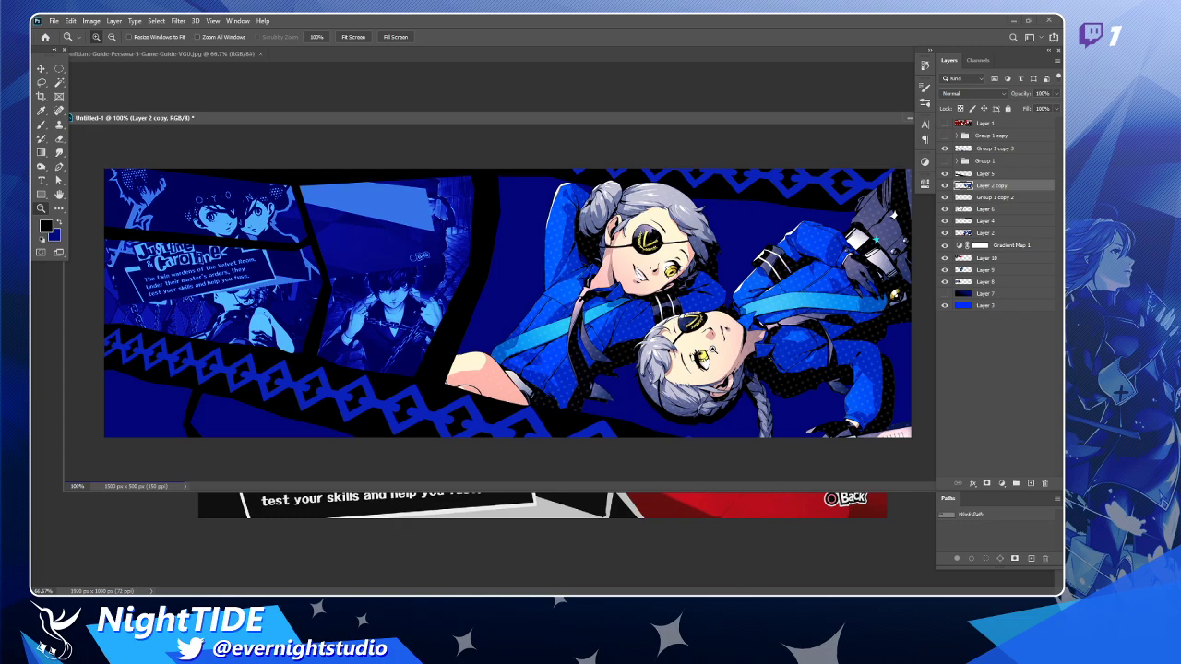
{"action": "left_click", "coordinate": [48, 71]}
{"action": "key", "text": "l"}
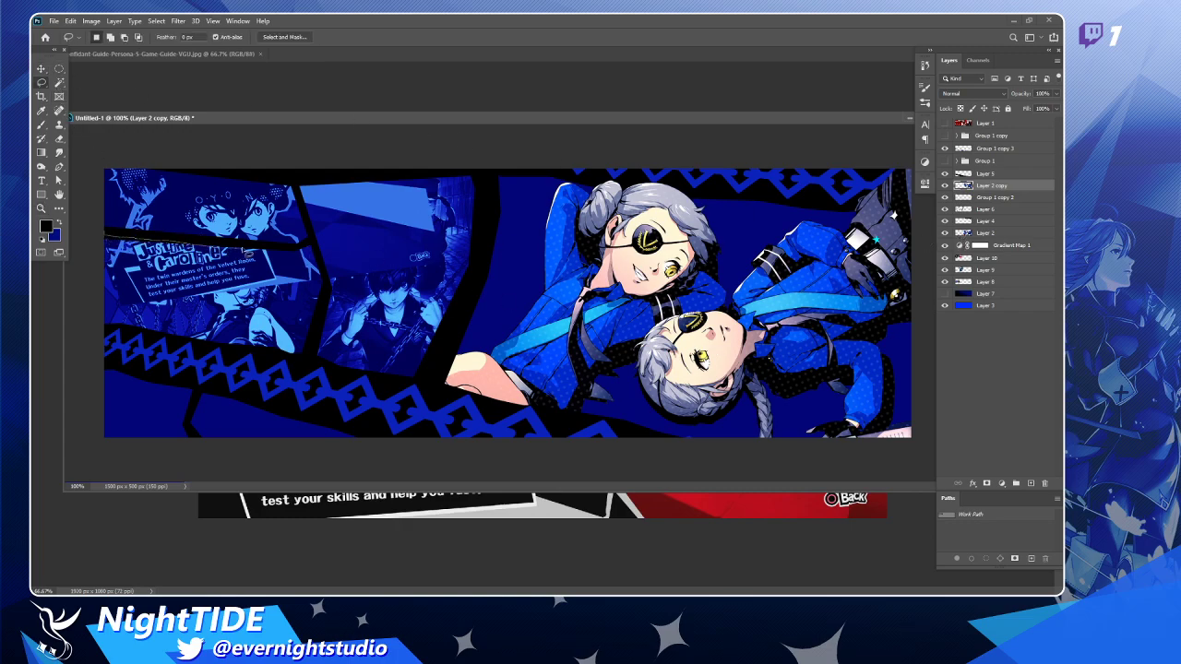
Select part of the guide card and check Layer 2 copy and Layer 10 by toggling visibility.
{"action": "mouse_move", "coordinate": [108, 237]}
{"action": "left_mouse_down"}
{"action": "mouse_move", "coordinate": [288, 251]}
{"action": "mouse_move", "coordinate": [316, 240]}
{"action": "mouse_move", "coordinate": [296, 181]}
{"action": "mouse_move", "coordinate": [81, 207]}
{"action": "mouse_move", "coordinate": [92, 239]}
{"action": "left_mouse_up"}
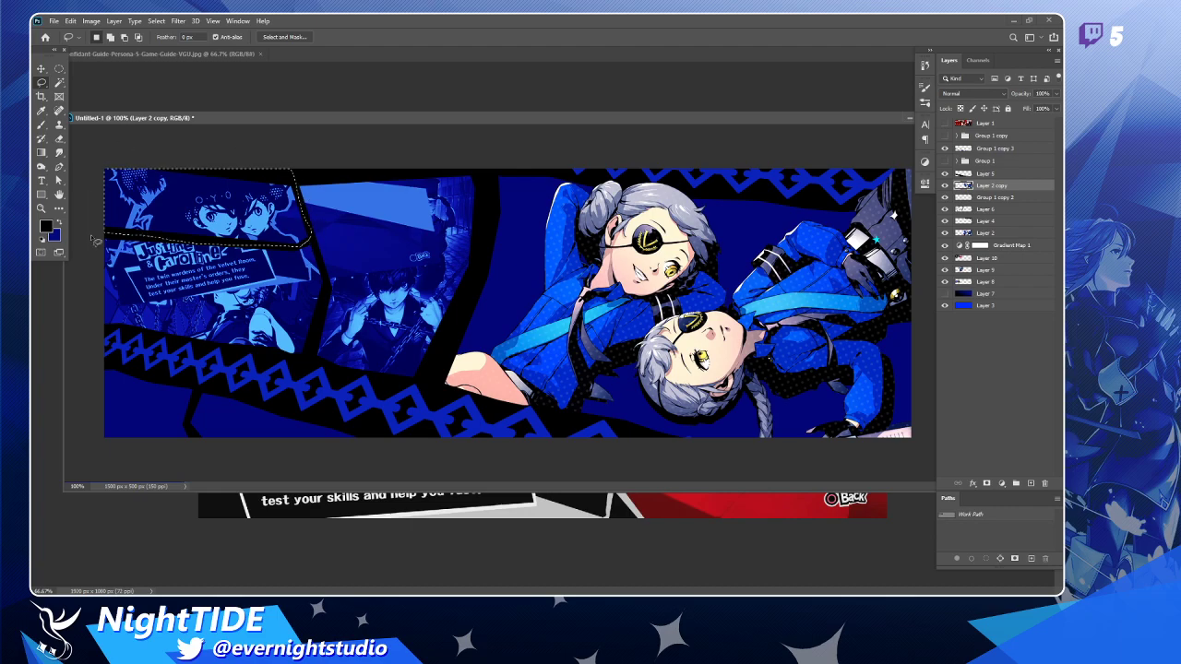
{"action": "left_click", "coordinate": [944, 185]}
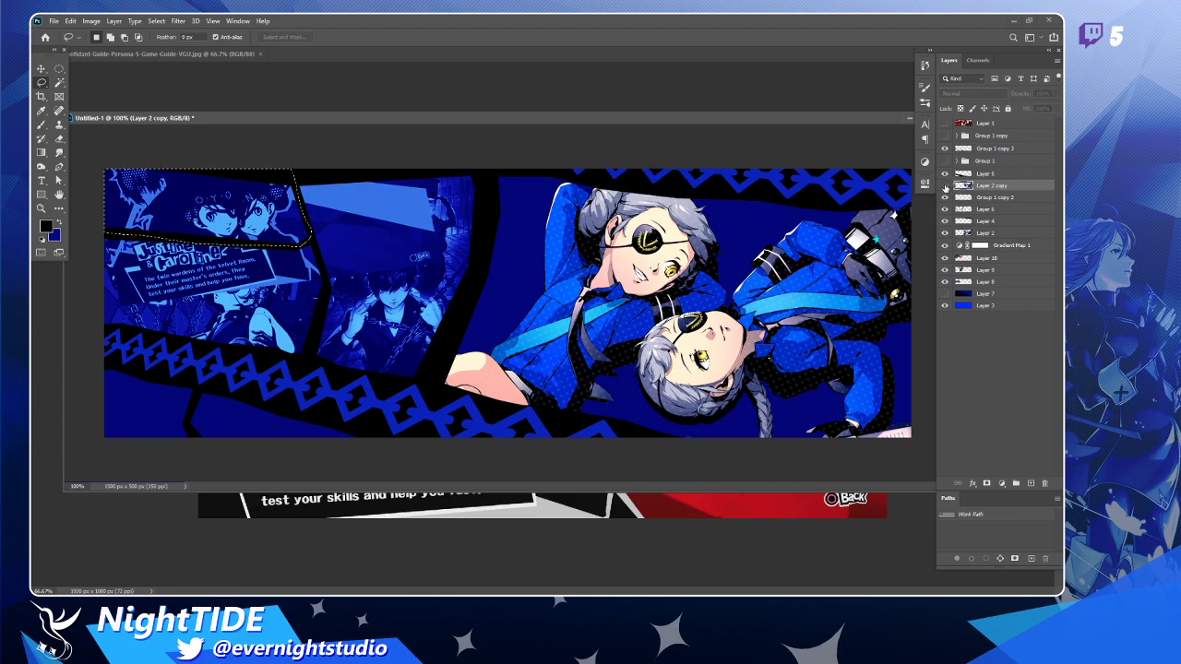
{"action": "left_click", "coordinate": [945, 185]}
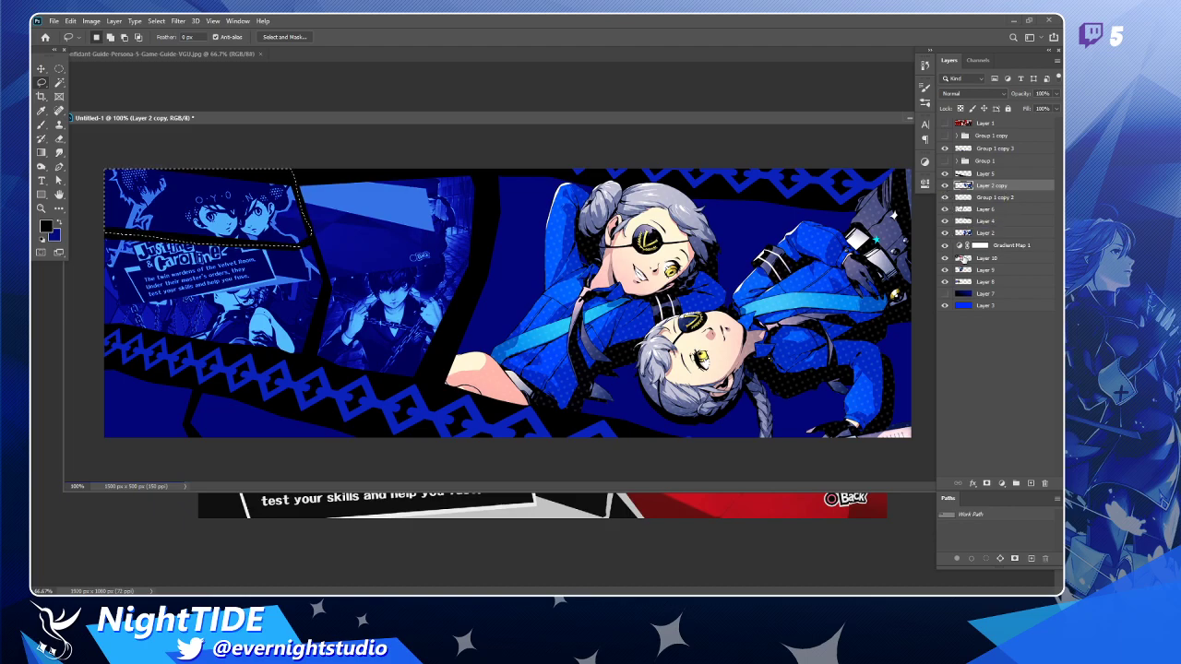
{"action": "left_click", "coordinate": [945, 259]}
{"action": "left_click", "coordinate": [945, 259]}
Copy the selection to a new layer with Ctrl+J and delete Layer 10.
{"action": "left_click", "coordinate": [969, 261]}
{"action": "key", "text": "ctrl+j"}
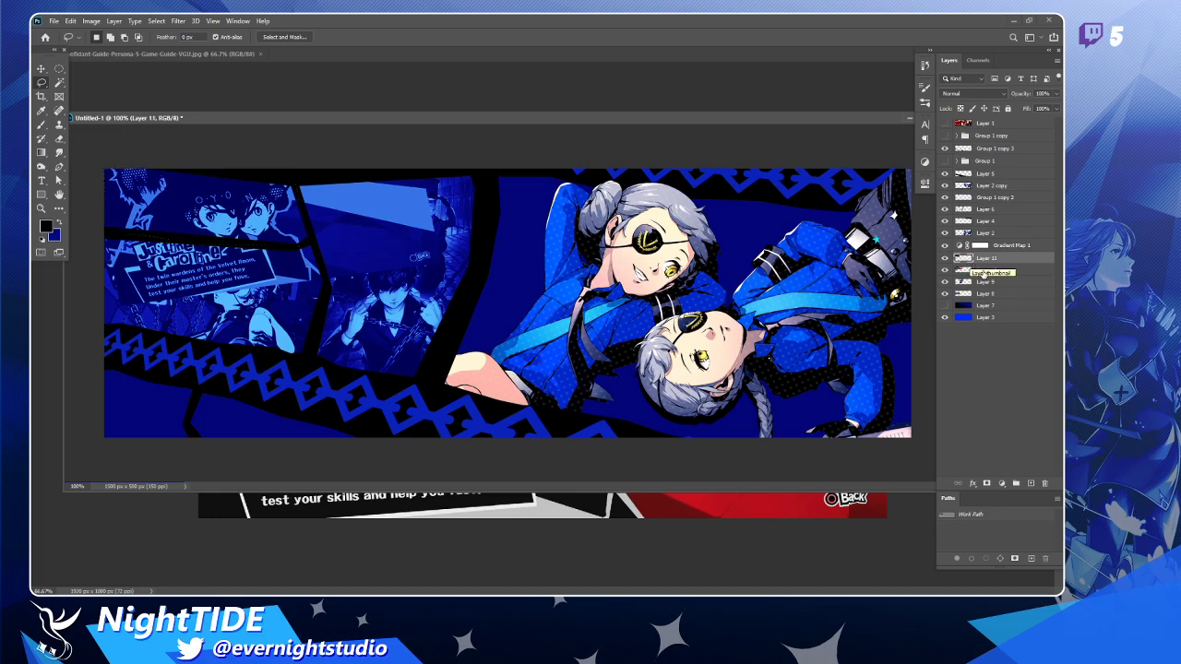
{"action": "left_click", "coordinate": [983, 271]}
{"action": "key", "text": "Delete"}
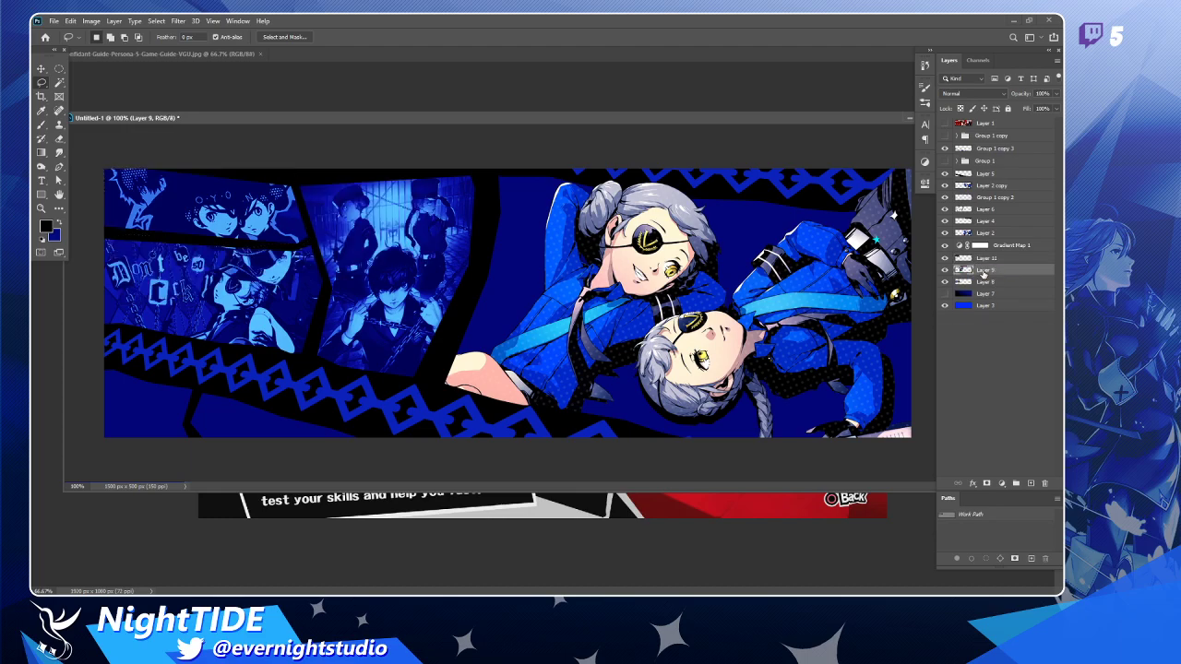
Compare Group 1's zigzag band and Layer 9, then close the Persona 5 guide image.
{"action": "left_click", "coordinate": [42, 69]}
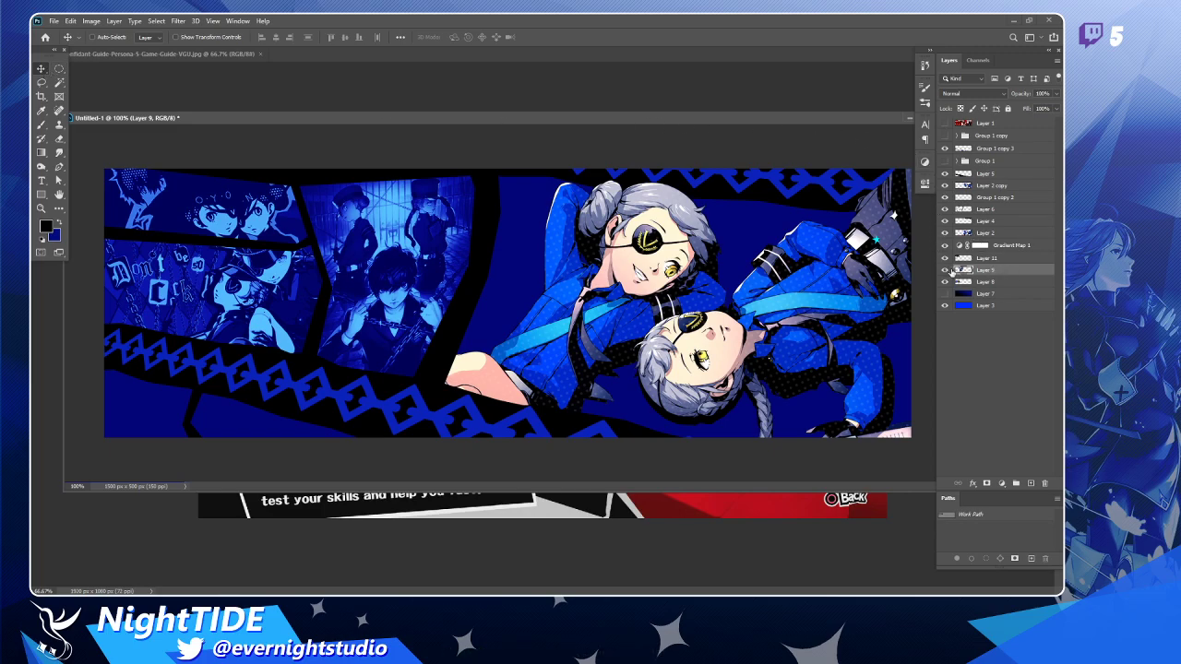
{"action": "left_click", "coordinate": [945, 162]}
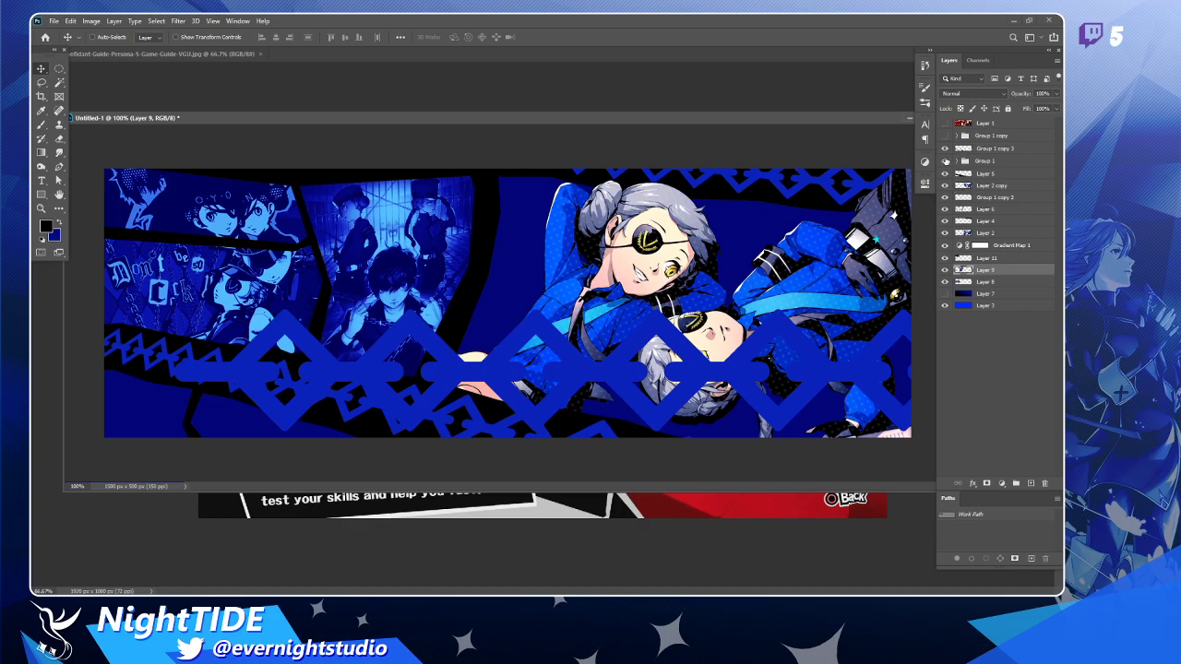
{"action": "left_click", "coordinate": [945, 163]}
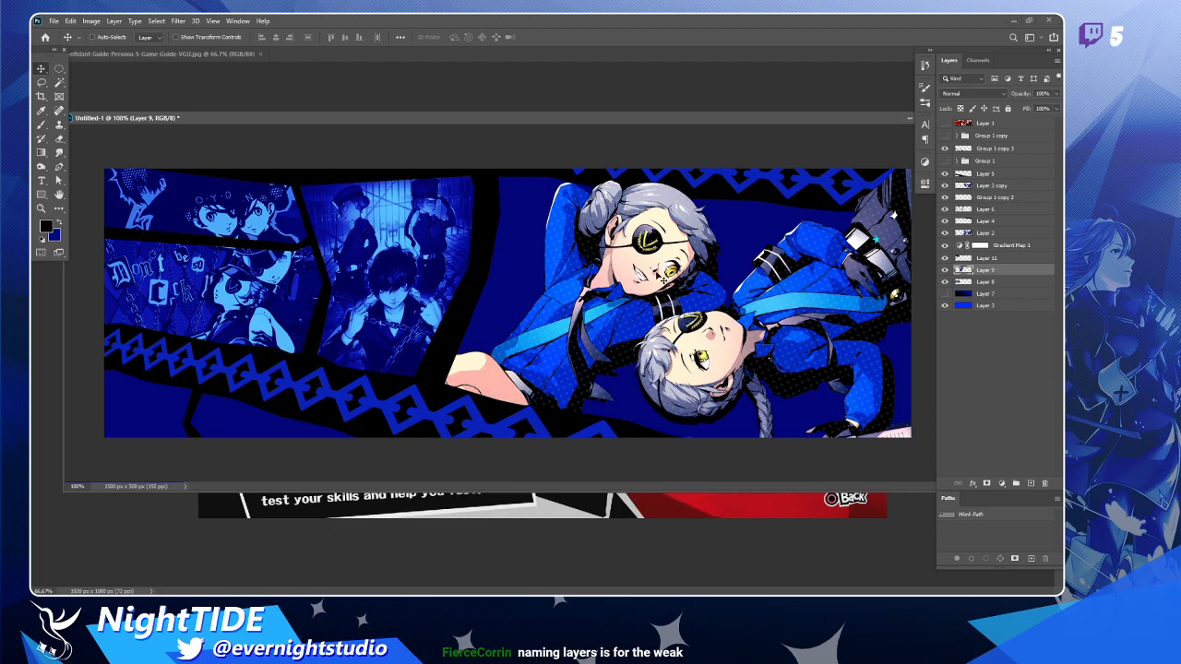
{"action": "left_click", "coordinate": [945, 271]}
{"action": "left_click", "coordinate": [945, 270]}
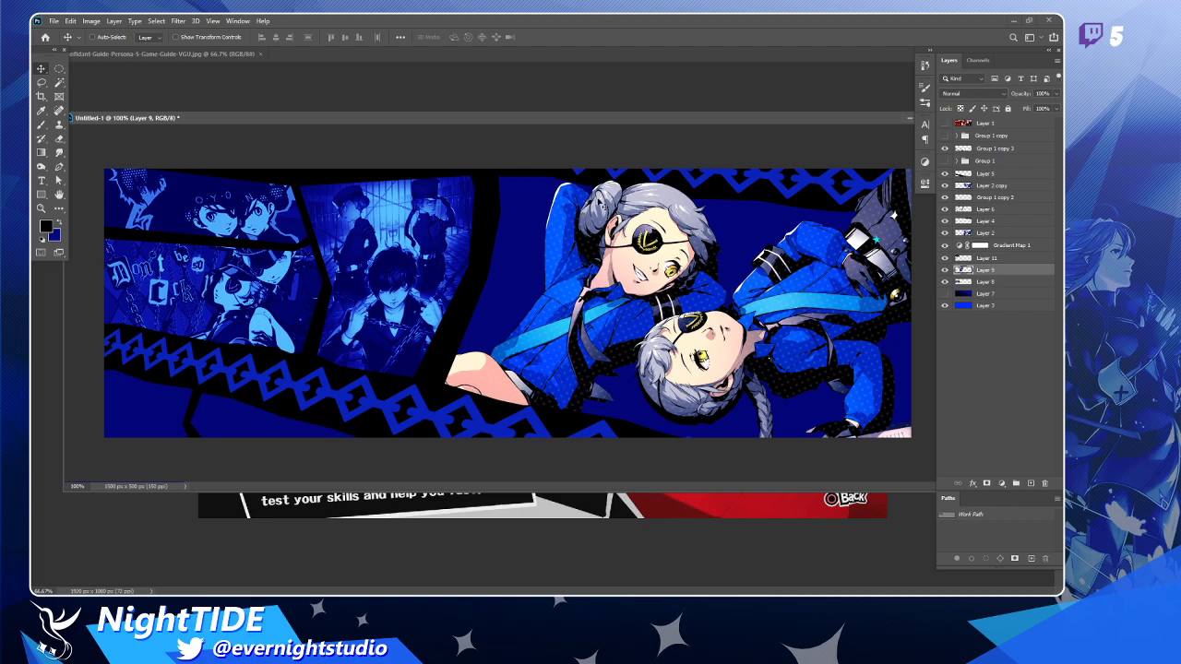
{"action": "left_click", "coordinate": [532, 520]}
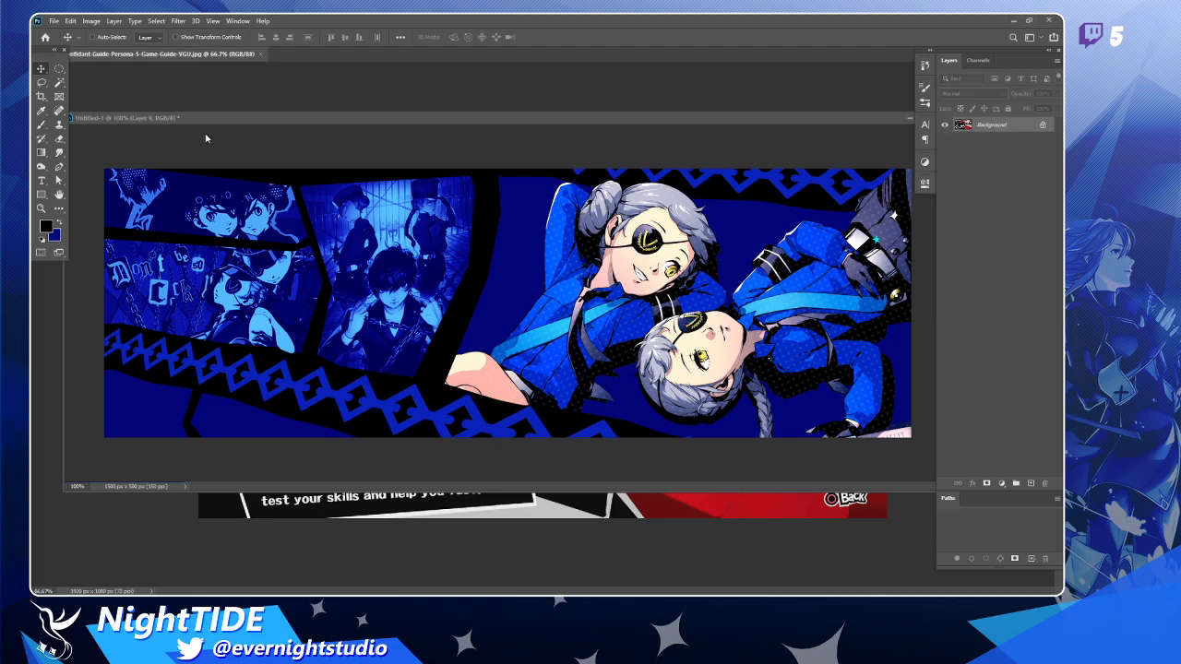
{"action": "left_click", "coordinate": [263, 53]}
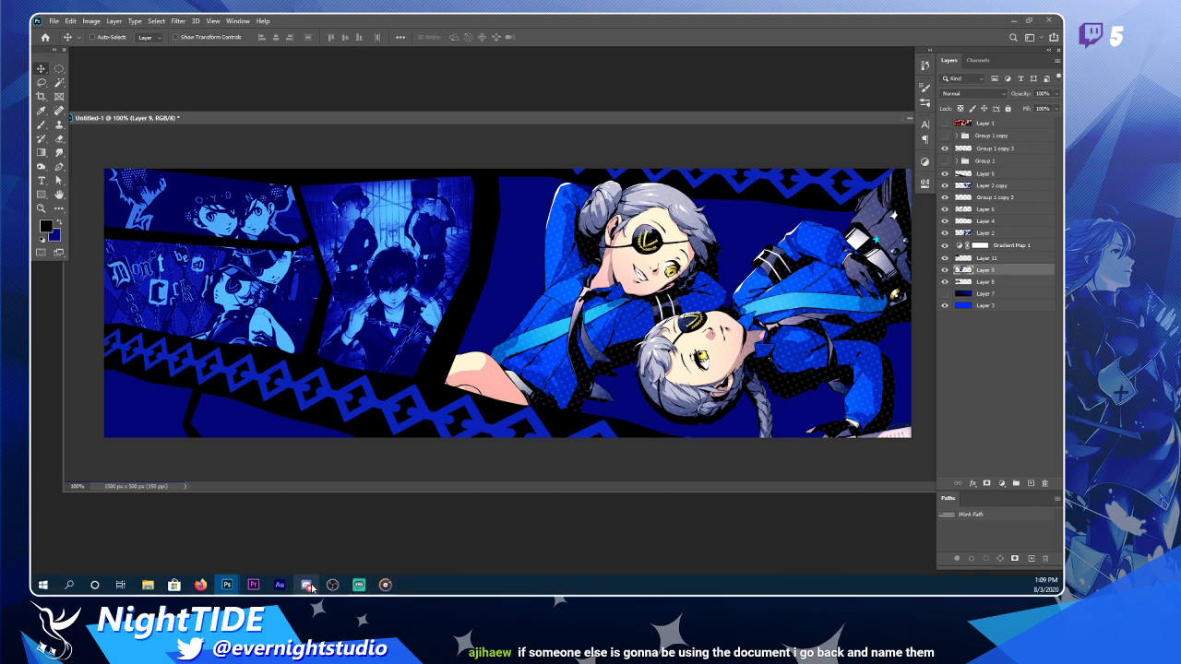
Bring the Twins wallpaper document to the front and shift its window right.
{"action": "mouse_move", "coordinate": [231, 585]}
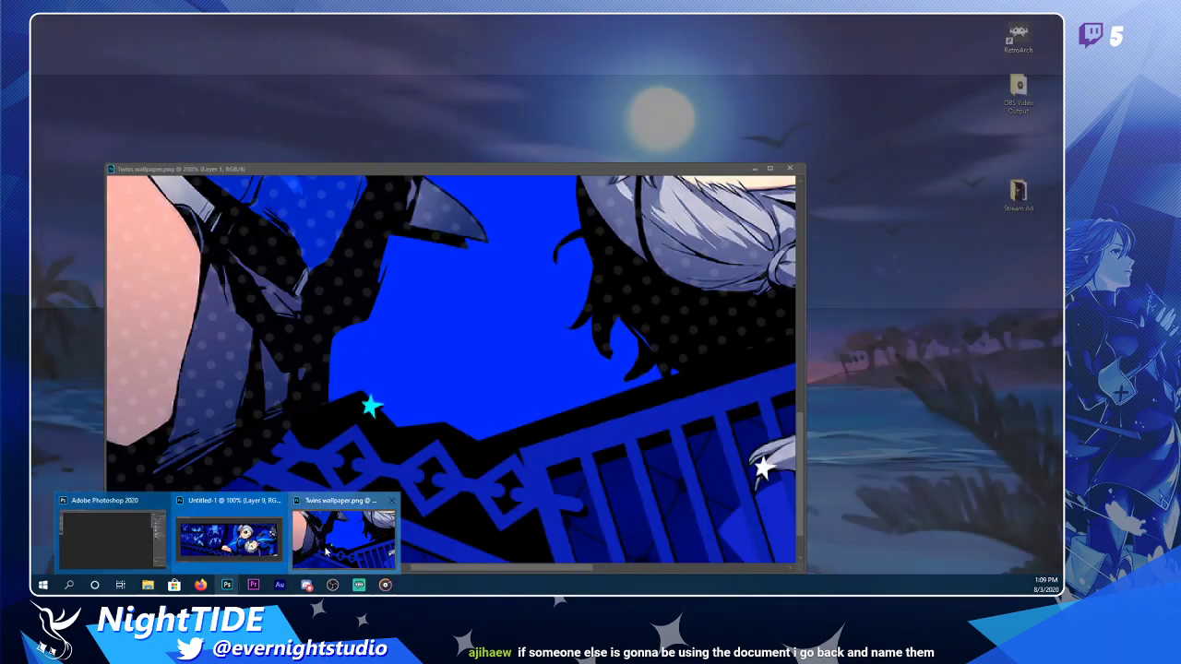
{"action": "left_click", "coordinate": [344, 540]}
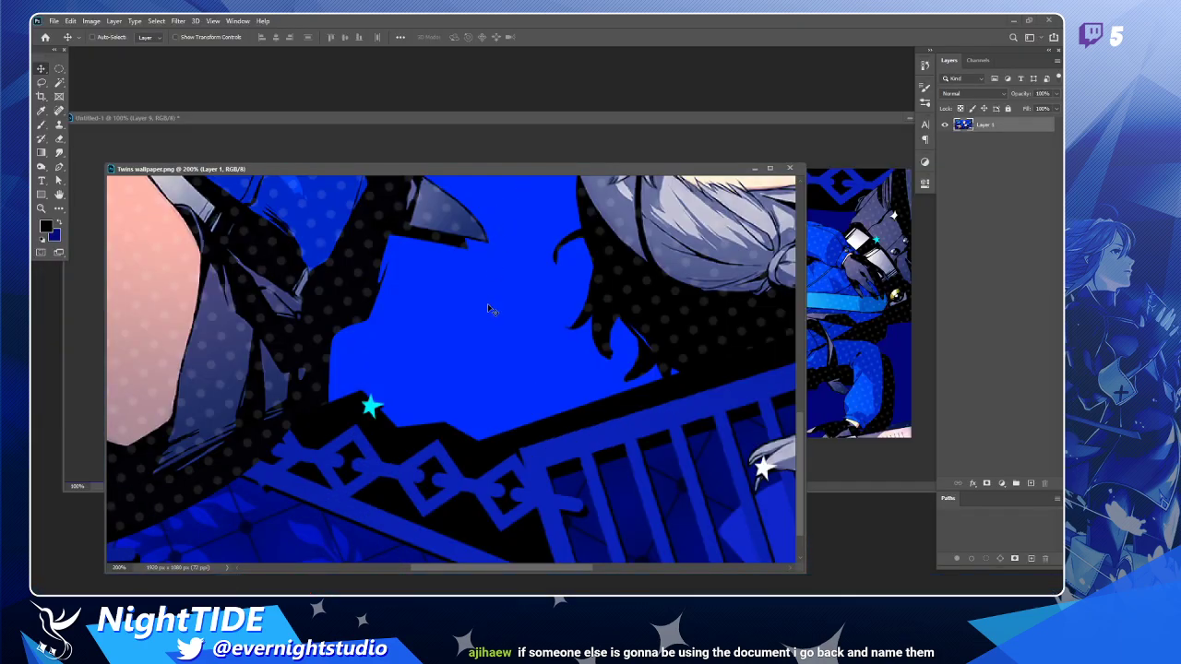
{"action": "scroll", "coordinate": [489, 309], "scroll_direction": "down", "scroll_amount": 2}
{"action": "scroll", "coordinate": [495, 319], "scroll_direction": "down", "scroll_amount": 5}
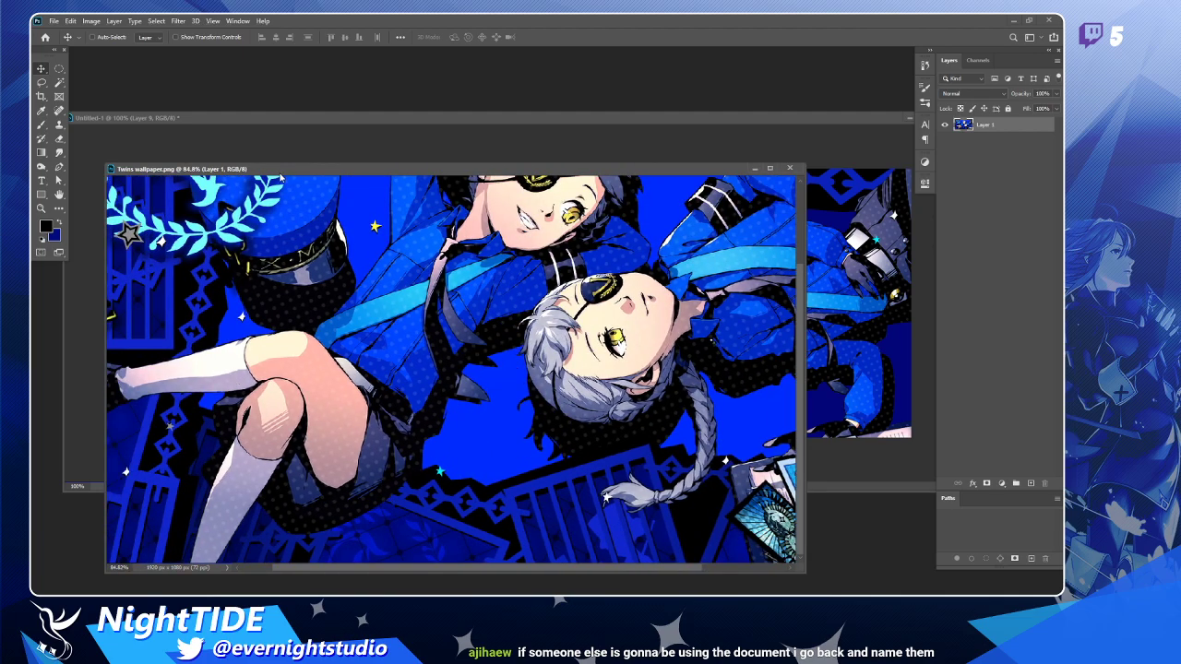
{"action": "left_click_drag", "start_coordinate": [279, 169], "coordinate": [360, 163]}
{"action": "left_click_drag", "start_coordinate": [364, 349], "coordinate": [416, 349]}
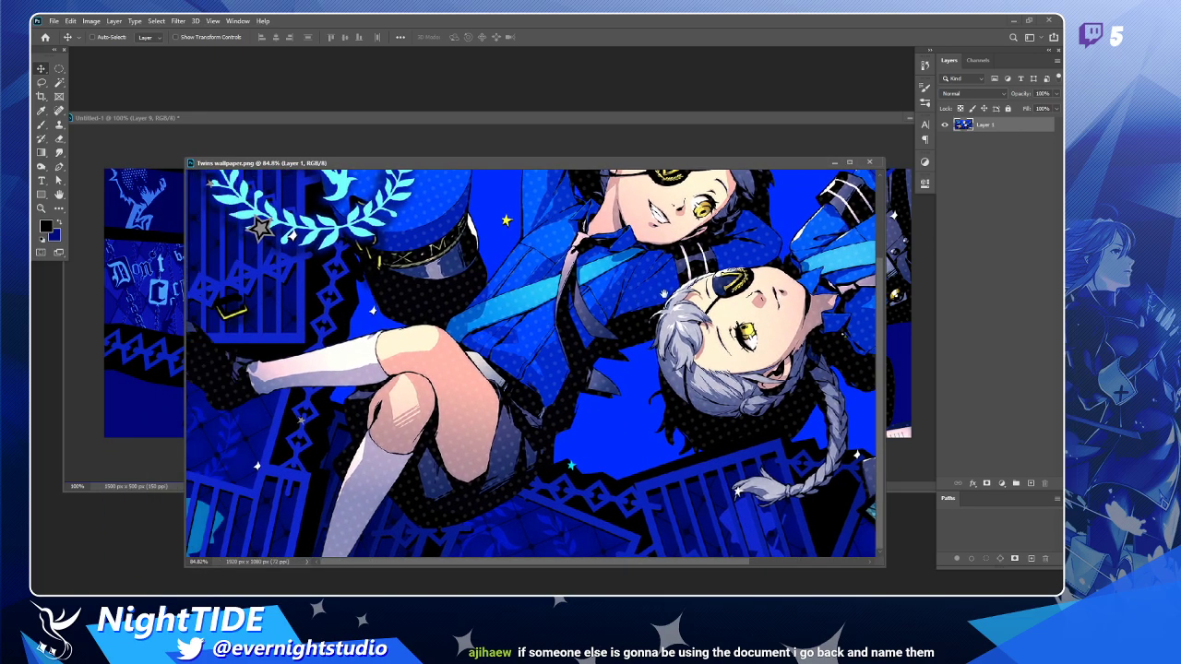
Zoom in on the fence, floor pattern and twin's face, then fit the whole wallpaper.
{"action": "key", "text": "z"}
{"action": "left_click_drag", "start_coordinate": [666, 459], "coordinate": [751, 520]}
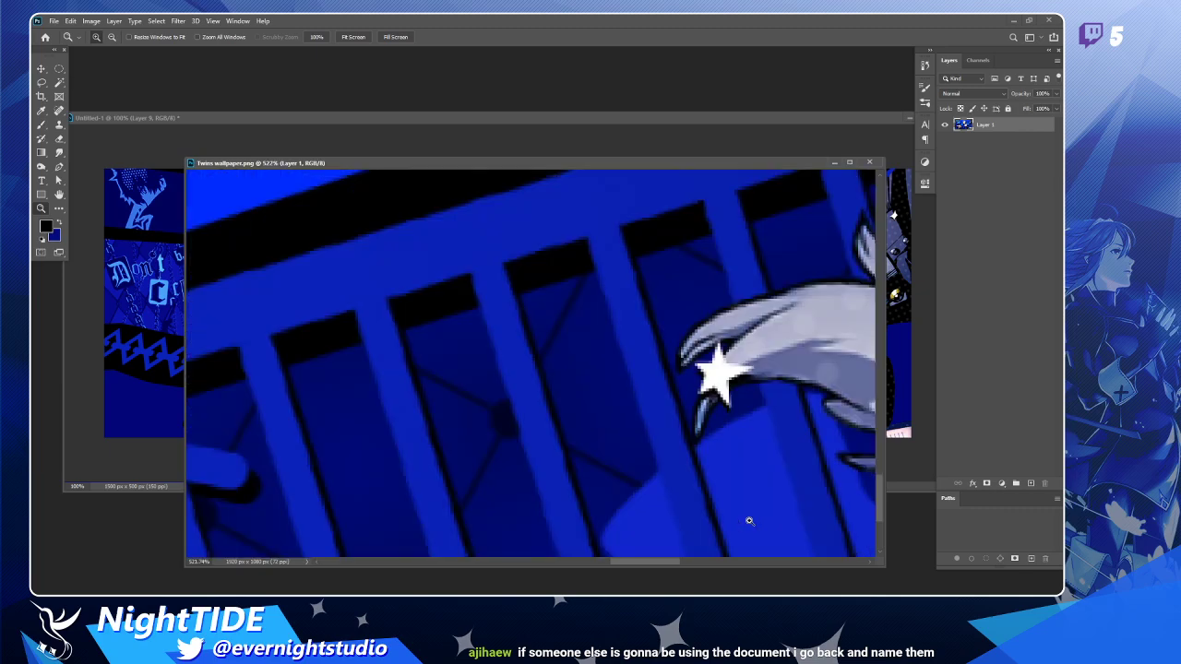
{"action": "left_click_drag", "start_coordinate": [486, 464], "coordinate": [786, 263]}
{"action": "left_click_drag", "start_coordinate": [463, 380], "coordinate": [744, 403]}
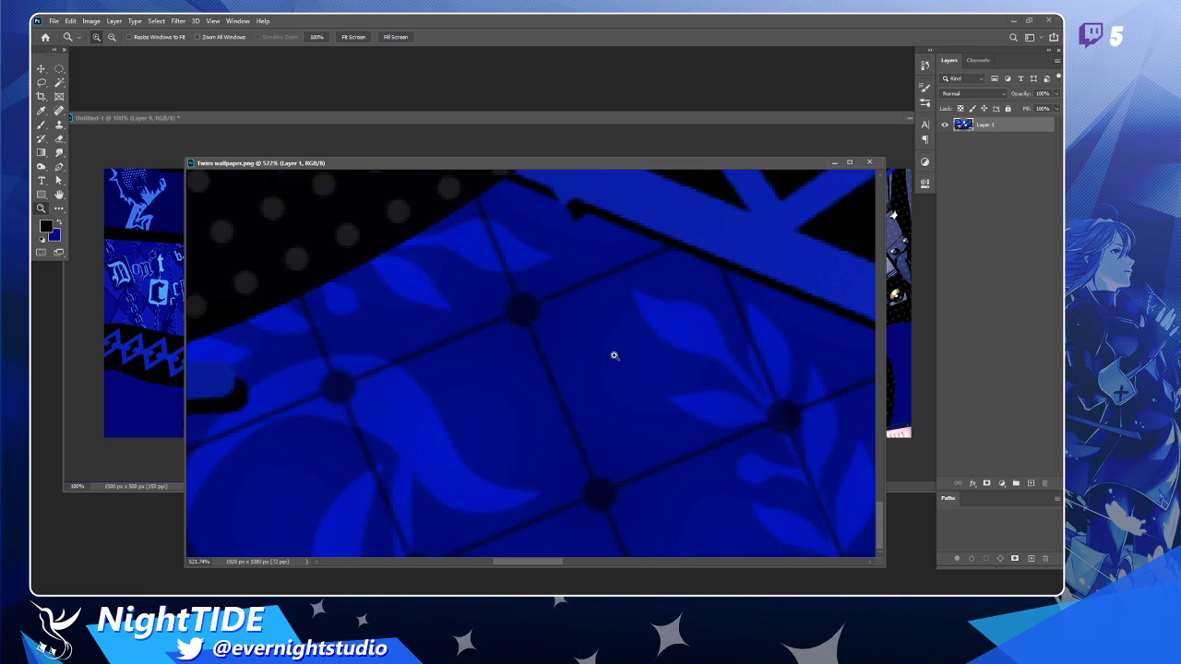
{"action": "left_click", "coordinate": [535, 343], "text": "alt"}
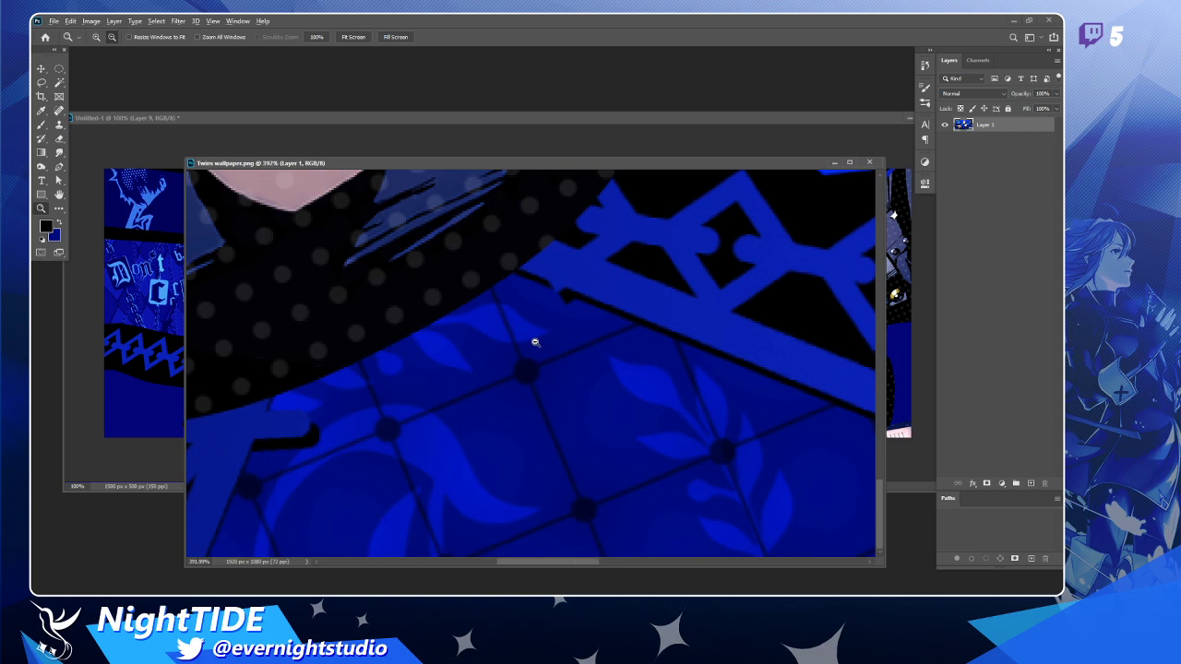
{"action": "left_click_drag", "start_coordinate": [536, 342], "coordinate": [750, 362]}
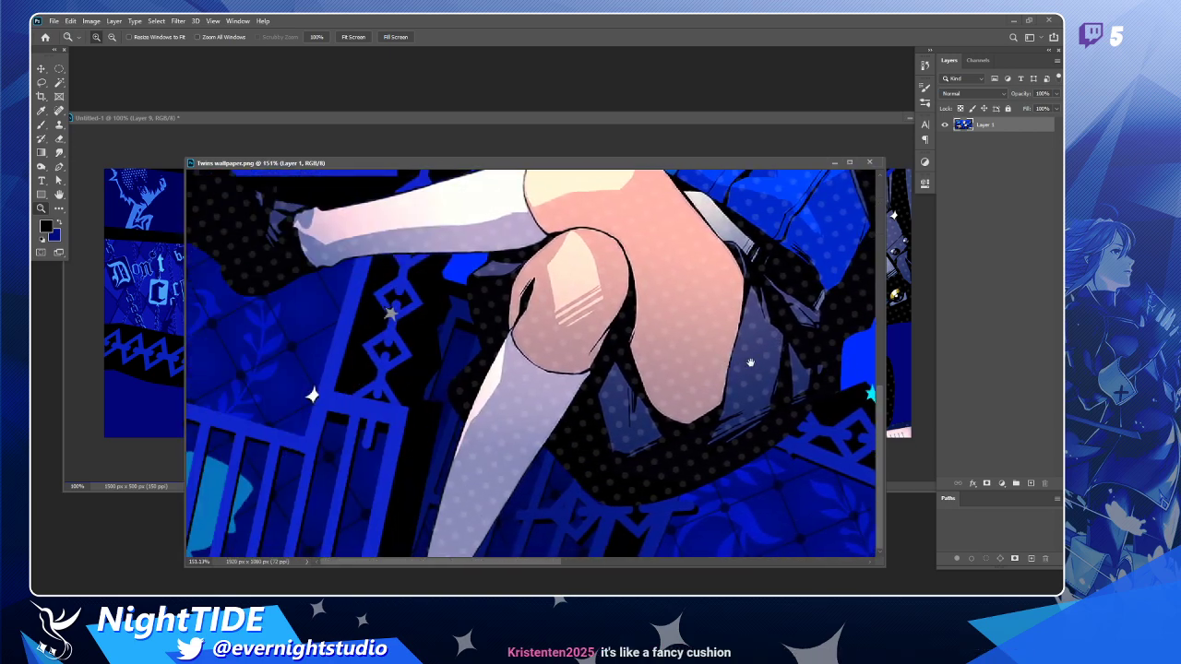
{"action": "left_click_drag", "start_coordinate": [682, 421], "coordinate": [353, 279]}
{"action": "left_click_drag", "start_coordinate": [446, 311], "coordinate": [445, 311]}
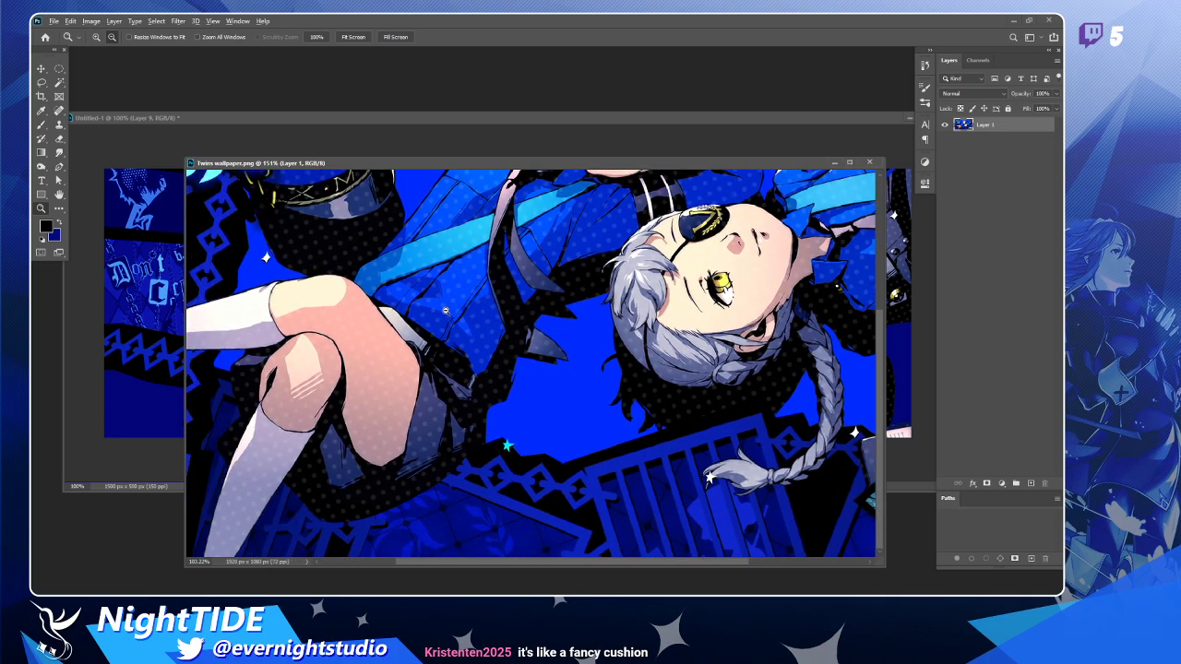
{"action": "key", "text": "ctrl+0"}
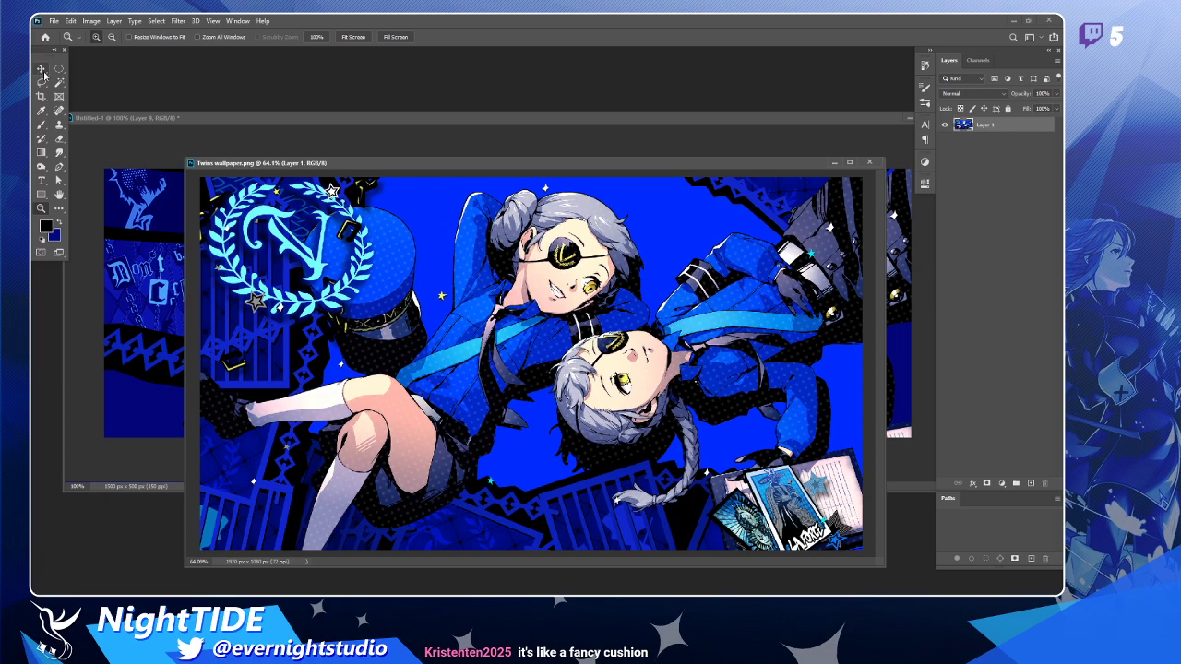
Add a new layer and sample the artwork's dark blue with the Eyedropper.
{"action": "left_click_drag", "start_coordinate": [59, 69], "coordinate": [85, 71]}
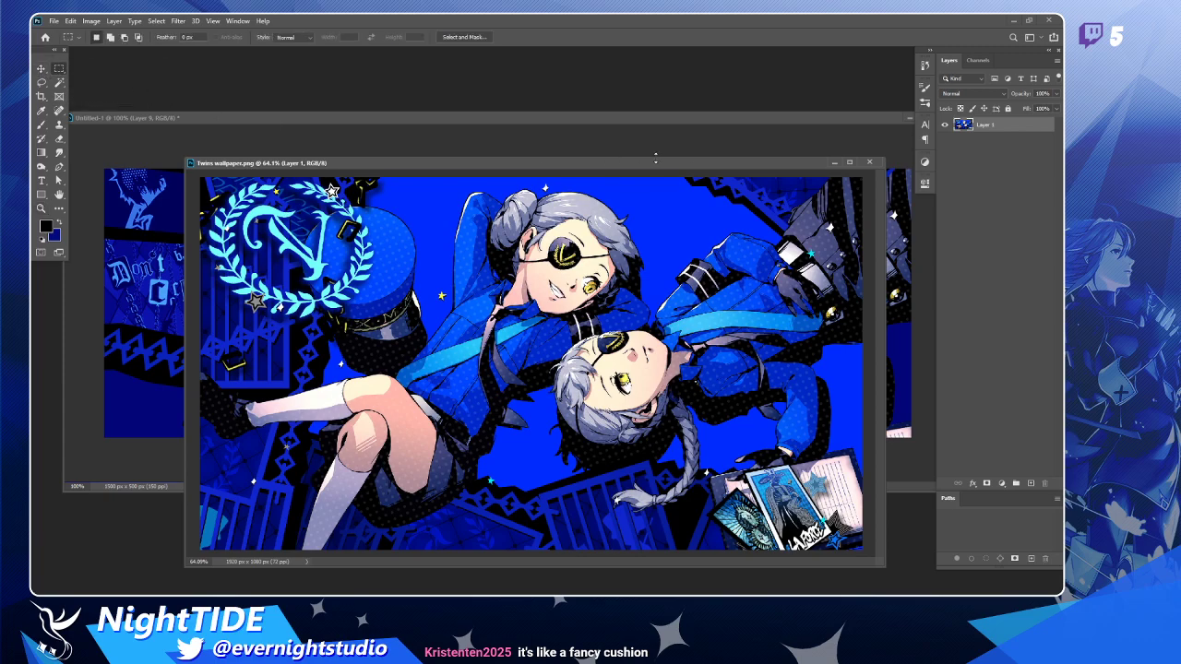
{"action": "left_click", "coordinate": [1031, 484]}
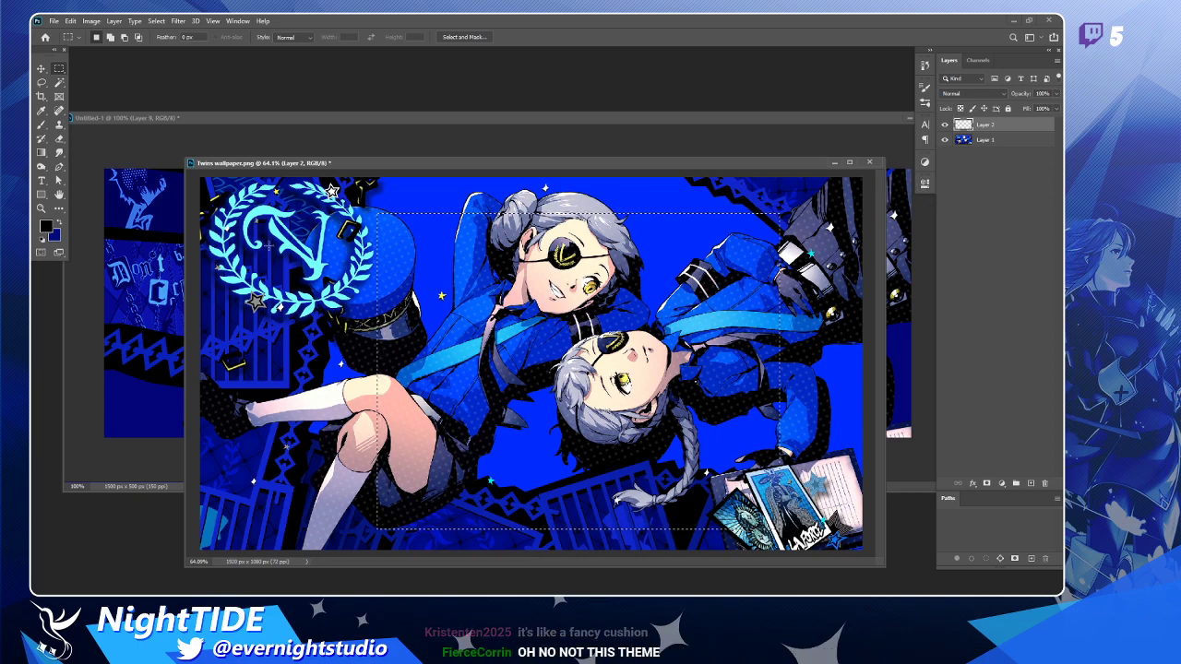
{"action": "key", "text": "i"}
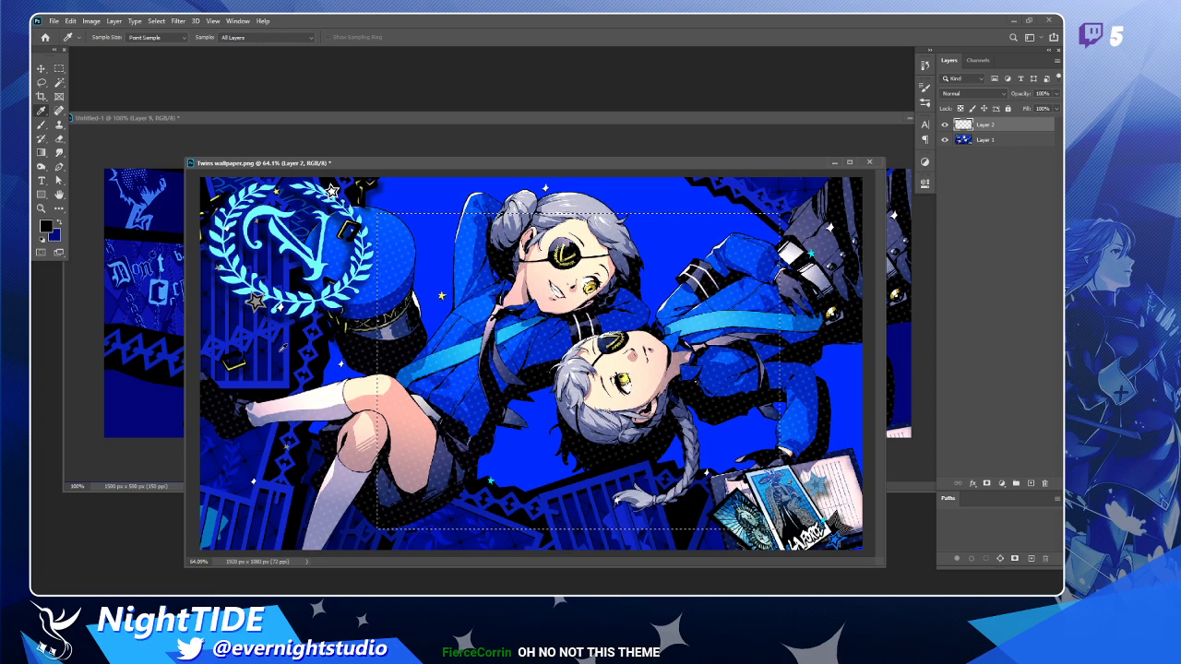
{"action": "left_click", "coordinate": [279, 352]}
Fill the rectangular selection with the dark blue using the Paint Bucket, then deselect.
{"action": "key", "text": "g"}
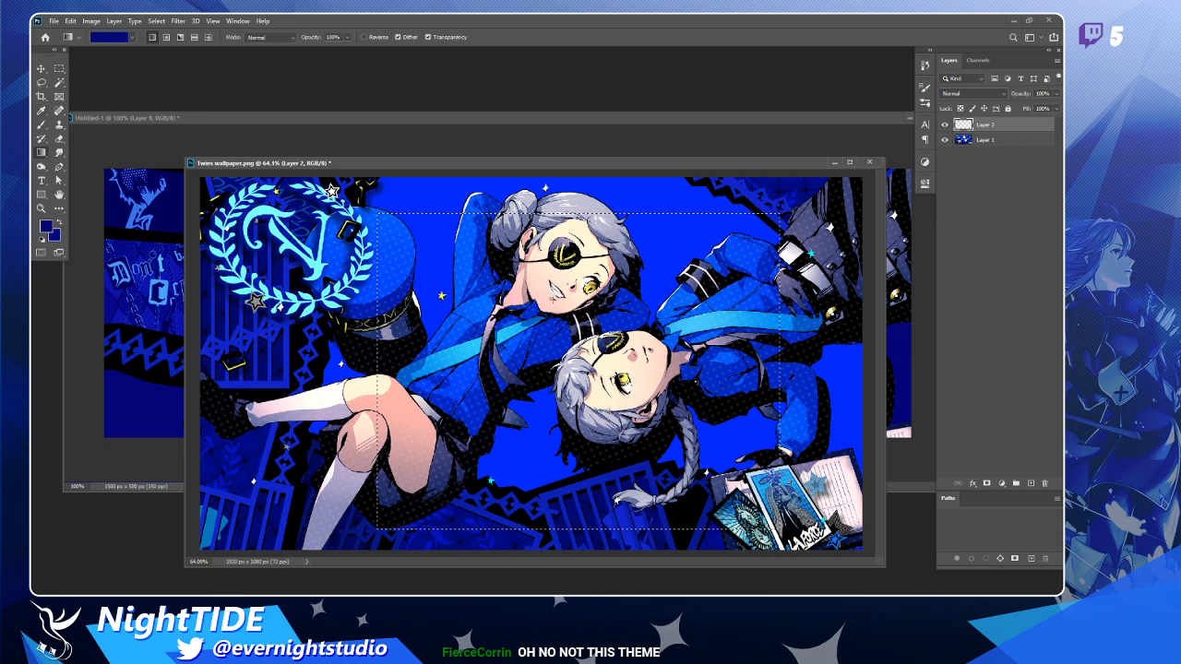
{"action": "key", "text": "shift+g"}
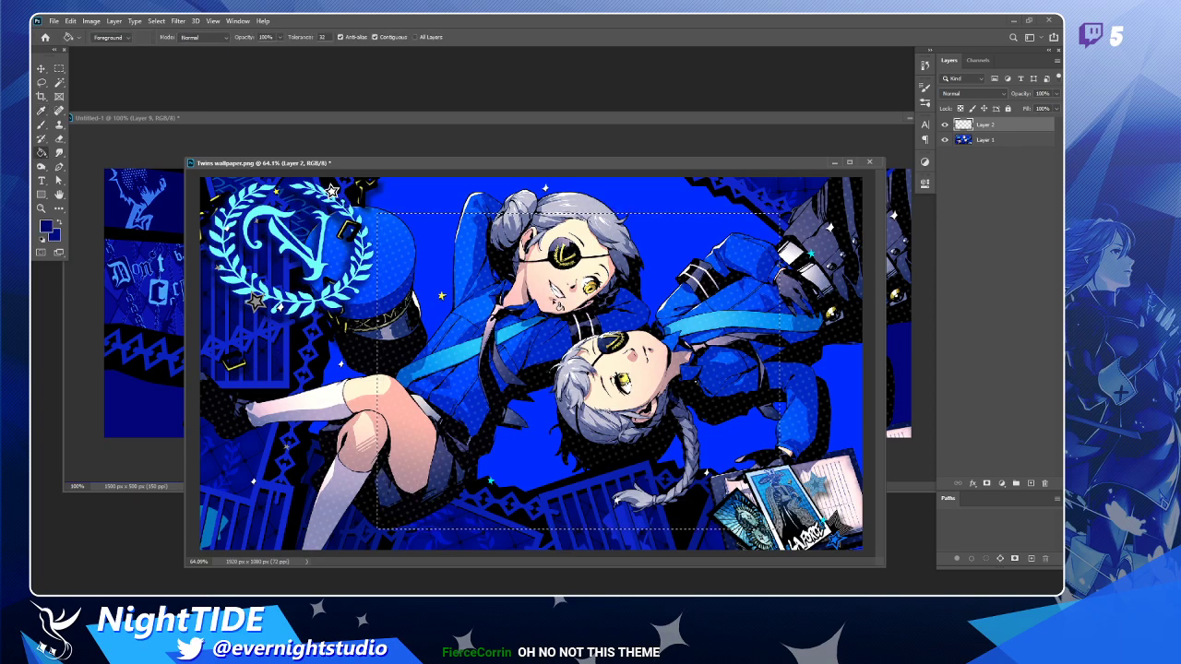
{"action": "right_click", "coordinate": [42, 153]}
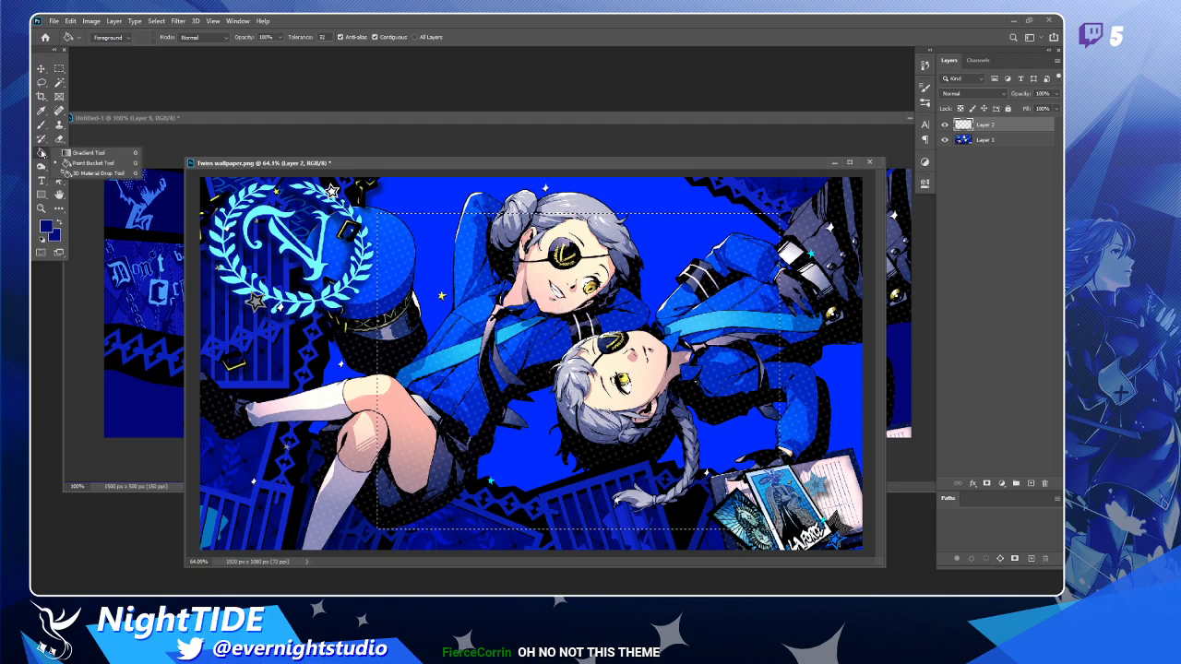
{"action": "left_click", "coordinate": [80, 165]}
{"action": "left_click", "coordinate": [583, 327]}
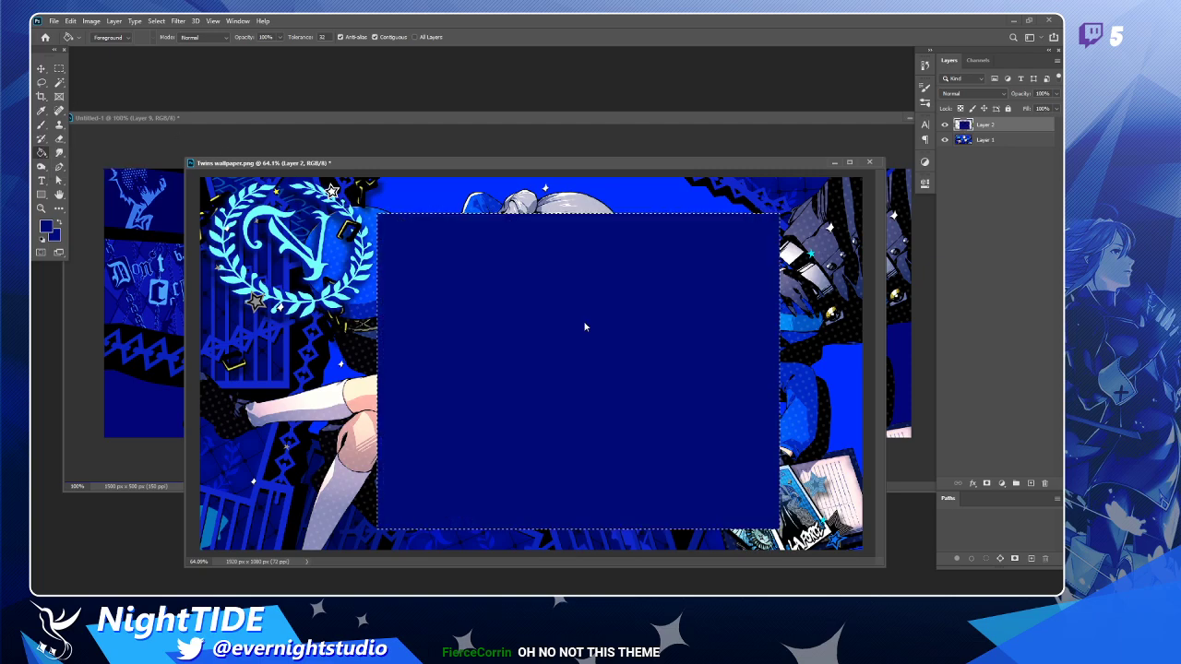
{"action": "key", "text": "ctrl+d"}
{"action": "left_click", "coordinate": [58, 68]}
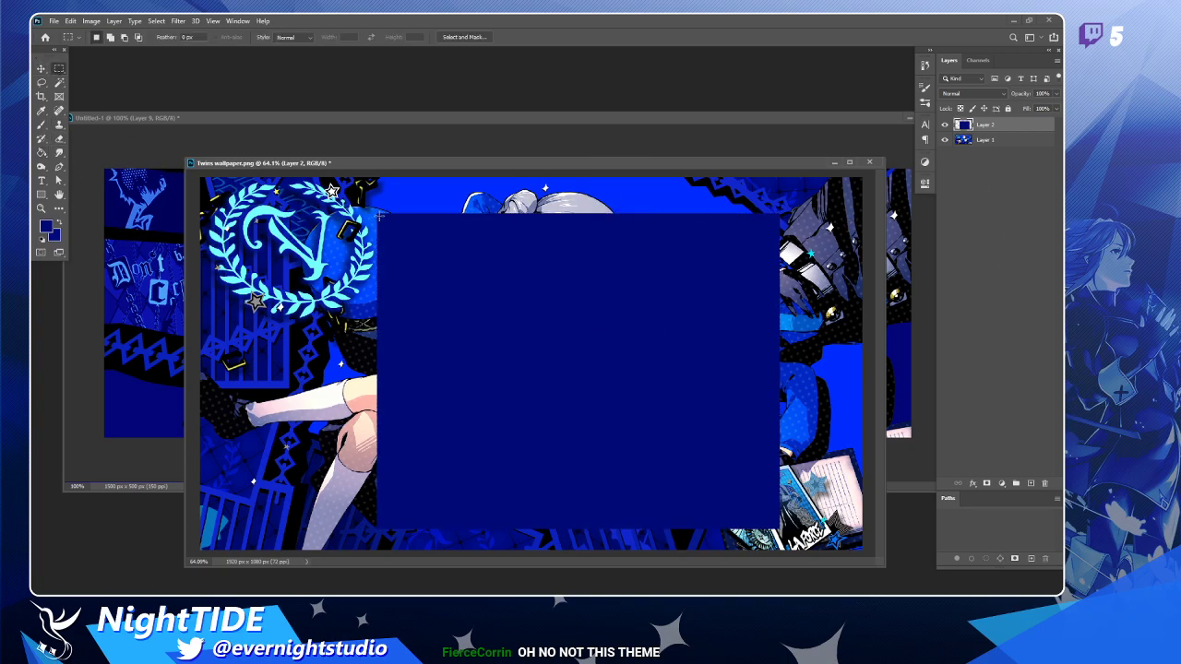
Fill a small square at the blue rectangle's top-left with black and deselect.
{"action": "left_click_drag", "start_coordinate": [379, 215], "coordinate": [410, 247]}
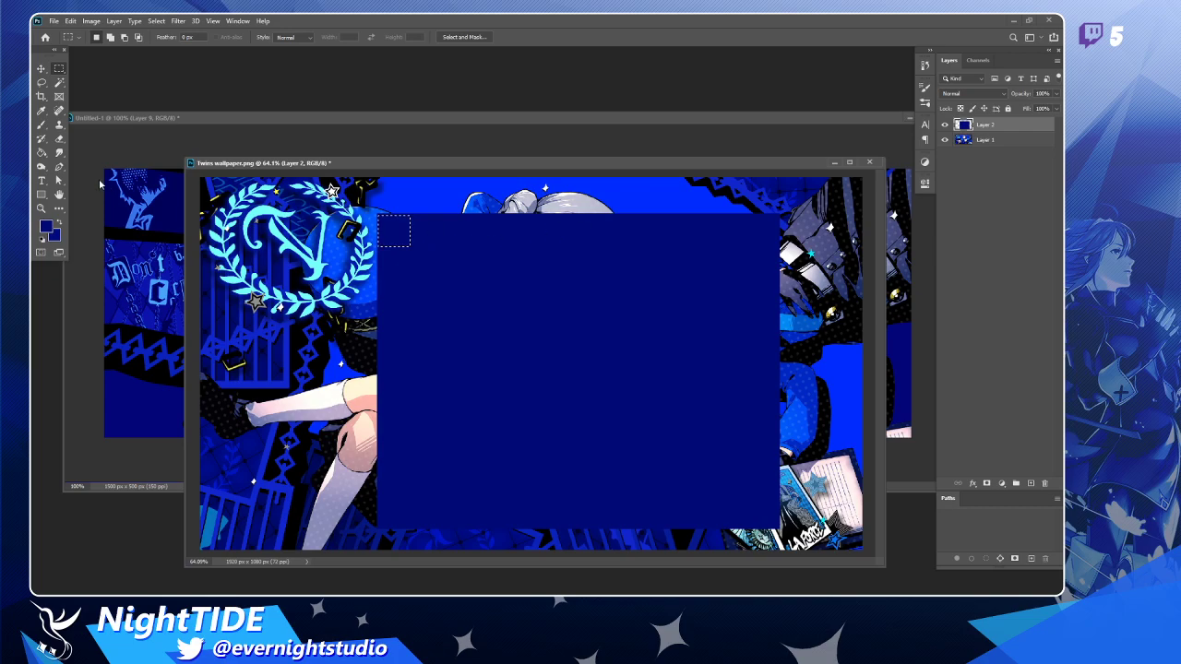
{"action": "key", "text": "d"}
{"action": "key", "text": "g"}
{"action": "left_click", "coordinate": [395, 231]}
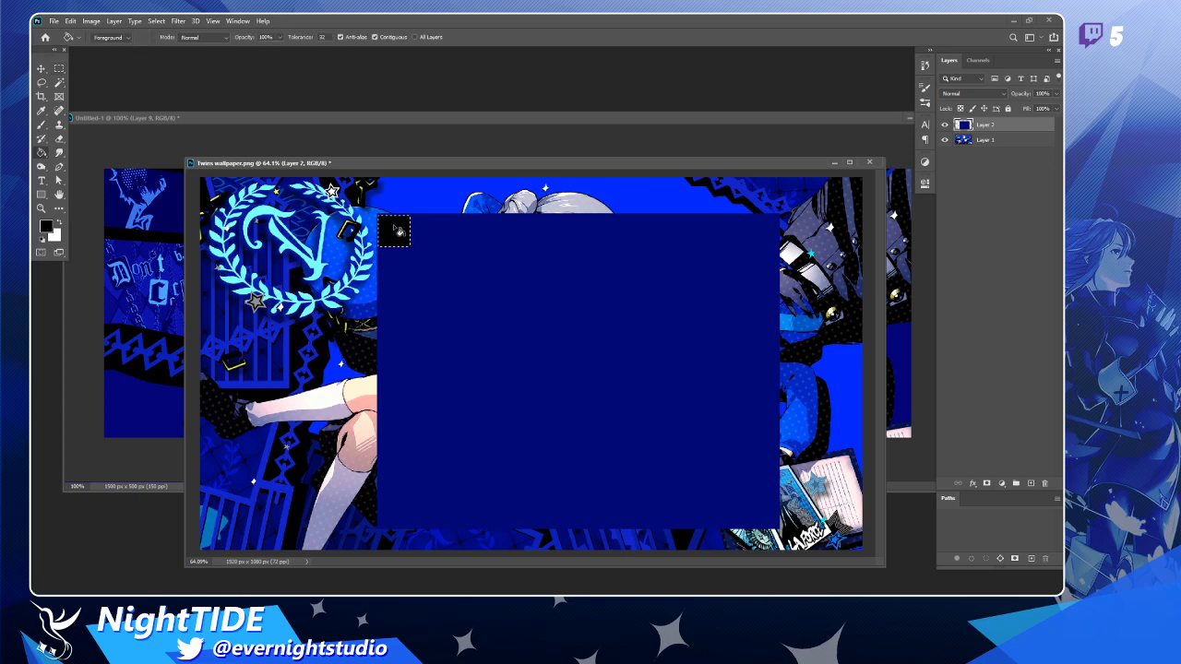
{"action": "key", "text": "z"}
{"action": "left_click", "coordinate": [410, 230]}
{"action": "key", "text": "v"}
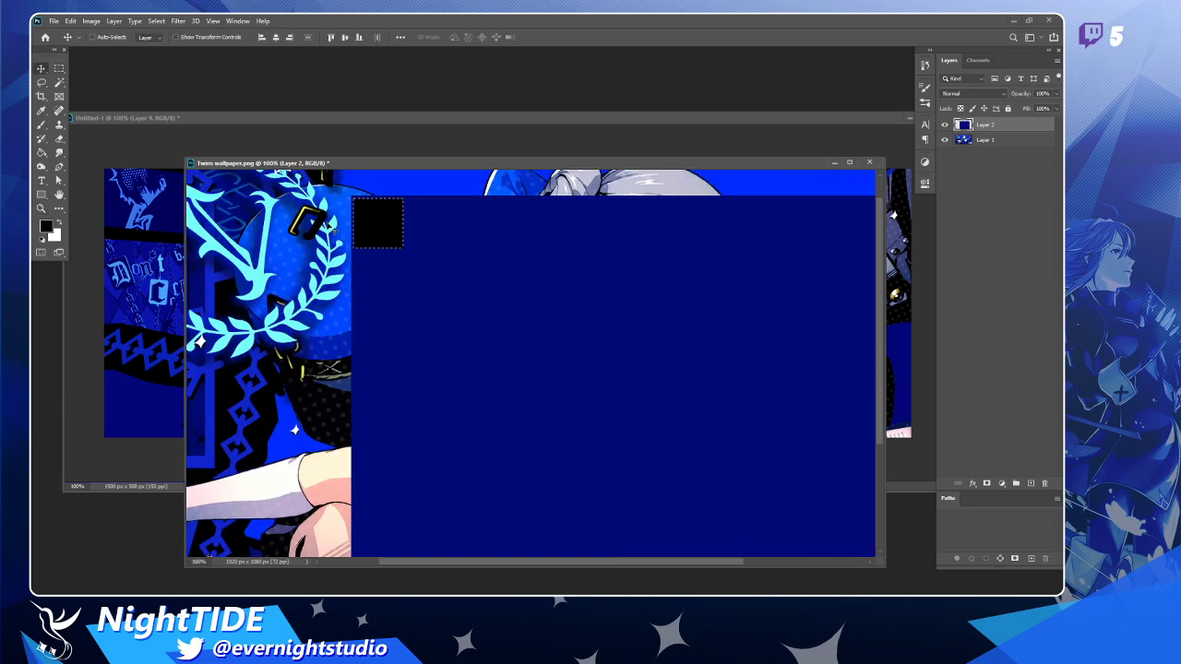
{"action": "key", "text": "ctrl+d"}
Try Layer 2 at 71% fill, then undo and refill the square black on new Layer 3.
{"action": "left_click", "coordinate": [1058, 108]}
{"action": "mouse_move", "coordinate": [1056, 124]}
{"action": "left_mouse_down"}
{"action": "mouse_move", "coordinate": [1042, 124]}
{"action": "mouse_move", "coordinate": [1056, 124]}
{"action": "left_mouse_up"}
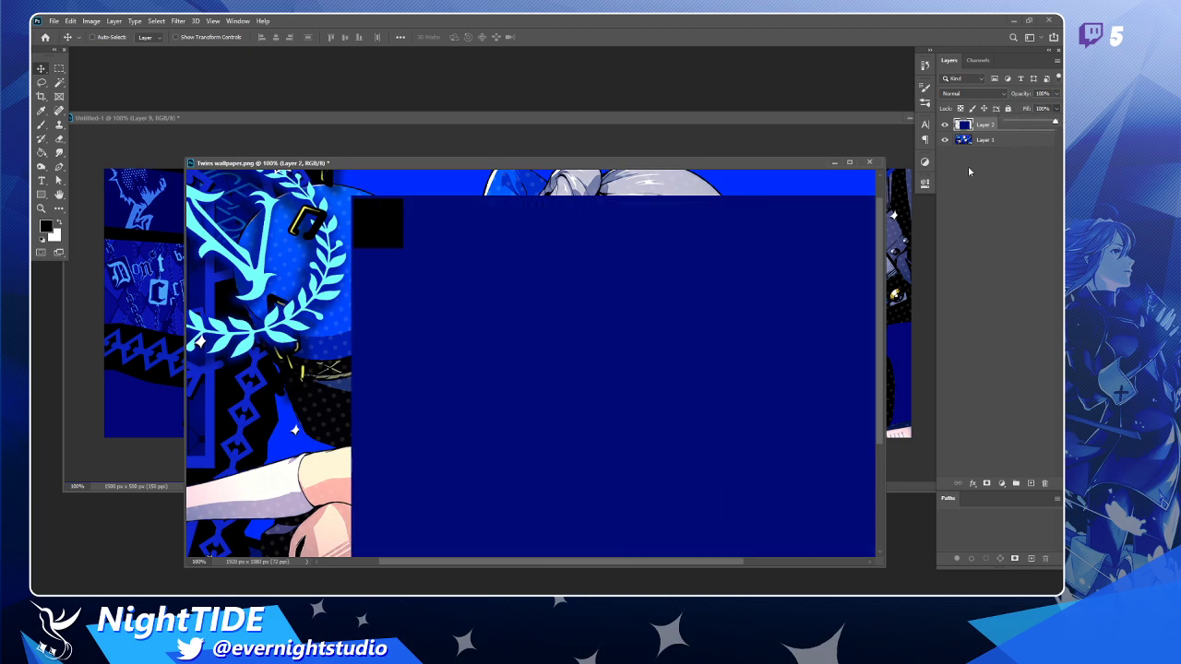
{"action": "left_click", "coordinate": [697, 288]}
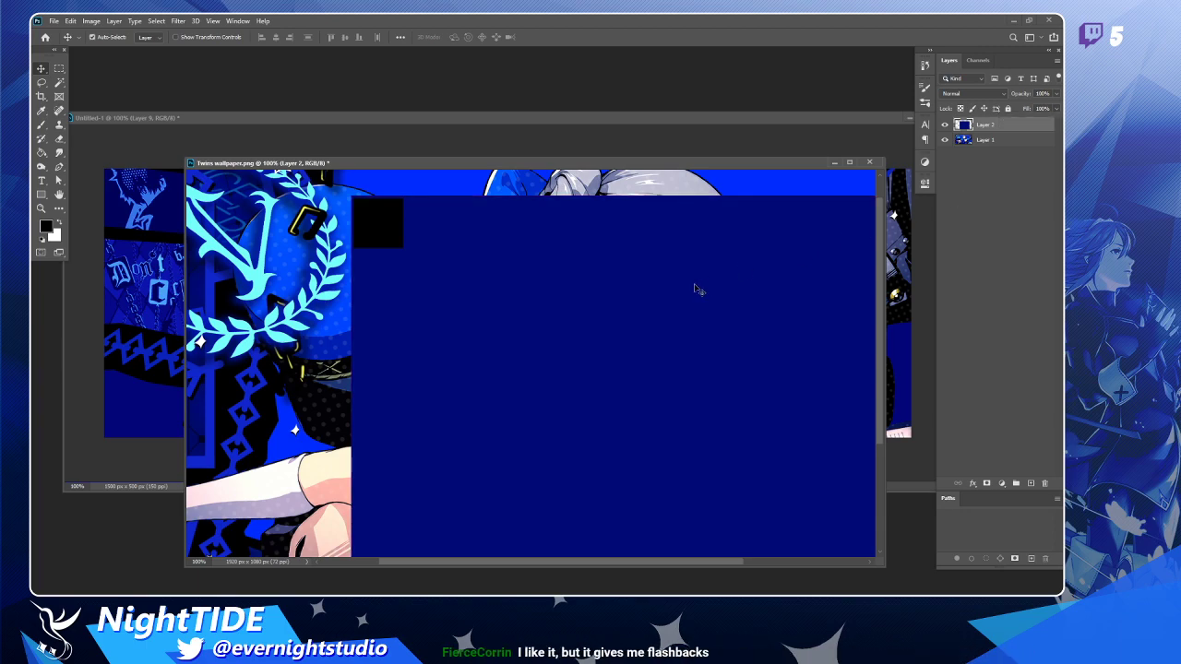
{"action": "key", "text": "ctrl+z"}
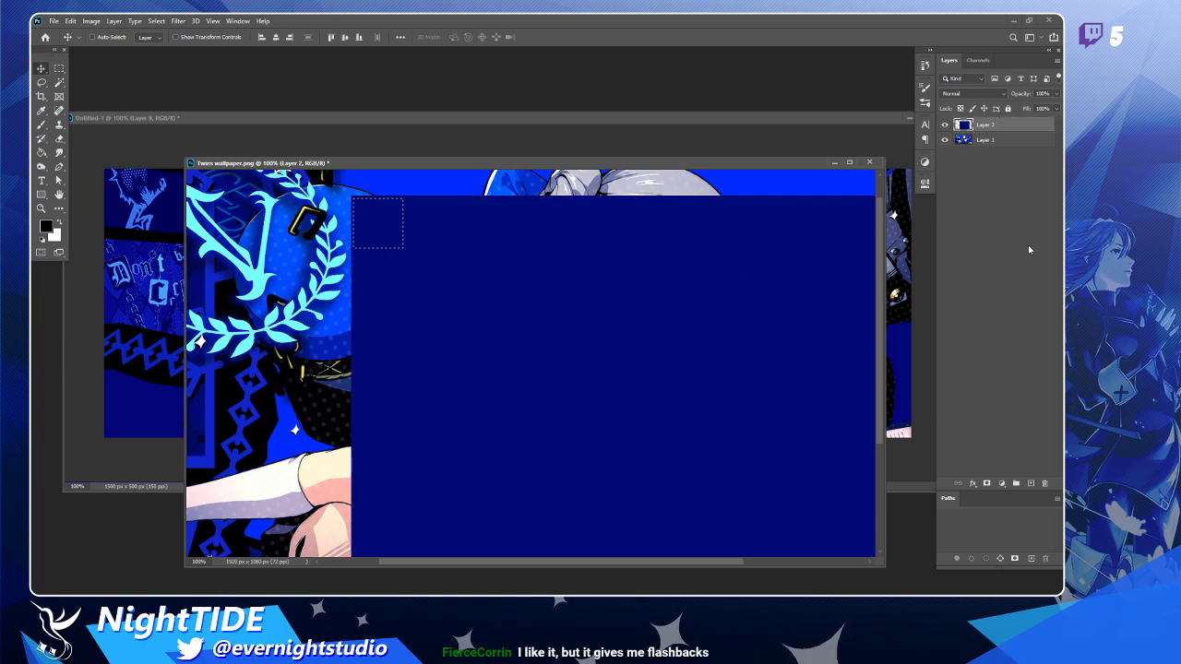
{"action": "left_click", "coordinate": [1031, 483]}
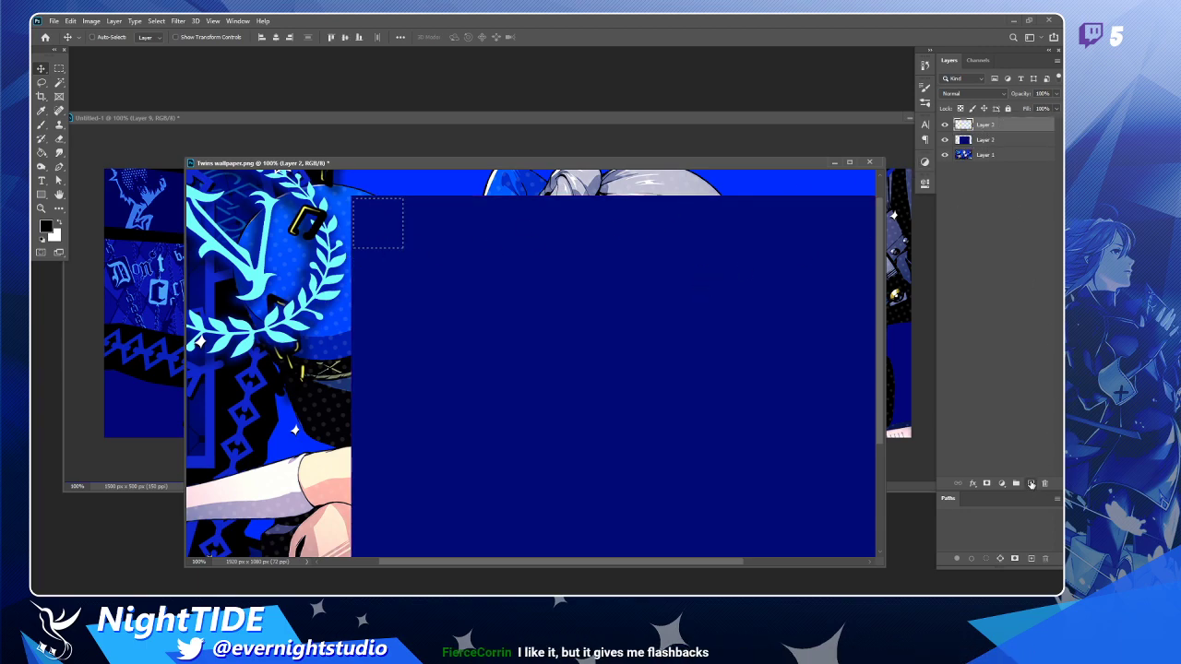
{"action": "key", "text": "g"}
{"action": "left_click", "coordinate": [399, 218]}
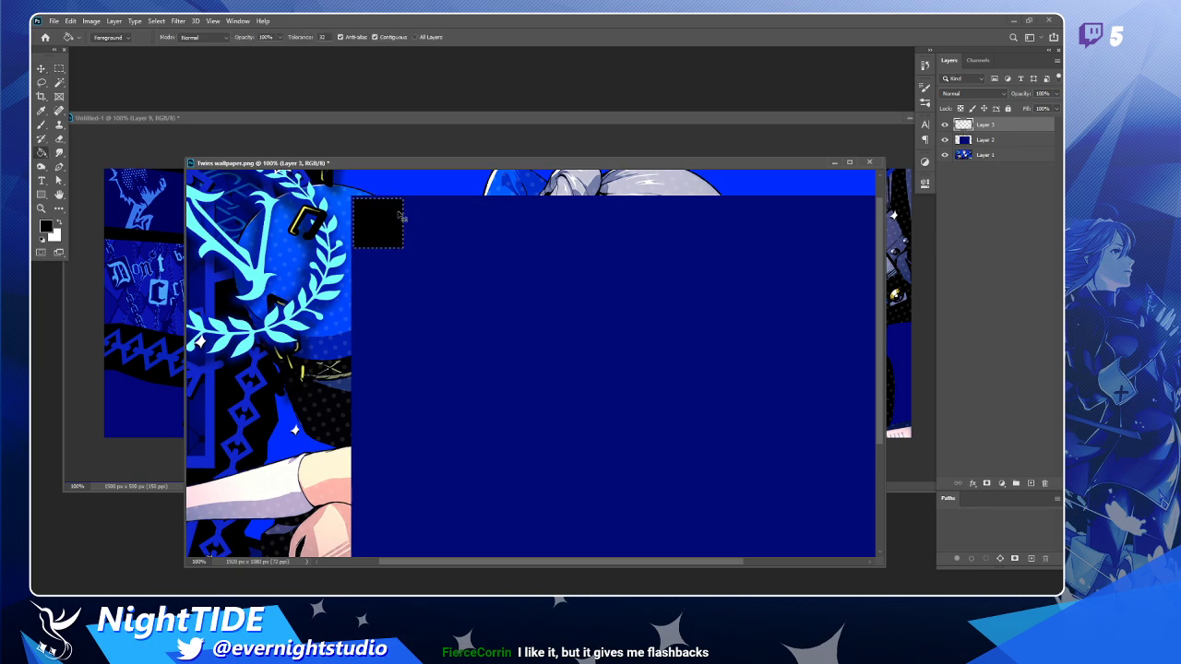
{"action": "key", "text": "v"}
{"action": "key", "text": "ctrl+d"}
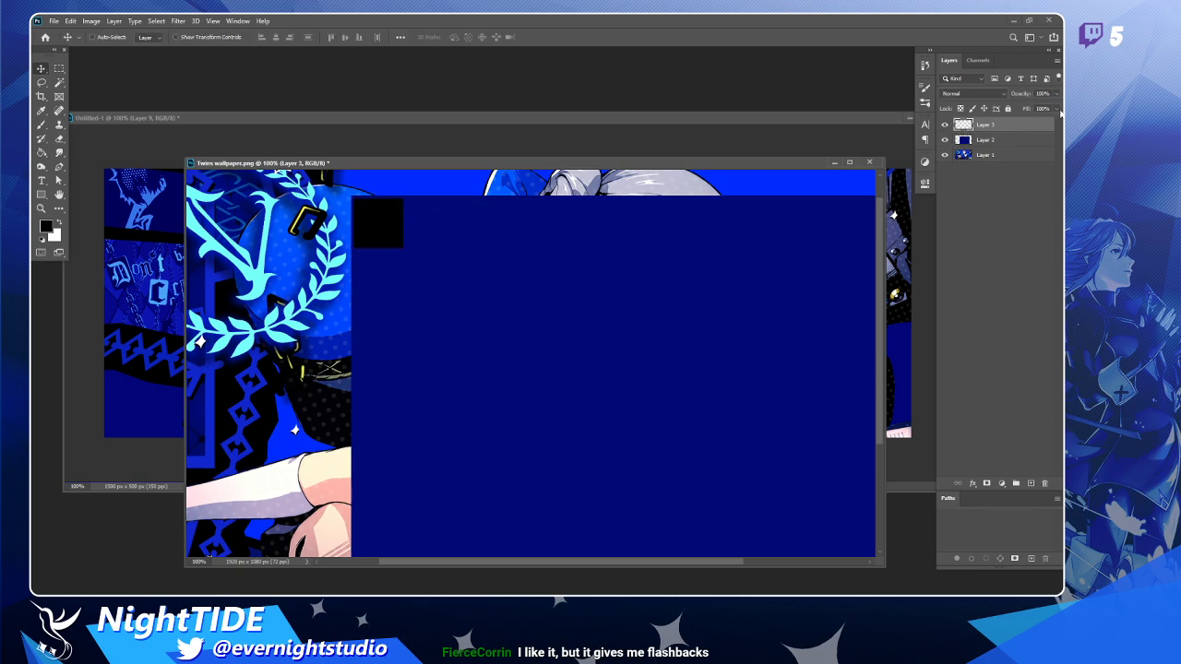
Set Layer 3's fill to 62% after briefly dropping it to 0%.
{"action": "left_click", "coordinate": [1058, 109]}
{"action": "left_click_drag", "start_coordinate": [1052, 121], "coordinate": [1015, 123]}
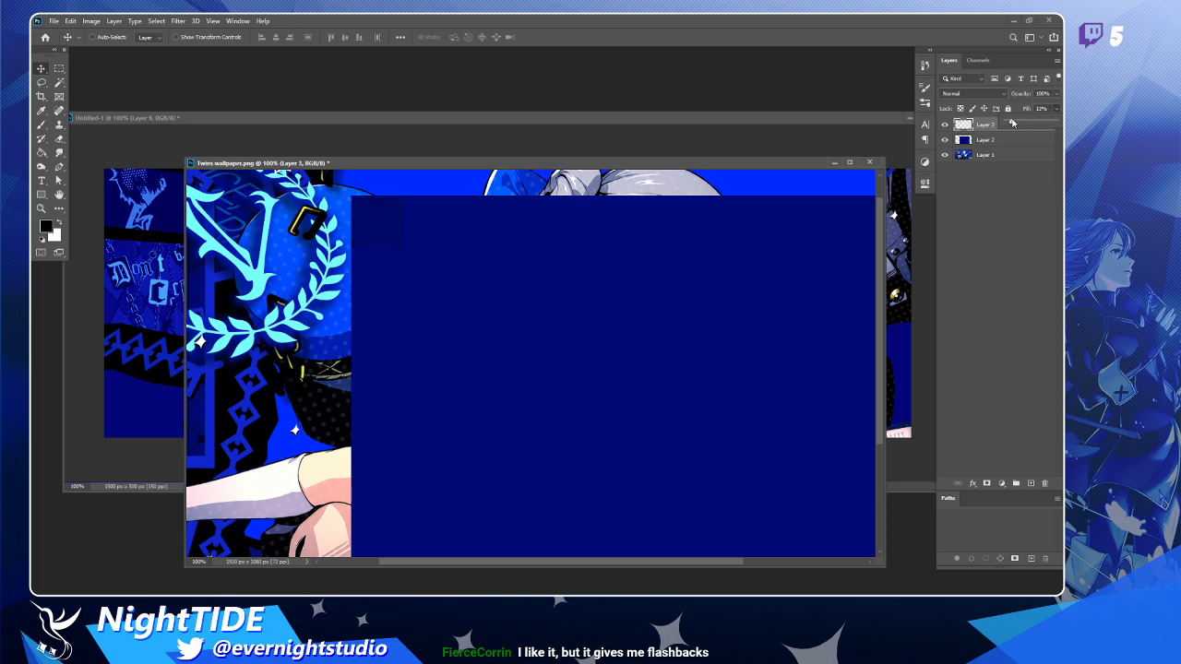
{"action": "left_click_drag", "start_coordinate": [1013, 124], "coordinate": [1003, 125]}
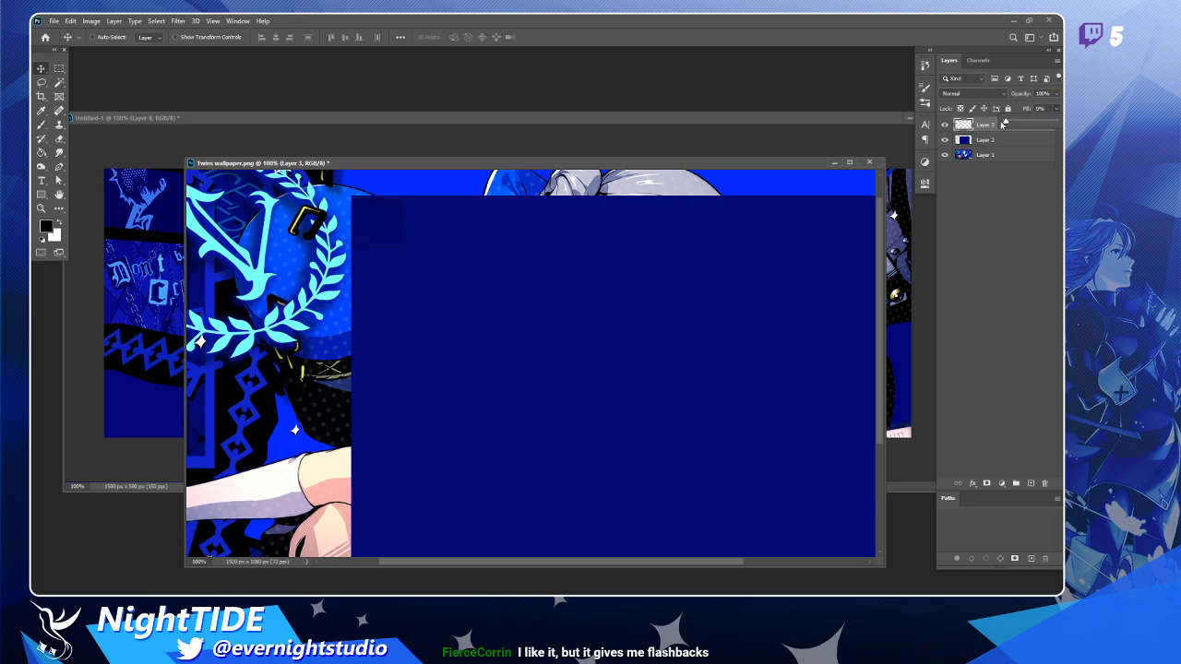
{"action": "left_click", "coordinate": [1055, 96]}
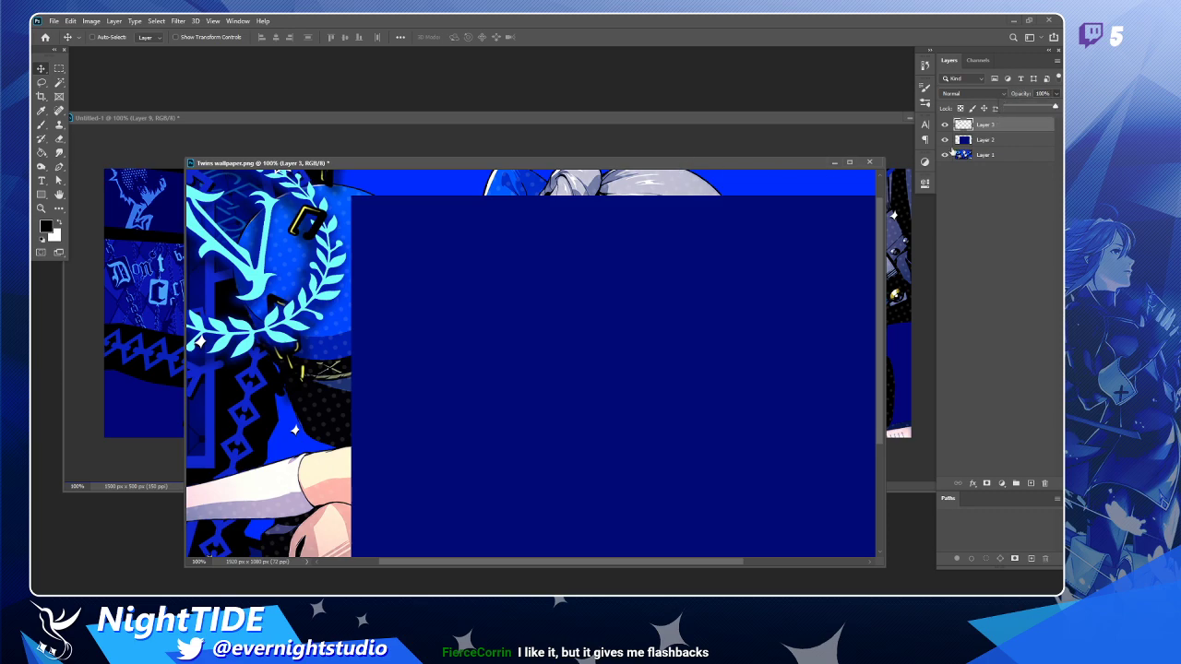
{"action": "left_click", "coordinate": [1056, 96]}
{"action": "left_click", "coordinate": [1055, 109]}
{"action": "left_click_drag", "start_coordinate": [1004, 124], "coordinate": [1037, 124]}
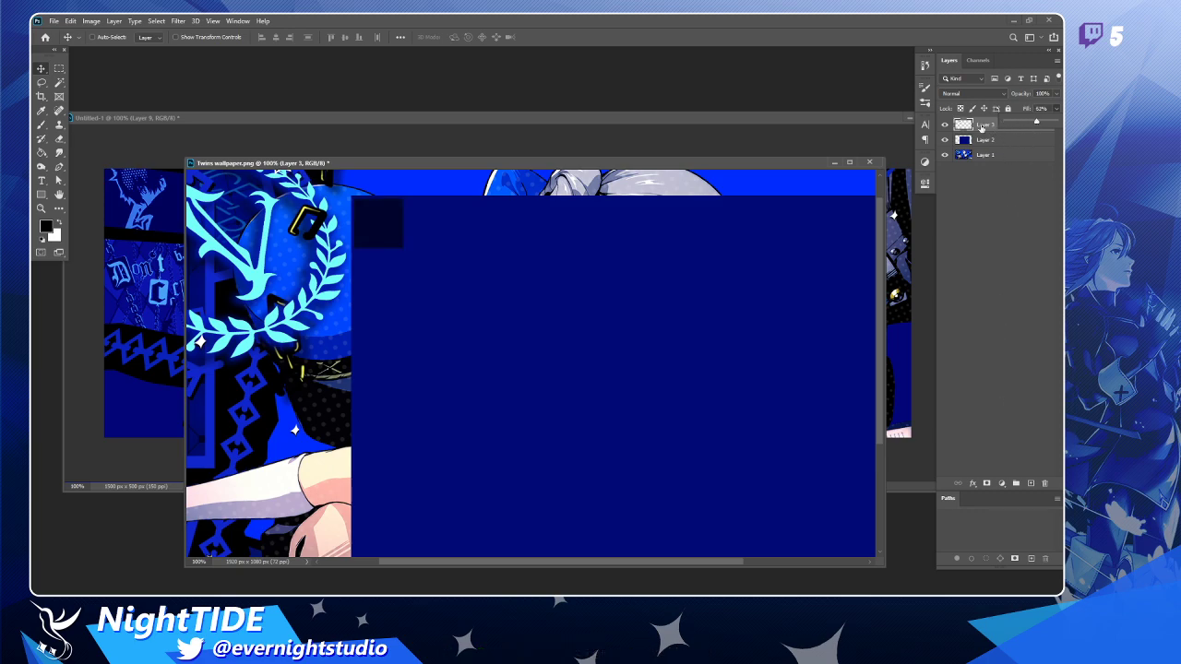
{"action": "left_click", "coordinate": [1005, 127]}
Add a black (000000) Stroke effect to Layer 3 in Layer Style.
{"action": "double_click", "coordinate": [988, 126]}
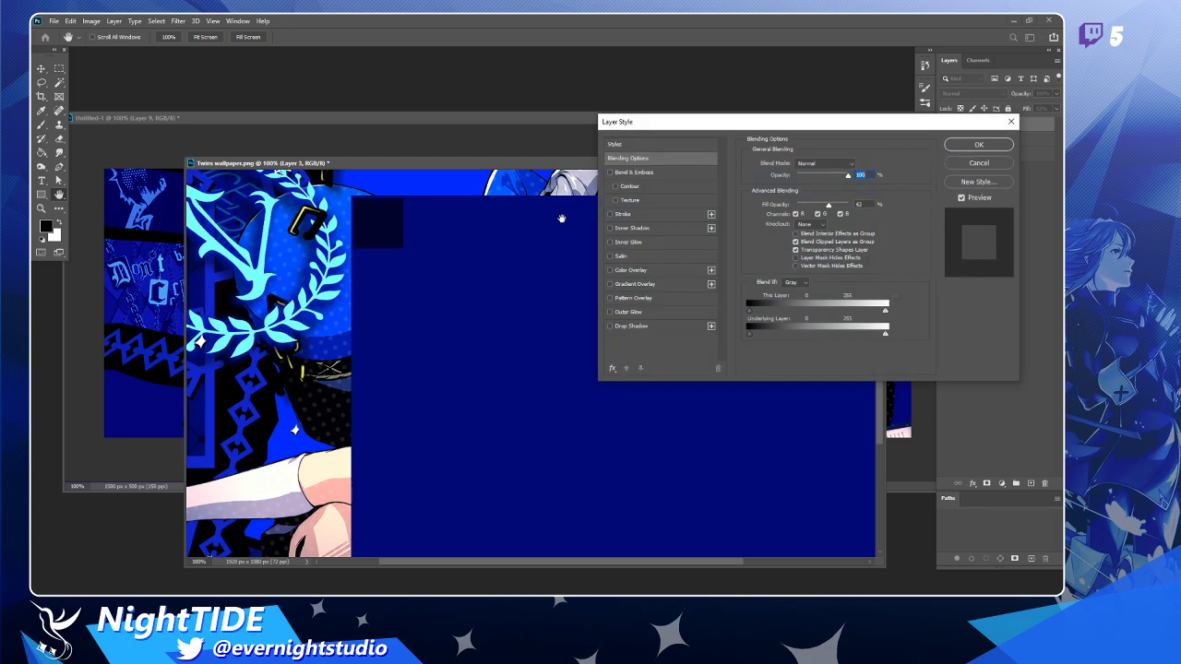
{"action": "left_click", "coordinate": [628, 215]}
{"action": "left_click", "coordinate": [766, 242]}
{"action": "type", "text": "000000"}
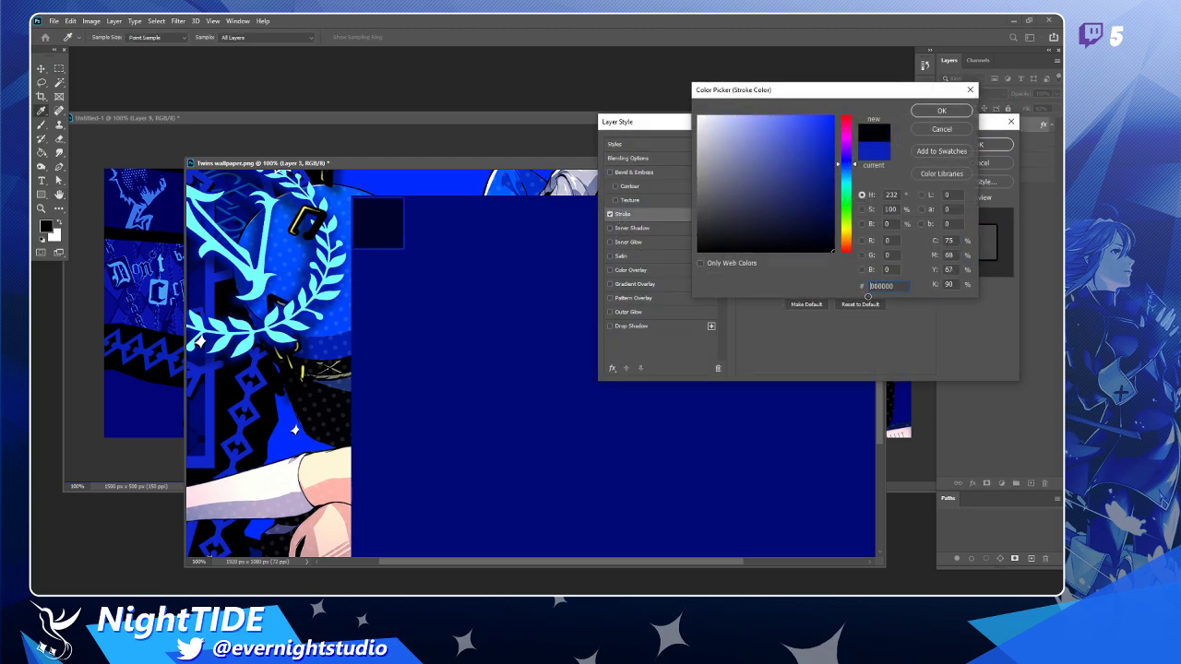
{"action": "left_click", "coordinate": [922, 112]}
{"action": "left_click", "coordinate": [987, 144]}
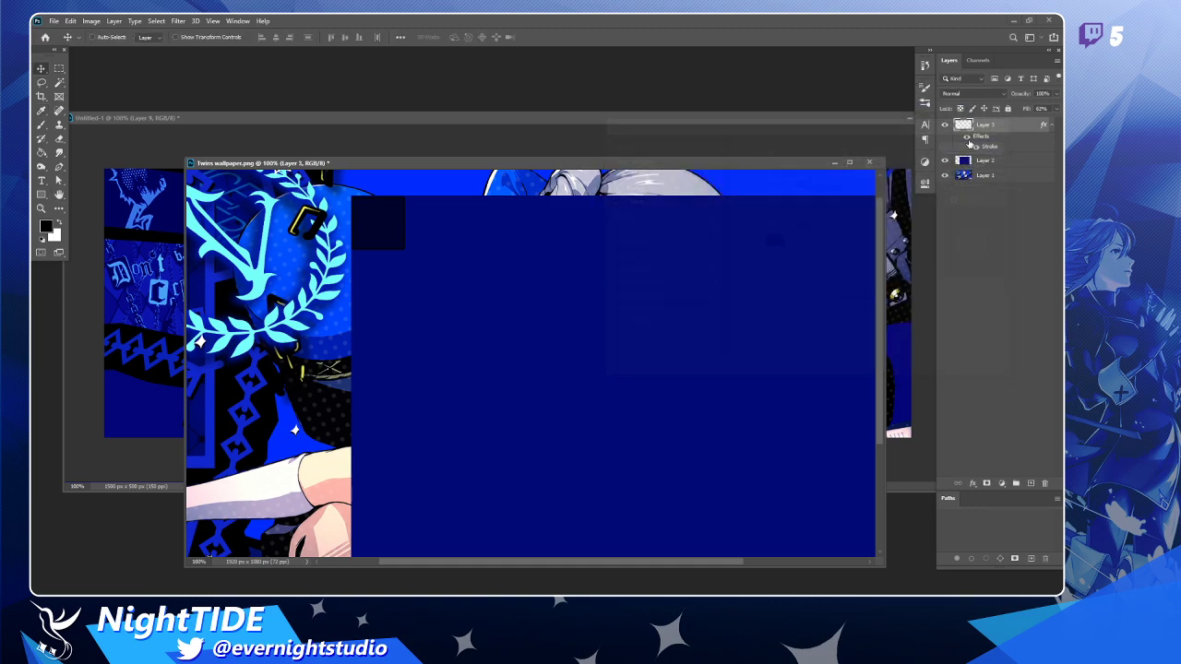
Set Layer 3's fill to 0%, test a move and its opacity, then deselect the layer.
{"action": "left_click", "coordinate": [1056, 110]}
{"action": "left_click_drag", "start_coordinate": [1031, 123], "coordinate": [977, 123]}
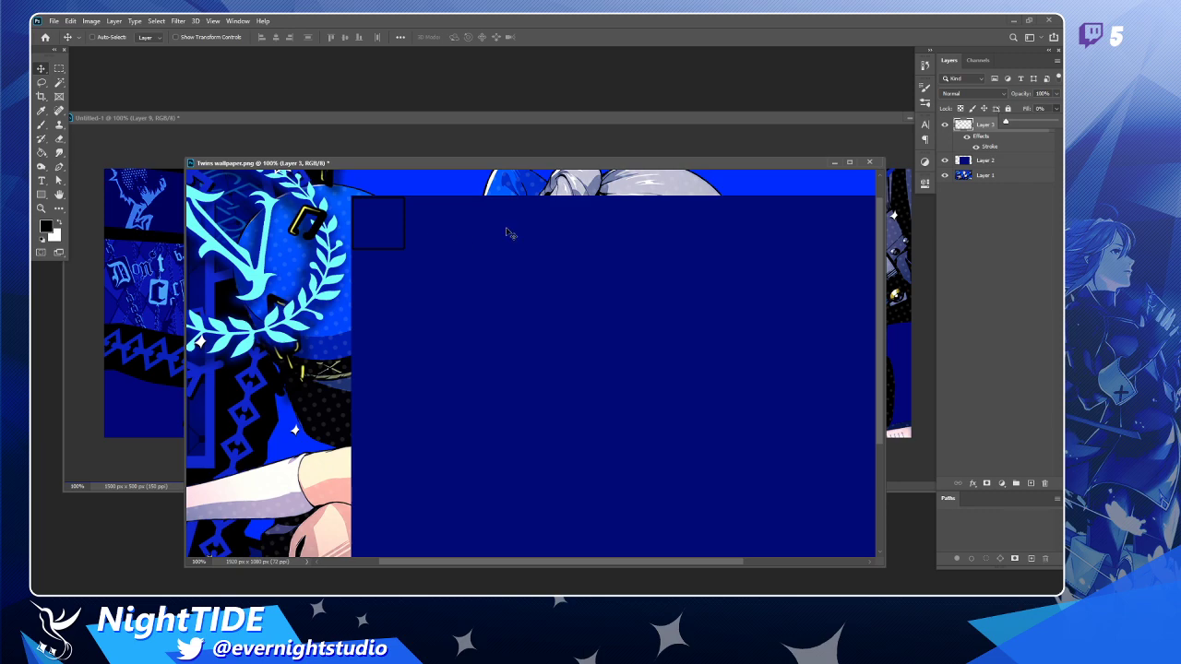
{"action": "left_click", "coordinate": [417, 242]}
{"action": "left_click_drag", "start_coordinate": [389, 231], "coordinate": [415, 250]}
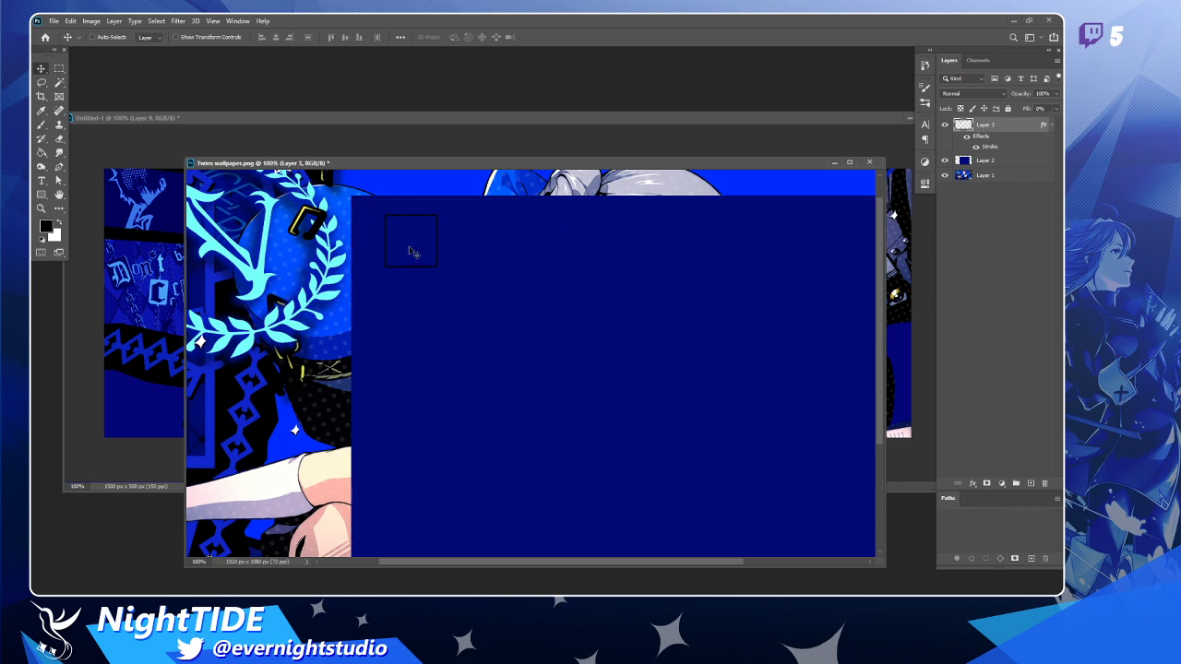
{"action": "key", "text": "ctrl+z"}
{"action": "mouse_move", "coordinate": [1057, 96]}
{"action": "left_mouse_down"}
{"action": "mouse_move", "coordinate": [1005, 108]}
{"action": "mouse_move", "coordinate": [1055, 108]}
{"action": "left_mouse_up"}
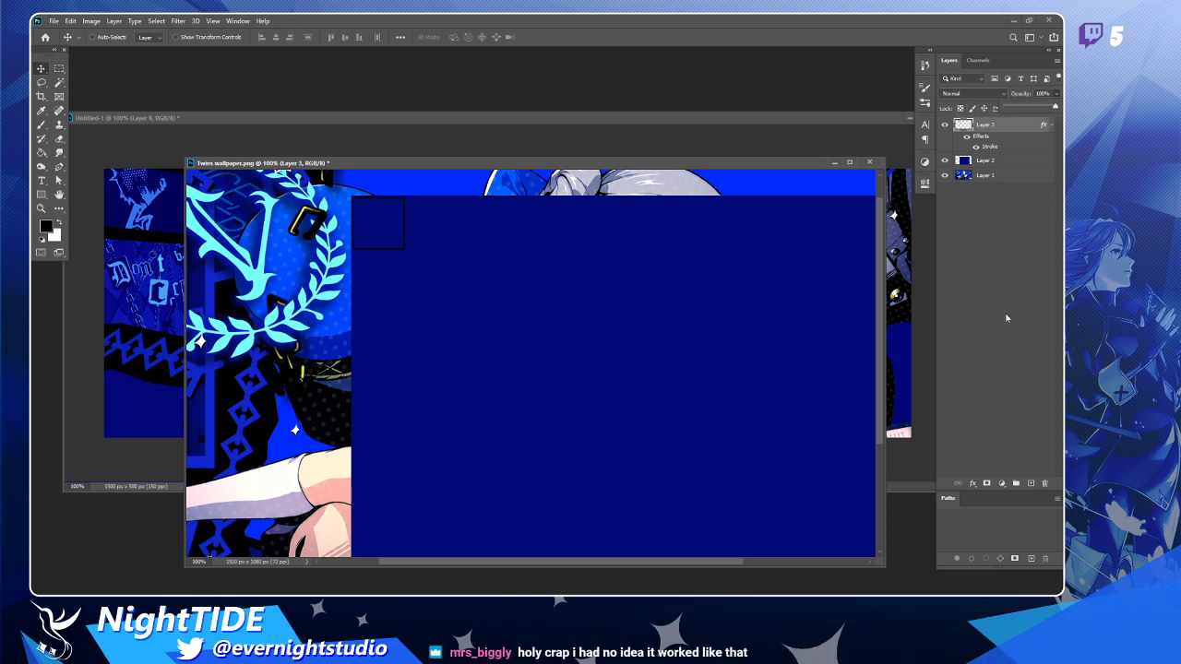
{"action": "left_click", "coordinate": [1013, 265]}
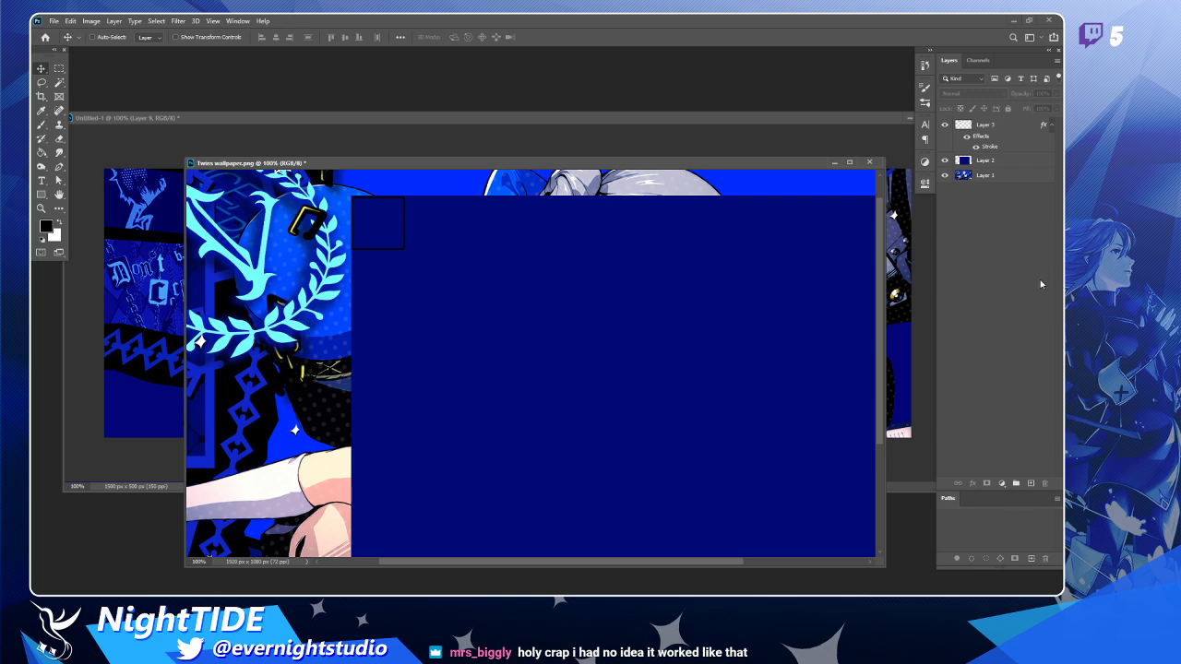
Restore Layer 3's stroke effect and duplicate the square rightward into four squares.
{"action": "left_click", "coordinate": [976, 147]}
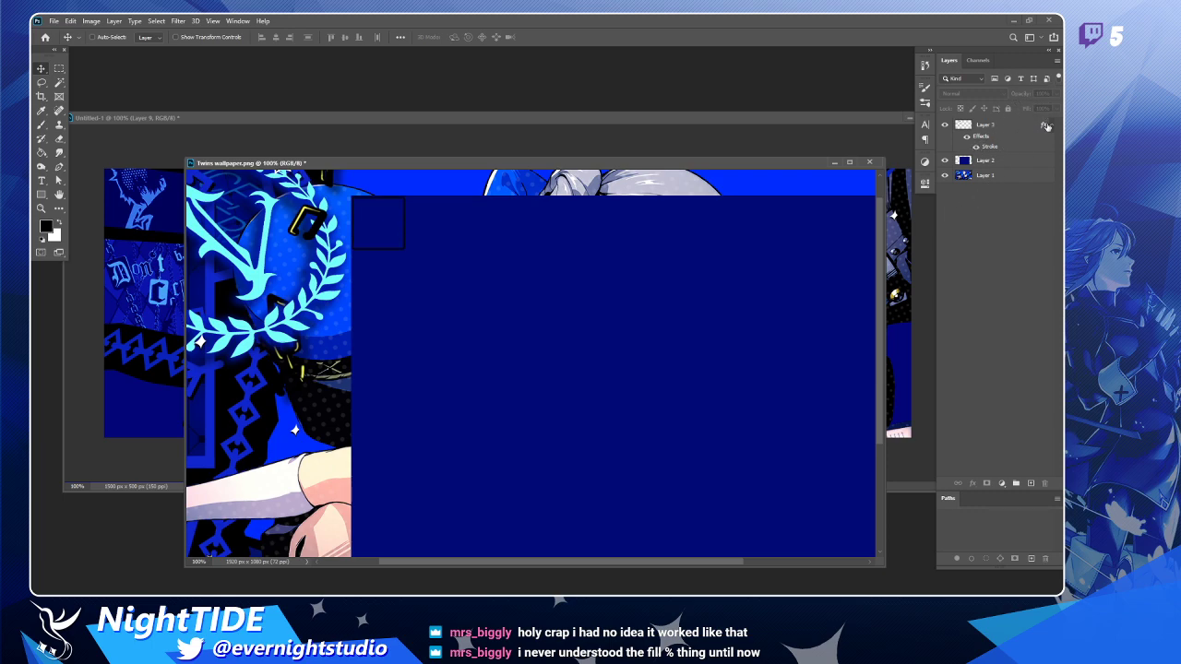
{"action": "left_click", "coordinate": [434, 256]}
{"action": "left_click", "coordinate": [535, 232]}
{"action": "left_click", "coordinate": [1034, 125]}
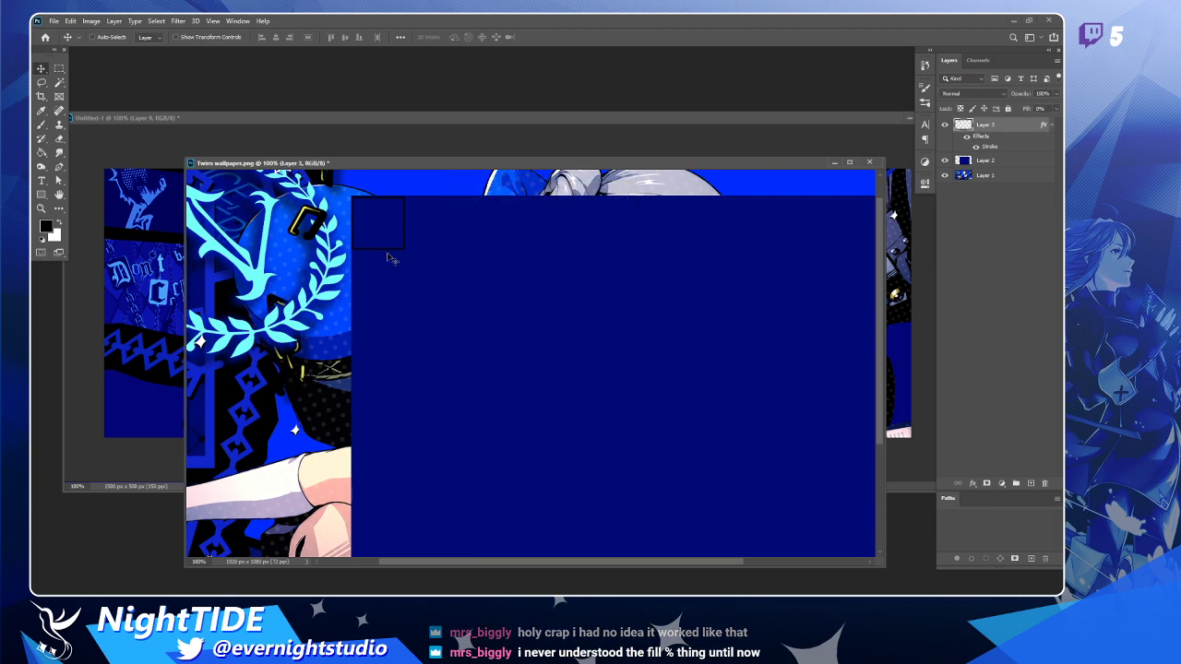
{"action": "left_click_drag", "start_coordinate": [396, 253], "coordinate": [443, 254]}
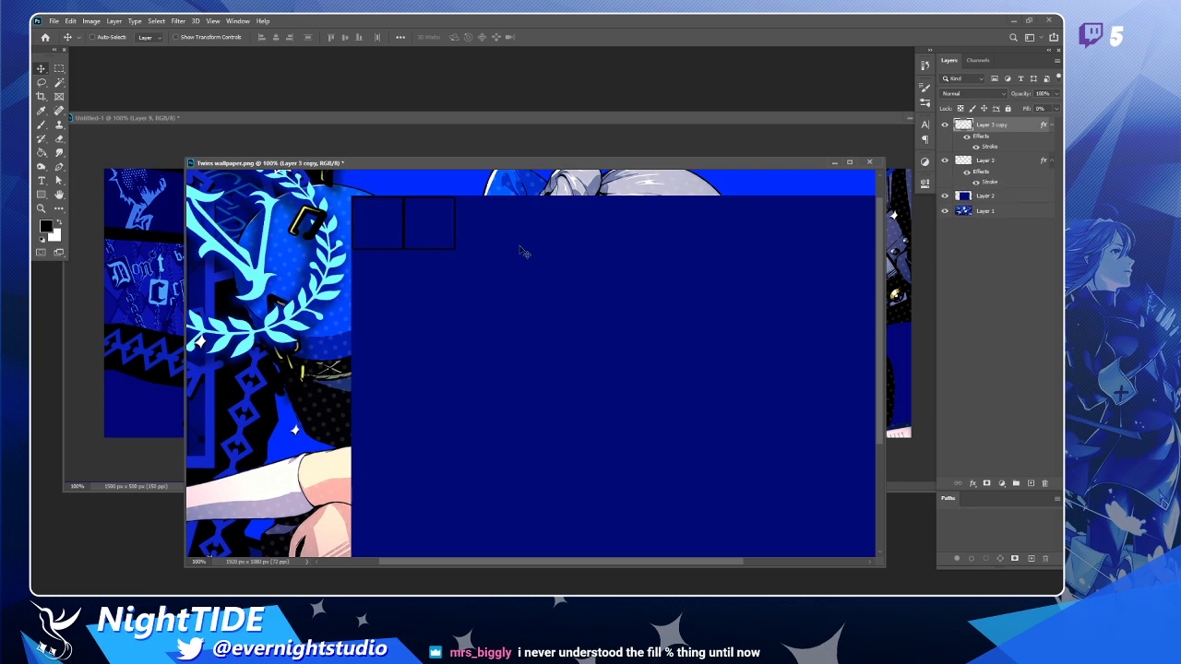
{"action": "left_click", "coordinate": [1018, 163], "text": "shift"}
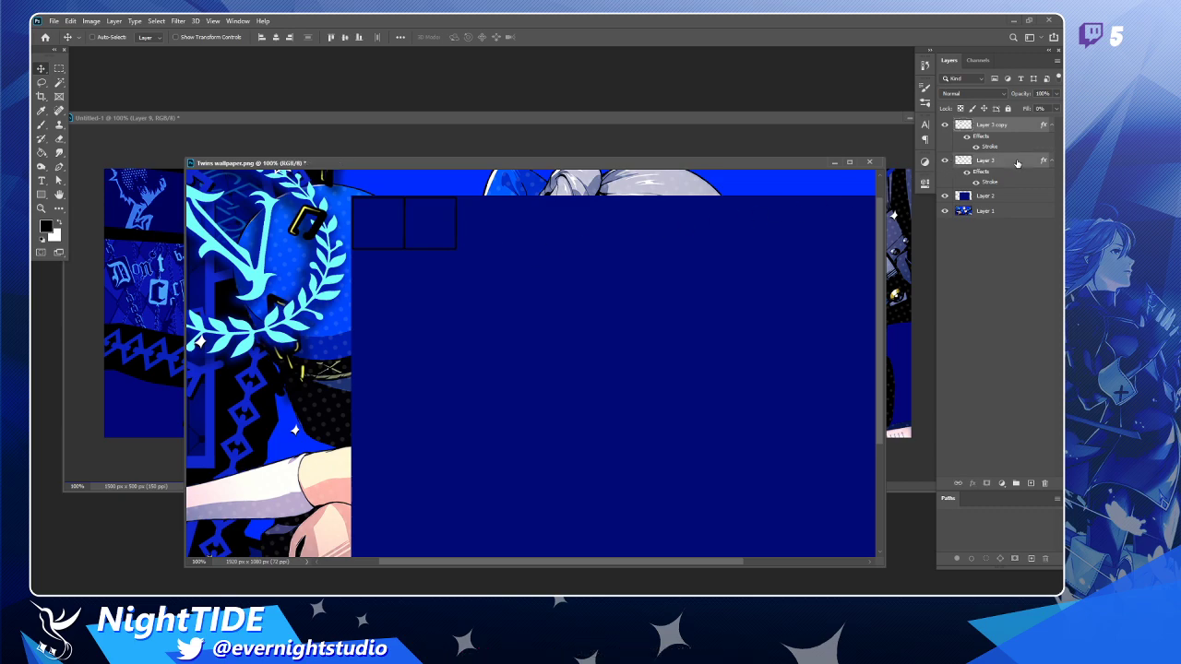
{"action": "left_click_drag", "start_coordinate": [392, 254], "coordinate": [490, 251]}
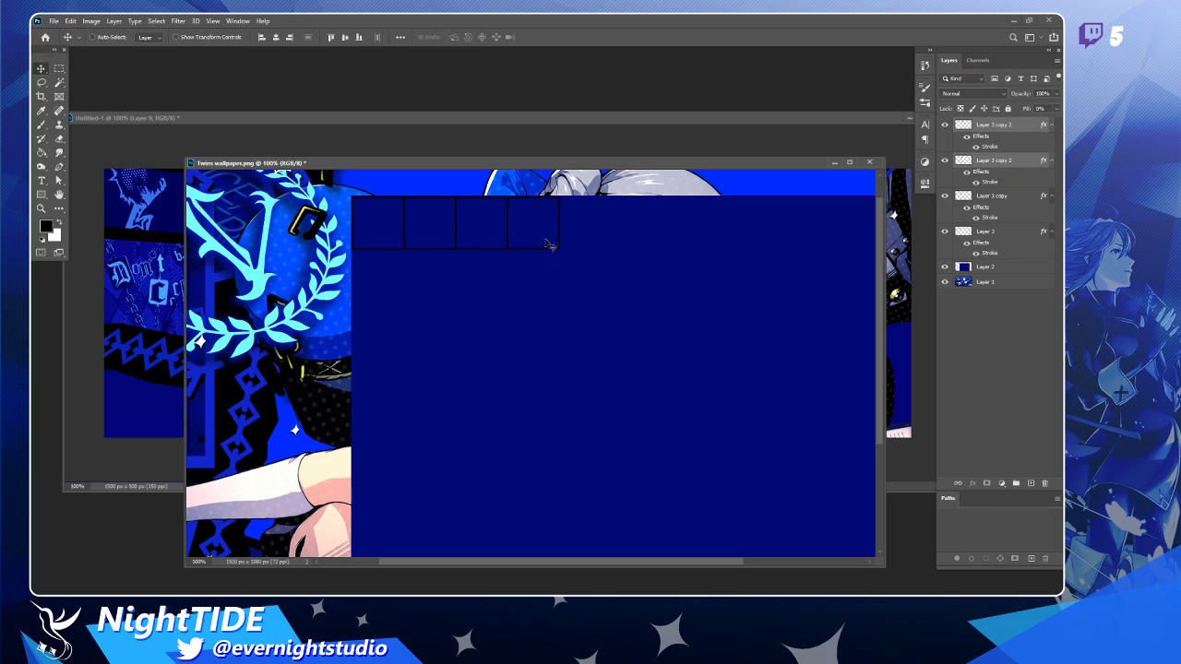
Duplicate the four-square row rightward, then the eight squares further right.
{"action": "left_click", "coordinate": [1021, 236], "text": "shift"}
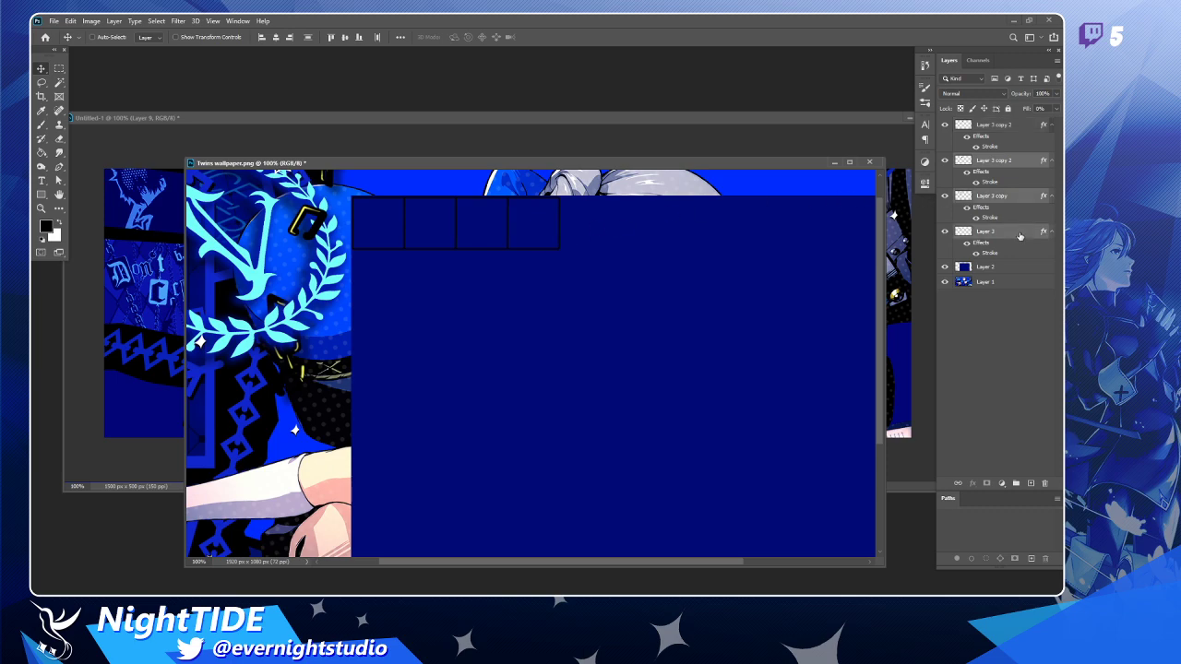
{"action": "left_click", "coordinate": [1014, 135], "text": "shift"}
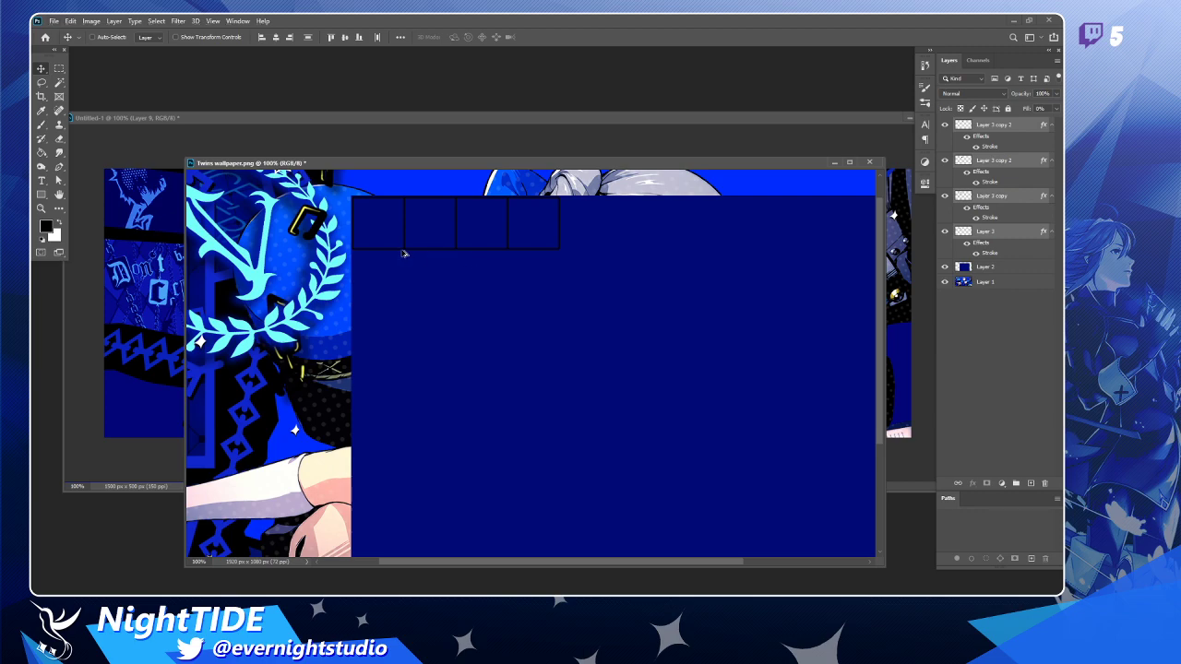
{"action": "left_click_drag", "start_coordinate": [403, 253], "coordinate": [614, 254]}
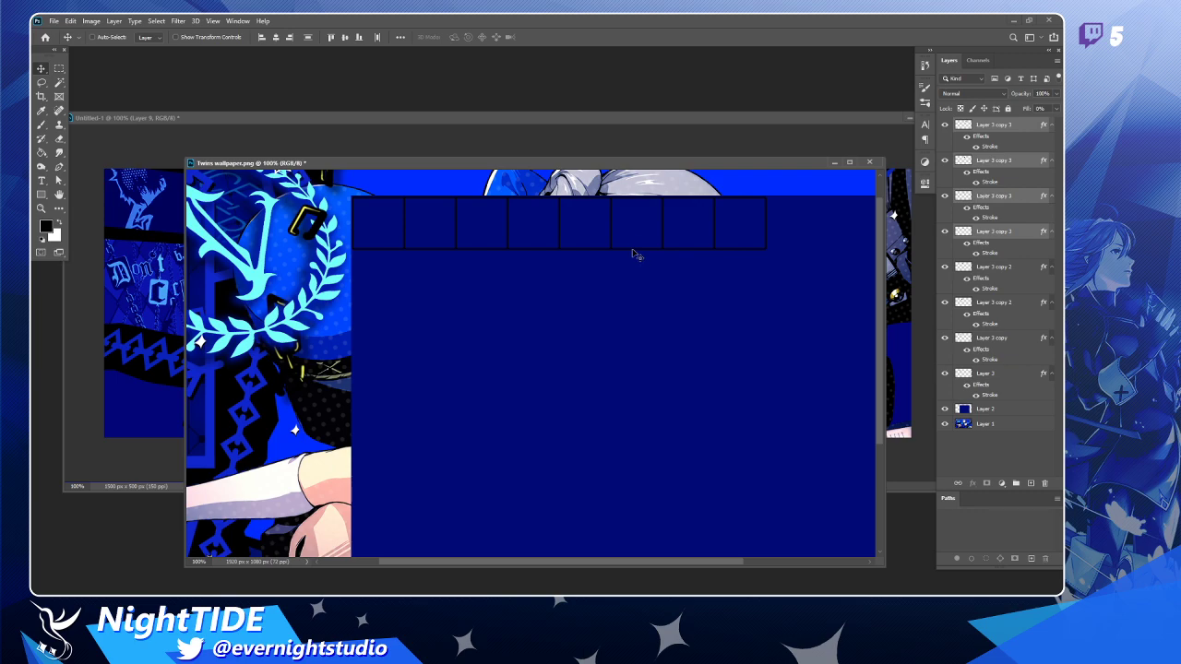
{"action": "left_click_drag", "start_coordinate": [640, 166], "coordinate": [516, 162]}
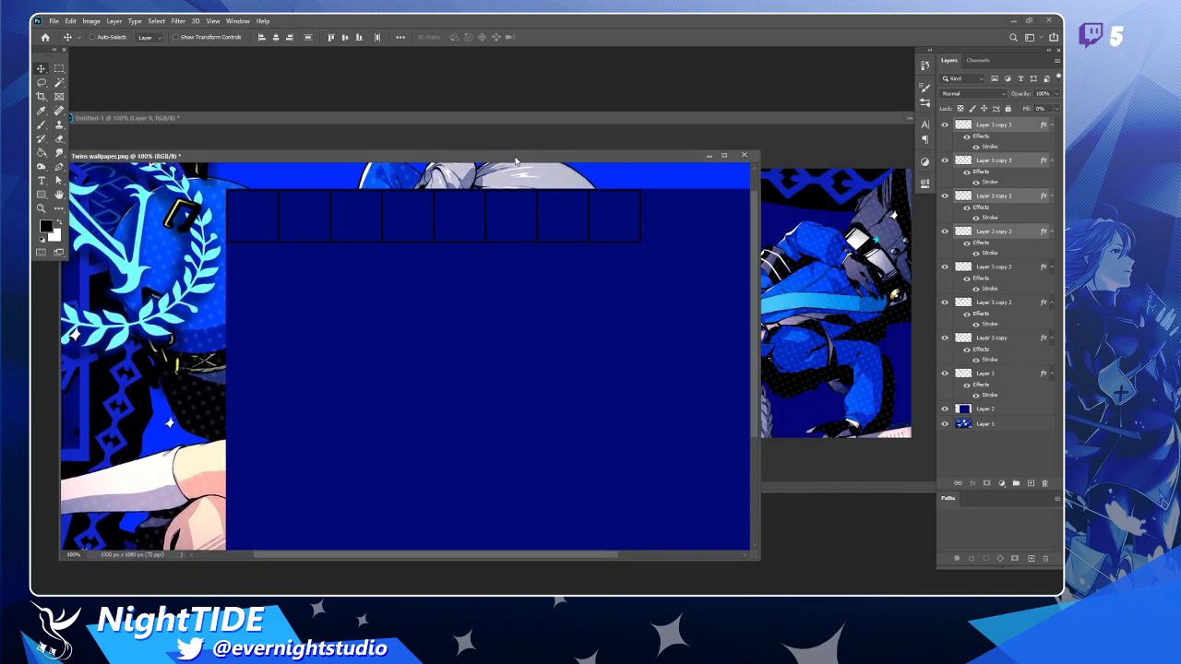
{"action": "scroll", "coordinate": [614, 376], "scroll_direction": "down", "scroll_amount": 3}
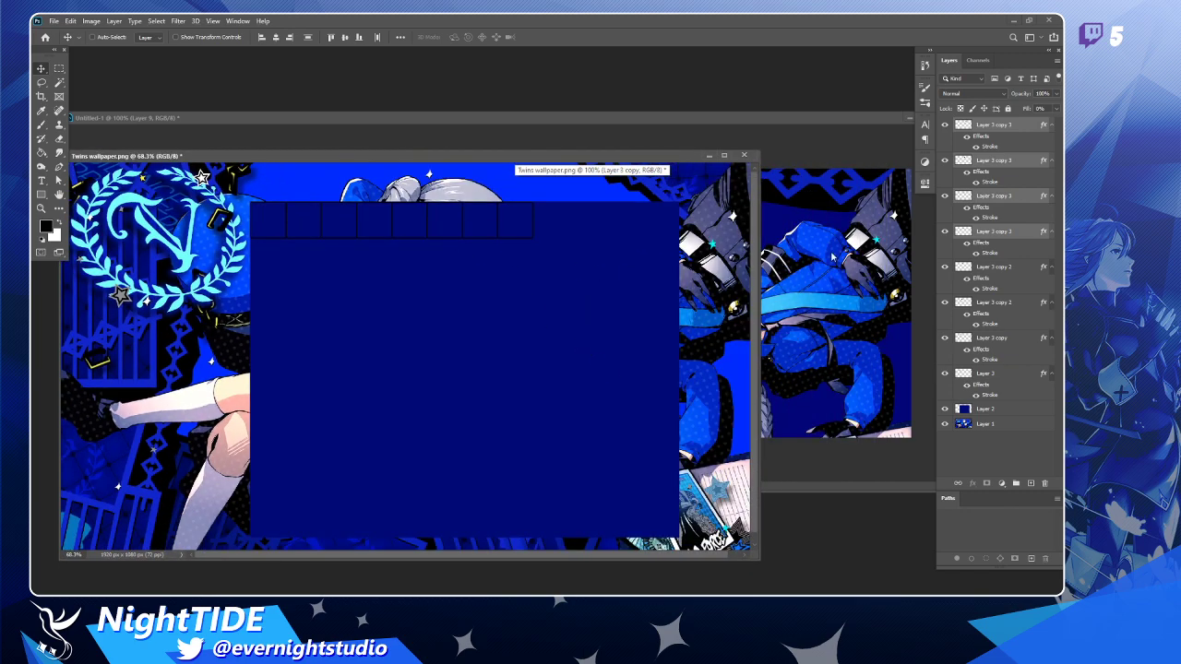
{"action": "left_click_drag", "start_coordinate": [396, 258], "coordinate": [548, 230]}
Select all twelve square layers, collapse their effects lists, and group them with Ctrl+G.
{"action": "scroll", "coordinate": [548, 230], "scroll_direction": "up", "scroll_amount": 2}
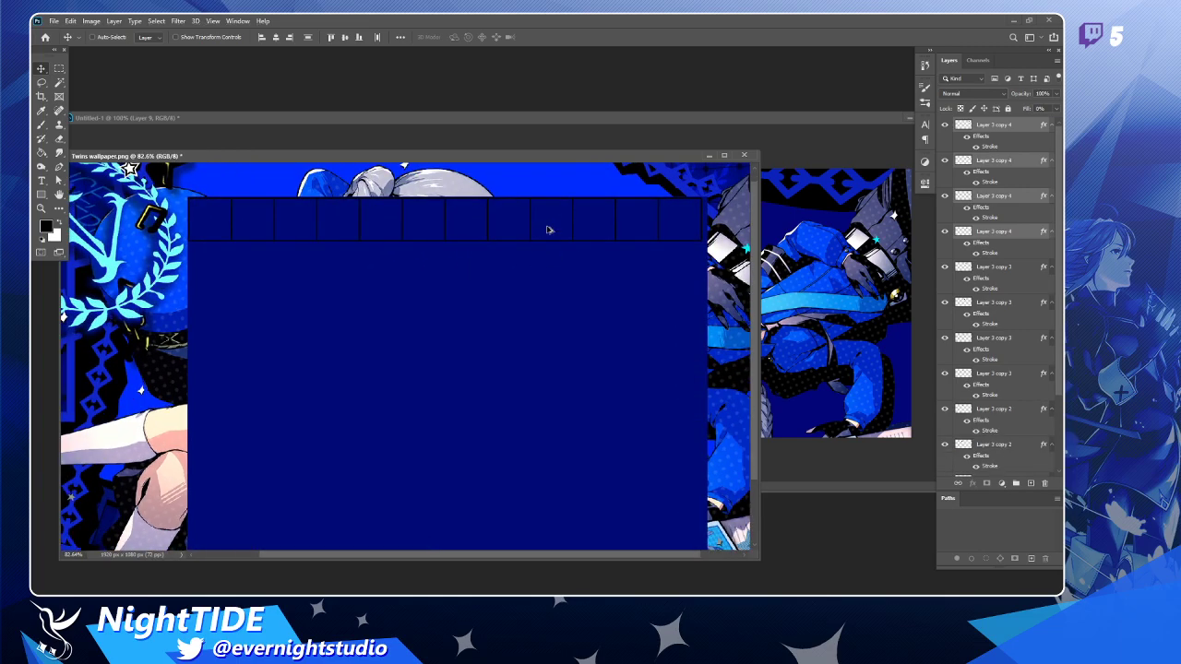
{"action": "scroll", "coordinate": [507, 232], "scroll_direction": "up", "scroll_amount": 3}
{"action": "scroll", "coordinate": [506, 234], "scroll_direction": "down", "scroll_amount": 2}
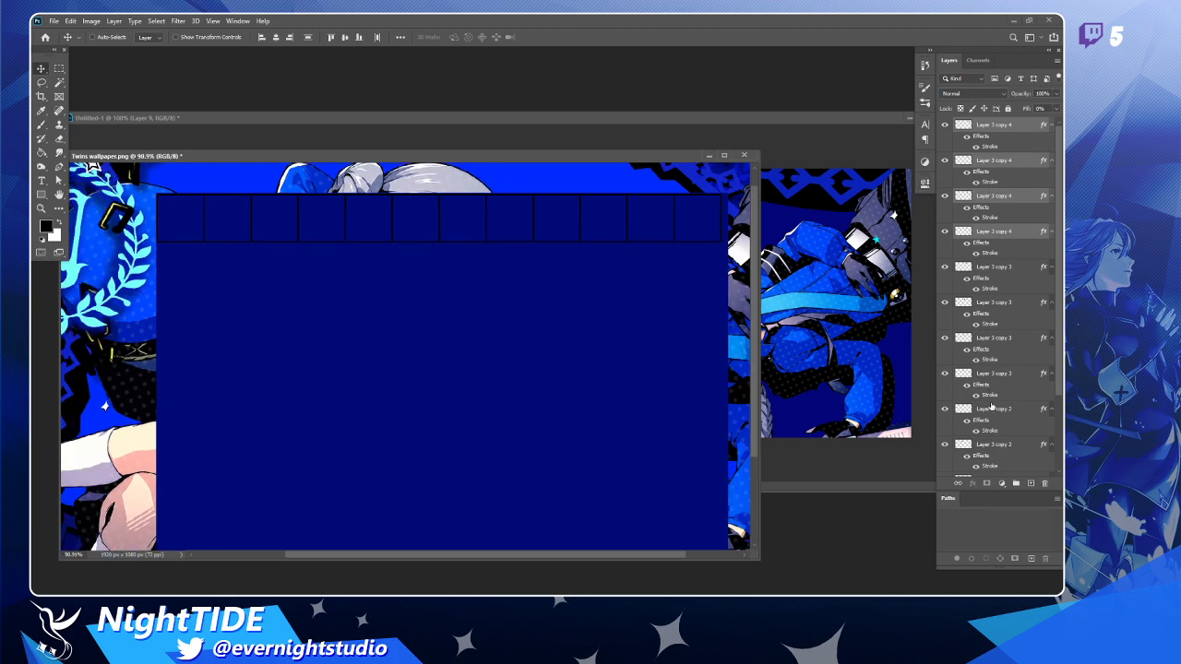
{"action": "left_click", "coordinate": [1013, 453], "text": "shift"}
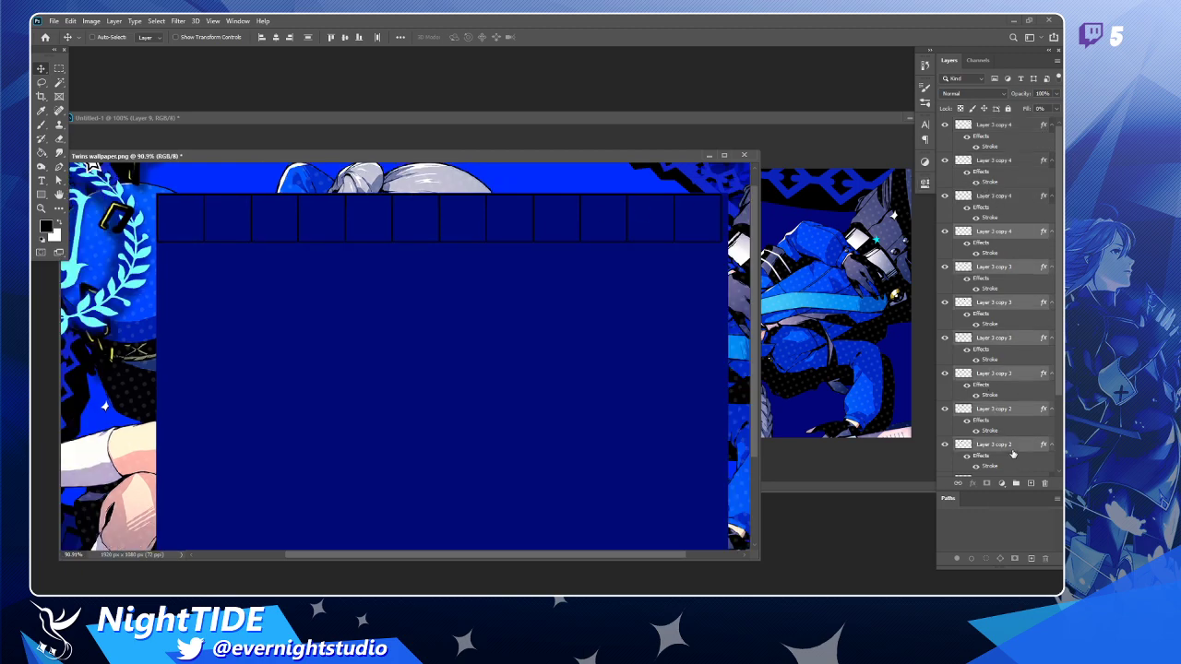
{"action": "left_click", "coordinate": [1032, 197], "text": "shift"}
{"action": "left_click", "coordinate": [1022, 167], "text": "shift"}
{"action": "left_click", "coordinate": [1020, 131], "text": "shift"}
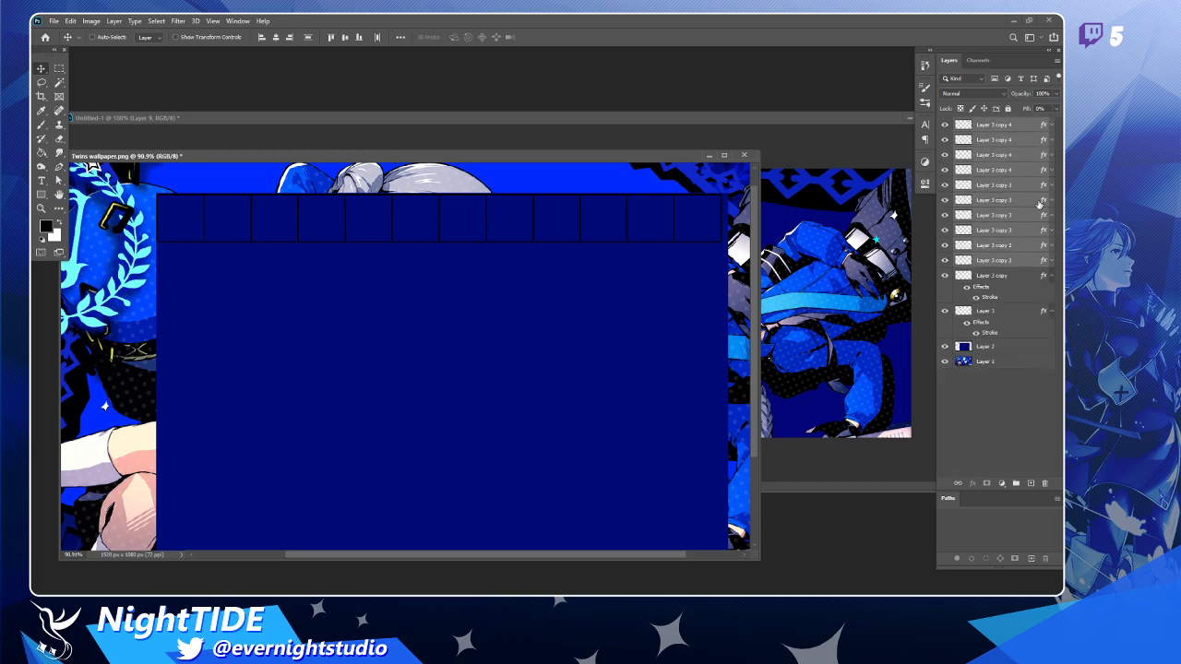
{"action": "left_click", "coordinate": [1051, 276]}
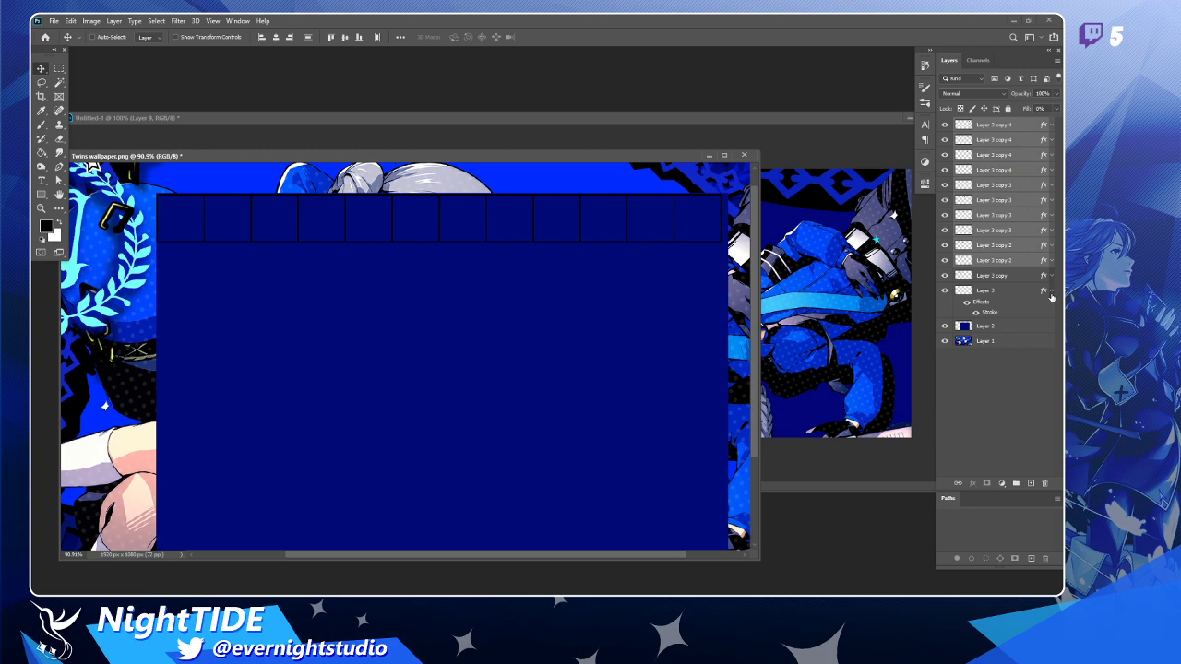
{"action": "left_click", "coordinate": [1051, 291]}
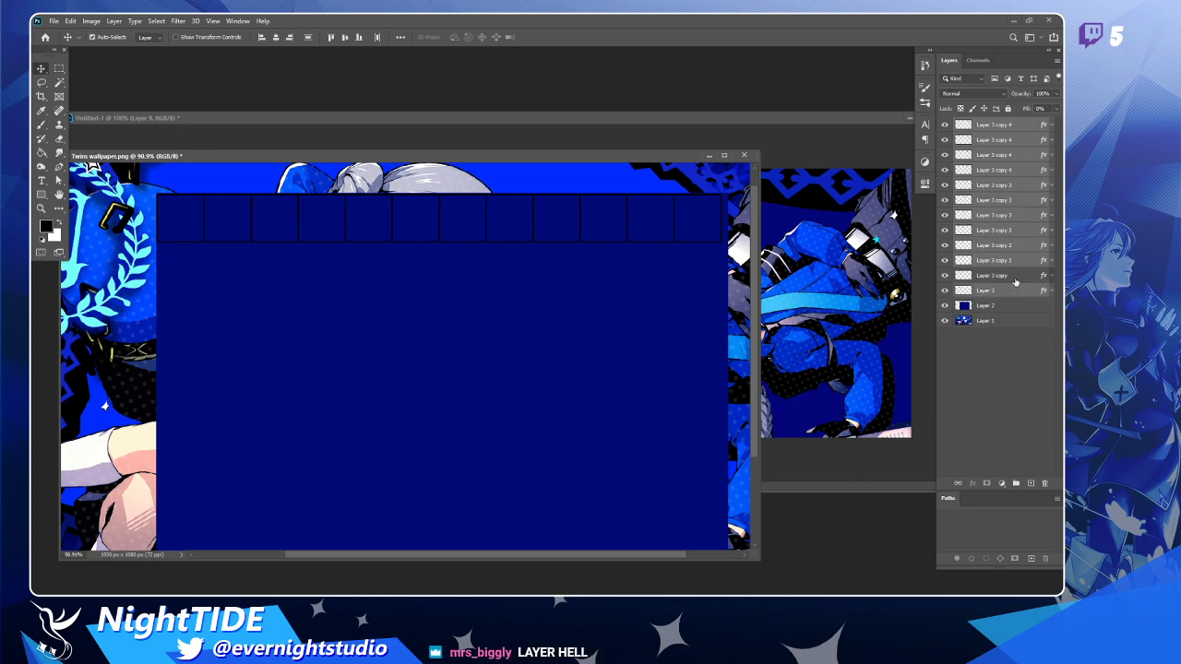
{"action": "left_click_drag", "start_coordinate": [609, 307], "coordinate": [557, 314]}
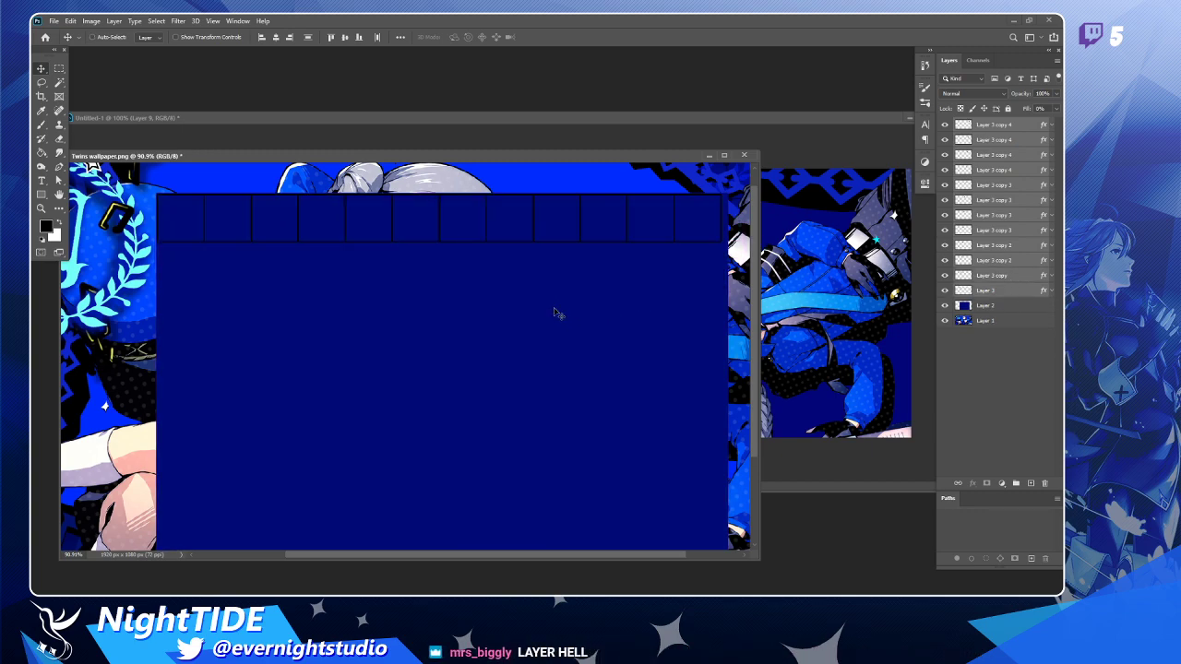
{"action": "left_click", "coordinate": [1015, 484]}
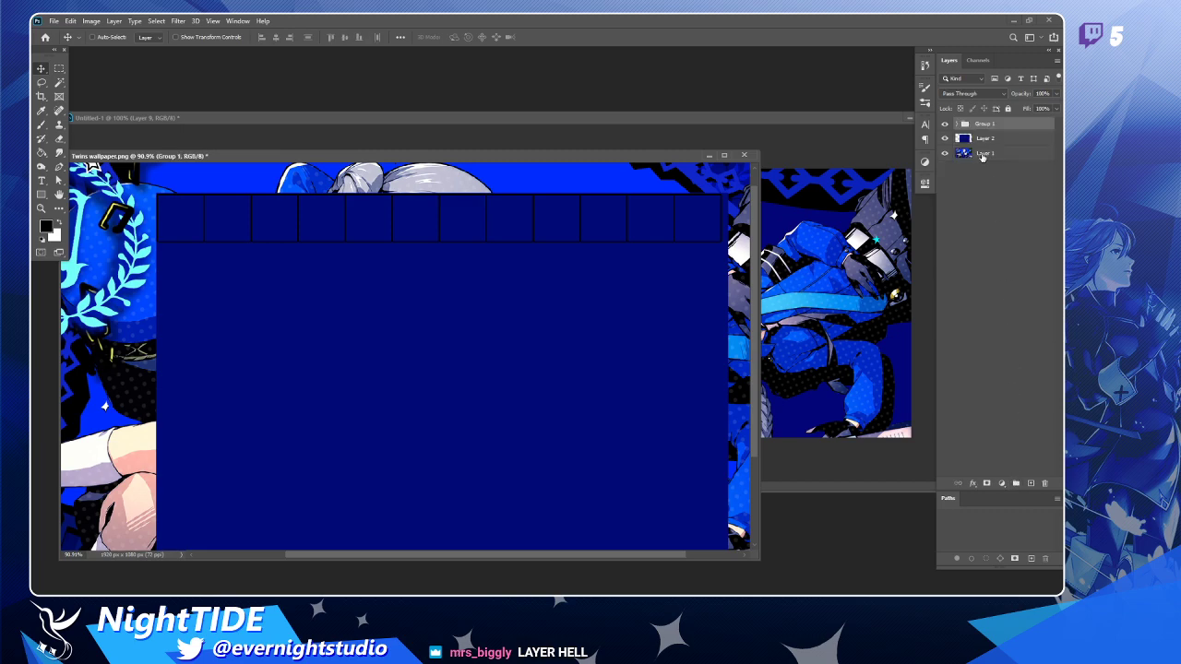
Duplicate Group 1's grid row directly below and zoom in to check alignment.
{"action": "left_click", "coordinate": [946, 125]}
{"action": "left_click", "coordinate": [946, 125]}
{"action": "double_click", "coordinate": [945, 124]}
{"action": "left_click_drag", "start_coordinate": [576, 227], "coordinate": [575, 273]}
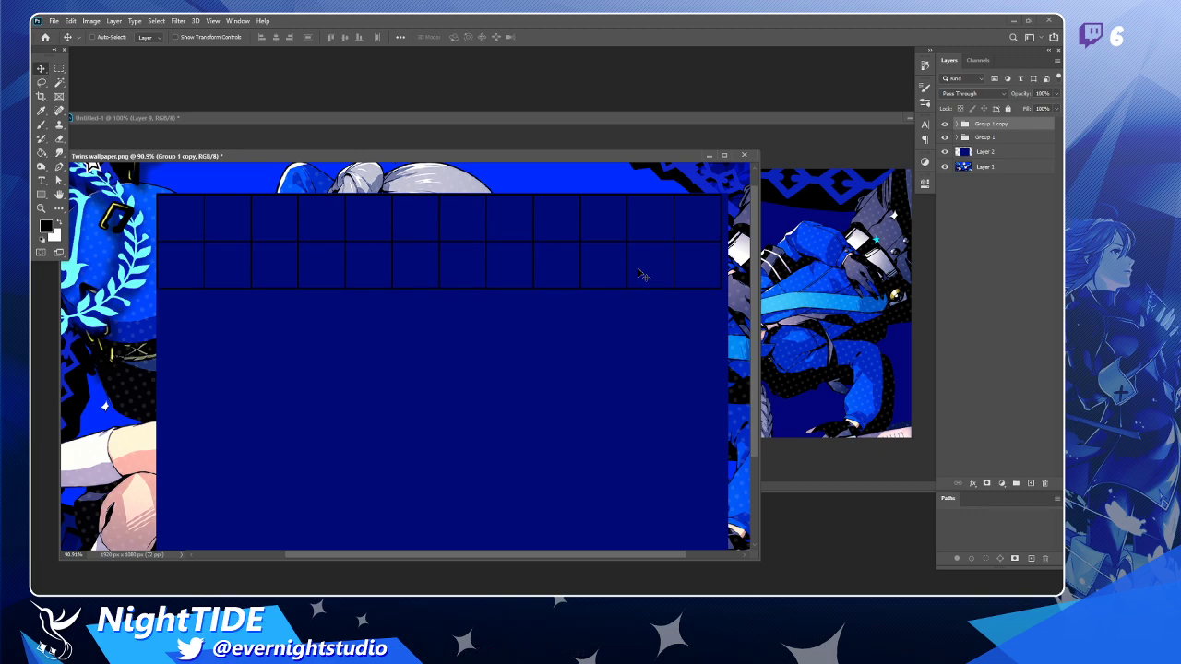
{"action": "key", "text": "z"}
{"action": "left_click", "coordinate": [614, 267]}
{"action": "left_click", "coordinate": [541, 250]}
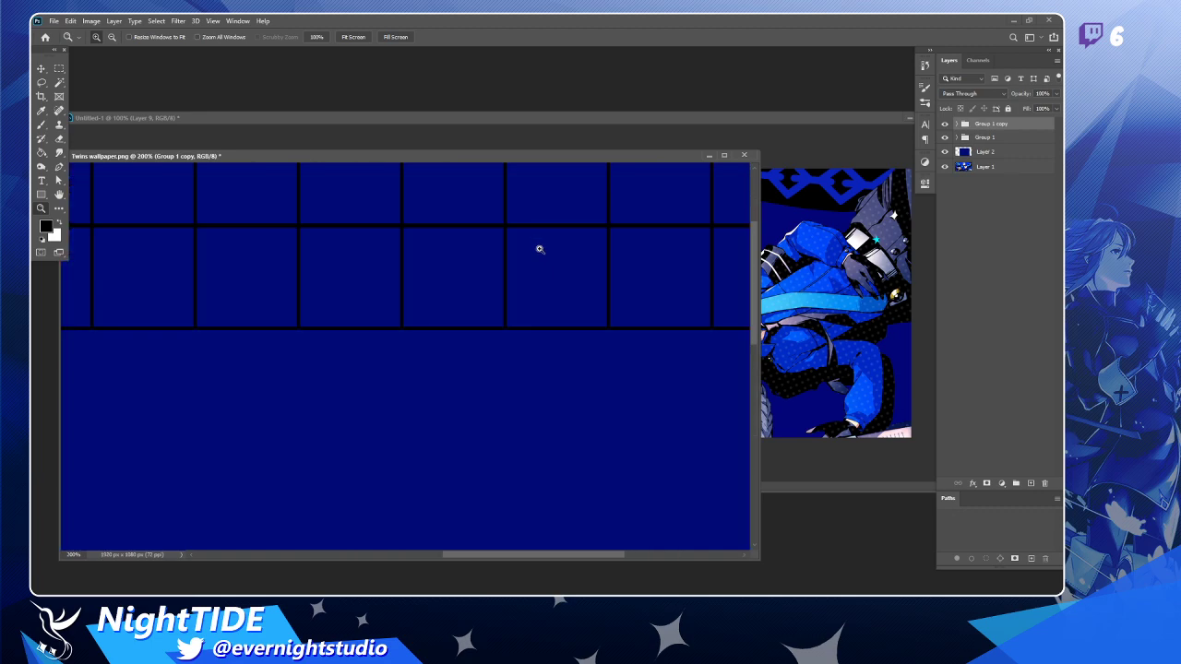
{"action": "left_click", "coordinate": [534, 242], "text": "alt"}
{"action": "key", "text": "v"}
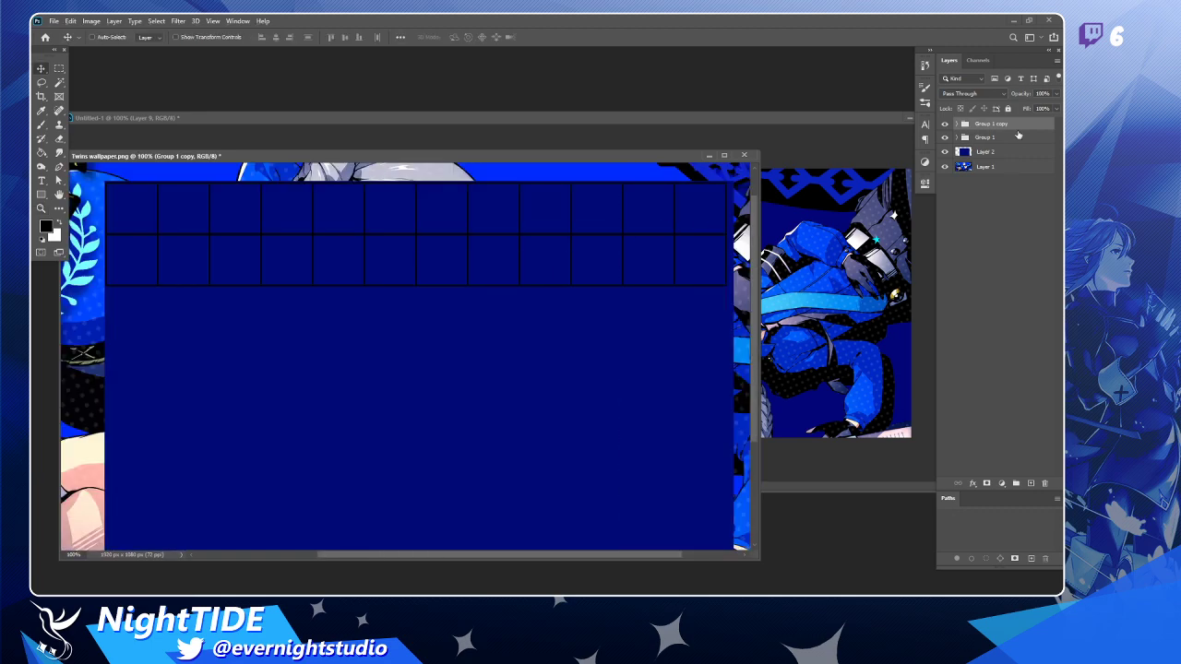
Duplicate the two grid rows below, then the four grid rows further down.
{"action": "left_click", "coordinate": [998, 141], "text": "shift"}
{"action": "left_click_drag", "start_coordinate": [627, 238], "coordinate": [630, 337]}
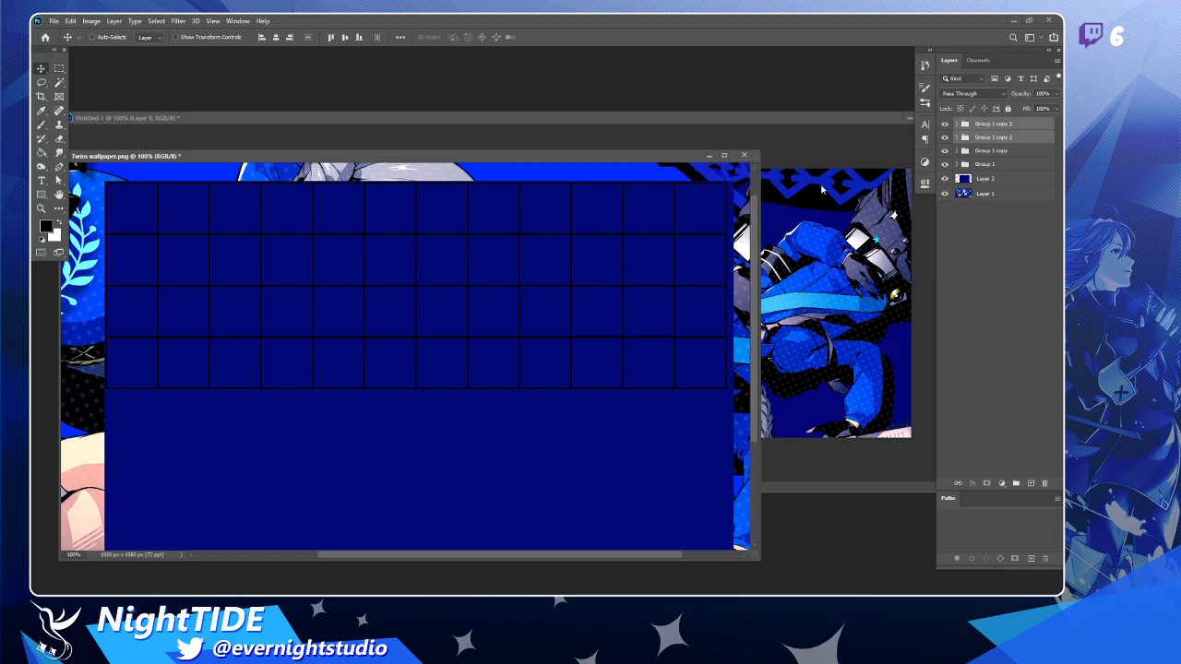
{"action": "left_click", "coordinate": [990, 167]}
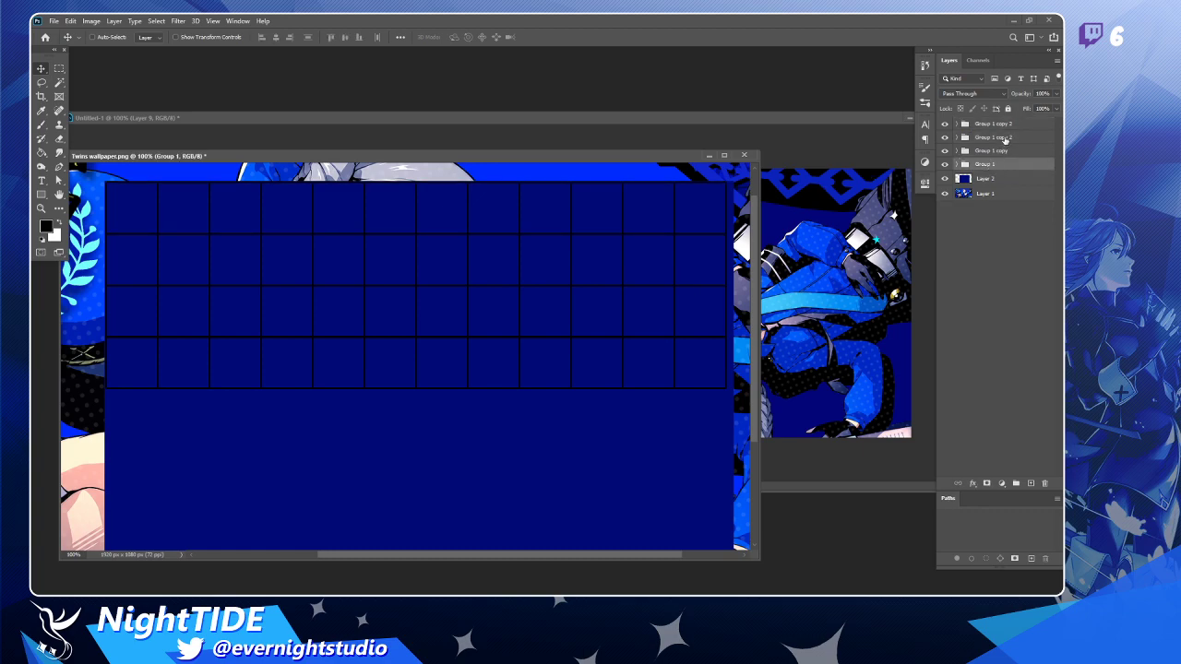
{"action": "left_click", "coordinate": [1005, 138]}
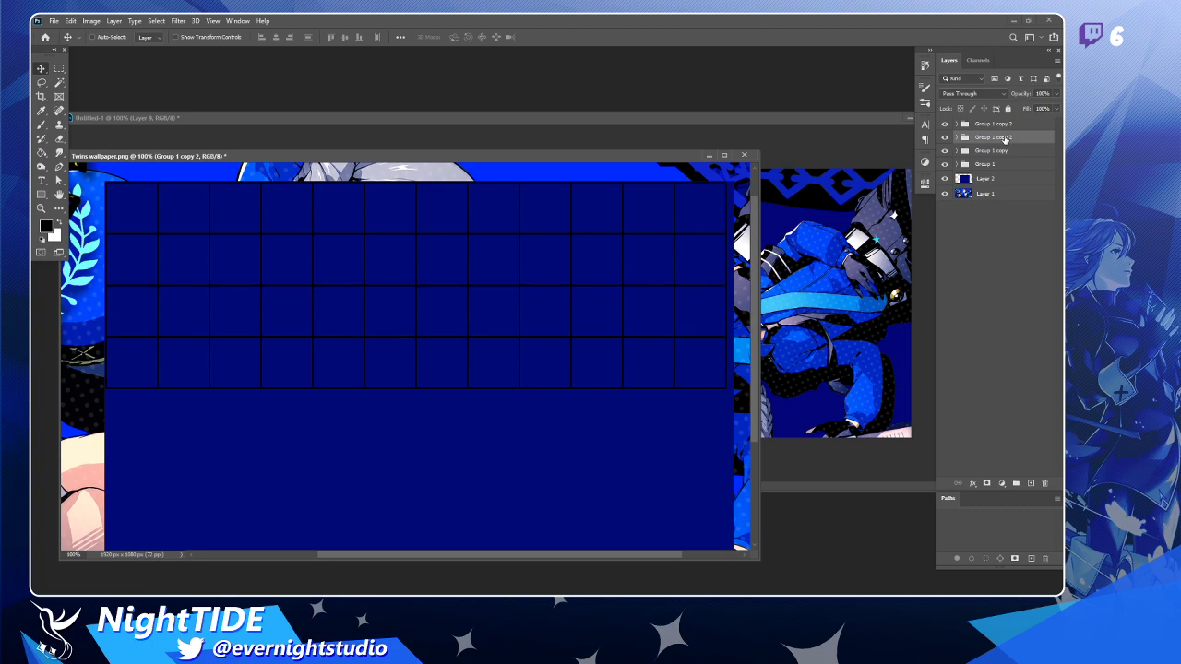
{"action": "left_click", "coordinate": [1006, 127]}
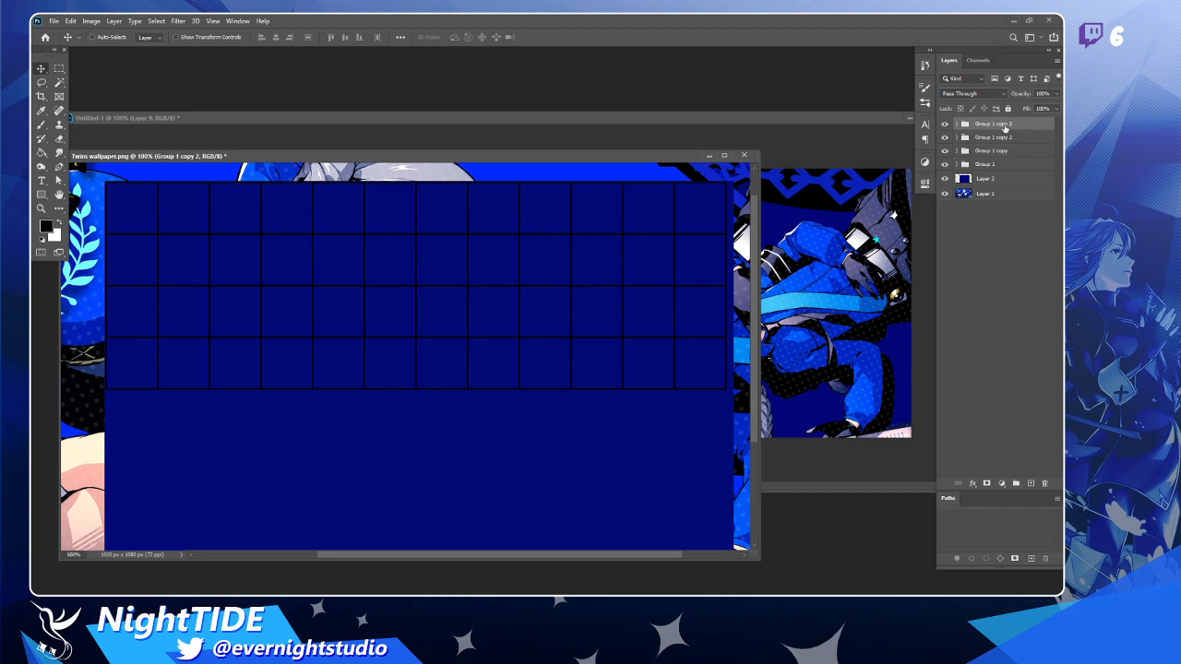
{"action": "left_click", "coordinate": [1014, 164], "text": "shift"}
{"action": "scroll", "coordinate": [545, 283], "scroll_direction": "down", "scroll_amount": 2}
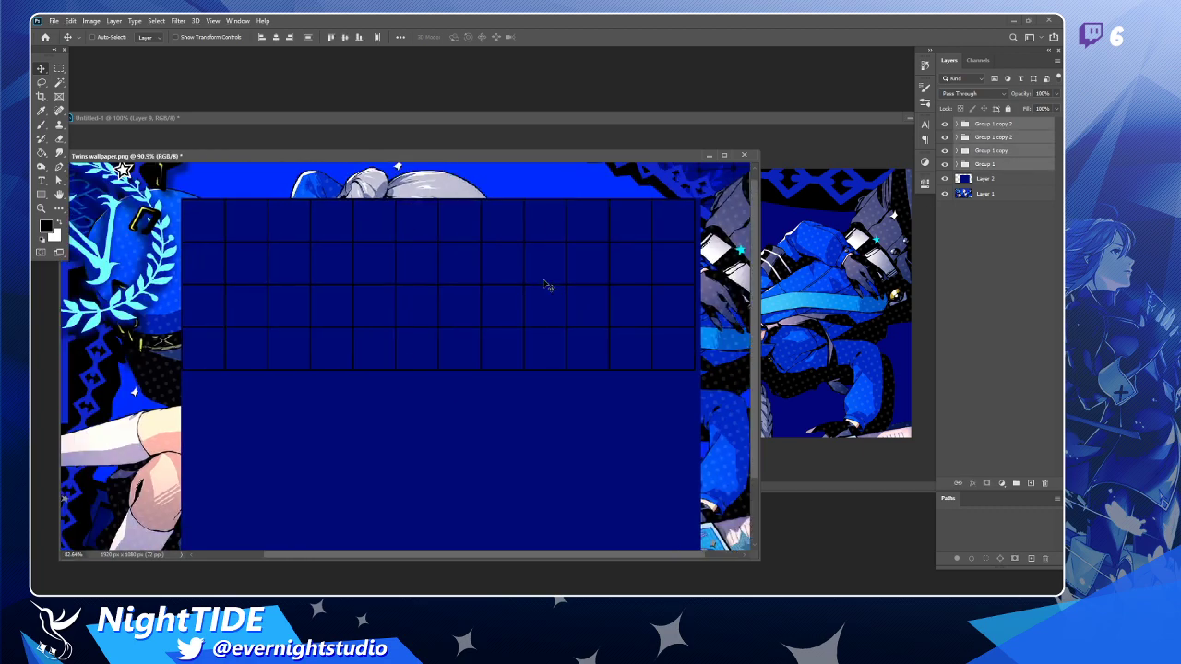
{"action": "left_click_drag", "start_coordinate": [562, 263], "coordinate": [559, 435]}
{"action": "scroll", "coordinate": [491, 395], "scroll_direction": "up", "scroll_amount": 2}
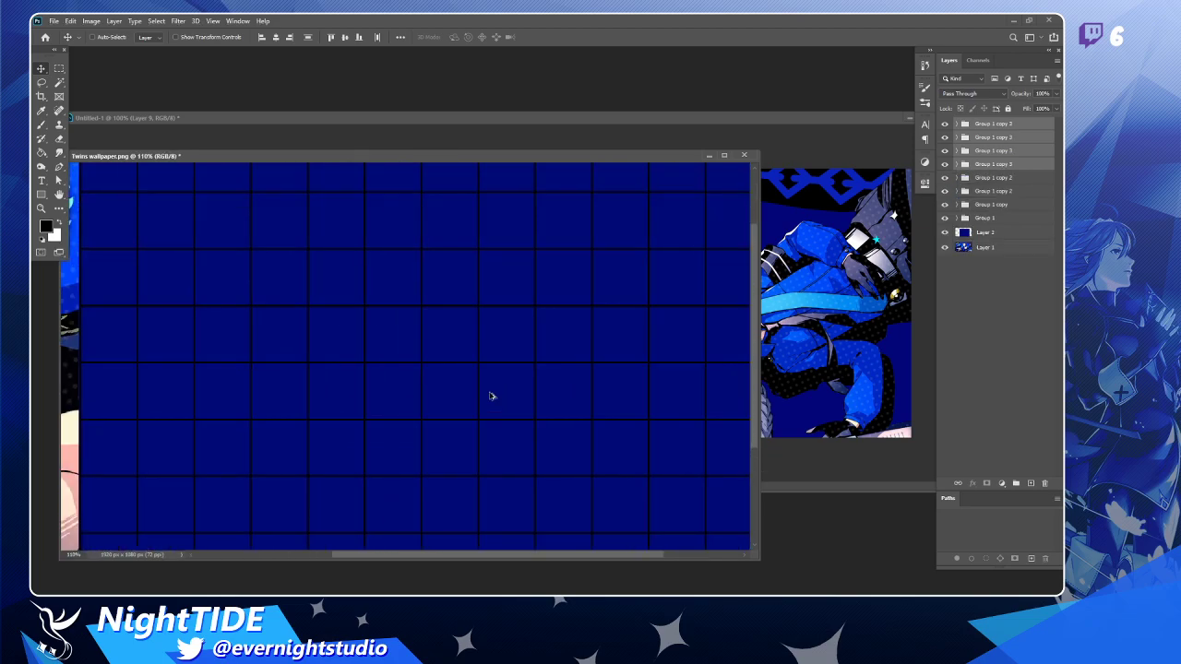
{"action": "scroll", "coordinate": [508, 378], "scroll_direction": "down", "scroll_amount": 3}
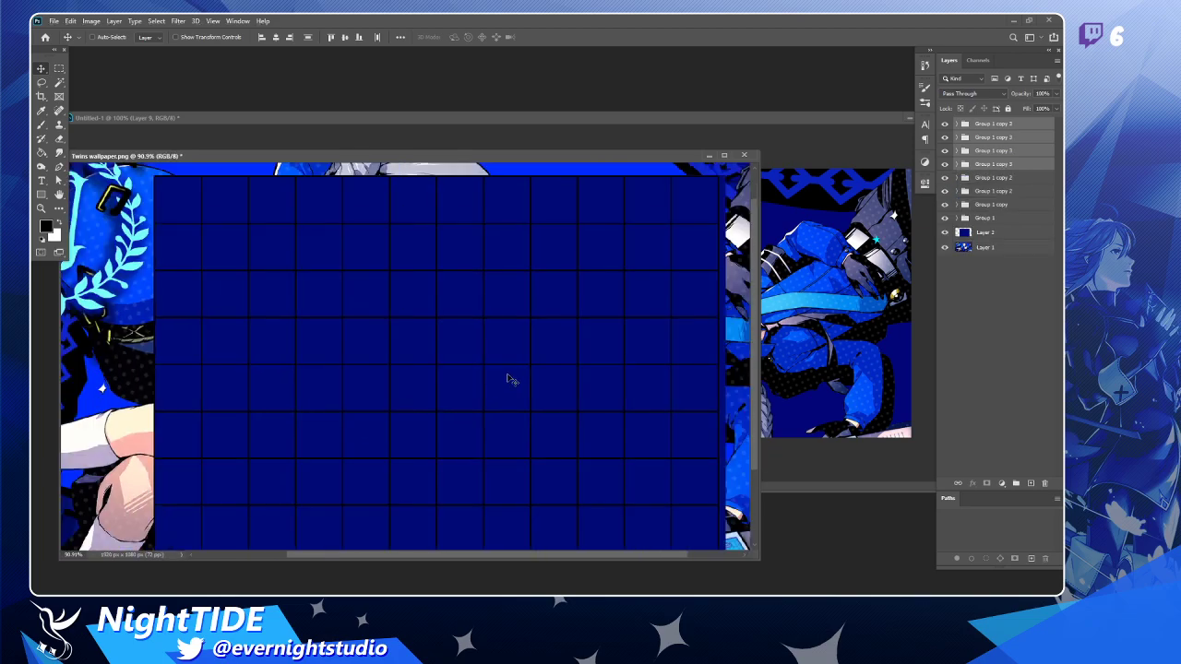
Duplicate the top grid group once more to complete the panel.
{"action": "left_click", "coordinate": [992, 127]}
{"action": "left_click_drag", "start_coordinate": [600, 328], "coordinate": [603, 366]}
{"action": "scroll", "coordinate": [541, 501], "scroll_direction": "up", "scroll_amount": 4}
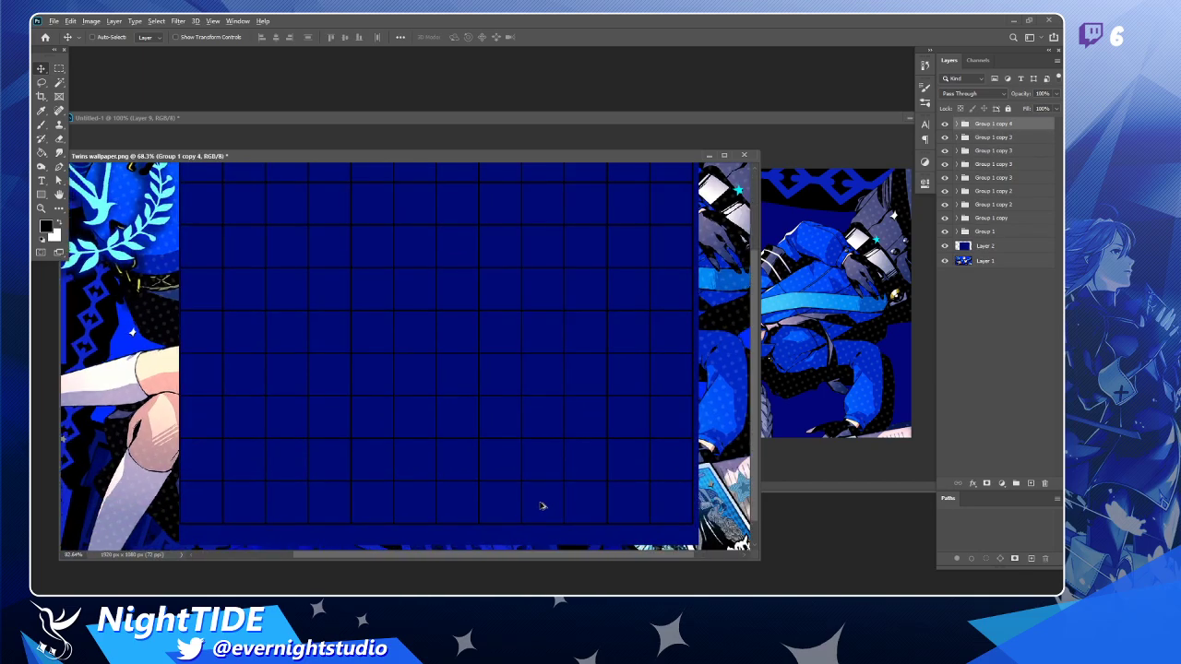
{"action": "scroll", "coordinate": [542, 504], "scroll_direction": "down", "scroll_amount": 4}
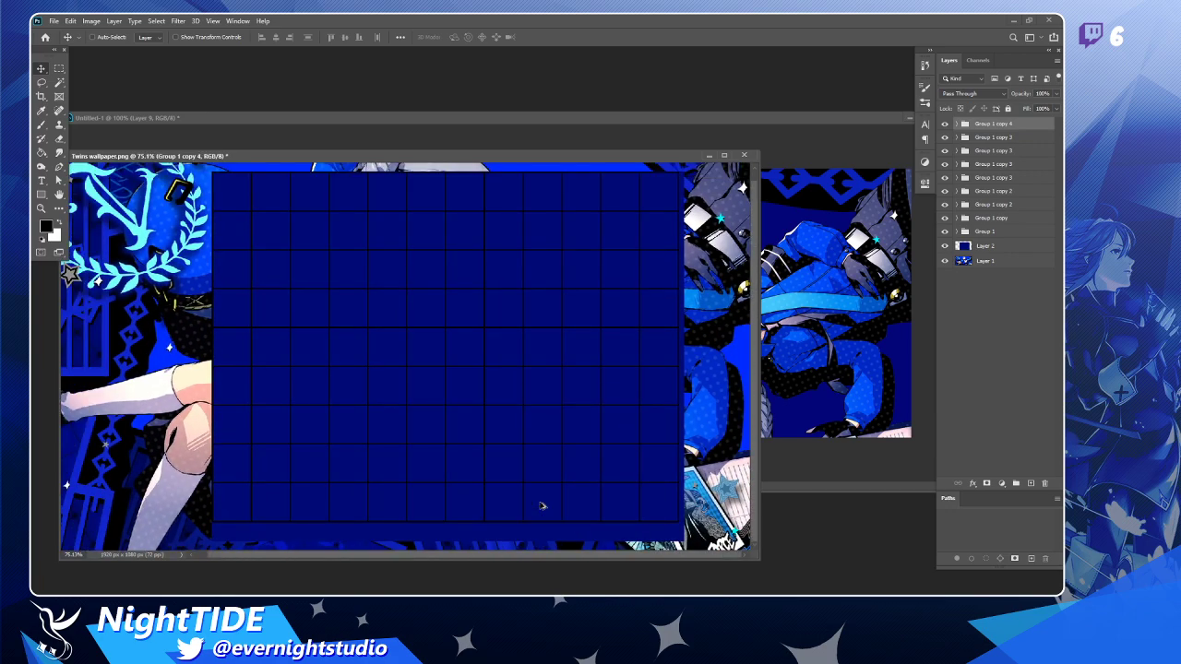
Select Group 1 copy 4 through Group 1 and merge them with Ctrl+E.
{"action": "left_click", "coordinate": [1012, 233], "text": "shift"}
{"action": "right_click", "coordinate": [985, 168]}
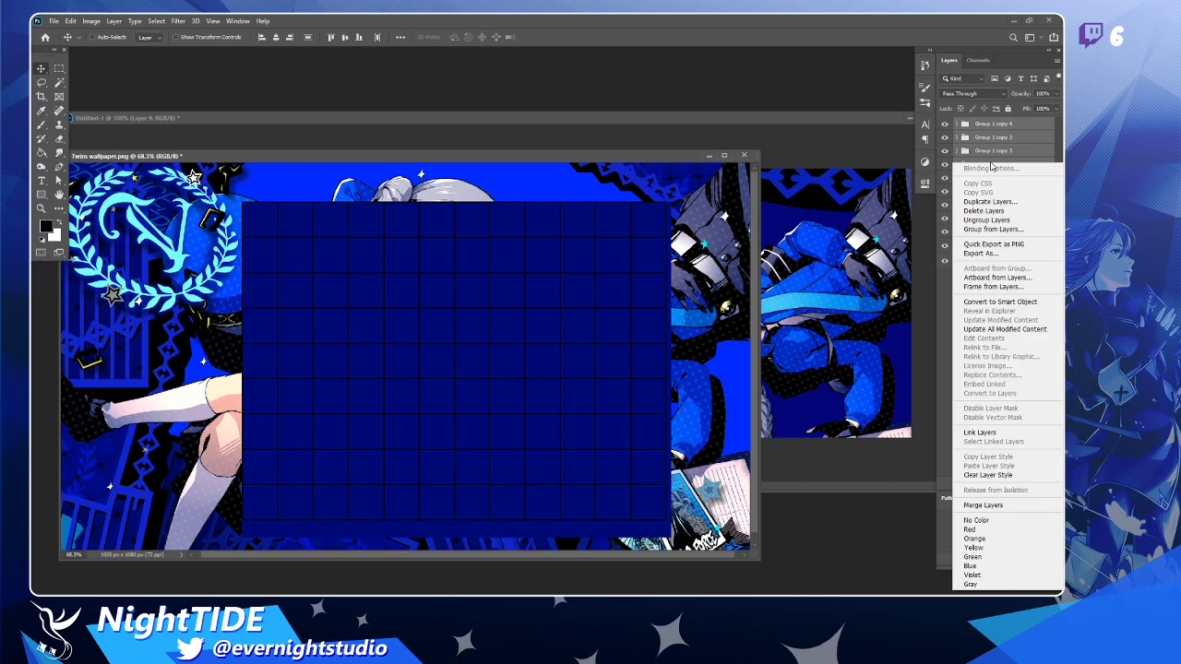
{"action": "left_click", "coordinate": [945, 310]}
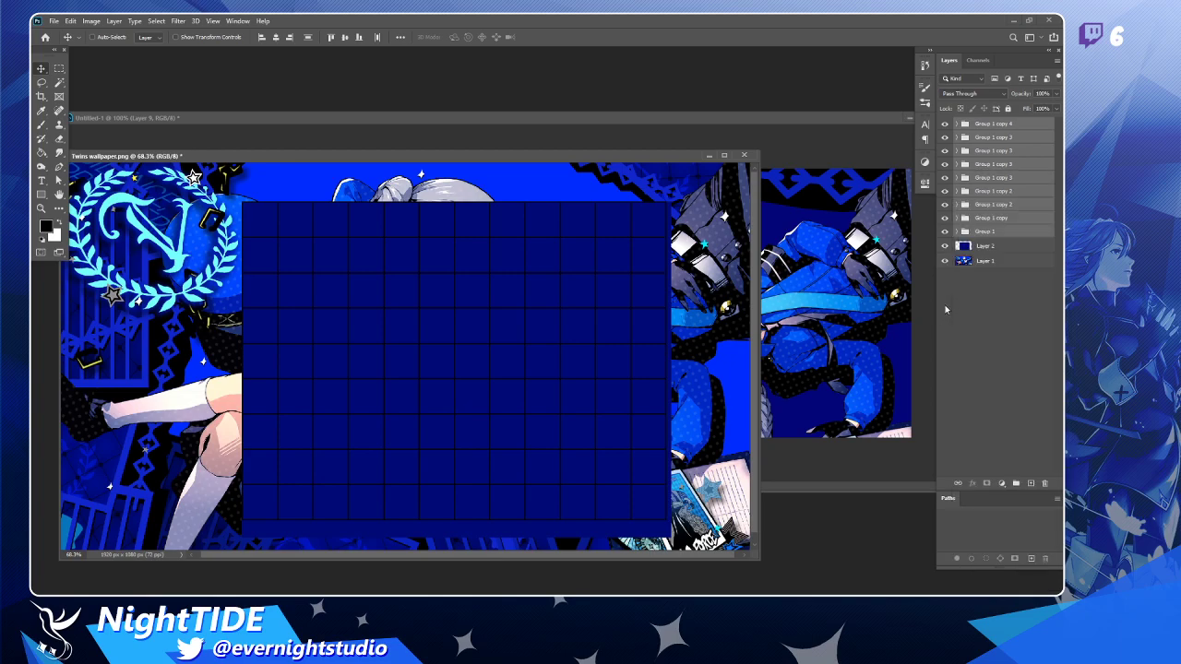
{"action": "left_click", "coordinate": [1009, 129]}
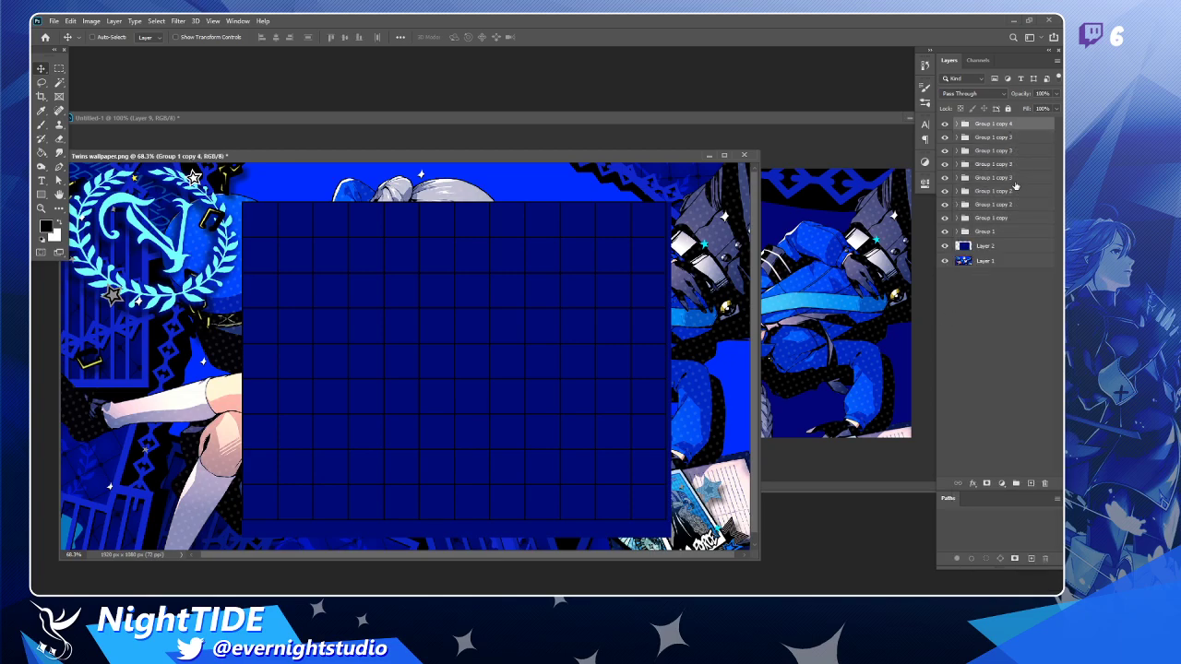
{"action": "left_click", "coordinate": [1016, 231], "text": "shift"}
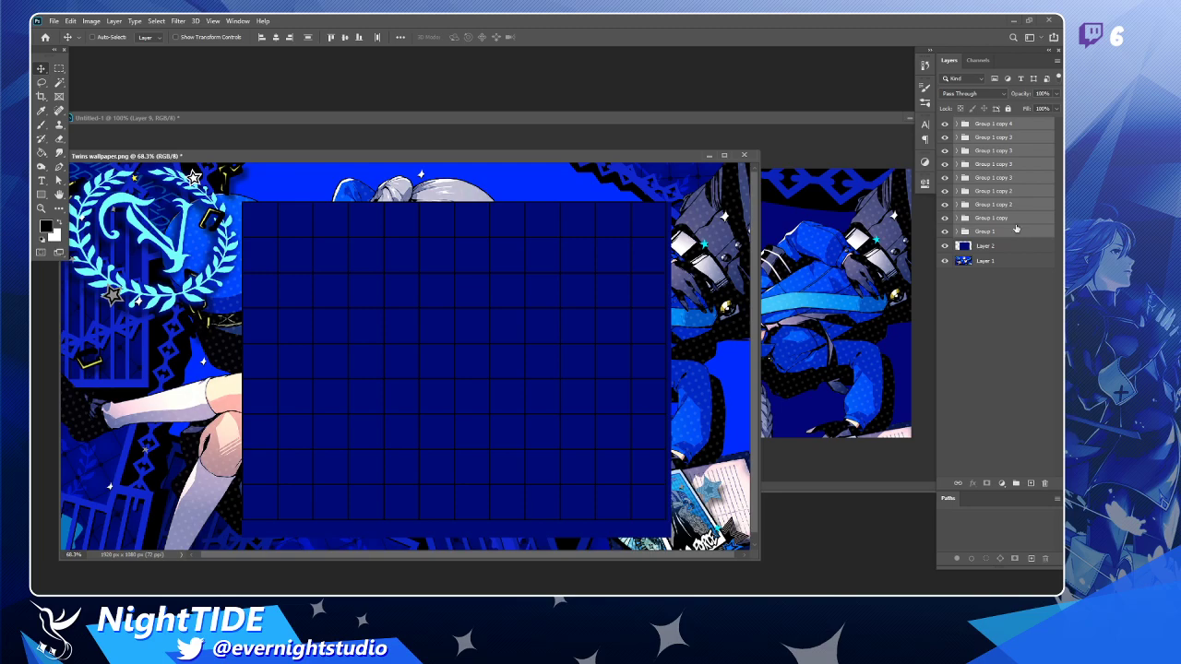
{"action": "key", "text": "ctrl+e"}
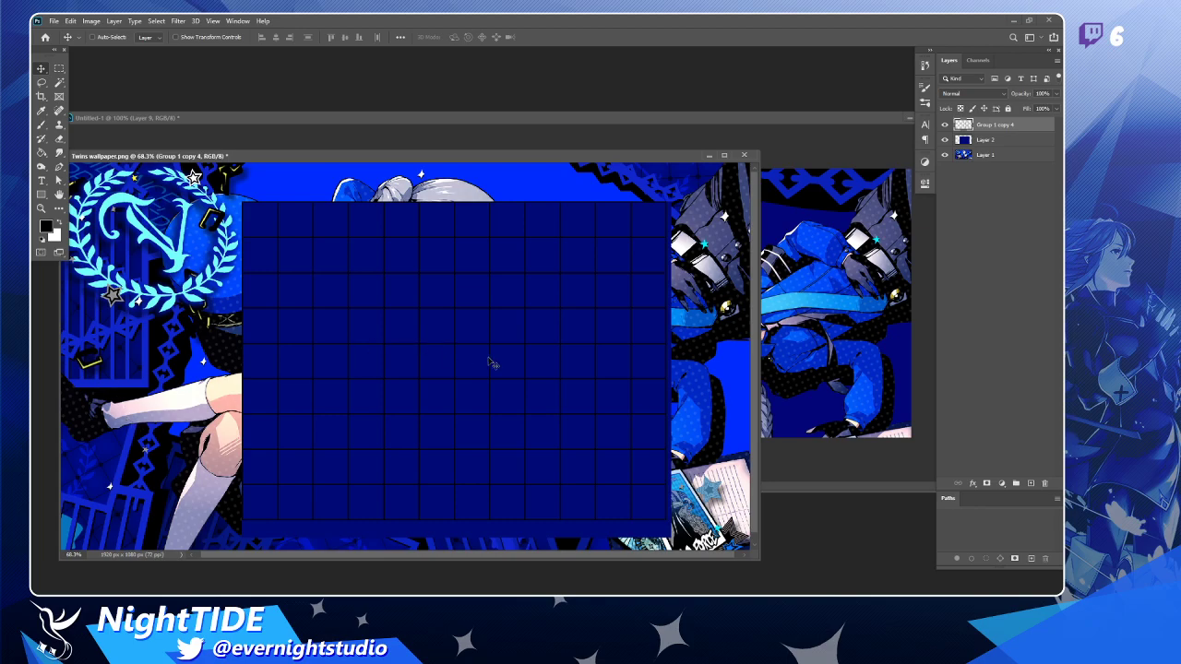
Zoom in on the merged grid's lower left, then at 100% on the grid.
{"action": "left_click_drag", "start_coordinate": [554, 430], "coordinate": [558, 348]}
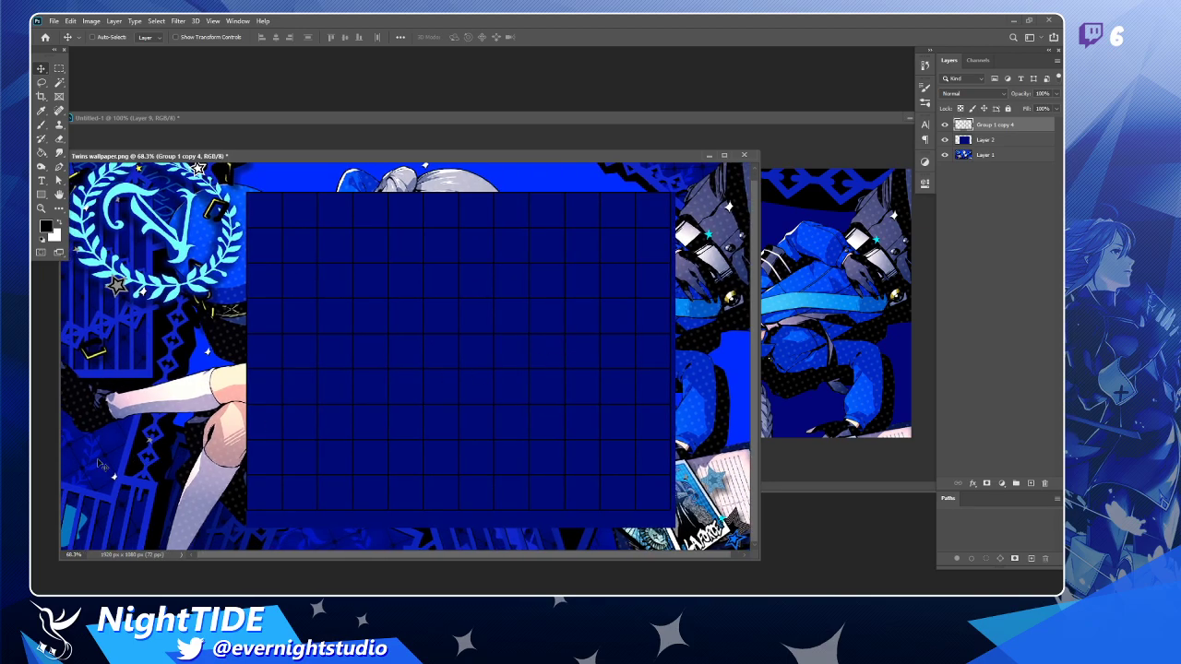
{"action": "key", "text": "z"}
{"action": "left_click_drag", "start_coordinate": [65, 456], "coordinate": [77, 476]}
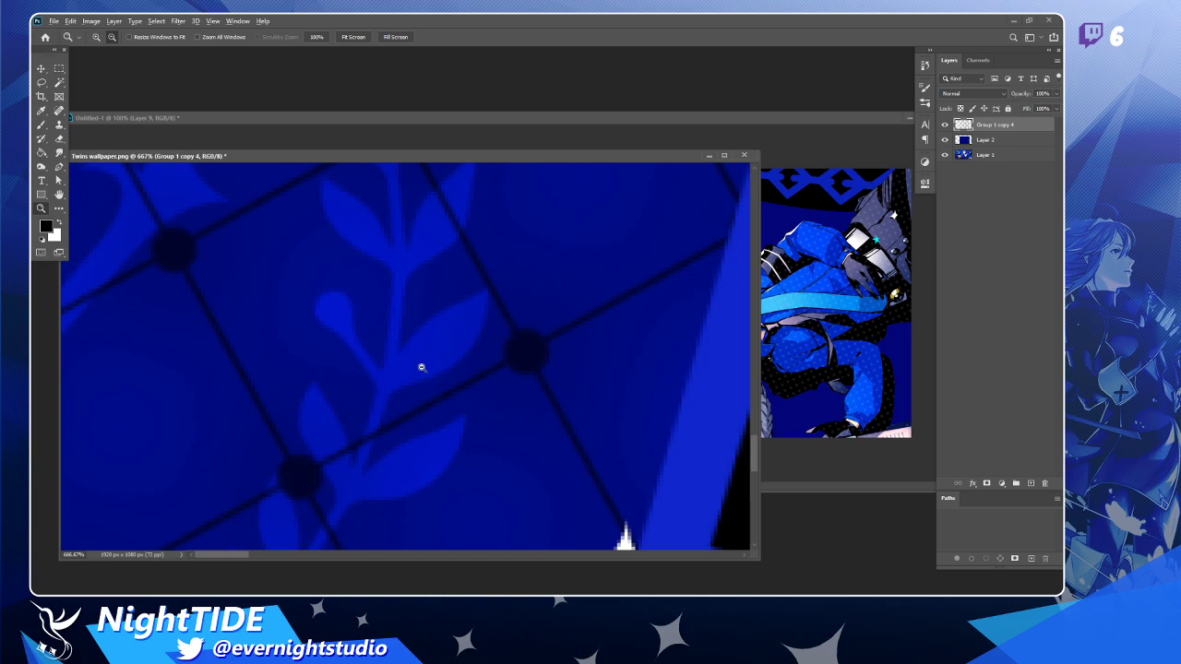
{"action": "scroll", "coordinate": [421, 368], "scroll_direction": "down", "scroll_amount": 4}
{"action": "scroll", "coordinate": [421, 367], "scroll_direction": "down", "scroll_amount": 4}
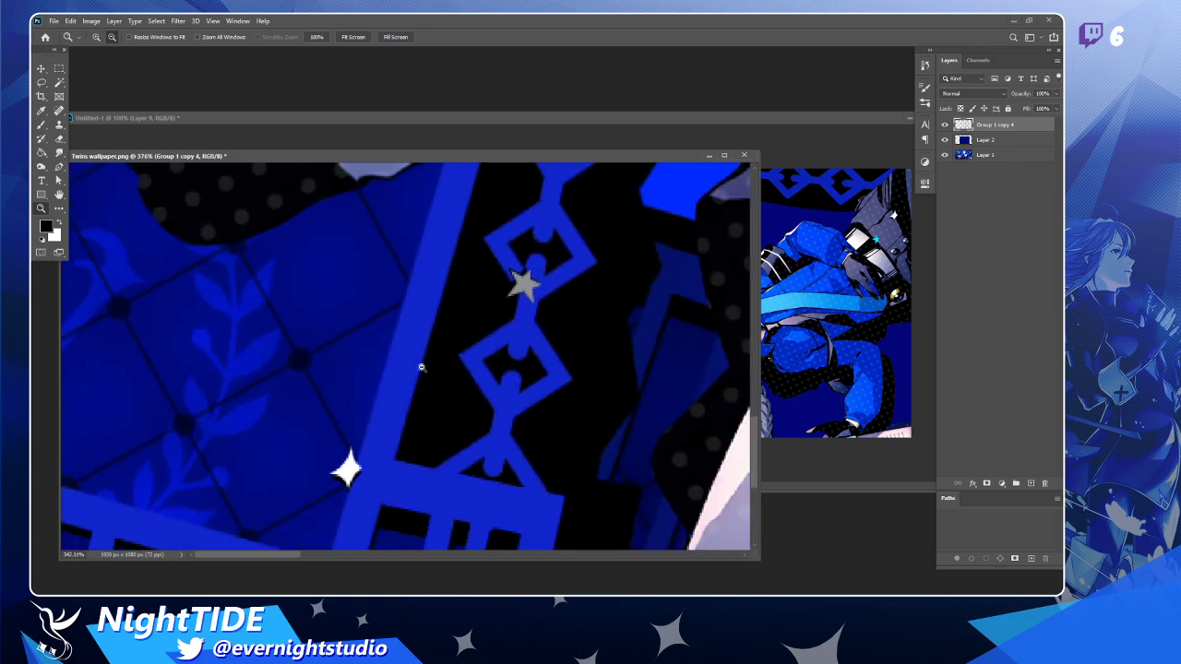
{"action": "scroll", "coordinate": [421, 367], "scroll_direction": "down", "scroll_amount": 3}
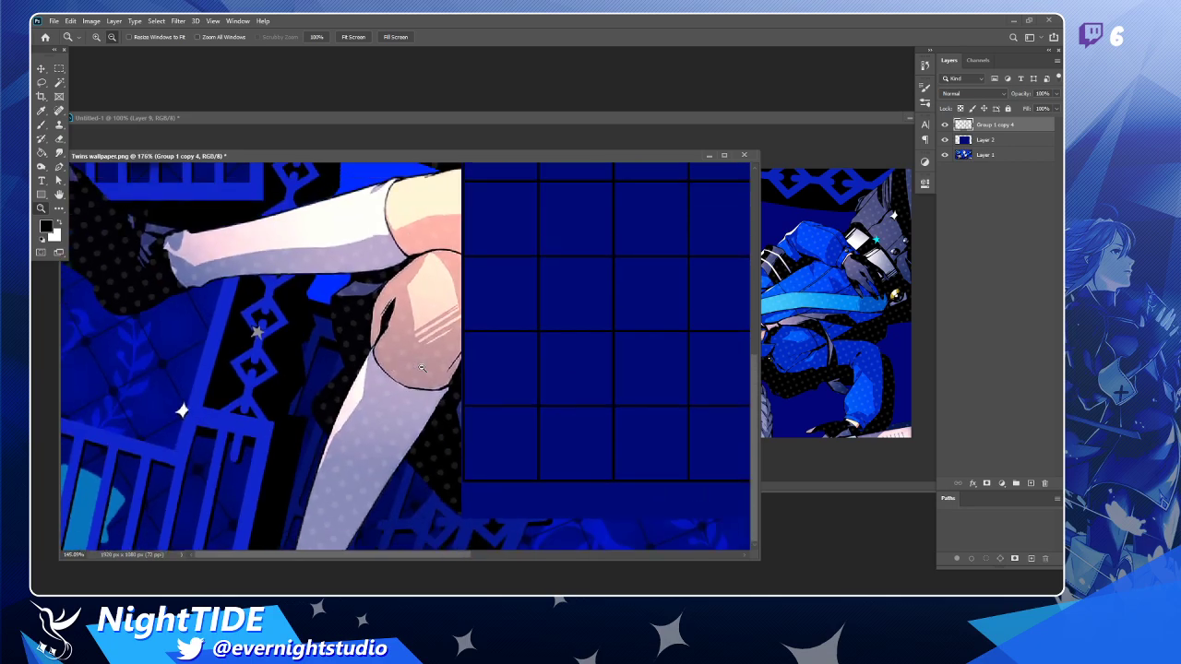
{"action": "scroll", "coordinate": [421, 367], "scroll_direction": "down", "scroll_amount": 2}
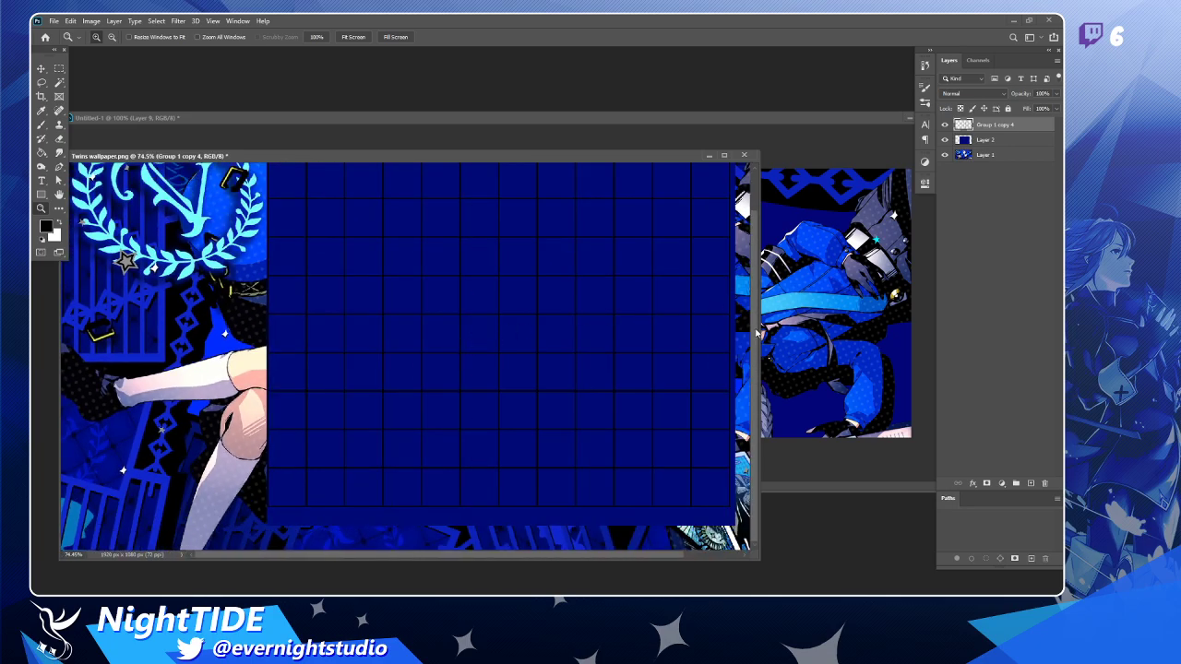
{"action": "scroll", "coordinate": [757, 333], "scroll_direction": "up", "scroll_amount": 1}
{"action": "left_click", "coordinate": [380, 218]}
Fill a small elliptical selection black on a new layer at a top-left grid crossing.
{"action": "left_click", "coordinate": [268, 214]}
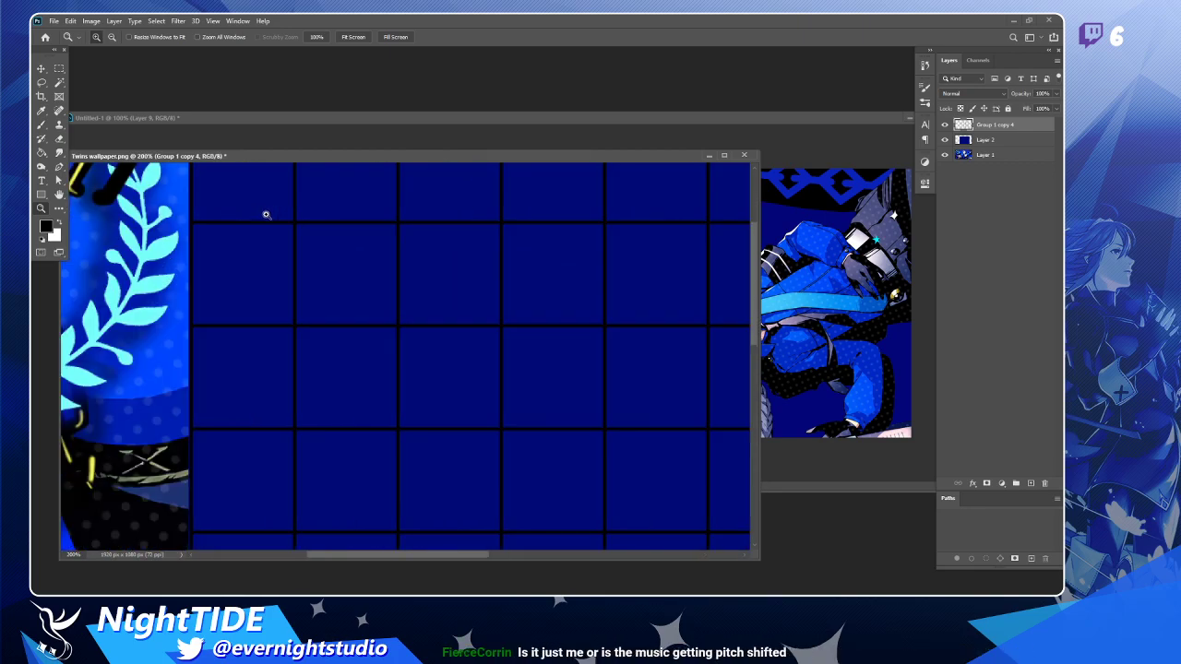
{"action": "left_click", "coordinate": [57, 70]}
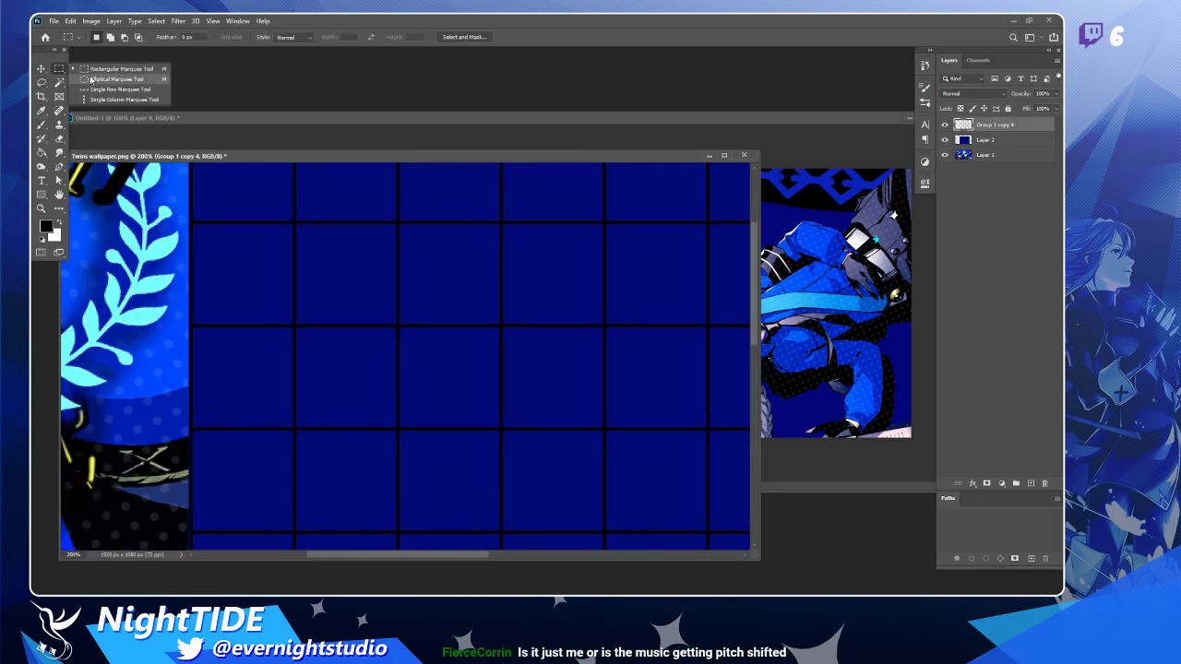
{"action": "left_click", "coordinate": [117, 79]}
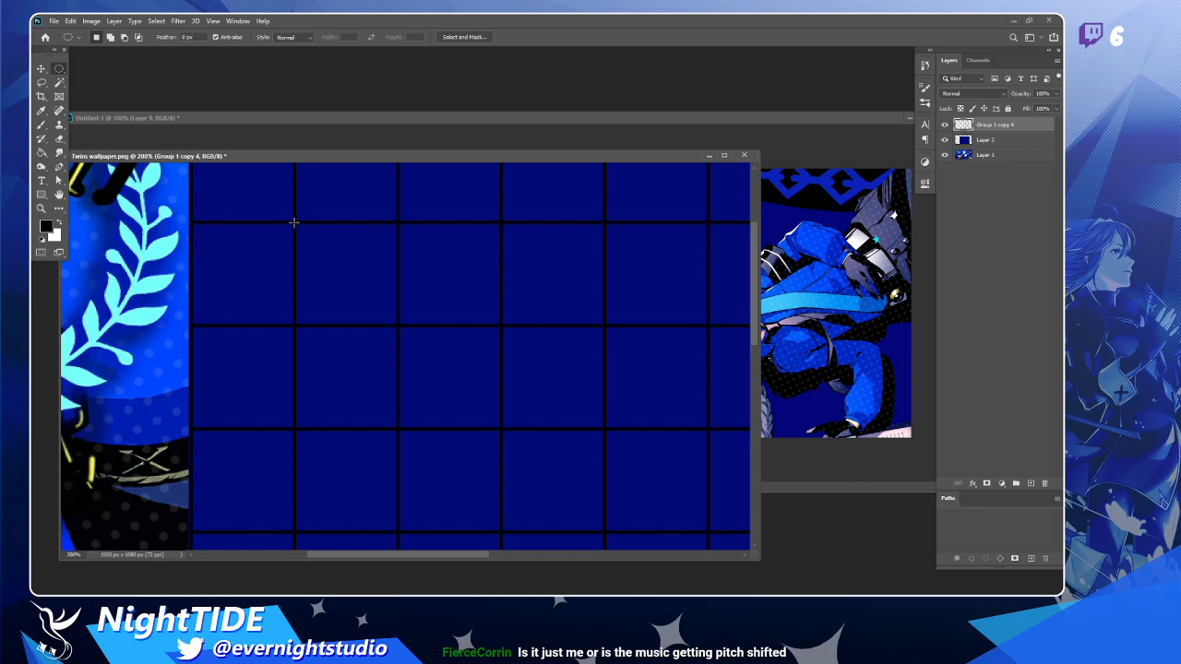
{"action": "mouse_move", "coordinate": [294, 223]}
{"action": "left_mouse_down"}
{"action": "mouse_move", "coordinate": [343, 249]}
{"action": "mouse_move", "coordinate": [295, 203]}
{"action": "mouse_move", "coordinate": [377, 247]}
{"action": "mouse_move", "coordinate": [366, 236]}
{"action": "mouse_move", "coordinate": [294, 247]}
{"action": "mouse_move", "coordinate": [477, 378]}
{"action": "mouse_move", "coordinate": [314, 267]}
{"action": "mouse_move", "coordinate": [329, 279]}
{"action": "mouse_move", "coordinate": [397, 253]}
{"action": "mouse_move", "coordinate": [328, 296]}
{"action": "mouse_move", "coordinate": [375, 233]}
{"action": "mouse_move", "coordinate": [322, 254]}
{"action": "mouse_move", "coordinate": [393, 231]}
{"action": "mouse_move", "coordinate": [369, 346]}
{"action": "mouse_move", "coordinate": [345, 268]}
{"action": "mouse_move", "coordinate": [314, 255]}
{"action": "mouse_move", "coordinate": [351, 282]}
{"action": "mouse_move", "coordinate": [314, 255]}
{"action": "mouse_move", "coordinate": [362, 301]}
{"action": "mouse_move", "coordinate": [305, 217]}
{"action": "mouse_move", "coordinate": [379, 301]}
{"action": "mouse_move", "coordinate": [302, 243]}
{"action": "left_mouse_up"}
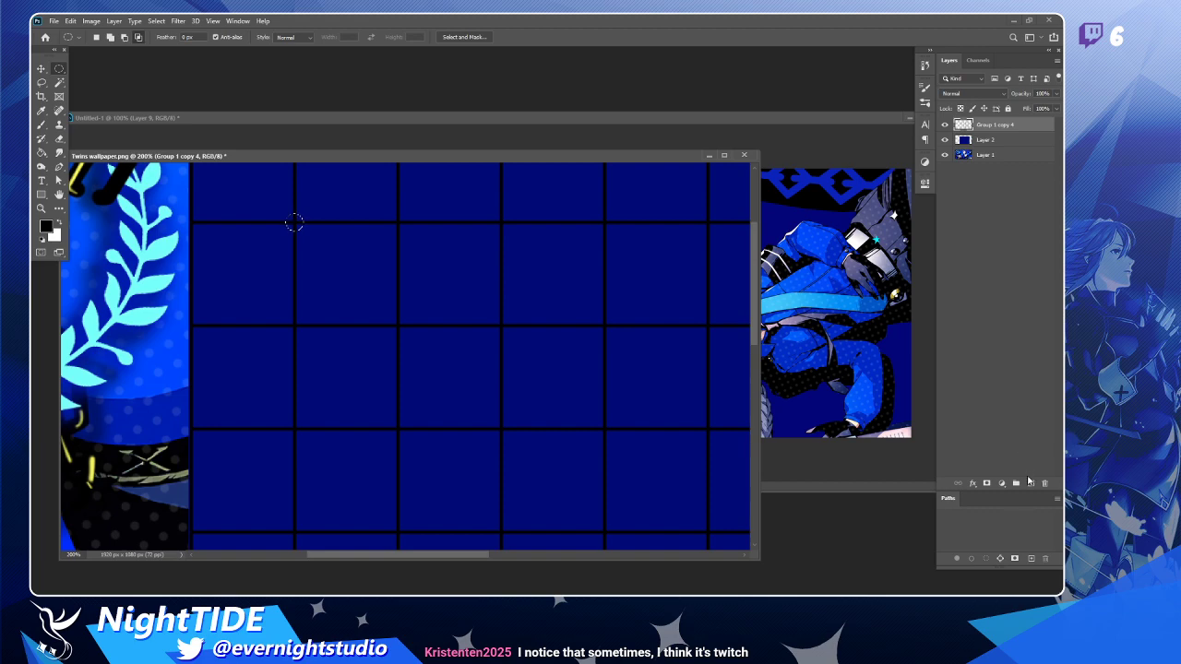
{"action": "left_click", "coordinate": [1031, 482]}
{"action": "key", "text": "g"}
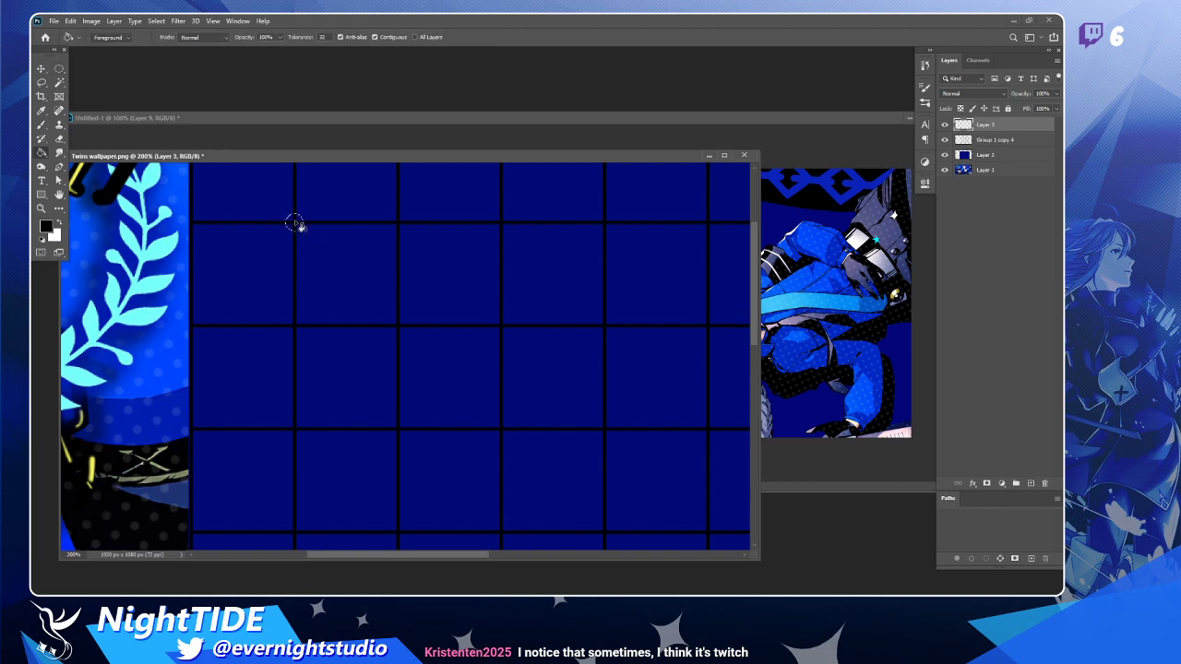
{"action": "key", "text": "v"}
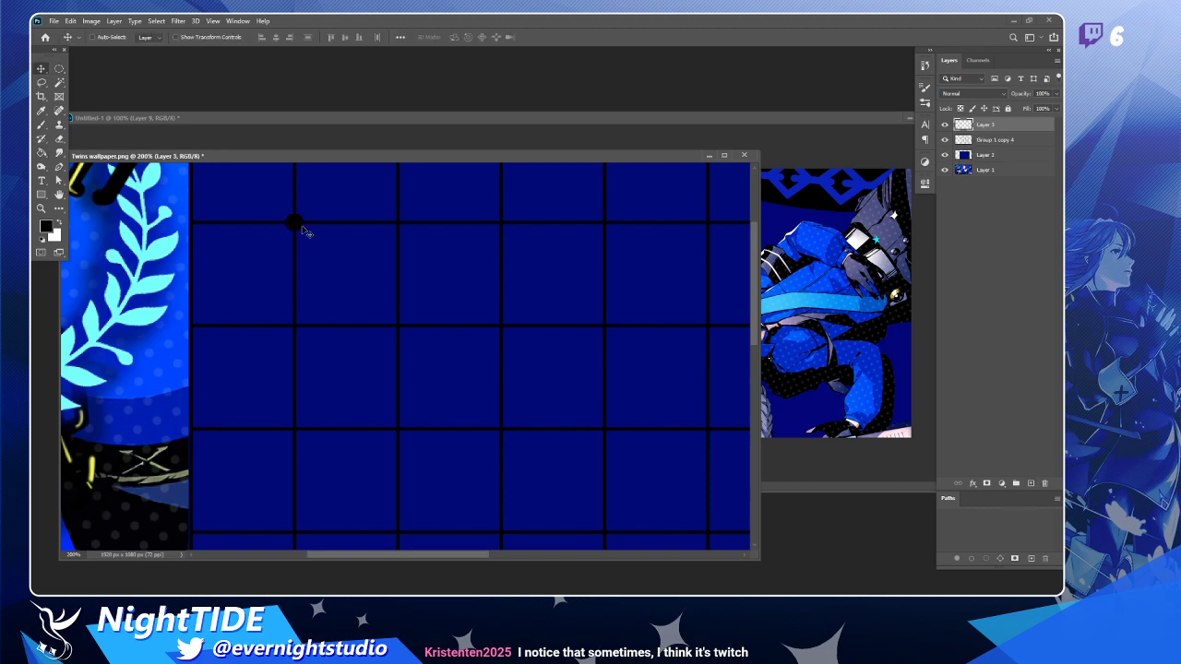
Copy the black dot rightward along the top grid line, aligning copies to intersections.
{"action": "left_click_drag", "start_coordinate": [300, 229], "coordinate": [404, 230]}
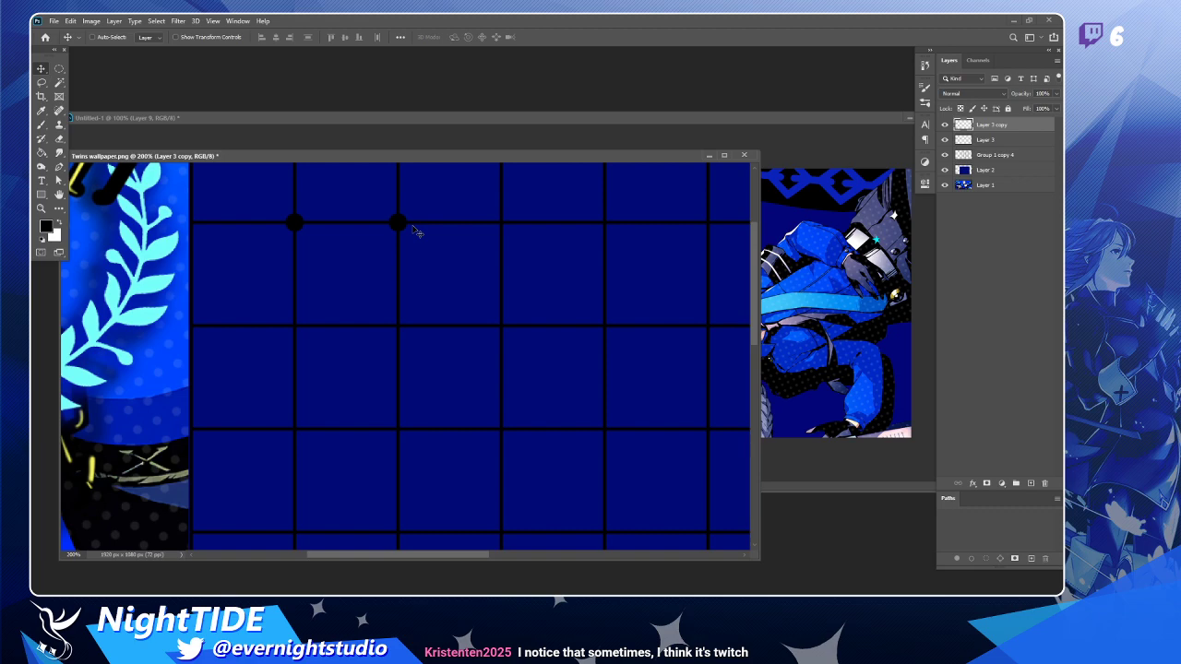
{"action": "left_click", "coordinate": [986, 139], "text": "shift"}
{"action": "left_click_drag", "start_coordinate": [339, 244], "coordinate": [541, 246]}
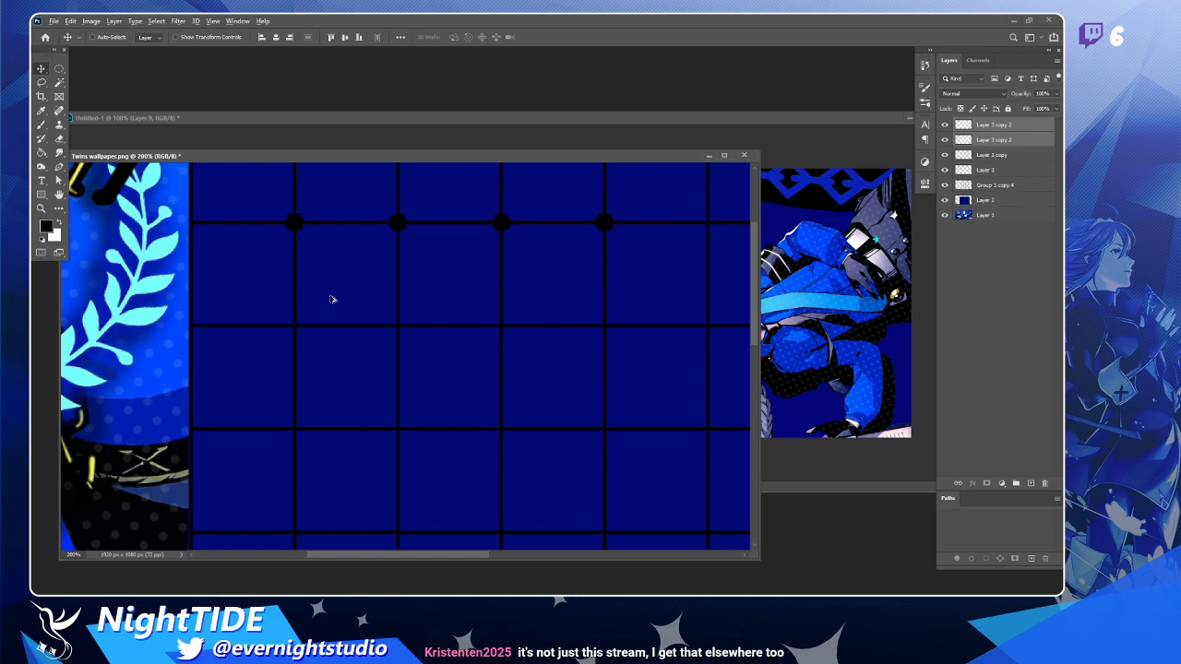
{"action": "scroll", "coordinate": [332, 299], "scroll_direction": "down", "scroll_amount": 6}
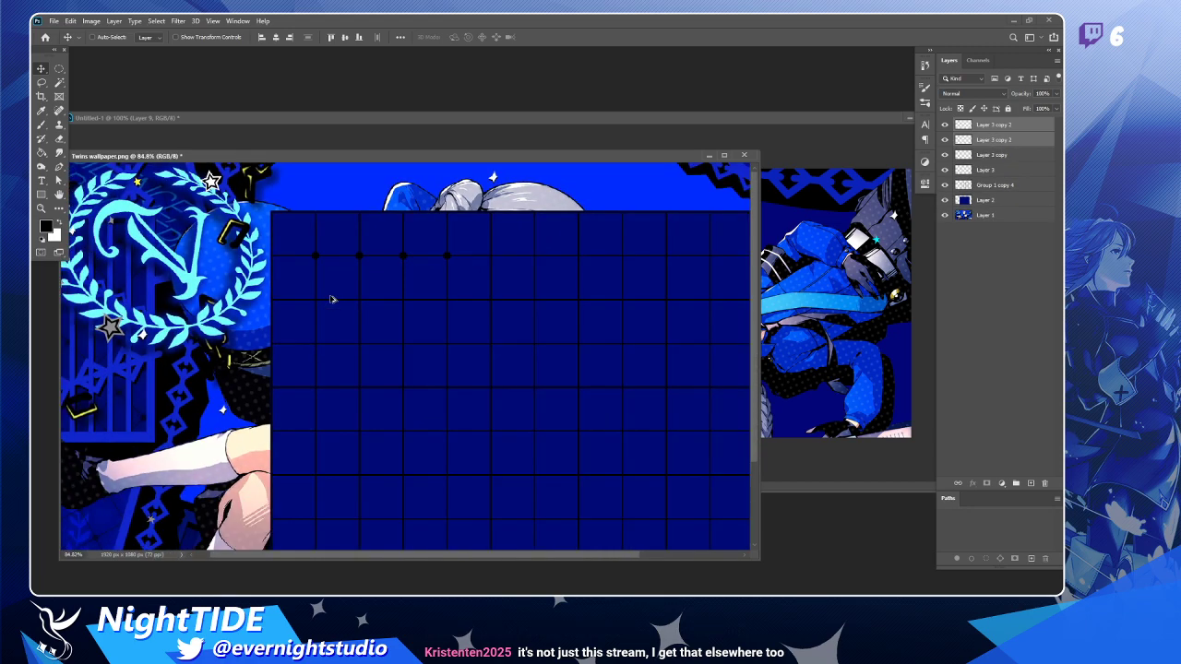
{"action": "scroll", "coordinate": [332, 299], "scroll_direction": "down", "scroll_amount": 1}
{"action": "left_click", "coordinate": [985, 170], "text": "shift"}
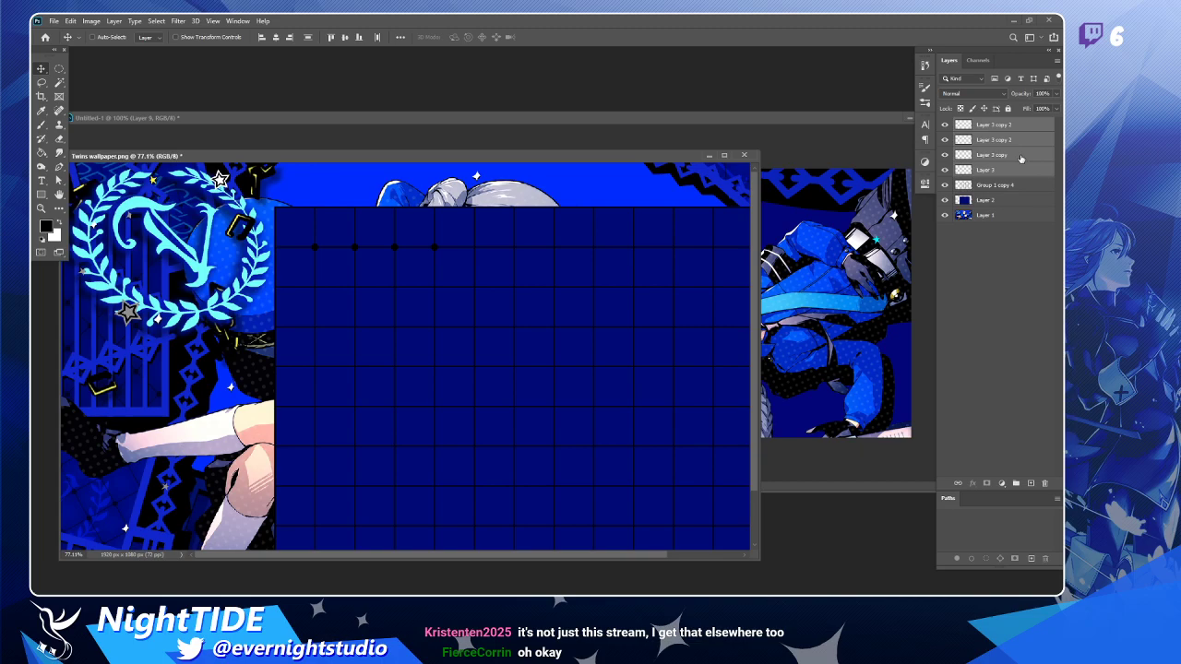
{"action": "left_click_drag", "start_coordinate": [382, 257], "coordinate": [533, 256]}
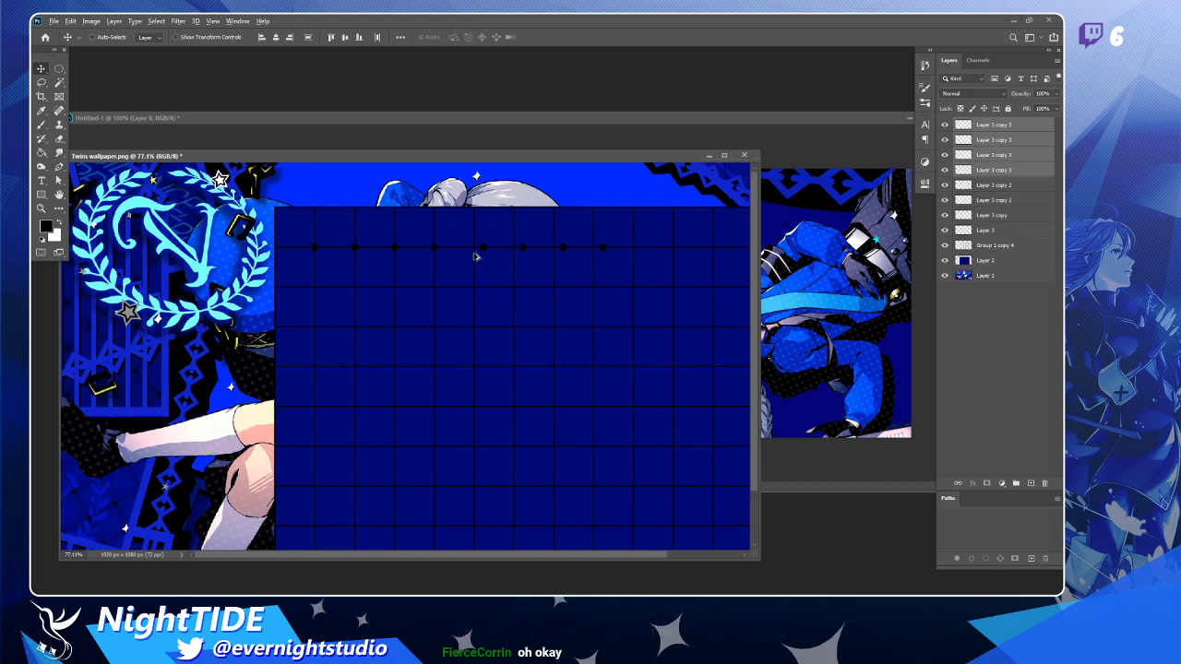
{"action": "scroll", "coordinate": [496, 255], "scroll_direction": "up", "scroll_amount": 1}
{"action": "scroll", "coordinate": [496, 255], "scroll_direction": "up", "scroll_amount": 4}
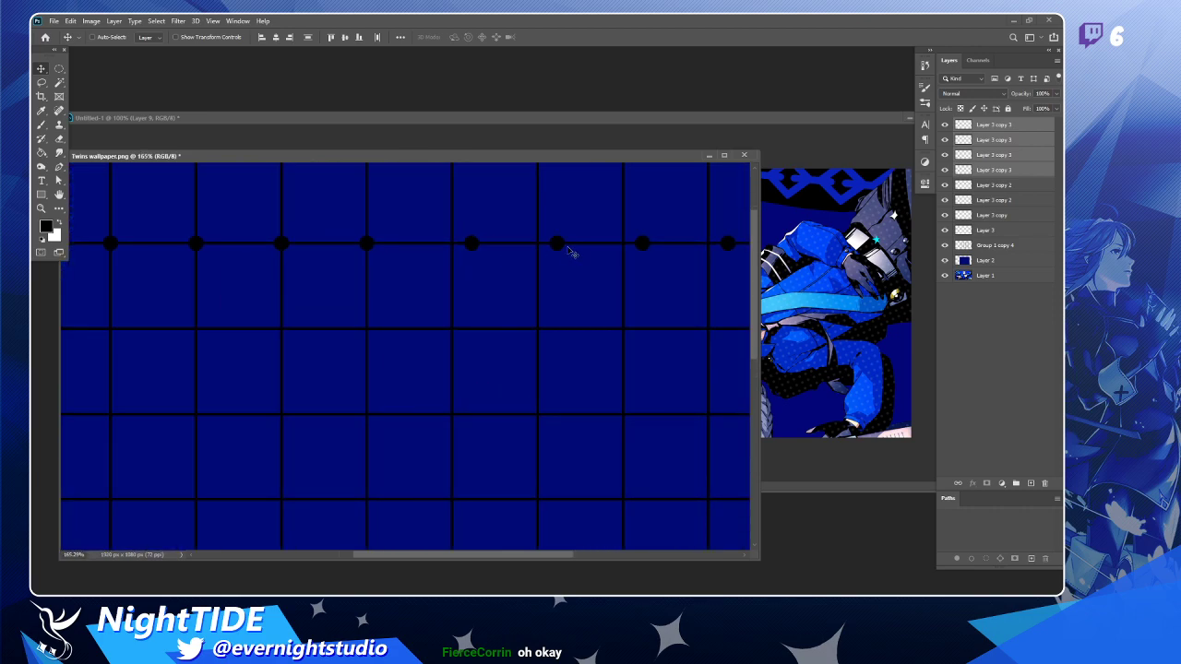
{"action": "left_click_drag", "start_coordinate": [554, 247], "coordinate": [538, 248]}
Copy the selected dot layers further right and position them on the grid intersections.
{"action": "scroll", "coordinate": [361, 302], "scroll_direction": "down", "scroll_amount": 3}
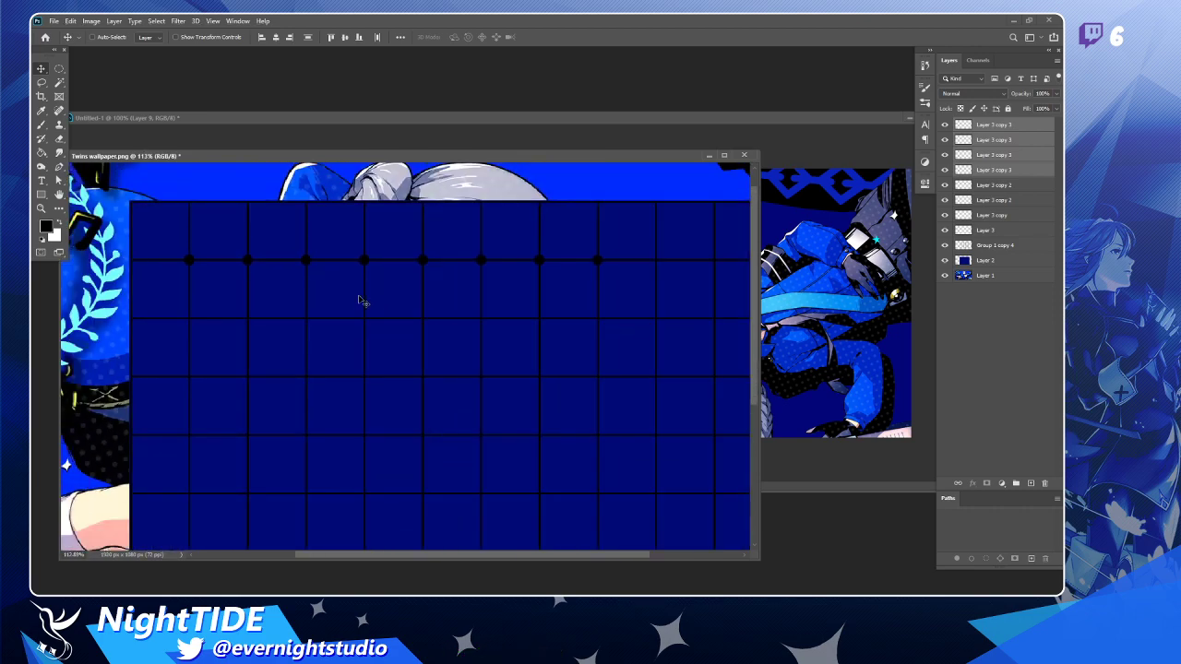
{"action": "left_click", "coordinate": [1006, 230], "text": "ctrl"}
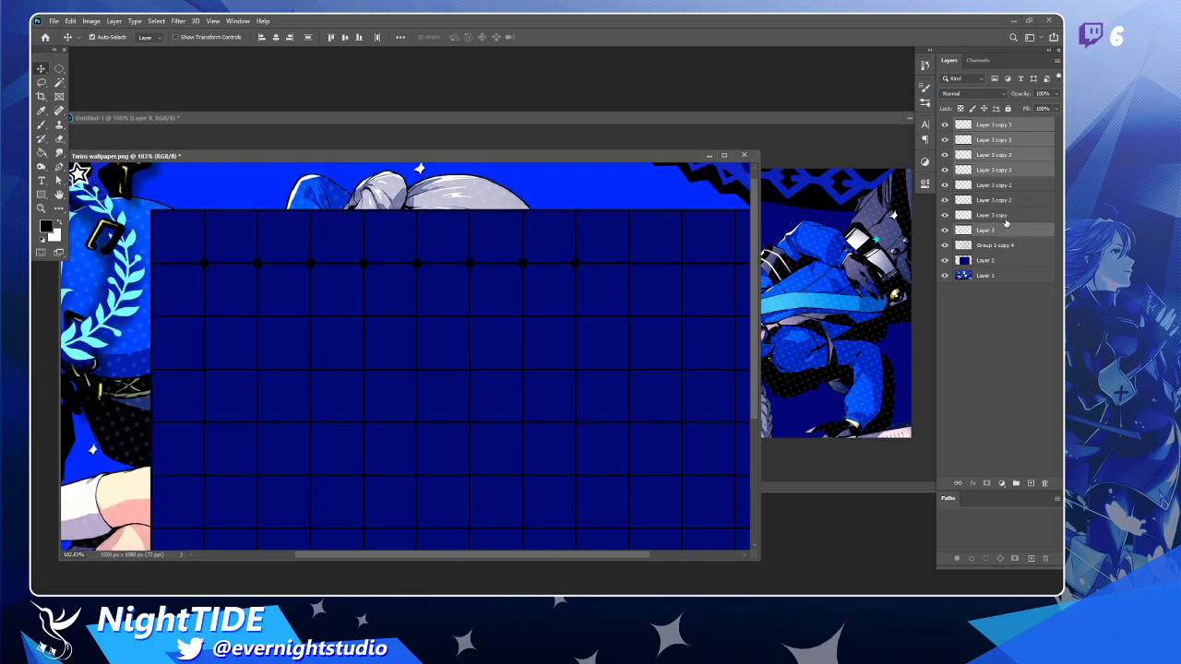
{"action": "left_click", "coordinate": [1008, 215], "text": "ctrl"}
{"action": "left_click", "coordinate": [1013, 200], "text": "ctrl"}
{"action": "left_click", "coordinate": [1018, 186], "text": "ctrl"}
{"action": "scroll", "coordinate": [441, 338], "scroll_direction": "down", "scroll_amount": 1}
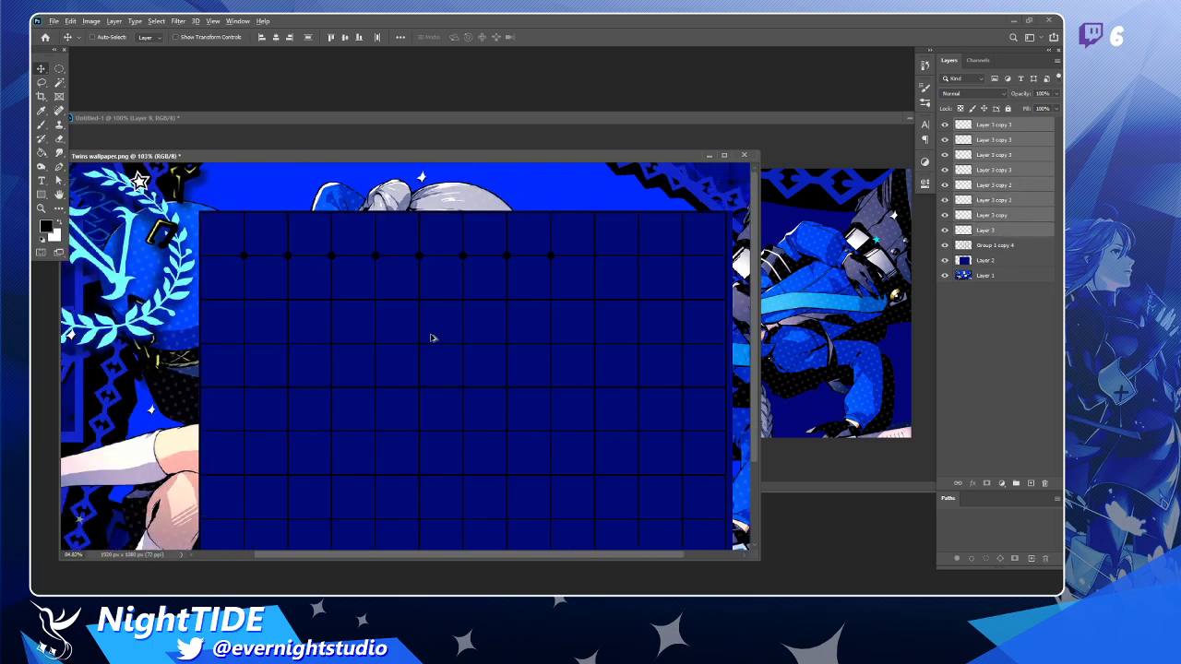
{"action": "left_click_drag", "start_coordinate": [409, 319], "coordinate": [646, 320]}
{"action": "left_click_drag", "start_coordinate": [513, 316], "coordinate": [606, 316]}
{"action": "scroll", "coordinate": [633, 264], "scroll_direction": "up", "scroll_amount": 4}
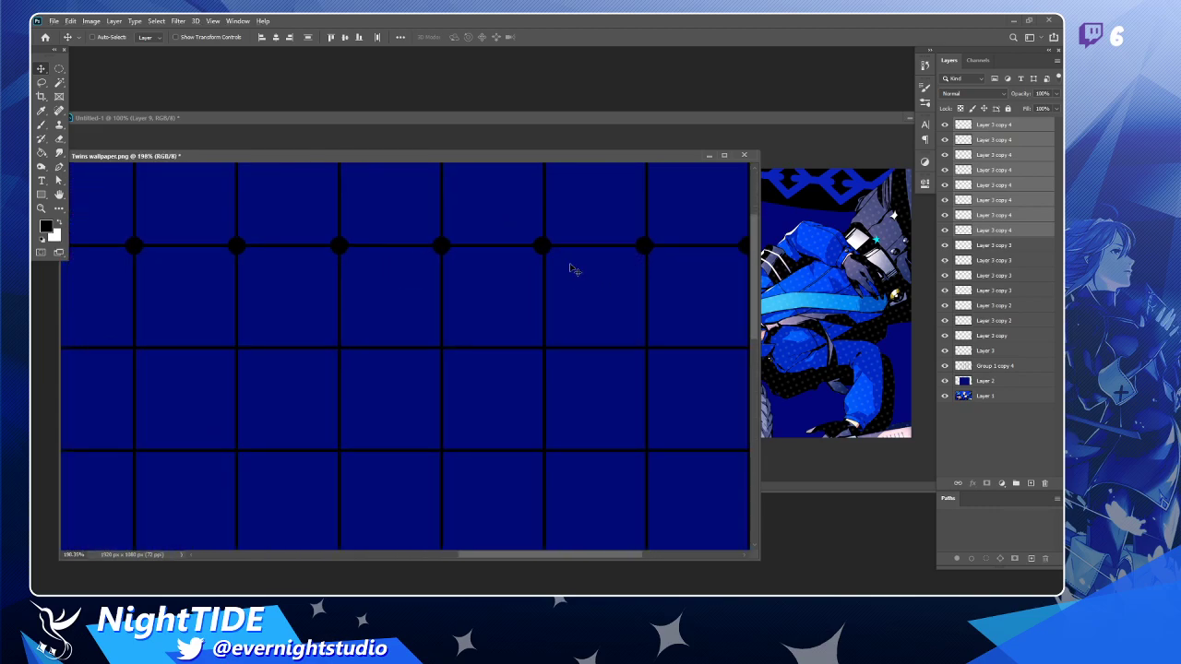
{"action": "left_click_drag", "start_coordinate": [570, 269], "coordinate": [564, 267]}
{"action": "scroll", "coordinate": [495, 311], "scroll_direction": "down", "scroll_amount": 1}
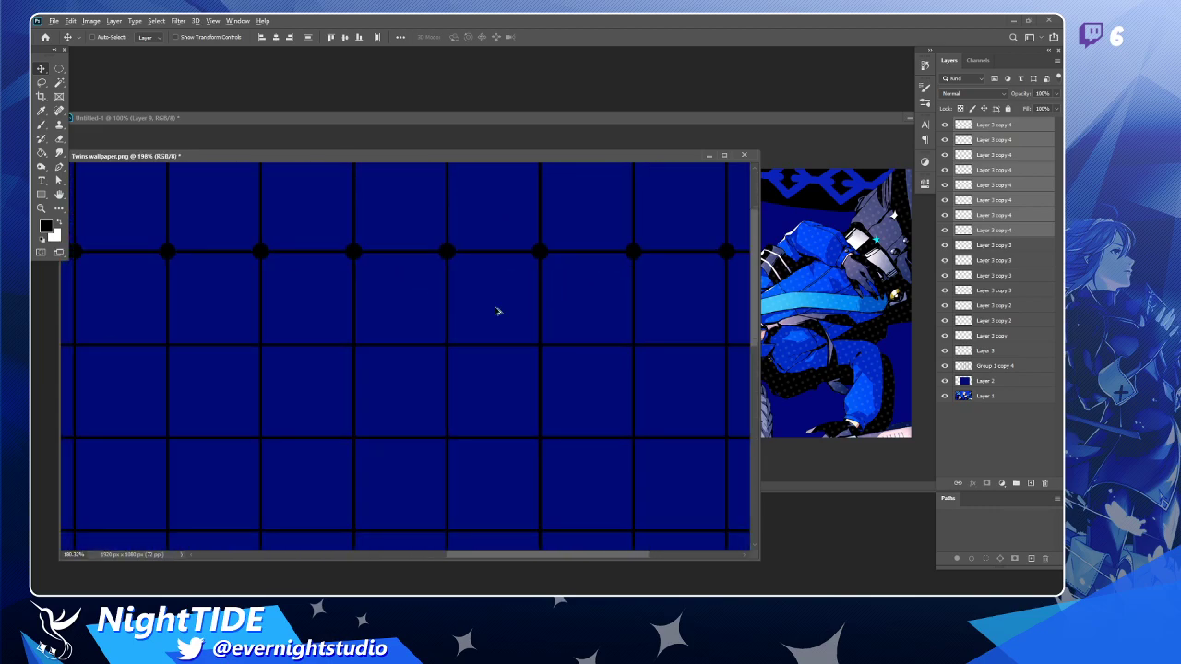
{"action": "scroll", "coordinate": [495, 311], "scroll_direction": "down", "scroll_amount": 4}
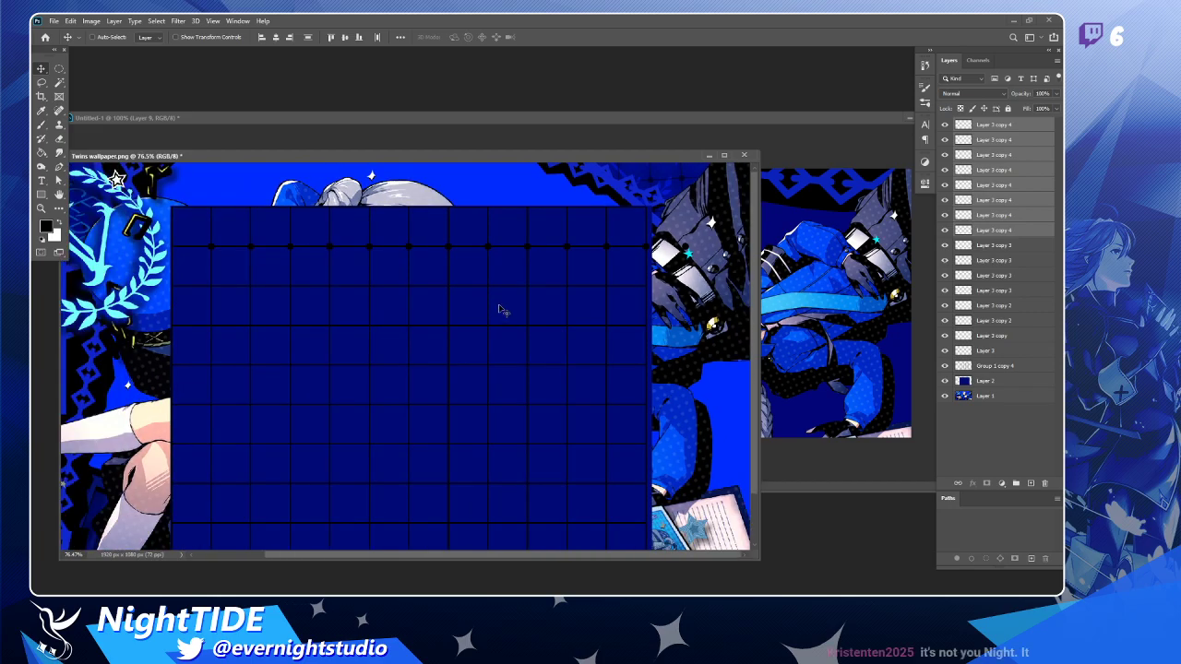
Select every dot layer along the top line, undoing an accidental downward move.
{"action": "left_click", "coordinate": [999, 352], "text": "shift"}
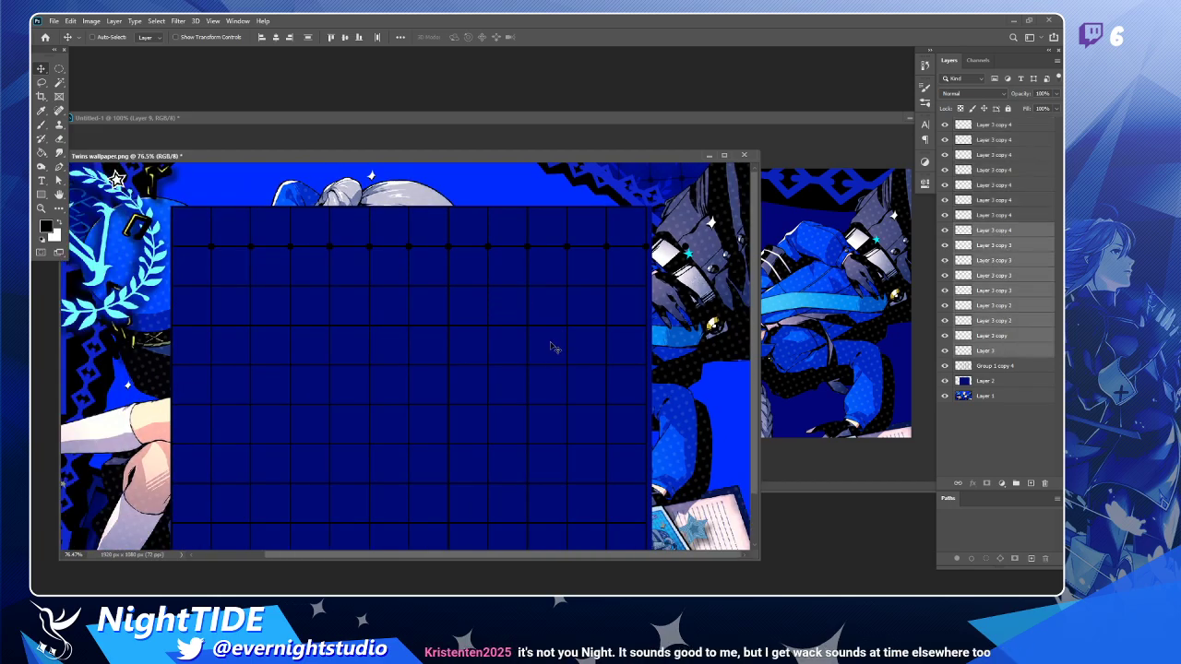
{"action": "left_click_drag", "start_coordinate": [469, 291], "coordinate": [514, 311]}
{"action": "key", "text": "ctrl+z"}
{"action": "left_click", "coordinate": [1027, 215], "text": "ctrl"}
{"action": "left_click", "coordinate": [1027, 199], "text": "ctrl"}
{"action": "left_click", "coordinate": [1027, 185], "text": "ctrl"}
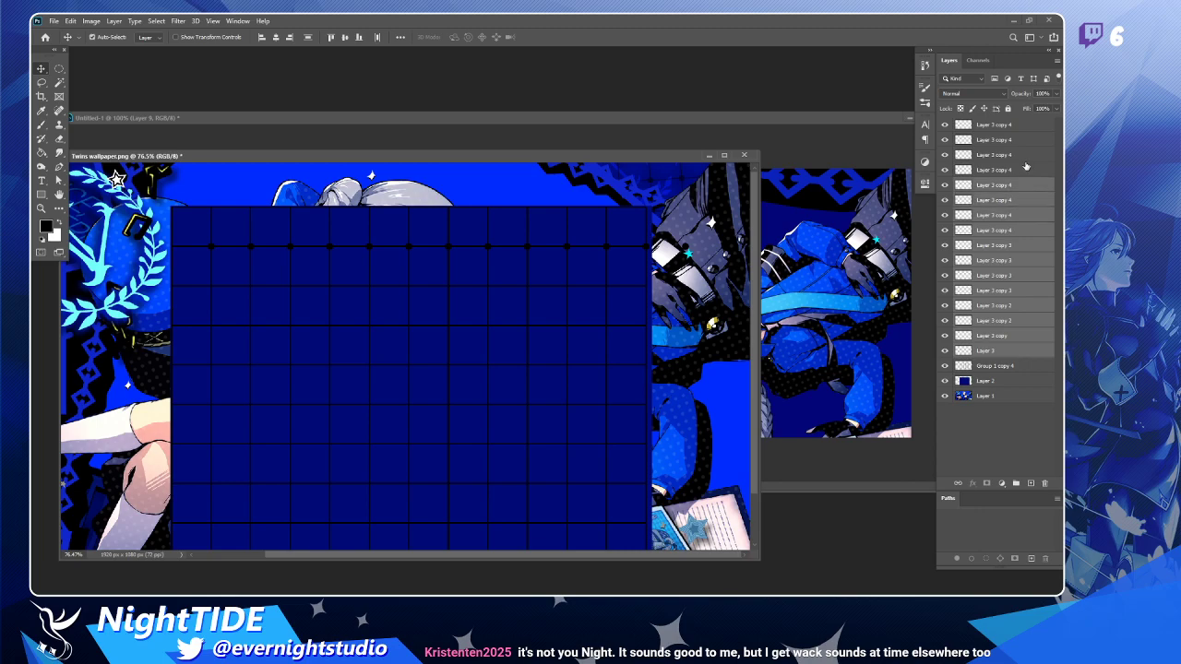
{"action": "left_click", "coordinate": [1028, 170], "text": "ctrl"}
{"action": "left_click", "coordinate": [1026, 154], "text": "ctrl"}
{"action": "left_click", "coordinate": [1026, 140], "text": "ctrl"}
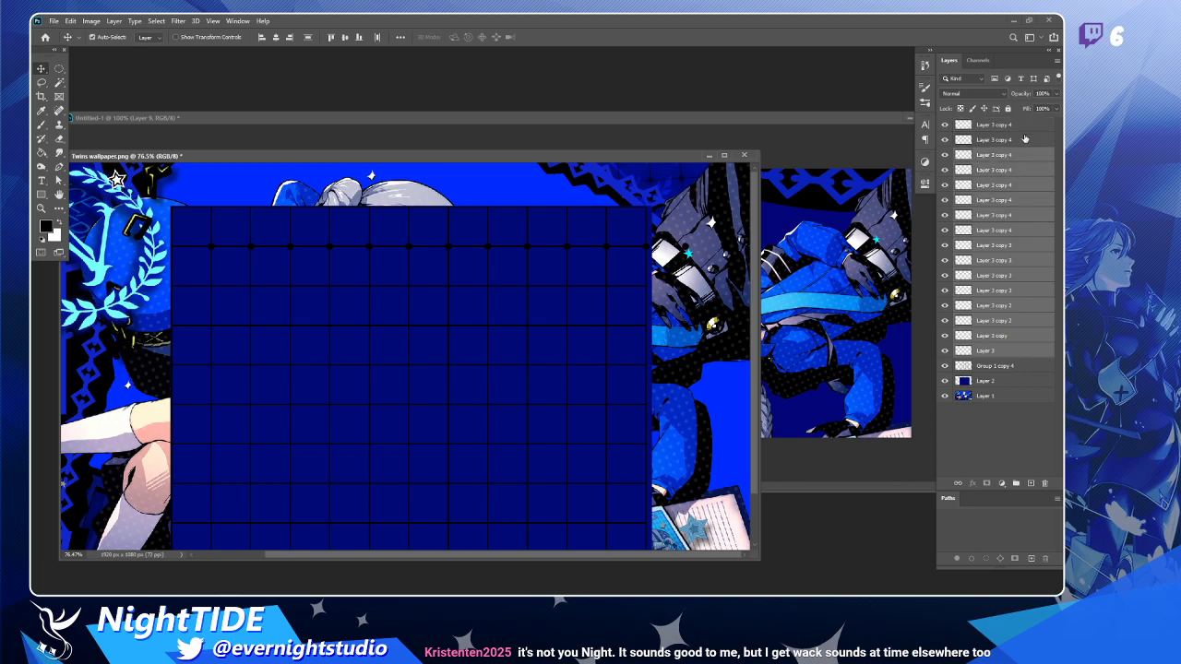
{"action": "left_click", "coordinate": [1026, 125], "text": "ctrl"}
Merge the dot layers into one row and copy it down to the next grid line.
{"action": "key", "text": "ctrl+e"}
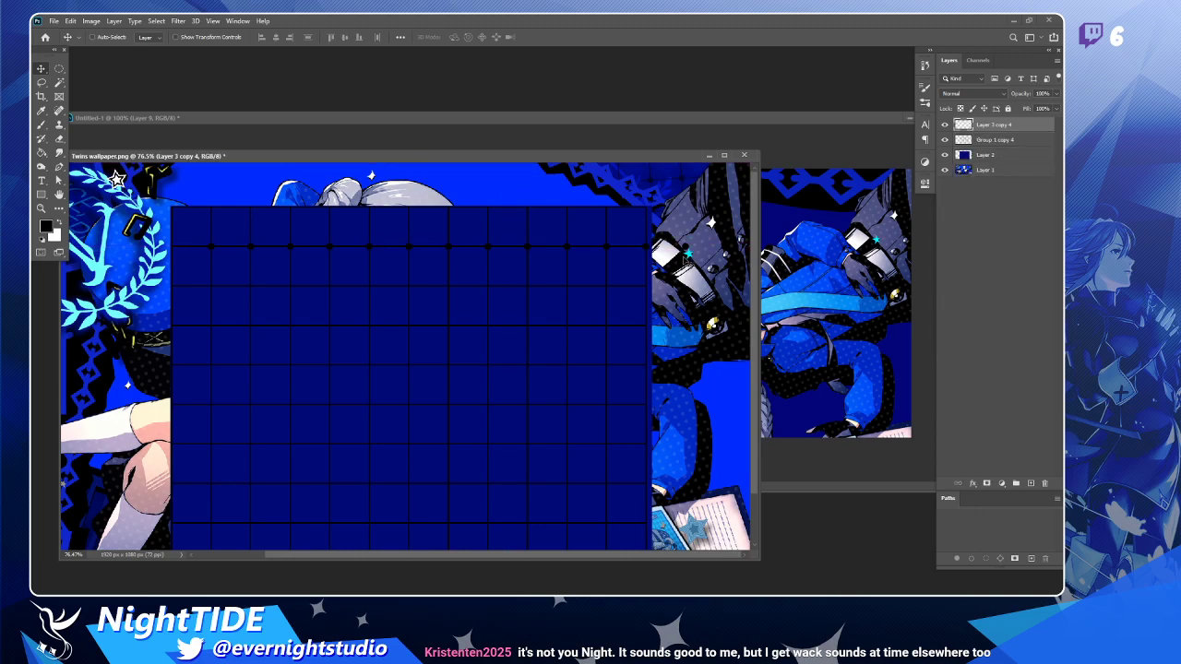
{"action": "left_click_drag", "start_coordinate": [541, 308], "coordinate": [542, 336]}
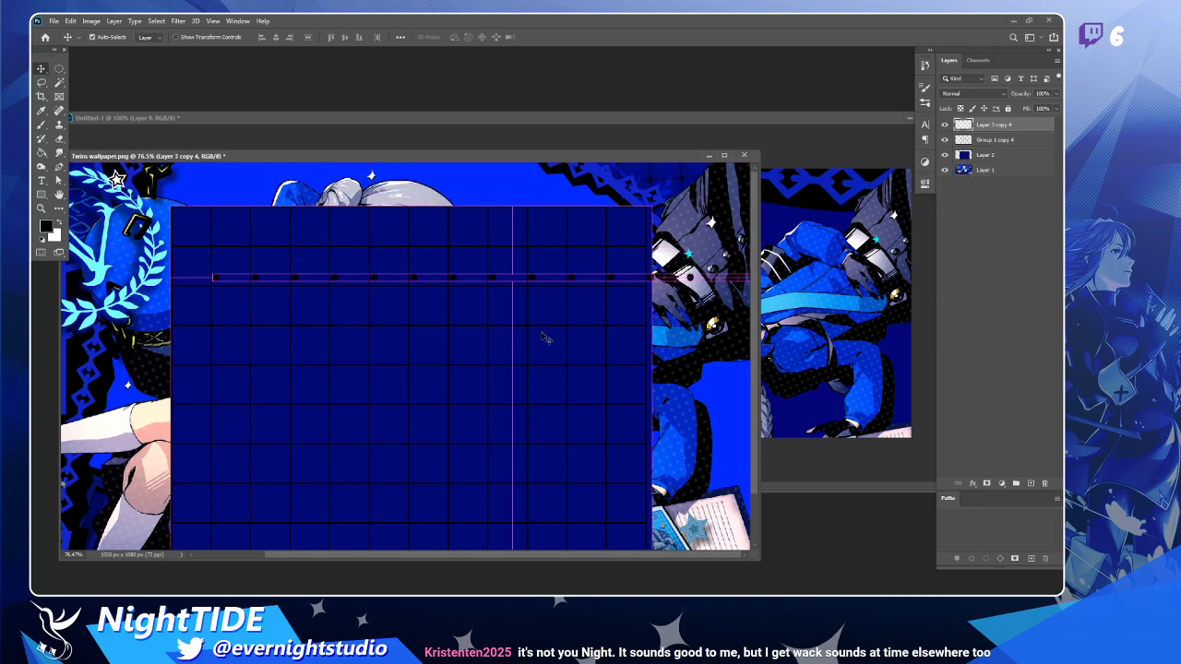
{"action": "key", "text": "ctrl+z"}
{"action": "left_click_drag", "start_coordinate": [552, 252], "coordinate": [561, 290]}
{"action": "scroll", "coordinate": [467, 295], "scroll_direction": "up", "scroll_amount": 3}
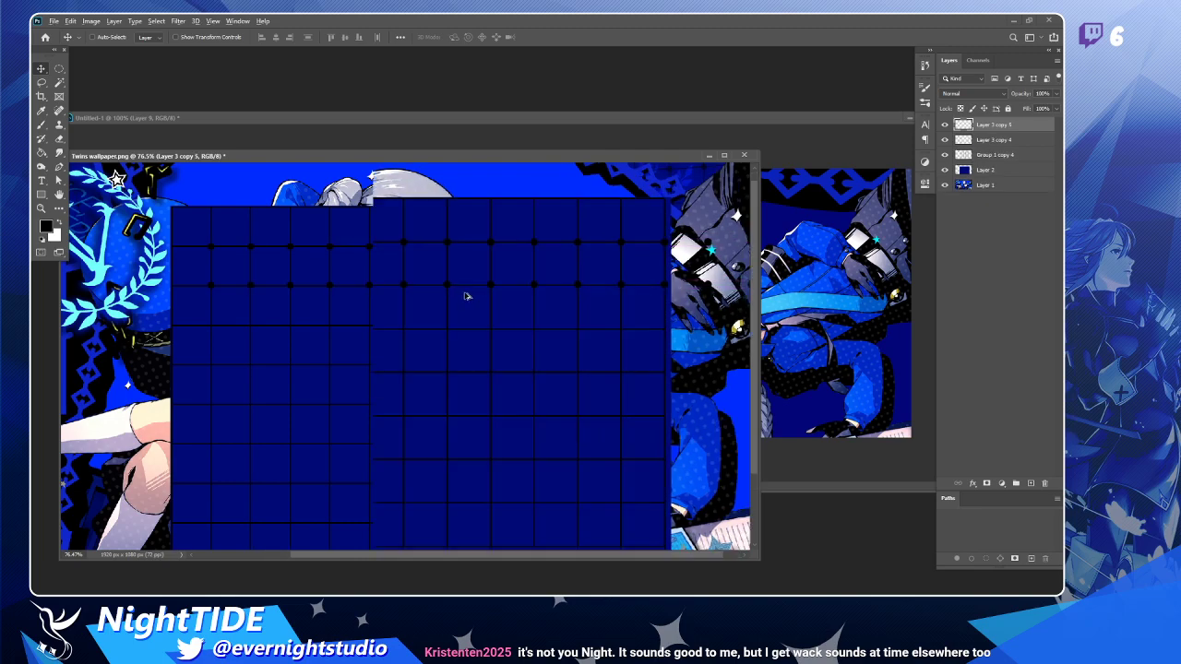
{"action": "scroll", "coordinate": [467, 296], "scroll_direction": "up", "scroll_amount": 1}
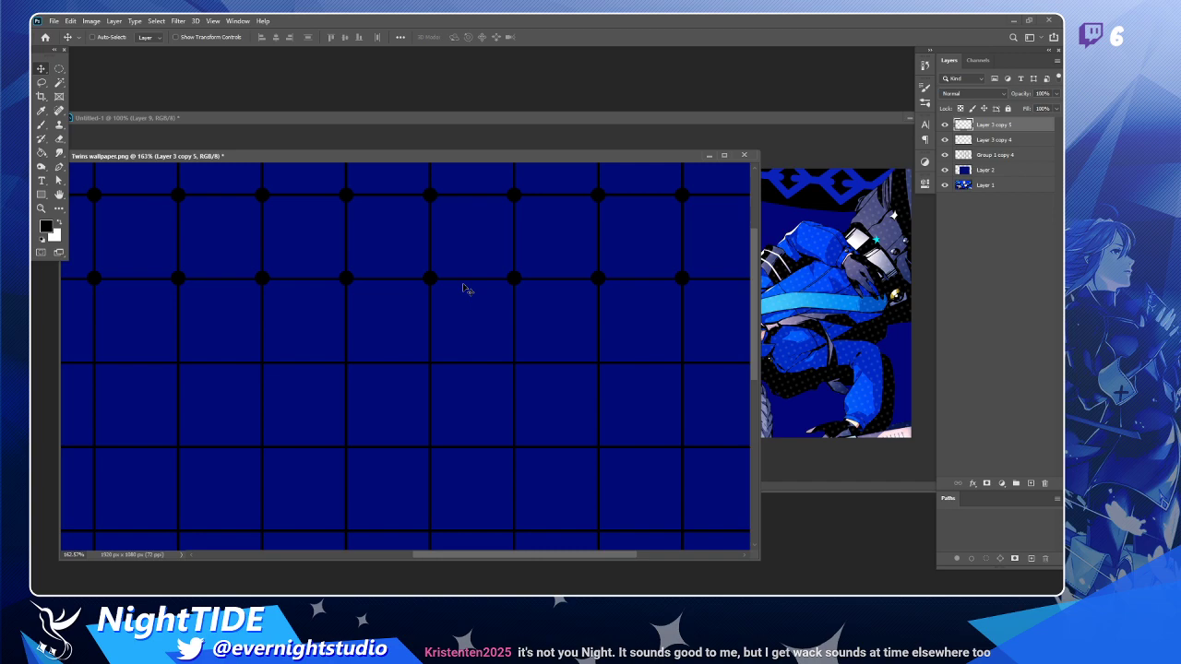
{"action": "scroll", "coordinate": [466, 288], "scroll_direction": "down", "scroll_amount": 5}
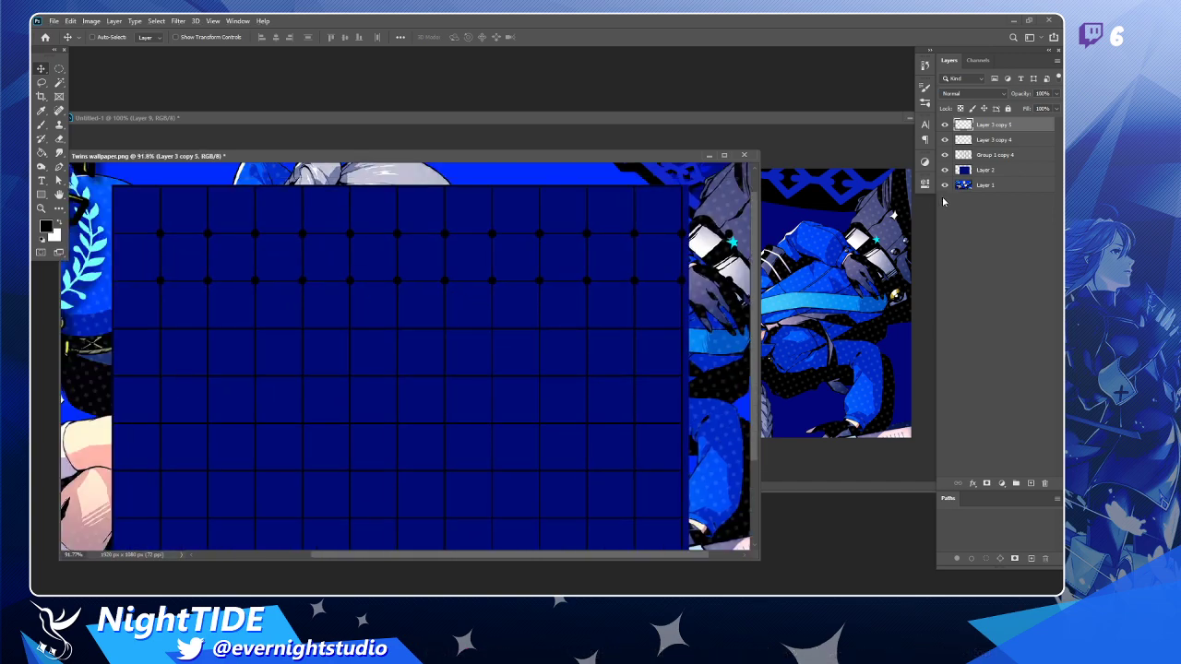
Copy the two dot rows, then the selected rows, further down the grid.
{"action": "left_click", "coordinate": [993, 139], "text": "shift"}
{"action": "left_click_drag", "start_coordinate": [595, 258], "coordinate": [593, 345]}
{"action": "scroll", "coordinate": [531, 397], "scroll_direction": "up", "scroll_amount": 2}
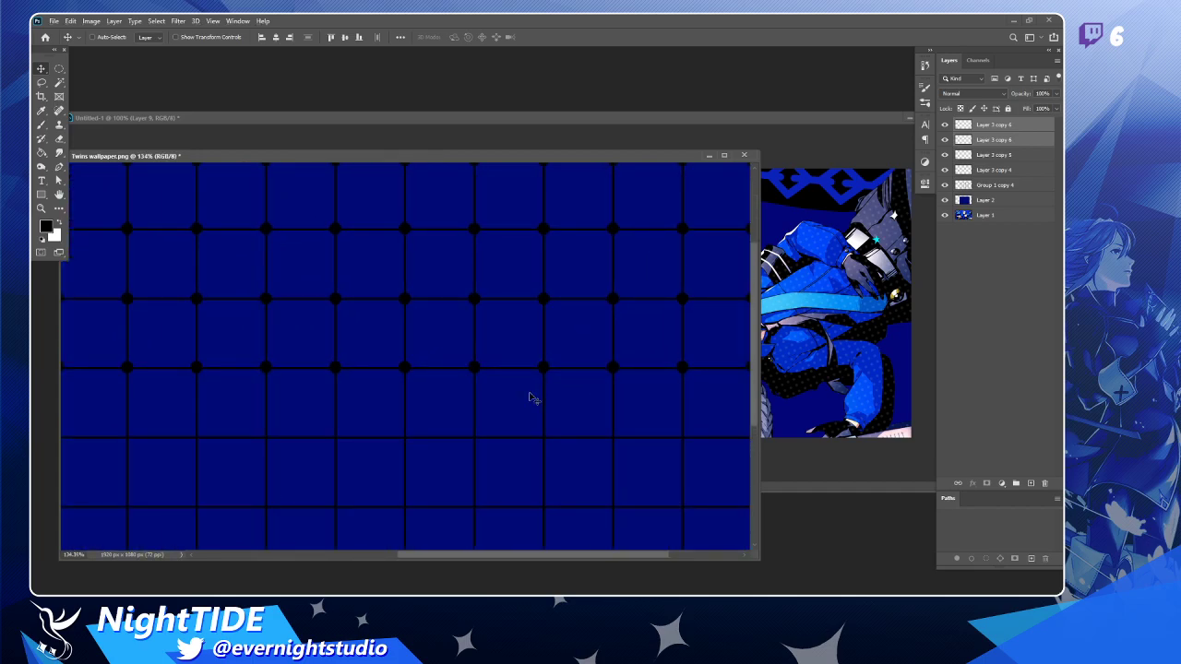
{"action": "scroll", "coordinate": [531, 397], "scroll_direction": "down", "scroll_amount": 3}
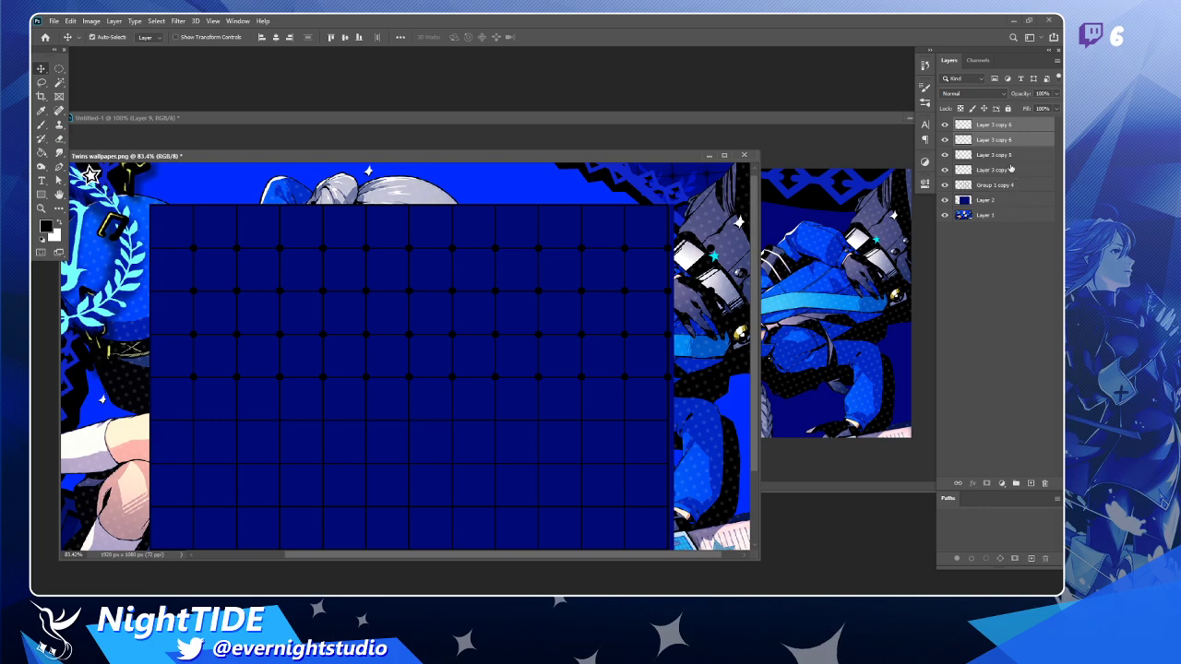
{"action": "left_click", "coordinate": [1013, 155], "text": "ctrl"}
{"action": "left_click", "coordinate": [1015, 170], "text": "ctrl"}
{"action": "left_click_drag", "start_coordinate": [588, 282], "coordinate": [585, 453]}
{"action": "scroll", "coordinate": [572, 455], "scroll_direction": "up", "scroll_amount": 1}
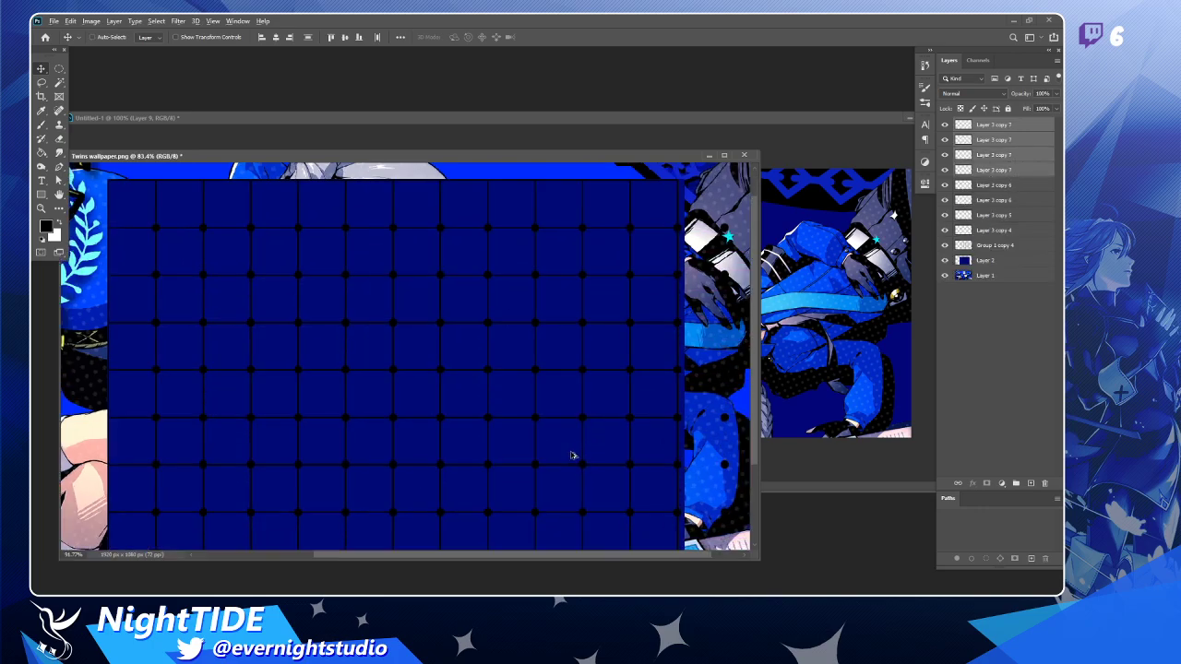
{"action": "scroll", "coordinate": [572, 456], "scroll_direction": "up", "scroll_amount": 3}
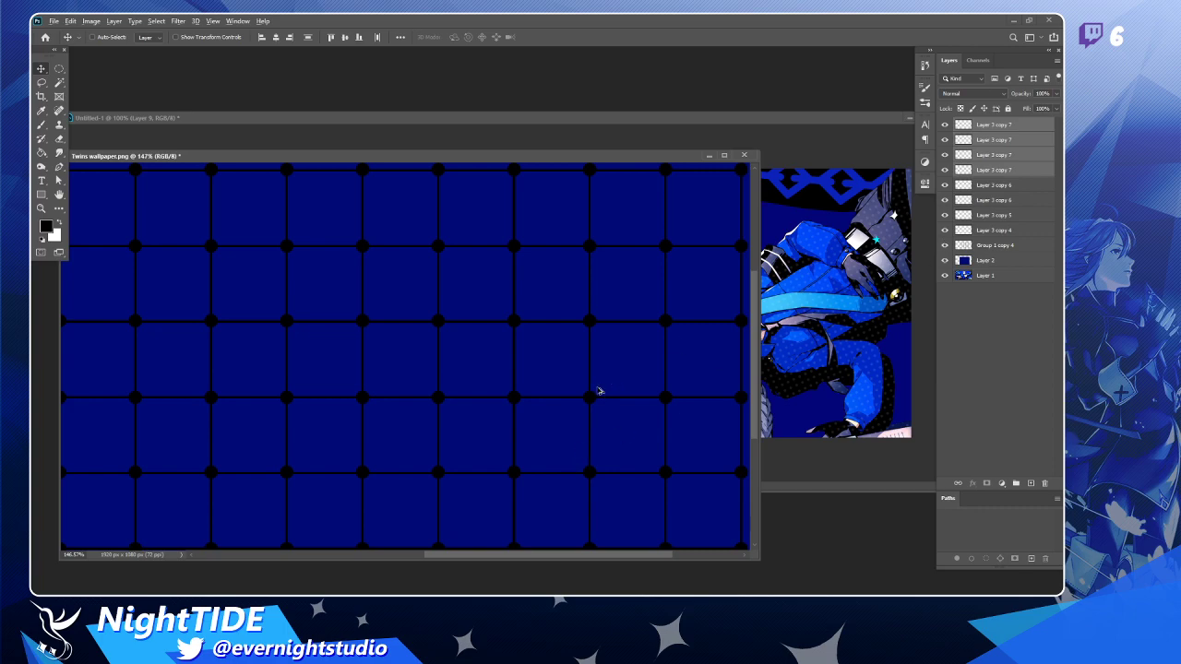
{"action": "scroll", "coordinate": [599, 392], "scroll_direction": "down", "scroll_amount": 4}
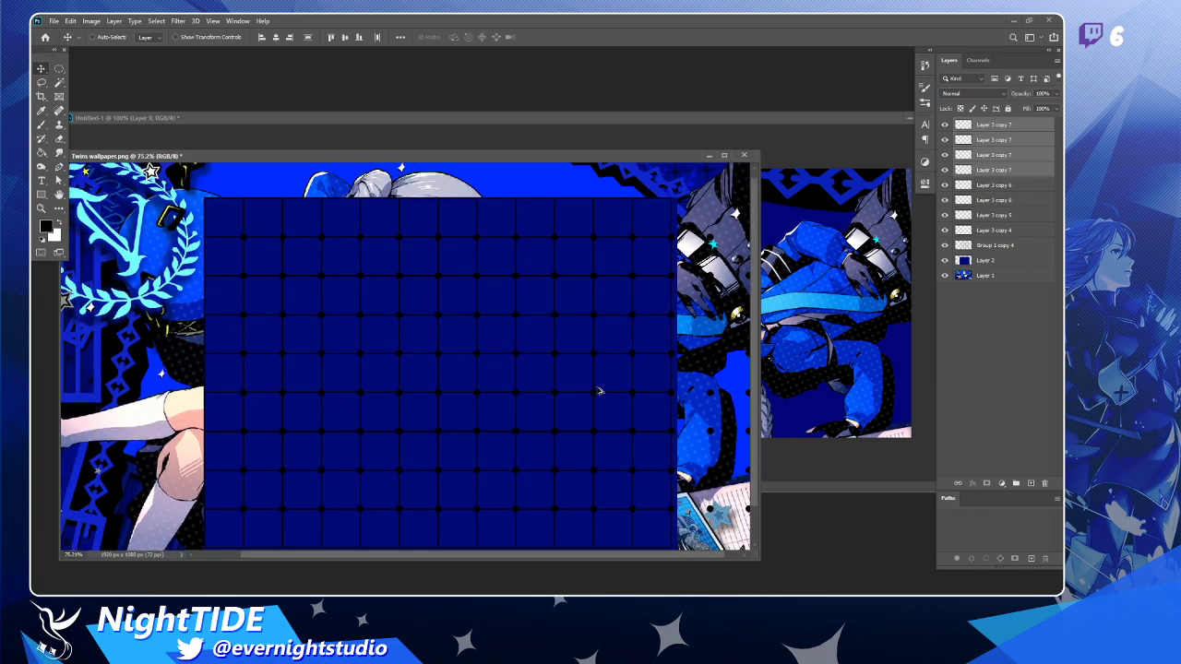
{"action": "scroll", "coordinate": [602, 390], "scroll_direction": "down", "scroll_amount": 2}
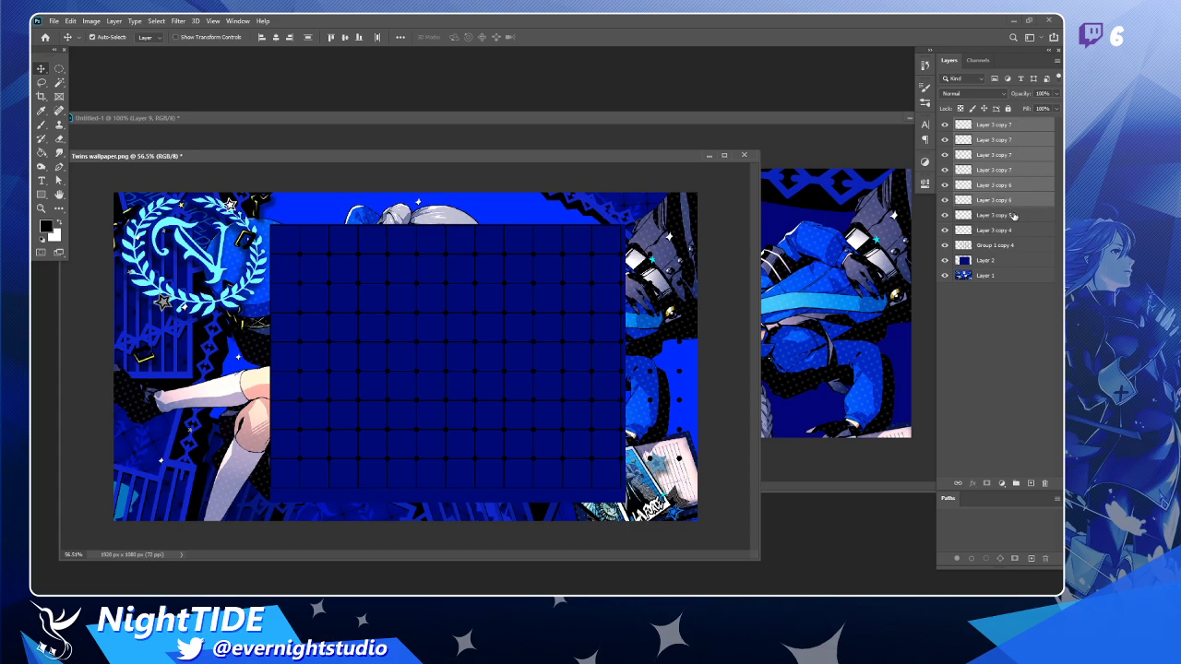
Copy a dot row to the bottom grid line, then merge all dot rows with the grid.
{"action": "left_click", "coordinate": [996, 124]}
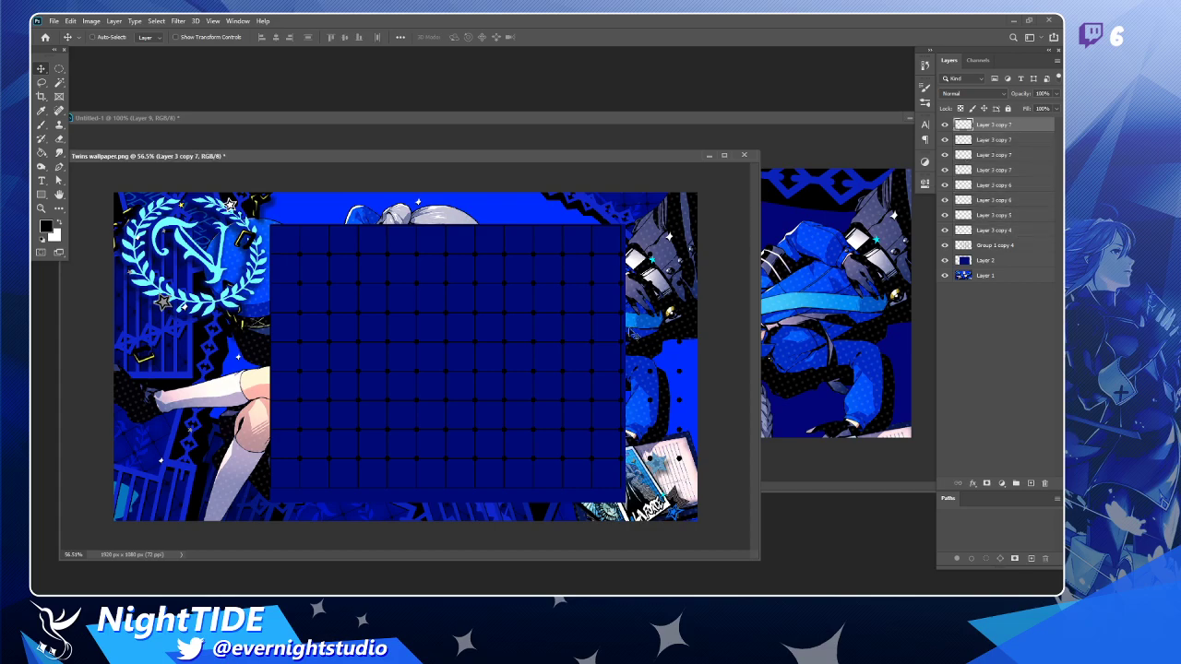
{"action": "mouse_move", "coordinate": [633, 332]}
{"action": "left_mouse_down"}
{"action": "mouse_move", "coordinate": [618, 307]}
{"action": "mouse_move", "coordinate": [622, 330]}
{"action": "left_mouse_up"}
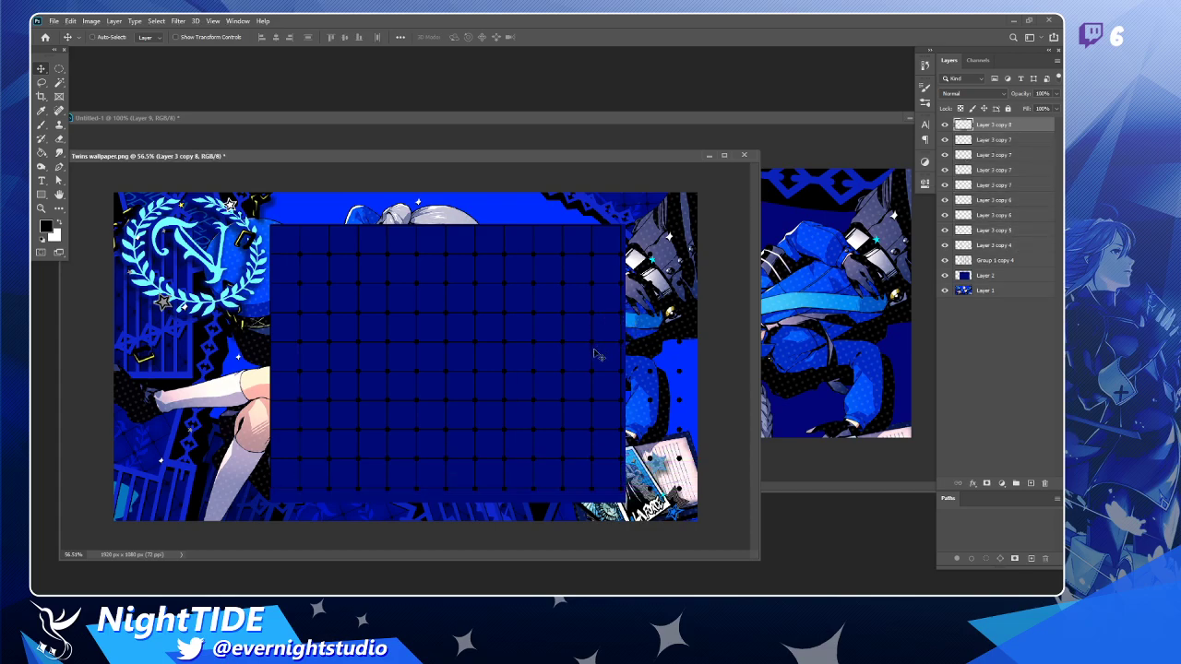
{"action": "scroll", "coordinate": [306, 498], "scroll_direction": "up", "scroll_amount": 4}
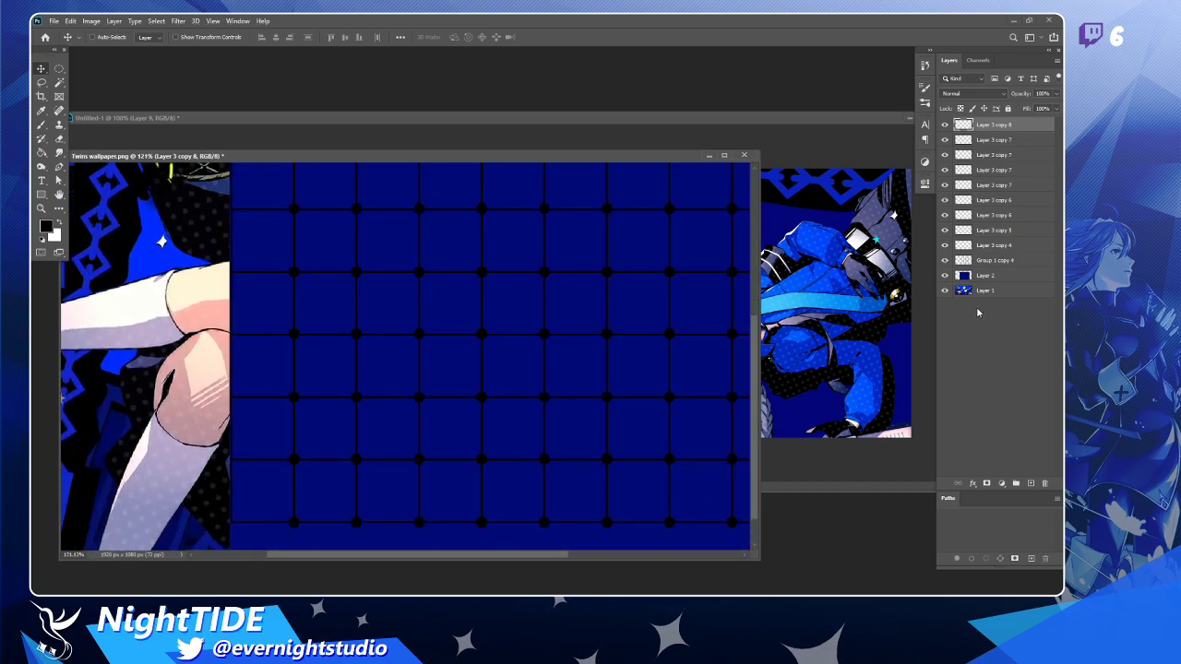
{"action": "scroll", "coordinate": [561, 359], "scroll_direction": "down", "scroll_amount": 3}
{"action": "scroll", "coordinate": [561, 359], "scroll_direction": "down", "scroll_amount": 1}
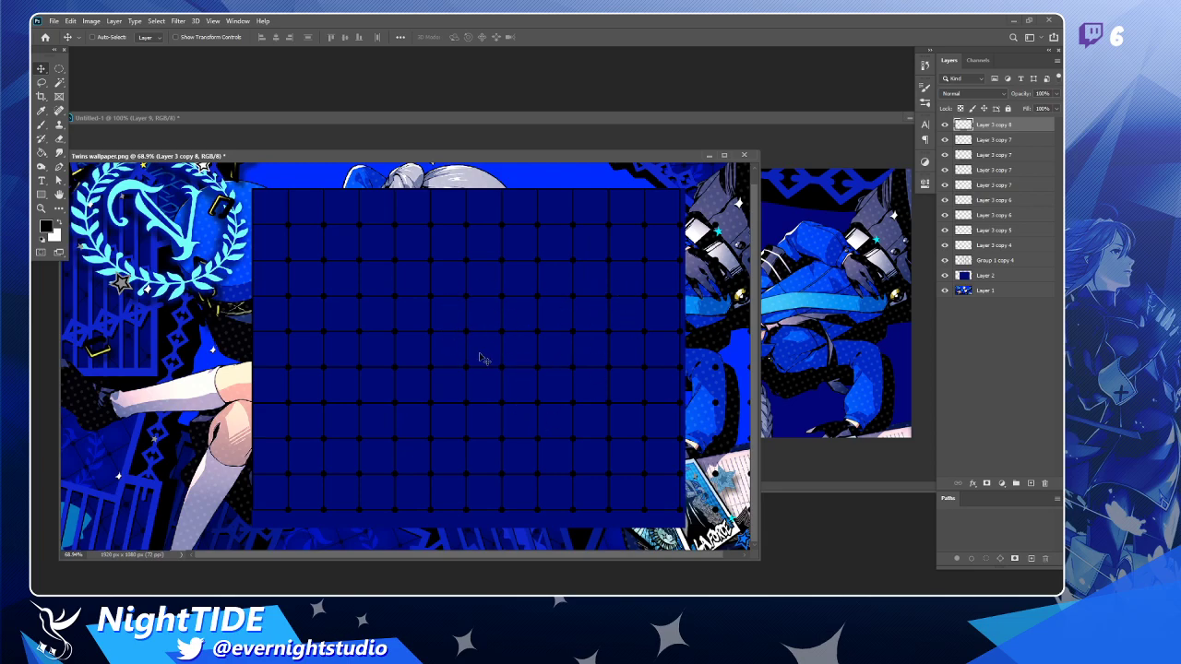
{"action": "scroll", "coordinate": [76, 503], "scroll_direction": "up", "scroll_amount": 2}
{"action": "scroll", "coordinate": [76, 503], "scroll_direction": "up", "scroll_amount": 1}
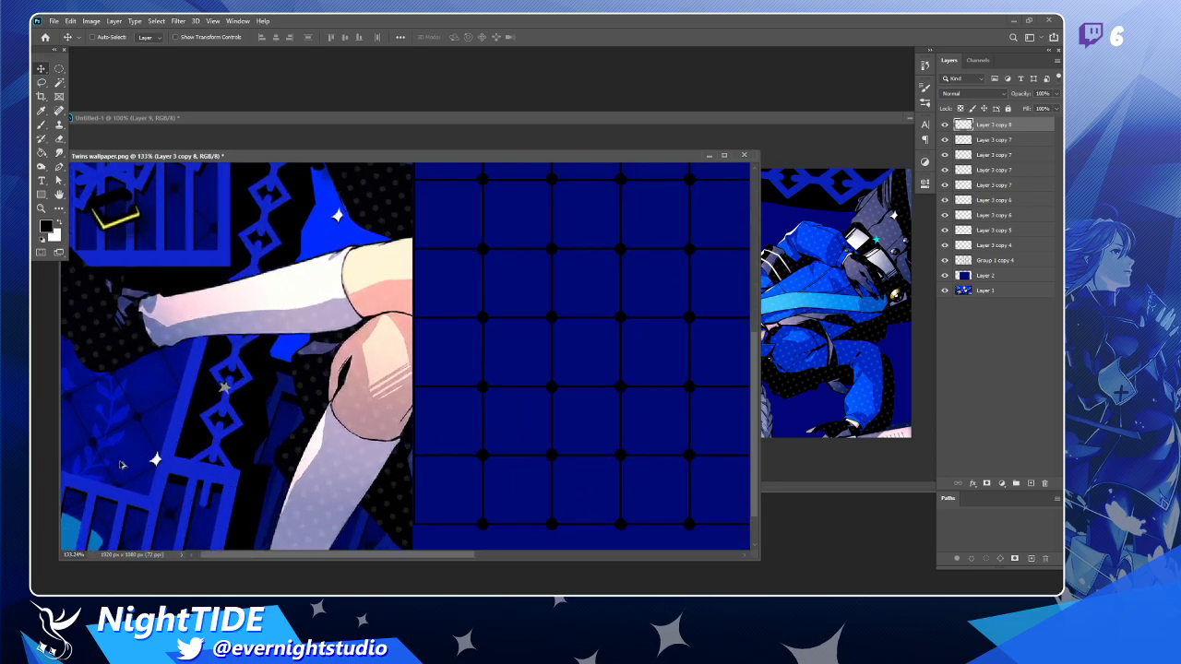
{"action": "left_click", "coordinate": [996, 259], "text": "shift"}
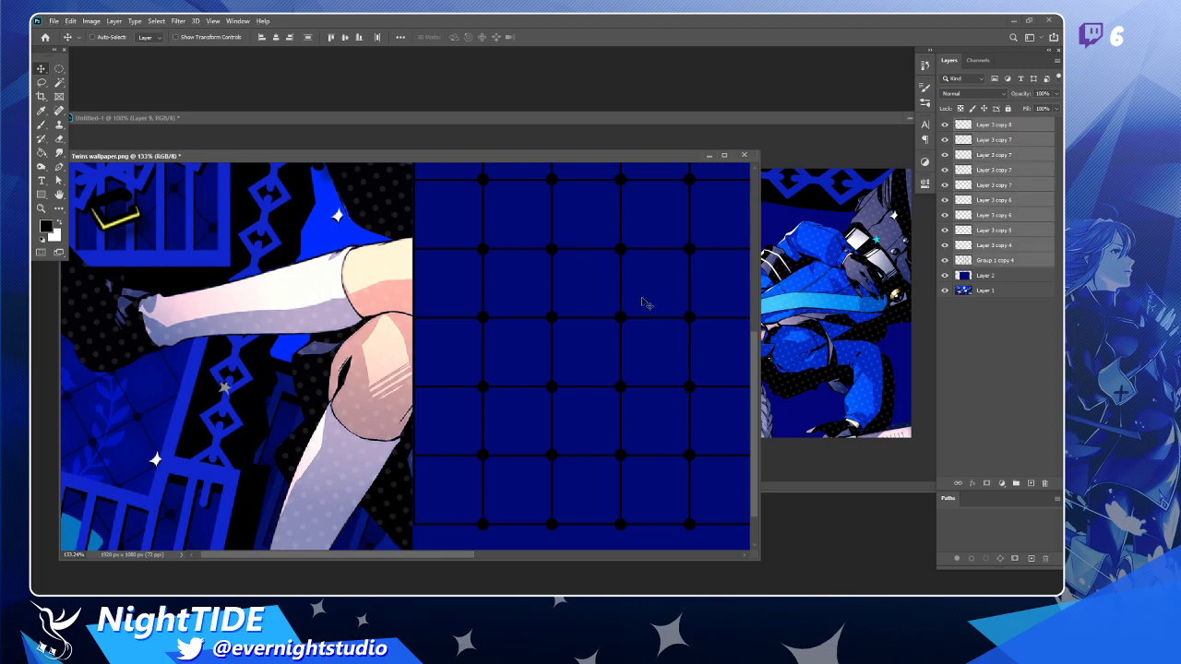
{"action": "key", "text": "ctrl+e"}
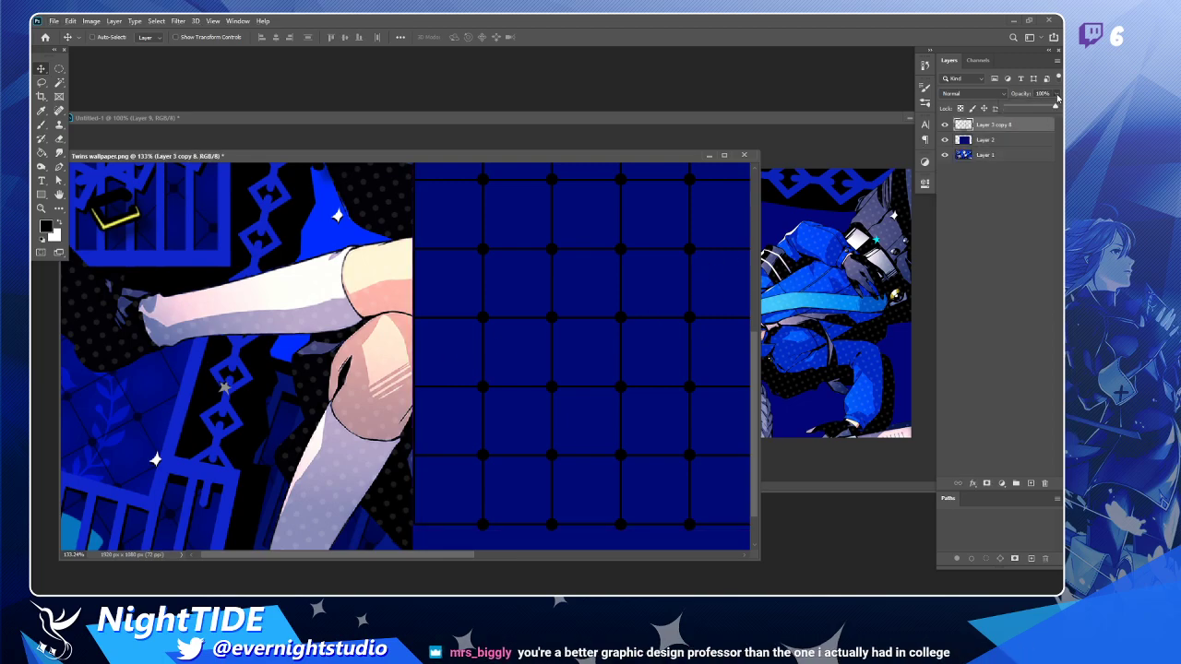
Set Layer 3 copy 8's opacity to 70% and select Layer 2.
{"action": "left_click", "coordinate": [1056, 94]}
{"action": "left_click_drag", "start_coordinate": [1056, 109], "coordinate": [1042, 109]}
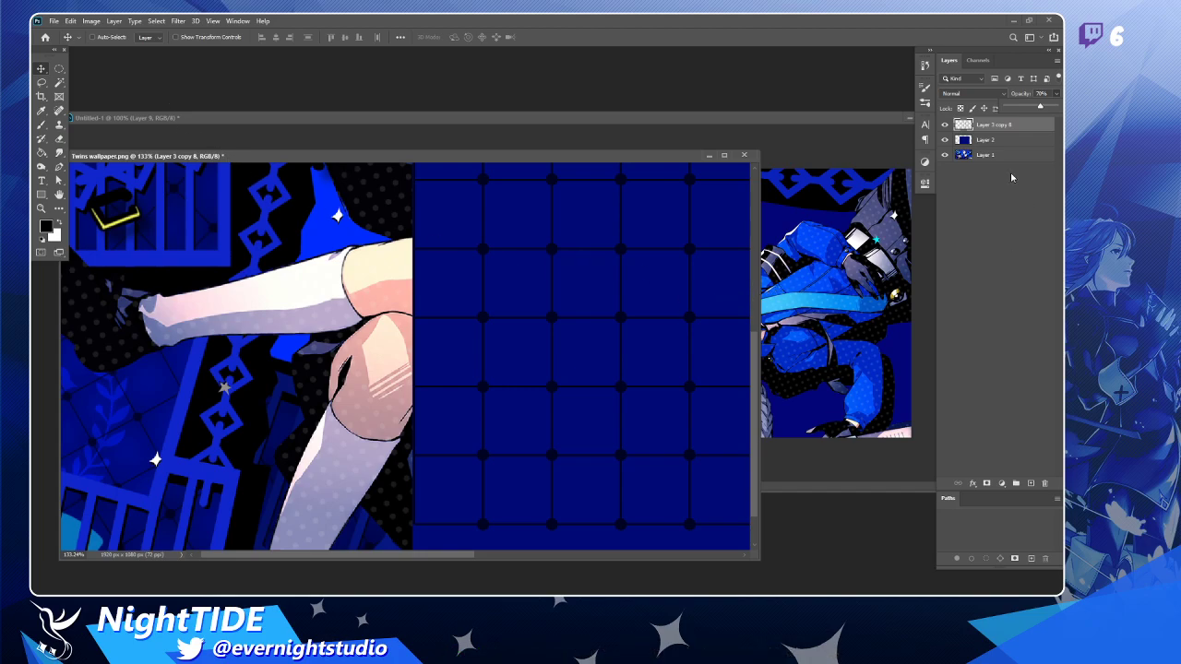
{"action": "left_click", "coordinate": [999, 141]}
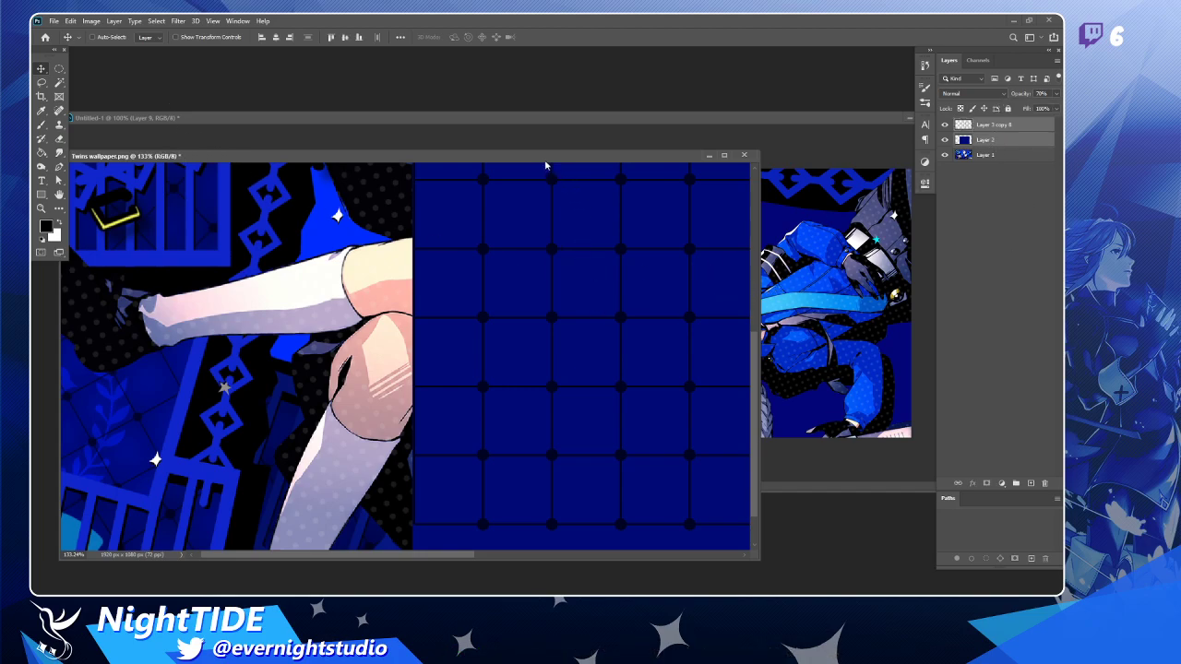
Copy the grid layer into Untitled-1, stacked above Gradient Map 1 and moved left.
{"action": "left_click_drag", "start_coordinate": [545, 158], "coordinate": [518, 163]}
{"action": "left_click_drag", "start_coordinate": [506, 326], "coordinate": [829, 319]}
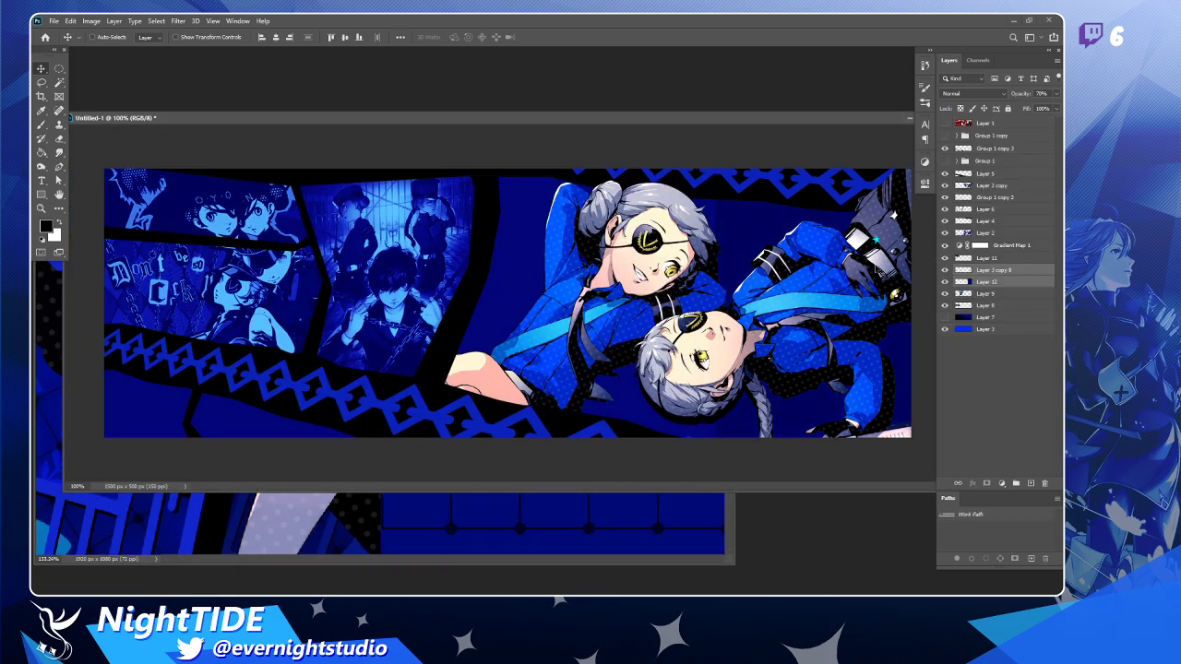
{"action": "left_click_drag", "start_coordinate": [1020, 275], "coordinate": [1015, 242]}
{"action": "left_click_drag", "start_coordinate": [791, 295], "coordinate": [440, 277]}
{"action": "scroll", "coordinate": [439, 277], "scroll_direction": "down", "scroll_amount": 2}
Free Transform the grid: rotate it 15°, reposition it, and scale it down.
{"action": "key", "text": "ctrl+t"}
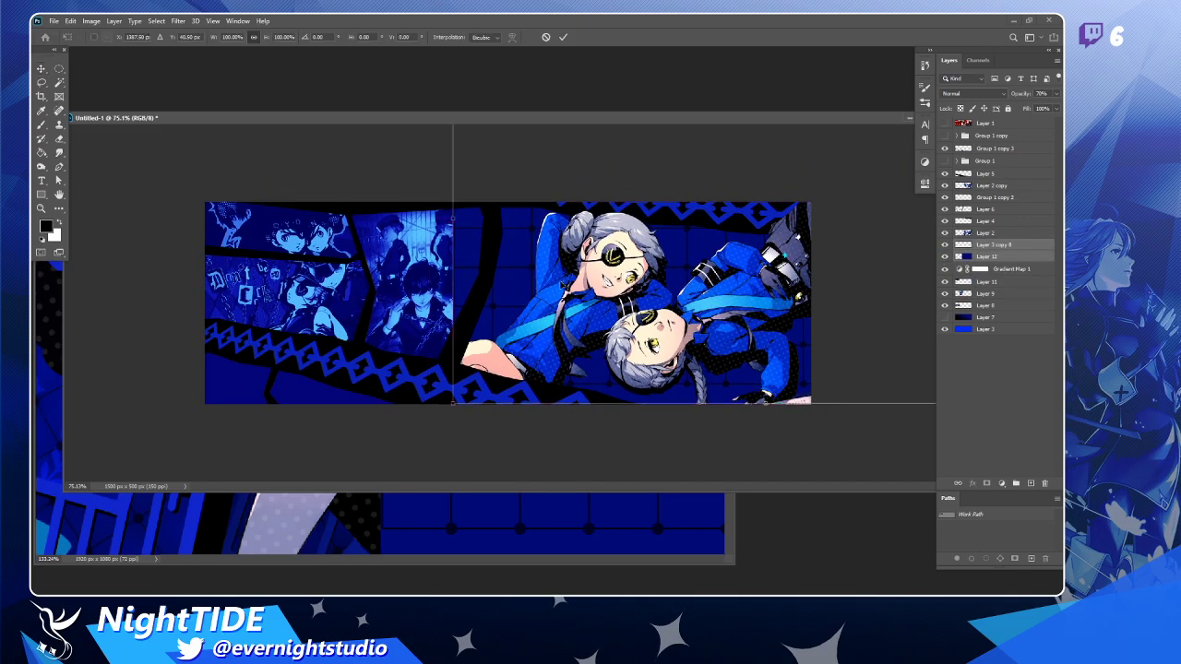
{"action": "left_click_drag", "start_coordinate": [441, 139], "coordinate": [420, 180]}
{"action": "left_click_drag", "start_coordinate": [793, 305], "coordinate": [738, 289]}
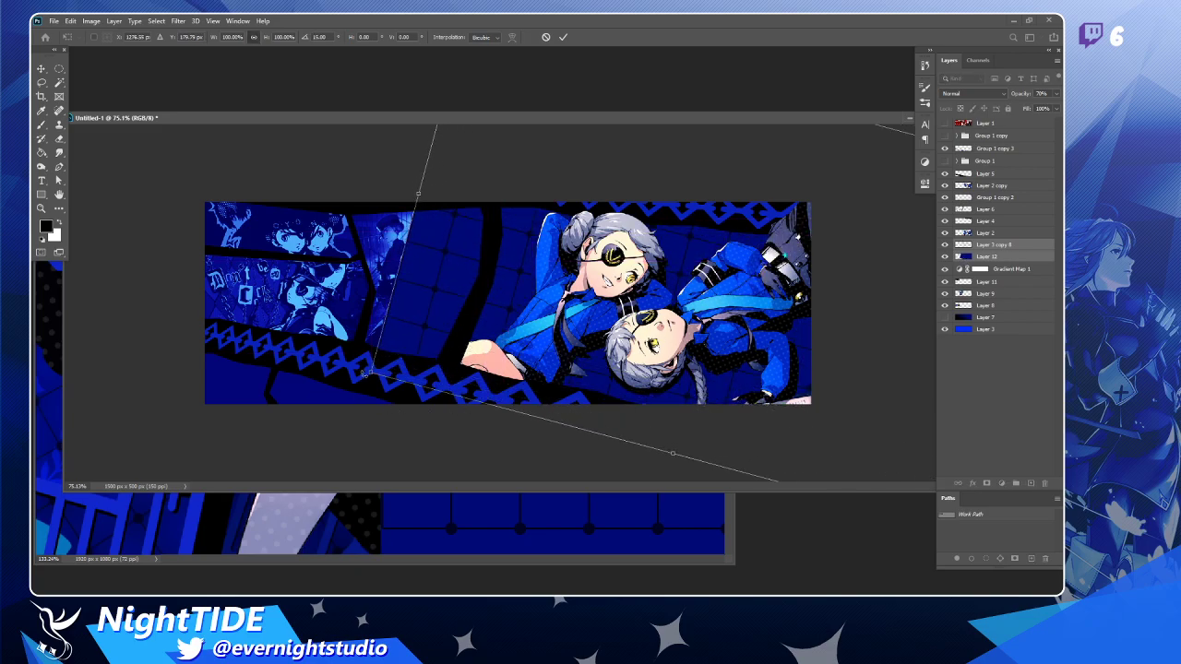
{"action": "left_click_drag", "start_coordinate": [367, 370], "coordinate": [727, 350]}
Commit the dotted grid transform and view the banner at 100%.
{"action": "key", "text": "Return"}
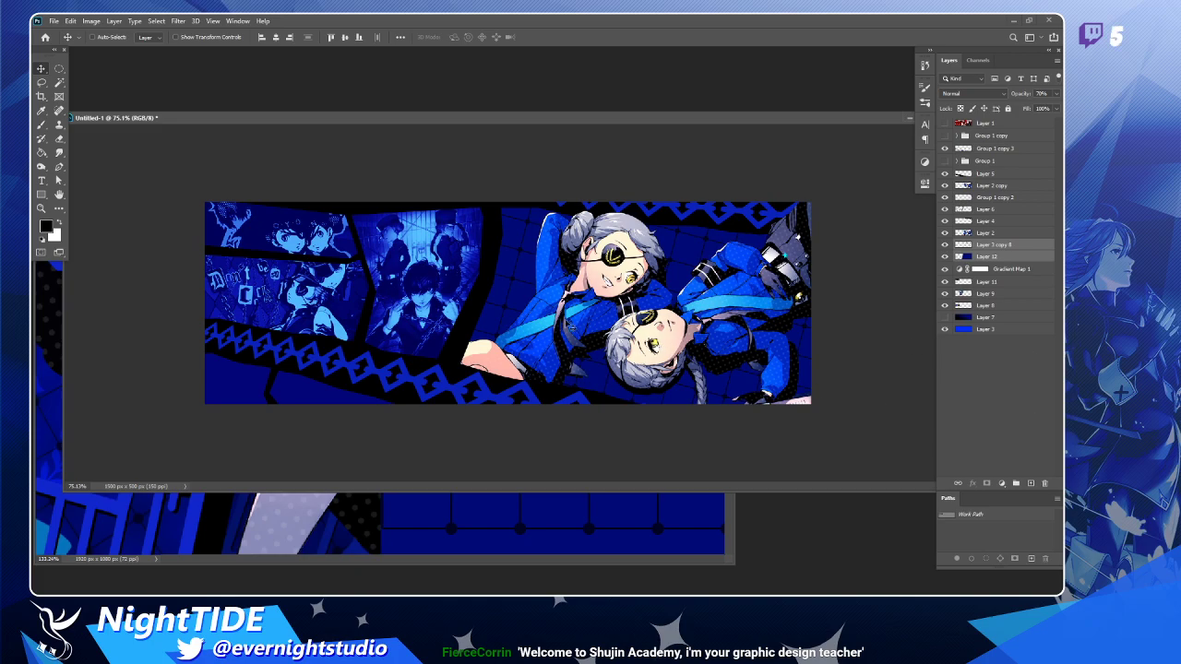
{"action": "left_click_drag", "start_coordinate": [598, 117], "coordinate": [585, 113]}
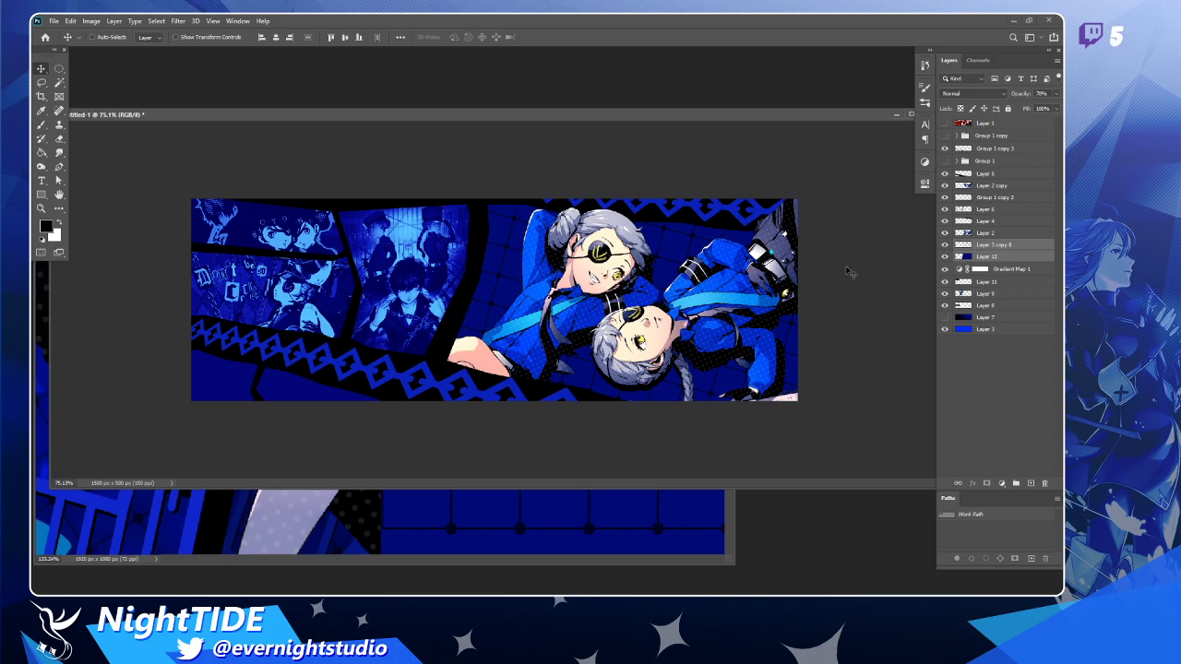
{"action": "left_click", "coordinate": [40, 209]}
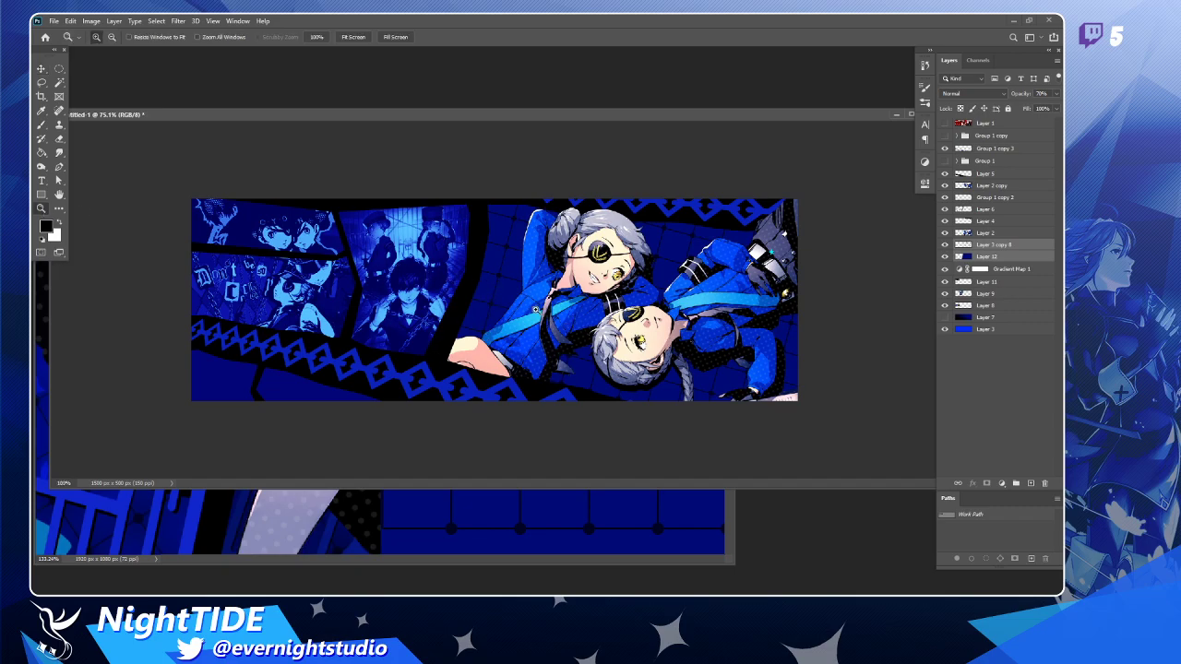
{"action": "left_click", "coordinate": [571, 331]}
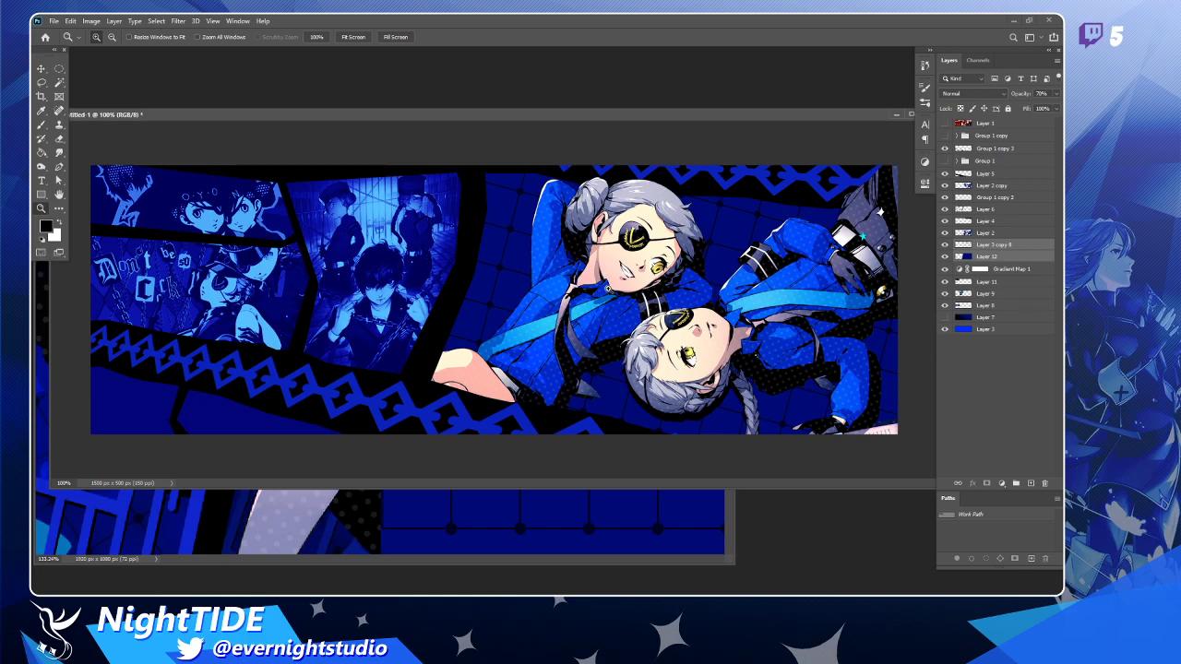
{"action": "key", "text": "alt"}
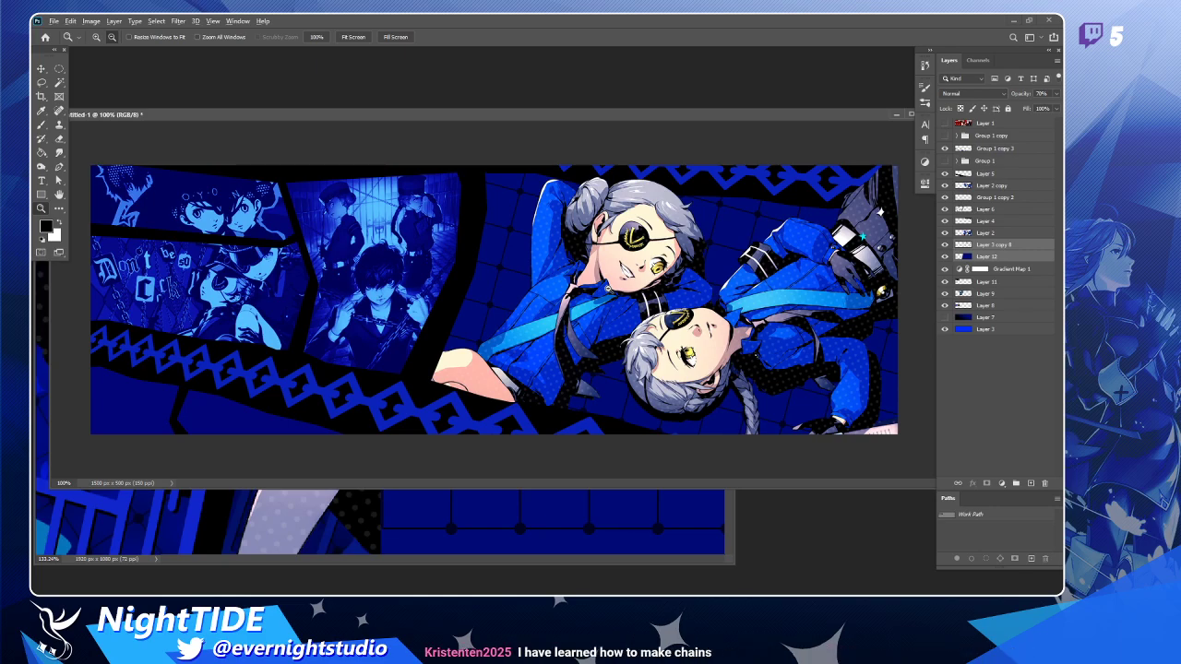
{"action": "left_click", "coordinate": [609, 290], "text": "alt"}
{"action": "left_click", "coordinate": [609, 290]}
Minimize the Twins wallpaper.png document so the banner sits in front.
{"action": "left_click", "coordinate": [729, 557]}
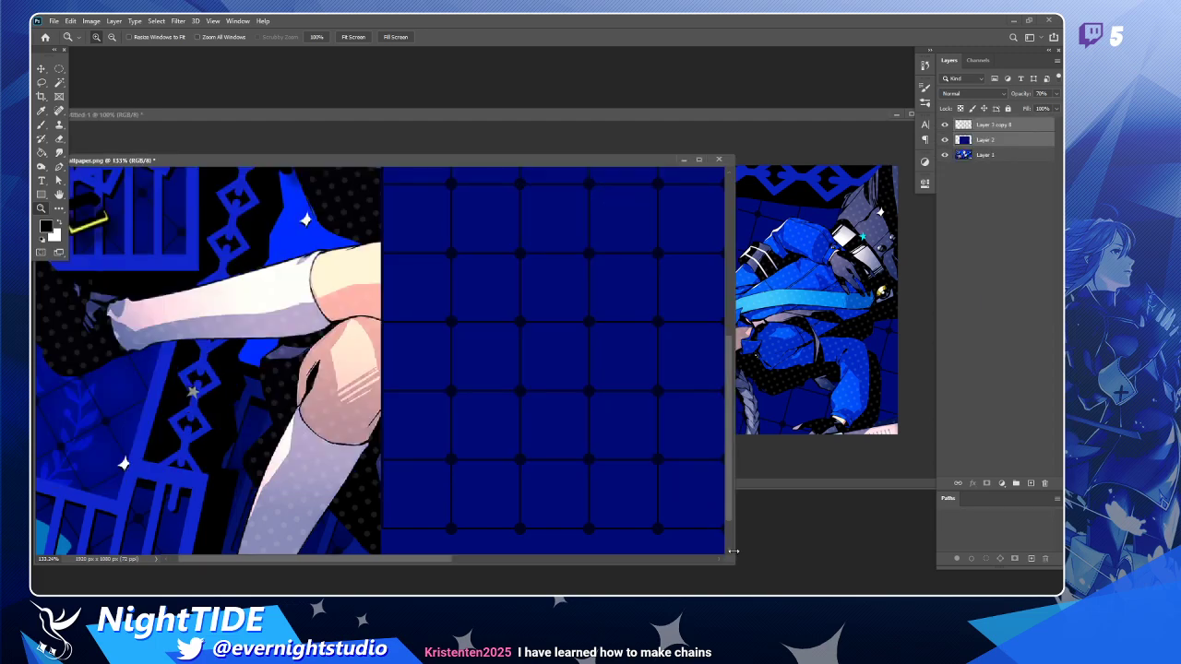
{"action": "left_click", "coordinate": [683, 162]}
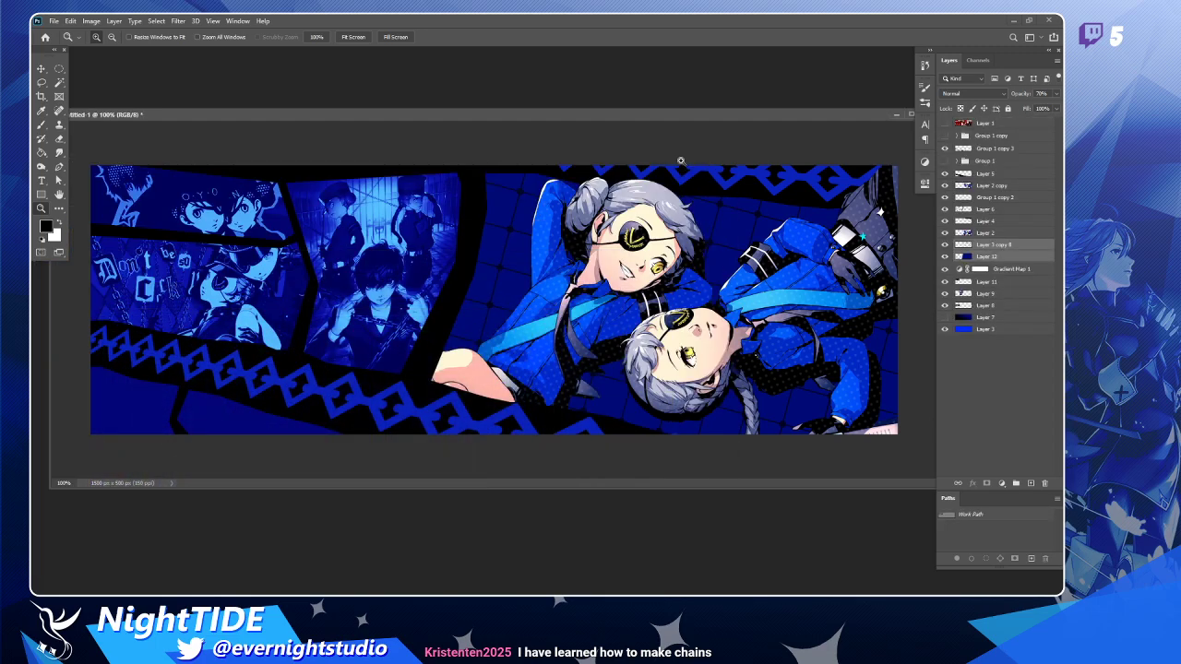
{"action": "left_click_drag", "start_coordinate": [637, 114], "coordinate": [632, 105]}
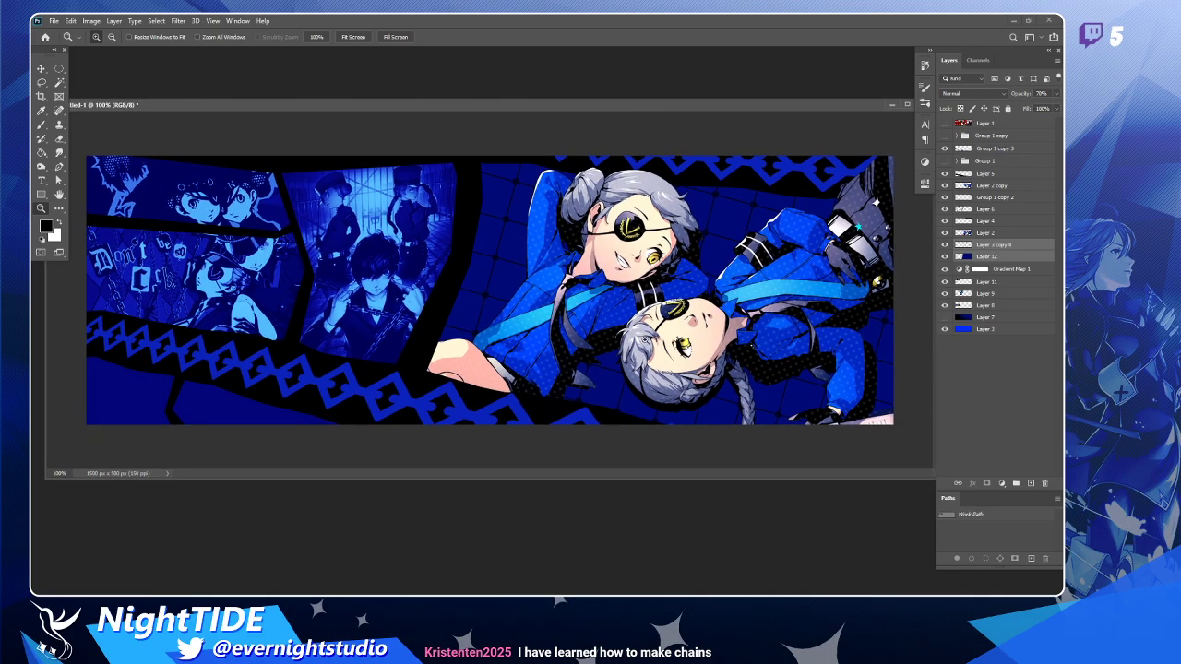
Hide Layer 7 and zoom to 300% on the banner's lower right.
{"action": "left_click", "coordinate": [946, 317]}
{"action": "left_click", "coordinate": [879, 426]}
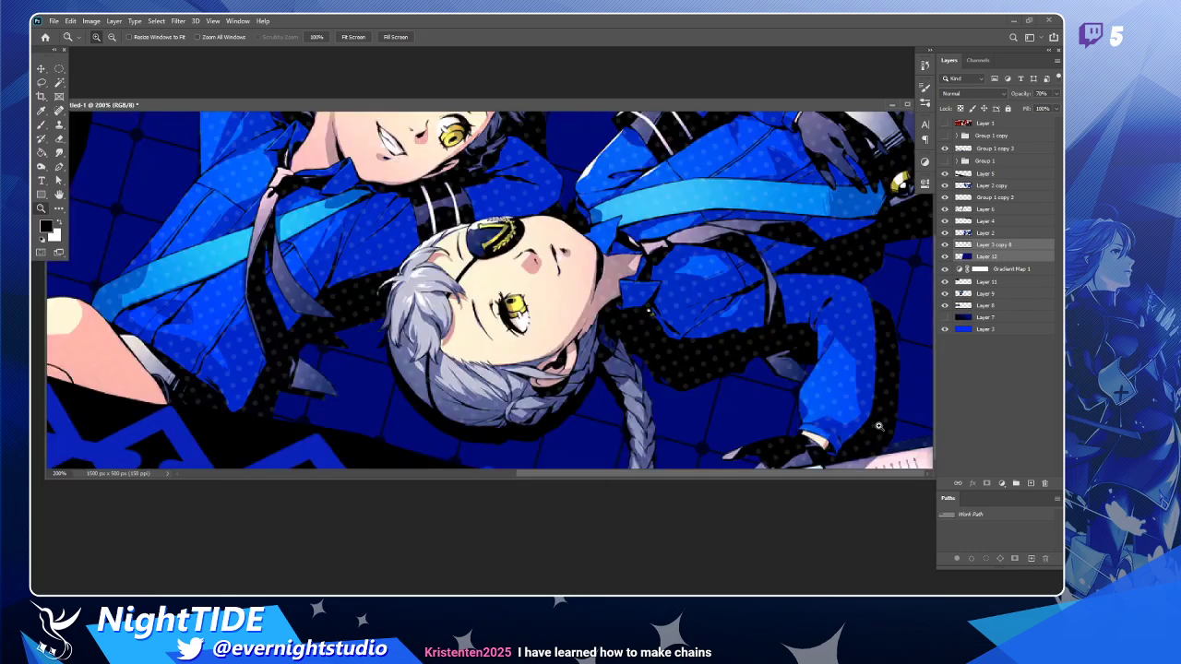
{"action": "left_click", "coordinate": [878, 426]}
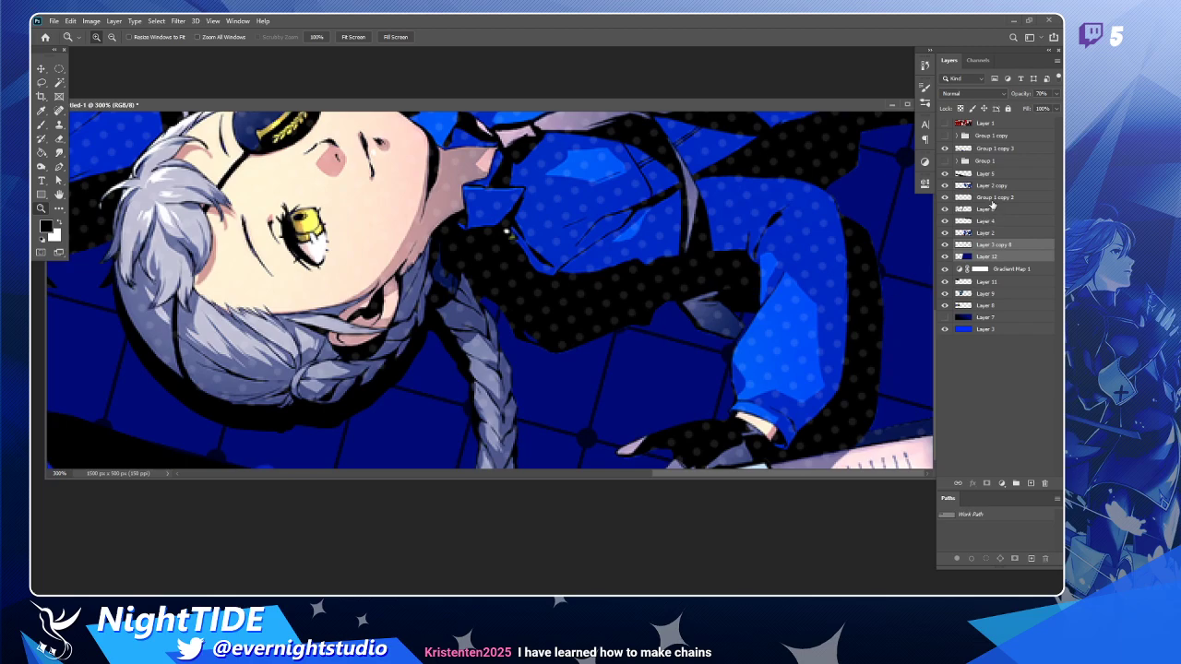
Place Pen anchors along the banner's bottom-right edge beside the lower twin's hand.
{"action": "key", "text": "p"}
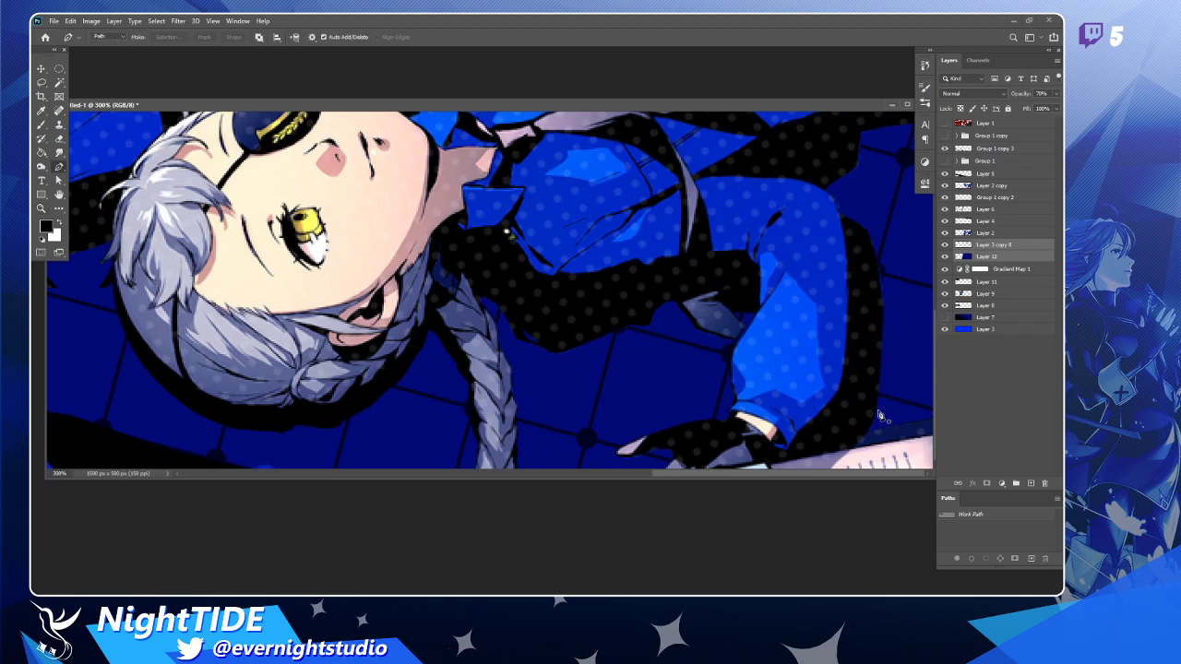
{"action": "left_click", "coordinate": [878, 407]}
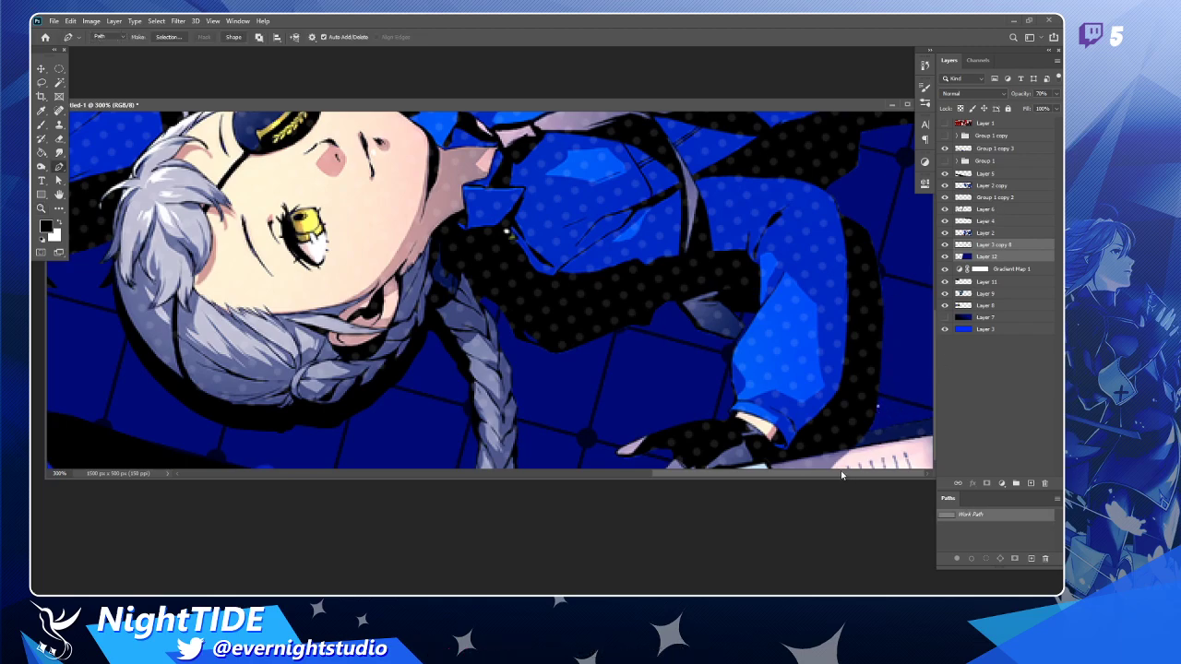
{"action": "left_click_drag", "start_coordinate": [832, 473], "coordinate": [782, 502]}
{"action": "scroll", "coordinate": [909, 416], "scroll_direction": "down", "scroll_amount": 3}
{"action": "key", "text": "ctrl+0"}
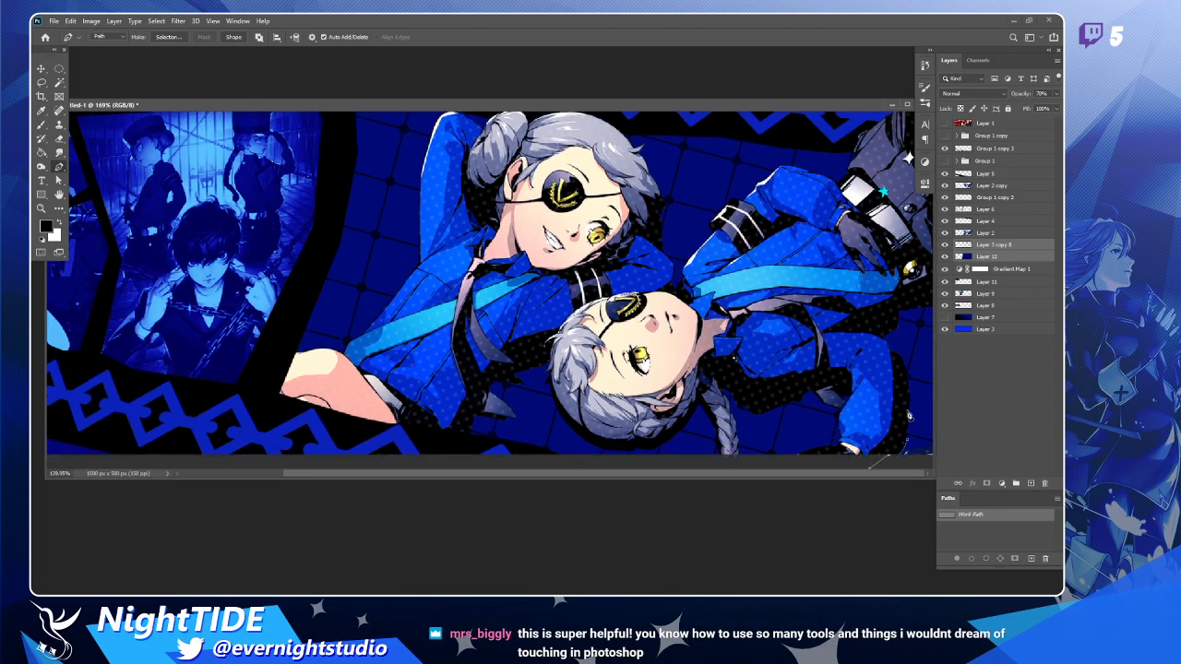
{"action": "left_click", "coordinate": [916, 441]}
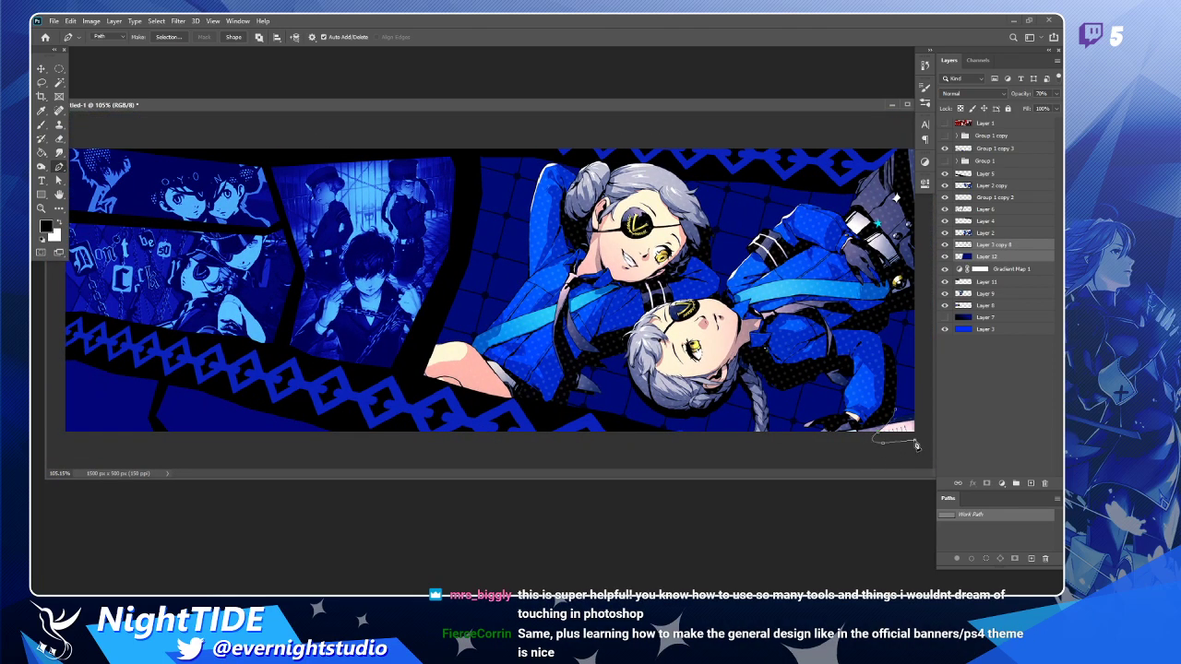
{"action": "left_click", "coordinate": [920, 405]}
Float the banner into its own window and deactivate the Work Path.
{"action": "scroll", "coordinate": [890, 423], "scroll_direction": "up", "scroll_amount": 3}
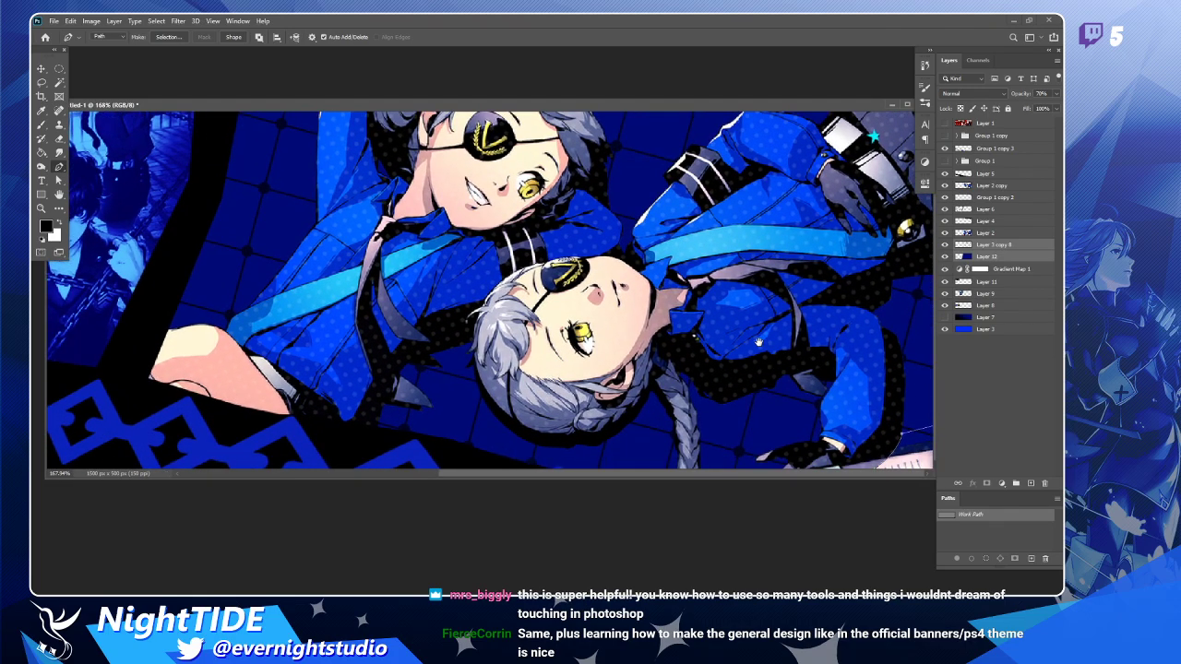
{"action": "left_click_drag", "start_coordinate": [766, 105], "coordinate": [633, 87]}
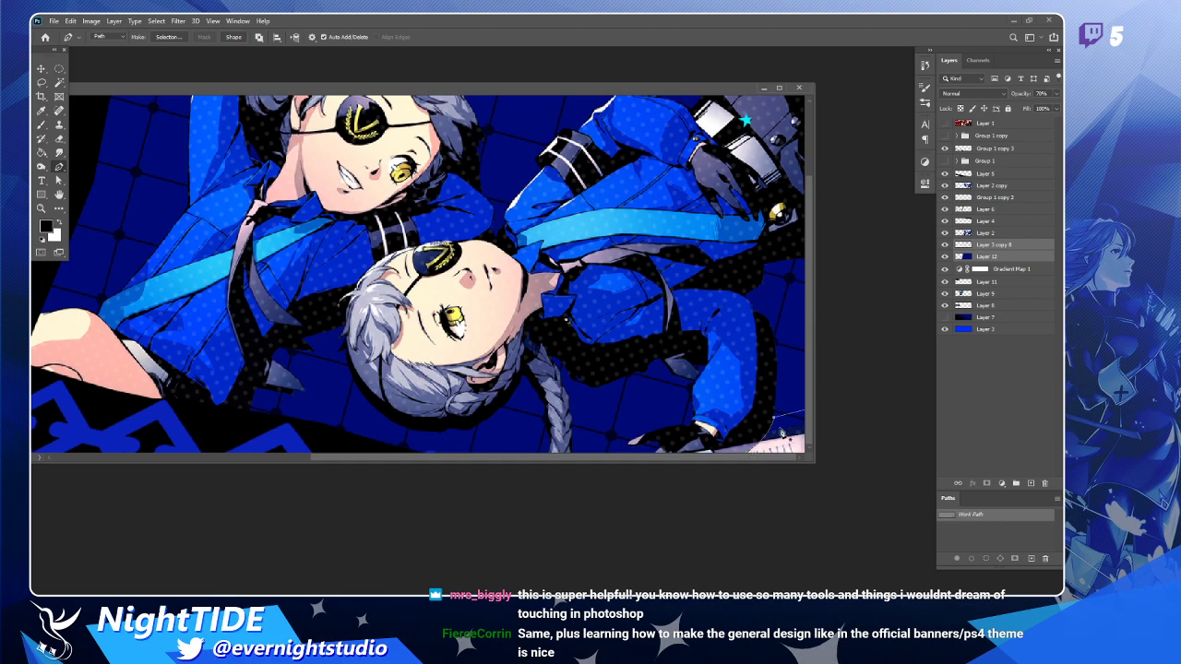
{"action": "left_click", "coordinate": [948, 519], "text": "ctrl"}
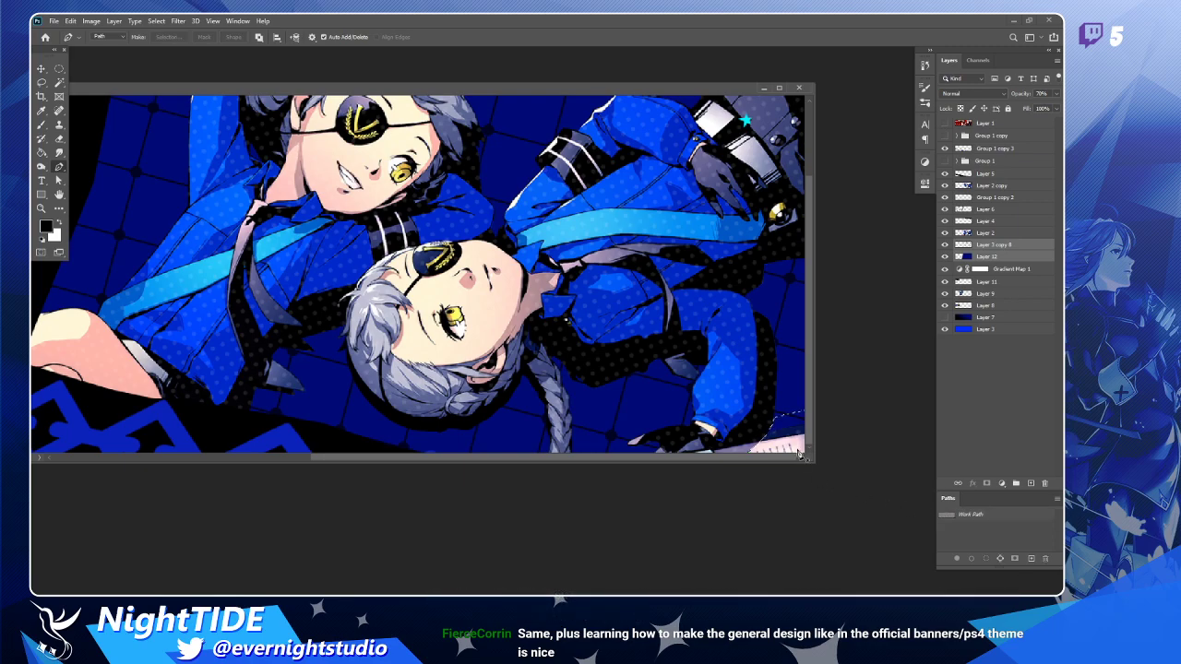
{"action": "scroll", "coordinate": [787, 434], "scroll_direction": "up", "scroll_amount": 2}
{"action": "scroll", "coordinate": [787, 434], "scroll_direction": "up", "scroll_amount": 2}
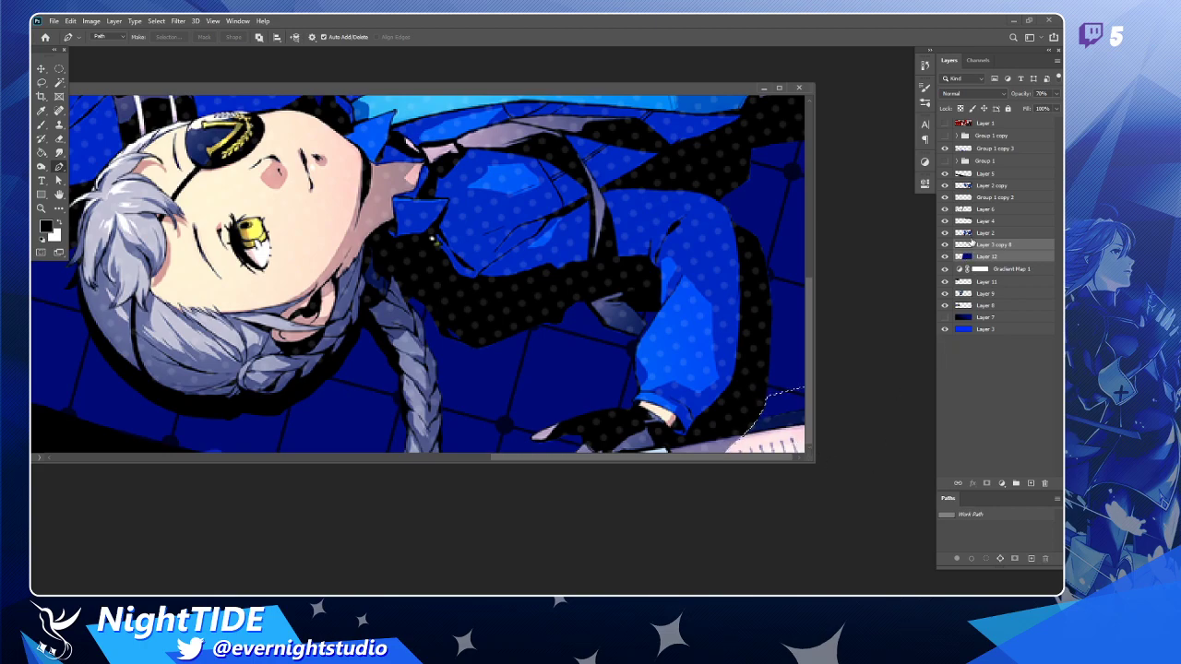
Load and clear the dotted shape's selection, then select Layer 2, Layer 2 copy and Layer 5.
{"action": "left_click", "coordinate": [964, 234], "text": "ctrl"}
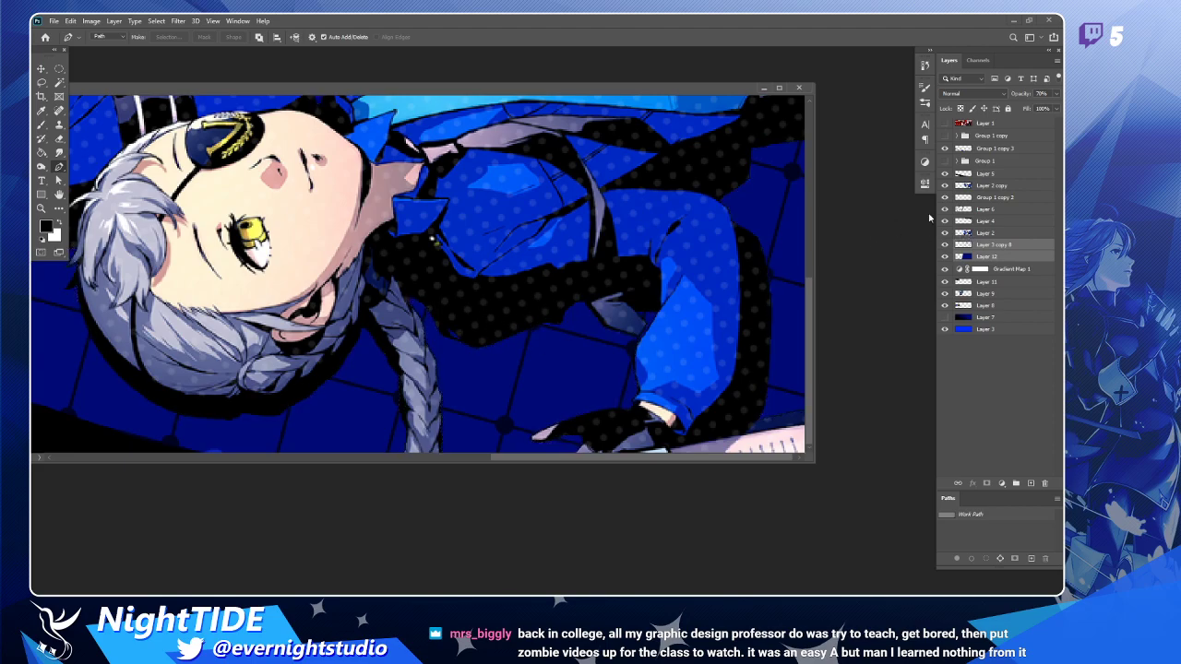
{"action": "left_click", "coordinate": [949, 518], "text": "ctrl"}
{"action": "left_click", "coordinate": [976, 235]}
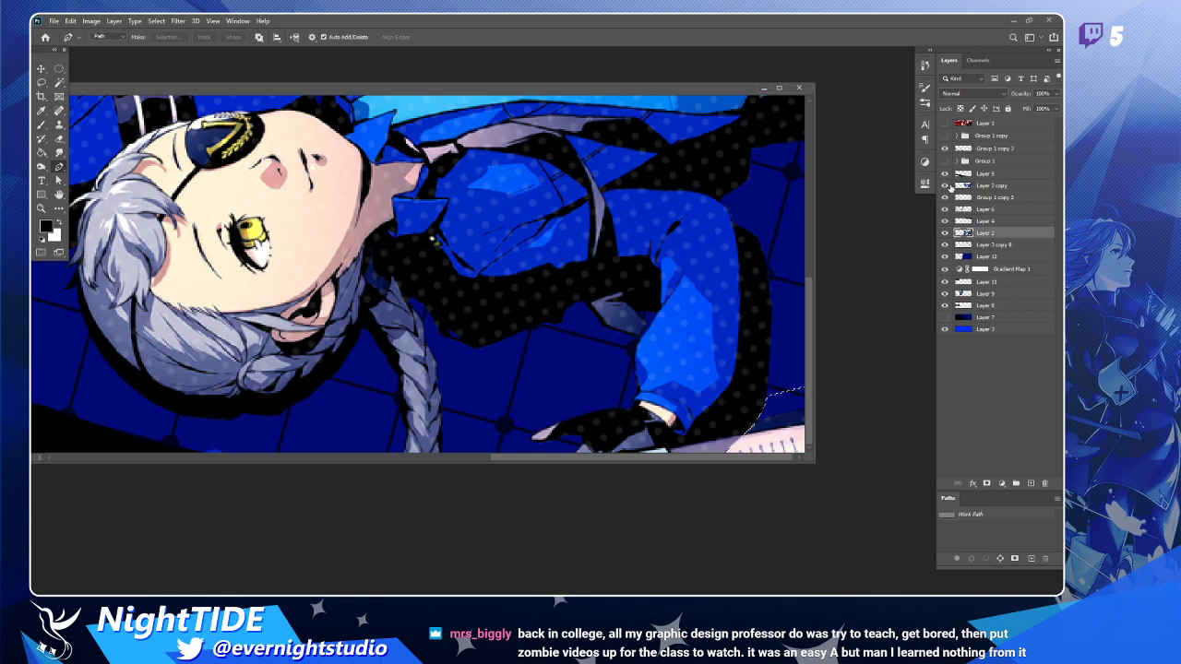
{"action": "left_click", "coordinate": [985, 188]}
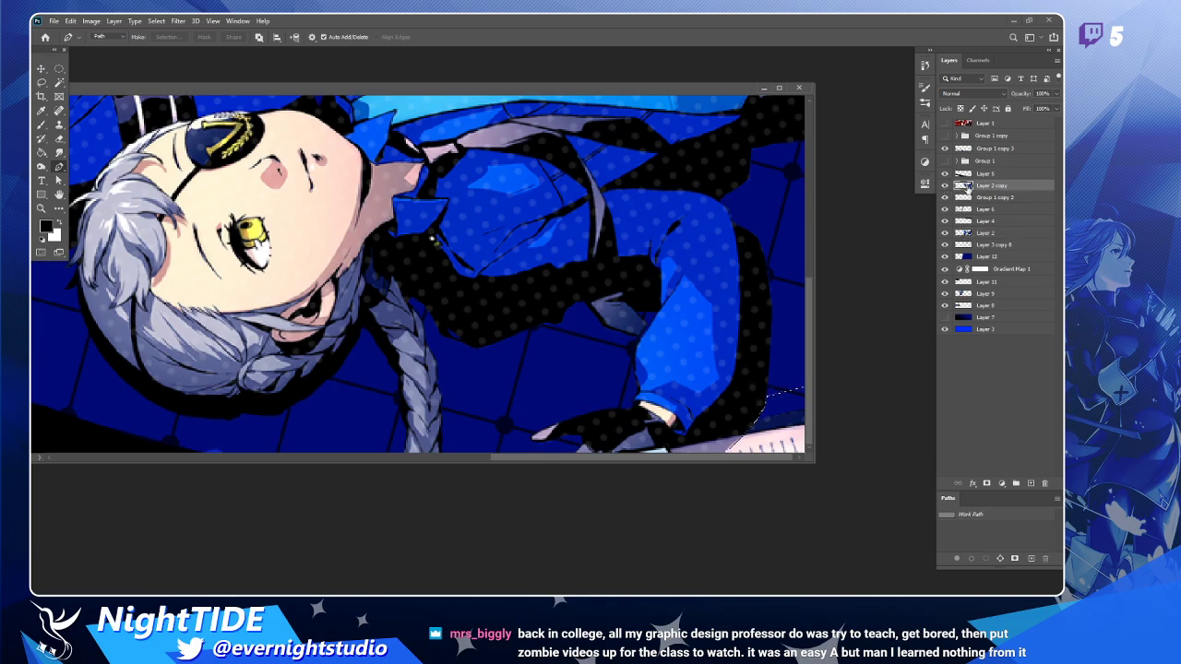
{"action": "left_click", "coordinate": [988, 234]}
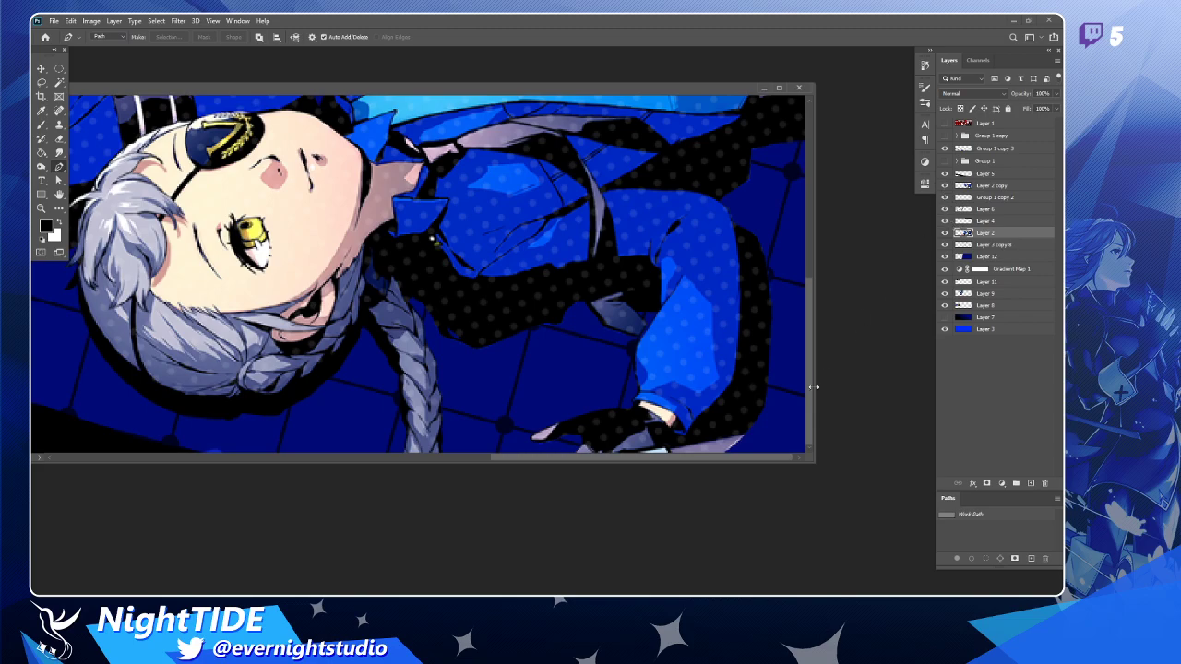
{"action": "left_click", "coordinate": [972, 177]}
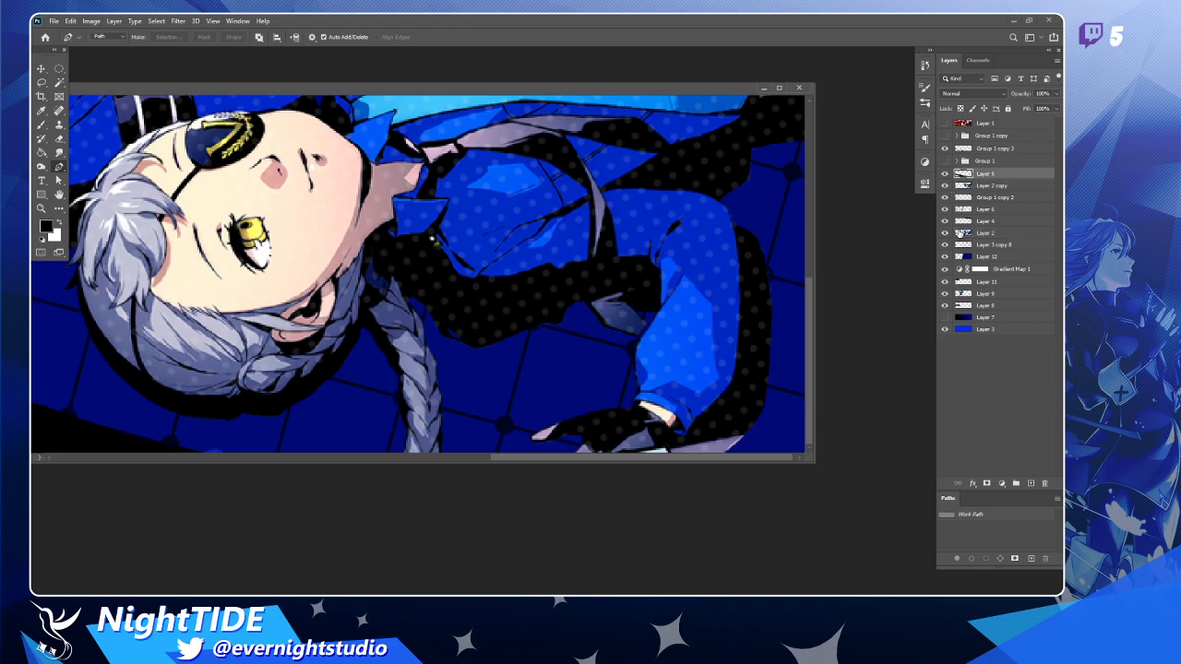
Solo one layer, restore all layers, then load the Work Path as a selection.
{"action": "left_click", "coordinate": [945, 185], "text": "alt"}
{"action": "left_click", "coordinate": [945, 186], "text": "alt"}
{"action": "left_click", "coordinate": [948, 515], "text": "ctrl"}
Invert the work-path selection with Select > Inverse.
{"action": "left_click", "coordinate": [158, 21]}
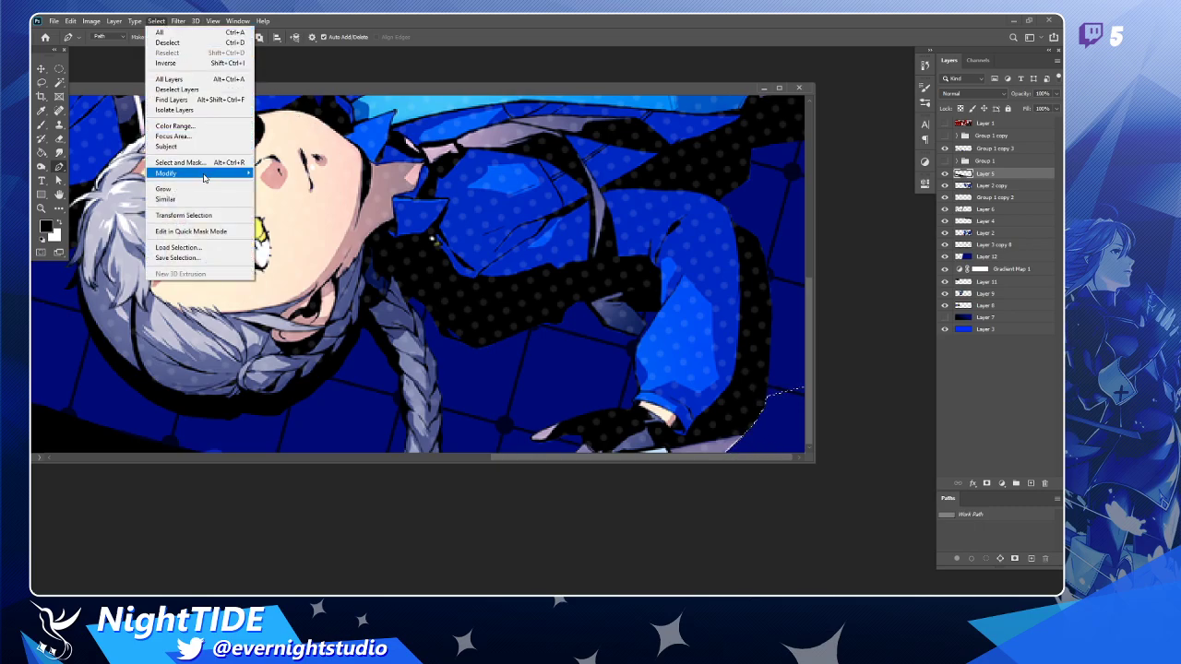
{"action": "mouse_move", "coordinate": [205, 178]}
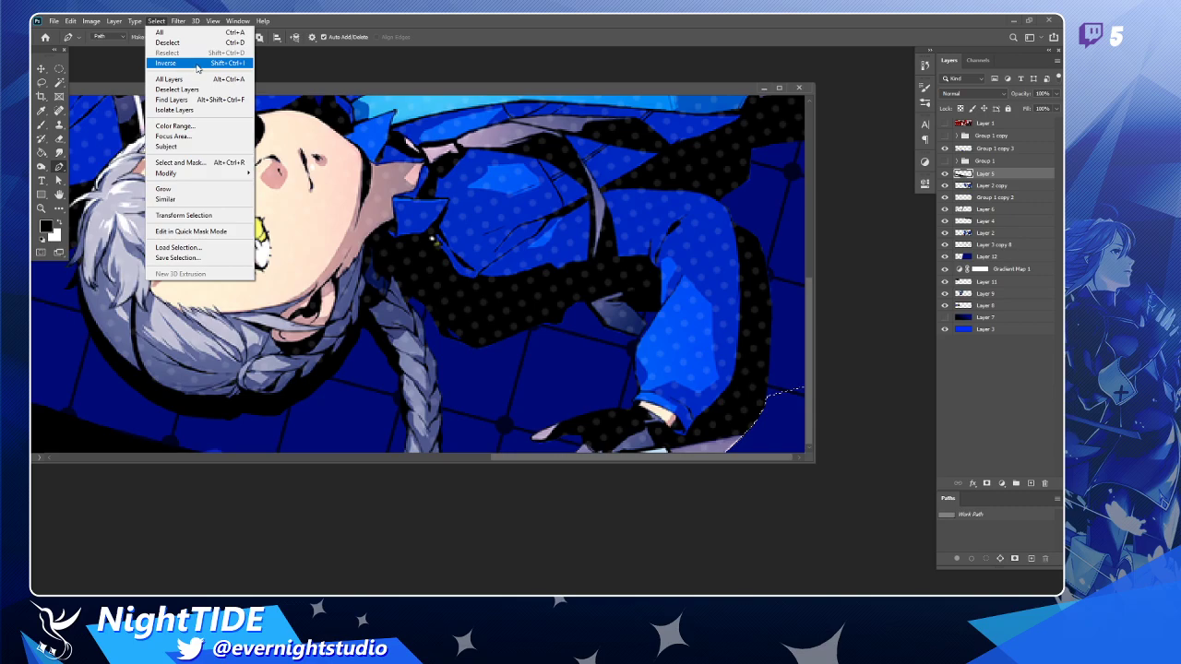
{"action": "left_click", "coordinate": [196, 63]}
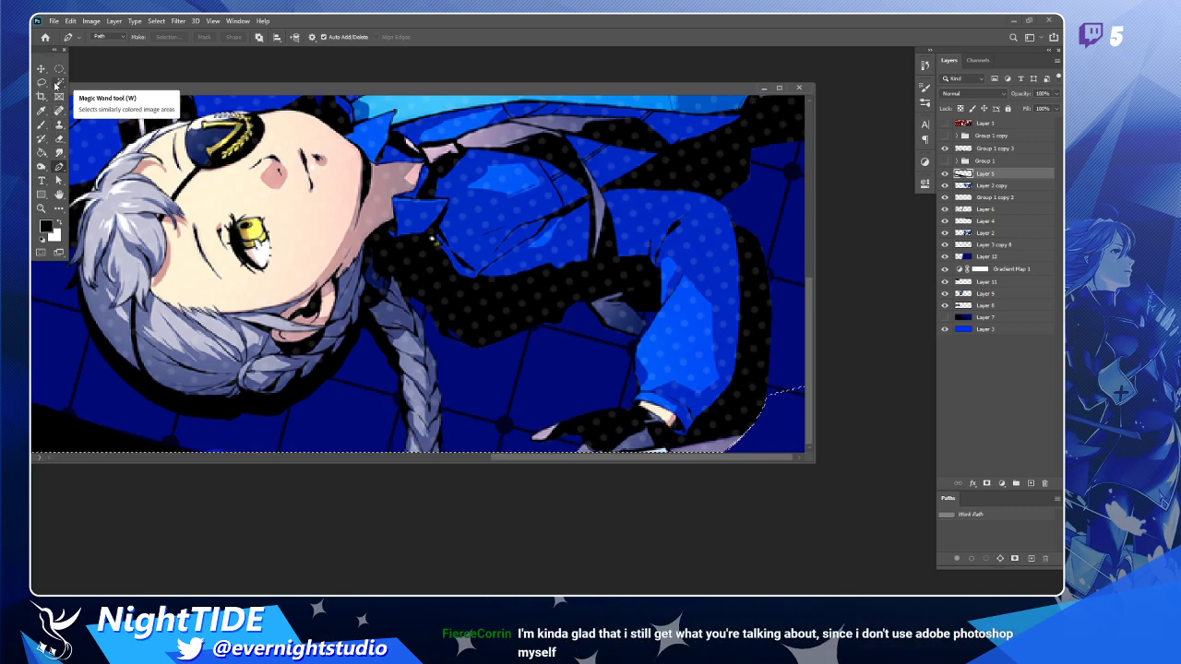
Brush black along the arm's outline, undoing the stroke that covered the sleeve.
{"action": "left_click", "coordinate": [41, 125]}
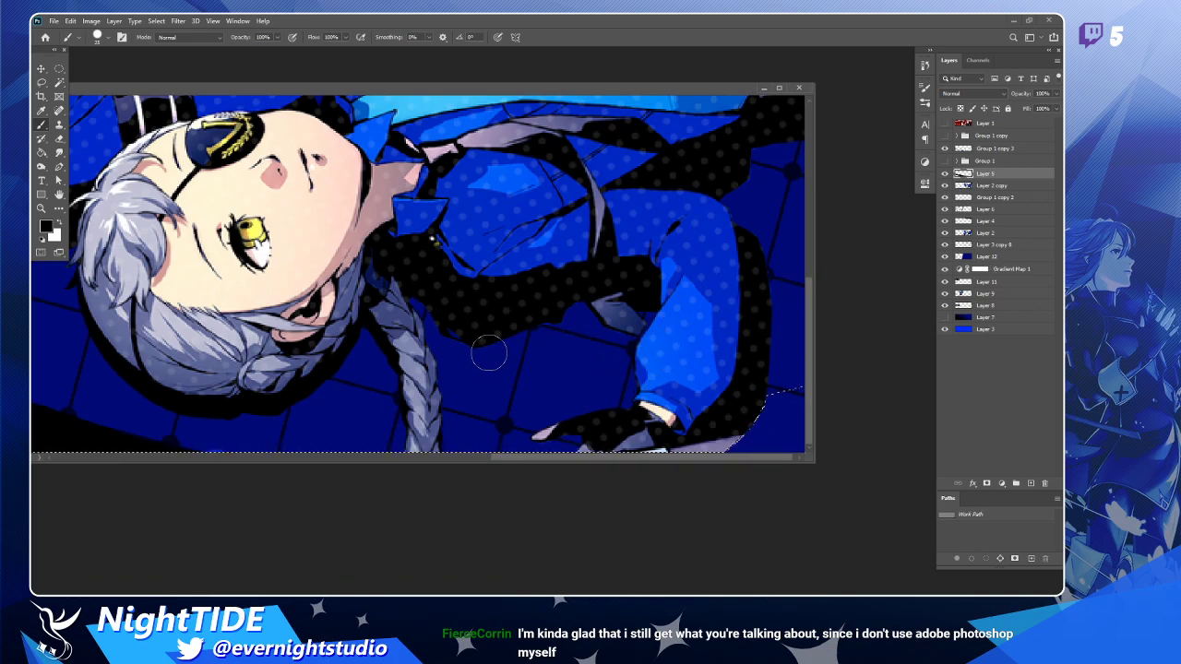
{"action": "mouse_move", "coordinate": [489, 354]}
{"action": "left_mouse_down"}
{"action": "mouse_move", "coordinate": [541, 350]}
{"action": "mouse_move", "coordinate": [586, 309]}
{"action": "mouse_move", "coordinate": [641, 202]}
{"action": "mouse_move", "coordinate": [711, 250]}
{"action": "mouse_move", "coordinate": [666, 343]}
{"action": "mouse_move", "coordinate": [692, 367]}
{"action": "mouse_move", "coordinate": [762, 361]}
{"action": "mouse_move", "coordinate": [779, 439]}
{"action": "mouse_move", "coordinate": [800, 471]}
{"action": "mouse_move", "coordinate": [773, 420]}
{"action": "left_mouse_up"}
{"action": "left_click_drag", "start_coordinate": [789, 365], "coordinate": [785, 380]}
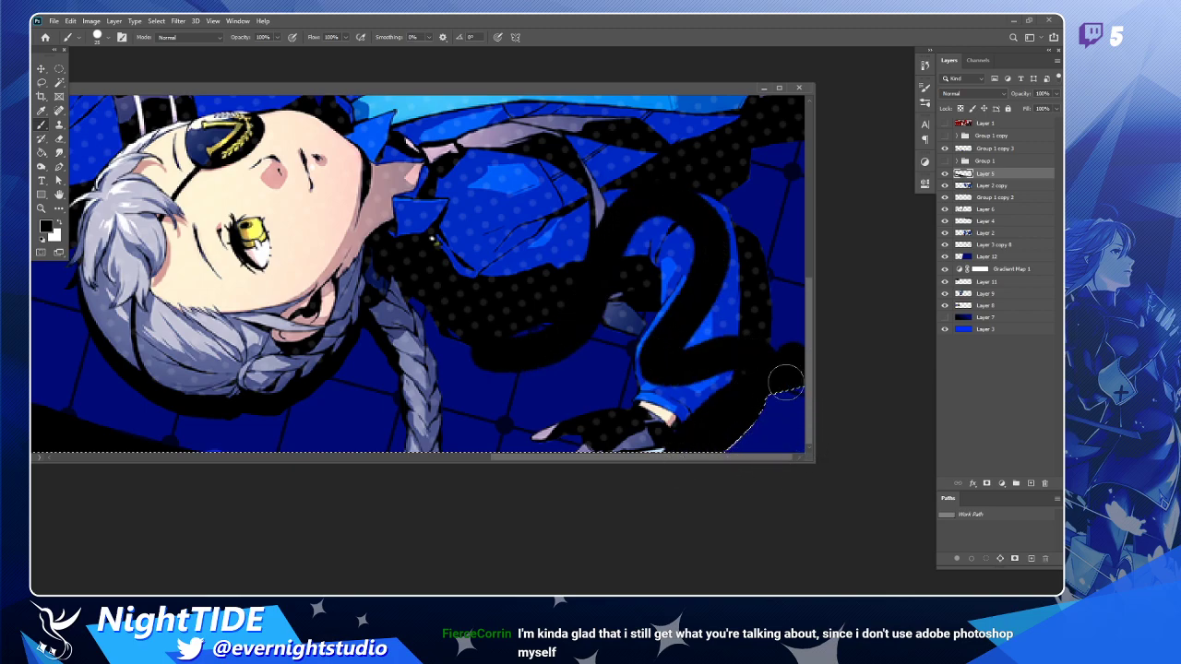
{"action": "mouse_move", "coordinate": [714, 426]}
{"action": "left_mouse_down"}
{"action": "mouse_move", "coordinate": [784, 348]}
{"action": "mouse_move", "coordinate": [847, 312]}
{"action": "mouse_move", "coordinate": [777, 327]}
{"action": "mouse_move", "coordinate": [576, 431]}
{"action": "mouse_move", "coordinate": [695, 389]}
{"action": "mouse_move", "coordinate": [821, 287]}
{"action": "mouse_move", "coordinate": [563, 422]}
{"action": "mouse_move", "coordinate": [711, 322]}
{"action": "left_mouse_up"}
{"action": "key", "text": "ctrl+z"}
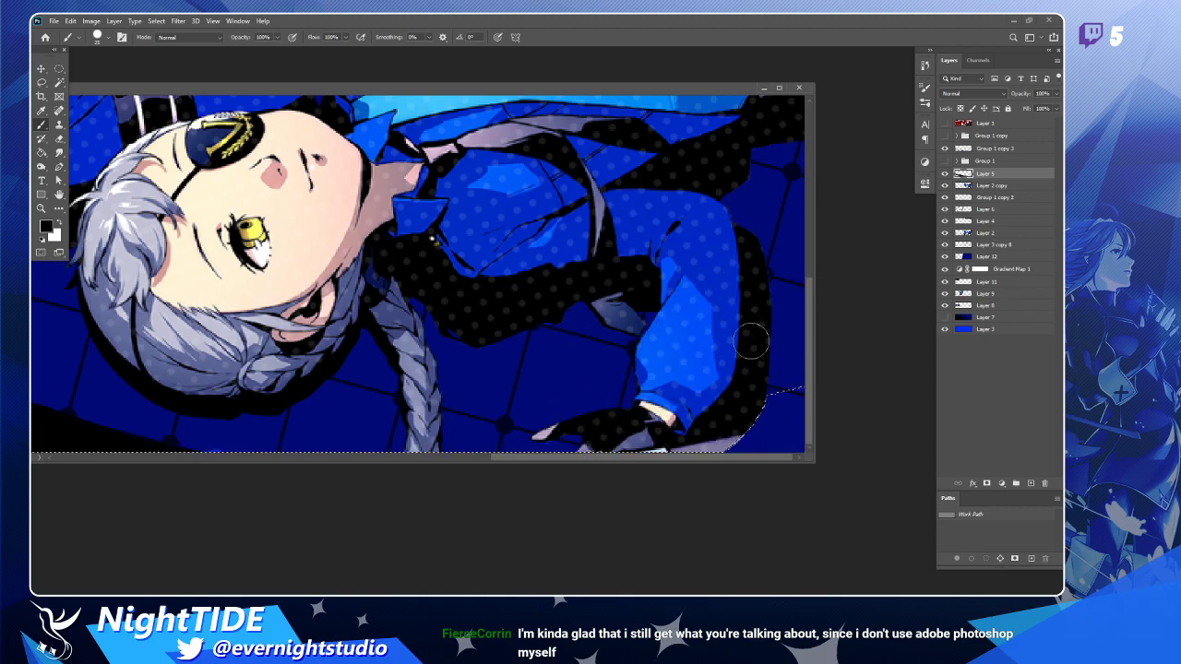
{"action": "scroll", "coordinate": [766, 410], "scroll_direction": "up", "scroll_amount": 5}
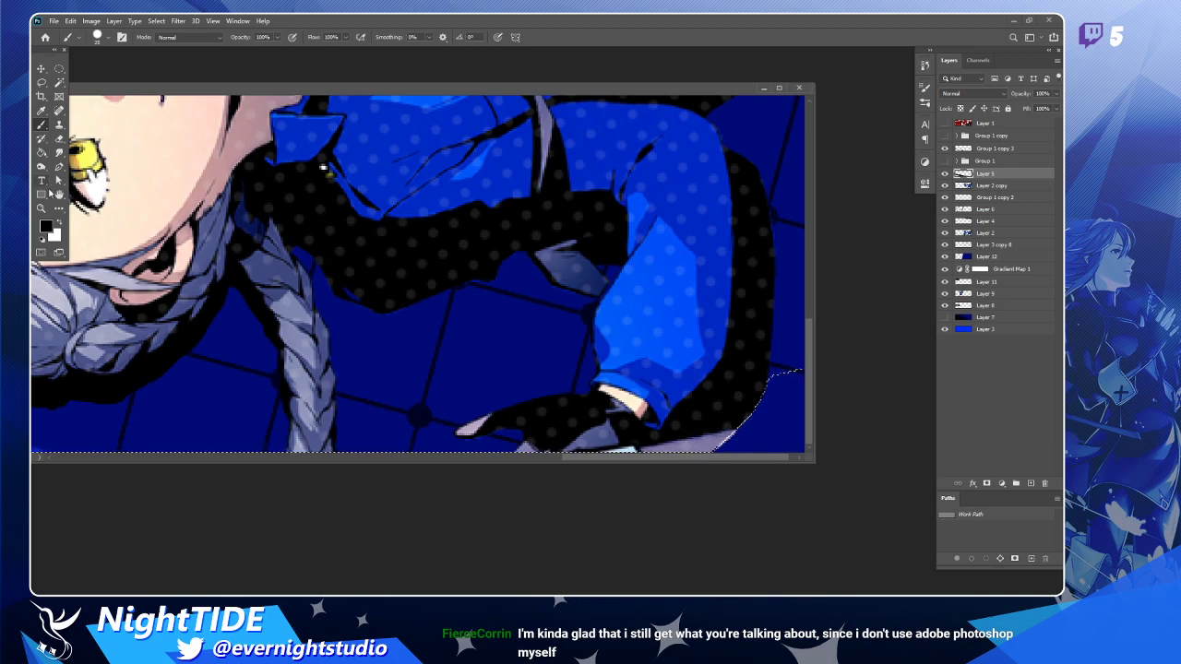
Pick the Smudge tool with a smaller brush and make Layer 2 copy active.
{"action": "left_click", "coordinate": [59, 152]}
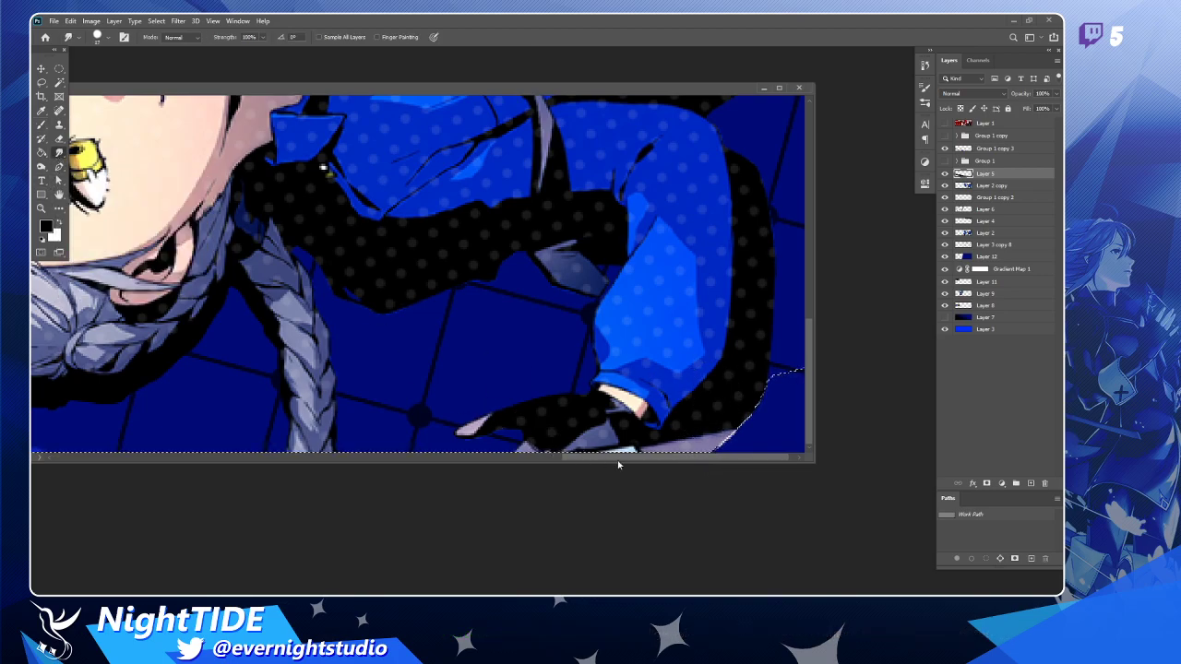
{"action": "right_click", "coordinate": [699, 387]}
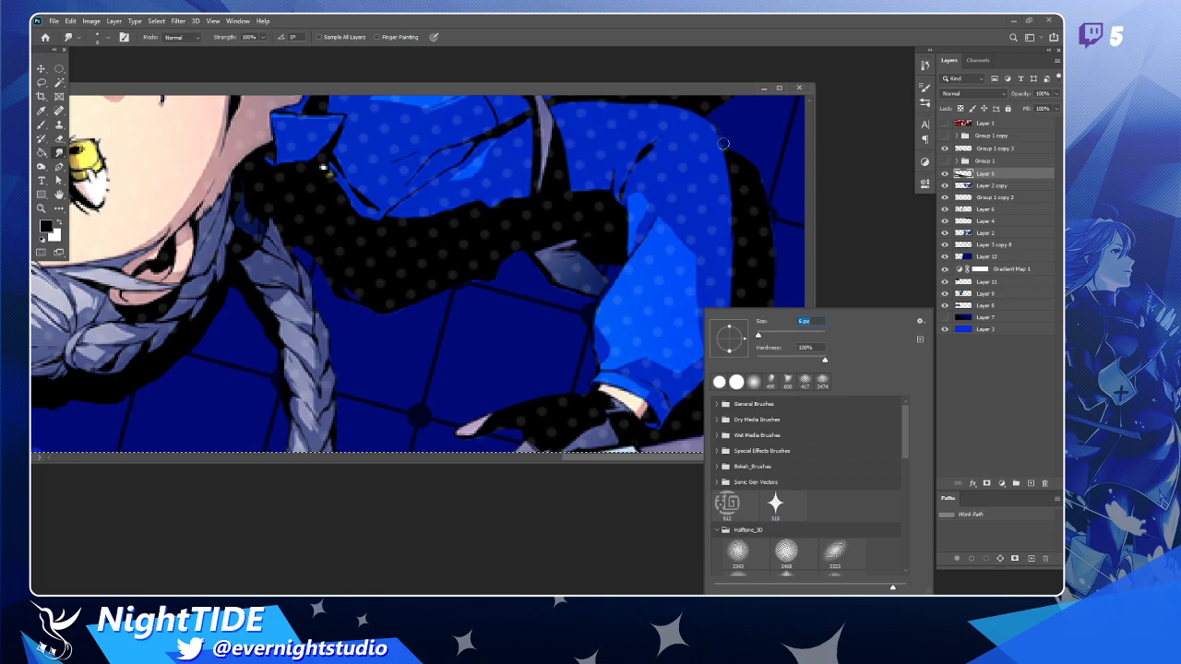
{"action": "left_click", "coordinate": [702, 98]}
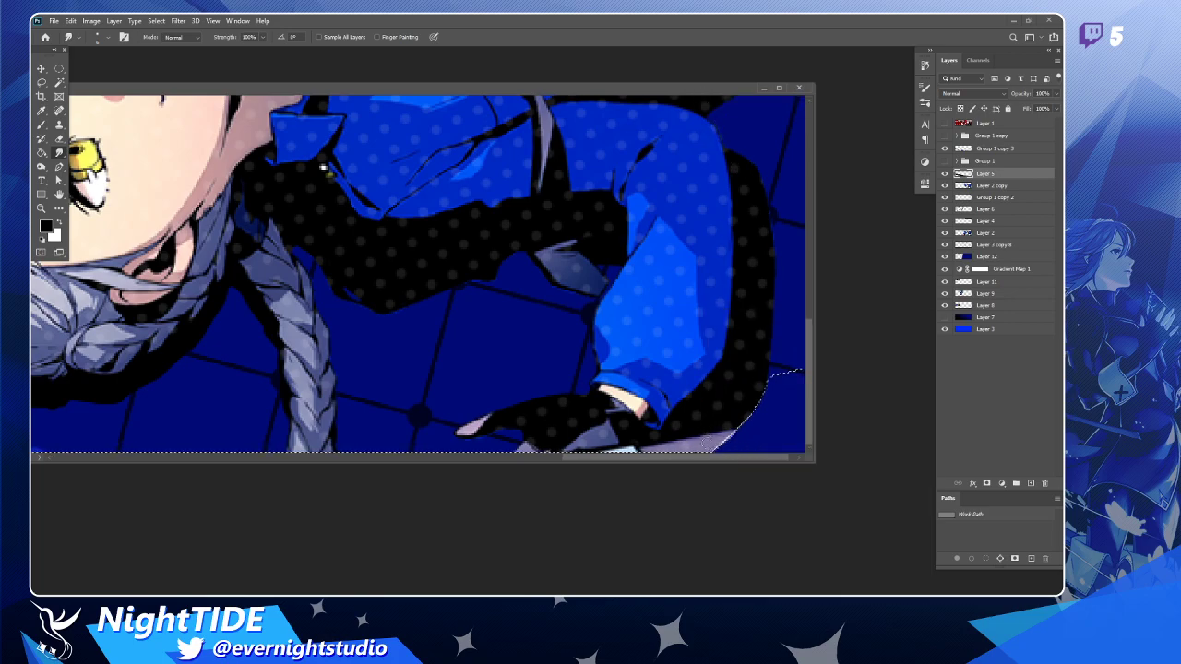
{"action": "left_click", "coordinate": [986, 188]}
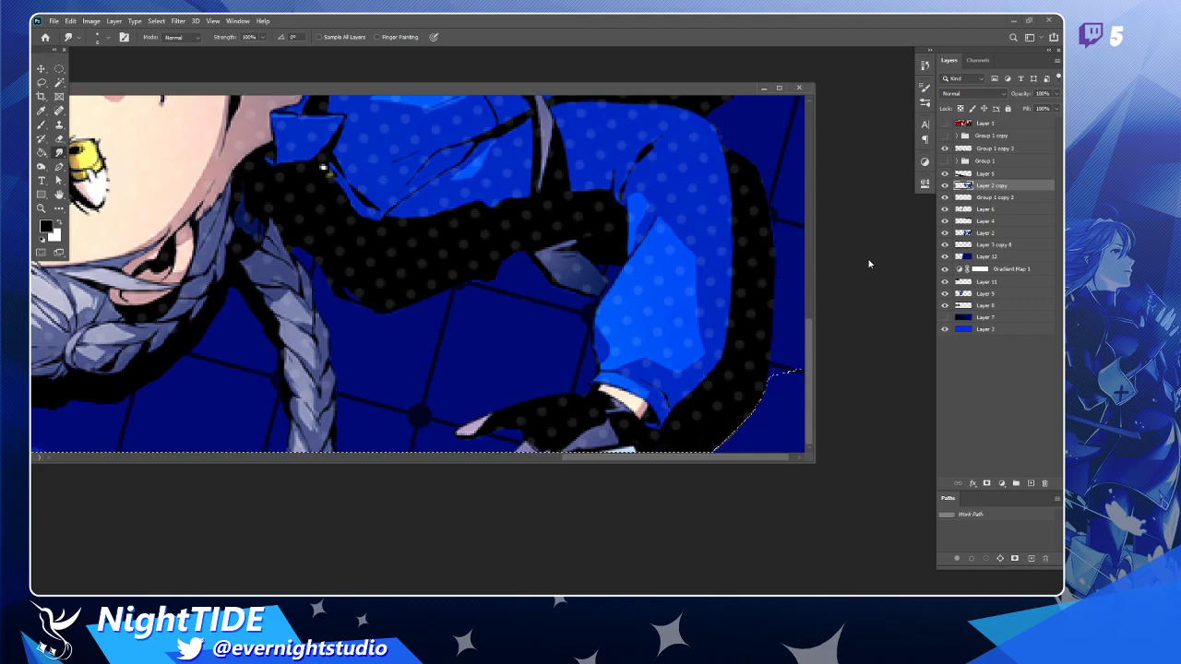
Sample the dark outline colour and set a 7 px brush.
{"action": "key", "text": "i"}
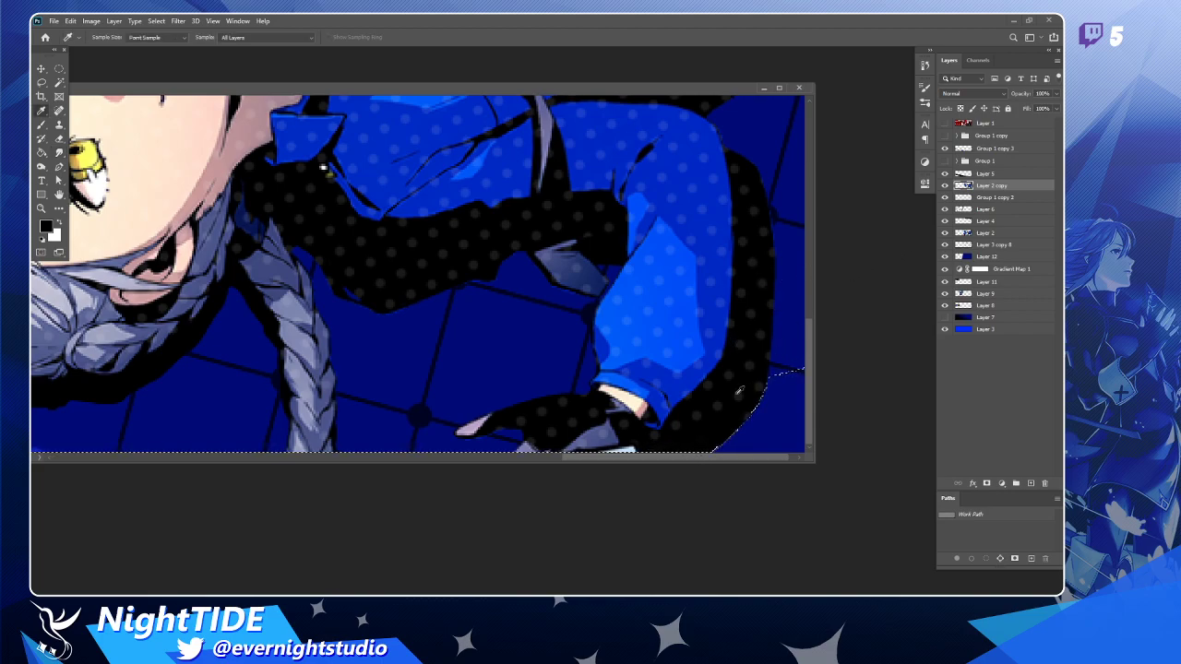
{"action": "left_click", "coordinate": [724, 400]}
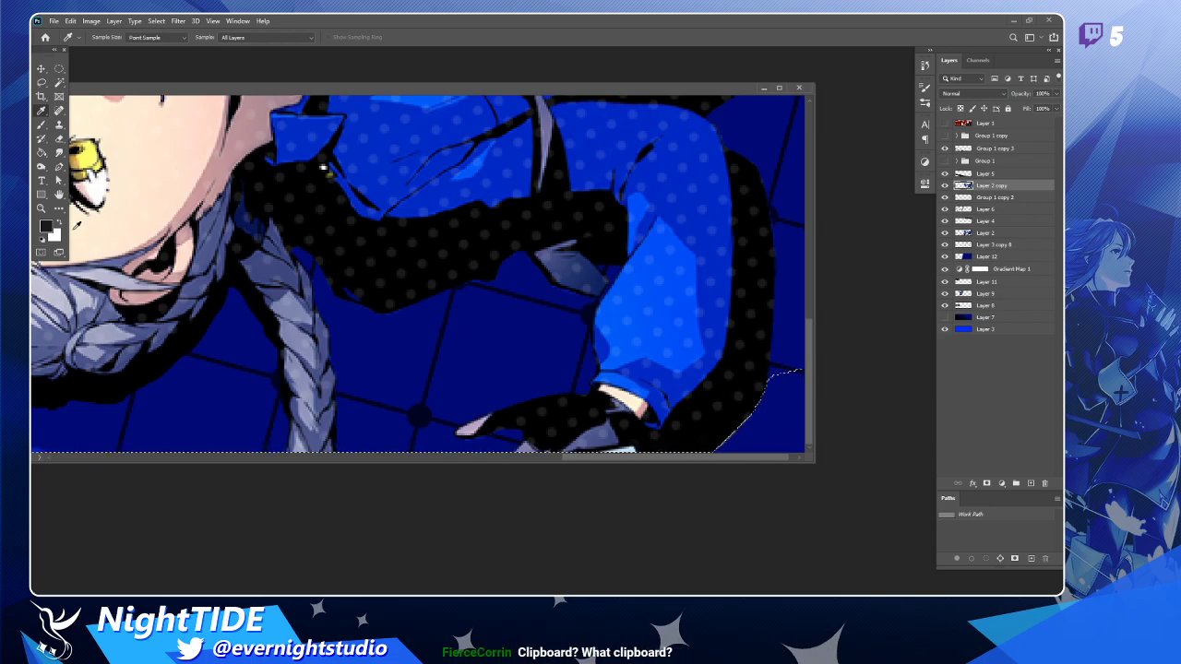
{"action": "key", "text": "b"}
{"action": "right_click", "coordinate": [744, 379]}
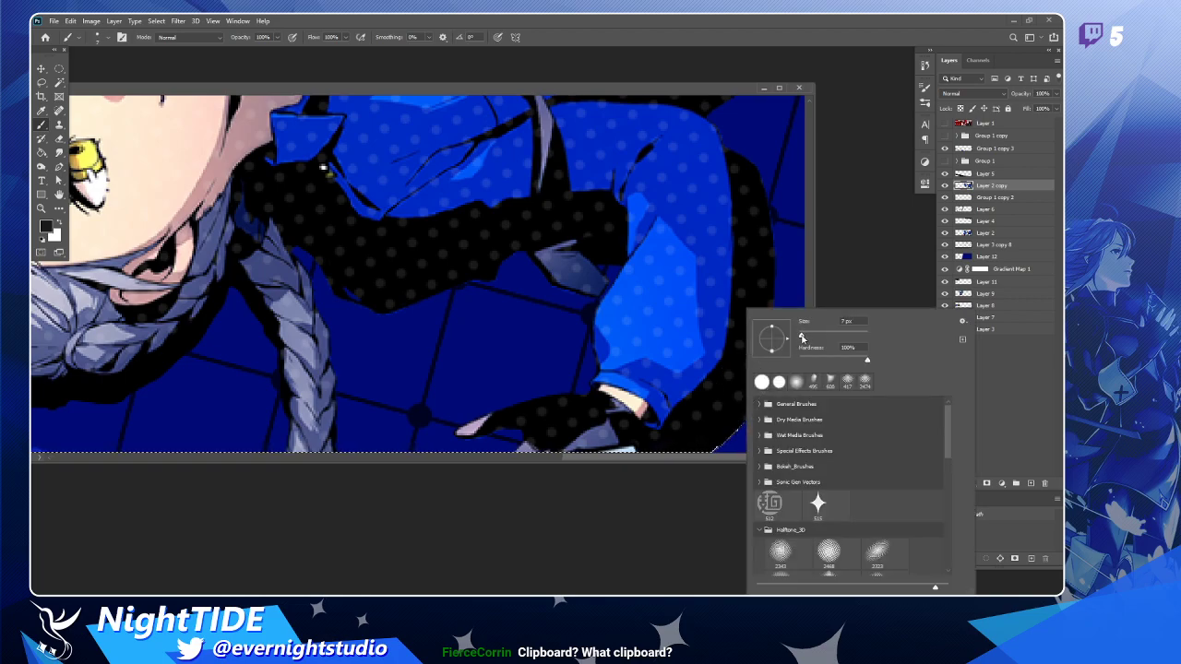
{"action": "left_click_drag", "start_coordinate": [804, 337], "coordinate": [800, 337]}
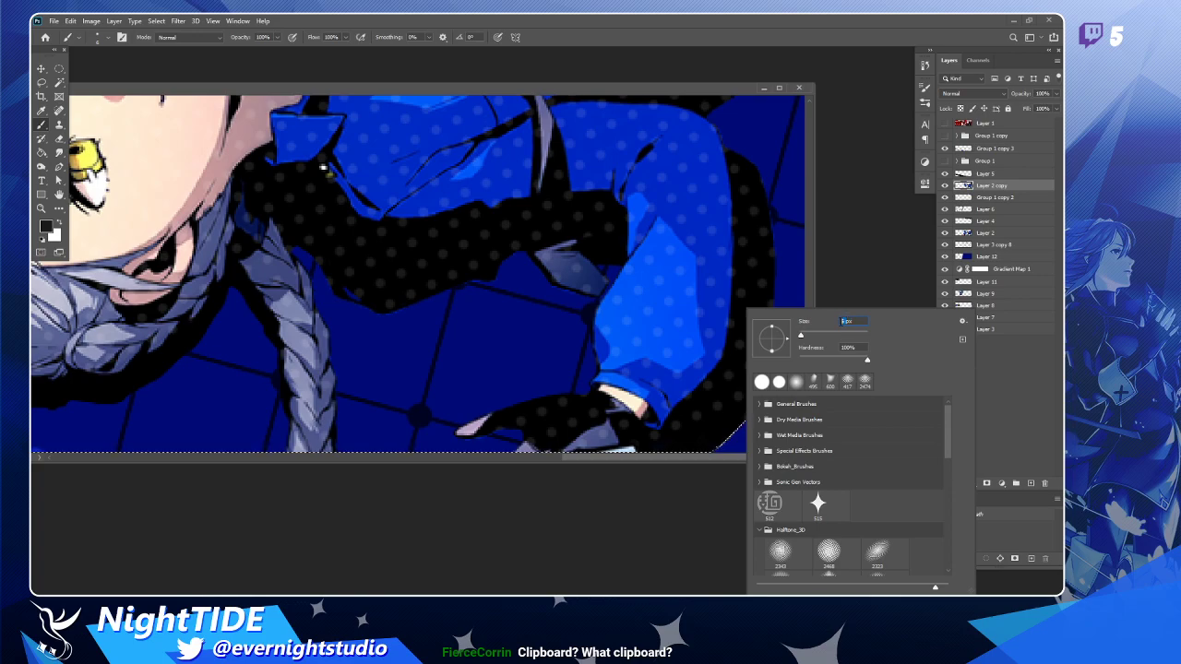
{"action": "key", "text": "Return"}
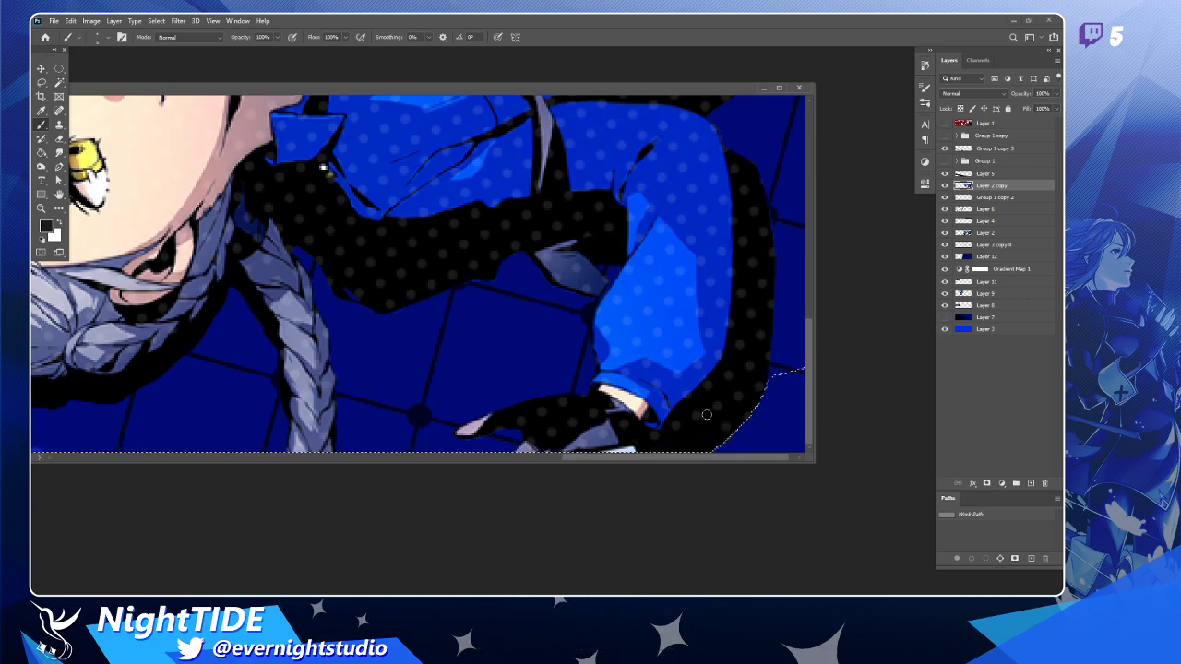
Set brush hardness to 100% and paint along the black outline toward the bottom edge.
{"action": "right_click", "coordinate": [709, 417]}
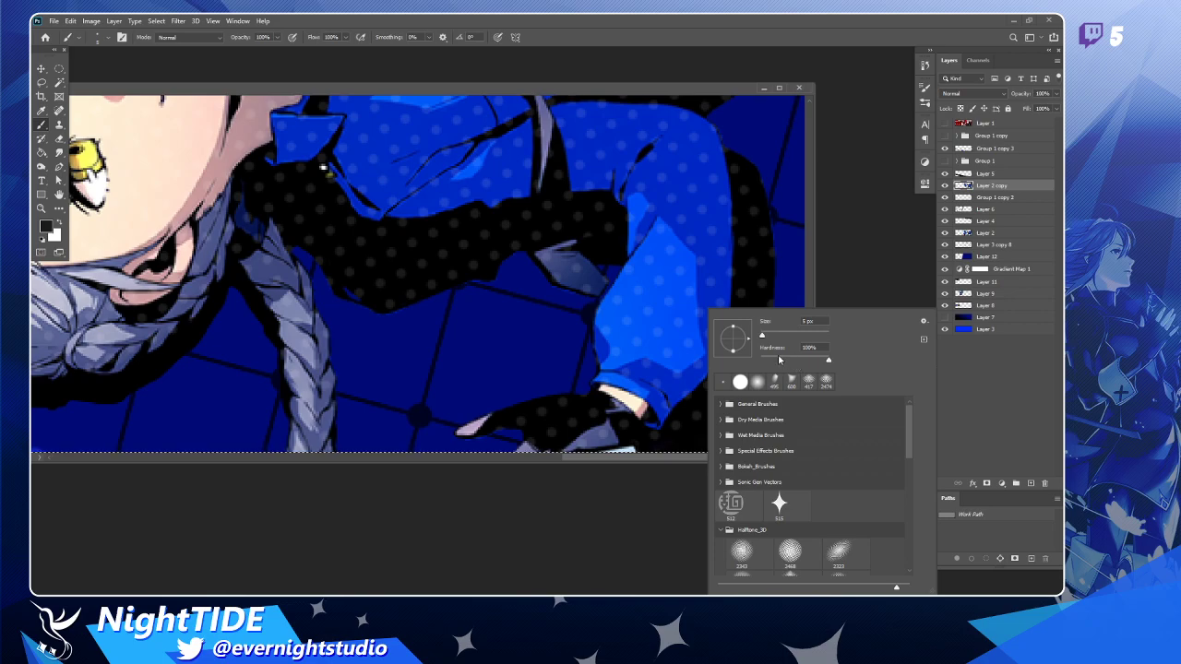
{"action": "left_click_drag", "start_coordinate": [772, 359], "coordinate": [840, 360]}
{"action": "key", "text": "Return"}
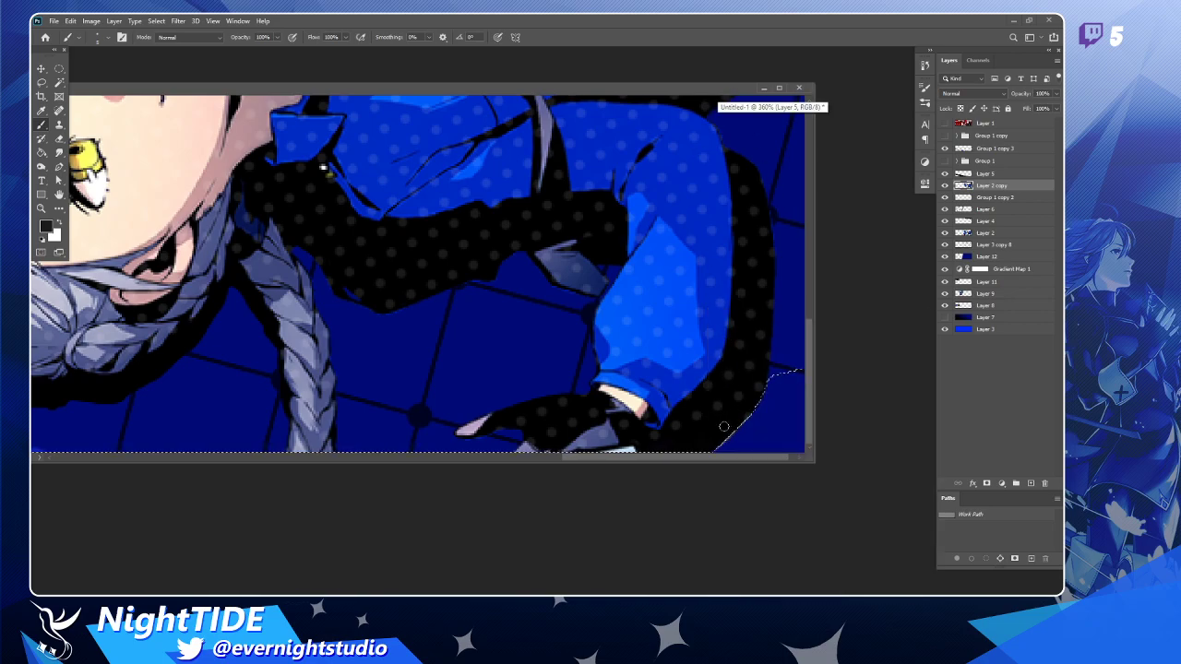
{"action": "mouse_move", "coordinate": [723, 425]}
{"action": "left_mouse_down"}
{"action": "mouse_move", "coordinate": [804, 367]}
{"action": "mouse_move", "coordinate": [720, 433]}
{"action": "left_mouse_up"}
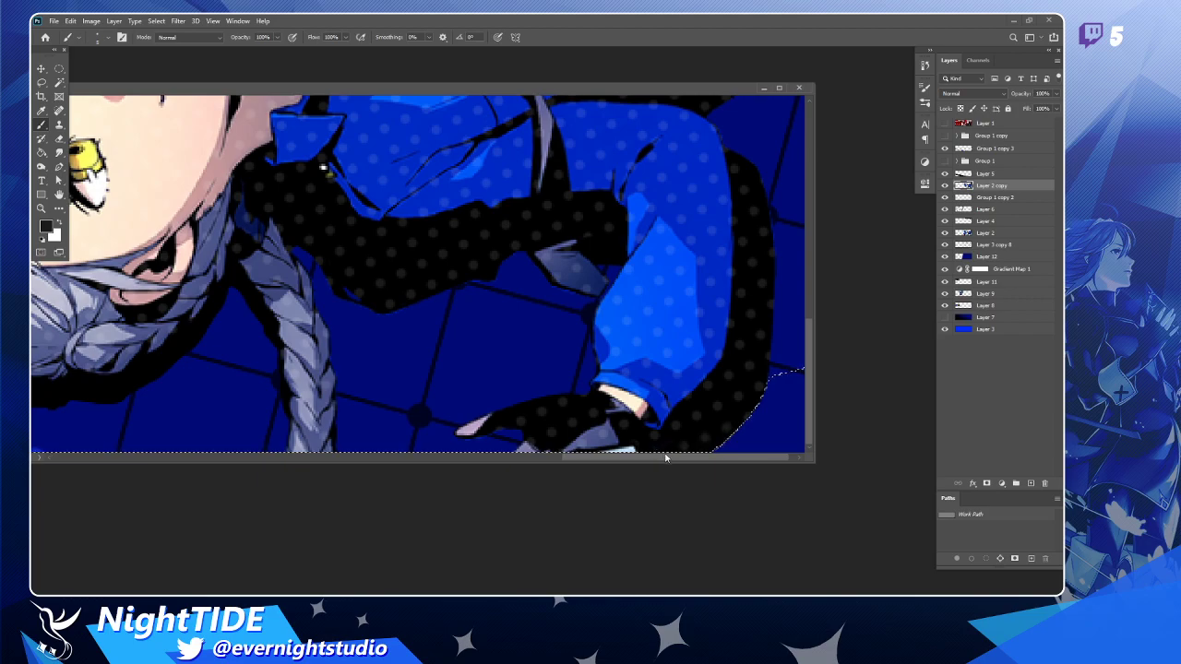
On Layer 2, lasso the dark area near the bottom edge.
{"action": "scroll", "coordinate": [714, 427], "scroll_direction": "down", "scroll_amount": 3}
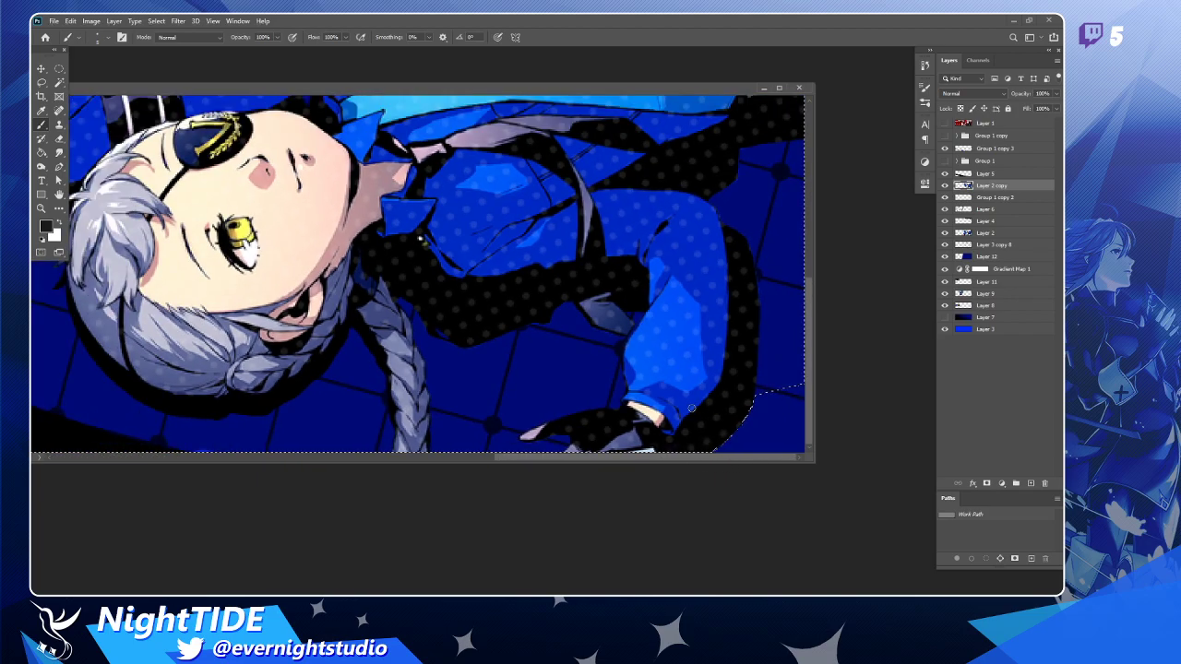
{"action": "scroll", "coordinate": [687, 395], "scroll_direction": "left", "scroll_amount": 10}
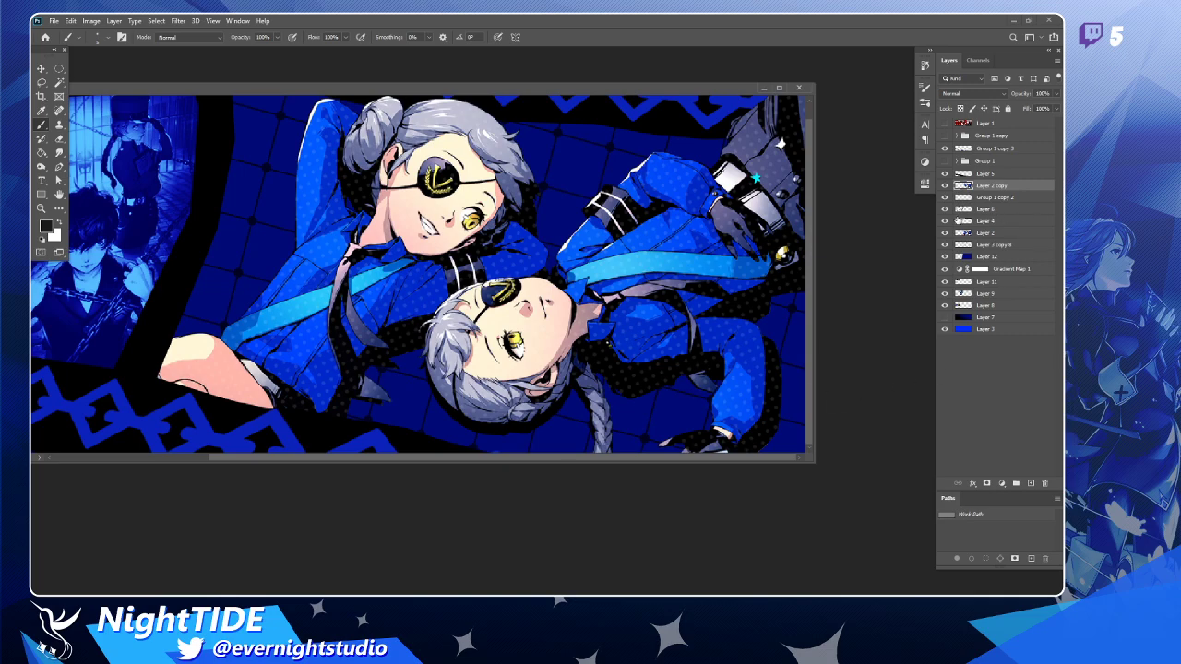
{"action": "scroll", "coordinate": [781, 429], "scroll_direction": "up", "scroll_amount": 6}
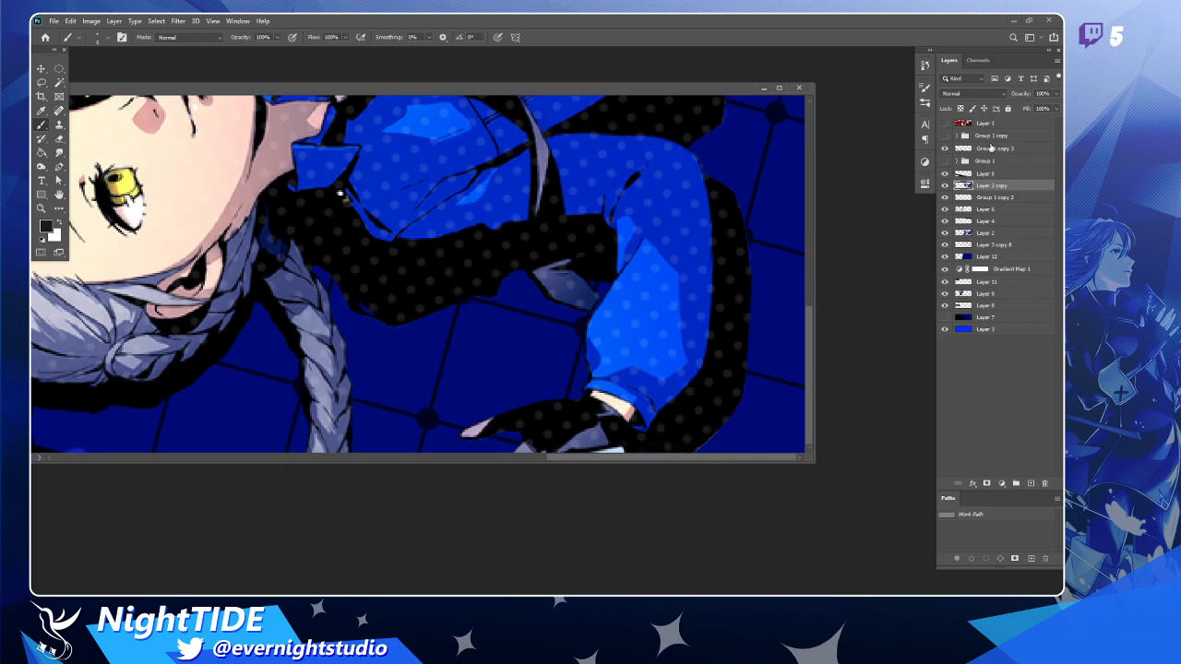
{"action": "left_click", "coordinate": [985, 233]}
{"action": "key", "text": "l"}
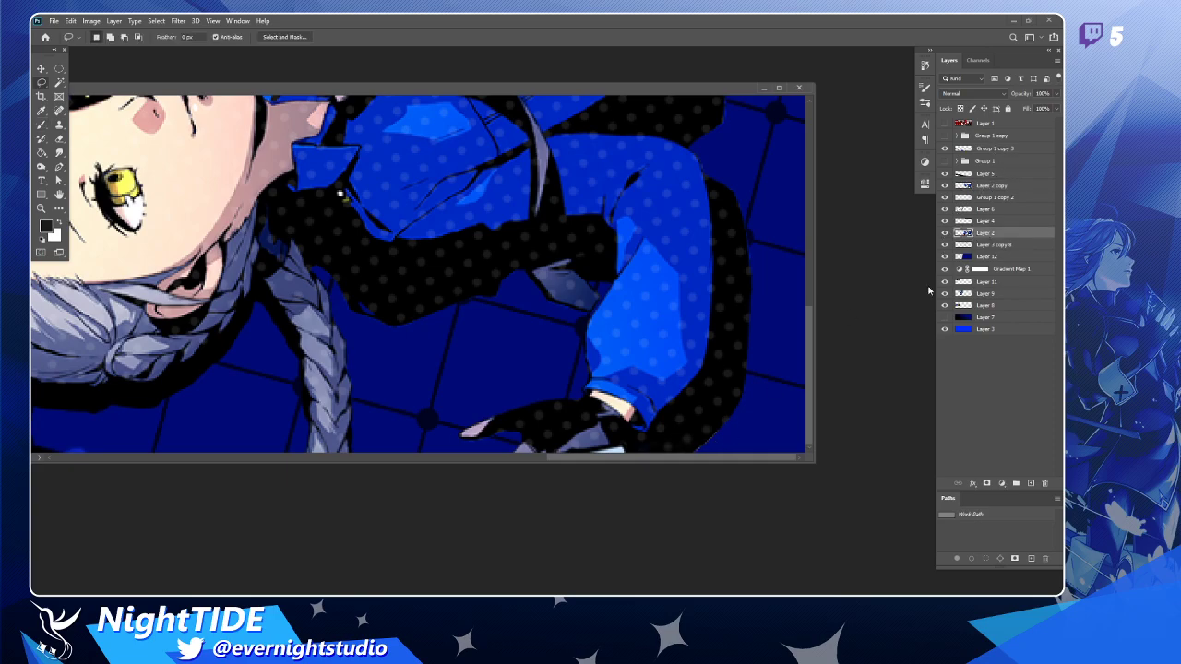
{"action": "mouse_move", "coordinate": [735, 447]}
{"action": "left_mouse_down"}
{"action": "mouse_move", "coordinate": [694, 430]}
{"action": "mouse_move", "coordinate": [680, 480]}
{"action": "mouse_move", "coordinate": [767, 488]}
{"action": "left_mouse_up"}
Smudge the edge of the hair on Layer 2 copy.
{"action": "scroll", "coordinate": [731, 449], "scroll_direction": "up", "scroll_amount": 1}
{"action": "scroll", "coordinate": [731, 448], "scroll_direction": "up", "scroll_amount": 1}
{"action": "scroll", "coordinate": [724, 406], "scroll_direction": "down", "scroll_amount": 1}
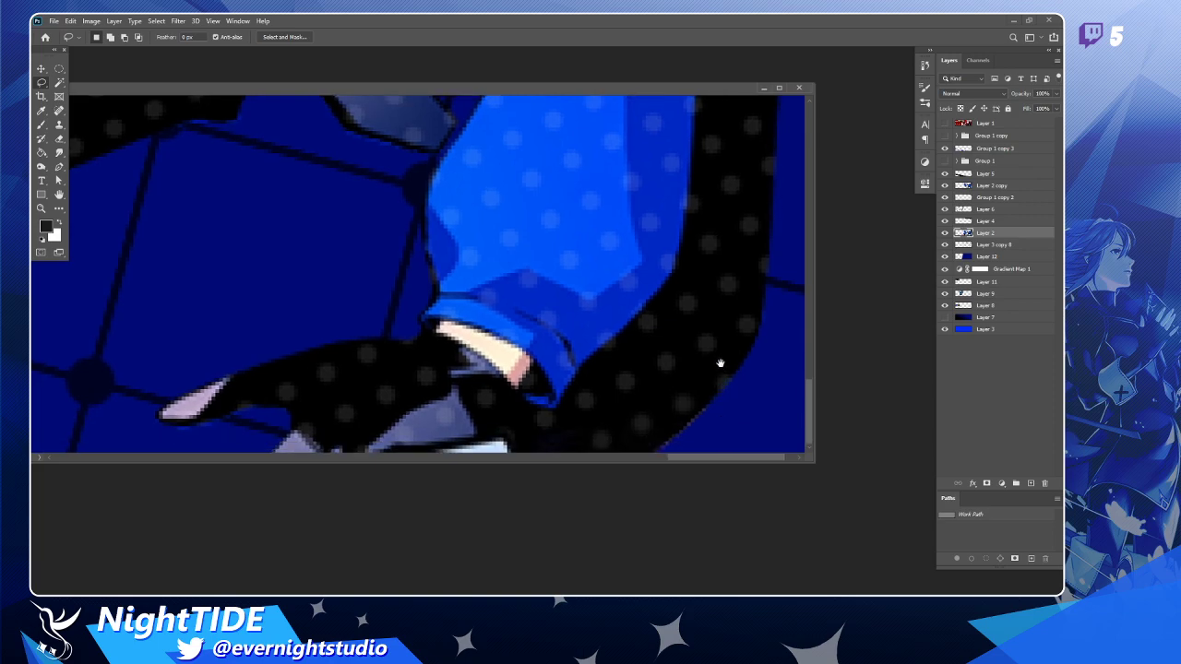
{"action": "left_click", "coordinate": [989, 187]}
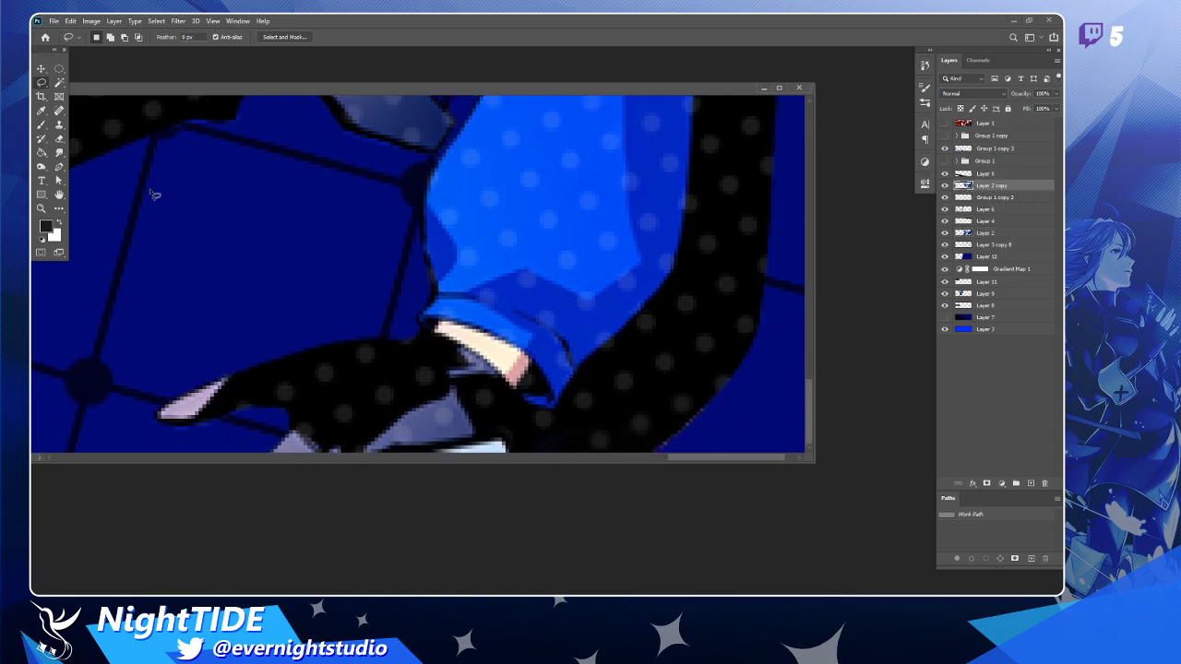
{"action": "left_click", "coordinate": [59, 153]}
{"action": "left_click_drag", "start_coordinate": [713, 420], "coordinate": [696, 425]}
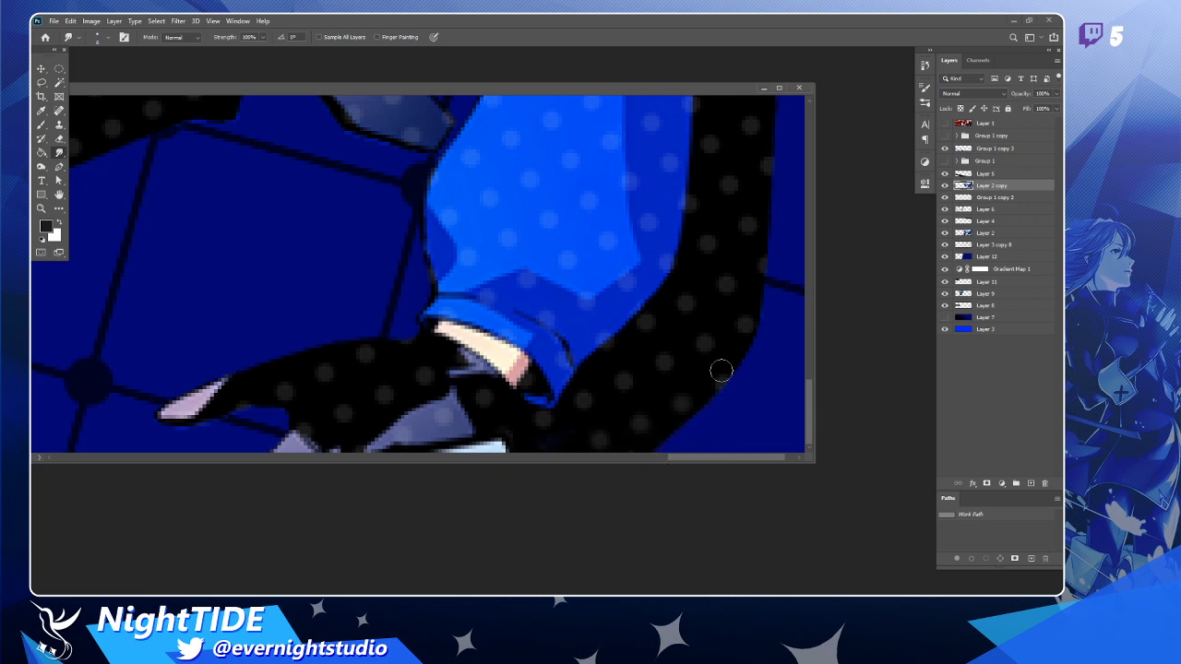
Try shifting the artwork layer up 29 px, then undo the move.
{"action": "scroll", "coordinate": [720, 370], "scroll_direction": "up", "scroll_amount": 5}
{"action": "scroll", "coordinate": [720, 369], "scroll_direction": "left", "scroll_amount": 5}
{"action": "scroll", "coordinate": [721, 370], "scroll_direction": "left", "scroll_amount": 5}
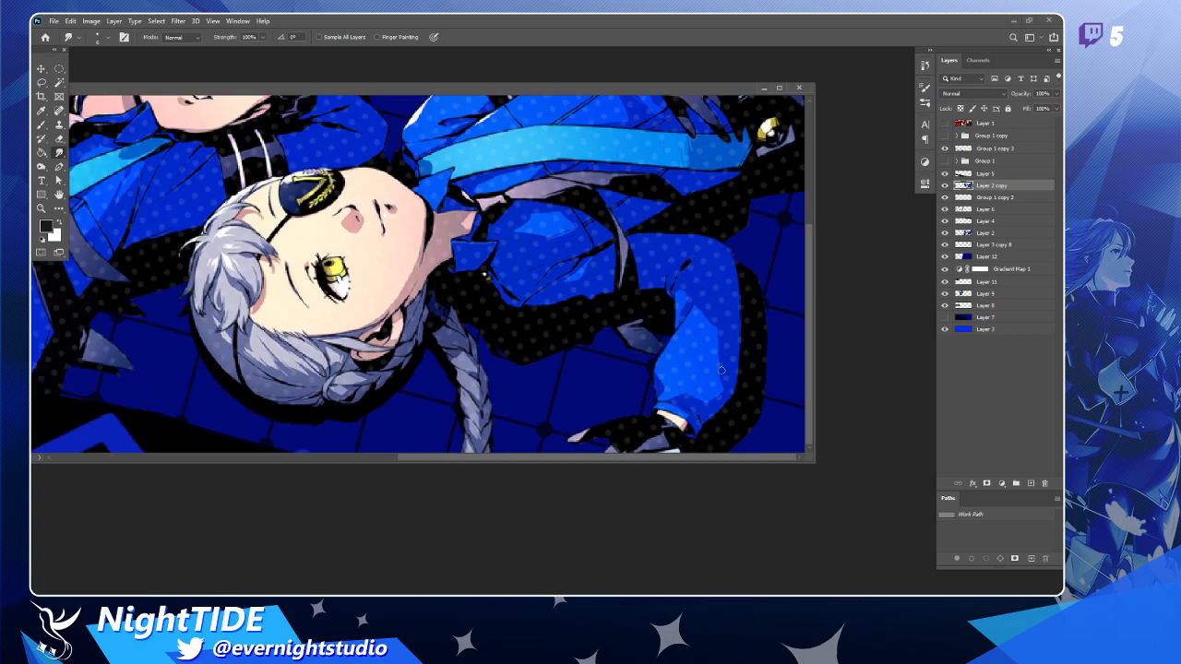
{"action": "scroll", "coordinate": [722, 370], "scroll_direction": "down", "scroll_amount": 3}
{"action": "scroll", "coordinate": [751, 434], "scroll_direction": "up", "scroll_amount": 5}
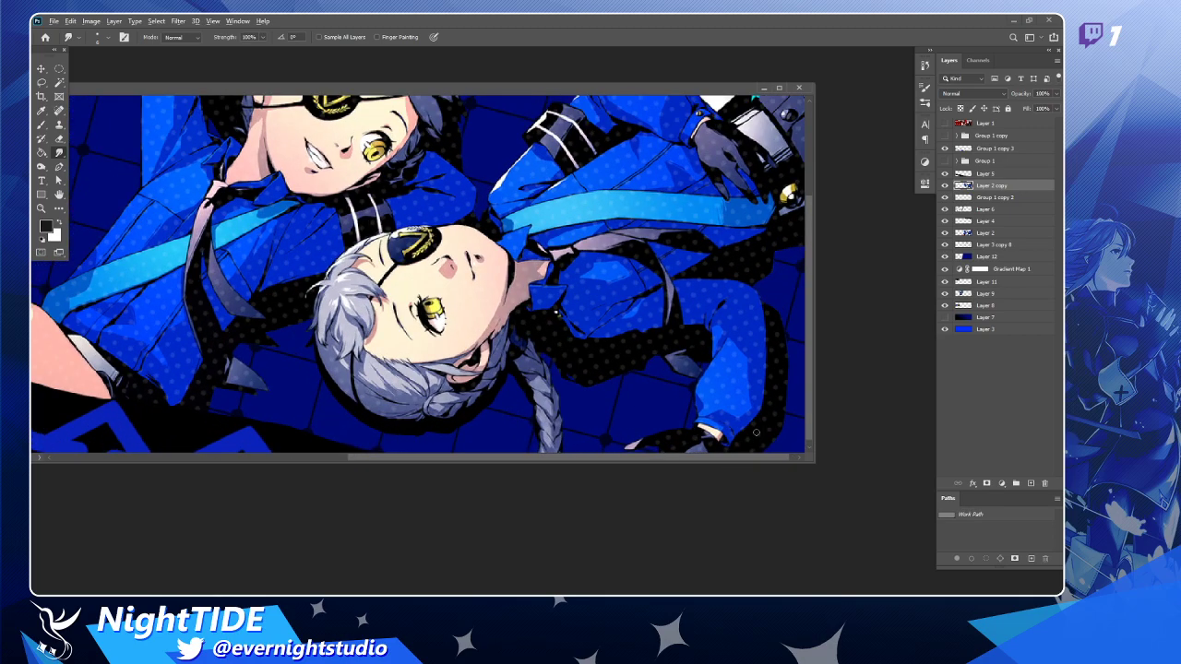
{"action": "scroll", "coordinate": [751, 434], "scroll_direction": "down", "scroll_amount": 2}
{"action": "scroll", "coordinate": [752, 434], "scroll_direction": "right", "scroll_amount": 1}
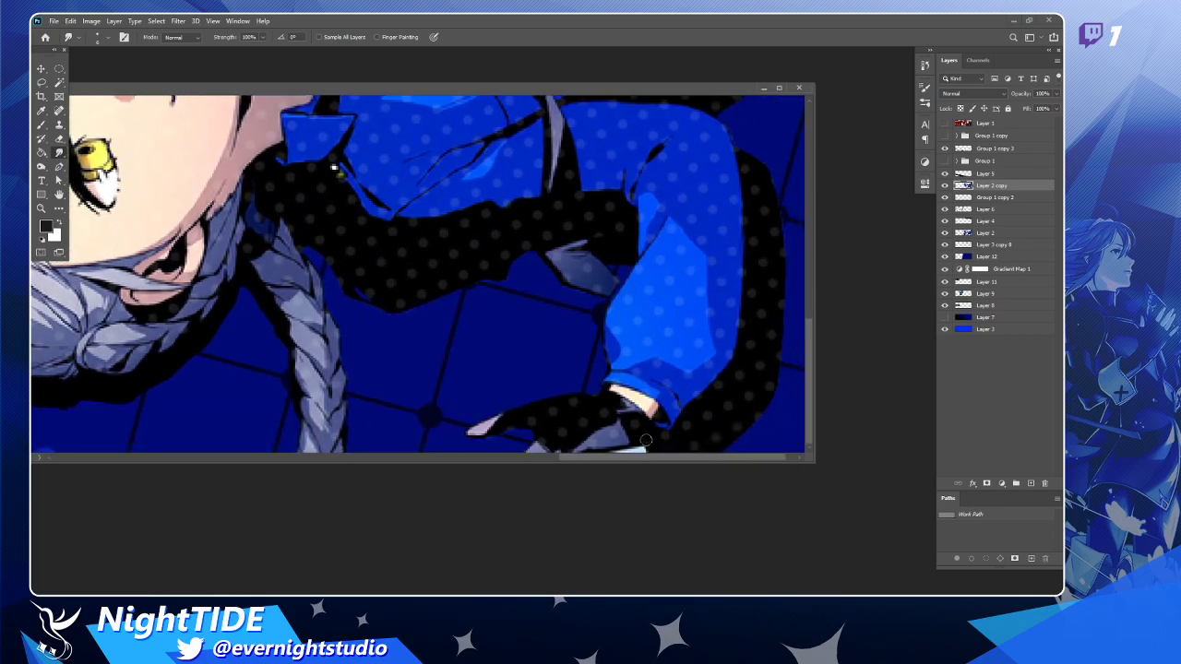
{"action": "key", "text": "v"}
{"action": "left_click_drag", "start_coordinate": [657, 410], "coordinate": [659, 219]}
{"action": "key", "text": "ctrl+z"}
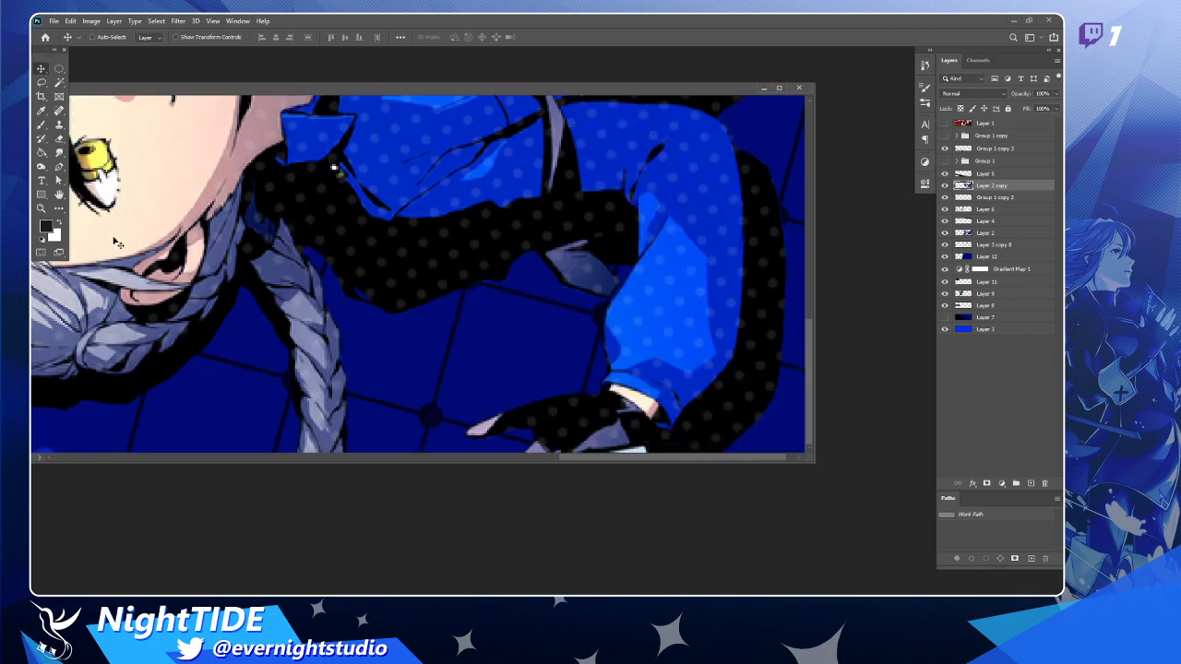
Zoom out from the face until the whole banner fits the window.
{"action": "left_click", "coordinate": [59, 153]}
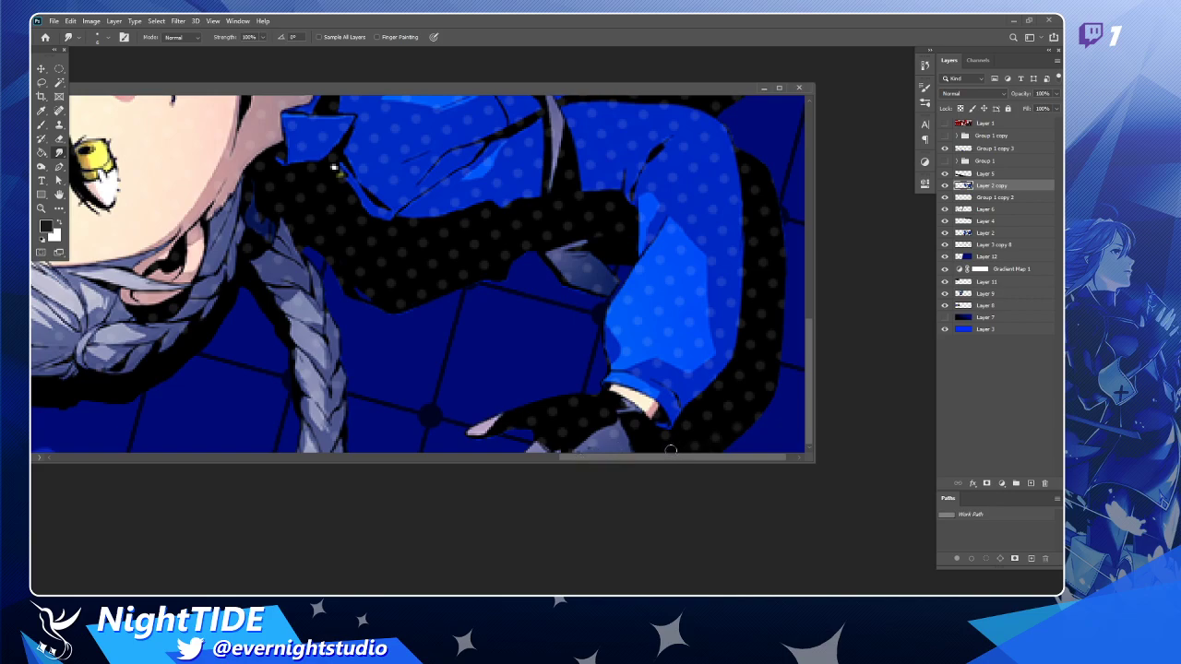
{"action": "key", "text": "b"}
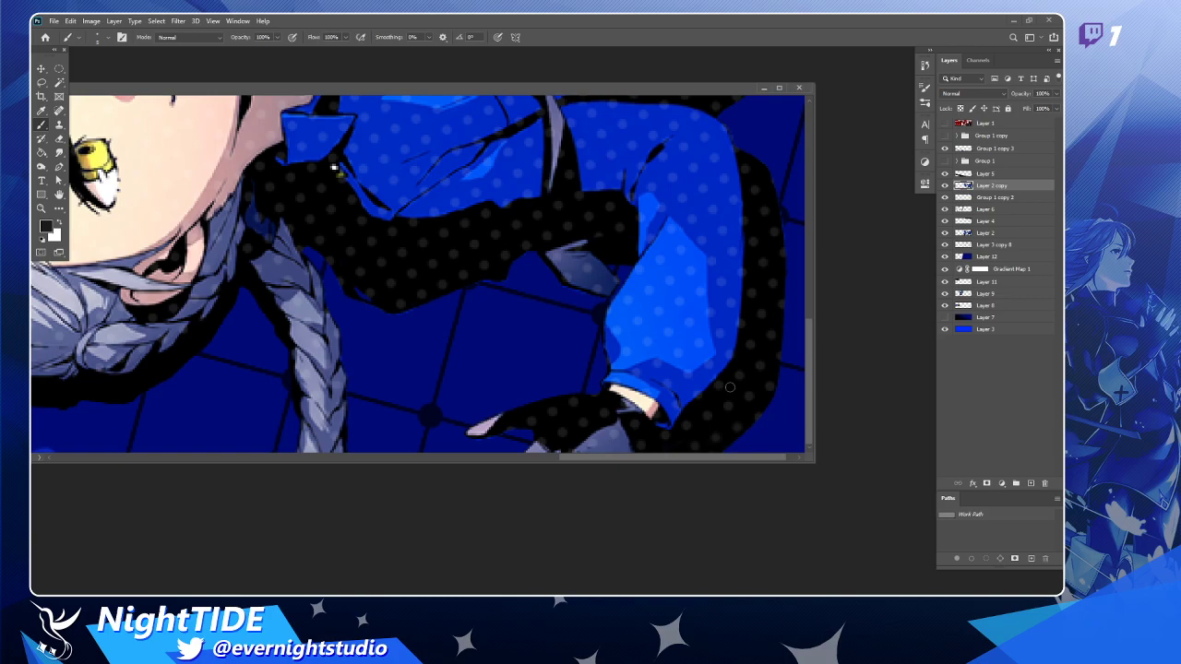
{"action": "key", "text": "ctrl+minus"}
{"action": "key", "text": "z"}
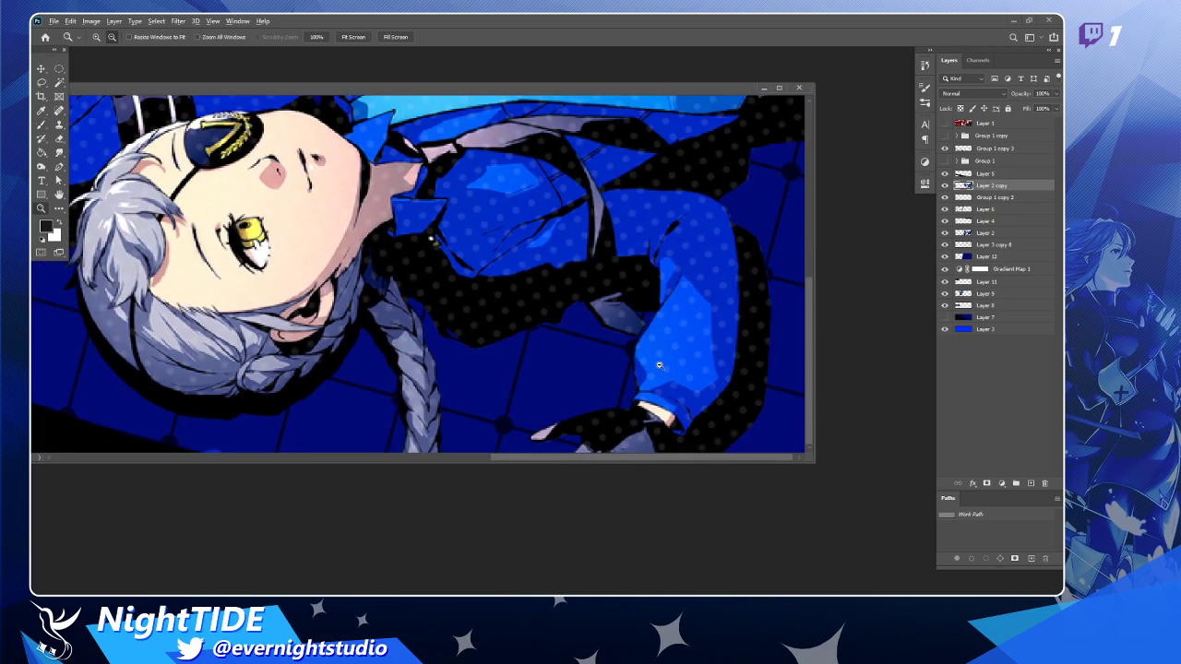
{"action": "key", "text": "ctrl+0"}
{"action": "key", "text": "v"}
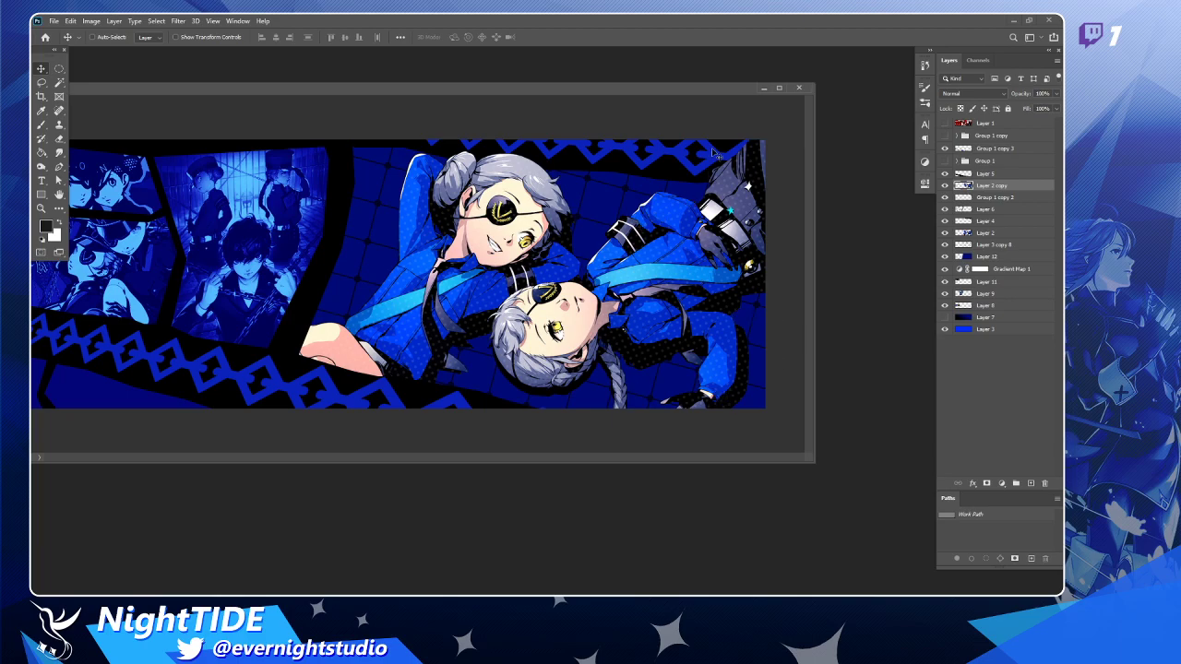
Enlarge and reposition the banner window, then drag in the 1920×1080 twin-girls PNG.
{"action": "key", "text": "ctrl+plus"}
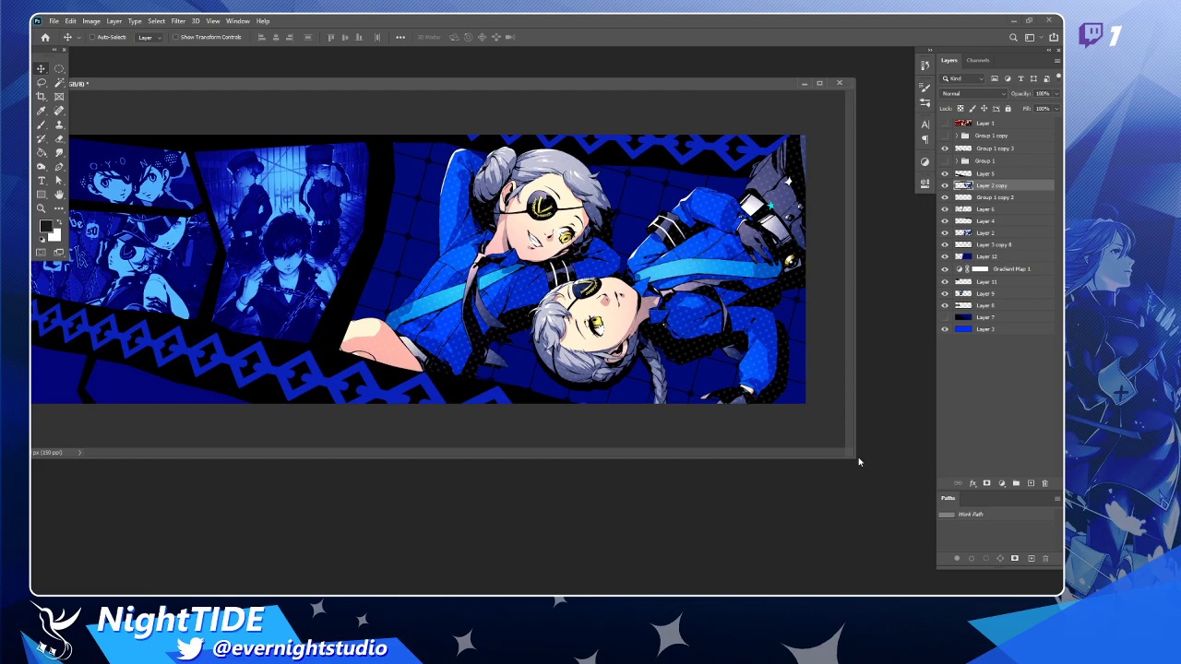
{"action": "left_click_drag", "start_coordinate": [858, 461], "coordinate": [921, 490]}
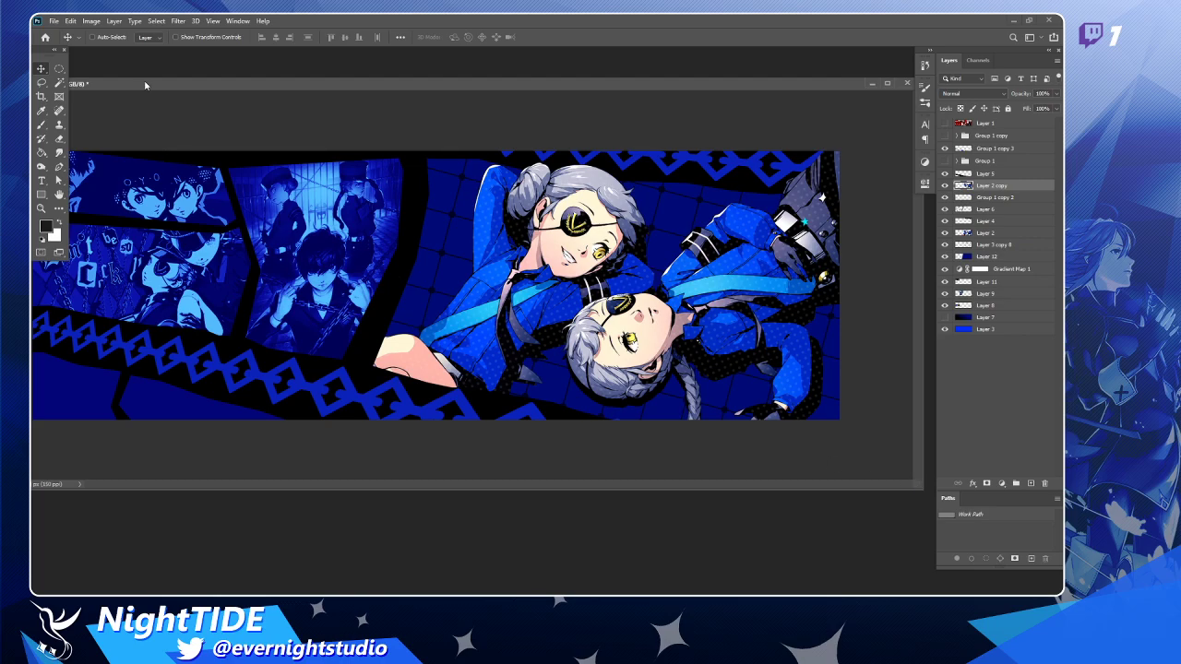
{"action": "left_click_drag", "start_coordinate": [145, 85], "coordinate": [182, 92]}
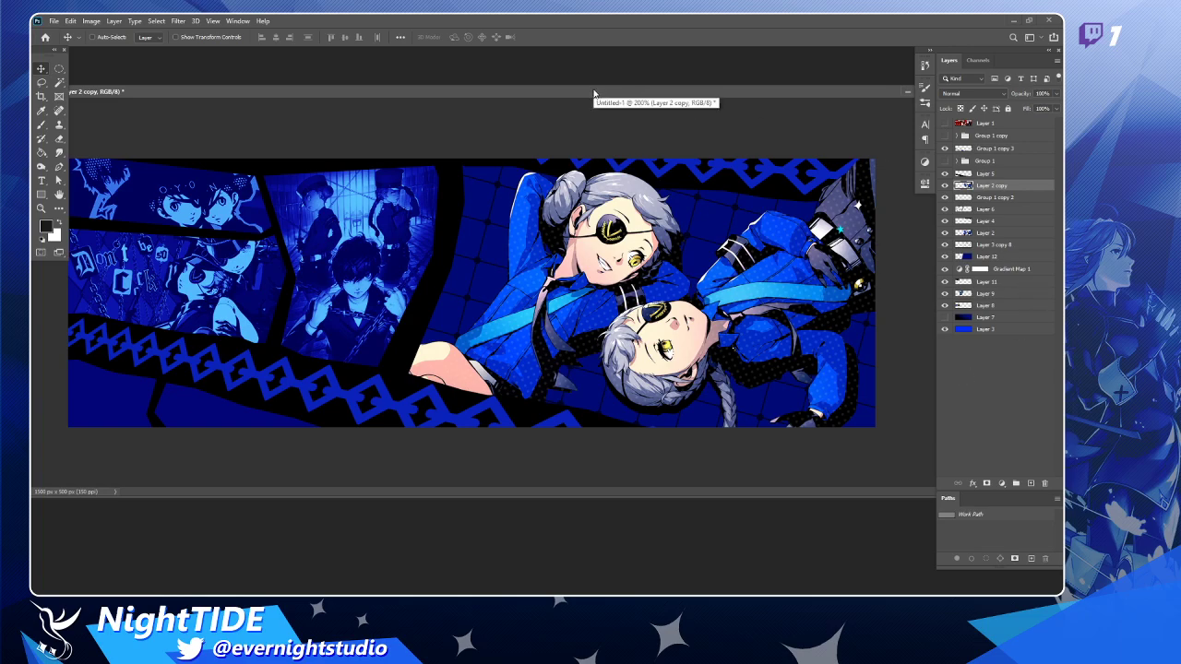
{"action": "left_click_drag", "start_coordinate": [593, 92], "coordinate": [611, 98]}
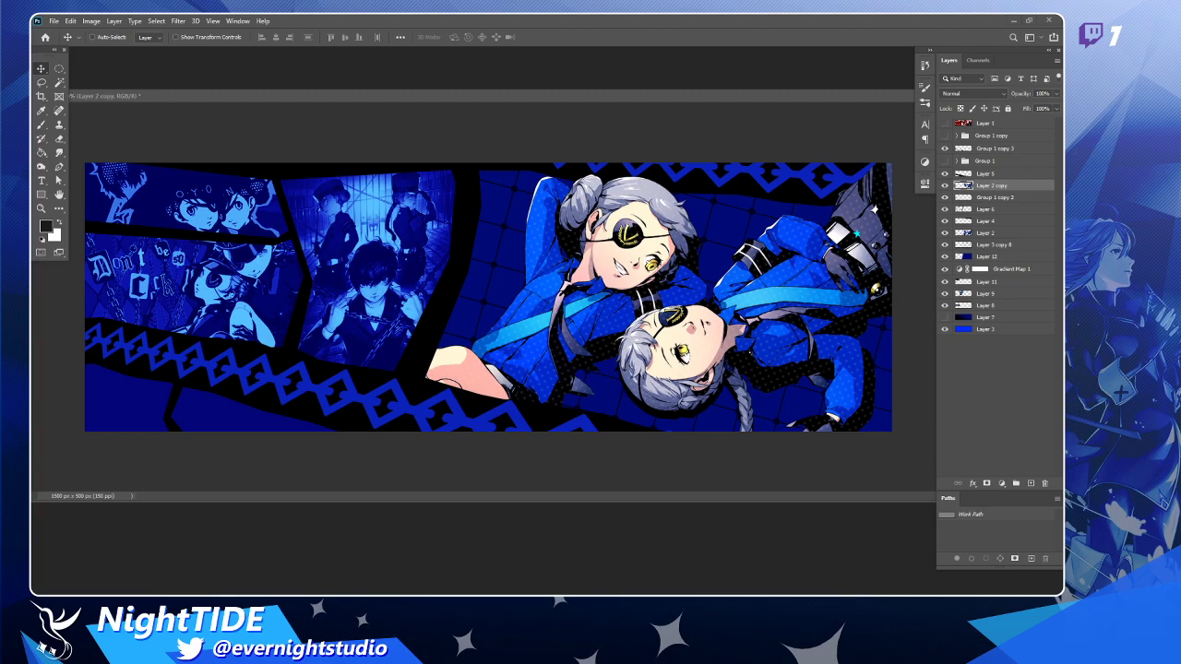
{"action": "left_click_drag", "start_coordinate": [701, 590], "coordinate": [541, 562]}
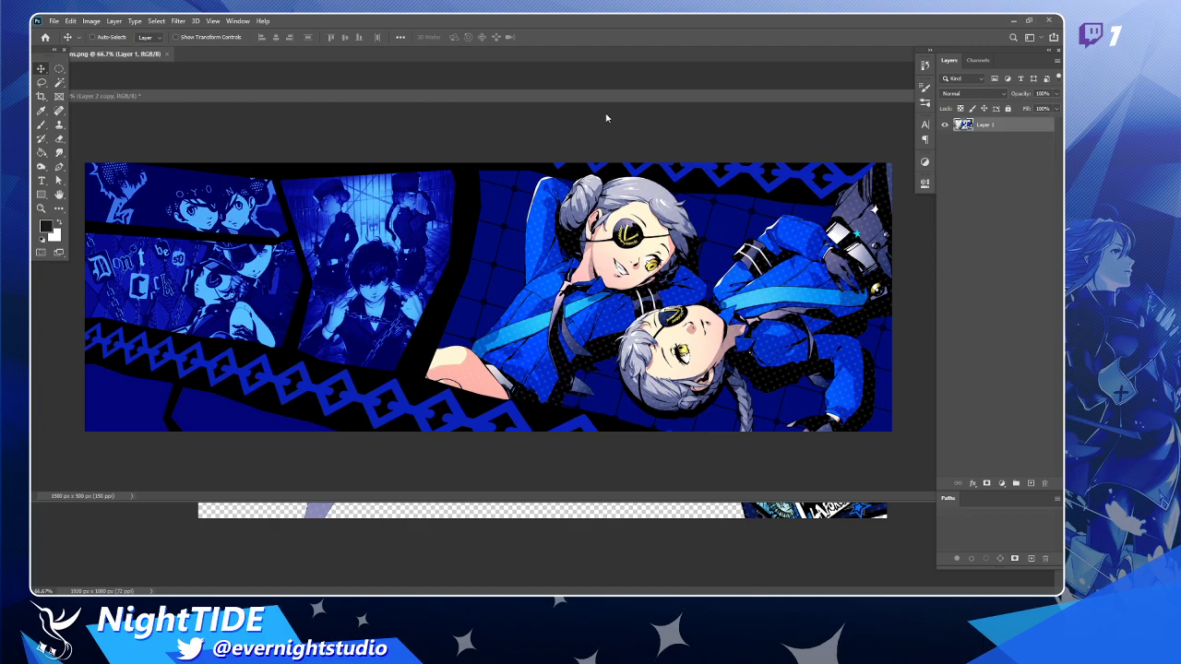
Dock the TwinWardens.png tab and zoom in to inspect the tarot card book.
{"action": "left_click_drag", "start_coordinate": [127, 53], "coordinate": [199, 72]}
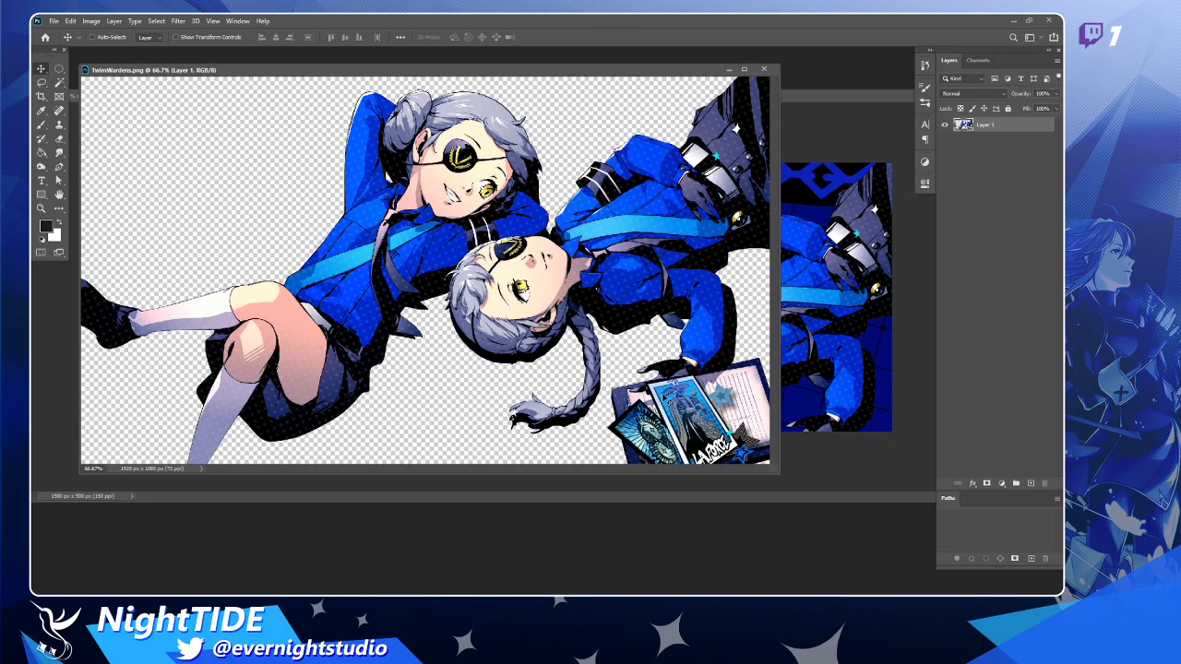
{"action": "key", "text": "z"}
{"action": "left_click", "coordinate": [668, 398]}
{"action": "left_click", "coordinate": [676, 391]}
{"action": "left_click", "coordinate": [676, 391]}
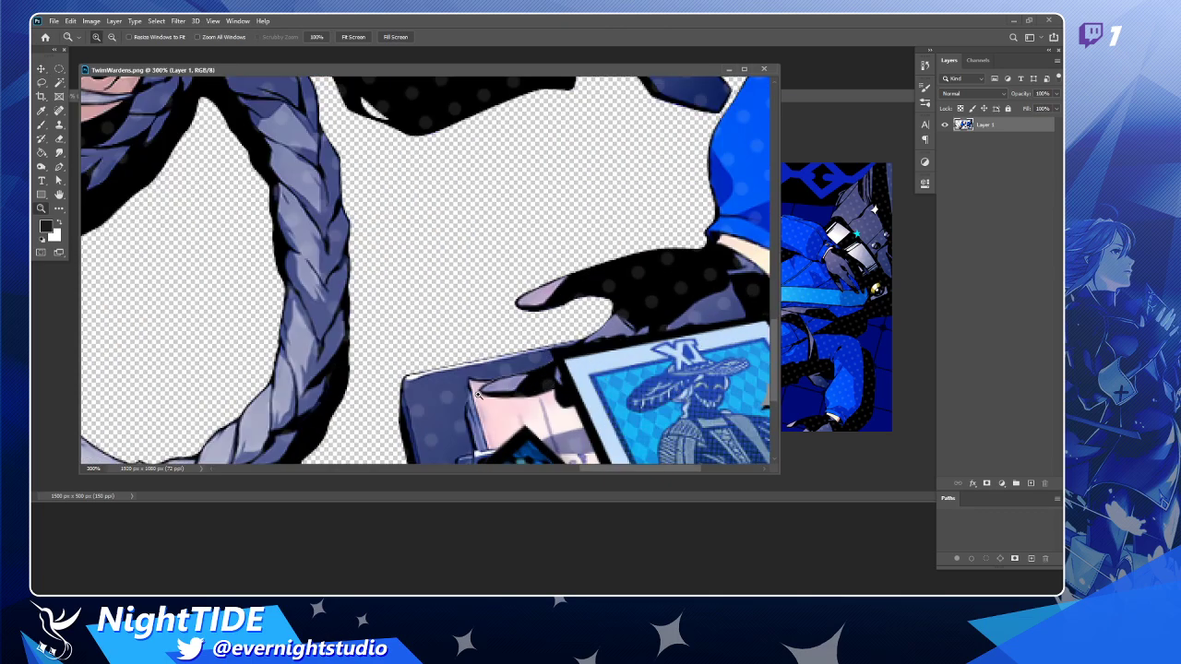
{"action": "left_click", "coordinate": [600, 384], "text": "alt"}
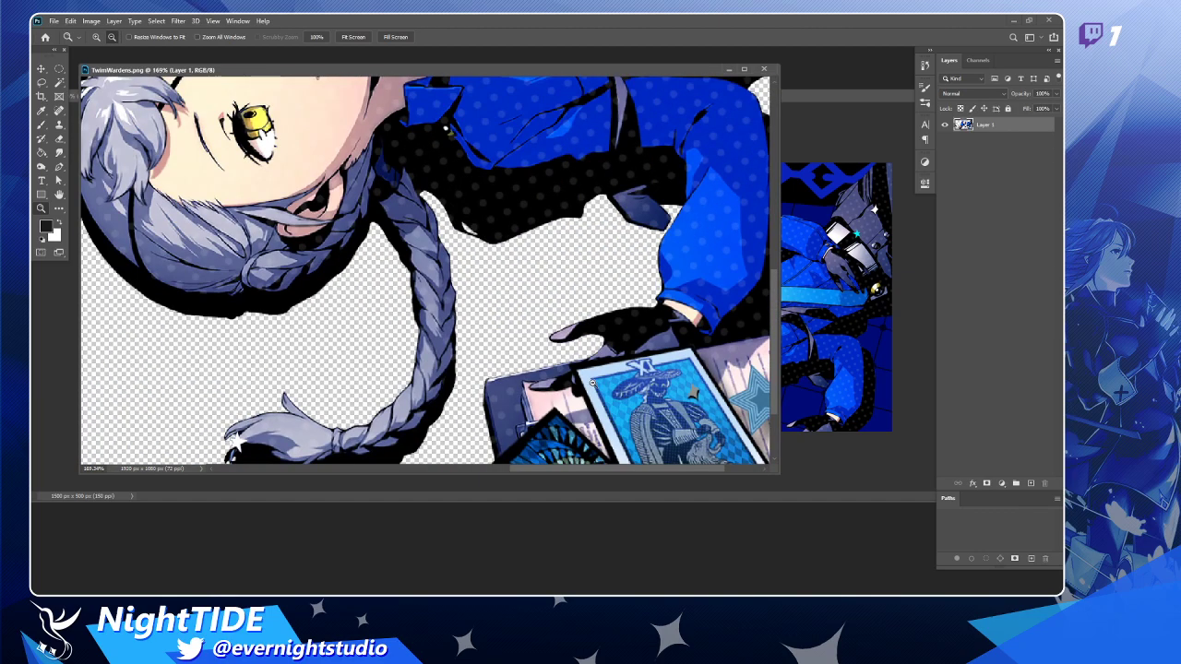
{"action": "left_click", "coordinate": [593, 383], "text": "alt"}
{"action": "left_click", "coordinate": [593, 382], "text": "alt"}
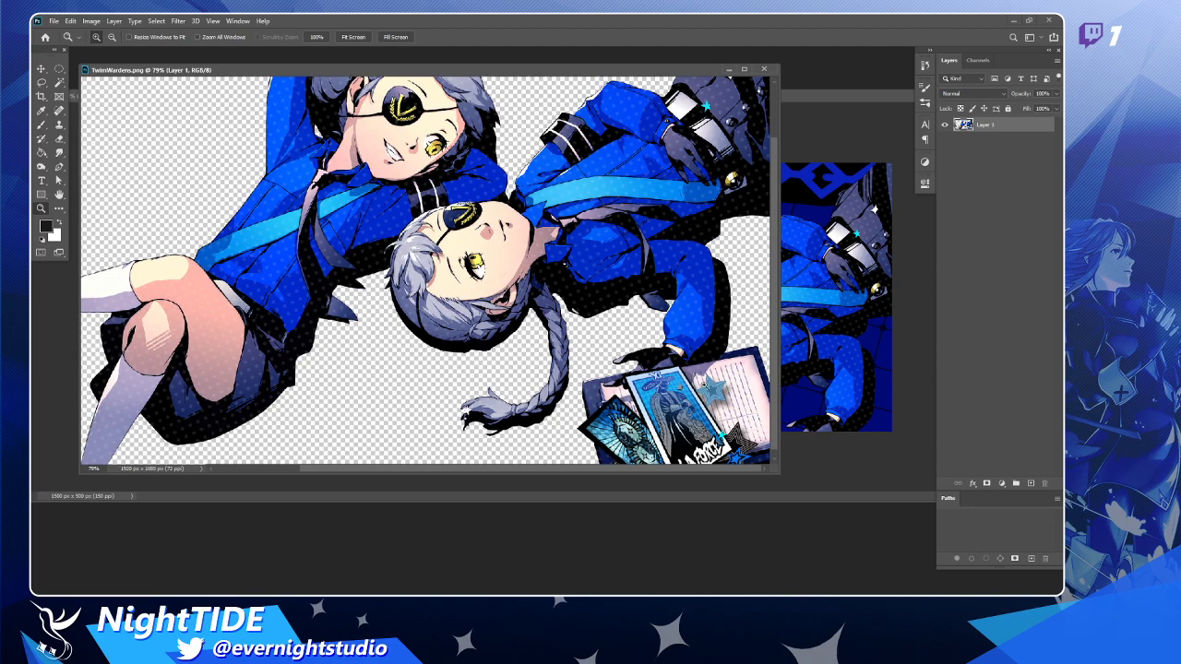
{"action": "scroll", "coordinate": [708, 395], "scroll_direction": "down", "scroll_amount": 1}
Start a Pen outline at the tarot card book's corner and edge.
{"action": "key", "text": "p"}
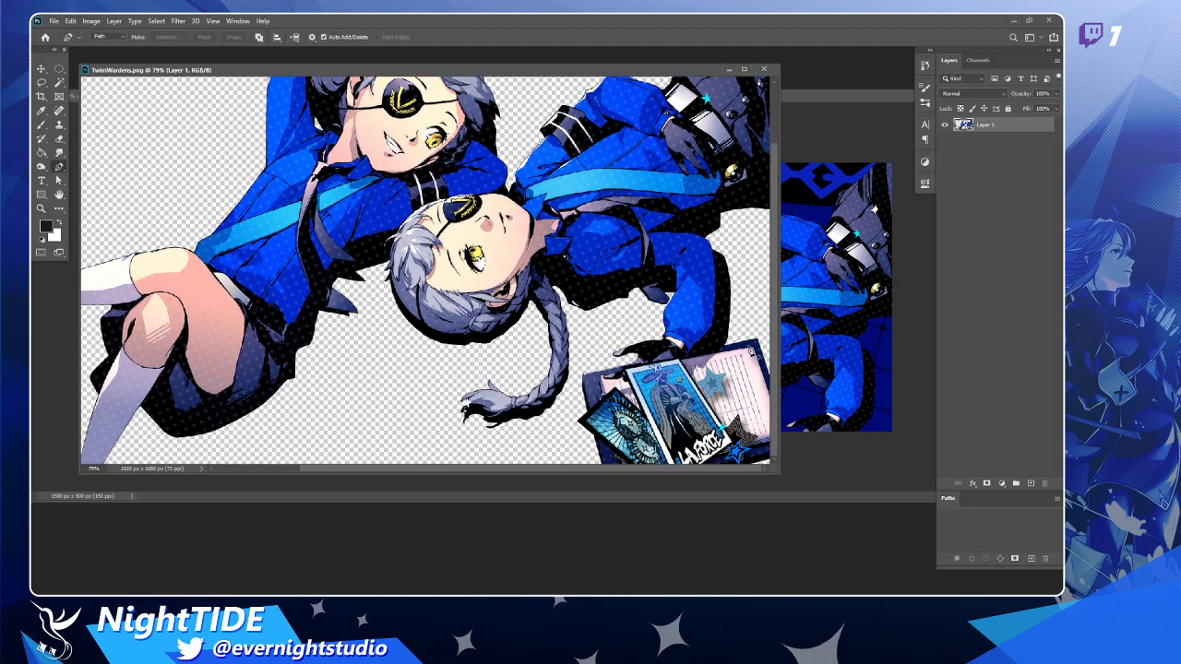
{"action": "scroll", "coordinate": [757, 349], "scroll_direction": "up", "scroll_amount": 1}
{"action": "scroll", "coordinate": [756, 347], "scroll_direction": "up", "scroll_amount": 2}
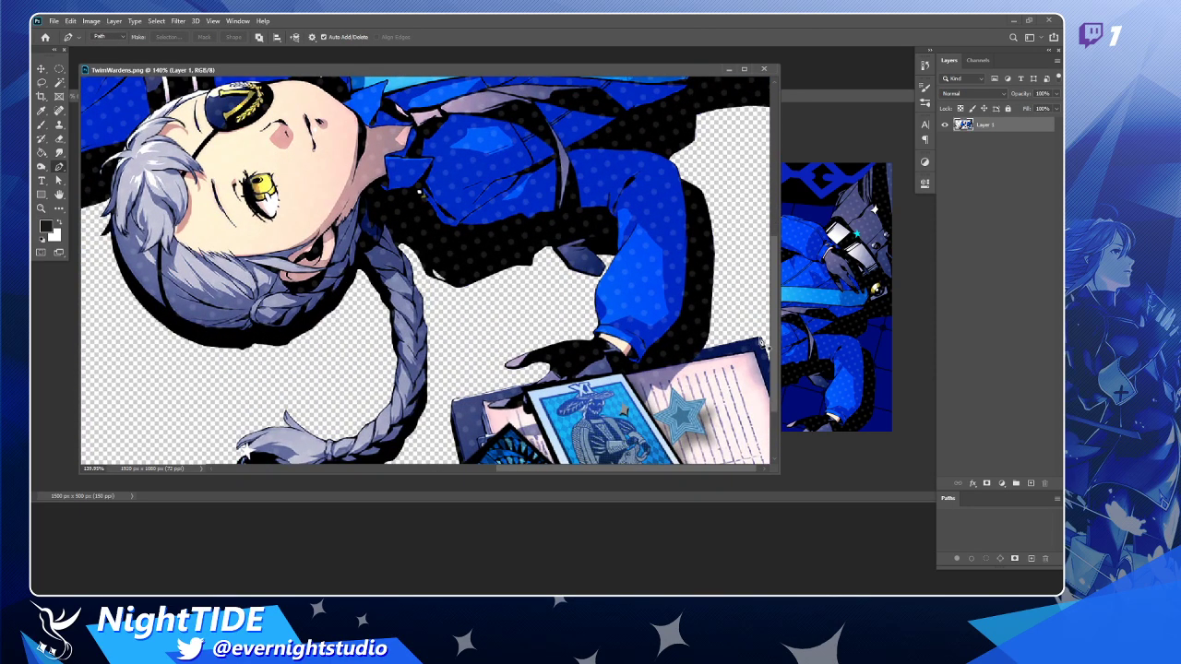
{"action": "left_click", "coordinate": [764, 339]}
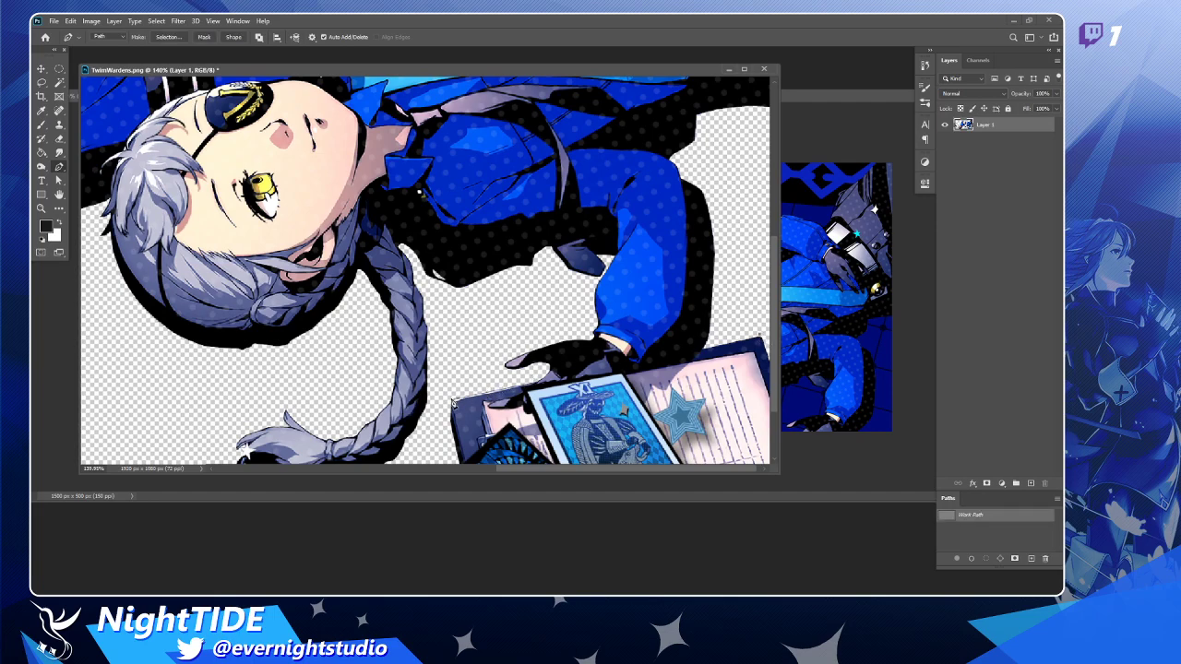
{"action": "left_click", "coordinate": [453, 402]}
{"action": "left_click", "coordinate": [762, 338]}
{"action": "scroll", "coordinate": [433, 429], "scroll_direction": "down", "scroll_amount": 3}
{"action": "scroll", "coordinate": [683, 288], "scroll_direction": "down", "scroll_amount": 3}
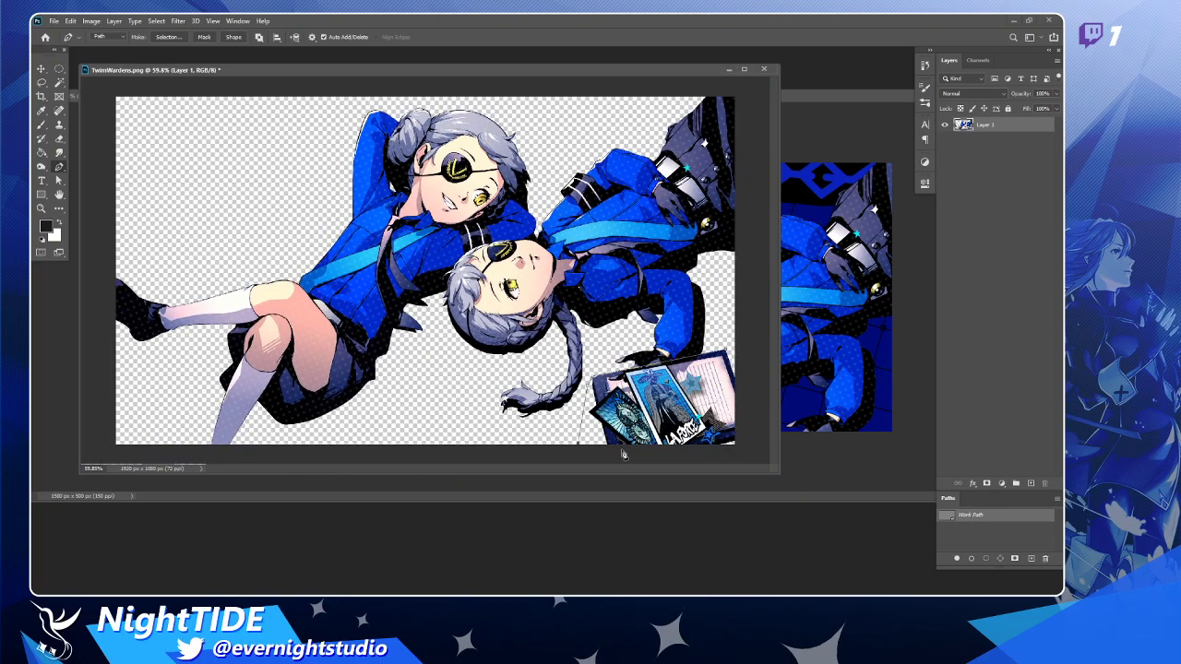
Close the card outline, turn it into a selection, and drag it into the banner.
{"action": "left_click", "coordinate": [735, 457]}
{"action": "left_click", "coordinate": [751, 387]}
{"action": "left_click", "coordinate": [749, 356]}
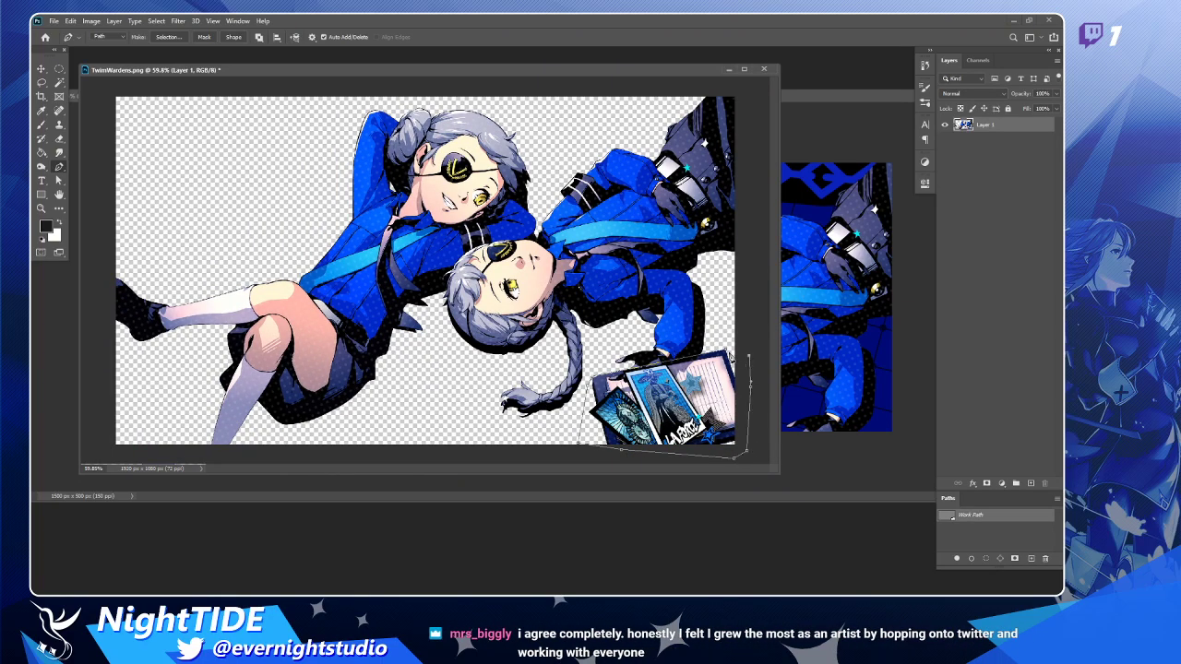
{"action": "left_click", "coordinate": [725, 350]}
{"action": "key", "text": "ctrl+Return"}
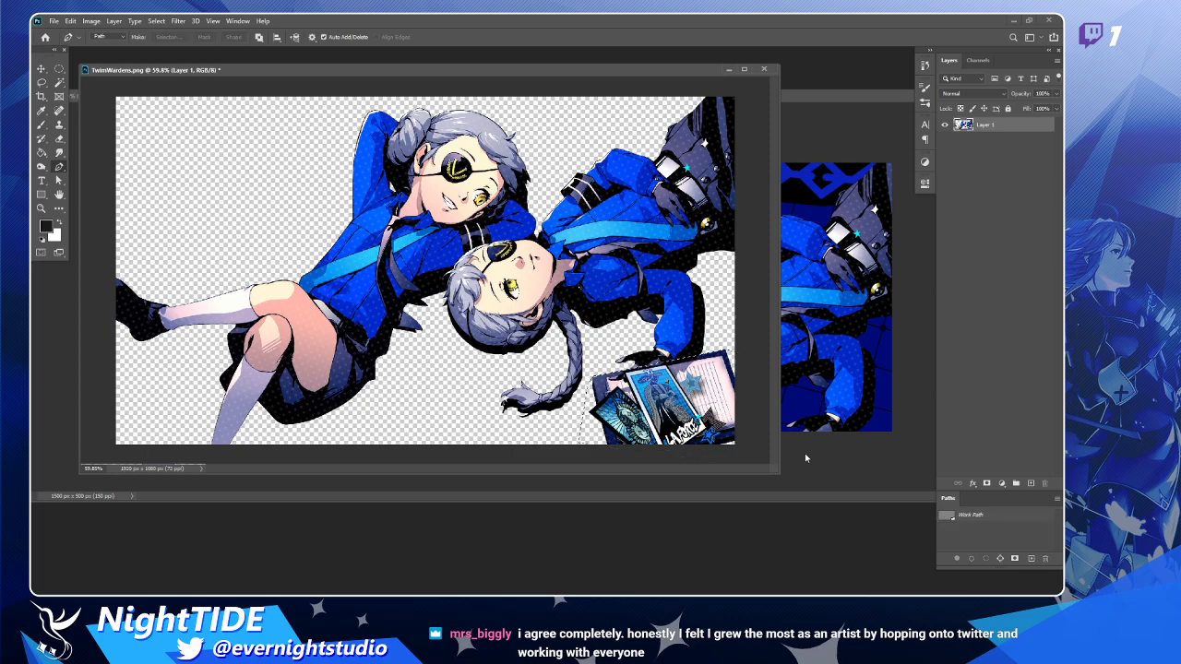
{"action": "left_click", "coordinate": [41, 68]}
{"action": "left_click_drag", "start_coordinate": [668, 390], "coordinate": [535, 351]}
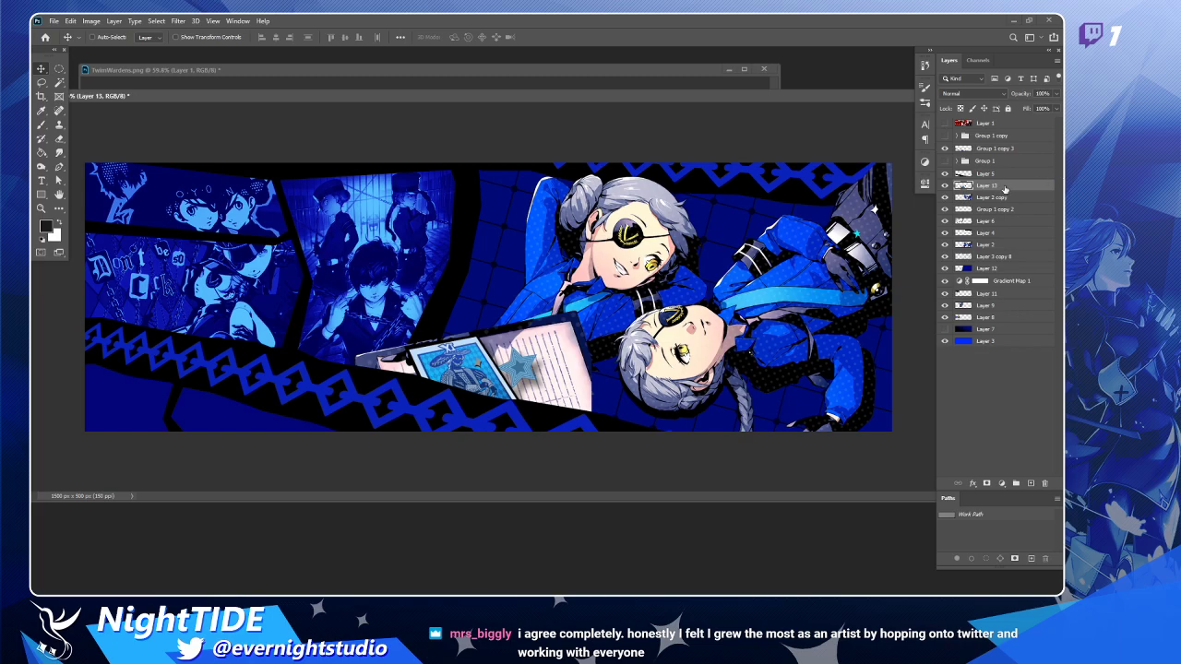
Raise Layer 13 to the top and scale, rotate and place the tarot card at lower left.
{"action": "left_click_drag", "start_coordinate": [1015, 187], "coordinate": [1017, 122]}
{"action": "left_click_drag", "start_coordinate": [578, 321], "coordinate": [562, 394]}
{"action": "key", "text": "ctrl+t"}
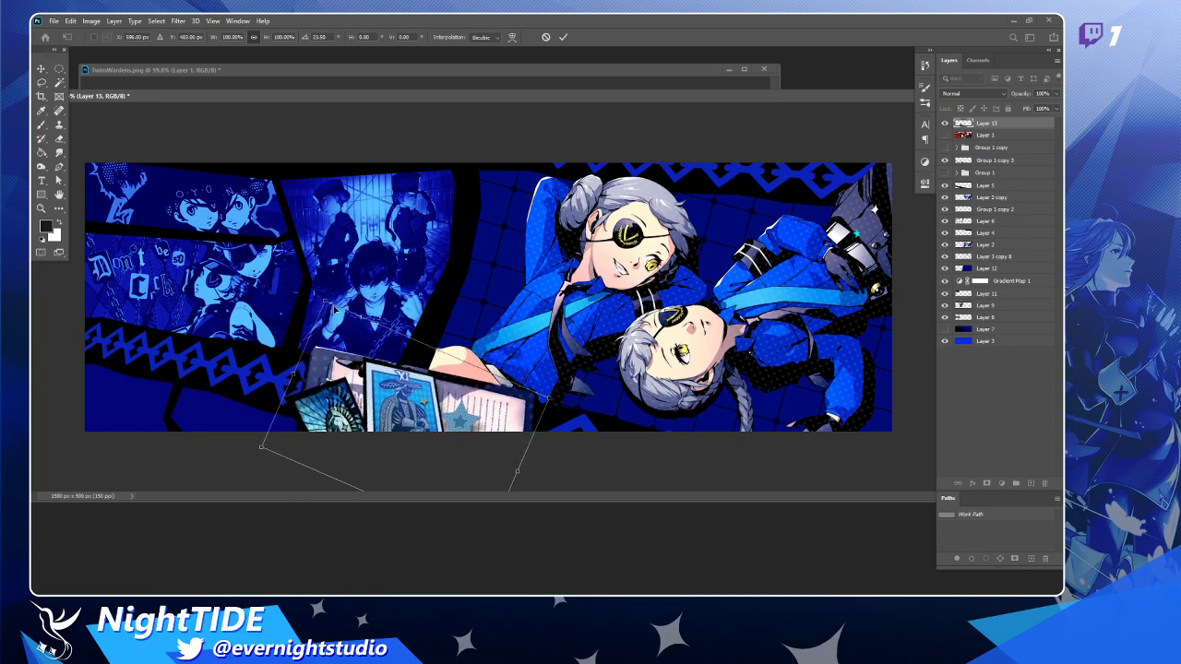
{"action": "left_click_drag", "start_coordinate": [328, 302], "coordinate": [377, 347]}
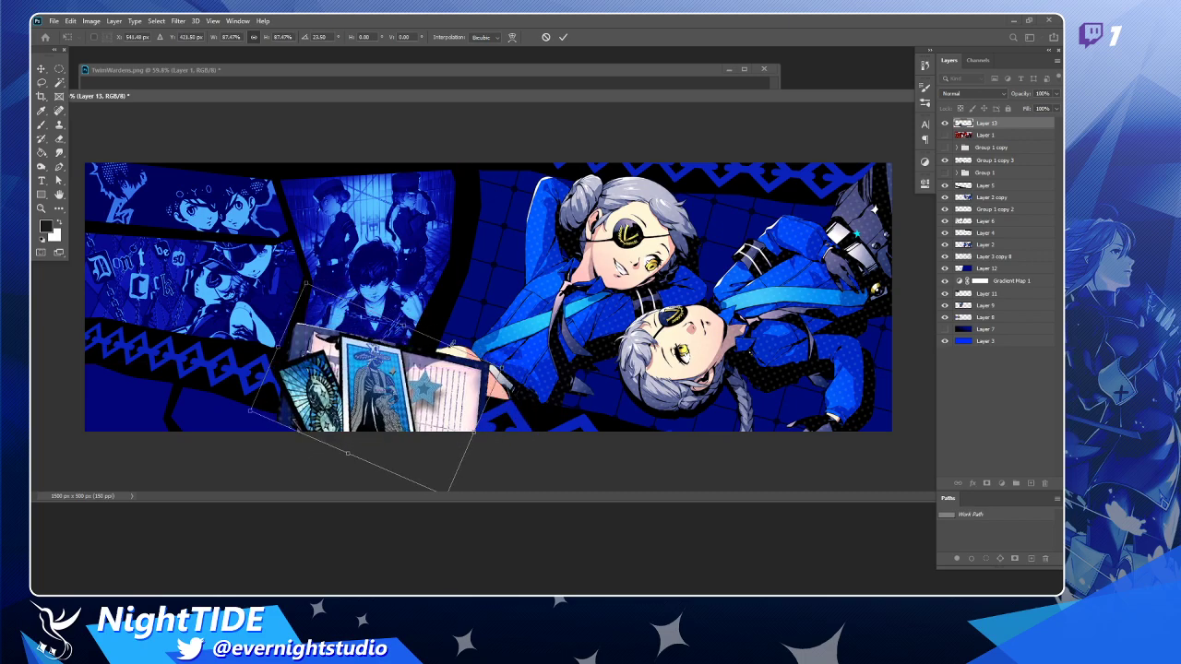
{"action": "left_click_drag", "start_coordinate": [456, 335], "coordinate": [403, 352]}
{"action": "left_click_drag", "start_coordinate": [409, 413], "coordinate": [408, 362]}
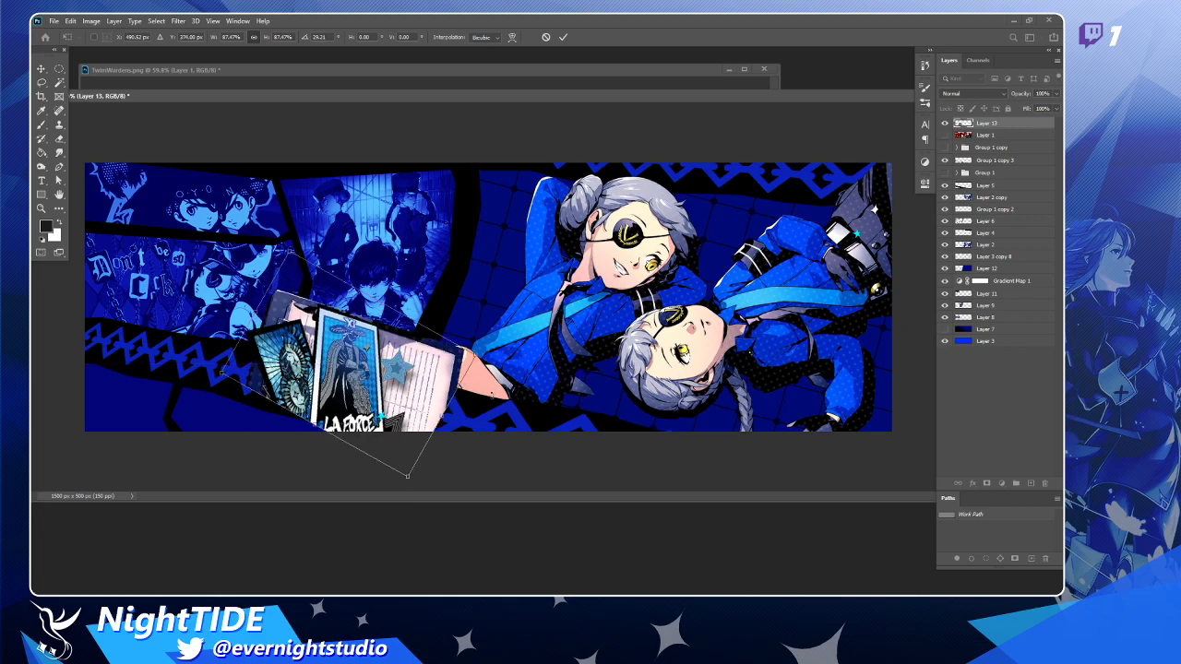
{"action": "left_click_drag", "start_coordinate": [510, 356], "coordinate": [449, 324]}
{"action": "key", "text": "Return"}
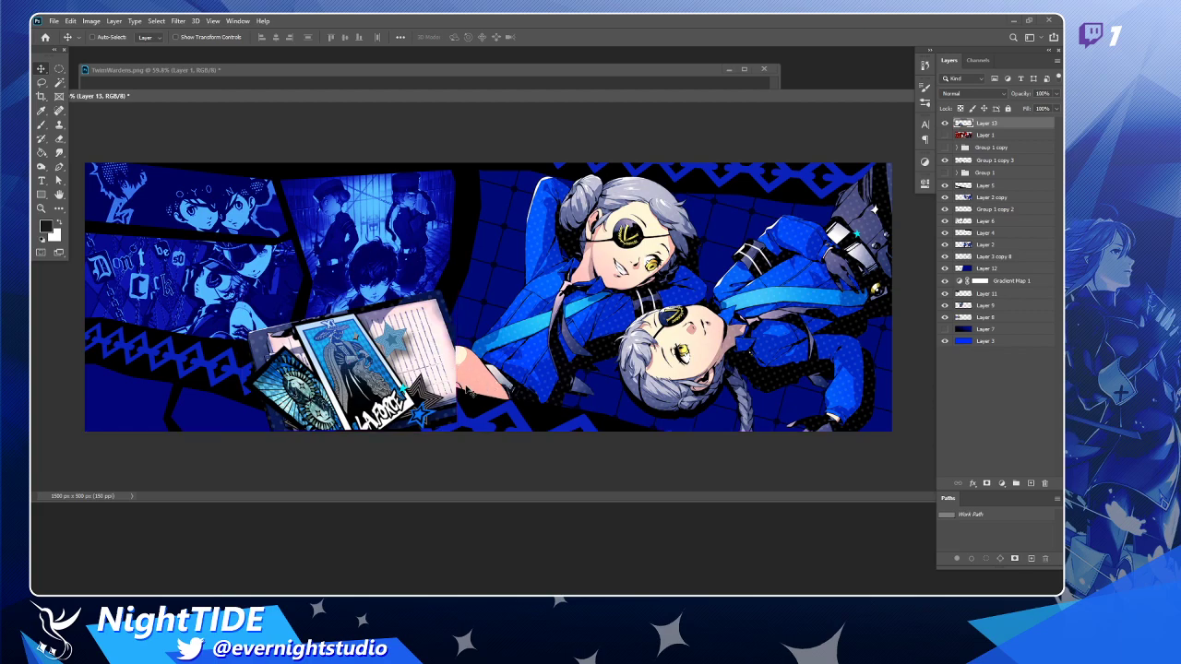
Nudge the tarot card down and shrink it to about 79%.
{"action": "left_click_drag", "start_coordinate": [426, 387], "coordinate": [426, 364]}
{"action": "key", "text": "ctrl+t"}
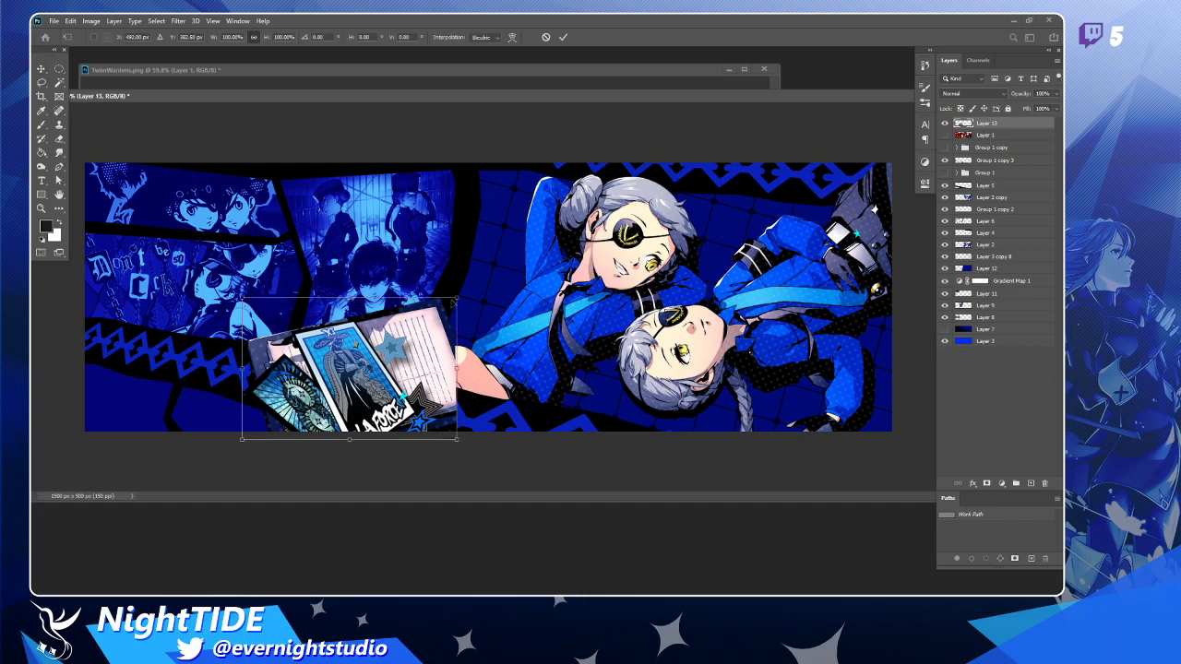
{"action": "left_click_drag", "start_coordinate": [455, 300], "coordinate": [380, 356]}
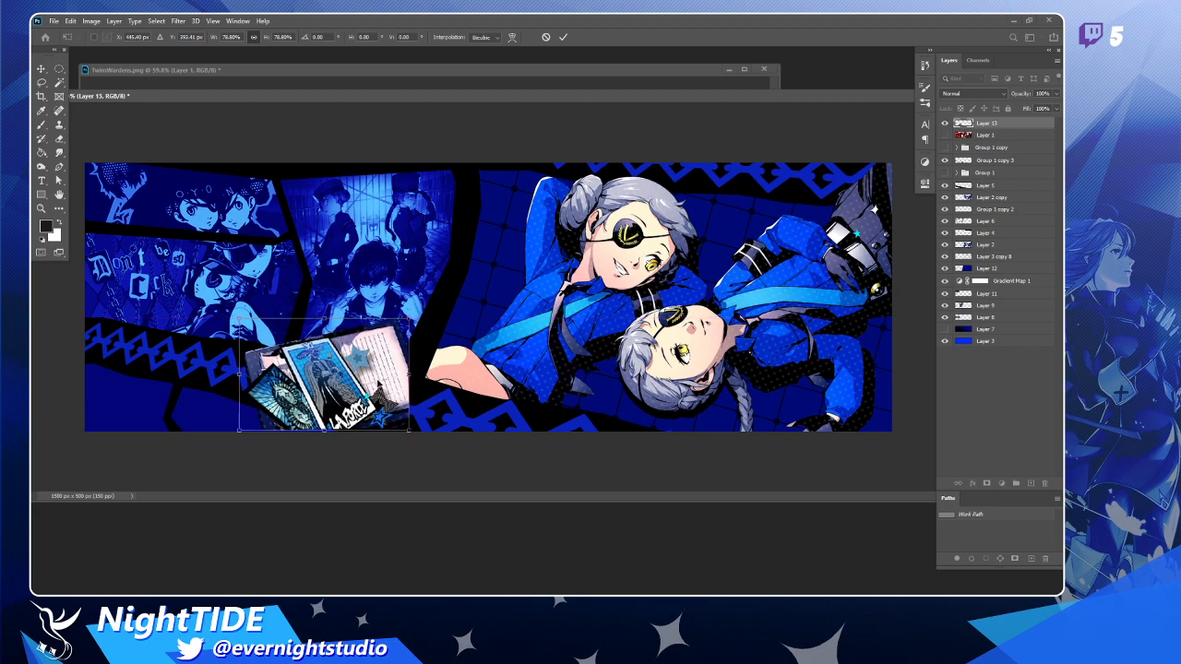
{"action": "key", "text": "Return"}
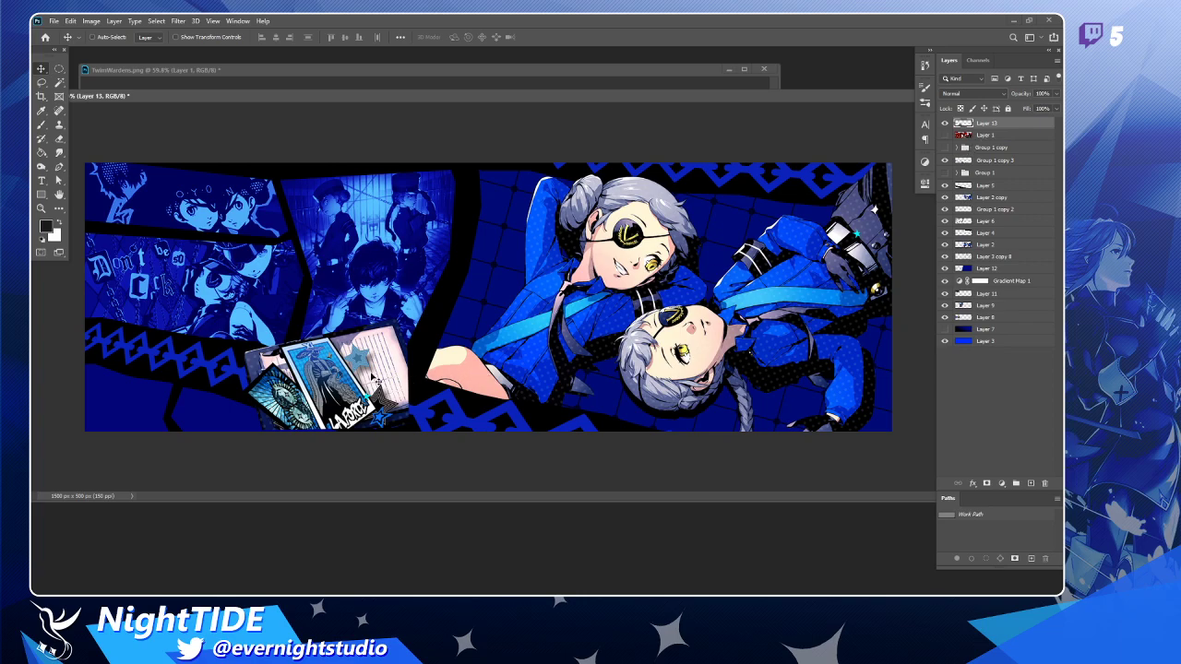
Nudge the tarot card cluster slightly right and rotate it about 2.4°.
{"action": "left_click_drag", "start_coordinate": [373, 377], "coordinate": [351, 366]}
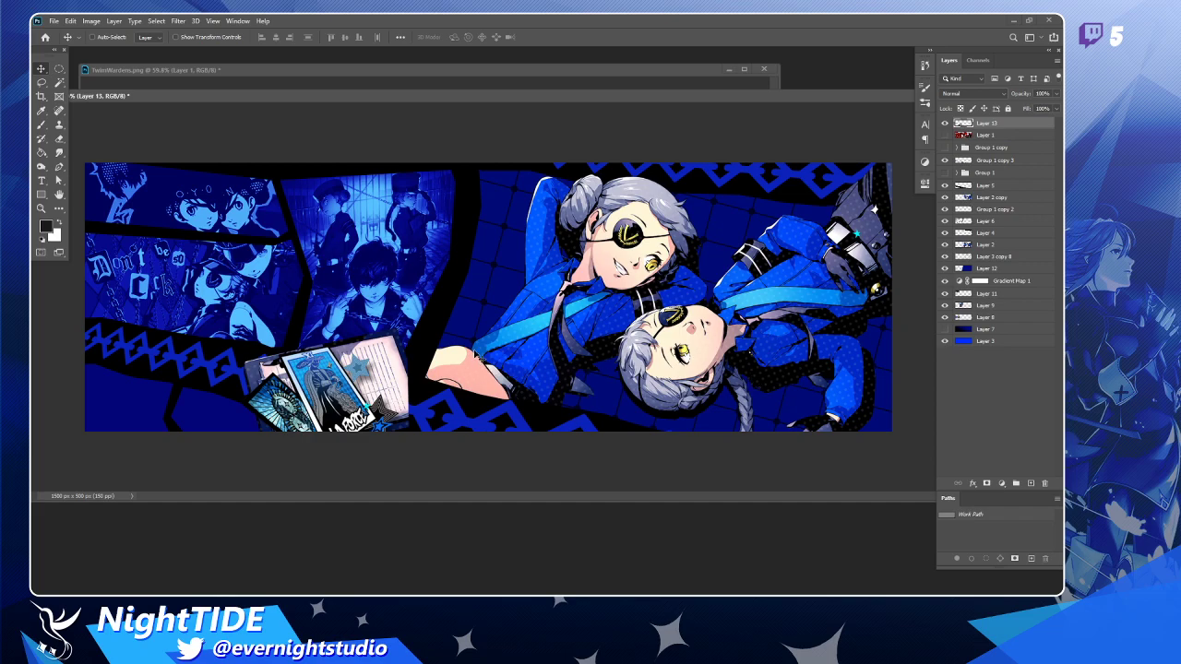
{"action": "key", "text": "ctrl+t"}
{"action": "left_click_drag", "start_coordinate": [480, 355], "coordinate": [497, 318]}
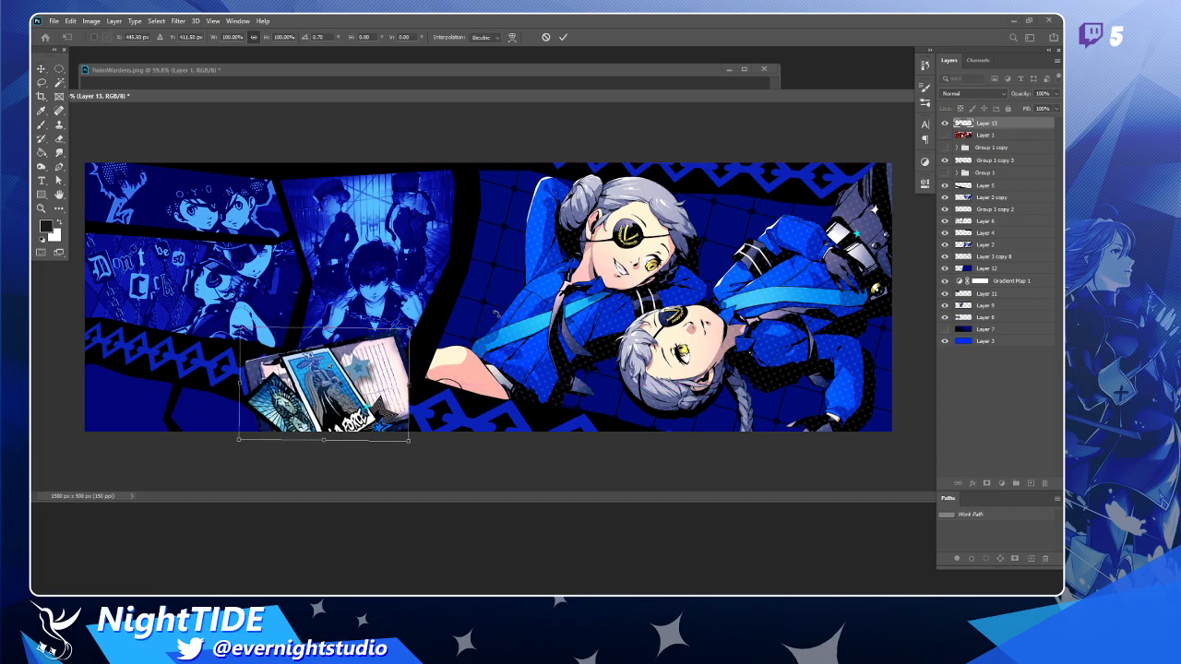
{"action": "key", "text": "Return"}
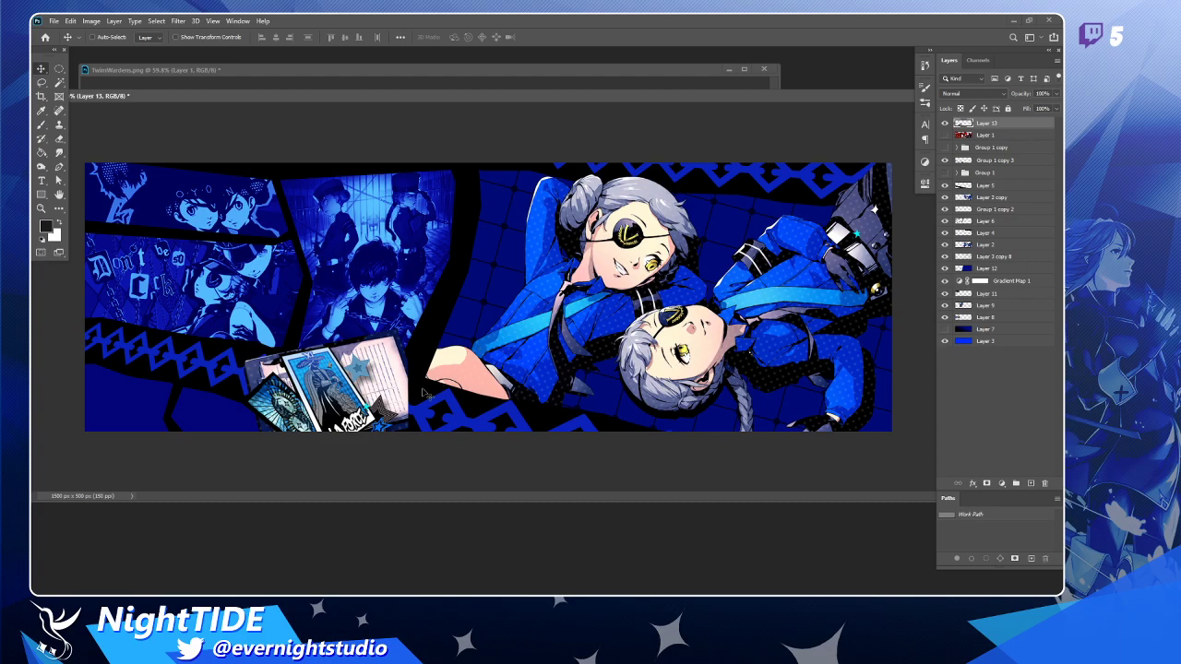
{"action": "scroll", "coordinate": [380, 443], "scroll_direction": "up", "scroll_amount": 2}
{"action": "scroll", "coordinate": [381, 441], "scroll_direction": "down", "scroll_amount": 2}
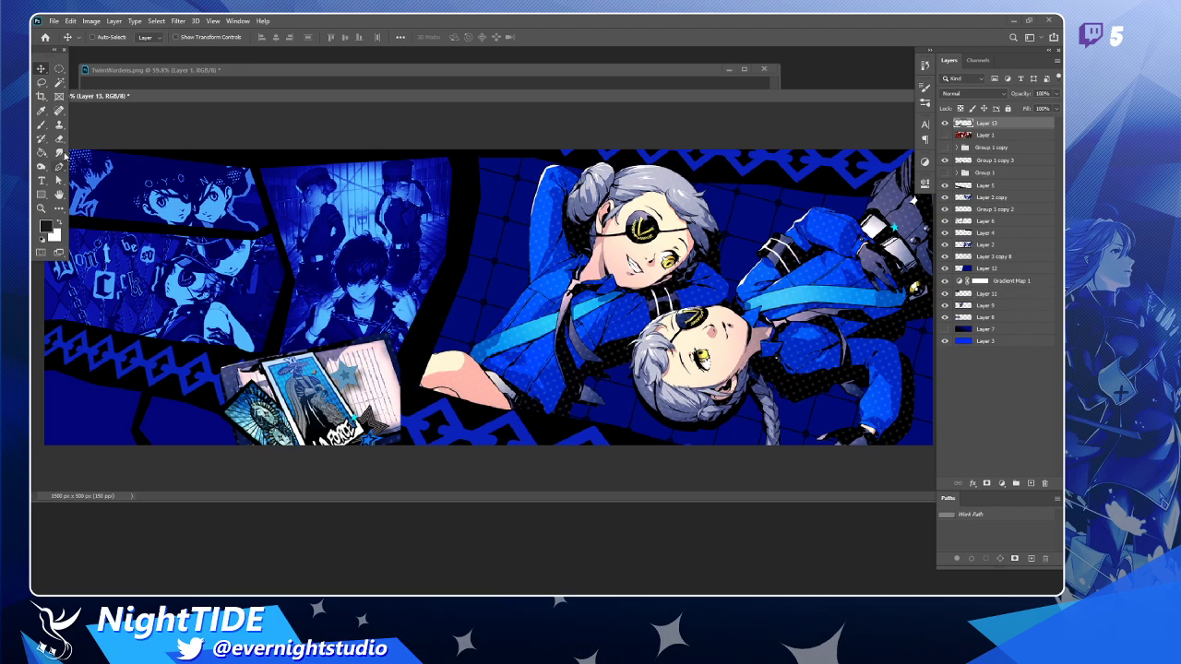
Set up the Polygon tool to draw a five-sided star.
{"action": "left_click", "coordinate": [42, 195]}
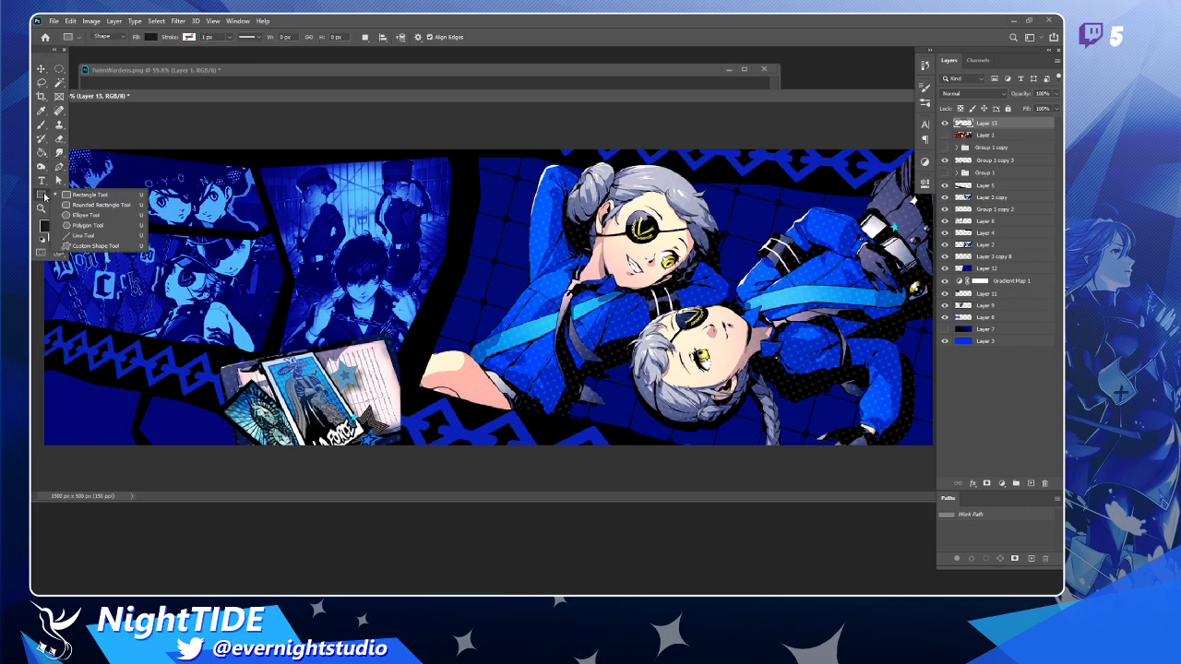
{"action": "left_click", "coordinate": [87, 226]}
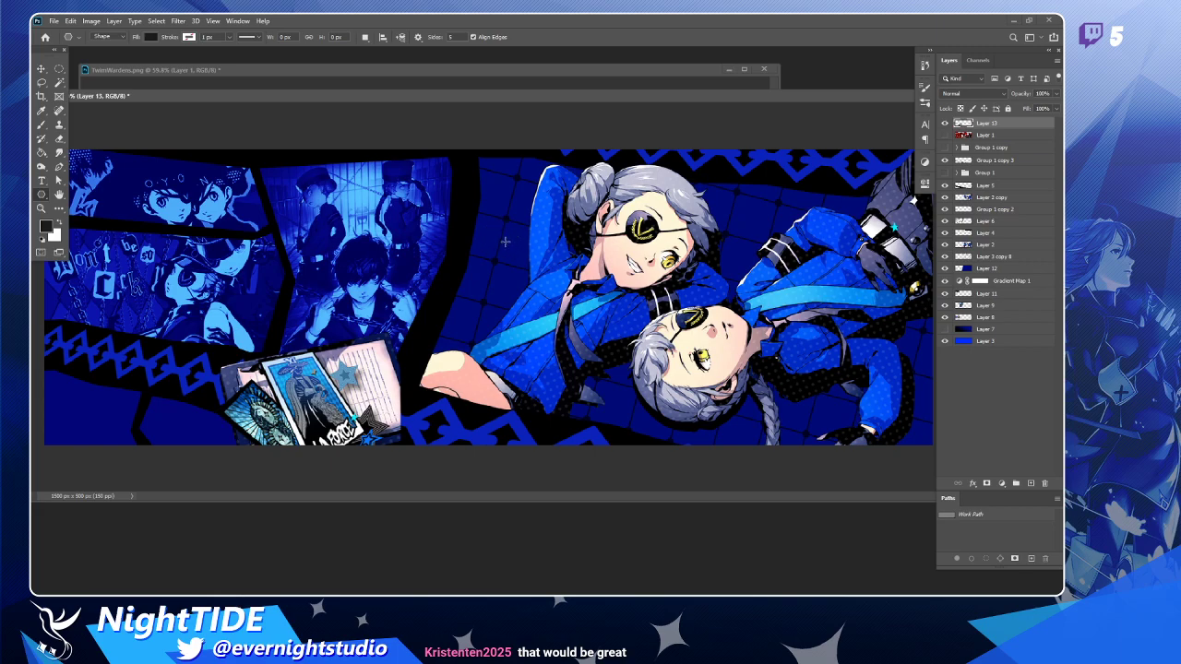
{"action": "left_click", "coordinate": [418, 37]}
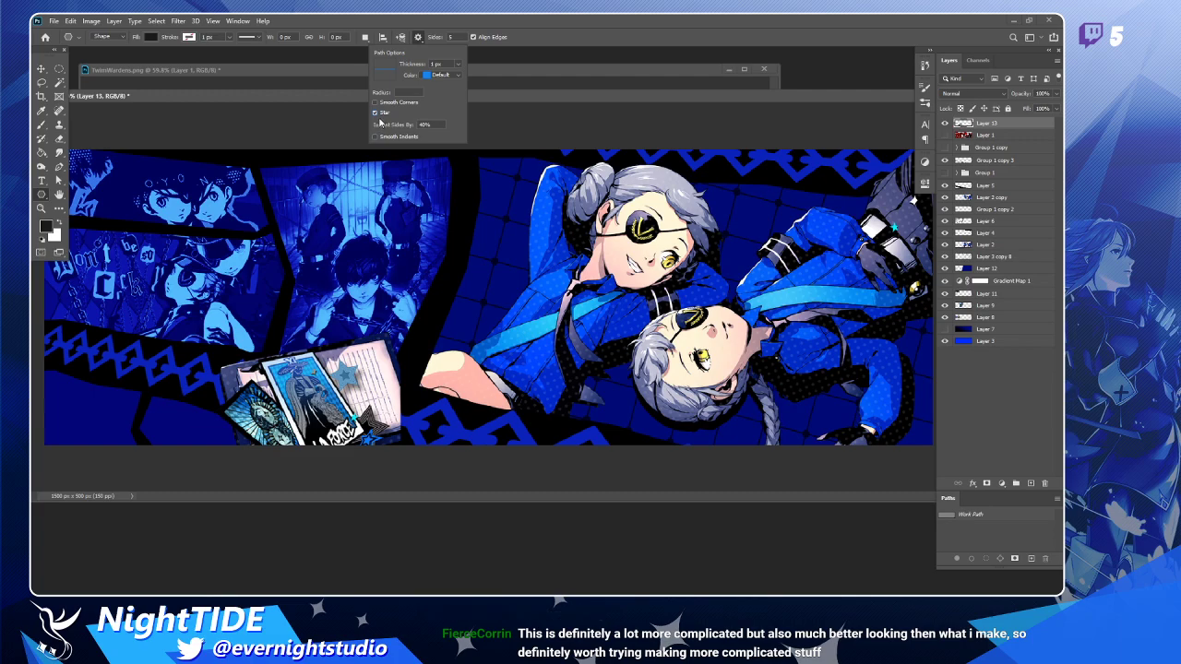
{"action": "left_click", "coordinate": [577, 96]}
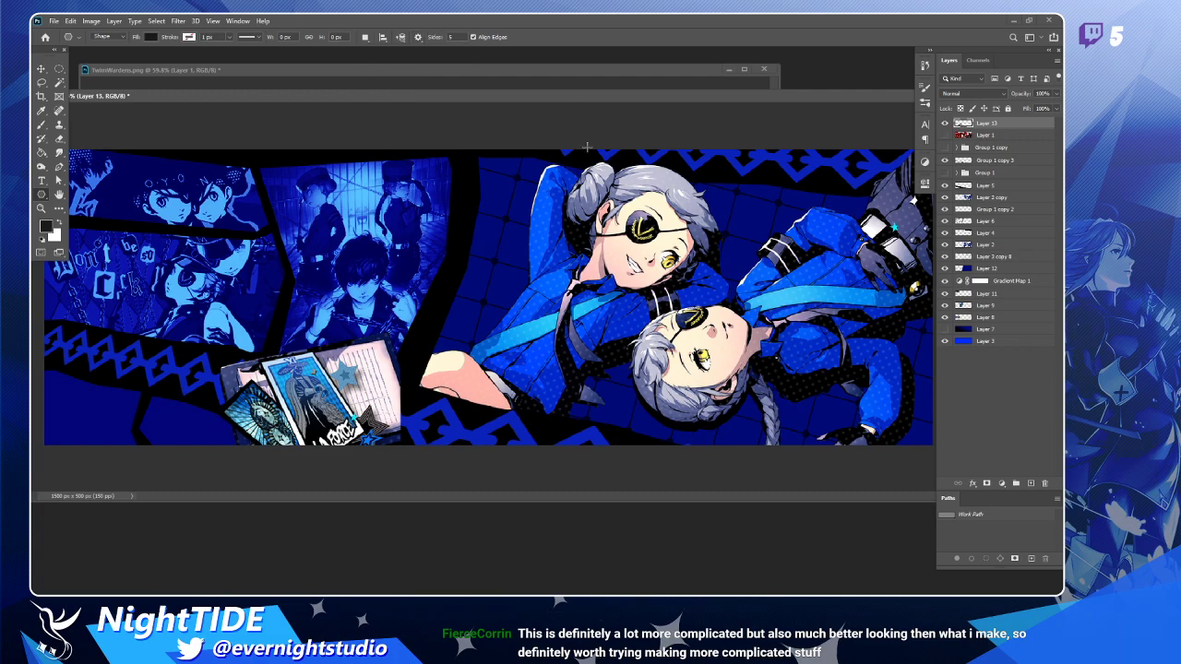
Draw a large star and move it up beside the upper twin's head.
{"action": "left_click_drag", "start_coordinate": [508, 235], "coordinate": [579, 292]}
{"action": "key", "text": "v"}
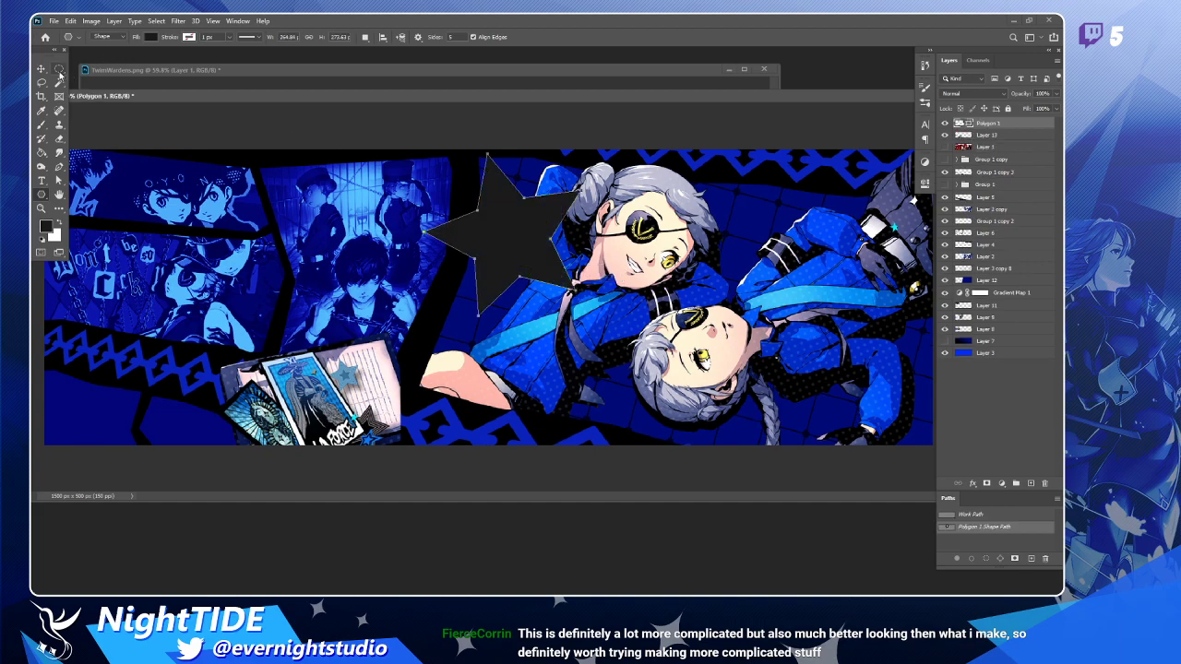
{"action": "left_click_drag", "start_coordinate": [486, 230], "coordinate": [488, 273]}
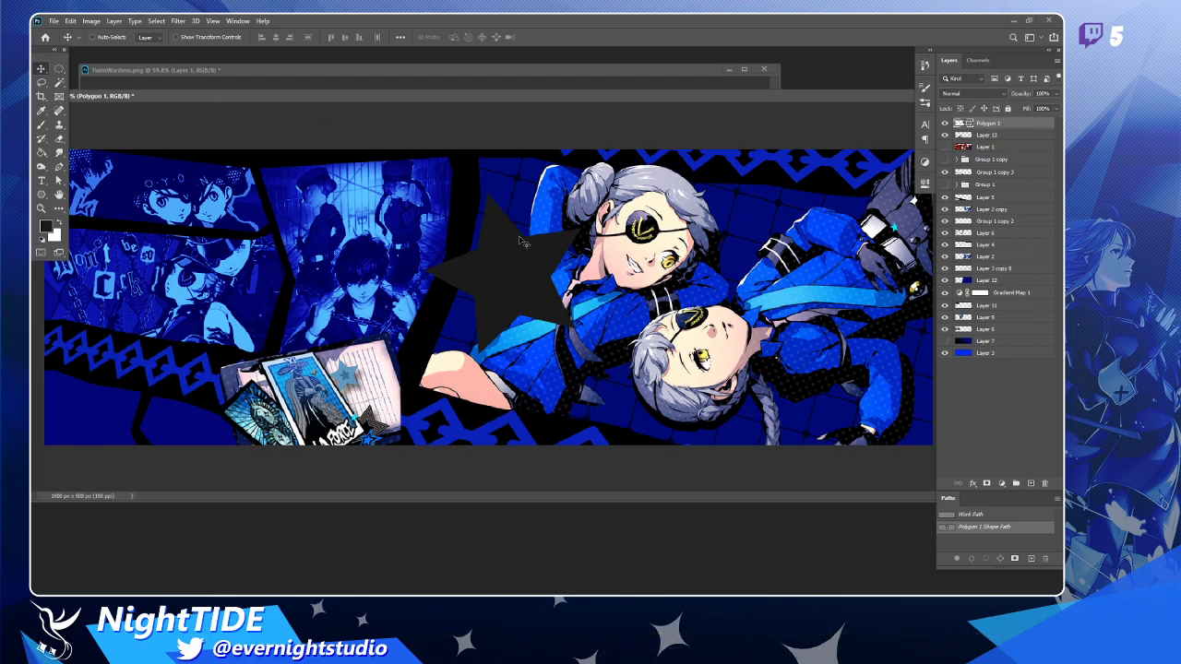
{"action": "key", "text": "shift+Up"}
{"action": "key", "text": "shift+Up"}
{"action": "key", "text": "shift+Up"}
{"action": "key", "text": "shift+Up"}
{"action": "key", "text": "shift+Up"}
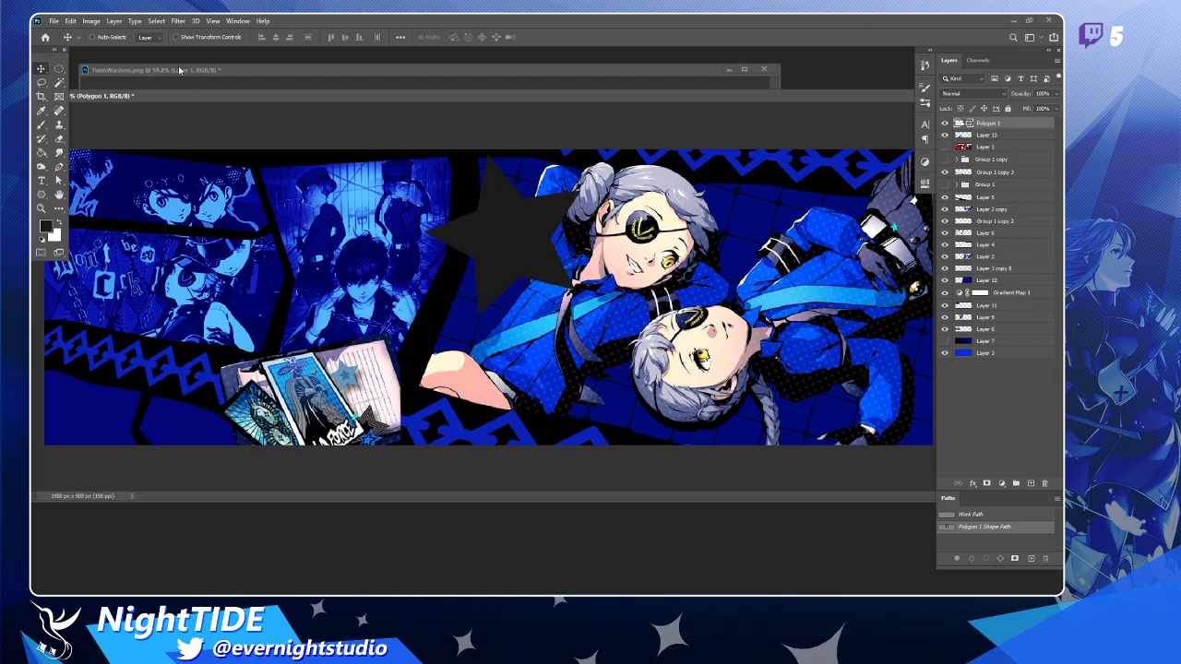
{"action": "key", "text": "m"}
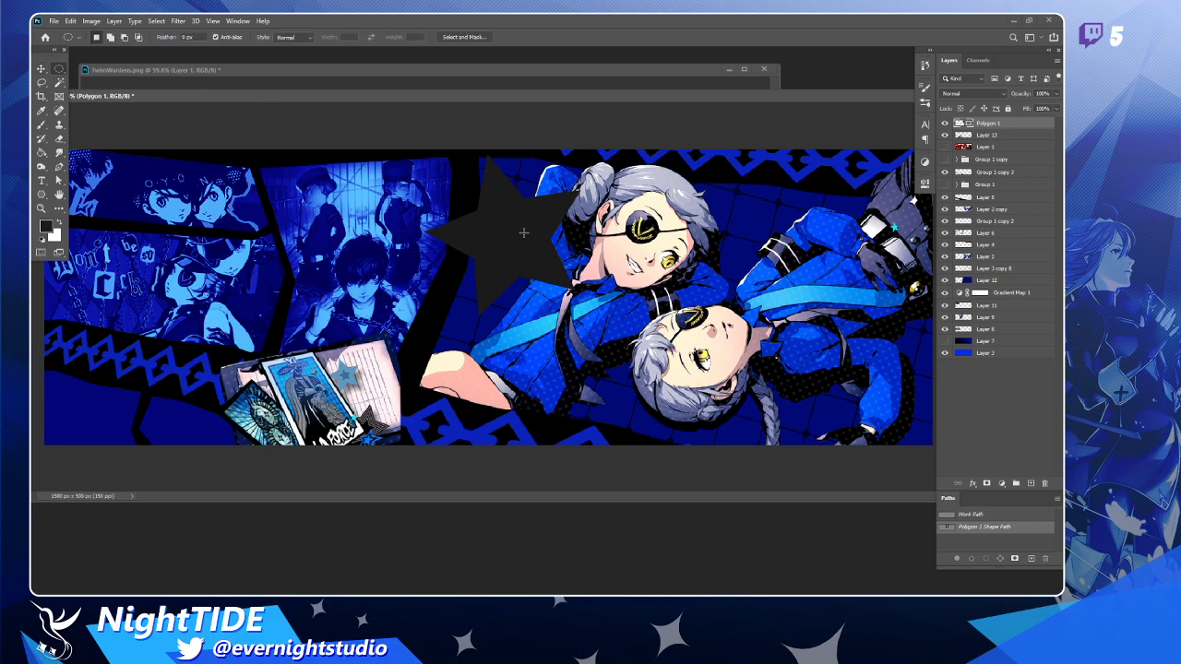
{"action": "left_click", "coordinate": [40, 194]}
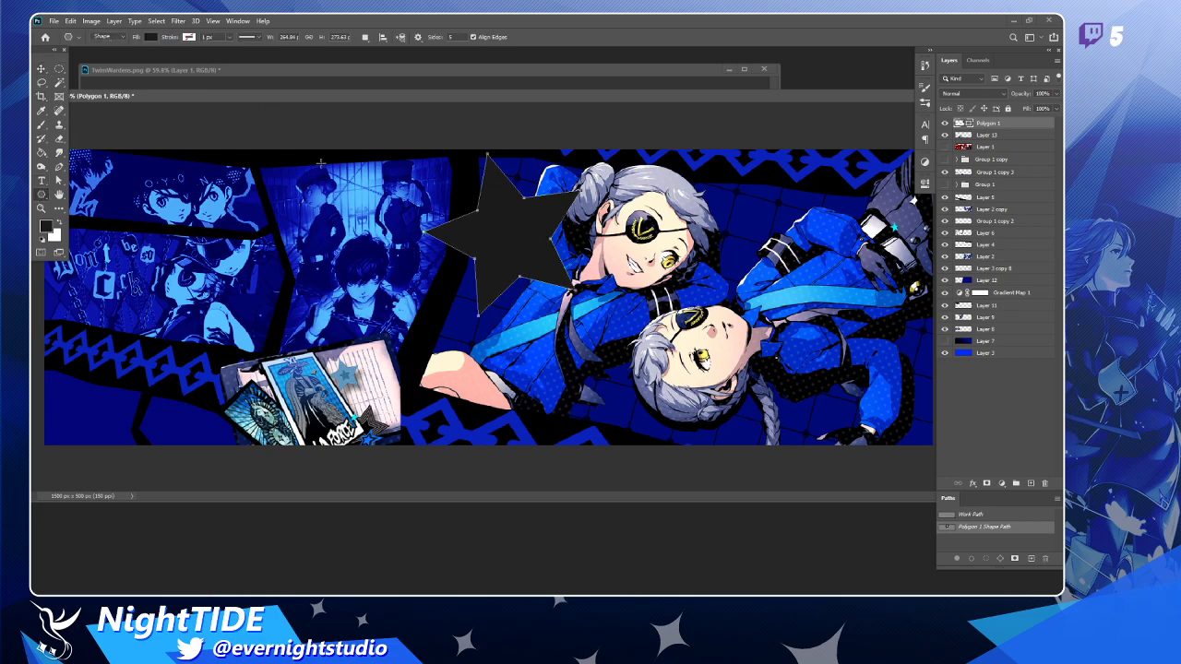
Fill the star shape with solid black and move it down slightly.
{"action": "left_click", "coordinate": [151, 37]}
{"action": "left_click", "coordinate": [104, 93]}
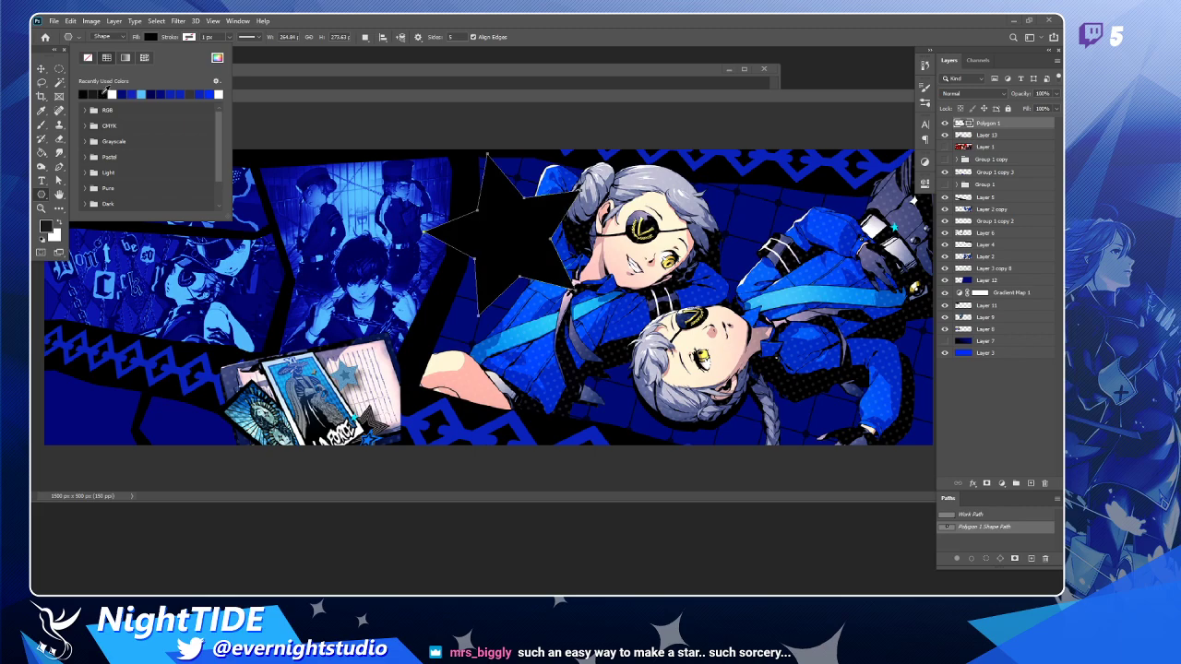
{"action": "left_click", "coordinate": [458, 96]}
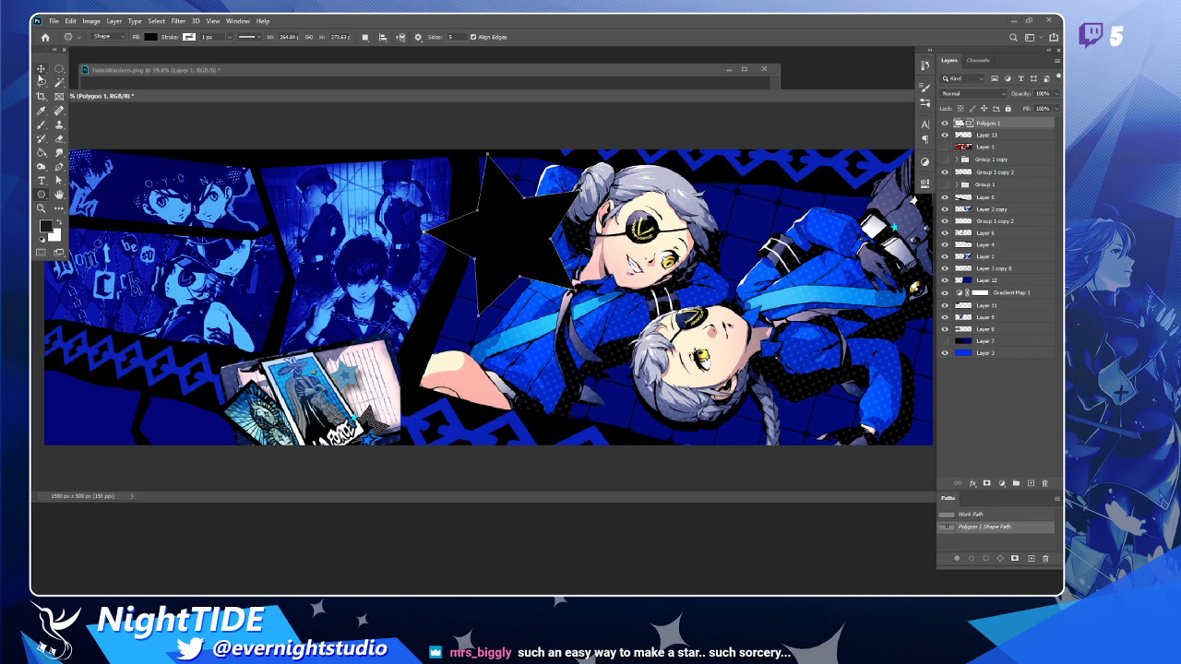
{"action": "left_click", "coordinate": [40, 68]}
{"action": "left_click_drag", "start_coordinate": [479, 236], "coordinate": [507, 263]}
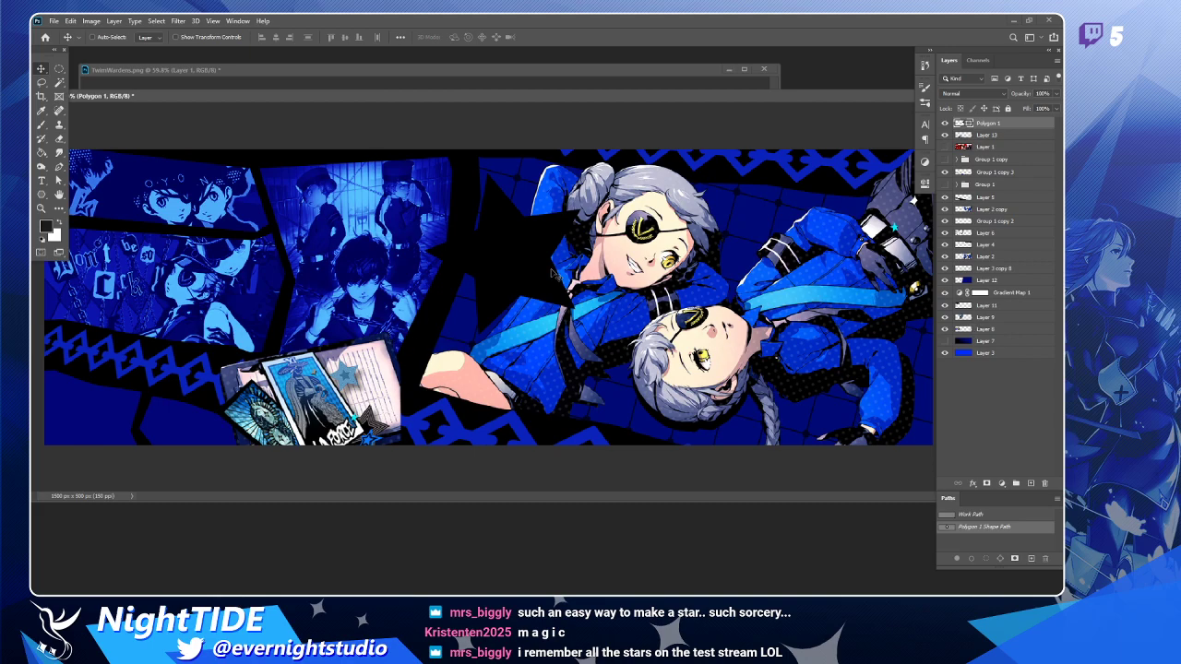
Duplicate the Polygon 1 star layer and rasterize the copy.
{"action": "key", "text": "ctrl+j"}
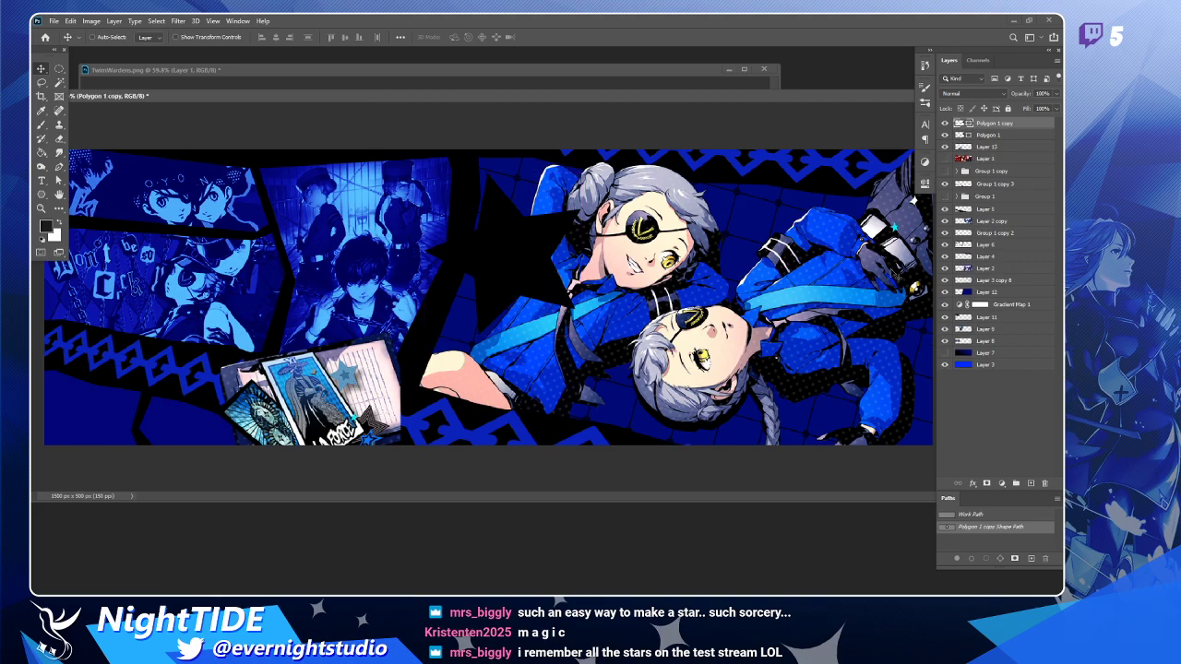
{"action": "left_click", "coordinate": [1020, 135], "text": "shift"}
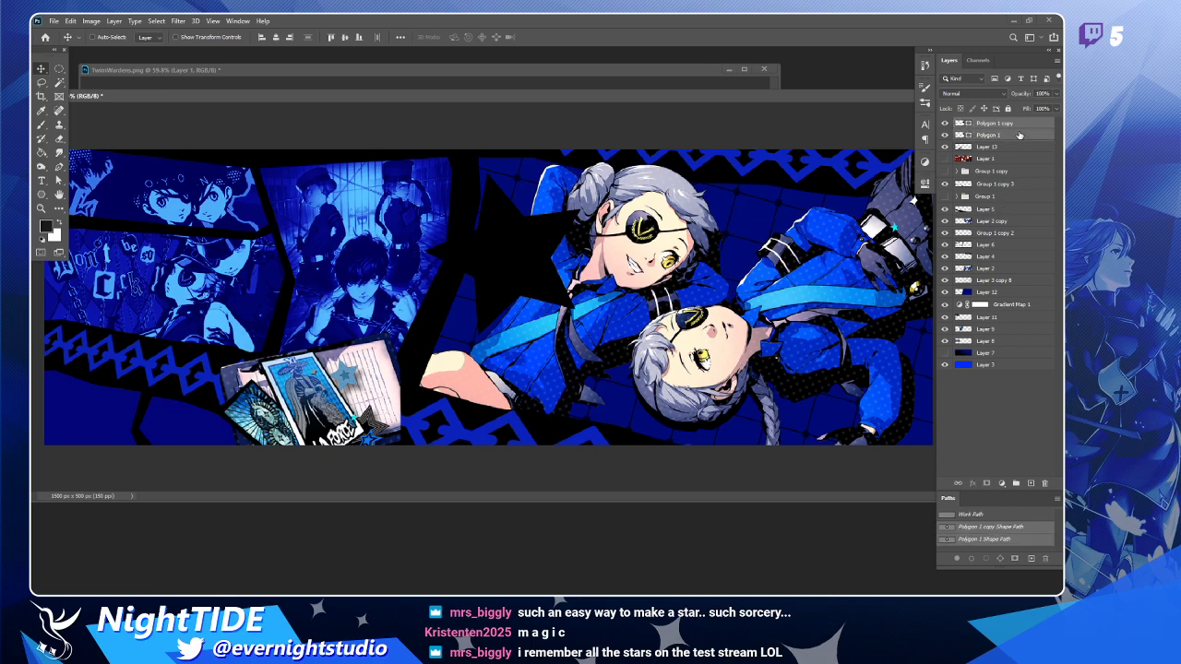
{"action": "right_click", "coordinate": [1010, 133]}
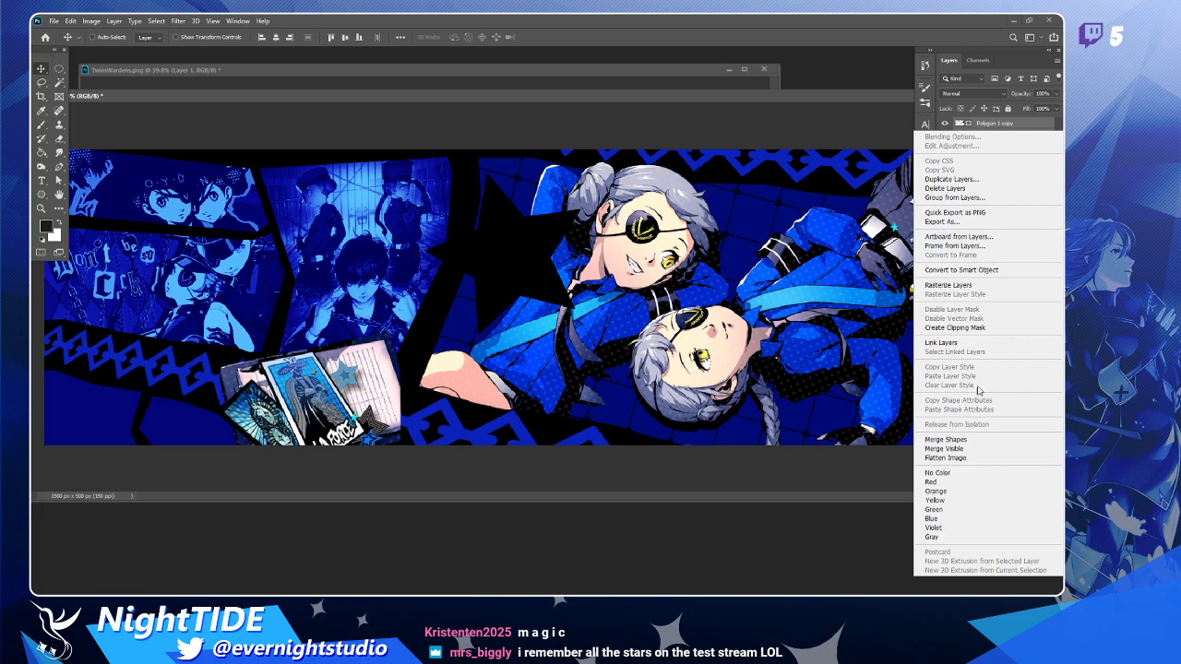
{"action": "left_click", "coordinate": [600, 277]}
{"action": "left_click", "coordinate": [1006, 139]}
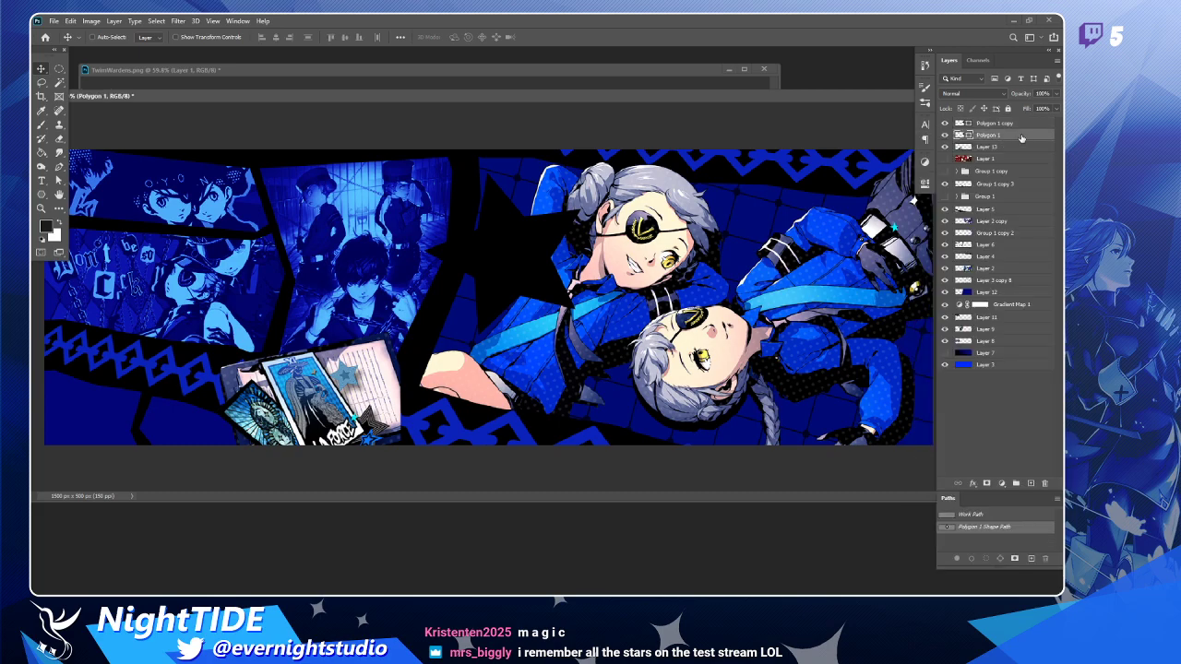
{"action": "right_click", "coordinate": [1023, 138]}
{"action": "left_click", "coordinate": [990, 291]}
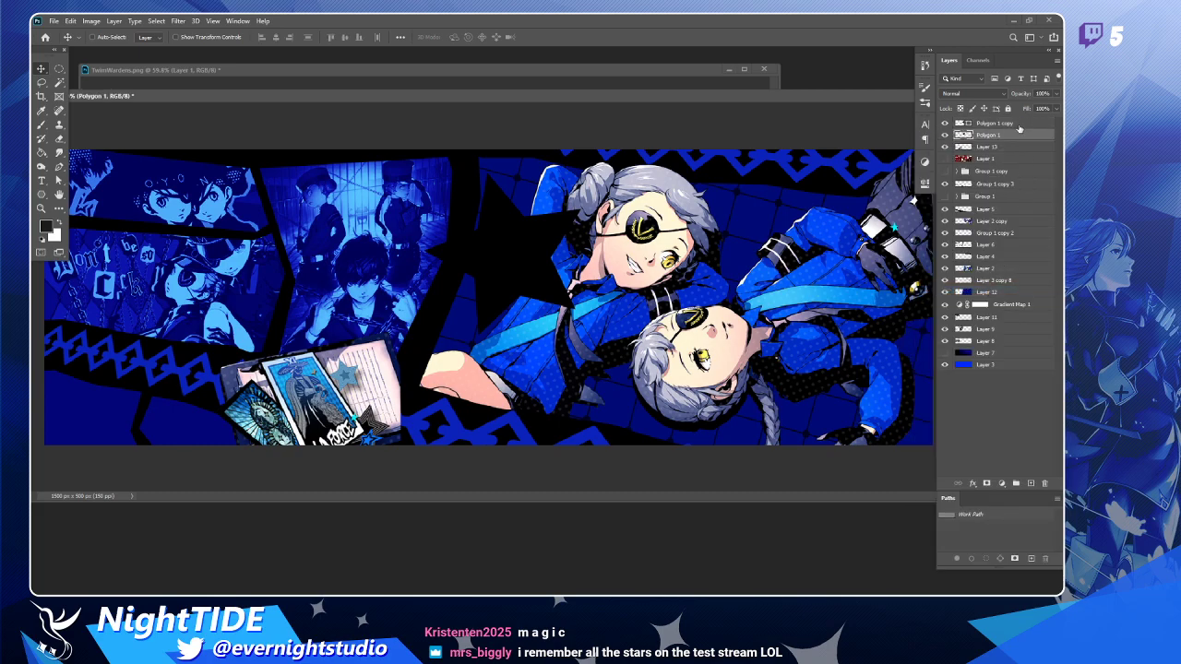
{"action": "left_click", "coordinate": [1020, 129]}
{"action": "right_click", "coordinate": [1022, 128]}
{"action": "left_click", "coordinate": [997, 279]}
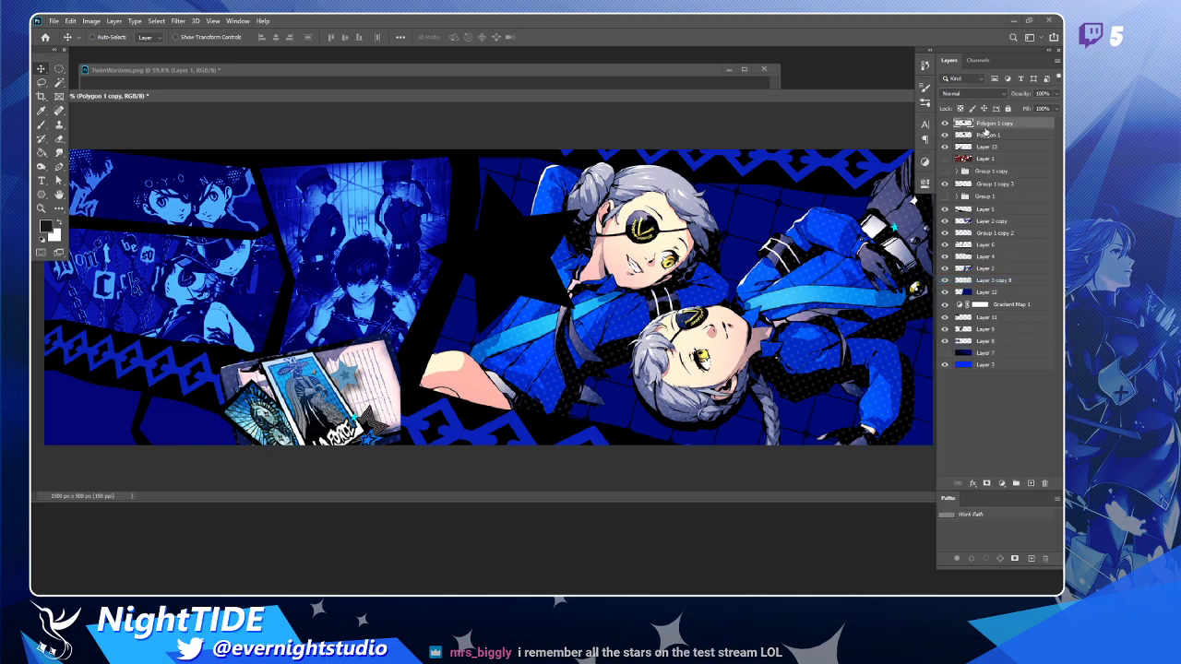
Scale the star copy down to about 83% around its centre.
{"action": "key", "text": "ctrl+t"}
{"action": "left_click_drag", "start_coordinate": [581, 172], "coordinate": [566, 188]}
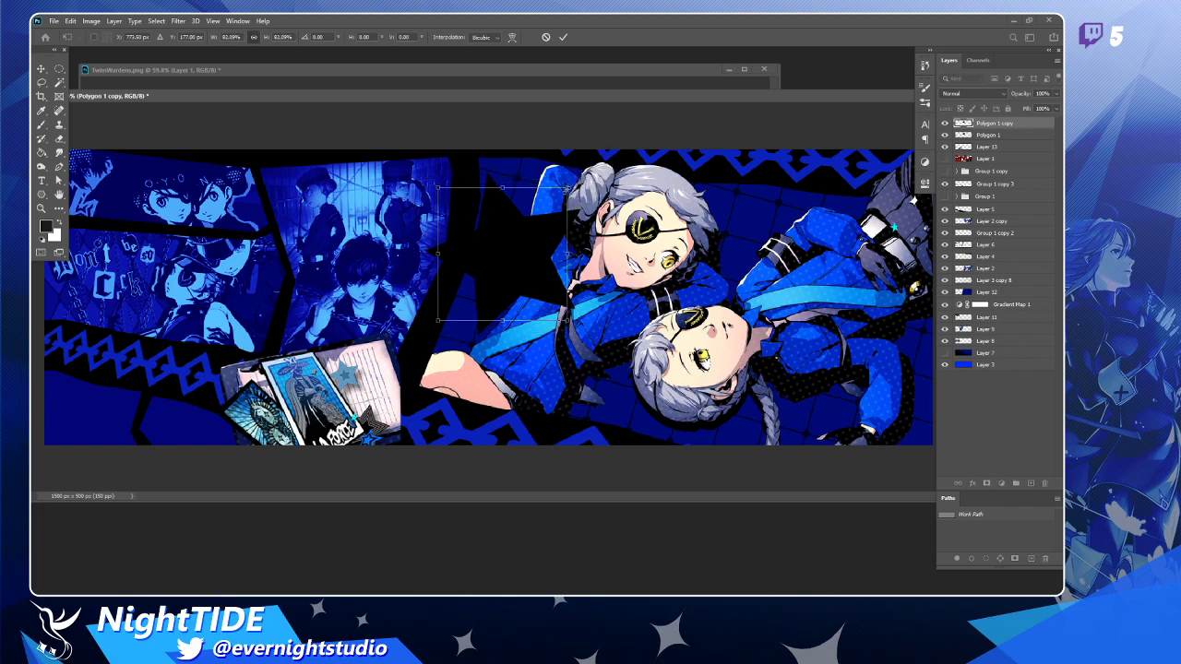
{"action": "key", "text": "Return"}
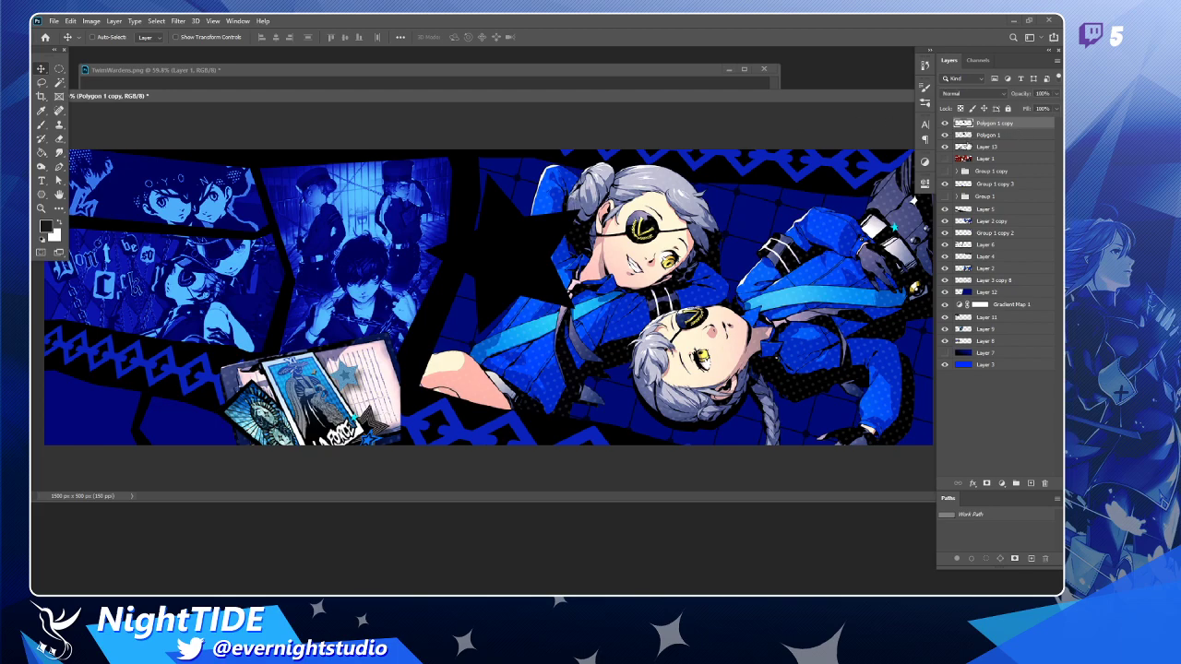
{"action": "left_click", "coordinate": [966, 123], "text": "ctrl"}
{"action": "left_click", "coordinate": [963, 124], "text": "ctrl"}
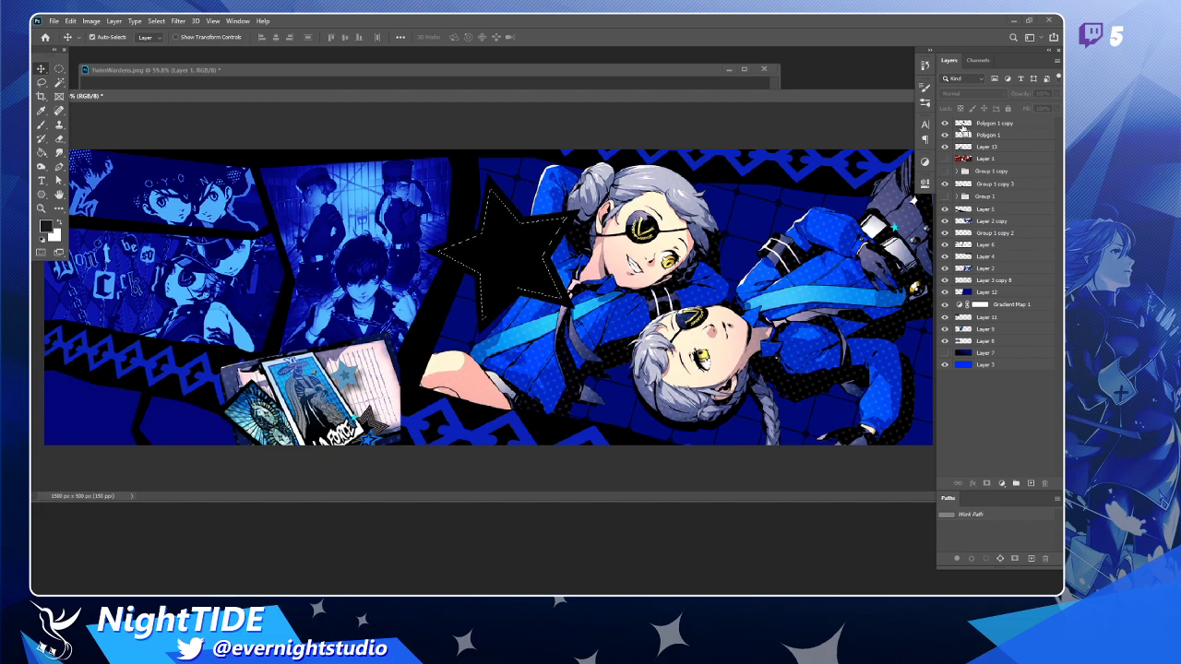
{"action": "key", "text": "ctrl+d"}
{"action": "left_click", "coordinate": [1015, 124]}
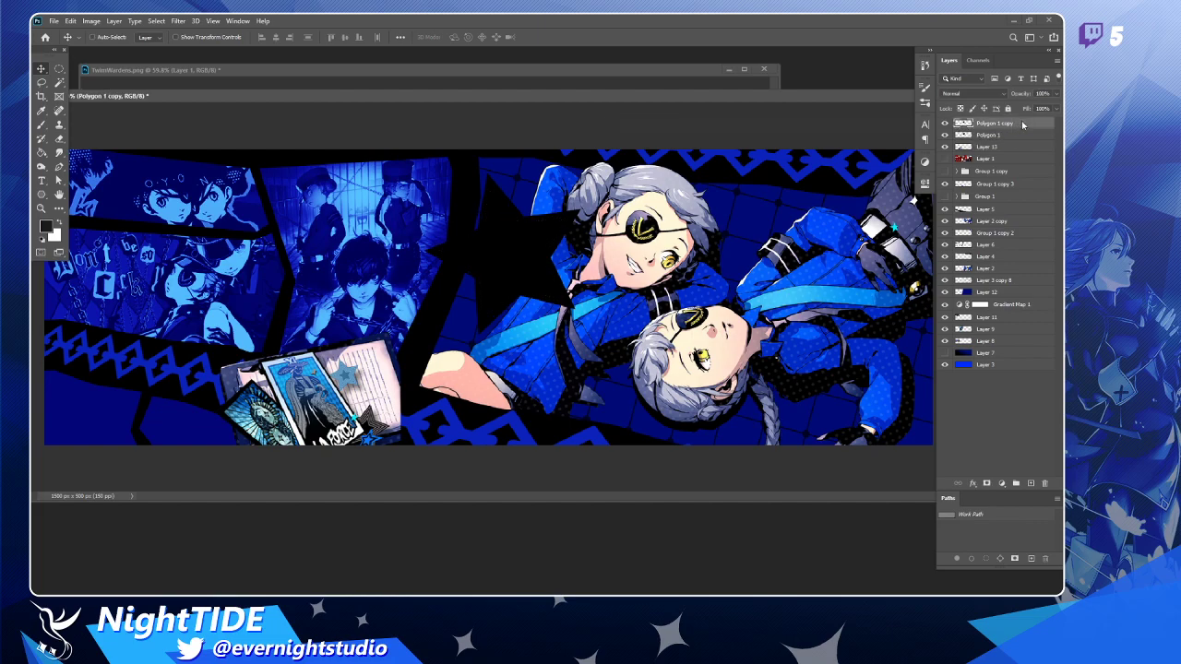
Give the star copy a white Color Overlay and nudge it down inside the black star.
{"action": "double_click", "coordinate": [1023, 125]}
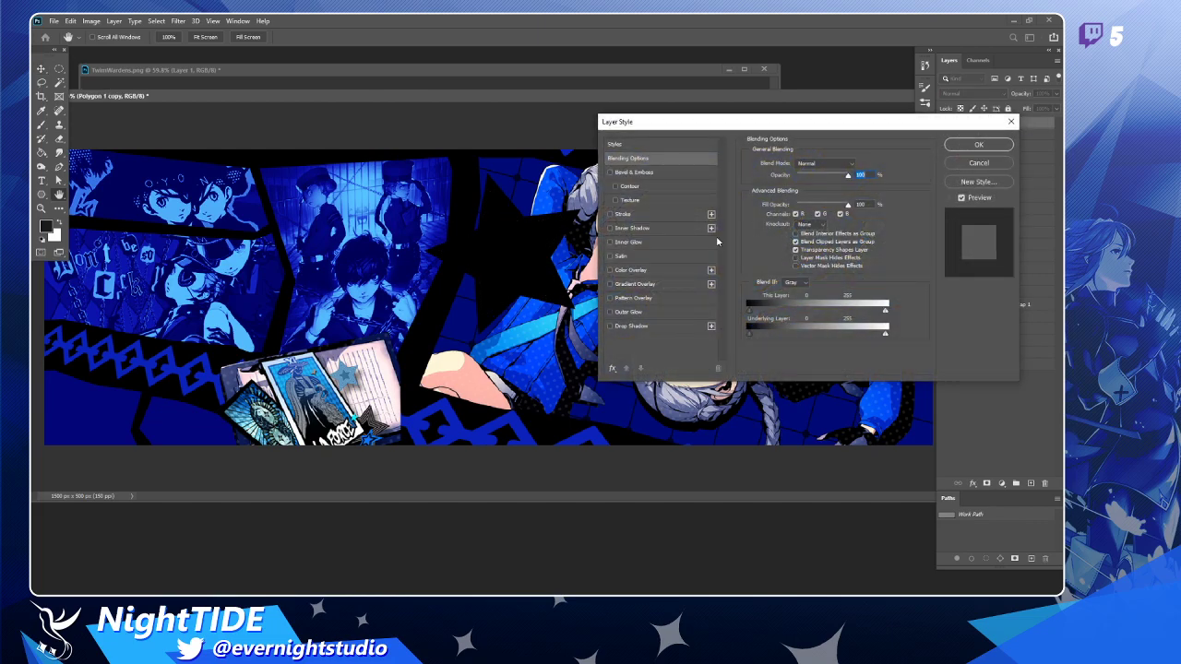
{"action": "left_click", "coordinate": [634, 270]}
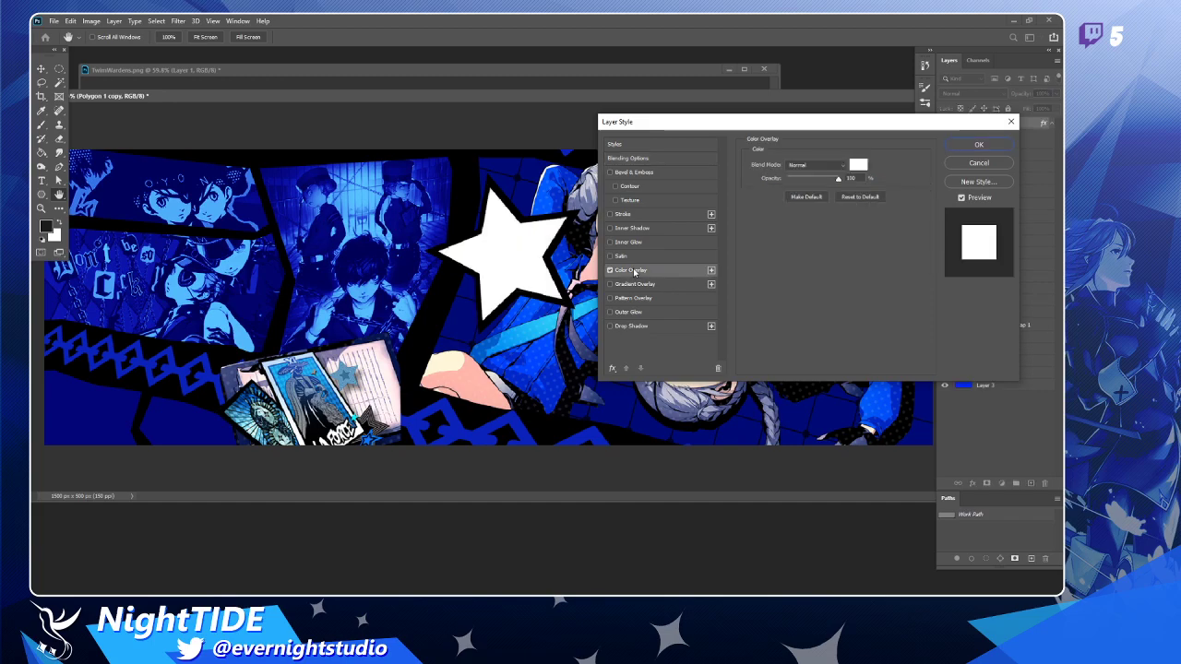
{"action": "left_click", "coordinate": [978, 144]}
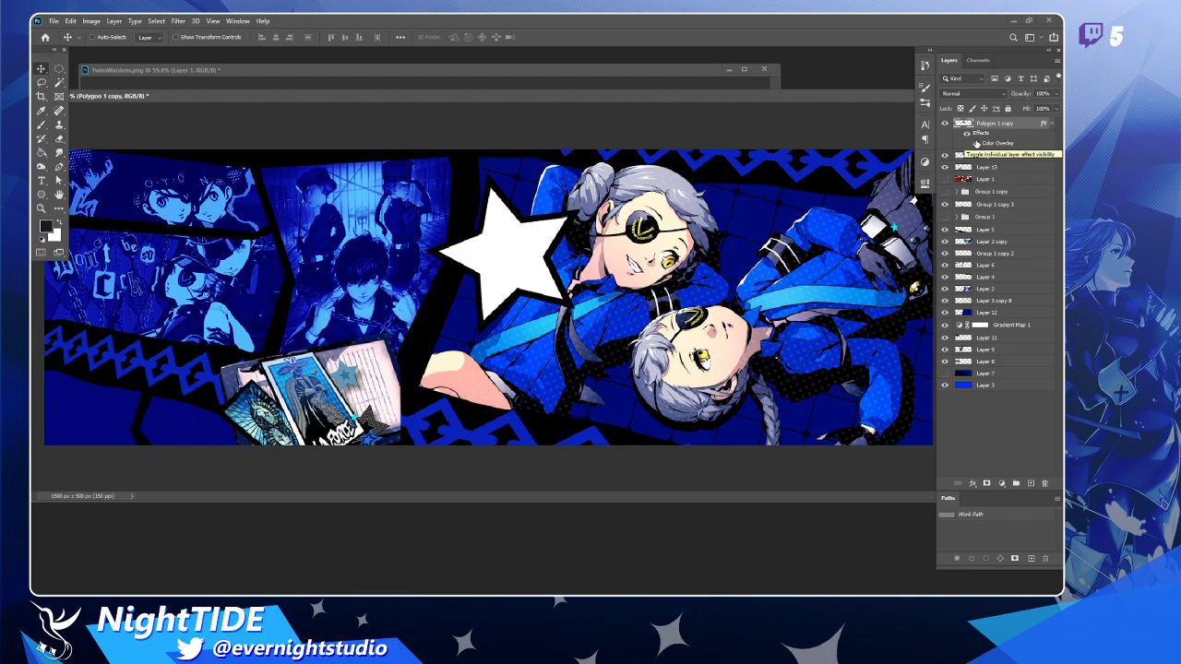
{"action": "key", "text": "z"}
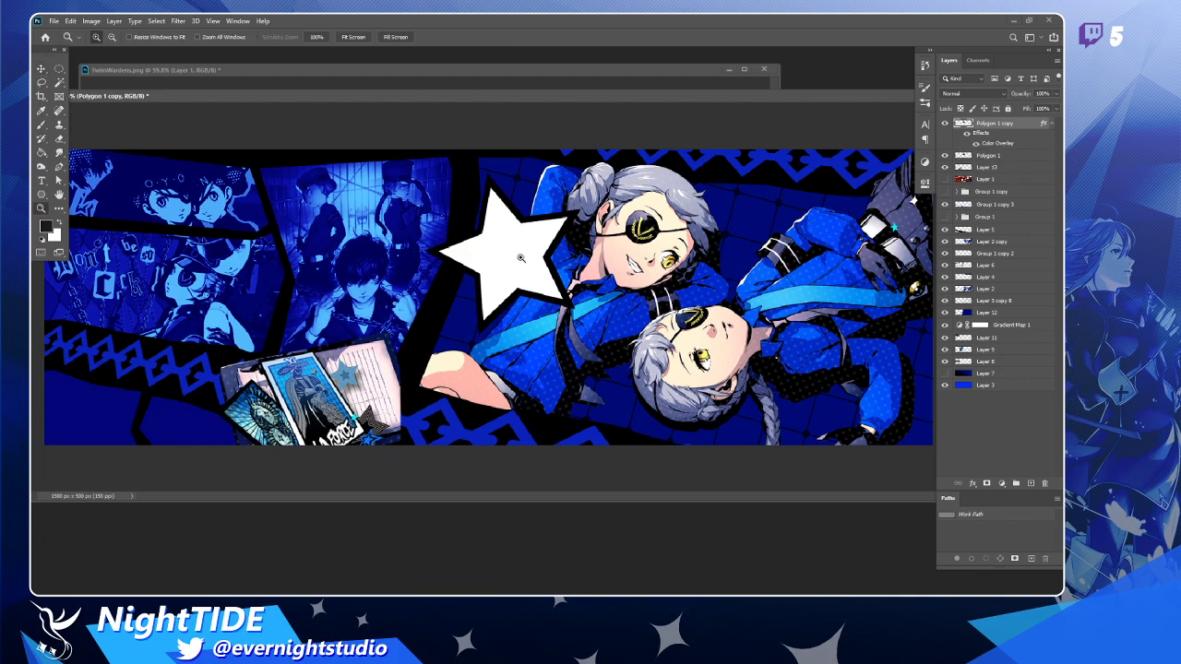
{"action": "left_click", "coordinate": [522, 258]}
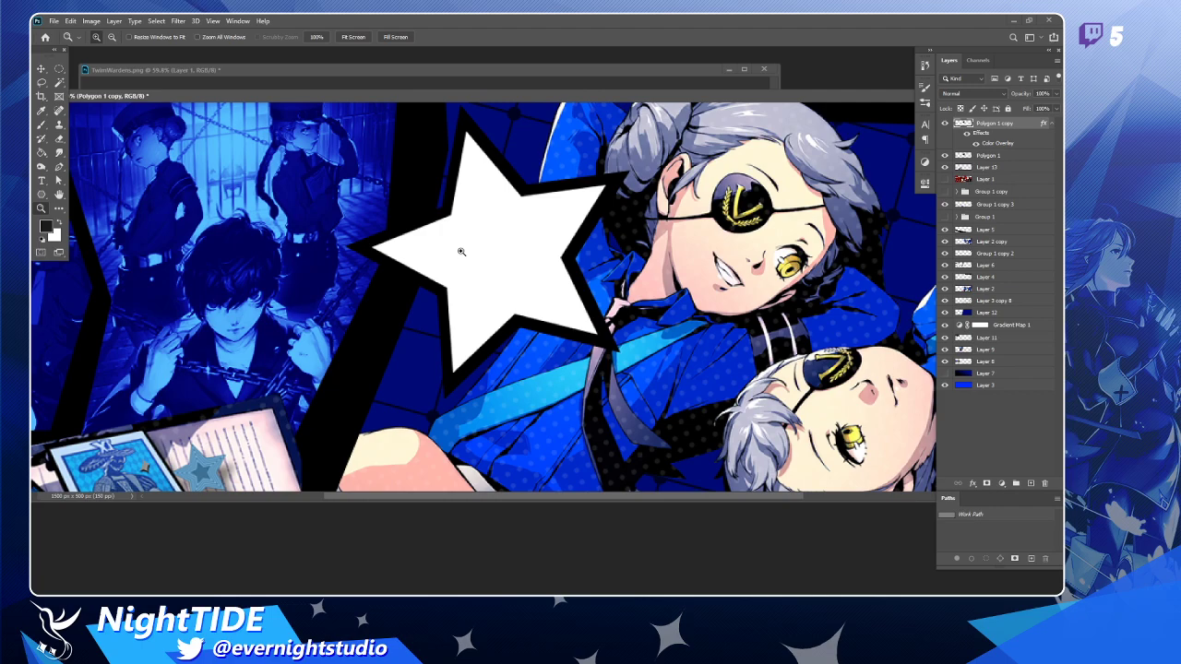
{"action": "key", "text": "v"}
{"action": "key", "text": "Down"}
{"action": "key", "text": "Down"}
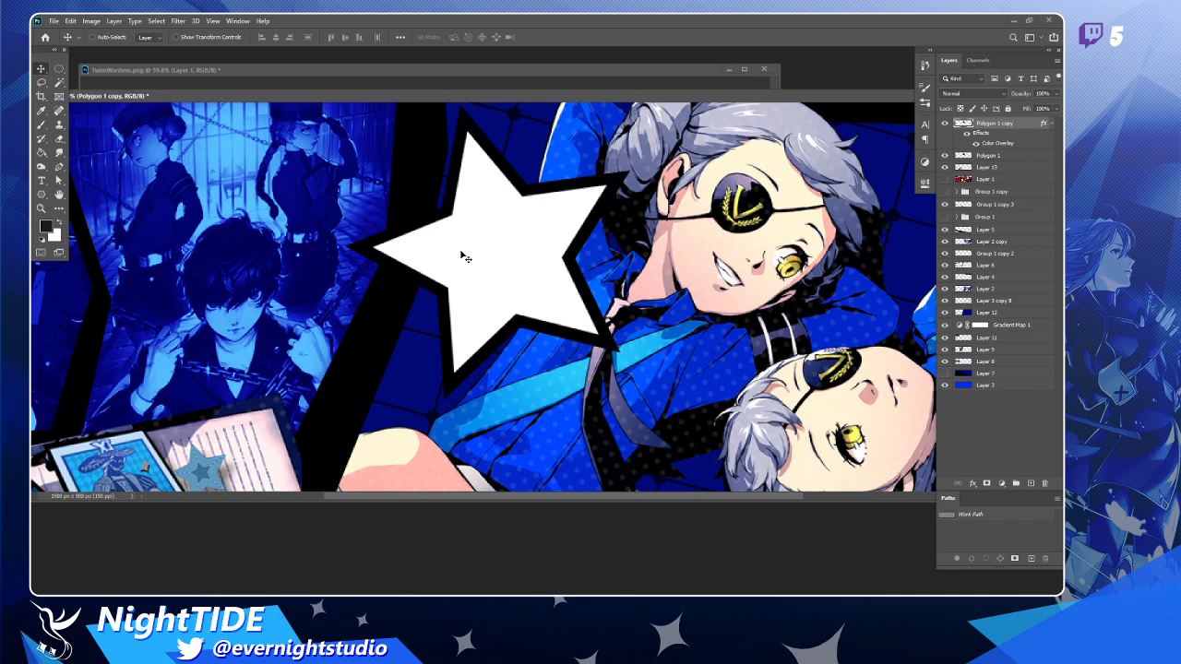
{"action": "scroll", "coordinate": [466, 258], "scroll_direction": "down", "scroll_amount": 3}
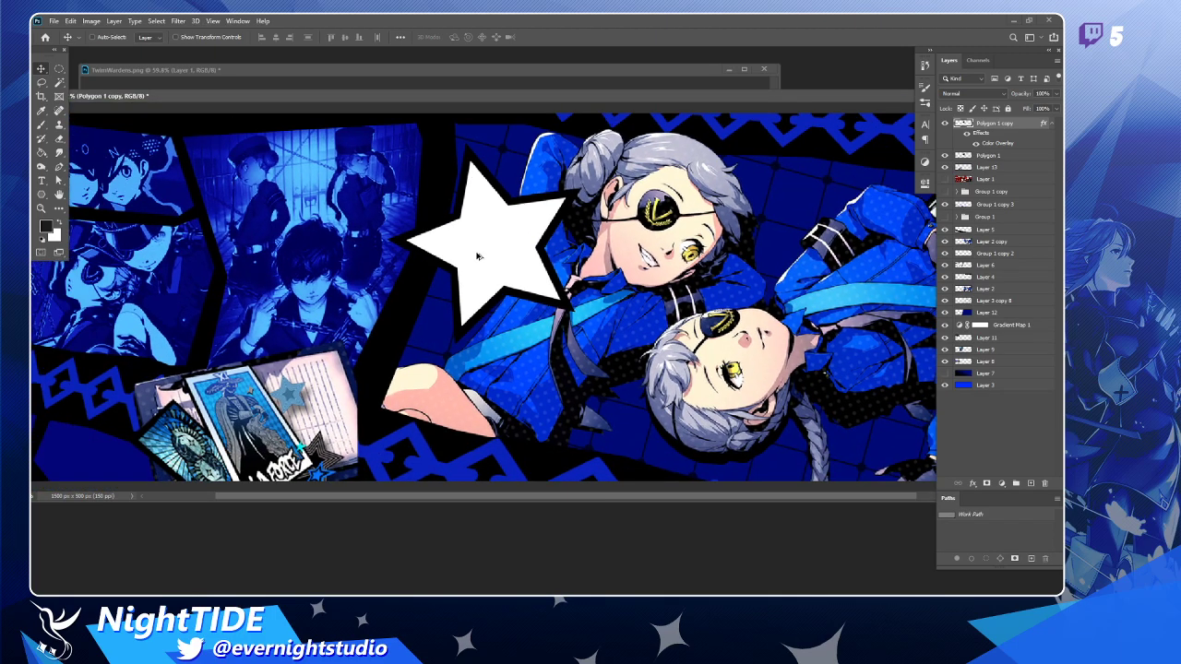
Duplicate the white star, hide its Color Overlay to make it black, and shrink it to 92%.
{"action": "scroll", "coordinate": [478, 257], "scroll_direction": "down", "scroll_amount": 1}
{"action": "key", "text": "ctrl+j"}
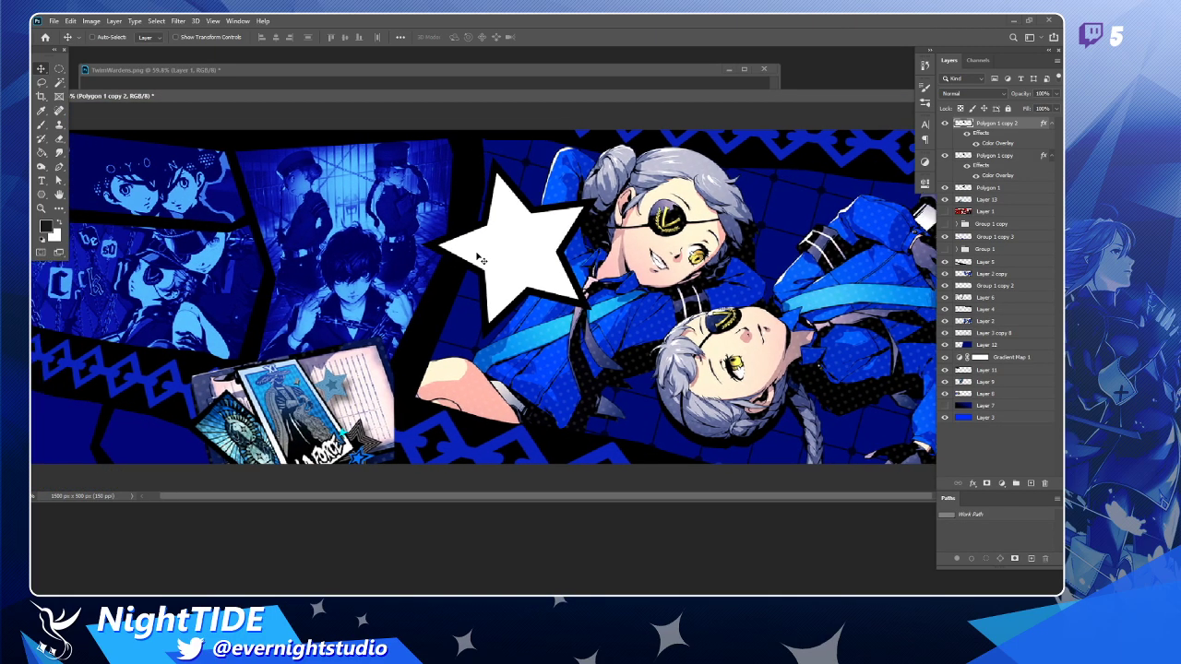
{"action": "key", "text": "ctrl+t"}
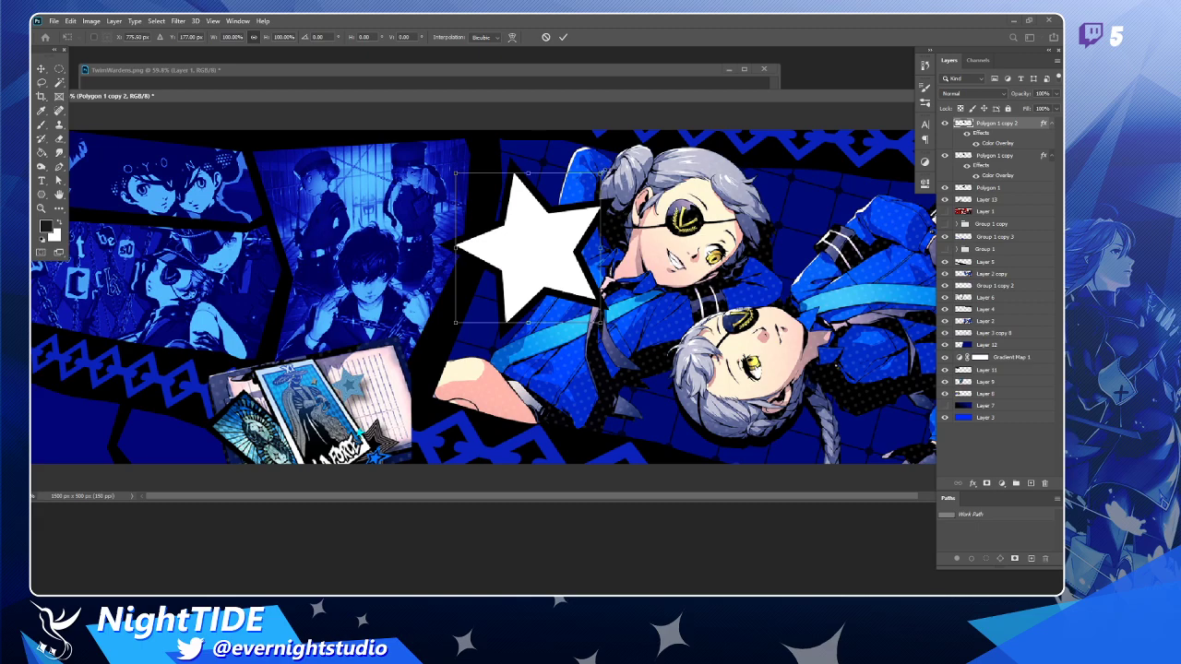
{"action": "key", "text": "alt+space"}
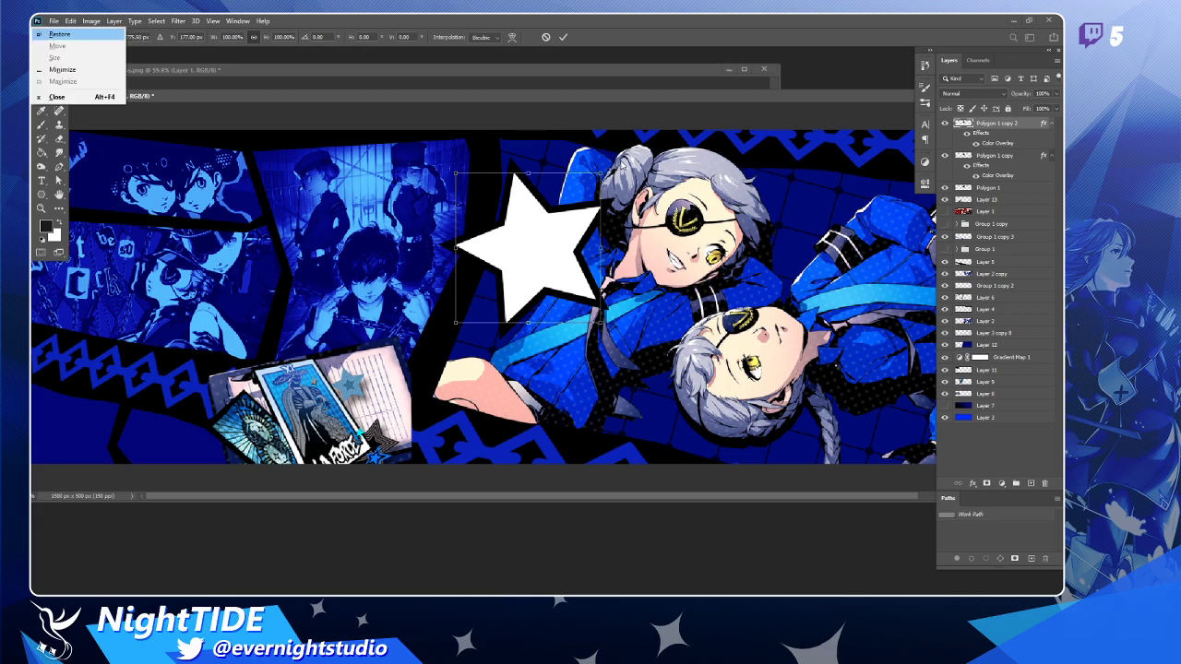
{"action": "key", "text": "Escape"}
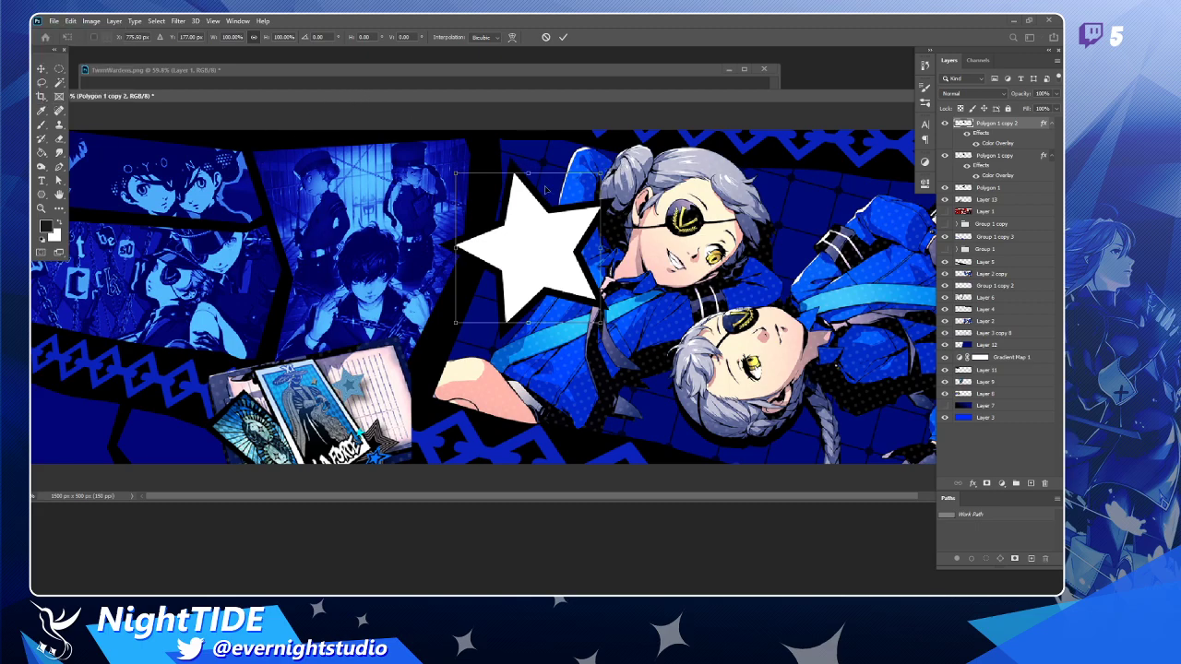
{"action": "left_click", "coordinate": [39, 70]}
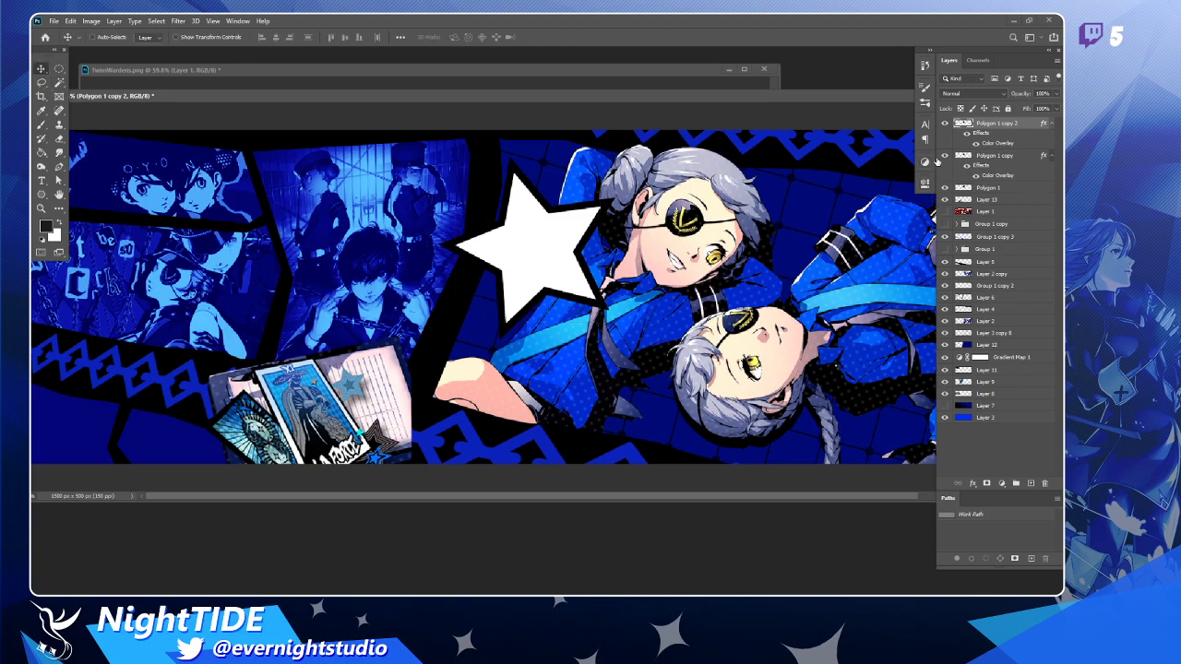
{"action": "left_click", "coordinate": [945, 123]}
{"action": "left_click", "coordinate": [945, 123]}
{"action": "left_click", "coordinate": [977, 144]}
{"action": "key", "text": "ctrl+t"}
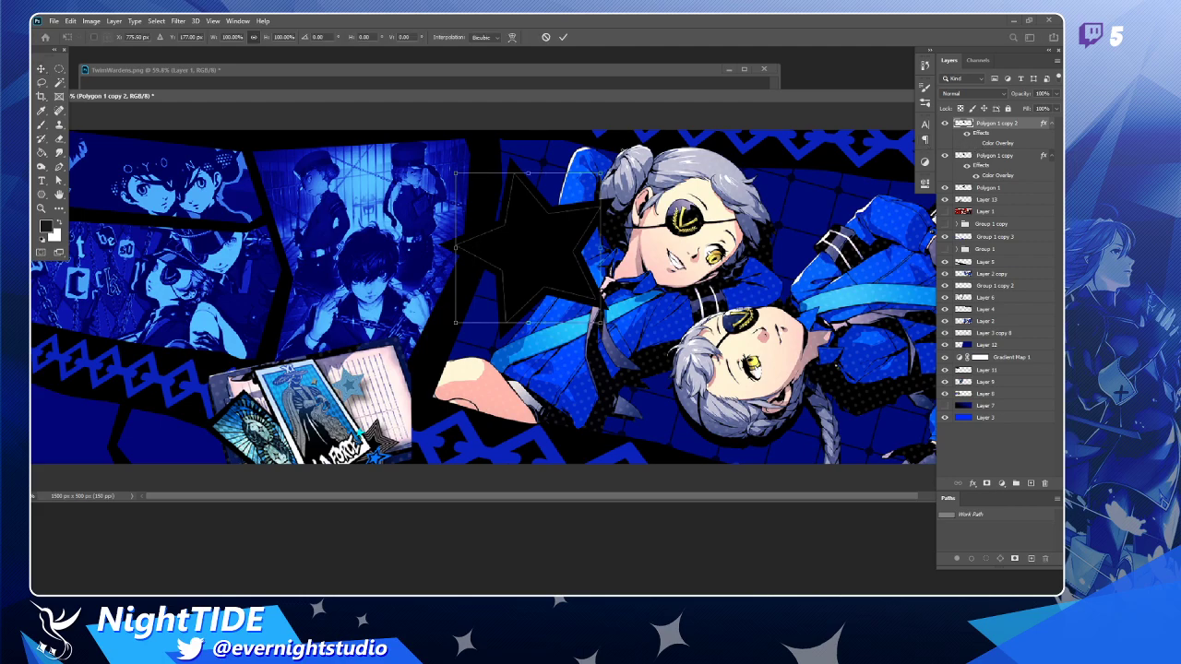
{"action": "left_click_drag", "start_coordinate": [601, 172], "coordinate": [587, 185]}
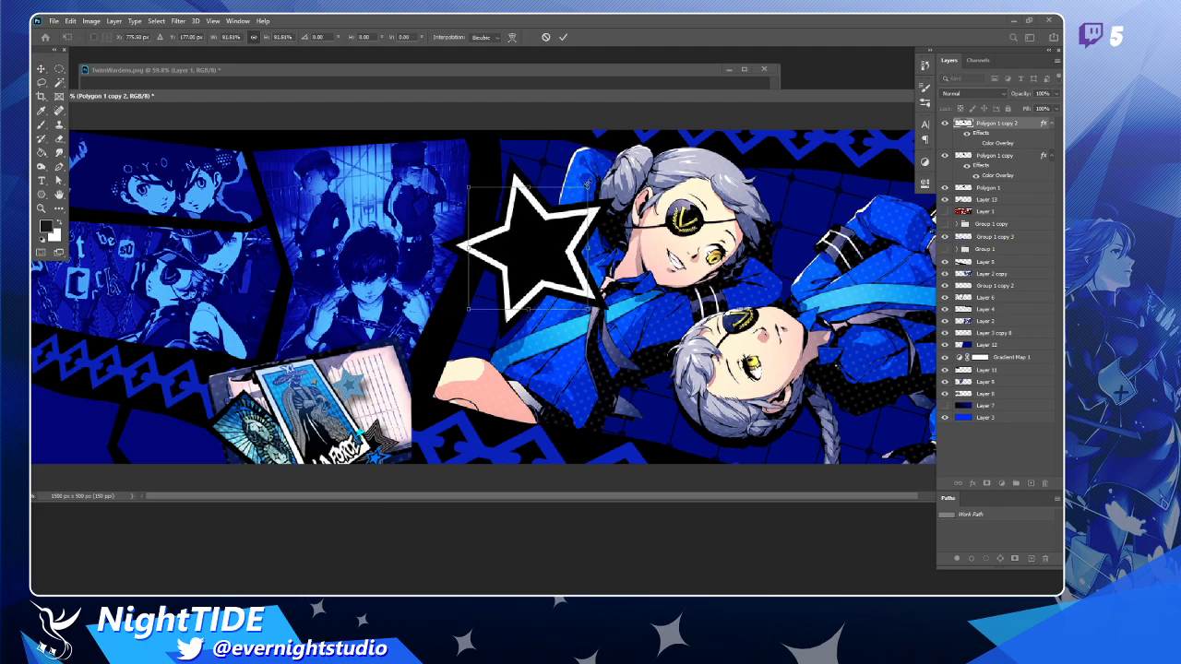
{"action": "key", "text": "Return"}
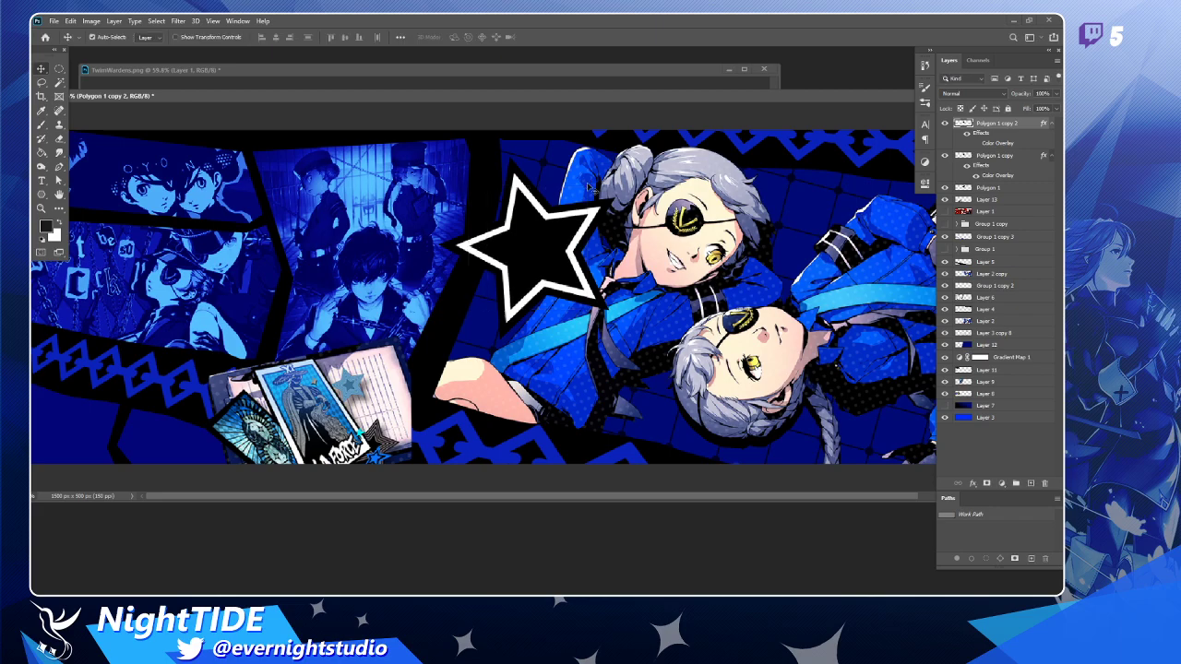
Duplicate the black star, shrink it to ~87%, make it white, then shrink to ~89%.
{"action": "key", "text": "ctrl+j"}
{"action": "key", "text": "ctrl+t"}
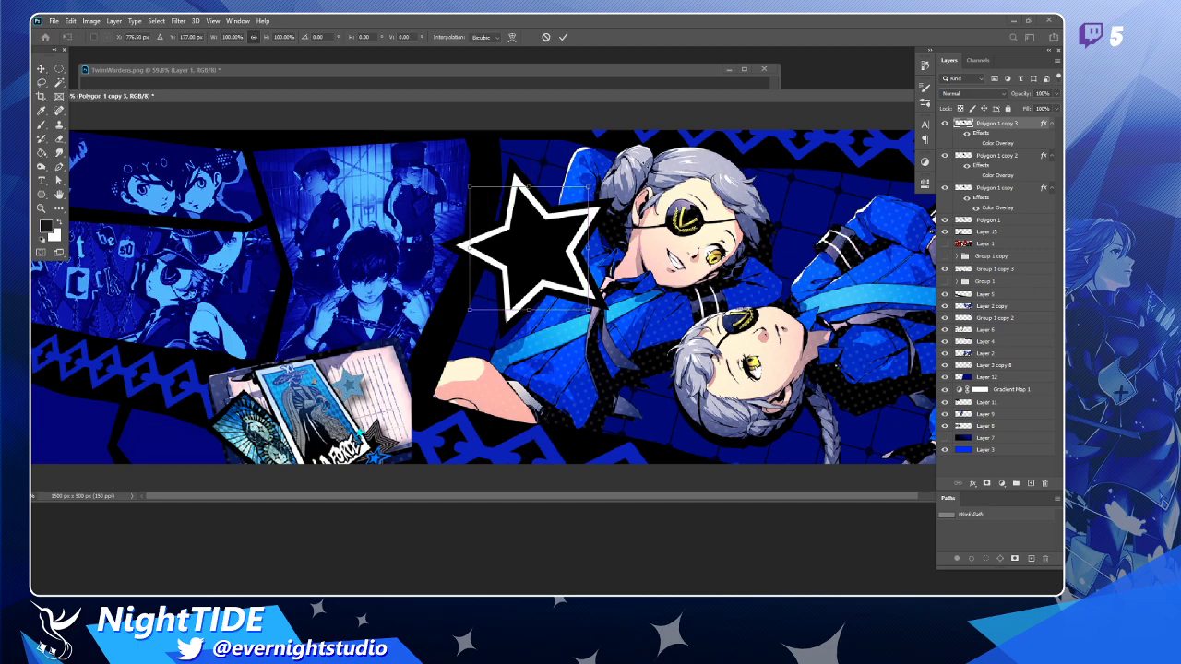
{"action": "left_click_drag", "start_coordinate": [611, 166], "coordinate": [599, 174]}
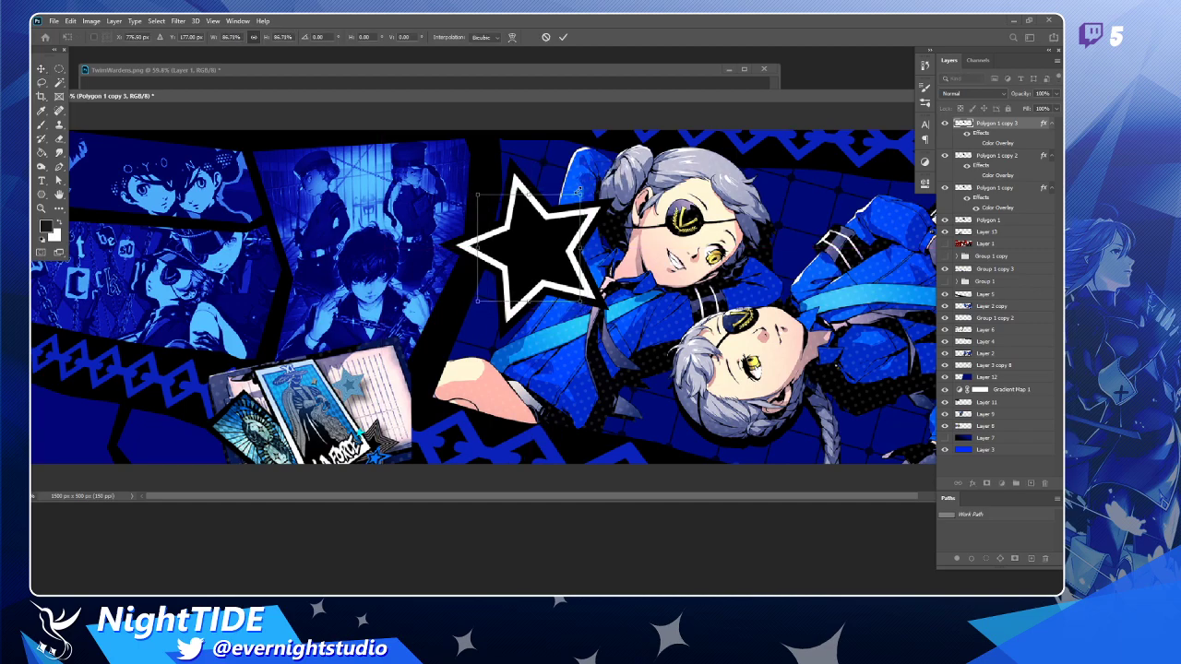
{"action": "key", "text": "Return"}
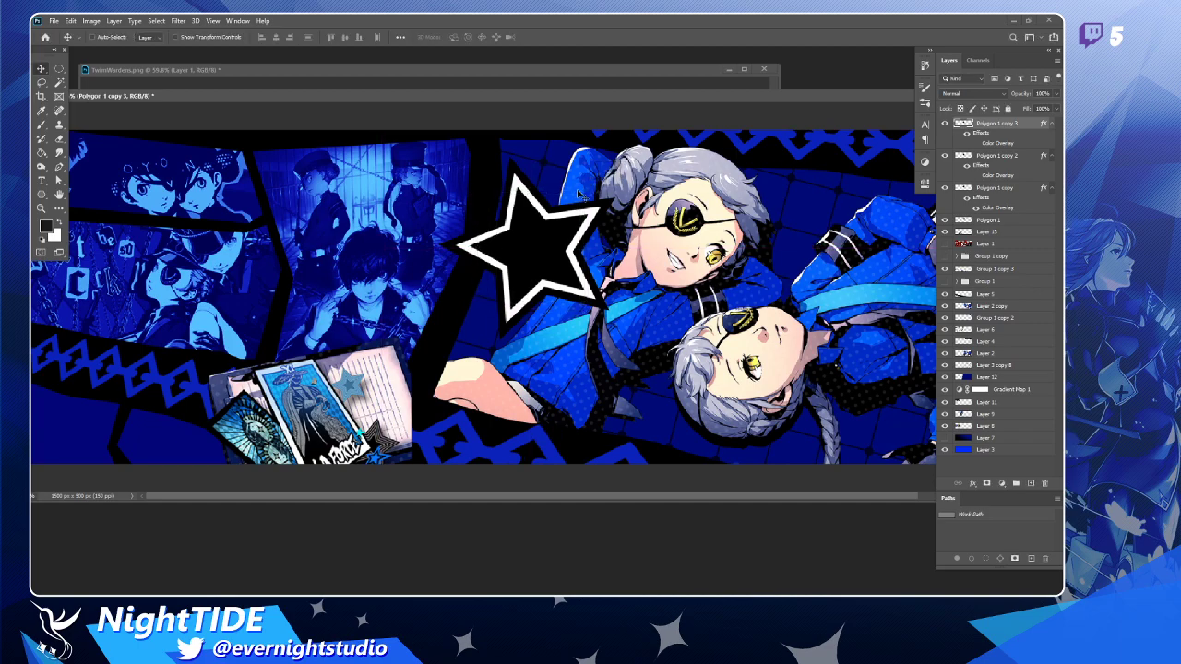
{"action": "left_click", "coordinate": [975, 143]}
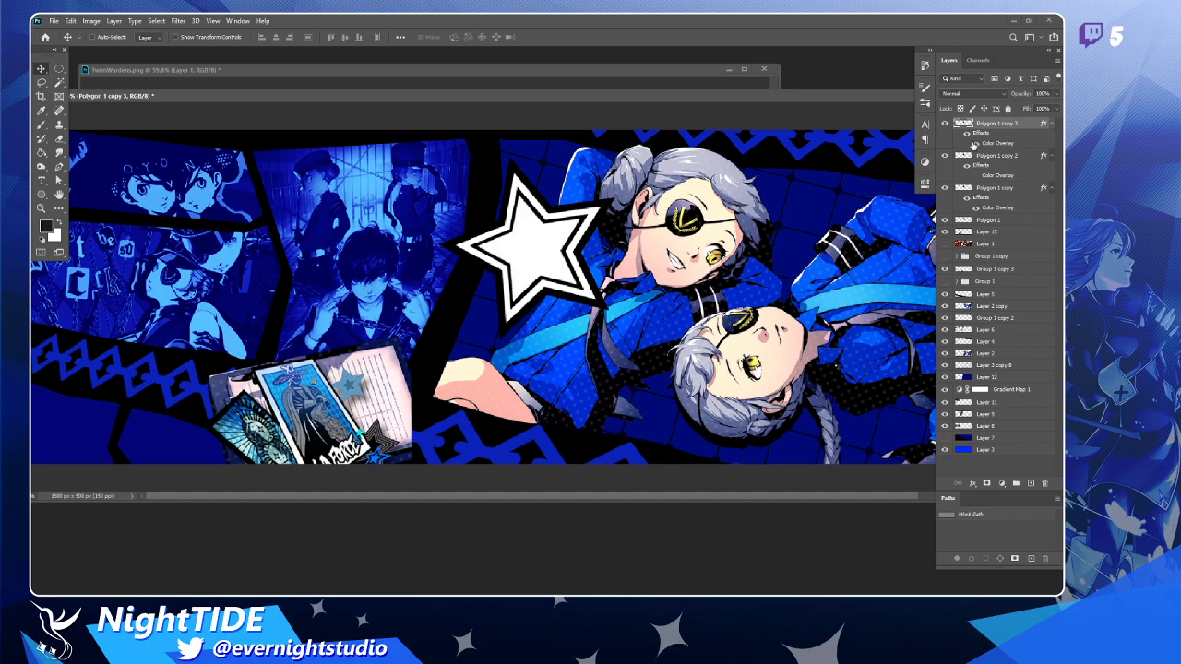
{"action": "key", "text": "ctrl+t"}
{"action": "left_click_drag", "start_coordinate": [582, 195], "coordinate": [574, 199]}
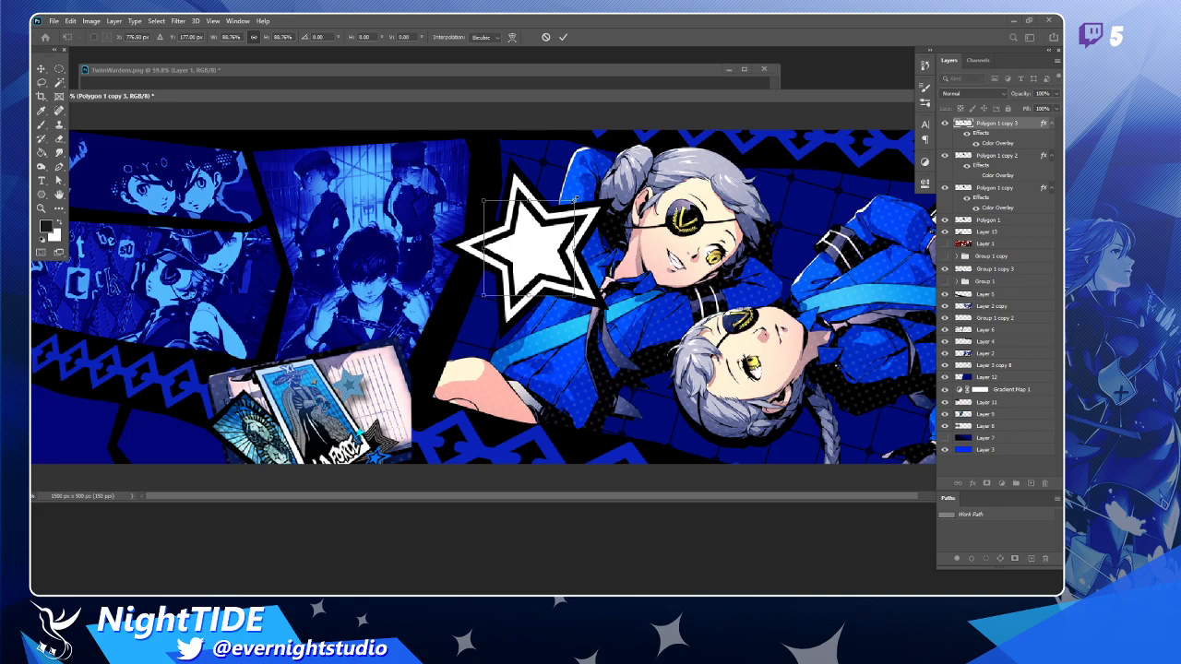
{"action": "key", "text": "Return"}
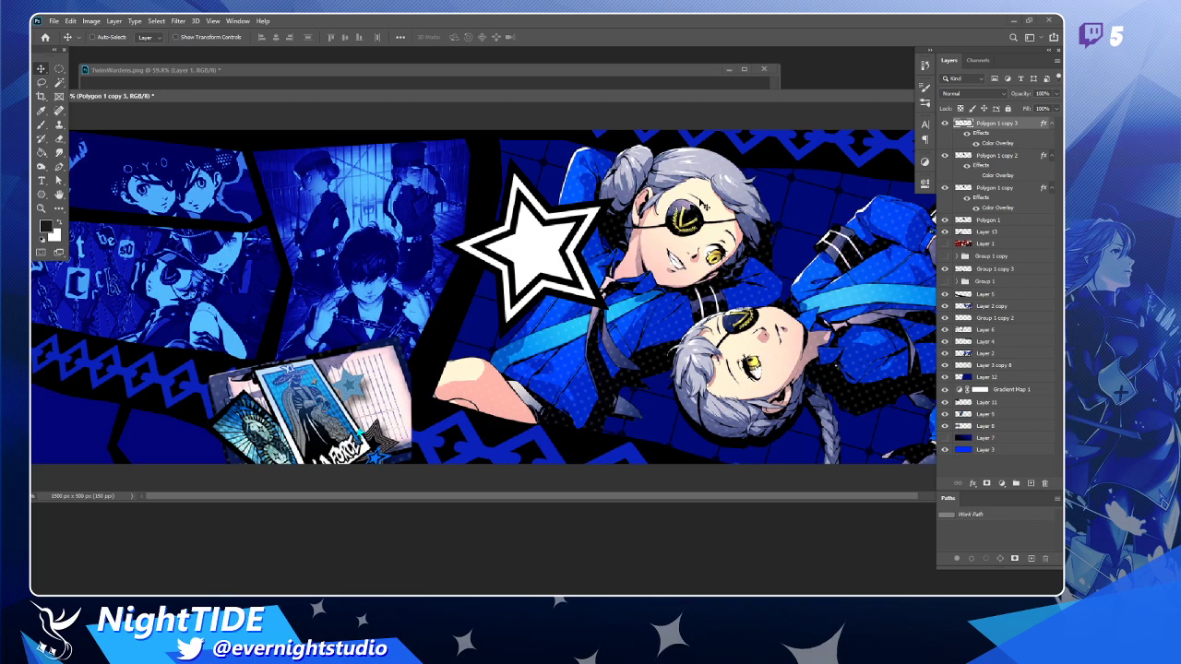
Add a black inner star copy shrunk to about 81% then 95%.
{"action": "key", "text": "ctrl+j"}
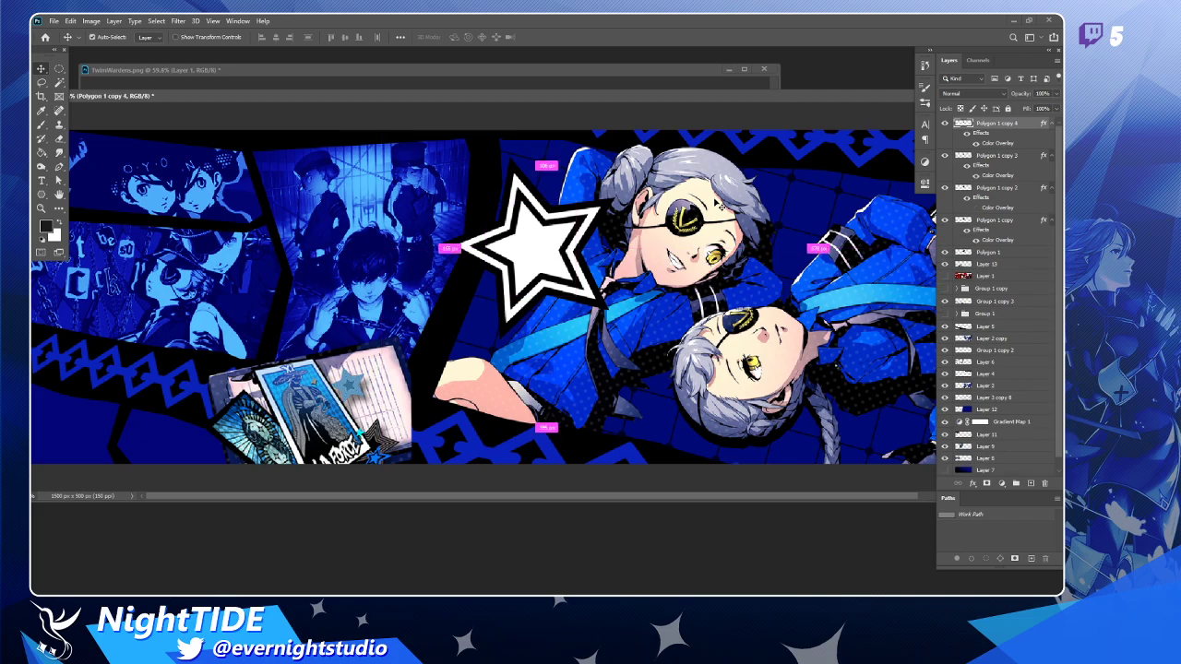
{"action": "key", "text": "ctrl+t"}
{"action": "left_click_drag", "start_coordinate": [577, 198], "coordinate": [568, 208]}
{"action": "key", "text": "Return"}
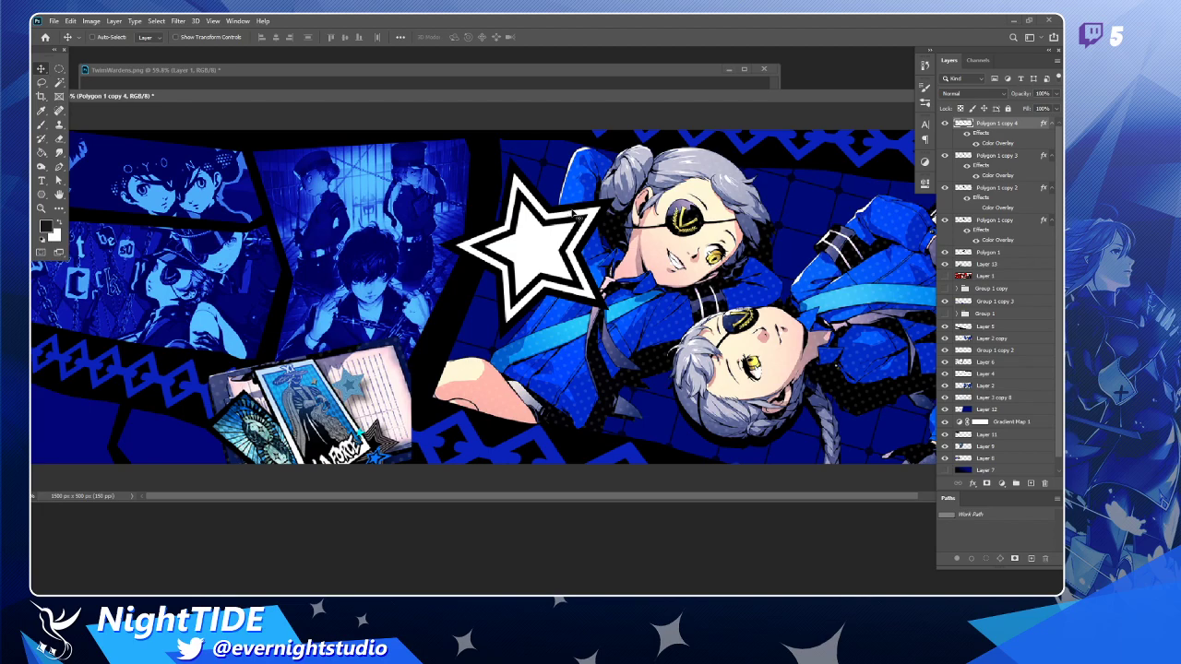
{"action": "left_click", "coordinate": [976, 144]}
{"action": "key", "text": "ctrl+t"}
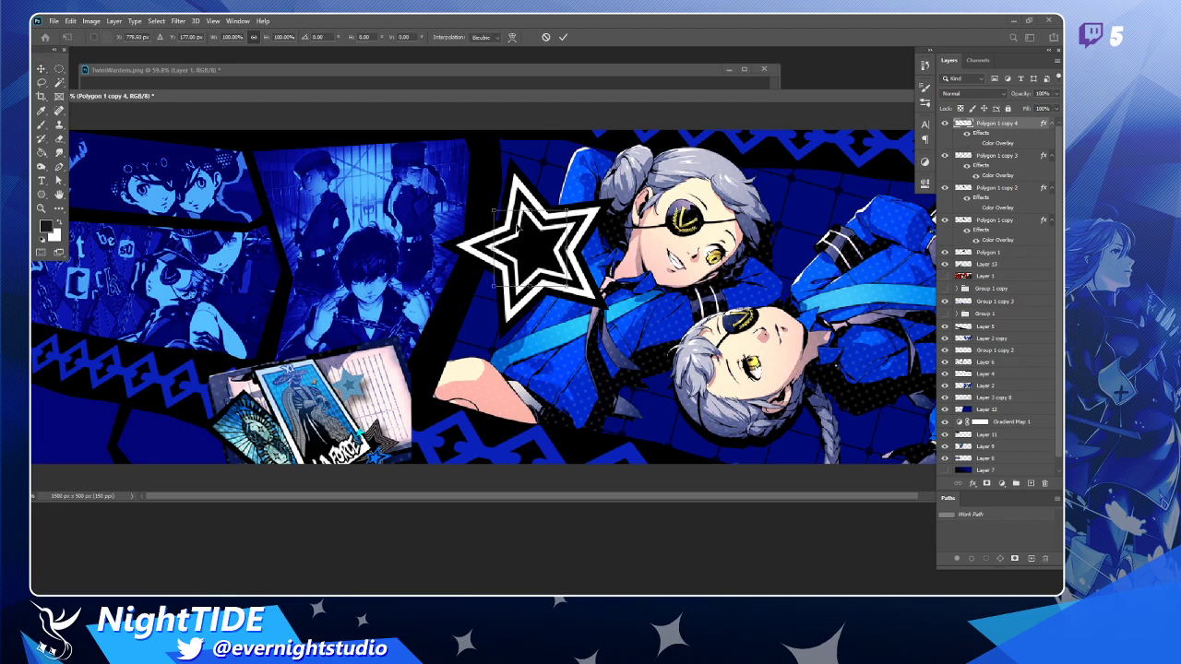
{"action": "left_click_drag", "start_coordinate": [494, 210], "coordinate": [498, 212]}
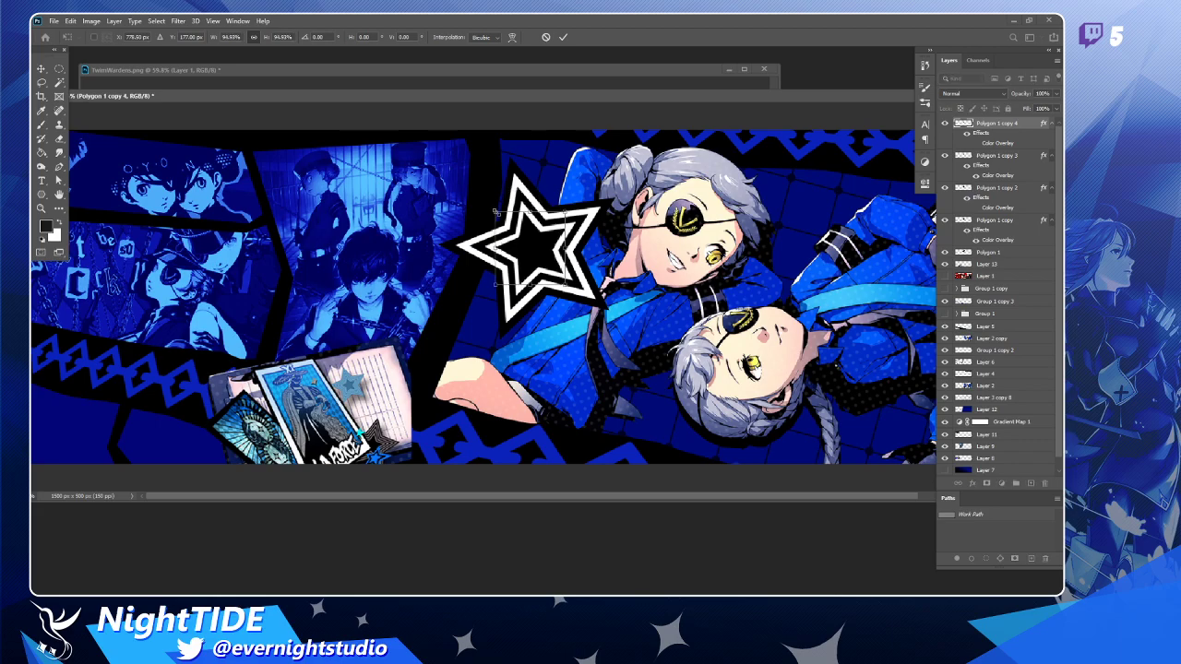
{"action": "key", "text": "Return"}
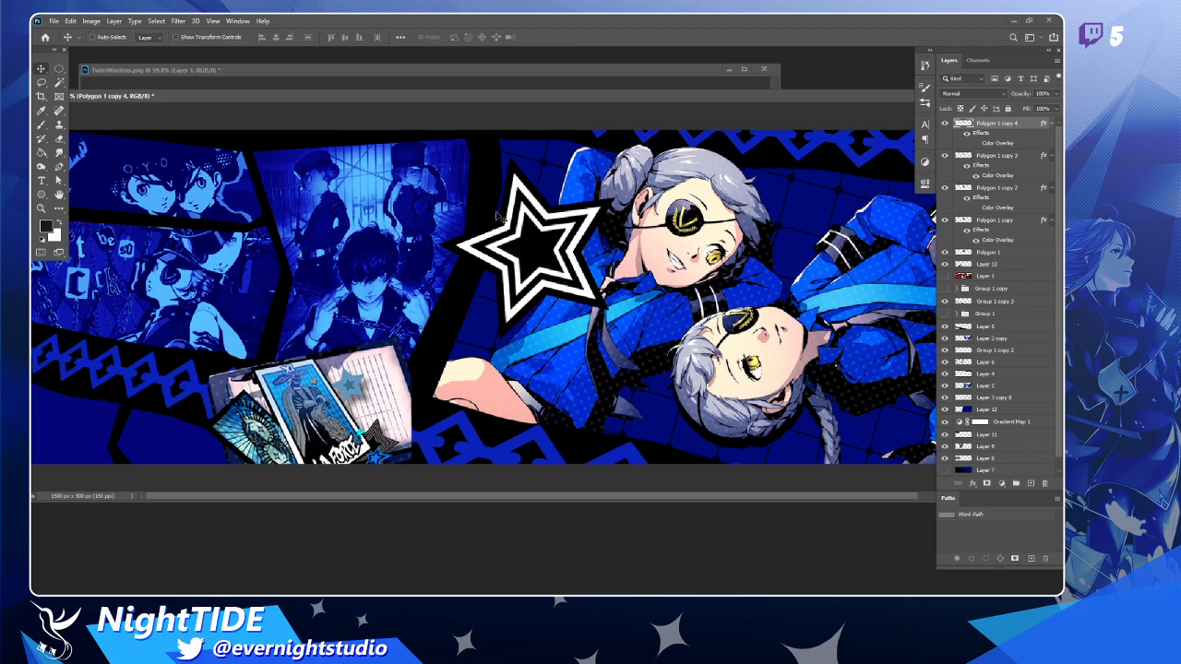
Add a slightly smaller white centre star copy, zoom out, and duplicate it again.
{"action": "key", "text": "ctrl+j"}
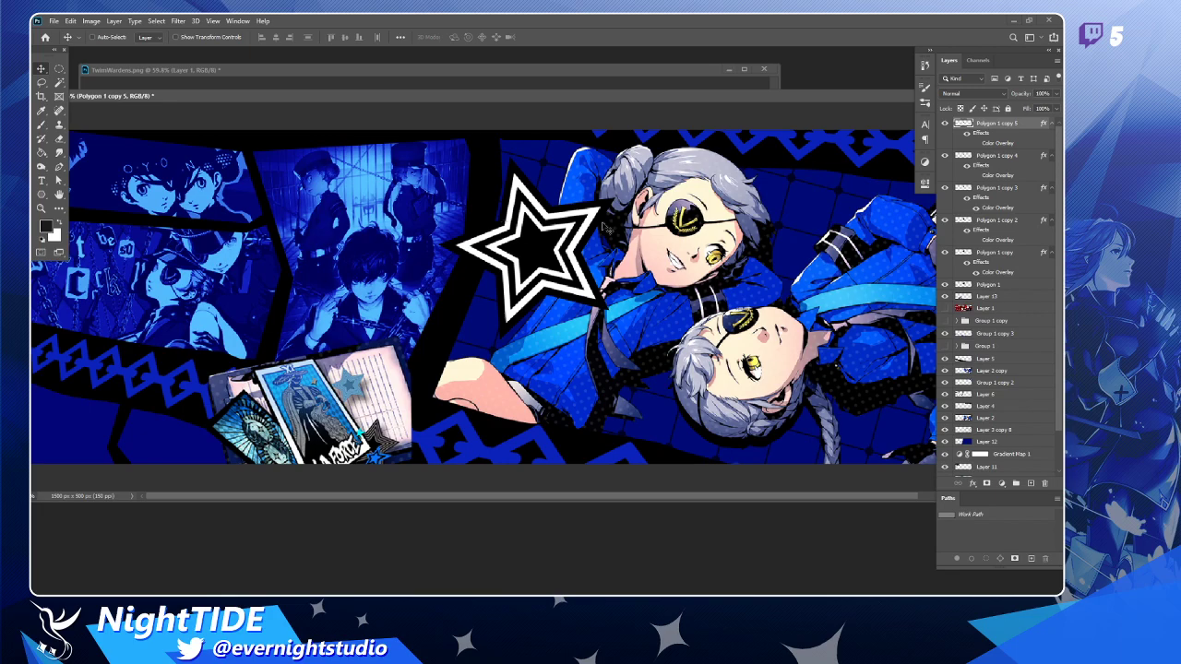
{"action": "key", "text": "ctrl+t"}
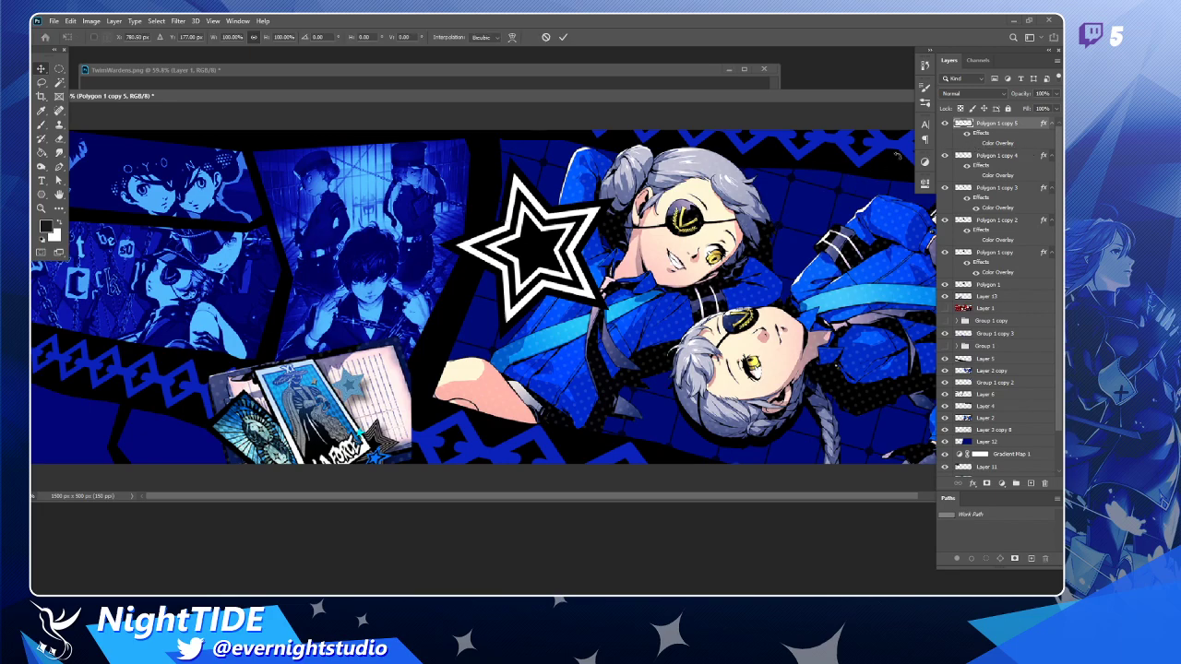
{"action": "left_click_drag", "start_coordinate": [562, 209], "coordinate": [559, 211]}
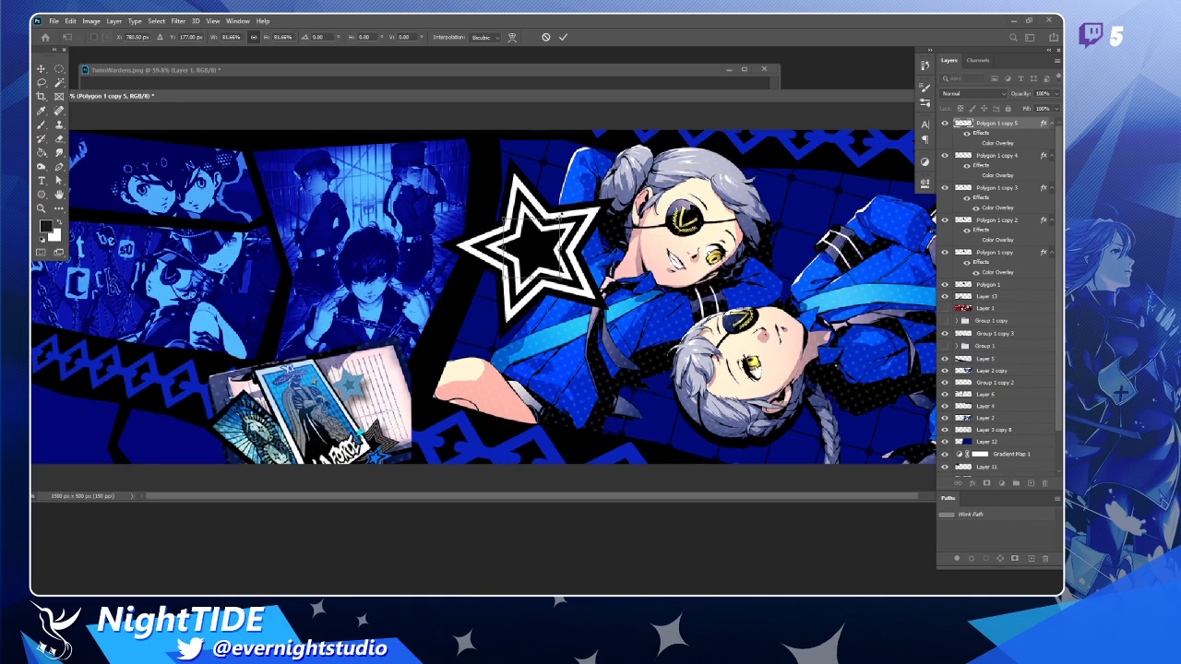
{"action": "key", "text": "Return"}
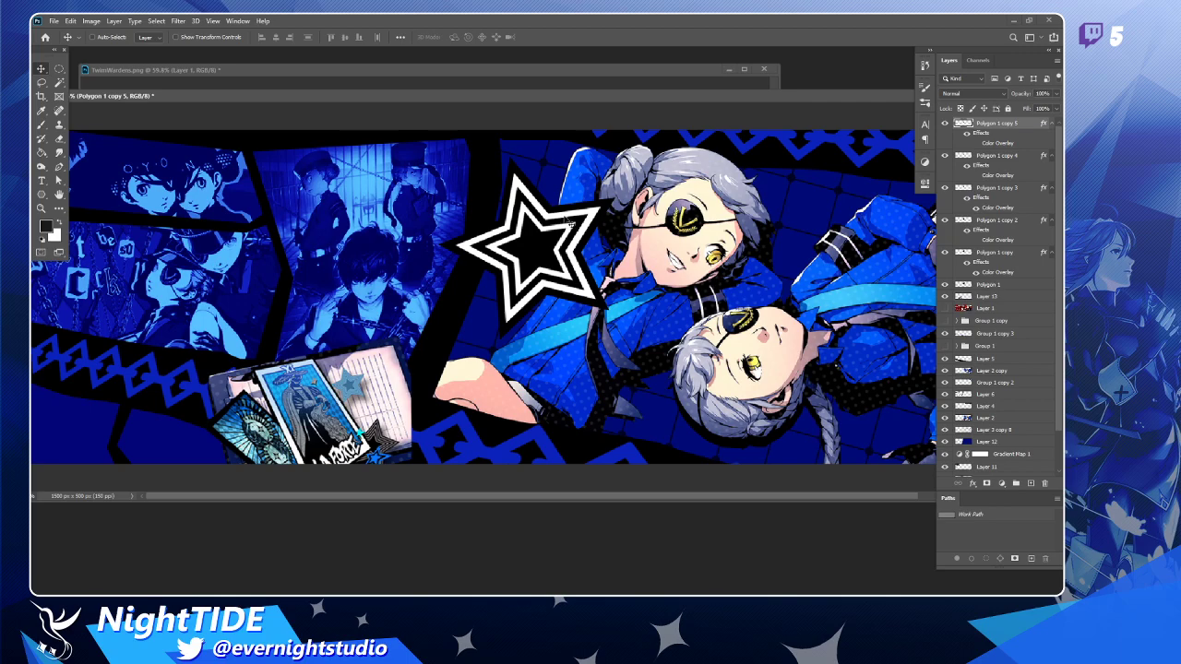
{"action": "left_click", "coordinate": [977, 144]}
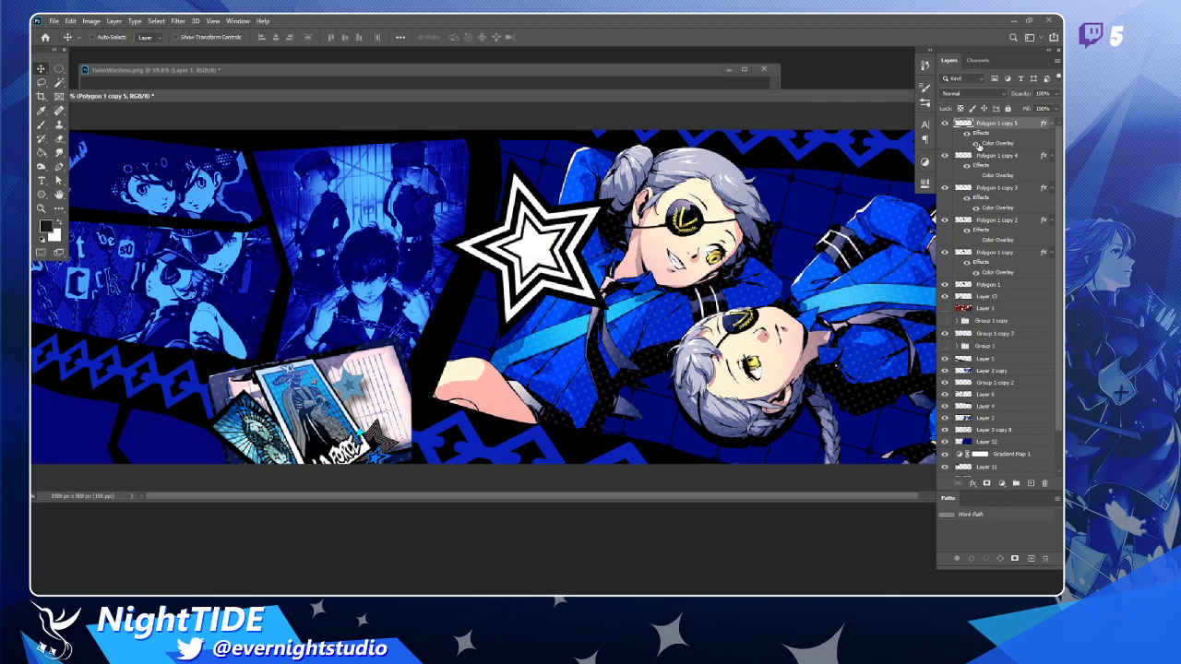
{"action": "key", "text": "ctrl+t"}
{"action": "left_click_drag", "start_coordinate": [563, 218], "coordinate": [554, 225]}
{"action": "key", "text": "Return"}
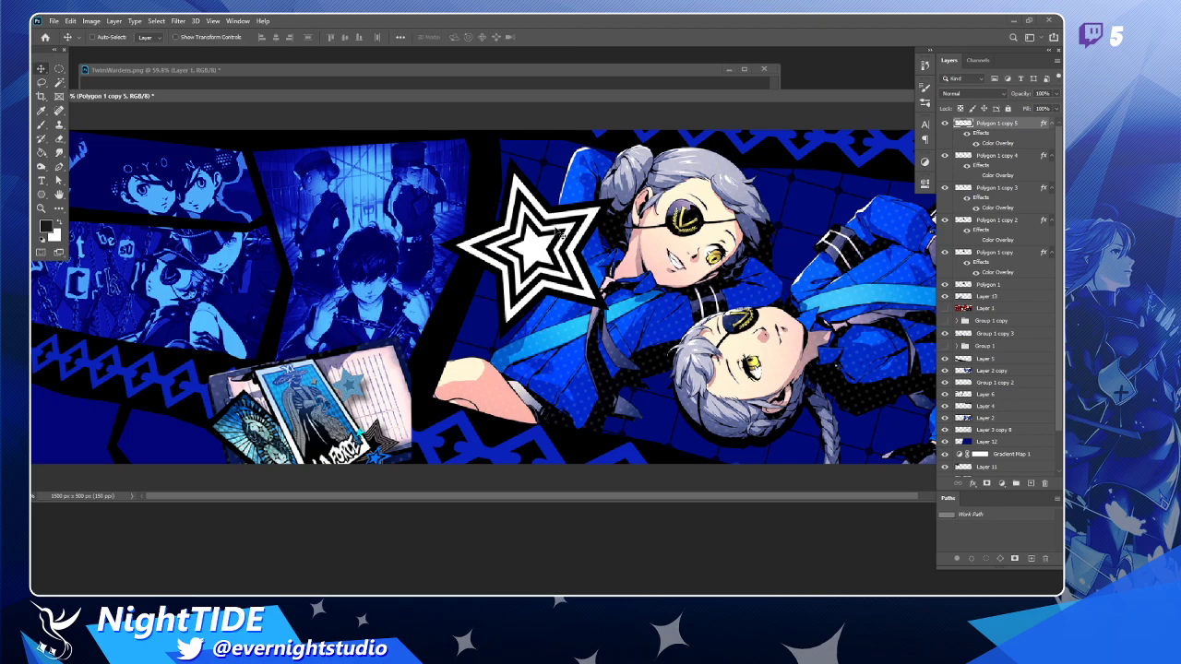
{"action": "key", "text": "z"}
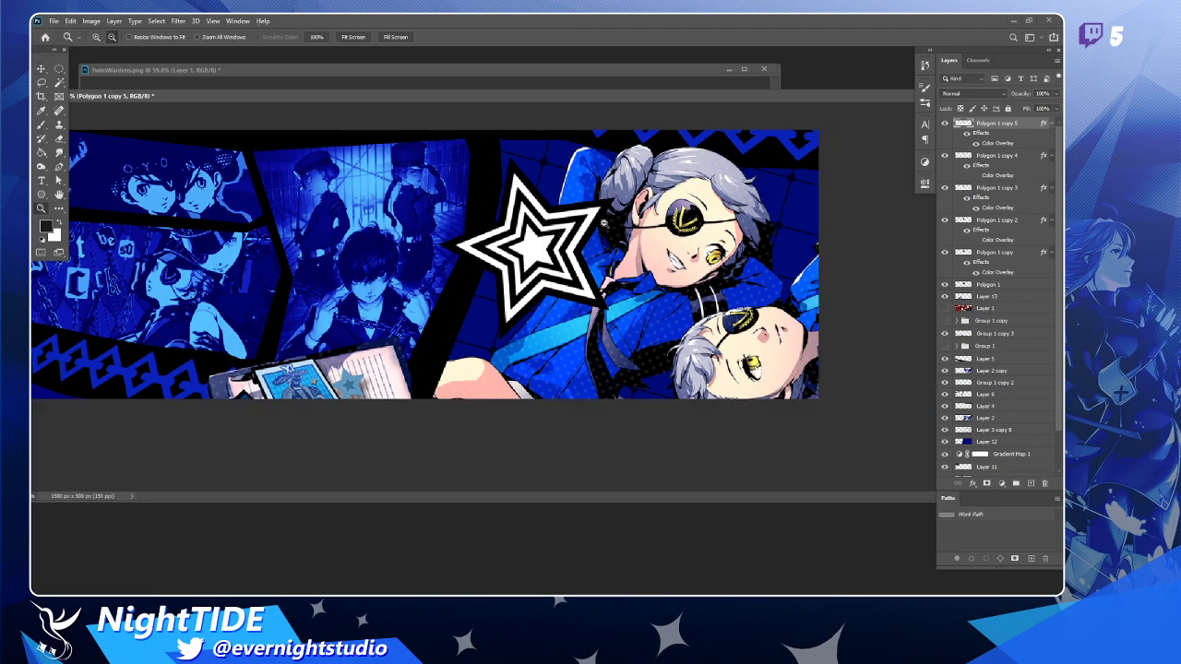
{"action": "left_click", "coordinate": [605, 223], "text": "alt"}
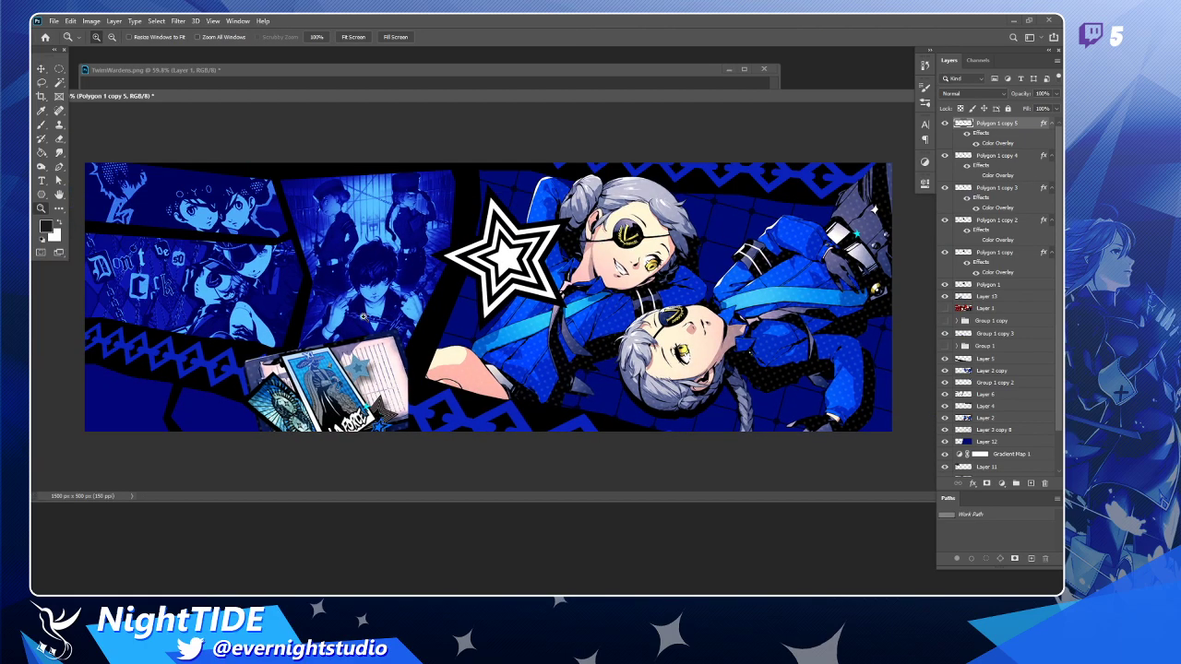
{"action": "key", "text": "v"}
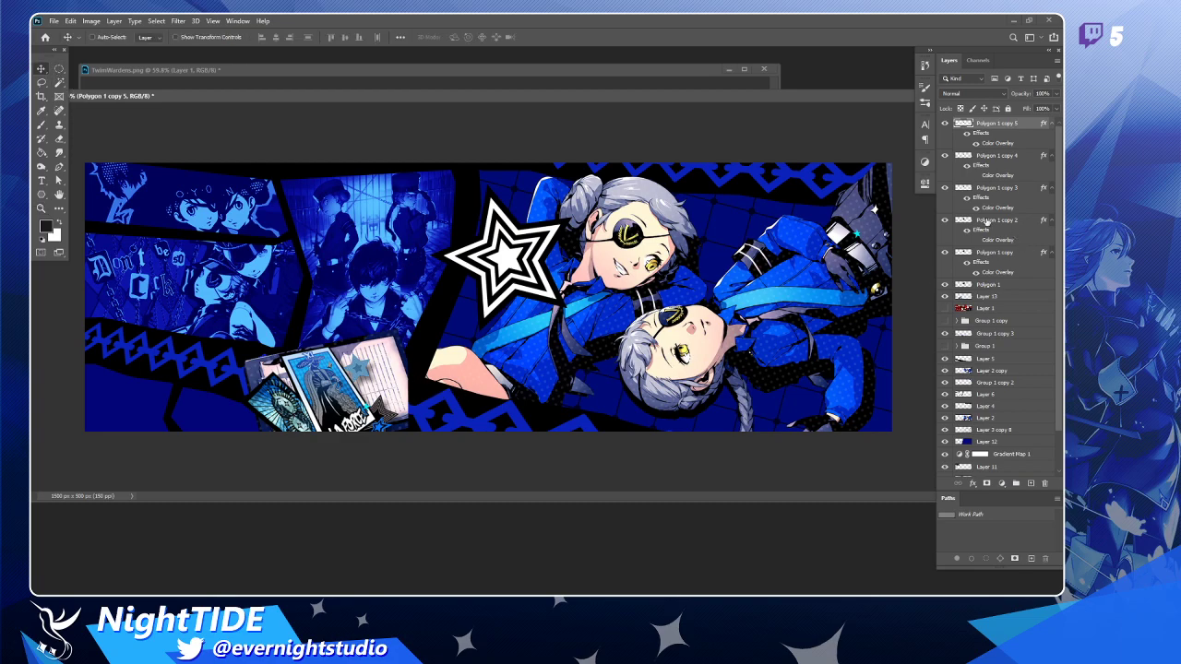
{"action": "key", "text": "ctrl+j"}
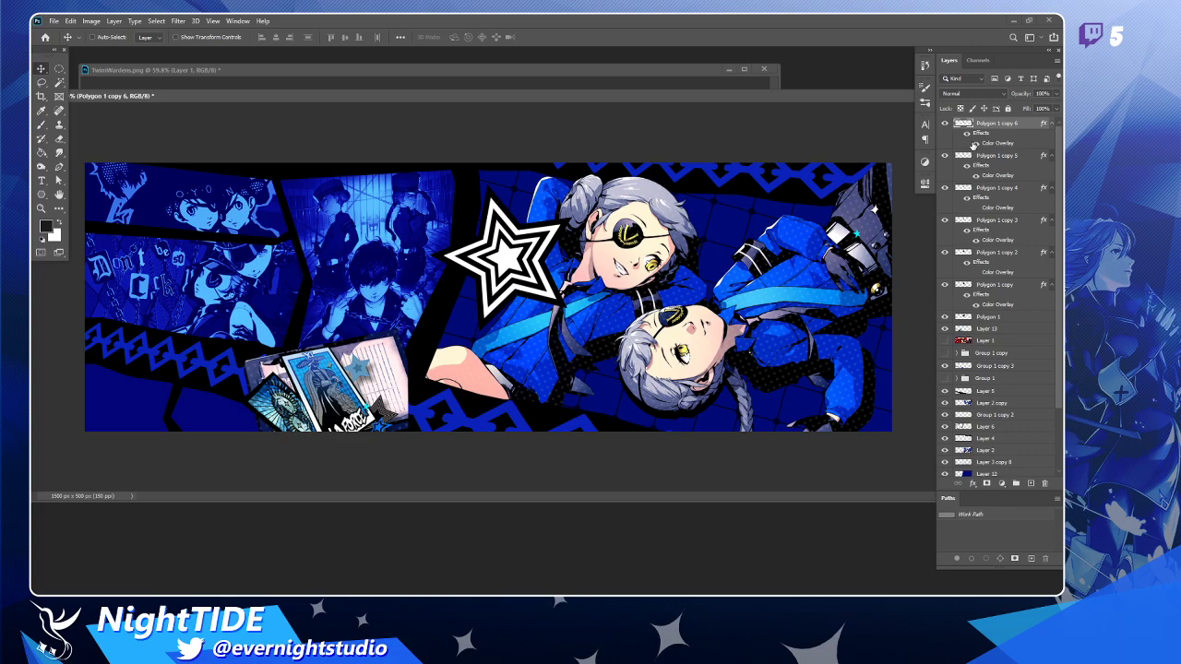
Scale the newest star copy to 67.42% inside the others.
{"action": "key", "text": "ctrl+t"}
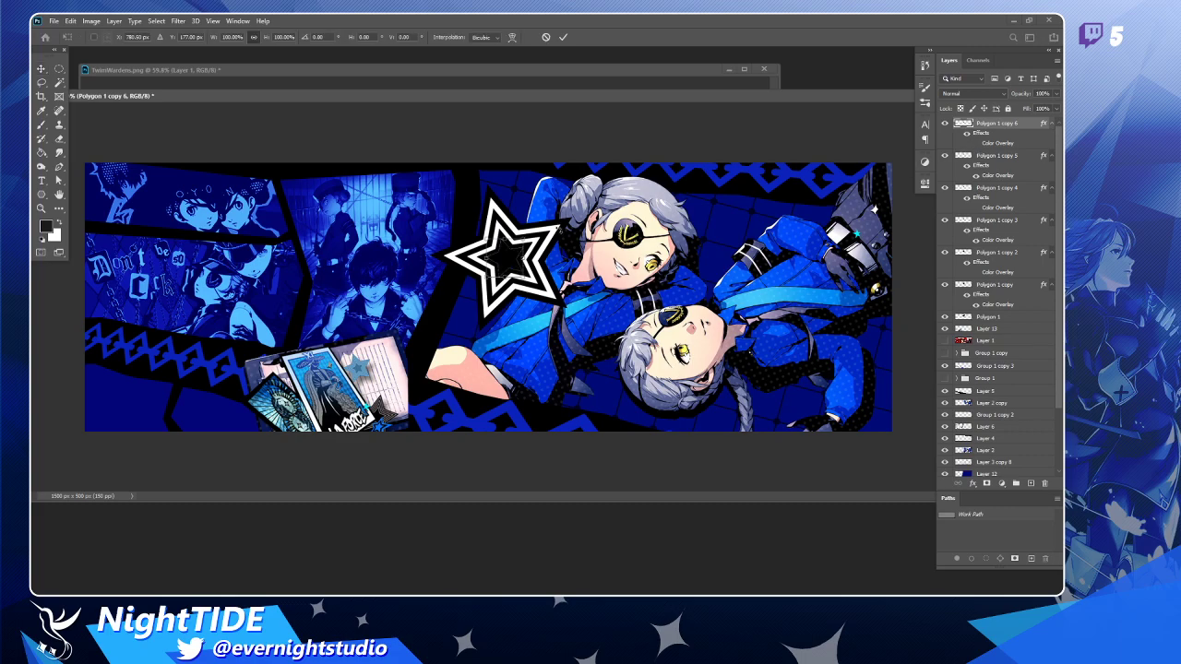
{"action": "left_click_drag", "start_coordinate": [554, 202], "coordinate": [528, 224]}
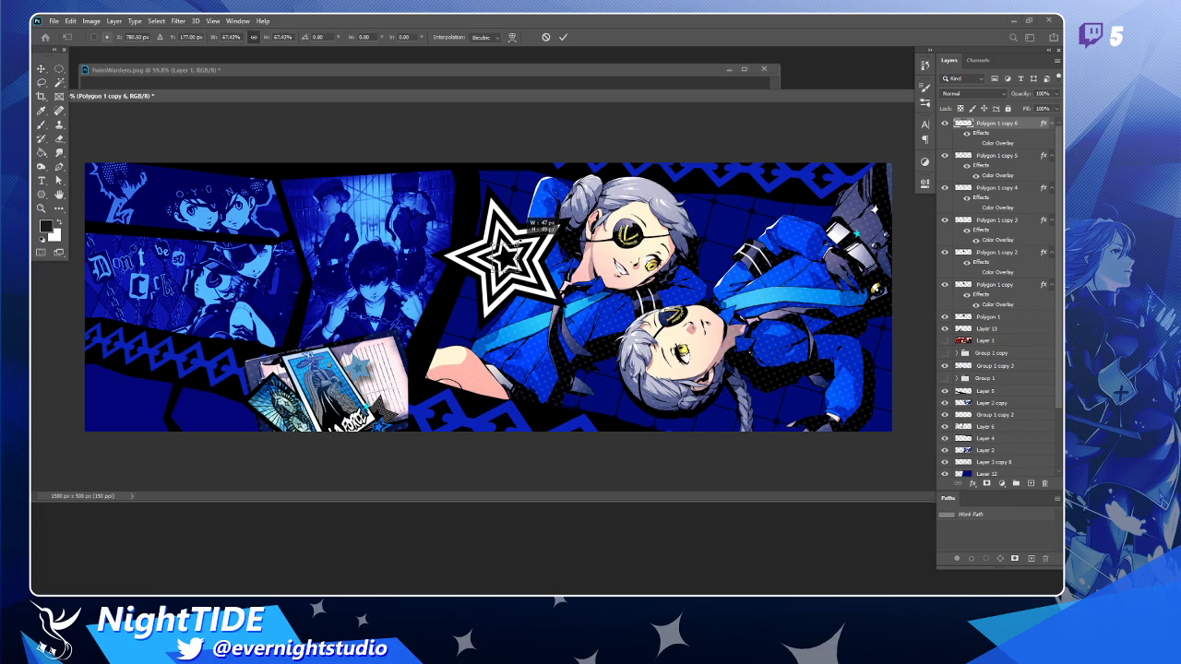
{"action": "key", "text": "Return"}
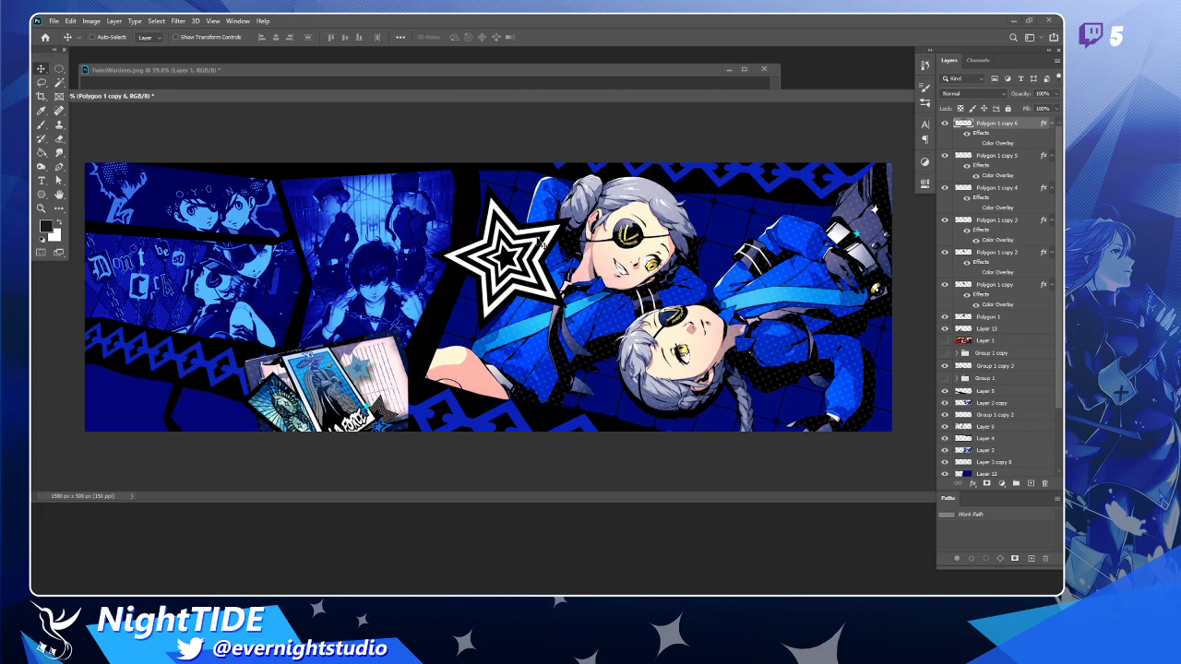
Select all six Polygon copy layers and collapse their effect listings.
{"action": "key", "text": "z"}
{"action": "left_click", "coordinate": [468, 259]}
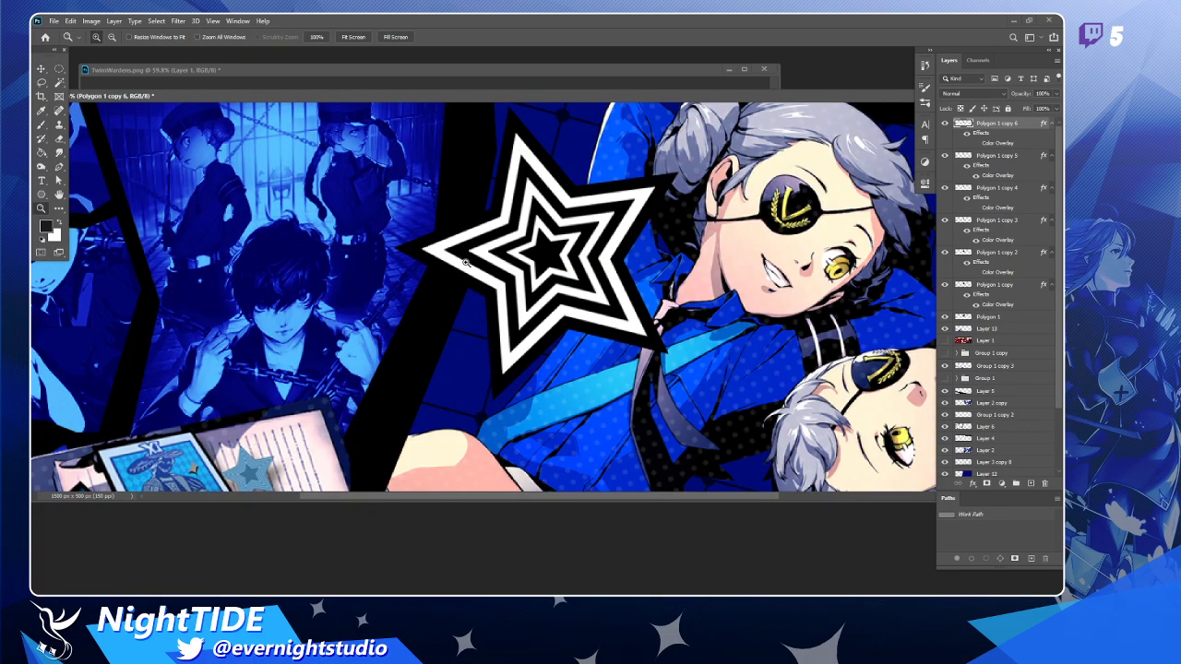
{"action": "key", "text": "v"}
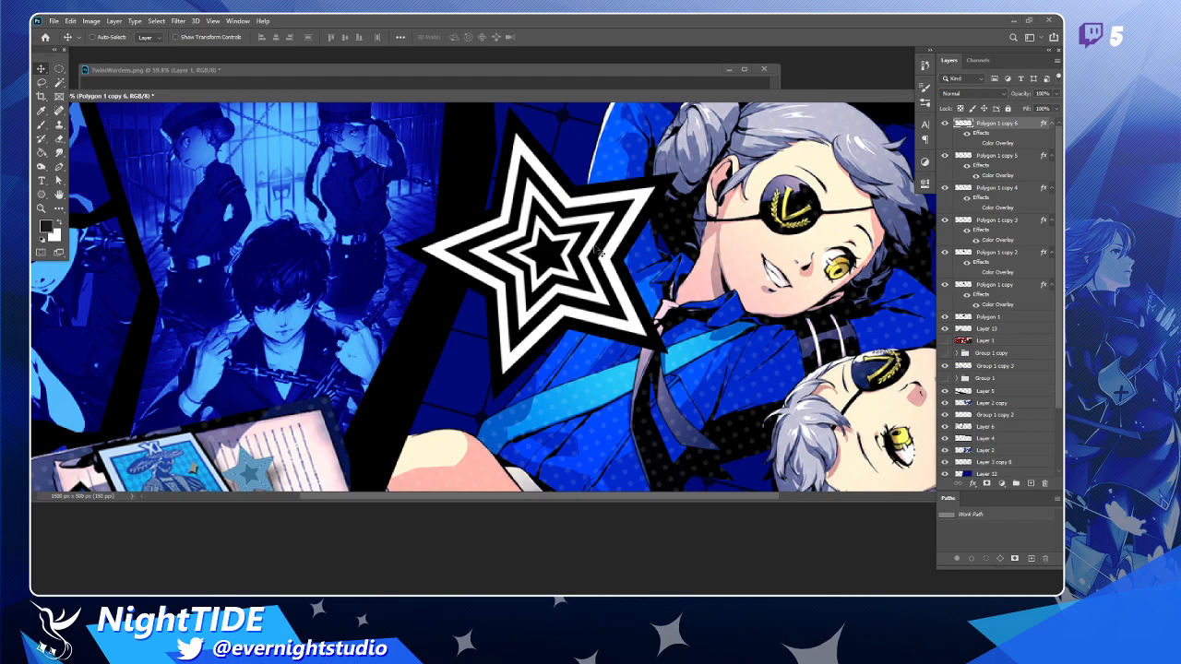
{"action": "left_click", "coordinate": [1003, 157], "text": "shift"}
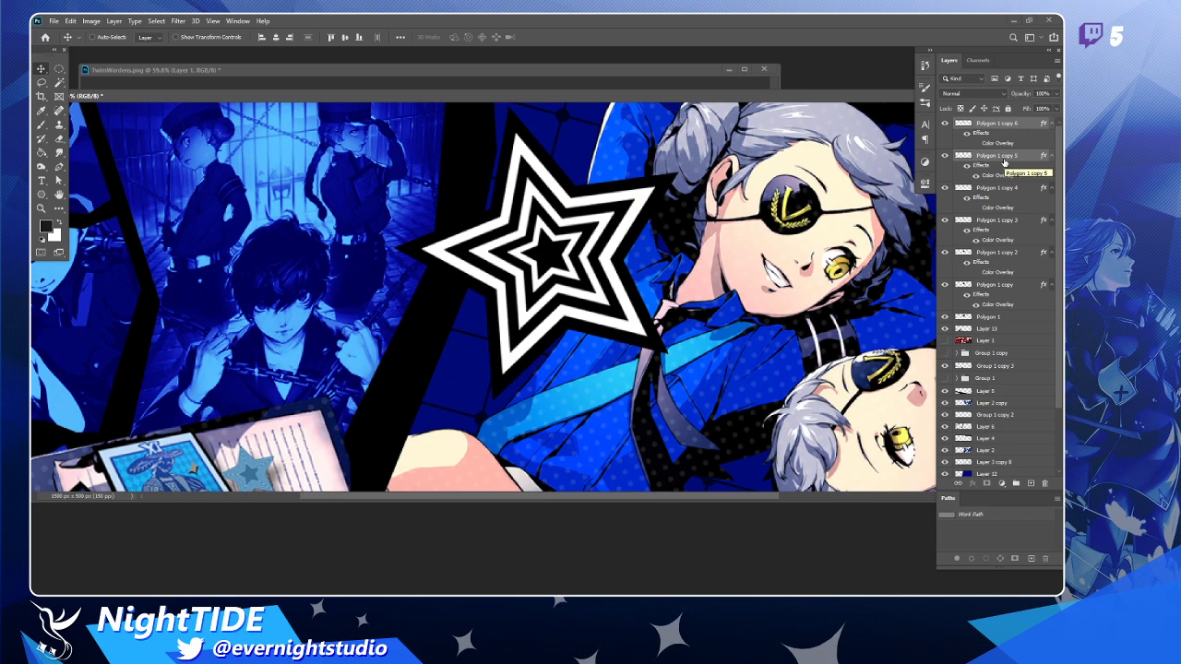
{"action": "left_click", "coordinate": [1053, 285]}
{"action": "left_click", "coordinate": [1052, 285]}
{"action": "left_click", "coordinate": [1017, 290], "text": "shift"}
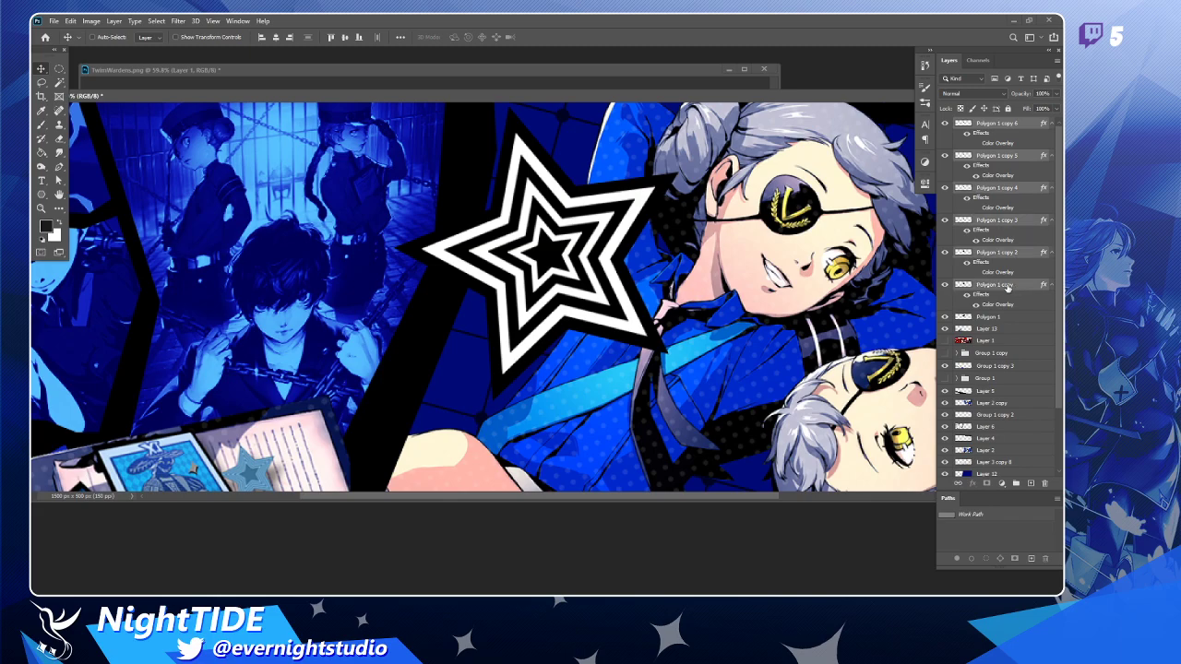
{"action": "left_click", "coordinate": [1049, 123], "text": "alt"}
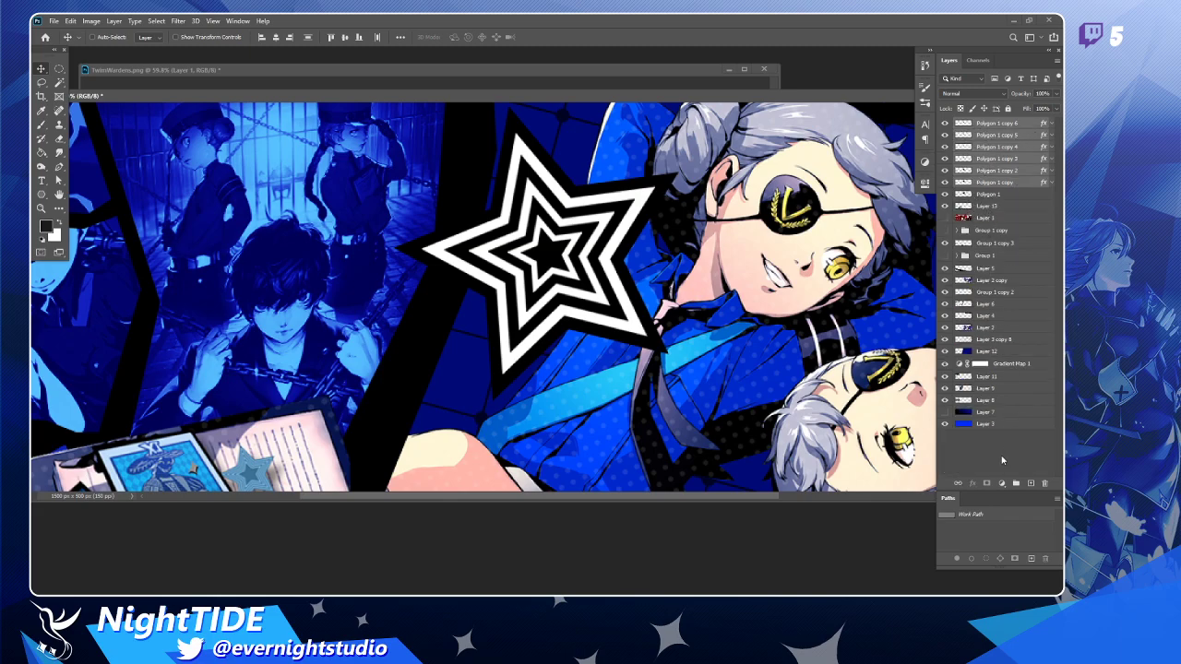
Group the six star layers and reorder one inside to restore the stripes.
{"action": "left_click", "coordinate": [1016, 483]}
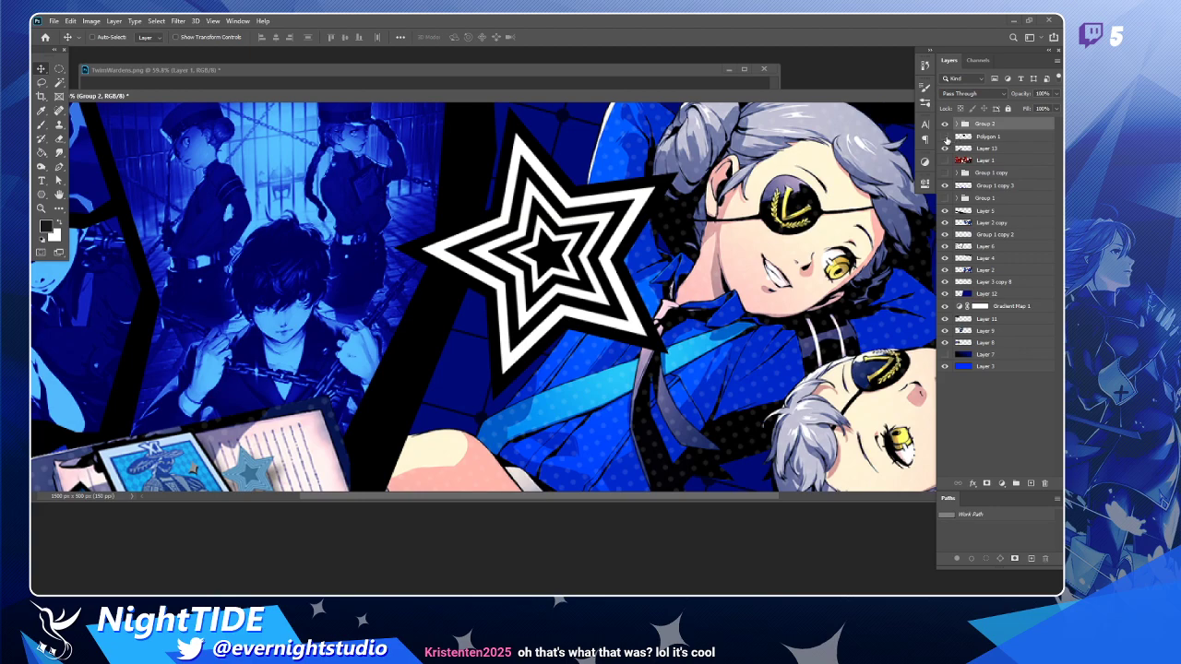
{"action": "key", "text": "ctrl+g"}
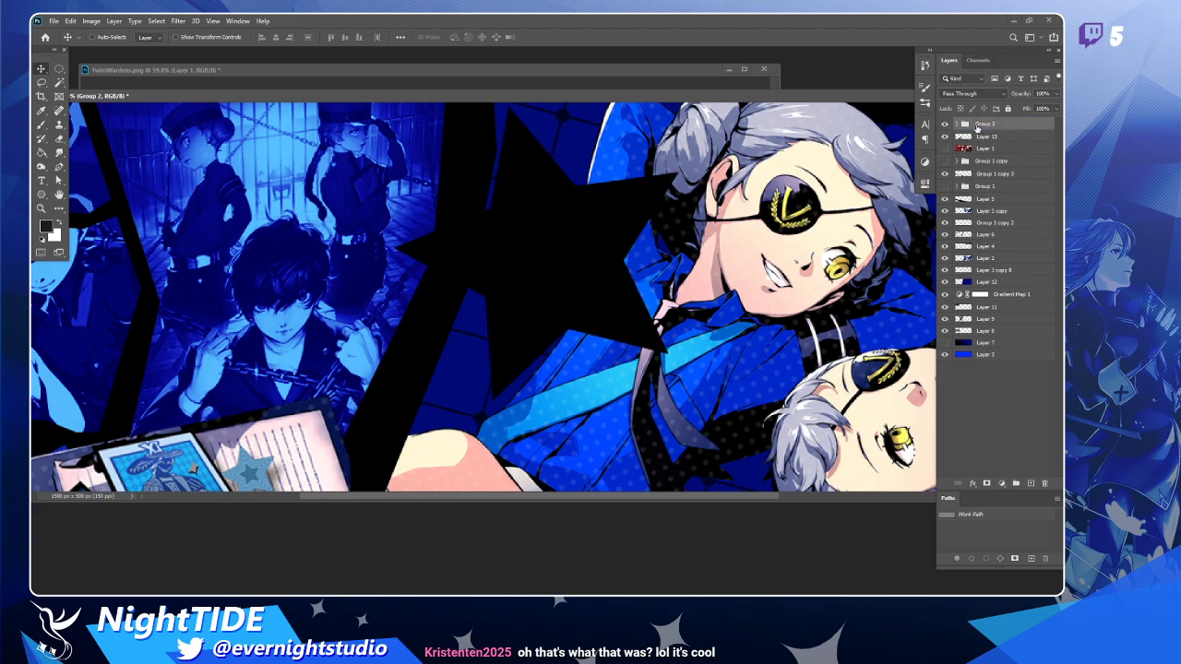
{"action": "left_click", "coordinate": [957, 123]}
{"action": "left_click_drag", "start_coordinate": [991, 140], "coordinate": [995, 211]}
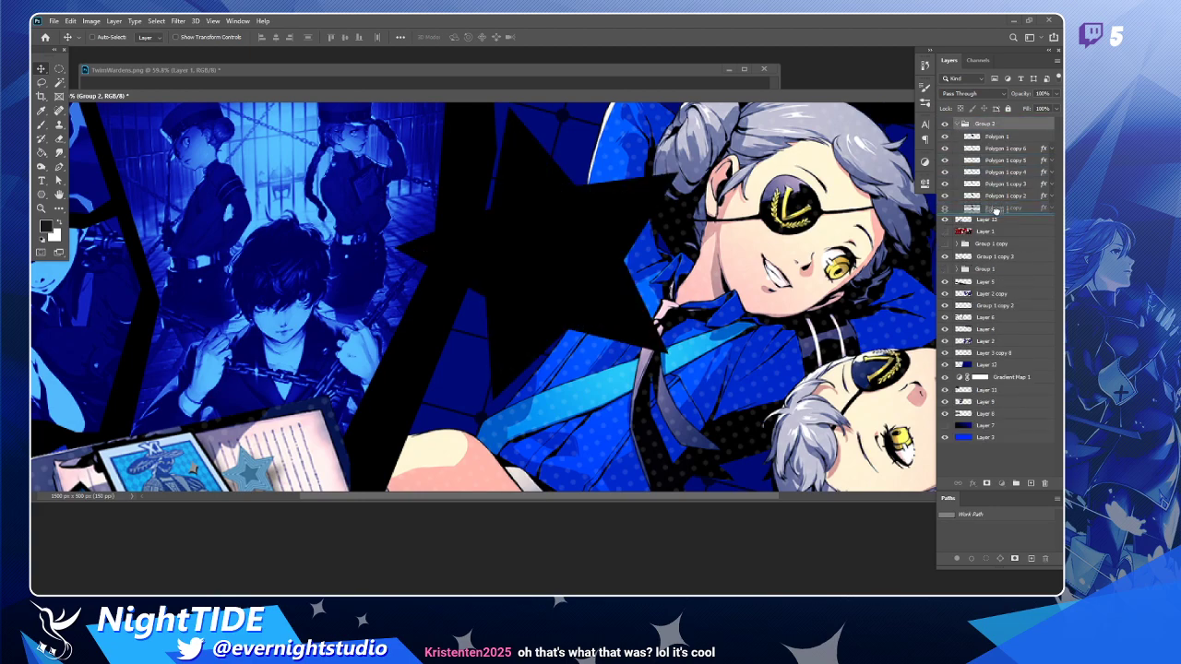
{"action": "left_click", "coordinate": [957, 123]}
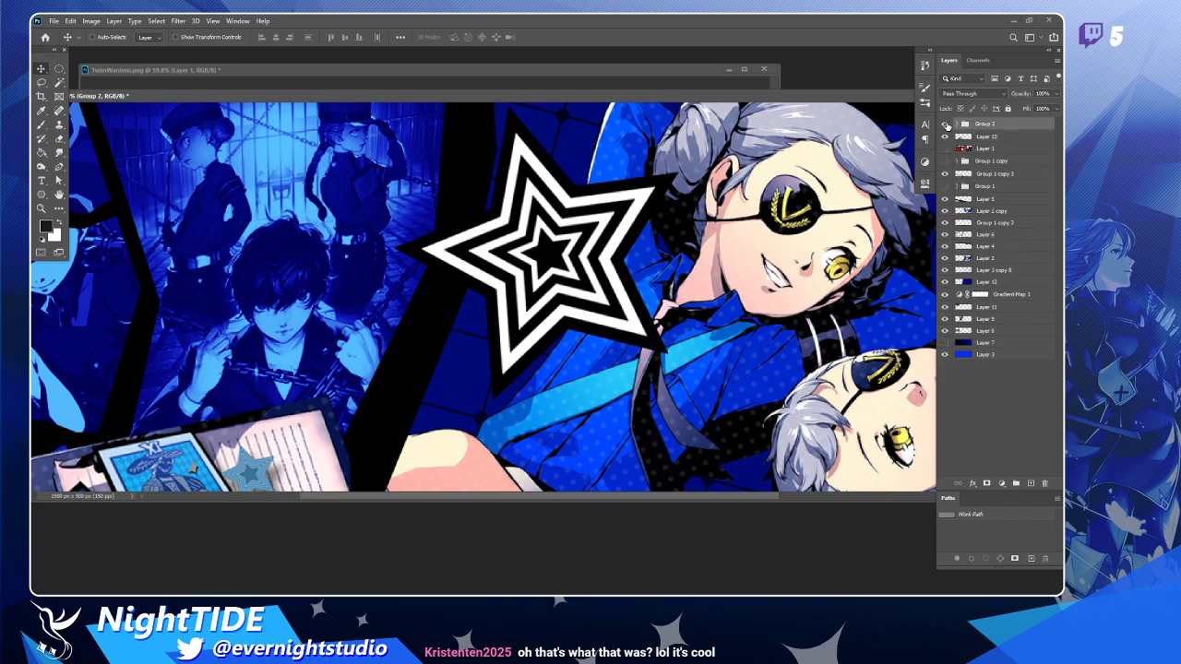
{"action": "left_click", "coordinate": [944, 124]}
{"action": "left_click", "coordinate": [944, 124]}
Rename the star group to 'STAR' and fit the banner in the window.
{"action": "double_click", "coordinate": [985, 124]}
{"action": "type", "text": "STAR"}
{"action": "key", "text": "Return"}
{"action": "key", "text": "z"}
{"action": "key", "text": "ctrl+0"}
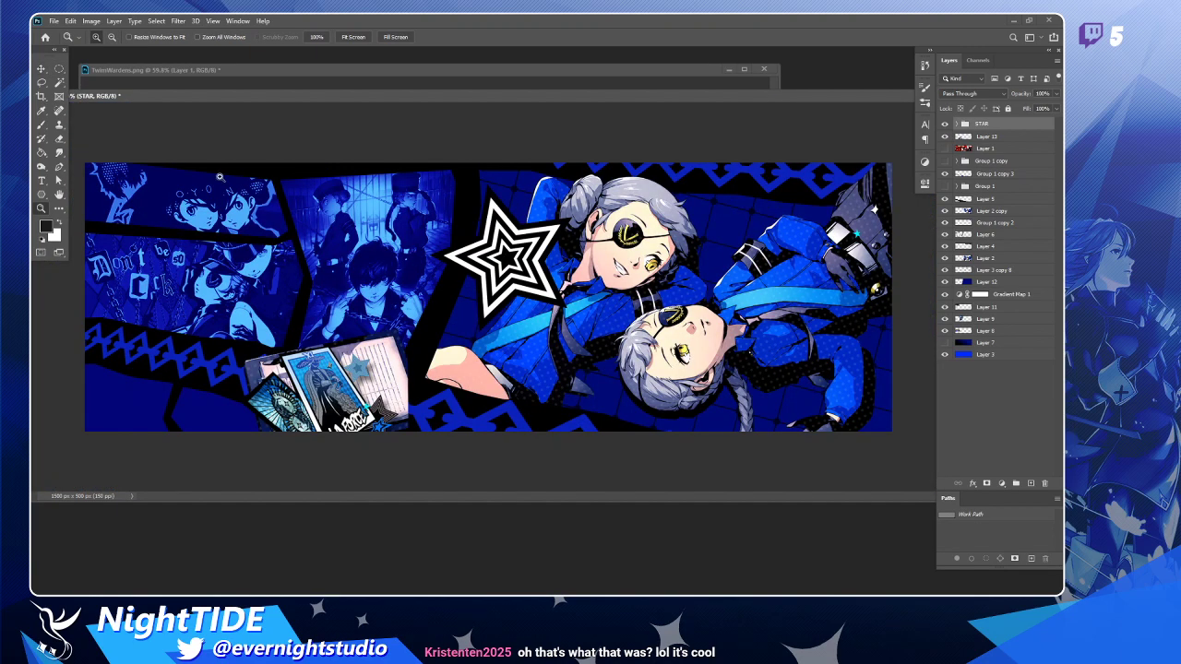
{"action": "left_click", "coordinate": [40, 69]}
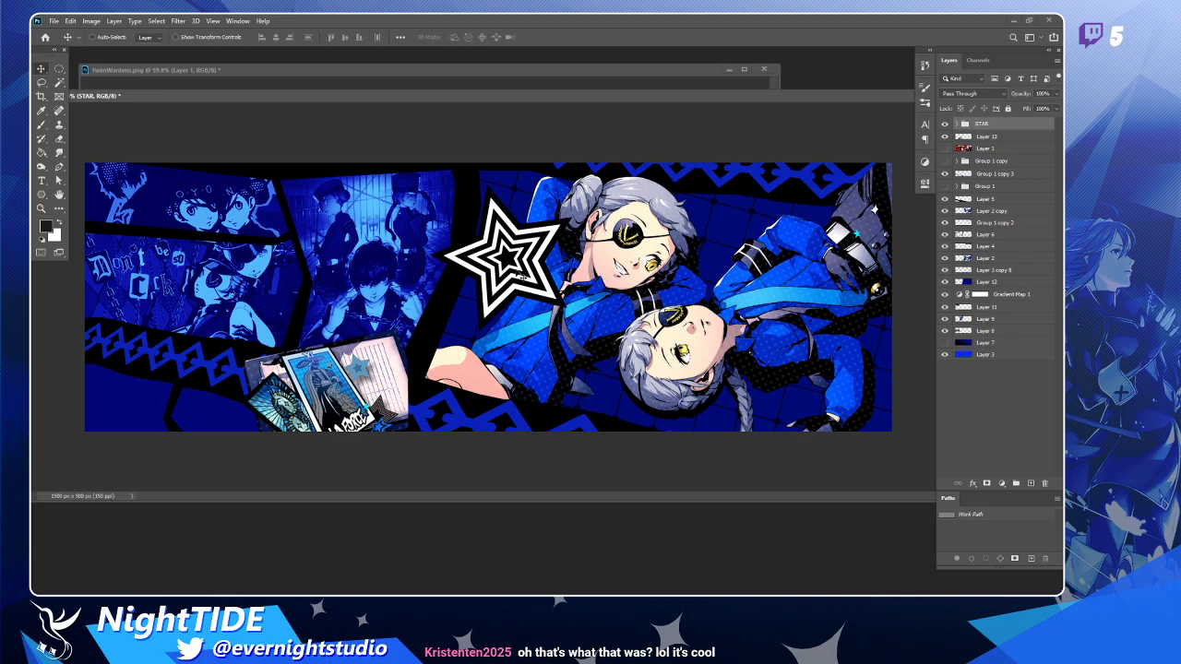
Move the STAR group down and left next to the tarot cards.
{"action": "left_click_drag", "start_coordinate": [515, 274], "coordinate": [542, 347]}
{"action": "key", "text": "z"}
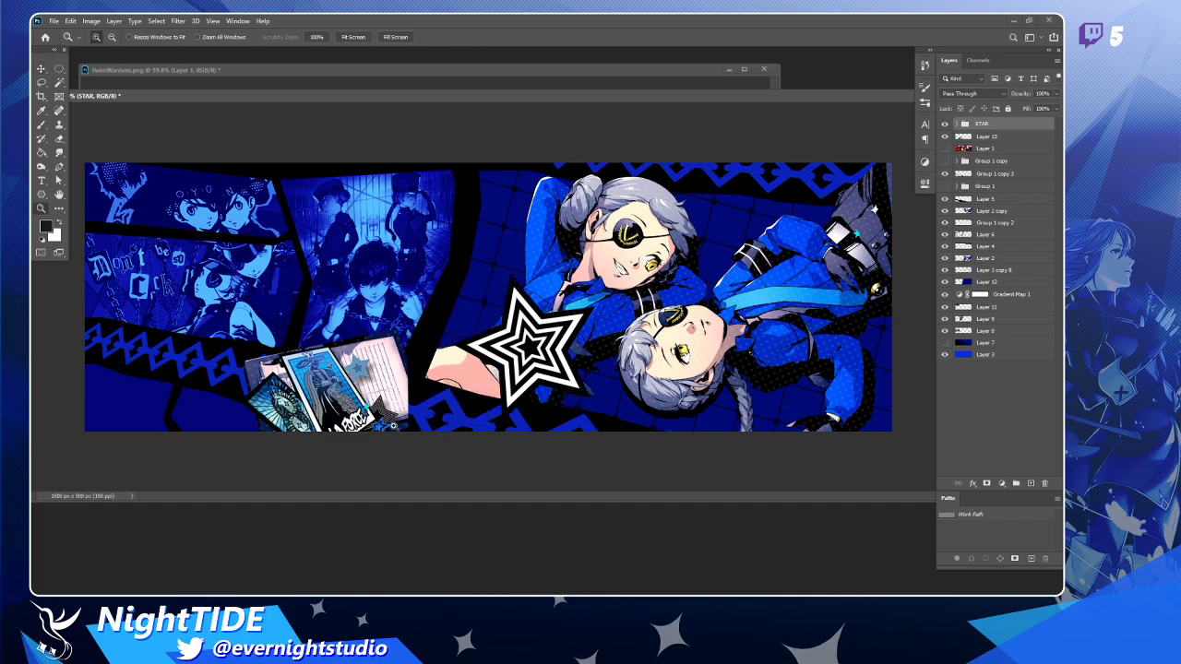
{"action": "left_click", "coordinate": [407, 425]}
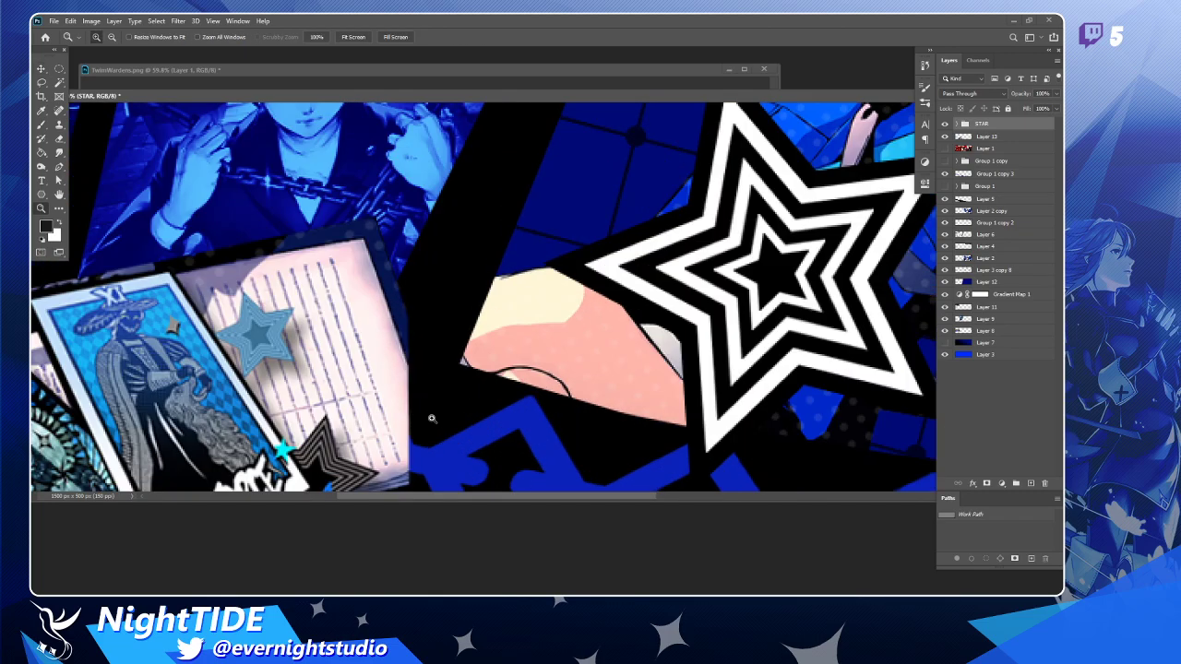
{"action": "left_click", "coordinate": [464, 343], "text": "alt"}
{"action": "key", "text": "v"}
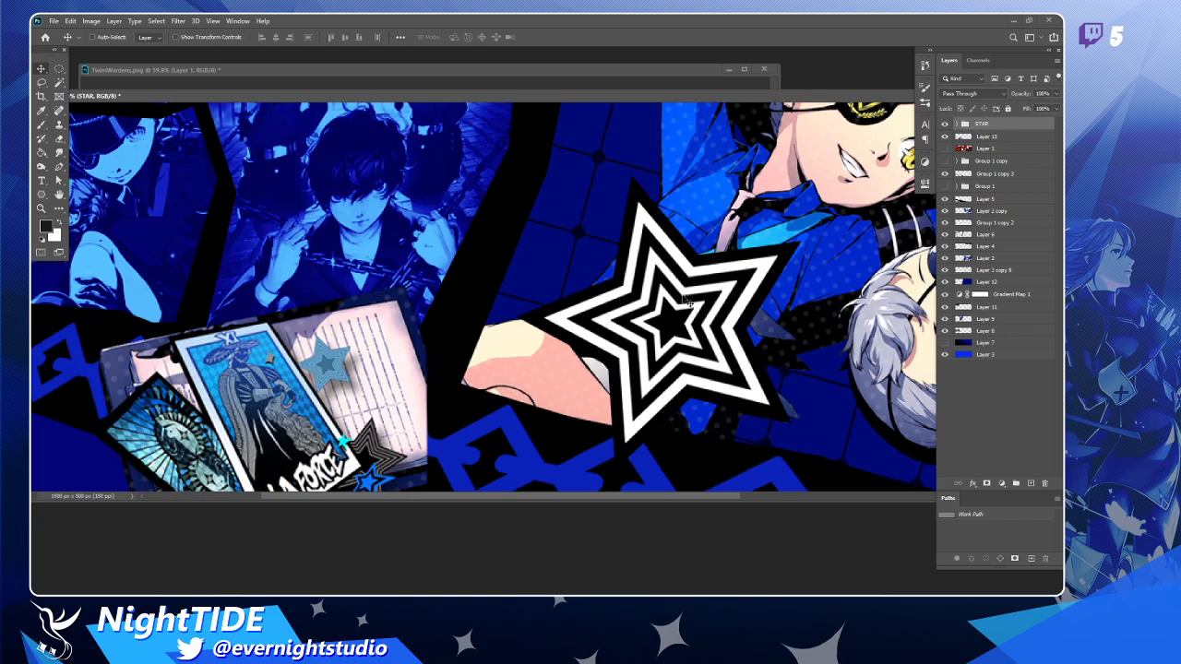
{"action": "left_click_drag", "start_coordinate": [687, 302], "coordinate": [458, 384]}
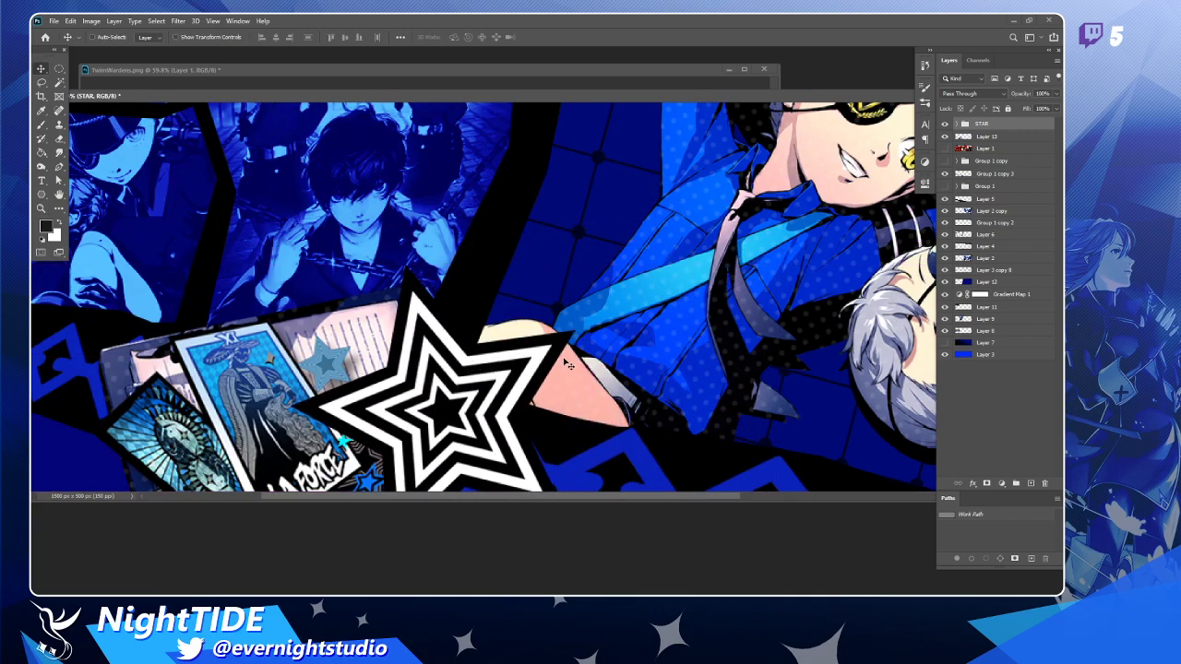
{"action": "scroll", "coordinate": [501, 367], "scroll_direction": "down", "scroll_amount": 1}
{"action": "scroll", "coordinate": [501, 367], "scroll_direction": "left", "scroll_amount": 2}
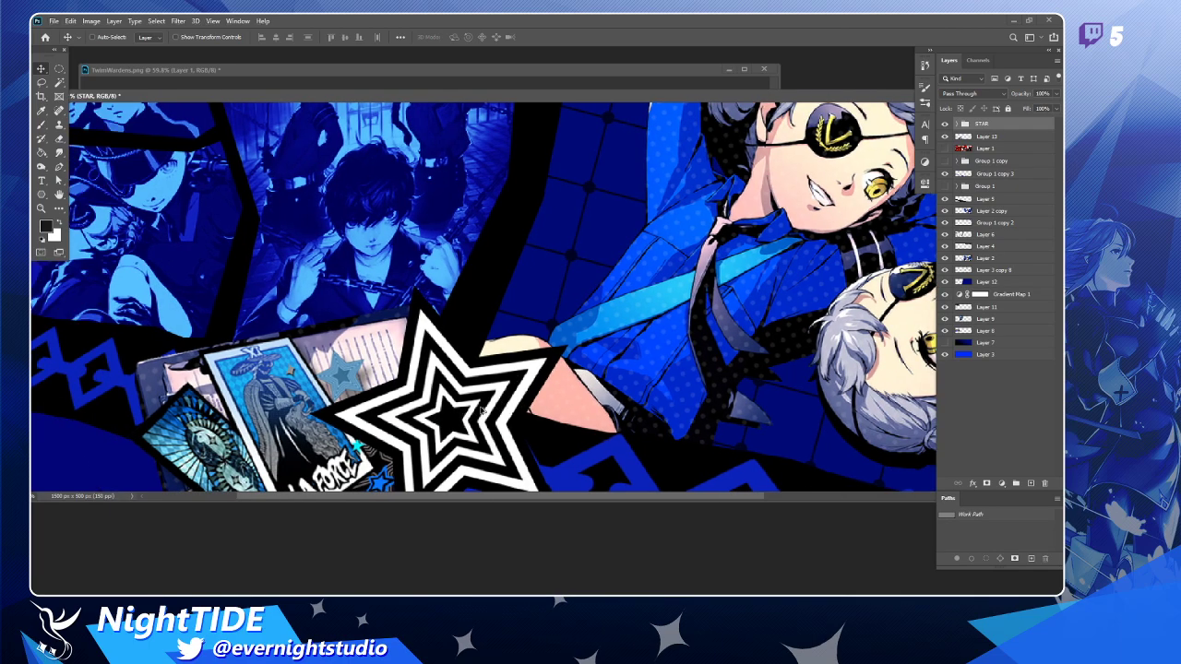
Duplicate the star onto the upper twin's chest and rotate the original about 24°.
{"action": "left_click_drag", "start_coordinate": [481, 411], "coordinate": [786, 263]}
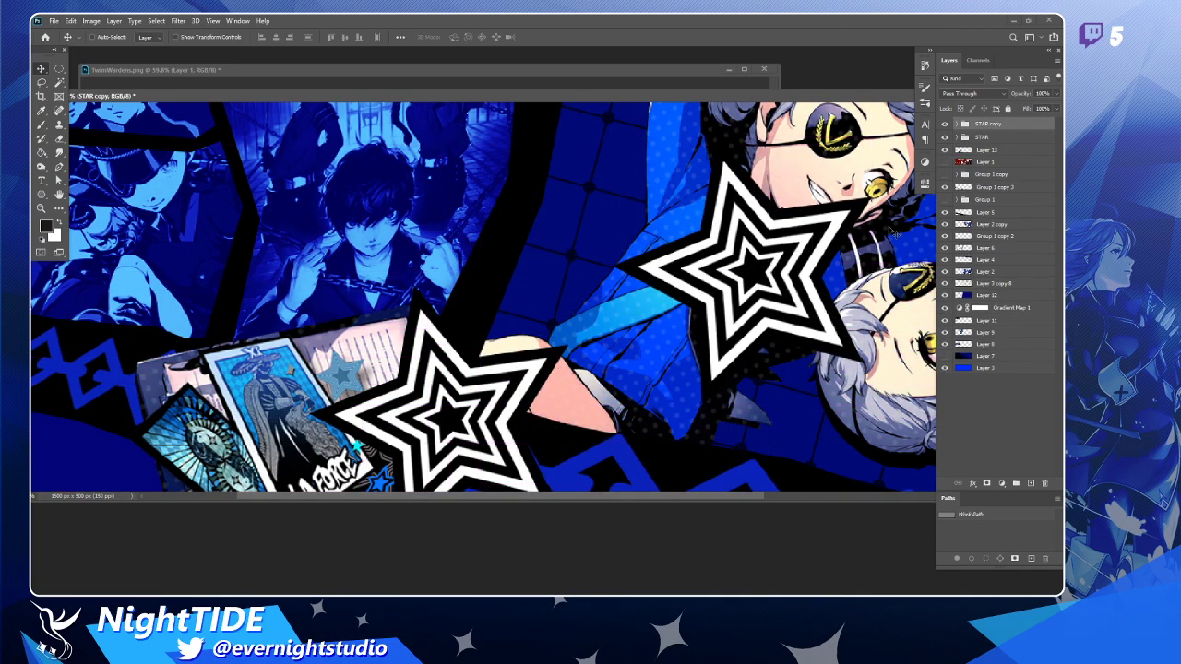
{"action": "left_click", "coordinate": [982, 138]}
{"action": "key", "text": "ctrl+t"}
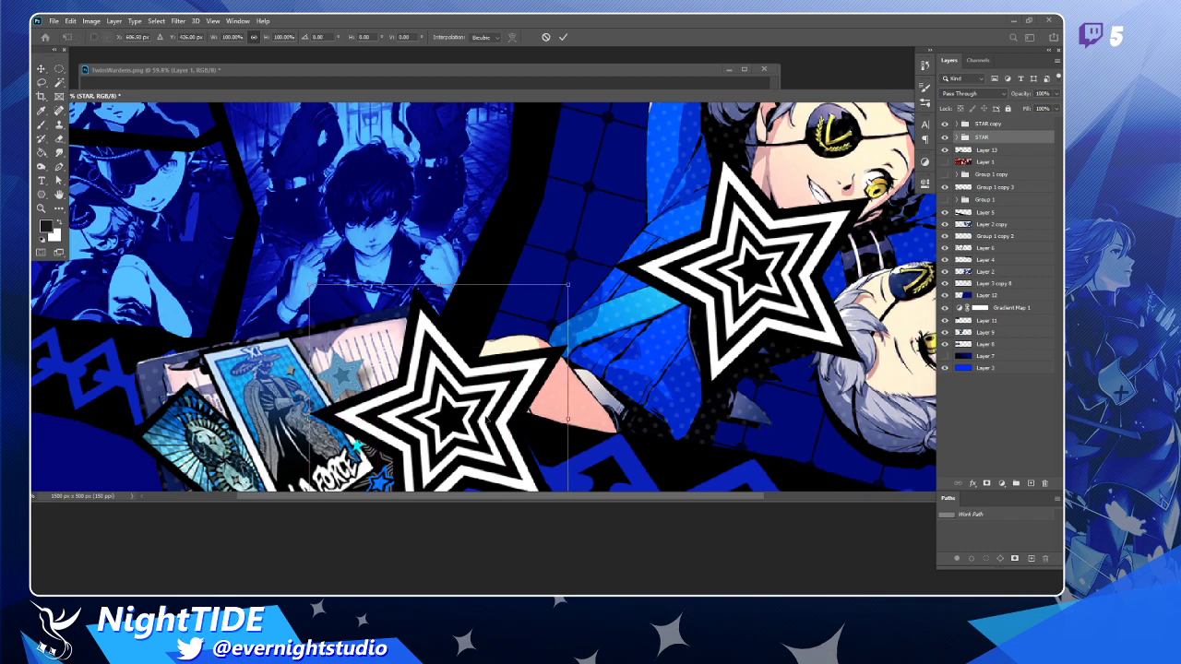
{"action": "left_click_drag", "start_coordinate": [573, 285], "coordinate": [519, 378]}
Give the lower star a slight tilt and place it near the tarot cards' edge.
{"action": "left_click_drag", "start_coordinate": [408, 424], "coordinate": [471, 420]}
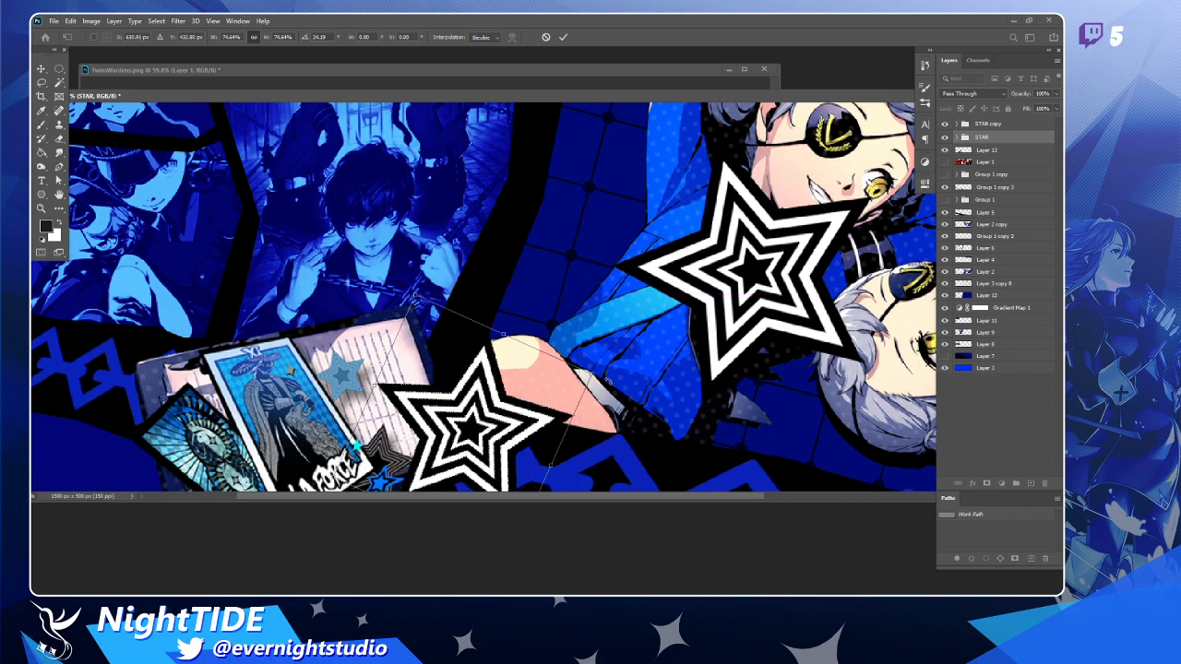
{"action": "left_click_drag", "start_coordinate": [610, 371], "coordinate": [559, 283]}
{"action": "left_click_drag", "start_coordinate": [499, 365], "coordinate": [495, 367]}
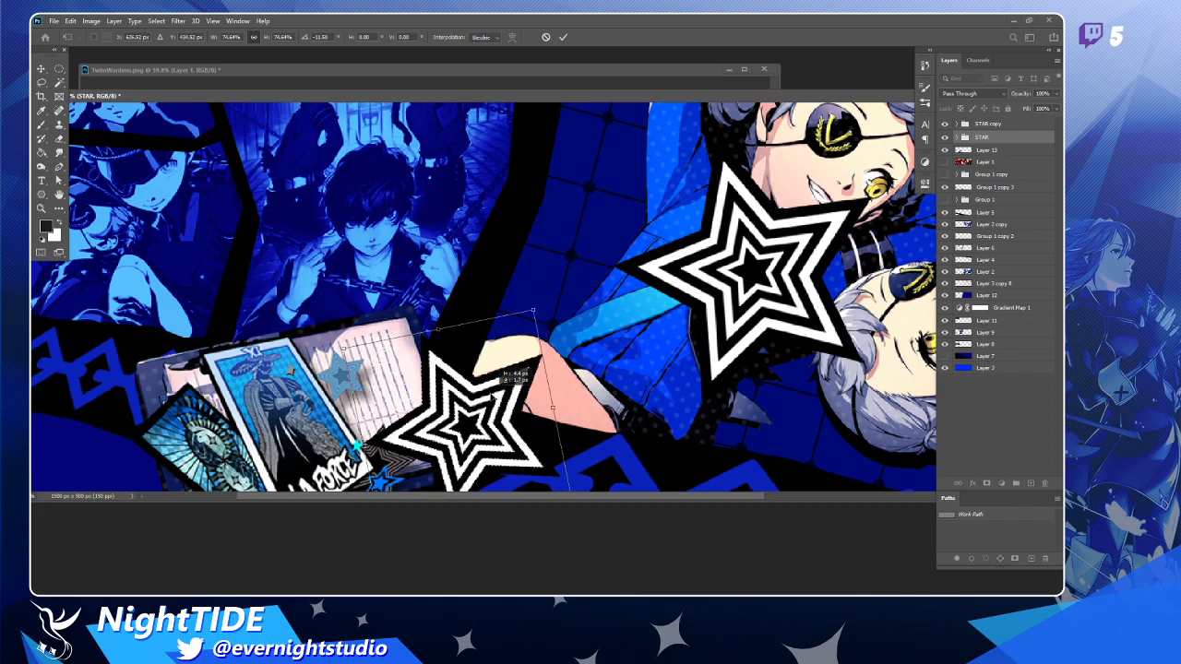
{"action": "key", "text": "Return"}
{"action": "left_click_drag", "start_coordinate": [492, 412], "coordinate": [487, 378]}
Shrink the lower star to about 92% and shift it up and right.
{"action": "key", "text": "ctrl+t"}
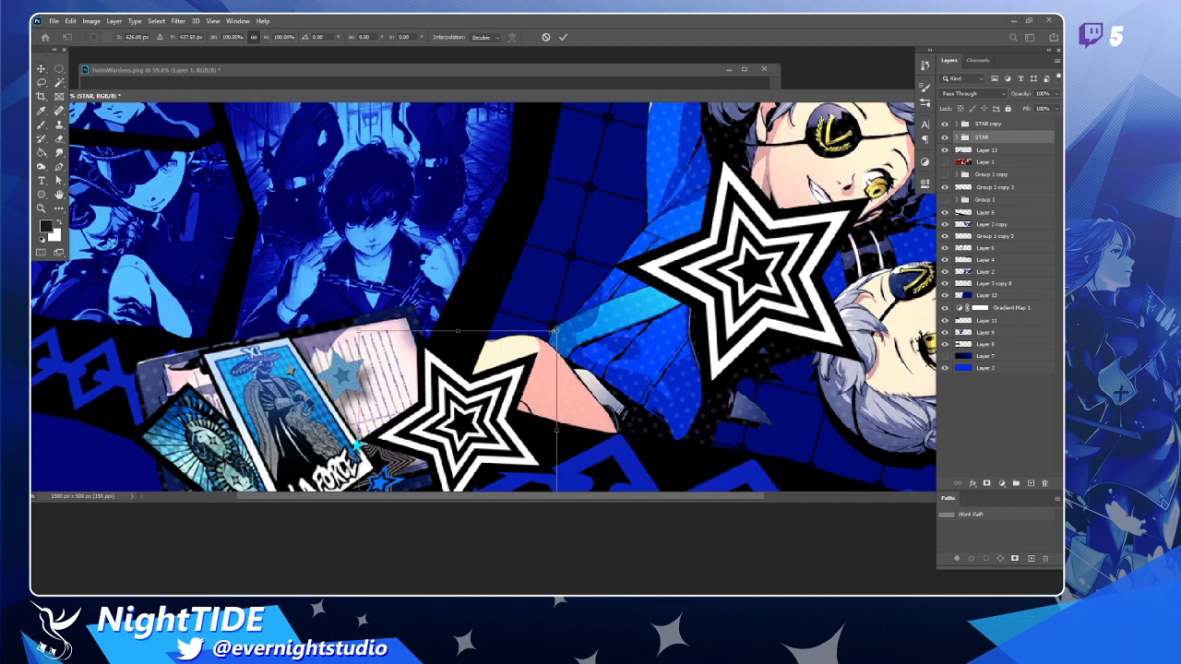
{"action": "left_click_drag", "start_coordinate": [554, 329], "coordinate": [550, 337]}
{"action": "mouse_move", "coordinate": [492, 399]}
{"action": "left_mouse_down"}
{"action": "mouse_move", "coordinate": [534, 323]}
{"action": "mouse_move", "coordinate": [503, 392]}
{"action": "left_mouse_up"}
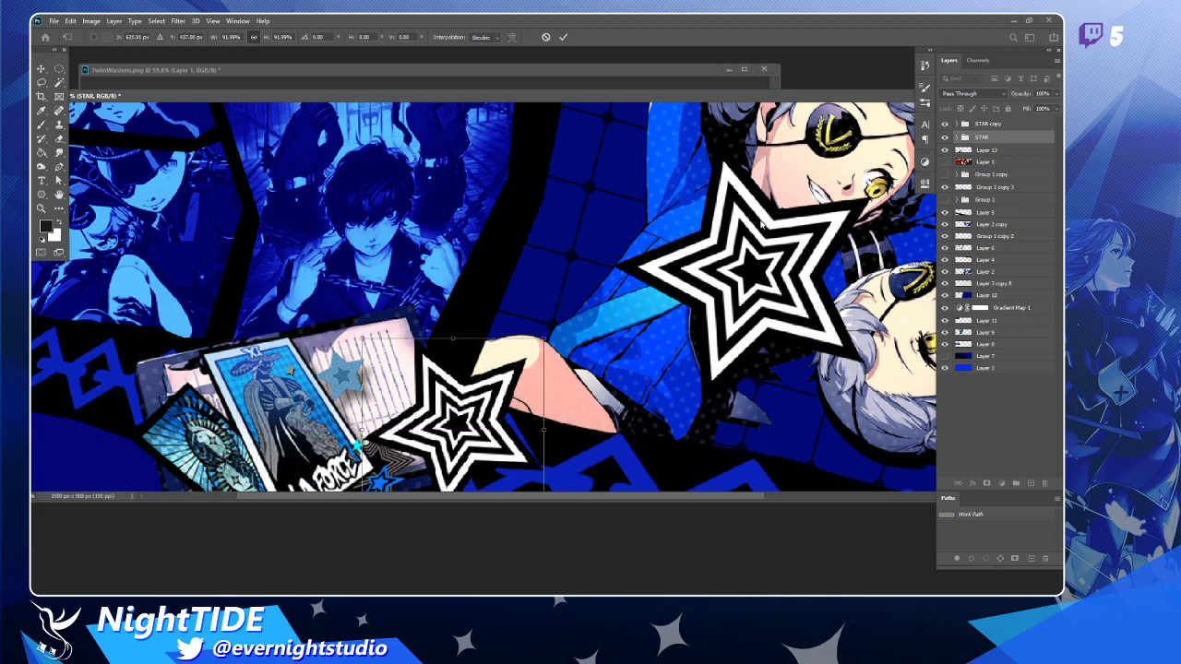
{"action": "key", "text": "Return"}
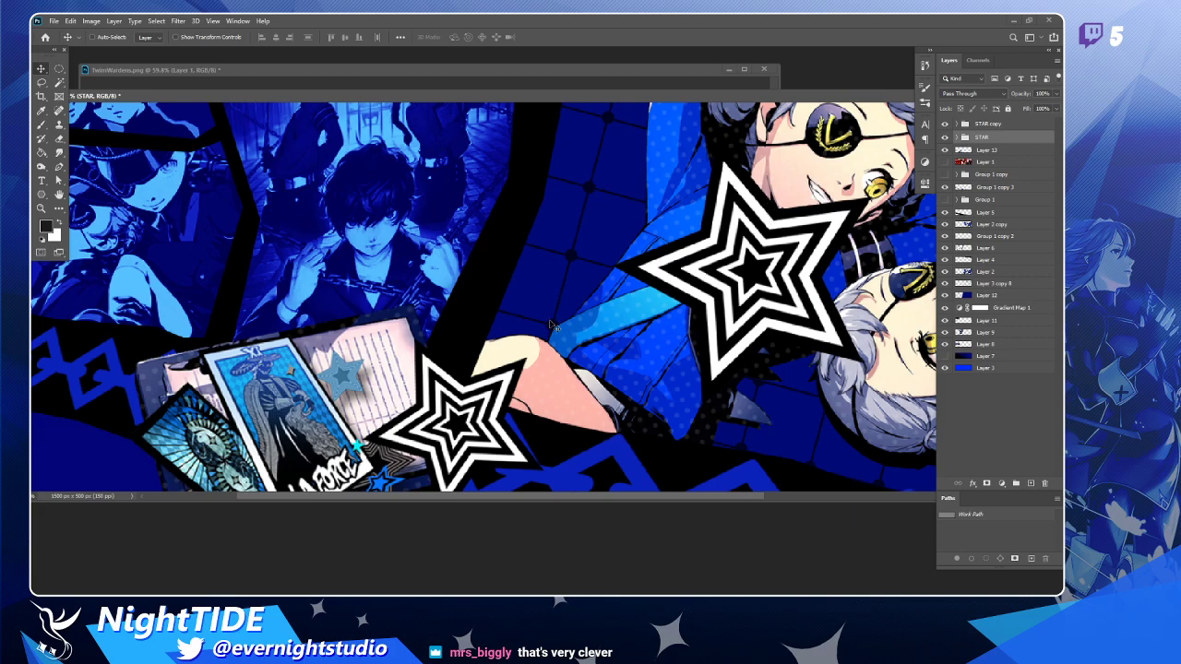
Zoom out to the whole banner and shift the small lower star slightly right.
{"action": "scroll", "coordinate": [548, 323], "scroll_direction": "down", "scroll_amount": 1}
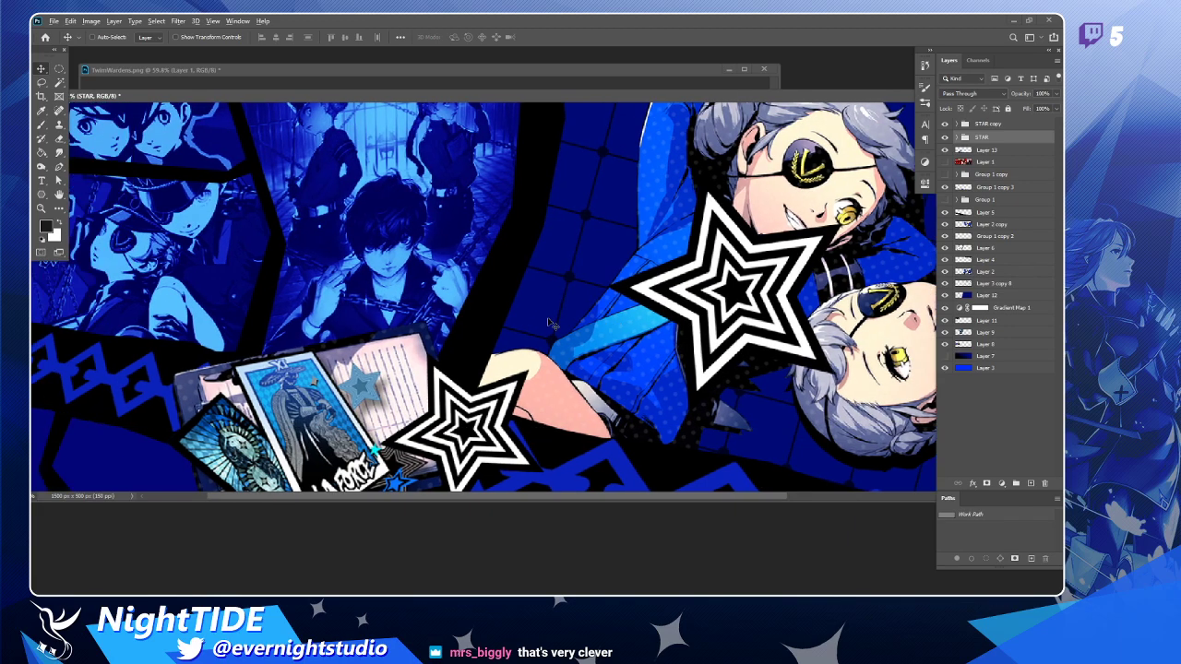
{"action": "scroll", "coordinate": [549, 323], "scroll_direction": "down", "scroll_amount": 2}
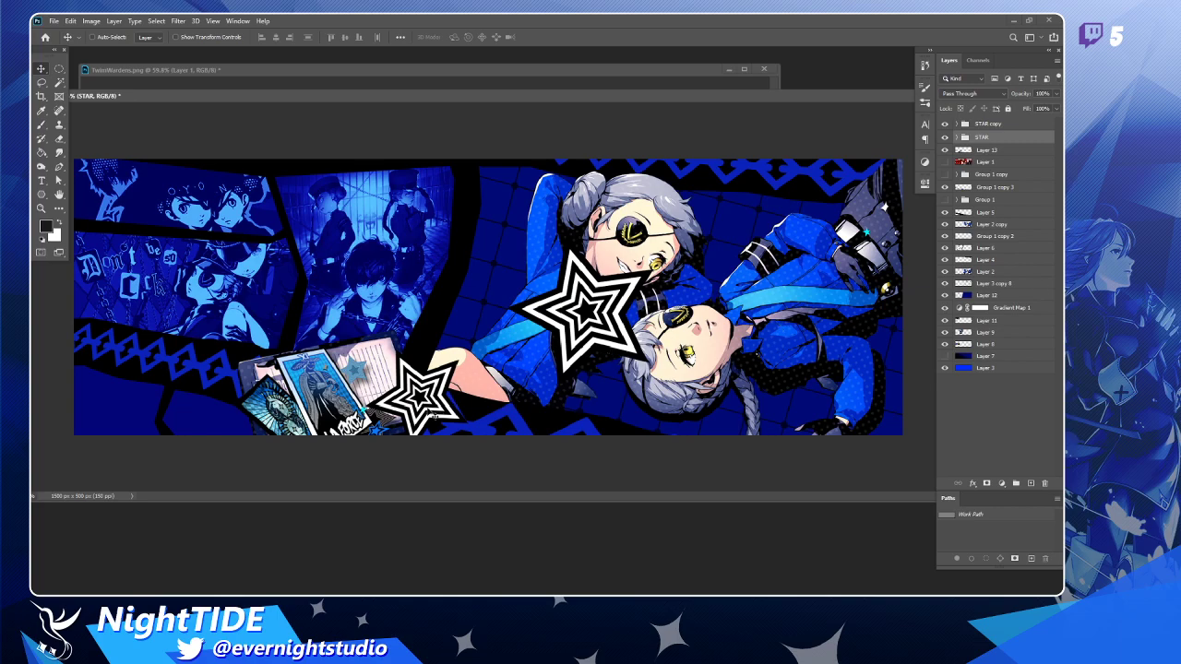
{"action": "mouse_move", "coordinate": [441, 411]}
{"action": "left_mouse_down"}
{"action": "mouse_move", "coordinate": [492, 405]}
{"action": "mouse_move", "coordinate": [438, 415]}
{"action": "left_mouse_up"}
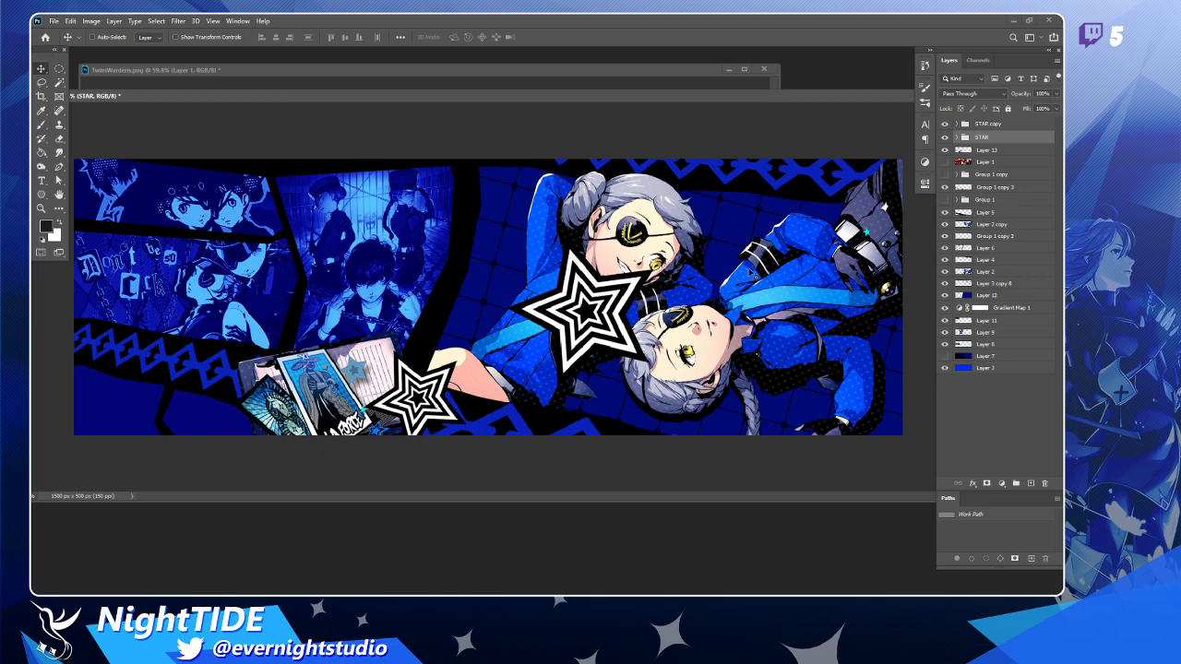
{"action": "left_click", "coordinate": [944, 124]}
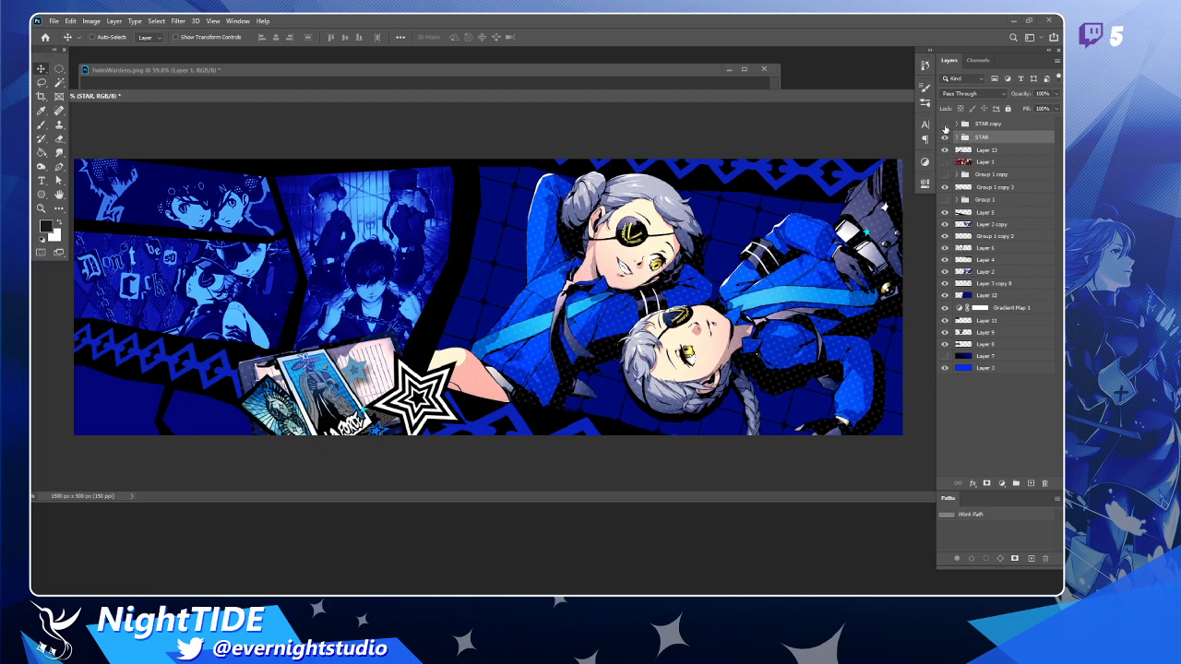
{"action": "left_click", "coordinate": [944, 125]}
{"action": "left_click", "coordinate": [980, 124]}
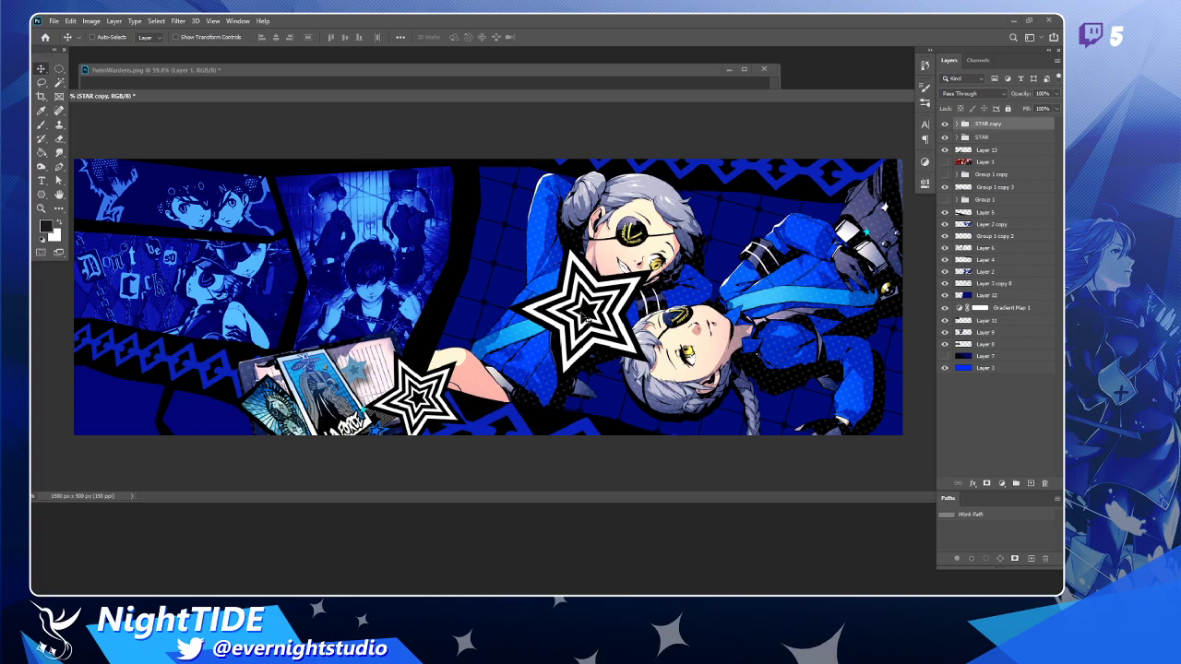
{"action": "left_click_drag", "start_coordinate": [595, 312], "coordinate": [642, 273]}
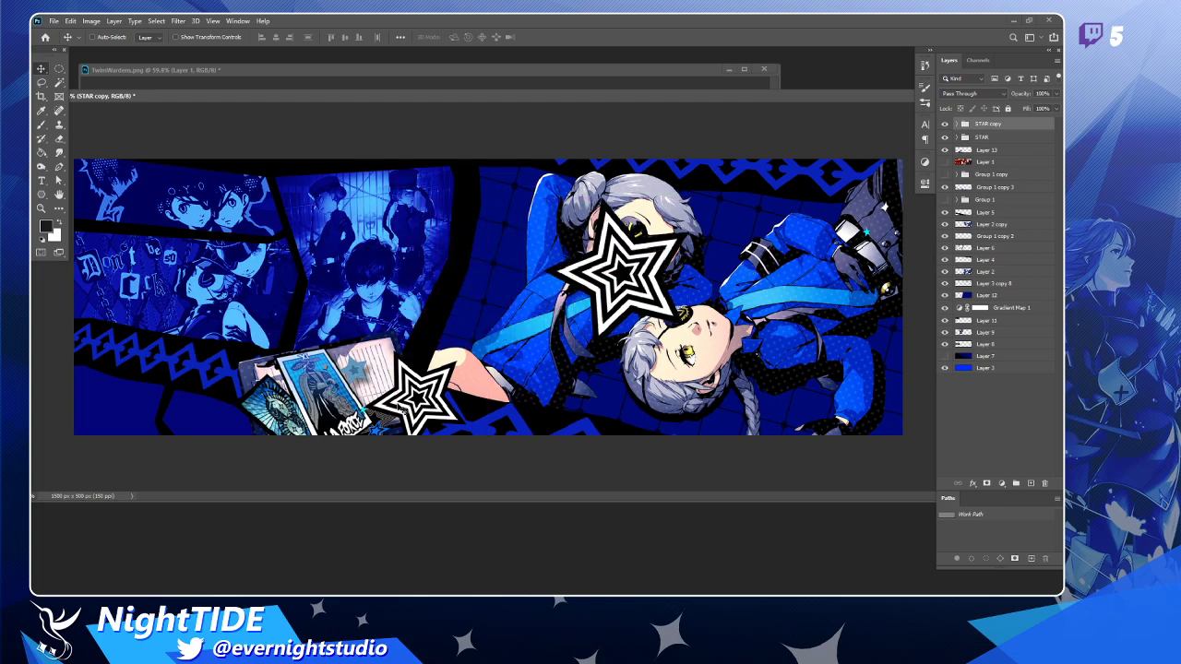
{"action": "key", "text": "z"}
{"action": "left_click", "coordinate": [363, 439]}
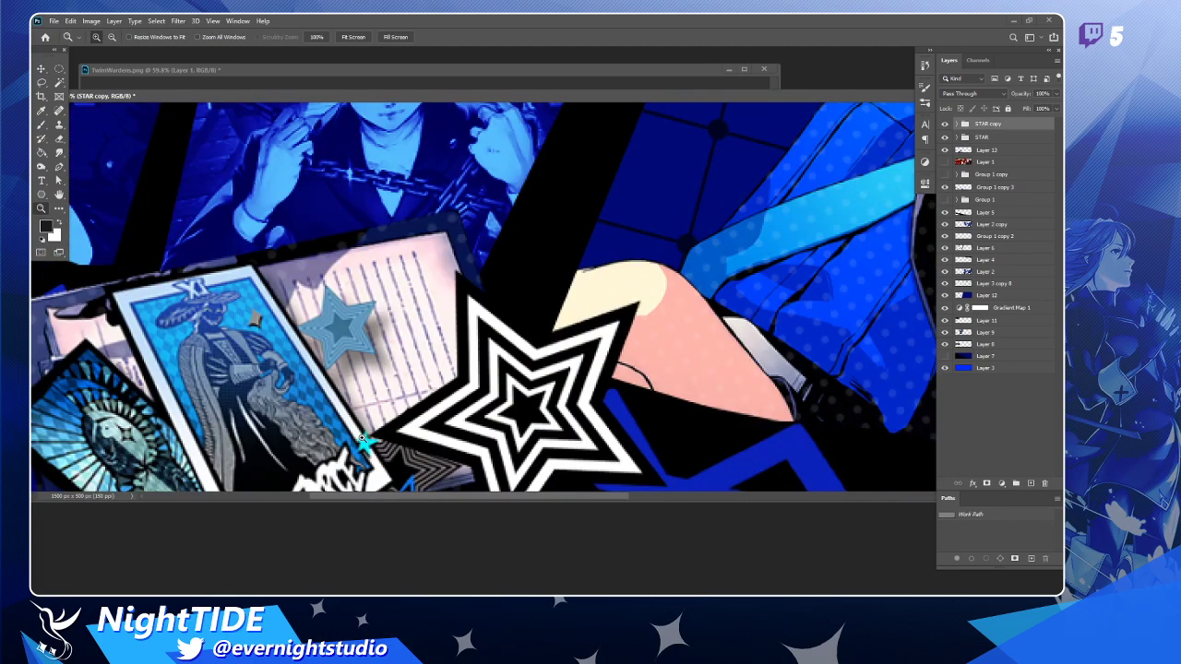
{"action": "scroll", "coordinate": [416, 425], "scroll_direction": "down", "scroll_amount": 1}
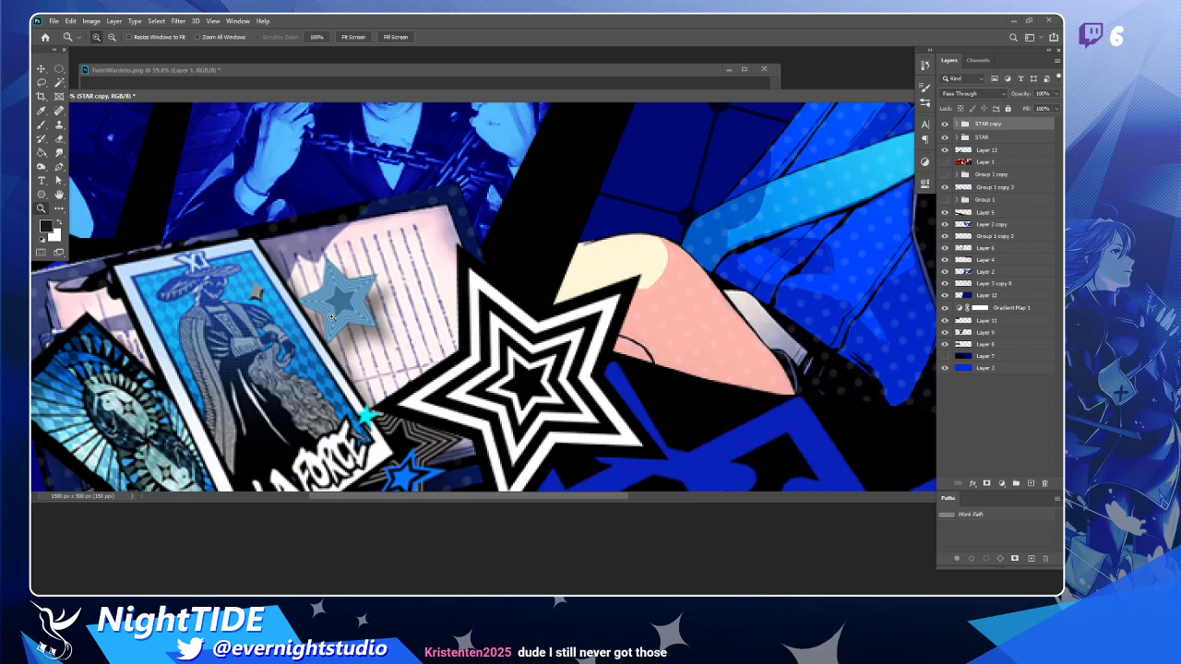
{"action": "scroll", "coordinate": [472, 383], "scroll_direction": "down", "scroll_amount": 3}
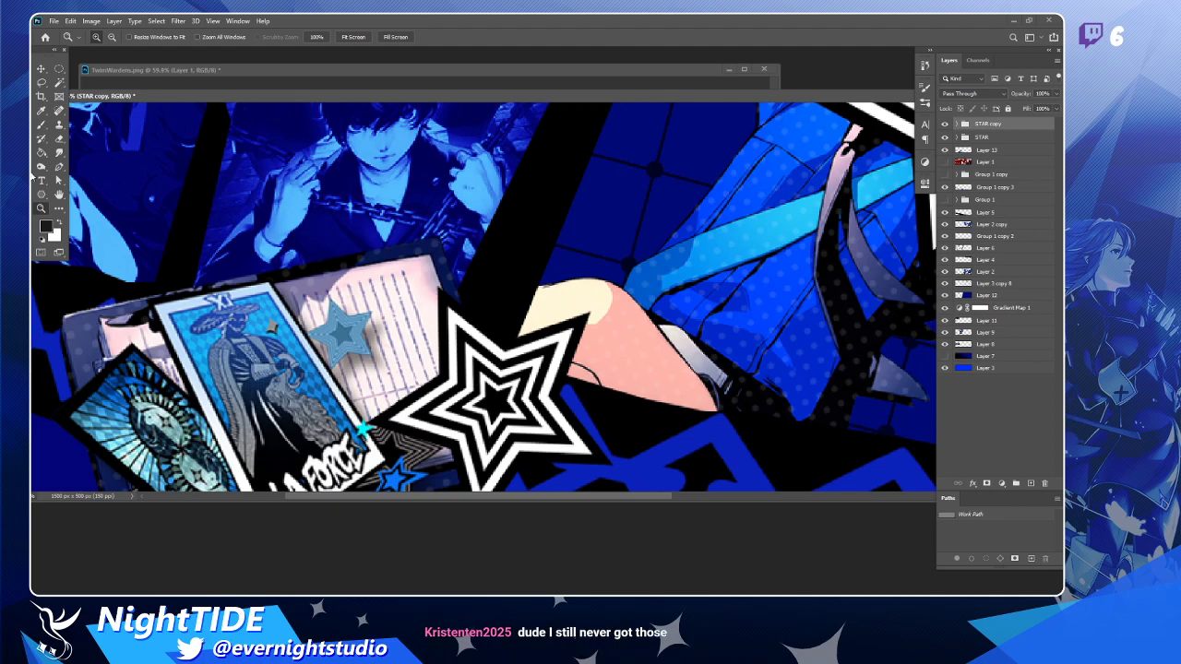
{"action": "key", "text": "u"}
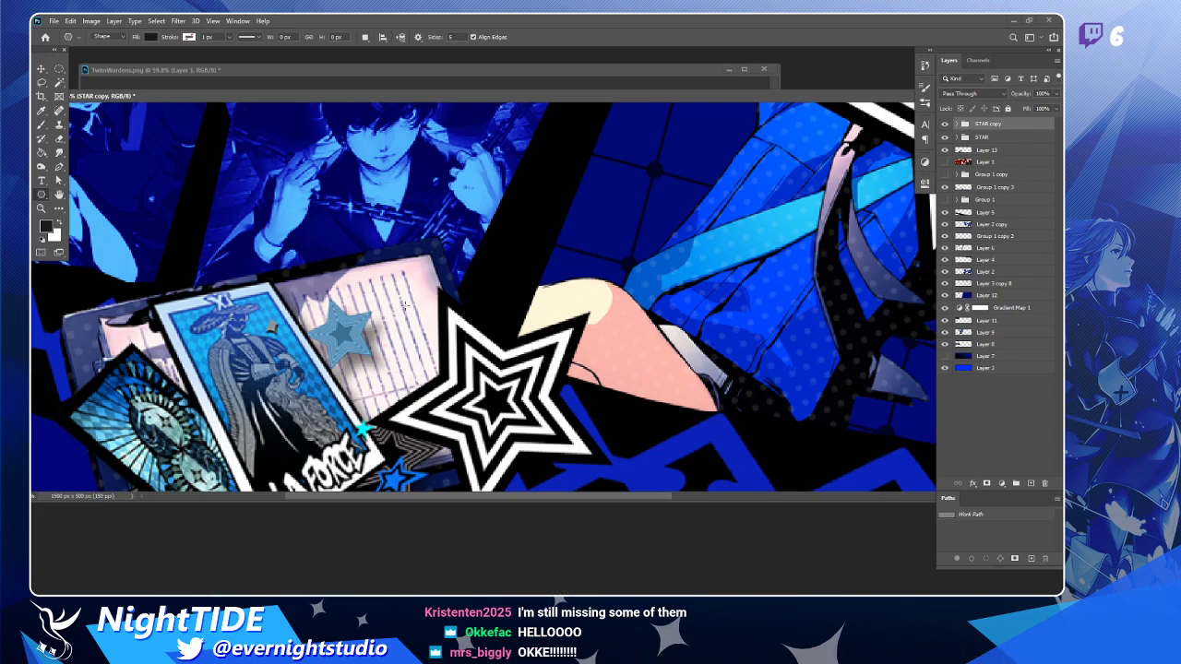
{"action": "key", "text": "z"}
Fit the banner in view, hide the STAR copy star, and reveal the red Joker reference on Layer 1.
{"action": "left_click", "coordinate": [318, 38]}
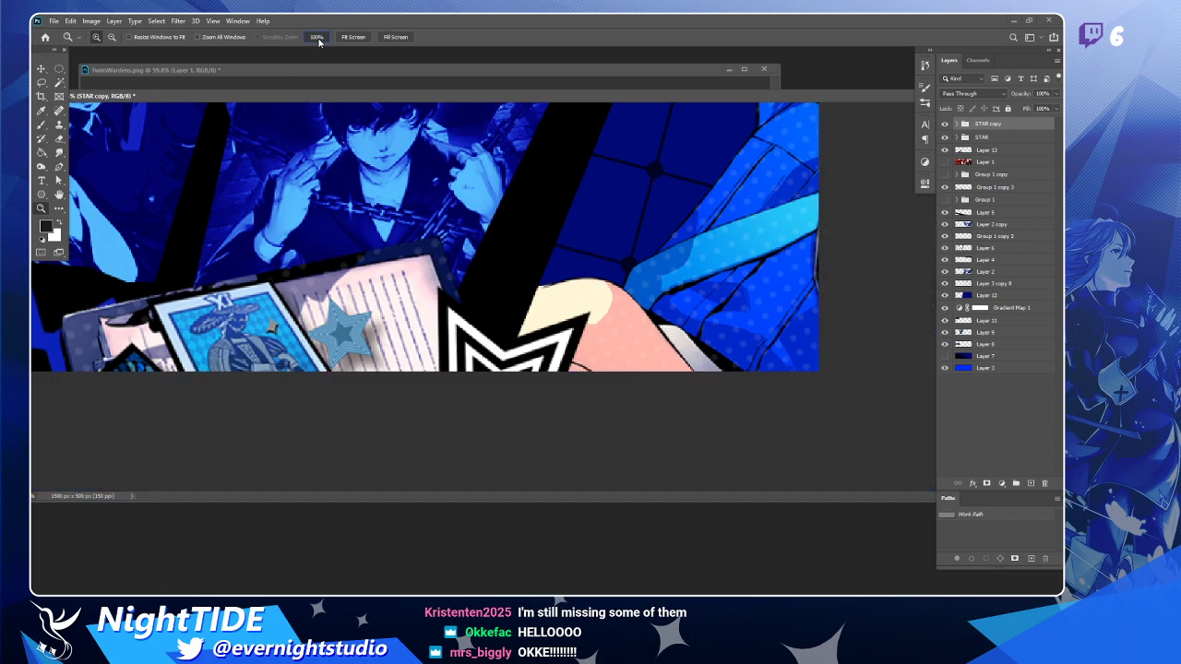
{"action": "left_click", "coordinate": [354, 37]}
{"action": "key", "text": "ctrl+minus"}
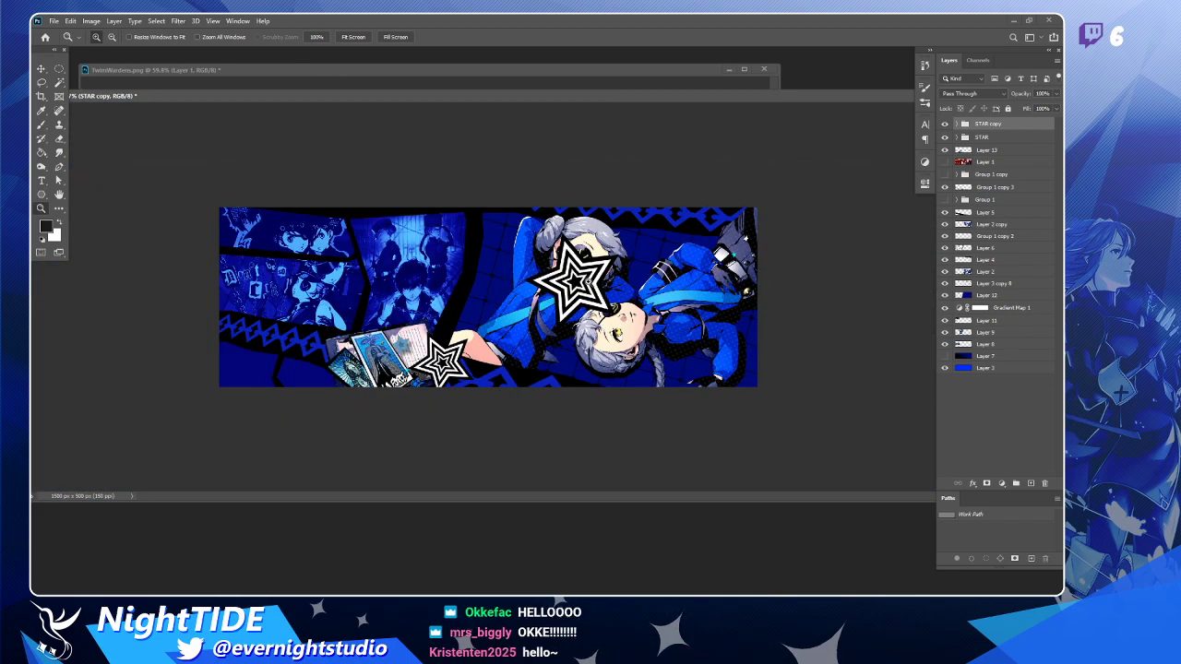
{"action": "key", "text": "ctrl+plus"}
{"action": "left_click", "coordinate": [944, 124]}
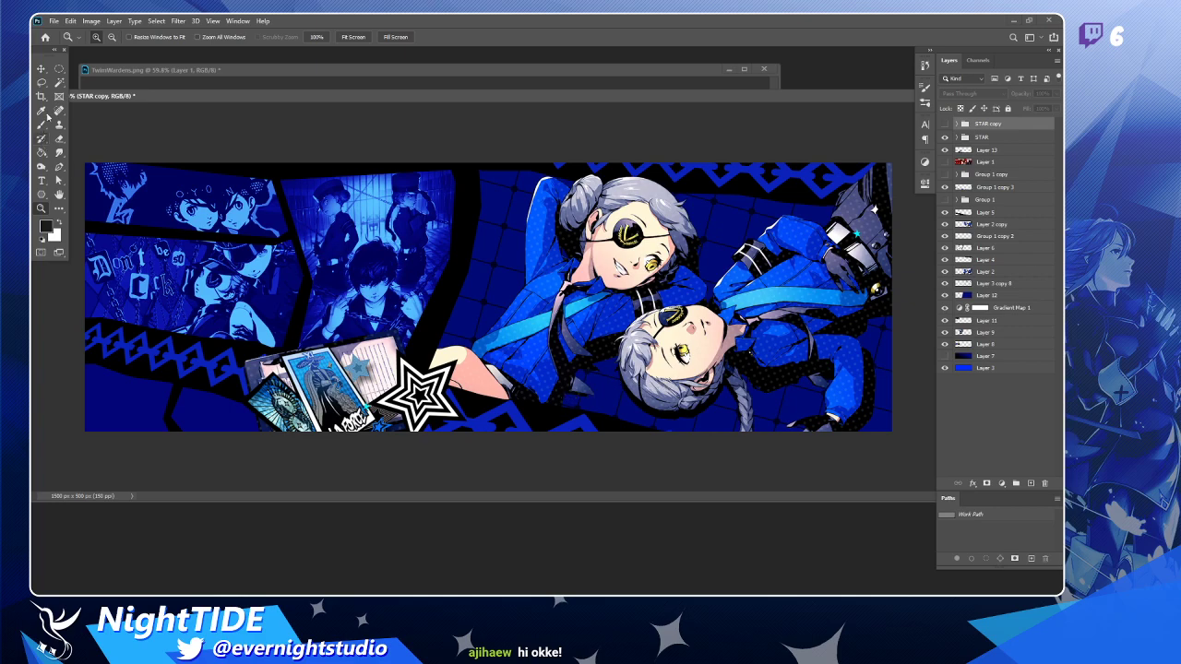
{"action": "left_click", "coordinate": [41, 68]}
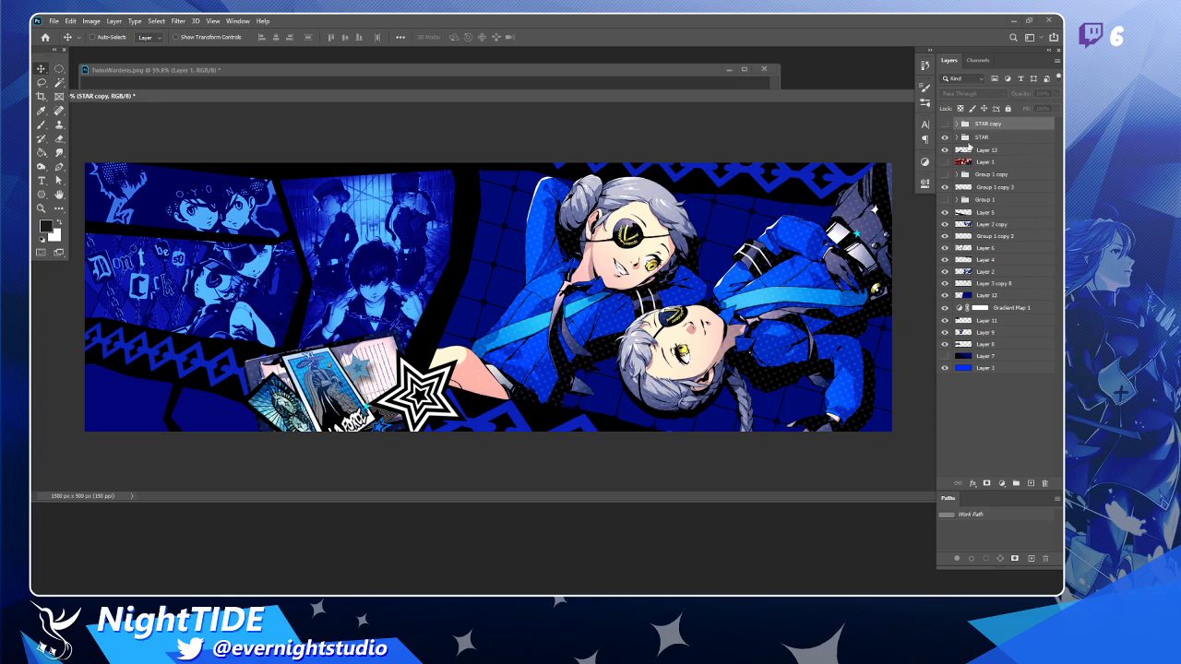
{"action": "left_click", "coordinate": [944, 163]}
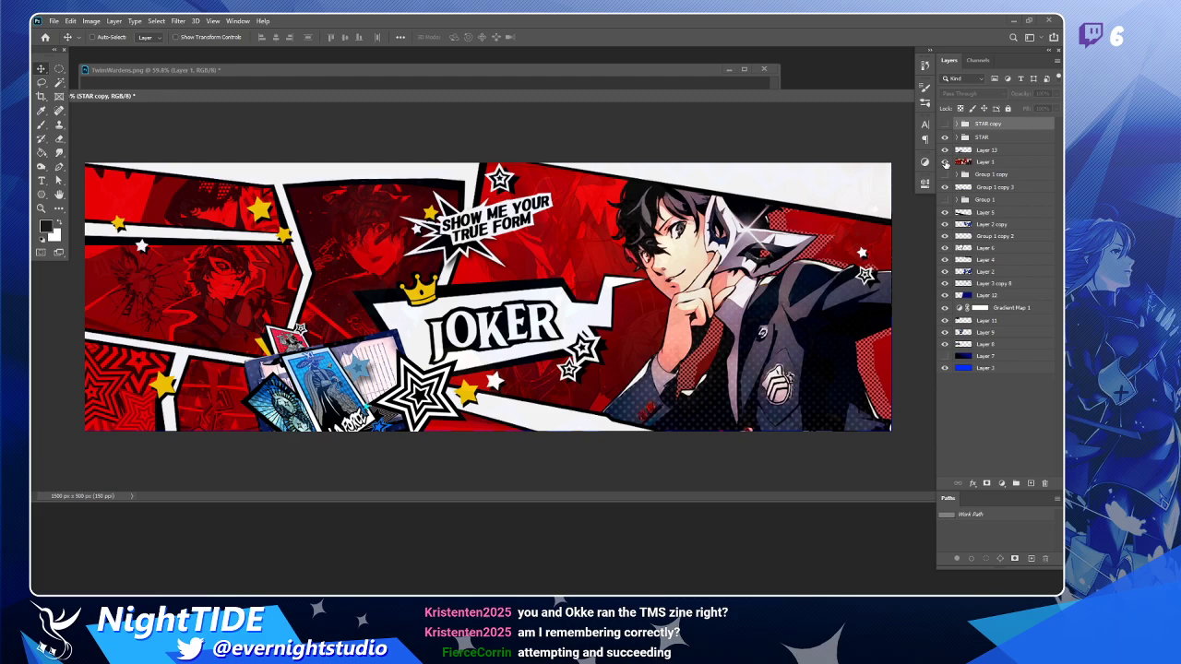
Hide the red Joker reference and compare the banner with the white star toggled.
{"action": "left_click", "coordinate": [944, 174]}
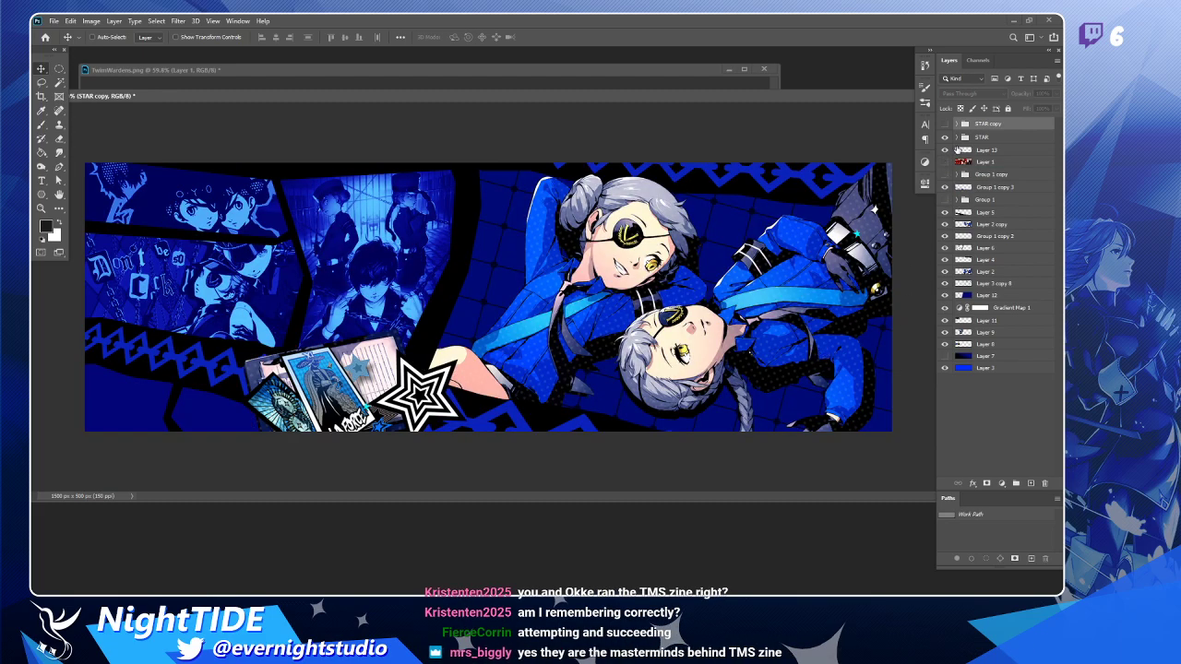
{"action": "left_click", "coordinate": [944, 137]}
{"action": "left_click", "coordinate": [944, 137]}
{"action": "left_click", "coordinate": [945, 161]}
{"action": "left_click", "coordinate": [945, 162]}
Show the big STAR copy star over the upper girl's face and duplicate it to the right.
{"action": "left_click", "coordinate": [969, 137]}
{"action": "left_click", "coordinate": [944, 138]}
{"action": "left_click", "coordinate": [944, 138]}
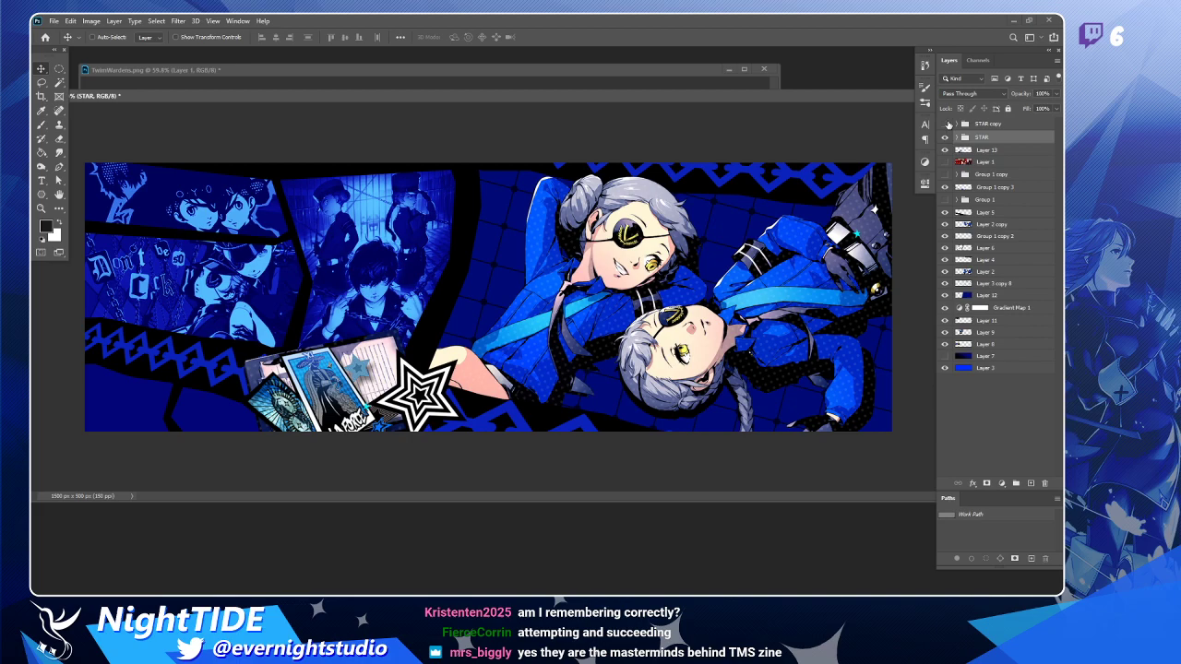
{"action": "left_click", "coordinate": [945, 123]}
{"action": "left_click", "coordinate": [1018, 125]}
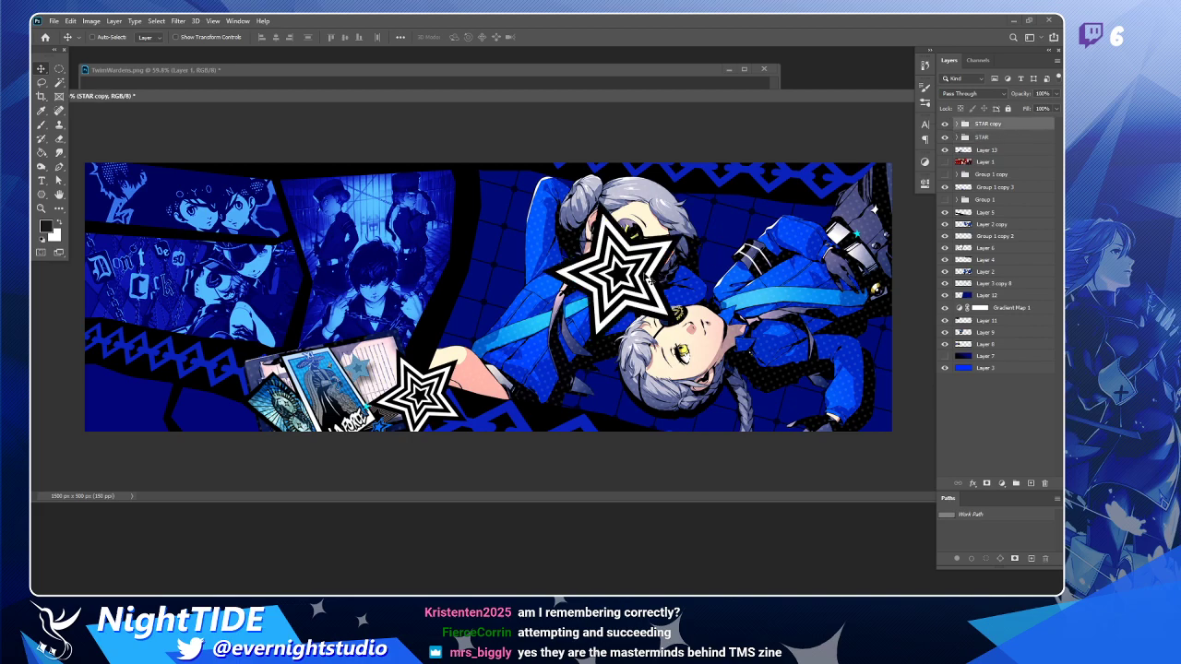
{"action": "left_click_drag", "start_coordinate": [637, 283], "coordinate": [772, 277]}
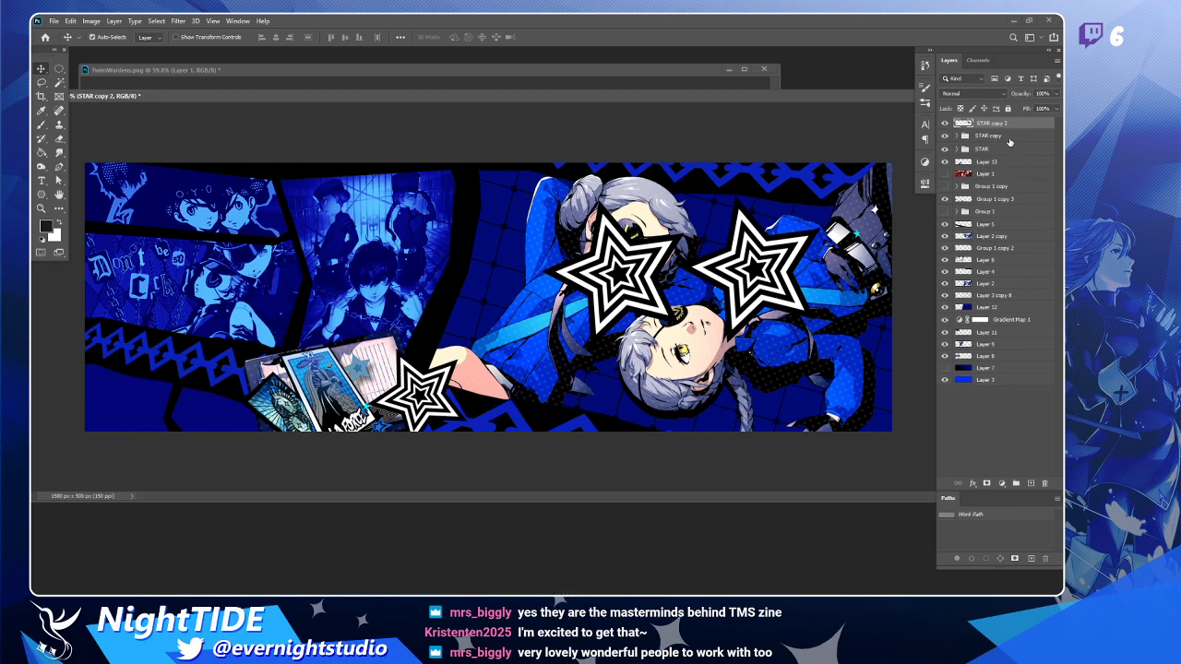
Merge the duplicated star into STAR copy 2 and nudge it slightly up and right.
{"action": "key", "text": "ctrl+e"}
{"action": "left_click", "coordinate": [945, 125]}
{"action": "left_click", "coordinate": [945, 125]}
{"action": "left_click_drag", "start_coordinate": [756, 267], "coordinate": [769, 262]}
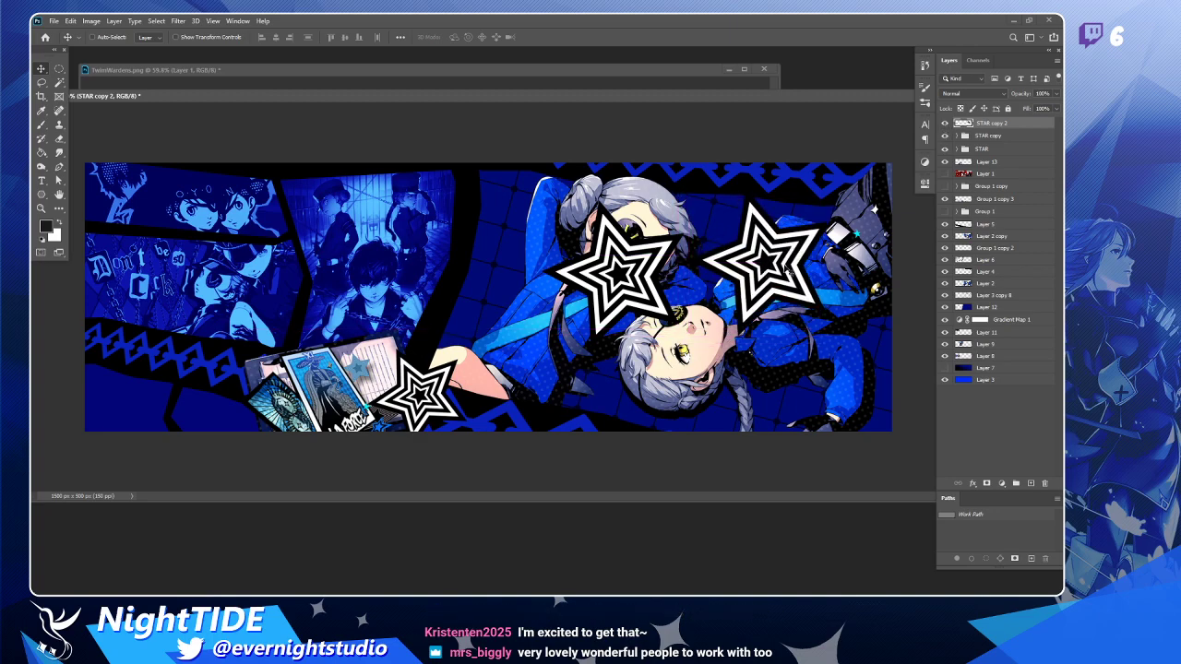
{"action": "left_click", "coordinate": [946, 125]}
{"action": "left_click", "coordinate": [946, 125]}
Add a Normal-mode white Color Overlay to the right-hand star at about 65% opacity.
{"action": "double_click", "coordinate": [976, 126]}
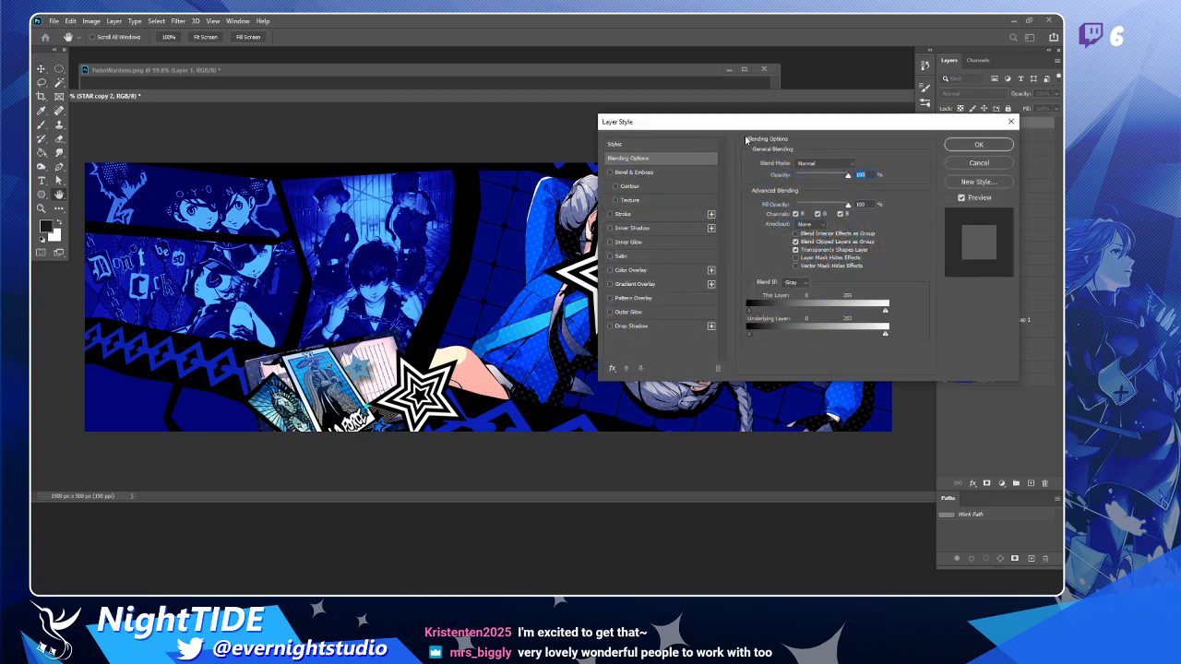
{"action": "left_click_drag", "start_coordinate": [716, 123], "coordinate": [329, 117]}
{"action": "left_click", "coordinate": [199, 265]}
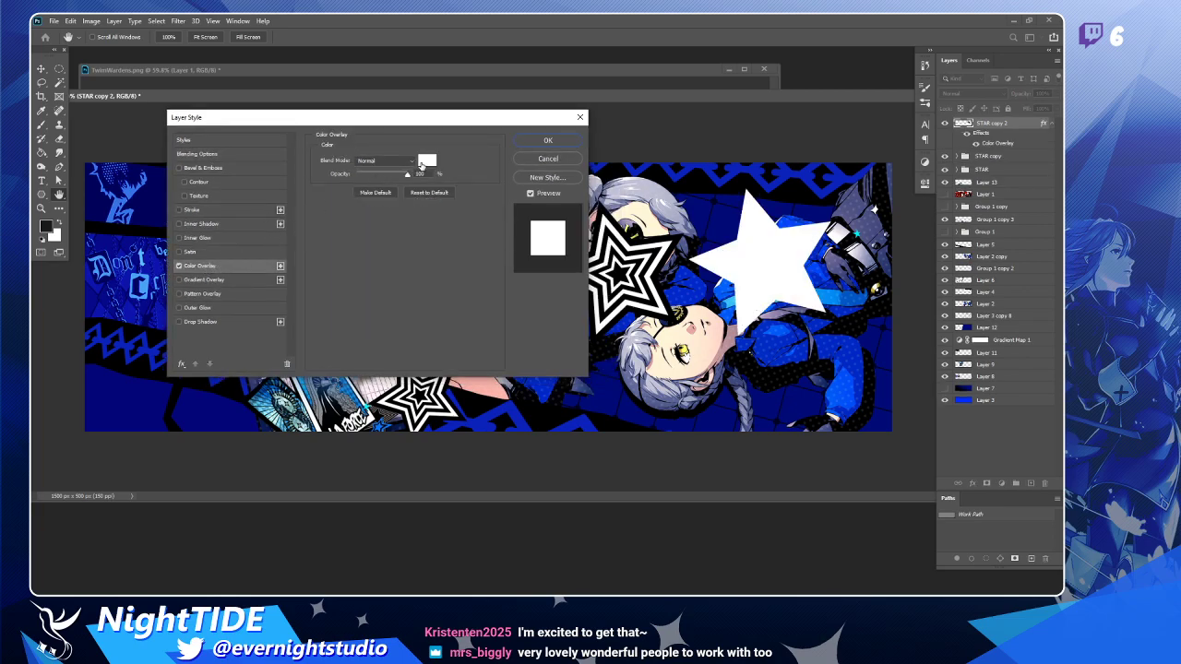
{"action": "left_click", "coordinate": [402, 163]}
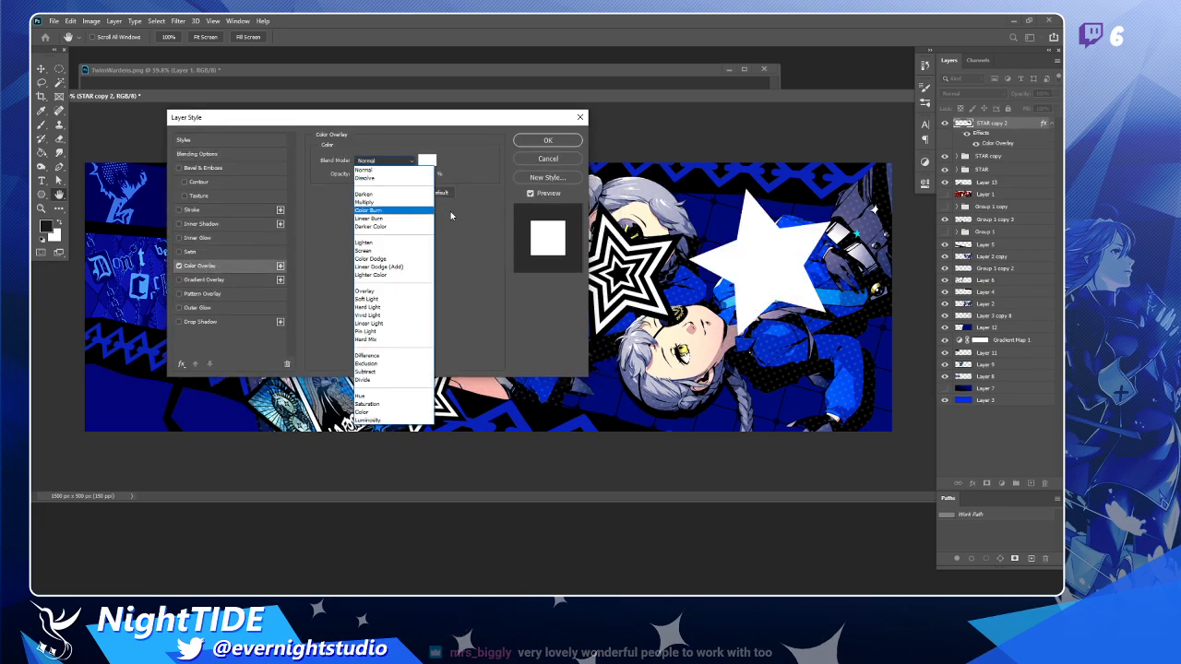
{"action": "left_click", "coordinate": [423, 202]}
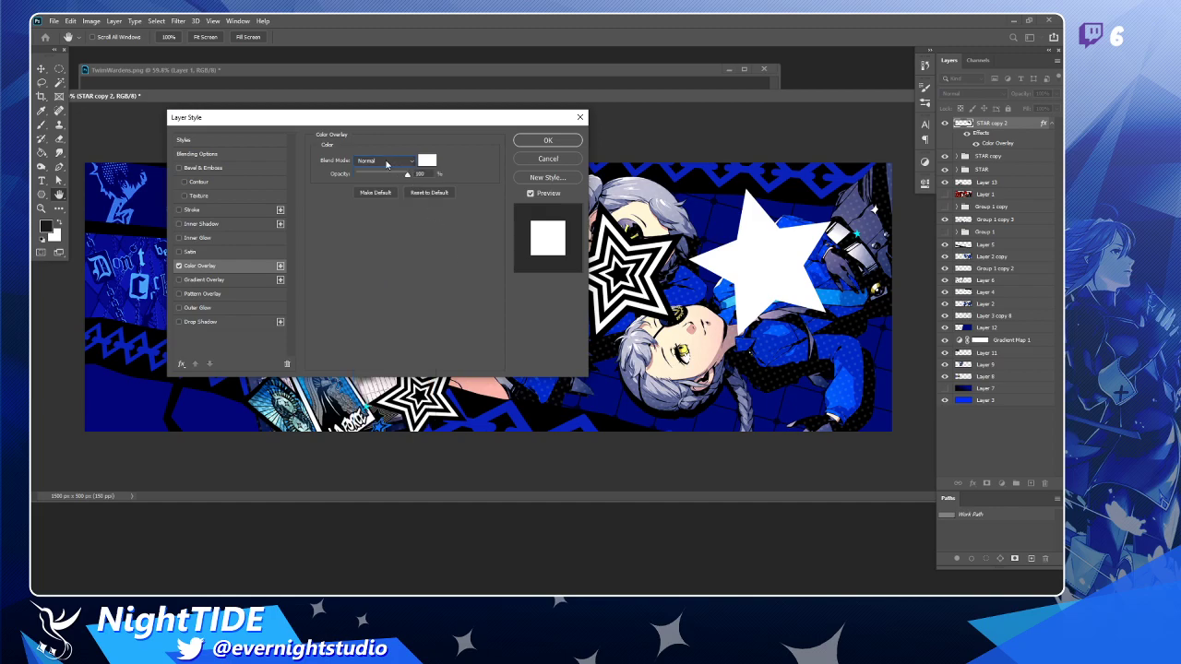
{"action": "left_click_drag", "start_coordinate": [407, 175], "coordinate": [387, 177]}
Confirm the grey overlay, reveal the red Joker reference, and inspect the tarot cards up close.
{"action": "left_click", "coordinate": [547, 141]}
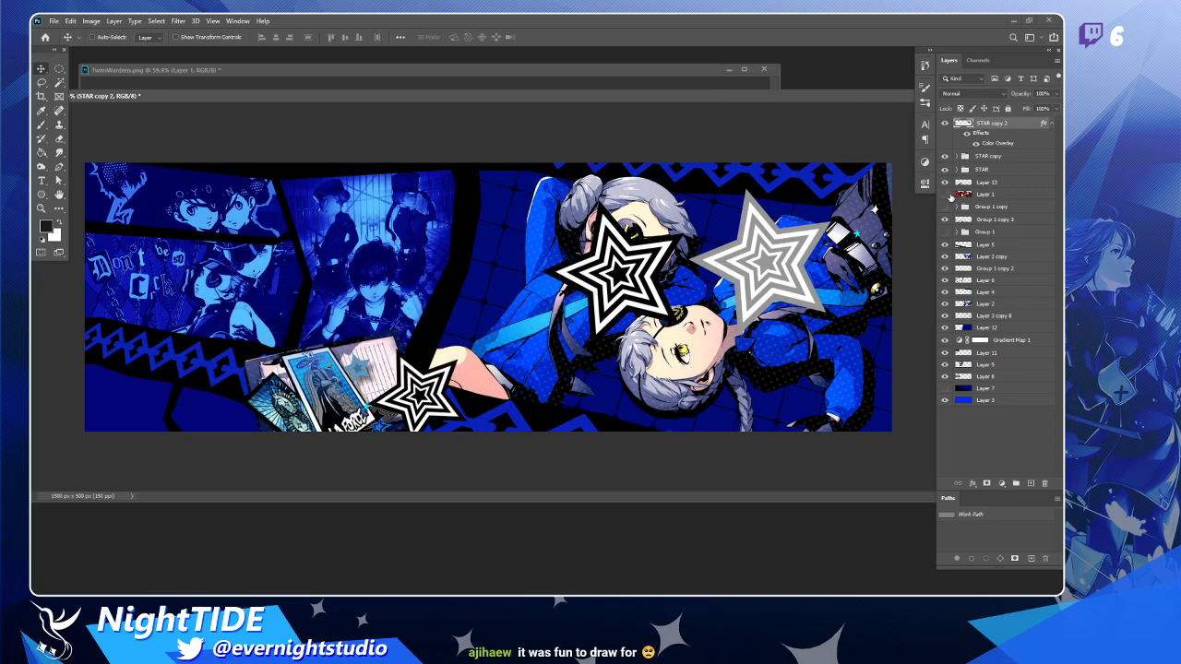
{"action": "left_click", "coordinate": [946, 195]}
{"action": "left_click", "coordinate": [42, 208]}
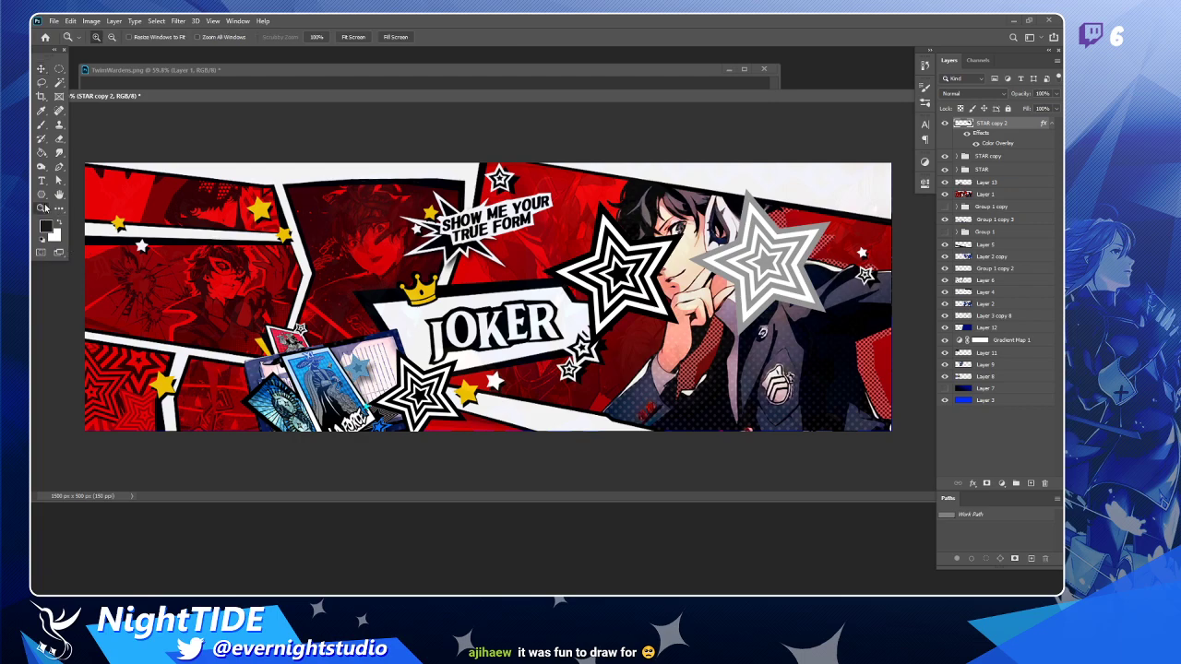
{"action": "left_click_drag", "start_coordinate": [401, 286], "coordinate": [120, 429]}
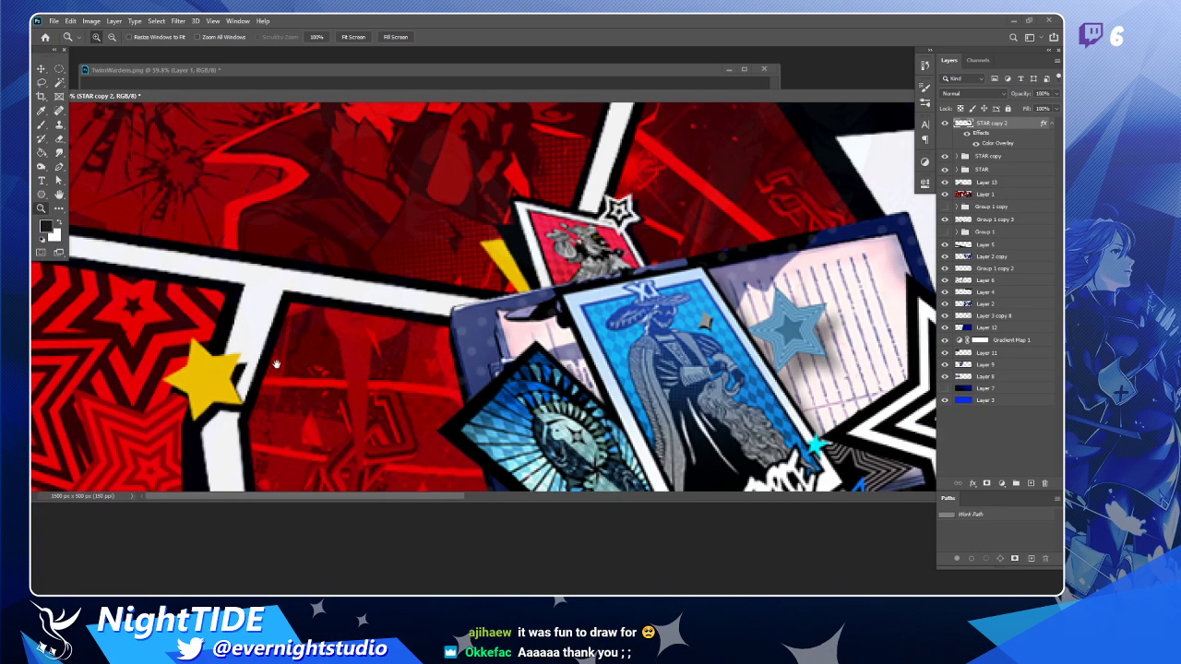
{"action": "left_click_drag", "start_coordinate": [275, 364], "coordinate": [316, 335]}
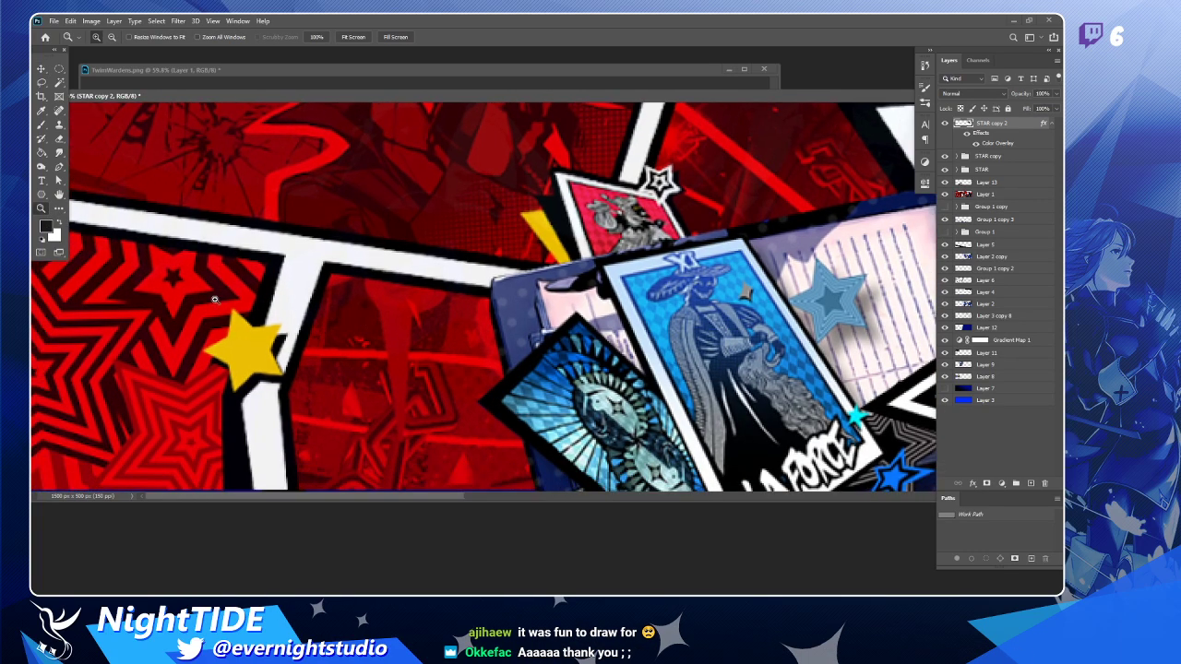
{"action": "left_click", "coordinate": [174, 437], "text": "alt"}
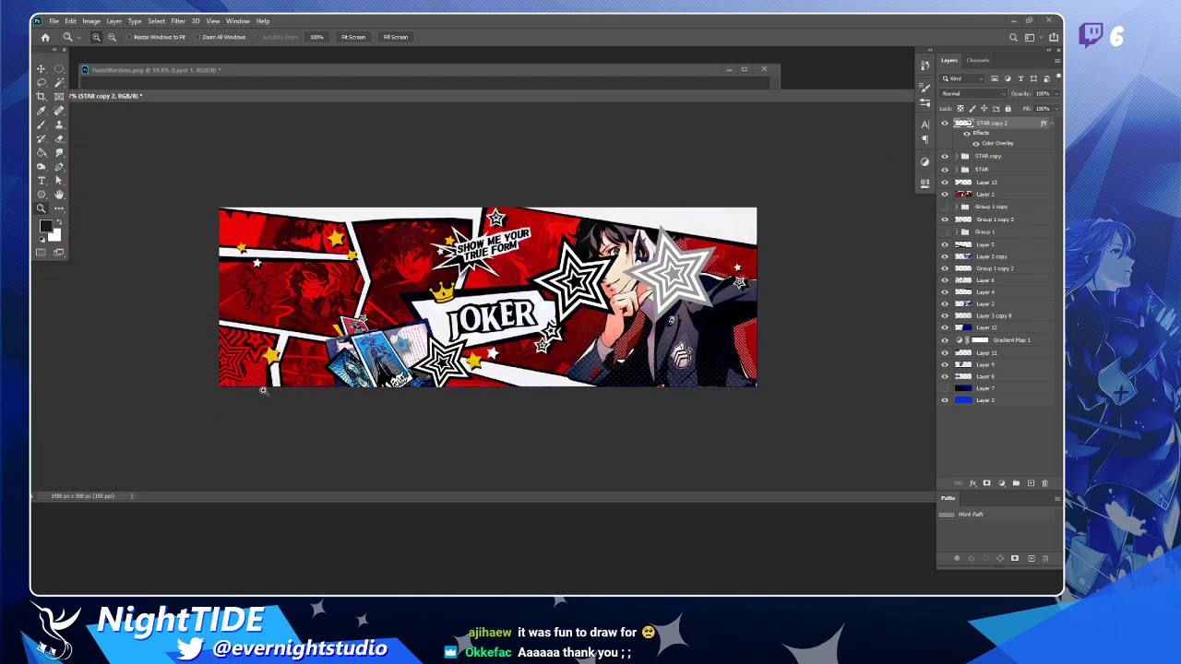
Close the TwinWardens.png document, answering its save prompt.
{"action": "left_click", "coordinate": [507, 73]}
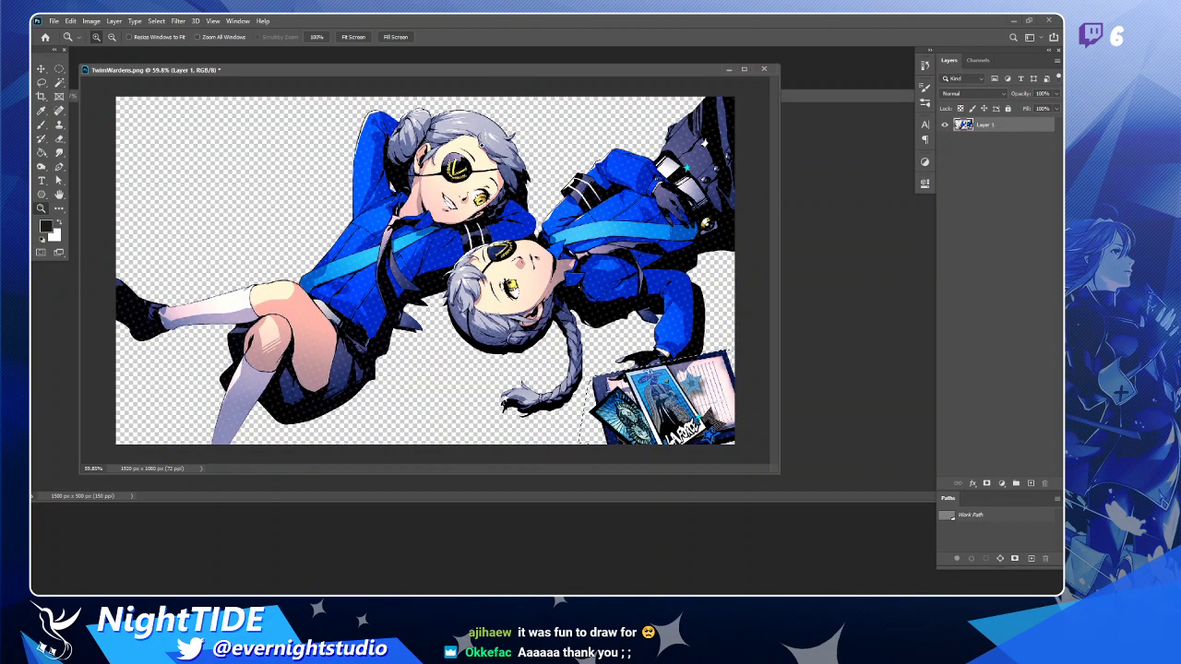
{"action": "left_click", "coordinate": [763, 69]}
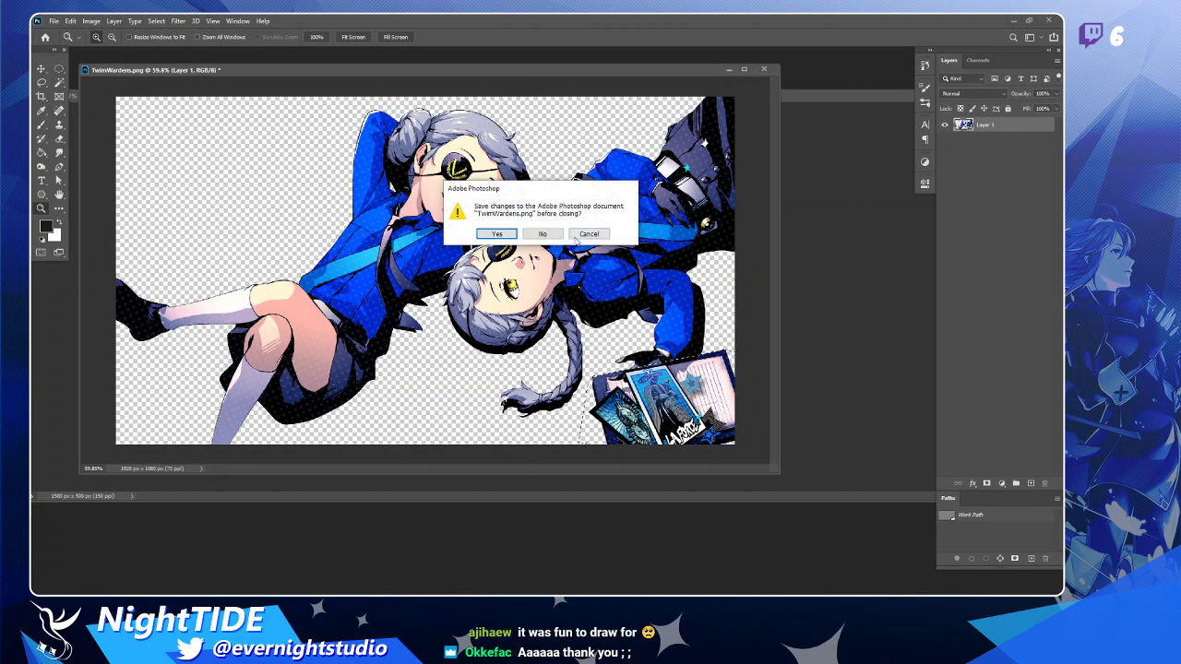
{"action": "left_click", "coordinate": [543, 234]}
Float the blue banner in its own window and hide the red Joker reference.
{"action": "left_click_drag", "start_coordinate": [543, 96], "coordinate": [527, 170]}
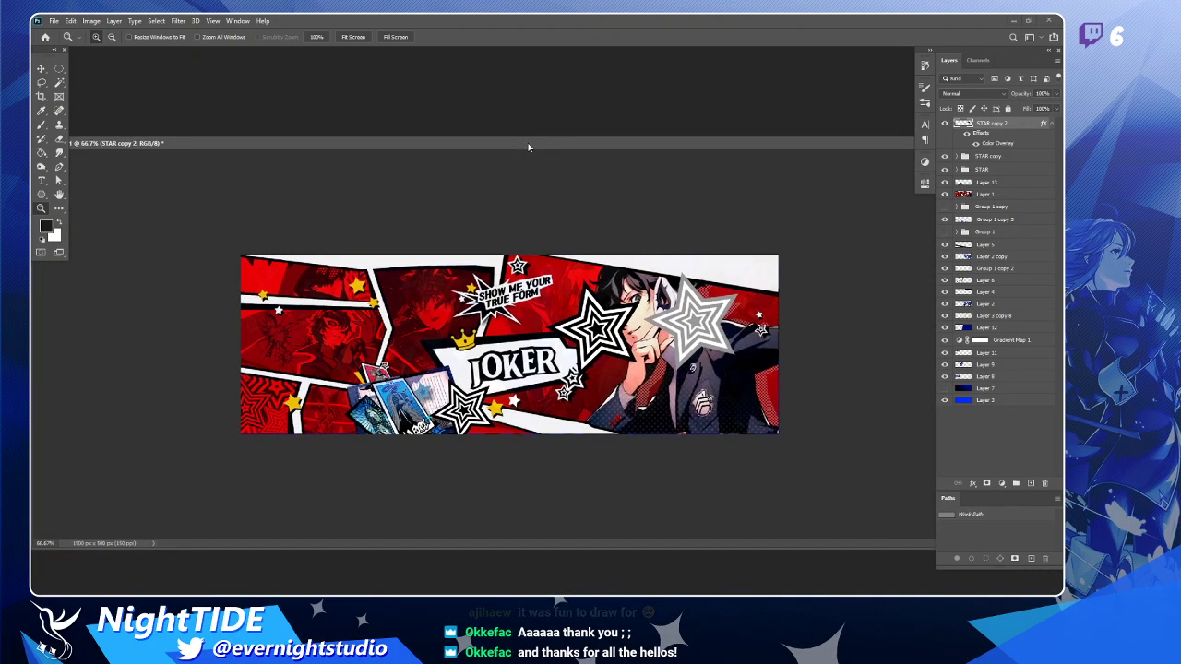
{"action": "left_click", "coordinate": [944, 124]}
{"action": "left_click", "coordinate": [944, 124]}
{"action": "left_click", "coordinate": [944, 194]}
{"action": "left_click", "coordinate": [42, 69]}
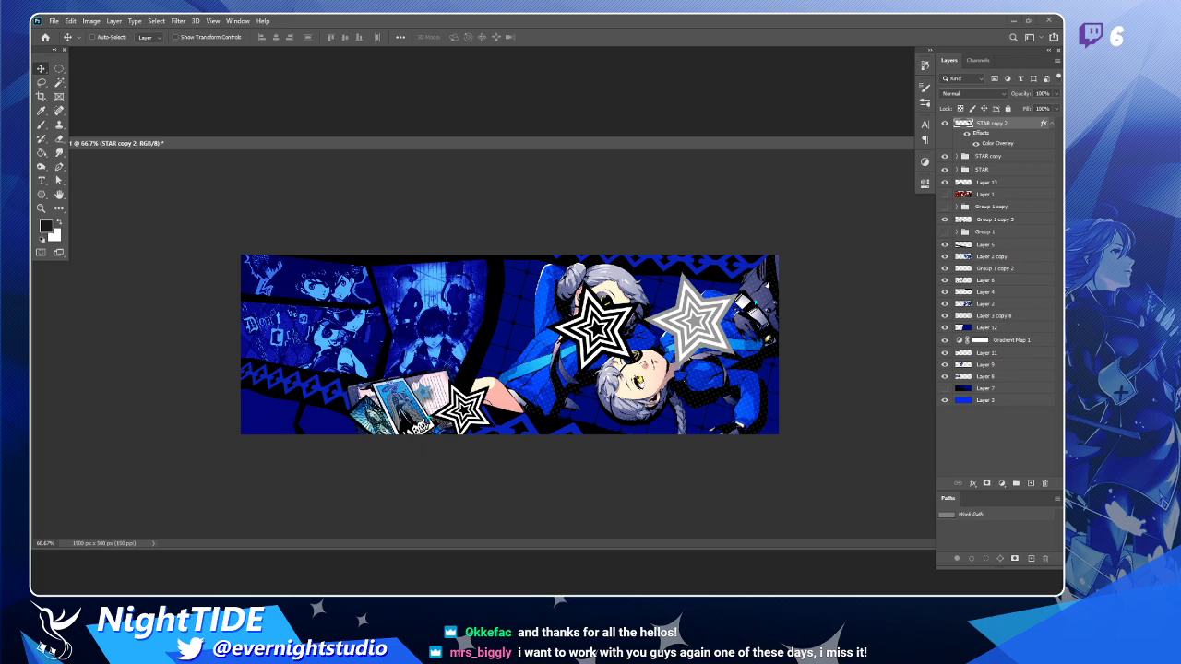
Reposition and resize the floating banner window and view it at 100%.
{"action": "left_click_drag", "start_coordinate": [770, 147], "coordinate": [761, 116]}
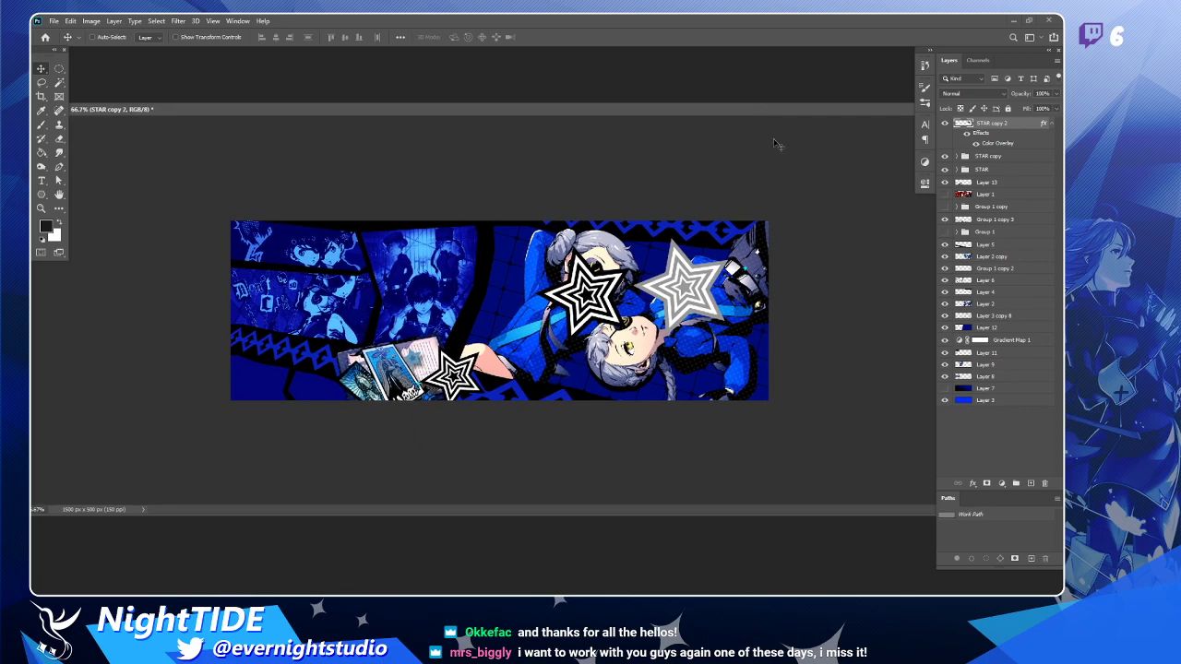
{"action": "left_click_drag", "start_coordinate": [255, 116], "coordinate": [281, 117]}
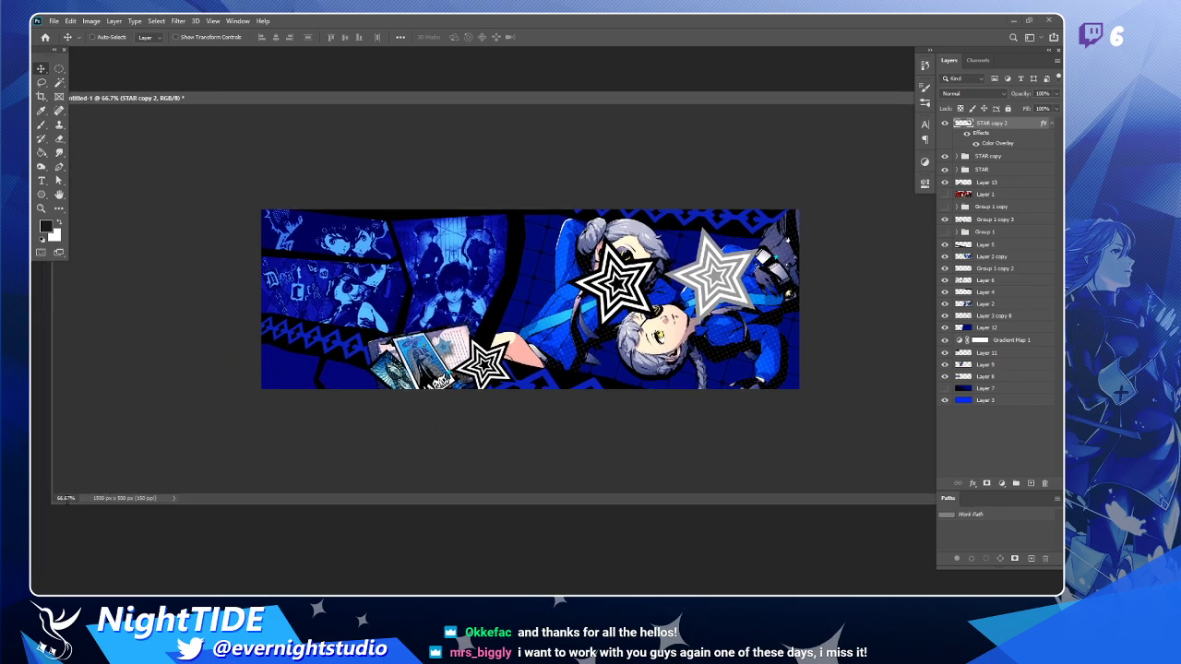
{"action": "left_click_drag", "start_coordinate": [50, 503], "coordinate": [180, 452]}
{"action": "left_click_drag", "start_coordinate": [576, 99], "coordinate": [446, 95]}
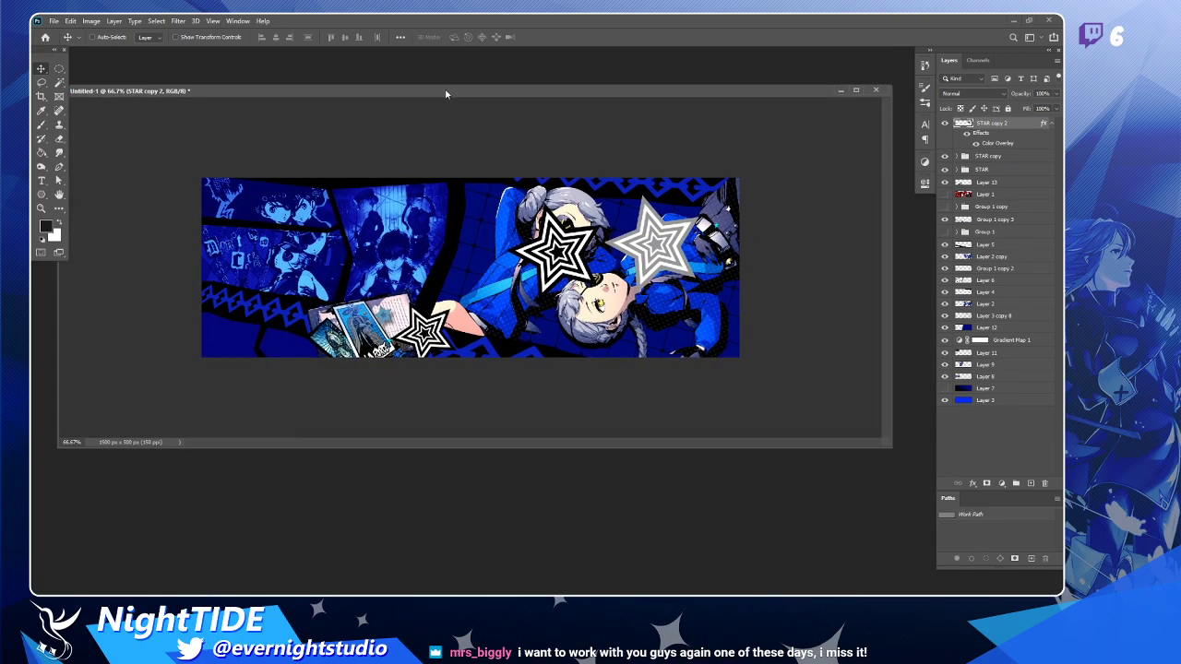
{"action": "key", "text": "z"}
{"action": "left_click", "coordinate": [588, 291]}
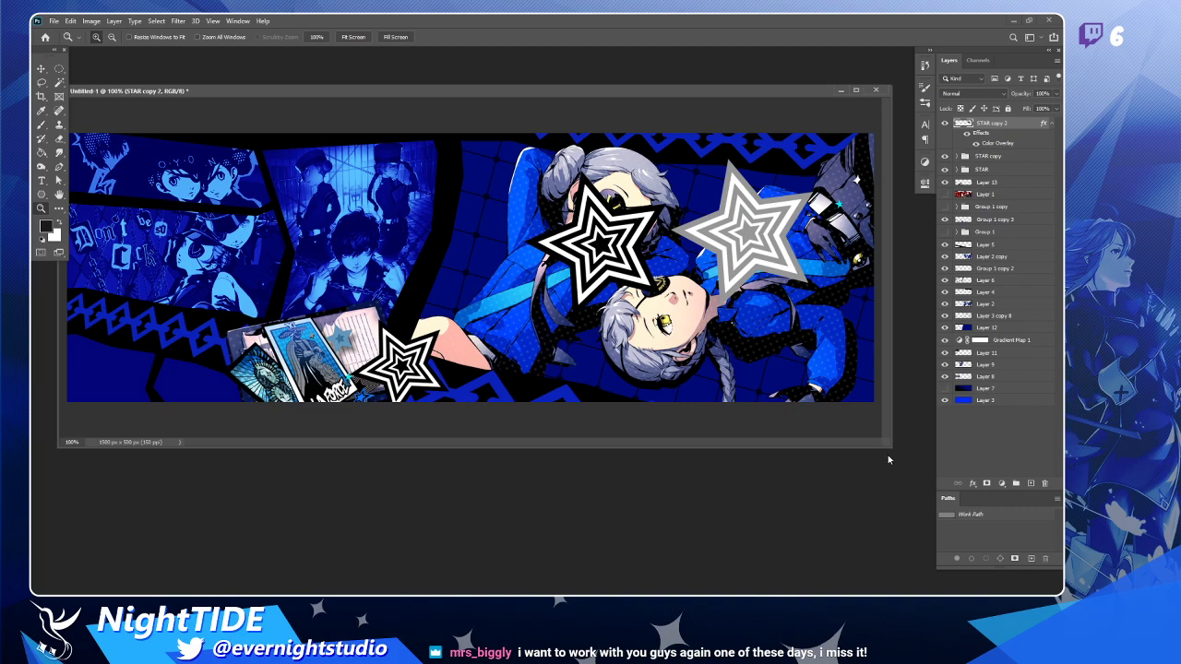
{"action": "left_click_drag", "start_coordinate": [884, 444], "coordinate": [936, 490]}
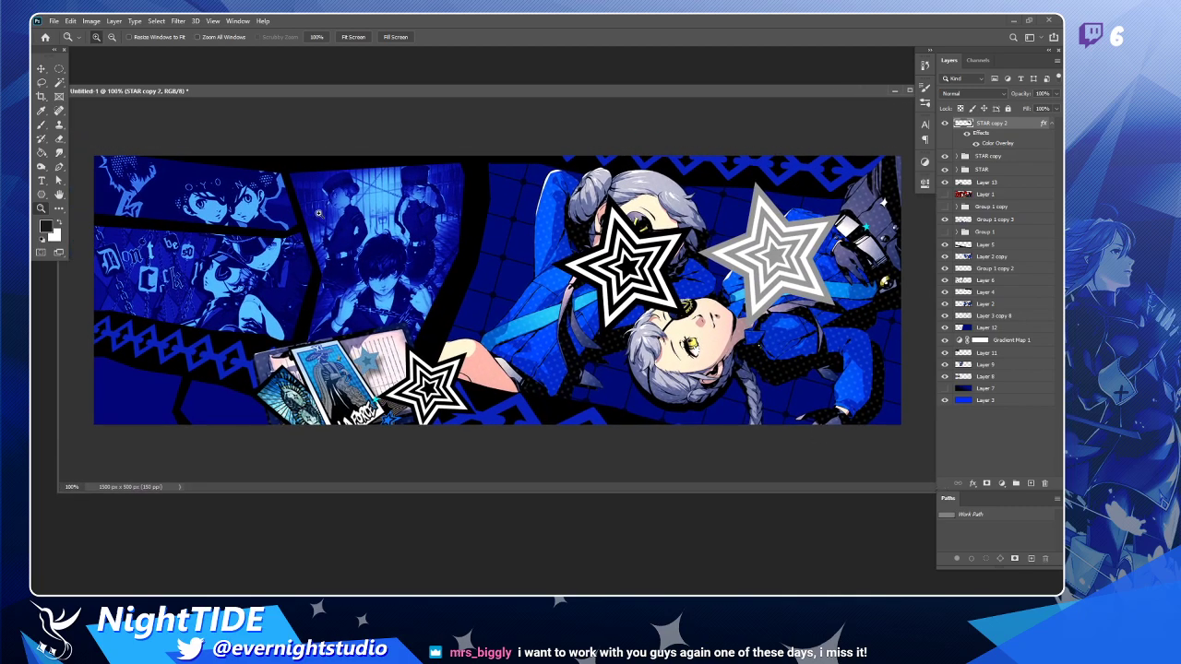
Move the black-and-white STAR copy and STAR copy 3 stars about 105 px left, off the faces.
{"action": "left_click", "coordinate": [42, 69]}
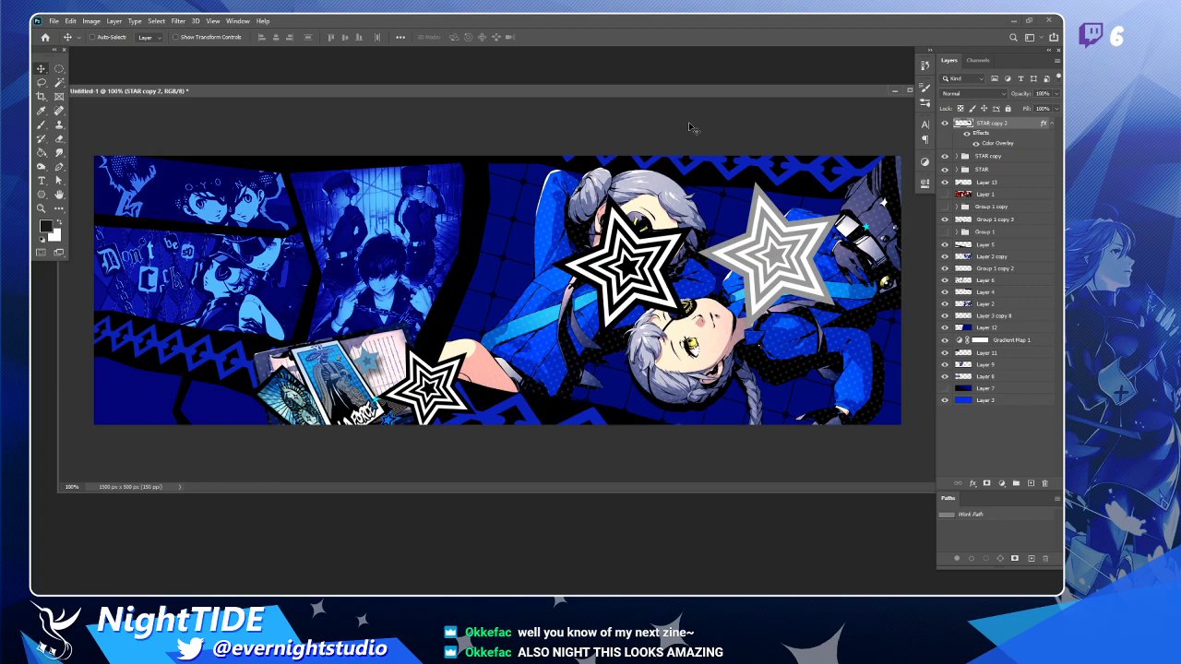
{"action": "left_click", "coordinate": [975, 159]}
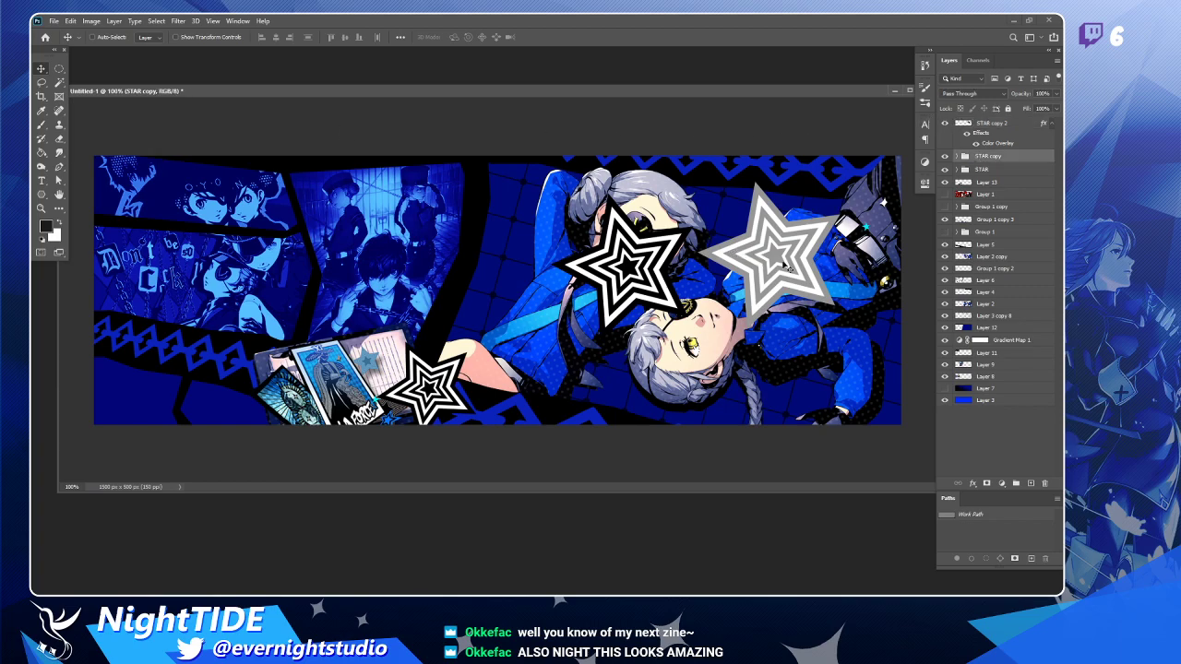
{"action": "left_click_drag", "start_coordinate": [794, 265], "coordinate": [391, 236]}
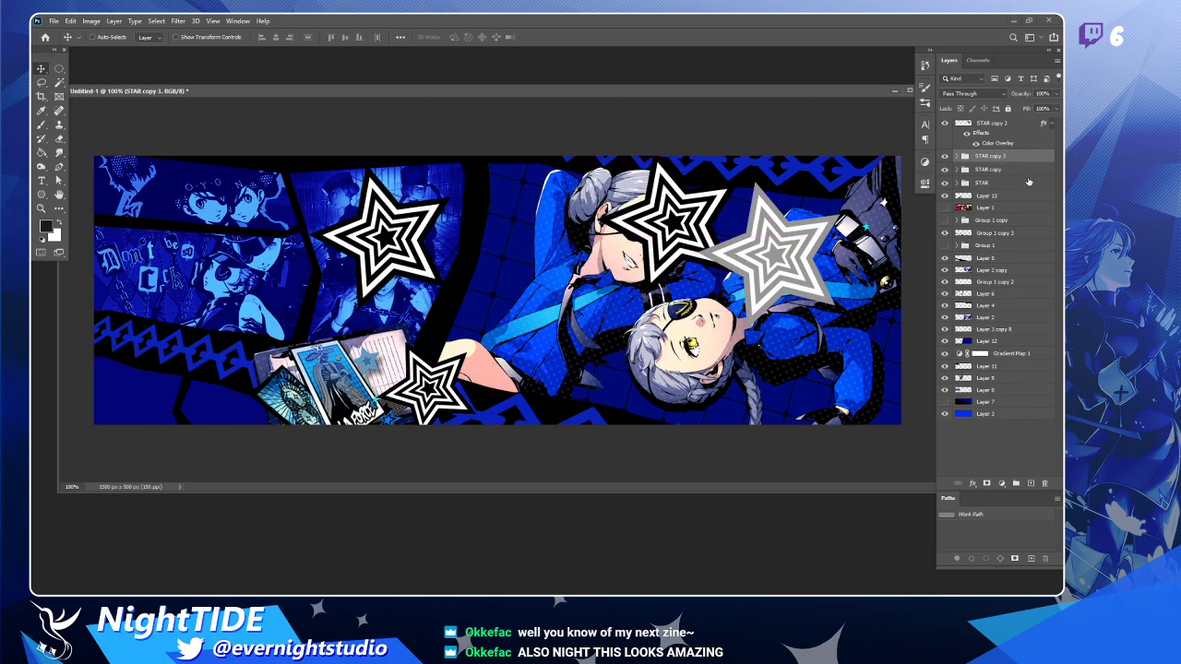
{"action": "left_click", "coordinate": [1000, 182], "text": "shift"}
{"action": "left_click_drag", "start_coordinate": [765, 270], "coordinate": [668, 298]}
{"action": "key", "text": "ctrl+z"}
{"action": "left_click", "coordinate": [1015, 174]}
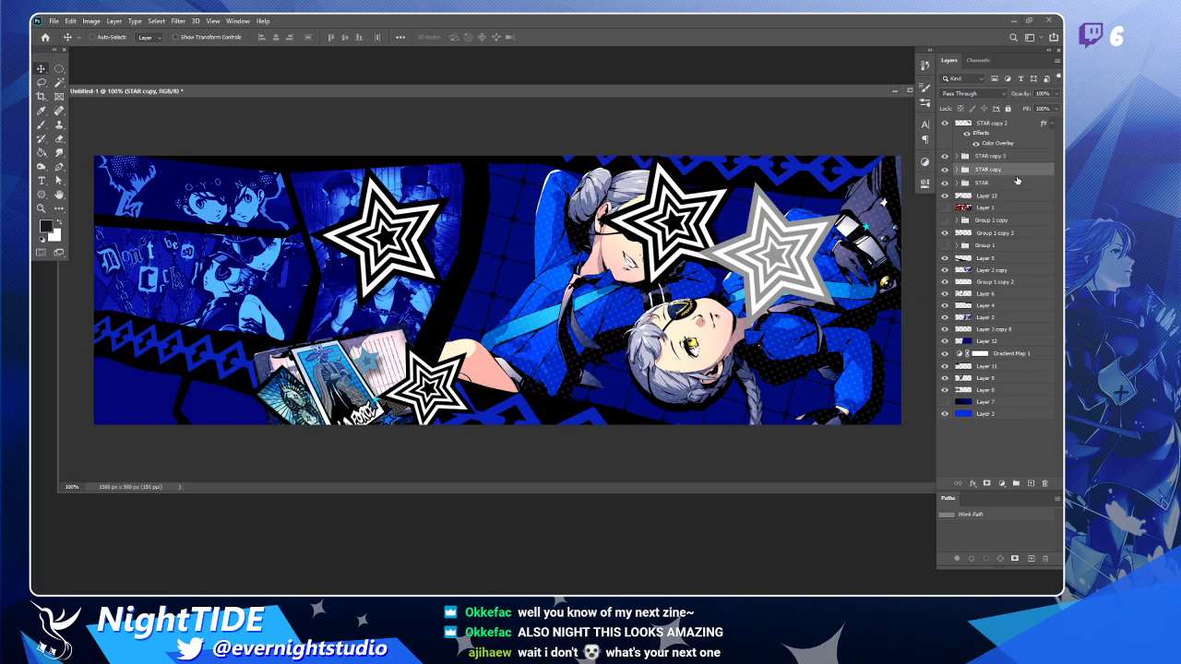
{"action": "left_click", "coordinate": [1012, 157], "text": "shift"}
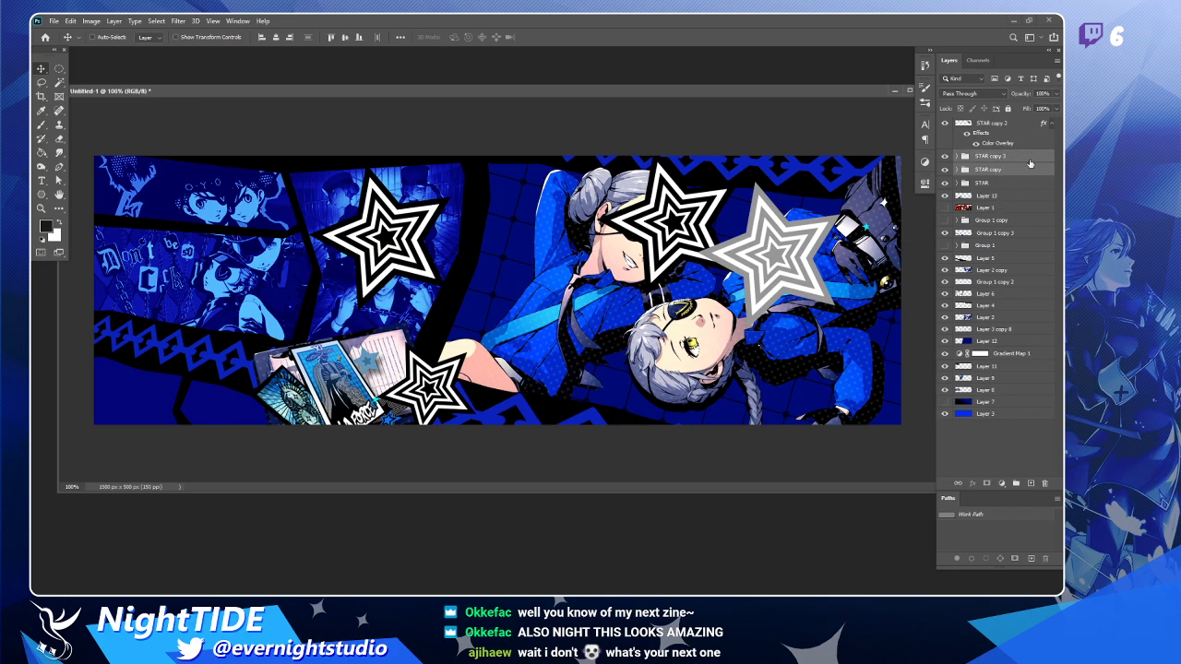
{"action": "left_click", "coordinate": [1015, 170]}
{"action": "left_click_drag", "start_coordinate": [1015, 170], "coordinate": [1010, 152]}
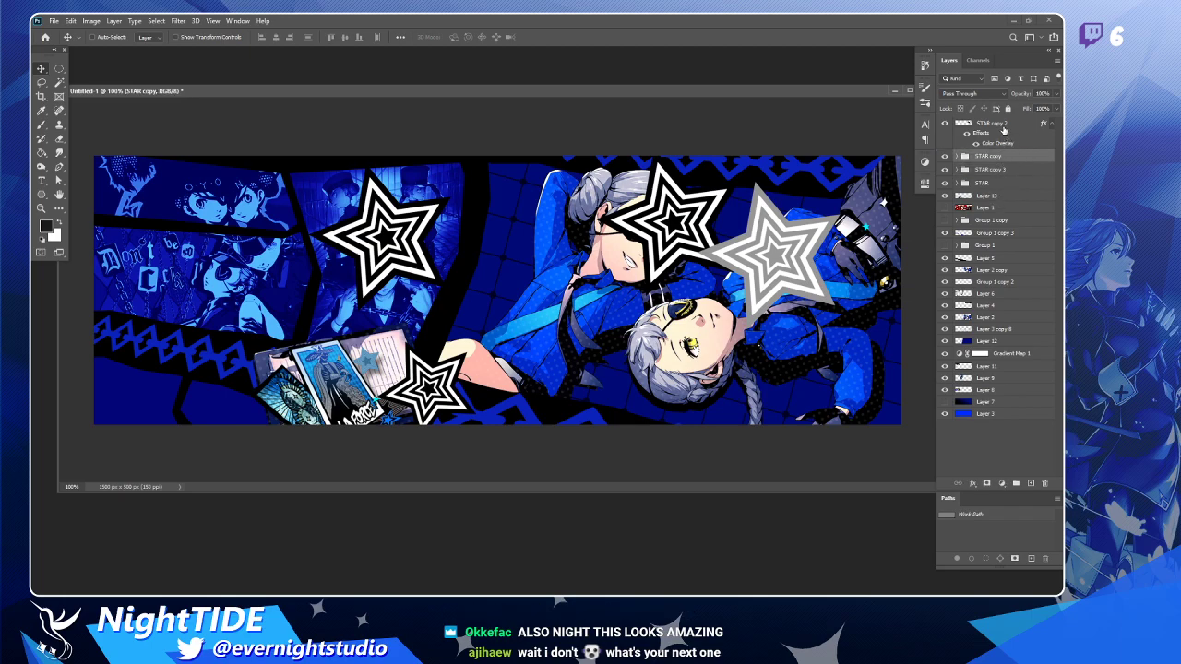
{"action": "left_click_drag", "start_coordinate": [726, 247], "coordinate": [629, 255]}
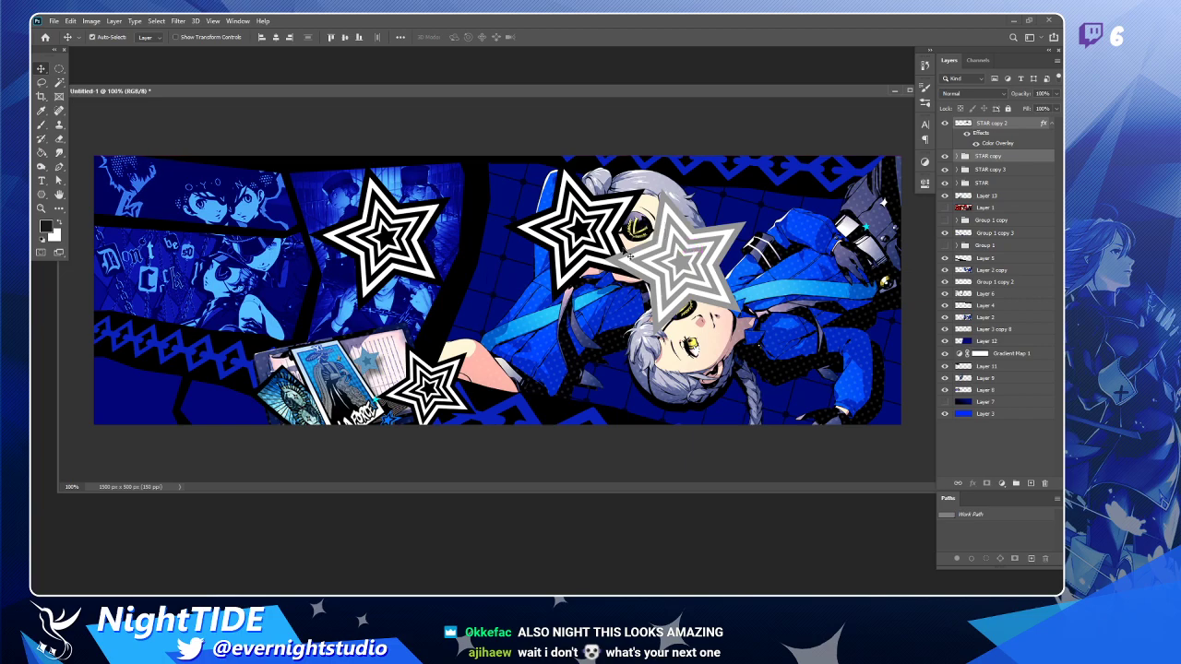
Rotate the selected stars about 13° and shrink them to roughly 71%.
{"action": "key", "text": "ctrl+t"}
{"action": "left_click_drag", "start_coordinate": [752, 154], "coordinate": [707, 212]}
{"action": "left_click_drag", "start_coordinate": [646, 265], "coordinate": [199, 364]}
{"action": "key", "text": "Return"}
{"action": "left_click", "coordinate": [997, 143]}
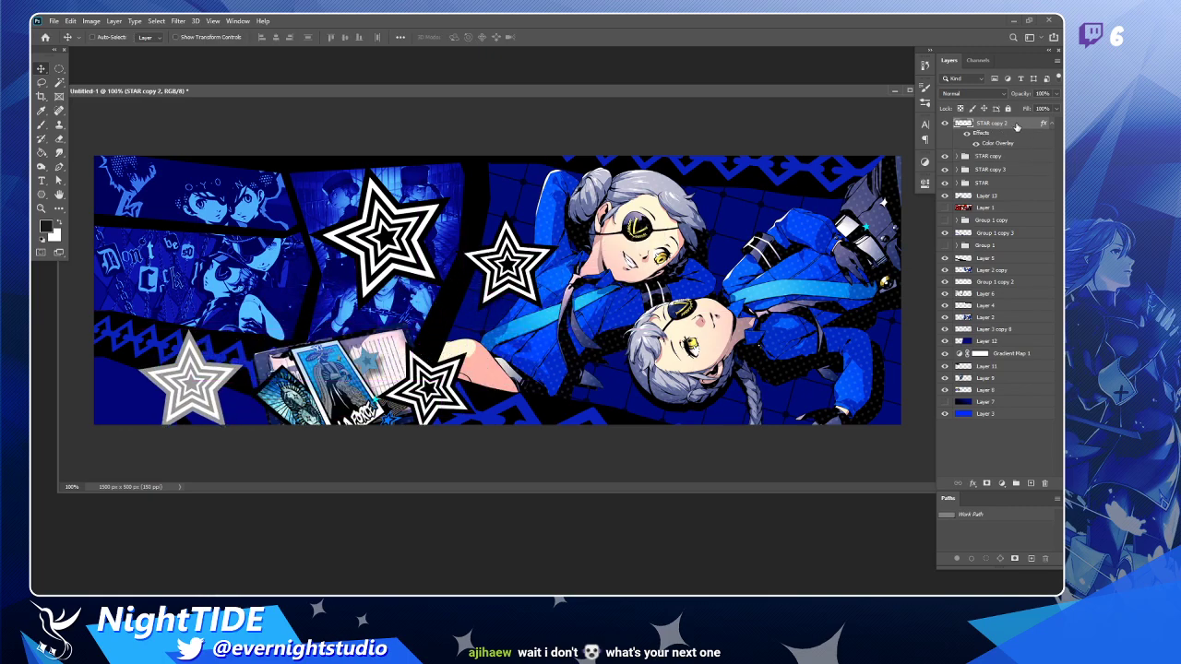
Duplicate the grey STAR copy 2 star onto the upper twin's face.
{"action": "left_click", "coordinate": [992, 157]}
{"action": "left_click", "coordinate": [944, 156]}
{"action": "left_click", "coordinate": [945, 156]}
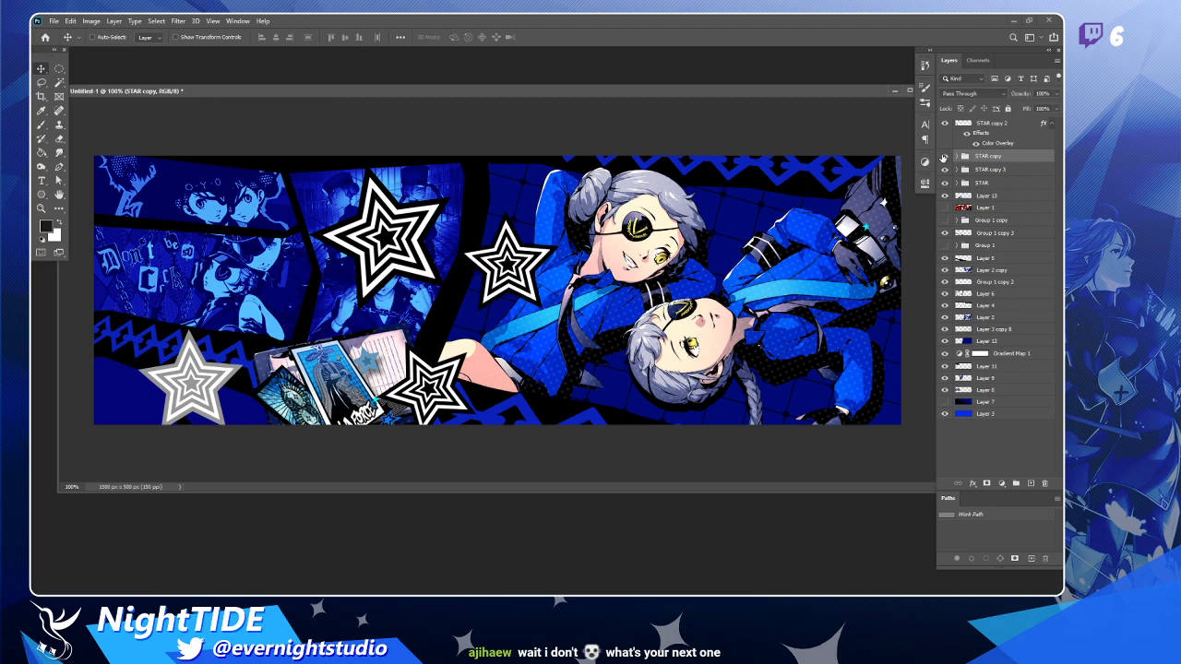
{"action": "left_click", "coordinate": [944, 123]}
{"action": "left_click", "coordinate": [944, 123]}
{"action": "left_click", "coordinate": [981, 124]}
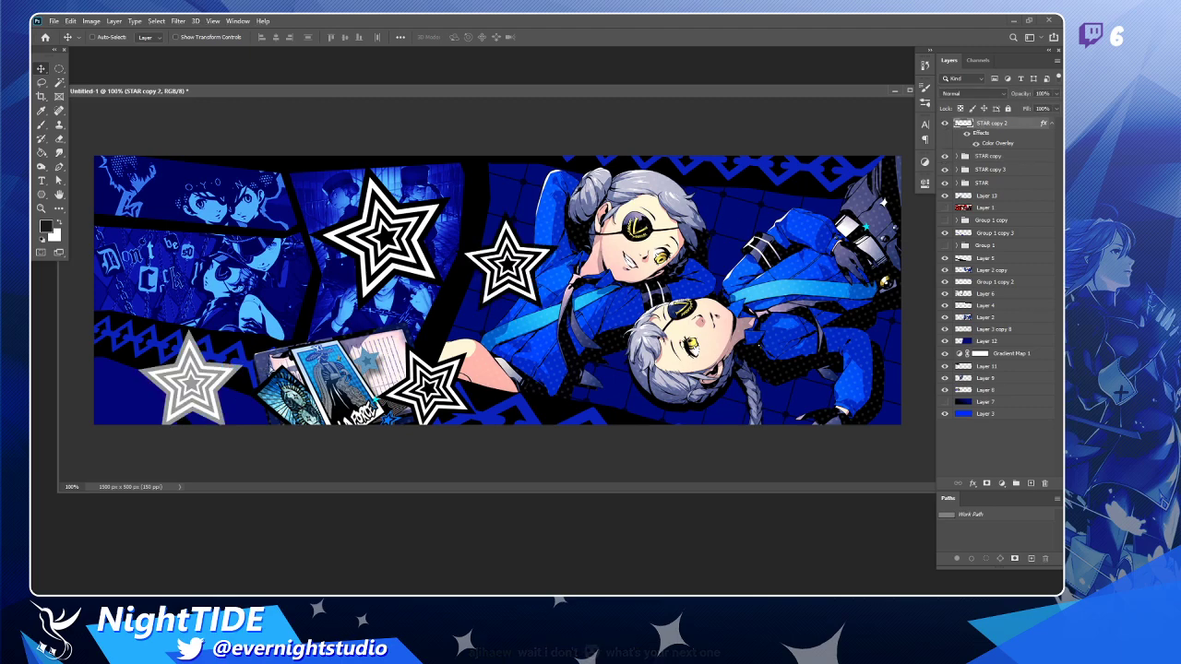
{"action": "left_click_drag", "start_coordinate": [341, 343], "coordinate": [782, 215]}
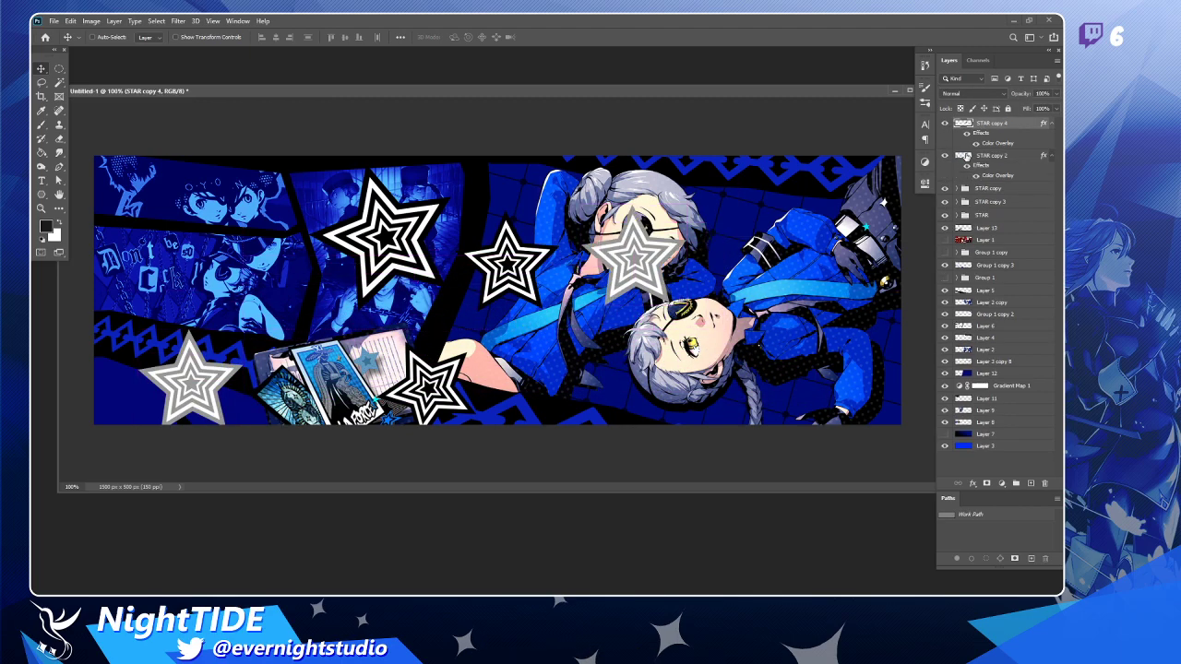
Nudge STAR copy 2 and STAR copy left and up, then the grey star left and down.
{"action": "left_click", "coordinate": [1009, 160]}
{"action": "left_click", "coordinate": [1008, 189], "text": "ctrl"}
{"action": "key", "text": "shift+Left"}
{"action": "key", "text": "shift+Left"}
{"action": "key", "text": "shift+Left"}
{"action": "key", "text": "shift+Left"}
{"action": "key", "text": "shift+Up"}
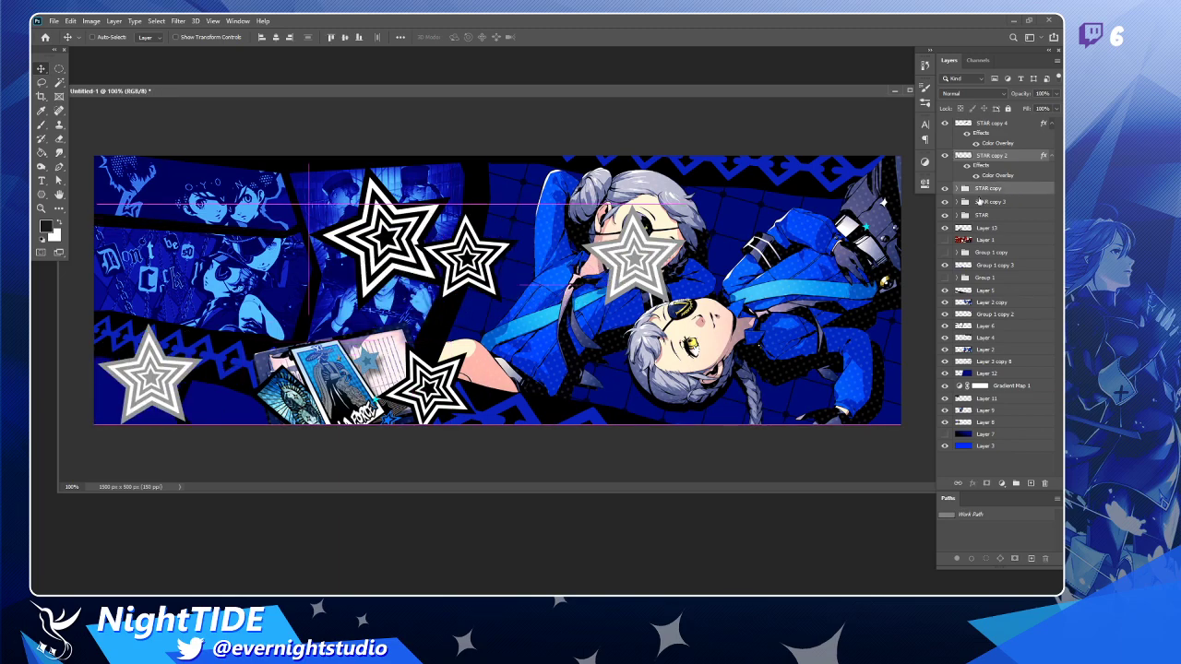
{"action": "left_click", "coordinate": [1008, 159]}
{"action": "key", "text": "shift+Left"}
{"action": "key", "text": "shift+Left"}
{"action": "key", "text": "shift+Down"}
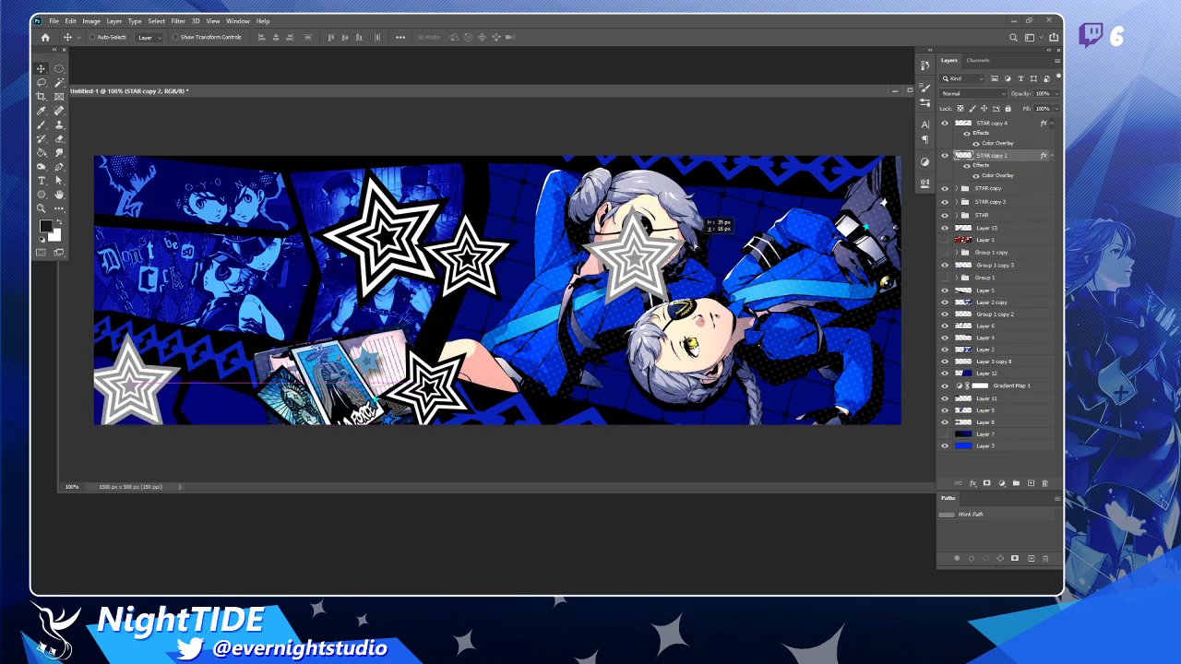
Move the black-and-white STAR copy star to the banner's lower-left corner.
{"action": "left_click", "coordinate": [1031, 189]}
{"action": "left_click_drag", "start_coordinate": [641, 221], "coordinate": [349, 328]}
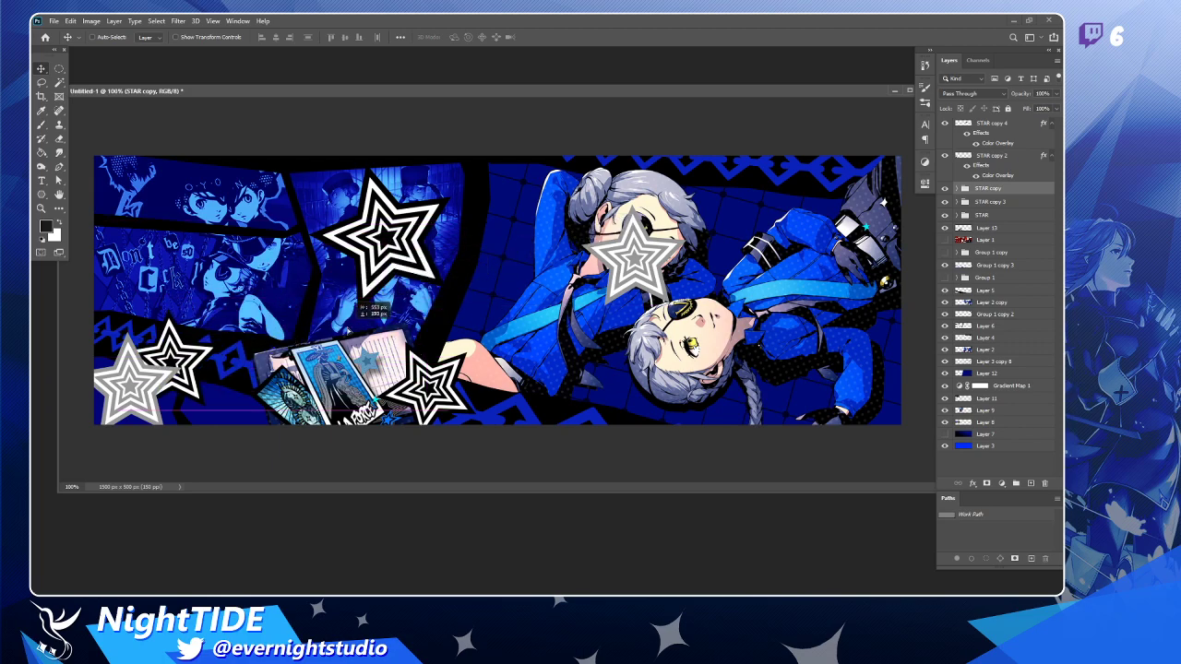
{"action": "left_click", "coordinate": [1026, 201], "text": "ctrl"}
{"action": "left_click_drag", "start_coordinate": [1026, 196], "coordinate": [1010, 397]}
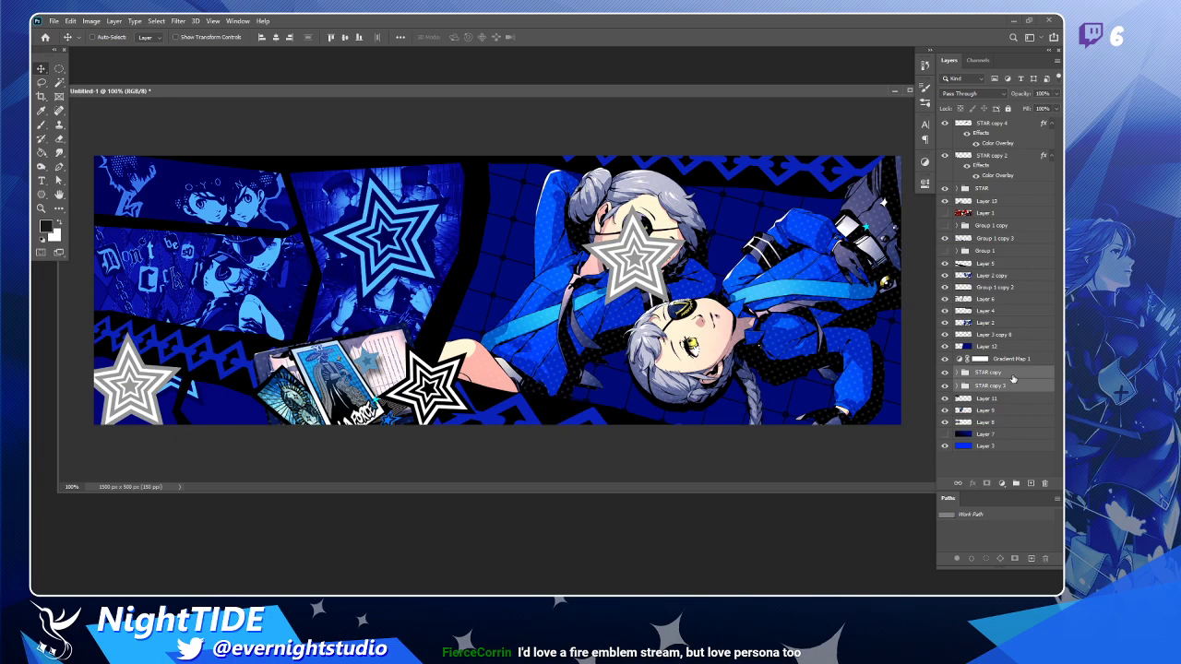
{"action": "key", "text": "ctrl+z"}
Place STAR copy and STAR copy 2 below Gradient Map 1 so the lower-left stars turn blue.
{"action": "left_click", "coordinate": [945, 201]}
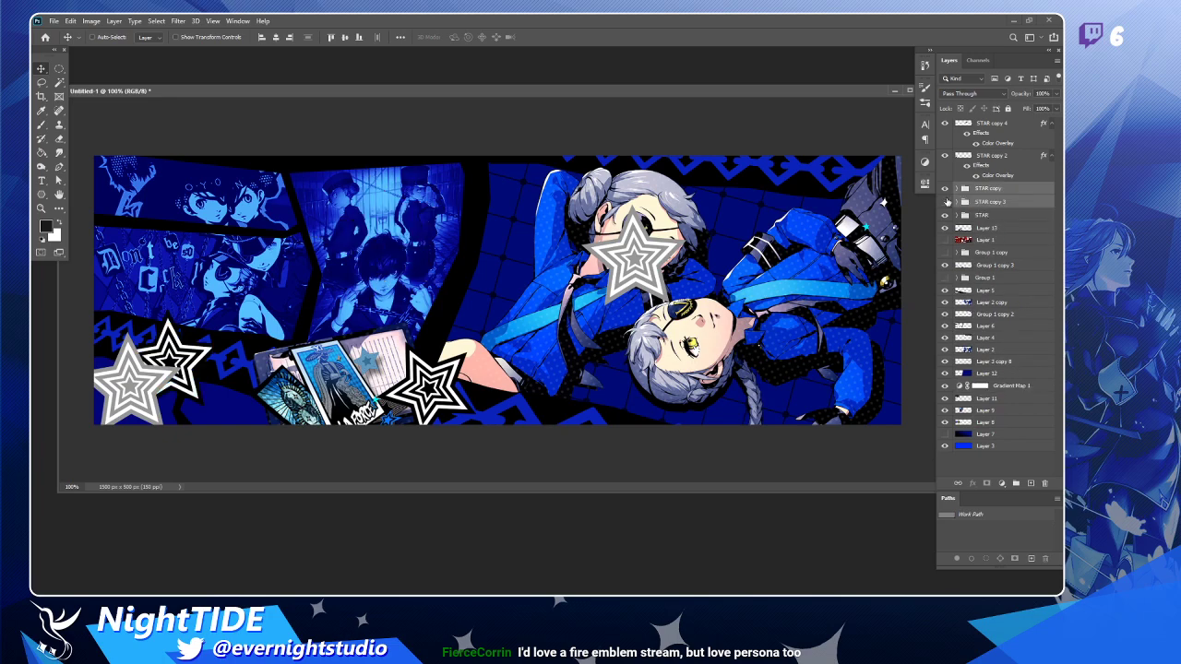
{"action": "left_click", "coordinate": [945, 201]}
{"action": "left_click", "coordinate": [945, 190]}
{"action": "left_click", "coordinate": [945, 189]}
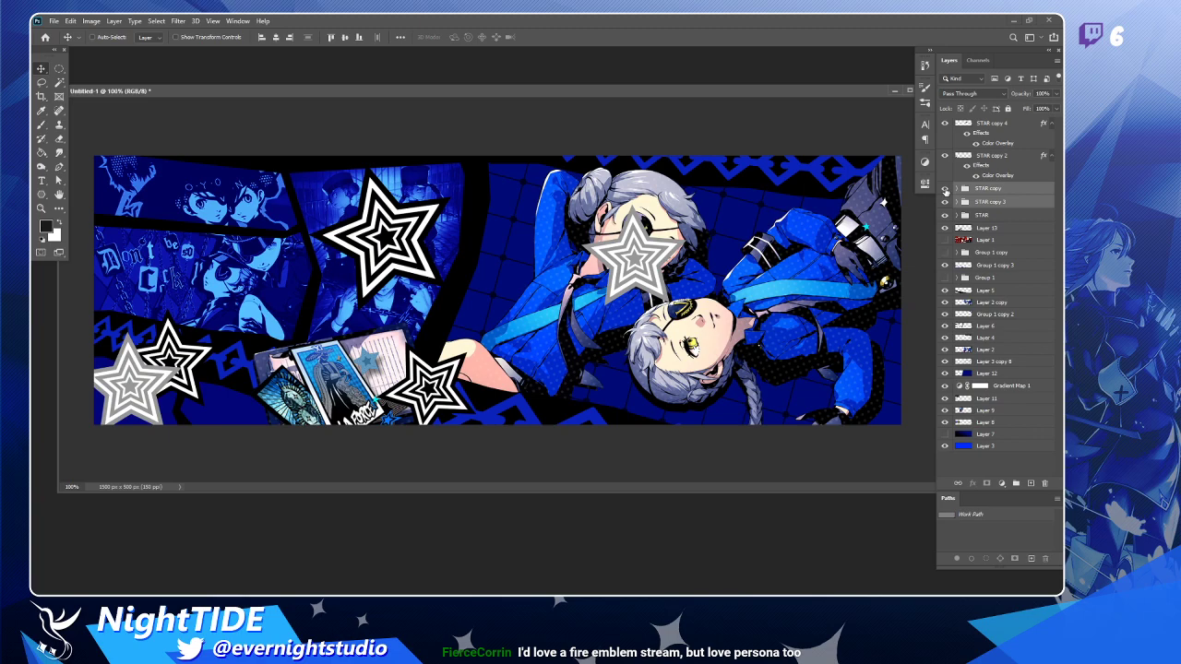
{"action": "left_click", "coordinate": [945, 156]}
{"action": "left_click", "coordinate": [945, 156]}
{"action": "left_click", "coordinate": [1052, 123]}
{"action": "left_click", "coordinate": [1052, 136]}
{"action": "left_click", "coordinate": [1030, 137]}
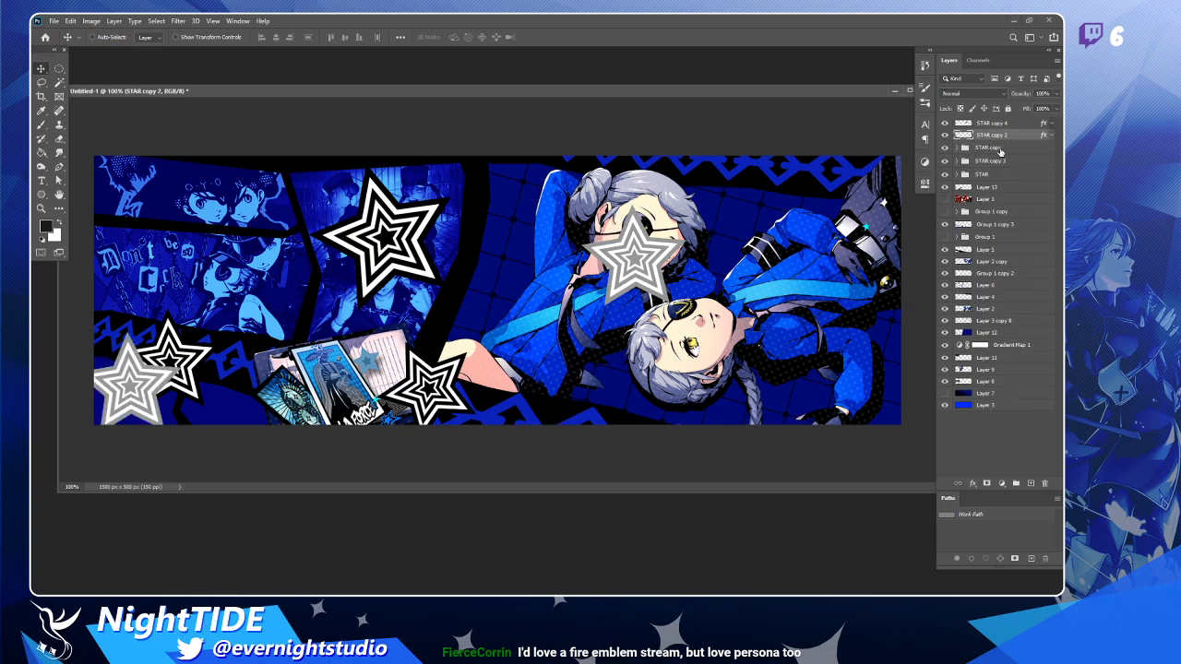
{"action": "left_click", "coordinate": [1001, 149]}
{"action": "left_click", "coordinate": [945, 149]}
{"action": "left_click", "coordinate": [945, 148]}
{"action": "left_click", "coordinate": [945, 136]}
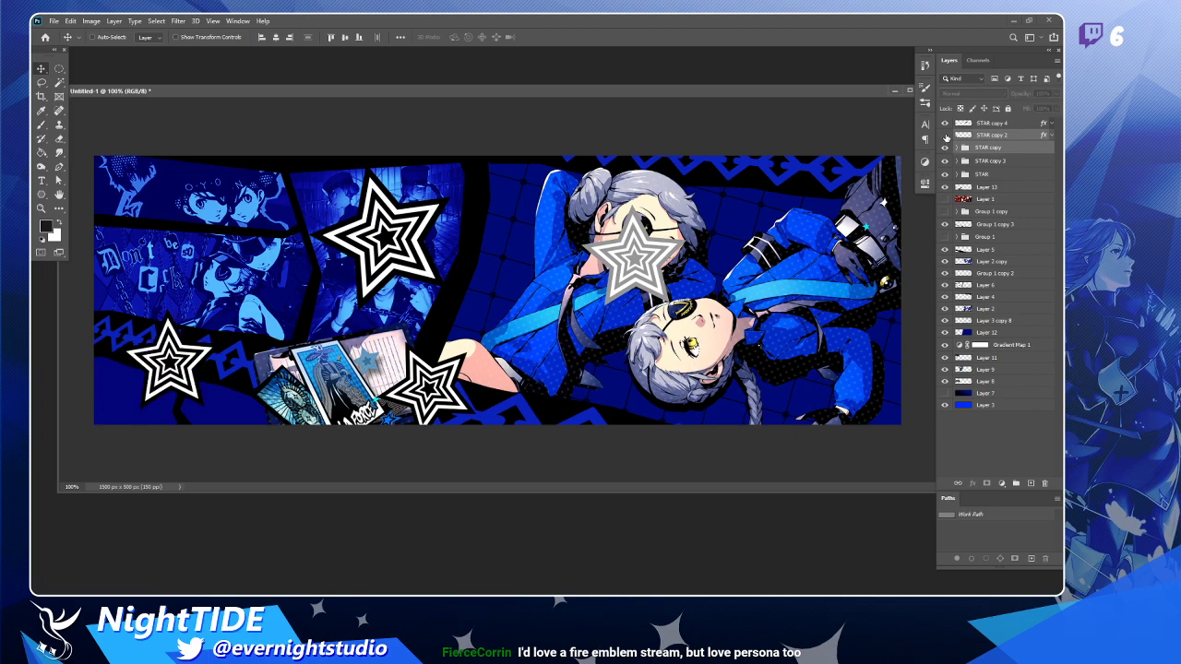
{"action": "left_click", "coordinate": [945, 136]}
{"action": "left_click_drag", "start_coordinate": [1020, 148], "coordinate": [1002, 356]}
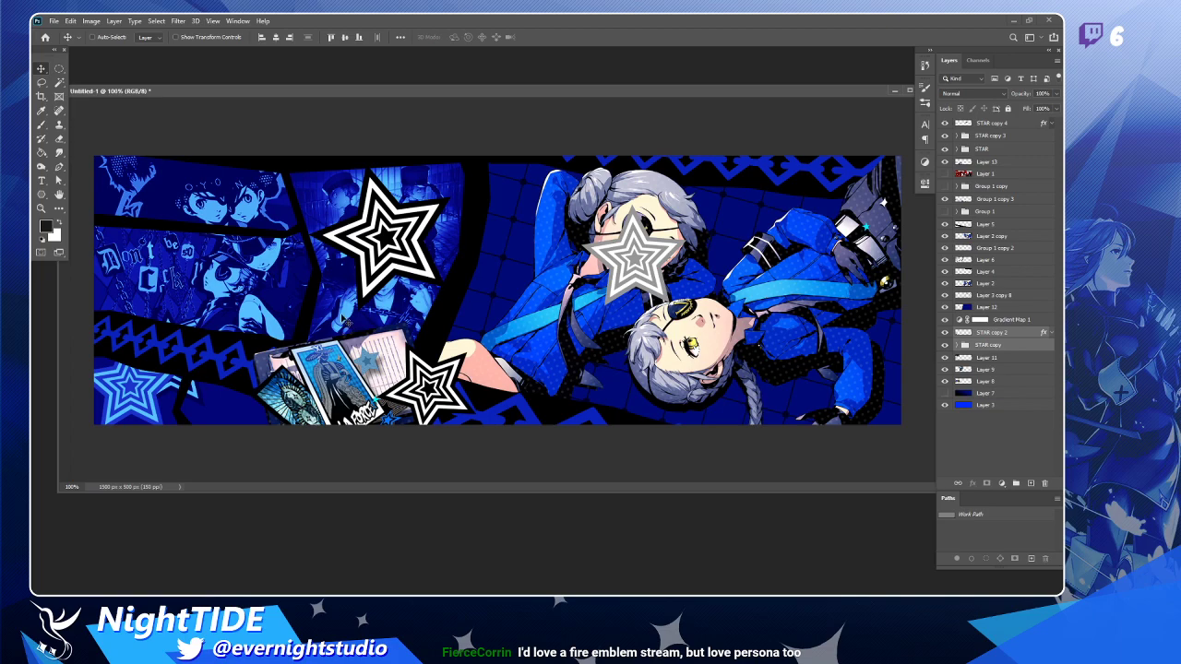
Shrink the bottom-left star to about 80% and select the STAR copy group.
{"action": "key", "text": "ctrl+t"}
{"action": "left_click_drag", "start_coordinate": [223, 302], "coordinate": [191, 329]}
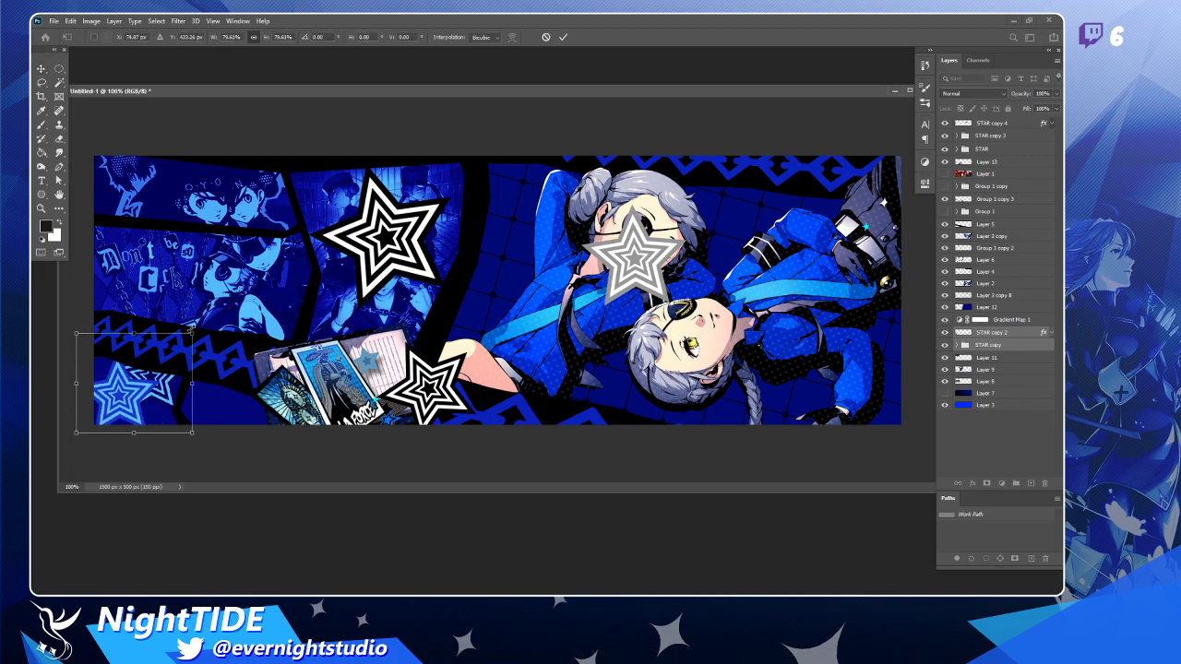
{"action": "key", "text": "Return"}
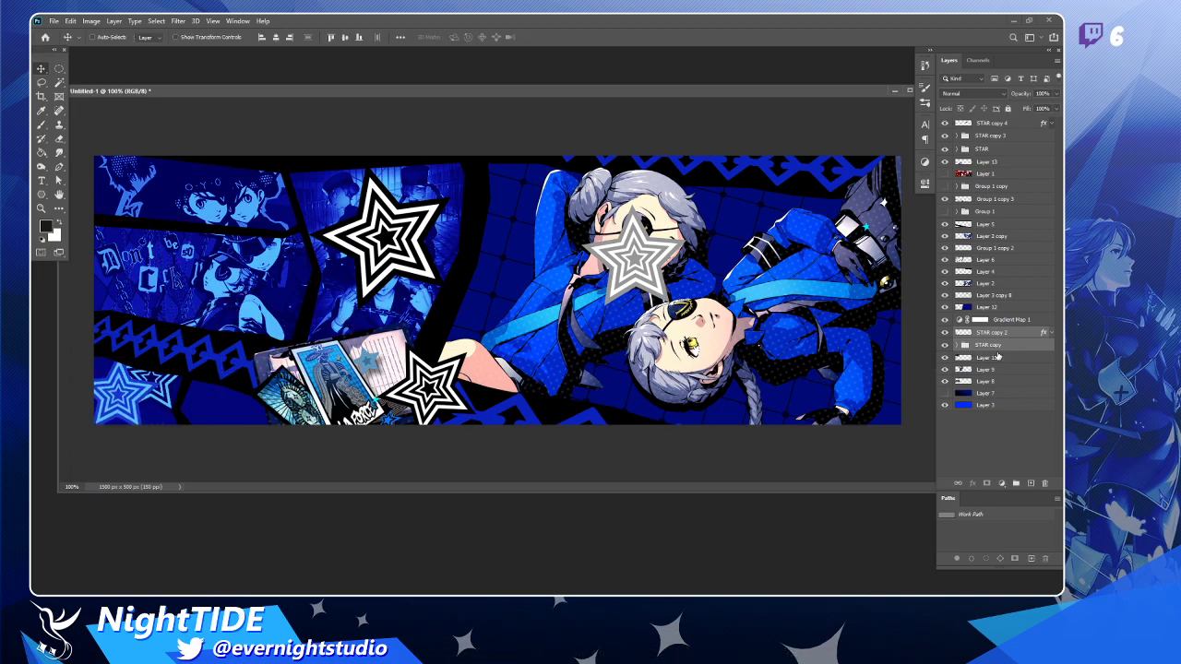
{"action": "left_click", "coordinate": [1018, 346]}
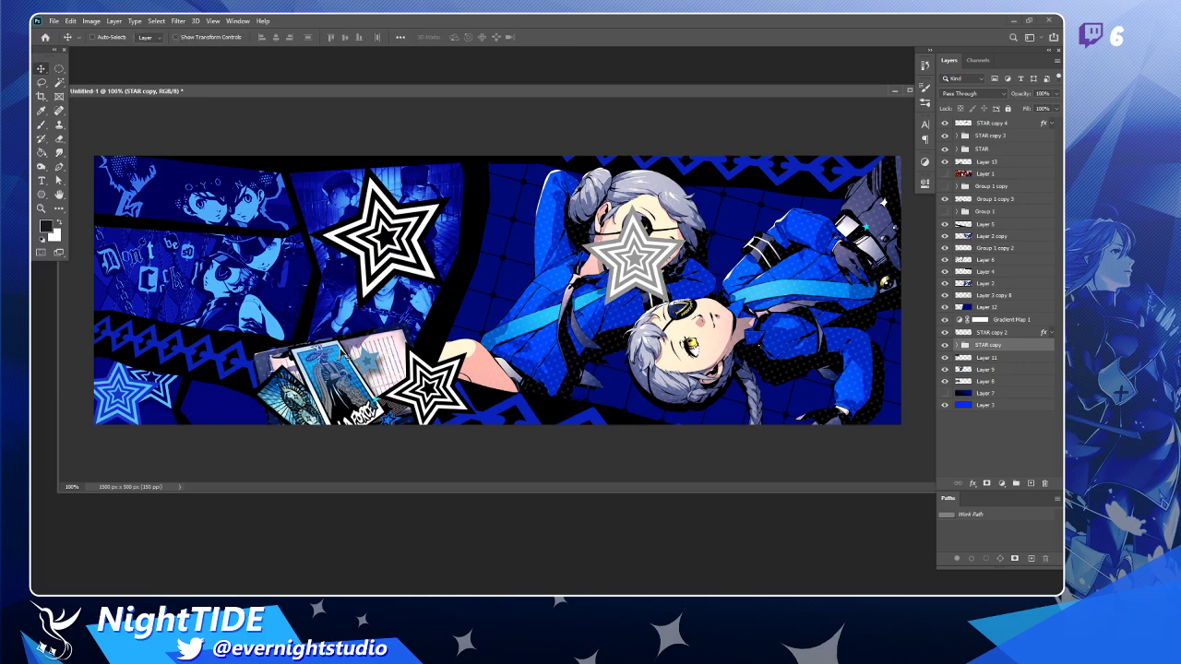
{"action": "key", "text": "ctrl+t"}
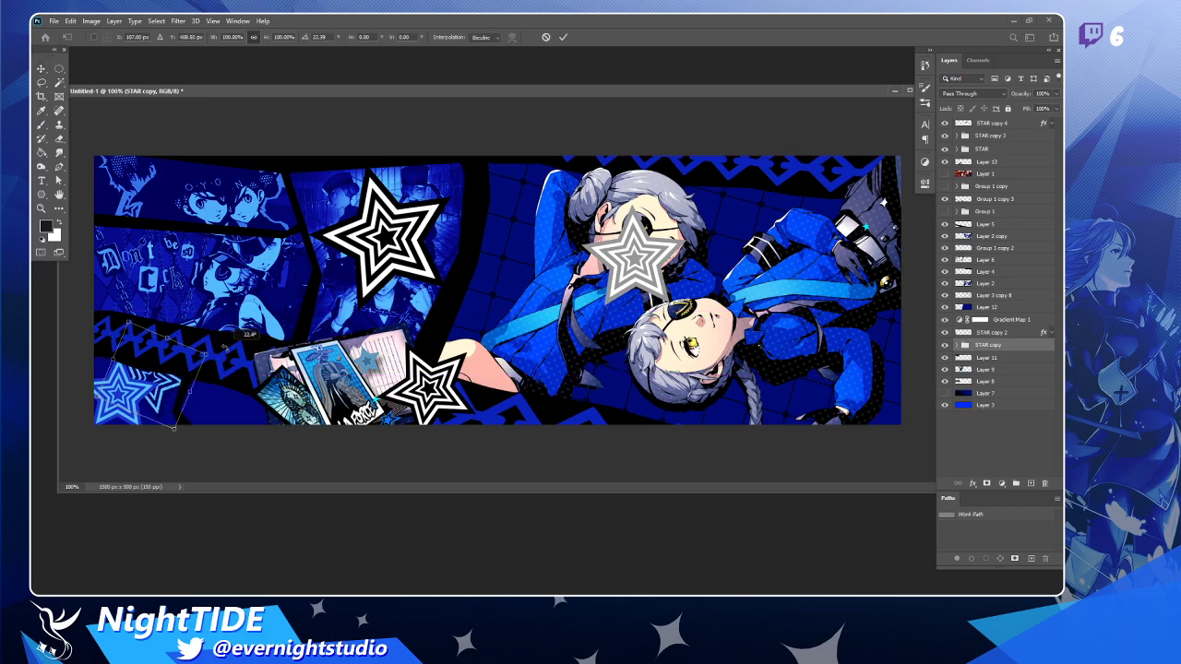
{"action": "key", "text": "Return"}
Rotate STAR copy 2 about -14 degrees, shrink it to about 82%, and nudge it down.
{"action": "left_click", "coordinate": [1004, 333]}
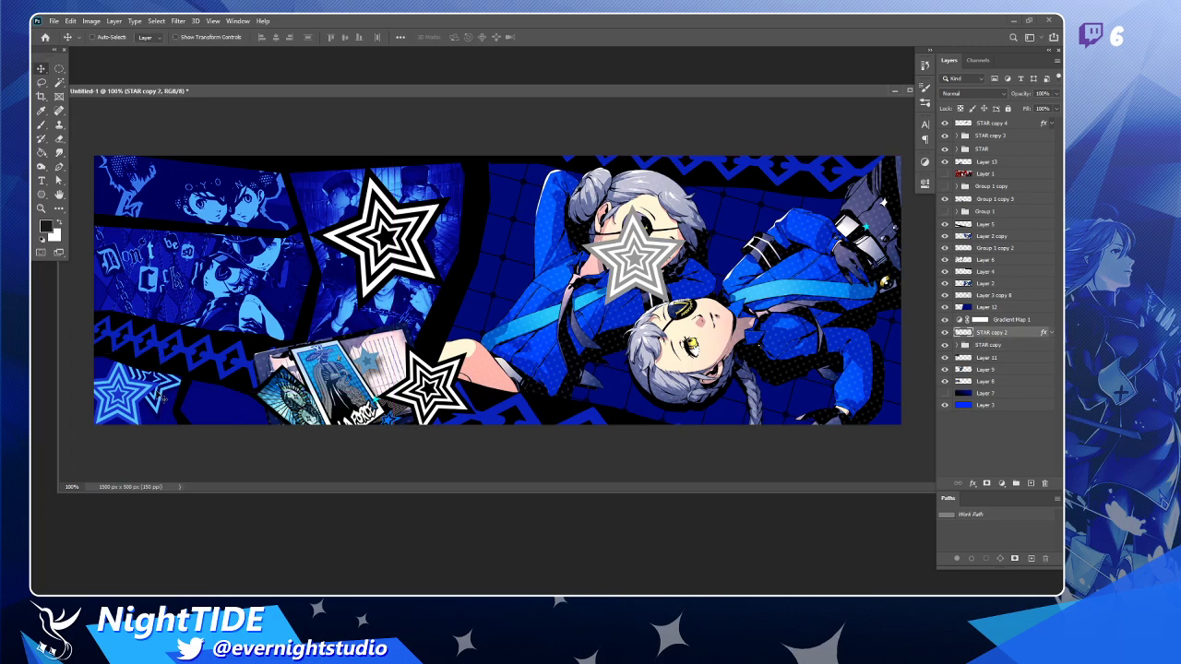
{"action": "key", "text": "ctrl+t"}
{"action": "left_click_drag", "start_coordinate": [189, 391], "coordinate": [191, 370]}
{"action": "key", "text": "Return"}
{"action": "key", "text": "ctrl+t"}
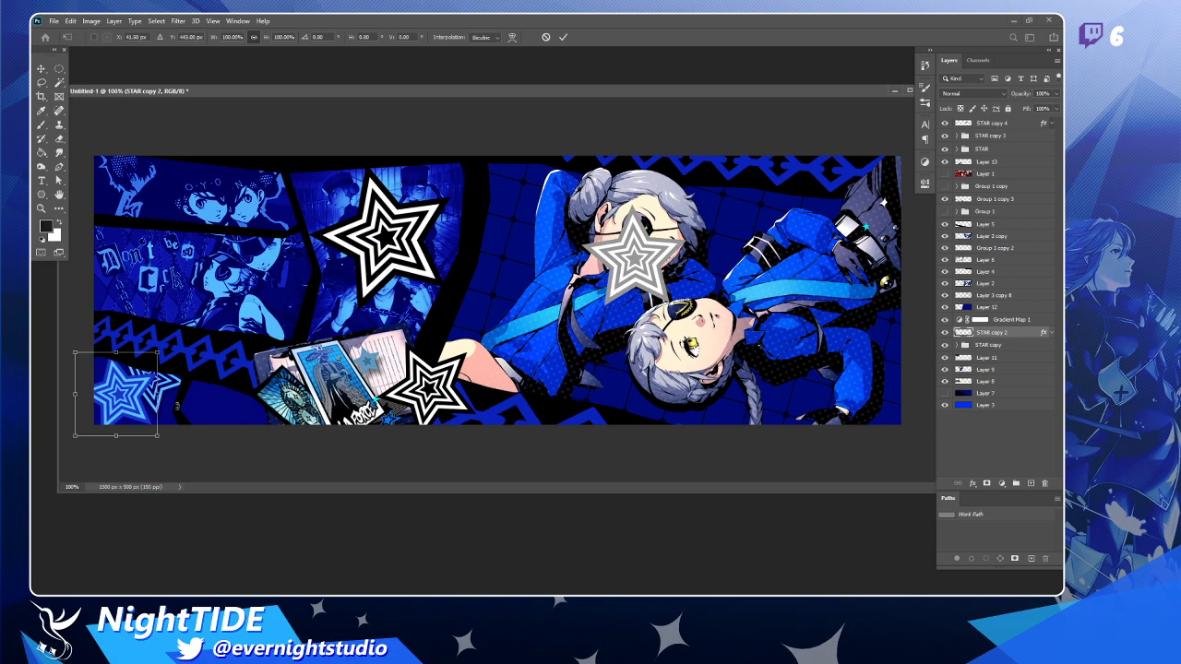
{"action": "left_click_drag", "start_coordinate": [151, 348], "coordinate": [153, 351]}
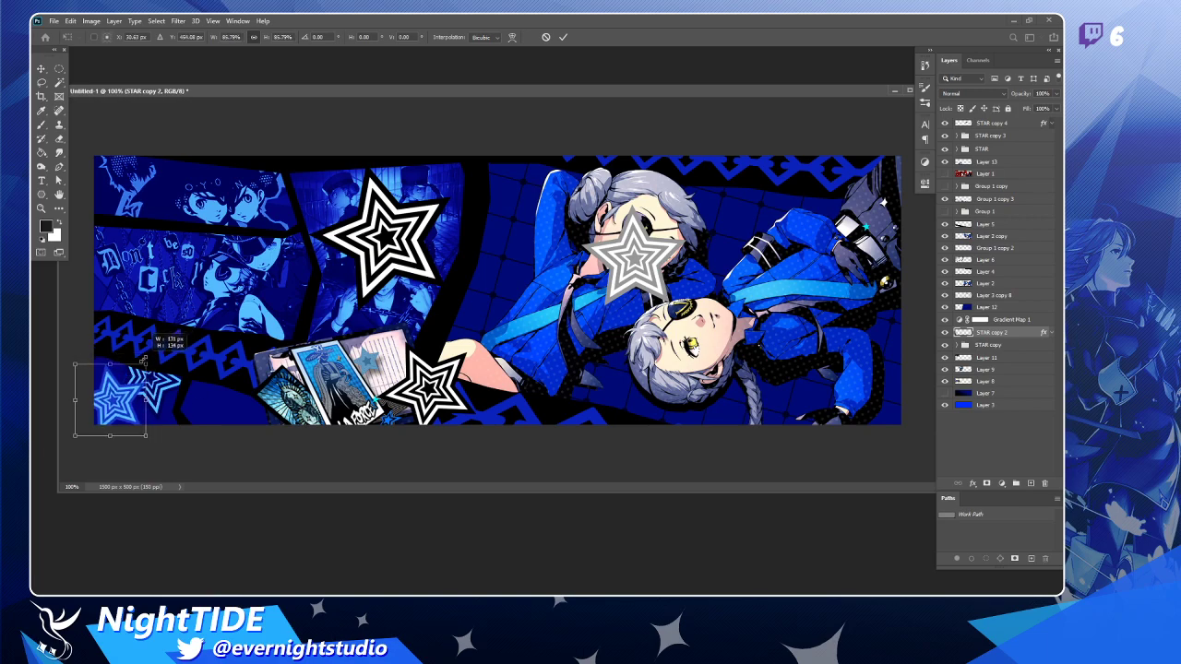
{"action": "left_click_drag", "start_coordinate": [143, 358], "coordinate": [143, 358]}
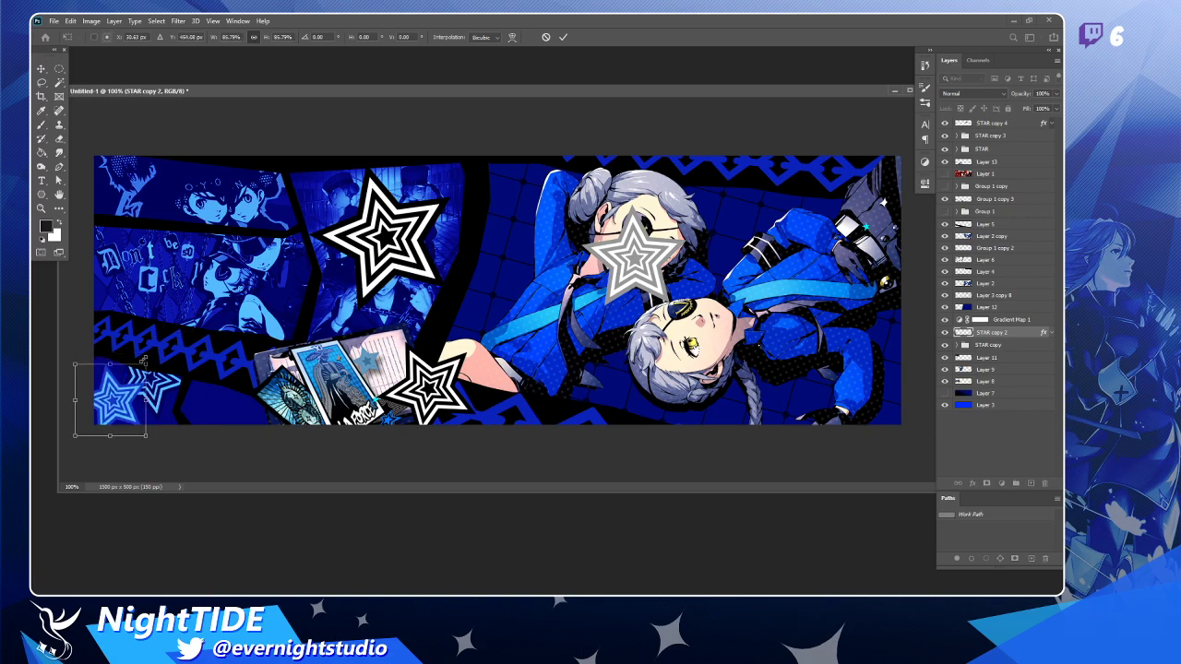
{"action": "key", "text": "Return"}
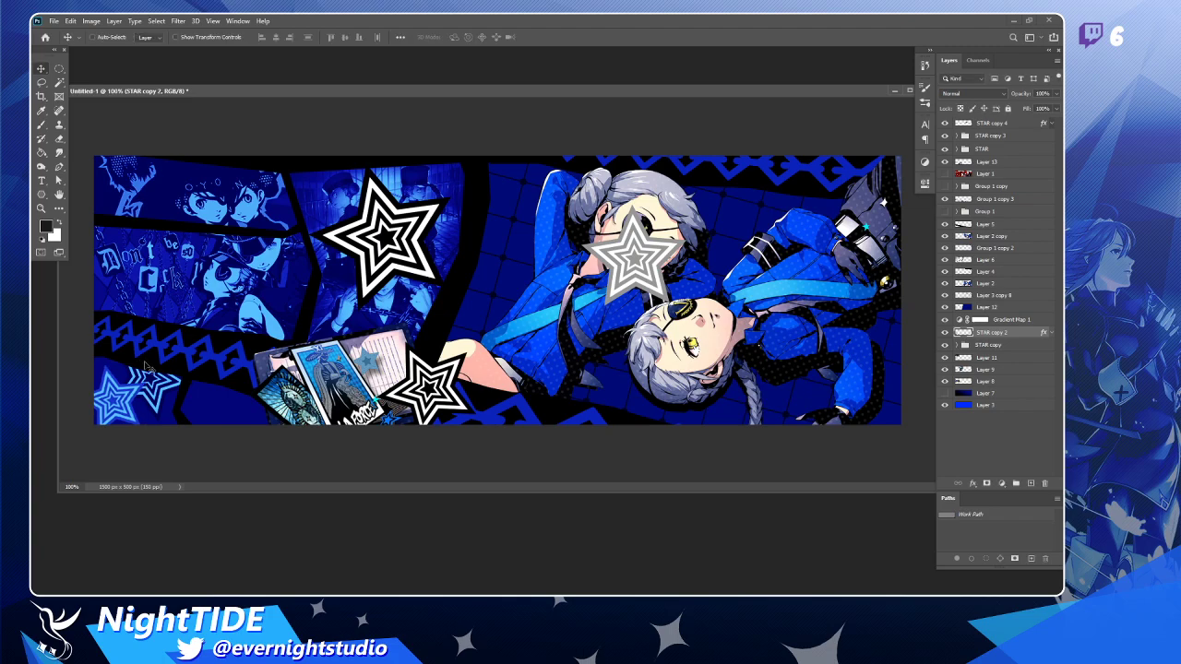
{"action": "left_click_drag", "start_coordinate": [150, 396], "coordinate": [144, 420]}
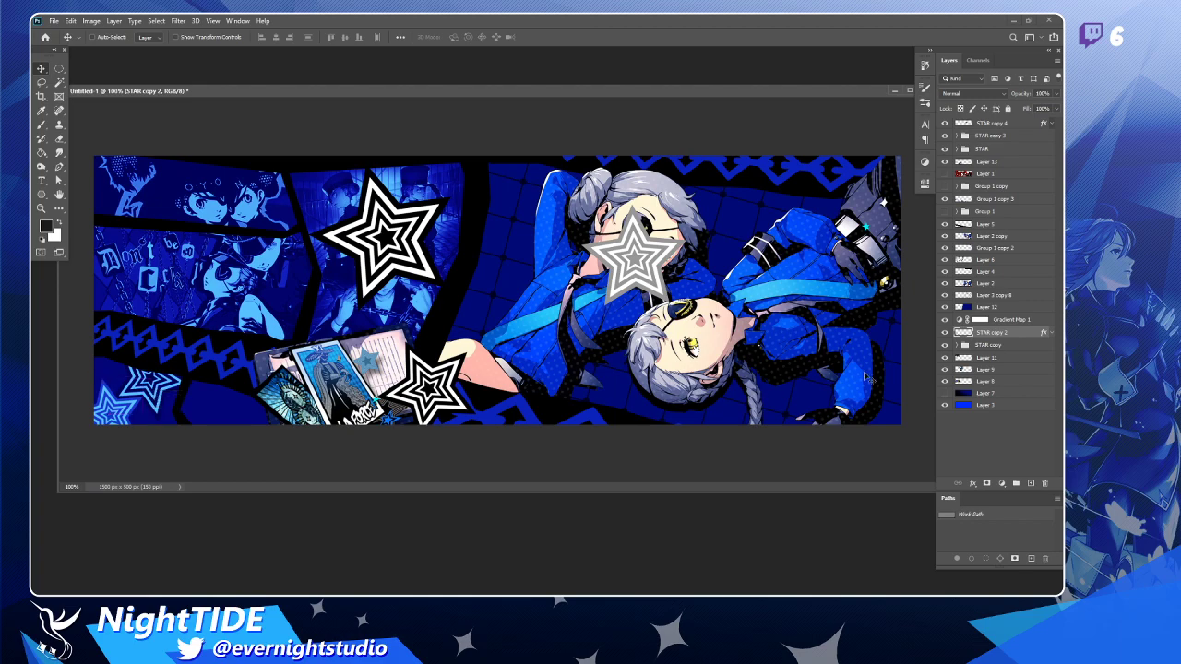
Compare the star layers and move the STAR copy group above STAR copy 2.
{"action": "left_click", "coordinate": [945, 333]}
{"action": "left_click", "coordinate": [945, 333]}
{"action": "left_click", "coordinate": [945, 344]}
{"action": "left_click", "coordinate": [945, 345]}
{"action": "left_click_drag", "start_coordinate": [1005, 348], "coordinate": [1010, 330]}
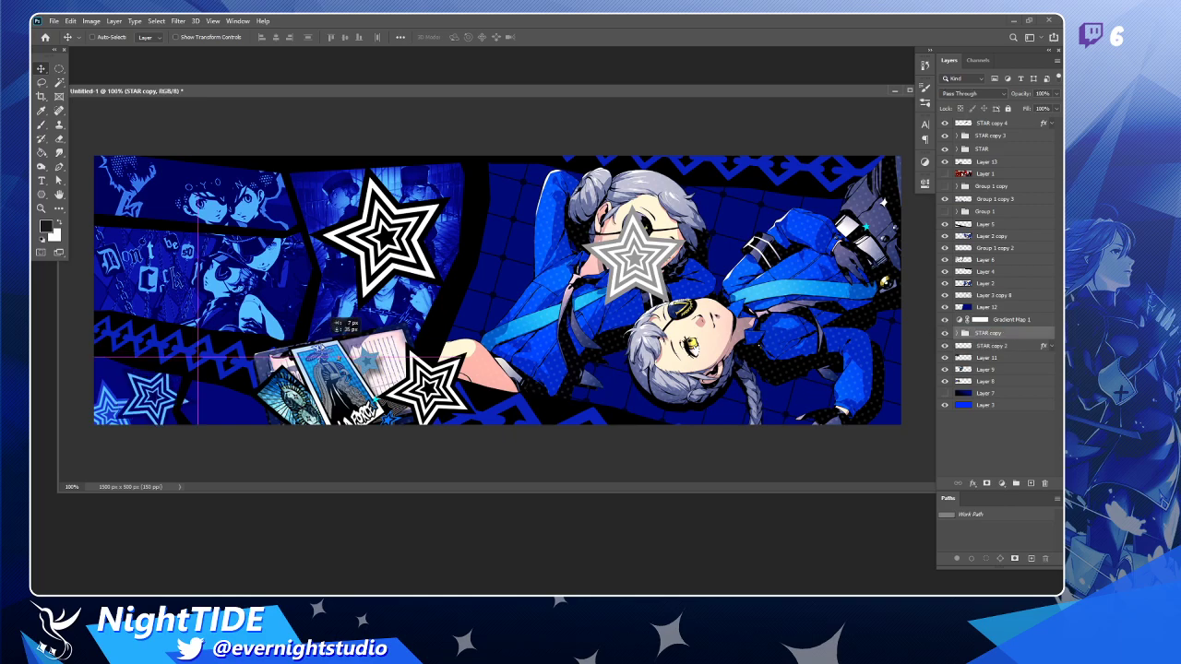
{"action": "key", "text": "ctrl+t"}
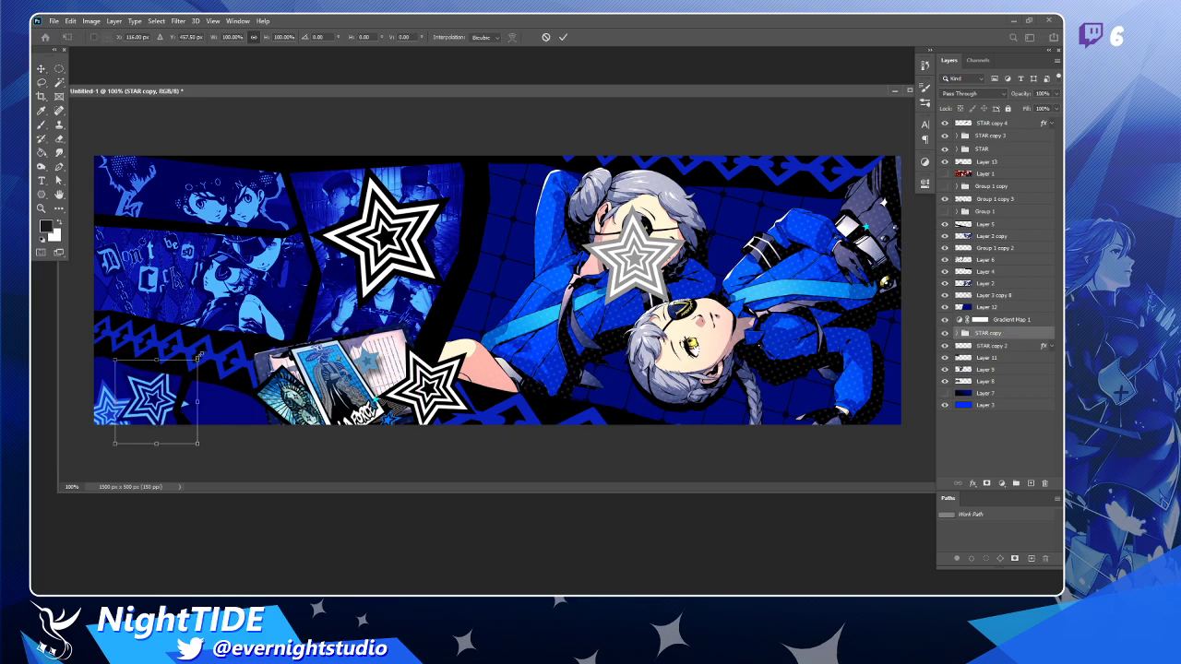
{"action": "key", "text": "Return"}
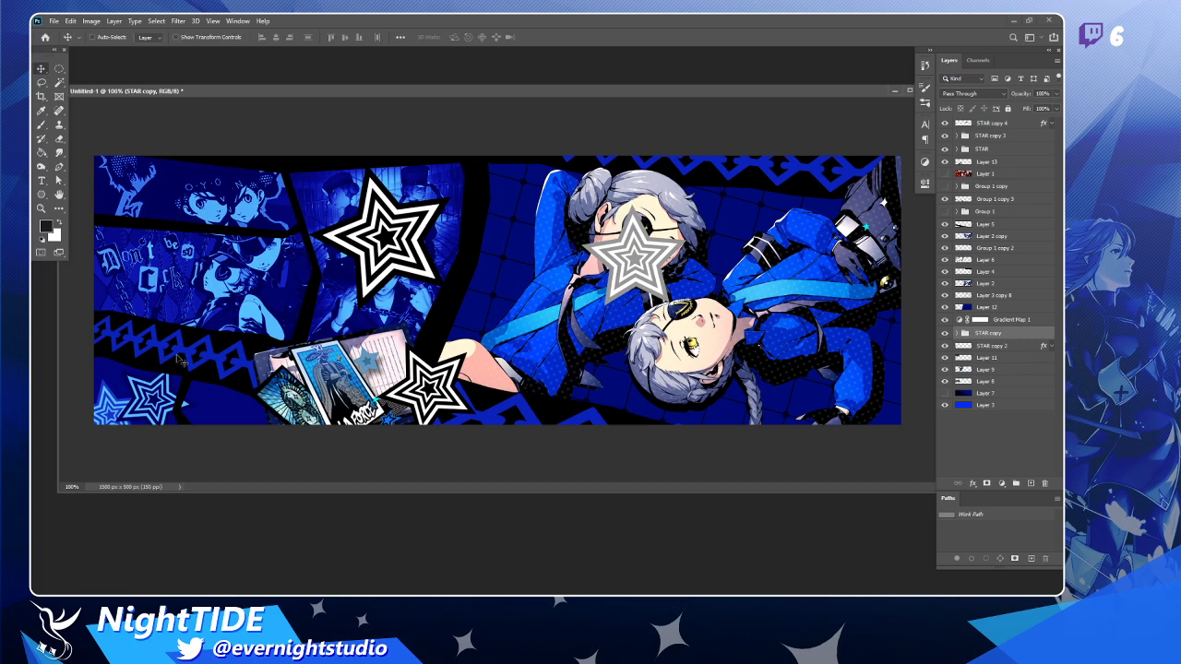
Add a star copy higher up the left edge, shrunk to about 72% and tilted.
{"action": "left_click_drag", "start_coordinate": [181, 360], "coordinate": [166, 365]}
{"action": "key", "text": "ctrl+t"}
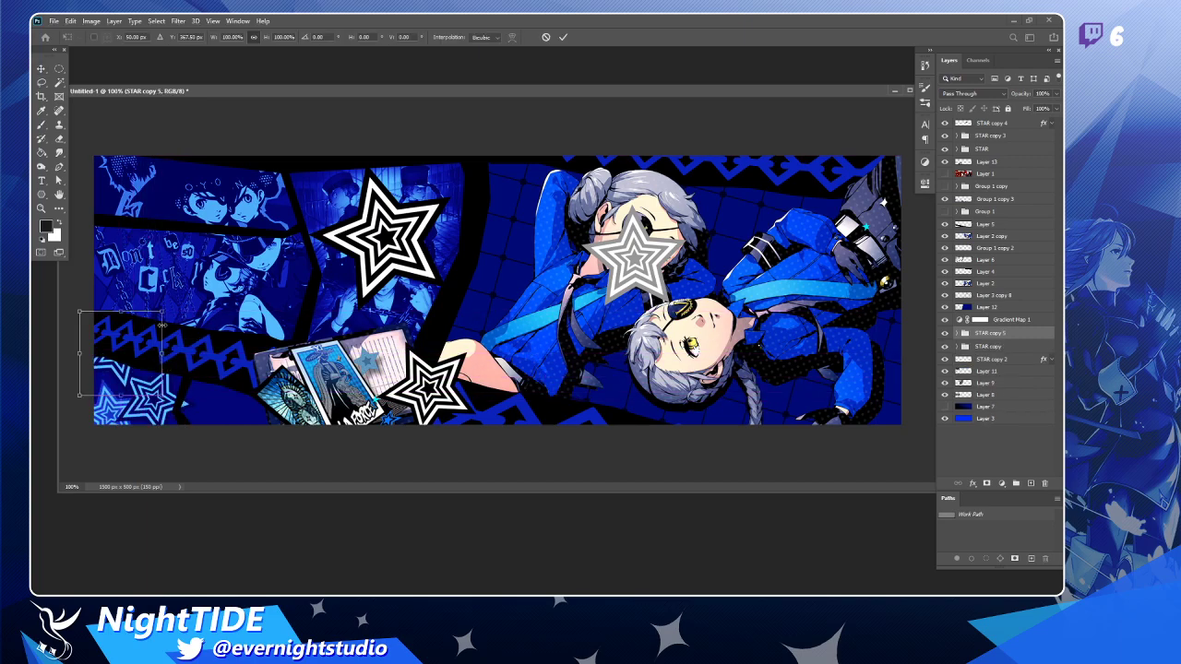
{"action": "left_click_drag", "start_coordinate": [163, 312], "coordinate": [126, 359]}
{"action": "key", "text": "Return"}
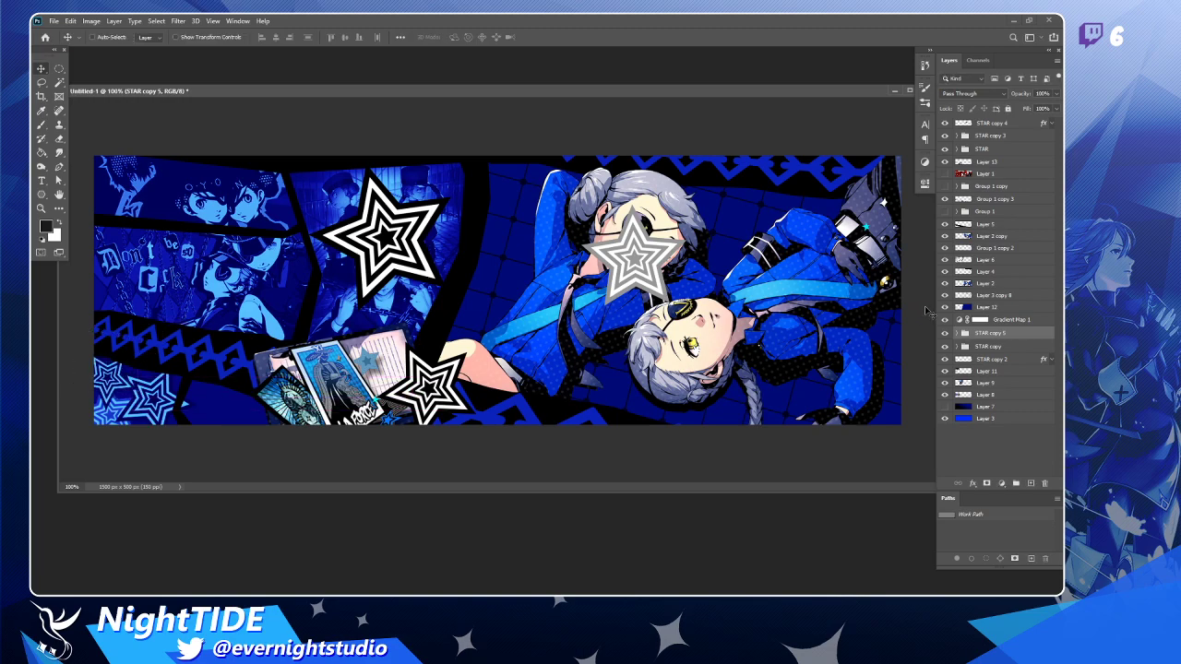
Compare the bottom-left stars and duplicate the cluster into a new layer.
{"action": "left_click", "coordinate": [945, 347]}
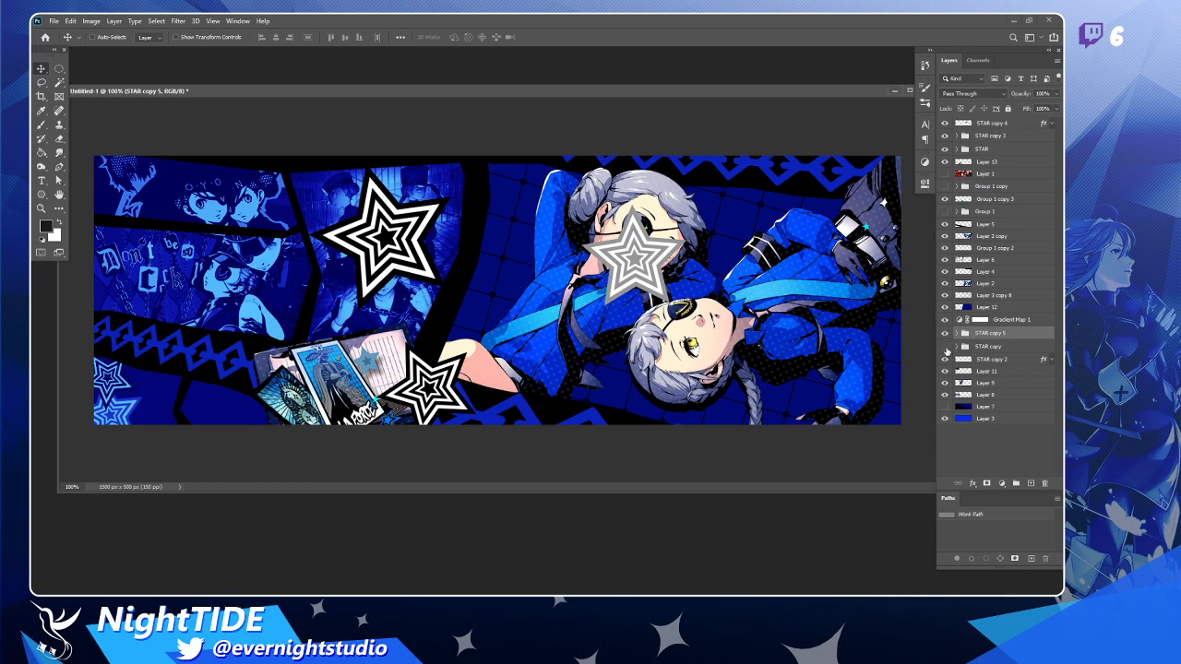
{"action": "left_click", "coordinate": [945, 347]}
{"action": "left_click", "coordinate": [945, 360]}
{"action": "left_click", "coordinate": [945, 360]}
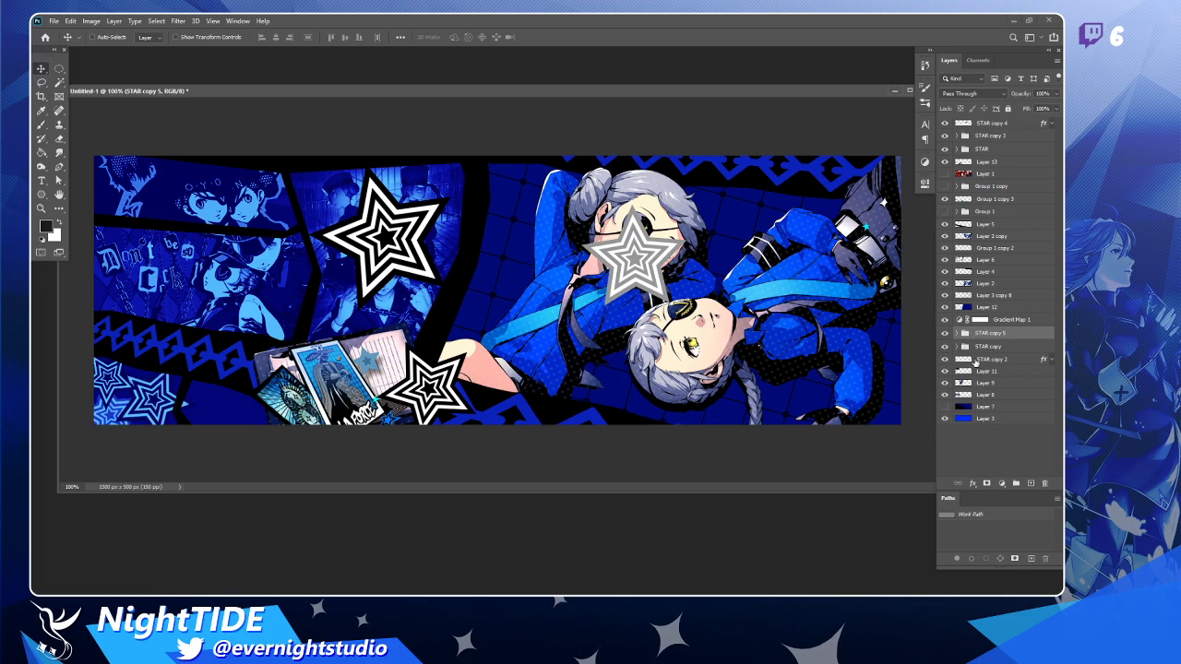
{"action": "left_click_drag", "start_coordinate": [168, 397], "coordinate": [185, 370]}
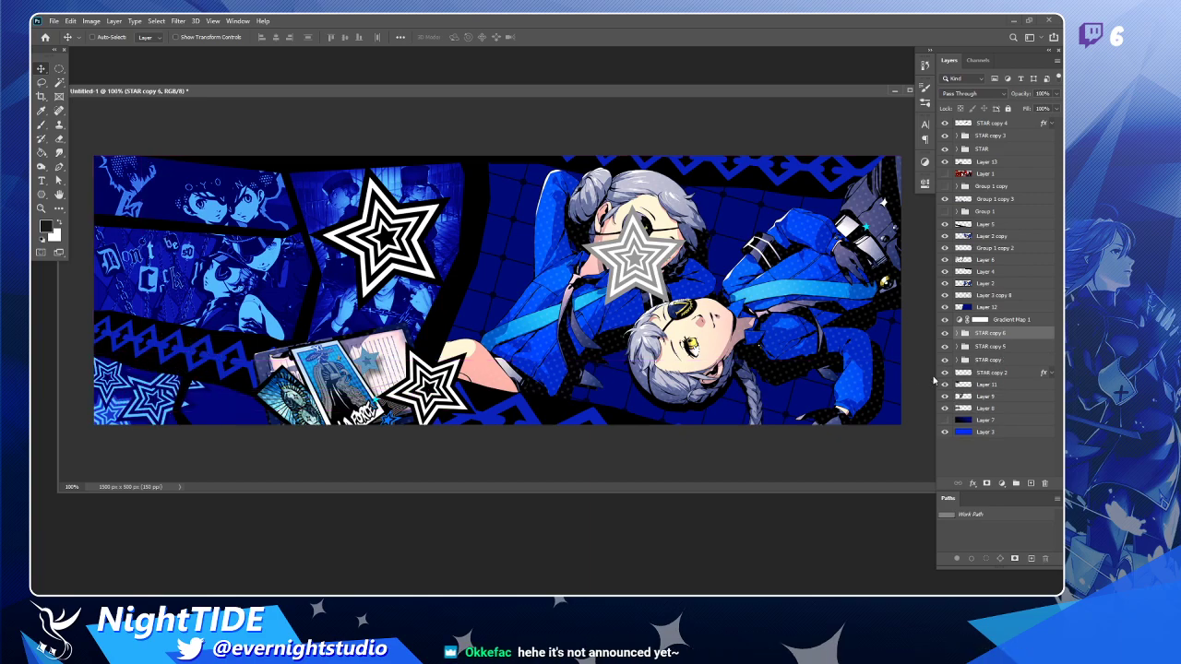
Duplicate STAR copy 2 into STAR copy 7 and move it under Gradient Map 1.
{"action": "left_click", "coordinate": [945, 373]}
{"action": "left_click", "coordinate": [945, 372]}
{"action": "left_click", "coordinate": [991, 373]}
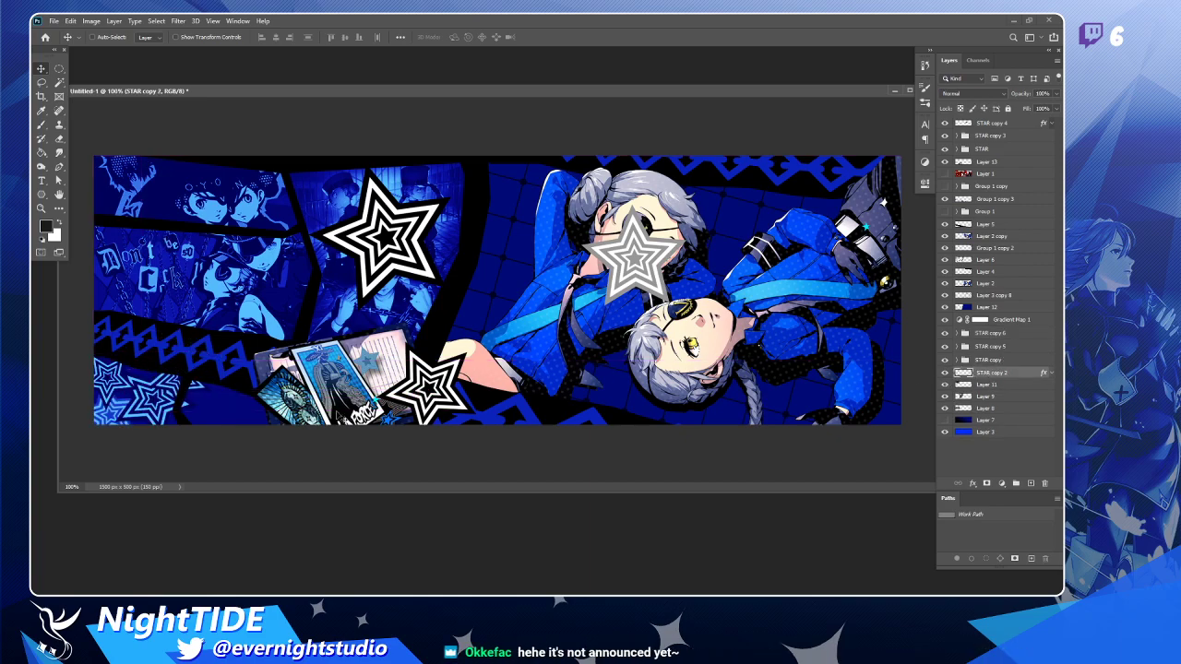
{"action": "left_click_drag", "start_coordinate": [157, 412], "coordinate": [185, 374]}
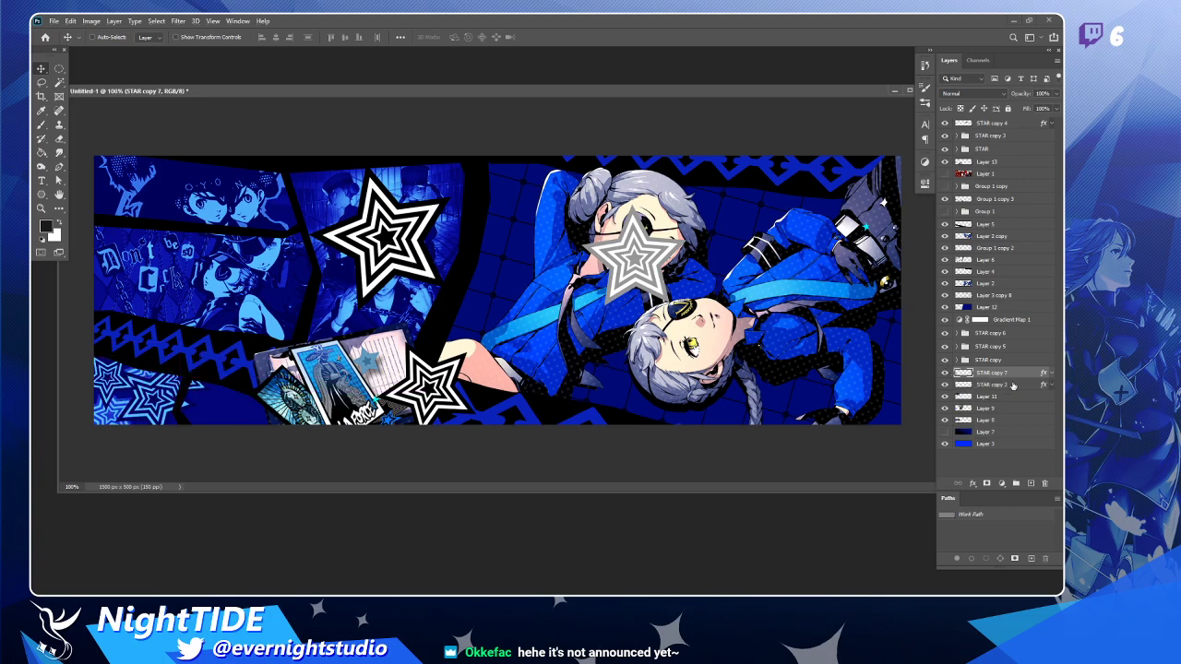
{"action": "mouse_move", "coordinate": [1011, 373]}
{"action": "left_mouse_down"}
{"action": "mouse_move", "coordinate": [1011, 328]}
{"action": "mouse_move", "coordinate": [1021, 354]}
{"action": "left_mouse_up"}
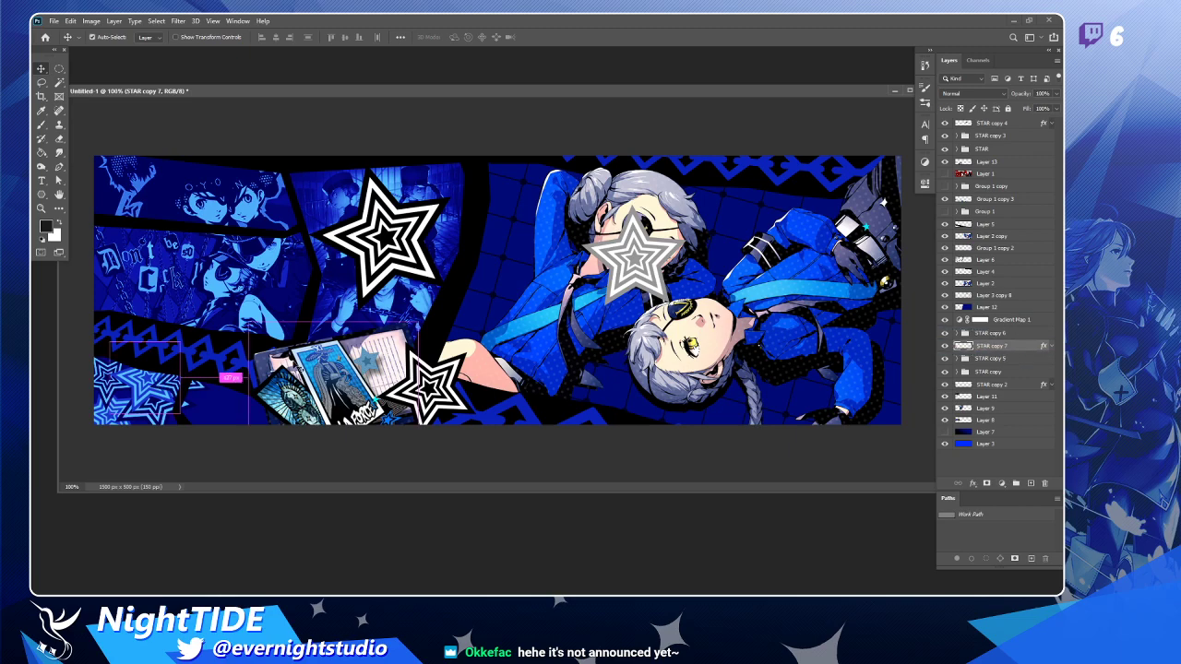
Reposition a star copy in the lower-left corner and shrink it to about 83%.
{"action": "key", "text": "ctrl+t"}
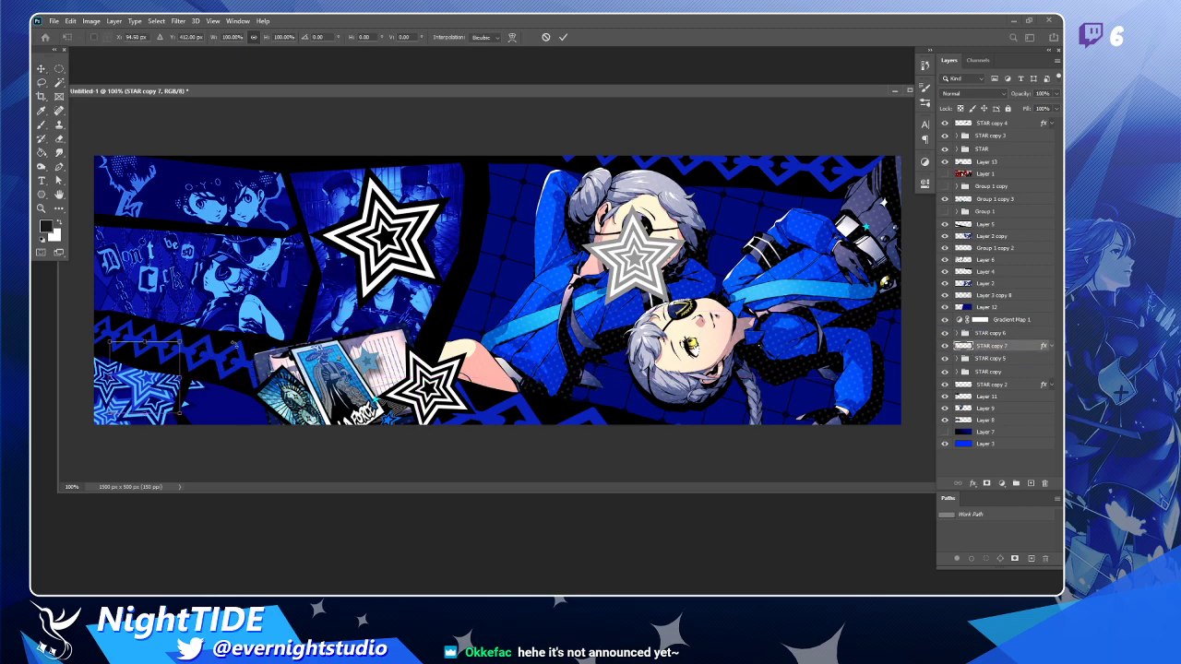
{"action": "key", "text": "Return"}
{"action": "key", "text": "z"}
{"action": "left_click", "coordinate": [208, 369]}
{"action": "left_click", "coordinate": [209, 369]}
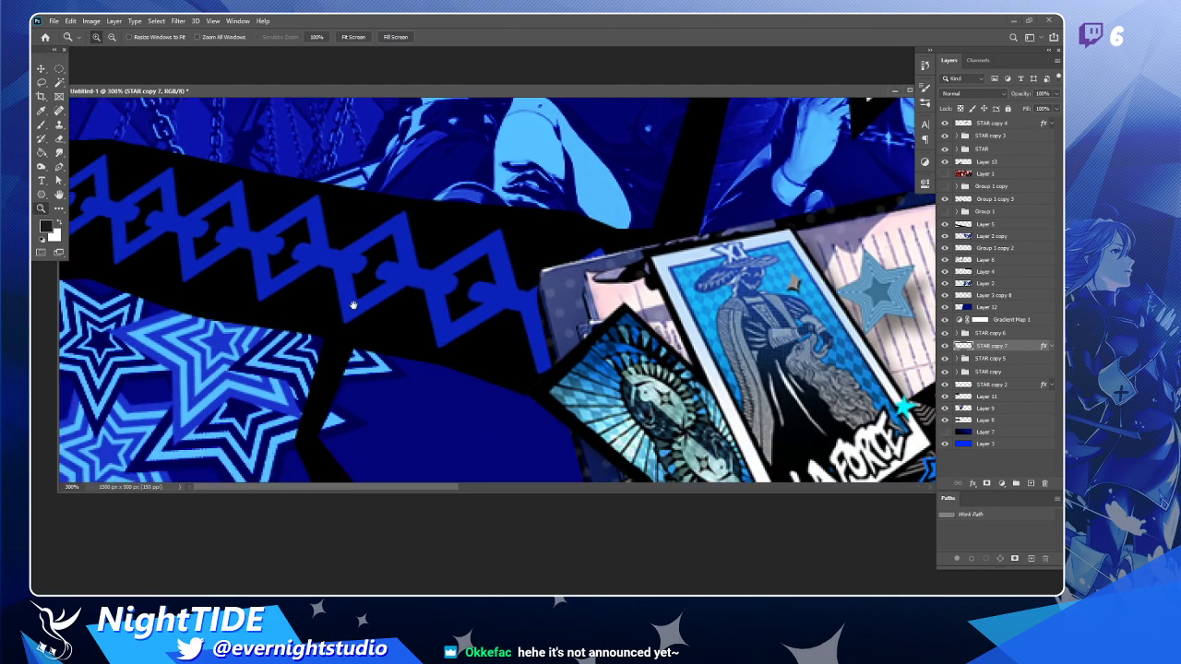
{"action": "key", "text": "v"}
{"action": "left_click_drag", "start_coordinate": [348, 334], "coordinate": [219, 285]}
{"action": "key", "text": "ctrl+t"}
{"action": "left_click_drag", "start_coordinate": [290, 173], "coordinate": [183, 321]}
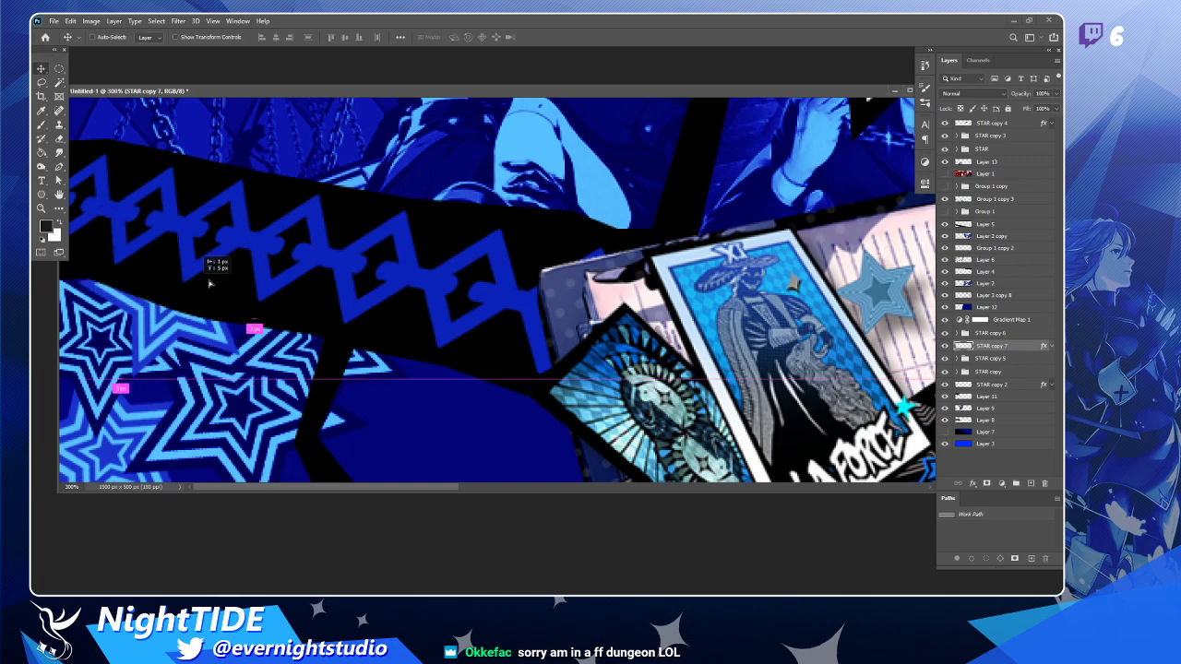
{"action": "key", "text": "Return"}
Duplicate into STAR copy 8, rotated about 46 degrees, resized, and moved lower left.
{"action": "key", "text": "ctrl+j"}
{"action": "key", "text": "ctrl+t"}
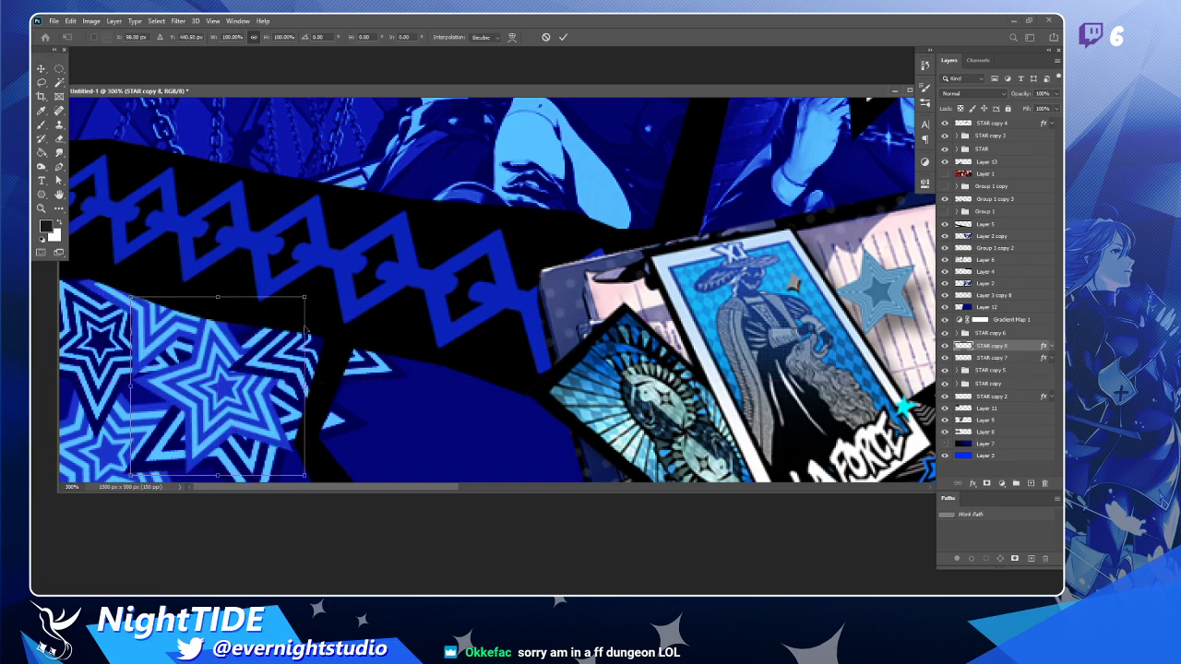
{"action": "left_click_drag", "start_coordinate": [336, 272], "coordinate": [371, 378]}
{"action": "left_click_drag", "start_coordinate": [215, 268], "coordinate": [249, 306]}
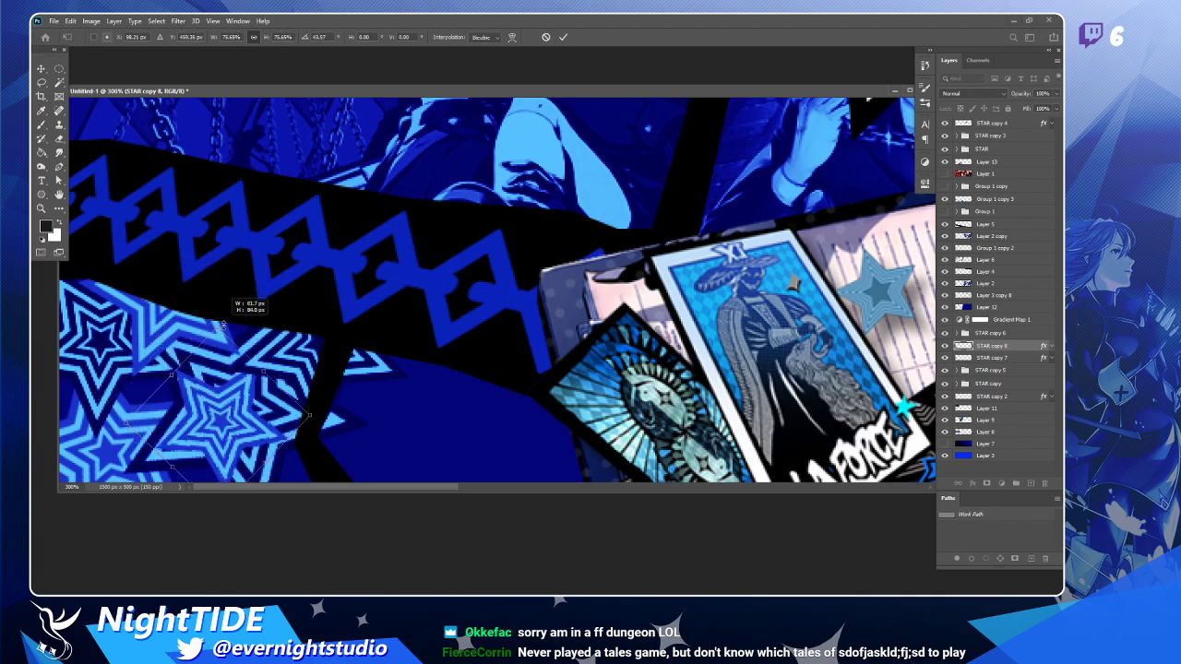
{"action": "key", "text": "Return"}
{"action": "left_click_drag", "start_coordinate": [242, 406], "coordinate": [317, 458]}
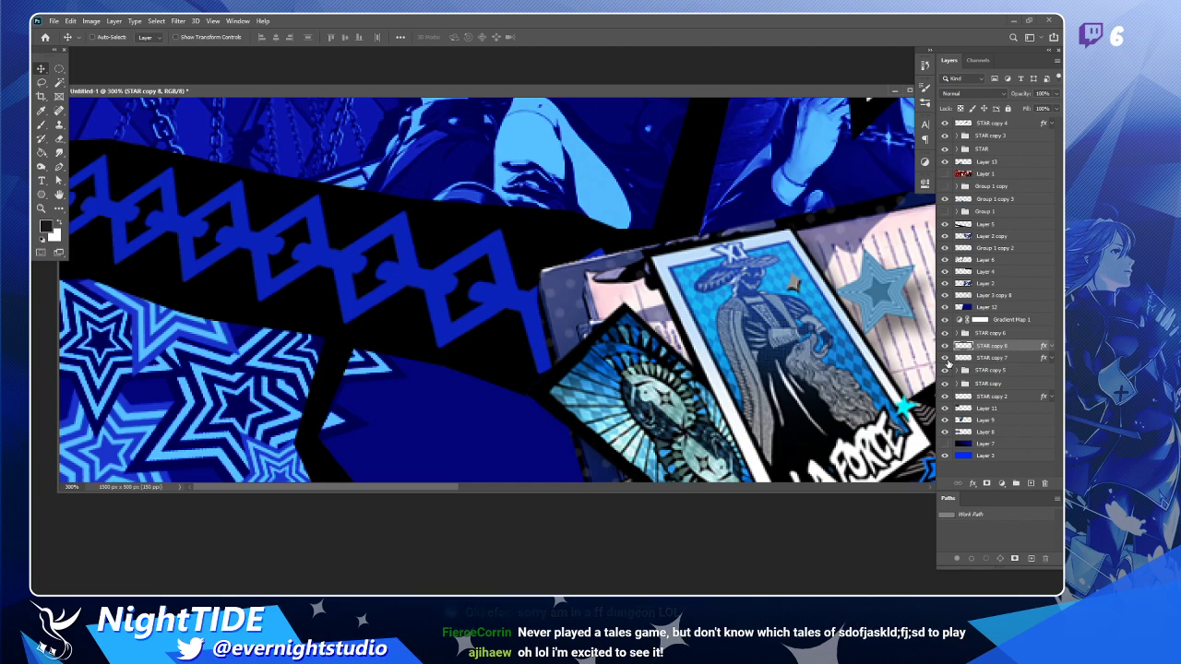
Duplicate STAR copy 5 into STAR copy 9 and place it lower in the corner.
{"action": "left_click", "coordinate": [945, 369]}
{"action": "left_click", "coordinate": [945, 370]}
{"action": "left_click", "coordinate": [945, 374]}
{"action": "left_click", "coordinate": [945, 373]}
{"action": "left_click", "coordinate": [986, 370]}
{"action": "key", "text": "ctrl+j"}
{"action": "left_click_drag", "start_coordinate": [221, 388], "coordinate": [208, 441]}
{"action": "key", "text": "ctrl+t"}
{"action": "key", "text": "Return"}
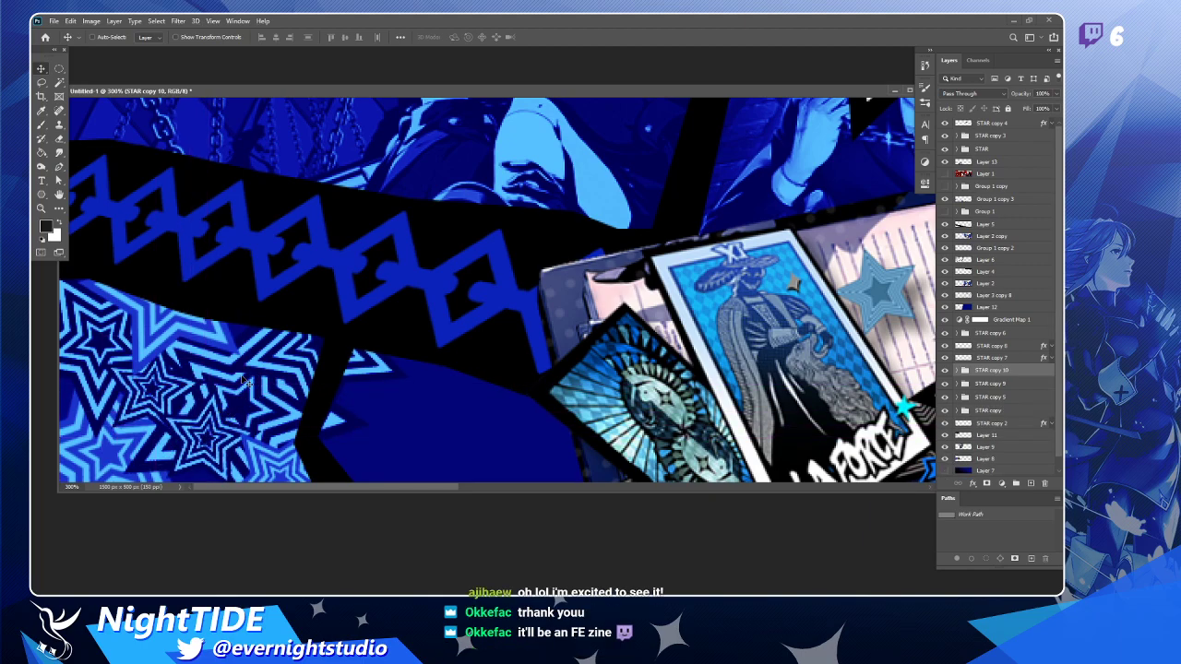
Add STAR copy 10 rotated about 42 degrees and lowered, then view the whole banner.
{"action": "key", "text": "ctrl+t"}
{"action": "left_click_drag", "start_coordinate": [261, 358], "coordinate": [239, 446]}
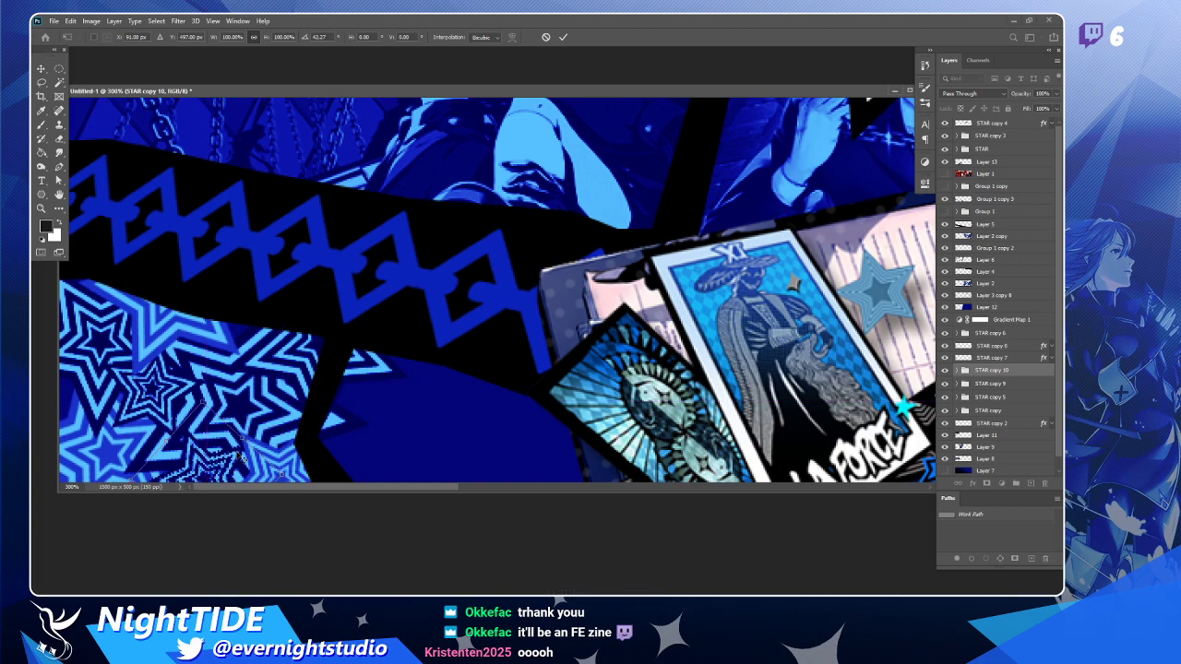
{"action": "key", "text": "Return"}
{"action": "key", "text": "z"}
{"action": "left_click", "coordinate": [242, 420], "text": "alt"}
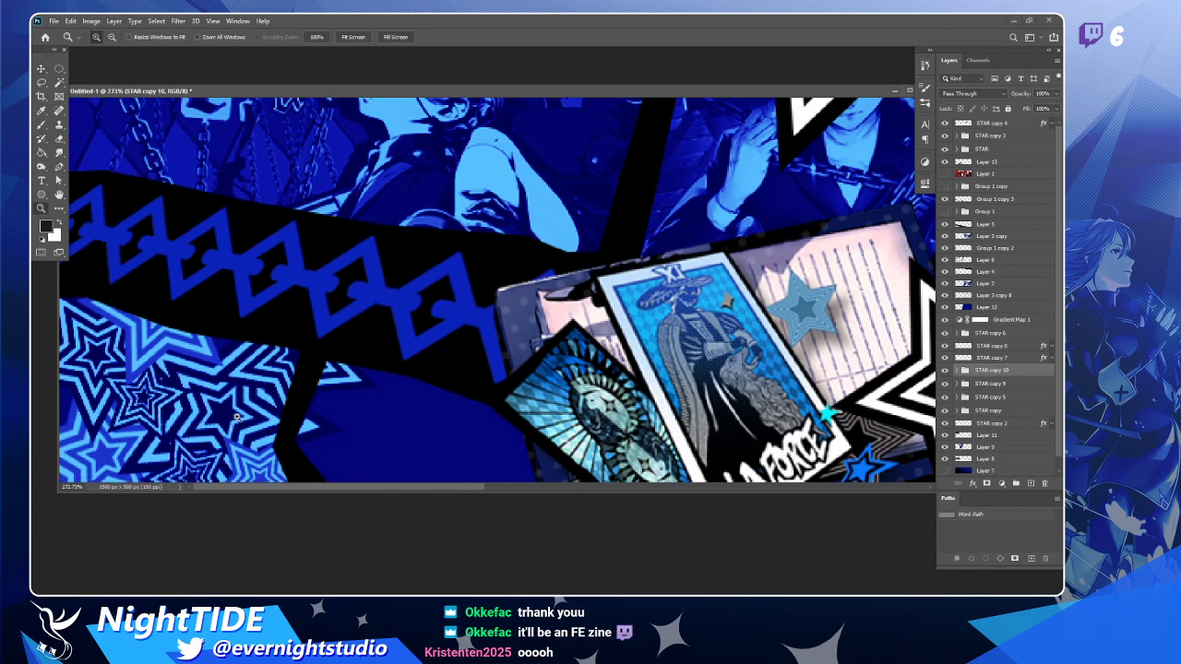
{"action": "left_click", "coordinate": [238, 415], "text": "alt"}
Add two more lower-left star copies, placing STAR copy 11 below STAR copy.
{"action": "key", "text": "v"}
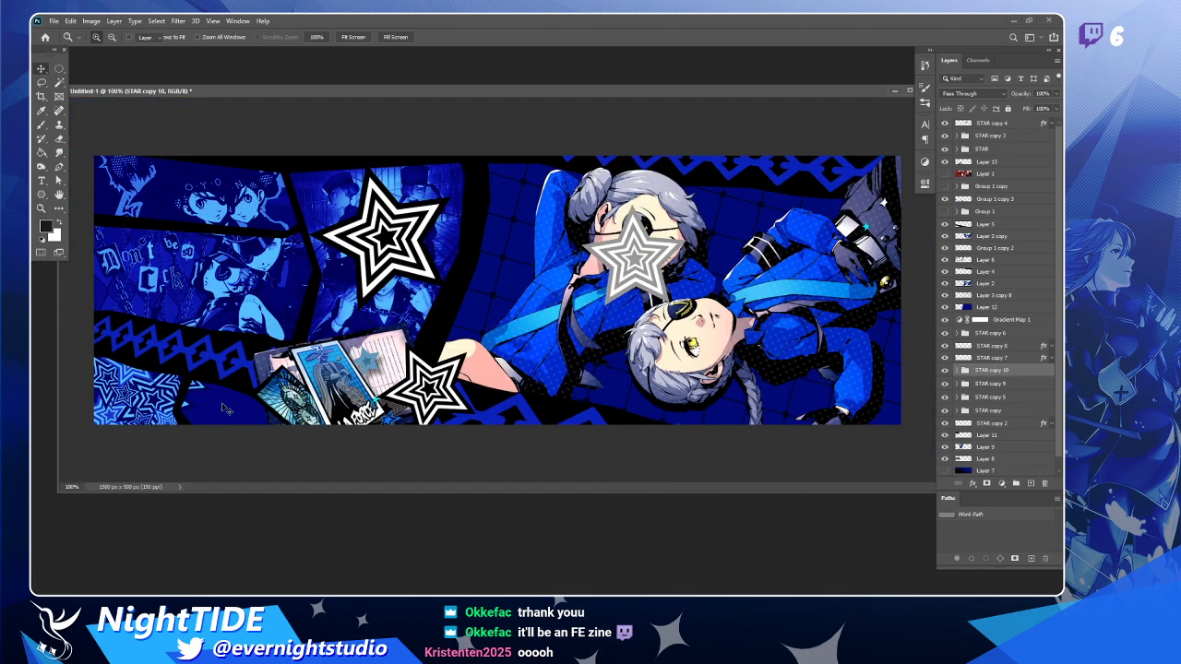
{"action": "left_click_drag", "start_coordinate": [448, 416], "coordinate": [413, 360]}
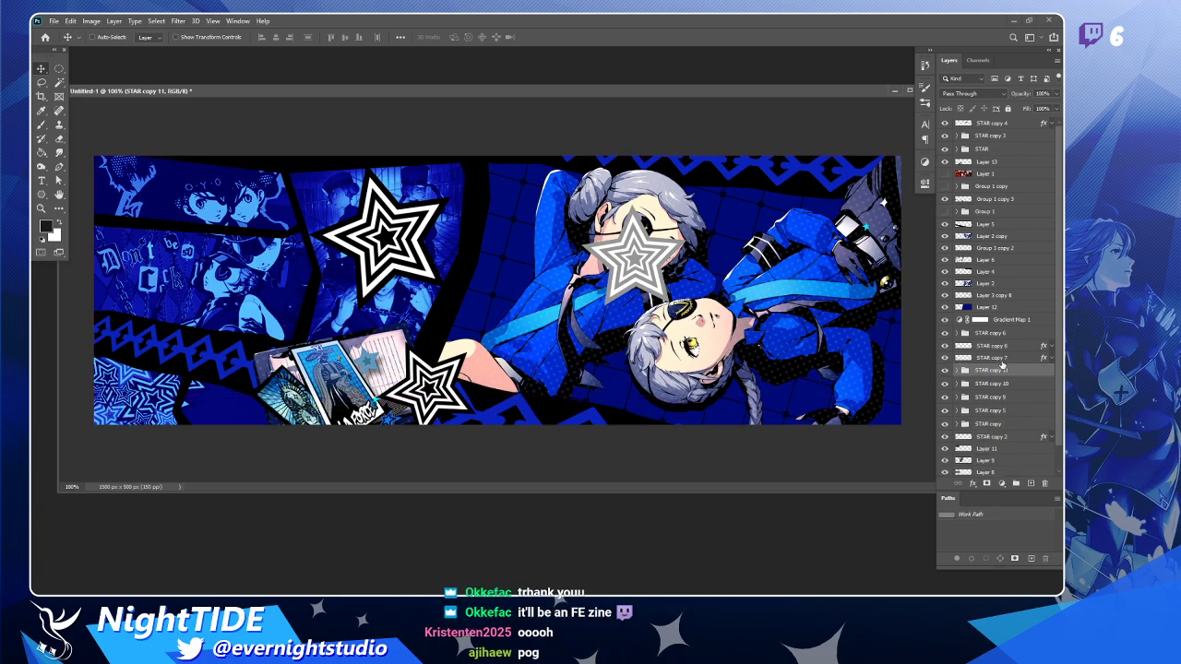
{"action": "left_click_drag", "start_coordinate": [1009, 422], "coordinate": [1009, 433]}
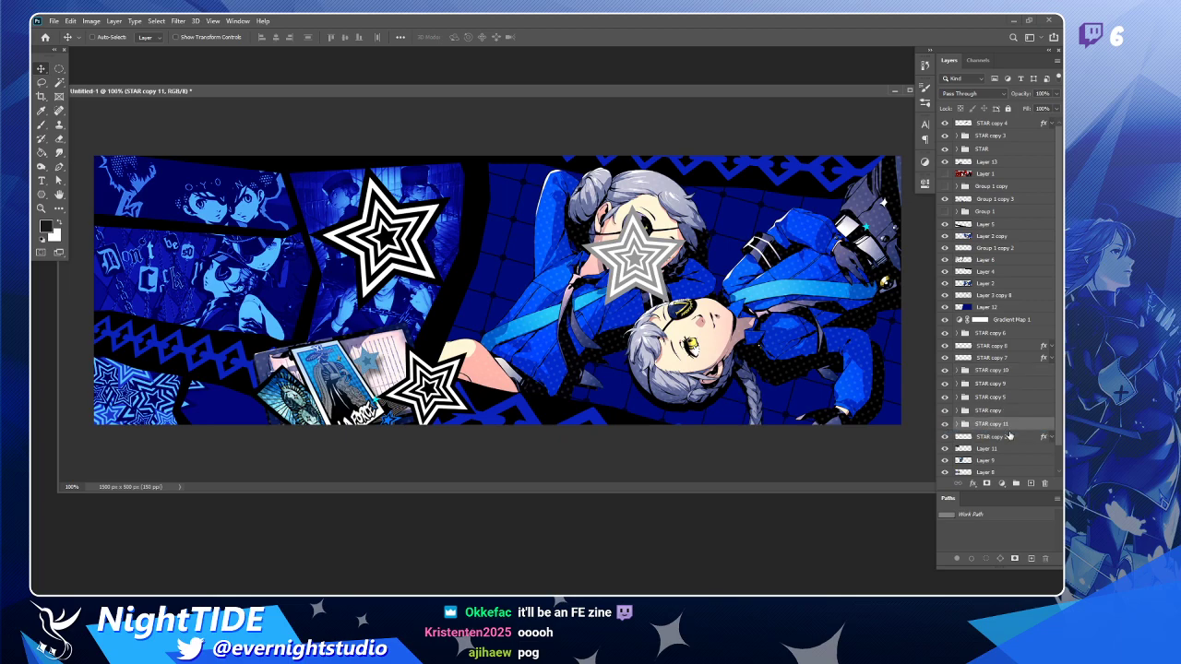
{"action": "left_click_drag", "start_coordinate": [130, 412], "coordinate": [209, 421]}
{"action": "scroll", "coordinate": [109, 412], "scroll_direction": "up", "scroll_amount": 2}
{"action": "scroll", "coordinate": [109, 413], "scroll_direction": "up", "scroll_amount": 2}
{"action": "scroll", "coordinate": [222, 421], "scroll_direction": "down", "scroll_amount": 2}
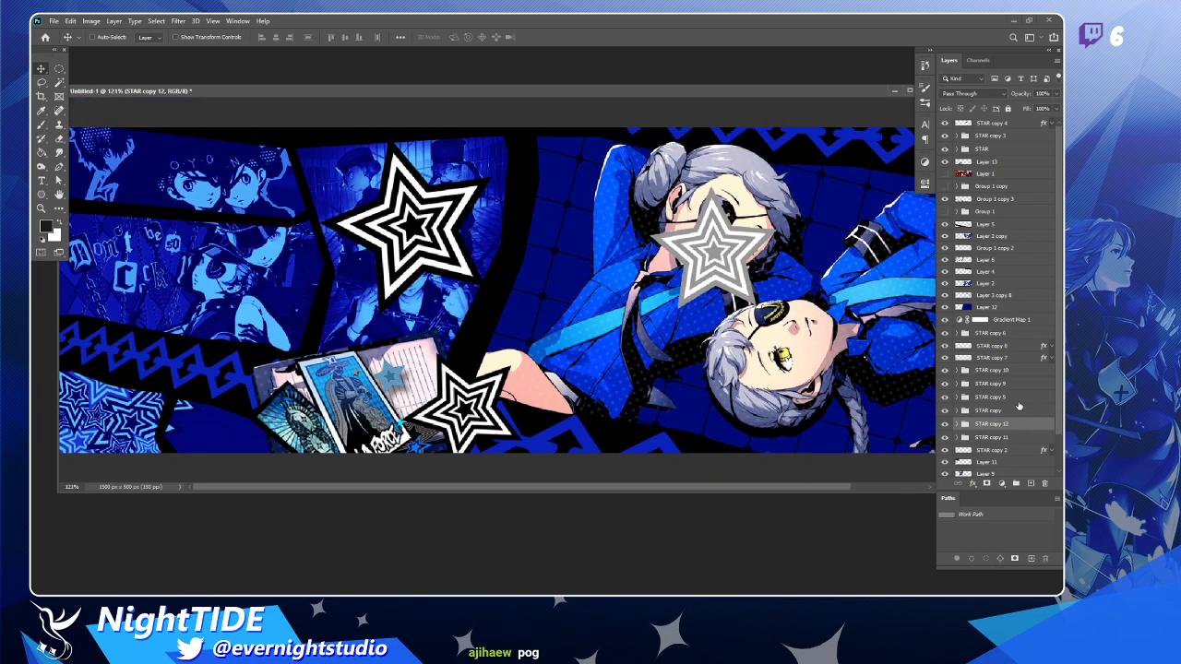
Merge the star copy layers, then STAR copy 11 and STAR copy 2, into STAR copy 6.
{"action": "left_click", "coordinate": [1010, 336], "text": "shift"}
{"action": "key", "text": "ctrl+e"}
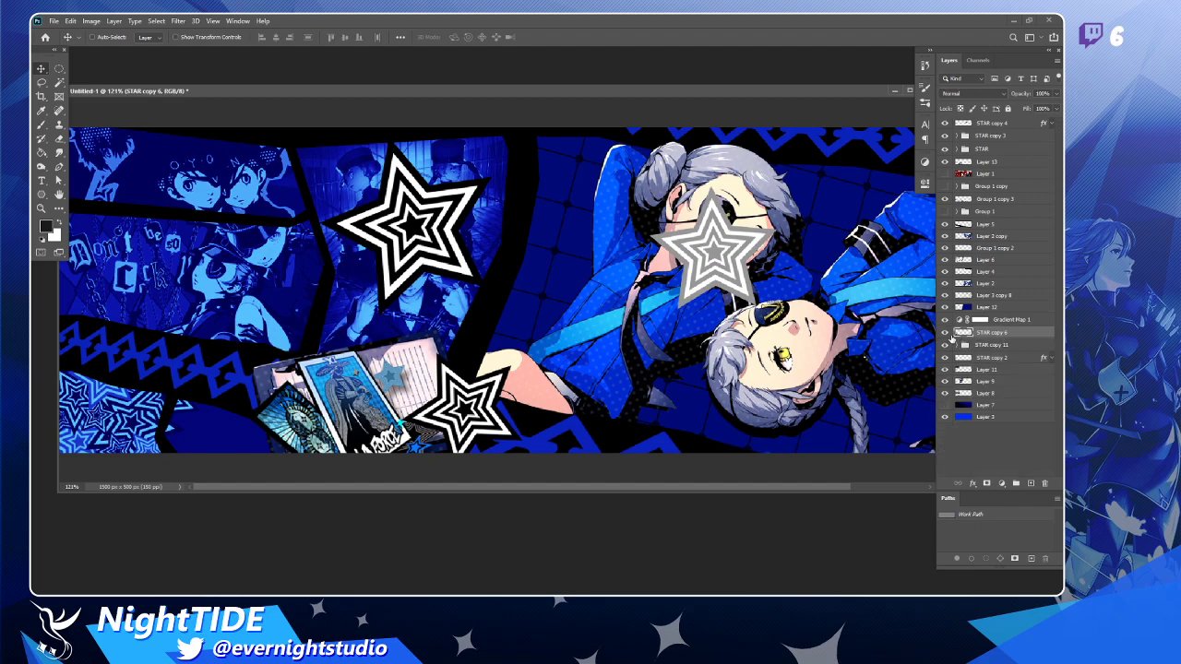
{"action": "left_click", "coordinate": [944, 333]}
{"action": "left_click", "coordinate": [944, 333]}
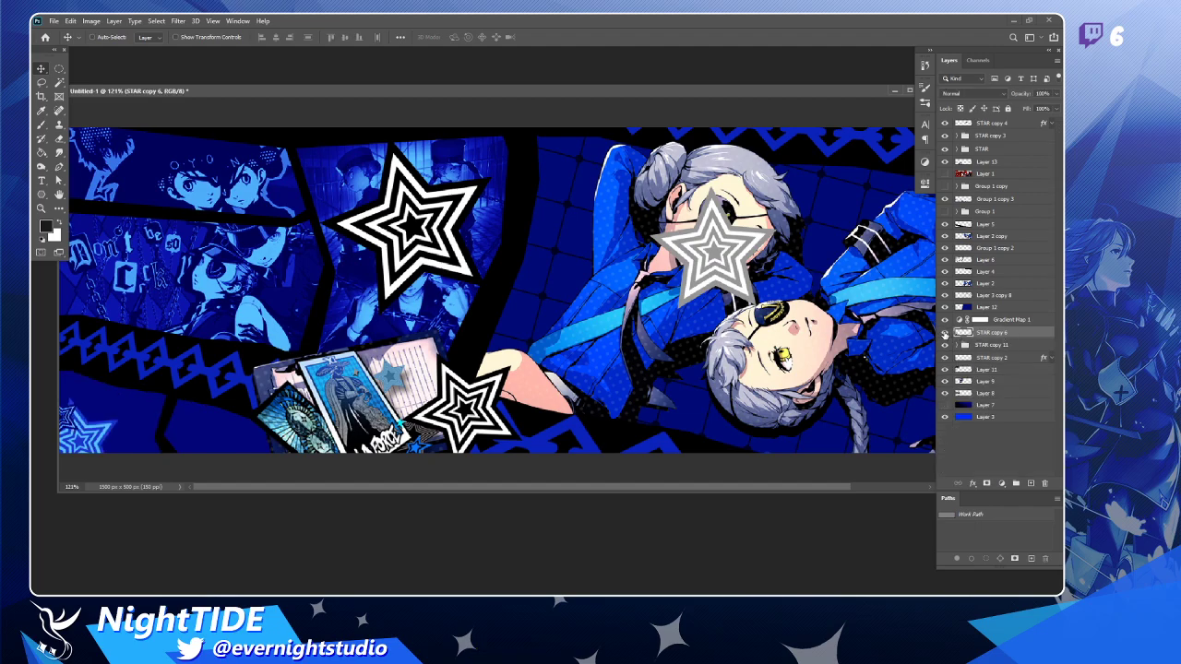
{"action": "left_click", "coordinate": [1005, 351], "text": "shift"}
{"action": "left_click", "coordinate": [1012, 359], "text": "shift"}
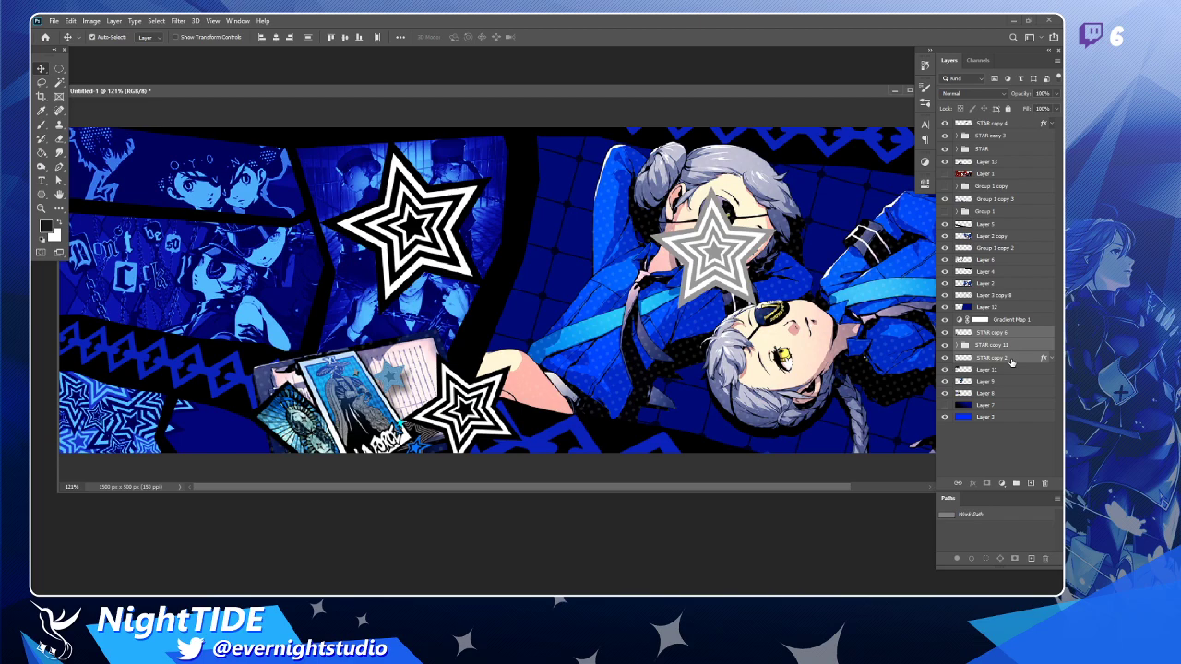
{"action": "key", "text": "ctrl+e"}
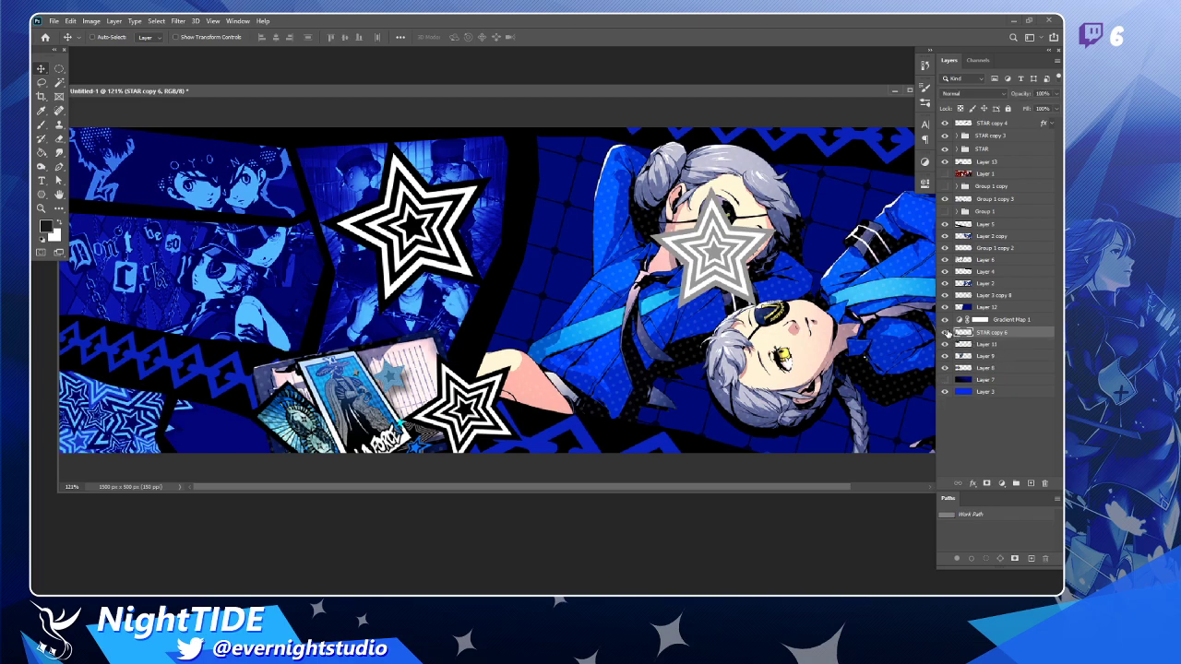
Outline the lower-left collage panel with a closed path and load it as a selection.
{"action": "key", "text": "p"}
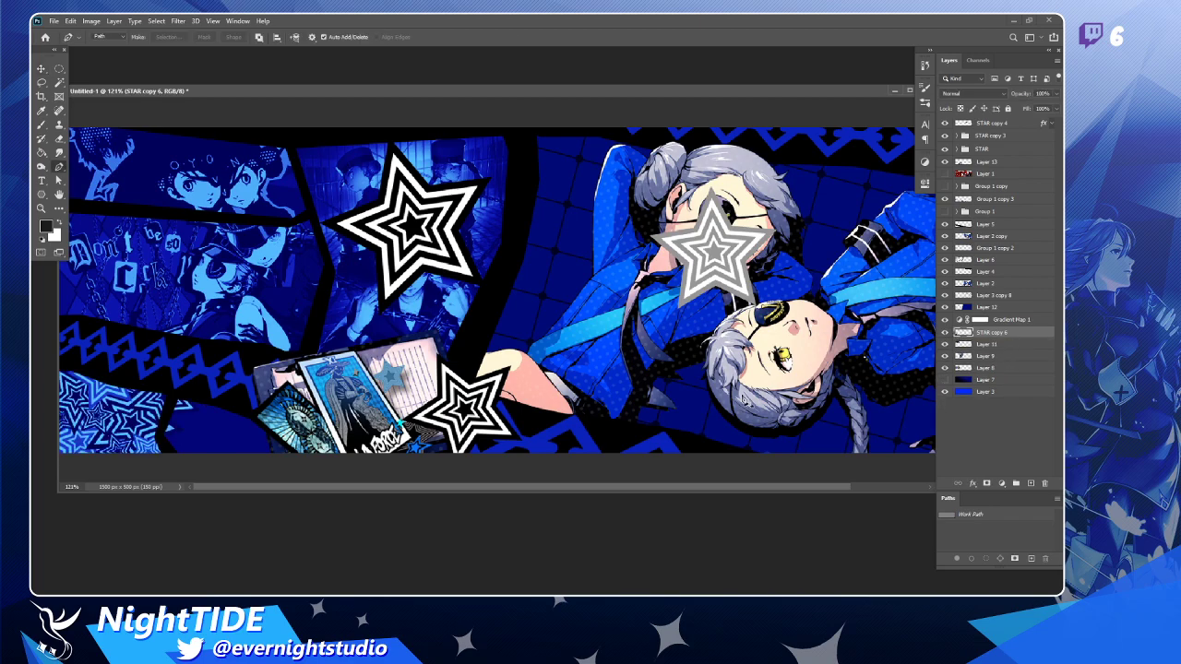
{"action": "left_click", "coordinate": [163, 444]}
{"action": "left_click", "coordinate": [176, 463]}
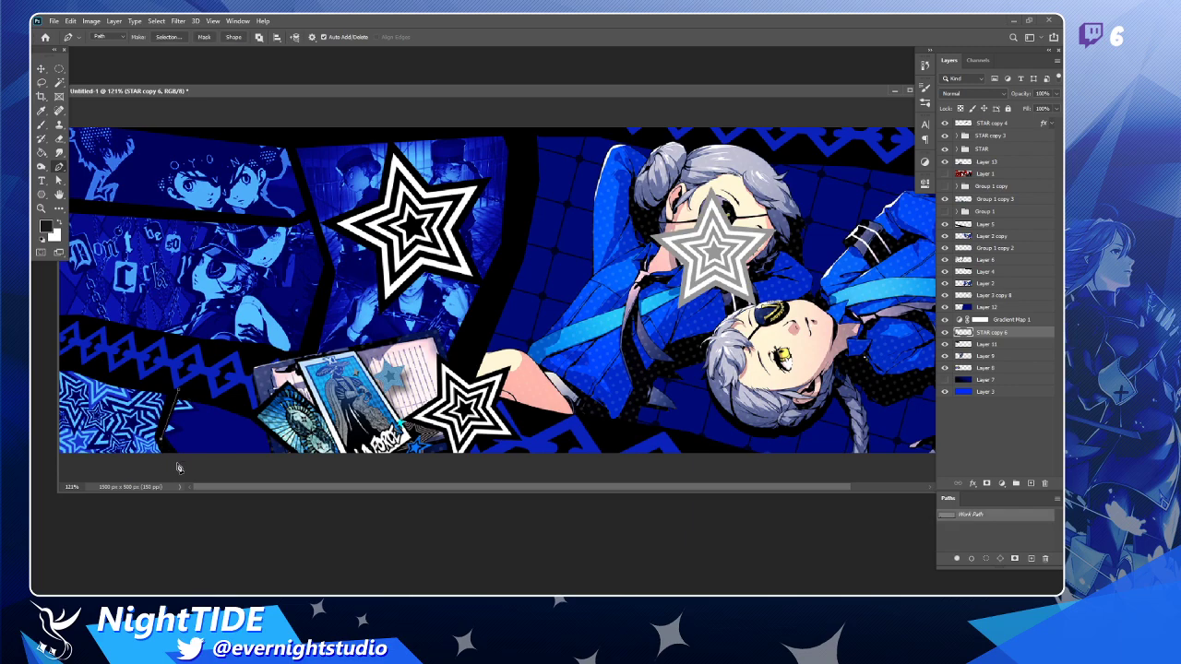
{"action": "left_click", "coordinate": [244, 454]}
{"action": "left_click", "coordinate": [256, 397]}
{"action": "left_click", "coordinate": [179, 392]}
{"action": "left_click", "coordinate": [947, 515], "text": "ctrl"}
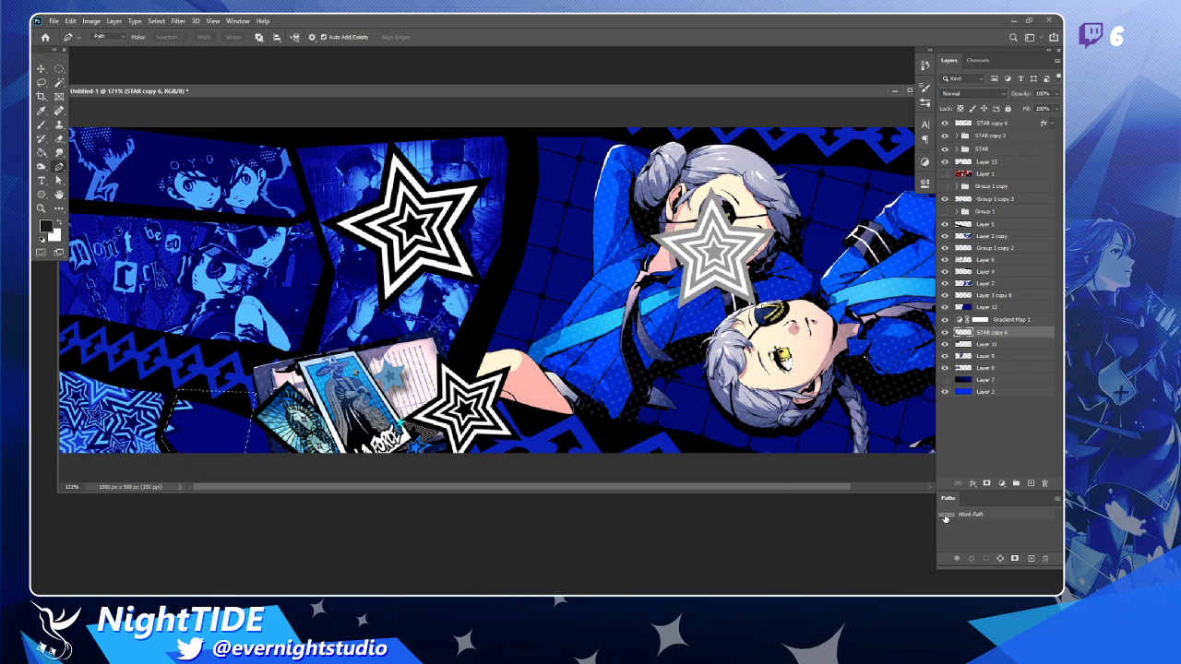
{"action": "left_click", "coordinate": [944, 332]}
View the whole banner and compare the large top-left star and lower white star hidden.
{"action": "key", "text": "z"}
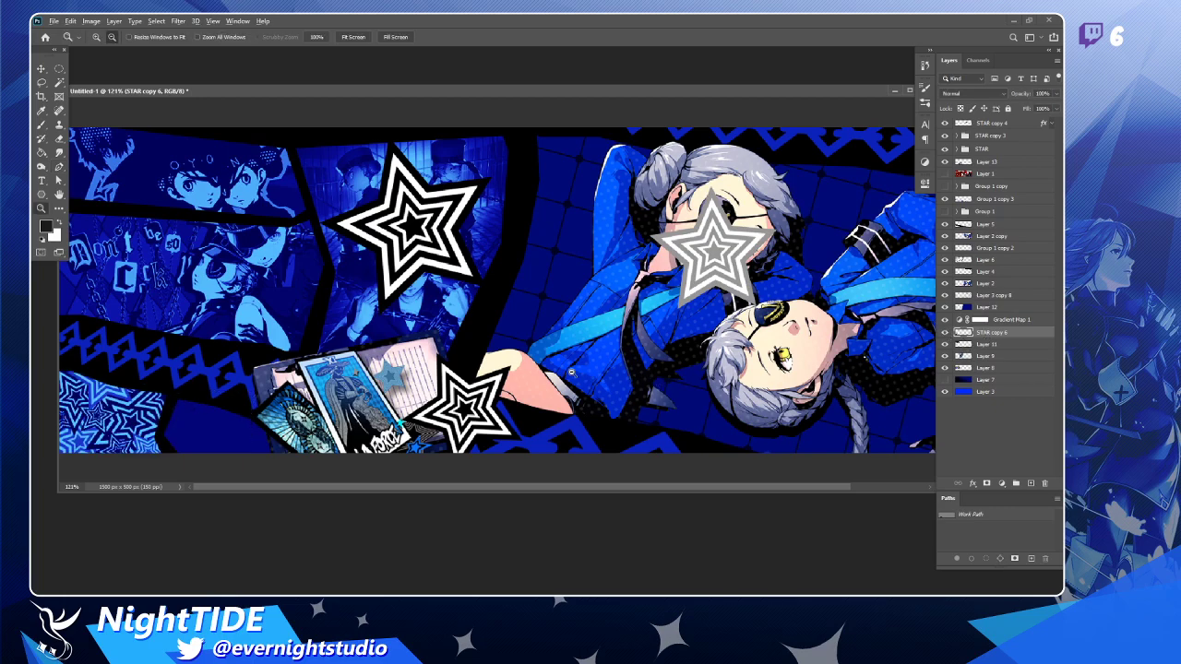
{"action": "left_click", "coordinate": [571, 372], "text": "alt"}
{"action": "key", "text": "v"}
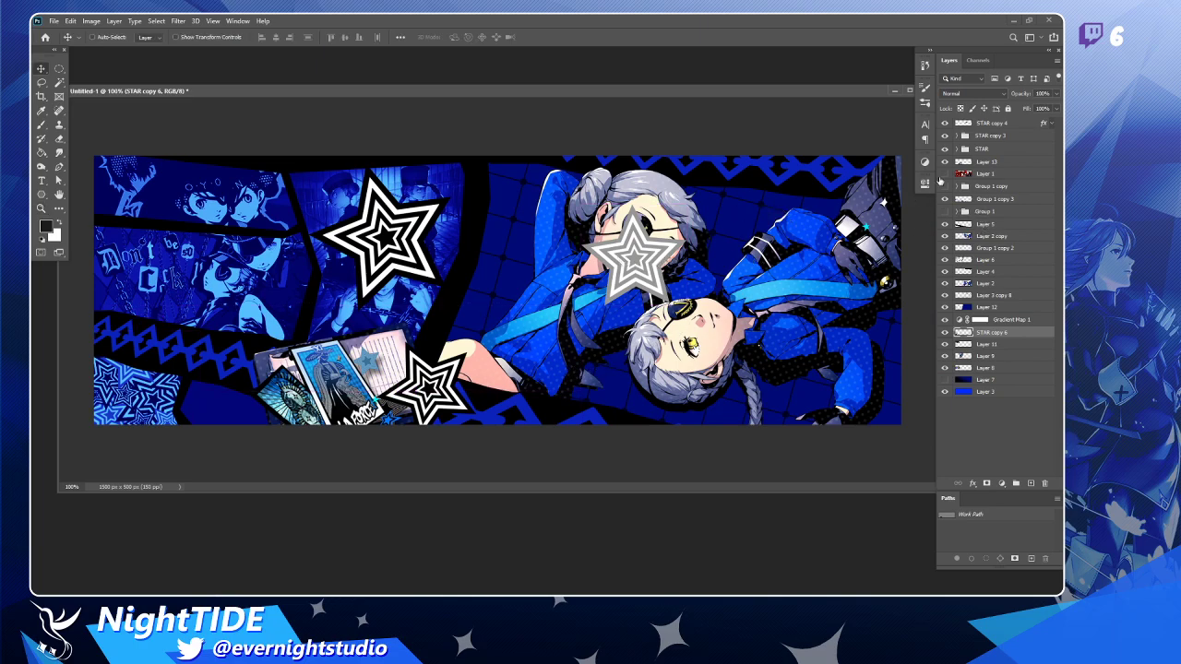
{"action": "left_click", "coordinate": [944, 135]}
{"action": "left_click", "coordinate": [944, 149]}
{"action": "left_click", "coordinate": [944, 149]}
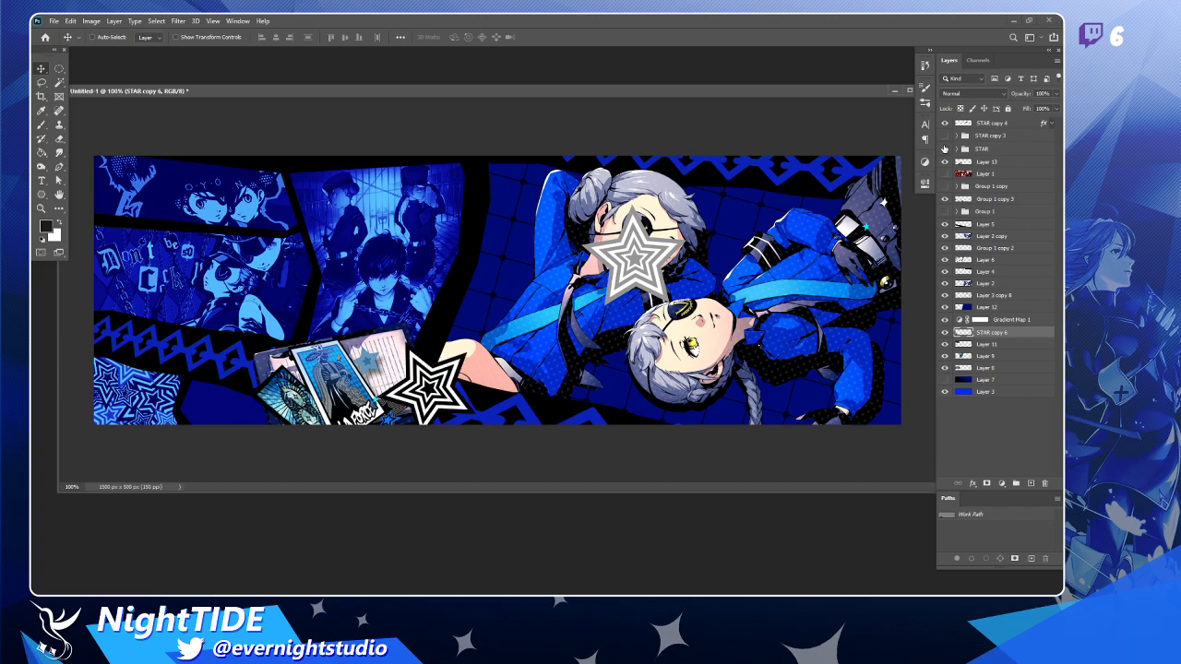
{"action": "left_click", "coordinate": [945, 136]}
Hide the top-left star and the STAR copy 4 star covering the upper twin's face.
{"action": "left_click", "coordinate": [944, 123]}
{"action": "left_click", "coordinate": [944, 135]}
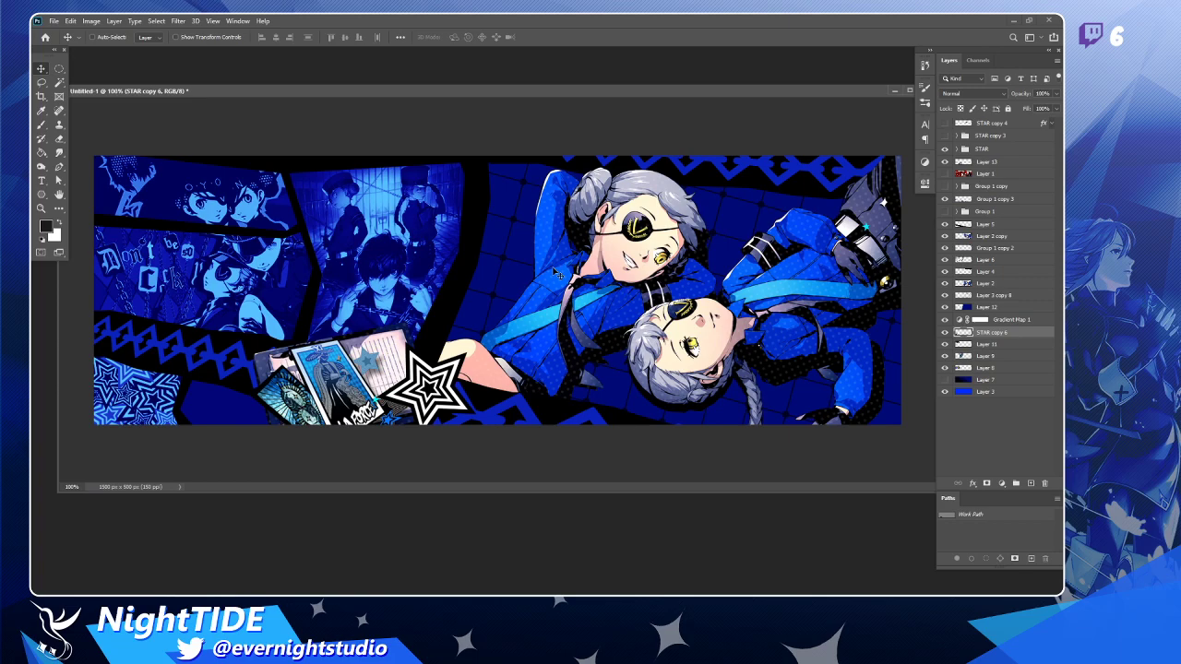
Draw a Polygon 2 star beside the upper twin's head and move it to the top of the layers.
{"action": "left_click", "coordinate": [945, 173]}
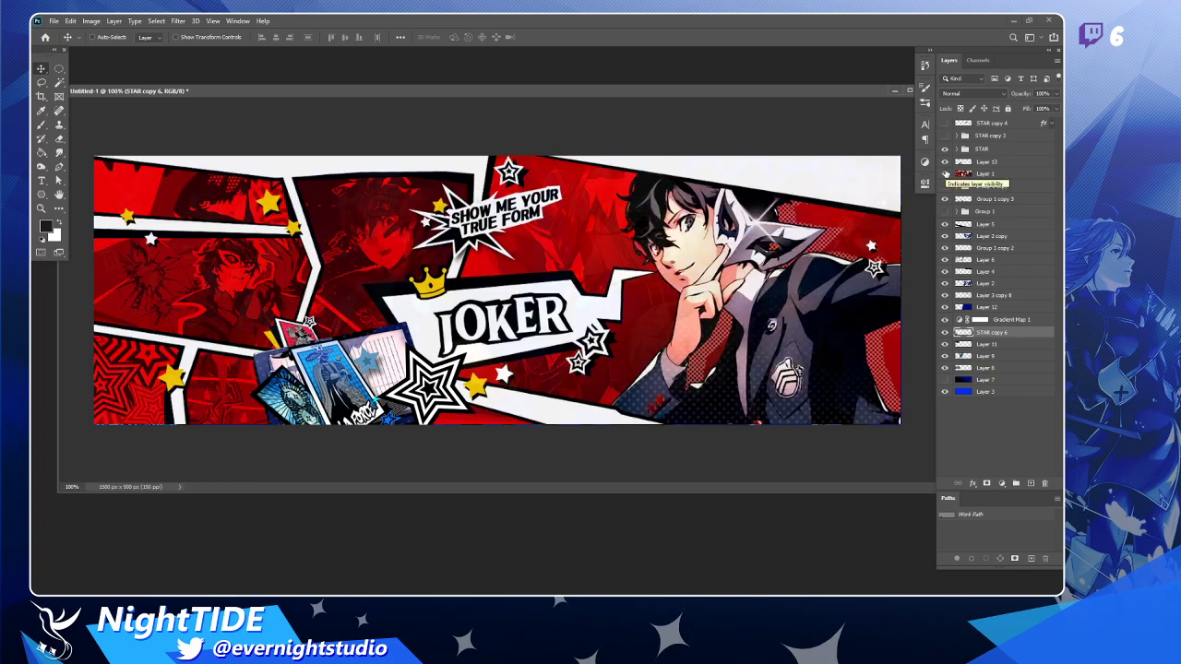
{"action": "left_click", "coordinate": [945, 173]}
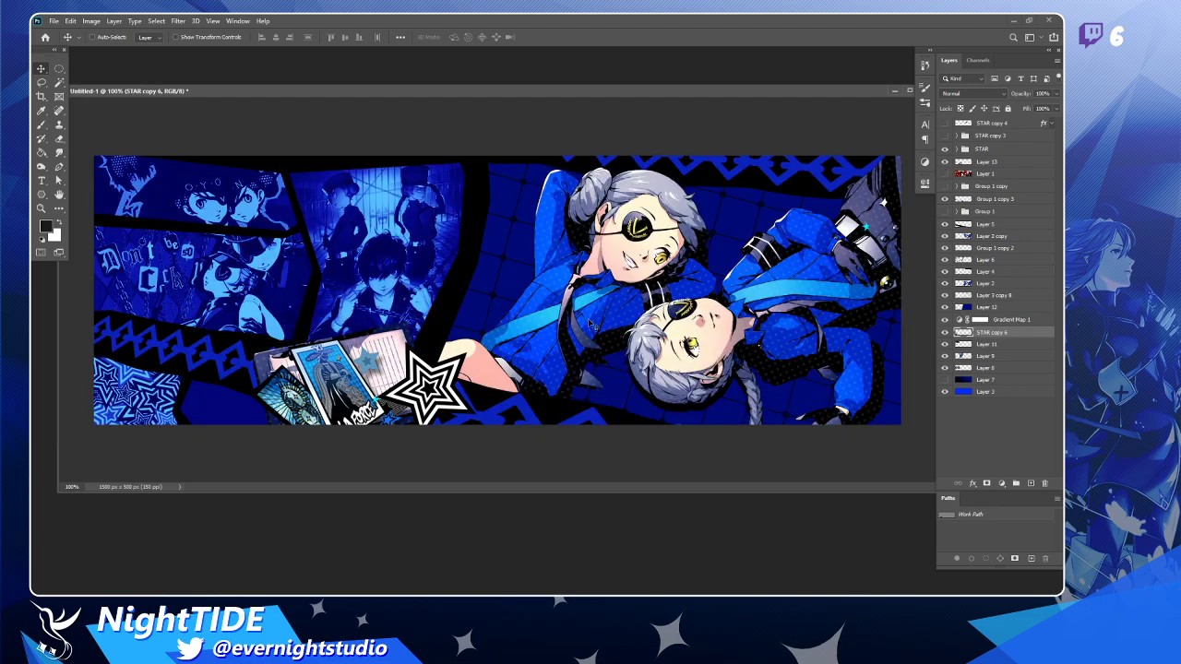
{"action": "left_click", "coordinate": [41, 194]}
{"action": "left_click_drag", "start_coordinate": [496, 240], "coordinate": [507, 271]}
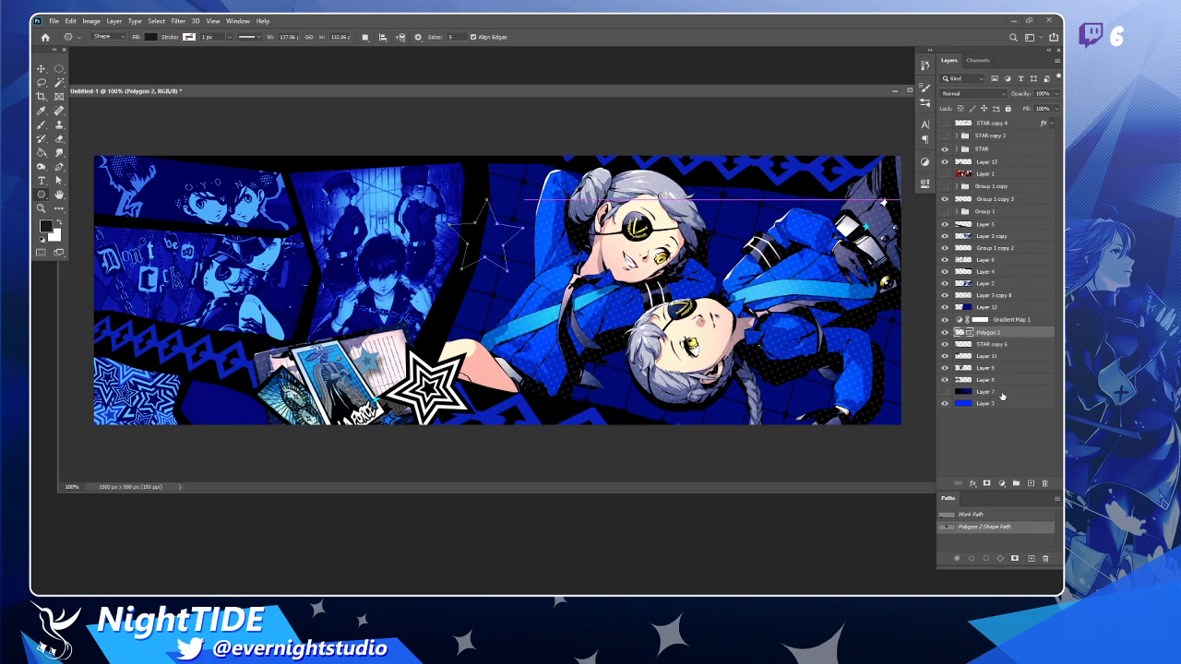
{"action": "left_click_drag", "start_coordinate": [1024, 274], "coordinate": [1015, 120]}
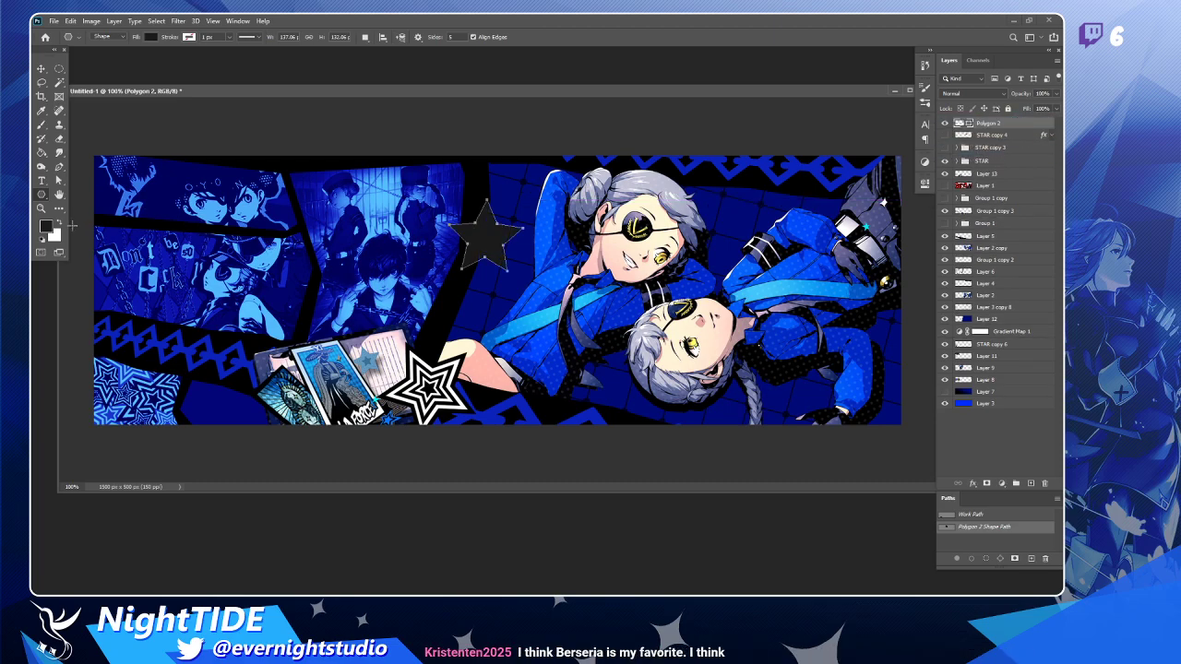
{"action": "key", "text": "i"}
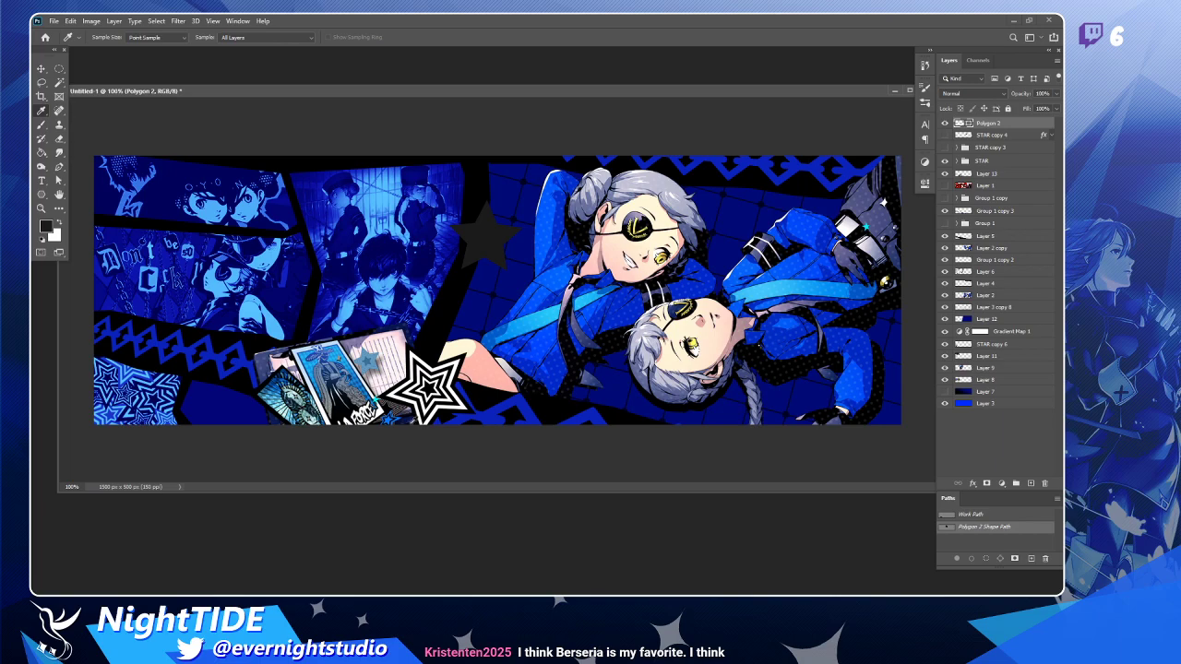
Give Polygon 2 a Color Overlay using a blue sampled from the artwork.
{"action": "left_click", "coordinate": [389, 419]}
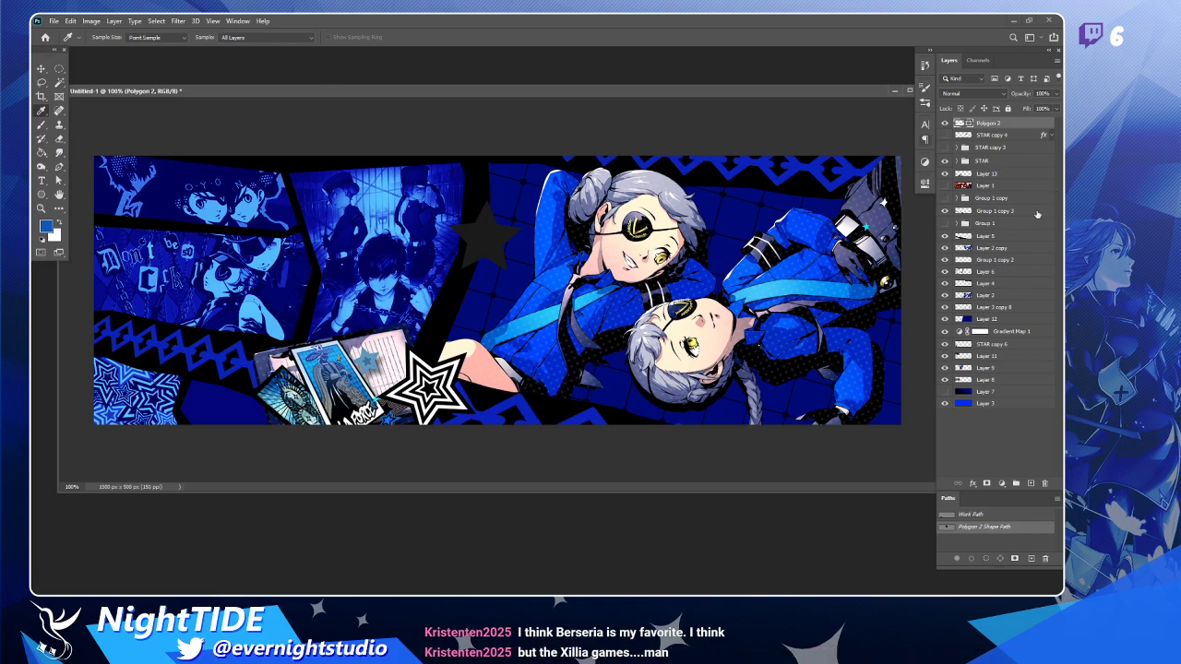
{"action": "double_click", "coordinate": [1019, 123]}
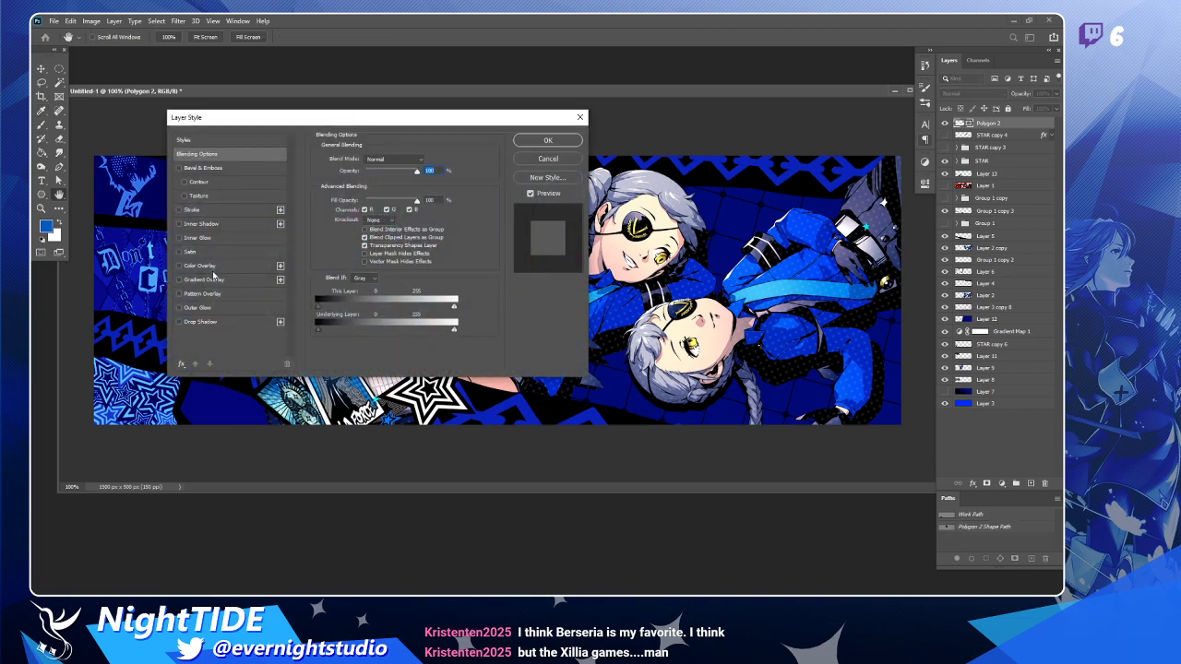
{"action": "left_click", "coordinate": [196, 265]}
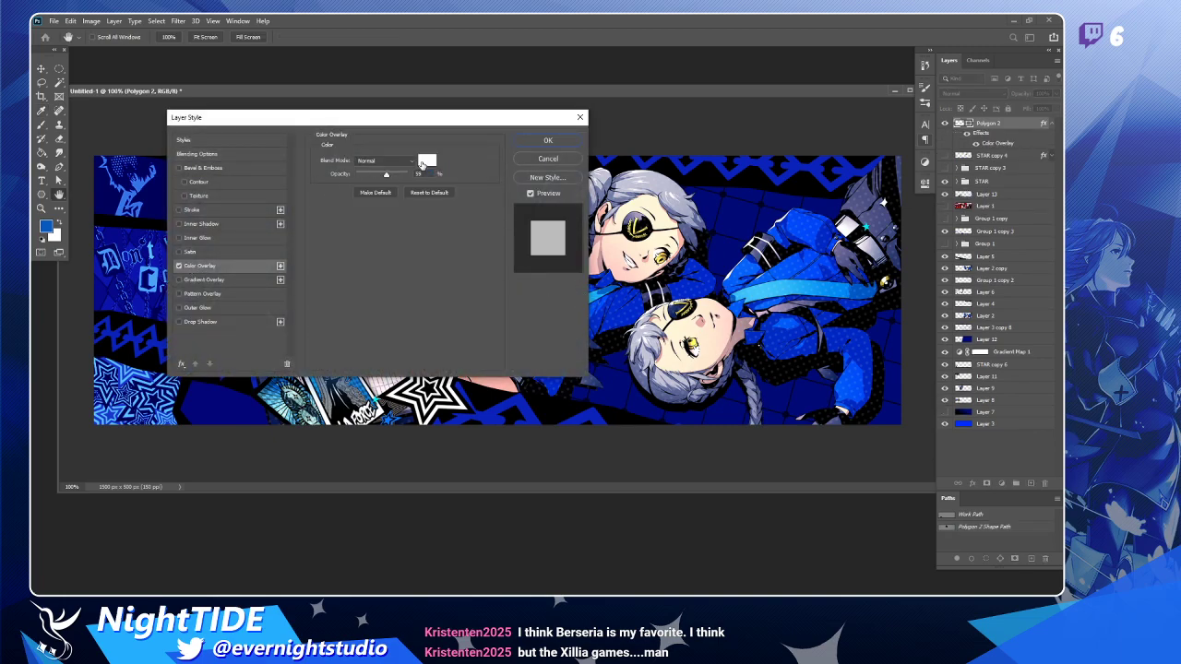
{"action": "left_click", "coordinate": [427, 161]}
{"action": "left_click", "coordinate": [51, 222]}
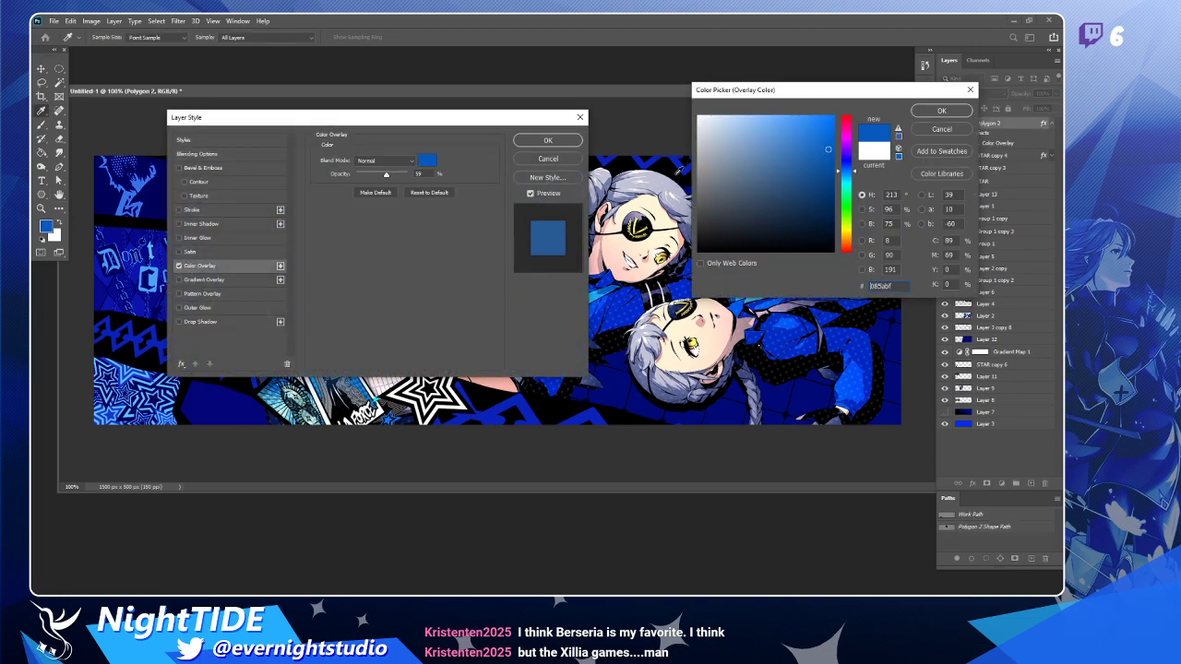
{"action": "left_click", "coordinate": [941, 110]}
{"action": "left_click", "coordinate": [549, 141]}
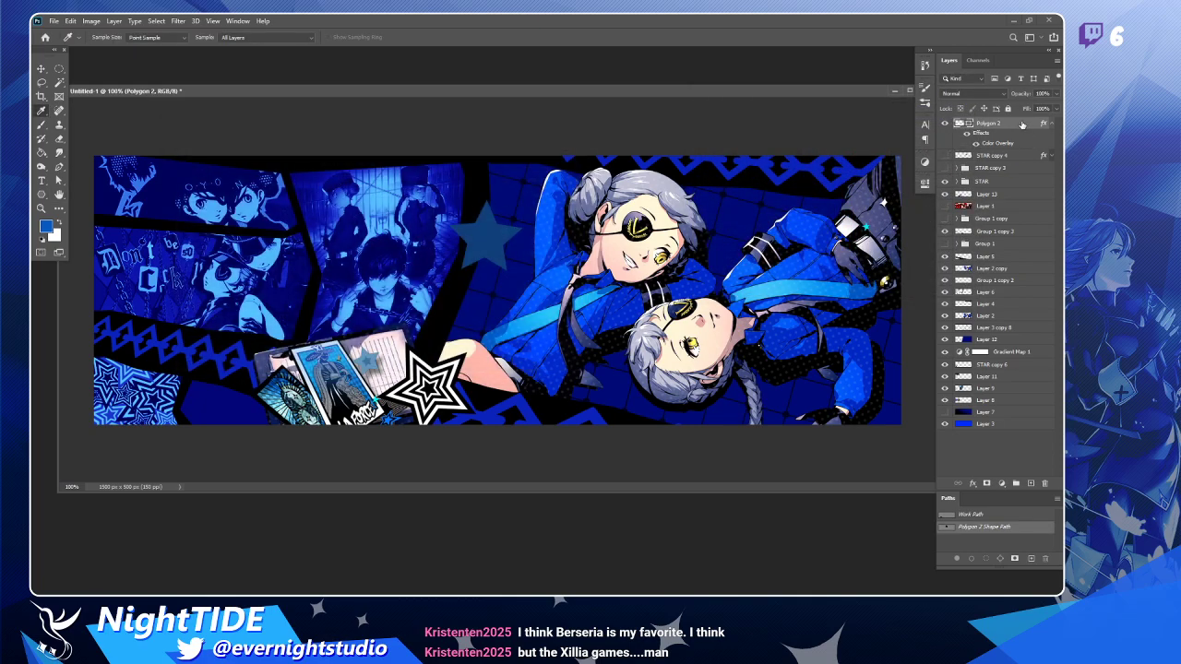
Apply the blue overlay at 100% and move the star down onto the tarot cards.
{"action": "double_click", "coordinate": [1022, 125]}
{"action": "left_click", "coordinate": [214, 269]}
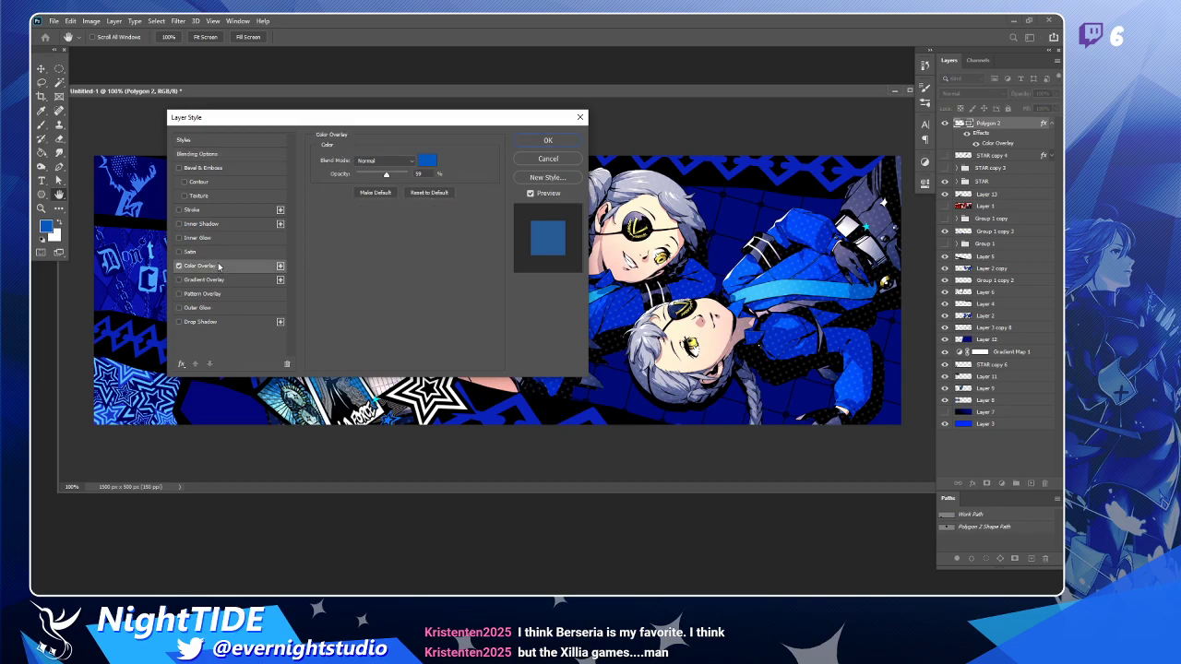
{"action": "left_click", "coordinate": [531, 137]}
{"action": "key", "text": "i"}
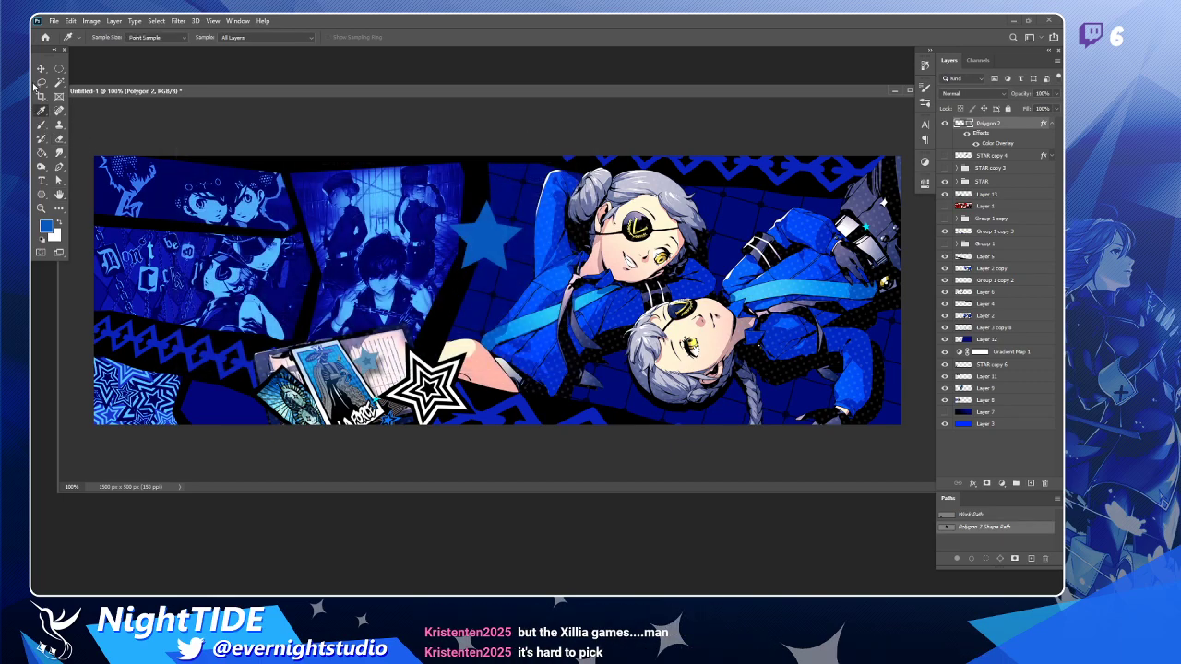
{"action": "key", "text": "v"}
{"action": "left_click_drag", "start_coordinate": [480, 247], "coordinate": [417, 399]}
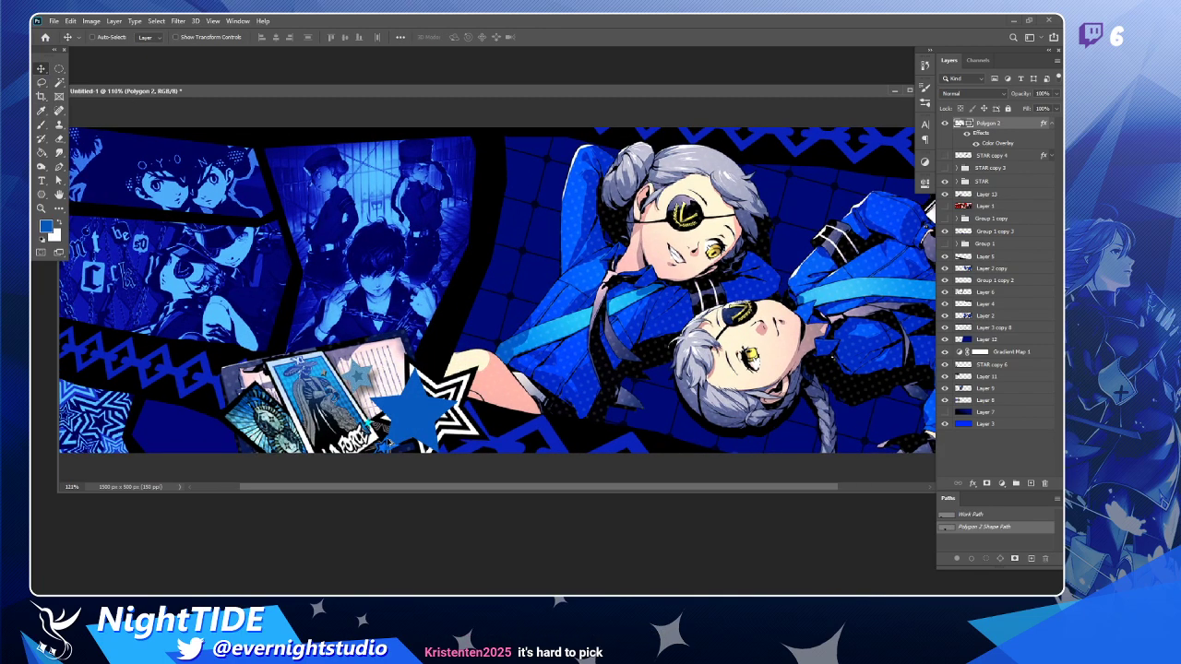
{"action": "scroll", "coordinate": [452, 323], "scroll_direction": "up", "scroll_amount": 5}
Change the star's Color Overlay to the brighter blue #0b76fc.
{"action": "key", "text": "i"}
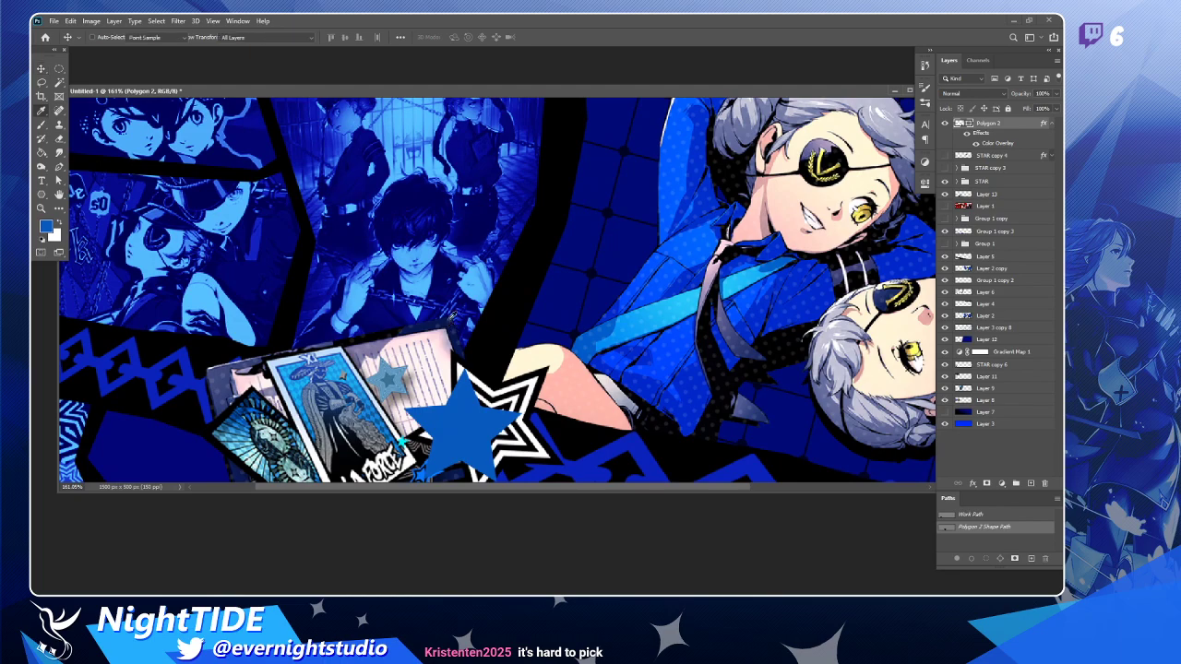
{"action": "left_click", "coordinate": [403, 445]}
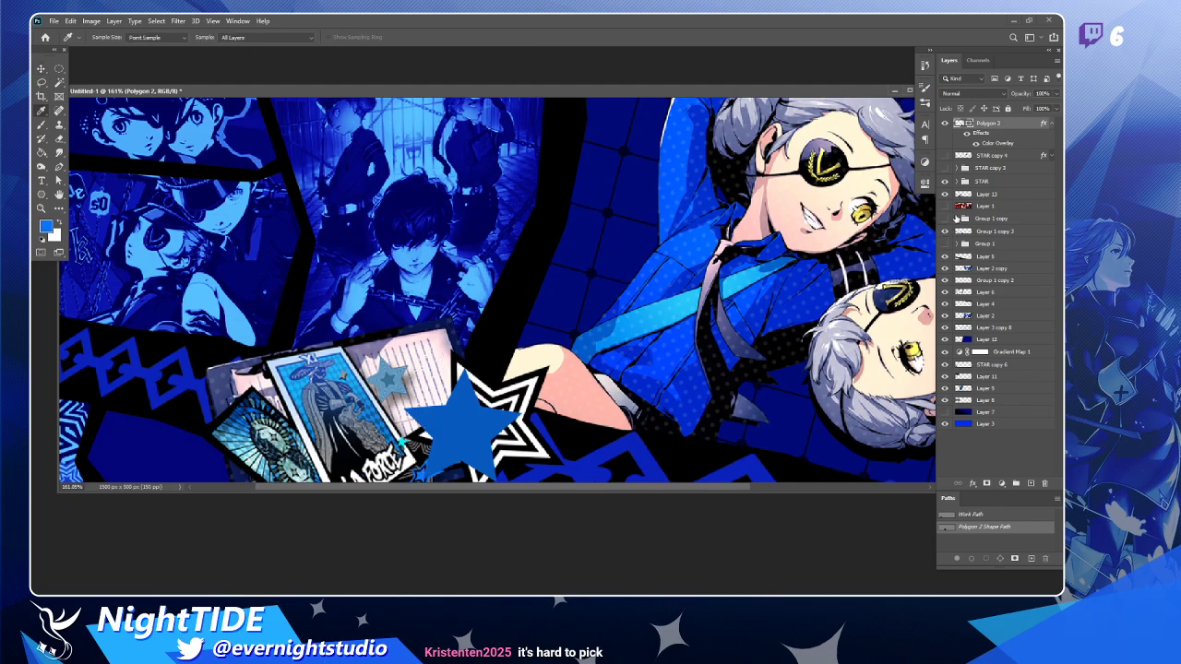
{"action": "double_click", "coordinate": [1015, 125]}
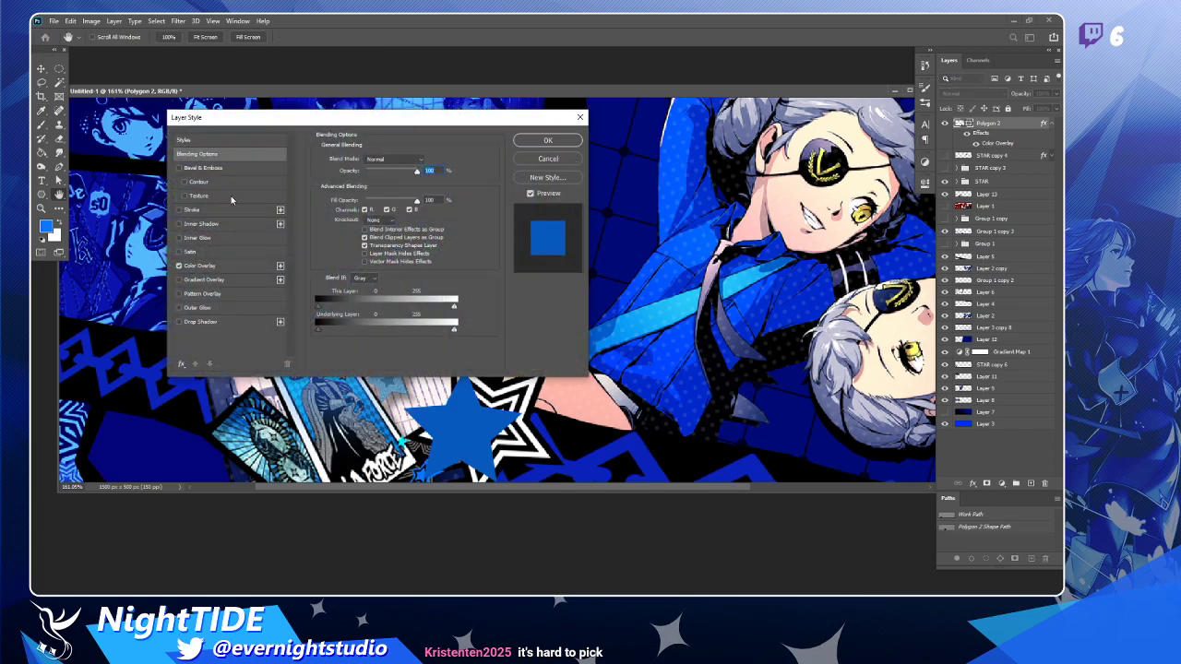
{"action": "left_click", "coordinate": [202, 267]}
{"action": "left_click", "coordinate": [427, 161]}
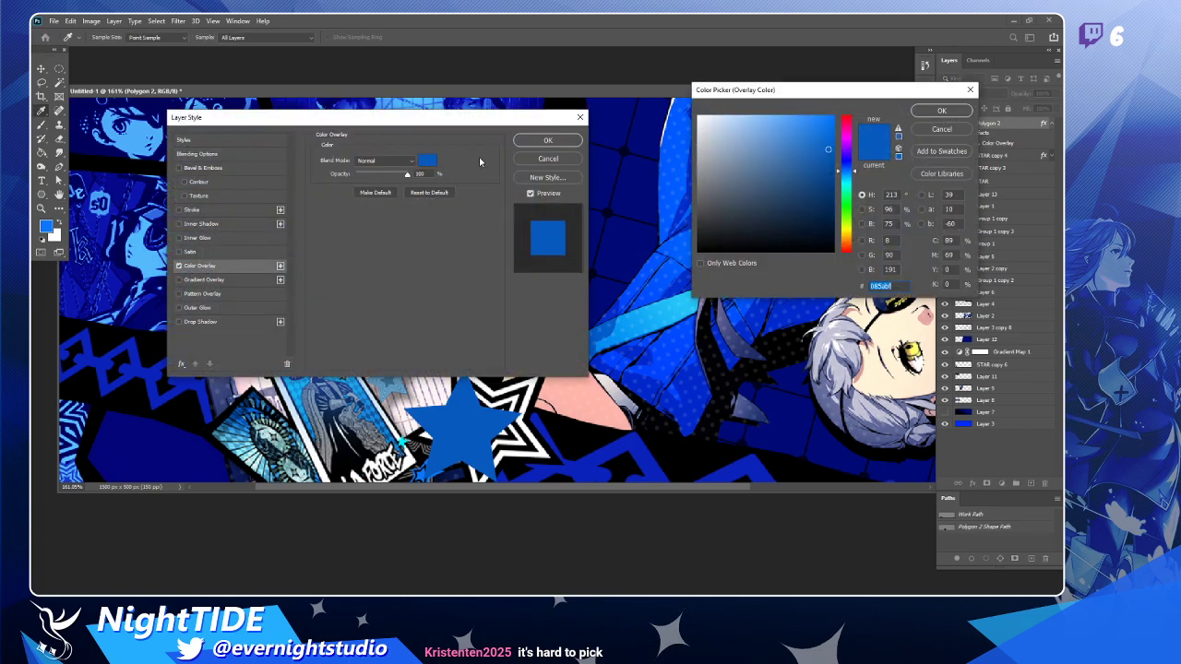
{"action": "left_click", "coordinate": [47, 226]}
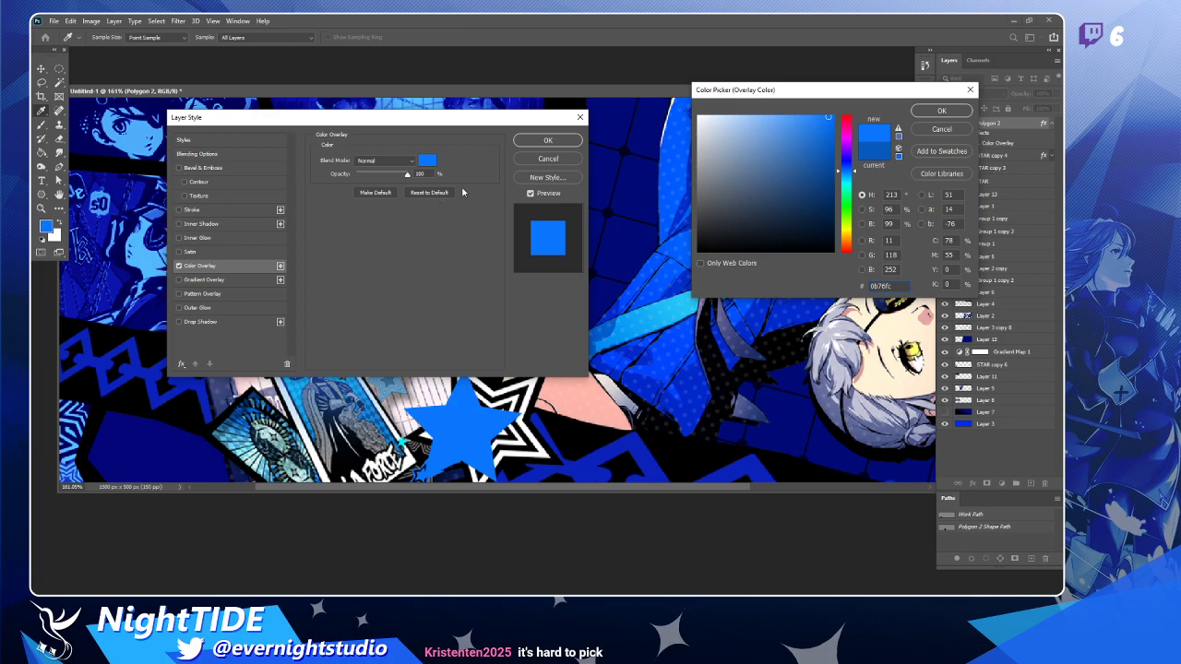
{"action": "left_click", "coordinate": [545, 145]}
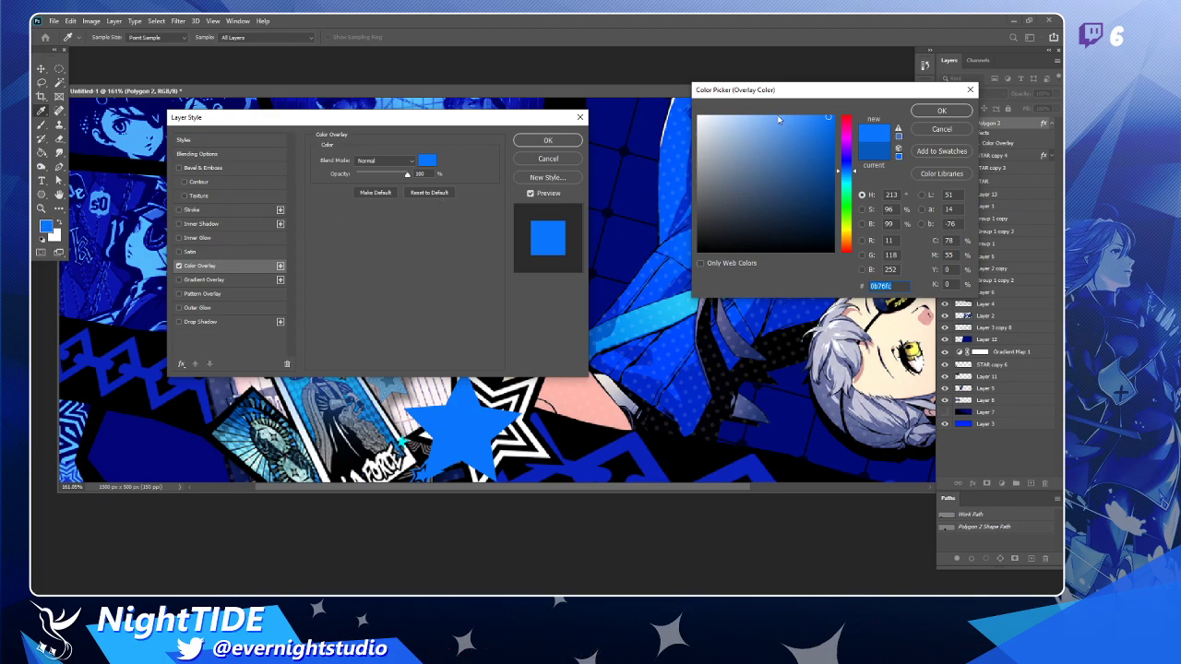
{"action": "left_click", "coordinate": [941, 112]}
{"action": "left_click_drag", "start_coordinate": [488, 125], "coordinate": [635, 127]}
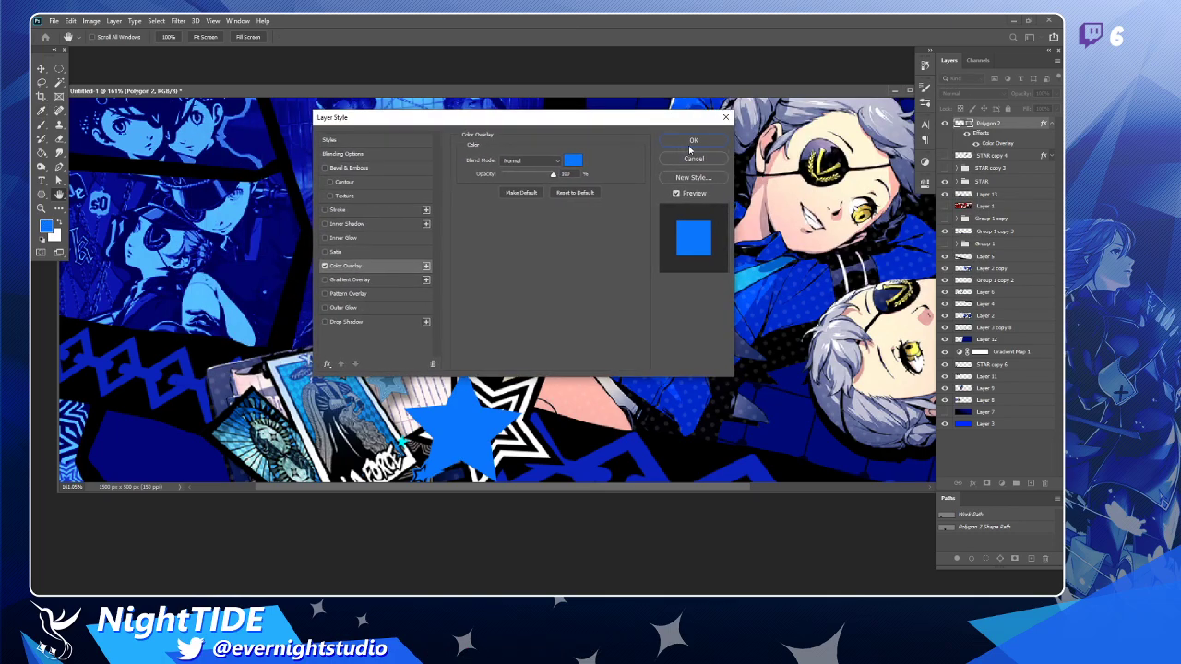
{"action": "left_click", "coordinate": [692, 140]}
Scale the blue star to about 61% and place it between the collage panels and twins.
{"action": "left_click", "coordinate": [40, 110]}
{"action": "left_click", "coordinate": [41, 69]}
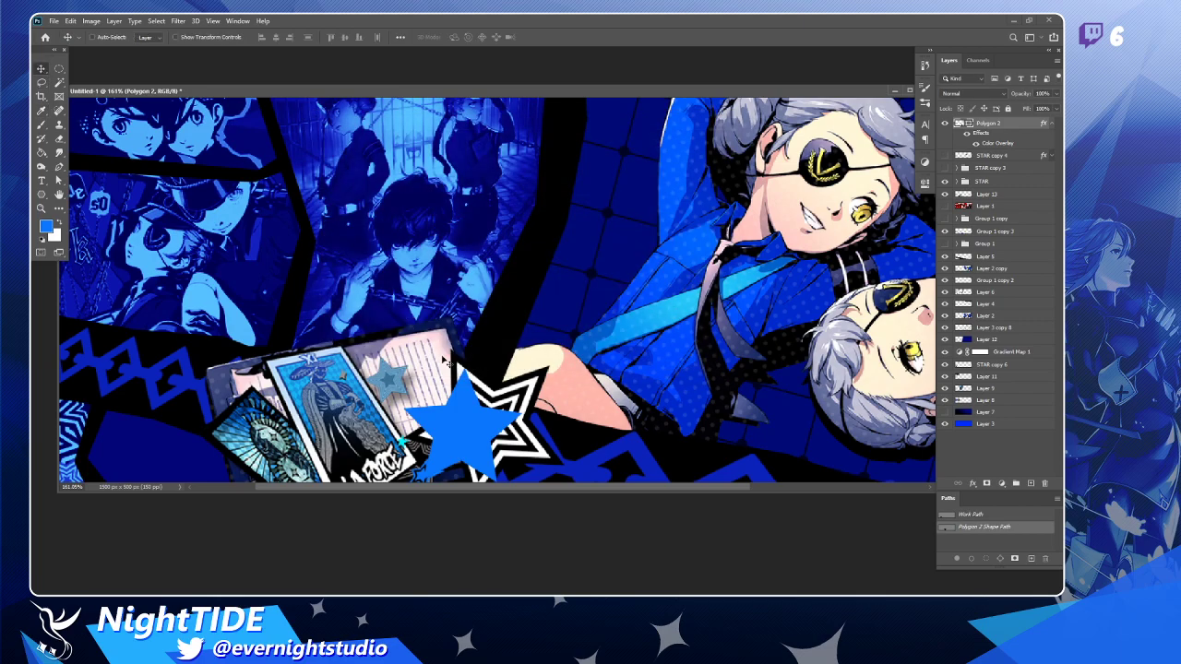
{"action": "left_click_drag", "start_coordinate": [477, 430], "coordinate": [480, 386]}
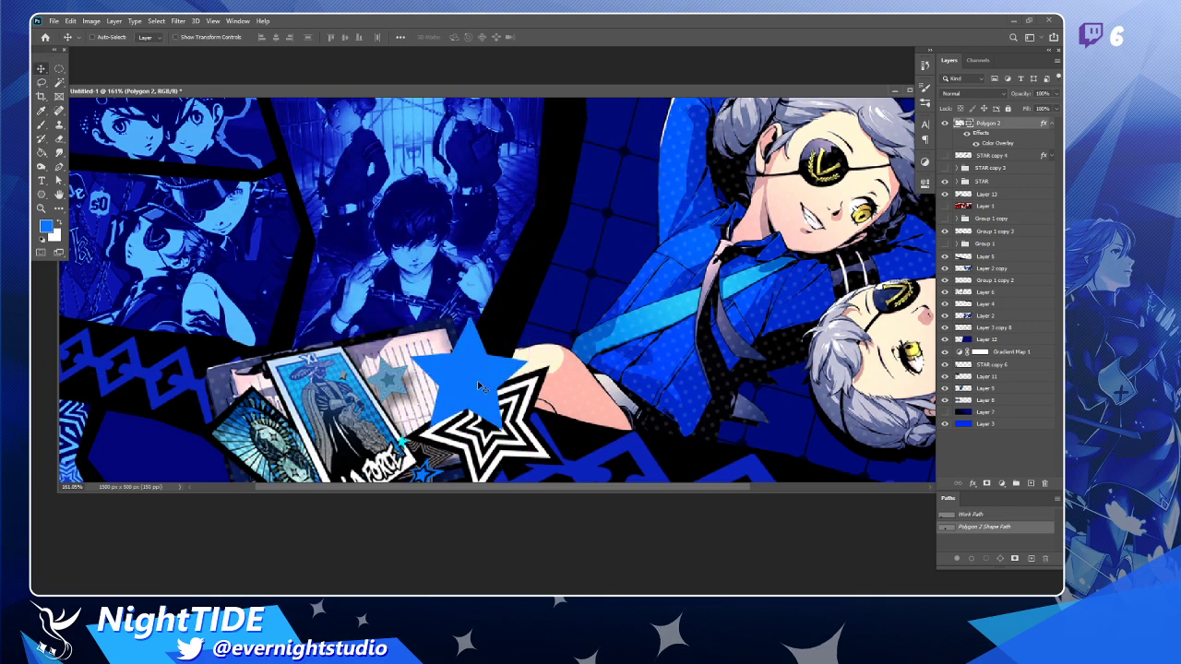
{"action": "key", "text": "ctrl+t"}
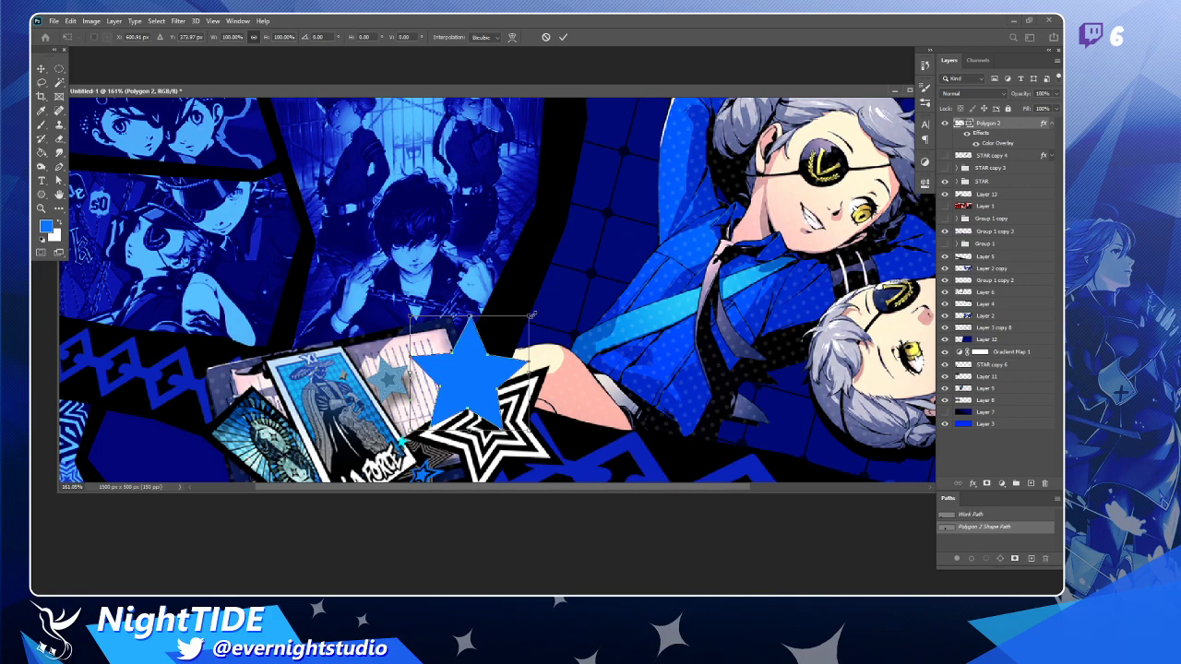
{"action": "left_click_drag", "start_coordinate": [532, 316], "coordinate": [485, 315]}
{"action": "key", "text": "Return"}
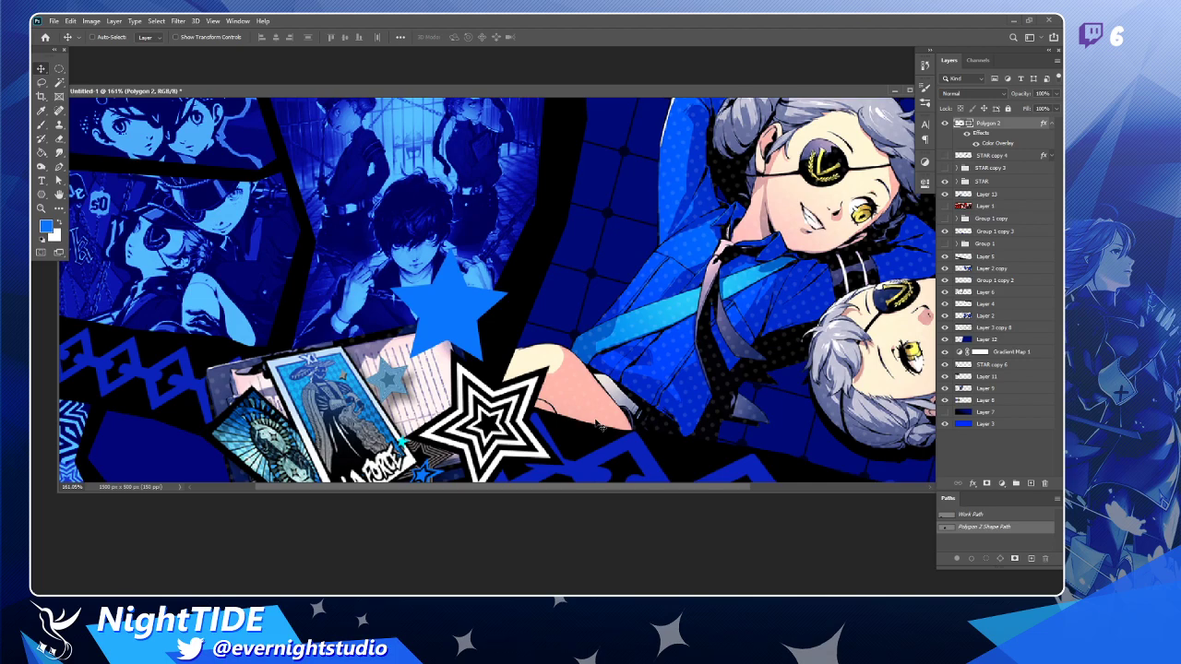
{"action": "left_click_drag", "start_coordinate": [451, 339], "coordinate": [579, 296]}
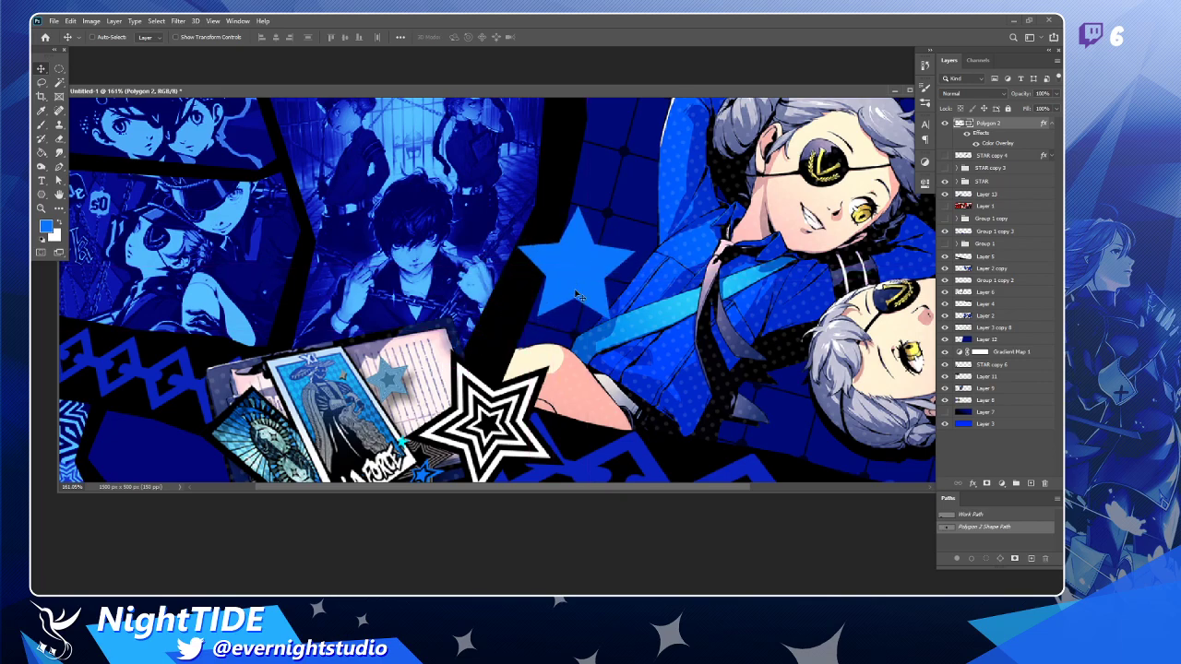
Duplicate the blue star layer and give the copy a near-black Color Overlay.
{"action": "key", "text": "ctrl+j"}
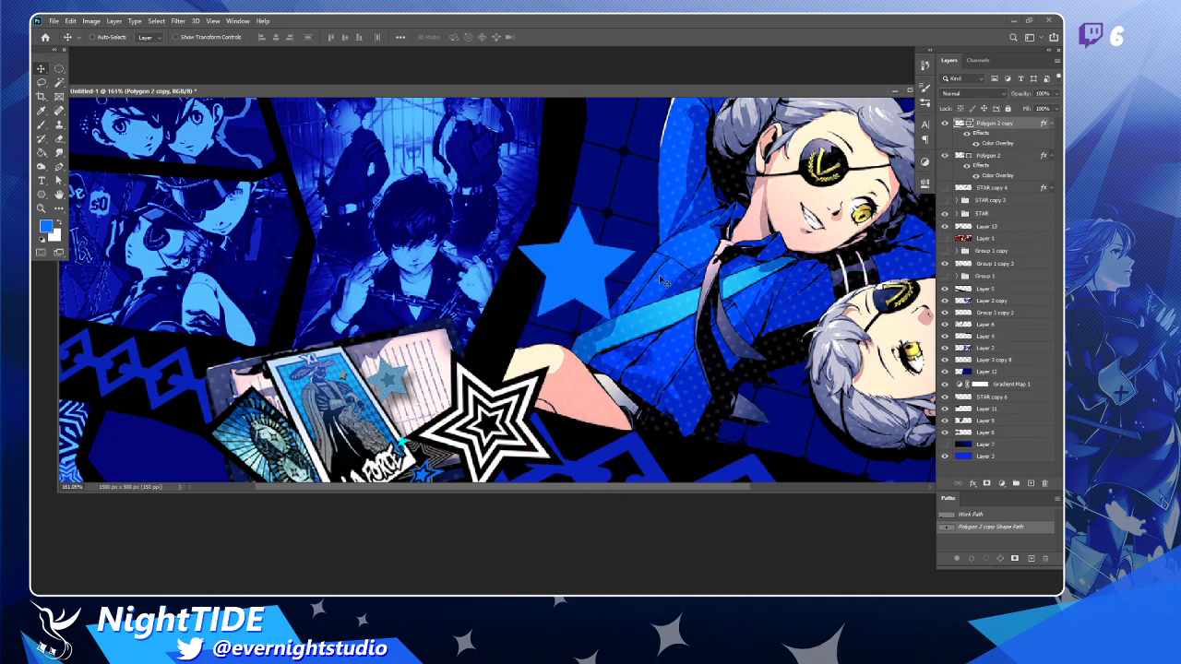
{"action": "scroll", "coordinate": [661, 280], "scroll_direction": "up", "scroll_amount": 2}
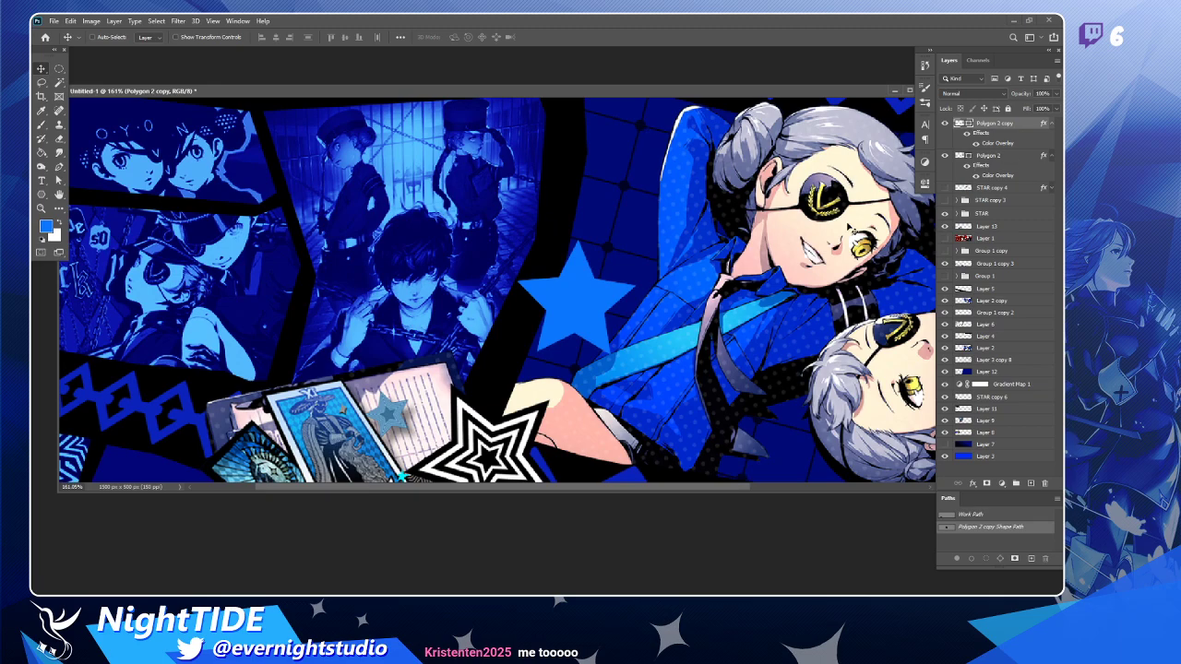
{"action": "scroll", "coordinate": [854, 229], "scroll_direction": "down", "scroll_amount": 1}
{"action": "double_click", "coordinate": [1025, 126]}
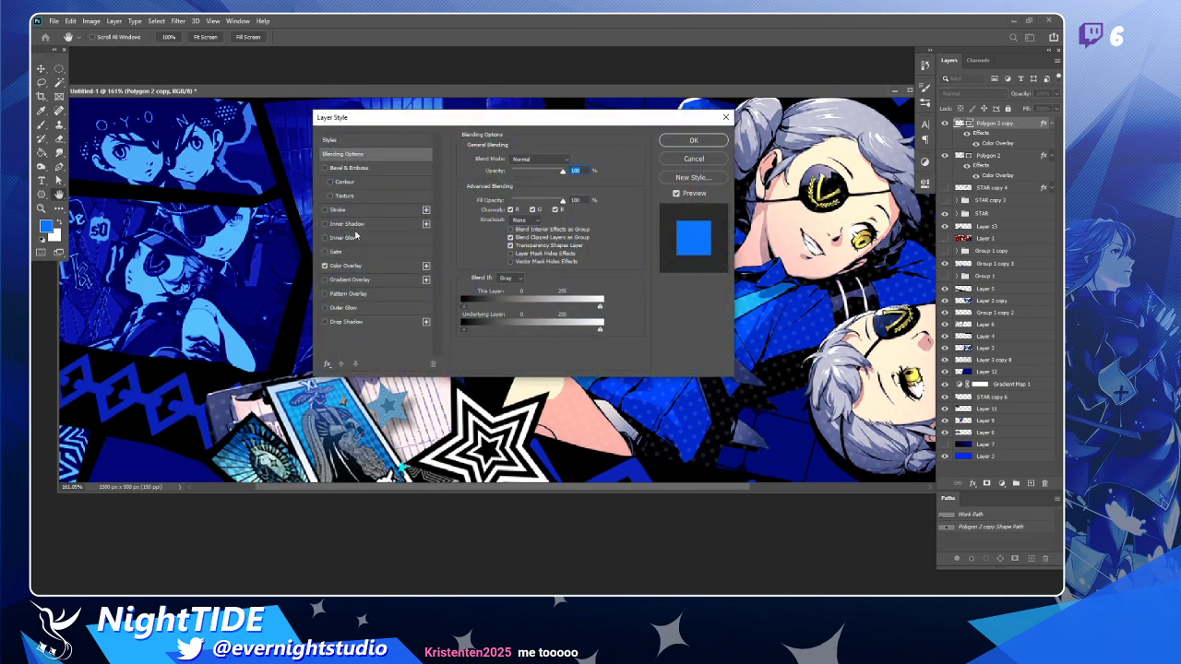
{"action": "left_click", "coordinate": [345, 267]}
{"action": "left_click", "coordinate": [573, 161]}
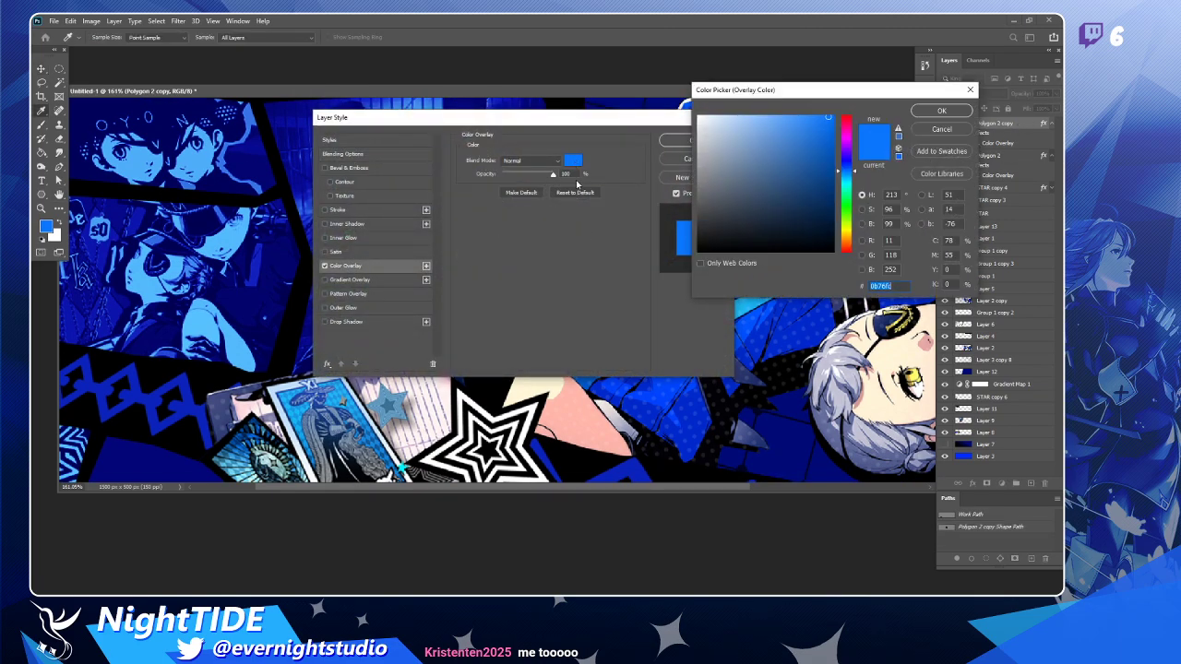
{"action": "left_click", "coordinate": [833, 240]}
{"action": "left_click", "coordinate": [940, 112]}
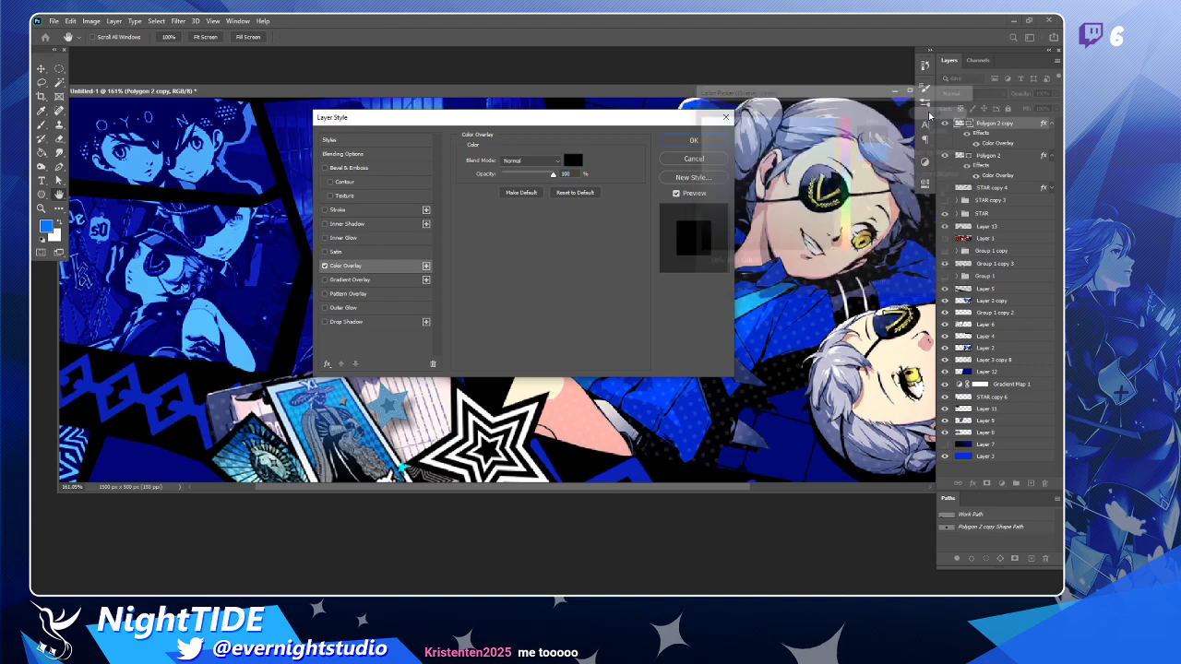
{"action": "left_click", "coordinate": [707, 141]}
Scale the black star copy to about 77% so a thin blue outline remains.
{"action": "key", "text": "ctrl+t"}
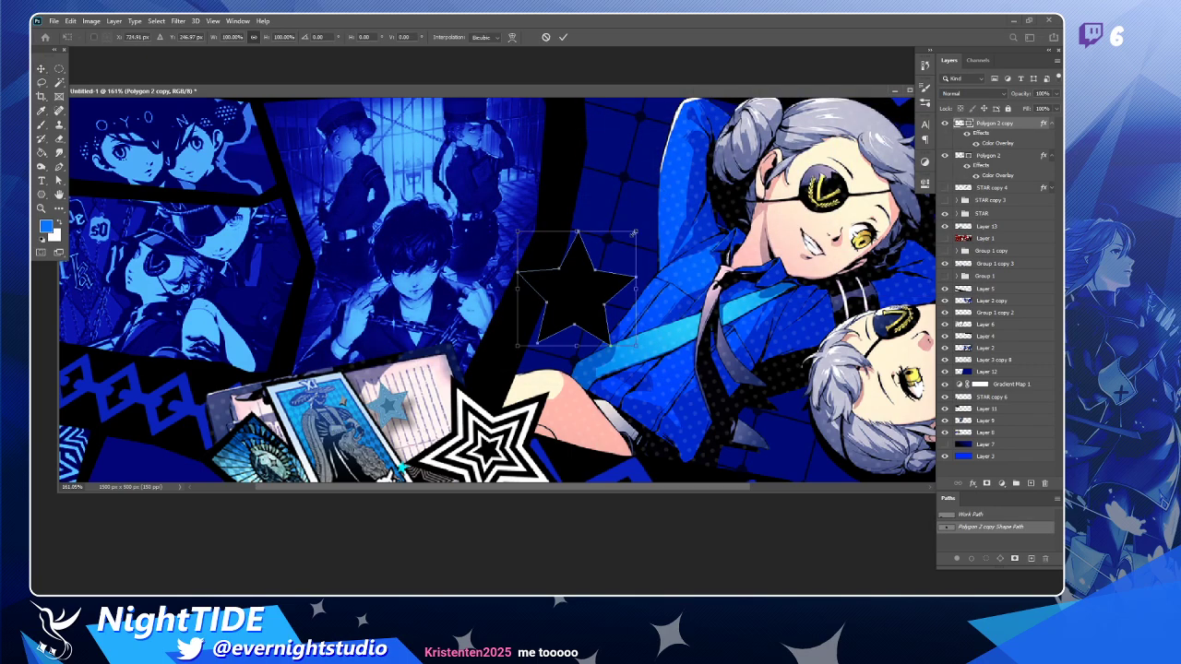
{"action": "left_click_drag", "start_coordinate": [634, 234], "coordinate": [622, 247]}
{"action": "key", "text": "Return"}
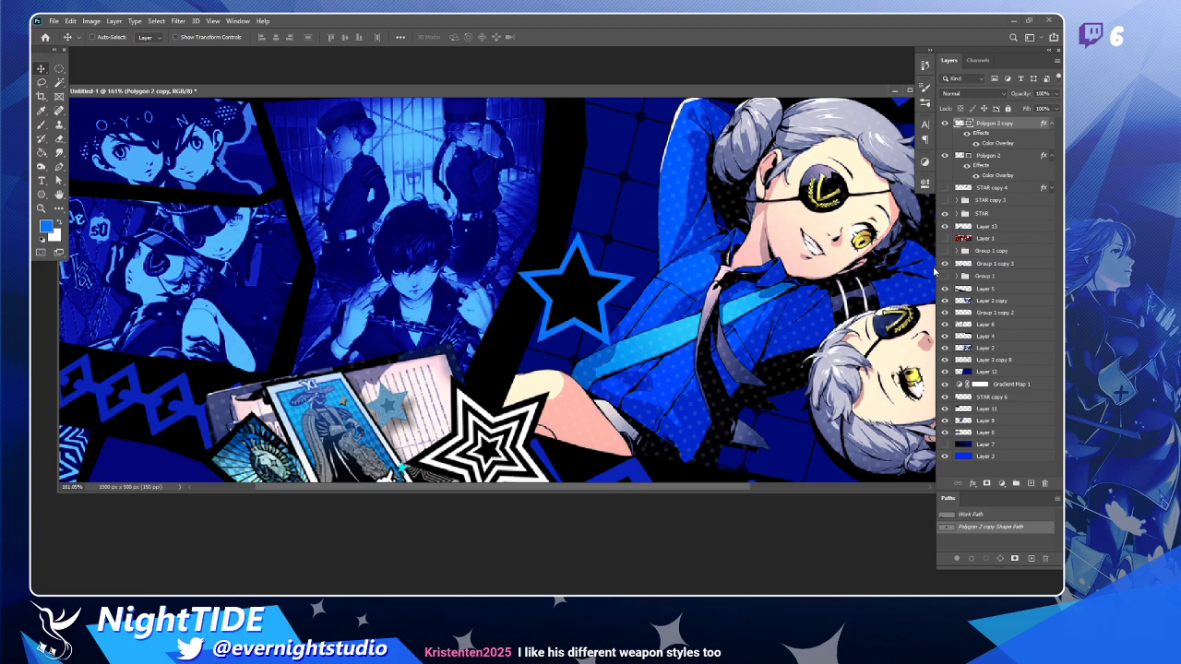
Duplicate the star again and shrink the new copy around its centre.
{"action": "key", "text": "ctrl+j"}
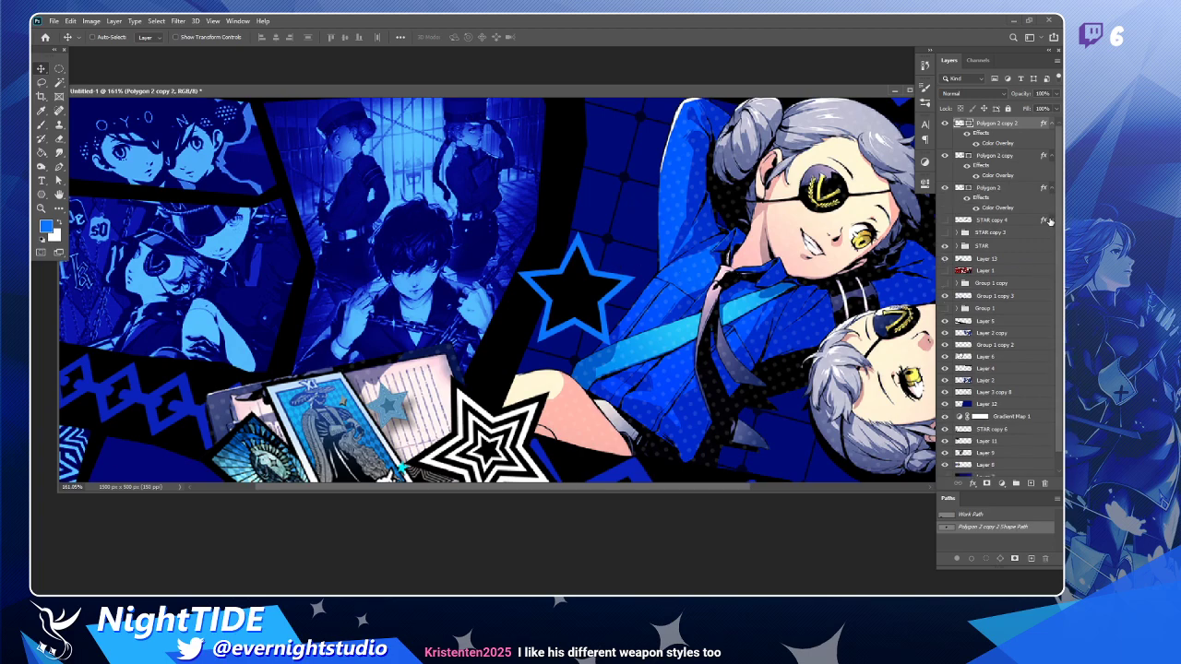
{"action": "key", "text": "ctrl+t"}
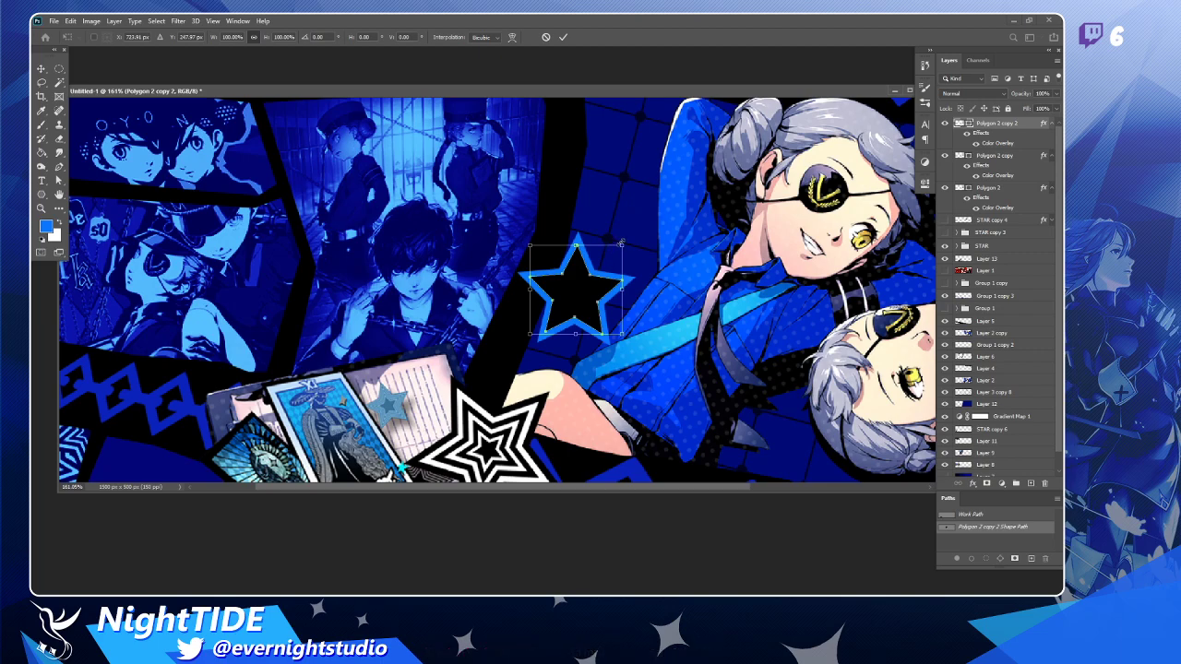
{"action": "left_click_drag", "start_coordinate": [624, 244], "coordinate": [605, 260]}
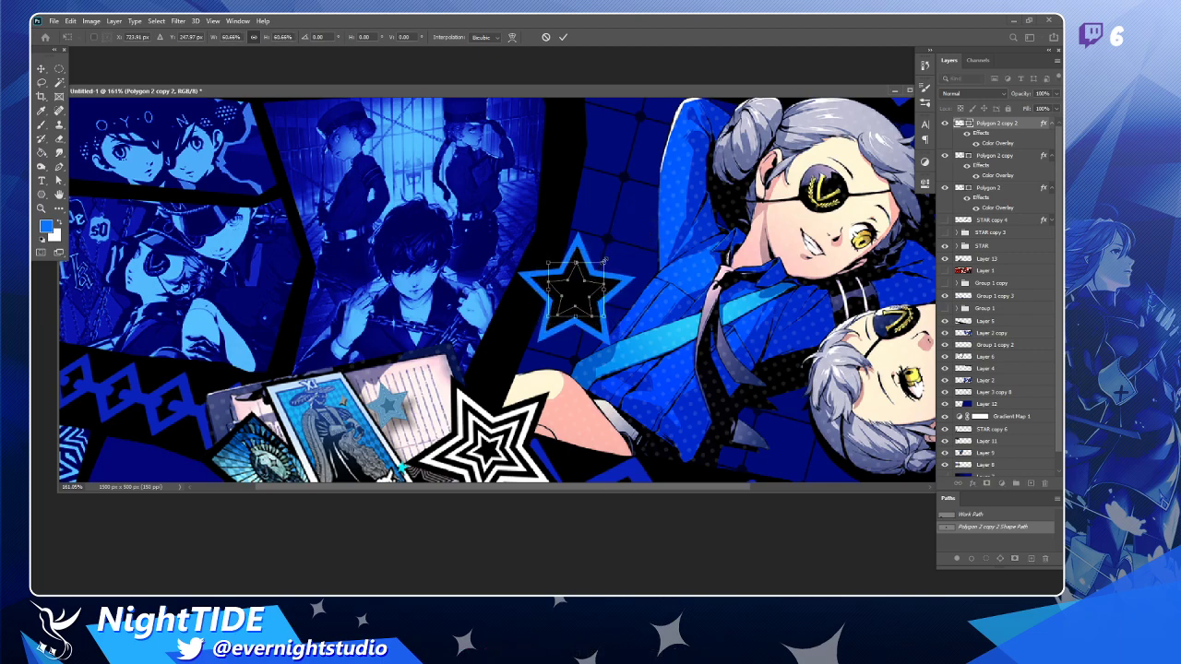
{"action": "key", "text": "Return"}
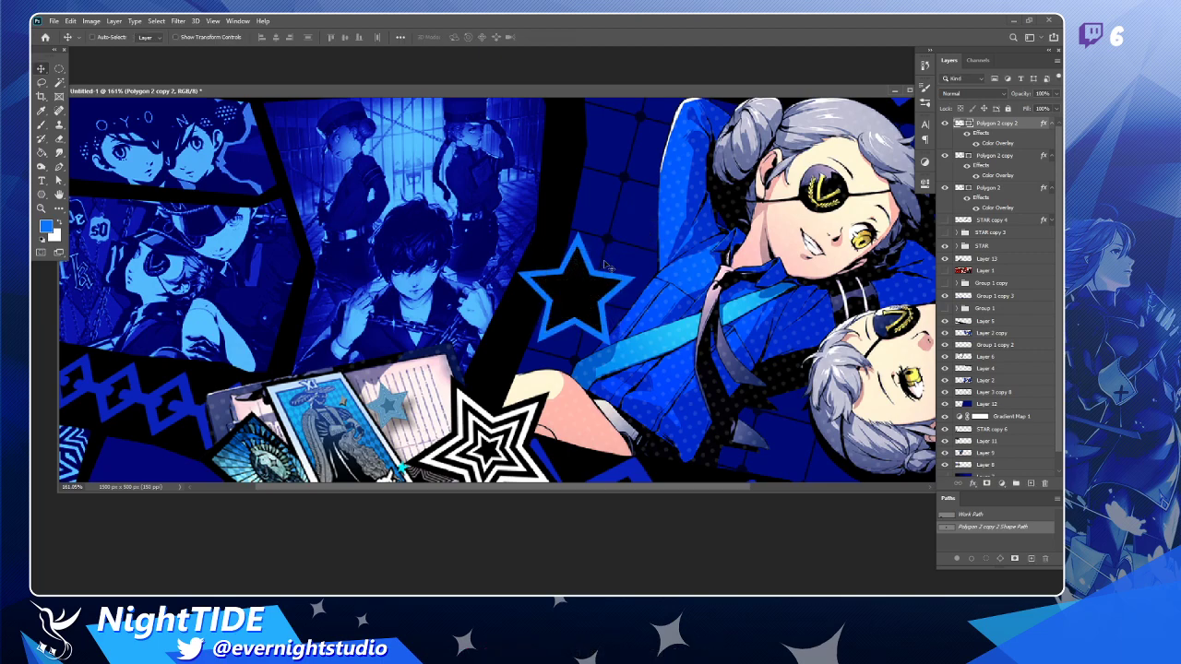
Try a white Color Overlay on the innermost star, then discard the change.
{"action": "left_click", "coordinate": [975, 143]}
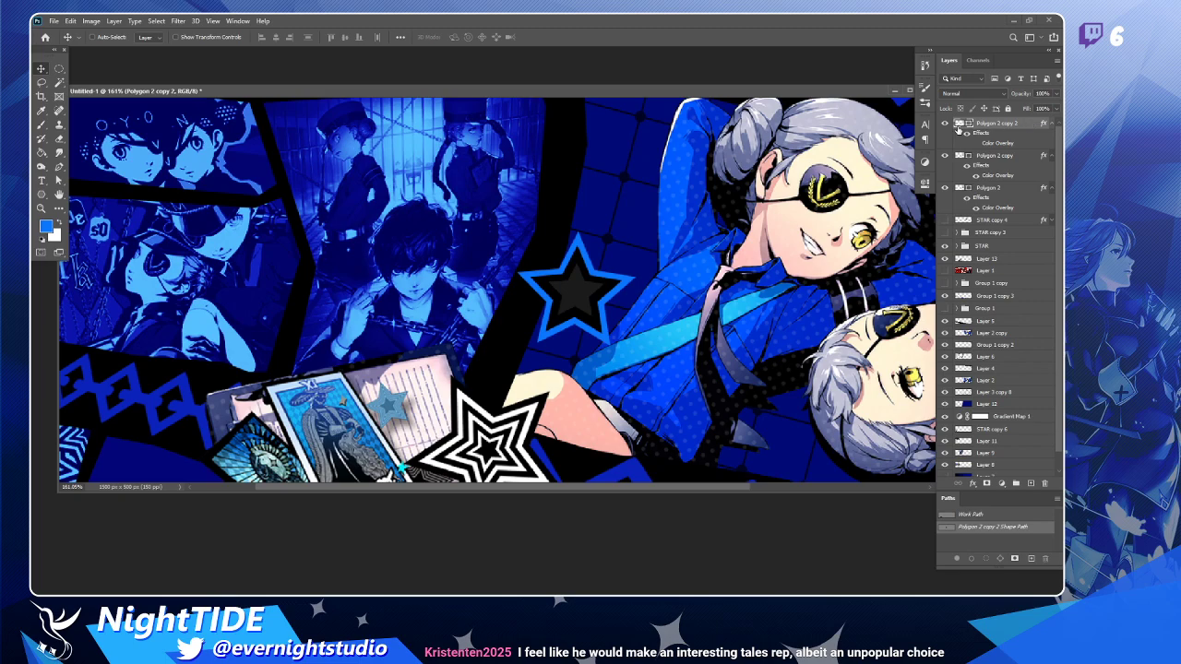
{"action": "left_click", "coordinate": [944, 124]}
{"action": "left_click", "coordinate": [944, 124]}
{"action": "double_click", "coordinate": [1030, 124]}
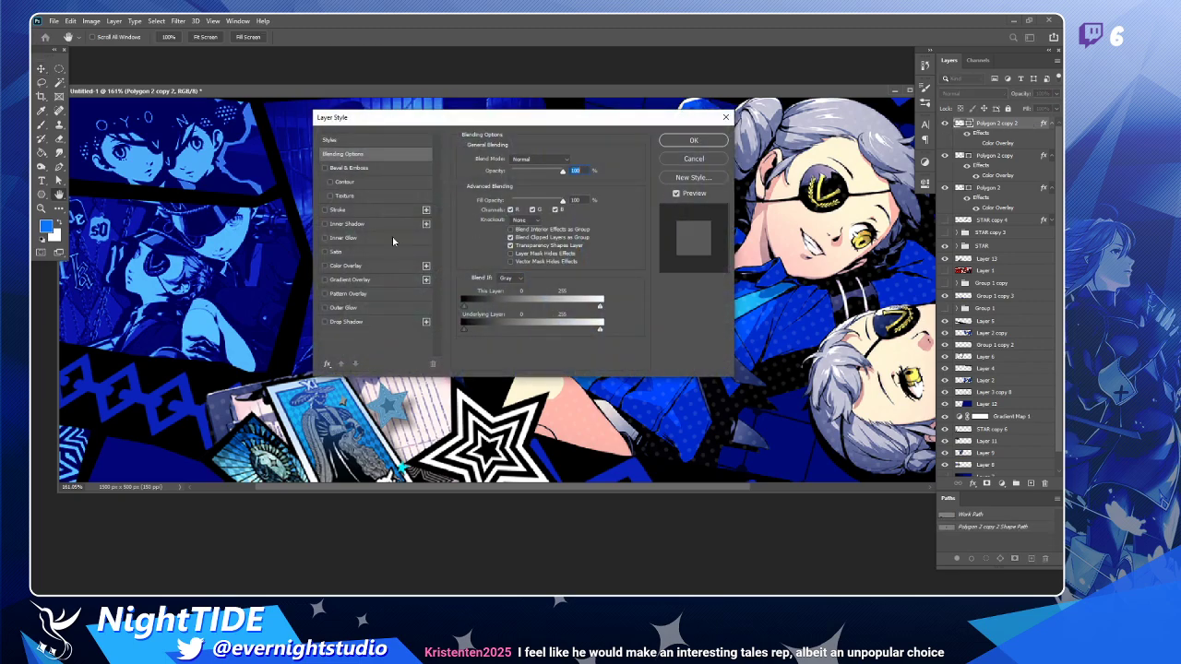
{"action": "left_click", "coordinate": [326, 268]}
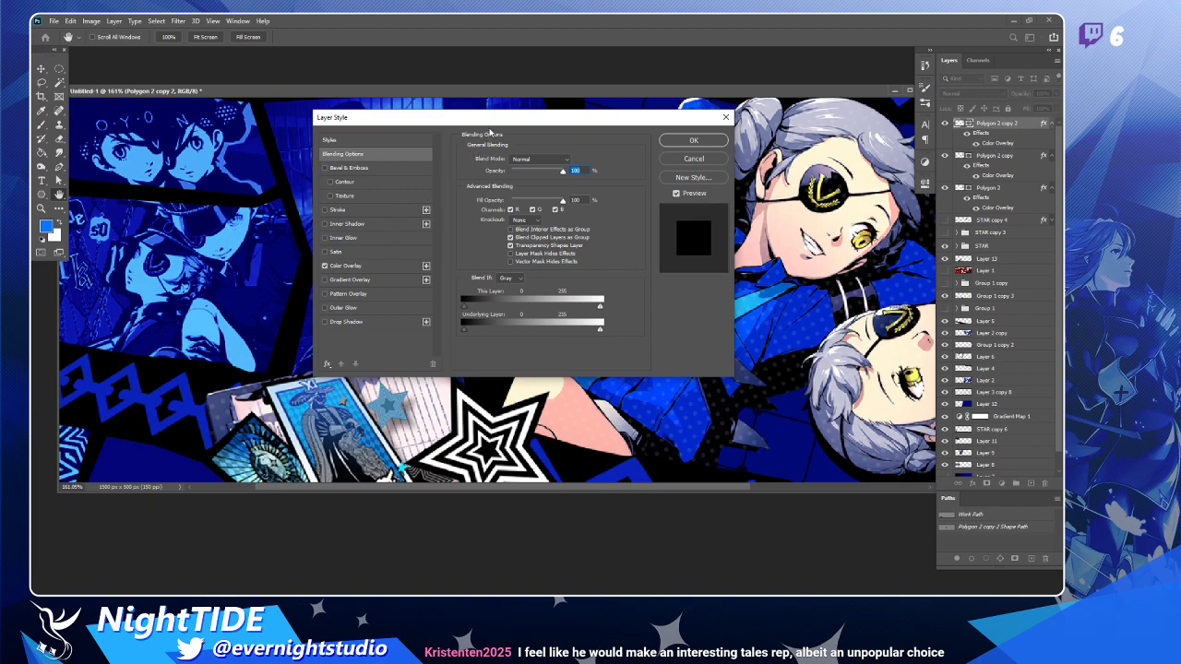
{"action": "left_click", "coordinate": [376, 268]}
{"action": "left_click", "coordinate": [573, 160]}
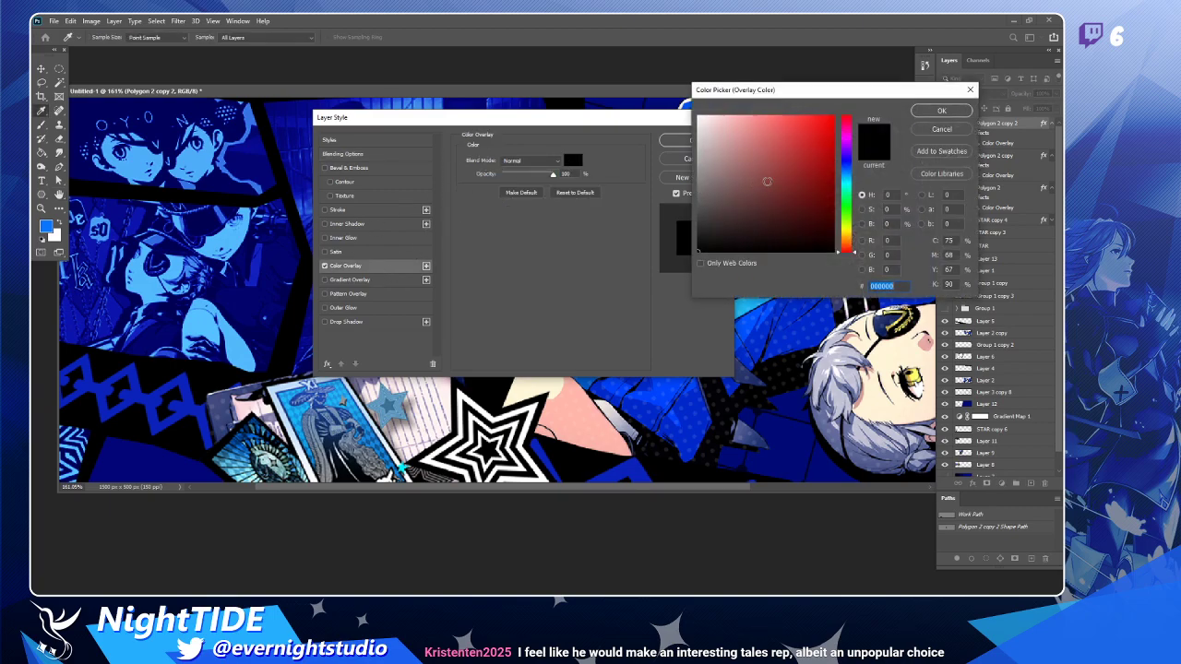
{"action": "left_click", "coordinate": [698, 116]}
{"action": "left_click", "coordinate": [943, 111]}
{"action": "left_click_drag", "start_coordinate": [681, 127], "coordinate": [416, 164]}
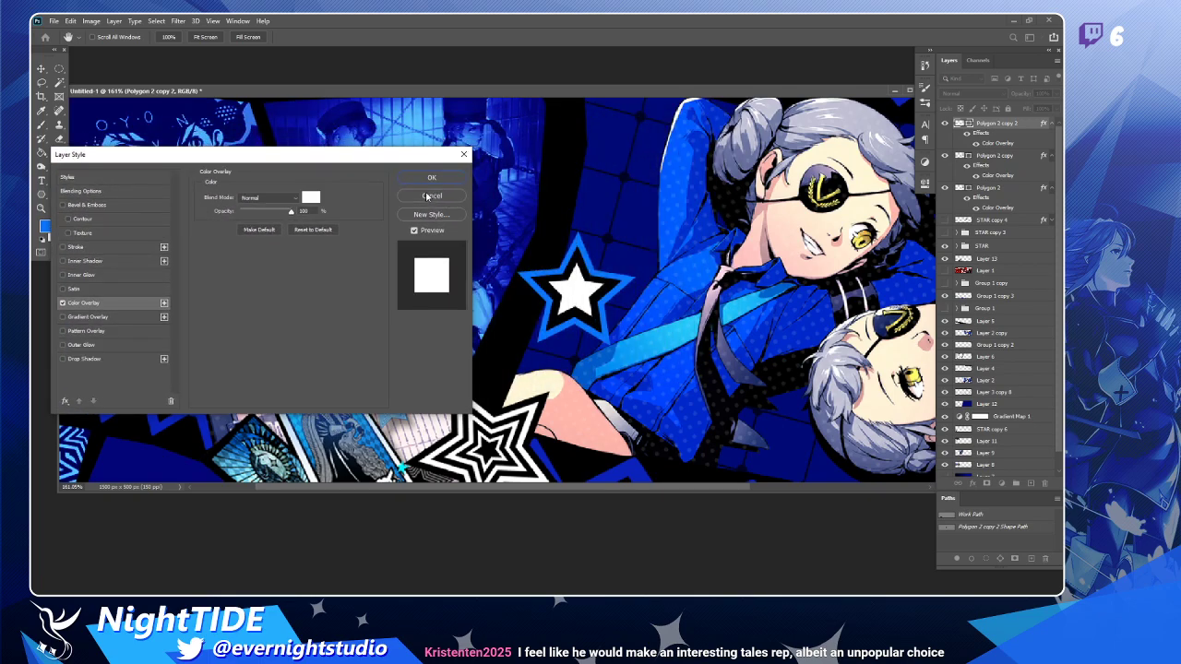
{"action": "left_click", "coordinate": [427, 197]}
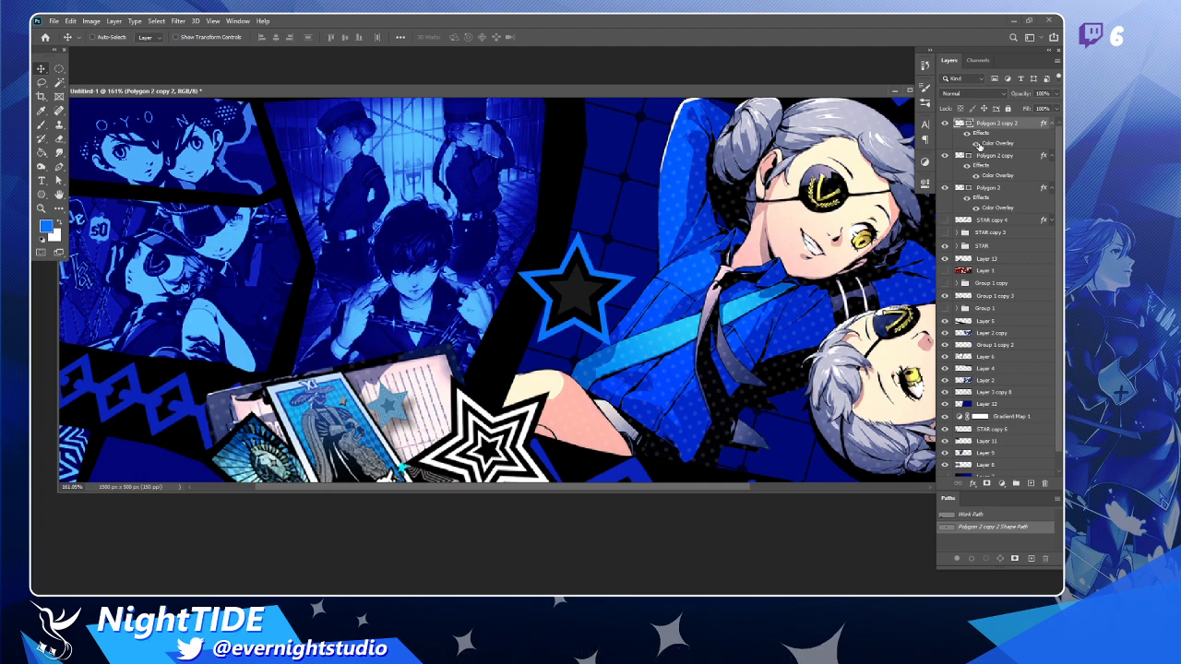
Set the innermost star's Color Overlay to bright blue 0b76fc.
{"action": "double_click", "coordinate": [1020, 124]}
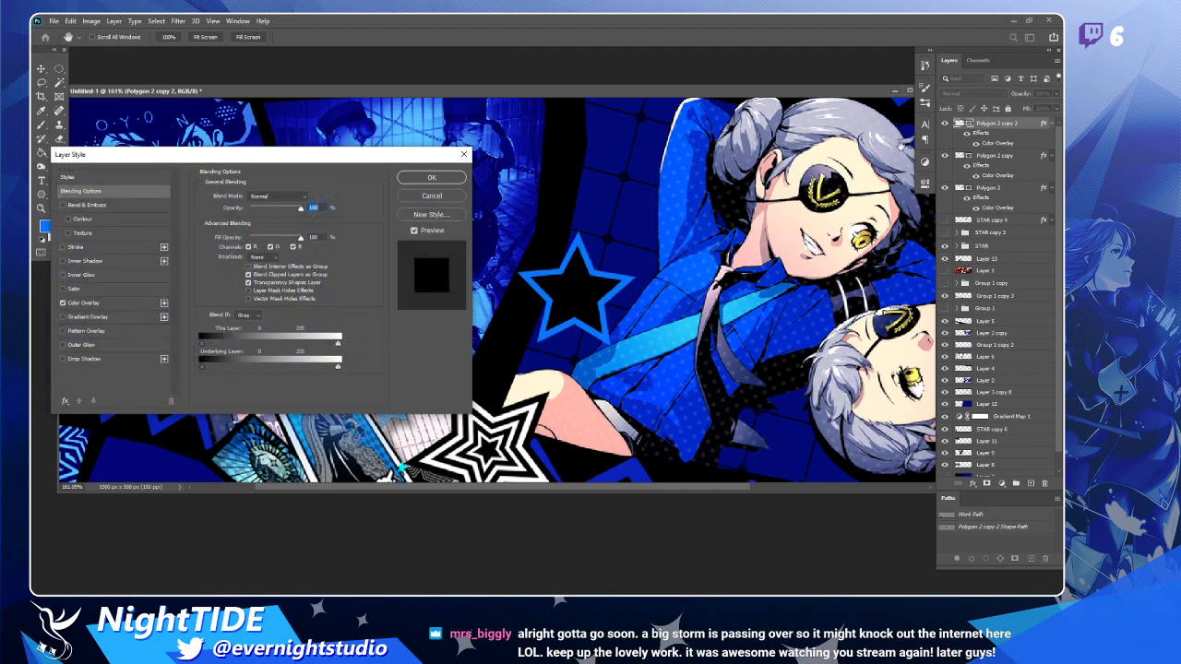
{"action": "left_click", "coordinate": [73, 289]}
{"action": "left_click", "coordinate": [62, 289]}
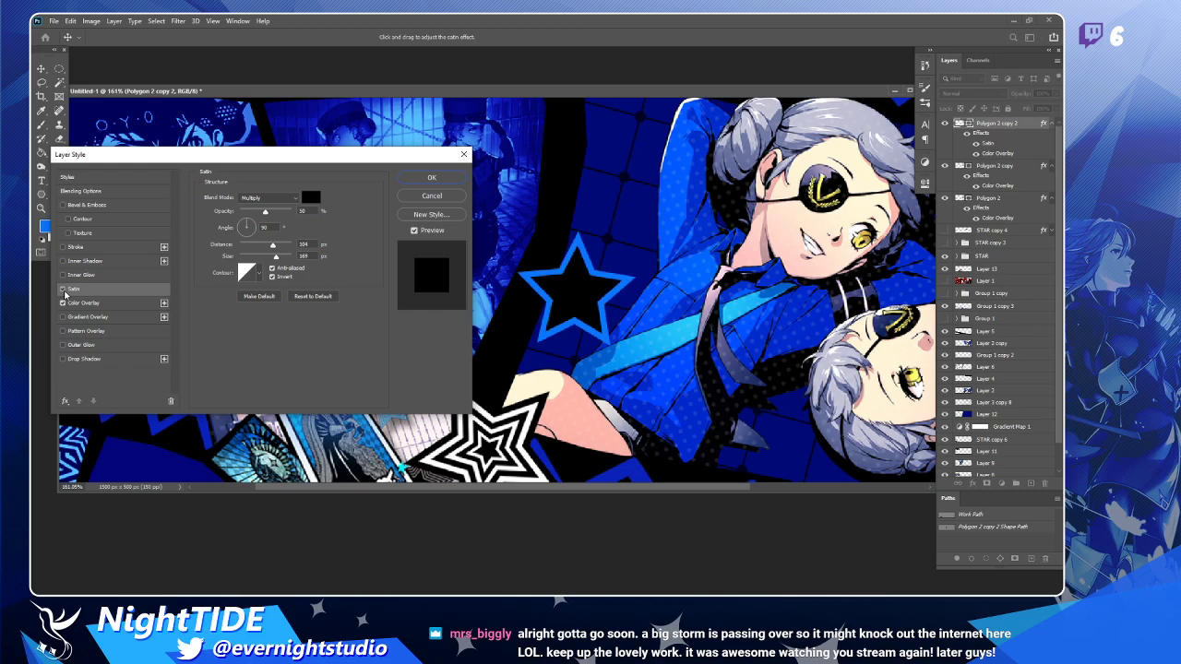
{"action": "left_click", "coordinate": [83, 303]}
{"action": "left_click", "coordinate": [311, 197]}
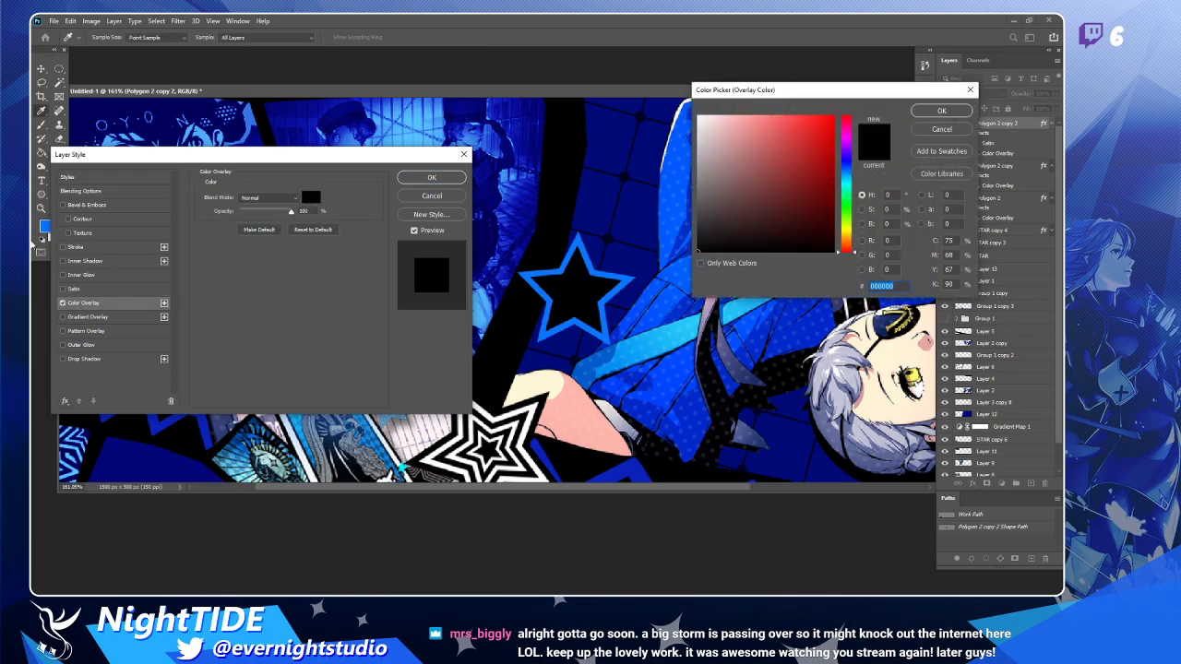
{"action": "type", "text": "0b76fc"}
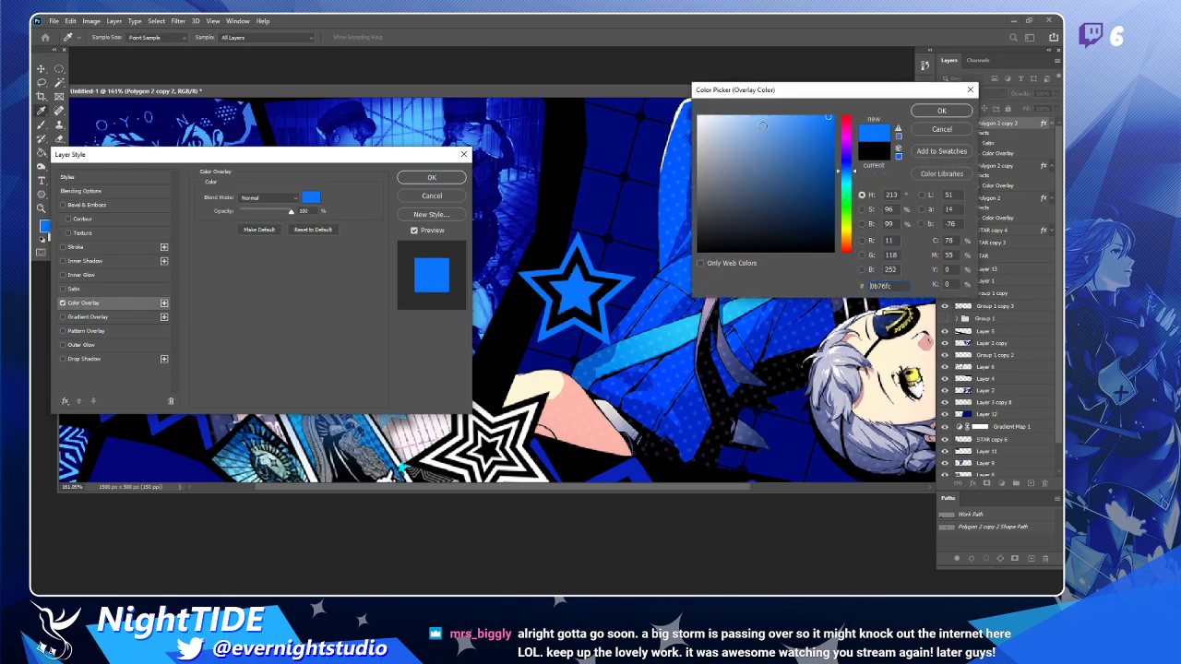
{"action": "left_click", "coordinate": [939, 112]}
{"action": "left_click", "coordinate": [434, 179]}
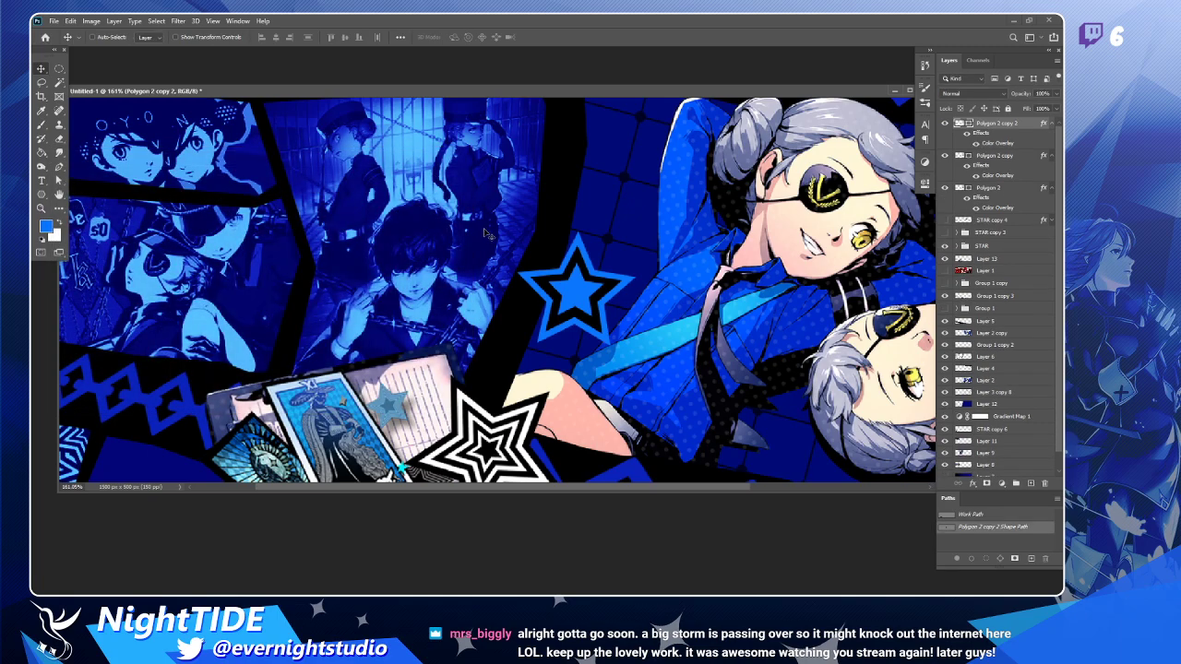
Group the three Polygon 2 star layers and name the group 'BLUE STAR'.
{"action": "left_click", "coordinate": [1005, 207], "text": "shift"}
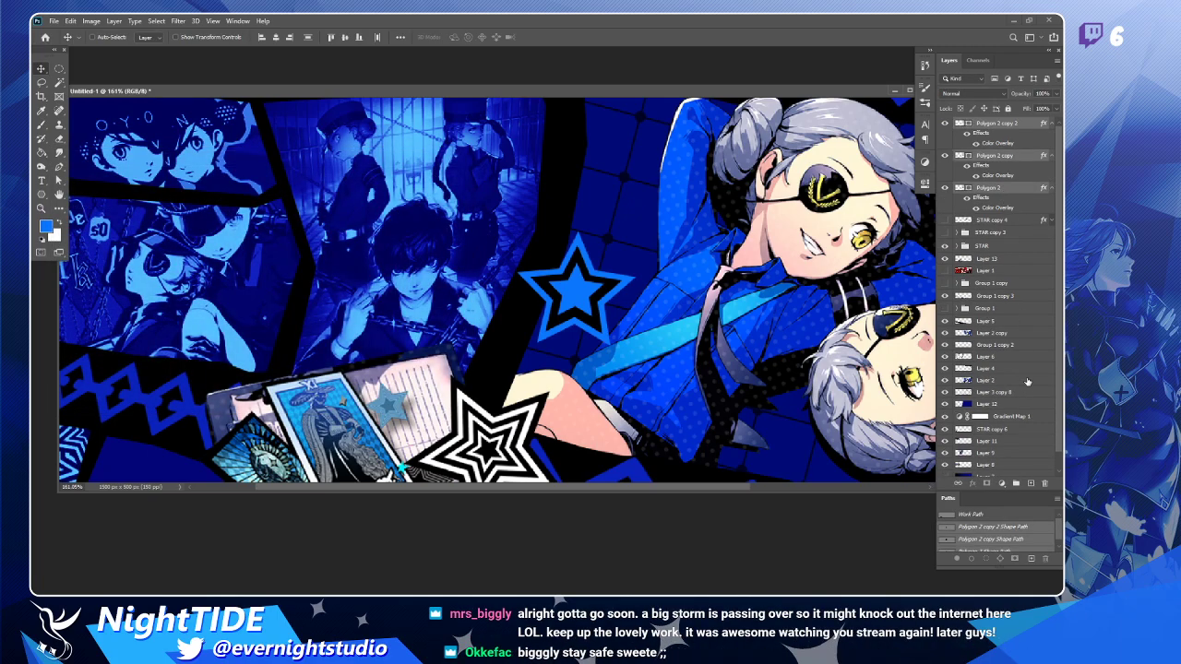
{"action": "left_click", "coordinate": [1016, 487]}
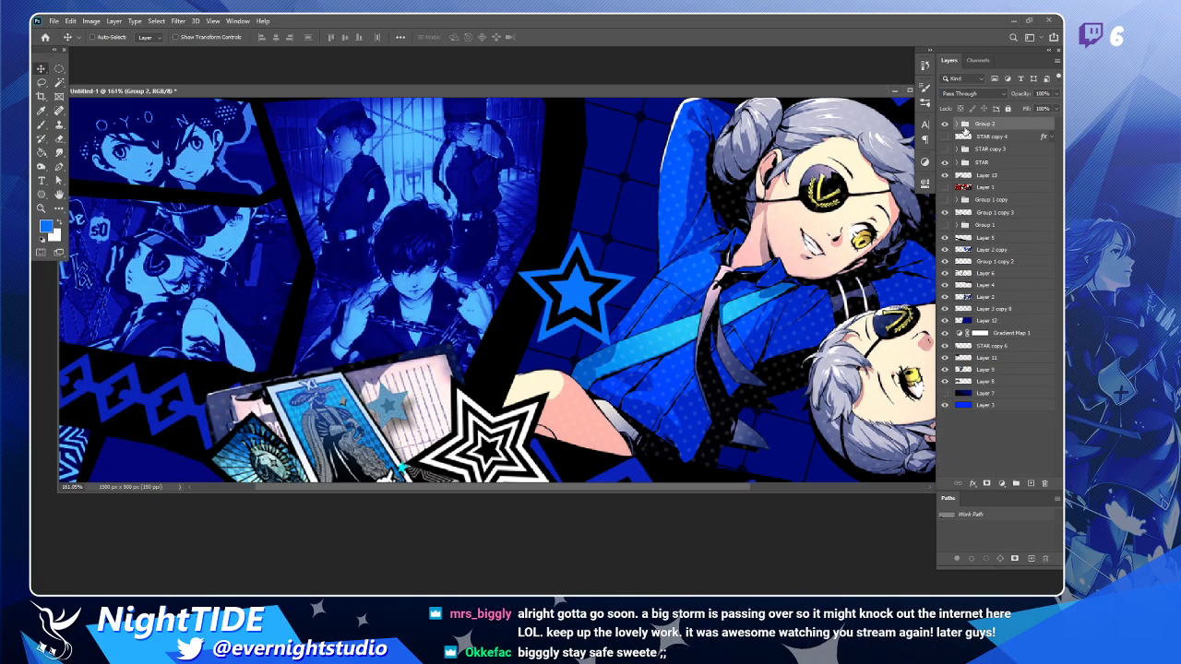
{"action": "double_click", "coordinate": [980, 124]}
{"action": "type", "text": "STAR"}
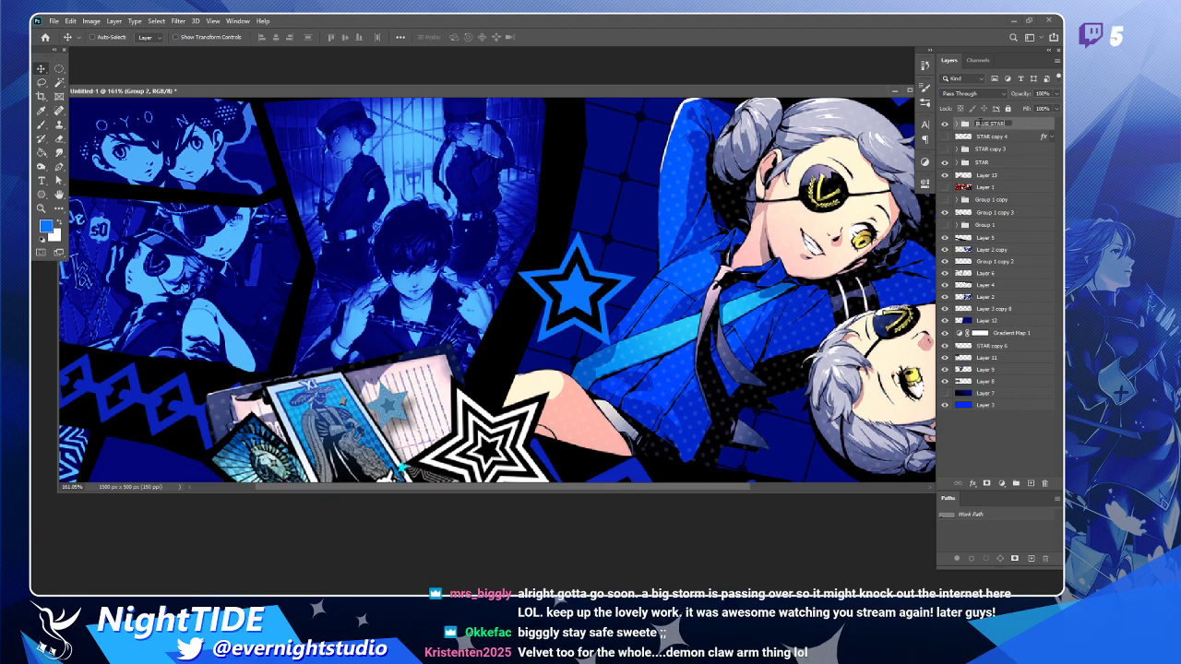
{"action": "key", "text": "Return"}
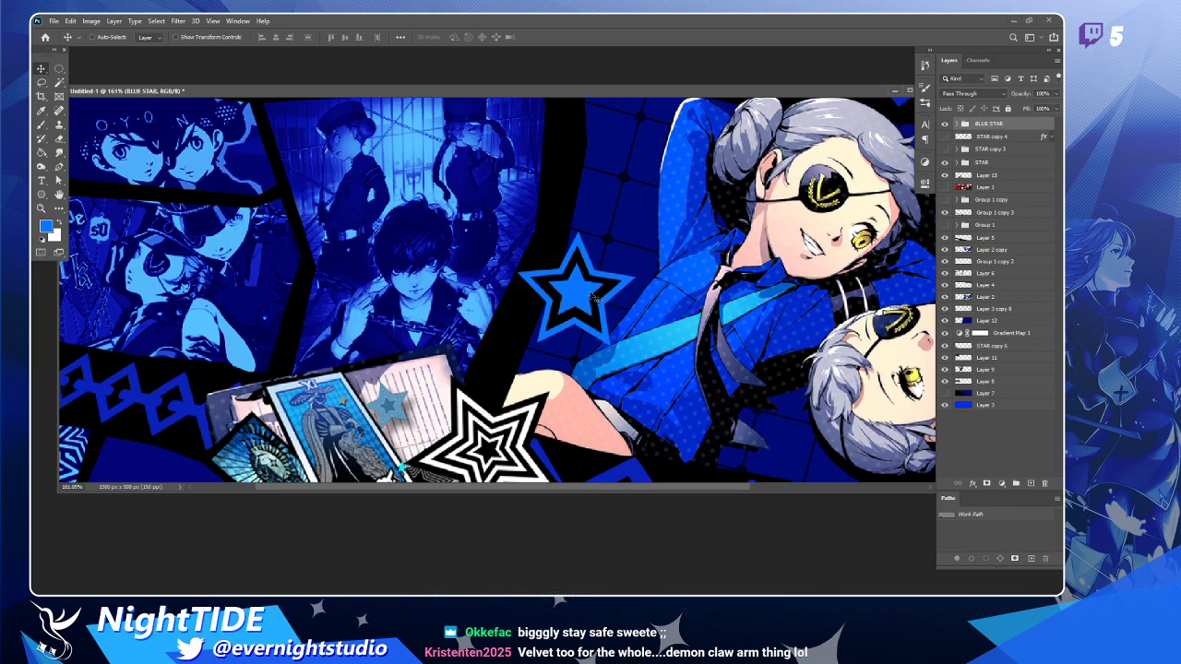
{"action": "scroll", "coordinate": [517, 360], "scroll_direction": "down", "scroll_amount": 1}
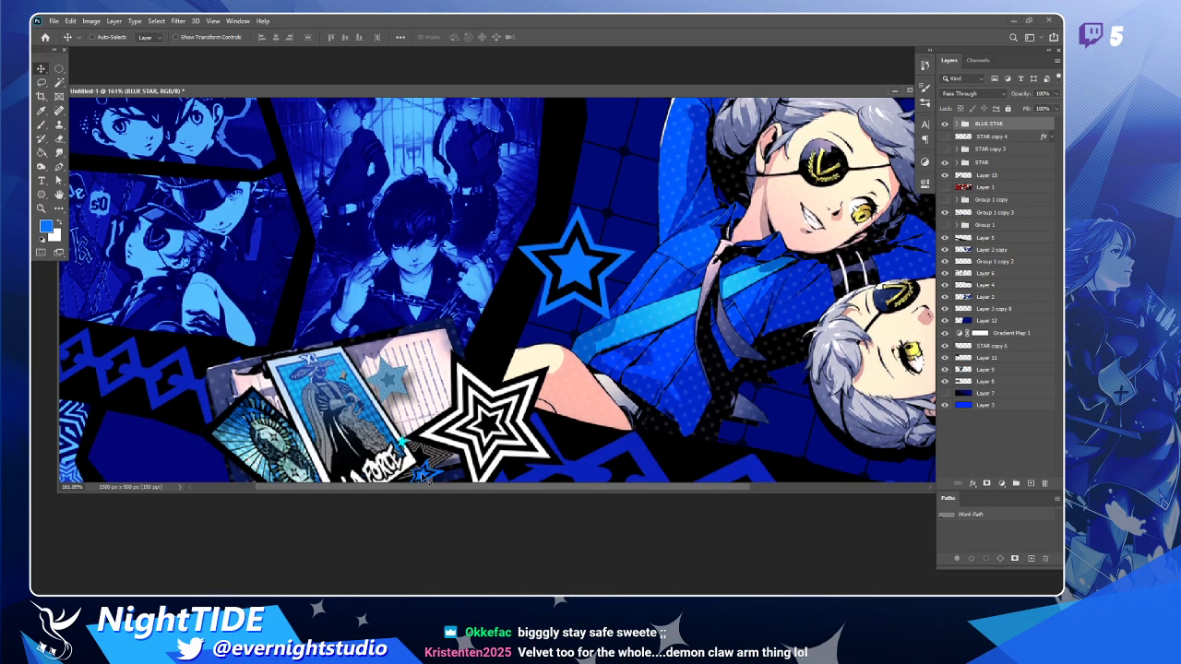
Duplicate the BLUE STAR group, shrink it to about half size, tilt it 35°, and place it at the tarot cards' upper-left edge.
{"action": "left_click_drag", "start_coordinate": [574, 272], "coordinate": [520, 268]}
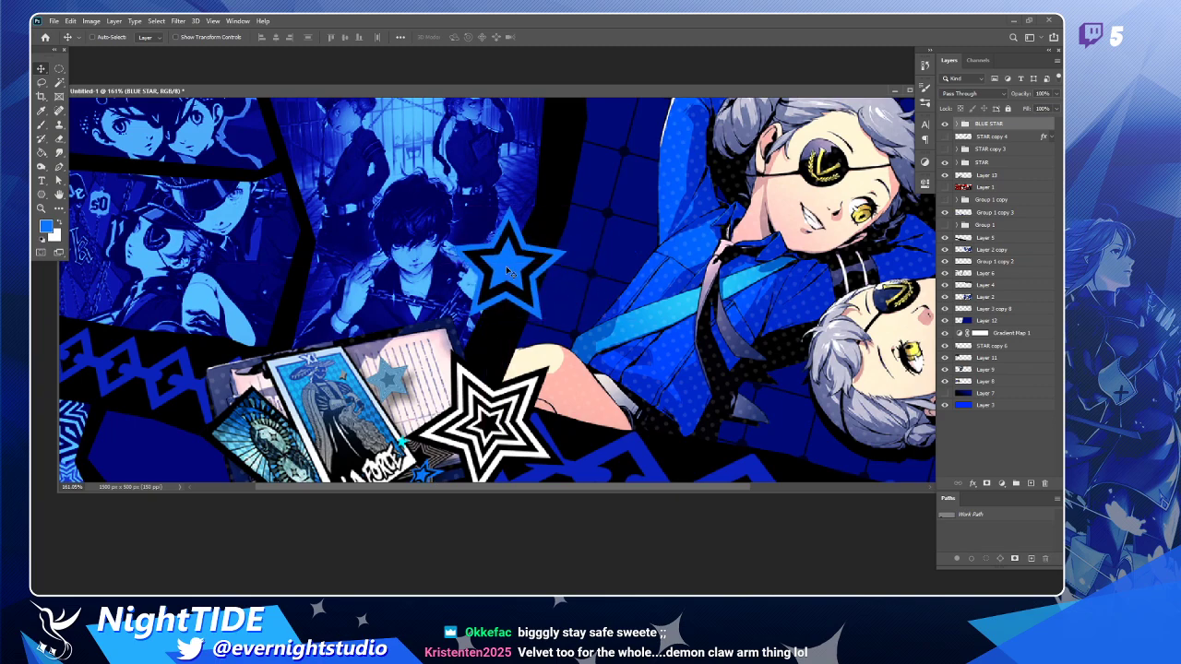
{"action": "left_click_drag", "start_coordinate": [505, 273], "coordinate": [426, 273]}
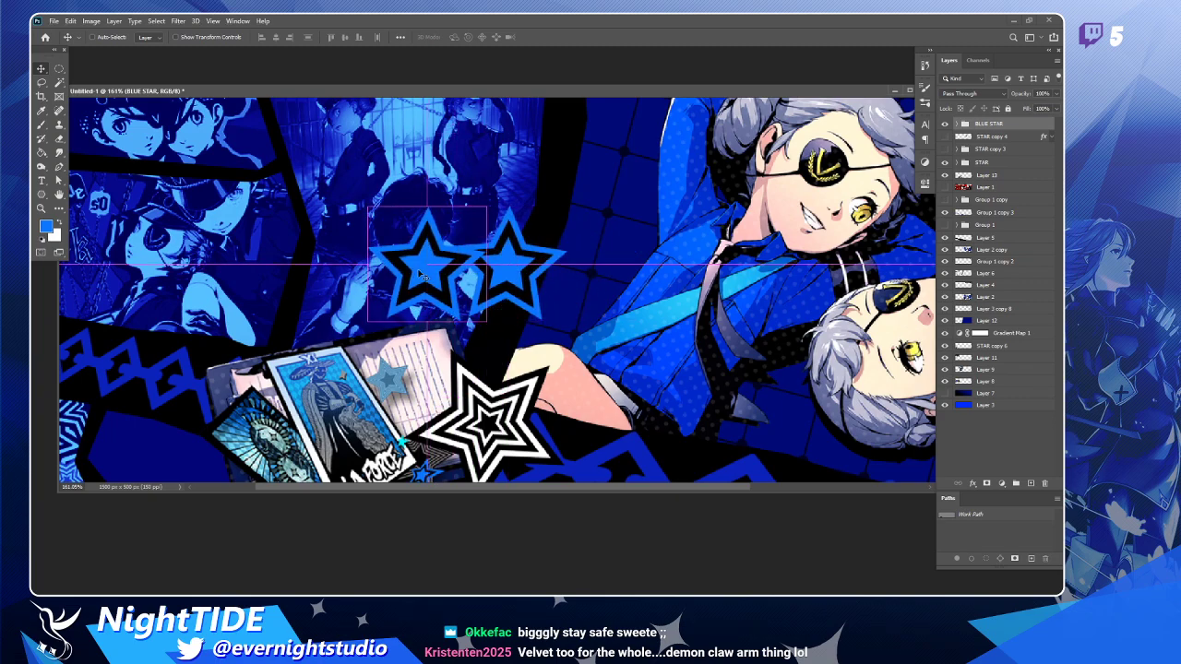
{"action": "key", "text": "ctrl+t"}
{"action": "left_click_drag", "start_coordinate": [484, 208], "coordinate": [303, 316]}
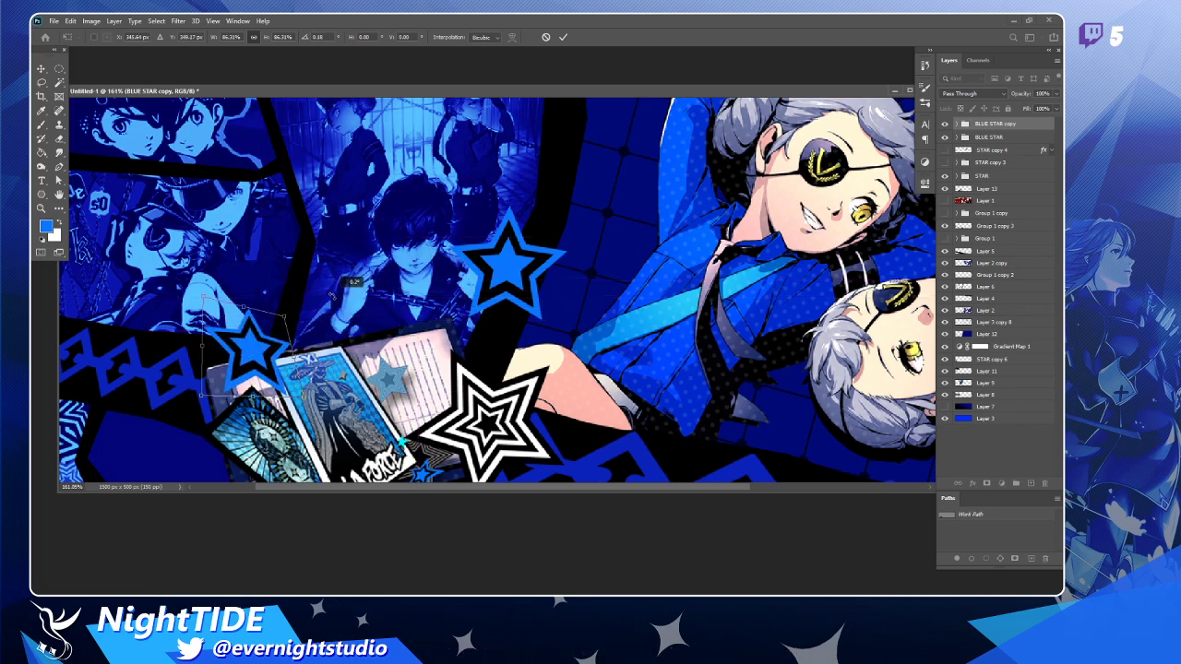
{"action": "left_click_drag", "start_coordinate": [353, 283], "coordinate": [372, 358]}
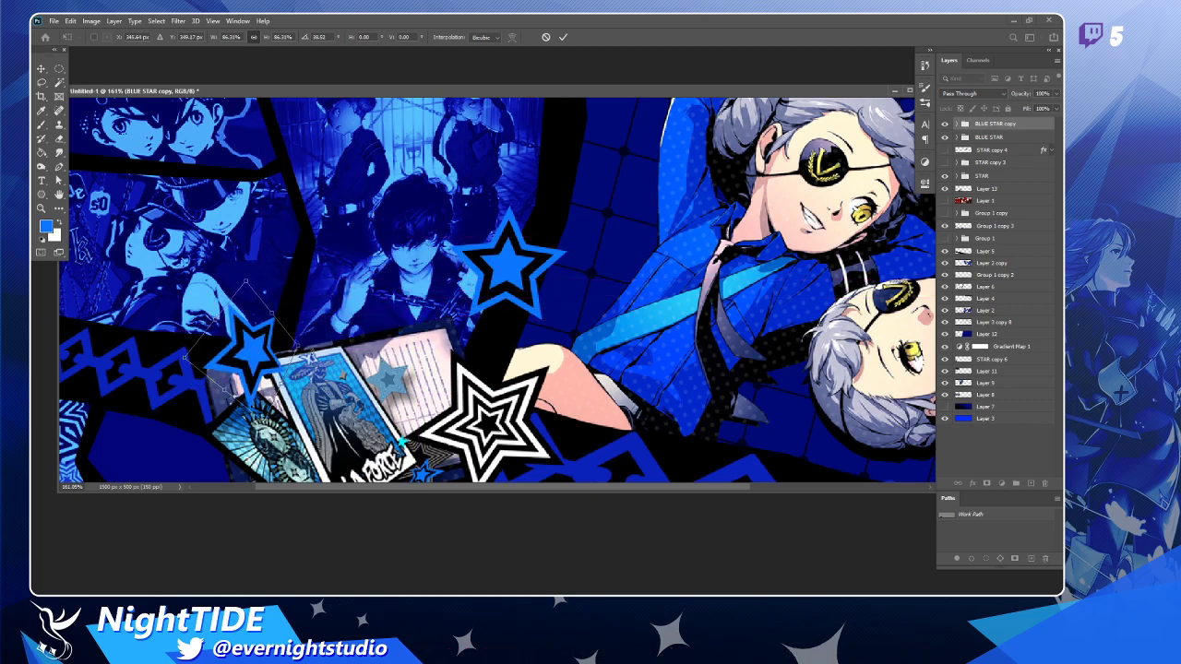
{"action": "left_click_drag", "start_coordinate": [273, 327], "coordinate": [292, 336]}
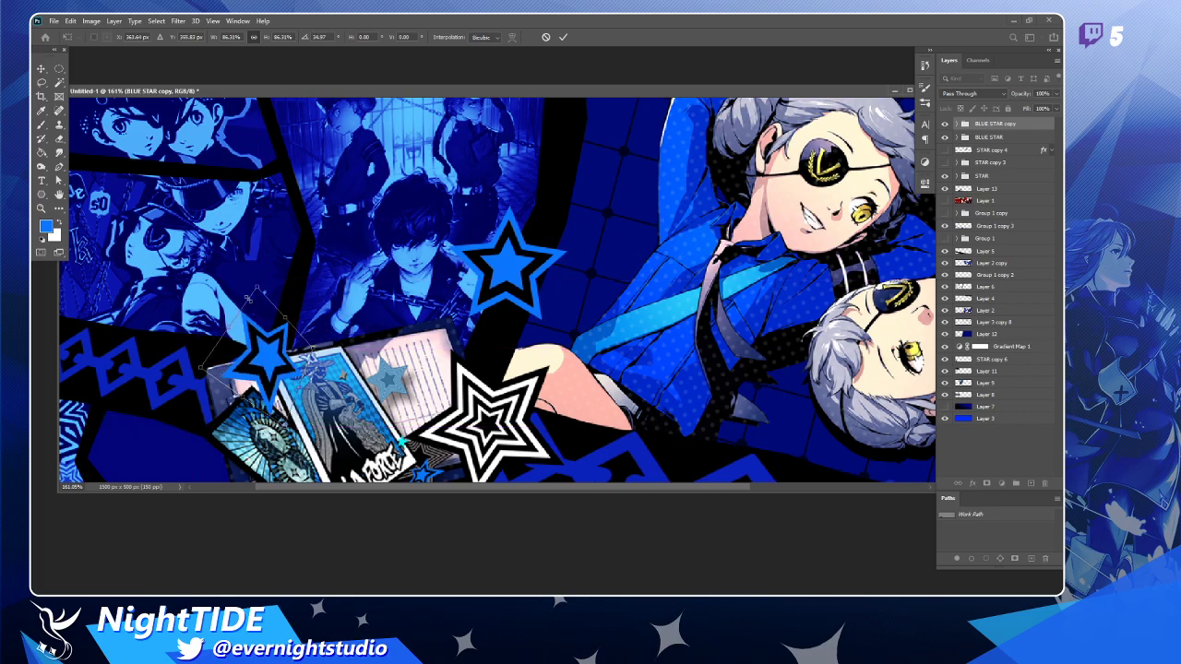
{"action": "left_click_drag", "start_coordinate": [260, 287], "coordinate": [262, 344]}
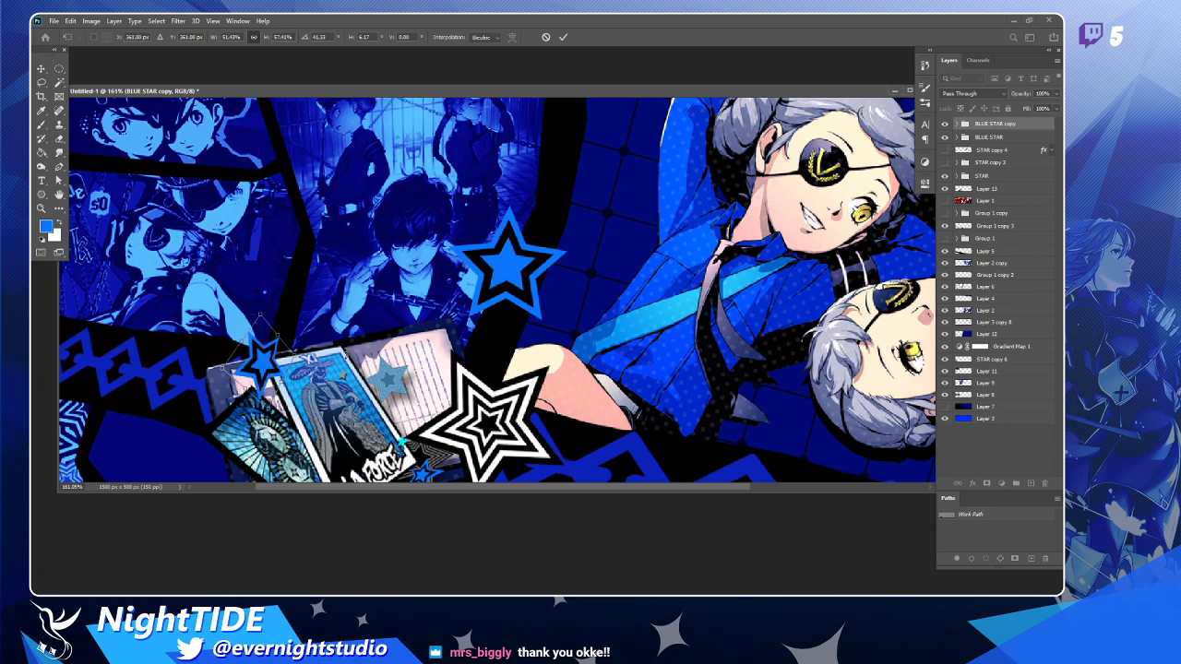
{"action": "key", "text": "Return"}
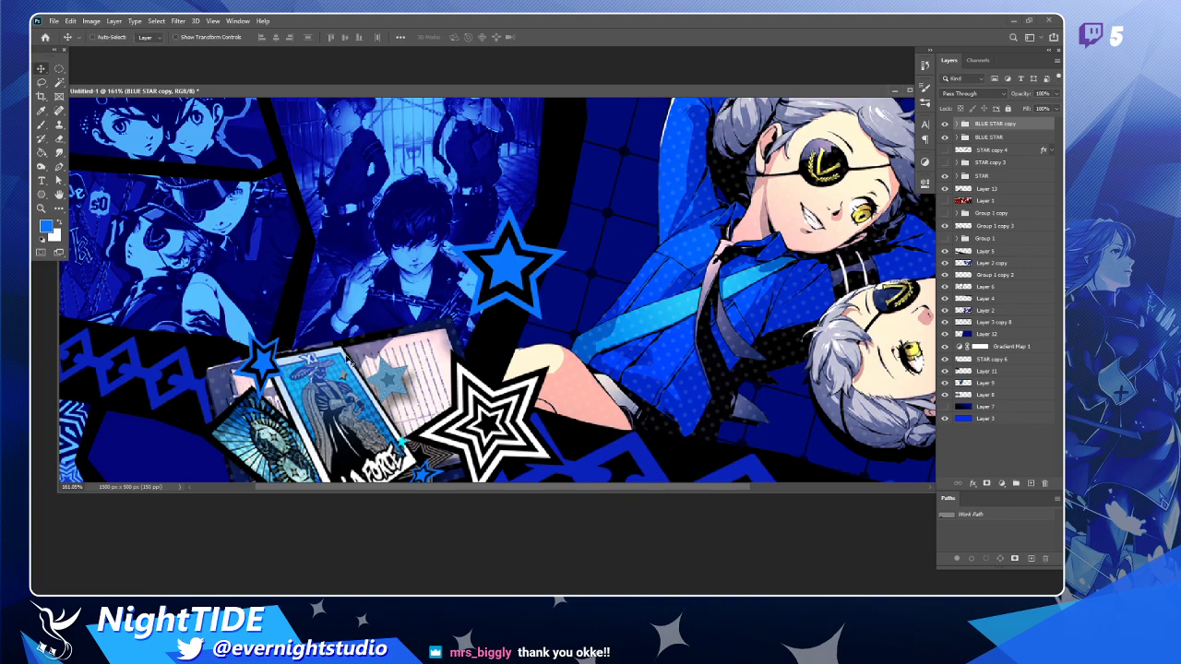
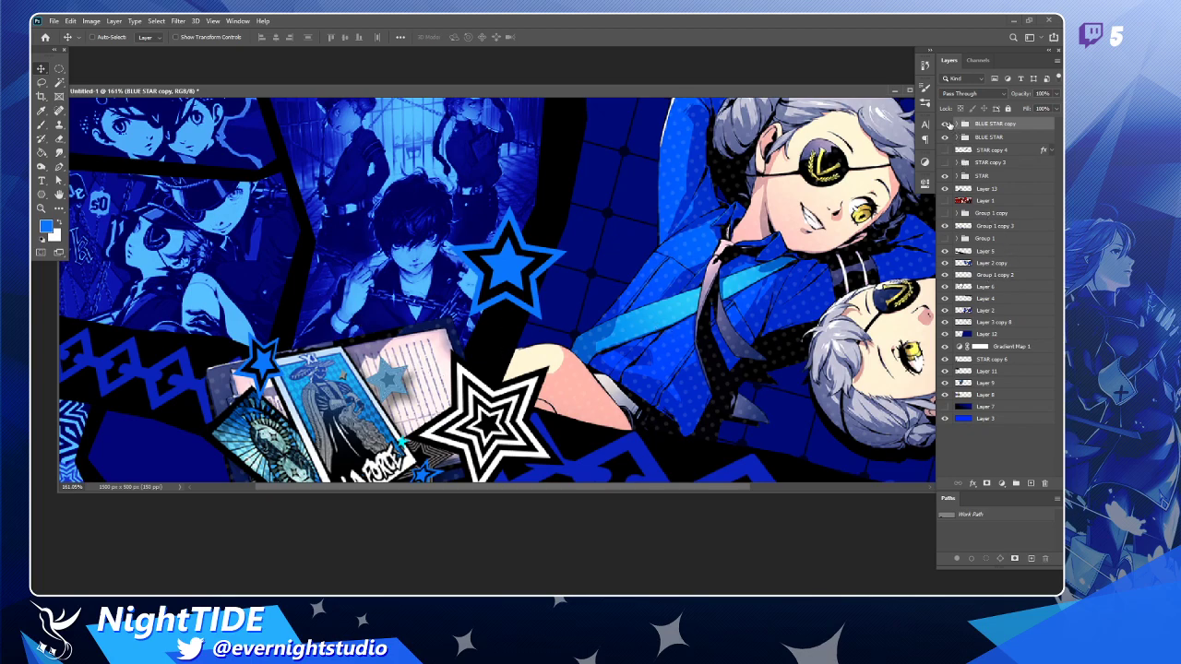
Duplicate the BLUE STAR group and shrink the copy to about 61 by 59 px.
{"action": "left_click", "coordinate": [945, 124]}
{"action": "left_click", "coordinate": [945, 124]}
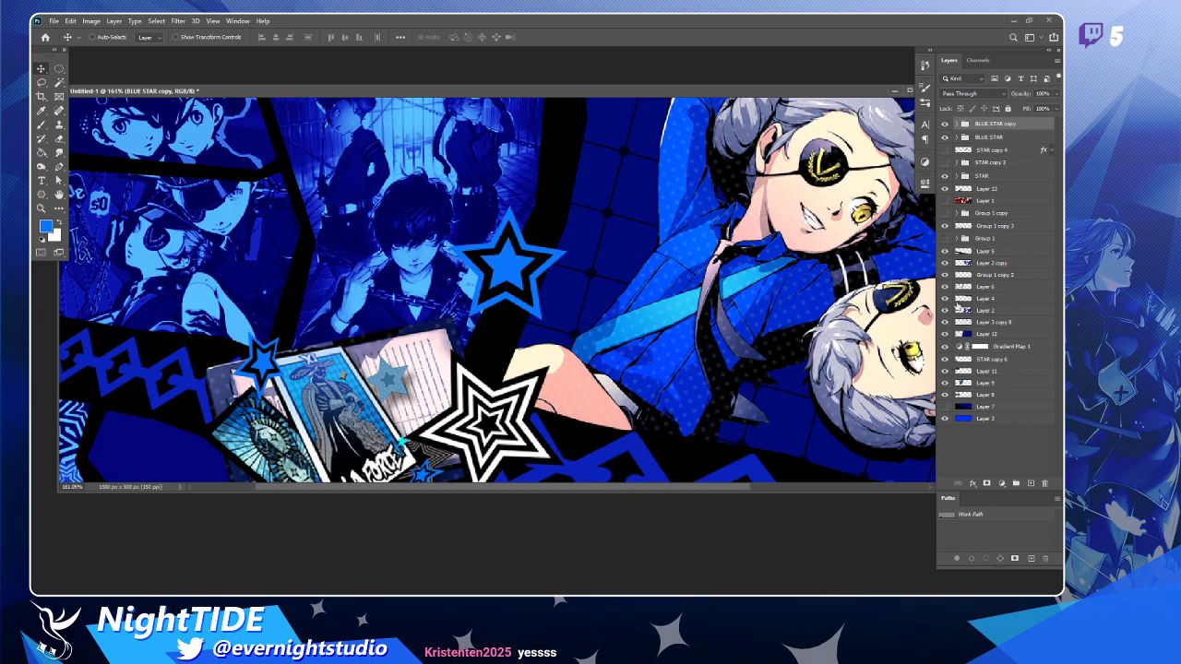
{"action": "left_click", "coordinate": [943, 137]}
{"action": "left_click", "coordinate": [943, 137]}
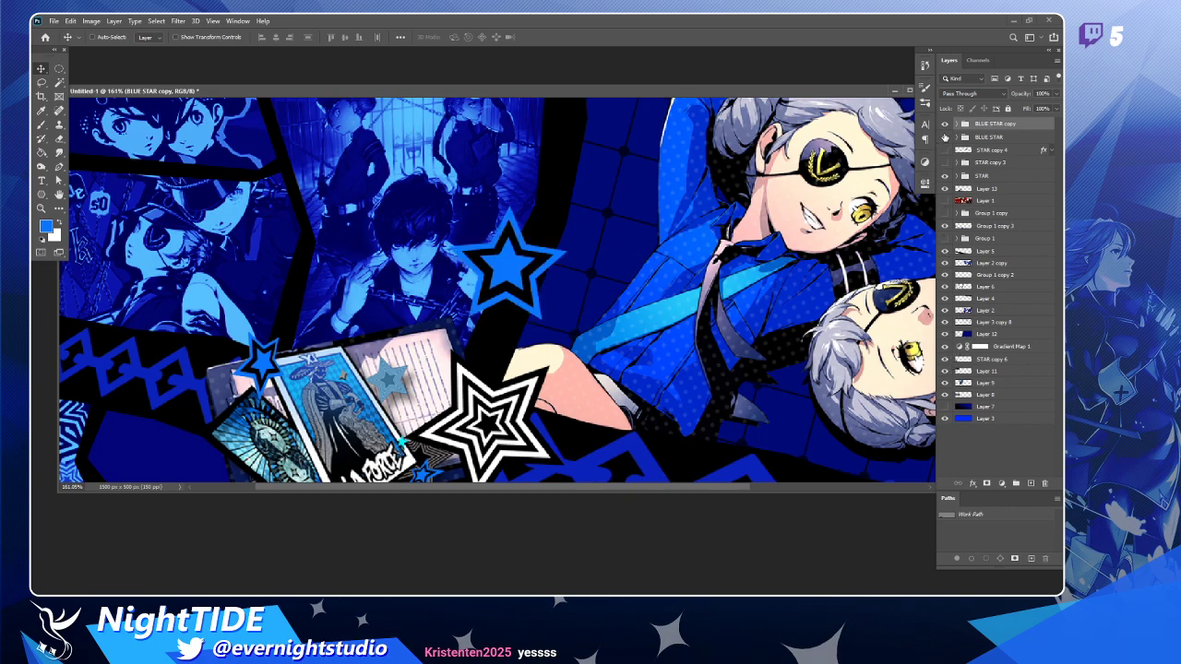
{"action": "left_click", "coordinate": [1021, 143]}
{"action": "left_click_drag", "start_coordinate": [508, 268], "coordinate": [409, 318]}
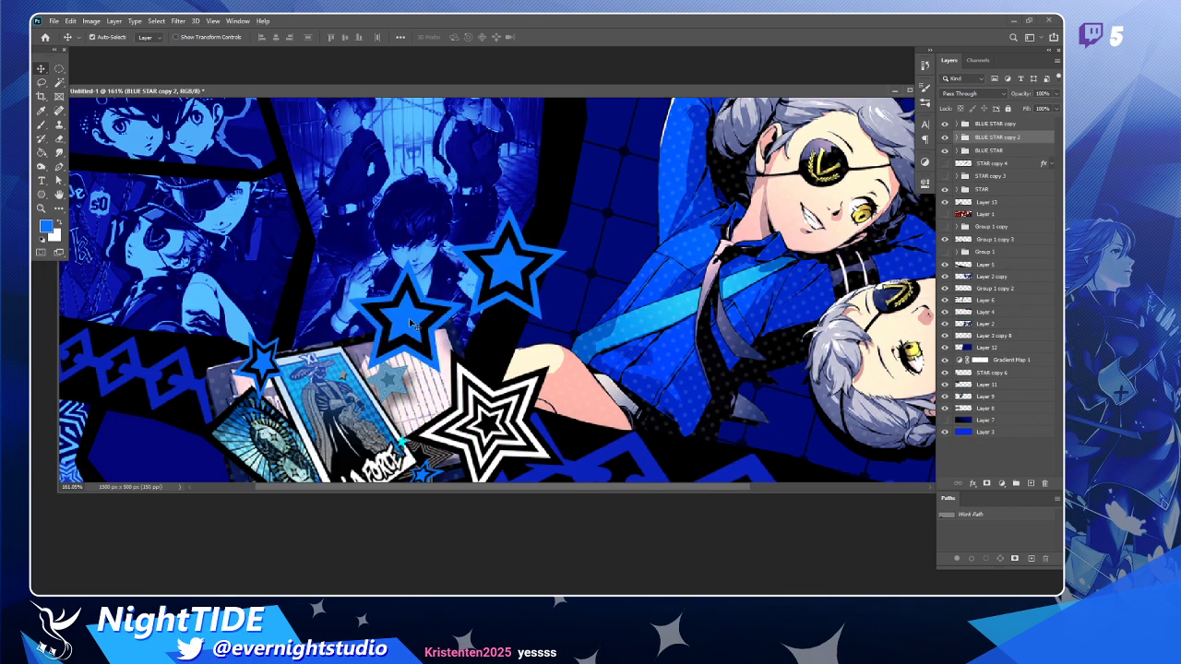
{"action": "key", "text": "ctrl+t"}
{"action": "left_click_drag", "start_coordinate": [468, 263], "coordinate": [398, 318]}
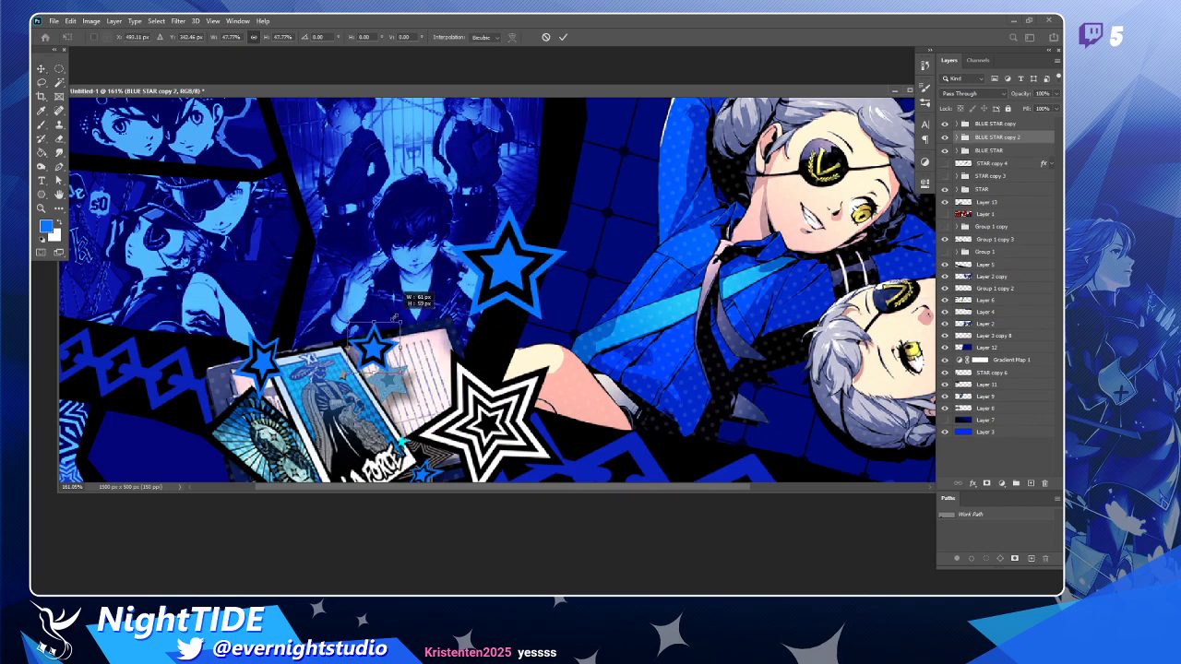
{"action": "key", "text": "Return"}
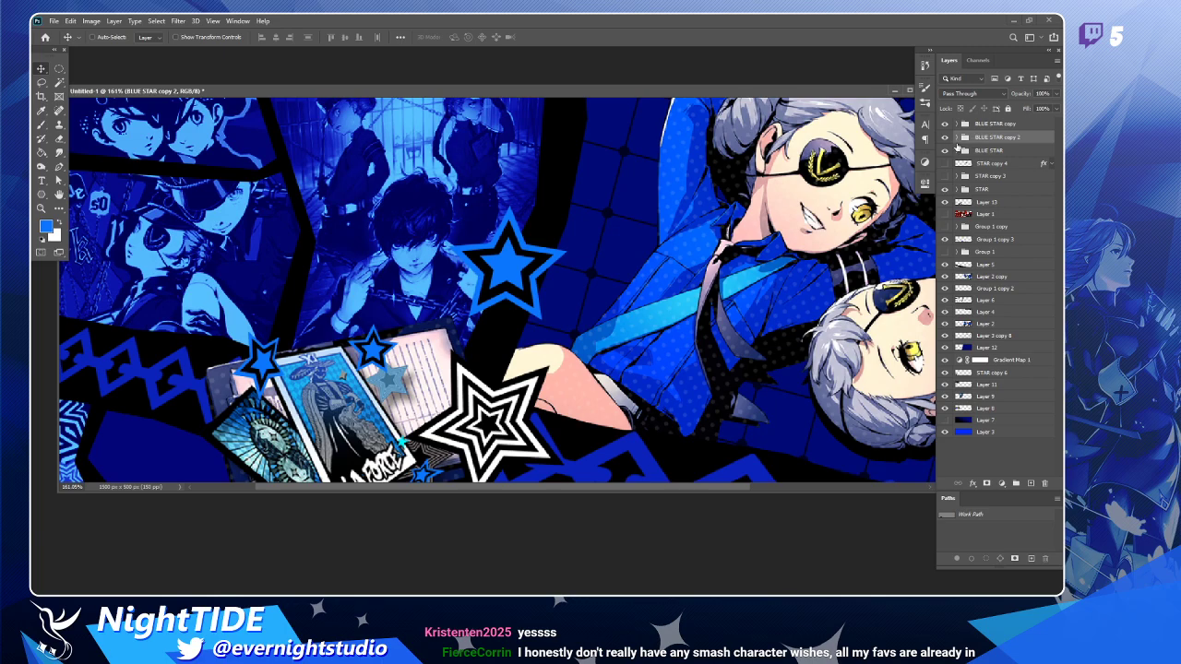
Hide both Polygon 2 copy outline rings inside the BLUE STAR copy 2 group.
{"action": "left_click", "coordinate": [958, 138]}
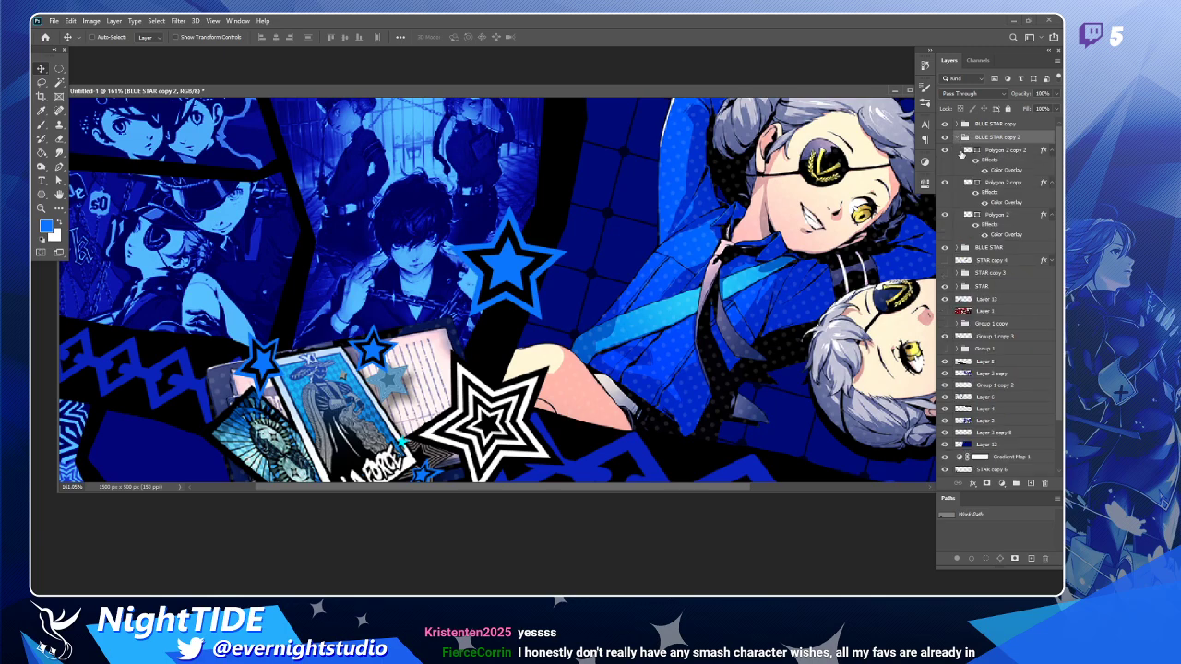
{"action": "left_click", "coordinate": [1051, 151]}
{"action": "left_click", "coordinate": [1051, 163]}
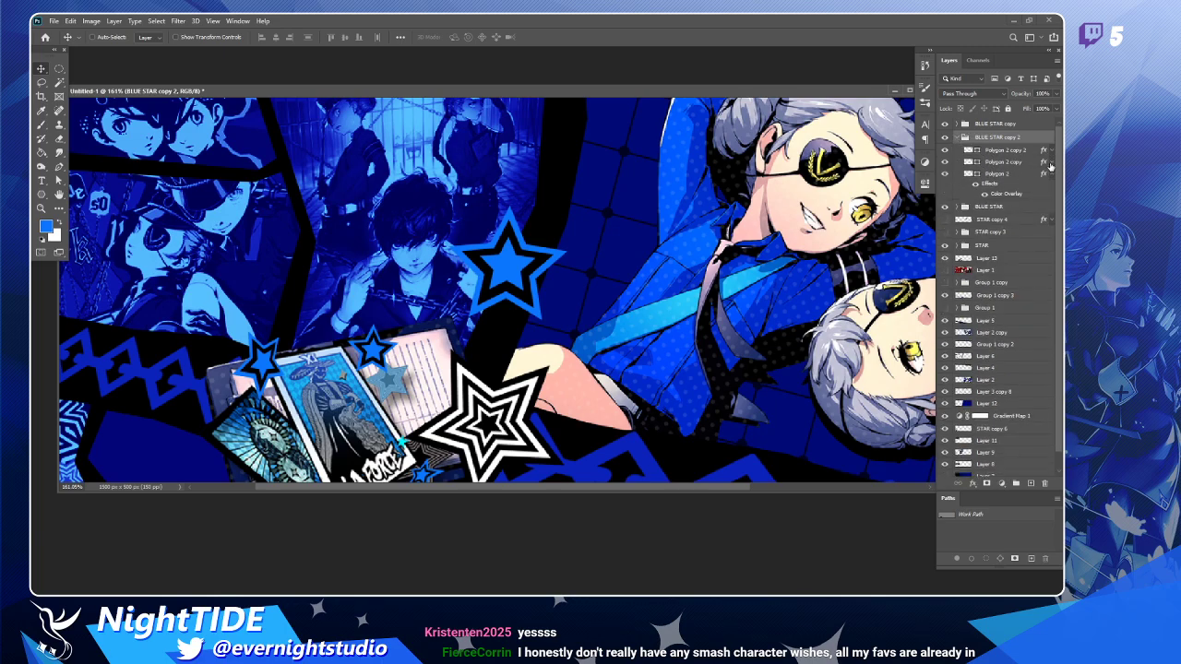
{"action": "left_click", "coordinate": [944, 150]}
{"action": "left_click", "coordinate": [944, 162]}
Tilt the small star and place it just above the tarot cards.
{"action": "left_click_drag", "start_coordinate": [379, 354], "coordinate": [373, 294]}
{"action": "key", "text": "ctrl+t"}
{"action": "mouse_move", "coordinate": [337, 340]}
{"action": "left_mouse_down"}
{"action": "mouse_move", "coordinate": [314, 314]}
{"action": "mouse_move", "coordinate": [286, 332]}
{"action": "mouse_move", "coordinate": [337, 340]}
{"action": "left_mouse_up"}
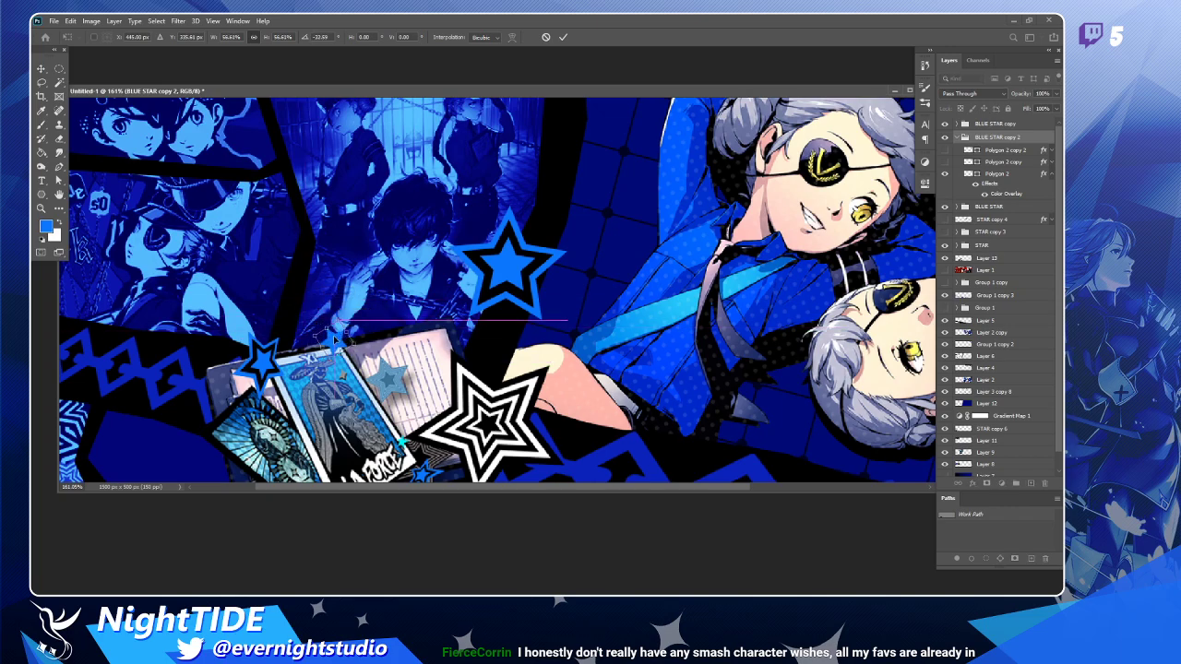
{"action": "key", "text": "Return"}
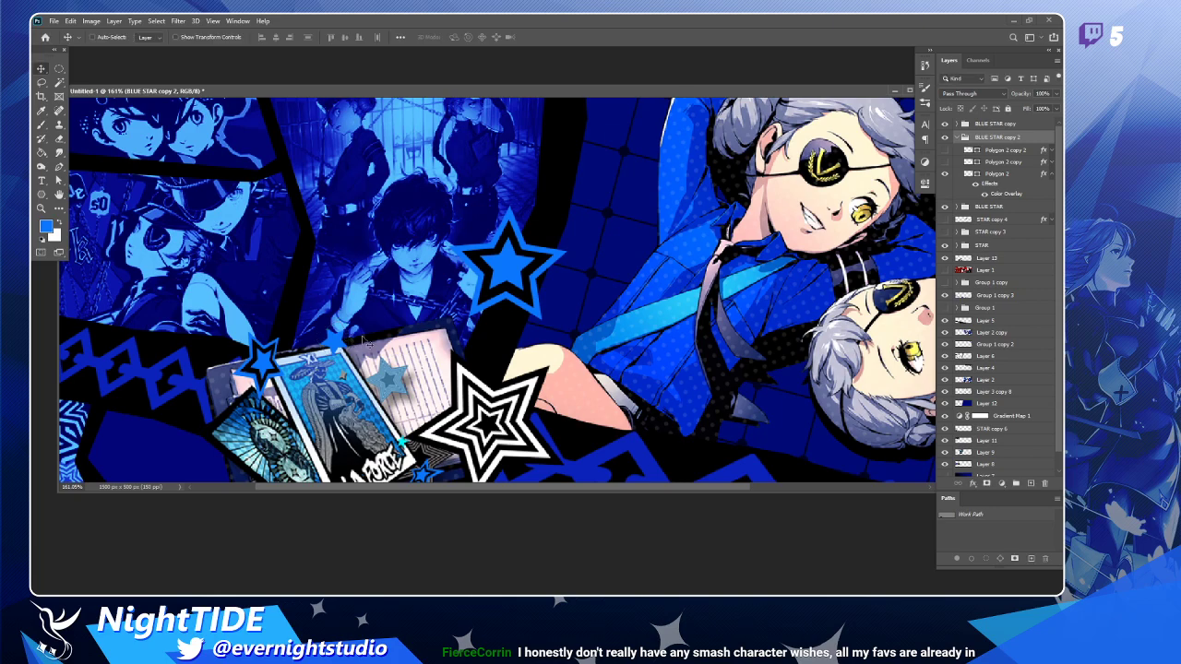
Give Polygon 2 a cyan (00effb) Color Overlay sampled from the artwork.
{"action": "double_click", "coordinate": [1020, 176]}
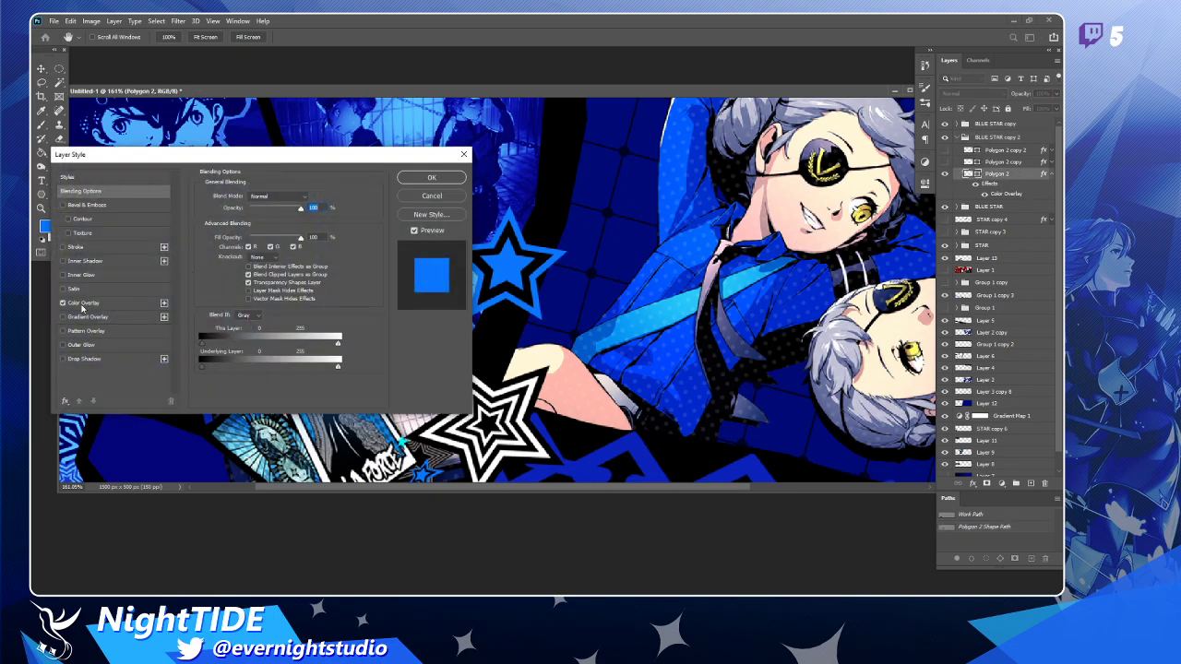
{"action": "left_click", "coordinate": [97, 303]}
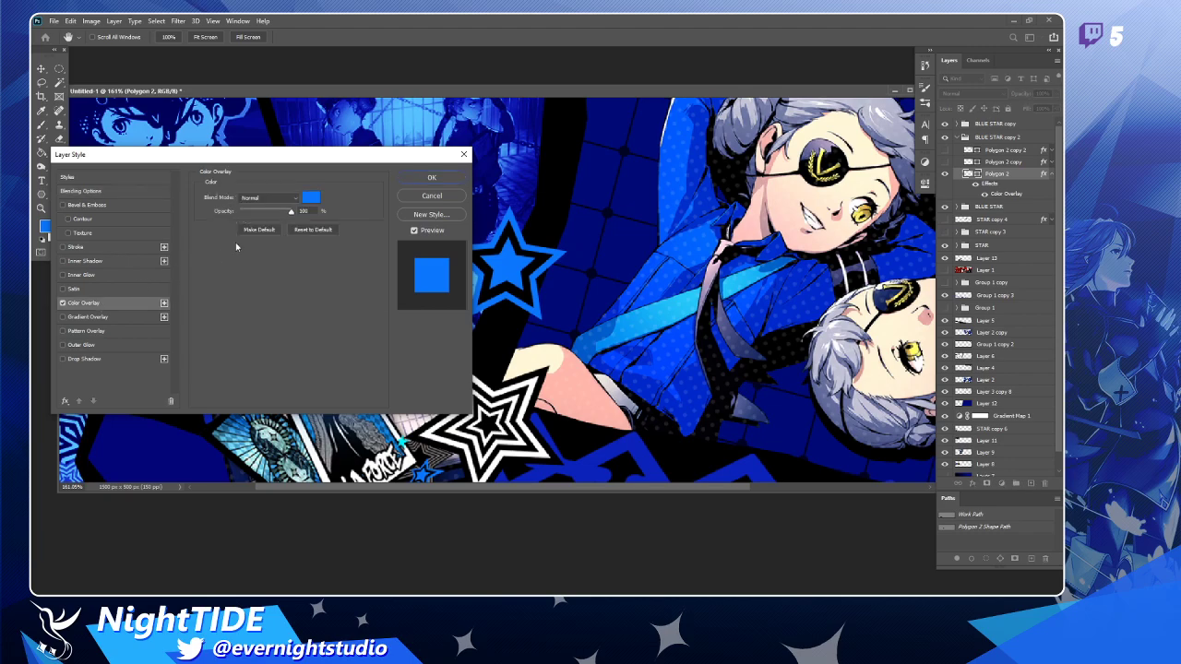
{"action": "left_click", "coordinate": [310, 197]}
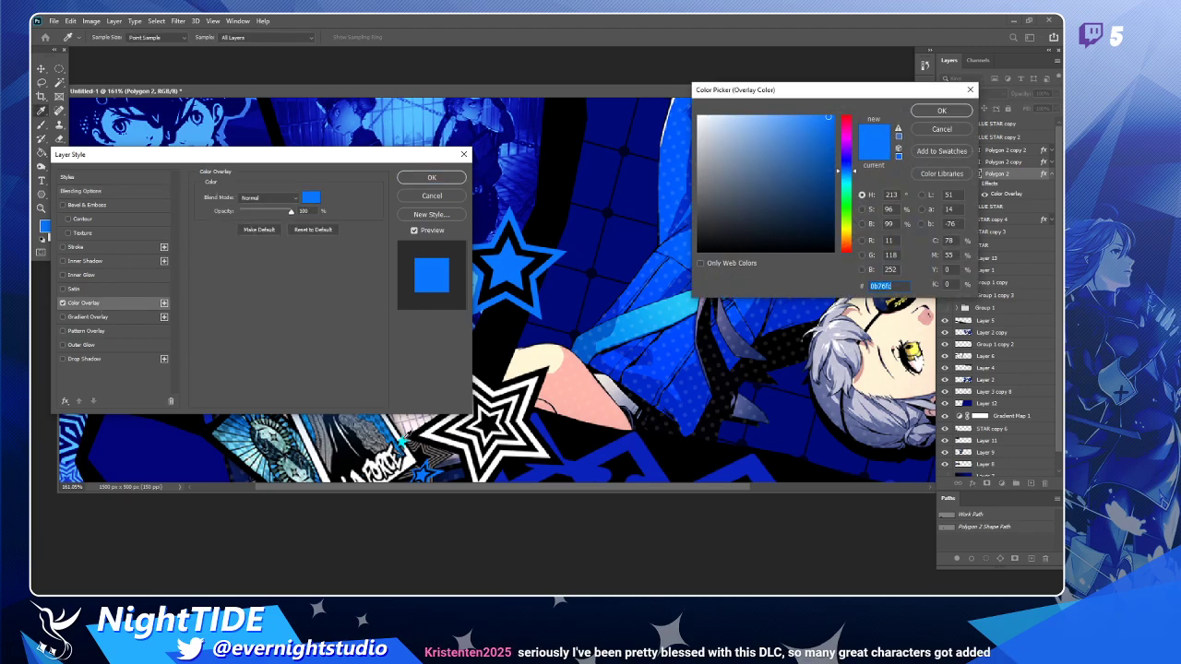
{"action": "left_click", "coordinate": [402, 442]}
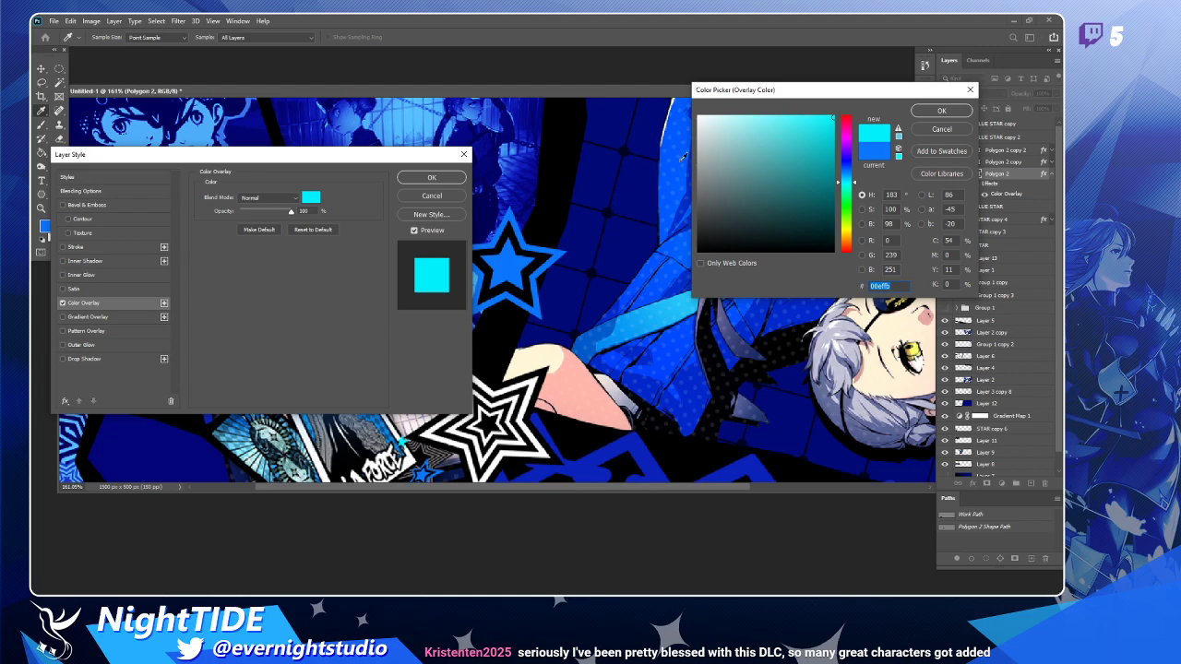
{"action": "left_click_drag", "start_coordinate": [880, 95], "coordinate": [809, 128]}
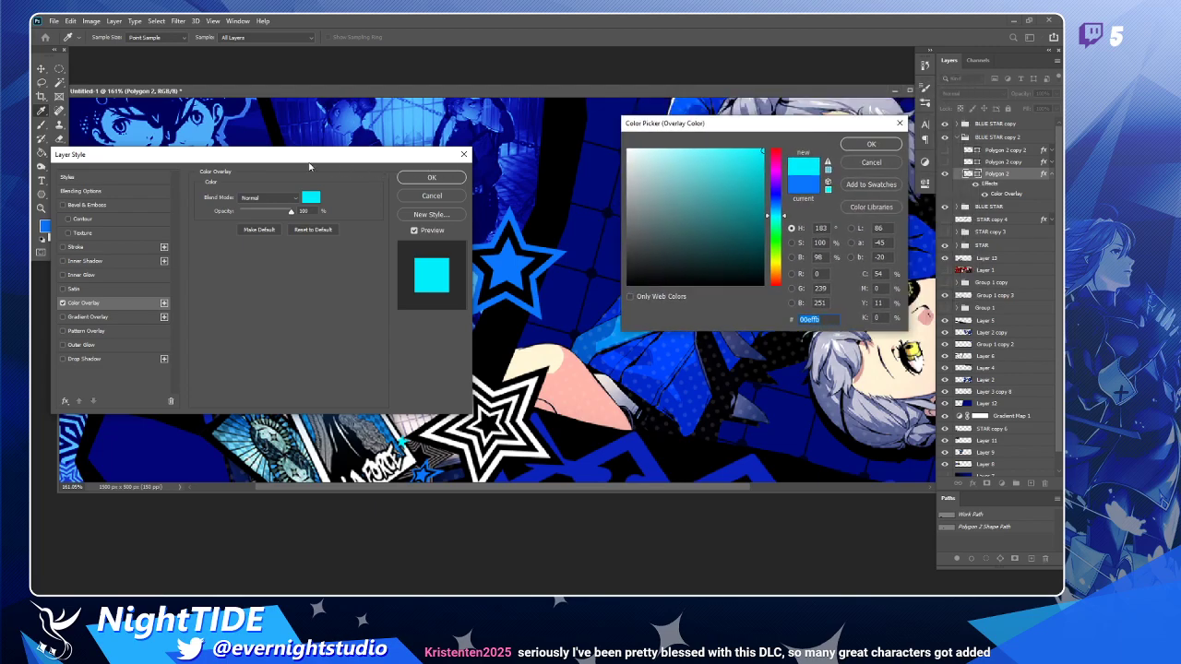
{"action": "left_click", "coordinate": [869, 145]}
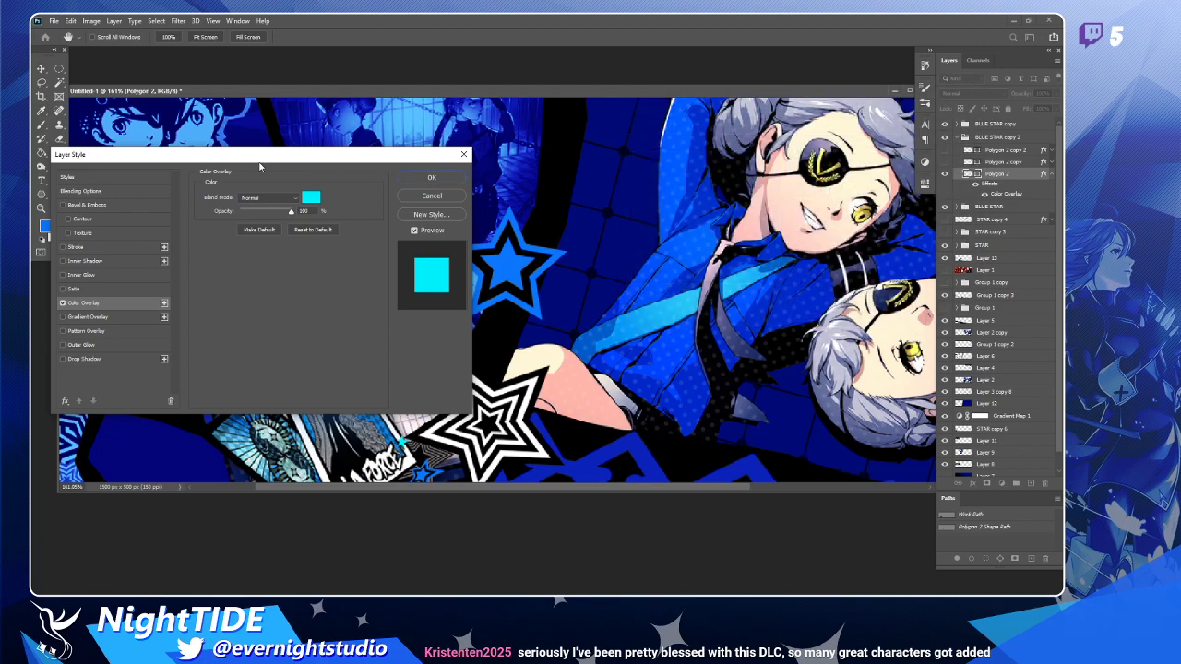
{"action": "left_click_drag", "start_coordinate": [209, 156], "coordinate": [677, 153]}
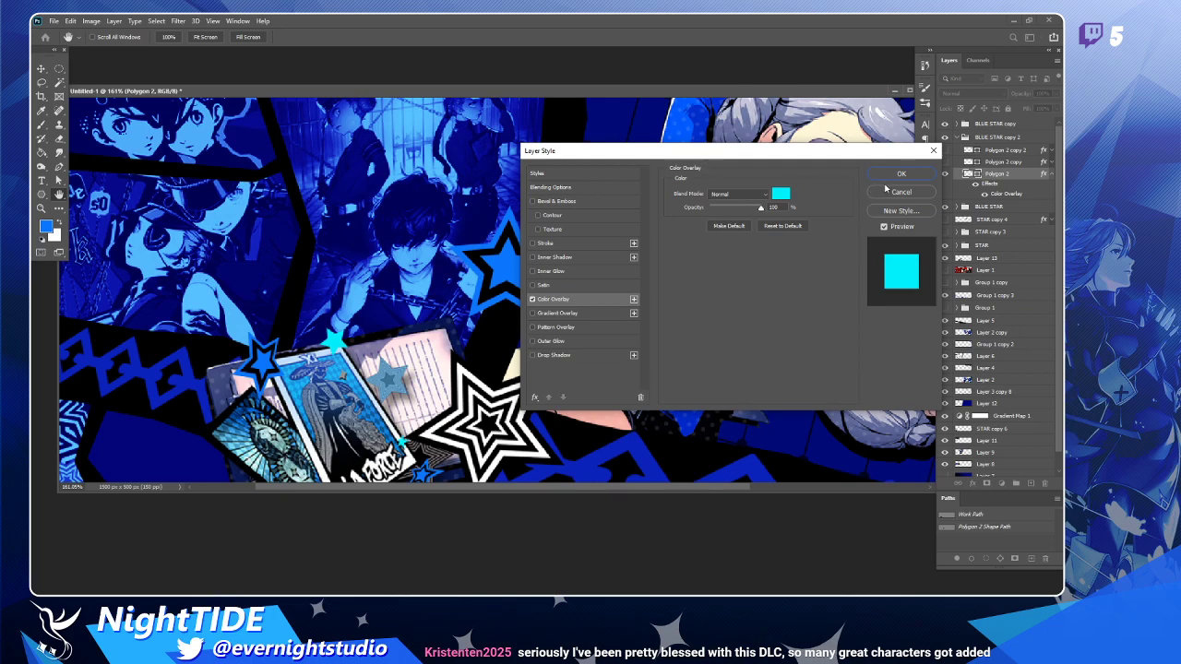
{"action": "left_click", "coordinate": [897, 175]}
Scale the cyan star down to about 70%.
{"action": "key", "text": "ctrl+t"}
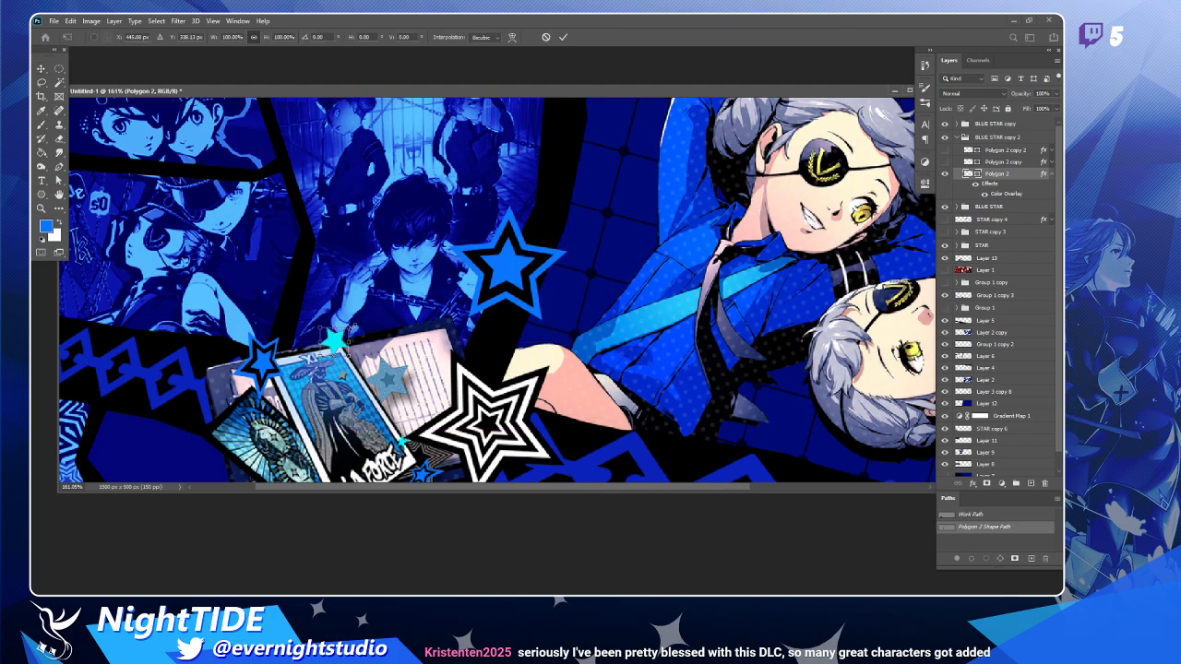
{"action": "mouse_move", "coordinate": [356, 321]}
{"action": "left_mouse_down"}
{"action": "mouse_move", "coordinate": [347, 329]}
{"action": "mouse_move", "coordinate": [354, 322]}
{"action": "left_mouse_up"}
{"action": "key", "text": "Return"}
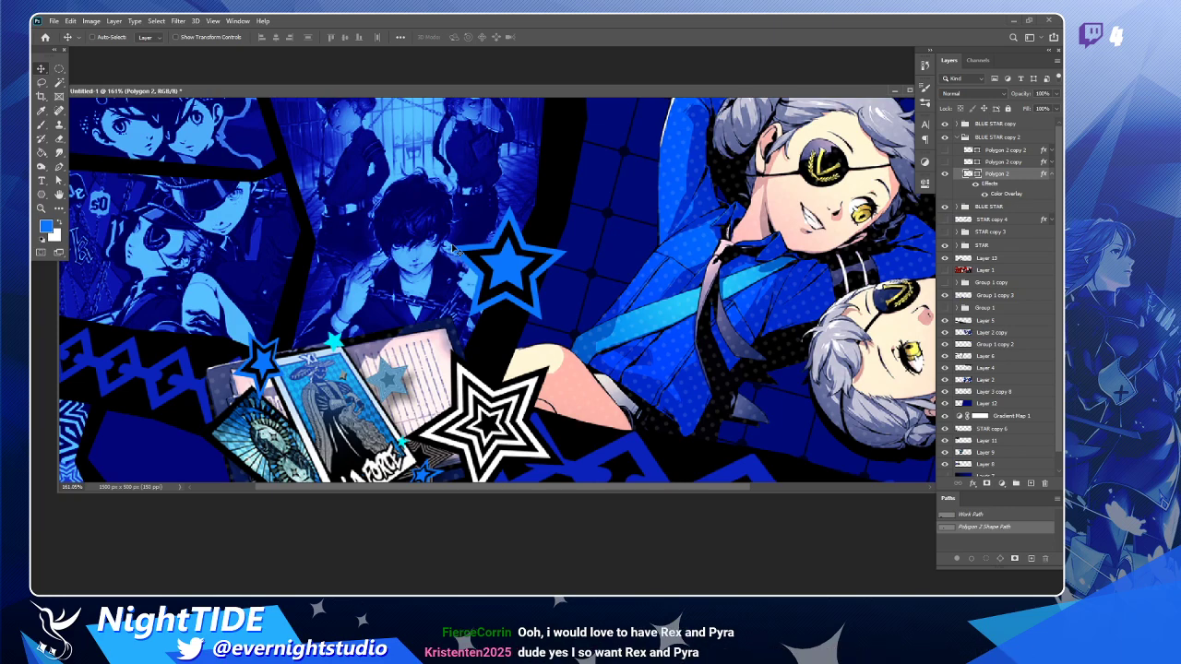
Compare the star layers, then hide the large outlined blue star.
{"action": "scroll", "coordinate": [528, 295], "scroll_direction": "down", "scroll_amount": 4}
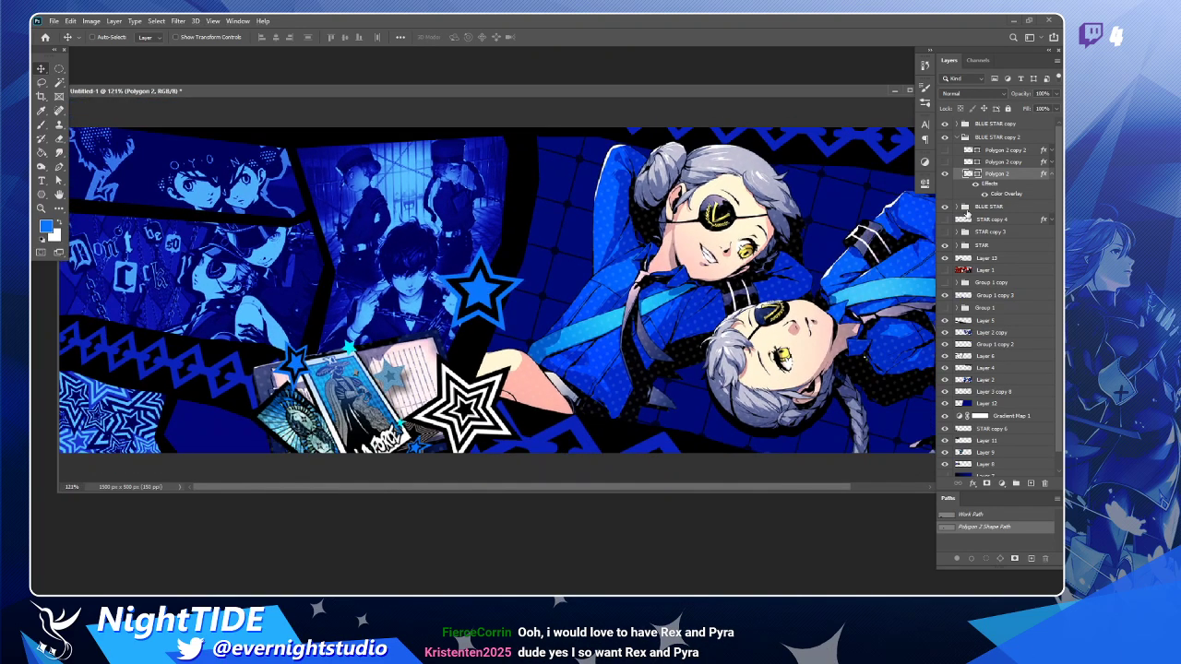
{"action": "left_click", "coordinate": [945, 125]}
{"action": "left_click", "coordinate": [945, 125]}
{"action": "left_click", "coordinate": [945, 138]}
{"action": "left_click", "coordinate": [945, 139]}
{"action": "left_click", "coordinate": [945, 175]}
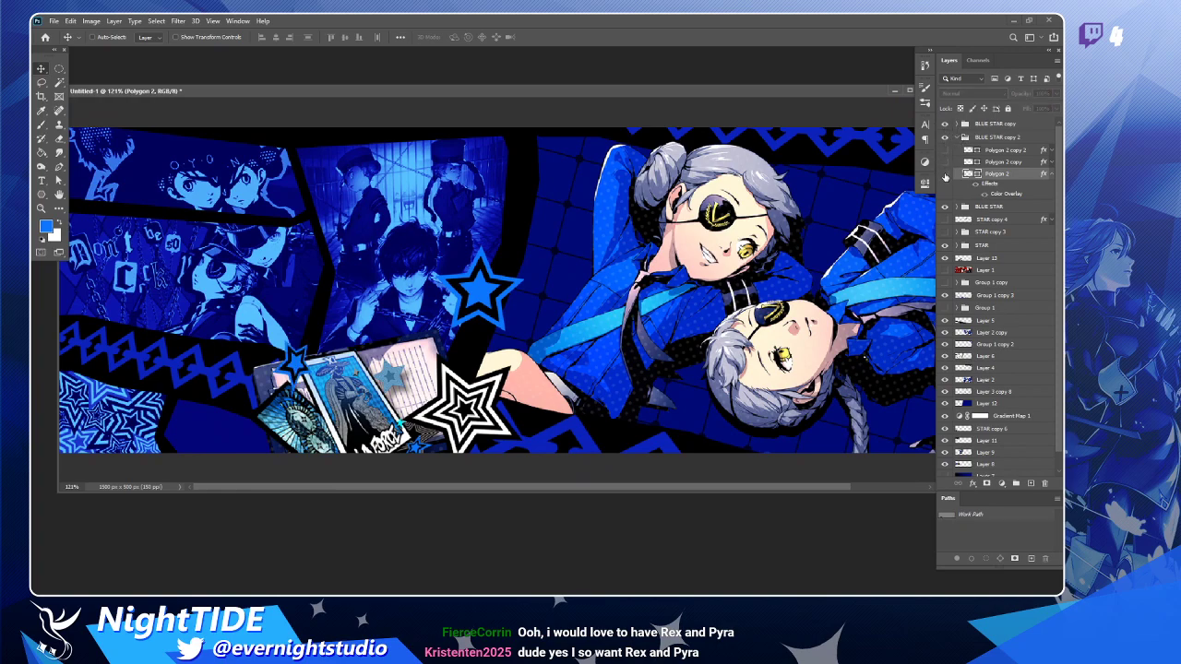
{"action": "left_click", "coordinate": [945, 174]}
{"action": "left_click", "coordinate": [945, 207]}
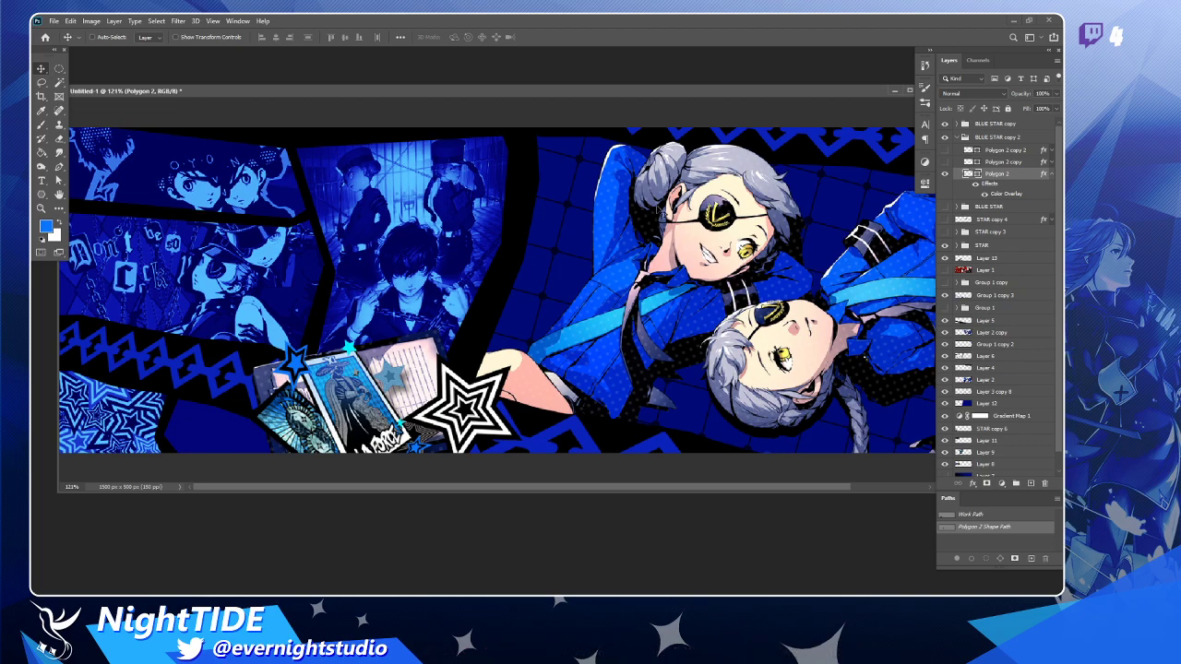
Briefly preview Layer 5's content at the bottom left, then hide it again.
{"action": "scroll", "coordinate": [636, 303], "scroll_direction": "down", "scroll_amount": 1}
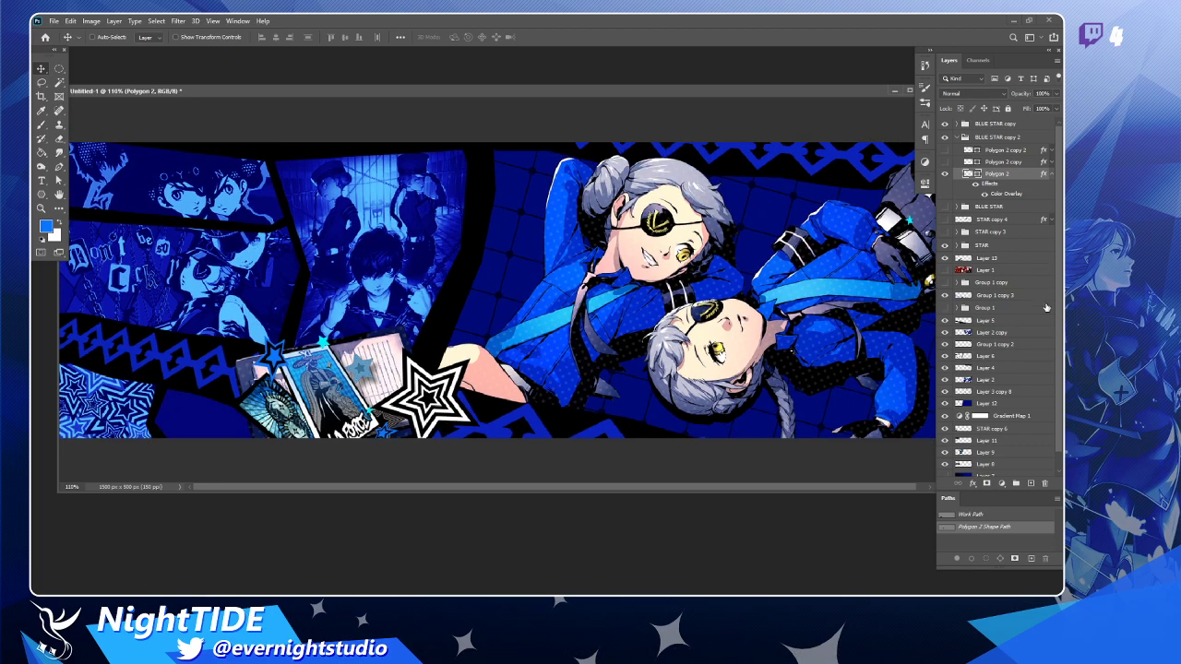
{"action": "left_click", "coordinate": [945, 320]}
{"action": "left_click", "coordinate": [945, 320]}
Begin a pen path from the bottom edge to the white star's tip and check the foreground colour.
{"action": "key", "text": "p"}
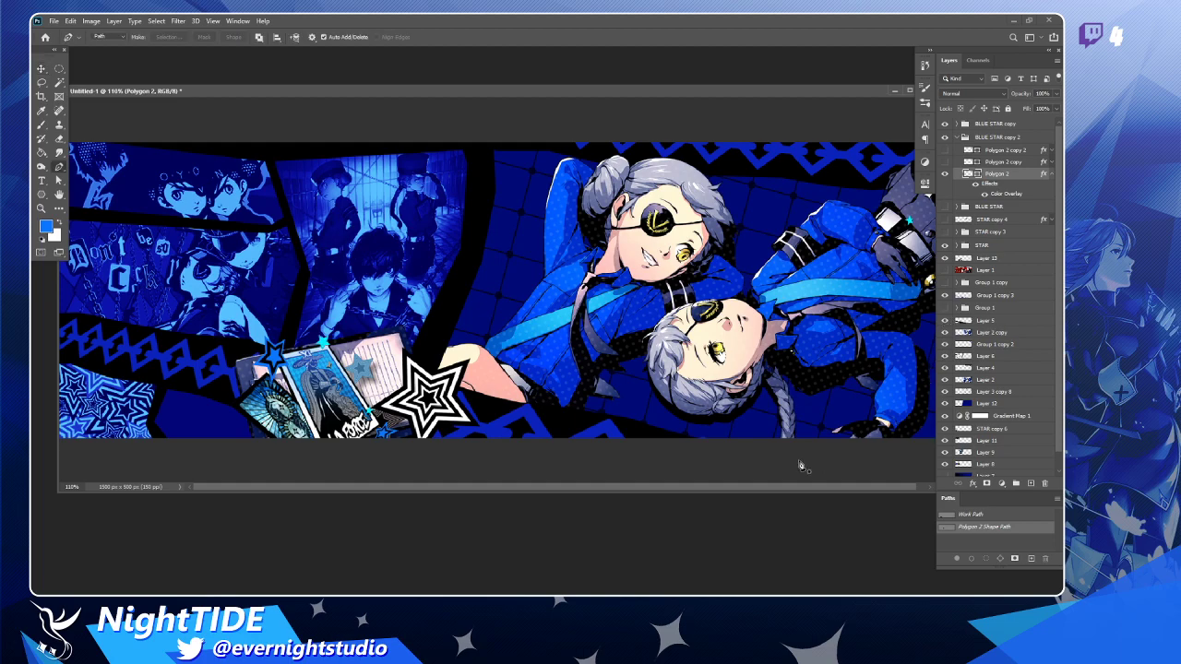
{"action": "left_click", "coordinate": [747, 442]}
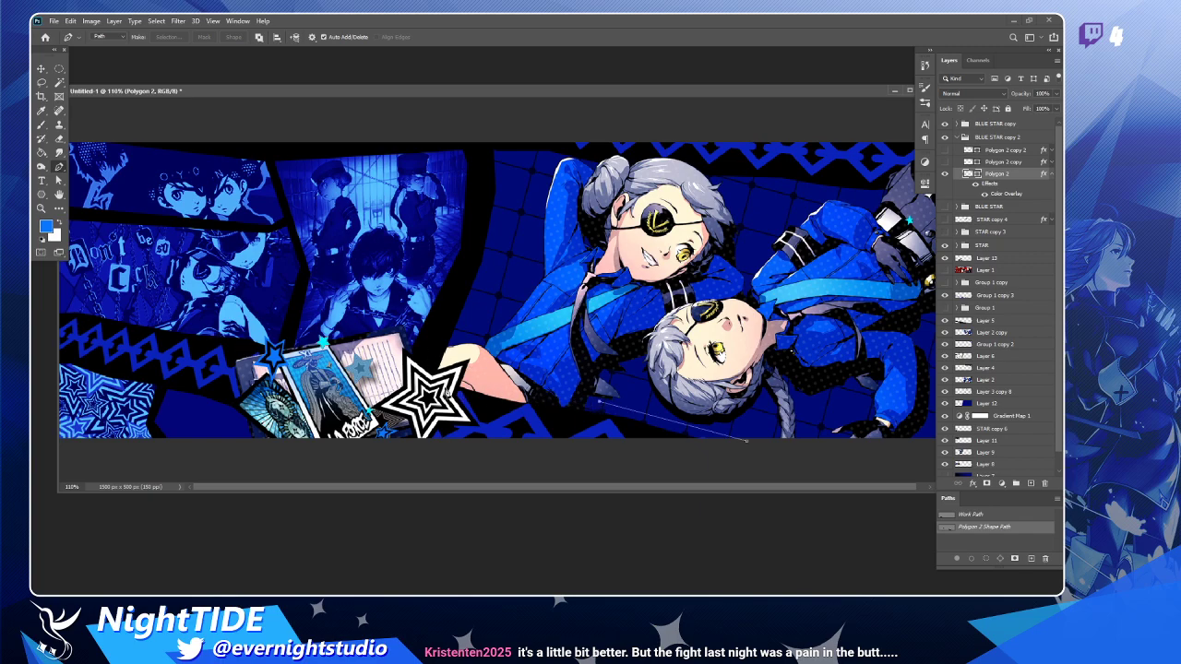
{"action": "left_click", "coordinate": [449, 392]}
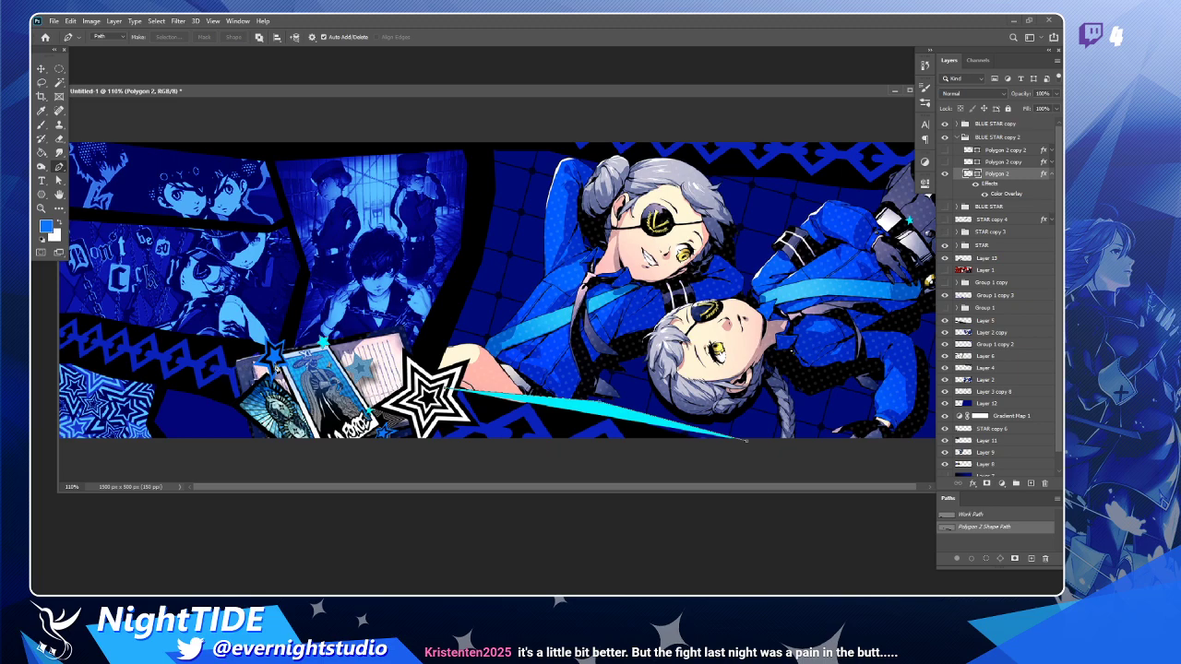
{"action": "key", "text": "i"}
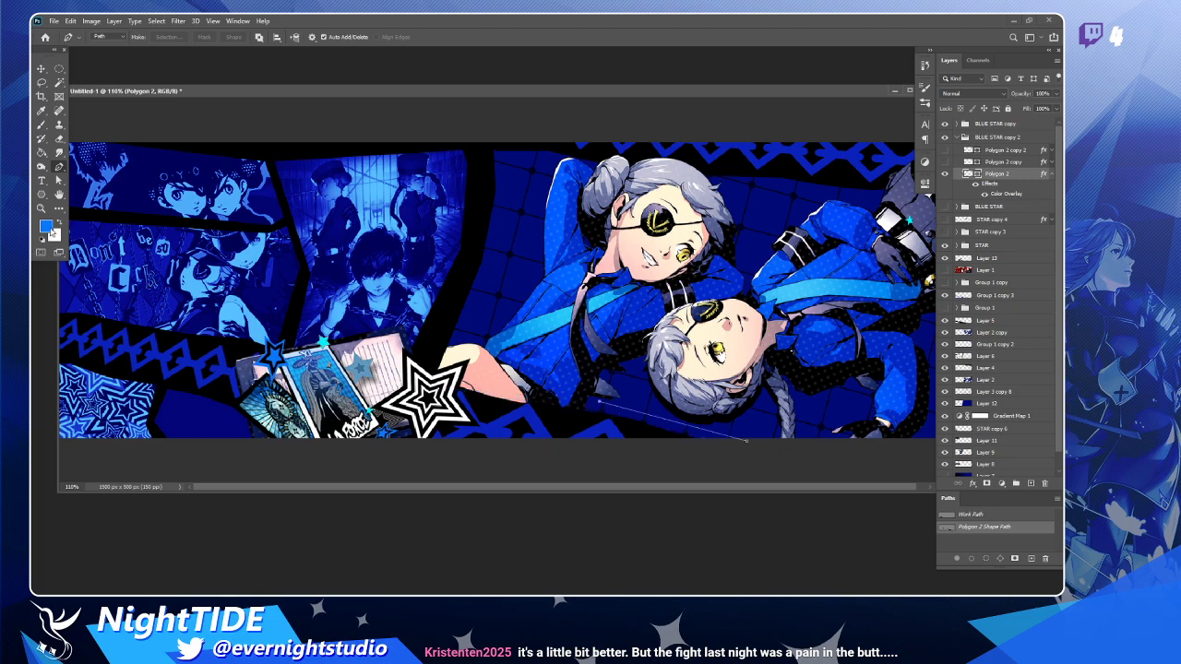
{"action": "left_click", "coordinate": [46, 226]}
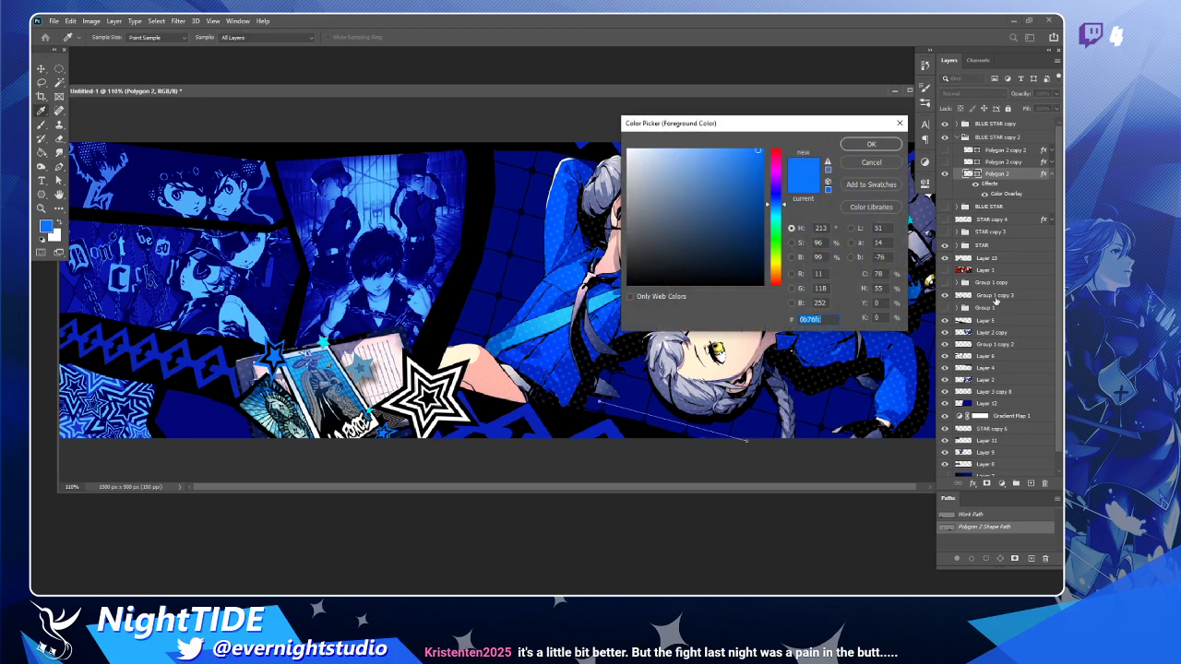
{"action": "left_click", "coordinate": [869, 163]}
{"action": "key", "text": "p"}
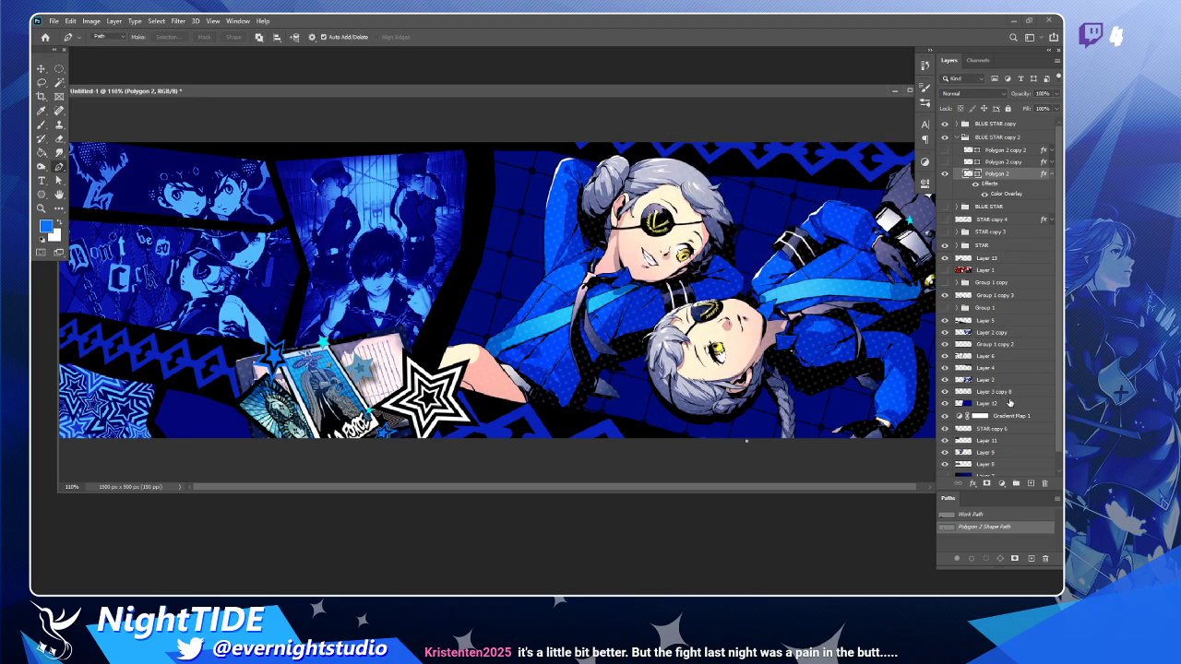
On Layer 5, trace a path from the bottom edge to the left edge and make it a selection.
{"action": "key", "text": "v"}
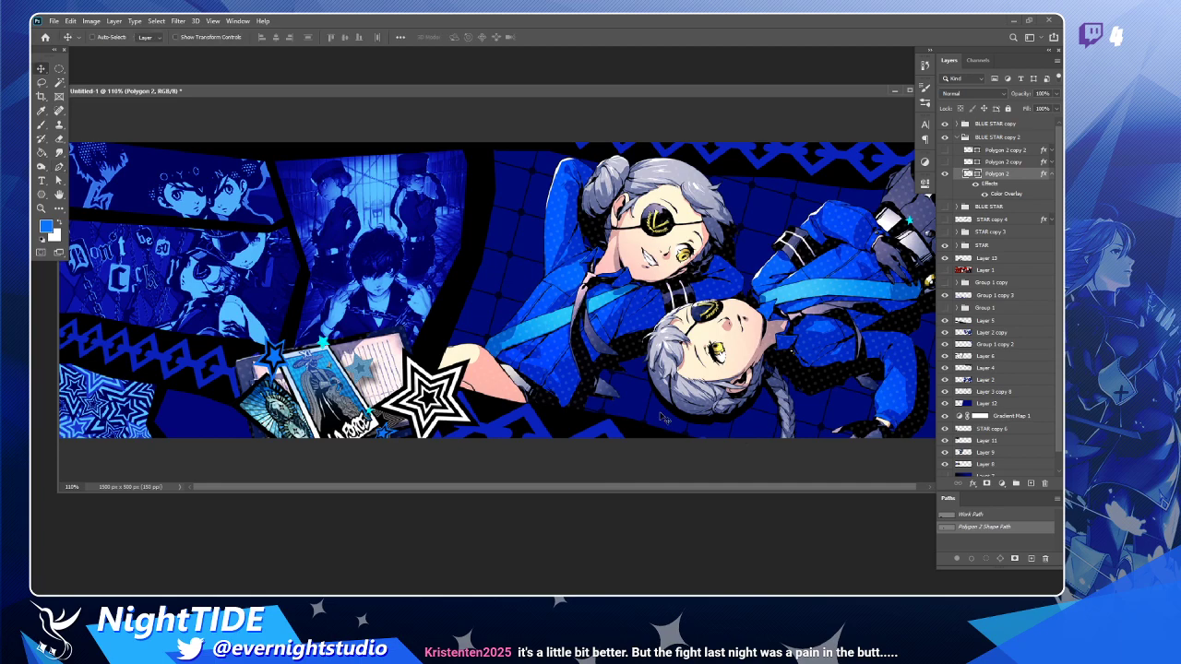
{"action": "left_click", "coordinate": [569, 427], "text": "ctrl"}
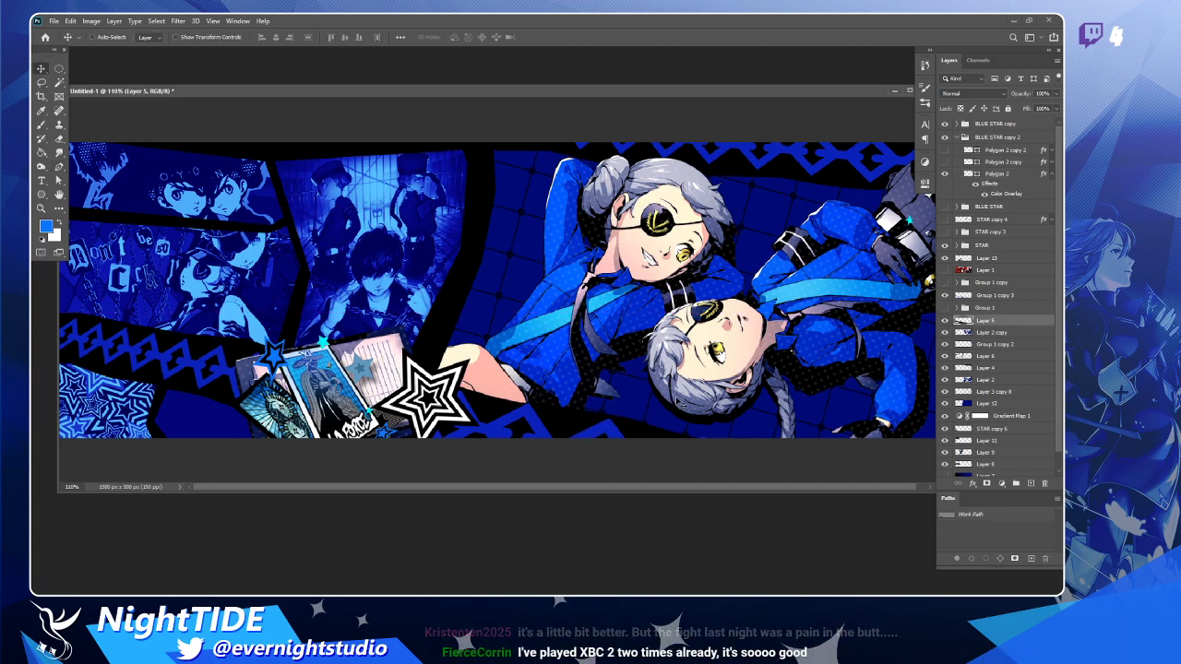
{"action": "key", "text": "p"}
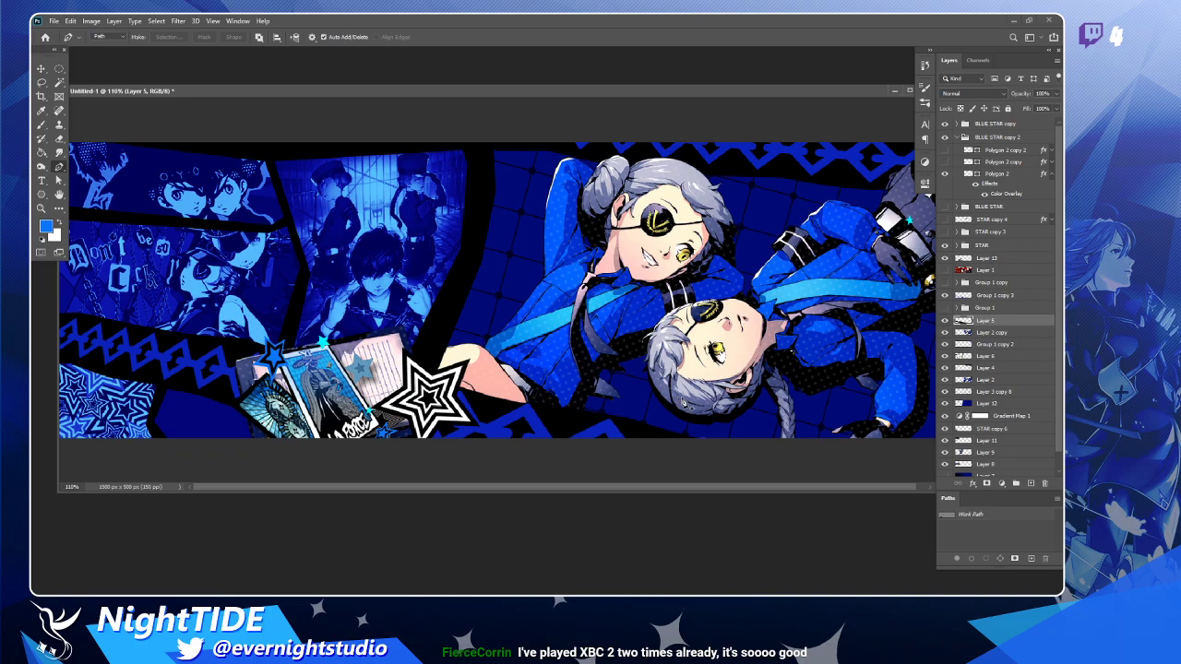
{"action": "left_click", "coordinate": [749, 450]}
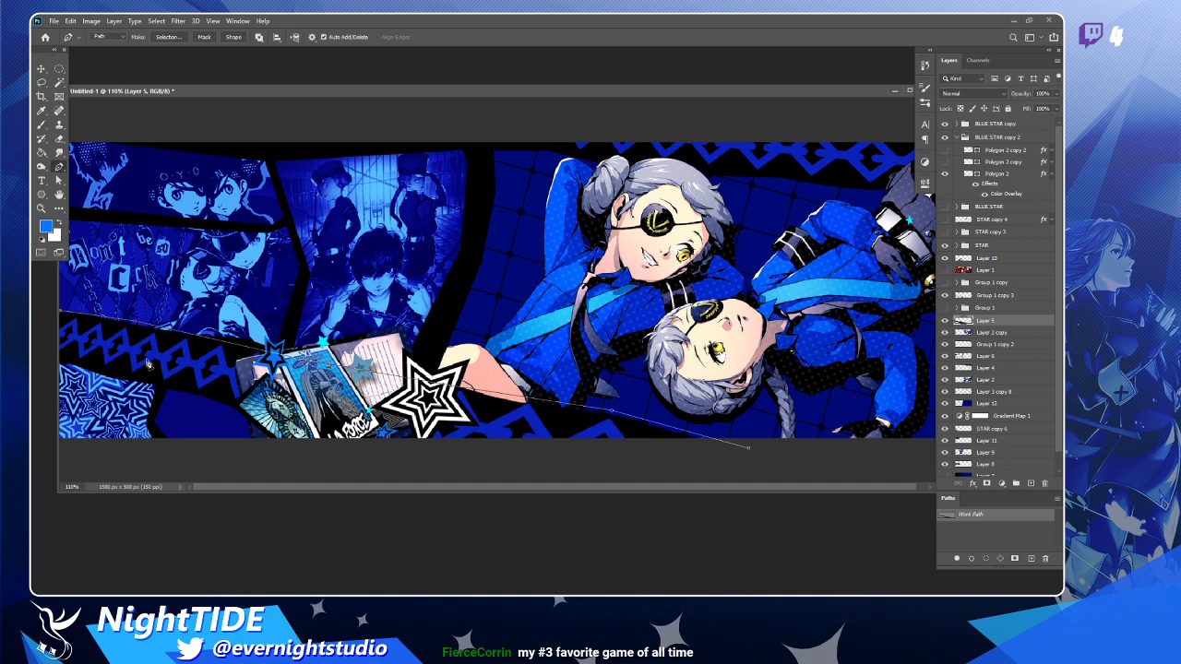
{"action": "left_click", "coordinate": [61, 310]}
{"action": "left_click", "coordinate": [748, 452]}
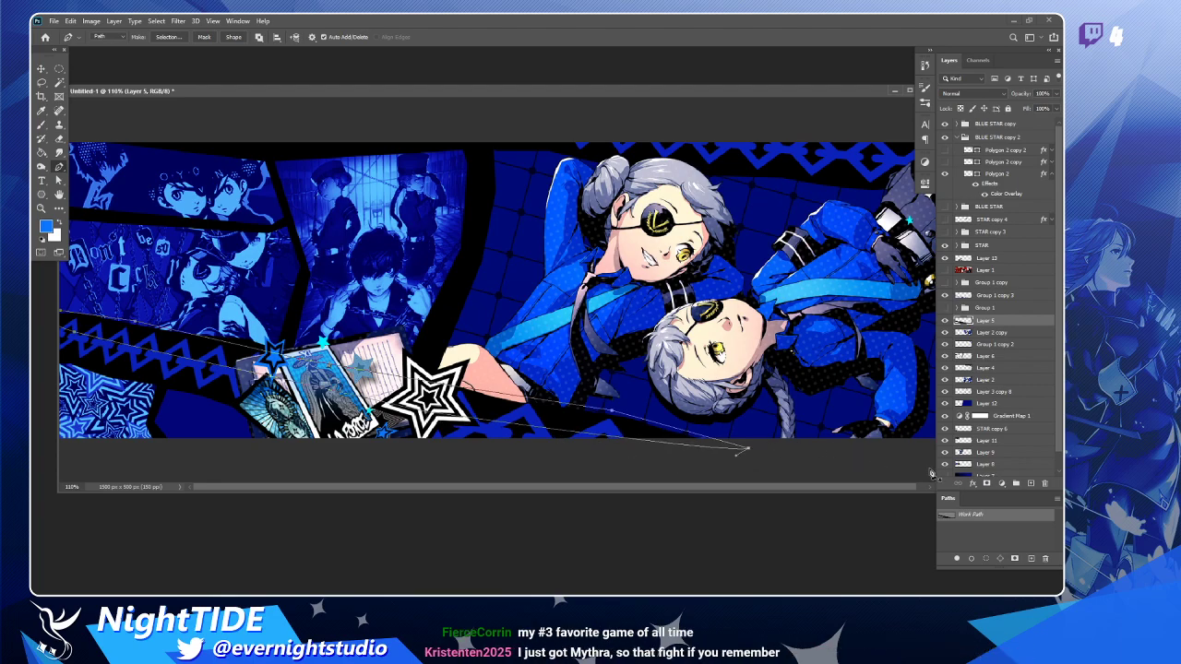
{"action": "left_click", "coordinate": [949, 520], "text": "ctrl"}
Brush black inside the diagonal band selection with default colours, then deselect.
{"action": "key", "text": "d"}
{"action": "key", "text": "b"}
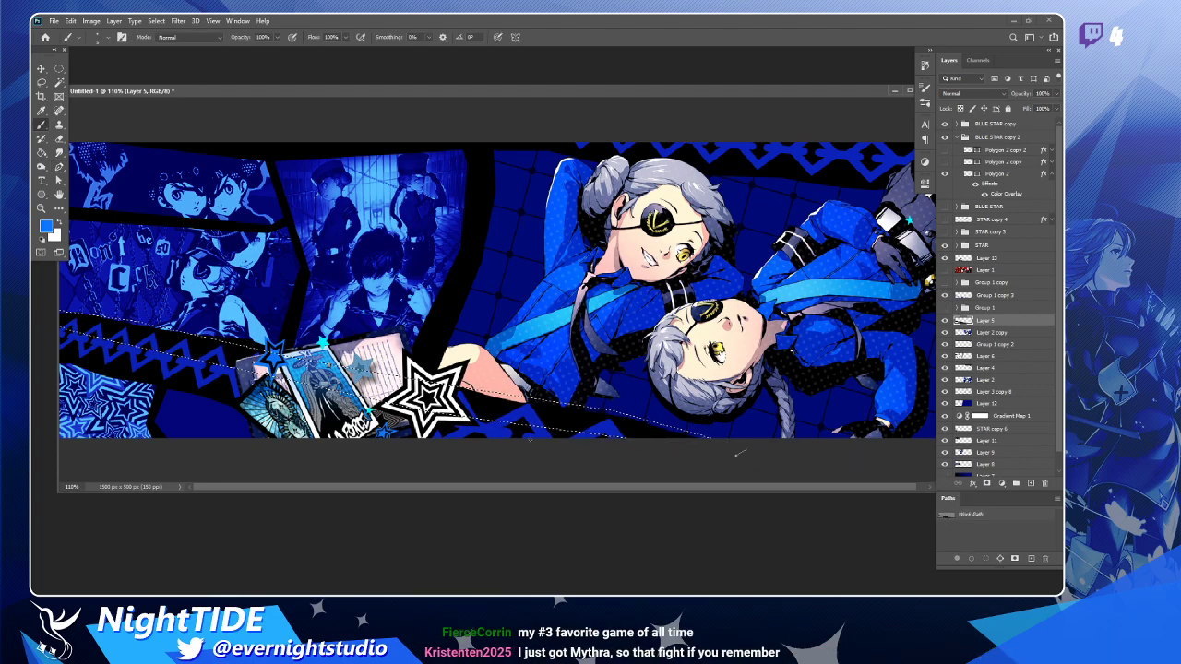
{"action": "right_click", "coordinate": [625, 312]}
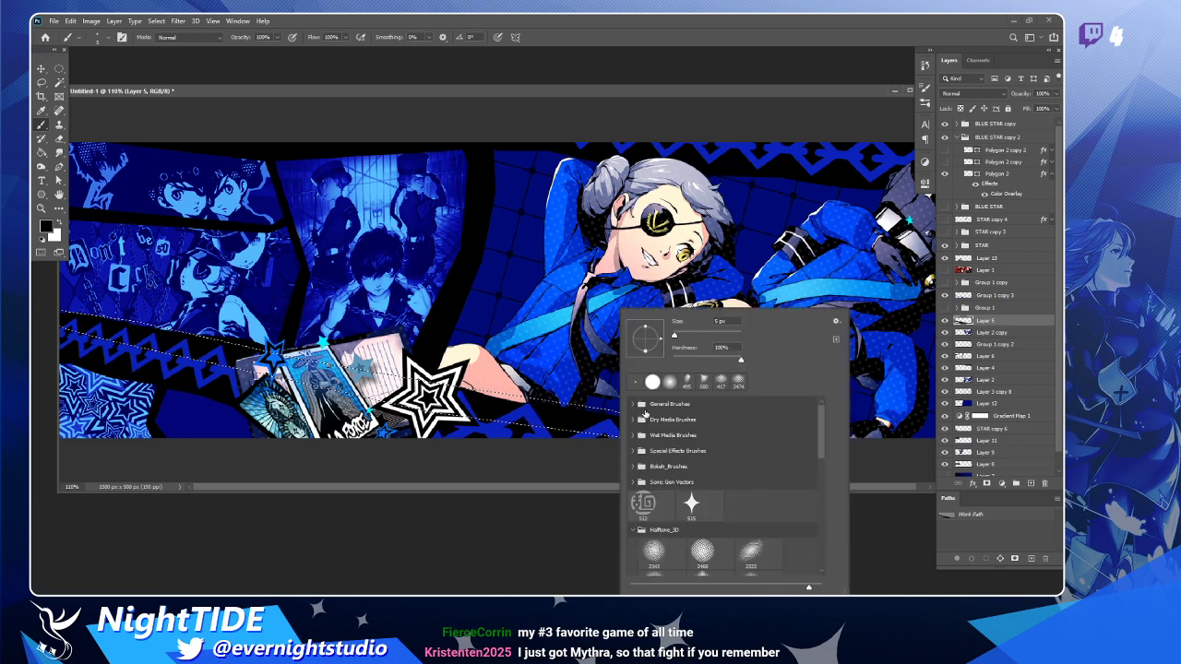
{"action": "key", "text": "Return"}
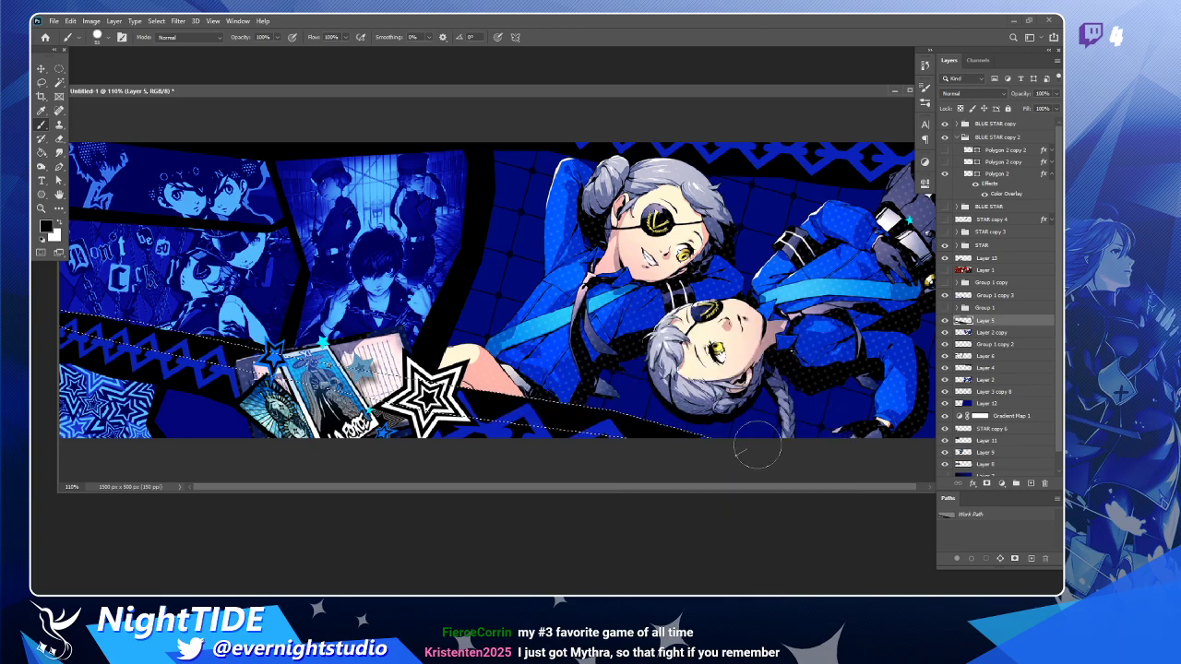
{"action": "key", "text": "ctrl+d"}
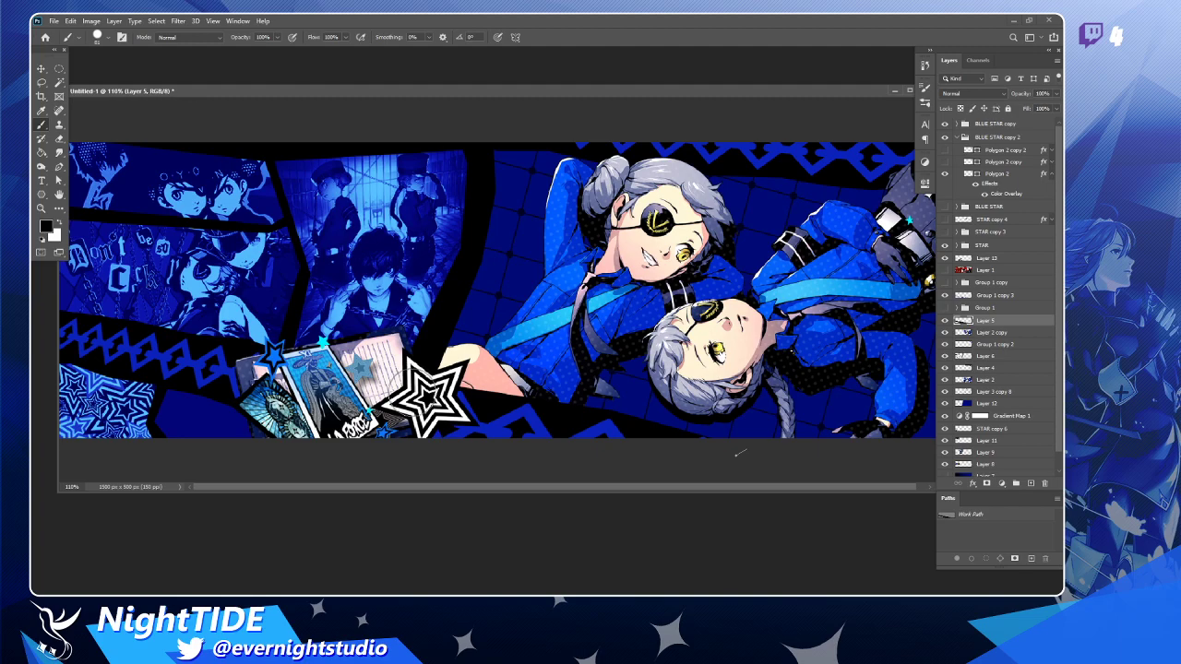
Make Layer 6 active and brush black over the light strip at the bottom-left panel edge.
{"action": "key", "text": "p"}
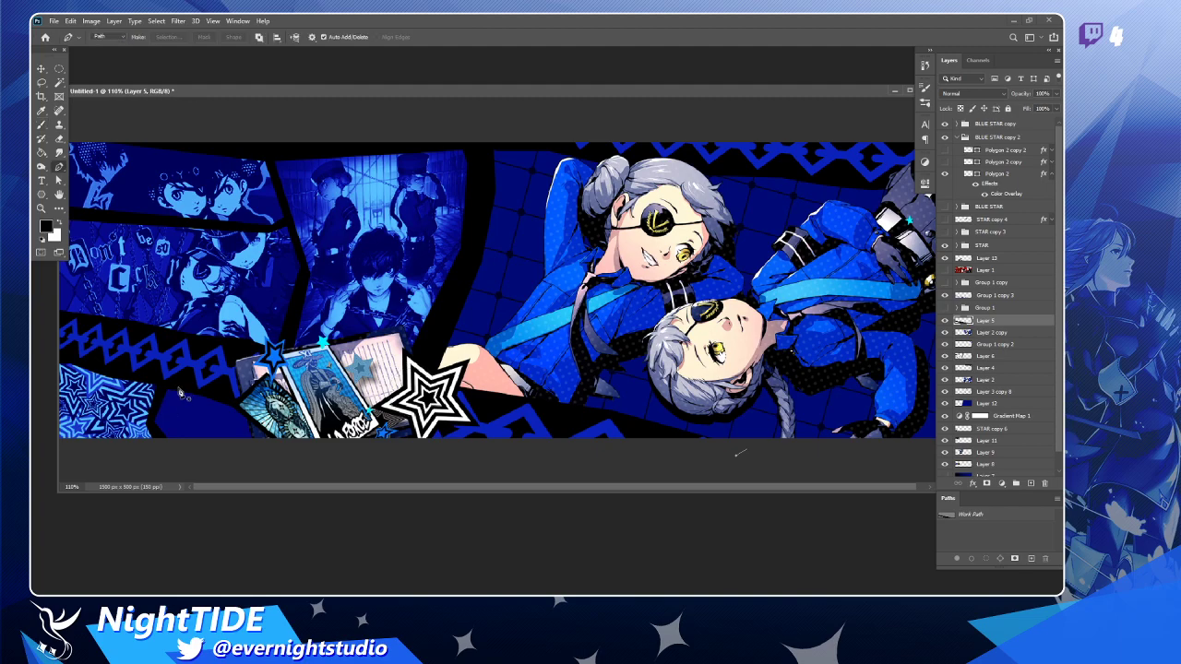
{"action": "left_click", "coordinate": [182, 447]}
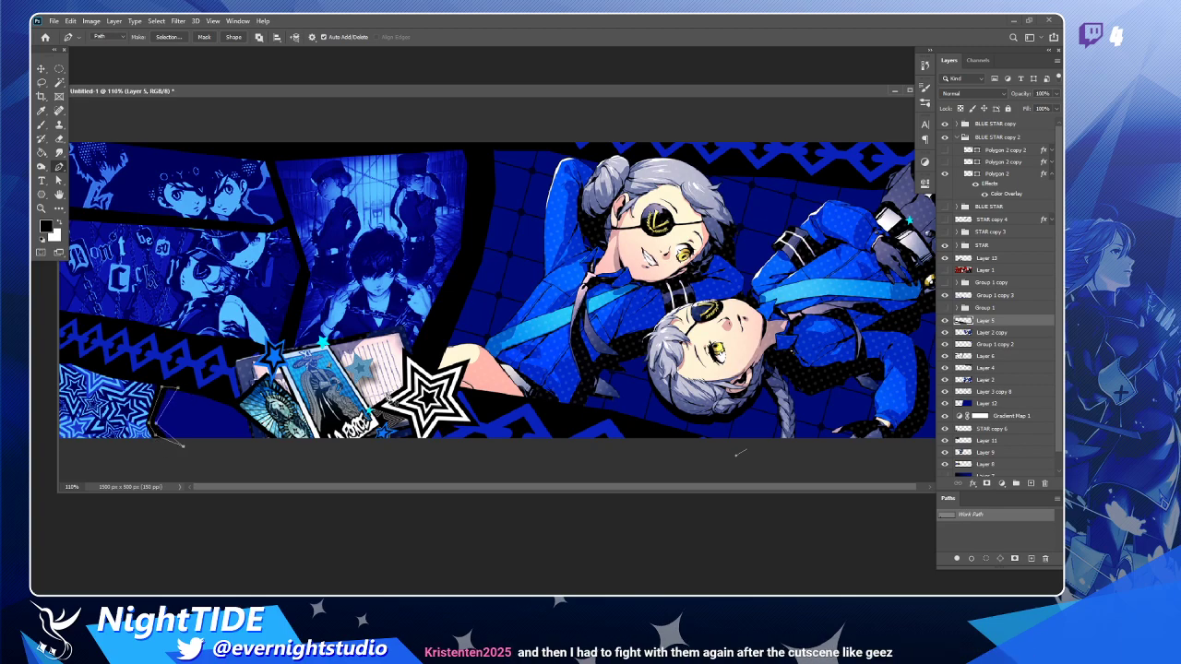
{"action": "left_click", "coordinate": [945, 518]}
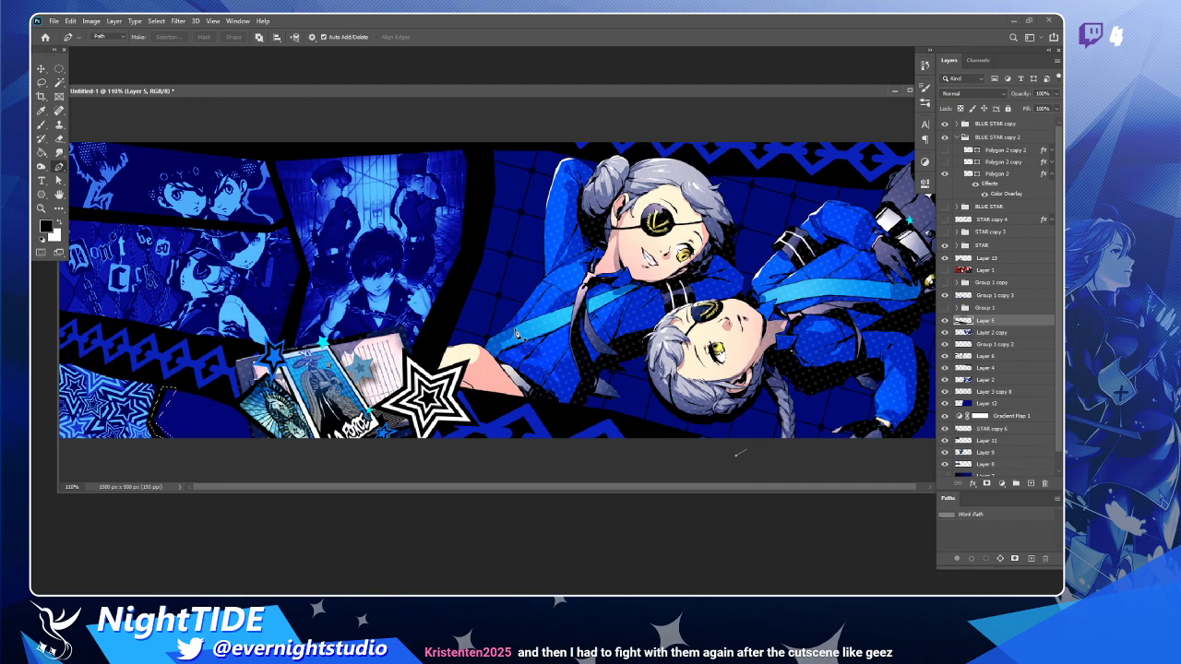
{"action": "key", "text": "v"}
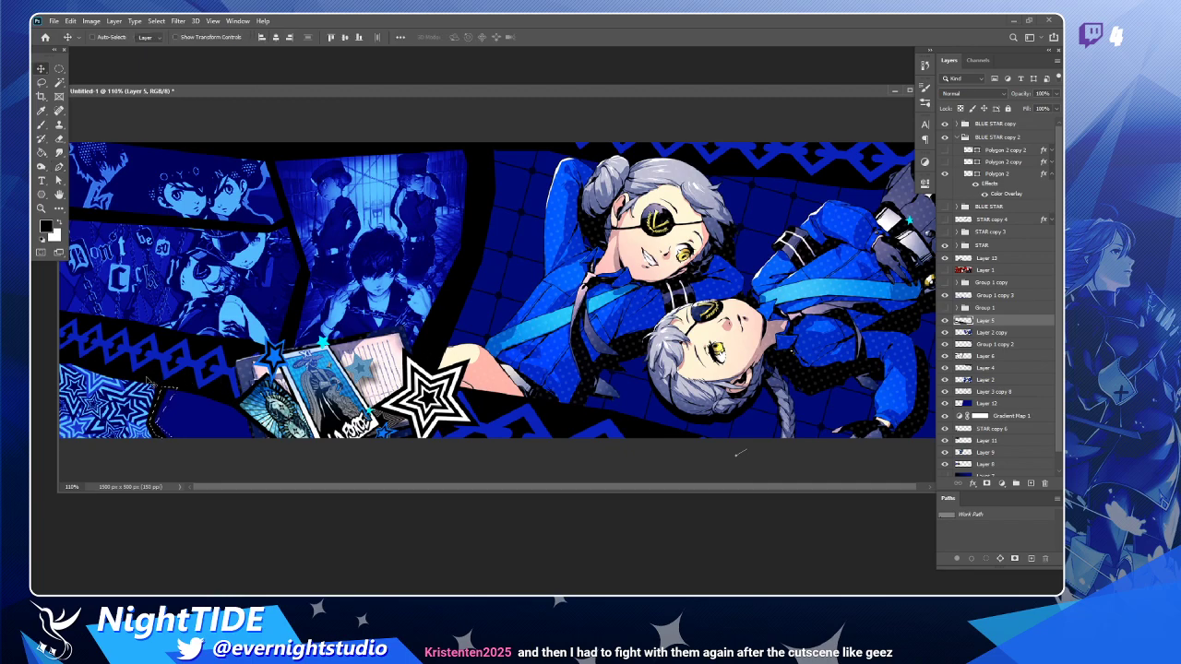
{"action": "left_click", "coordinate": [300, 251], "text": "ctrl"}
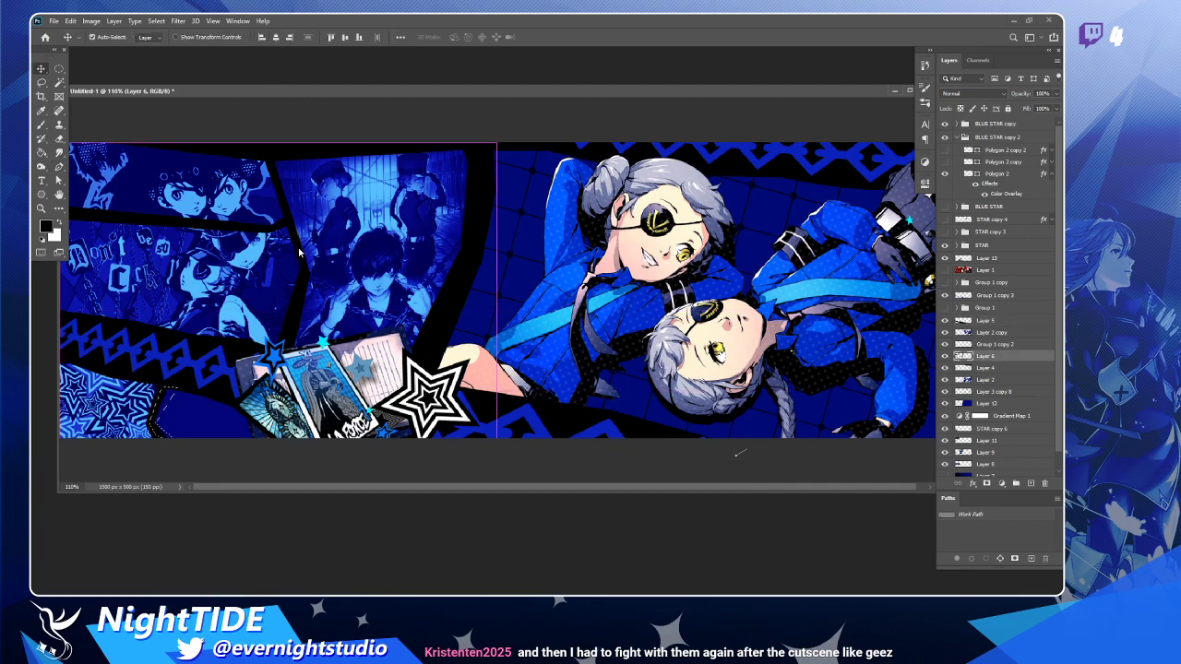
{"action": "left_click", "coordinate": [944, 356]}
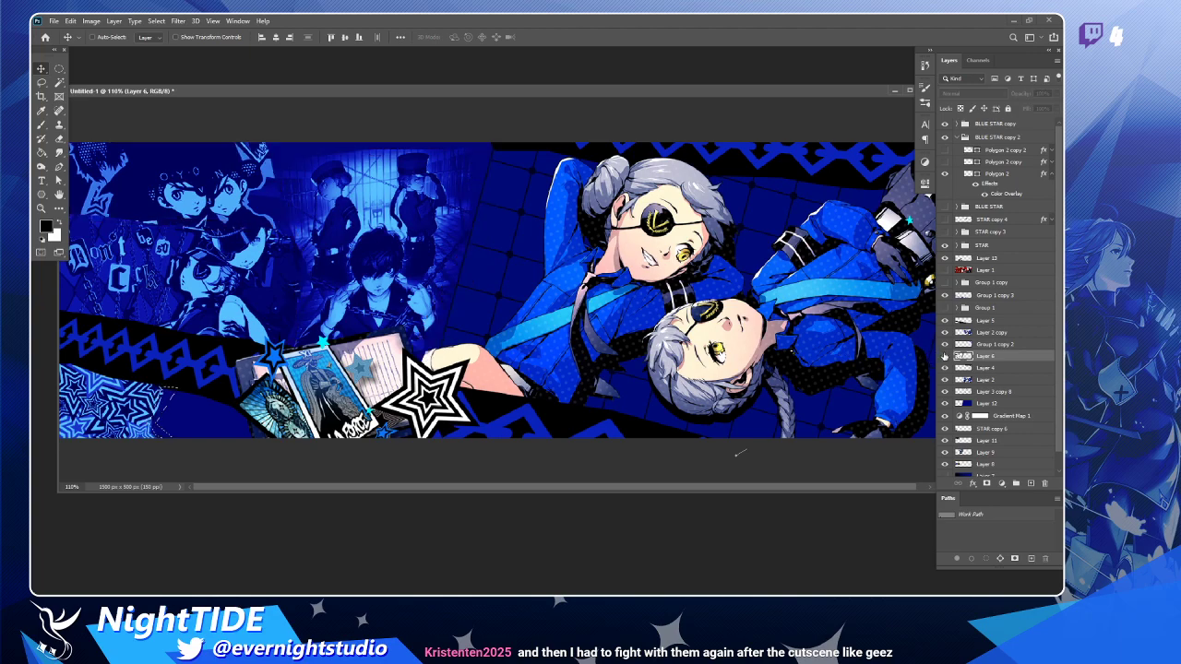
{"action": "left_click", "coordinate": [944, 356]}
{"action": "key", "text": "b"}
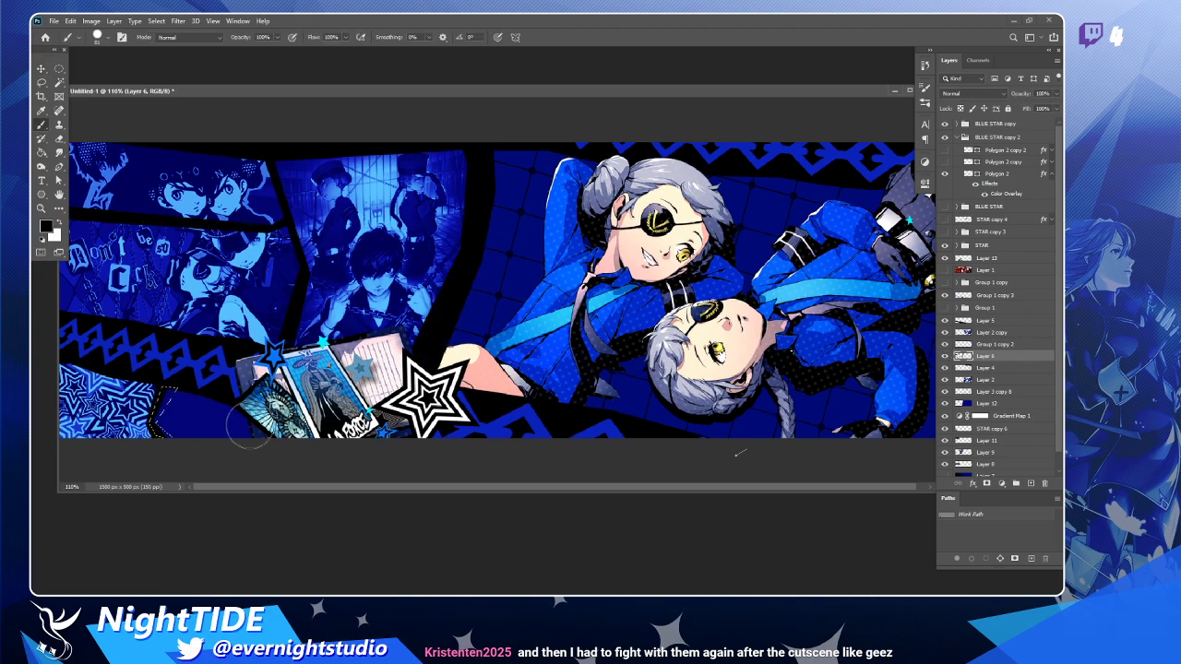
{"action": "left_click_drag", "start_coordinate": [168, 388], "coordinate": [163, 433]}
{"action": "left_click", "coordinate": [41, 69]}
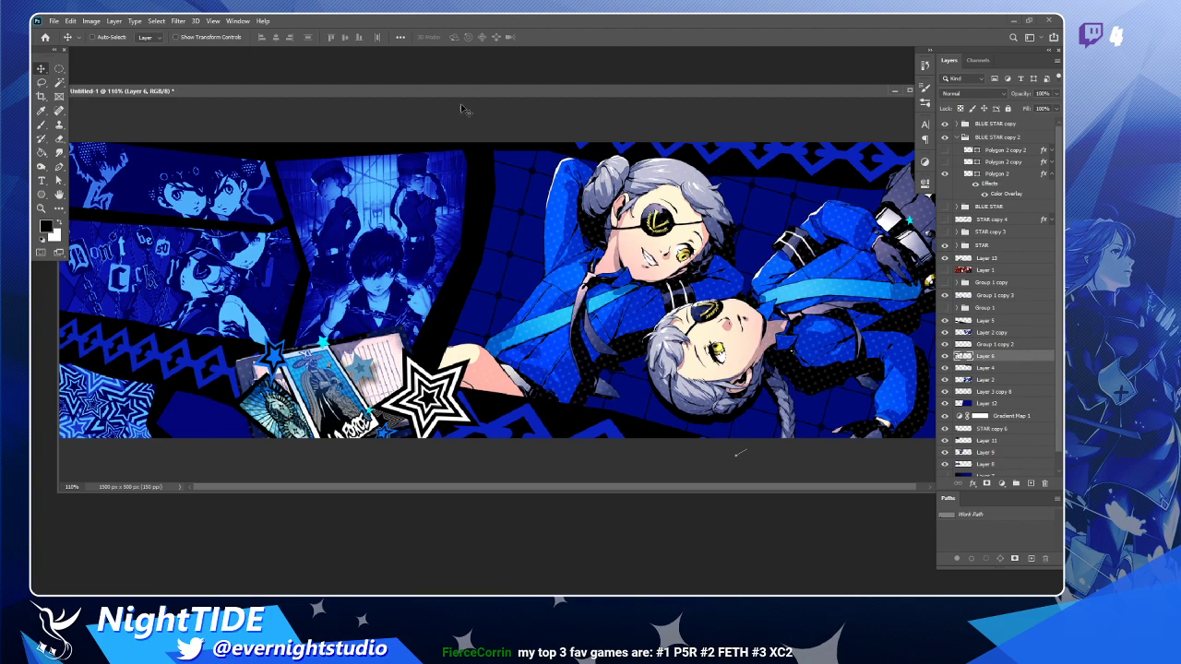
Reveal the red Joker reference on Layer 1 and switch to the Pen tool.
{"action": "left_click", "coordinate": [946, 271]}
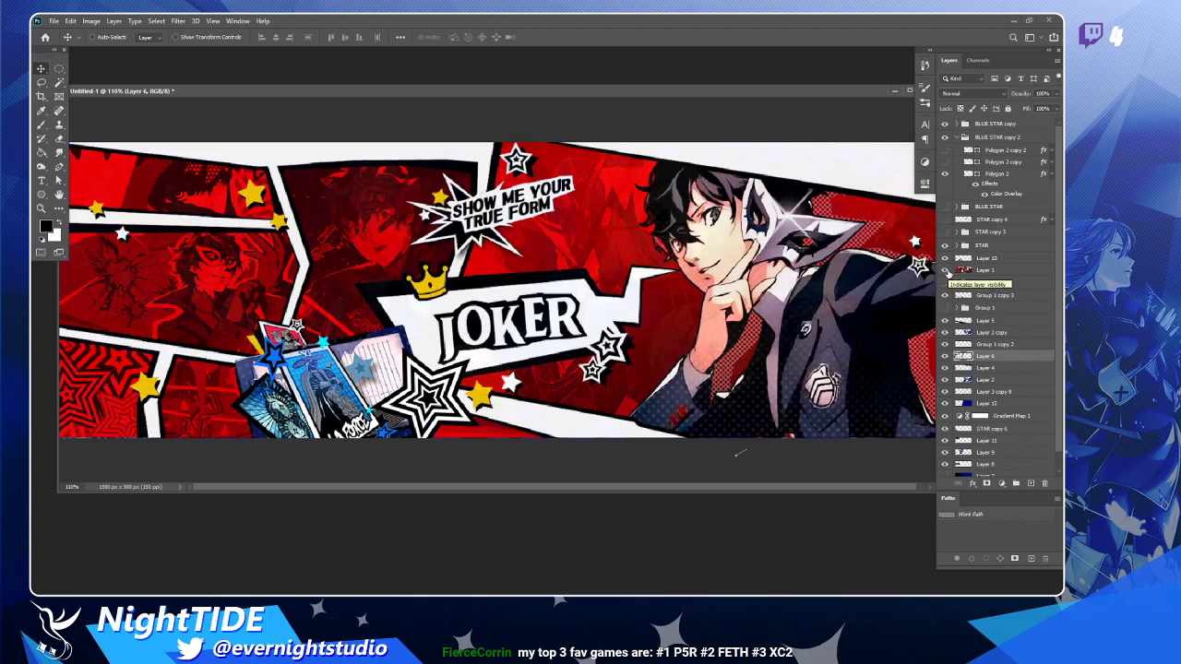
{"action": "key", "text": "p"}
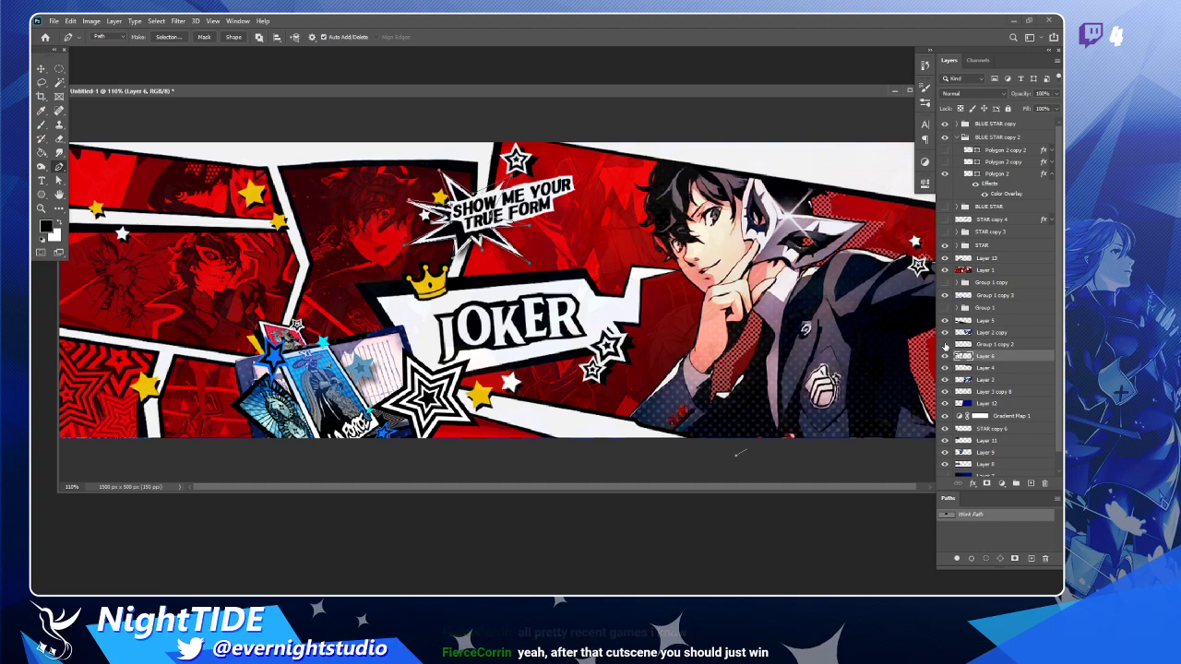
Hide the Joker reference and bucket-fill the star selection white on a new layer.
{"action": "left_click", "coordinate": [944, 270]}
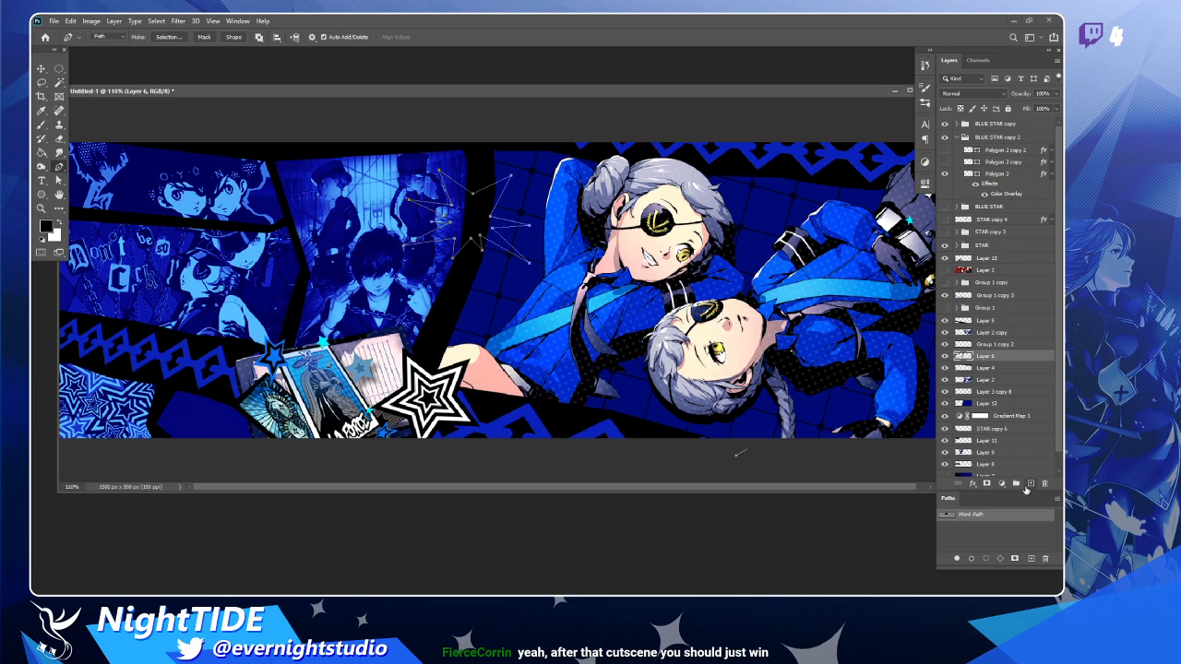
{"action": "left_click", "coordinate": [949, 522]}
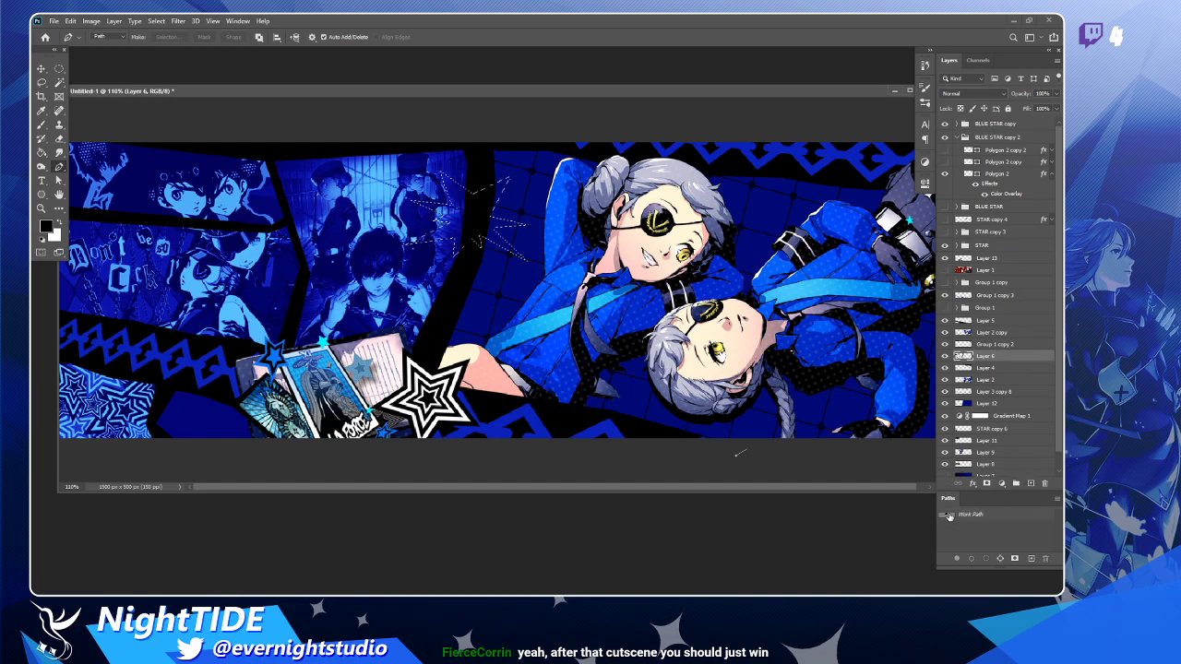
{"action": "left_click", "coordinate": [1034, 484]}
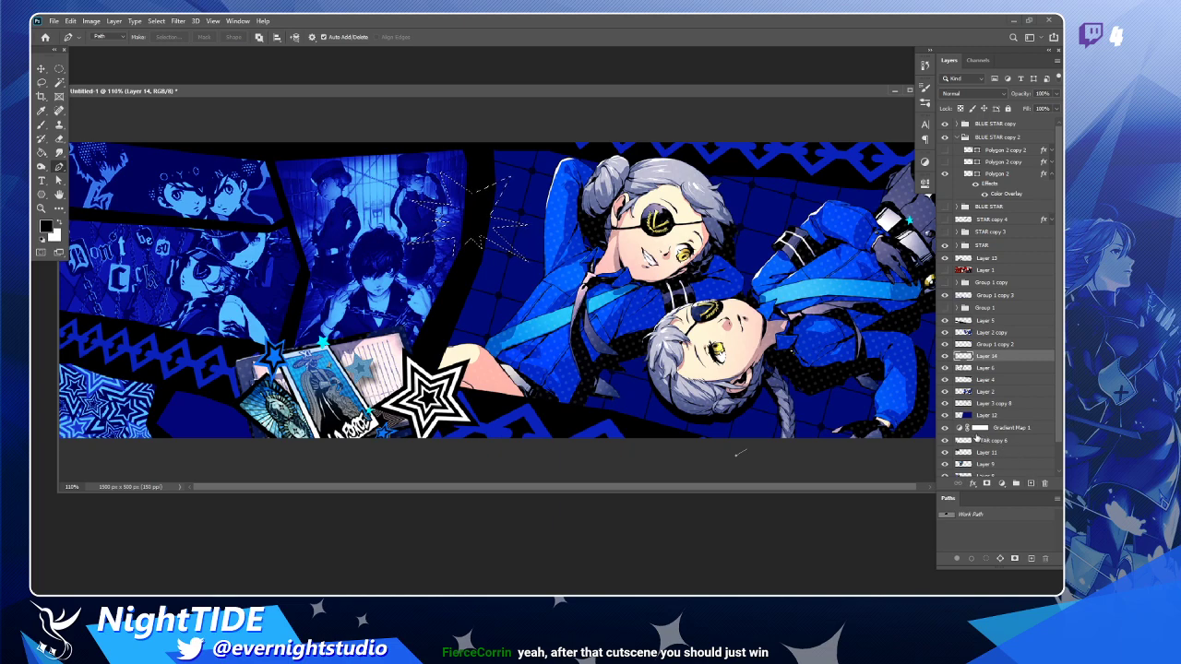
{"action": "key", "text": "x"}
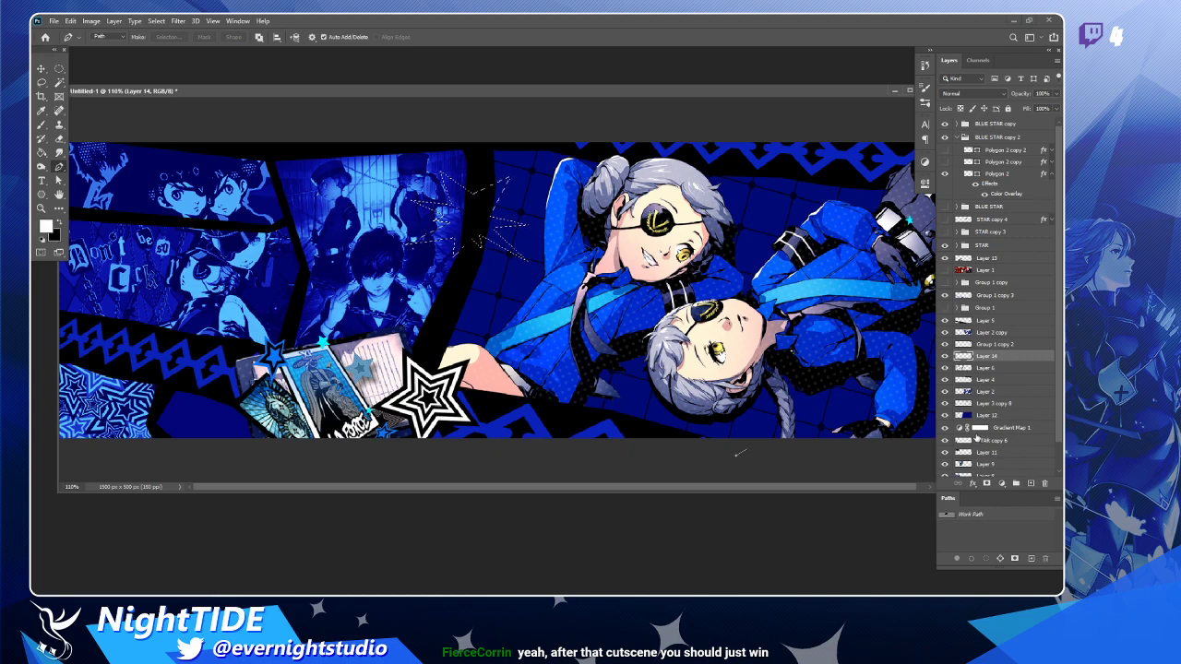
{"action": "key", "text": "g"}
{"action": "left_click", "coordinate": [469, 229]}
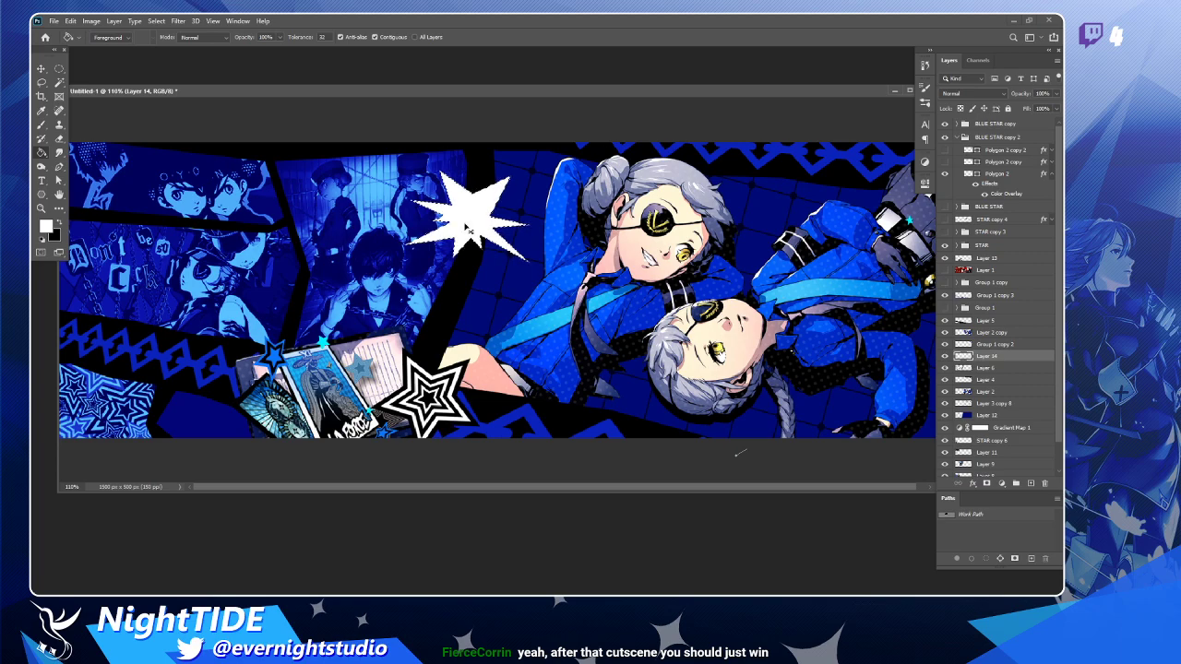
Duplicate the white star layer and shrink the copy to about 77%.
{"action": "key", "text": "ctrl+d"}
{"action": "key", "text": "ctrl+j"}
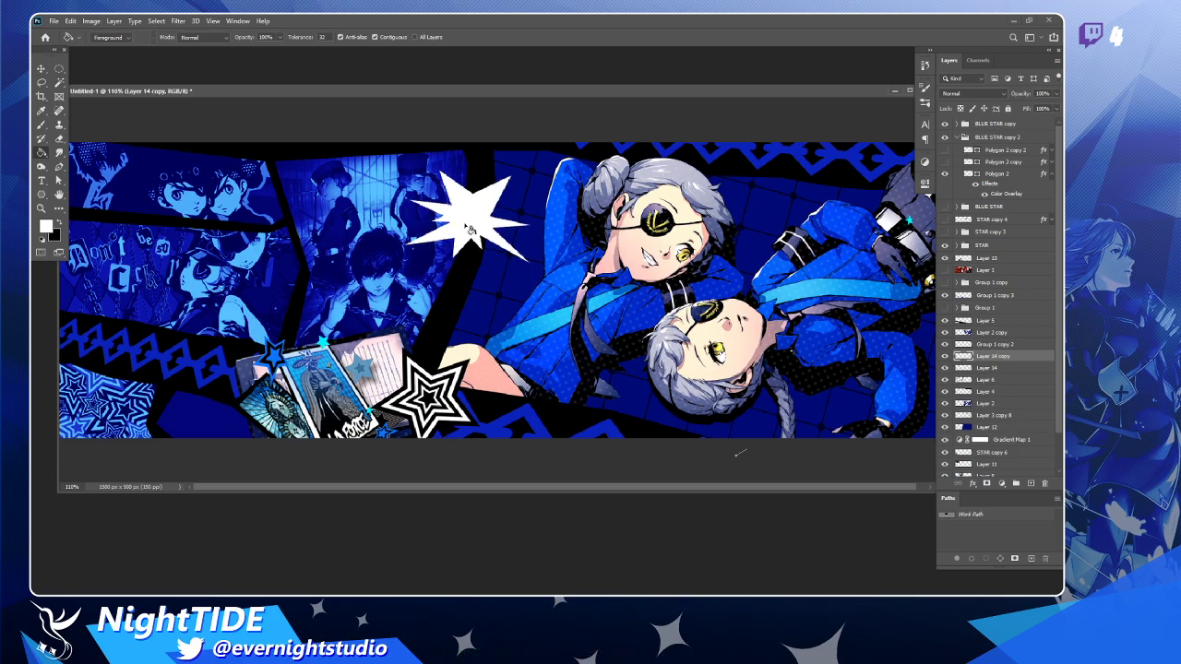
{"action": "key", "text": "ctrl+t"}
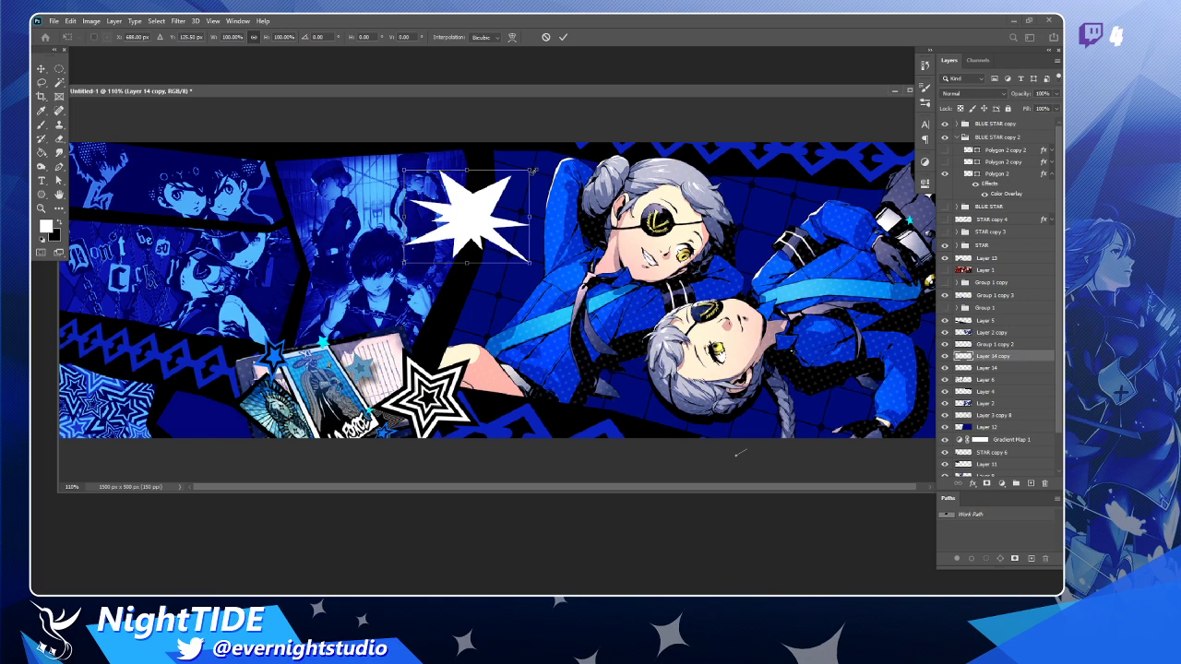
{"action": "left_click_drag", "start_coordinate": [528, 171], "coordinate": [517, 178]}
{"action": "key", "text": "Return"}
{"action": "key", "text": "g"}
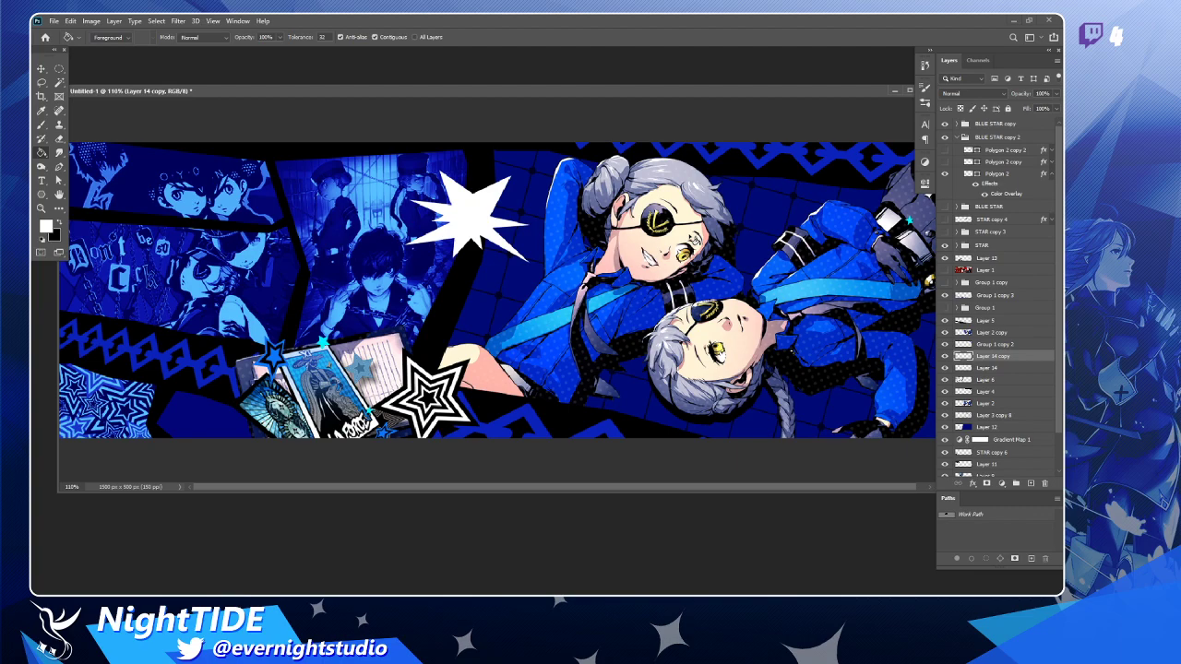
Give the star copy a black Color Overlay layer style.
{"action": "double_click", "coordinate": [1032, 356]}
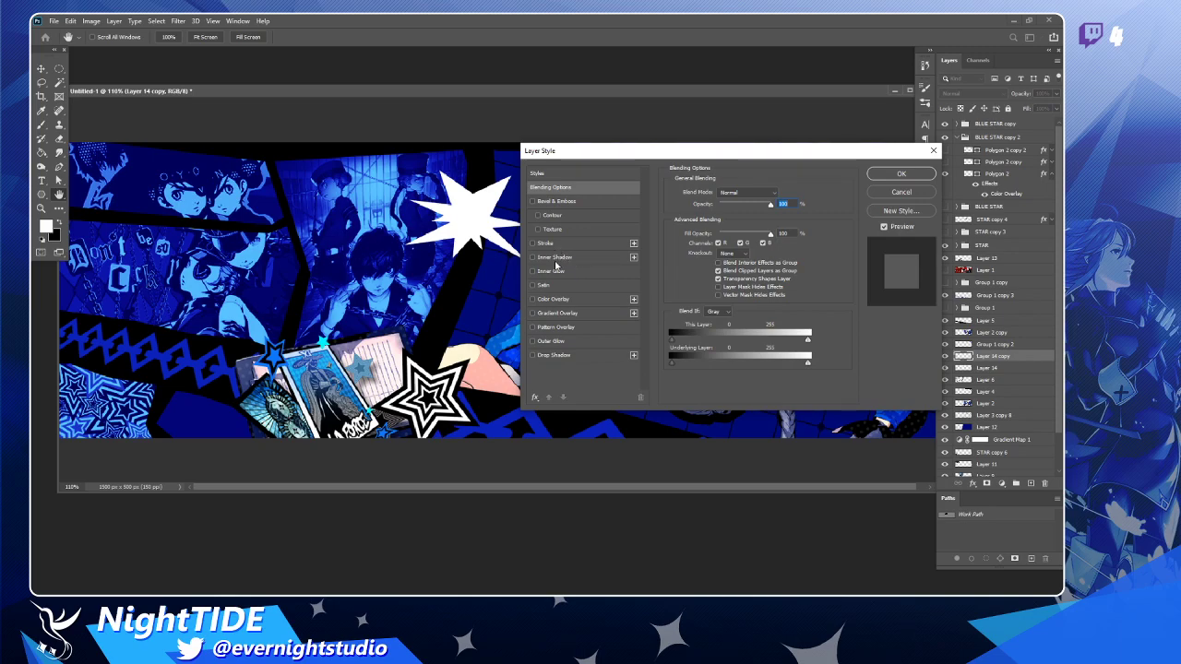
{"action": "left_click", "coordinate": [561, 300]}
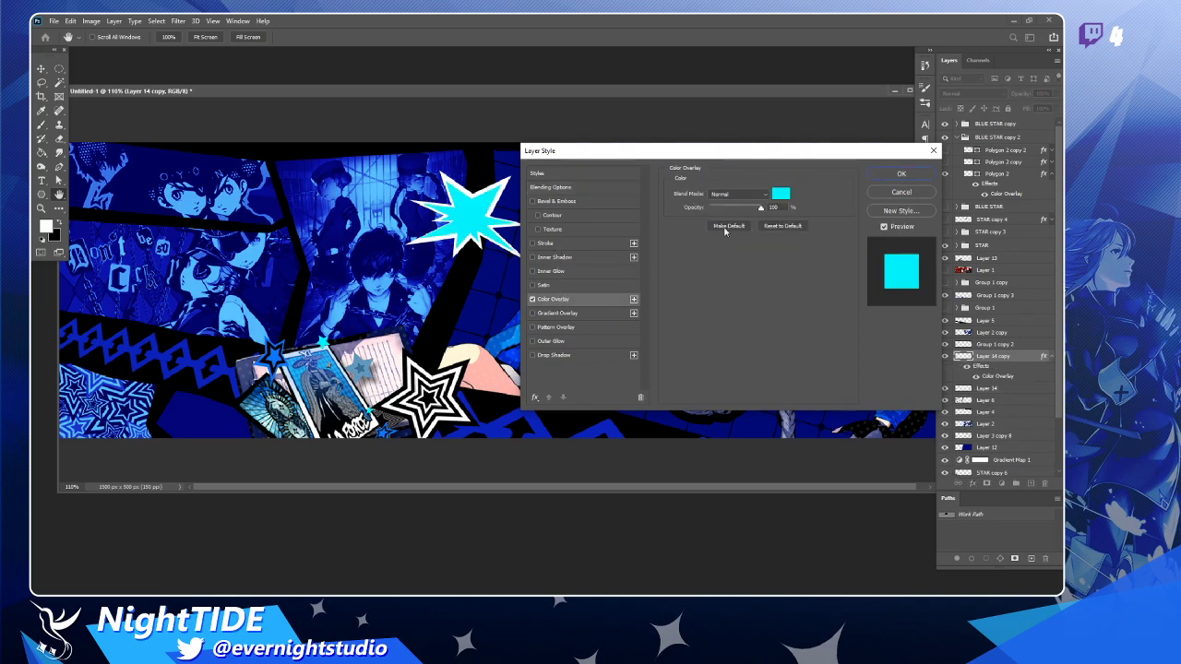
{"action": "left_click", "coordinate": [781, 196]}
{"action": "left_click_drag", "start_coordinate": [759, 159], "coordinate": [799, 293]}
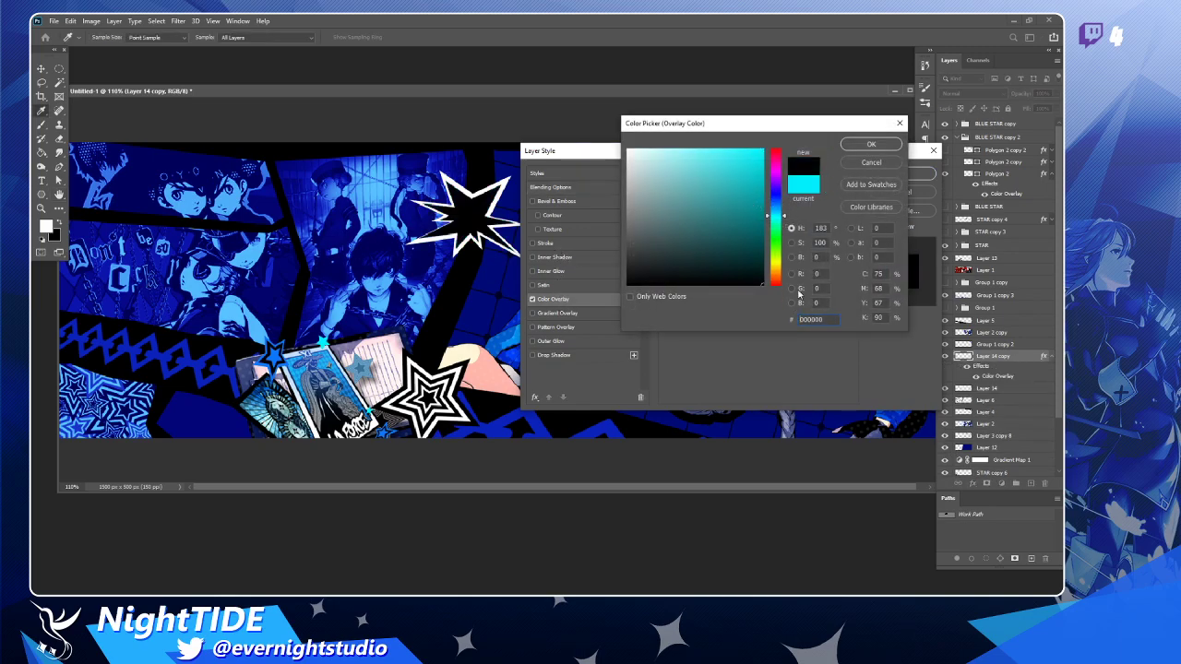
{"action": "left_click", "coordinate": [868, 144]}
{"action": "left_click", "coordinate": [890, 173]}
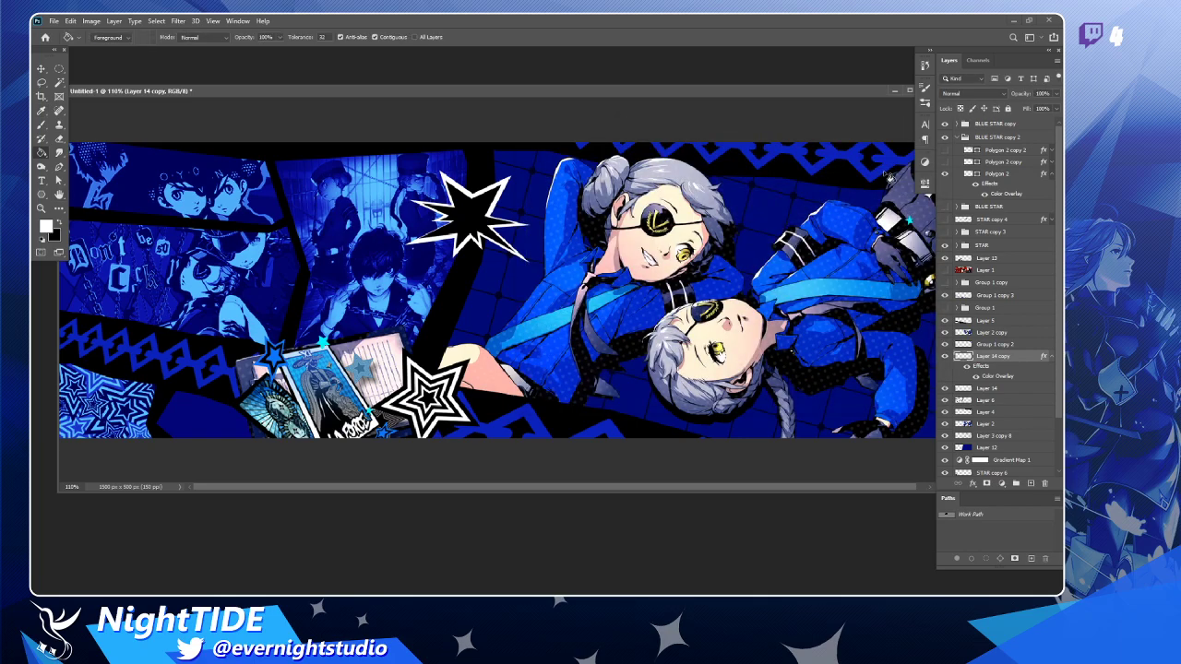
Narrow the black star slightly from both sides.
{"action": "key", "text": "ctrl+t"}
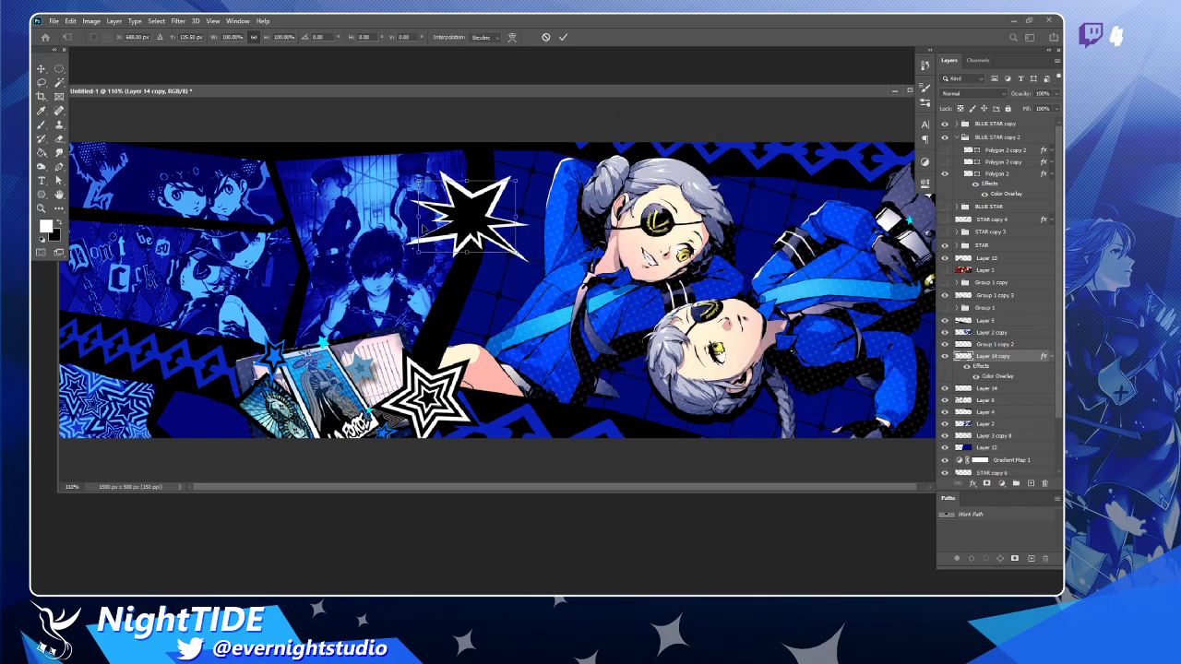
{"action": "left_click_drag", "start_coordinate": [419, 217], "coordinate": [423, 218]}
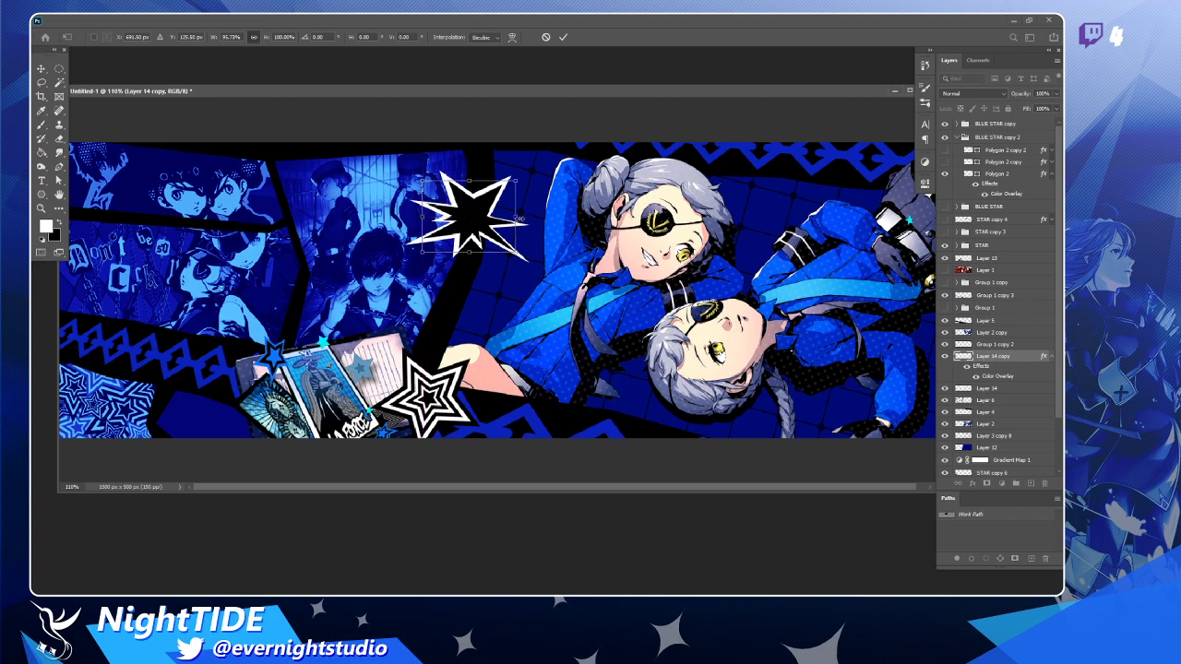
{"action": "left_click_drag", "start_coordinate": [523, 220], "coordinate": [514, 218]}
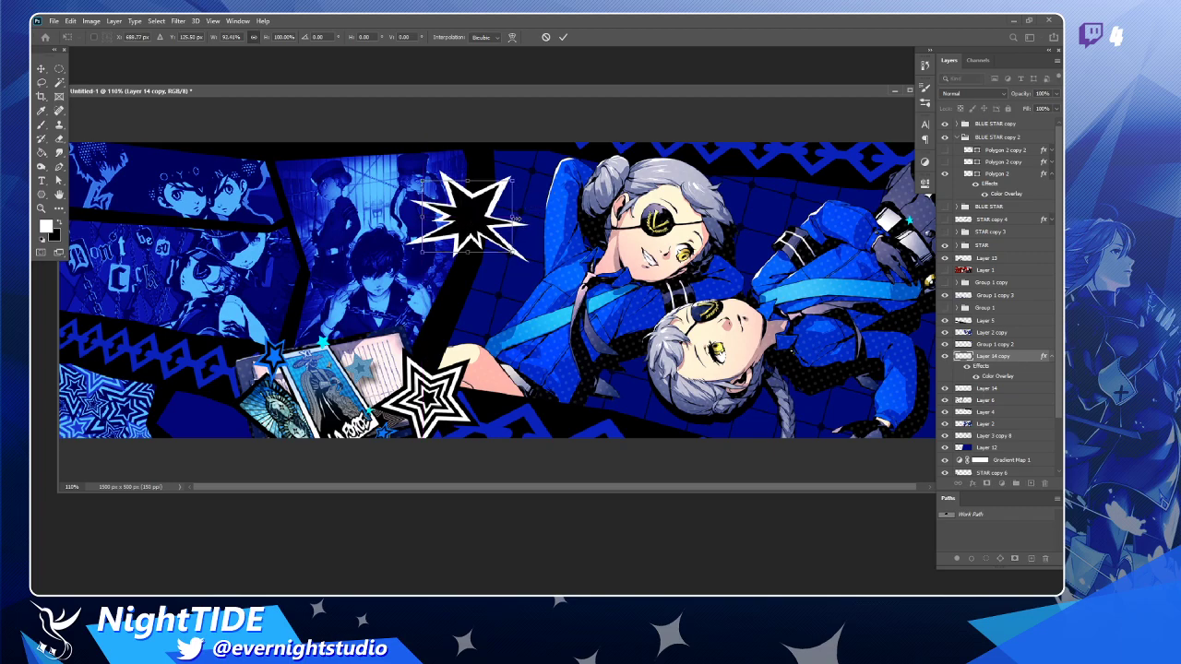
{"action": "key", "text": "Return"}
{"action": "key", "text": "g"}
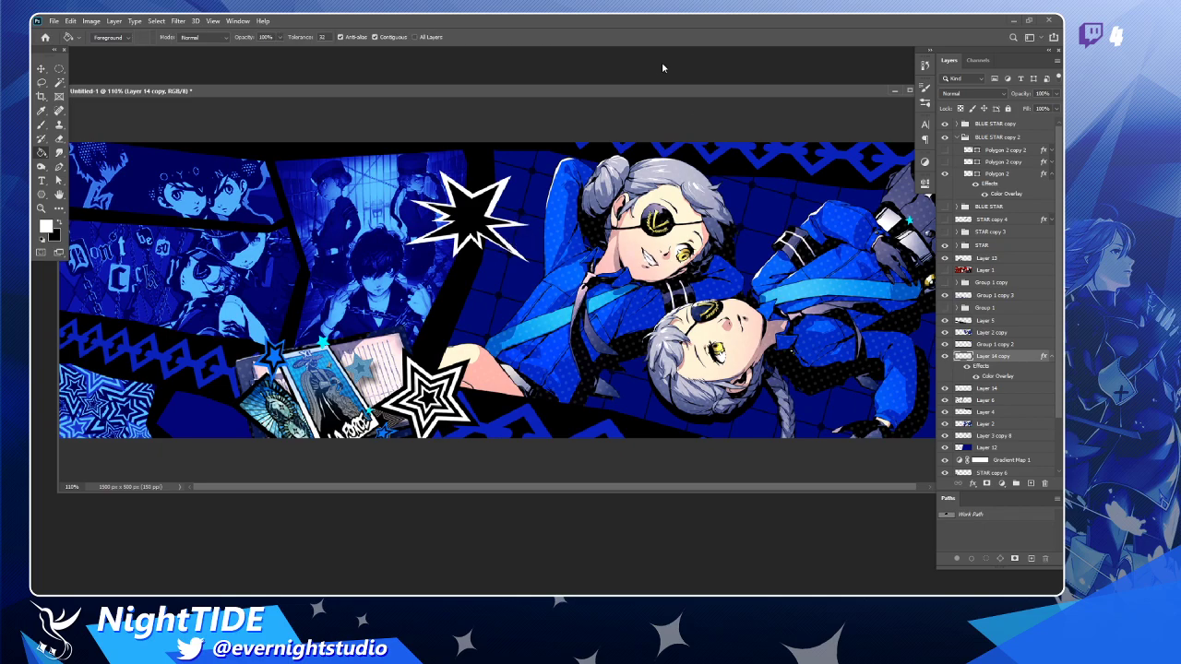
Open the Character panel while comparing the Joker banner's lettering, finishing with Layer 1 hidden.
{"action": "left_click", "coordinate": [944, 270]}
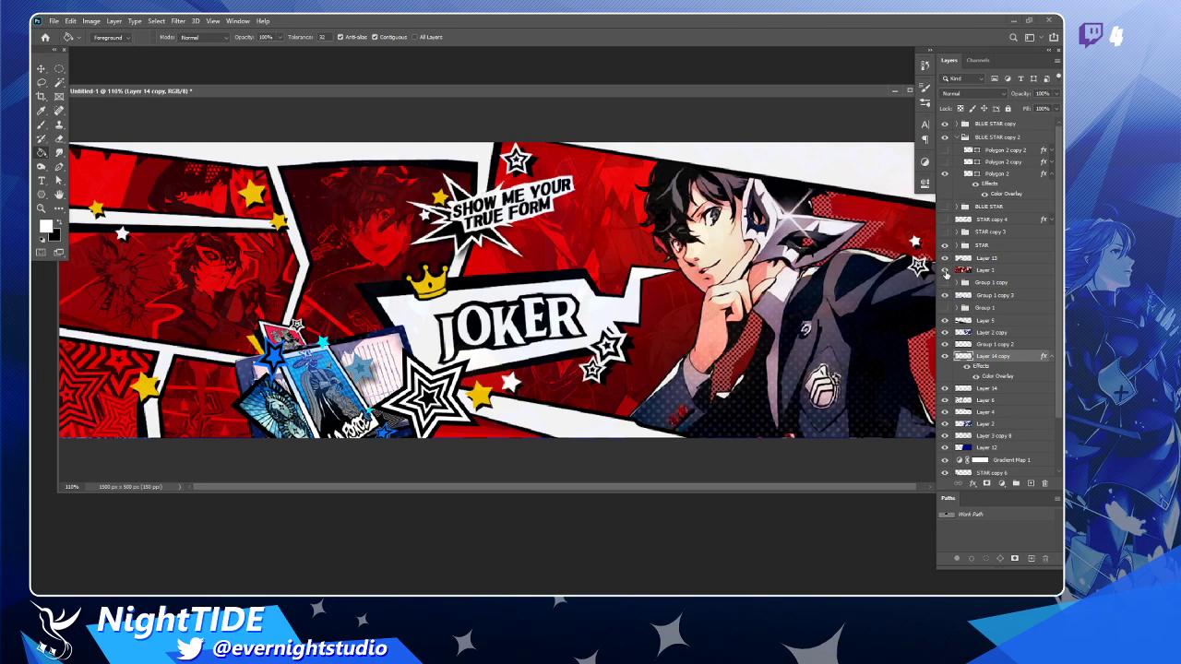
{"action": "left_click", "coordinate": [944, 271]}
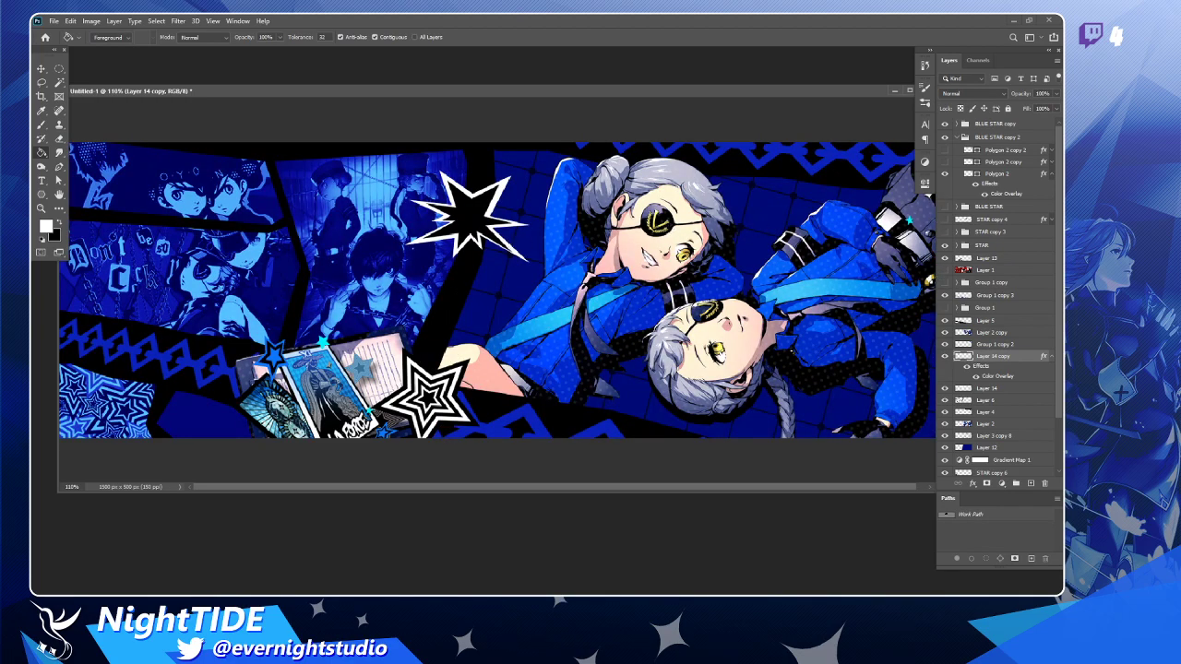
{"action": "left_click", "coordinate": [925, 125]}
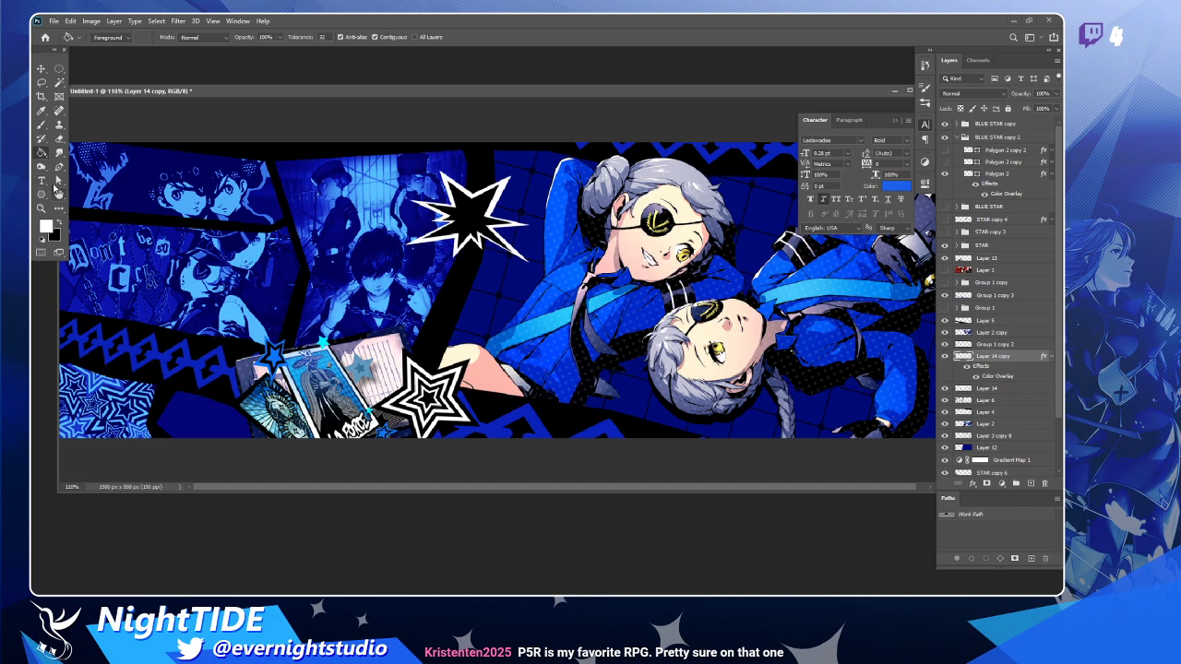
{"action": "left_click", "coordinate": [945, 271]}
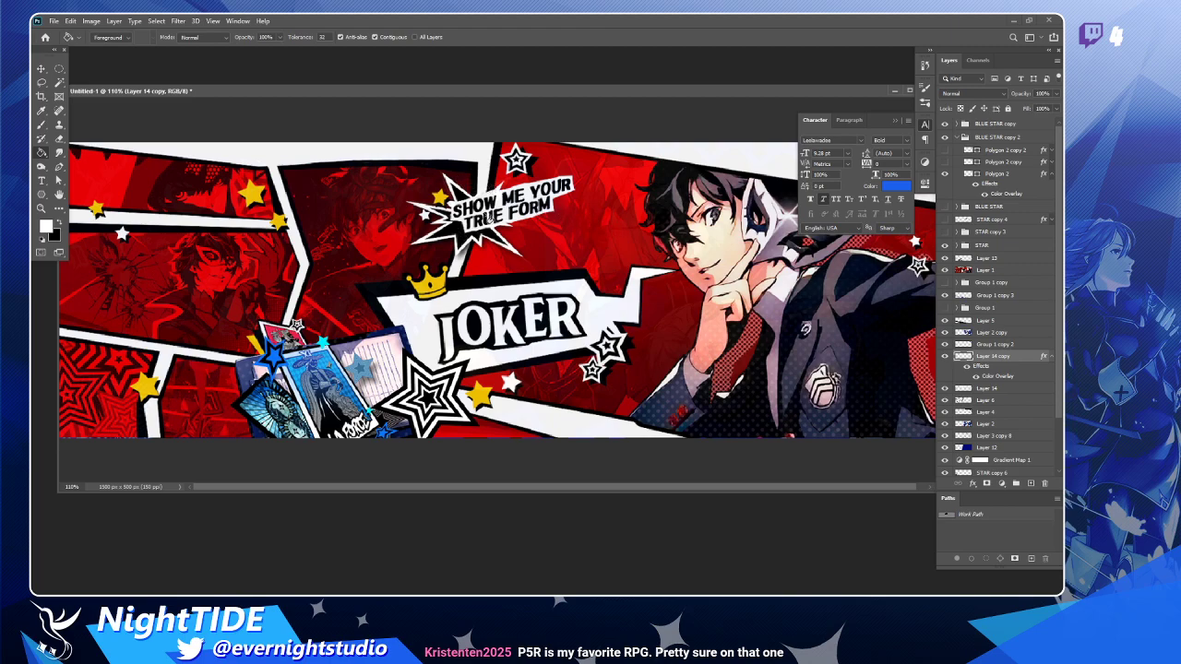
{"action": "left_click", "coordinate": [945, 271]}
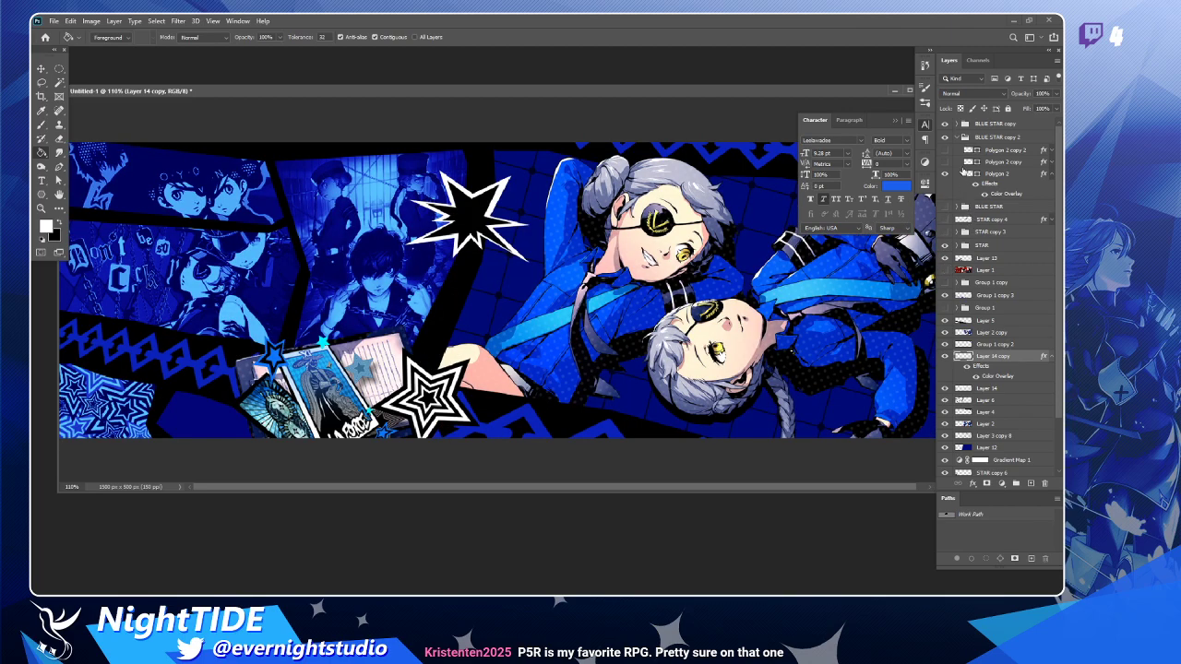
Type 'GET TO WORK / INMATE' in two lines below the starburst and turn off Faux Italic.
{"action": "left_click", "coordinate": [42, 182]}
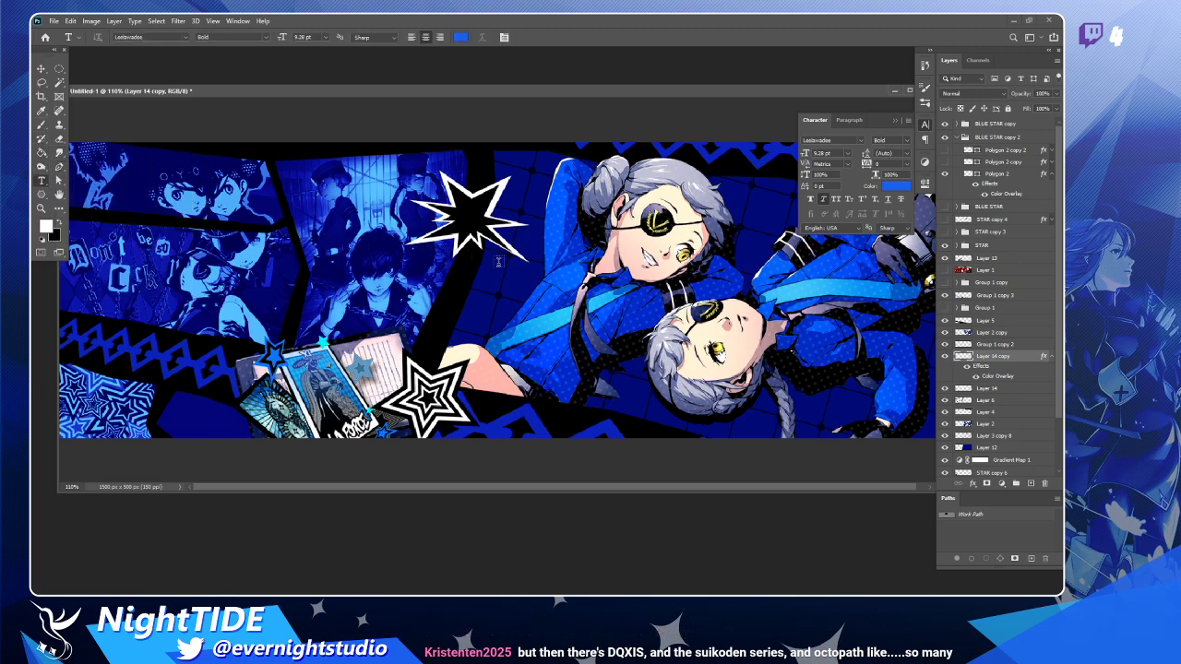
{"action": "left_click", "coordinate": [470, 275]}
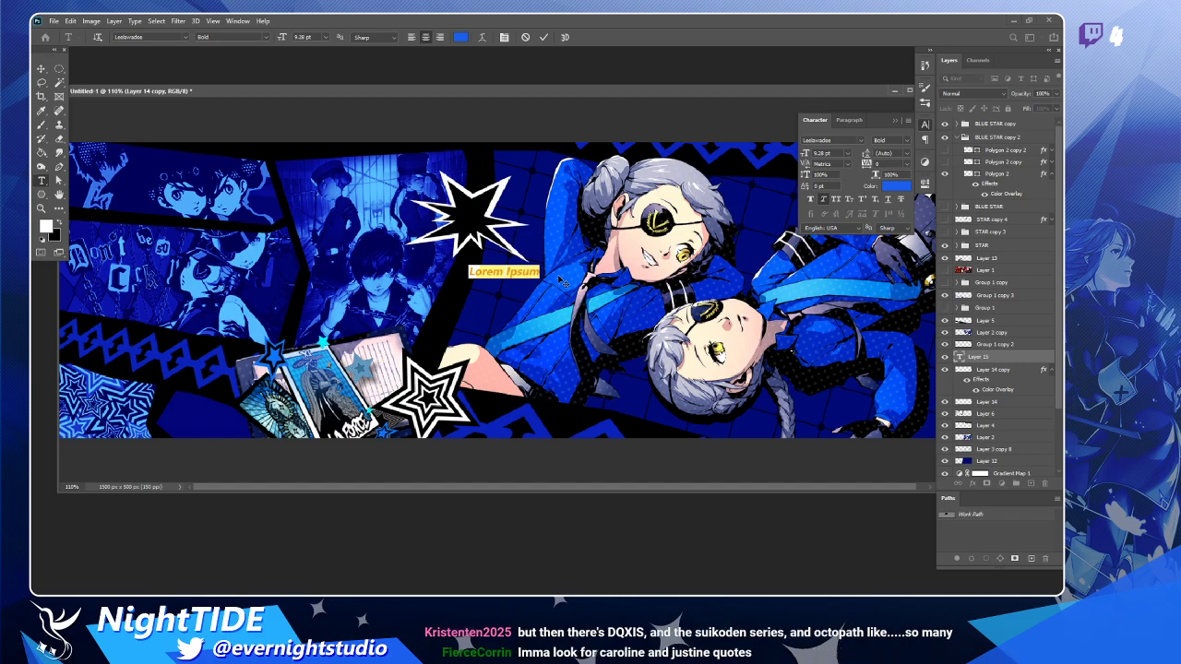
{"action": "type", "text": "GET T"}
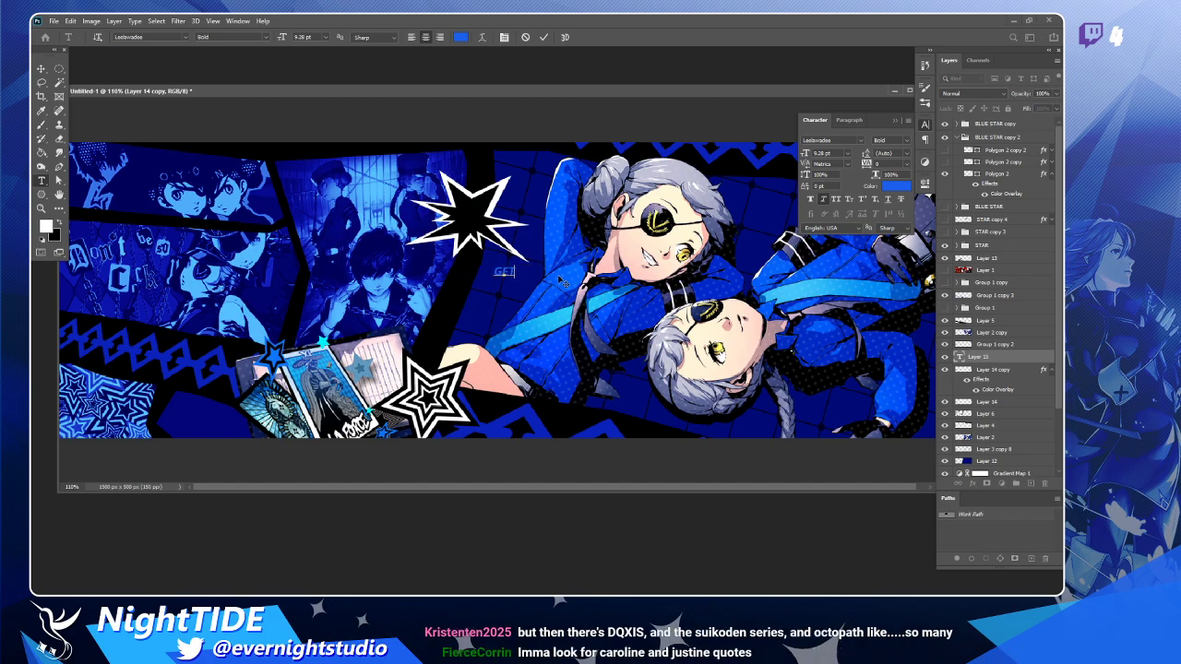
{"action": "type", "text": "O WORK "}
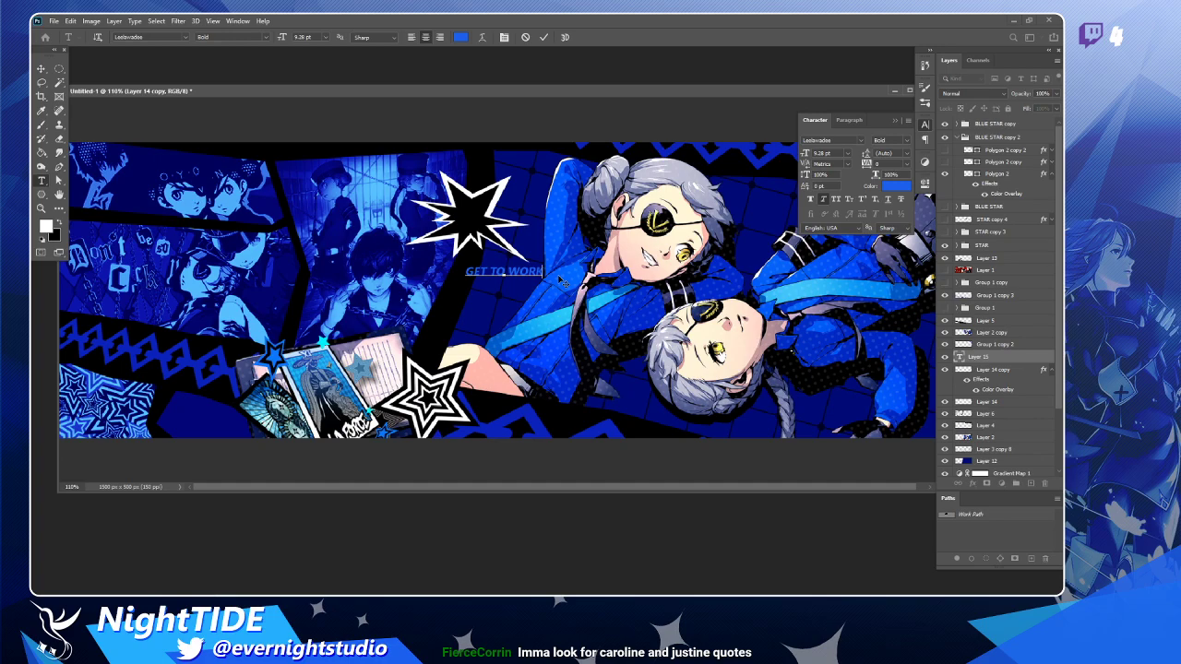
{"action": "type", "text": "INMATE"}
{"action": "left_click", "coordinate": [41, 69]}
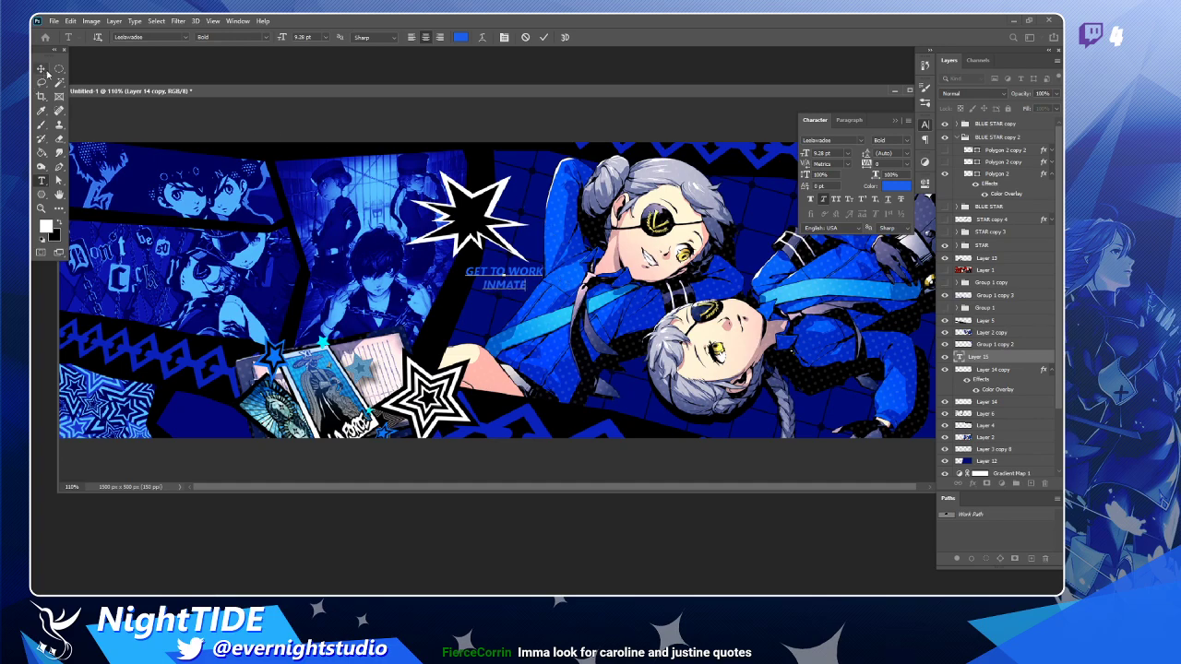
{"action": "left_click", "coordinate": [822, 199]}
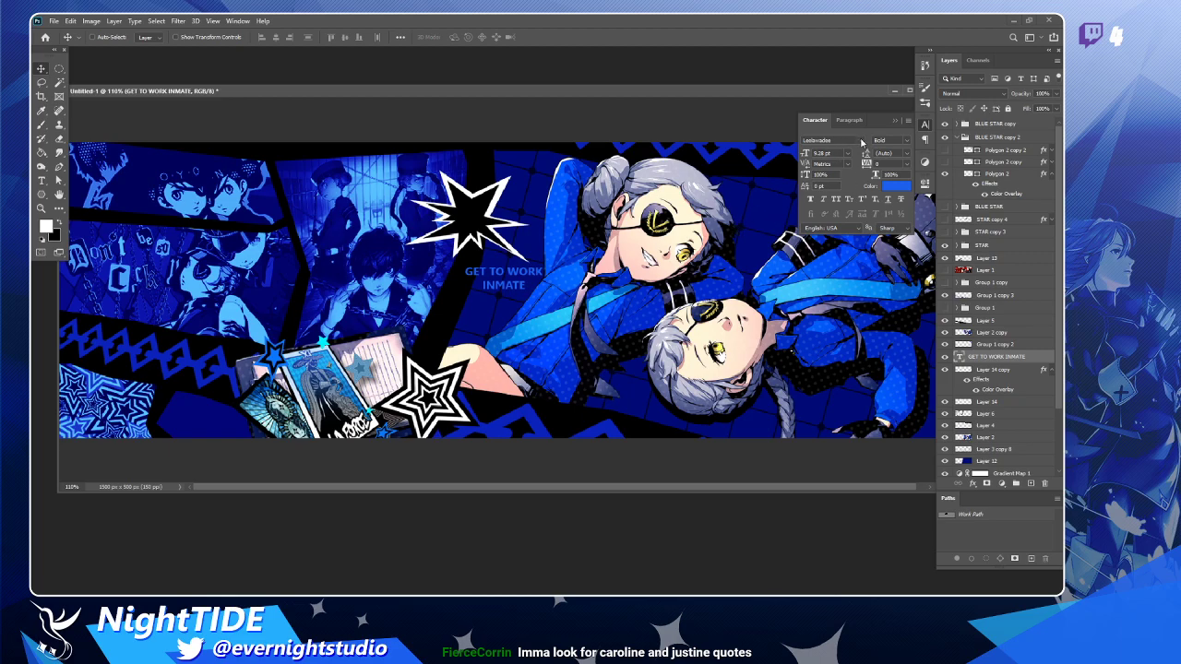
{"action": "left_click", "coordinate": [862, 142]}
Set the caption's font to pShatty at 16 pt.
{"action": "scroll", "coordinate": [869, 275], "scroll_direction": "up", "scroll_amount": 3}
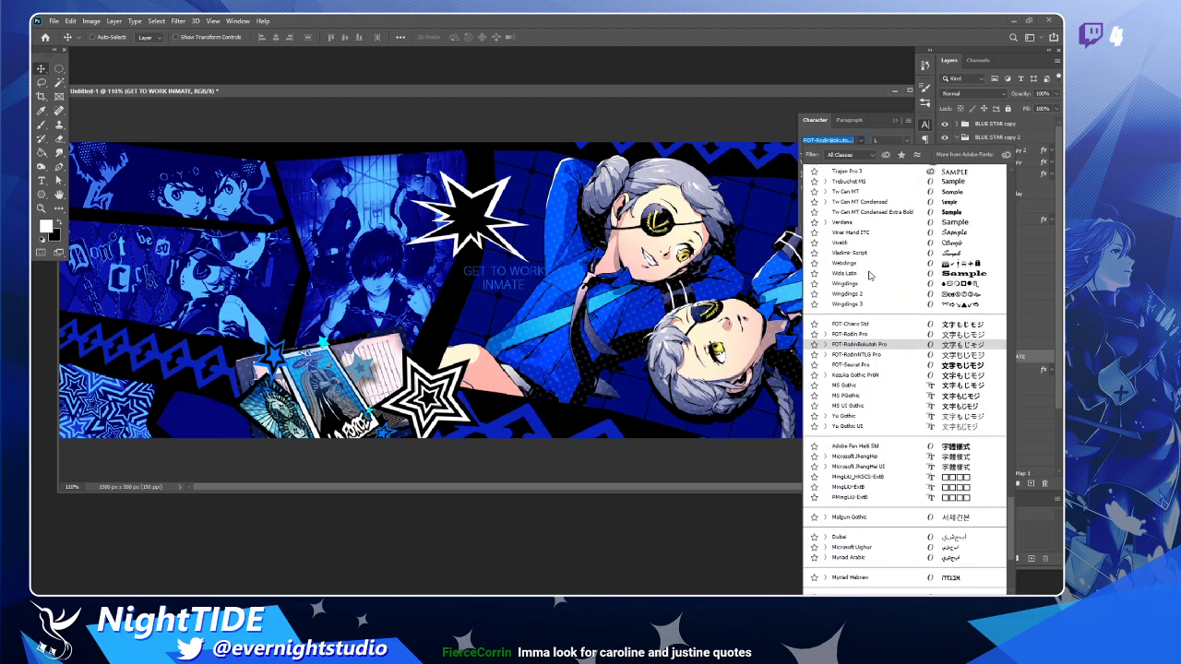
{"action": "scroll", "coordinate": [885, 225], "scroll_direction": "up", "scroll_amount": 2}
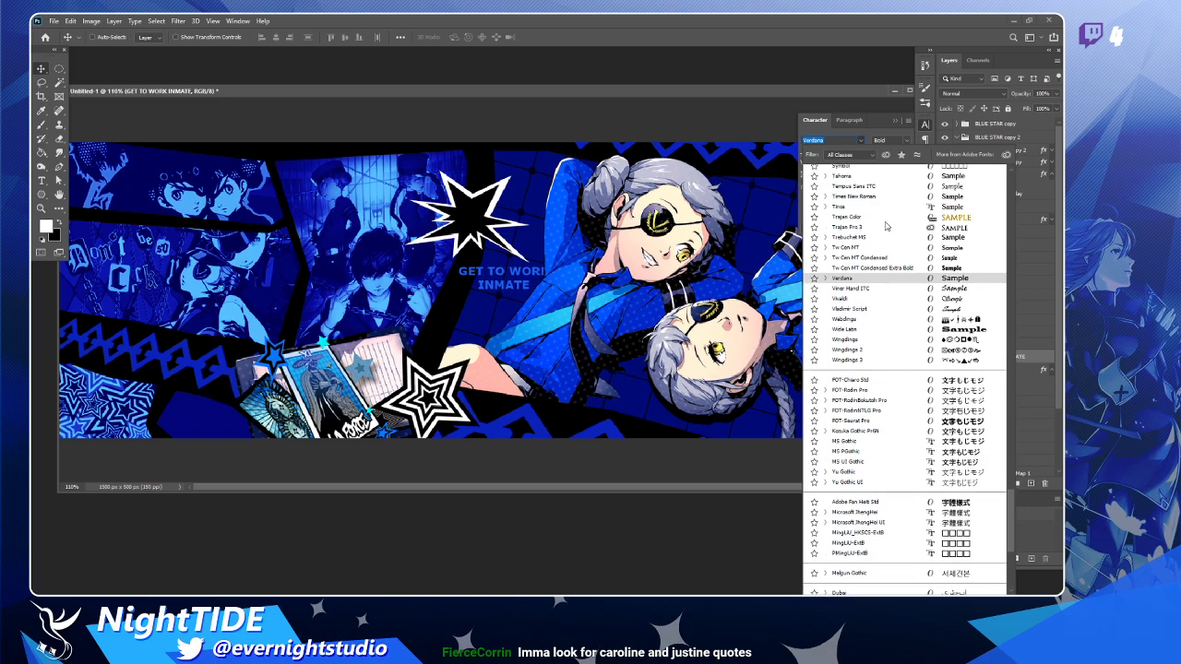
{"action": "scroll", "coordinate": [885, 225], "scroll_direction": "up", "scroll_amount": 2}
{"action": "type", "text": "p"}
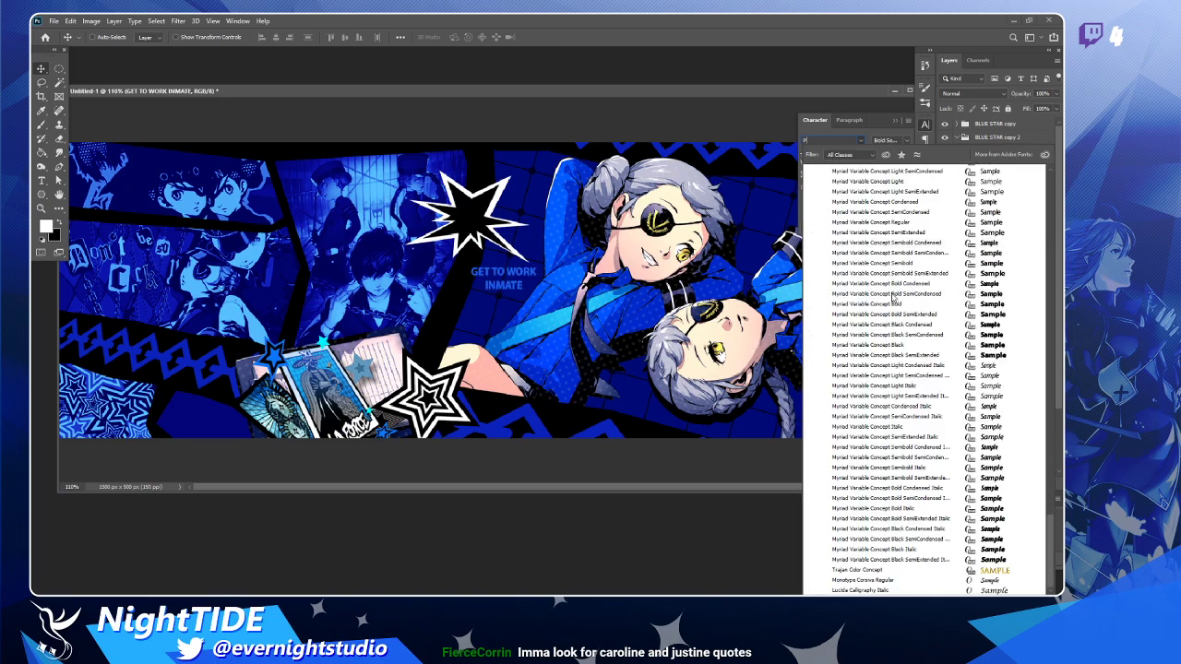
{"action": "type", "text": "s"}
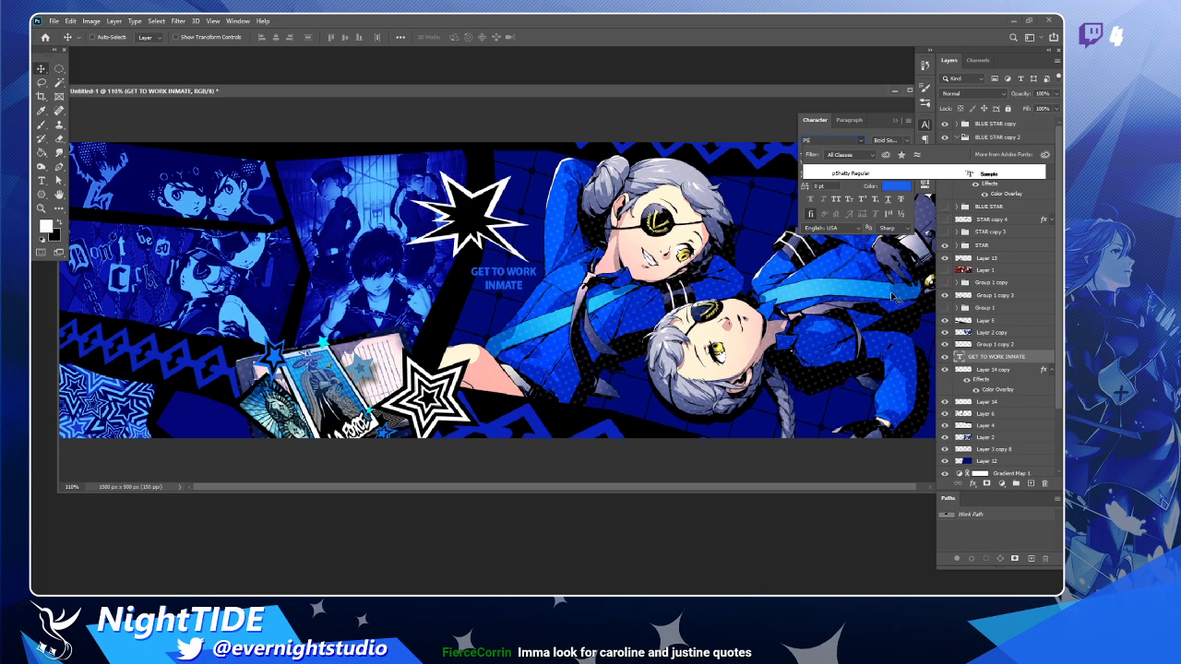
{"action": "left_click", "coordinate": [853, 174]}
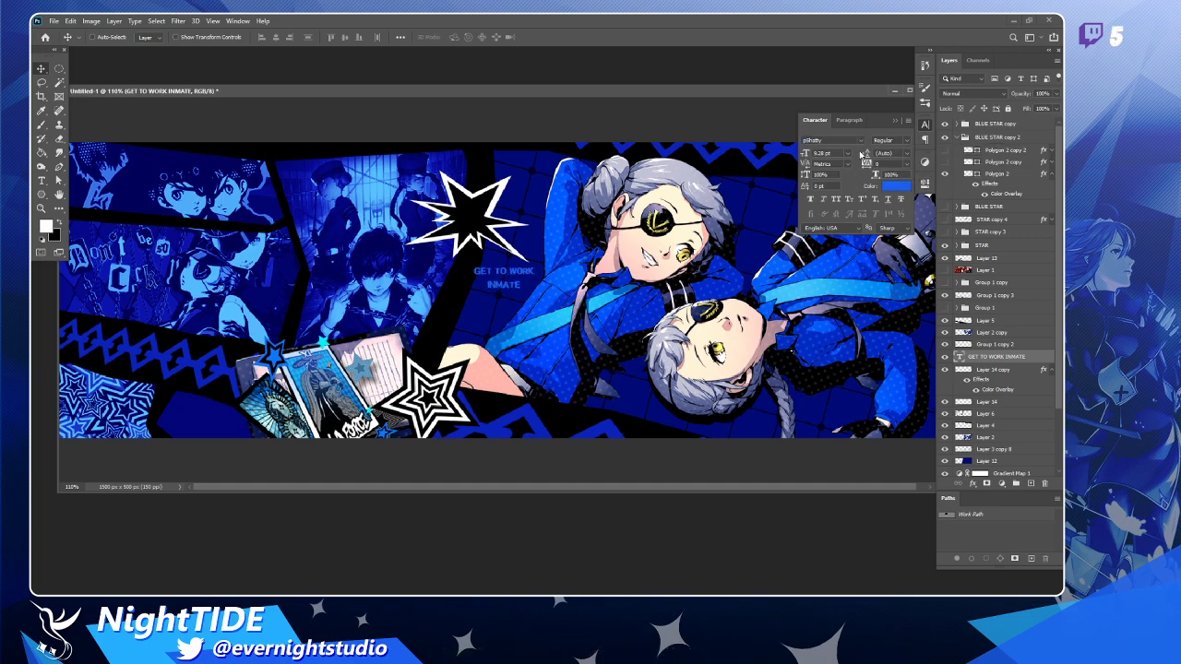
{"action": "left_click", "coordinate": [848, 154]}
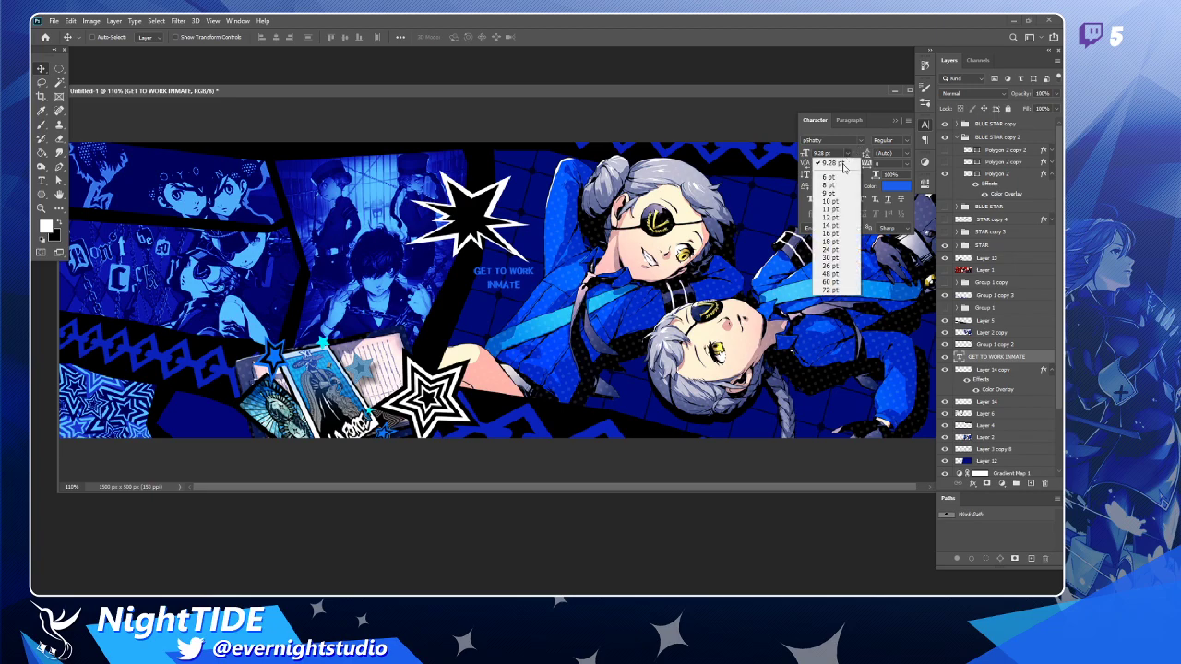
{"action": "left_click", "coordinate": [831, 235]}
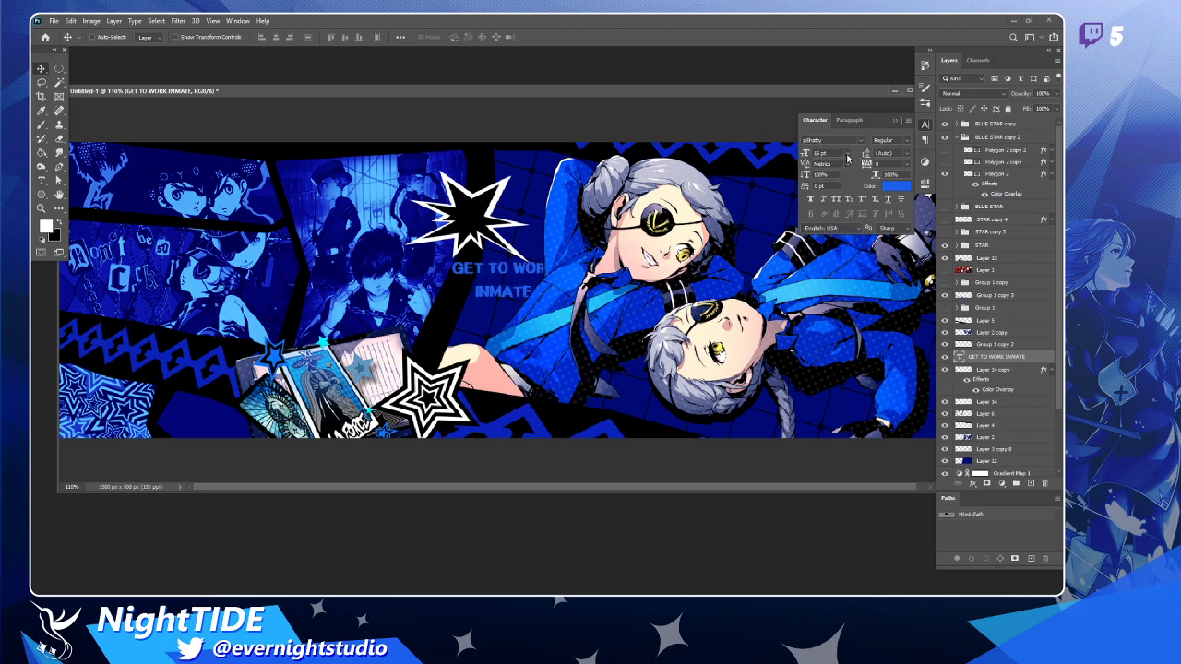
Drag the text up and left so it sits over the starburst.
{"action": "left_click_drag", "start_coordinate": [616, 275], "coordinate": [620, 251]}
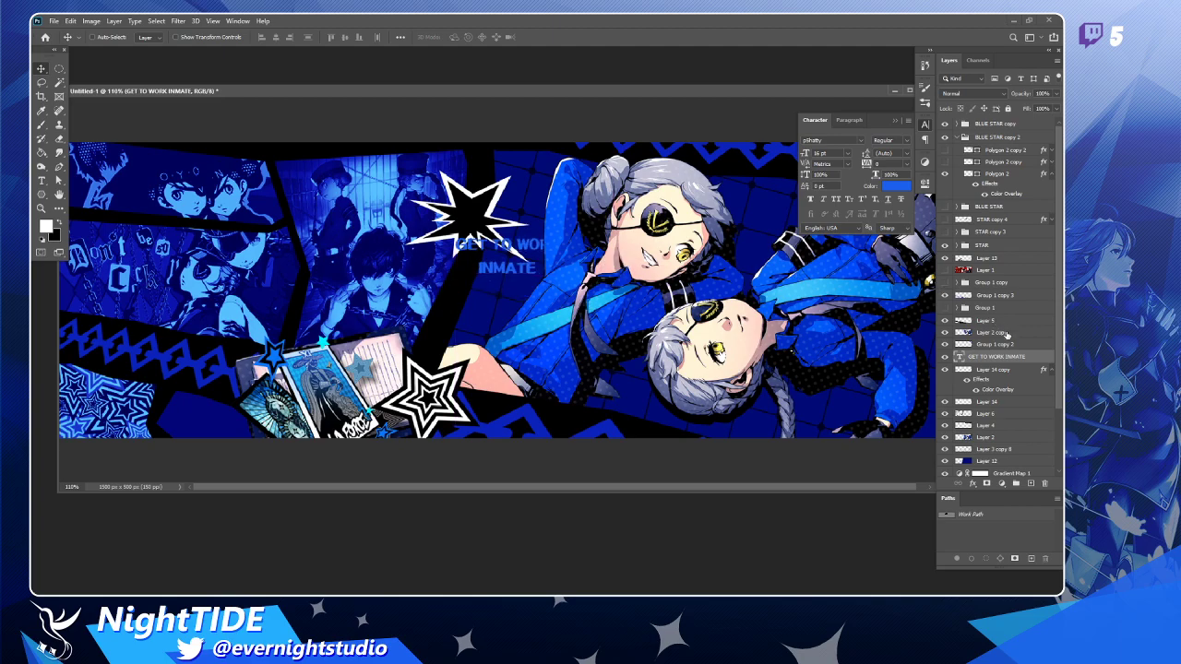
{"action": "mouse_move", "coordinate": [1009, 361]}
{"action": "left_mouse_down"}
{"action": "mouse_move", "coordinate": [1008, 149]}
{"action": "mouse_move", "coordinate": [1019, 389]}
{"action": "mouse_move", "coordinate": [1015, 364]}
{"action": "left_mouse_up"}
{"action": "left_click_drag", "start_coordinate": [603, 315], "coordinate": [583, 284]}
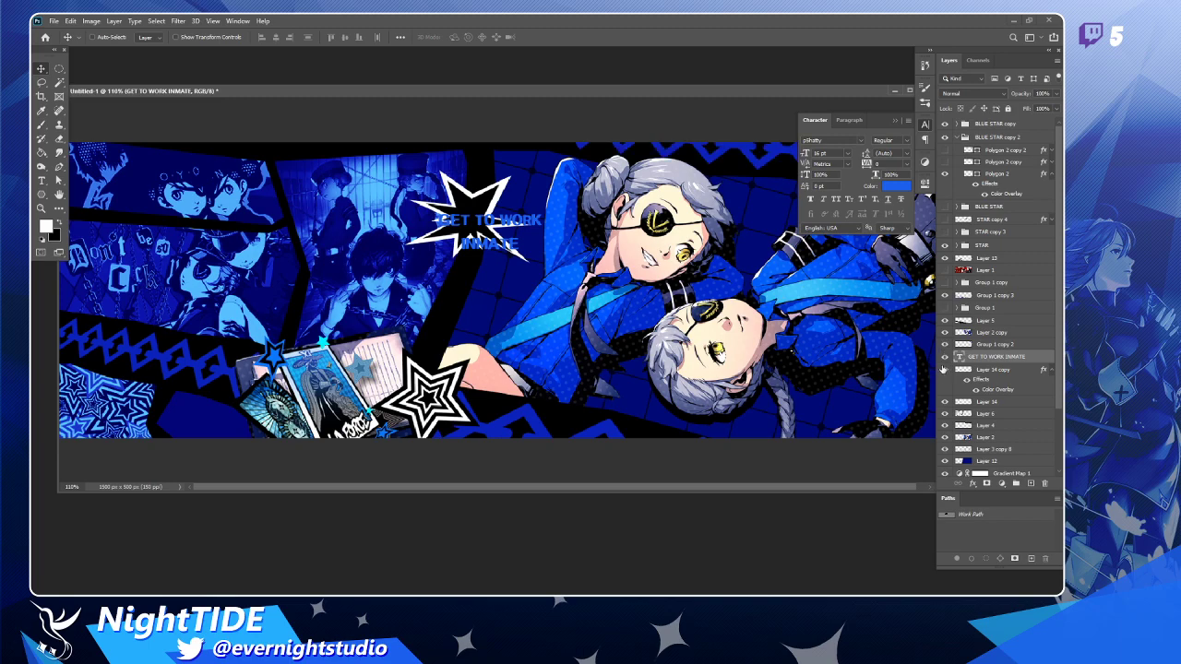
Move the starburst layer and text layer together to the top of the Layers panel.
{"action": "left_click", "coordinate": [963, 404]}
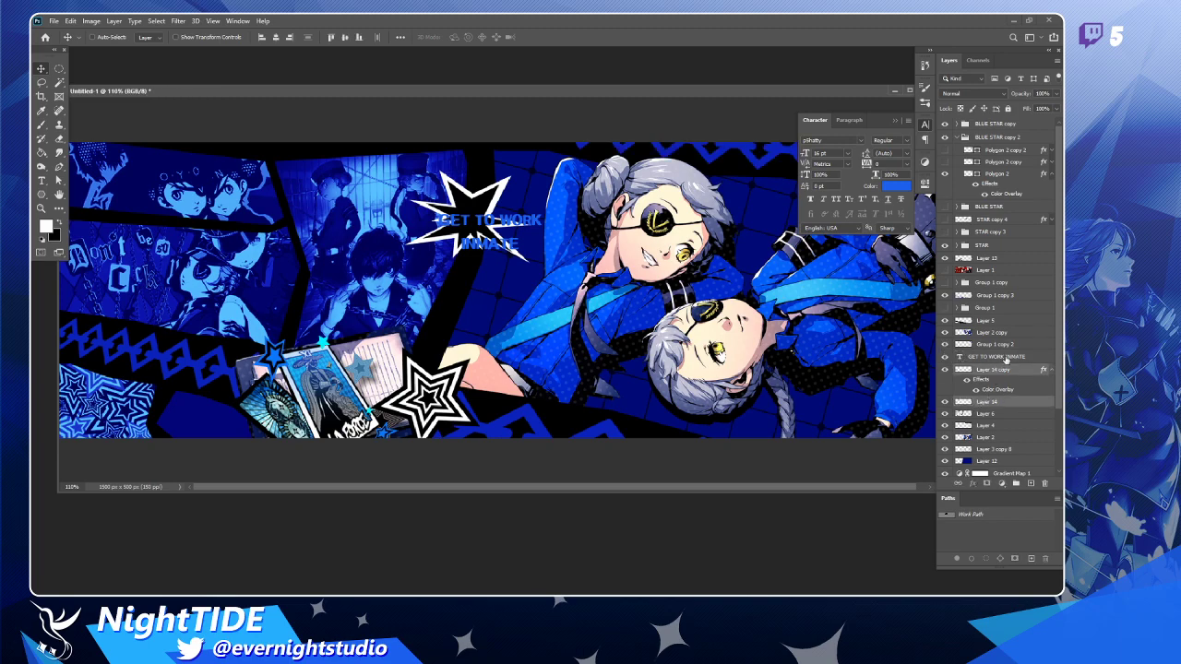
{"action": "left_click", "coordinate": [1015, 358], "text": "ctrl"}
{"action": "left_click_drag", "start_coordinate": [1023, 360], "coordinate": [1007, 120]}
{"action": "mouse_move", "coordinate": [526, 251]}
{"action": "left_mouse_down"}
{"action": "mouse_move", "coordinate": [554, 245]}
{"action": "mouse_move", "coordinate": [514, 242]}
{"action": "mouse_move", "coordinate": [512, 258]}
{"action": "left_mouse_up"}
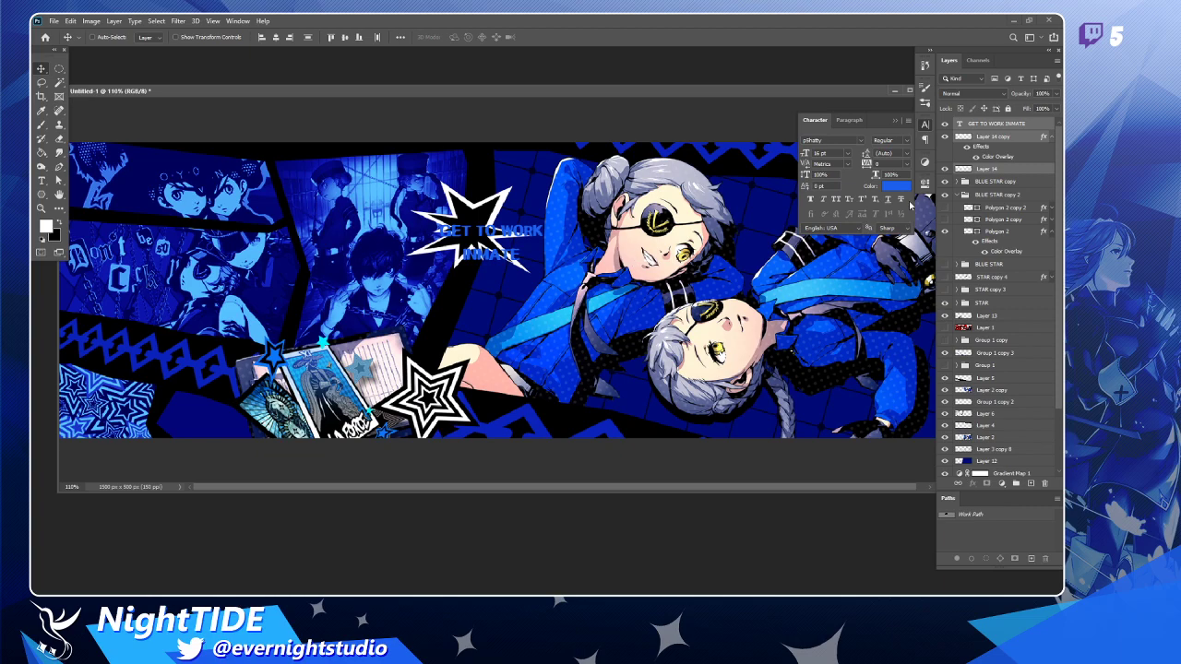
Toggle the text layer's visibility to check the starburst, then select the text layer.
{"action": "left_click", "coordinate": [1007, 169]}
{"action": "left_click", "coordinate": [945, 123]}
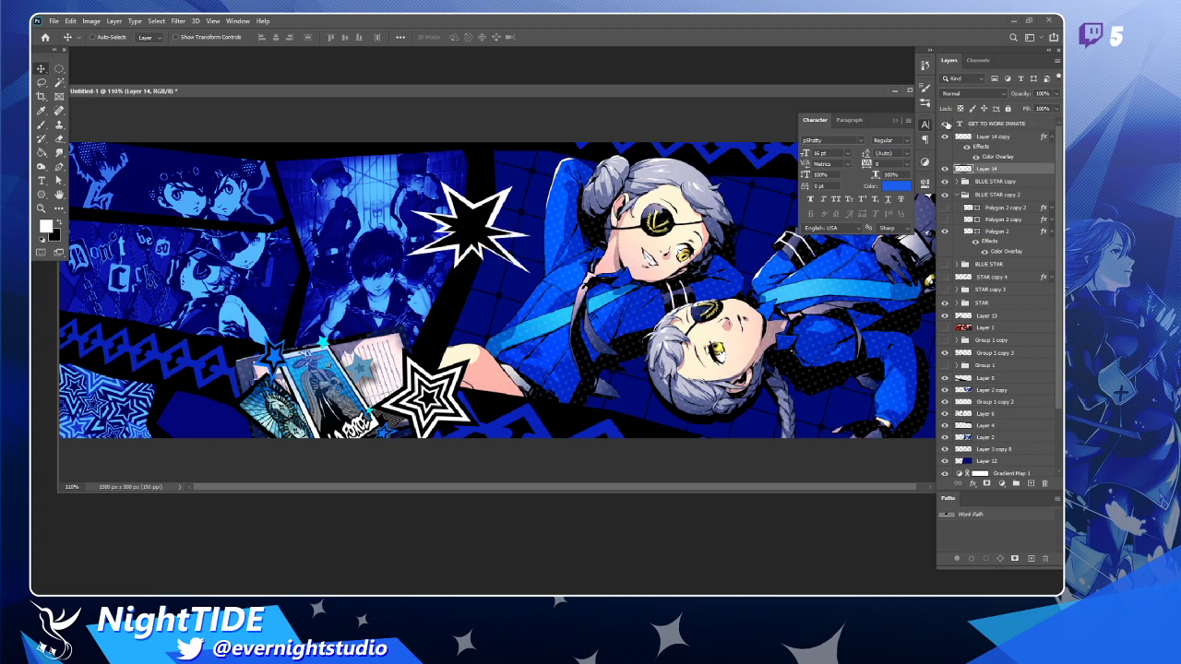
{"action": "left_click", "coordinate": [945, 123]}
{"action": "left_click", "coordinate": [991, 125]}
Enter hex 000000 in the Text Color picker to make the caption black.
{"action": "left_click", "coordinate": [893, 188]}
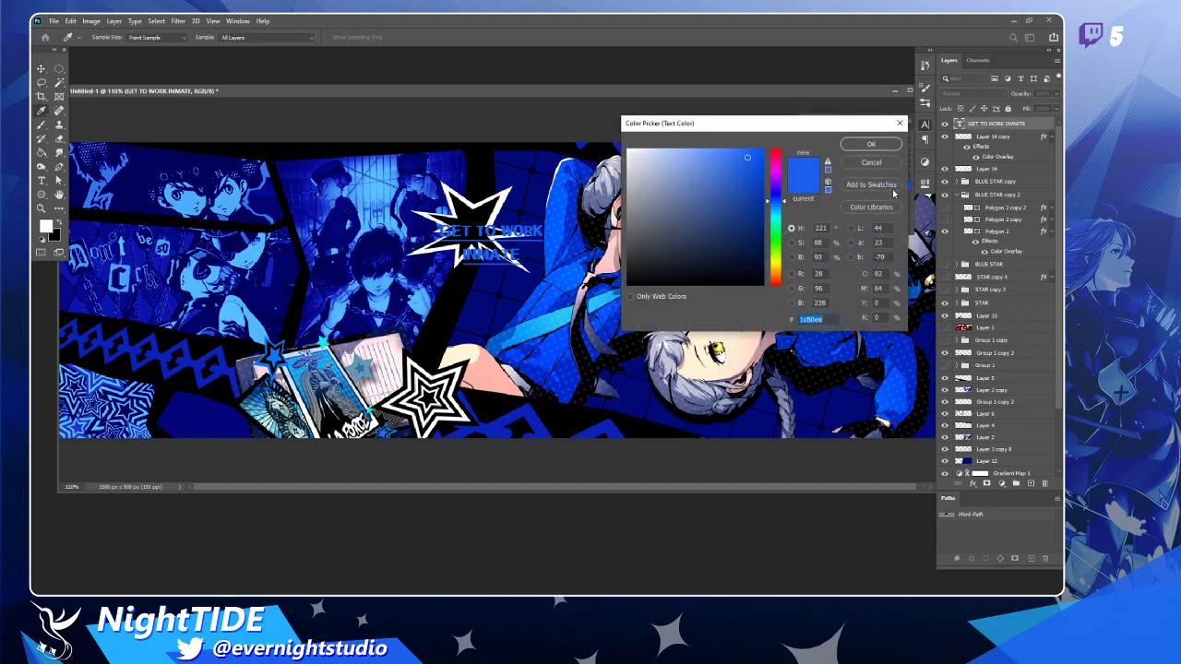
{"action": "left_click", "coordinate": [880, 165]}
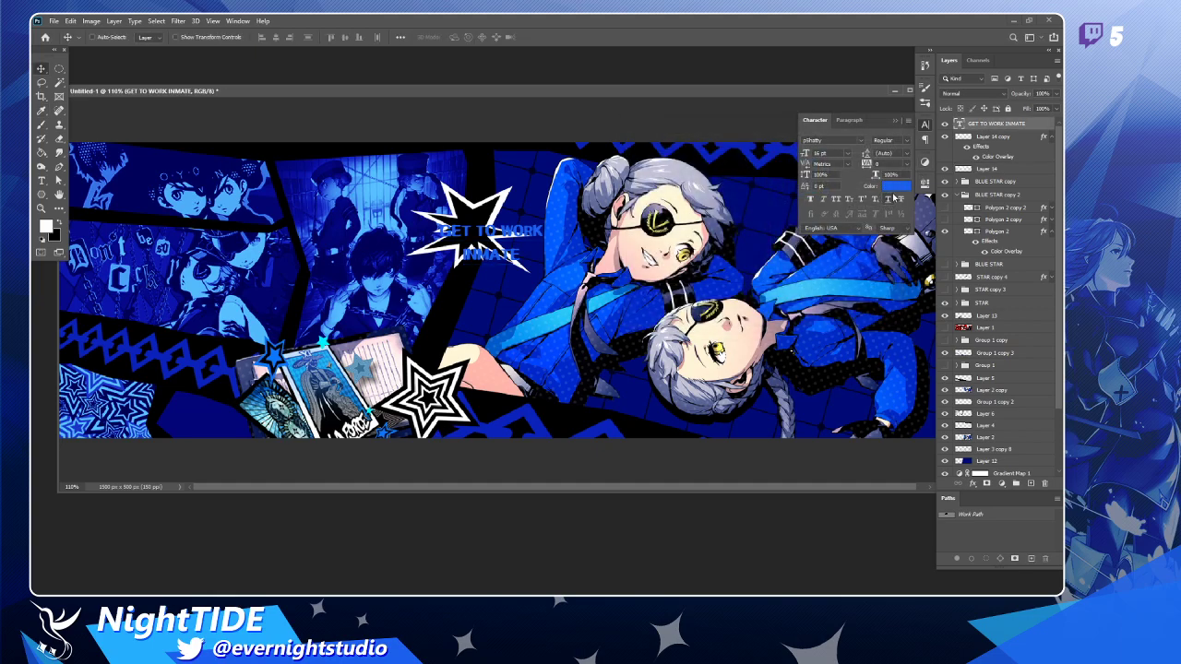
{"action": "left_click", "coordinate": [893, 187]}
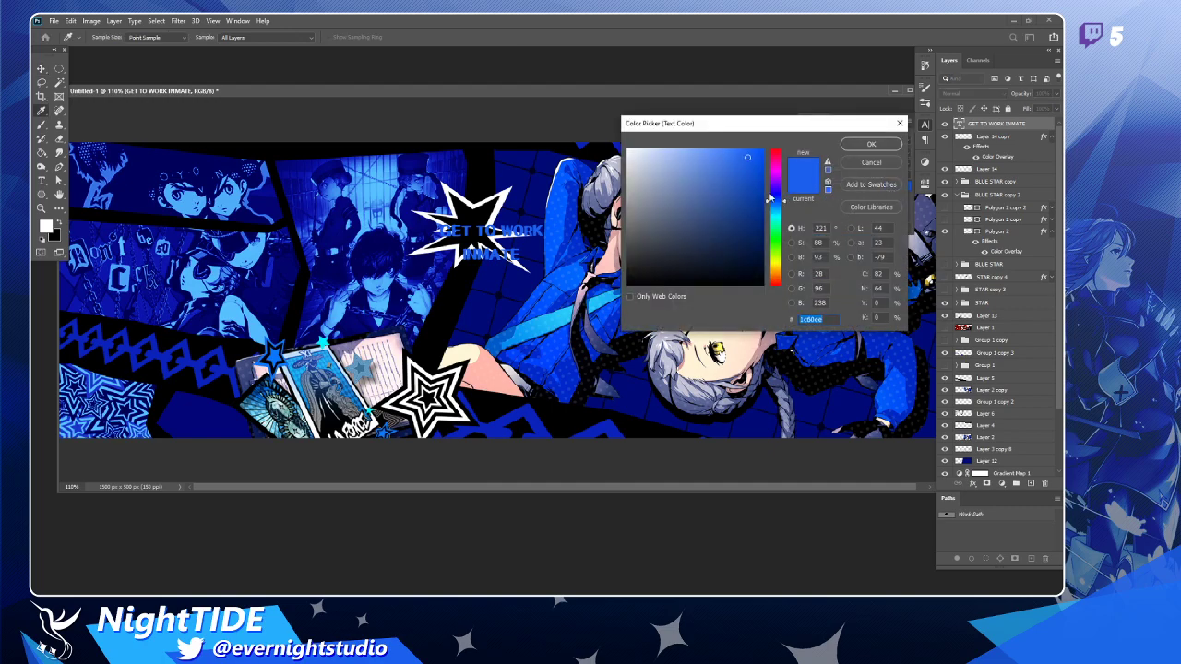
{"action": "left_click", "coordinate": [629, 149]}
{"action": "type", "text": "000000"}
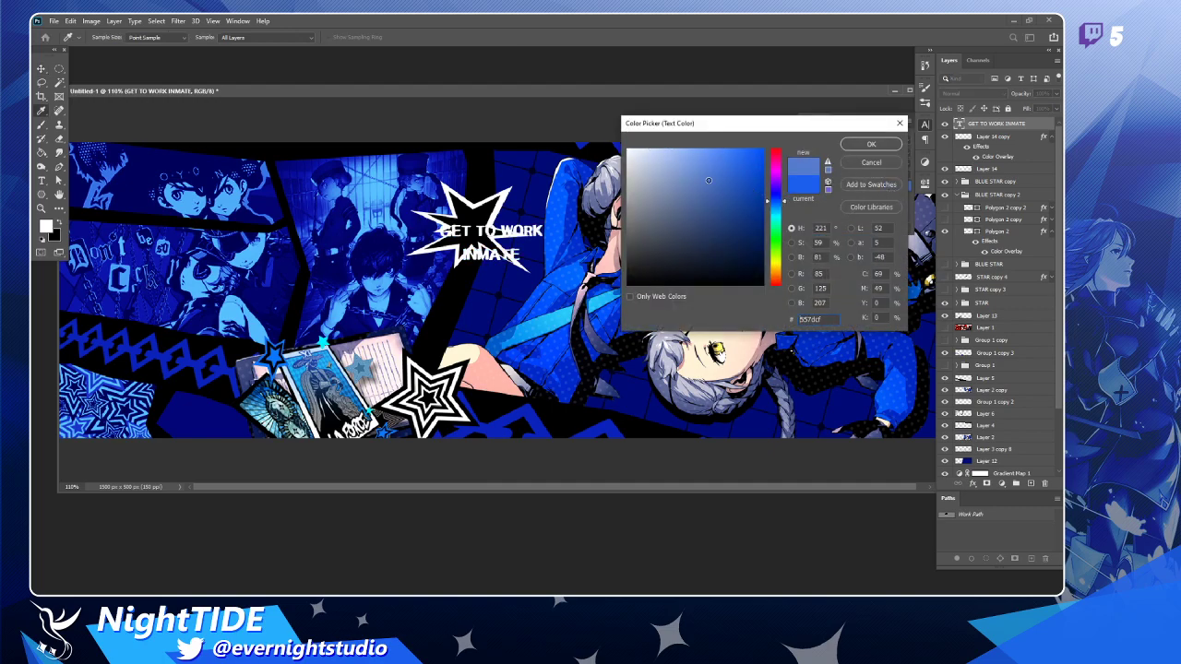
{"action": "left_click", "coordinate": [872, 146]}
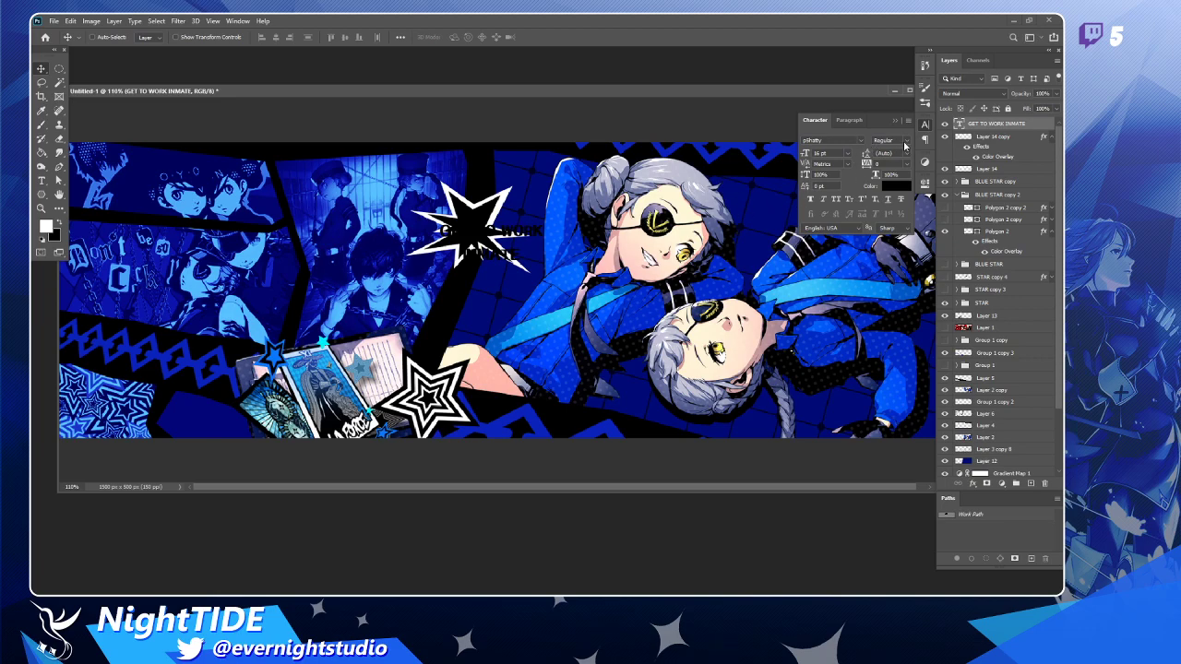
Reposition the caption on the starburst and reapply italic.
{"action": "left_click_drag", "start_coordinate": [518, 250], "coordinate": [529, 203]}
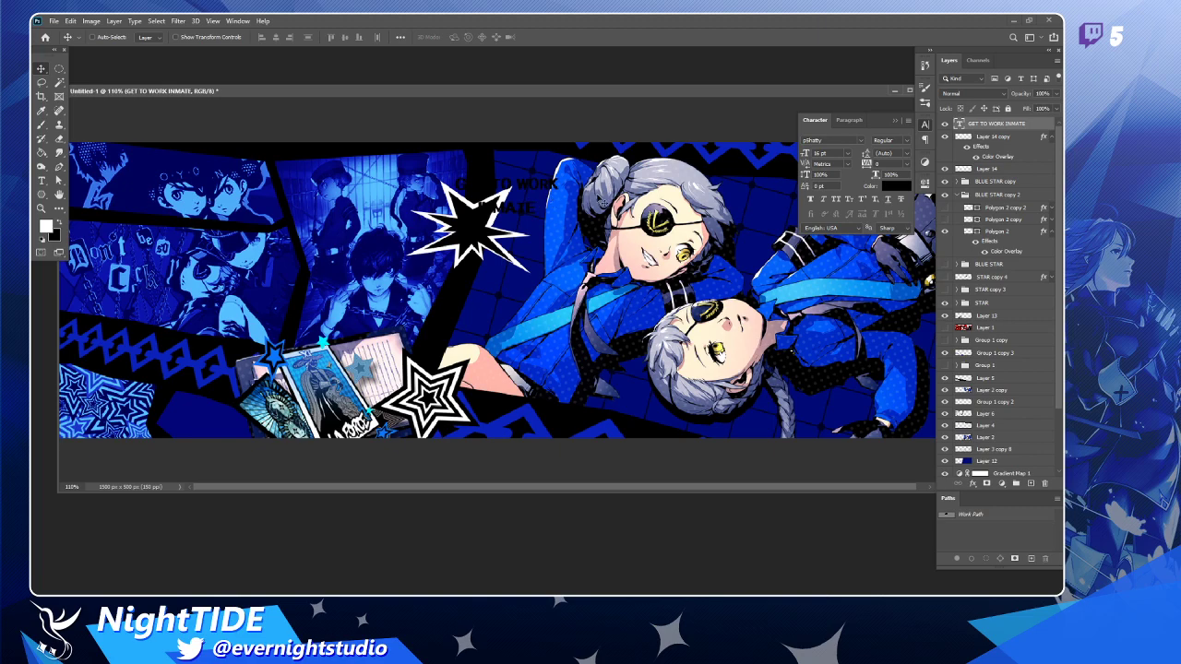
{"action": "left_click", "coordinate": [826, 200]}
{"action": "left_click_drag", "start_coordinate": [492, 198], "coordinate": [498, 270]}
Try 18 and 30 pt leading, settle on 14 pt, and move the text beside the star.
{"action": "left_click", "coordinate": [907, 155]}
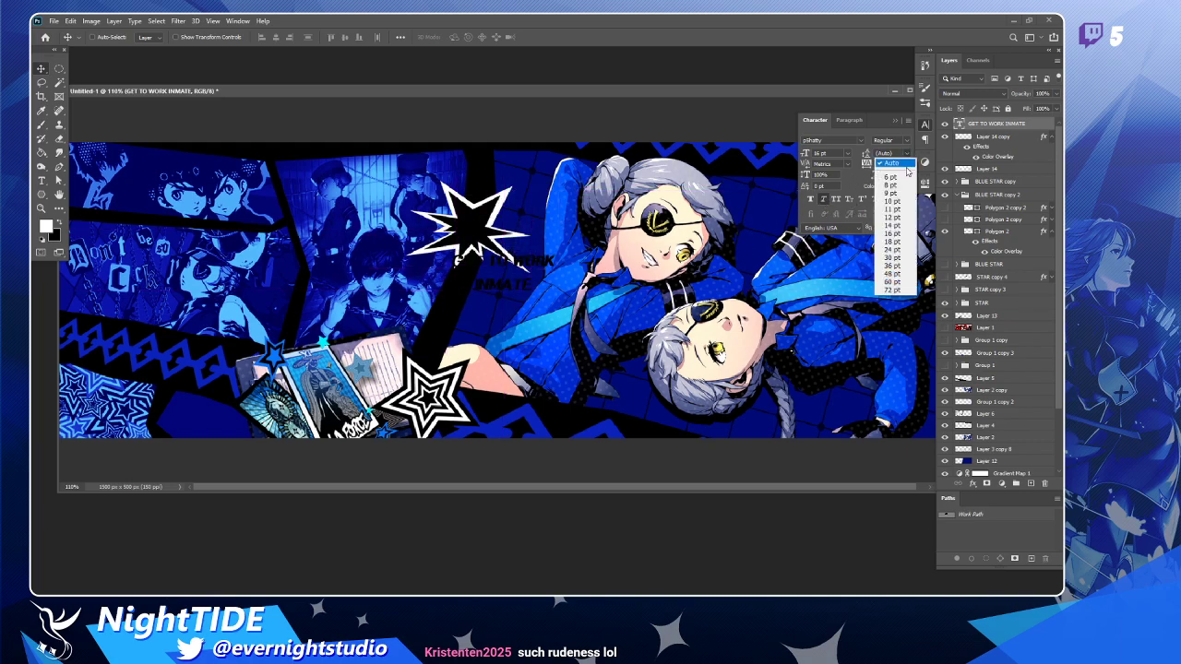
{"action": "left_click", "coordinate": [903, 242]}
{"action": "left_click", "coordinate": [908, 155]}
{"action": "left_click", "coordinate": [901, 259]}
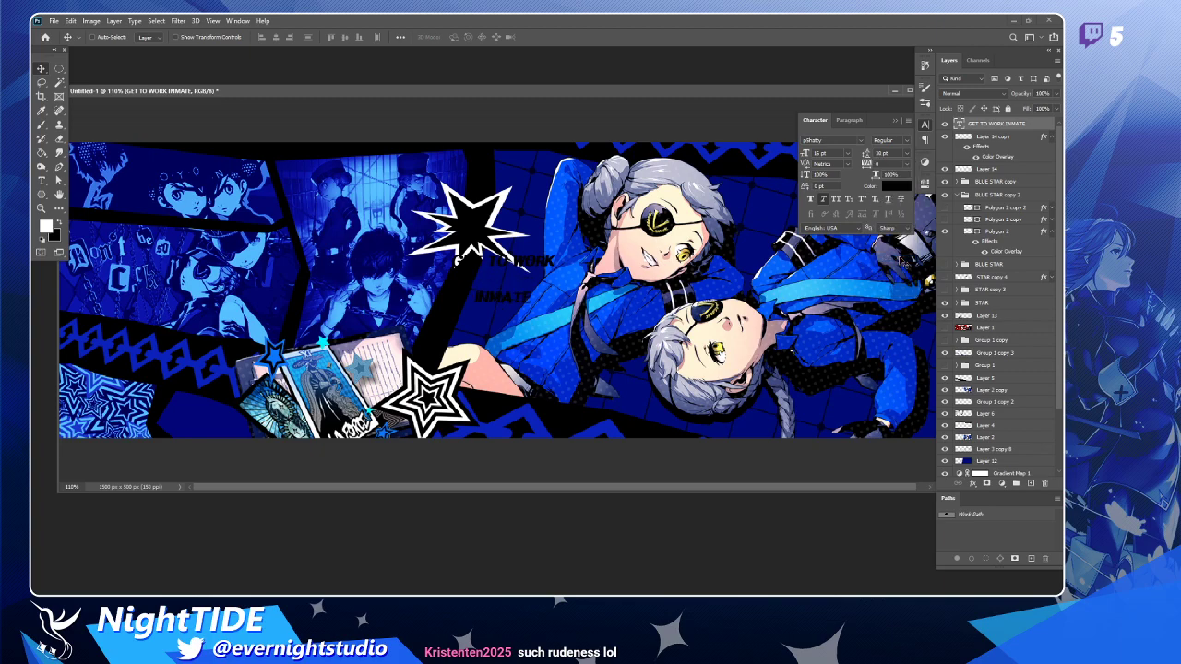
{"action": "left_click", "coordinate": [907, 154]}
{"action": "left_click", "coordinate": [899, 227]}
{"action": "left_click_drag", "start_coordinate": [531, 263], "coordinate": [580, 215]}
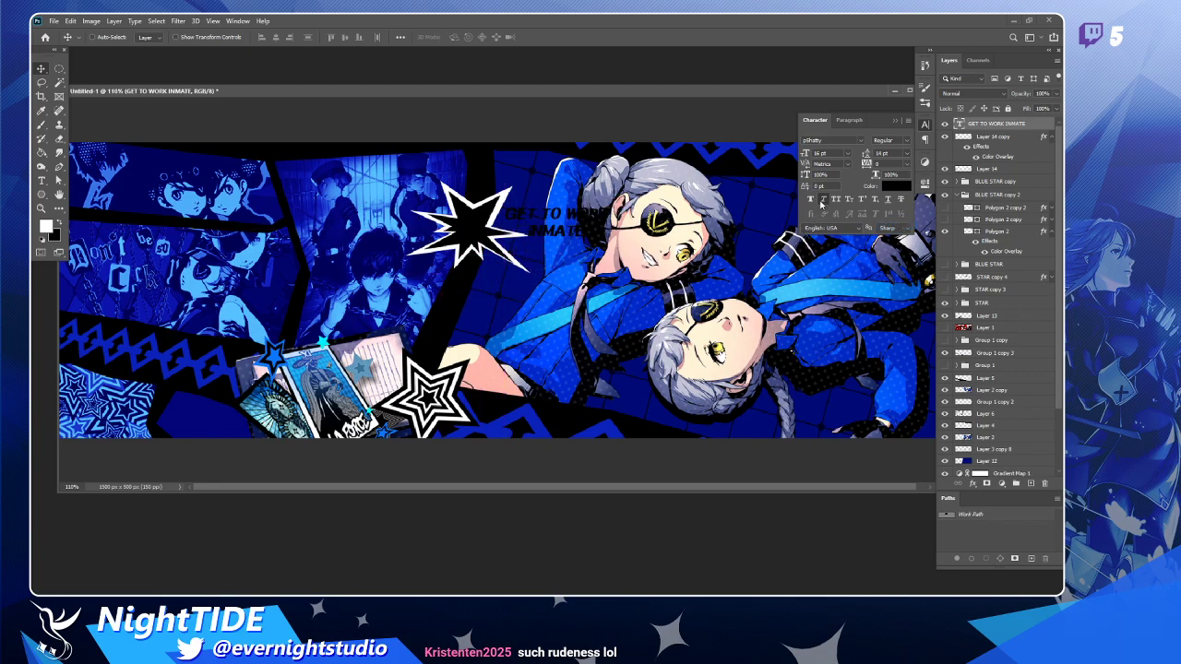
Drag the GET TO WORK INMATE text through several spots, ending just beside the black starburst.
{"action": "left_click_drag", "start_coordinate": [583, 238], "coordinate": [513, 249]}
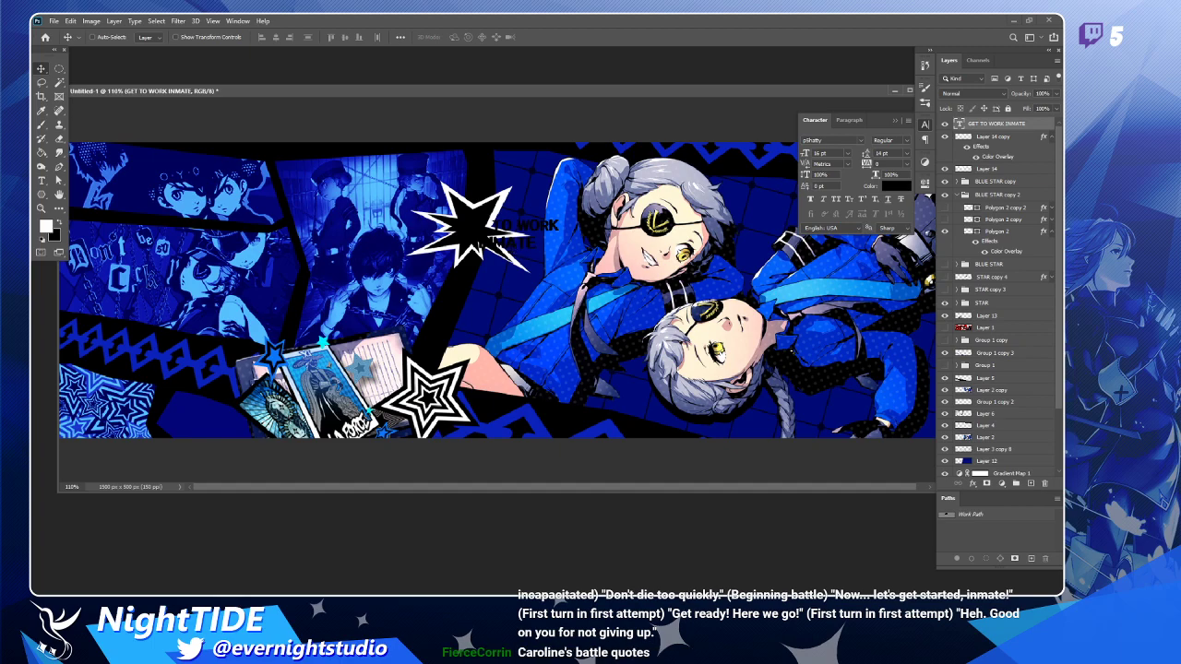
{"action": "left_click_drag", "start_coordinate": [559, 262], "coordinate": [563, 273]}
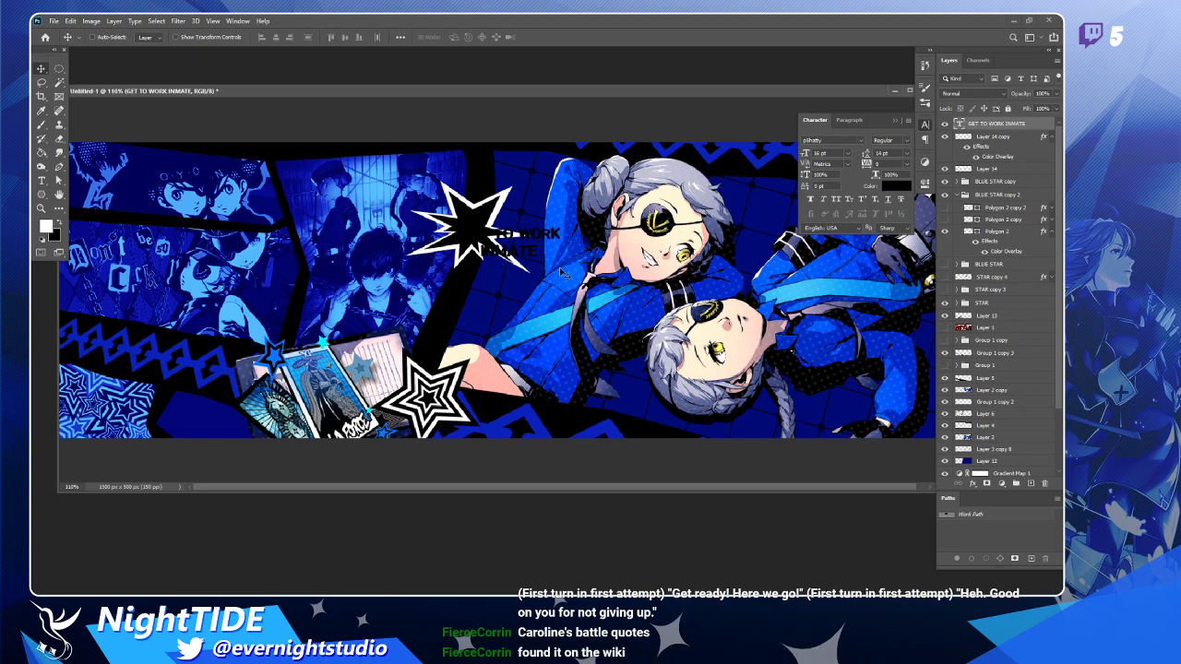
{"action": "left_click_drag", "start_coordinate": [565, 277], "coordinate": [584, 323]}
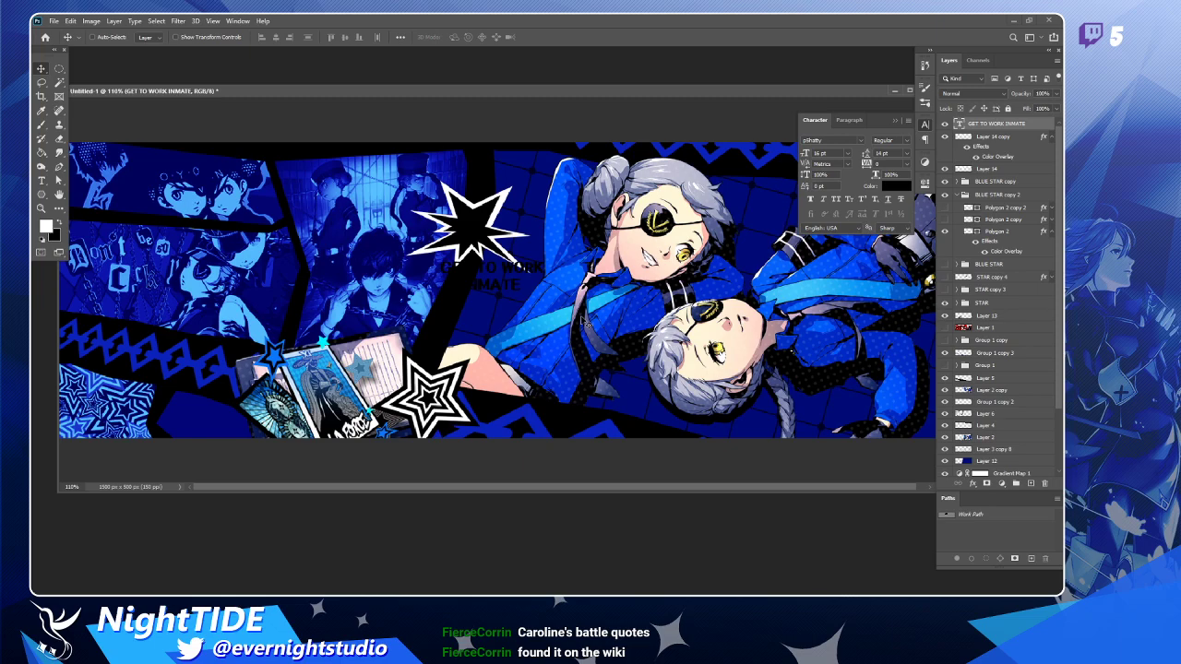
{"action": "left_click_drag", "start_coordinate": [524, 300], "coordinate": [602, 390]}
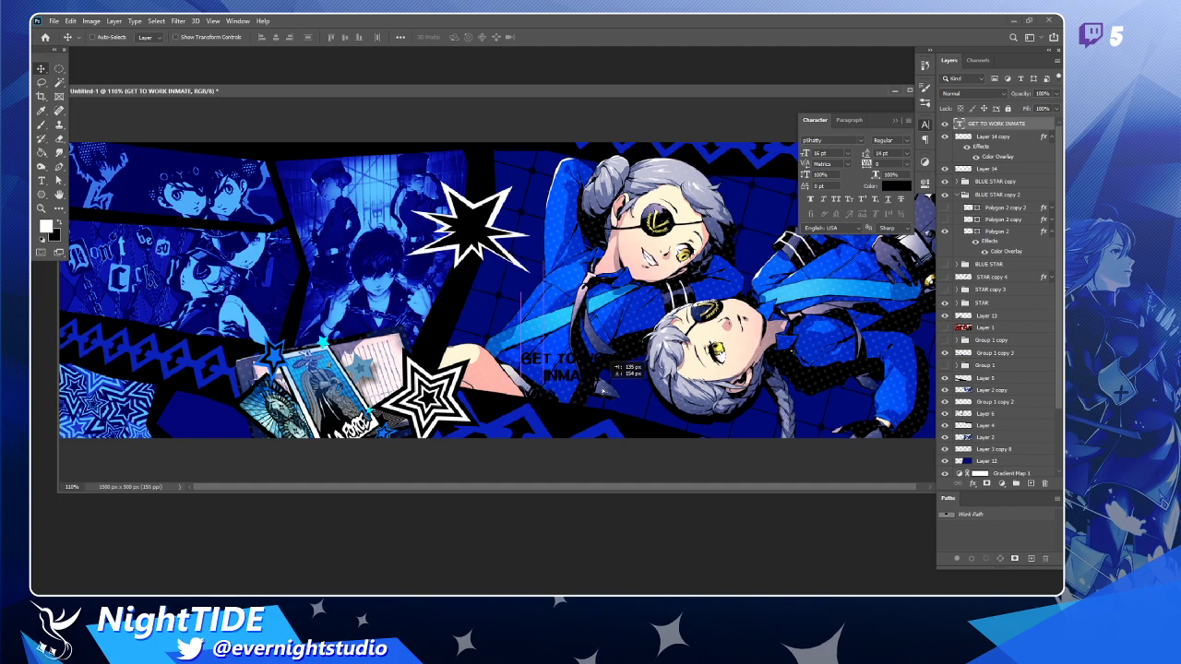
{"action": "left_click_drag", "start_coordinate": [602, 390], "coordinate": [596, 208]}
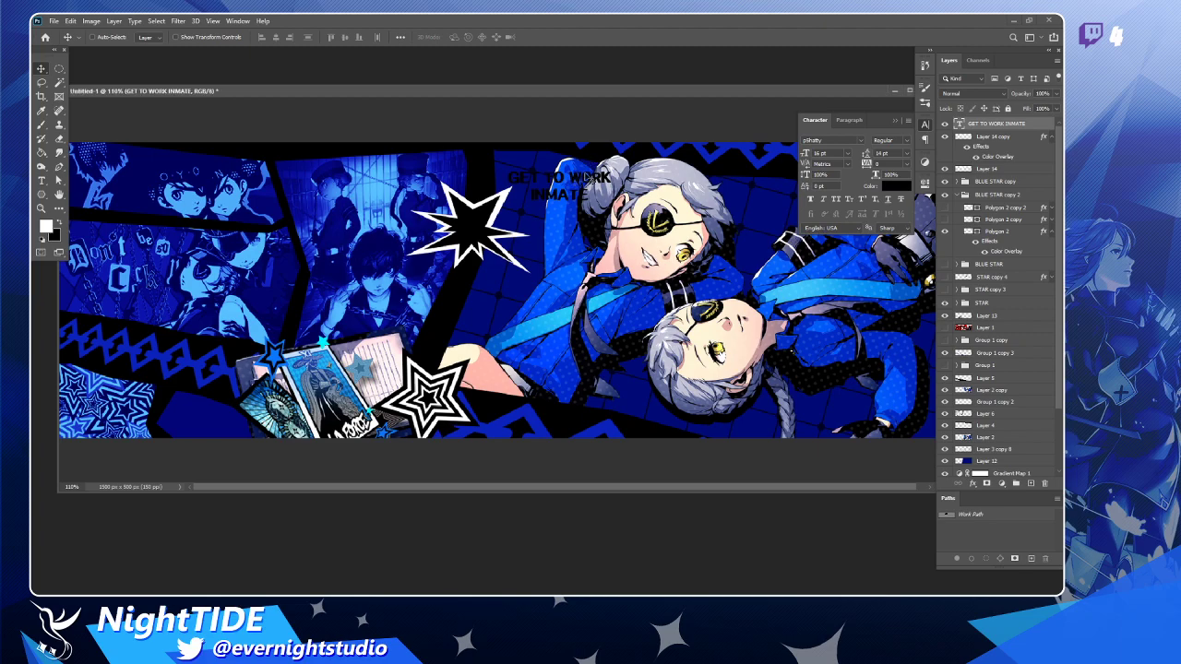
Replace 'GET TO WORK' with 'IT IS TIME,' in the caption.
{"action": "double_click", "coordinate": [587, 178]}
{"action": "left_click_drag", "start_coordinate": [506, 177], "coordinate": [649, 173]}
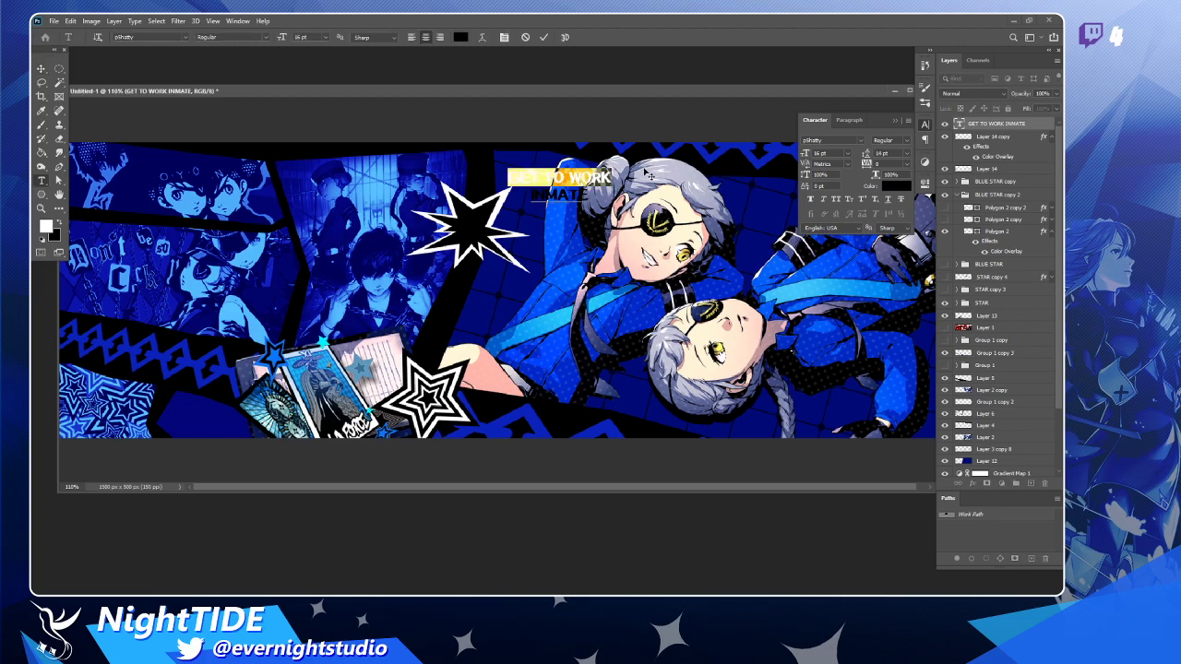
{"action": "type", "text": "T"}
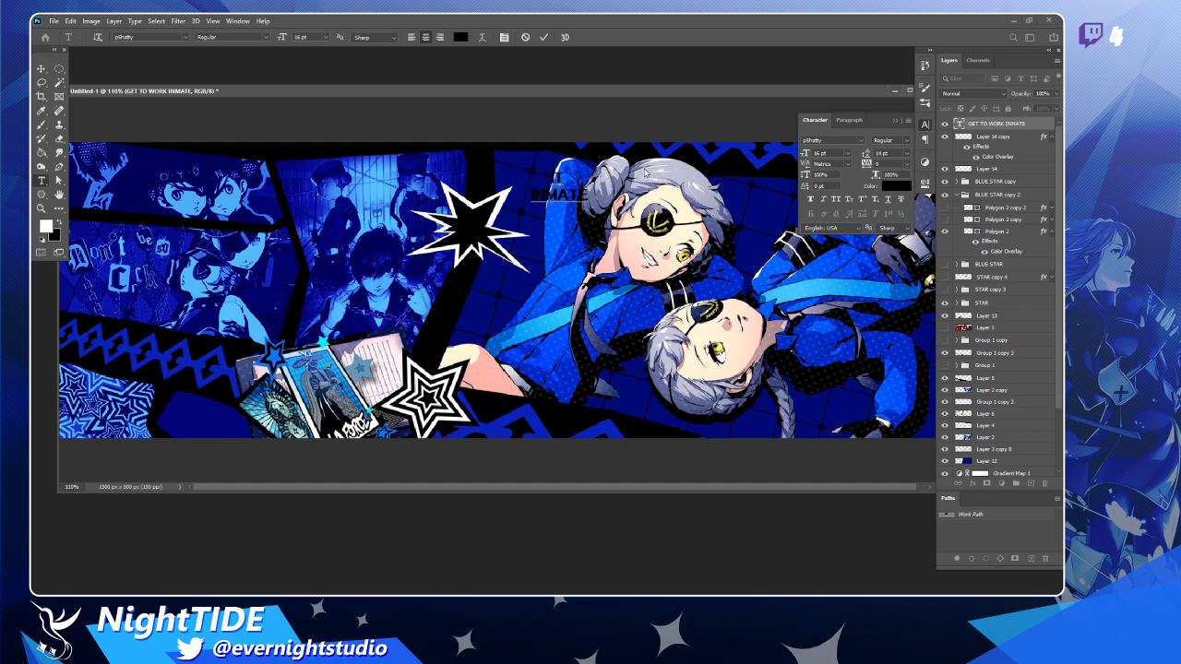
{"action": "type", "text": "T IS TIME,"}
{"action": "left_click", "coordinate": [48, 69]}
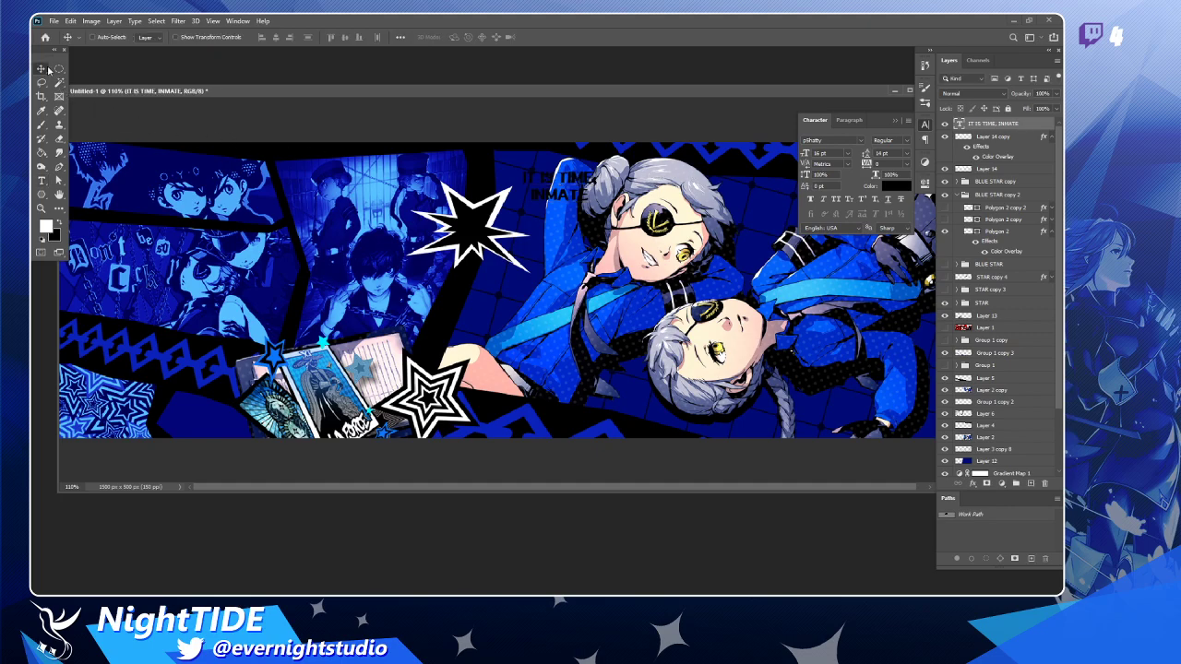
Move the caption down-left onto the star and tilt it about 3.8 degrees.
{"action": "left_click_drag", "start_coordinate": [577, 208], "coordinate": [550, 249]}
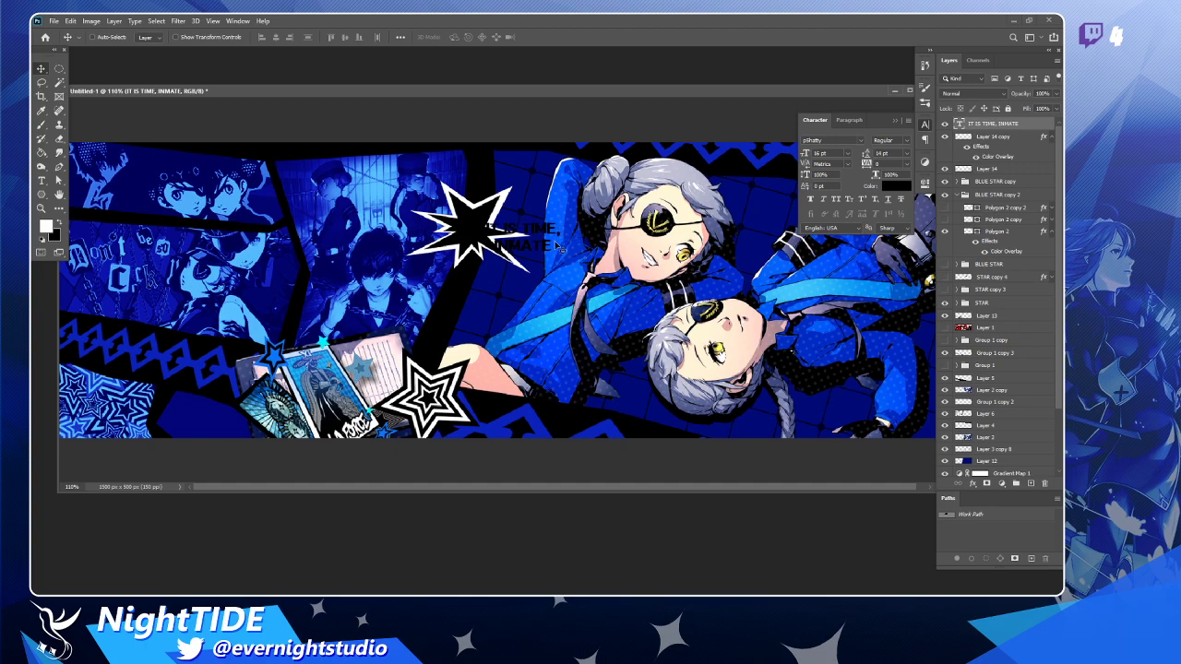
{"action": "key", "text": "ctrl+t"}
{"action": "left_click_drag", "start_coordinate": [571, 262], "coordinate": [587, 238]}
{"action": "key", "text": "Return"}
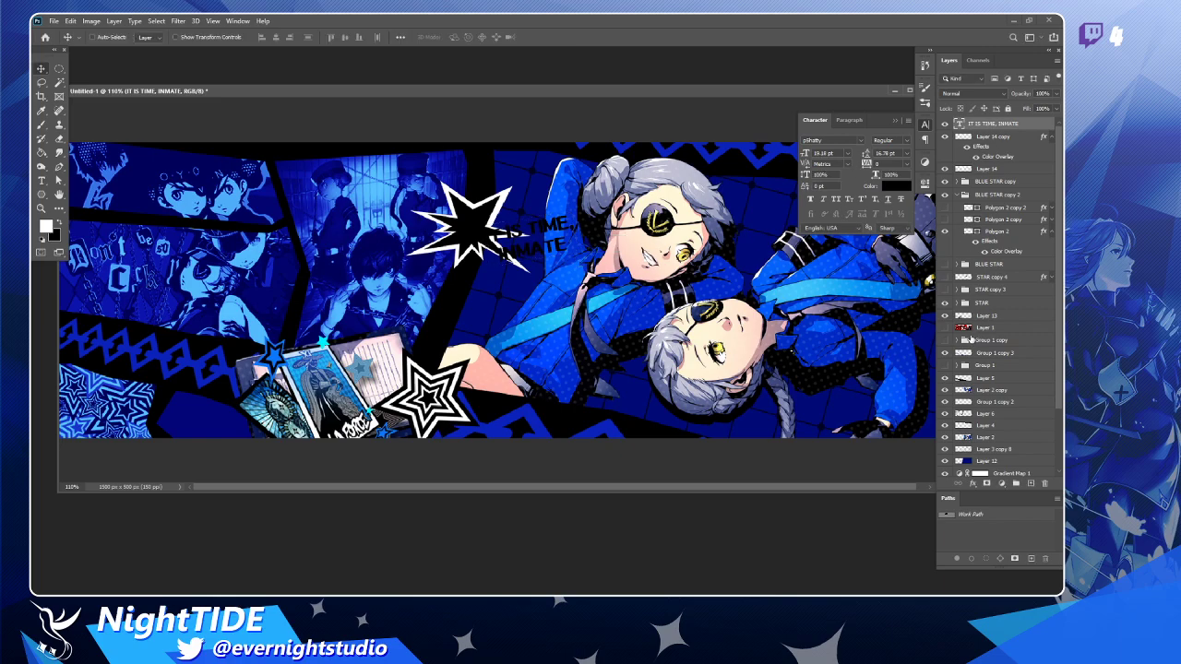
With the red Joker banner shown as reference, rotate the caption about 5.2° and reposition it.
{"action": "left_click", "coordinate": [945, 328]}
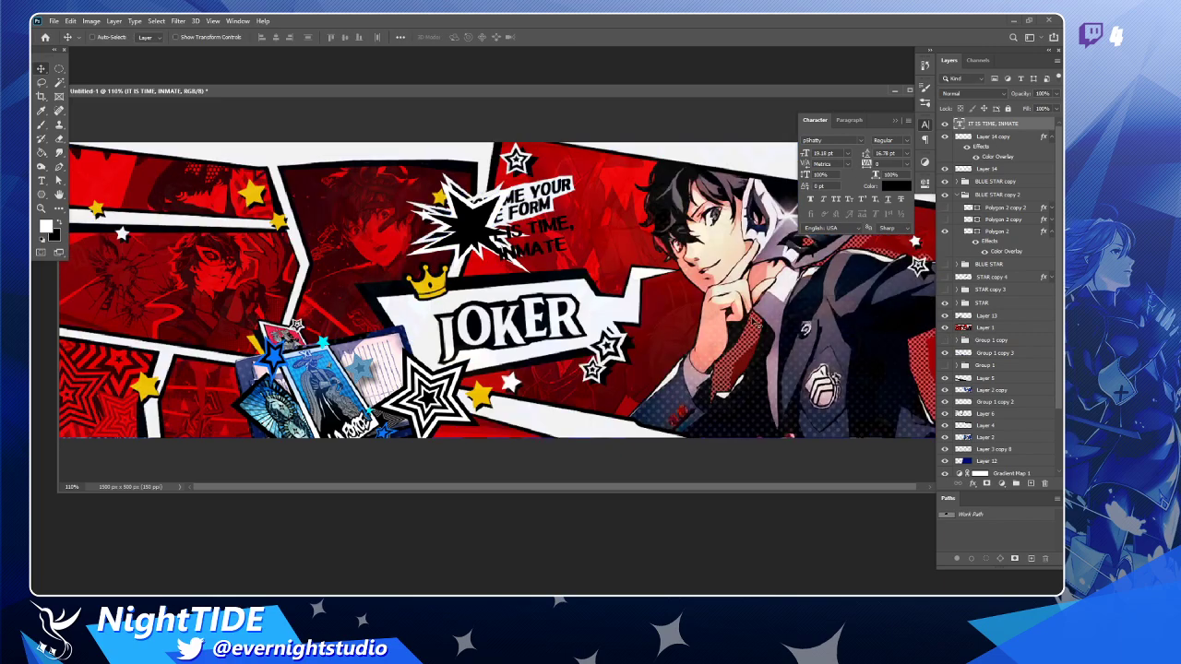
{"action": "left_click_drag", "start_coordinate": [536, 255], "coordinate": [593, 219]}
{"action": "key", "text": "ctrl+t"}
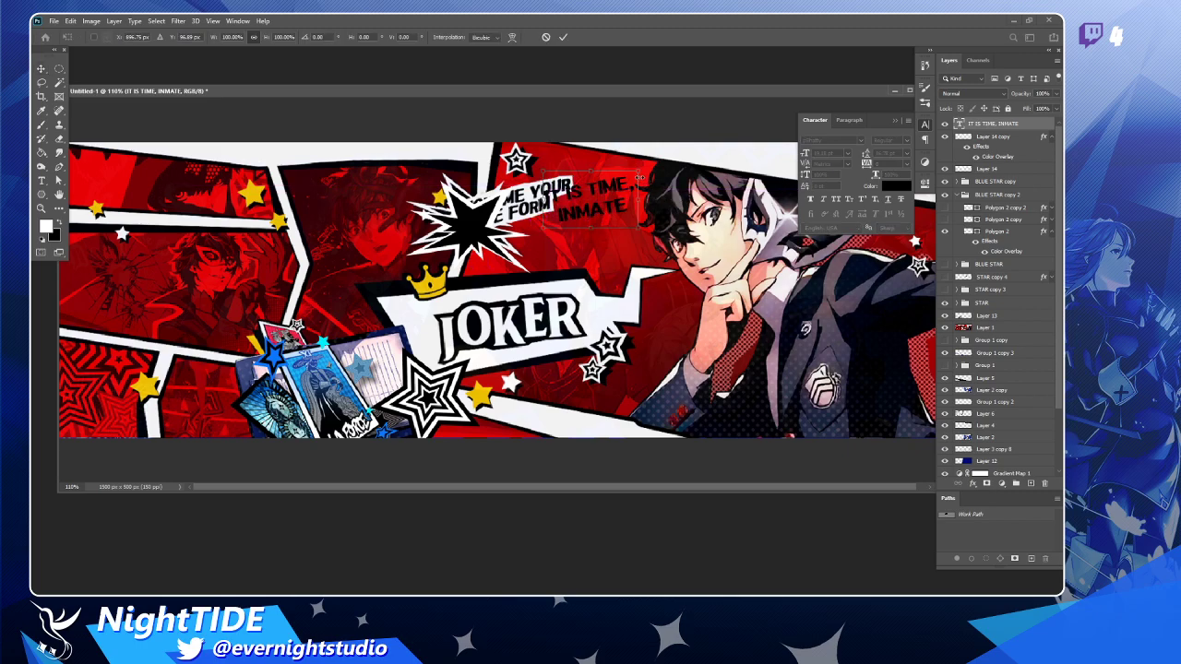
{"action": "left_click_drag", "start_coordinate": [638, 171], "coordinate": [633, 174]}
{"action": "key", "text": "Return"}
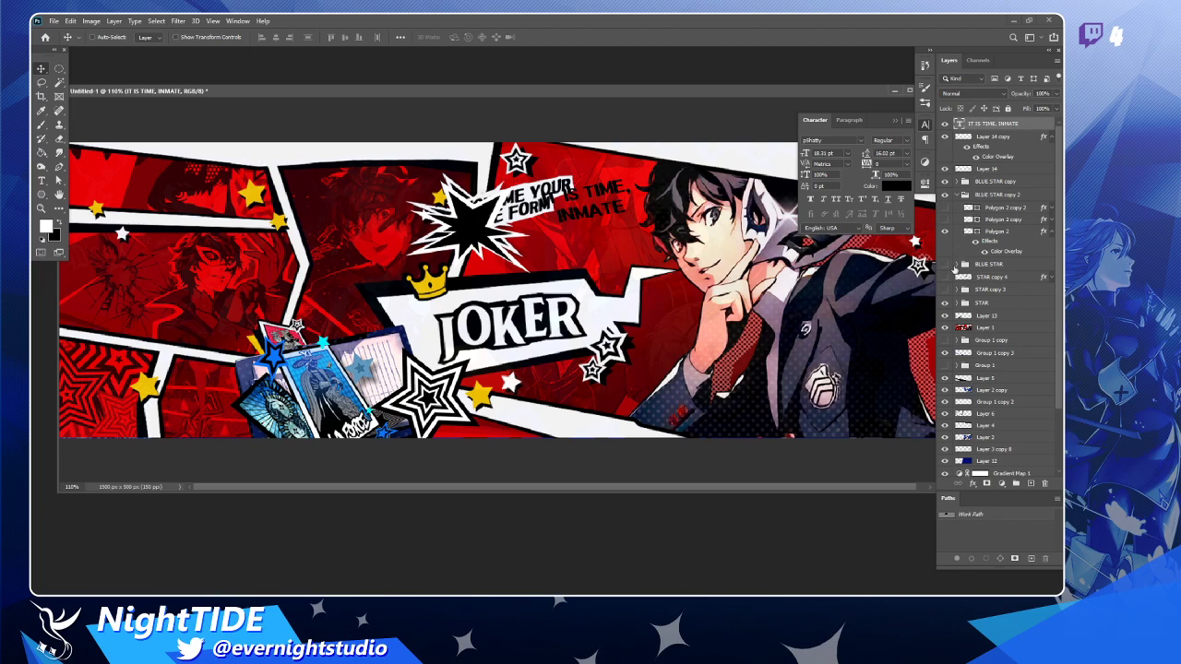
{"action": "left_click", "coordinate": [945, 327]}
{"action": "left_click_drag", "start_coordinate": [720, 168], "coordinate": [688, 182]}
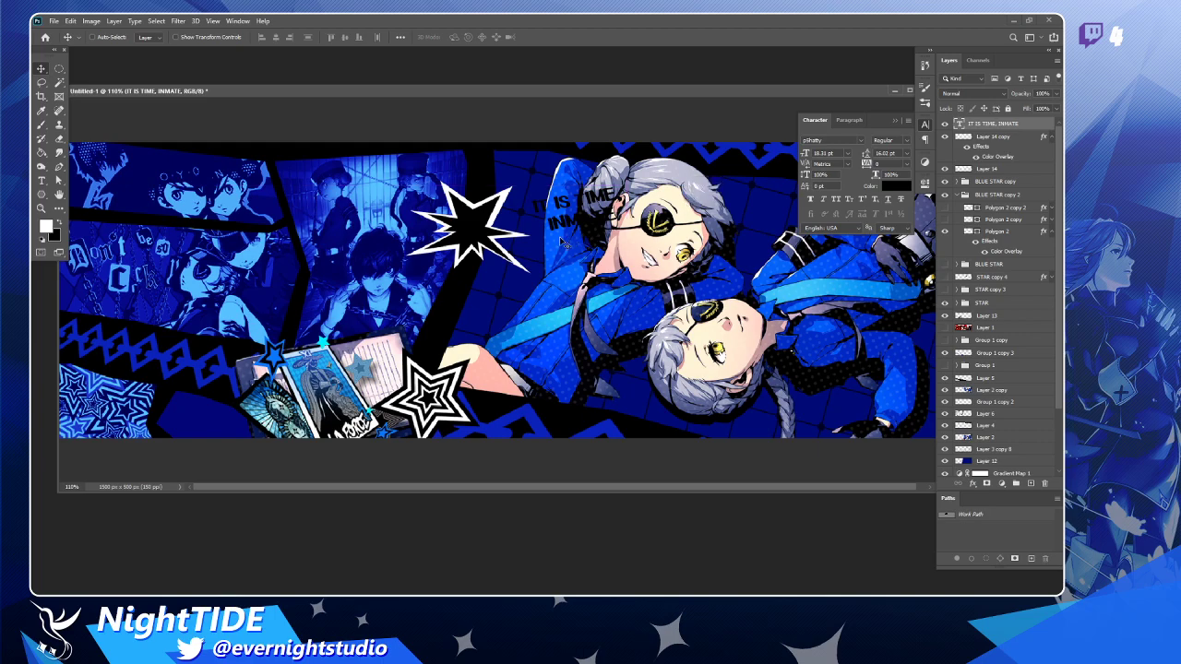
Lasso around the caption and fill it white on a new layer beneath the text.
{"action": "key", "text": "p"}
{"action": "key", "text": "l"}
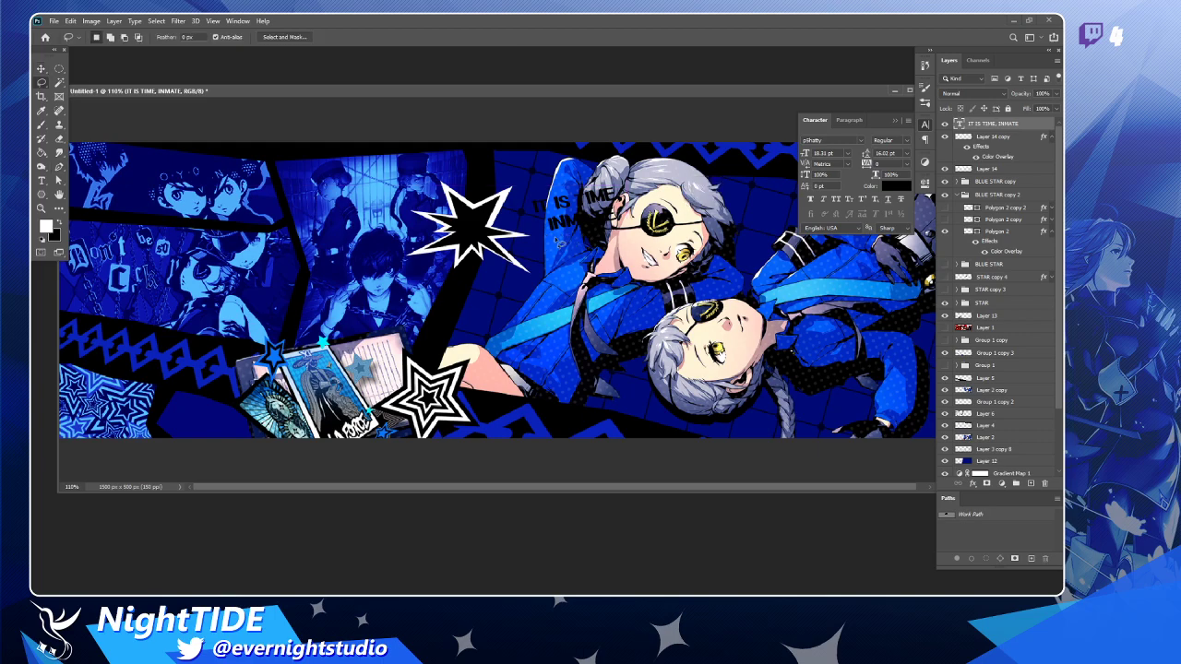
{"action": "mouse_move", "coordinate": [547, 233]}
{"action": "left_mouse_down"}
{"action": "mouse_move", "coordinate": [530, 196]}
{"action": "mouse_move", "coordinate": [623, 183]}
{"action": "mouse_move", "coordinate": [636, 223]}
{"action": "mouse_move", "coordinate": [567, 242]}
{"action": "mouse_move", "coordinate": [549, 234]}
{"action": "left_mouse_up"}
{"action": "left_click", "coordinate": [1031, 483]}
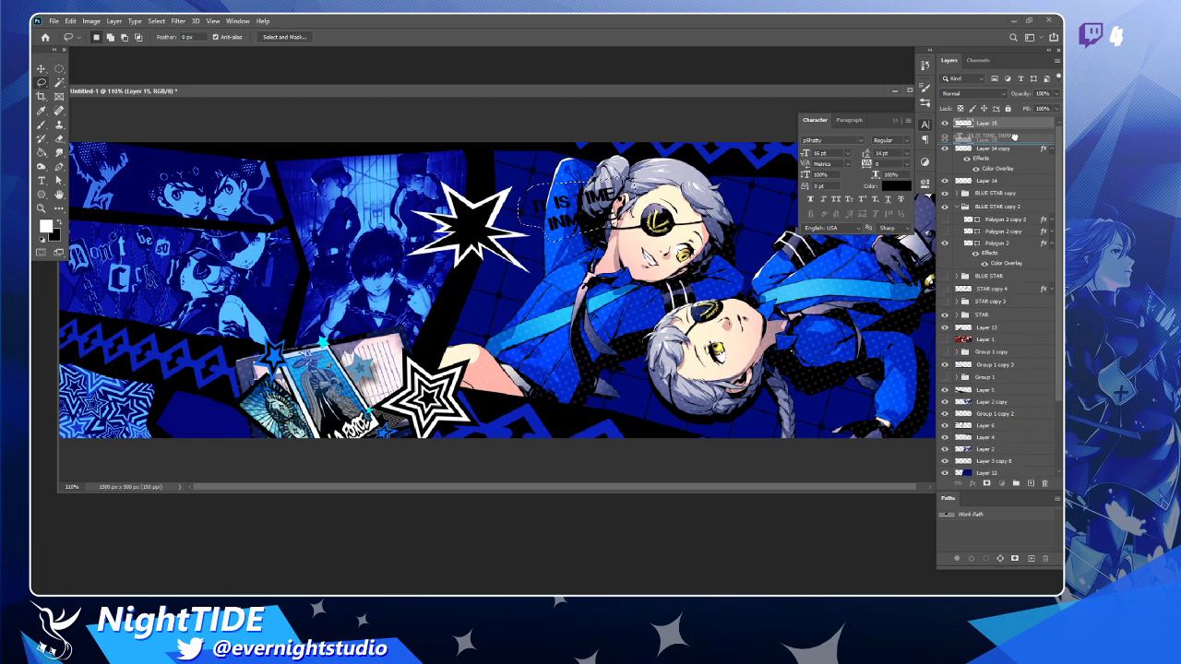
{"action": "left_click_drag", "start_coordinate": [1015, 124], "coordinate": [1016, 143]}
{"action": "key", "text": "g"}
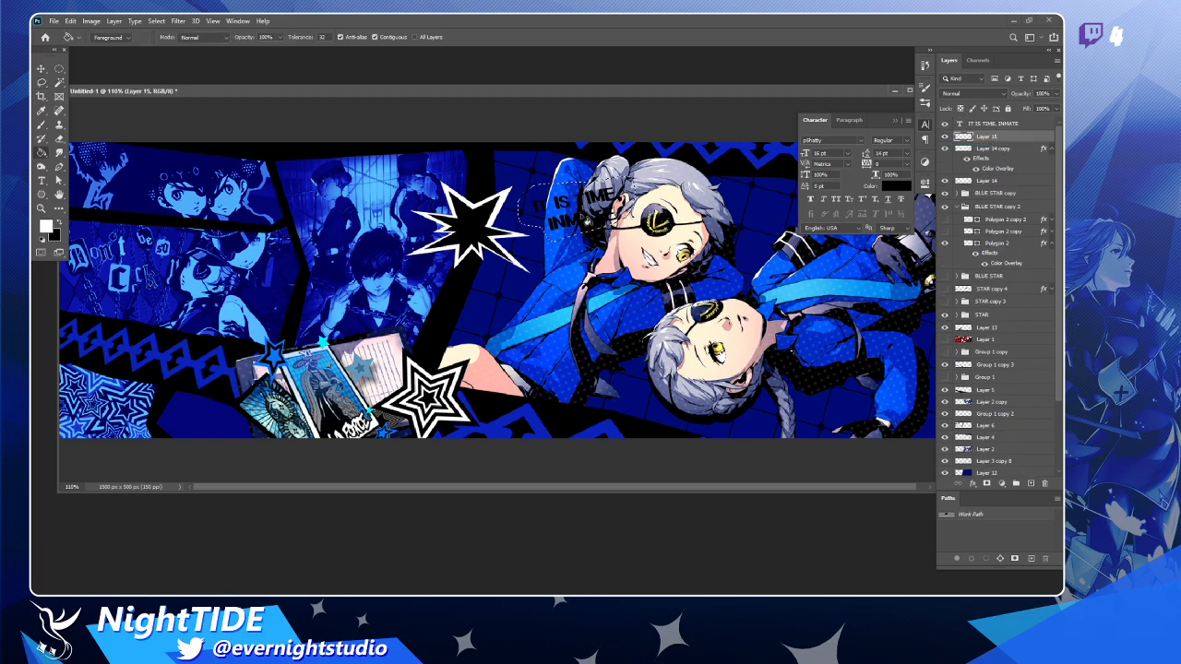
{"action": "left_click", "coordinate": [600, 215]}
Nudge the white bubble down slightly and zoom the canvas out to 100%.
{"action": "key", "text": "v"}
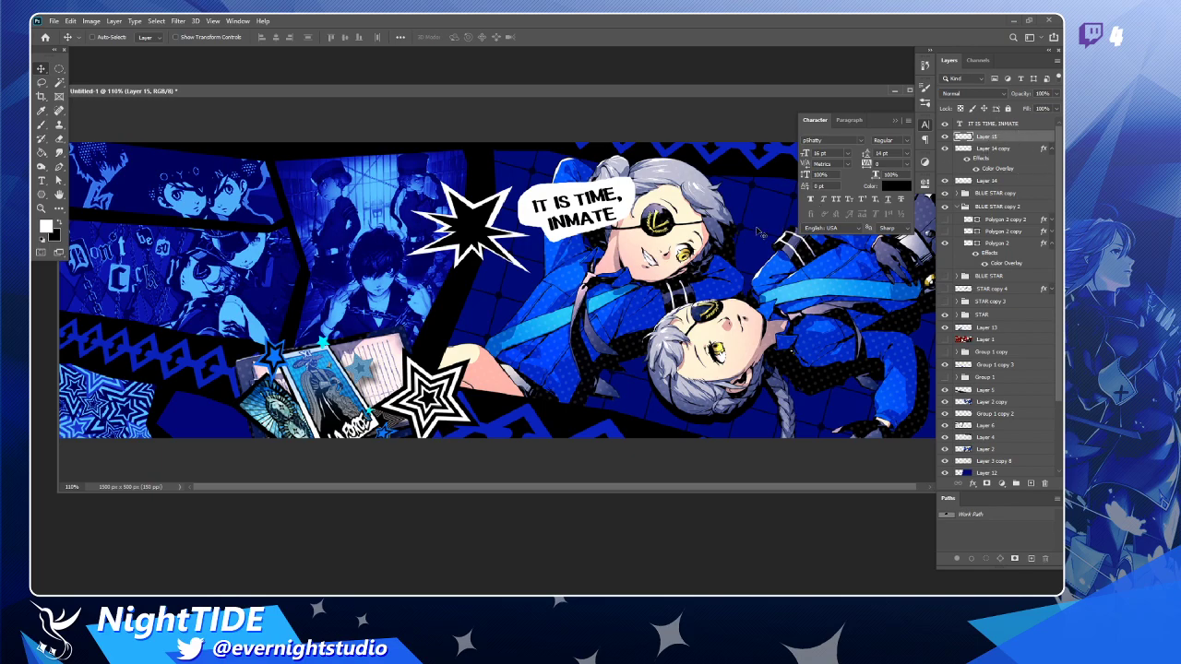
{"action": "left_click_drag", "start_coordinate": [729, 218], "coordinate": [731, 224]}
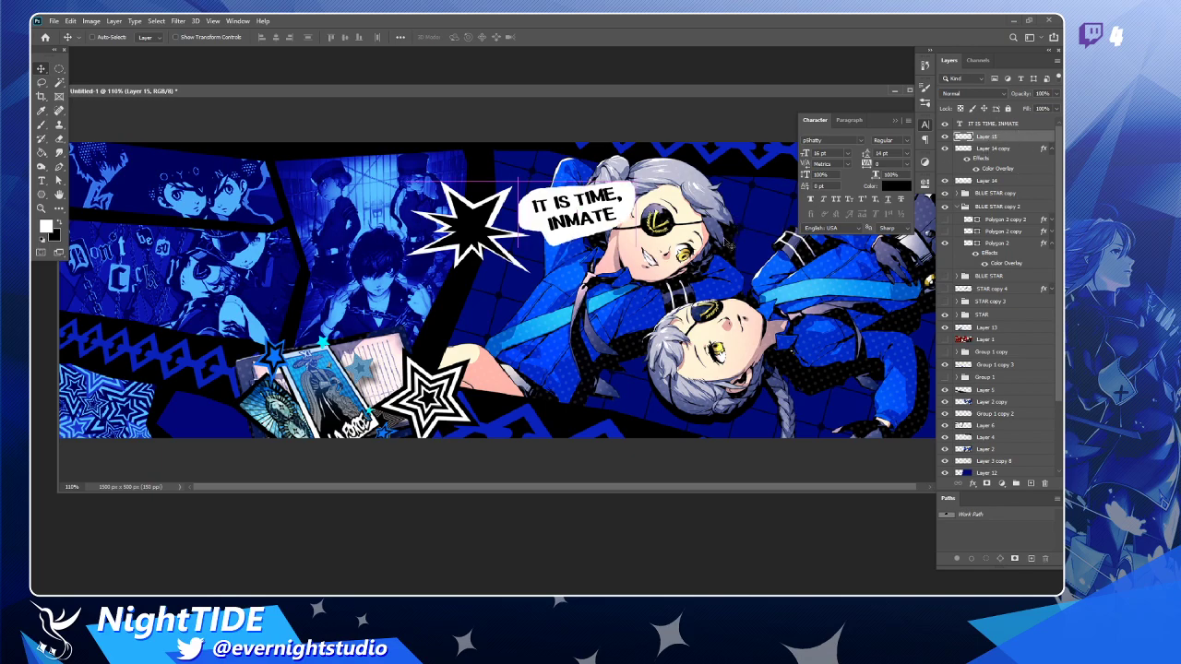
{"action": "key", "text": "z"}
{"action": "left_click", "coordinate": [687, 234], "text": "alt"}
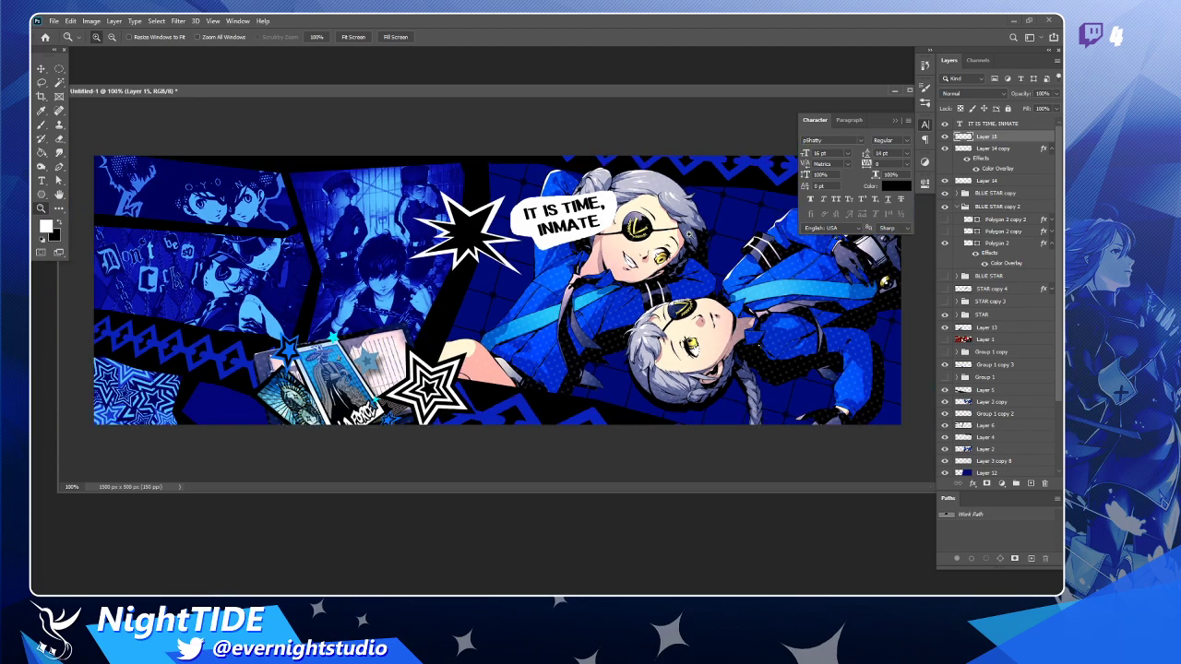
Move the caption and bubble left over the star, then zoom in on the bubble.
{"action": "key", "text": "v"}
{"action": "left_click", "coordinate": [1015, 124]}
{"action": "left_click_drag", "start_coordinate": [684, 199], "coordinate": [612, 214]}
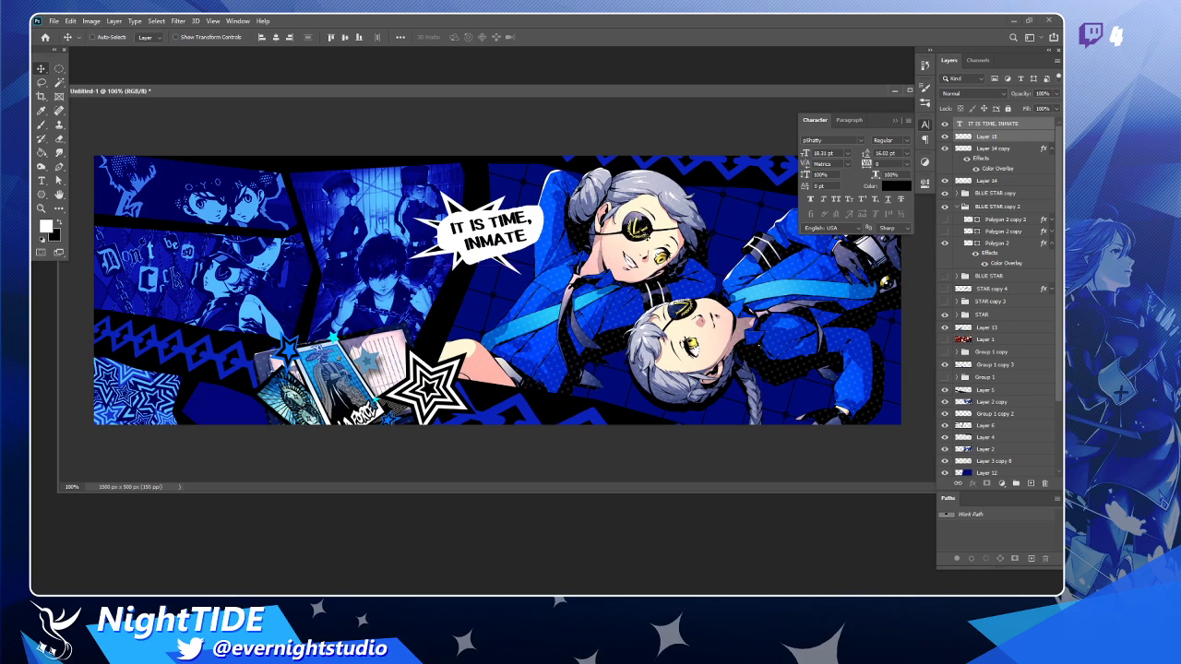
{"action": "key", "text": "z"}
{"action": "left_click", "coordinate": [487, 254]}
{"action": "left_click", "coordinate": [452, 235]}
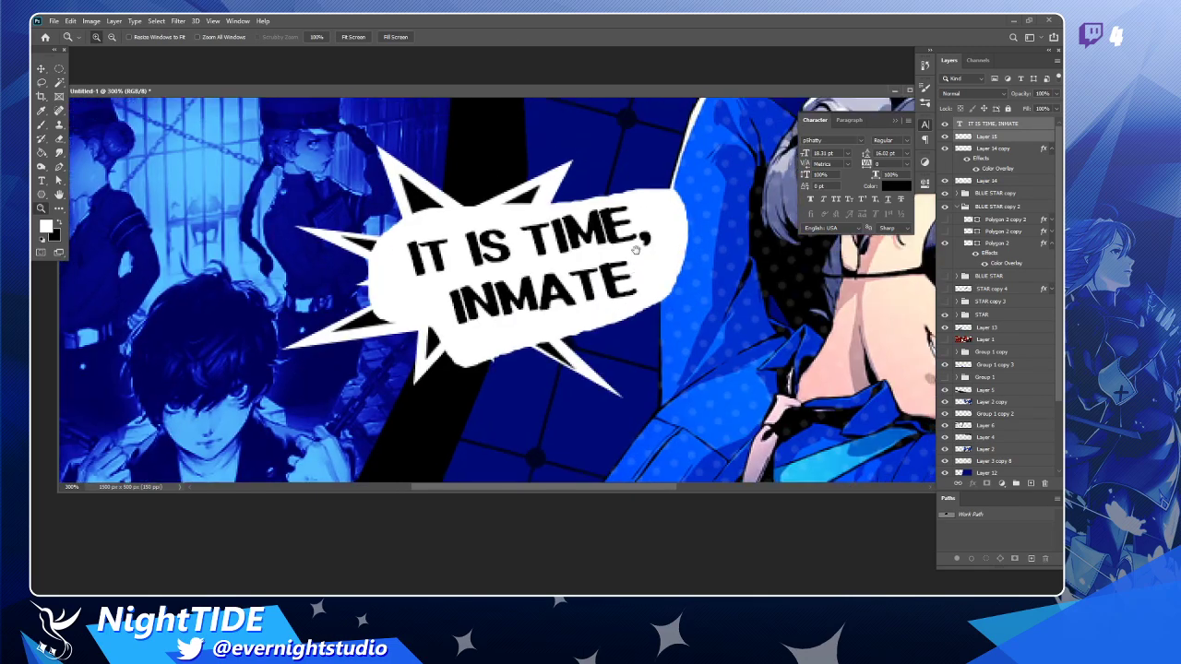
Place pen anchor points around IT IS TIME, and down along the bottom of INMATE.
{"action": "key", "text": "p"}
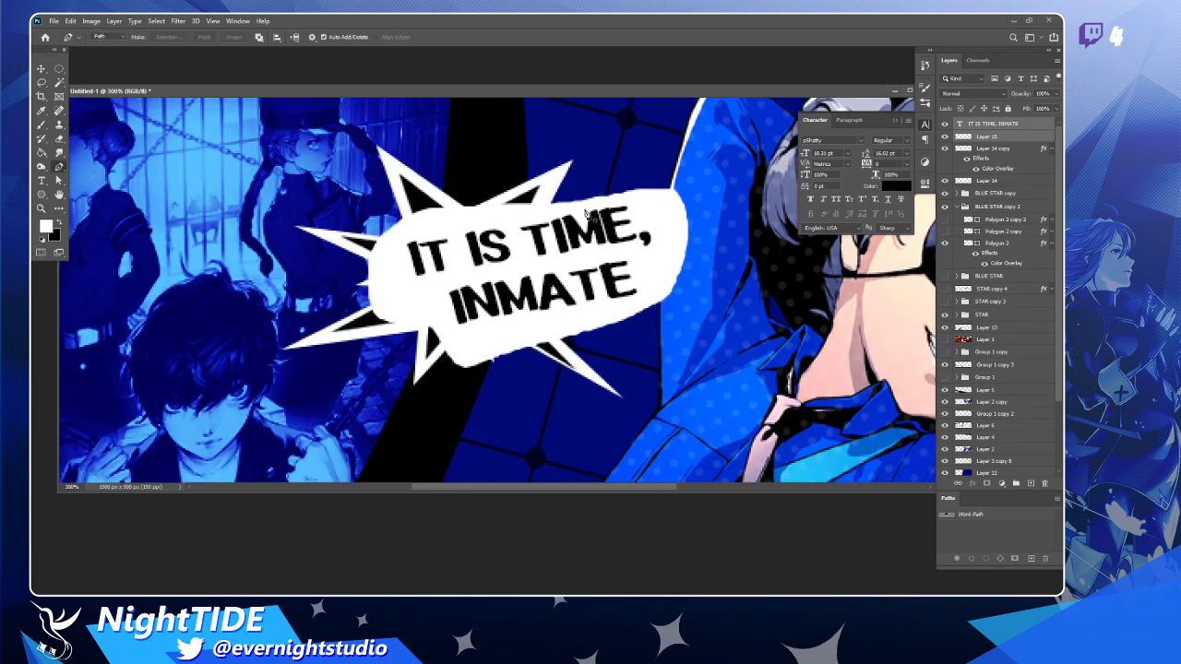
{"action": "left_click", "coordinate": [406, 282]}
{"action": "left_click", "coordinate": [399, 242]}
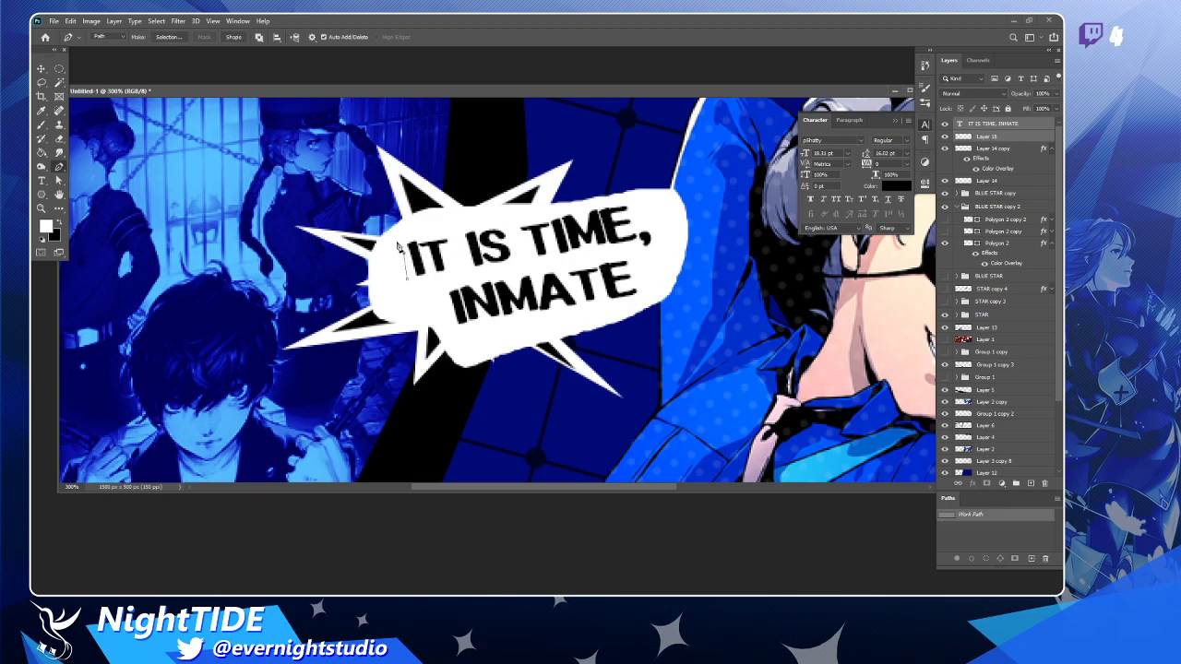
{"action": "left_click", "coordinate": [421, 229]}
{"action": "left_click", "coordinate": [456, 229]}
{"action": "left_click", "coordinate": [494, 223]}
{"action": "left_click", "coordinate": [514, 220]}
{"action": "left_click", "coordinate": [552, 213]}
{"action": "left_click", "coordinate": [600, 201]}
{"action": "left_click", "coordinate": [636, 196]}
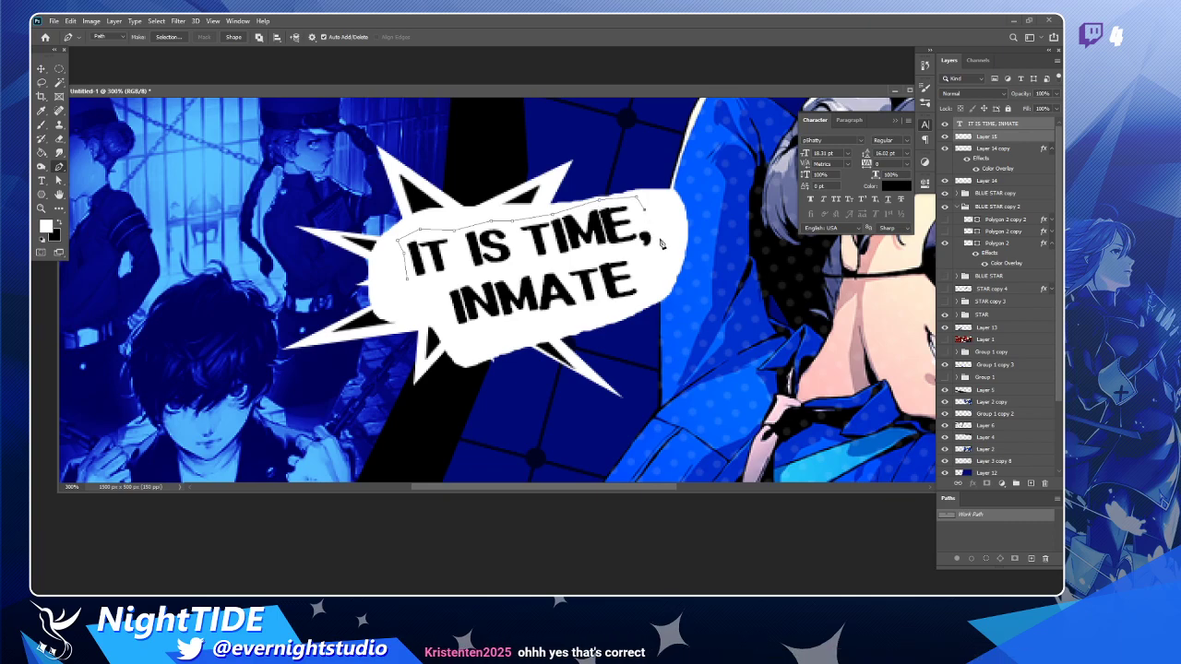
{"action": "left_click", "coordinate": [660, 238]}
{"action": "left_click", "coordinate": [644, 268]}
{"action": "left_click", "coordinate": [648, 296]}
{"action": "left_click", "coordinate": [478, 326]}
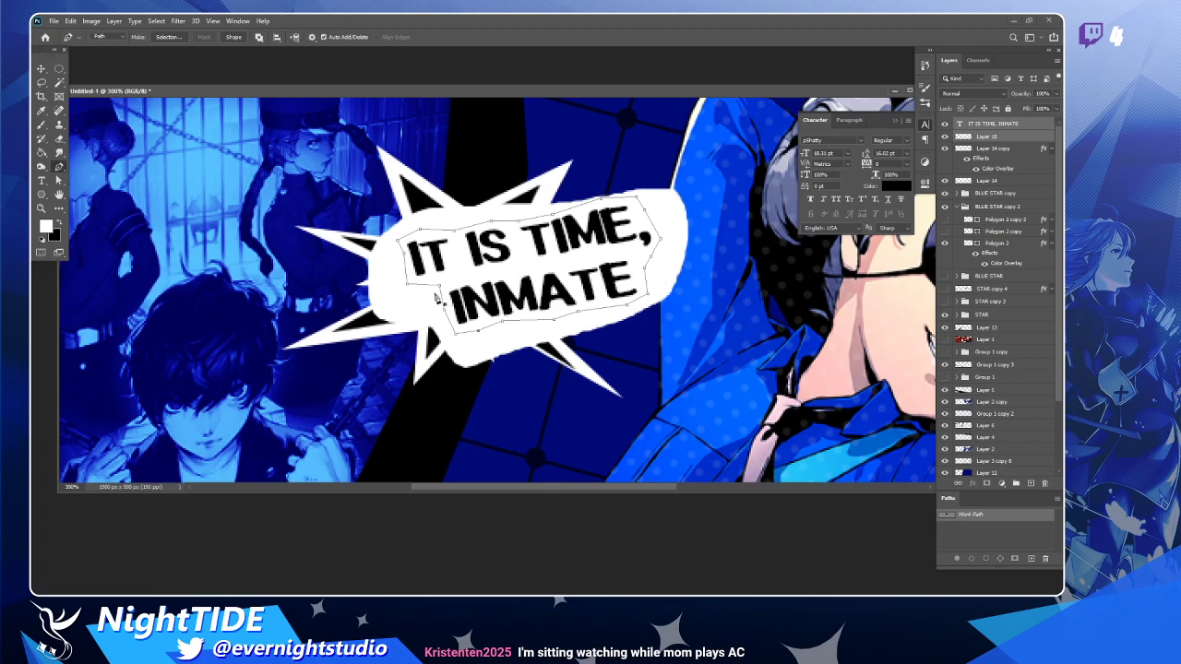
Load the bubble outline as a selection, duplicate it as Layer 16, and delete old Layer 15.
{"action": "left_click", "coordinate": [947, 514], "text": "ctrl"}
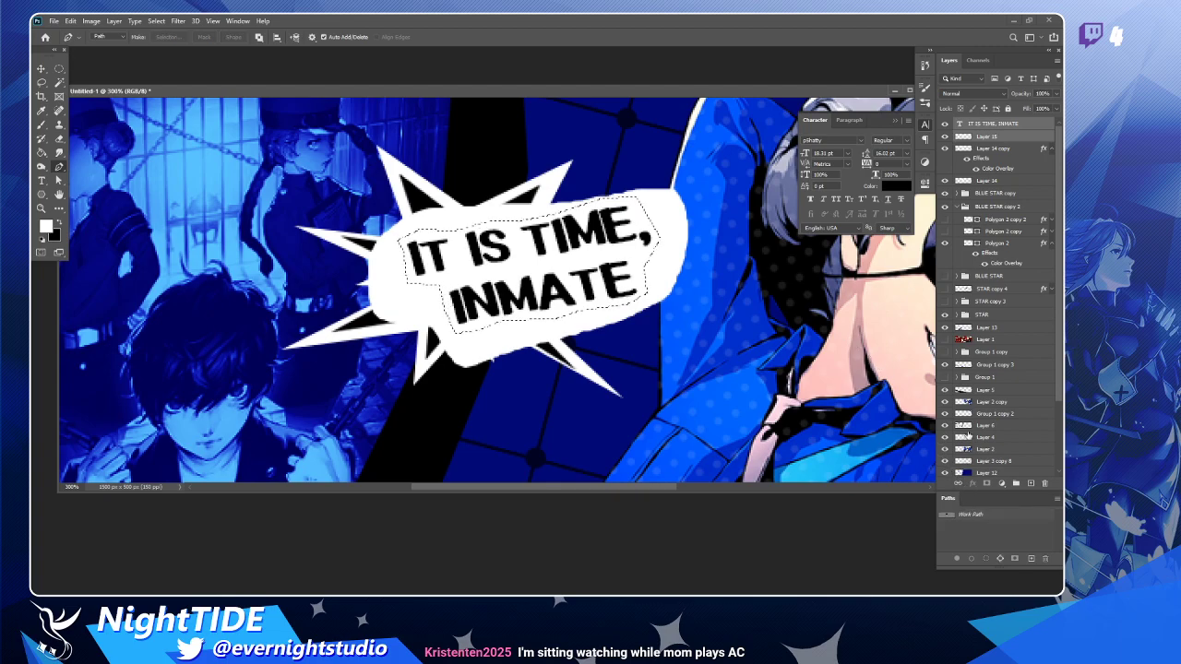
{"action": "left_click", "coordinate": [945, 136]}
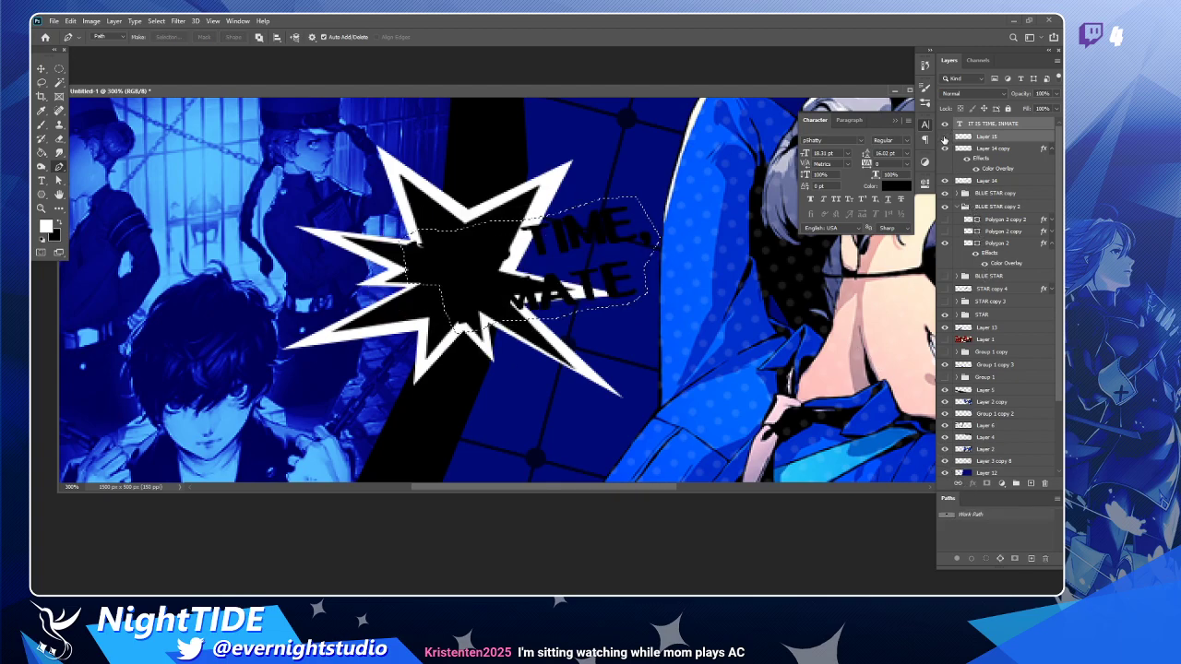
{"action": "left_click", "coordinate": [944, 137]}
{"action": "left_click", "coordinate": [964, 136]}
{"action": "left_click", "coordinate": [944, 137]}
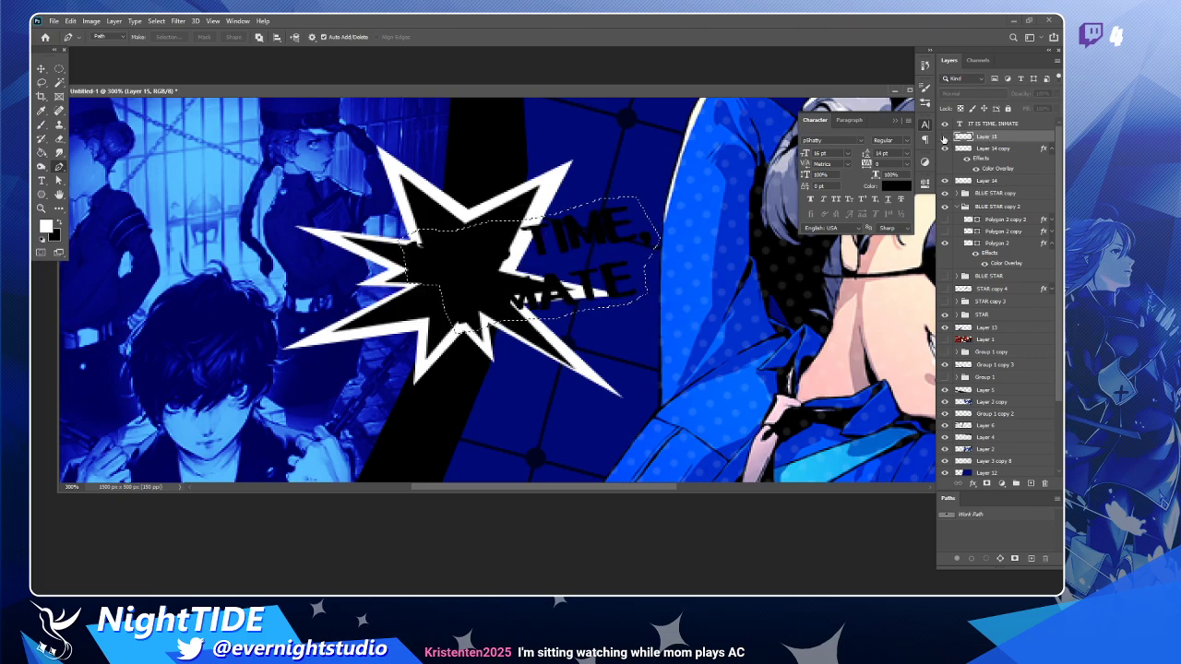
{"action": "left_click", "coordinate": [944, 136]}
{"action": "key", "text": "ctrl+j"}
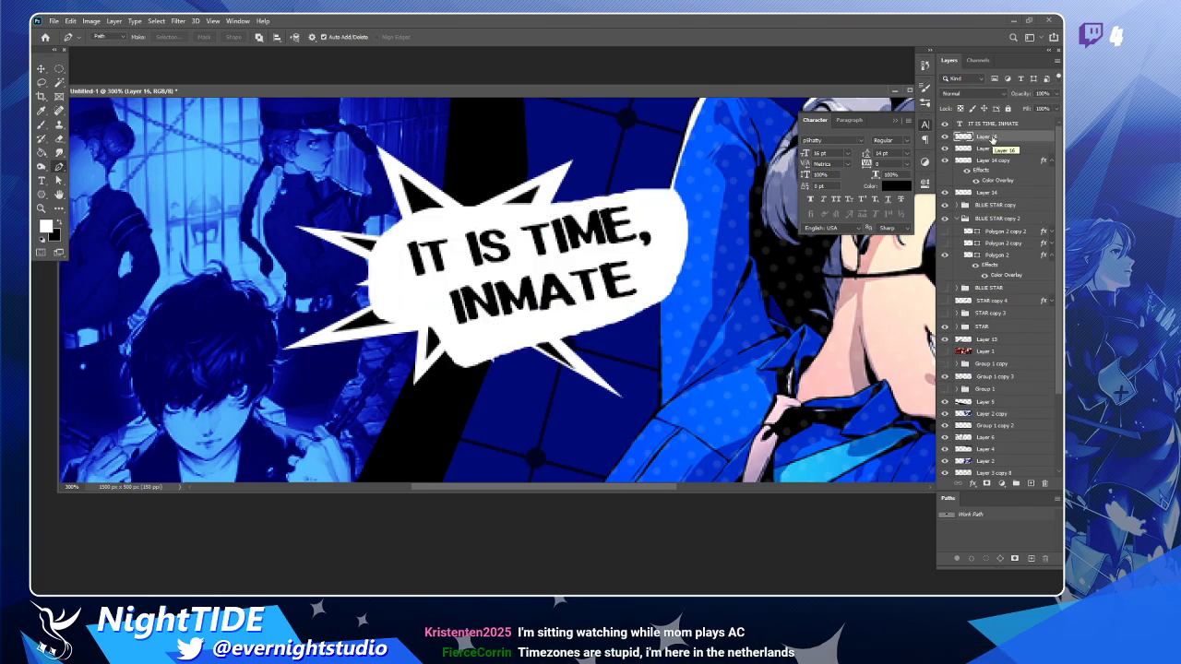
{"action": "left_click", "coordinate": [944, 148]}
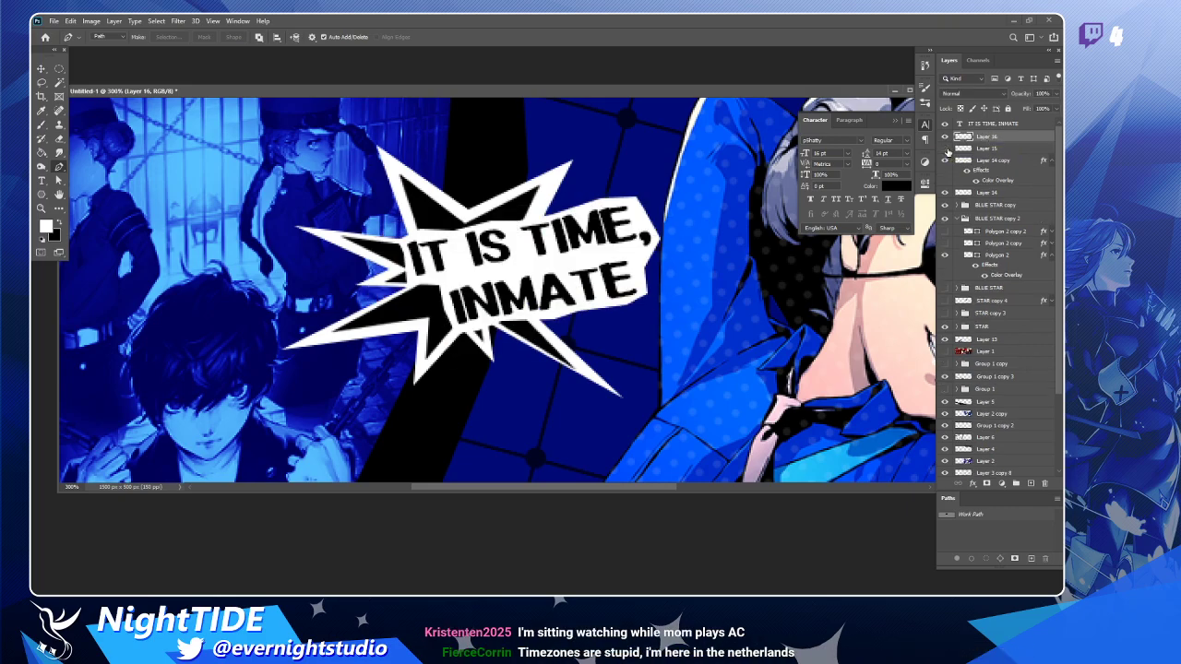
{"action": "left_click", "coordinate": [1011, 150]}
{"action": "key", "text": "Delete"}
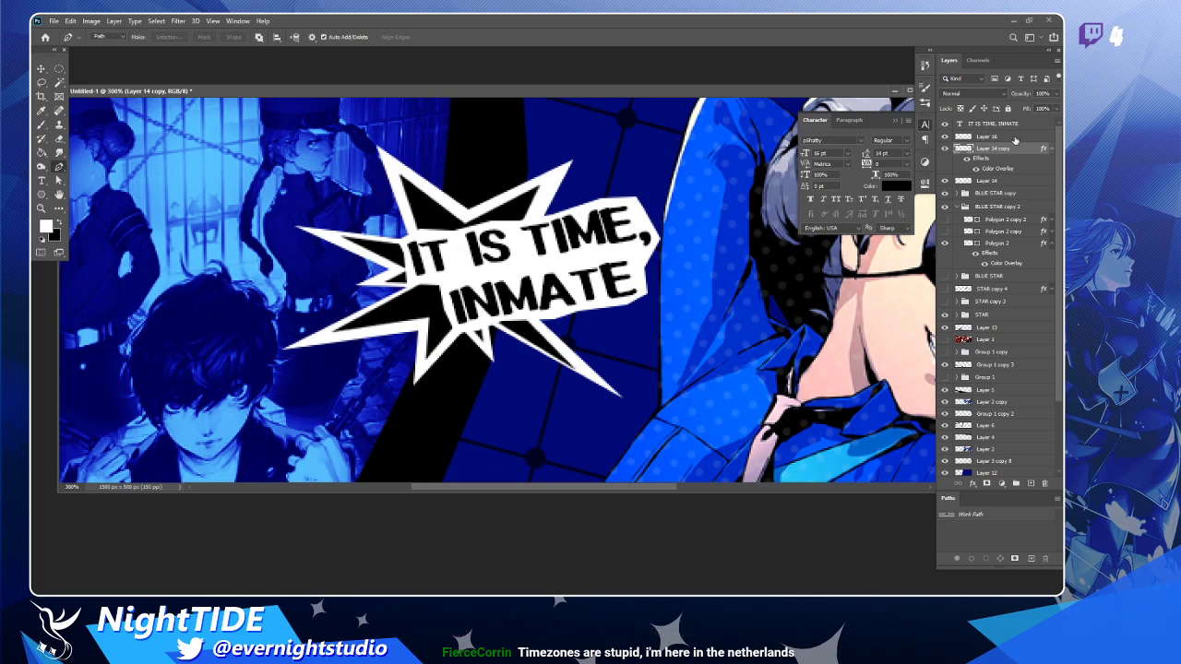
Give Layer 16 a thin white 2 px Stroke layer style.
{"action": "double_click", "coordinate": [1015, 138]}
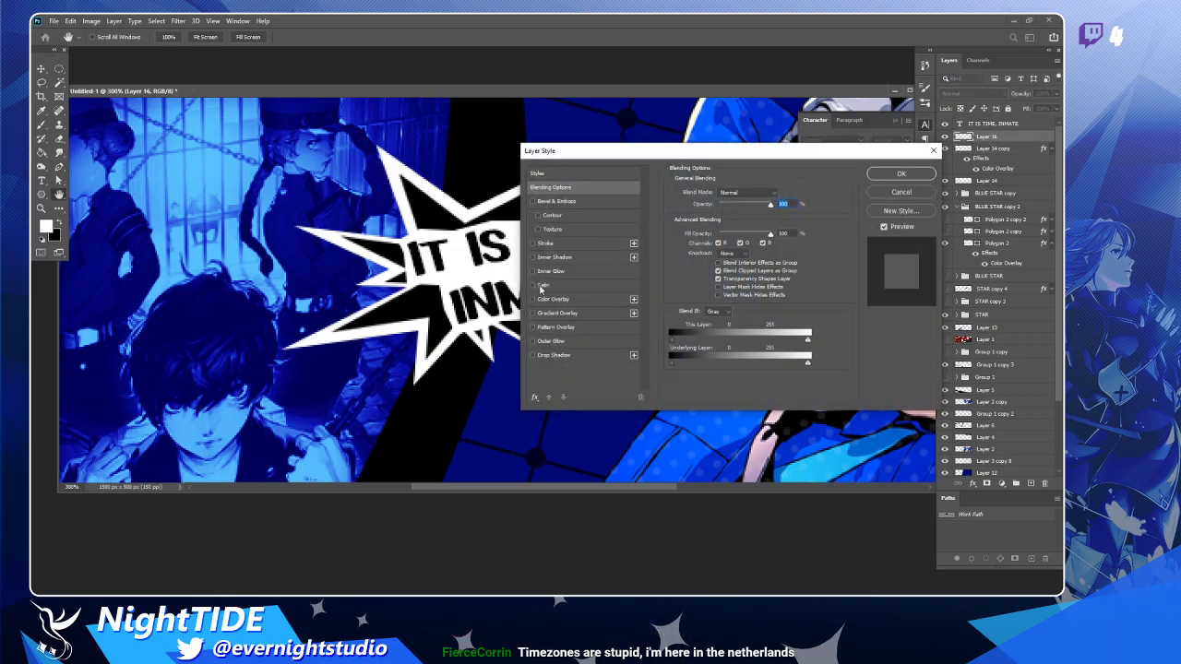
{"action": "left_click", "coordinate": [532, 244]}
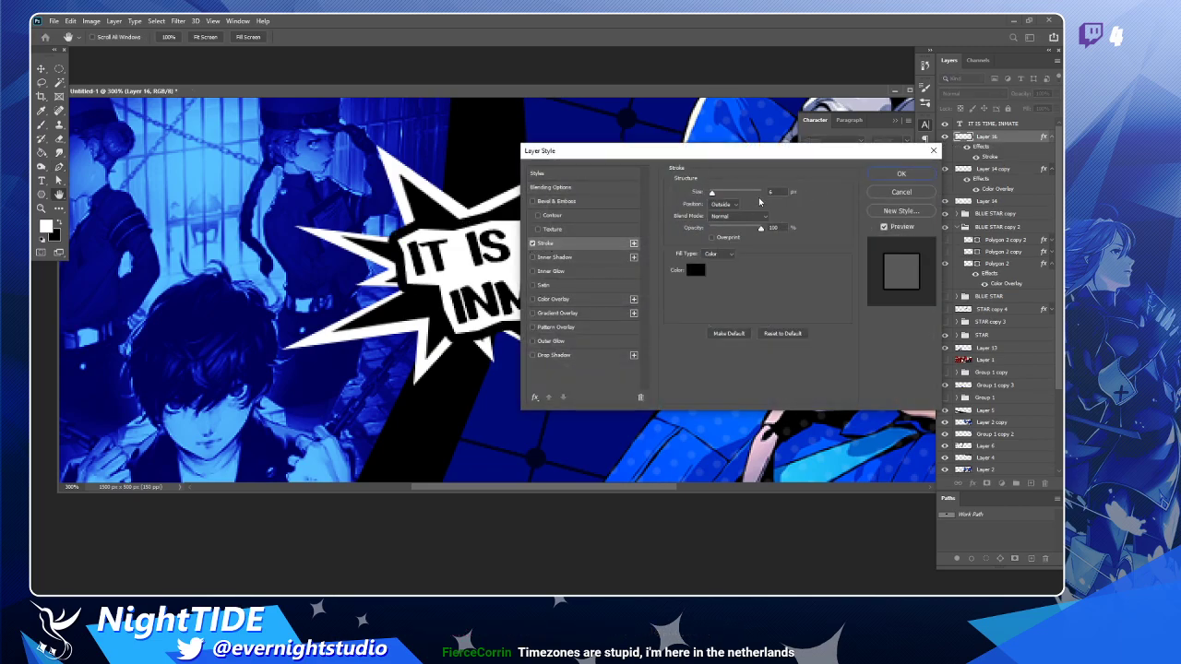
{"action": "mouse_move", "coordinate": [723, 153]}
{"action": "left_mouse_down"}
{"action": "mouse_move", "coordinate": [903, 148]}
{"action": "mouse_move", "coordinate": [879, 140]}
{"action": "left_mouse_up"}
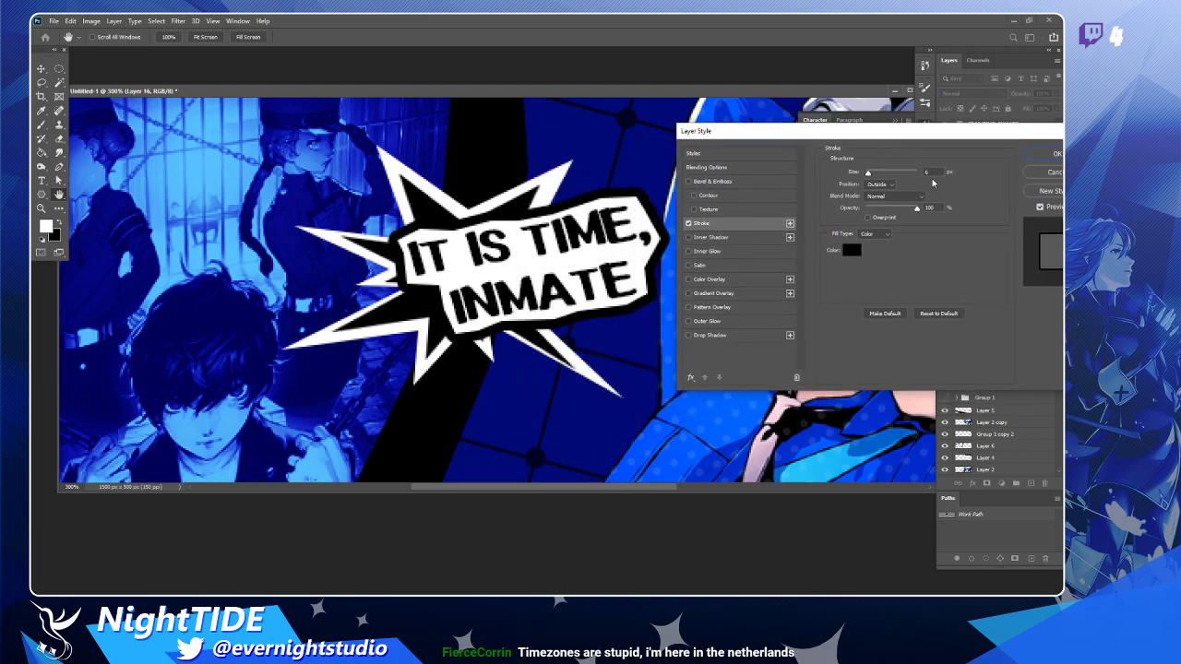
{"action": "left_click", "coordinate": [850, 250]}
{"action": "left_click_drag", "start_coordinate": [651, 162], "coordinate": [626, 146]}
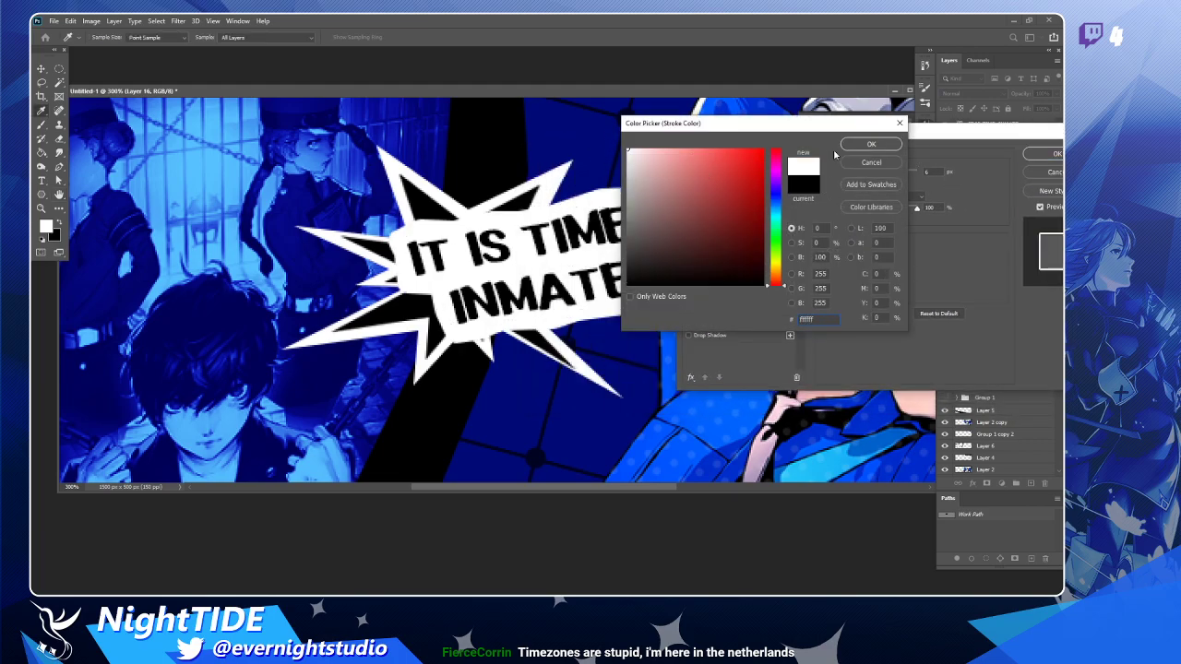
{"action": "left_click", "coordinate": [869, 145]}
{"action": "left_click_drag", "start_coordinate": [868, 175], "coordinate": [868, 176]}
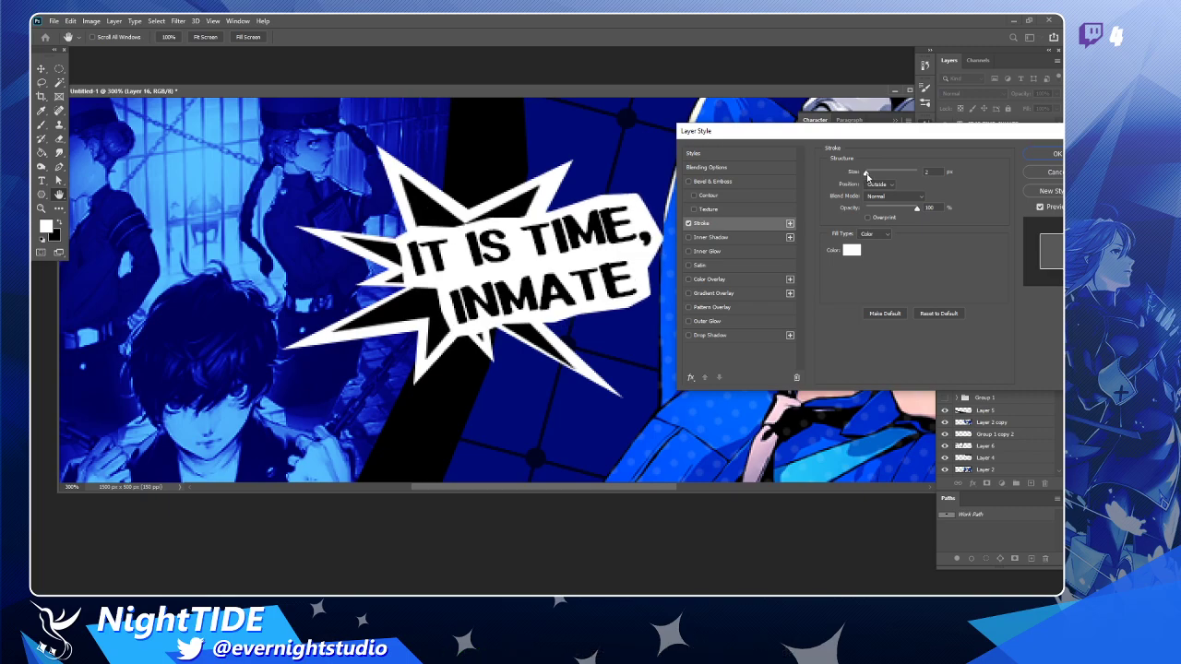
{"action": "left_click", "coordinate": [1040, 207]}
{"action": "left_click", "coordinate": [1040, 207]}
{"action": "left_click", "coordinate": [1044, 154]}
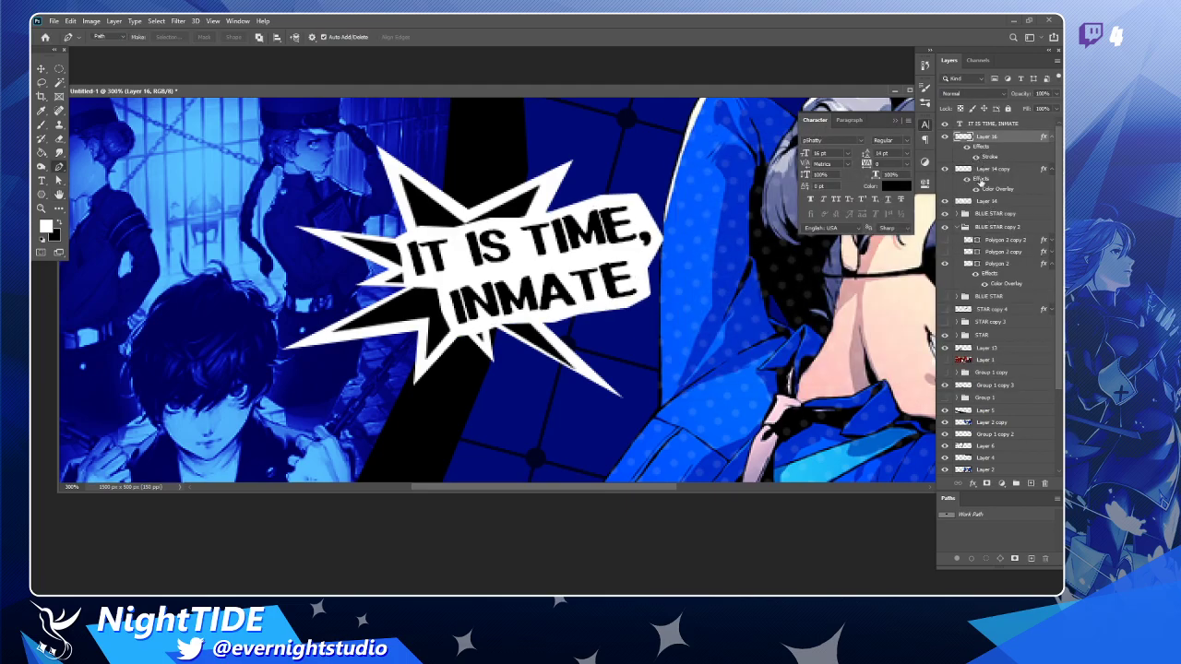
Select the IT IS TIME, INMATE text with Layer 16 and nudge both slightly left.
{"action": "left_click", "coordinate": [1015, 126], "text": "shift"}
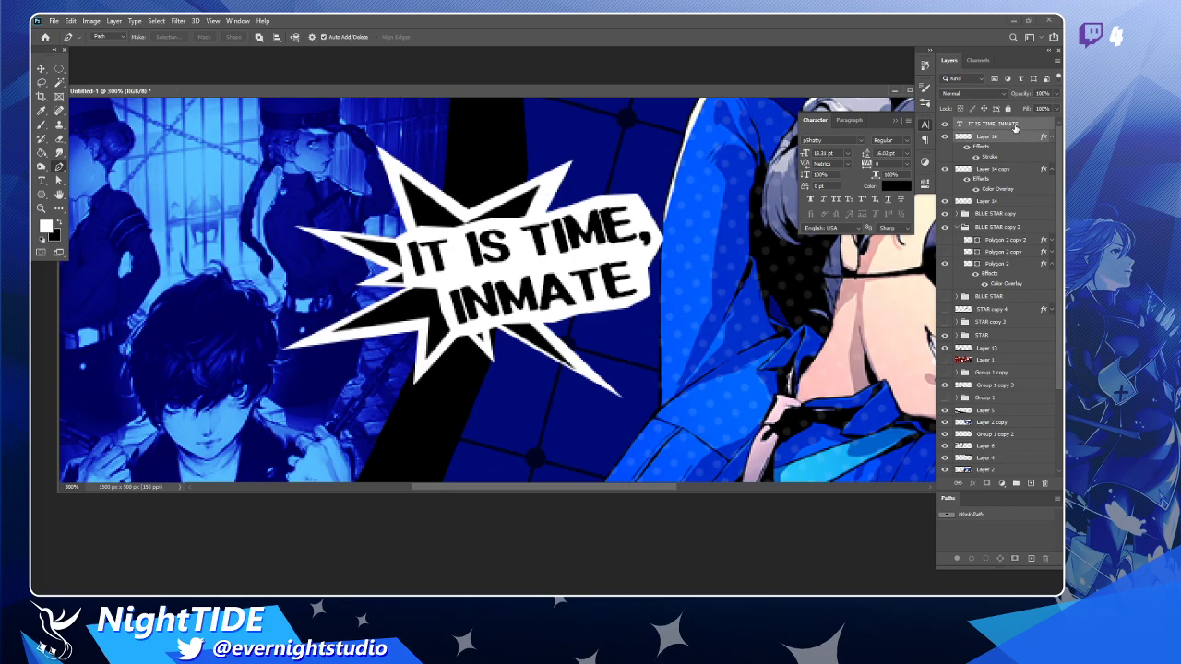
{"action": "left_click", "coordinate": [604, 278]}
{"action": "left_click", "coordinate": [40, 69]}
{"action": "left_click_drag", "start_coordinate": [607, 258], "coordinate": [588, 259]}
Check Layer 6 by toggling its visibility, then select Layer 12.
{"action": "scroll", "coordinate": [595, 277], "scroll_direction": "down", "scroll_amount": 5}
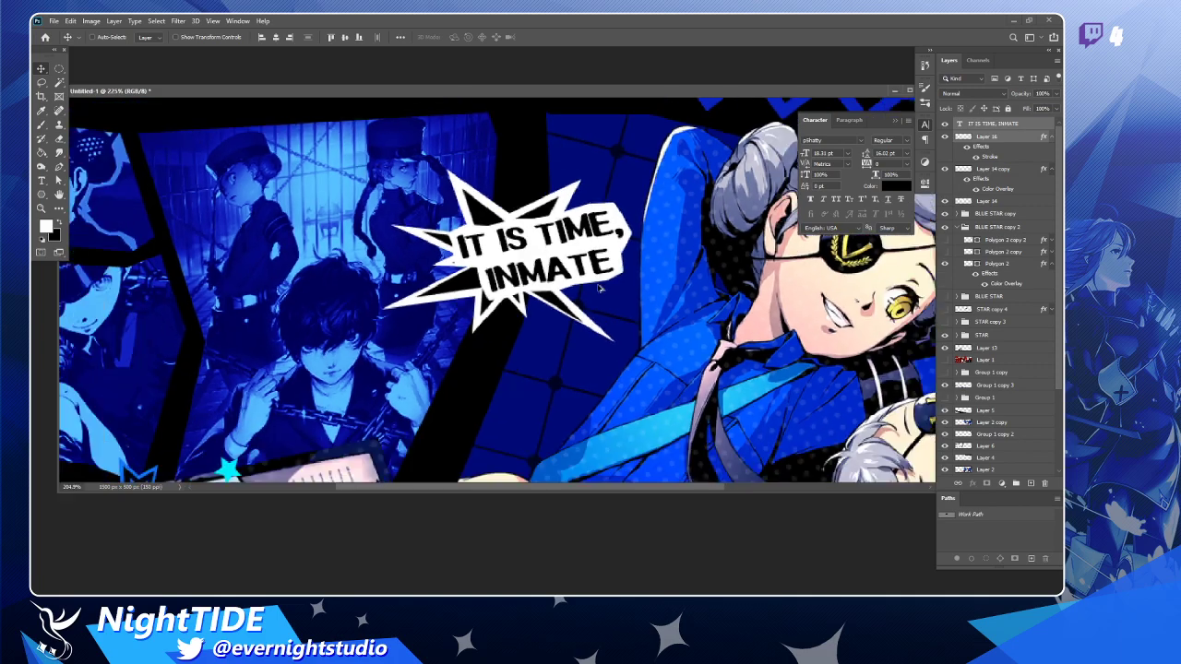
{"action": "scroll", "coordinate": [599, 288], "scroll_direction": "down", "scroll_amount": 3}
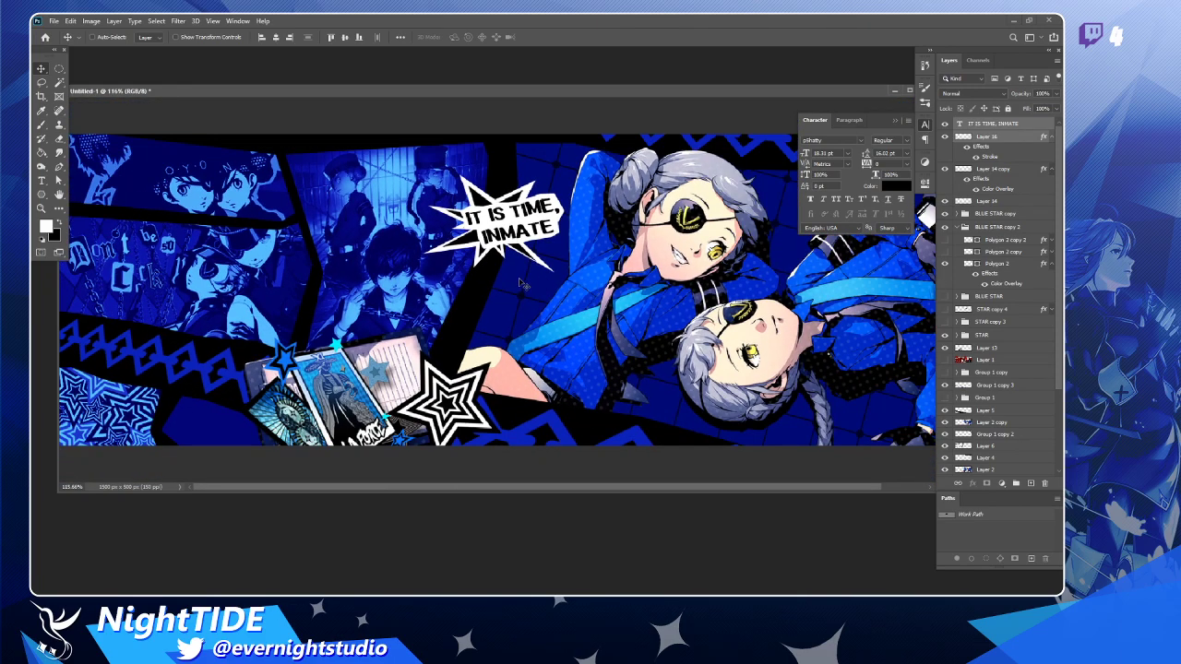
{"action": "left_click", "coordinate": [969, 446]}
{"action": "scroll", "coordinate": [966, 406], "scroll_direction": "down", "scroll_amount": 1}
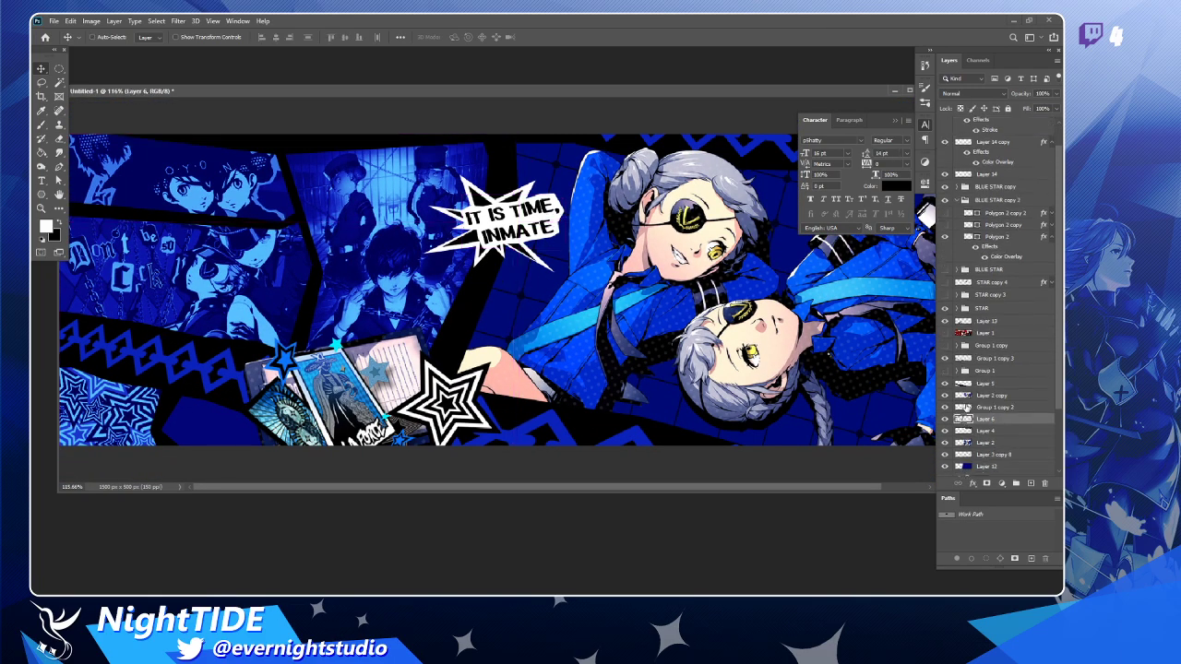
{"action": "left_click", "coordinate": [944, 420]}
{"action": "left_click", "coordinate": [944, 420]}
{"action": "scroll", "coordinate": [1015, 432], "scroll_direction": "down", "scroll_amount": 2}
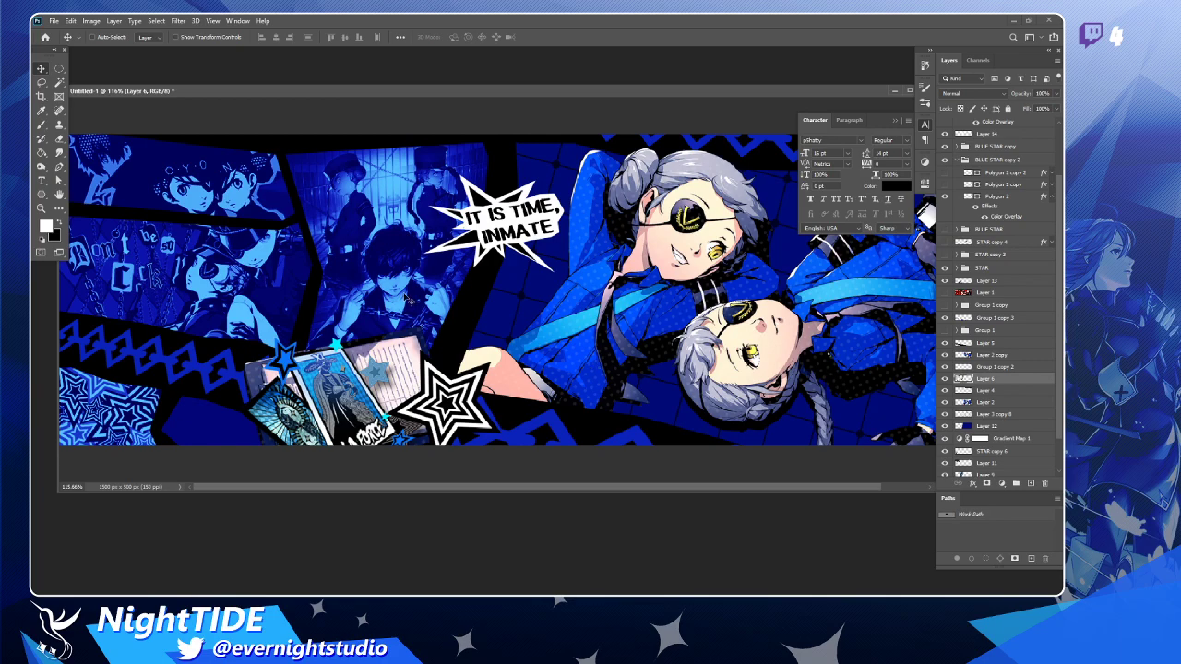
{"action": "scroll", "coordinate": [411, 301], "scroll_direction": "down", "scroll_amount": 1}
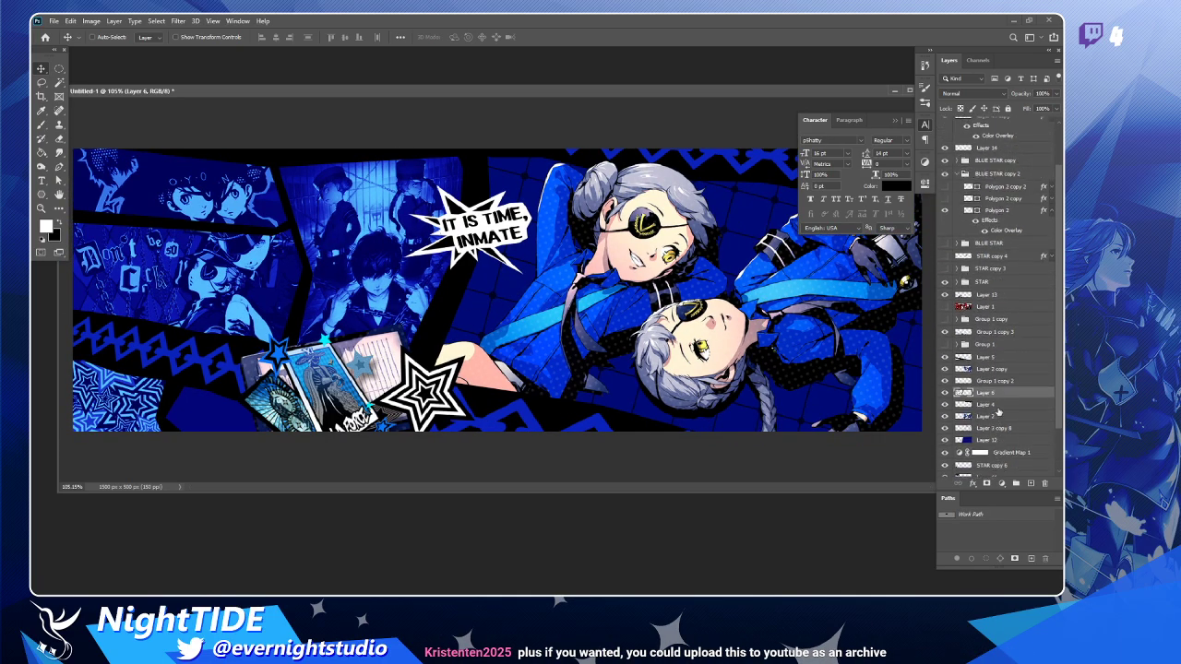
{"action": "left_click", "coordinate": [1004, 427]}
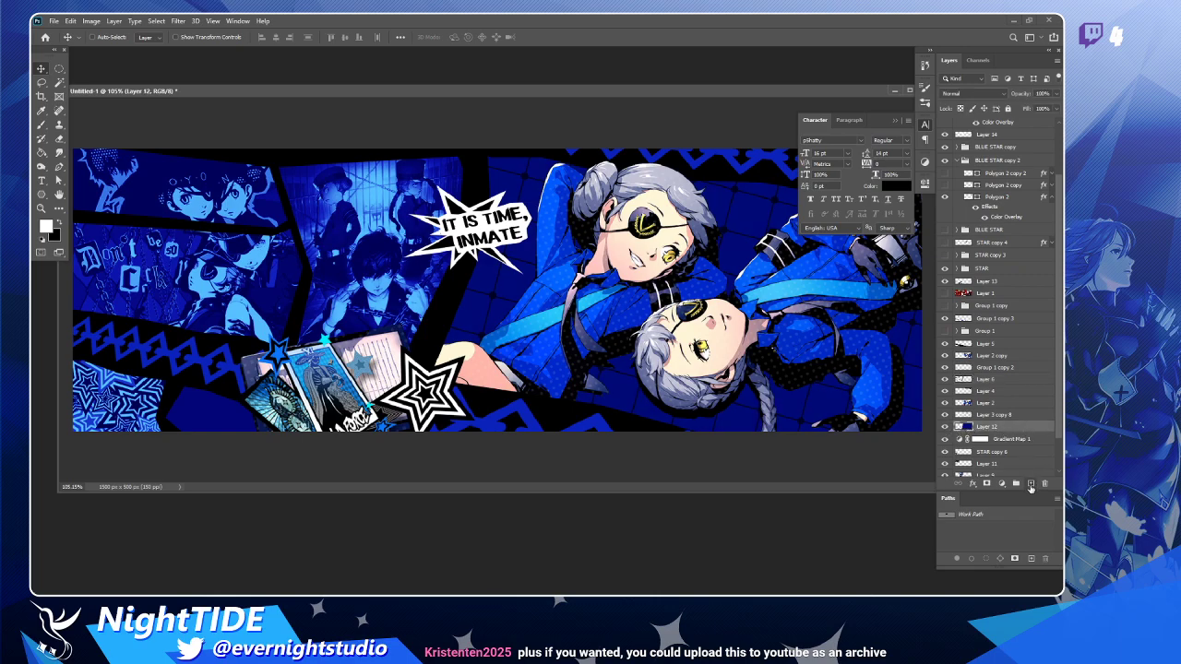
Add a new layer above Layer 12 and place Pen anchors along the banner's bottom edge.
{"action": "left_click", "coordinate": [1034, 484]}
{"action": "key", "text": "p"}
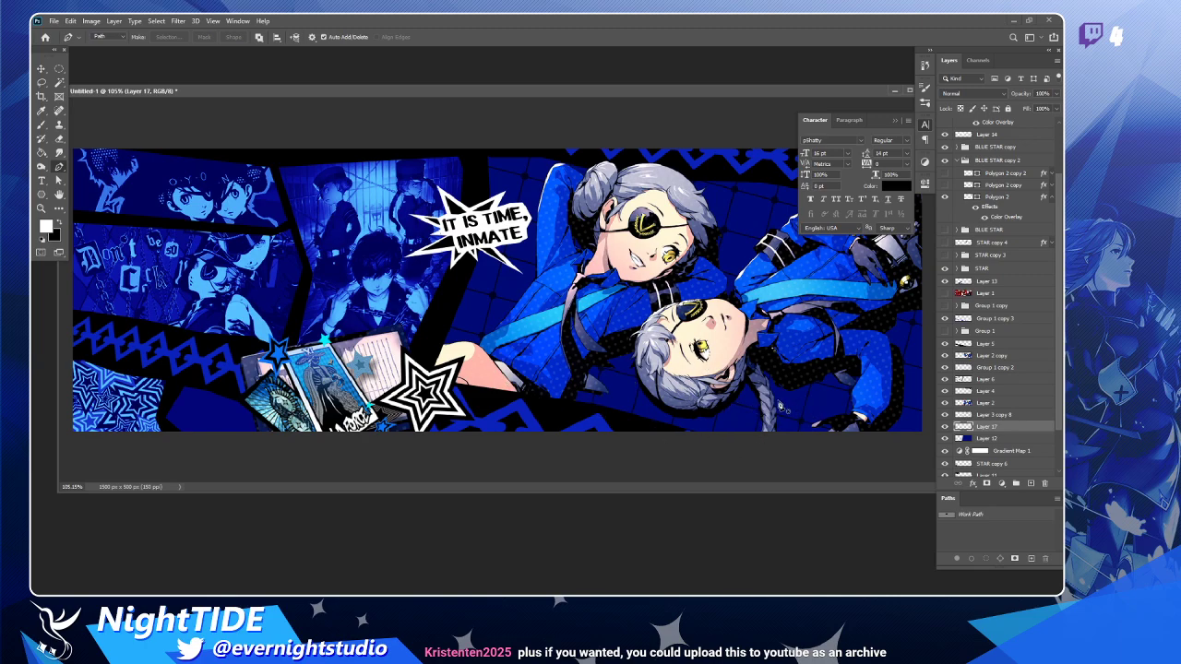
{"action": "left_click", "coordinate": [643, 425]}
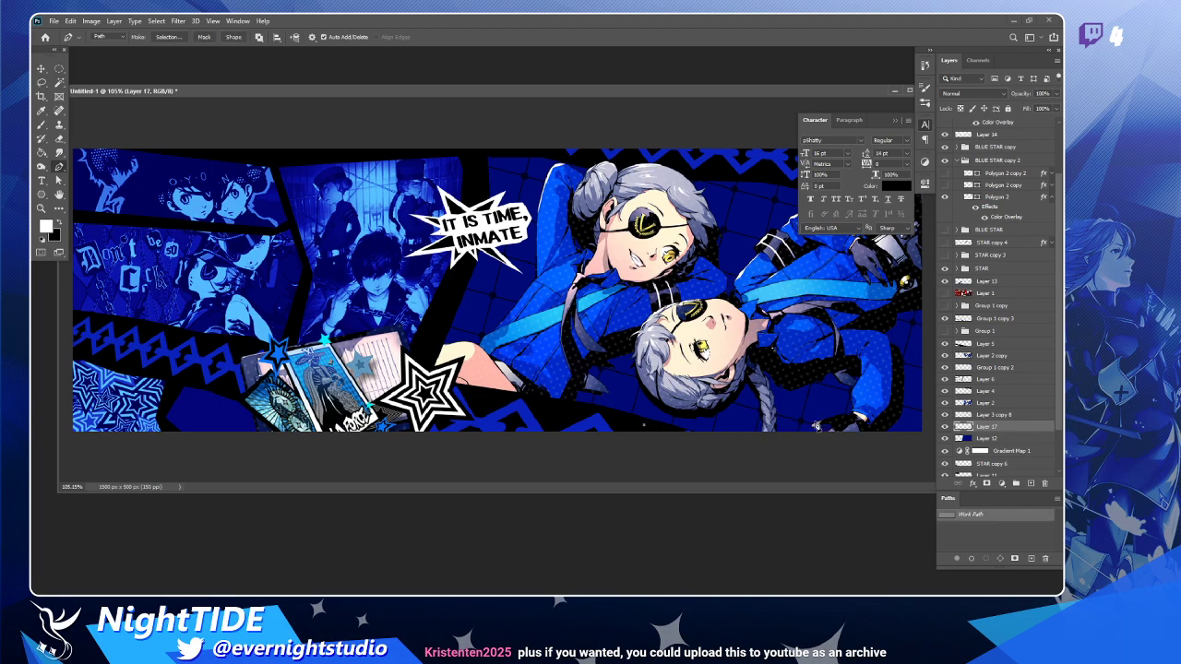
{"action": "left_click", "coordinate": [783, 418]}
{"action": "left_click_drag", "start_coordinate": [662, 90], "coordinate": [547, 83]}
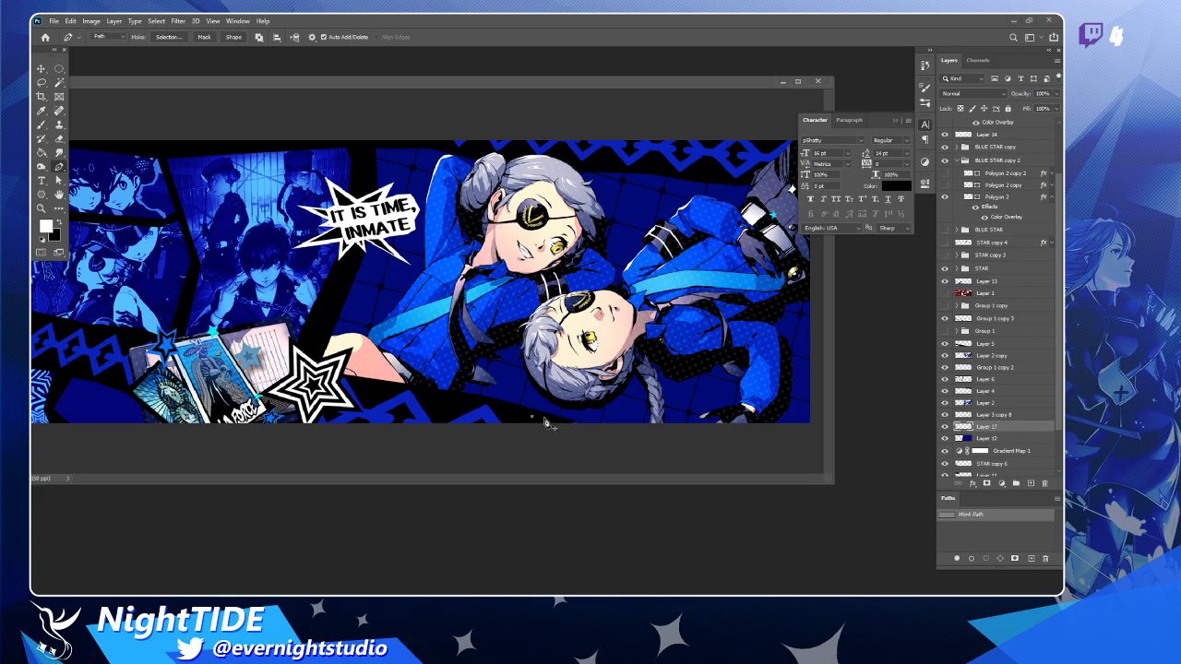
{"action": "key", "text": "Return"}
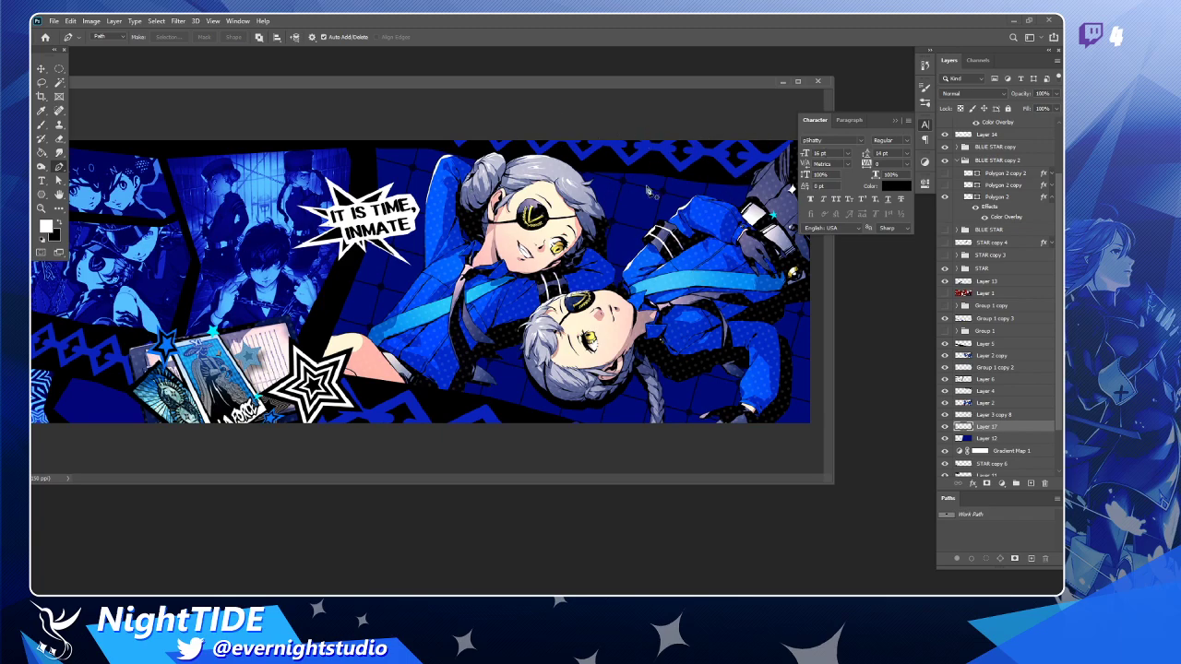
{"action": "left_click", "coordinate": [550, 426]}
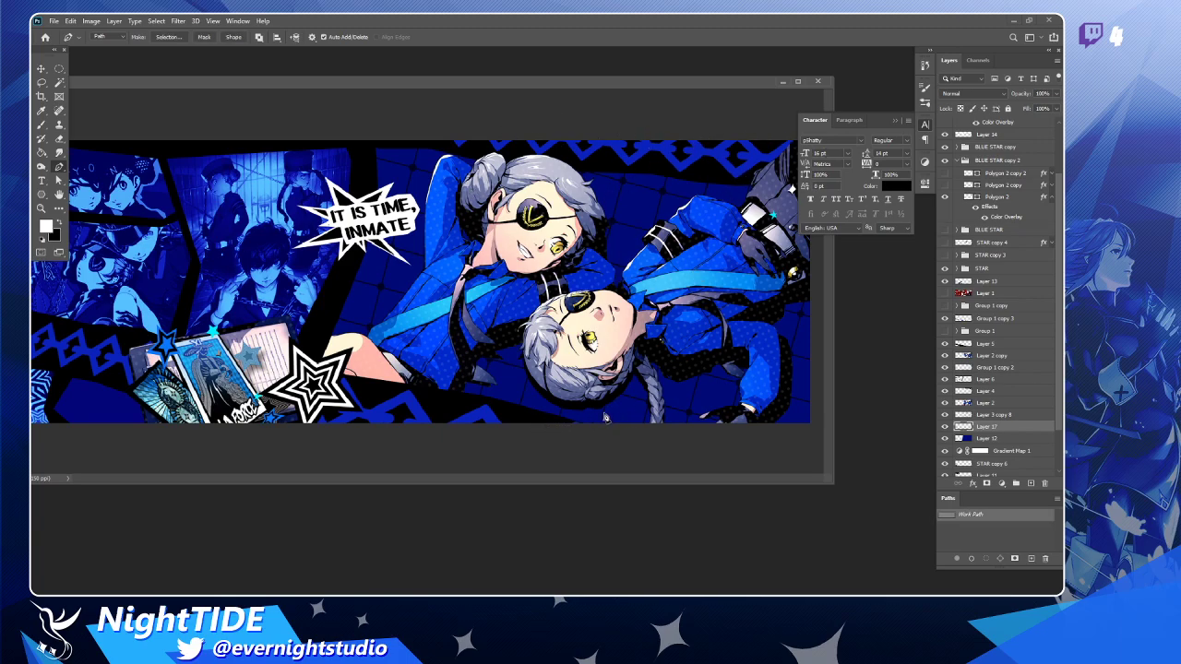
Minimize the banner document window and restore it from the taskbar.
{"action": "left_click", "coordinate": [42, 69]}
{"action": "left_click", "coordinate": [783, 82]}
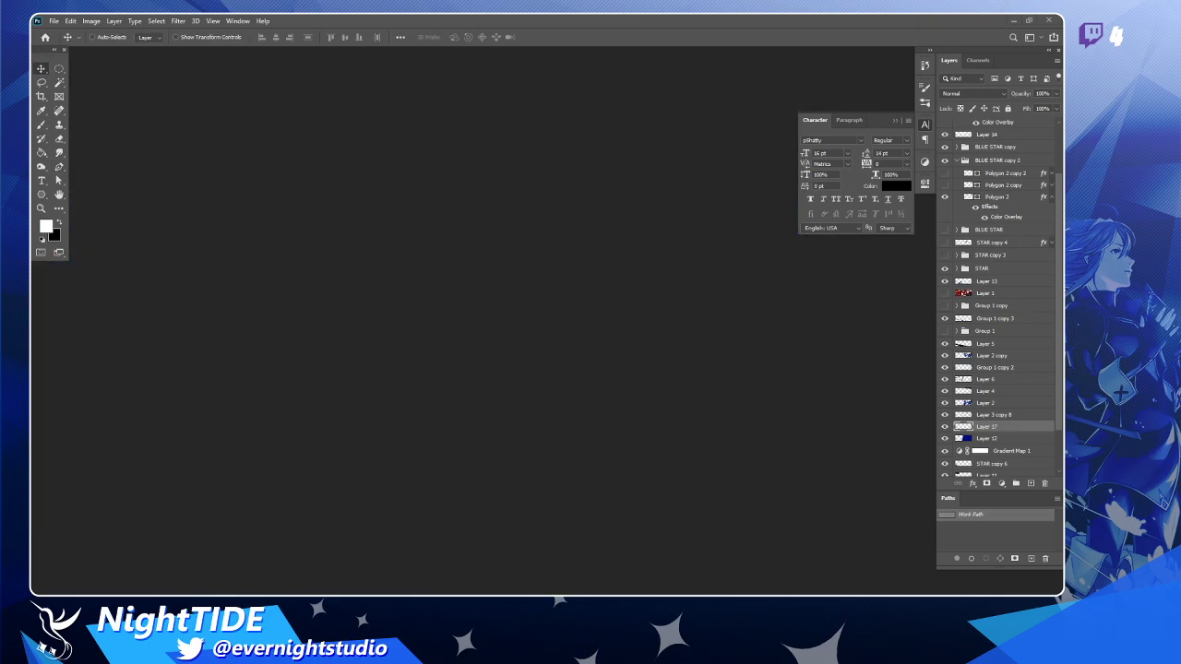
{"action": "mouse_move", "coordinate": [580, 585]}
{"action": "mouse_move", "coordinate": [228, 585]}
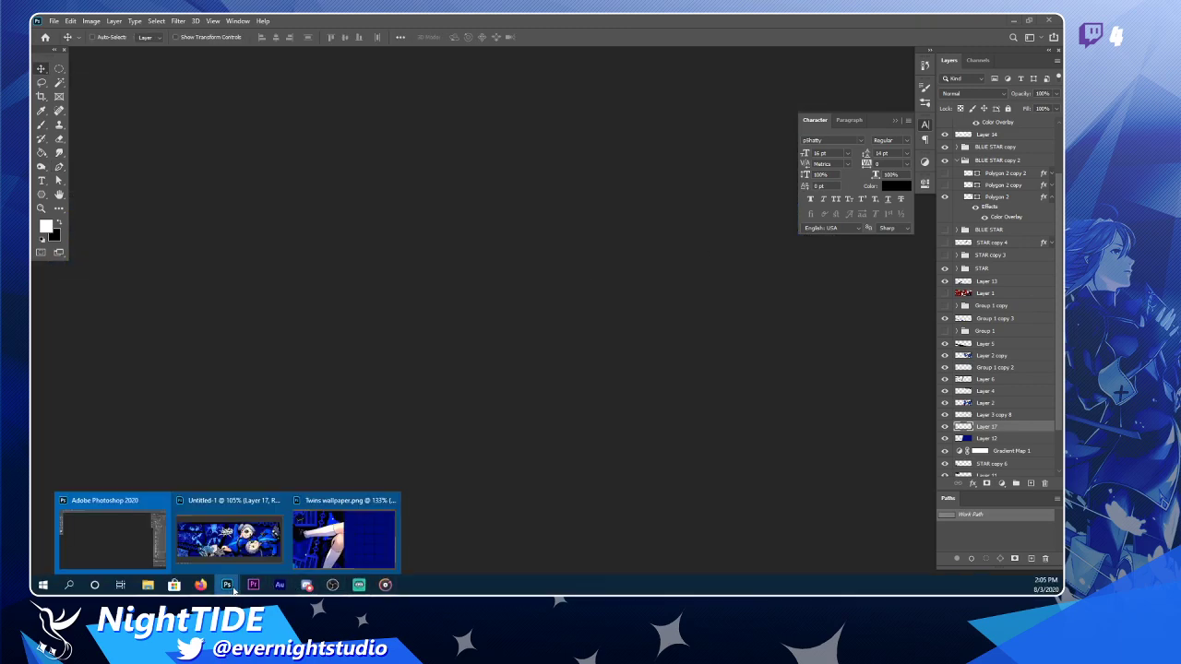
{"action": "mouse_move", "coordinate": [334, 545]}
{"action": "left_click", "coordinate": [228, 540]}
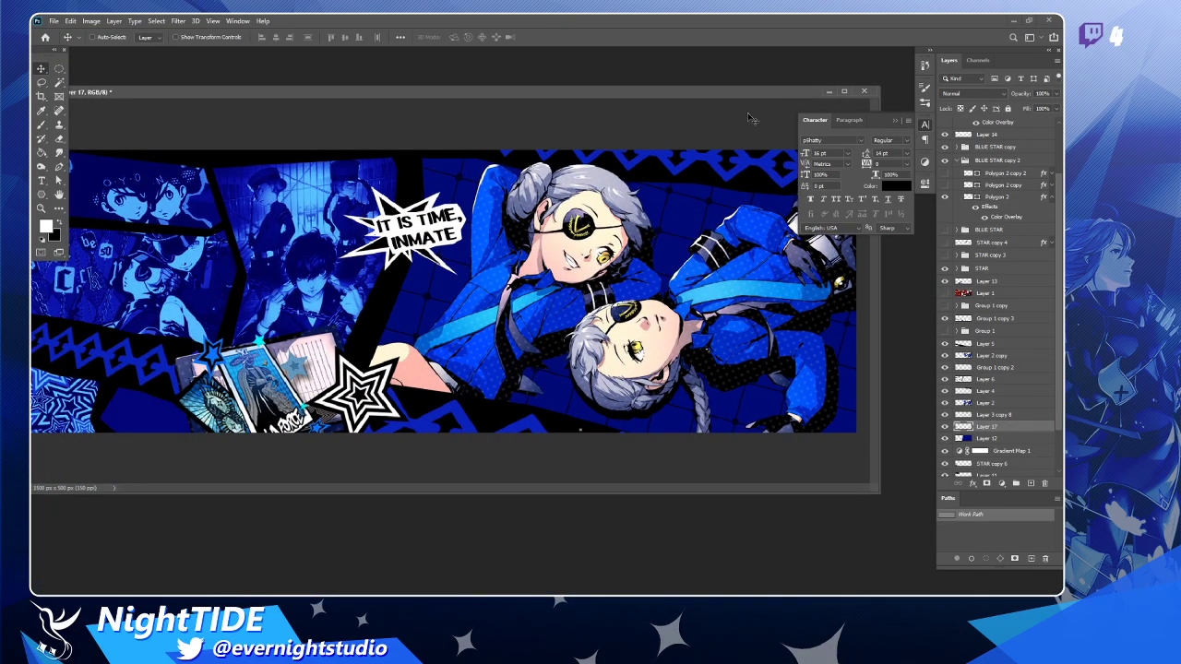
Discard the unfinished bottom-edge work path and zoom back in on the banner.
{"action": "key", "text": "p"}
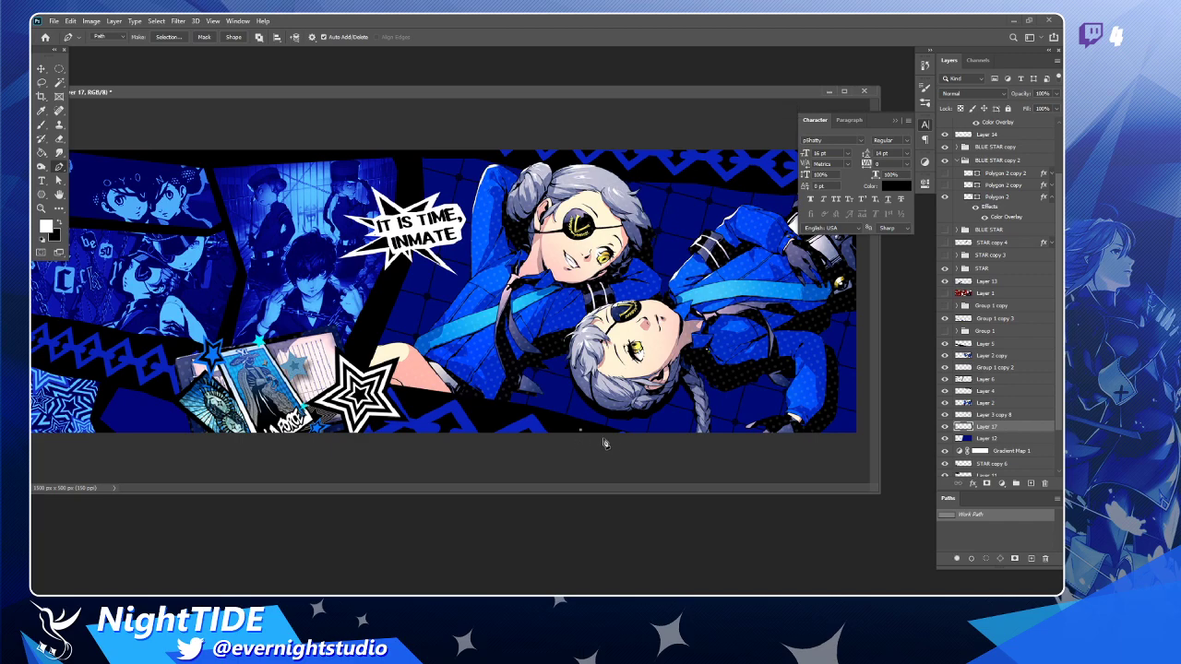
{"action": "left_click_drag", "start_coordinate": [604, 441], "coordinate": [625, 430]}
{"action": "left_click", "coordinate": [41, 68]}
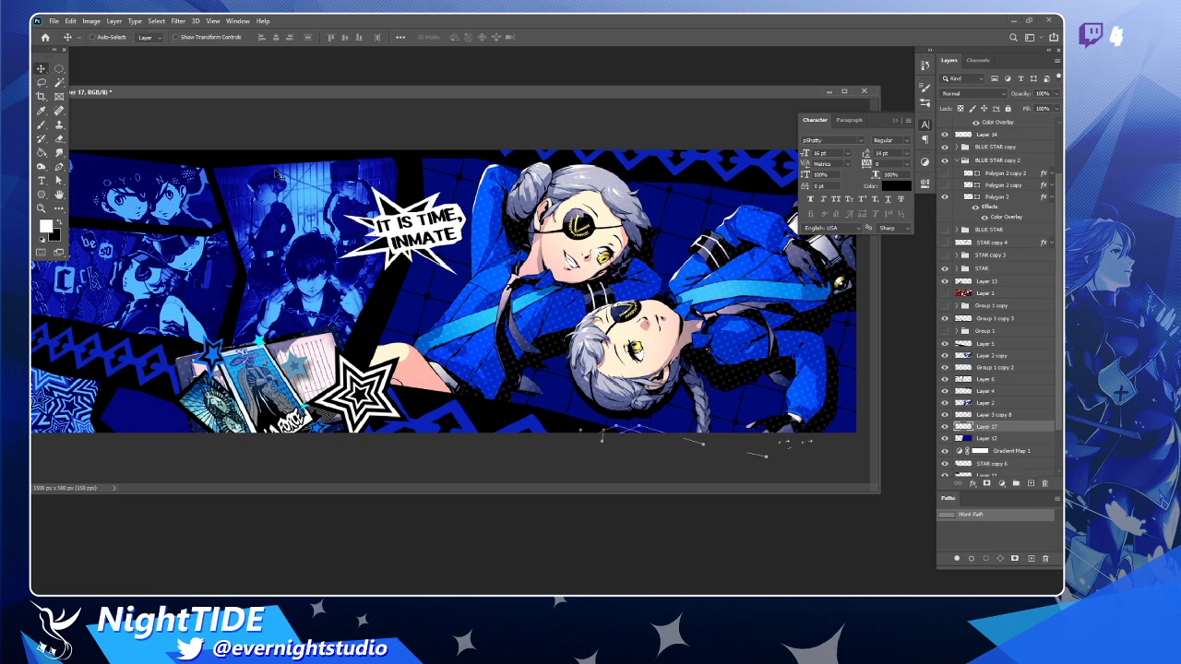
{"action": "key", "text": "ctrl+minus"}
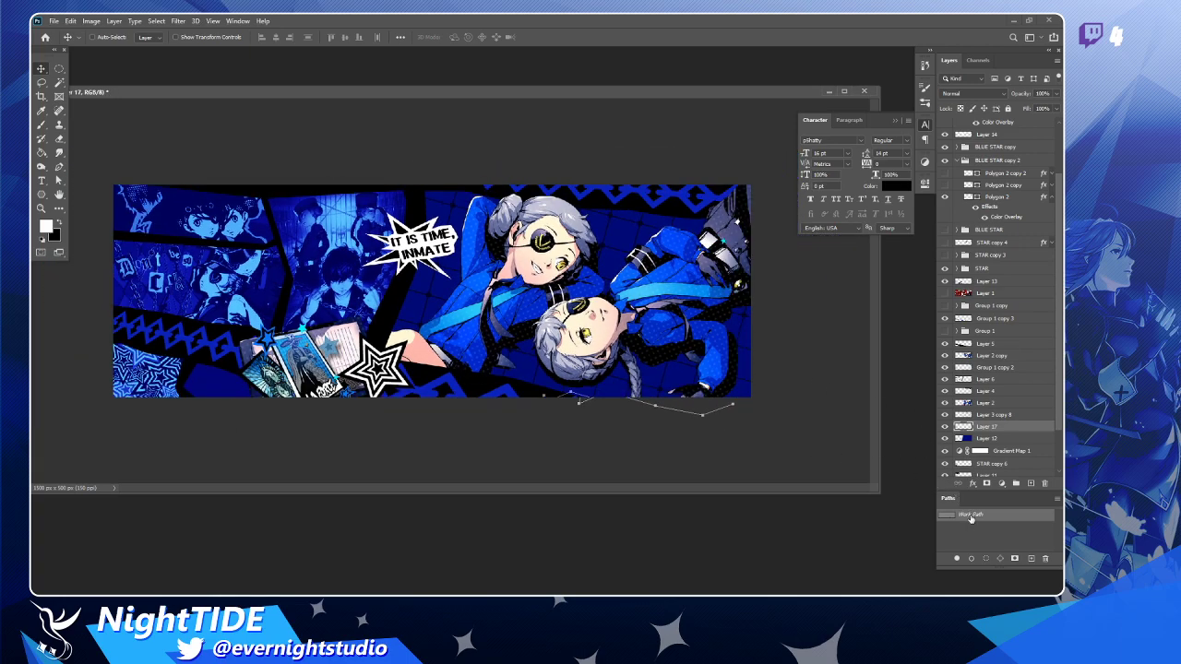
{"action": "left_click", "coordinate": [970, 518]}
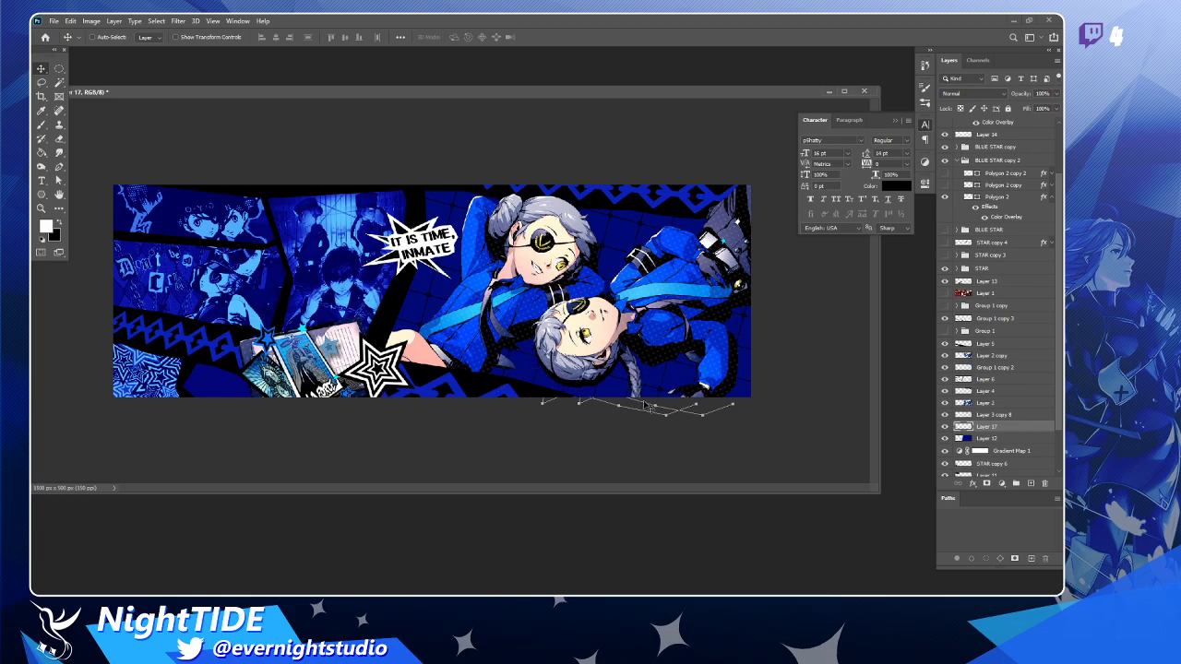
{"action": "key", "text": "ctrl+plus"}
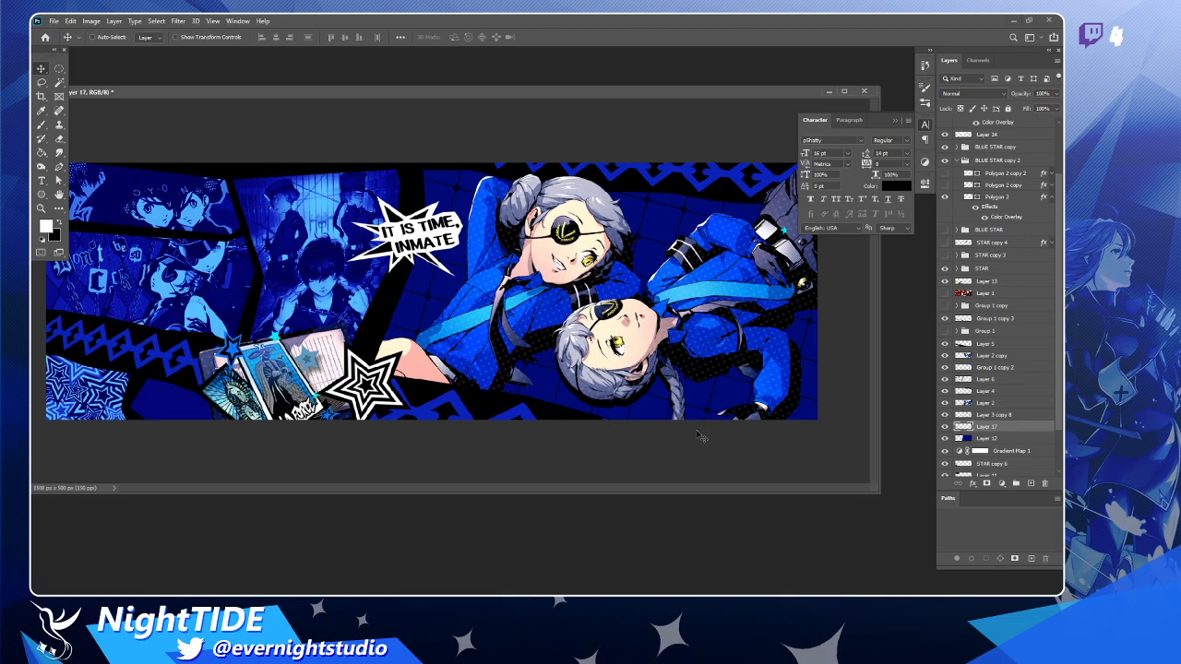
Trace a new closed curved path along the bottom edge and load it as a selection.
{"action": "key", "text": "p"}
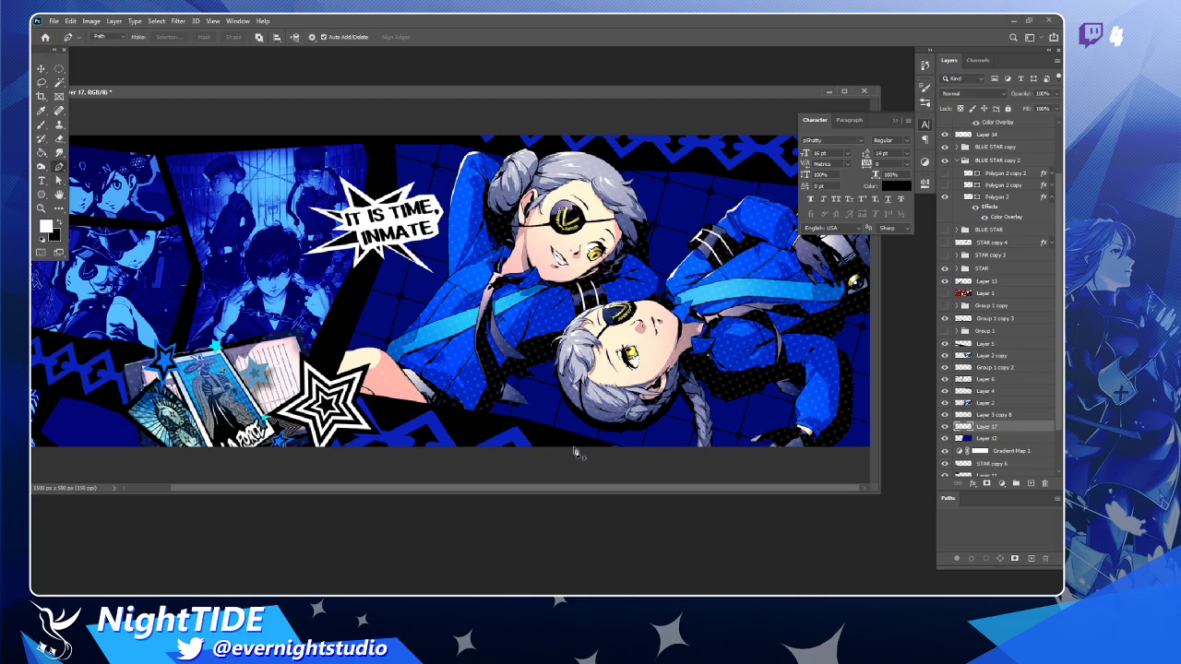
{"action": "left_click", "coordinate": [607, 448]}
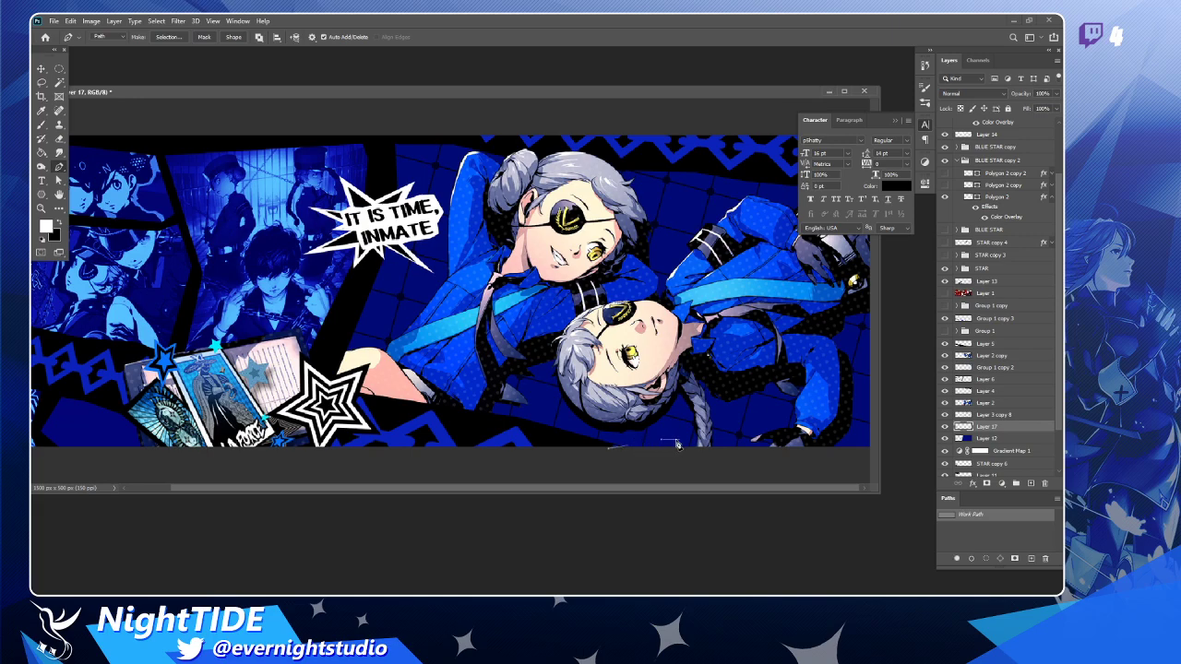
{"action": "left_click", "coordinate": [748, 446]}
{"action": "left_click_drag", "start_coordinate": [785, 448], "coordinate": [836, 471]}
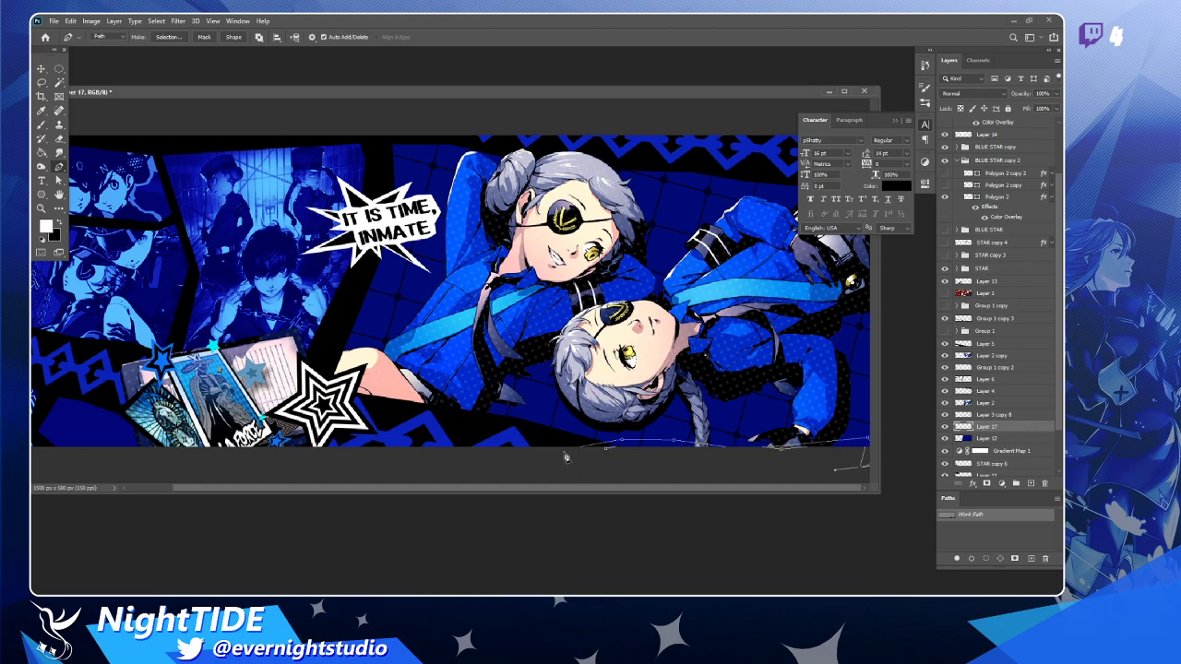
{"action": "left_click_drag", "start_coordinate": [570, 456], "coordinate": [569, 477]}
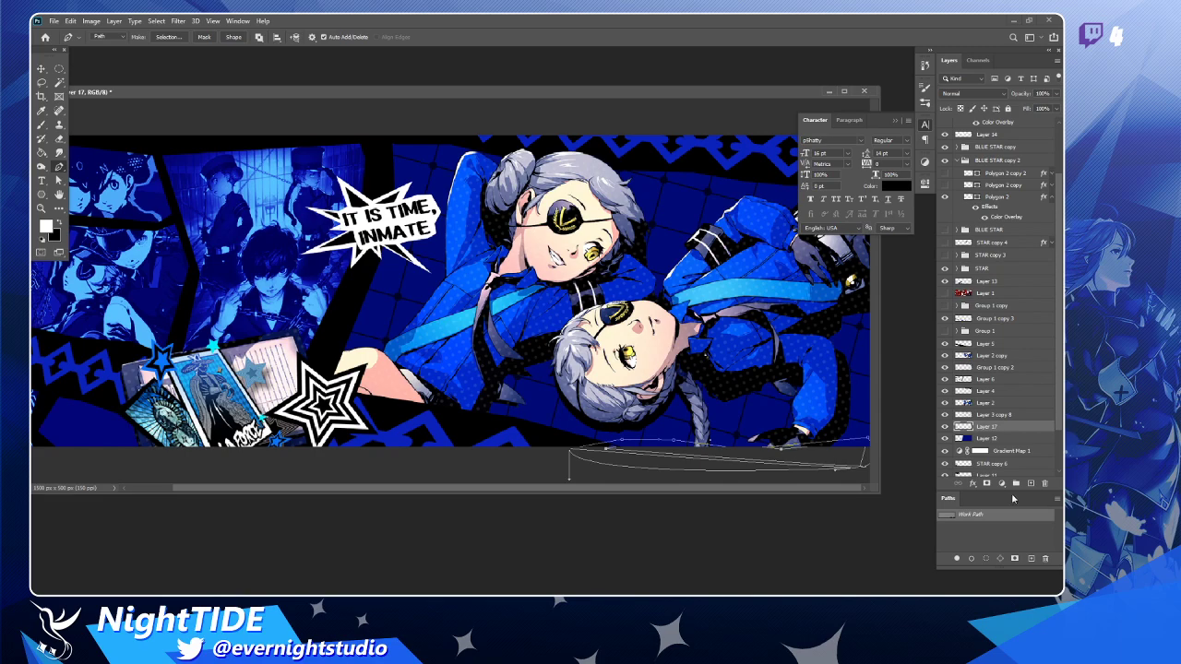
{"action": "left_click", "coordinate": [946, 518], "text": "ctrl"}
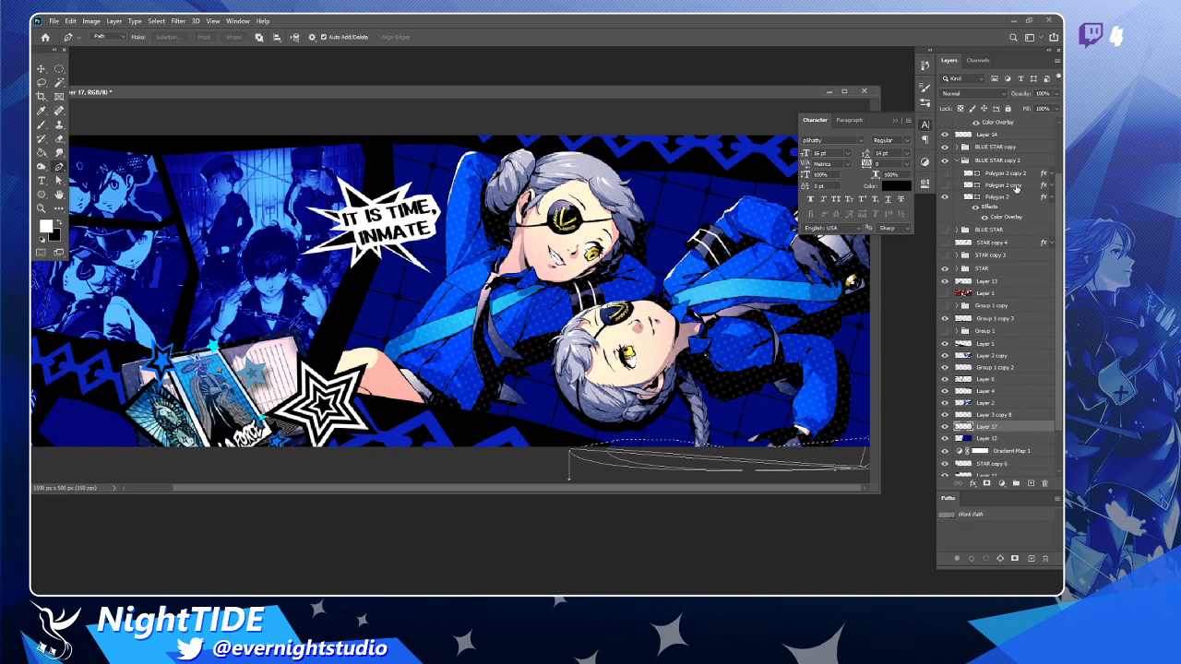
Select Layer 5, brush white along the bottom edge, then undo the stroke.
{"action": "key", "text": "v"}
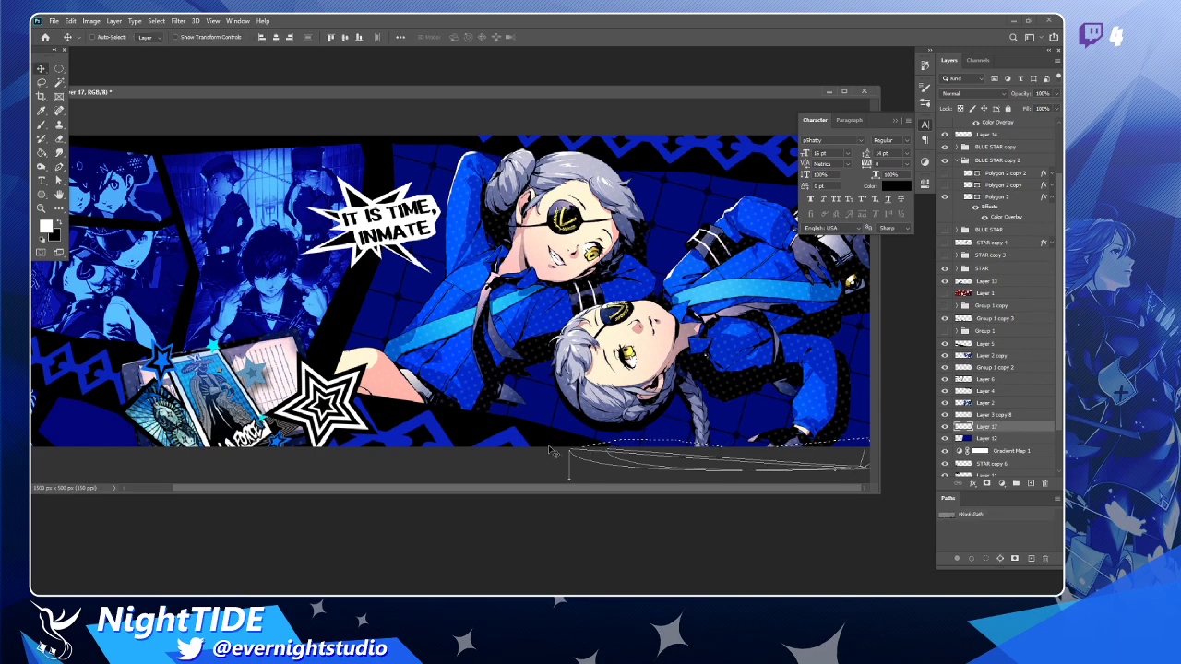
{"action": "left_click", "coordinate": [541, 442]}
{"action": "key", "text": "b"}
{"action": "left_click_drag", "start_coordinate": [568, 452], "coordinate": [842, 452]}
{"action": "key", "text": "ctrl+z"}
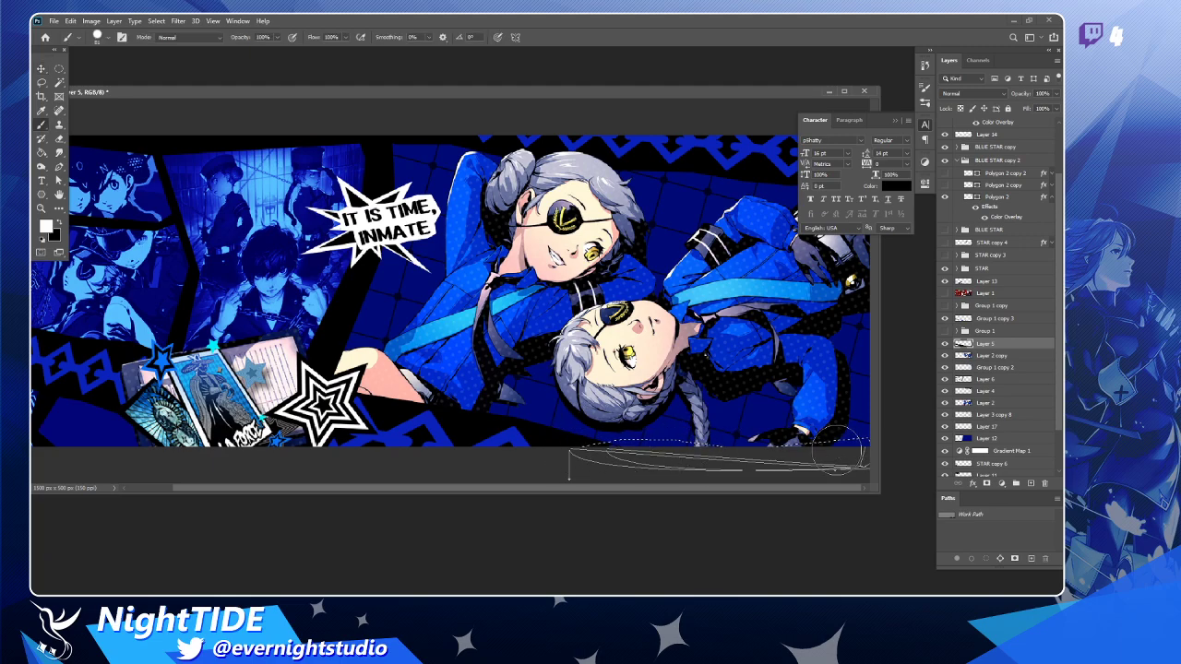
Swap to black foreground and reload the bottom-edge work path as a selection.
{"action": "key", "text": "x"}
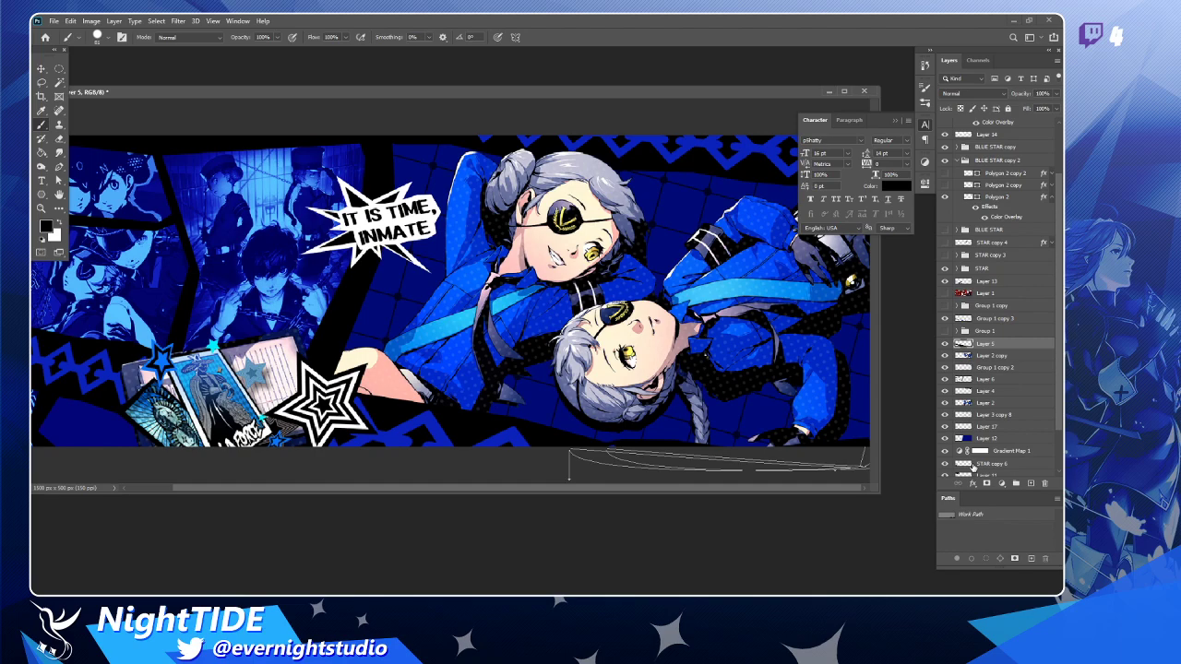
{"action": "left_click", "coordinate": [41, 69]}
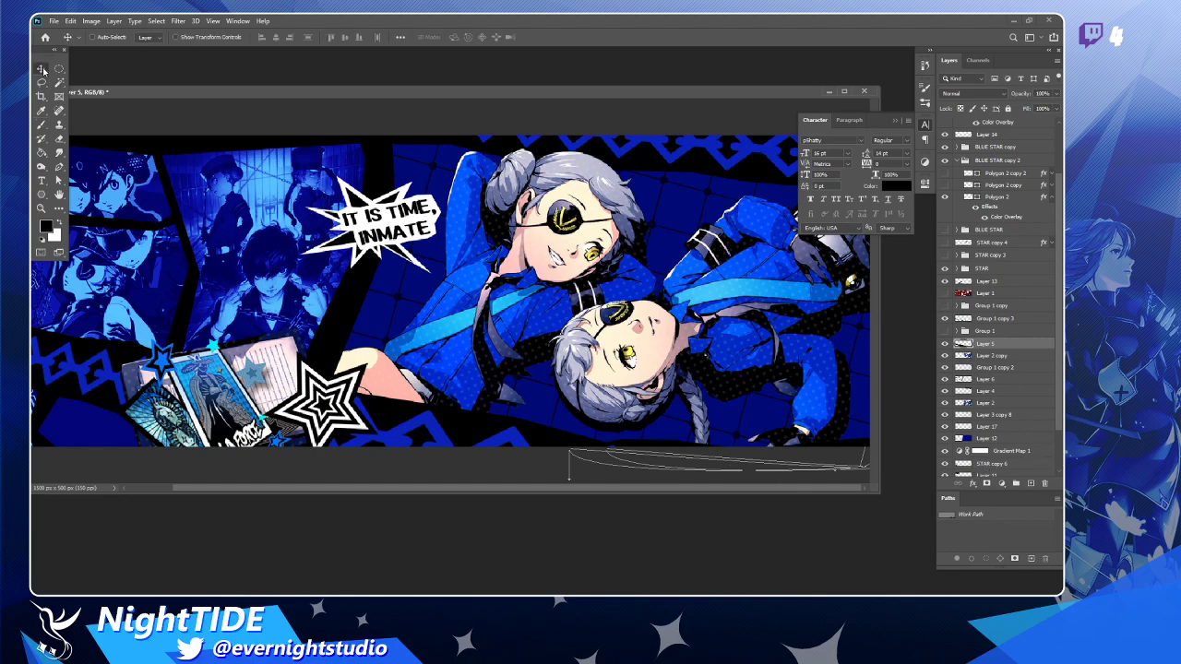
{"action": "left_click", "coordinate": [951, 515], "text": "ctrl"}
{"action": "scroll", "coordinate": [702, 369], "scroll_direction": "down", "scroll_amount": 3}
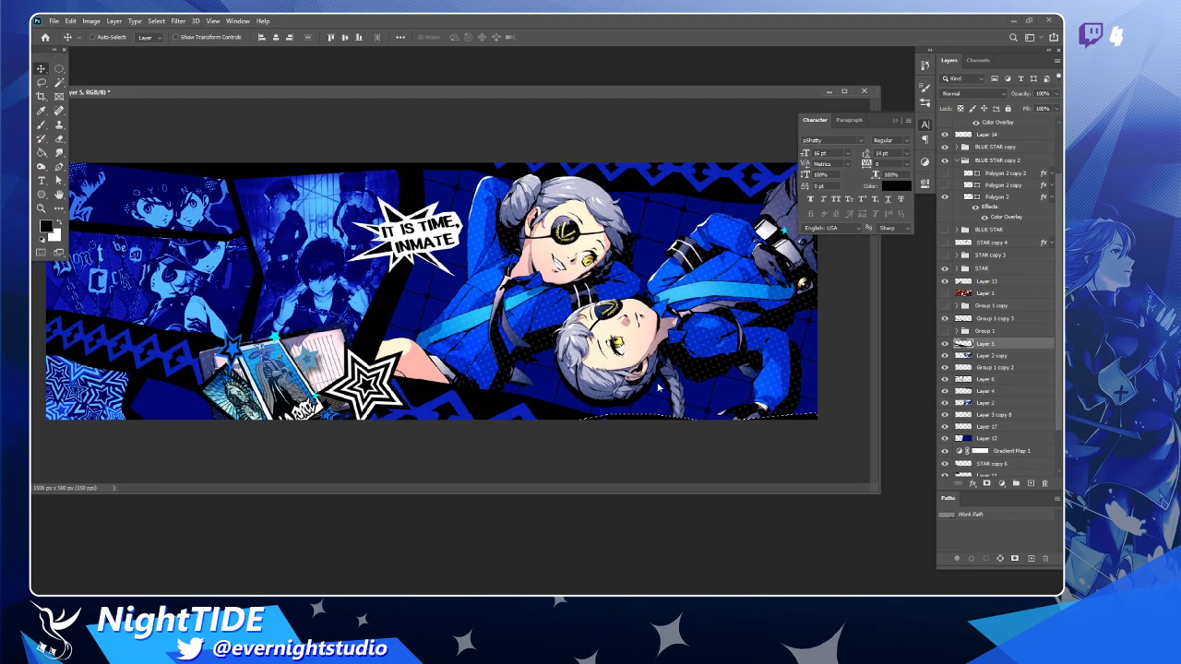
{"action": "scroll", "coordinate": [706, 378], "scroll_direction": "up", "scroll_amount": 2}
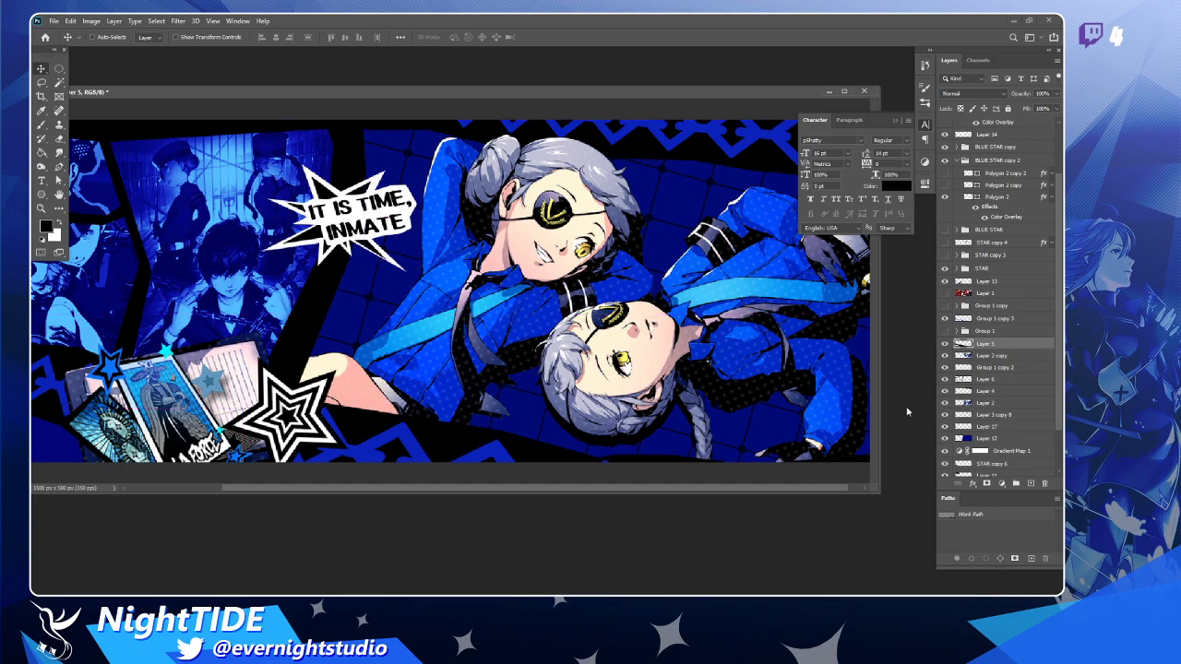
Add anchors to the bottom-edge work path and load it as a selection.
{"action": "key", "text": "p"}
{"action": "left_click", "coordinate": [558, 464]}
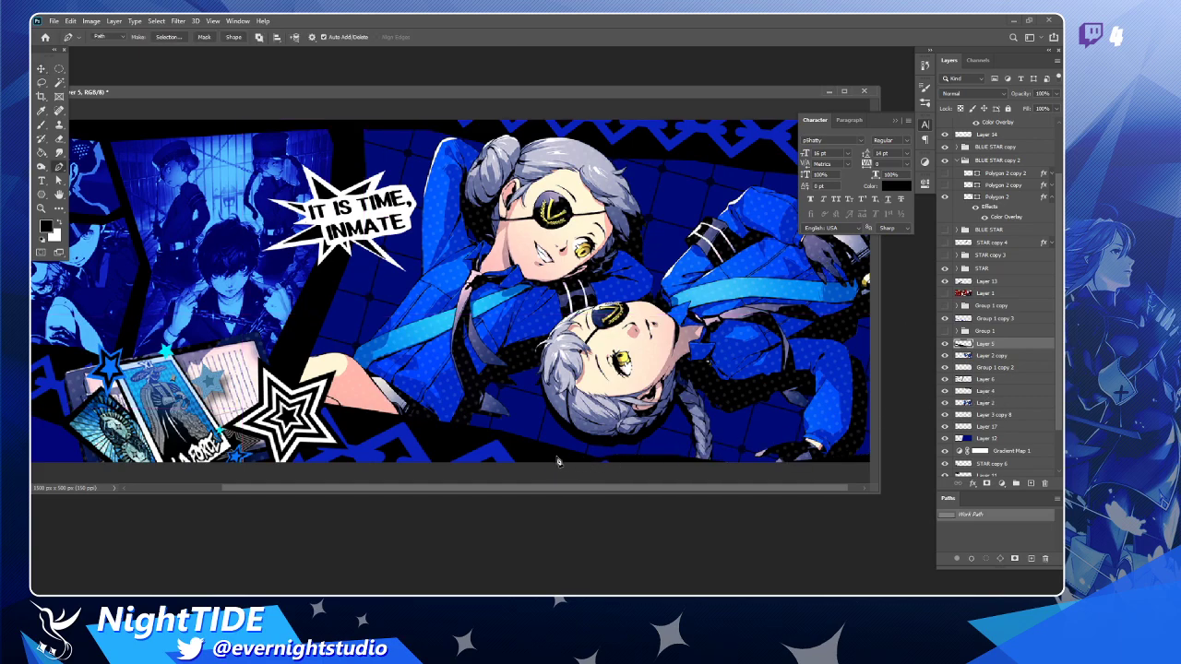
{"action": "left_click", "coordinate": [752, 477]}
{"action": "left_click", "coordinate": [946, 515], "text": "ctrl"}
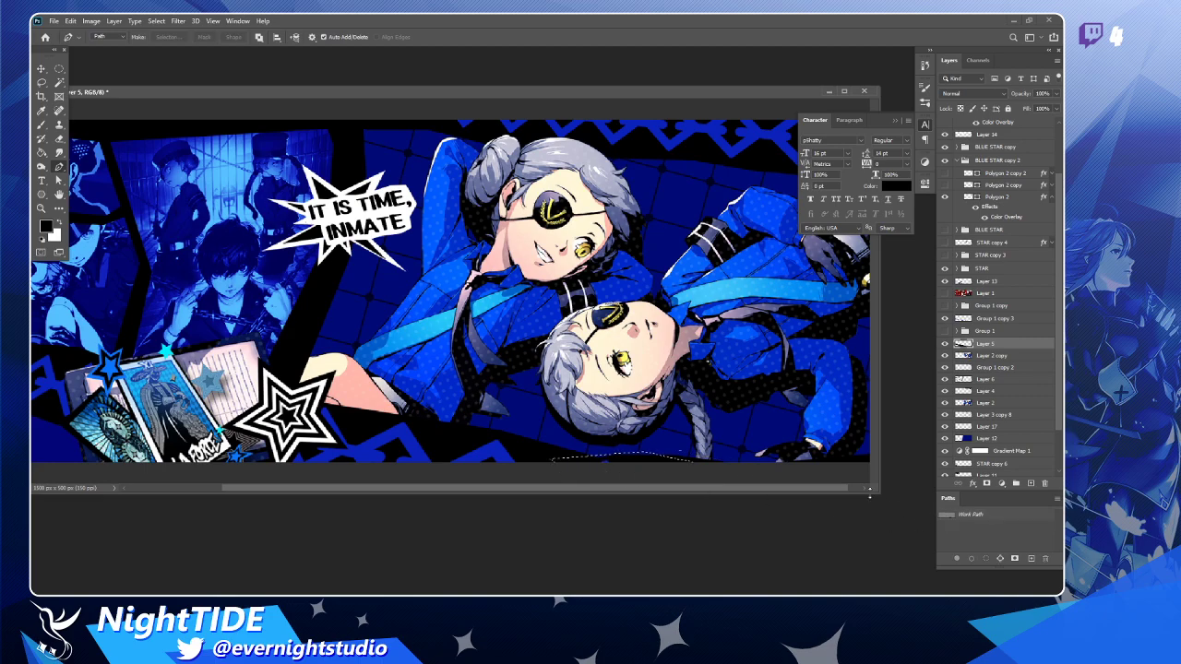
{"action": "key", "text": "b"}
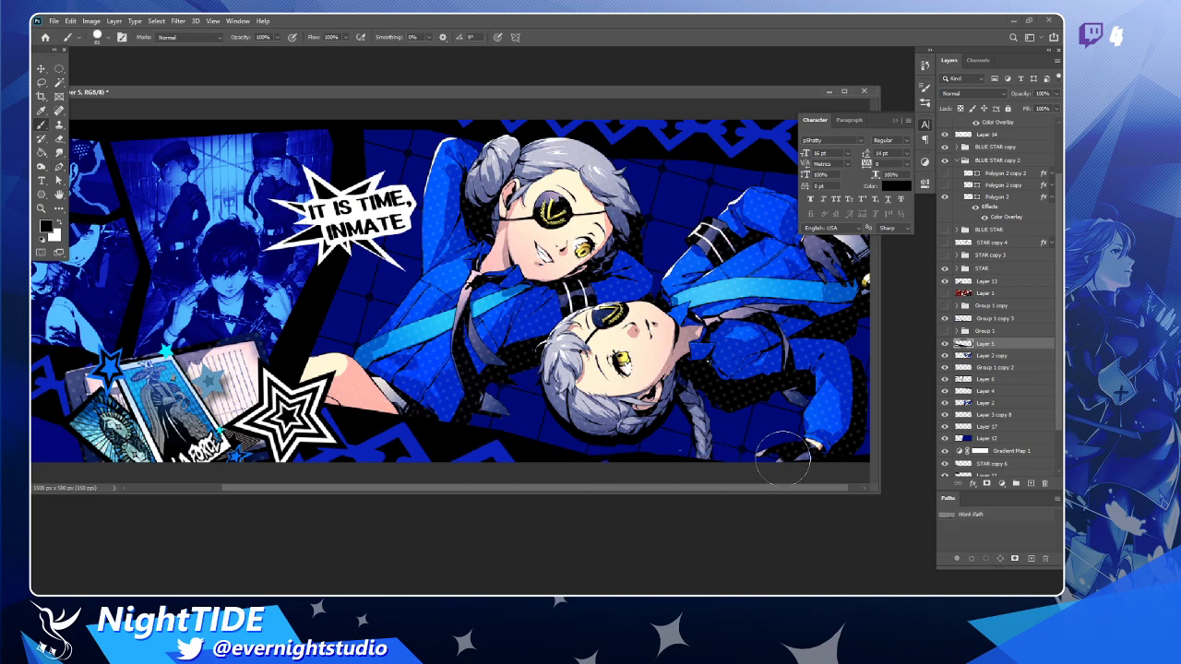
{"action": "key", "text": "v"}
{"action": "left_click", "coordinate": [58, 70]}
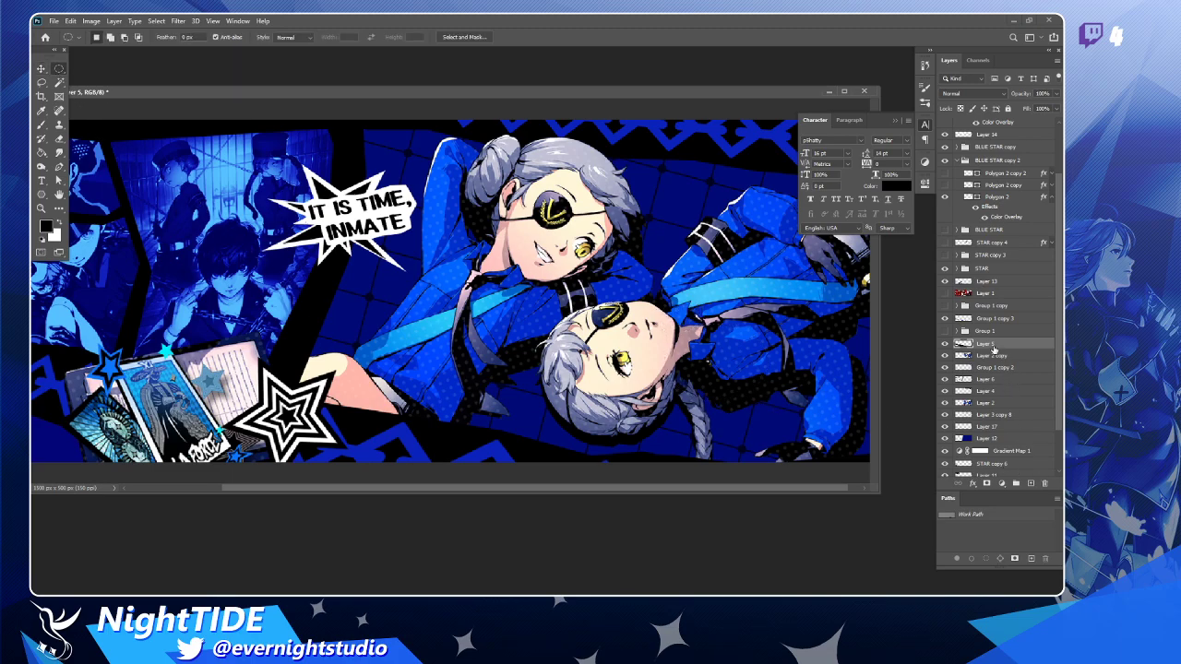
Toggle Layer 5's visibility, then add new Layer 18 above Layer 12.
{"action": "scroll", "coordinate": [768, 356], "scroll_direction": "down", "scroll_amount": 2}
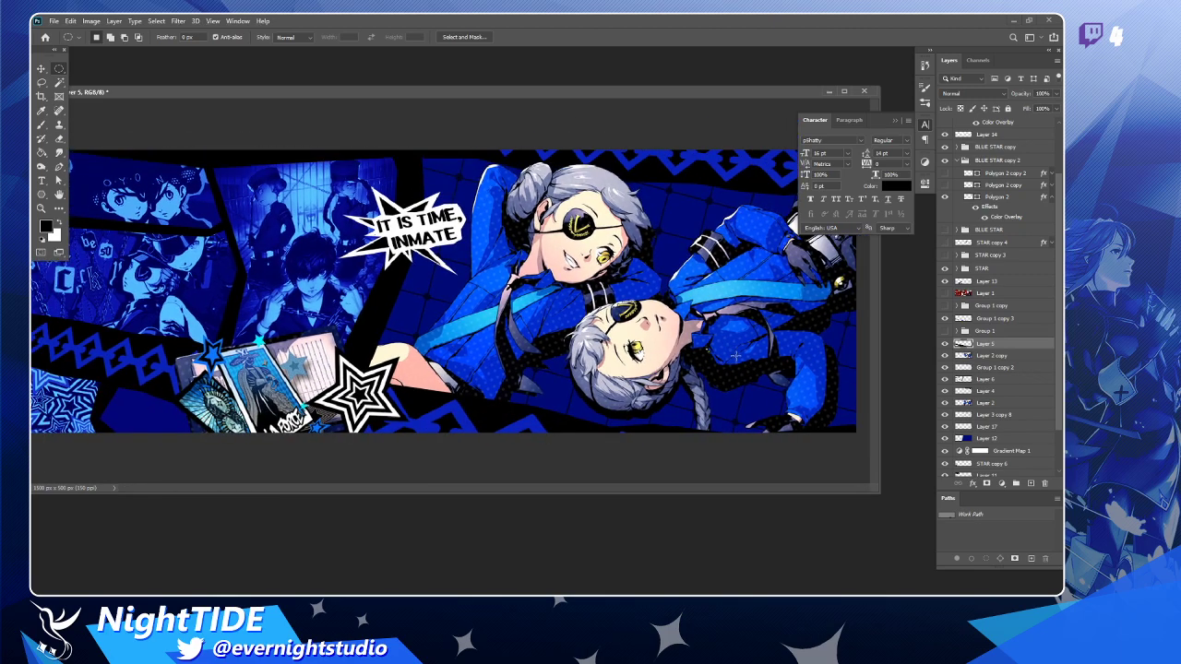
{"action": "left_click", "coordinate": [945, 344]}
{"action": "left_click", "coordinate": [945, 344]}
{"action": "left_click", "coordinate": [945, 344]}
{"action": "left_click", "coordinate": [945, 344]}
{"action": "left_click", "coordinate": [982, 439]}
{"action": "left_click", "coordinate": [1031, 483]}
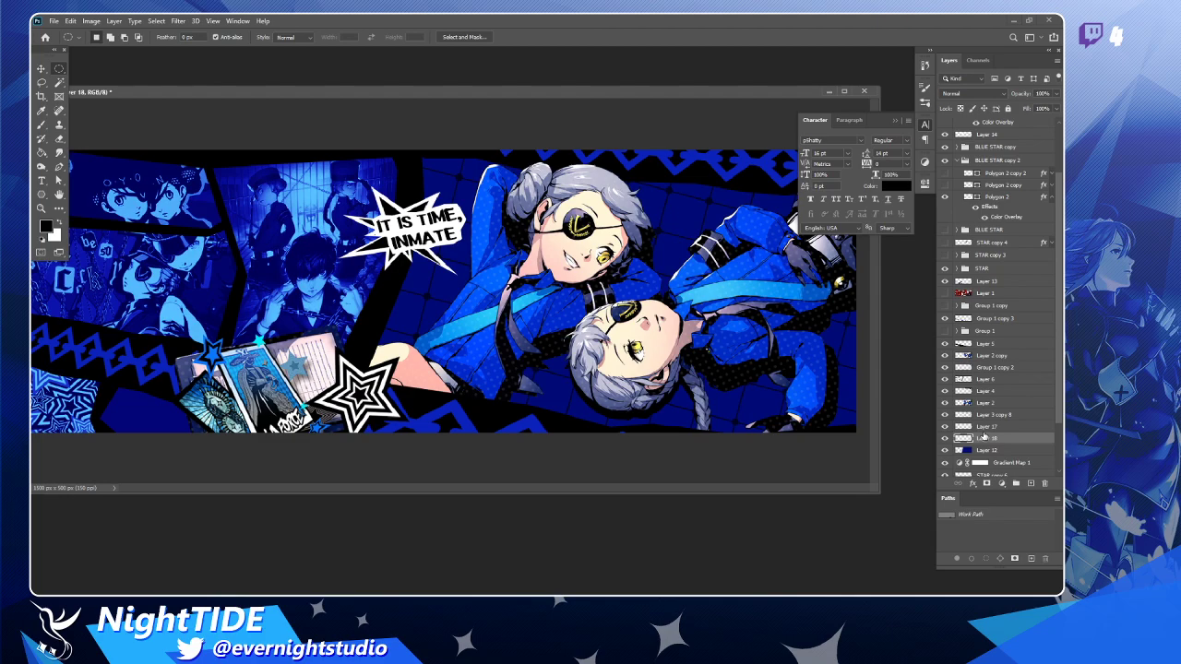
Draw a trial pen path along the bottom edge, discard it, and shift the document window right.
{"action": "key", "text": "p"}
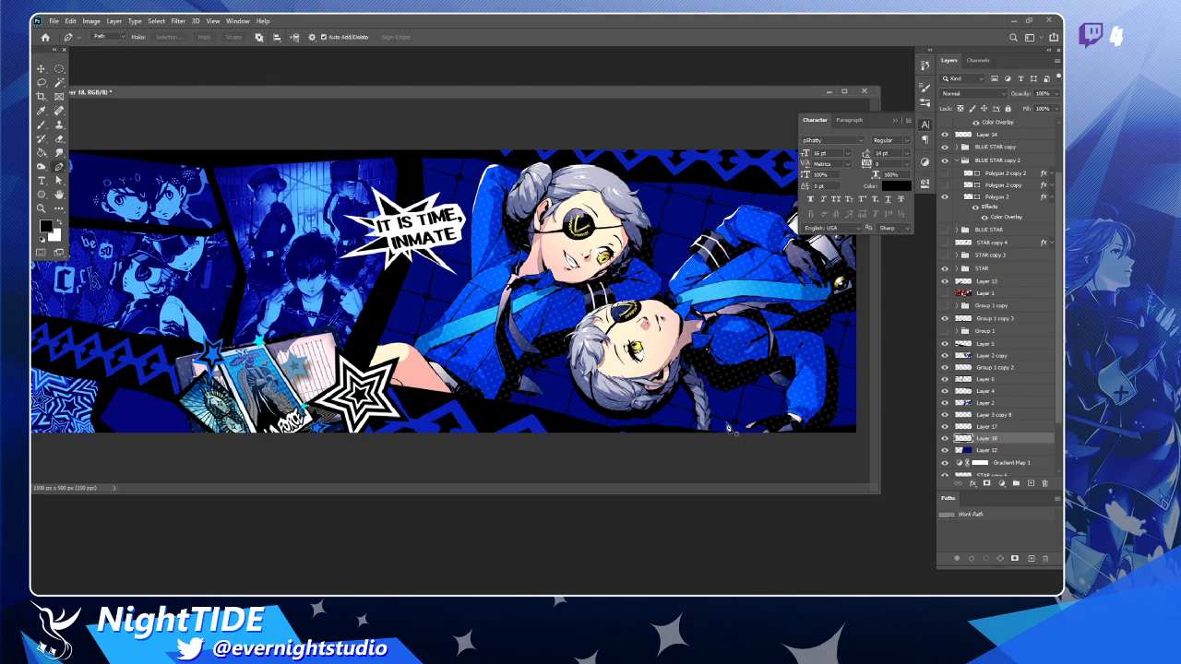
{"action": "left_click", "coordinate": [862, 423]}
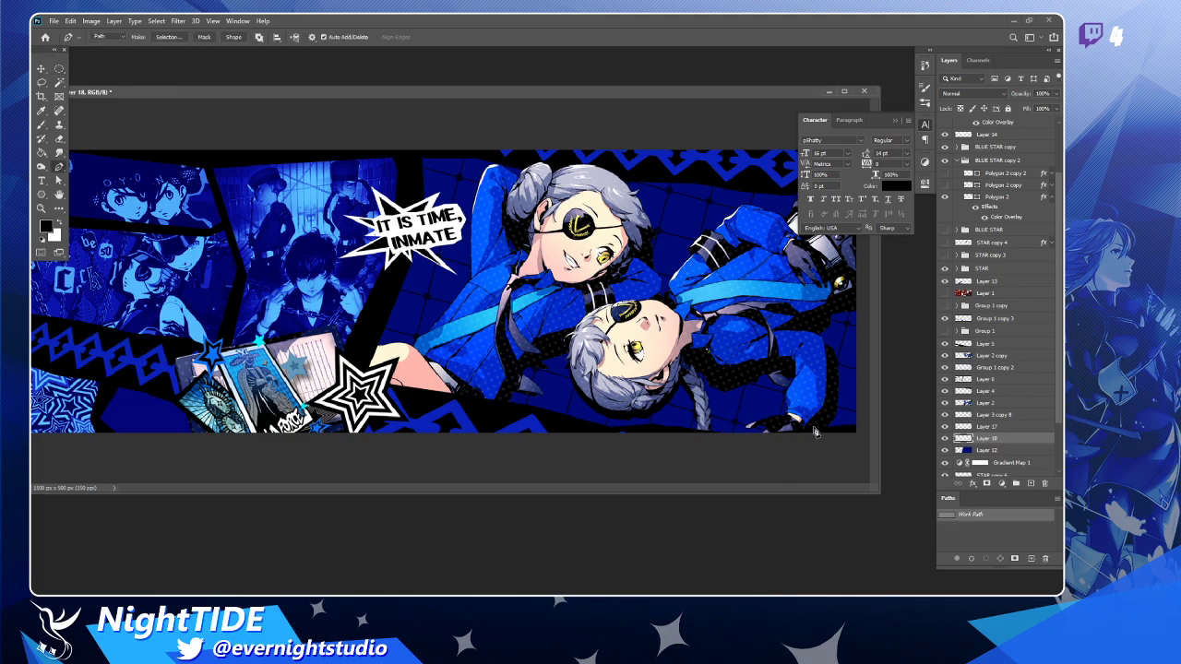
{"action": "left_click", "coordinate": [675, 427]}
{"action": "left_click", "coordinate": [619, 424]}
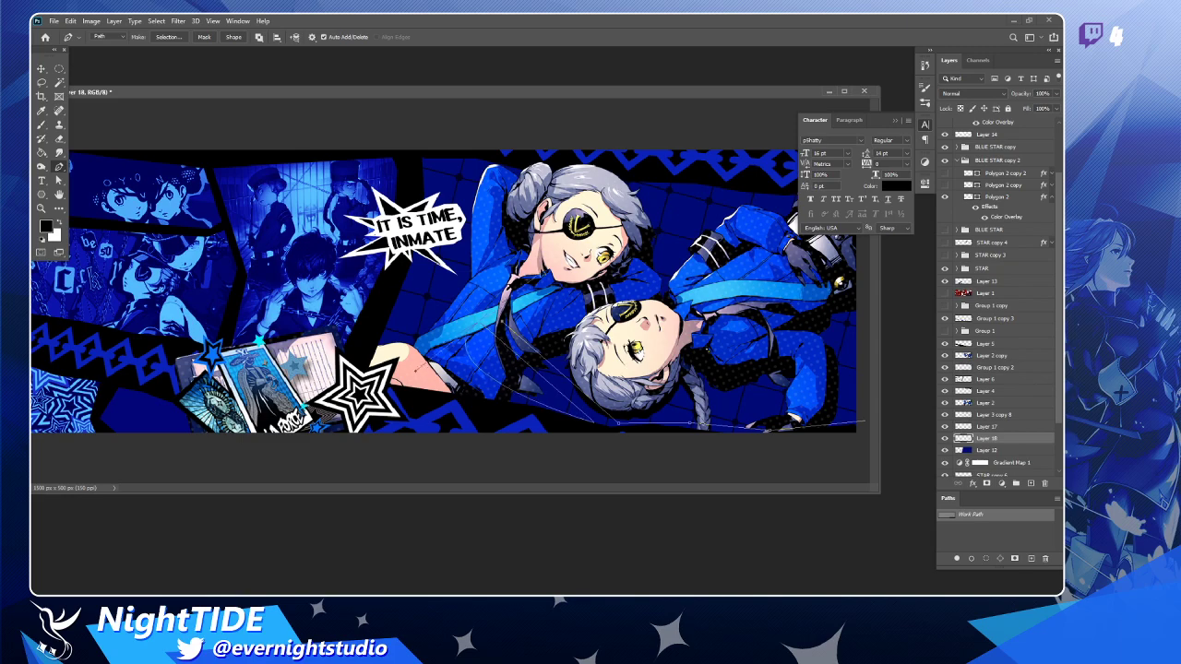
{"action": "left_click", "coordinate": [577, 392]}
{"action": "left_click_drag", "start_coordinate": [579, 393], "coordinate": [688, 421]}
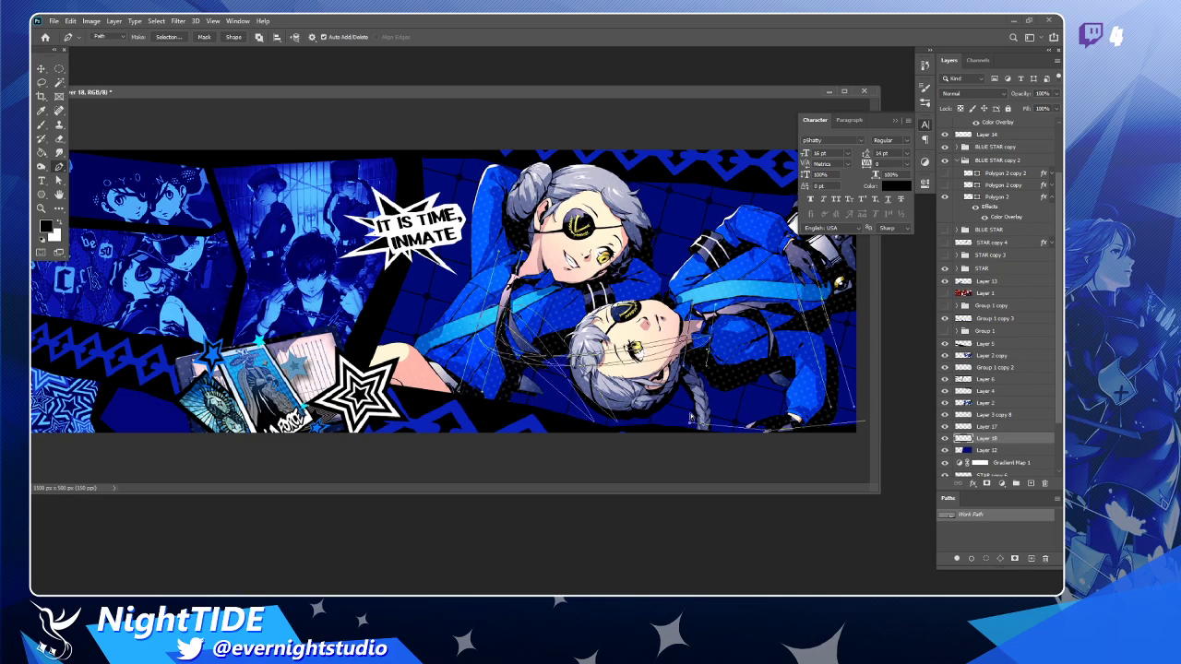
{"action": "key", "text": "Escape"}
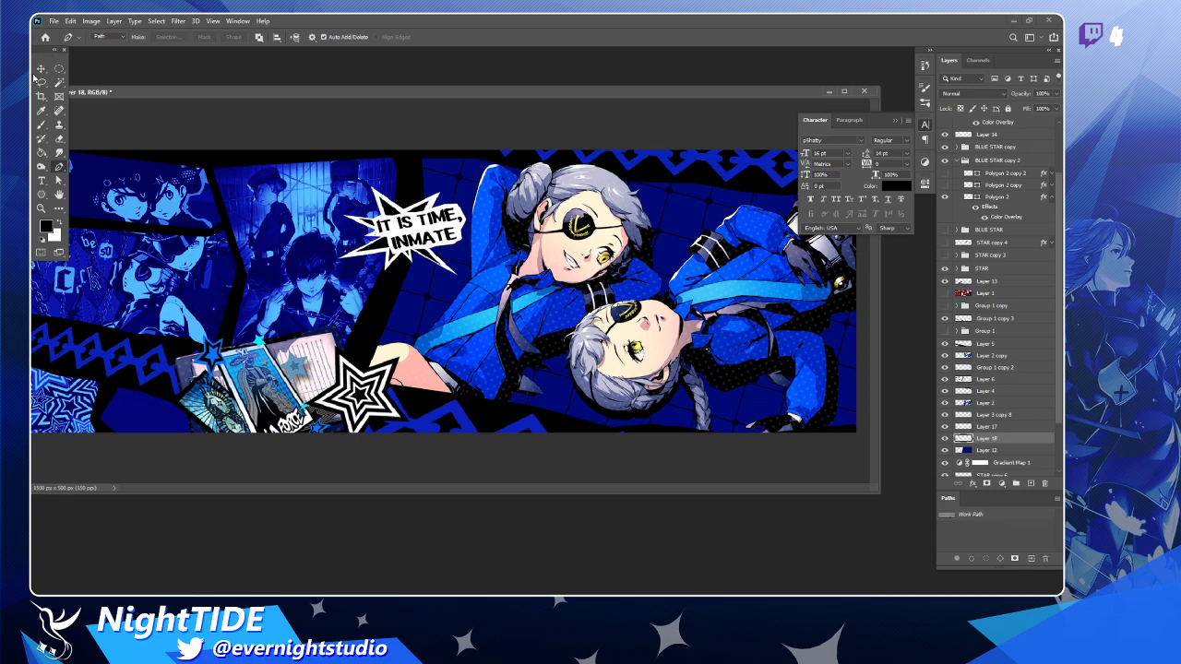
{"action": "left_click", "coordinate": [40, 69]}
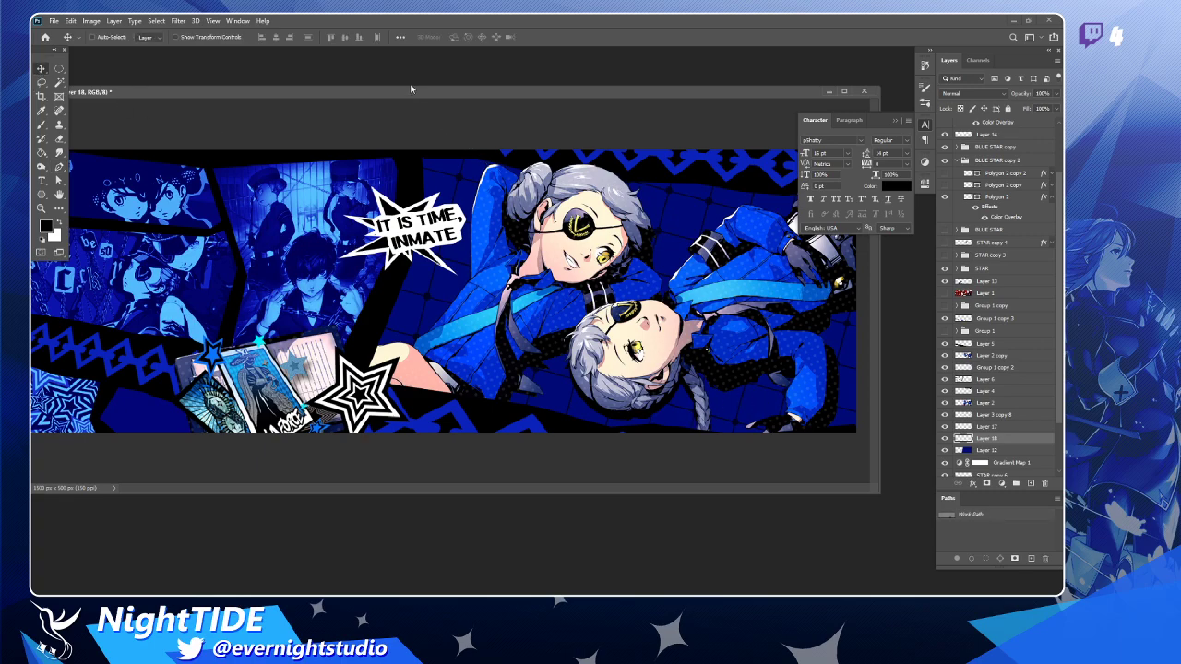
{"action": "left_click_drag", "start_coordinate": [413, 90], "coordinate": [452, 98]}
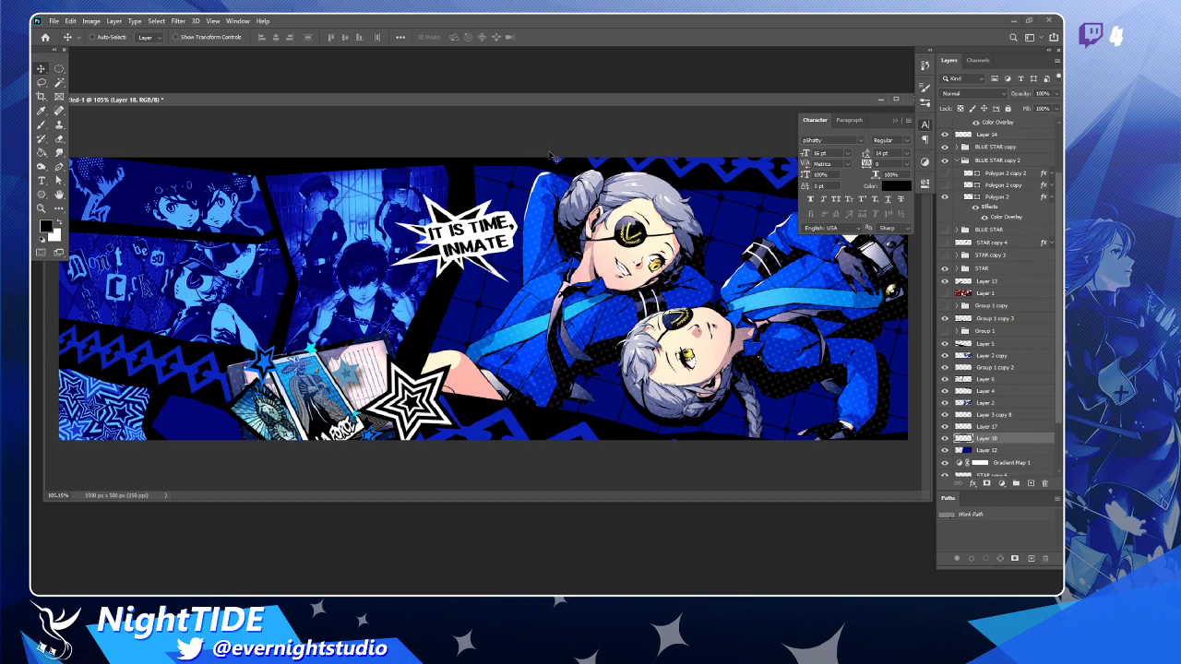
{"action": "key", "text": "ctrl+s"}
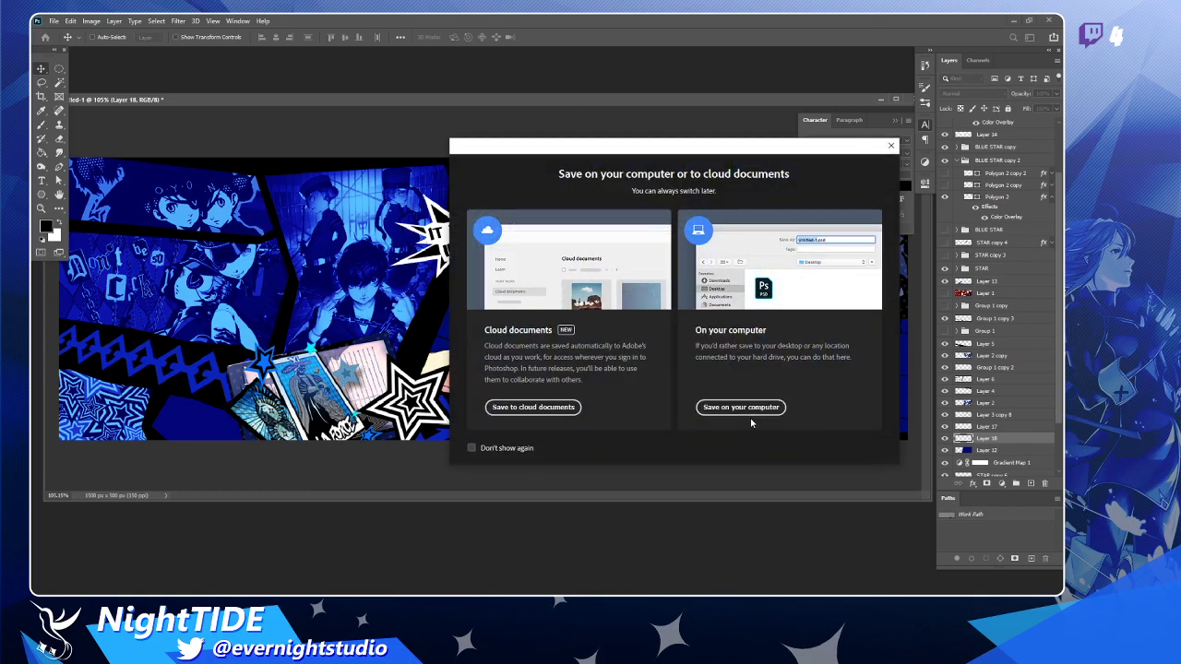
{"action": "left_click", "coordinate": [747, 410]}
{"action": "left_click_drag", "start_coordinate": [211, 102], "coordinate": [396, 99]}
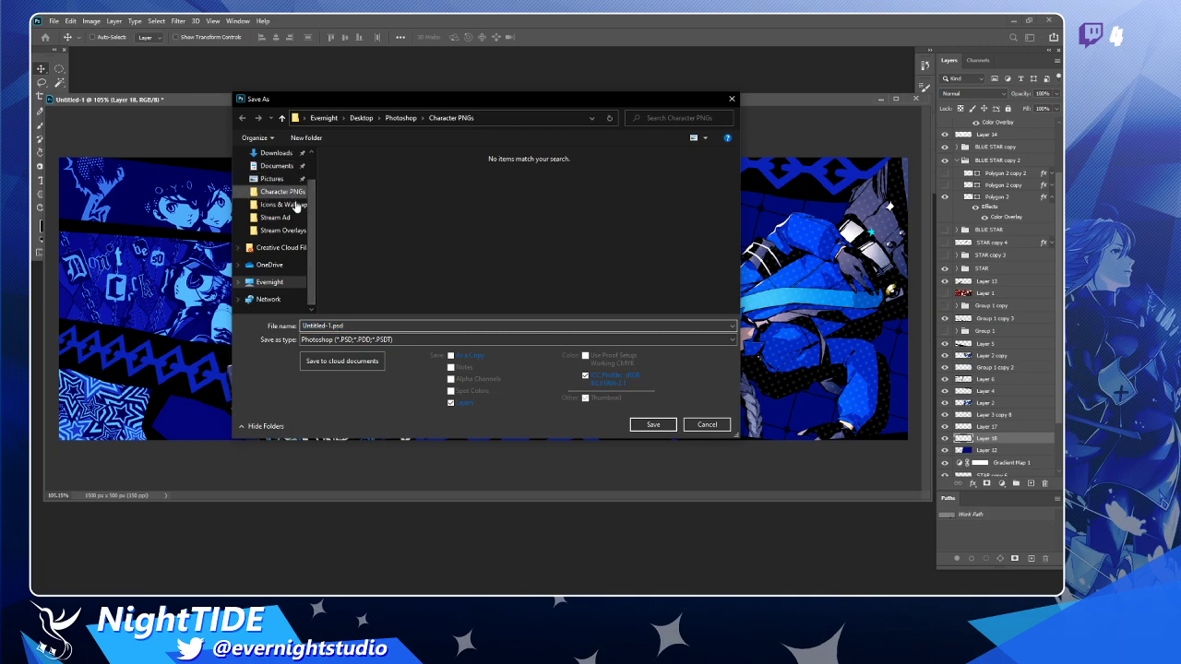
{"action": "scroll", "coordinate": [274, 213], "scroll_direction": "up", "scroll_amount": 2}
{"action": "left_click", "coordinate": [272, 175]}
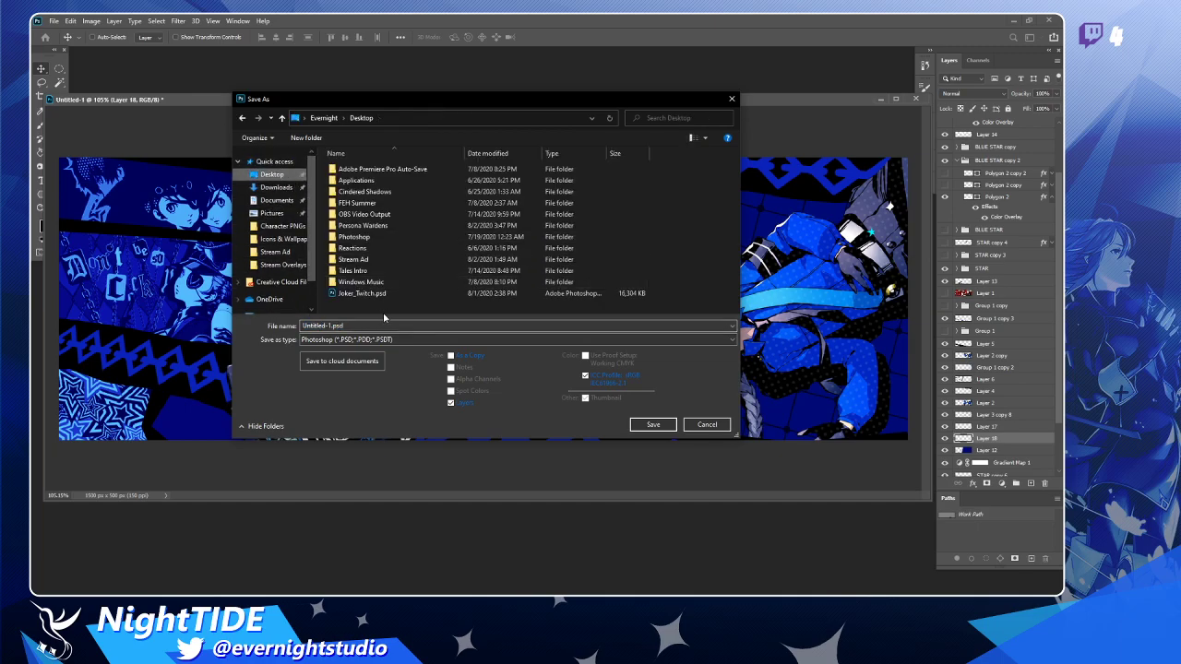
{"action": "left_click", "coordinate": [323, 326]}
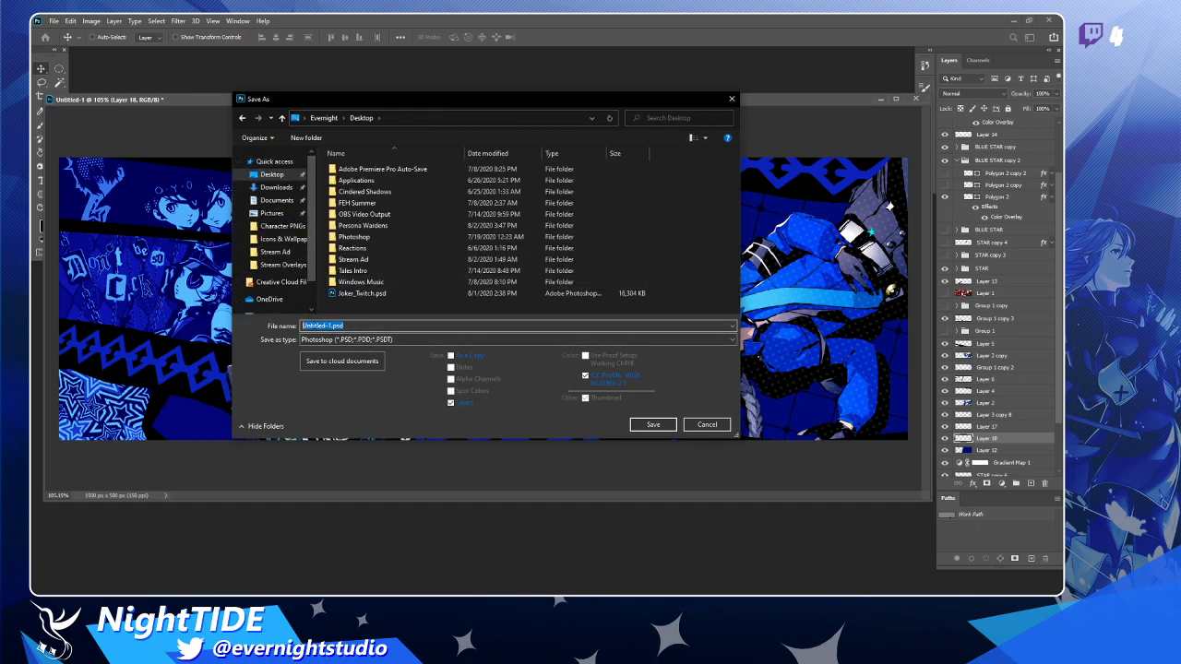
{"action": "left_click_drag", "start_coordinate": [414, 105], "coordinate": [655, 172]}
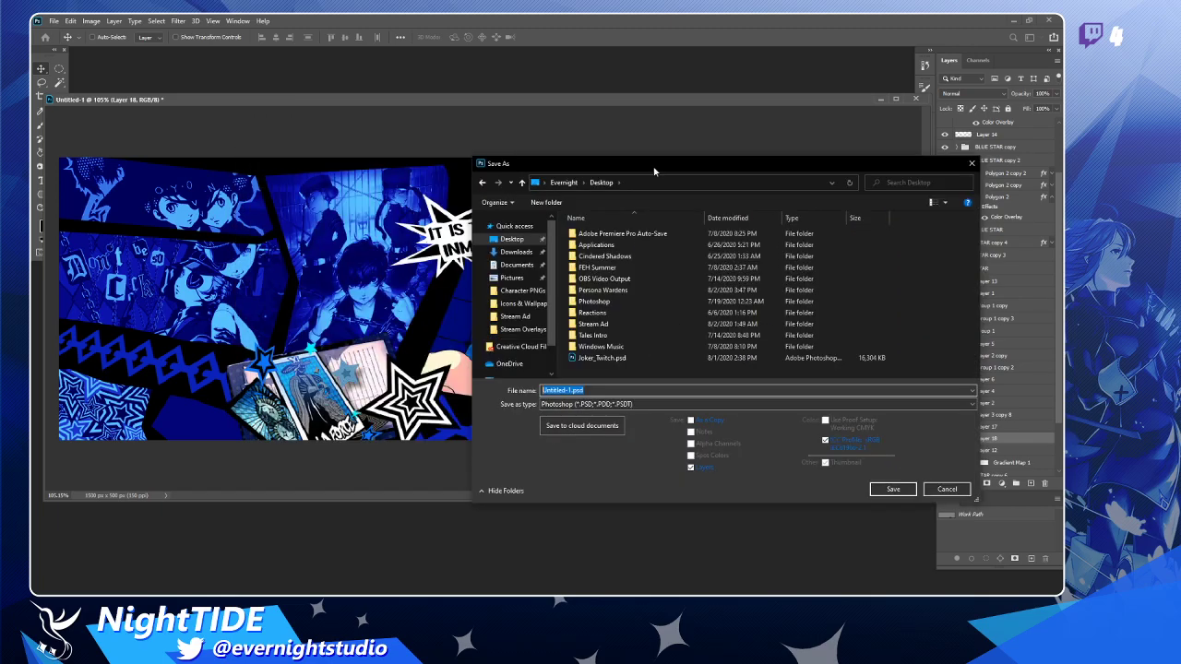
{"action": "key", "text": "Escape"}
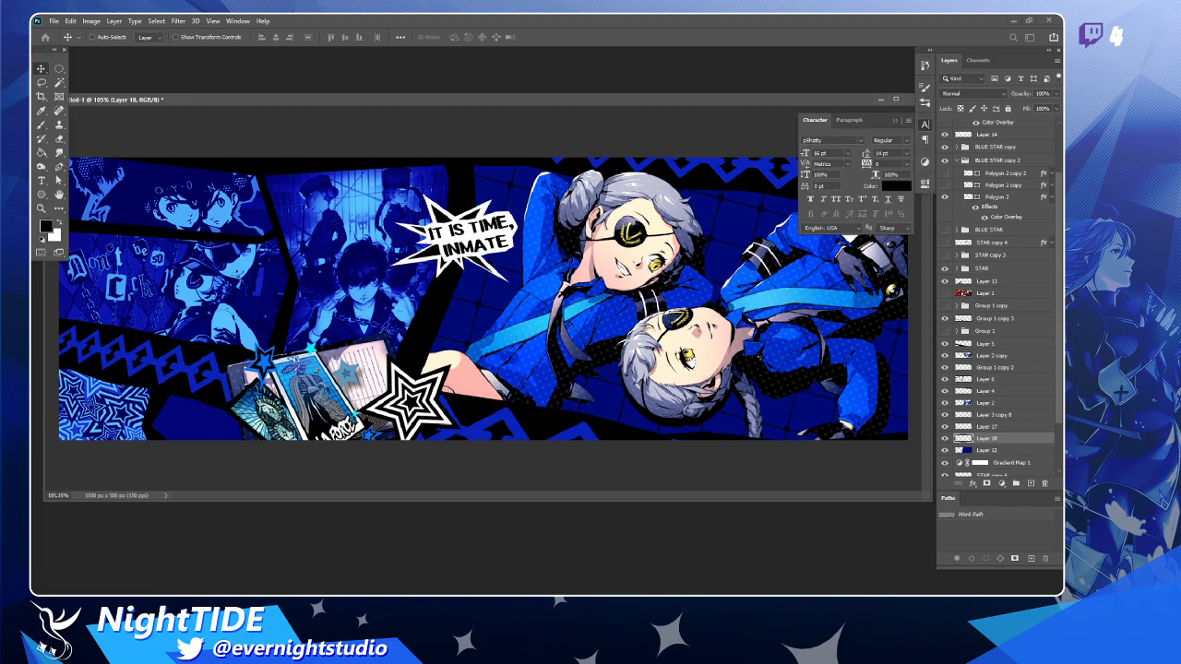
Close the other open document and enlarge the banner window.
{"action": "left_click_drag", "start_coordinate": [891, 98], "coordinate": [856, 102]}
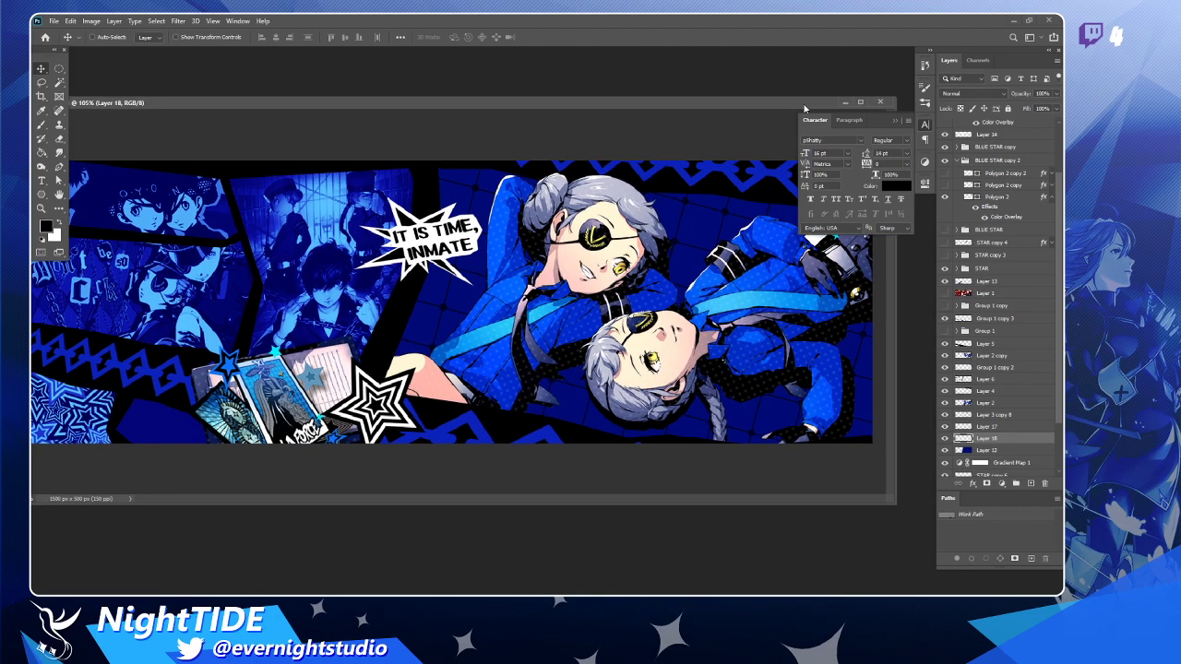
{"action": "left_click", "coordinate": [880, 103]}
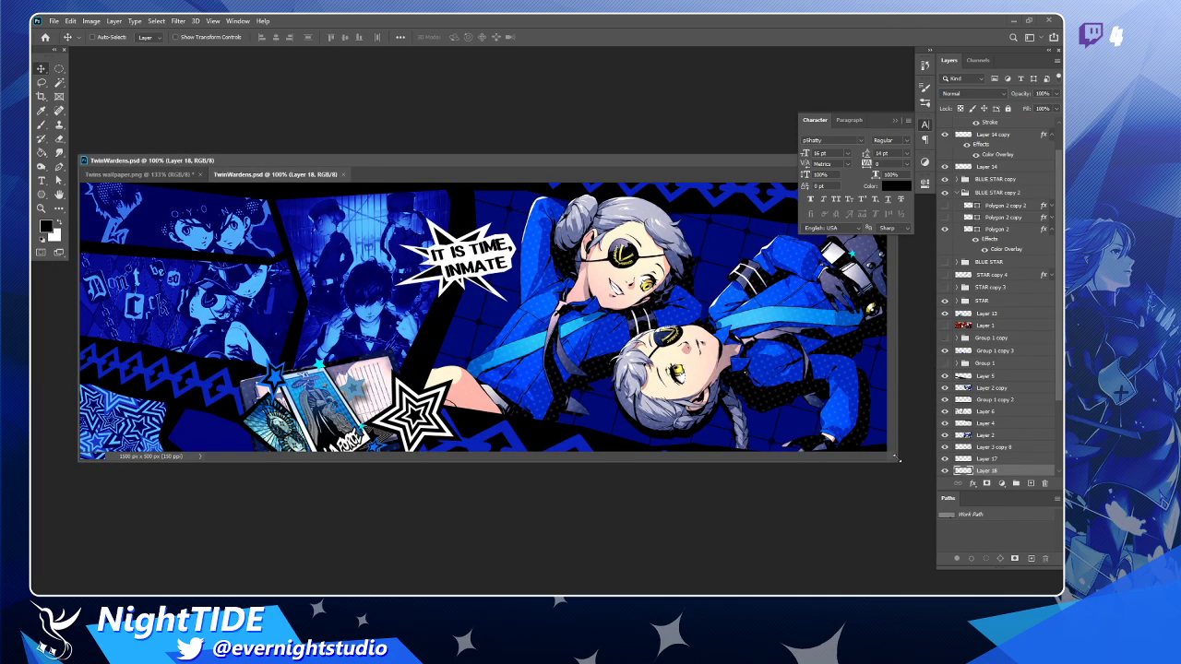
{"action": "left_click_drag", "start_coordinate": [897, 458], "coordinate": [935, 524]}
Drop the stray work path near the lower girl, reposition the window, and close the Character panel.
{"action": "key", "text": "p"}
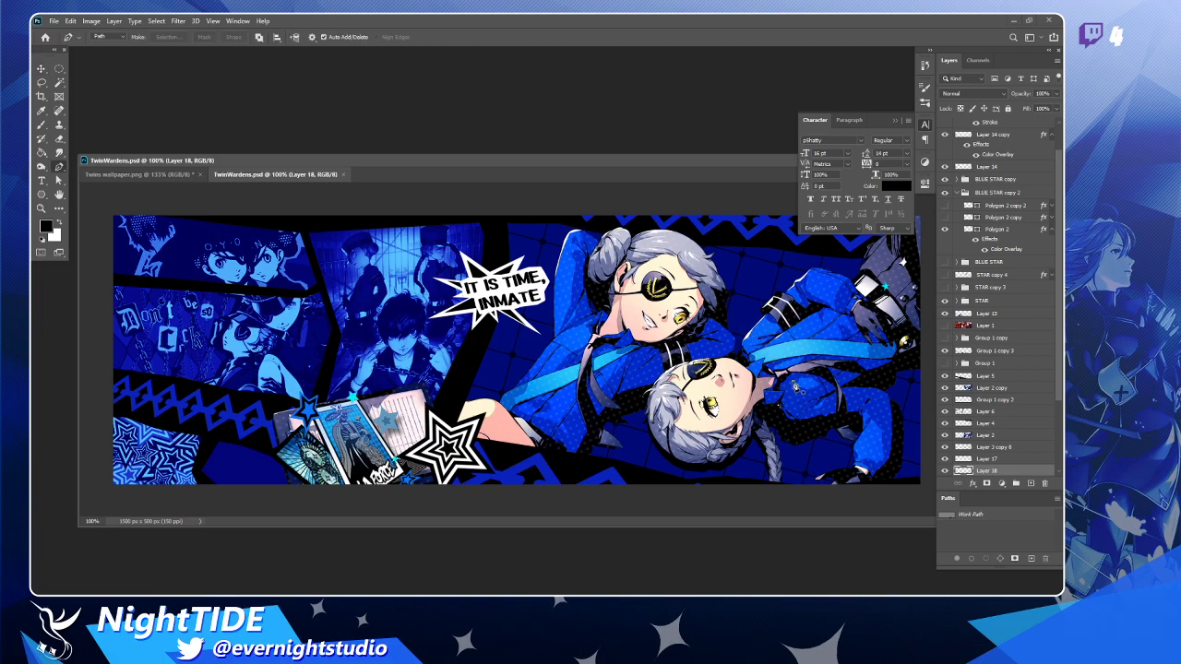
{"action": "left_click", "coordinate": [796, 382]}
{"action": "left_click", "coordinate": [716, 425]}
{"action": "left_click", "coordinate": [821, 438]}
{"action": "key", "text": "Escape"}
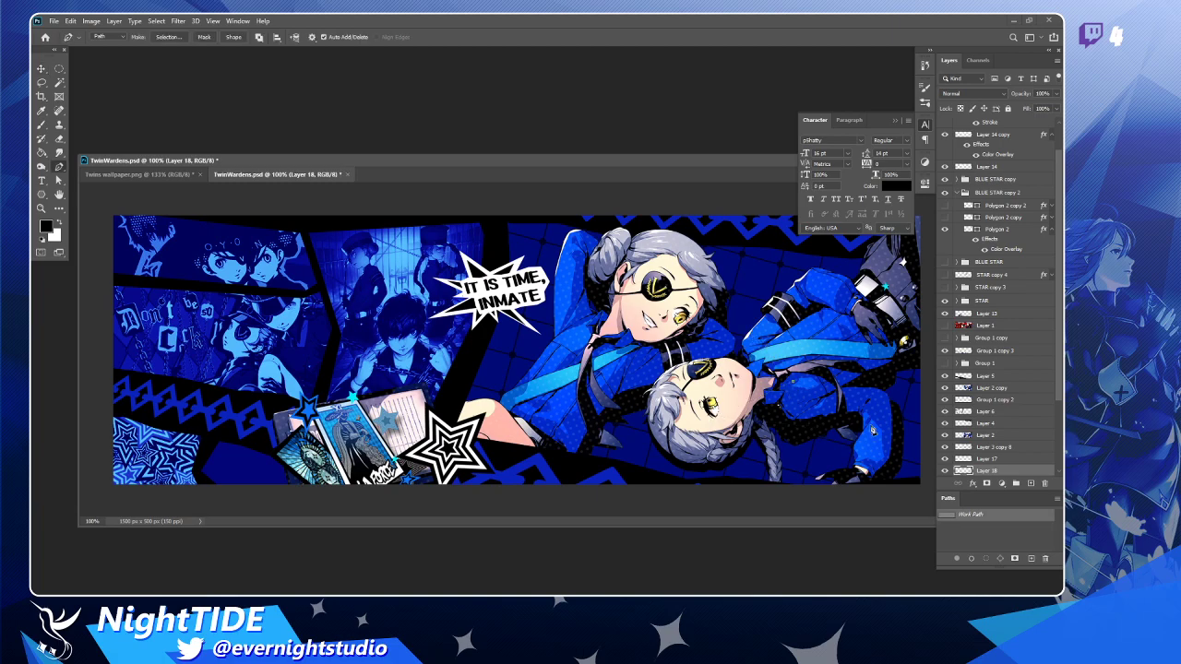
{"action": "key", "text": "Escape"}
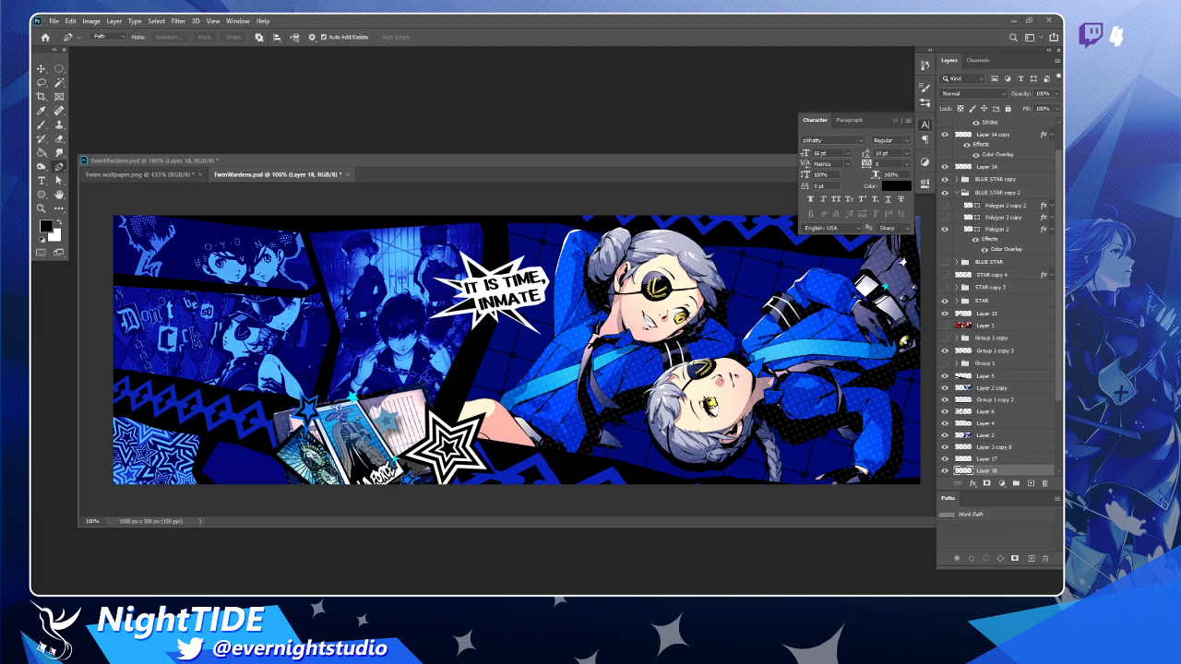
{"action": "left_click_drag", "start_coordinate": [696, 166], "coordinate": [669, 111]}
{"action": "left_click", "coordinate": [925, 126]}
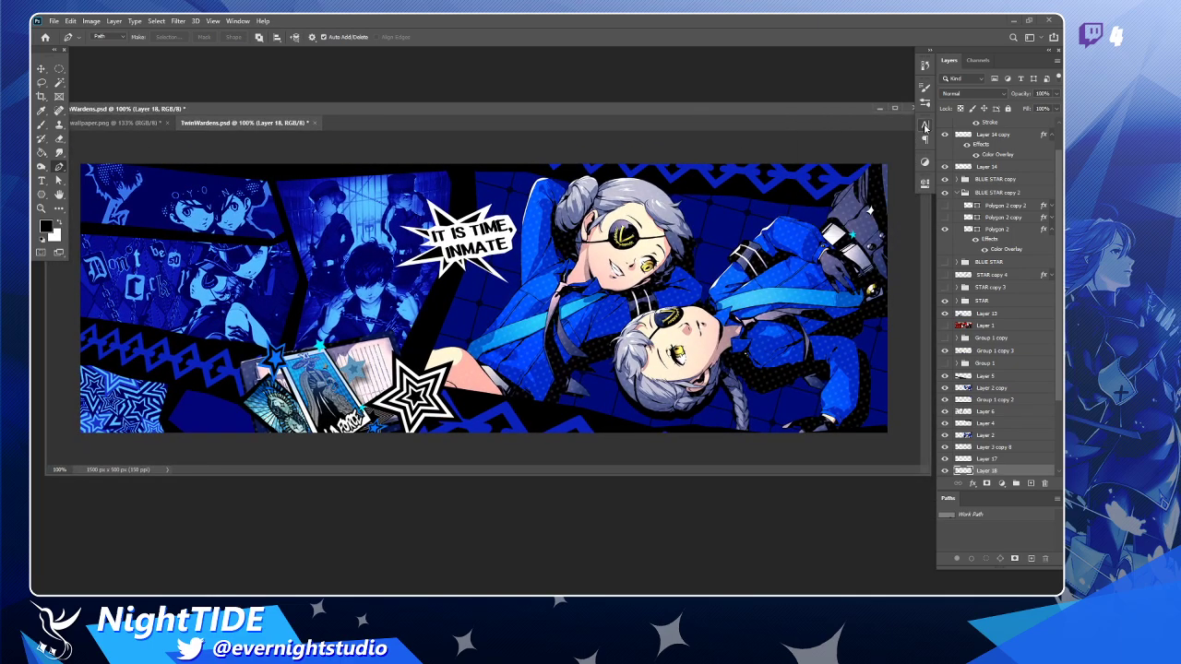
Trace Pen anchors from the bottom-right corner leftward and along the twin-character panel's top edge.
{"action": "left_click", "coordinate": [897, 421]}
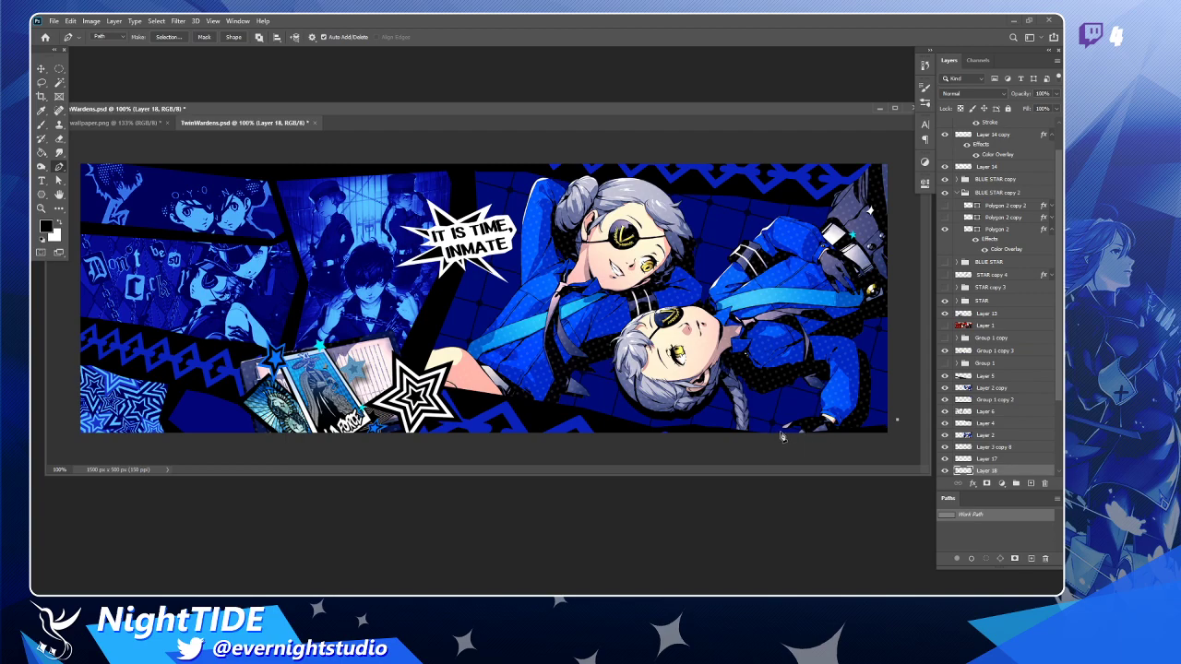
{"action": "left_click", "coordinate": [782, 436]}
{"action": "left_click", "coordinate": [711, 424]}
{"action": "left_click", "coordinate": [650, 427]}
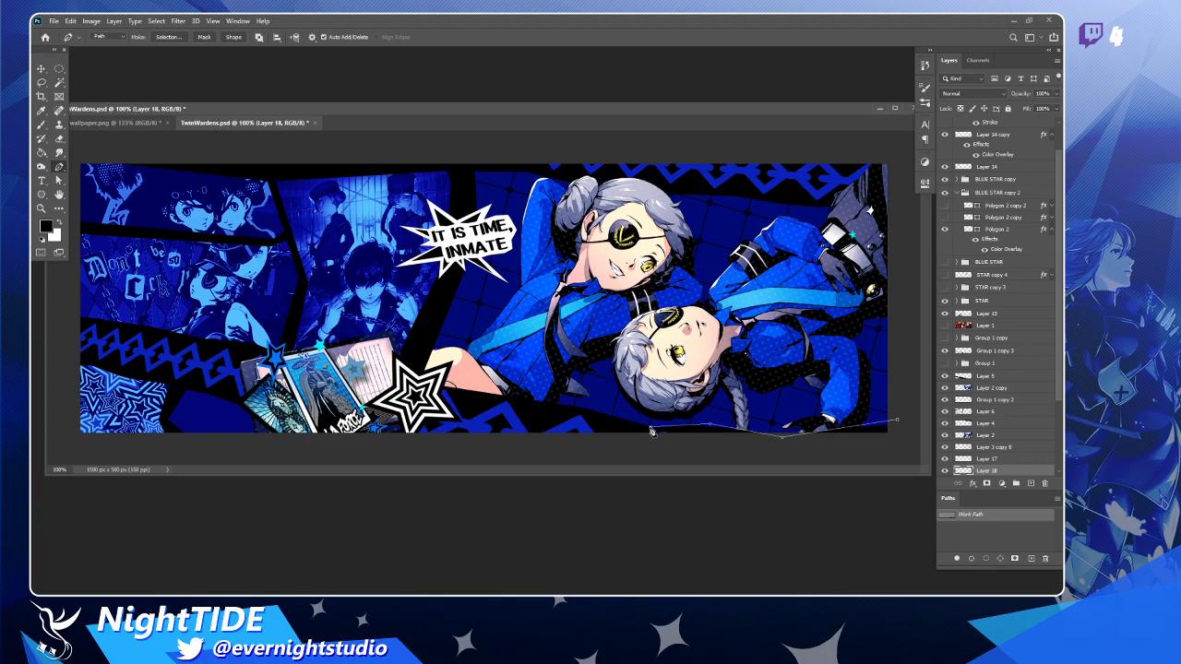
{"action": "left_click", "coordinate": [583, 409]}
{"action": "left_click", "coordinate": [452, 384]}
{"action": "left_click", "coordinate": [475, 158]}
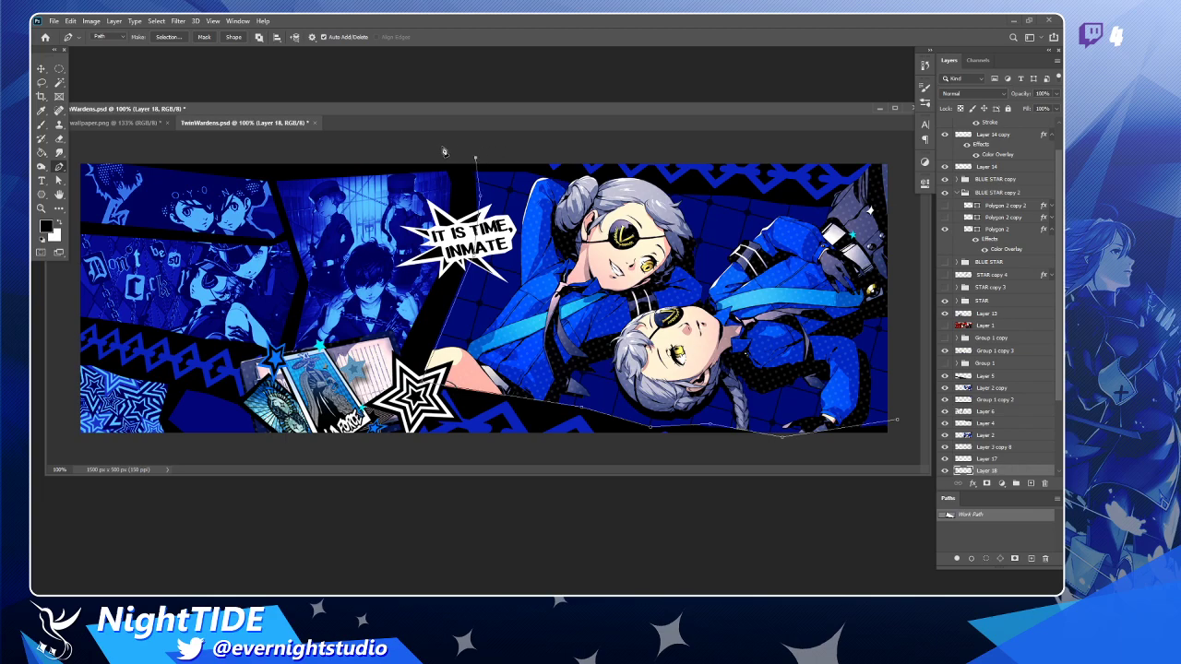
{"action": "left_click", "coordinate": [517, 167]}
{"action": "left_click", "coordinate": [688, 197]}
{"action": "left_click", "coordinate": [745, 199]}
{"action": "left_click", "coordinate": [822, 211]}
{"action": "left_click", "coordinate": [880, 209]}
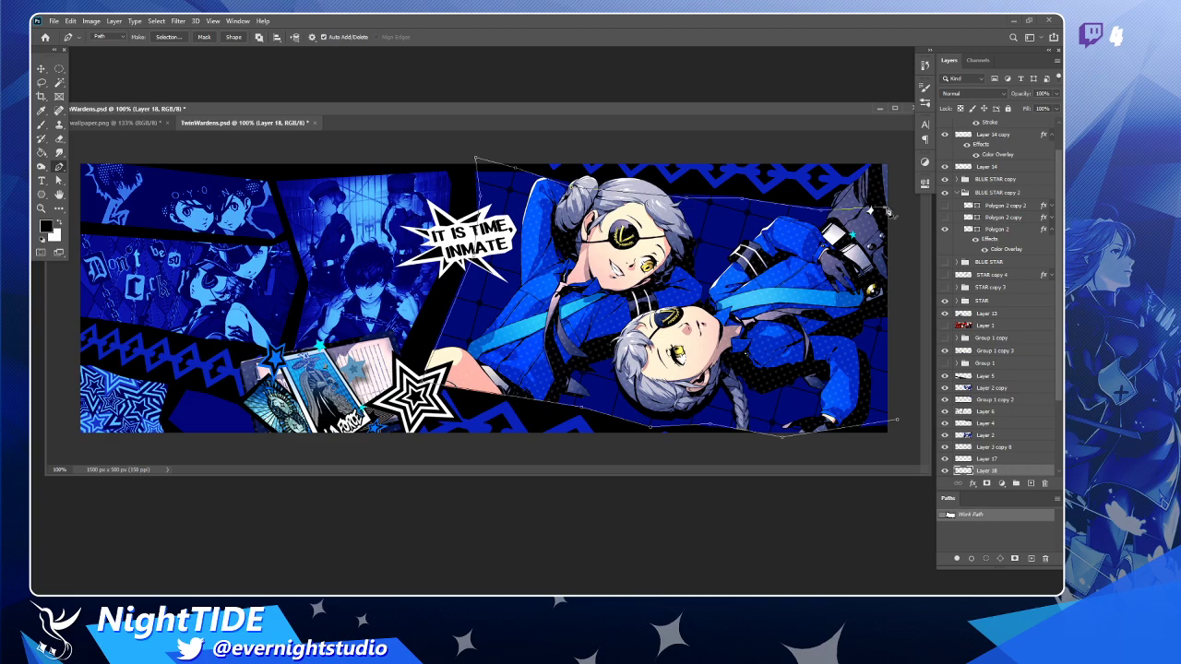
Run the path across the top, down the left stripe and along the bottom, close it, and load it as a selection.
{"action": "left_click", "coordinate": [903, 143]}
{"action": "left_click", "coordinate": [451, 140]}
{"action": "left_click", "coordinate": [458, 170]}
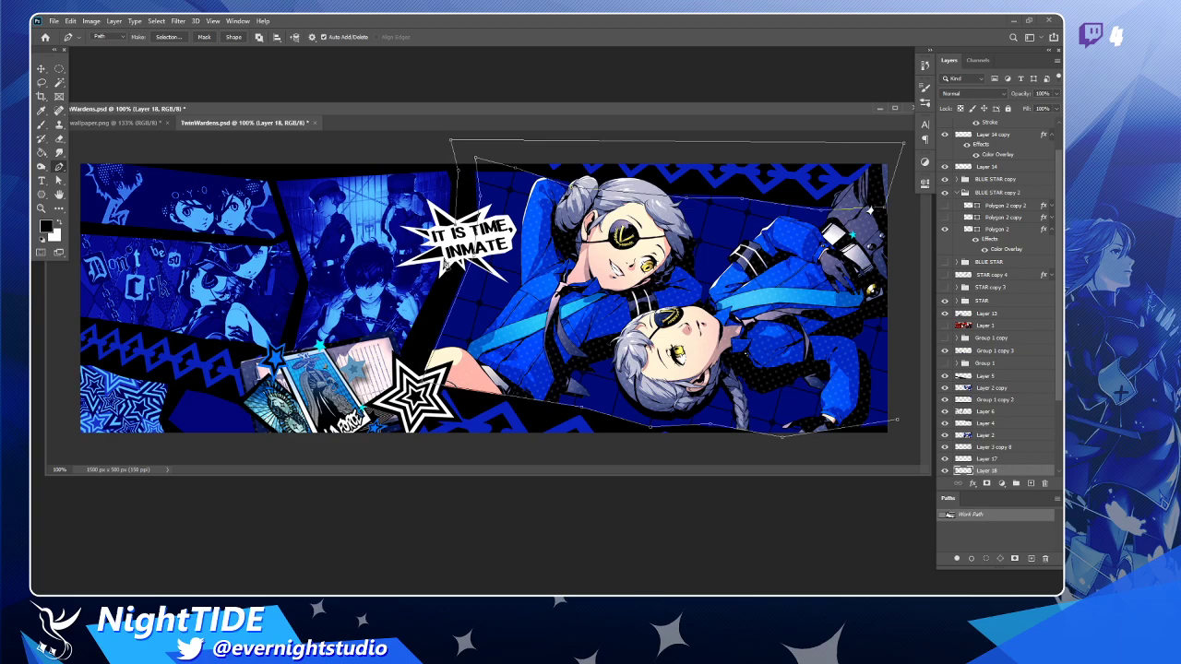
{"action": "left_click", "coordinate": [420, 354]}
{"action": "left_click", "coordinate": [413, 410]}
{"action": "left_click", "coordinate": [544, 437]}
{"action": "left_click", "coordinate": [774, 447]}
{"action": "left_click", "coordinate": [901, 447]}
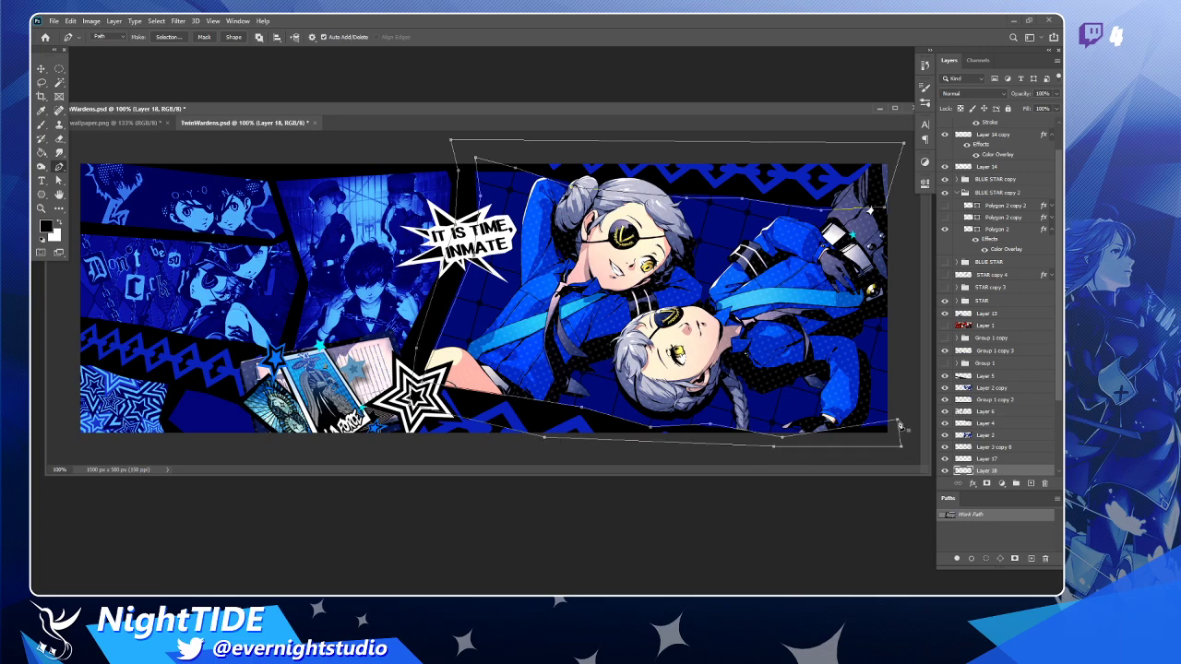
{"action": "left_click", "coordinate": [900, 423]}
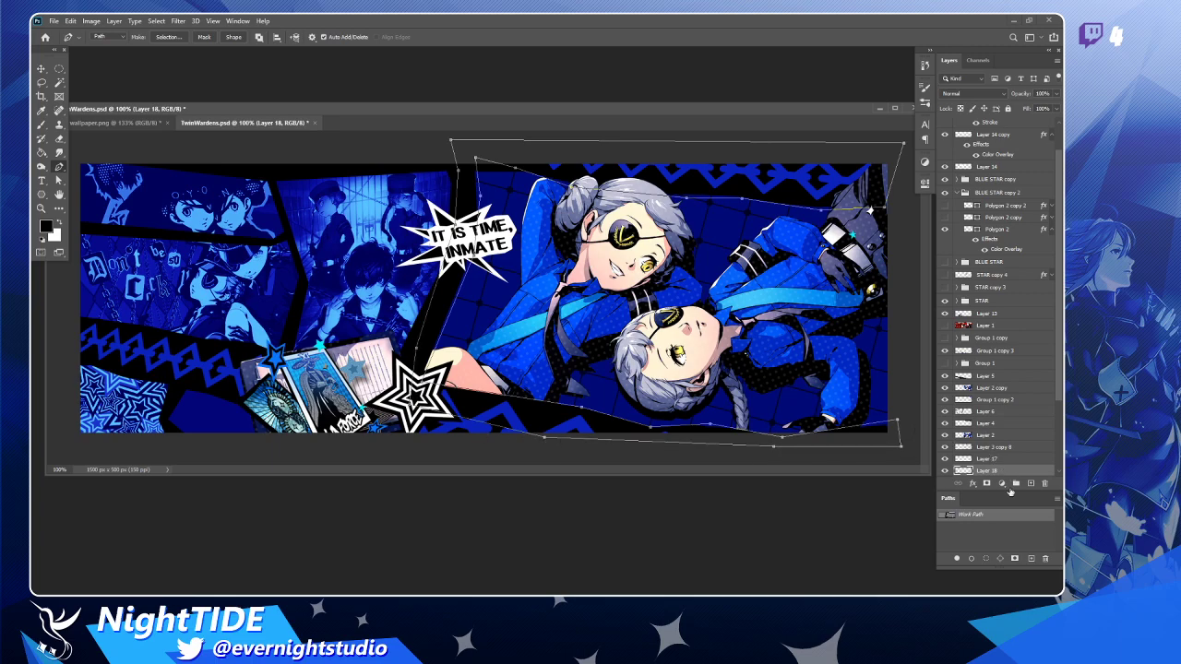
{"action": "left_click", "coordinate": [950, 519], "text": "ctrl"}
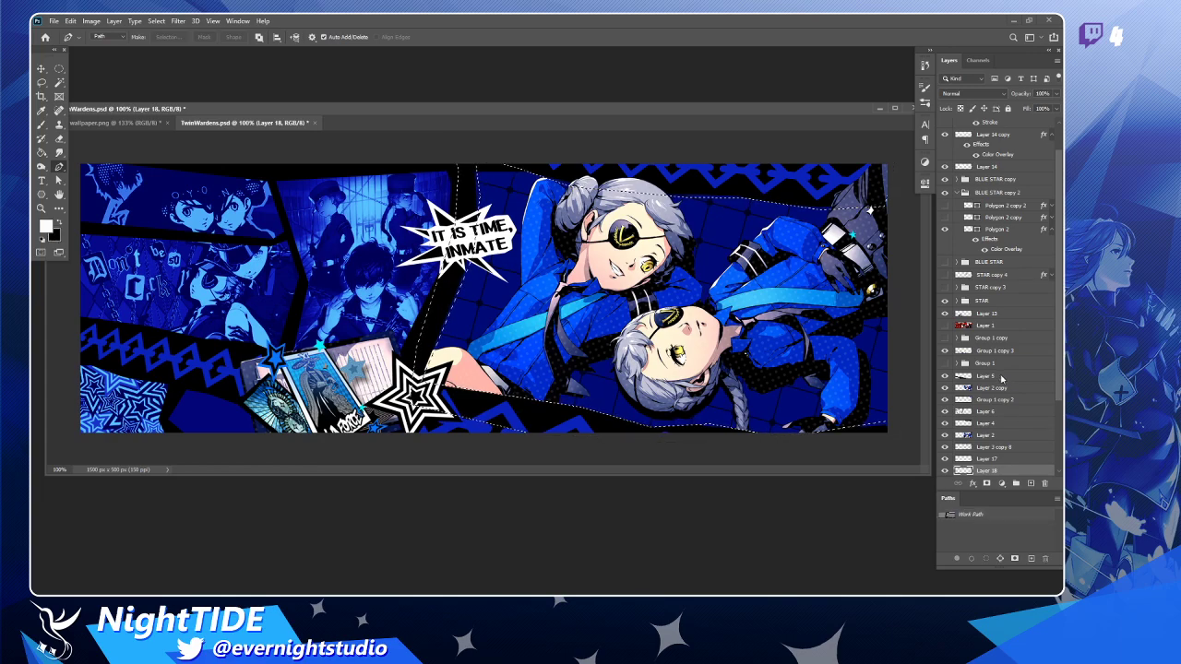
{"action": "key", "text": "g"}
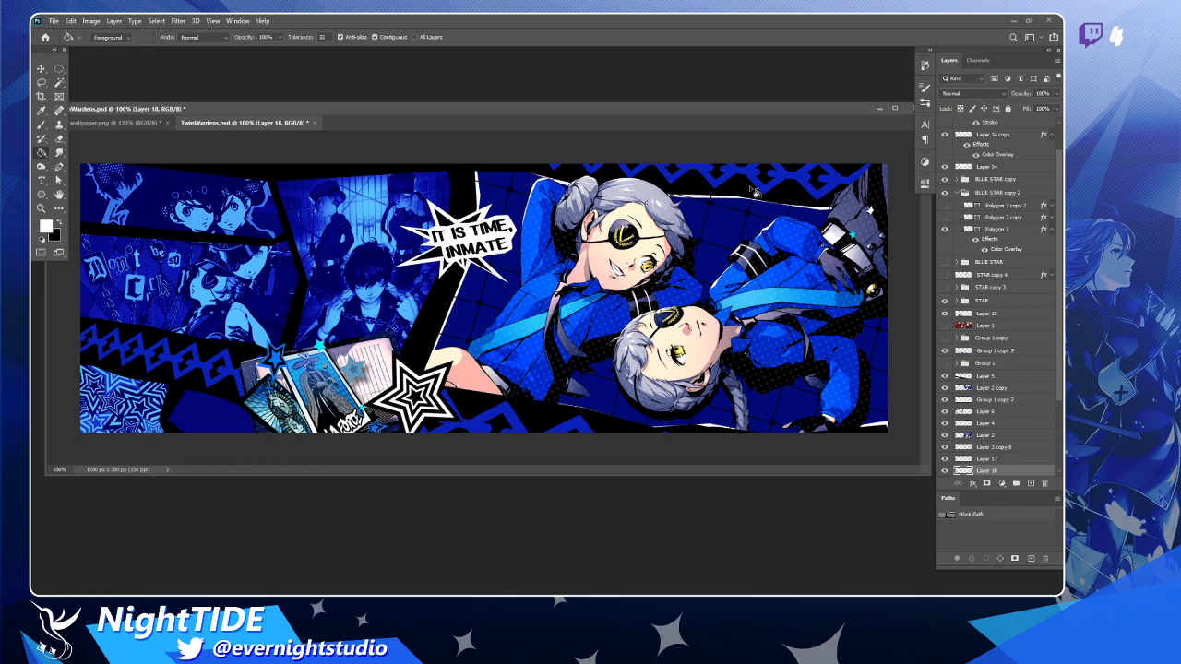
{"action": "key", "text": "v"}
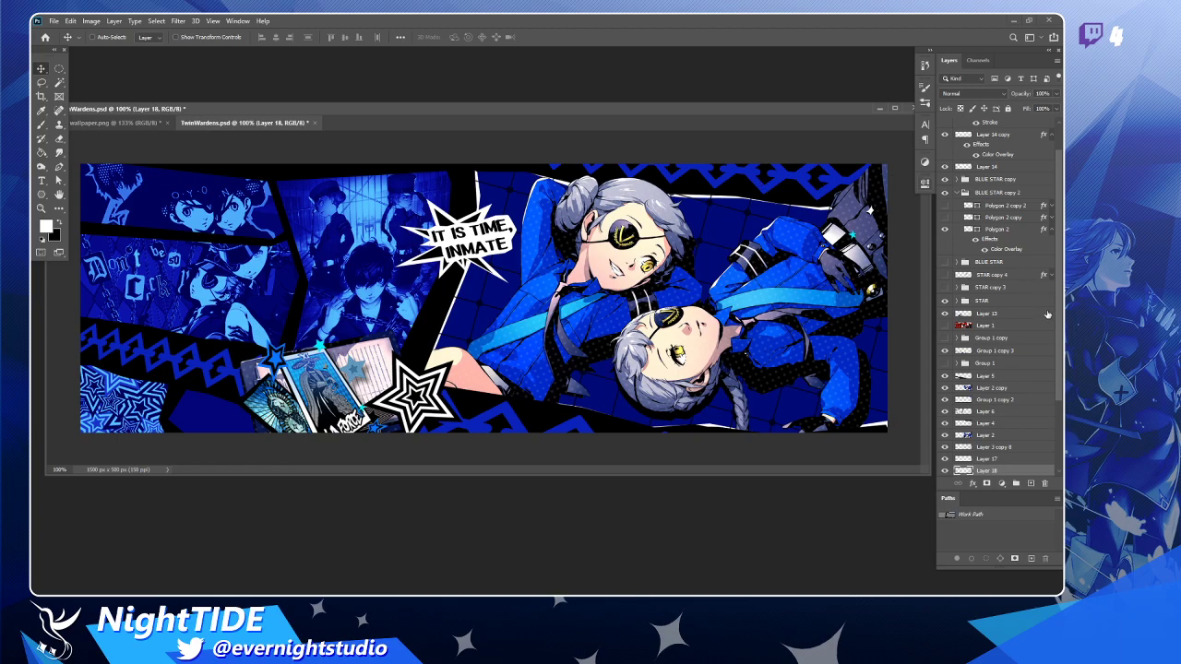
{"action": "scroll", "coordinate": [997, 411], "scroll_direction": "down", "scroll_amount": 2}
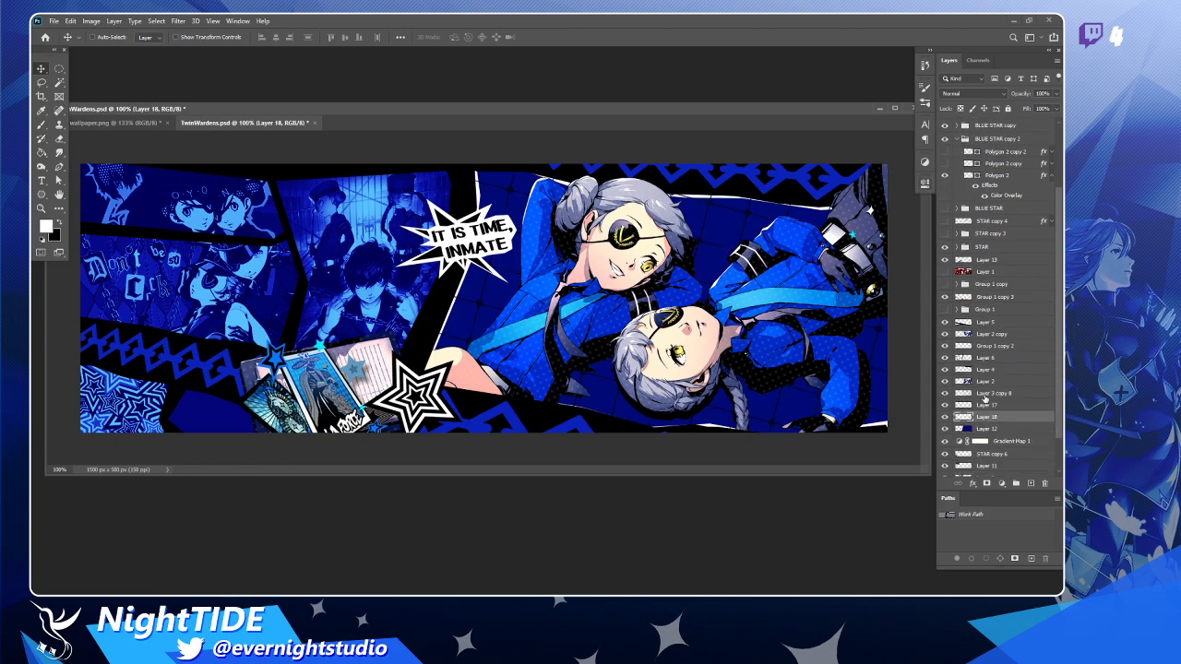
Move Layer 3 copy 8 below Layer 18 and begin a pen path around the middle panel.
{"action": "left_click_drag", "start_coordinate": [985, 399], "coordinate": [999, 426]}
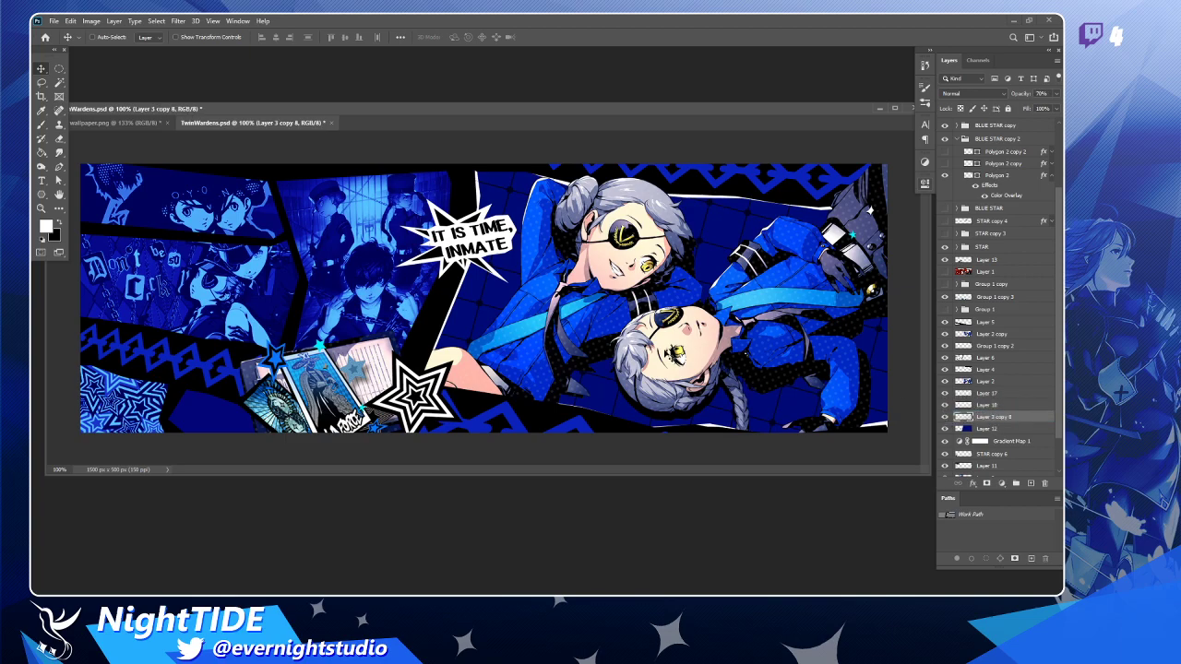
{"action": "key", "text": "p"}
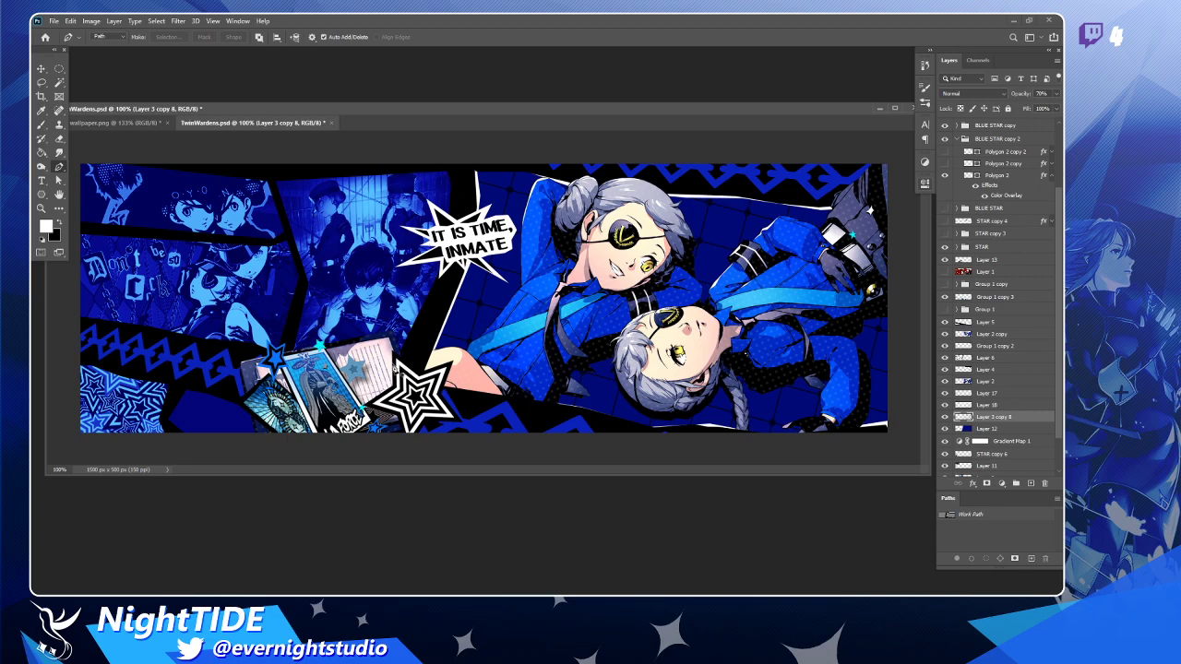
{"action": "left_click", "coordinate": [398, 370]}
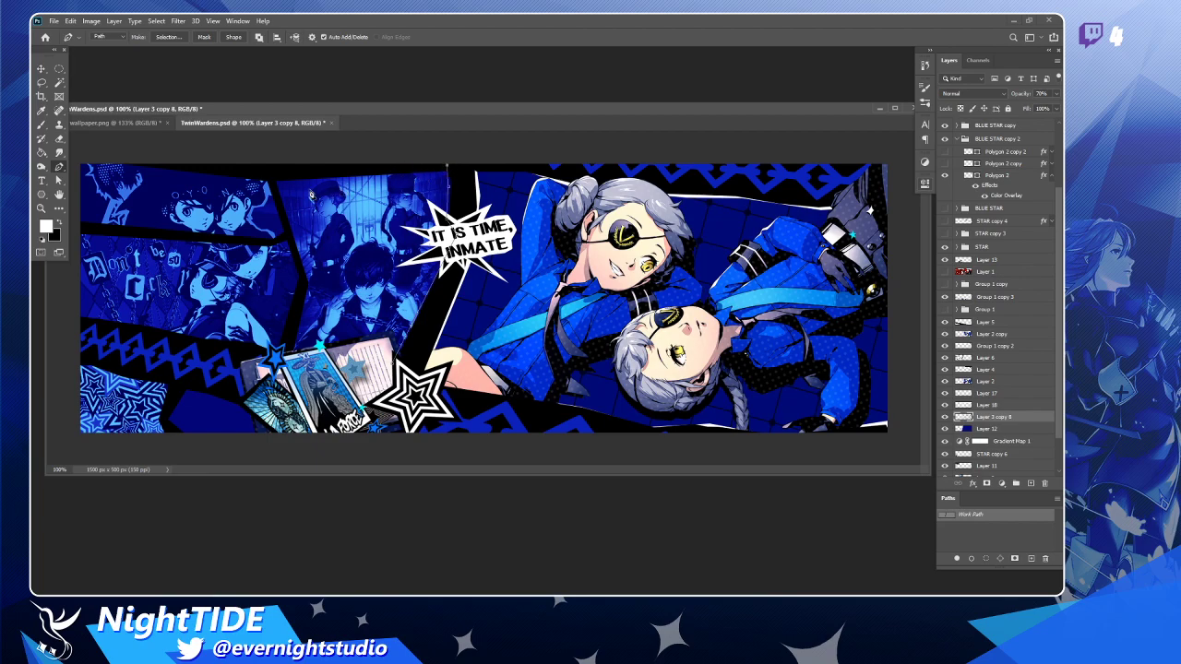
{"action": "left_click", "coordinate": [274, 183]}
{"action": "left_click", "coordinate": [311, 289]}
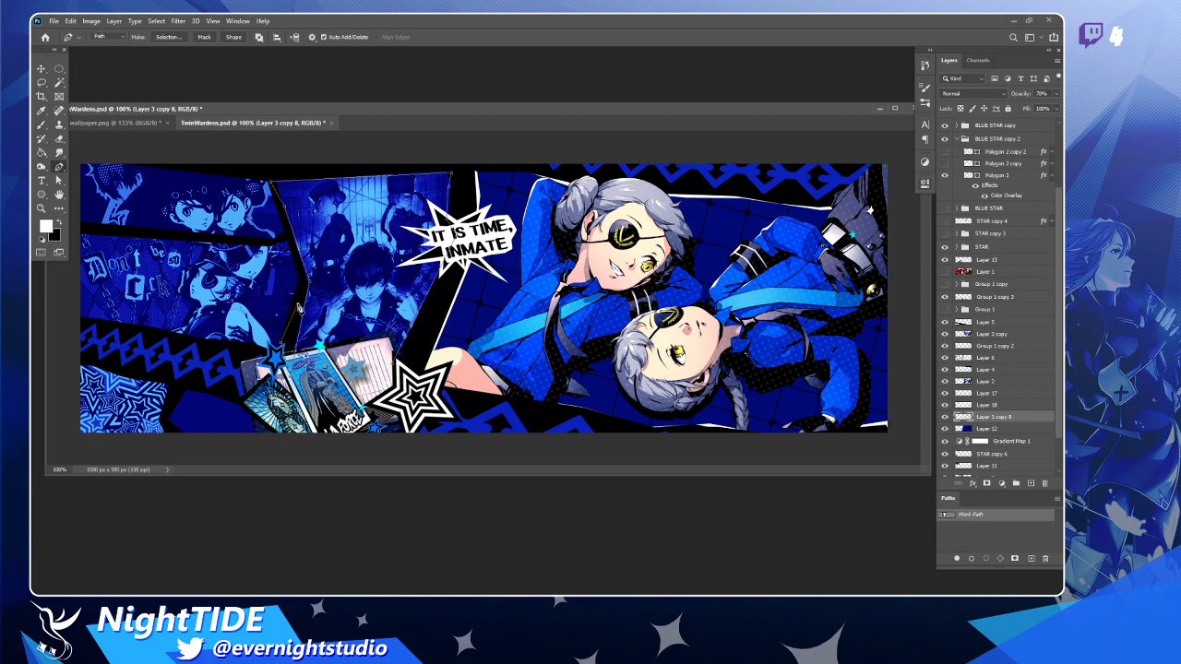
Close the middle panel path through its top corners, fill it as a selection, then deselect.
{"action": "left_click", "coordinate": [265, 170]}
{"action": "left_click", "coordinate": [408, 158]}
{"action": "left_click", "coordinate": [469, 151]}
{"action": "left_click", "coordinate": [464, 207]}
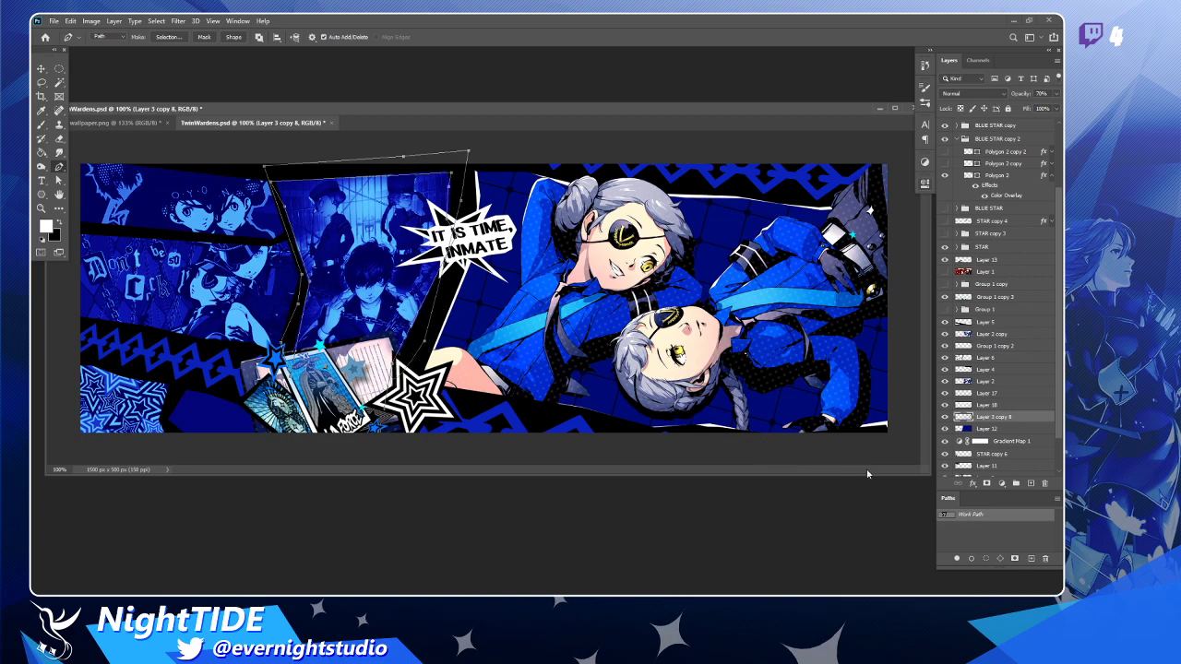
{"action": "left_click", "coordinate": [948, 516]}
{"action": "left_click", "coordinate": [948, 517], "text": "ctrl"}
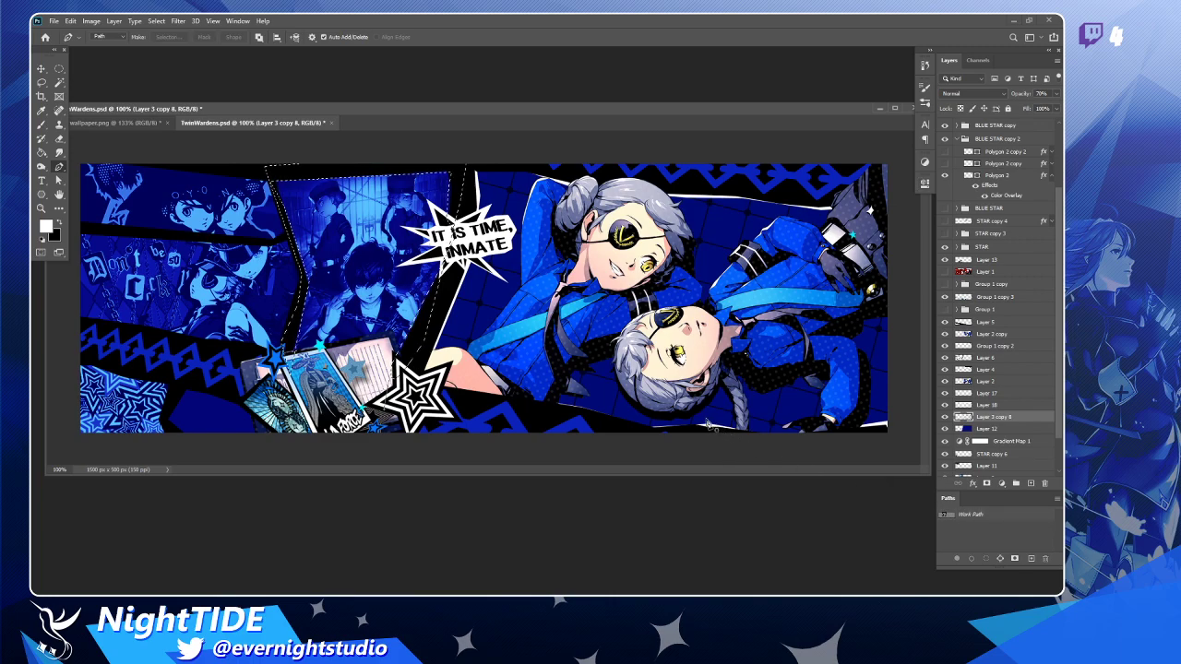
{"action": "key", "text": "g"}
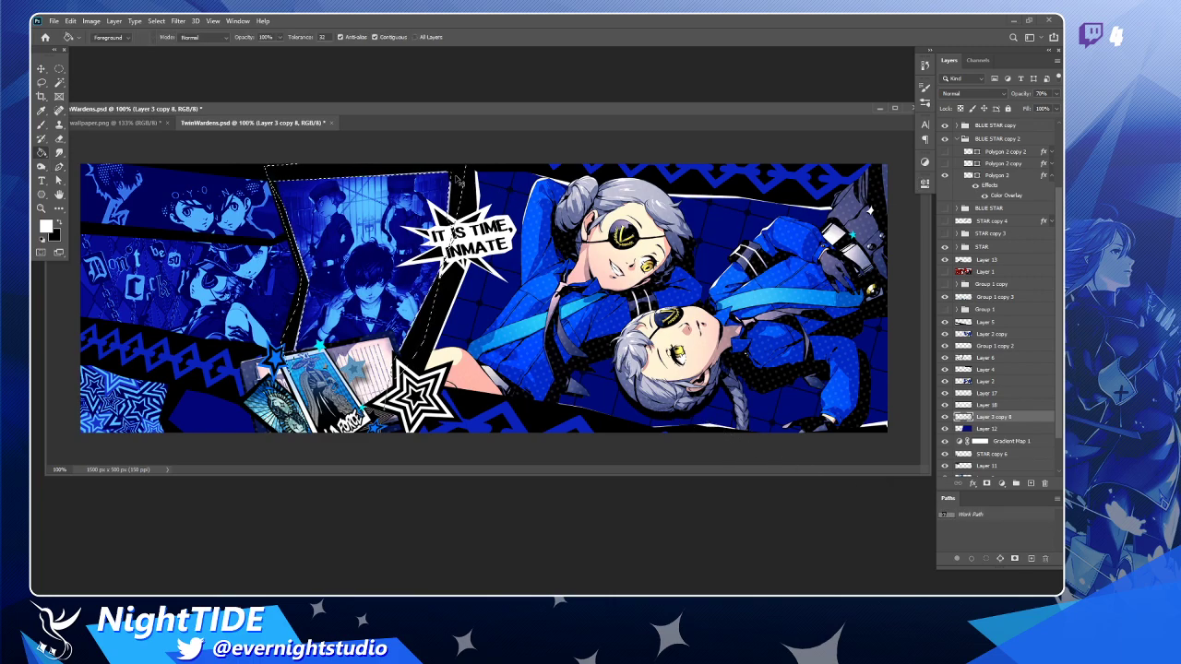
{"action": "key", "text": "ctrl+d"}
{"action": "key", "text": "p"}
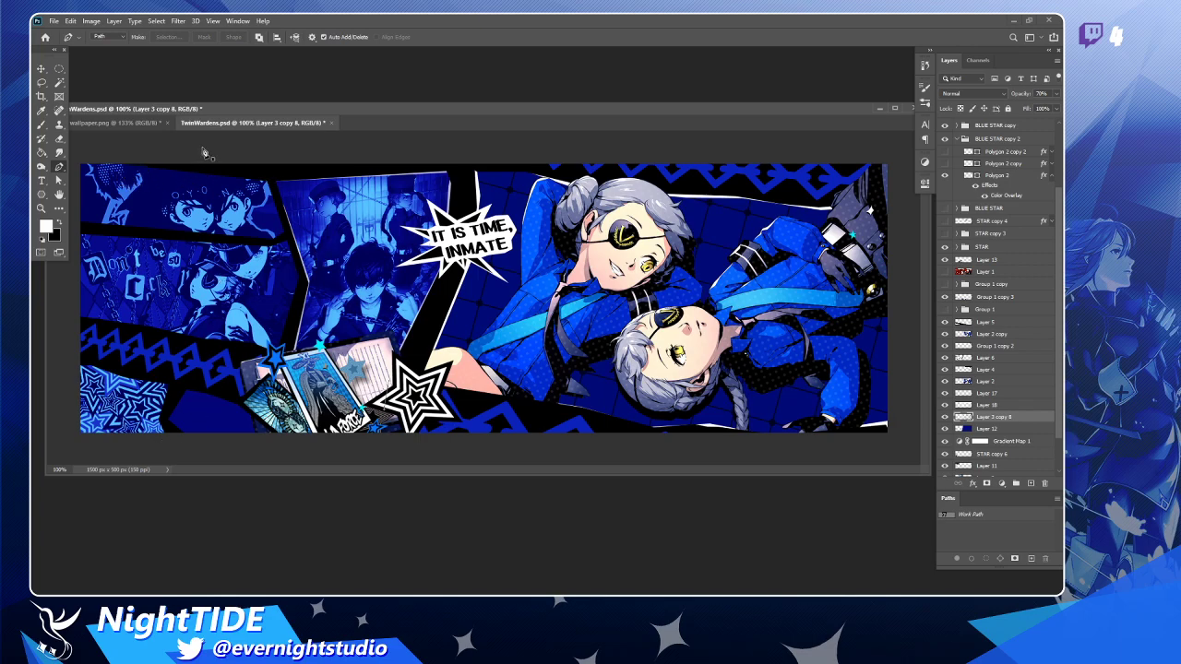
Place anchors at the banner's top-left corner and along the chibi panel's edge, zooming to check.
{"action": "left_click", "coordinate": [89, 162]}
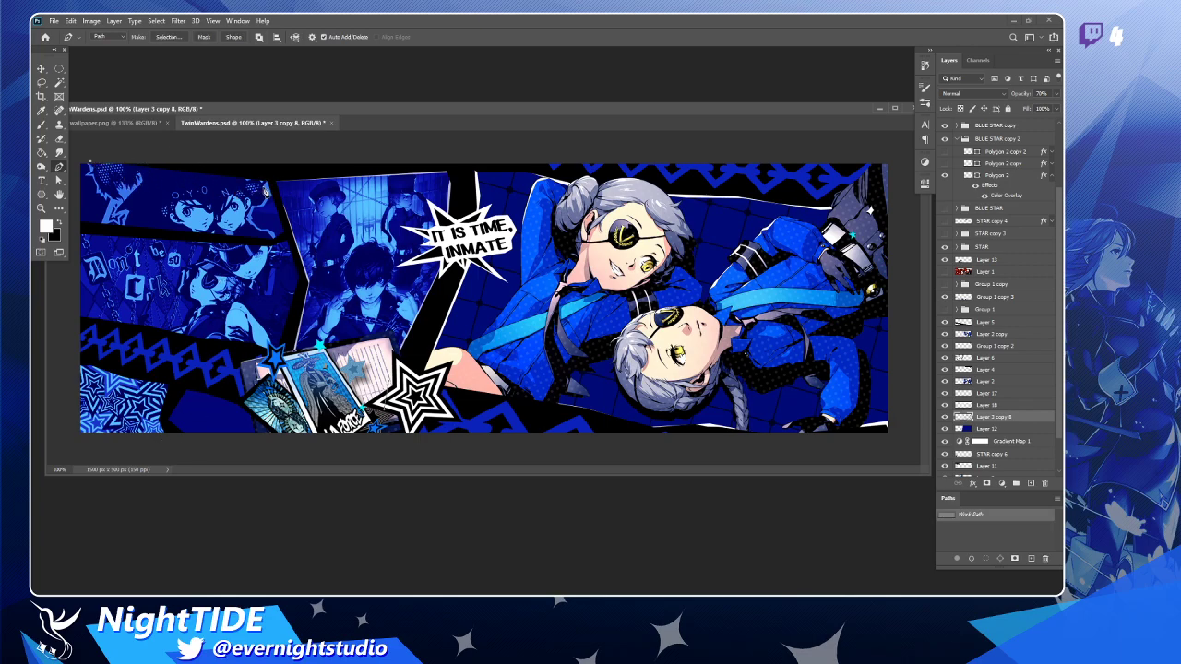
{"action": "left_click", "coordinate": [270, 188]}
{"action": "scroll", "coordinate": [286, 238], "scroll_direction": "up", "scroll_amount": 4}
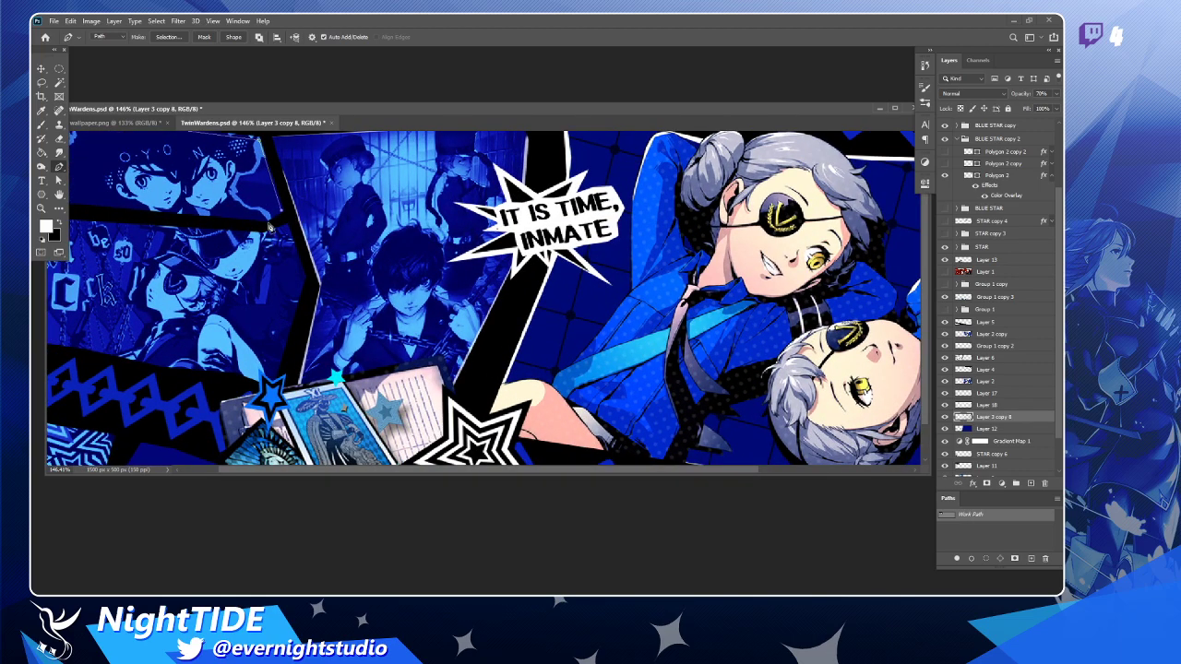
{"action": "scroll", "coordinate": [175, 237], "scroll_direction": "left", "scroll_amount": 3}
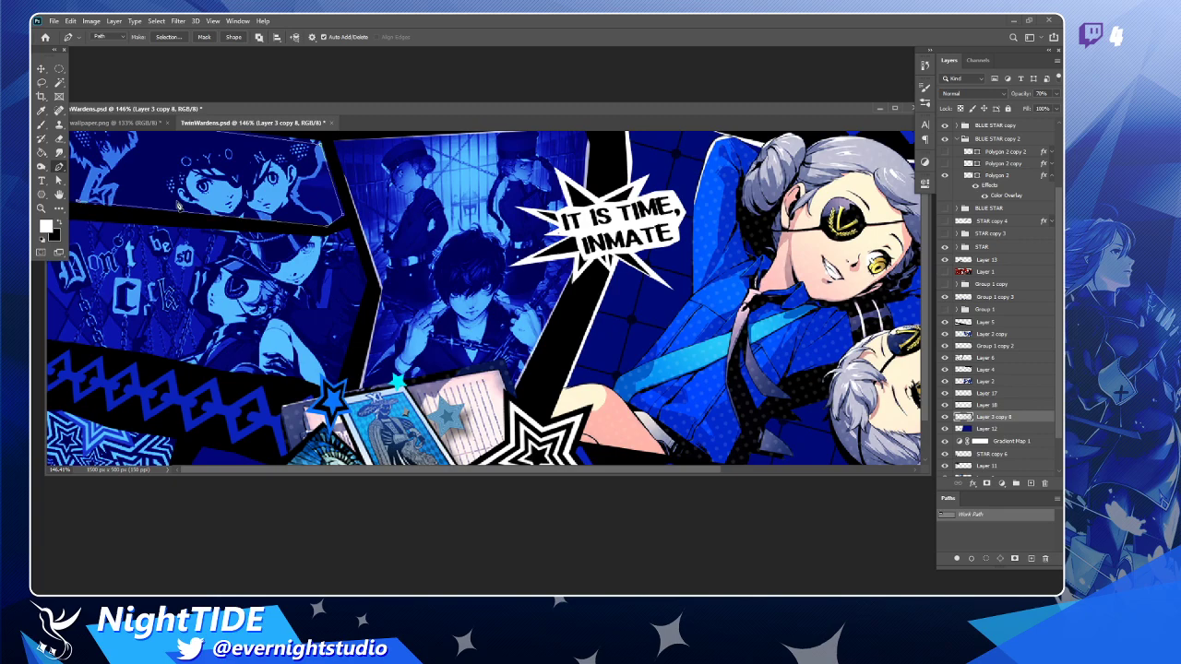
{"action": "scroll", "coordinate": [181, 209], "scroll_direction": "down", "scroll_amount": 4}
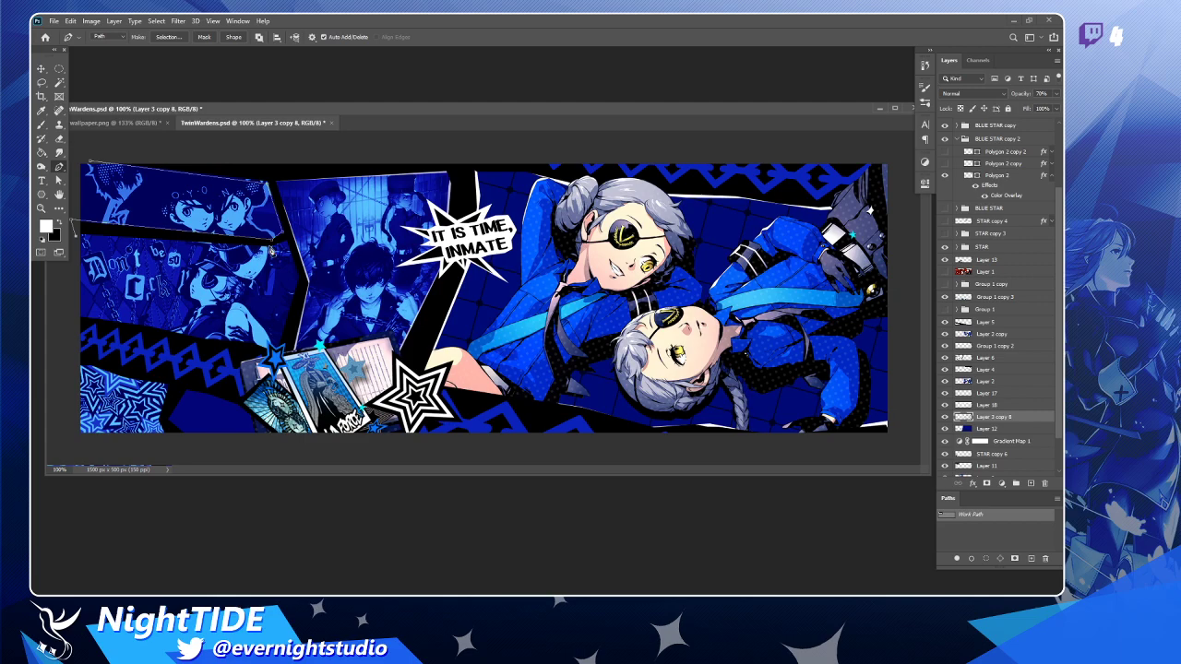
{"action": "scroll", "coordinate": [175, 252], "scroll_direction": "up", "scroll_amount": 1}
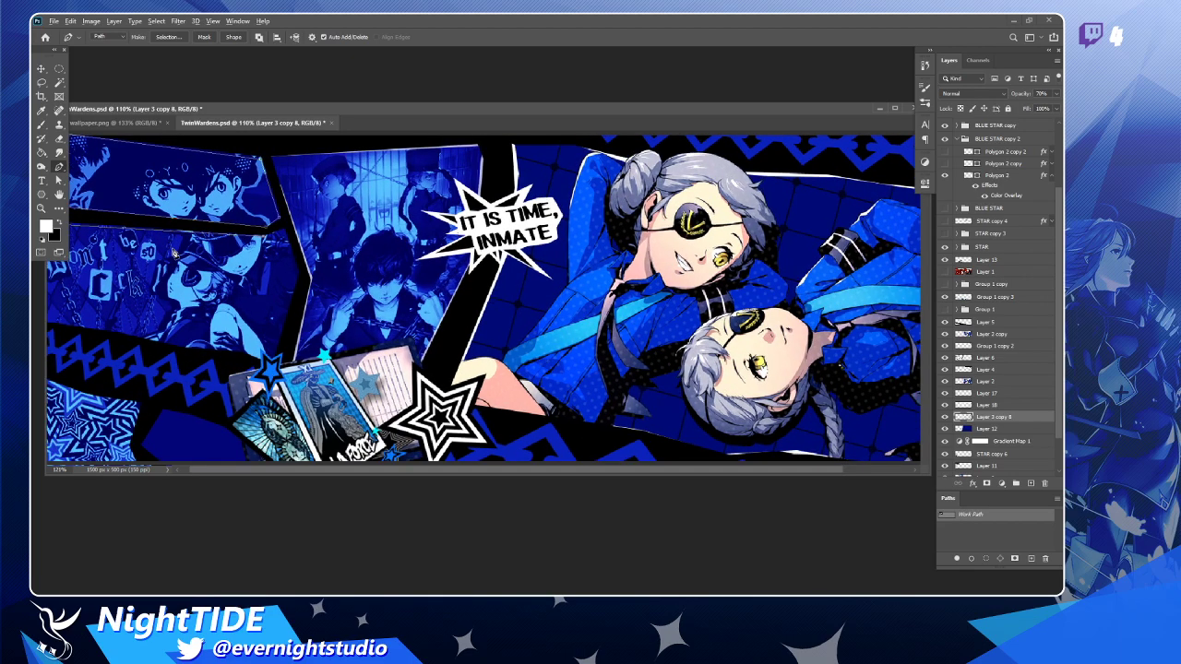
{"action": "scroll", "coordinate": [311, 232], "scroll_direction": "up", "scroll_amount": 3}
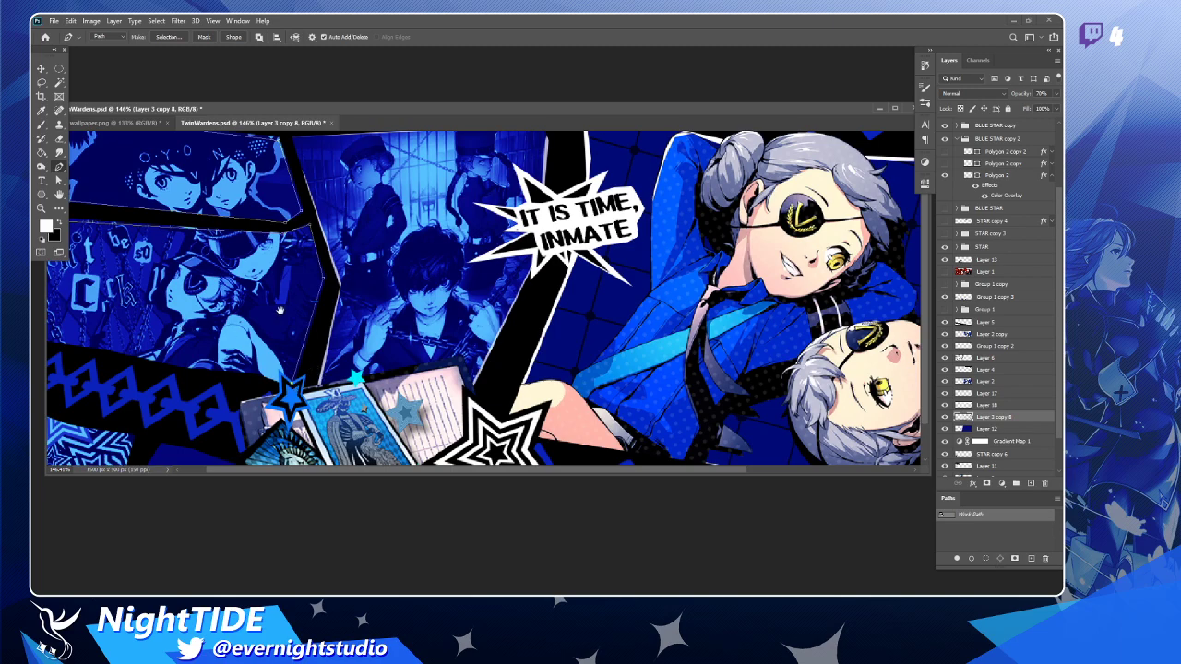
Trace the slanted gap between the left comic panels with a pen path and load it as a selection.
{"action": "scroll", "coordinate": [310, 369], "scroll_direction": "down", "scroll_amount": 2}
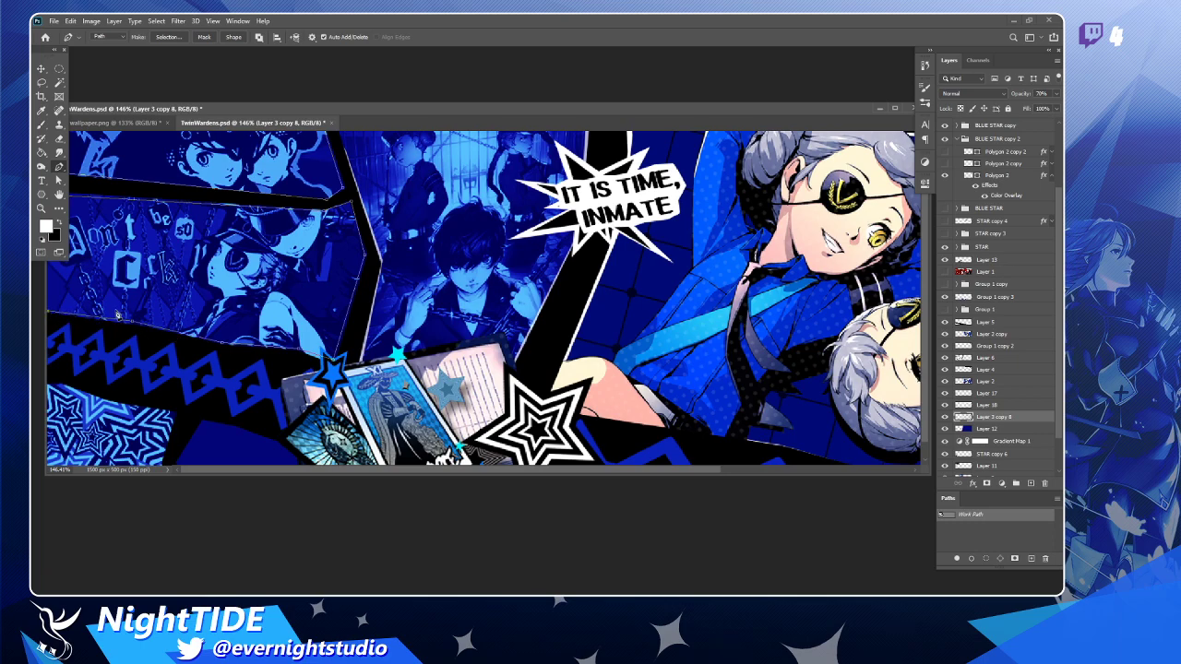
{"action": "scroll", "coordinate": [60, 320], "scroll_direction": "down", "scroll_amount": 2}
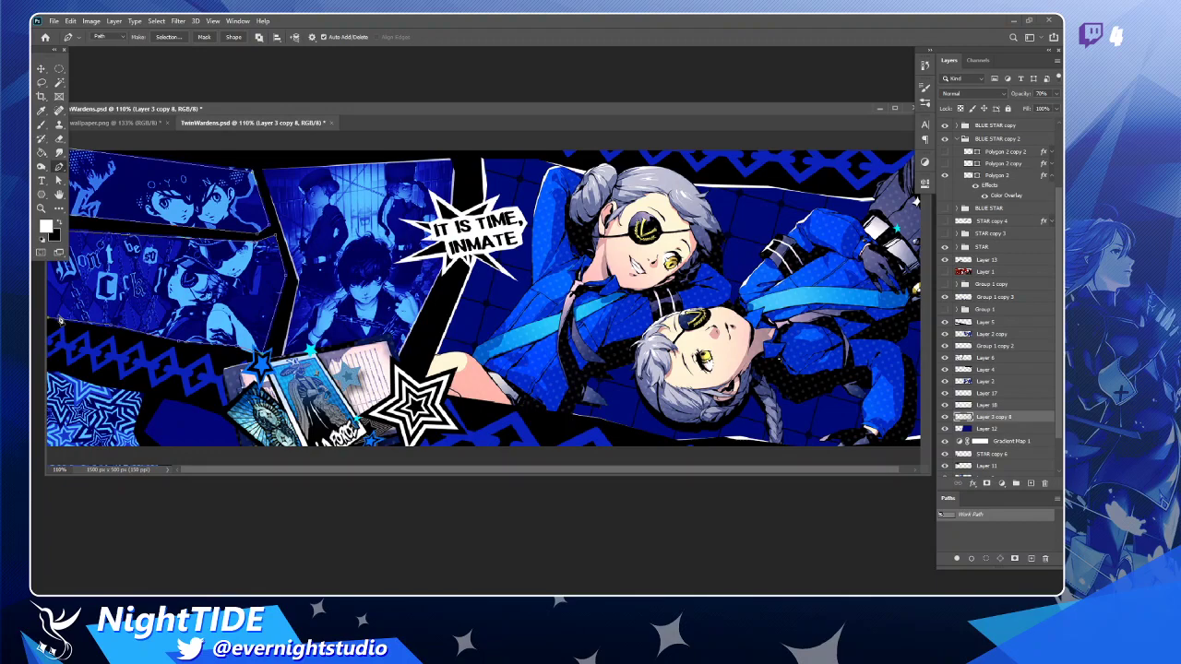
{"action": "scroll", "coordinate": [60, 321], "scroll_direction": "down", "scroll_amount": 1}
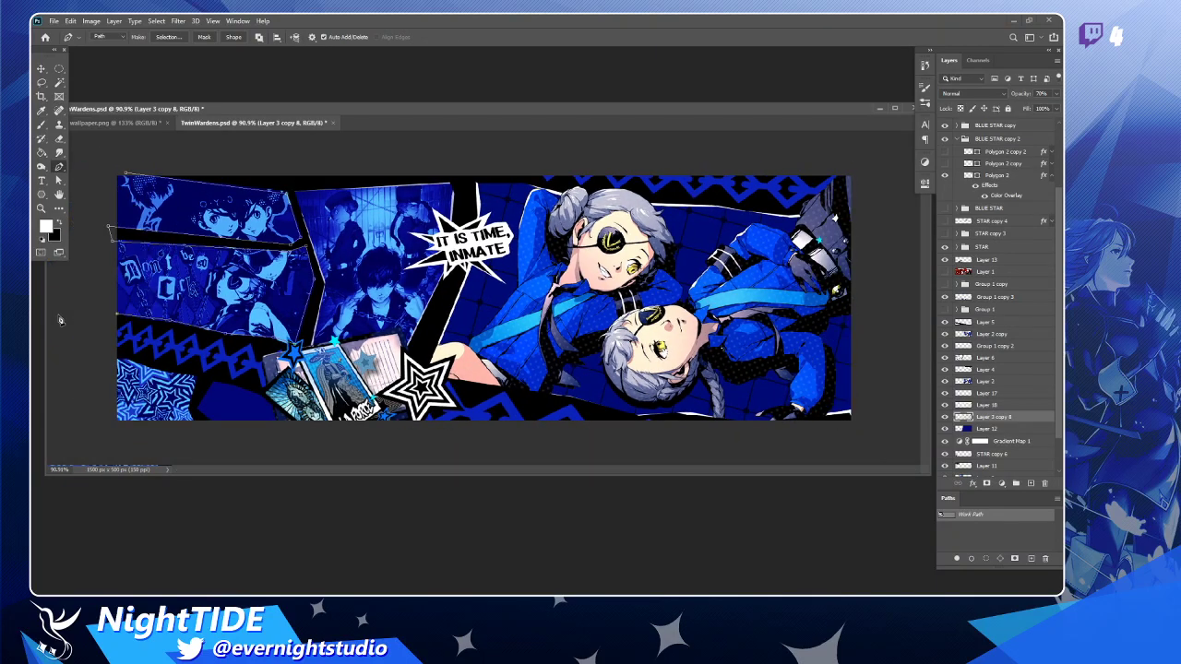
{"action": "left_click", "coordinate": [112, 316]}
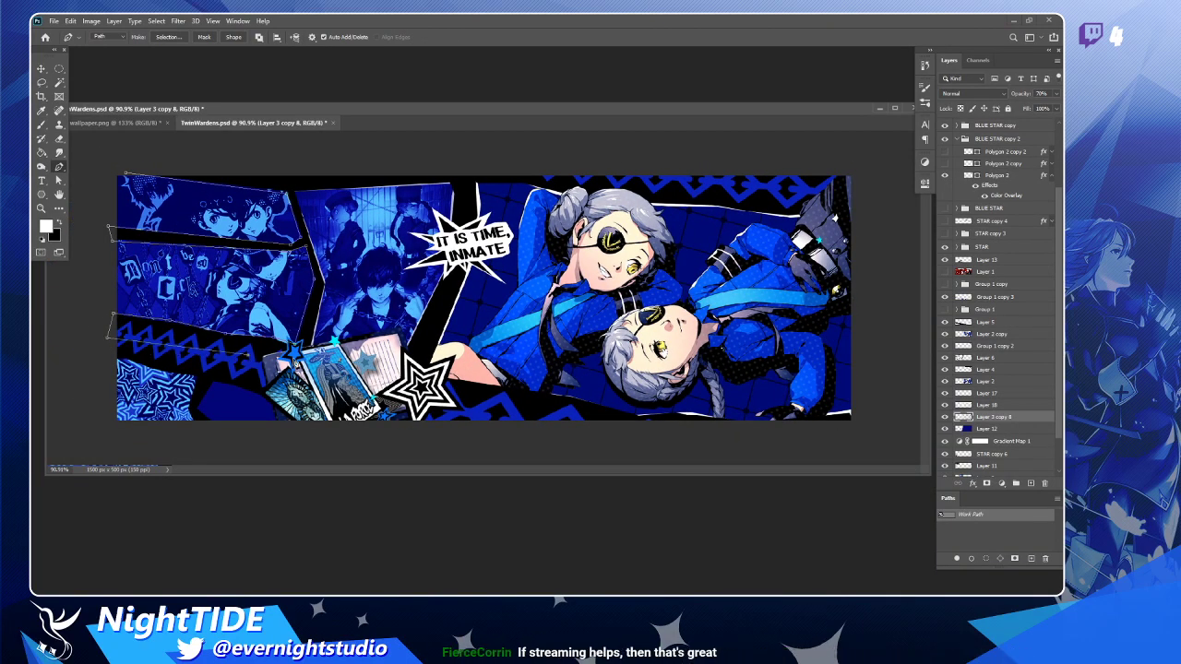
{"action": "left_click", "coordinate": [309, 244]}
{"action": "left_click", "coordinate": [289, 182]}
{"action": "left_click_drag", "start_coordinate": [127, 174], "coordinate": [148, 168]}
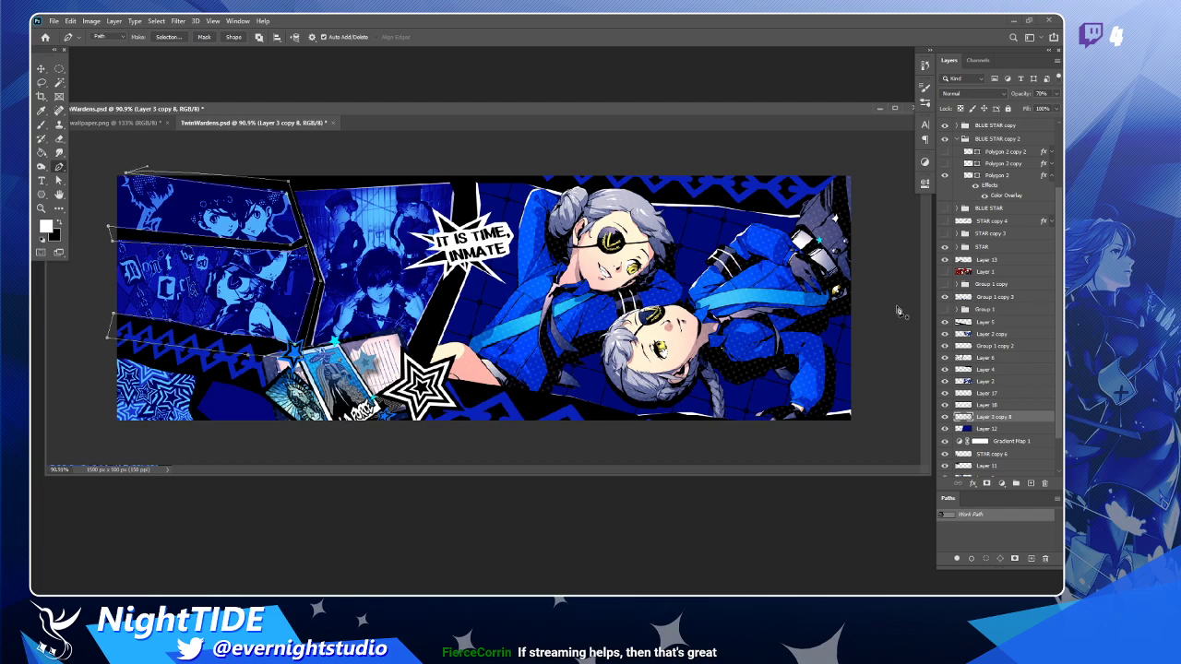
{"action": "left_click", "coordinate": [948, 514], "text": "ctrl"}
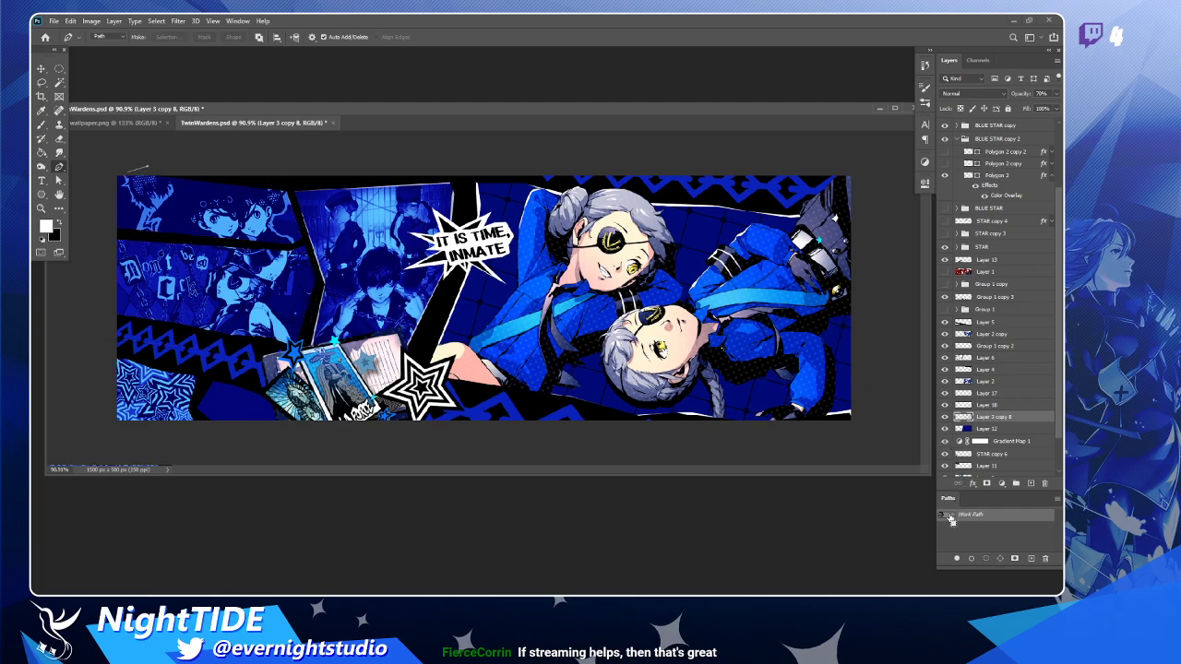
Fill the selected stripe with dark colour using the Paint Bucket, then zoom to 100%.
{"action": "key", "text": "g"}
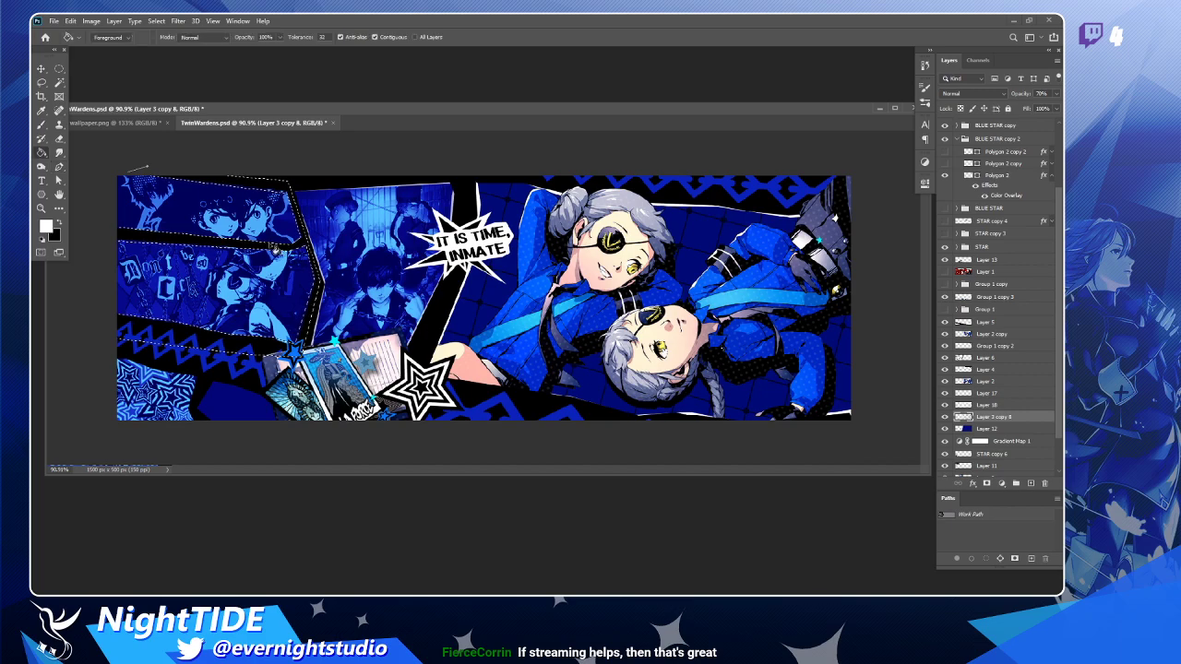
{"action": "left_click", "coordinate": [283, 248]}
{"action": "key", "text": "z"}
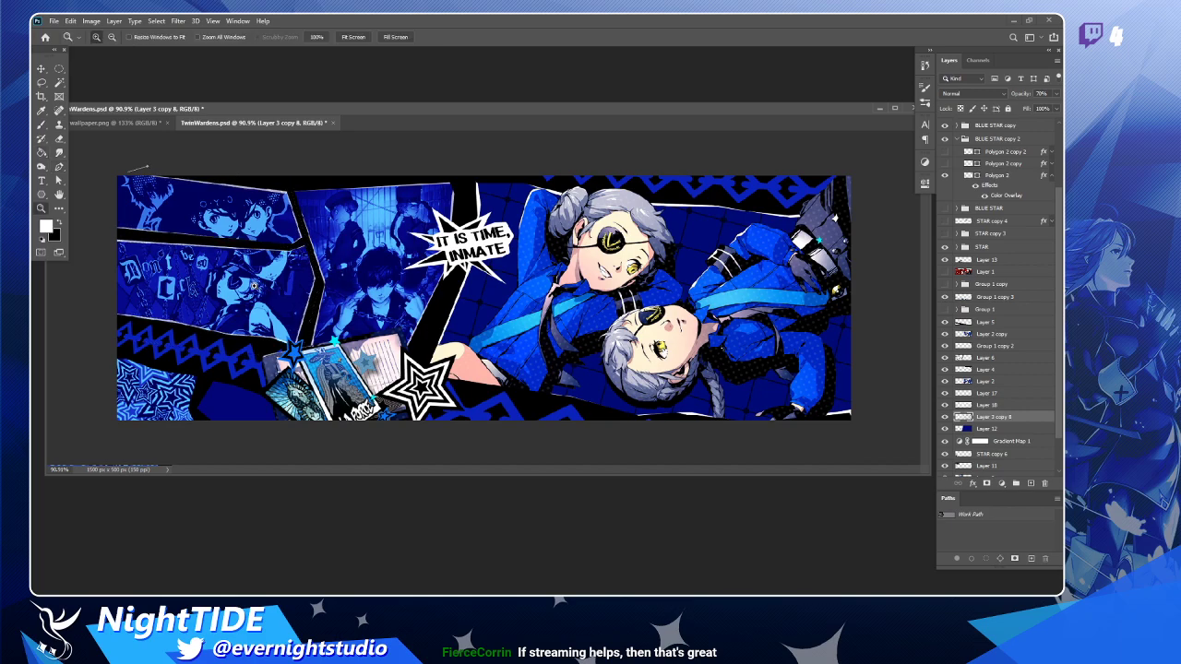
{"action": "left_click", "coordinate": [281, 254]}
{"action": "left_click", "coordinate": [246, 286]}
{"action": "left_click", "coordinate": [279, 281], "text": "alt"}
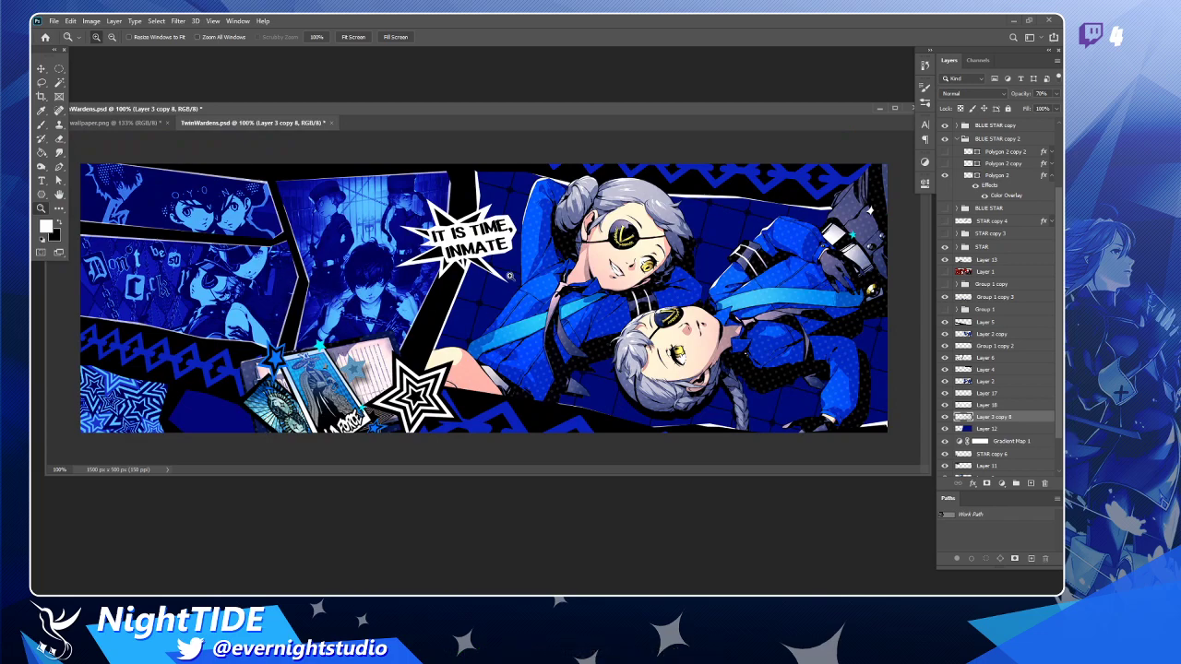
{"action": "key", "text": "p"}
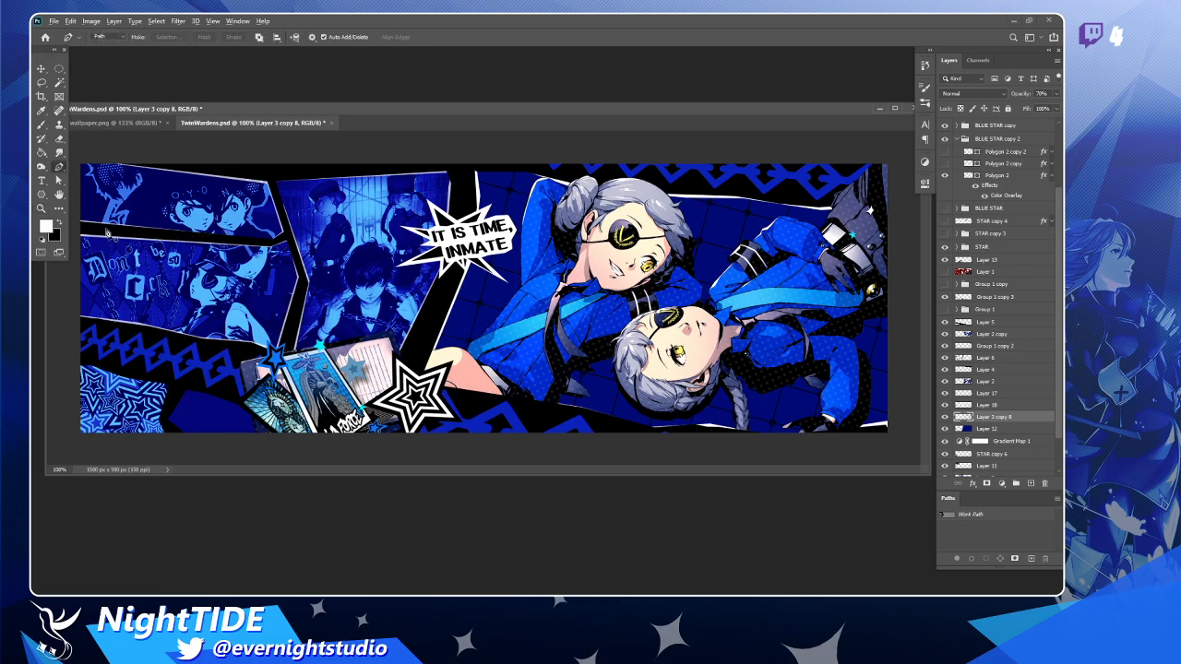
Pen-trace the upper-left panel border to the banner's left edge and brush it black.
{"action": "scroll", "coordinate": [110, 233], "scroll_direction": "up", "scroll_amount": 2}
{"action": "left_click_drag", "start_coordinate": [226, 230], "coordinate": [353, 275]}
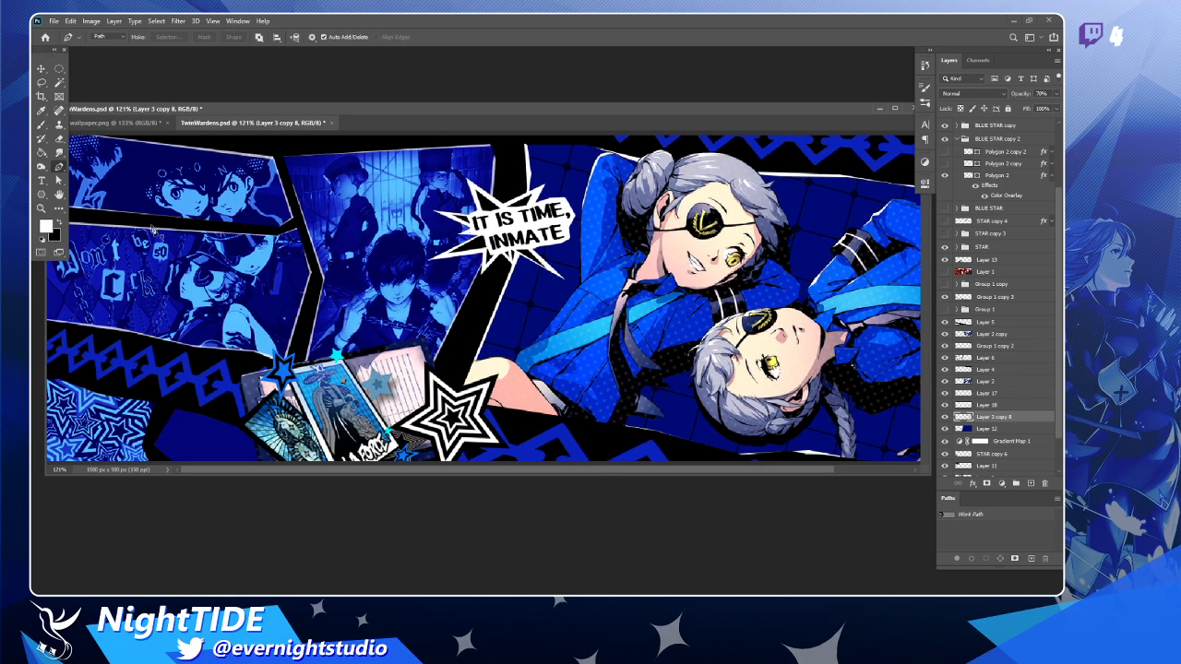
{"action": "left_click_drag", "start_coordinate": [249, 116], "coordinate": [343, 129]}
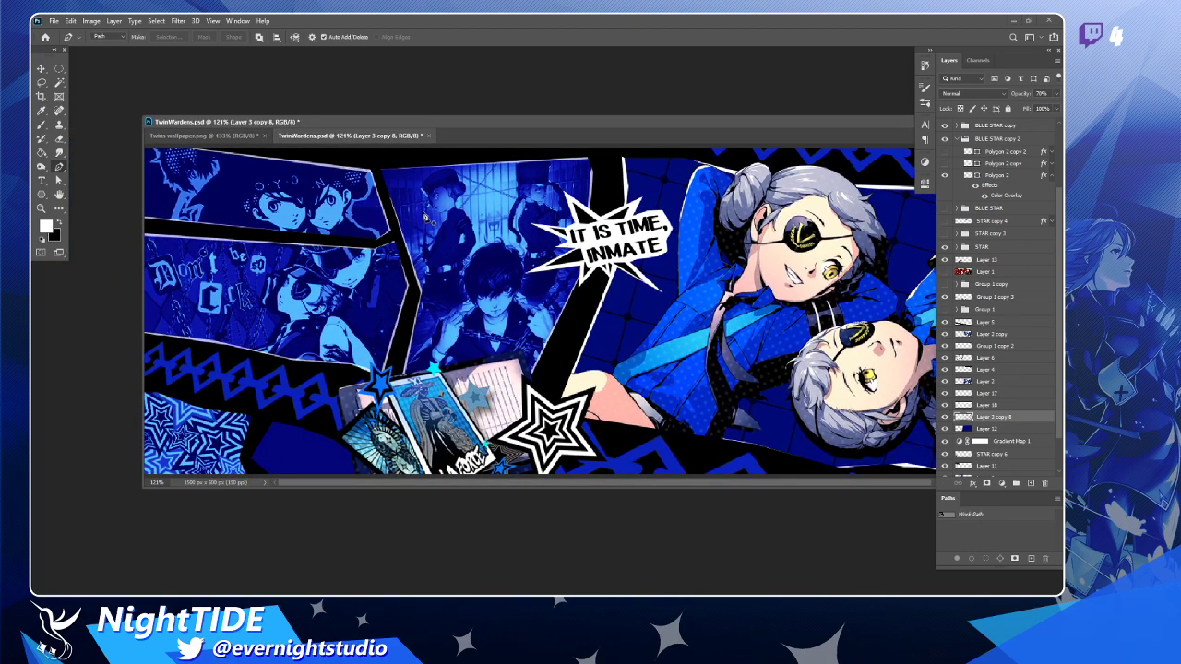
{"action": "left_click", "coordinate": [385, 245]}
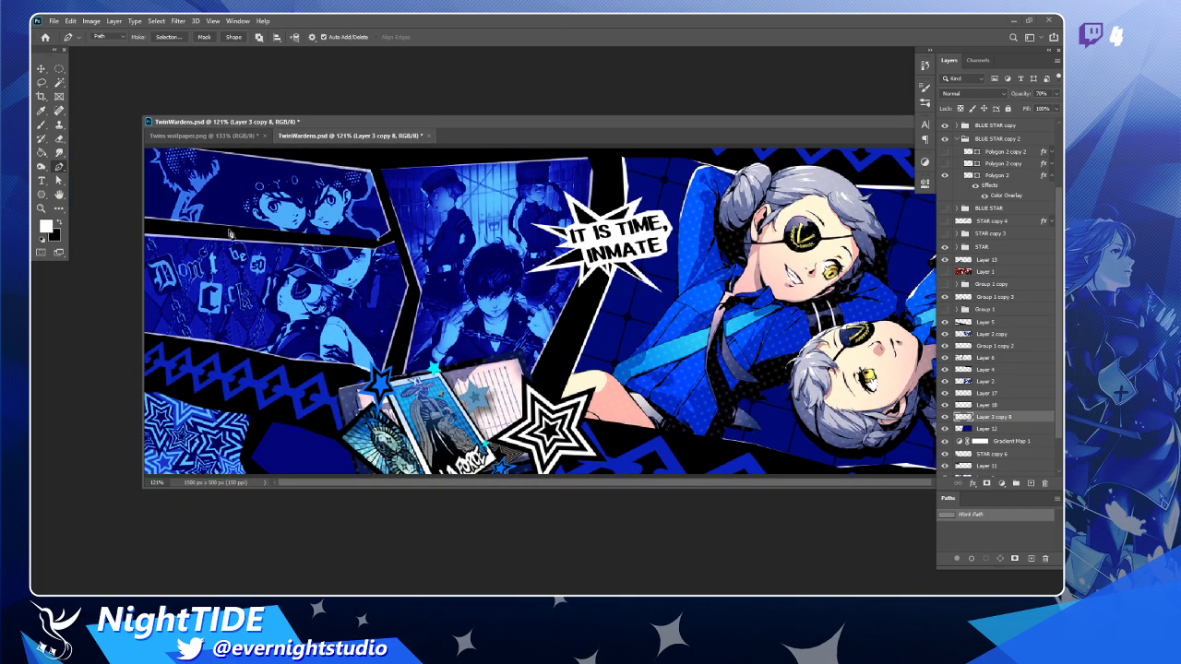
{"action": "left_click", "coordinate": [147, 217]}
{"action": "left_click", "coordinate": [289, 237]}
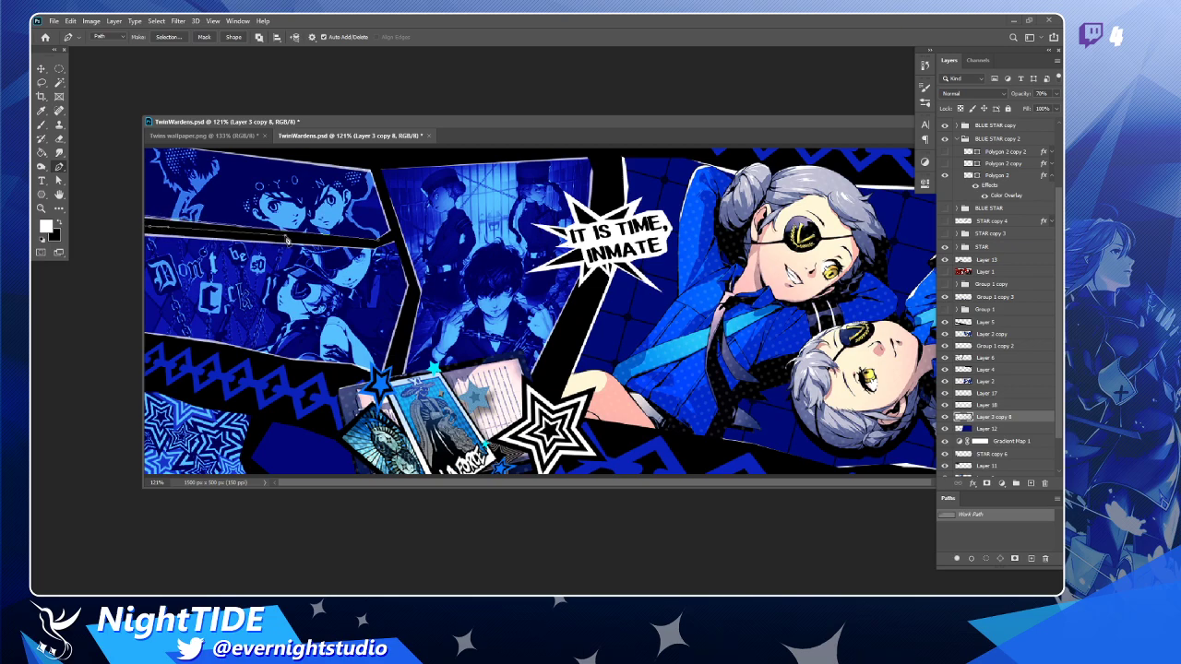
{"action": "left_click", "coordinate": [382, 241]}
{"action": "left_click", "coordinate": [953, 515], "text": "ctrl"}
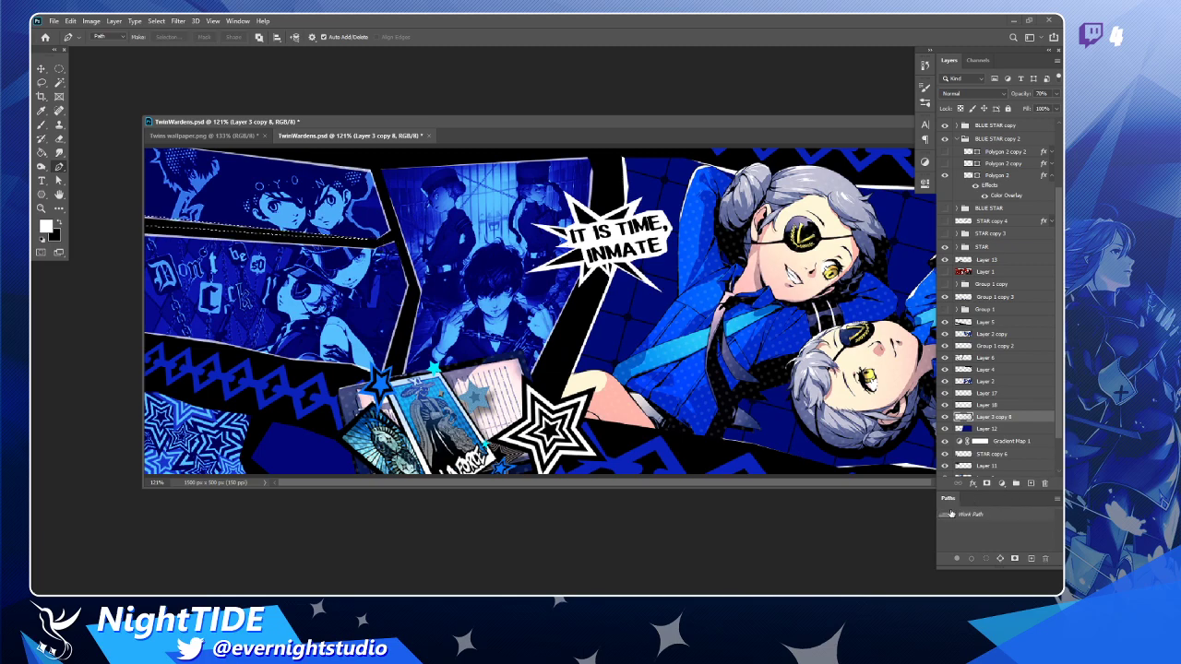
{"action": "key", "text": "b"}
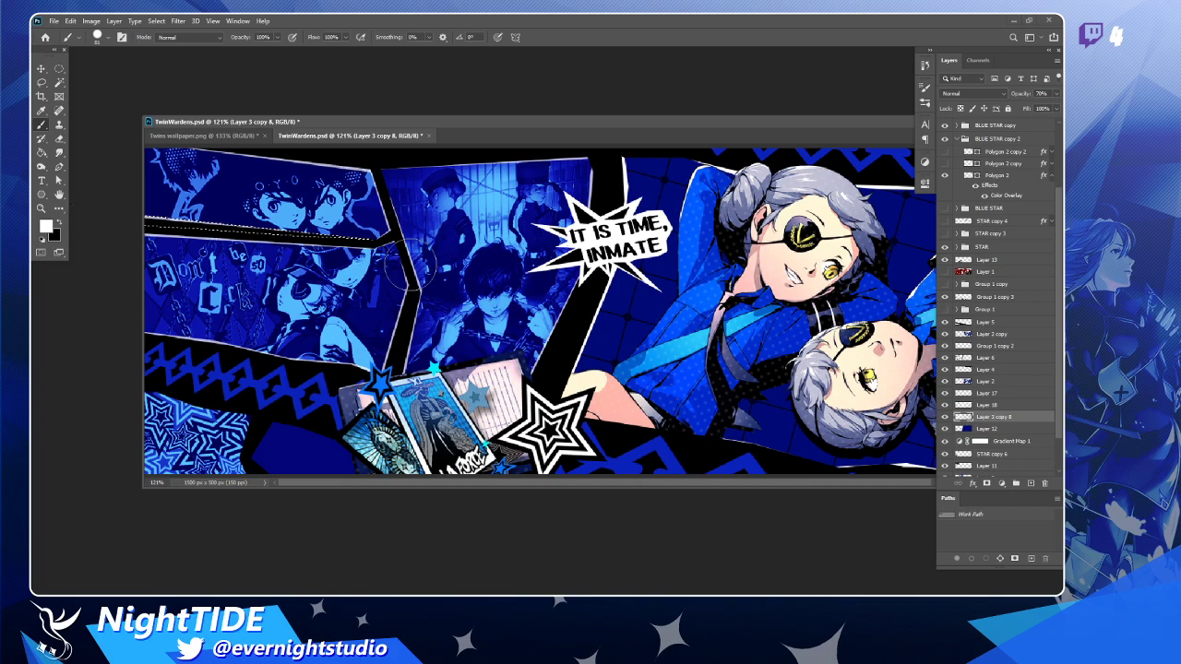
{"action": "left_click_drag", "start_coordinate": [126, 222], "coordinate": [402, 207]}
{"action": "key", "text": "ctrl+d"}
Outline the middle panel's top edge with a pen path and load it as a selection.
{"action": "key", "text": "p"}
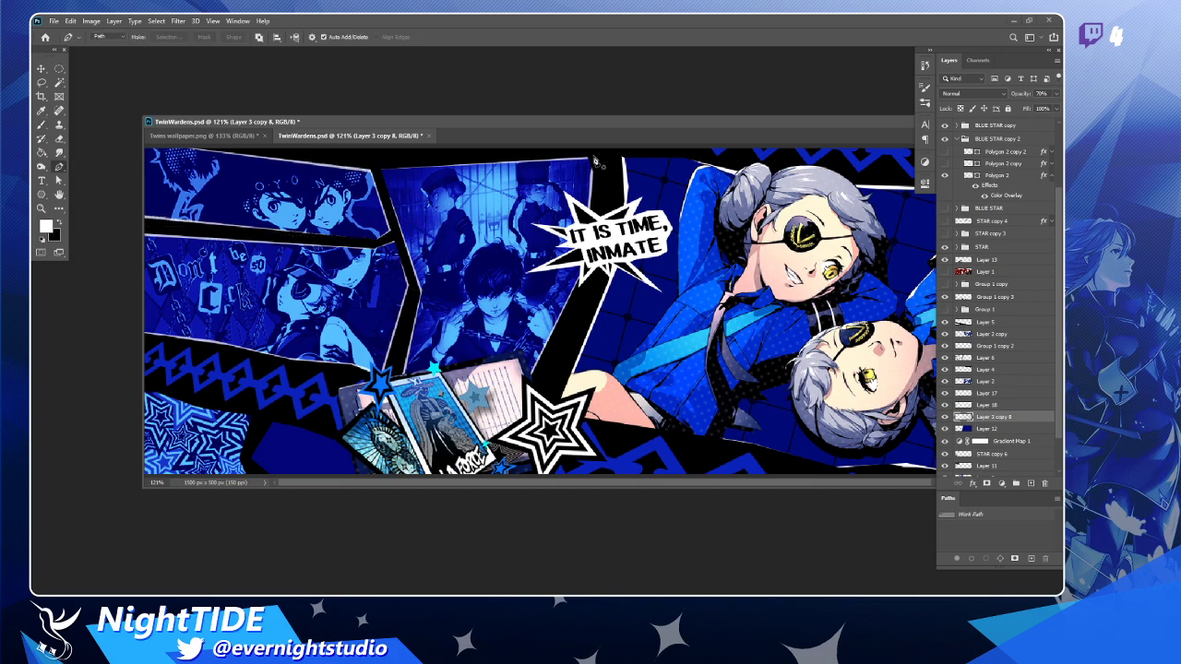
{"action": "left_click", "coordinate": [595, 161]}
{"action": "left_click", "coordinate": [378, 174]}
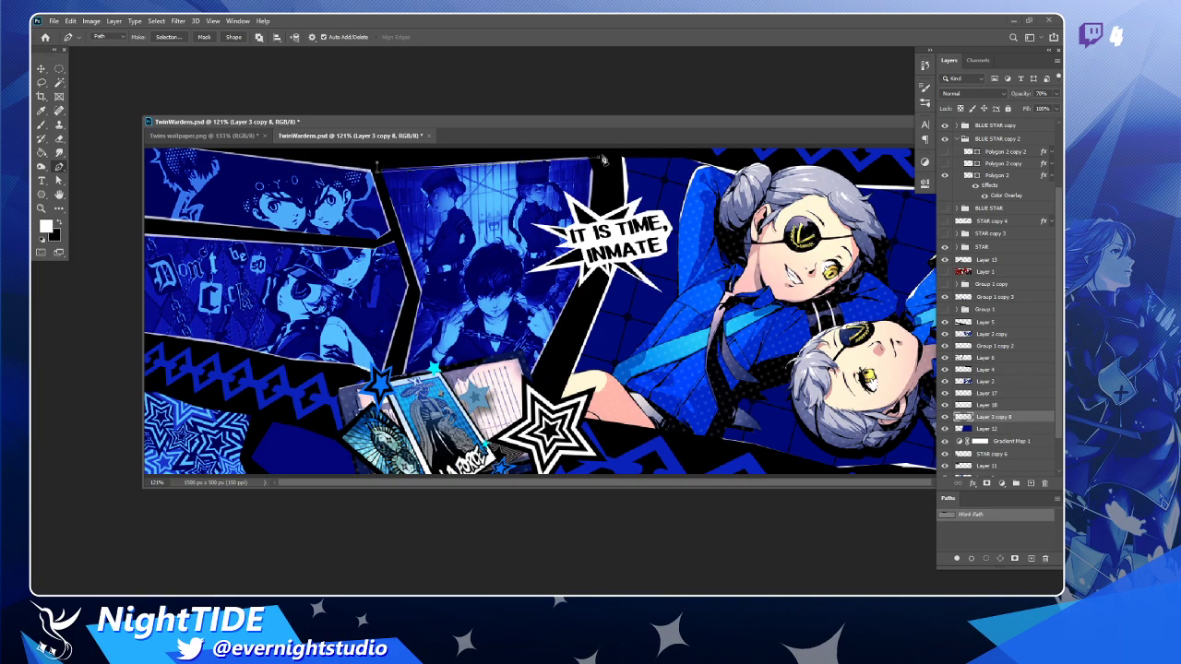
{"action": "left_click", "coordinate": [603, 160]}
{"action": "left_click", "coordinate": [943, 515], "text": "ctrl"}
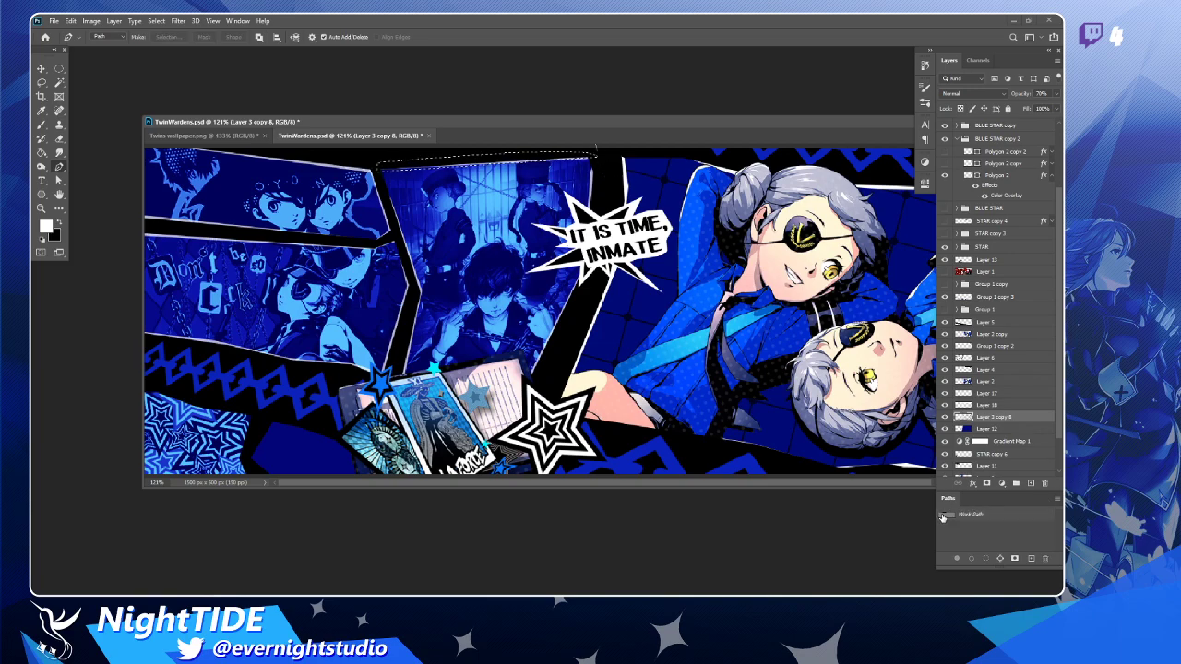
{"action": "key", "text": "b"}
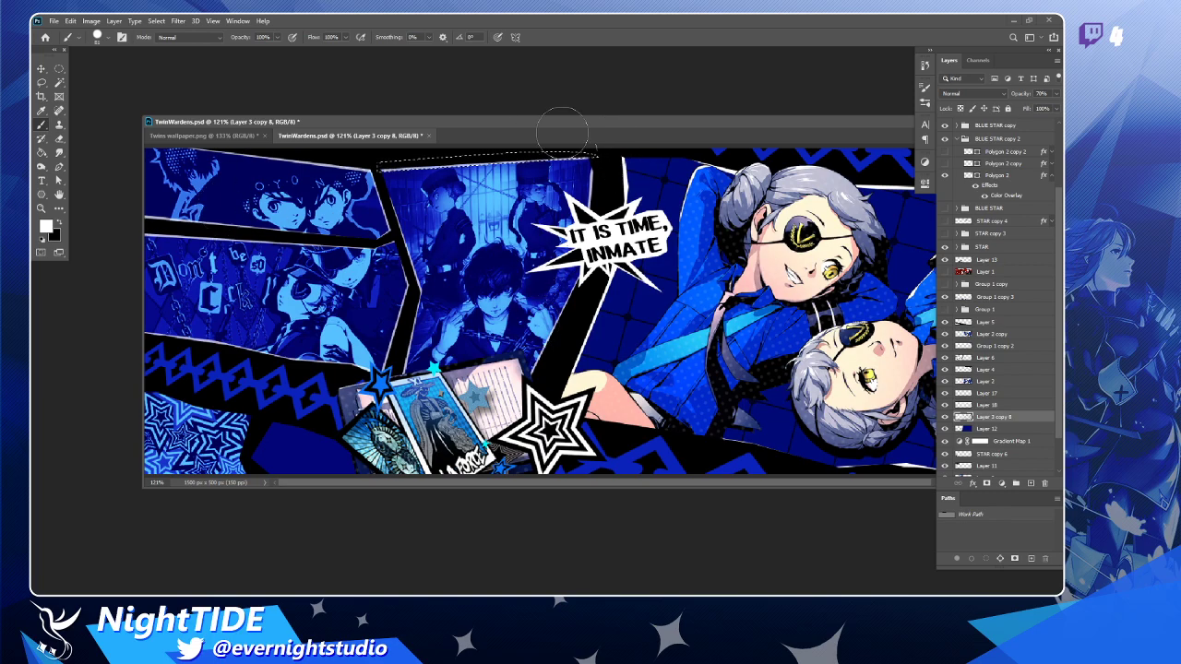
{"action": "key", "text": "p"}
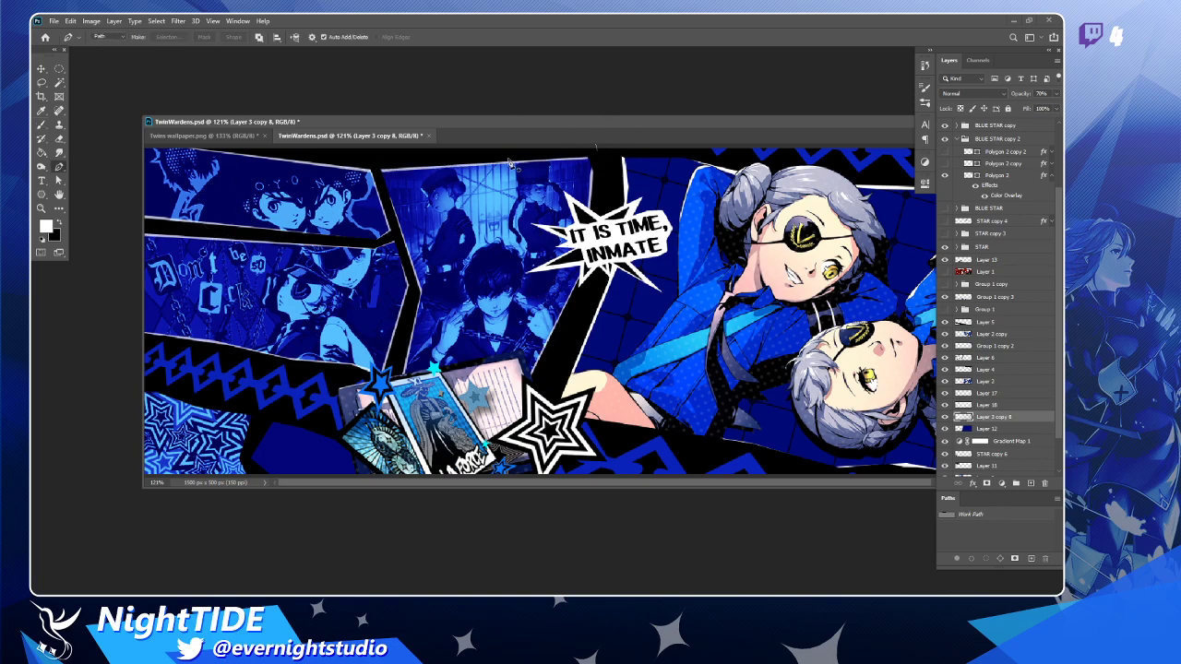
Re-trace the upper-left panel border and fill the selected strip solid black.
{"action": "left_click", "coordinate": [380, 242]}
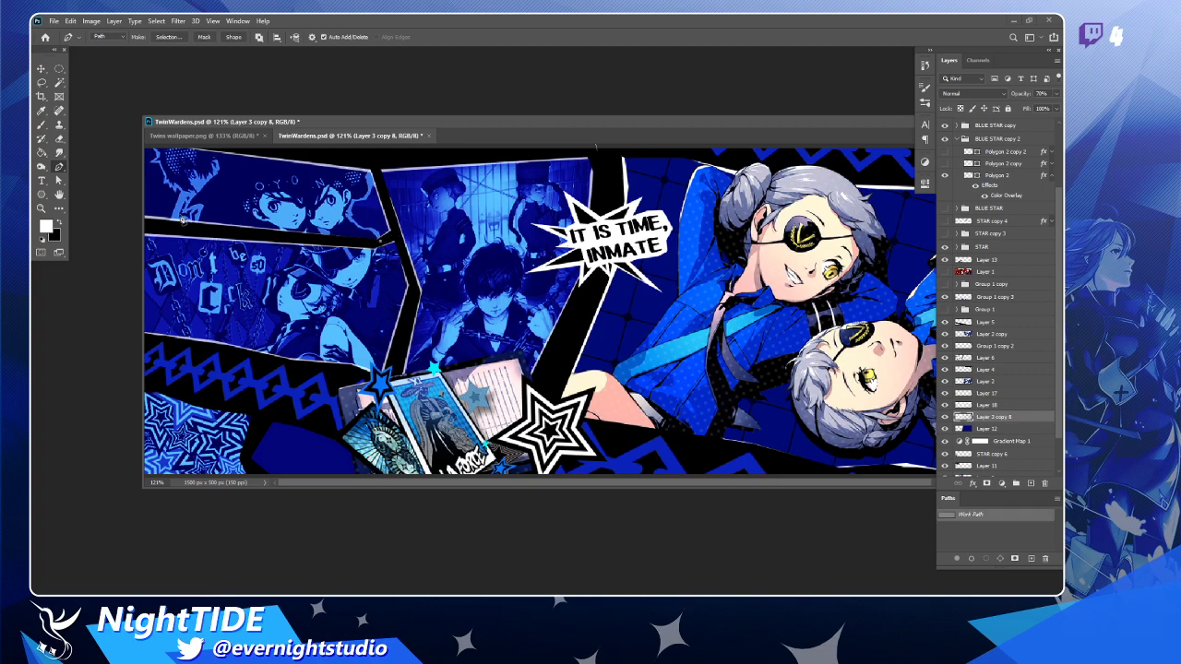
{"action": "left_click", "coordinate": [146, 215]}
{"action": "left_click", "coordinate": [382, 243]}
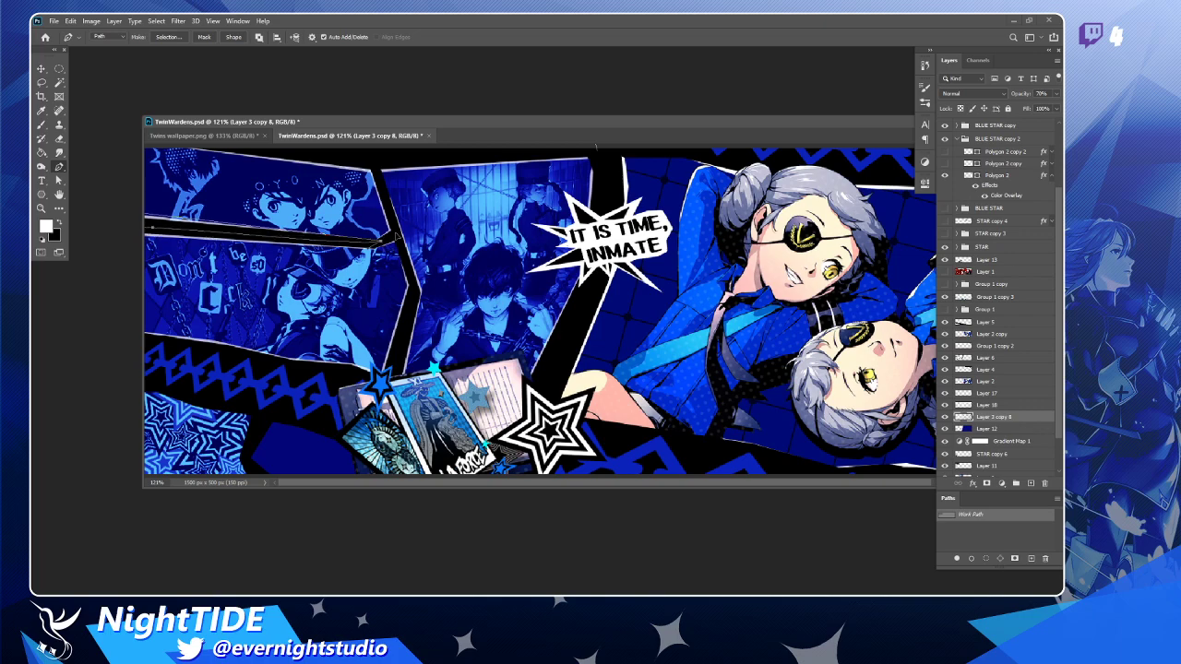
{"action": "key", "text": "ctrl+Return"}
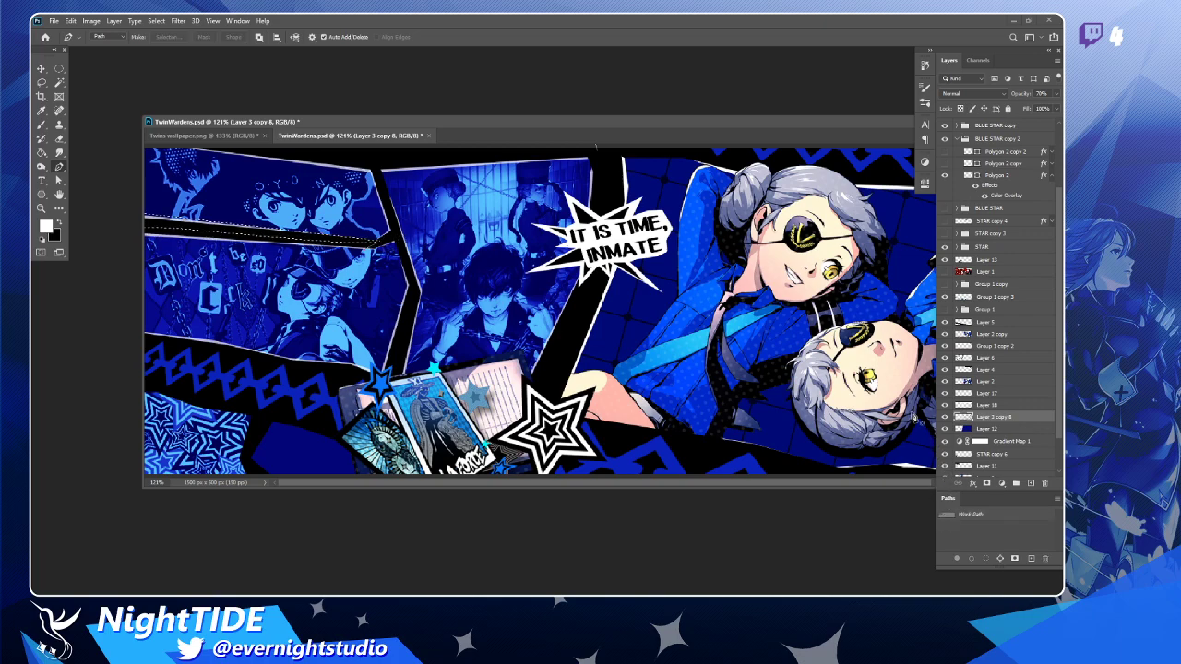
{"action": "key", "text": "b"}
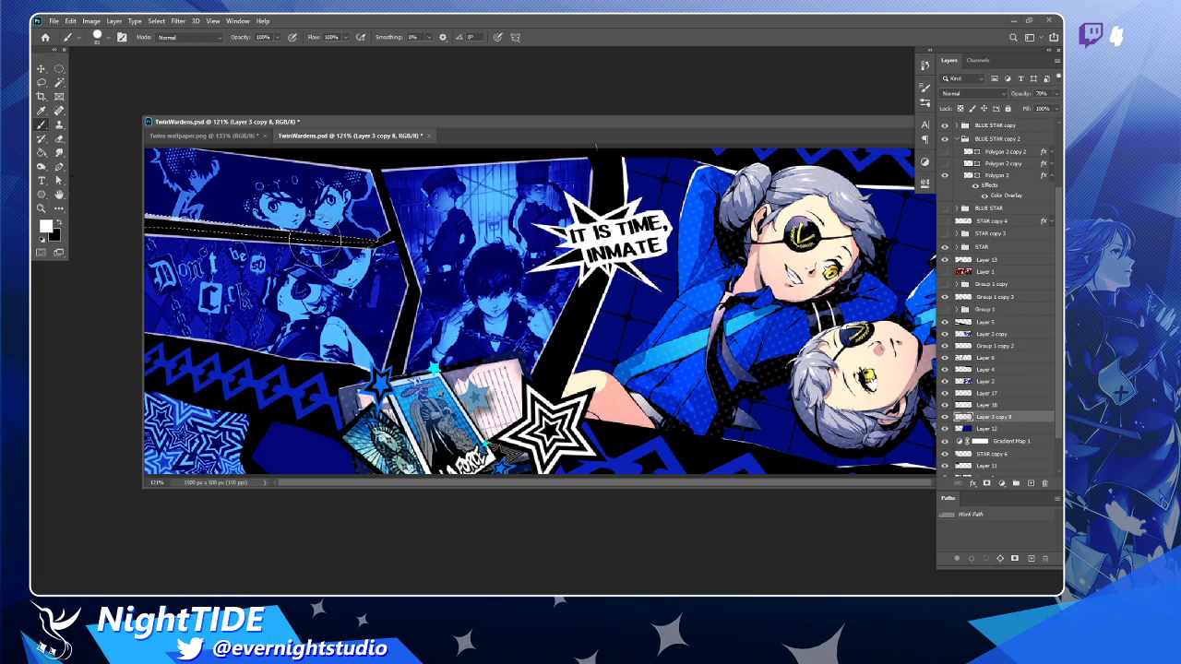
{"action": "key", "text": "Delete"}
{"action": "key", "text": "ctrl+d"}
Toggle Layer 3 copy 8's visibility to compare the bolder borders.
{"action": "left_click", "coordinate": [943, 417]}
{"action": "left_click", "coordinate": [943, 417]}
{"action": "left_click", "coordinate": [943, 418]}
{"action": "left_click", "coordinate": [943, 417]}
Reposition Layer 3 copy 8 in the stack near Layer 4 and Layer 2.
{"action": "scroll", "coordinate": [979, 405], "scroll_direction": "down", "scroll_amount": 3}
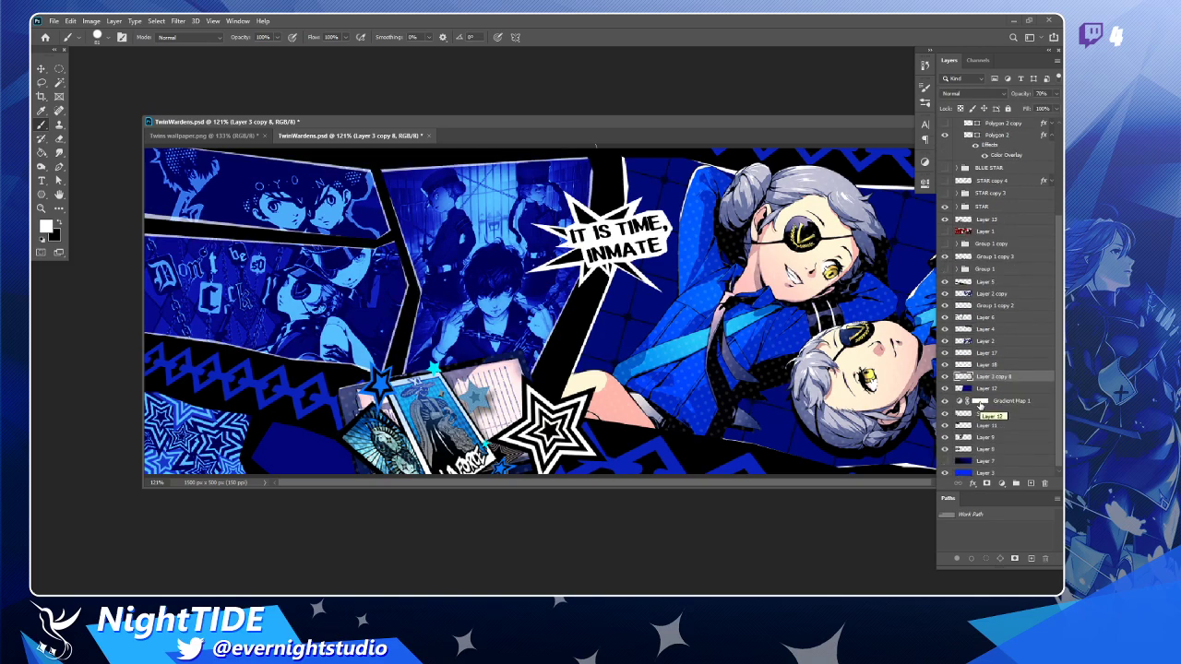
{"action": "left_click", "coordinate": [944, 377]}
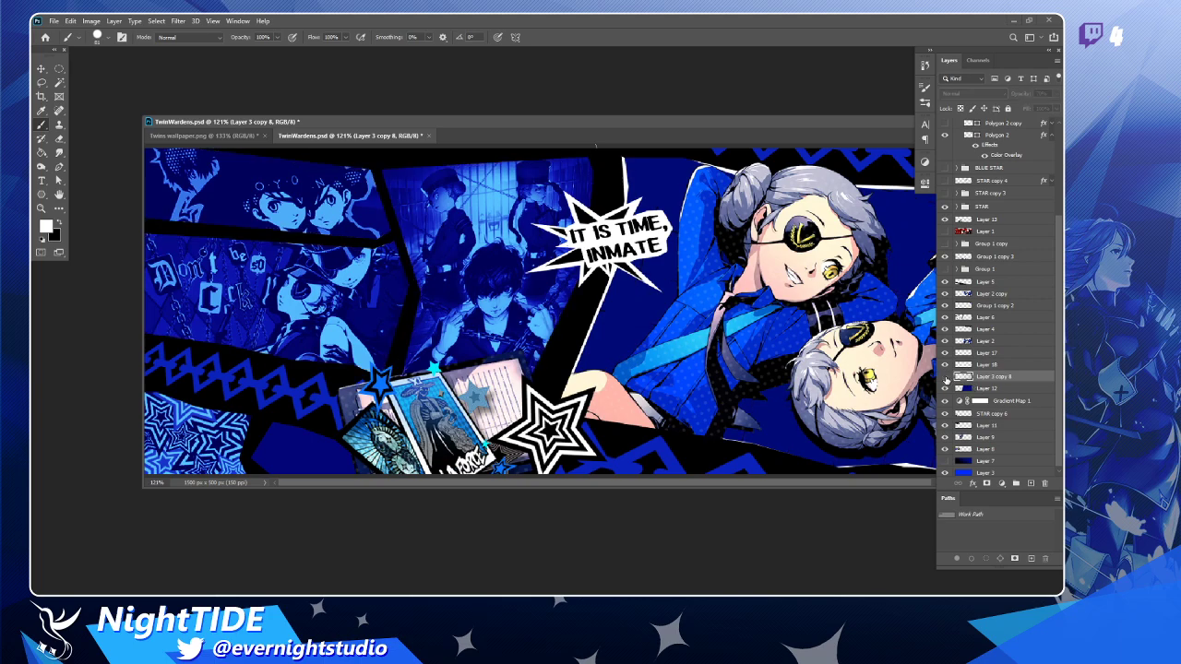
{"action": "left_click", "coordinate": [944, 377]}
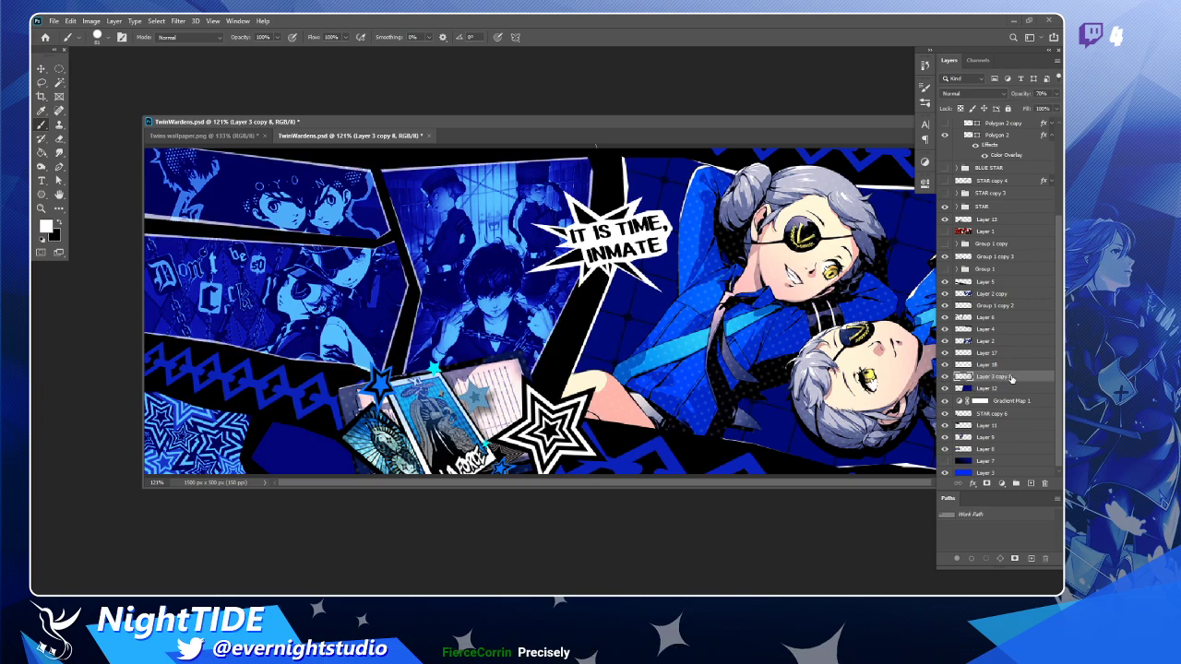
{"action": "left_click_drag", "start_coordinate": [1019, 377], "coordinate": [1019, 458]}
{"action": "key", "text": "ctrl+z"}
{"action": "left_click_drag", "start_coordinate": [1009, 379], "coordinate": [1014, 354]}
{"action": "left_click_drag", "start_coordinate": [1023, 336], "coordinate": [1017, 341]}
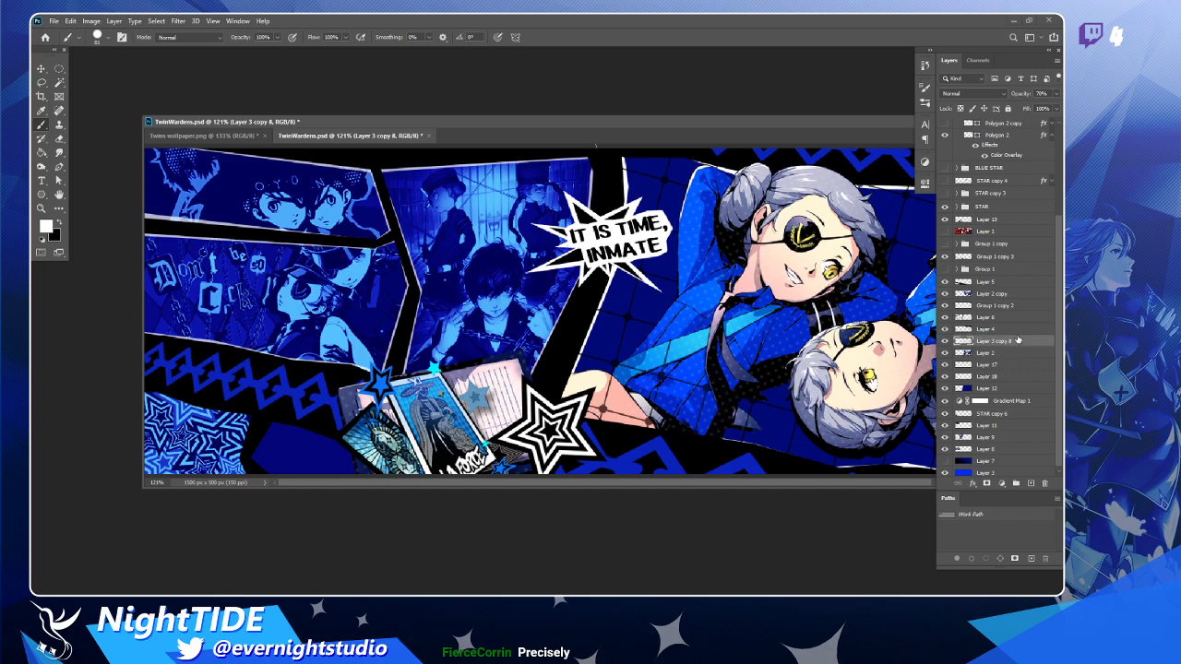
{"action": "key", "text": "ctrl+bracketleft"}
{"action": "key", "text": "ctrl+bracketleft"}
{"action": "key", "text": "ctrl+bracketleft"}
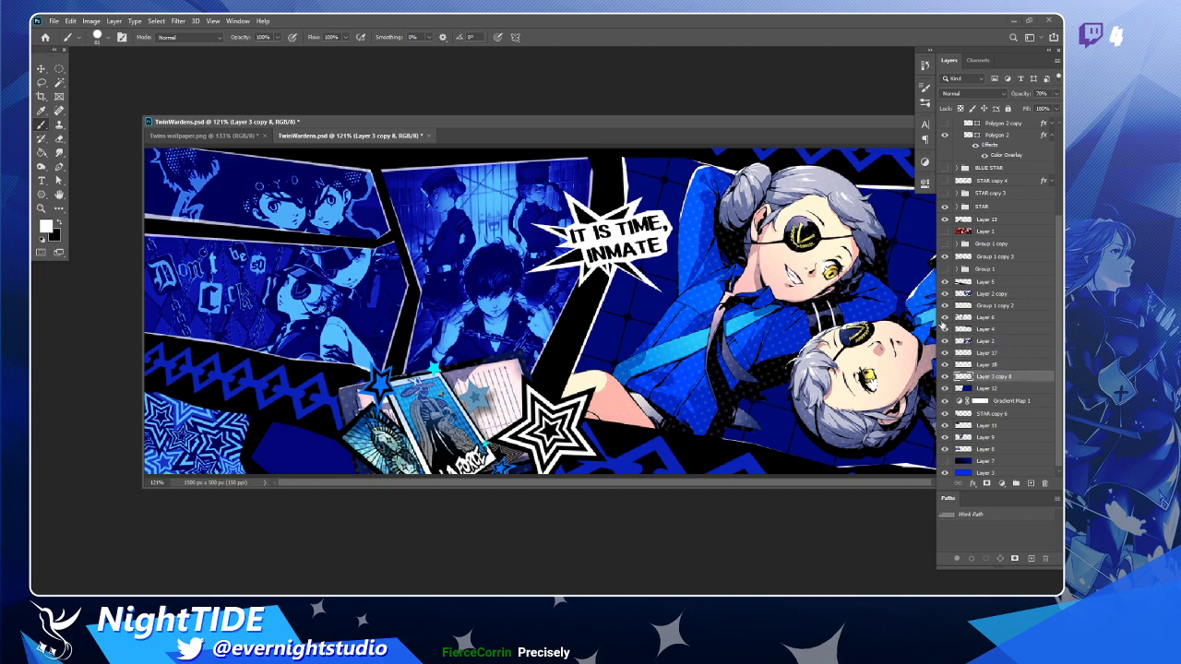
Lasso-select the upper-left comic panels, comparing Layer 3 copy 8 on and off.
{"action": "left_click", "coordinate": [944, 376]}
{"action": "left_click", "coordinate": [944, 376]}
{"action": "left_click", "coordinate": [944, 377]}
{"action": "left_click", "coordinate": [944, 377]}
{"action": "key", "text": "l"}
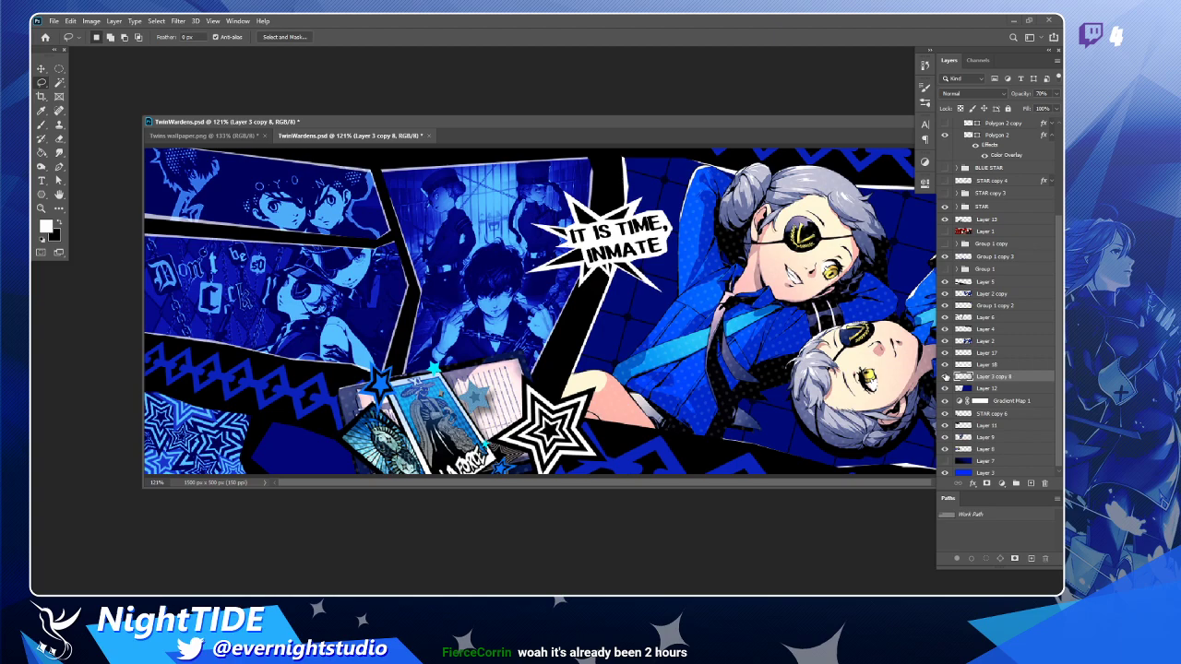
{"action": "left_click", "coordinate": [944, 376]}
{"action": "left_click", "coordinate": [944, 376]}
{"action": "scroll", "coordinate": [394, 327], "scroll_direction": "down", "scroll_amount": 1}
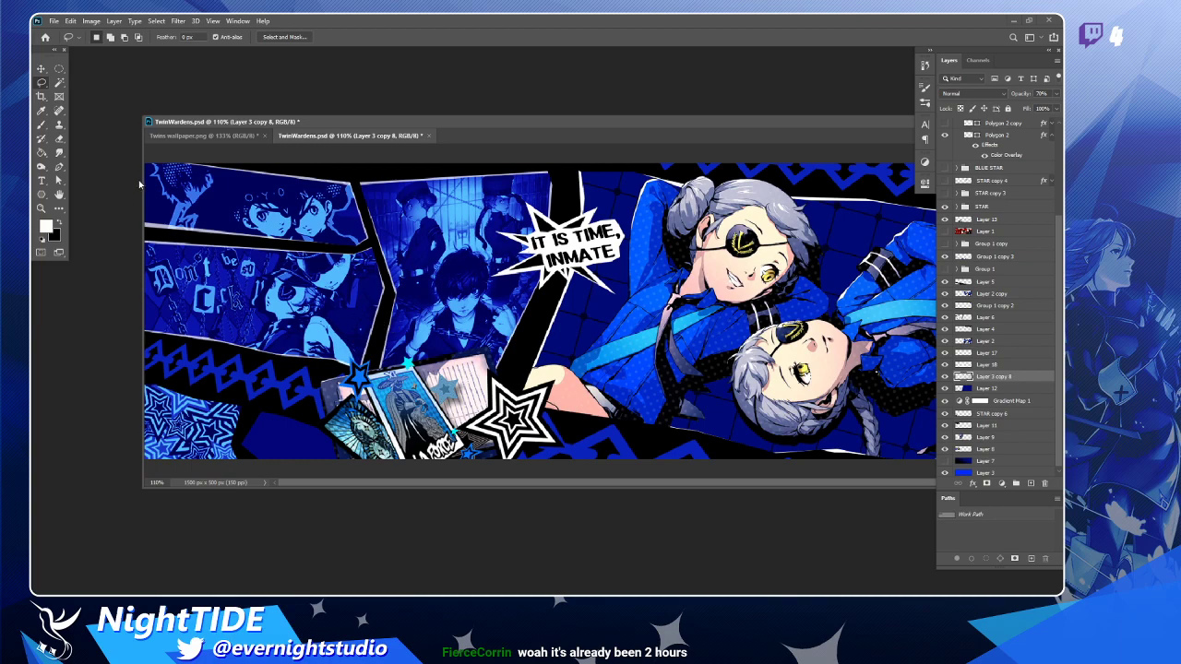
{"action": "mouse_move", "coordinate": [150, 165]}
{"action": "left_mouse_down"}
{"action": "mouse_move", "coordinate": [552, 145]}
{"action": "mouse_move", "coordinate": [569, 187]}
{"action": "mouse_move", "coordinate": [553, 283]}
{"action": "mouse_move", "coordinate": [512, 376]}
{"action": "mouse_move", "coordinate": [193, 399]}
{"action": "mouse_move", "coordinate": [105, 329]}
{"action": "mouse_move", "coordinate": [79, 218]}
{"action": "mouse_move", "coordinate": [84, 141]}
{"action": "left_mouse_up"}
Check the selection against the artwork and copy it onto a new layer with Ctrl+J.
{"action": "left_click", "coordinate": [943, 378]}
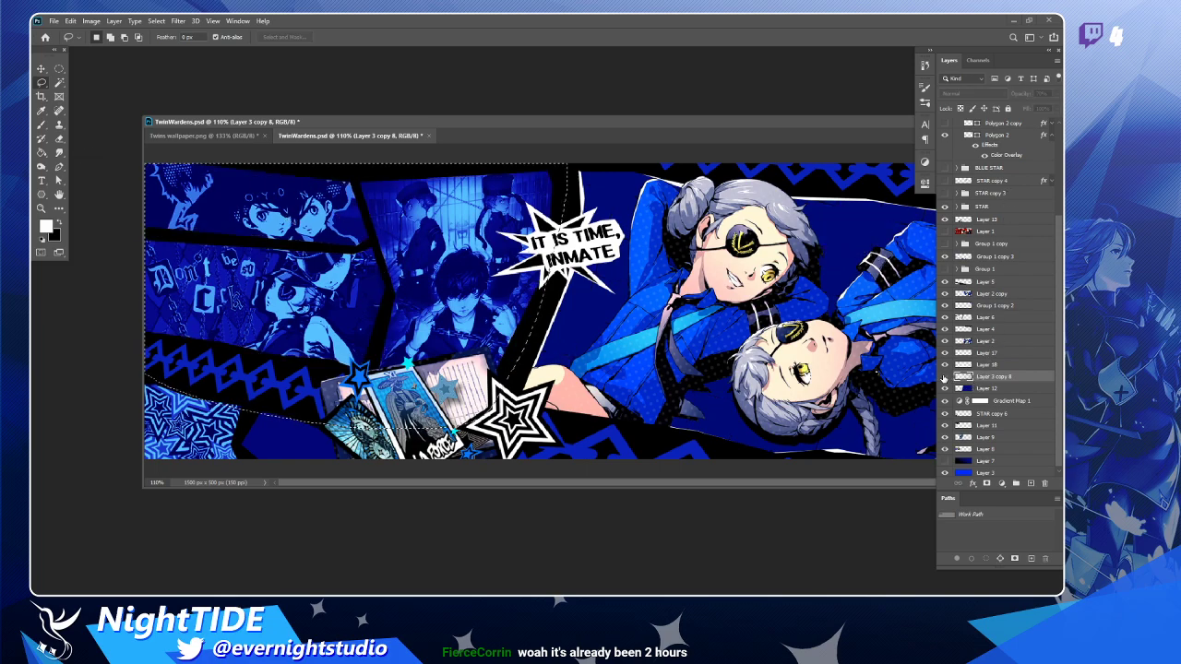
{"action": "left_click", "coordinate": [943, 377]}
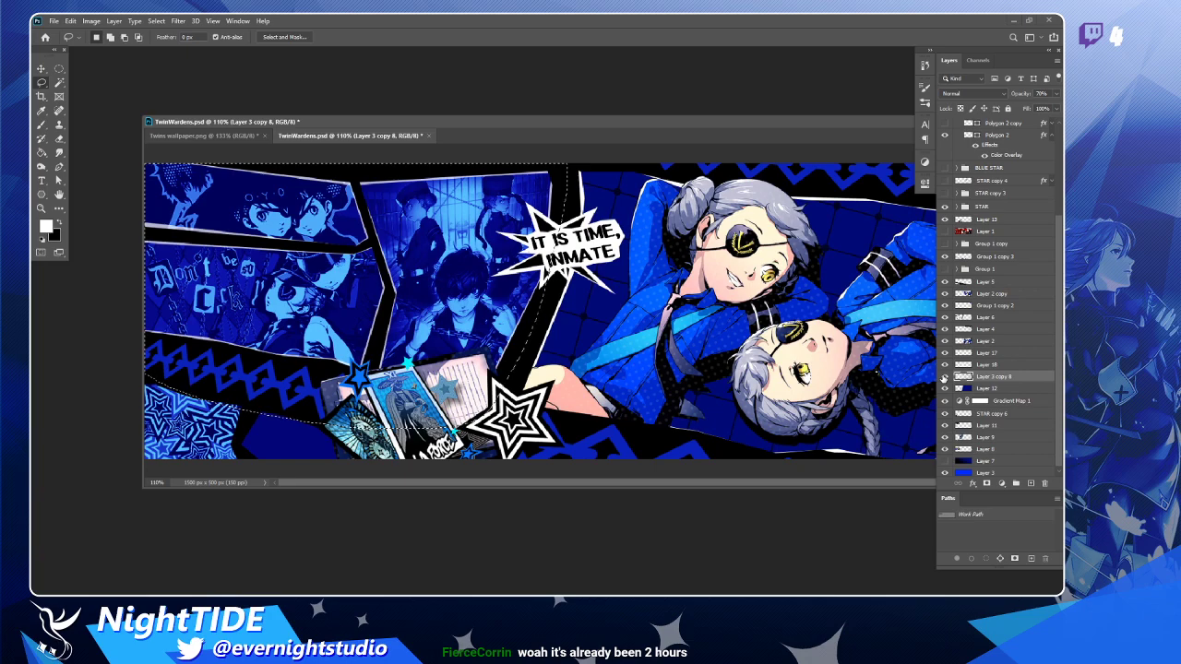
{"action": "left_click", "coordinate": [943, 377]}
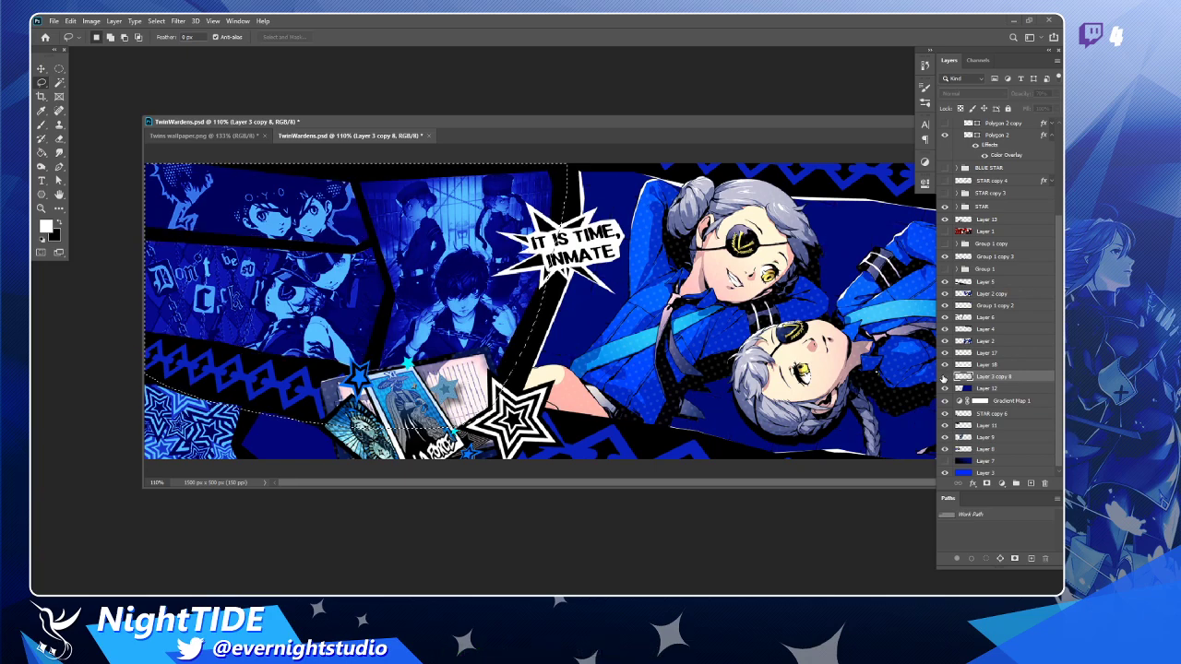
{"action": "left_click", "coordinate": [943, 378]}
{"action": "key", "text": "ctrl+j"}
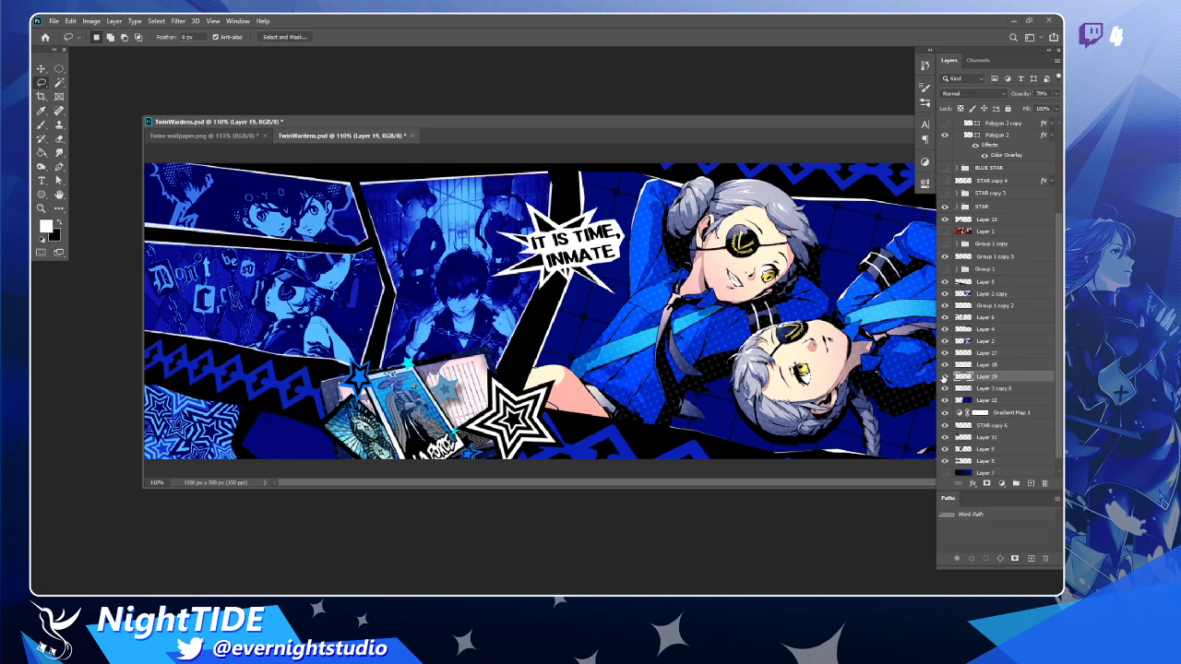
{"action": "key", "text": "ctrl+z"}
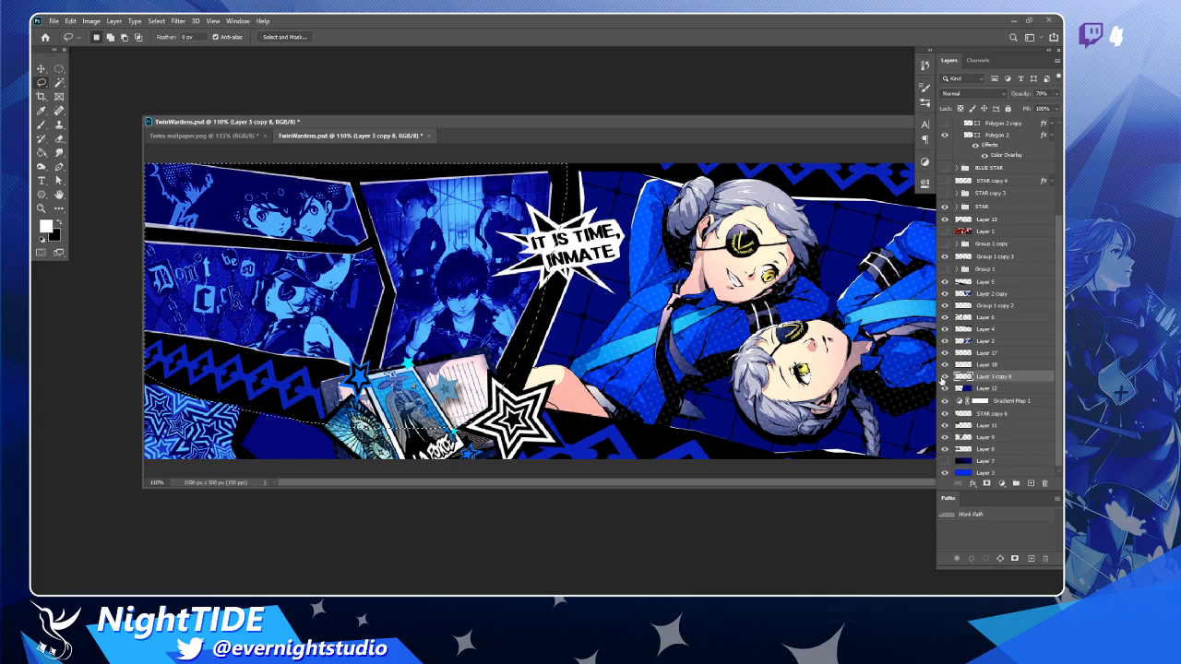
{"action": "key", "text": "v"}
{"action": "key", "text": "ctrl+j"}
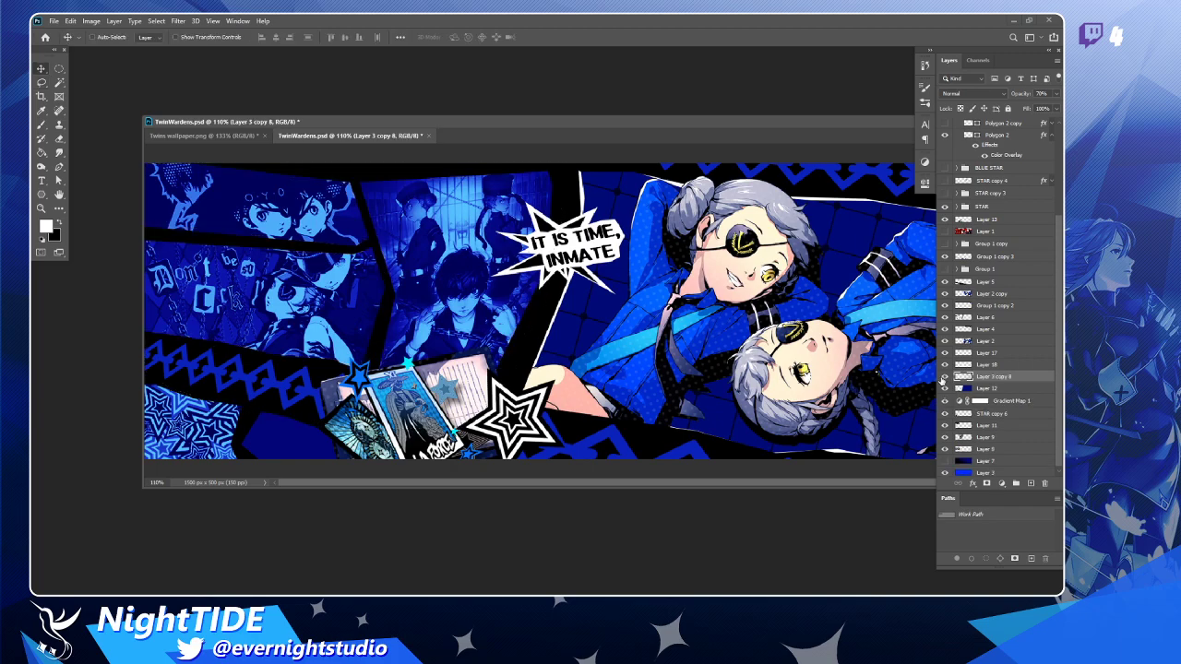
Undo the layer copy, zoom into the left-centre, and cut the selected panels from Layer 3 copy 8.
{"action": "key", "text": "ctrl+z"}
{"action": "key", "text": "ctrl+z"}
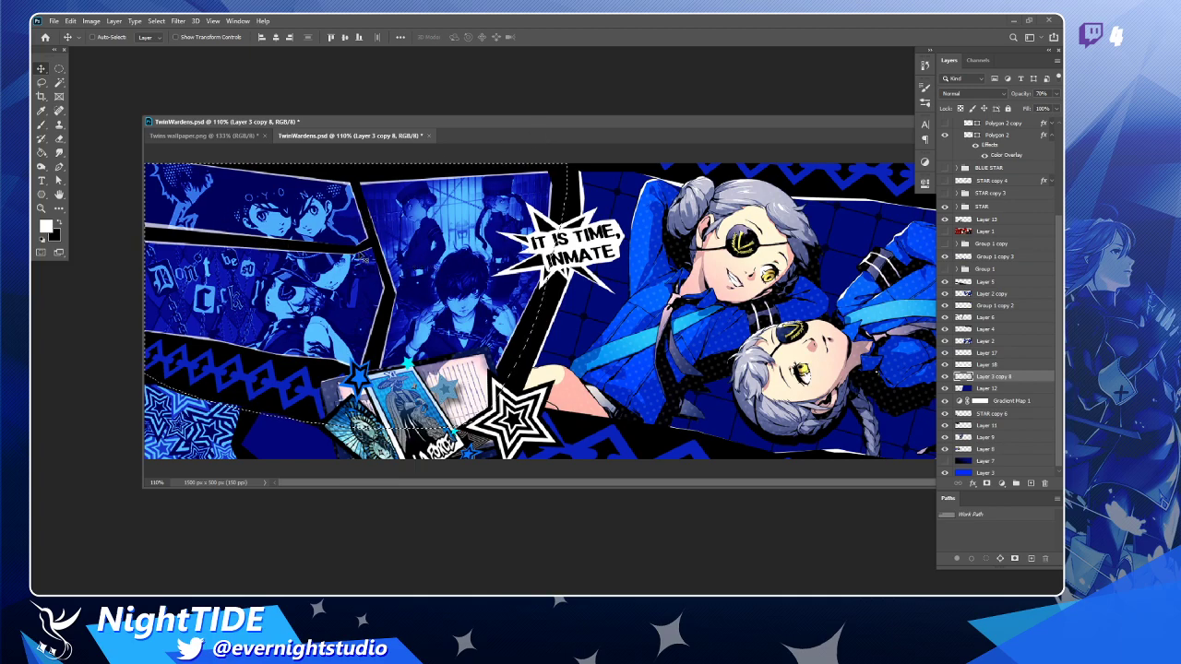
{"action": "key", "text": "z"}
{"action": "left_click", "coordinate": [371, 272]}
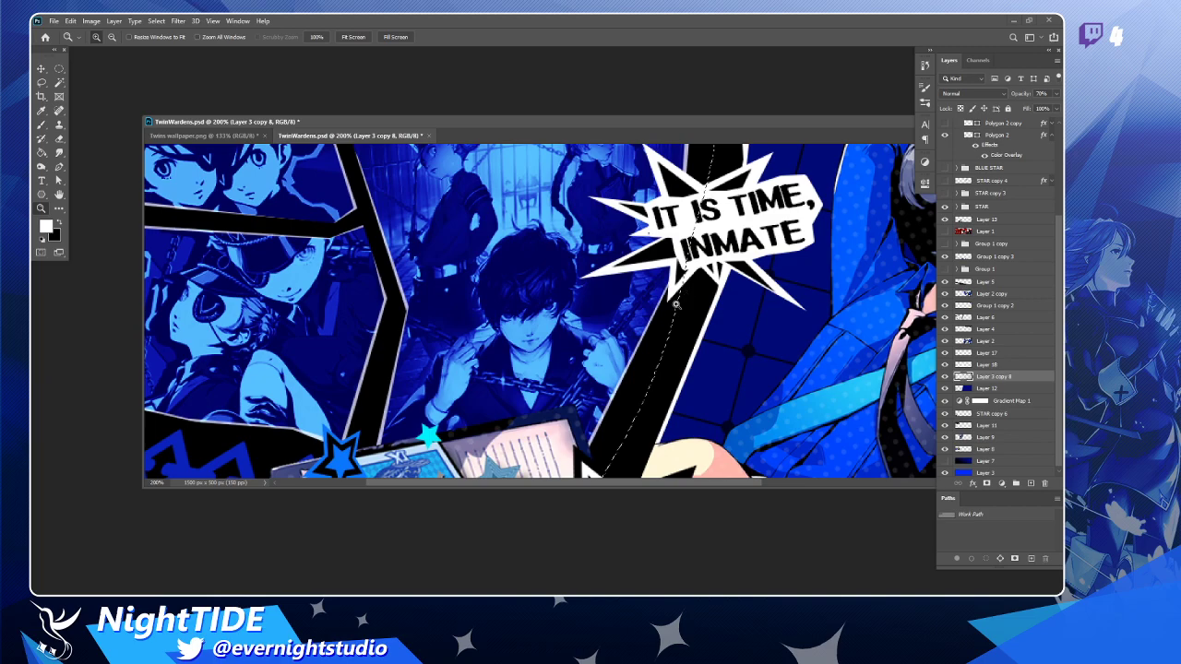
{"action": "scroll", "coordinate": [516, 284], "scroll_direction": "down", "scroll_amount": 1}
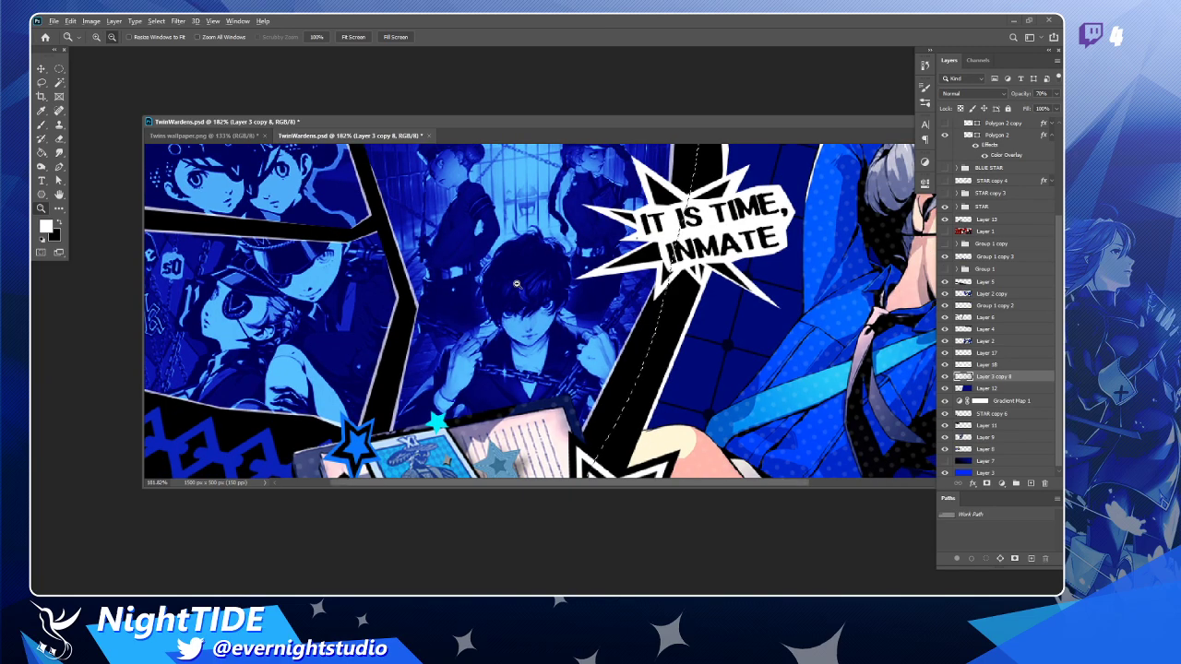
{"action": "scroll", "coordinate": [516, 285], "scroll_direction": "down", "scroll_amount": 2}
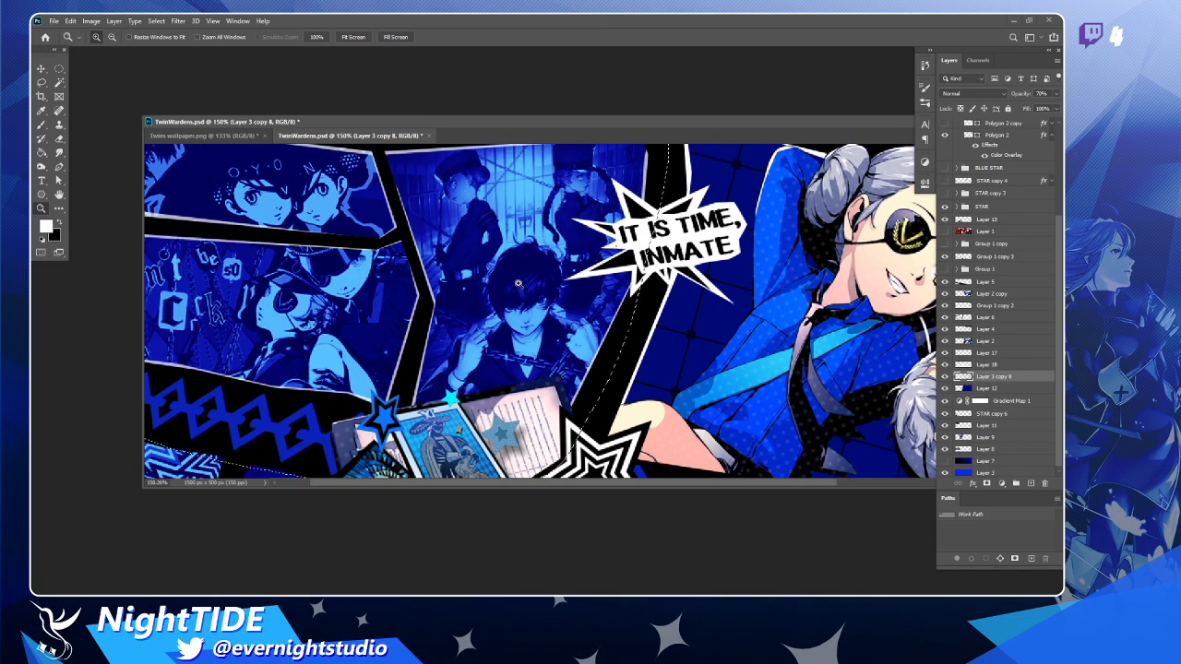
{"action": "key", "text": "ctrl+d"}
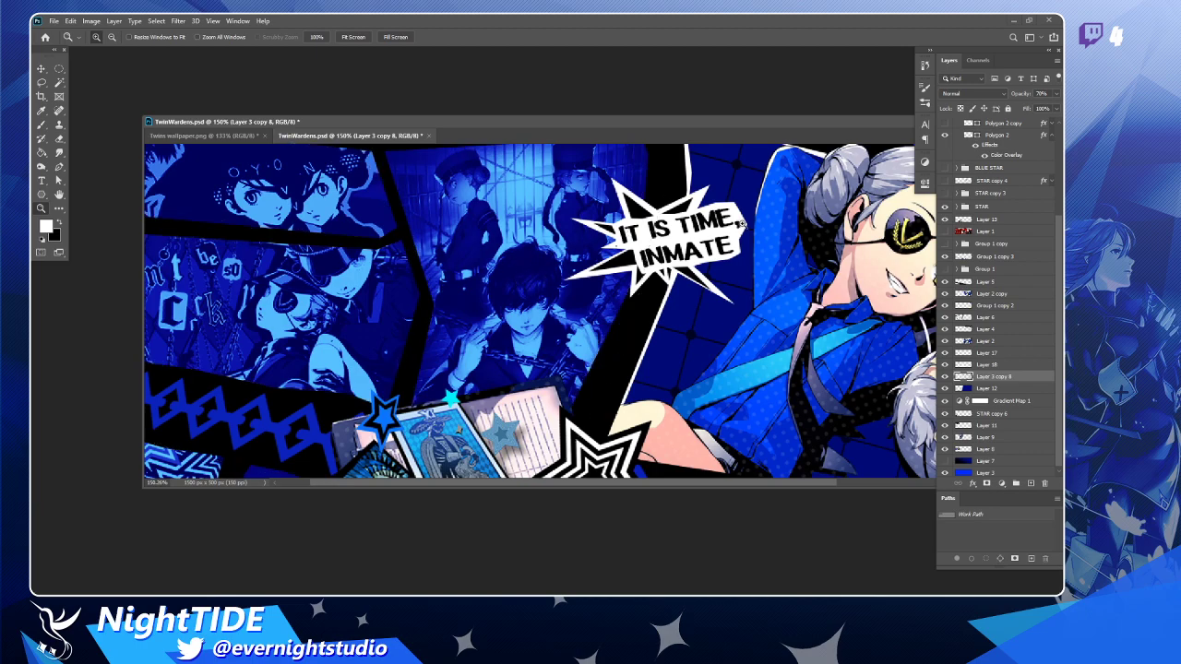
Paste the cut panels in place via Edit > Paste Special, creating Layer 19.
{"action": "scroll", "coordinate": [489, 161], "scroll_direction": "down", "scroll_amount": 3}
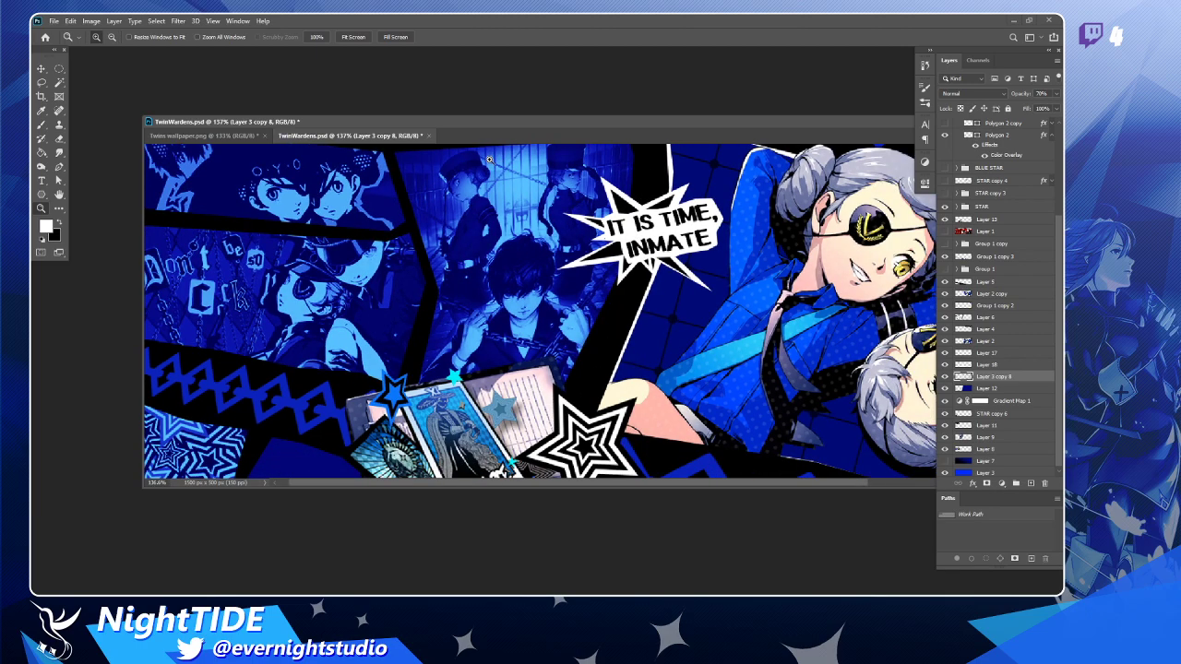
{"action": "key", "text": "v"}
{"action": "left_click", "coordinate": [113, 21]}
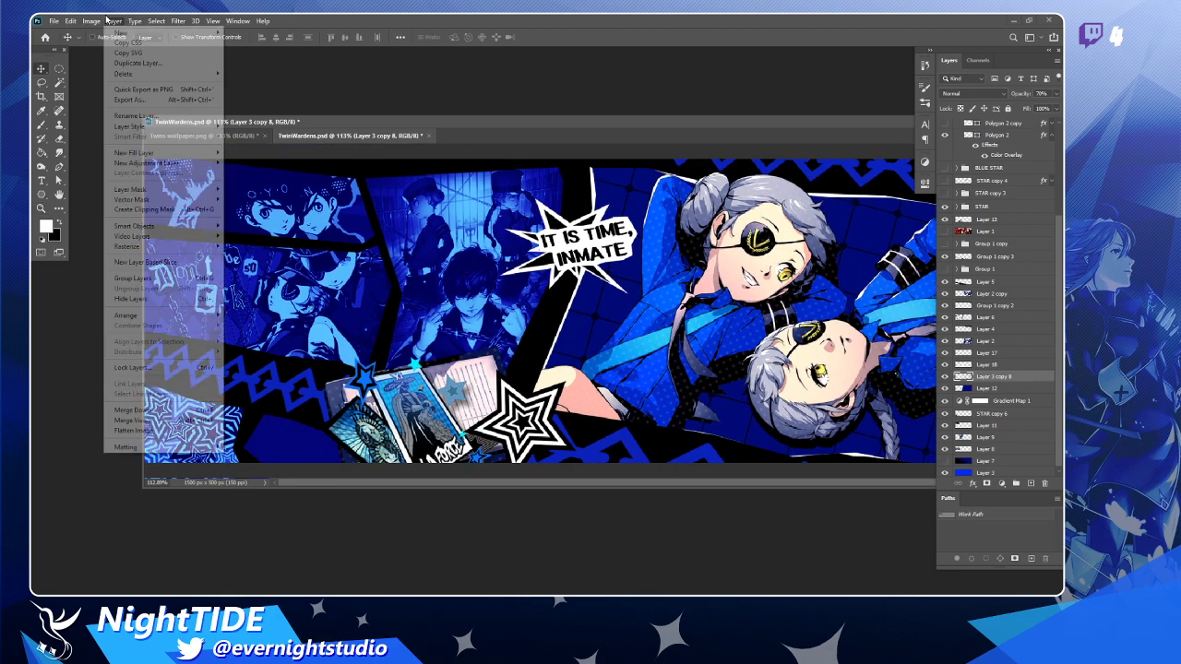
{"action": "mouse_move", "coordinate": [89, 21]}
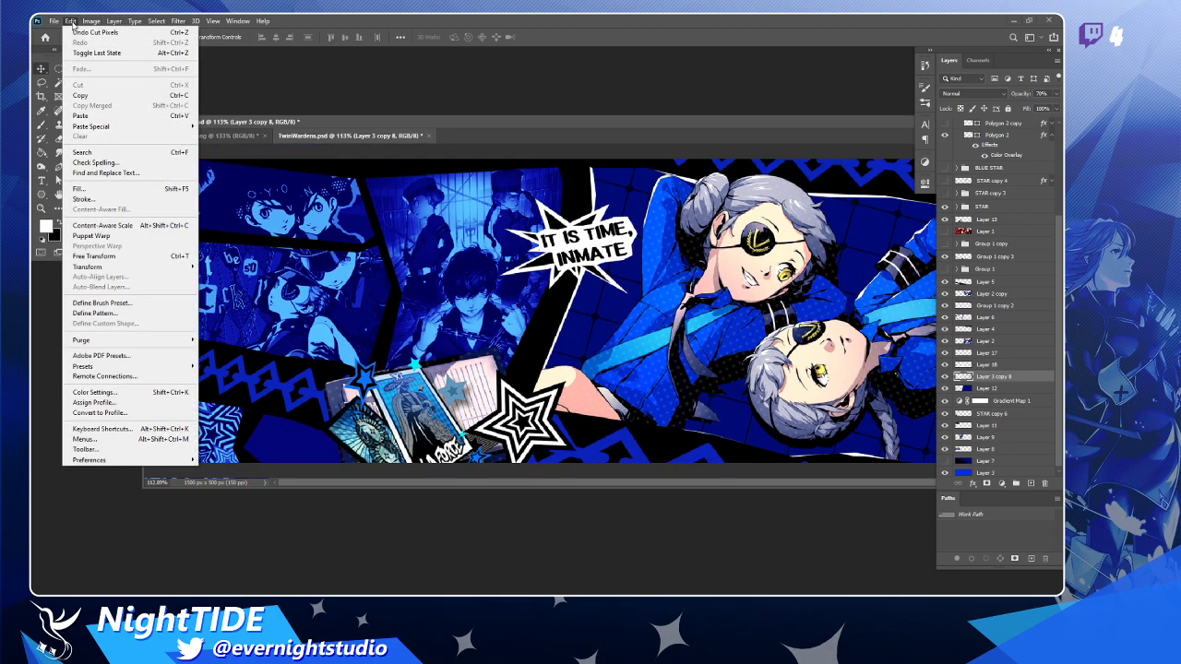
{"action": "mouse_move", "coordinate": [130, 130]}
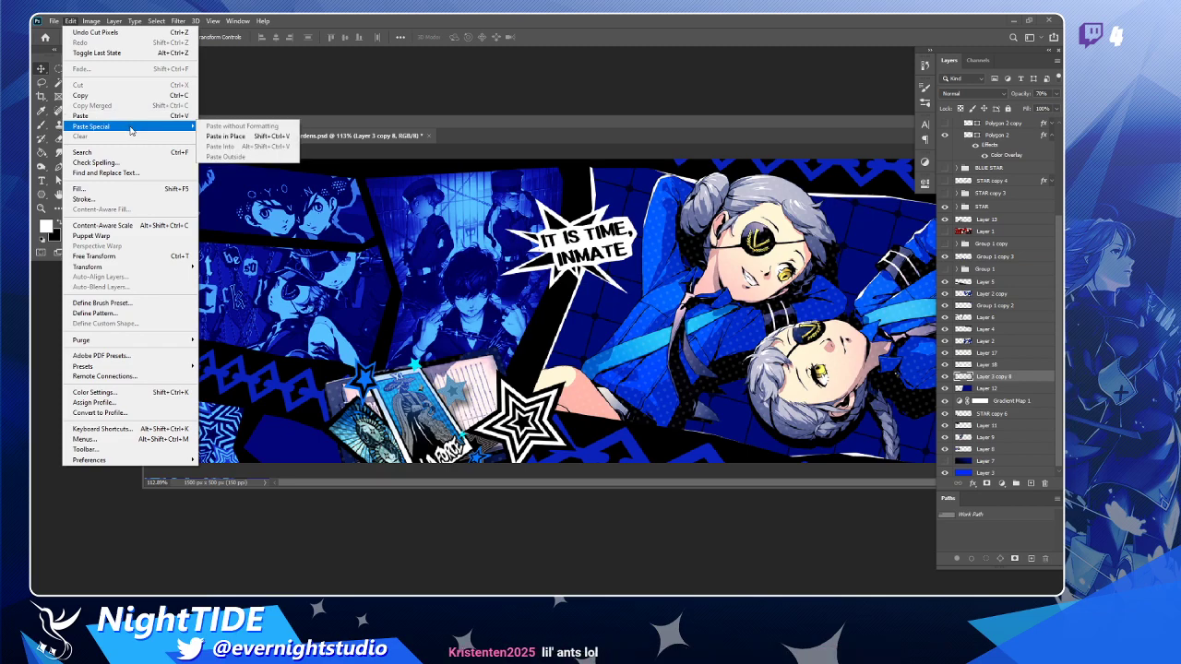
{"action": "left_click", "coordinate": [256, 138]}
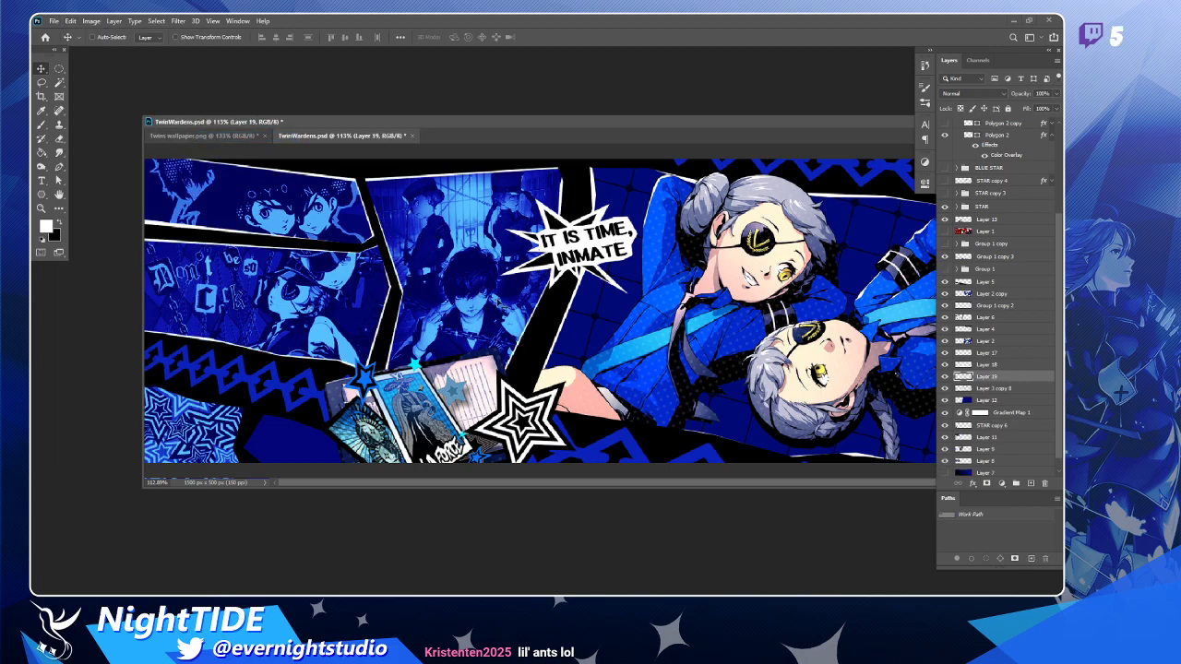
Paste the white stripes image, nudge it toward the upper left, then delete it.
{"action": "key", "text": "ctrl+v"}
{"action": "left_click_drag", "start_coordinate": [561, 187], "coordinate": [471, 198]}
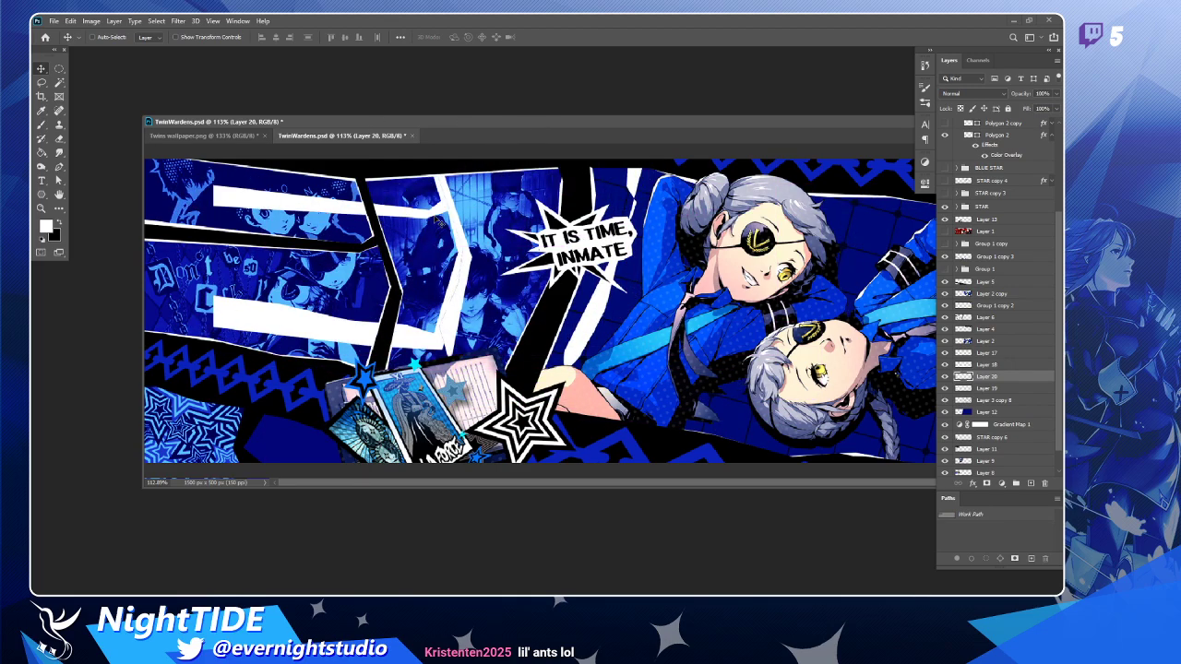
{"action": "key", "text": "Delete"}
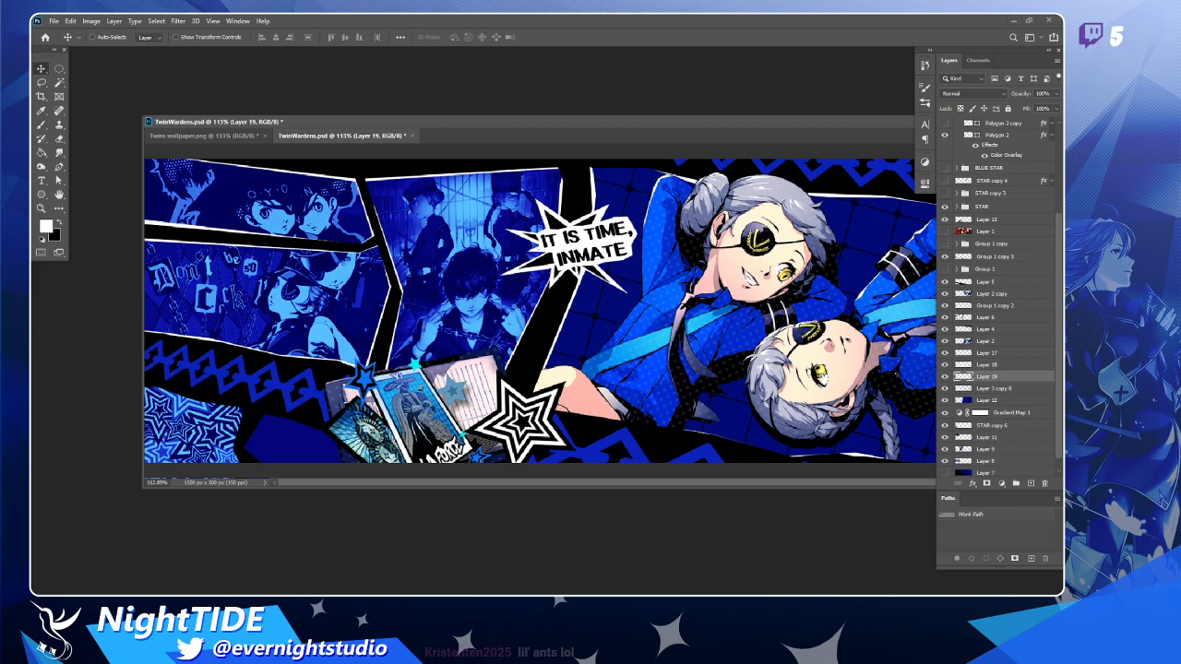
Load the two girls' outline as a selection and toggle Layer 19 to compare.
{"action": "left_click", "coordinate": [965, 295], "text": "ctrl"}
{"action": "scroll", "coordinate": [856, 369], "scroll_direction": "up", "scroll_amount": 1}
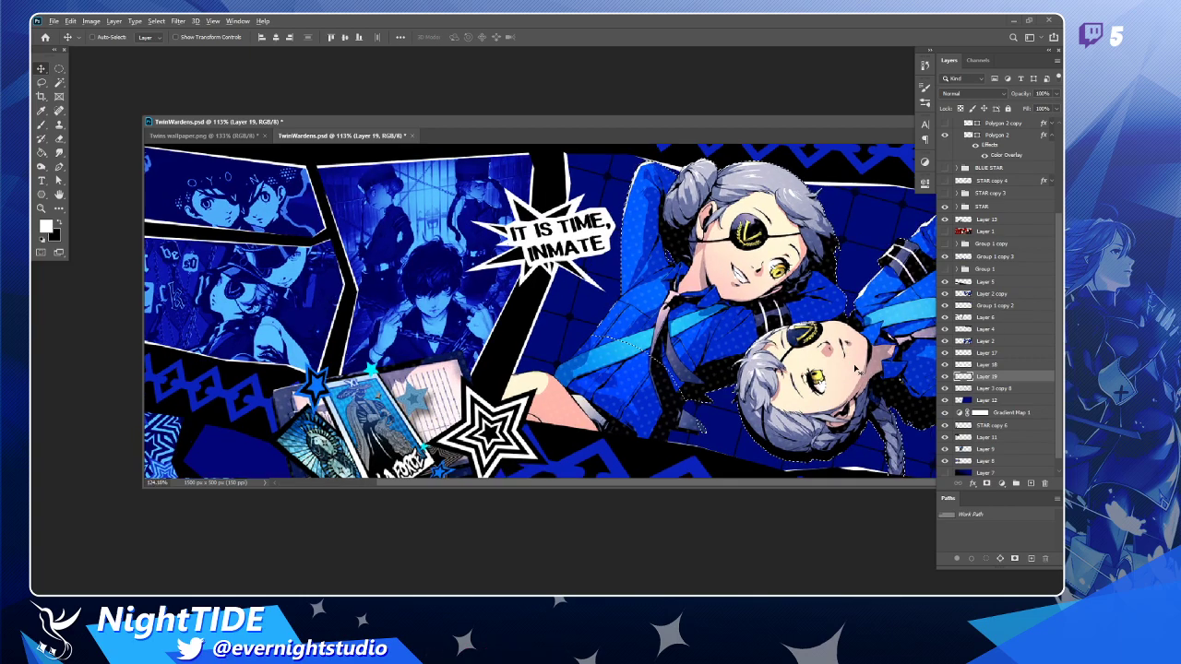
{"action": "scroll", "coordinate": [856, 369], "scroll_direction": "up", "scroll_amount": 1}
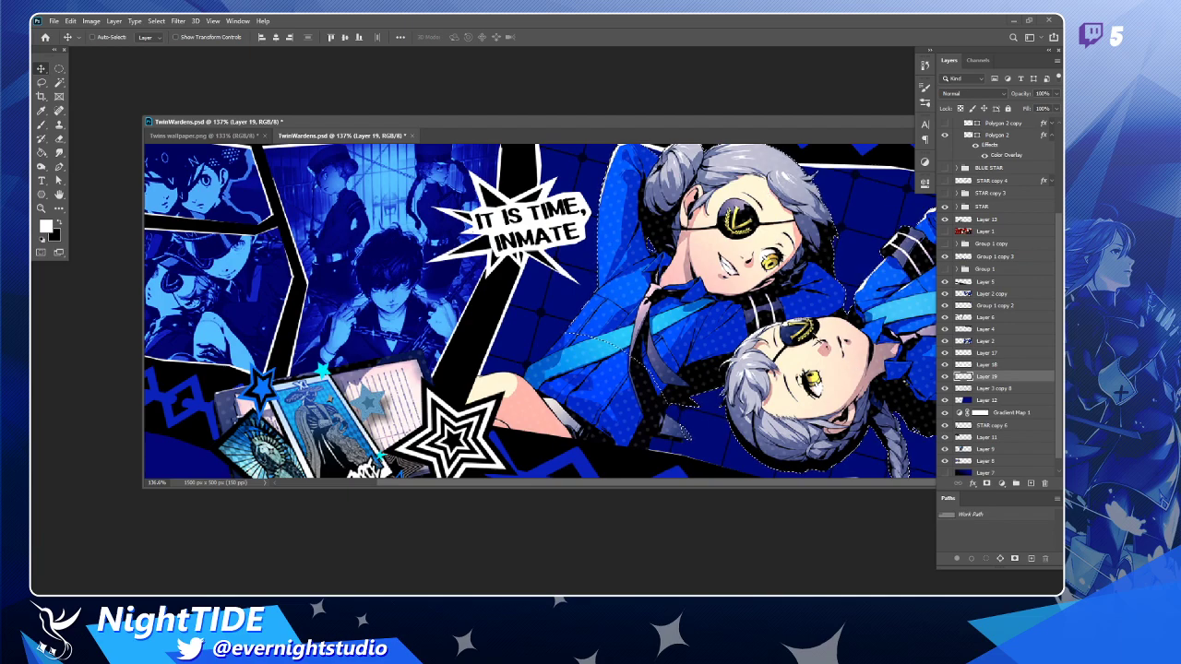
{"action": "scroll", "coordinate": [805, 381], "scroll_direction": "down", "scroll_amount": 2}
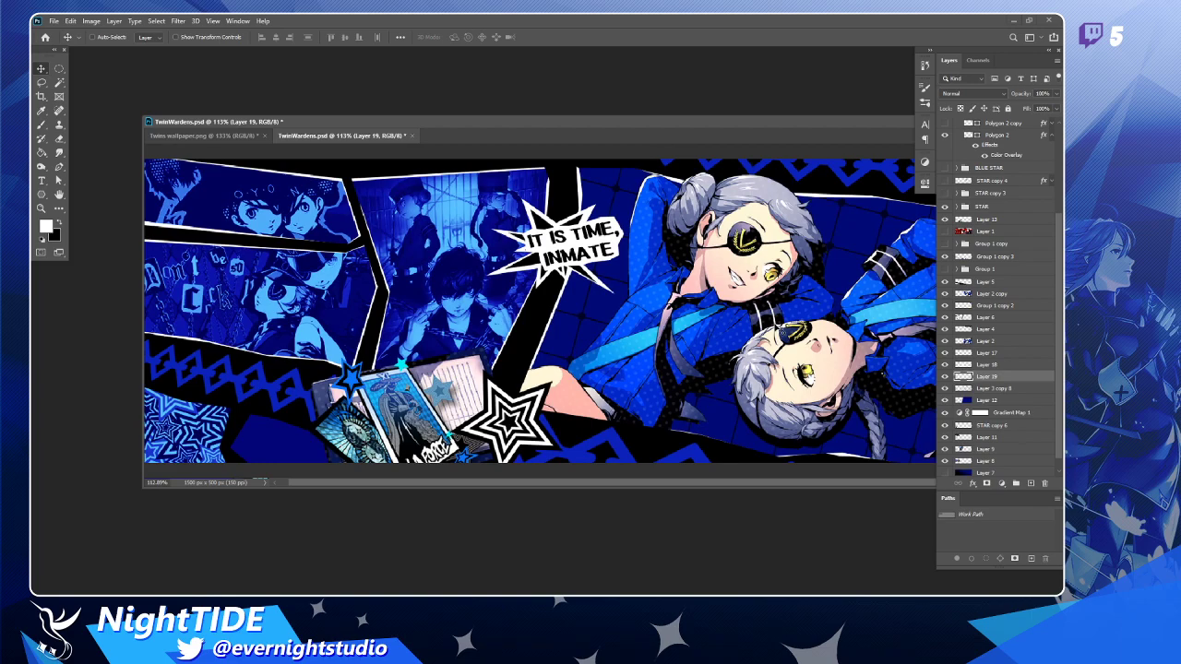
{"action": "left_click", "coordinate": [944, 376]}
{"action": "left_click", "coordinate": [944, 376]}
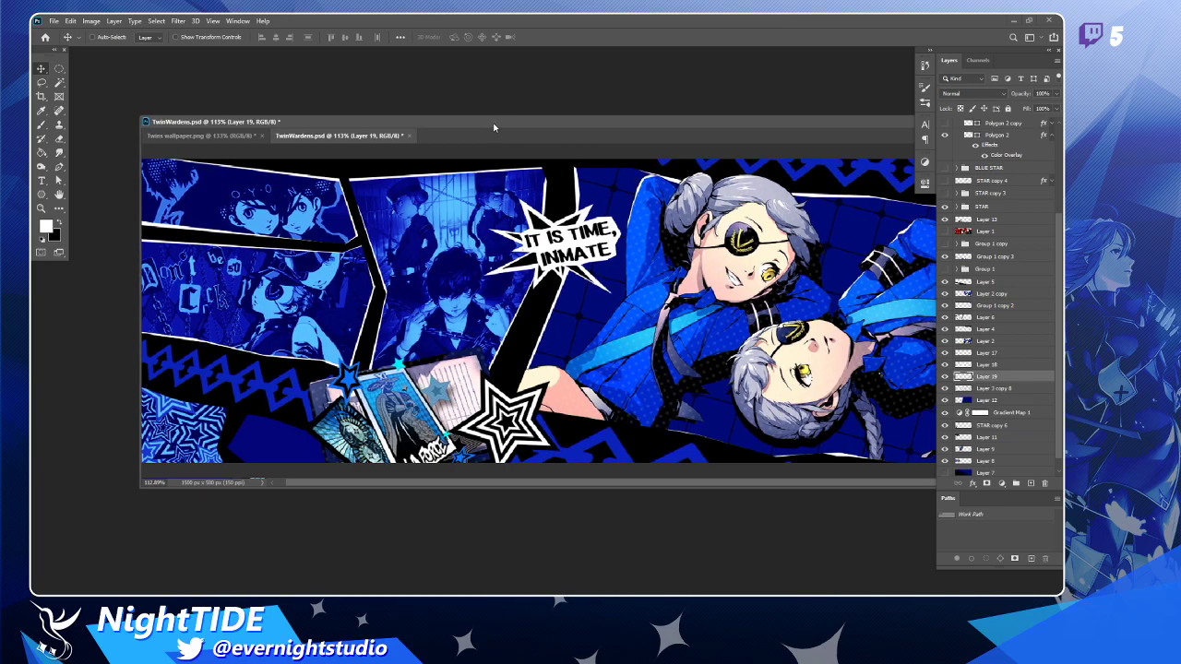
{"action": "left_click_drag", "start_coordinate": [559, 136], "coordinate": [489, 118]}
{"action": "left_click_drag", "start_coordinate": [706, 463], "coordinate": [663, 464]}
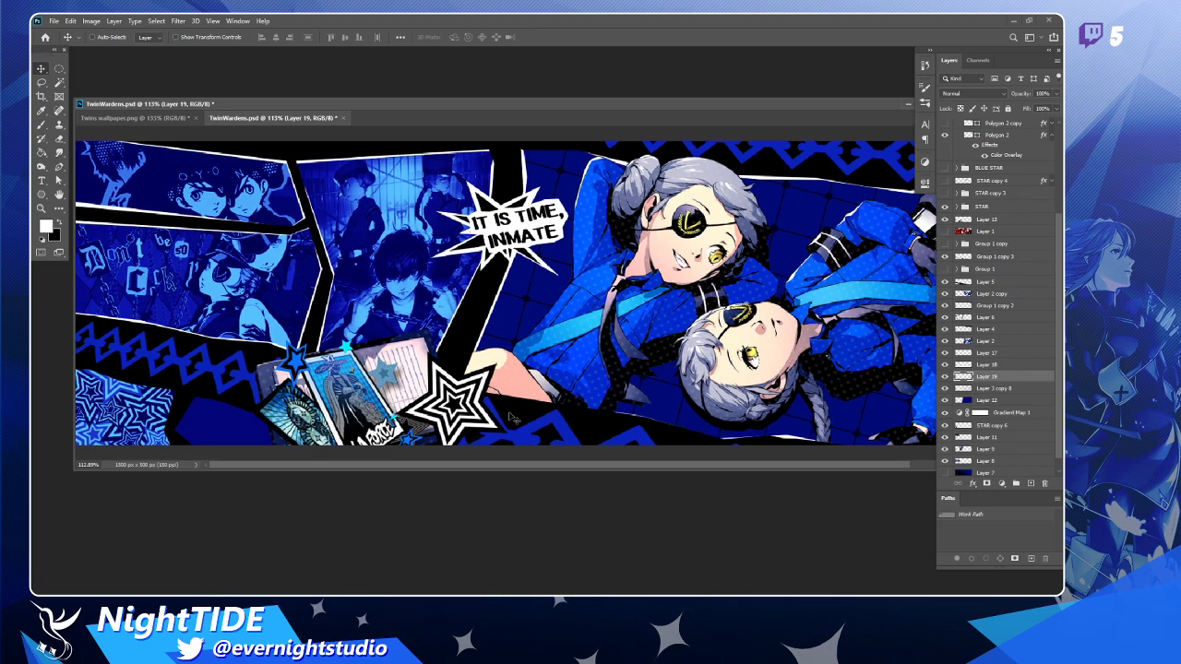
Trace the sliver near the banner's lower-left corner with a pen path and load it as a selection.
{"action": "key", "text": "p"}
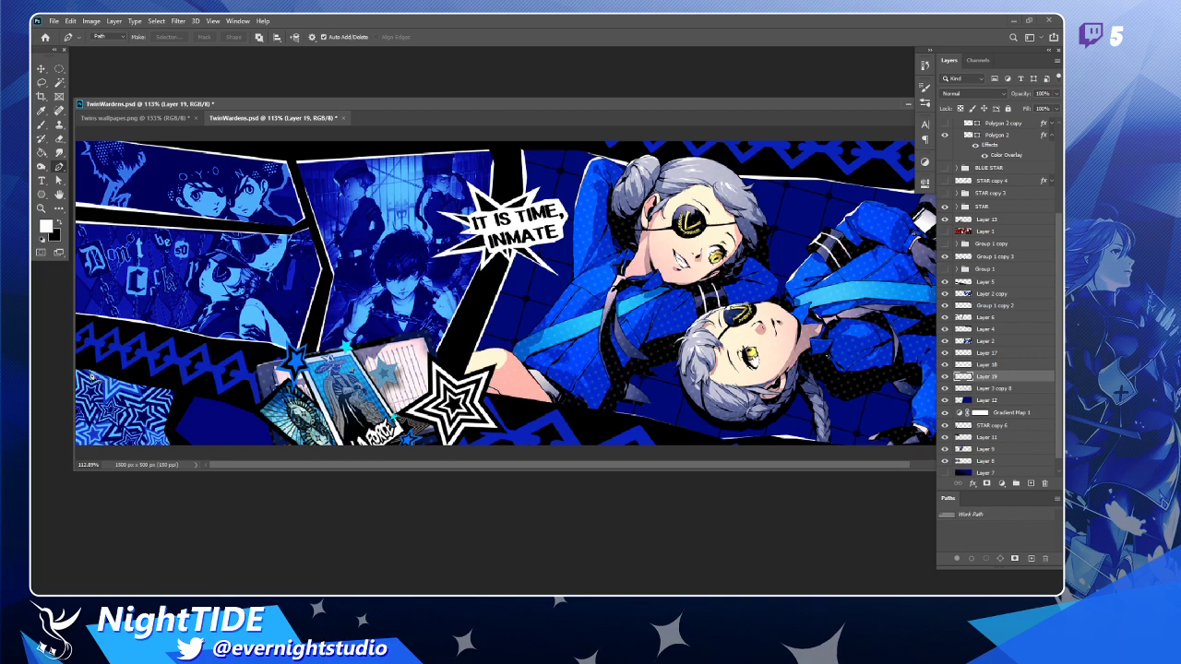
{"action": "left_click", "coordinate": [208, 452]}
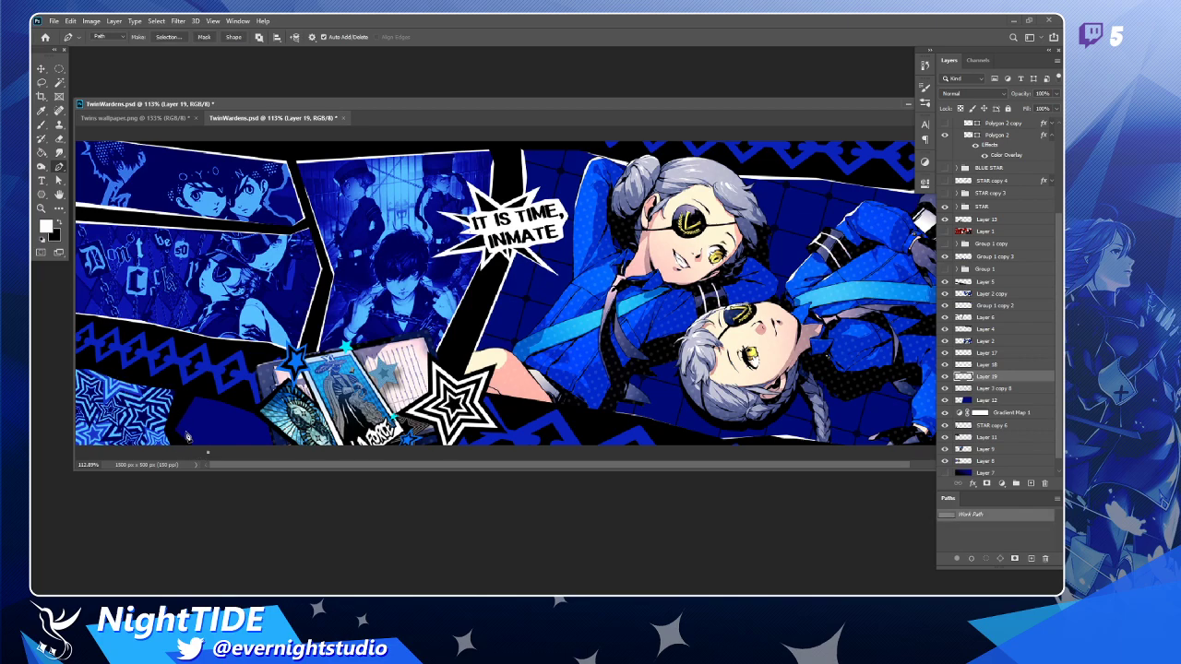
{"action": "left_click", "coordinate": [181, 431]}
{"action": "left_click", "coordinate": [211, 391]}
{"action": "left_click", "coordinate": [177, 432]}
{"action": "left_click", "coordinate": [242, 413]}
{"action": "left_click_drag", "start_coordinate": [207, 388], "coordinate": [199, 401]}
{"action": "left_click", "coordinate": [175, 448]}
{"action": "left_click", "coordinate": [209, 453]}
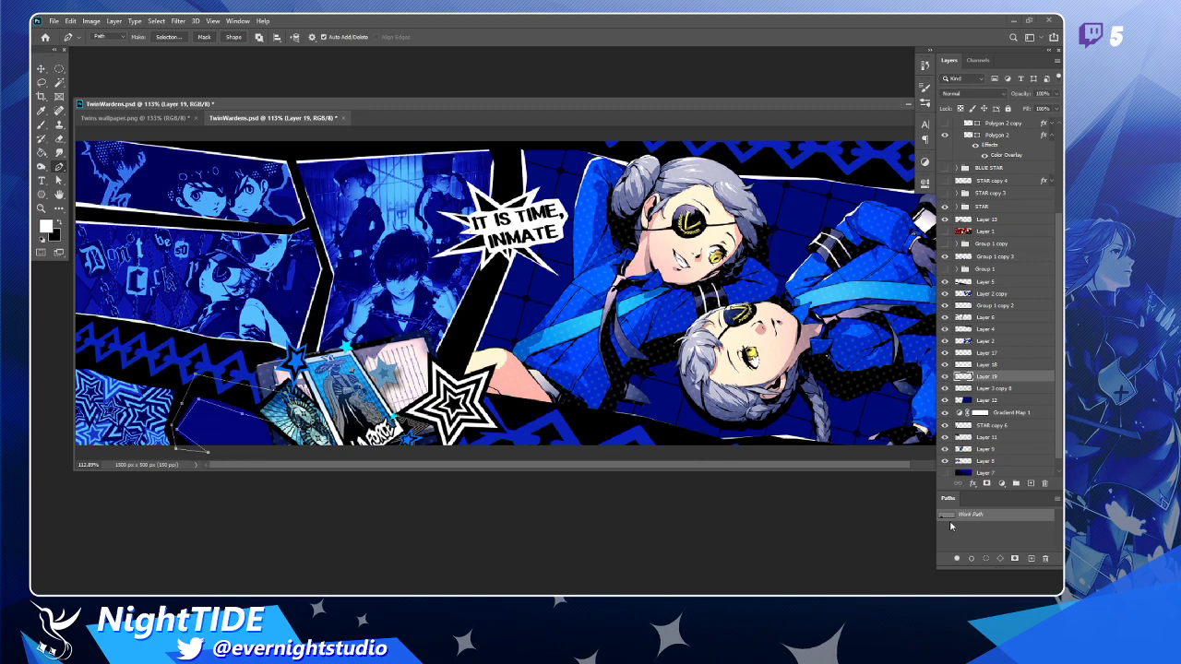
{"action": "key", "text": "ctrl+Return"}
{"action": "key", "text": "g"}
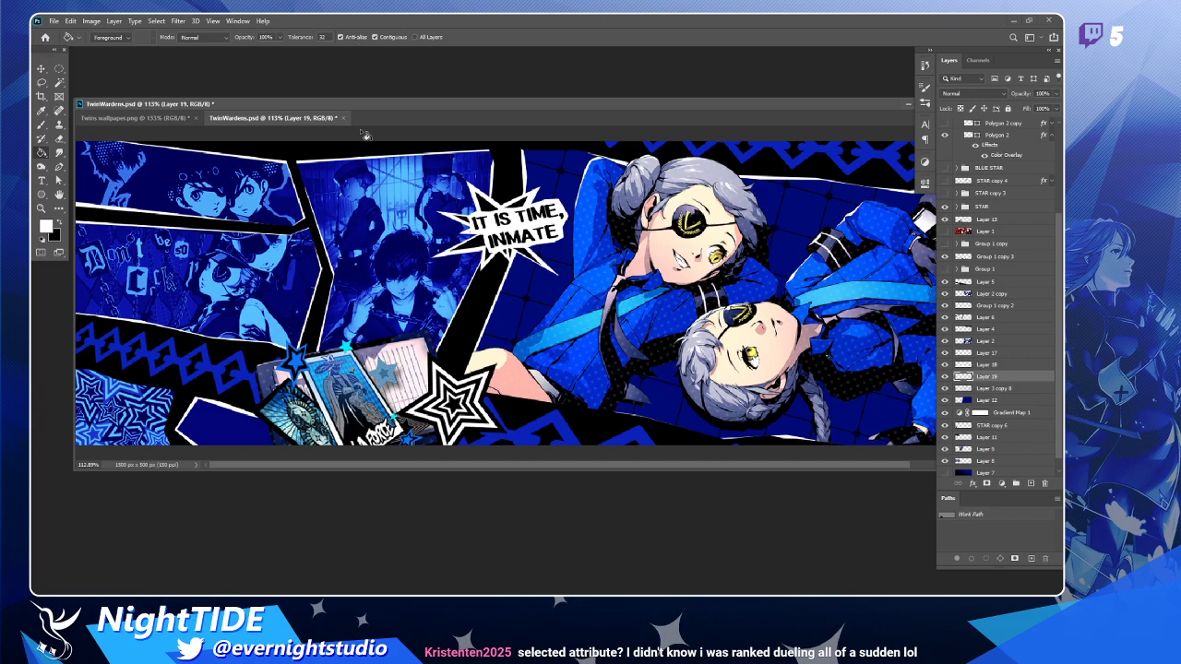
Re-trace the strip beneath the lower-left panel to the left edge and select it for brushing.
{"action": "key", "text": "p"}
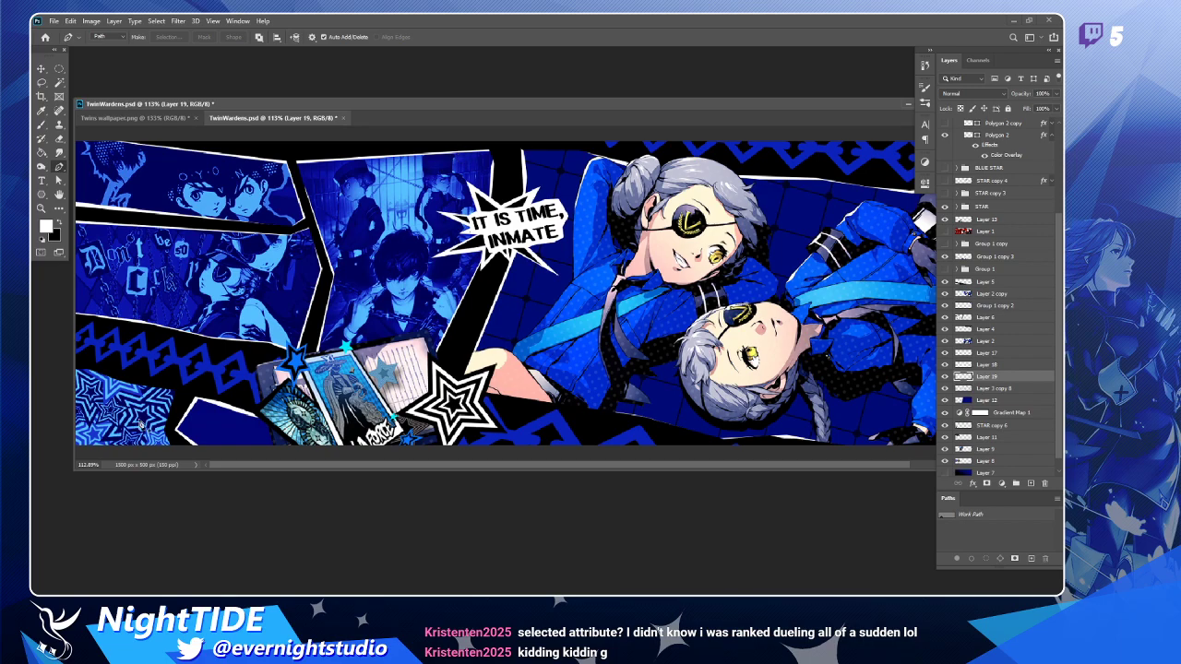
{"action": "left_click", "coordinate": [172, 446]}
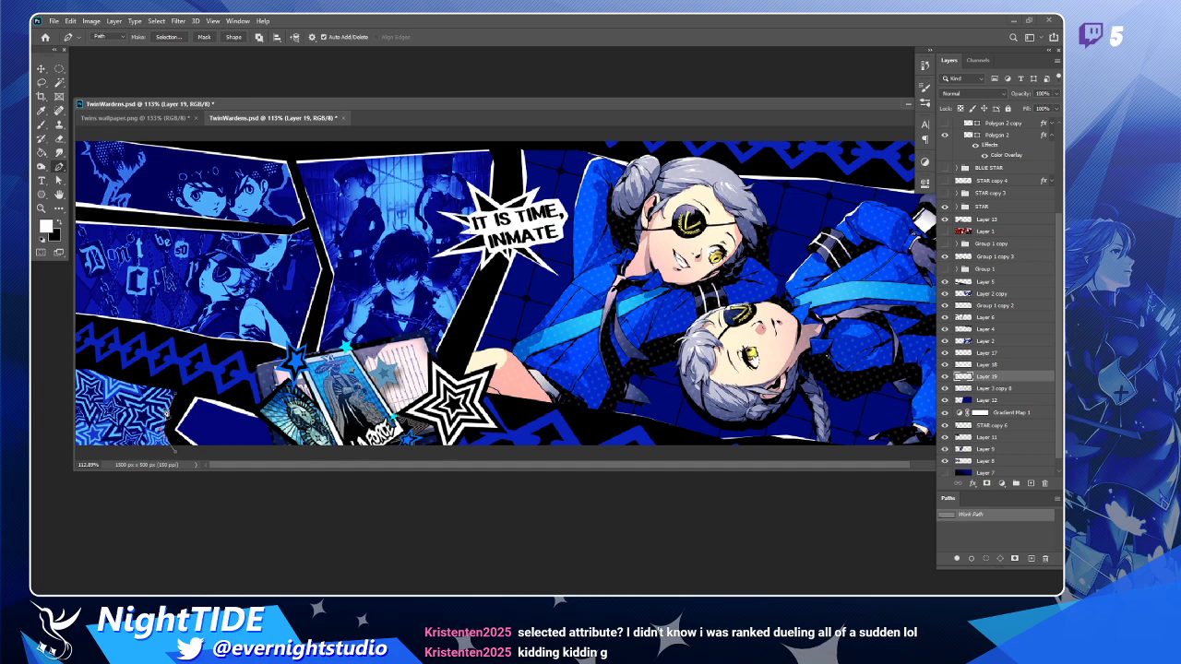
{"action": "left_click", "coordinate": [76, 360]}
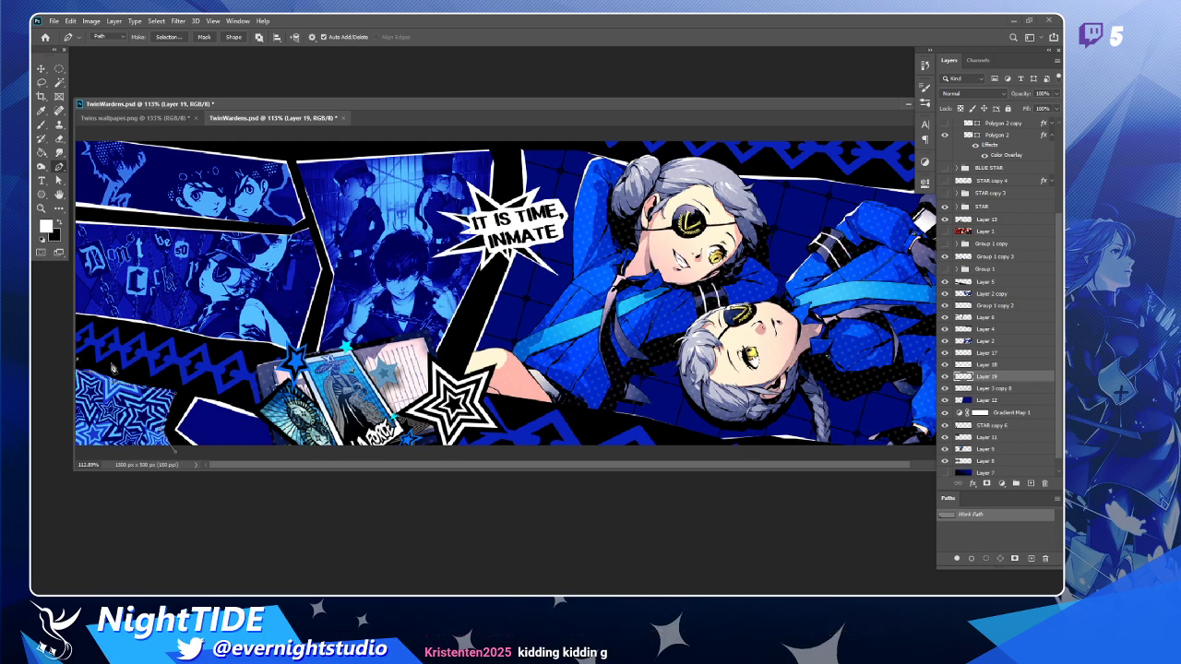
{"action": "left_click", "coordinate": [160, 370]}
{"action": "left_click", "coordinate": [177, 452]}
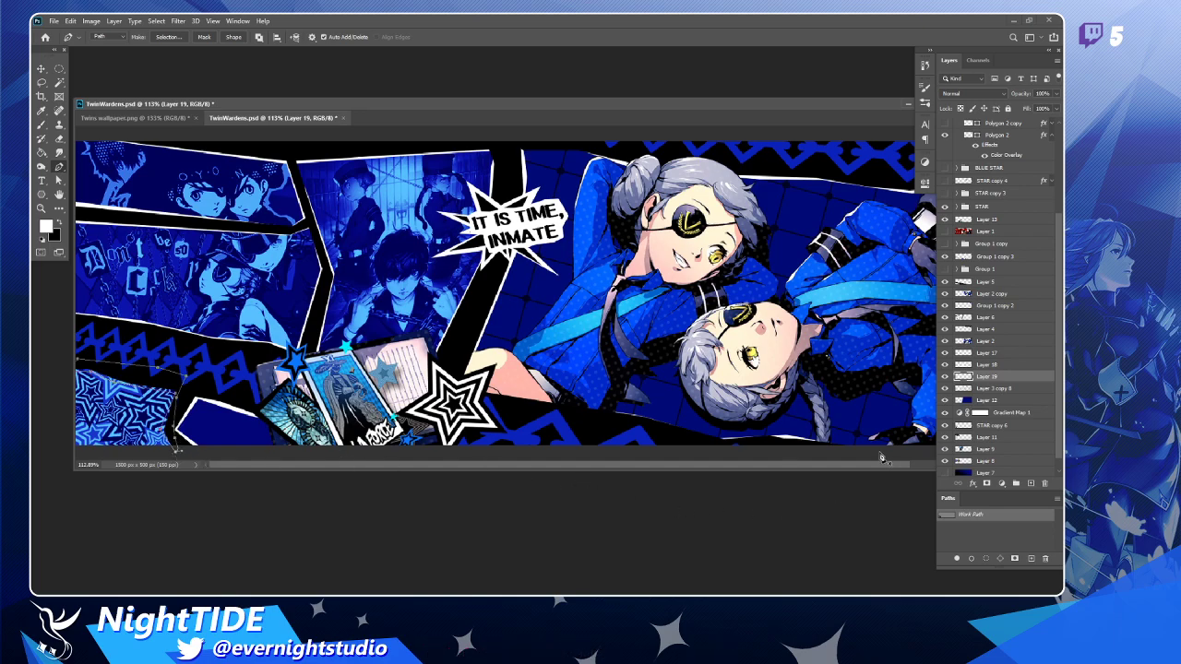
{"action": "key", "text": "ctrl+Return"}
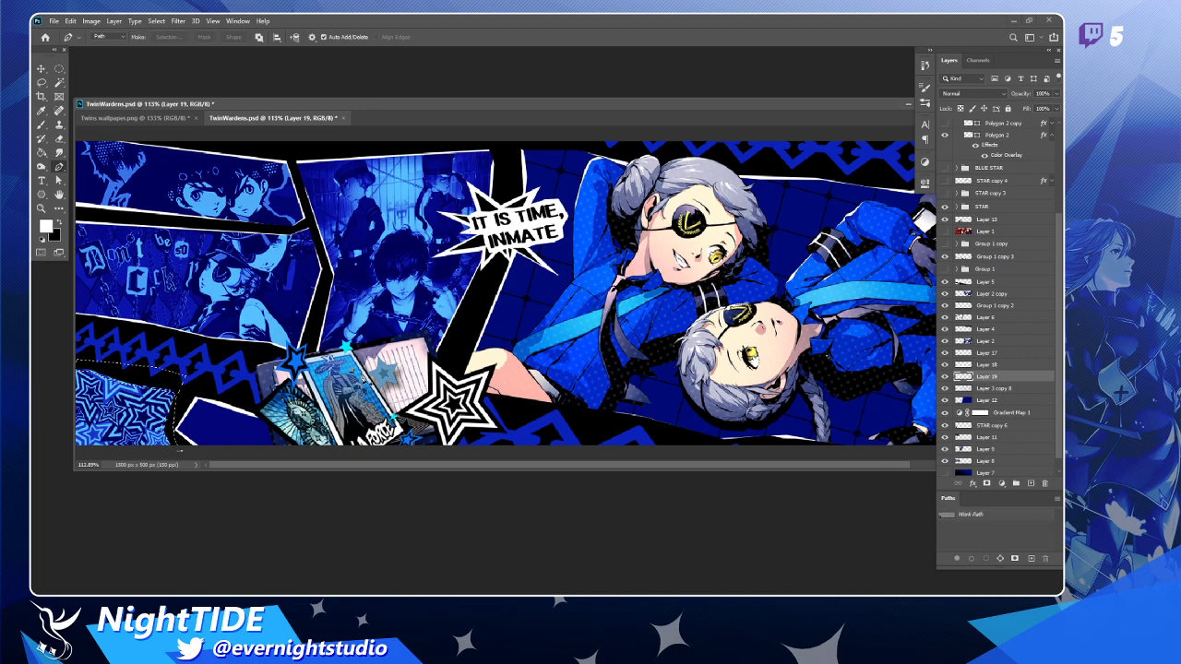
{"action": "key", "text": "b"}
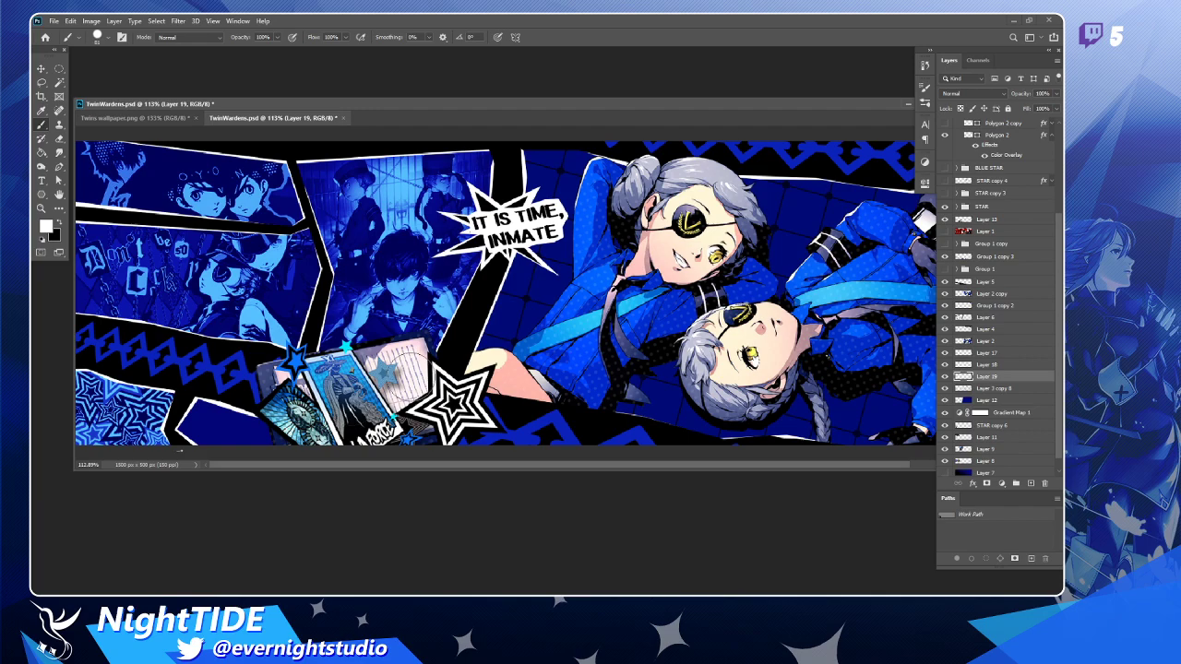
{"action": "key", "text": "p"}
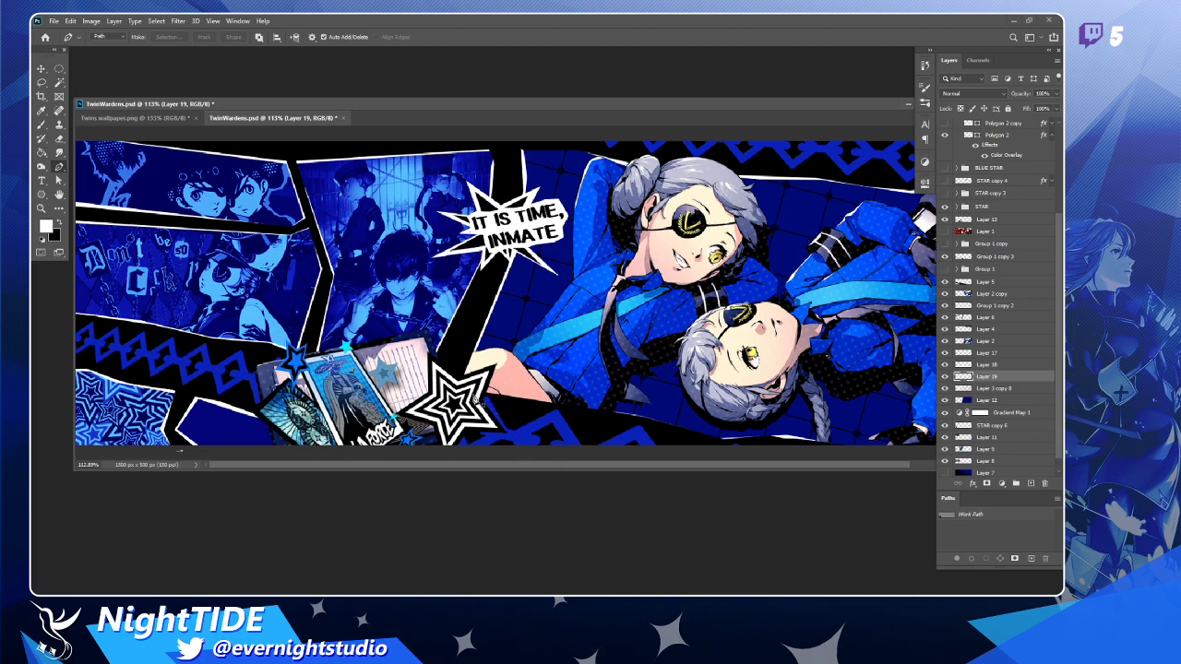
Pen-trace the bottom-edge strip right of the big white star and load it as a selection.
{"action": "left_click", "coordinate": [581, 406]}
{"action": "left_click", "coordinate": [628, 411]}
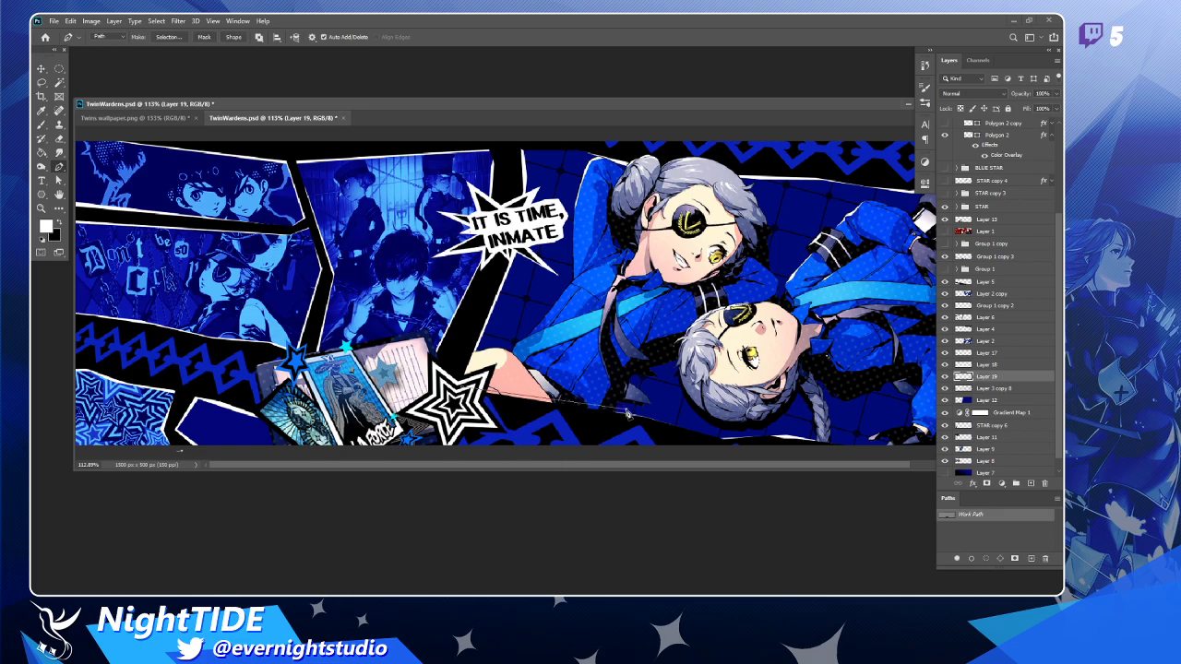
{"action": "left_click", "coordinate": [727, 441]}
{"action": "left_click", "coordinate": [816, 448]}
{"action": "left_click", "coordinate": [688, 454]}
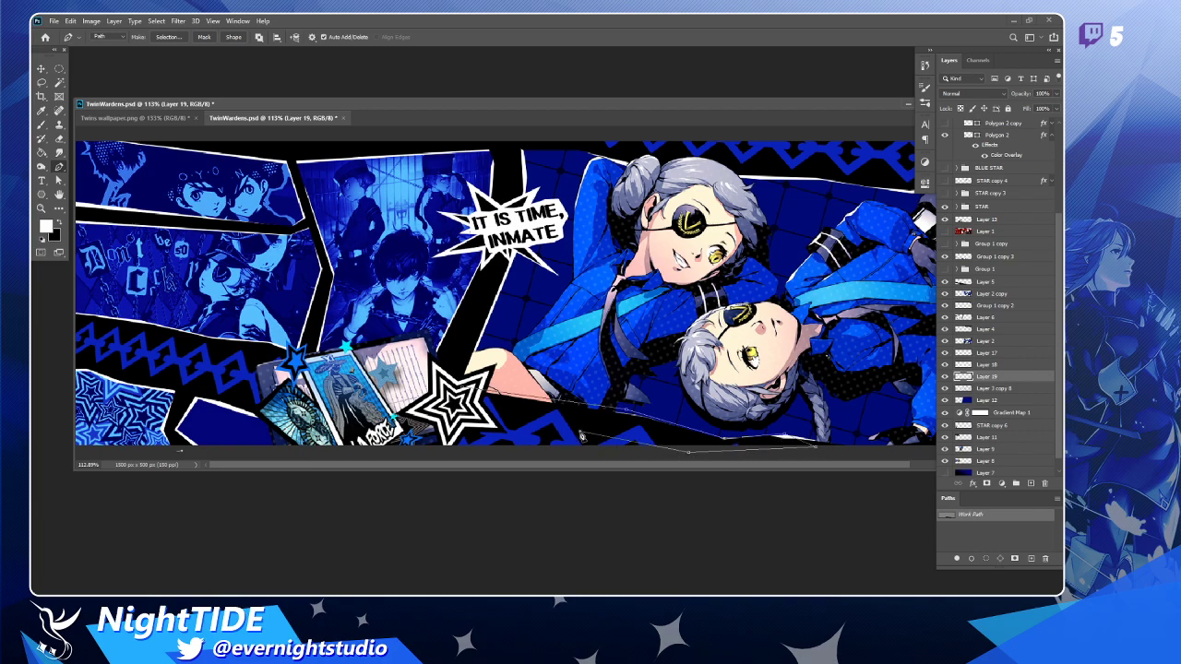
{"action": "left_click", "coordinate": [463, 392]}
{"action": "left_click", "coordinate": [952, 515], "text": "ctrl"}
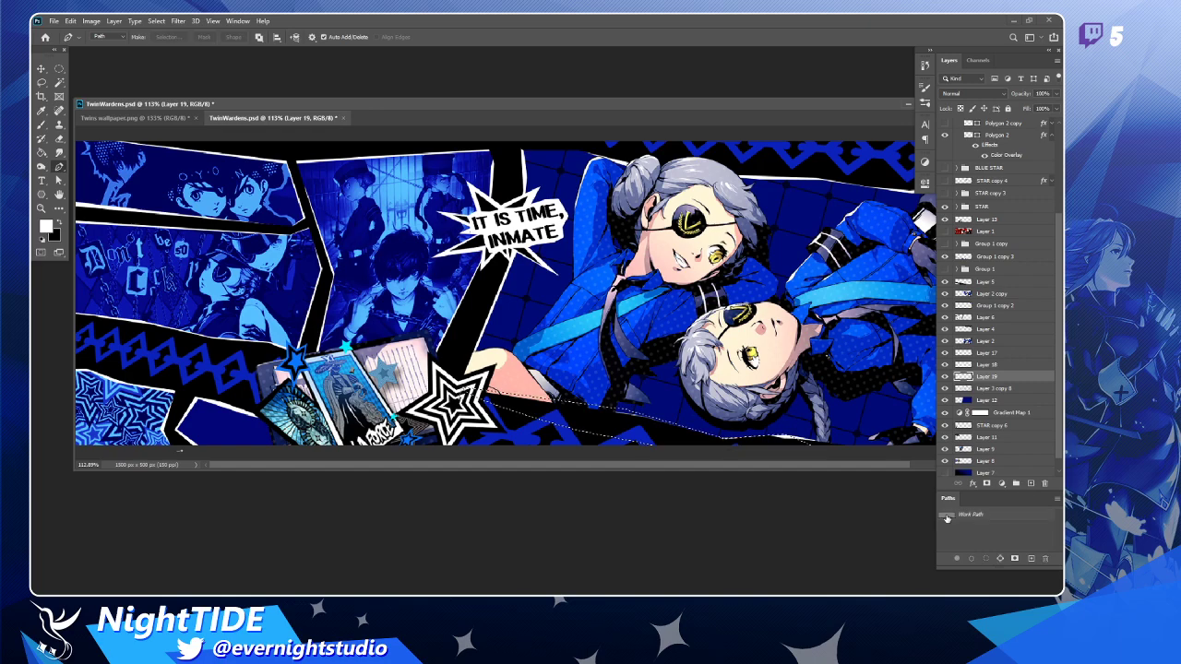
Clear the strip to reveal the blue chevron pattern, deselect, and widen the document window.
{"action": "key", "text": "b"}
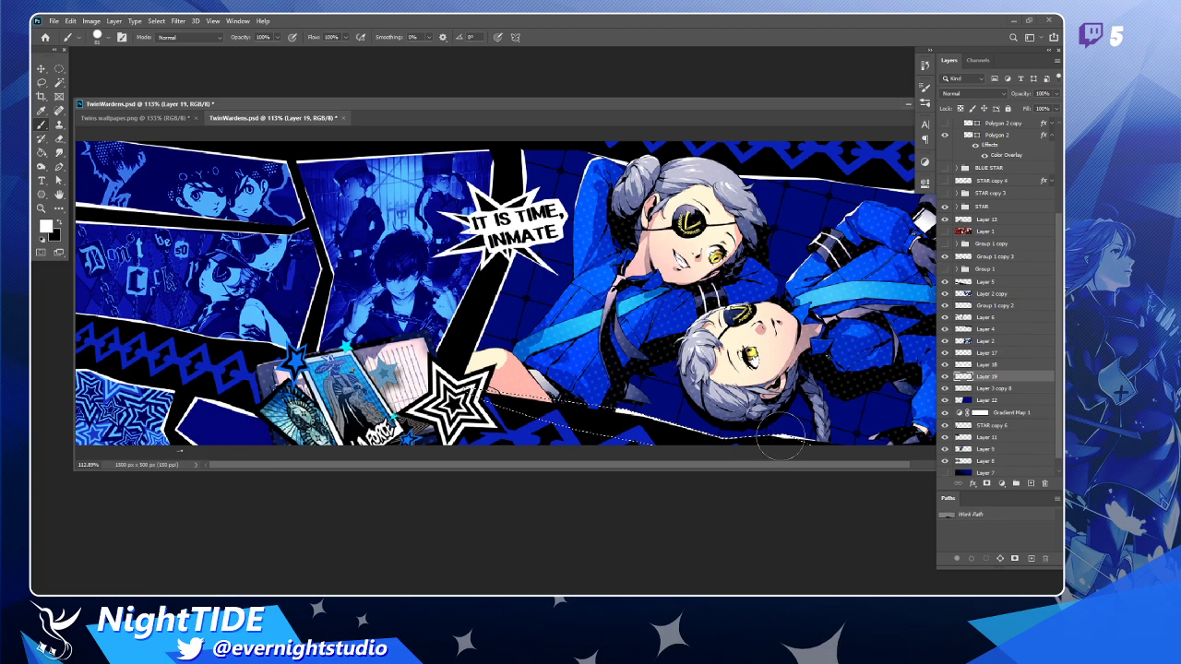
{"action": "key", "text": "Delete"}
{"action": "key", "text": "ctrl+d"}
{"action": "key", "text": "v"}
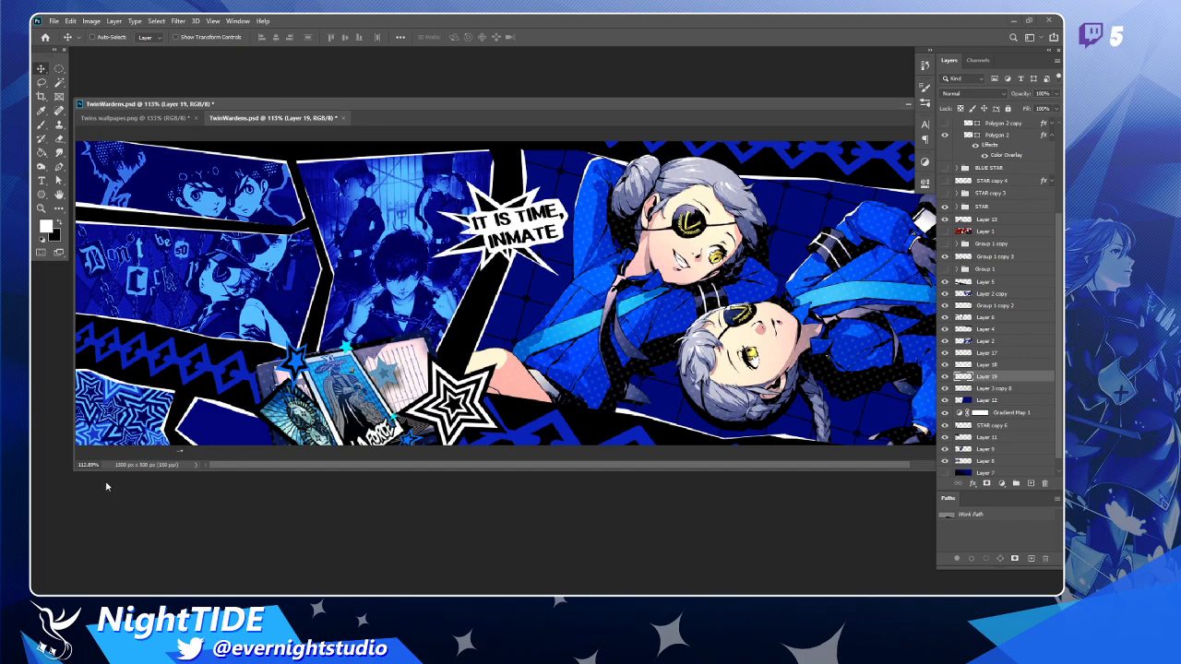
{"action": "left_click_drag", "start_coordinate": [70, 469], "coordinate": [48, 473]}
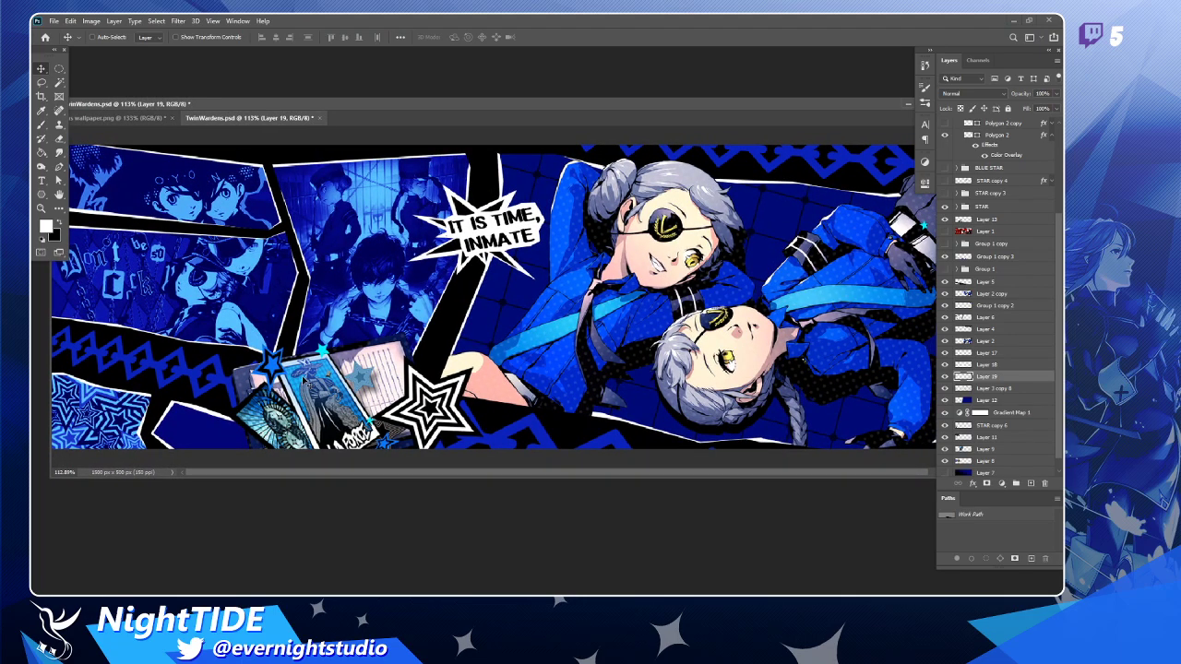
At 100% zoom, Pen-outline the gap above the upper twin's hair and brush white into it.
{"action": "key", "text": "z"}
{"action": "left_click", "coordinate": [528, 319], "text": "alt"}
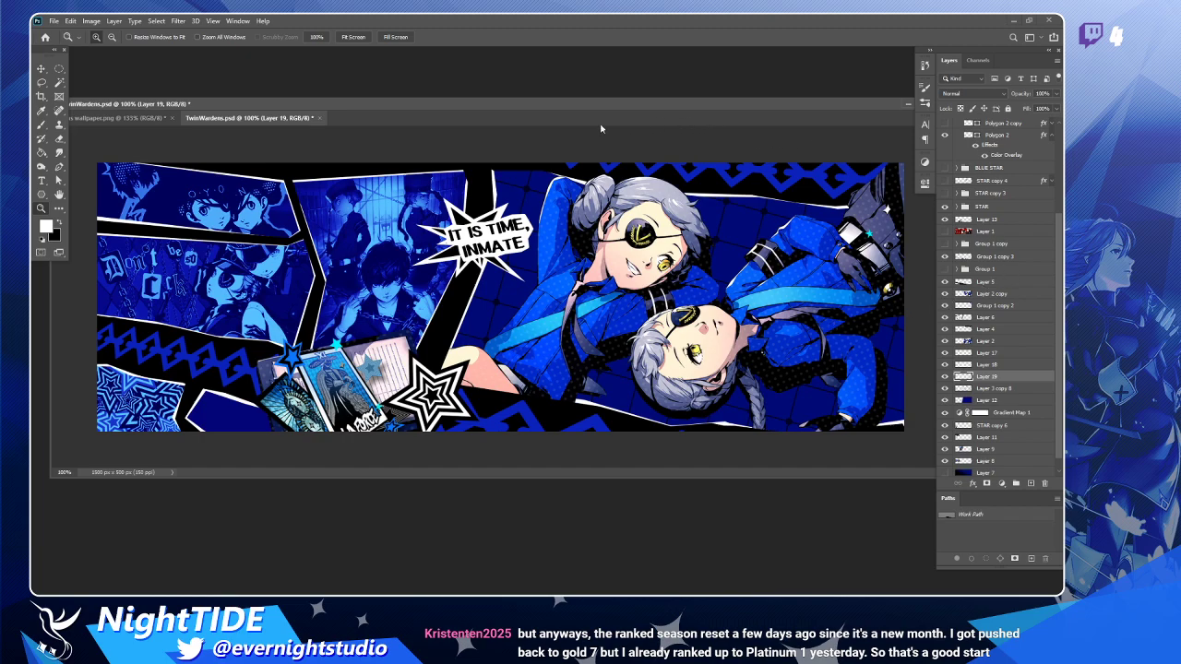
{"action": "left_click", "coordinate": [41, 69]}
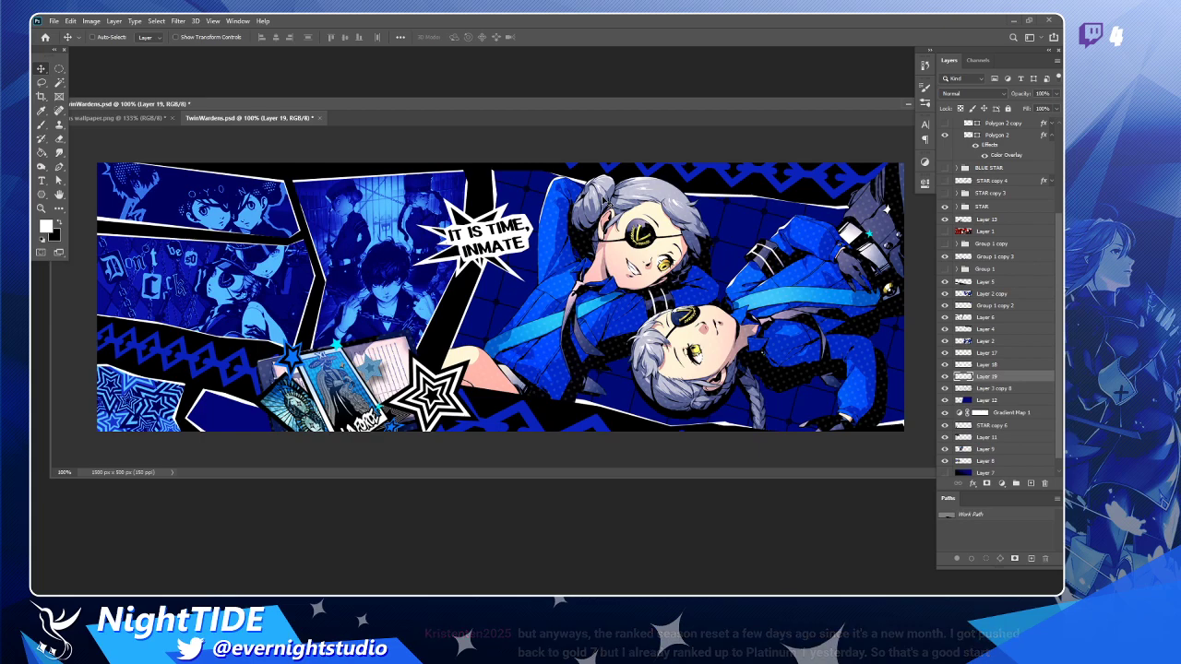
{"action": "key", "text": "p"}
{"action": "left_click", "coordinate": [558, 173]}
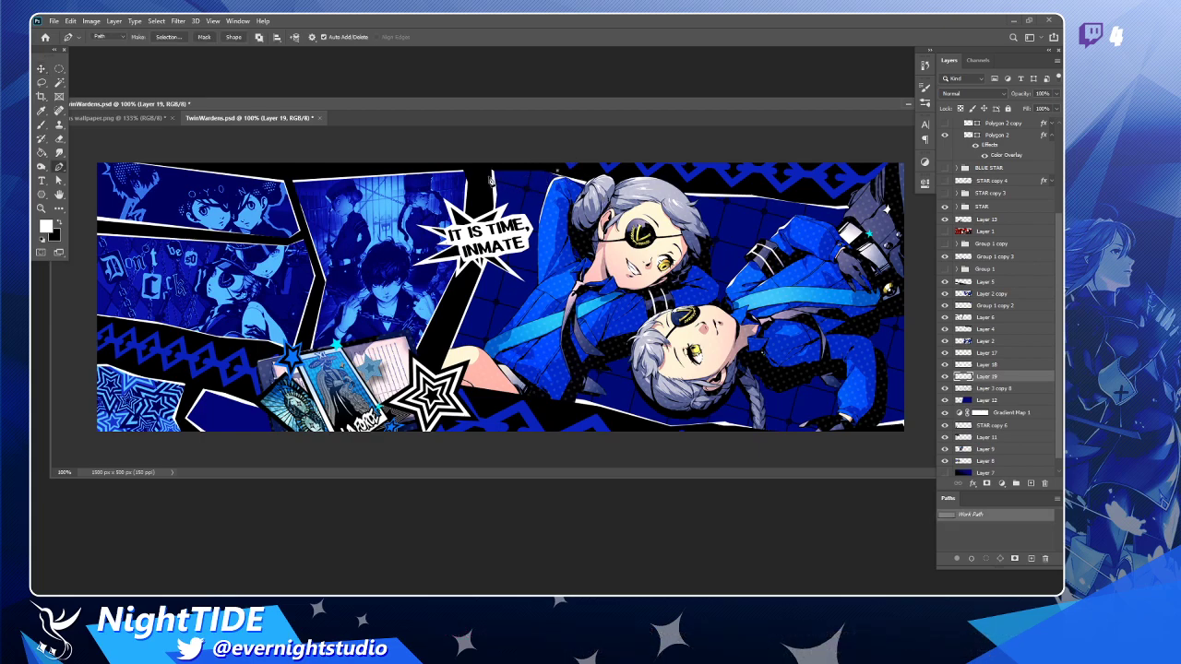
{"action": "left_click", "coordinate": [490, 164]}
{"action": "left_click", "coordinate": [572, 152]}
{"action": "left_click", "coordinate": [558, 173]}
{"action": "left_click", "coordinate": [954, 519], "text": "ctrl"}
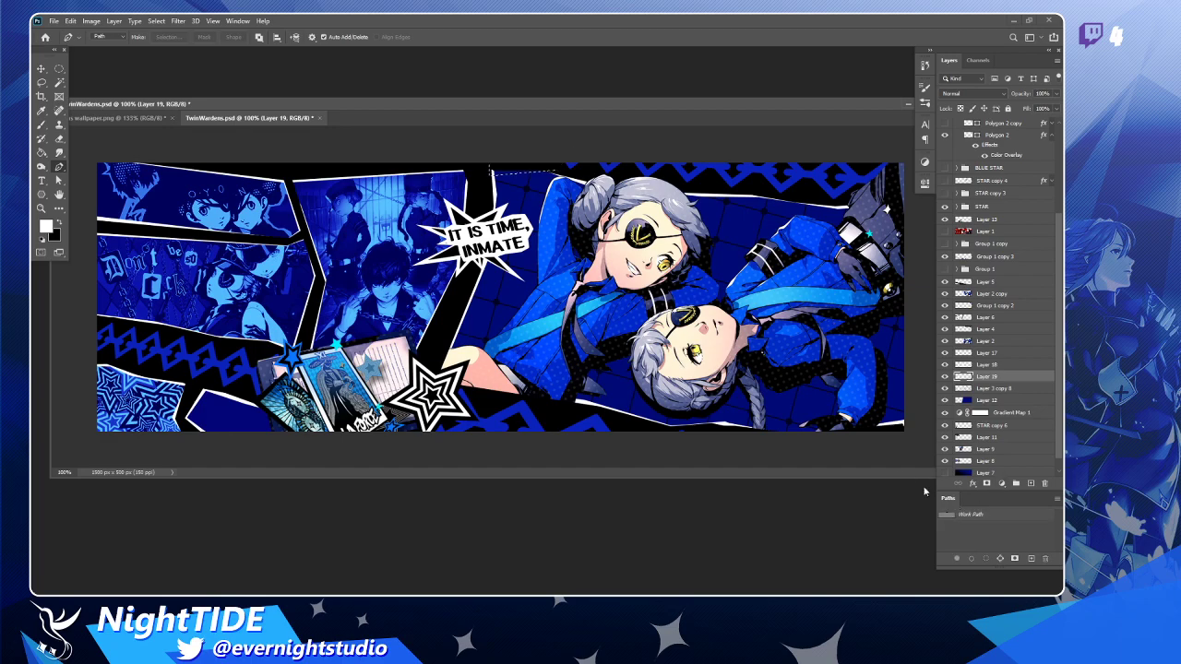
{"action": "key", "text": "b"}
{"action": "left_click_drag", "start_coordinate": [564, 171], "coordinate": [470, 178]}
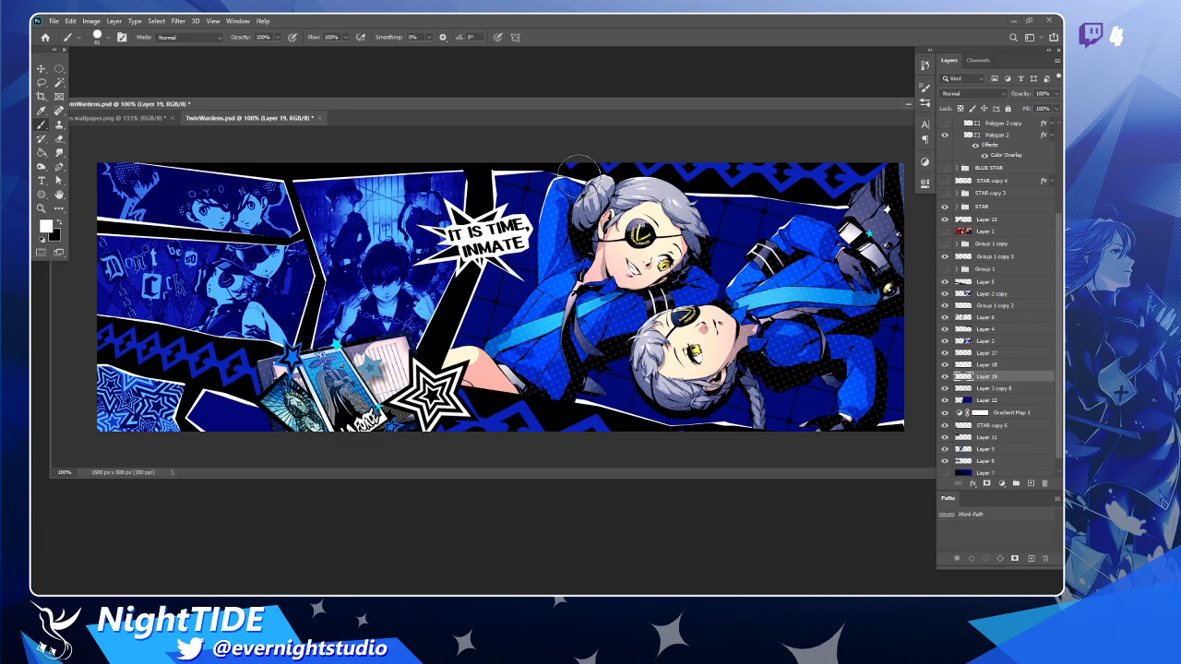
Draw a second path beside the upper twin's hair bun, deselect it, and return to 100% view.
{"action": "key", "text": "p"}
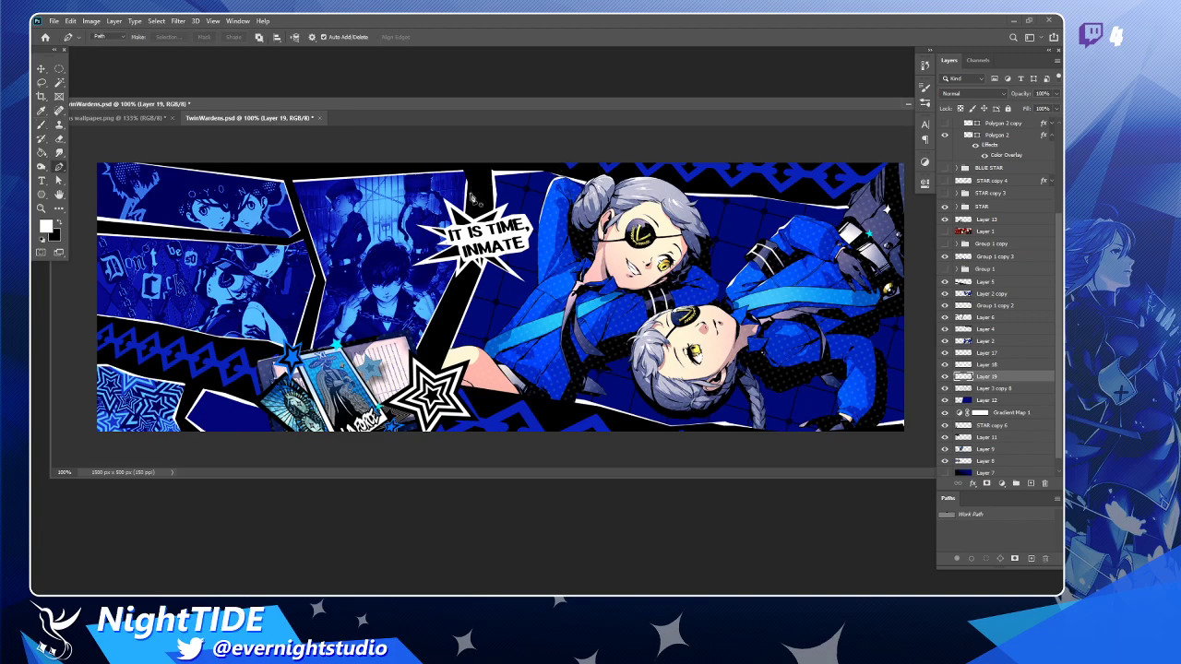
{"action": "left_click", "coordinate": [452, 167]}
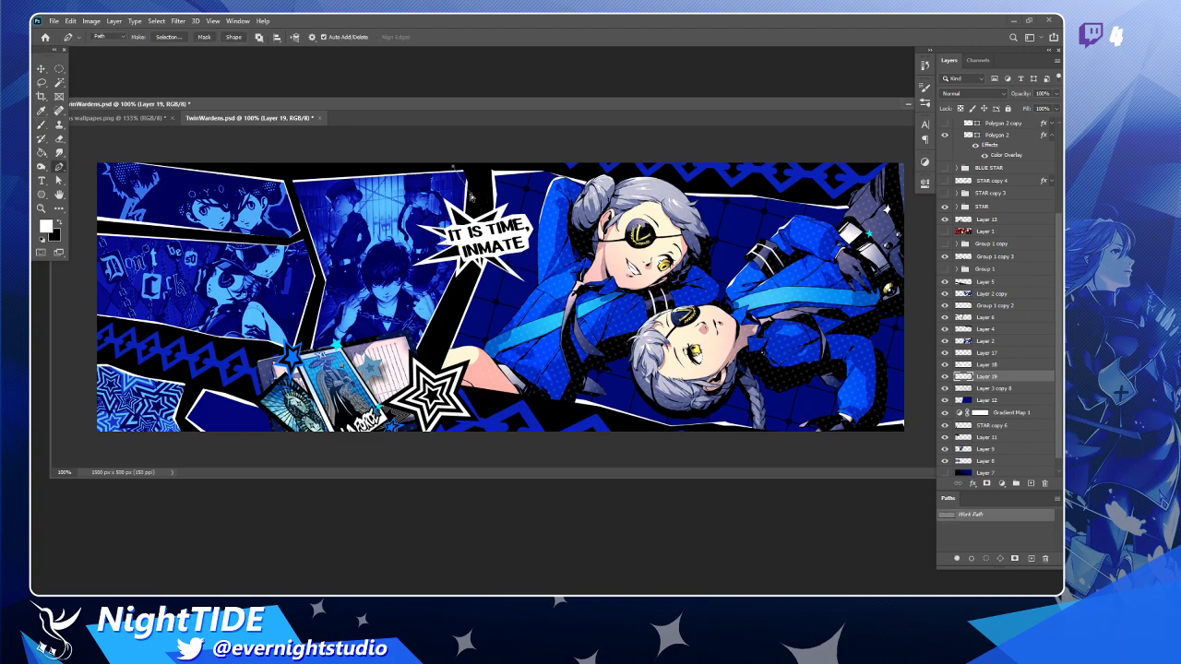
{"action": "left_click", "coordinate": [473, 191]}
{"action": "left_click_drag", "start_coordinate": [454, 169], "coordinate": [491, 164]}
{"action": "left_click", "coordinate": [949, 517]}
{"action": "key", "text": "b"}
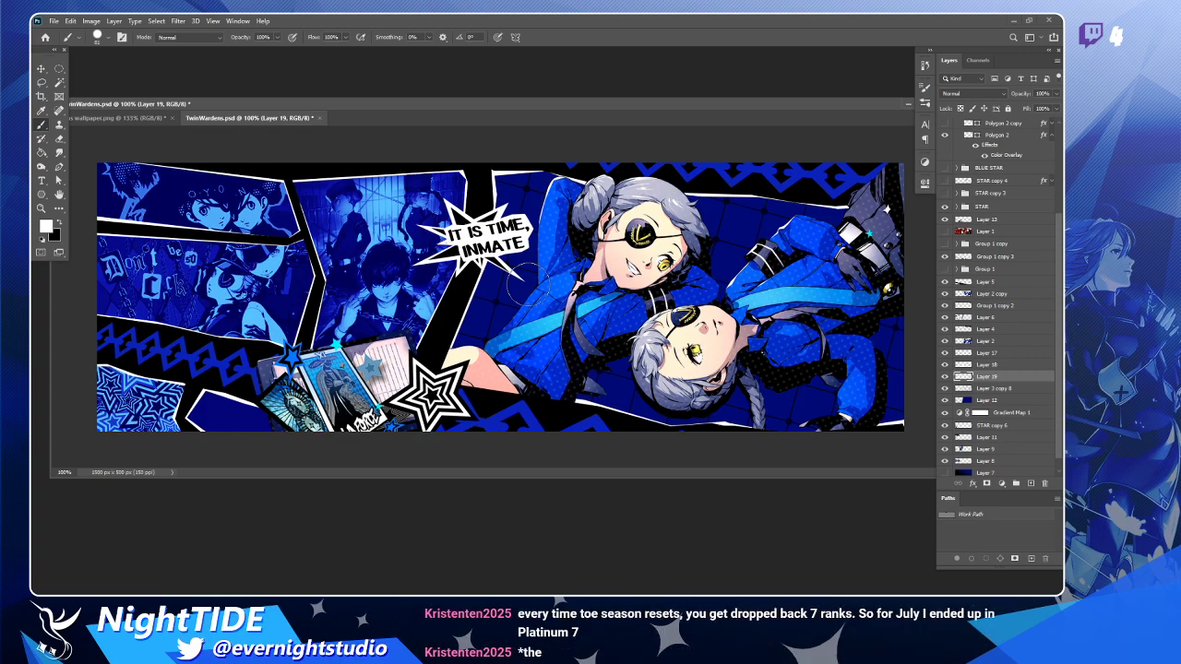
{"action": "scroll", "coordinate": [523, 279], "scroll_direction": "down", "scroll_amount": 1}
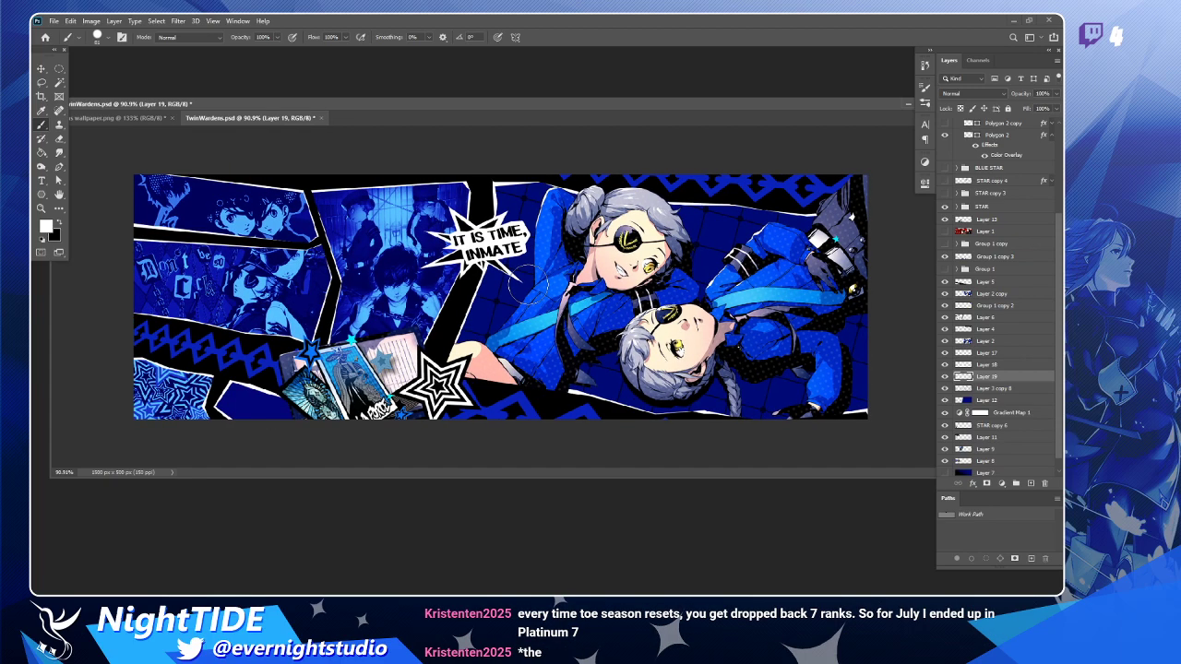
{"action": "key", "text": "v"}
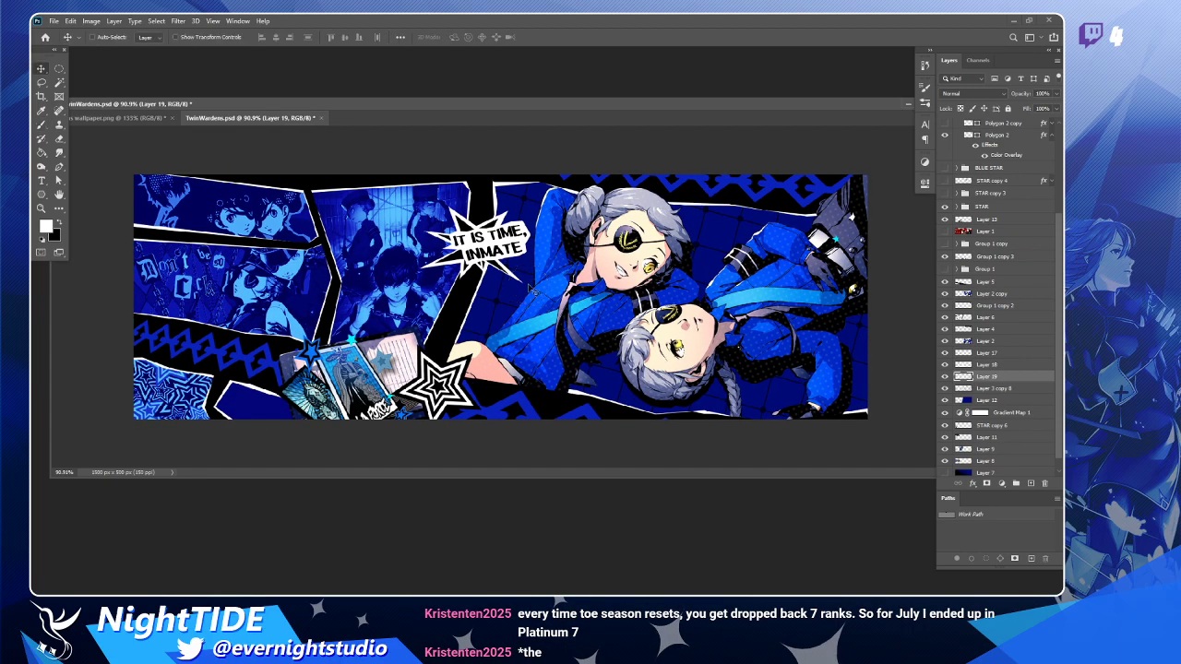
{"action": "key", "text": "z"}
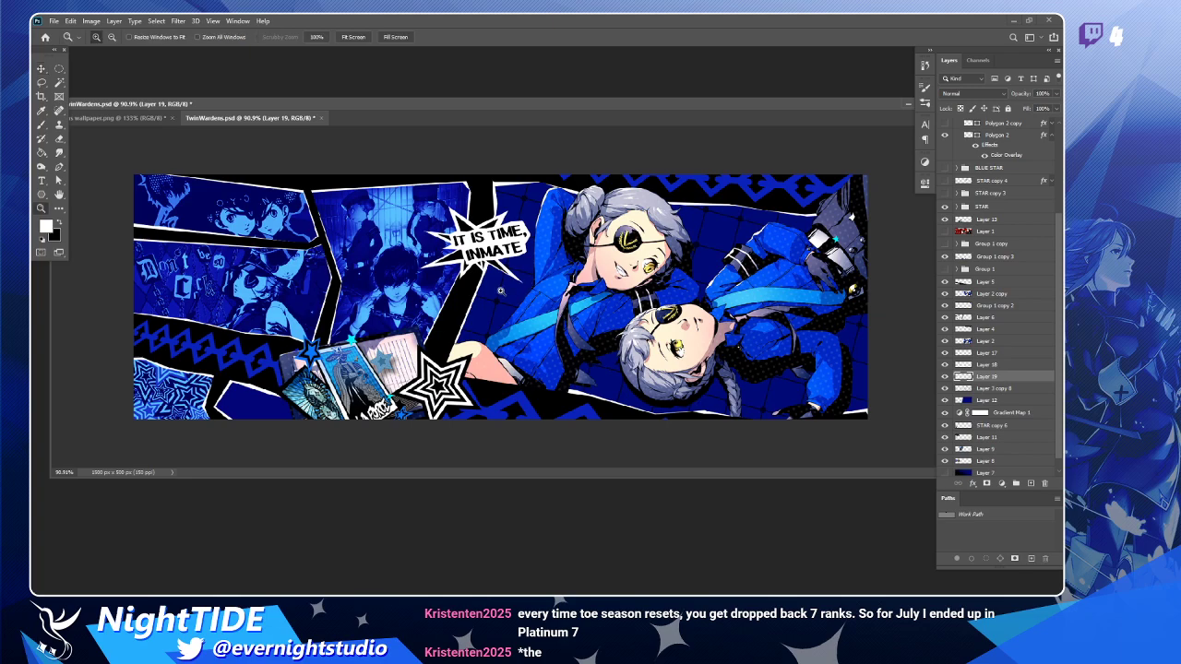
{"action": "left_click", "coordinate": [487, 289]}
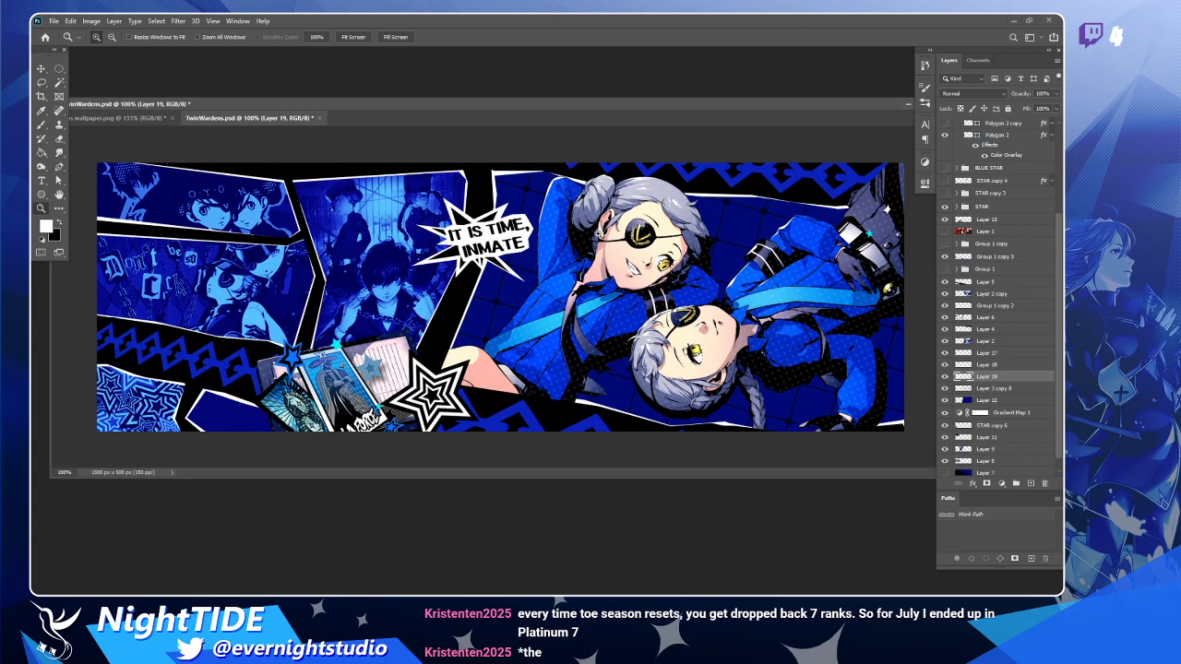
{"action": "left_click", "coordinate": [41, 69]}
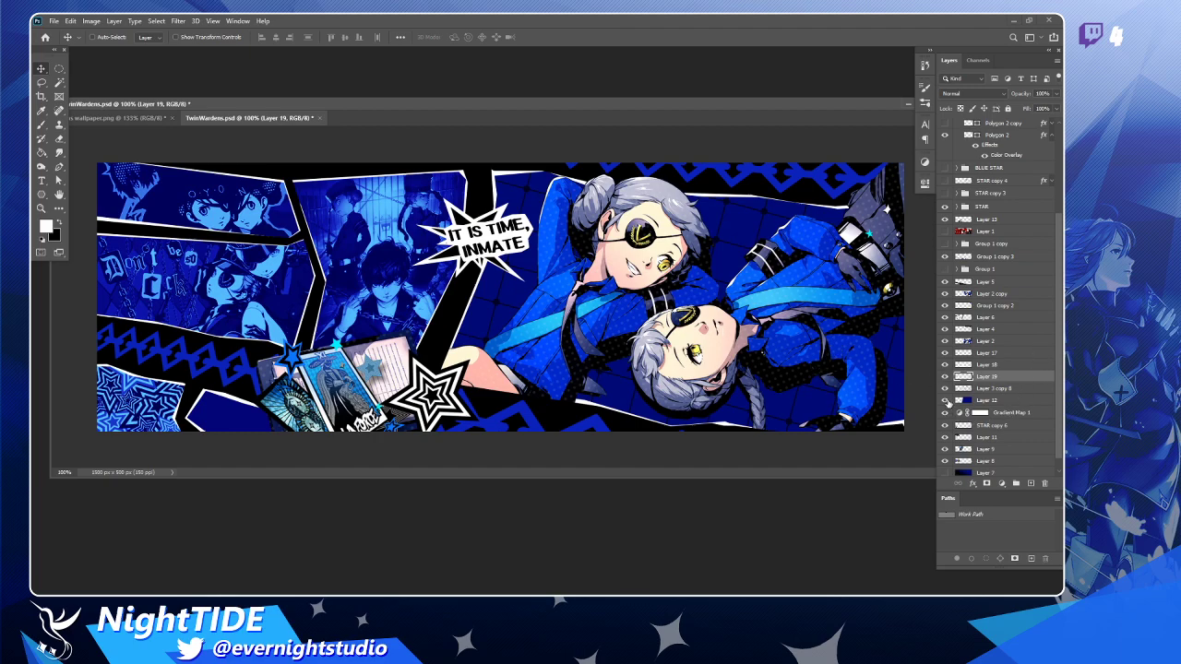
Select Layer 12, reposition its picture inside the panels, and open its Layer Style dialog.
{"action": "left_click", "coordinate": [1001, 404]}
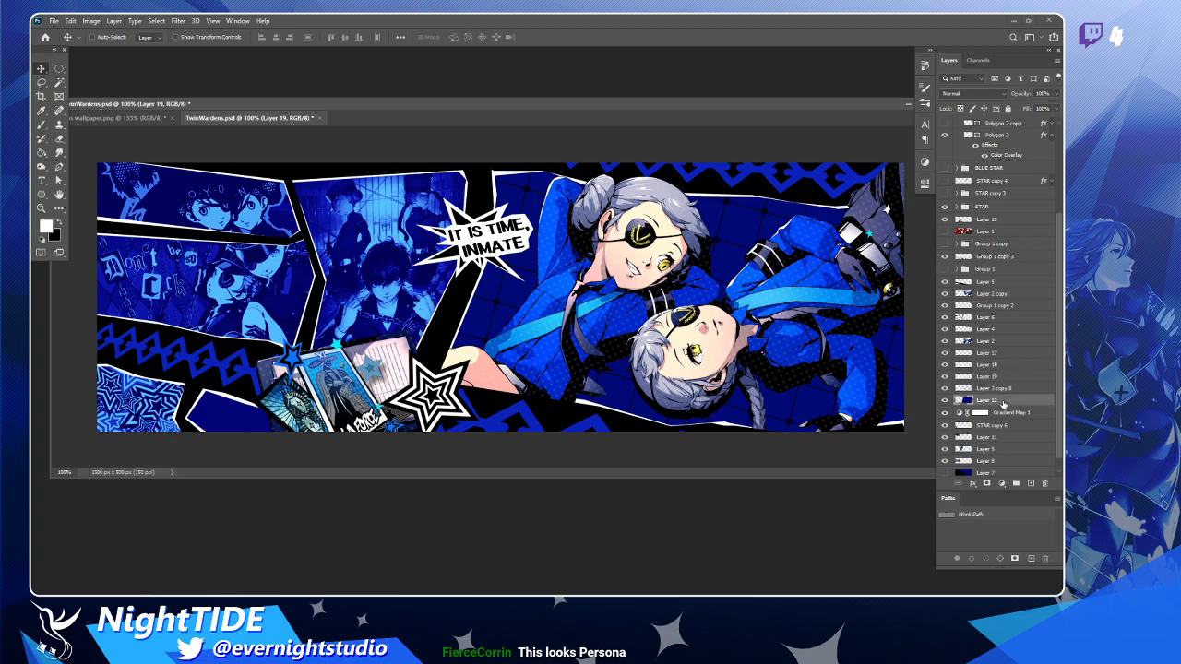
{"action": "left_click_drag", "start_coordinate": [774, 293], "coordinate": [692, 437]}
{"action": "double_click", "coordinate": [1022, 403]}
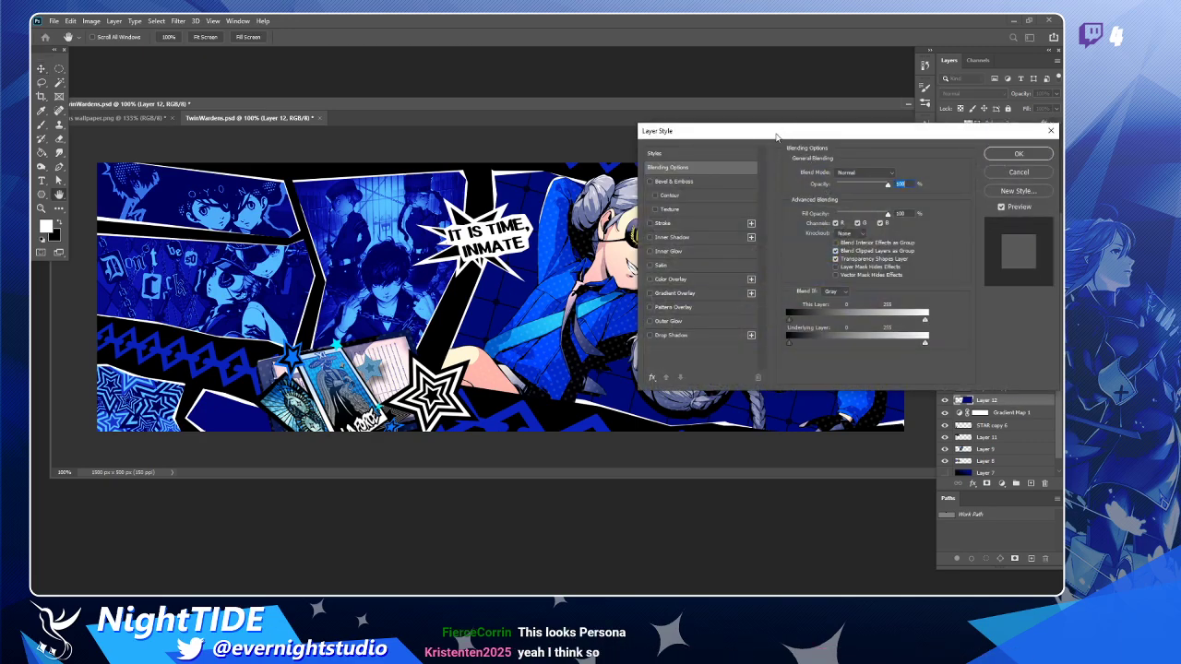
{"action": "key", "text": "Escape"}
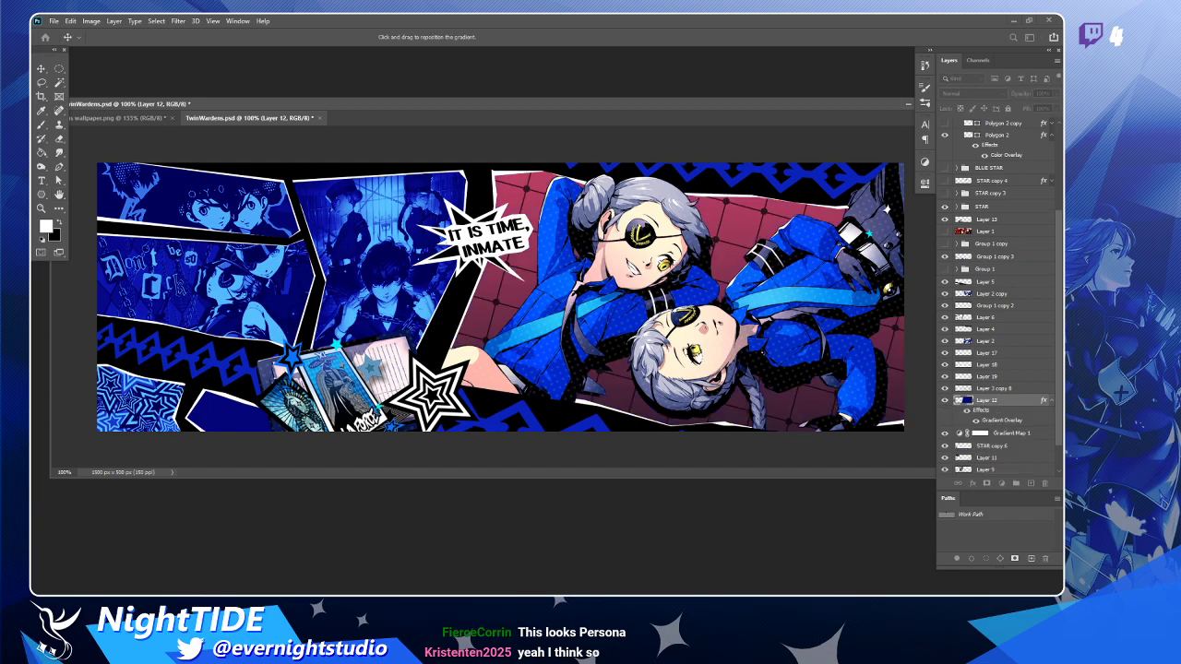
{"action": "left_click_drag", "start_coordinate": [685, 140], "coordinate": [332, 140]}
Set the Gradient Overlay to Overlay blend mode with the Blues > Blue_20 gradient.
{"action": "left_click", "coordinate": [297, 177]}
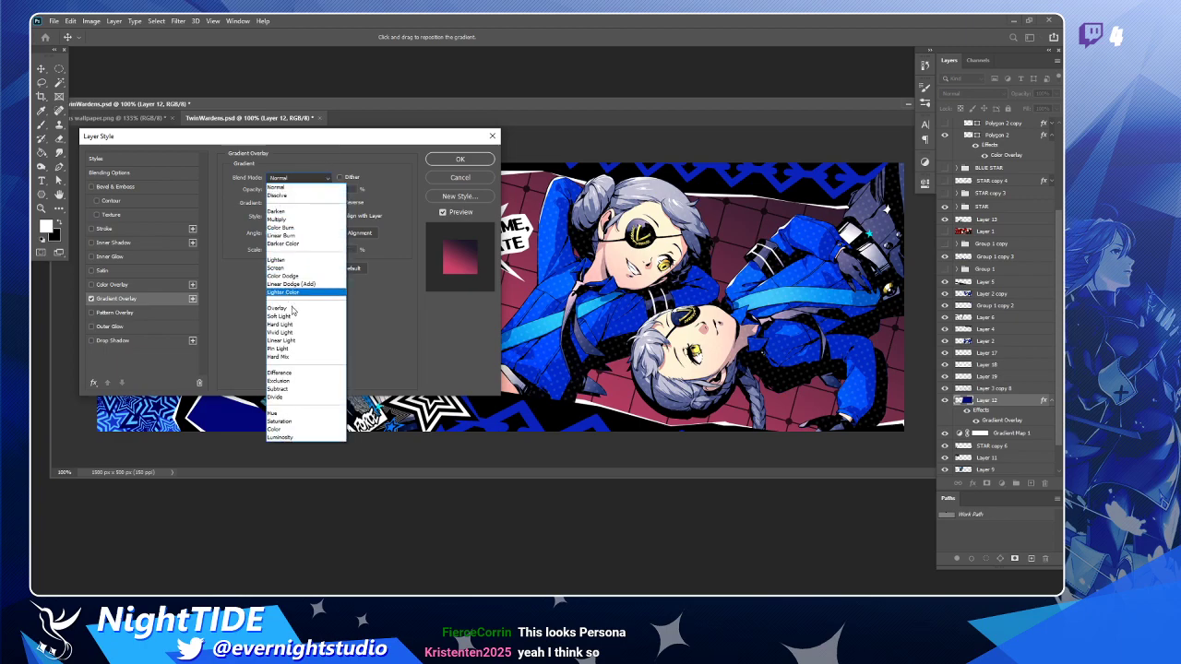
{"action": "left_click", "coordinate": [294, 315]}
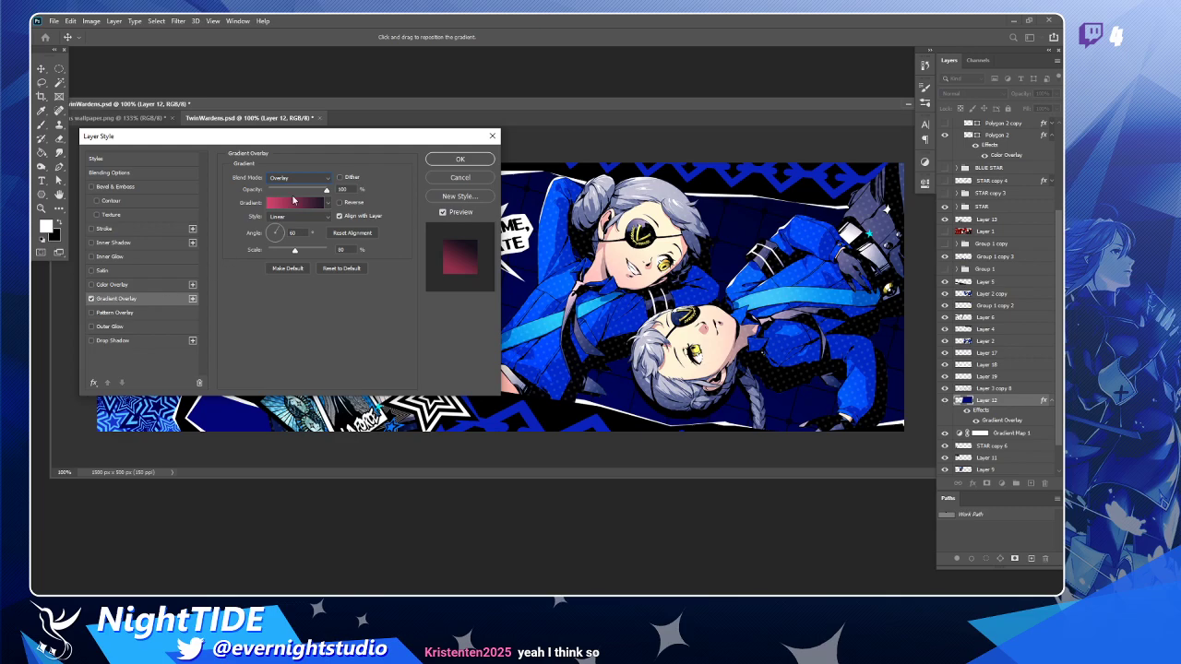
{"action": "left_click", "coordinate": [295, 202]}
{"action": "left_click", "coordinate": [803, 103]}
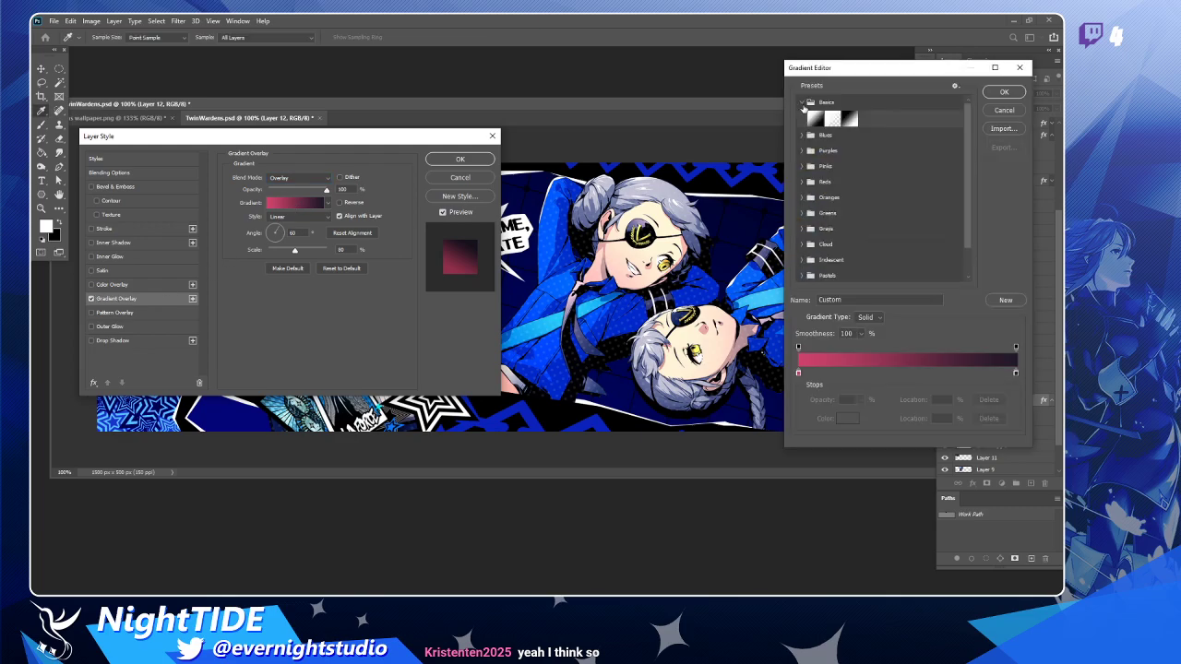
{"action": "left_click", "coordinate": [803, 103]}
{"action": "left_click", "coordinate": [802, 118]}
{"action": "left_click", "coordinate": [840, 172]}
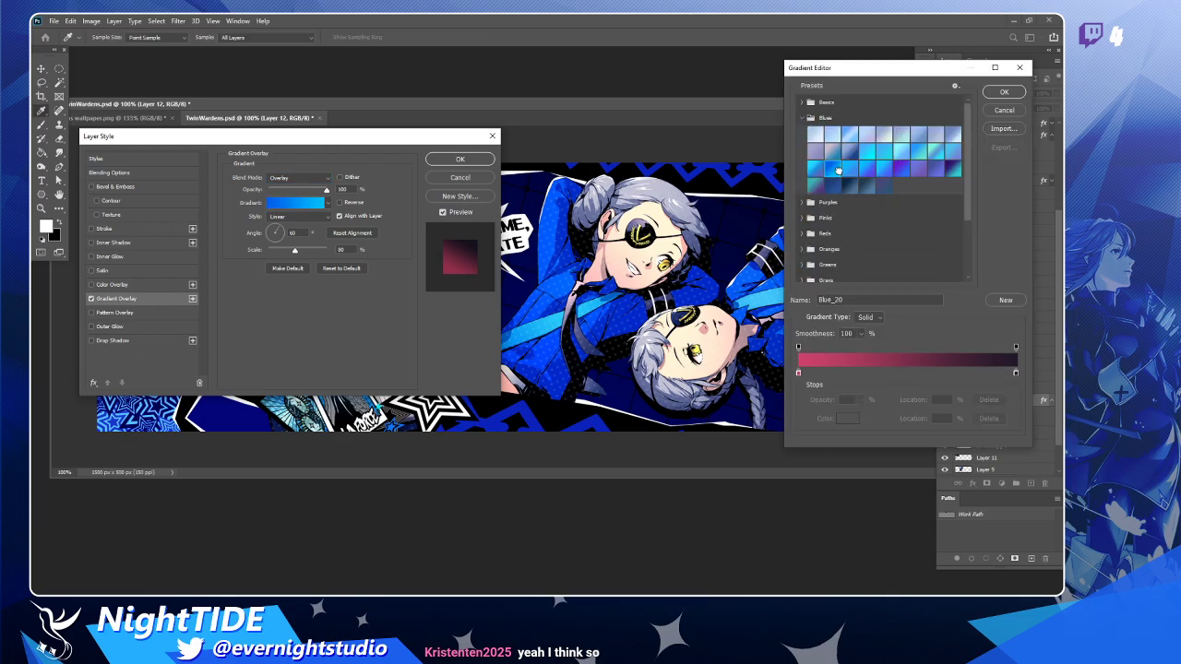
{"action": "left_click", "coordinate": [1004, 93]}
{"action": "left_click_drag", "start_coordinate": [335, 148], "coordinate": [446, 200]}
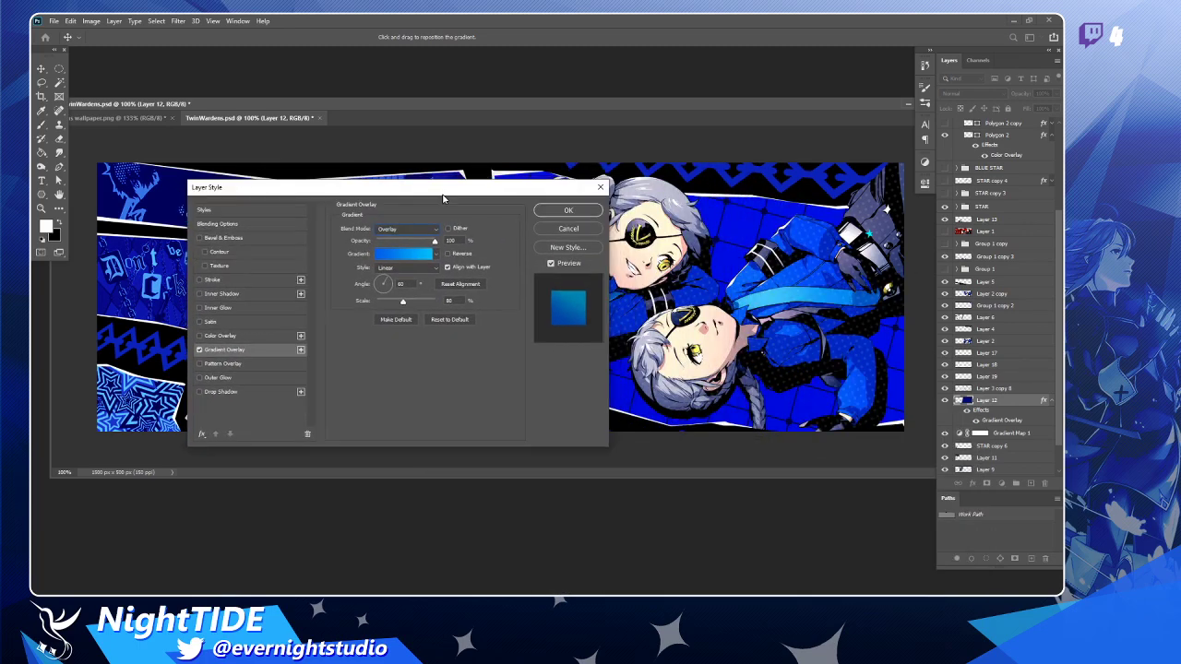
Shrink the gradient scale to 42%, trying Normal and Lighten before returning to Overlay blending.
{"action": "mouse_move", "coordinate": [404, 304]}
{"action": "left_mouse_down"}
{"action": "mouse_move", "coordinate": [435, 304]}
{"action": "mouse_move", "coordinate": [356, 309]}
{"action": "mouse_move", "coordinate": [389, 306]}
{"action": "mouse_move", "coordinate": [391, 292]}
{"action": "left_mouse_up"}
{"action": "left_click", "coordinate": [396, 230]}
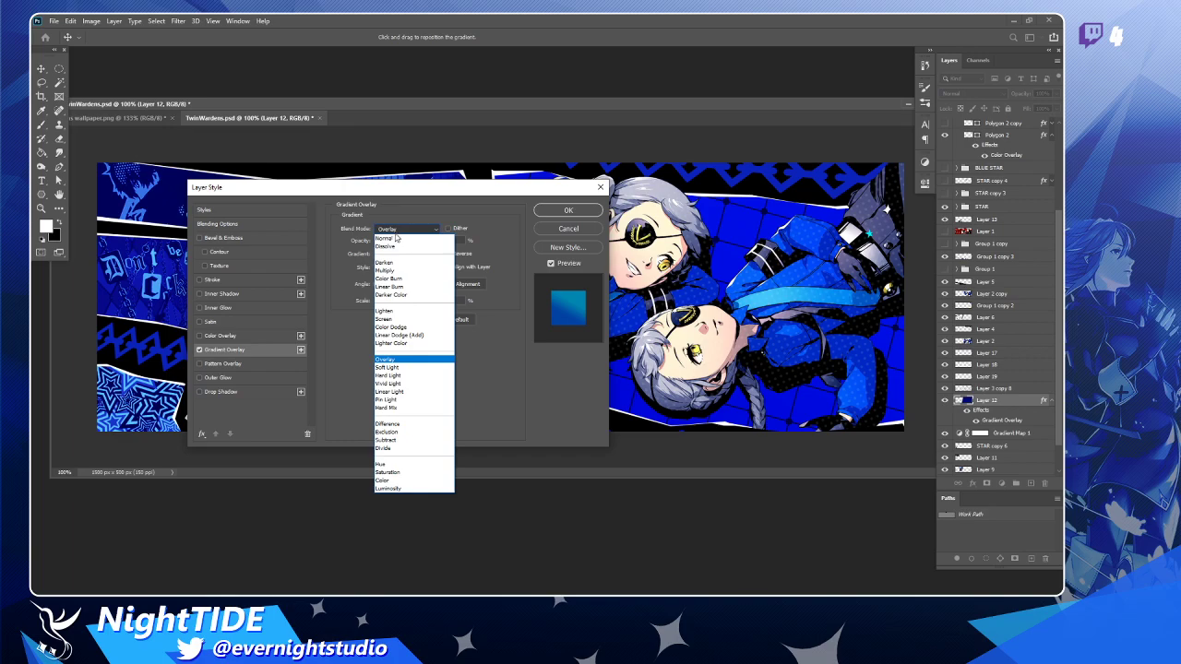
{"action": "left_click", "coordinate": [396, 230]}
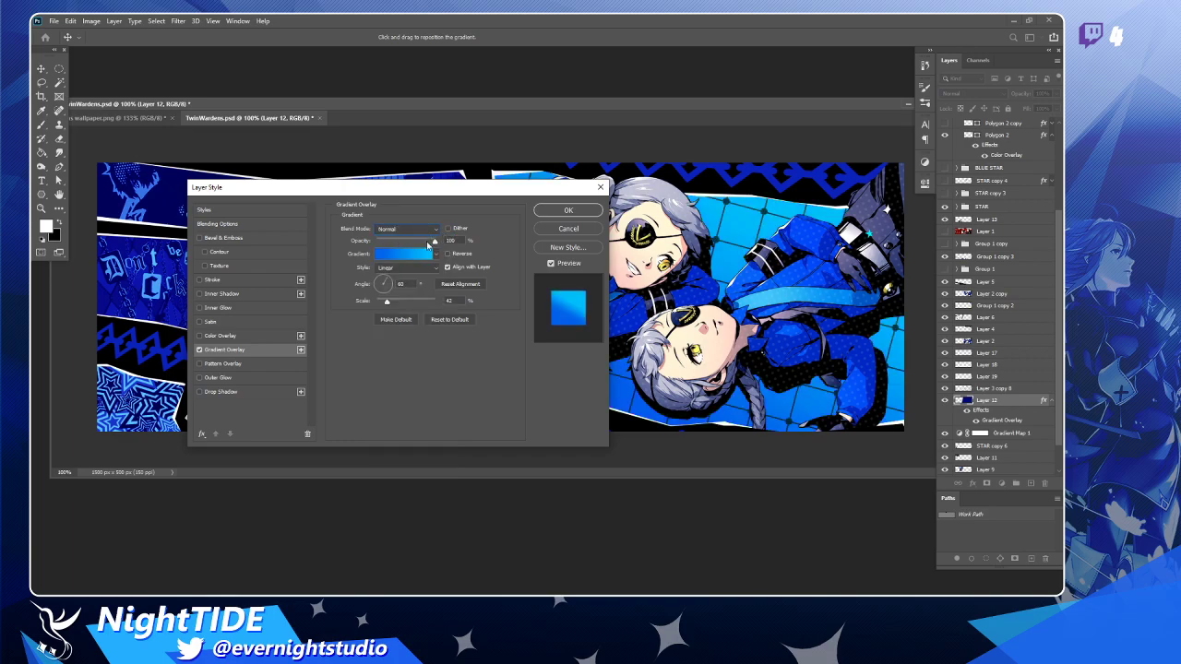
{"action": "mouse_move", "coordinate": [431, 197]}
{"action": "left_mouse_down"}
{"action": "mouse_move", "coordinate": [453, 329]}
{"action": "mouse_move", "coordinate": [337, 198]}
{"action": "left_mouse_up"}
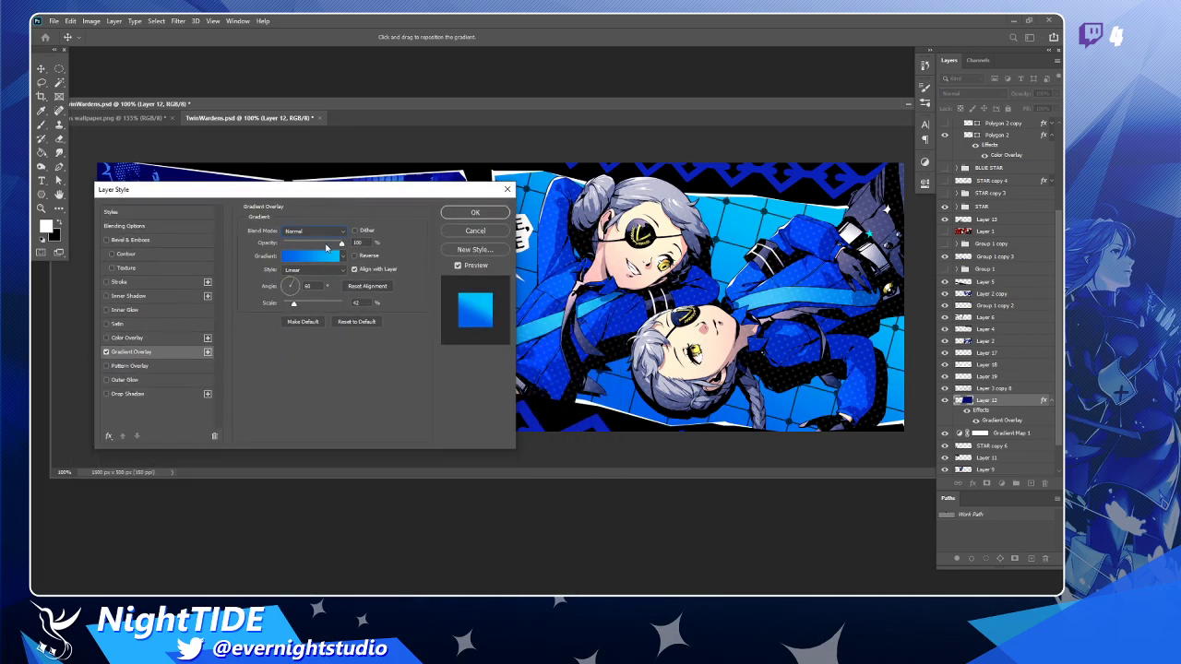
{"action": "left_click", "coordinate": [314, 231]}
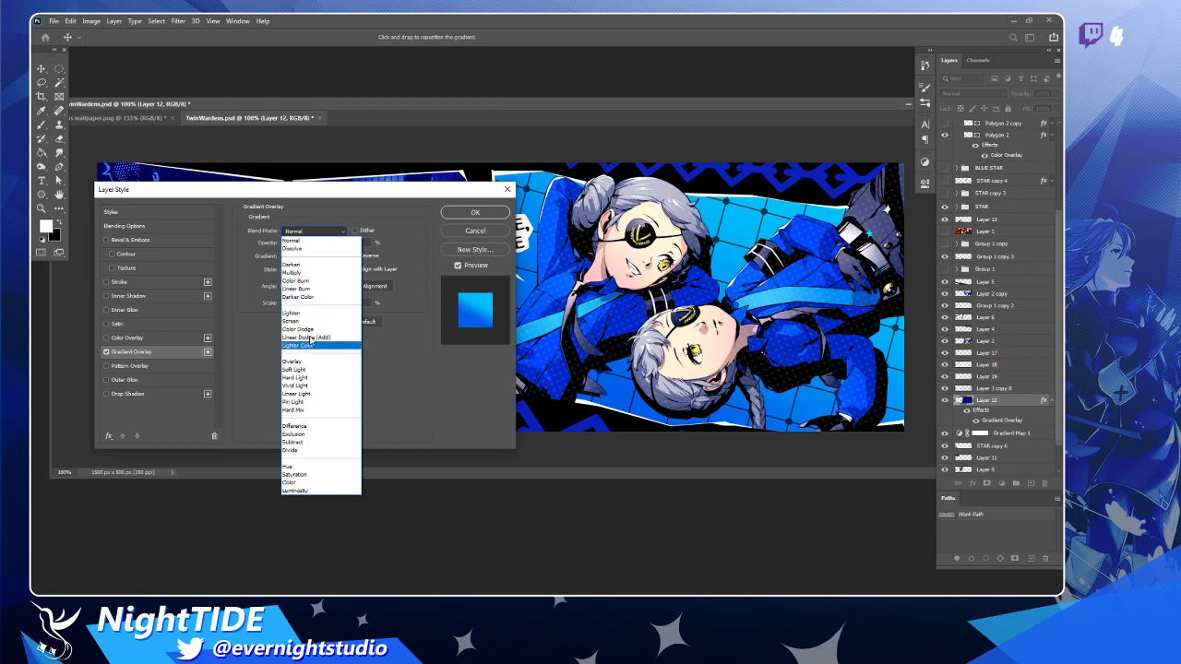
{"action": "left_click", "coordinate": [312, 314]}
{"action": "left_click", "coordinate": [321, 235]}
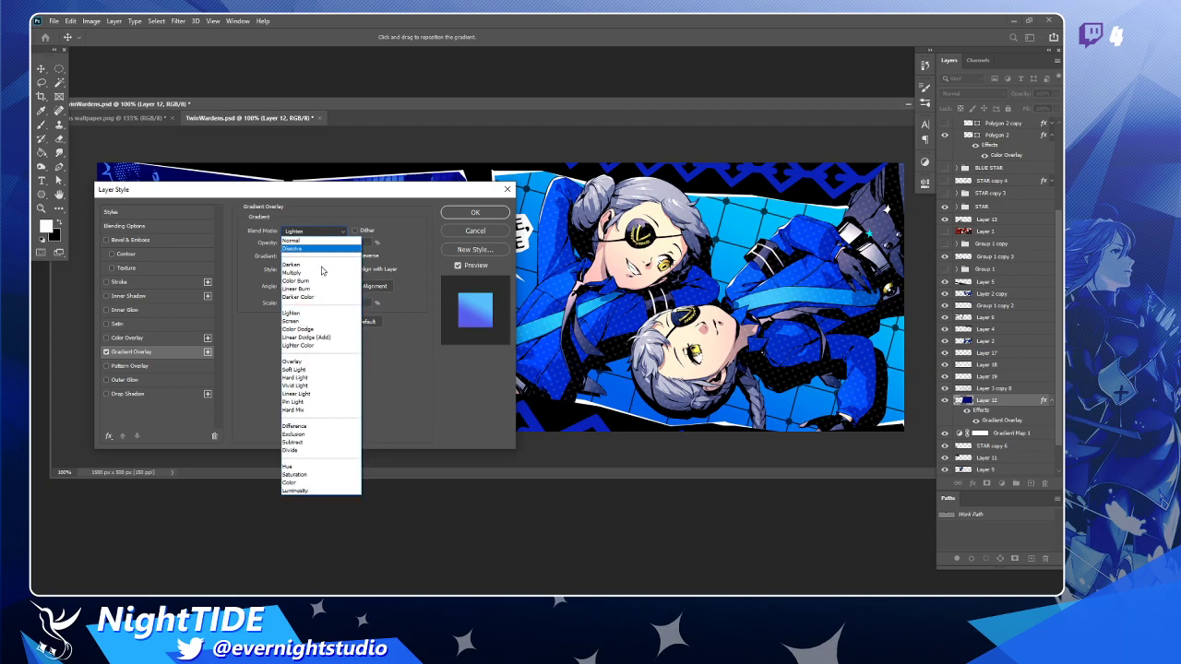
{"action": "left_click", "coordinate": [315, 365]}
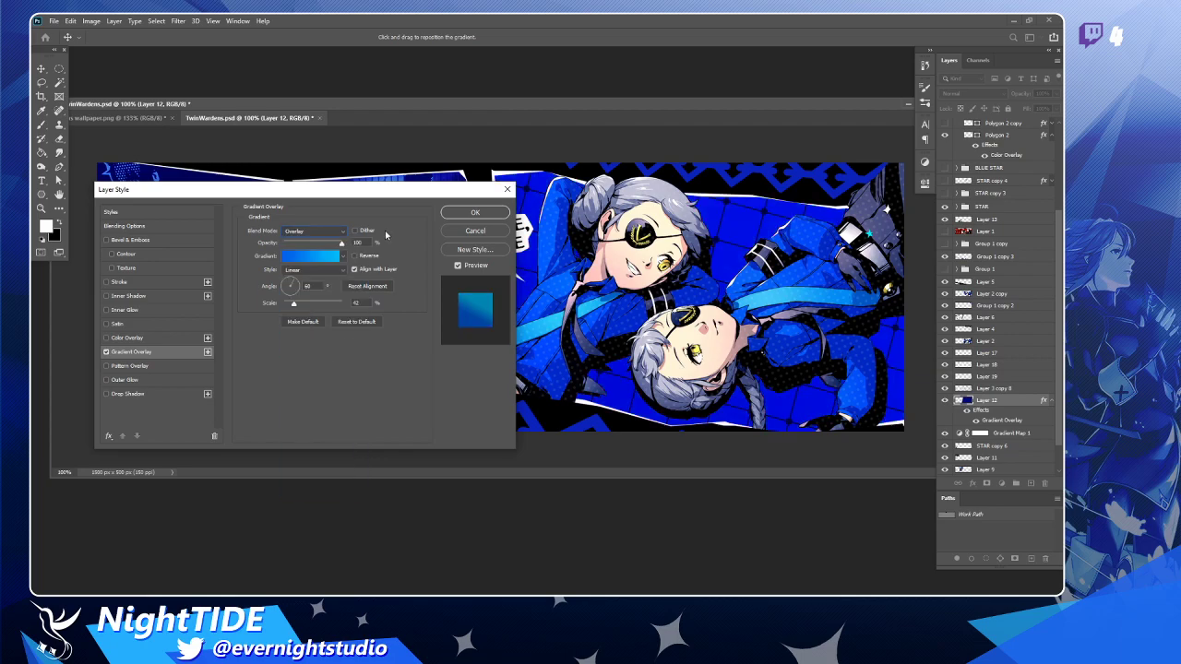
Lower the gradient overlay opacity to 85% and enable Pattern Overlay.
{"action": "left_click_drag", "start_coordinate": [341, 249], "coordinate": [310, 244]}
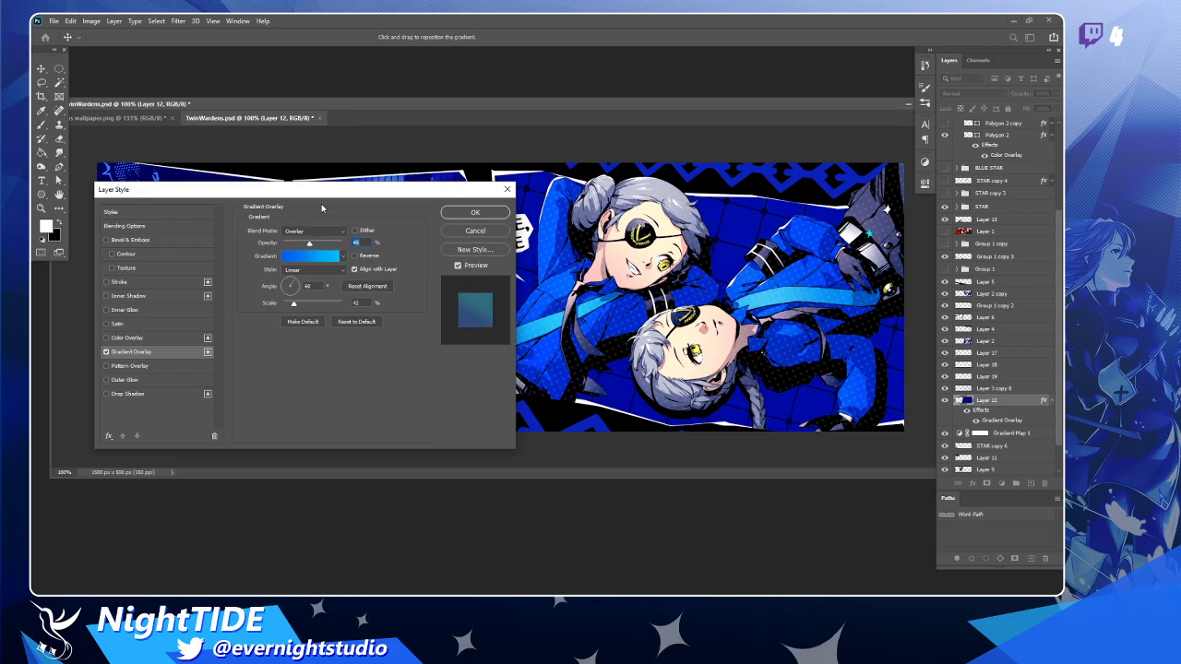
{"action": "left_click_drag", "start_coordinate": [323, 196], "coordinate": [701, 358]}
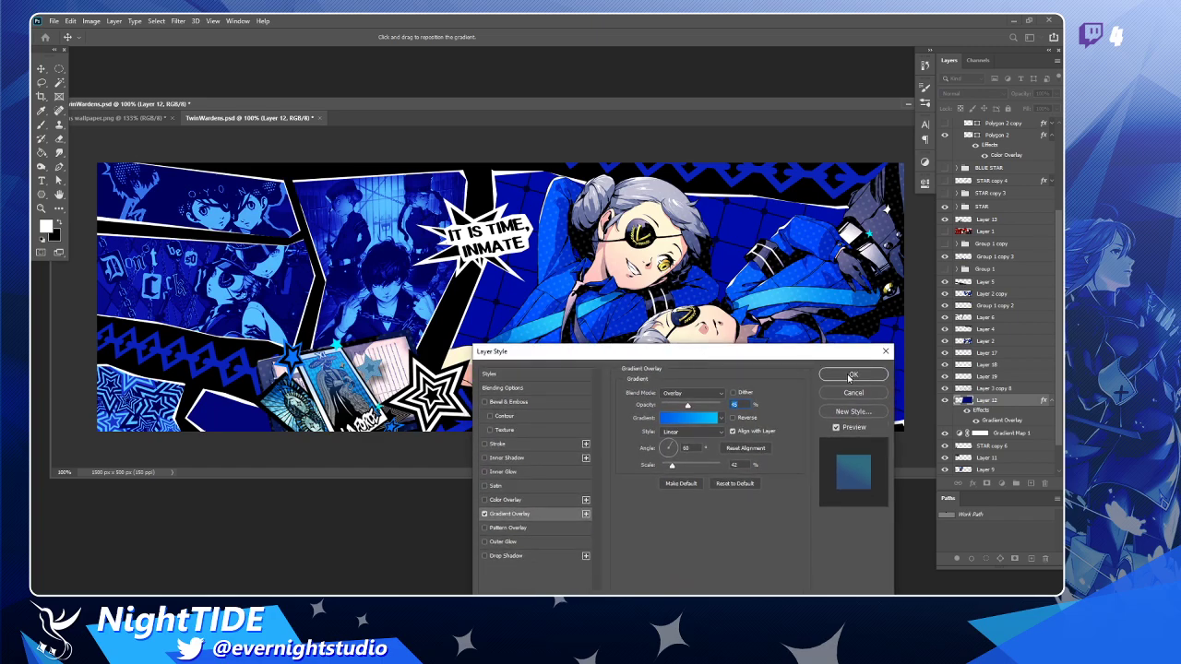
{"action": "left_click_drag", "start_coordinate": [740, 357], "coordinate": [927, 165]}
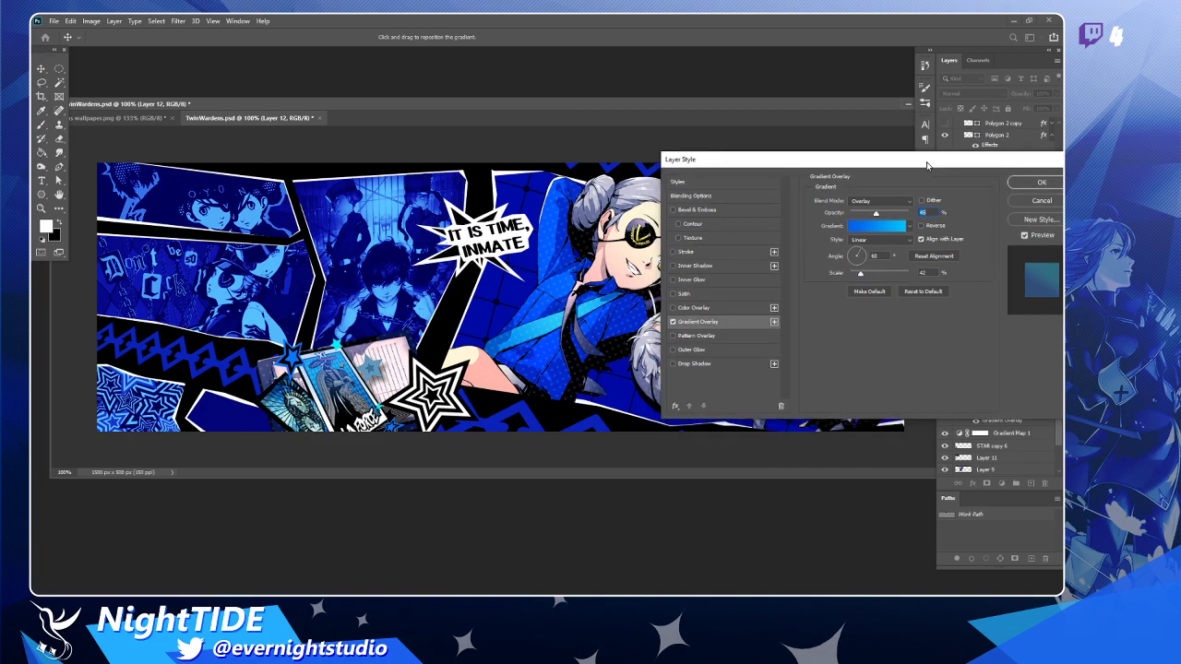
{"action": "left_click", "coordinate": [697, 336]}
Give Layer 12 a nearly transparent Techie diagonal-stripe pattern overlay and apply the style.
{"action": "left_click_drag", "start_coordinate": [856, 164], "coordinate": [248, 84]}
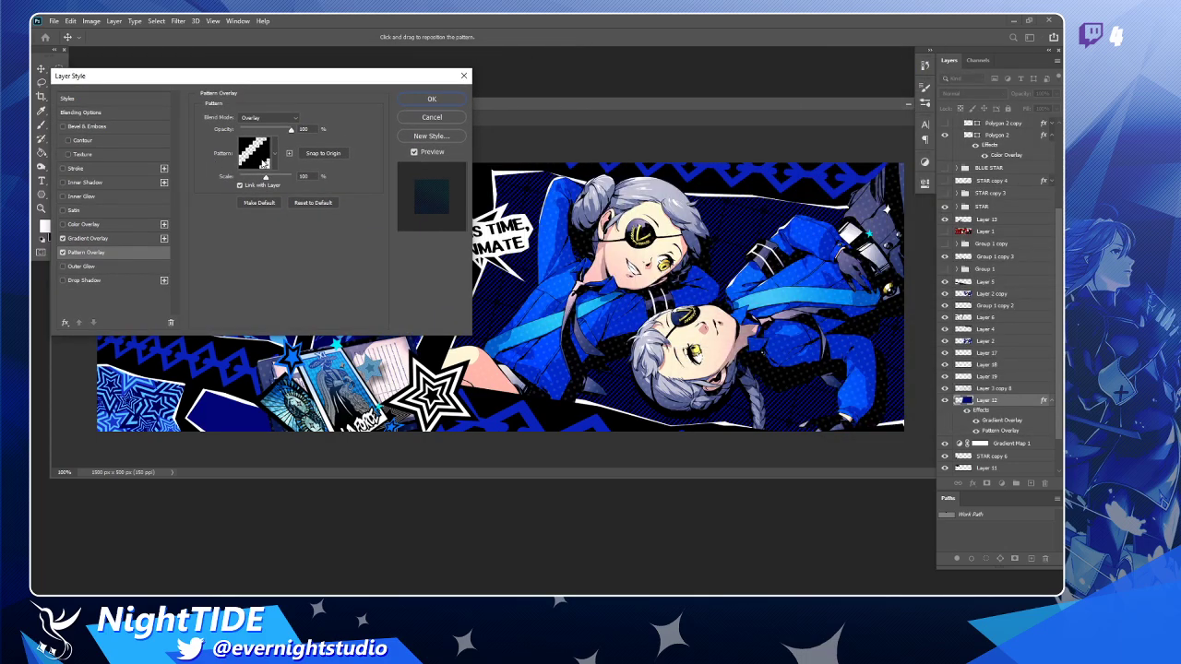
{"action": "left_click", "coordinate": [272, 153]}
{"action": "left_click", "coordinate": [178, 231]}
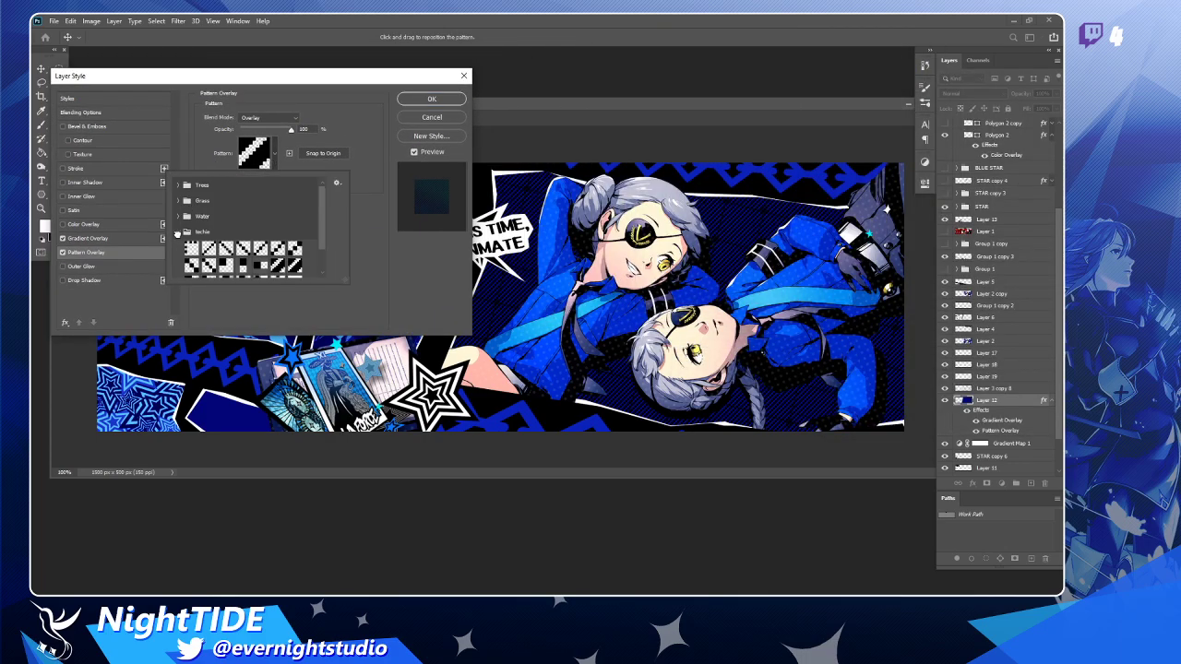
{"action": "left_click", "coordinate": [209, 248]}
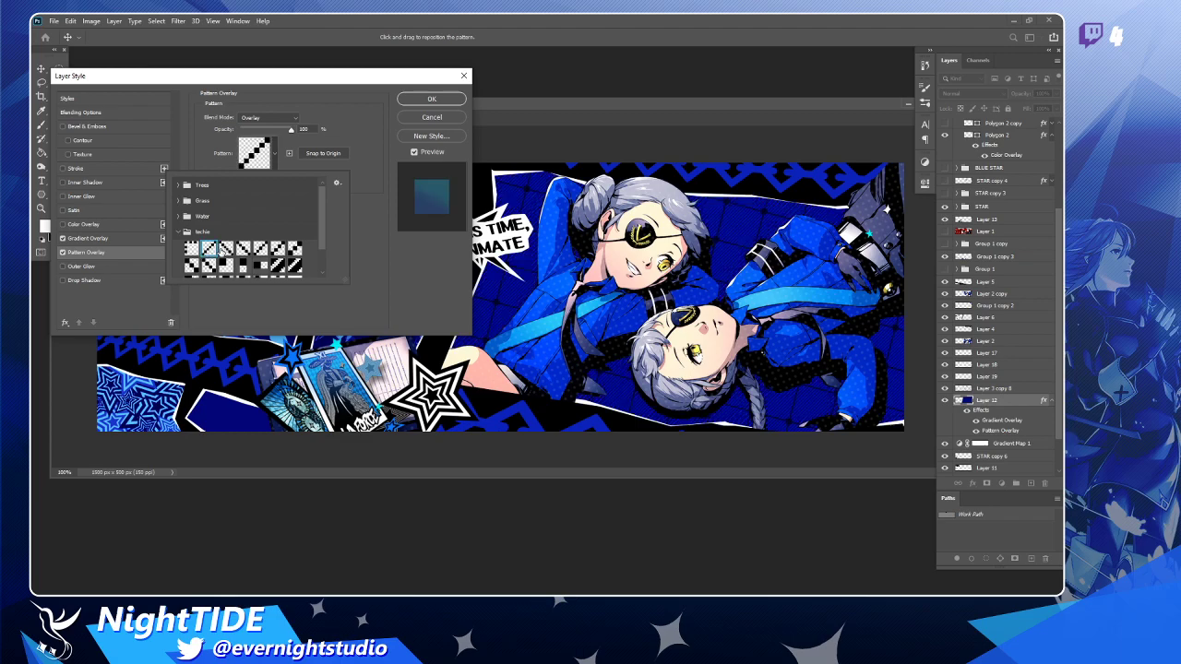
{"action": "left_click", "coordinate": [276, 264]}
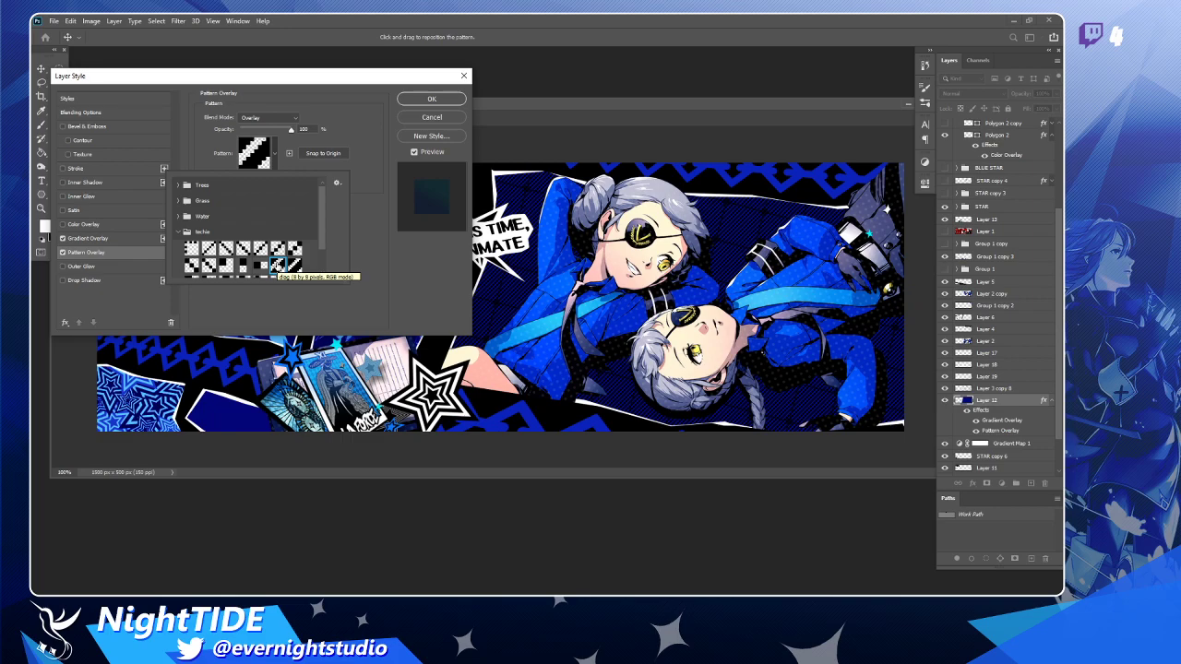
{"action": "left_click", "coordinate": [272, 118]}
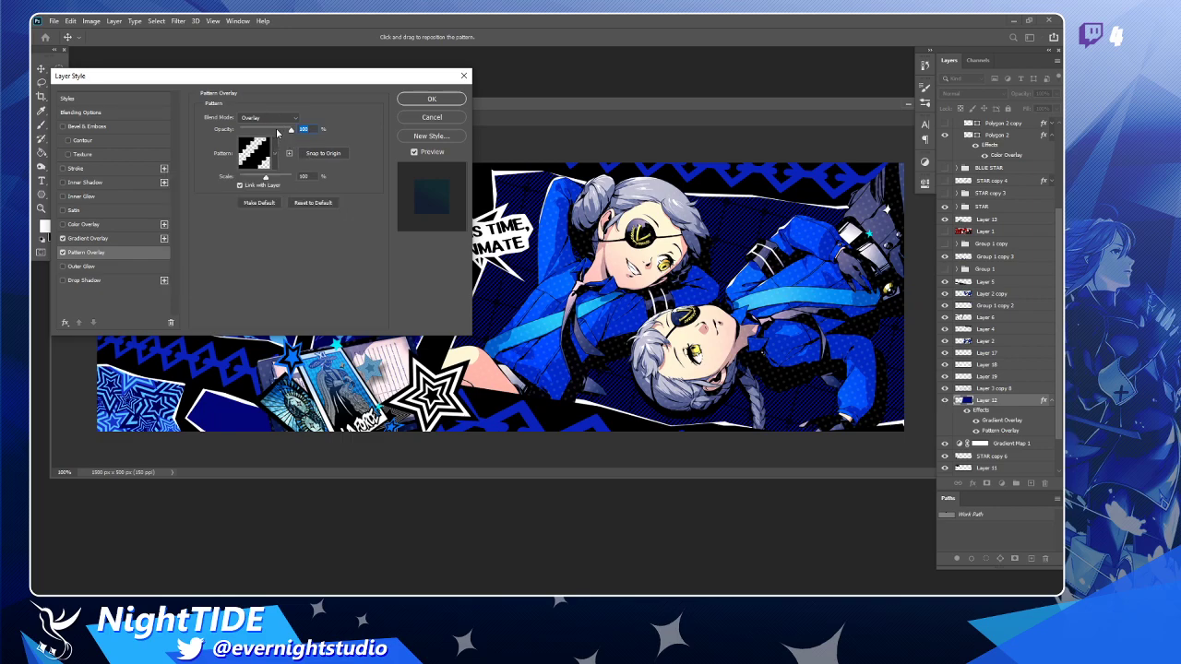
{"action": "left_click_drag", "start_coordinate": [289, 130], "coordinate": [247, 132]}
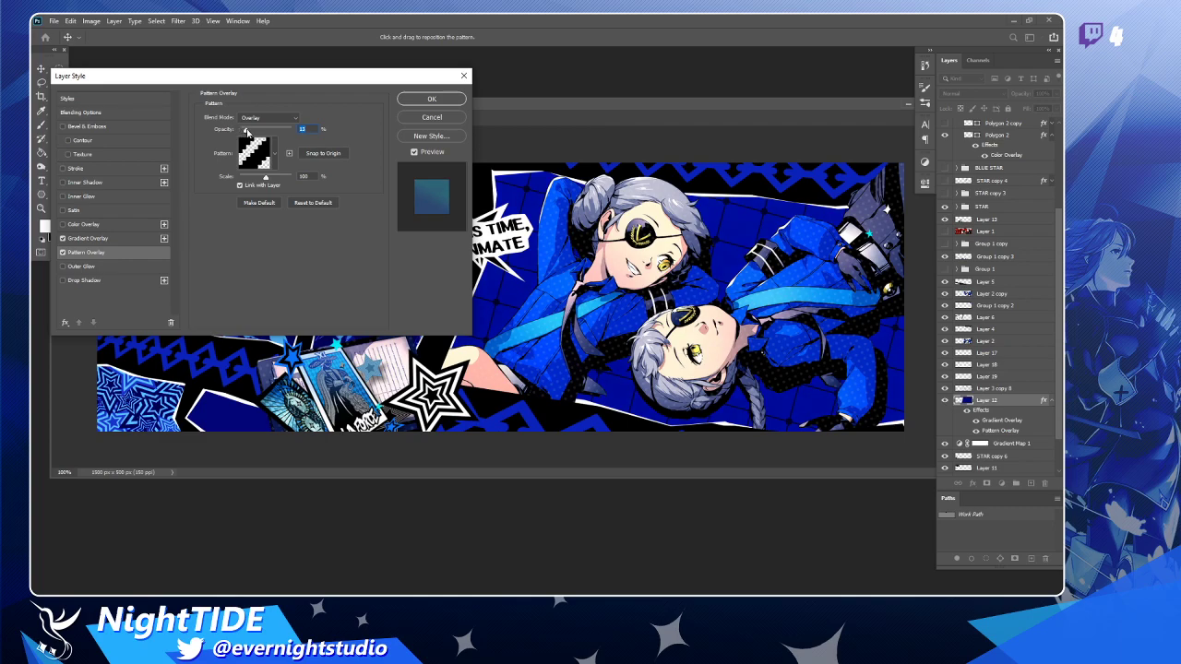
{"action": "left_click", "coordinate": [423, 96]}
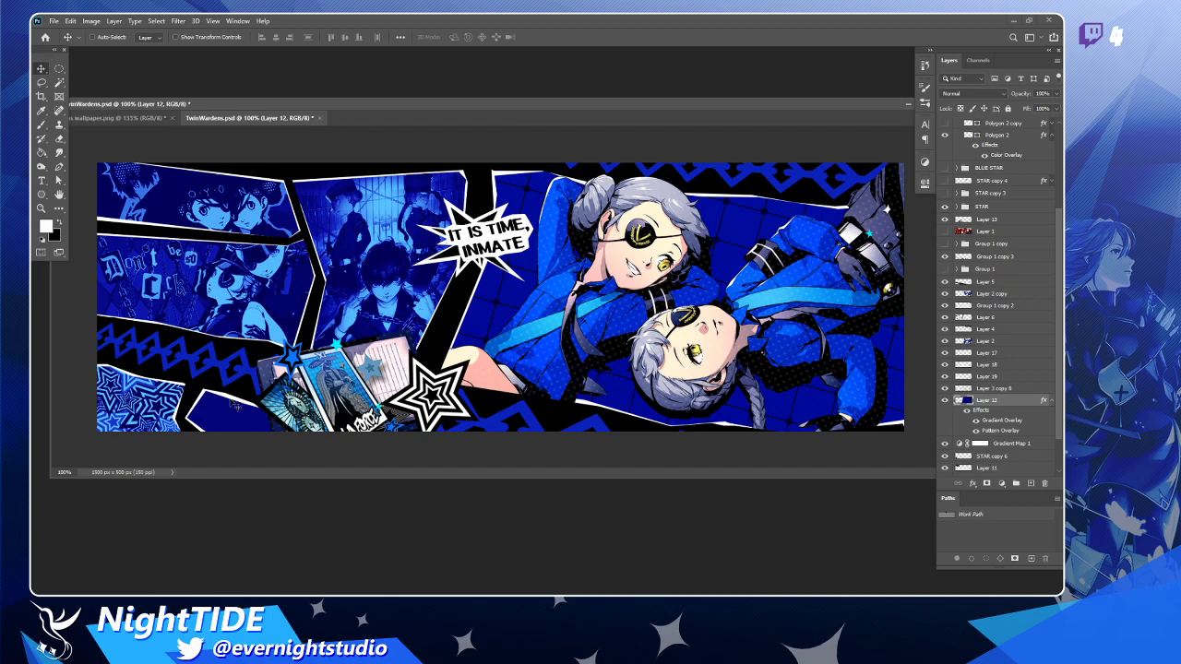
Bring the artwork layer from wallpapers.png into TwinWardens.psd, with the blue grid layer hidden.
{"action": "key", "text": "m"}
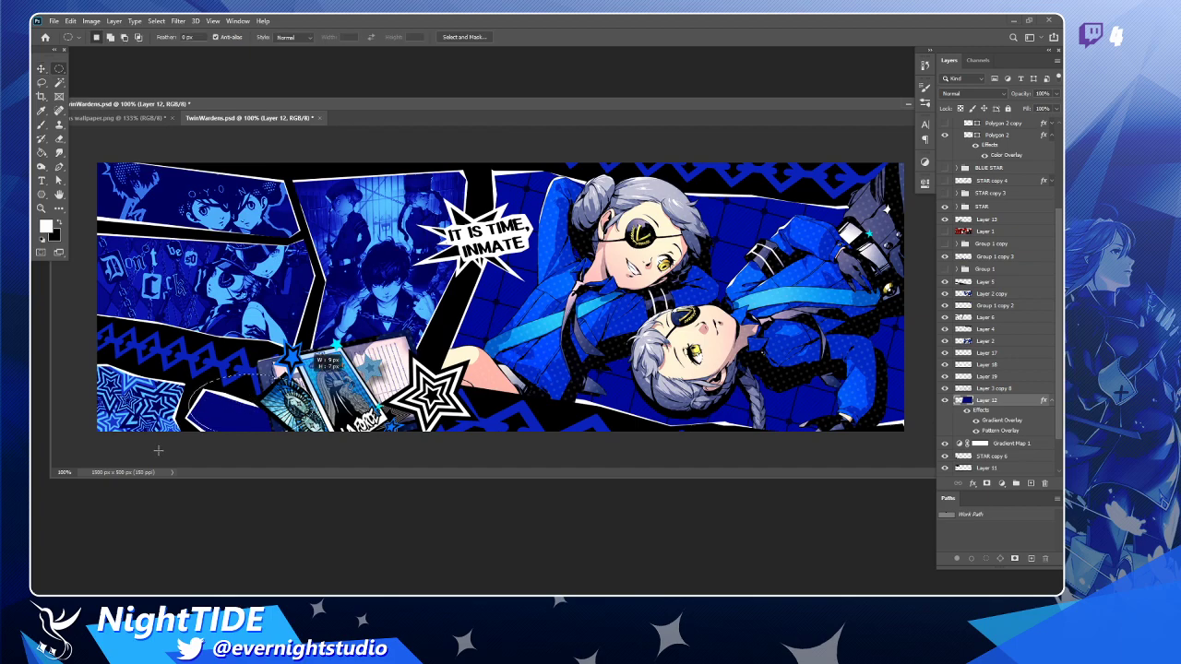
{"action": "left_click_drag", "start_coordinate": [314, 373], "coordinate": [233, 397]}
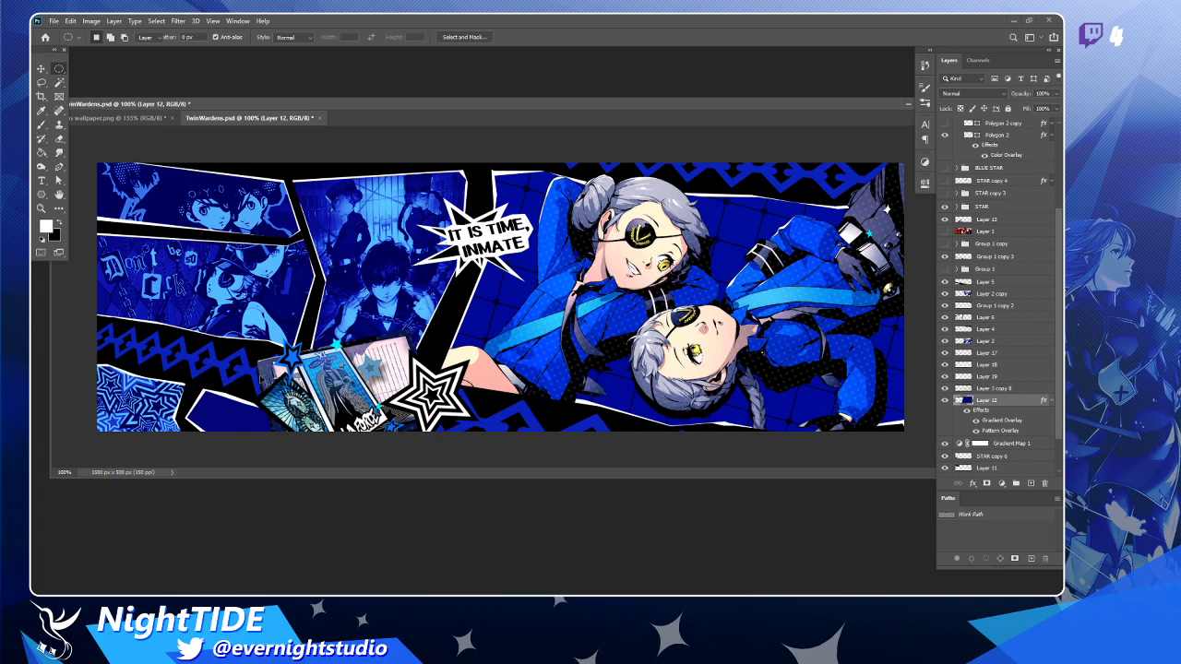
{"action": "key", "text": "v"}
{"action": "left_click", "coordinate": [127, 118]}
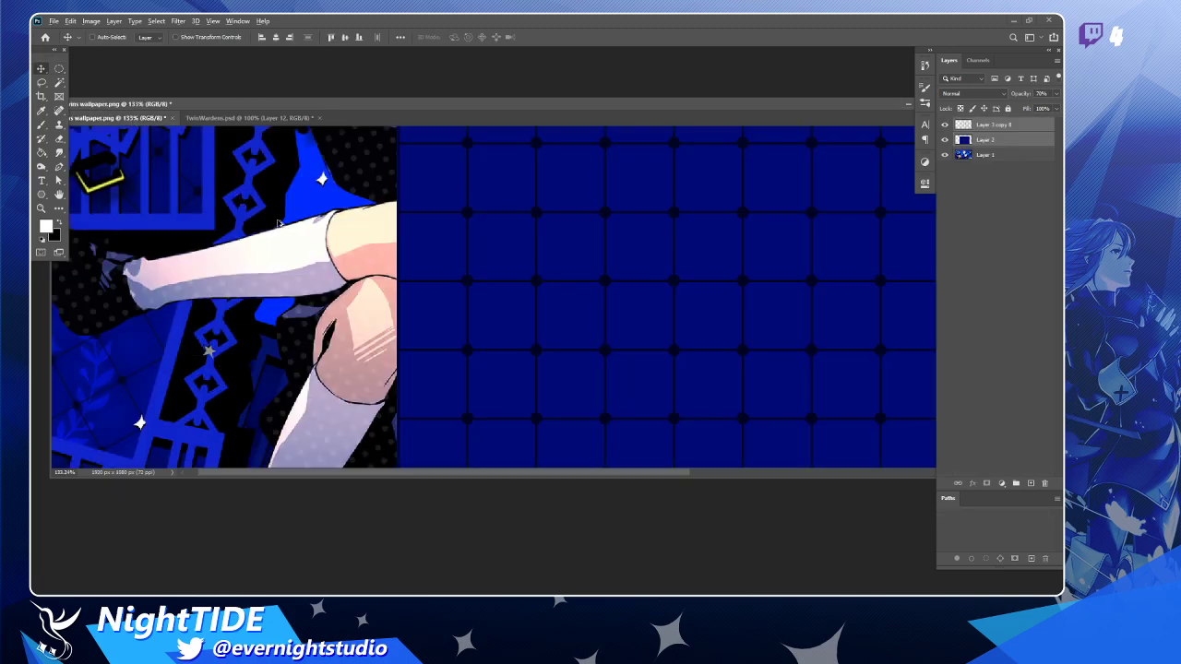
{"action": "key", "text": "ctrl+0"}
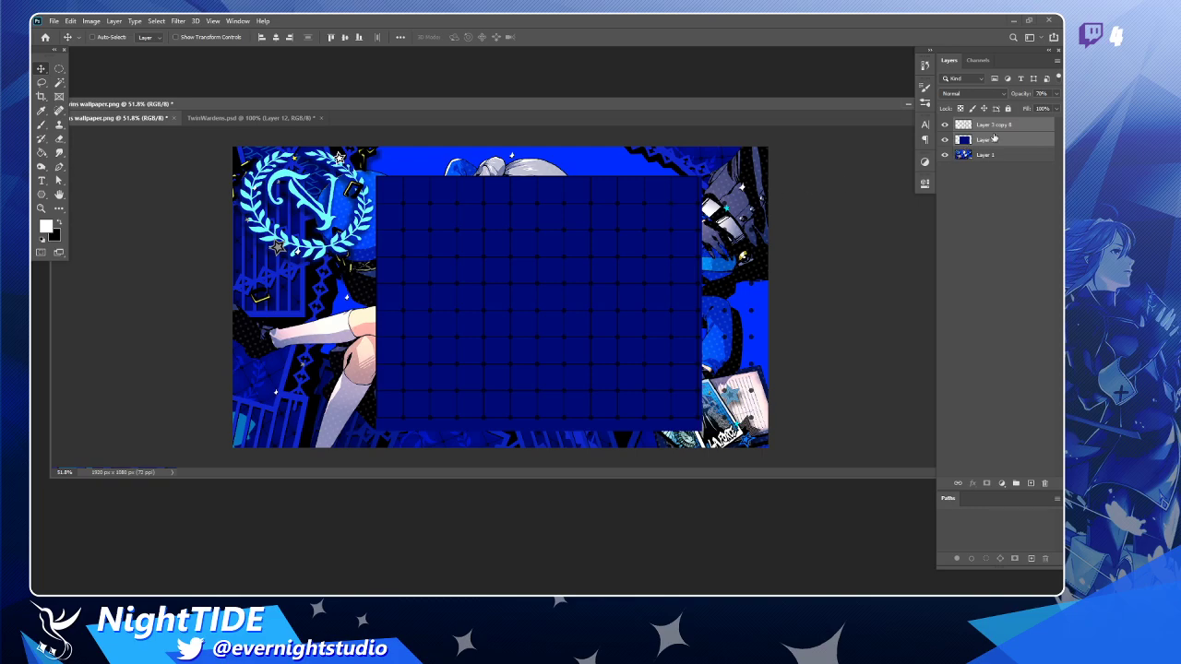
{"action": "left_click", "coordinate": [945, 140]}
{"action": "left_click", "coordinate": [976, 155]}
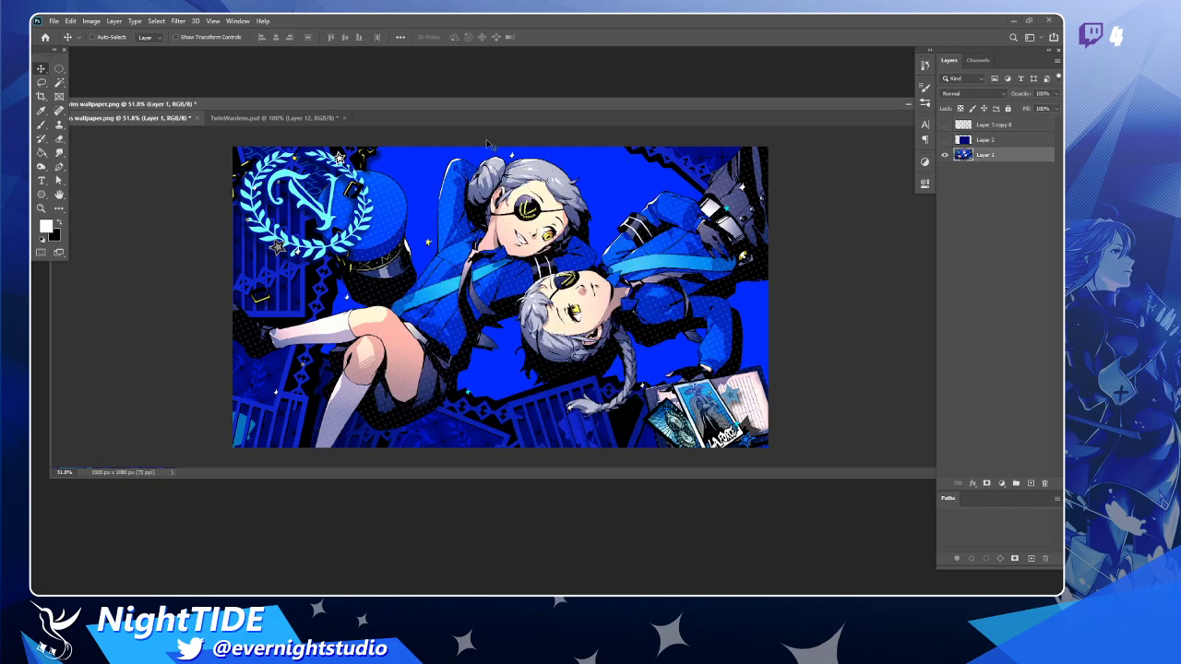
{"action": "left_click_drag", "start_coordinate": [316, 184], "coordinate": [377, 229]}
Place the collage layer below Layer 8 so it shows.
{"action": "scroll", "coordinate": [378, 231], "scroll_direction": "down", "scroll_amount": 3}
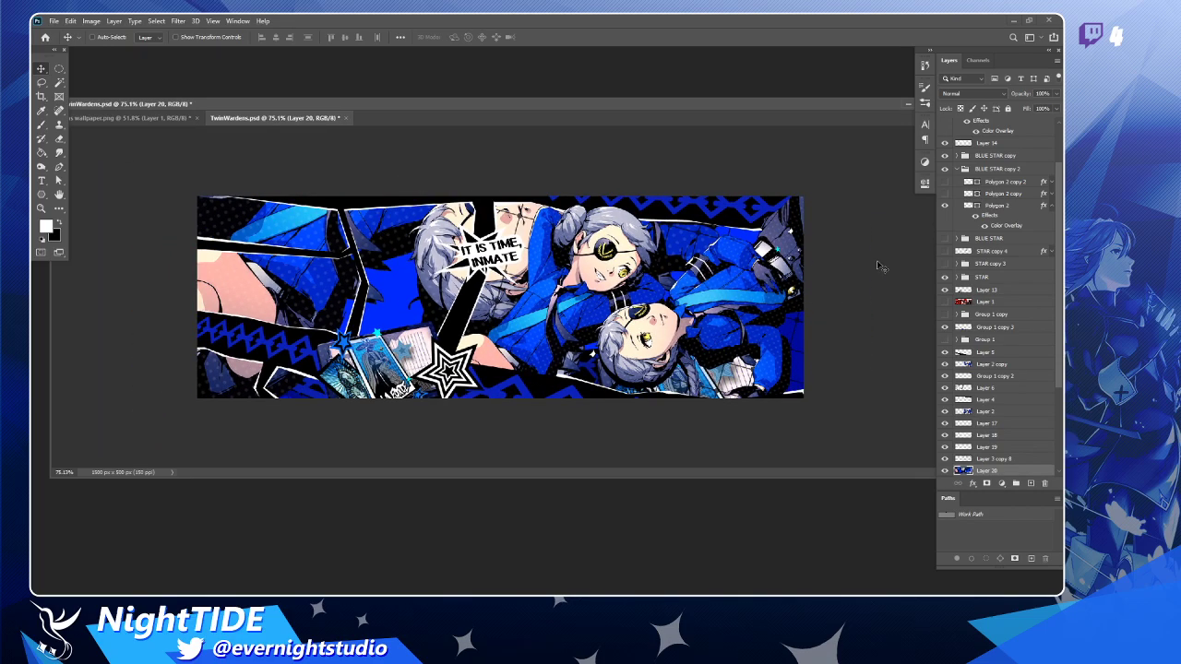
{"action": "scroll", "coordinate": [996, 248], "scroll_direction": "down", "scroll_amount": 5}
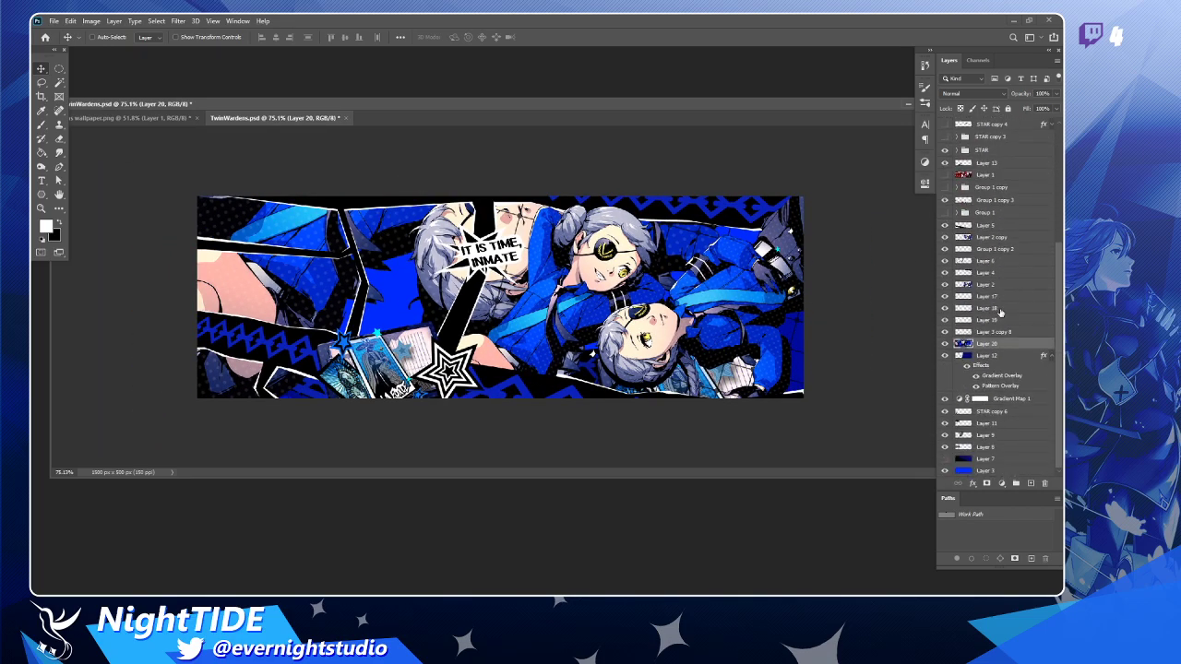
{"action": "left_click_drag", "start_coordinate": [1004, 346], "coordinate": [1004, 449]}
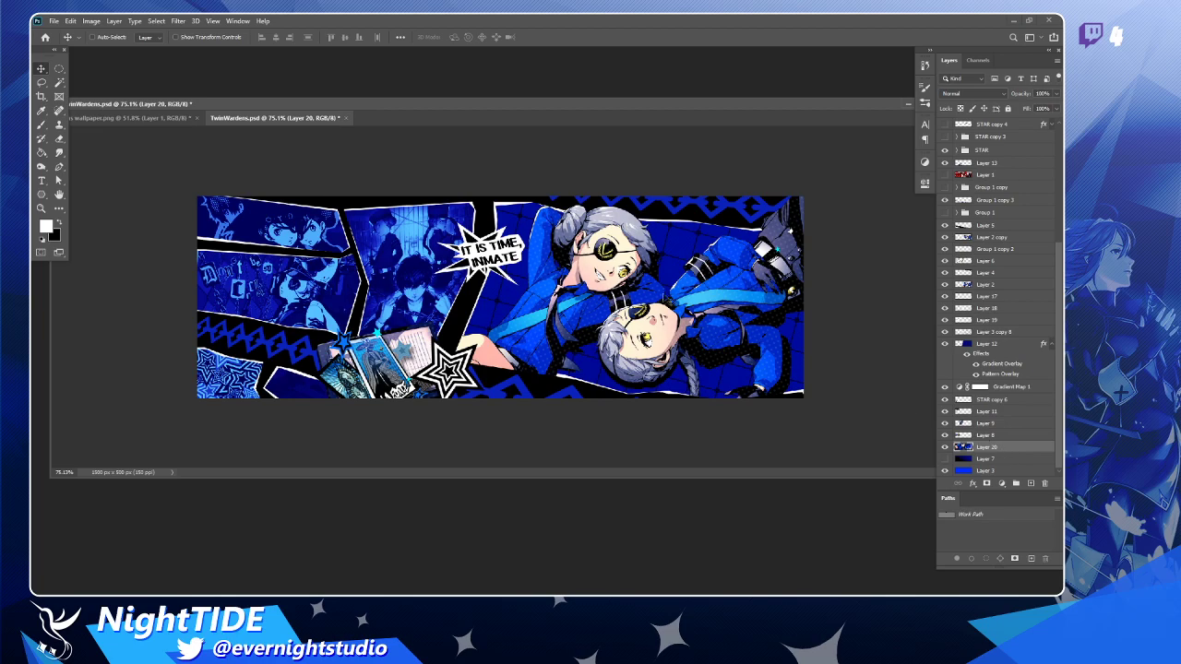
{"action": "left_click_drag", "start_coordinate": [406, 209], "coordinate": [544, 348]}
Scale the collage down to about 27% on the banner's left side, then view at 100%.
{"action": "key", "text": "ctrl+t"}
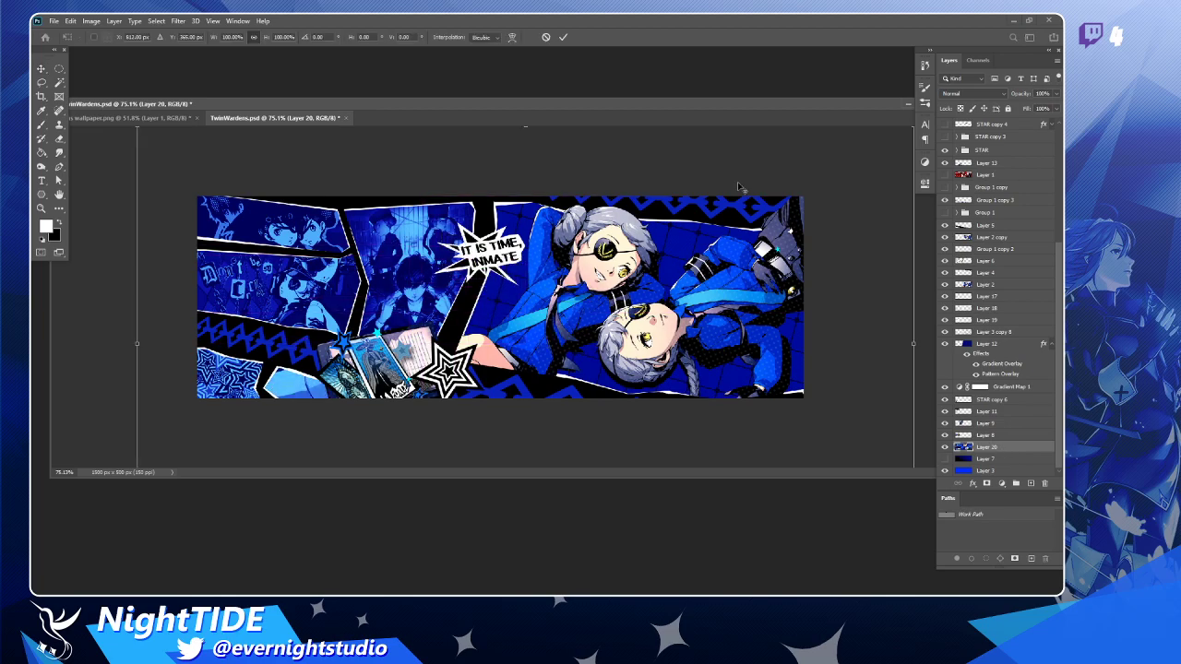
{"action": "key", "text": "ctrl+0"}
{"action": "left_click_drag", "start_coordinate": [843, 155], "coordinate": [388, 385]}
{"action": "scroll", "coordinate": [392, 387], "scroll_direction": "up", "scroll_amount": 2}
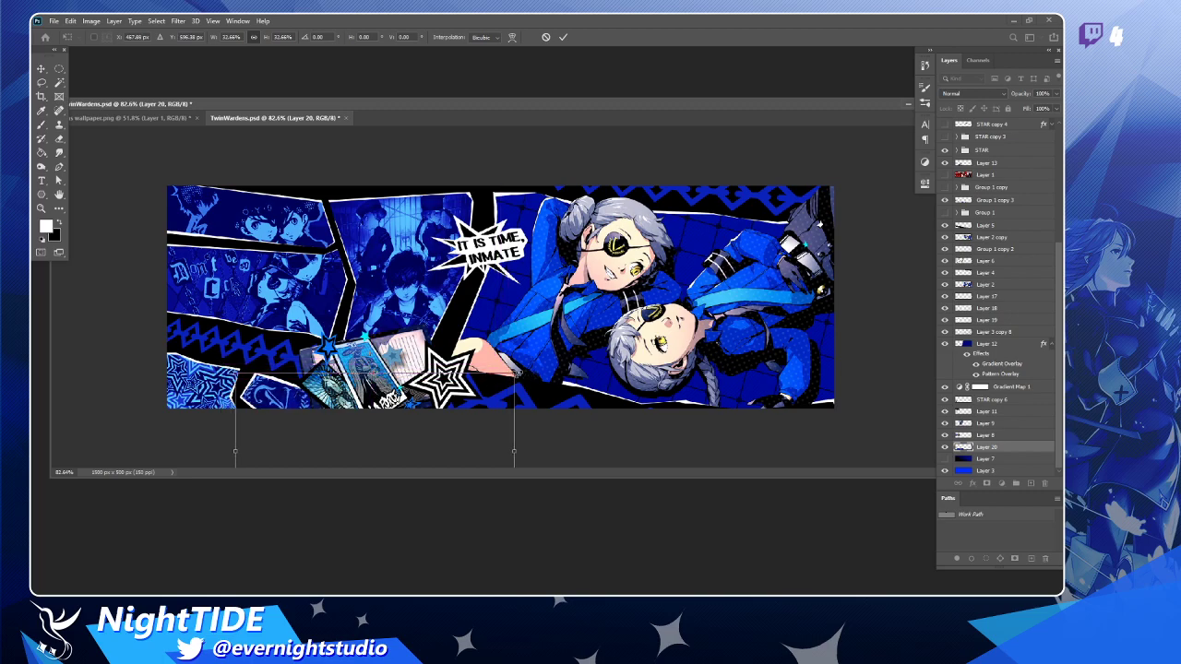
{"action": "left_click_drag", "start_coordinate": [514, 451], "coordinate": [430, 419]}
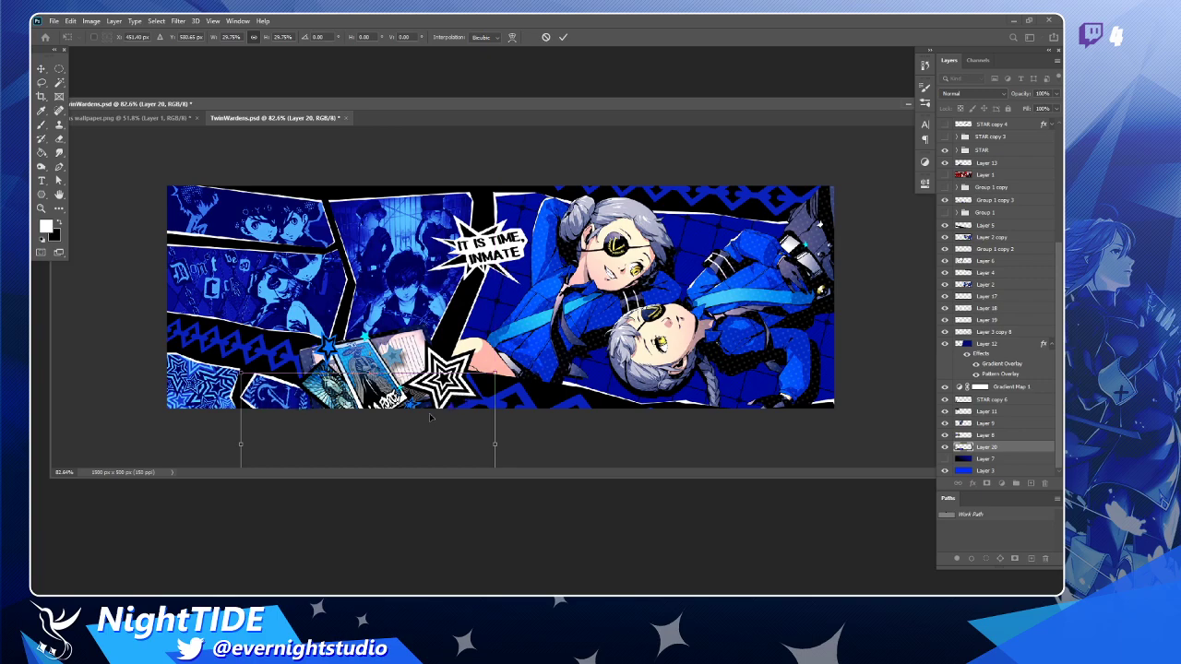
{"action": "key", "text": "Return"}
{"action": "key", "text": "z"}
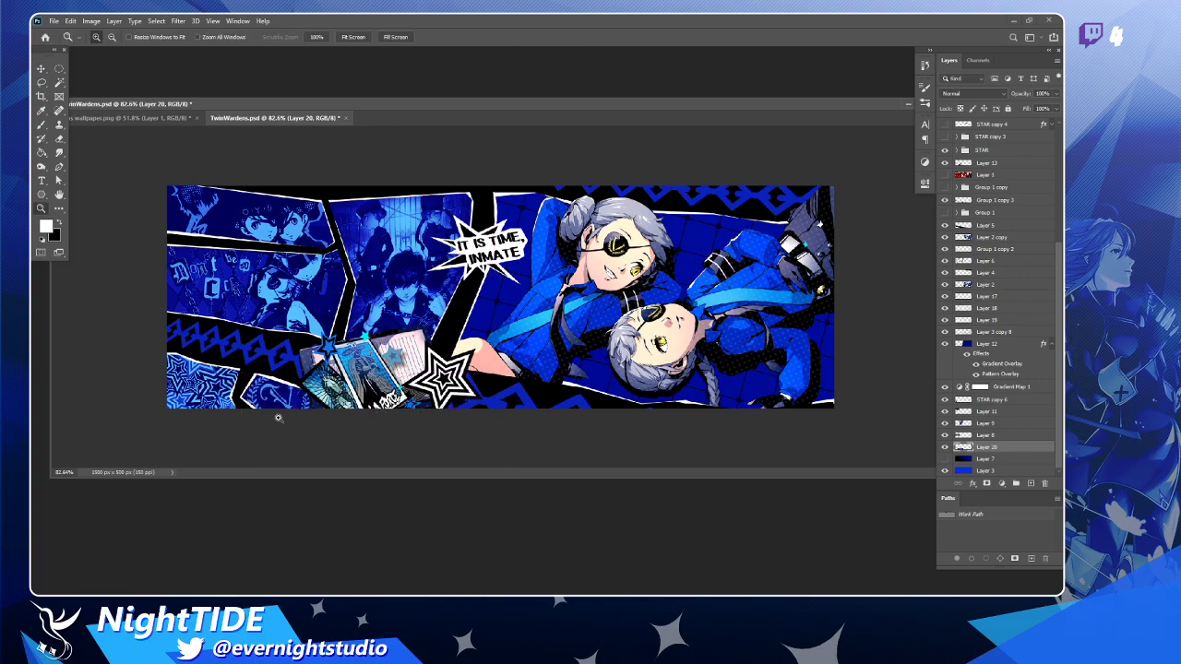
{"action": "left_click", "coordinate": [274, 414]}
Copy an oval area of the collage onto a new layer with Ctrl+J.
{"action": "key", "text": "m"}
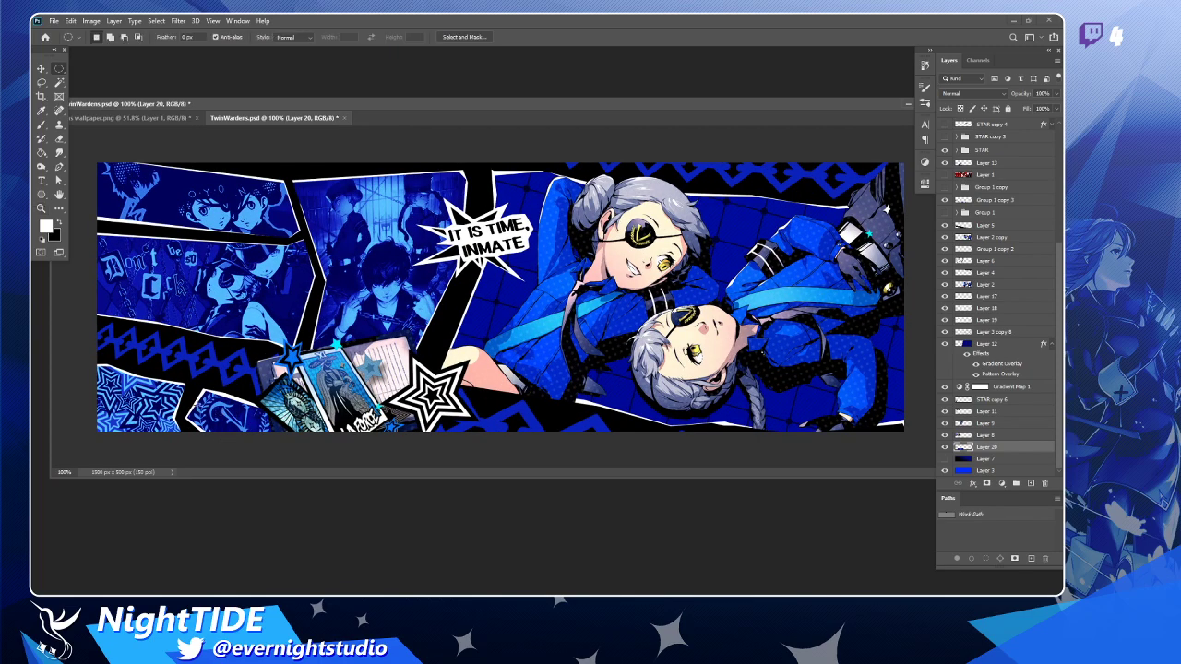
{"action": "left_click_drag", "start_coordinate": [159, 371], "coordinate": [311, 451]}
{"action": "key", "text": "ctrl+j"}
{"action": "key", "text": "v"}
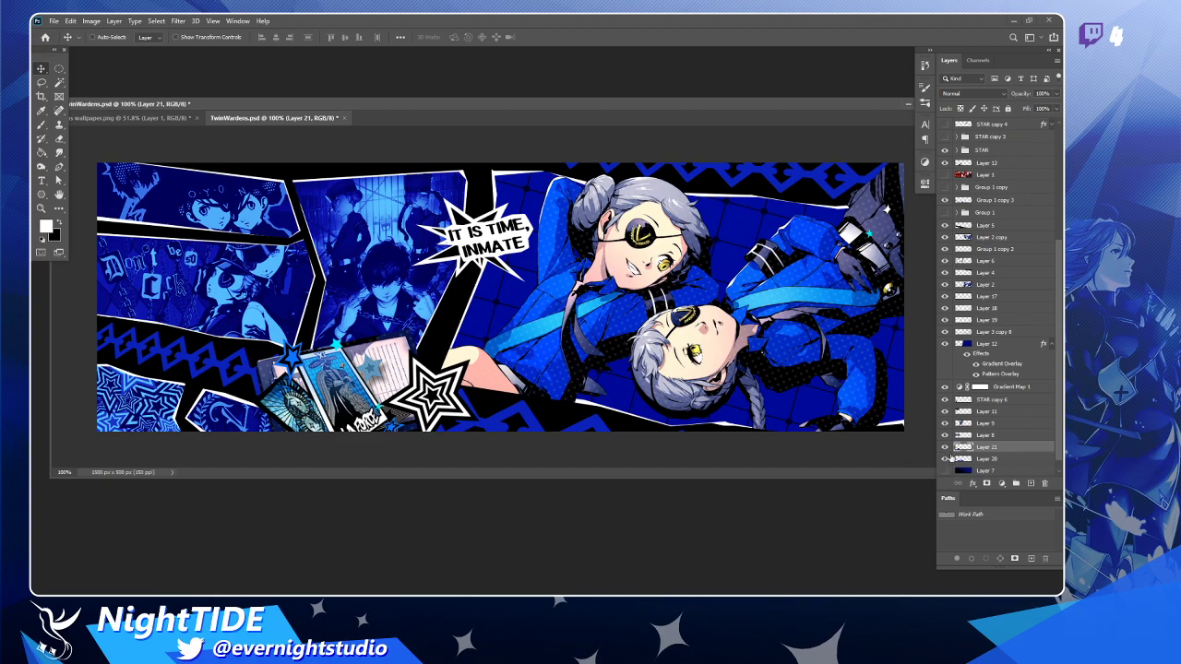
Test moving Layer 20's content and reordering it, then undo both changes.
{"action": "left_click", "coordinate": [950, 459]}
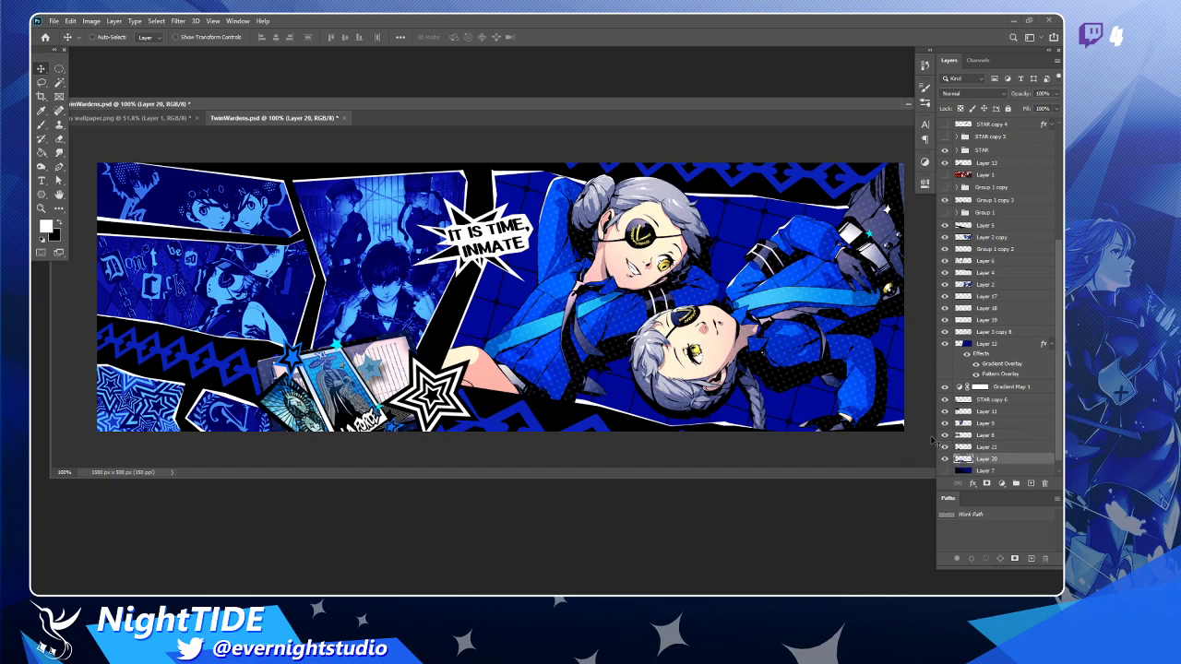
{"action": "left_click_drag", "start_coordinate": [208, 398], "coordinate": [491, 267]}
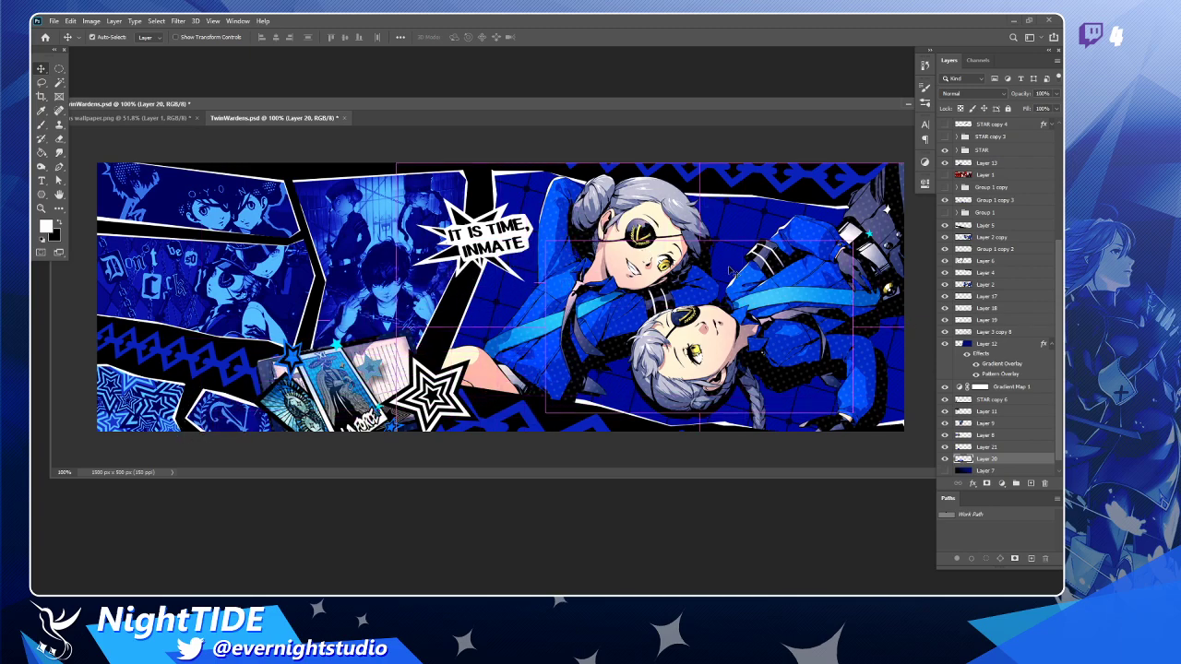
{"action": "left_click_drag", "start_coordinate": [1011, 457], "coordinate": [1019, 196]}
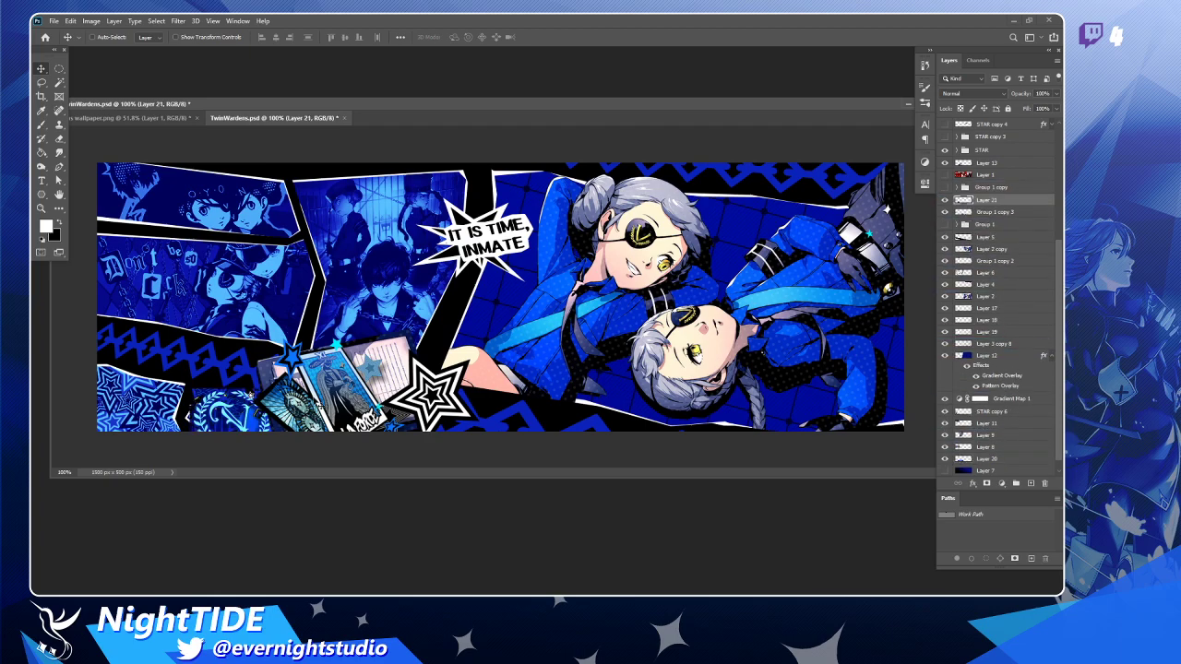
{"action": "left_click_drag", "start_coordinate": [320, 404], "coordinate": [679, 153]}
{"action": "key", "text": "ctrl+z"}
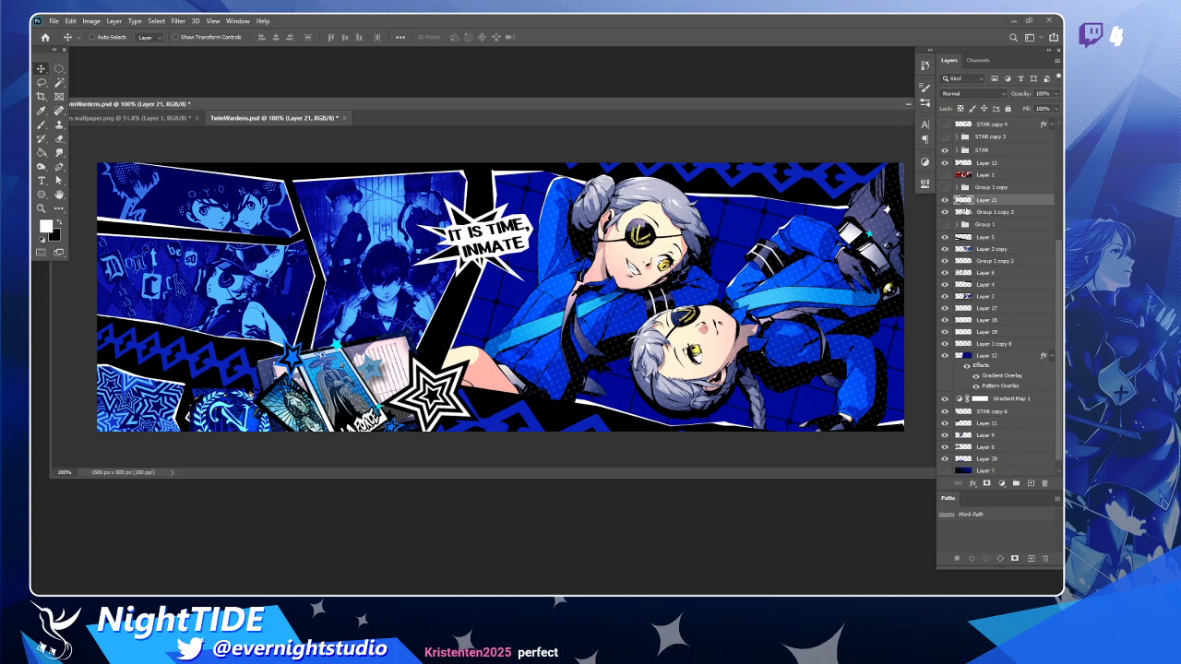
{"action": "key", "text": "ctrl+z"}
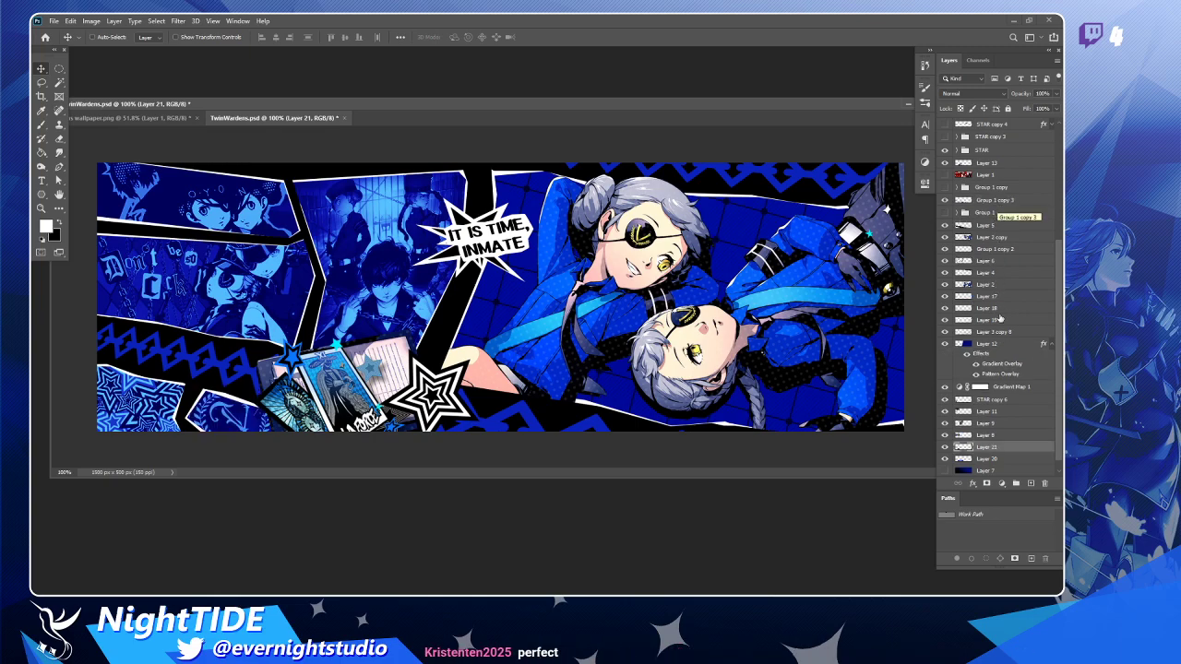
Move Layer 20 up below Group 1 and delete it.
{"action": "scroll", "coordinate": [983, 432], "scroll_direction": "down", "scroll_amount": 1}
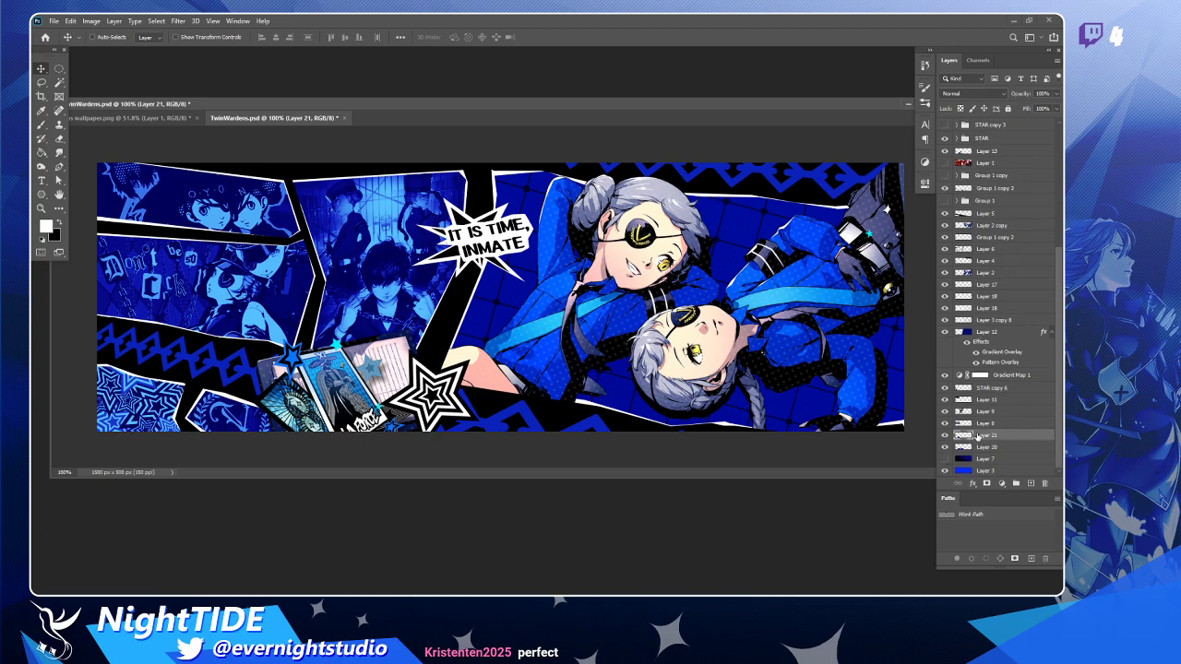
{"action": "left_click_drag", "start_coordinate": [986, 447], "coordinate": [978, 210]}
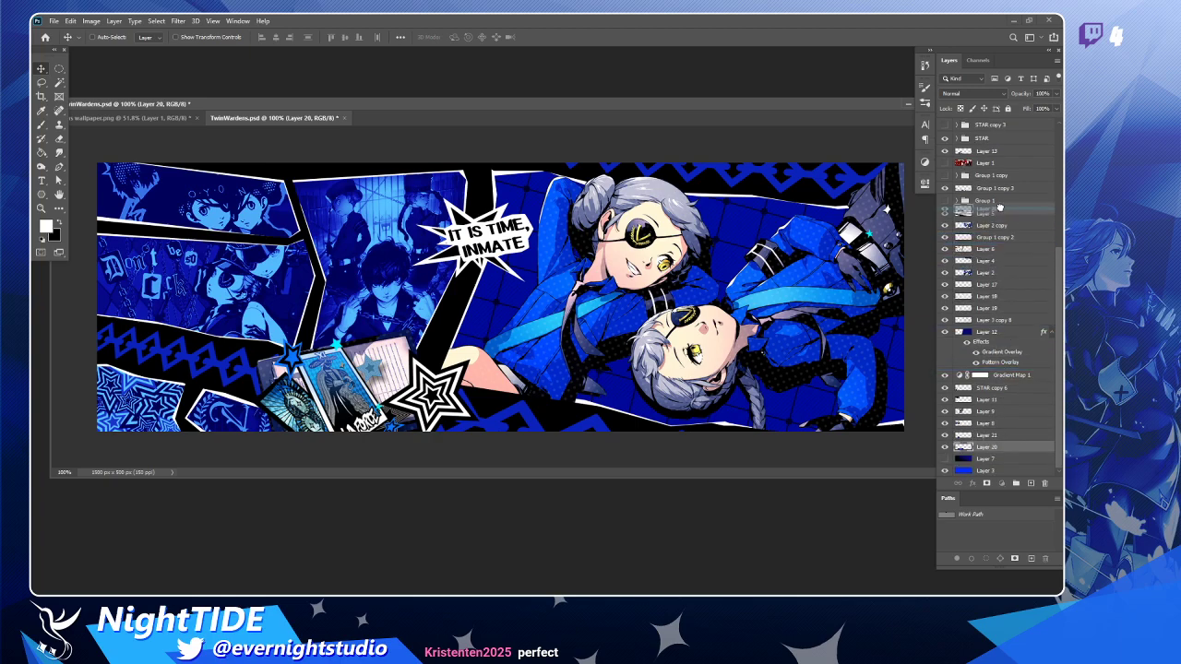
{"action": "key", "text": "Delete"}
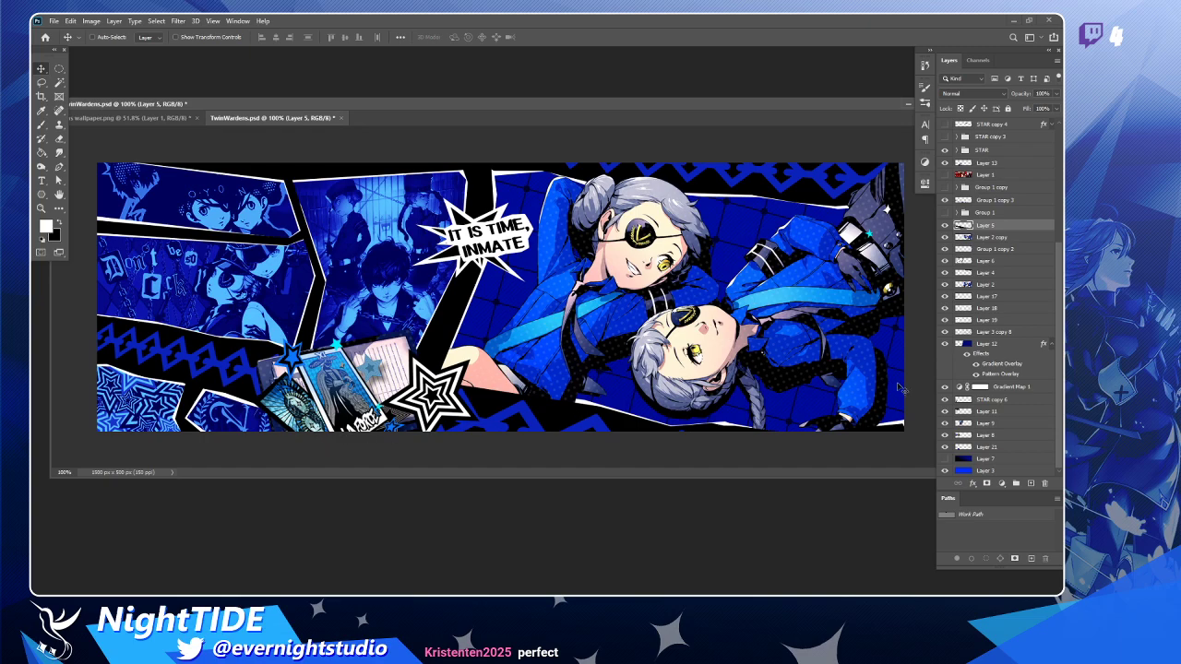
Toggle Layer 21 and the top-left comic panel to check them, leaving STAR copy 6 hidden.
{"action": "left_click", "coordinate": [944, 447]}
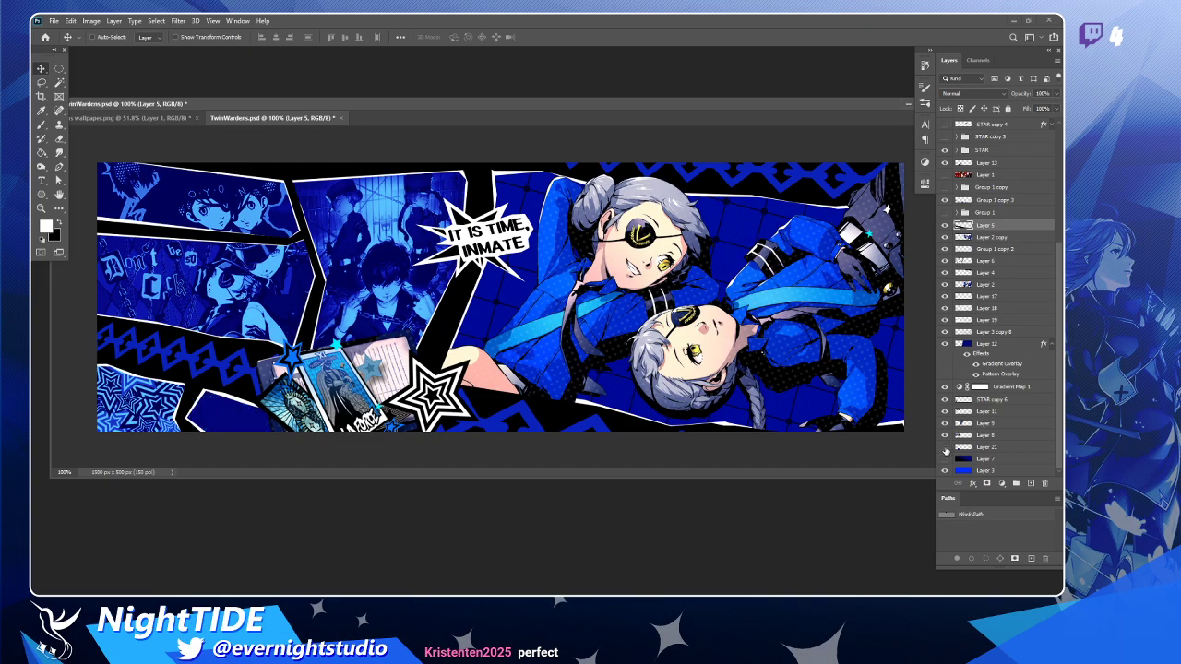
{"action": "left_click", "coordinate": [944, 446]}
{"action": "left_click", "coordinate": [962, 437]}
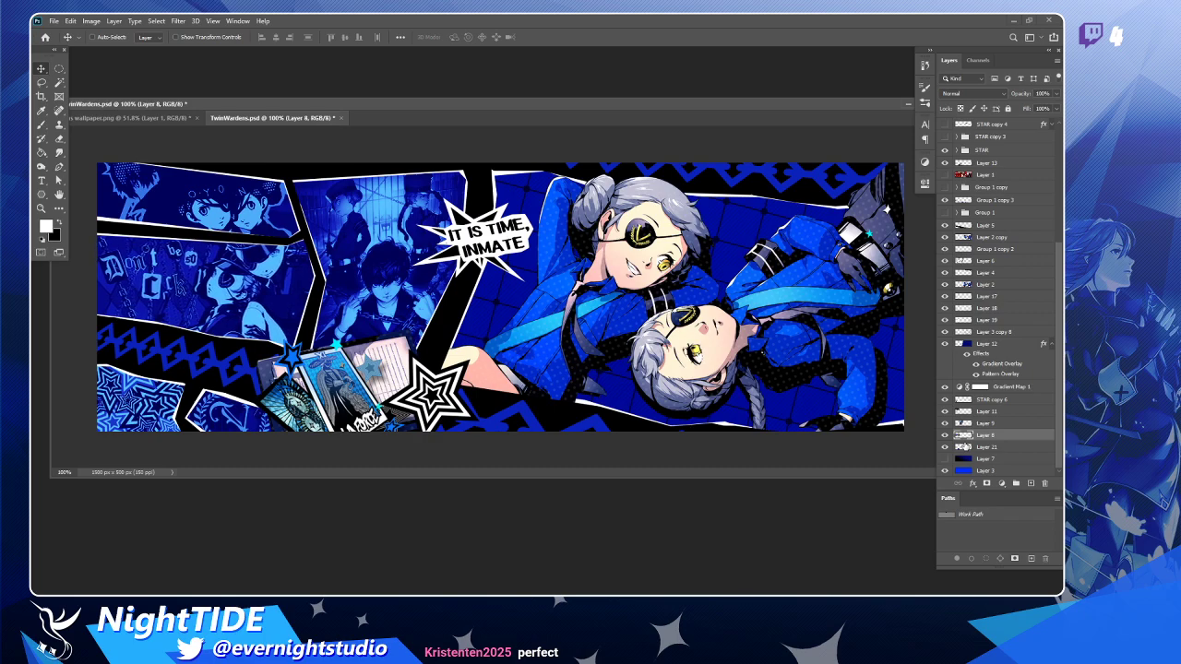
{"action": "left_click", "coordinate": [944, 412]}
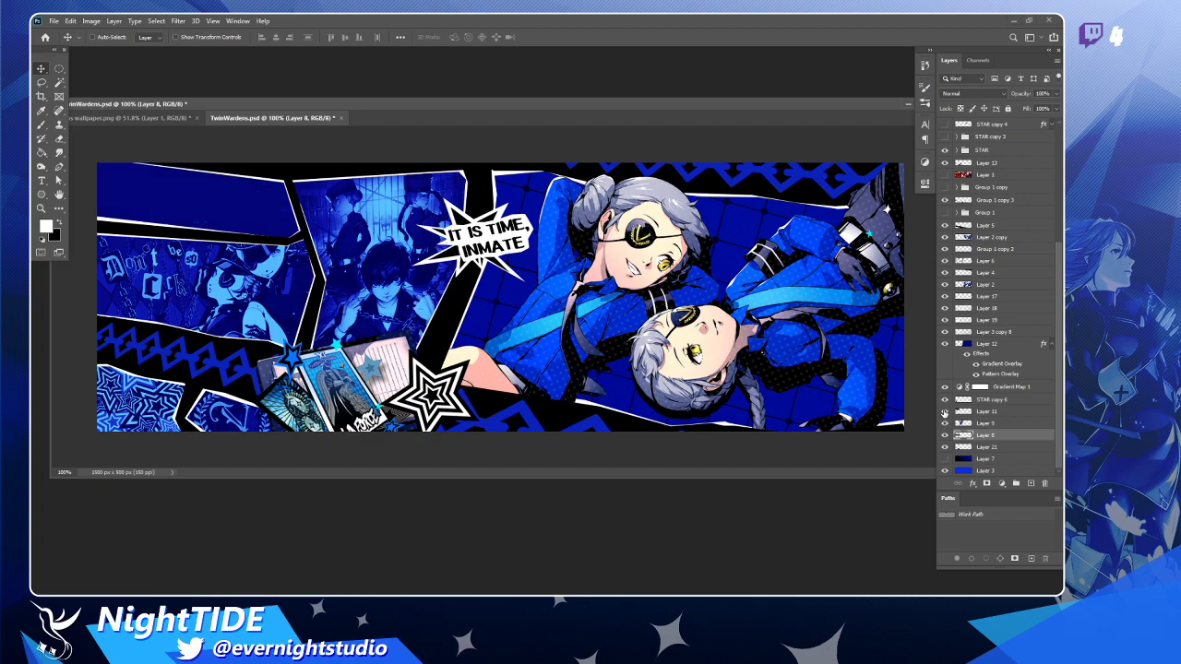
{"action": "left_click", "coordinate": [944, 412]}
{"action": "left_click", "coordinate": [944, 399]}
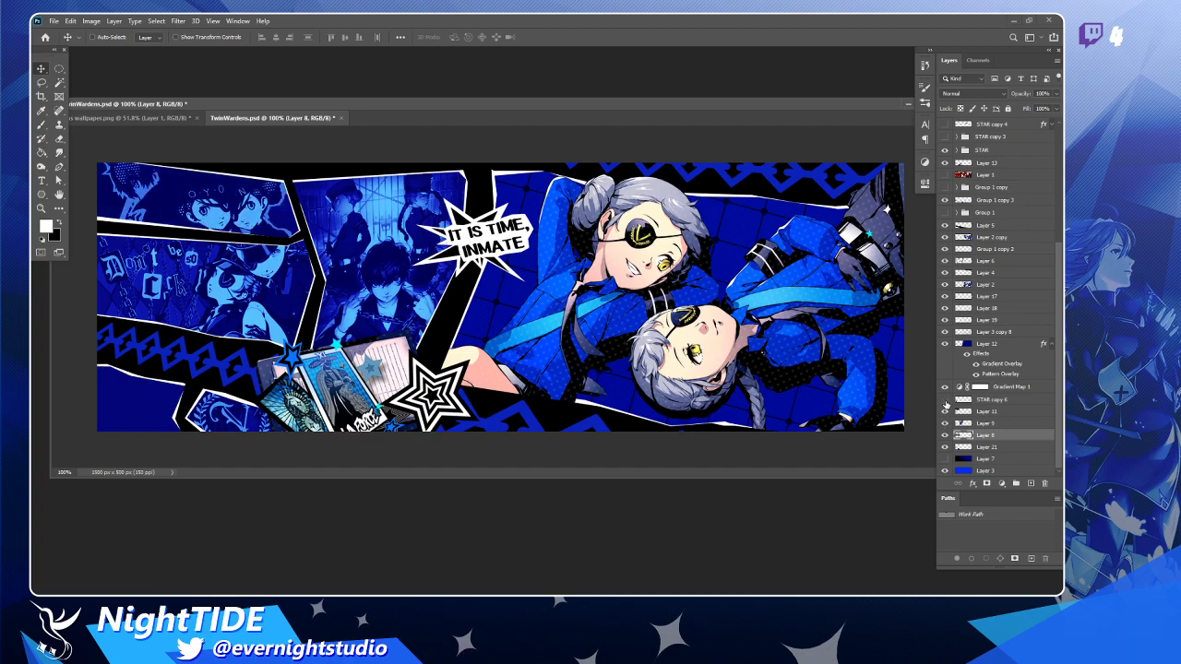
{"action": "left_click", "coordinate": [944, 446]}
{"action": "left_click", "coordinate": [944, 446]}
{"action": "left_click", "coordinate": [975, 448]}
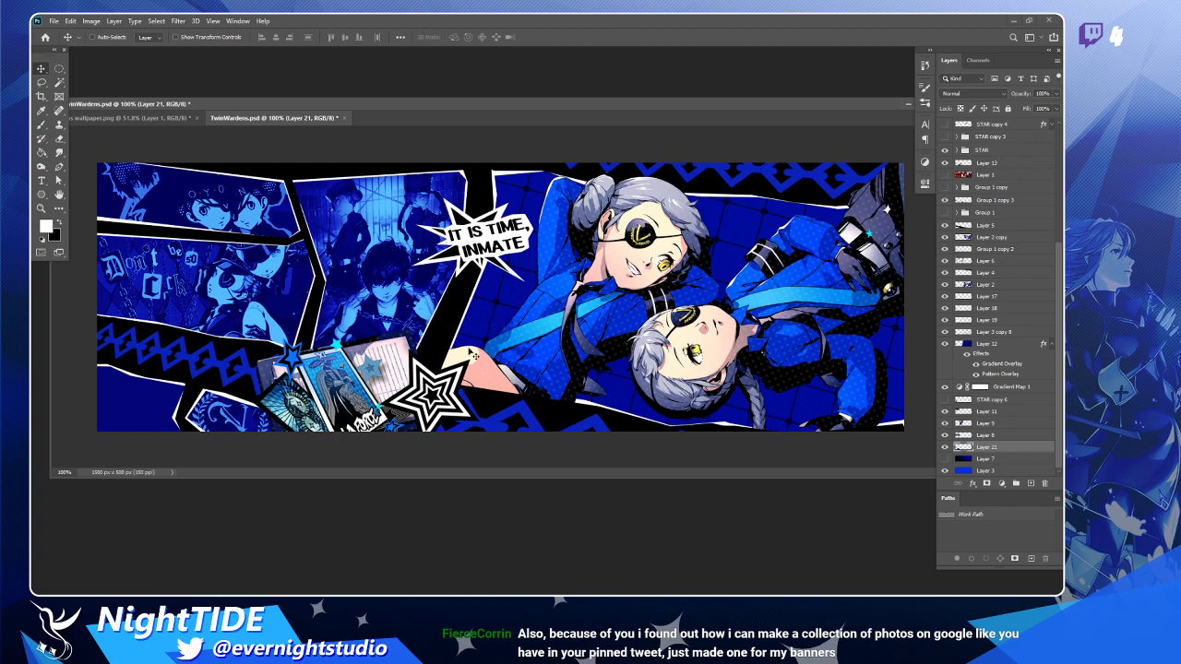
Turn STAR copy 6's visibility back on to restore the bottom-left star panel.
{"action": "left_click", "coordinate": [945, 399]}
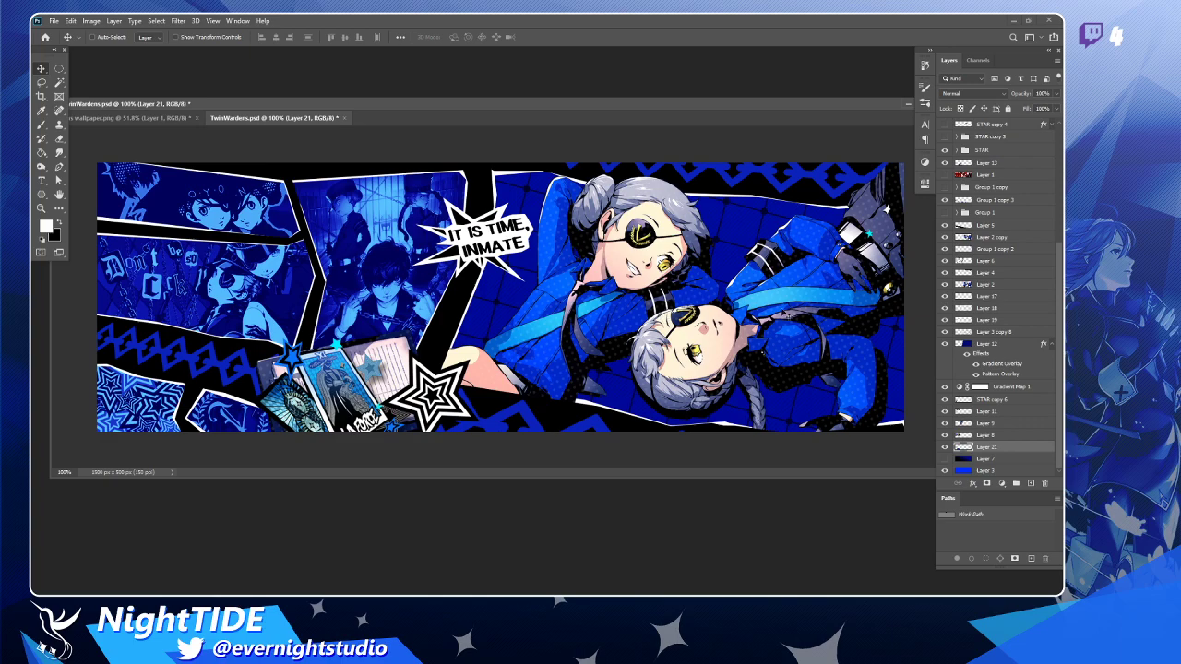
{"action": "left_click", "coordinate": [944, 423]}
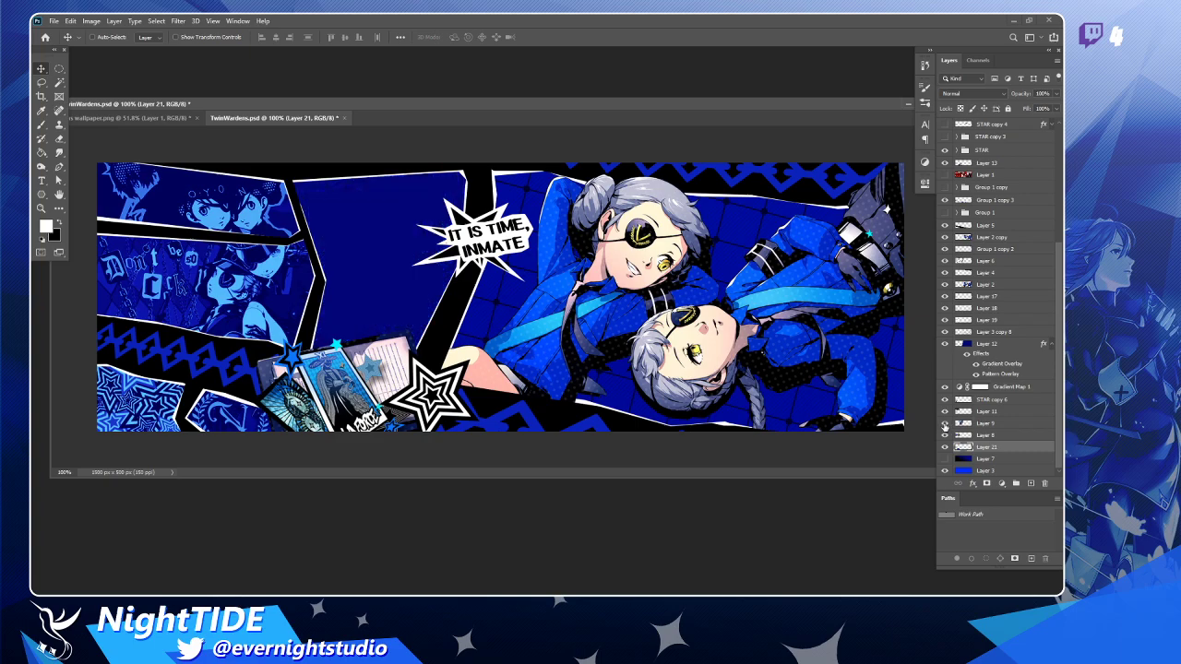
{"action": "left_click", "coordinate": [944, 424]}
{"action": "left_click", "coordinate": [944, 412]}
{"action": "left_click", "coordinate": [944, 412]}
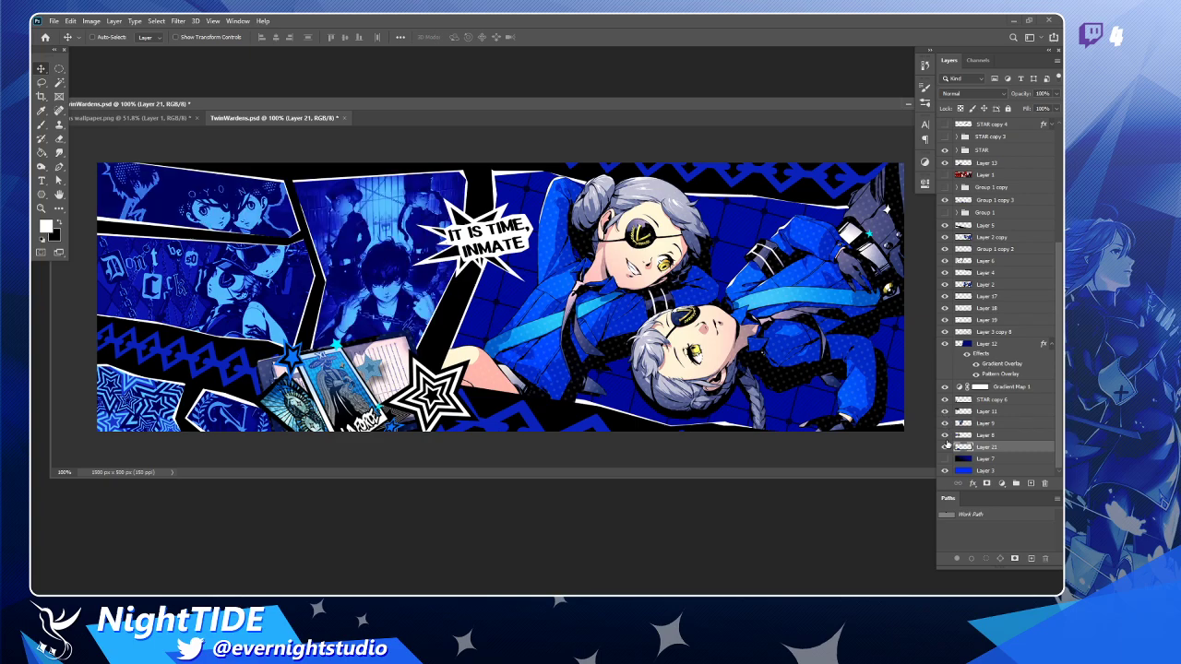
{"action": "left_click", "coordinate": [944, 434]}
{"action": "left_click", "coordinate": [944, 434]}
{"action": "left_click", "coordinate": [944, 448]}
{"action": "left_click", "coordinate": [944, 447]}
{"action": "left_click", "coordinate": [944, 176]}
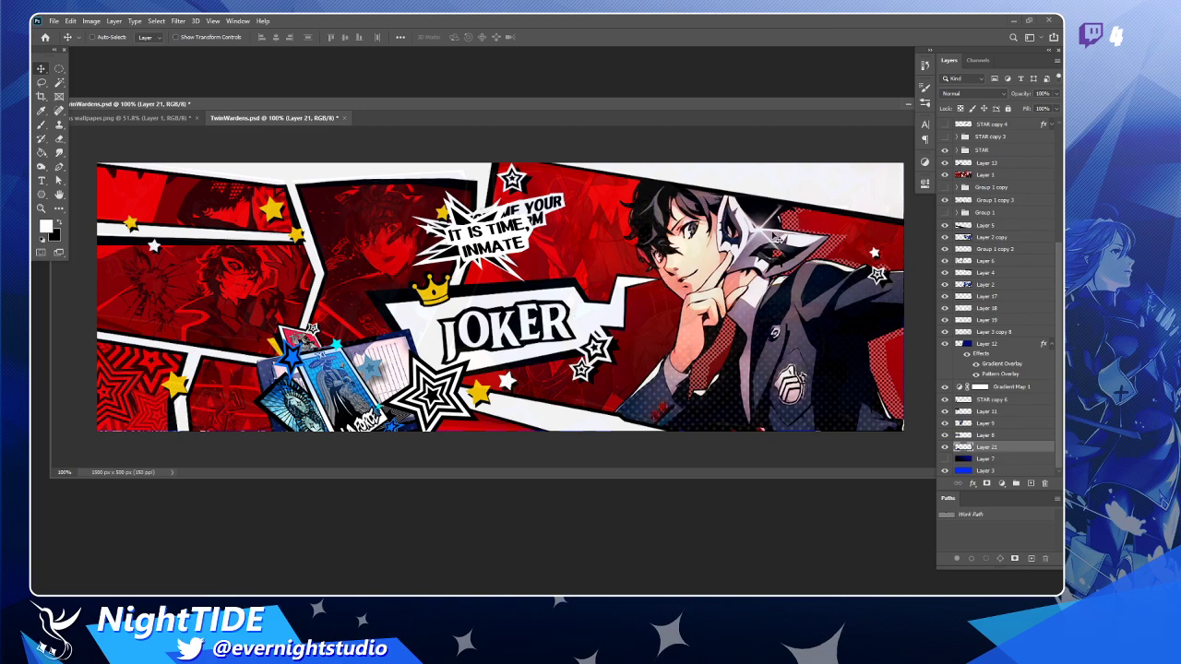
{"action": "left_click", "coordinate": [946, 182]}
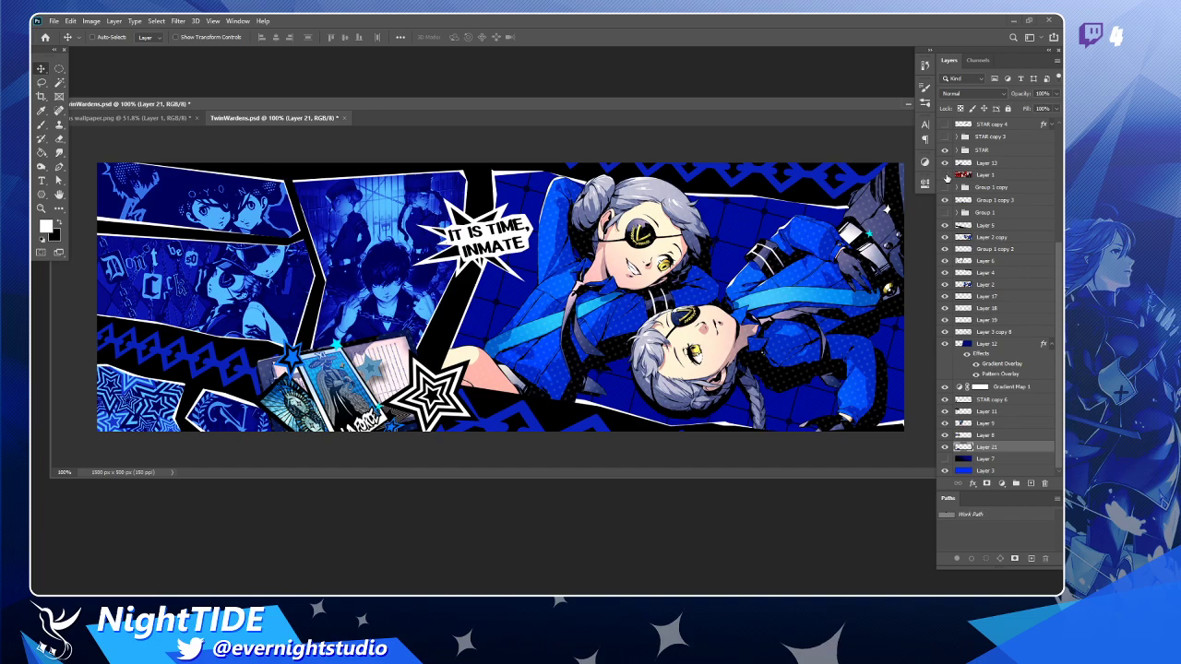
{"action": "left_click", "coordinate": [946, 180]}
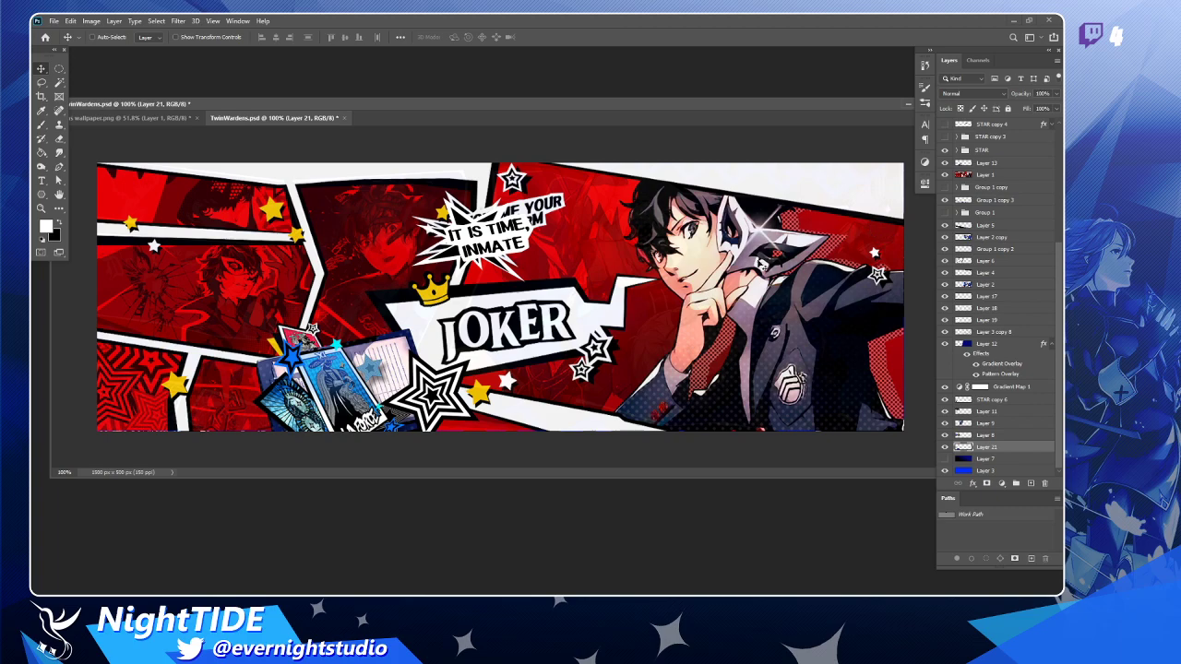
{"action": "key", "text": "p"}
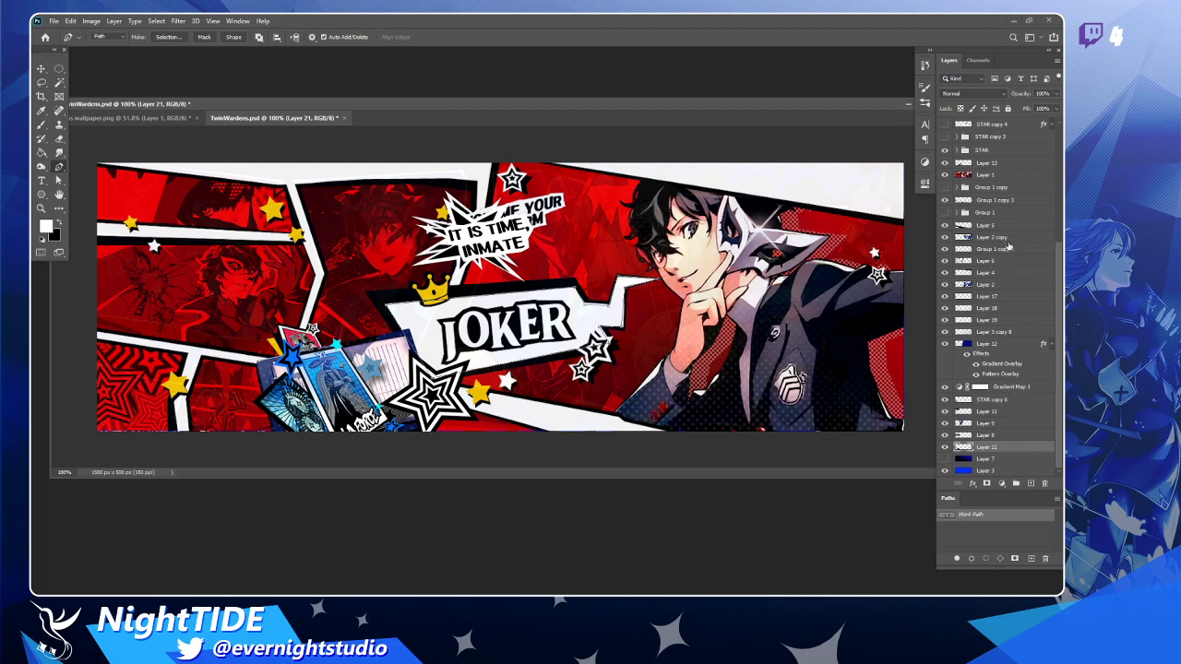
Hide the Joker artwork layers and select Group 1 copy 3.
{"action": "left_click", "coordinate": [944, 175]}
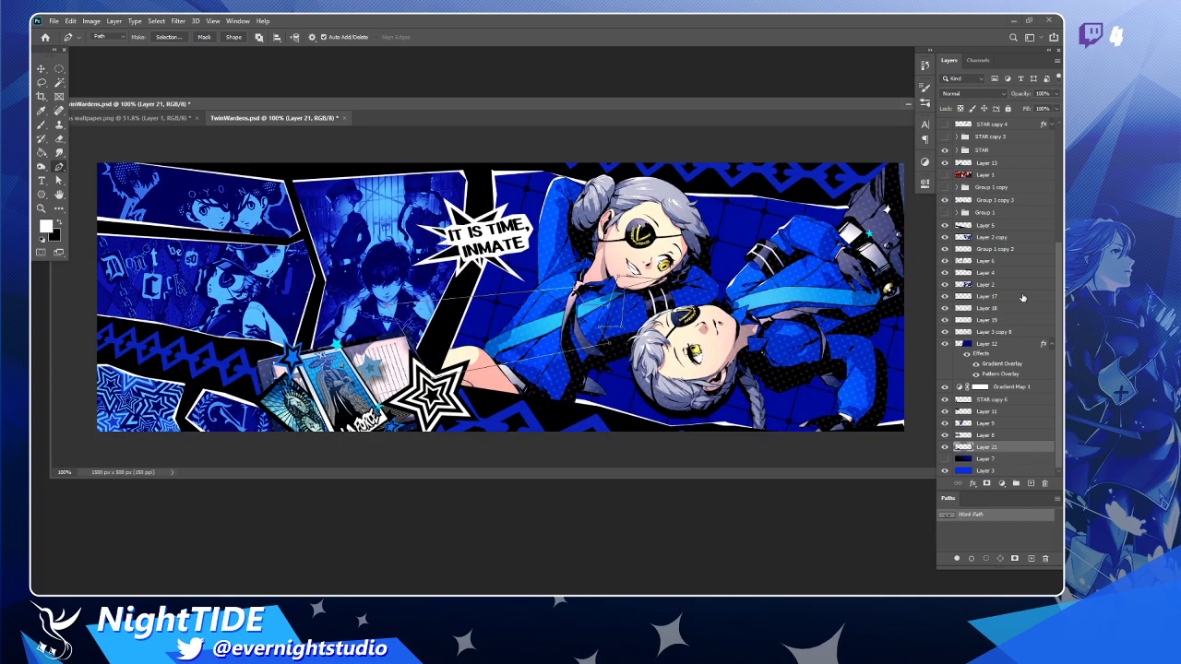
{"action": "left_click", "coordinate": [983, 286]}
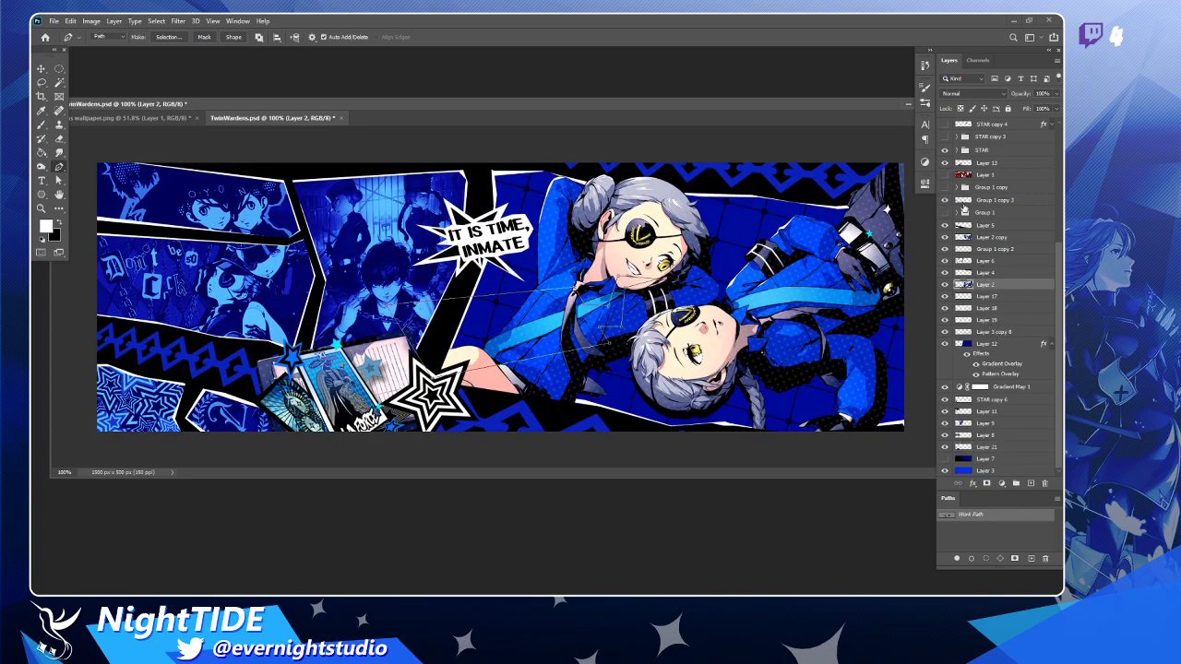
{"action": "left_click", "coordinate": [988, 203]}
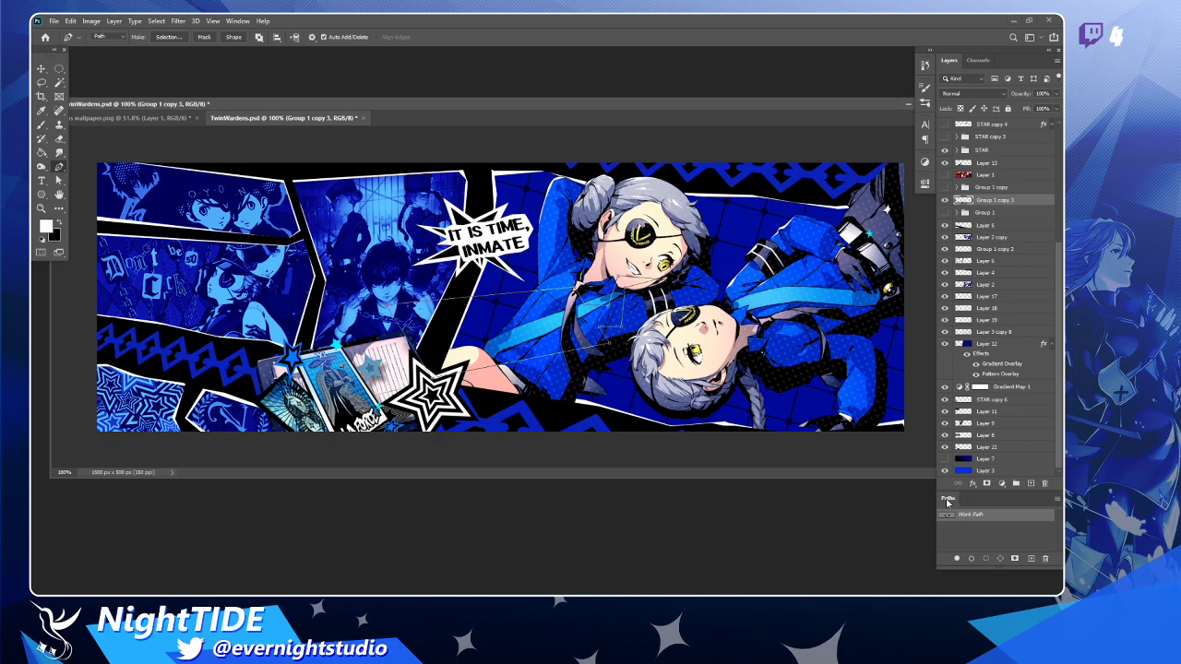
Fill the jagged path with white on a new layer and nudge it down about 43 px.
{"action": "key", "text": "ctrl+Return"}
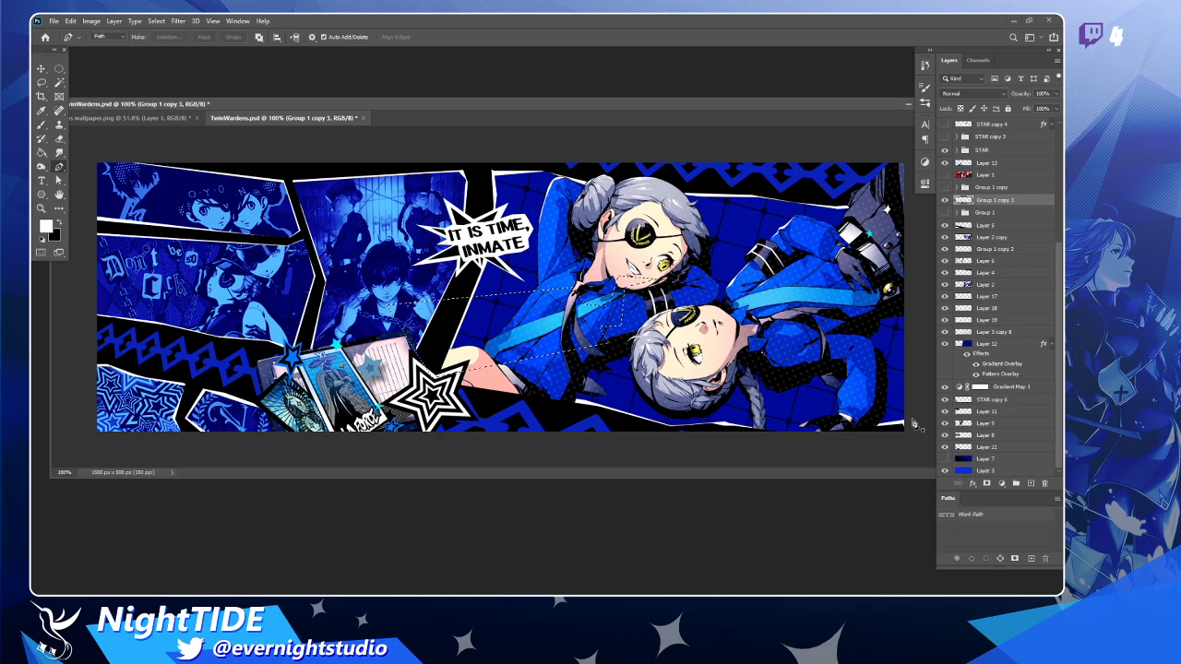
{"action": "key", "text": "g"}
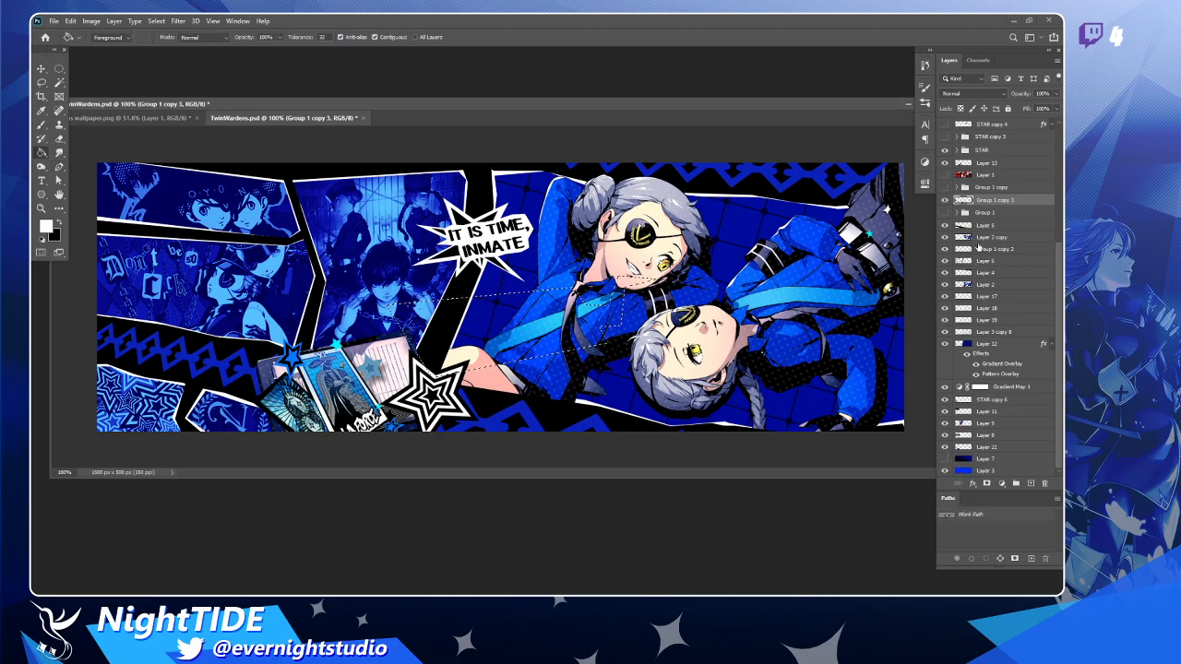
{"action": "left_click", "coordinate": [1031, 483]}
{"action": "left_click", "coordinate": [552, 347]}
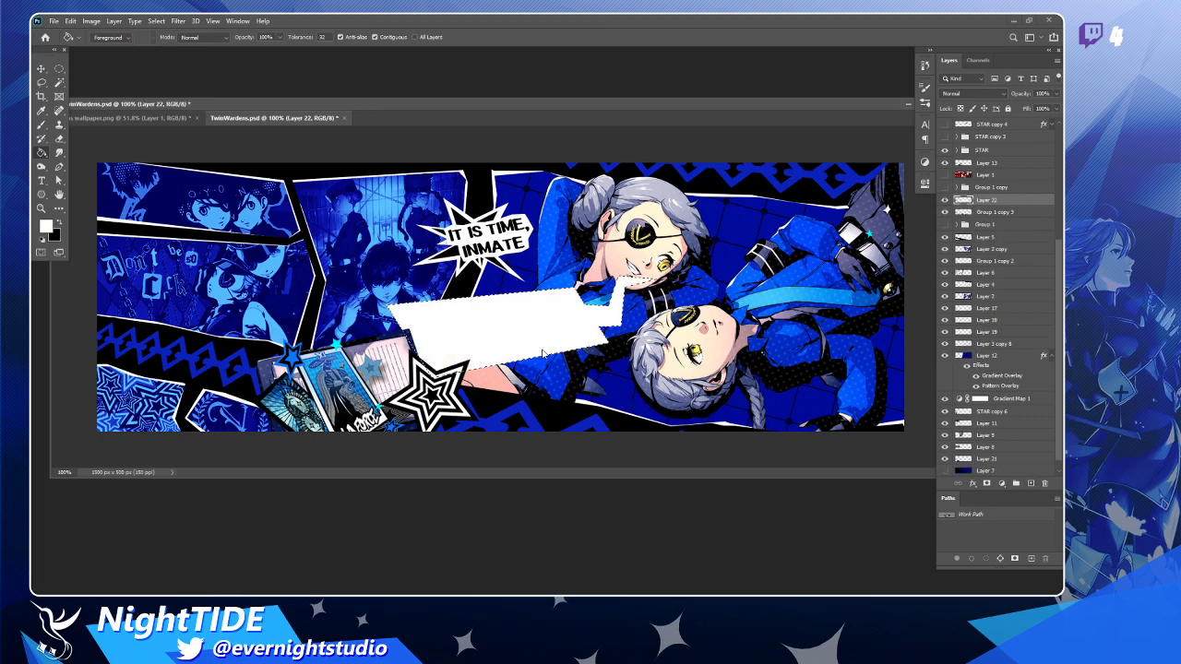
{"action": "key", "text": "ctrl+d"}
{"action": "key", "text": "v"}
{"action": "left_click_drag", "start_coordinate": [667, 231], "coordinate": [621, 318]}
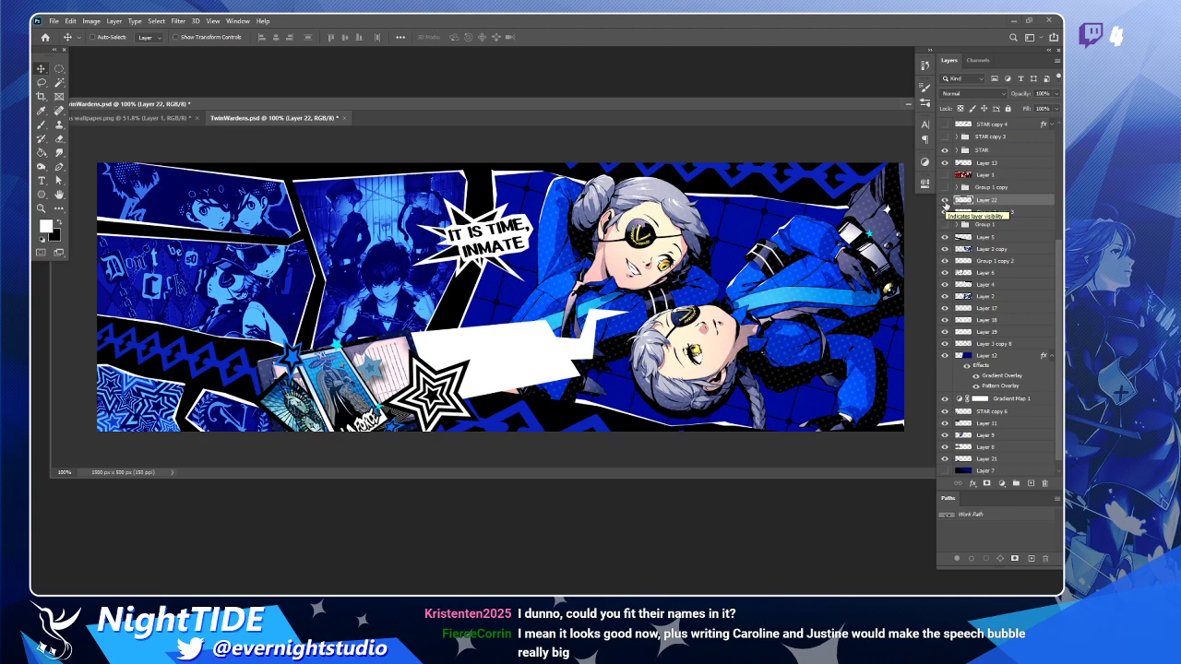
Hide Layer 22's white shape, check the twins layer, and show the extra arm artwork.
{"action": "left_click", "coordinate": [945, 202]}
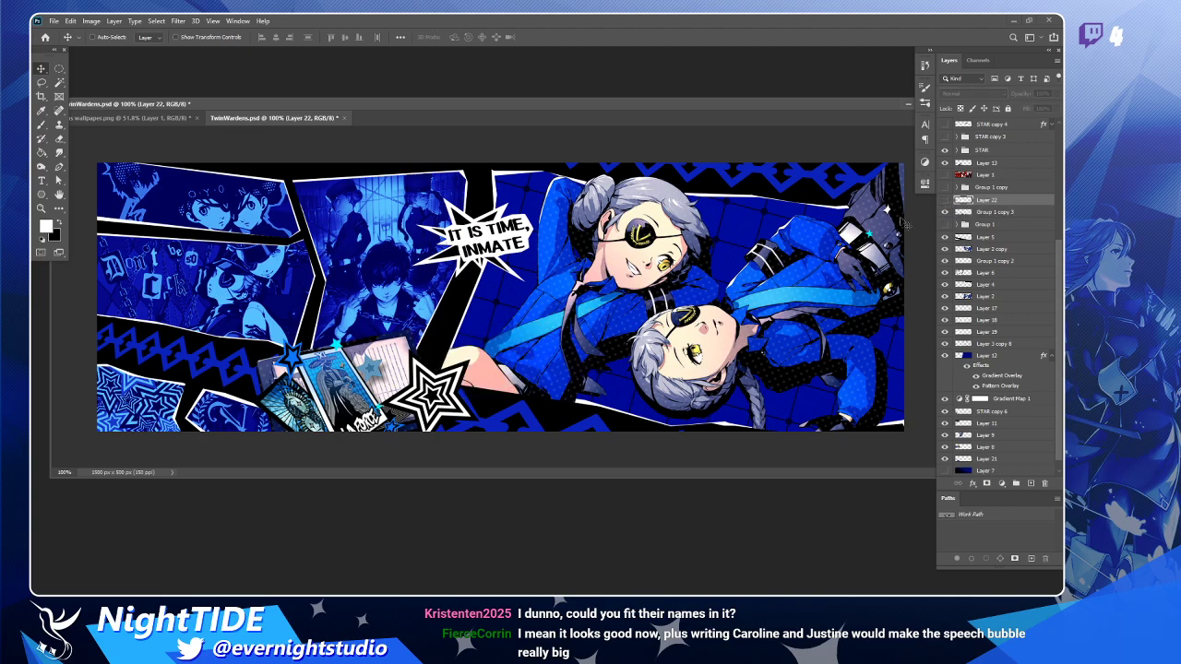
{"action": "left_click", "coordinate": [945, 202]}
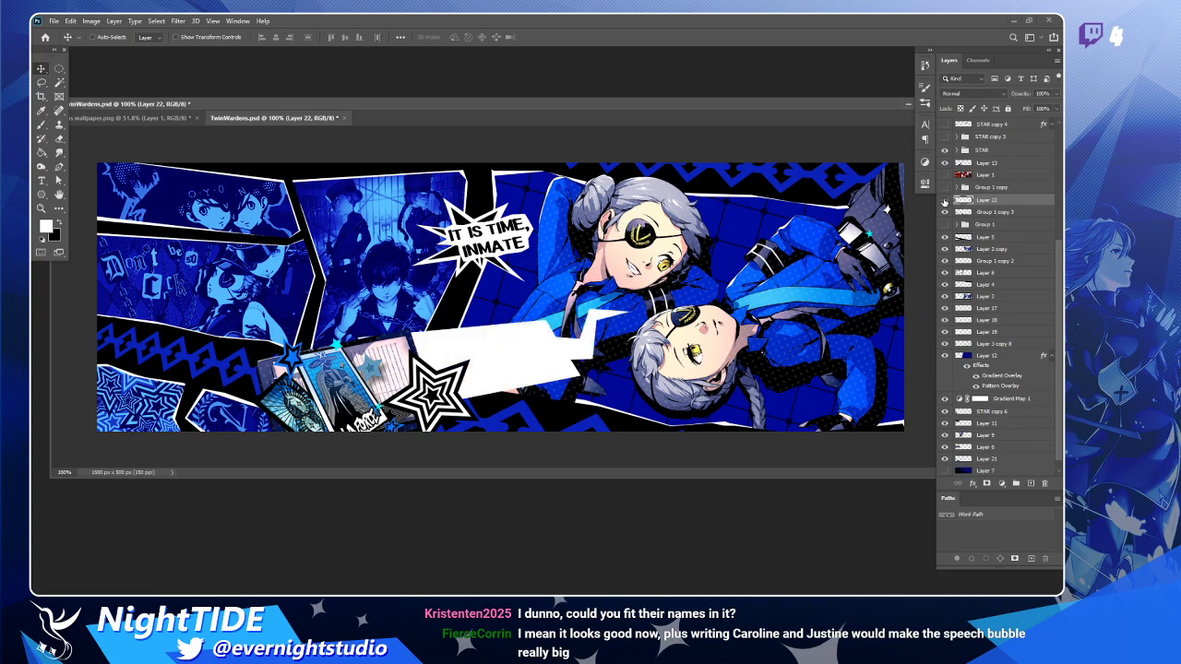
{"action": "left_click", "coordinate": [945, 201]}
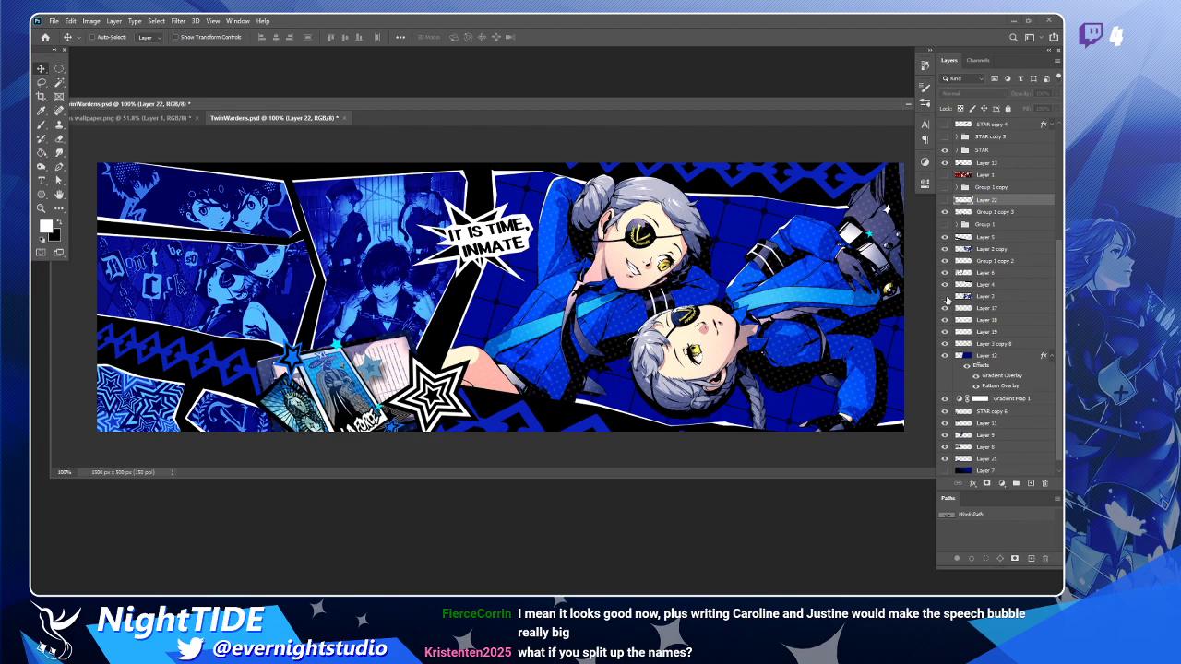
{"action": "left_click", "coordinate": [945, 249]}
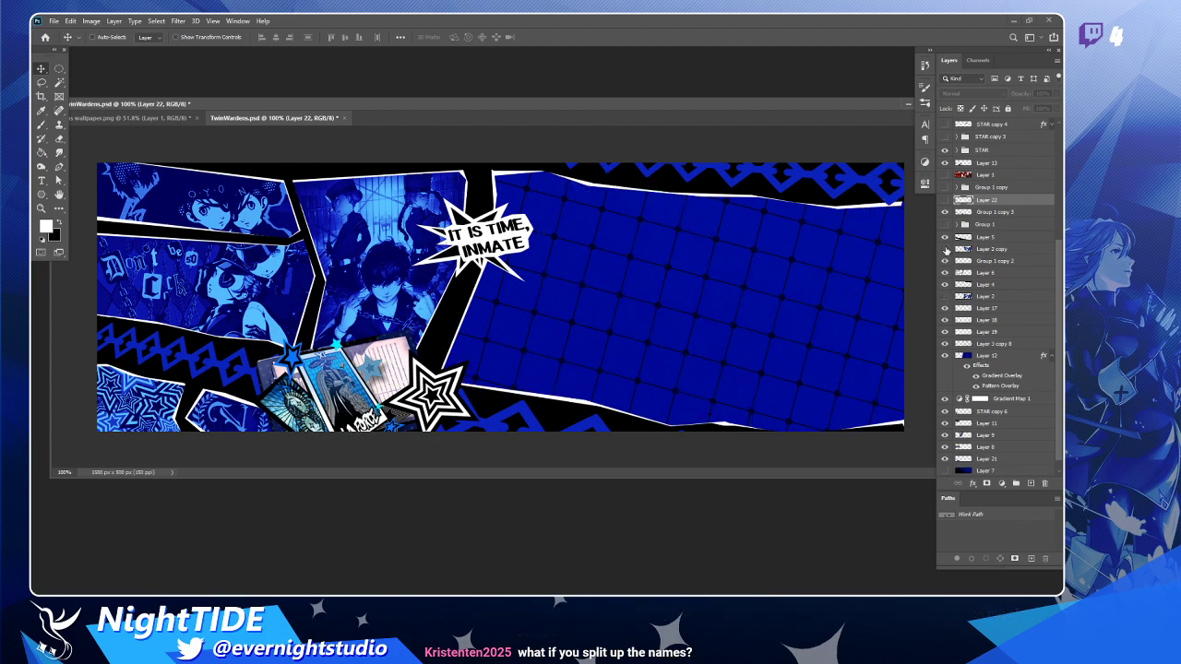
{"action": "left_click", "coordinate": [944, 249]}
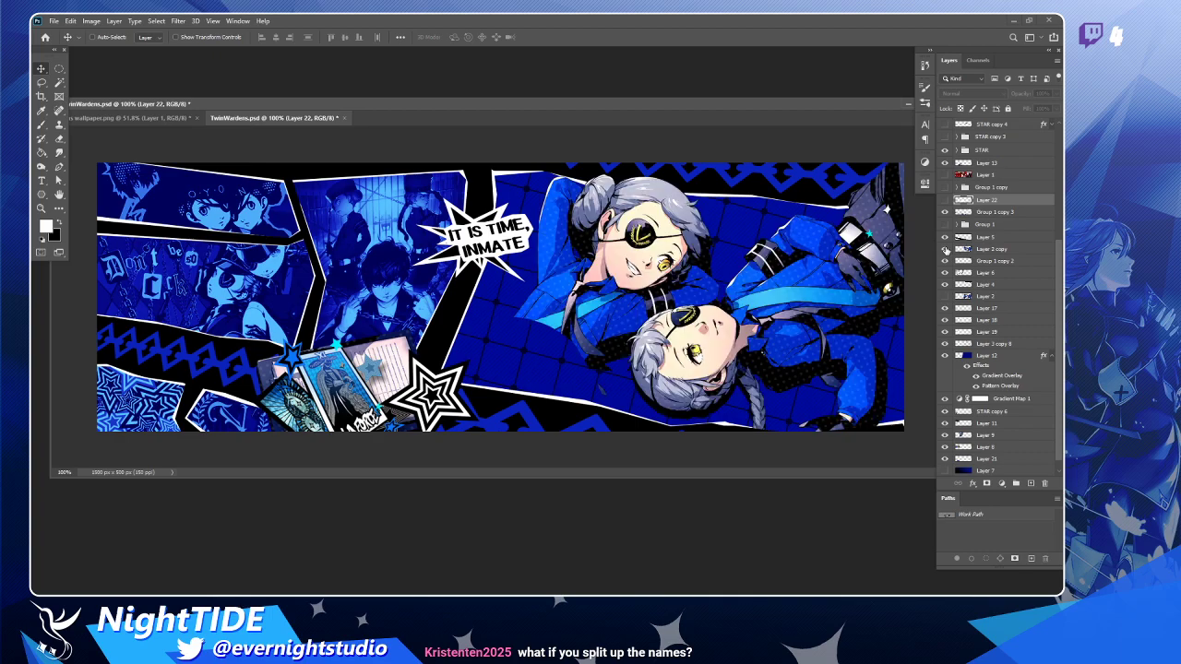
{"action": "left_click", "coordinate": [945, 301]}
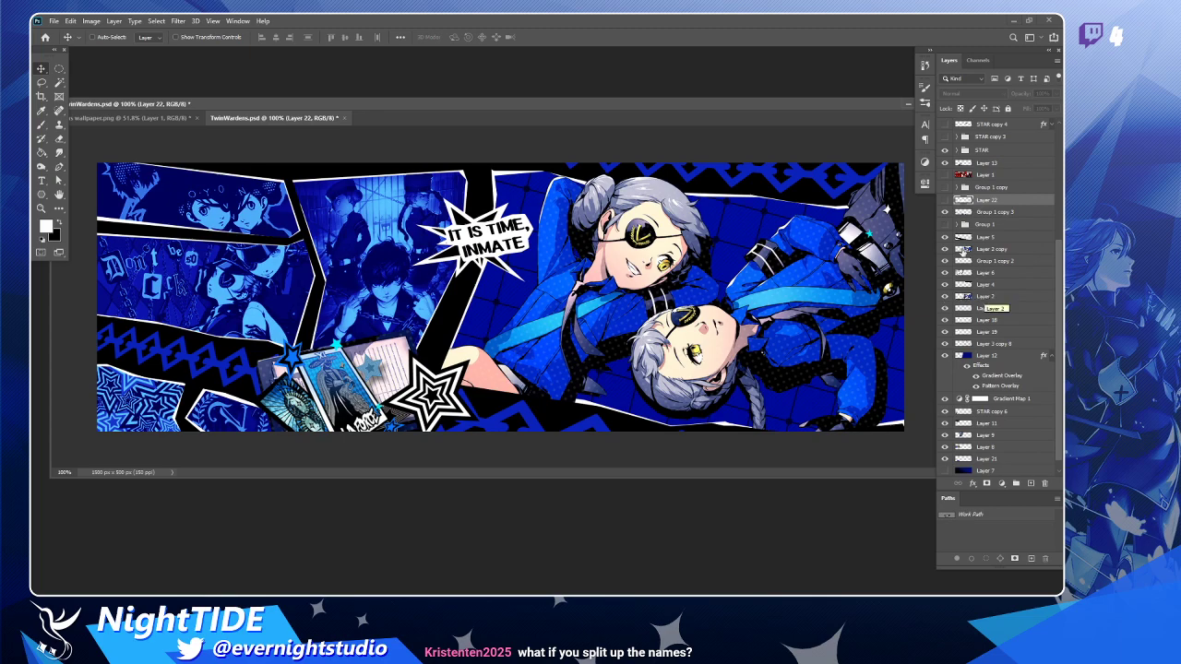
Lasso the top-right area and copy it from Layer 2 copy onto new Layer 23.
{"action": "key", "text": "l"}
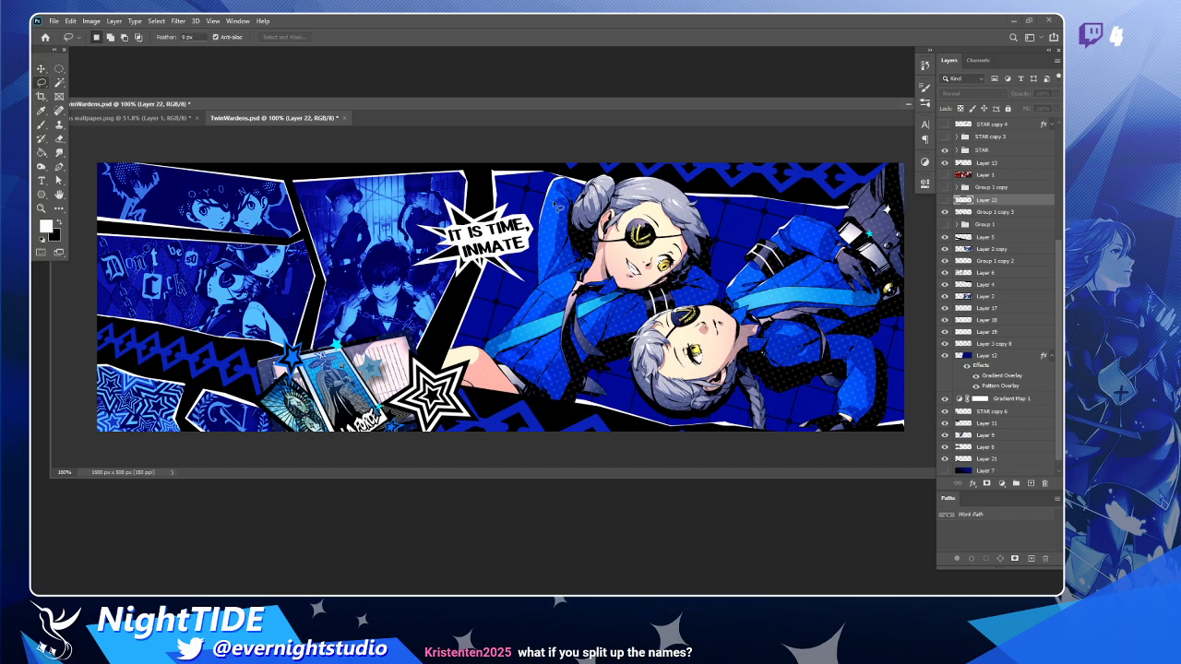
{"action": "mouse_move", "coordinate": [908, 166]}
{"action": "left_mouse_down"}
{"action": "mouse_move", "coordinate": [812, 259]}
{"action": "mouse_move", "coordinate": [553, 199]}
{"action": "left_mouse_up"}
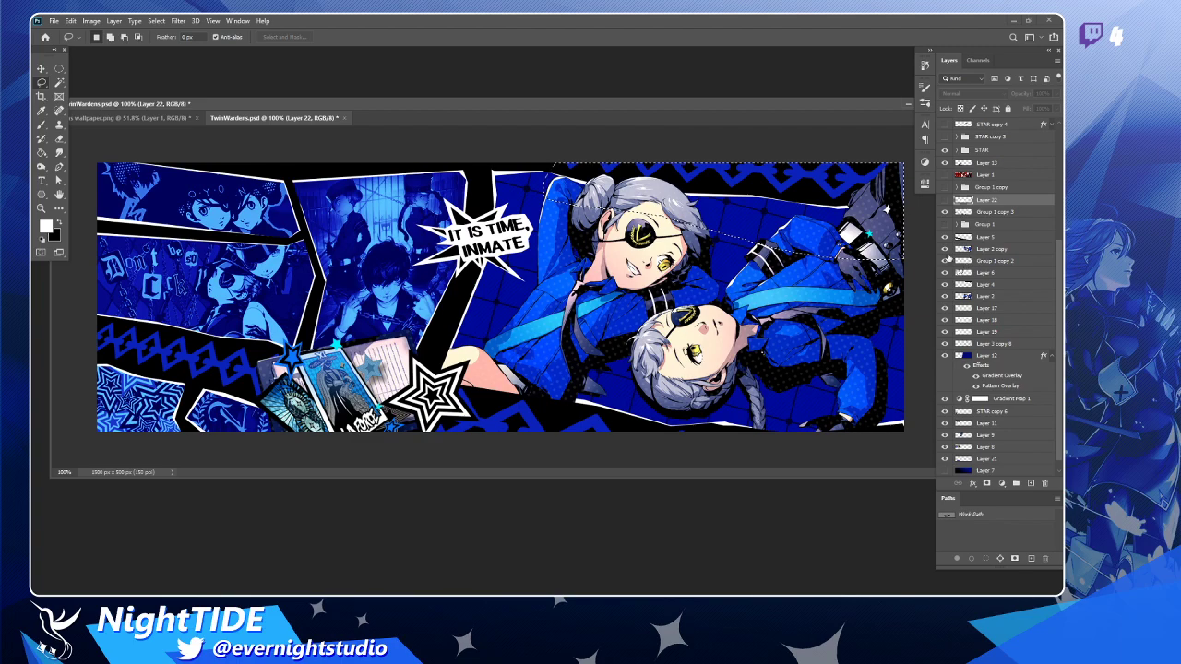
{"action": "left_click", "coordinate": [945, 299]}
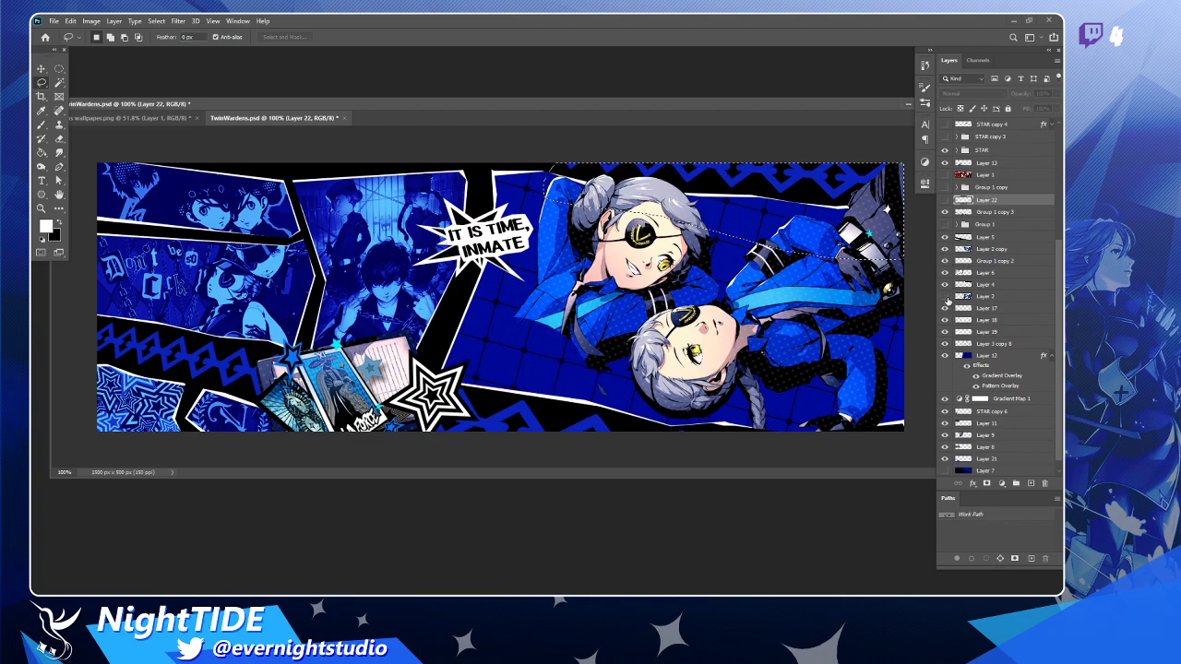
{"action": "left_click", "coordinate": [978, 249]}
{"action": "left_click", "coordinate": [944, 249]}
{"action": "left_click", "coordinate": [944, 249]}
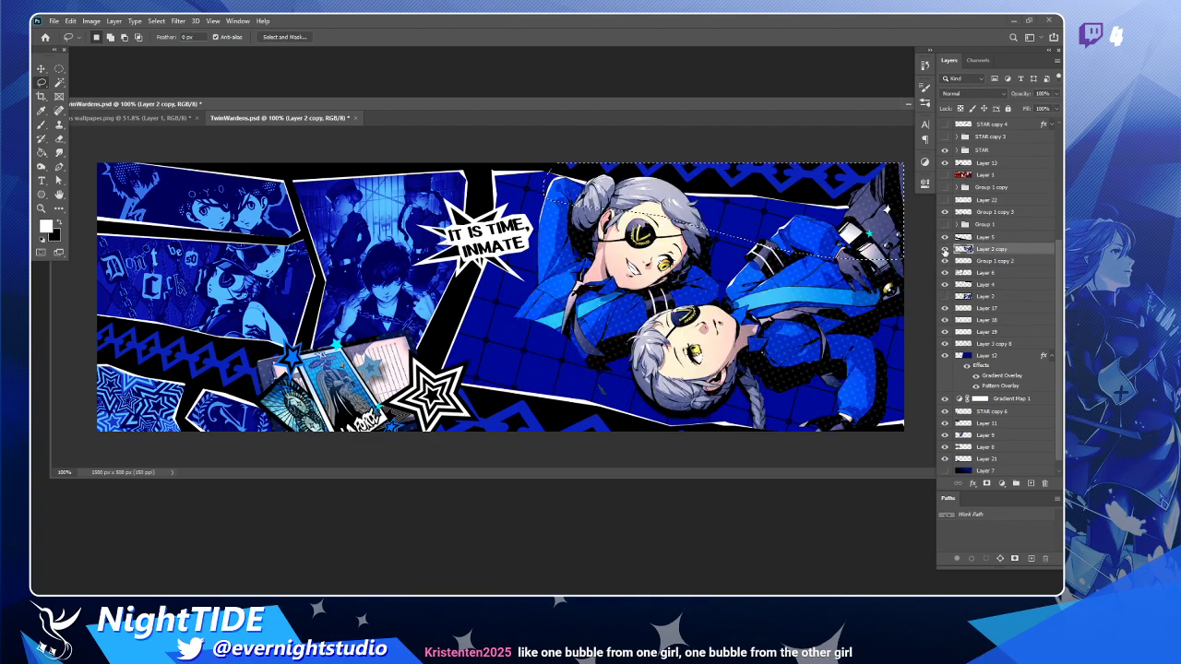
{"action": "key", "text": "ctrl+j"}
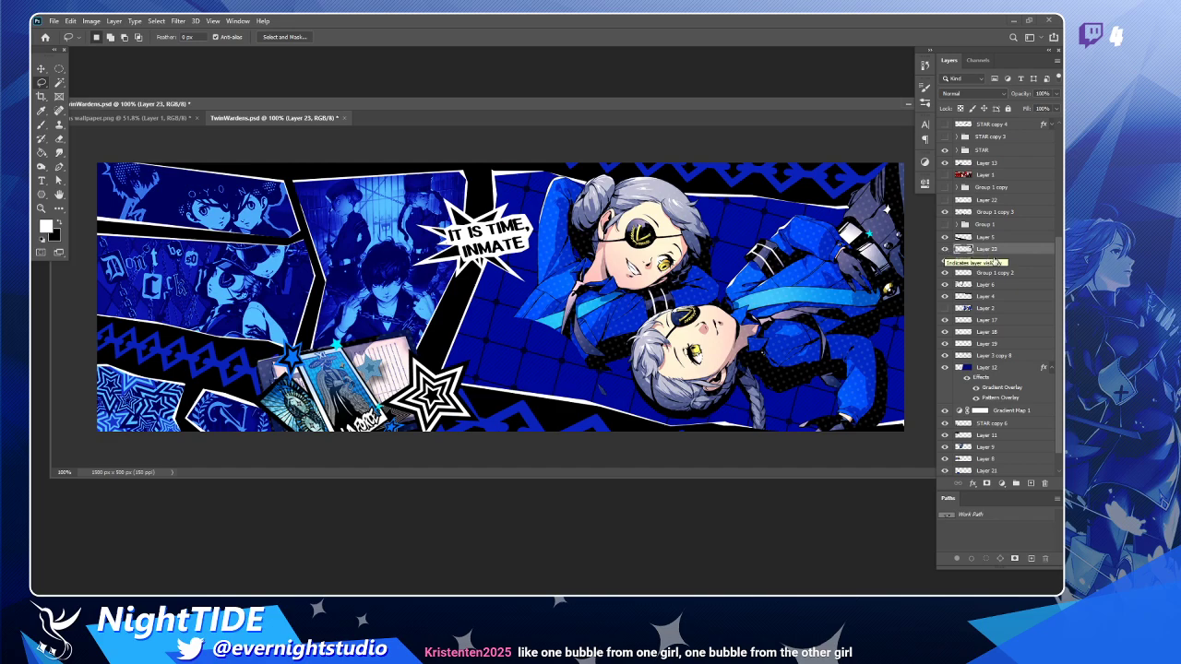
Show the white leg artwork again and move Layer 2 copy below Layer 4.
{"action": "left_click", "coordinate": [945, 308]}
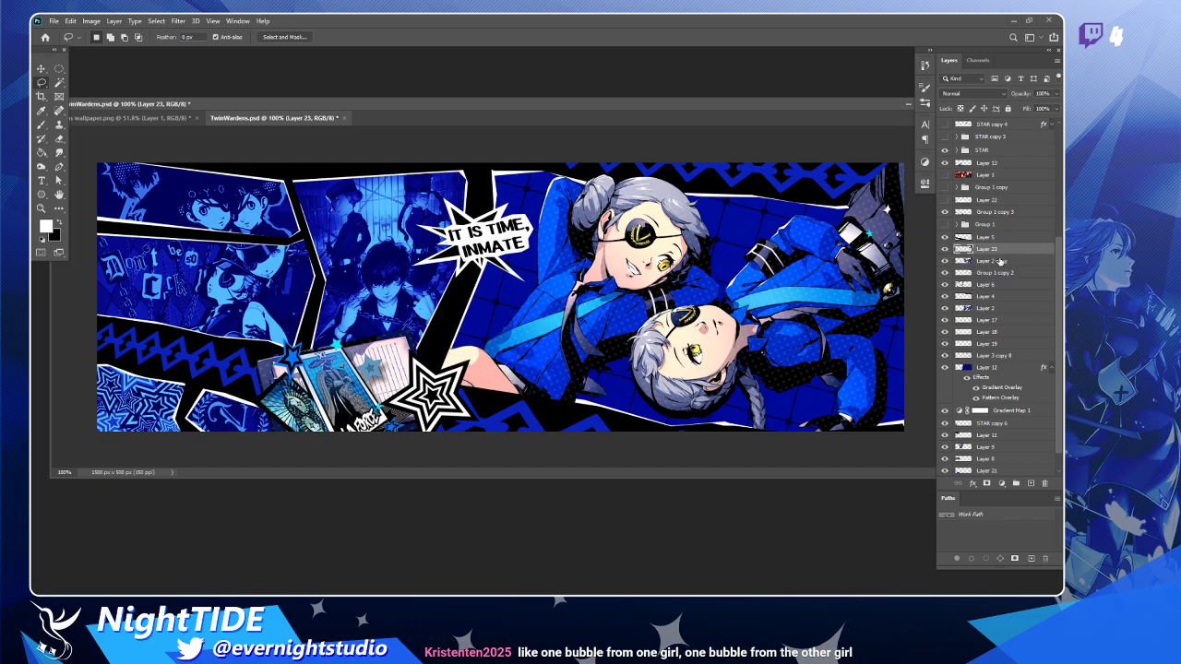
{"action": "left_click_drag", "start_coordinate": [1001, 262], "coordinate": [1011, 311]}
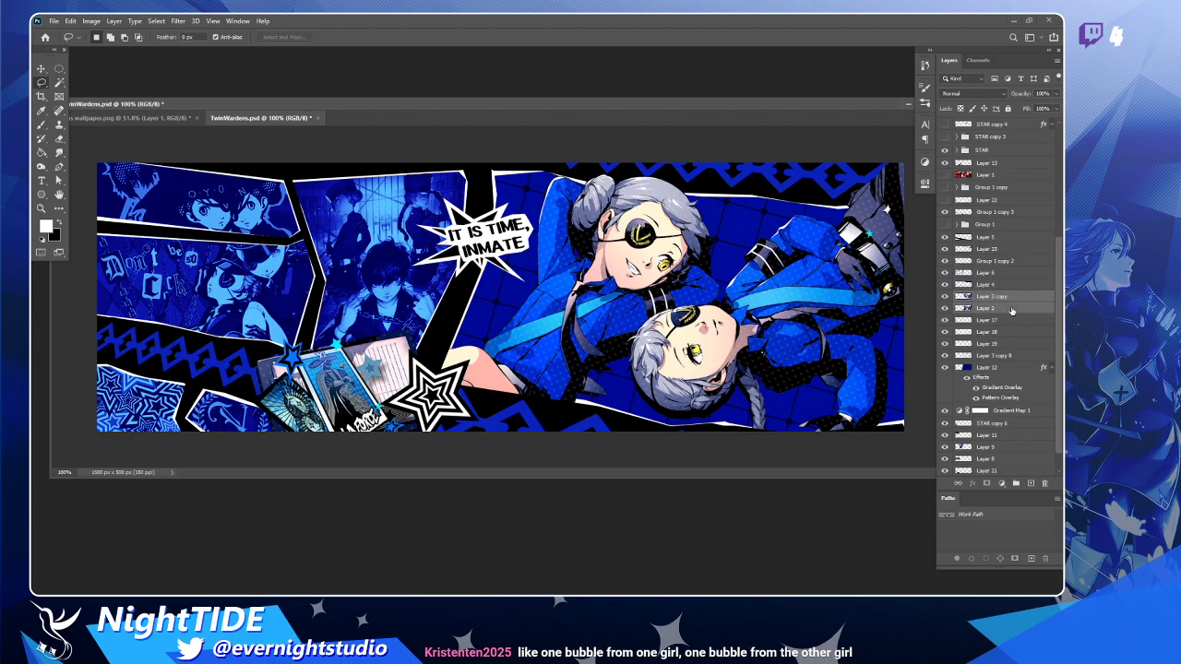
{"action": "left_click", "coordinate": [945, 296]}
{"action": "left_click", "coordinate": [945, 297]}
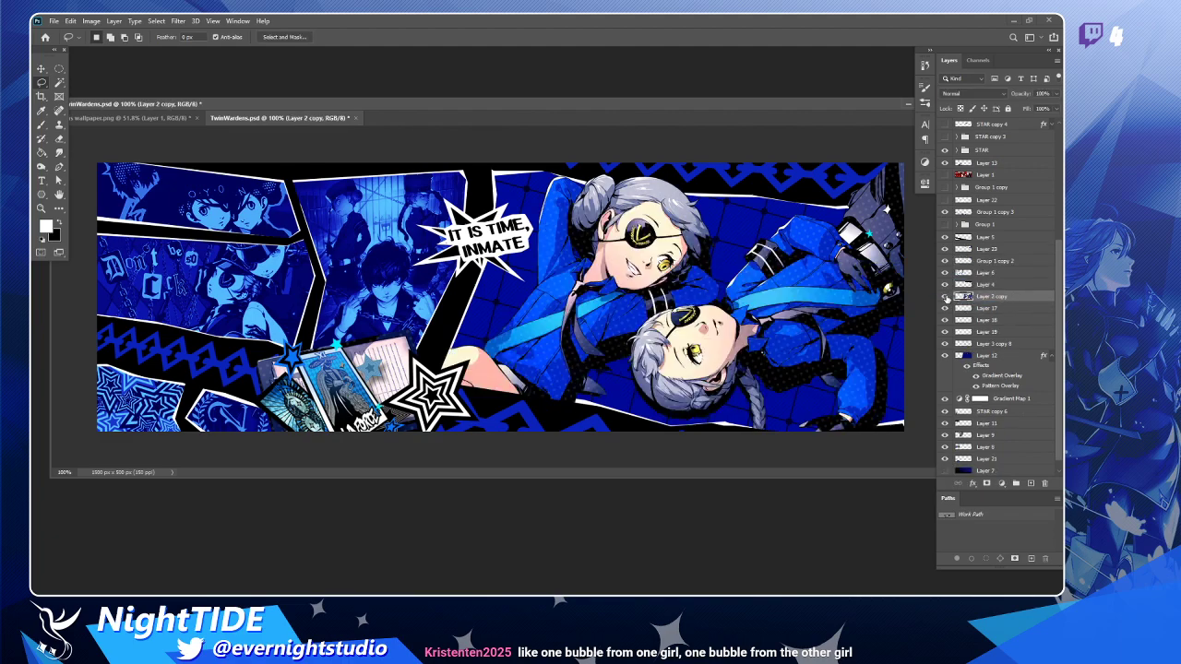
Add a Gradient Overlay to Layer 2 copy using the Foreground to Background gradient.
{"action": "double_click", "coordinate": [1019, 297]}
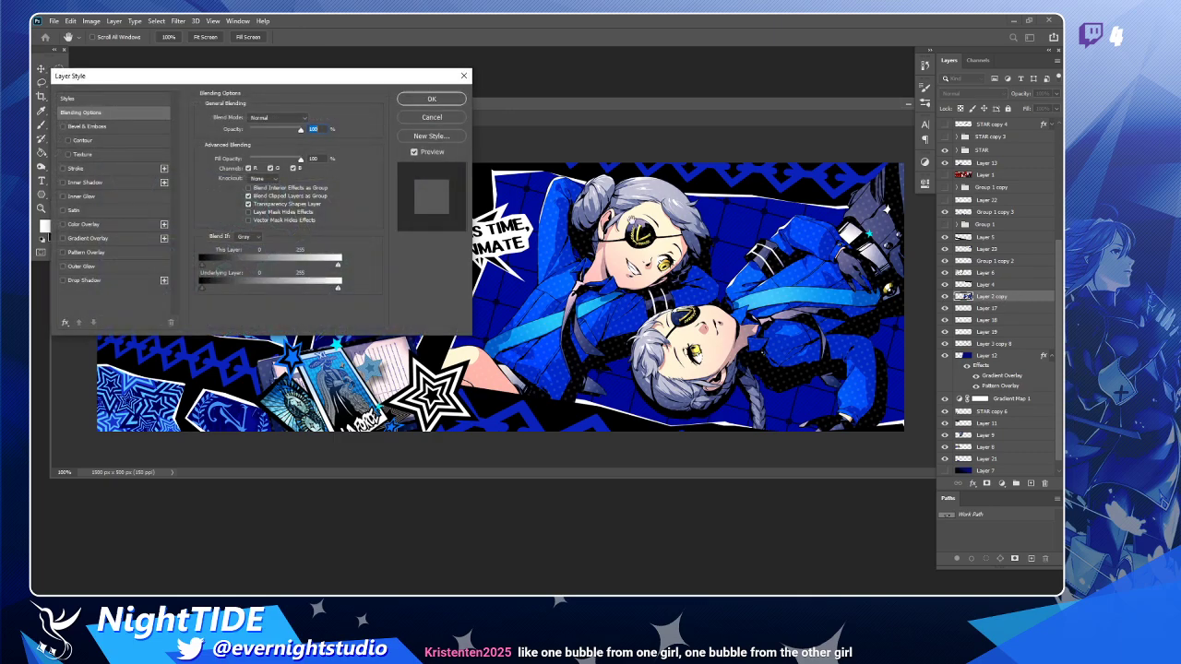
{"action": "left_click", "coordinate": [85, 238]}
{"action": "left_click", "coordinate": [269, 142]}
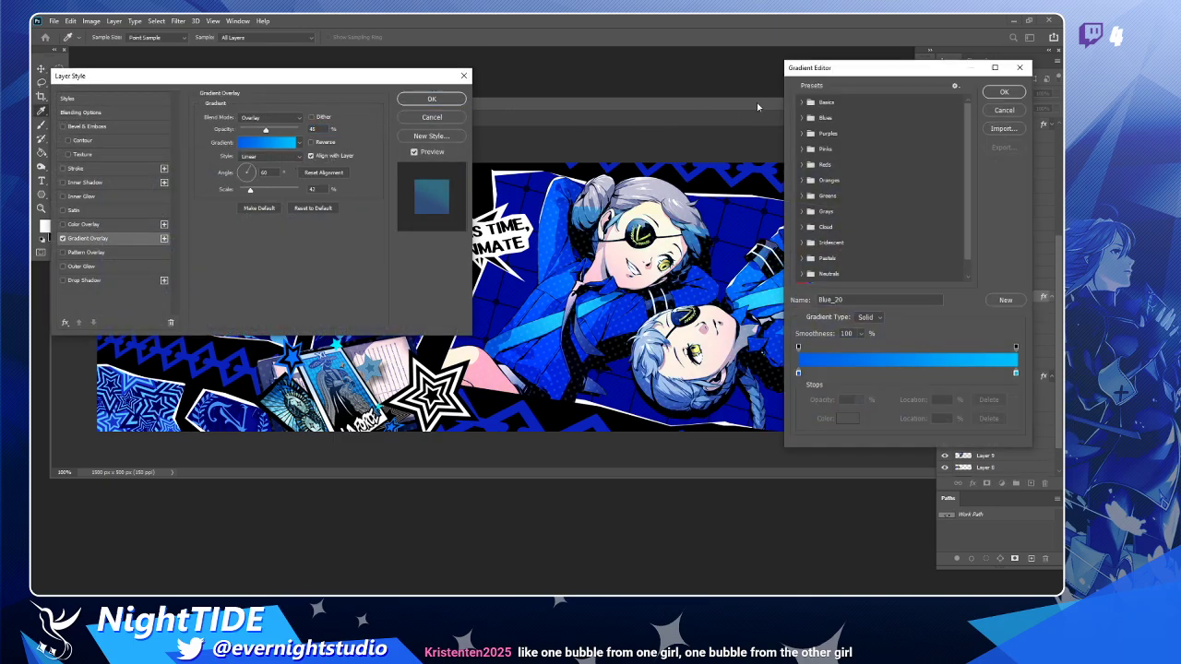
{"action": "left_click", "coordinate": [801, 101]}
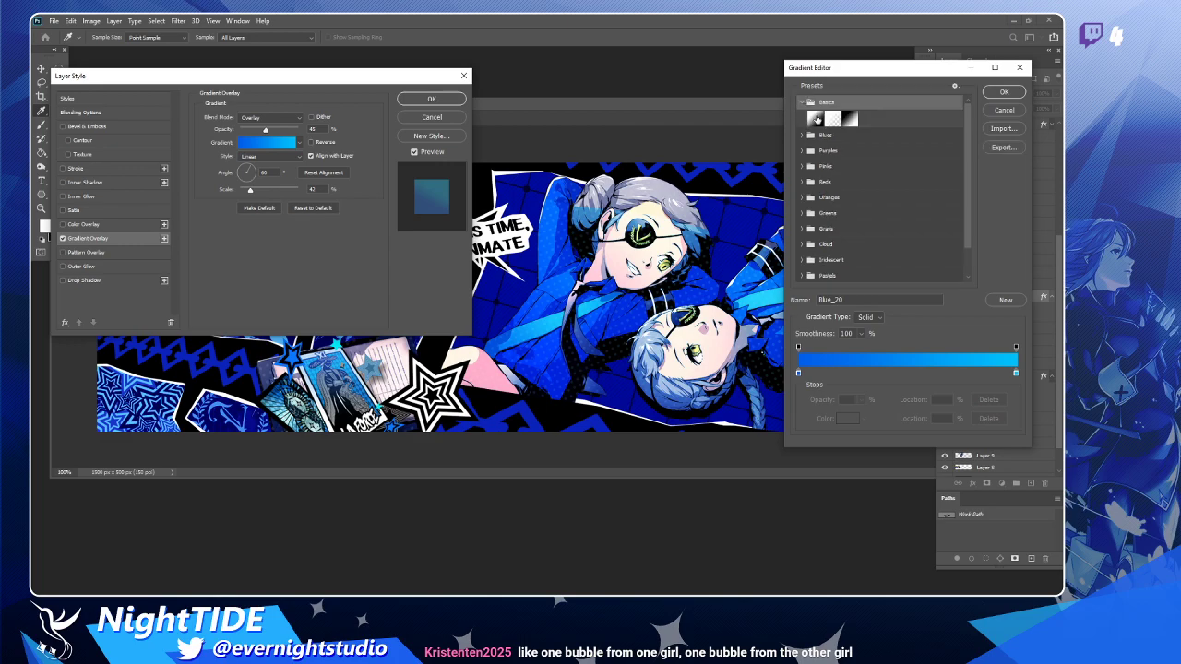
{"action": "left_click", "coordinate": [816, 119]}
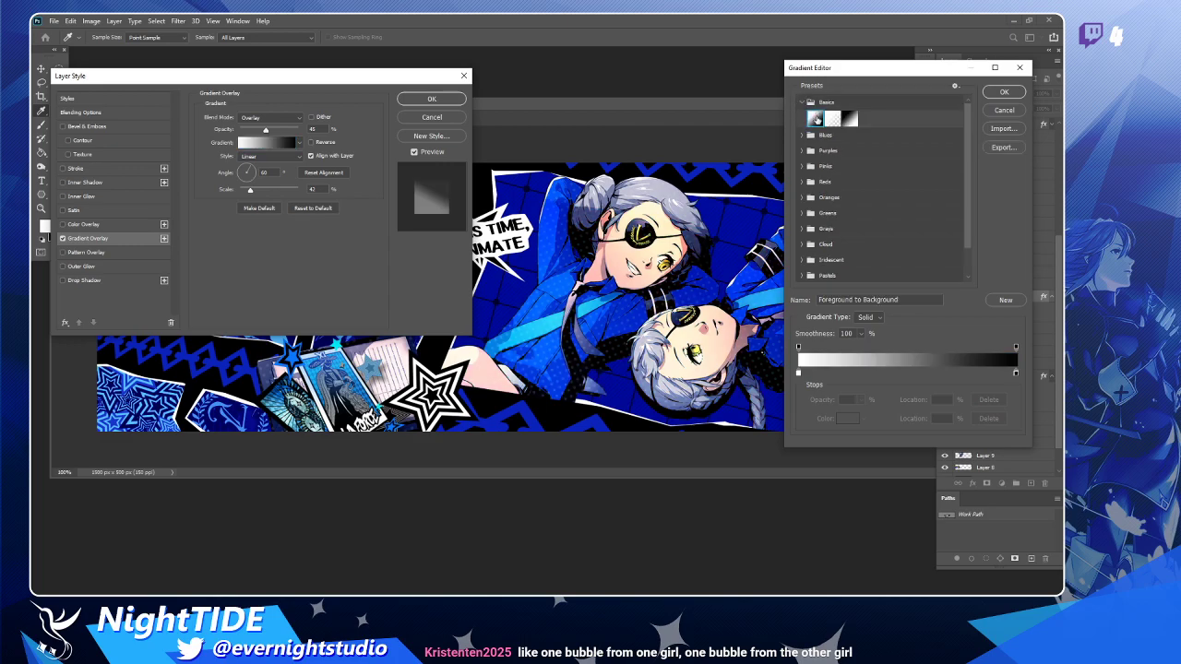
{"action": "left_click", "coordinate": [1003, 94]}
Set the overlay to 100% opacity, reversed, with Multiply blend mode.
{"action": "left_click_drag", "start_coordinate": [270, 130], "coordinate": [303, 127]}
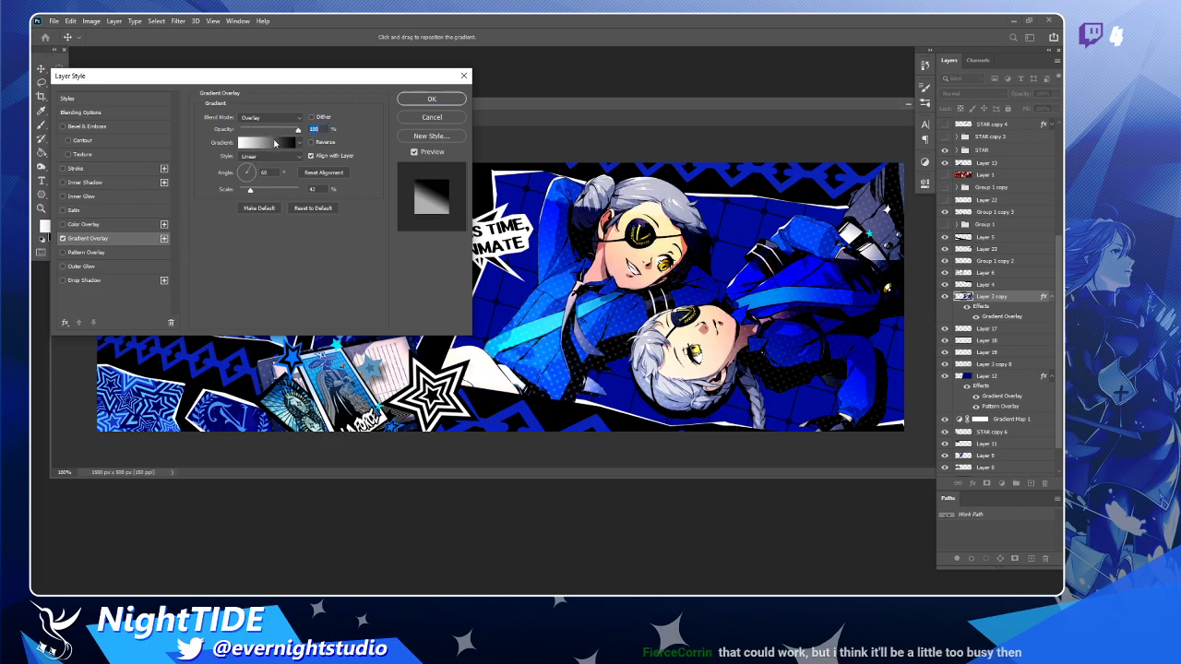
{"action": "left_click", "coordinate": [313, 143]}
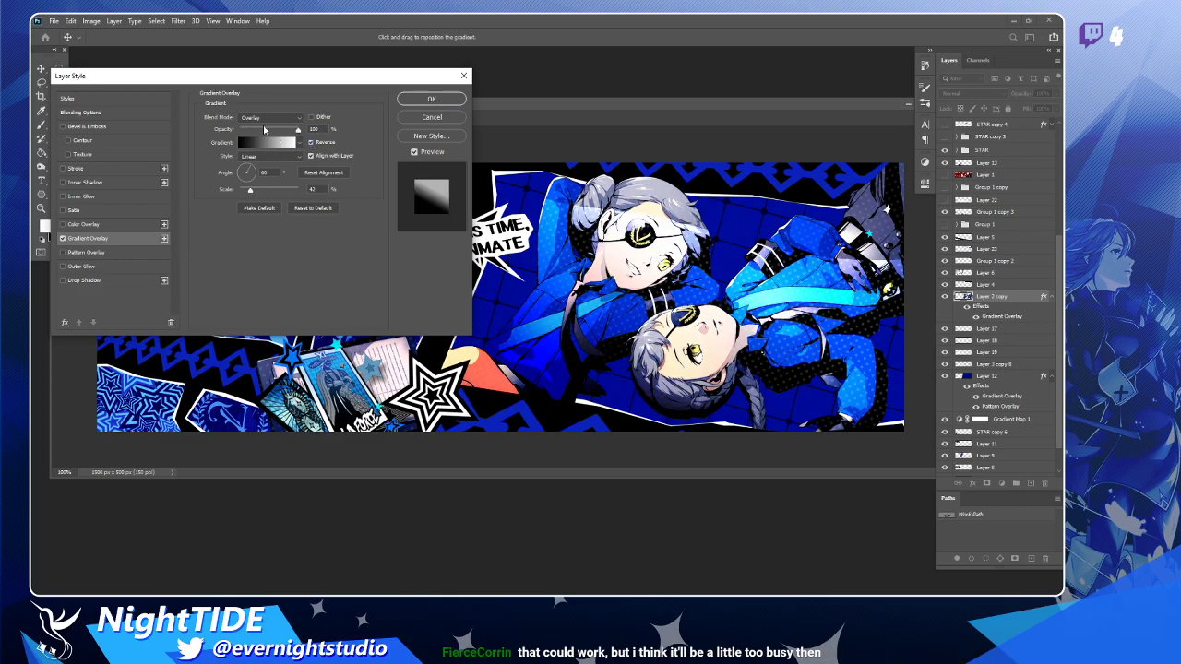
{"action": "left_click", "coordinate": [265, 118]}
{"action": "left_click", "coordinate": [259, 152]}
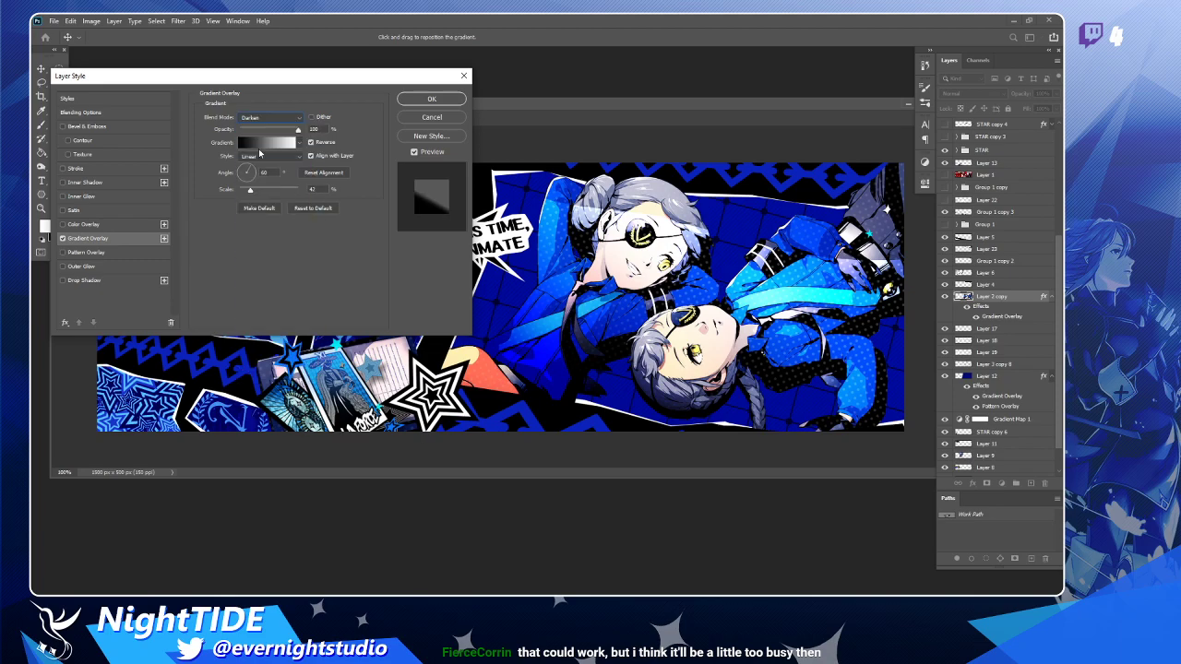
{"action": "left_click", "coordinate": [289, 120]}
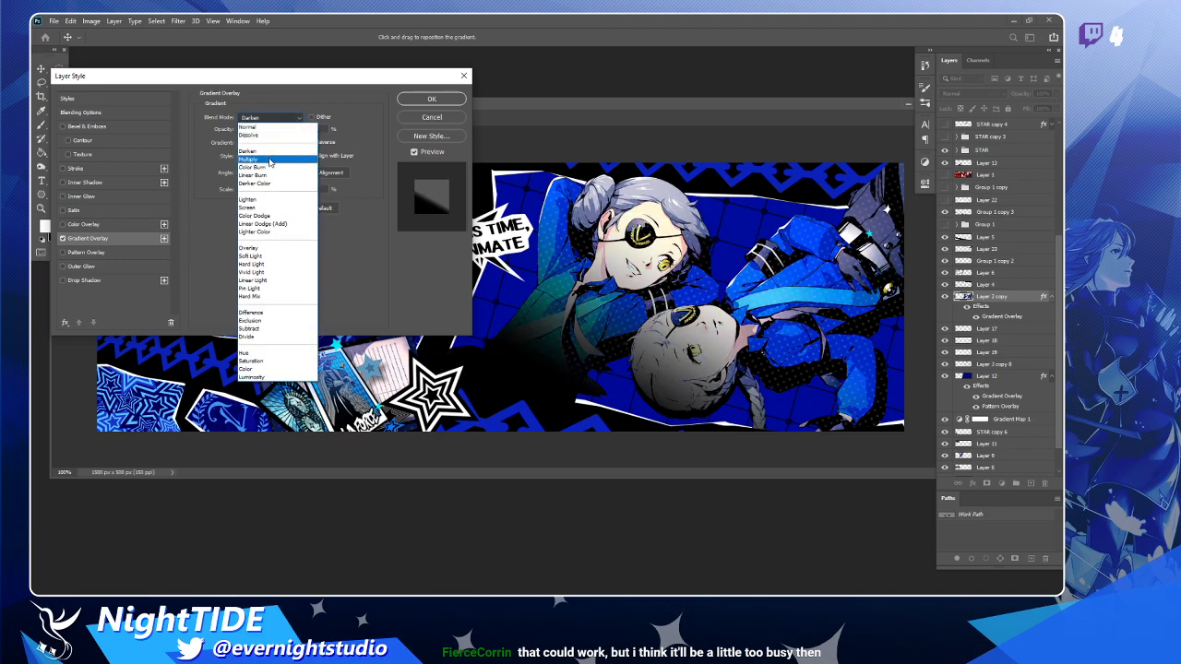
{"action": "left_click", "coordinate": [270, 160]}
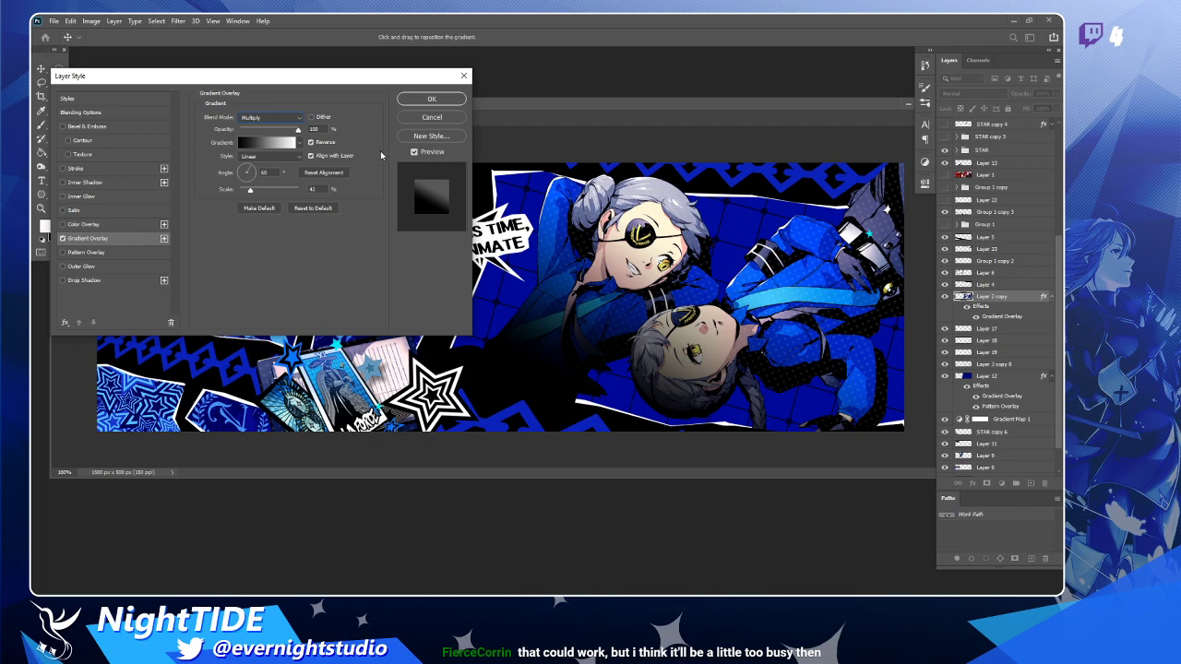
Set the overlay angle to 45°, adjust its scale, and lower opacity to 75%.
{"action": "left_click", "coordinate": [249, 169]}
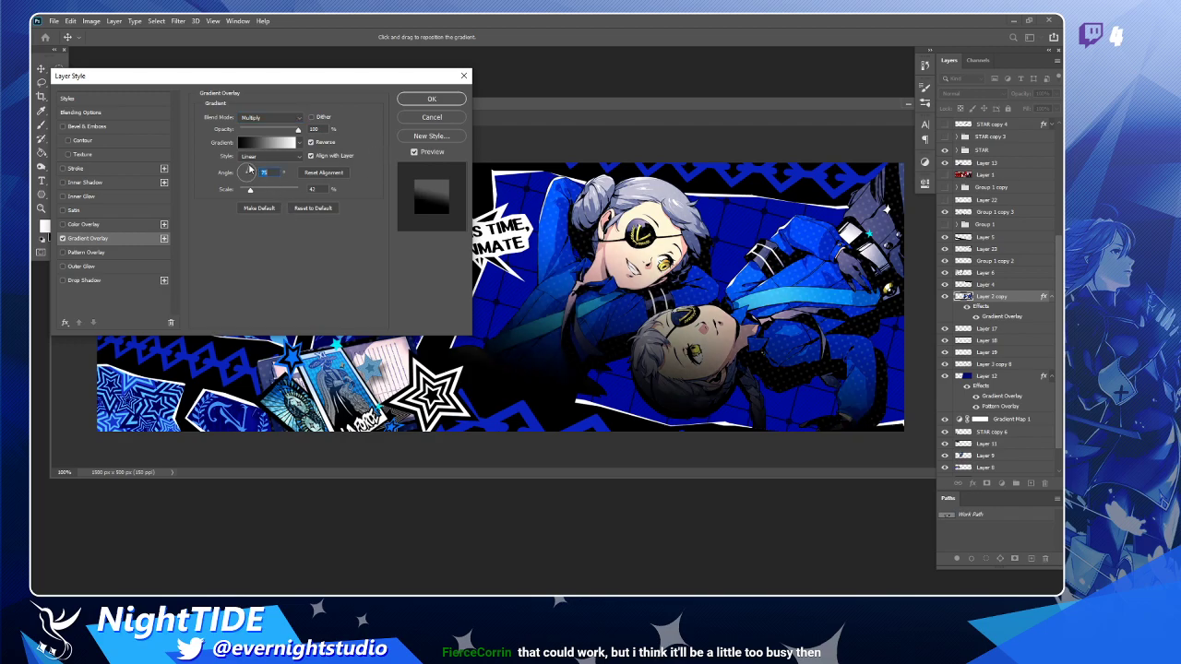
{"action": "left_click_drag", "start_coordinate": [252, 194], "coordinate": [349, 192]}
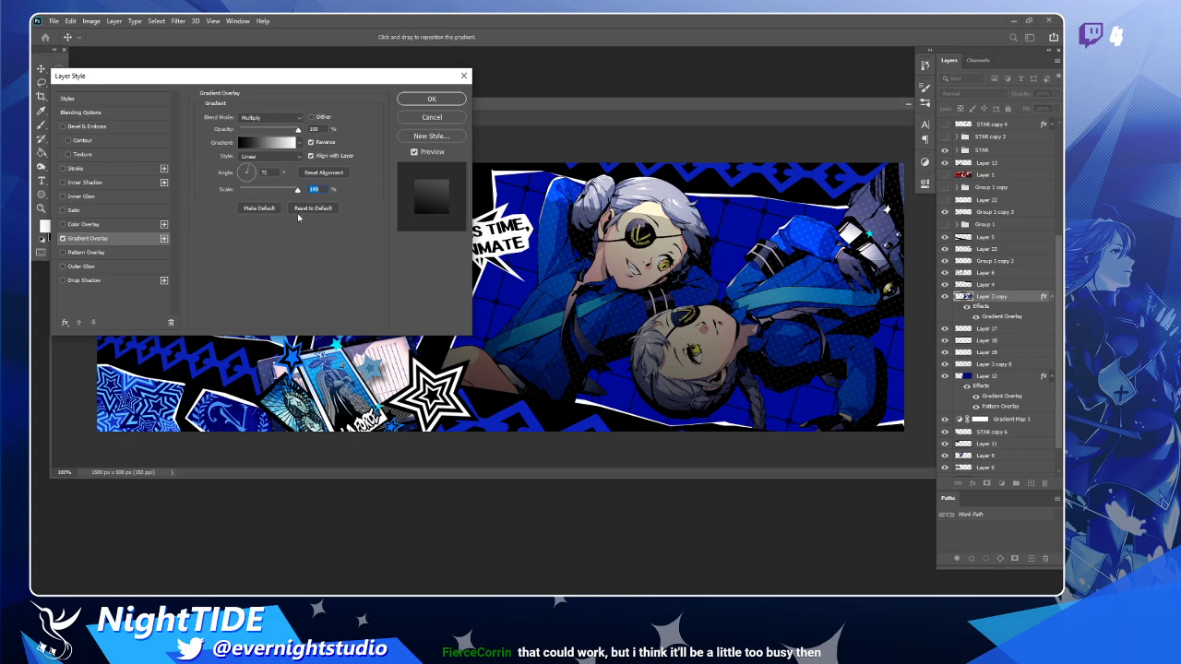
{"action": "left_click_drag", "start_coordinate": [299, 196], "coordinate": [251, 199]}
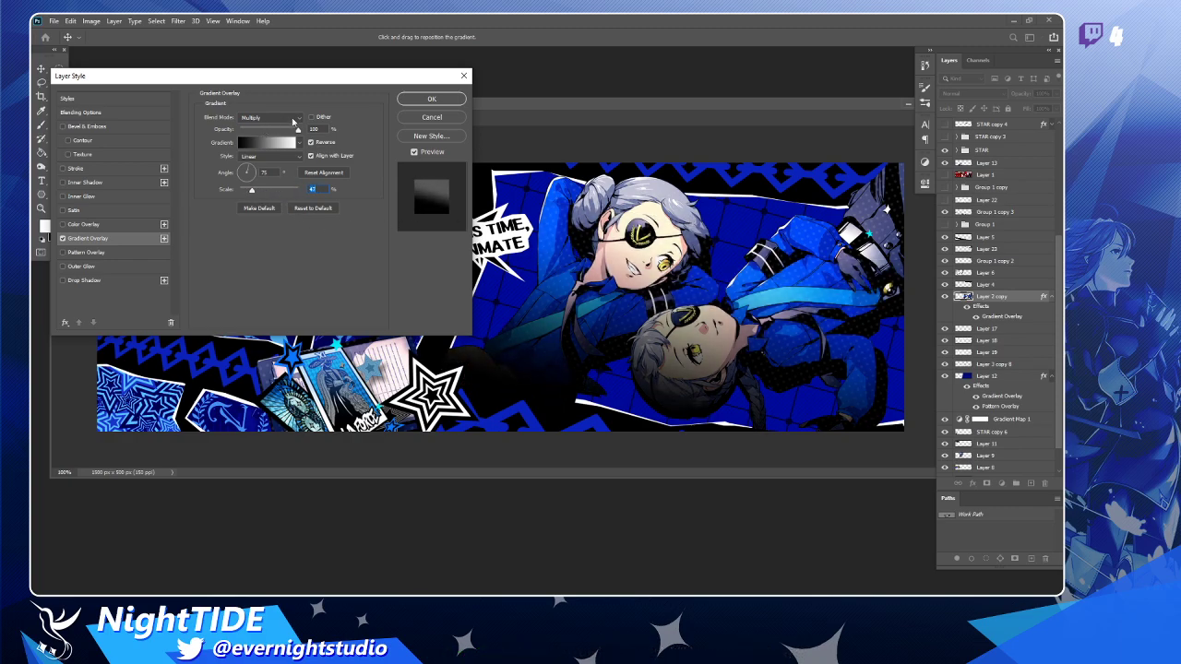
{"action": "left_click_drag", "start_coordinate": [296, 131], "coordinate": [254, 172]}
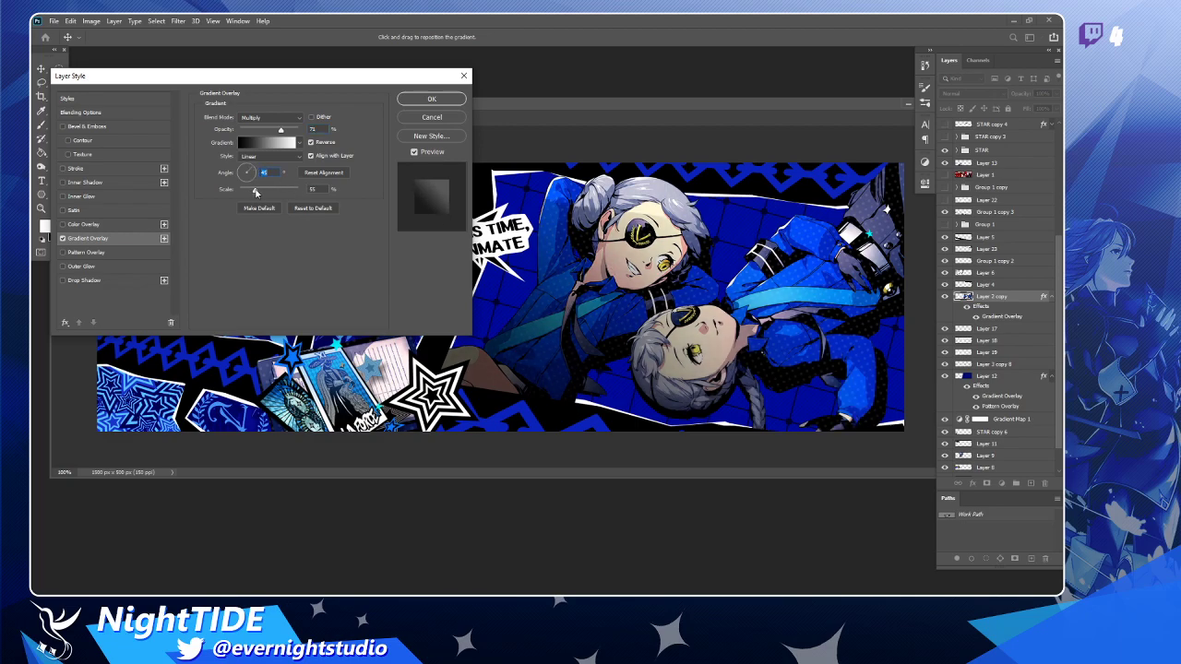
{"action": "left_click_drag", "start_coordinate": [252, 190], "coordinate": [242, 190]}
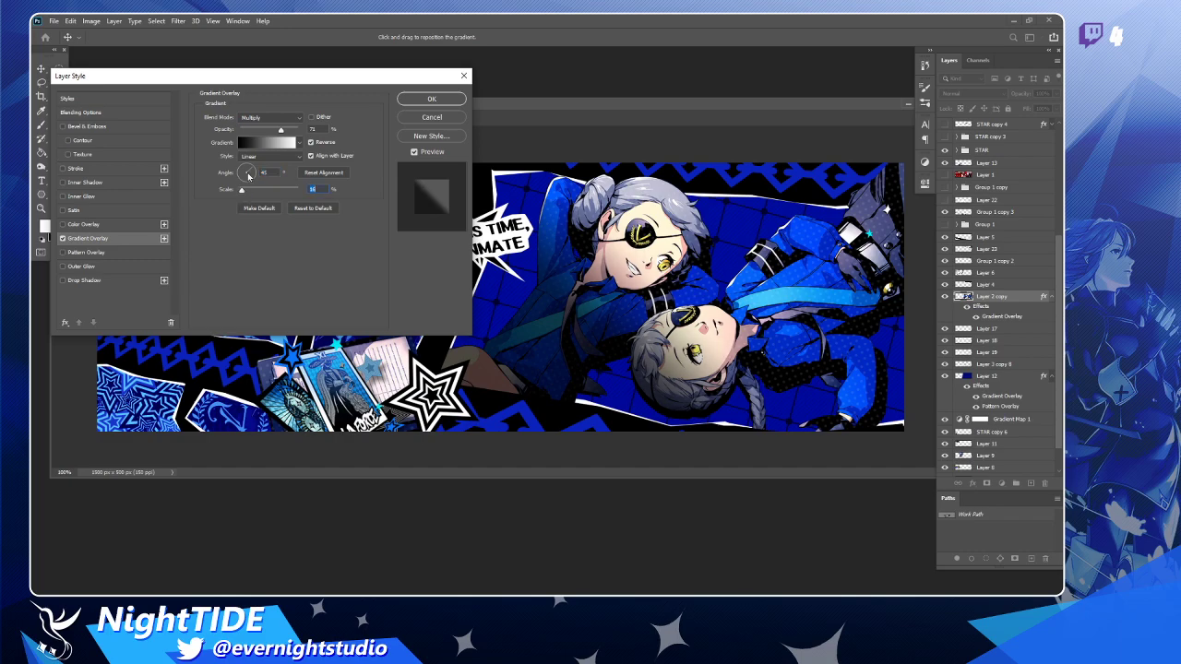
Move the gradient's white stop to 31% and enlarge the overlay scale.
{"action": "left_click", "coordinate": [273, 140]}
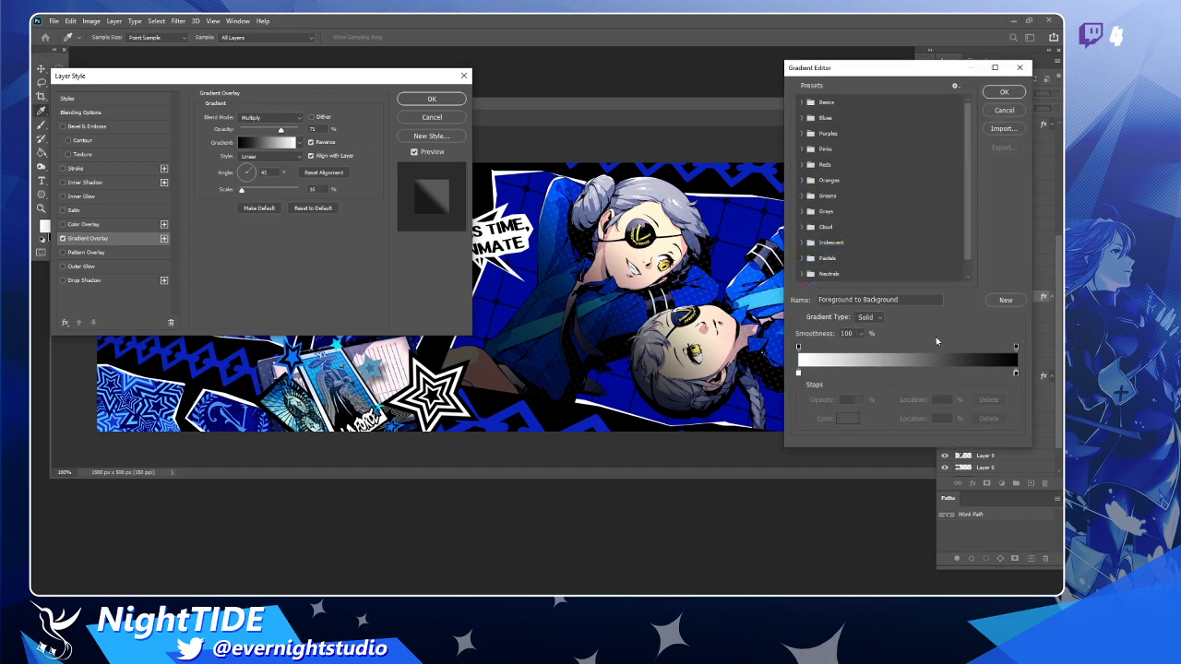
{"action": "left_click_drag", "start_coordinate": [801, 374], "coordinate": [932, 377]}
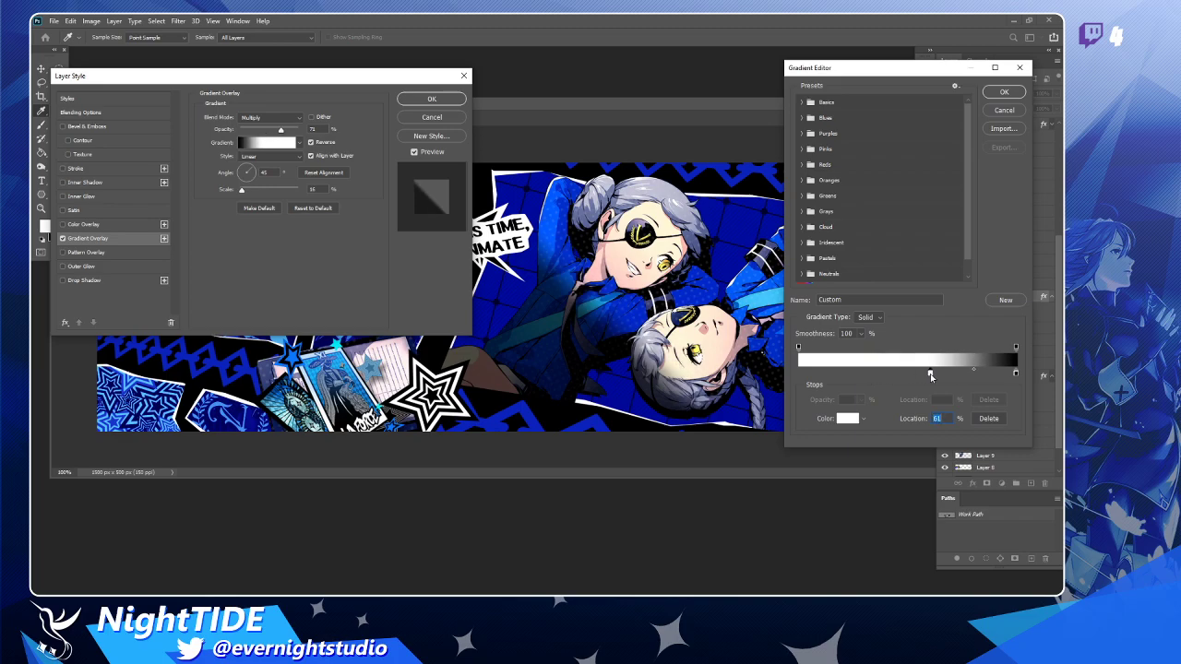
{"action": "left_click", "coordinate": [1004, 92]}
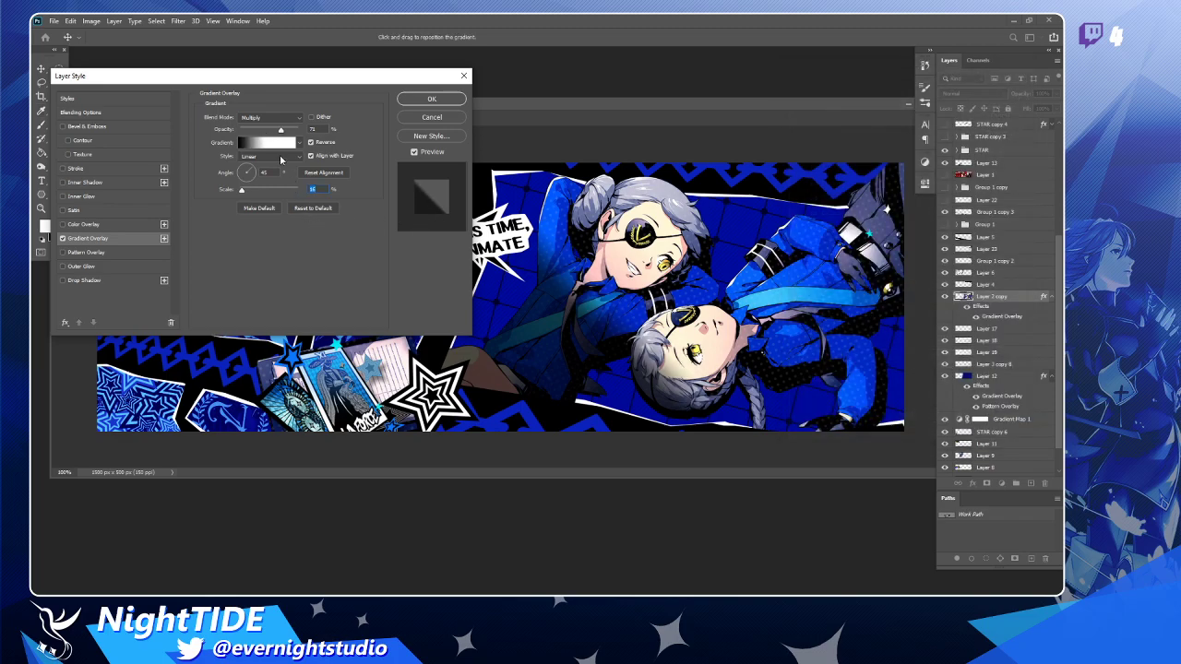
{"action": "left_click", "coordinate": [275, 144]}
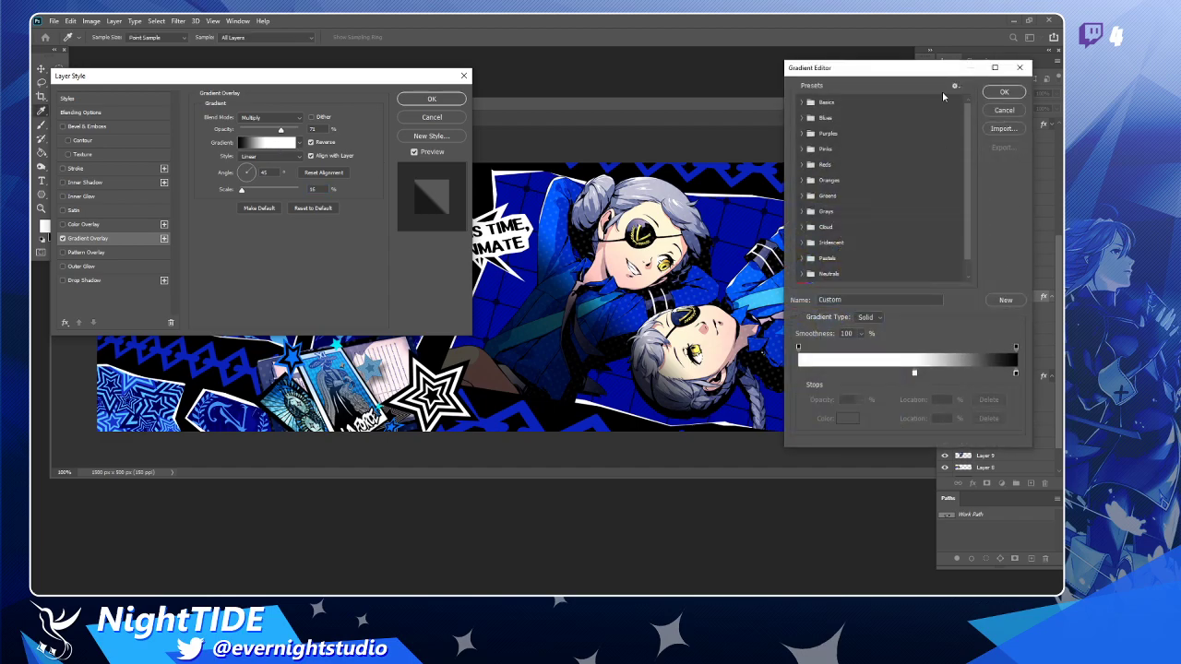
{"action": "left_click", "coordinate": [1000, 94]}
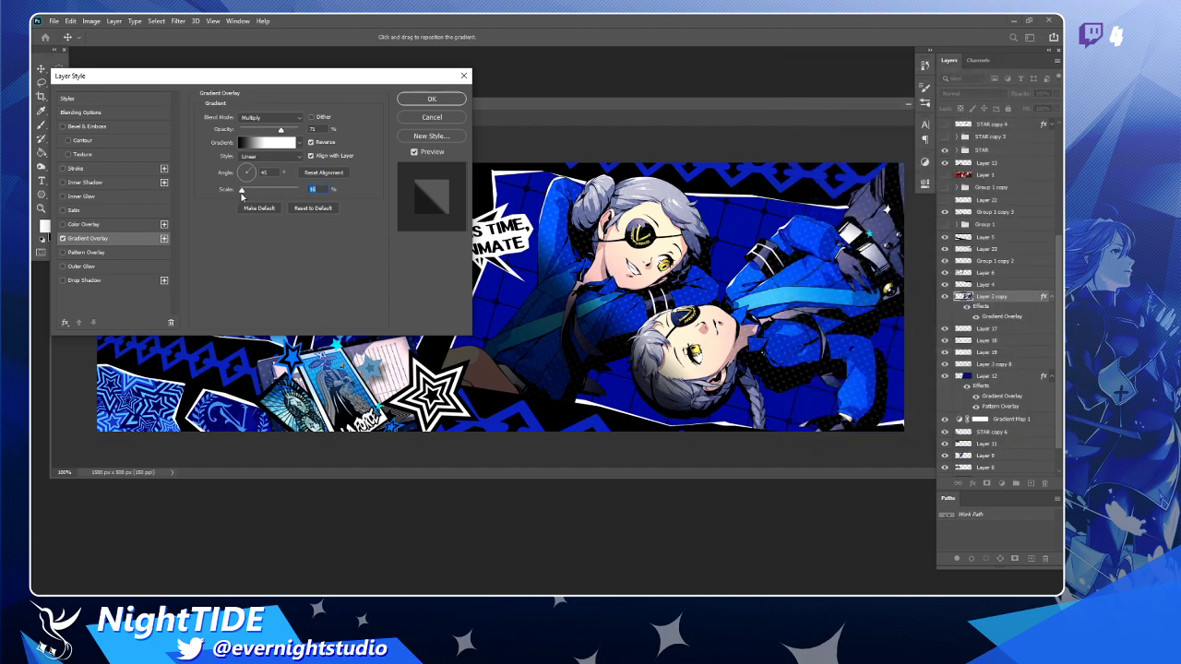
{"action": "left_click_drag", "start_coordinate": [243, 191], "coordinate": [273, 198]}
Compare the canvas with and without the overlay, then apply the layer style.
{"action": "left_click", "coordinate": [414, 153]}
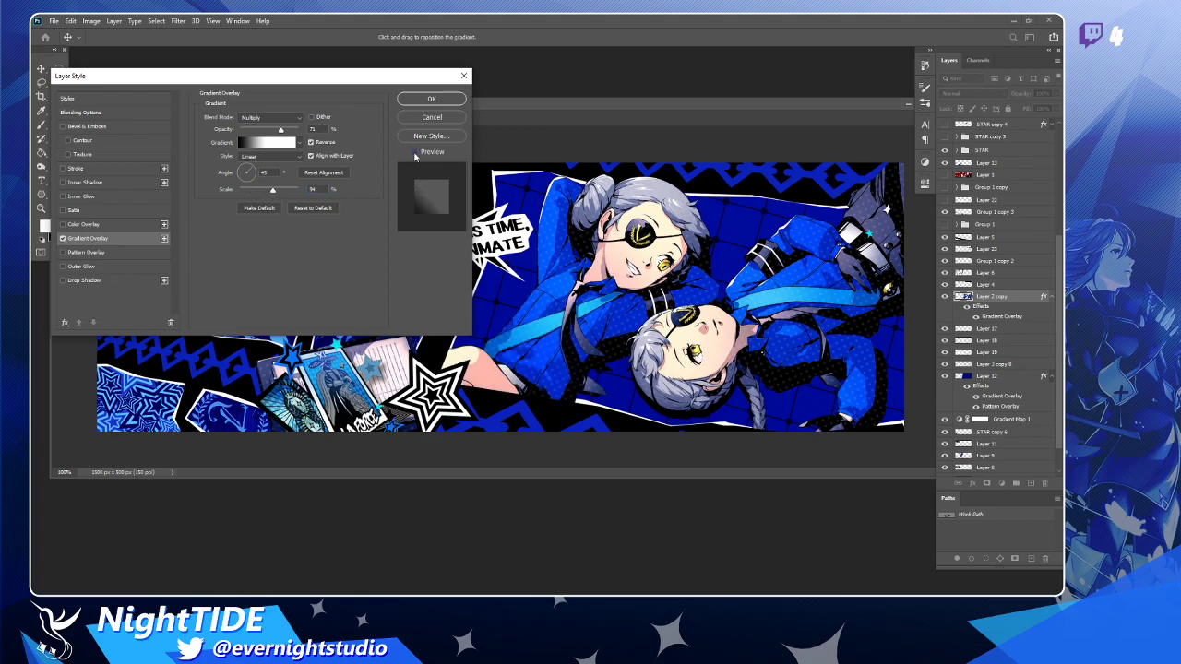
{"action": "left_click", "coordinate": [414, 152]}
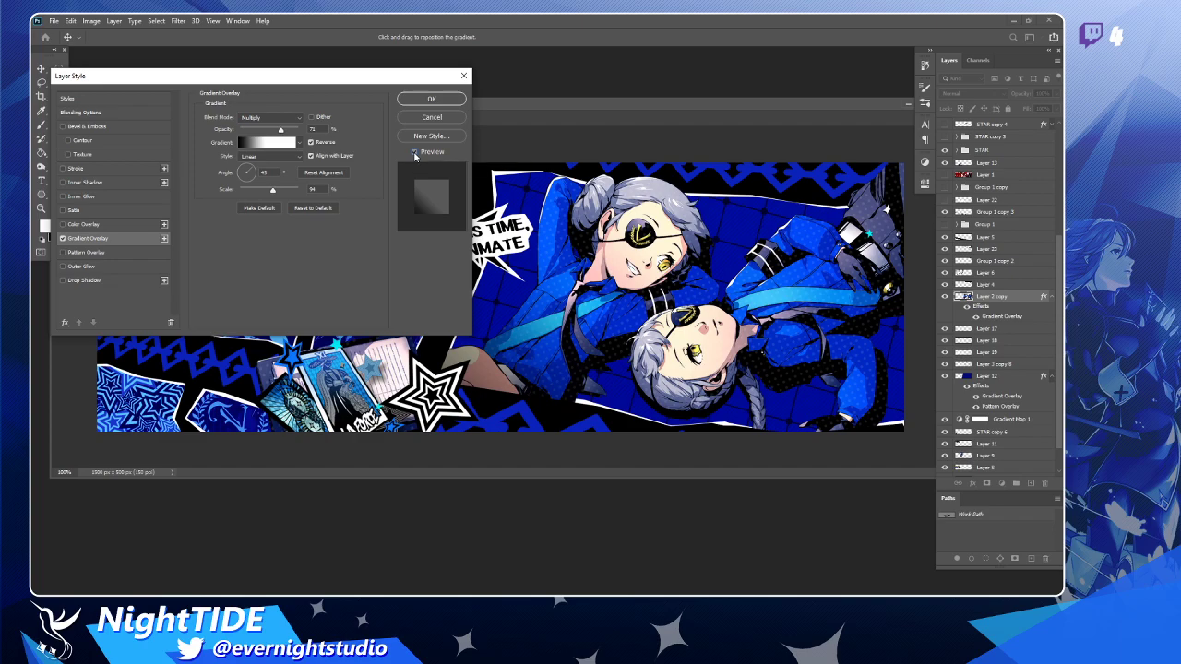
{"action": "left_click", "coordinate": [414, 152]}
{"action": "left_click", "coordinate": [414, 152]}
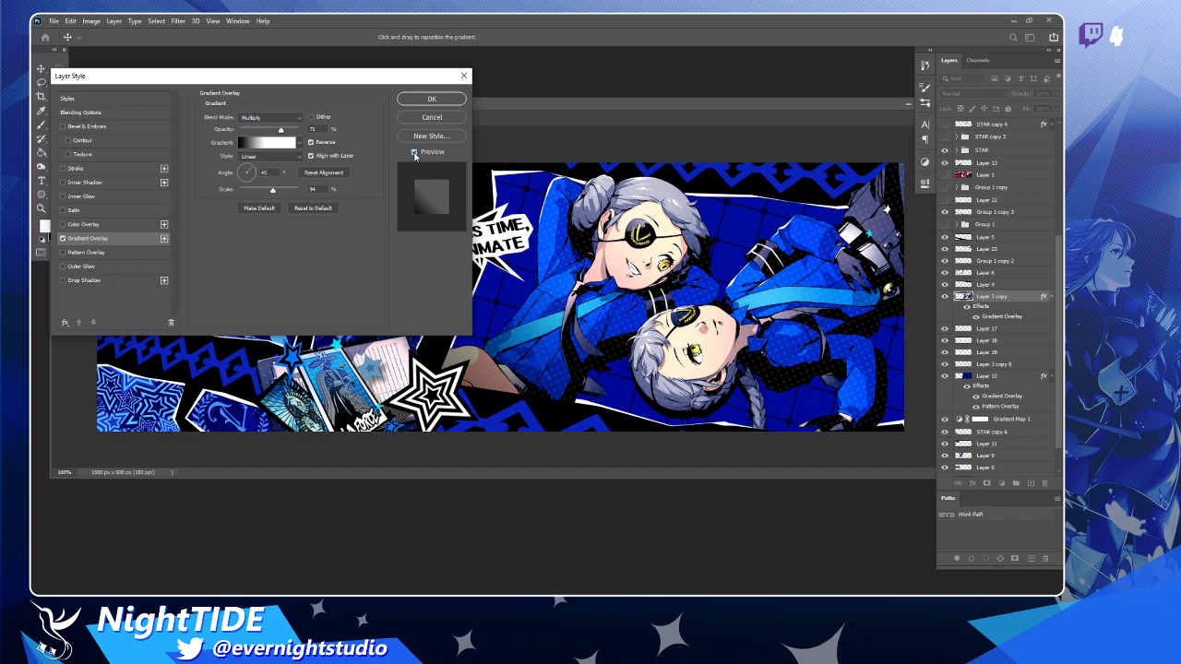
{"action": "left_click", "coordinate": [429, 104]}
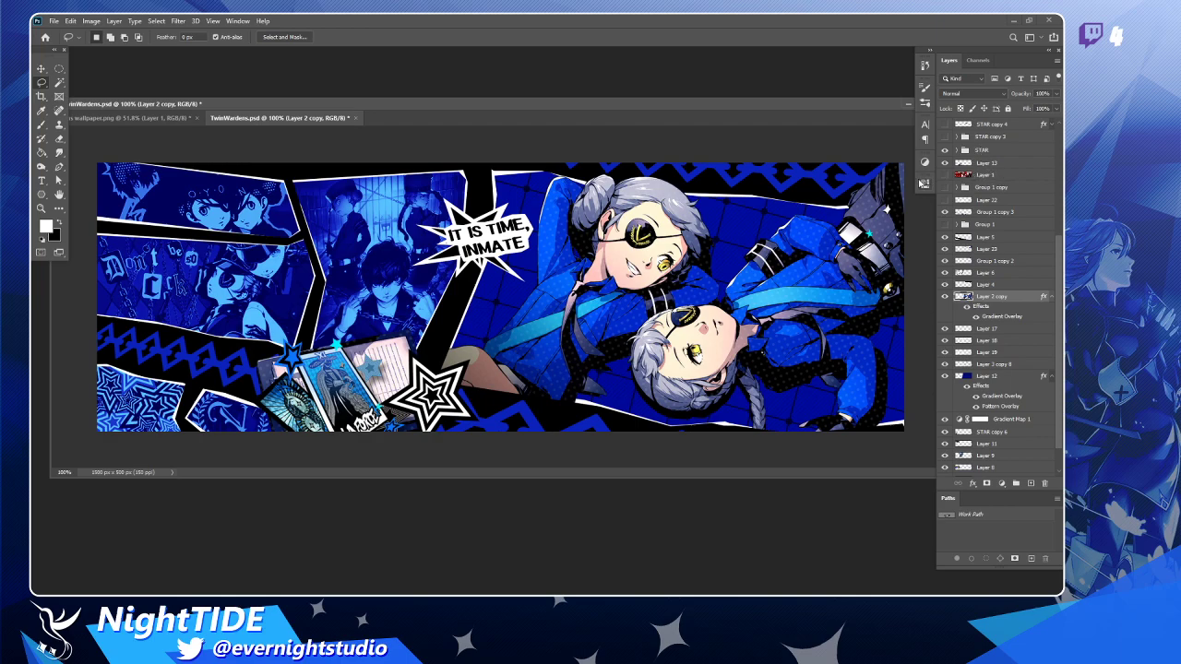
With the Move tool, select the 'IT IS TIME, INMATE' text layer together with Layer 16.
{"action": "key", "text": "v"}
{"action": "left_click", "coordinate": [471, 247], "text": "ctrl"}
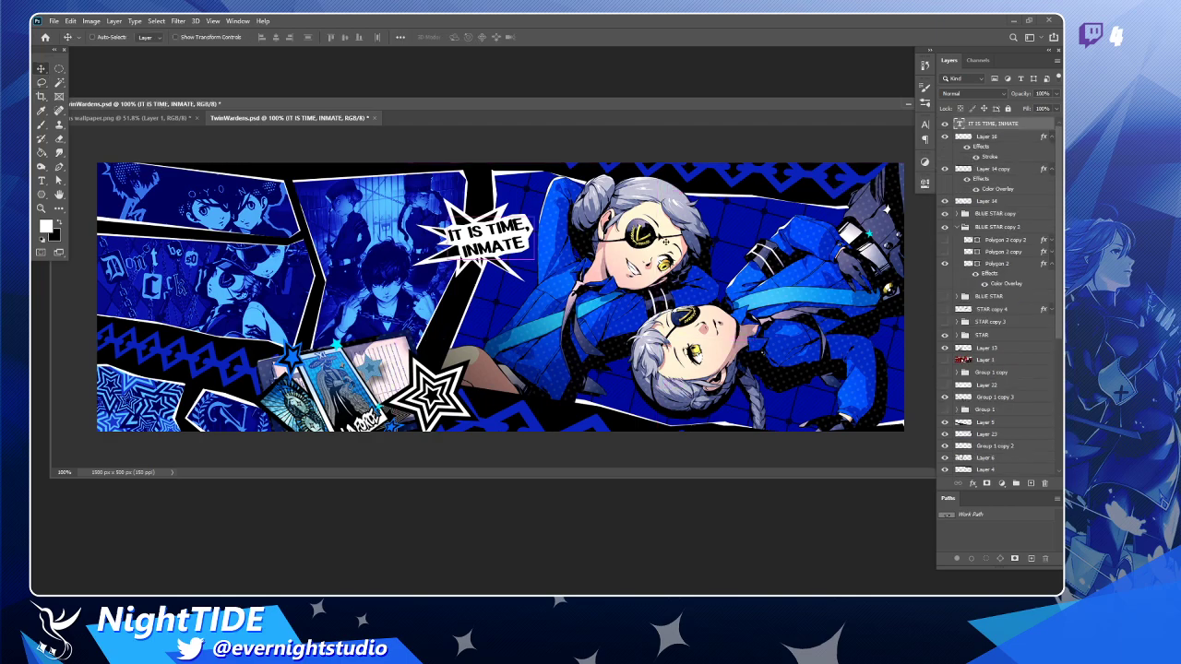
{"action": "left_click", "coordinate": [1004, 172], "text": "shift"}
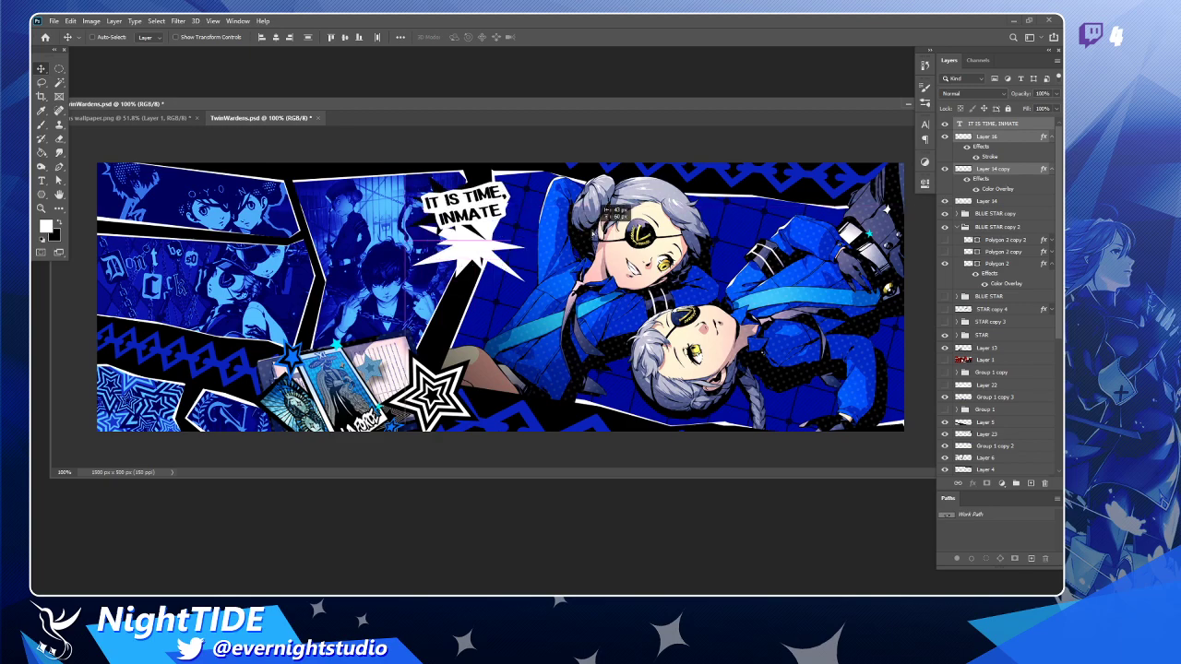
{"action": "left_click", "coordinate": [1013, 201], "text": "shift"}
{"action": "left_click", "coordinate": [1020, 139]}
Enlarge the text and Layer 16 burst to about 118% and move it lower.
{"action": "left_click", "coordinate": [1006, 123], "text": "shift"}
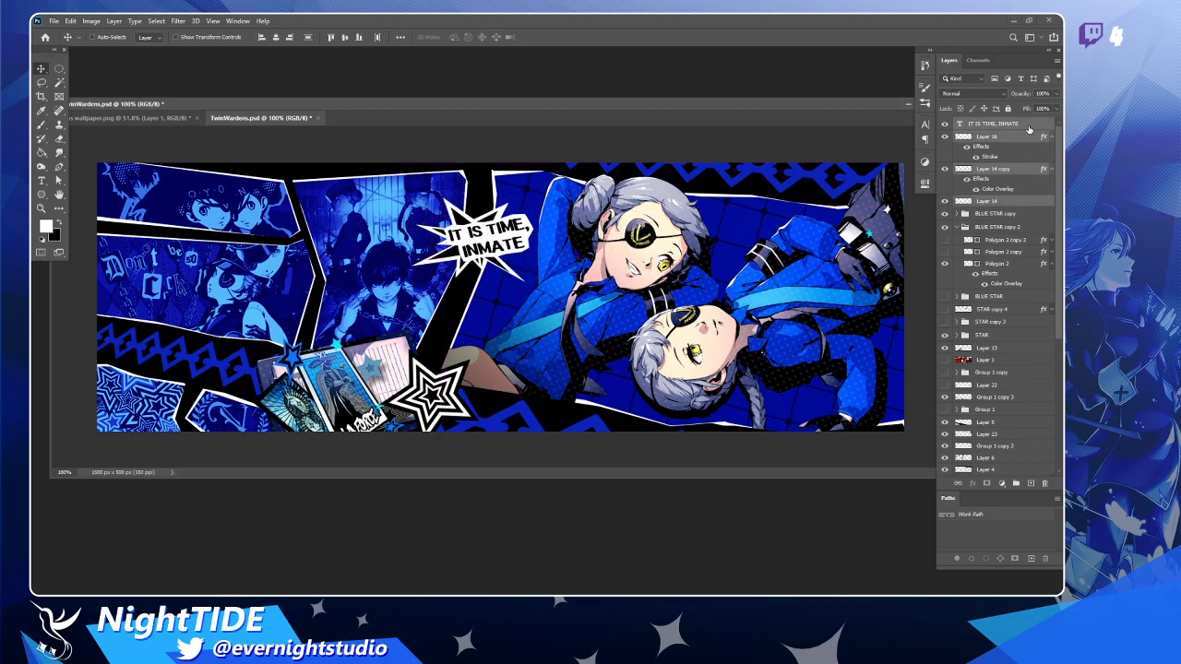
{"action": "key", "text": "ctrl+t"}
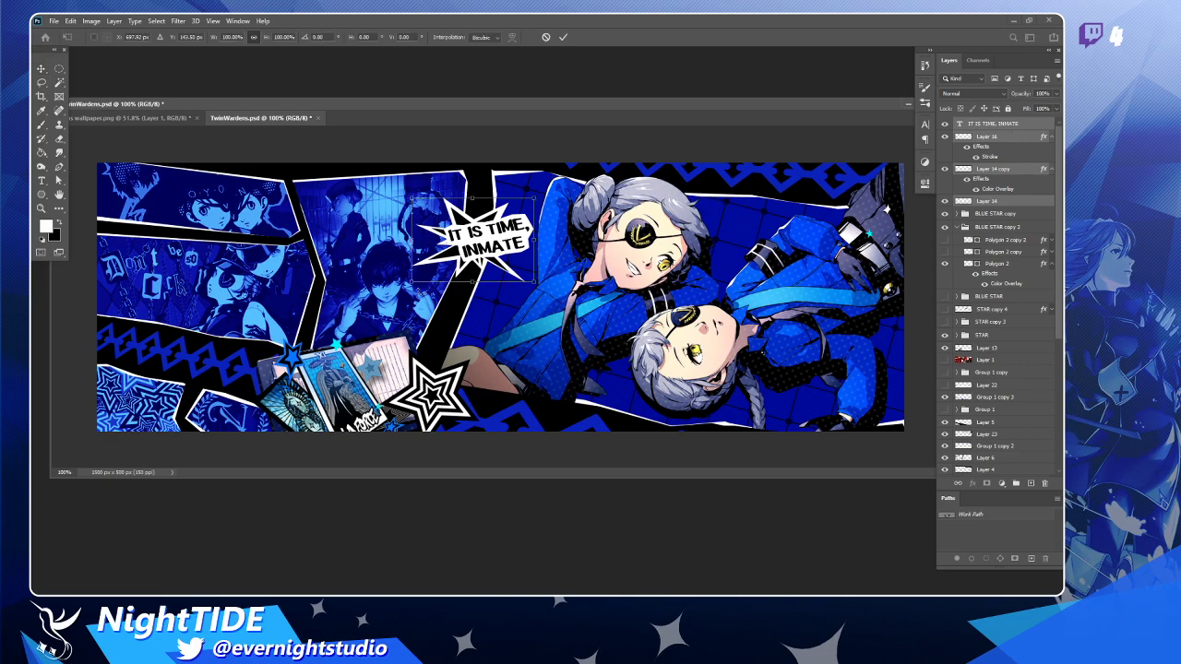
{"action": "left_click_drag", "start_coordinate": [411, 284], "coordinate": [394, 298]}
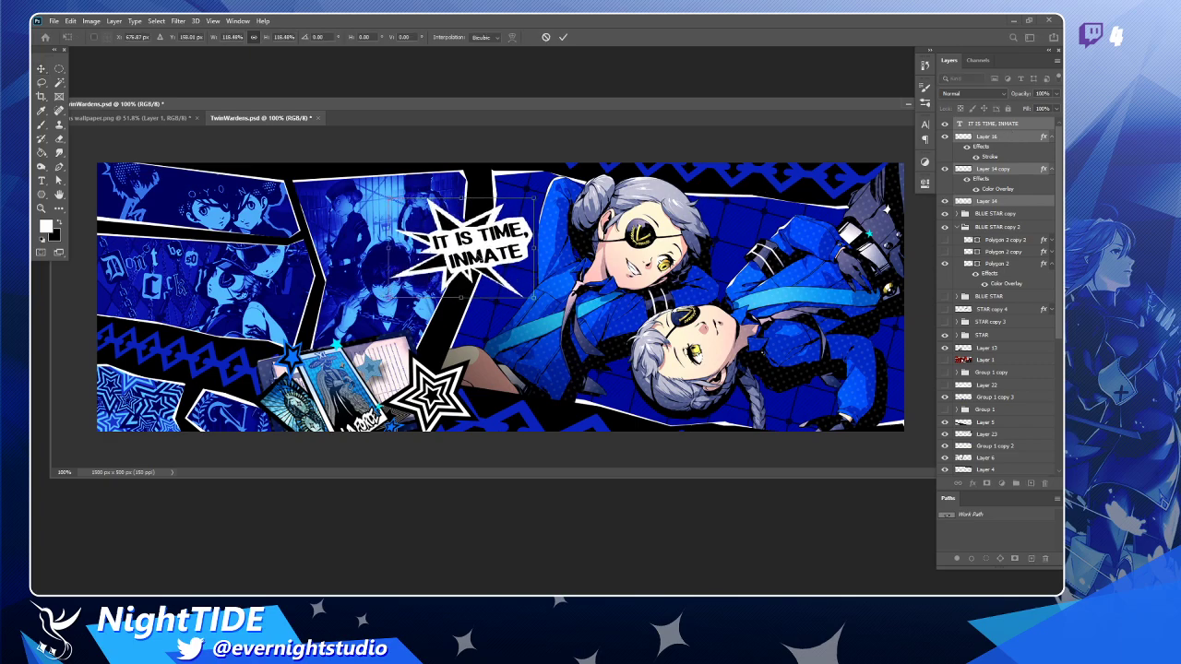
{"action": "left_click_drag", "start_coordinate": [491, 237], "coordinate": [501, 262]}
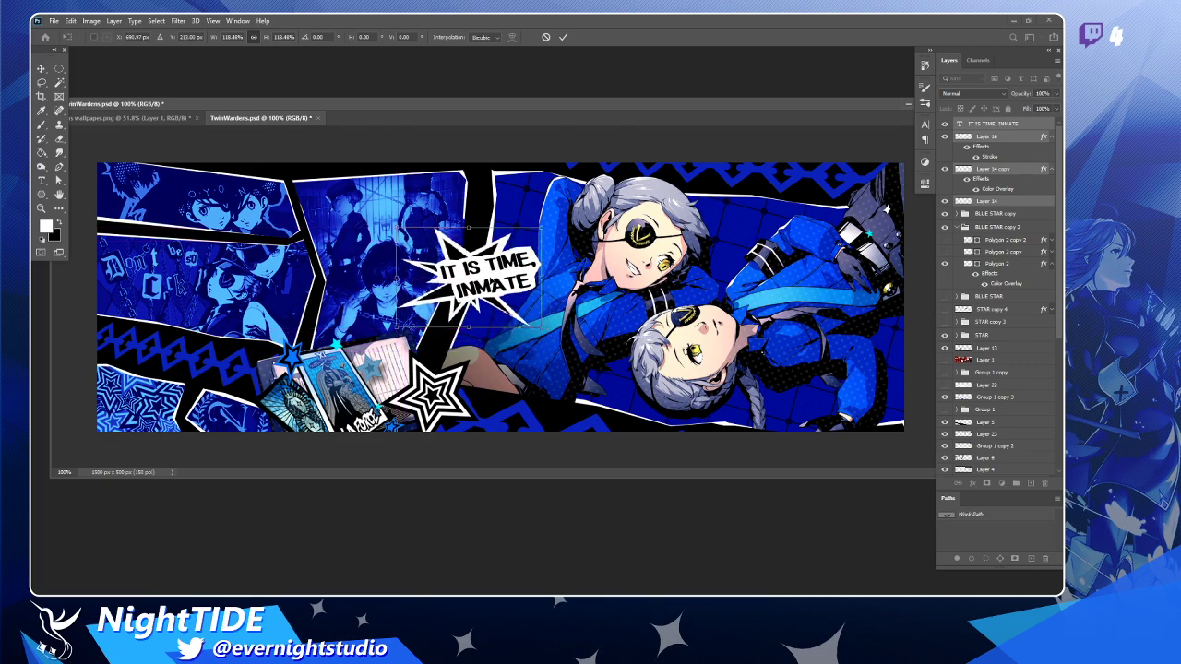
{"action": "key", "text": "Return"}
Reselect Layer 16 with the text, nudge the burst, and scale it to 91.5%.
{"action": "left_click", "coordinate": [1021, 135]}
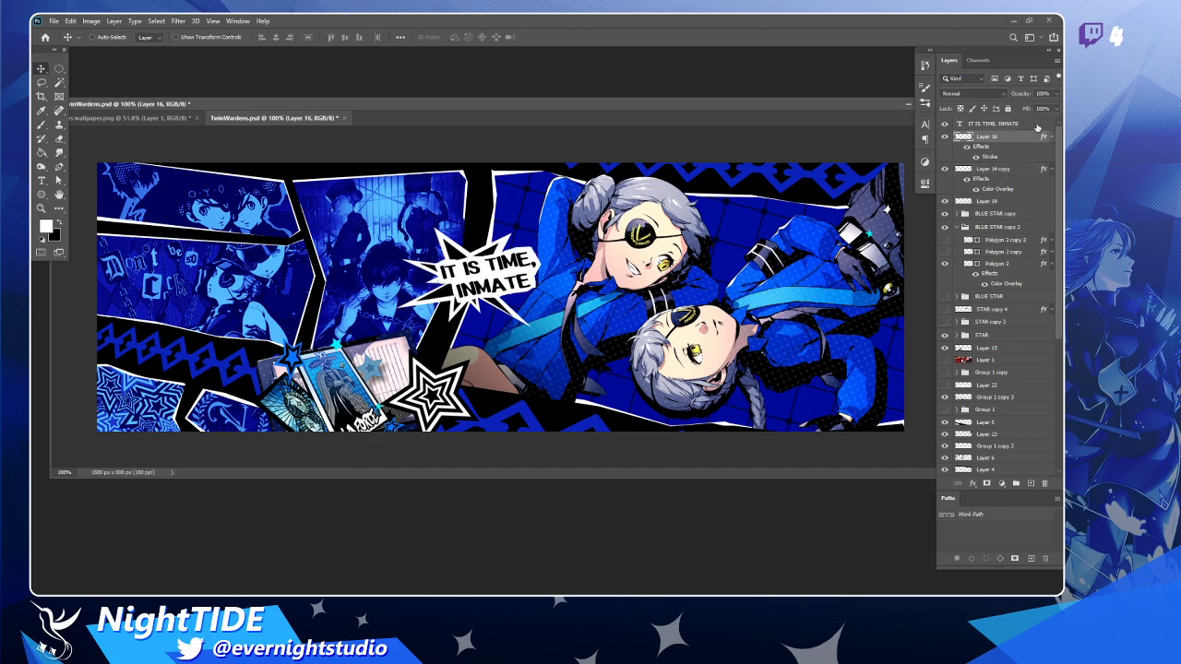
{"action": "left_click", "coordinate": [1019, 123], "text": "shift"}
{"action": "key", "text": "ctrl+t"}
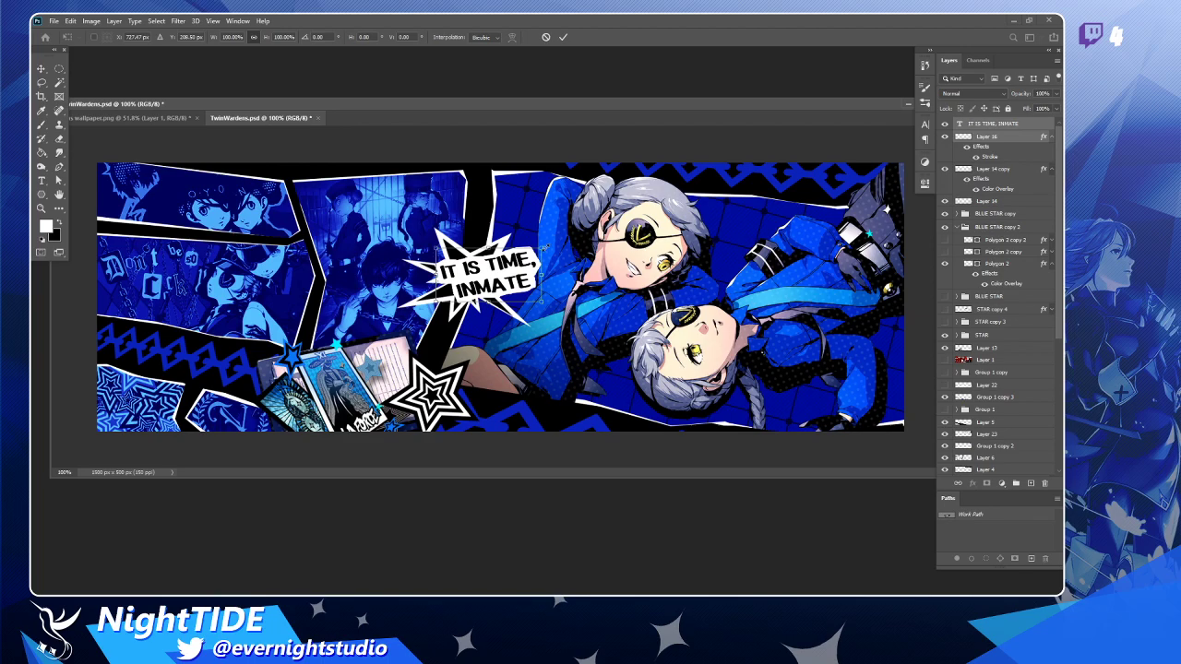
{"action": "left_click_drag", "start_coordinate": [544, 249], "coordinate": [525, 248]}
{"action": "key", "text": "Return"}
{"action": "key", "text": "ctrl+t"}
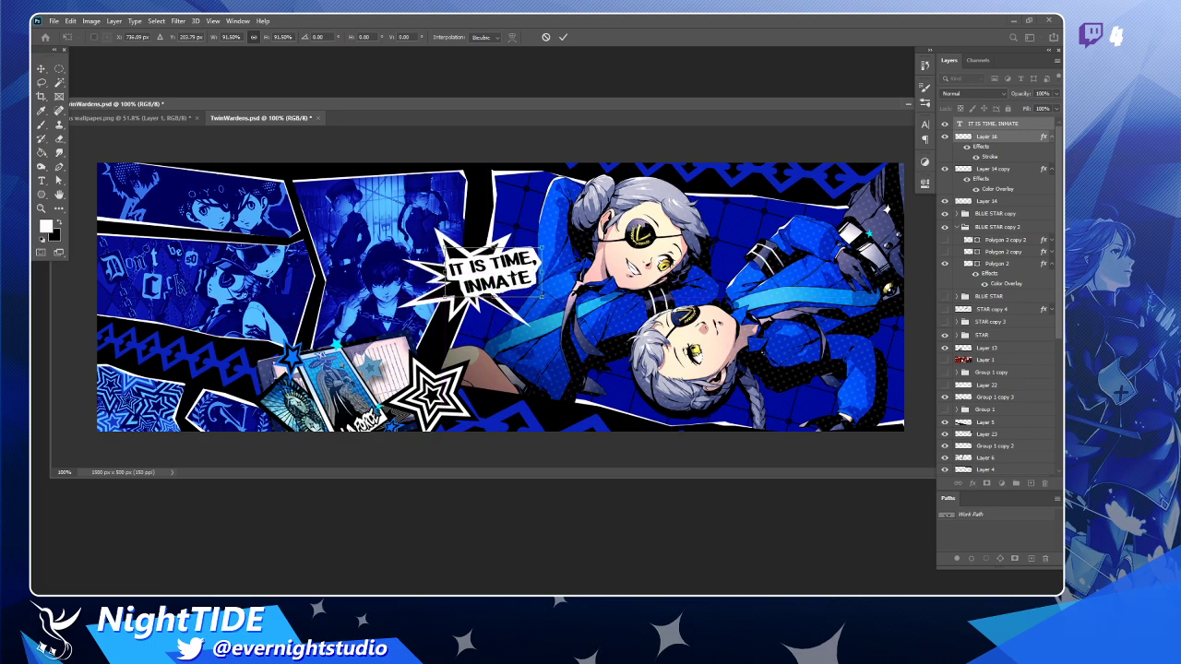
{"action": "key", "text": "Return"}
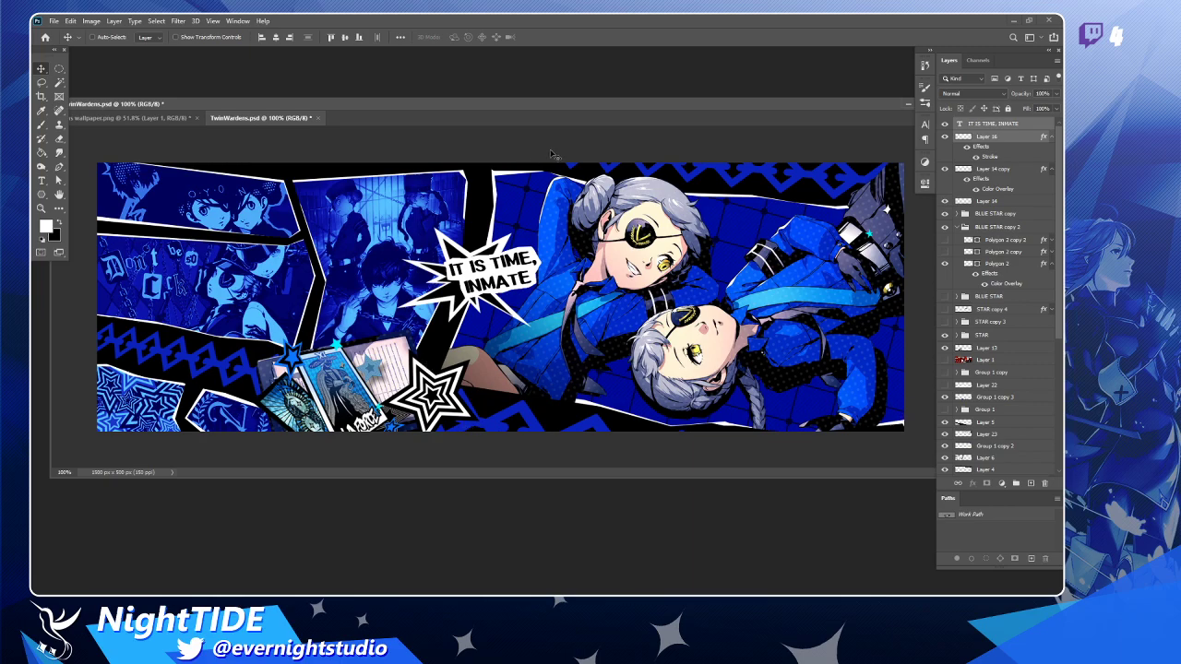
Briefly compare with the red Joker banner and sample the star's blue from the canvas.
{"action": "left_click", "coordinate": [945, 360]}
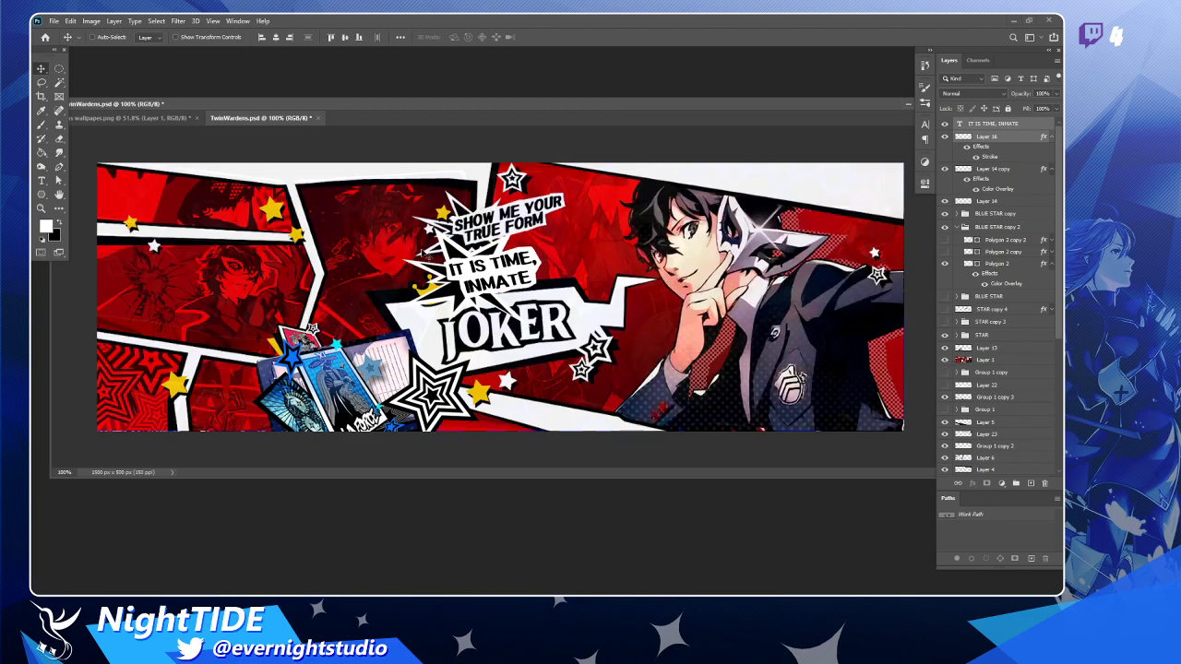
{"action": "left_click", "coordinate": [945, 361]}
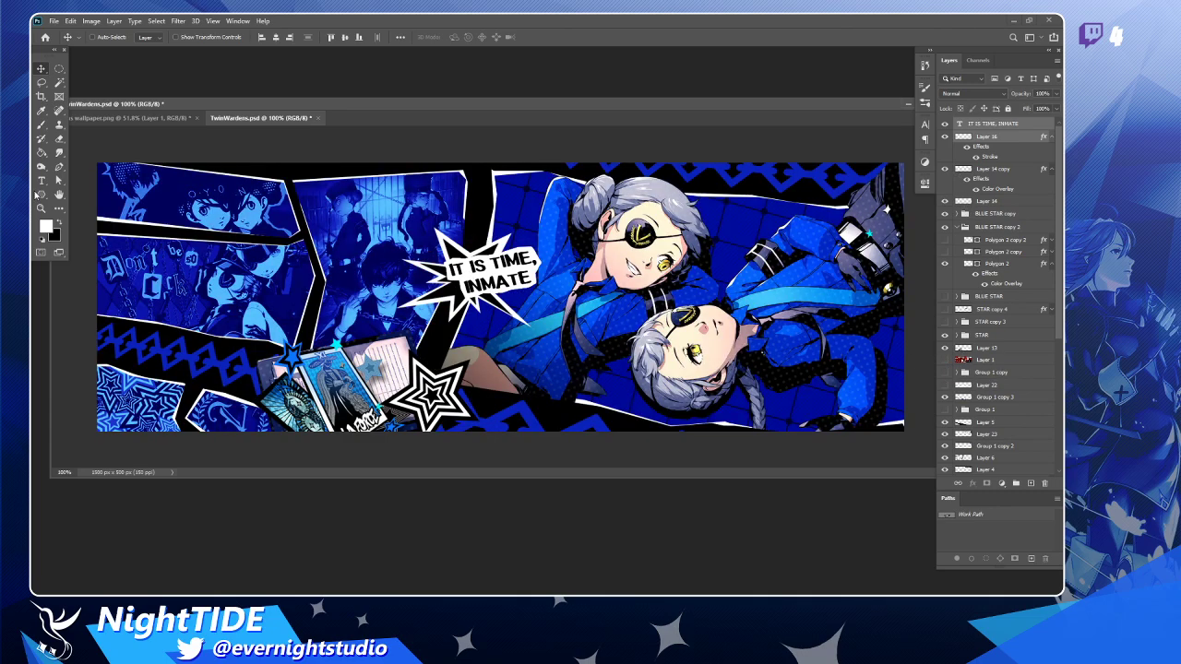
{"action": "left_click", "coordinate": [40, 195]}
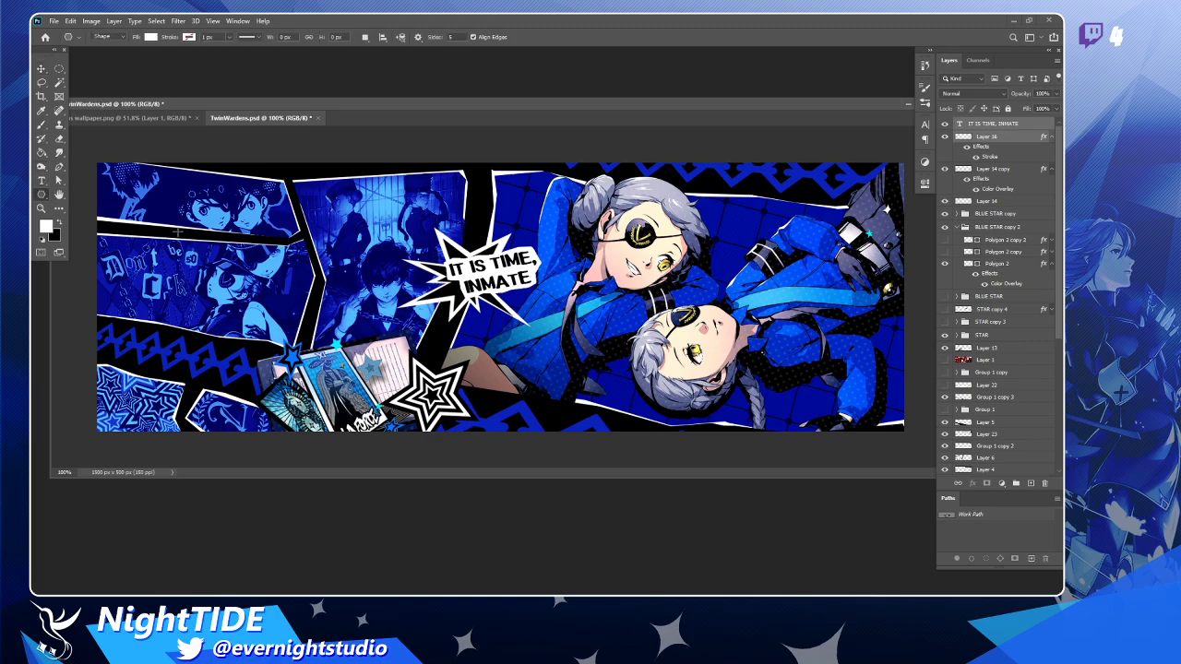
{"action": "key", "text": "i"}
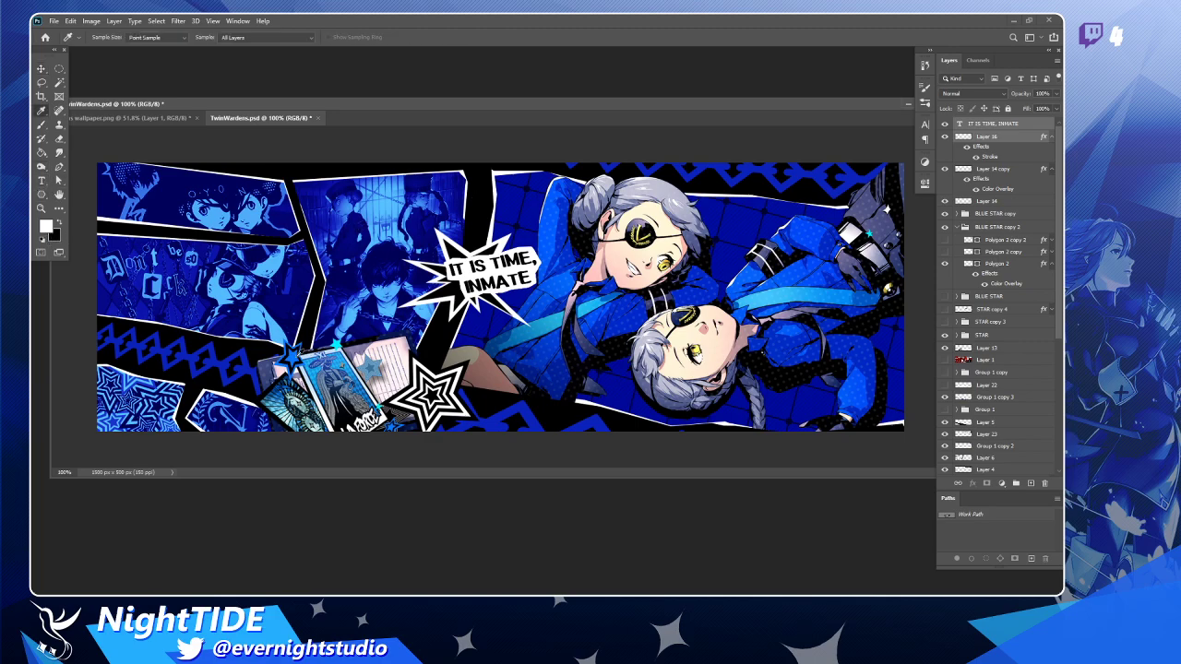
{"action": "left_click", "coordinate": [299, 354]}
Set the foreground colour to the lighter blue #0081f9.
{"action": "left_click", "coordinate": [42, 229]}
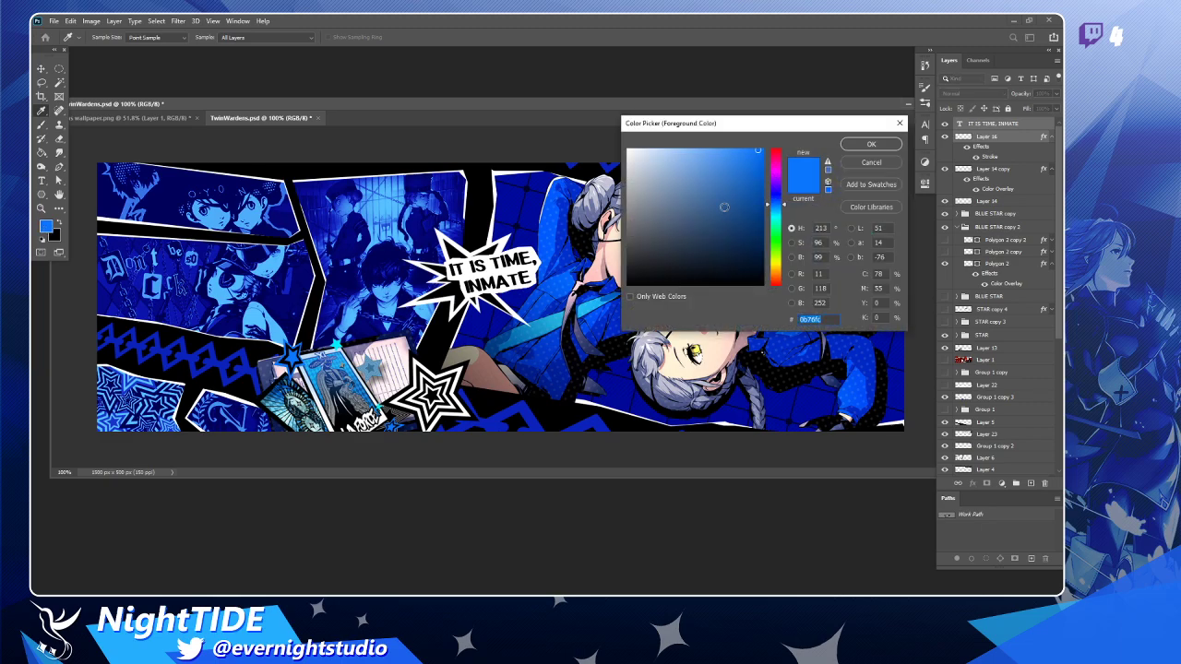
{"action": "left_click", "coordinate": [565, 280]}
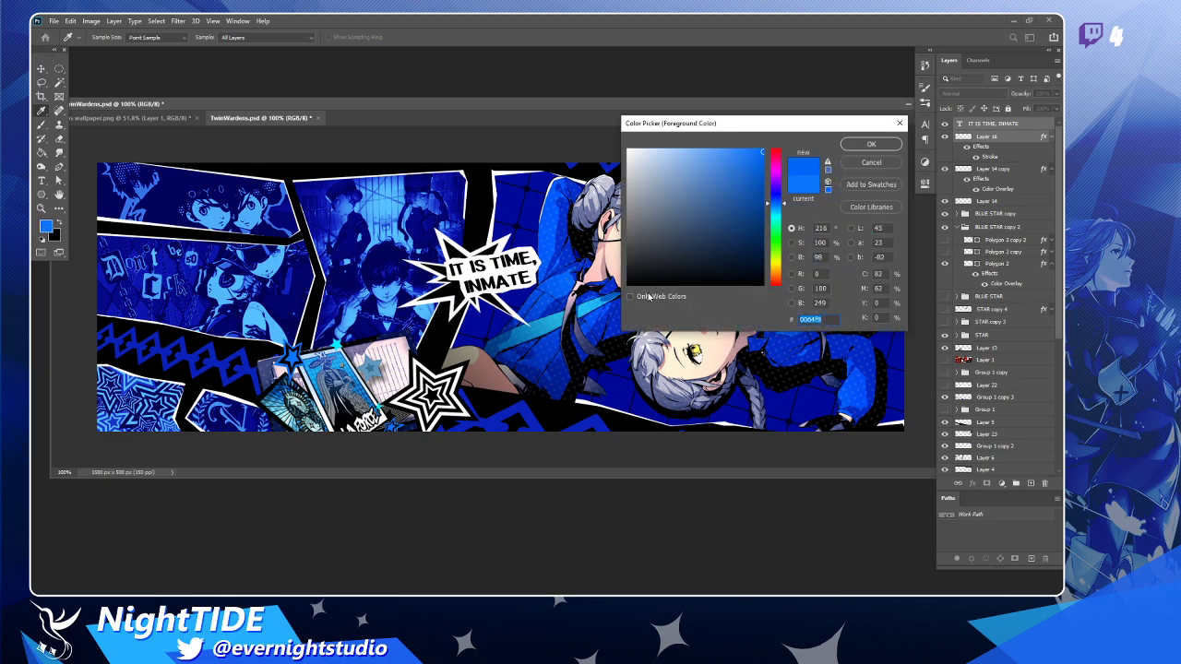
{"action": "left_click", "coordinate": [843, 145]}
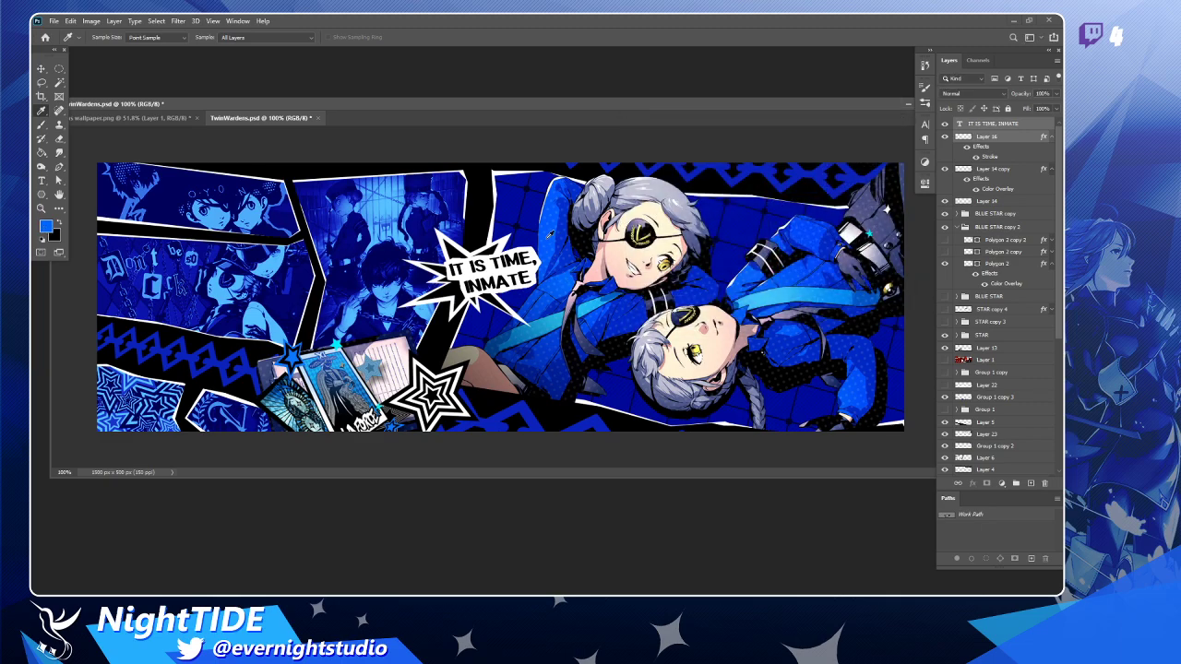
{"action": "left_click", "coordinate": [44, 224]}
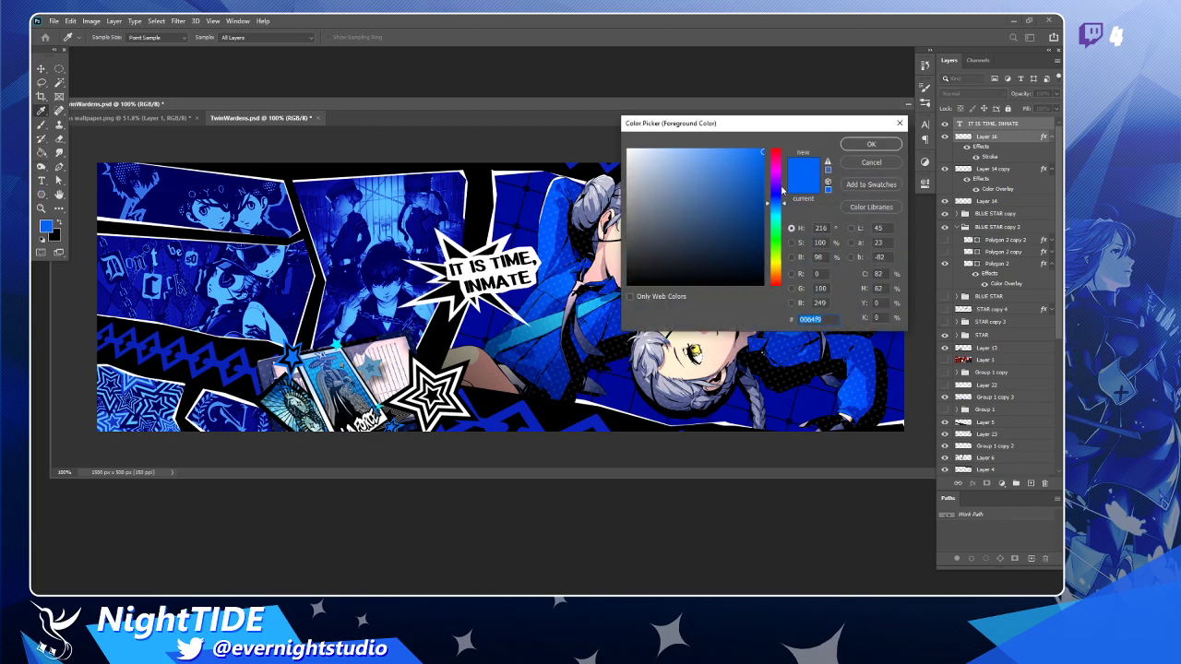
{"action": "left_click_drag", "start_coordinate": [777, 203], "coordinate": [778, 210]}
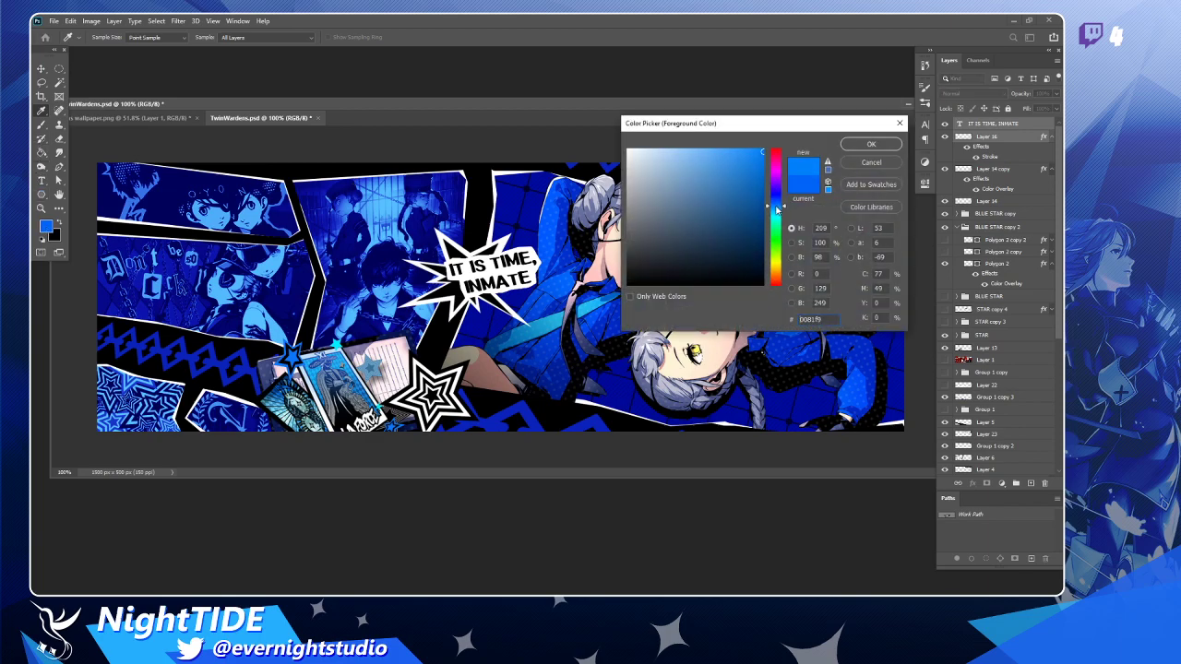
{"action": "left_click", "coordinate": [871, 144]}
Draw a small lighter-blue polygon star and duplicate it.
{"action": "left_click", "coordinate": [40, 195]}
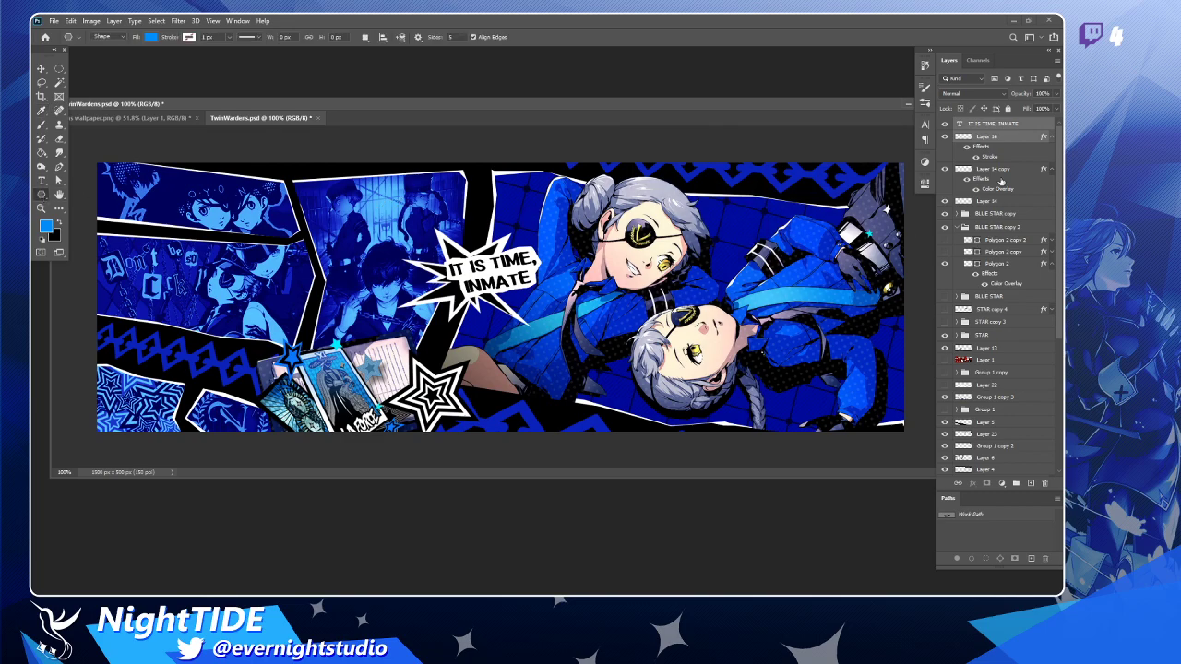
{"action": "left_click_drag", "start_coordinate": [512, 220], "coordinate": [207, 230]}
{"action": "left_click", "coordinate": [40, 68]}
{"action": "key", "text": "ctrl+t"}
{"action": "key", "text": "Return"}
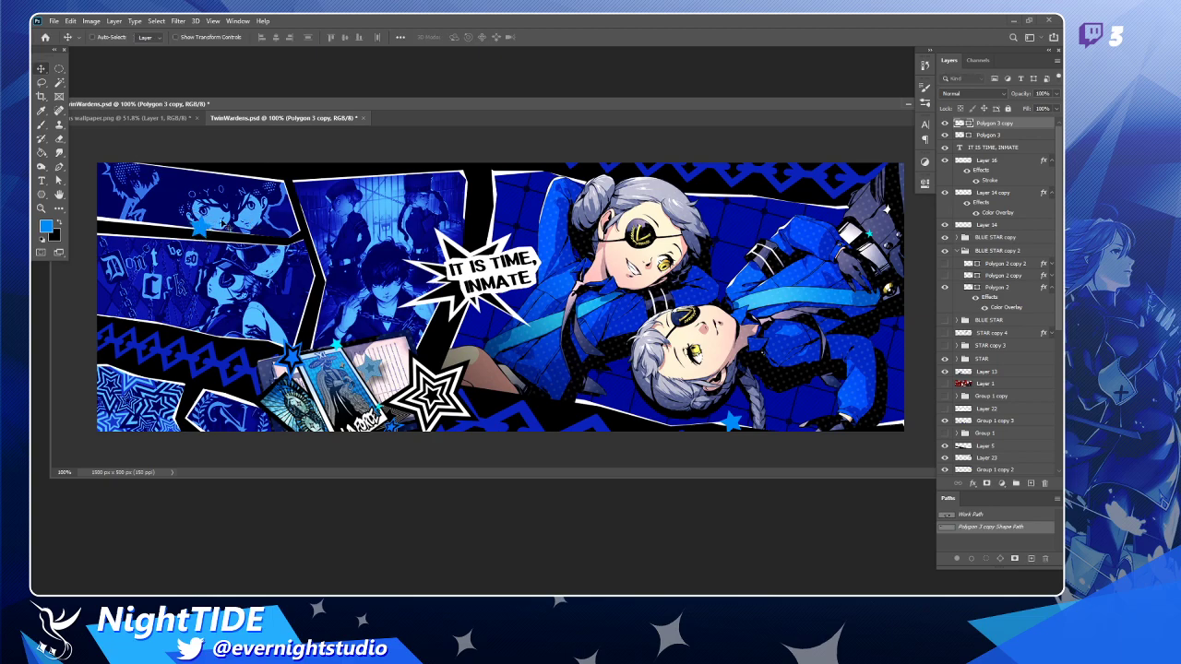
Move the star copy into the top-left panel, shrink it, and show the BLUE STAR group.
{"action": "key", "text": "ctrl+t"}
{"action": "left_click_drag", "start_coordinate": [212, 221], "coordinate": [229, 332]}
{"action": "key", "text": "Return"}
{"action": "key", "text": "ctrl+t"}
{"action": "key", "text": "Return"}
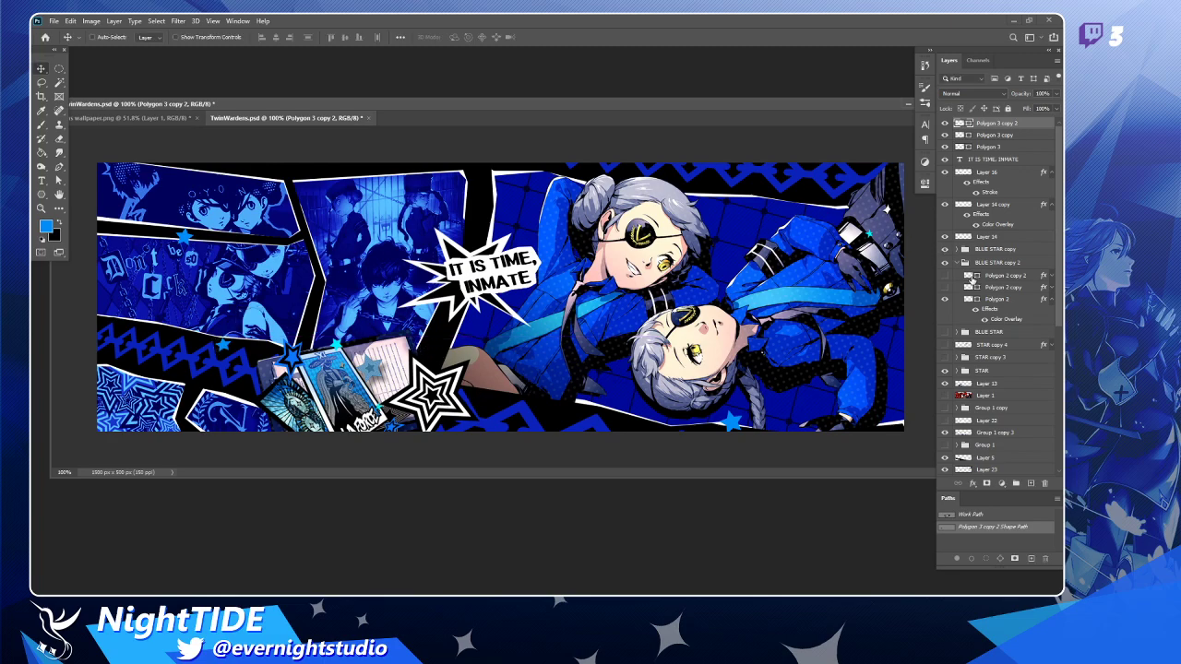
{"action": "left_click", "coordinate": [945, 333]}
Move the BLUE STAR group toward the top centre and tilt it.
{"action": "left_click", "coordinate": [981, 333]}
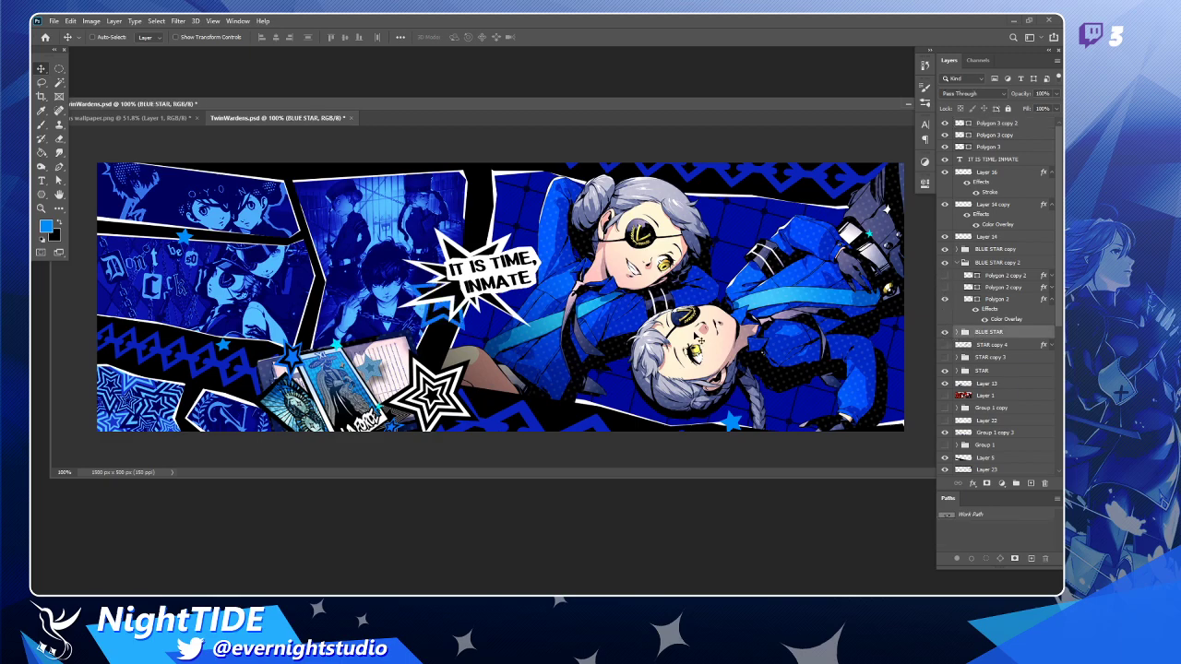
{"action": "left_click_drag", "start_coordinate": [443, 317], "coordinate": [769, 218]}
{"action": "key", "text": "ctrl+t"}
{"action": "key", "text": "Return"}
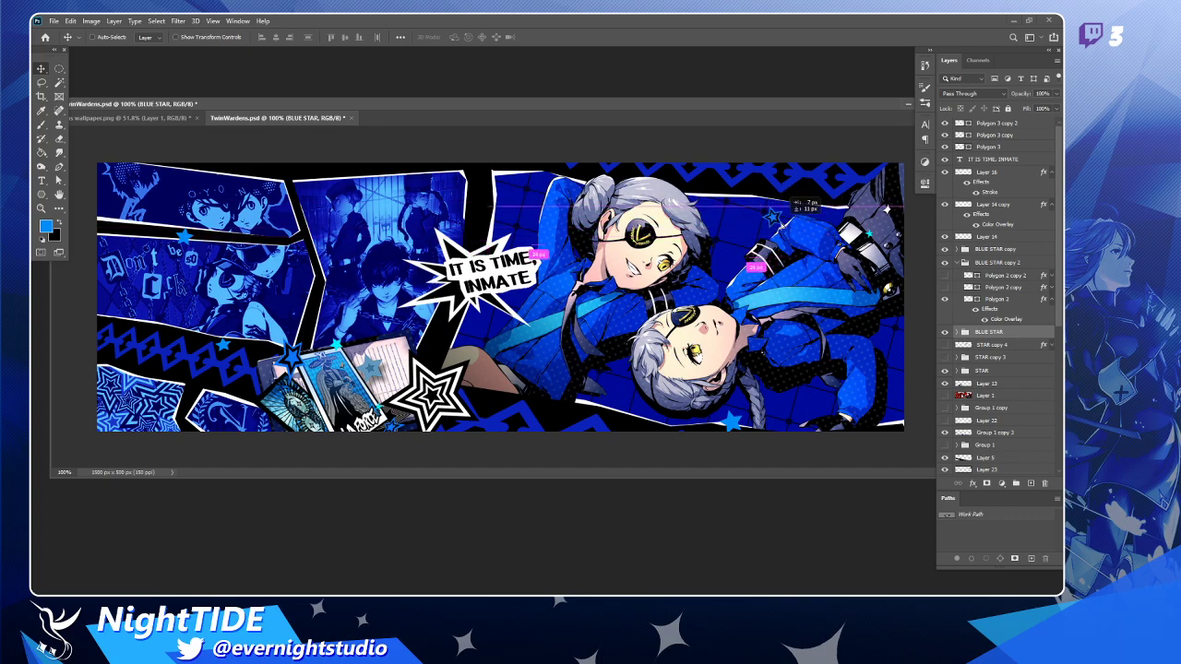
Place a rotated copy, BLUE STAR copy 3, in the upper right.
{"action": "left_click_drag", "start_coordinate": [768, 204], "coordinate": [479, 242]}
{"action": "key", "text": "ctrl+t"}
{"action": "key", "text": "Return"}
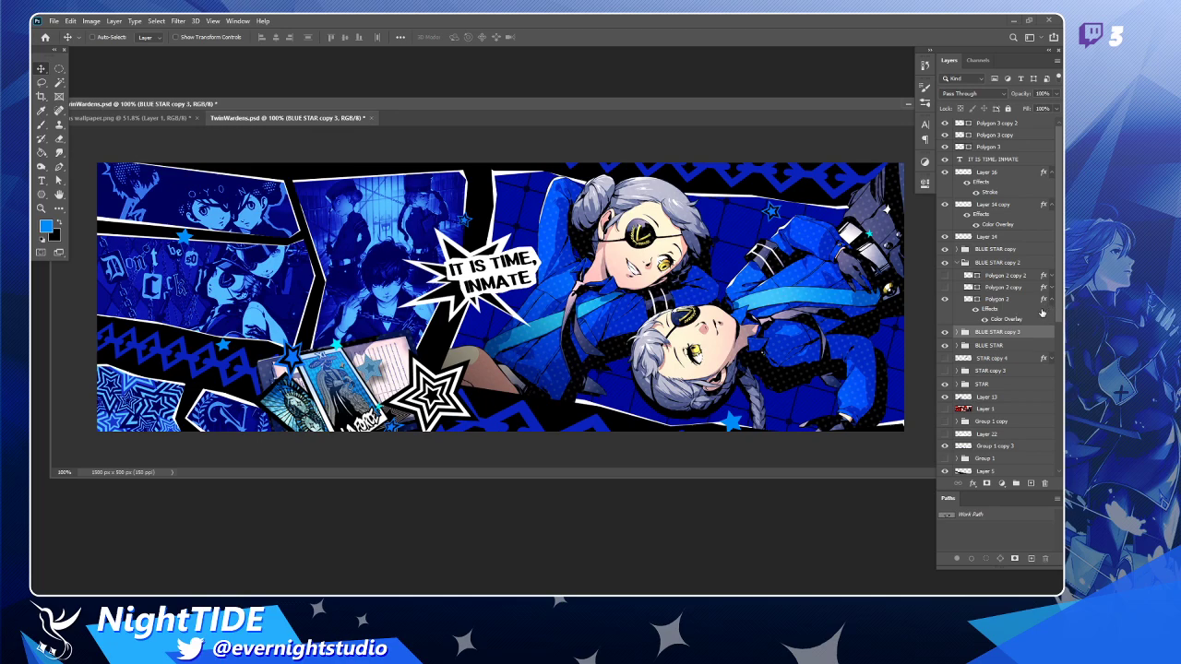
Show the large white STAR copy 3 group and check its inner white layer.
{"action": "left_click", "coordinate": [944, 371]}
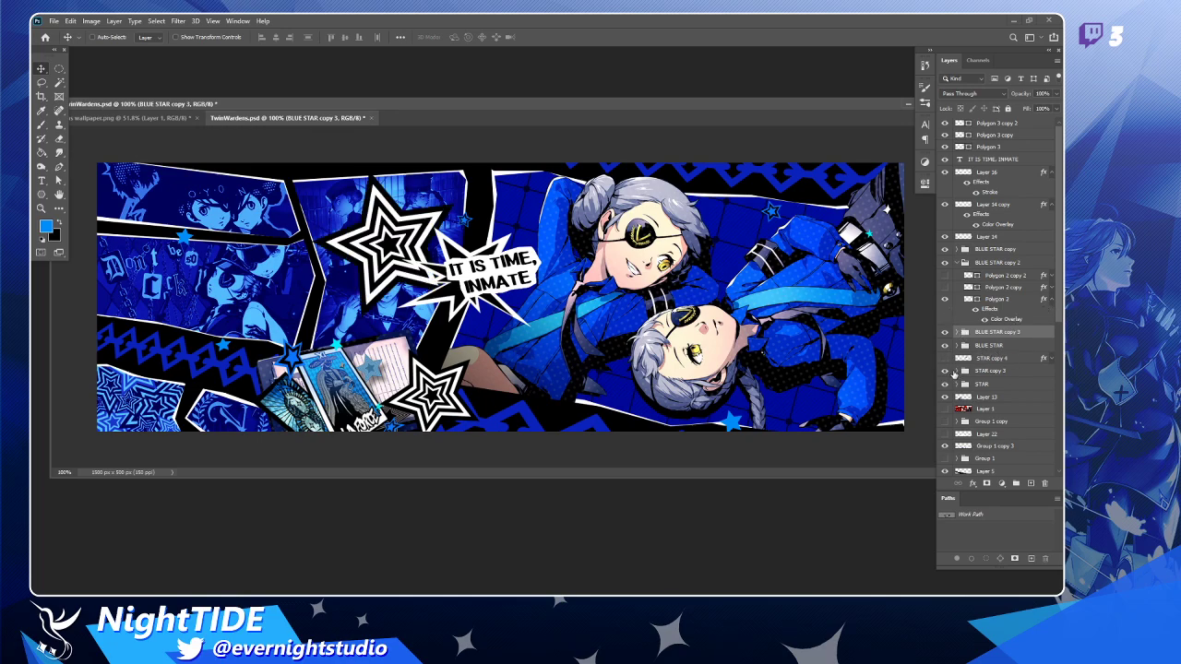
{"action": "left_click", "coordinate": [964, 371]}
{"action": "left_click", "coordinate": [956, 371]}
{"action": "scroll", "coordinate": [947, 367], "scroll_direction": "down", "scroll_amount": 1}
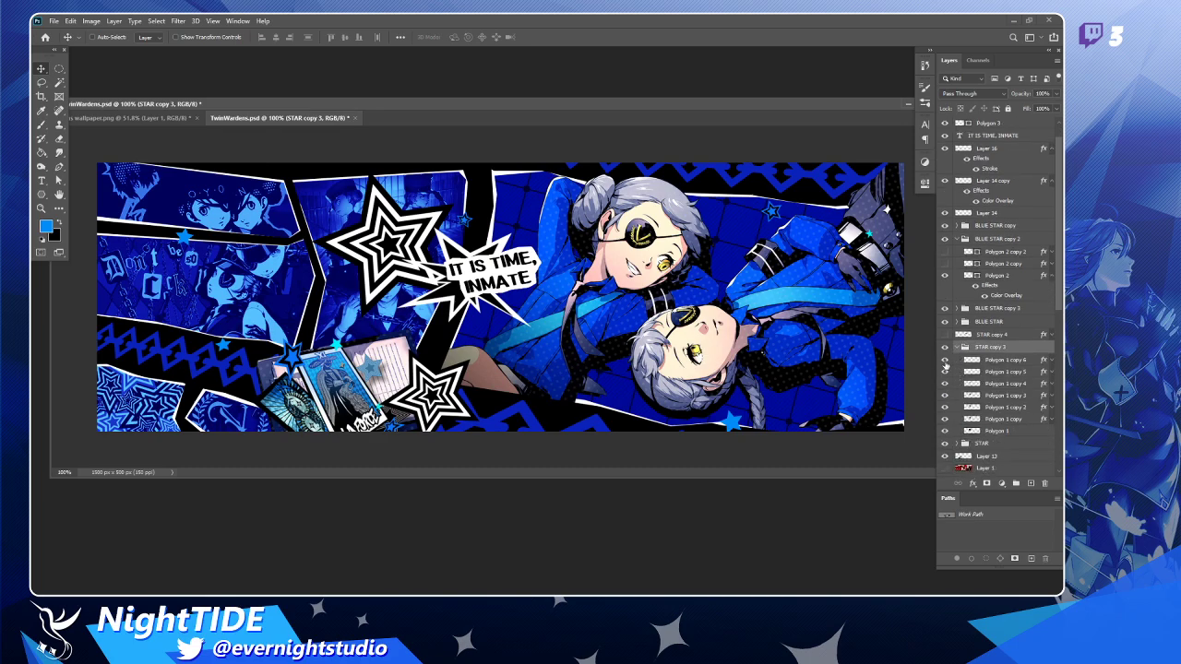
{"action": "left_click", "coordinate": [944, 372]}
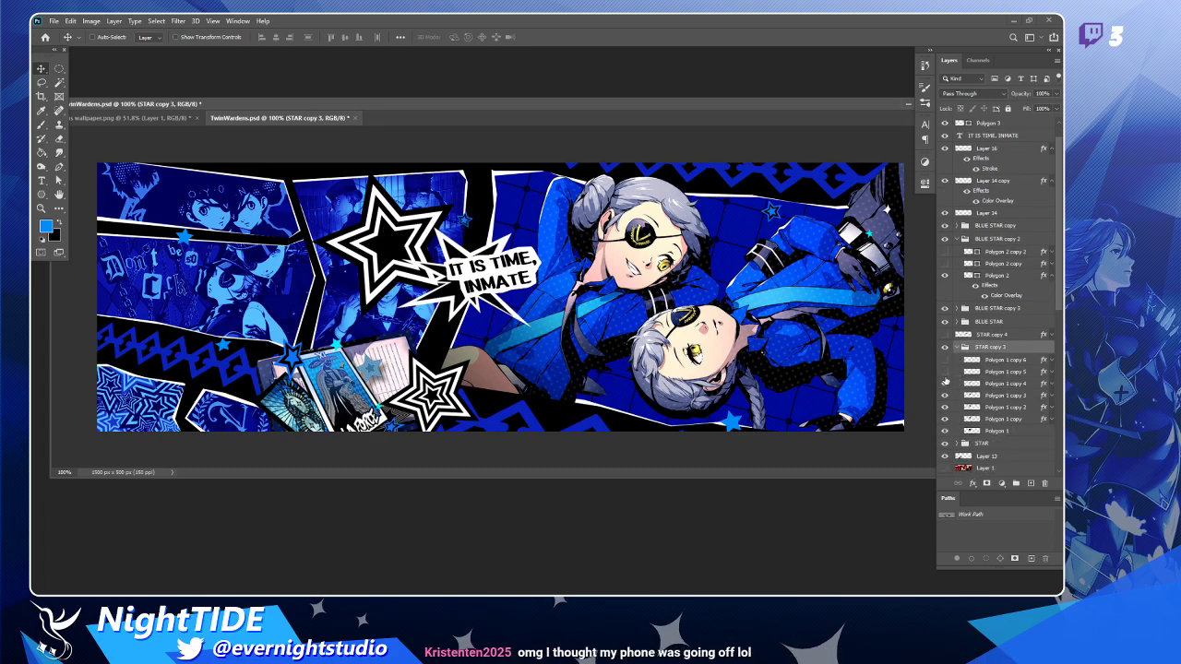
{"action": "left_click", "coordinate": [944, 383]}
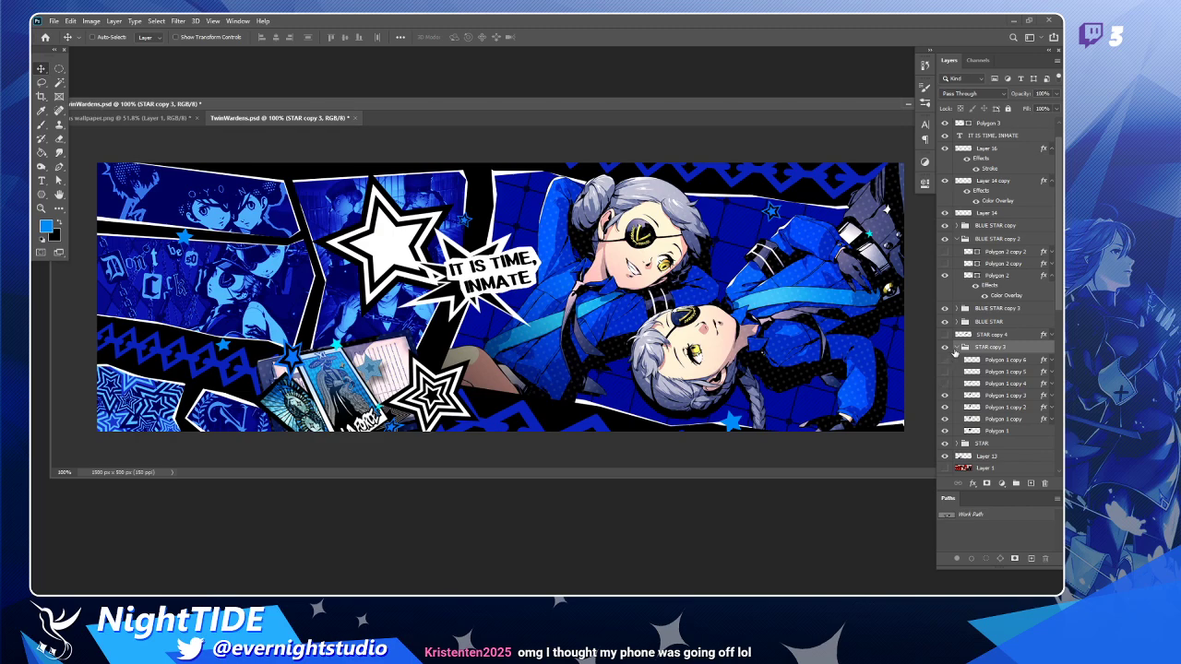
{"action": "left_click", "coordinate": [956, 347]}
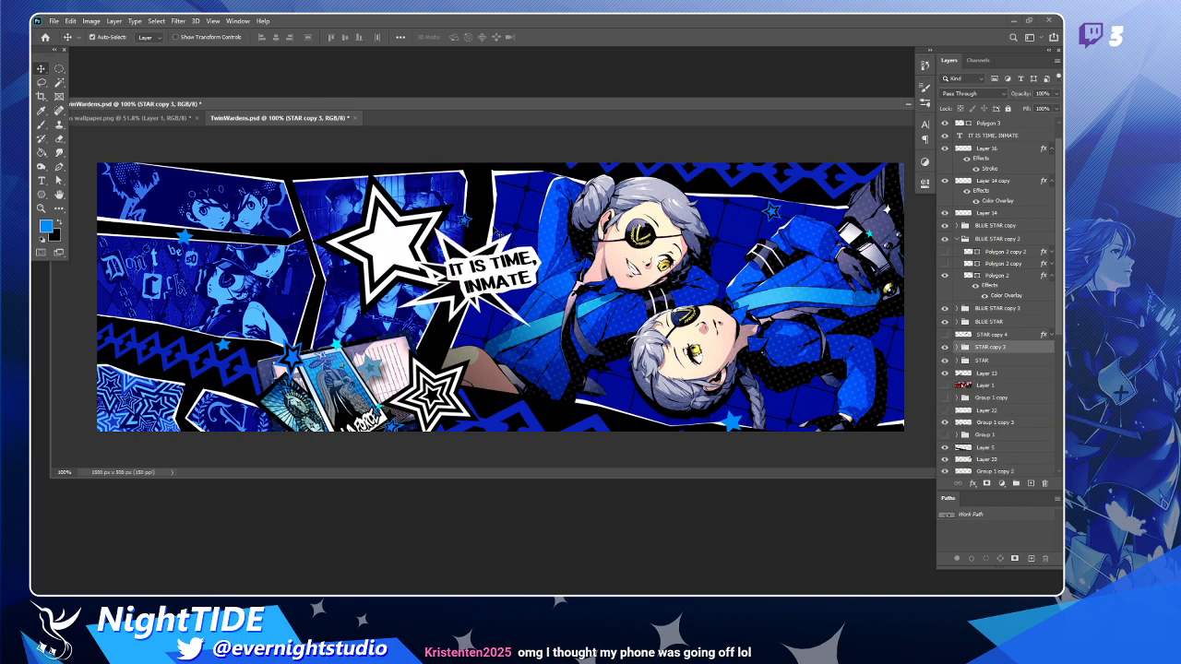
Shrink STAR copy 3 to about 41%, tilt it, and move it below the speech bubble.
{"action": "key", "text": "ctrl+t"}
{"action": "left_click_drag", "start_coordinate": [454, 172], "coordinate": [383, 243]}
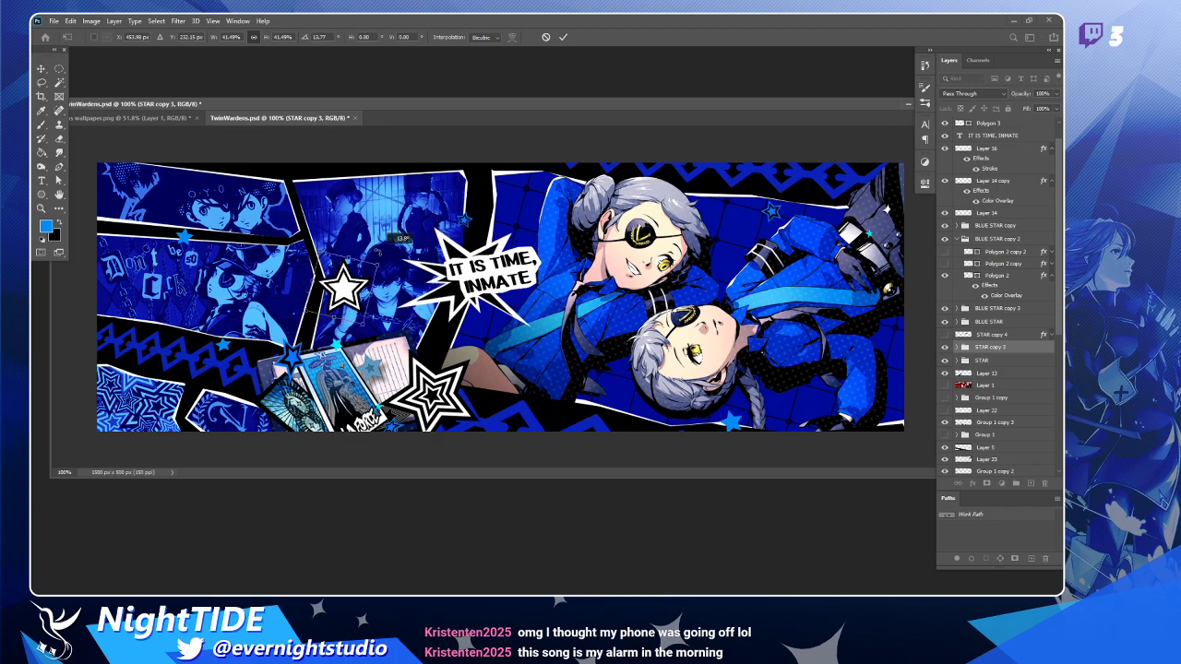
{"action": "key", "text": "Return"}
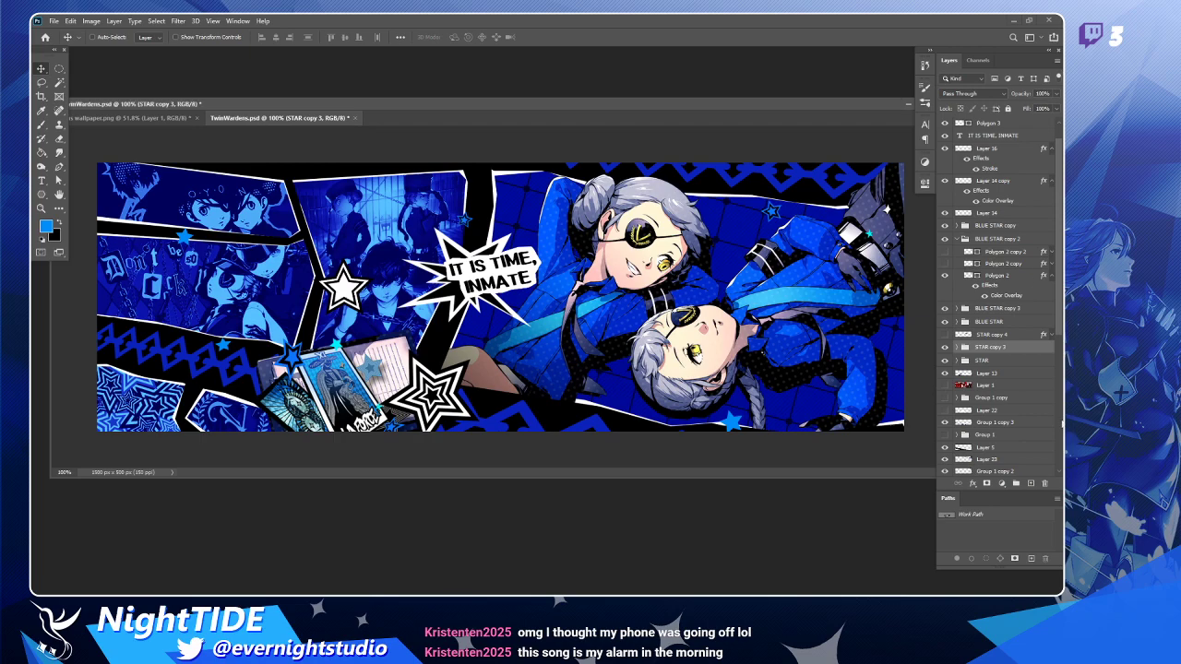
{"action": "left_click_drag", "start_coordinate": [376, 294], "coordinate": [553, 285]}
{"action": "key", "text": "Return"}
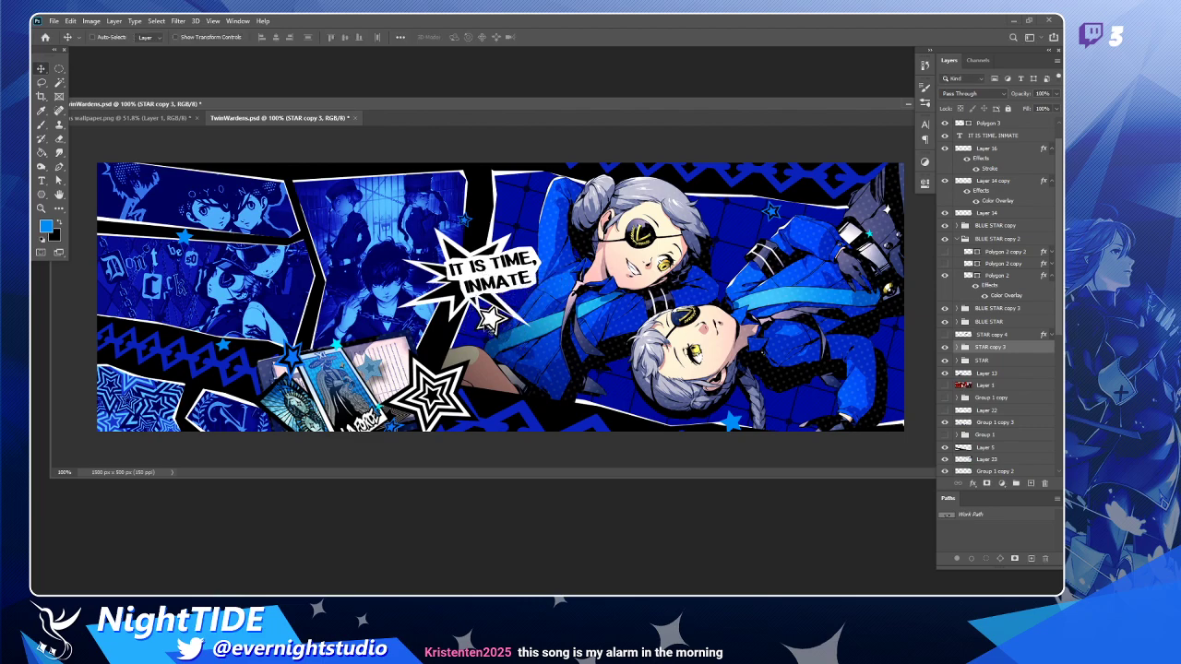
Scatter rotated copies of the white star, scaling down the one at the top edge.
{"action": "left_click_drag", "start_coordinate": [492, 321], "coordinate": [308, 207]}
{"action": "key", "text": "ctrl+t"}
{"action": "key", "text": "Return"}
{"action": "key", "text": "ctrl+t"}
{"action": "key", "text": "Return"}
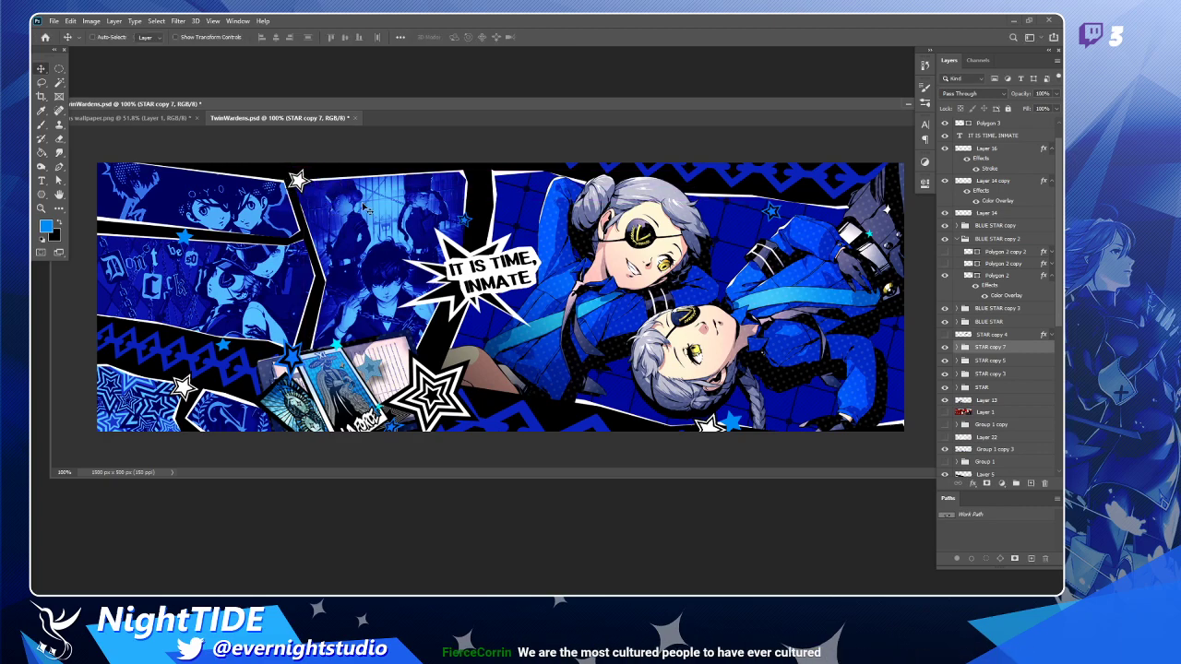
{"action": "key", "text": "ctrl+t"}
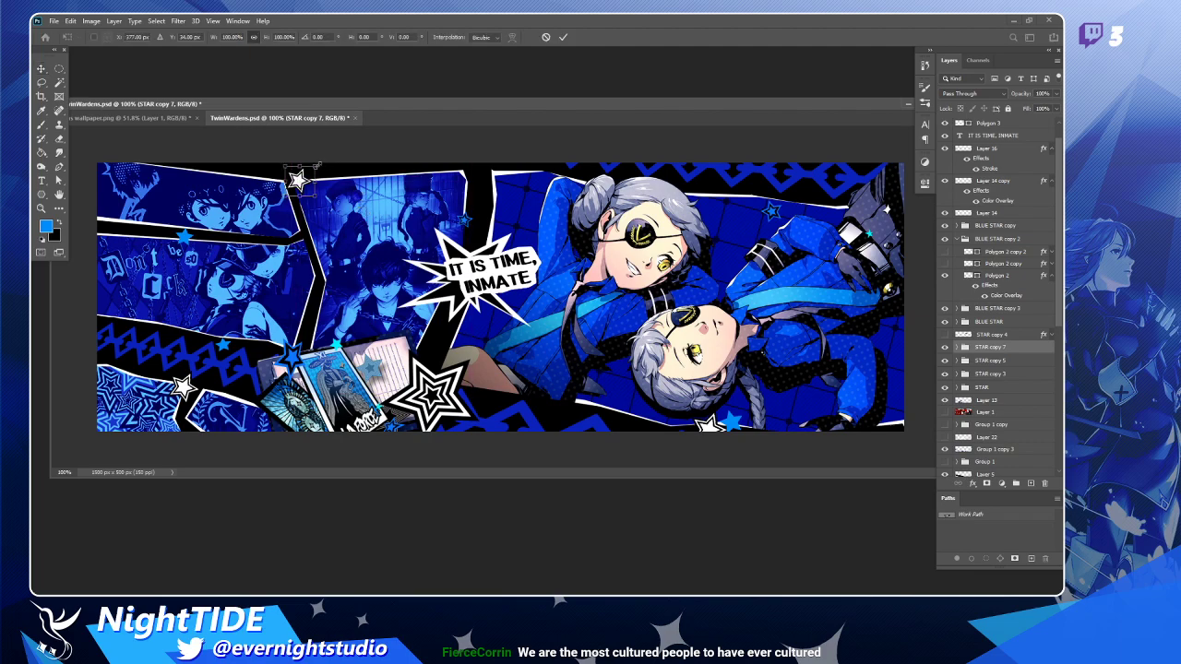
{"action": "mouse_move", "coordinate": [317, 167]}
{"action": "left_mouse_down"}
{"action": "mouse_move", "coordinate": [317, 203]}
{"action": "mouse_move", "coordinate": [309, 182]}
{"action": "left_mouse_up"}
{"action": "key", "text": "Return"}
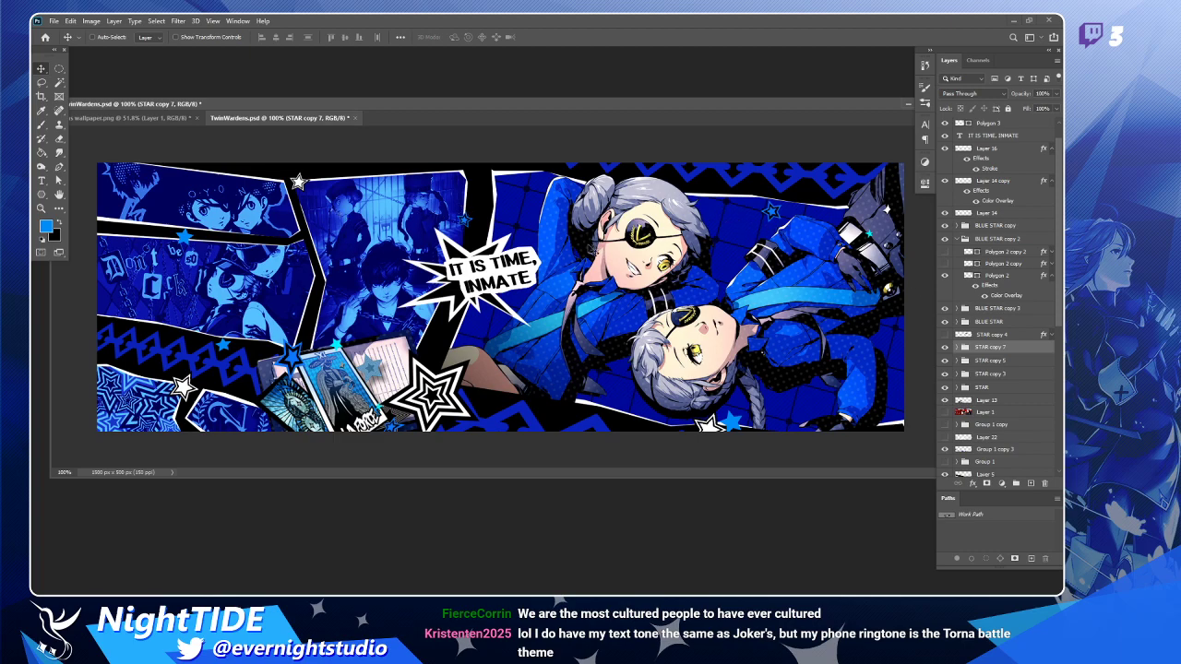
Discard a first star attempt and set the foreground colour to white.
{"action": "left_click", "coordinate": [41, 195]}
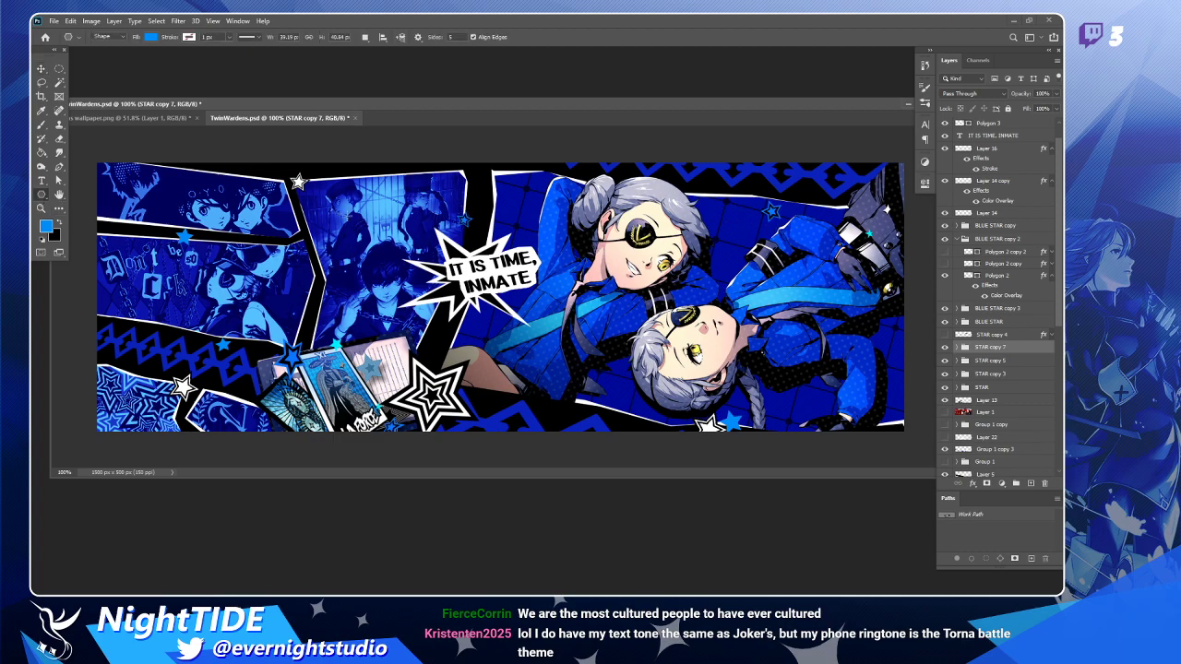
{"action": "left_click_drag", "start_coordinate": [402, 210], "coordinate": [434, 183]}
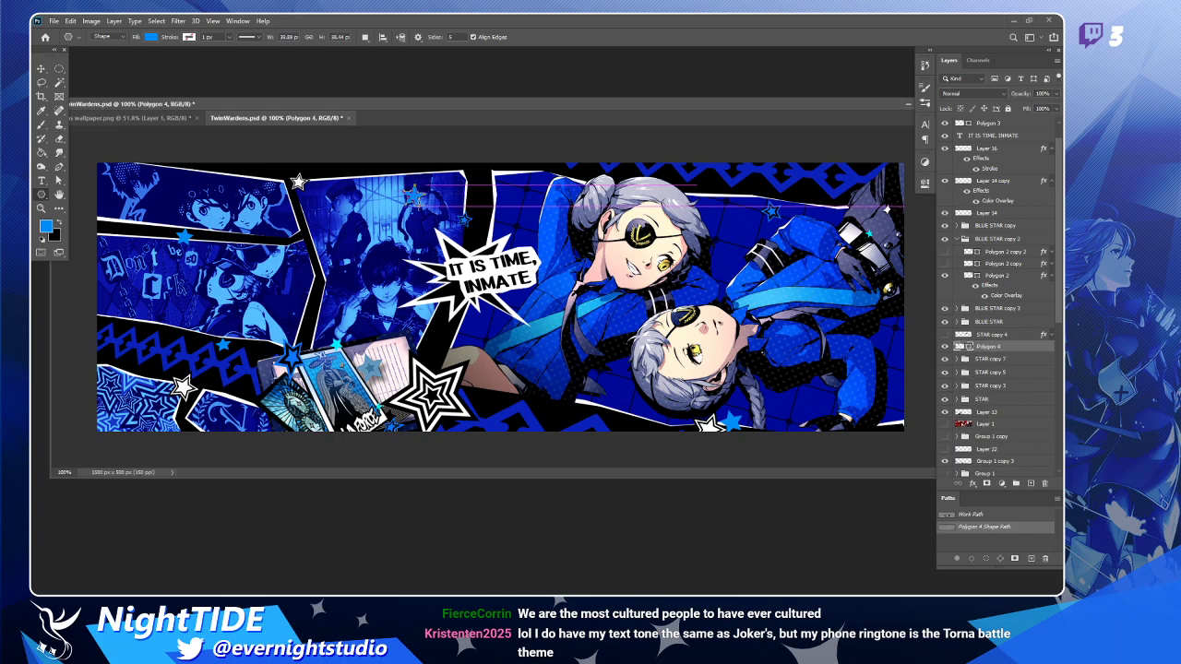
{"action": "key", "text": "ctrl+z"}
{"action": "left_click", "coordinate": [48, 225]}
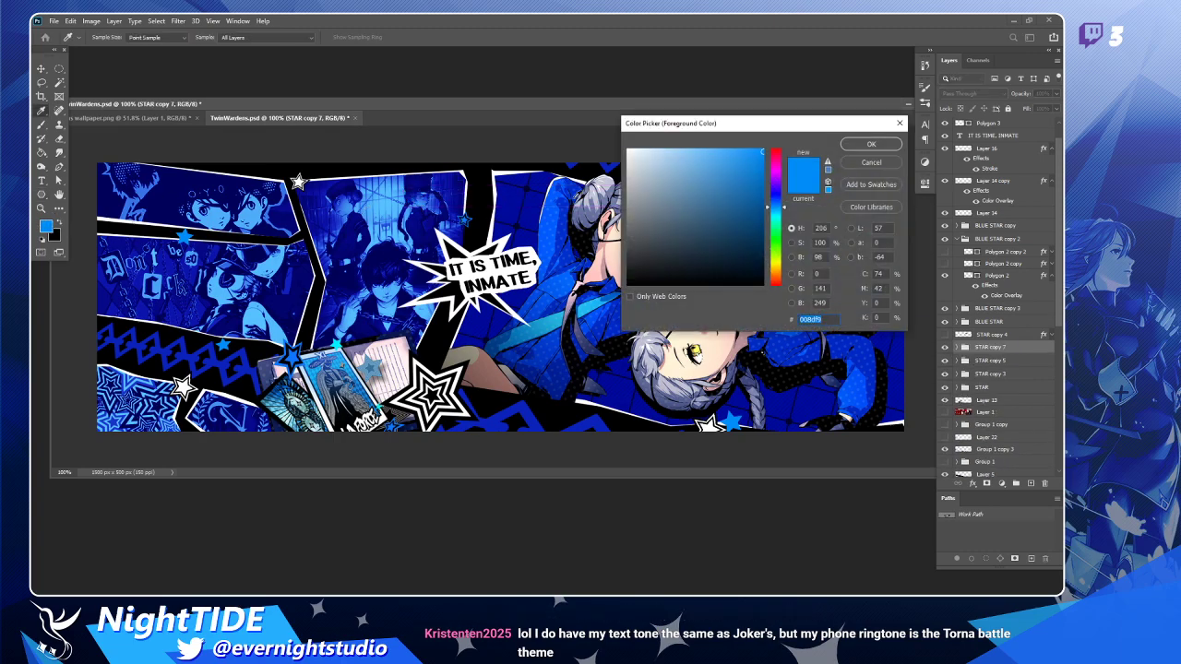
{"action": "left_click_drag", "start_coordinate": [639, 181], "coordinate": [606, 137]}
{"action": "left_click", "coordinate": [872, 144]}
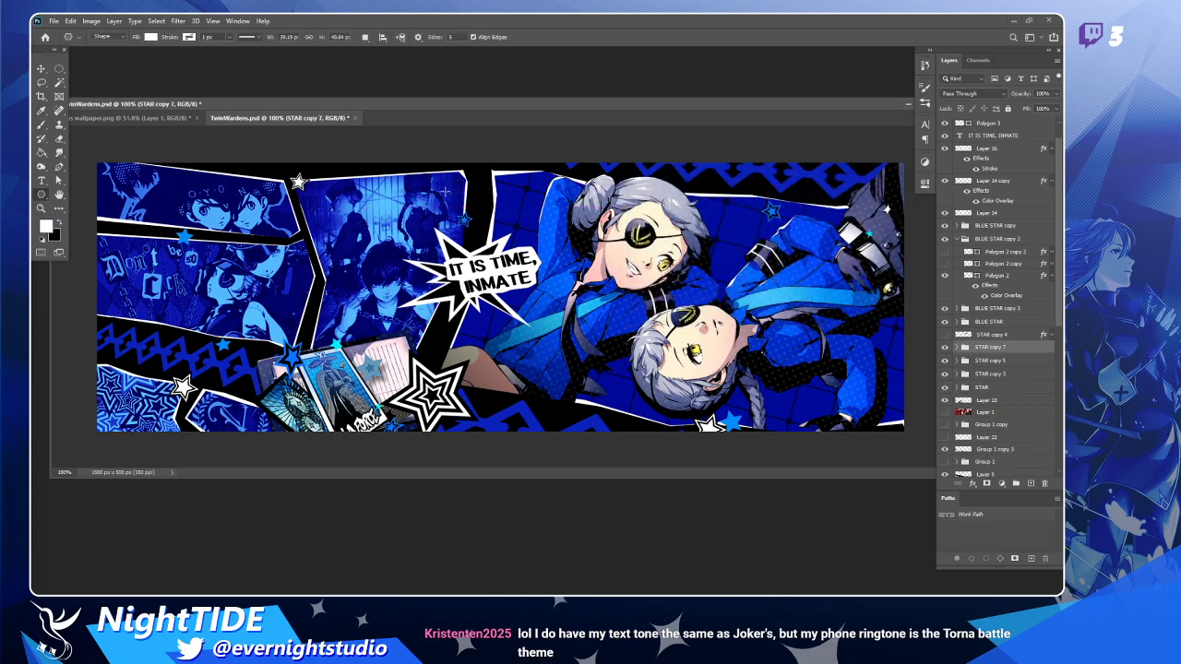
Draw a small white Polygon 4 star near the speech bubble, then position and scale it.
{"action": "left_click_drag", "start_coordinate": [432, 183], "coordinate": [449, 200]}
{"action": "left_click", "coordinate": [40, 68]}
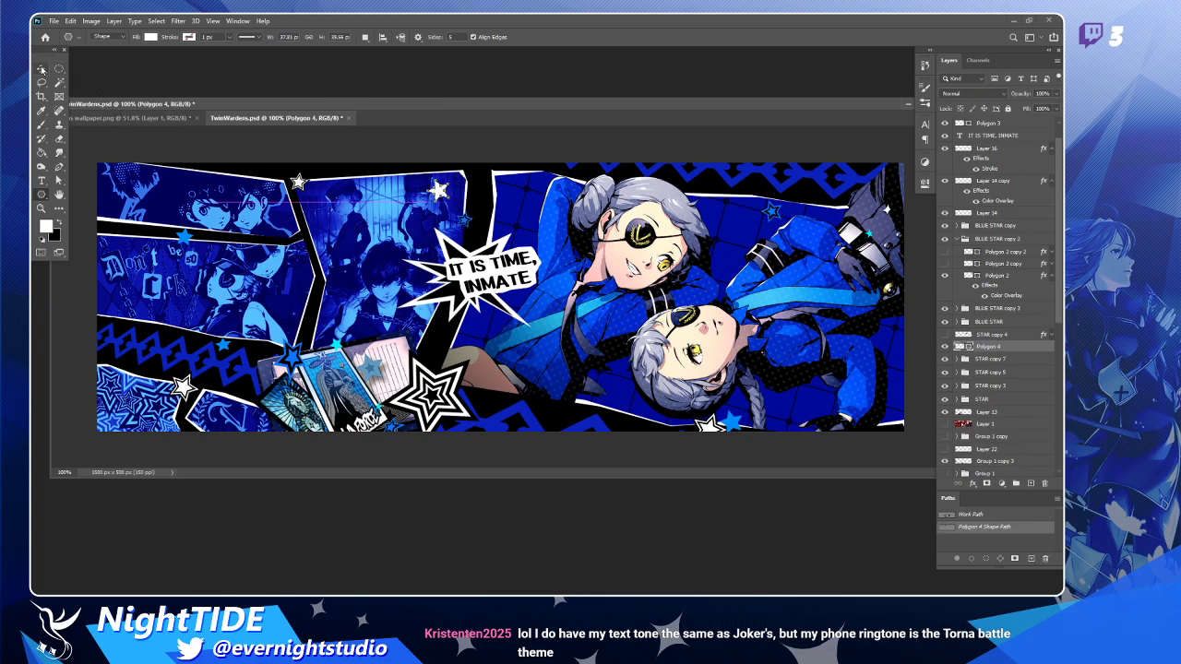
{"action": "left_click_drag", "start_coordinate": [435, 194], "coordinate": [464, 178]}
{"action": "key", "text": "ctrl+t"}
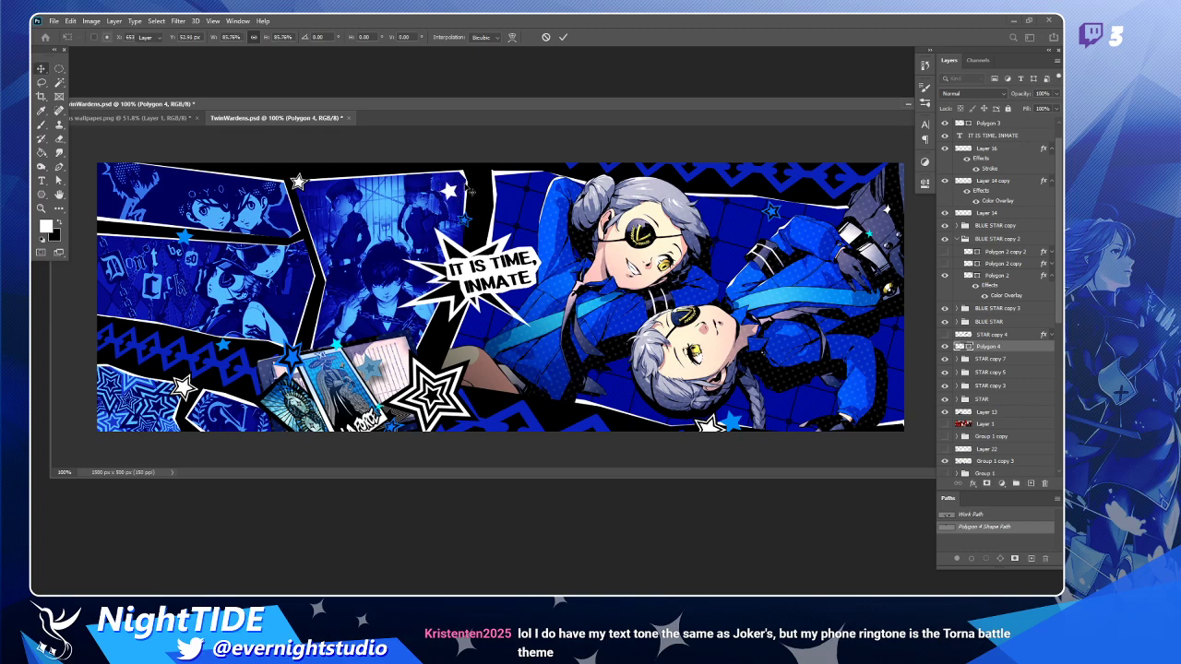
{"action": "key", "text": "Return"}
{"action": "left_click_drag", "start_coordinate": [453, 188], "coordinate": [474, 221]}
{"action": "key", "text": "ctrl+t"}
{"action": "key", "text": "Return"}
Reposition the white star lower and duplicate it with Ctrl+J.
{"action": "scroll", "coordinate": [496, 247], "scroll_direction": "up", "scroll_amount": 2}
{"action": "key", "text": "ctrl+t"}
{"action": "key", "text": "Return"}
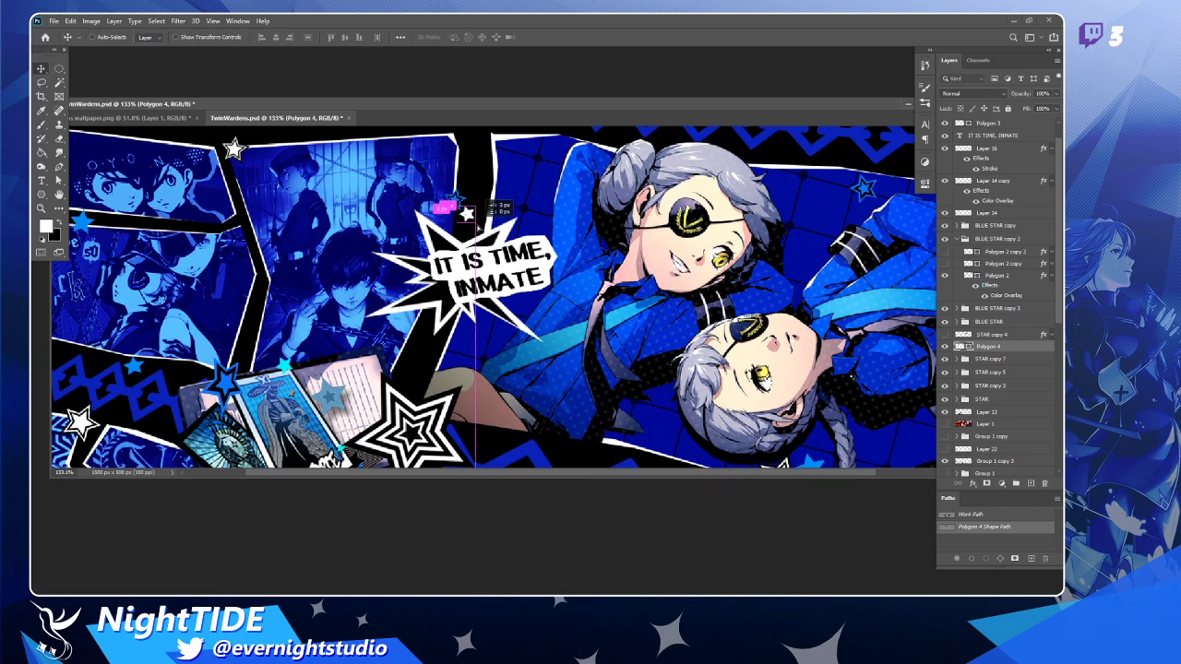
{"action": "scroll", "coordinate": [474, 221], "scroll_direction": "down", "scroll_amount": 1}
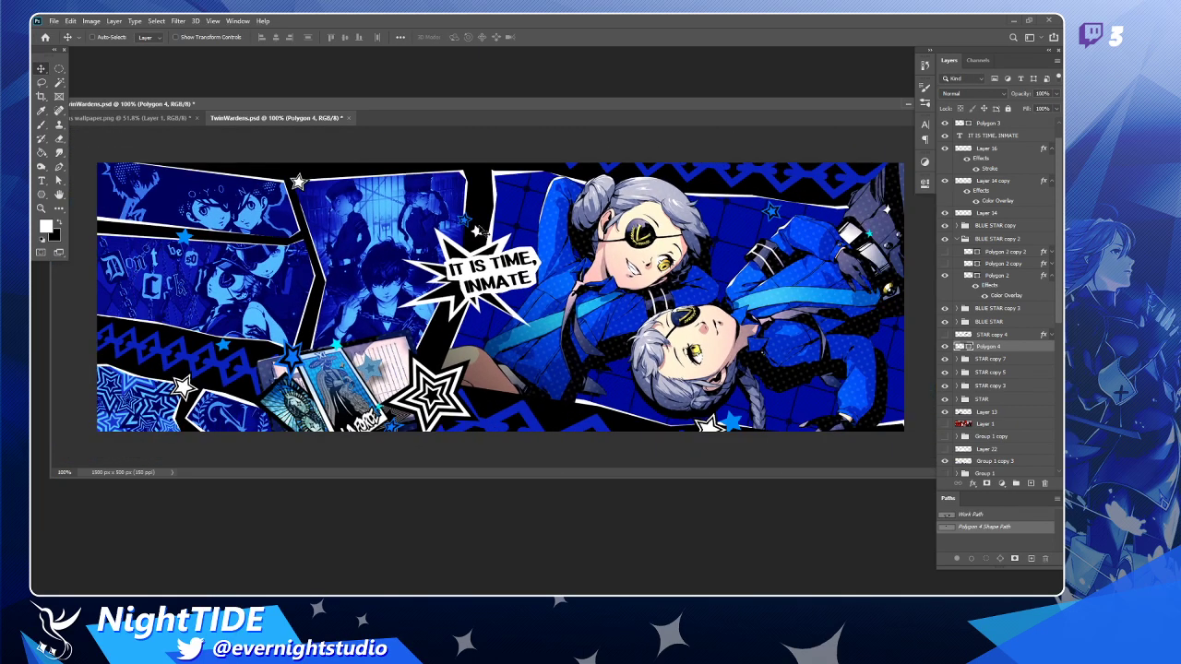
{"action": "left_click_drag", "start_coordinate": [482, 226], "coordinate": [499, 404]}
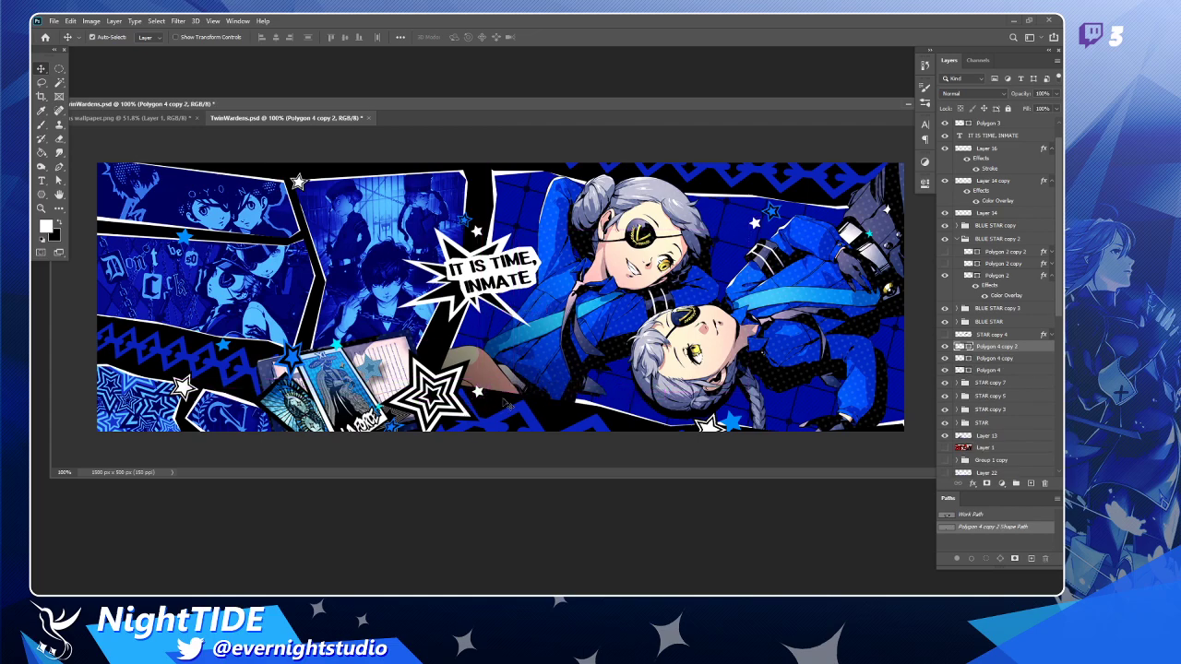
{"action": "key", "text": "ctrl+j"}
{"action": "key", "text": "ctrl+t"}
{"action": "key", "text": "Return"}
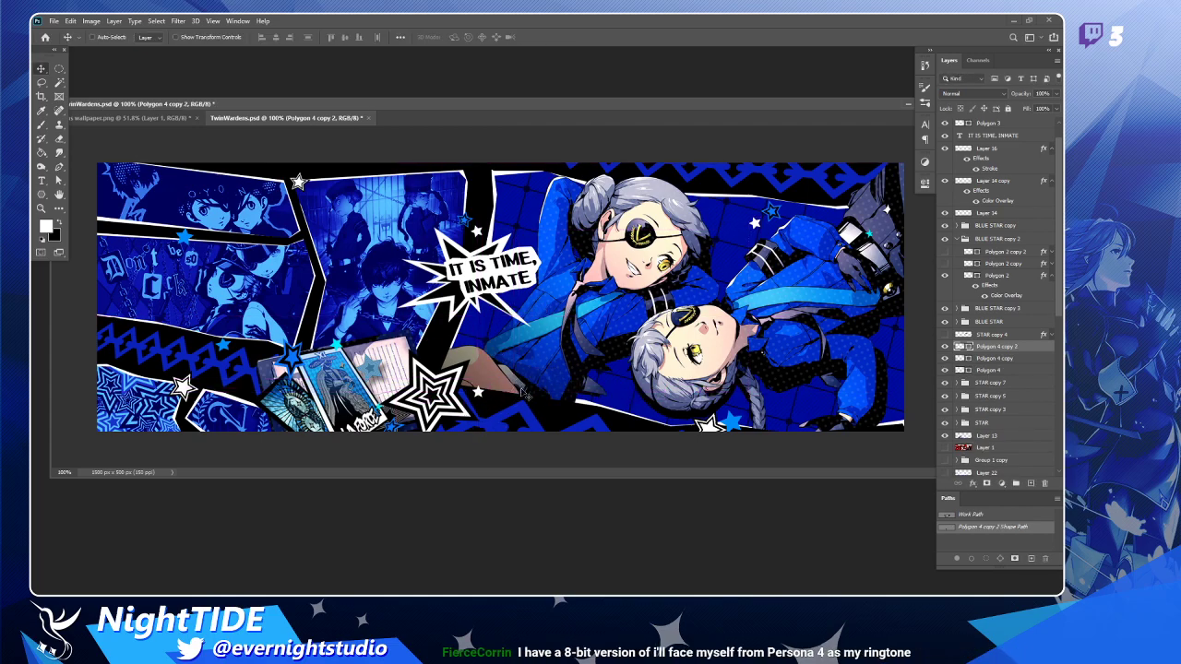
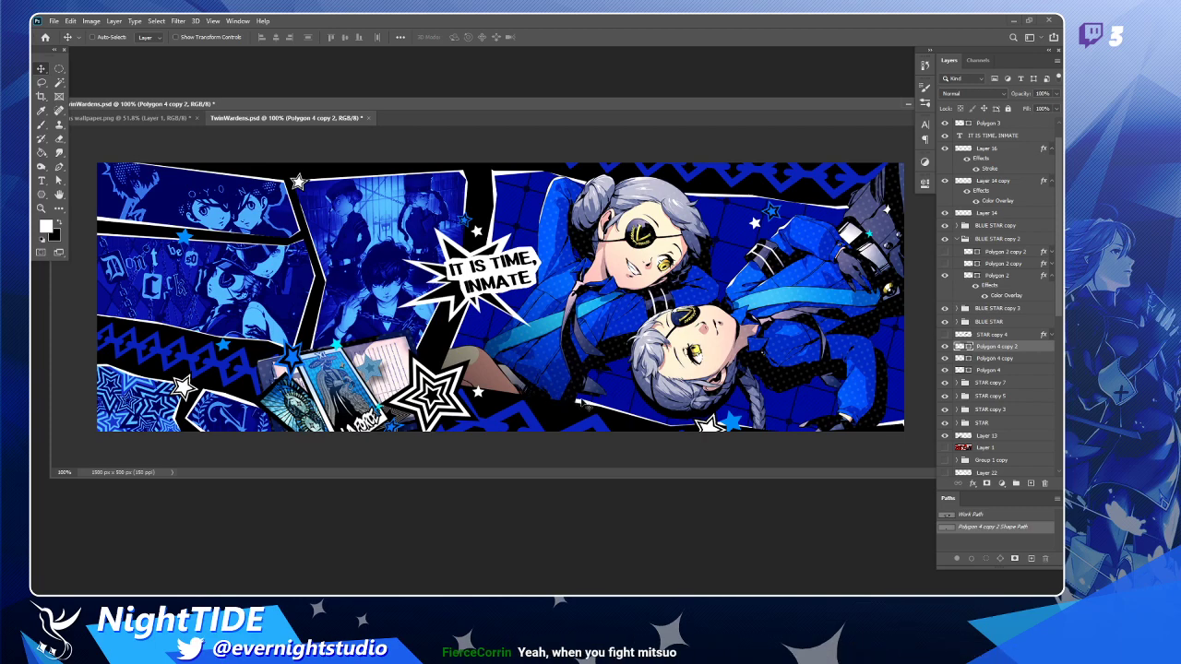
Move the small Polygon 4 copy 2 star slightly higher on the banner.
{"action": "left_click_drag", "start_coordinate": [624, 371], "coordinate": [613, 369]}
{"action": "scroll", "coordinate": [990, 338], "scroll_direction": "down", "scroll_amount": 2}
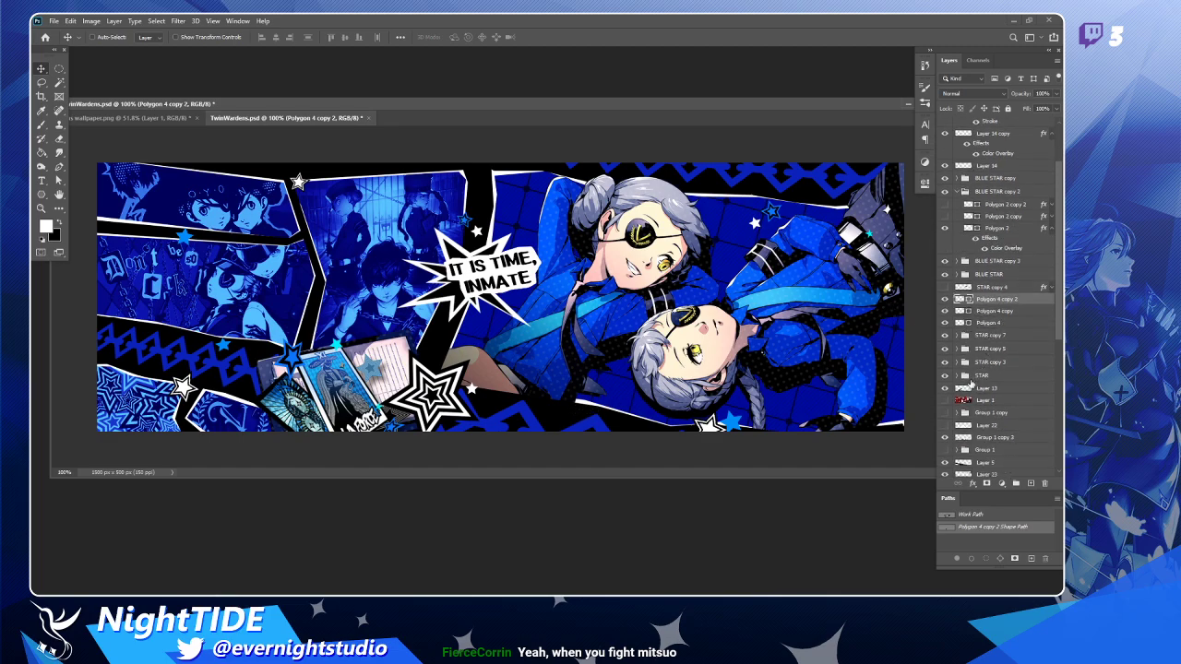
{"action": "left_click", "coordinate": [944, 363]}
{"action": "left_click", "coordinate": [944, 362]}
{"action": "left_click", "coordinate": [944, 363]}
{"action": "left_click", "coordinate": [944, 362]}
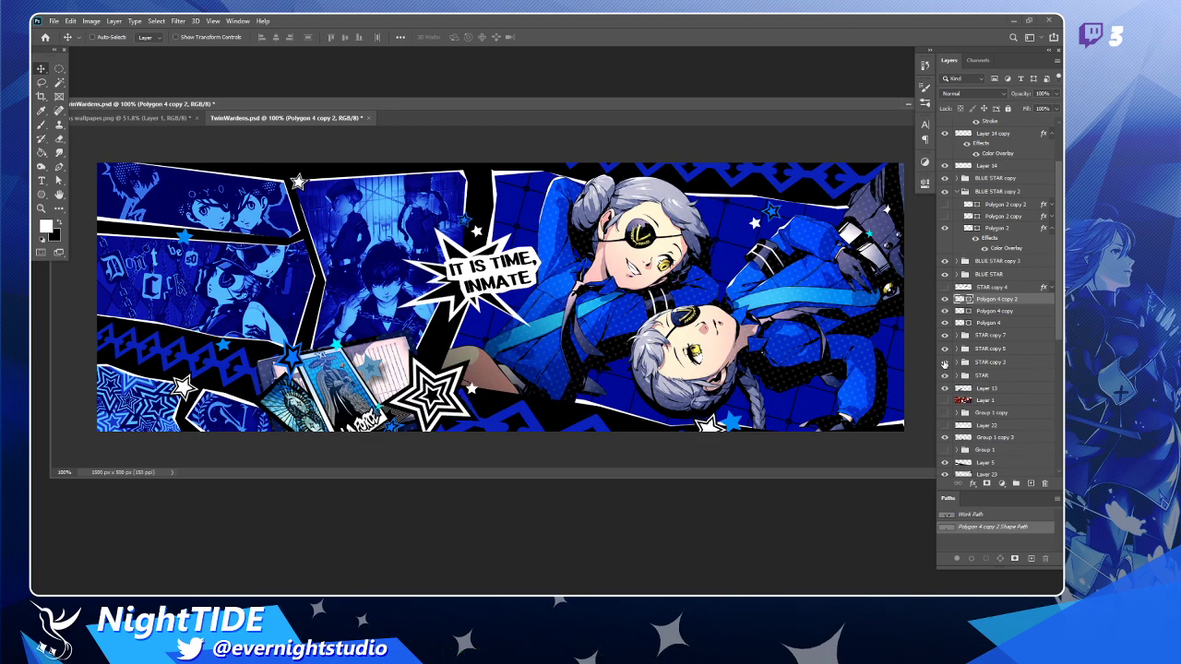
Select STAR copy 3 through Polygon 4 copy 2, try shifting them up-left, then undo the move.
{"action": "left_click", "coordinate": [1012, 363]}
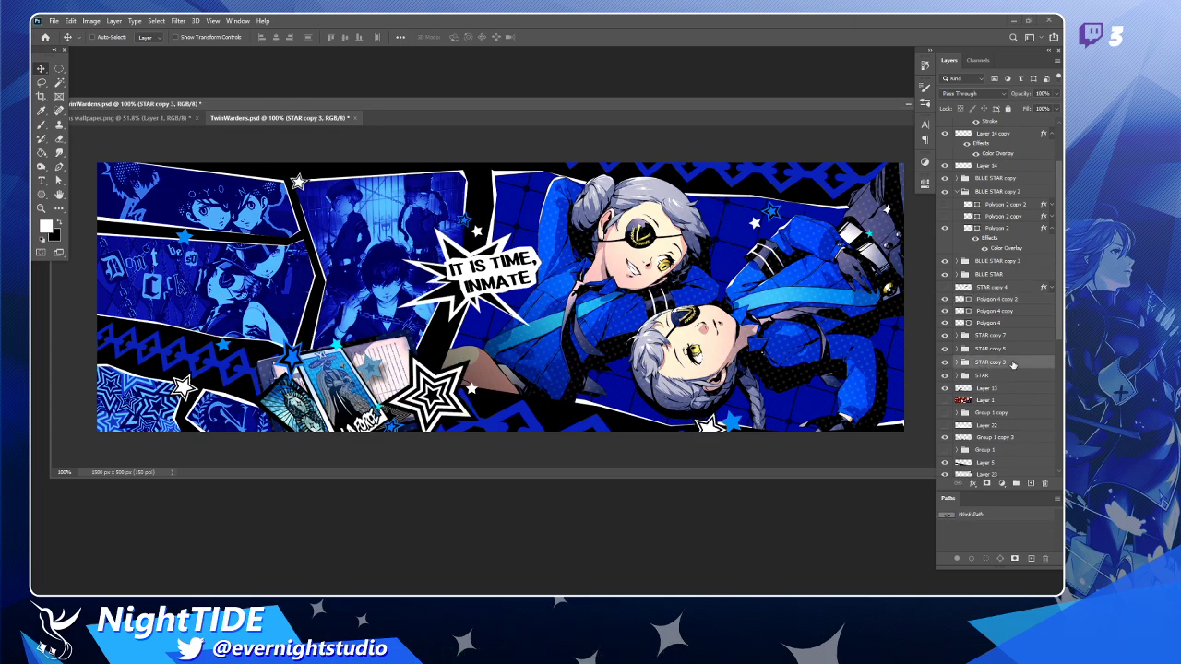
{"action": "left_click", "coordinate": [1015, 300], "text": "shift"}
{"action": "left_click_drag", "start_coordinate": [697, 338], "coordinate": [672, 305]}
{"action": "key", "text": "ctrl+z"}
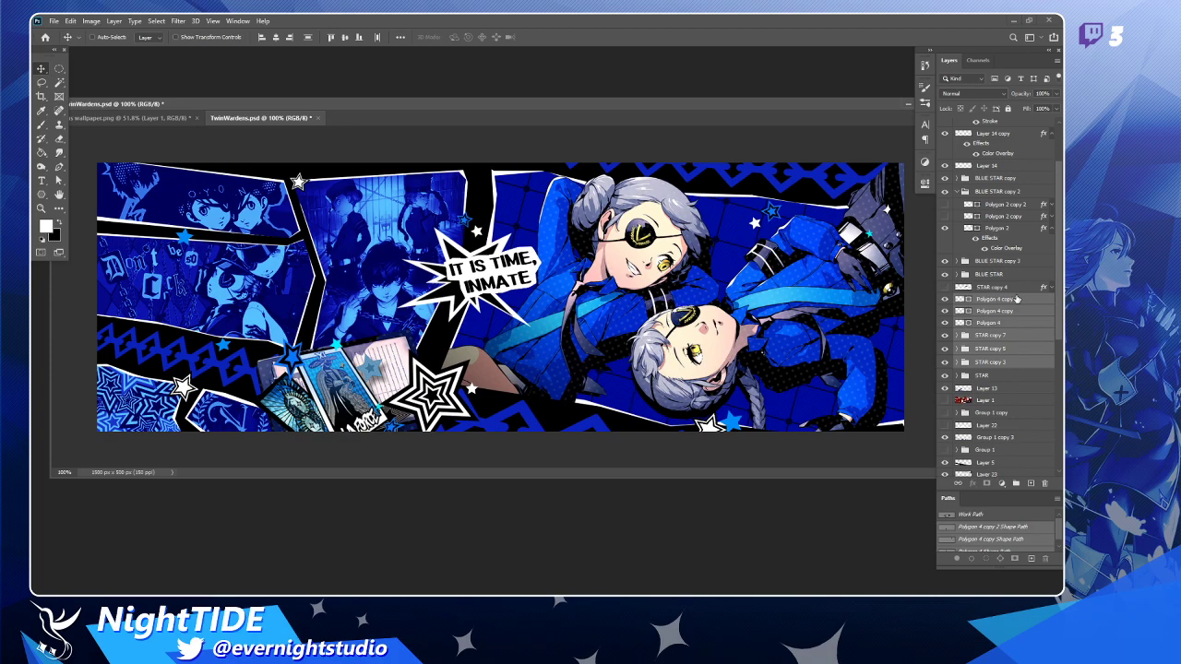
Make the hidden STAR copy 4 star visible and select its layer.
{"action": "left_click", "coordinate": [980, 262]}
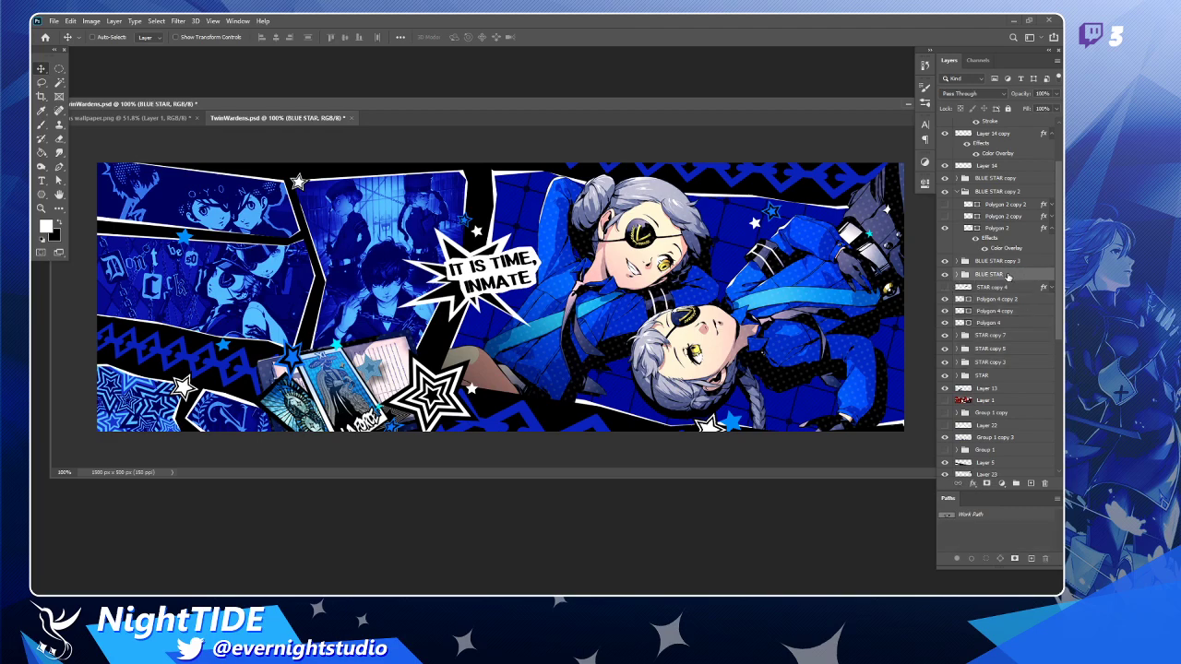
{"action": "left_click", "coordinate": [944, 262]}
{"action": "left_click", "coordinate": [944, 262]}
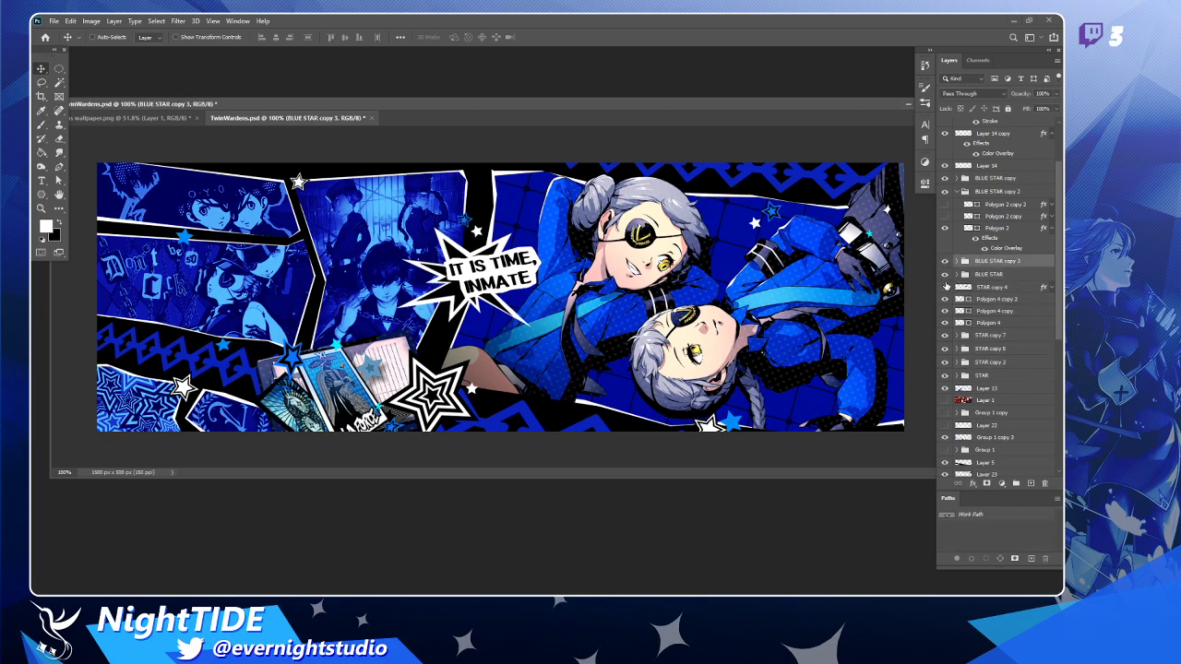
{"action": "left_click", "coordinate": [944, 287]}
{"action": "left_click", "coordinate": [944, 287]}
{"action": "left_click", "coordinate": [944, 287]}
{"action": "left_click", "coordinate": [996, 289]}
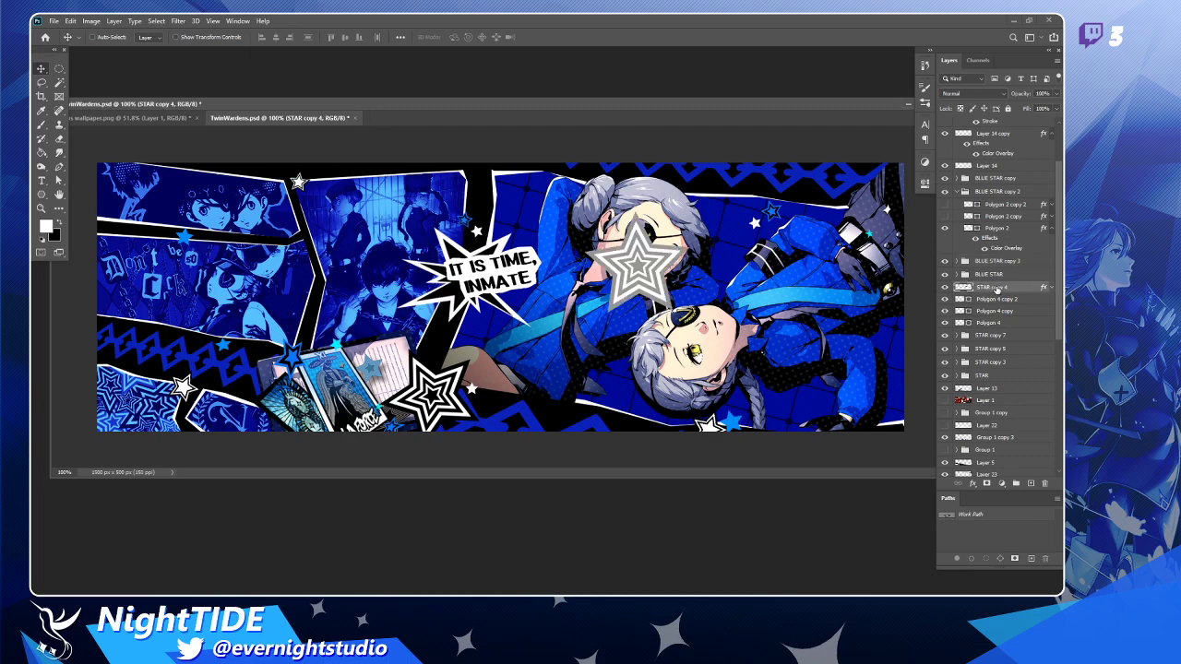
Scale STAR copy 4 to about 37%, rotate it 27° below the upper face, and move it into BLUE STAR copy 3.
{"action": "key", "text": "ctrl+t"}
{"action": "left_click_drag", "start_coordinate": [688, 212], "coordinate": [424, 437]}
{"action": "key", "text": "Return"}
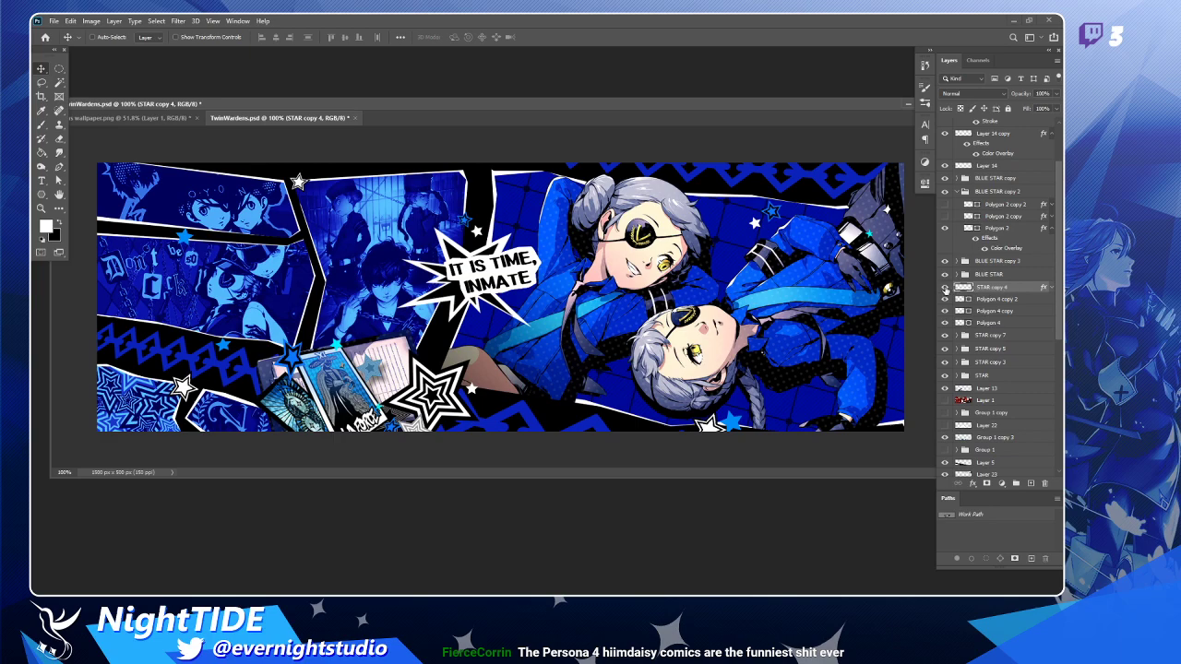
{"action": "left_click", "coordinate": [945, 288]}
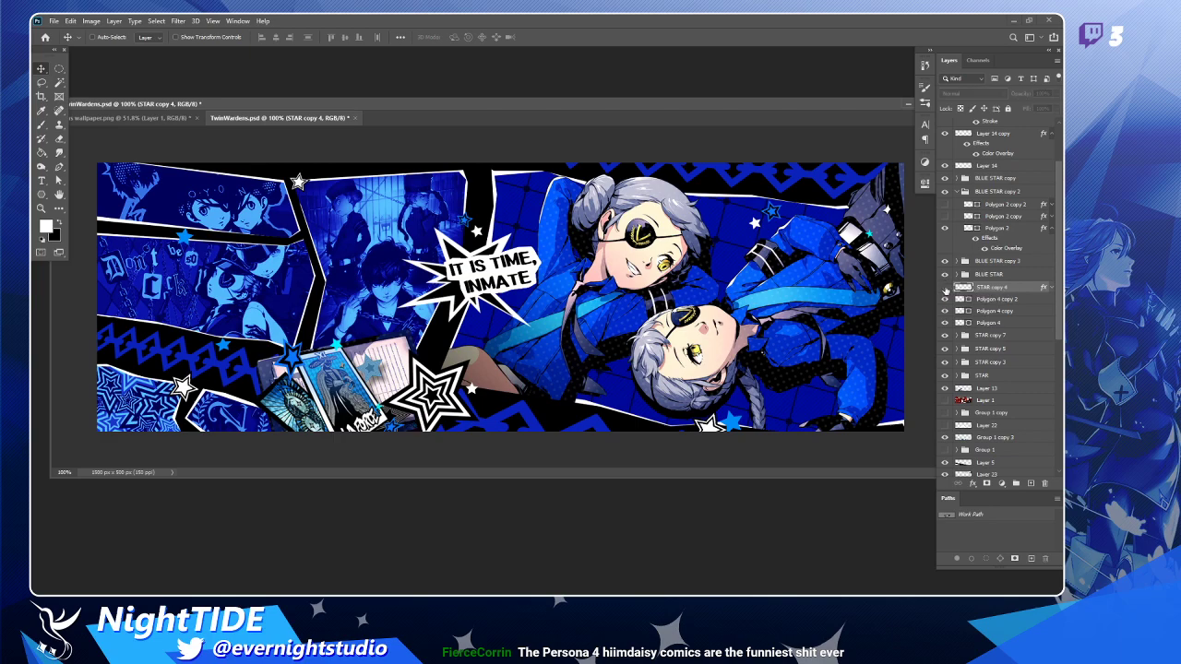
{"action": "left_click", "coordinate": [945, 288]}
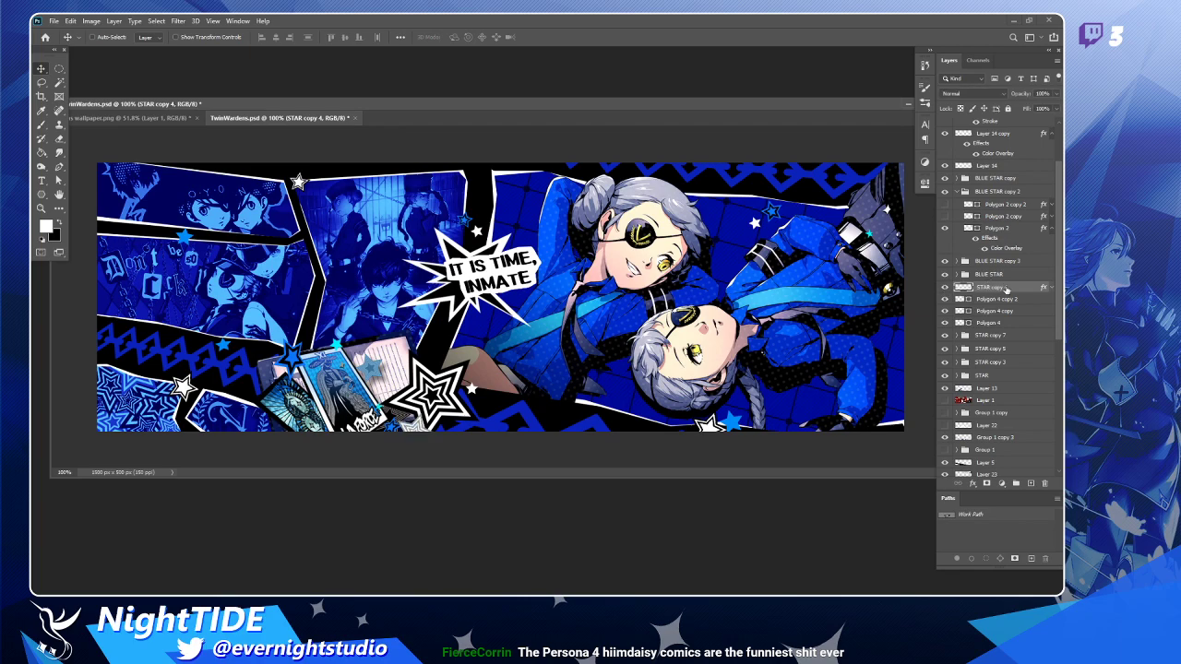
{"action": "left_click_drag", "start_coordinate": [1004, 287], "coordinate": [1011, 263]}
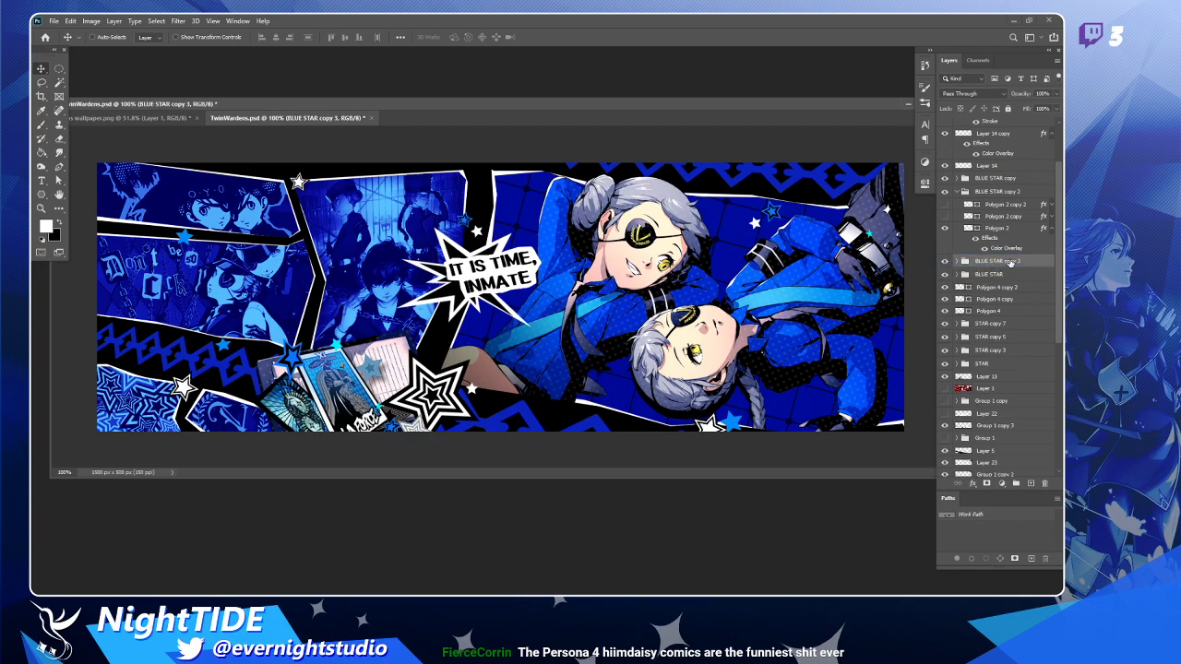
Show Polygon 2 and Polygon 2 copy, collapse their lists, and select the BLUE STAR copy group.
{"action": "left_click", "coordinate": [945, 229]}
{"action": "left_click", "coordinate": [1051, 229]}
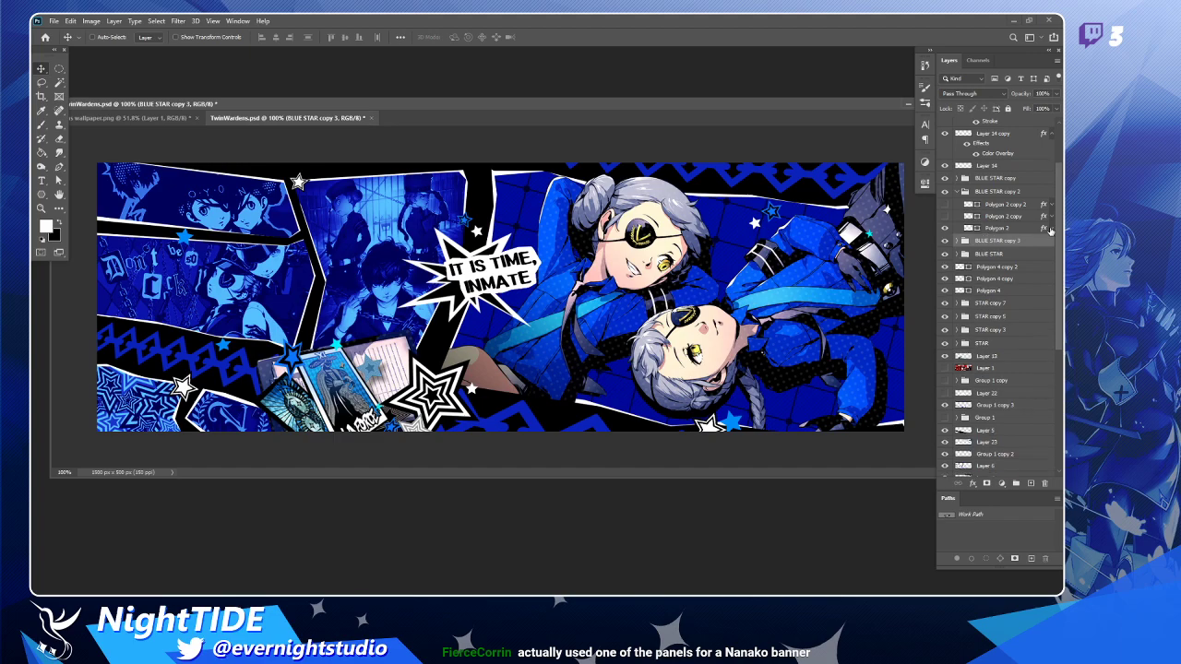
{"action": "left_click", "coordinate": [946, 204]}
{"action": "left_click", "coordinate": [958, 191]}
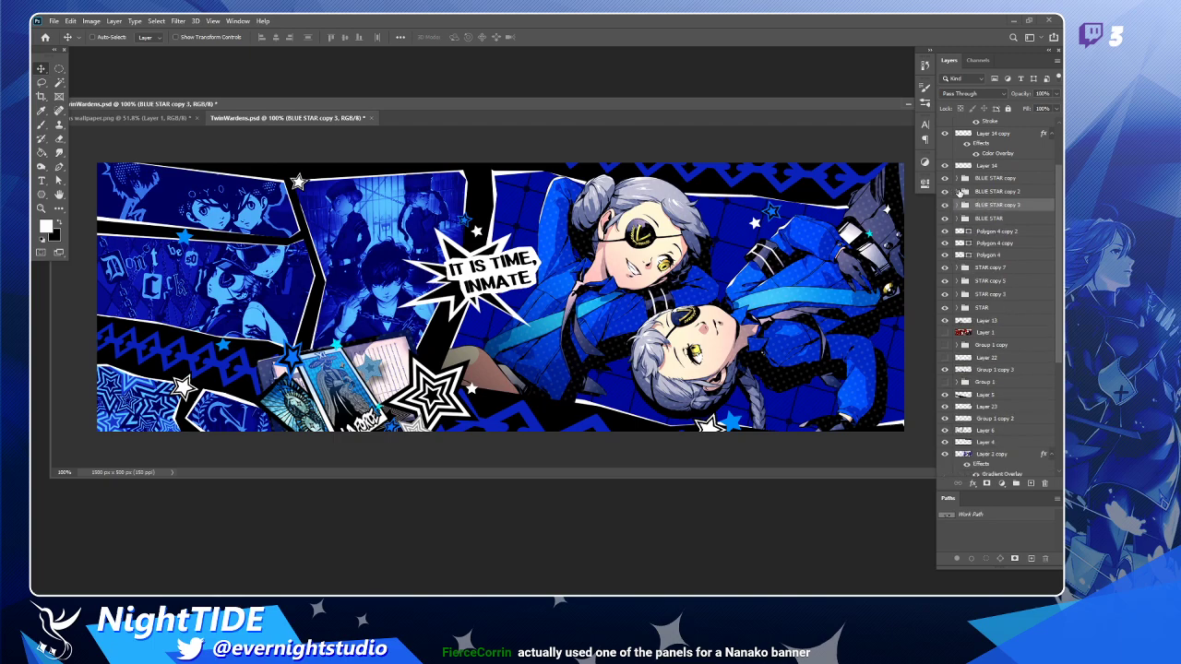
{"action": "left_click", "coordinate": [944, 178]}
{"action": "left_click", "coordinate": [944, 178]}
{"action": "left_click", "coordinate": [944, 178]}
{"action": "left_click", "coordinate": [944, 178]}
{"action": "left_click", "coordinate": [976, 179]}
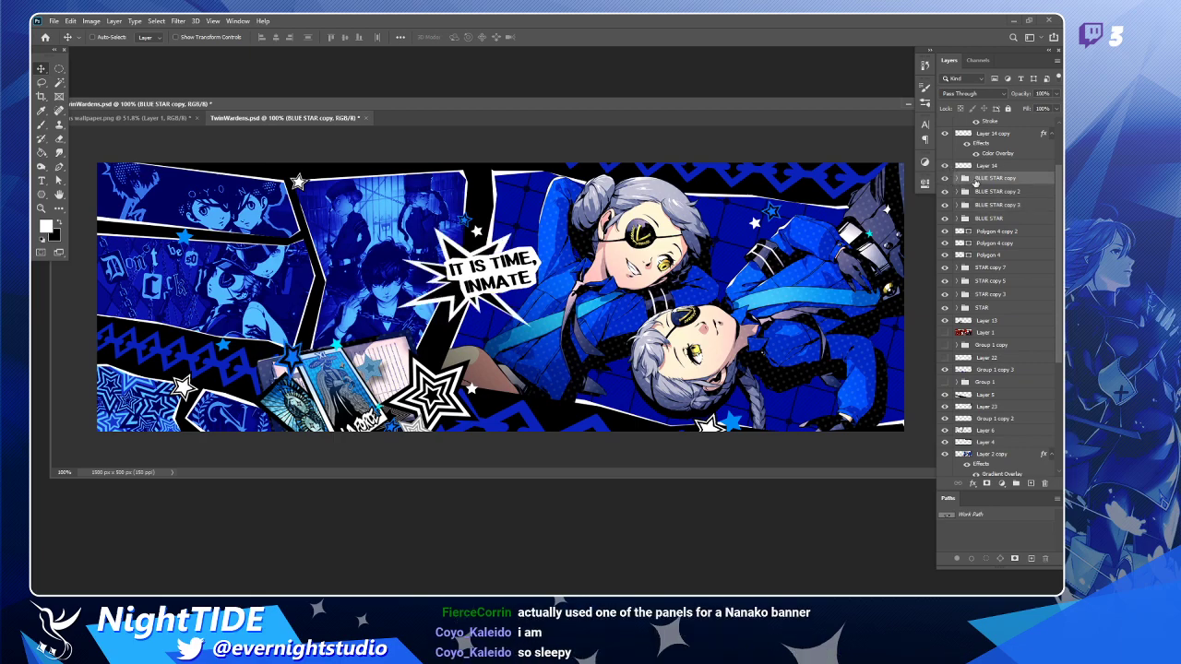
Select the star groups from BLUE STAR copy to STAR and nudge them slightly down and right.
{"action": "left_click", "coordinate": [1006, 311], "text": "shift"}
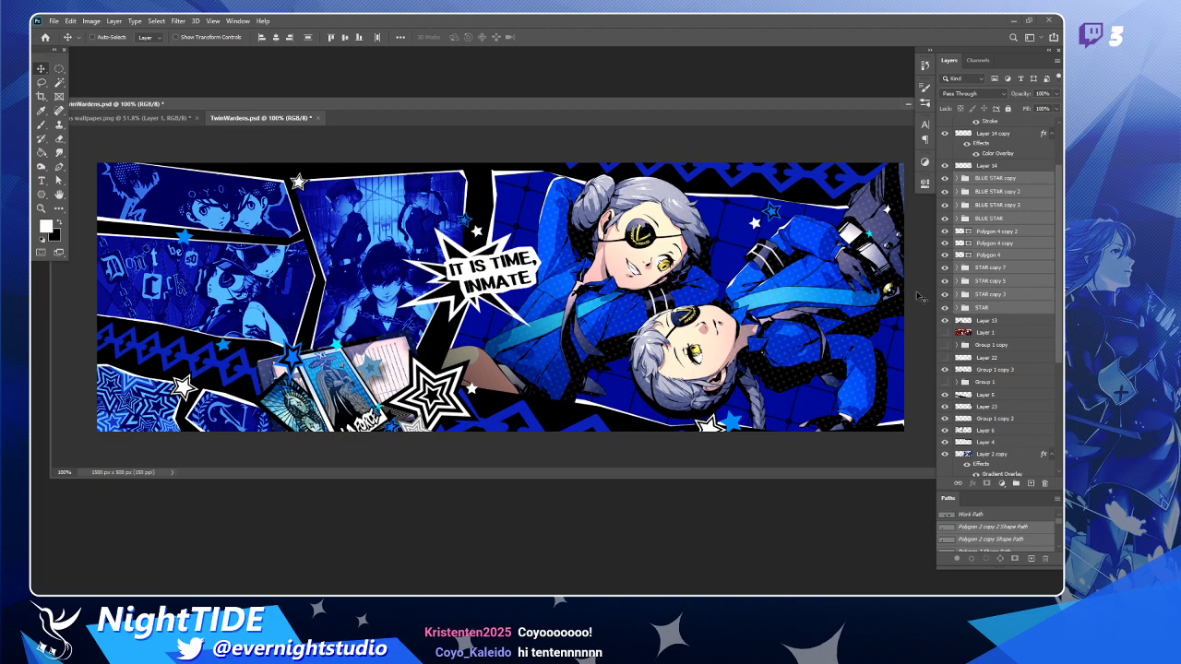
{"action": "mouse_move", "coordinate": [729, 314]}
{"action": "left_mouse_down"}
{"action": "mouse_move", "coordinate": [685, 379]}
{"action": "mouse_move", "coordinate": [719, 268]}
{"action": "mouse_move", "coordinate": [674, 277]}
{"action": "mouse_move", "coordinate": [719, 282]}
{"action": "mouse_move", "coordinate": [687, 263]}
{"action": "mouse_move", "coordinate": [722, 305]}
{"action": "left_mouse_up"}
{"action": "key", "text": "shift+Right"}
{"action": "key", "text": "shift+Down"}
{"action": "key", "text": "shift+Down"}
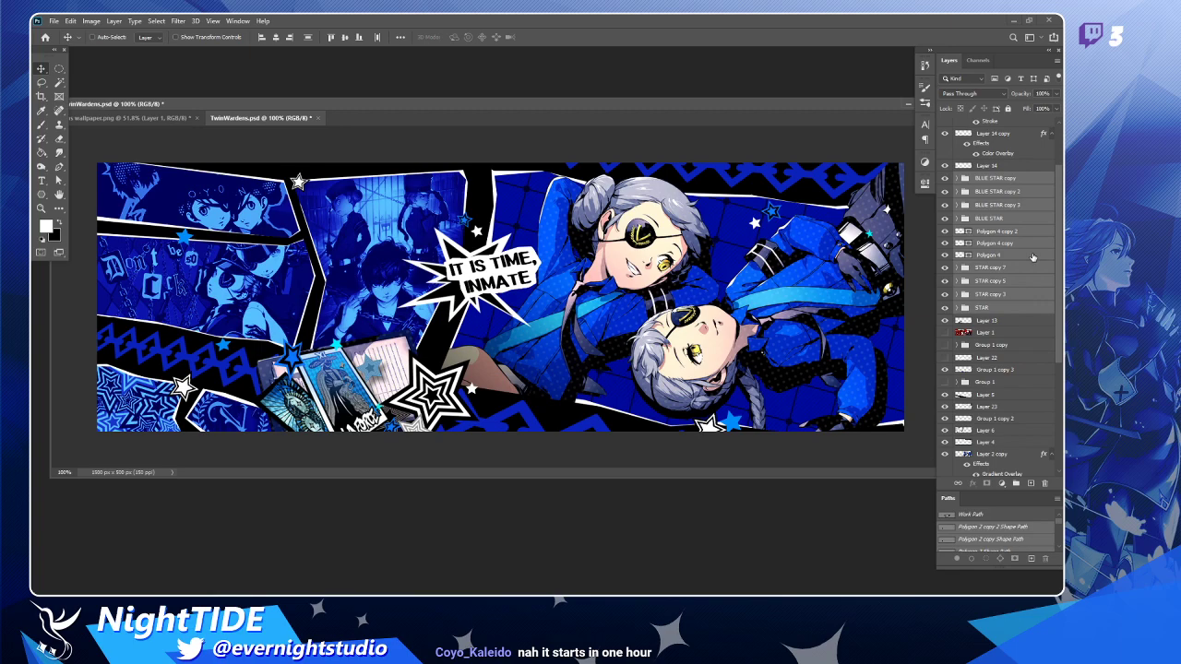
Duplicate and merge the stars into BLUE STAR copy 7, placed just above Layer 13.
{"action": "key", "text": "ctrl+j"}
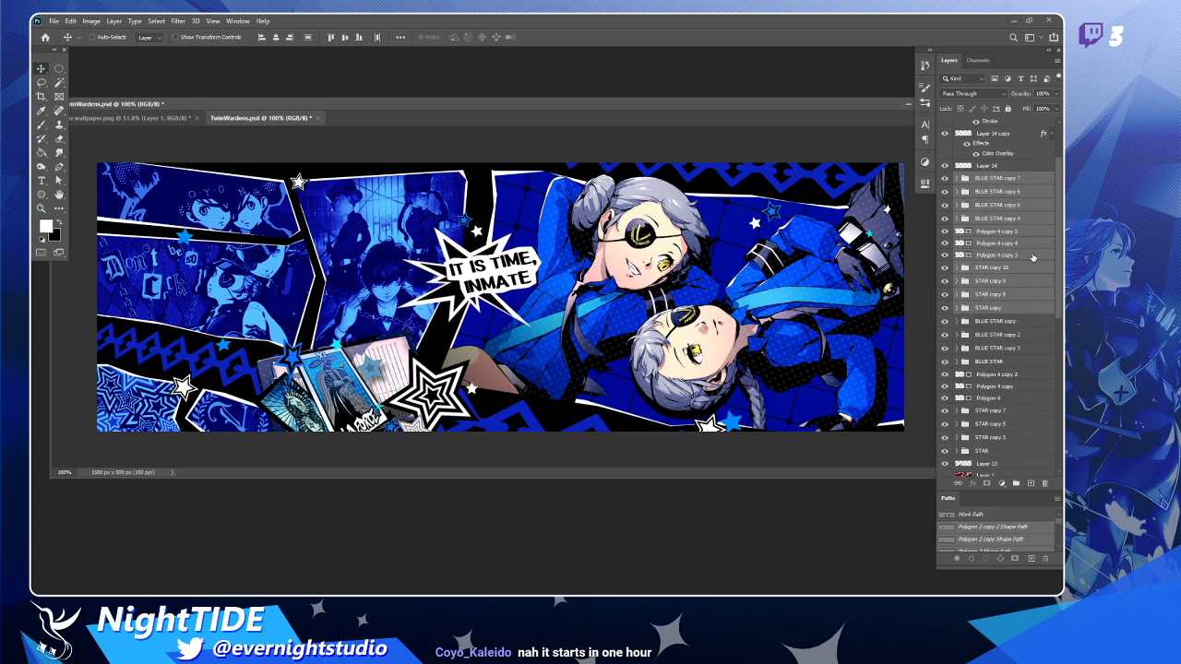
{"action": "key", "text": "ctrl+e"}
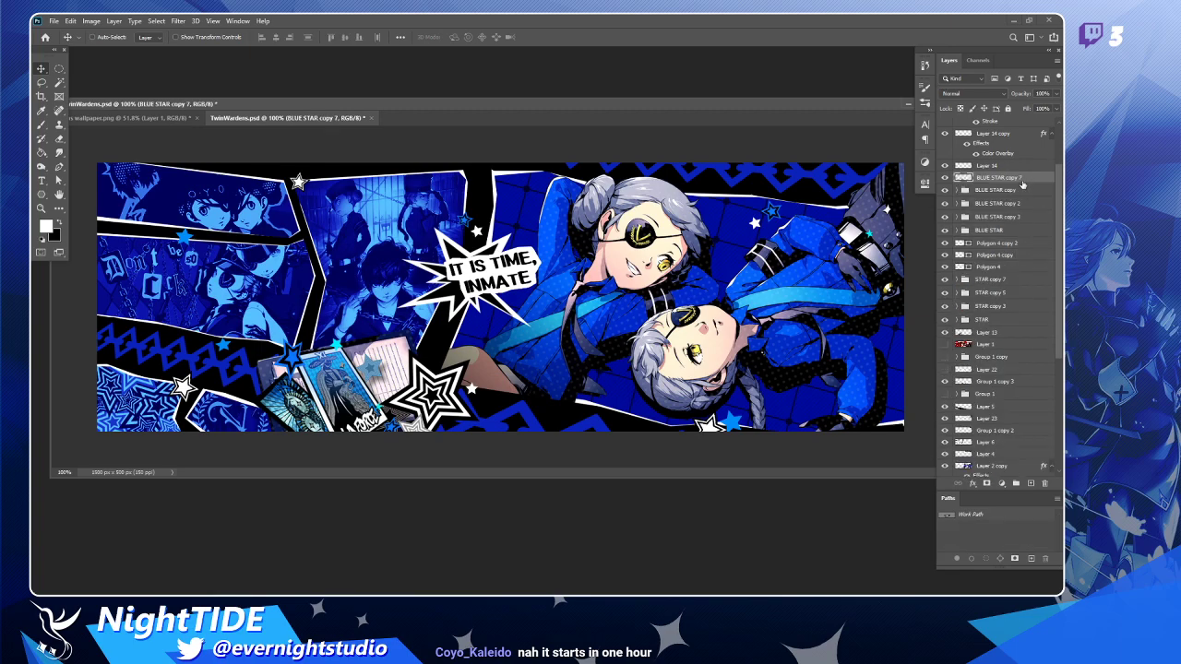
{"action": "left_click_drag", "start_coordinate": [1024, 183], "coordinate": [1012, 331]}
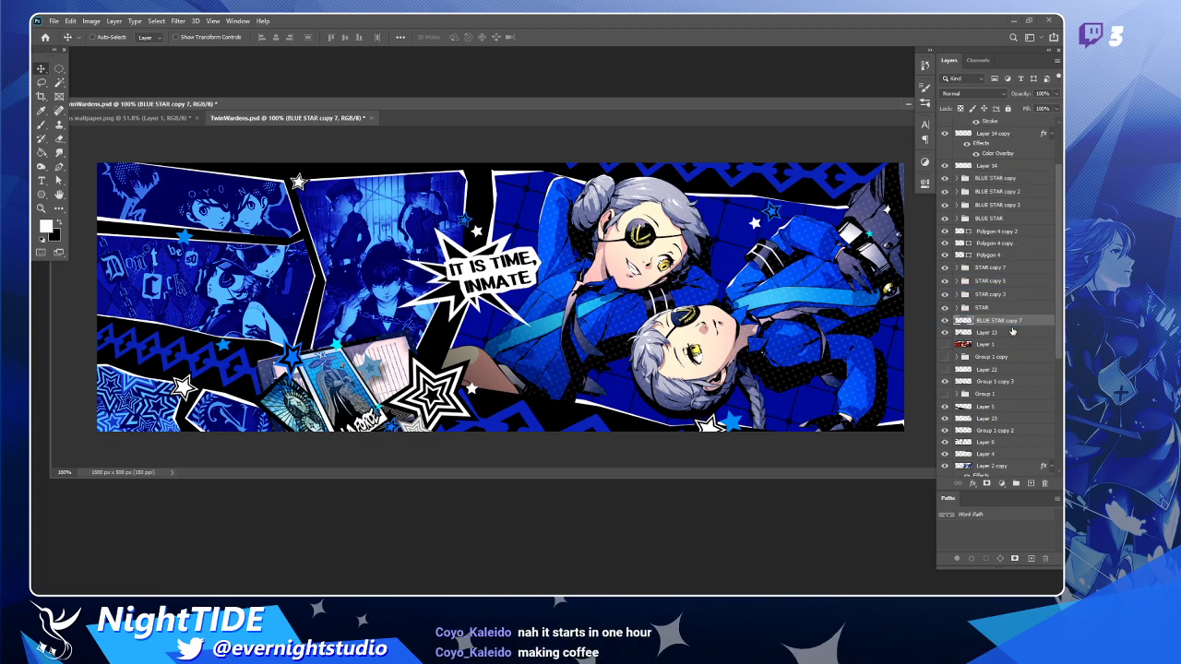
{"action": "left_click", "coordinate": [944, 332]}
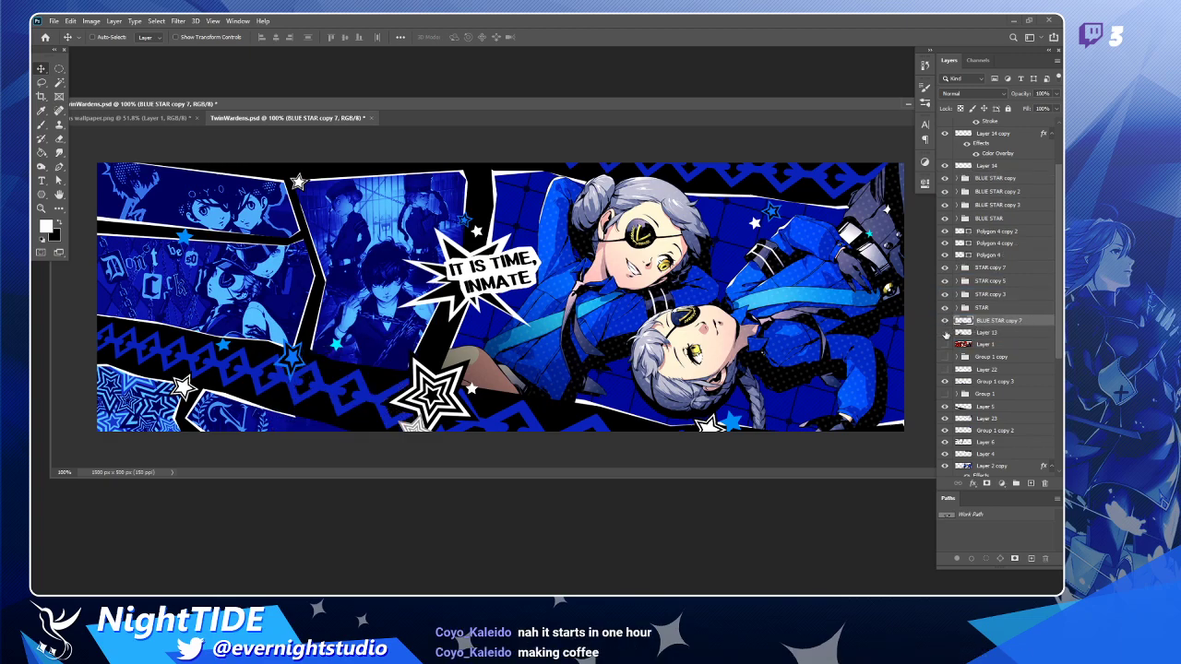
{"action": "left_click", "coordinate": [944, 332]}
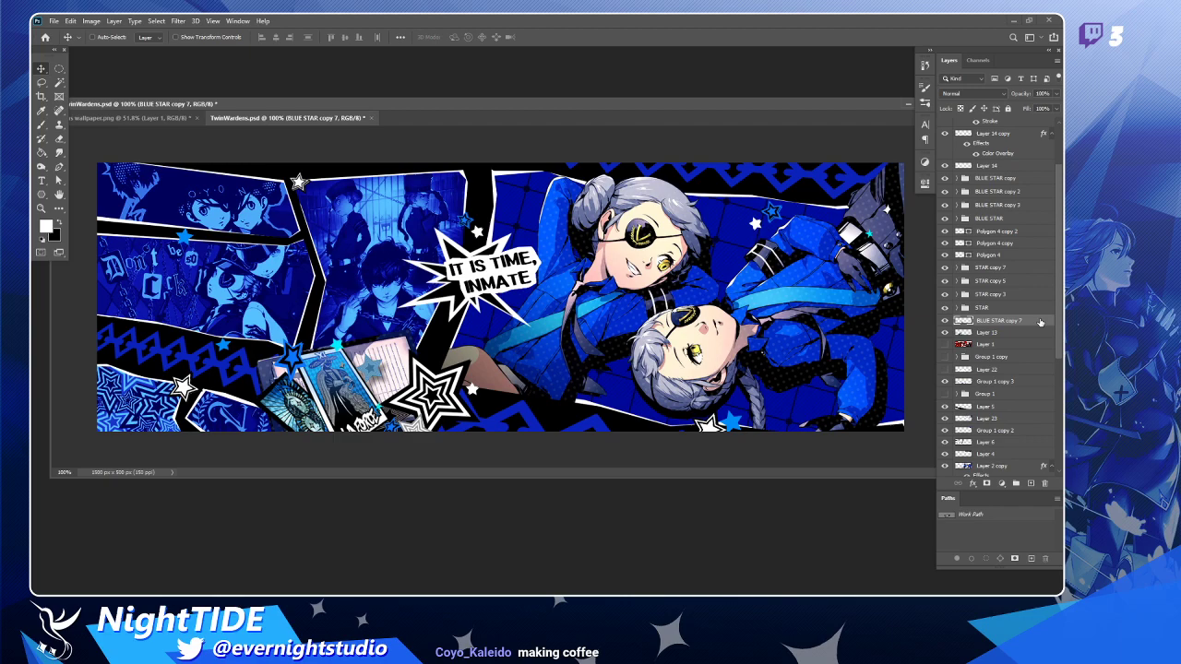
Add a black Color Overlay at 100% to the BLUE STAR copy 7 layer.
{"action": "double_click", "coordinate": [1040, 322]}
{"action": "left_click_drag", "start_coordinate": [321, 74], "coordinate": [860, 159]}
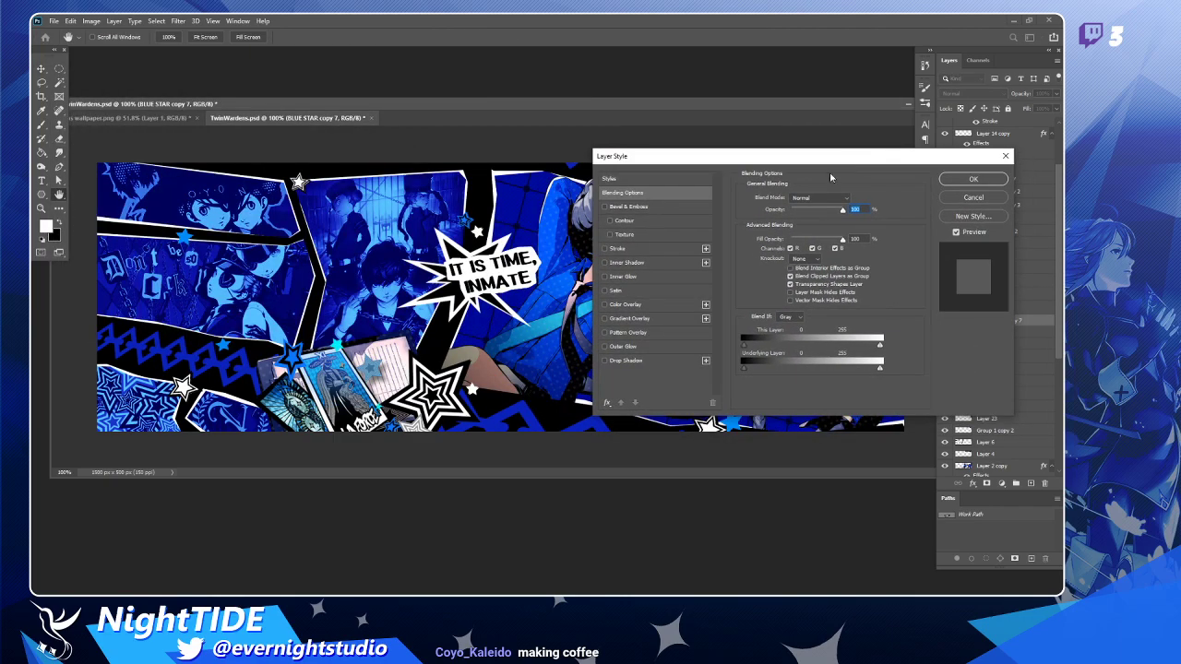
{"action": "left_click", "coordinate": [604, 305]}
{"action": "left_click", "coordinate": [620, 306]}
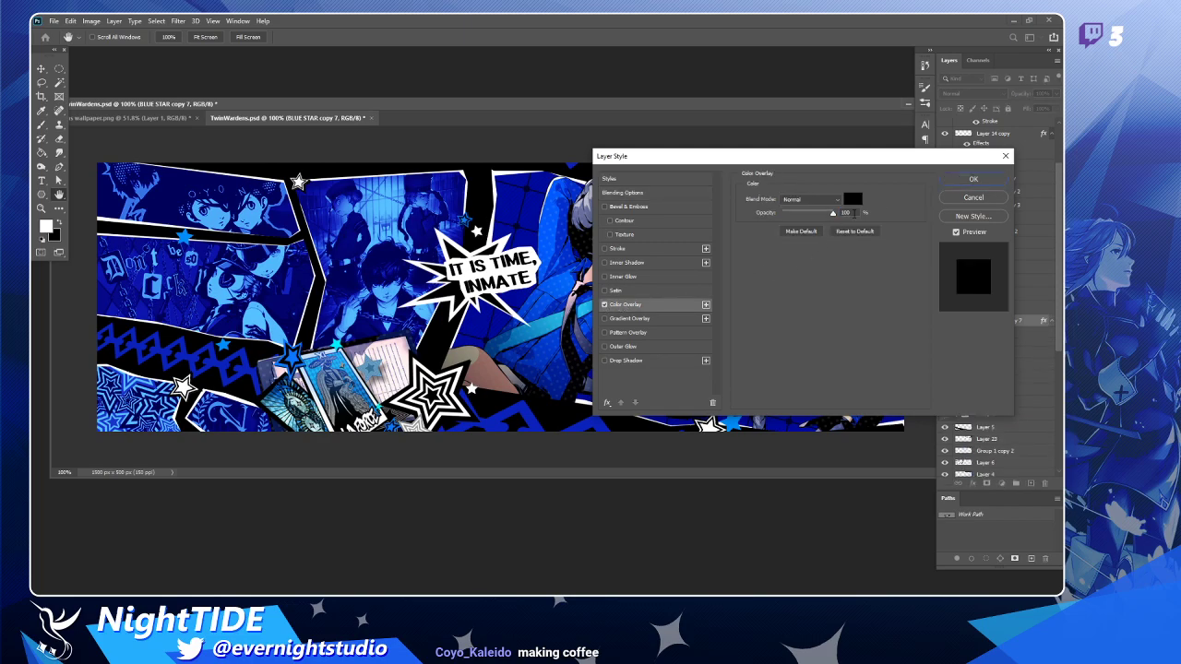
{"action": "left_click", "coordinate": [973, 179]}
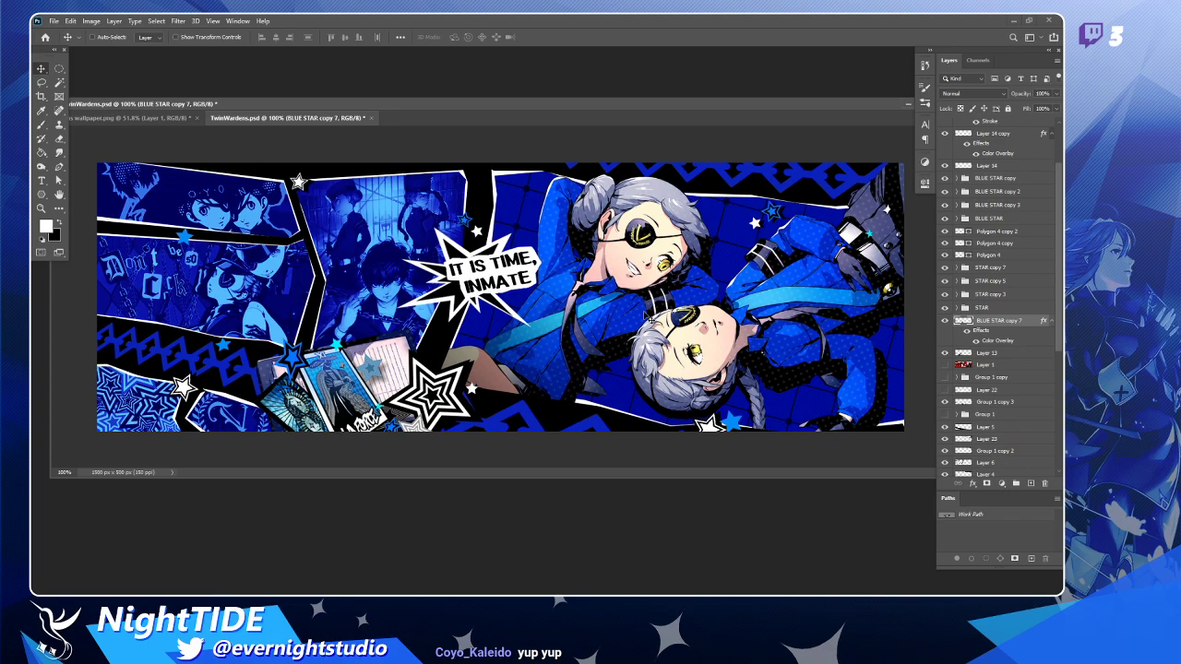
Duplicate the small star's Polygon 3 copy layer.
{"action": "left_click", "coordinate": [944, 321]}
{"action": "left_click", "coordinate": [944, 321]}
{"action": "left_click", "coordinate": [190, 242], "text": "ctrl"}
{"action": "key", "text": "ctrl+j"}
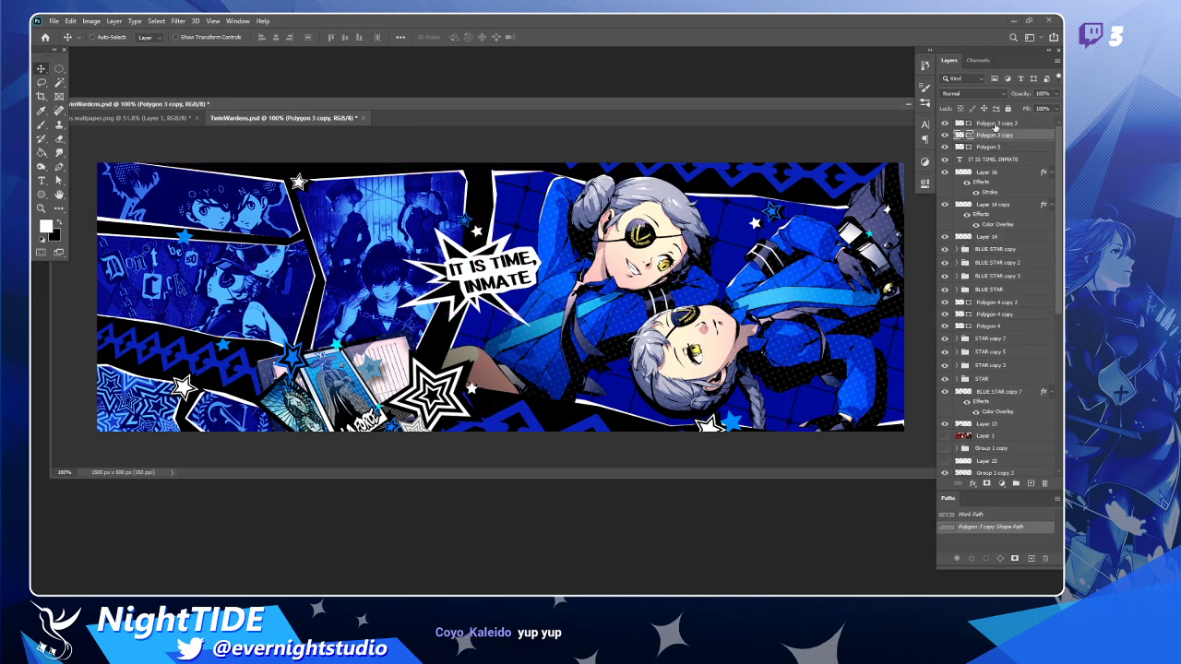
{"action": "left_click", "coordinate": [943, 136]}
{"action": "left_click", "coordinate": [943, 135]}
Merge copies of the three Polygon 3 layers into Polygon 3 copy 3, placed below Polygon 3.
{"action": "left_click", "coordinate": [1008, 148], "text": "shift"}
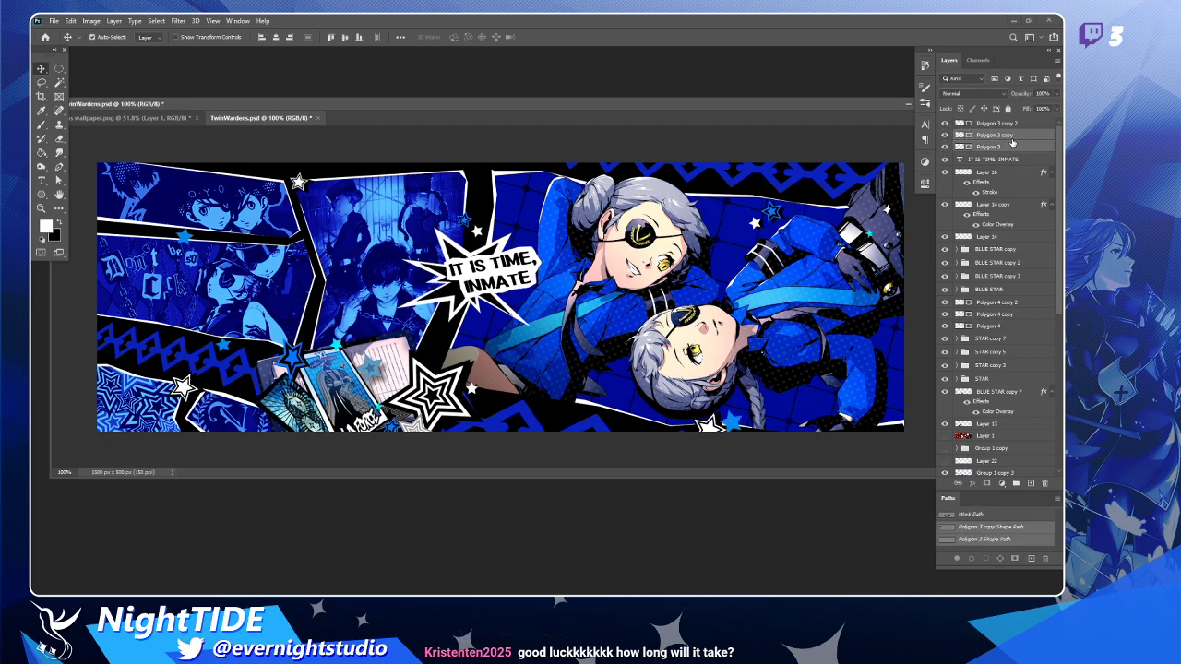
{"action": "left_click", "coordinate": [1019, 125], "text": "shift"}
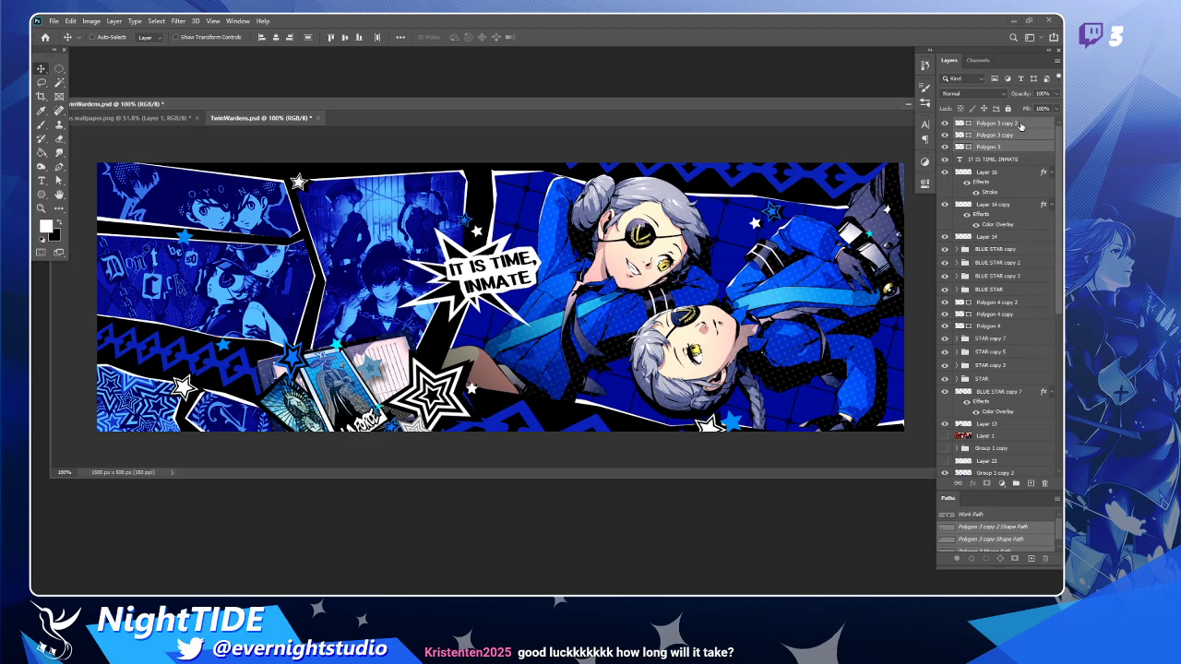
{"action": "key", "text": "ctrl+j"}
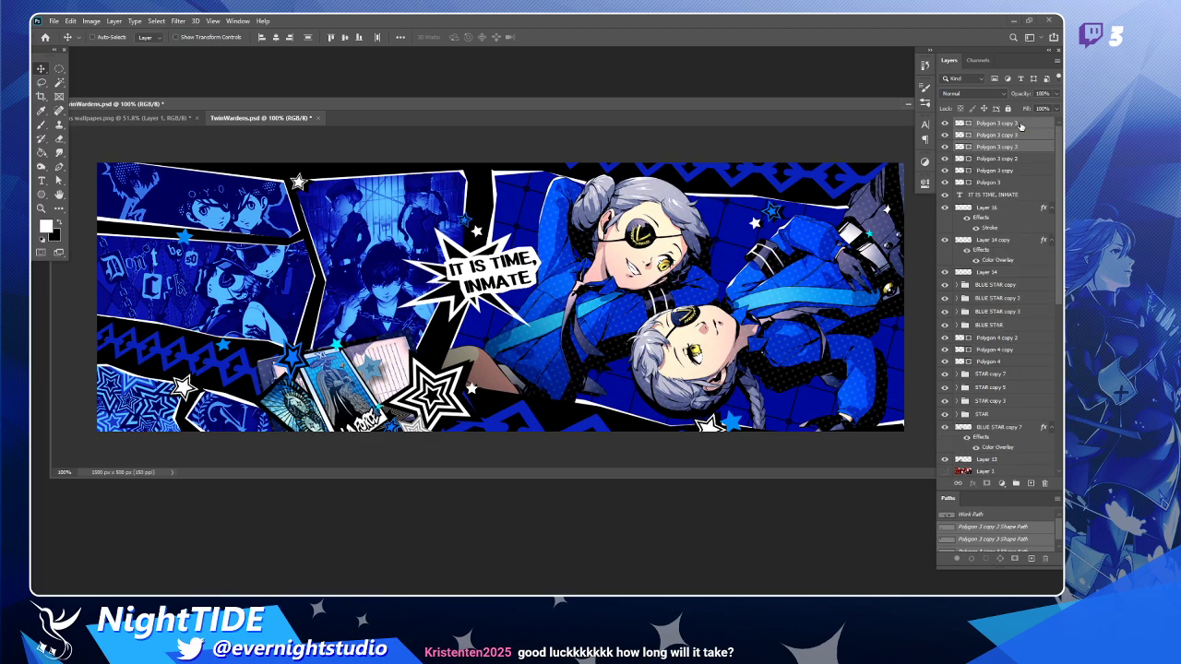
{"action": "key", "text": "ctrl+e"}
{"action": "left_click_drag", "start_coordinate": [1022, 123], "coordinate": [1024, 160]}
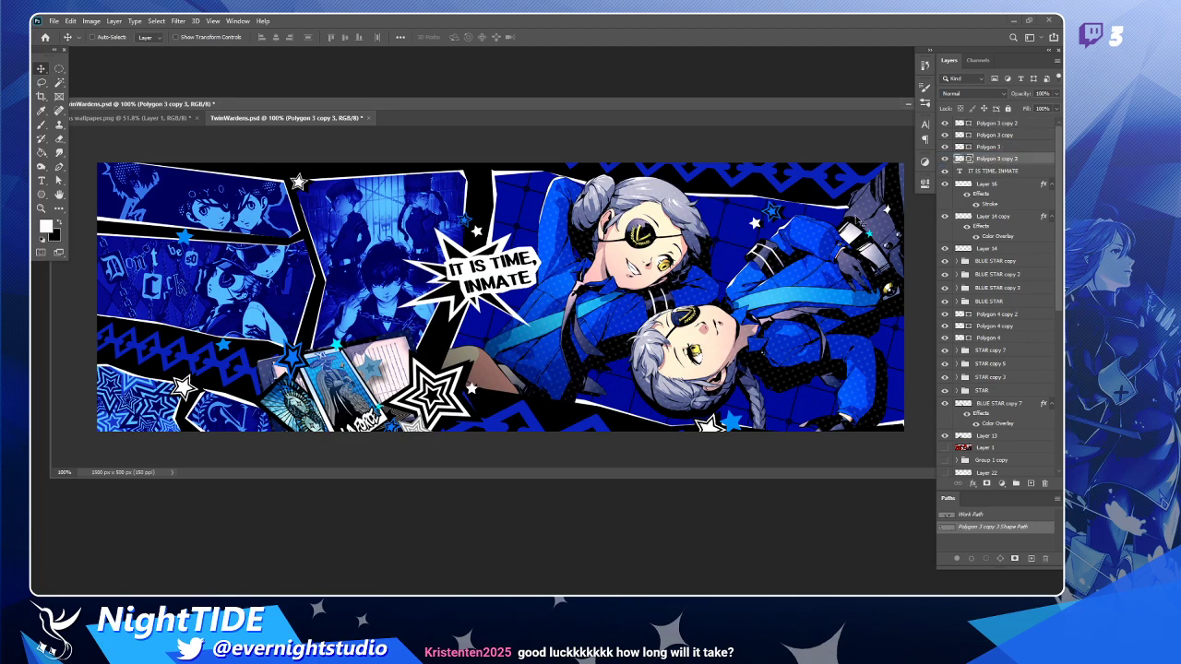
Give Polygon 3 copy 3 a black Color Overlay.
{"action": "double_click", "coordinate": [1033, 161]}
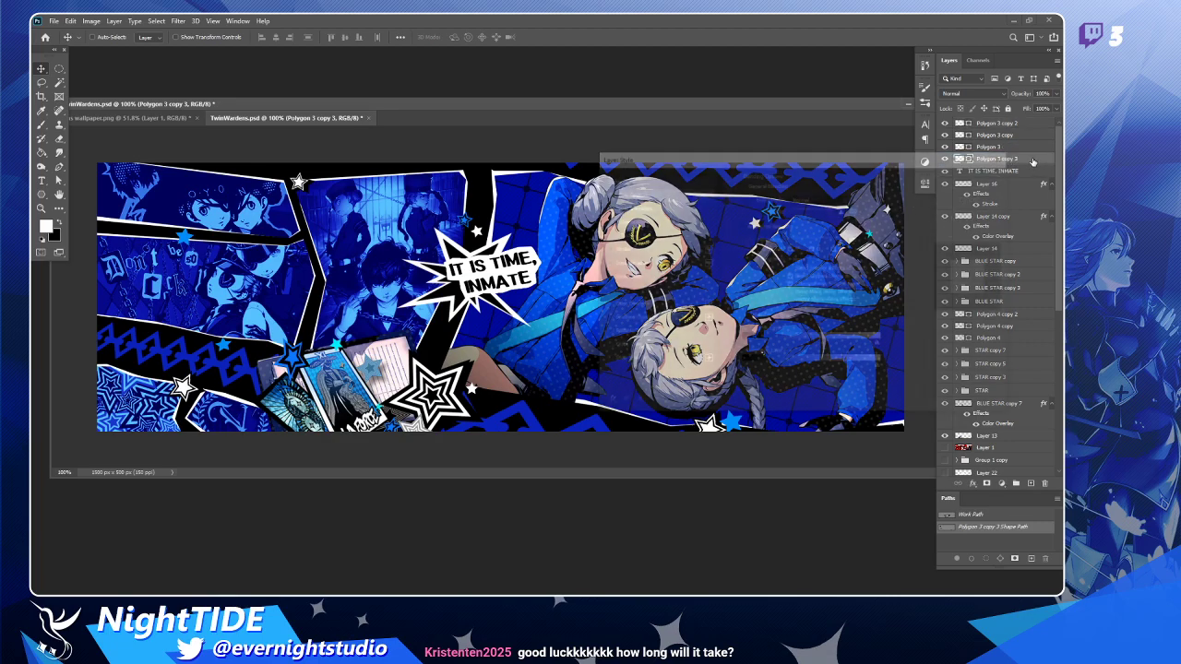
{"action": "left_click", "coordinate": [635, 304]}
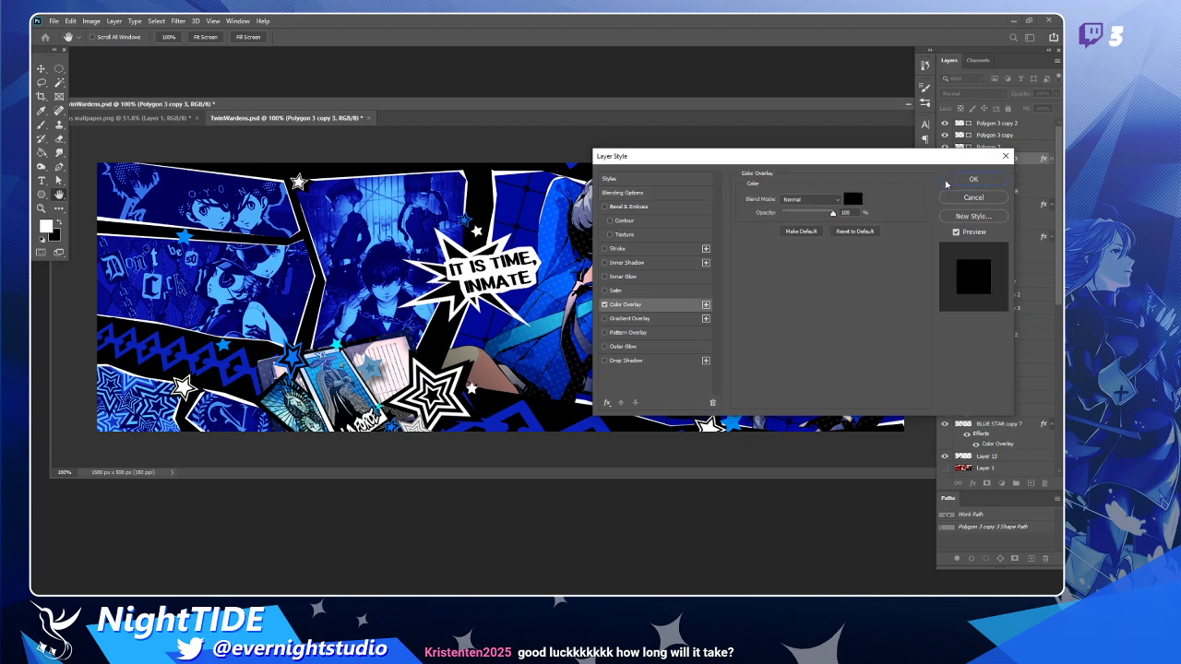
{"action": "left_click", "coordinate": [947, 182]}
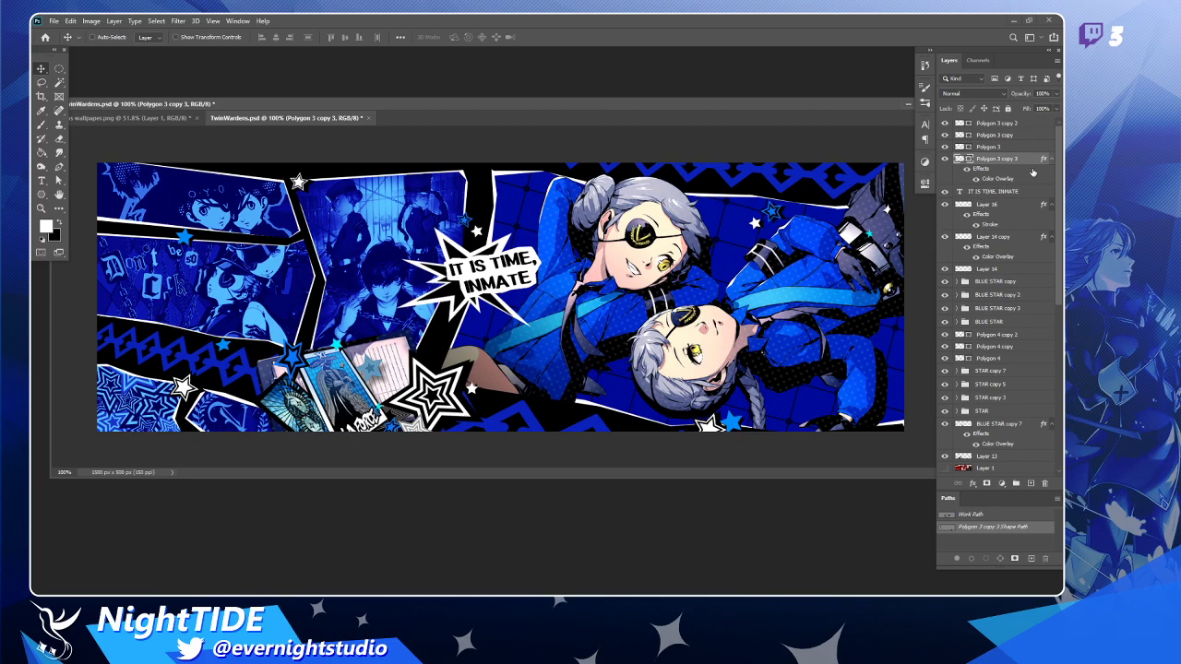
Collapse the effect lists of Layer 16, Polygon 3 copy 3, Layer 14 copy, Layer 2 copy and Layer 12.
{"action": "left_click", "coordinate": [1006, 193]}
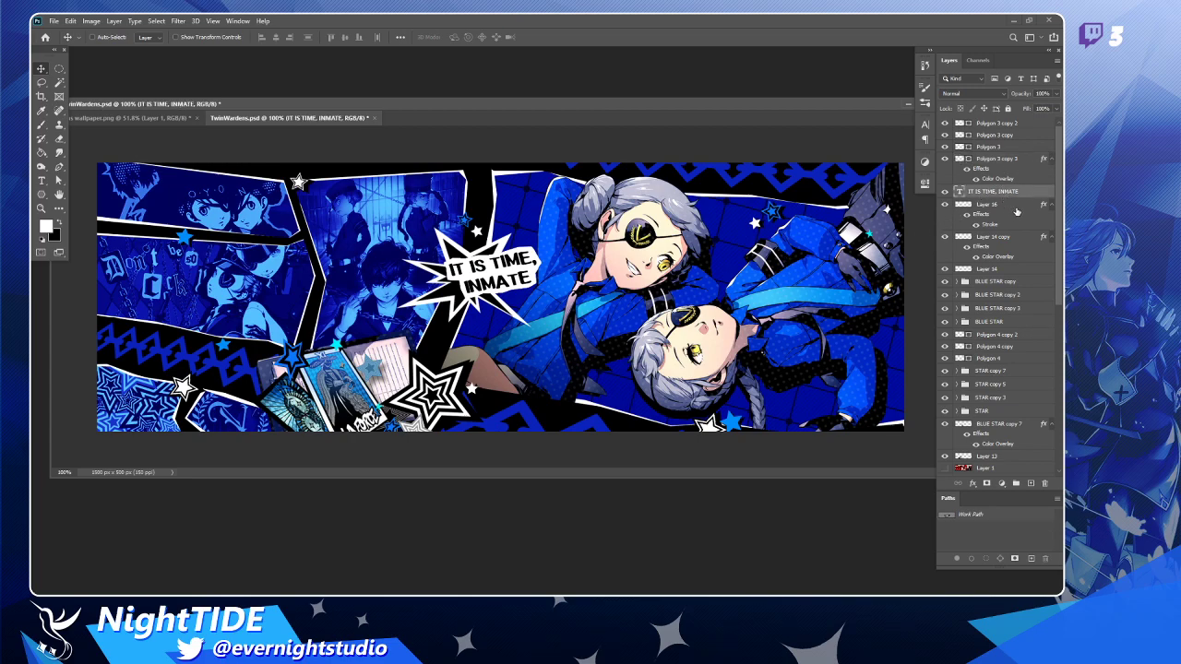
{"action": "left_click", "coordinate": [1019, 238], "text": "shift"}
{"action": "left_click", "coordinate": [1026, 203]}
{"action": "left_click", "coordinate": [1053, 204]}
{"action": "left_click", "coordinate": [1053, 159]}
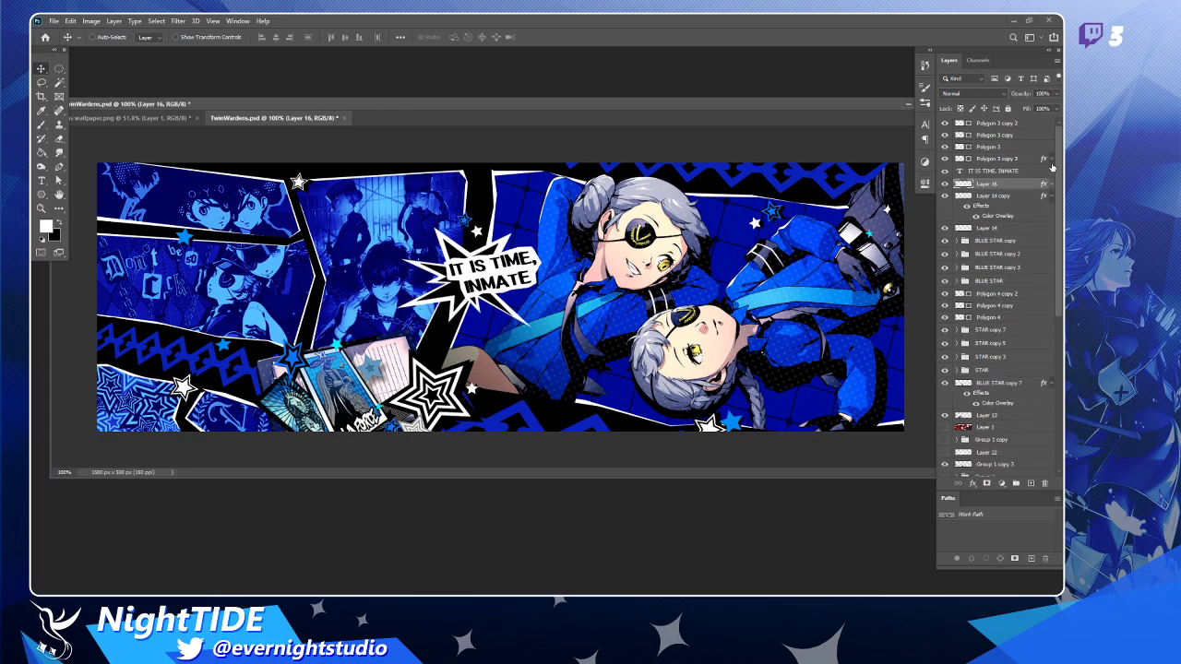
{"action": "left_click", "coordinate": [1053, 196]}
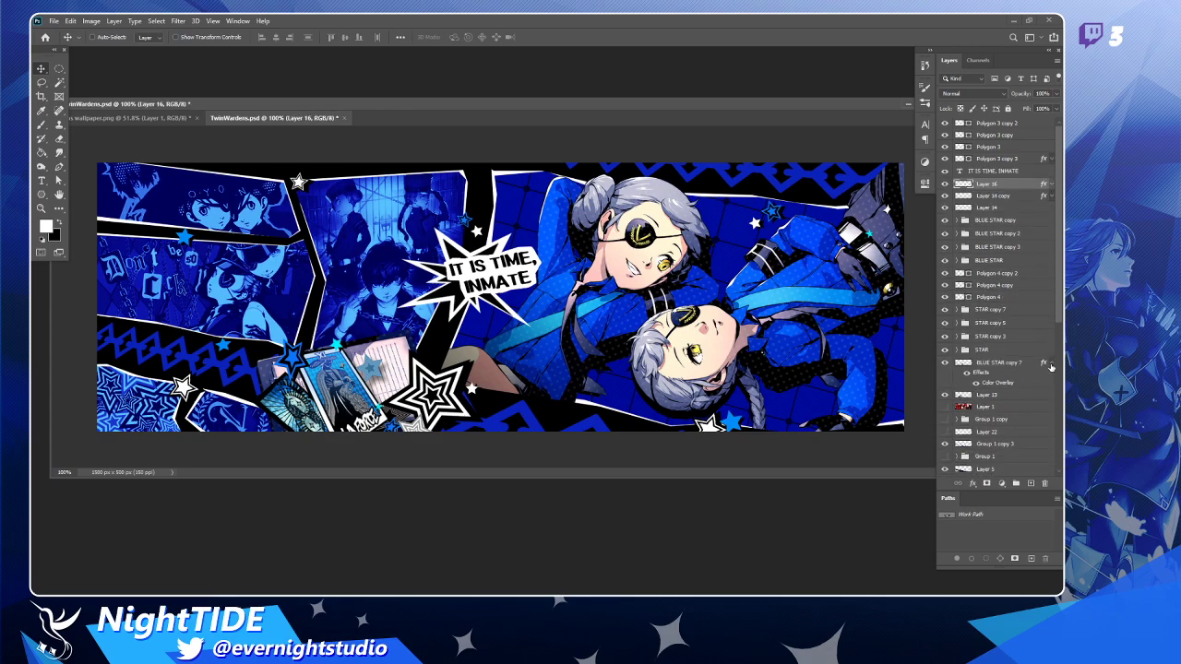
{"action": "scroll", "coordinate": [1038, 360], "scroll_direction": "down", "scroll_amount": 3}
{"action": "scroll", "coordinate": [1022, 351], "scroll_direction": "down", "scroll_amount": 2}
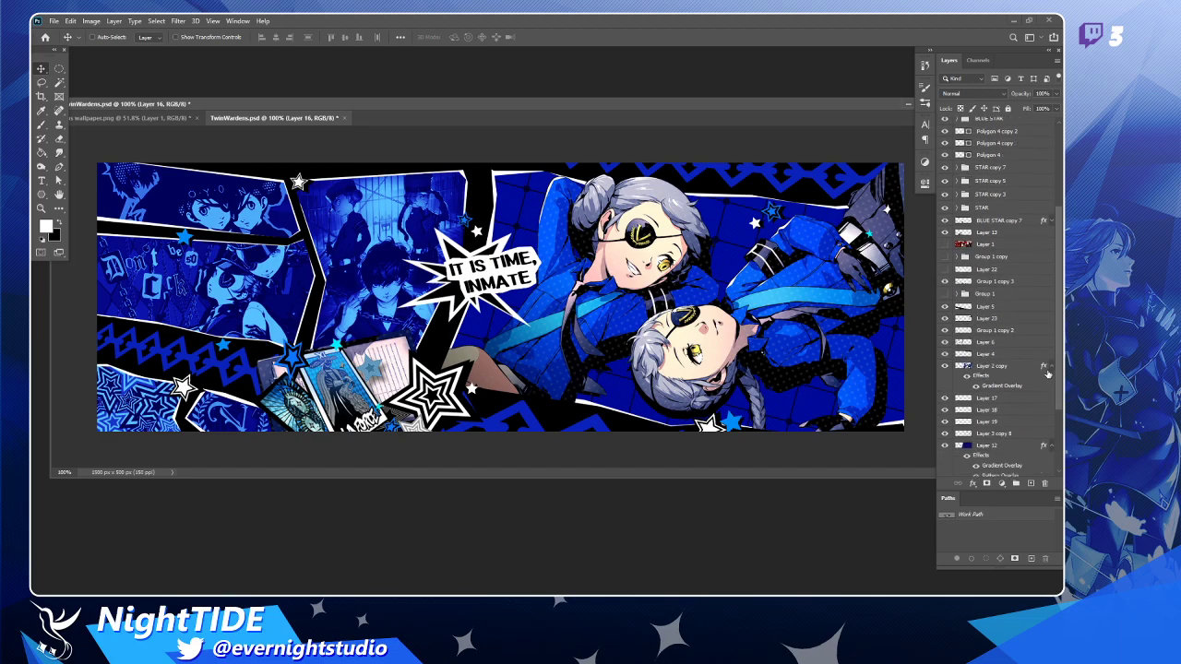
{"action": "left_click", "coordinate": [1052, 367]}
{"action": "left_click", "coordinate": [1050, 428]}
Check and delete the unused Layer 7.
{"action": "scroll", "coordinate": [1043, 420], "scroll_direction": "down", "scroll_amount": 2}
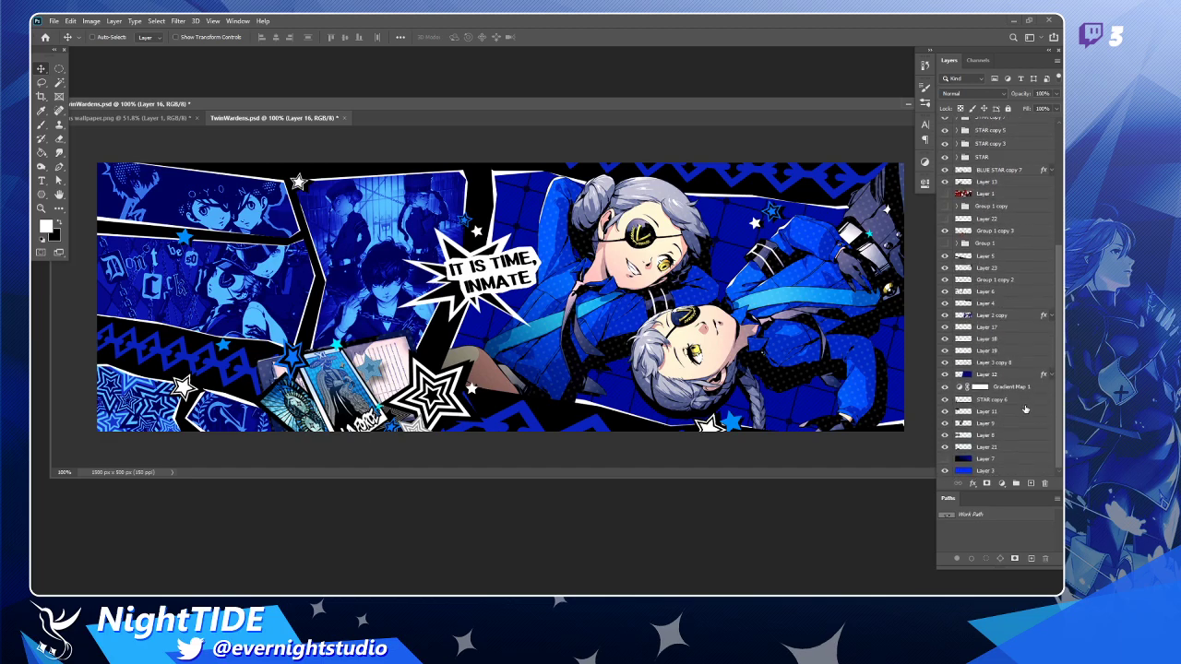
{"action": "left_click", "coordinate": [963, 459]}
{"action": "left_click", "coordinate": [945, 460]}
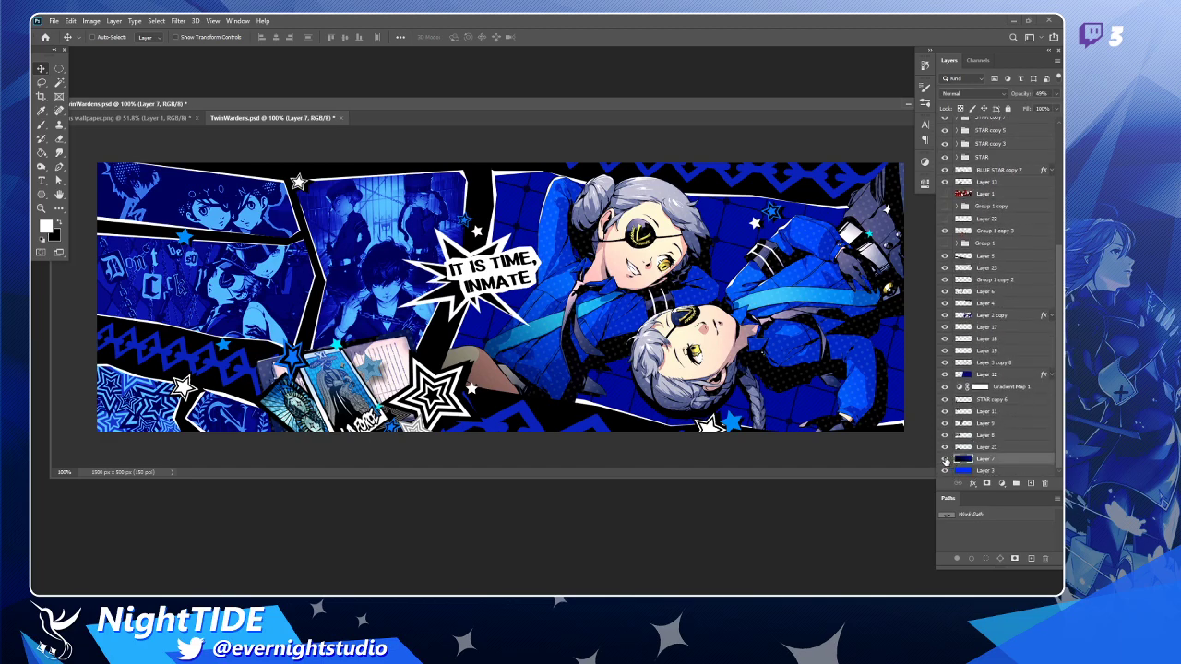
{"action": "key", "text": "Delete"}
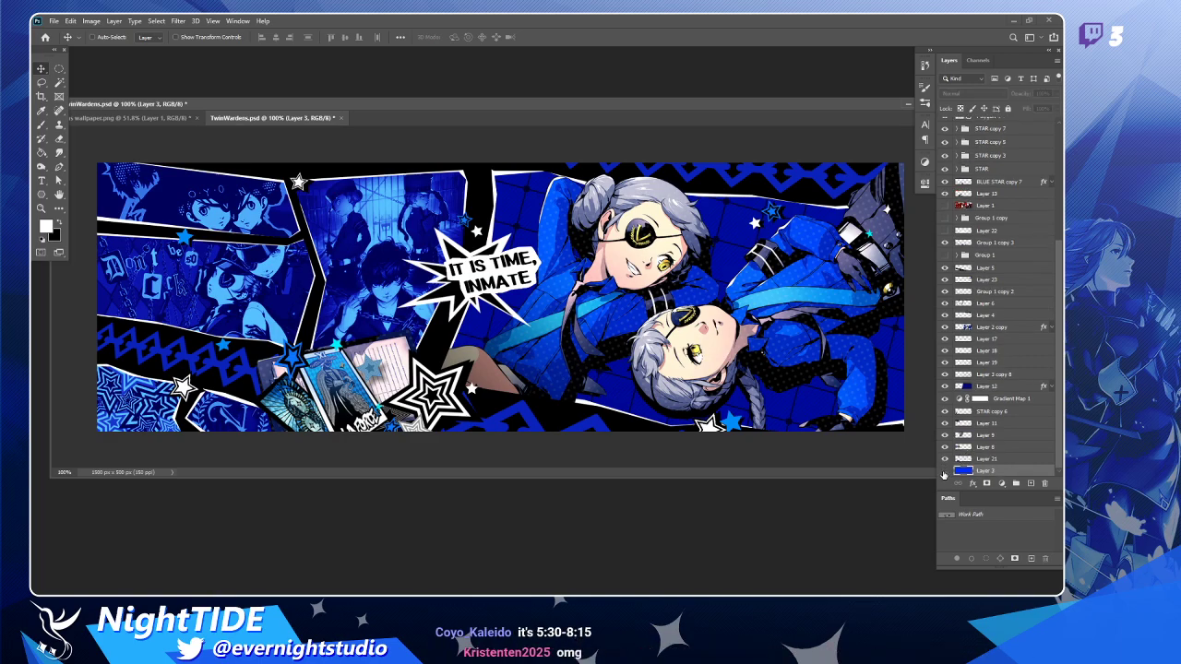
{"action": "left_click", "coordinate": [944, 472]}
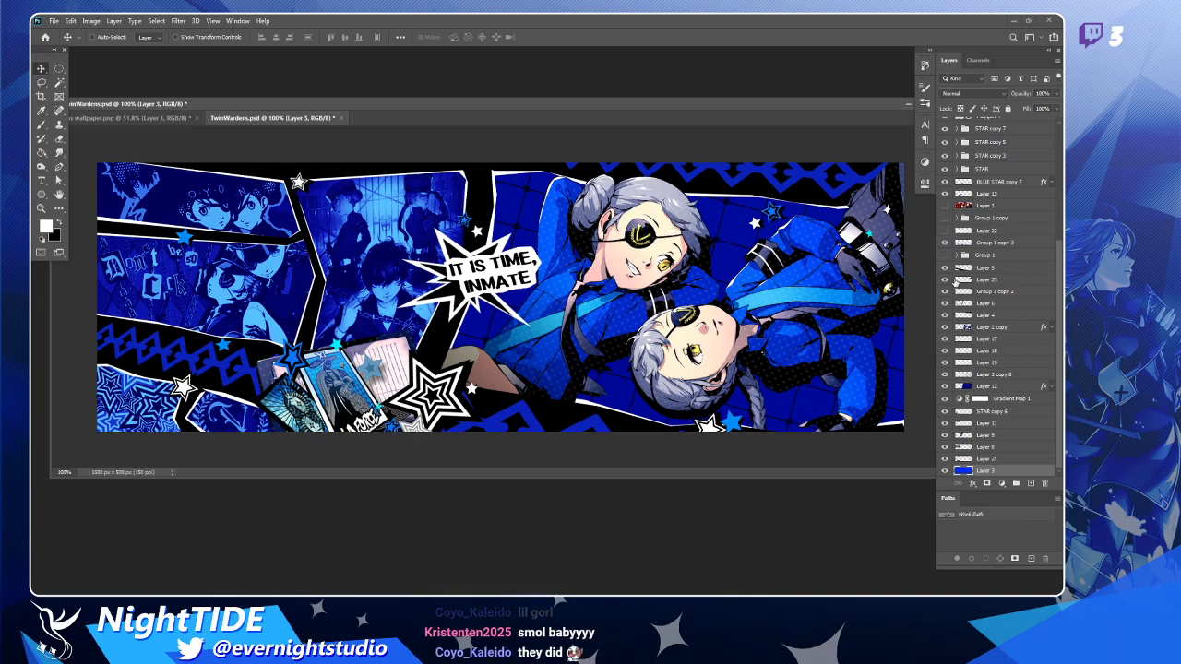
Check Layer 12 and Group 1 copy, then delete both.
{"action": "left_click", "coordinate": [944, 230]}
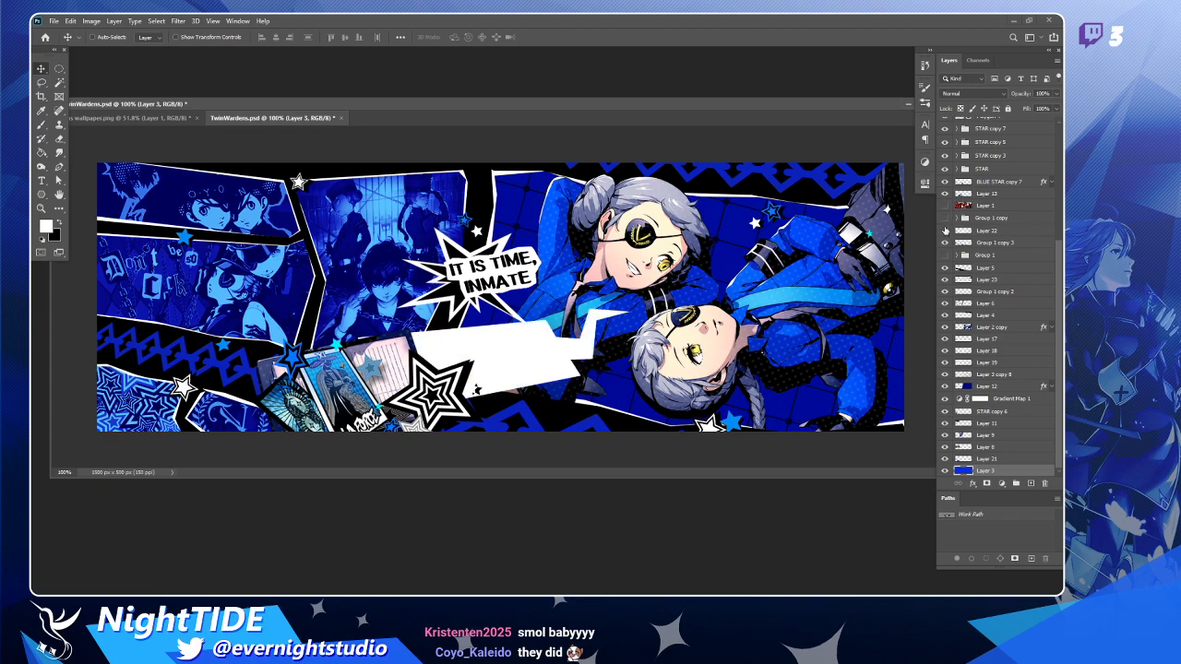
{"action": "left_click", "coordinate": [944, 230]}
{"action": "left_click", "coordinate": [944, 218]}
{"action": "left_click", "coordinate": [944, 218]}
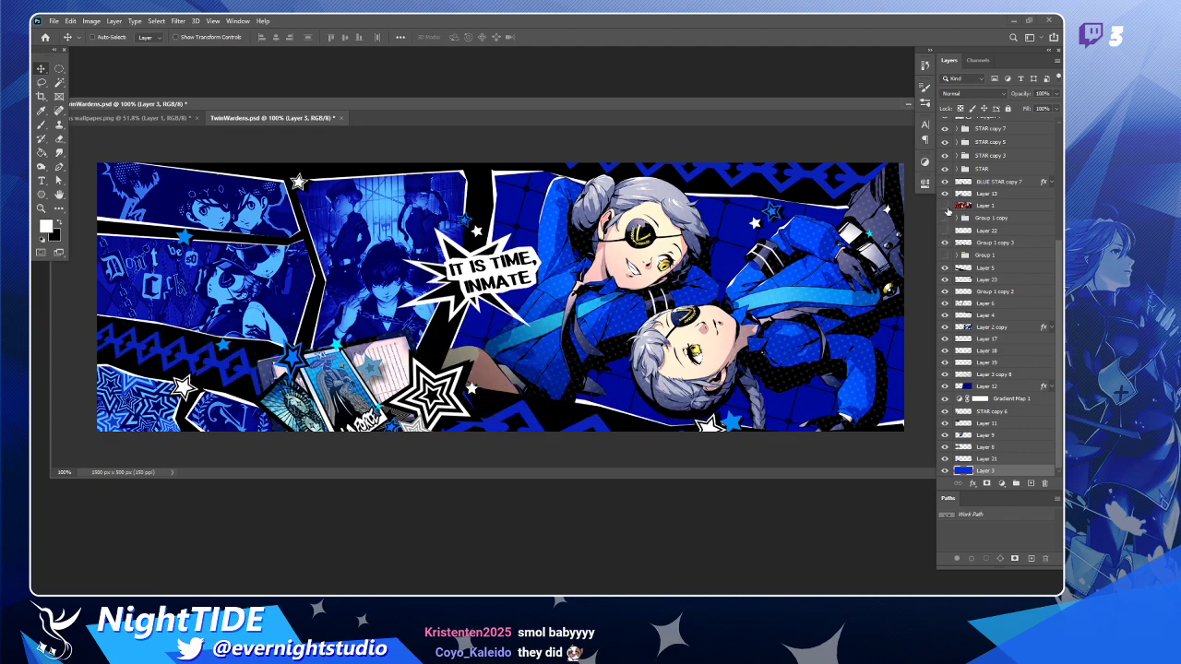
{"action": "left_click", "coordinate": [985, 218]}
{"action": "left_click", "coordinate": [989, 231], "text": "shift"}
{"action": "key", "text": "Delete"}
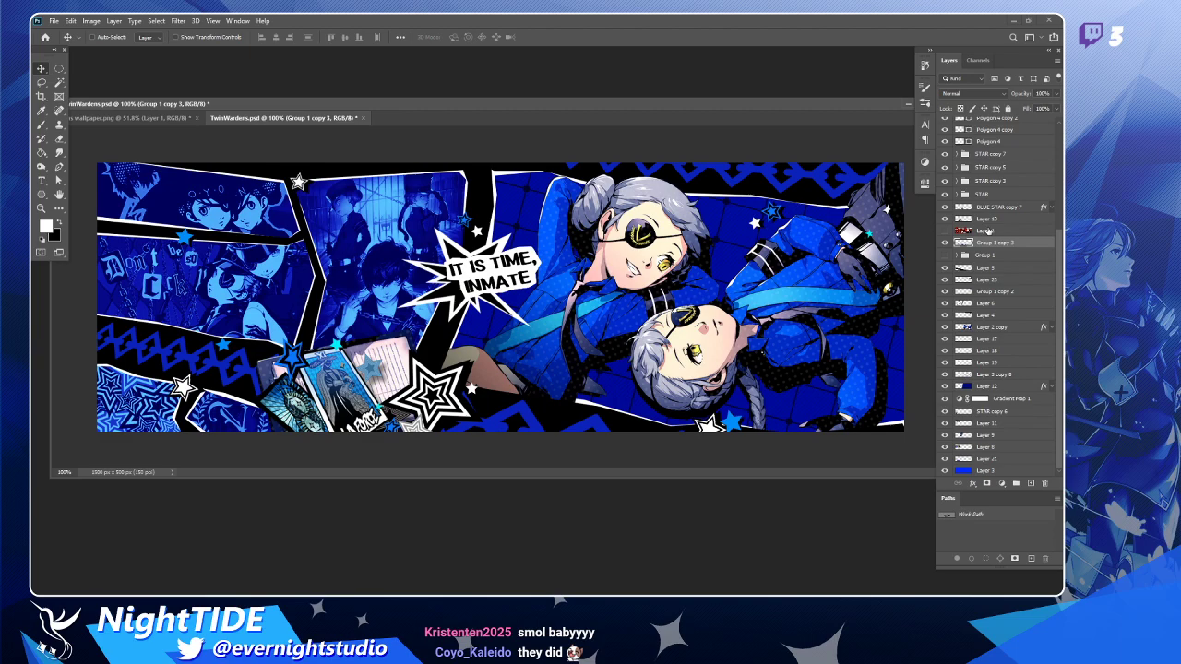
Preview Group 1's blue zigzags, then hide the group again.
{"action": "left_click", "coordinate": [944, 258]}
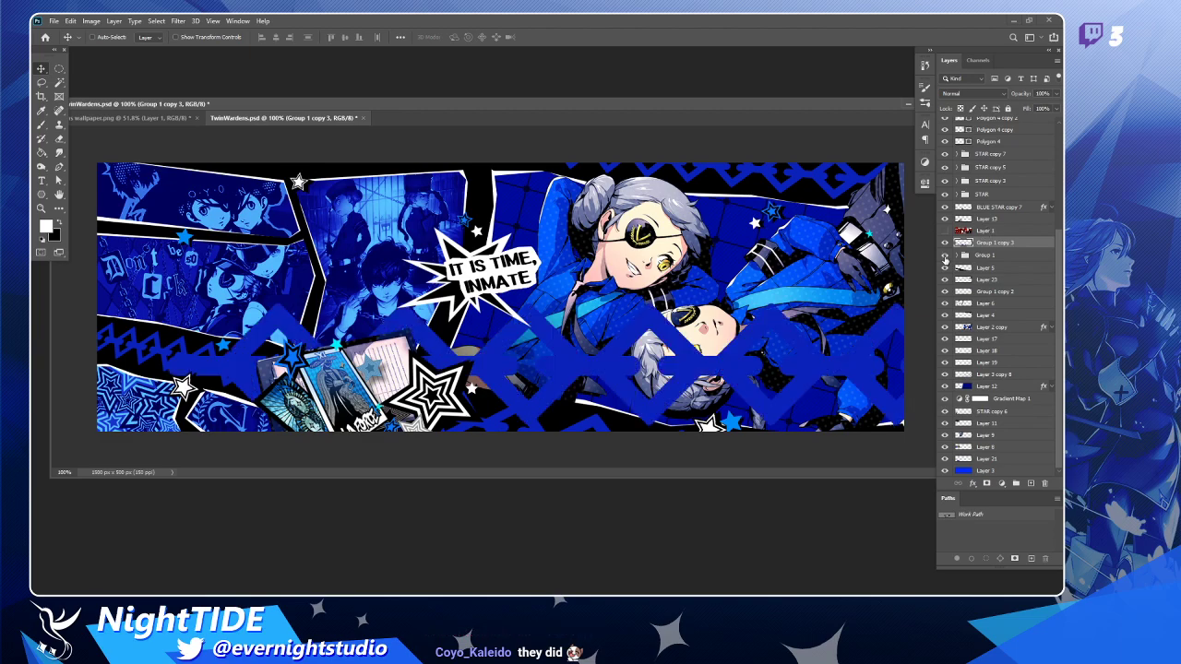
{"action": "left_click", "coordinate": [977, 255]}
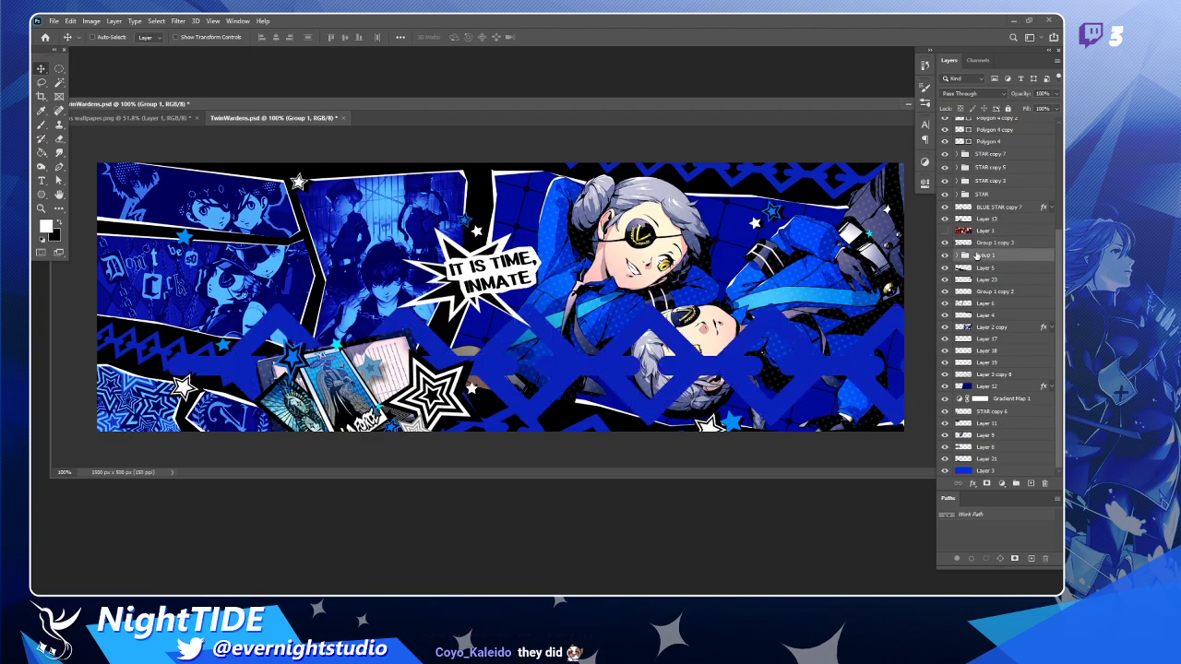
{"action": "left_click", "coordinate": [944, 255]}
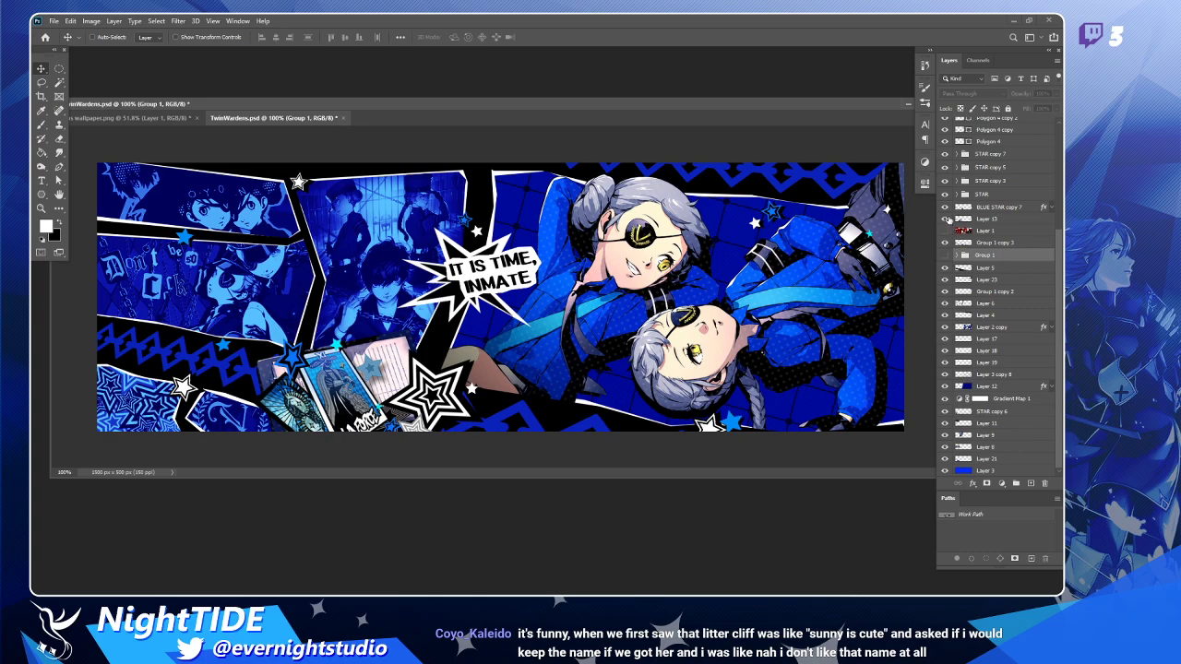
Shift the Layer 16 speech bubble up-left and nudge the caption text up slightly.
{"action": "scroll", "coordinate": [946, 215], "scroll_direction": "up", "scroll_amount": 3}
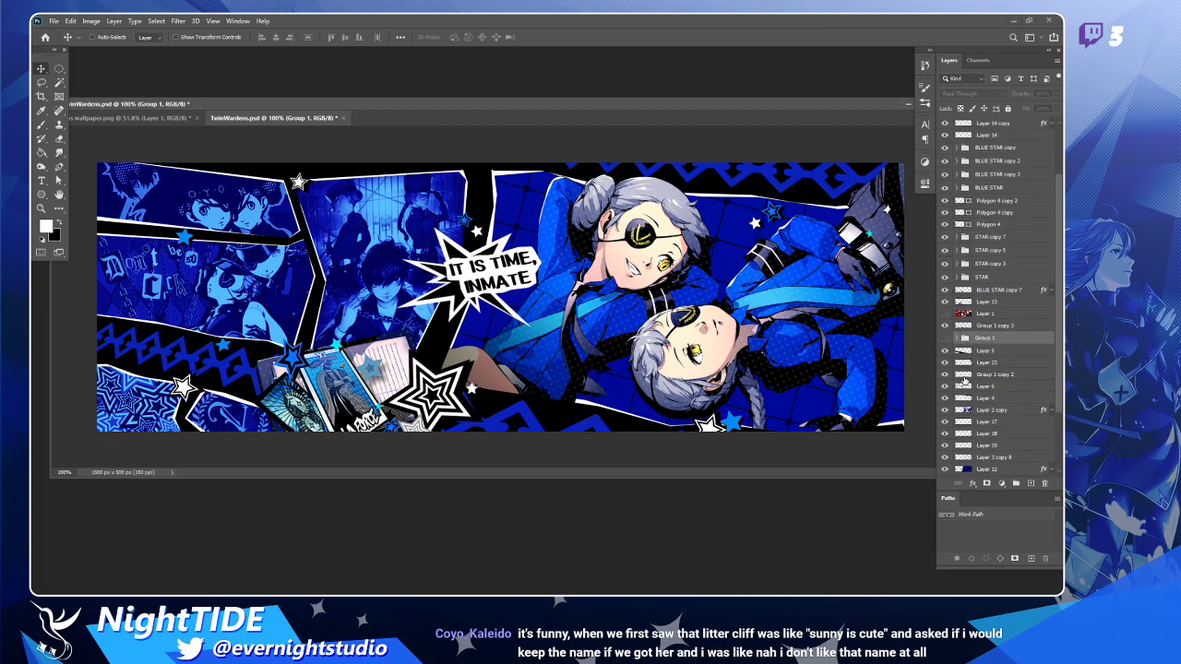
{"action": "scroll", "coordinate": [961, 247], "scroll_direction": "up", "scroll_amount": 2}
{"action": "scroll", "coordinate": [963, 250], "scroll_direction": "up", "scroll_amount": 1}
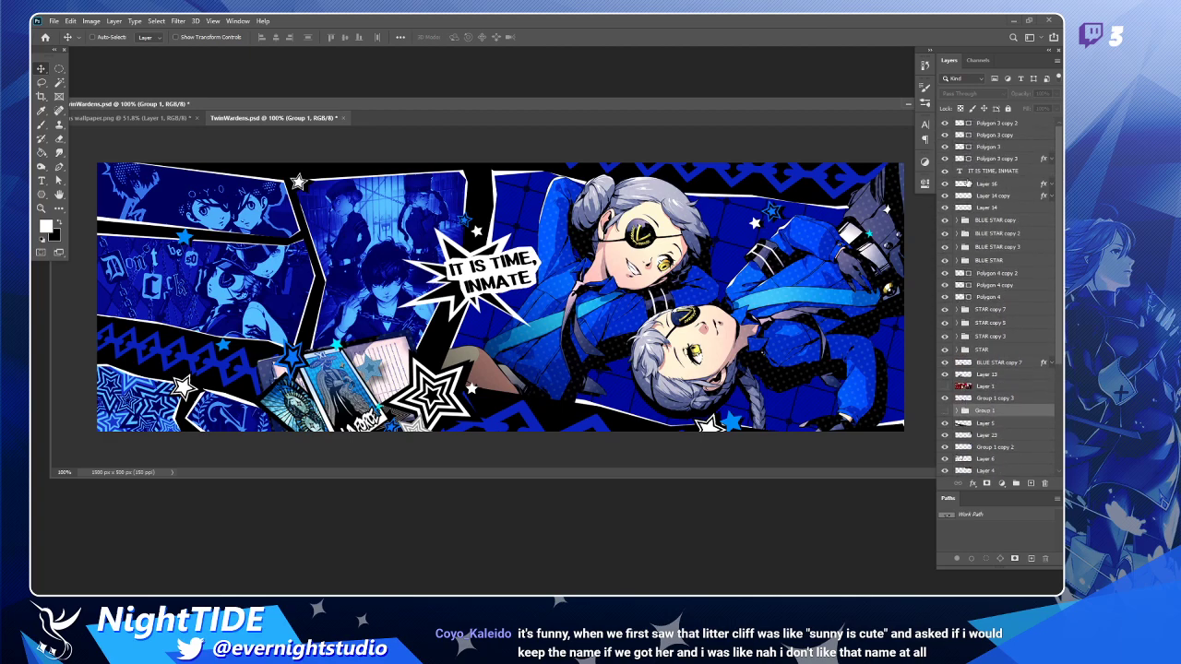
{"action": "left_click", "coordinate": [944, 170]}
{"action": "left_click", "coordinate": [944, 170]}
{"action": "left_click", "coordinate": [988, 183]}
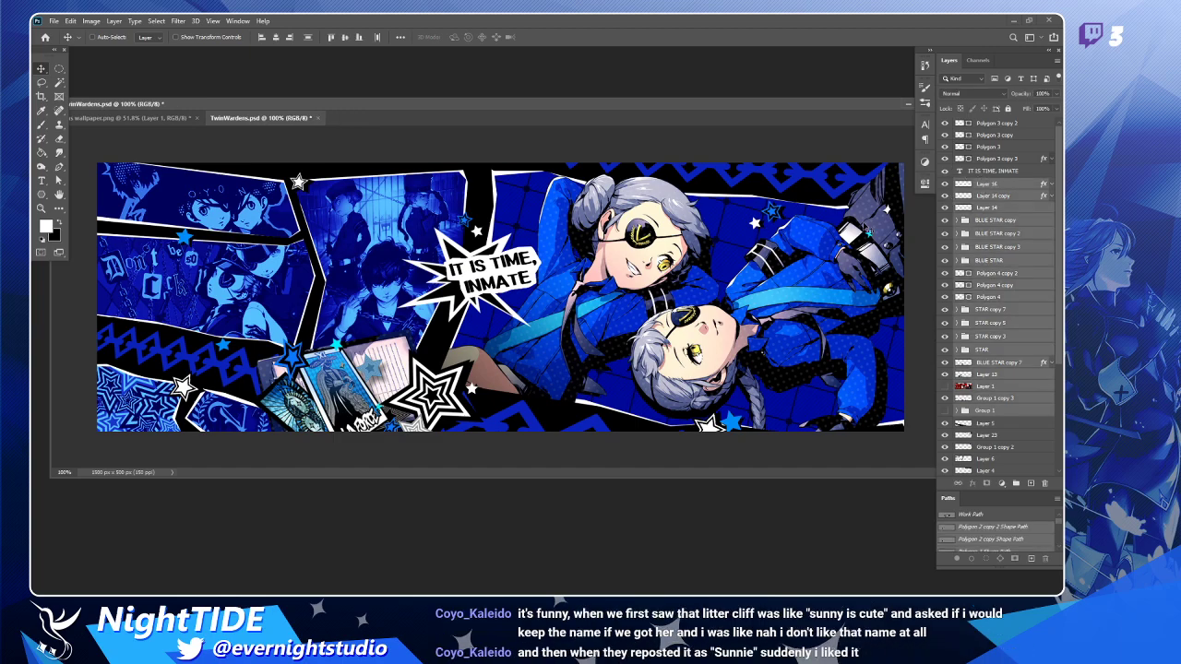
{"action": "left_click_drag", "start_coordinate": [773, 284], "coordinate": [748, 288]}
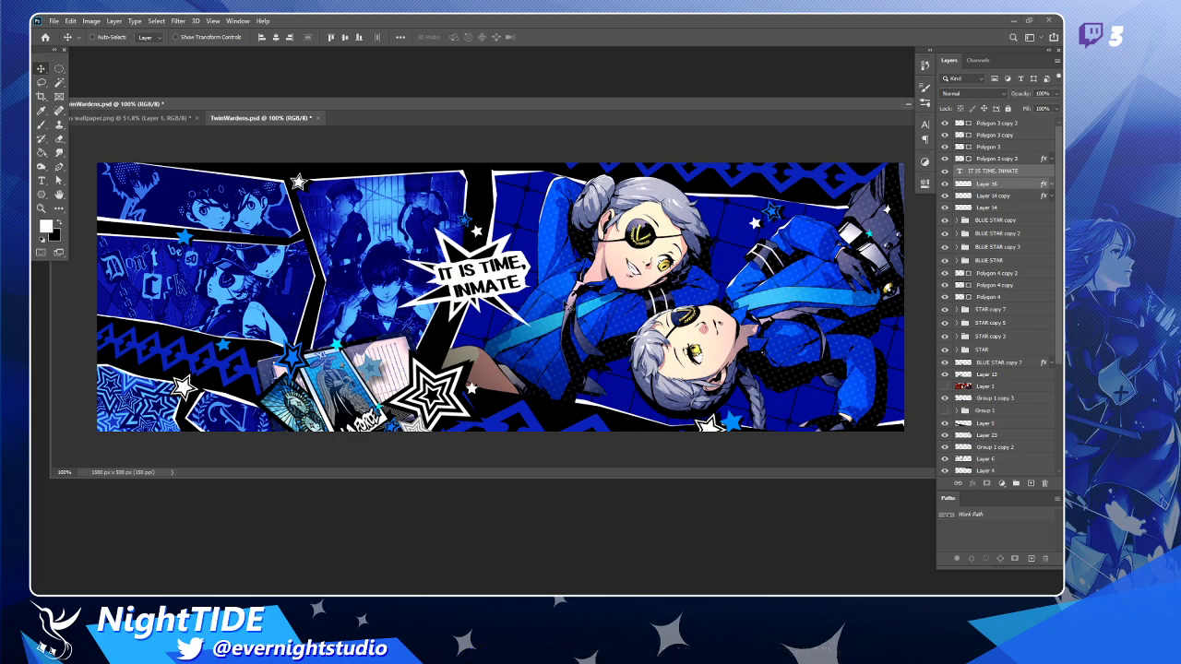
{"action": "left_click_drag", "start_coordinate": [564, 300], "coordinate": [565, 302]}
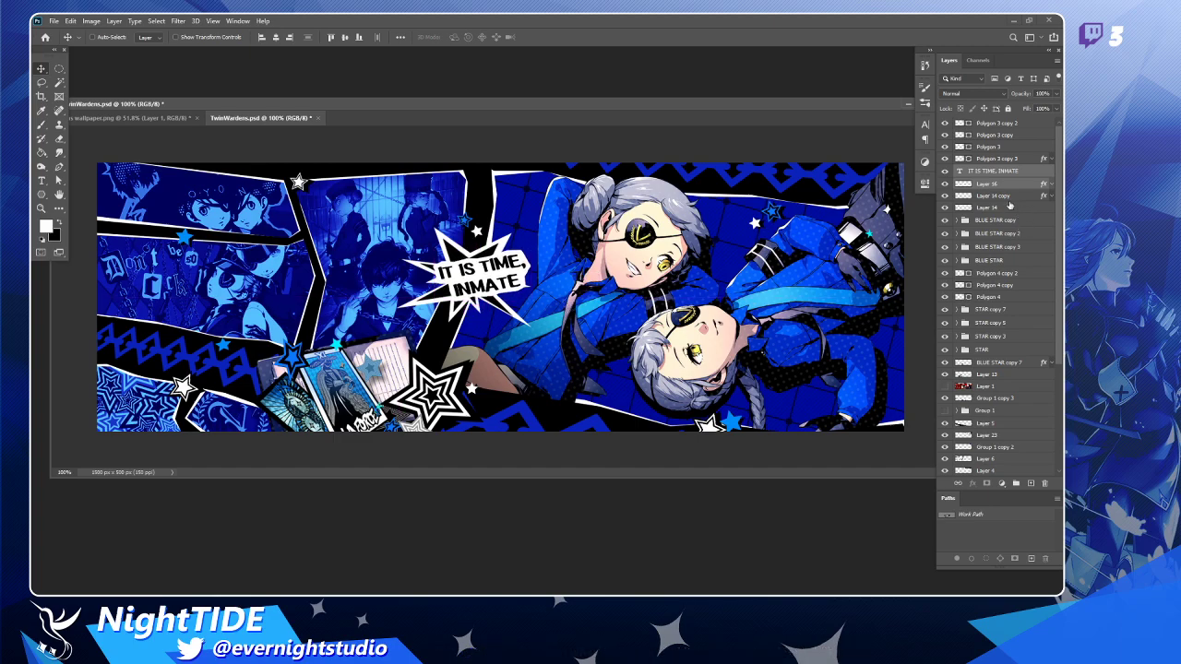
{"action": "left_click", "coordinate": [945, 184]}
{"action": "left_click", "coordinate": [945, 184]}
{"action": "left_click", "coordinate": [1019, 187]}
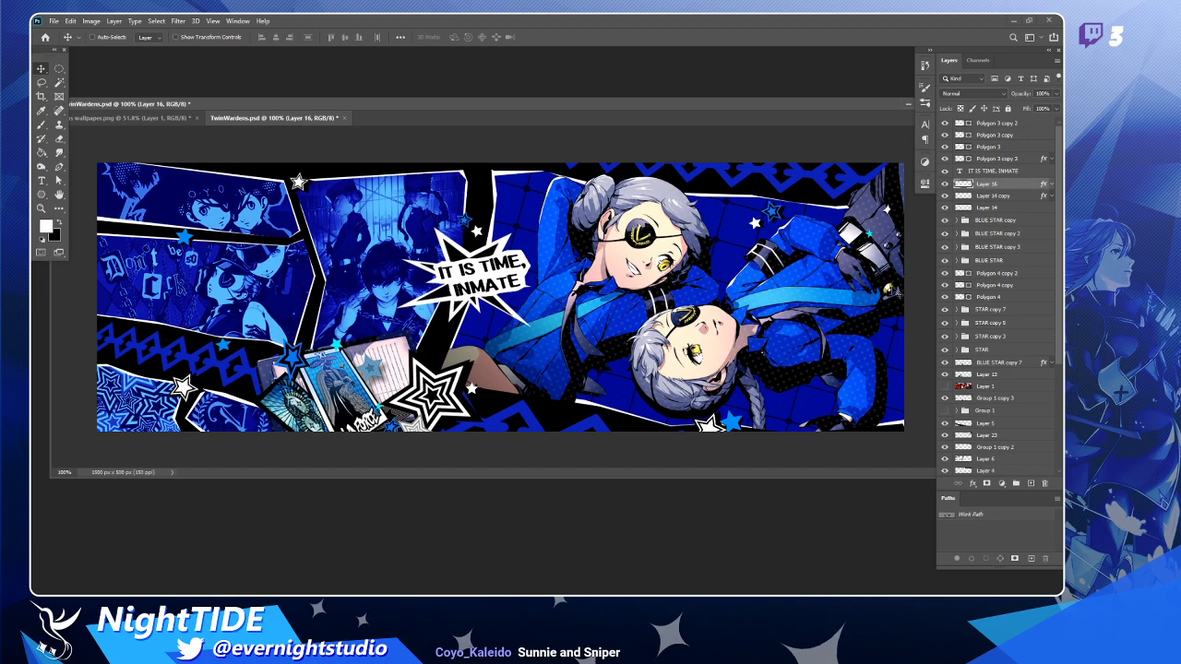
{"action": "left_click", "coordinate": [946, 388]}
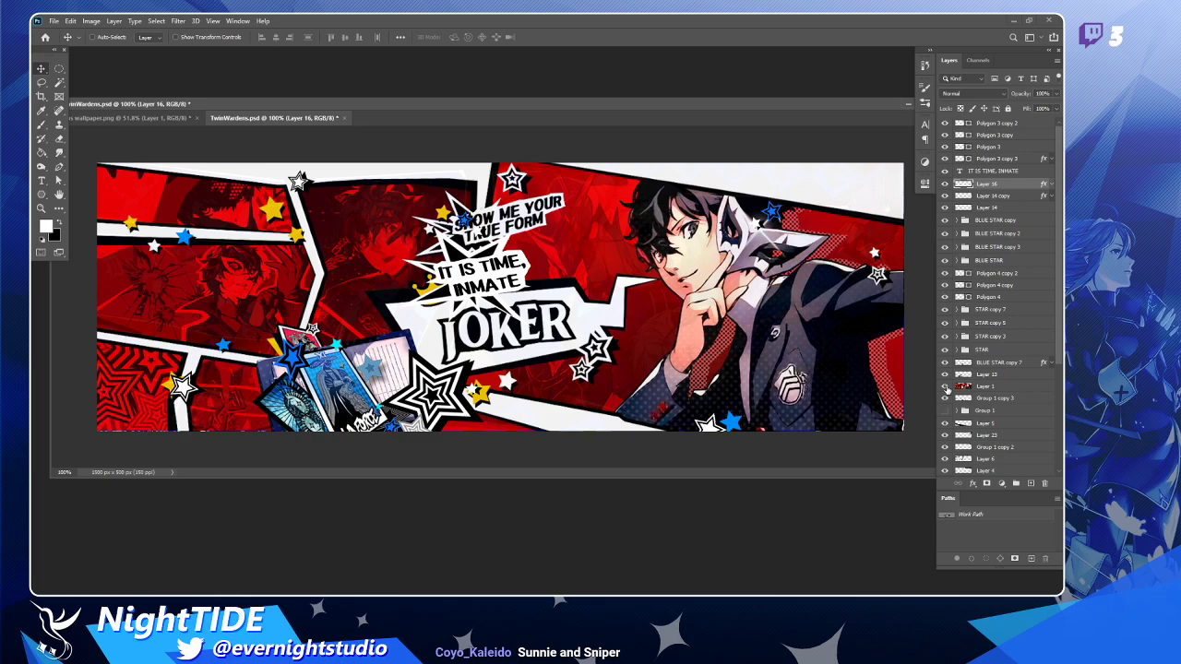
{"action": "left_click", "coordinate": [946, 388]}
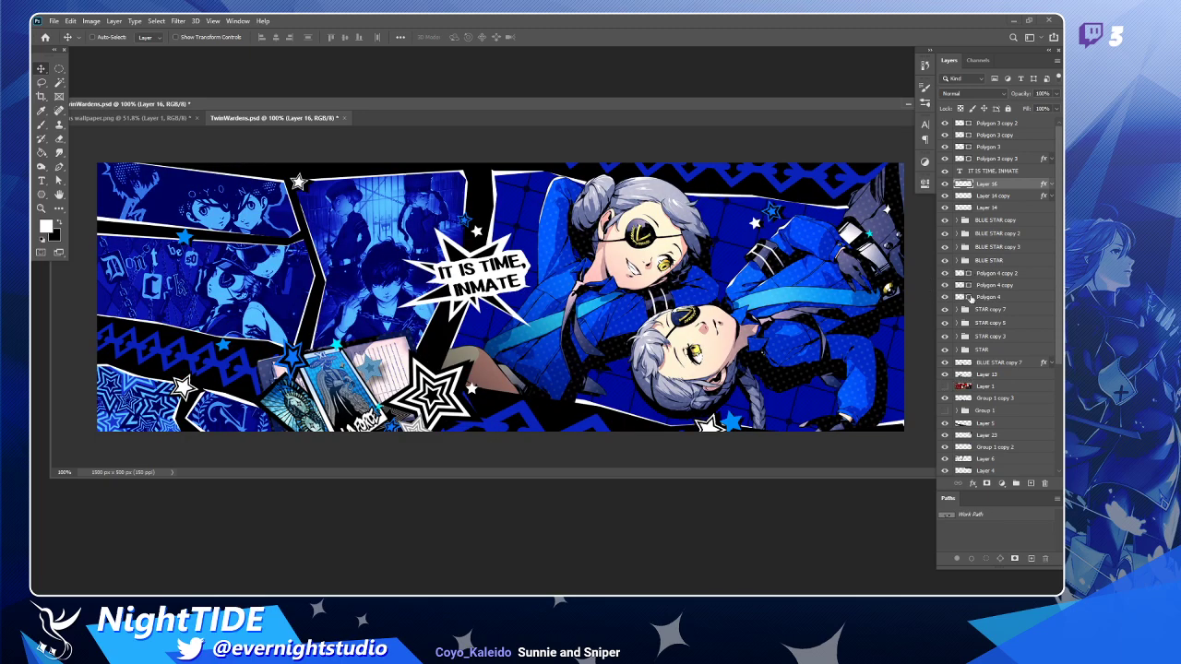
{"action": "scroll", "coordinate": [989, 264], "scroll_direction": "down", "scroll_amount": 3}
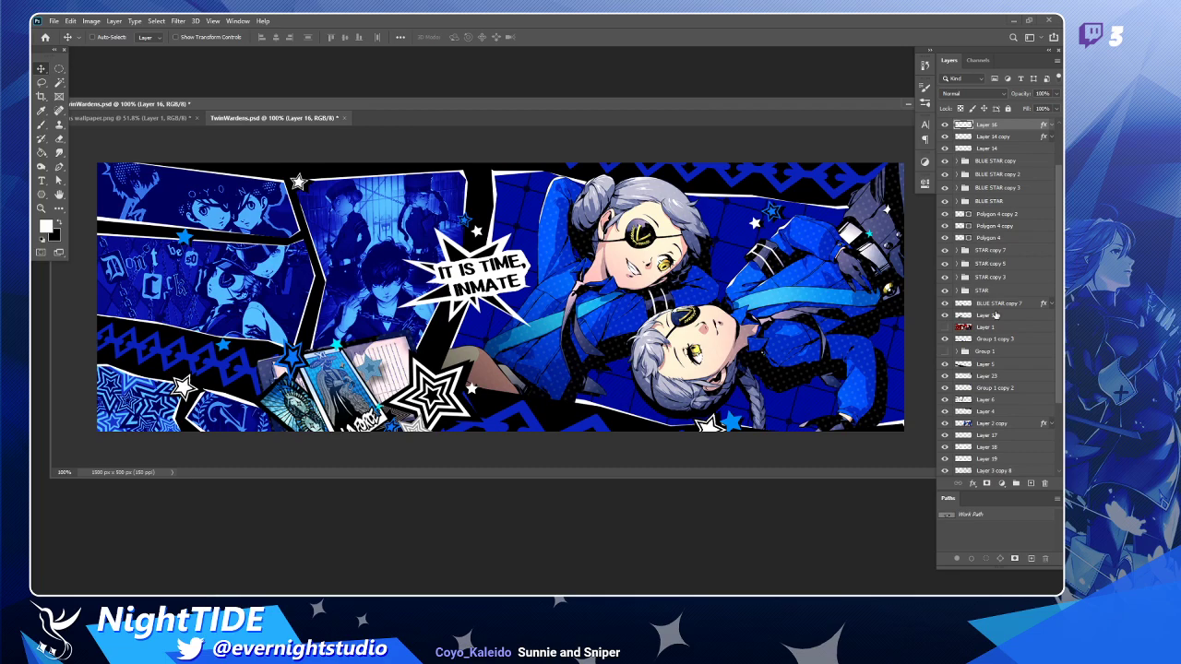
{"action": "left_click", "coordinate": [945, 423]}
{"action": "left_click", "coordinate": [945, 423]}
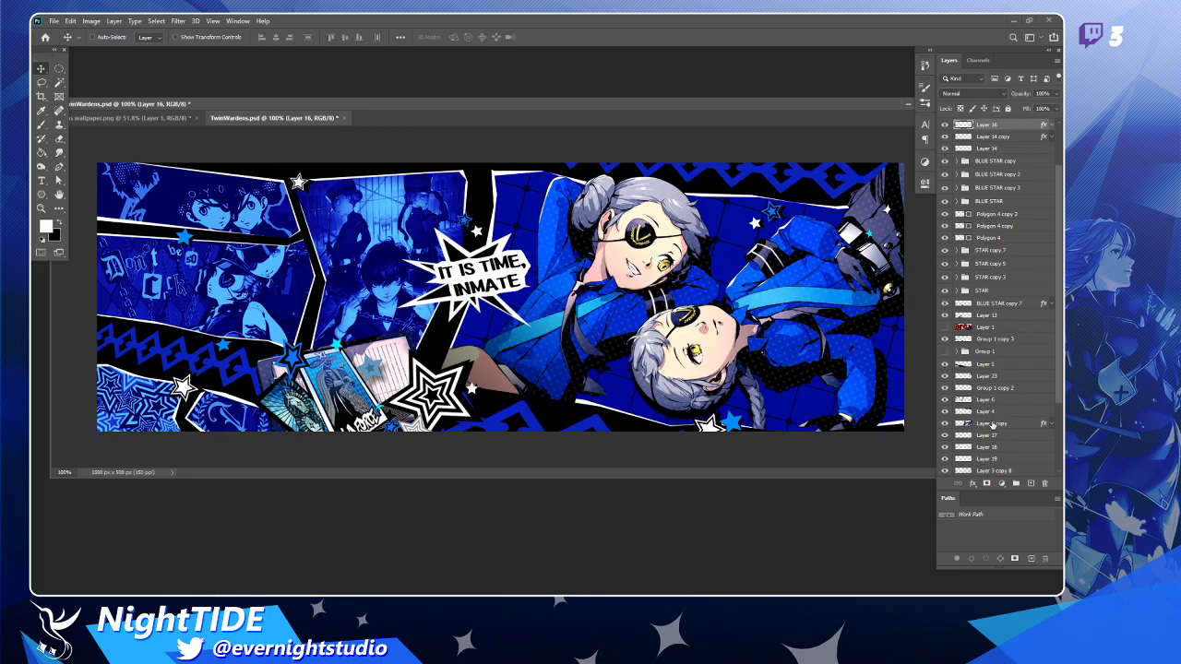
{"action": "left_click", "coordinate": [992, 424]}
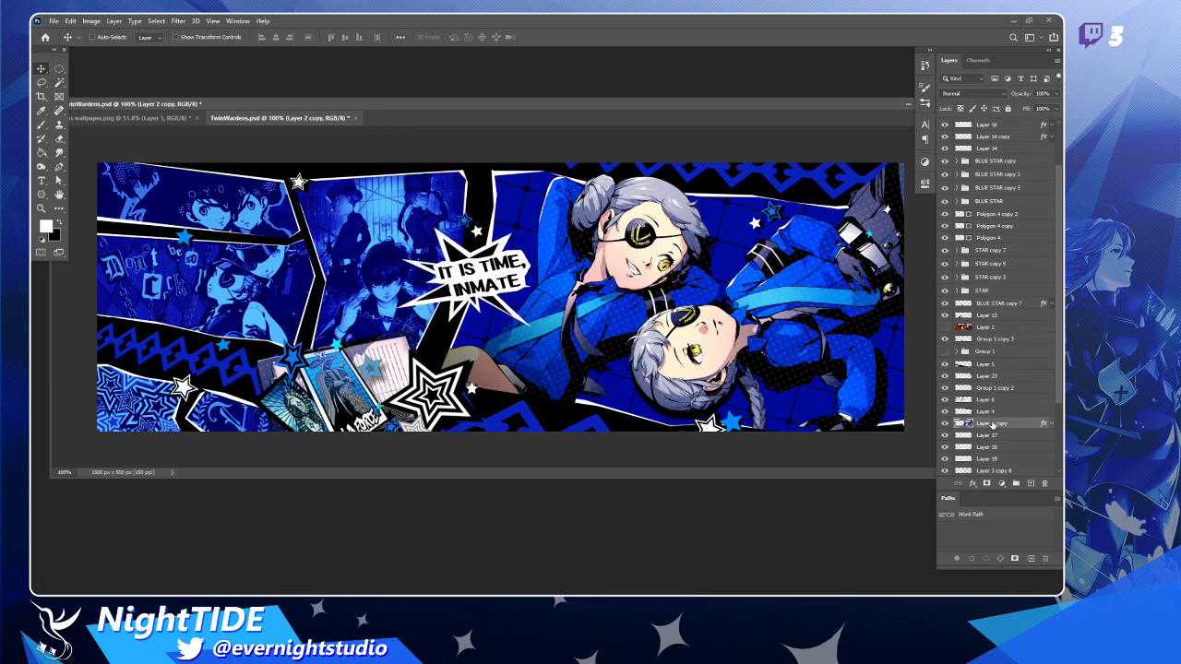
Check Layer 23's content and add it to the Layer 2 copy selection.
{"action": "left_click", "coordinate": [945, 376]}
{"action": "left_click", "coordinate": [947, 377]}
{"action": "left_click", "coordinate": [947, 376]}
{"action": "left_click", "coordinate": [948, 377]}
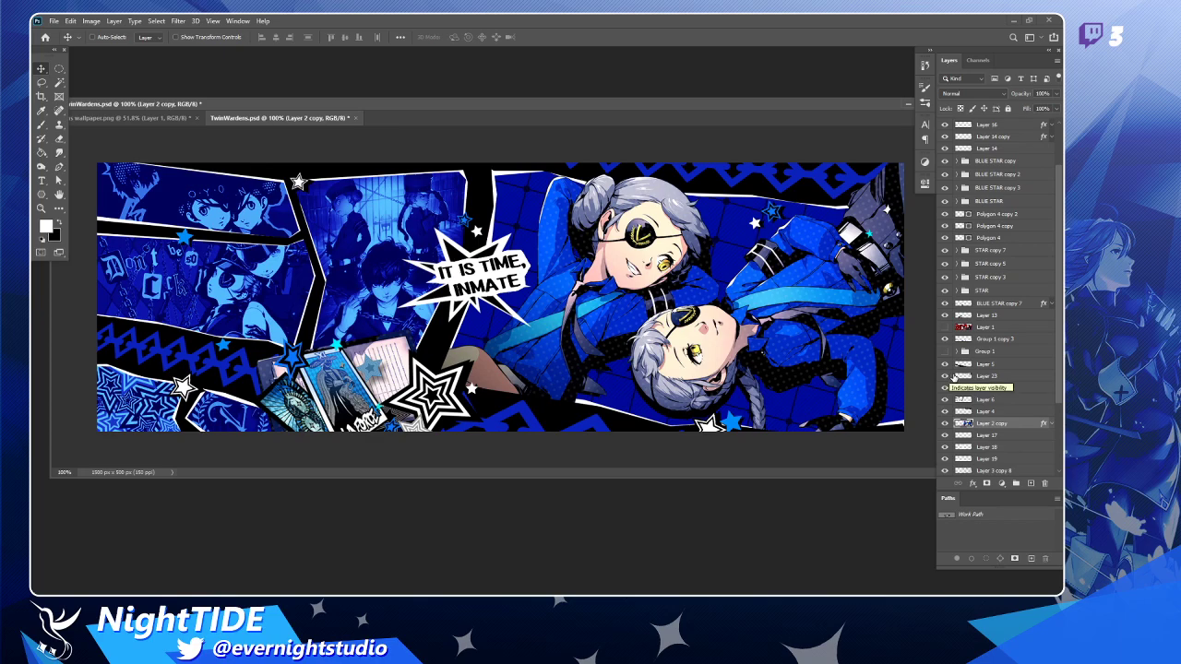
{"action": "left_click", "coordinate": [995, 378], "text": "ctrl"}
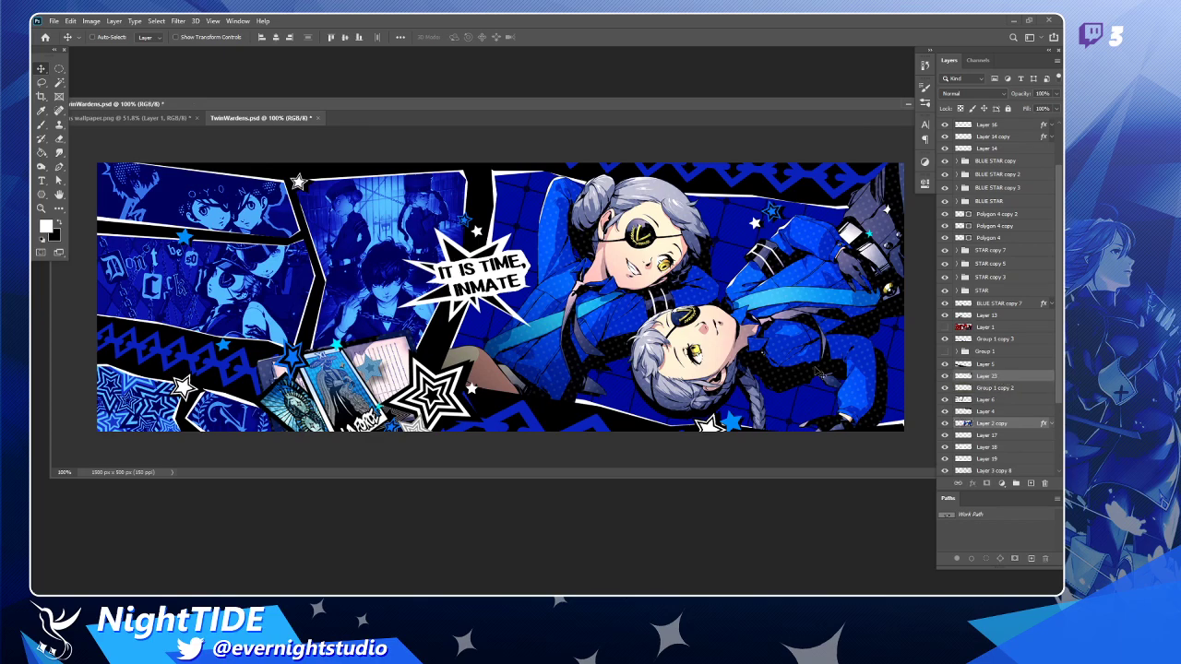
Shift the twins artwork left, merge into Layer 23 copy, and move it below Layer 2 copy.
{"action": "left_click_drag", "start_coordinate": [773, 357], "coordinate": [736, 352]}
{"action": "key", "text": "ctrl+e"}
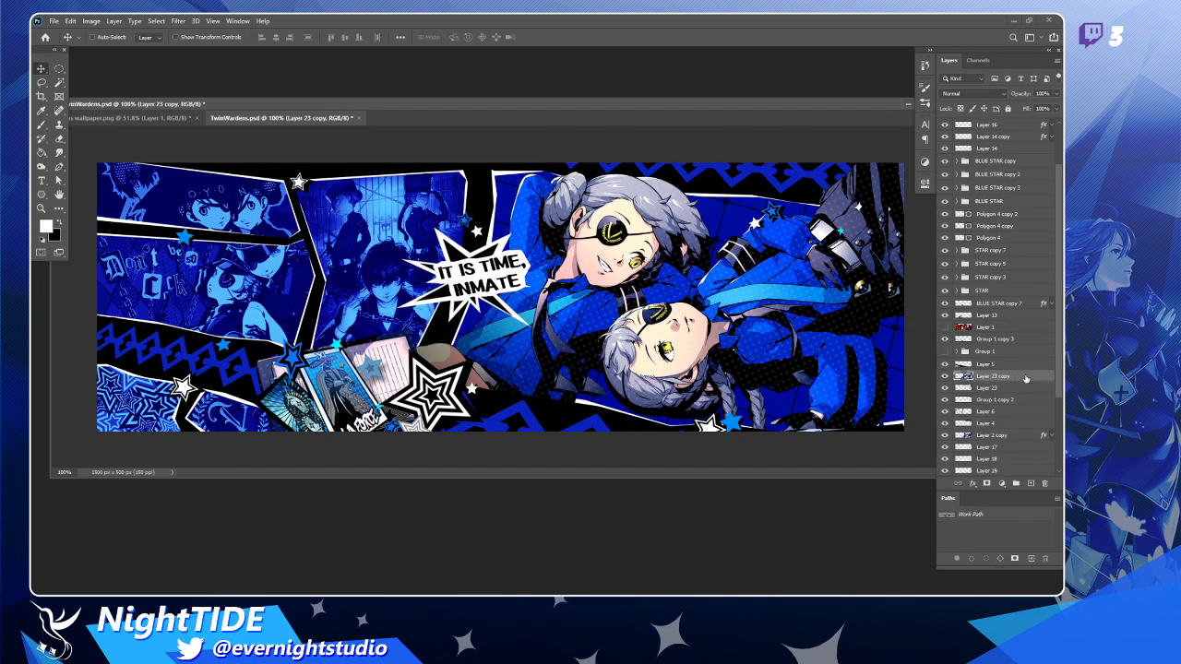
{"action": "left_click_drag", "start_coordinate": [1032, 379], "coordinate": [1016, 446]}
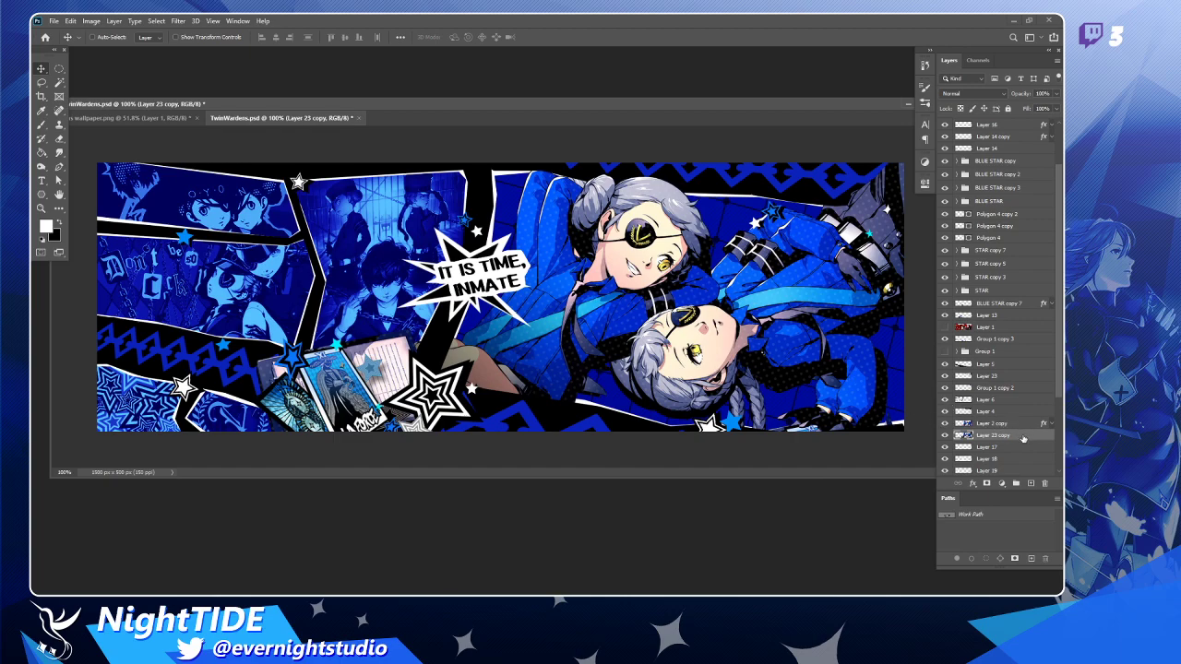
{"action": "double_click", "coordinate": [1023, 437]}
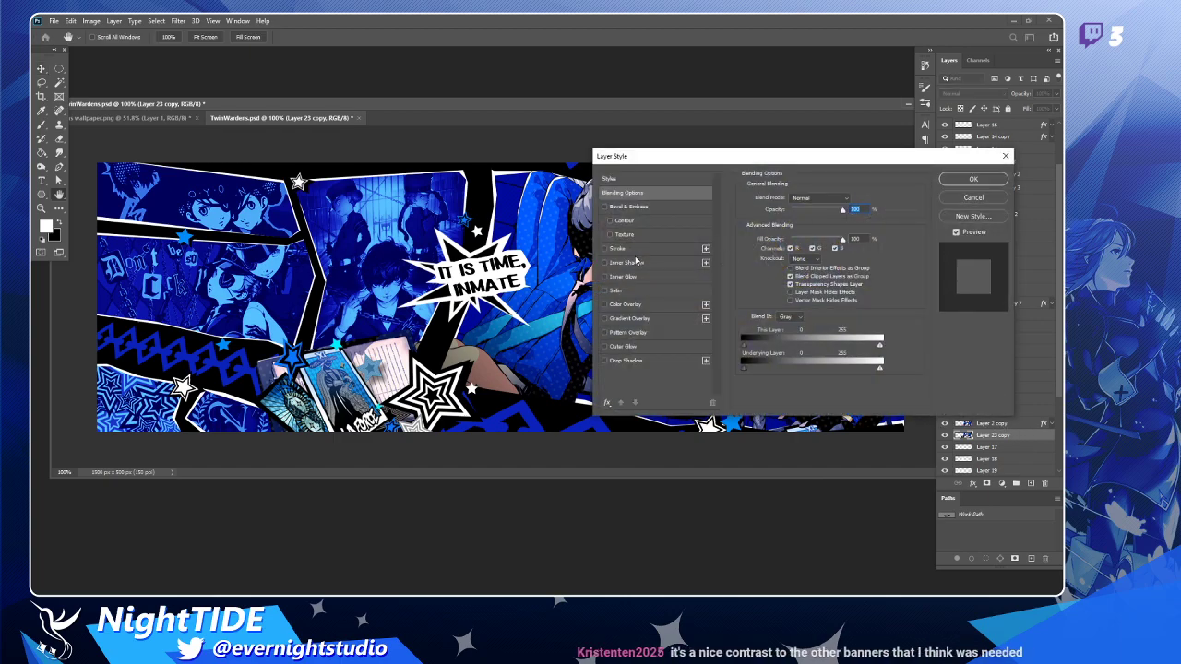
Give Layer 23 copy a white #ffffff Color Overlay and offset it to form an outline.
{"action": "left_click", "coordinate": [627, 304]}
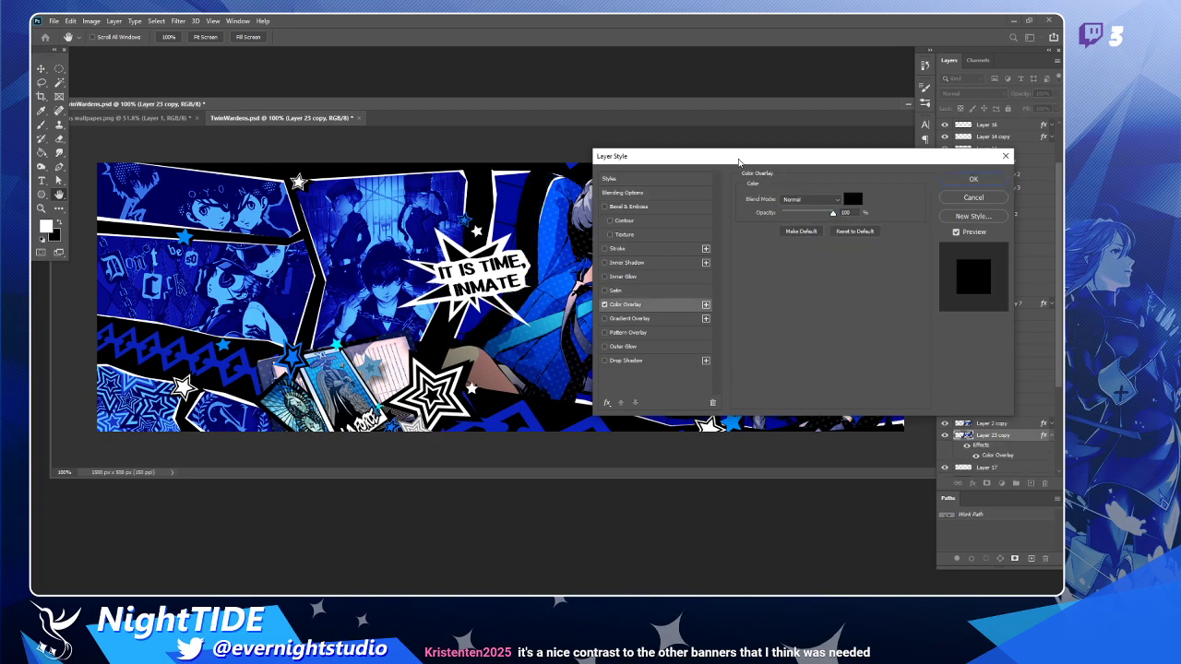
{"action": "left_click_drag", "start_coordinate": [741, 162], "coordinate": [227, 138]}
{"action": "left_click", "coordinate": [354, 166]}
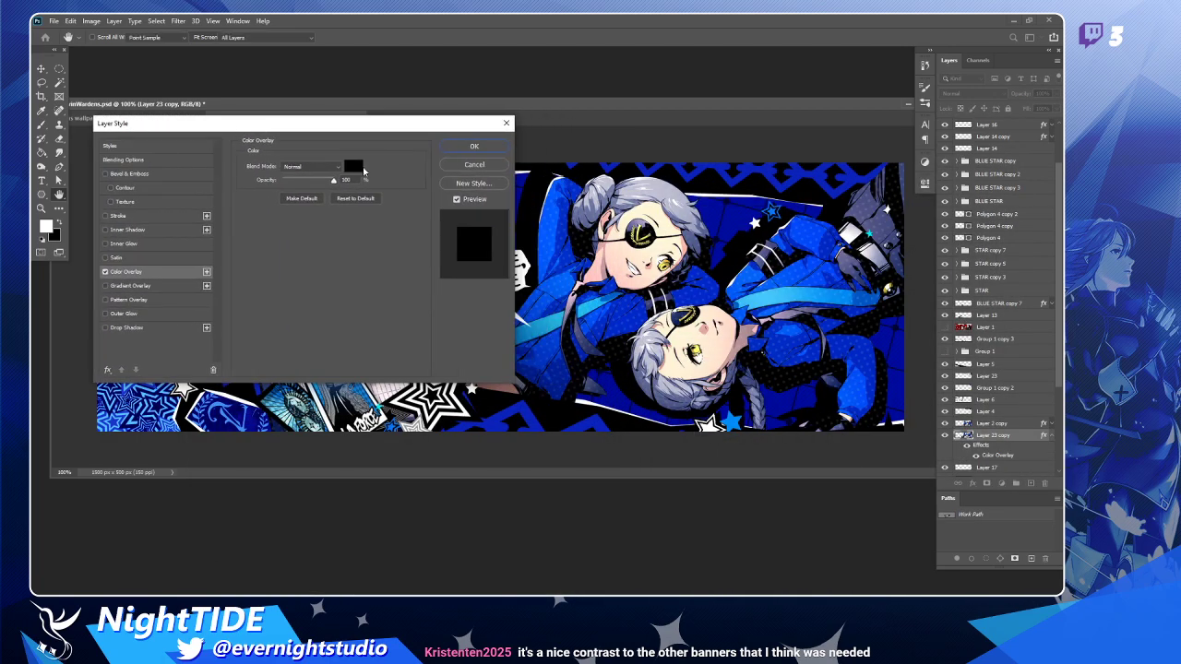
{"action": "left_click_drag", "start_coordinate": [738, 173], "coordinate": [628, 148]}
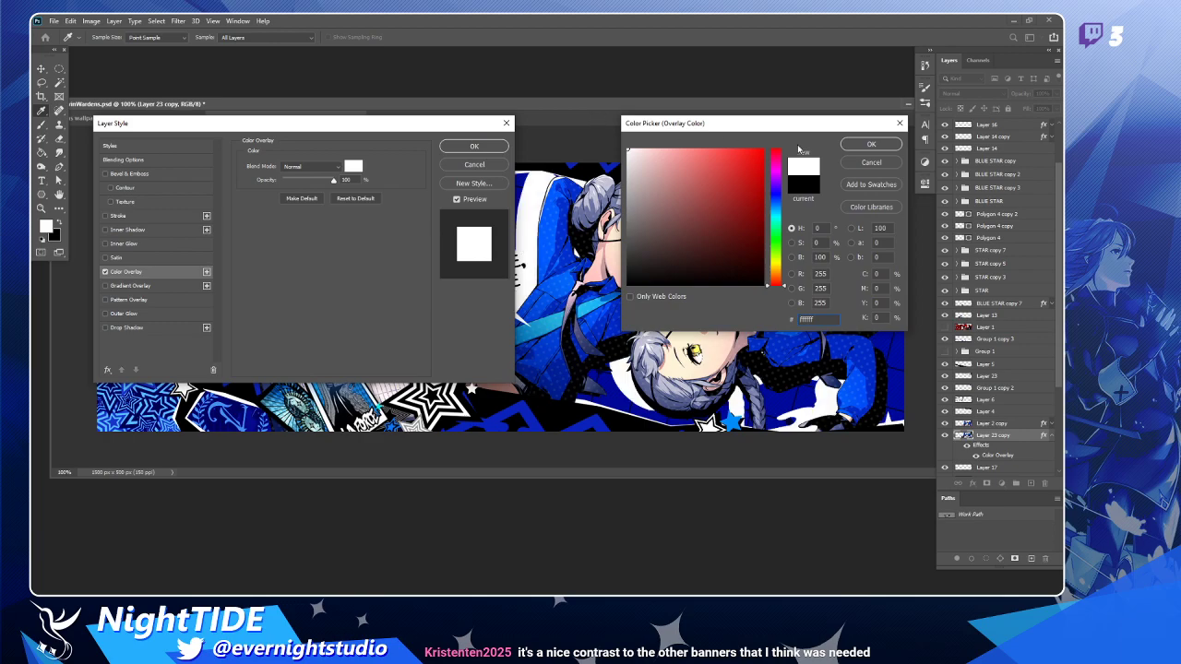
{"action": "left_click", "coordinate": [870, 145]}
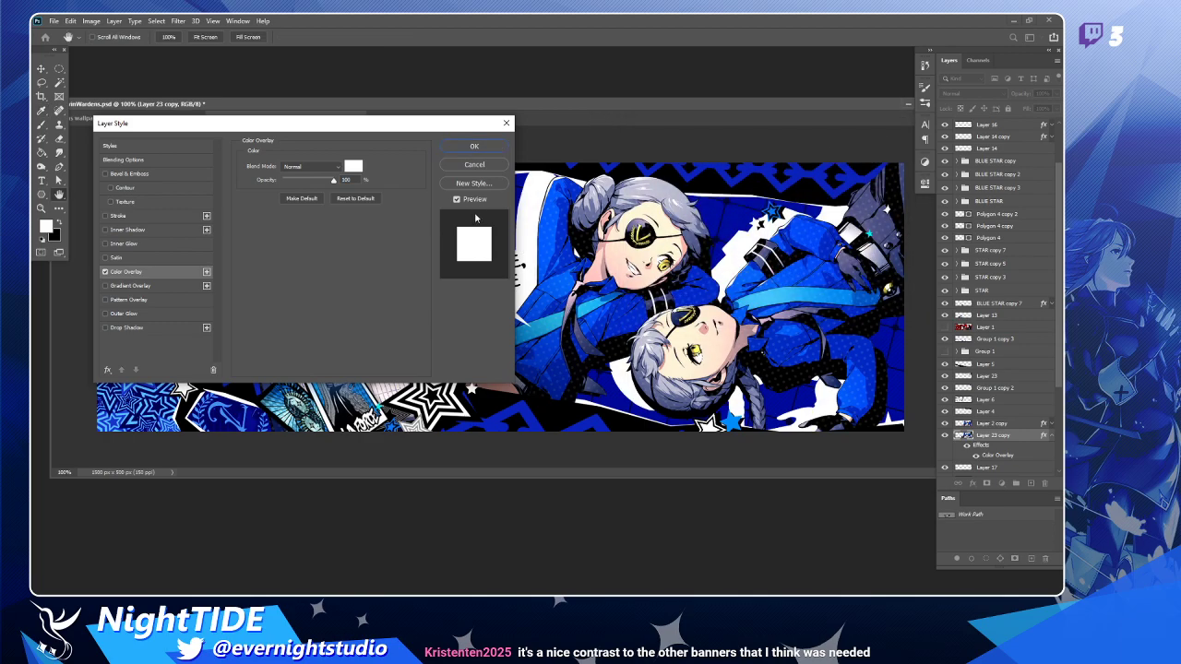
{"action": "left_click", "coordinate": [470, 146]}
{"action": "left_click_drag", "start_coordinate": [560, 310], "coordinate": [591, 315]}
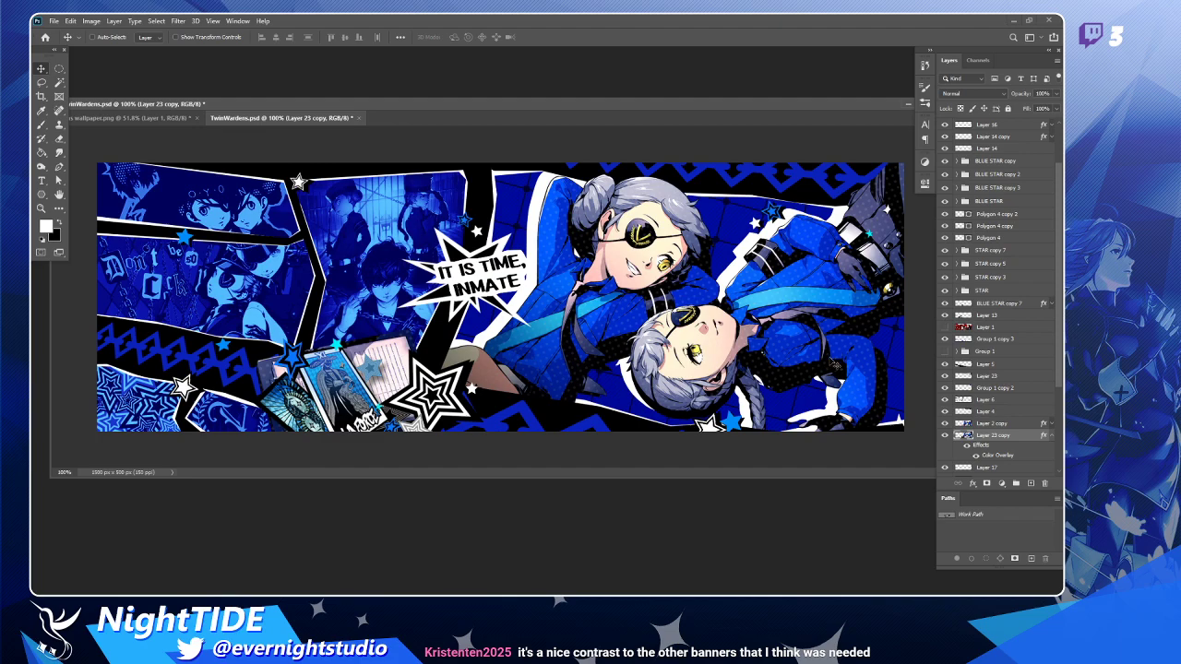
Lasso the white outline across the lower twin's face, delete it, and deselect.
{"action": "key", "text": "l"}
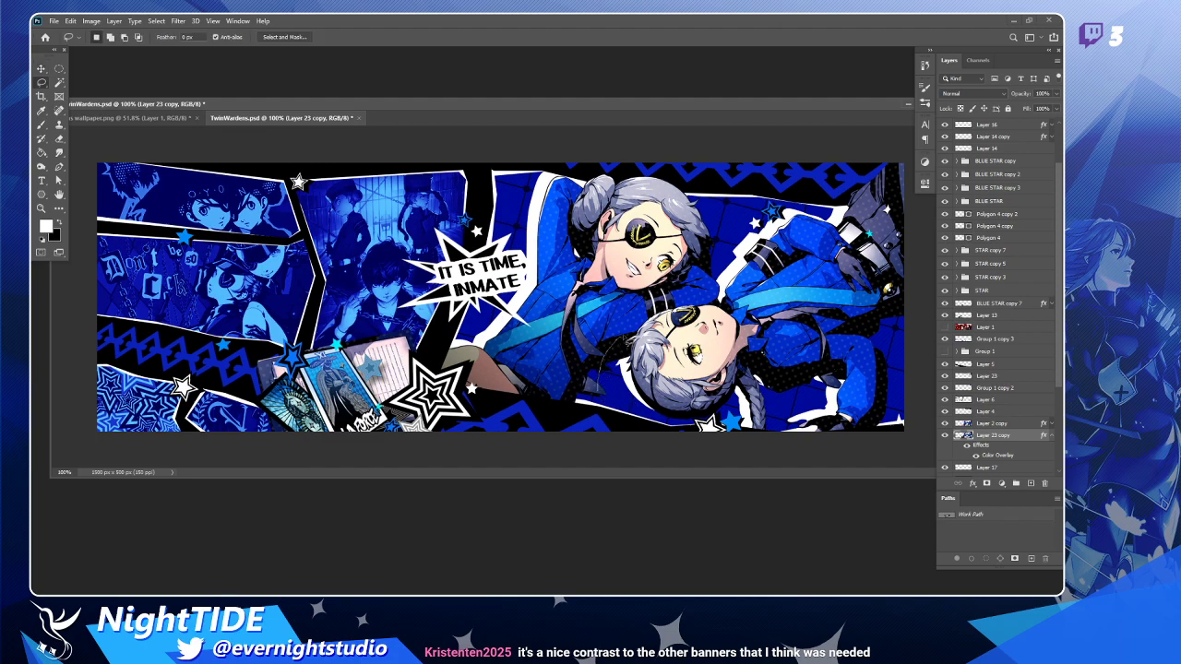
{"action": "mouse_move", "coordinate": [681, 349]}
{"action": "left_mouse_down"}
{"action": "mouse_move", "coordinate": [728, 350]}
{"action": "mouse_move", "coordinate": [909, 284]}
{"action": "mouse_move", "coordinate": [960, 378]}
{"action": "mouse_move", "coordinate": [663, 478]}
{"action": "mouse_move", "coordinate": [578, 387]}
{"action": "left_mouse_up"}
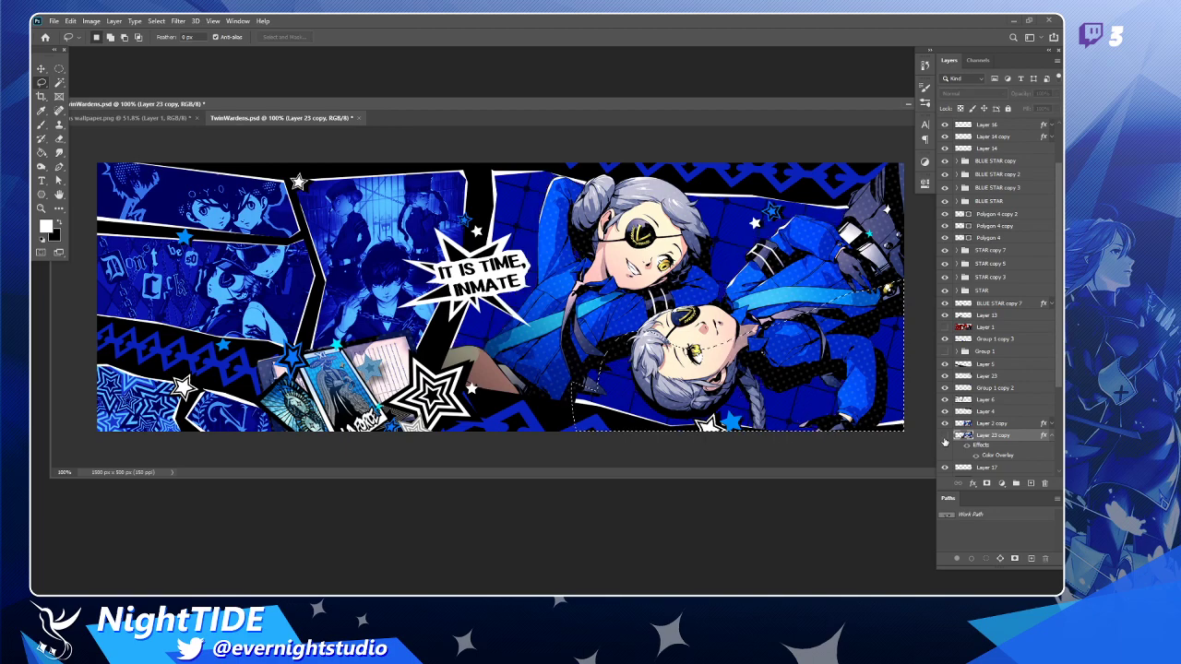
{"action": "key", "text": "Delete"}
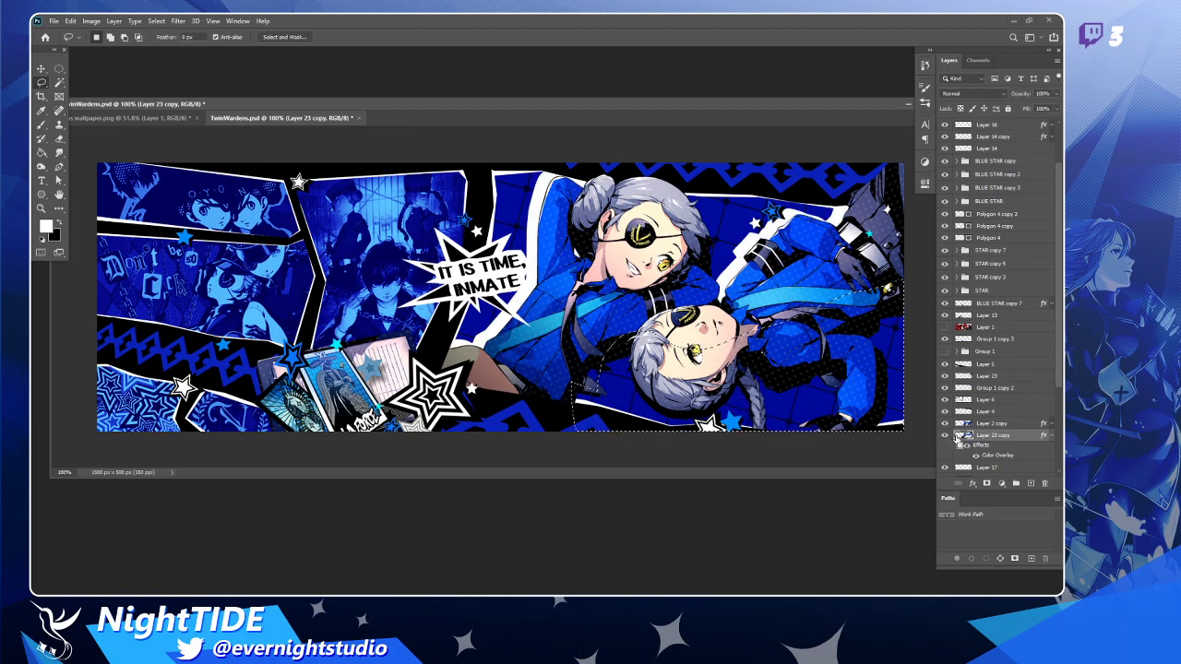
{"action": "key", "text": "ctrl+d"}
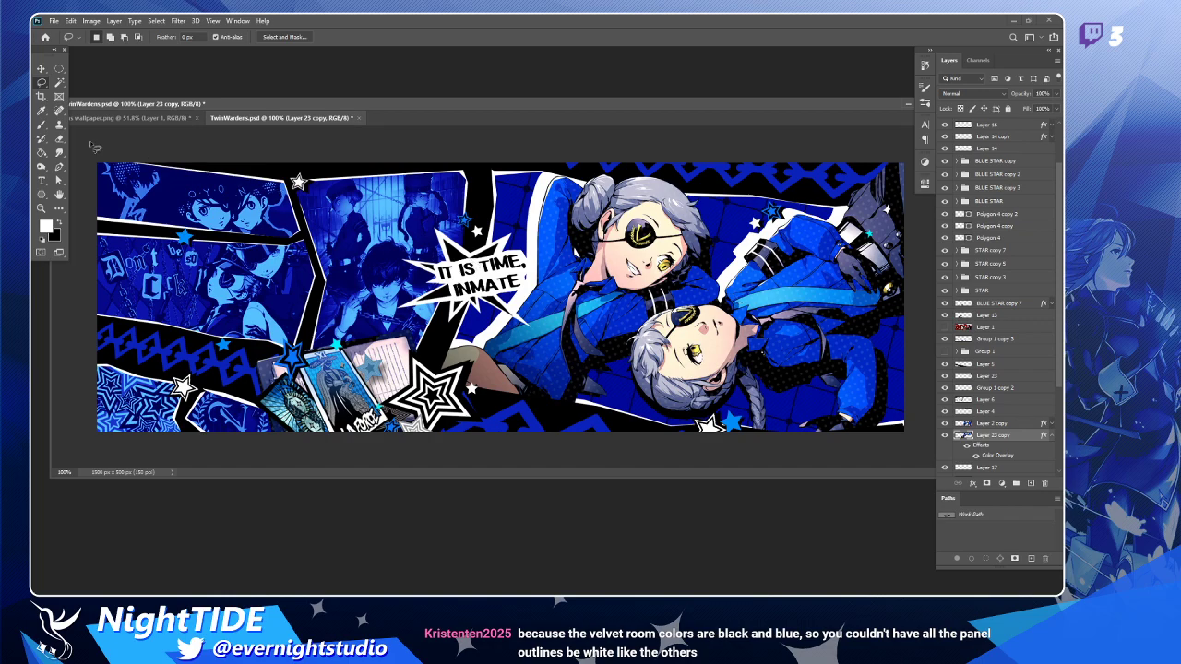
{"action": "left_click", "coordinate": [41, 69]}
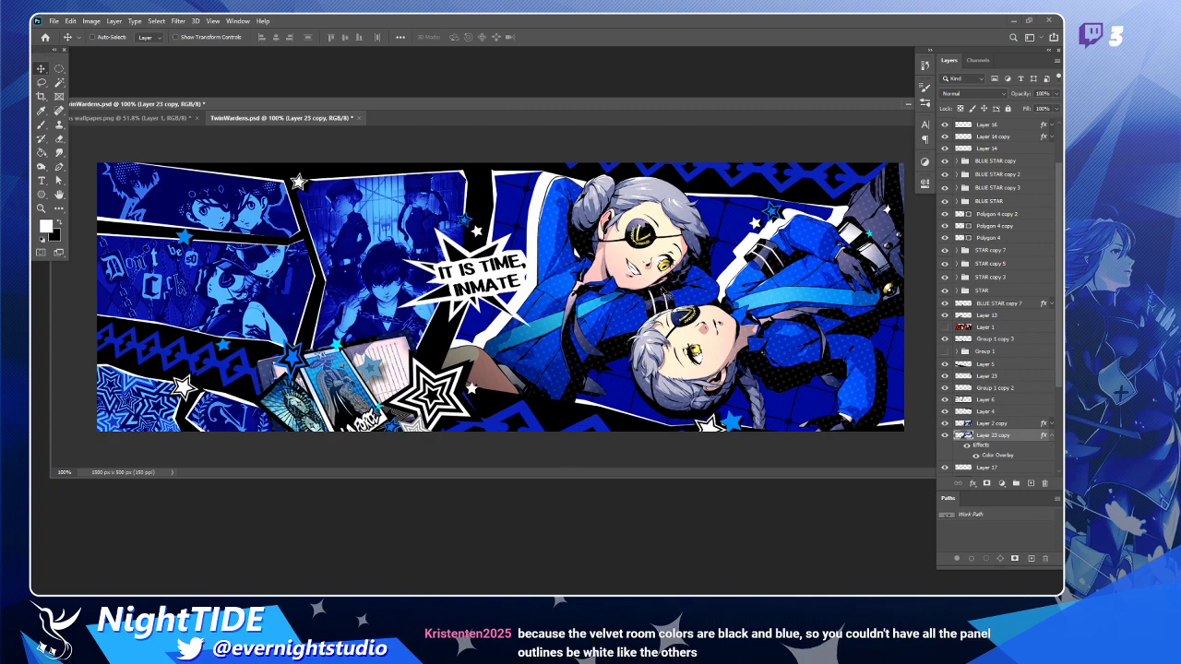
Save TwinWardens.psd and nudge its document window slightly left.
{"action": "key", "text": "ctrl+s"}
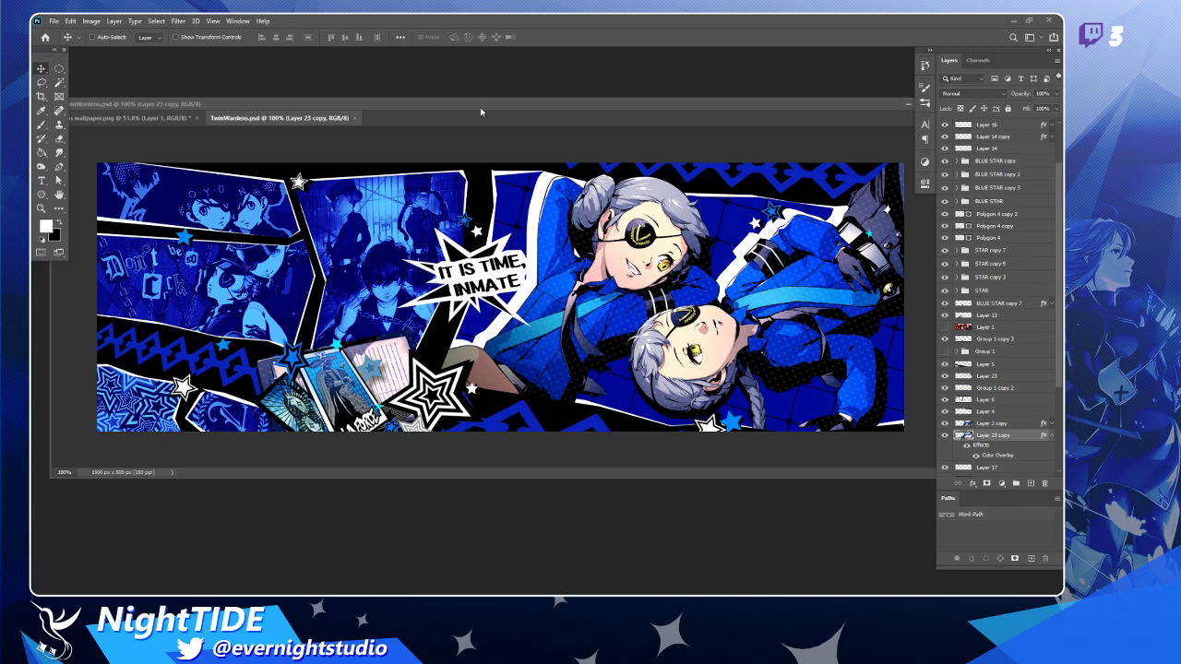
{"action": "mouse_move", "coordinate": [481, 112]}
{"action": "left_mouse_down"}
{"action": "mouse_move", "coordinate": [468, 153]}
{"action": "mouse_move", "coordinate": [460, 123]}
{"action": "mouse_move", "coordinate": [477, 114]}
{"action": "left_mouse_up"}
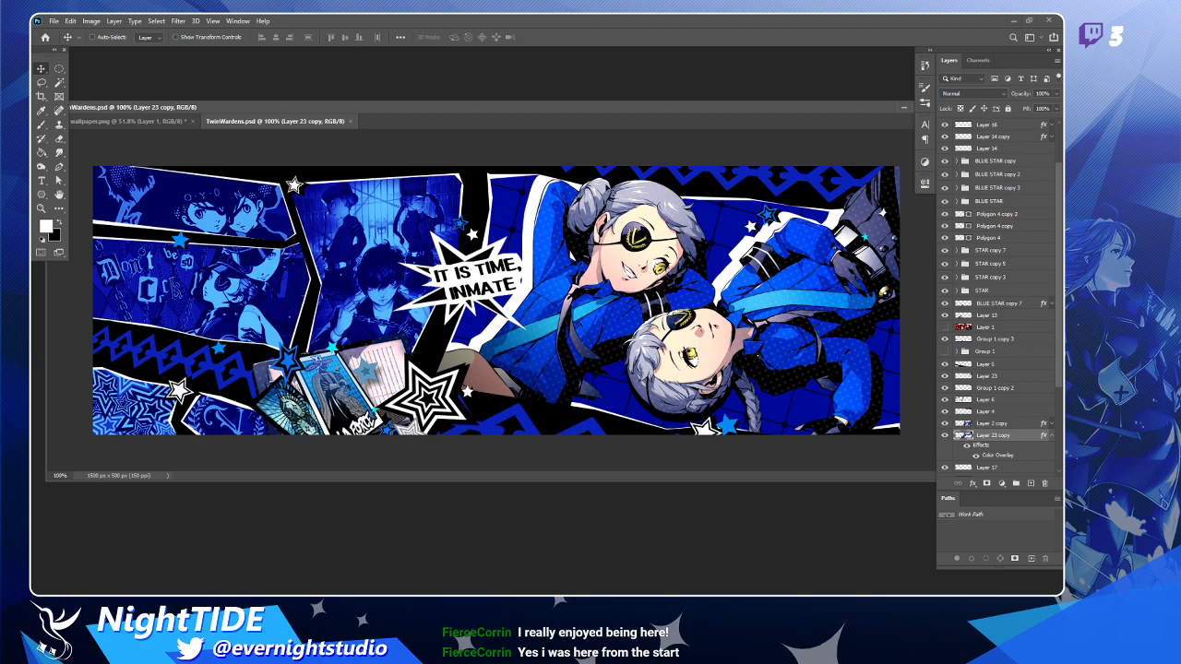
{"action": "left_click_drag", "start_coordinate": [733, 113], "coordinate": [728, 110]}
{"action": "key", "text": "ctrl+s"}
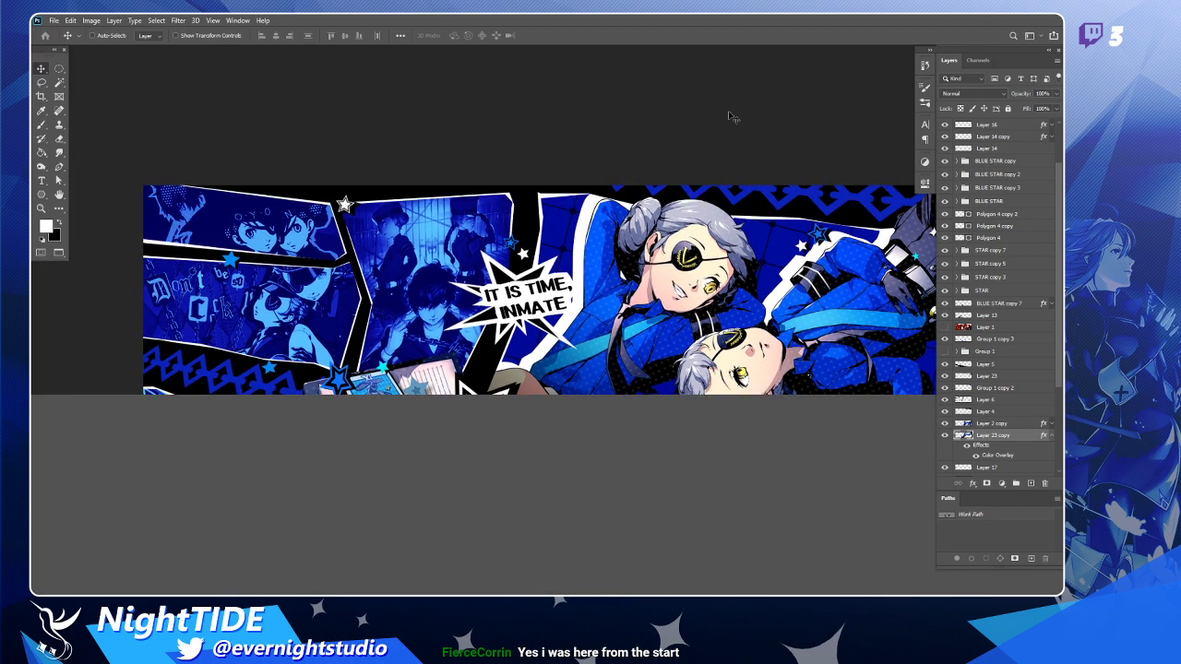
{"action": "key", "text": "f"}
{"action": "key", "text": "f"}
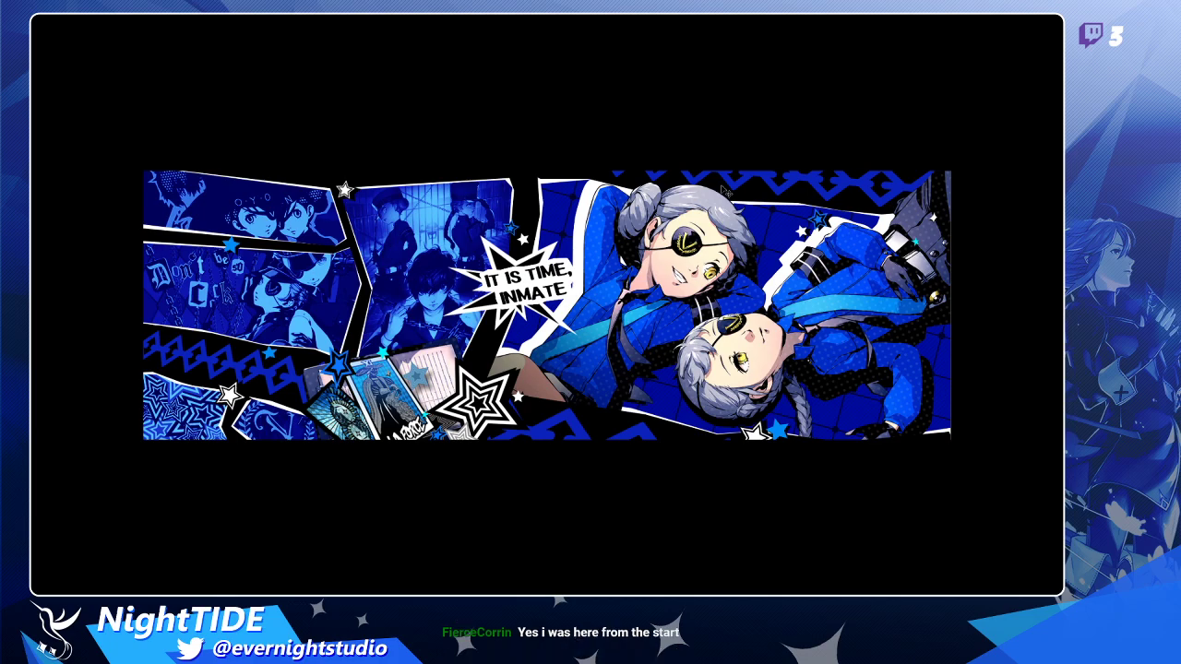
{"action": "scroll", "coordinate": [711, 314], "scroll_direction": "up", "scroll_amount": 1}
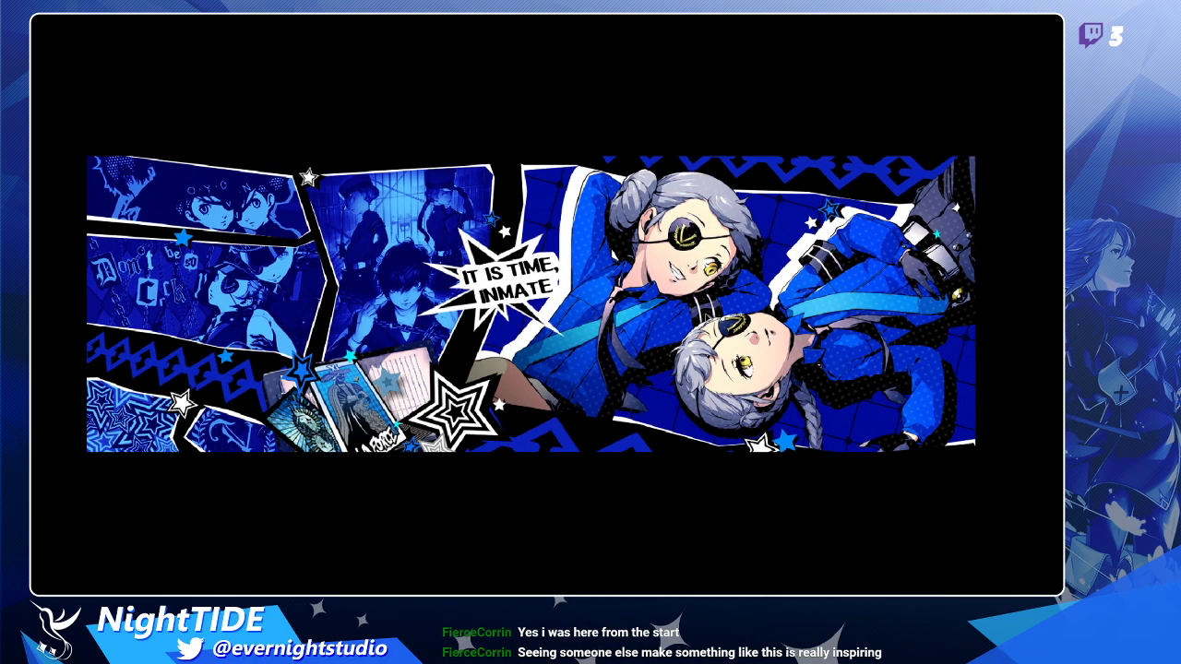
{"action": "scroll", "coordinate": [711, 318], "scroll_direction": "up", "scroll_amount": 1}
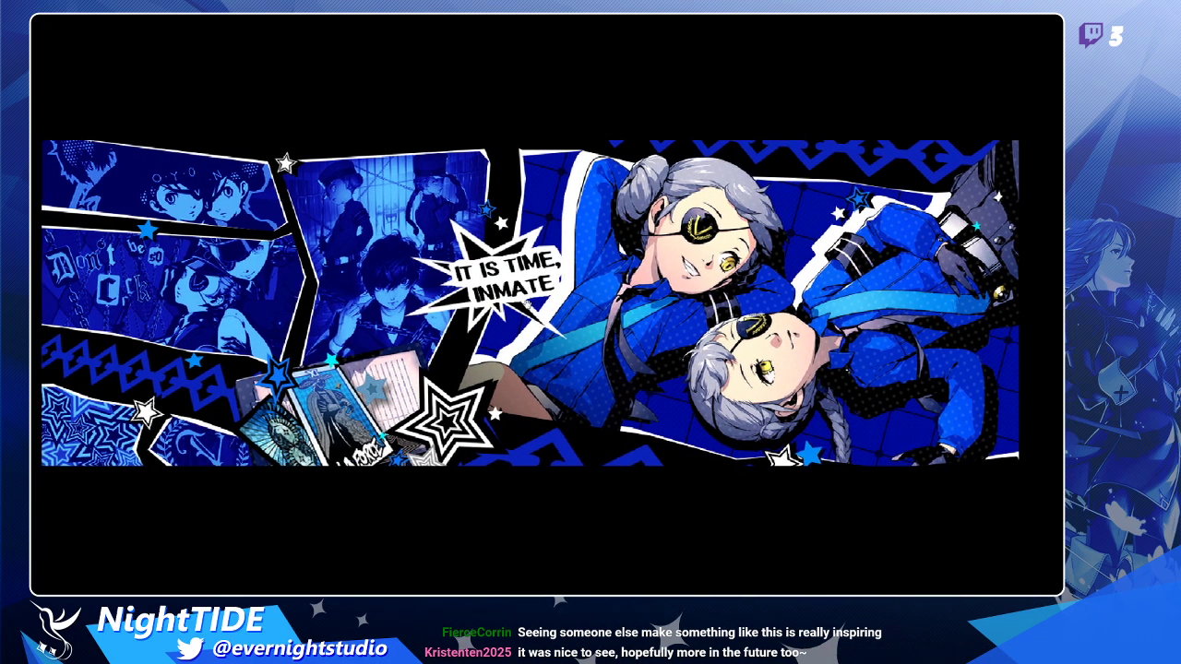
{"action": "scroll", "coordinate": [531, 308], "scroll_direction": "down", "scroll_amount": 1}
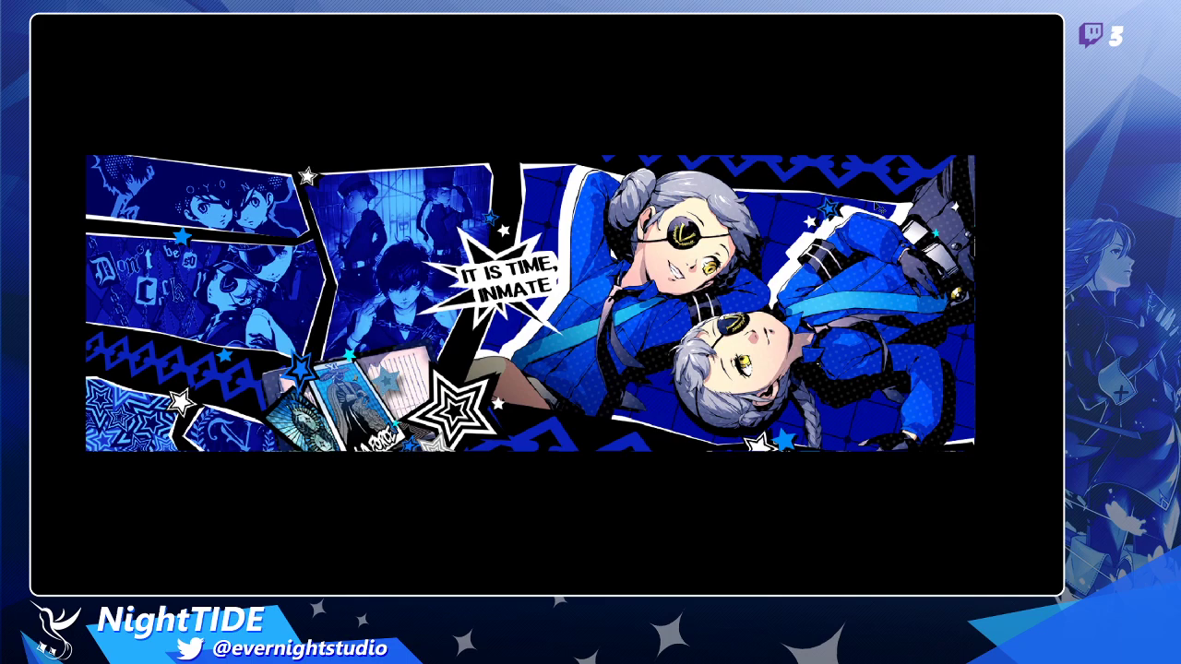
{"action": "key", "text": "f"}
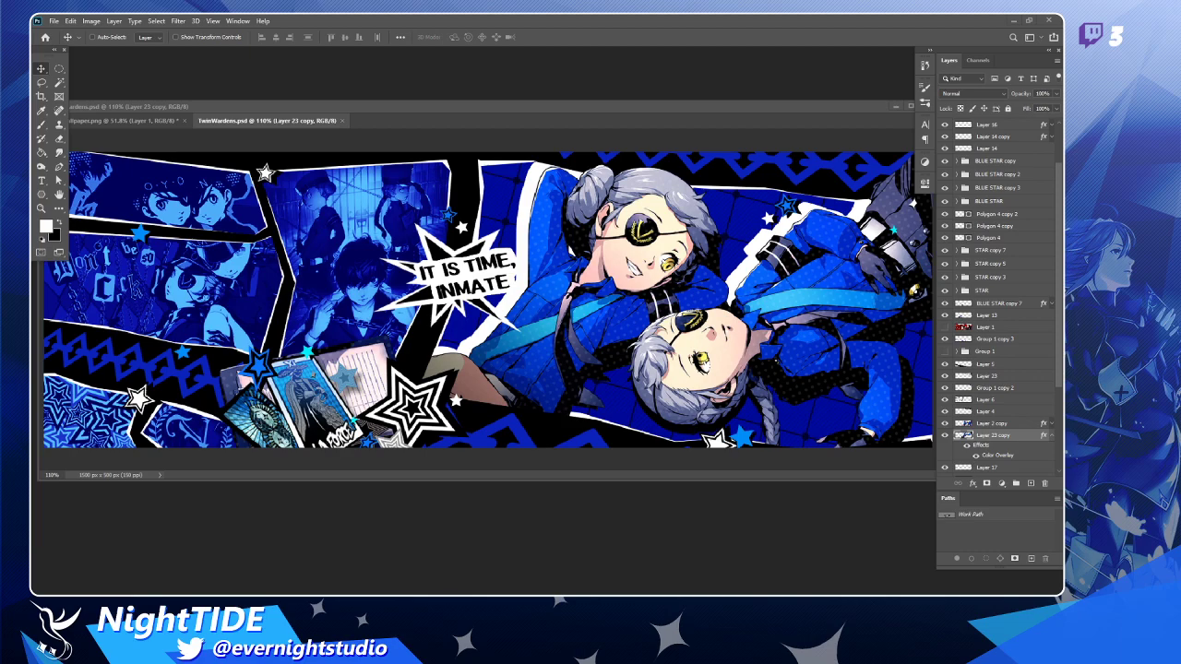
Open FEH_SummerSylvain.jpg as its own enlarged floating document window.
{"action": "left_click_drag", "start_coordinate": [693, 65], "coordinate": [698, 88]}
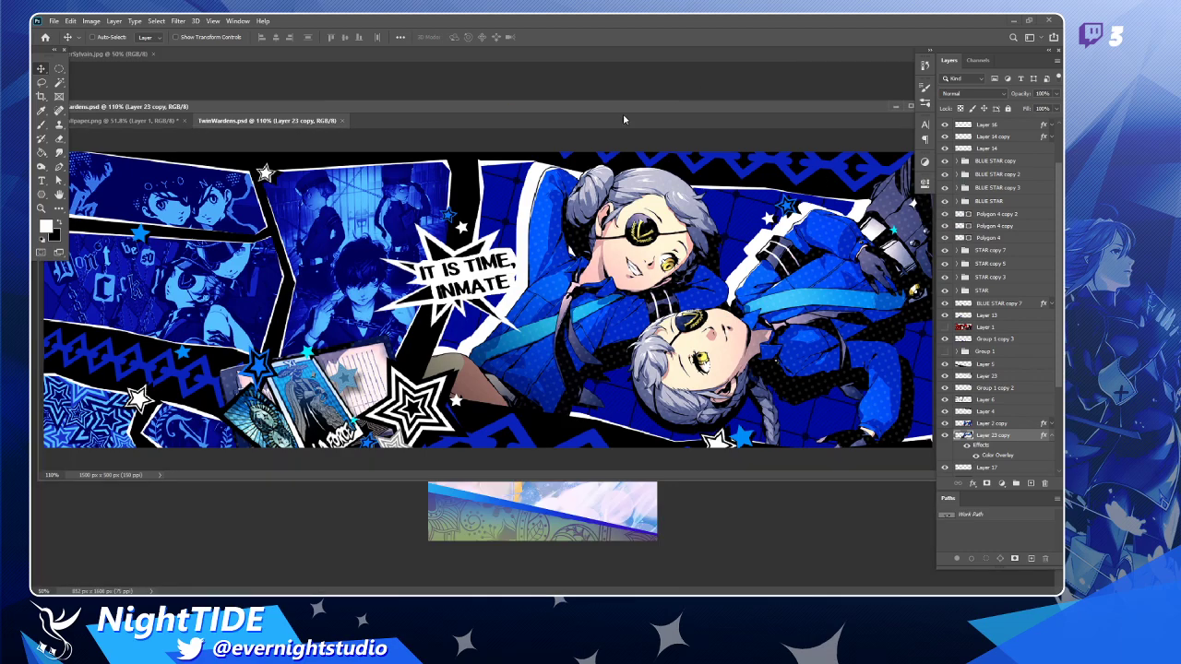
{"action": "left_click_drag", "start_coordinate": [102, 54], "coordinate": [362, 82]}
{"action": "left_click_drag", "start_coordinate": [485, 530], "coordinate": [686, 546]}
Zoom into the Sylvain artwork's head and chest, then zoom back out.
{"action": "key", "text": "z"}
{"action": "left_click", "coordinate": [462, 275]}
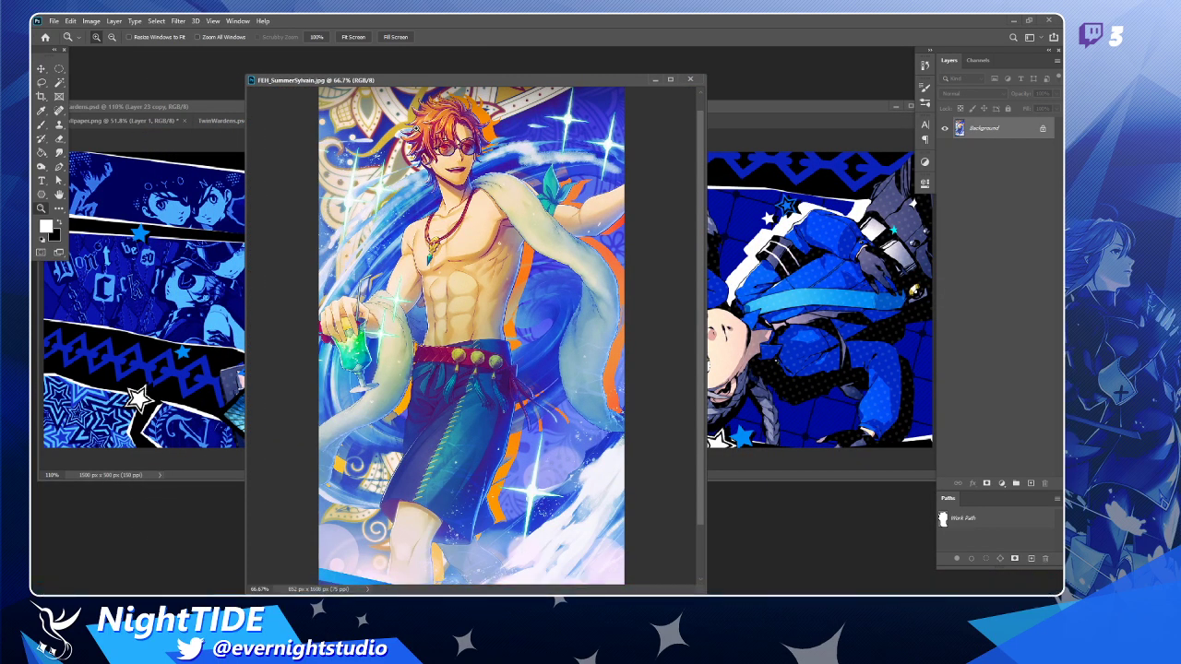
{"action": "left_click", "coordinate": [426, 131]}
{"action": "left_click", "coordinate": [472, 176]}
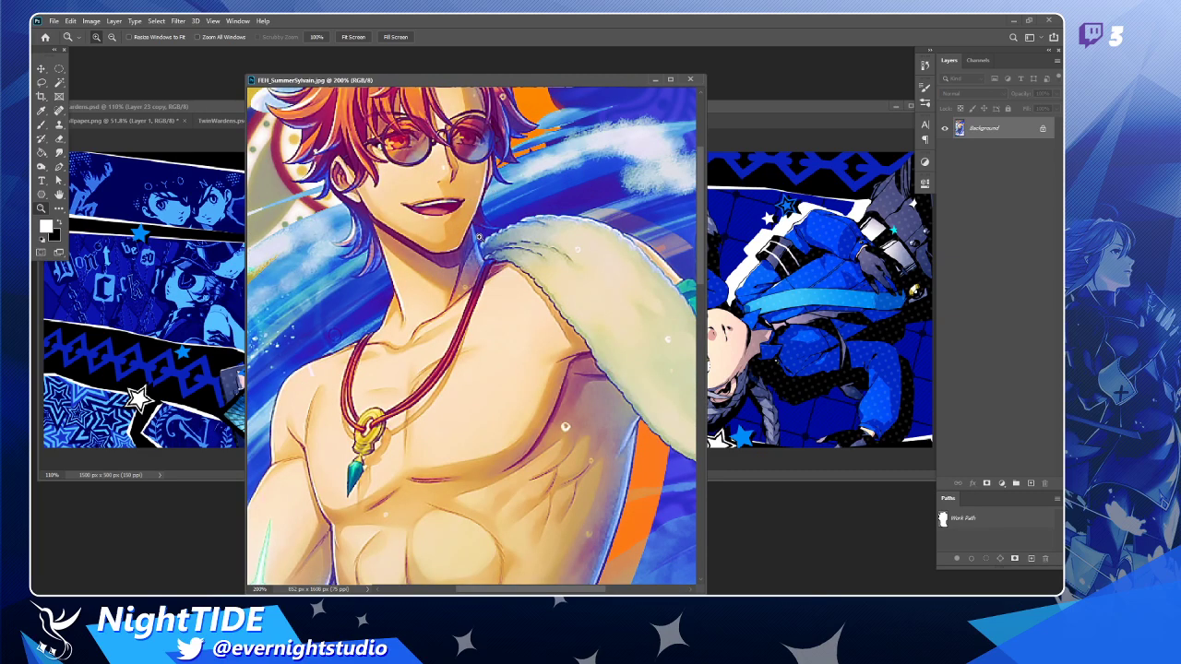
{"action": "left_click", "coordinate": [478, 236], "text": "alt"}
Bring the TwinWardens banner forward, zoom on the twins' faces, then return to 100%.
{"action": "left_click", "coordinate": [787, 131]}
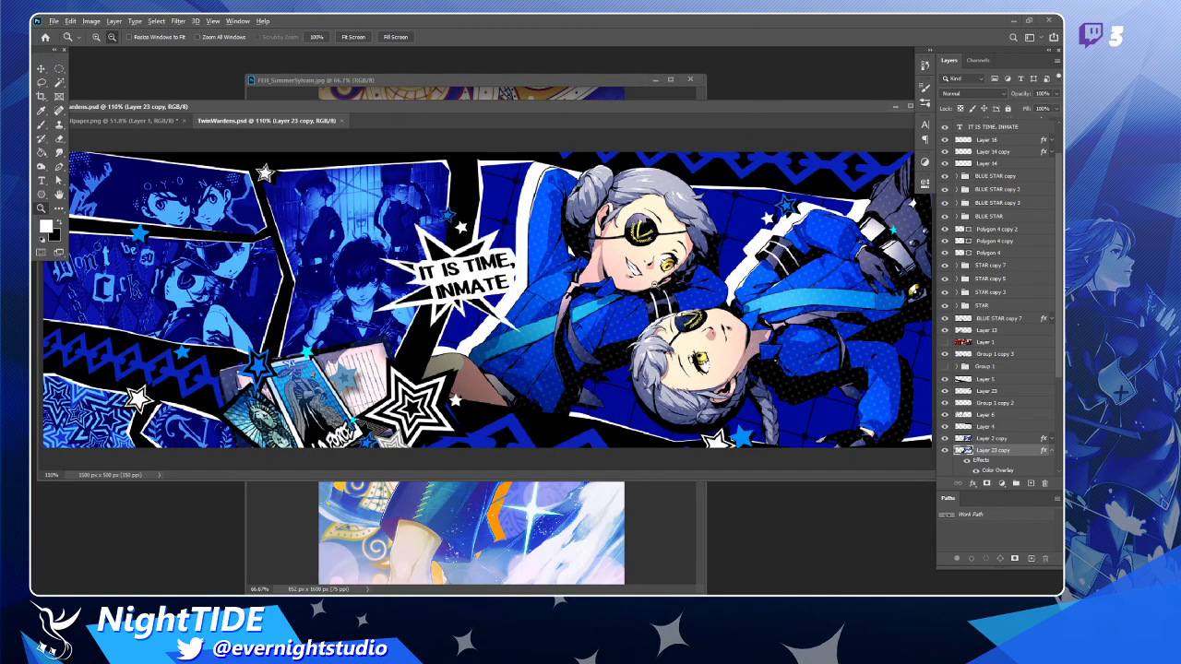
{"action": "left_click", "coordinate": [563, 272]}
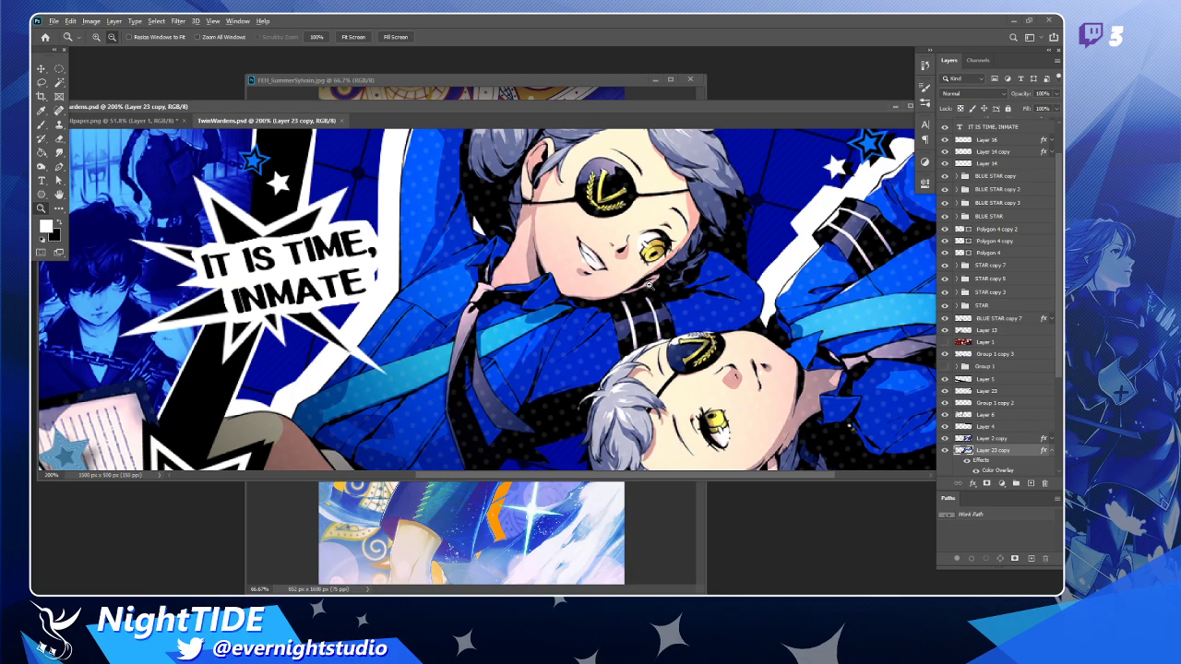
{"action": "left_click", "coordinate": [563, 272], "text": "alt"}
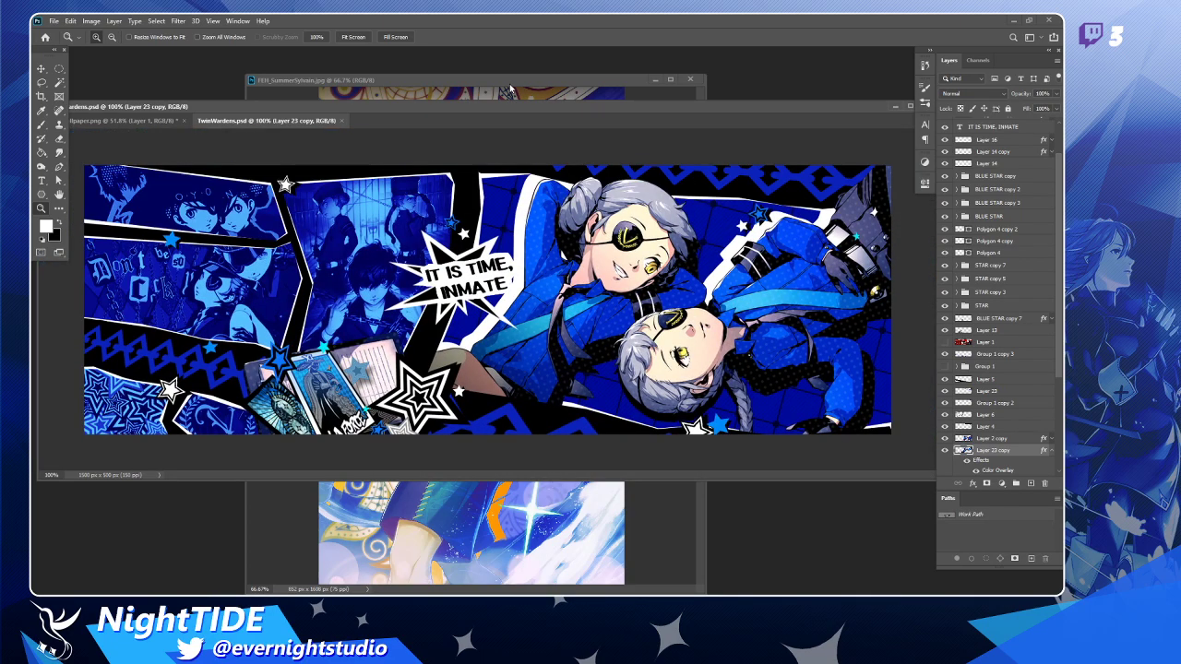
Reposition the Sylvain window at 50% zoom, then bring the banner back in front, slightly lower.
{"action": "left_click_drag", "start_coordinate": [508, 85], "coordinate": [556, 73]}
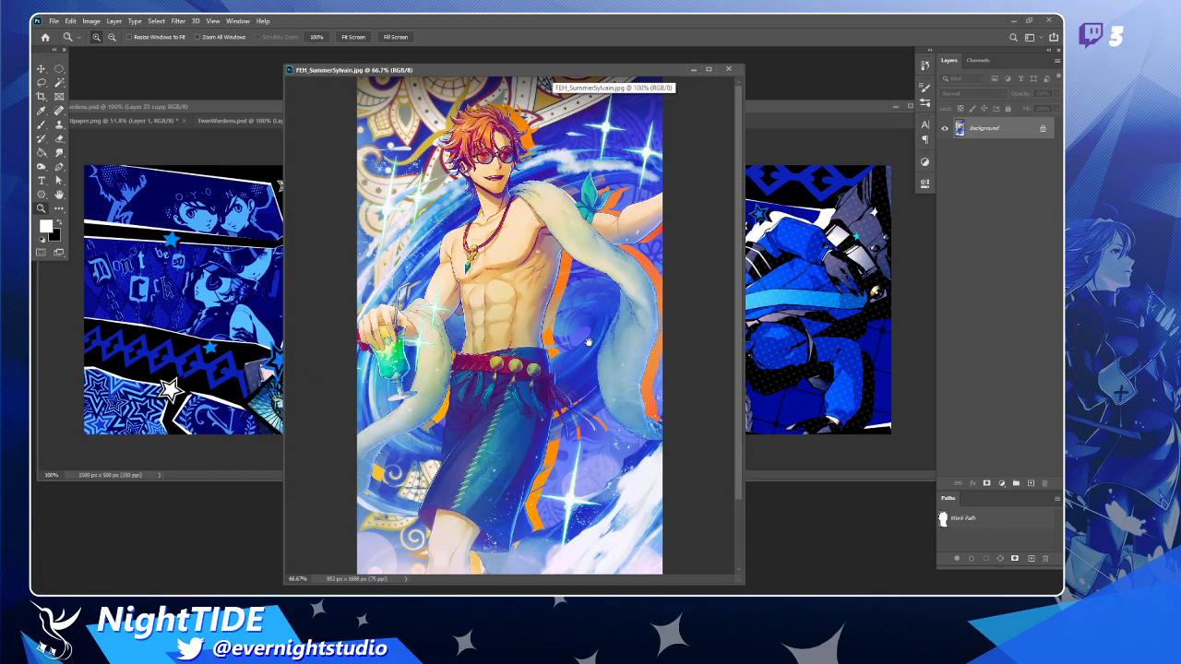
{"action": "scroll", "coordinate": [588, 343], "scroll_direction": "down", "scroll_amount": 3}
{"action": "left_click", "coordinate": [583, 312], "text": "alt"}
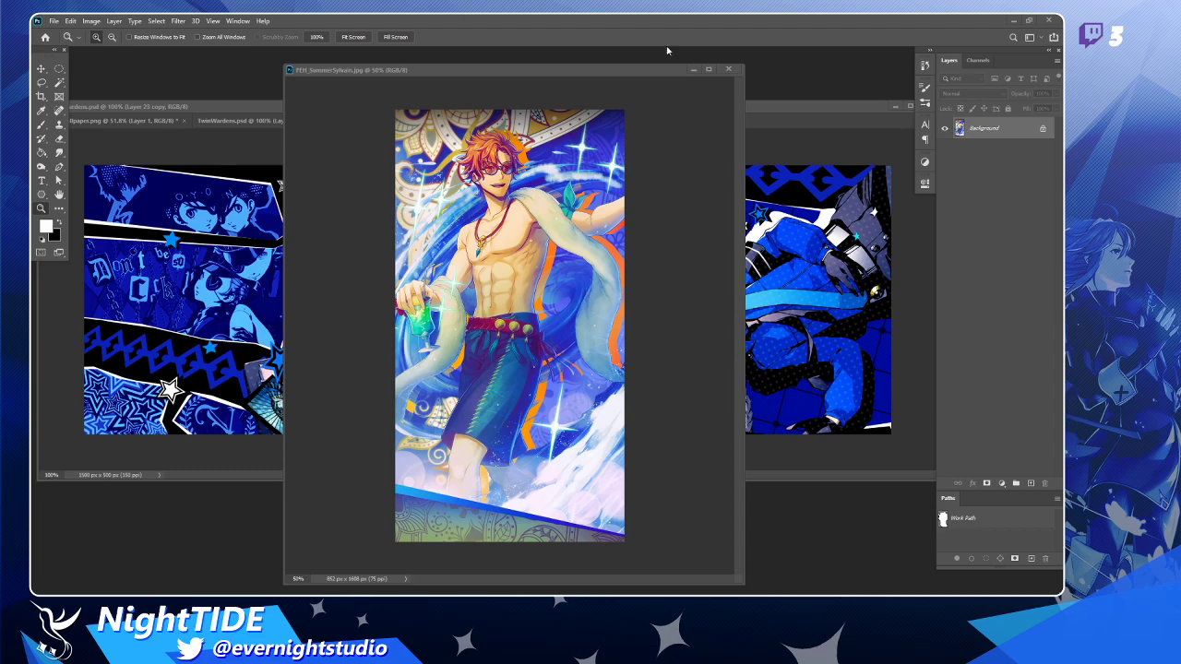
{"action": "left_click_drag", "start_coordinate": [601, 74], "coordinate": [628, 70]}
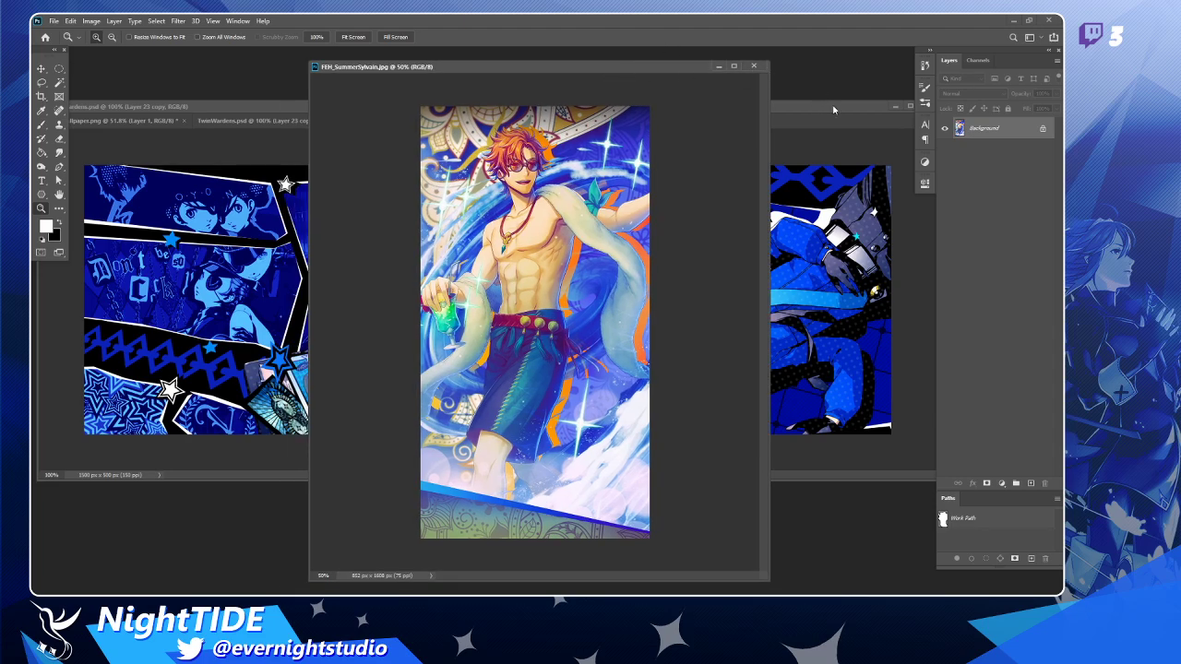
{"action": "left_click", "coordinate": [809, 110]}
{"action": "left_click_drag", "start_coordinate": [782, 104], "coordinate": [781, 124]}
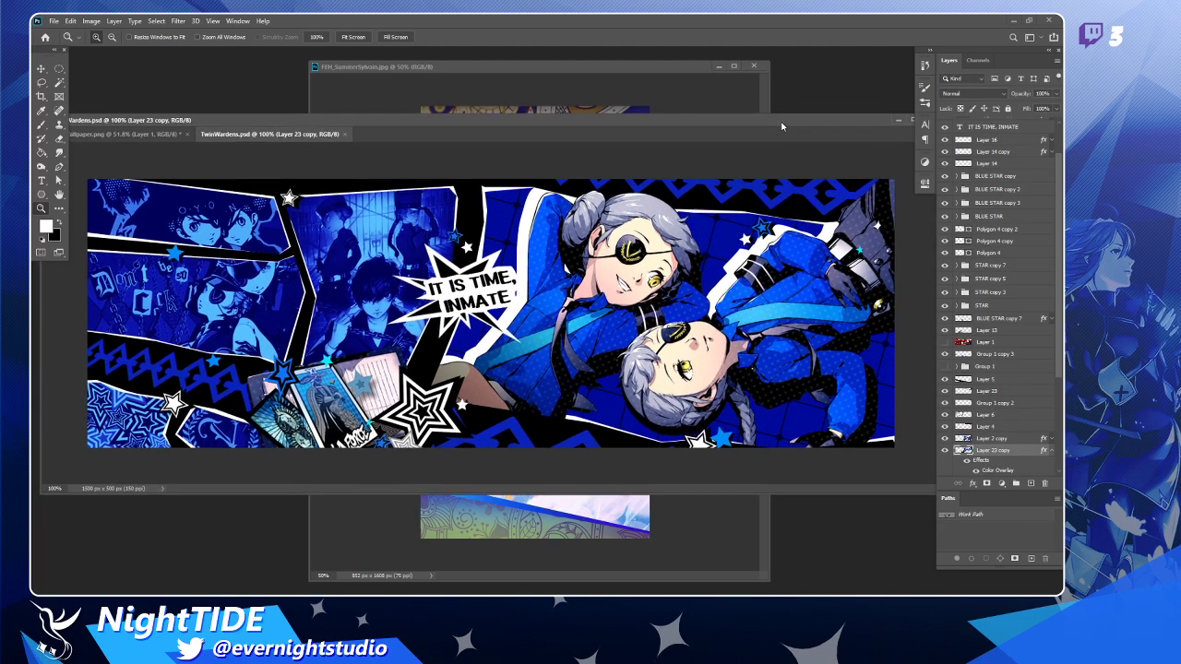